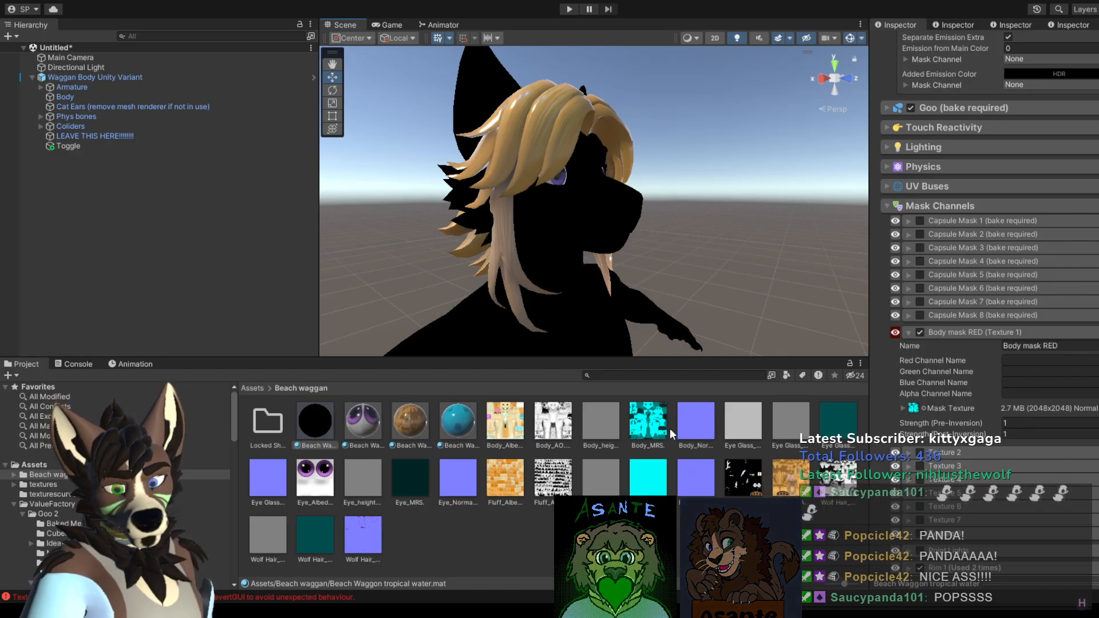
{"action": "mouse_move", "coordinate": [657, 306]}
{"action": "middle_mouse_down"}
{"action": "mouse_move", "coordinate": [663, 294]}
{"action": "mouse_move", "coordinate": [643, 314]}
{"action": "middle_mouse_up"}
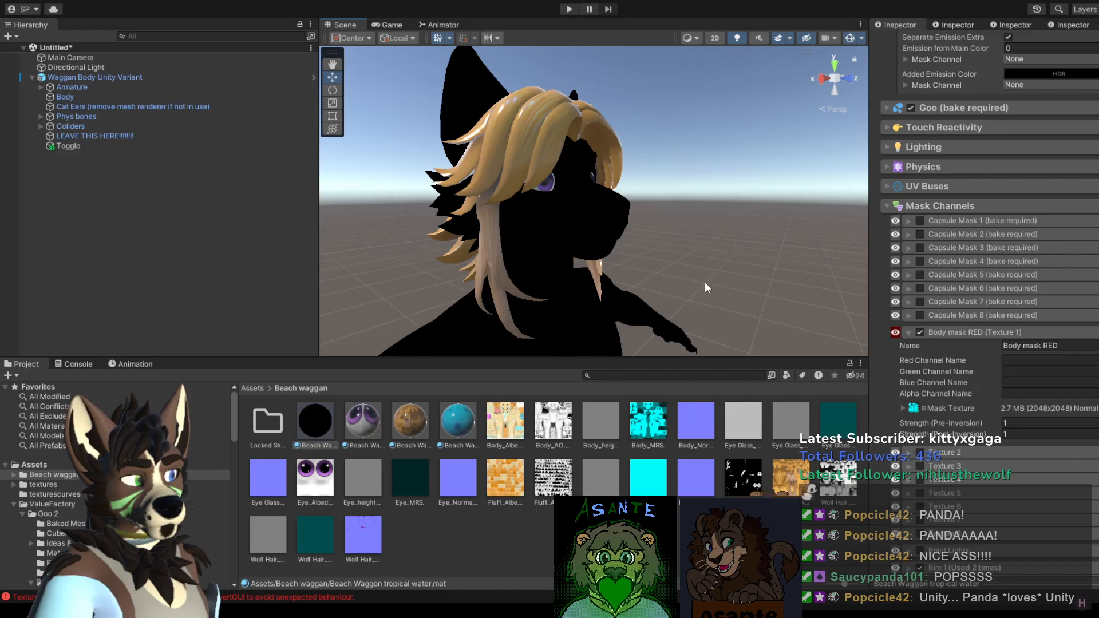
{"action": "middle_click_drag", "start_coordinate": [671, 252], "coordinate": [661, 259]}
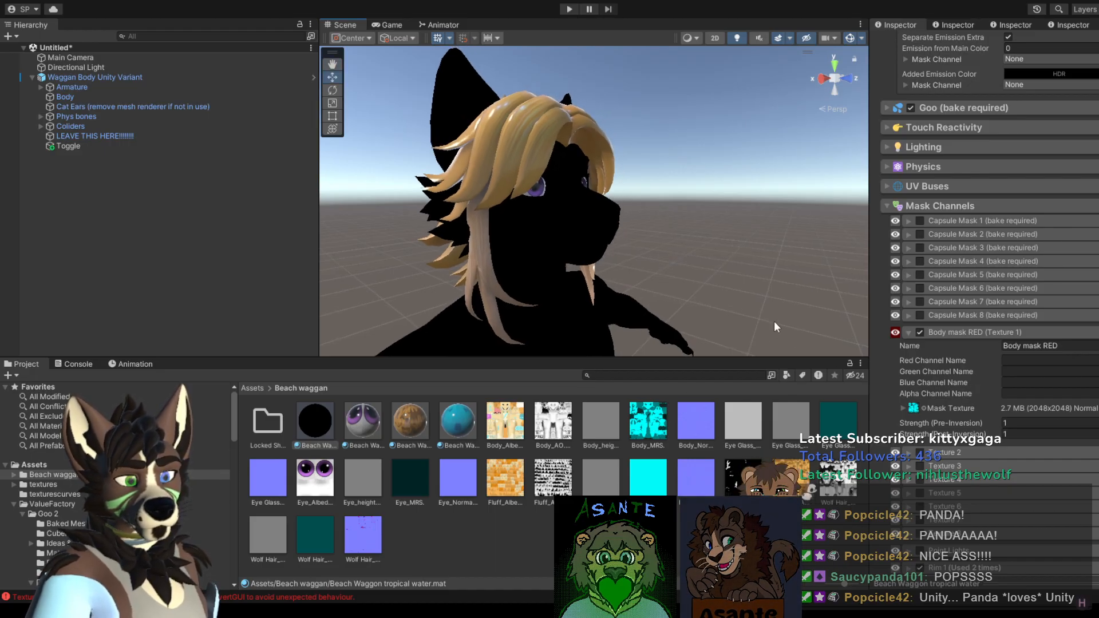
{"action": "scroll", "coordinate": [995, 373], "scroll_direction": "up", "scroll_amount": 15}
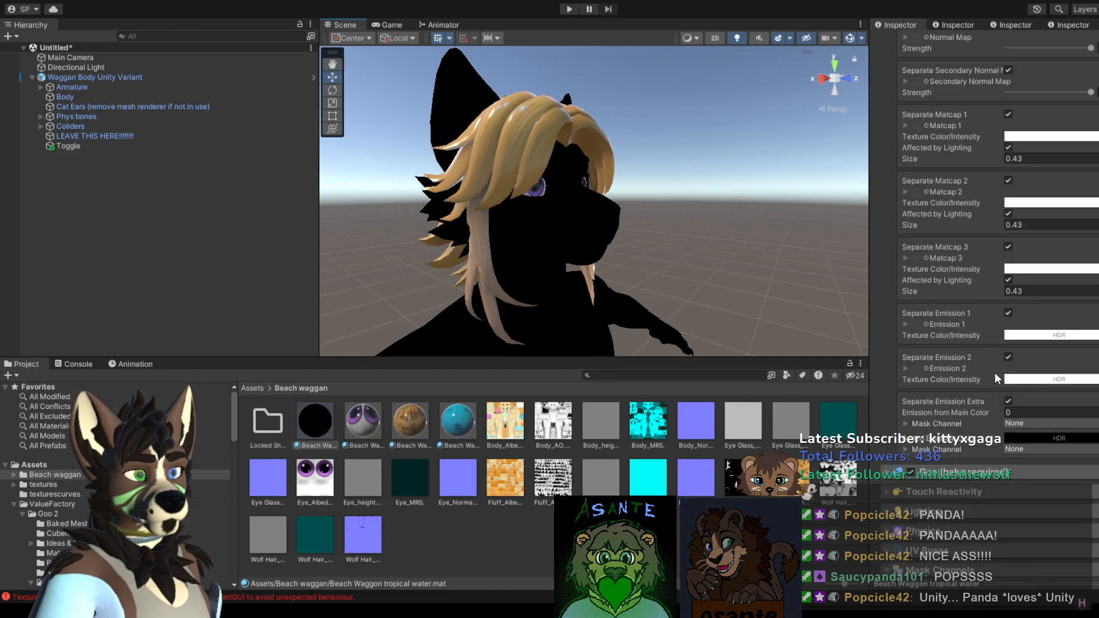
{"action": "scroll", "coordinate": [995, 372], "scroll_direction": "up", "scroll_amount": 4}
{"action": "scroll", "coordinate": [995, 373], "scroll_direction": "down", "scroll_amount": 4}
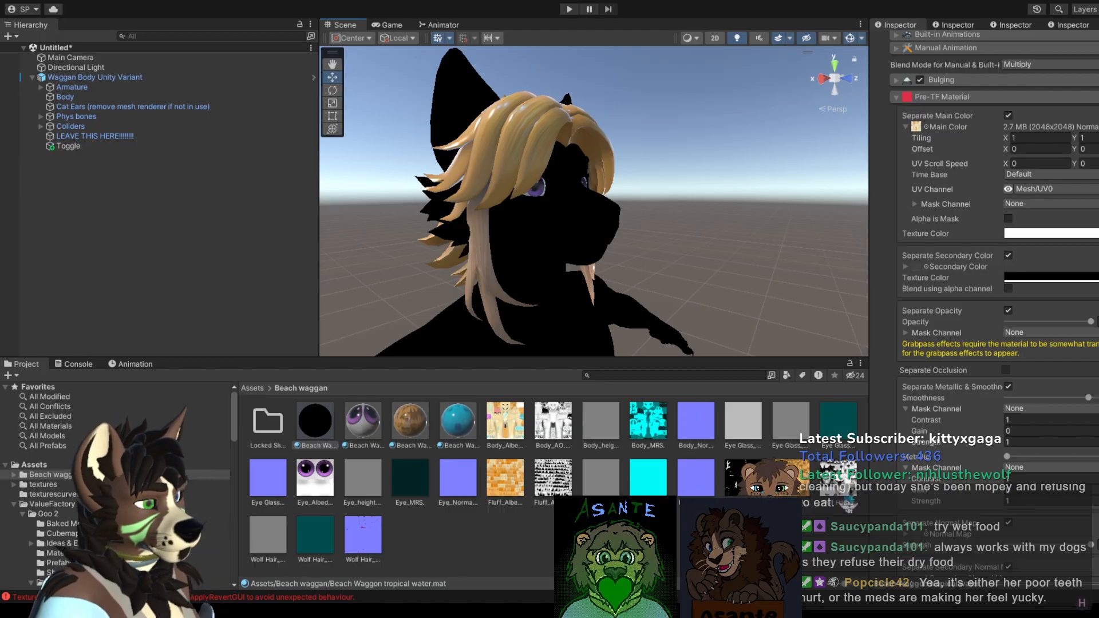
Step: Check the import settings of the new Body_Metallic and Body_Roughness textures in the Beach waggan folder
{"action": "left_click", "coordinate": [315, 422]}
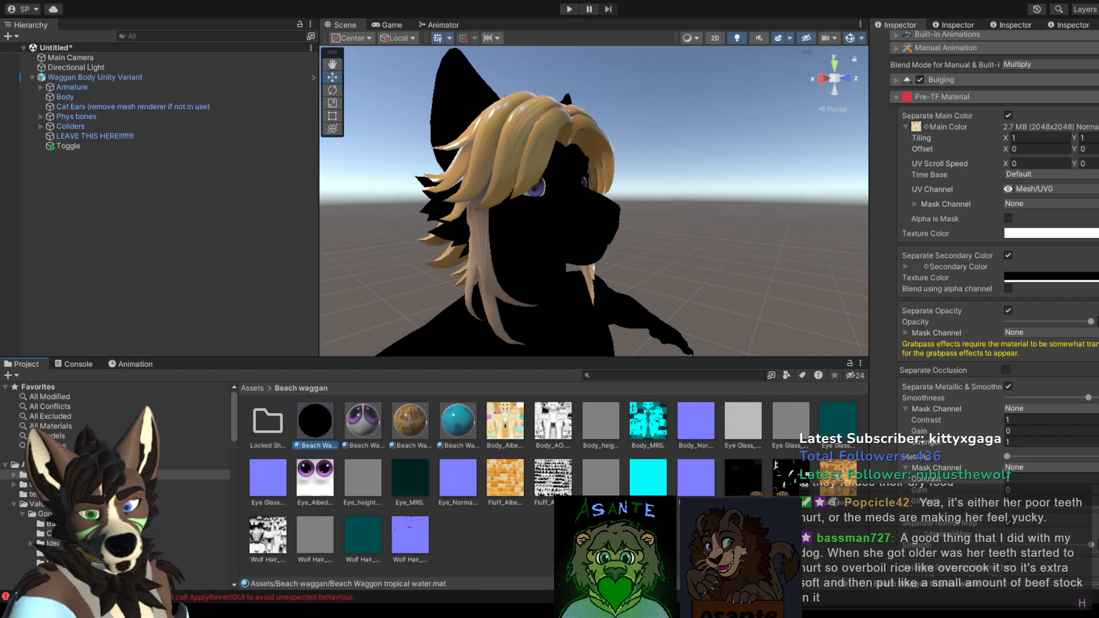
{"action": "left_click", "coordinate": [744, 479]}
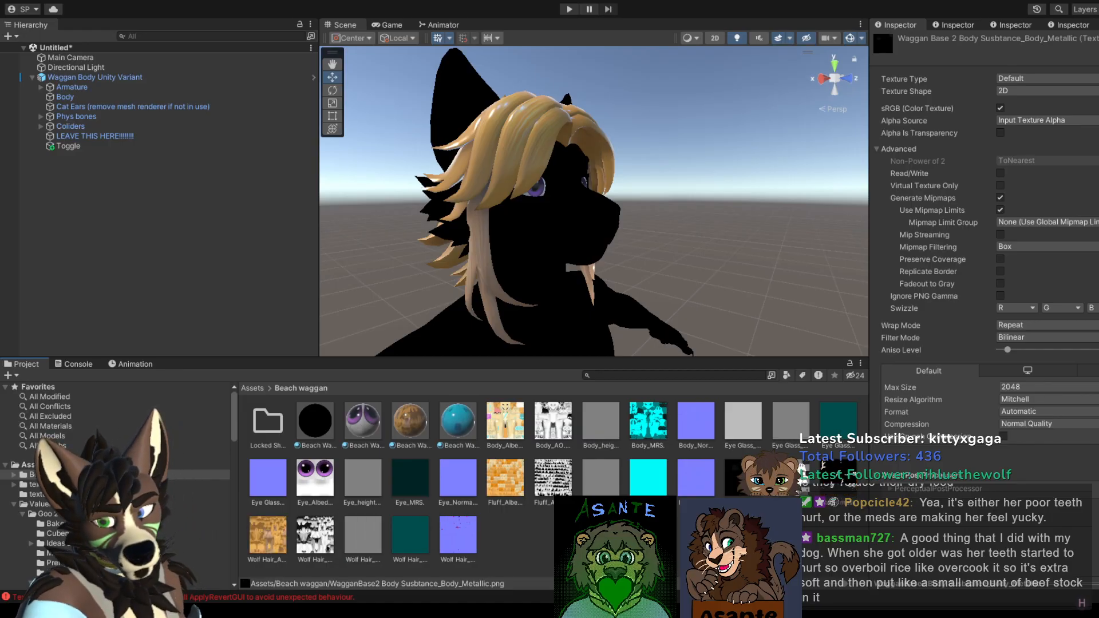
{"action": "left_click", "coordinate": [791, 478]}
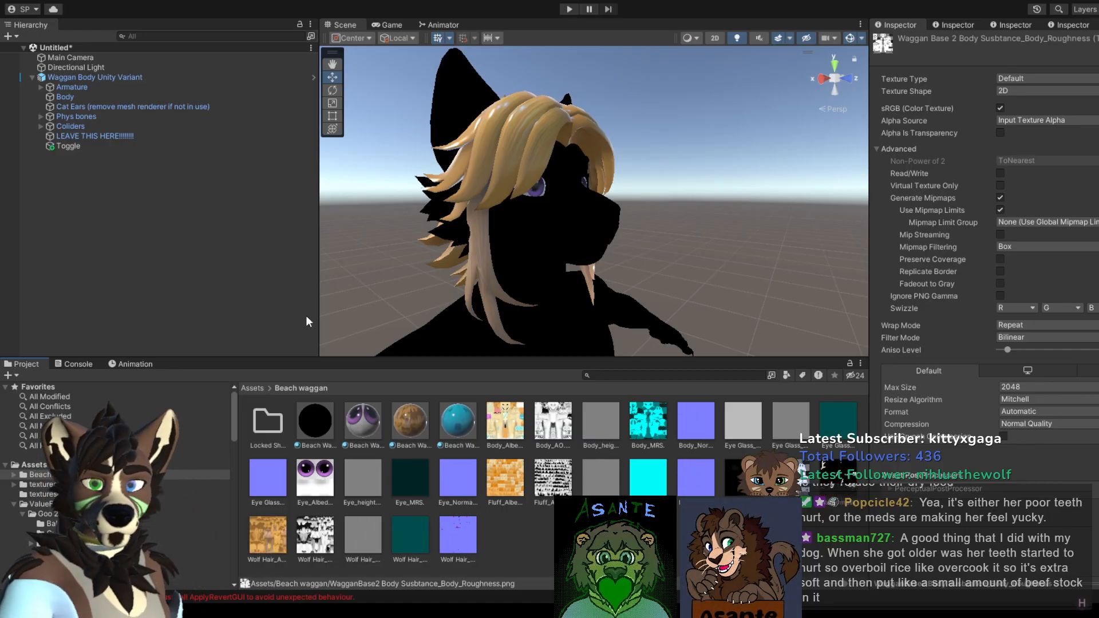
Step: In the Beach Waggon tropical water material, rename the Texture 1 mask channel "Body mask Rough RED" and assign it the Body_Roughness texture
{"action": "left_click", "coordinate": [324, 428]}
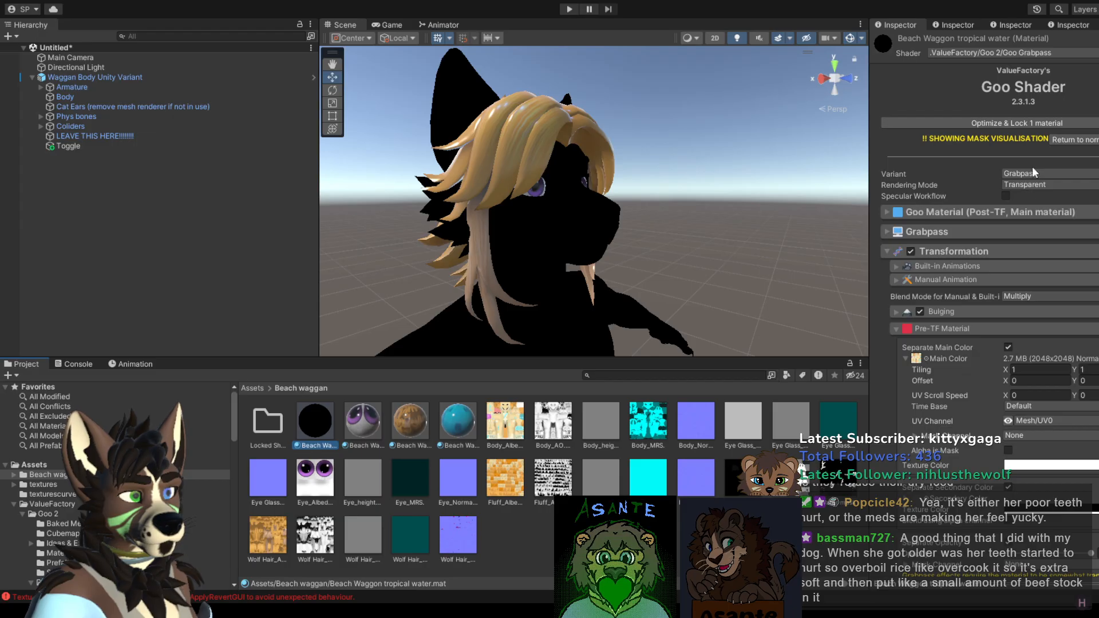
{"action": "scroll", "coordinate": [1005, 423], "scroll_direction": "down", "scroll_amount": 14}
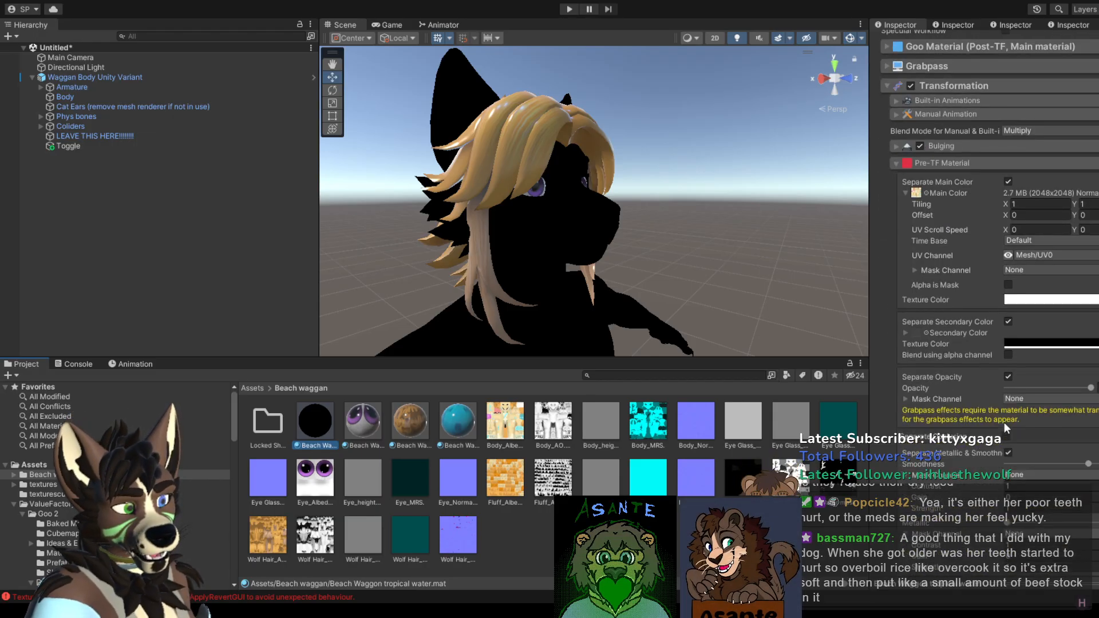
{"action": "scroll", "coordinate": [1004, 422], "scroll_direction": "down", "scroll_amount": 10}
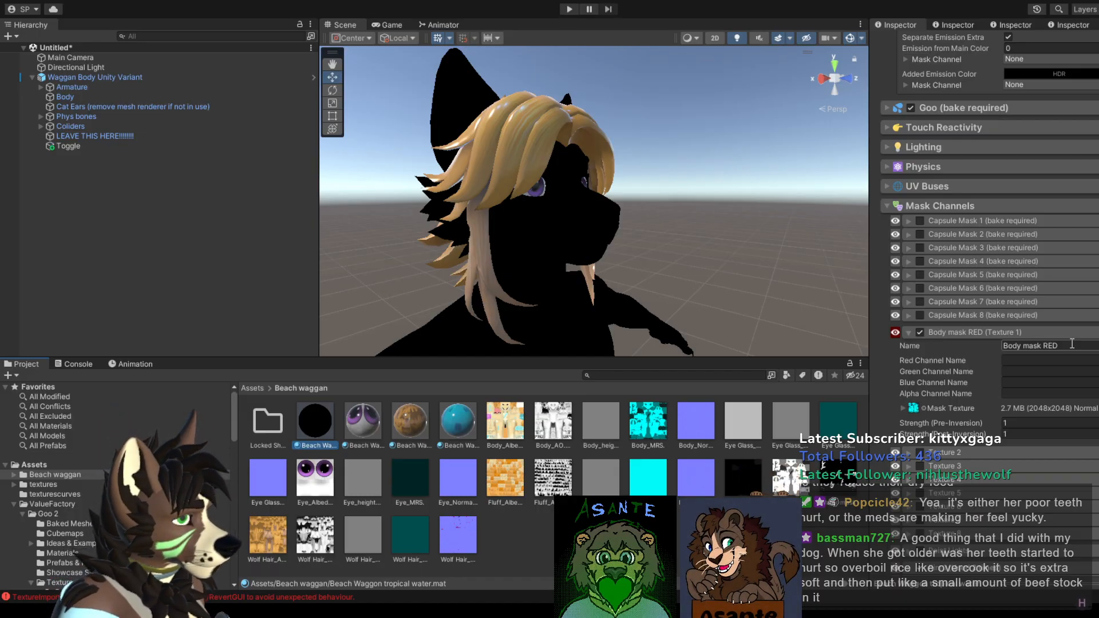
{"action": "left_click", "coordinate": [1041, 346]}
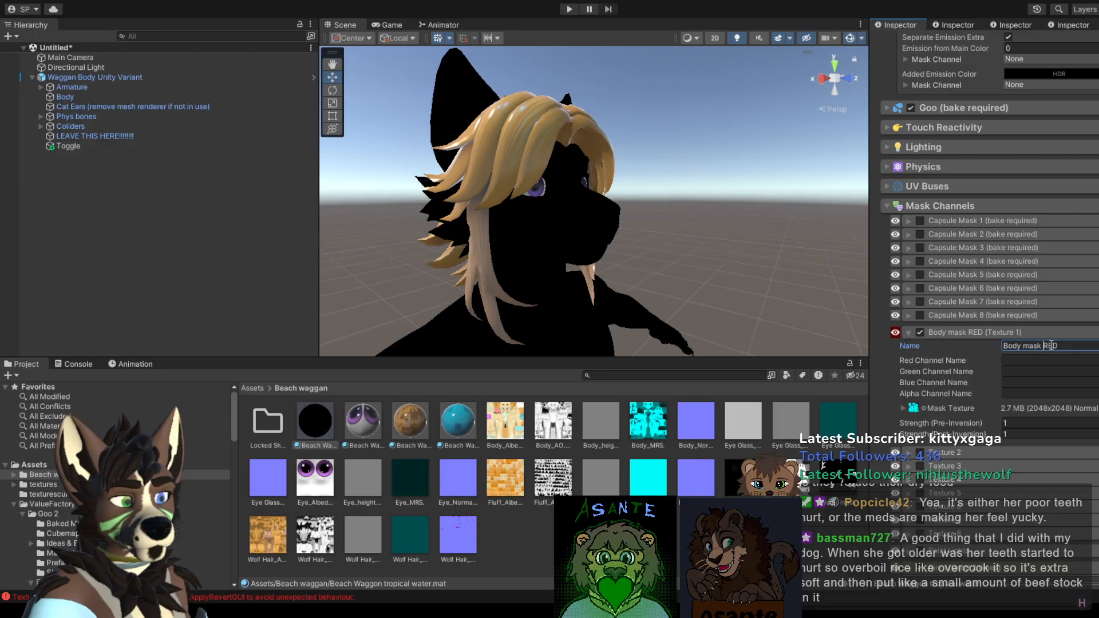
{"action": "type", "text": "Rough"}
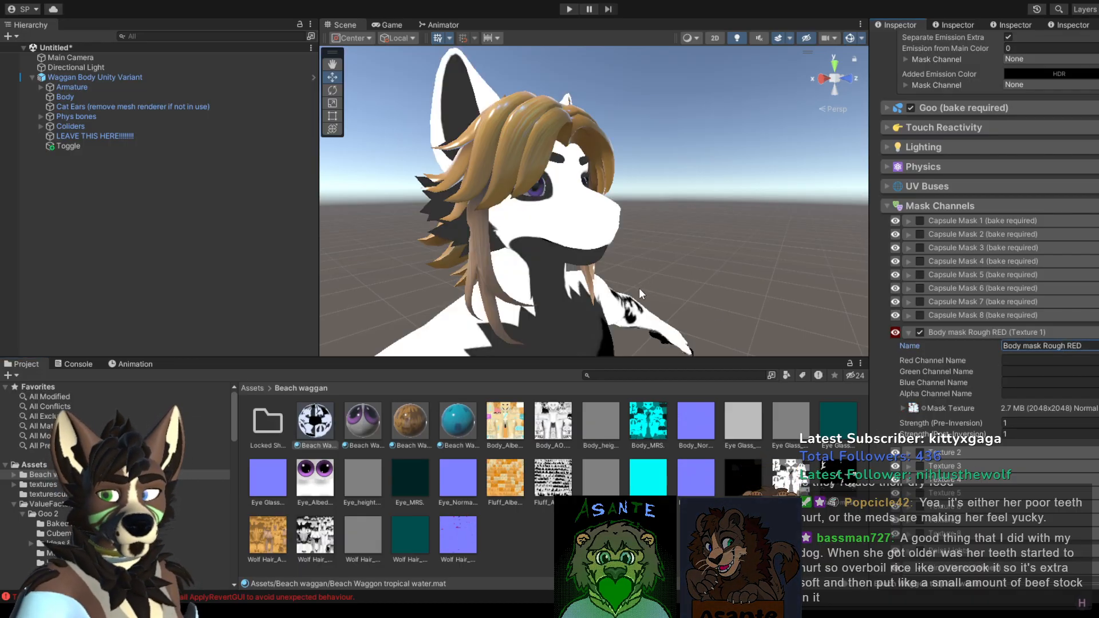
Step: Examine how the roughness mask falls on the avatar's head, chest and arm
{"action": "middle_click_drag", "start_coordinate": [647, 286], "coordinate": [795, 103]}
{"action": "middle_click_drag", "start_coordinate": [1069, 472], "coordinate": [706, 259]}
{"action": "scroll", "coordinate": [711, 269], "scroll_direction": "down", "scroll_amount": 2}
{"action": "scroll", "coordinate": [712, 272], "scroll_direction": "down", "scroll_amount": 1}
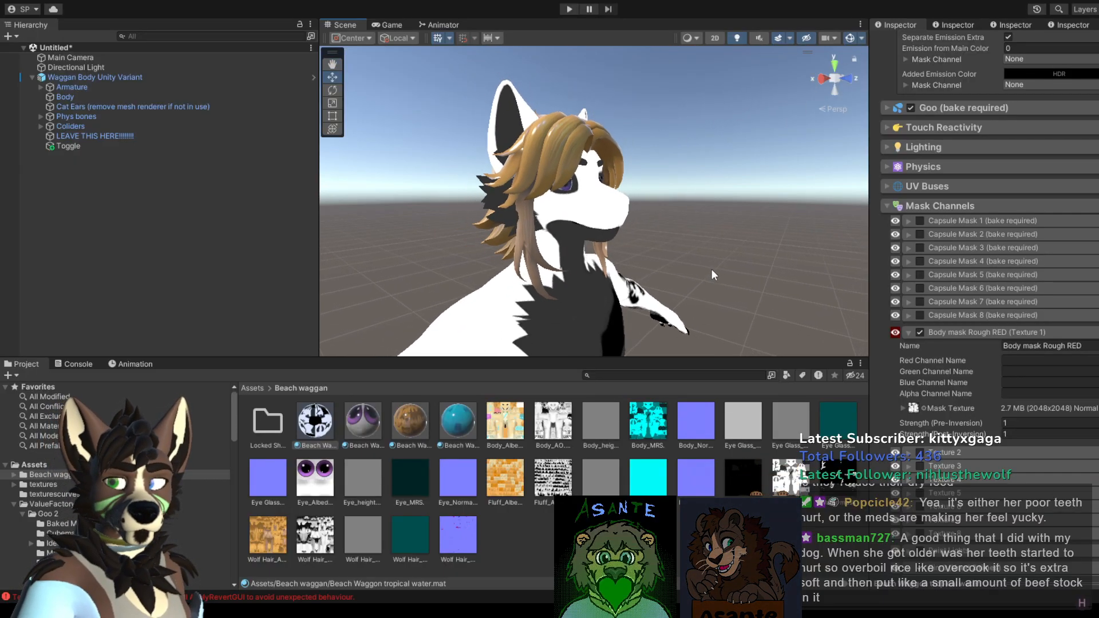
{"action": "left_click_drag", "start_coordinate": [645, 298], "coordinate": [615, 293], "text": "alt"}
{"action": "scroll", "coordinate": [627, 286], "scroll_direction": "up", "scroll_amount": 1}
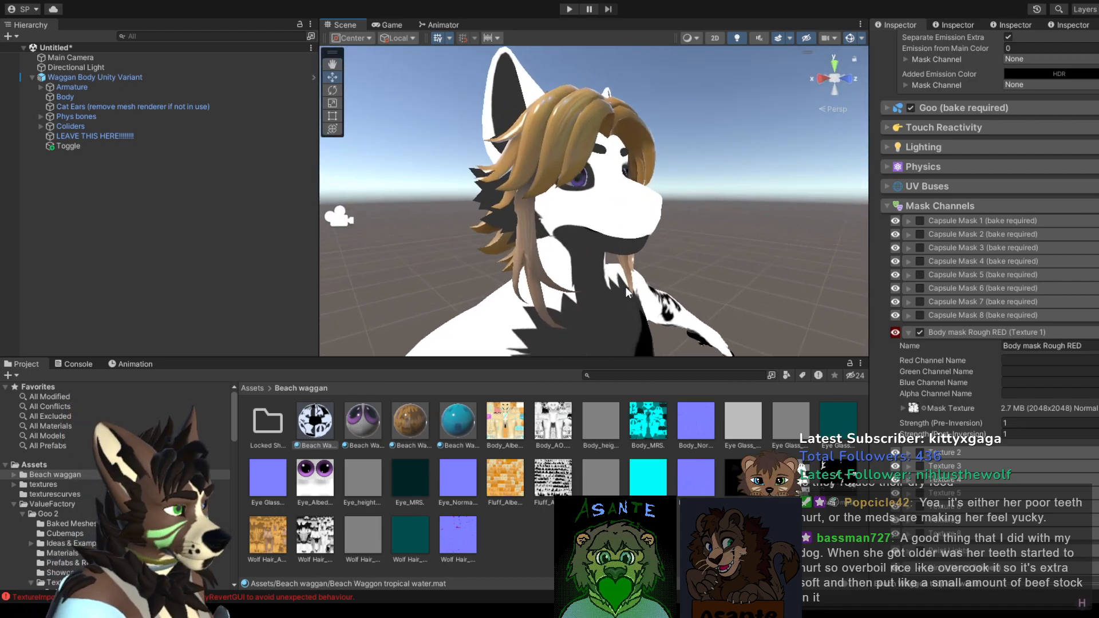
{"action": "scroll", "coordinate": [626, 287], "scroll_direction": "down", "scroll_amount": 3}
{"action": "mouse_move", "coordinate": [626, 287]}
{"action": "middle_mouse_down"}
{"action": "mouse_move", "coordinate": [634, 149]}
{"action": "mouse_move", "coordinate": [627, 304]}
{"action": "middle_mouse_up"}
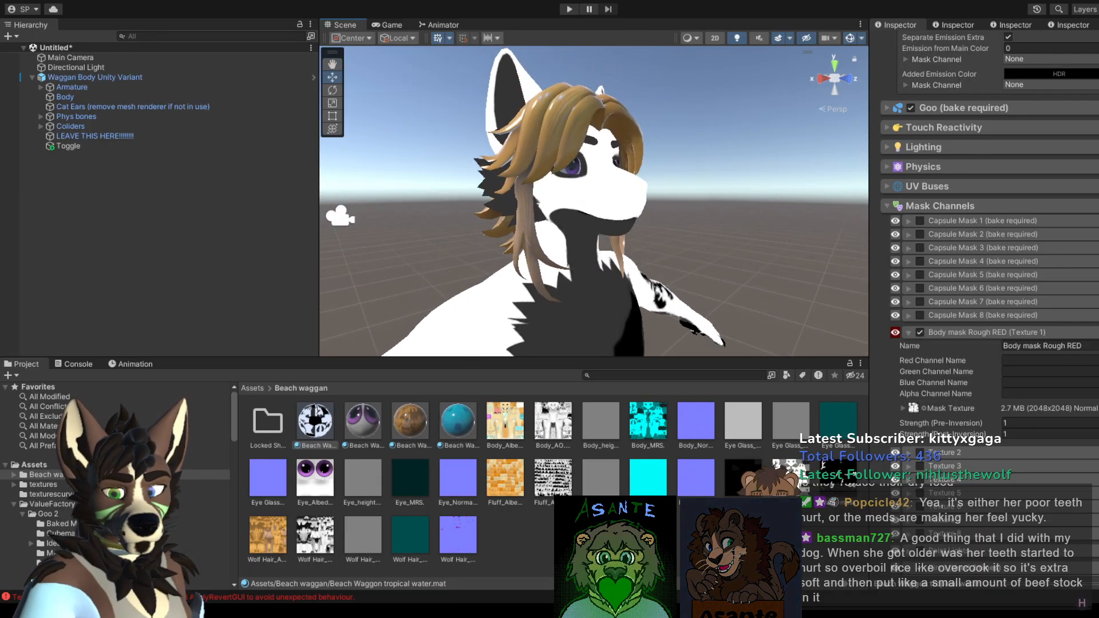
Step: Name the Texture 2 mask channel "Body mask Met RED" and assign it the Body_Metallic texture
{"action": "left_click", "coordinate": [925, 454]}
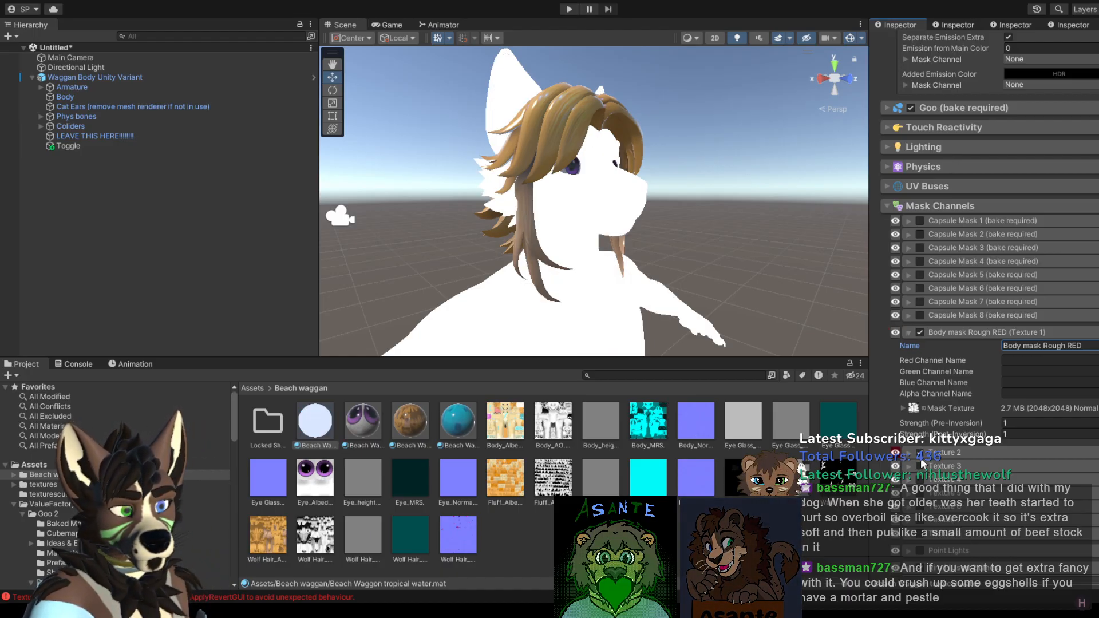
{"action": "left_click", "coordinate": [922, 454]}
{"action": "left_click", "coordinate": [1015, 467]}
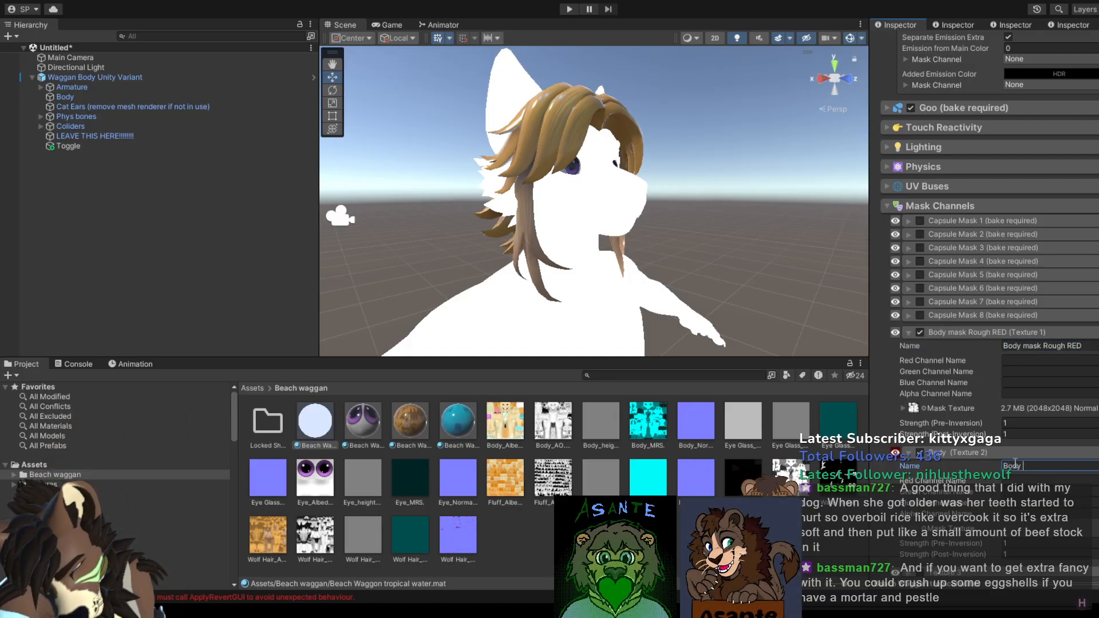
{"action": "type", "text": "Body mask Met"}
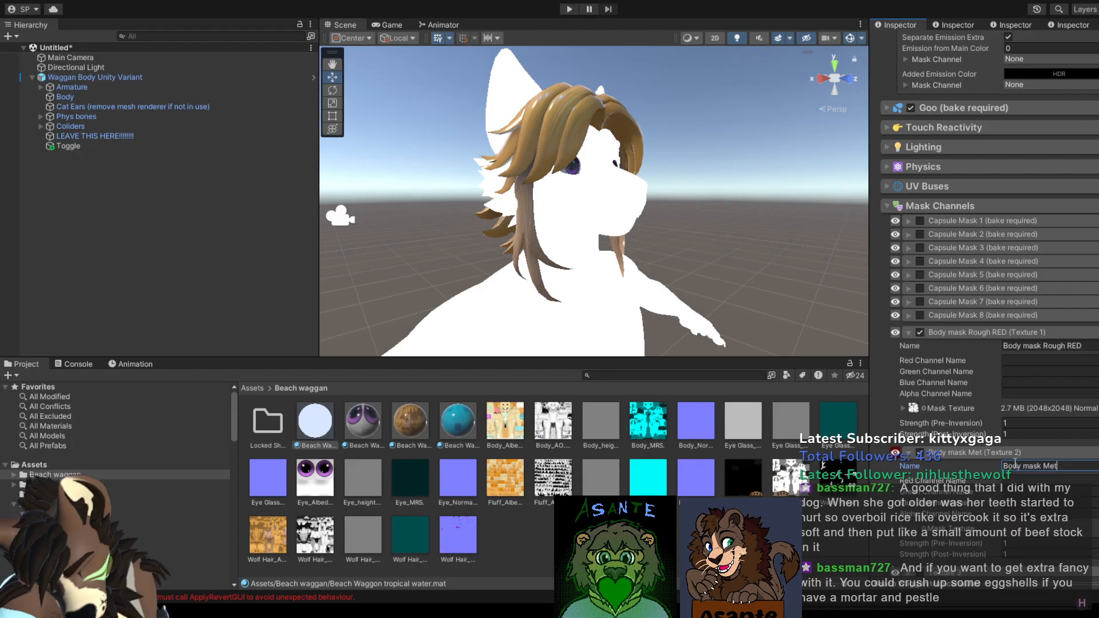
{"action": "type", "text": " RED"}
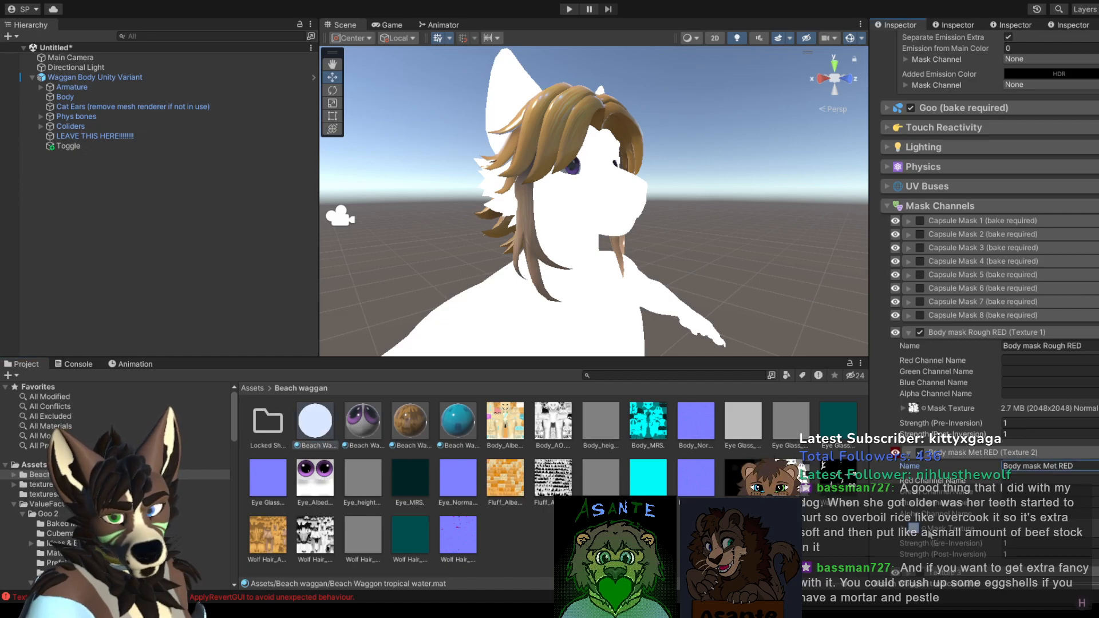
Step: Examine the metallic mask on the avatar's body and head from several angles
{"action": "middle_click_drag", "start_coordinate": [626, 274], "coordinate": [644, 67]}
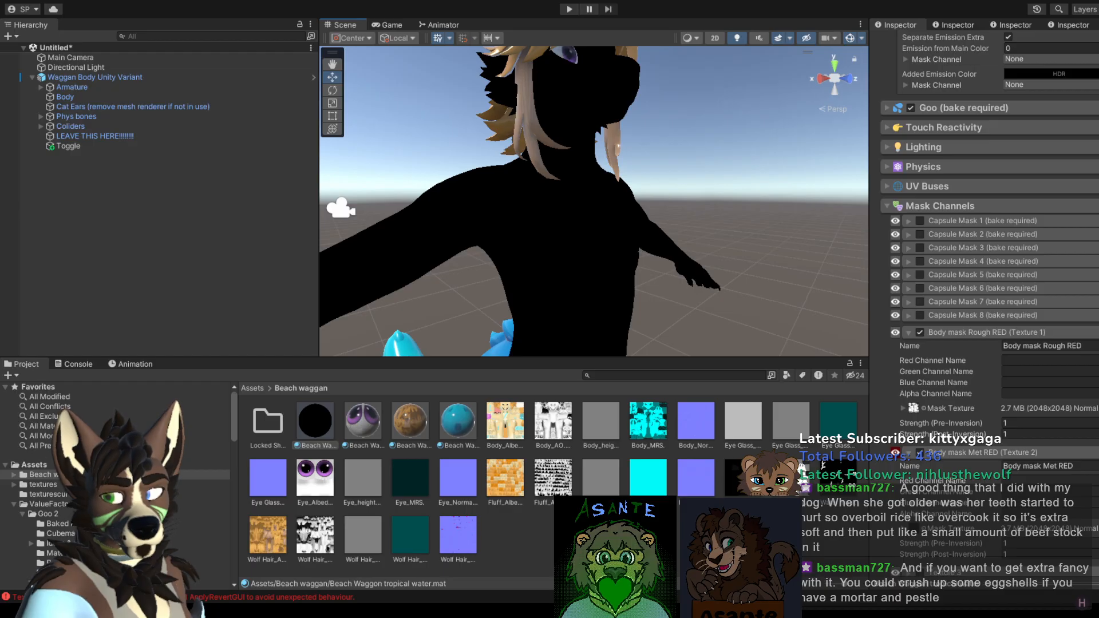
{"action": "scroll", "coordinate": [716, 270], "scroll_direction": "down", "scroll_amount": 6}
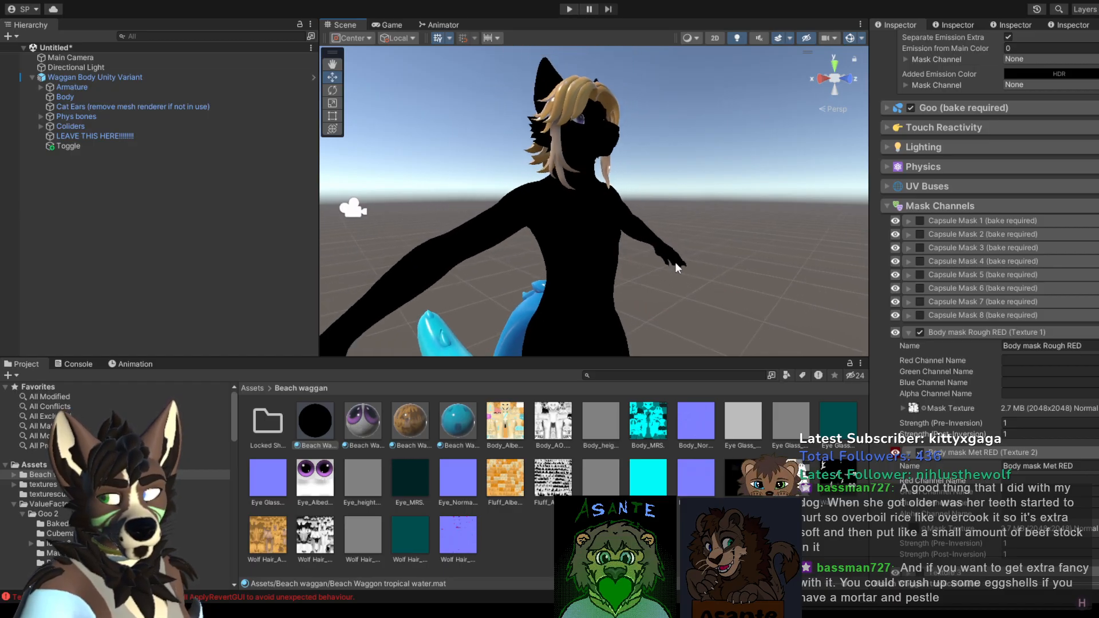
{"action": "scroll", "coordinate": [553, 277], "scroll_direction": "up", "scroll_amount": 5}
{"action": "scroll", "coordinate": [600, 310], "scroll_direction": "down", "scroll_amount": 5}
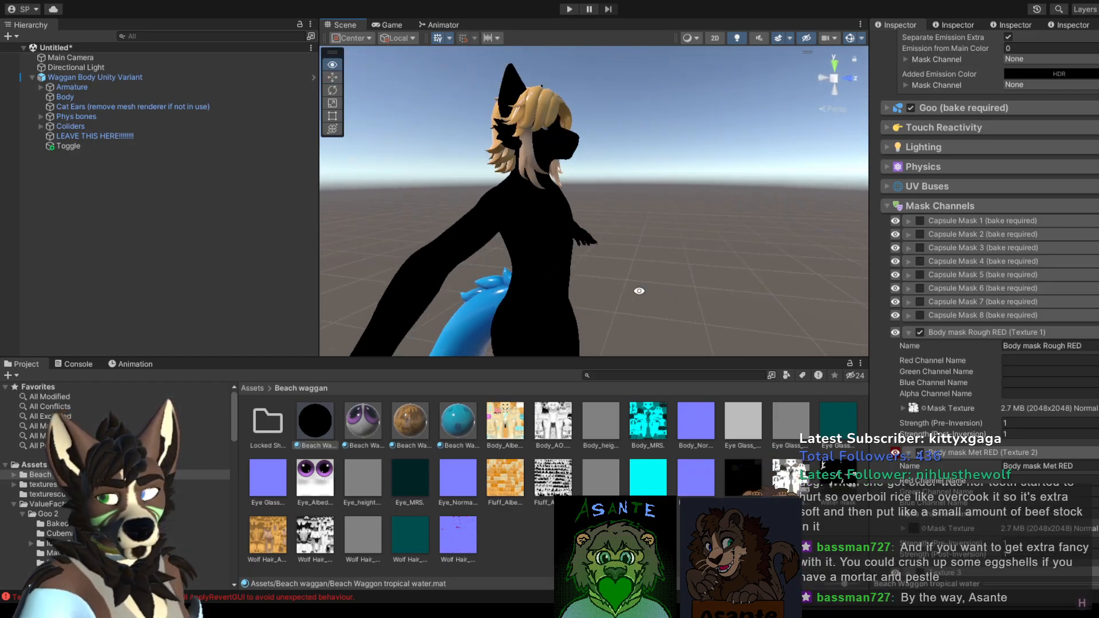
{"action": "middle_click_drag", "start_coordinate": [598, 305], "coordinate": [595, 351]}
{"action": "scroll", "coordinate": [566, 221], "scroll_direction": "up", "scroll_amount": 8}
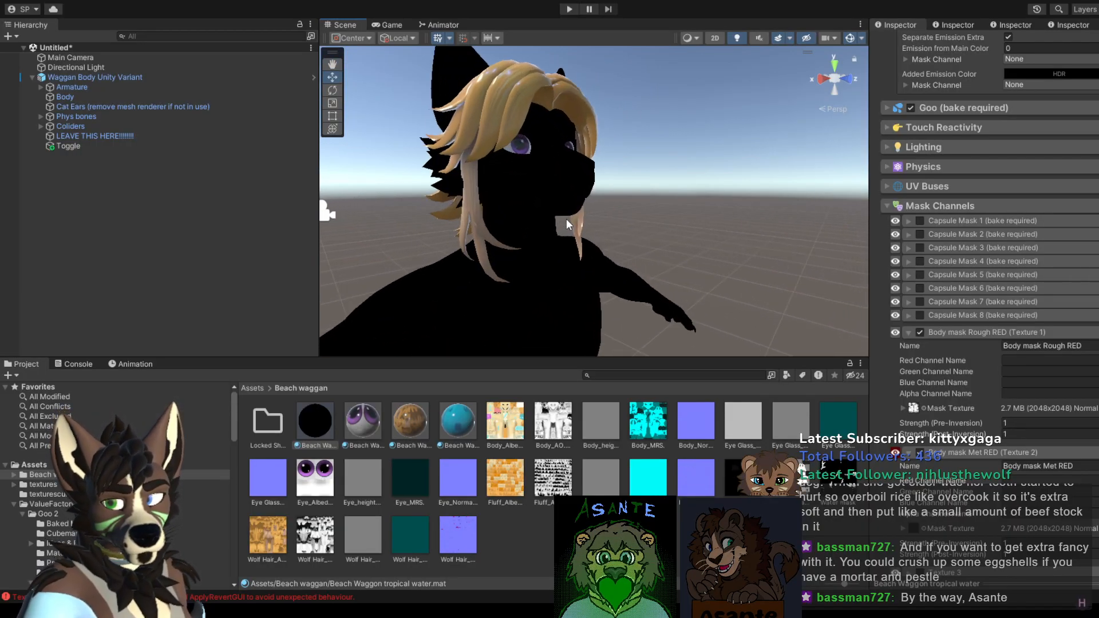
{"action": "scroll", "coordinate": [568, 224], "scroll_direction": "up", "scroll_amount": 2}
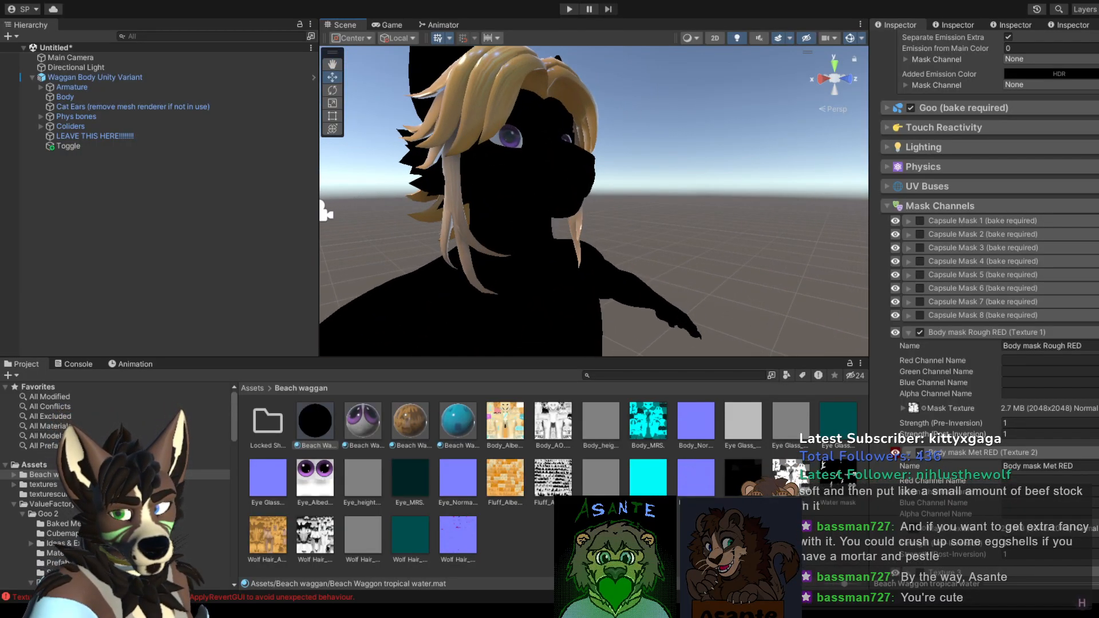
{"action": "left_click_drag", "start_coordinate": [790, 478], "coordinate": [915, 530]}
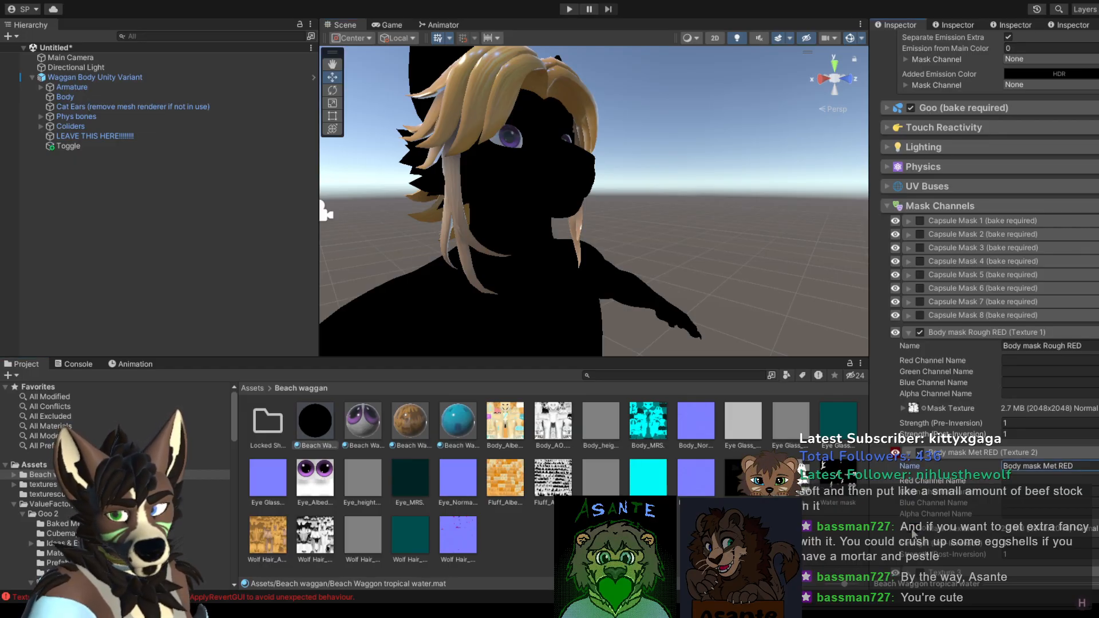
{"action": "right_click_drag", "start_coordinate": [767, 264], "coordinate": [740, 268]}
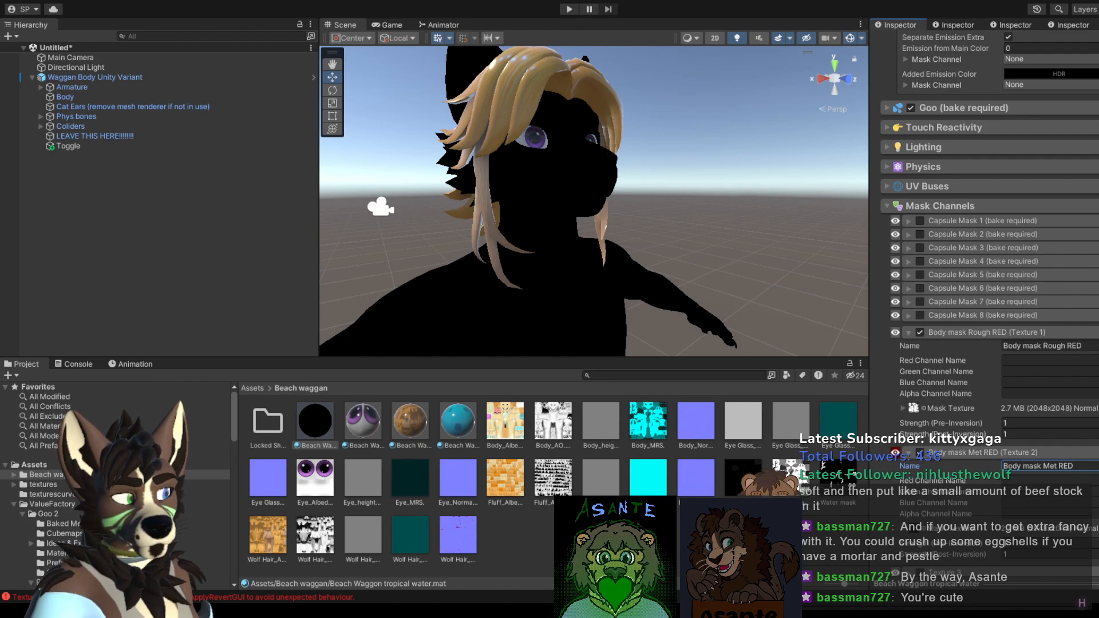
Step: Review the Pre-TF Material settings, including the smoothness and metallic mask channels, normal maps, matcaps and emissions
{"action": "scroll", "coordinate": [989, 310], "scroll_direction": "up", "scroll_amount": 10}
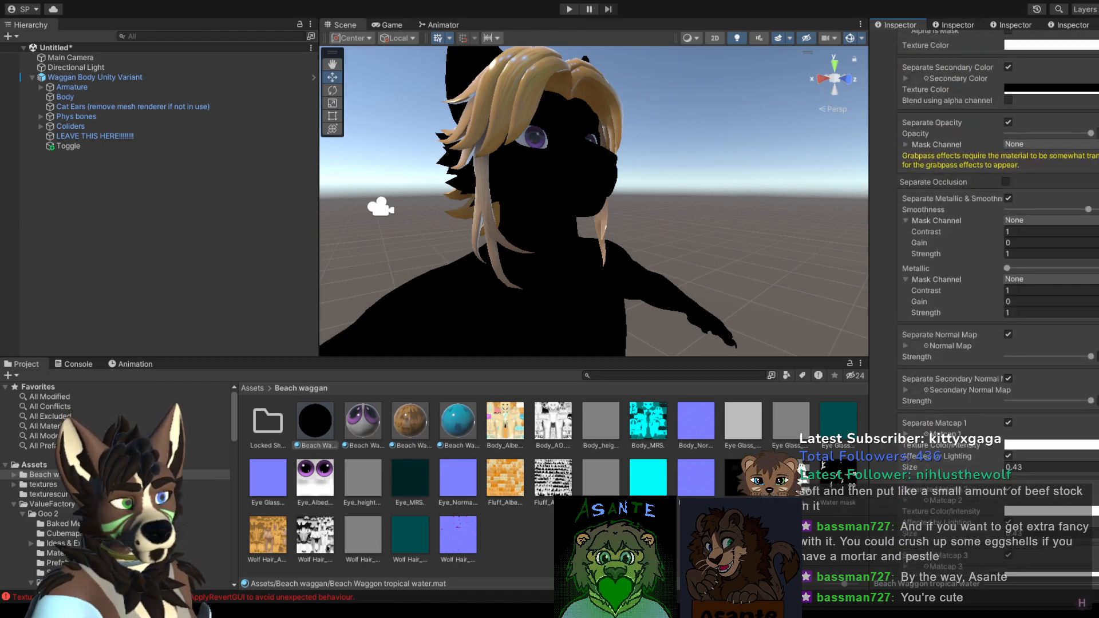
{"action": "scroll", "coordinate": [990, 309], "scroll_direction": "down", "scroll_amount": 10}
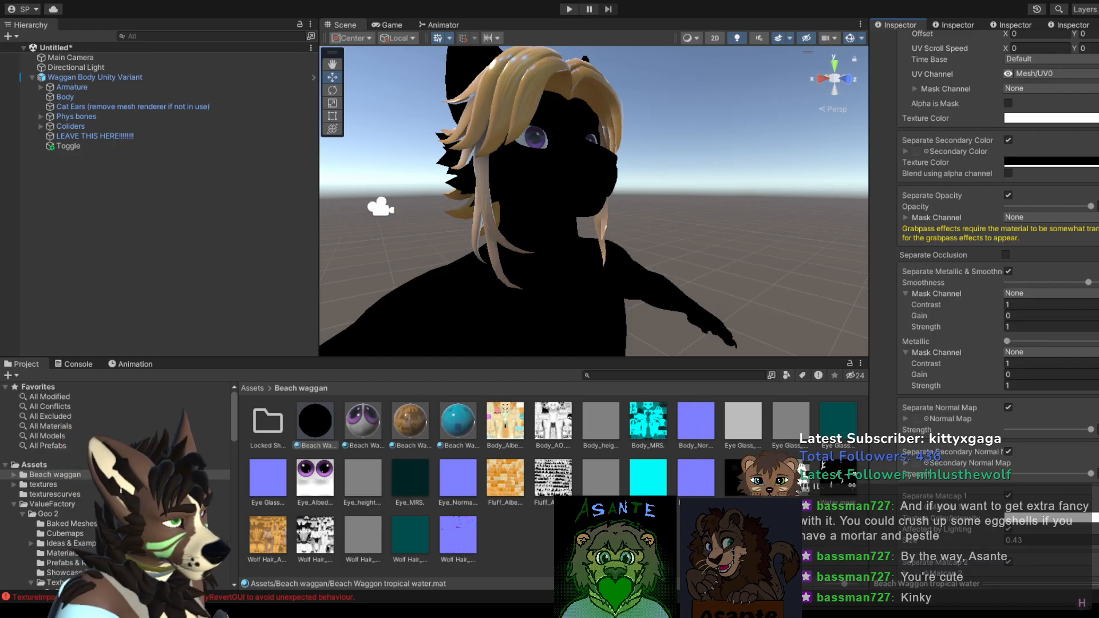
{"action": "scroll", "coordinate": [998, 310], "scroll_direction": "down", "scroll_amount": 5}
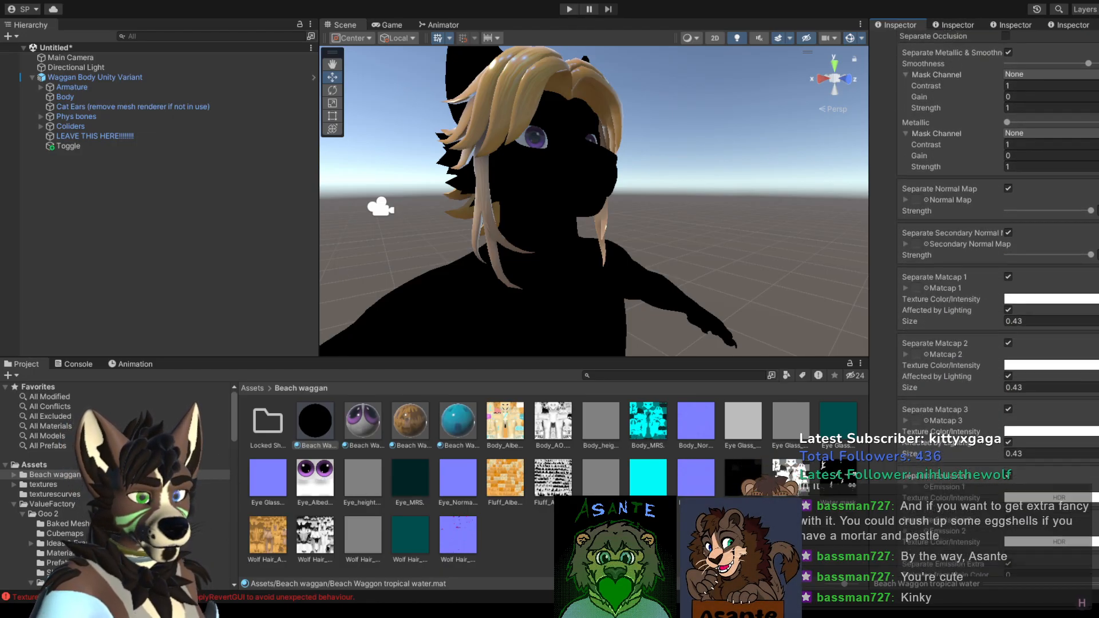
{"action": "scroll", "coordinate": [999, 309], "scroll_direction": "down", "scroll_amount": 5}
{"action": "scroll", "coordinate": [989, 309], "scroll_direction": "up", "scroll_amount": 15}
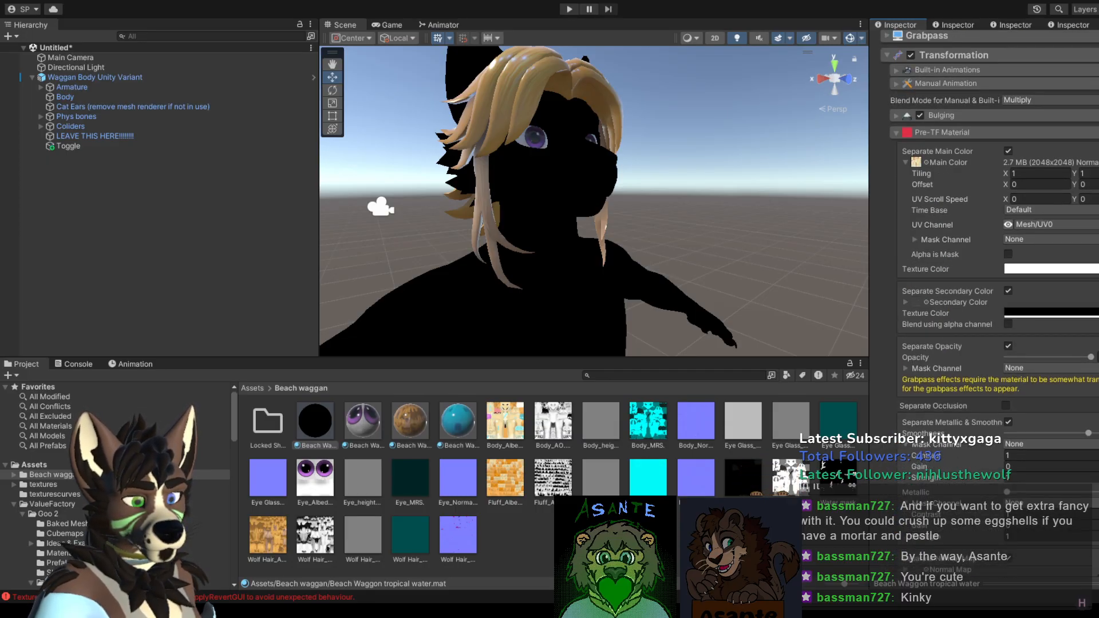
{"action": "scroll", "coordinate": [989, 309], "scroll_direction": "down", "scroll_amount": 1}
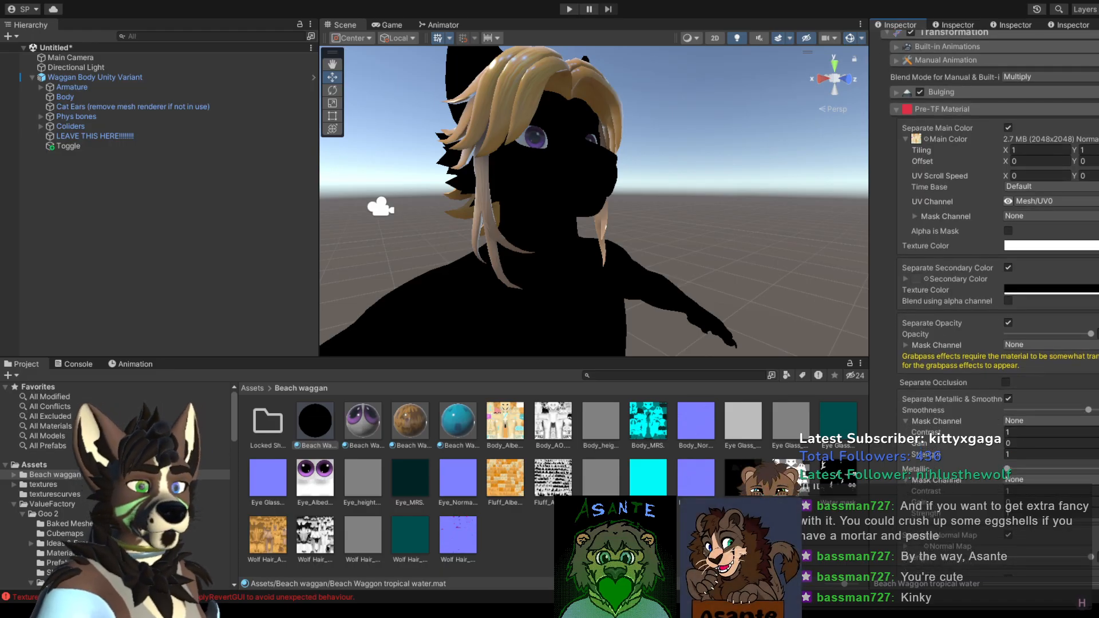
{"action": "scroll", "coordinate": [998, 309], "scroll_direction": "down", "scroll_amount": 6}
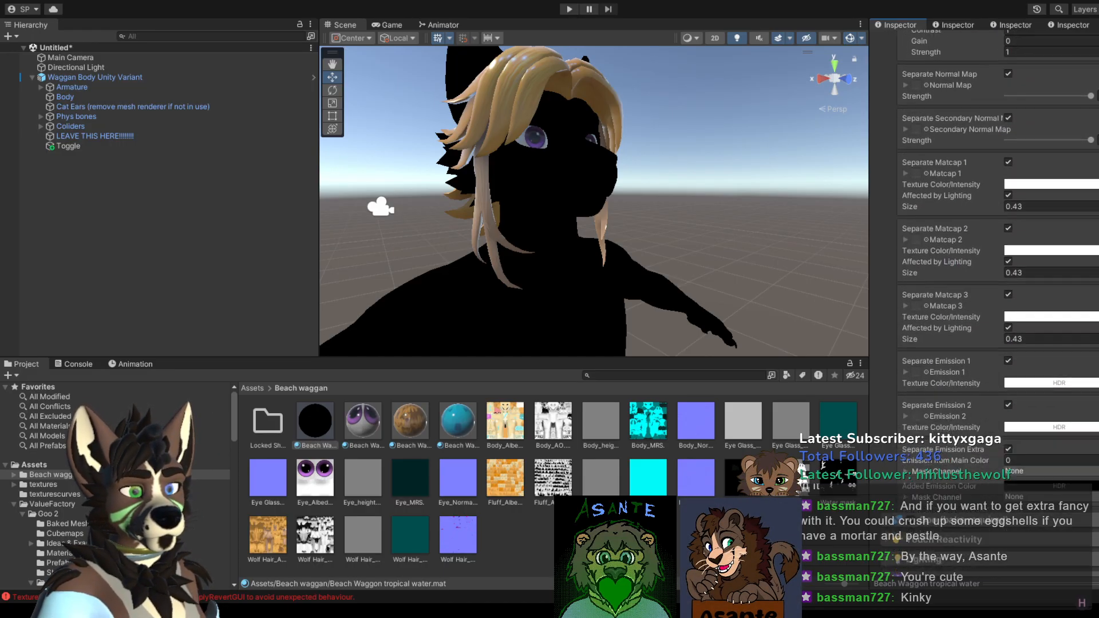
{"action": "scroll", "coordinate": [997, 229], "scroll_direction": "up", "scroll_amount": 6}
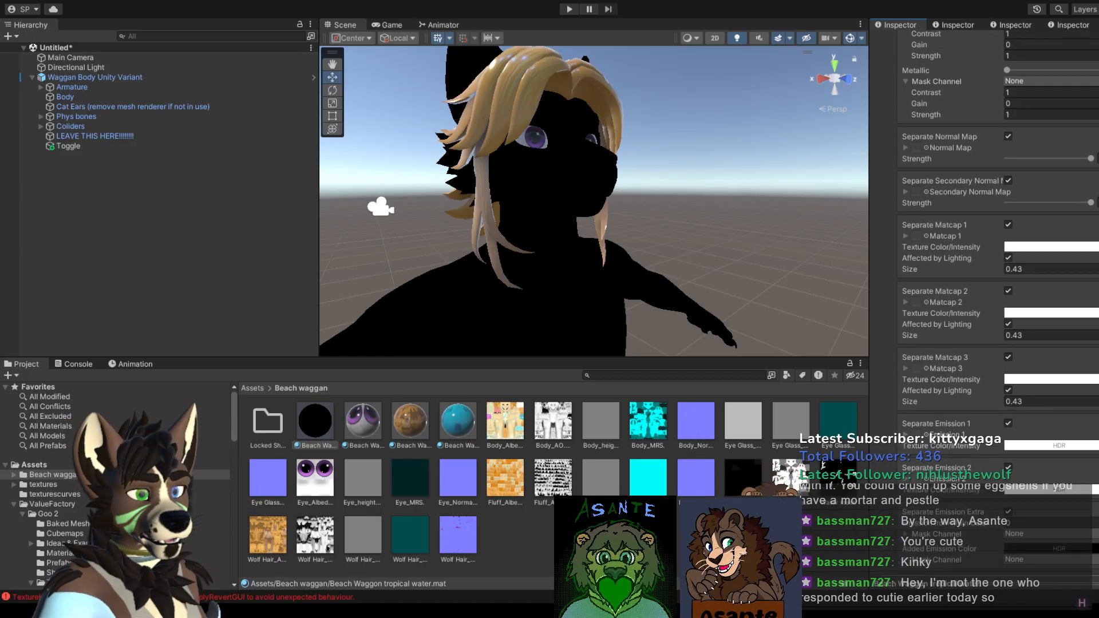
{"action": "scroll", "coordinate": [998, 229], "scroll_direction": "up", "scroll_amount": 1}
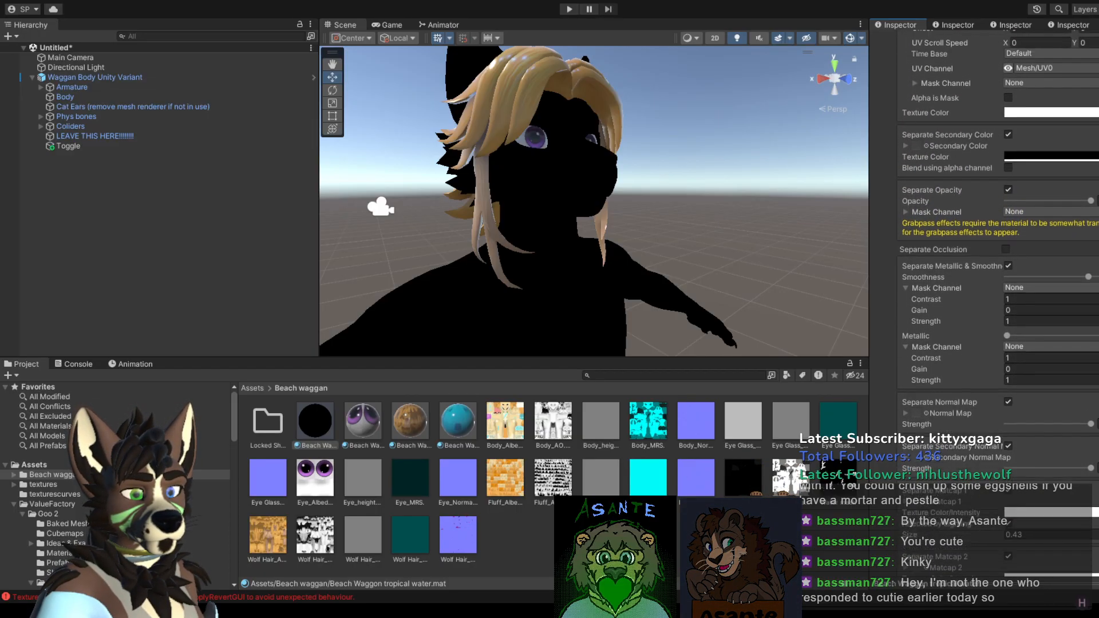
{"action": "scroll", "coordinate": [997, 229], "scroll_direction": "down", "scroll_amount": 12}
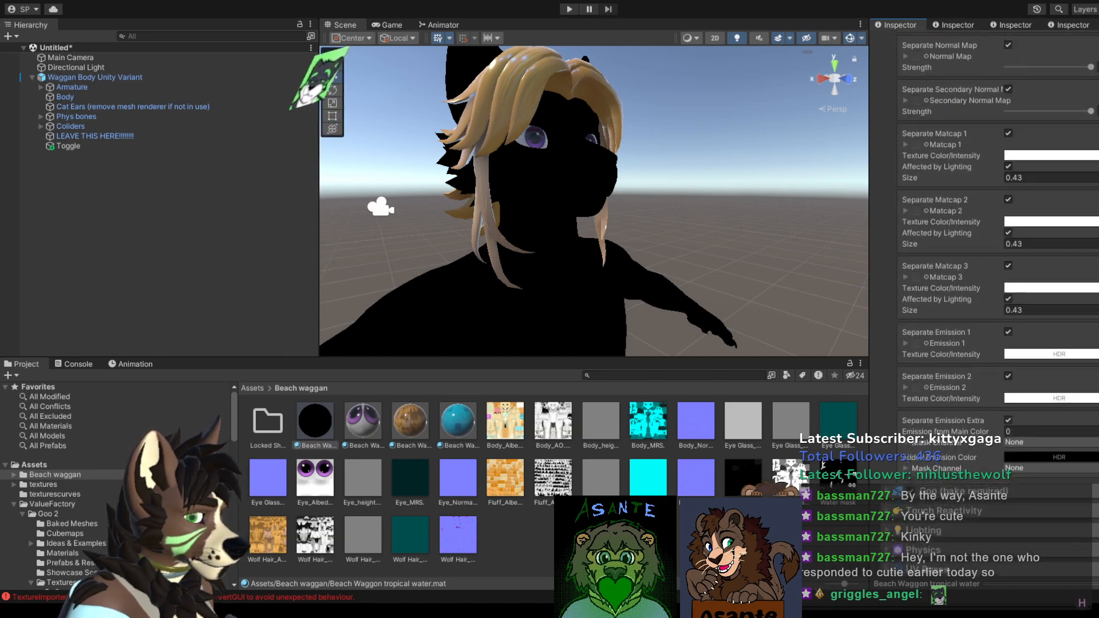
Step: Set the smoothness mask channel of the Pre-TF Material to the red channel of "Body mask Rough RED"
{"action": "scroll", "coordinate": [997, 229], "scroll_direction": "down", "scroll_amount": 3}
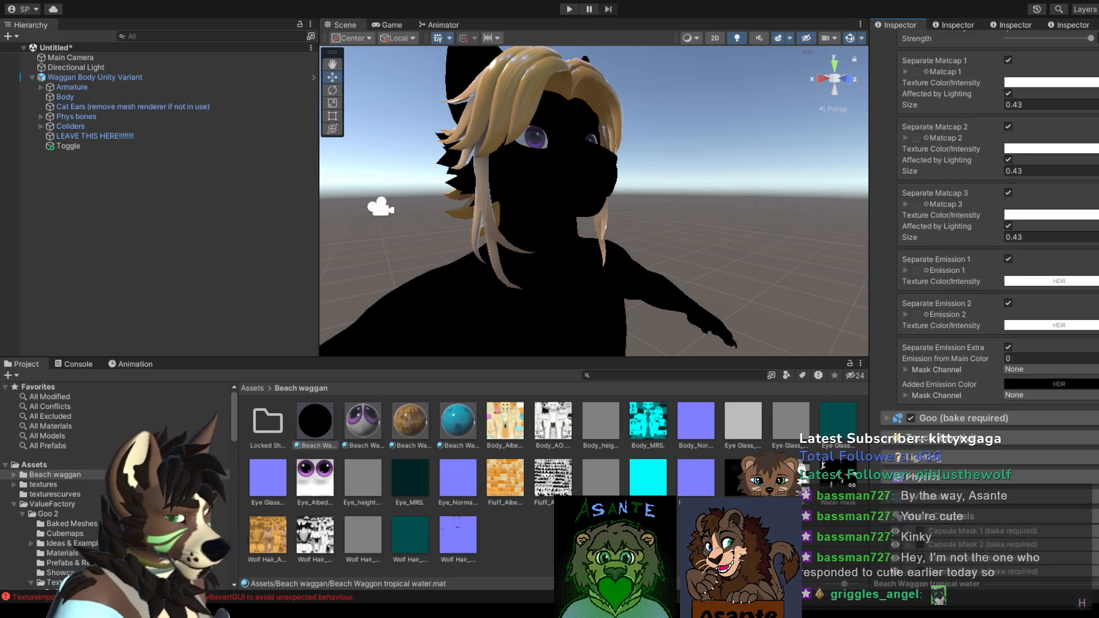
{"action": "scroll", "coordinate": [997, 229], "scroll_direction": "up", "scroll_amount": 3}
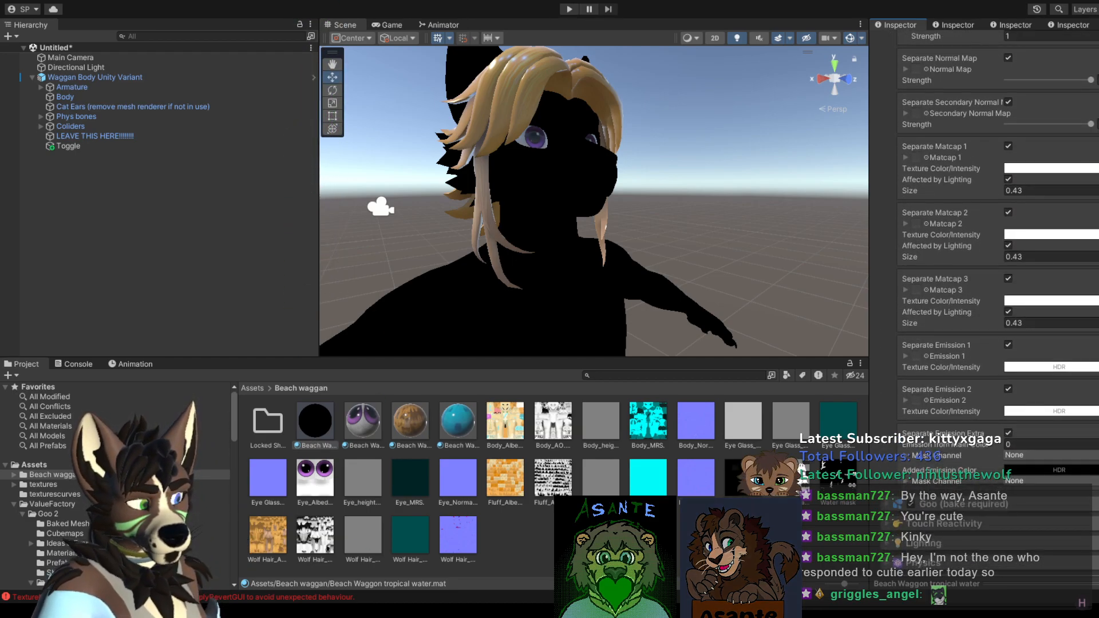
{"action": "scroll", "coordinate": [996, 229], "scroll_direction": "up", "scroll_amount": 15}
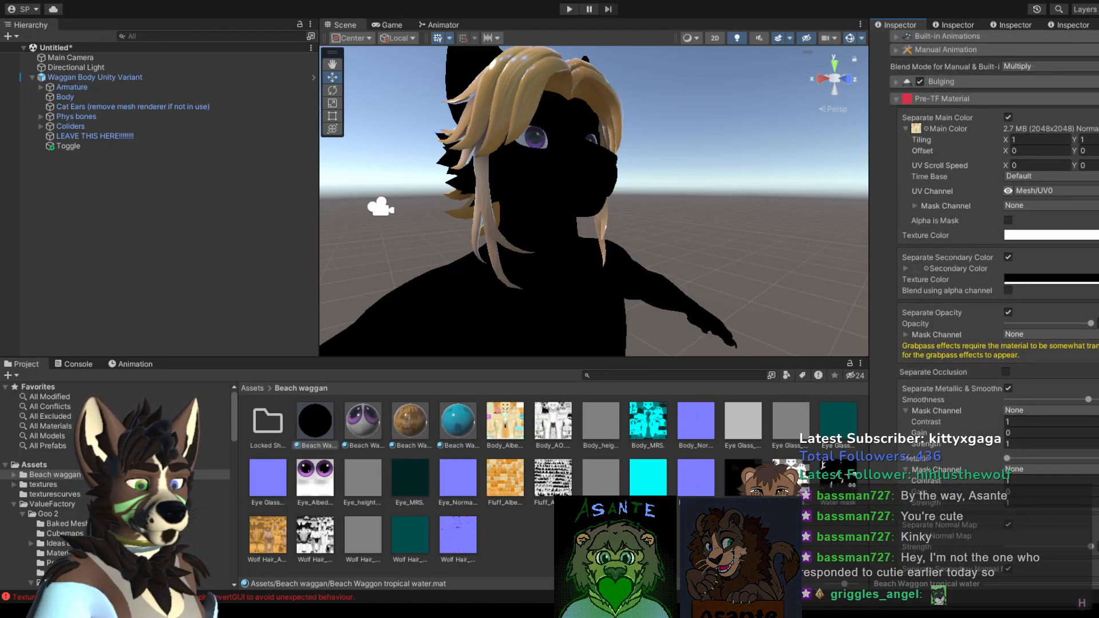
{"action": "left_click", "coordinate": [913, 205]}
{"action": "left_click", "coordinate": [913, 205]}
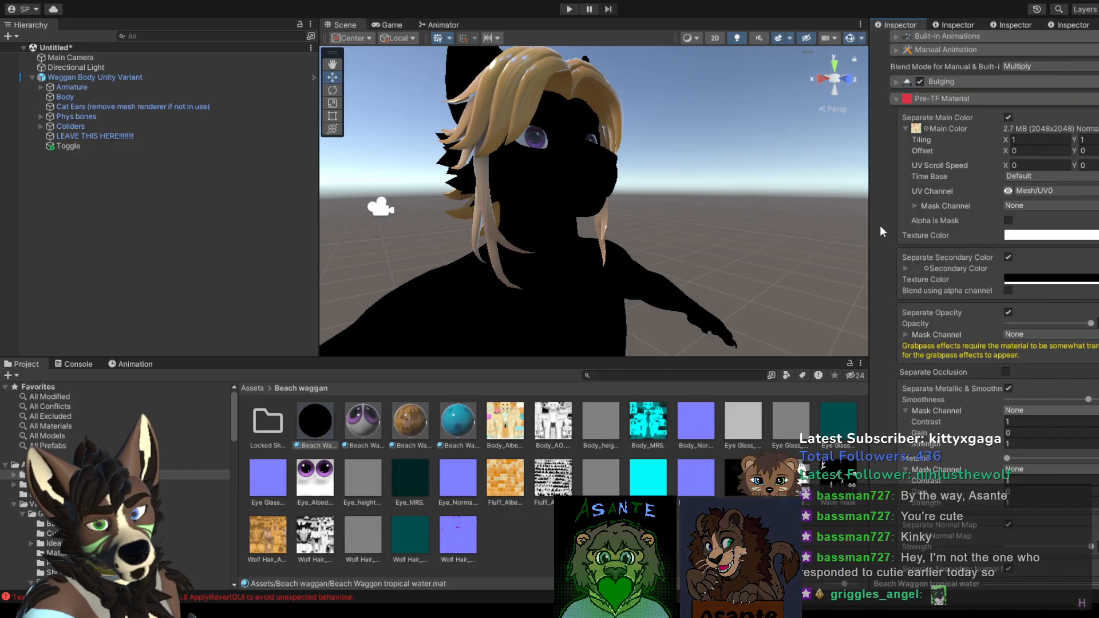
{"action": "left_click", "coordinate": [973, 224]}
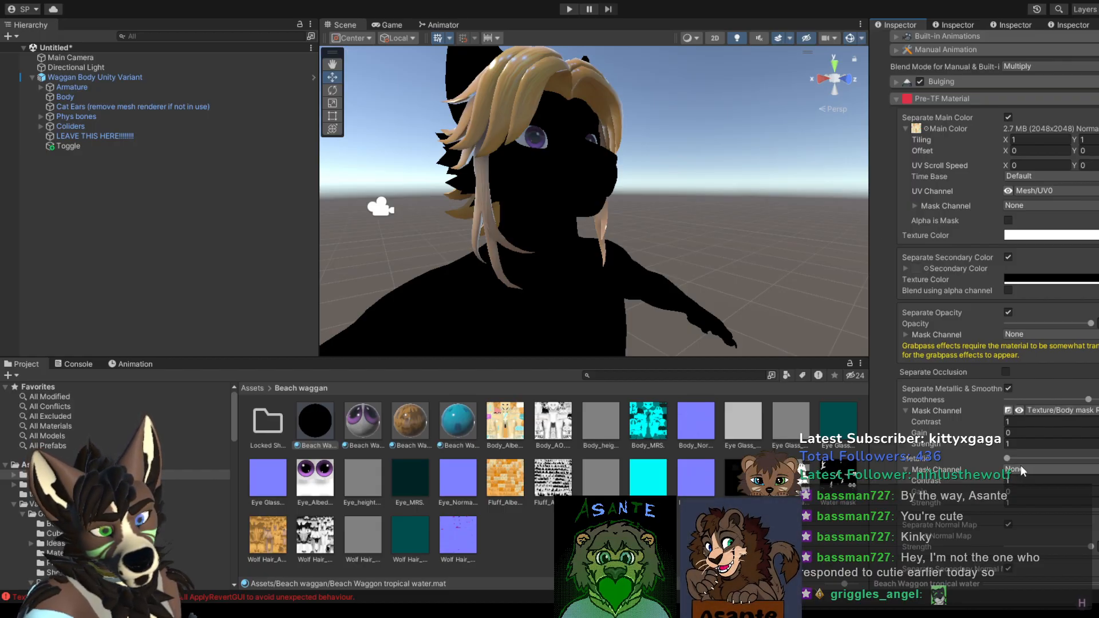
Step: Raise the Pre-TF metallic value and set its mask channel to the red channel of "Body mask Met RED"
{"action": "left_click_drag", "start_coordinate": [1009, 458], "coordinate": [1086, 458]}
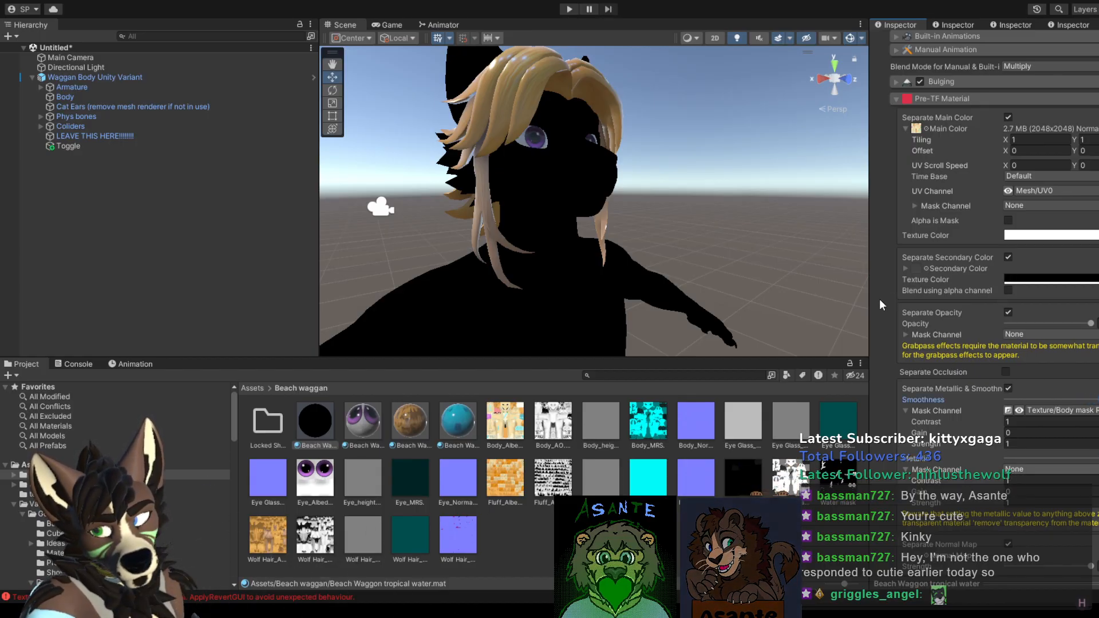
{"action": "left_click", "coordinate": [989, 295]}
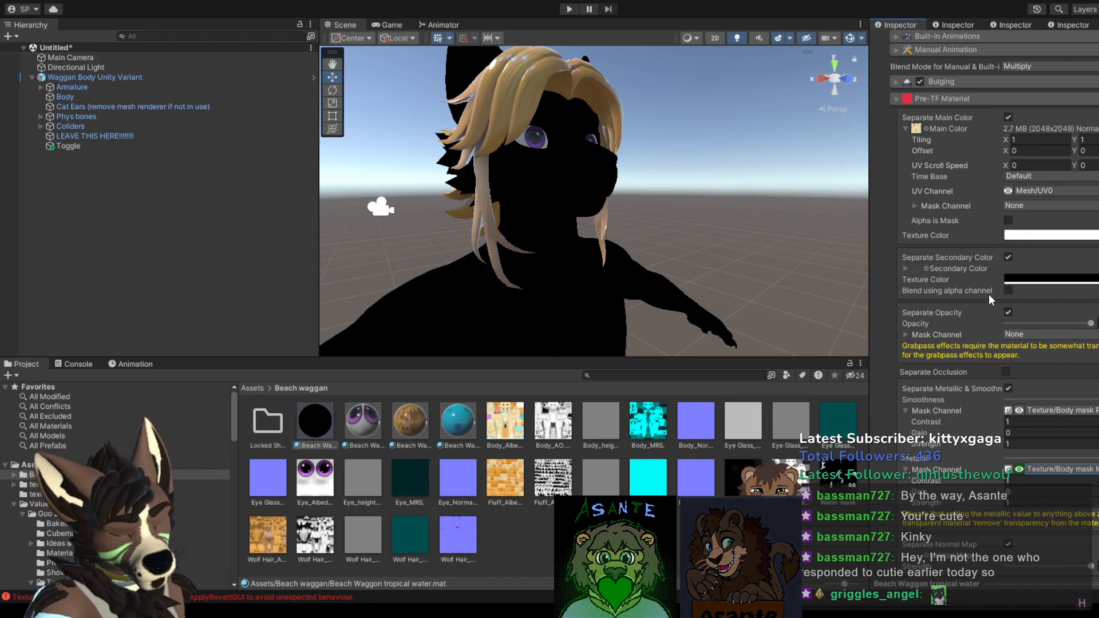
{"action": "left_click", "coordinate": [1028, 424]}
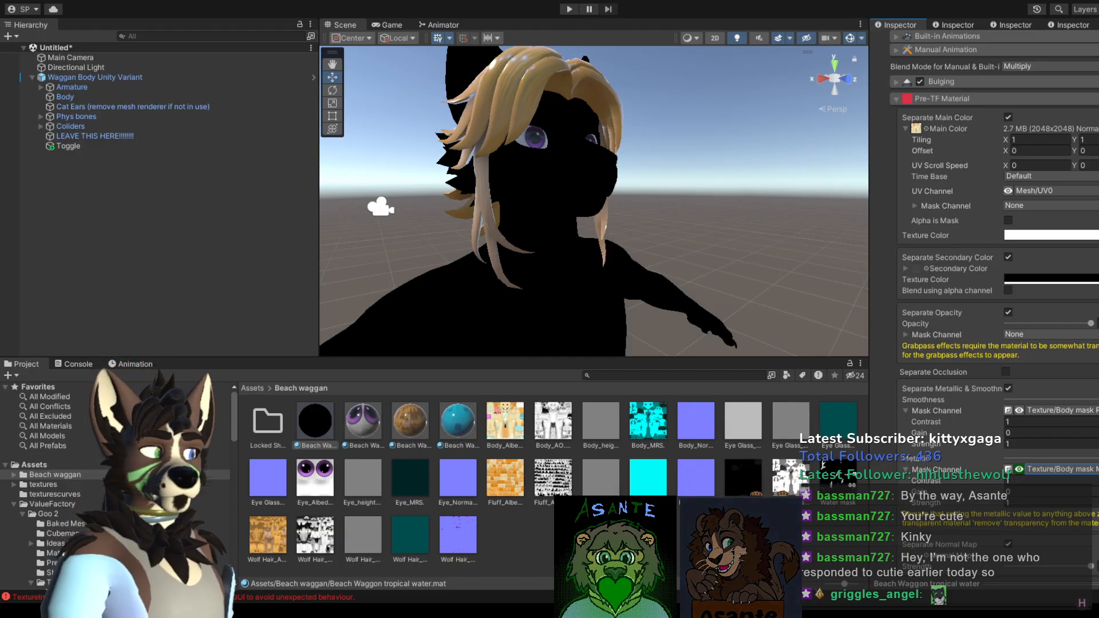
Step: Return the material from mask visualisation to normal rendering and invert the Pre-TF smoothness mask channel
{"action": "scroll", "coordinate": [985, 229], "scroll_direction": "up", "scroll_amount": 8}
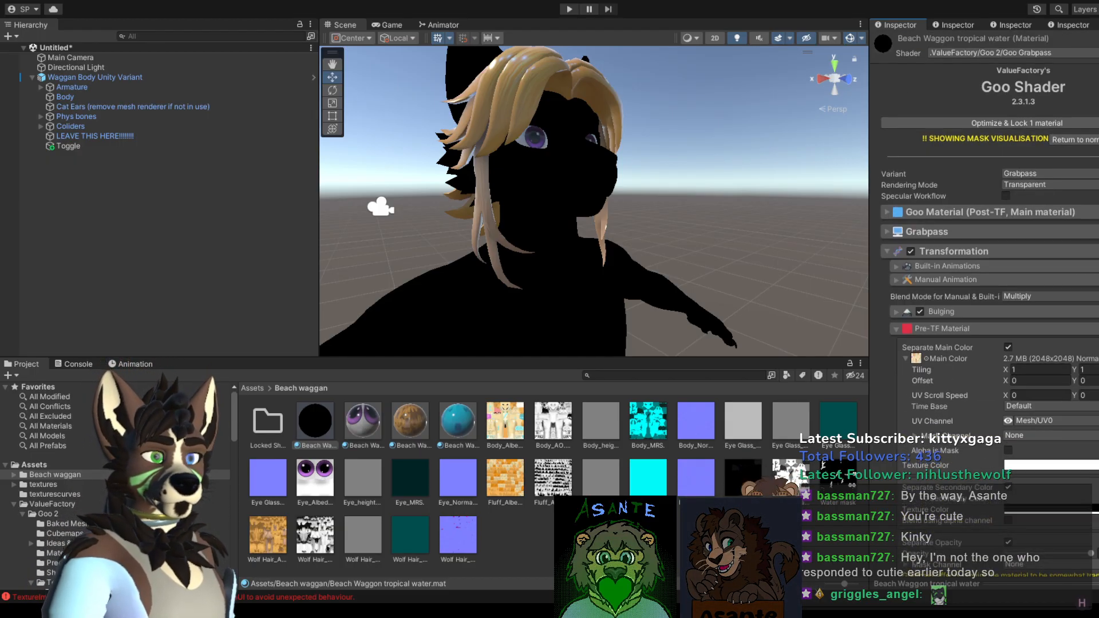
{"action": "left_click", "coordinate": [1059, 137]}
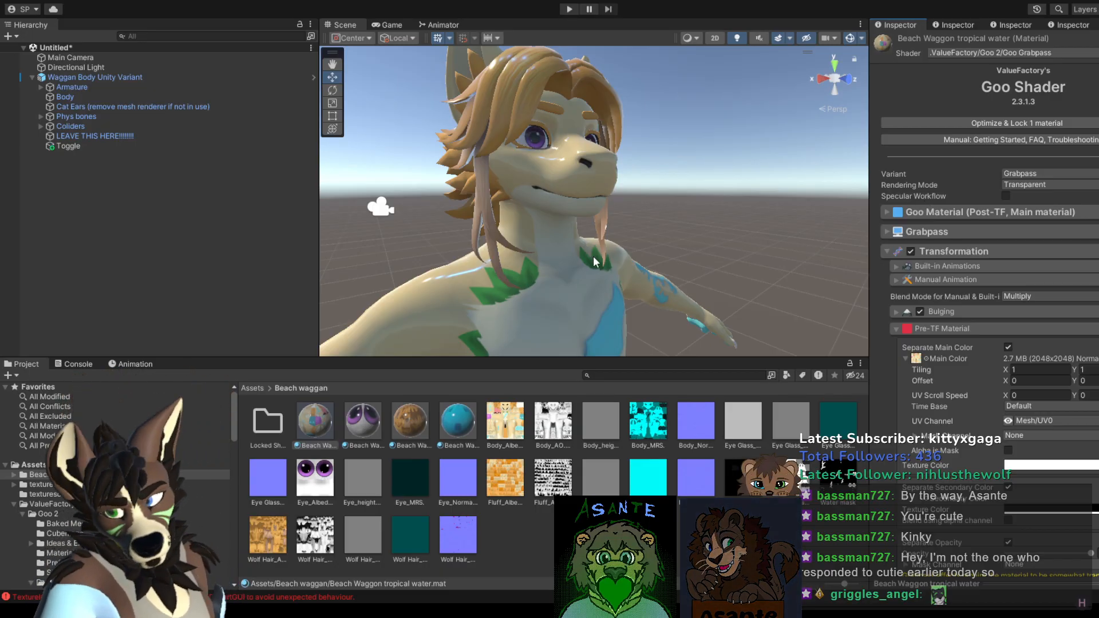
{"action": "scroll", "coordinate": [1021, 454], "scroll_direction": "down", "scroll_amount": 10}
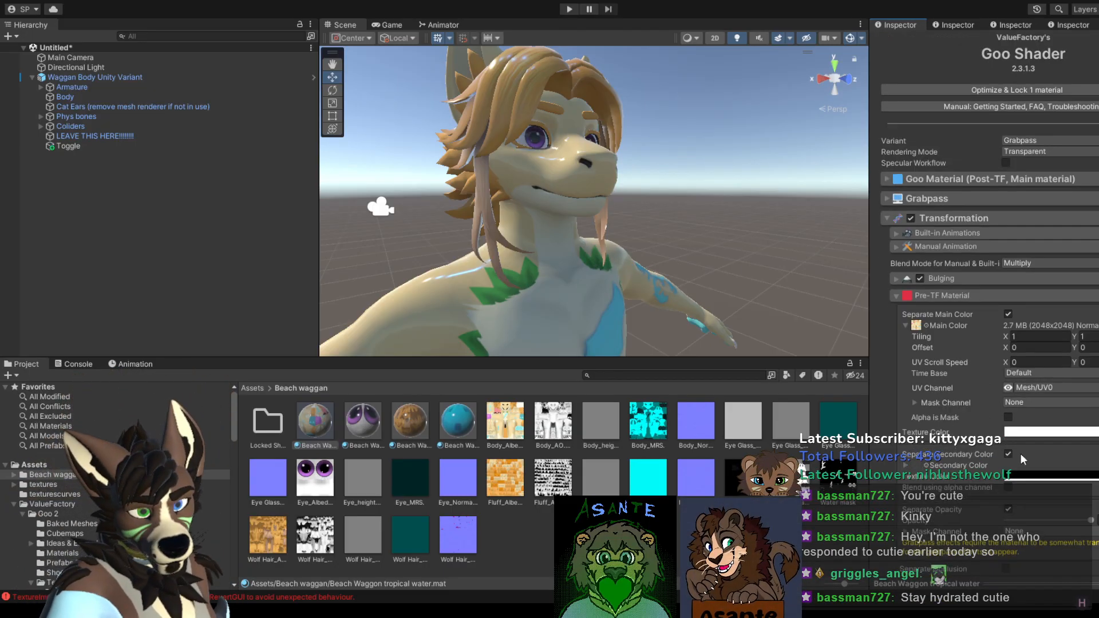
{"action": "scroll", "coordinate": [1020, 454], "scroll_direction": "down", "scroll_amount": 12}
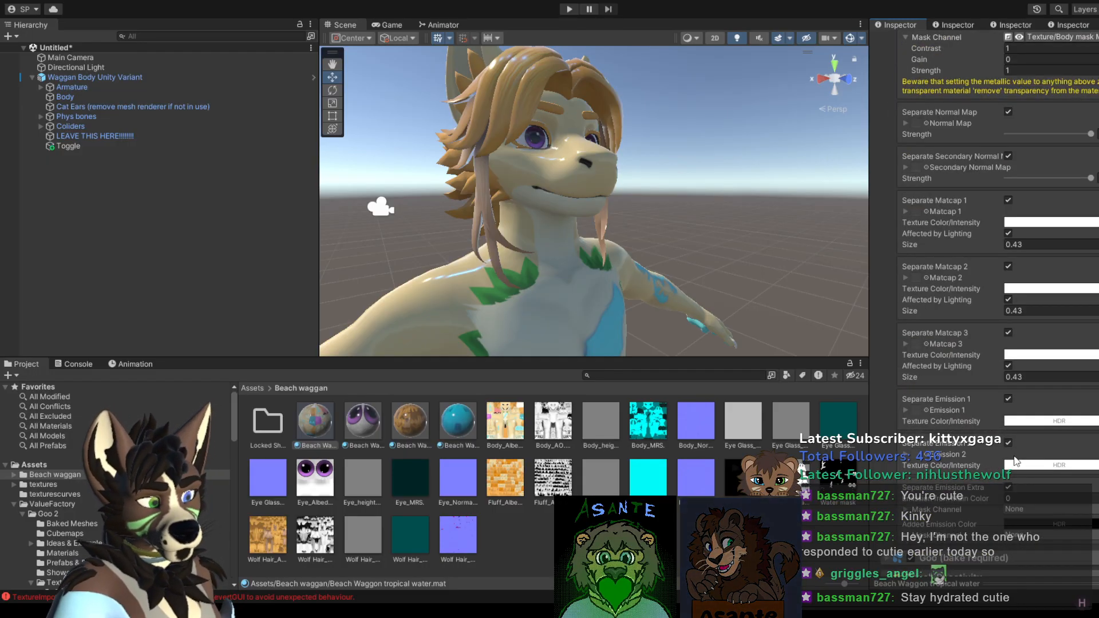
{"action": "scroll", "coordinate": [1009, 477], "scroll_direction": "up", "scroll_amount": 10}
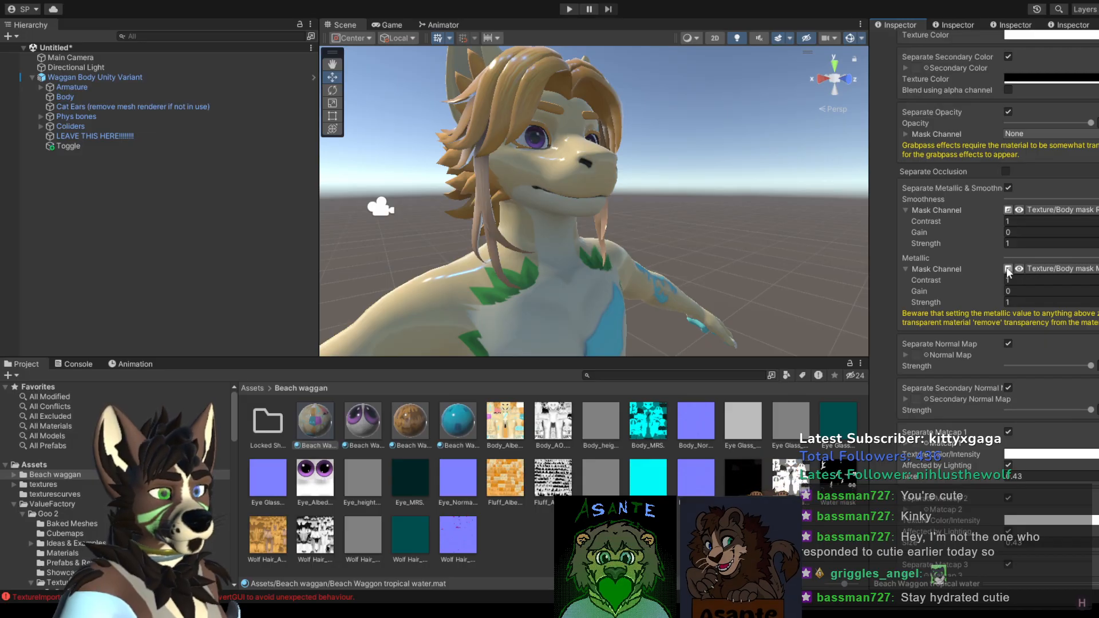
{"action": "left_click", "coordinate": [1008, 210]}
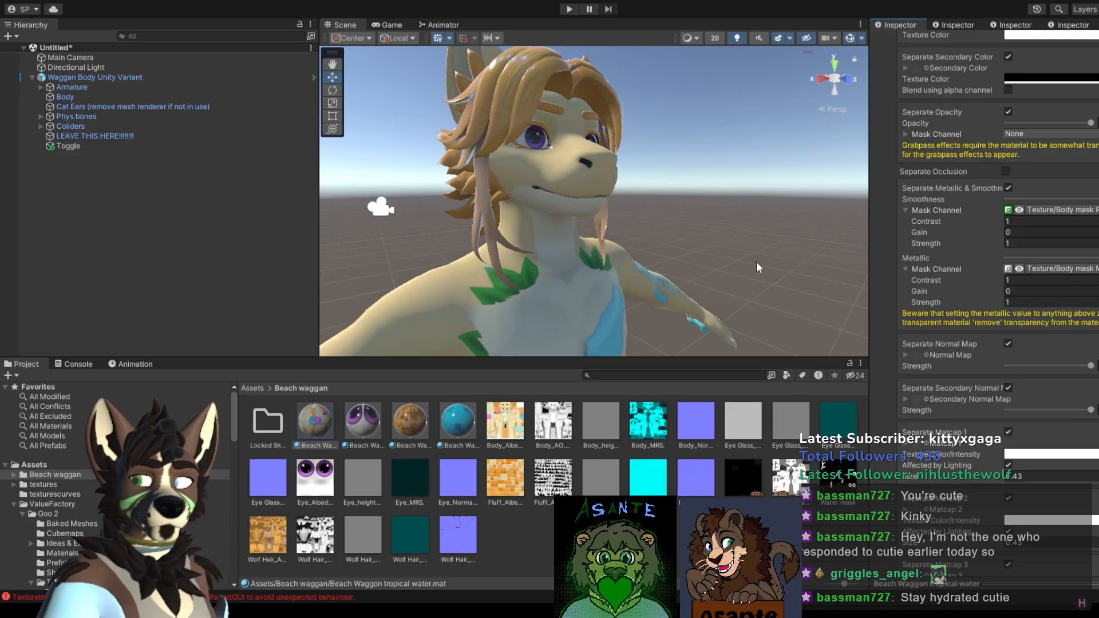
Step: Try inverting the Pre-TF metallic mask channel and compare the effect on the avatar's chest and head
{"action": "left_click_drag", "start_coordinate": [637, 301], "coordinate": [696, 246], "text": "alt"}
{"action": "middle_click_drag", "start_coordinate": [696, 247], "coordinate": [755, 438]}
{"action": "middle_click_drag", "start_coordinate": [744, 299], "coordinate": [700, 263]}
{"action": "left_click", "coordinate": [1008, 268]}
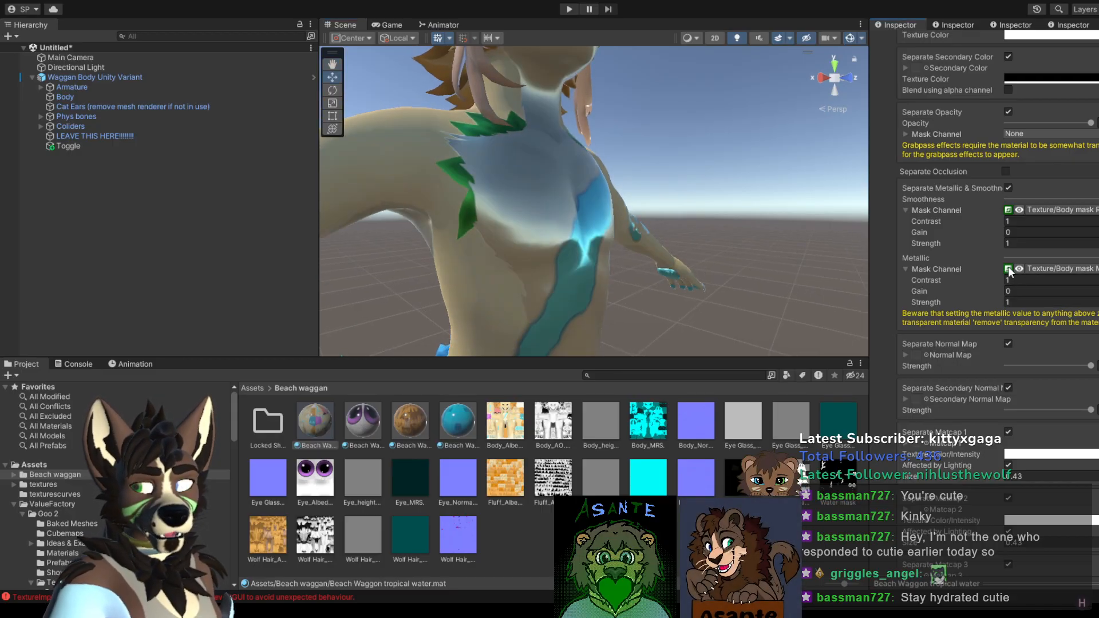
{"action": "left_click", "coordinate": [1008, 268]}
{"action": "middle_click_drag", "start_coordinate": [532, 216], "coordinate": [605, 521]}
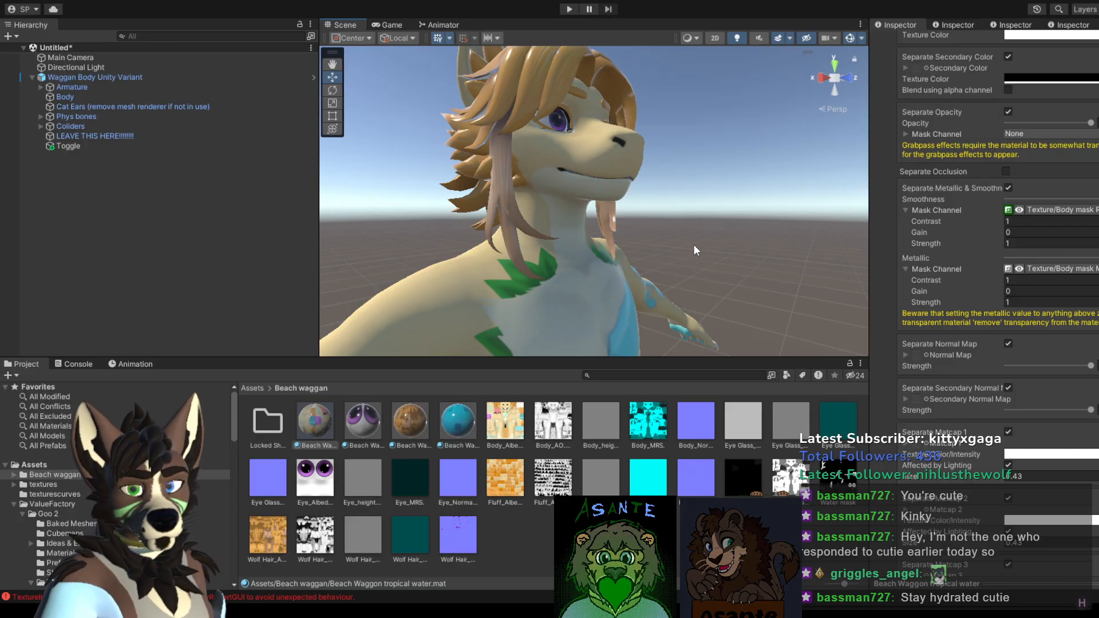
{"action": "right_click_drag", "start_coordinate": [694, 245], "coordinate": [648, 291]}
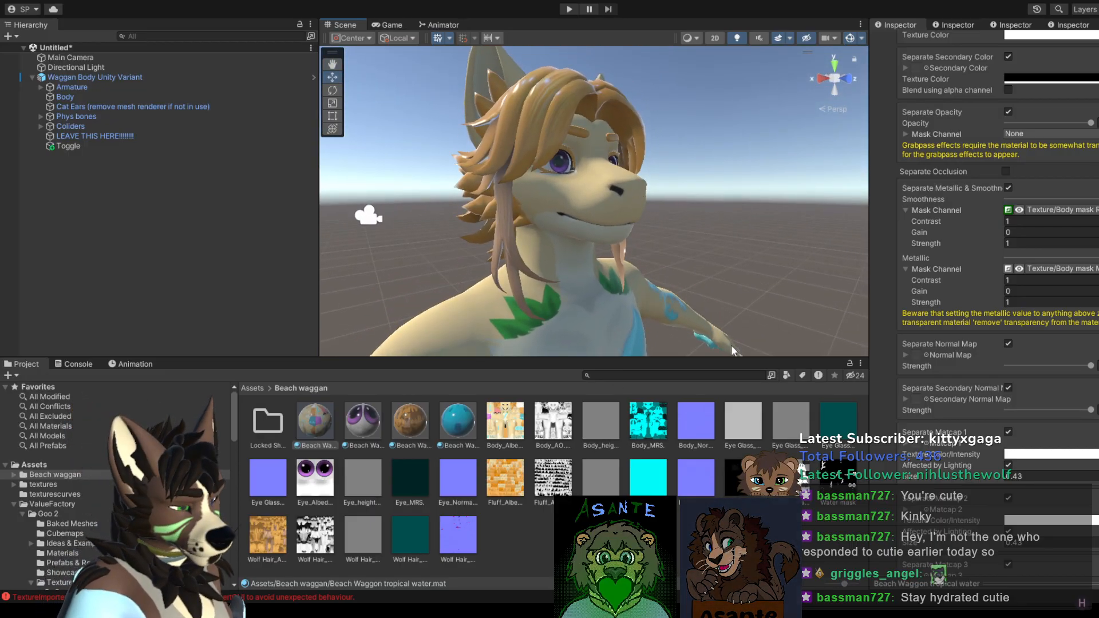
Step: Collapse the roughness and metallic mask channels, and enable and expand the Texture 3 mask channel
{"action": "scroll", "coordinate": [983, 471], "scroll_direction": "down", "scroll_amount": 3}
{"action": "scroll", "coordinate": [980, 458], "scroll_direction": "down", "scroll_amount": 15}
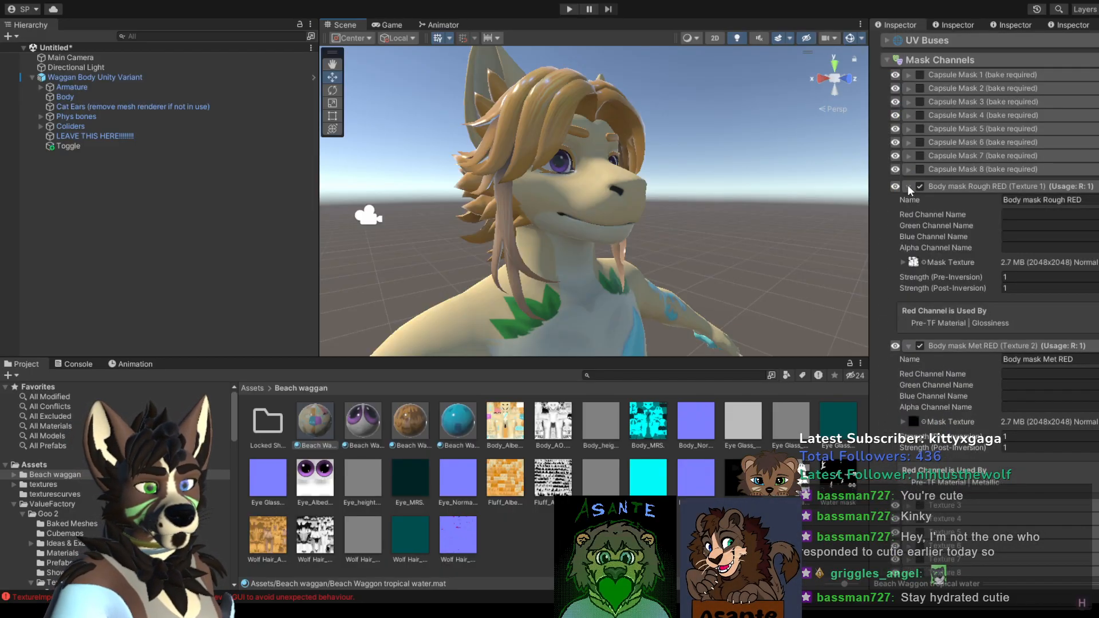
{"action": "left_click", "coordinate": [908, 186]}
{"action": "left_click", "coordinate": [910, 200]}
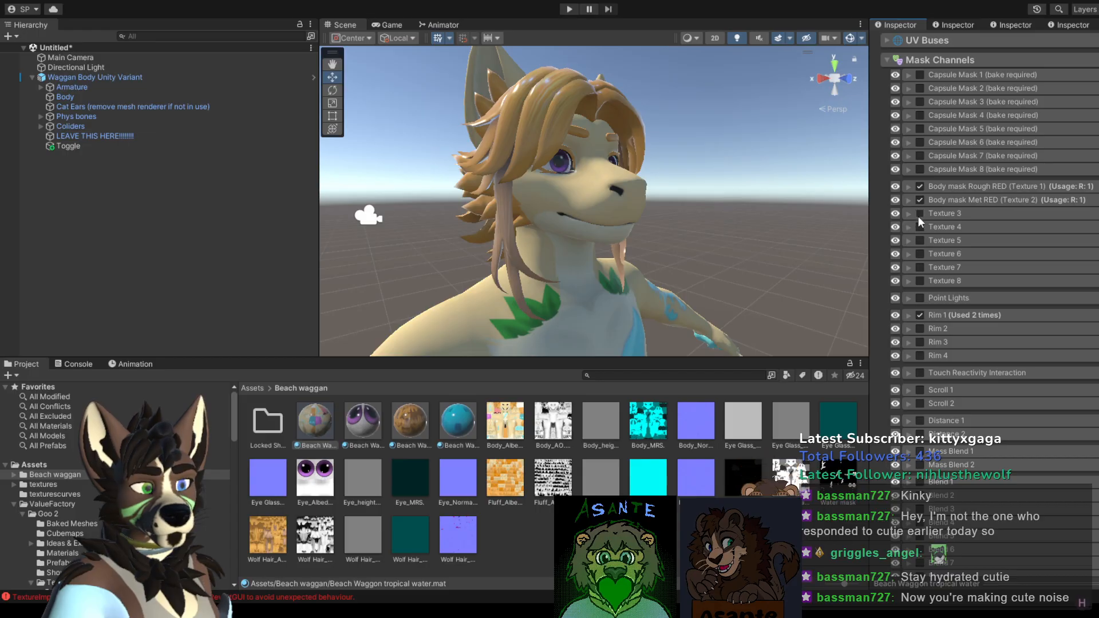
{"action": "left_click", "coordinate": [919, 213]}
{"action": "left_click", "coordinate": [909, 213]}
Step: Name the Texture 3 mask channel "Body Emission GREEN" and assign it the Water mask texture
{"action": "left_click", "coordinate": [1013, 227]}
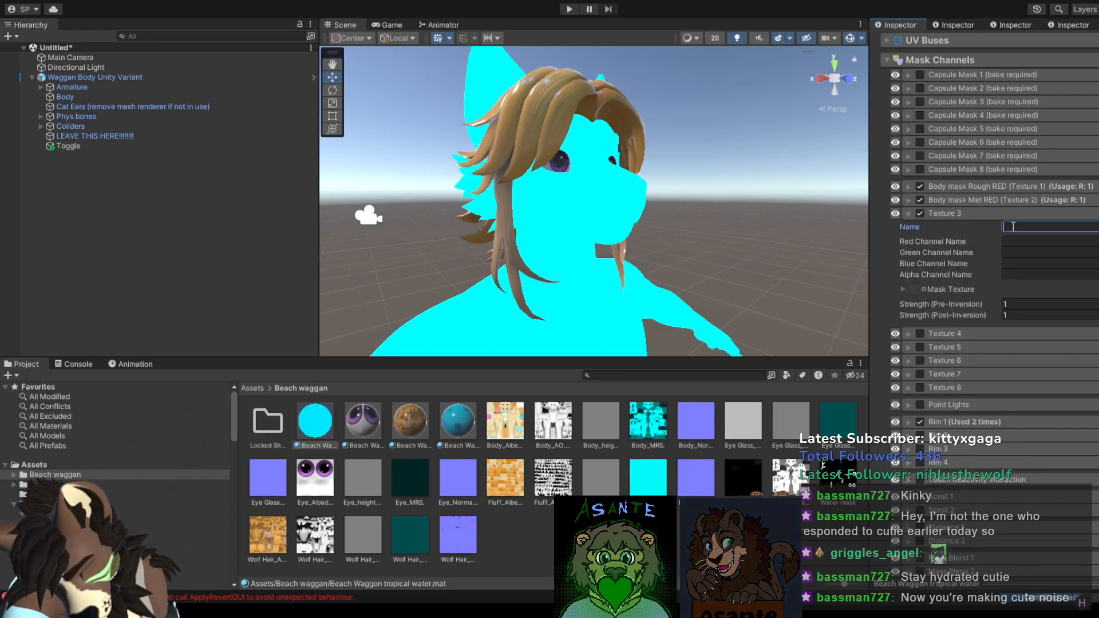
{"action": "type", "text": "Body "}
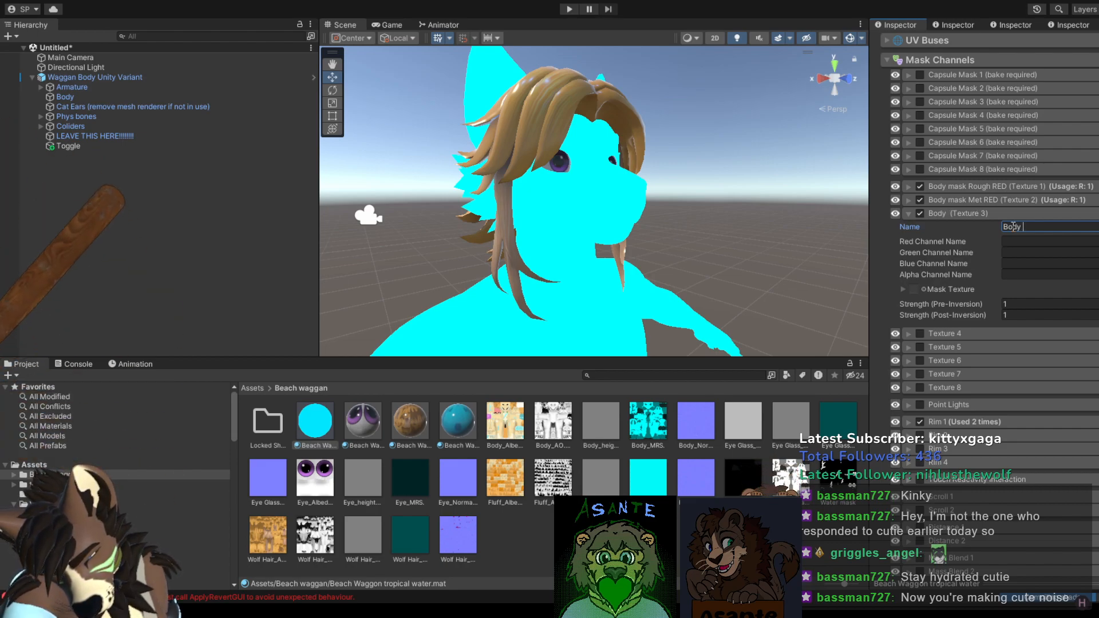
{"action": "type", "text": "Emission"}
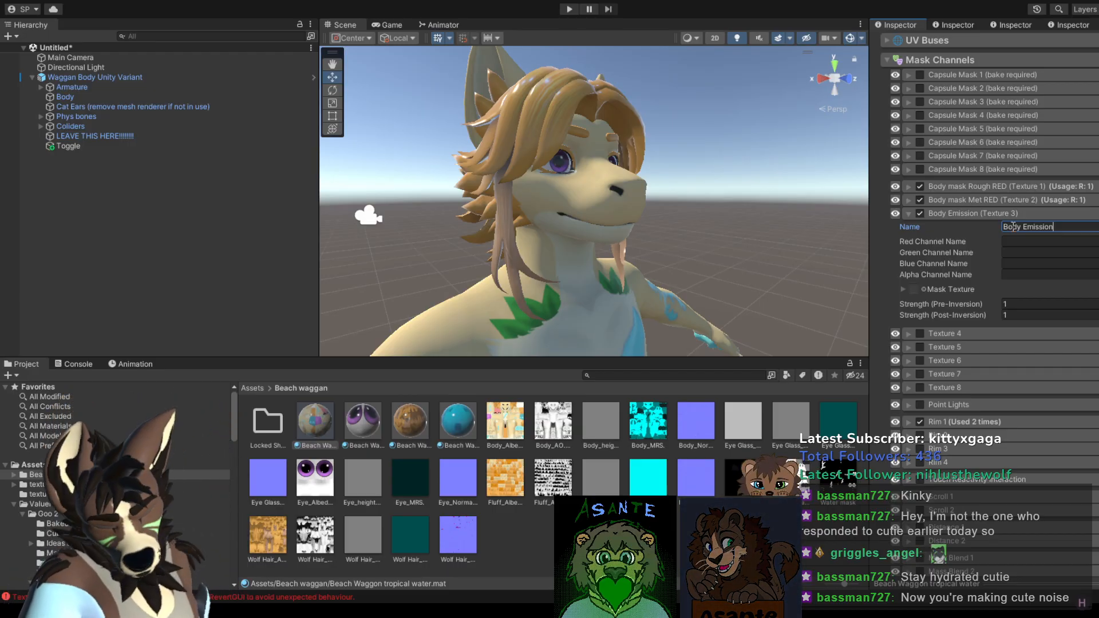
{"action": "type", "text": "GREE"}
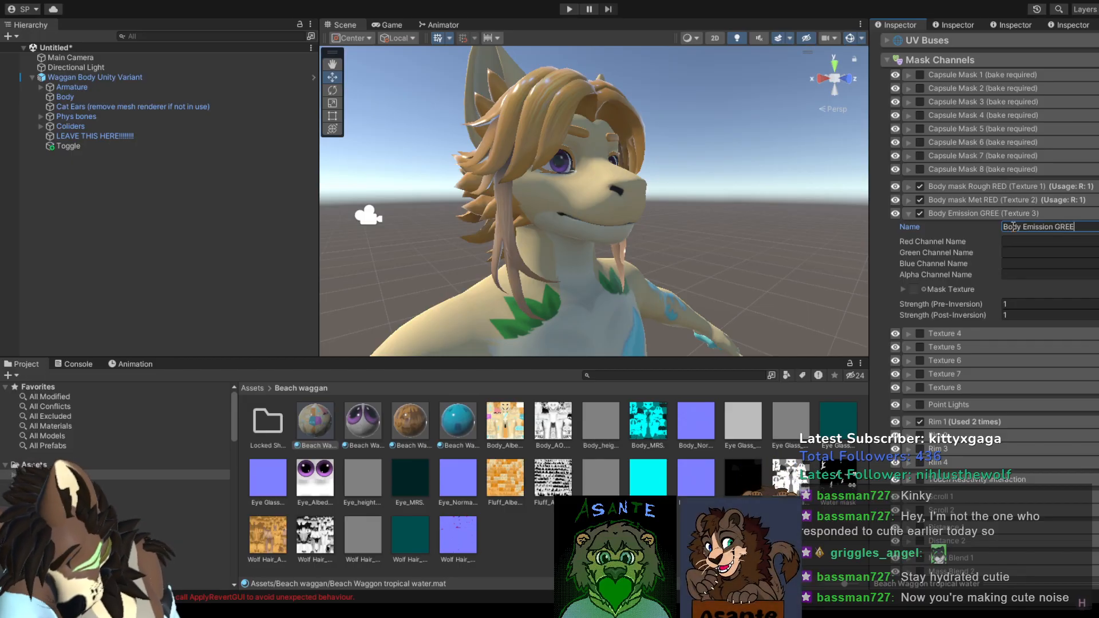
{"action": "type", "text": "EN"}
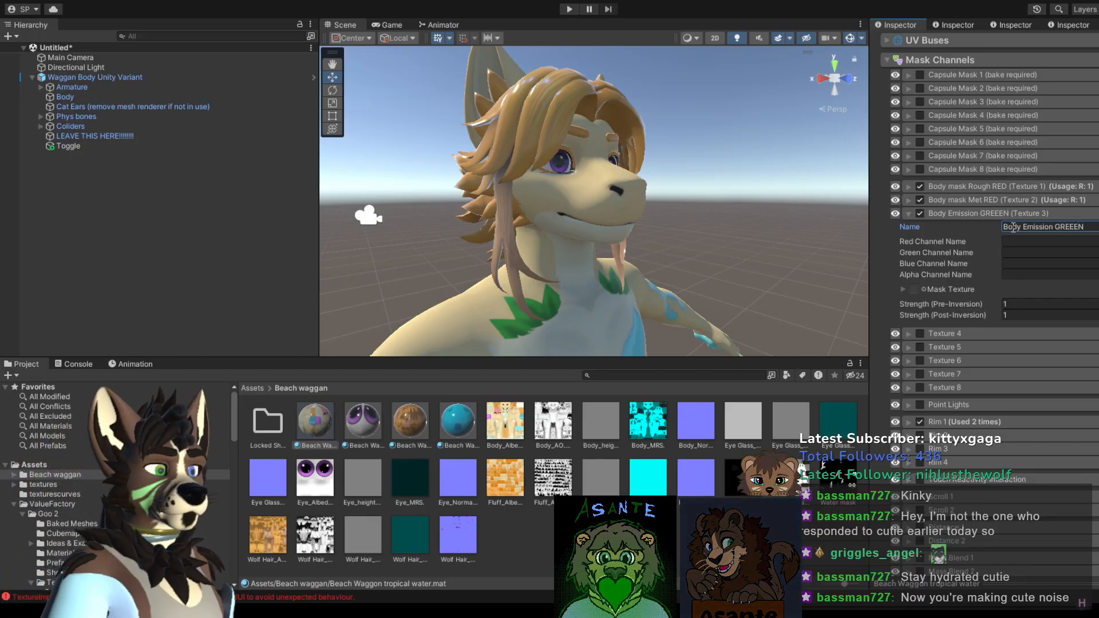
{"action": "left_click", "coordinate": [1077, 224]}
{"action": "left_click", "coordinate": [1077, 224]}
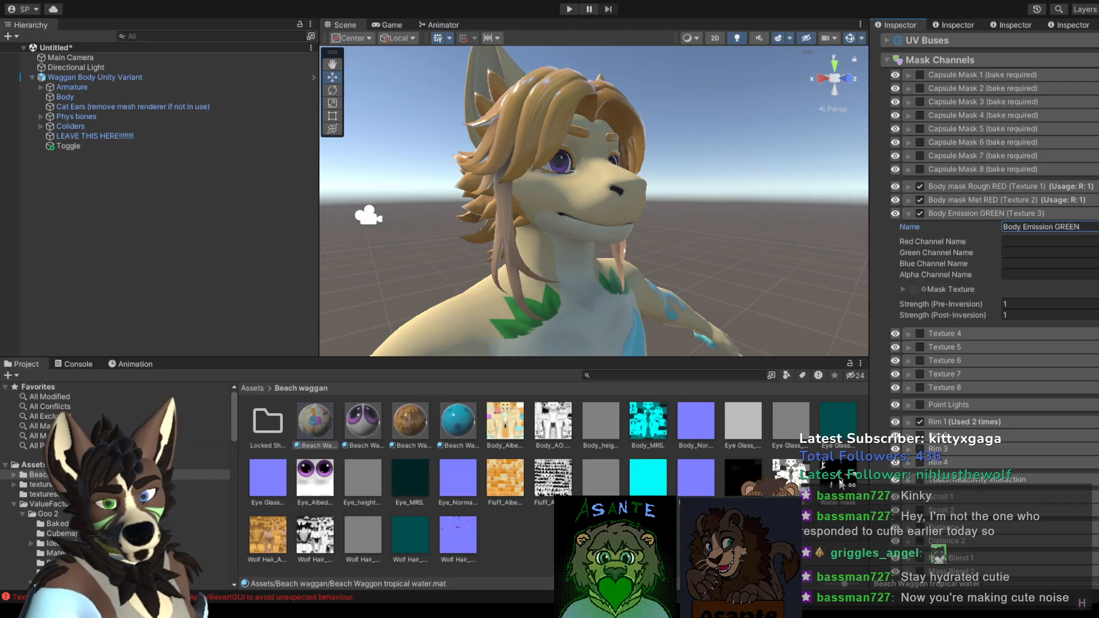
{"action": "left_click_drag", "start_coordinate": [919, 292], "coordinate": [919, 292]}
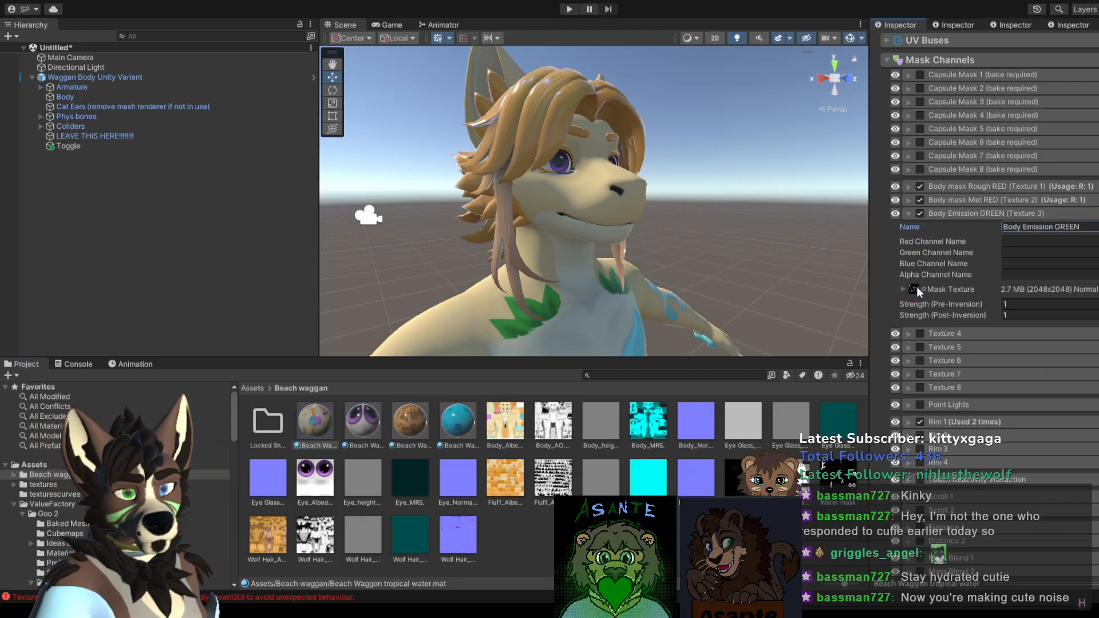
Step: Preview the Body Emission GREEN mask on the avatar, collapse its settings and restore the normal material view
{"action": "left_click", "coordinate": [896, 213]}
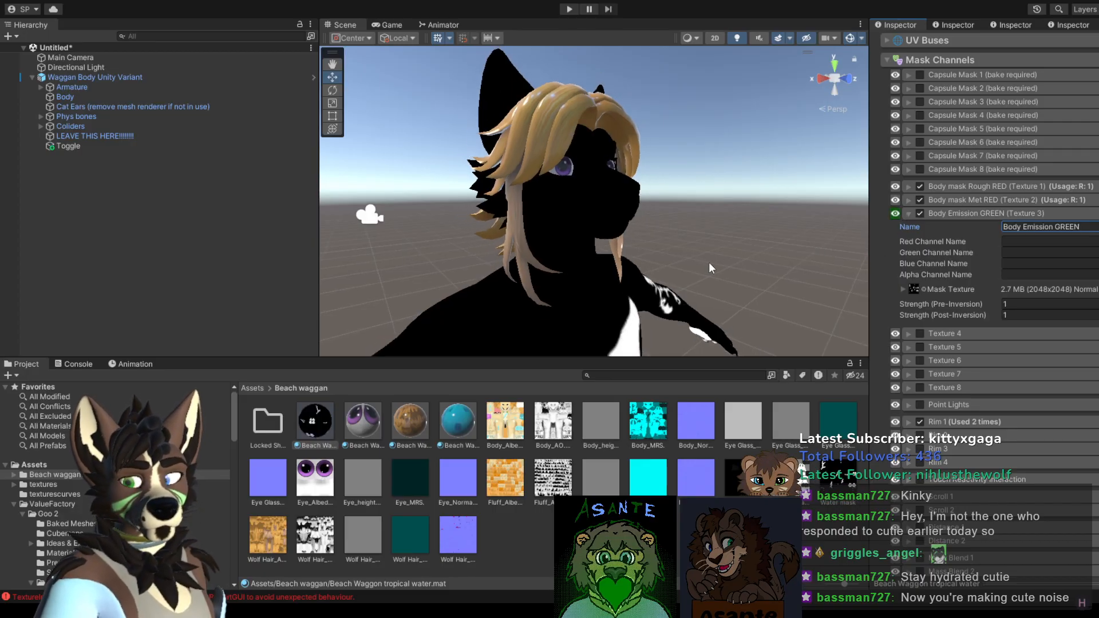
{"action": "left_click_drag", "start_coordinate": [719, 265], "coordinate": [743, 269], "text": "alt"}
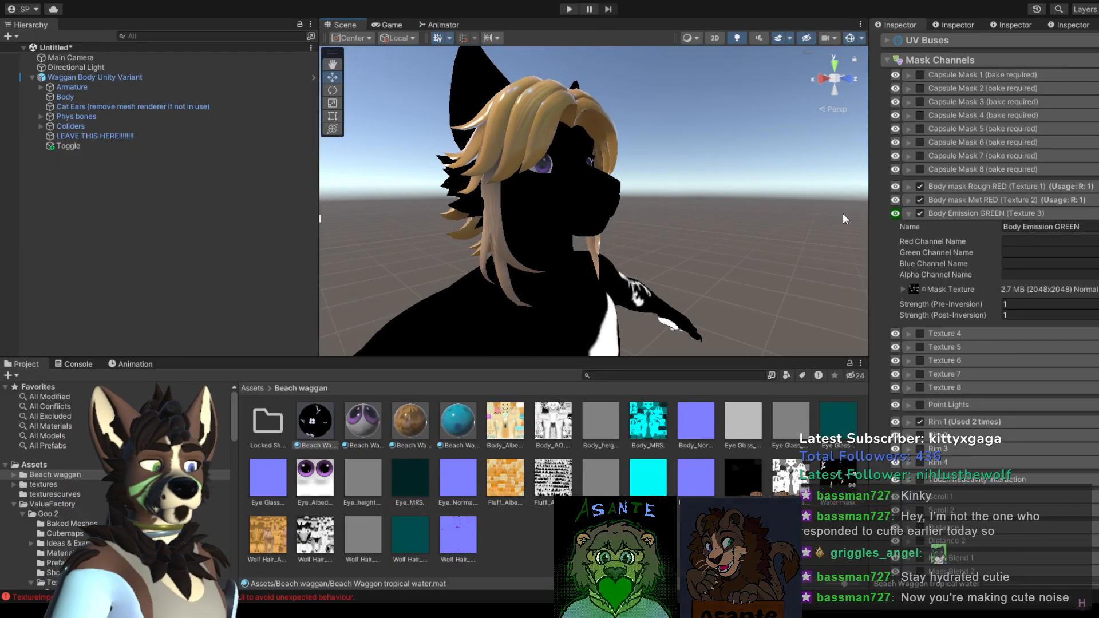
{"action": "left_click", "coordinate": [902, 214]}
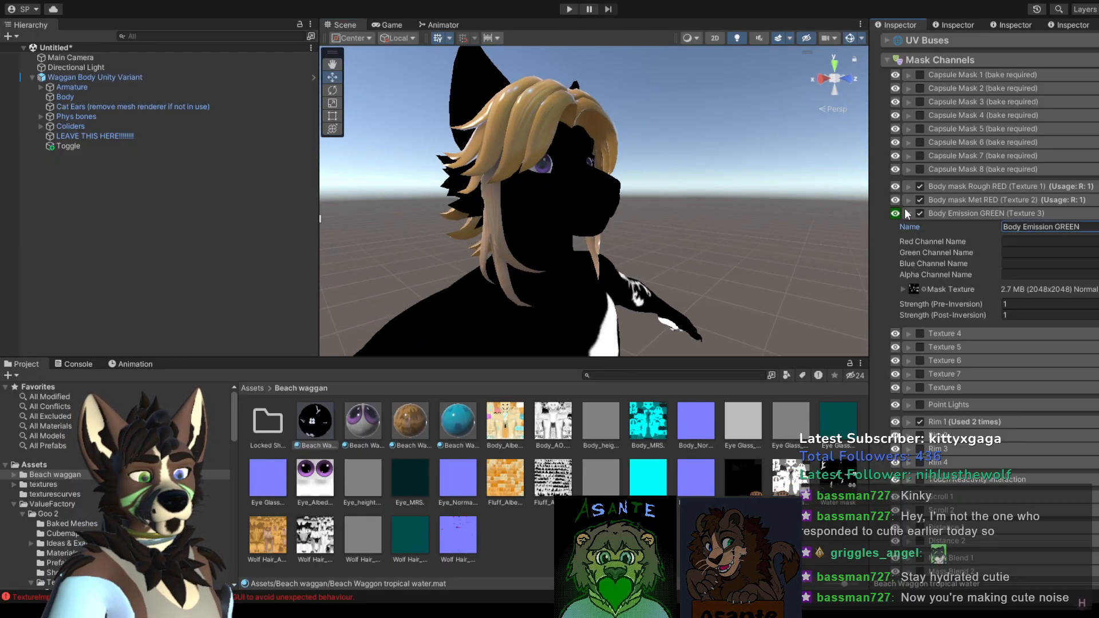
{"action": "left_click", "coordinate": [907, 212]}
{"action": "scroll", "coordinate": [965, 290], "scroll_direction": "up", "scroll_amount": 5}
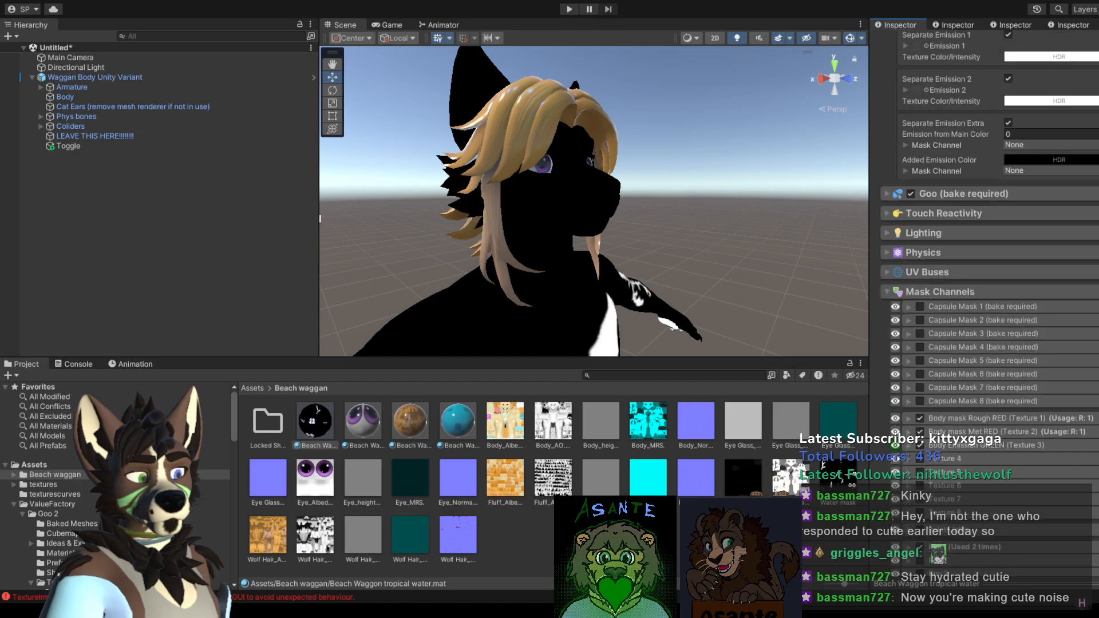
{"action": "scroll", "coordinate": [964, 289], "scroll_direction": "up", "scroll_amount": 10}
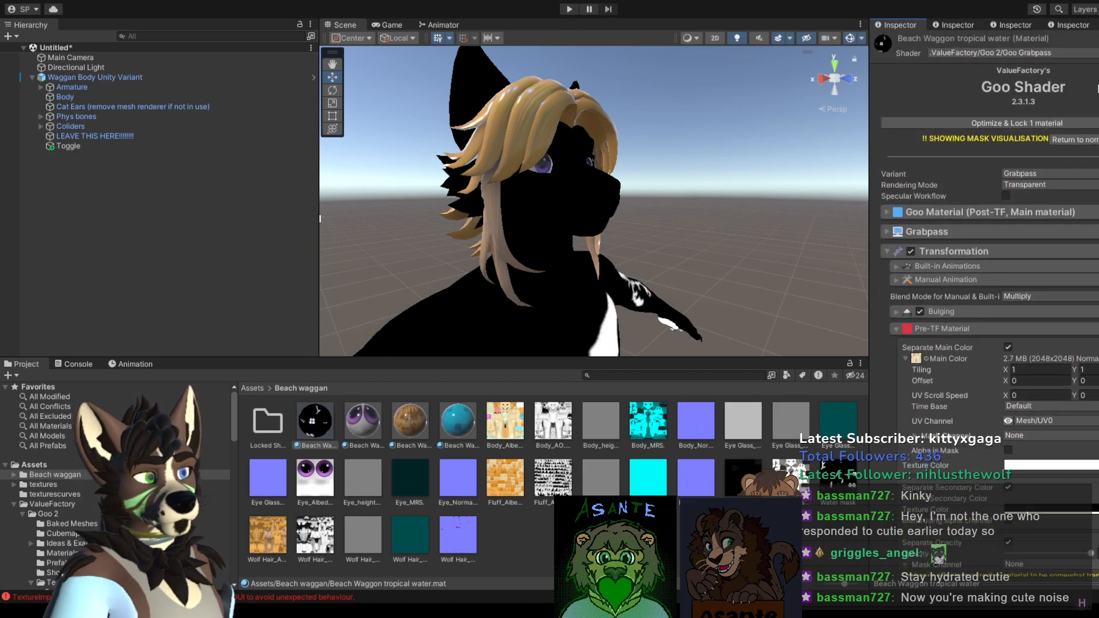
{"action": "left_click", "coordinate": [1070, 138]}
Step: Look through the Pre-TF Material and mask channel settings and expand the Special Effects section
{"action": "scroll", "coordinate": [981, 212], "scroll_direction": "down", "scroll_amount": 5}
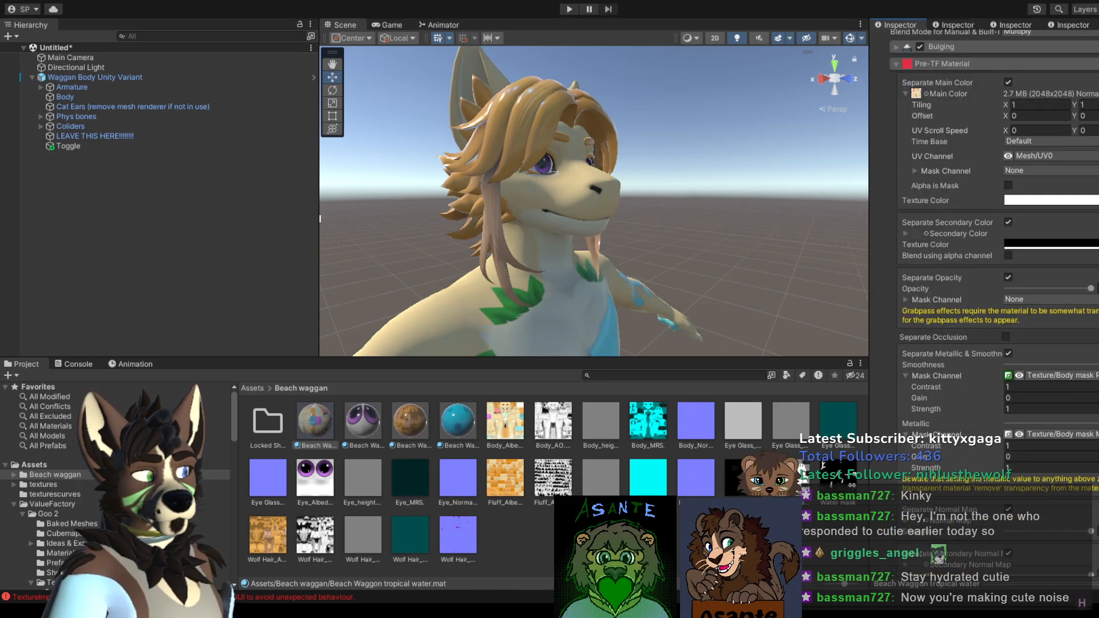
{"action": "scroll", "coordinate": [981, 212], "scroll_direction": "down", "scroll_amount": 20}
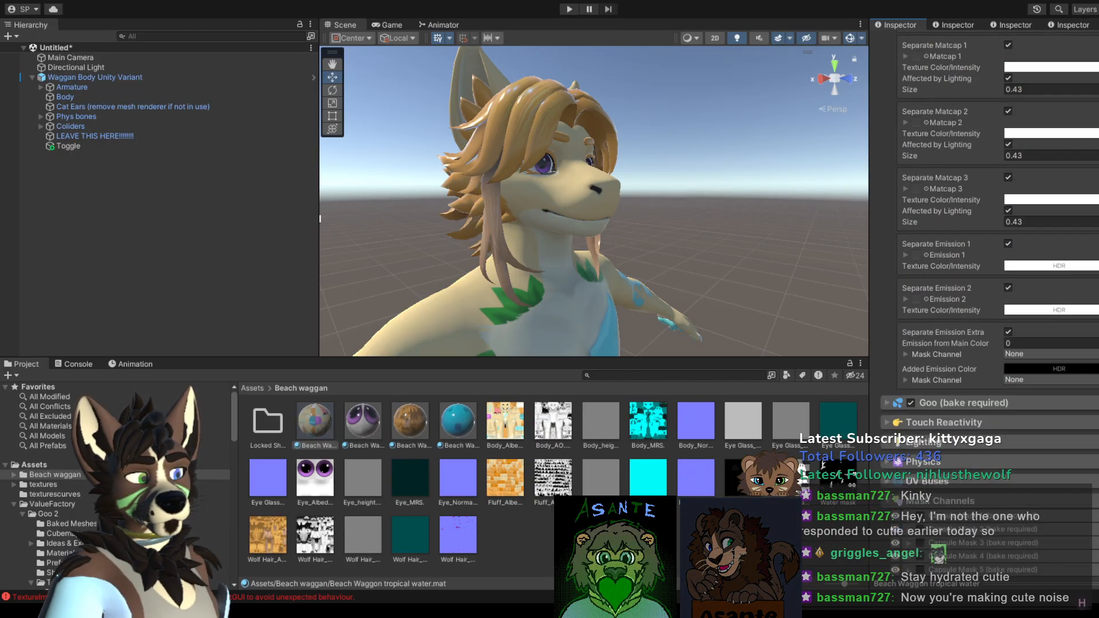
{"action": "scroll", "coordinate": [981, 212], "scroll_direction": "up", "scroll_amount": 8}
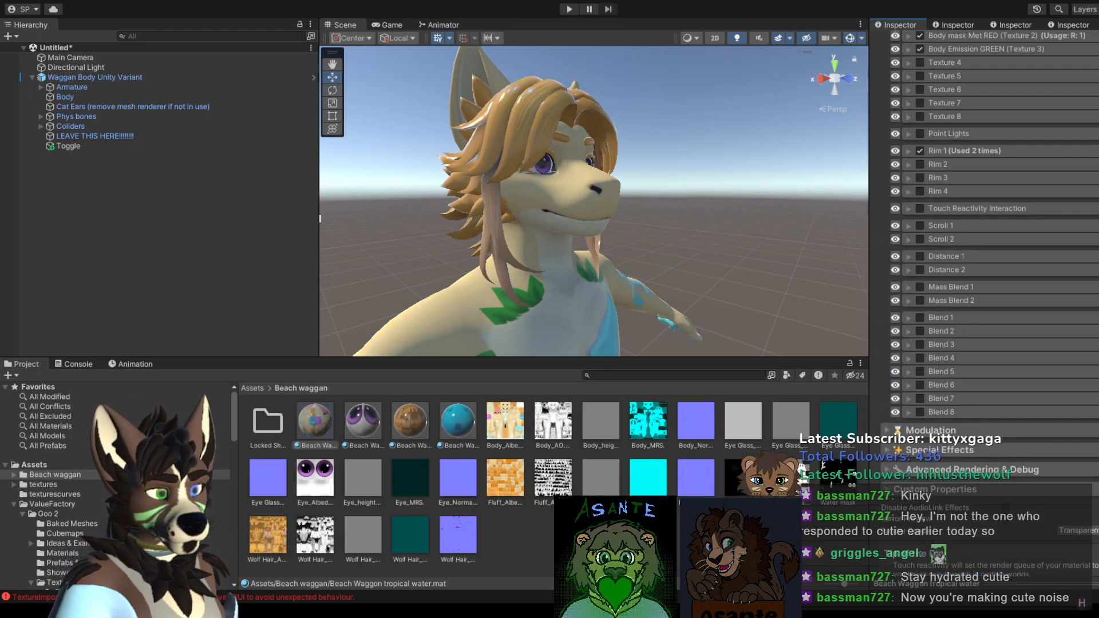
{"action": "scroll", "coordinate": [981, 212], "scroll_direction": "down", "scroll_amount": 9}
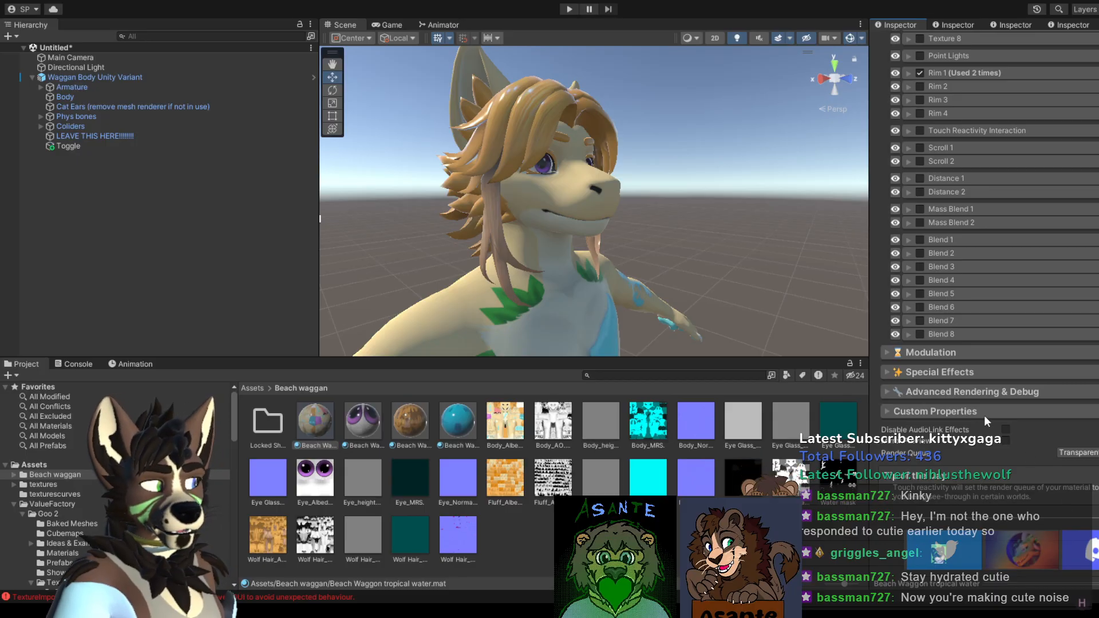
{"action": "left_click", "coordinate": [891, 373]}
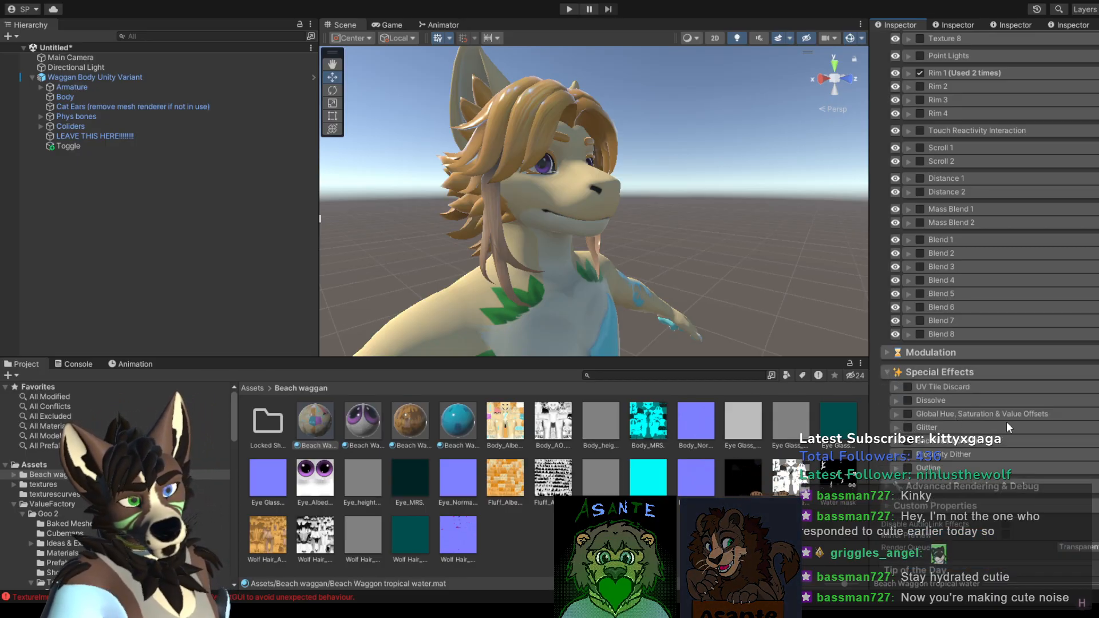
Step: Assign the body albedo texture to the Pre-TF Emission 1 slot and mask it with the Body Emission GREEN channel
{"action": "scroll", "coordinate": [989, 201], "scroll_direction": "up", "scroll_amount": 10}
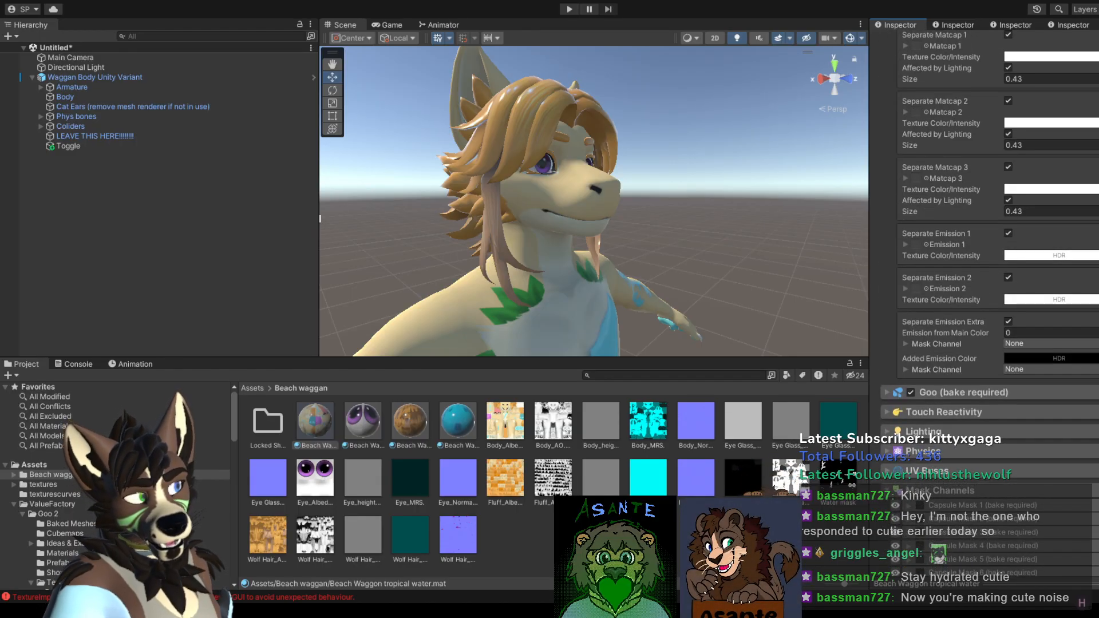
{"action": "scroll", "coordinate": [1086, 297], "scroll_direction": "up", "scroll_amount": 5}
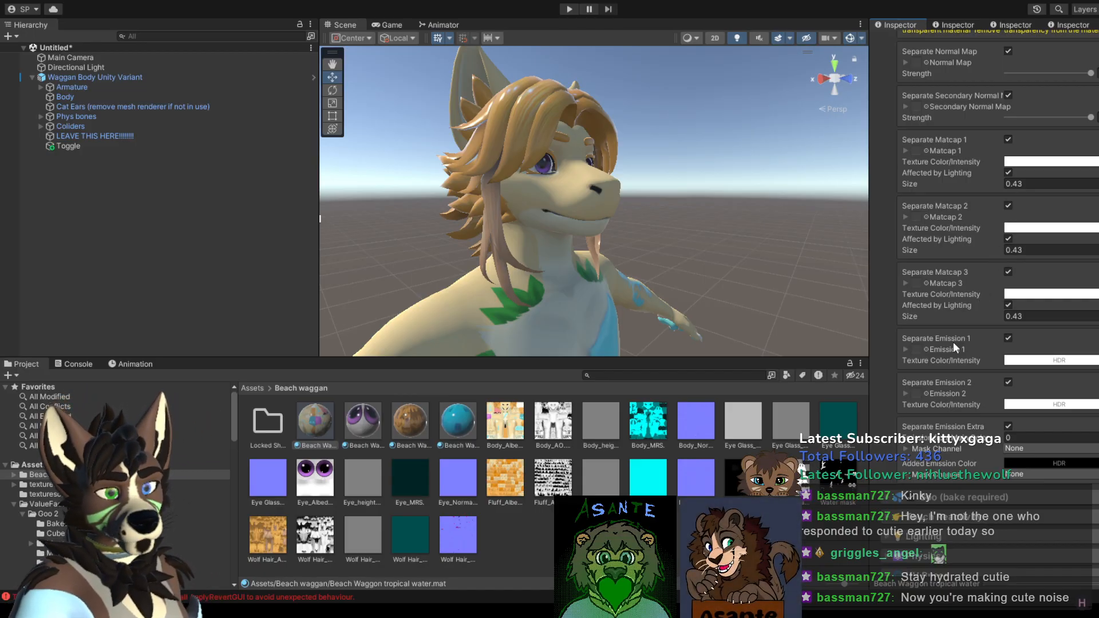
{"action": "left_click", "coordinate": [506, 424]}
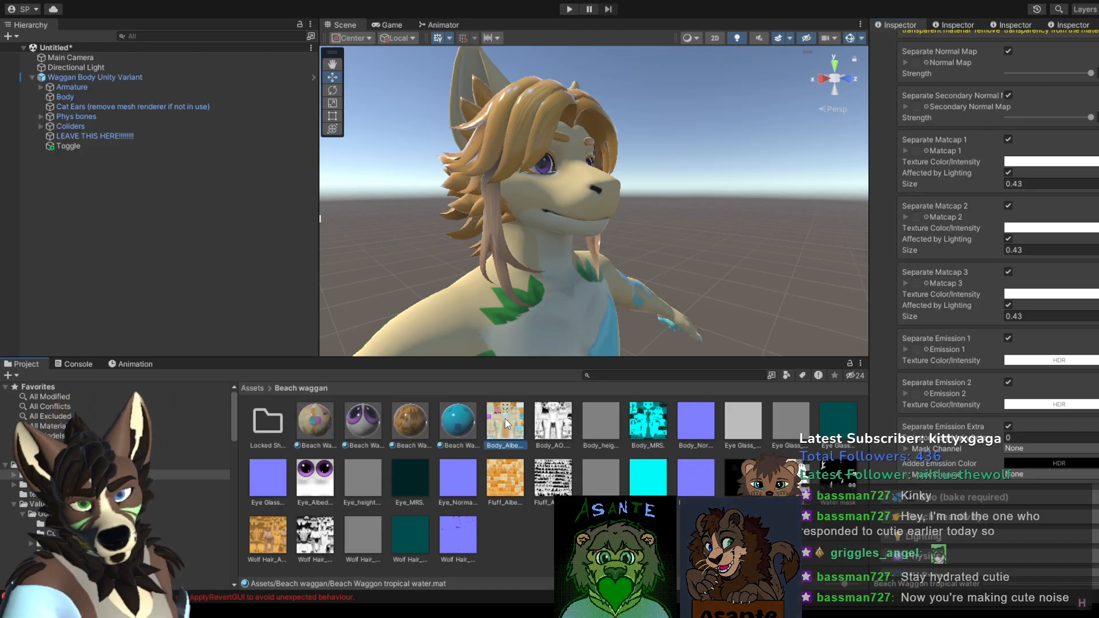
{"action": "left_click_drag", "start_coordinate": [506, 424], "coordinate": [917, 350]}
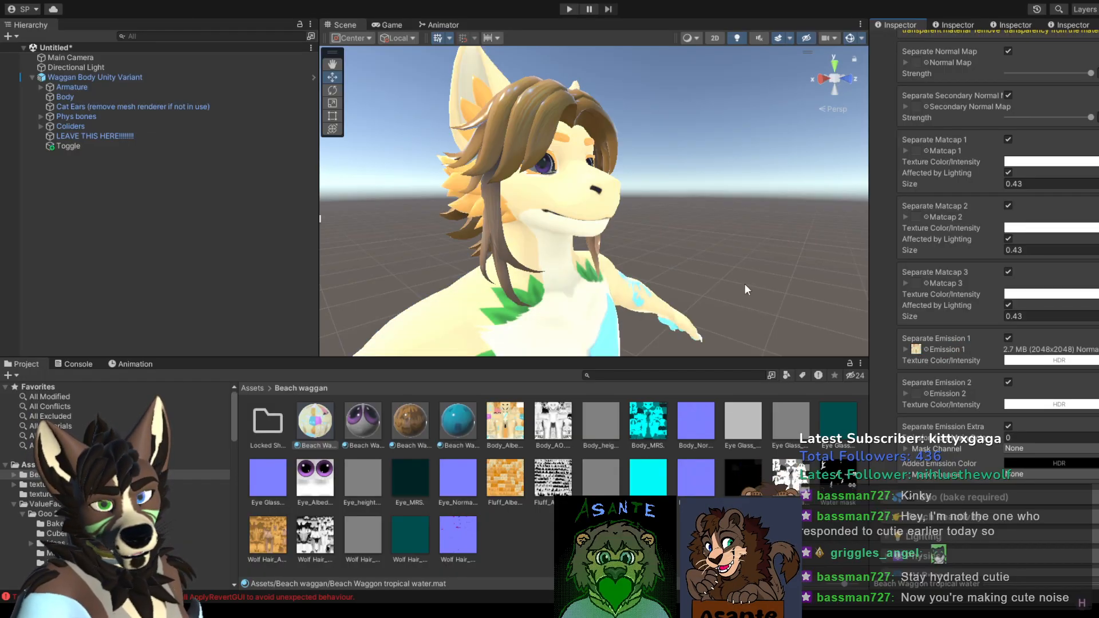
{"action": "left_click", "coordinate": [904, 348]}
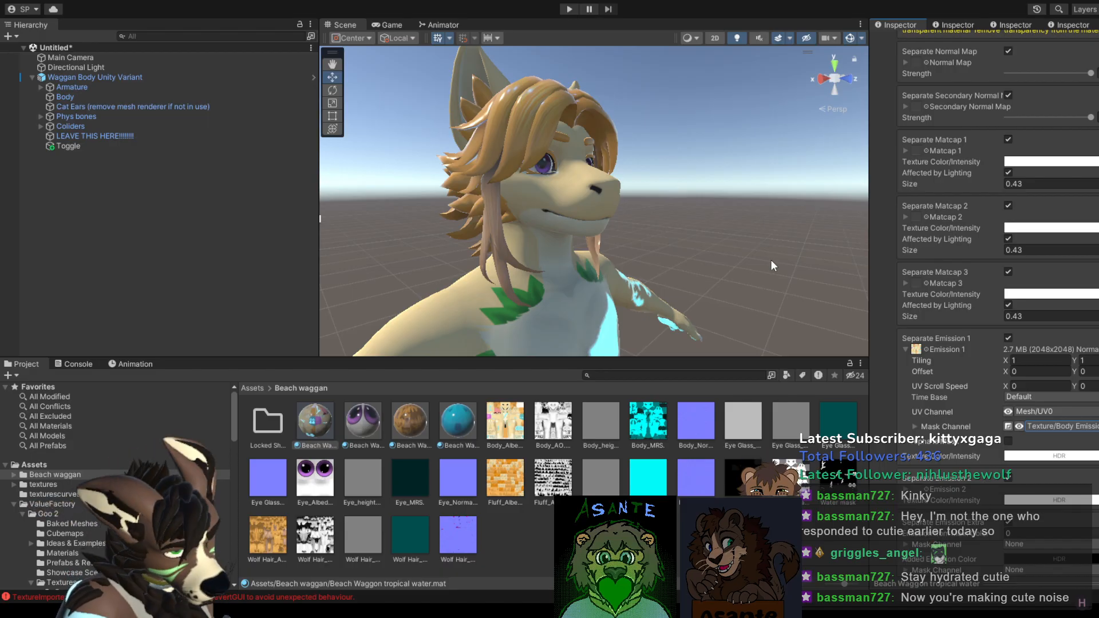
Step: Try Emission 1's texture color at black while viewing the chest, and restore it to white
{"action": "middle_click_drag", "start_coordinate": [699, 316], "coordinate": [732, 22]}
{"action": "mouse_move", "coordinate": [712, 245]}
{"action": "left_mouse_down", "text": "alt"}
{"action": "mouse_move", "coordinate": [482, 216]}
{"action": "mouse_move", "coordinate": [611, 256]}
{"action": "mouse_move", "coordinate": [725, 251]}
{"action": "left_mouse_up", "text": "alt"}
{"action": "middle_click_drag", "start_coordinate": [725, 252], "coordinate": [699, 340]}
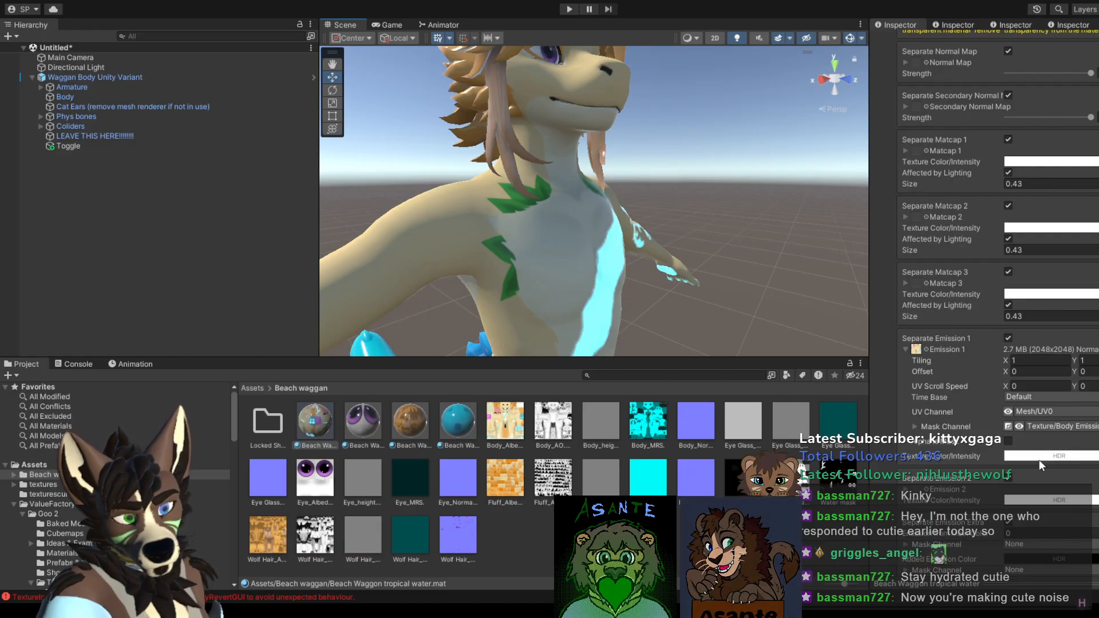
{"action": "left_click_drag", "start_coordinate": [1081, 386], "coordinate": [1098, 438]}
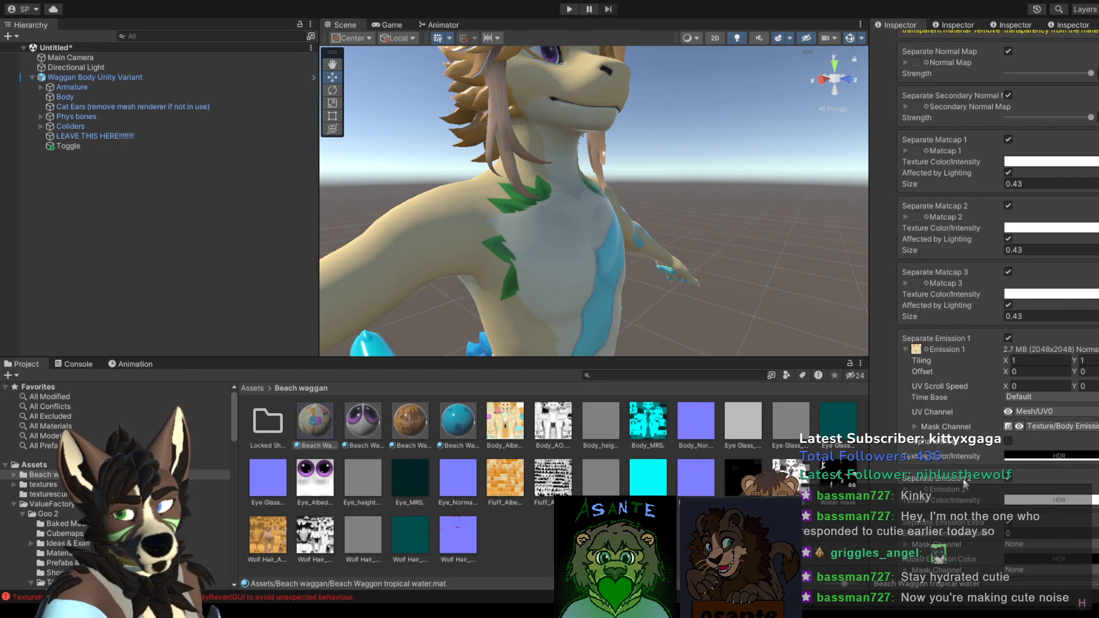
{"action": "left_click_drag", "start_coordinate": [938, 455], "coordinate": [1029, 345]}
{"action": "left_click_drag", "start_coordinate": [1083, 379], "coordinate": [1026, 341]}
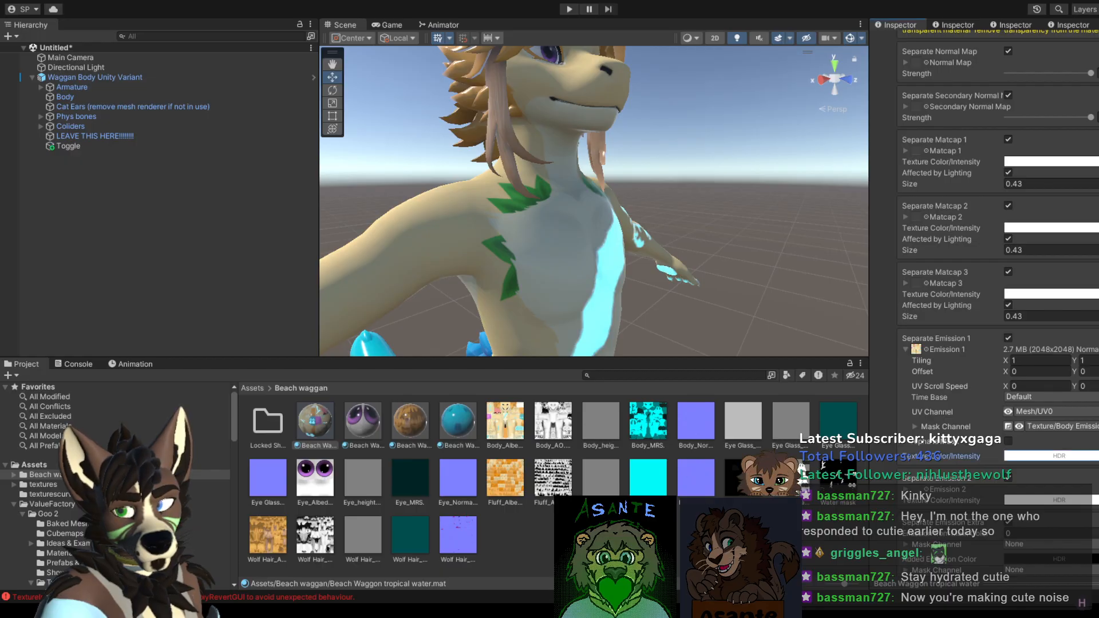
Step: Examine the masked emission on the avatar's chest and arms from several angles
{"action": "right_click_drag", "start_coordinate": [789, 246], "coordinate": [603, 263]}
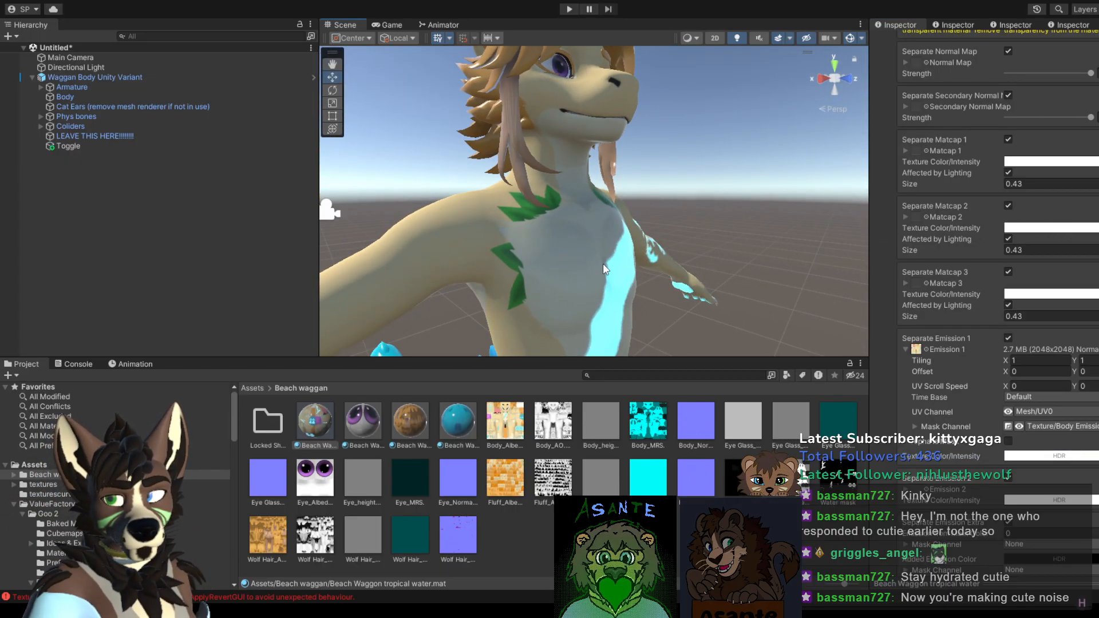
{"action": "left_click_drag", "start_coordinate": [574, 273], "coordinate": [811, 250]}
{"action": "right_click_drag", "start_coordinate": [810, 250], "coordinate": [241, 219]}
{"action": "right_click_drag", "start_coordinate": [355, 229], "coordinate": [542, 285]}
{"action": "right_click_drag", "start_coordinate": [698, 280], "coordinate": [741, 275]}
{"action": "middle_click_drag", "start_coordinate": [741, 275], "coordinate": [443, 153]}
{"action": "right_click_drag", "start_coordinate": [675, 208], "coordinate": [653, 228]}
{"action": "middle_click_drag", "start_coordinate": [681, 224], "coordinate": [750, 257]}
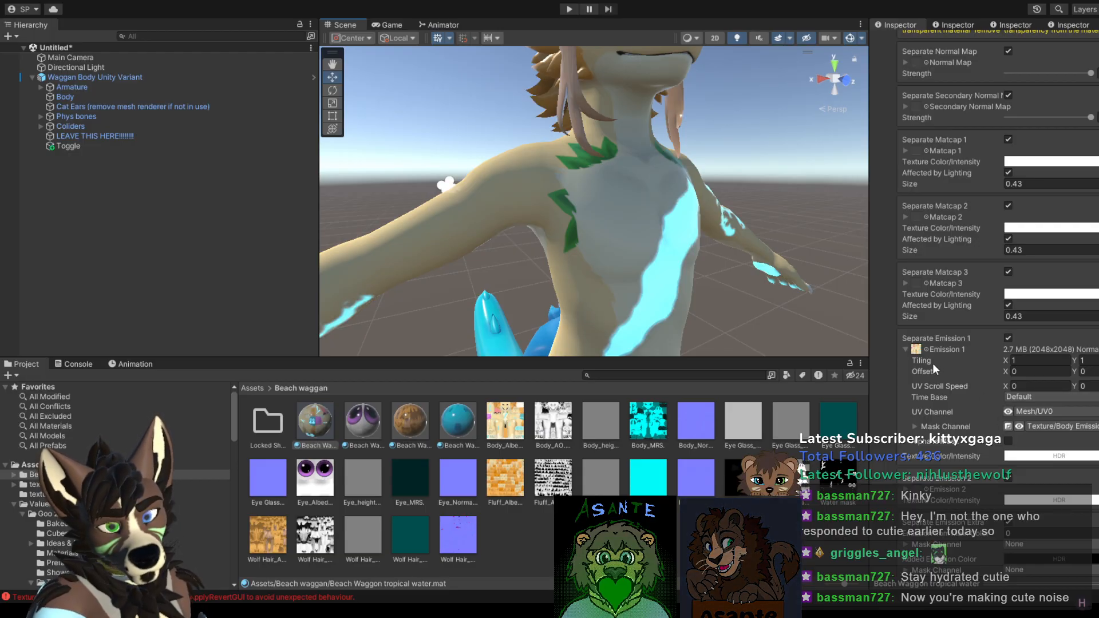
Step: Compare the avatar with Separate Emission 1 off and on, leave it disabled, and return to the Special Effects settings
{"action": "left_click", "coordinate": [1008, 336]}
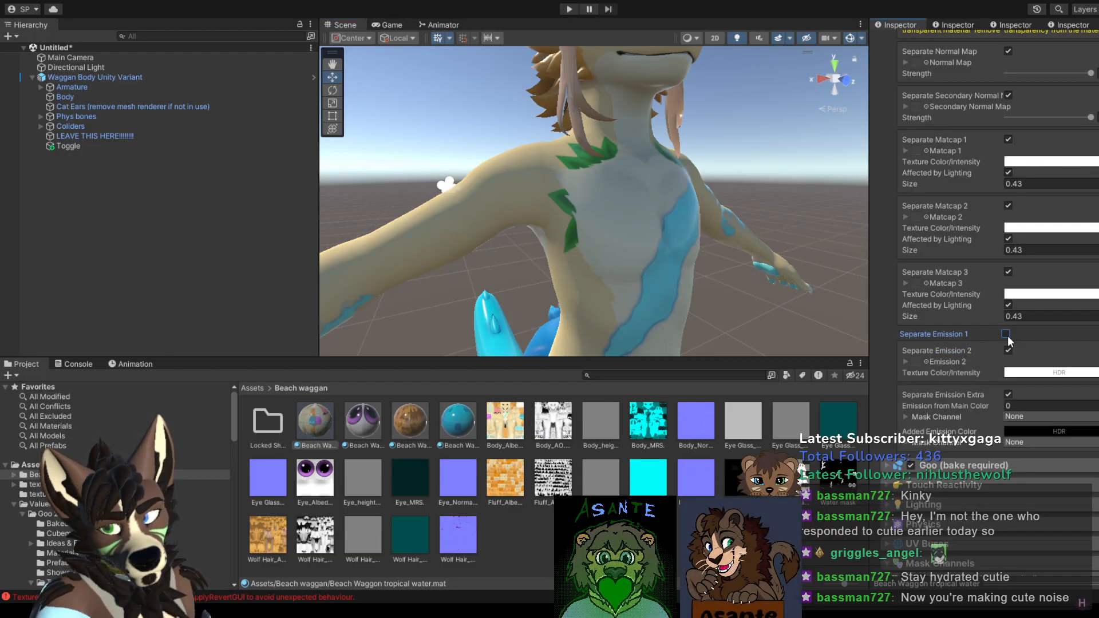
{"action": "left_click", "coordinate": [1008, 335]}
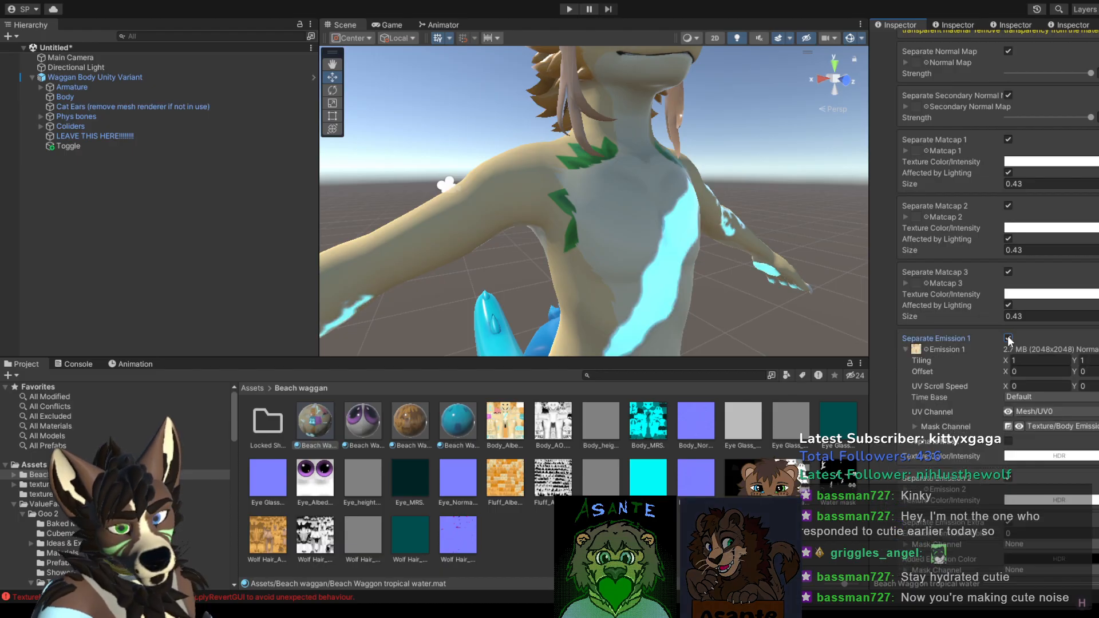
{"action": "left_click", "coordinate": [1008, 336]}
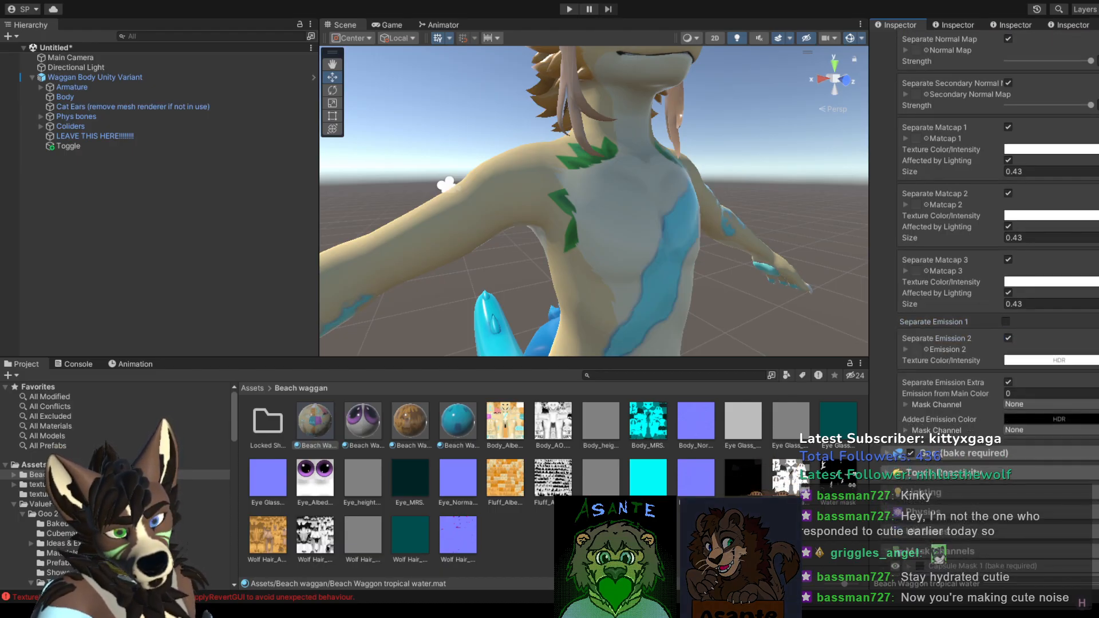
{"action": "scroll", "coordinate": [875, 294], "scroll_direction": "down", "scroll_amount": 10}
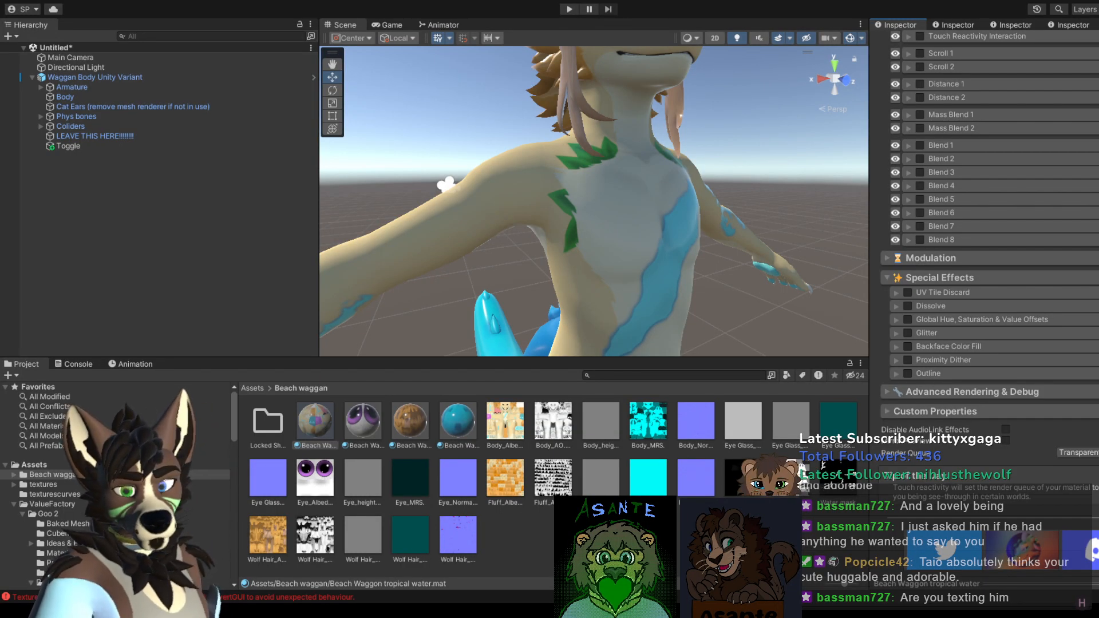
{"action": "middle_click_drag", "start_coordinate": [617, 250], "coordinate": [628, 245]}
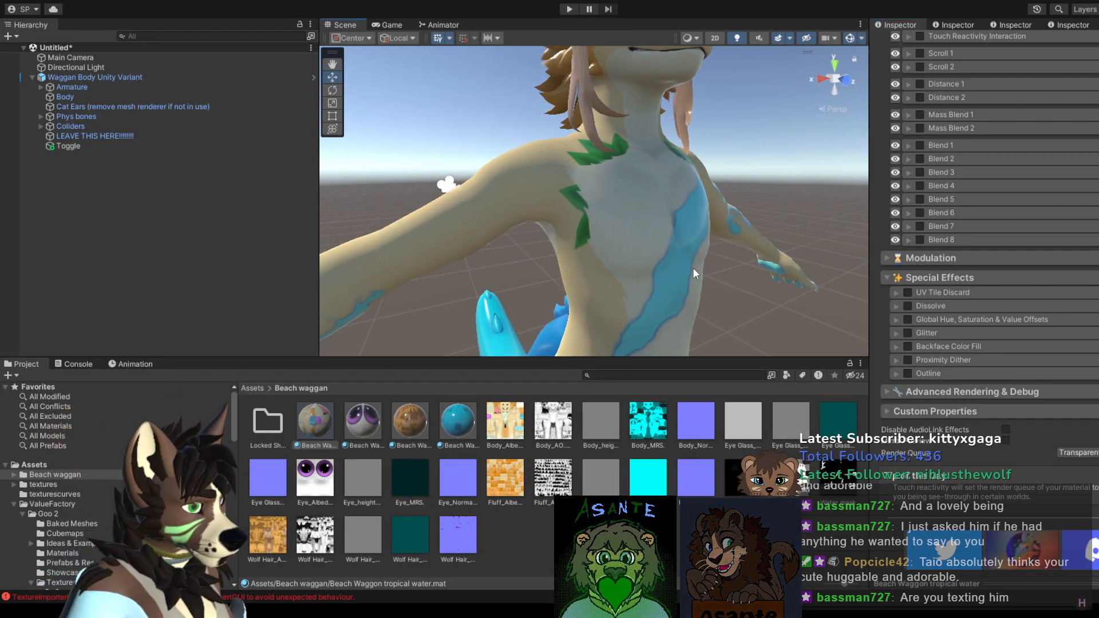
{"action": "middle_click_drag", "start_coordinate": [693, 256], "coordinate": [667, 265]}
{"action": "middle_click_drag", "start_coordinate": [746, 251], "coordinate": [767, 285]}
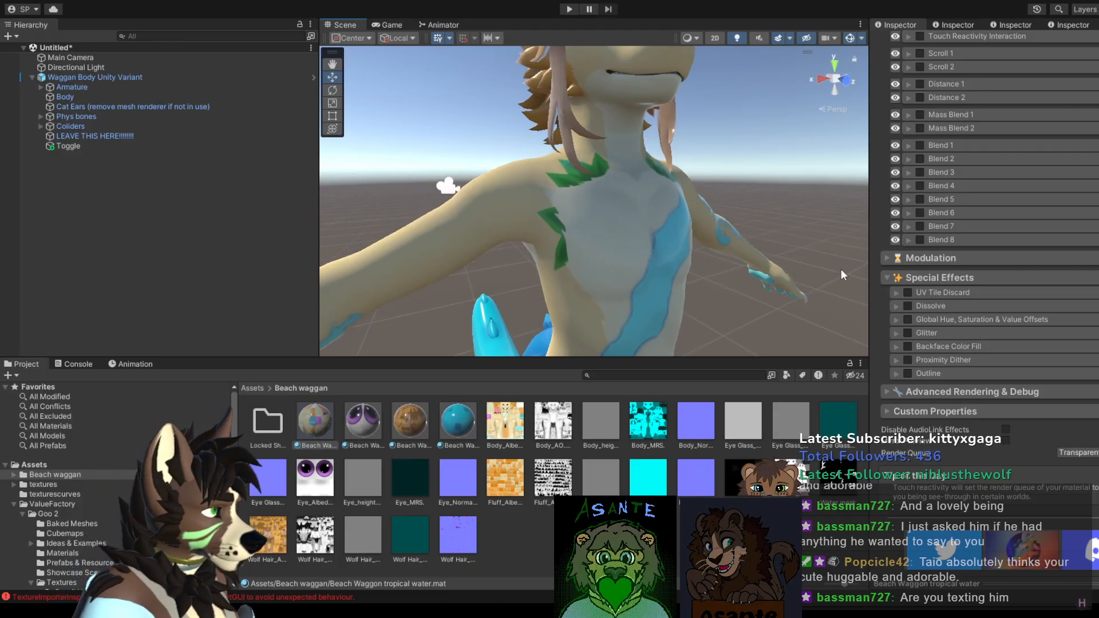
{"action": "middle_click_drag", "start_coordinate": [840, 248], "coordinate": [743, 276]}
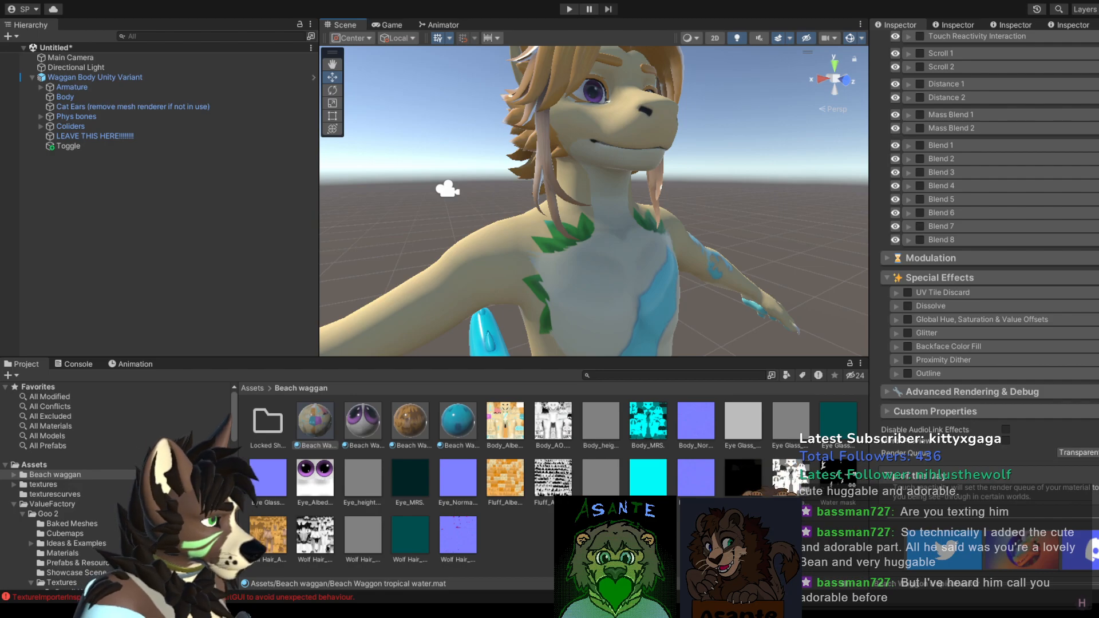
{"action": "middle_click_drag", "start_coordinate": [592, 279], "coordinate": [596, 283]}
{"action": "left_click_drag", "start_coordinate": [707, 257], "coordinate": [717, 246], "text": "alt"}
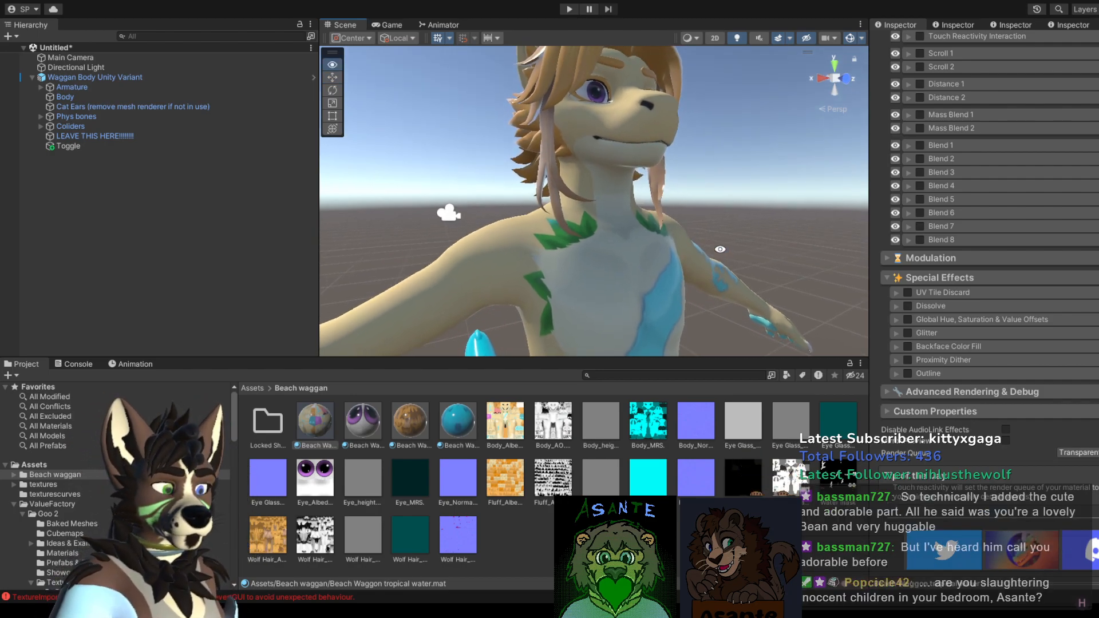
{"action": "middle_click_drag", "start_coordinate": [716, 246], "coordinate": [707, 223]}
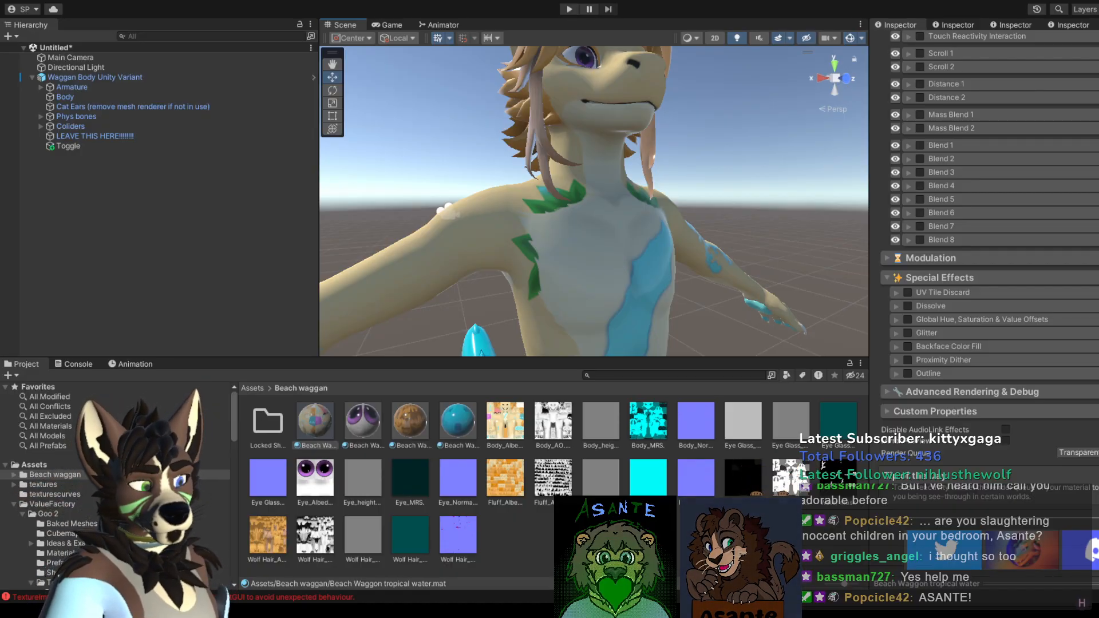
{"action": "middle_click_drag", "start_coordinate": [706, 267], "coordinate": [716, 279]}
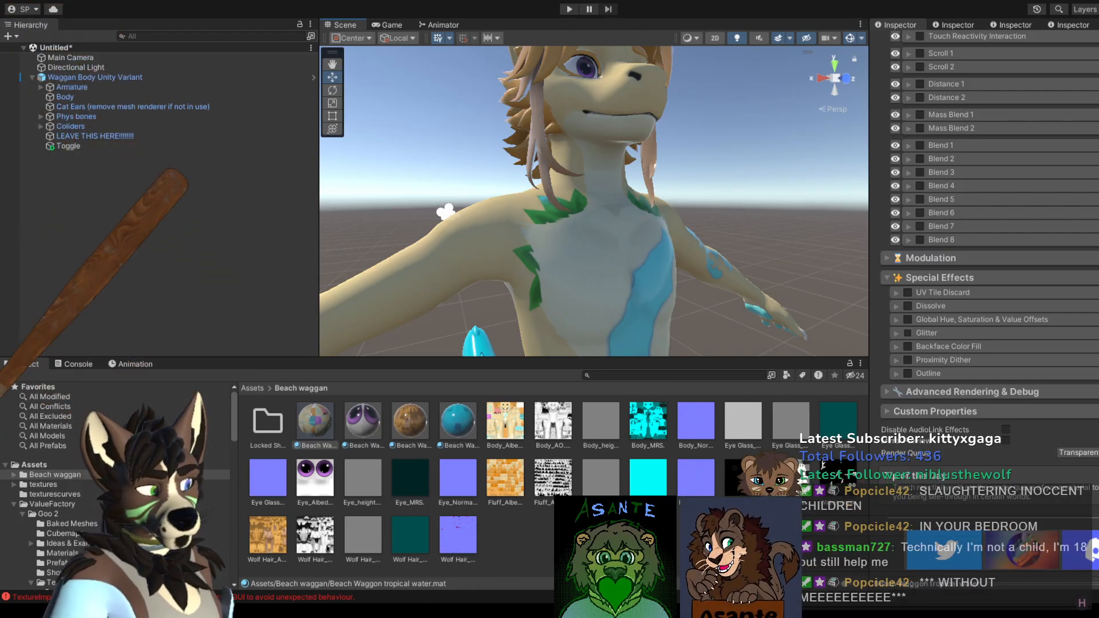
Step: Enable the Glitter special effect on the body material and expand its settings
{"action": "left_click", "coordinate": [907, 332]}
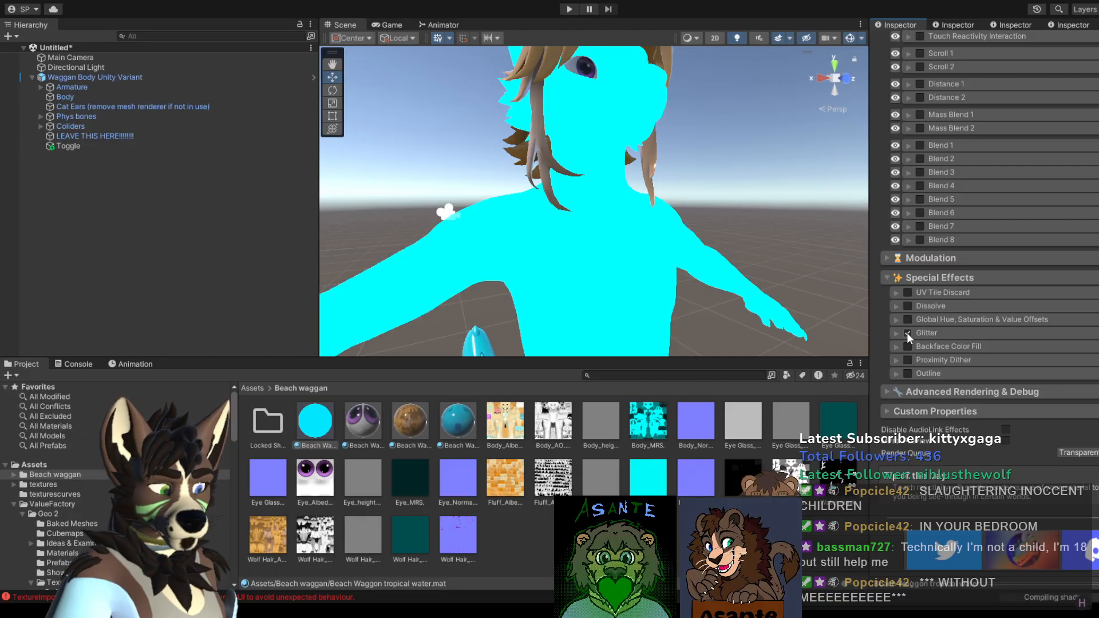
{"action": "left_click", "coordinate": [897, 333]}
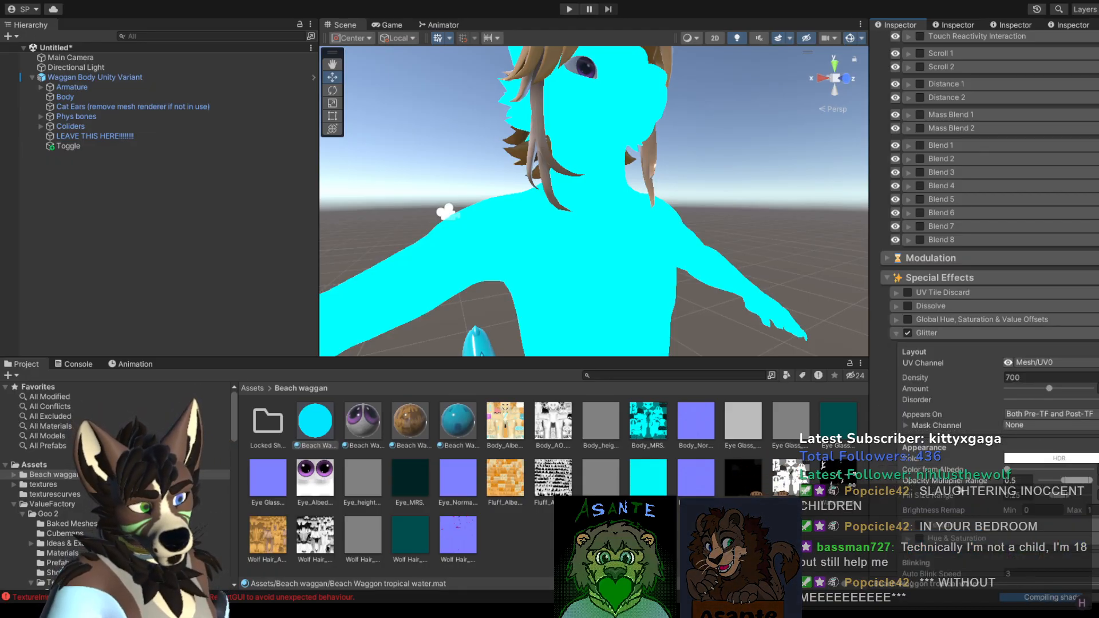
{"action": "scroll", "coordinate": [960, 491], "scroll_direction": "down", "scroll_amount": 5}
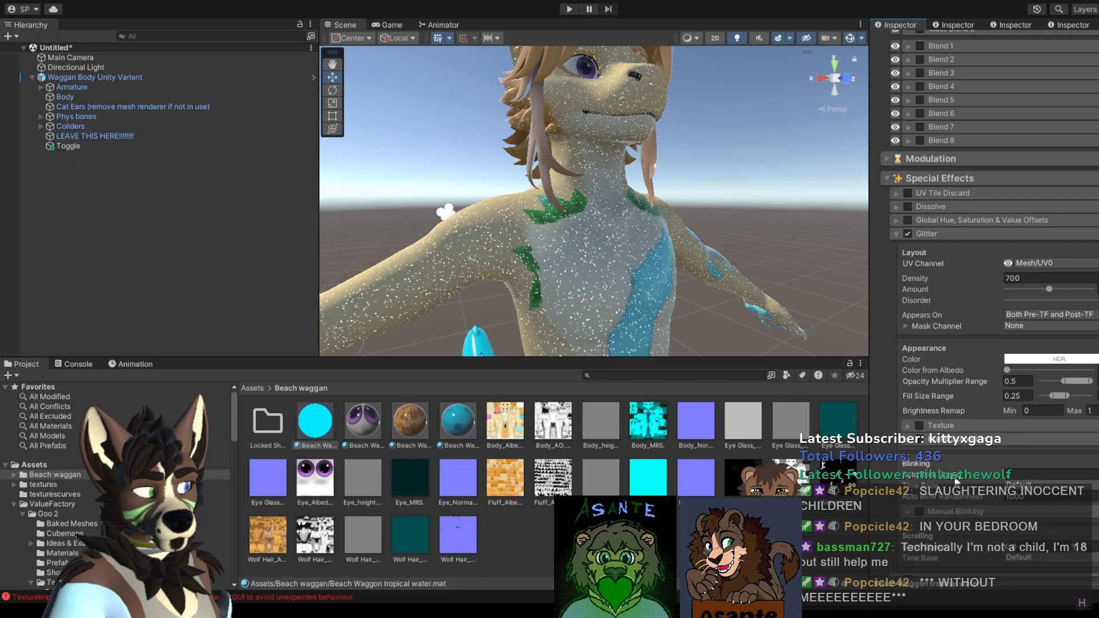
{"action": "scroll", "coordinate": [962, 447], "scroll_direction": "down", "scroll_amount": 4}
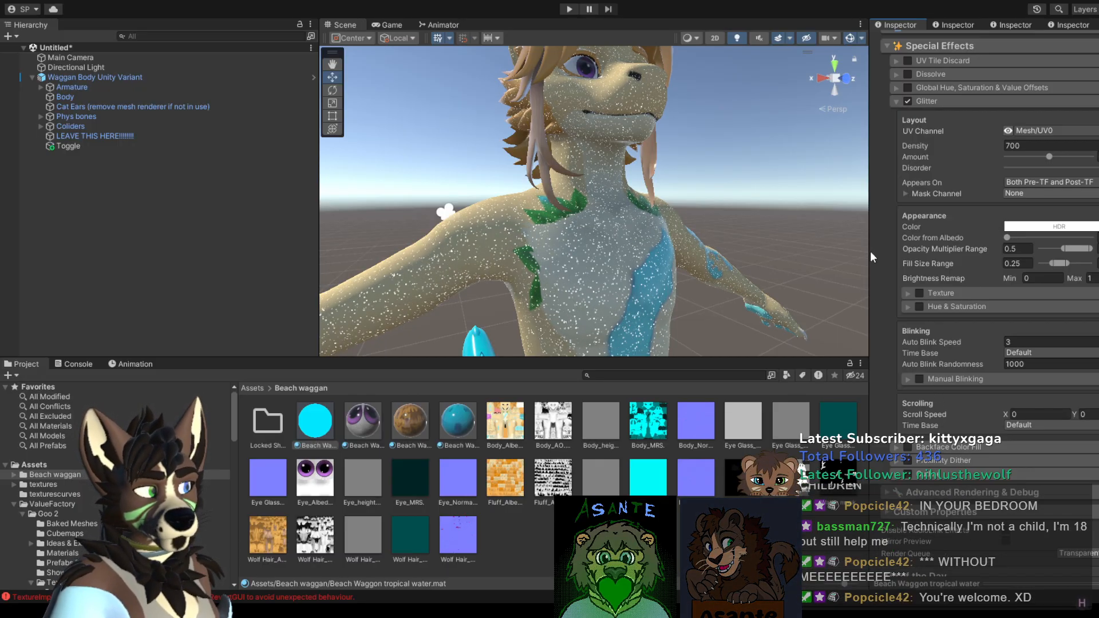
Step: Limit the glitter to the Body Emission GREEN mask channel and check the effect on the chest stripe
{"action": "left_click", "coordinate": [987, 285]}
{"action": "middle_click_drag", "start_coordinate": [760, 283], "coordinate": [696, 212]}
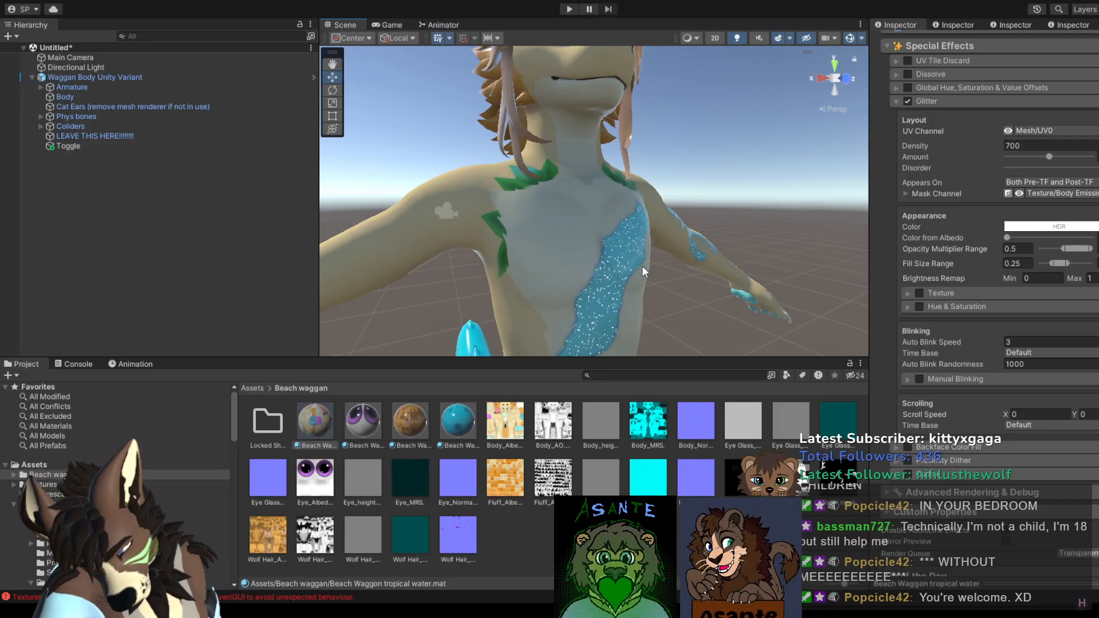
{"action": "middle_click_drag", "start_coordinate": [643, 267], "coordinate": [662, 112]}
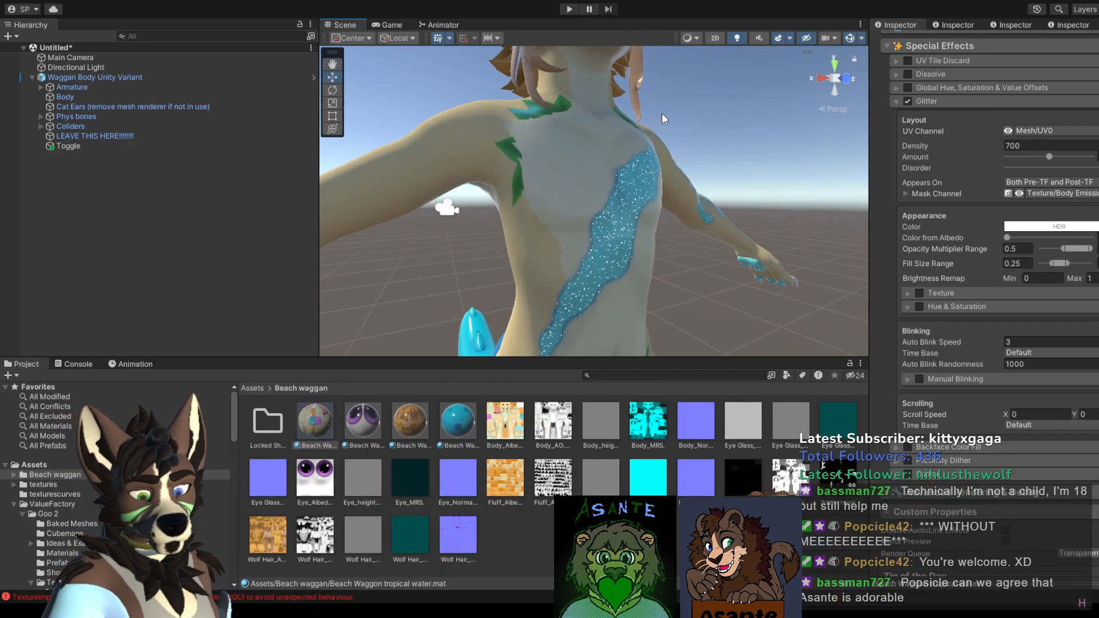
{"action": "scroll", "coordinate": [690, 185], "scroll_direction": "down", "scroll_amount": 3}
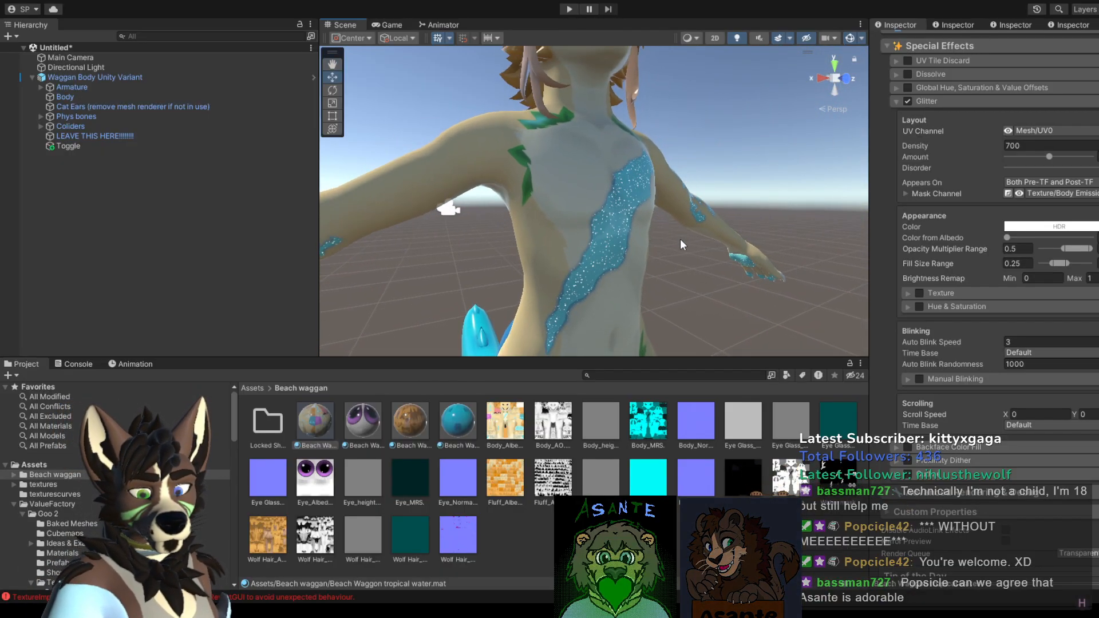
{"action": "middle_click_drag", "start_coordinate": [681, 239], "coordinate": [618, 233]}
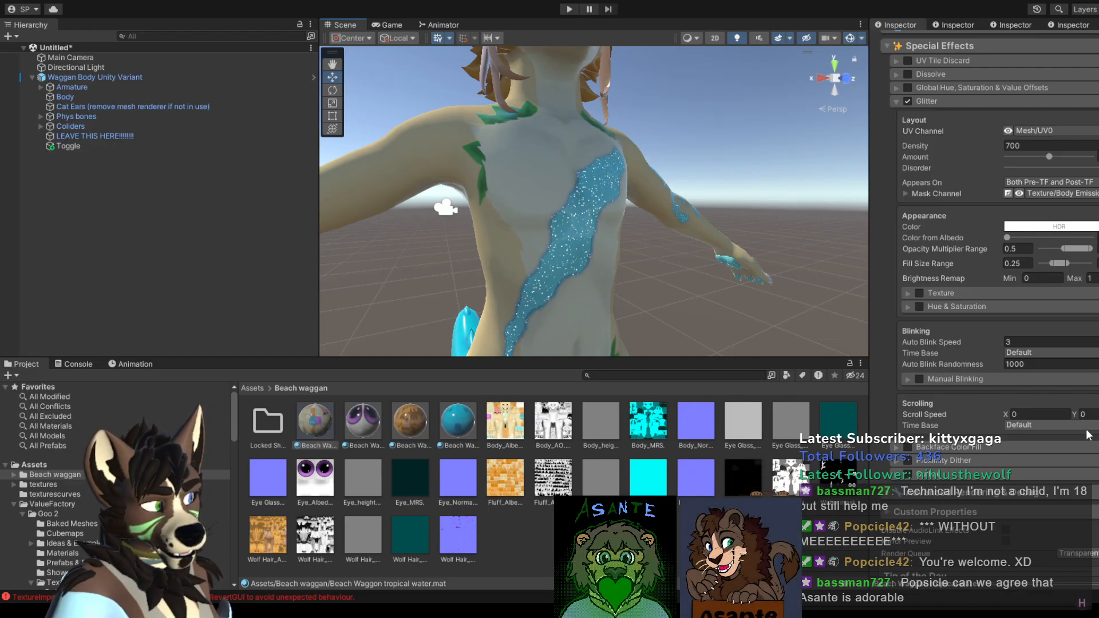
Step: Set the glitter's Auto Blink Speed to 5
{"action": "left_click", "coordinate": [1023, 342]}
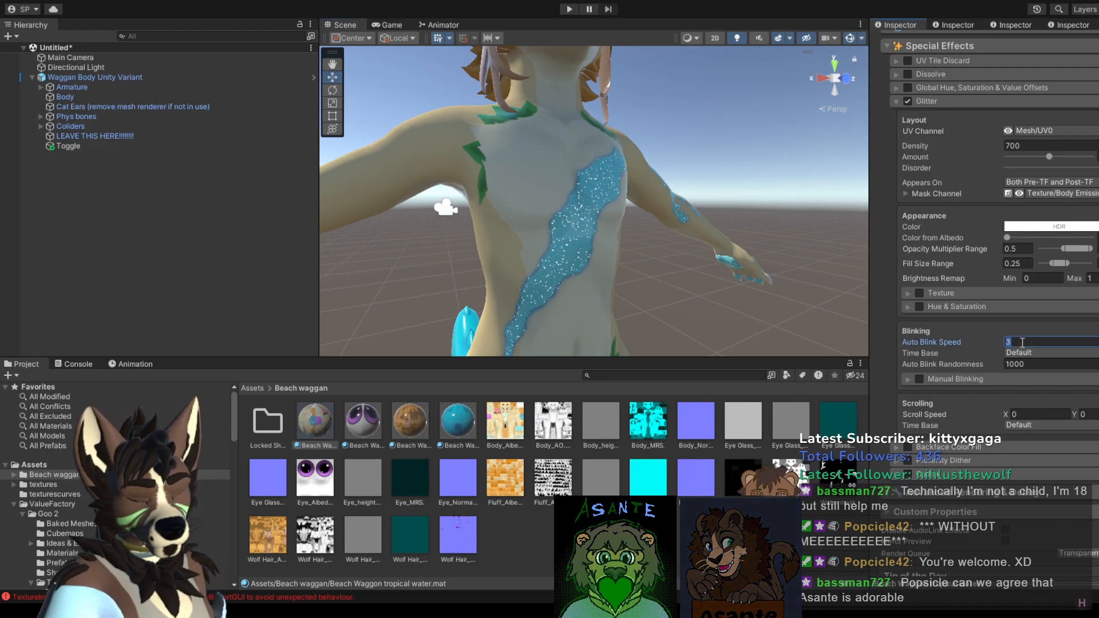
{"action": "type", "text": "5"}
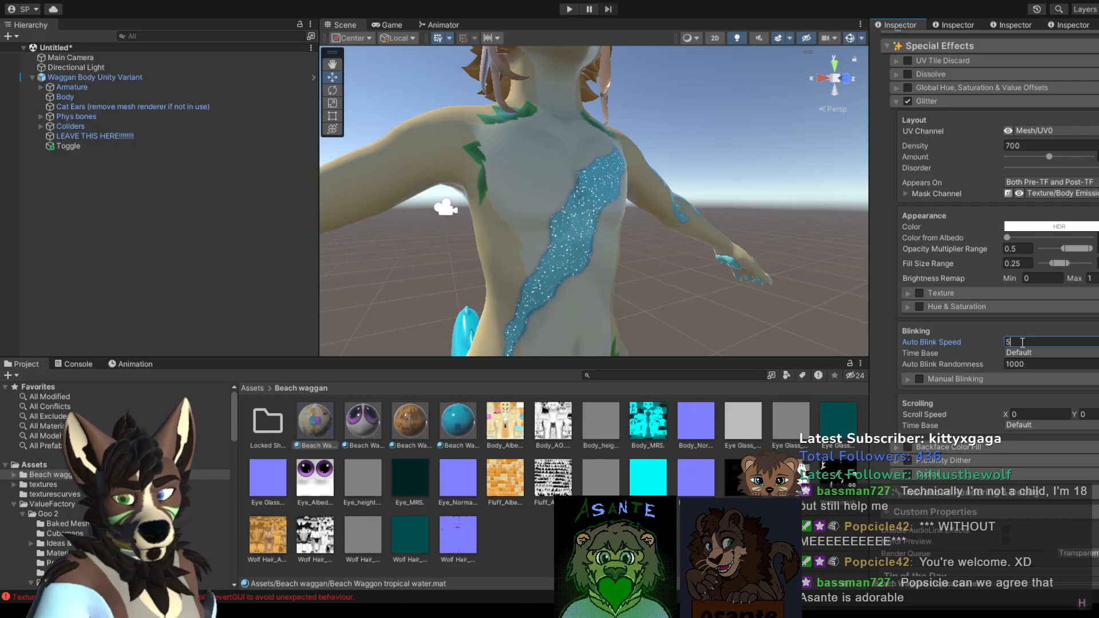
Step: Set the glitter's Auto Blink Speed to 3 and check the Manual Blinking settings
{"action": "key", "text": "Return"}
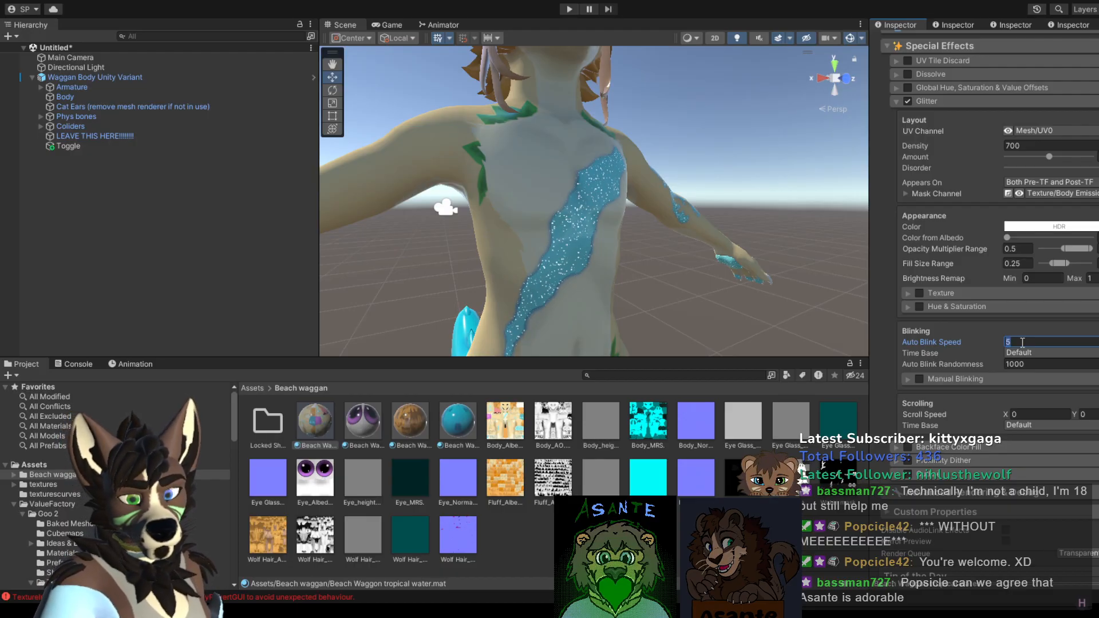
{"action": "type", "text": "3"}
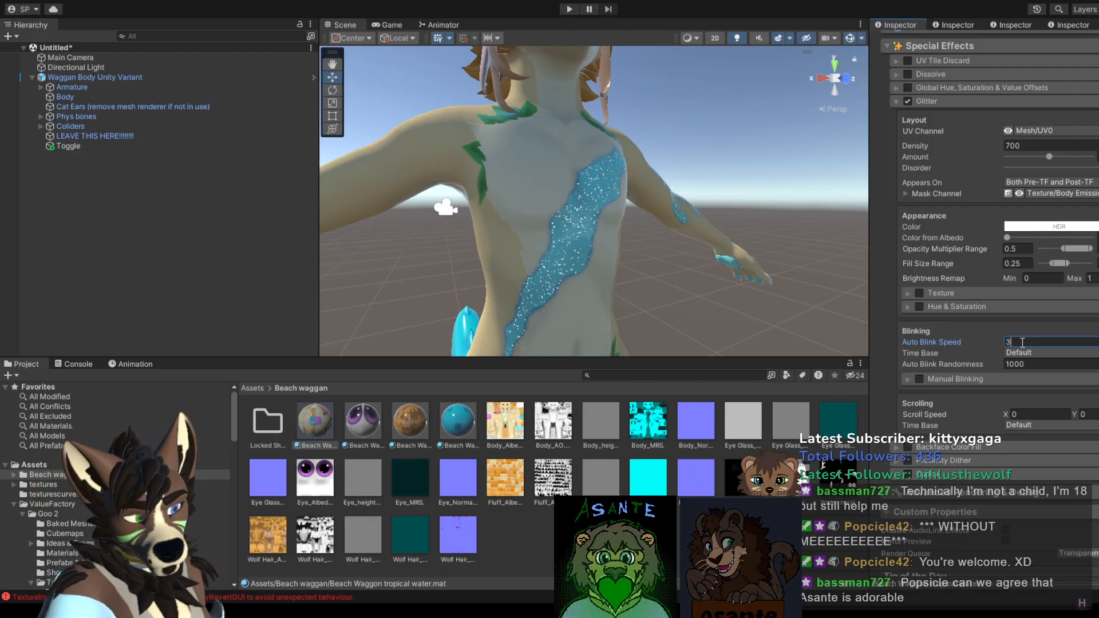
{"action": "left_click", "coordinate": [907, 380]}
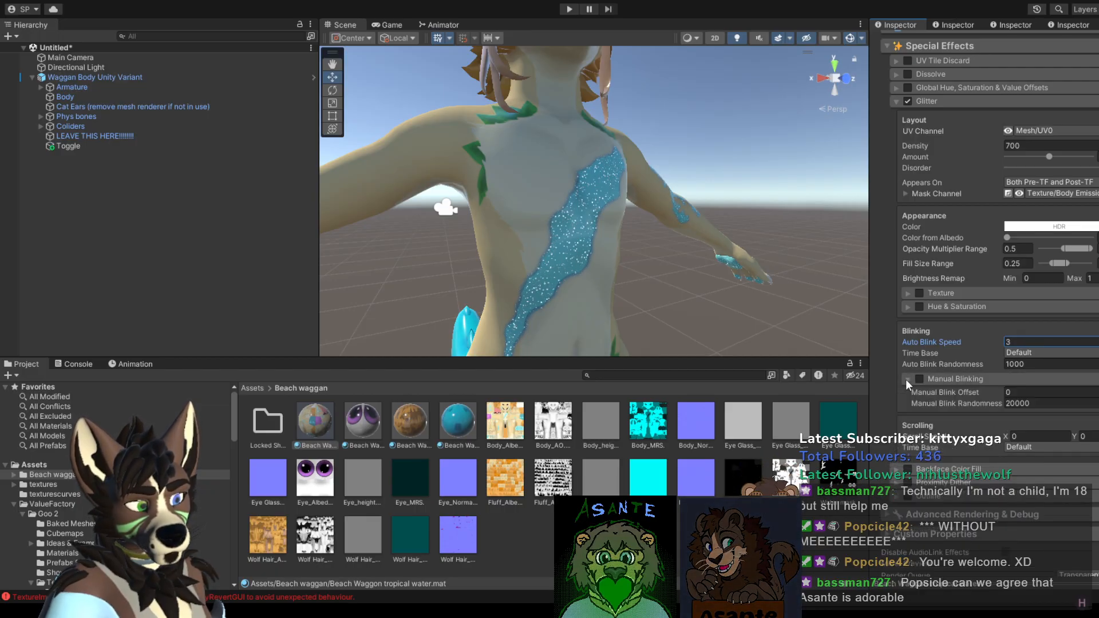
{"action": "left_click", "coordinate": [906, 379]}
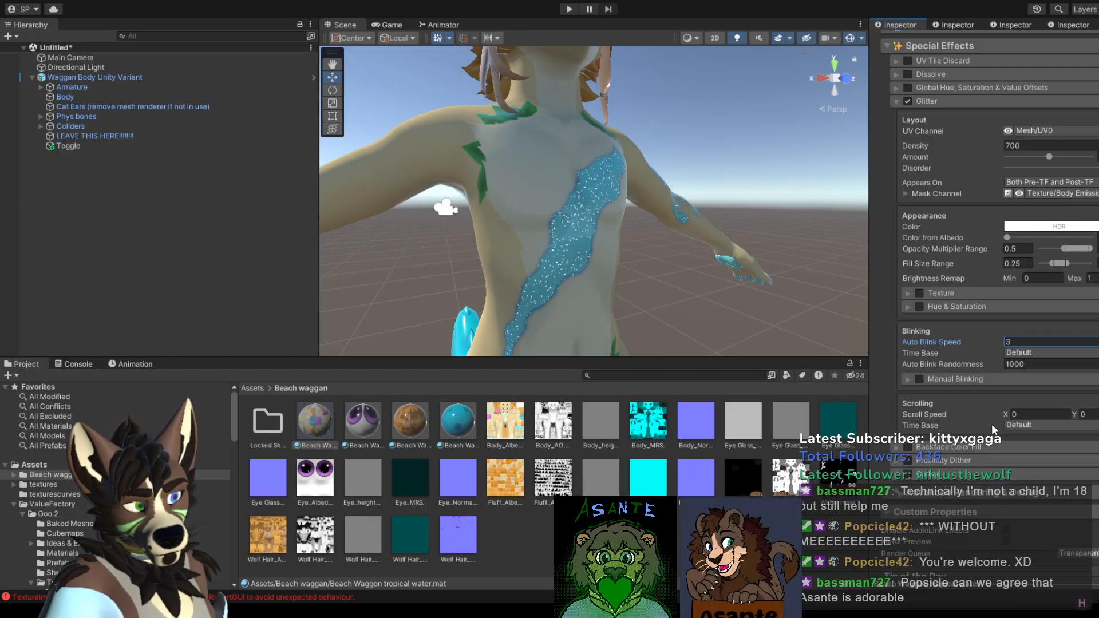
Step: Enable the Texture option in the glitter's Appearance settings and expand it to show the Glitter Texture
{"action": "left_click", "coordinate": [906, 292]}
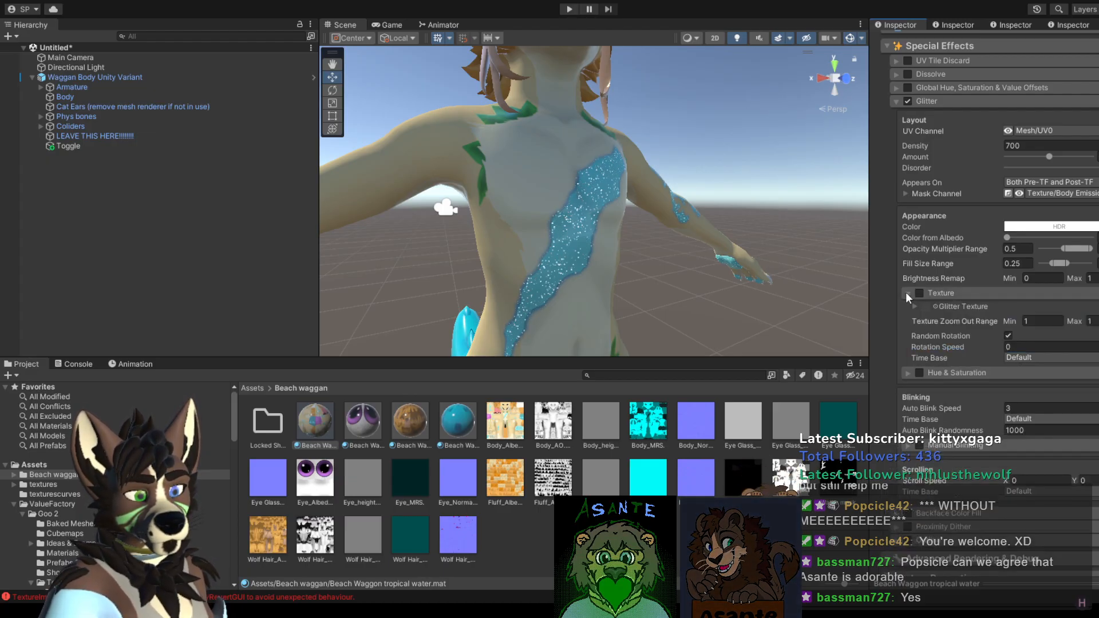
{"action": "left_click", "coordinate": [906, 292]}
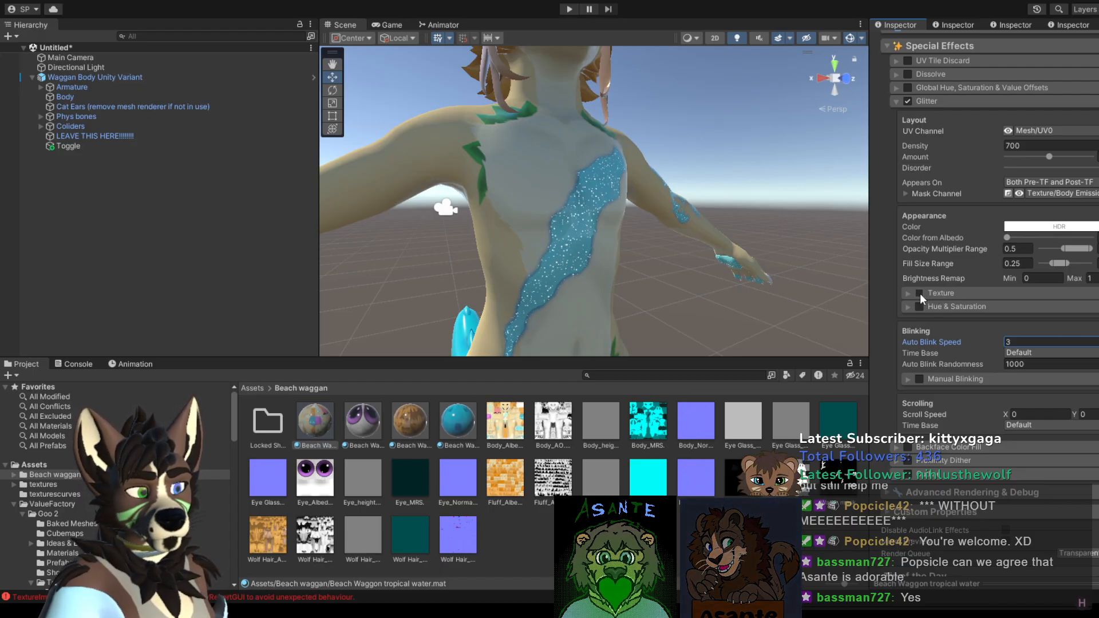
{"action": "left_click", "coordinate": [919, 293]}
{"action": "left_click", "coordinate": [909, 293]}
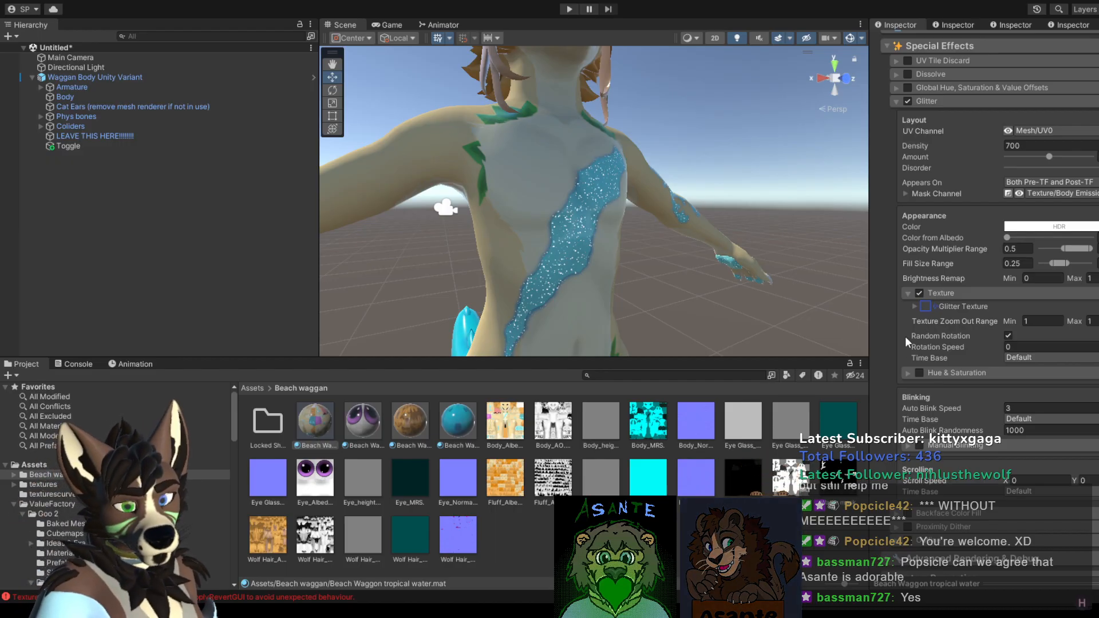
{"action": "key", "text": "ctrl+z"}
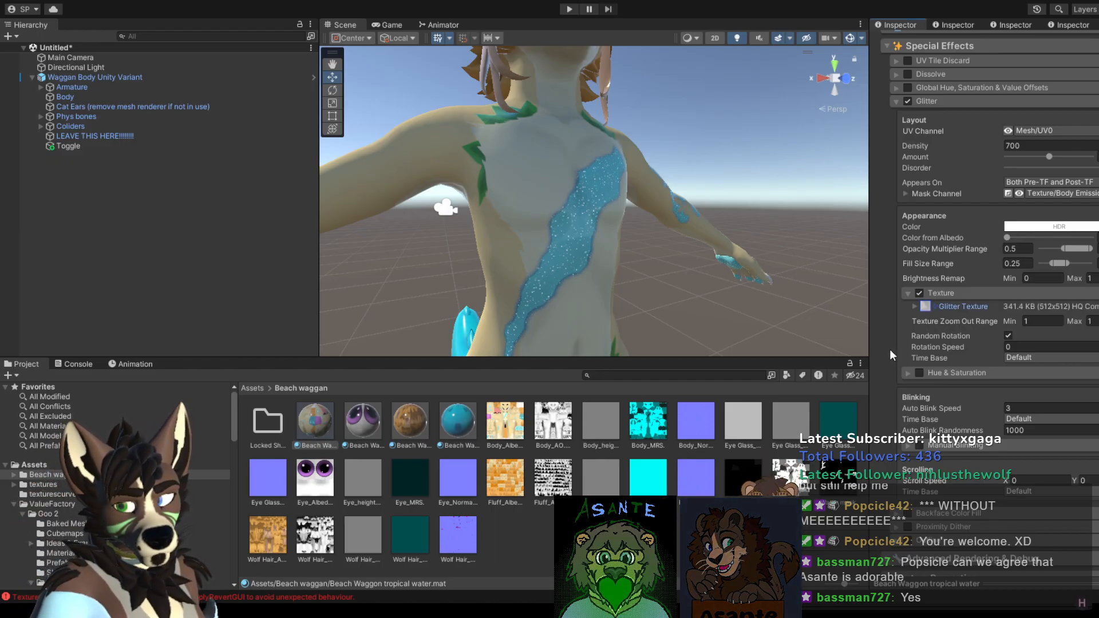
Step: Examine the textured glitter on the avatar's chest stripe up close
{"action": "scroll", "coordinate": [566, 200], "scroll_direction": "up", "scroll_amount": 3}
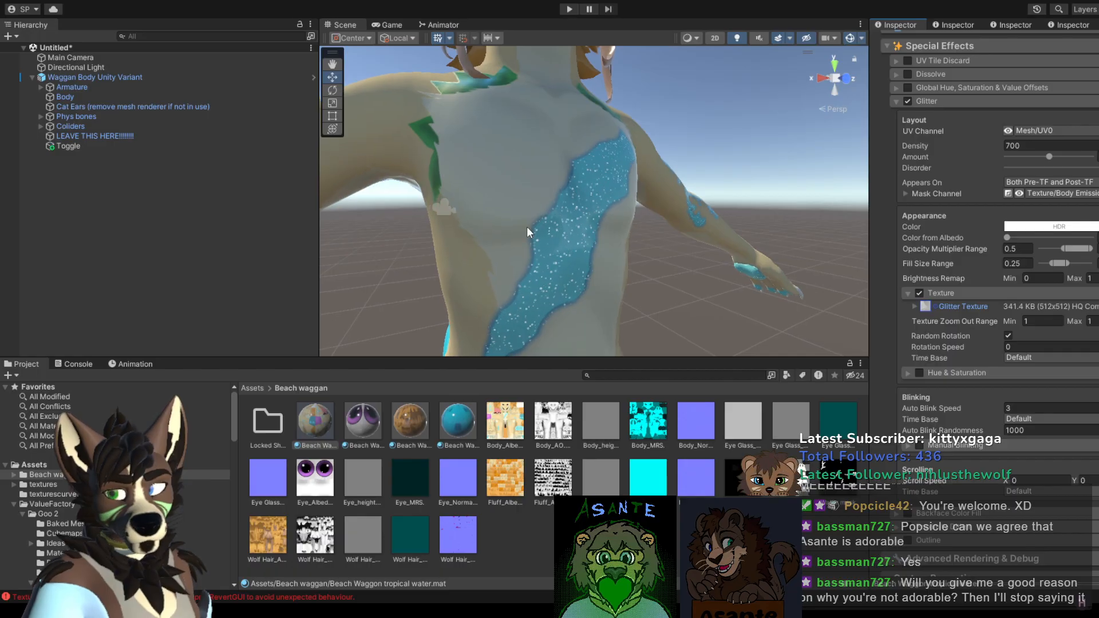
{"action": "scroll", "coordinate": [527, 227], "scroll_direction": "up", "scroll_amount": 3}
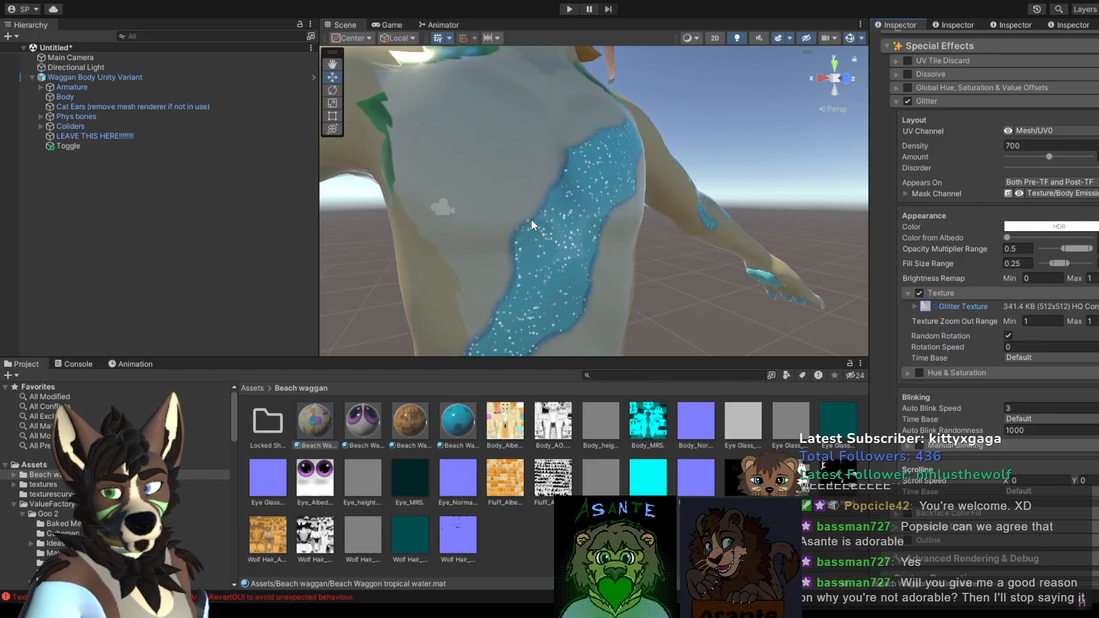
{"action": "scroll", "coordinate": [531, 220], "scroll_direction": "up", "scroll_amount": 1}
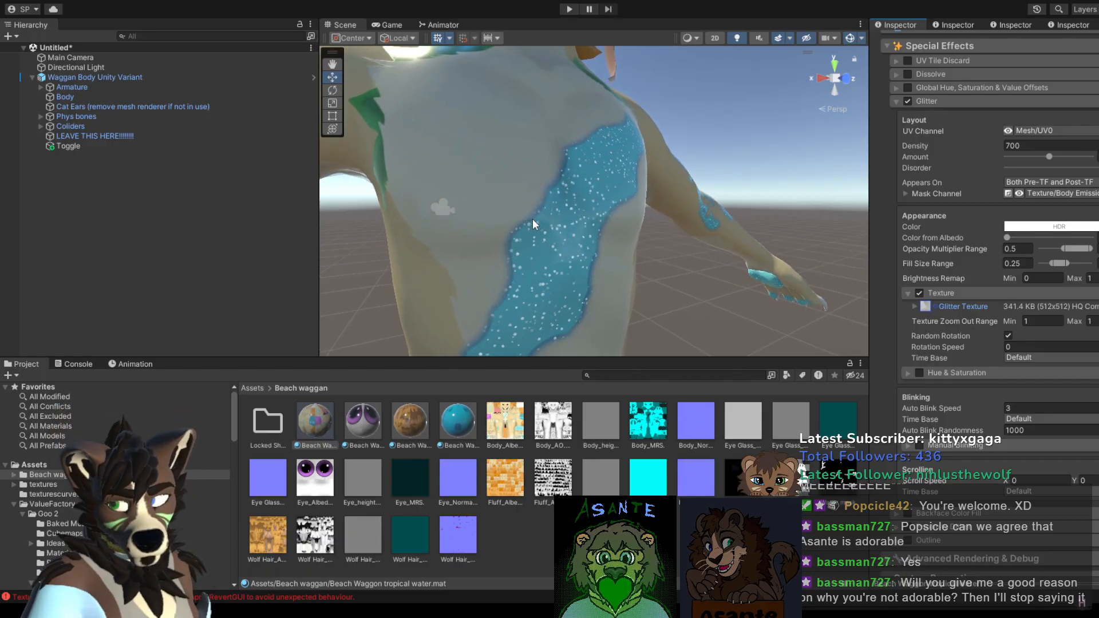
{"action": "scroll", "coordinate": [533, 223], "scroll_direction": "up", "scroll_amount": 5}
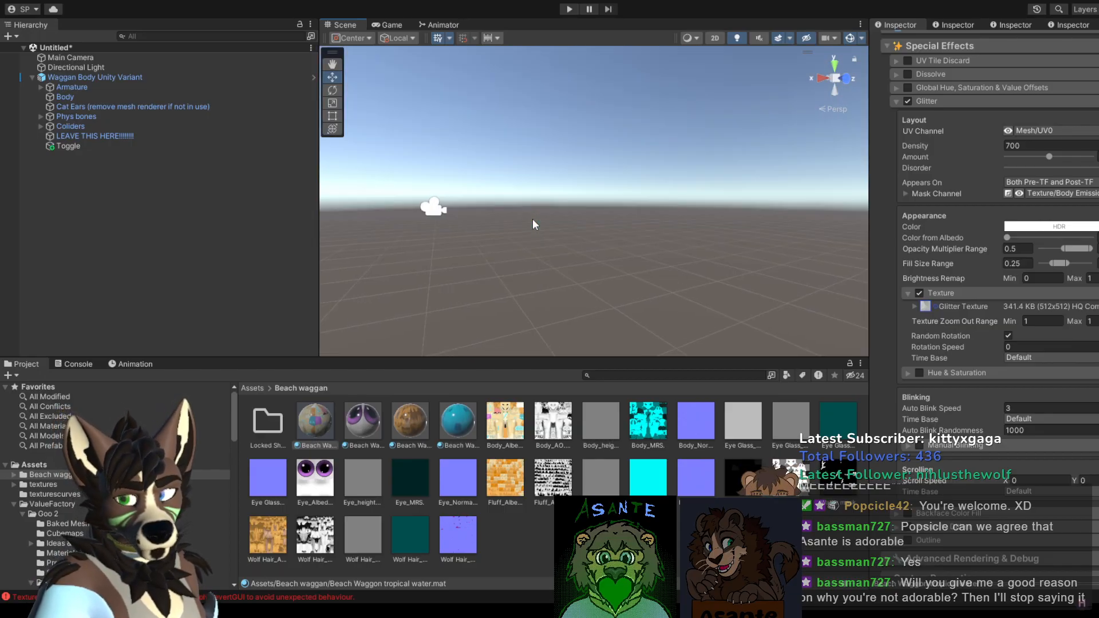
{"action": "scroll", "coordinate": [533, 220], "scroll_direction": "down", "scroll_amount": 4}
{"action": "scroll", "coordinate": [533, 220], "scroll_direction": "up", "scroll_amount": 3}
{"action": "scroll", "coordinate": [533, 220], "scroll_direction": "down", "scroll_amount": 3}
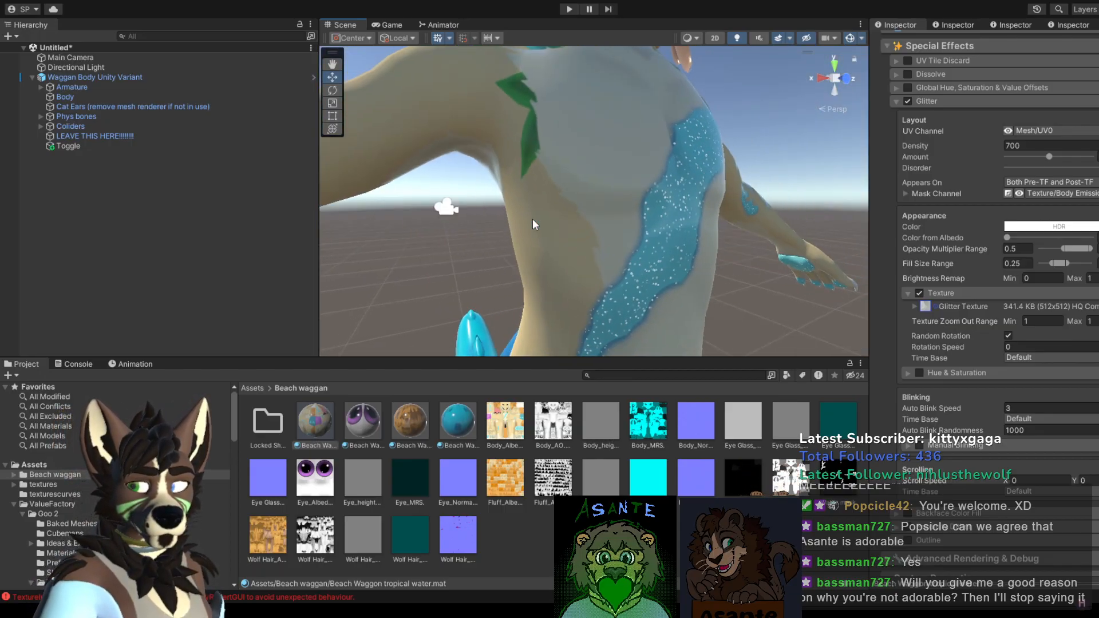
{"action": "scroll", "coordinate": [533, 220], "scroll_direction": "up", "scroll_amount": 3}
{"action": "scroll", "coordinate": [533, 220], "scroll_direction": "down", "scroll_amount": 4}
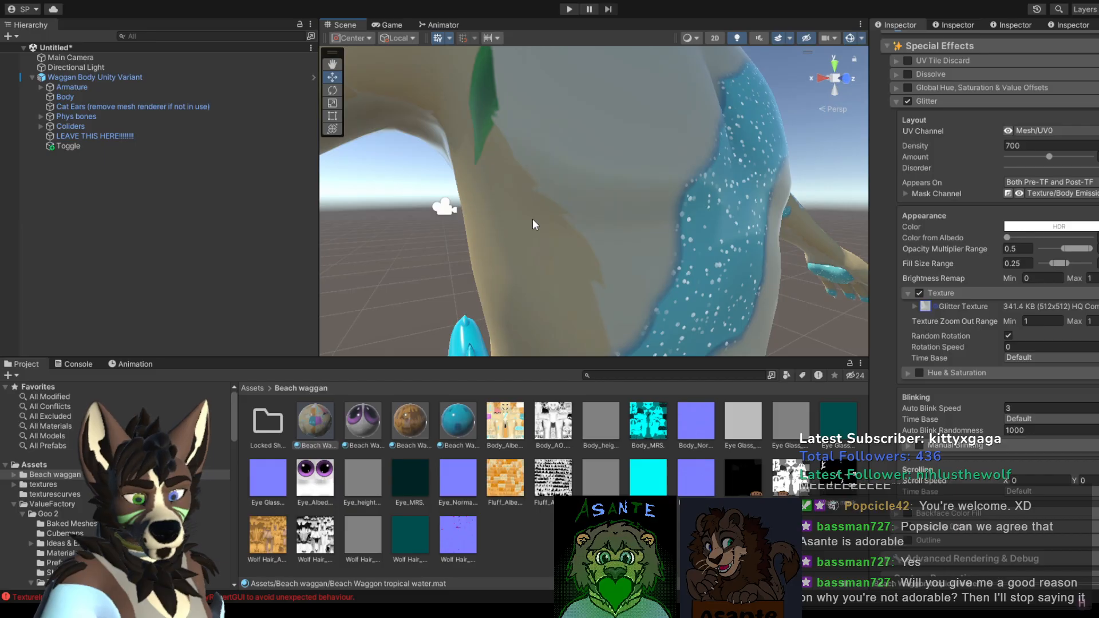
{"action": "middle_click_drag", "start_coordinate": [722, 203], "coordinate": [667, 192]}
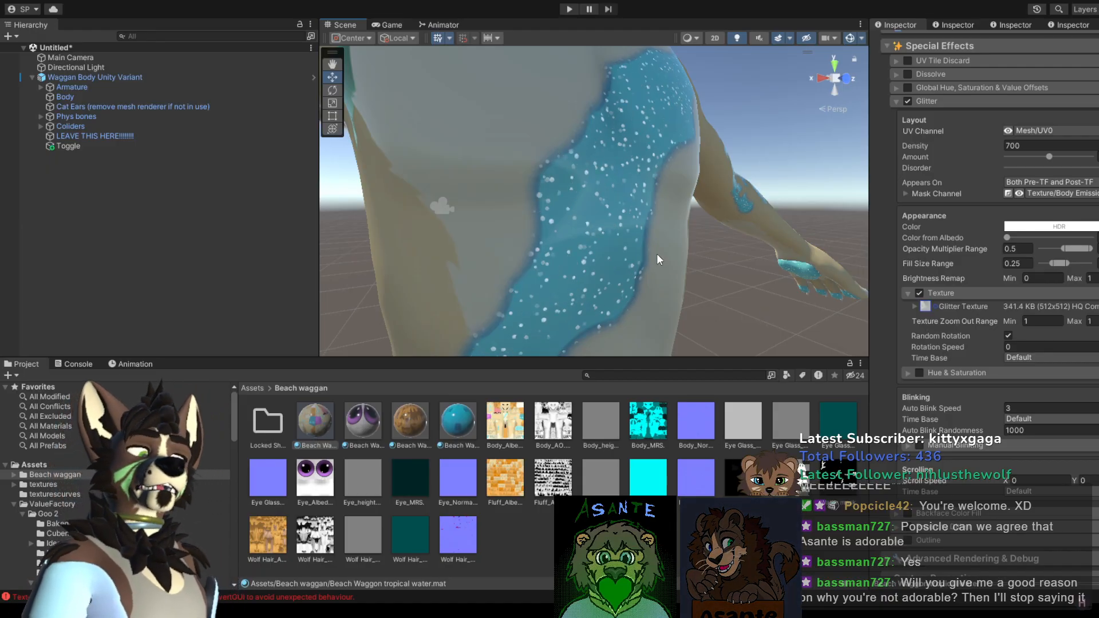
{"action": "middle_click_drag", "start_coordinate": [720, 262], "coordinate": [716, 263]}
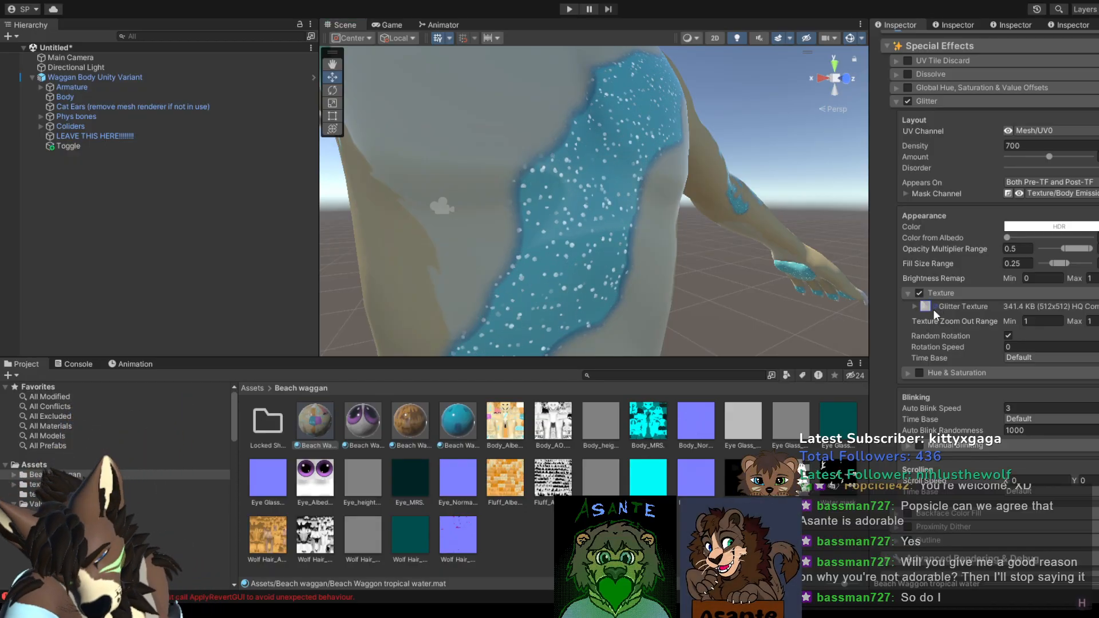
Step: Assign the single-star T_Star image as the Glitter Texture
{"action": "left_click", "coordinate": [974, 352]}
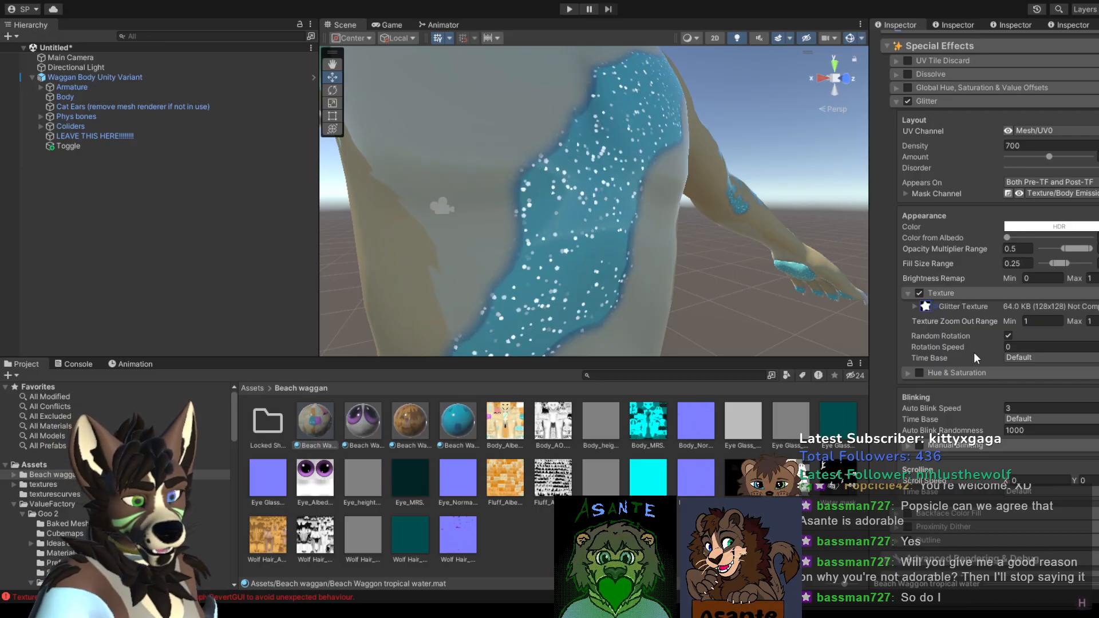
{"action": "double_click", "coordinate": [974, 352]}
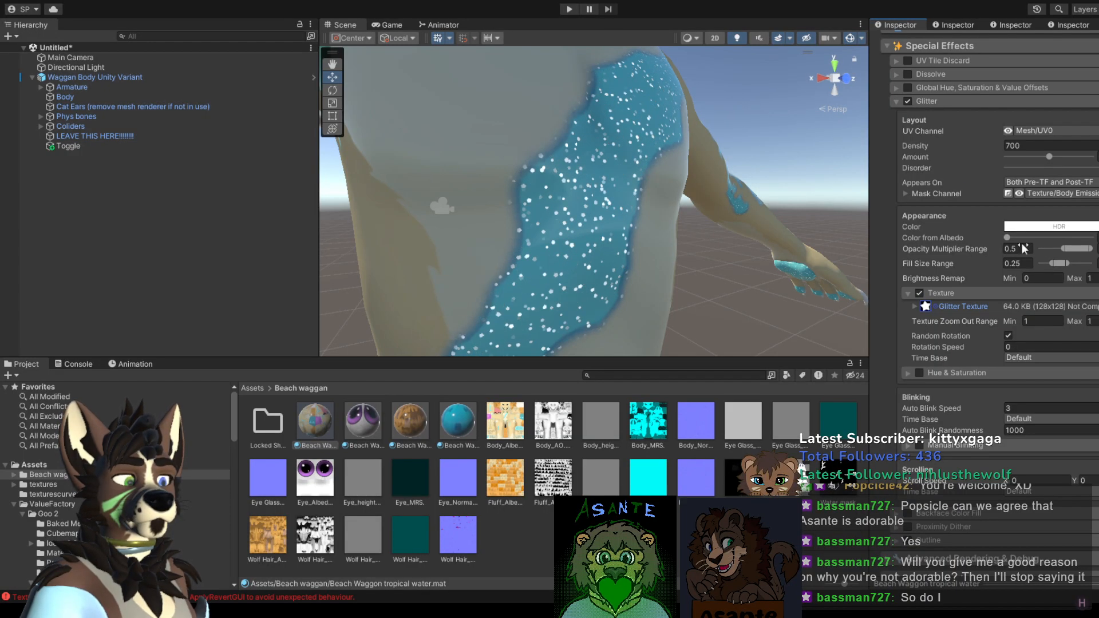
Step: Try raising the glitter's Fill Size Range minimum to 0.75 to show the star shapes, and undo the change
{"action": "left_click_drag", "start_coordinate": [1057, 263], "coordinate": [1068, 270]}
{"action": "key", "text": "ctrl+z"}
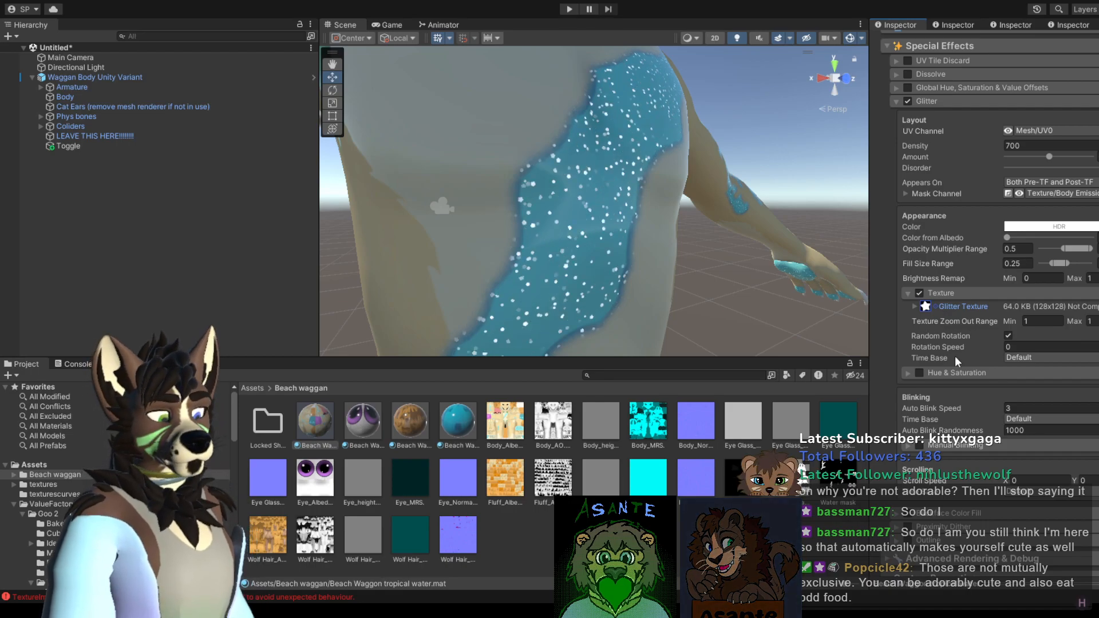
{"action": "left_click", "coordinate": [923, 310]}
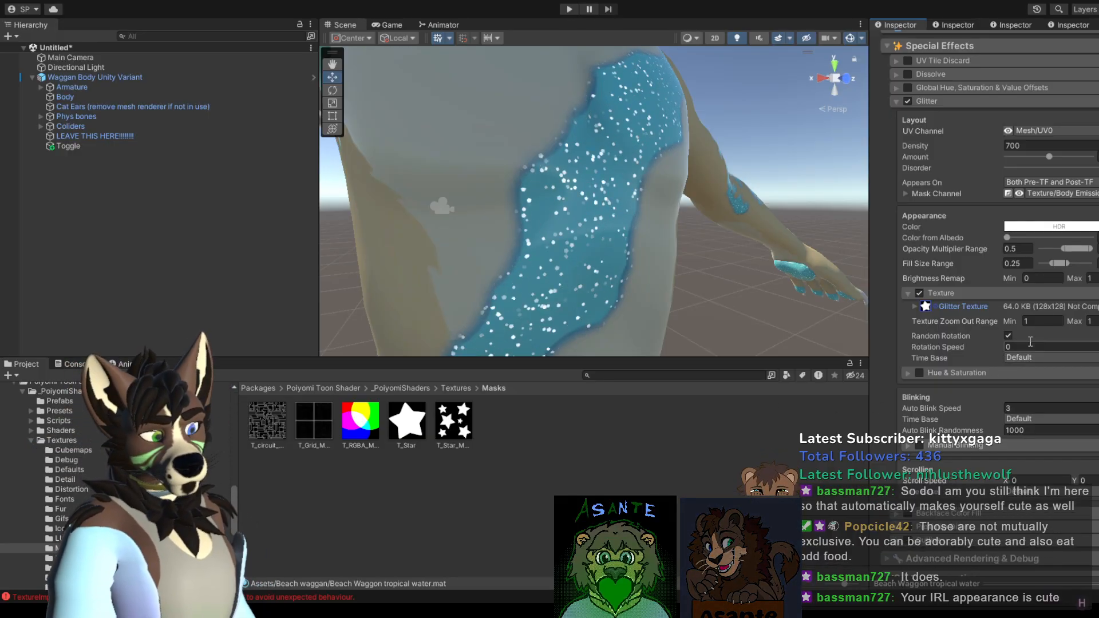
{"action": "left_click_drag", "start_coordinate": [1061, 262], "coordinate": [1091, 263]}
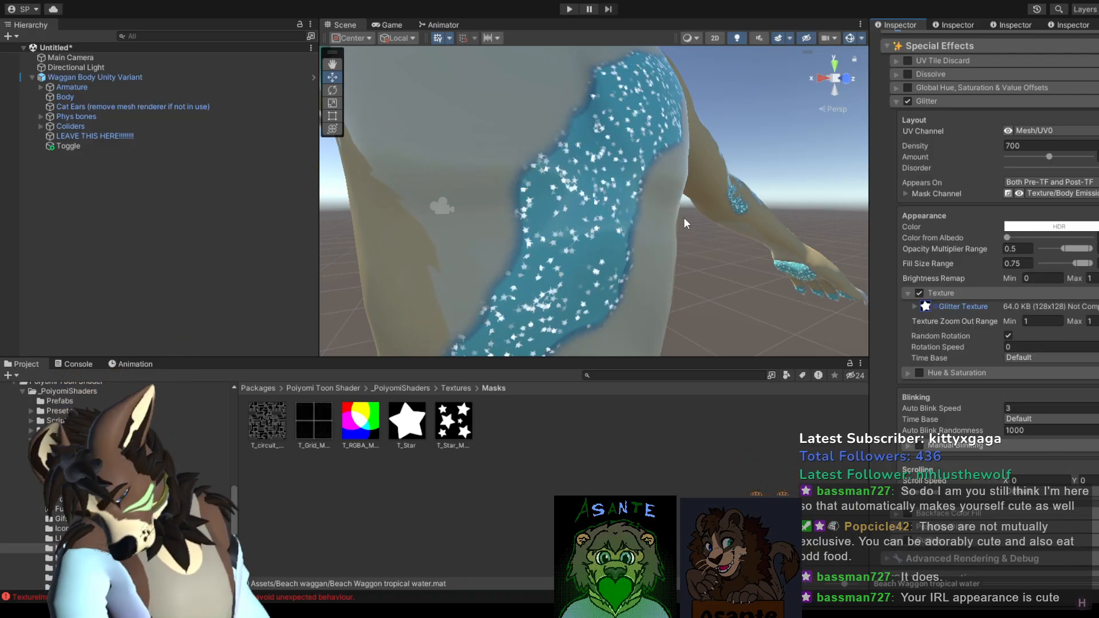
{"action": "key", "text": "ctrl+z"}
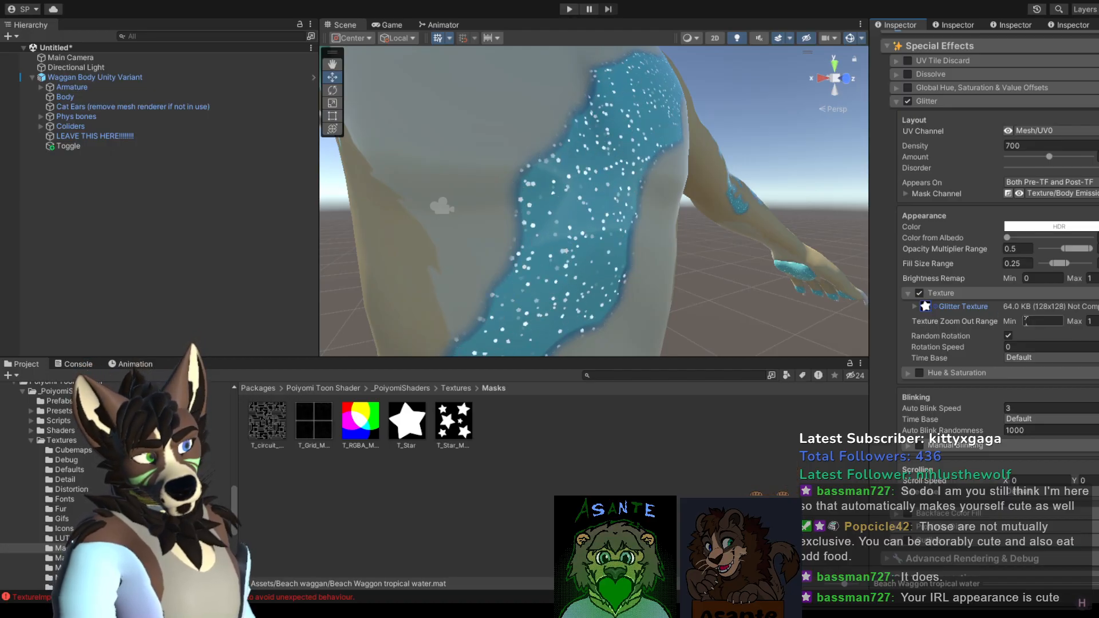
Step: Try widening the glitter's Texture Zoom Out Range, with a minimum of -30.37 and a higher maximum, and undo the changes
{"action": "left_click_drag", "start_coordinate": [1010, 324], "coordinate": [1042, 325]}
{"action": "left_click_drag", "start_coordinate": [23, 327], "coordinate": [874, 349]}
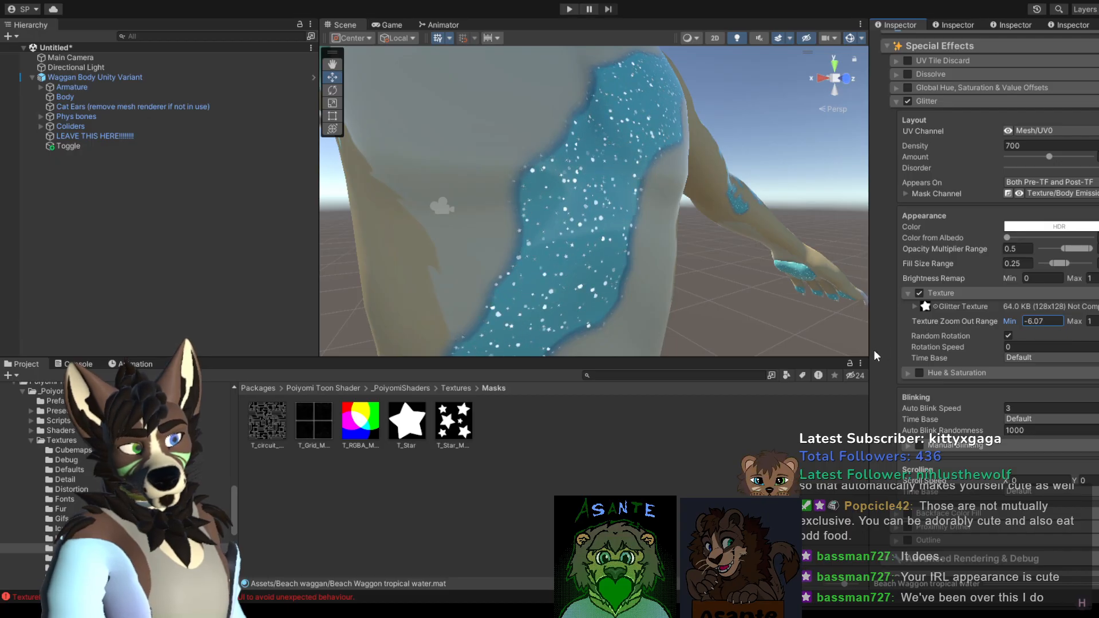
{"action": "left_click", "coordinate": [1055, 325]}
{"action": "type", "text": "1"}
{"action": "left_click_drag", "start_coordinate": [1078, 326], "coordinate": [91, 335]}
{"action": "left_click_drag", "start_coordinate": [294, 337], "coordinate": [568, 319]}
{"action": "left_click", "coordinate": [1025, 322]}
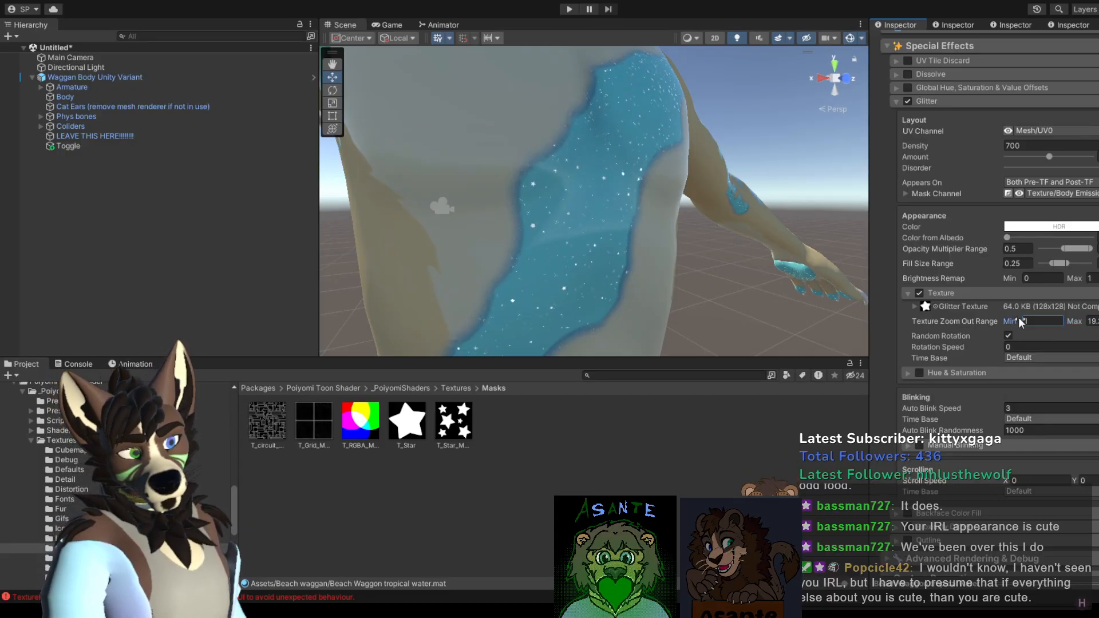
{"action": "type", "text": "-30.34"}
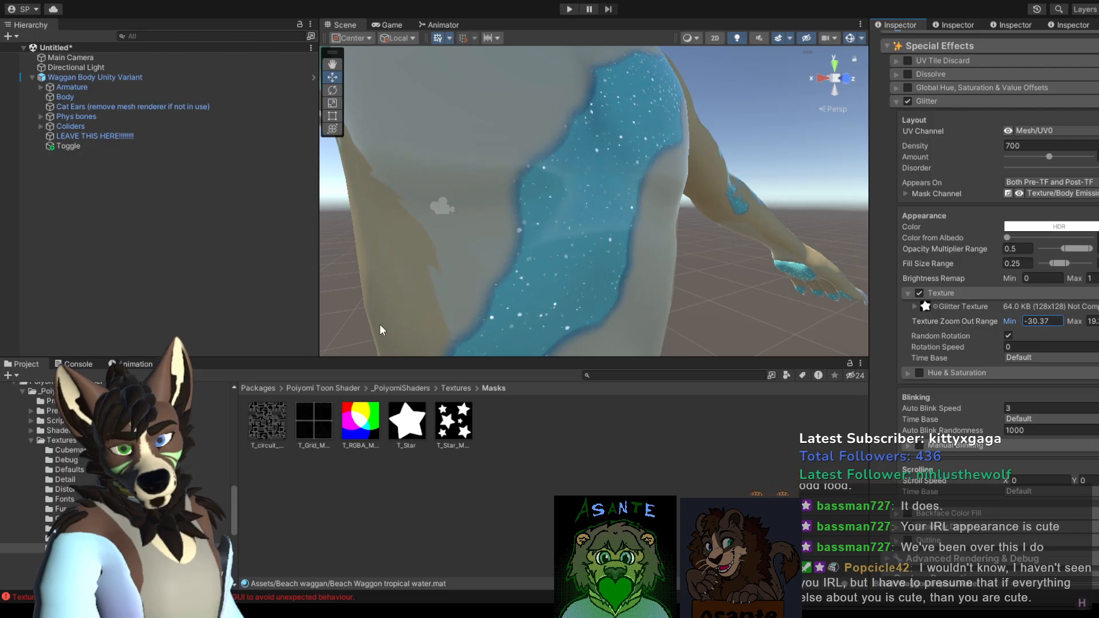
{"action": "key", "text": "ctrl+z"}
{"action": "key", "text": "ctrl+z"}
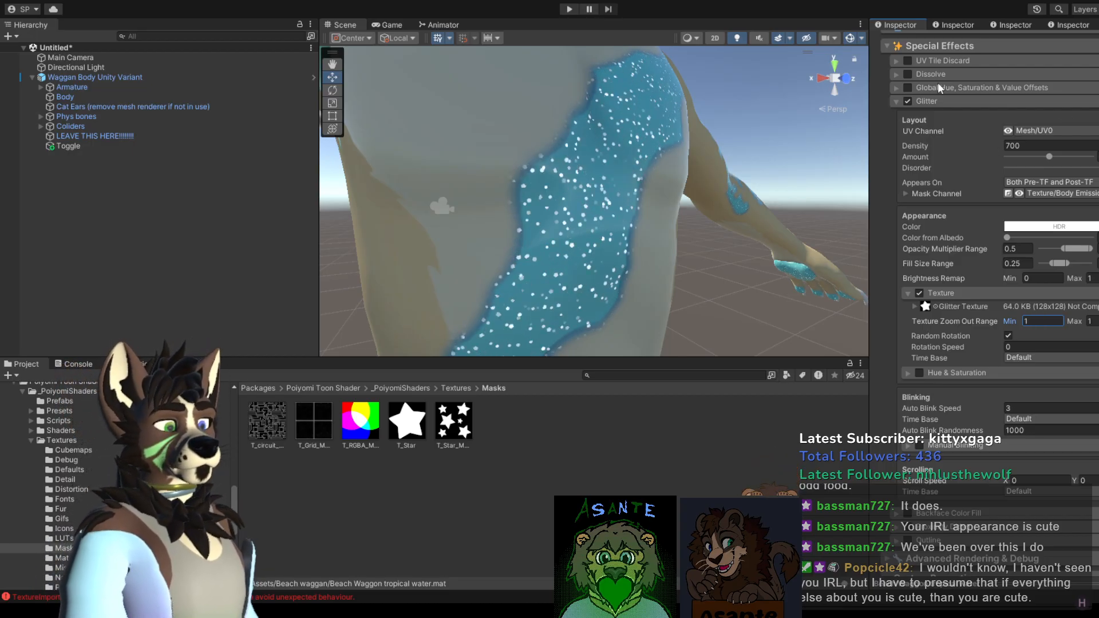
Step: Try the Dissolve special effect on the body material with its Dissolve Progress, and turn it off and collapse it
{"action": "left_click", "coordinate": [898, 73]}
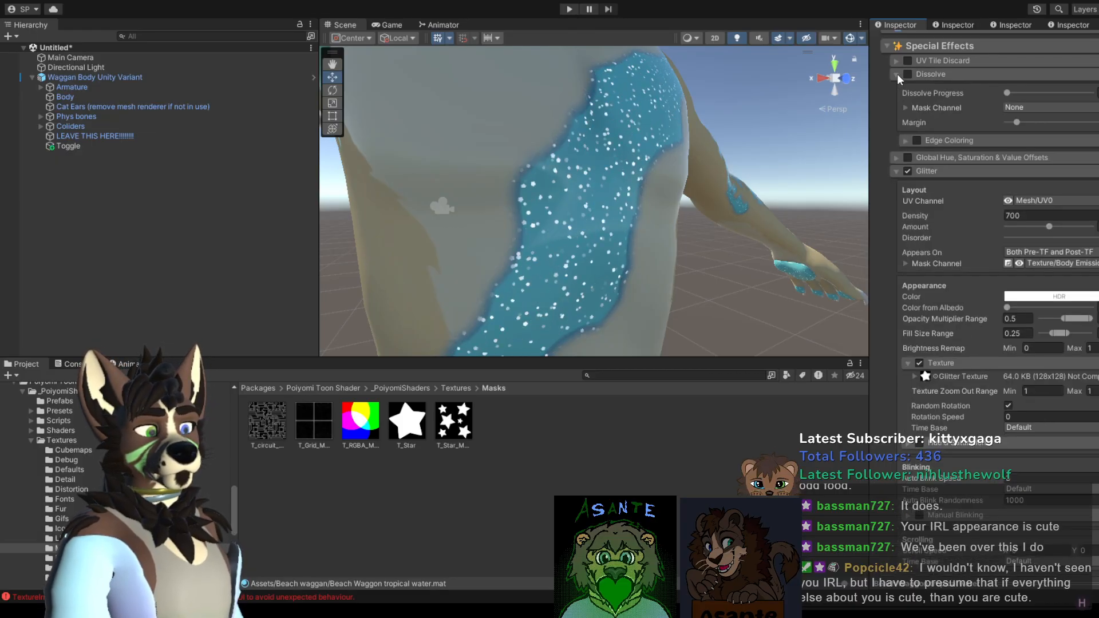
{"action": "left_click", "coordinate": [907, 75]}
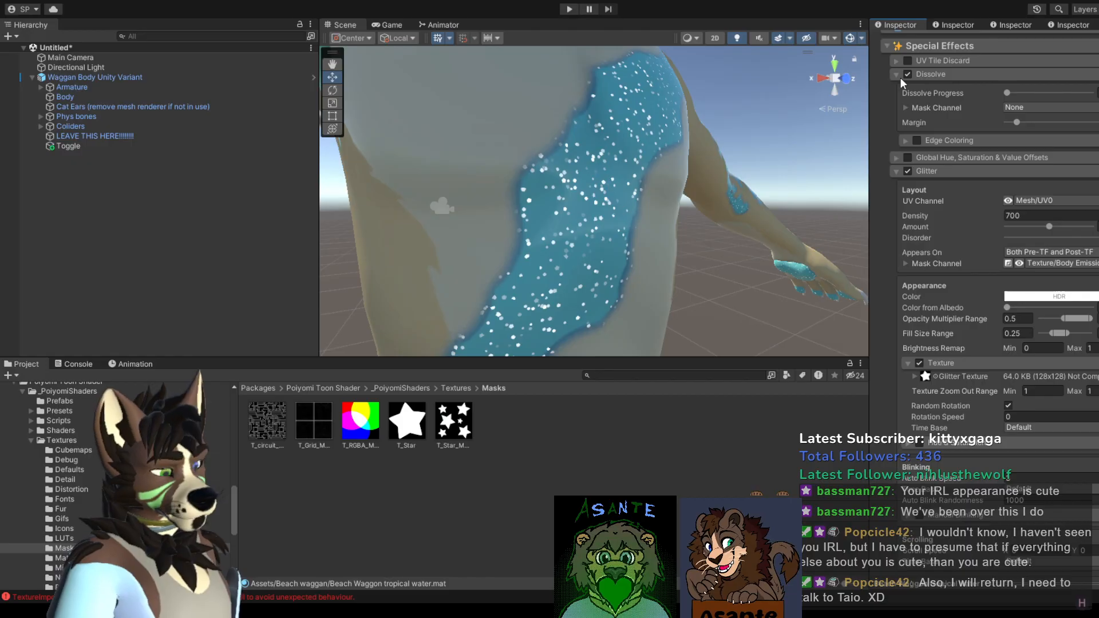
{"action": "middle_click_drag", "start_coordinate": [528, 186], "coordinate": [560, 138]}
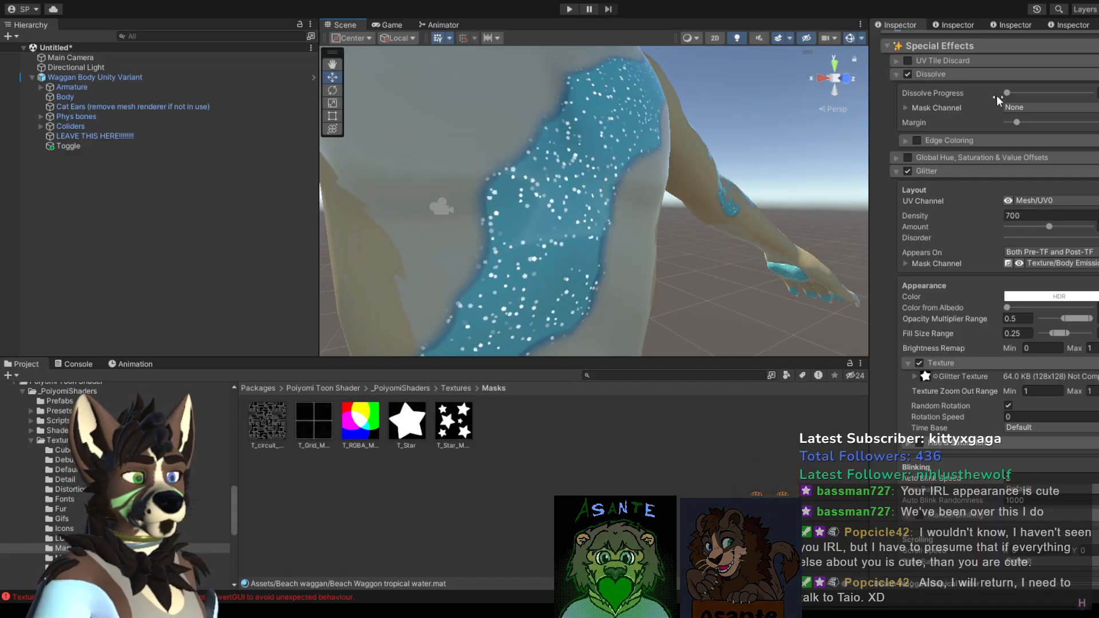
{"action": "mouse_move", "coordinate": [1008, 92]}
{"action": "left_mouse_down"}
{"action": "mouse_move", "coordinate": [1097, 96]}
{"action": "mouse_move", "coordinate": [1001, 98]}
{"action": "left_mouse_up"}
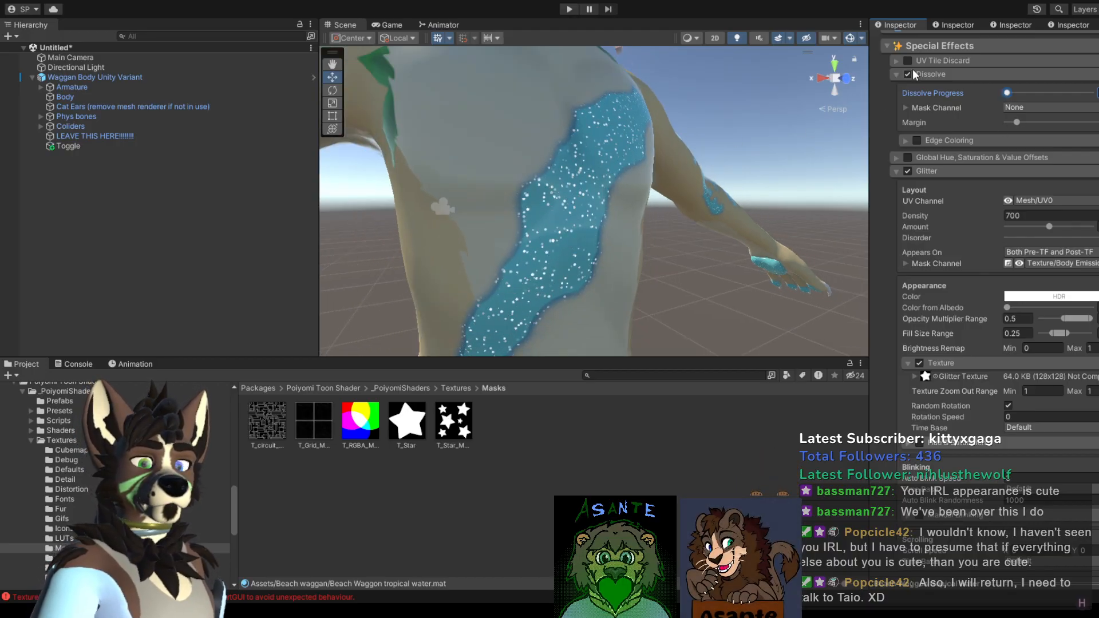
{"action": "left_click", "coordinate": [893, 75]}
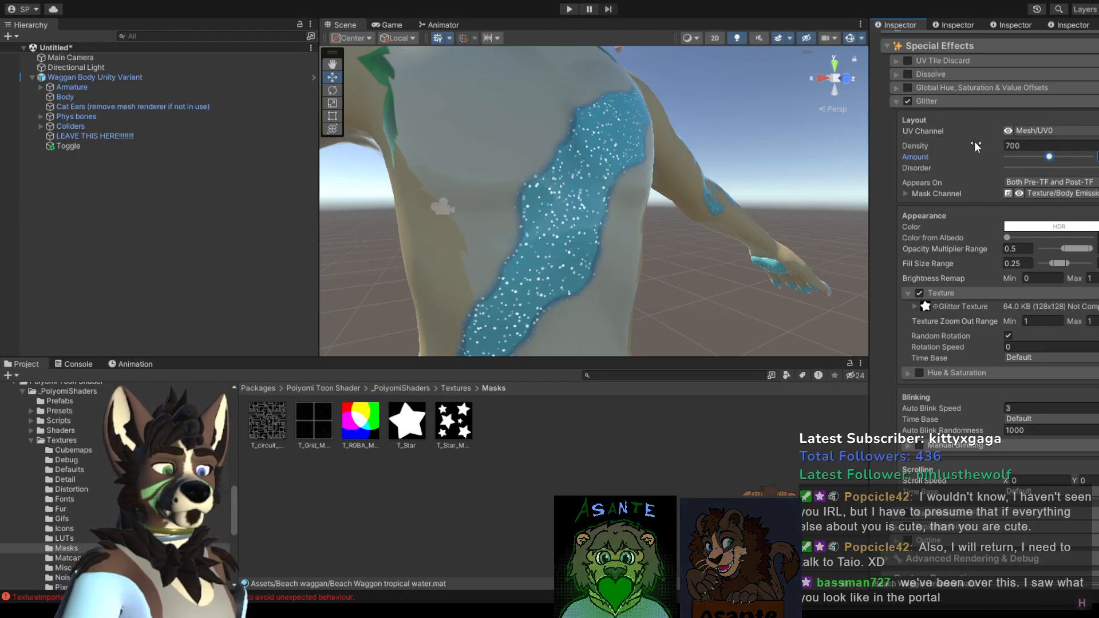
Step: Set the glitter's Appears On option to Only Pre-TF and lower its Amount to near the minimum
{"action": "left_click", "coordinate": [1043, 211]}
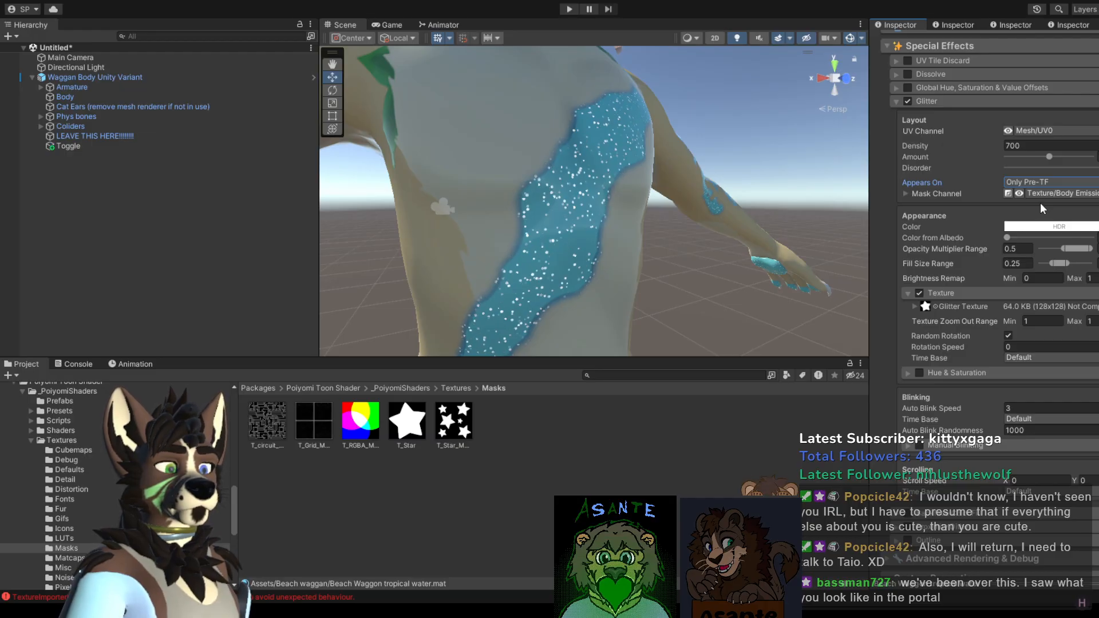
{"action": "left_click", "coordinate": [1097, 169]}
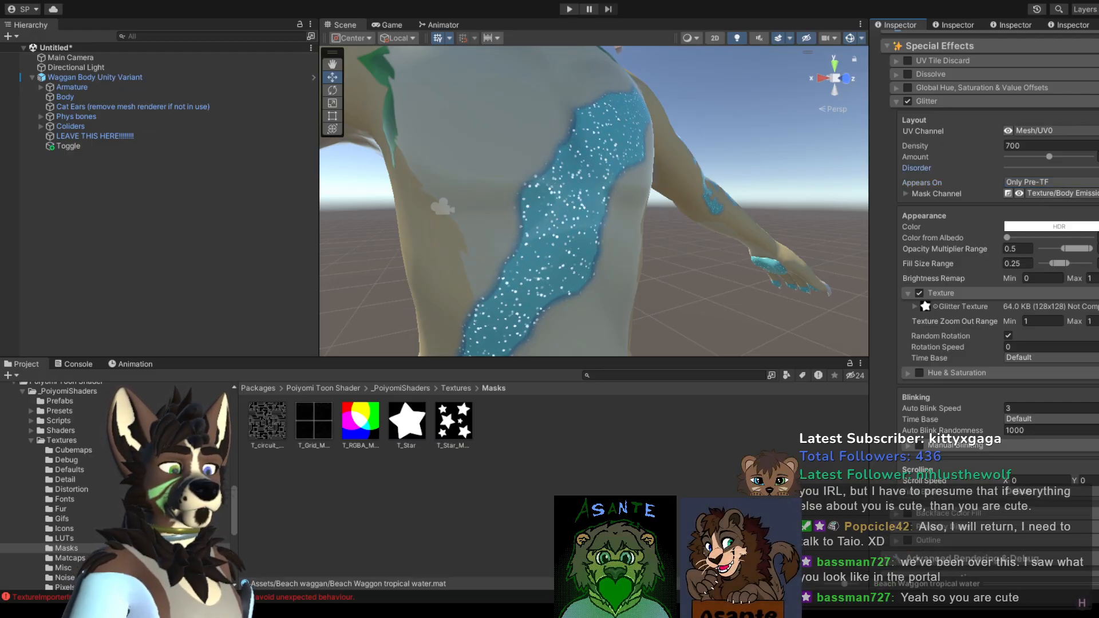
{"action": "left_click_drag", "start_coordinate": [1043, 173], "coordinate": [923, 182]}
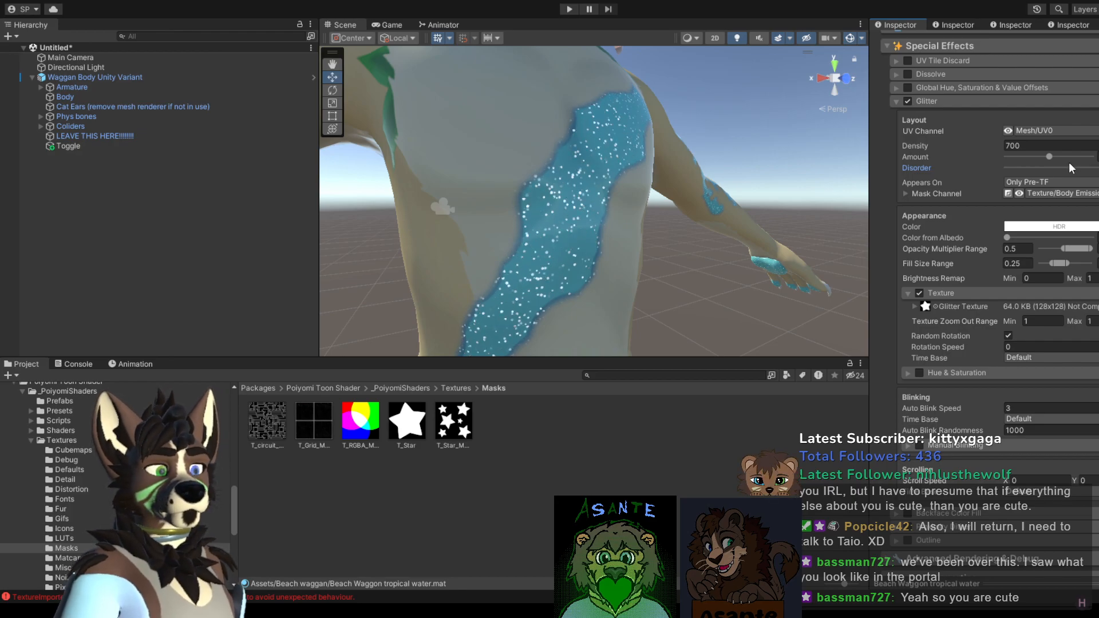
{"action": "left_click_drag", "start_coordinate": [1050, 157], "coordinate": [1012, 157]}
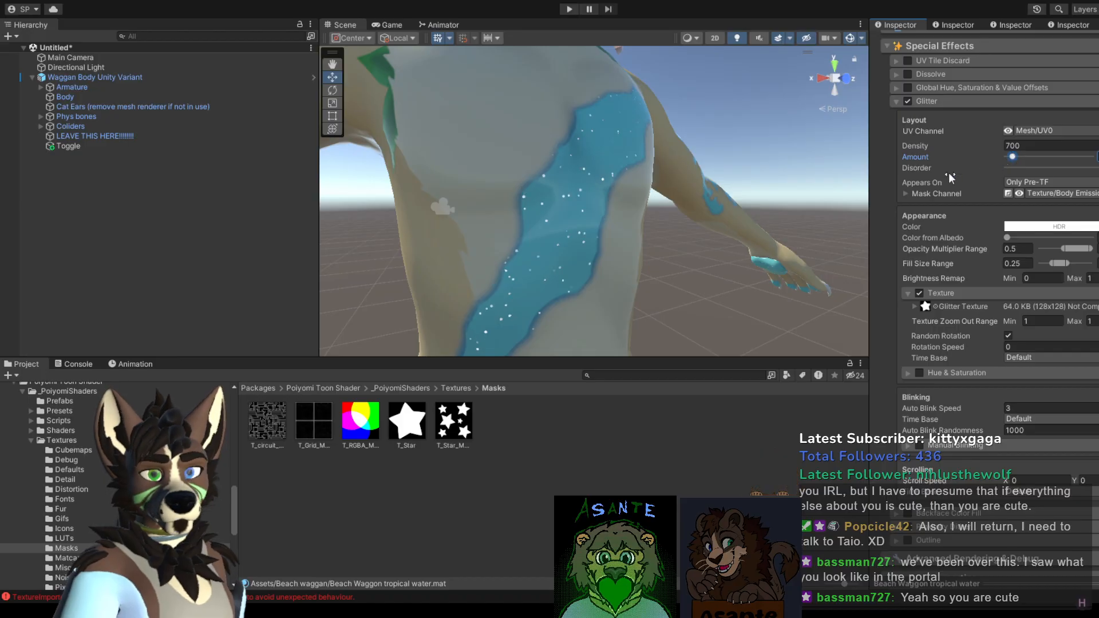
Step: Undo the last glitter Amount change and set the Amount to a low value slightly above the minimum
{"action": "key", "text": "ctrl+z"}
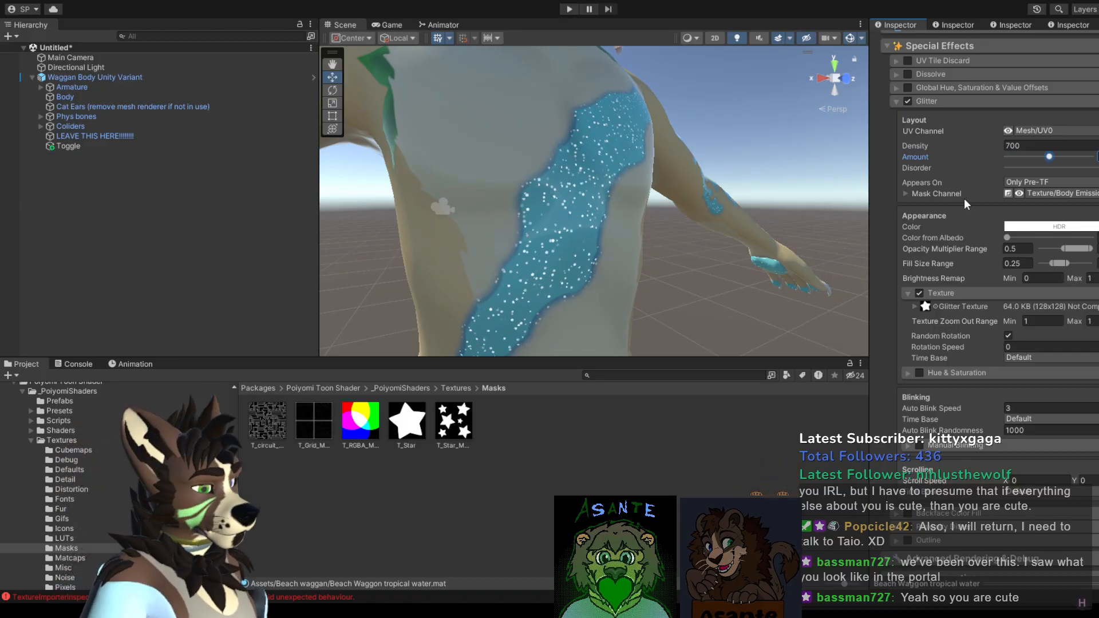
{"action": "left_click_drag", "start_coordinate": [1050, 157], "coordinate": [1046, 158]}
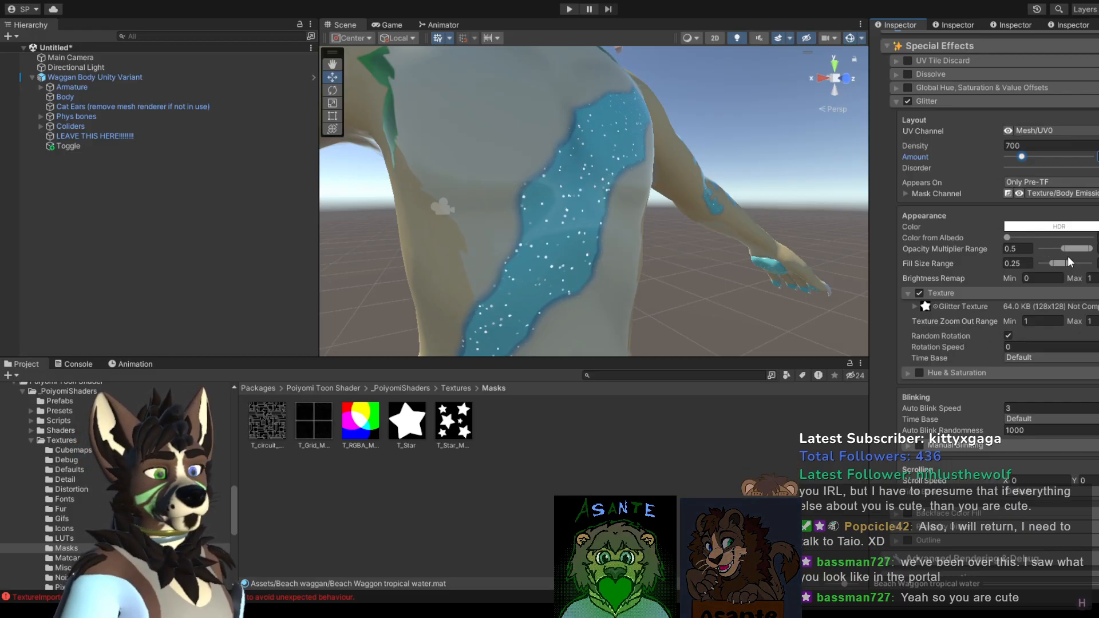
Step: Try raising the glitter's Fill Size Range minimum to 0.75 and lowering its Opacity Multiplier Range minimum to 0, and undo both changes
{"action": "left_click_drag", "start_coordinate": [1065, 266], "coordinate": [1088, 264]}
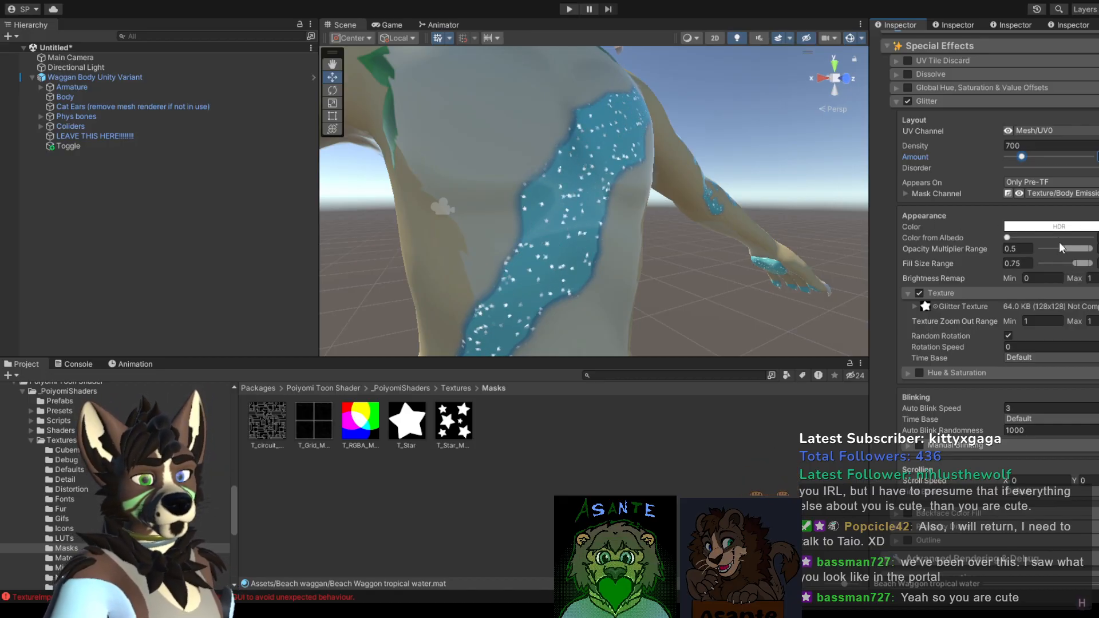
{"action": "left_click_drag", "start_coordinate": [1080, 250], "coordinate": [1044, 254]}
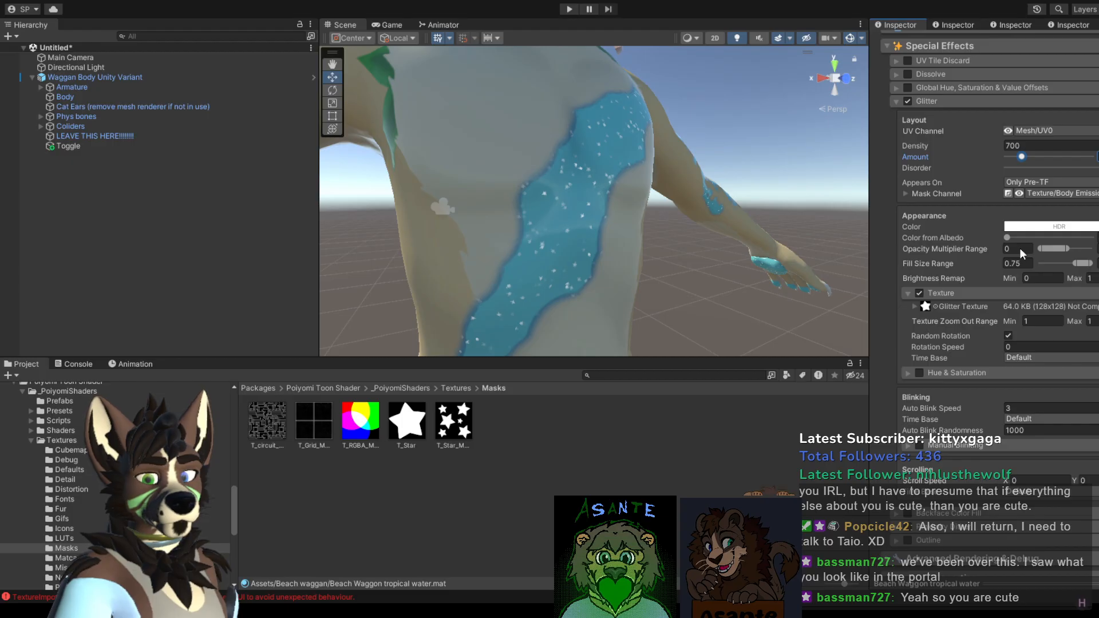
{"action": "key", "text": "ctrl+z"}
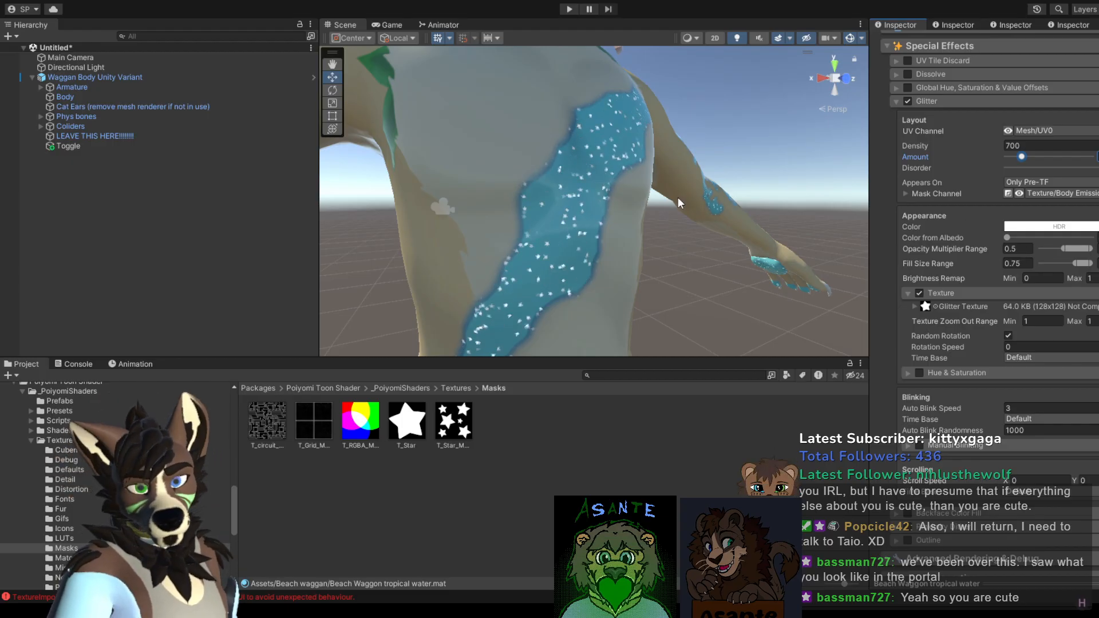
{"action": "key", "text": "ctrl+z"}
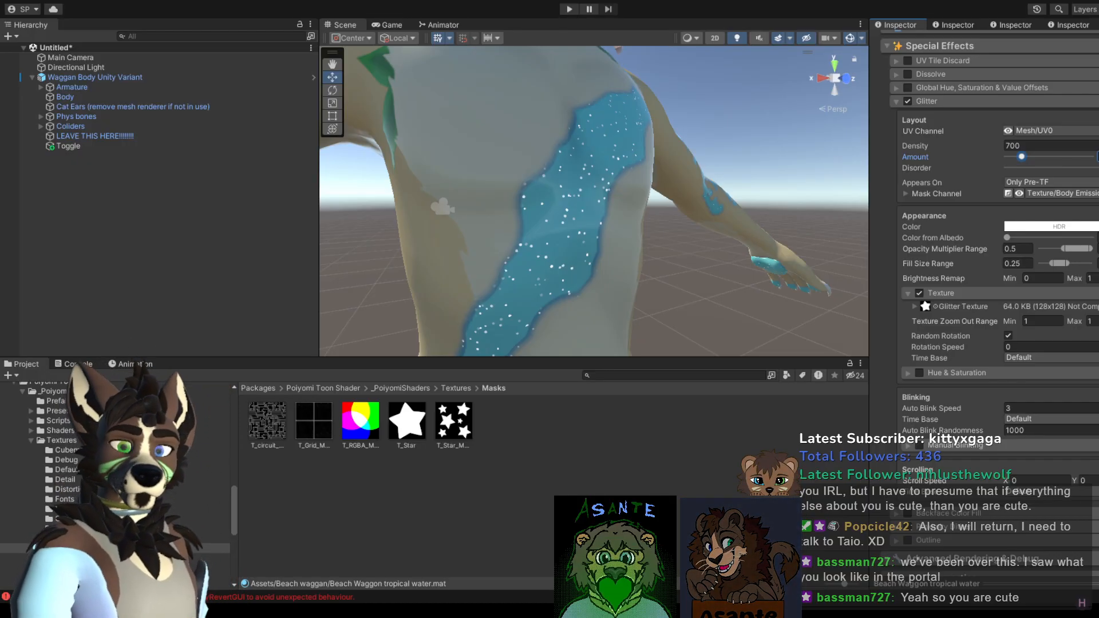
Step: Open the Beach waggan assets folder and view the glitter settings of the hair and eyes materials
{"action": "left_click", "coordinate": [595, 200]}
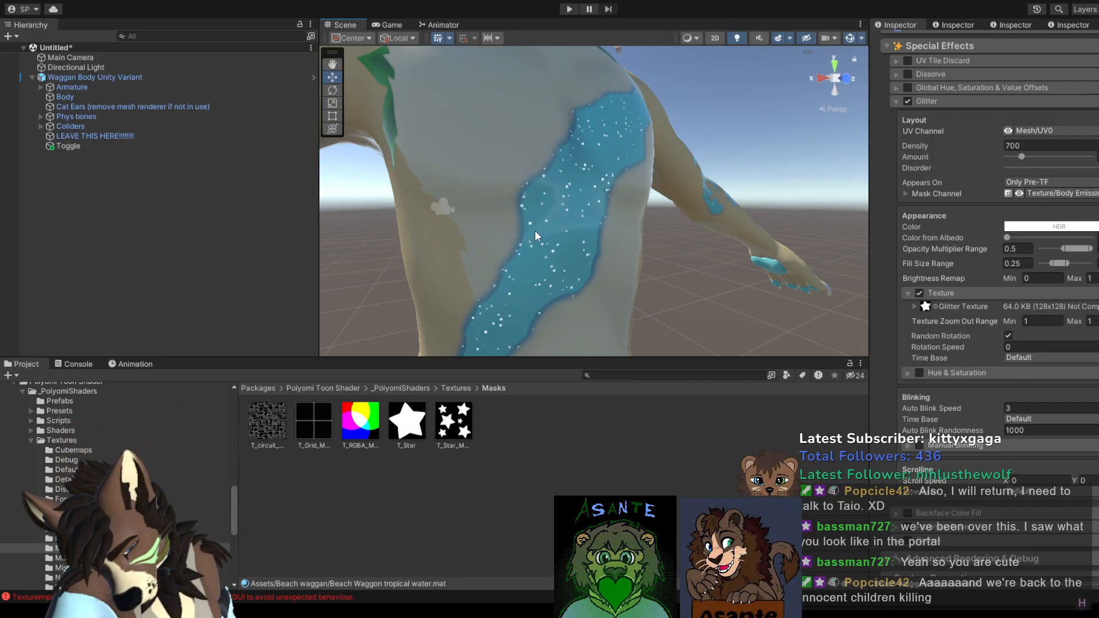
{"action": "middle_click_drag", "start_coordinate": [451, 189], "coordinate": [611, 322]}
{"action": "scroll", "coordinate": [601, 258], "scroll_direction": "down", "scroll_amount": 6}
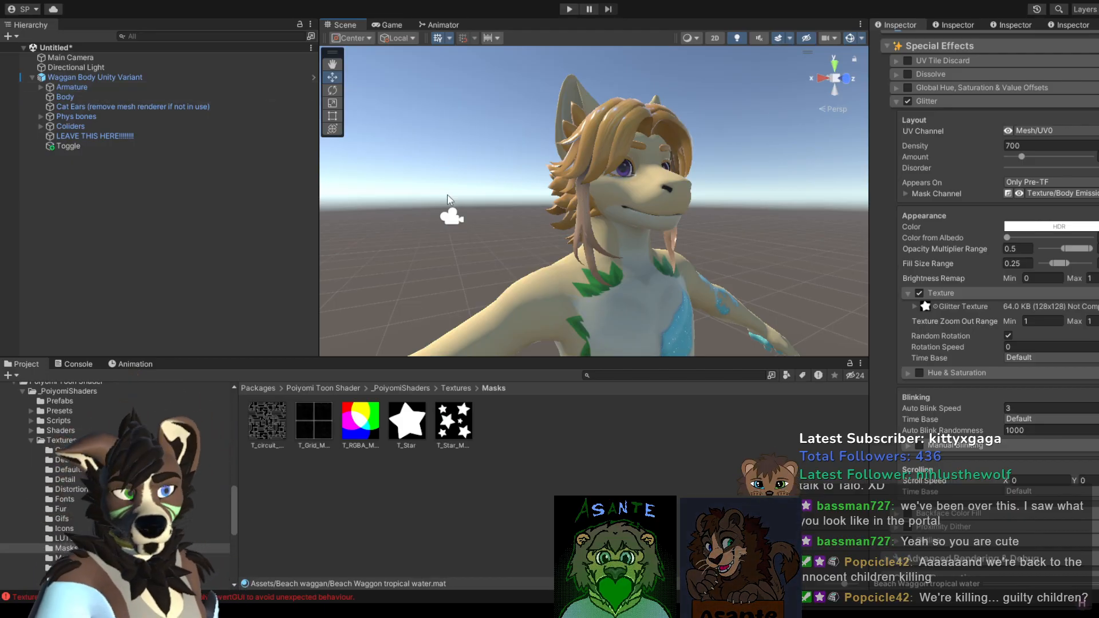
{"action": "middle_click_drag", "start_coordinate": [580, 255], "coordinate": [568, 293]}
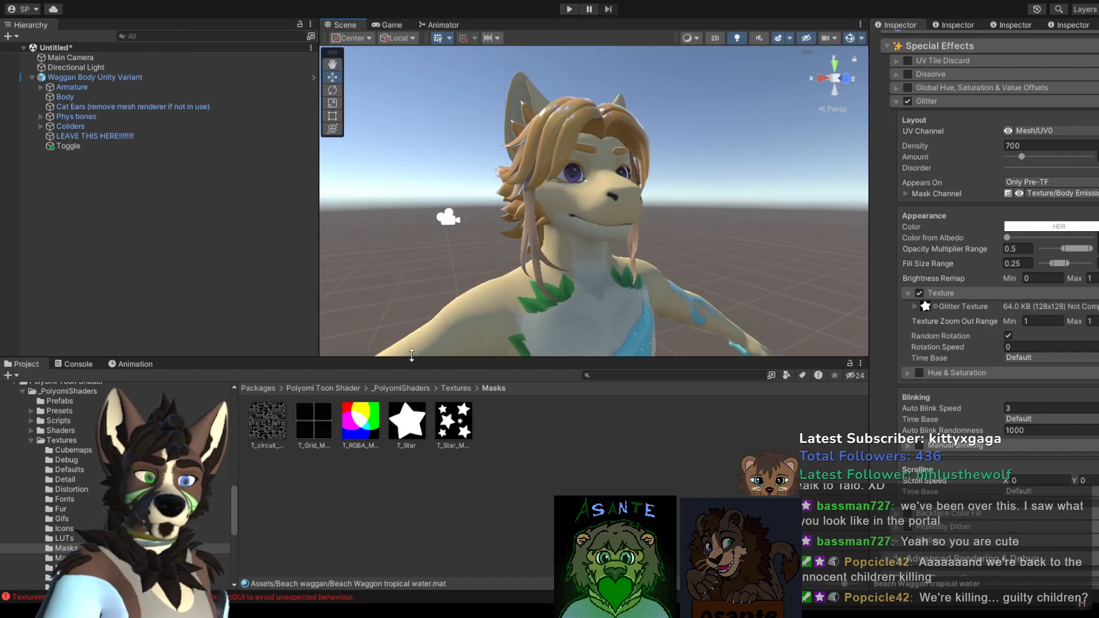
{"action": "scroll", "coordinate": [59, 484], "scroll_direction": "up", "scroll_amount": 8}
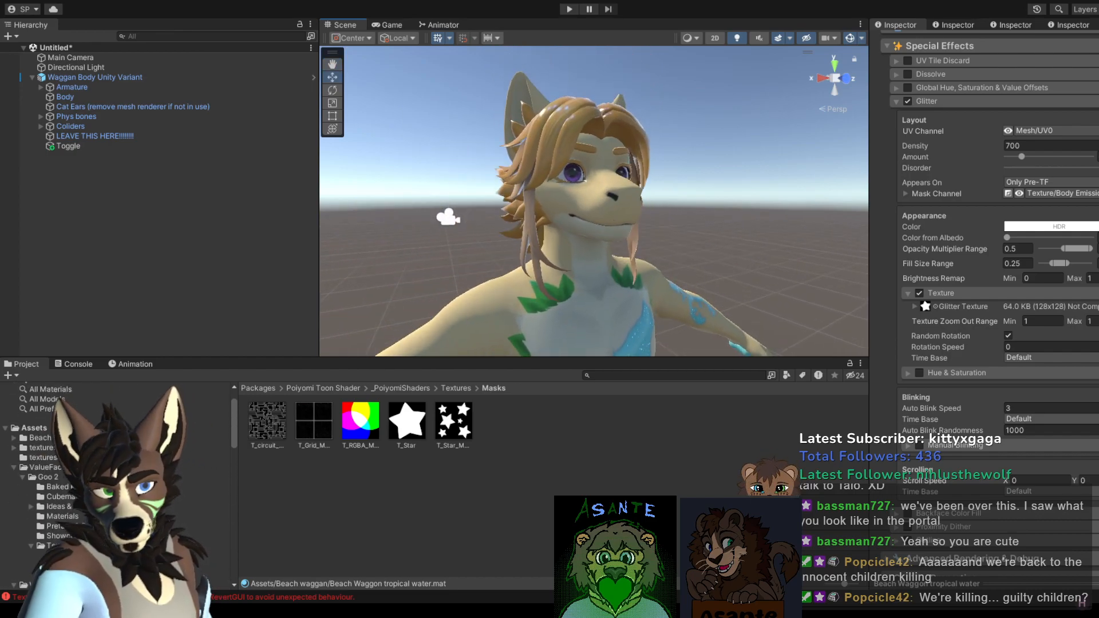
{"action": "left_click", "coordinate": [53, 474]}
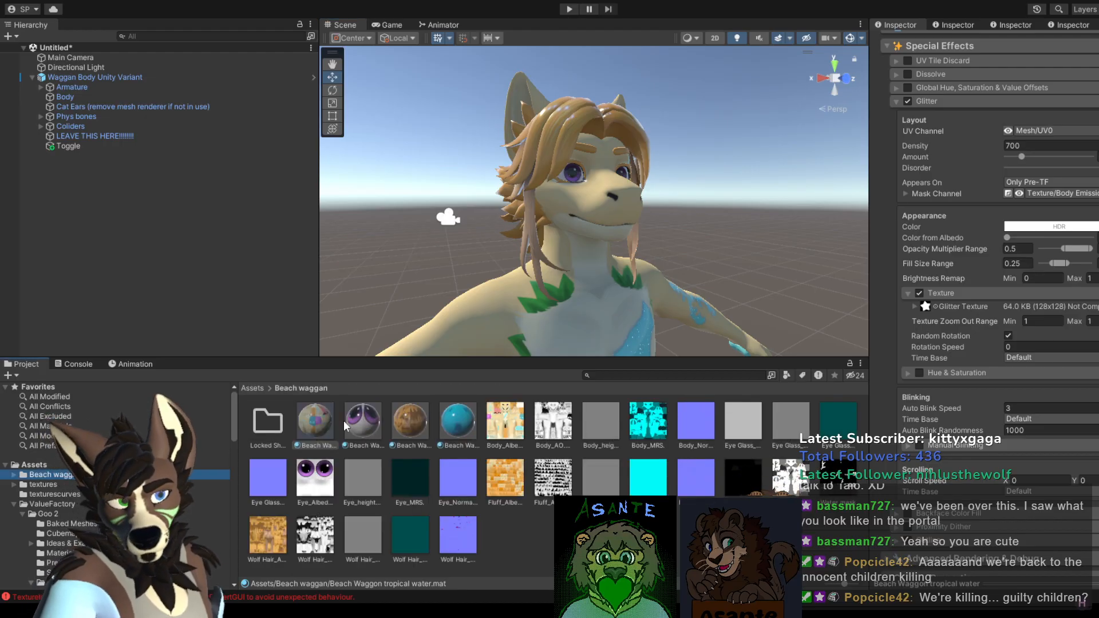
{"action": "left_click", "coordinate": [411, 425]}
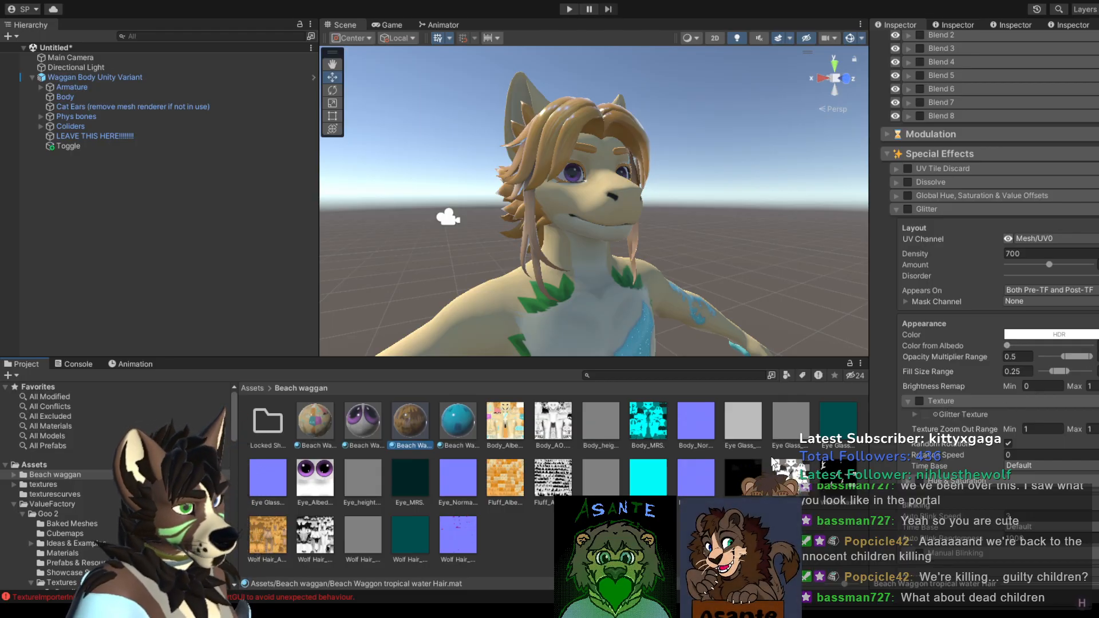
{"action": "left_click", "coordinate": [369, 428]}
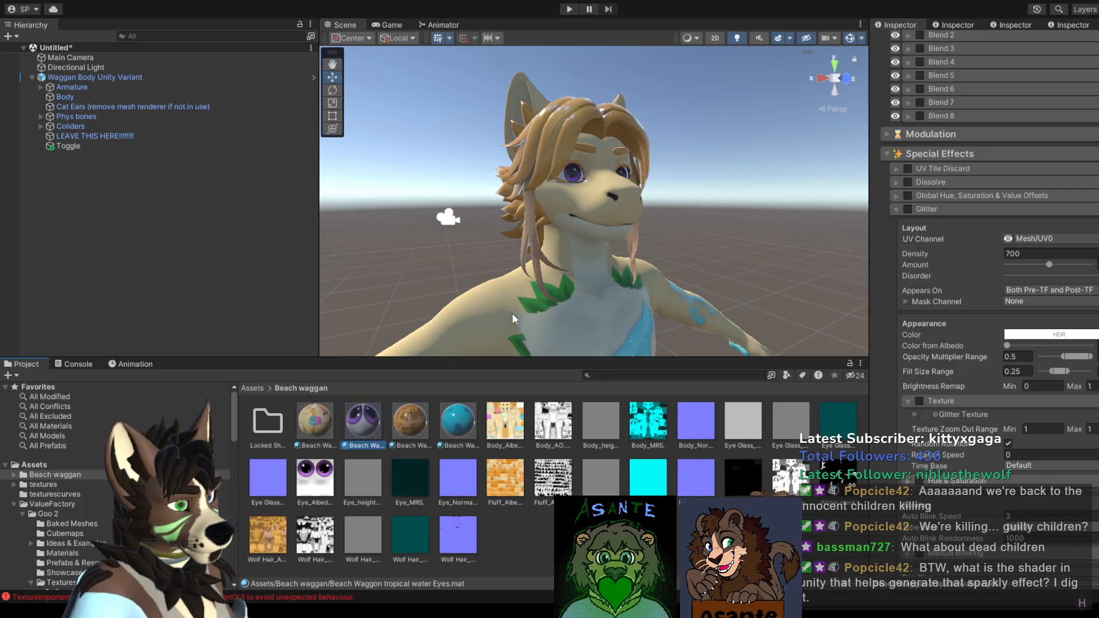
{"action": "middle_click_drag", "start_coordinate": [563, 303], "coordinate": [604, 286]}
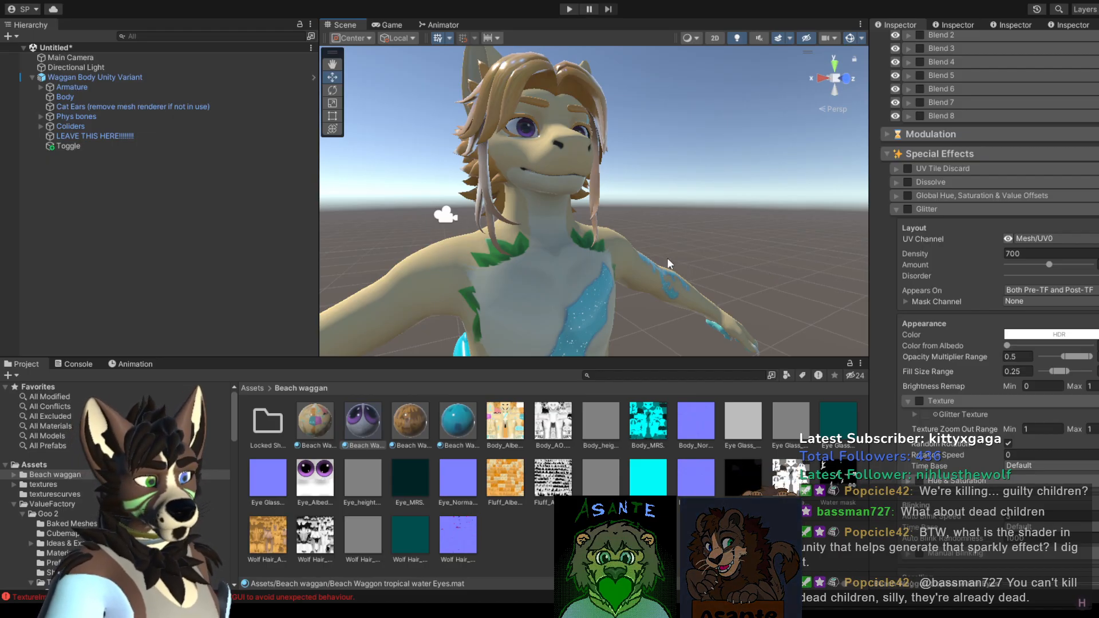
{"action": "middle_click_drag", "start_coordinate": [668, 258], "coordinate": [672, 292]}
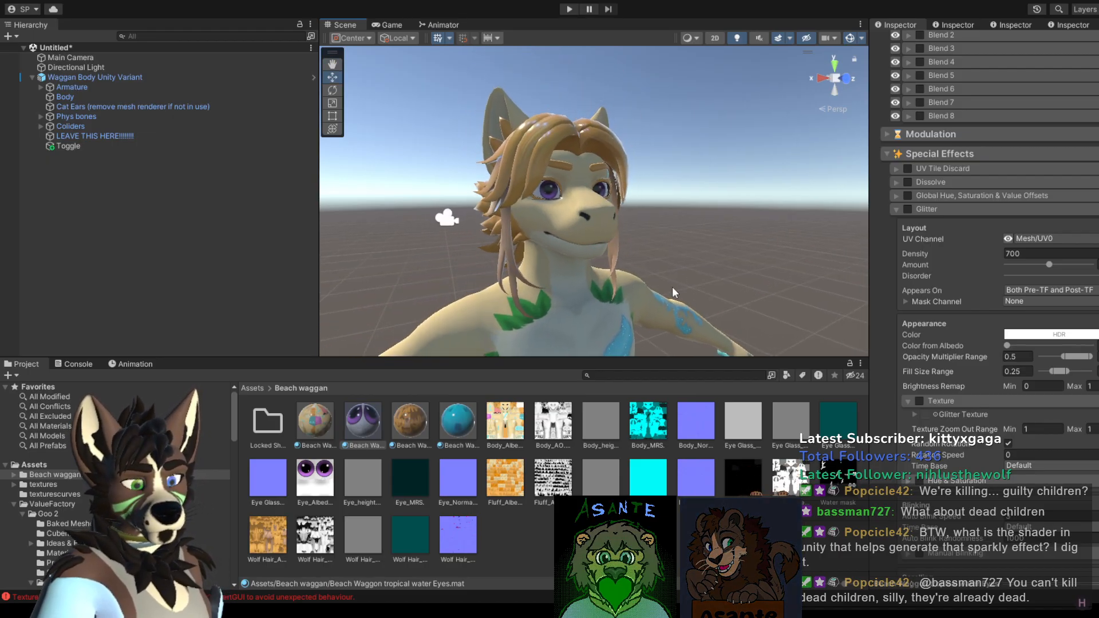
{"action": "scroll", "coordinate": [687, 273], "scroll_direction": "up", "scroll_amount": 3}
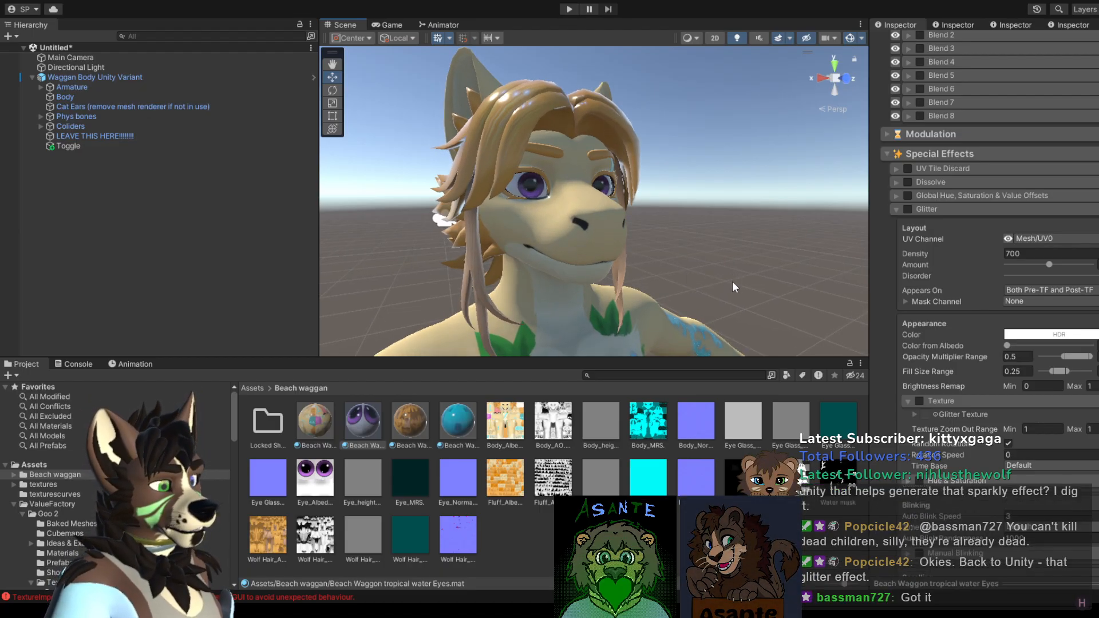
{"action": "middle_click_drag", "start_coordinate": [723, 318], "coordinate": [716, 304]}
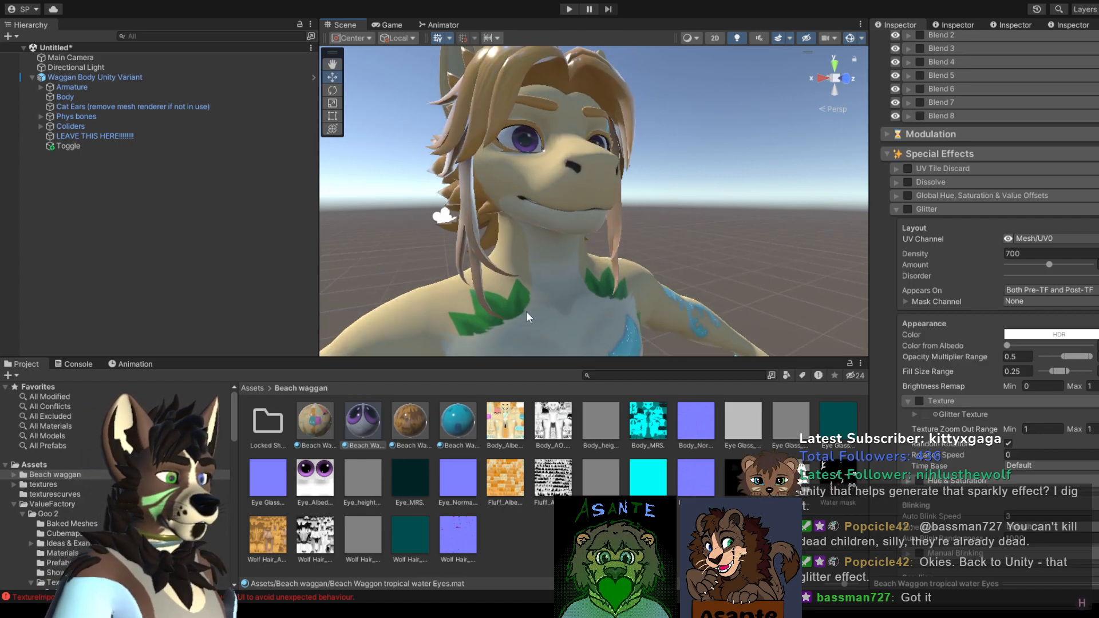
Step: Select all four Beach Waggon tropical water materials together and expand the Built-in Animations settings of their Transformation
{"action": "scroll", "coordinate": [947, 317], "scroll_direction": "up", "scroll_amount": 10}
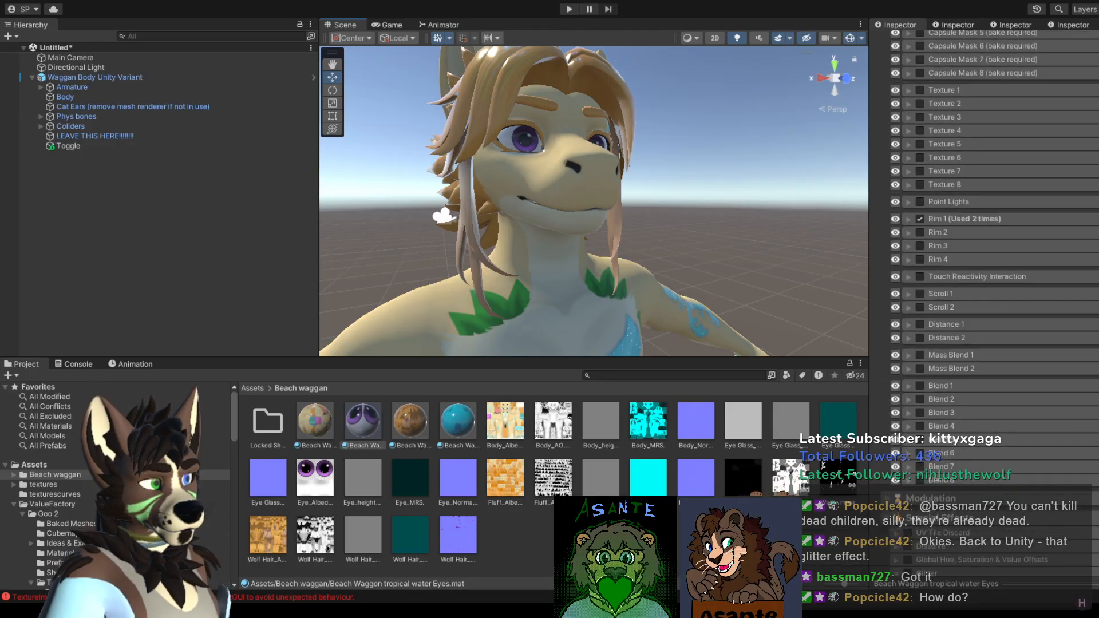
{"action": "left_click", "coordinate": [332, 426]}
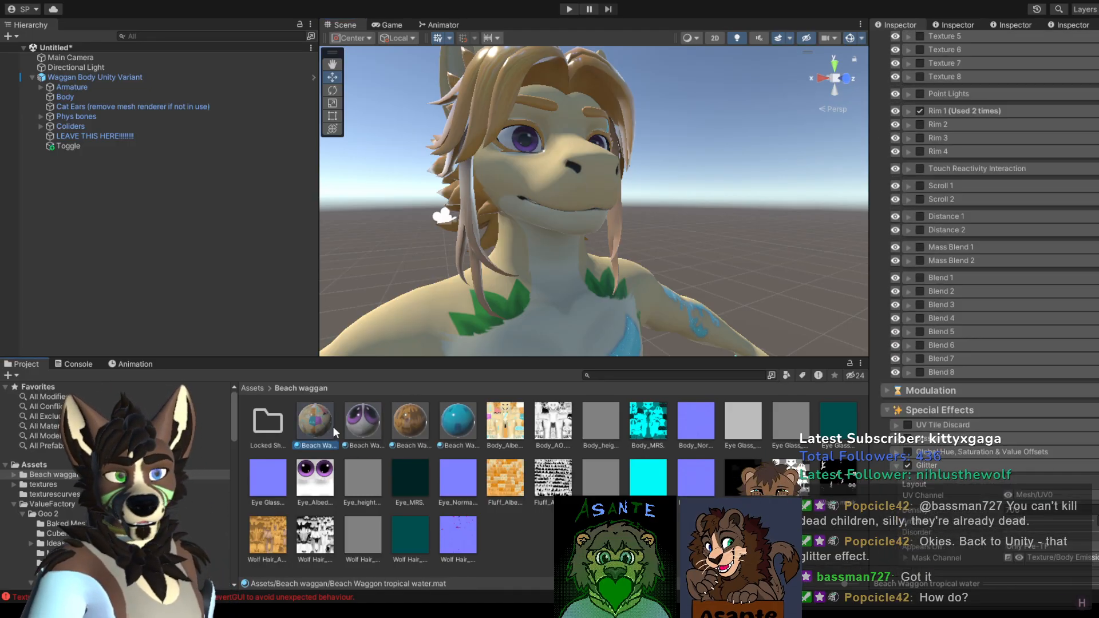
{"action": "left_click", "coordinate": [442, 428], "text": "shift"}
{"action": "scroll", "coordinate": [994, 315], "scroll_direction": "up", "scroll_amount": 20}
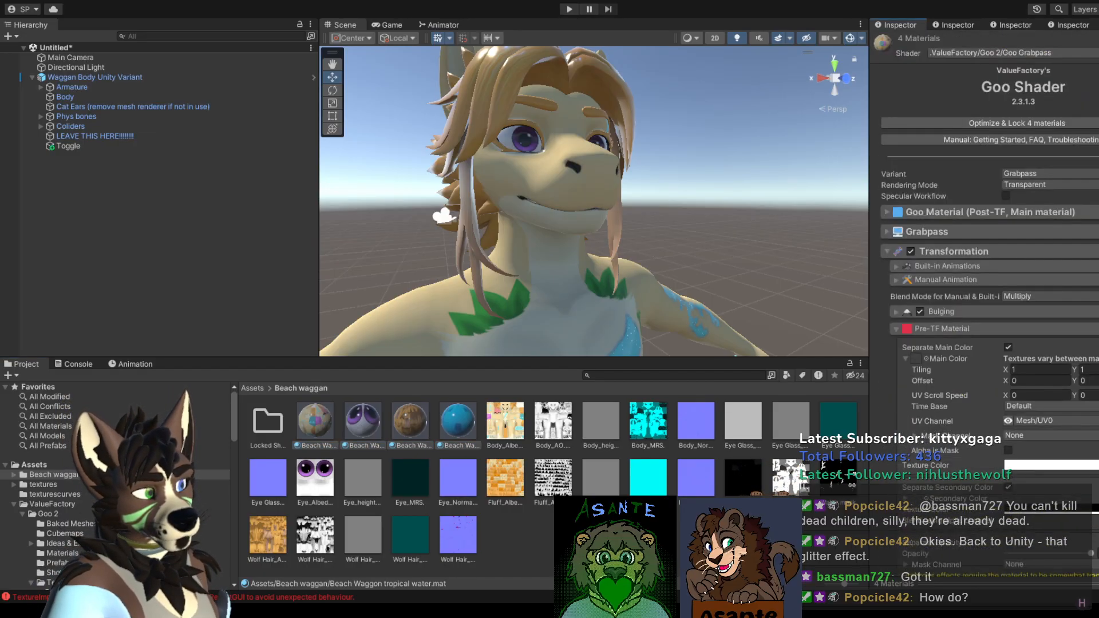
{"action": "scroll", "coordinate": [1021, 167], "scroll_direction": "down", "scroll_amount": 5}
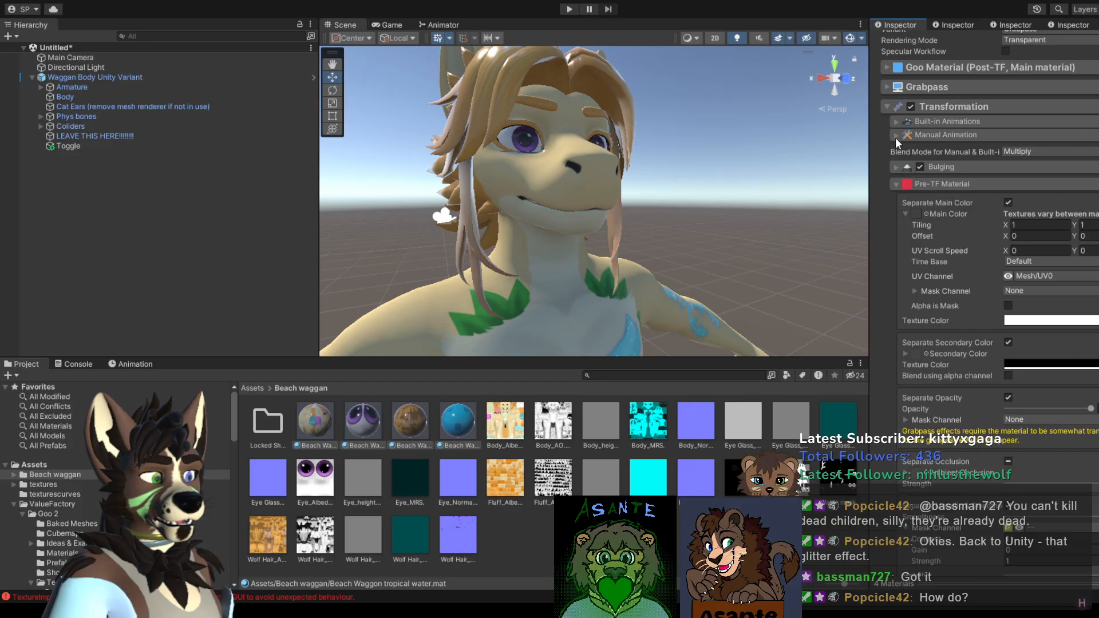
{"action": "left_click", "coordinate": [897, 123]}
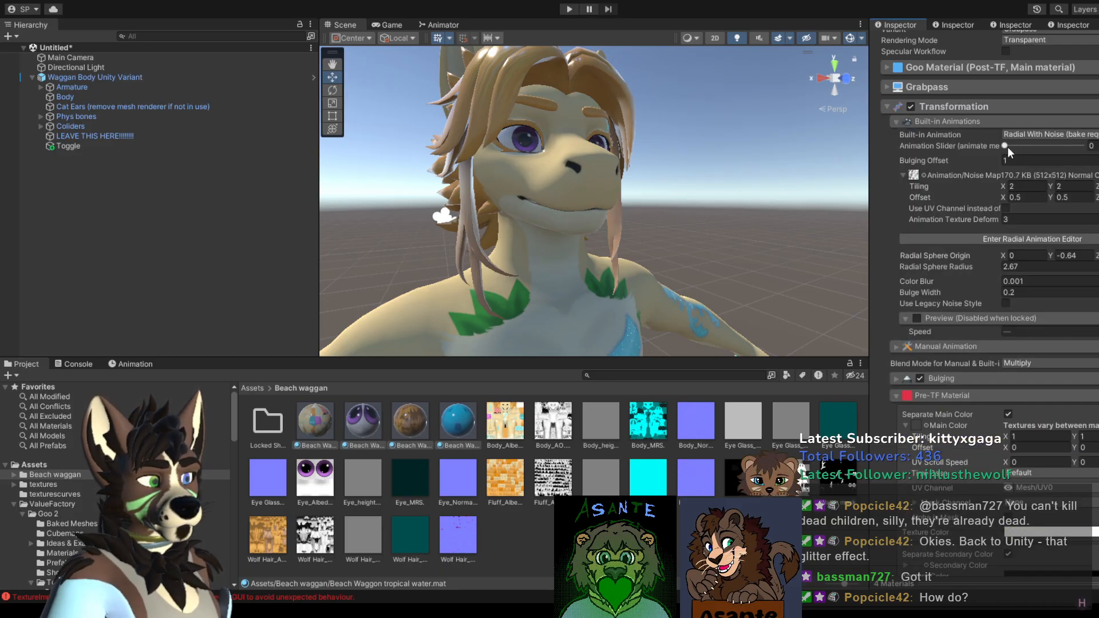
Step: Preview the avatar's goo transformation by raising the Animation Slider to 1, and return it to 0
{"action": "scroll", "coordinate": [679, 277], "scroll_direction": "down", "scroll_amount": 3}
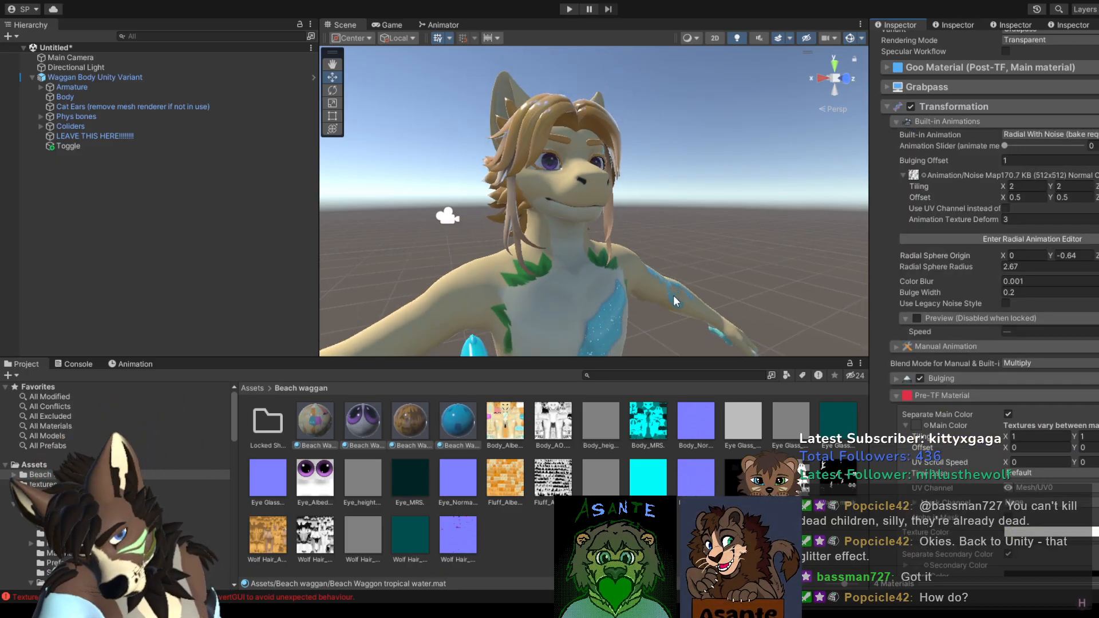
{"action": "scroll", "coordinate": [674, 295], "scroll_direction": "down", "scroll_amount": 5}
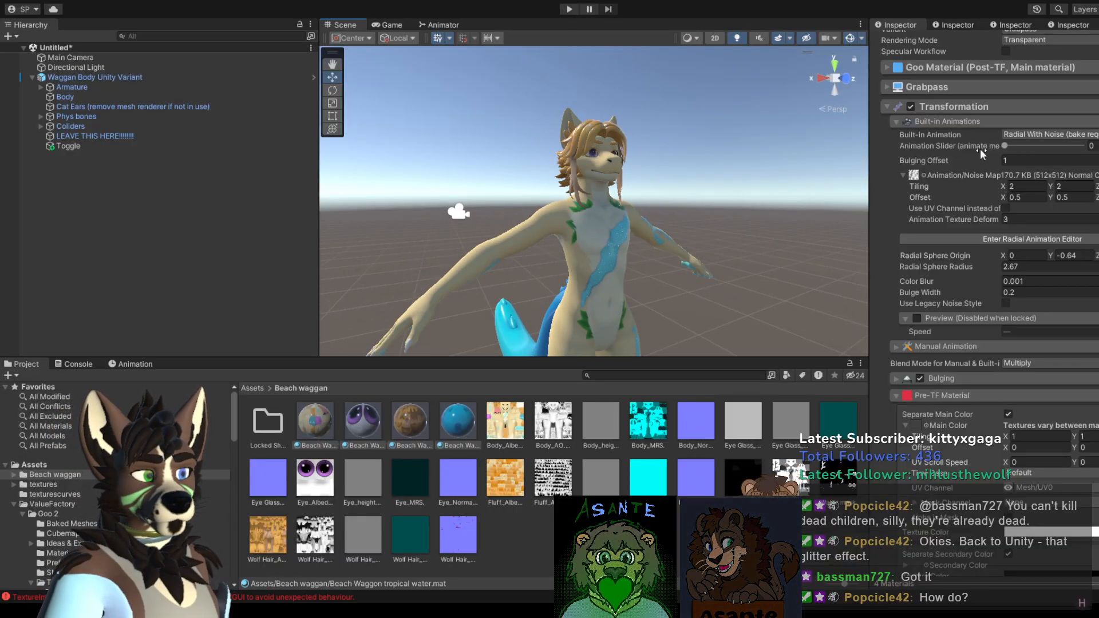
{"action": "left_click_drag", "start_coordinate": [1016, 146], "coordinate": [1081, 146]}
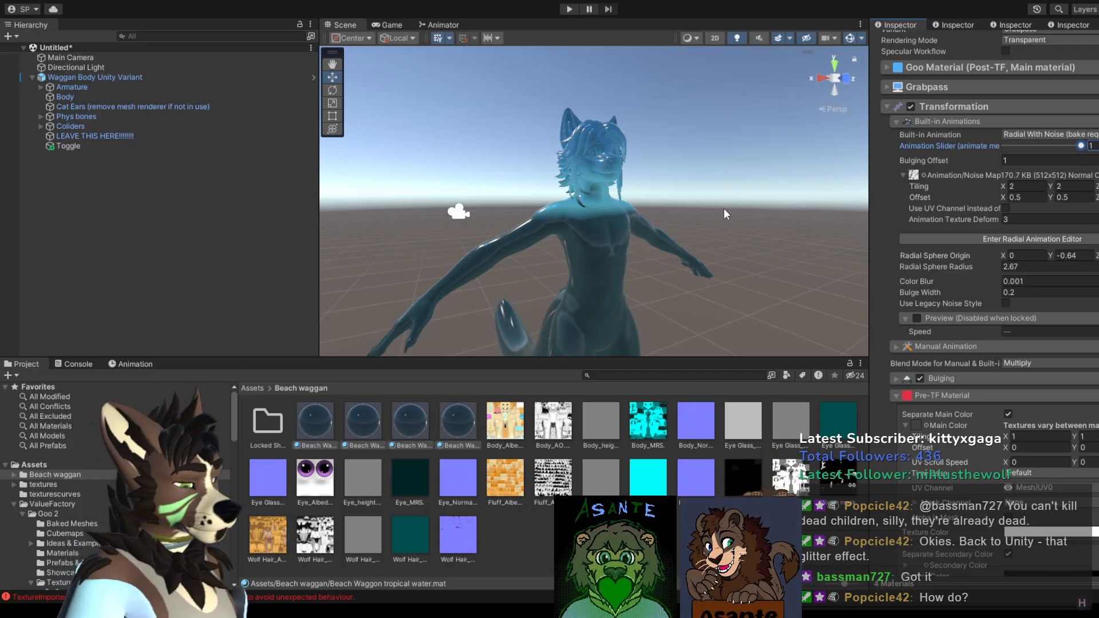
{"action": "scroll", "coordinate": [683, 231], "scroll_direction": "up", "scroll_amount": 2}
{"action": "scroll", "coordinate": [684, 230], "scroll_direction": "up", "scroll_amount": 2}
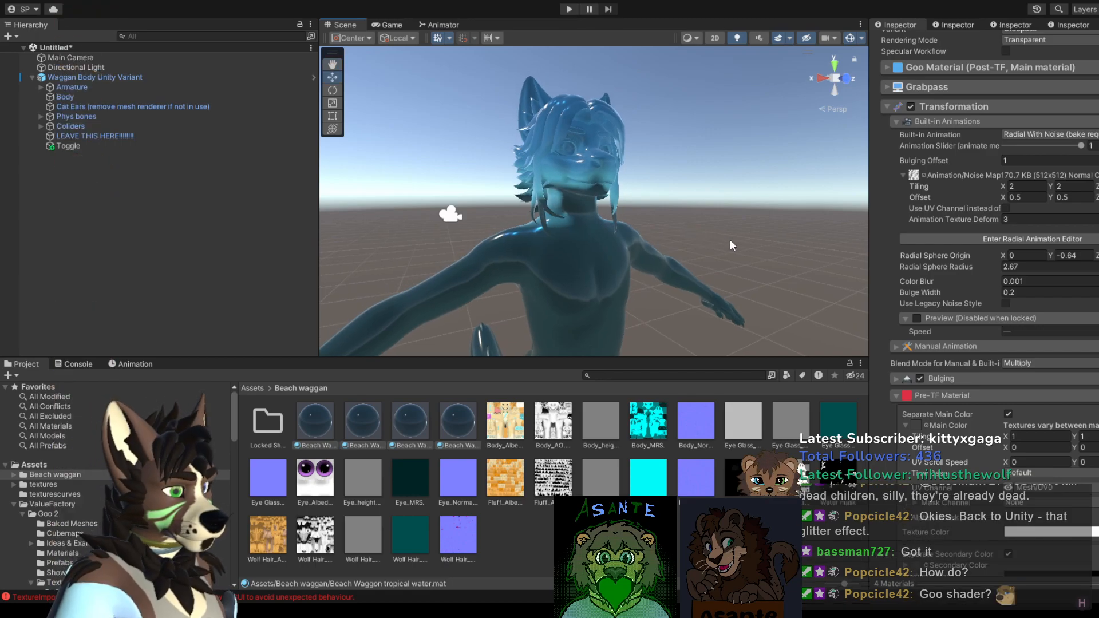
{"action": "left_click", "coordinate": [1081, 146]}
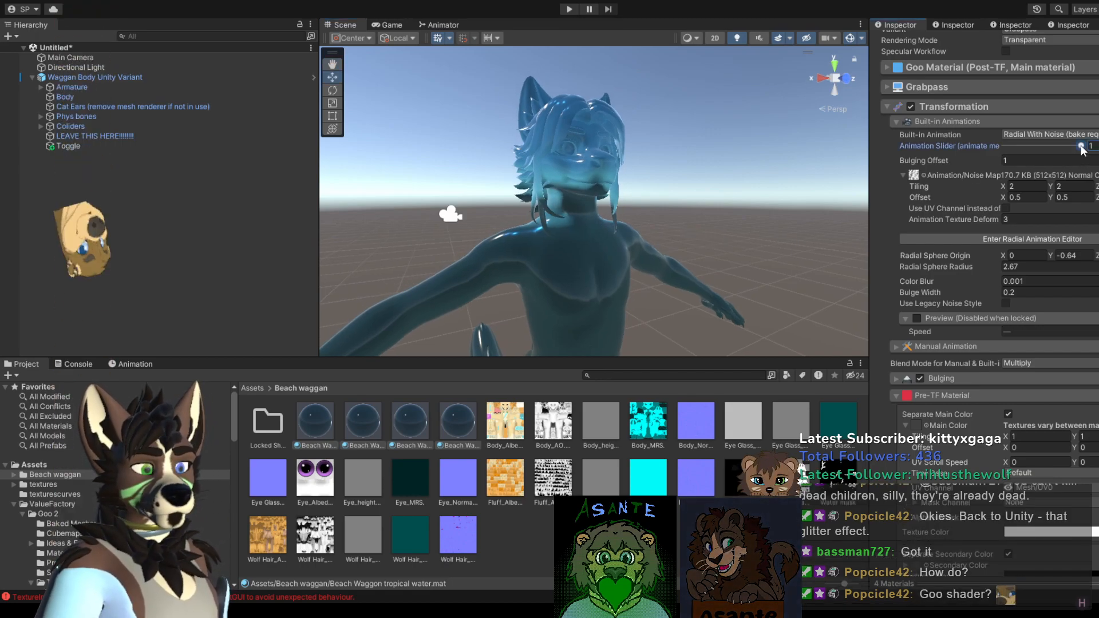
{"action": "left_click_drag", "start_coordinate": [1081, 146], "coordinate": [1004, 150]}
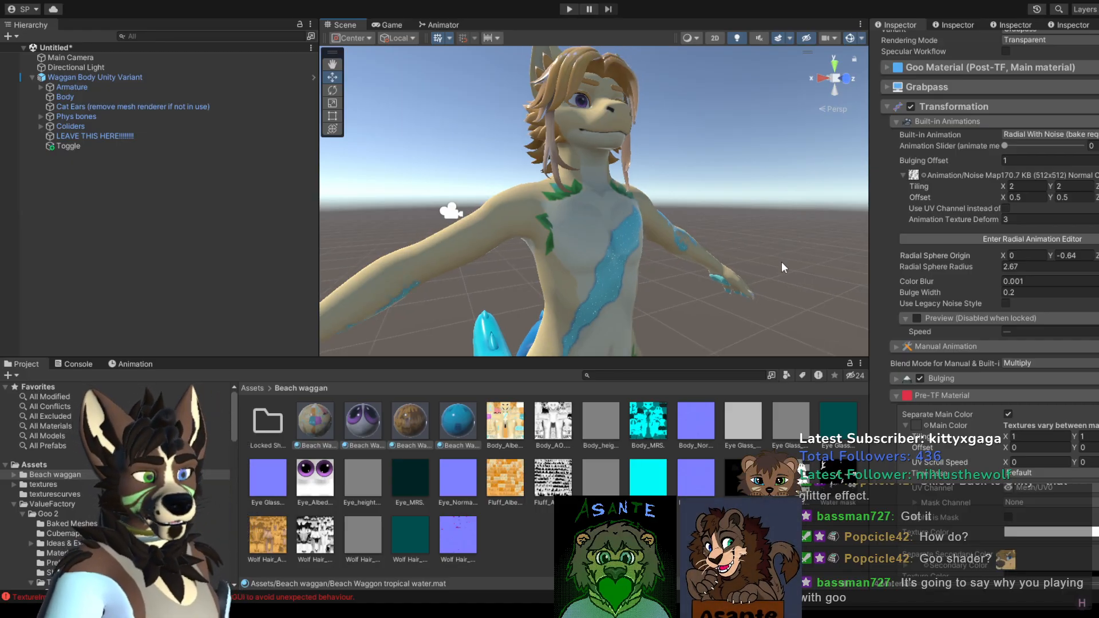
Step: Enable Capsule Mask 1 in the Mask Channels of the eyes material and expand its settings
{"action": "middle_click_drag", "start_coordinate": [735, 266], "coordinate": [725, 292]}
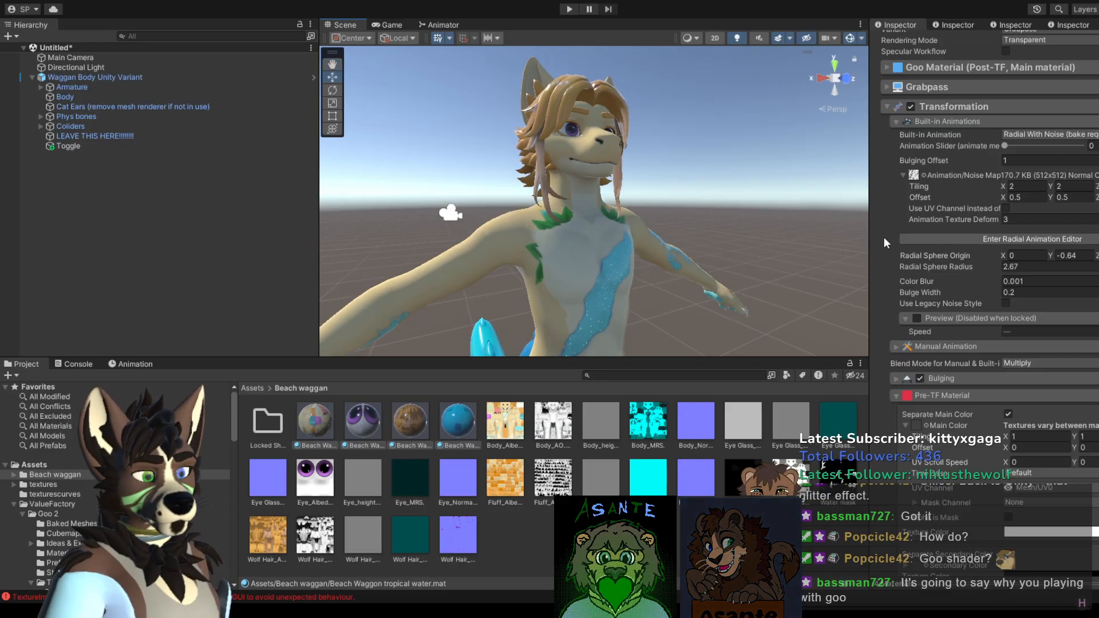
{"action": "scroll", "coordinate": [885, 241], "scroll_direction": "down", "scroll_amount": 8}
{"action": "left_click", "coordinate": [380, 427]}
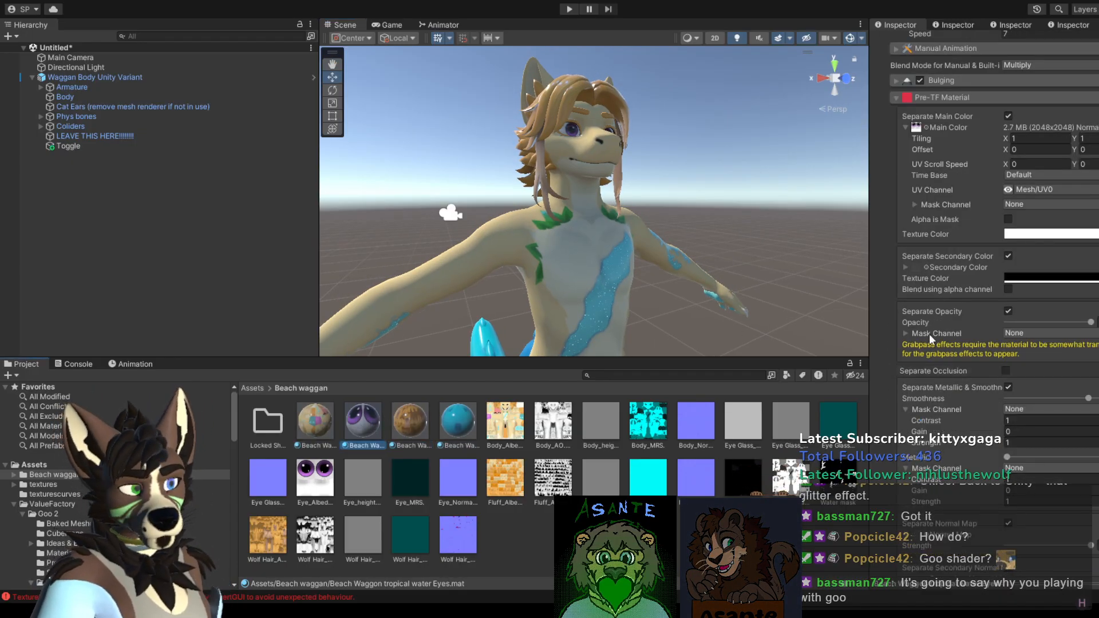
{"action": "scroll", "coordinate": [996, 240], "scroll_direction": "up", "scroll_amount": 15}
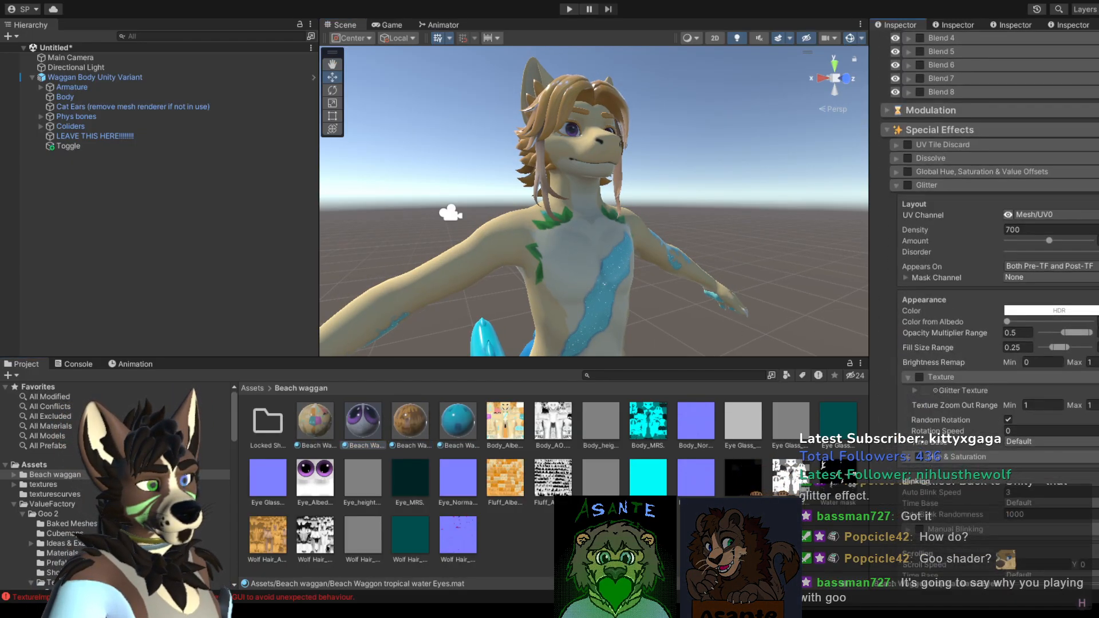
{"action": "scroll", "coordinate": [991, 241], "scroll_direction": "up", "scroll_amount": 12}
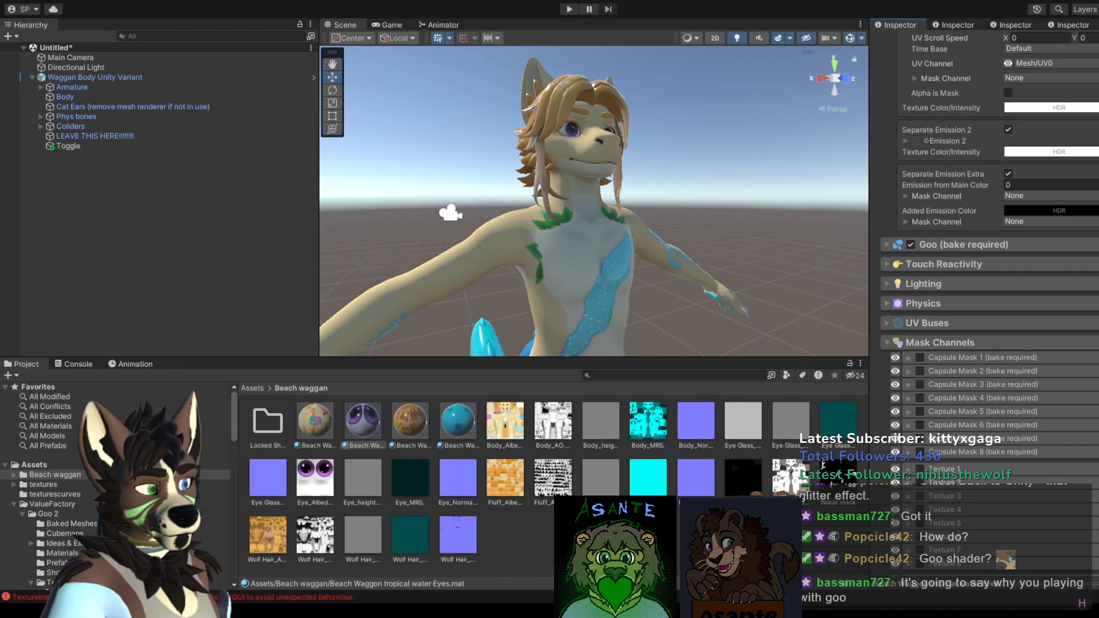
{"action": "scroll", "coordinate": [991, 240], "scroll_direction": "up", "scroll_amount": 12}
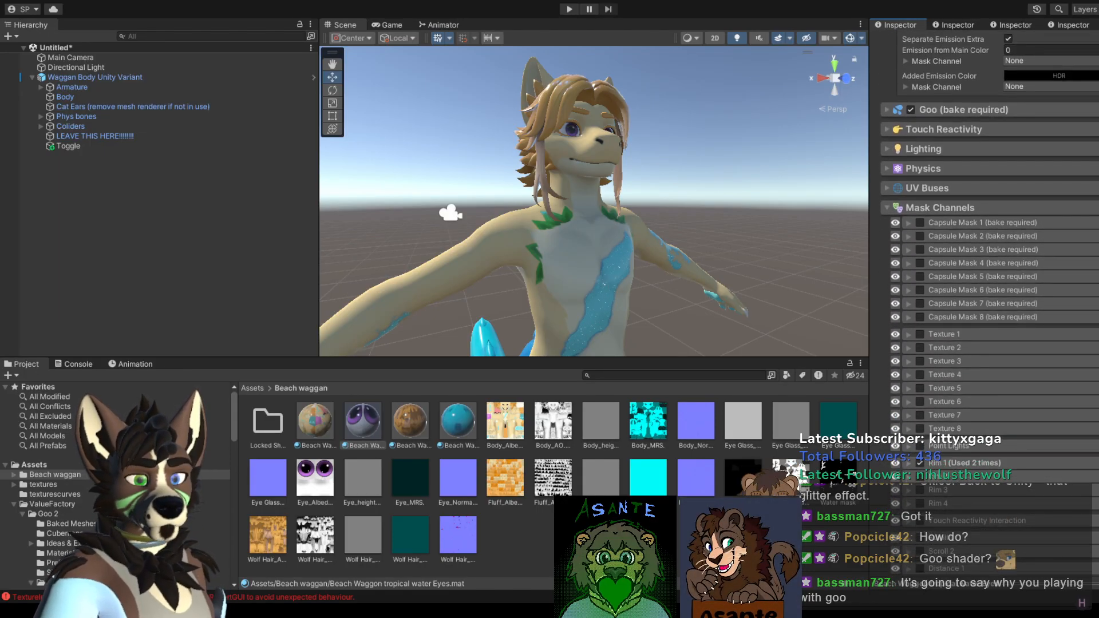
{"action": "scroll", "coordinate": [929, 332], "scroll_direction": "down", "scroll_amount": 10}
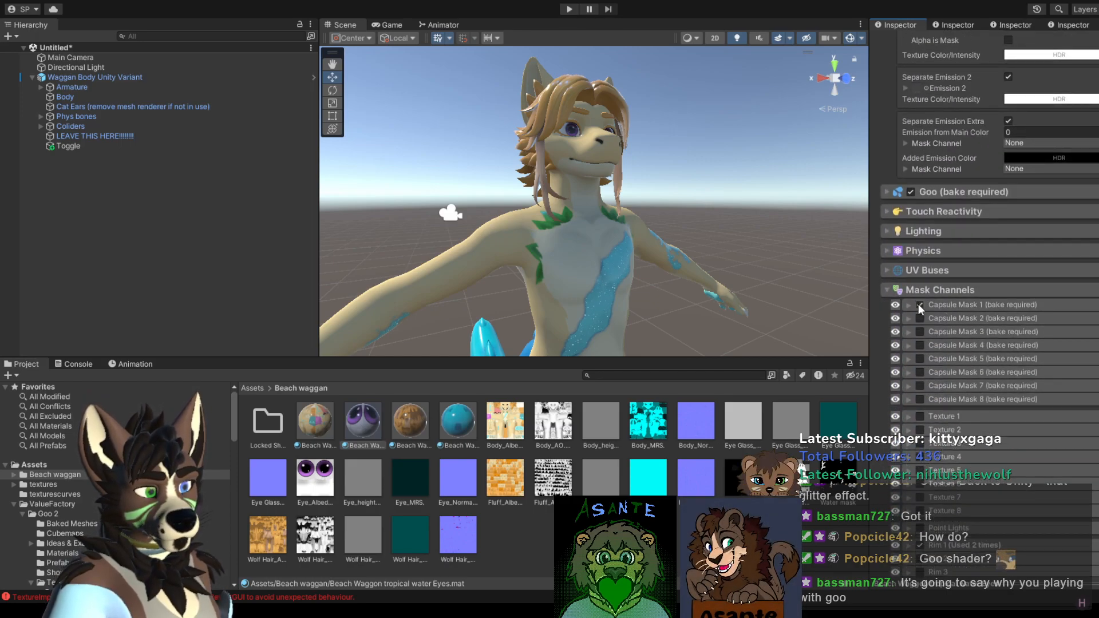
{"action": "left_click", "coordinate": [911, 304]}
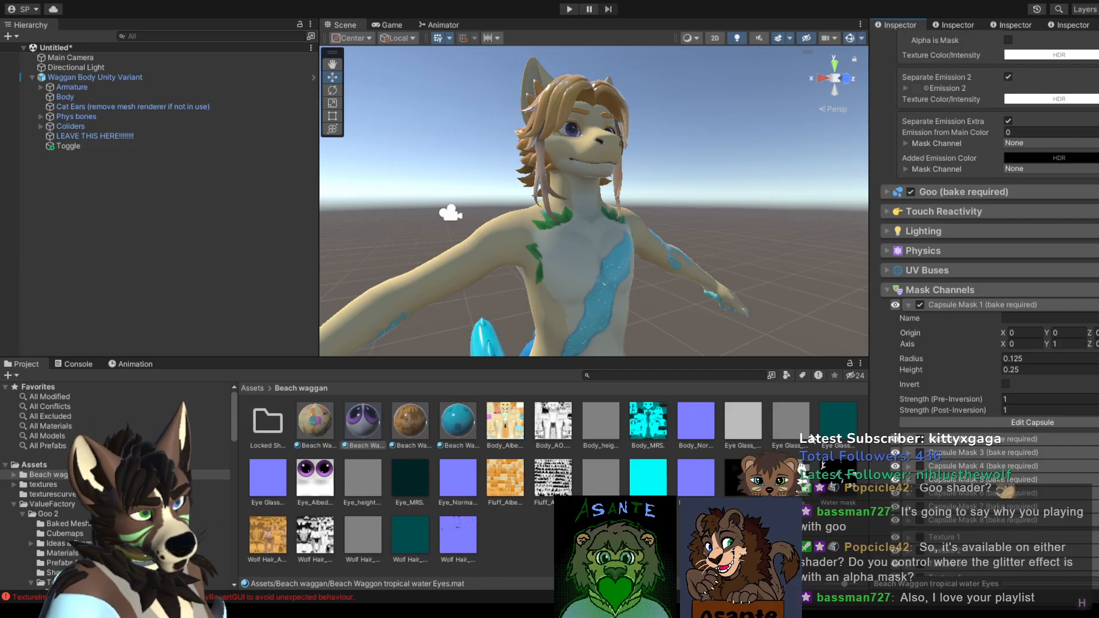
Step: Select the Beach Waggon tropical water body material and view its Body Emission GREEN texture mask settings
{"action": "left_click", "coordinate": [333, 428]}
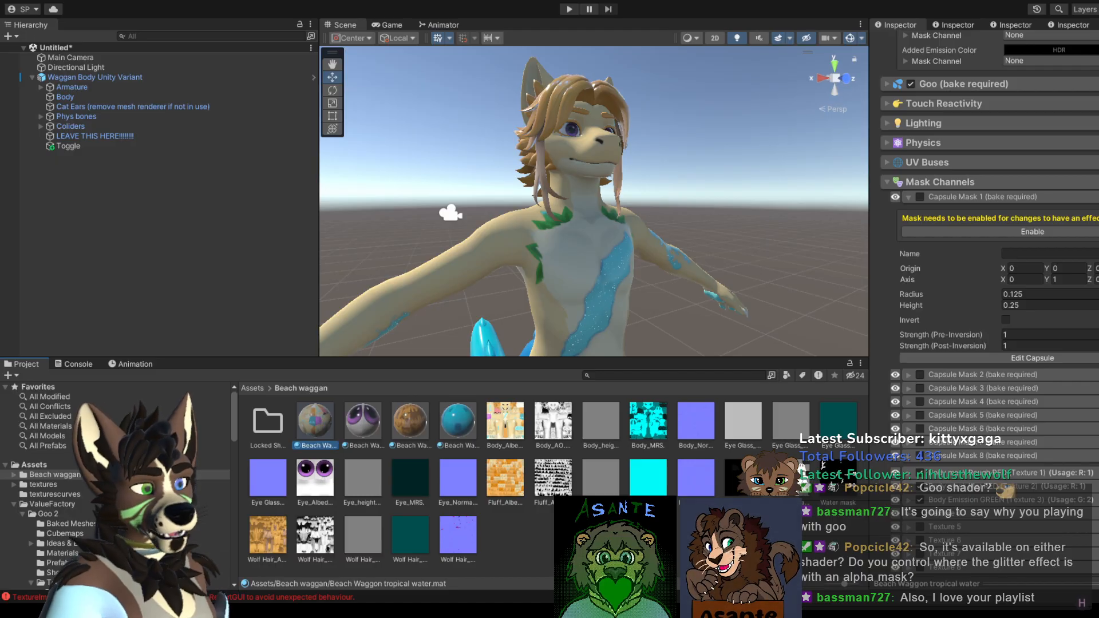
{"action": "scroll", "coordinate": [977, 315], "scroll_direction": "down", "scroll_amount": 5}
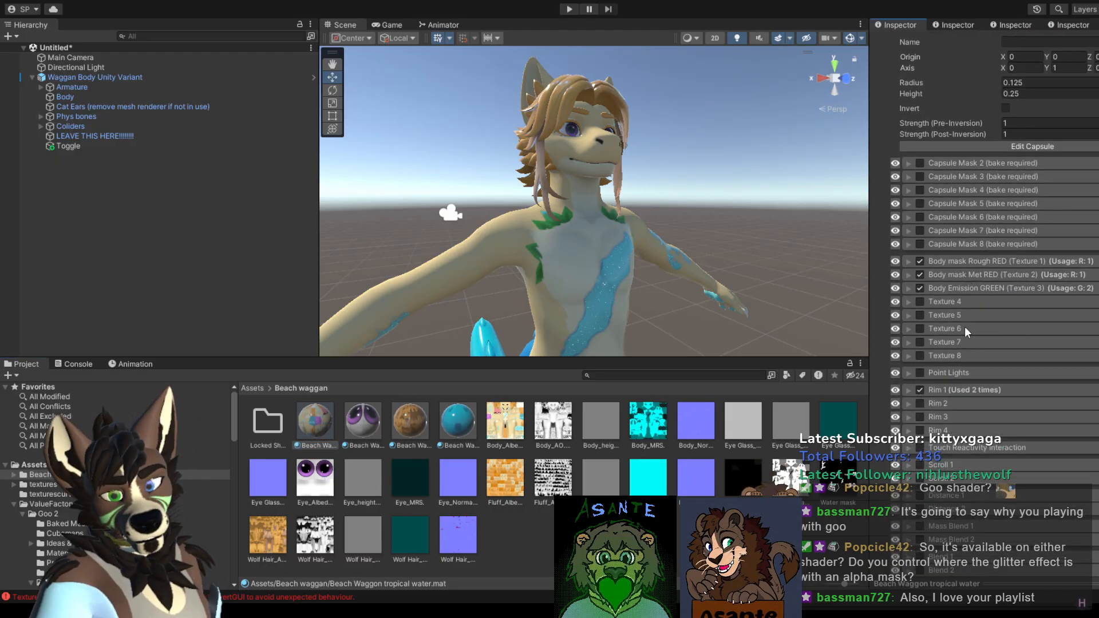
{"action": "left_click", "coordinate": [908, 288]}
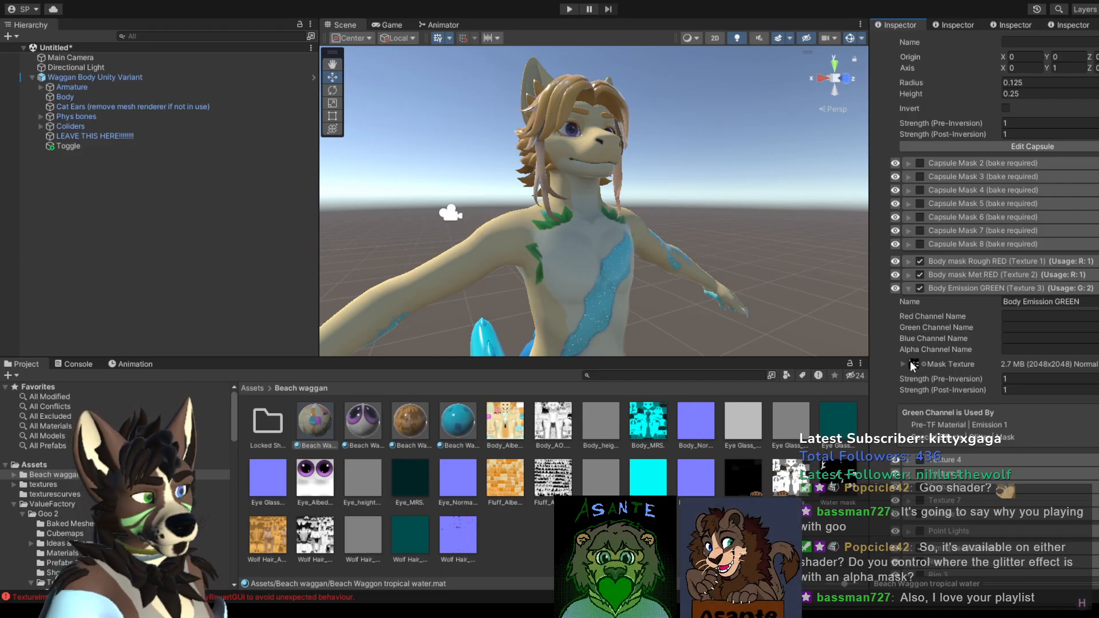
{"action": "left_click", "coordinate": [907, 288]}
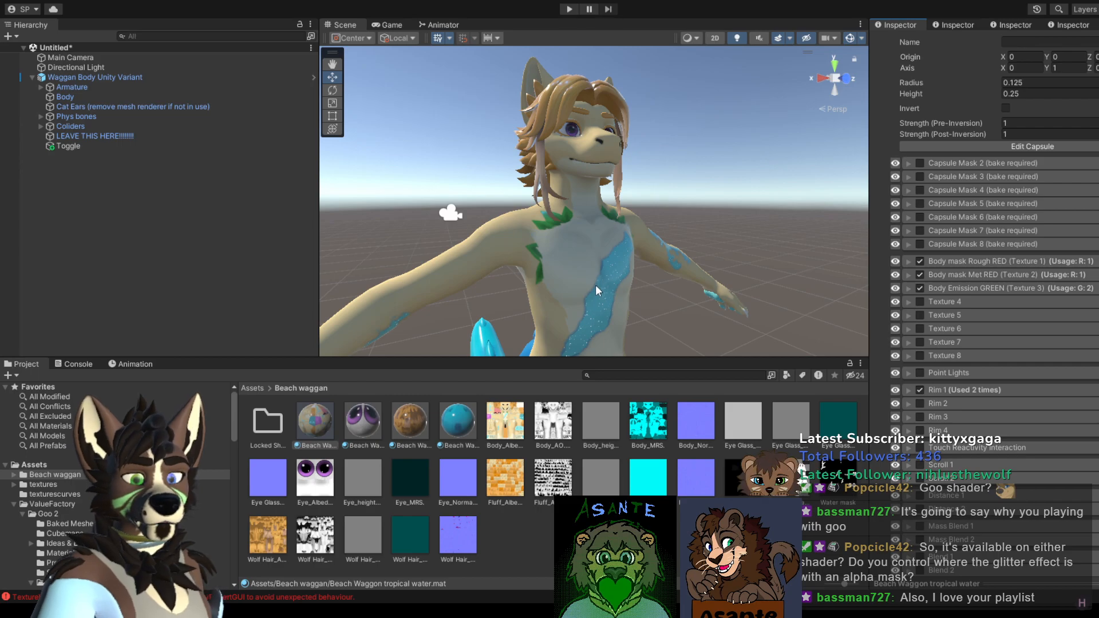
Step: Examine the glitter on the chest's water marking and the Glitter settings of the body material
{"action": "scroll", "coordinate": [596, 308], "scroll_direction": "up", "scroll_amount": 2}
{"action": "middle_click_drag", "start_coordinate": [612, 314], "coordinate": [599, 242]}
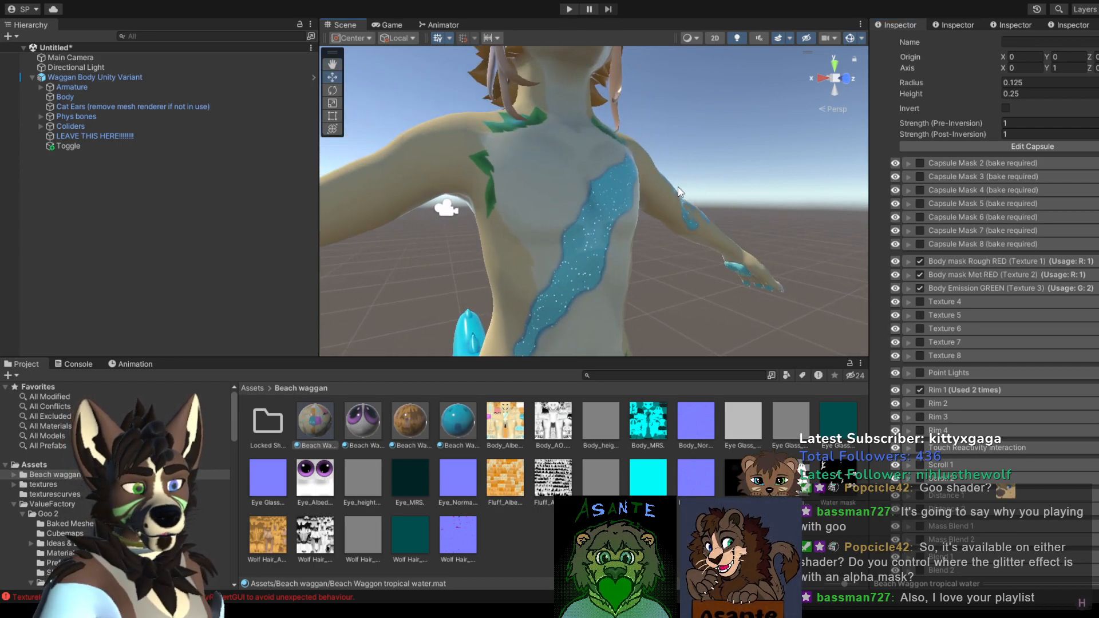
{"action": "middle_click_drag", "start_coordinate": [678, 187], "coordinate": [675, 227]}
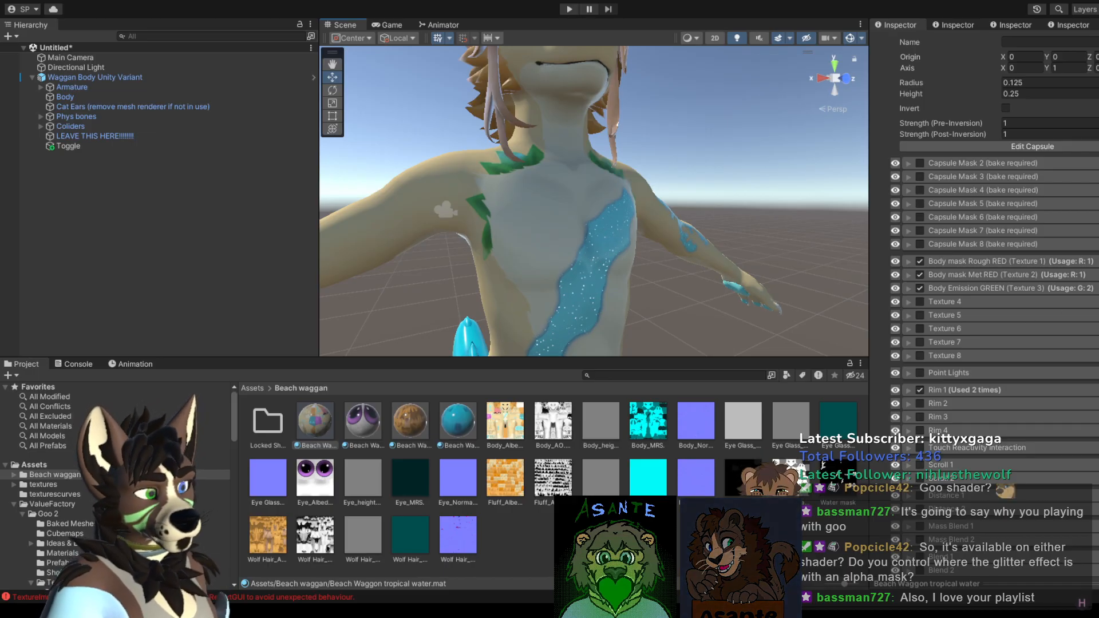
{"action": "scroll", "coordinate": [991, 257], "scroll_direction": "down", "scroll_amount": 10}
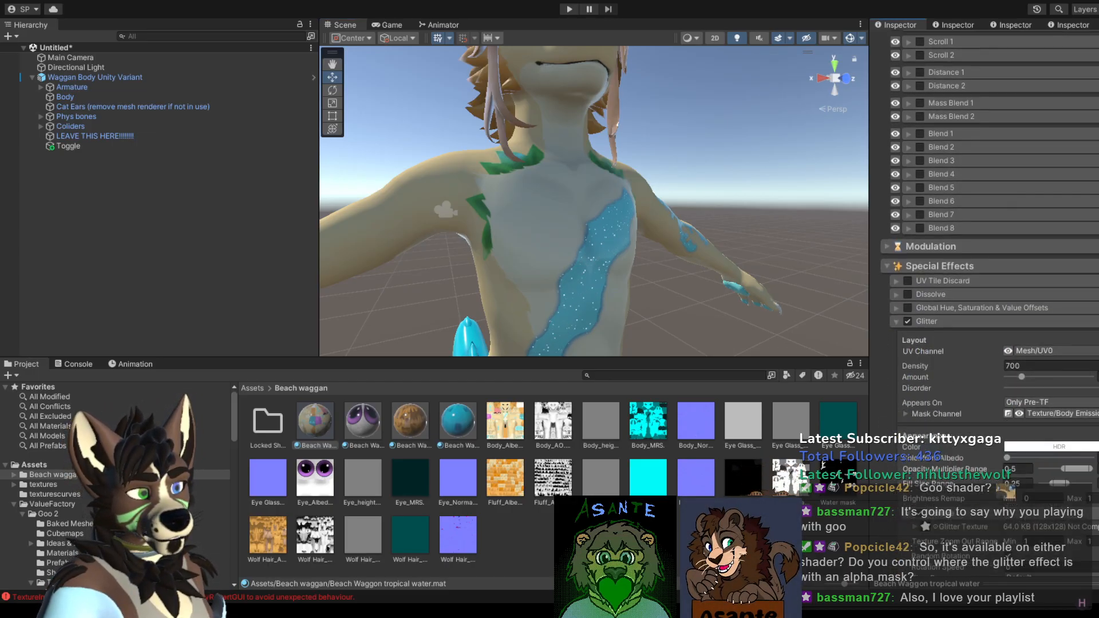
{"action": "scroll", "coordinate": [925, 481], "scroll_direction": "down", "scroll_amount": 3}
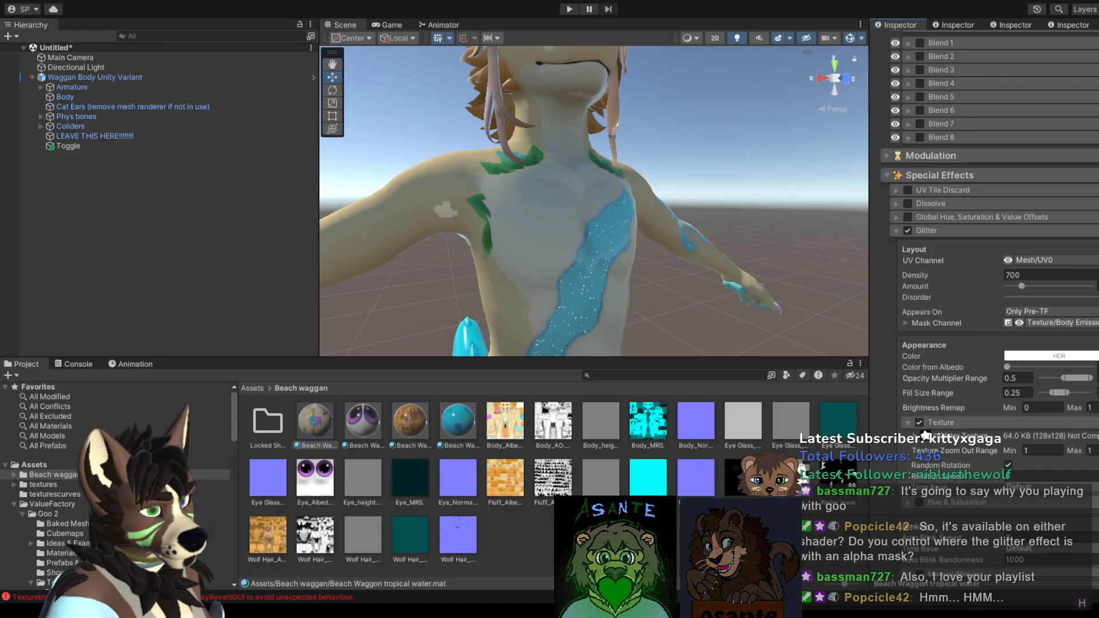
Step: Disable the Transformation of the body material to preview the full goo look on the avatar
{"action": "scroll", "coordinate": [924, 436], "scroll_direction": "down", "scroll_amount": 15}
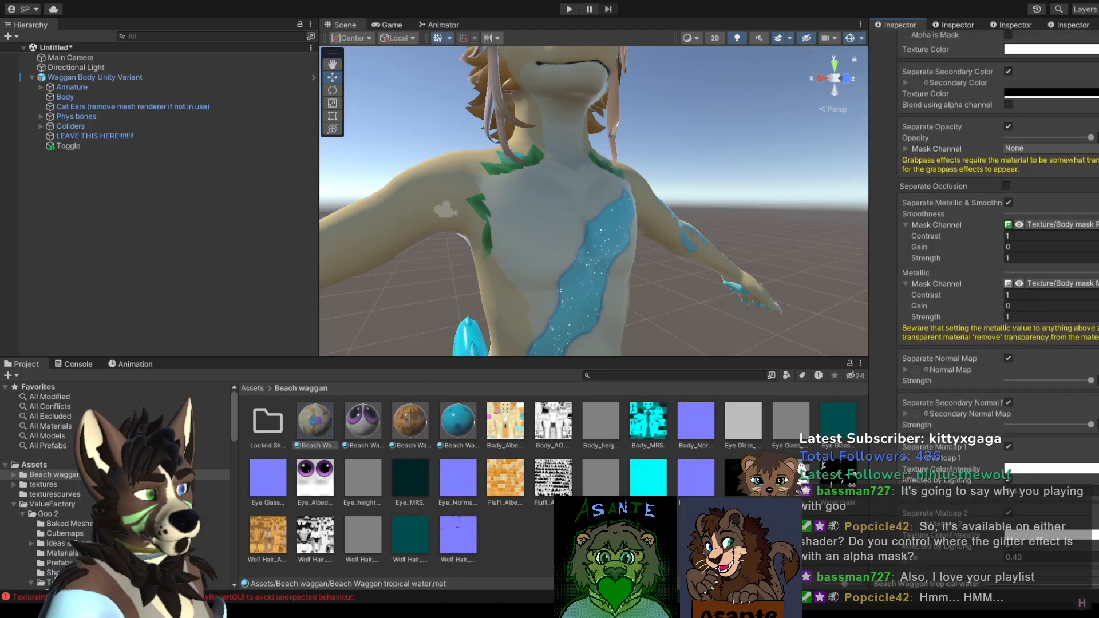
{"action": "scroll", "coordinate": [975, 229], "scroll_direction": "up", "scroll_amount": 20}
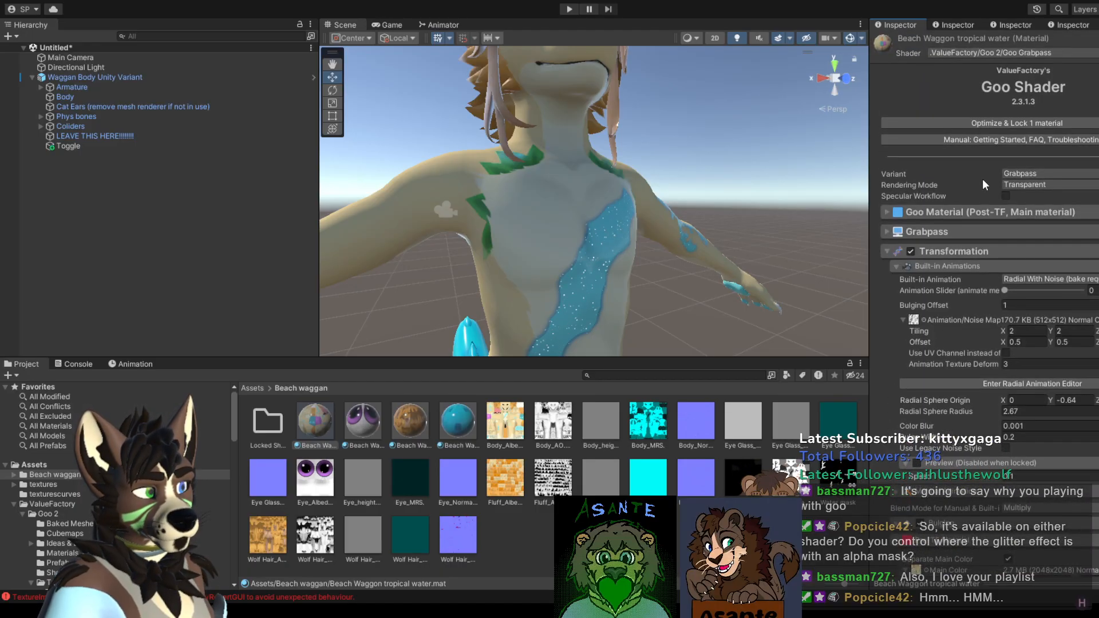
{"action": "left_click", "coordinate": [911, 252]}
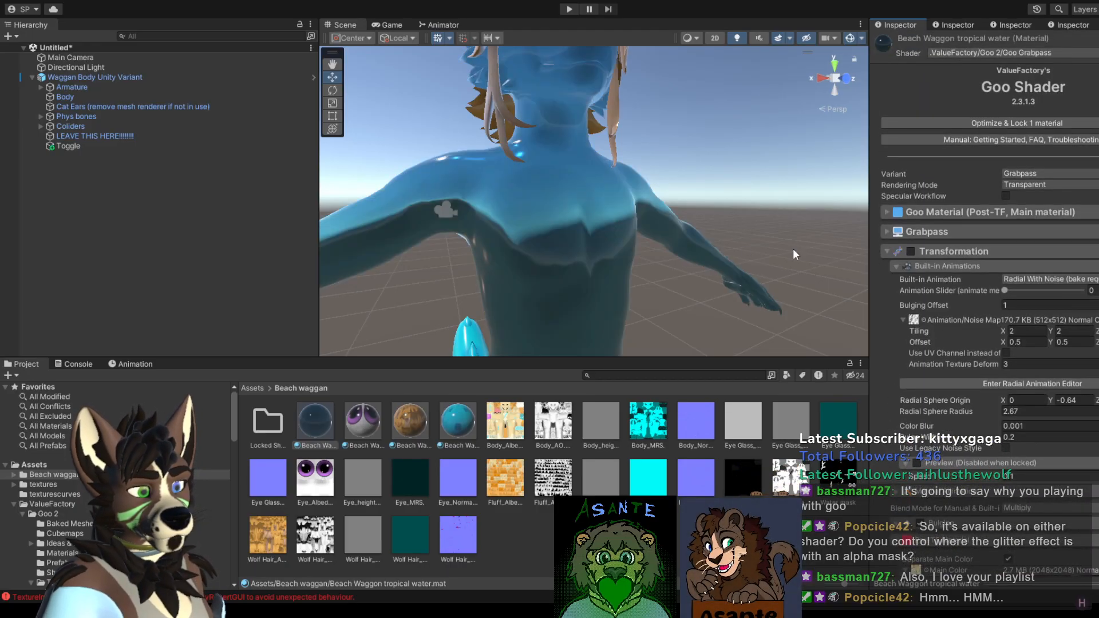
{"action": "middle_click_drag", "start_coordinate": [673, 232], "coordinate": [700, 251]}
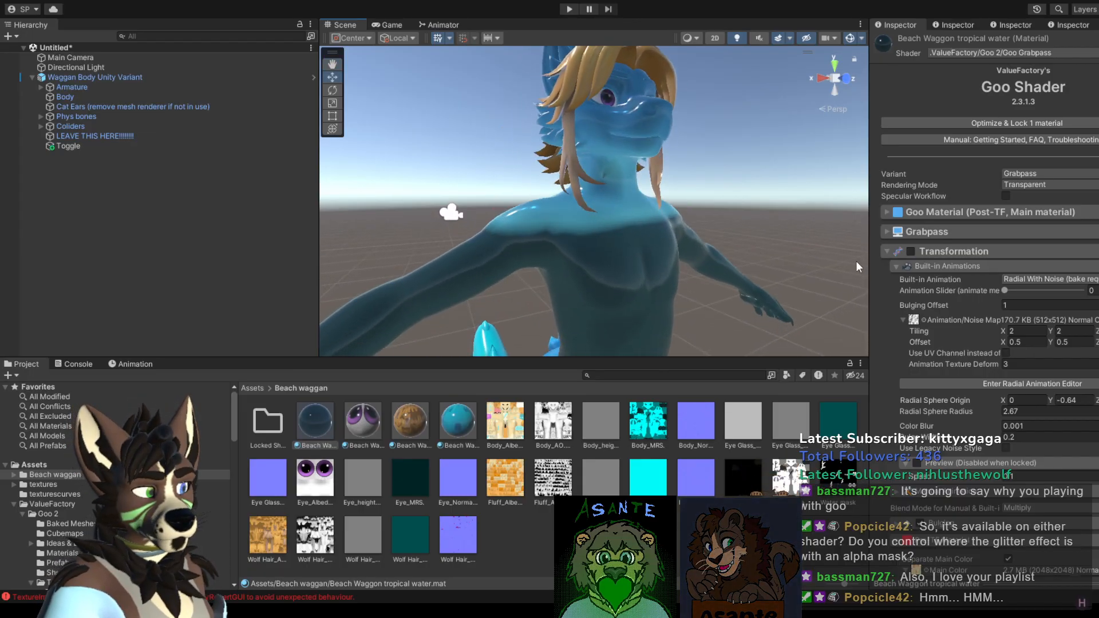
Step: Preview the Deformation and Dripping effects in the body material's Goo settings, and disable both again
{"action": "scroll", "coordinate": [933, 335], "scroll_direction": "down", "scroll_amount": 4}
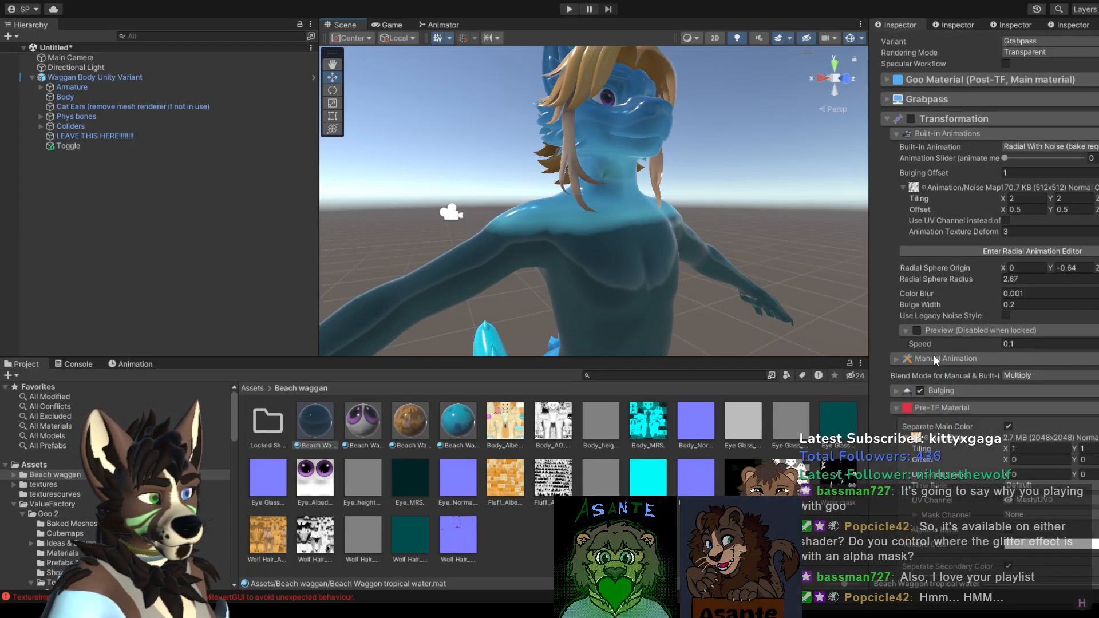
{"action": "scroll", "coordinate": [934, 359], "scroll_direction": "down", "scroll_amount": 15}
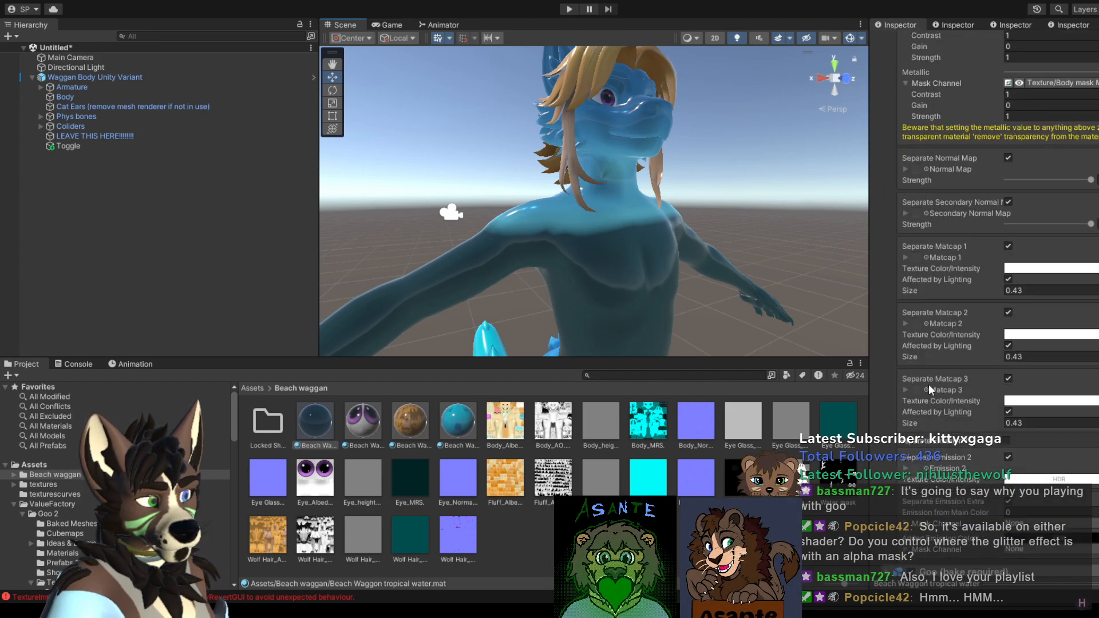
{"action": "scroll", "coordinate": [929, 384], "scroll_direction": "down", "scroll_amount": 10}
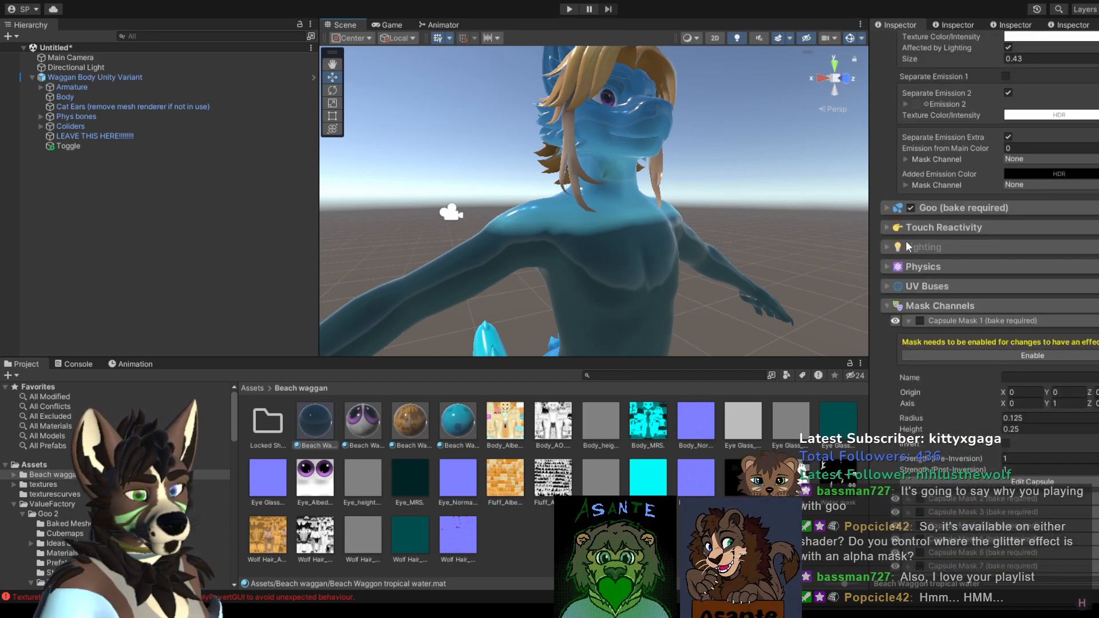
{"action": "left_click", "coordinate": [888, 206]}
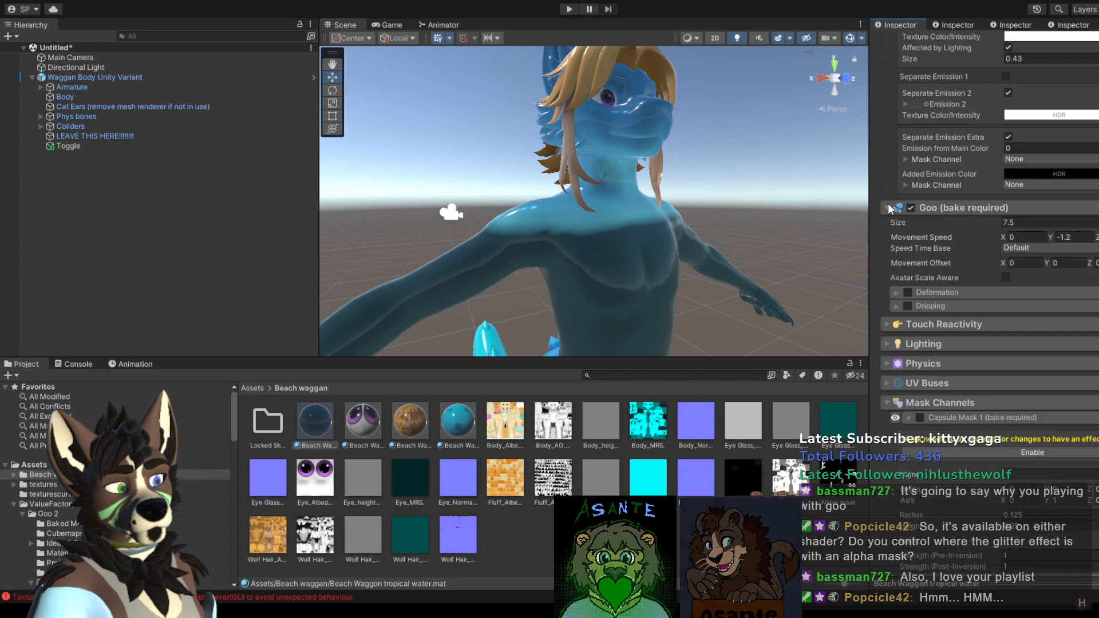
{"action": "left_click", "coordinate": [908, 293]}
{"action": "left_click", "coordinate": [906, 307]}
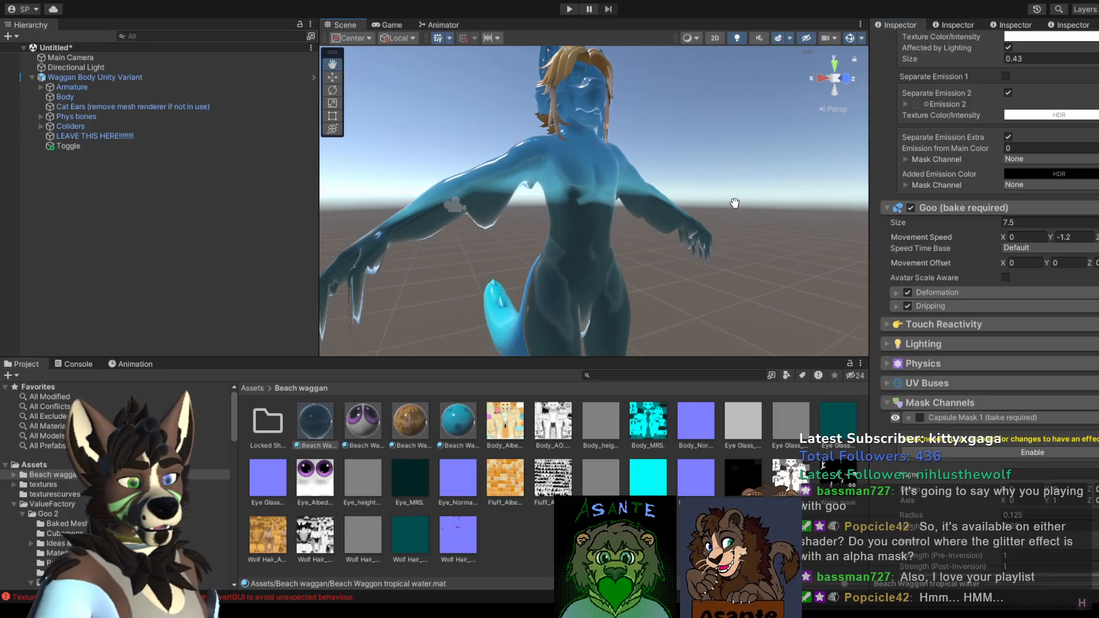
{"action": "left_click", "coordinate": [907, 306]}
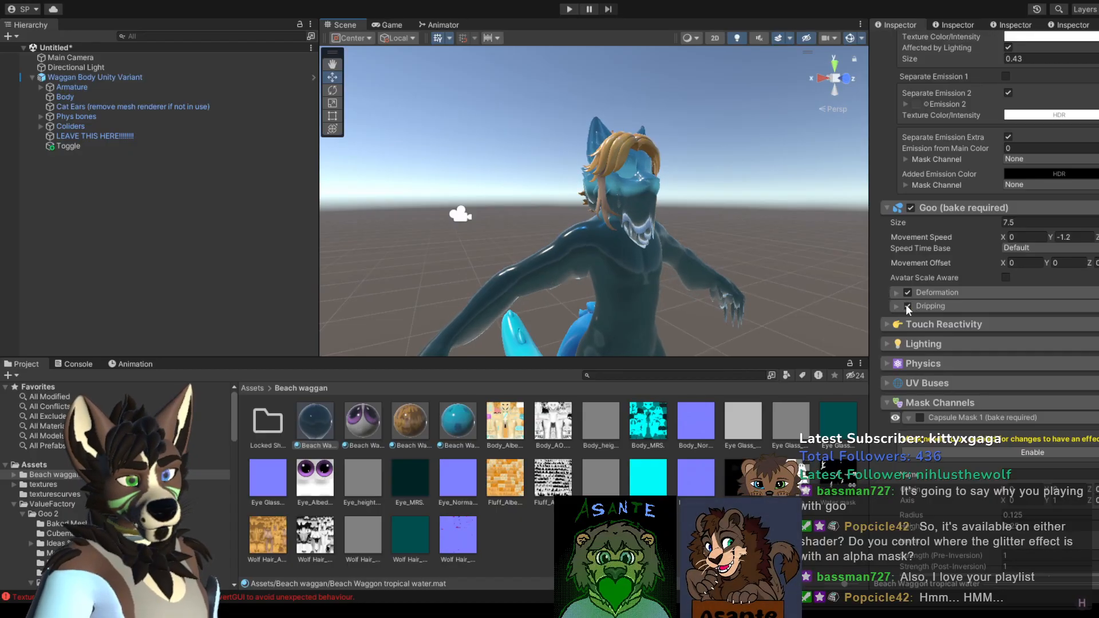
{"action": "left_click", "coordinate": [908, 293]}
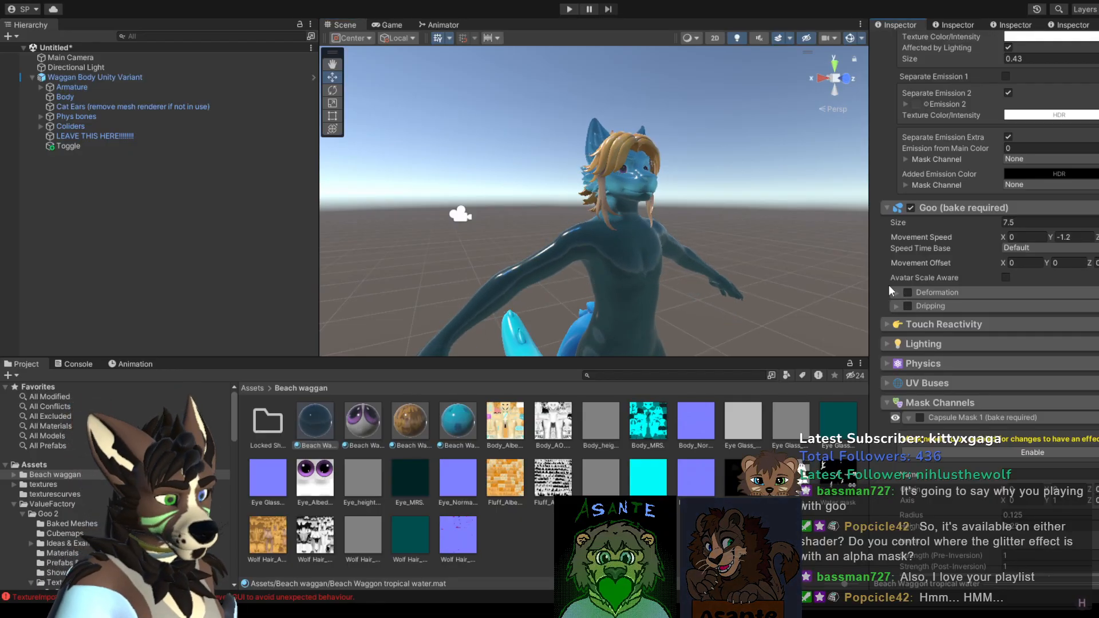
{"action": "left_click", "coordinate": [886, 208]}
Step: Review the body material's Mask Channels and Special Effects, including the Glitter appearance and blinking settings
{"action": "scroll", "coordinate": [989, 309], "scroll_direction": "down", "scroll_amount": 8}
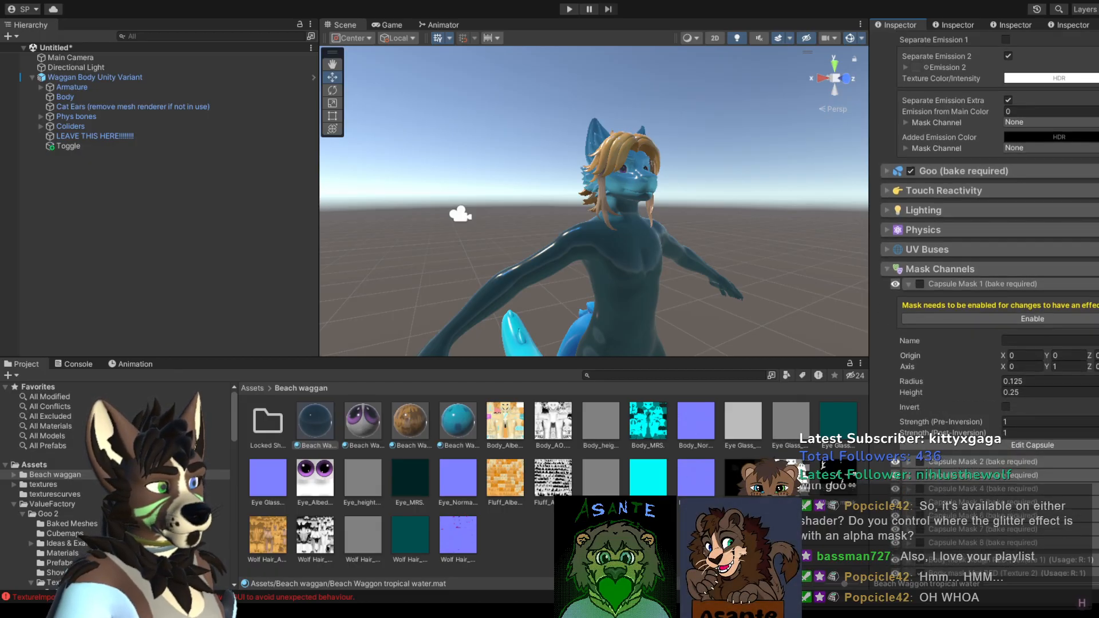
{"action": "scroll", "coordinate": [990, 309], "scroll_direction": "down", "scroll_amount": 20}
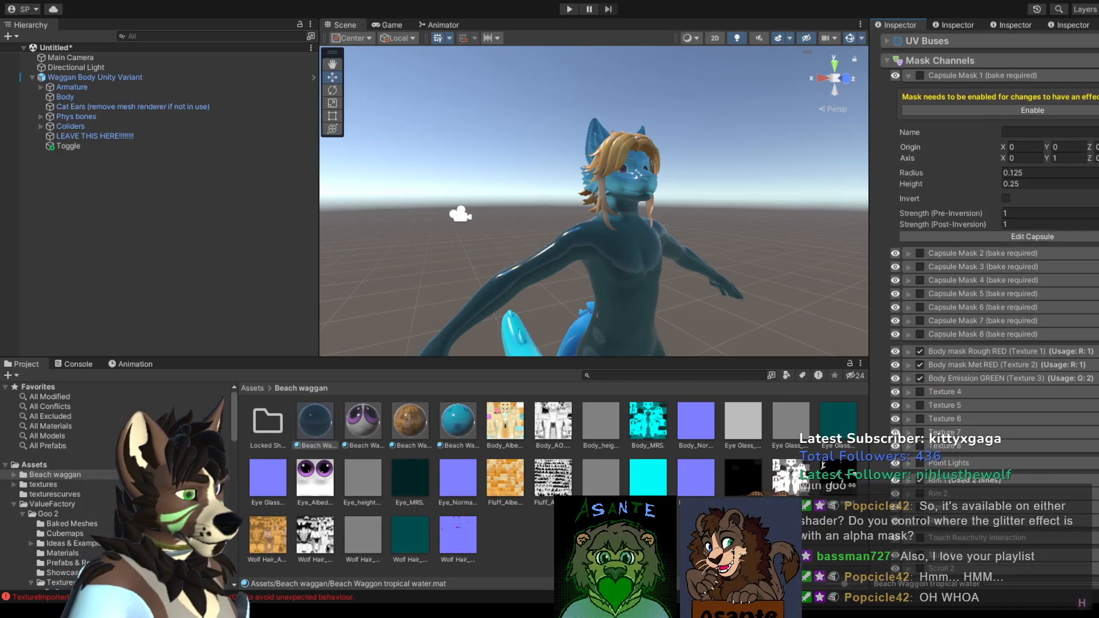
{"action": "scroll", "coordinate": [989, 309], "scroll_direction": "down", "scroll_amount": 2}
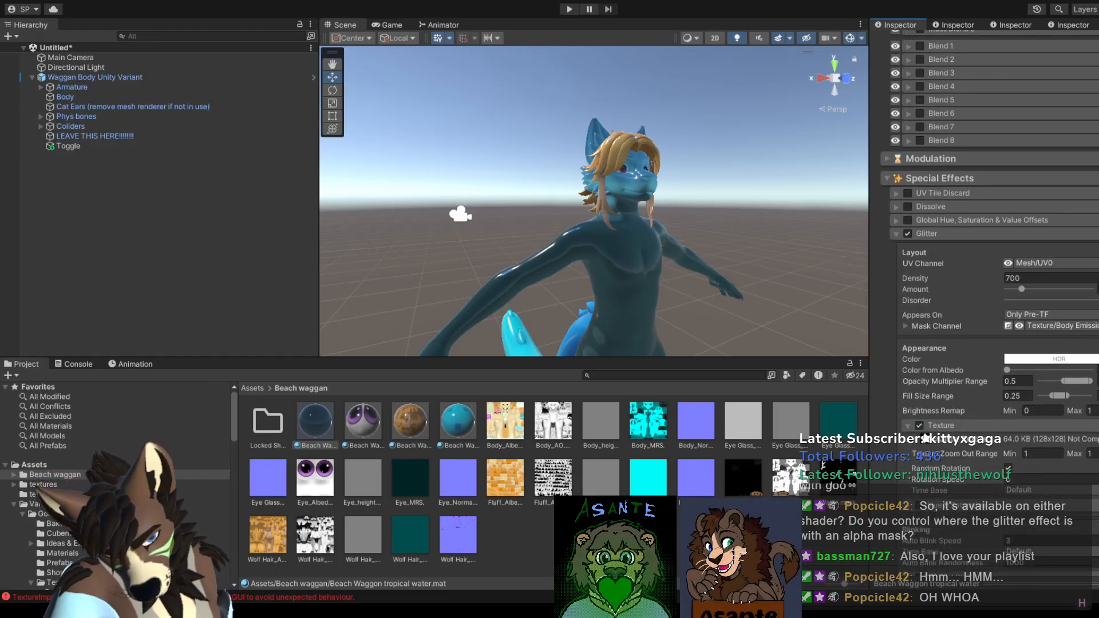
{"action": "scroll", "coordinate": [990, 309], "scroll_direction": "down", "scroll_amount": 2}
{"action": "scroll", "coordinate": [989, 309], "scroll_direction": "down", "scroll_amount": 3}
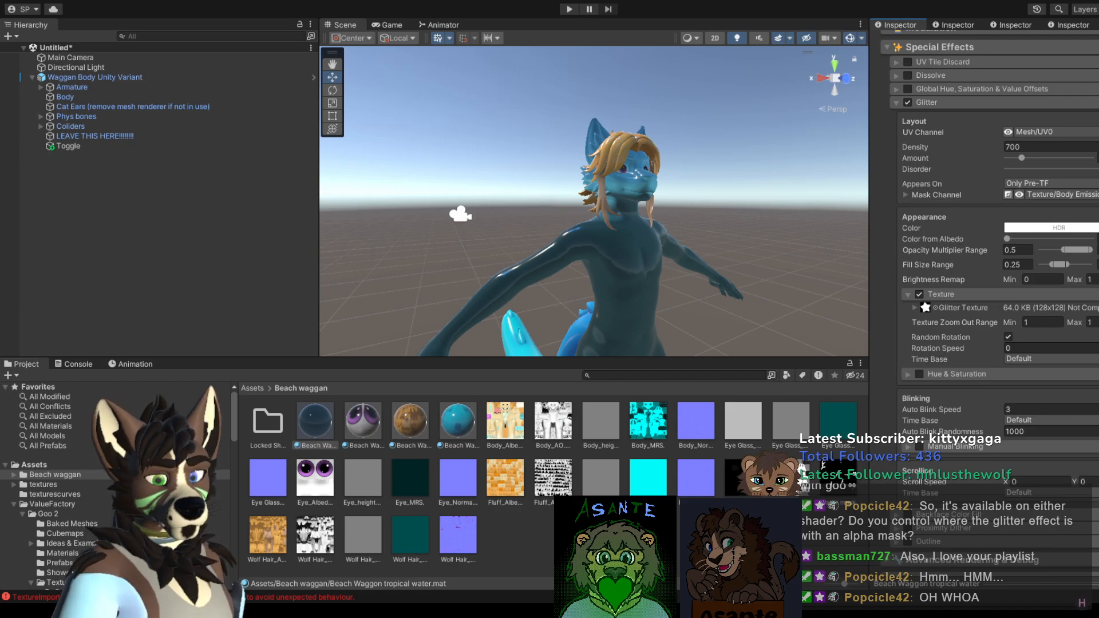
{"action": "scroll", "coordinate": [990, 309], "scroll_direction": "down", "scroll_amount": 5}
{"action": "scroll", "coordinate": [989, 309], "scroll_direction": "up", "scroll_amount": 15}
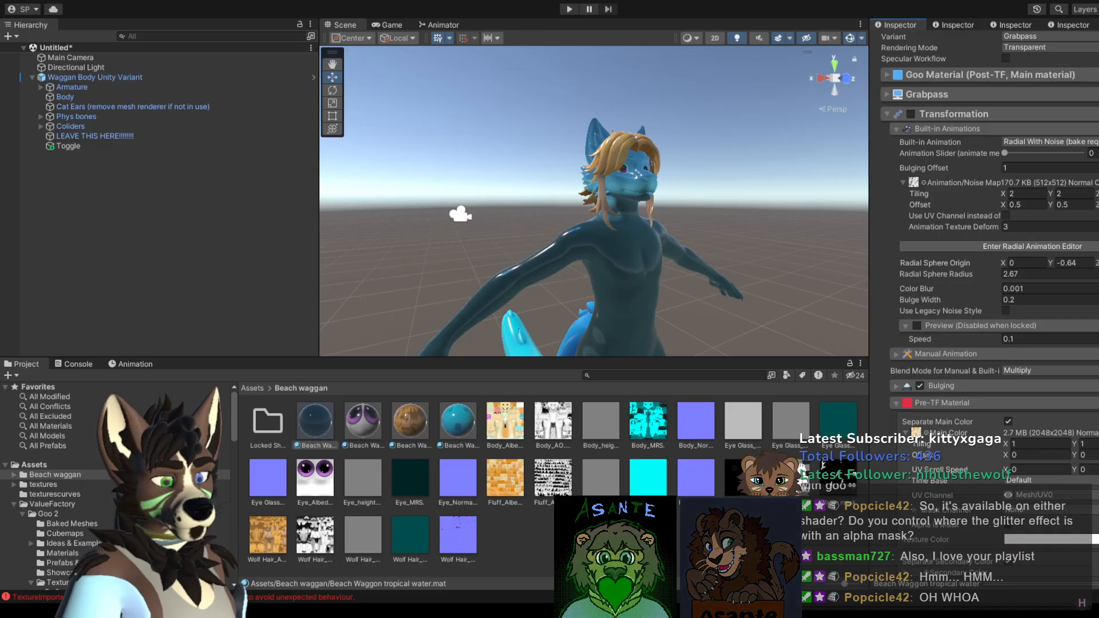
Step: Re-enable the Transformation of the body material and check the avatar's tail and body from the side
{"action": "left_click", "coordinate": [912, 113]}
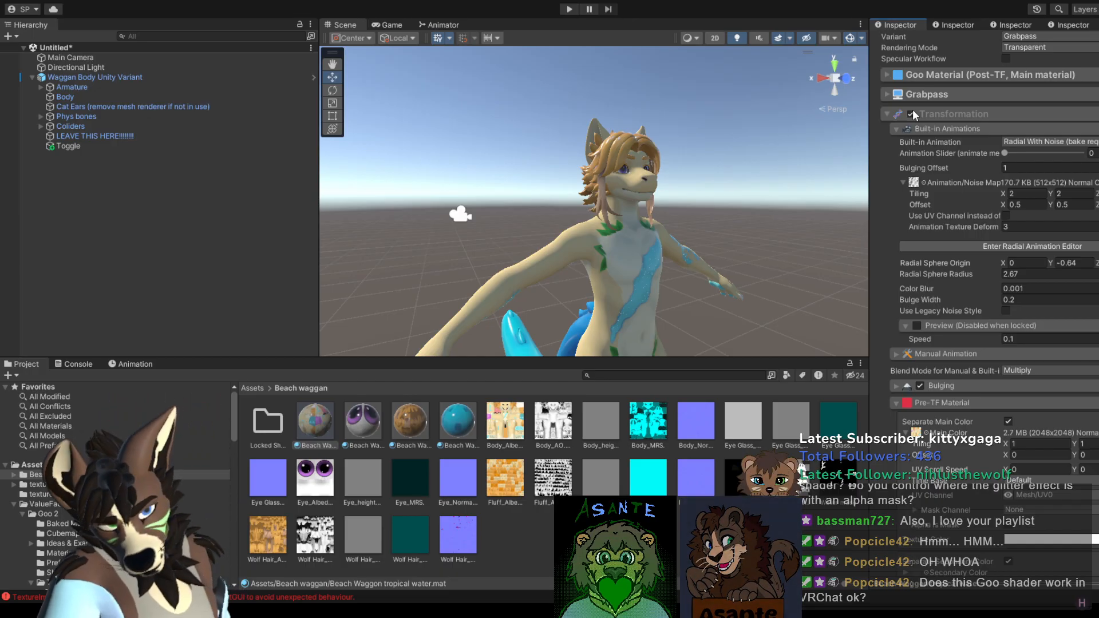
{"action": "left_click", "coordinate": [912, 113]}
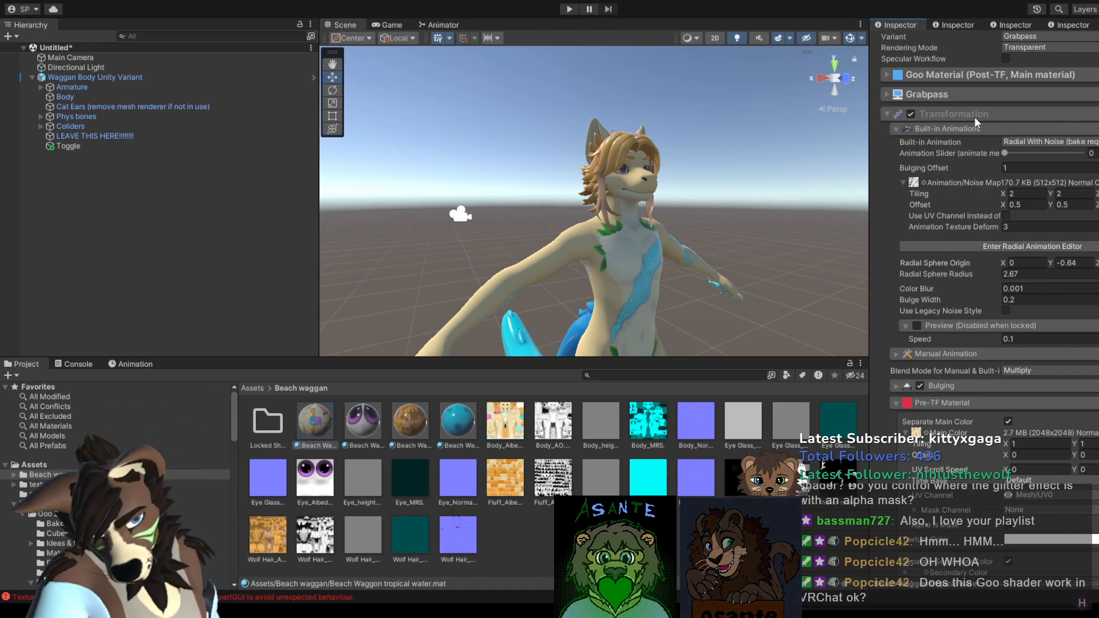
{"action": "middle_click_drag", "start_coordinate": [666, 225], "coordinate": [721, 157]}
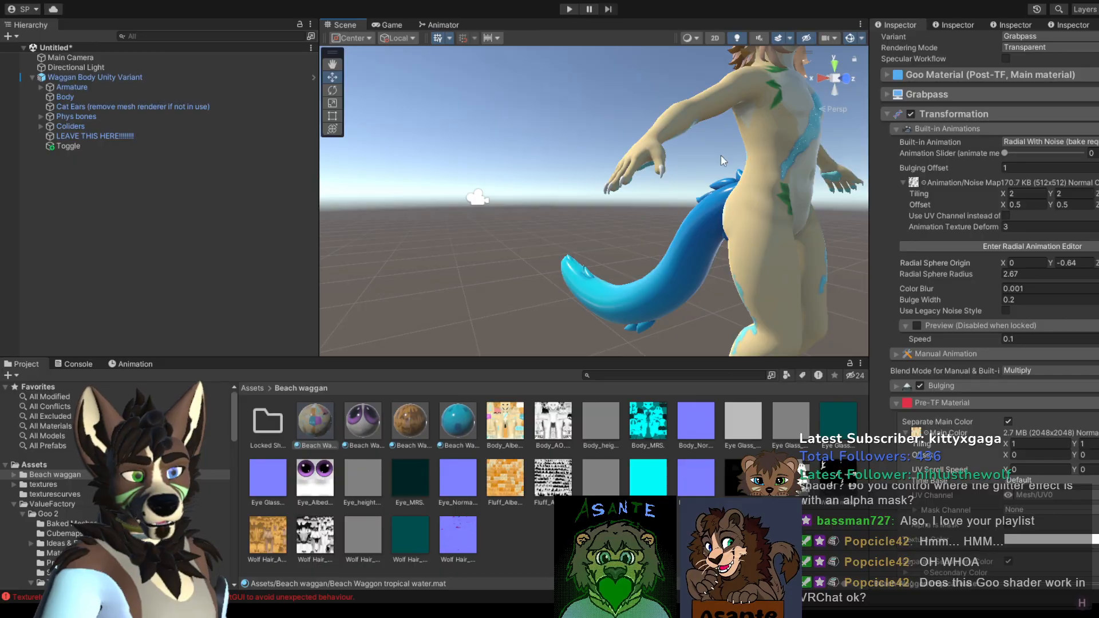
{"action": "middle_click_drag", "start_coordinate": [744, 118], "coordinate": [630, 201]}
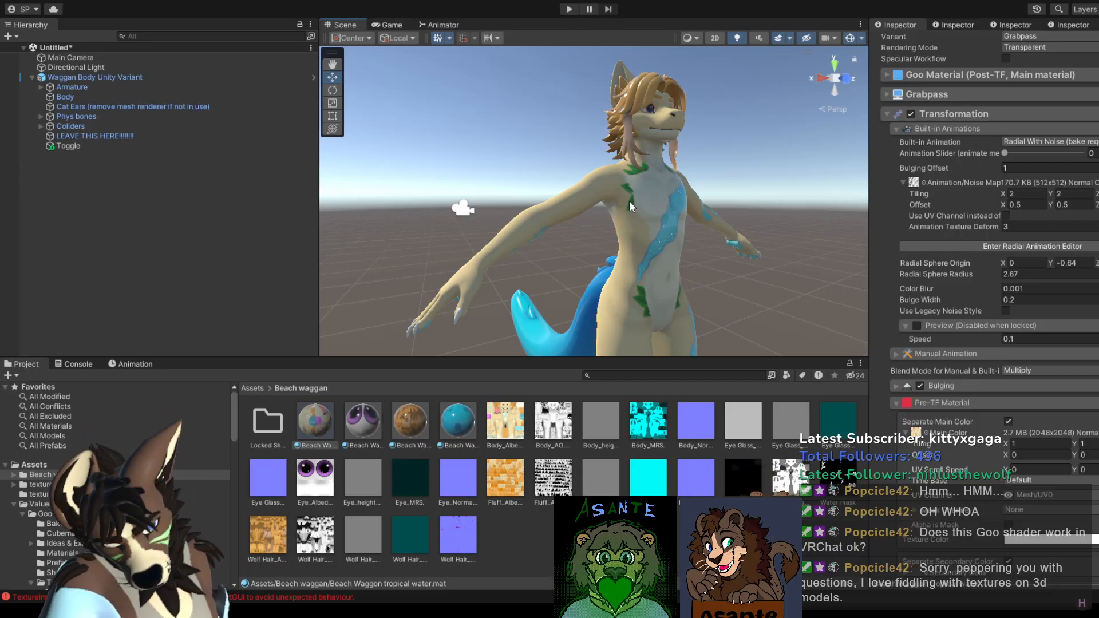
{"action": "scroll", "coordinate": [1001, 372], "scroll_direction": "up", "scroll_amount": 5}
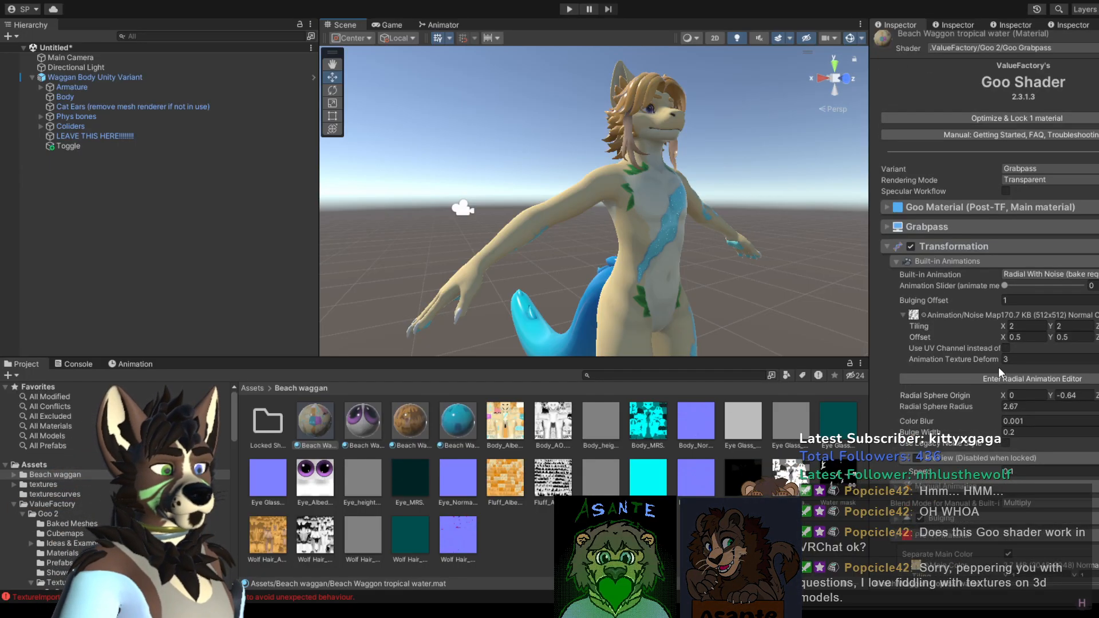
{"action": "scroll", "coordinate": [1001, 372], "scroll_direction": "down", "scroll_amount": 1}
{"action": "scroll", "coordinate": [966, 310], "scroll_direction": "down", "scroll_amount": 4}
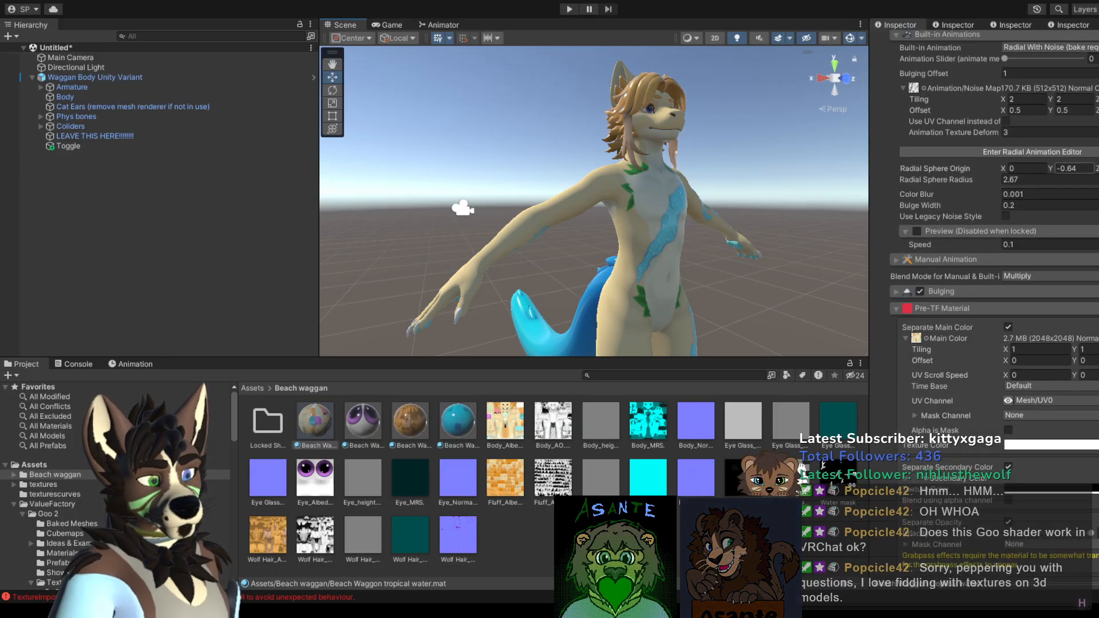
Step: Select the Beach Waggon tropical water Eyes material and enable Texture 1 in its Mask Channels
{"action": "left_click", "coordinate": [378, 433]}
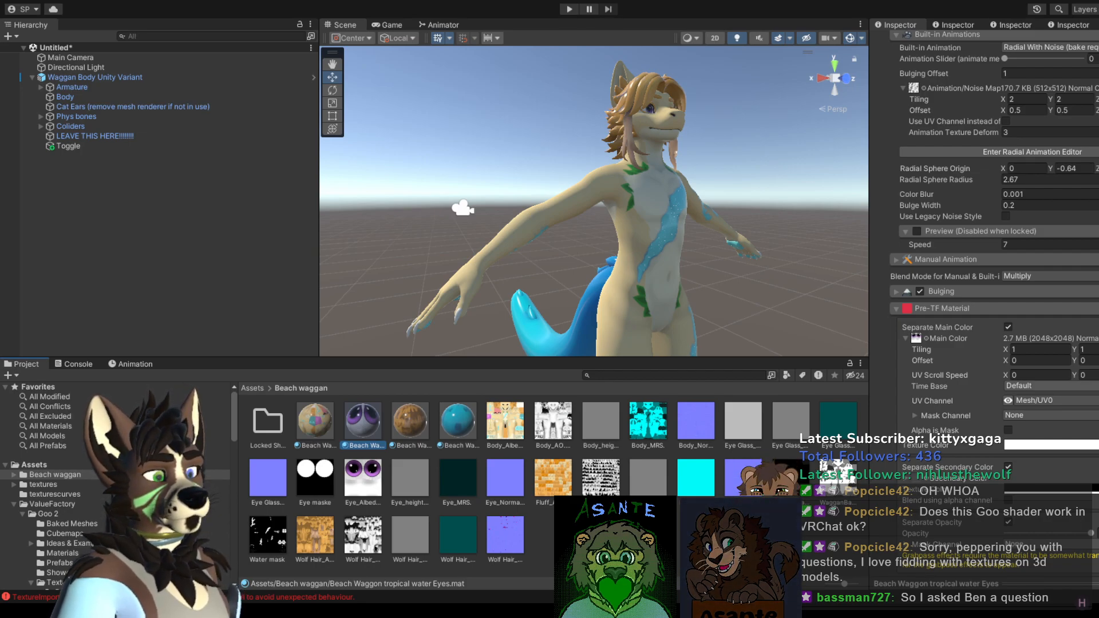
{"action": "scroll", "coordinate": [995, 229], "scroll_direction": "down", "scroll_amount": 5}
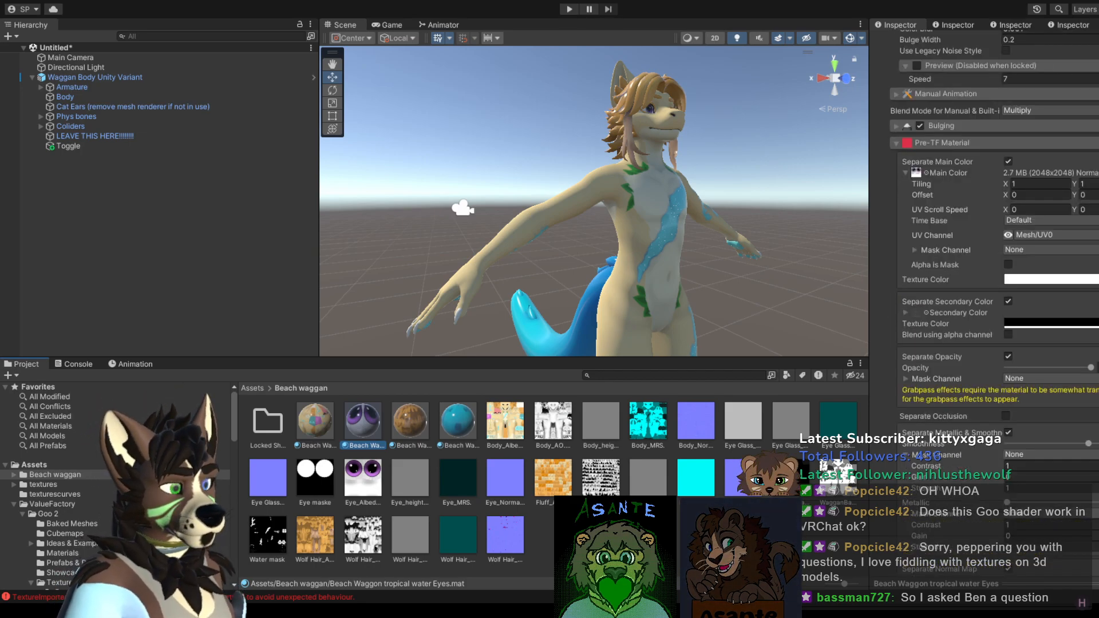
{"action": "scroll", "coordinate": [994, 229], "scroll_direction": "down", "scroll_amount": 11}
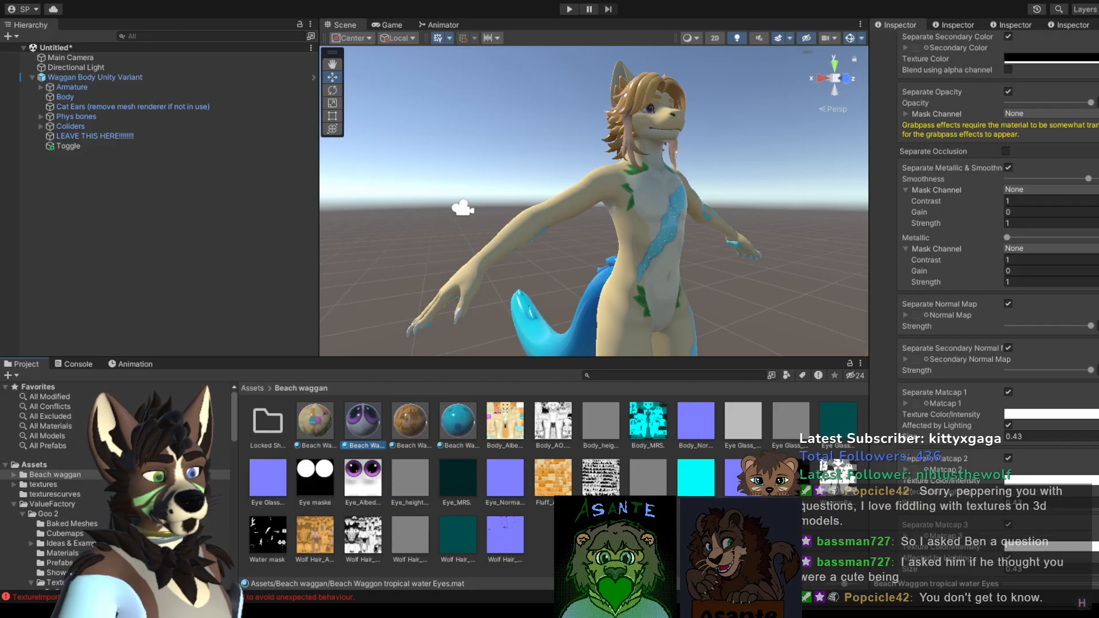
{"action": "scroll", "coordinate": [994, 229], "scroll_direction": "down", "scroll_amount": 15}
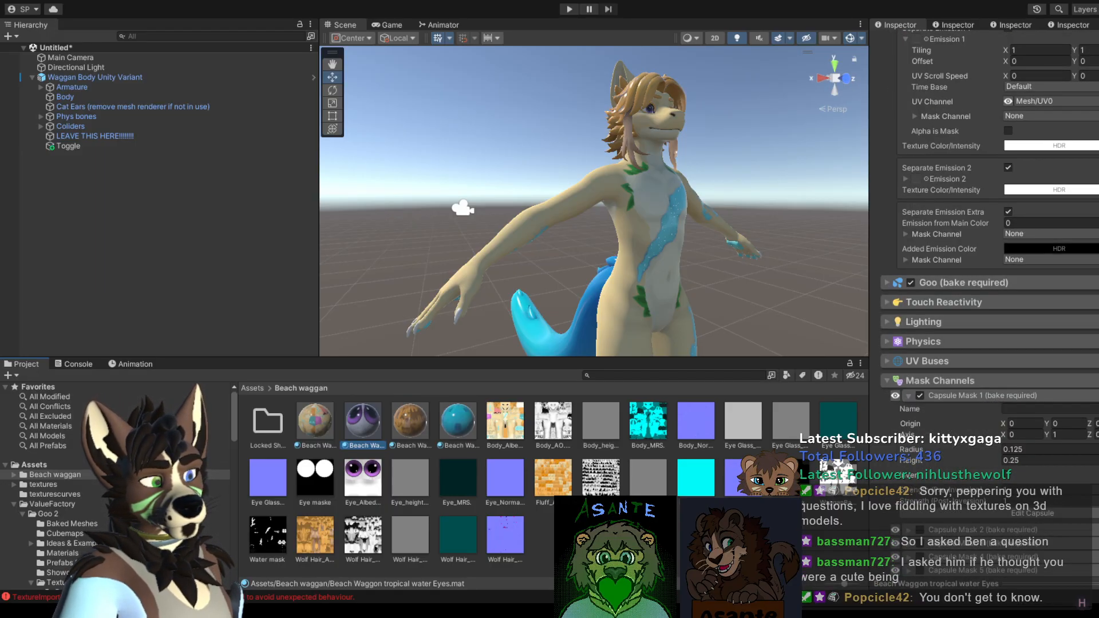
{"action": "scroll", "coordinate": [994, 229], "scroll_direction": "down", "scroll_amount": 4}
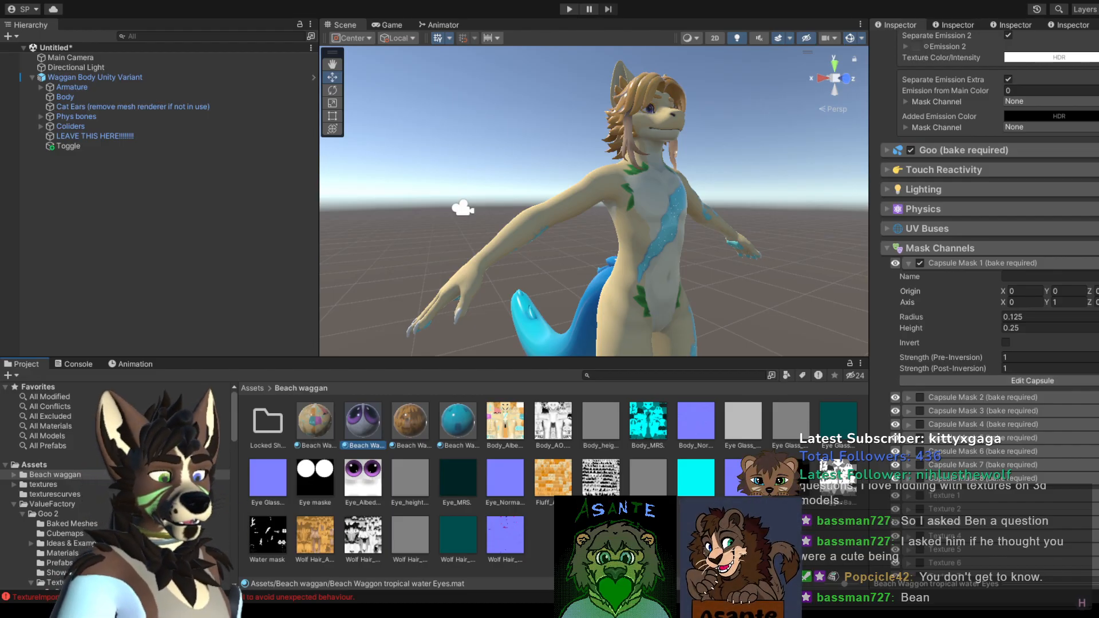
{"action": "scroll", "coordinate": [1002, 241], "scroll_direction": "down", "scroll_amount": 1}
{"action": "left_click", "coordinate": [920, 463]}
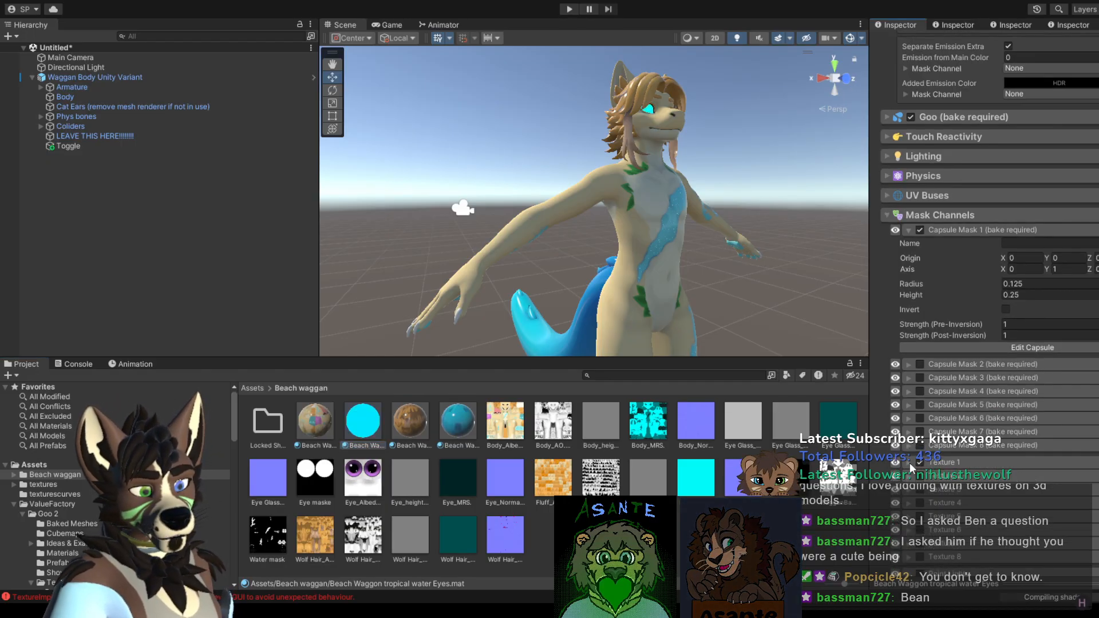
Step: Assign the Eye maske texture to the Eyes material's Texture 1 mask channel and name the channel "Eye mask"
{"action": "left_click", "coordinate": [909, 463]}
{"action": "scroll", "coordinate": [958, 489], "scroll_direction": "down", "scroll_amount": 2}
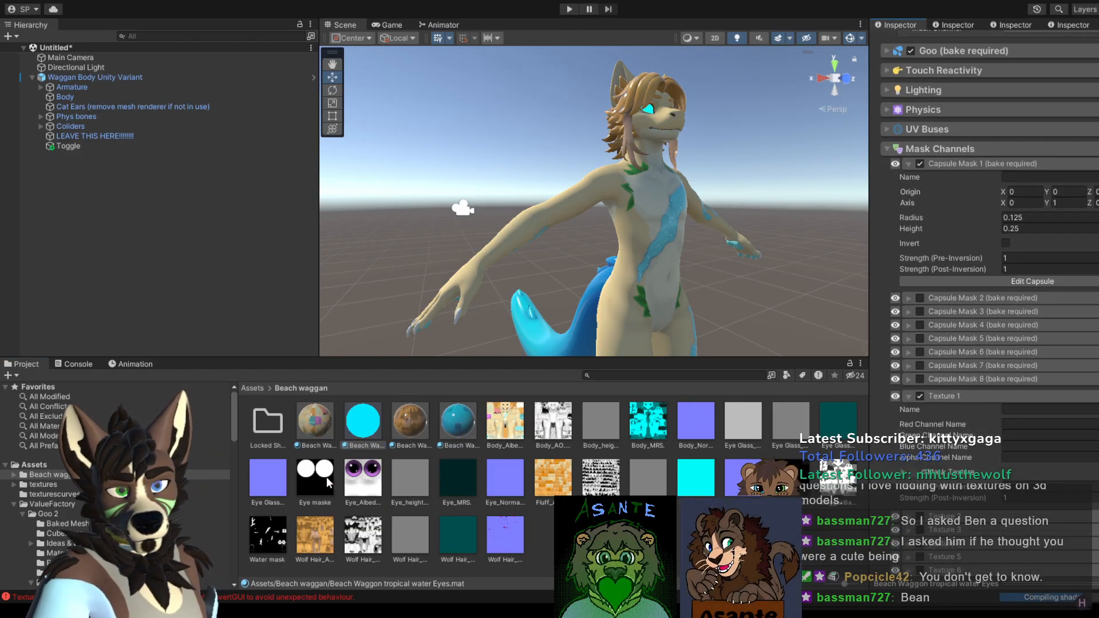
{"action": "left_click_drag", "start_coordinate": [983, 410], "coordinate": [917, 472]}
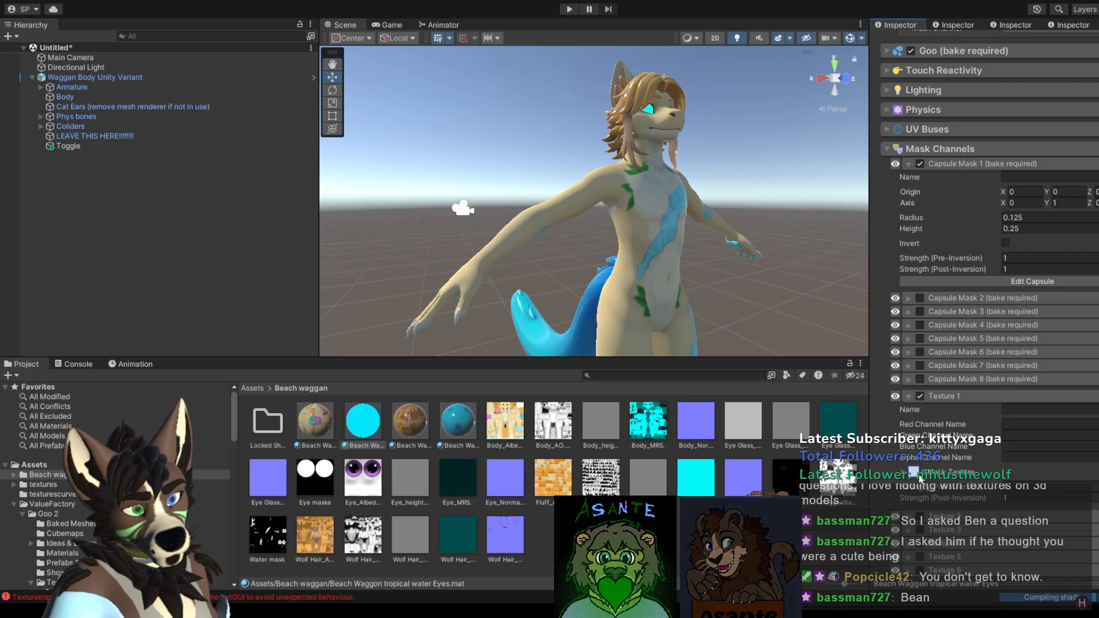
{"action": "left_click", "coordinate": [1031, 409]}
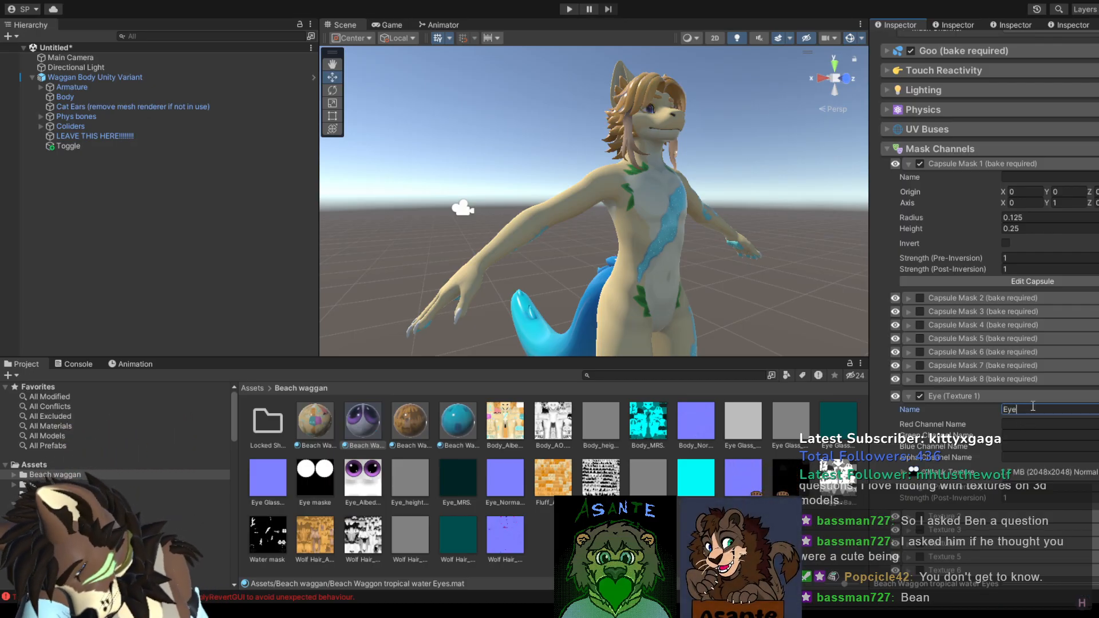
{"action": "type", "text": "Eye maske"}
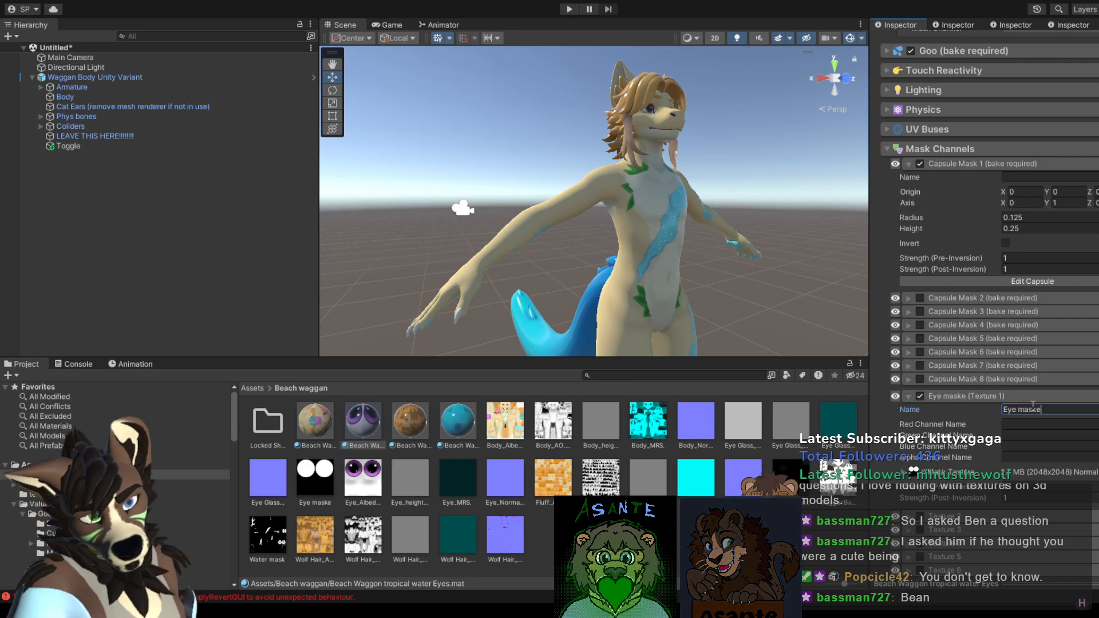
{"action": "key", "text": "BackSpace"}
{"action": "key", "text": "BackSpace"}
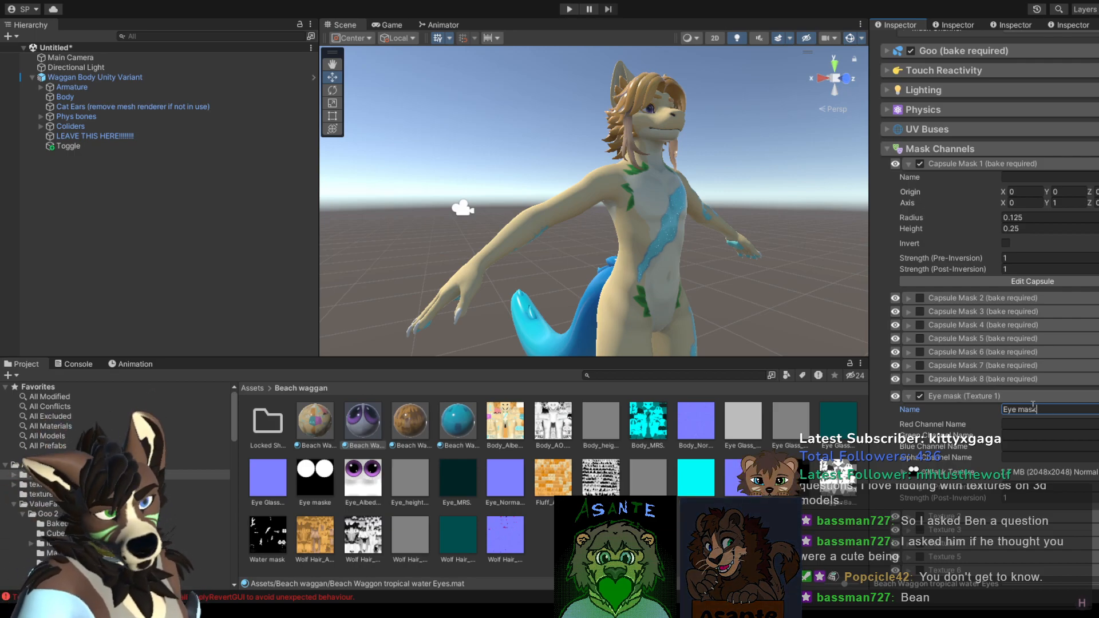
{"action": "type", "text": "k"}
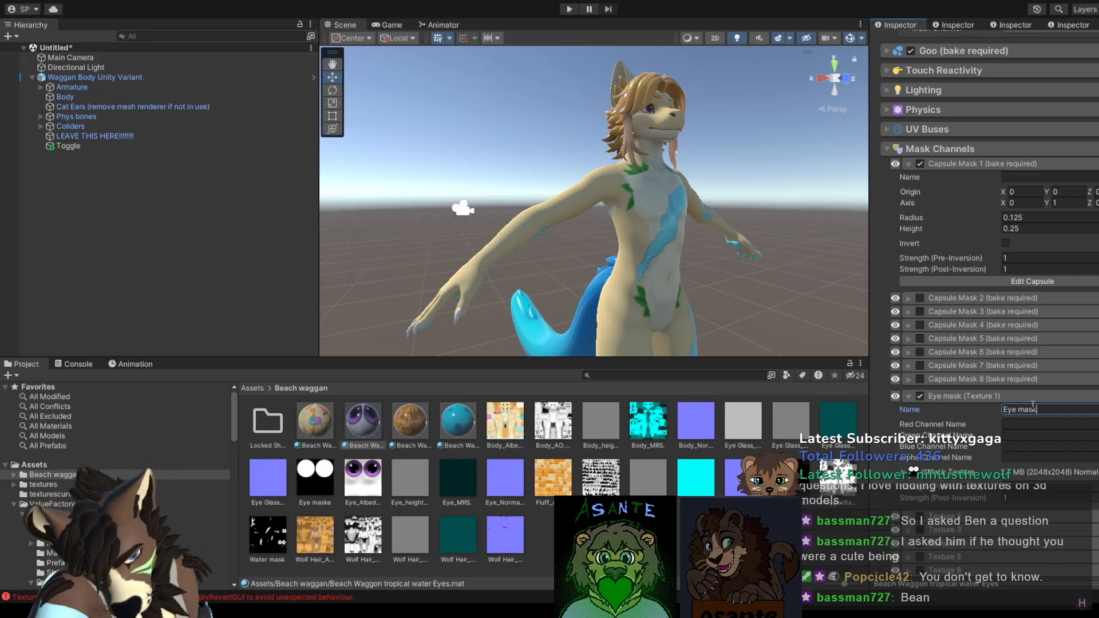
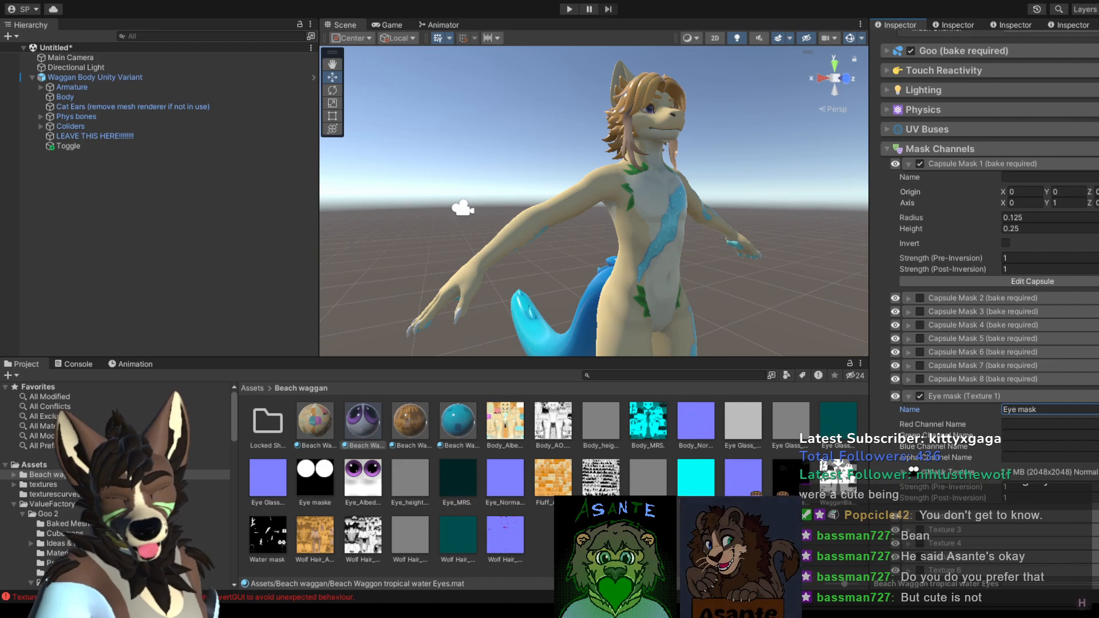
Step: Switch to Krita, hide the Eye maske.bmp layer and invert the colors of the Background layer with the pupils
{"action": "left_click", "coordinate": [367, 490]}
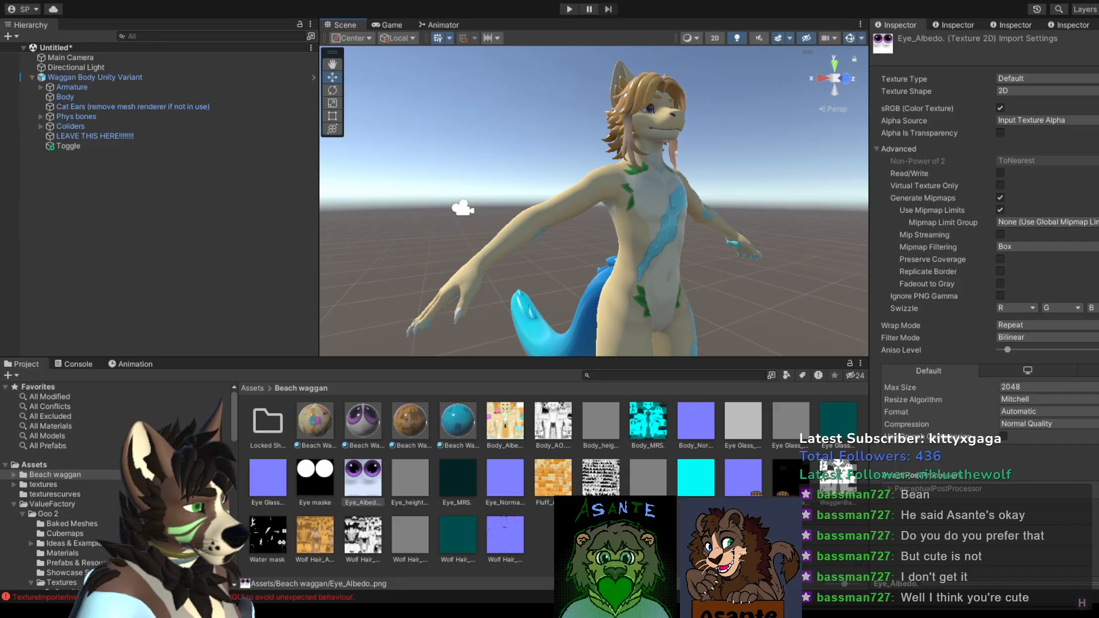
{"action": "key", "text": "alt+Tab"}
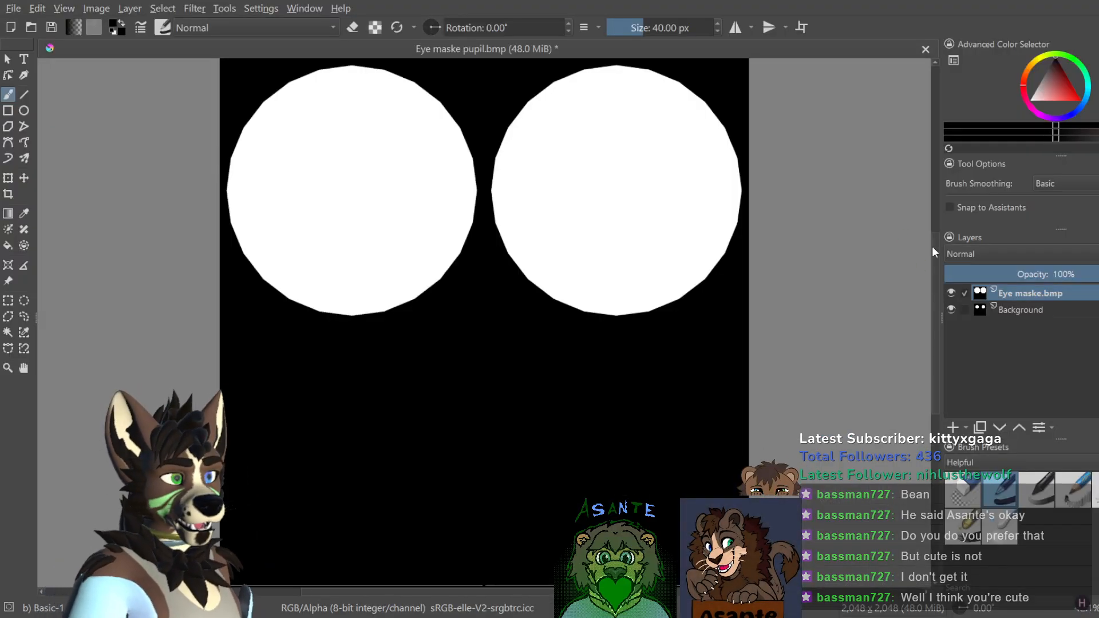
{"action": "left_click", "coordinate": [1020, 312]}
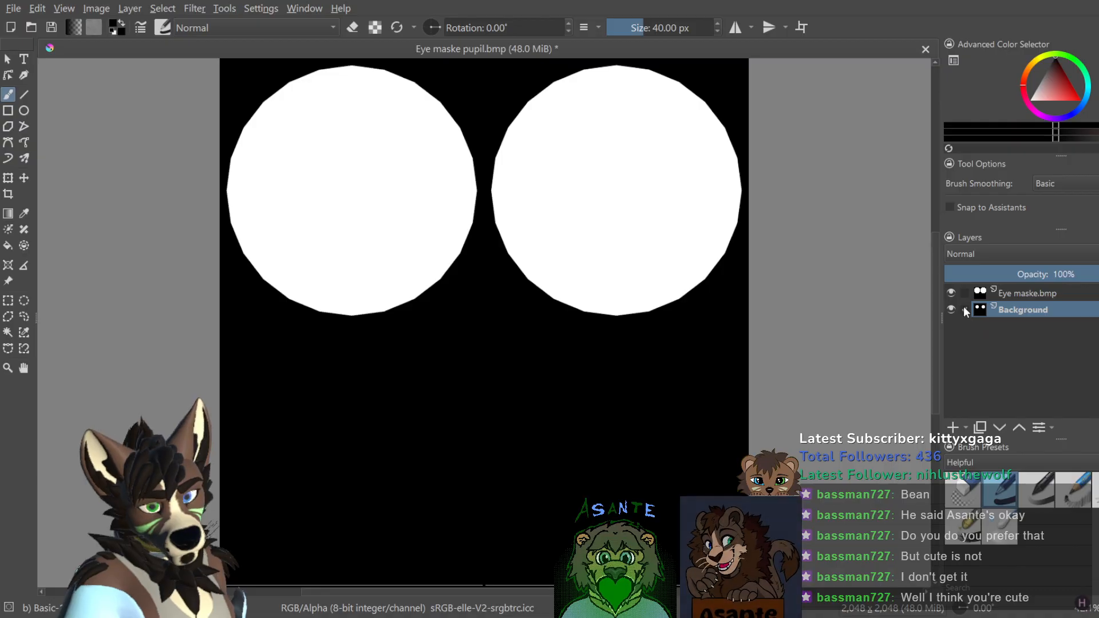
{"action": "left_click", "coordinate": [951, 293]}
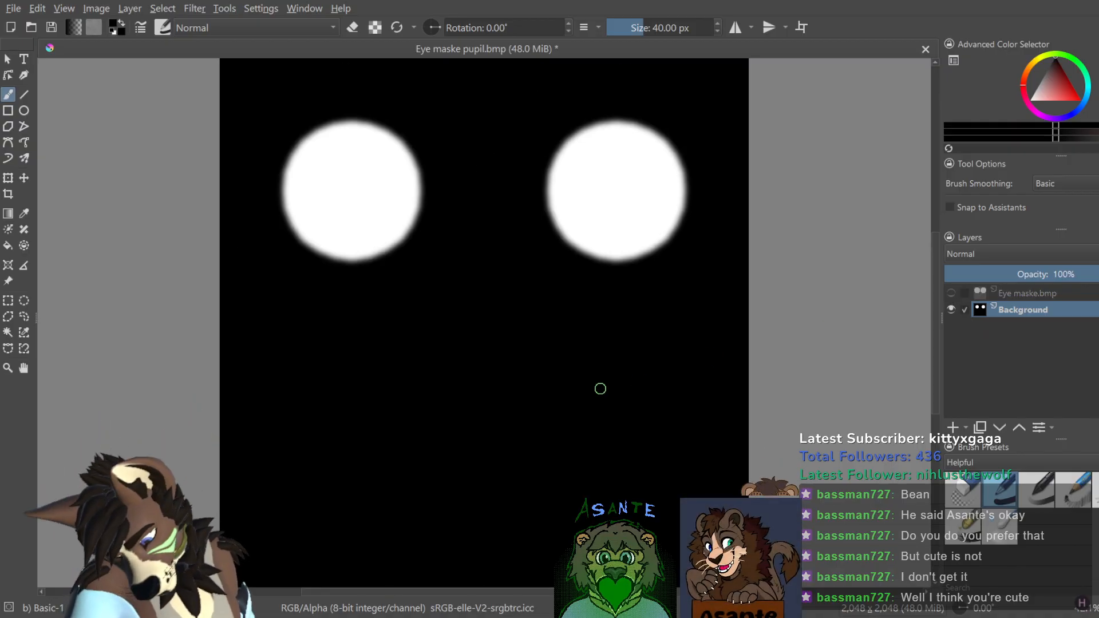
{"action": "key", "text": "ctrl+i"}
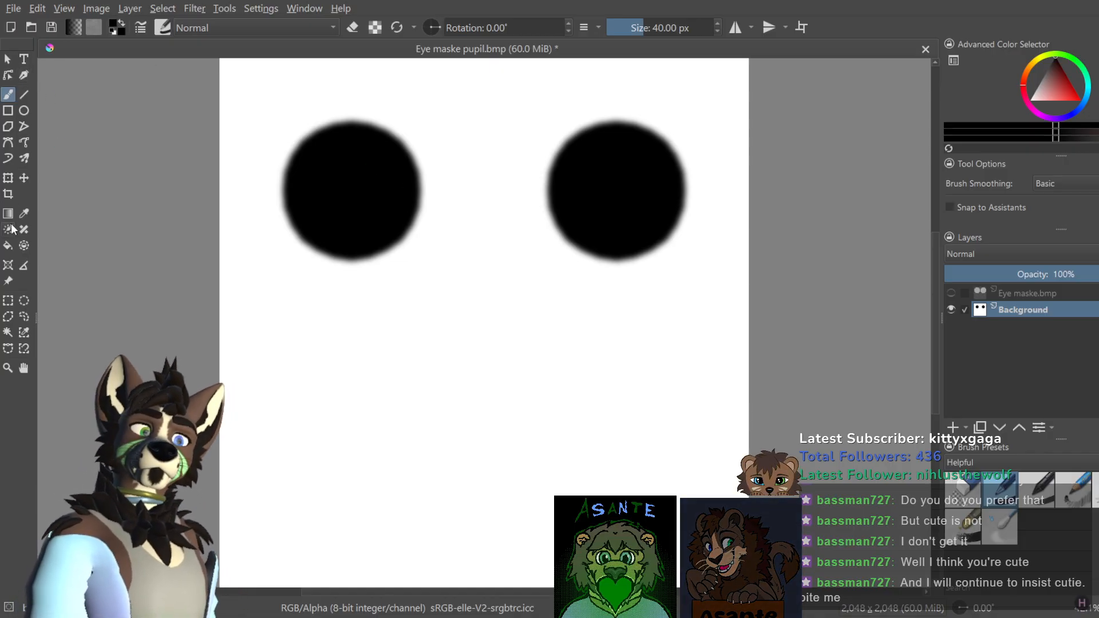
Step: Select the white area around the pupils on the Background layer and erase it with a 1000 px eraser
{"action": "left_click", "coordinate": [8, 332]}
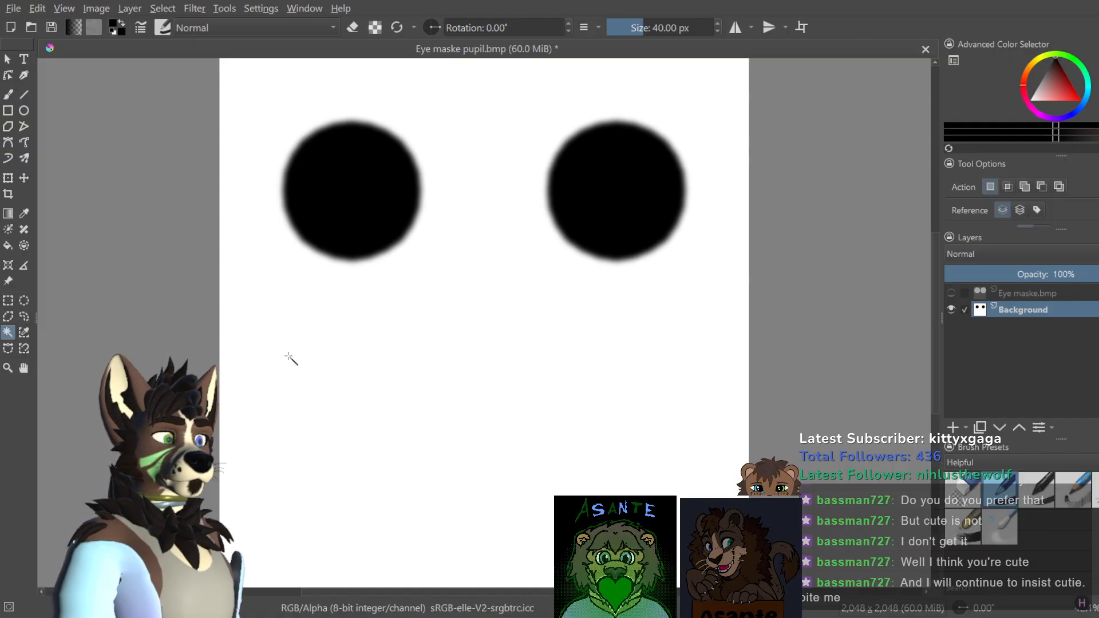
{"action": "left_click", "coordinate": [288, 358]}
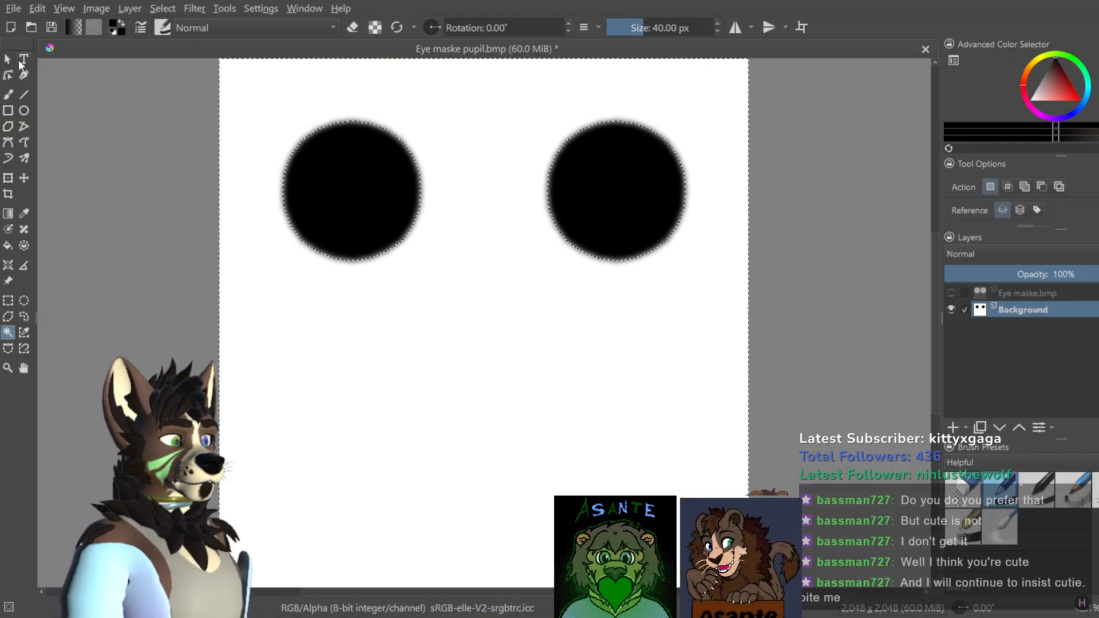
{"action": "left_click", "coordinate": [9, 95]}
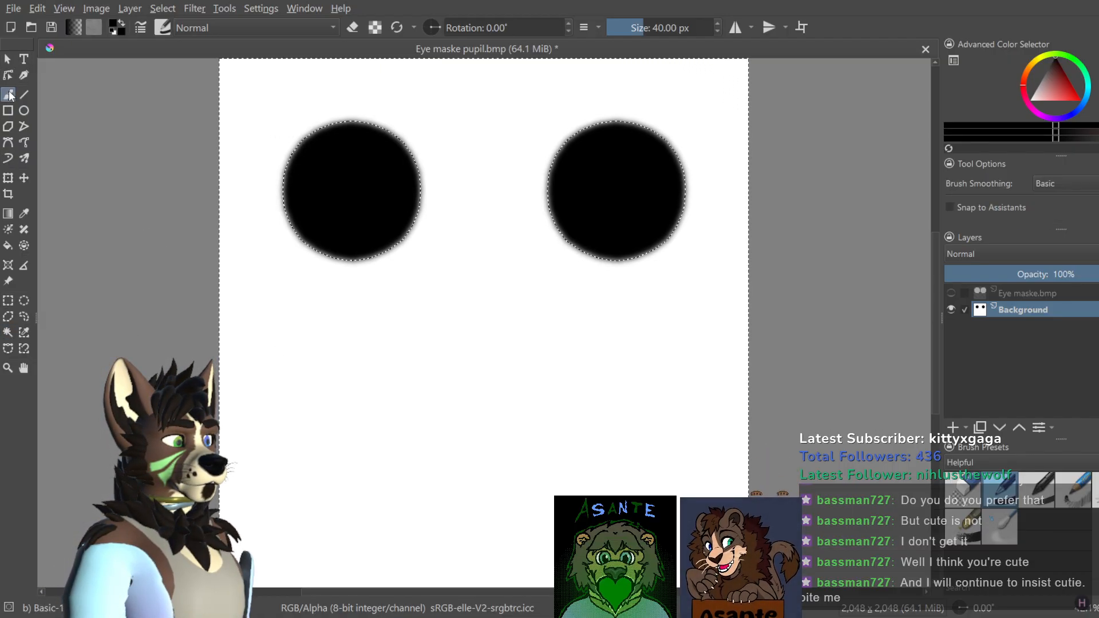
{"action": "left_click", "coordinate": [973, 492]}
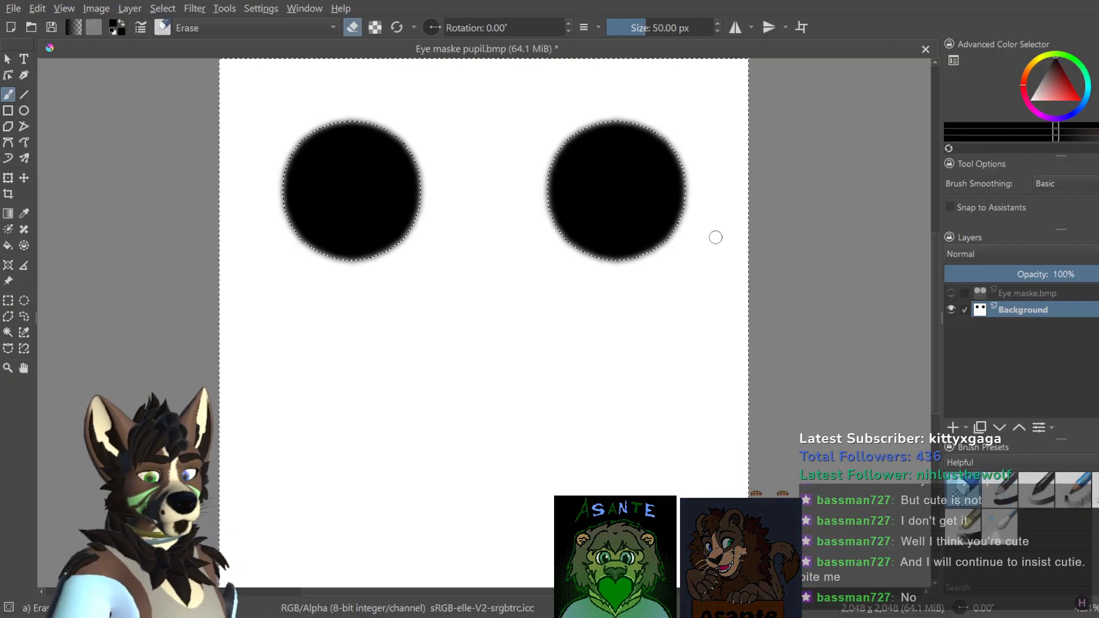
{"action": "left_click_drag", "start_coordinate": [630, 28], "coordinate": [718, 27]}
{"action": "mouse_move", "coordinate": [617, 111]}
{"action": "left_mouse_down"}
{"action": "mouse_move", "coordinate": [319, 282]}
{"action": "mouse_move", "coordinate": [264, 117]}
{"action": "mouse_move", "coordinate": [544, 183]}
{"action": "mouse_move", "coordinate": [710, 521]}
{"action": "left_mouse_up"}
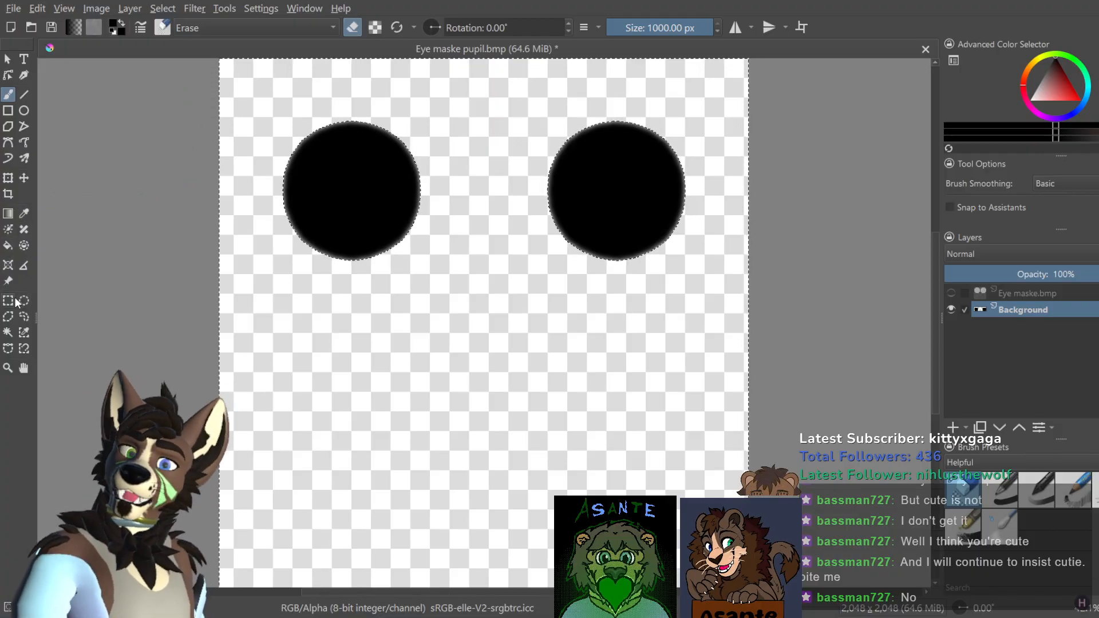
Step: Clear the selection, show the Eye maske.bmp layer again and place the Background layer with the pupils above it
{"action": "left_click", "coordinate": [8, 332]}
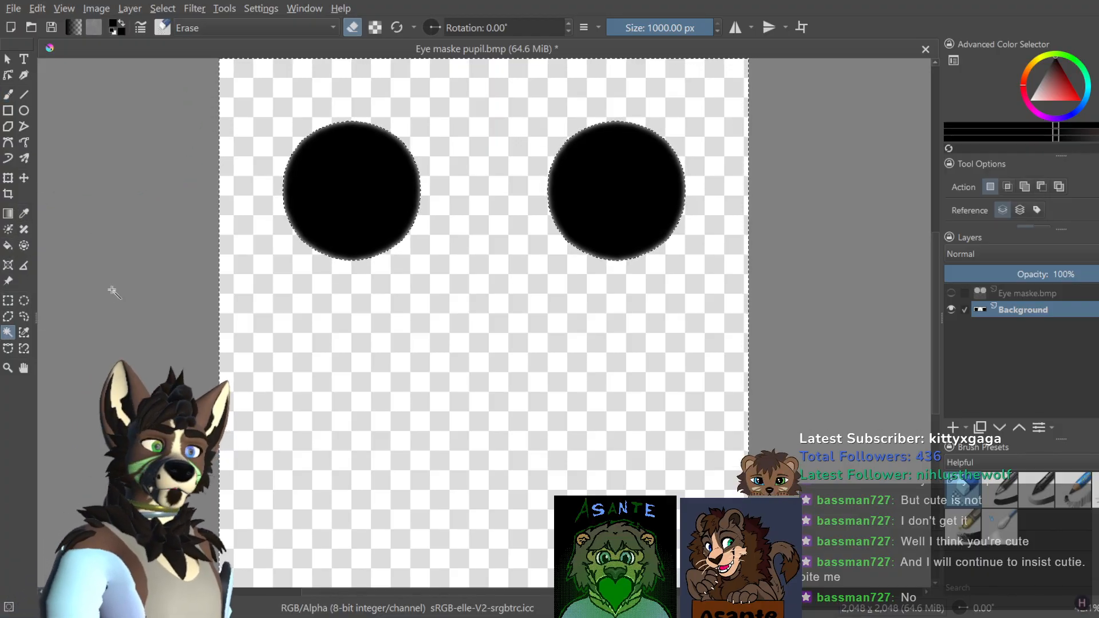
{"action": "left_click", "coordinate": [8, 300]}
{"action": "left_click", "coordinate": [7, 60]}
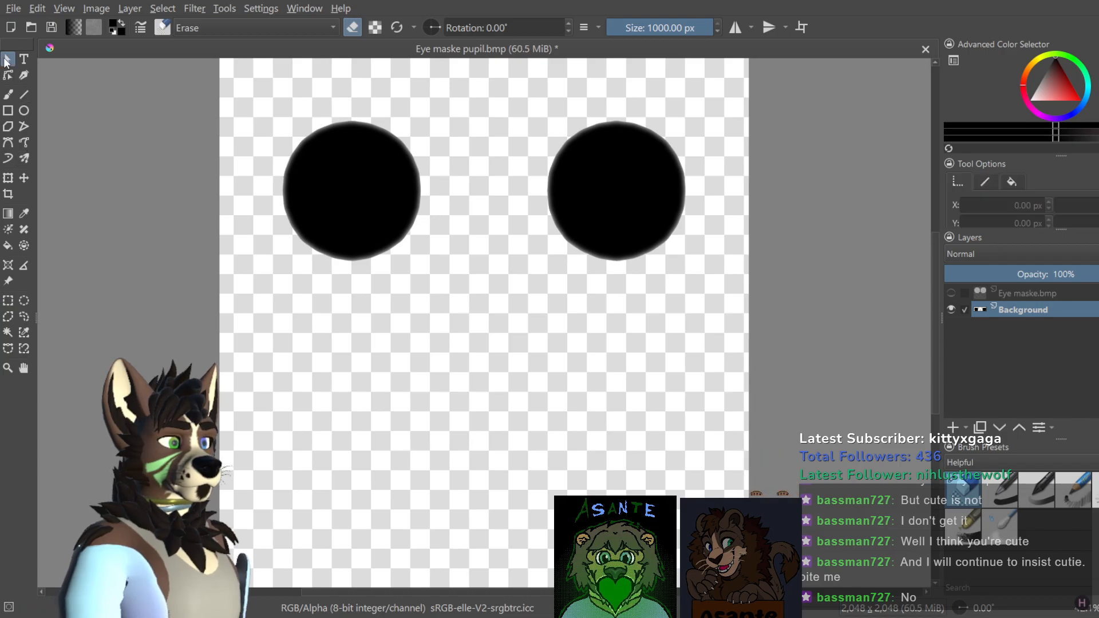
{"action": "left_click", "coordinate": [951, 293]}
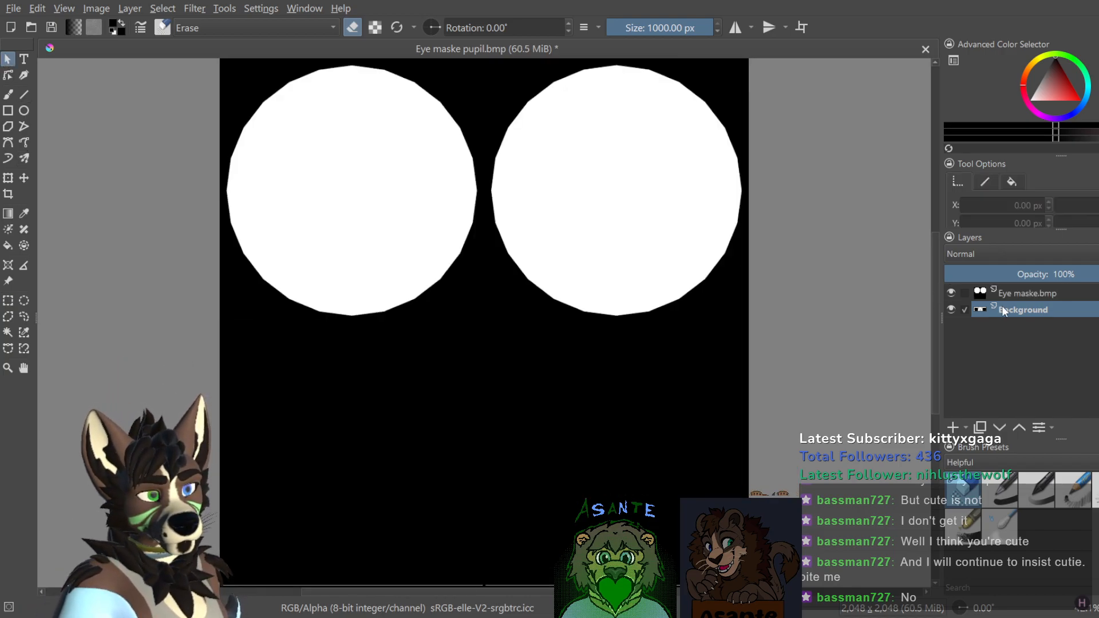
{"action": "left_click_drag", "start_coordinate": [1003, 310], "coordinate": [1015, 330]}
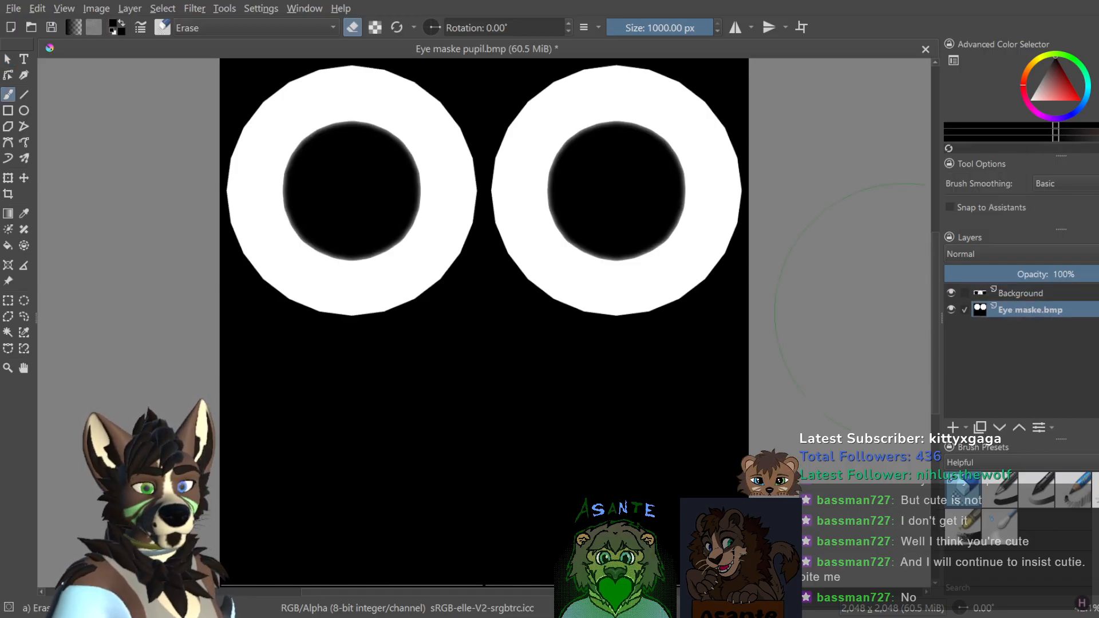
Step: Check the pupil edges up close and merge the Background layer down into the Eye maske.bmp layer
{"action": "scroll", "coordinate": [628, 173], "scroll_direction": "up", "scroll_amount": 3}
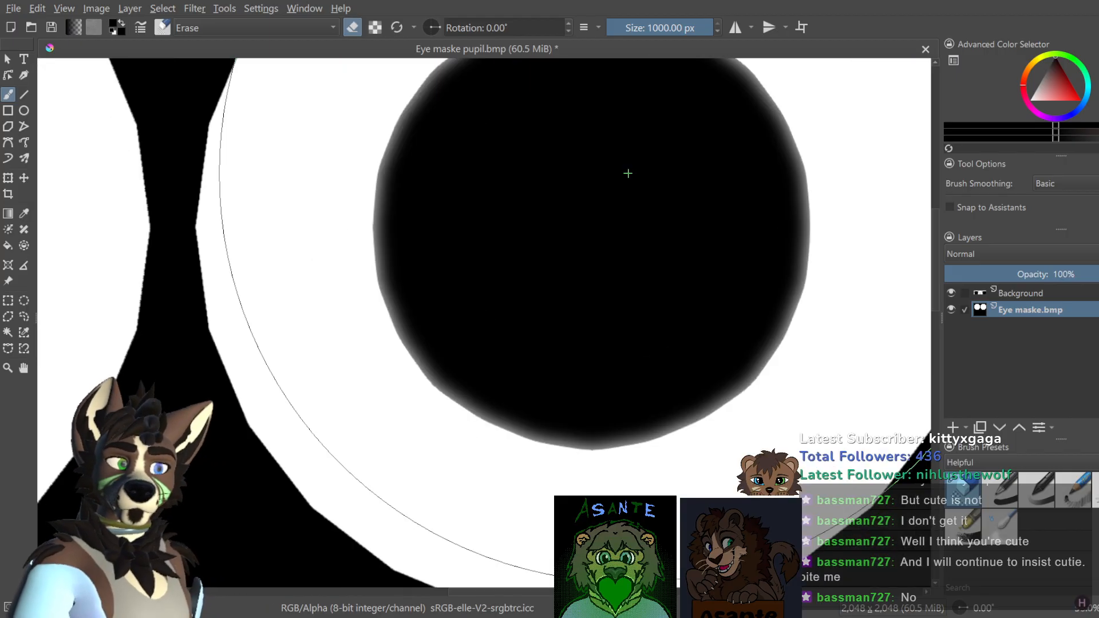
{"action": "scroll", "coordinate": [628, 173], "scroll_direction": "down", "scroll_amount": 6}
{"action": "scroll", "coordinate": [613, 269], "scroll_direction": "up", "scroll_amount": 2}
{"action": "scroll", "coordinate": [700, 220], "scroll_direction": "down", "scroll_amount": 2}
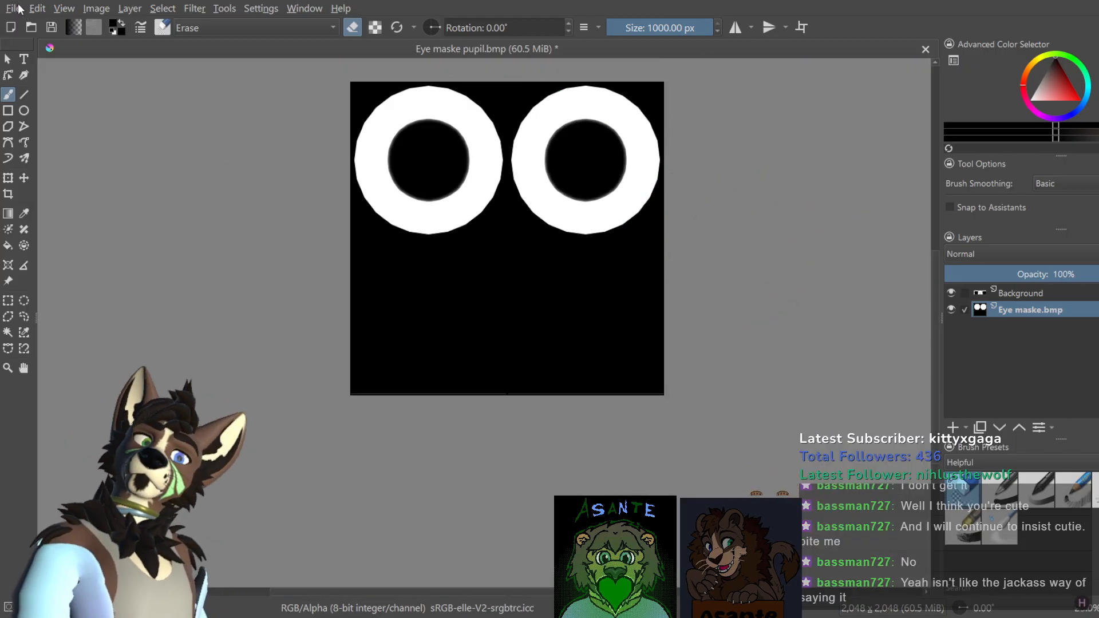
{"action": "right_click", "coordinate": [658, 281]}
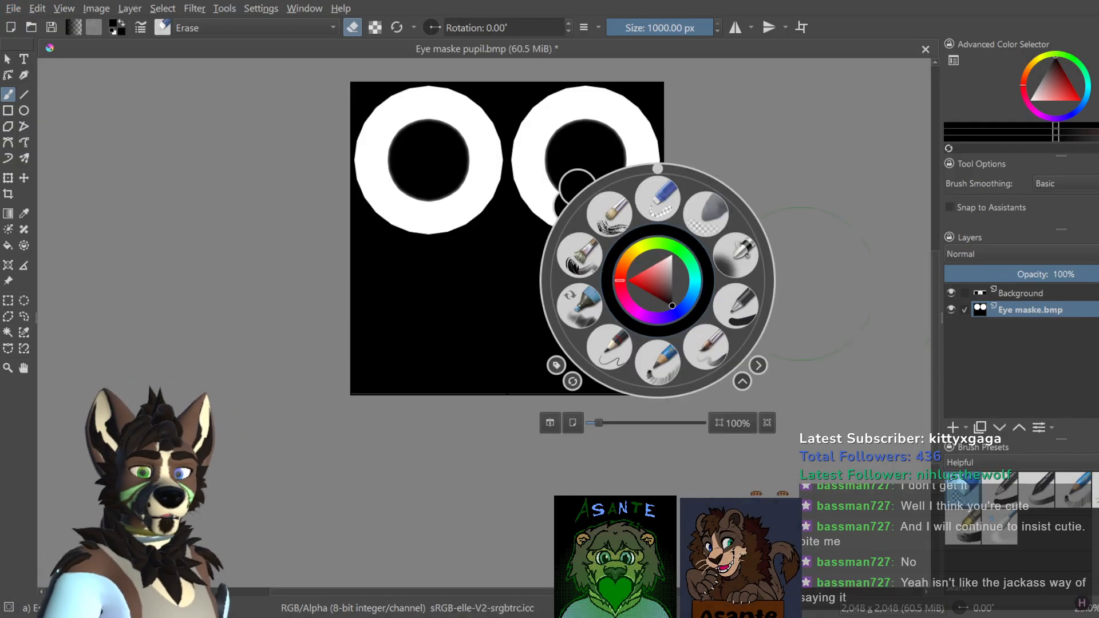
{"action": "left_click", "coordinate": [578, 186]}
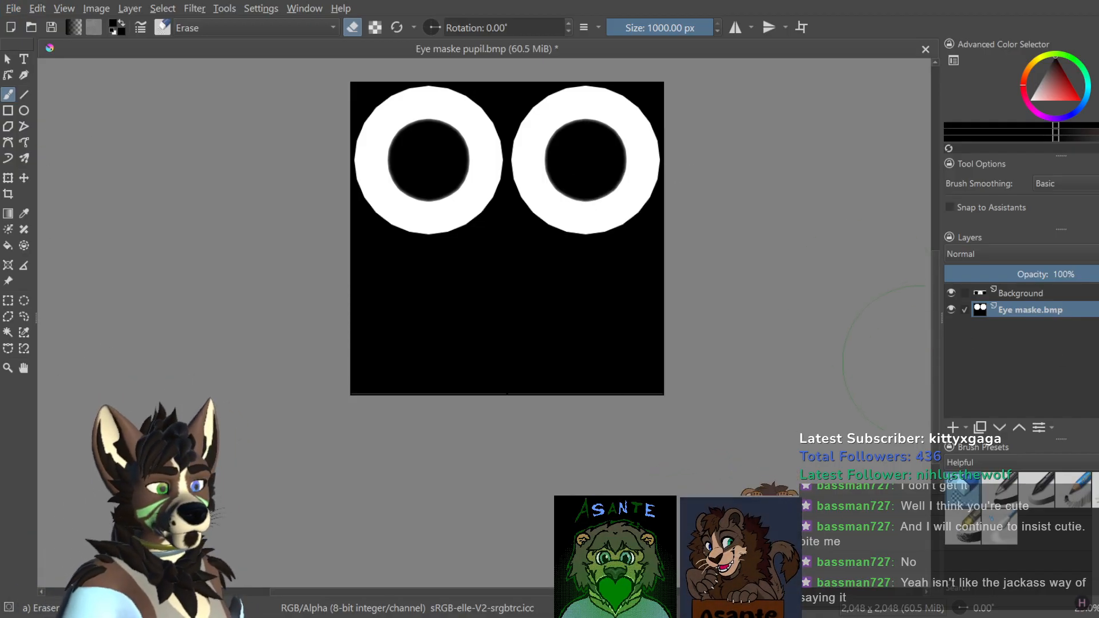
{"action": "left_click", "coordinate": [1011, 294]}
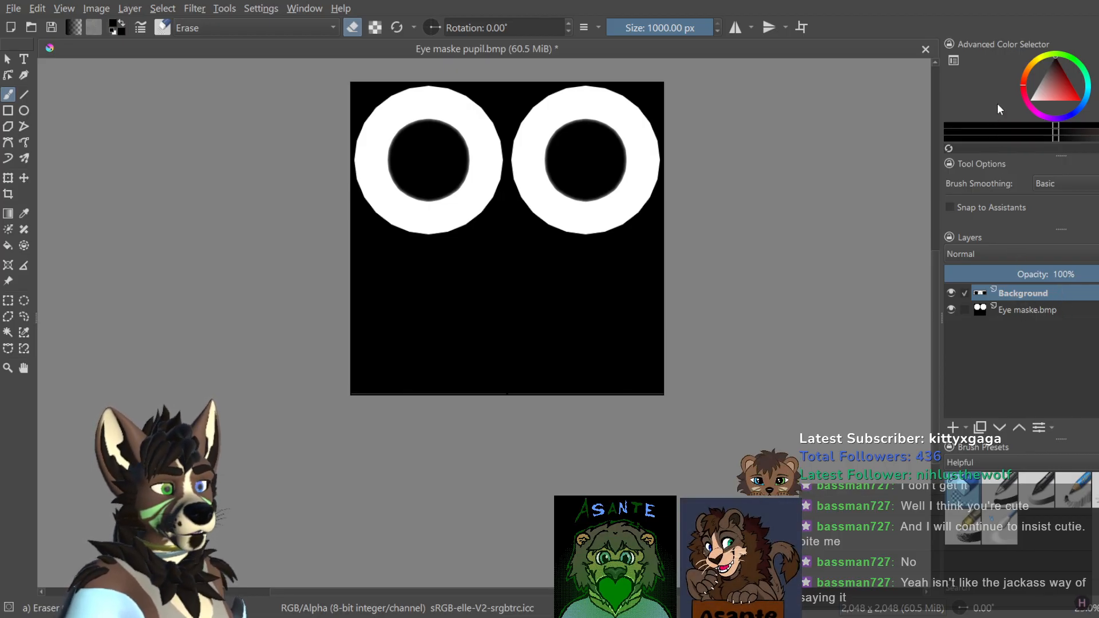
{"action": "key", "text": "shift+Delete"}
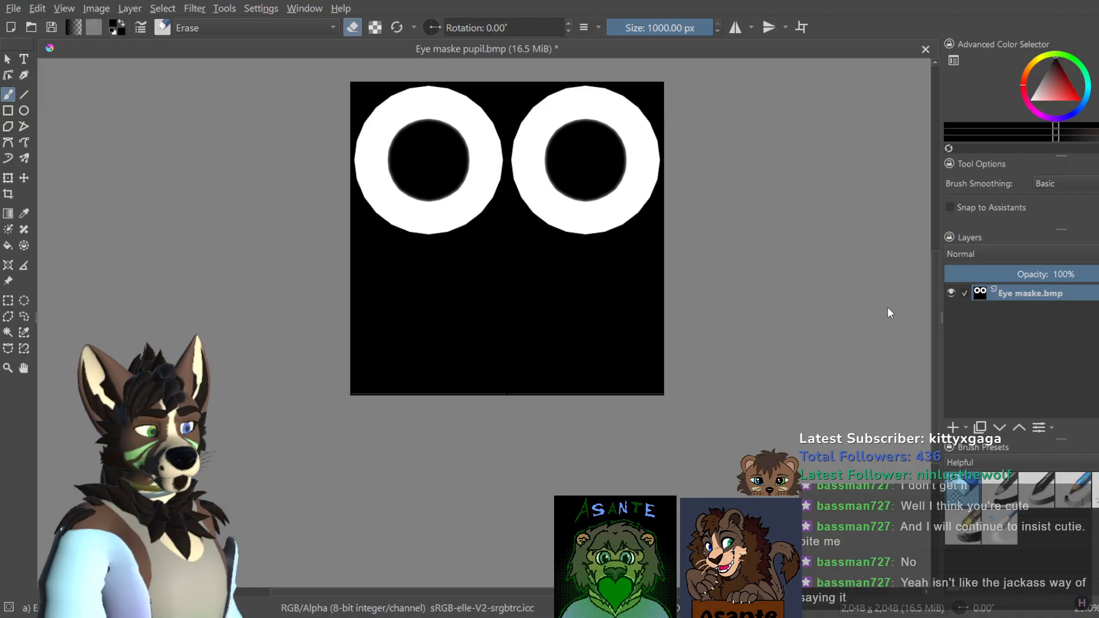
Step: Add the WagganBase2 eye color texture as a layer above the mask and lower its opacity to 51%
{"action": "left_click", "coordinate": [676, 336]}
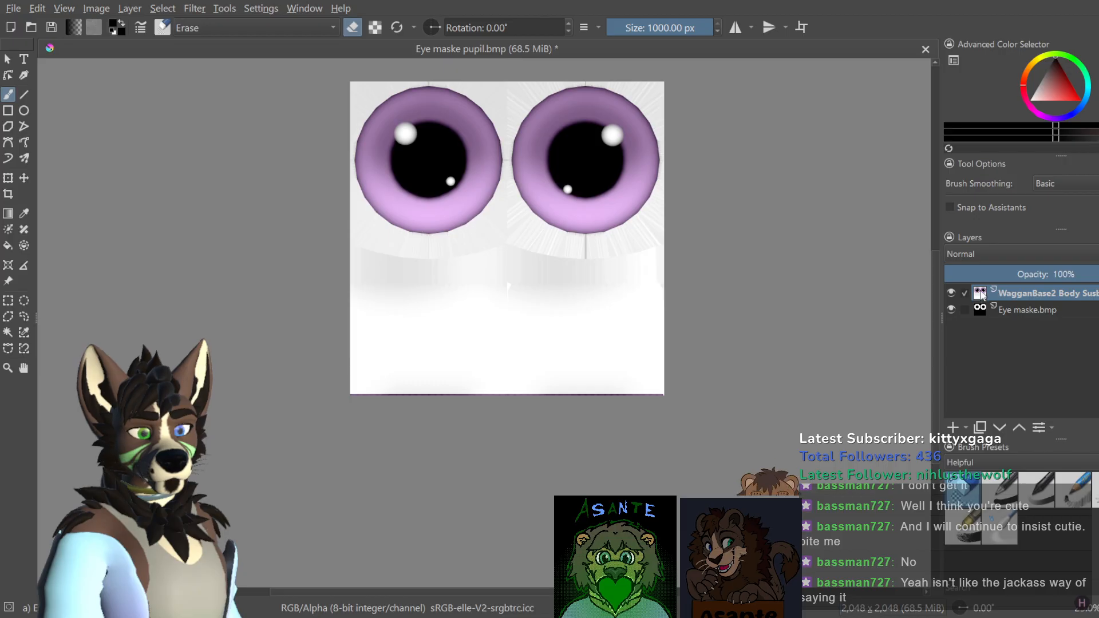
{"action": "left_click_drag", "start_coordinate": [1017, 273], "coordinate": [1048, 270]}
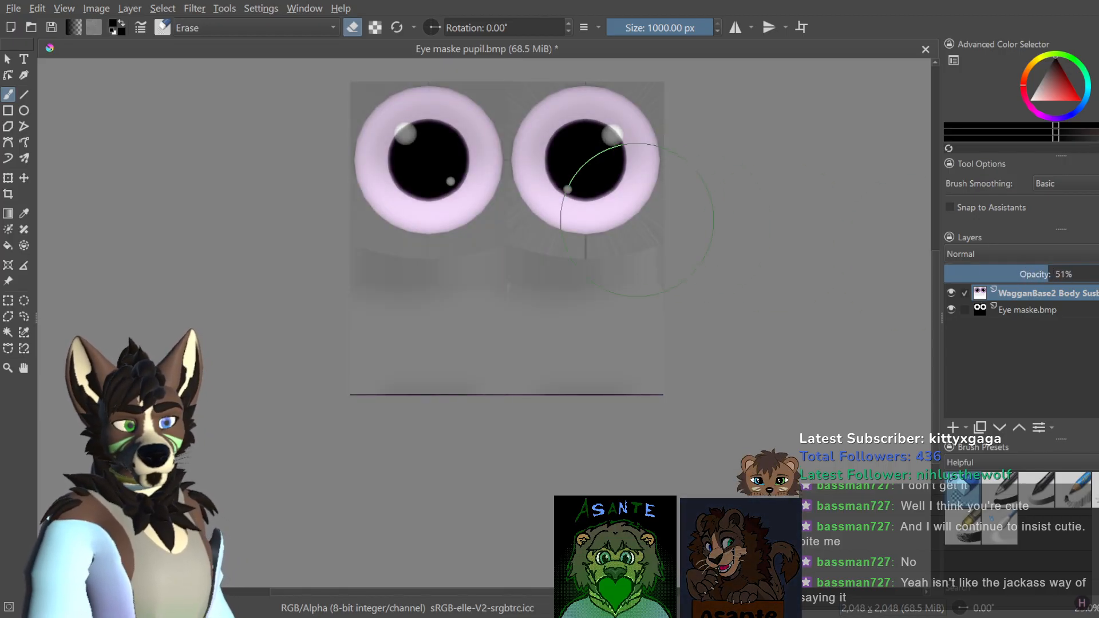
Step: Try erasing the semi-transparent WagganBase2 layer over both eyes freehand with the 1000 px eraser
{"action": "scroll", "coordinate": [637, 220], "scroll_direction": "up", "scroll_amount": 3, "text": "ctrl"}
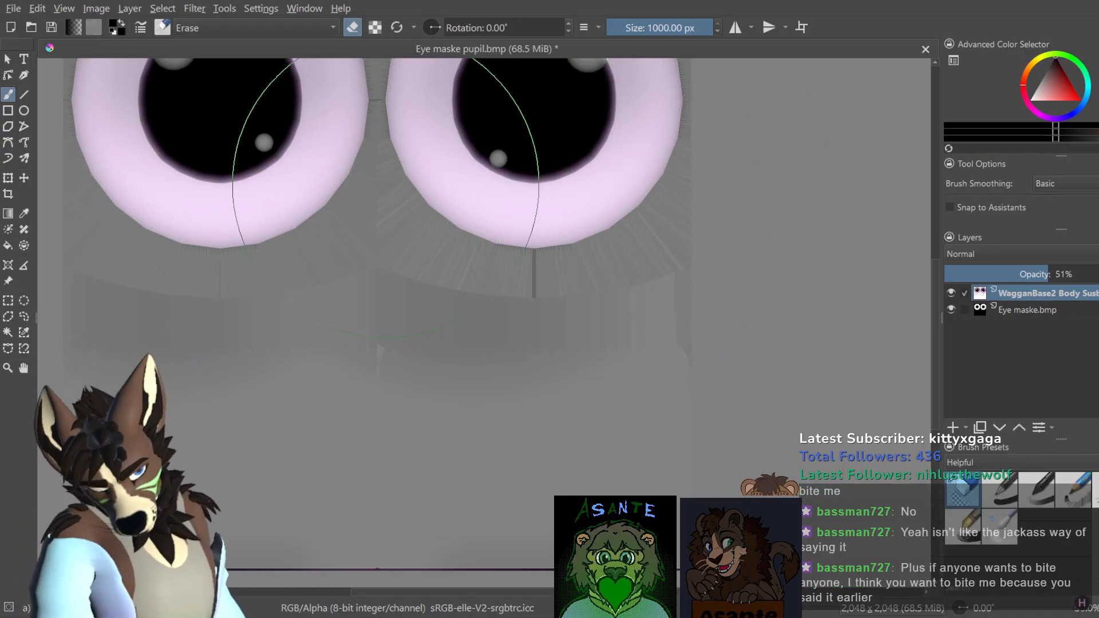
{"action": "scroll", "coordinate": [394, 196], "scroll_direction": "down", "scroll_amount": 2, "text": "ctrl"}
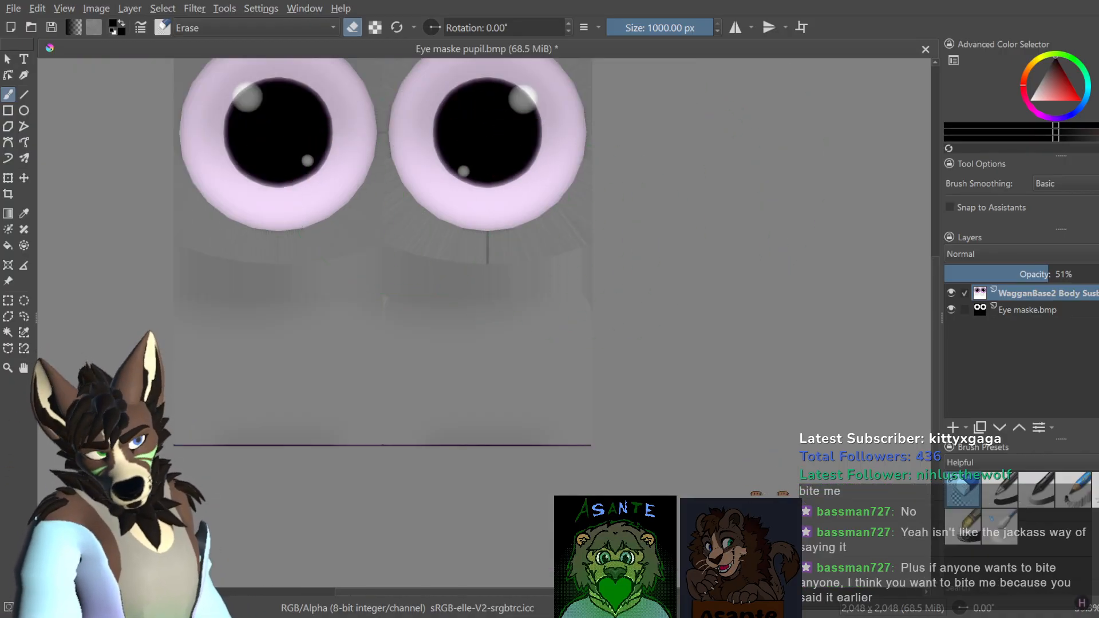
{"action": "mouse_move", "coordinate": [663, 223]}
{"action": "left_mouse_down"}
{"action": "mouse_move", "coordinate": [733, 240]}
{"action": "mouse_move", "coordinate": [670, 184]}
{"action": "mouse_move", "coordinate": [592, 143]}
{"action": "mouse_move", "coordinate": [298, 120]}
{"action": "mouse_move", "coordinate": [160, 137]}
{"action": "left_mouse_up"}
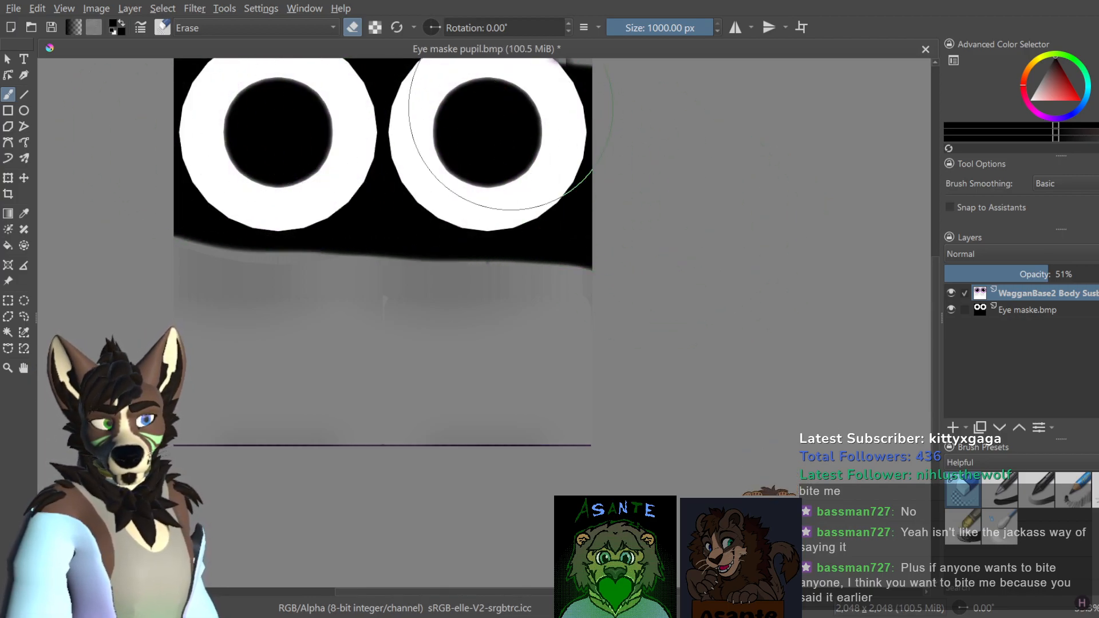
{"action": "key", "text": "ctrl+z"}
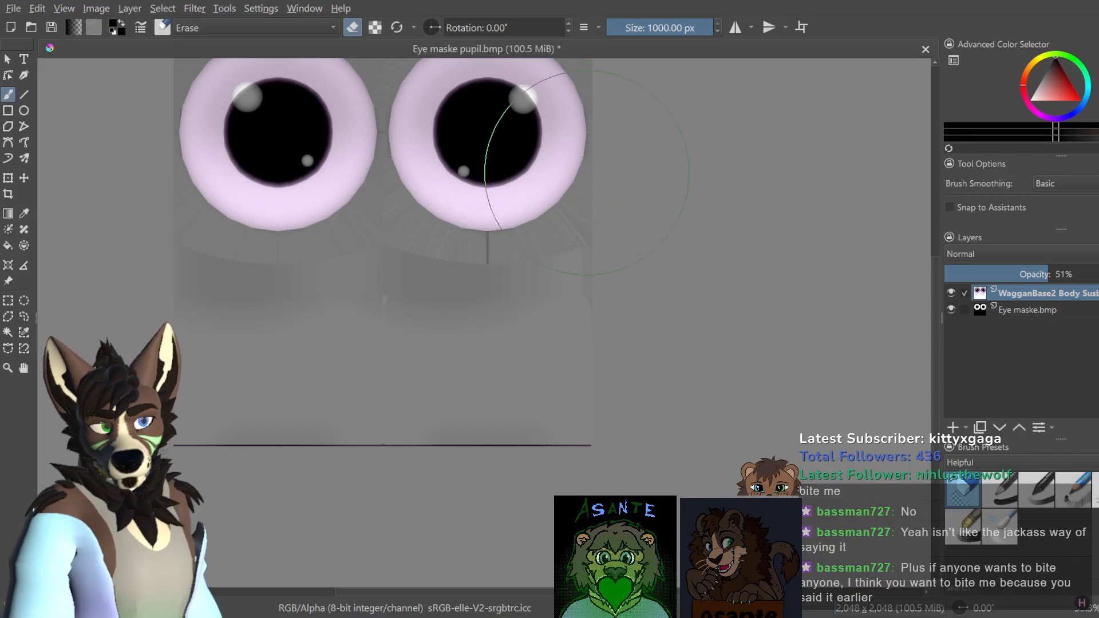
Step: Reduce the eraser size to 624.48 px and raise the WagganBase2 layer's opacity to 100%
{"action": "left_click_drag", "start_coordinate": [633, 174], "coordinate": [415, 174], "text": "shift"}
{"action": "scroll", "coordinate": [598, 216], "scroll_direction": "up", "scroll_amount": 3}
{"action": "scroll", "coordinate": [766, 227], "scroll_direction": "down", "scroll_amount": 3}
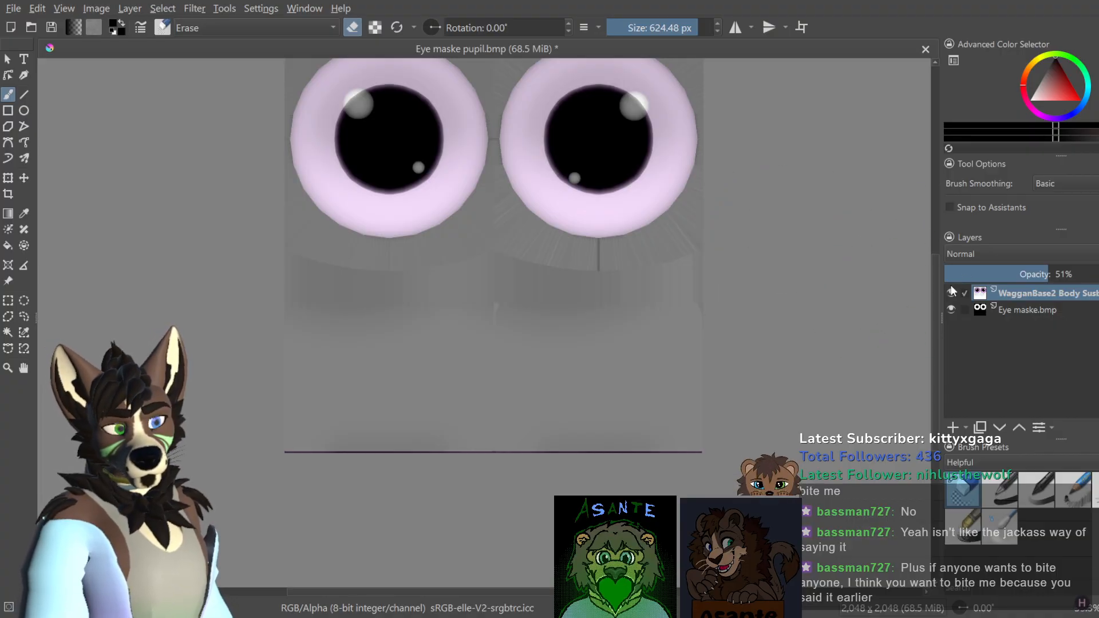
{"action": "left_click_drag", "start_coordinate": [986, 274], "coordinate": [1095, 274]}
{"action": "scroll", "coordinate": [440, 198], "scroll_direction": "up", "scroll_amount": 3}
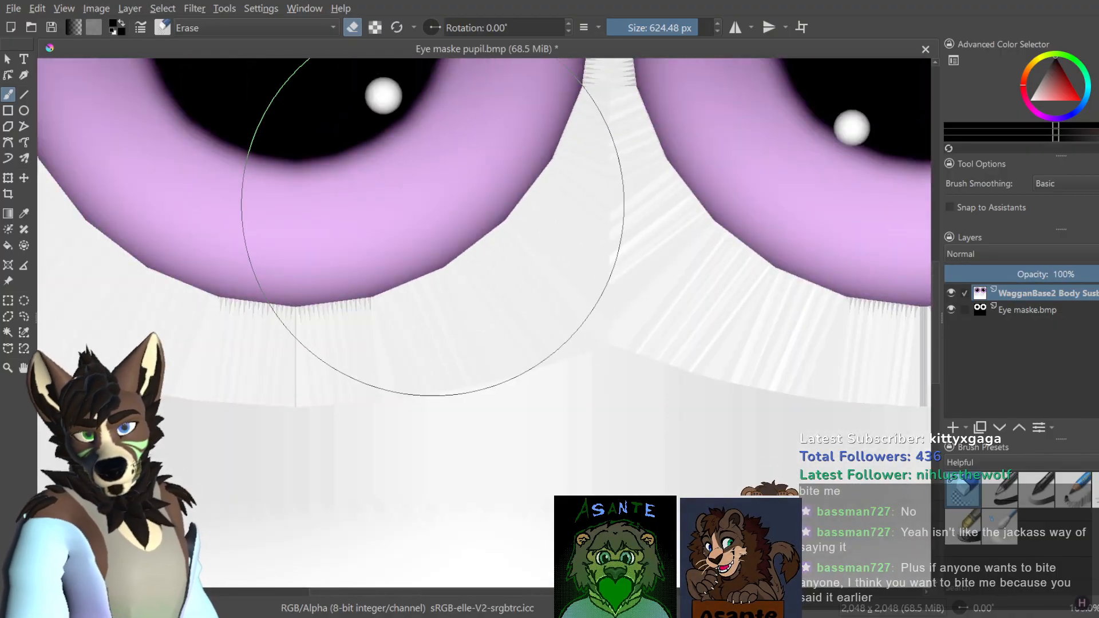
{"action": "scroll", "coordinate": [424, 197], "scroll_direction": "down", "scroll_amount": 3}
Step: Erase the WagganBase2 texture over both eyes in straight horizontal passes with the Line tool and export the image
{"action": "left_click_drag", "start_coordinate": [283, 225], "coordinate": [624, 229]}
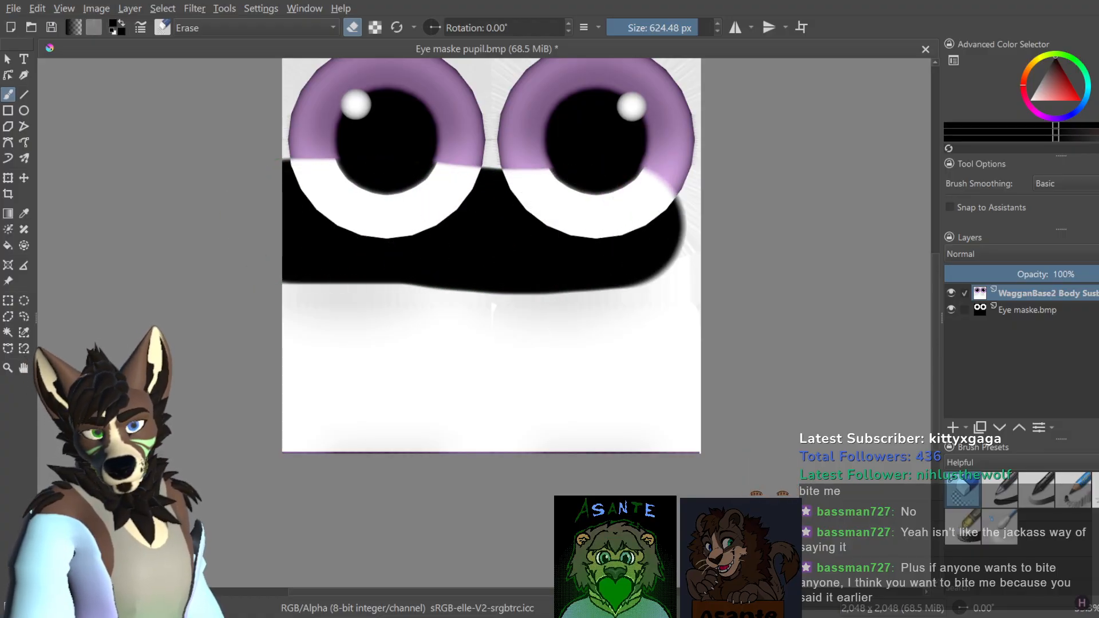
{"action": "key", "text": "ctrl+z"}
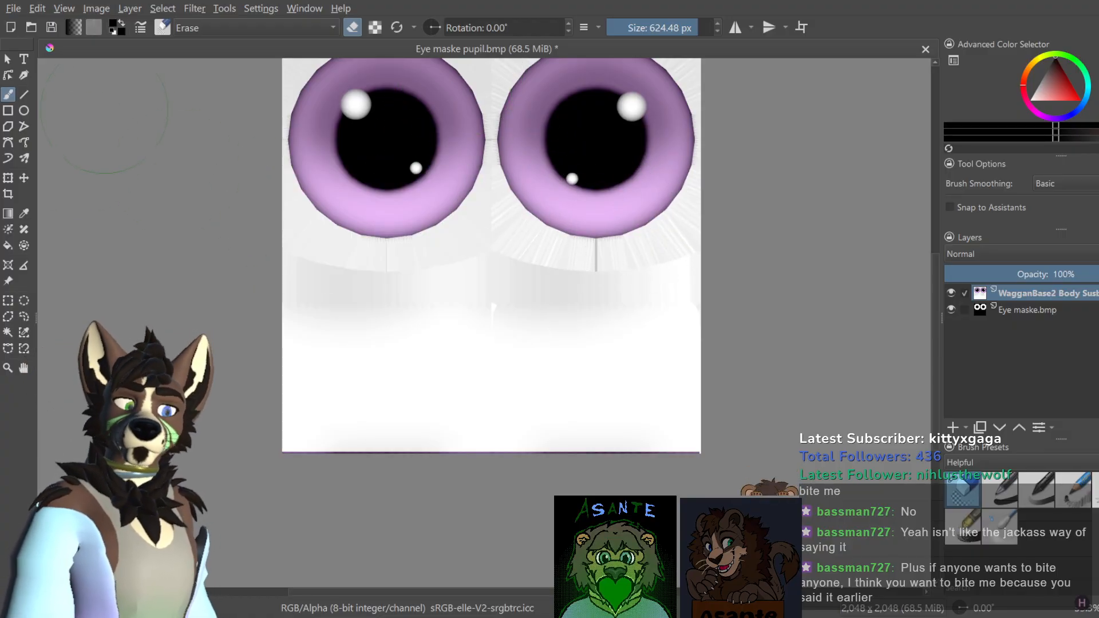
{"action": "left_click", "coordinate": [24, 91]}
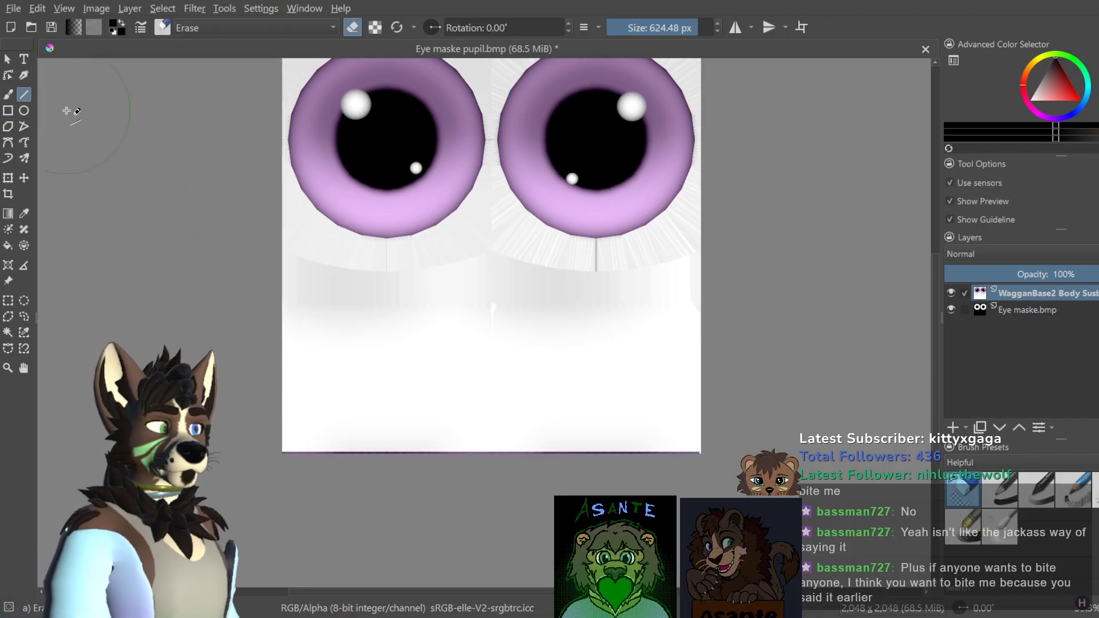
{"action": "left_click_drag", "start_coordinate": [200, 215], "coordinate": [761, 218]}
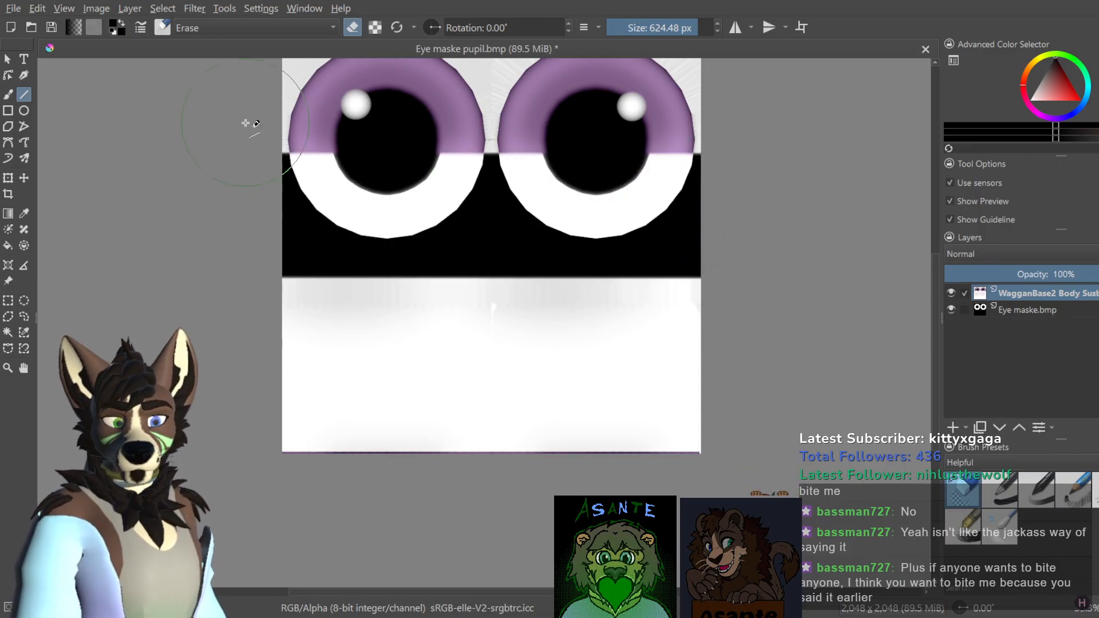
{"action": "mouse_move", "coordinate": [246, 123]}
{"action": "left_mouse_down"}
{"action": "mouse_move", "coordinate": [958, 173]}
{"action": "mouse_move", "coordinate": [719, 105]}
{"action": "mouse_move", "coordinate": [709, 127]}
{"action": "left_mouse_up"}
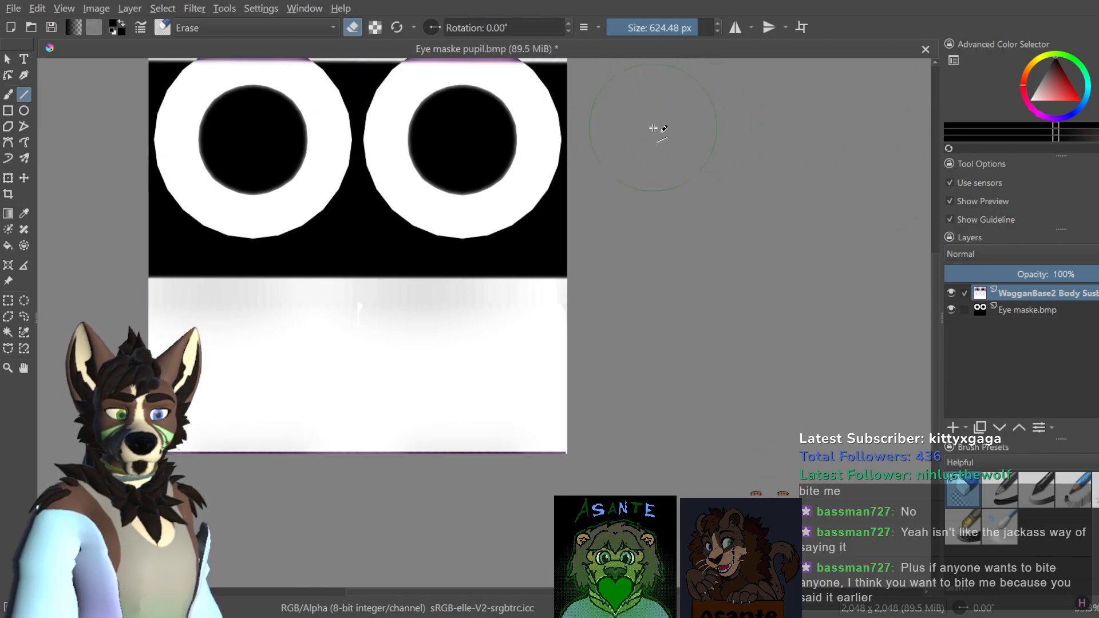
{"action": "middle_click_drag", "start_coordinate": [647, 177], "coordinate": [729, 243]}
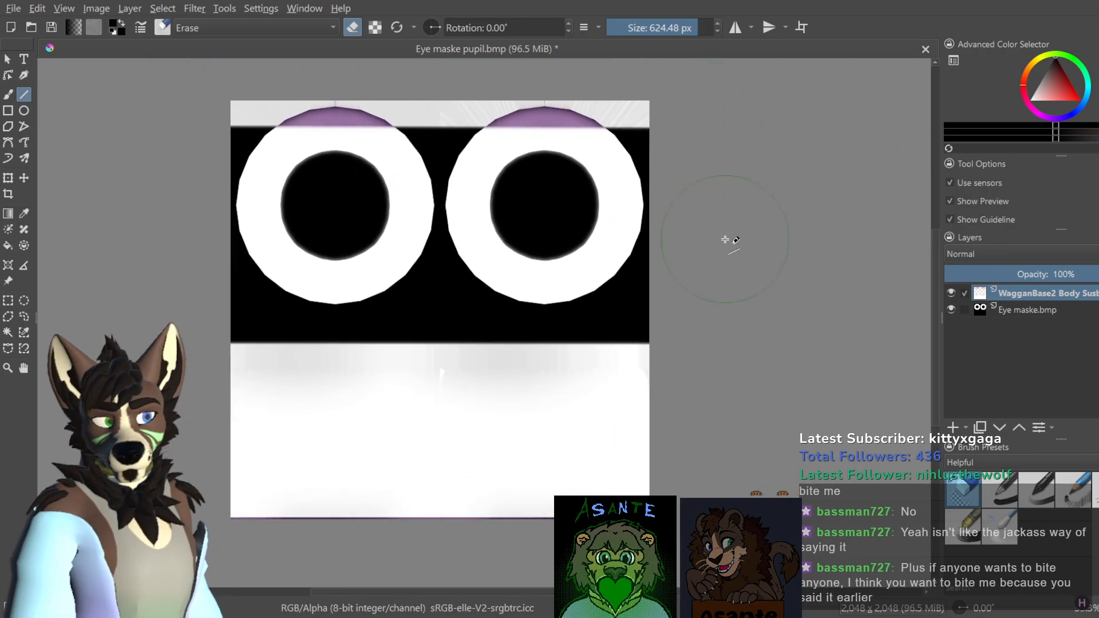
{"action": "left_click_drag", "start_coordinate": [686, 131], "coordinate": [515, 119]}
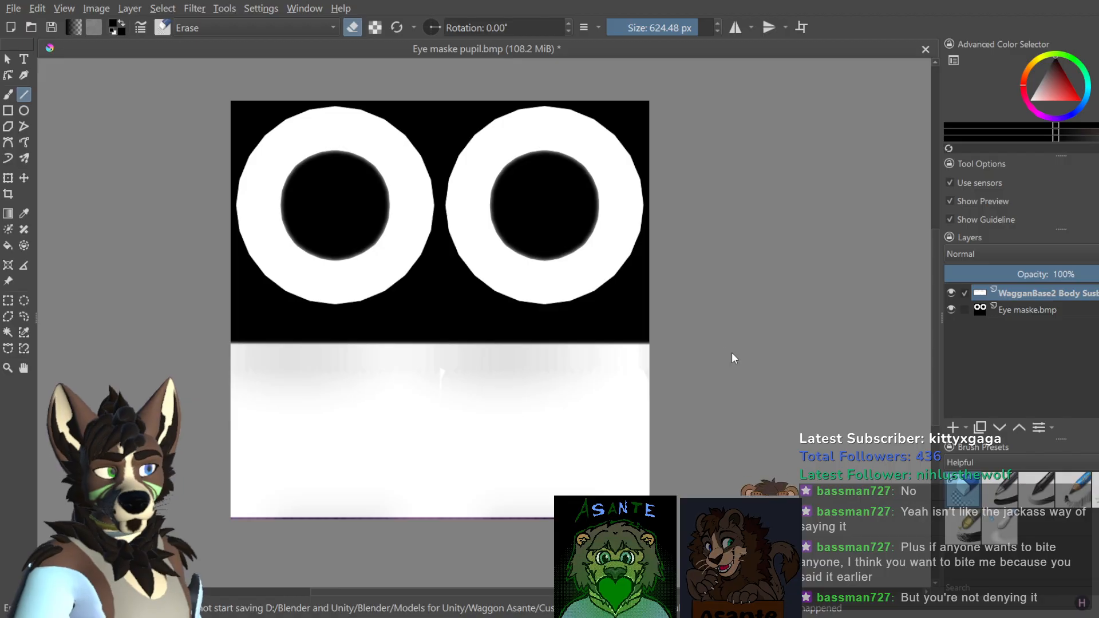
{"action": "left_click", "coordinate": [19, 8]}
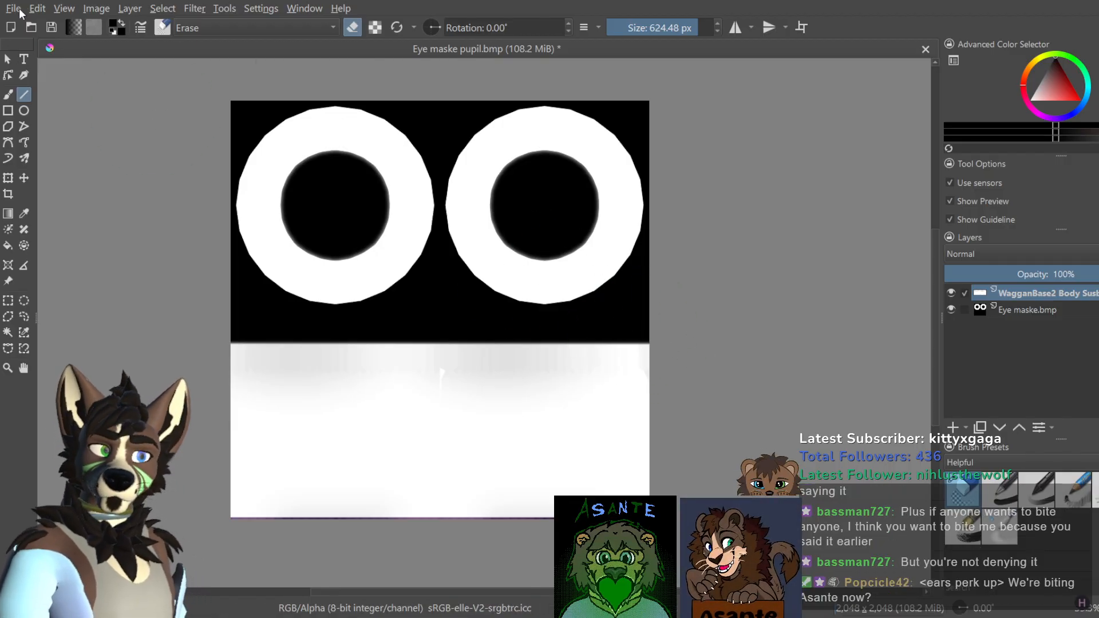
{"action": "left_click", "coordinate": [75, 153]}
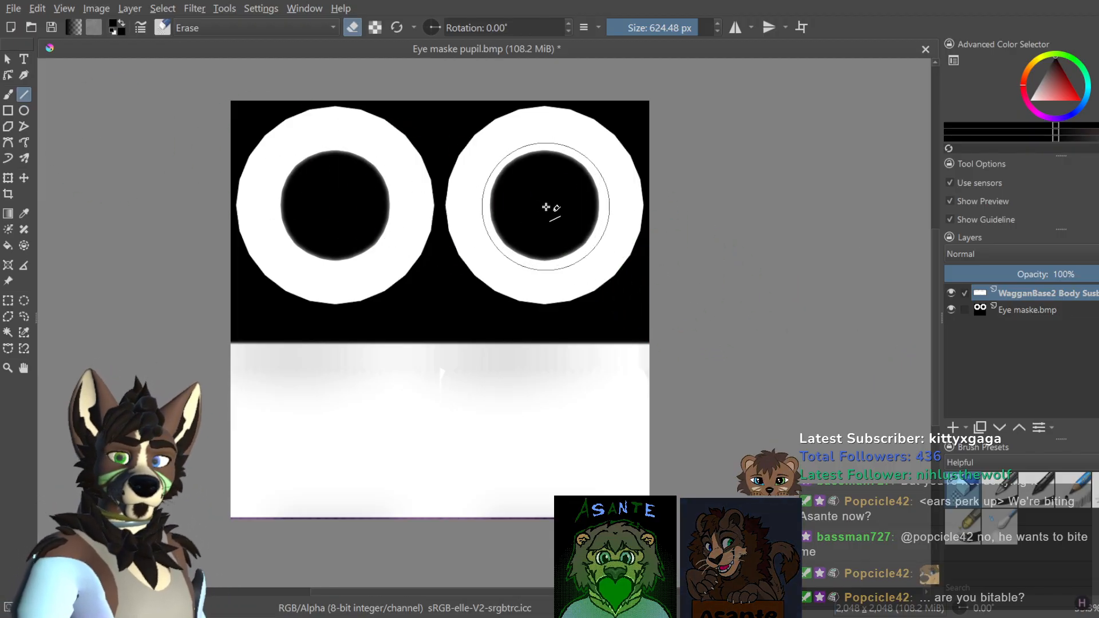
Step: Pick white, paint over both black pupils with a 184.19 px freehand brush and save the image
{"action": "key", "text": "slash"}
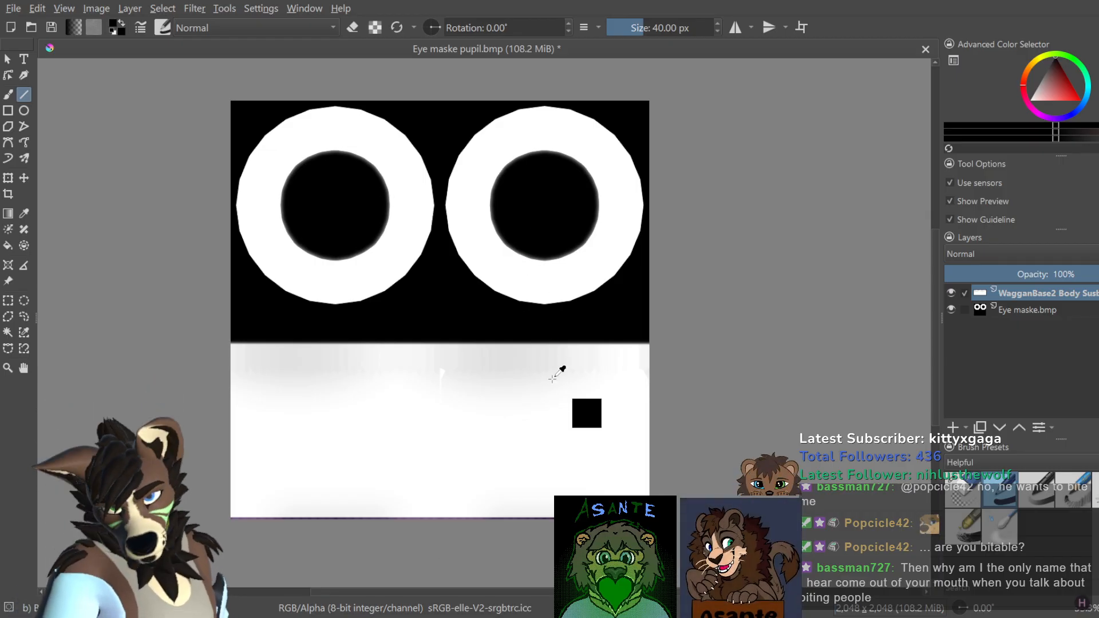
{"action": "left_click", "coordinate": [545, 437], "text": "ctrl"}
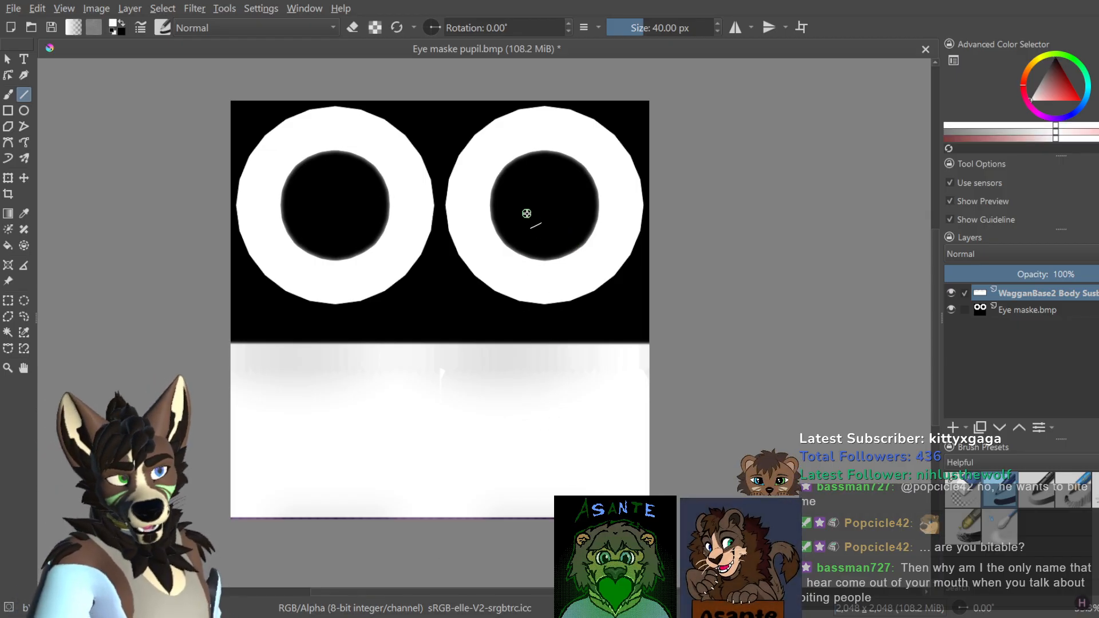
{"action": "left_click", "coordinate": [8, 59]}
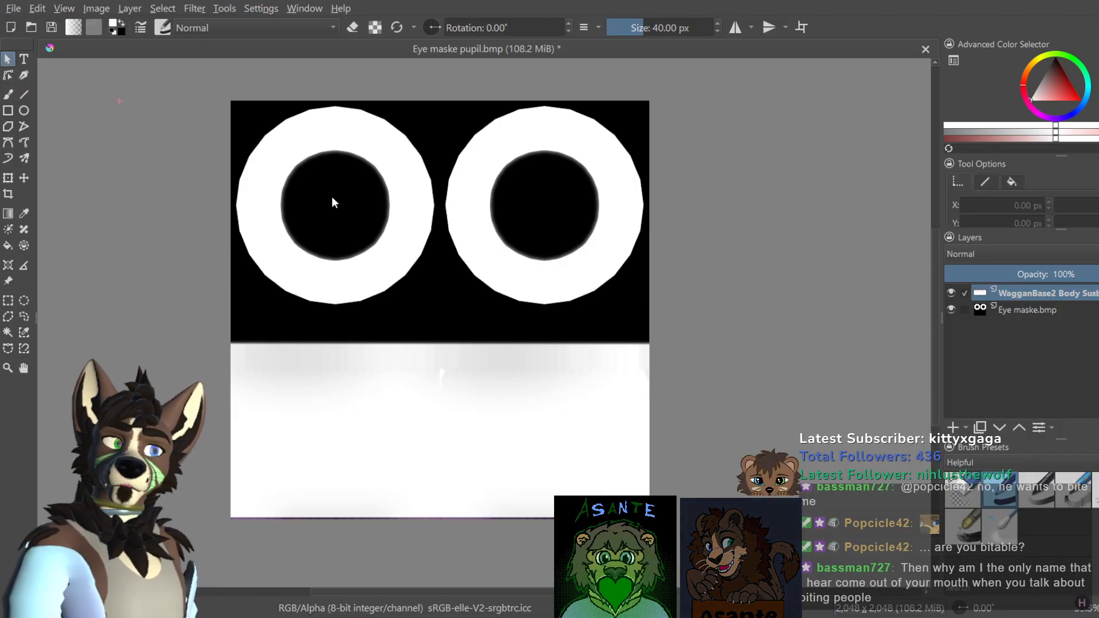
{"action": "left_click", "coordinate": [14, 93]}
{"action": "left_click_drag", "start_coordinate": [672, 29], "coordinate": [667, 28]}
{"action": "mouse_move", "coordinate": [533, 172]}
{"action": "left_mouse_down"}
{"action": "mouse_move", "coordinate": [581, 188]}
{"action": "mouse_move", "coordinate": [508, 177]}
{"action": "mouse_move", "coordinate": [489, 187]}
{"action": "mouse_move", "coordinate": [516, 246]}
{"action": "mouse_move", "coordinate": [584, 240]}
{"action": "mouse_move", "coordinate": [535, 204]}
{"action": "mouse_move", "coordinate": [540, 216]}
{"action": "left_mouse_up"}
{"action": "mouse_move", "coordinate": [321, 213]}
{"action": "left_mouse_down"}
{"action": "mouse_move", "coordinate": [337, 173]}
{"action": "mouse_move", "coordinate": [320, 189]}
{"action": "mouse_move", "coordinate": [370, 228]}
{"action": "mouse_move", "coordinate": [280, 224]}
{"action": "left_mouse_up"}
{"action": "mouse_move", "coordinate": [362, 162]}
{"action": "left_mouse_down"}
{"action": "mouse_move", "coordinate": [338, 199]}
{"action": "mouse_move", "coordinate": [302, 194]}
{"action": "left_mouse_up"}
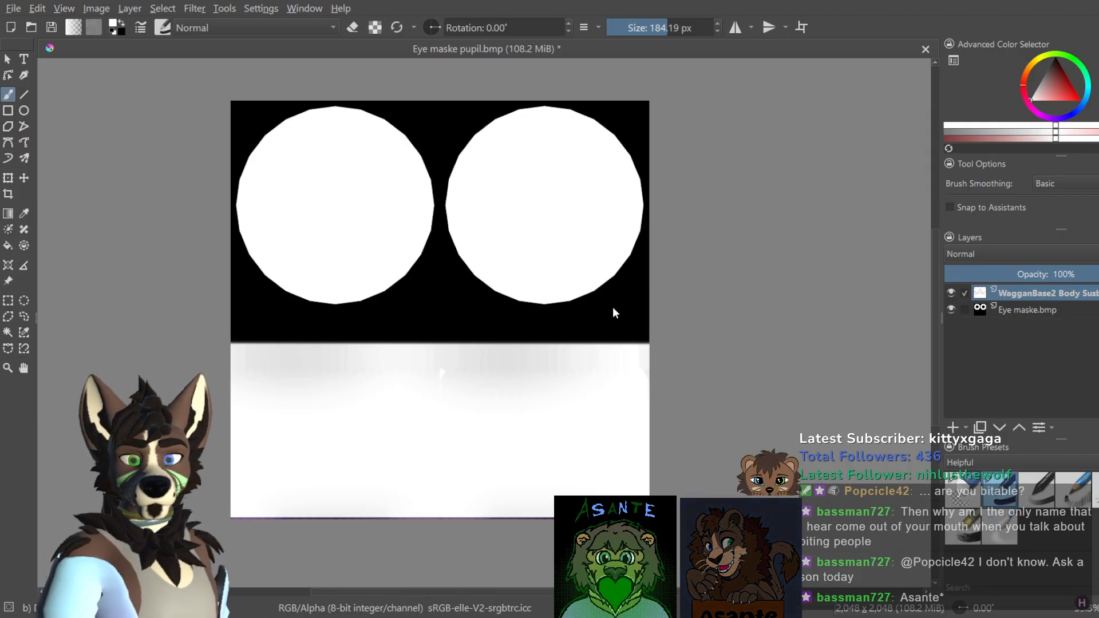
{"action": "key", "text": "ctrl+s"}
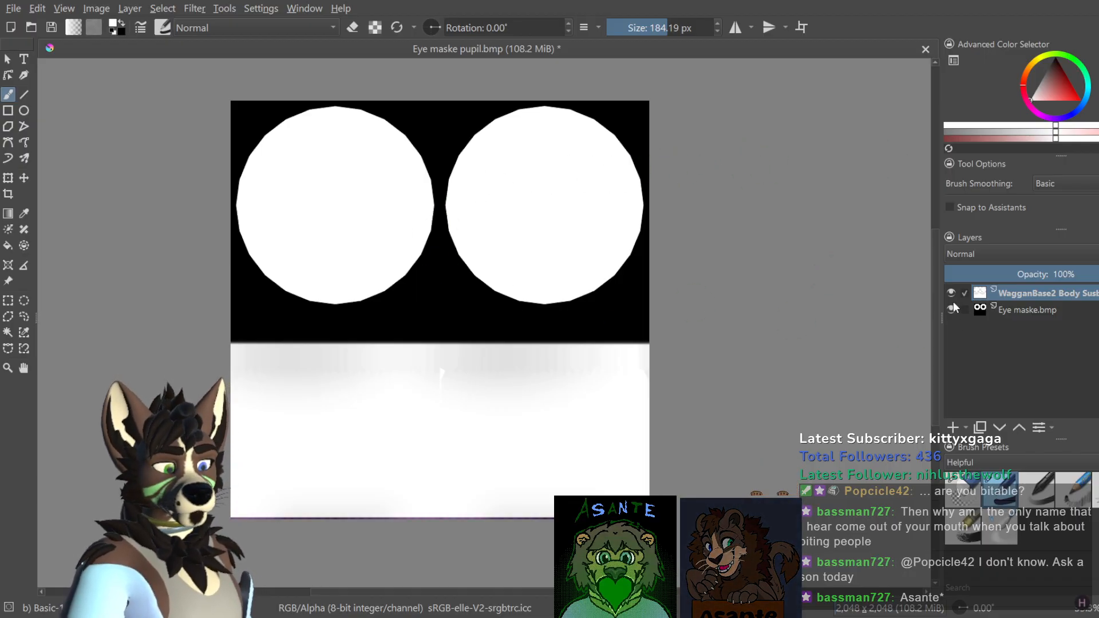
Step: Undo the white paint over both pupils
{"action": "left_click", "coordinate": [614, 227], "text": "ctrl"}
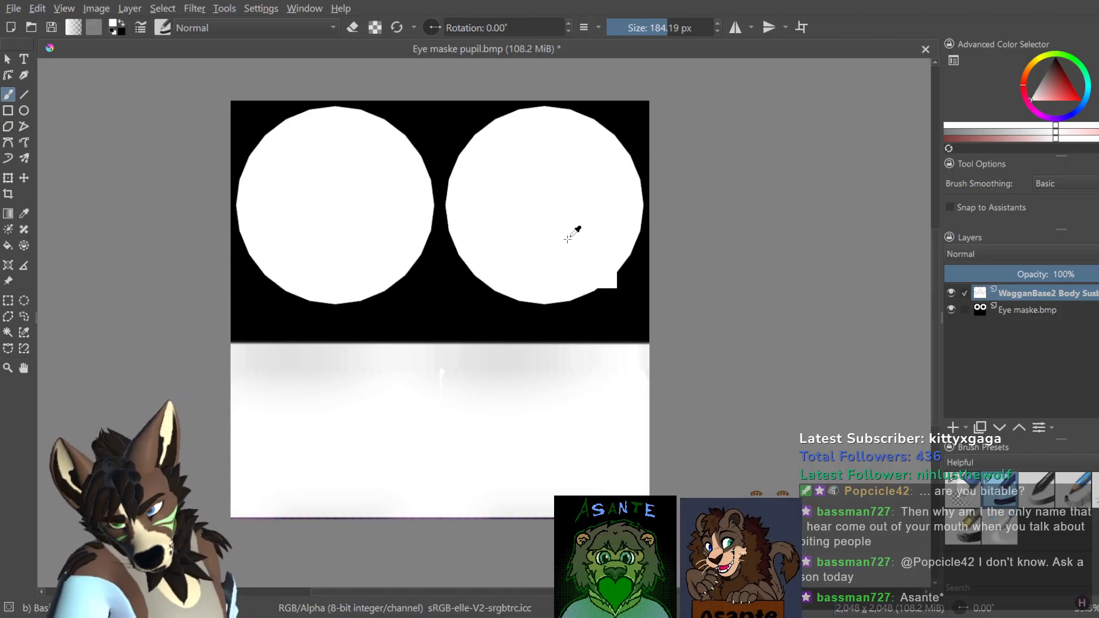
{"action": "left_click", "coordinate": [335, 205]}
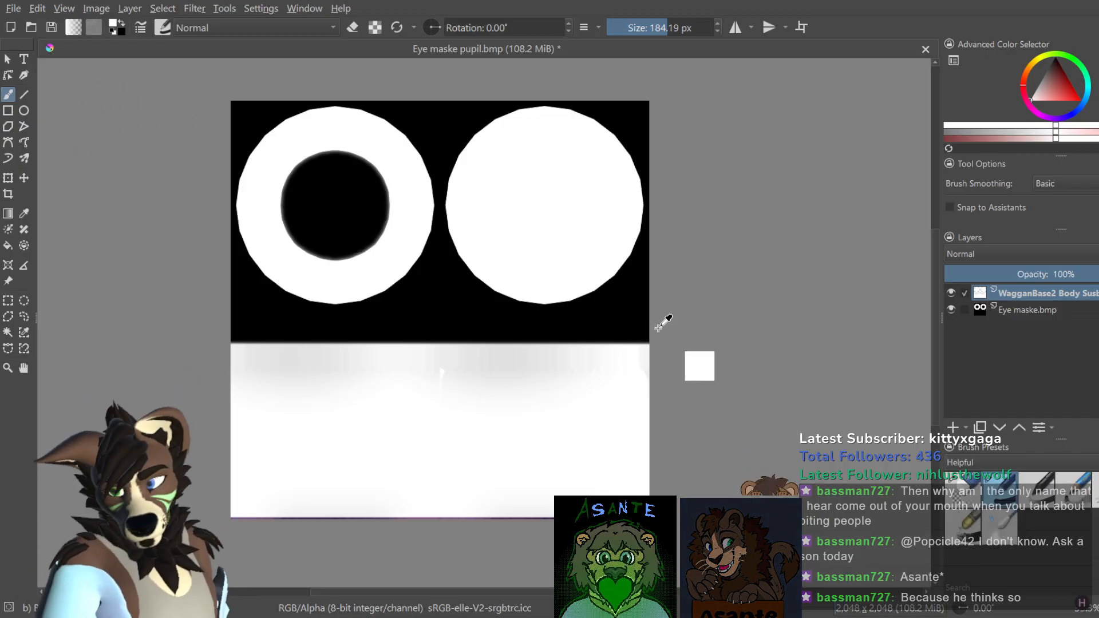
{"action": "left_click", "coordinate": [545, 205]}
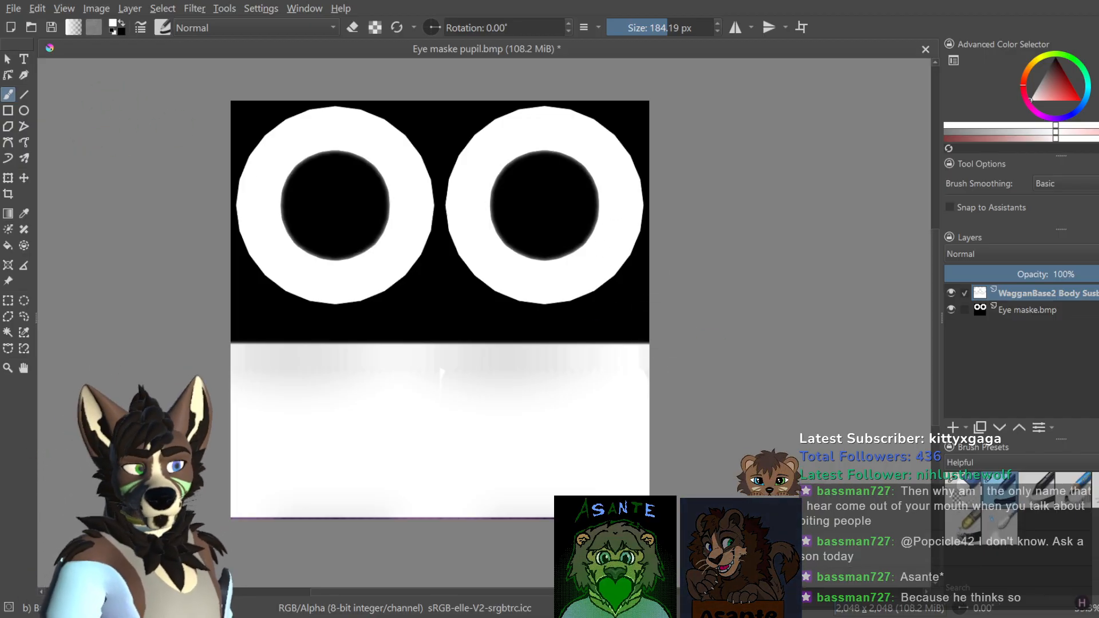
Step: Paint the white area below the eyes black with a 184.19 px brush, finishing with 417.05 px straight strokes
{"action": "left_click", "coordinate": [15, 8]}
{"action": "left_click", "coordinate": [583, 339]}
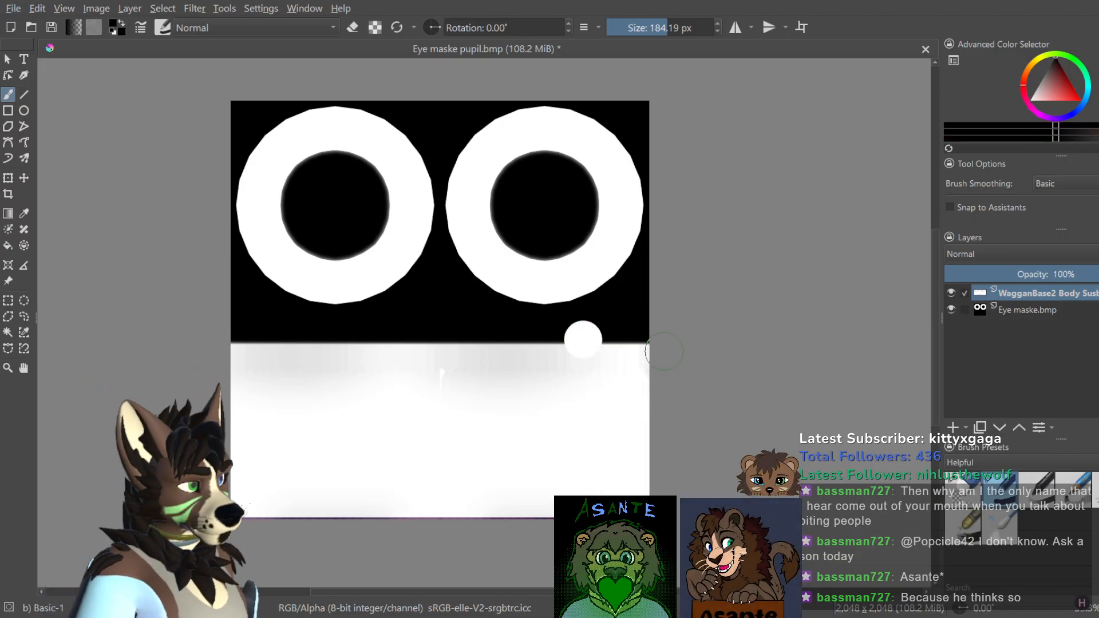
{"action": "mouse_move", "coordinate": [657, 348]}
{"action": "left_mouse_down"}
{"action": "mouse_move", "coordinate": [549, 338]}
{"action": "mouse_move", "coordinate": [238, 355]}
{"action": "mouse_move", "coordinate": [424, 383]}
{"action": "mouse_move", "coordinate": [632, 388]}
{"action": "mouse_move", "coordinate": [430, 363]}
{"action": "mouse_move", "coordinate": [248, 387]}
{"action": "mouse_move", "coordinate": [635, 421]}
{"action": "left_mouse_up"}
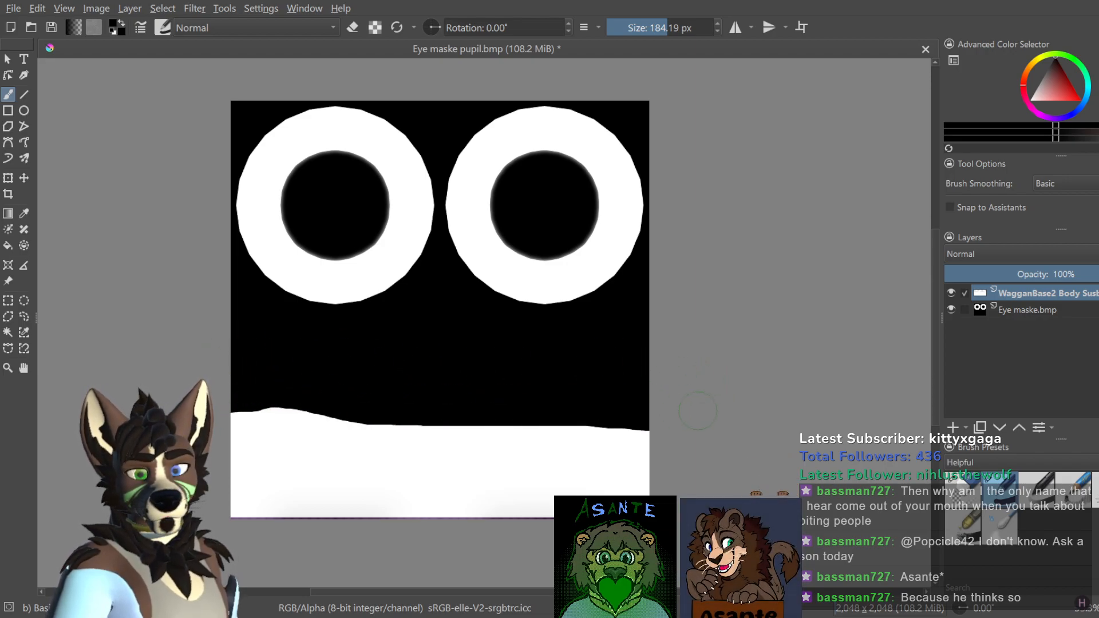
{"action": "left_click", "coordinate": [23, 94]}
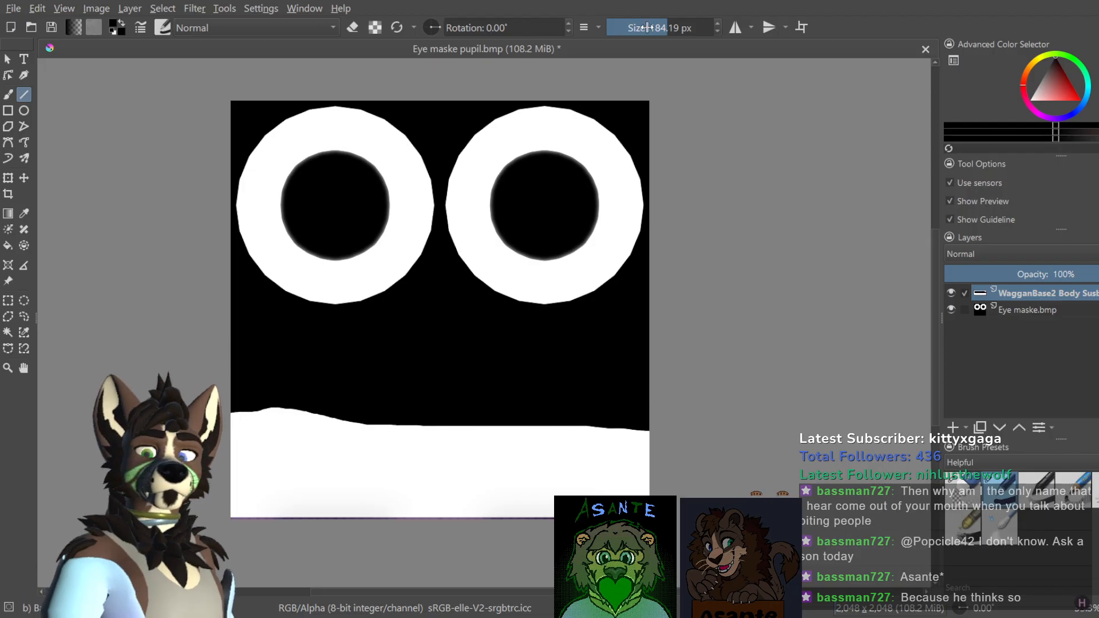
{"action": "left_click_drag", "start_coordinate": [669, 23], "coordinate": [685, 24]}
{"action": "mouse_move", "coordinate": [201, 430]}
{"action": "left_mouse_down"}
{"action": "mouse_move", "coordinate": [487, 451]}
{"action": "mouse_move", "coordinate": [647, 444]}
{"action": "mouse_move", "coordinate": [344, 487]}
{"action": "mouse_move", "coordinate": [198, 494]}
{"action": "left_mouse_up"}
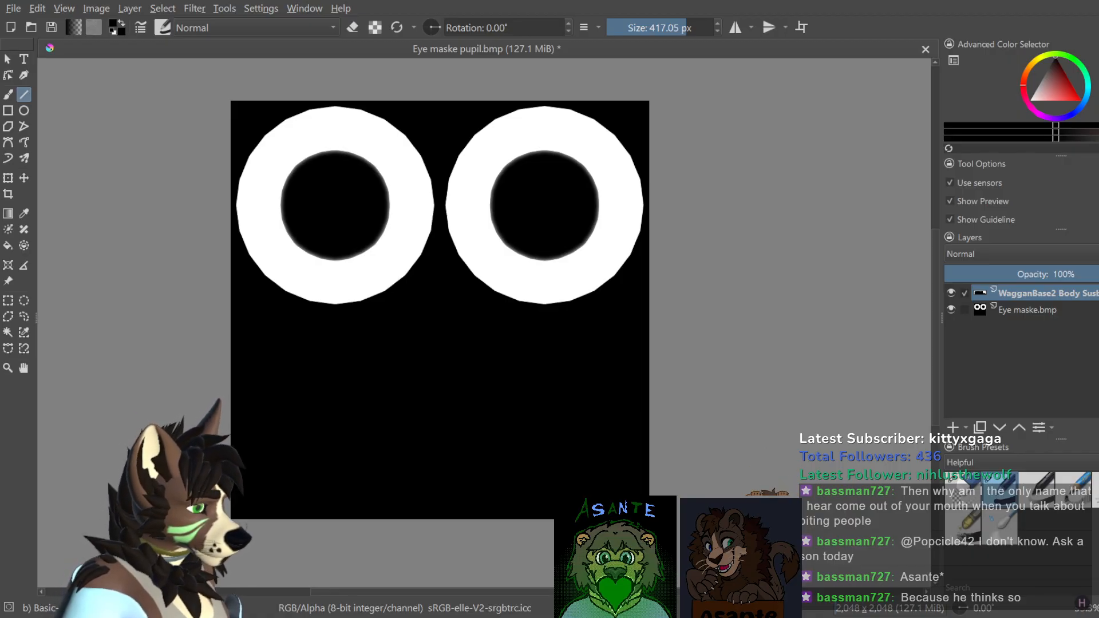
Step: Switch to Unity and replace the Eye maske texture in the Beach waggan folder with the new eye mask textures
{"action": "key", "text": "alt+Tab"}
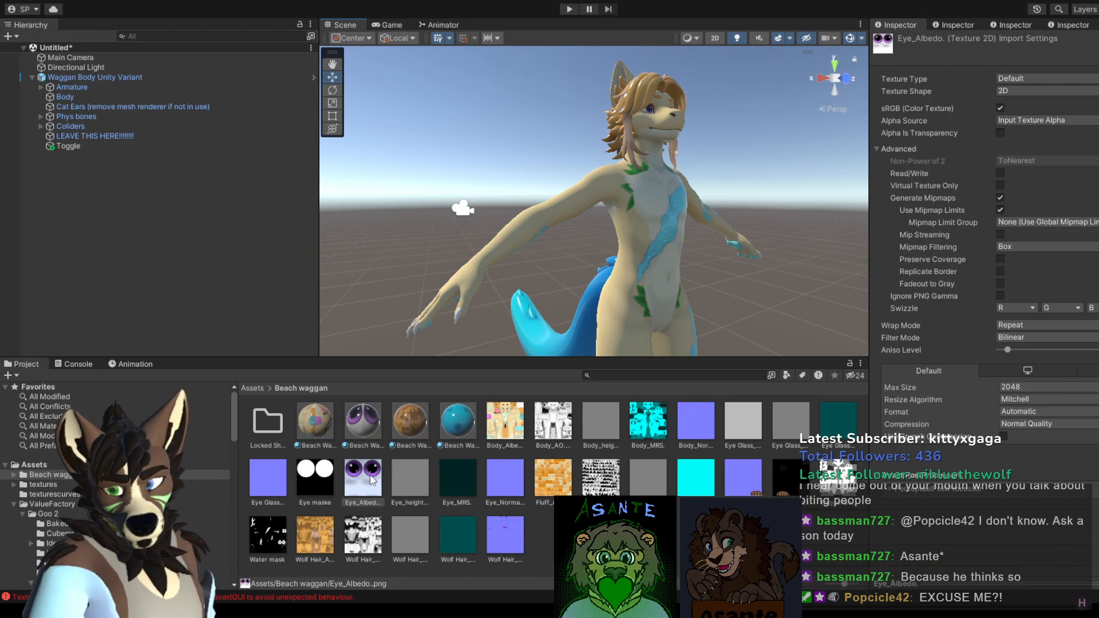
{"action": "left_click", "coordinate": [322, 490]}
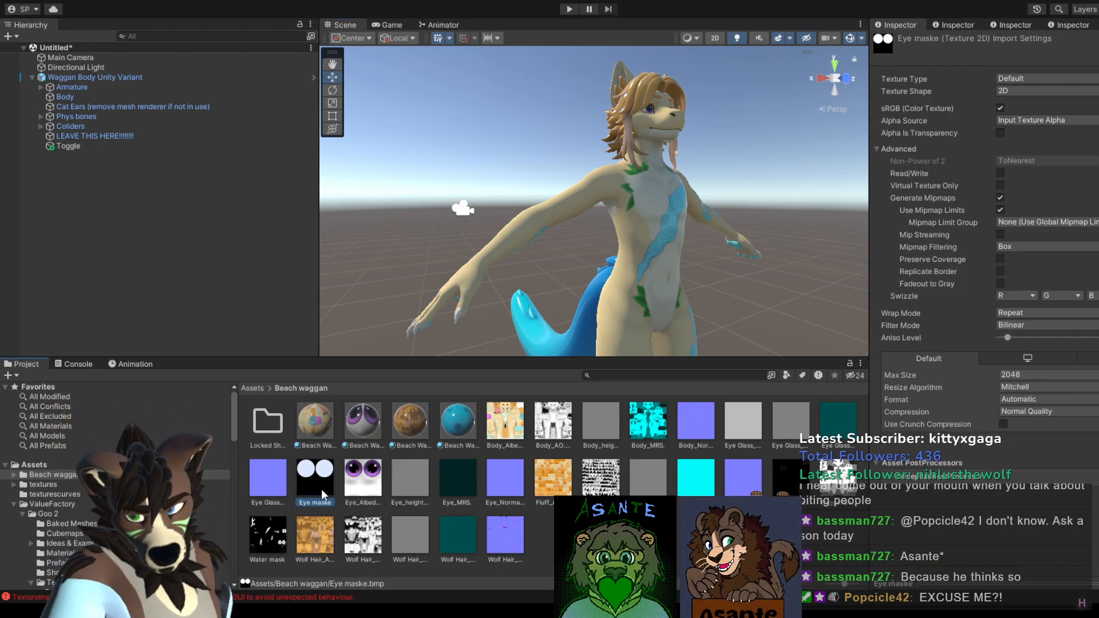
{"action": "left_click", "coordinate": [622, 323]}
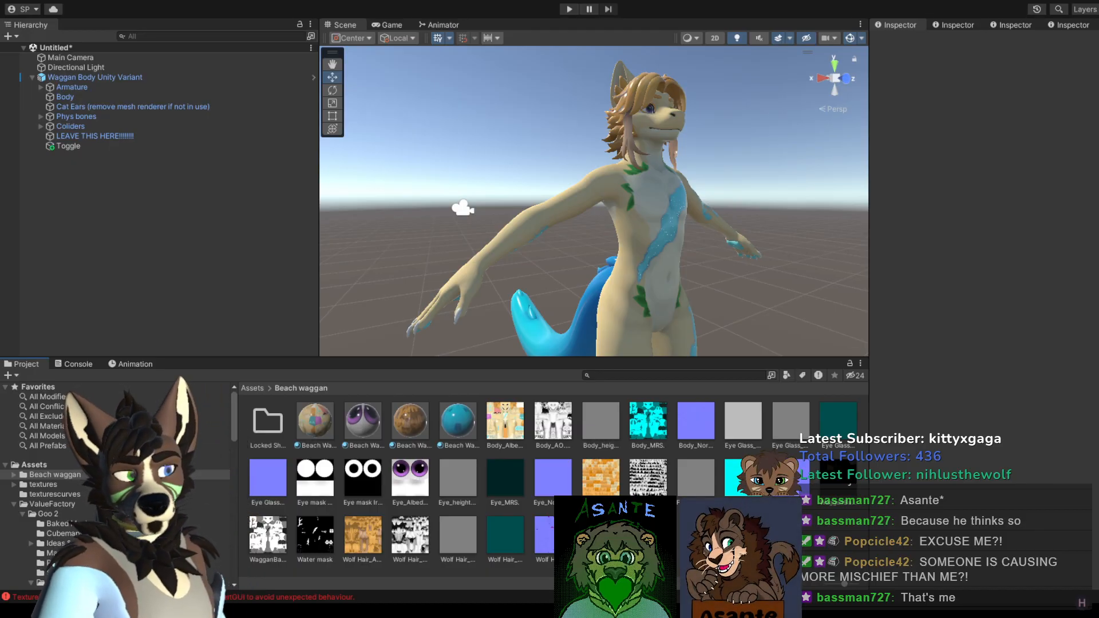
Step: Assign the full white-circle eye mask as the Eye mask (Texture 1) mask texture in the Beach Waggon tropical water Eyes material
{"action": "left_click", "coordinate": [354, 430]}
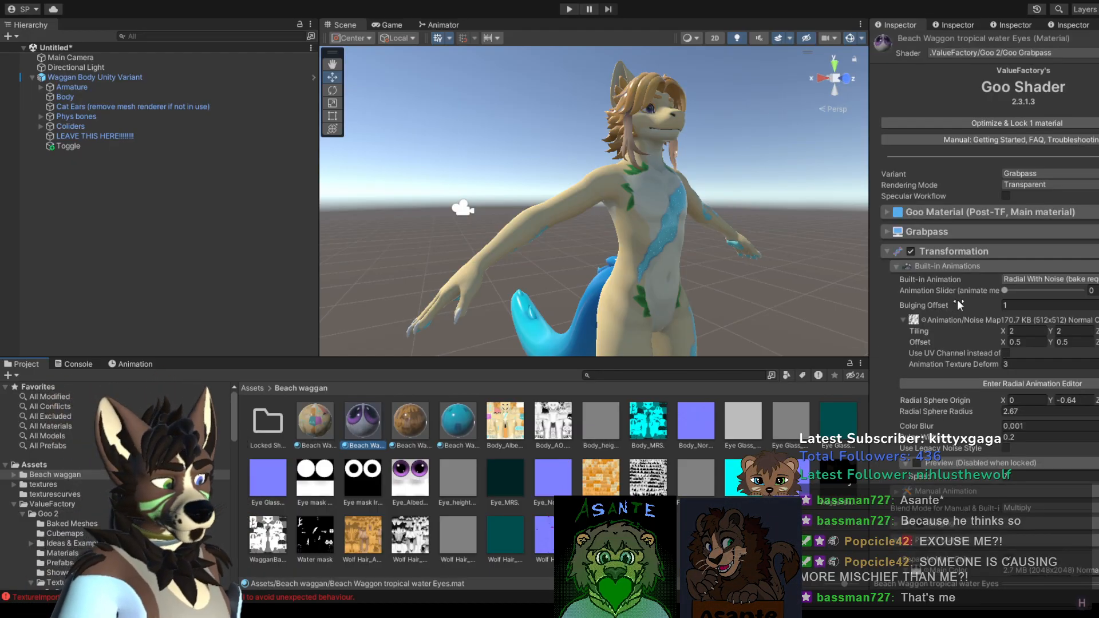
{"action": "scroll", "coordinate": [985, 287], "scroll_direction": "down", "scroll_amount": 15}
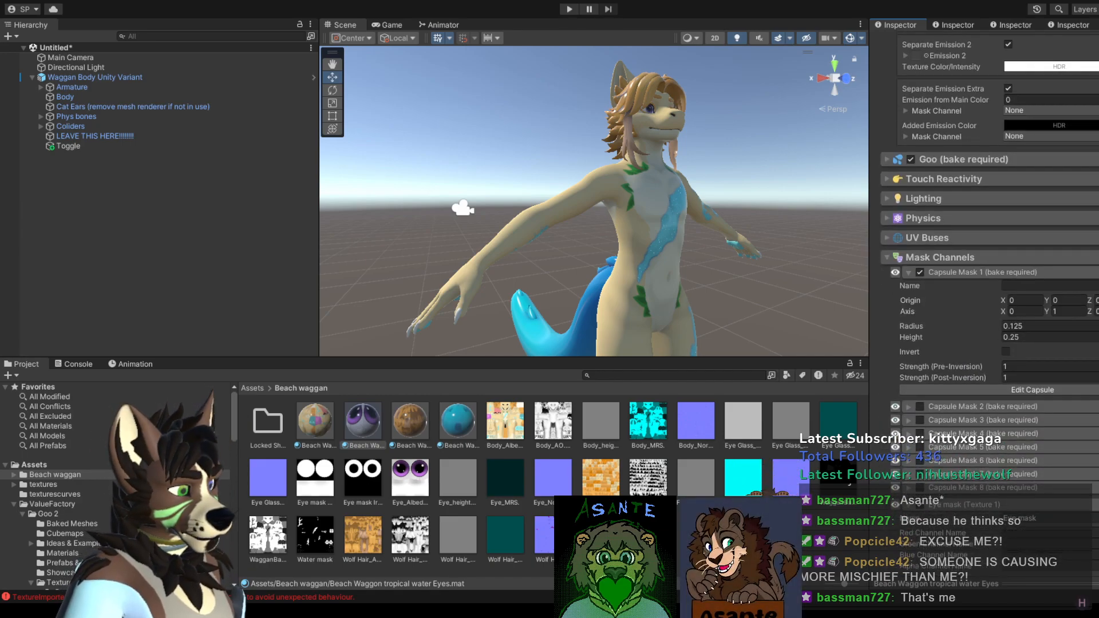
{"action": "scroll", "coordinate": [989, 302], "scroll_direction": "down", "scroll_amount": 6}
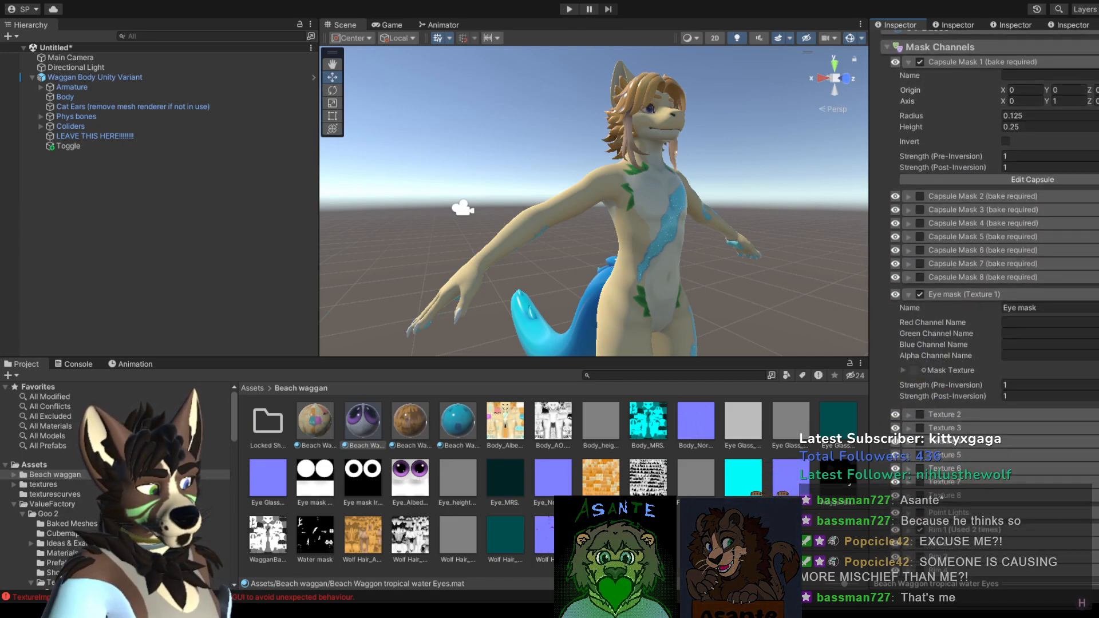
{"action": "left_click_drag", "start_coordinate": [316, 481], "coordinate": [984, 349]}
{"action": "left_click_drag", "start_coordinate": [918, 378], "coordinate": [917, 378]}
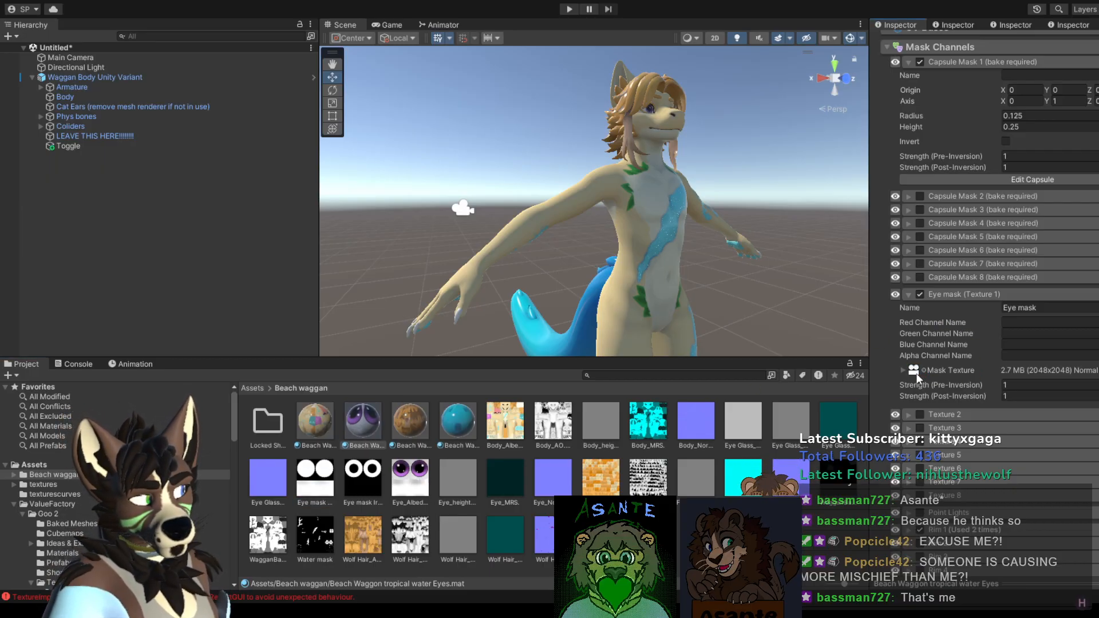
Step: Enable the Texture 2 mask channel, assign the eye mask texture with excluded pupils, and name the channel Iris emission
{"action": "left_click", "coordinate": [920, 415]}
{"action": "left_click", "coordinate": [907, 415]}
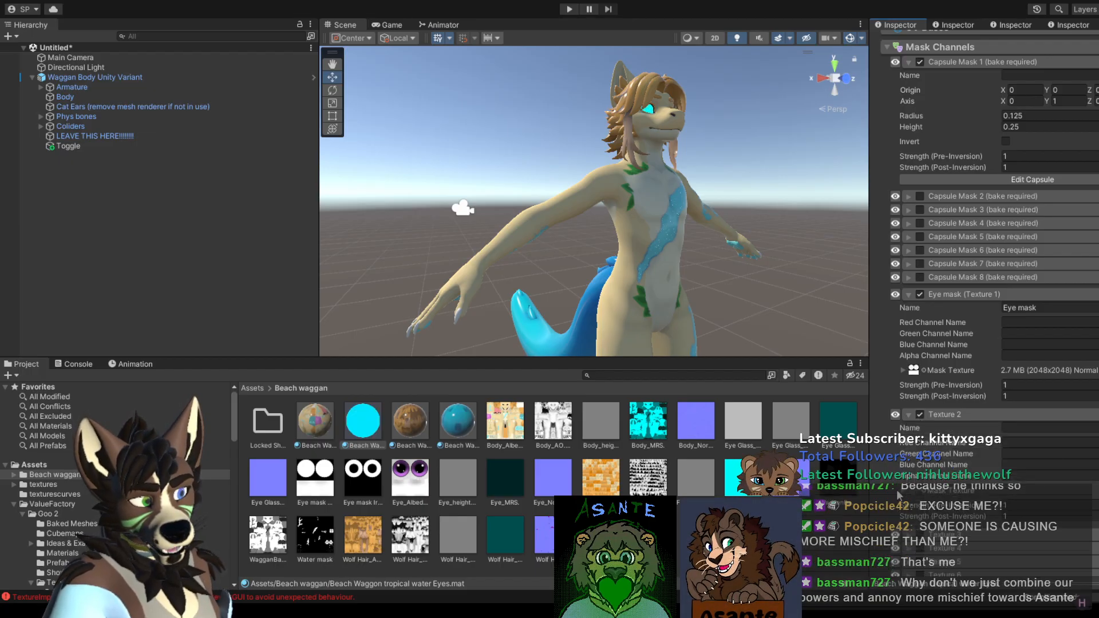
{"action": "left_click_drag", "start_coordinate": [373, 484], "coordinate": [917, 492]}
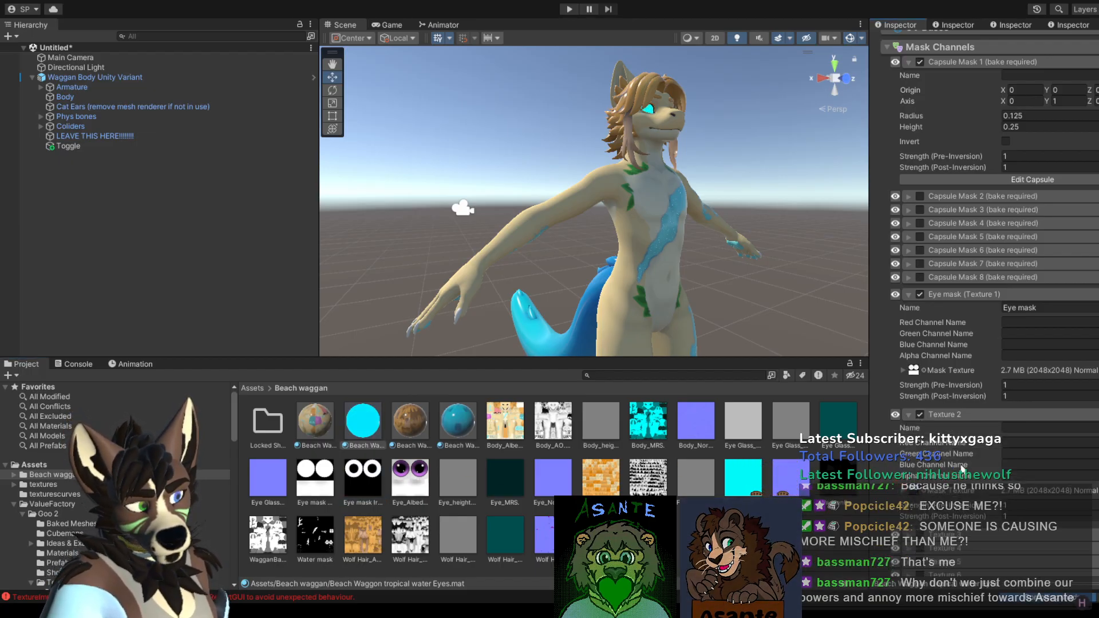
{"action": "left_click", "coordinate": [1021, 429]}
{"action": "type", "text": "Iris"}
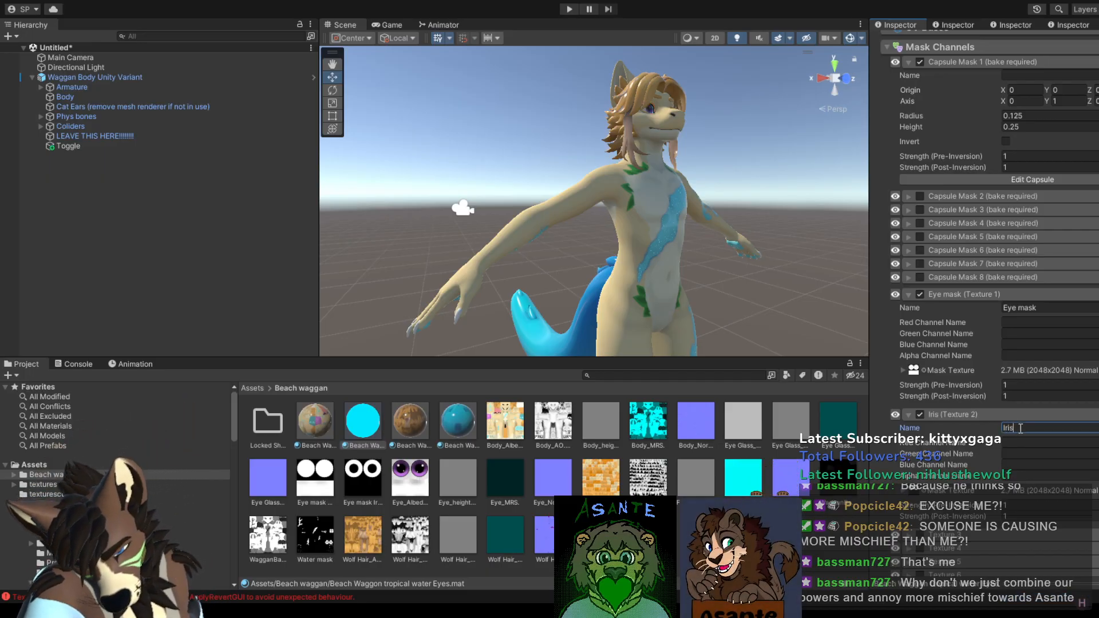
{"action": "type", "text": " emi"}
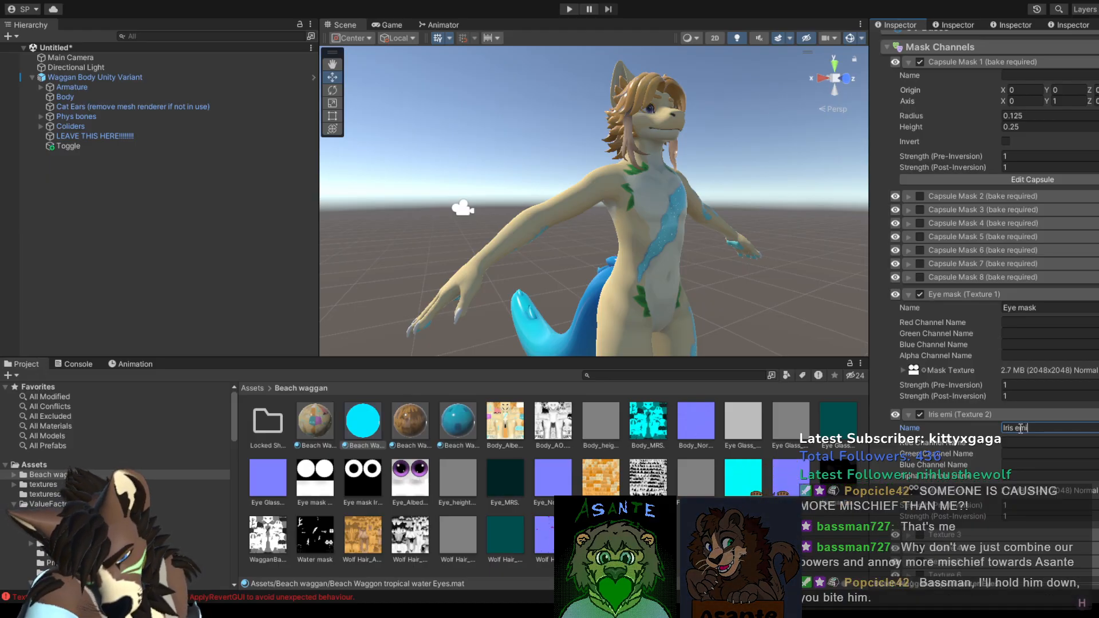
{"action": "type", "text": "ssion"}
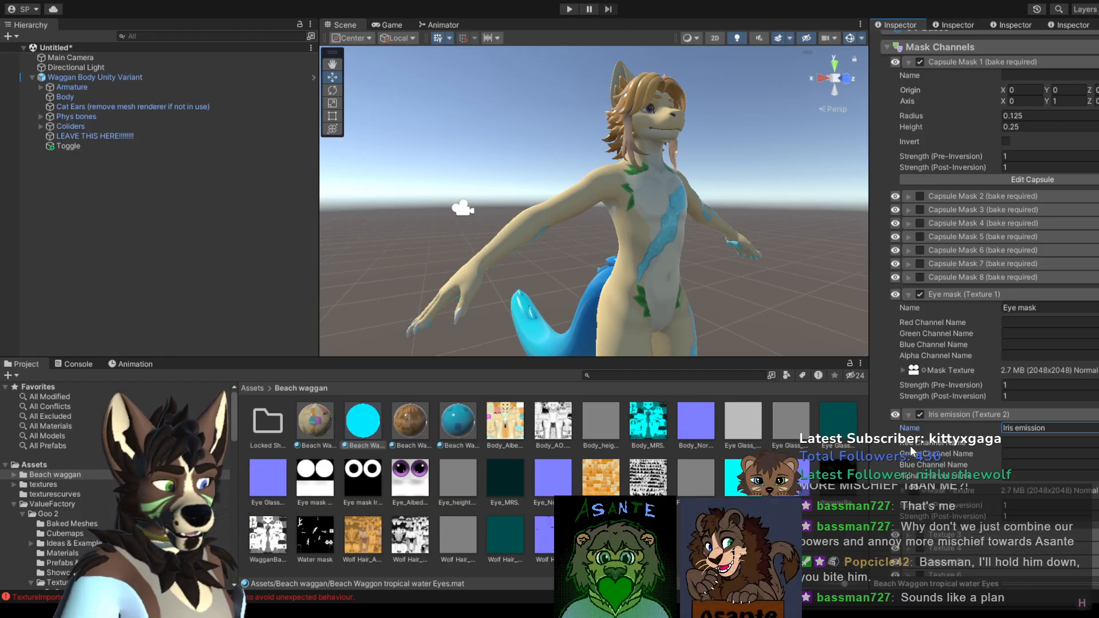
Step: Compare the Iris emission and Eye mask visualisations on the avatar's eyes, and return to the normal material display
{"action": "left_click", "coordinate": [896, 414]}
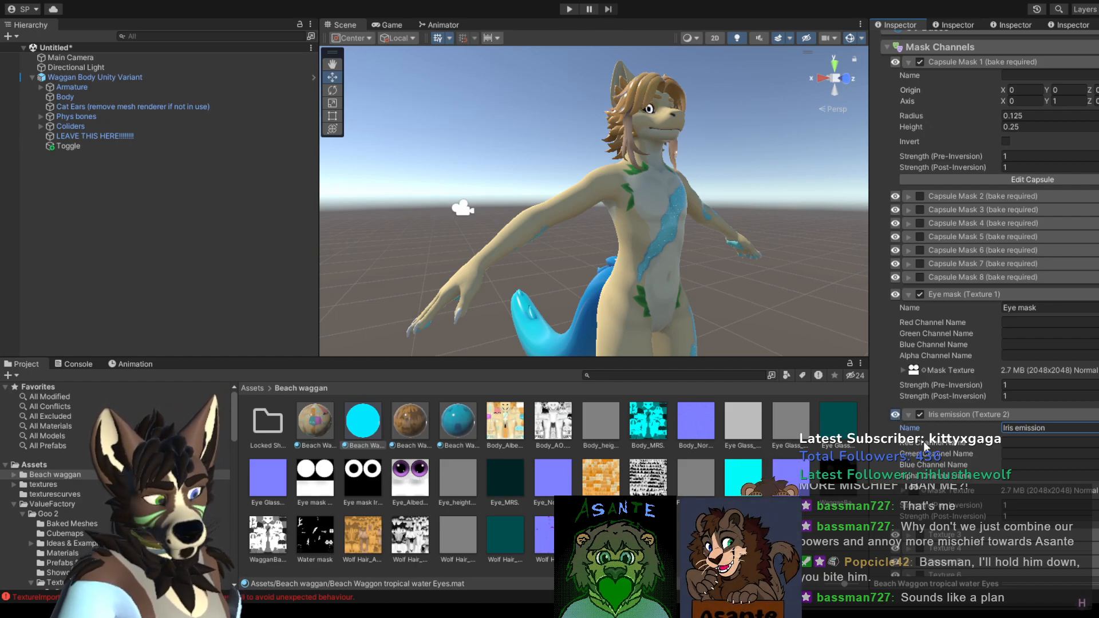
{"action": "left_click", "coordinate": [895, 295]}
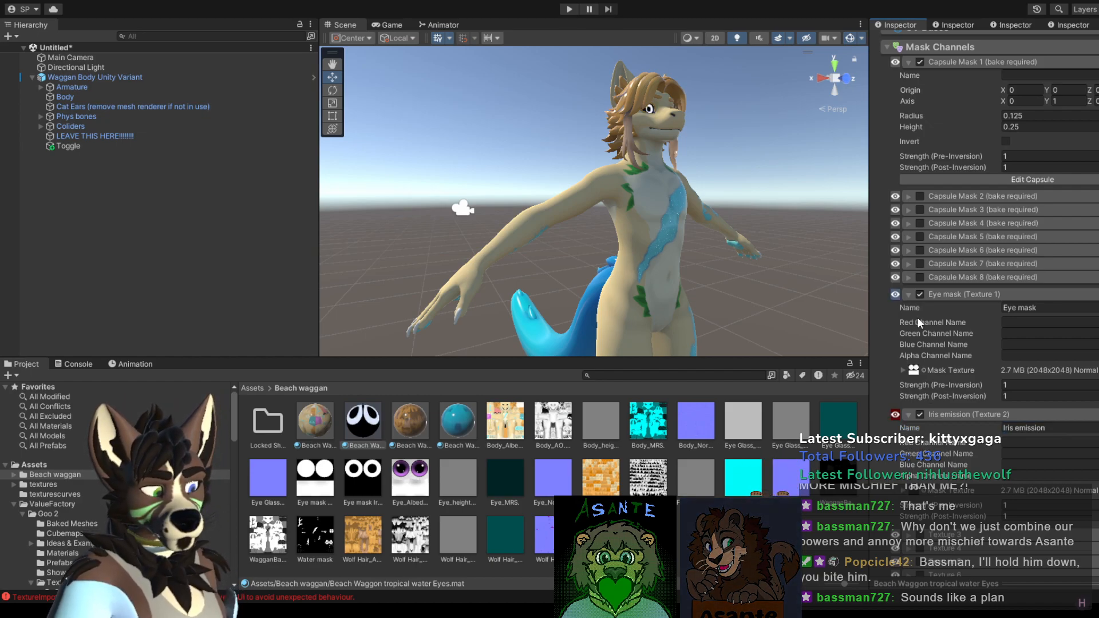
{"action": "left_click", "coordinate": [898, 413]}
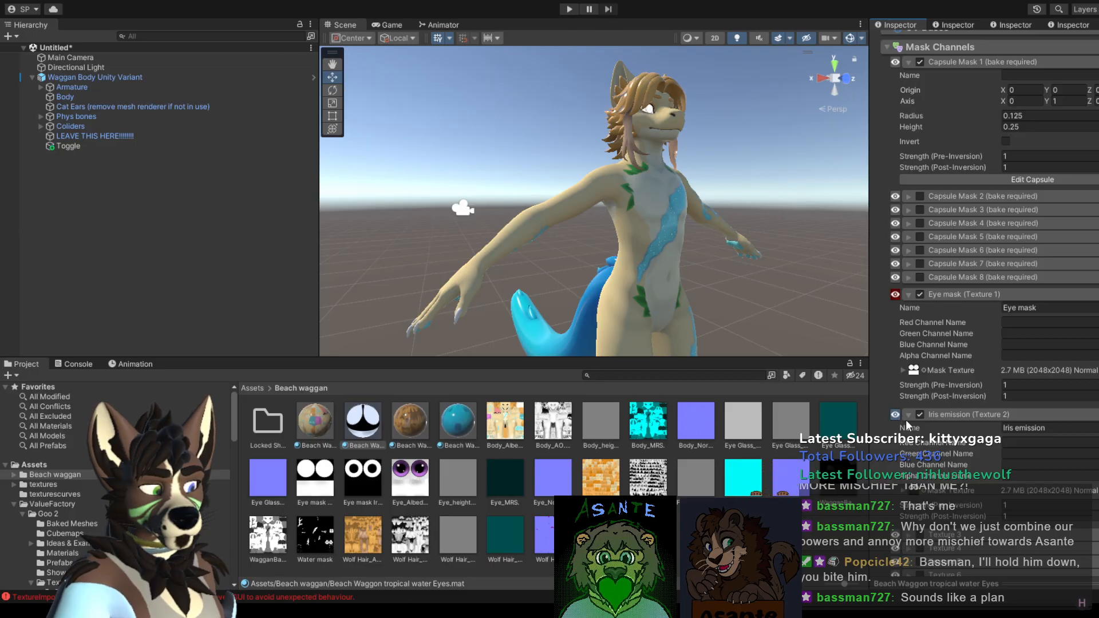
{"action": "scroll", "coordinate": [760, 246], "scroll_direction": "up", "scroll_amount": 3}
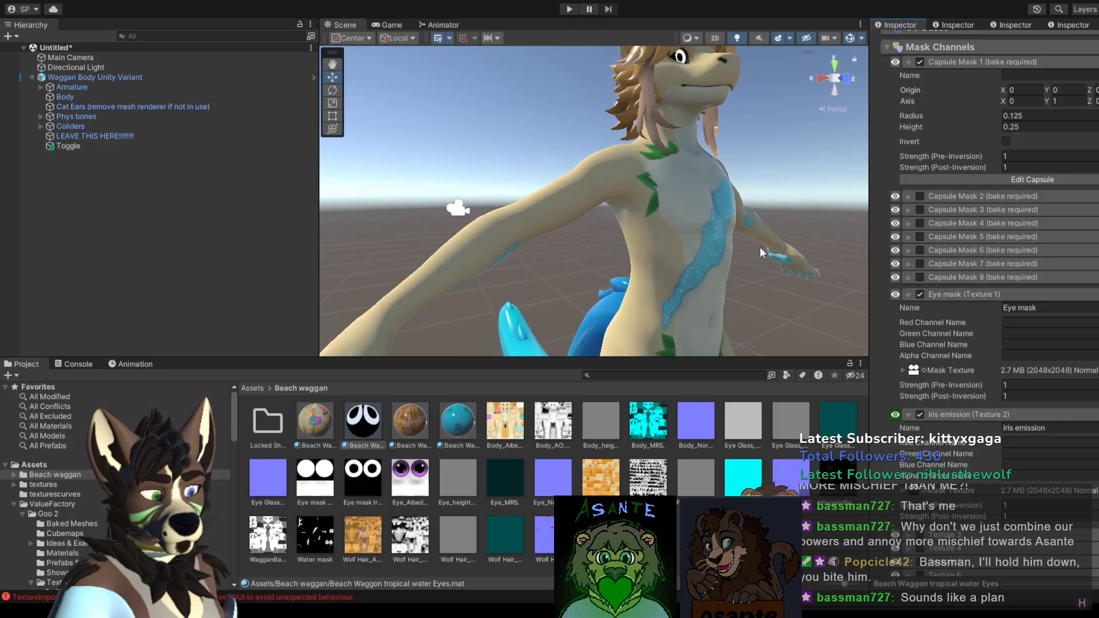
{"action": "scroll", "coordinate": [754, 210], "scroll_direction": "up", "scroll_amount": 3}
{"action": "scroll", "coordinate": [741, 180], "scroll_direction": "down", "scroll_amount": 3}
{"action": "middle_click_drag", "start_coordinate": [741, 179], "coordinate": [663, 301]}
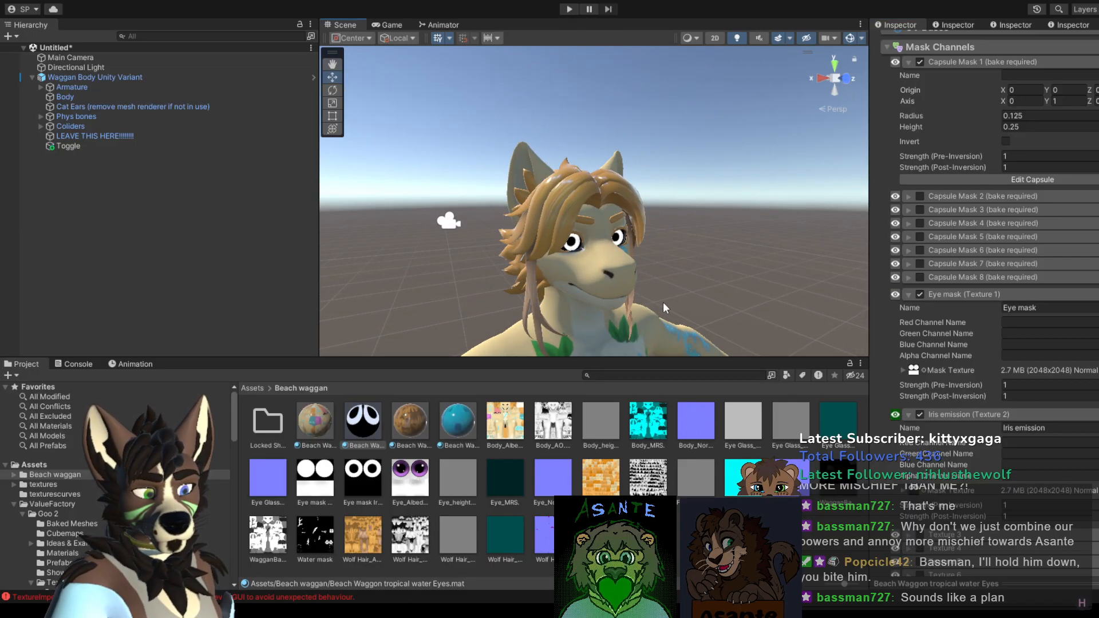
{"action": "scroll", "coordinate": [664, 301], "scroll_direction": "up", "scroll_amount": 3}
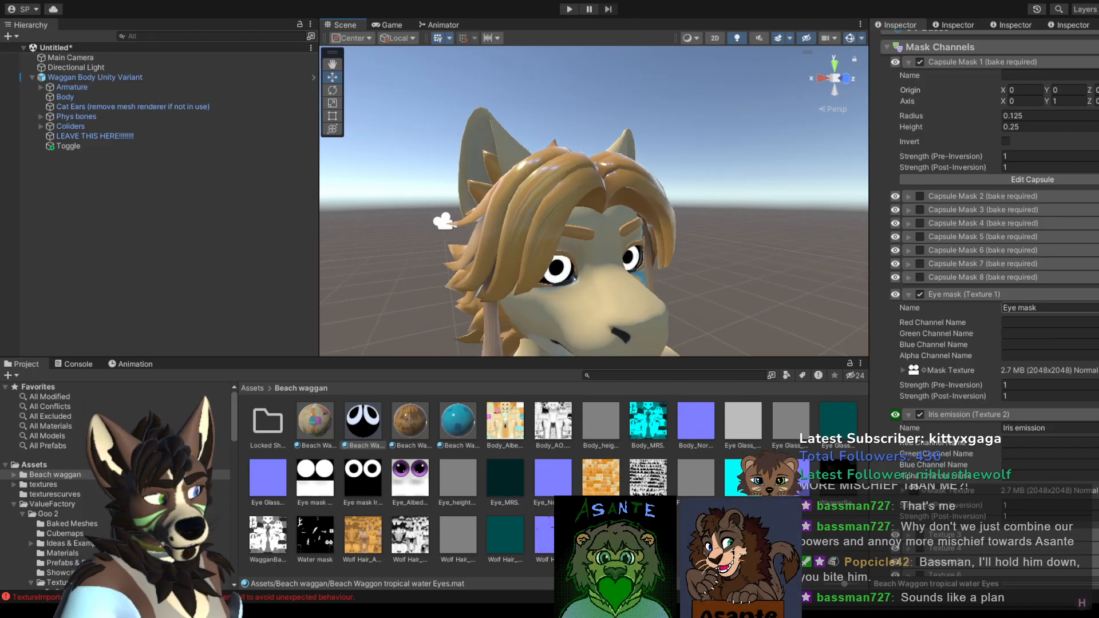
{"action": "scroll", "coordinate": [902, 291], "scroll_direction": "up", "scroll_amount": 10}
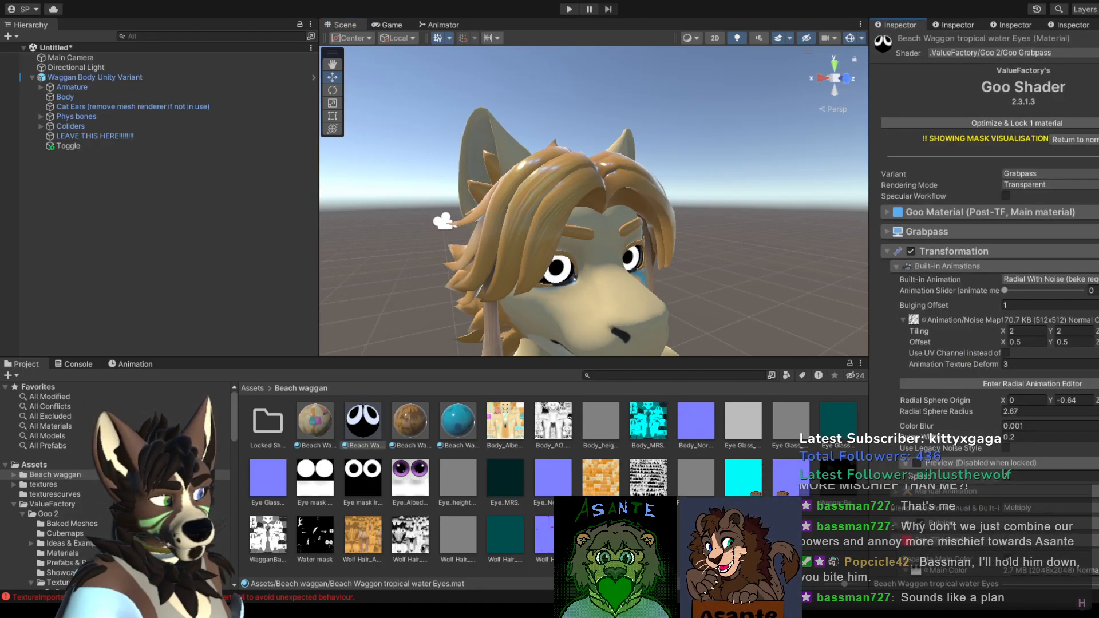
{"action": "left_click", "coordinate": [1080, 140]}
Step: Expand the Goo Material's Main Color settings and the contrast, gain and strength options of its mask channel
{"action": "scroll", "coordinate": [1002, 320], "scroll_direction": "down", "scroll_amount": 5}
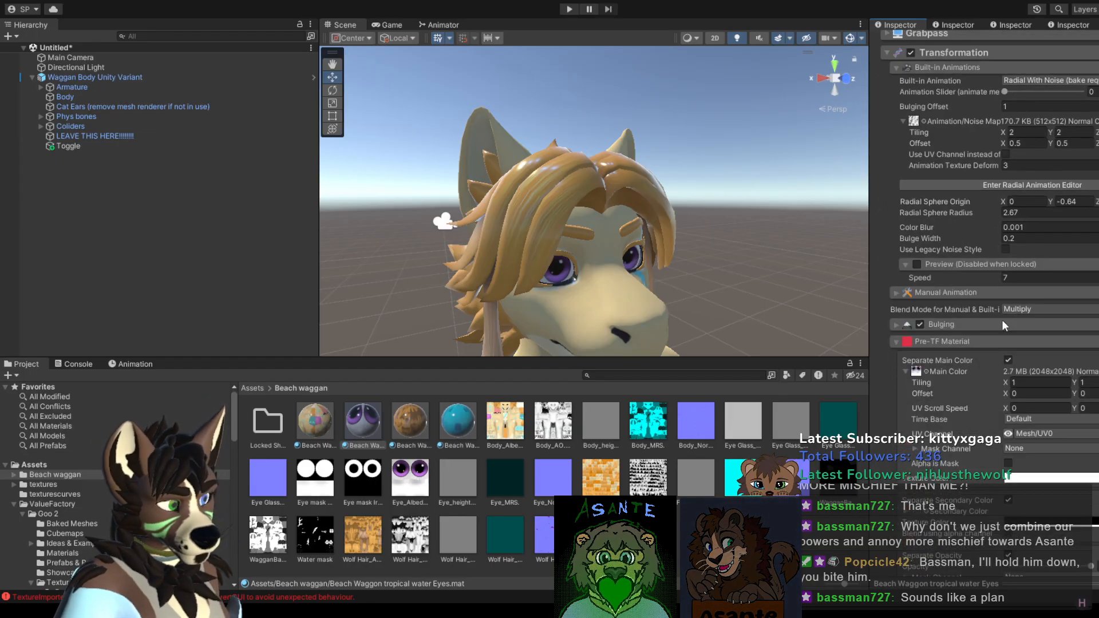
{"action": "scroll", "coordinate": [985, 299], "scroll_direction": "up", "scroll_amount": 5}
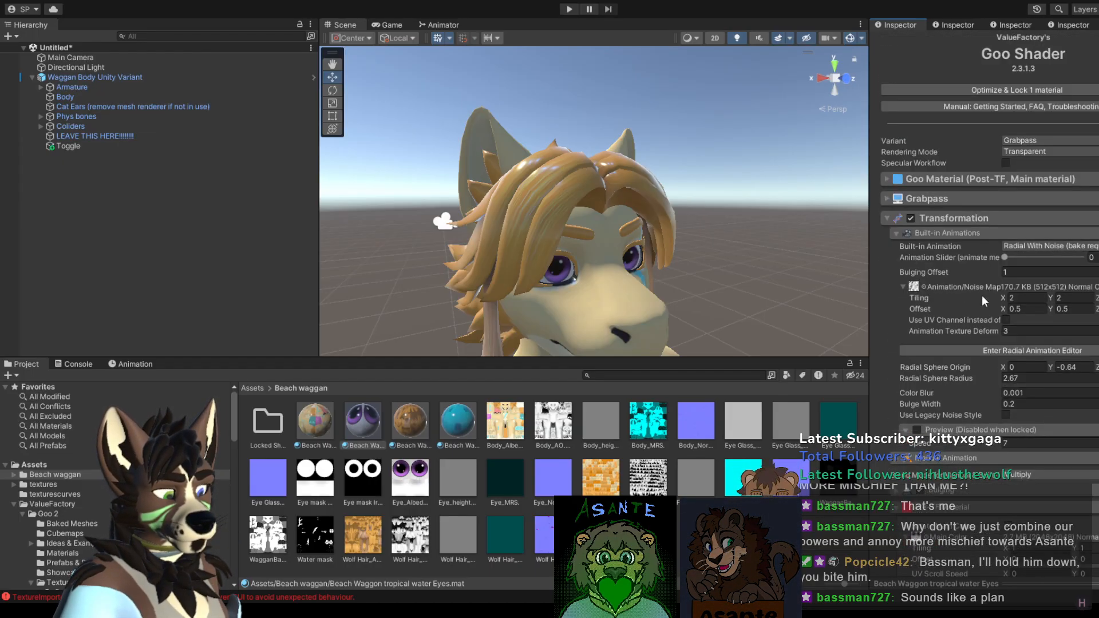
{"action": "left_click", "coordinate": [886, 180]}
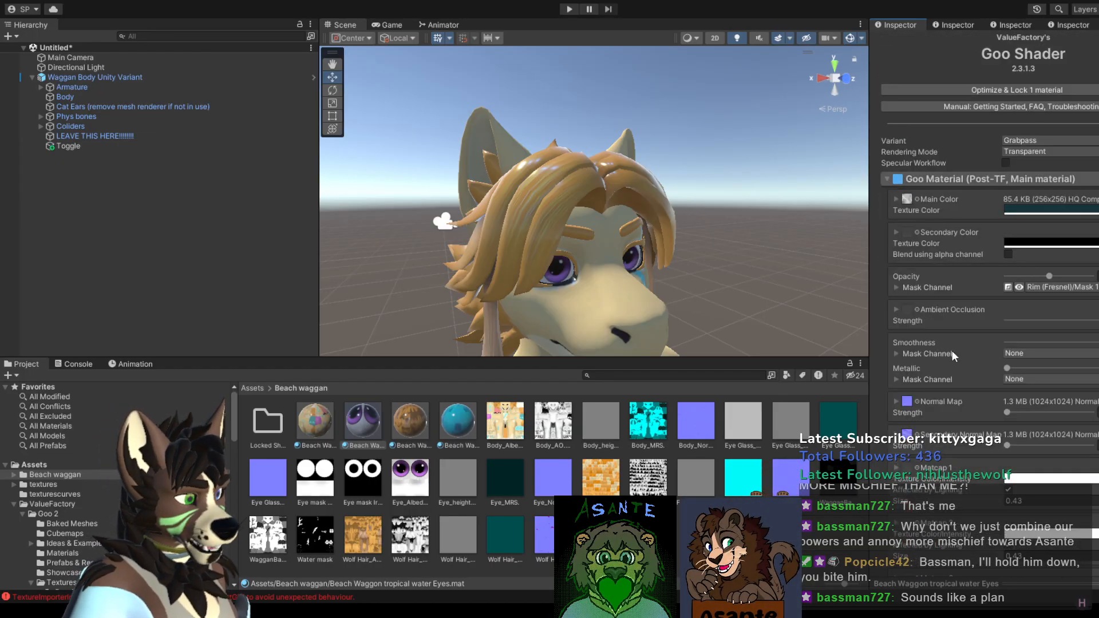
{"action": "left_click", "coordinate": [895, 200]}
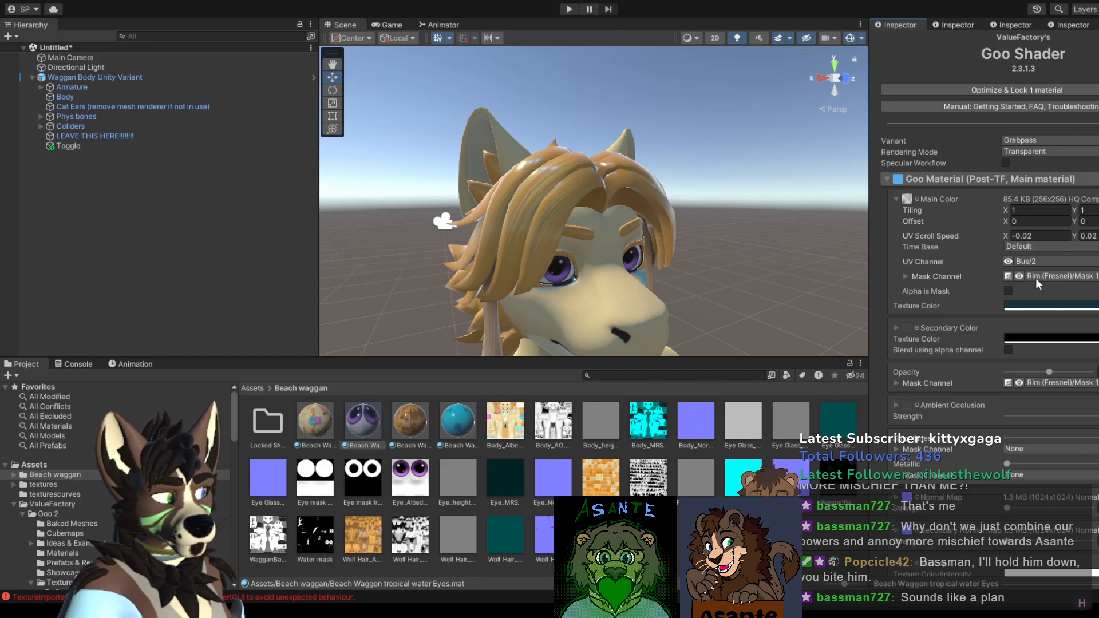
{"action": "left_click", "coordinate": [907, 276]}
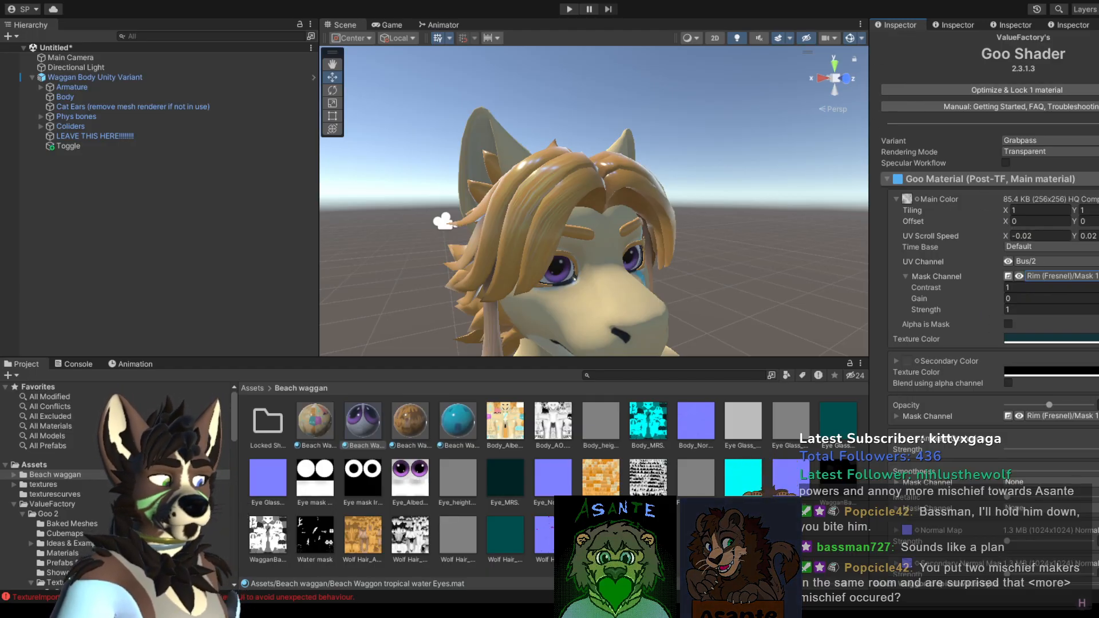
Step: Disable Transformation on the eyes material and examine the resulting goo look on the avatar's eyes up close
{"action": "scroll", "coordinate": [977, 306], "scroll_direction": "down", "scroll_amount": 15}
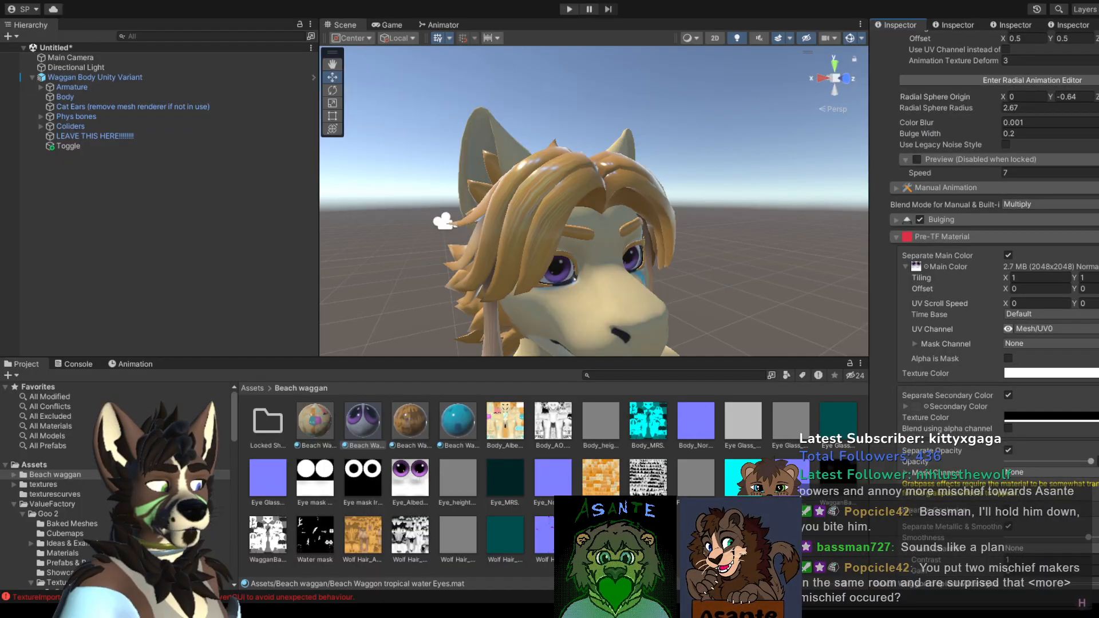
{"action": "scroll", "coordinate": [916, 223], "scroll_direction": "up", "scroll_amount": 5}
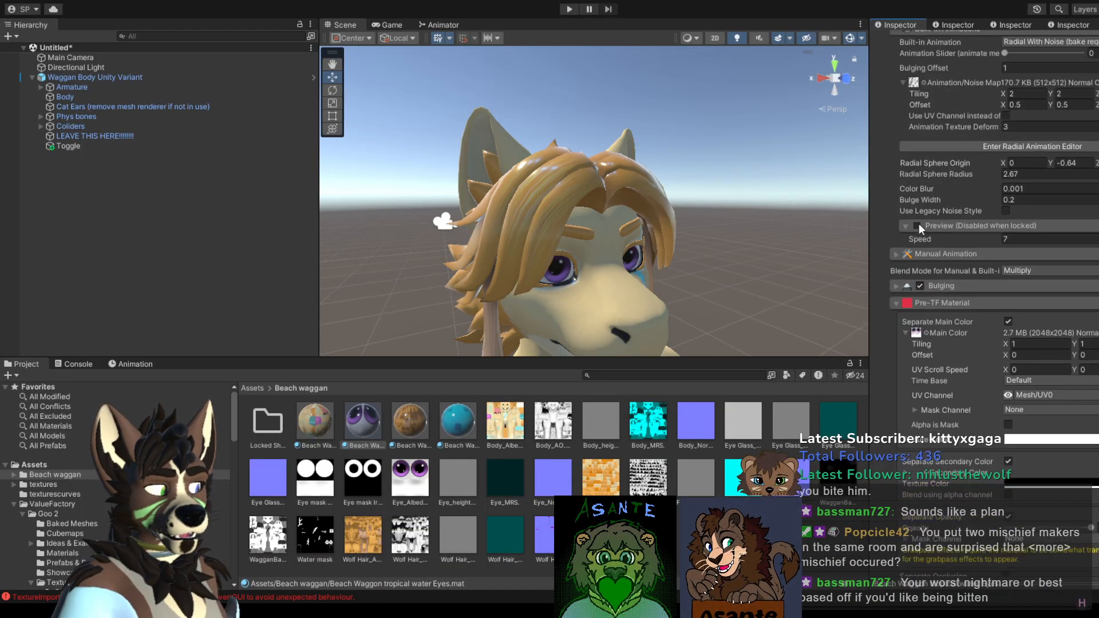
{"action": "left_click", "coordinate": [911, 147]}
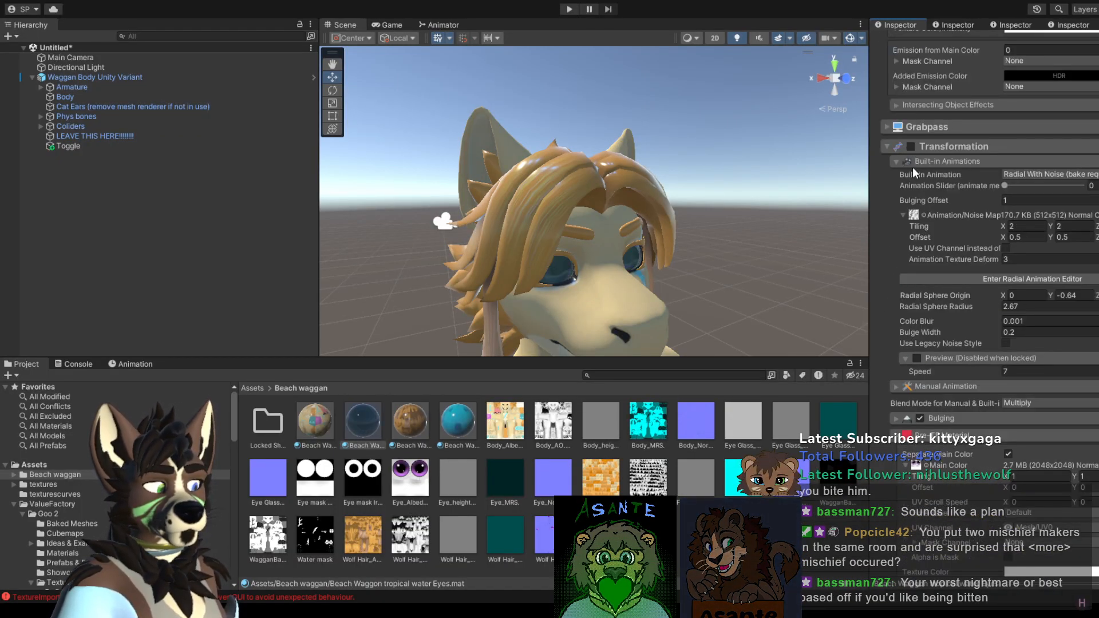
{"action": "scroll", "coordinate": [919, 252], "scroll_direction": "down", "scroll_amount": 10}
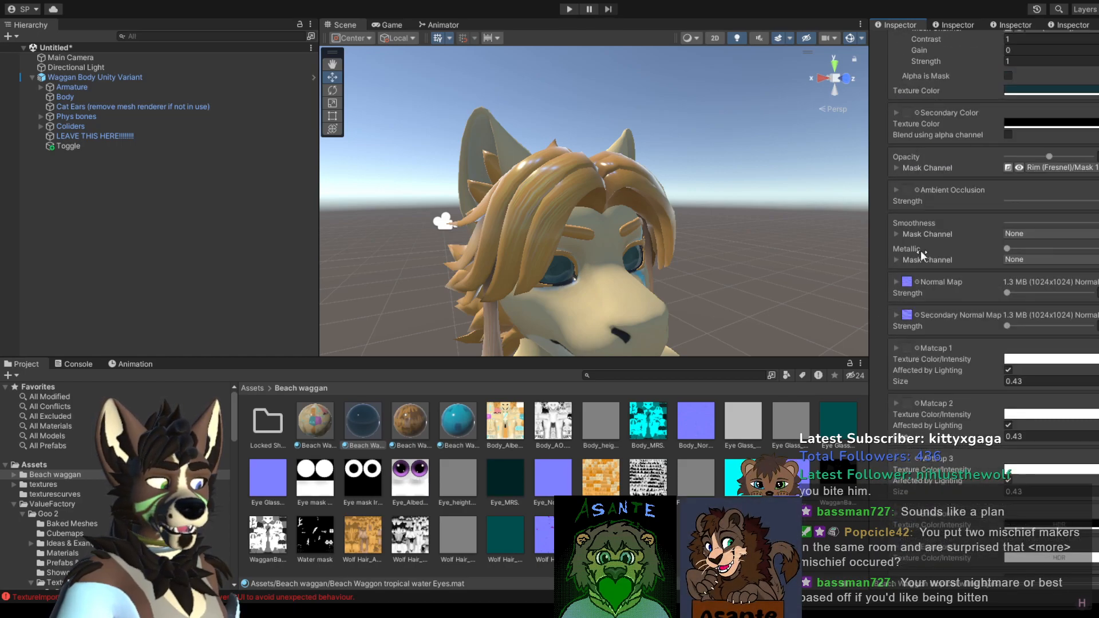
{"action": "scroll", "coordinate": [921, 250], "scroll_direction": "up", "scroll_amount": 4}
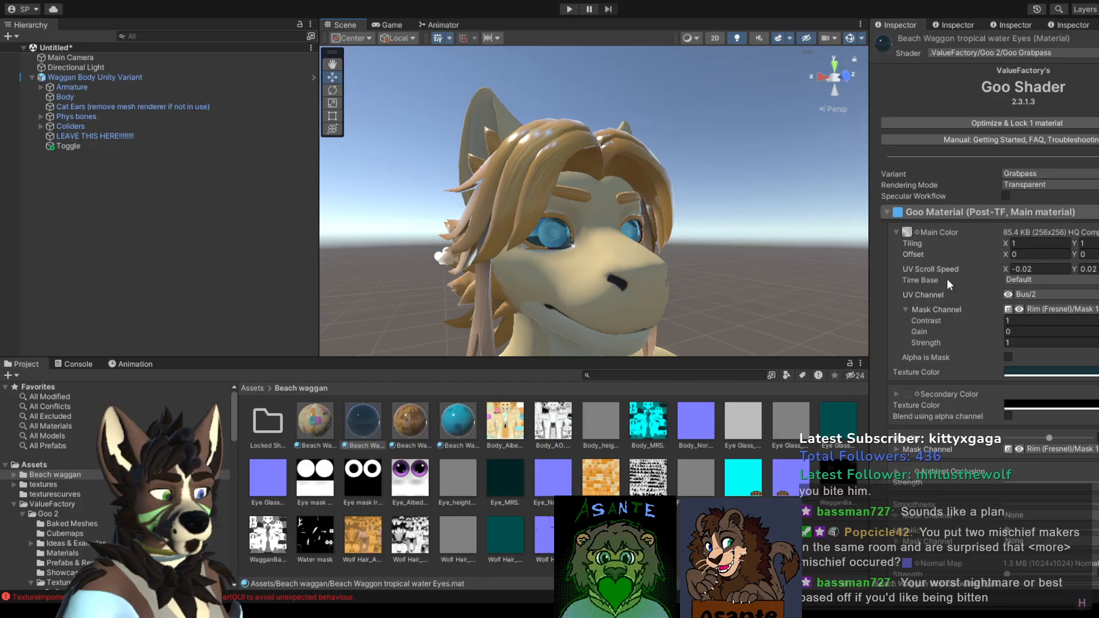
{"action": "scroll", "coordinate": [753, 258], "scroll_direction": "up", "scroll_amount": 10}
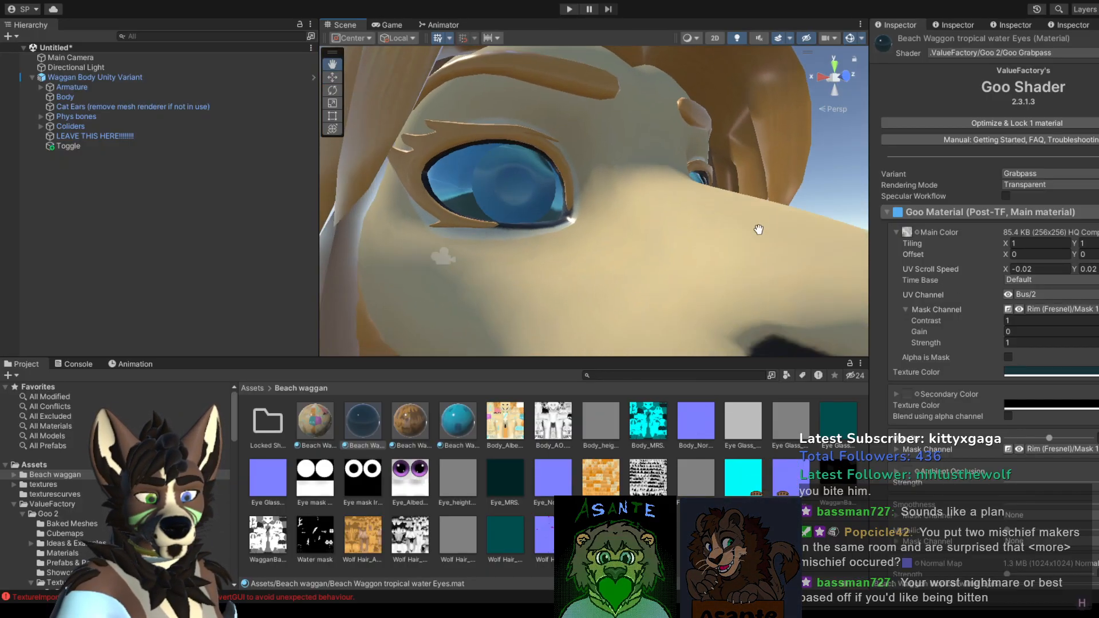
{"action": "middle_click_drag", "start_coordinate": [756, 234], "coordinate": [752, 241]}
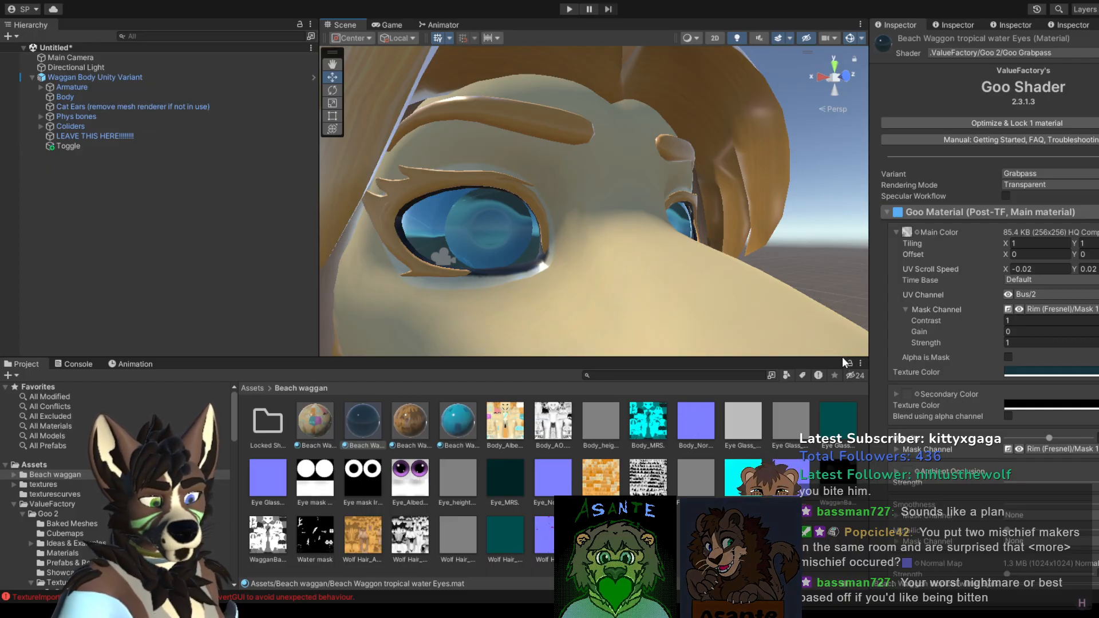
Step: Try the Eye mask texture channel as the Main Color's mask channel, and undo the change
{"action": "left_click", "coordinate": [1007, 356]}
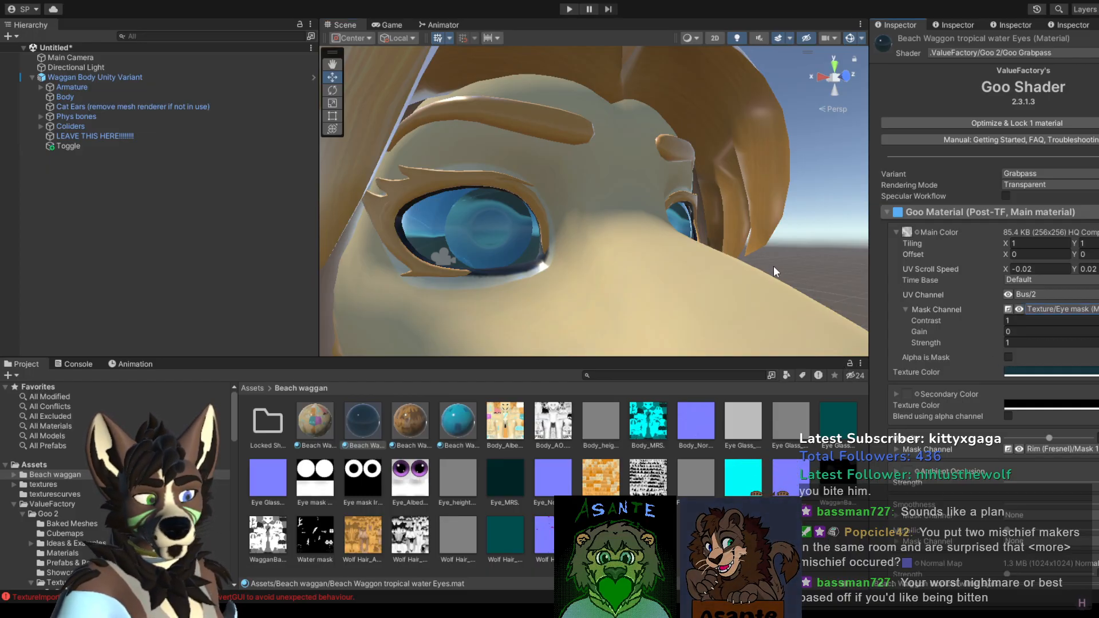
{"action": "scroll", "coordinate": [774, 265], "scroll_direction": "down", "scroll_amount": 1}
{"action": "scroll", "coordinate": [780, 269], "scroll_direction": "down", "scroll_amount": 2}
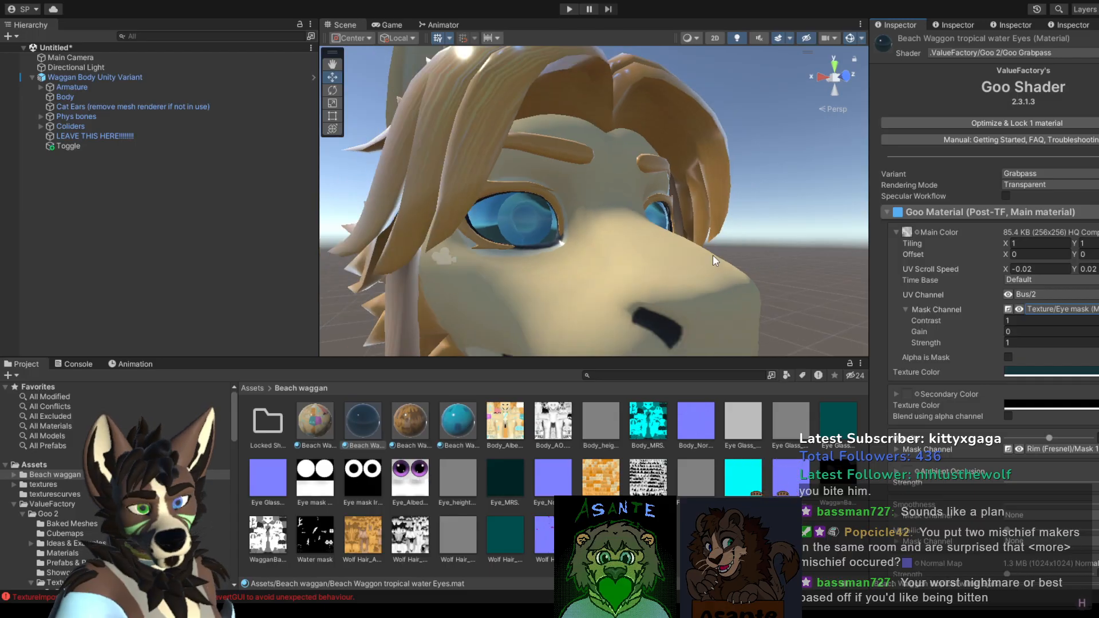
{"action": "key", "text": "ctrl+z"}
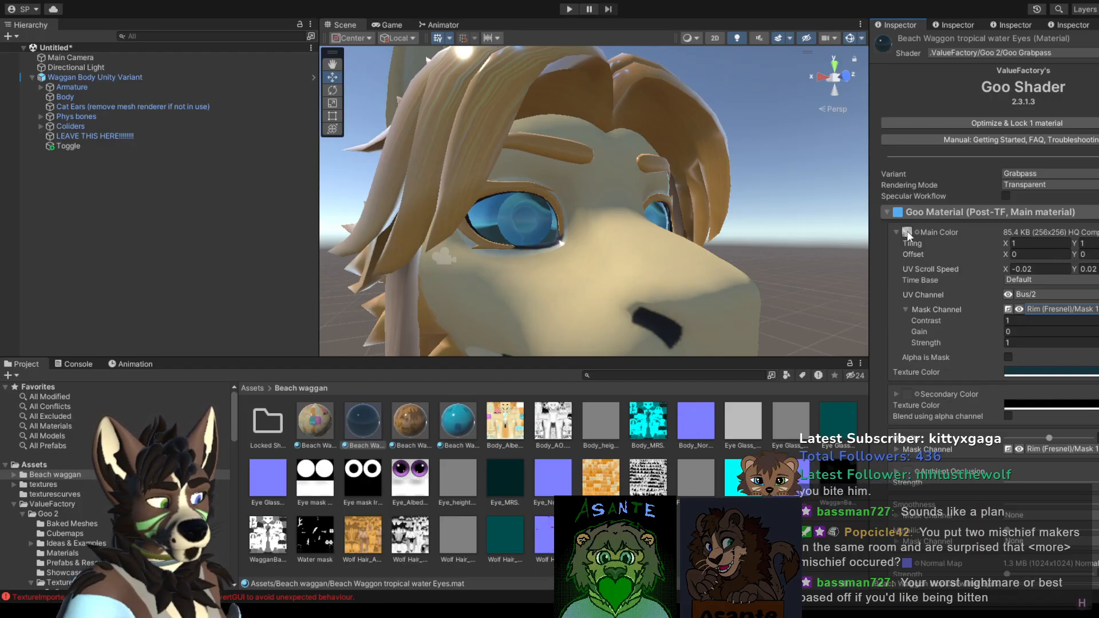
Step: Locate the Main Color's noise texture, inspect Noise - Gritty, and return to the eyes material in the Beach waggan folder
{"action": "left_click", "coordinate": [907, 231]}
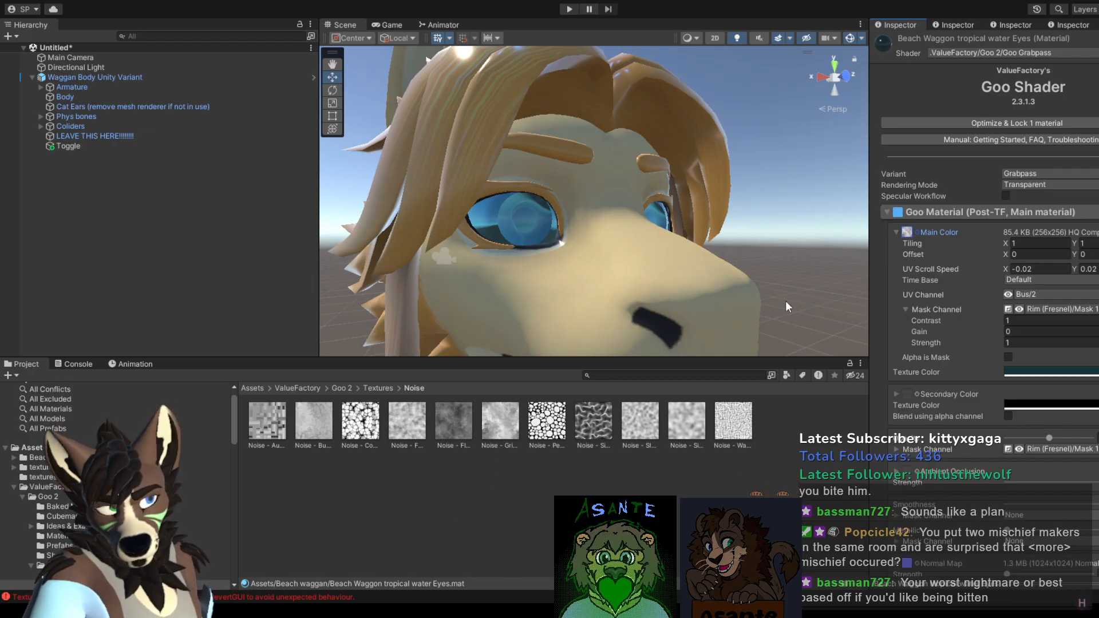
{"action": "left_click", "coordinate": [499, 424]}
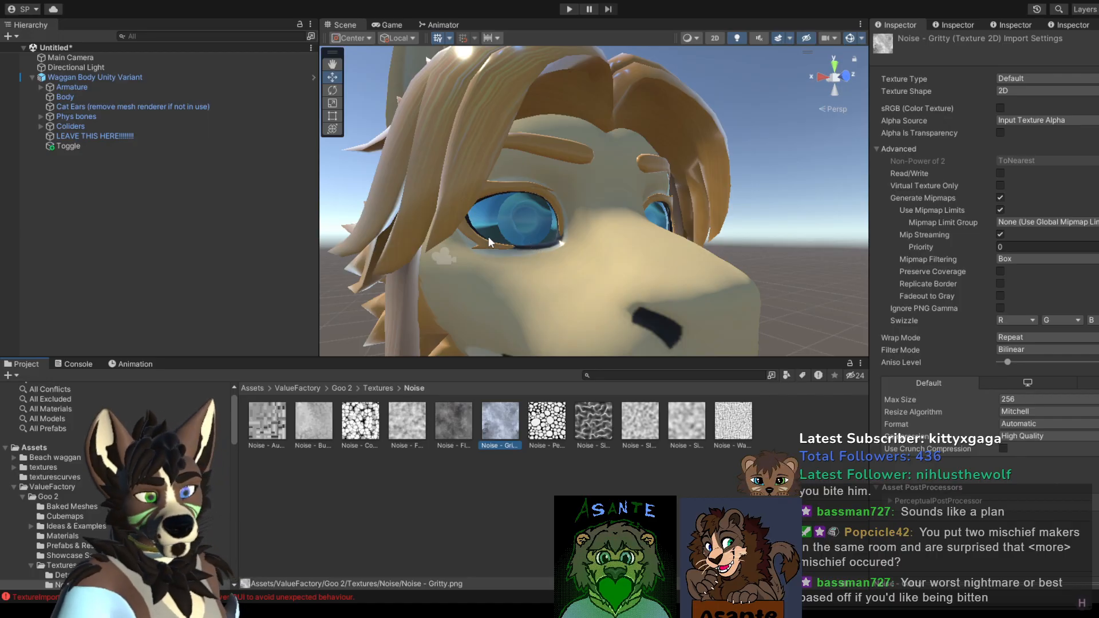
{"action": "left_click", "coordinate": [63, 458]}
{"action": "left_click", "coordinate": [362, 422]}
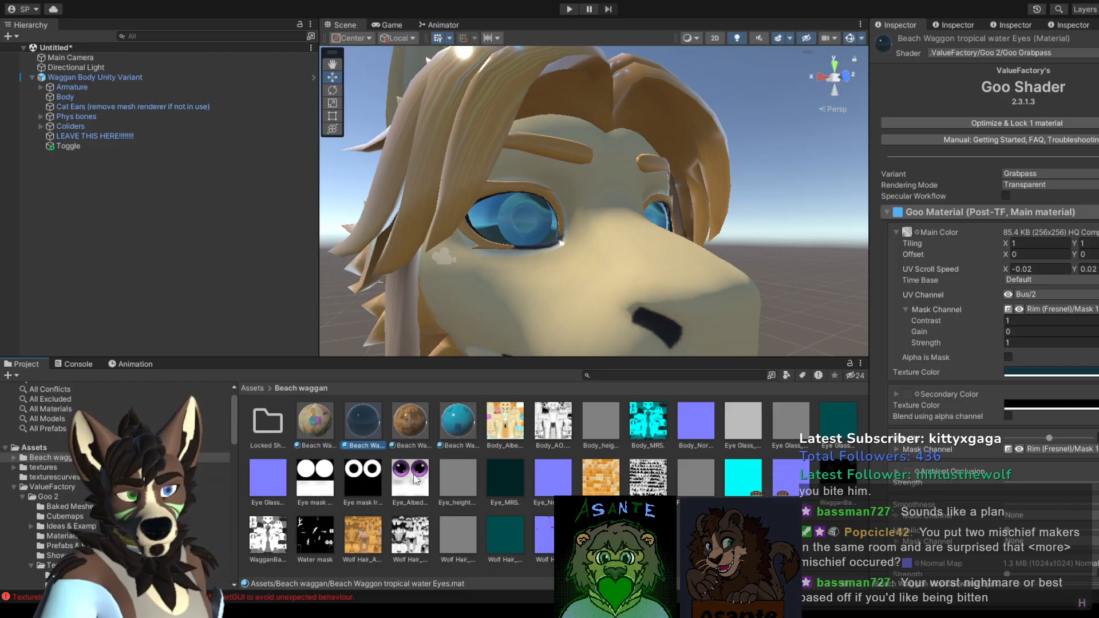
Step: Try the eye albedo texture as the Goo Material's Main Color, masked by the Eye mask texture channel
{"action": "left_click_drag", "start_coordinate": [416, 480], "coordinate": [910, 234]}
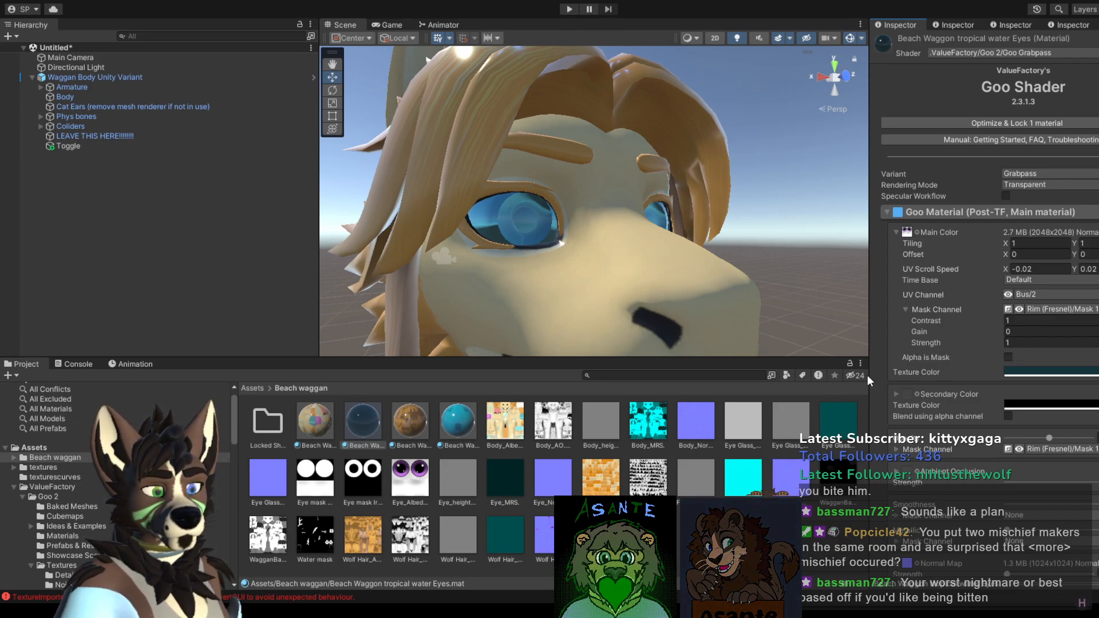
{"action": "left_click", "coordinate": [973, 355]}
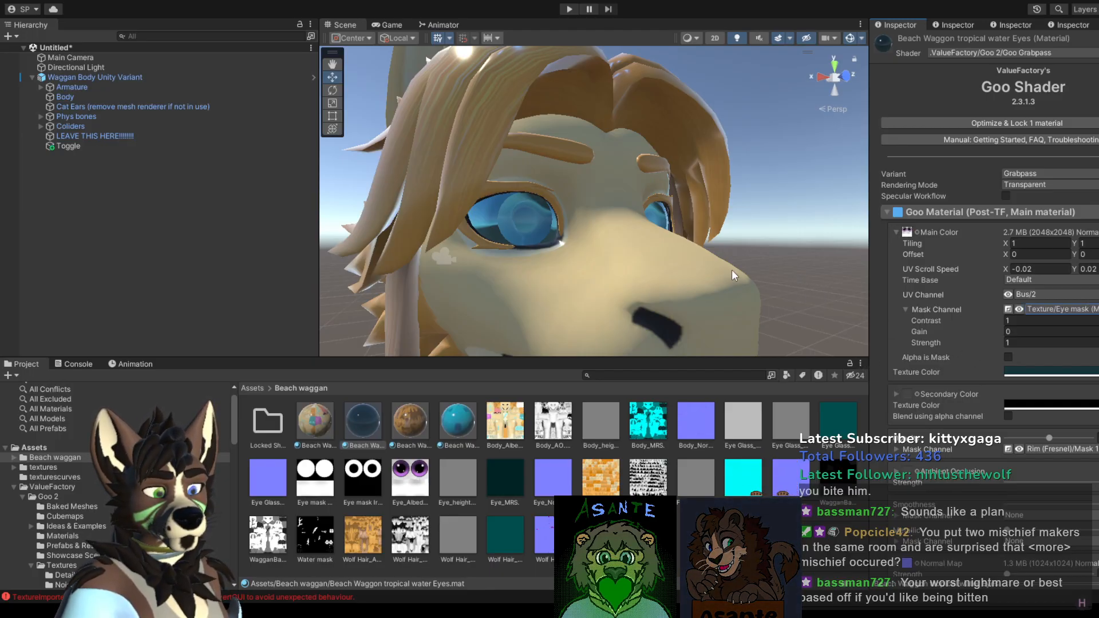
{"action": "left_click_drag", "start_coordinate": [728, 269], "coordinate": [685, 247], "text": "alt"}
{"action": "middle_click_drag", "start_coordinate": [685, 246], "coordinate": [700, 250]}
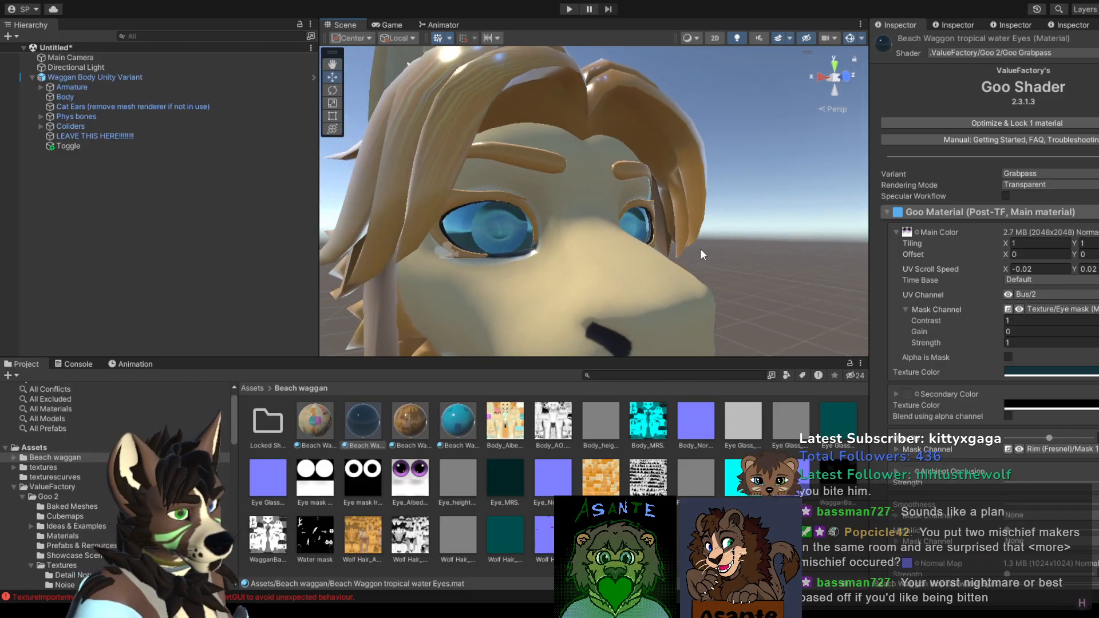
{"action": "left_click", "coordinate": [1009, 357]}
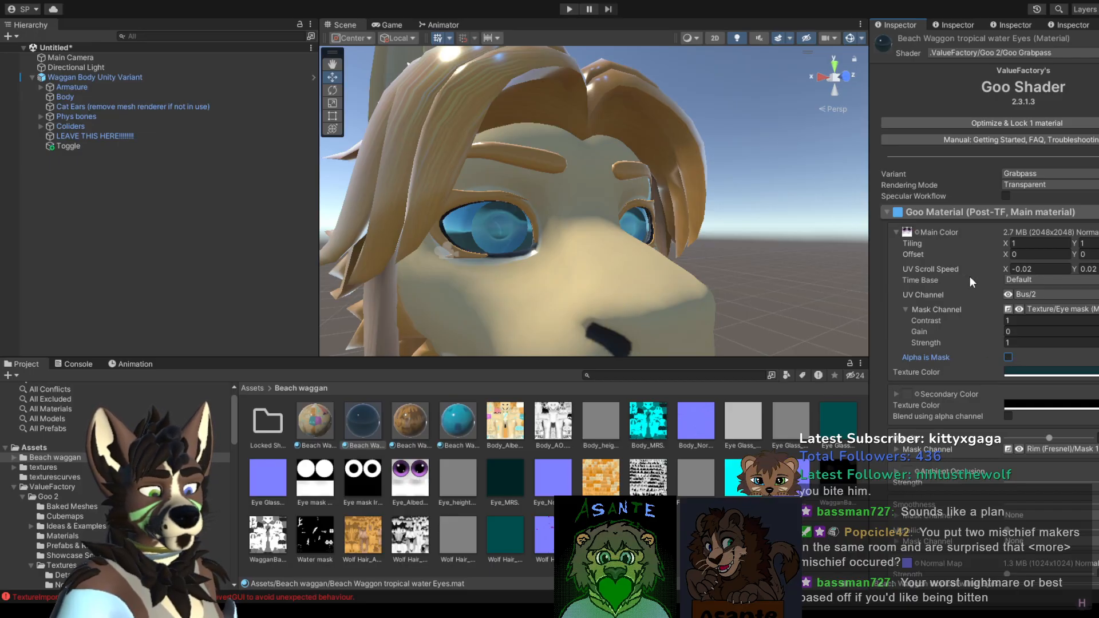
Step: Undo the Main Color's texture and mask channel changes on the eyes material
{"action": "key", "text": "ctrl+z"}
{"action": "key", "text": "ctrl+z"}
{"action": "key", "text": "ctrl+z"}
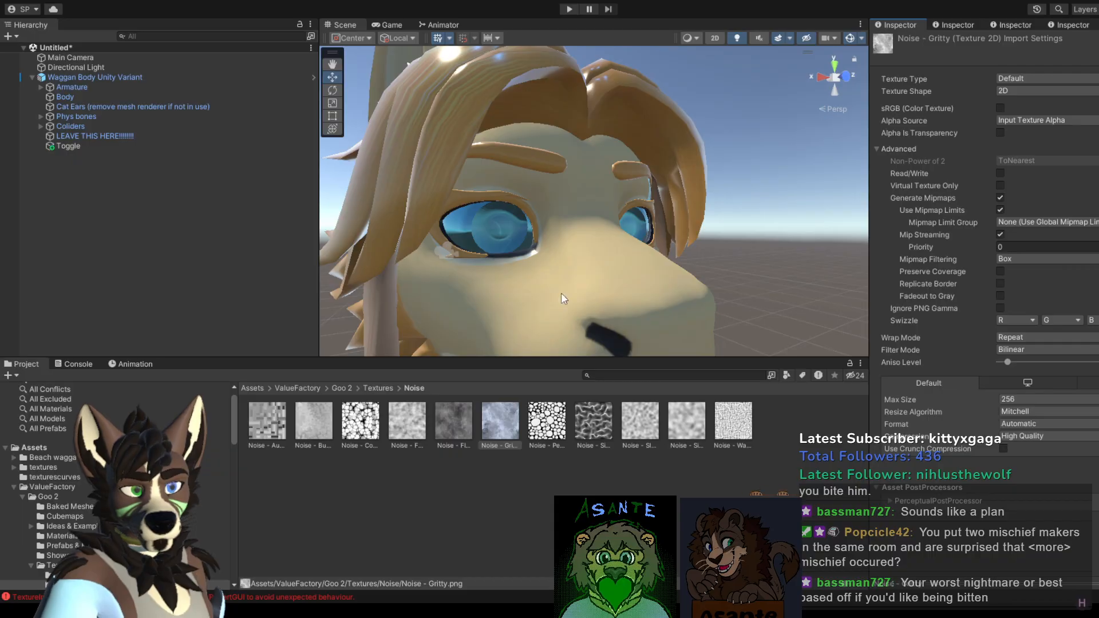
Step: Select the tropical water Eyes material in the Beach waggan folder and enable its Transformation section
{"action": "left_click", "coordinate": [512, 241]}
{"action": "left_click", "coordinate": [35, 448]}
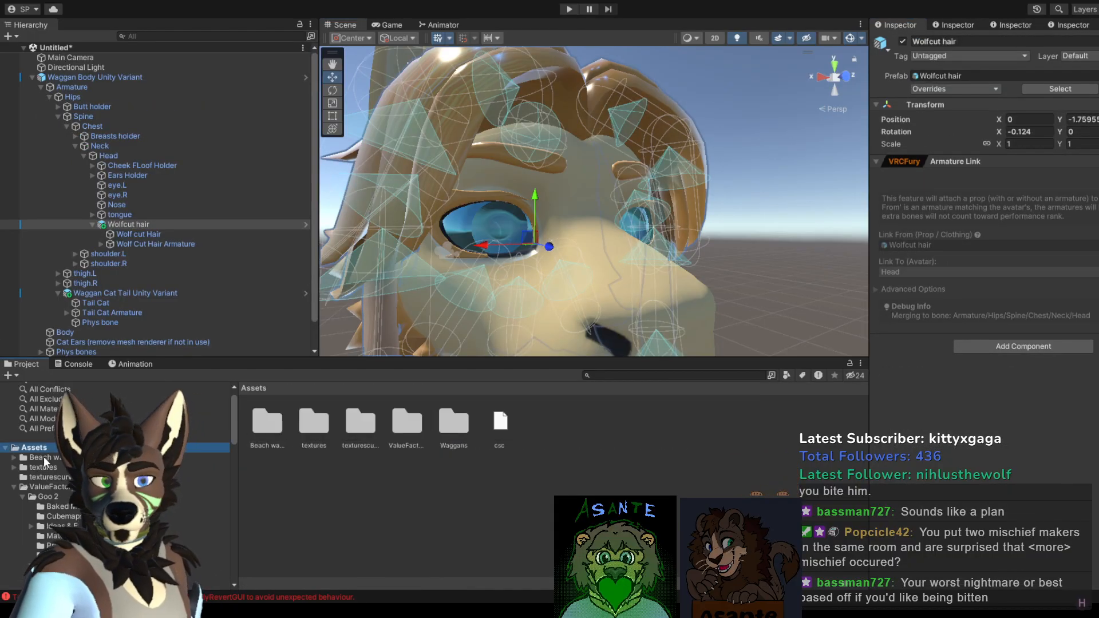
{"action": "left_click", "coordinate": [41, 458]}
{"action": "left_click", "coordinate": [369, 432]}
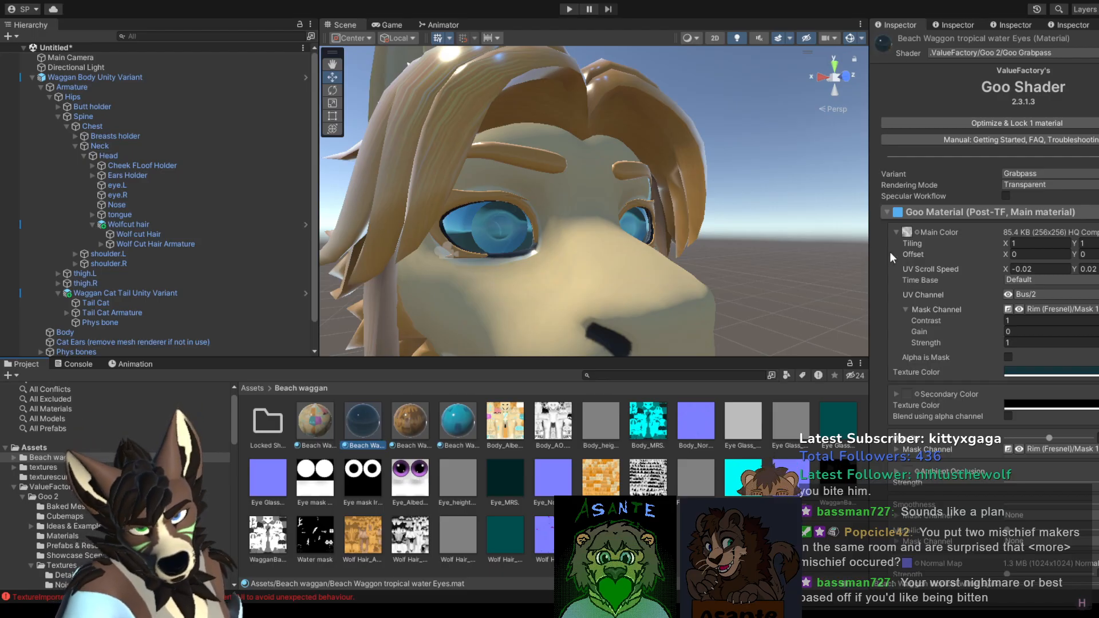
{"action": "scroll", "coordinate": [989, 321], "scroll_direction": "down", "scroll_amount": 15}
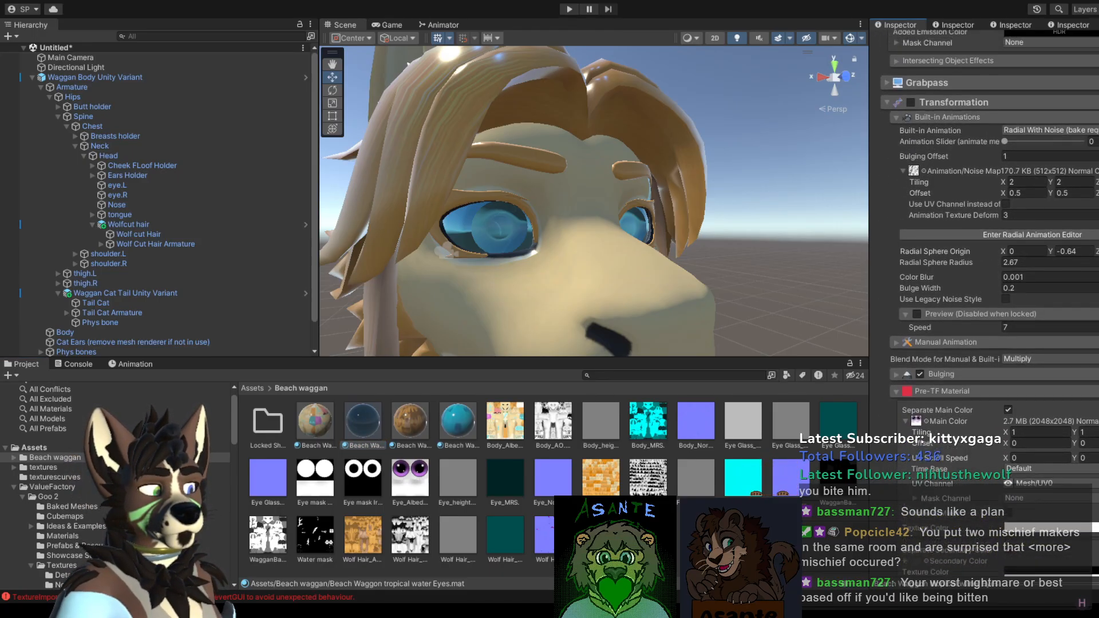
{"action": "left_click", "coordinate": [910, 103]}
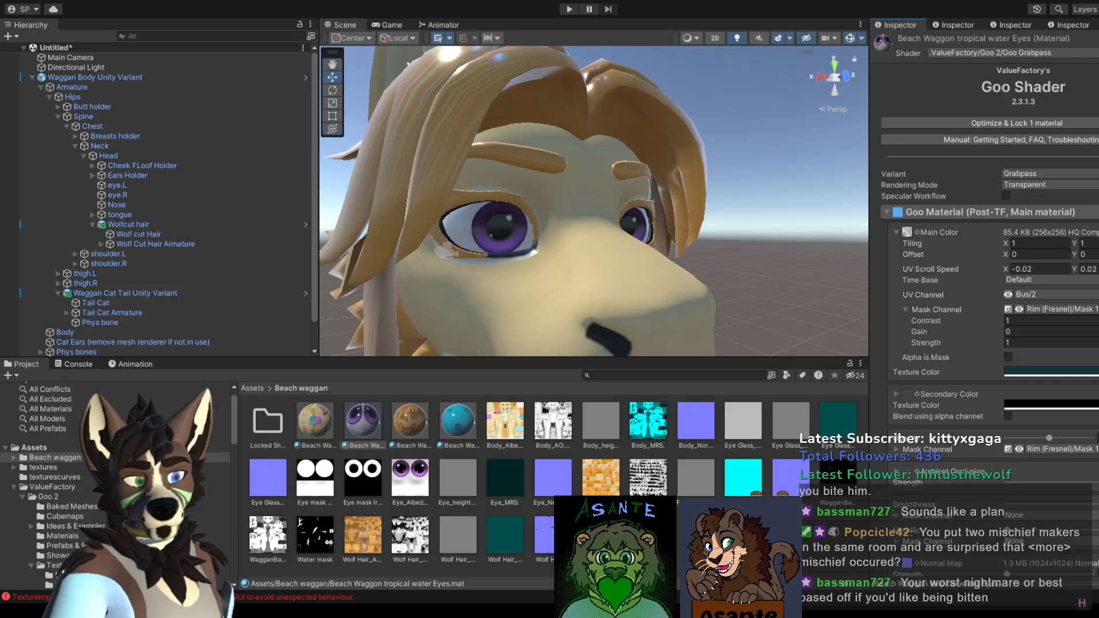
Step: Undo the recent eyes material changes back to before Transformation was enabled, watching the avatar's eye up close
{"action": "mouse_move", "coordinate": [627, 275]}
{"action": "left_mouse_down", "text": "alt"}
{"action": "mouse_move", "coordinate": [621, 344]}
{"action": "mouse_move", "coordinate": [631, 291]}
{"action": "left_mouse_up", "text": "alt"}
{"action": "scroll", "coordinate": [632, 285], "scroll_direction": "up", "scroll_amount": 3}
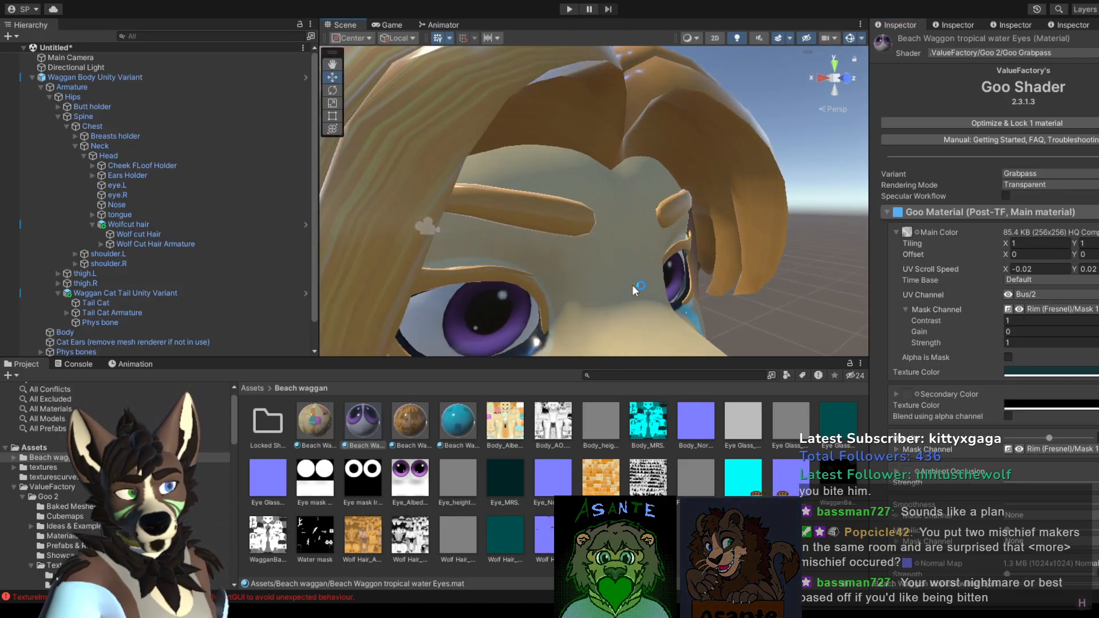
{"action": "mouse_move", "coordinate": [632, 284]}
{"action": "middle_mouse_down"}
{"action": "mouse_move", "coordinate": [655, 247]}
{"action": "mouse_move", "coordinate": [655, 276]}
{"action": "mouse_move", "coordinate": [621, 282]}
{"action": "middle_mouse_up"}
{"action": "scroll", "coordinate": [656, 287], "scroll_direction": "up", "scroll_amount": 4}
{"action": "left_click_drag", "start_coordinate": [621, 282], "coordinate": [689, 275], "text": "alt"}
{"action": "middle_click_drag", "start_coordinate": [689, 275], "coordinate": [645, 280]}
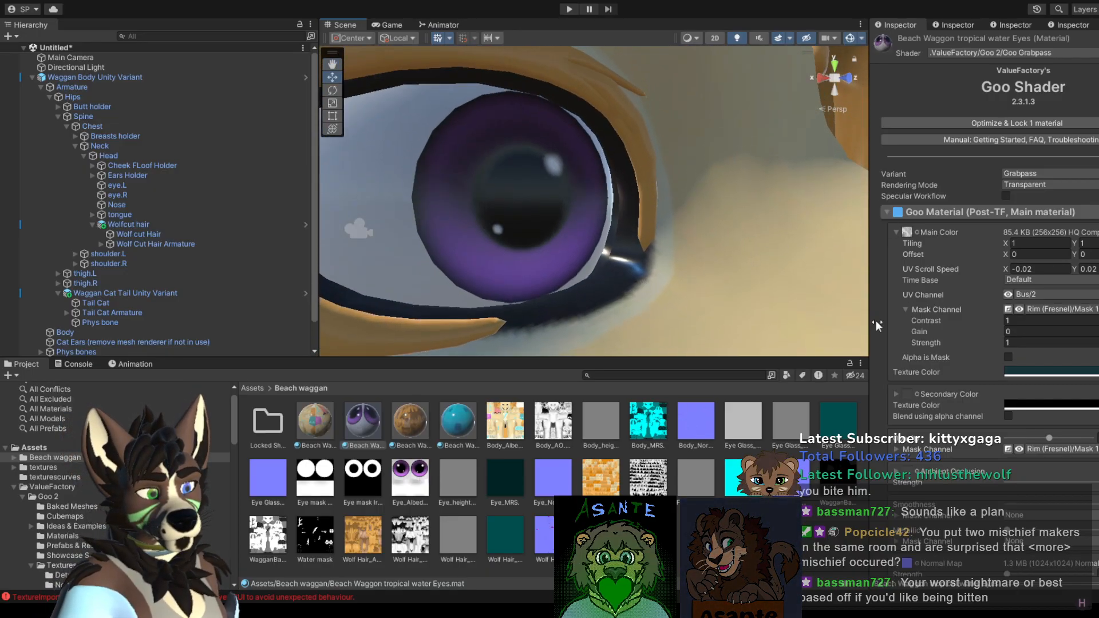
{"action": "key", "text": "ctrl+z"}
{"action": "key", "text": "ctrl+z"}
{"action": "key", "text": "ctrl+z"}
{"action": "key", "text": "ctrl+z"}
{"action": "key", "text": "ctrl+z"}
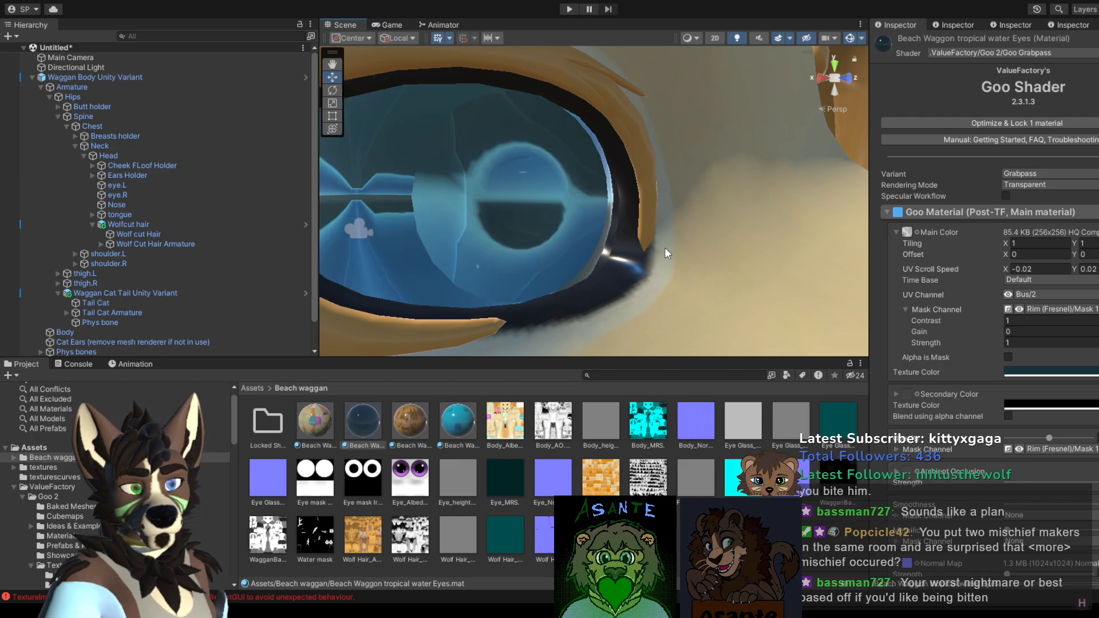
Step: Redo the undone eyes material changes through the mask visualisations until Transformation is enabled again
{"action": "key", "text": "ctrl+y"}
{"action": "key", "text": "ctrl+y"}
{"action": "key", "text": "ctrl+y"}
{"action": "key", "text": "ctrl+y"}
{"action": "key", "text": "ctrl+y"}
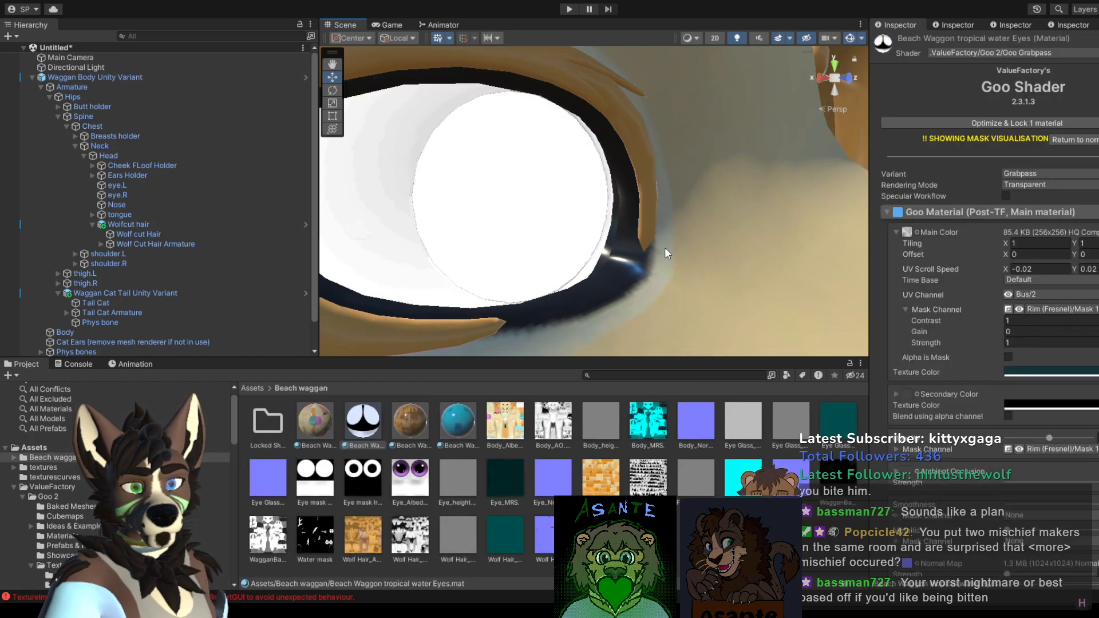
{"action": "key", "text": "ctrl+y"}
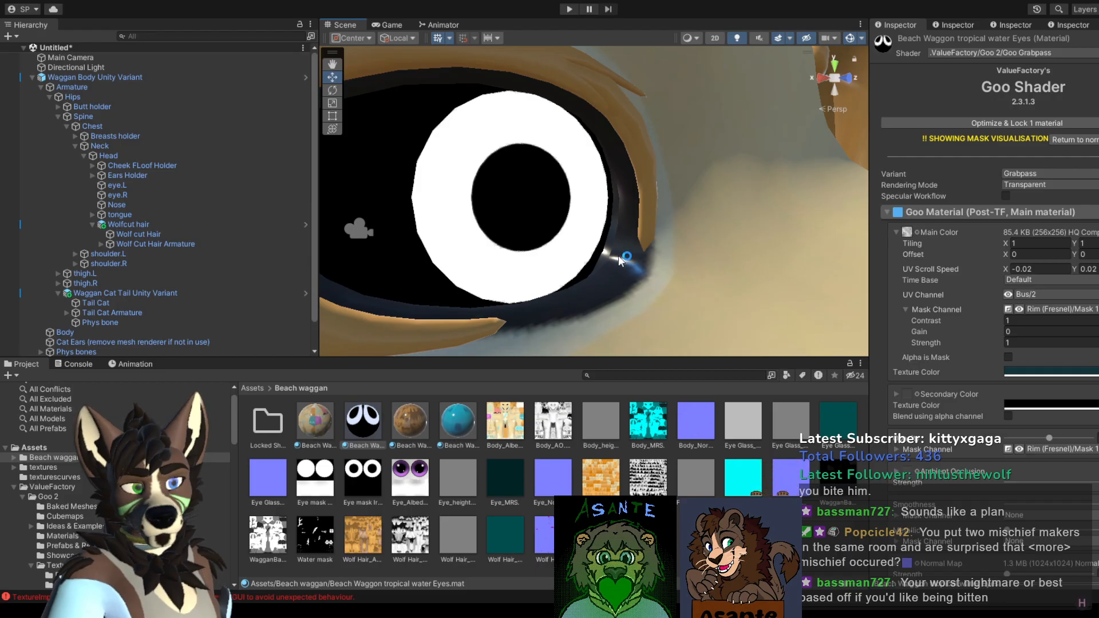
{"action": "key", "text": "ctrl+y"}
{"action": "key", "text": "ctrl+y"}
{"action": "key", "text": "ctrl+y"}
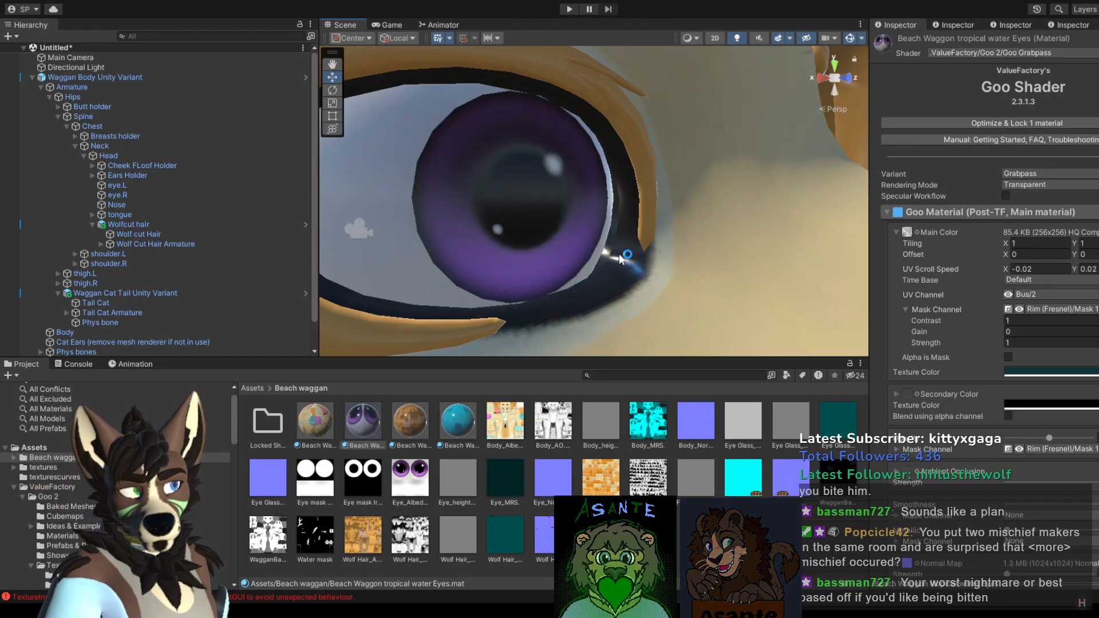
Step: Examine the avatar's eyes from several angles and distances, and look through the eyes material's emission and Transformation settings
{"action": "scroll", "coordinate": [619, 269], "scroll_direction": "down", "scroll_amount": 4}
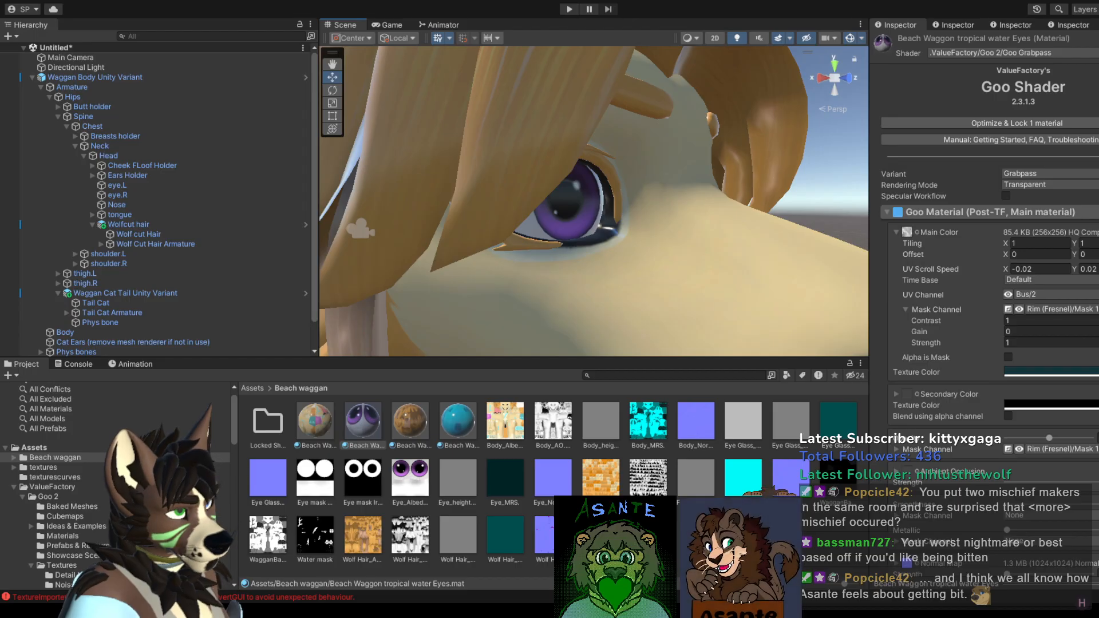
{"action": "scroll", "coordinate": [594, 201], "scroll_direction": "down", "scroll_amount": 8}
{"action": "scroll", "coordinate": [595, 200], "scroll_direction": "up", "scroll_amount": 8}
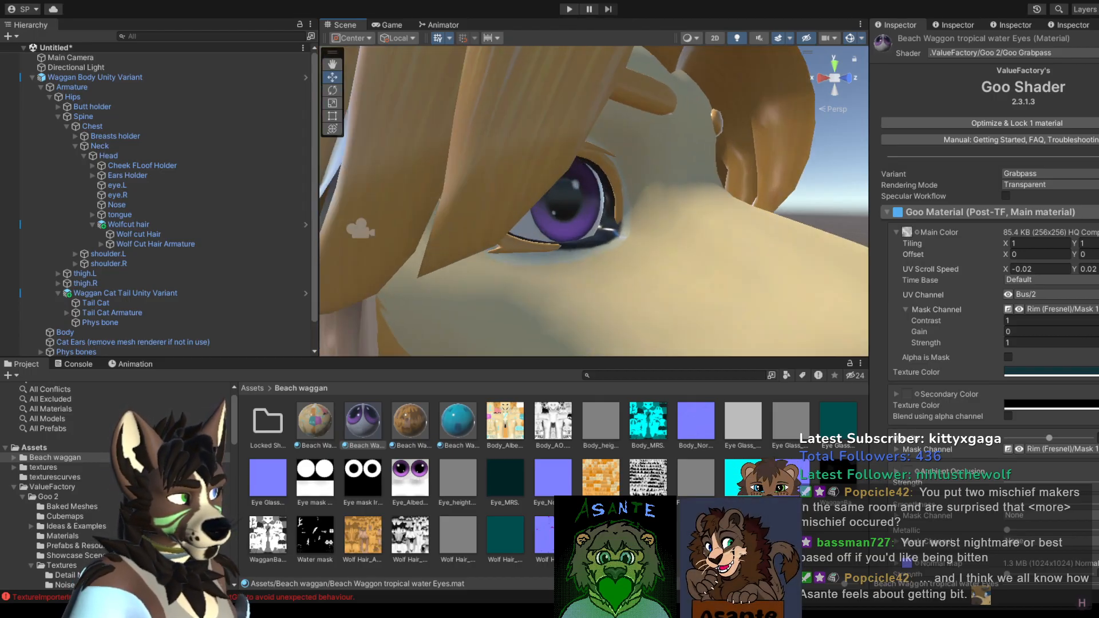
{"action": "left_click_drag", "start_coordinate": [750, 236], "coordinate": [714, 238], "text": "alt"}
{"action": "scroll", "coordinate": [713, 238], "scroll_direction": "down", "scroll_amount": 3}
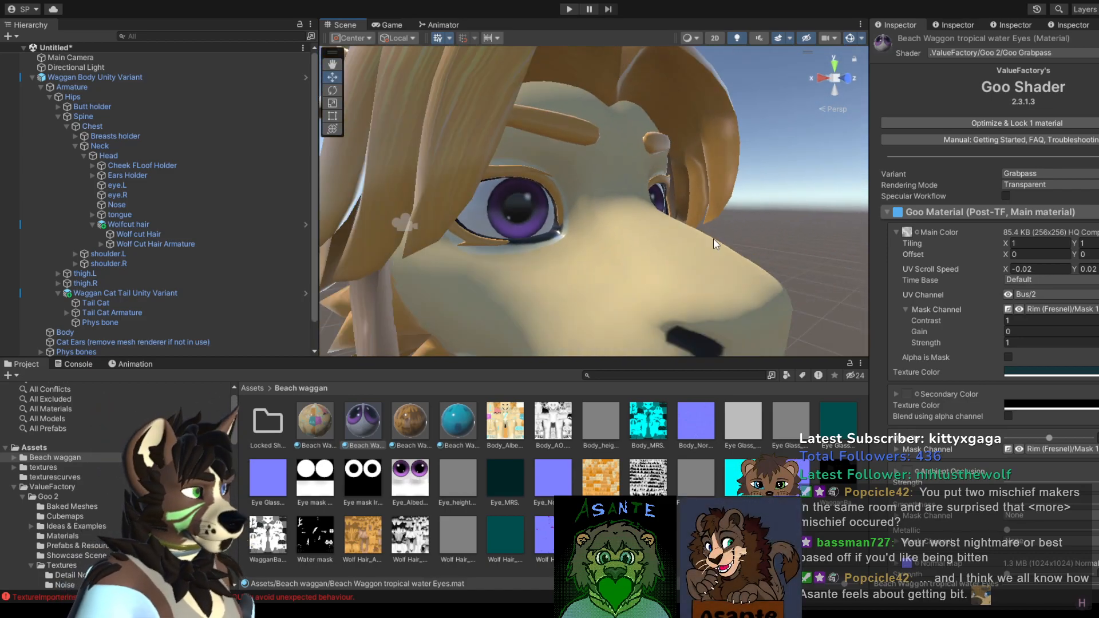
{"action": "middle_click_drag", "start_coordinate": [713, 239], "coordinate": [712, 229]}
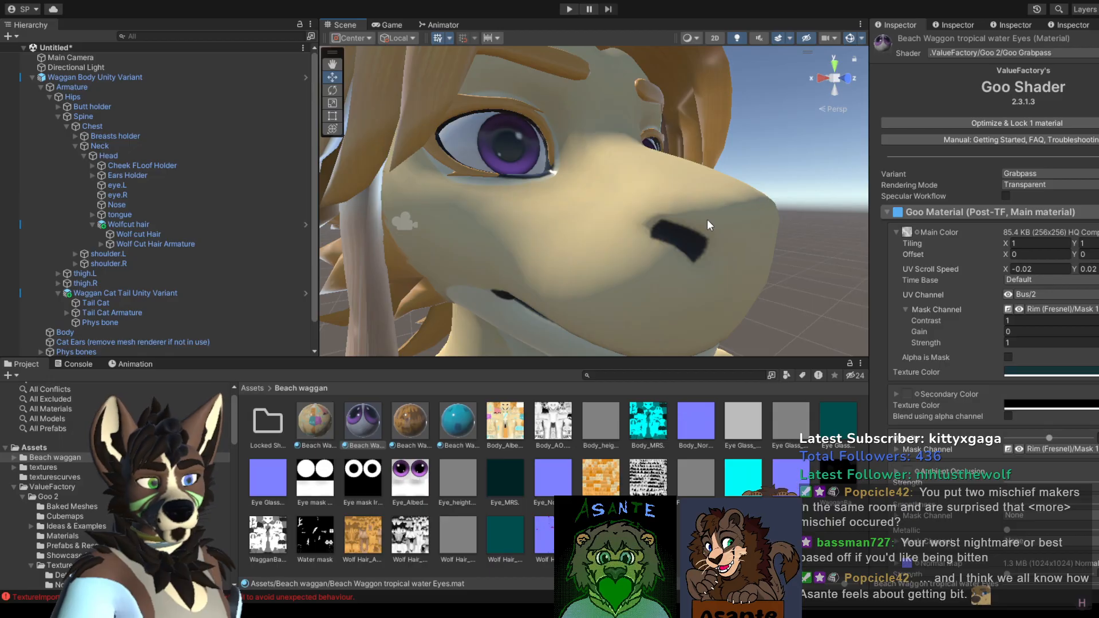
{"action": "mouse_move", "coordinate": [623, 186]}
{"action": "middle_mouse_down"}
{"action": "mouse_move", "coordinate": [648, 212]}
{"action": "mouse_move", "coordinate": [634, 195]}
{"action": "middle_mouse_up"}
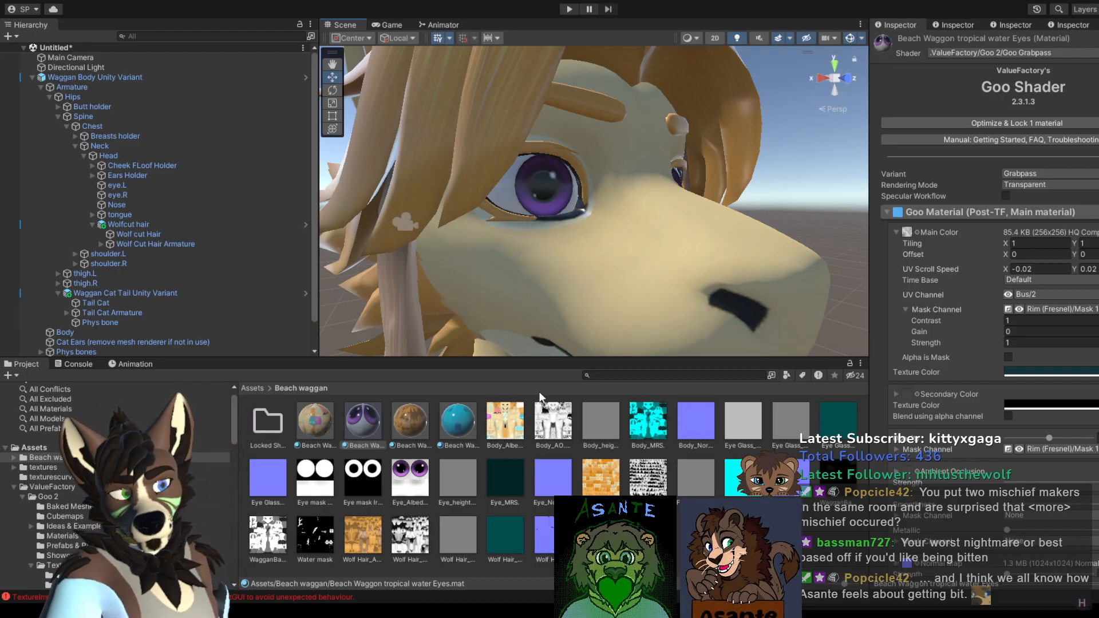
{"action": "scroll", "coordinate": [960, 400], "scroll_direction": "down", "scroll_amount": 15}
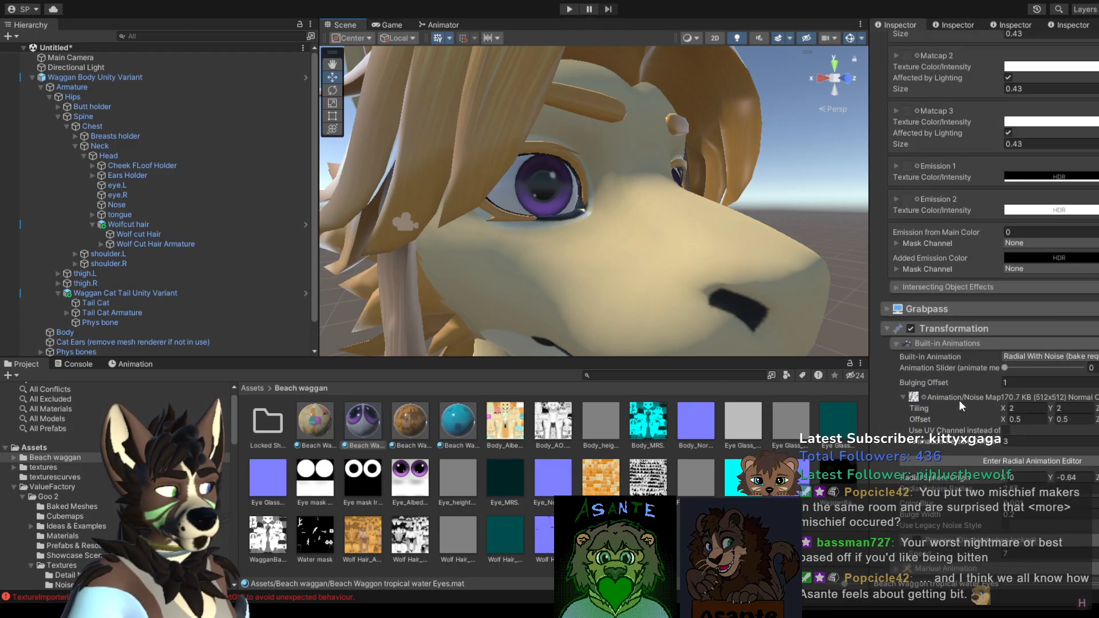
{"action": "scroll", "coordinate": [960, 400], "scroll_direction": "up", "scroll_amount": 15}
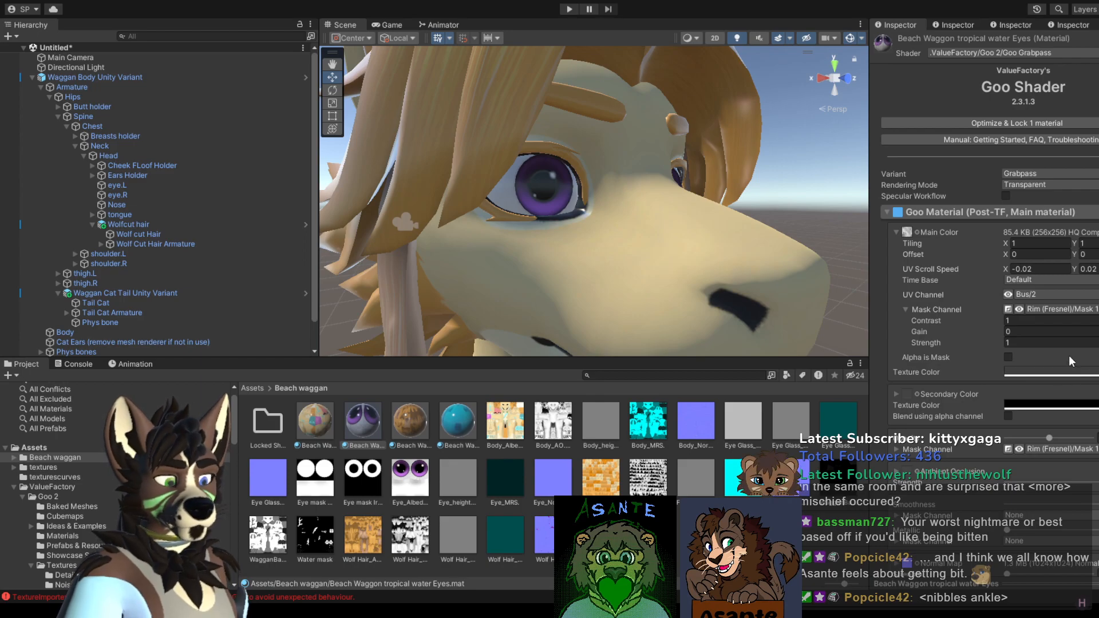
Step: Undo the Main Color's Texture Color changes and return the eyes material from mask visualisation to normal rendering
{"action": "key", "text": "ctrl+z"}
{"action": "key", "text": "ctrl+z"}
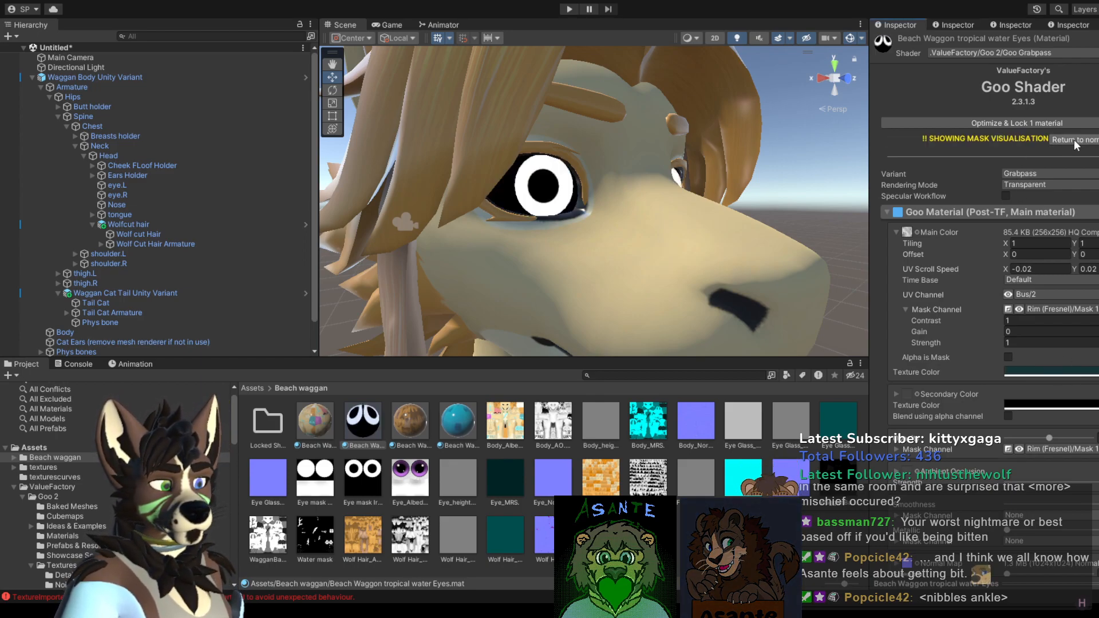
{"action": "left_click", "coordinate": [1056, 141]}
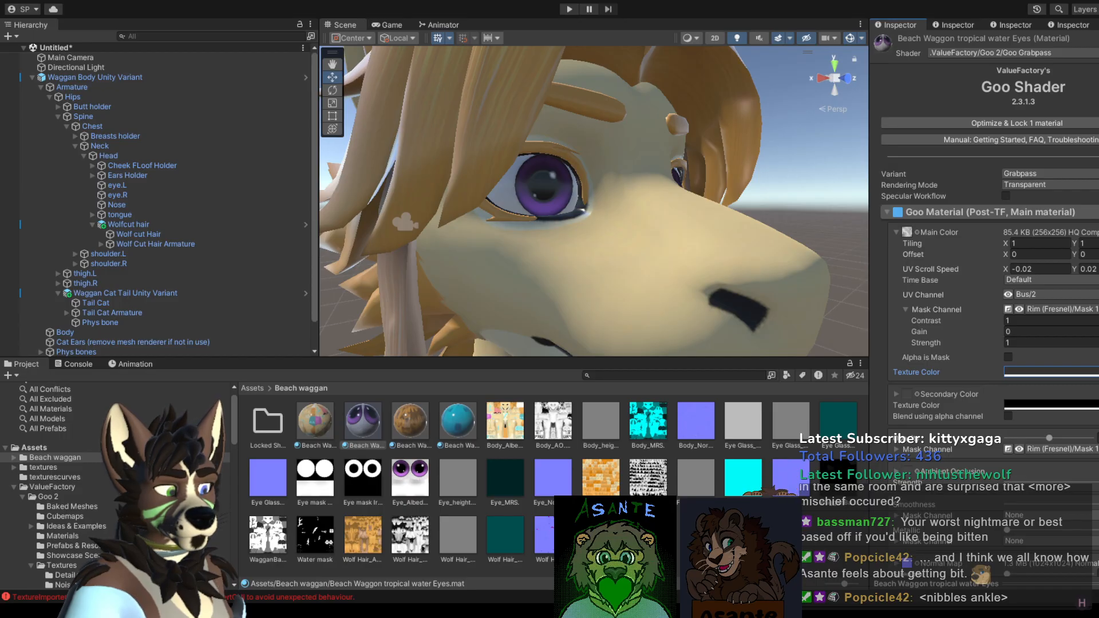
{"action": "left_click", "coordinate": [831, 198]}
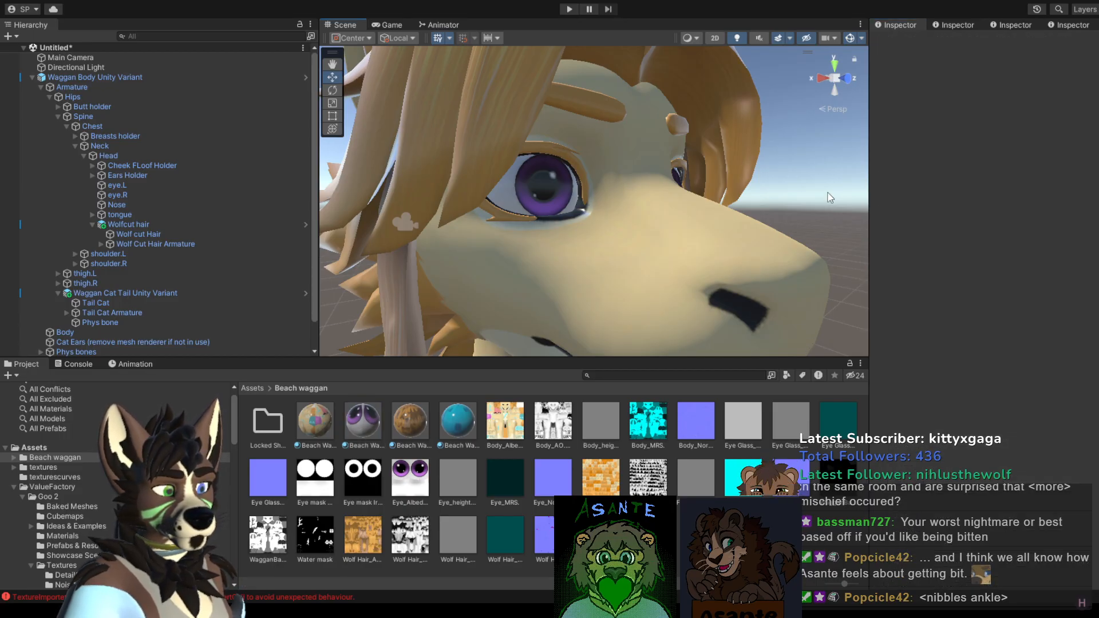
{"action": "key", "text": "ctrl+z"}
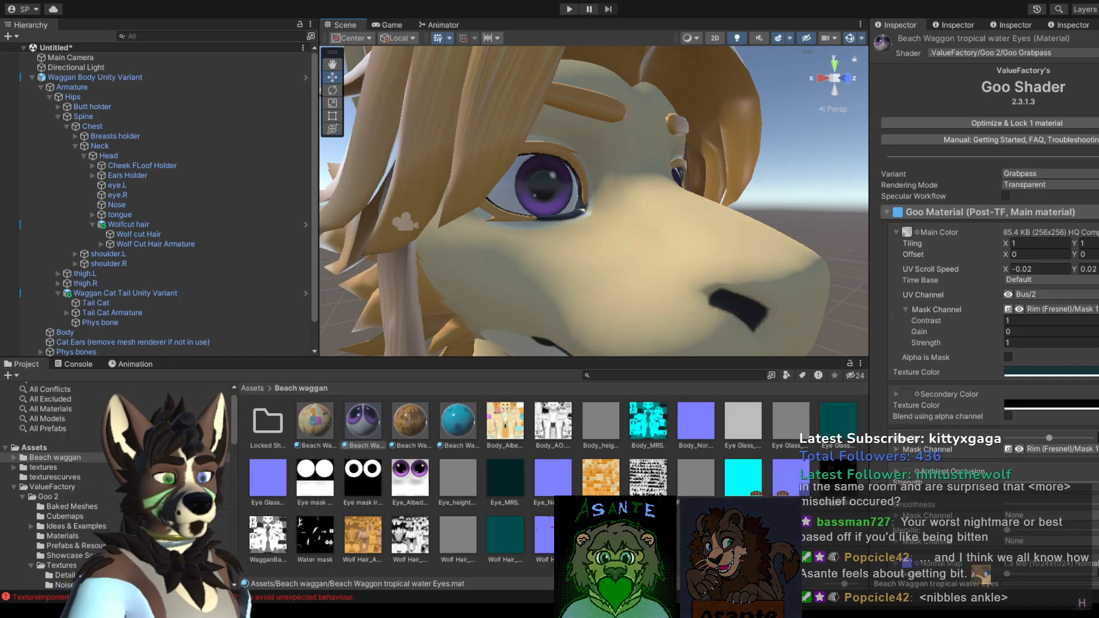
Step: Set the eyes material's built-in Animation Slider to 1 and check the goo look on the eye
{"action": "scroll", "coordinate": [1043, 176], "scroll_direction": "down", "scroll_amount": 15}
{"action": "scroll", "coordinate": [1033, 275], "scroll_direction": "down", "scroll_amount": 6}
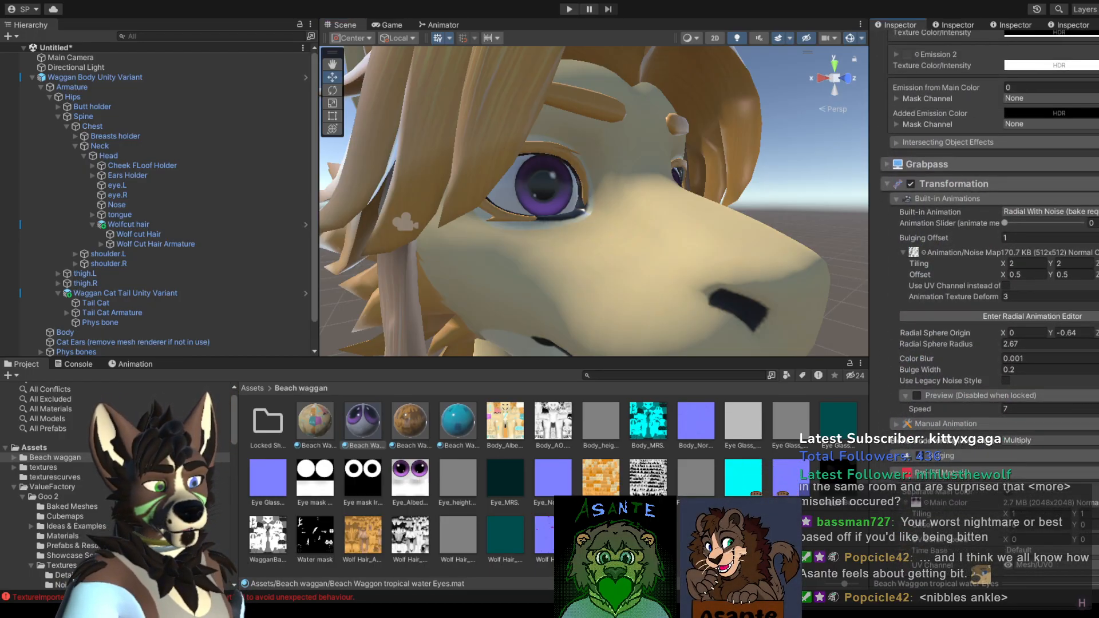
{"action": "left_click_drag", "start_coordinate": [1006, 223], "coordinate": [1082, 223]}
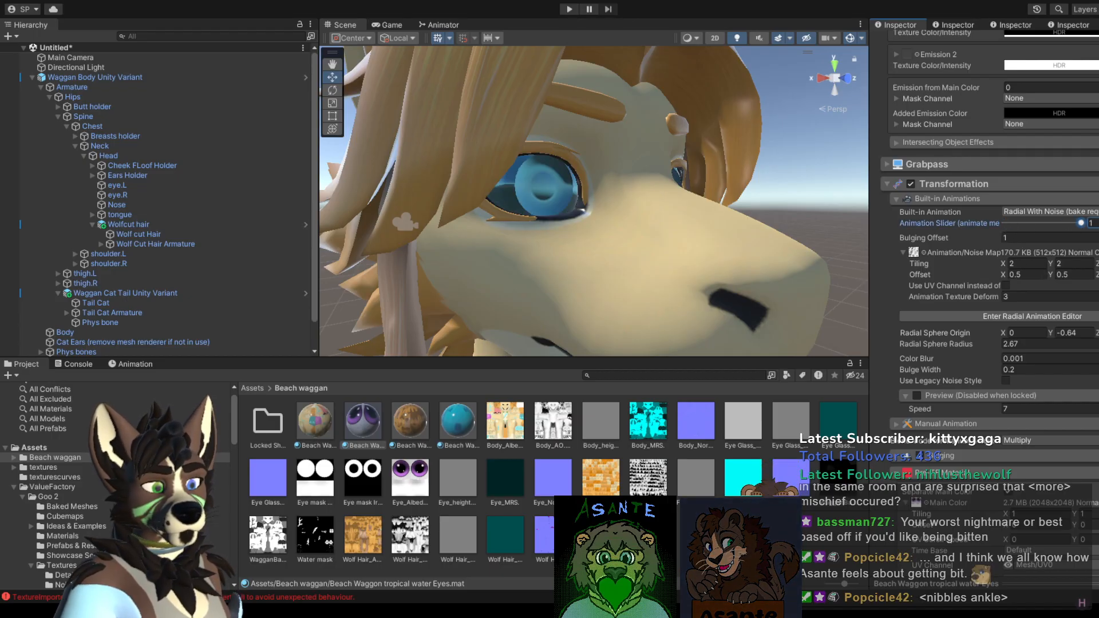
{"action": "scroll", "coordinate": [685, 184], "scroll_direction": "up", "scroll_amount": 2}
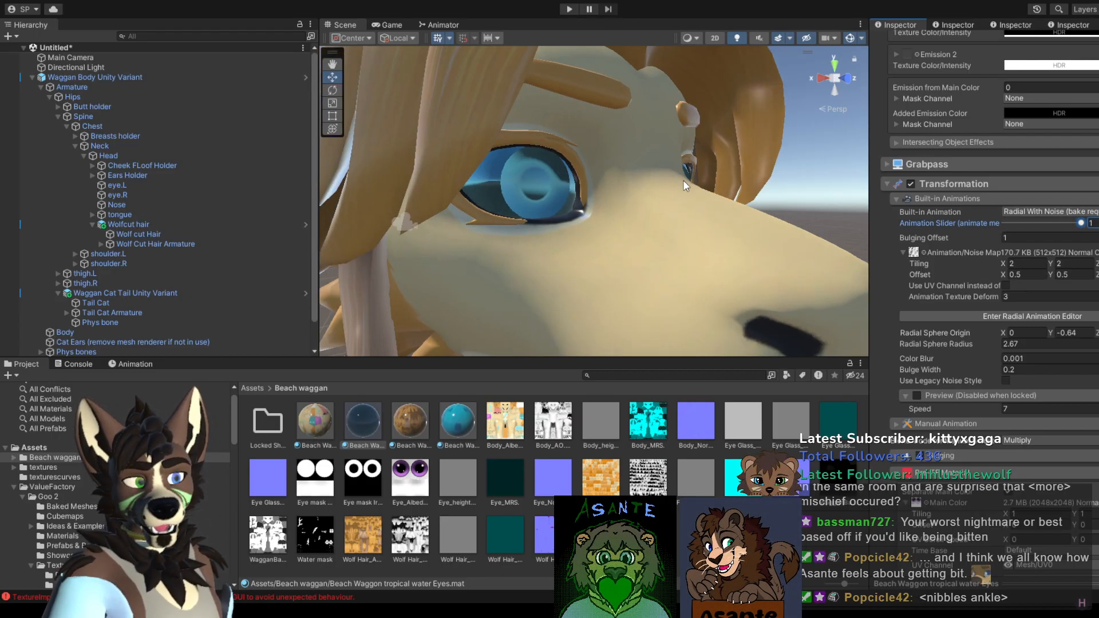
{"action": "middle_click_drag", "start_coordinate": [723, 181], "coordinate": [705, 159]}
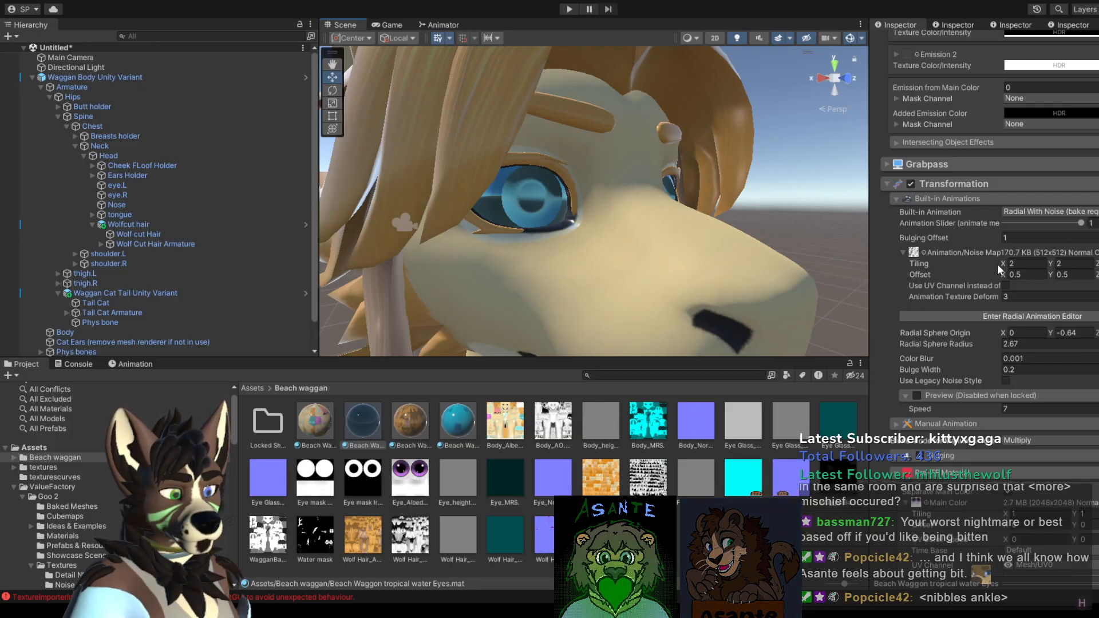
Step: Review the eyes material's Pre-TF Material and Mask Channels settings, including the Eye mask and Iris emission textures
{"action": "scroll", "coordinate": [990, 258], "scroll_direction": "down", "scroll_amount": 6}
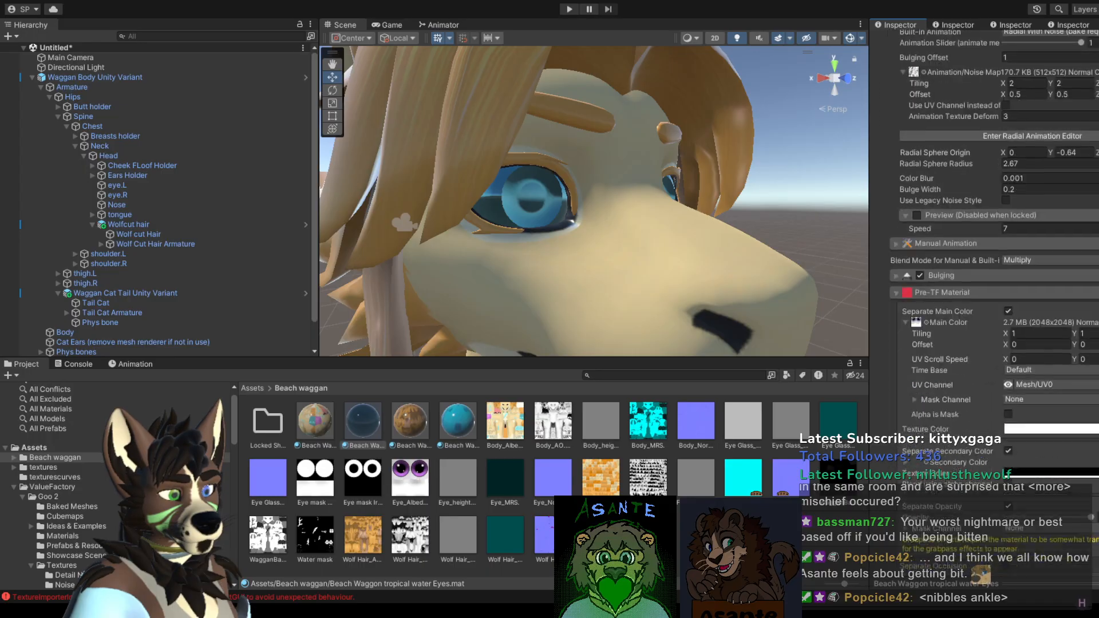
{"action": "scroll", "coordinate": [995, 320], "scroll_direction": "down", "scroll_amount": 7}
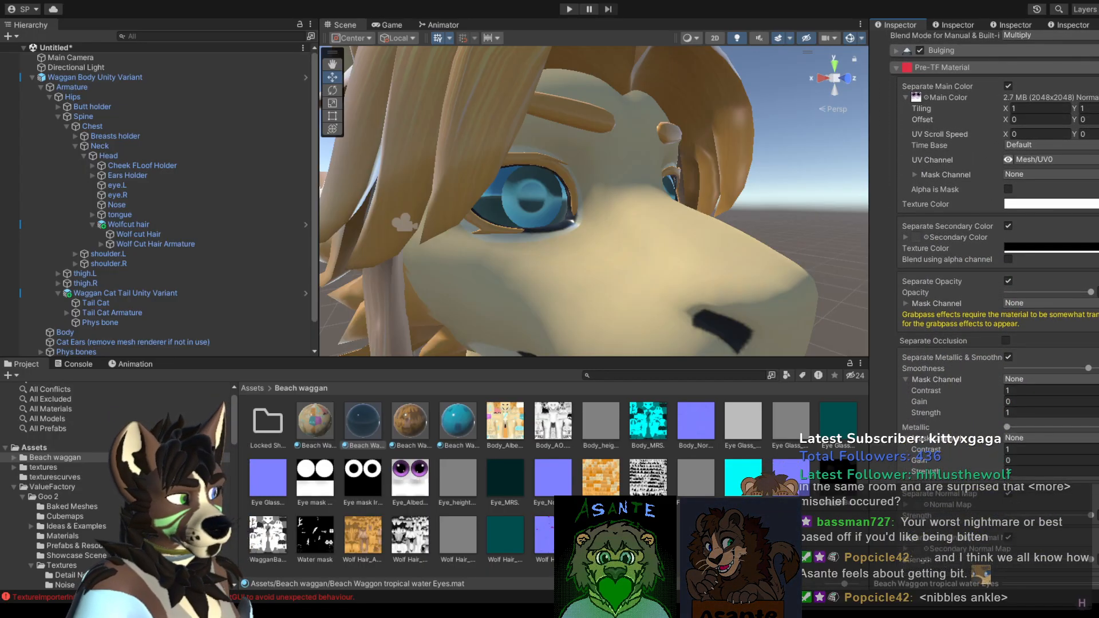
{"action": "scroll", "coordinate": [997, 321], "scroll_direction": "down", "scroll_amount": 15}
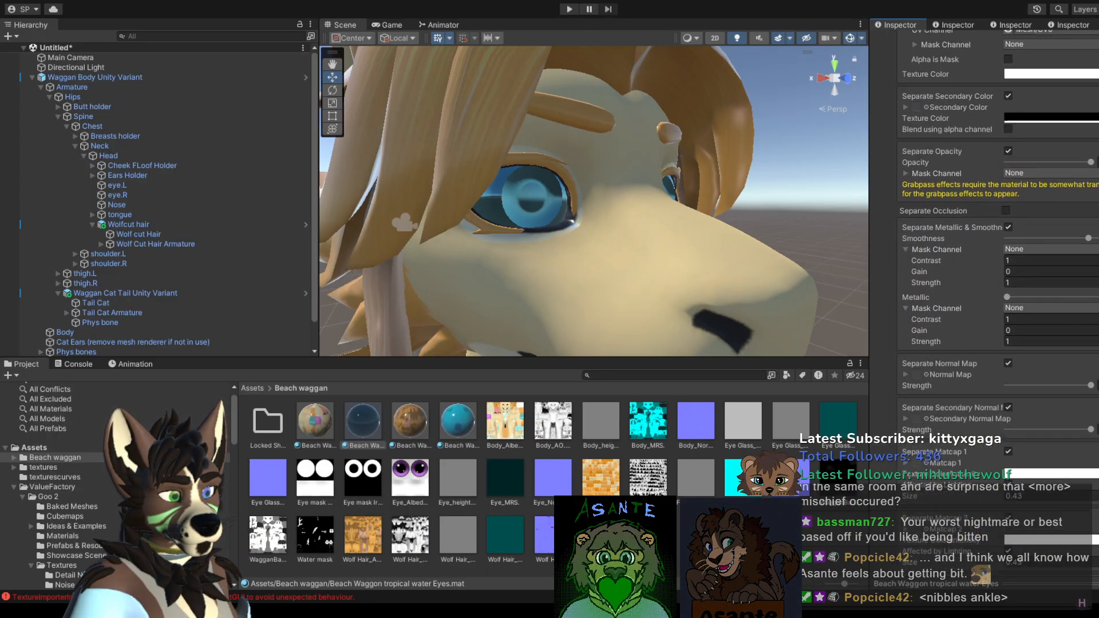
{"action": "scroll", "coordinate": [996, 320], "scroll_direction": "down", "scroll_amount": 15}
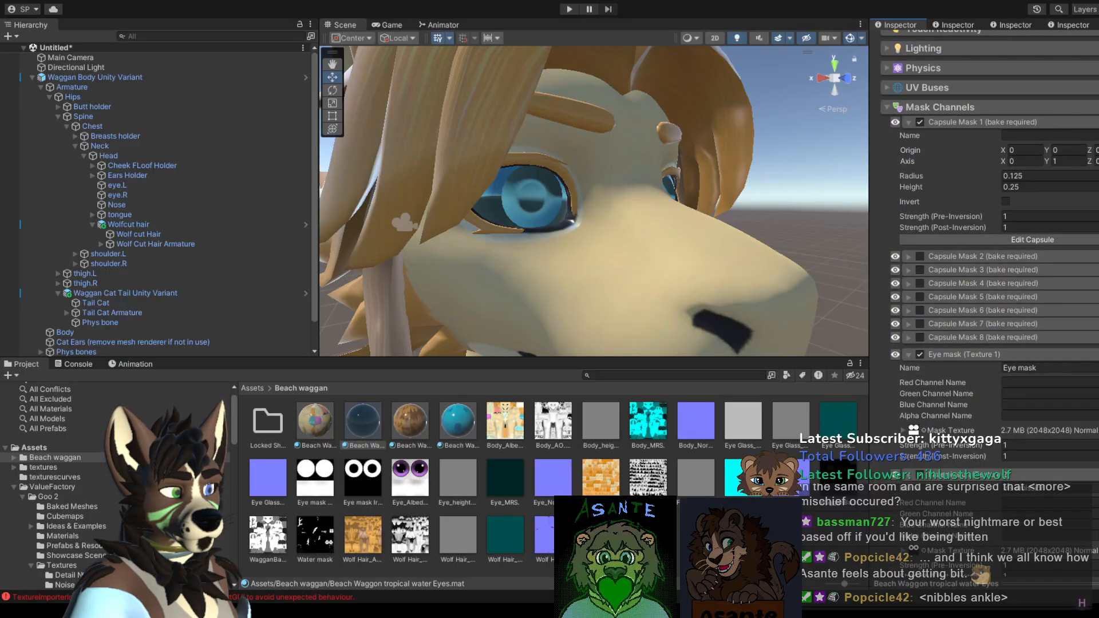
{"action": "scroll", "coordinate": [996, 321], "scroll_direction": "down", "scroll_amount": 1}
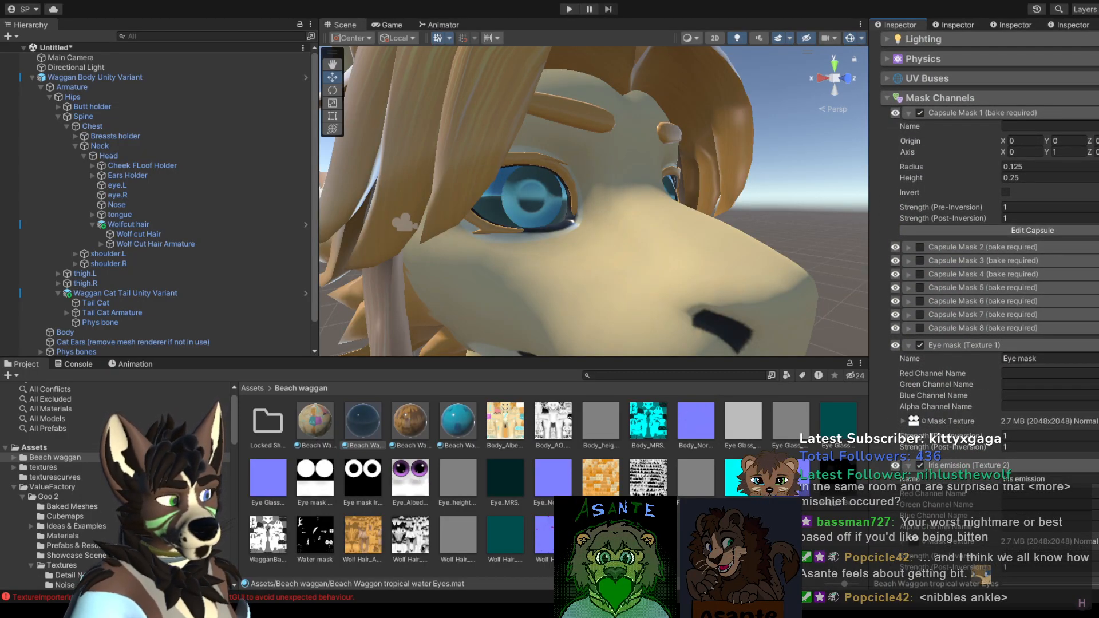
{"action": "scroll", "coordinate": [996, 321], "scroll_direction": "down", "scroll_amount": 1}
{"action": "scroll", "coordinate": [996, 229], "scroll_direction": "up", "scroll_amount": 5}
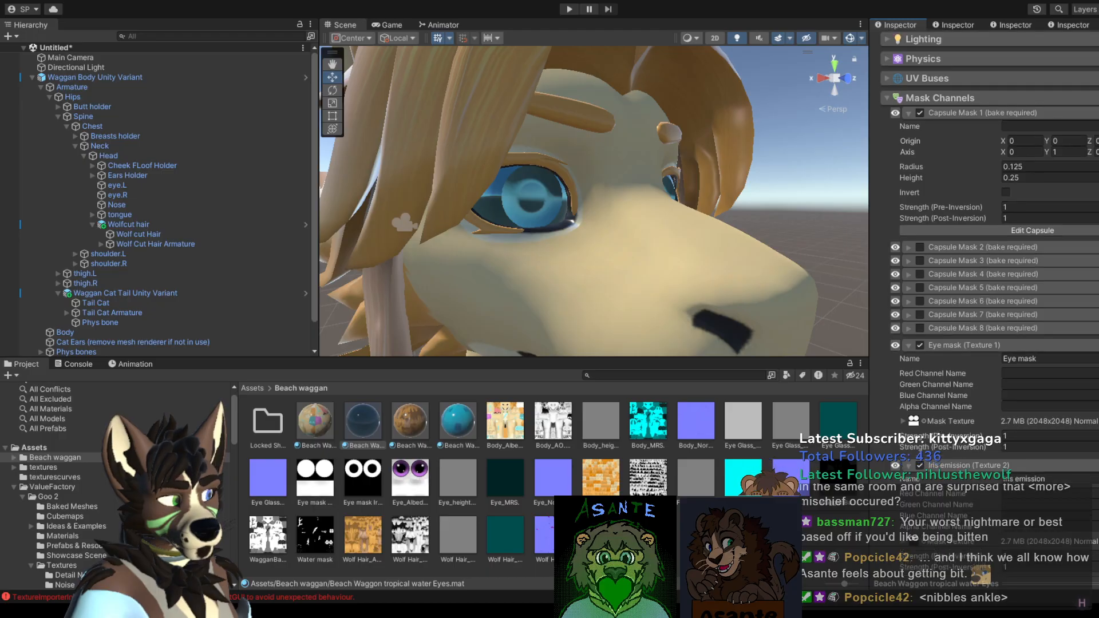
{"action": "scroll", "coordinate": [996, 257], "scroll_direction": "up", "scroll_amount": 15}
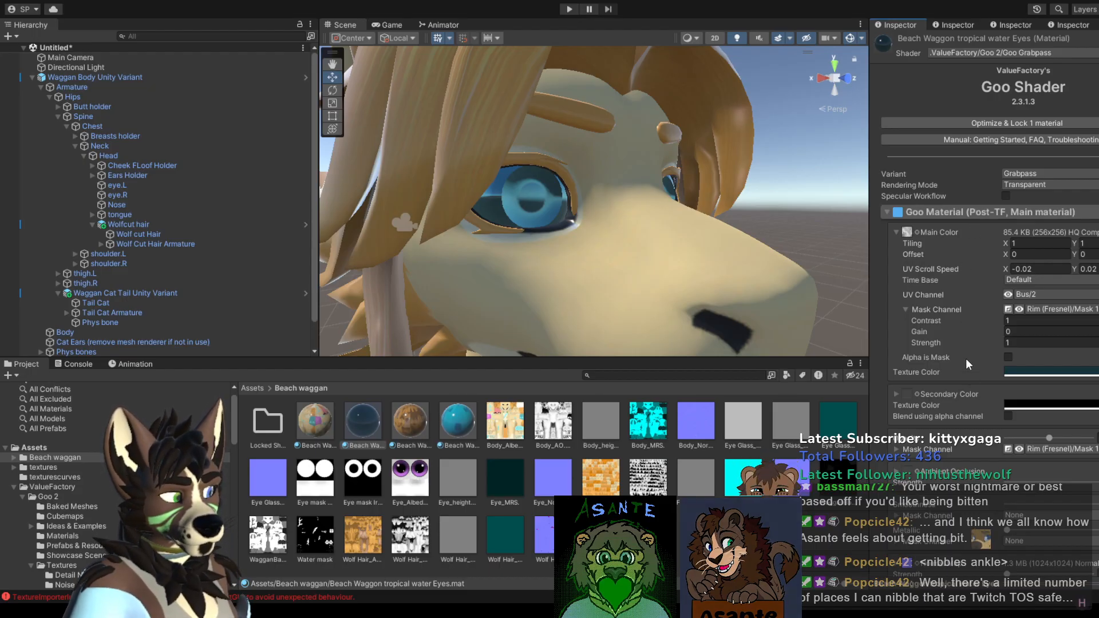
Step: Remove the noise texture from the Goo Material's Main Color and reopen the Beach waggan folder
{"action": "left_click", "coordinate": [908, 233]}
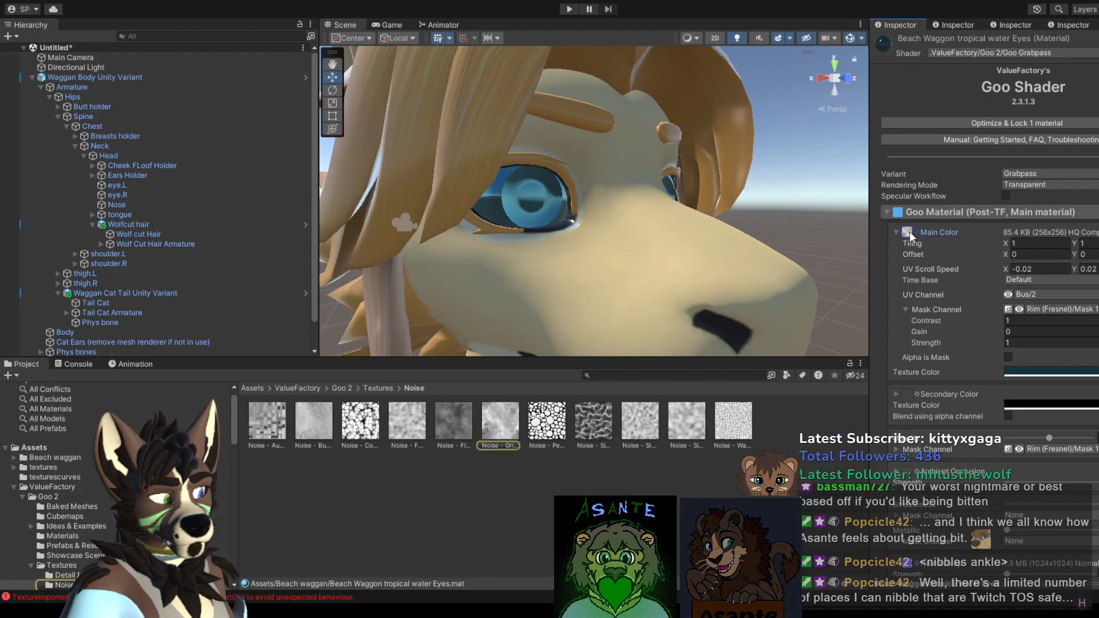
{"action": "key", "text": "Delete"}
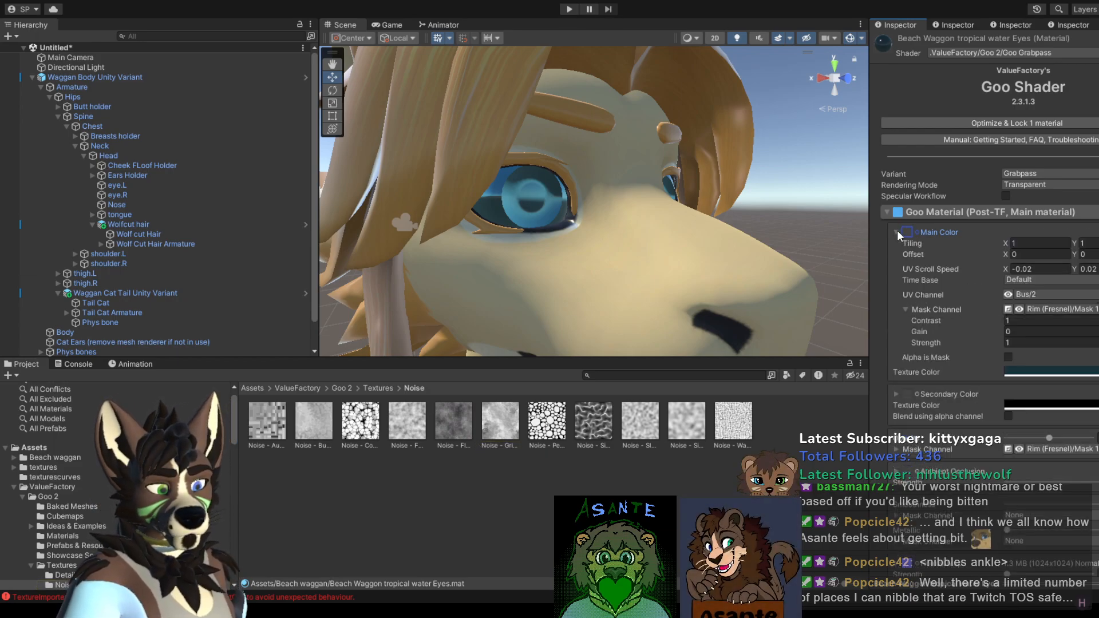
{"action": "left_click", "coordinate": [55, 457]}
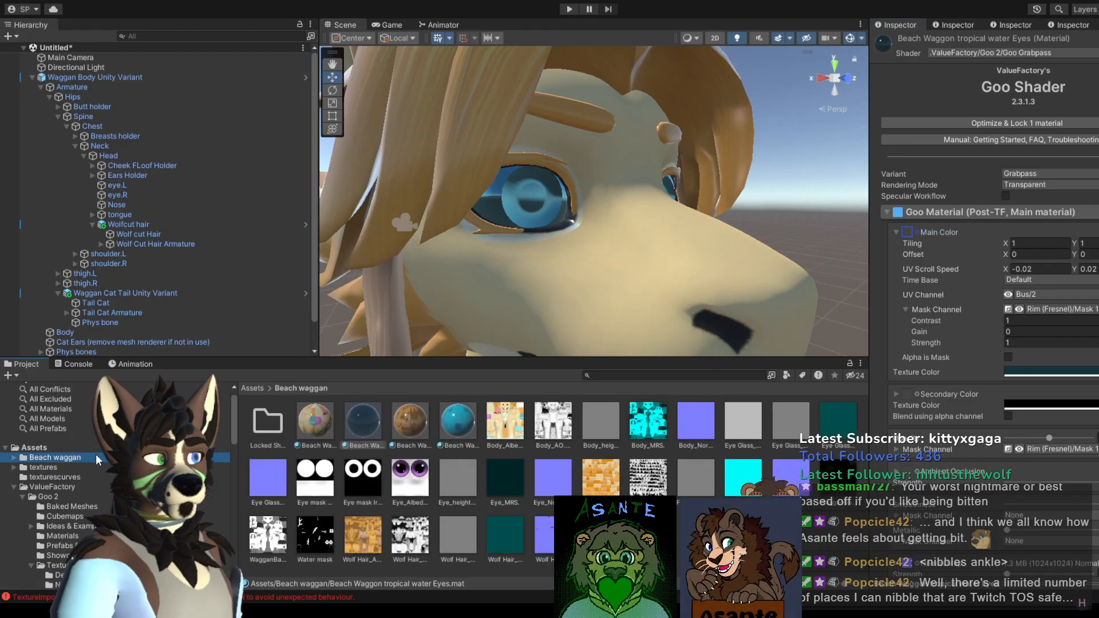
Step: Compare the Goo Material Main Color settings of the tail, body and hair materials in the Beach waggan folder
{"action": "left_click", "coordinate": [409, 421]}
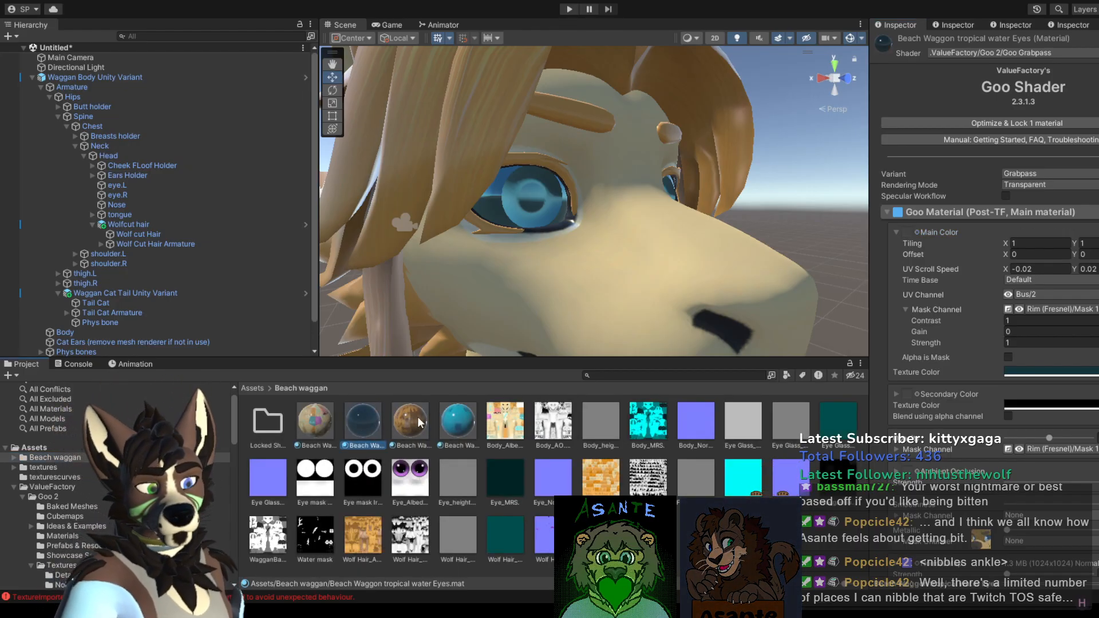
{"action": "left_click", "coordinate": [459, 422]}
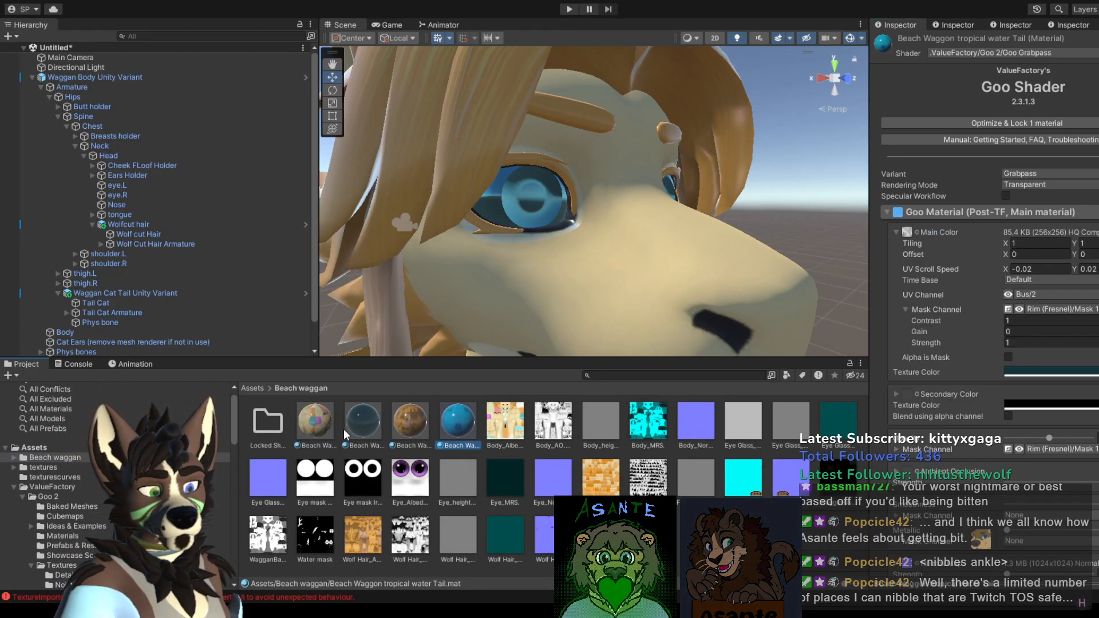
{"action": "left_click", "coordinate": [324, 430]}
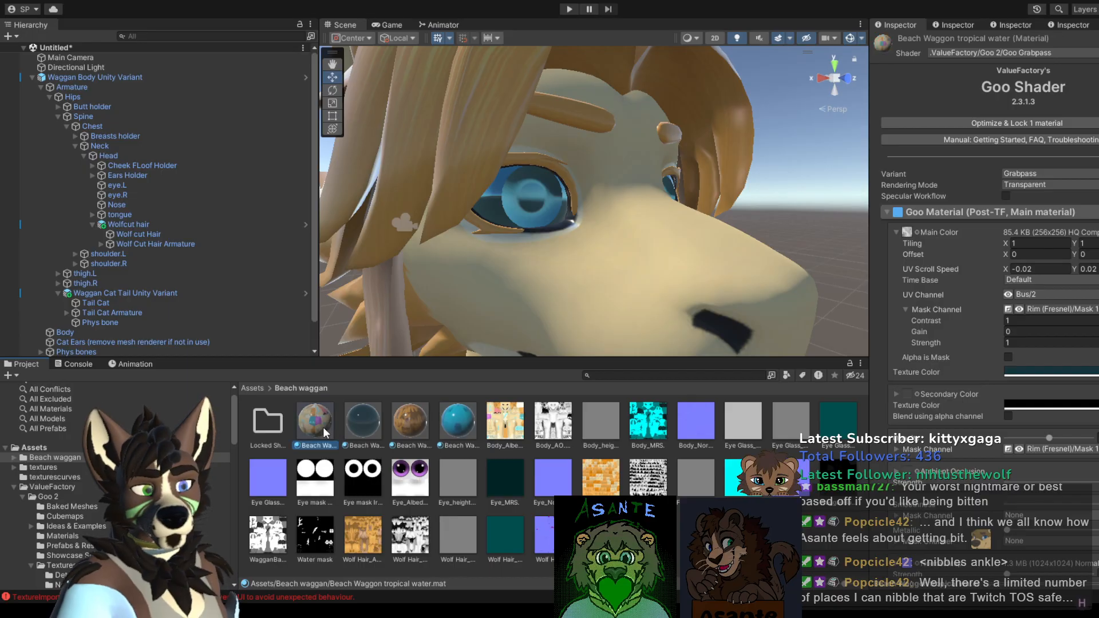
{"action": "left_click", "coordinate": [459, 430]}
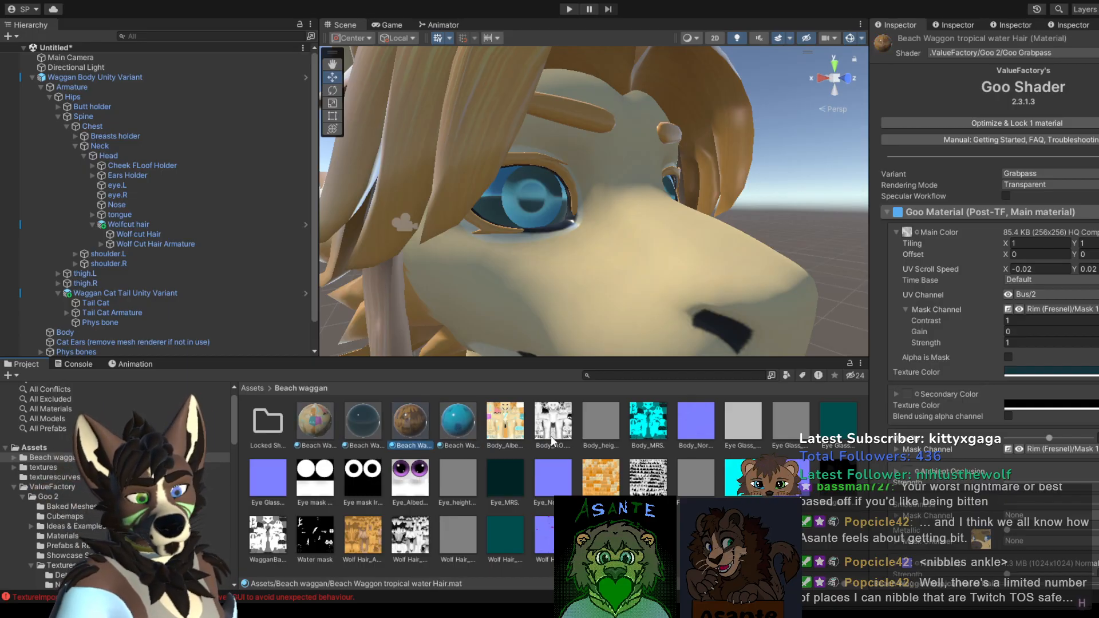
{"action": "left_click", "coordinate": [363, 423]}
{"action": "left_click", "coordinate": [408, 449]}
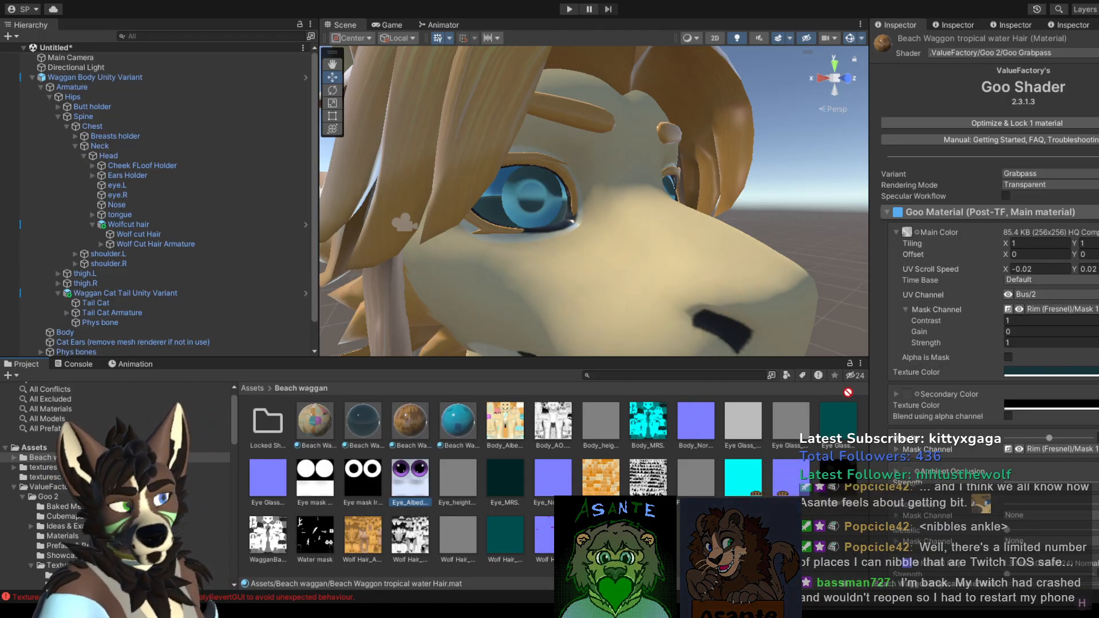
Step: Try the eye albedo as the hair material's Secondary Color and the body albedo as its Main Color, undoing each assignment
{"action": "left_click_drag", "start_coordinate": [907, 405], "coordinate": [907, 395]}
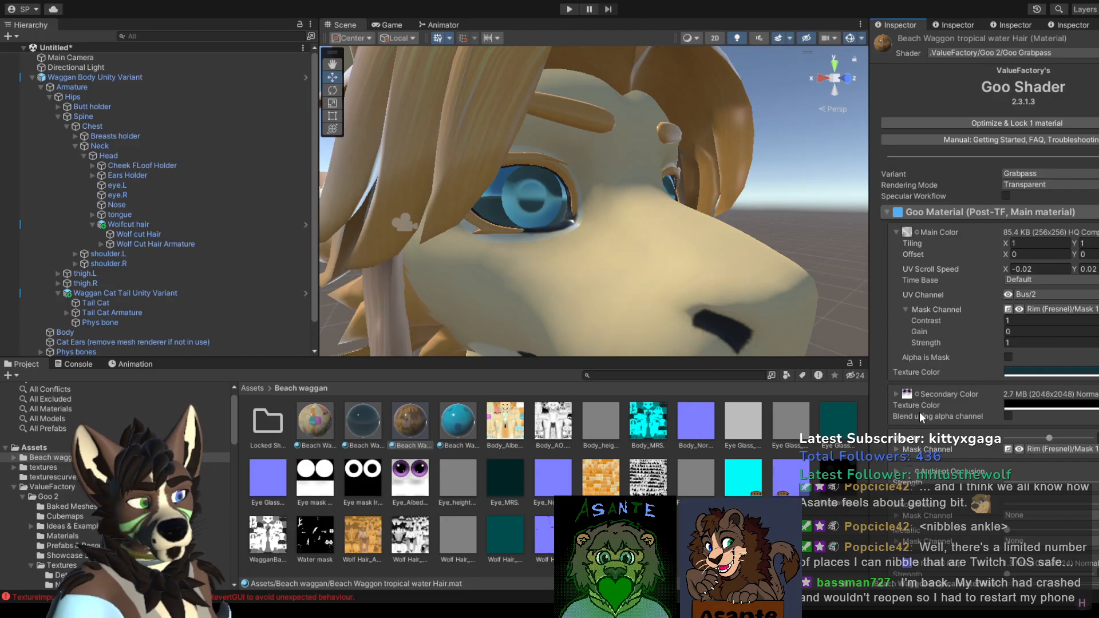
{"action": "key", "text": "ctrl+z"}
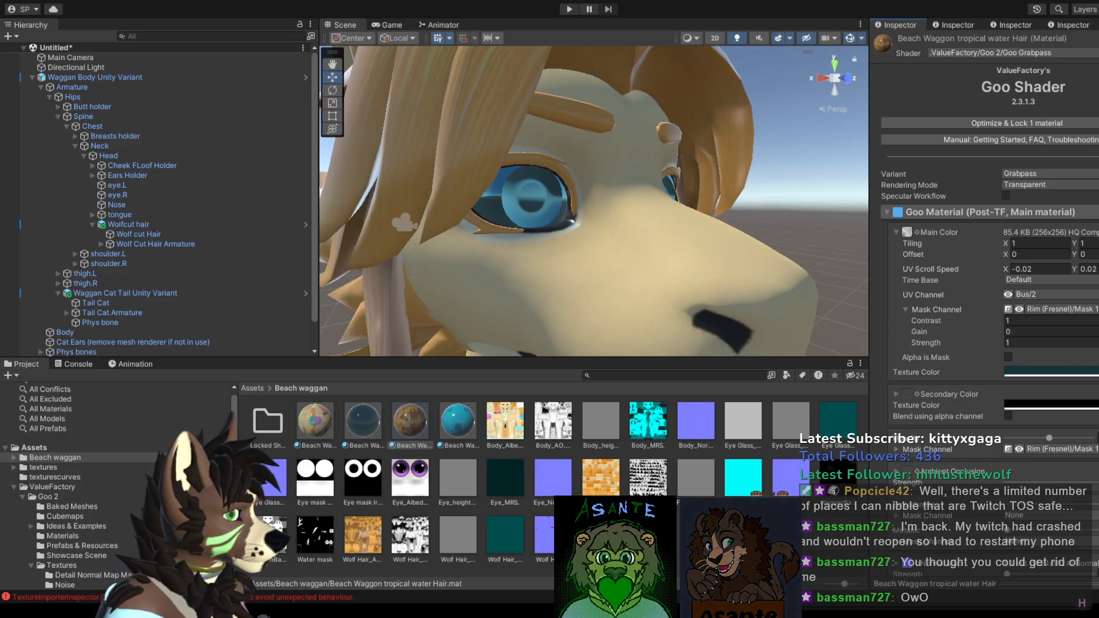
{"action": "left_click_drag", "start_coordinate": [505, 421], "coordinate": [909, 240]}
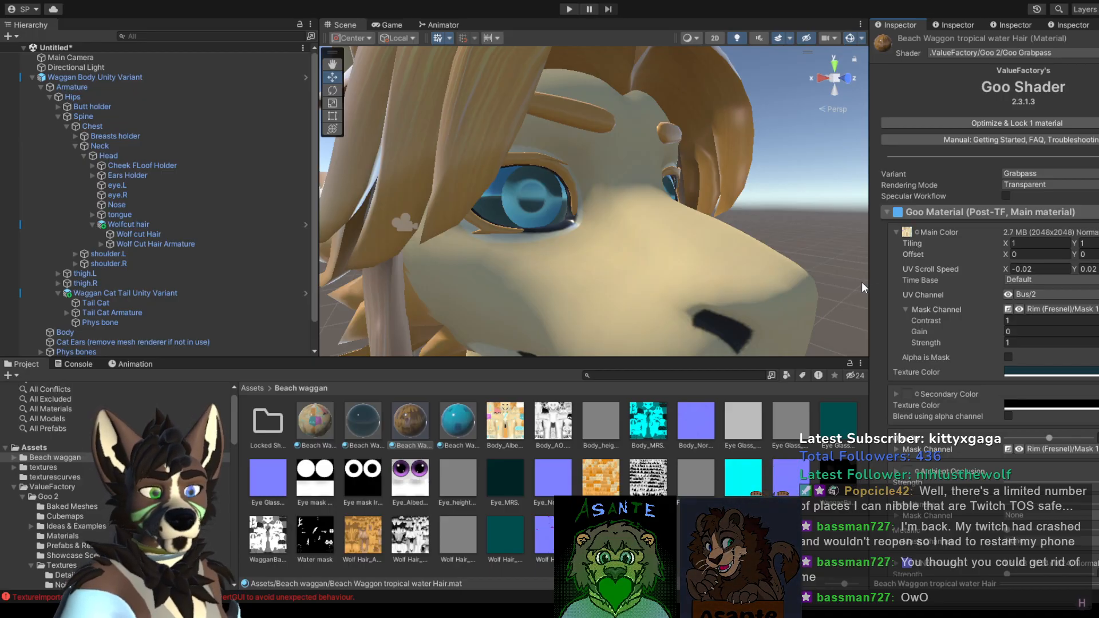
{"action": "key", "text": "ctrl+z"}
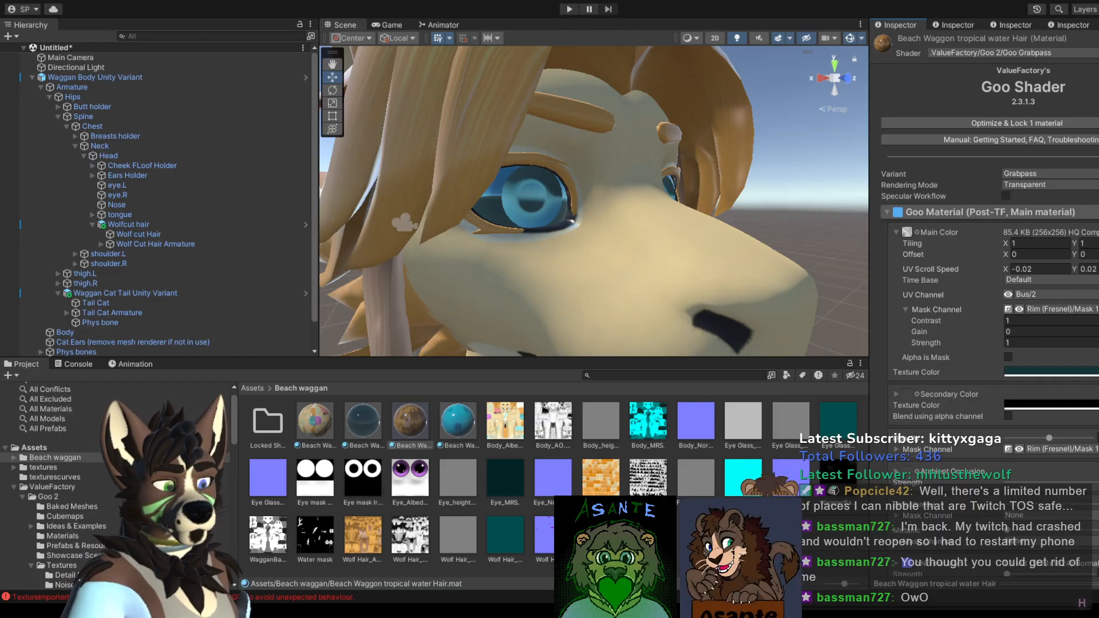
Step: Preview the hair material's built-in Animation Slider and return it to 0, and set the eyes material's Animation Slider to 0
{"action": "left_click", "coordinate": [887, 212]}
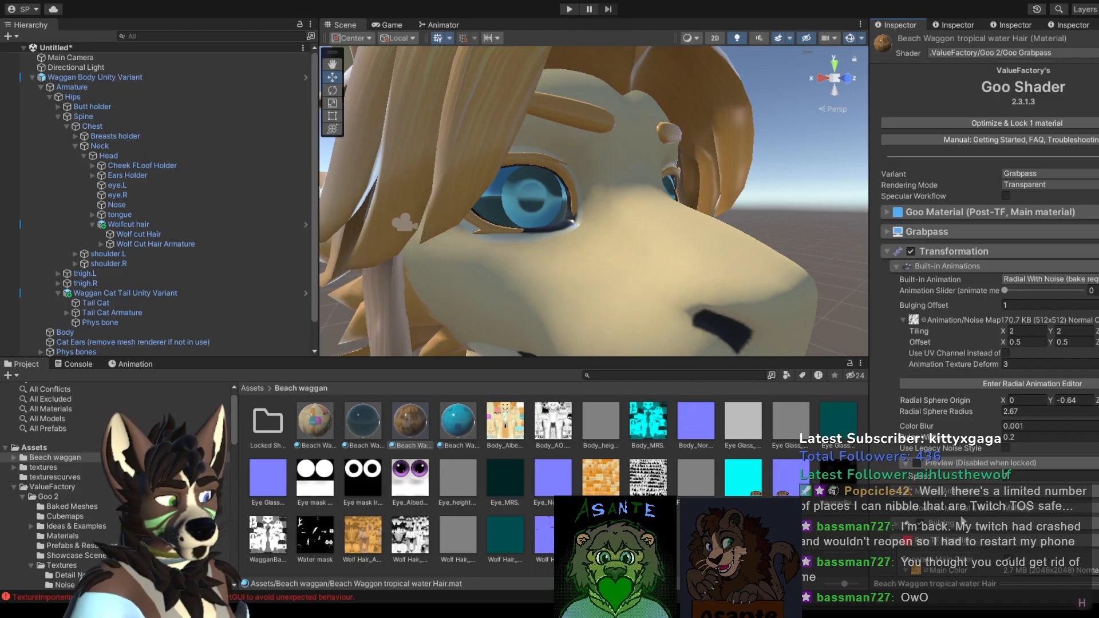
{"action": "scroll", "coordinate": [968, 518], "scroll_direction": "down", "scroll_amount": 3}
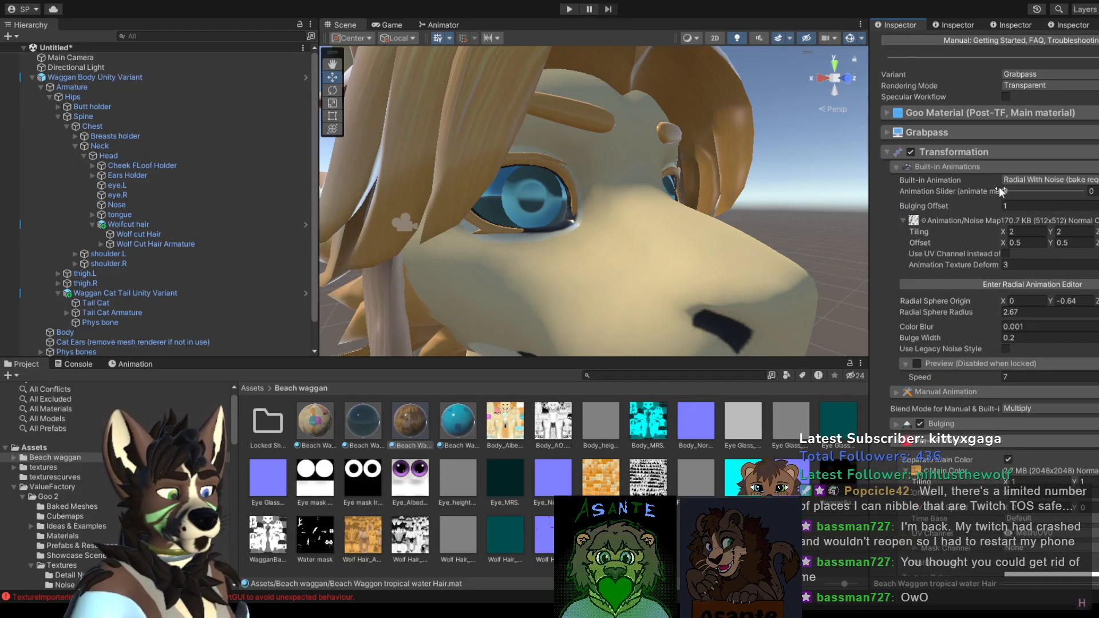
{"action": "left_click_drag", "start_coordinate": [1005, 191], "coordinate": [1079, 192]}
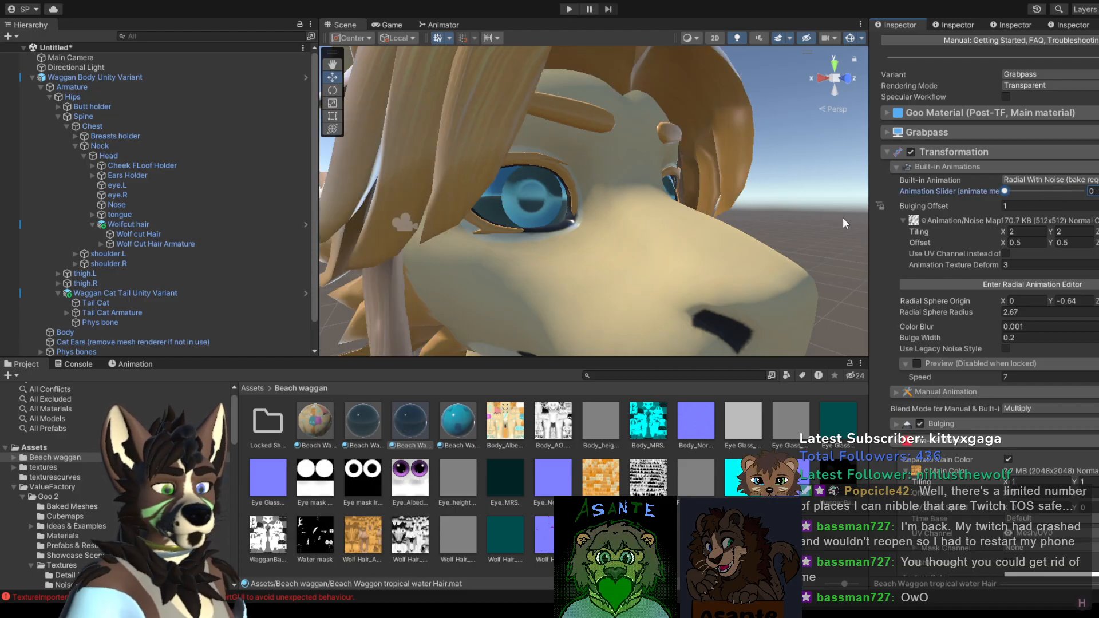
{"action": "left_click", "coordinate": [361, 425]}
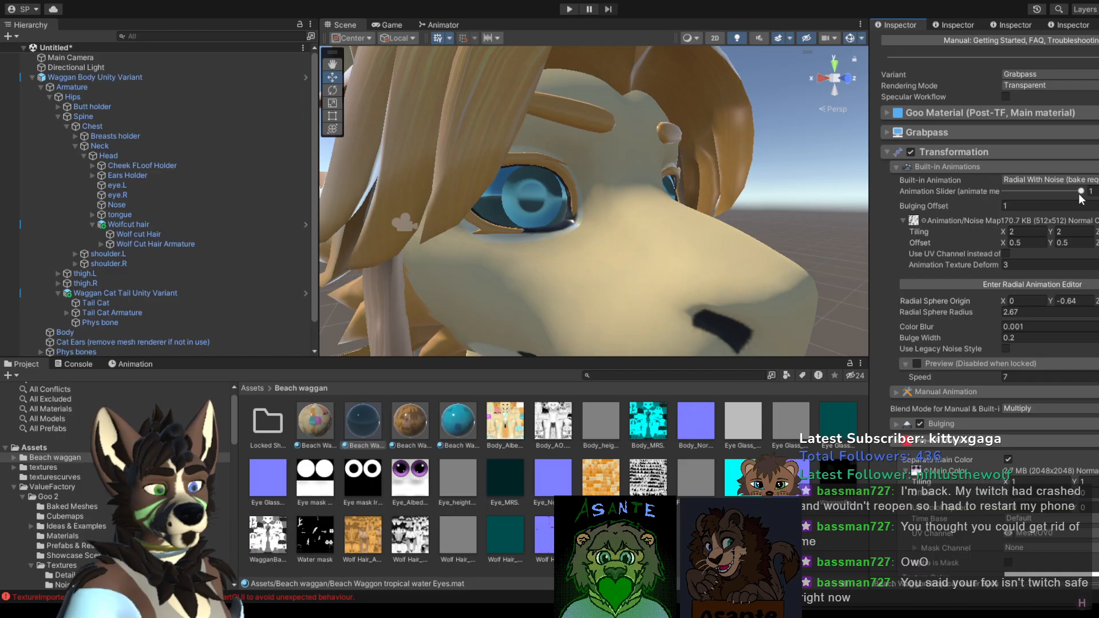
{"action": "left_click_drag", "start_coordinate": [1081, 192], "coordinate": [893, 188]}
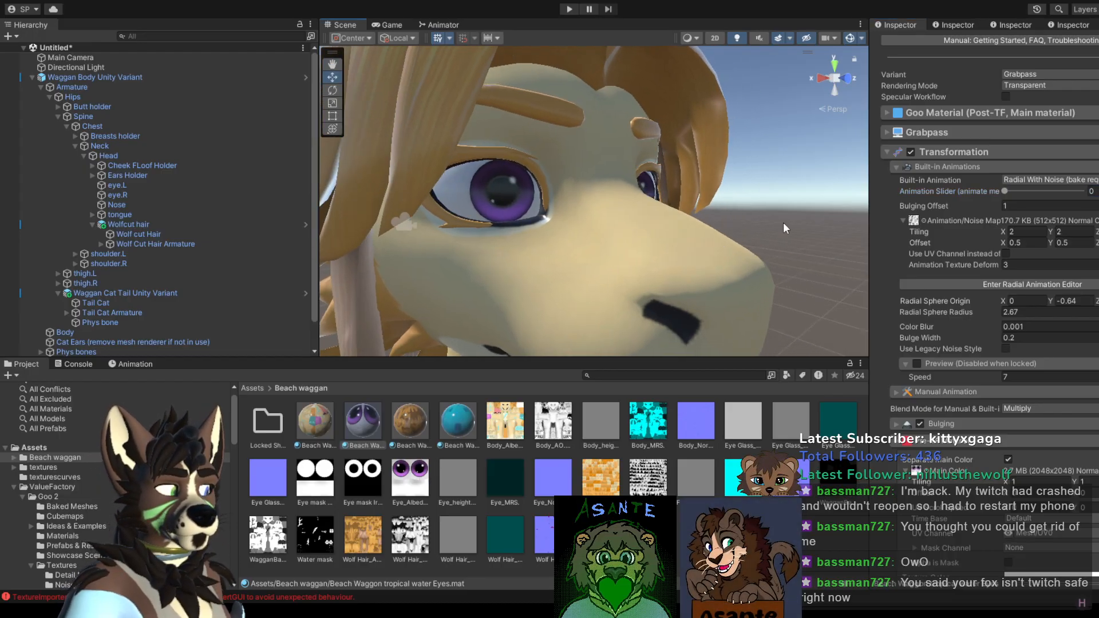
Step: Assign the eye albedo texture to the Main Color of the eyes material's Goo Material section
{"action": "left_click", "coordinate": [887, 113]}
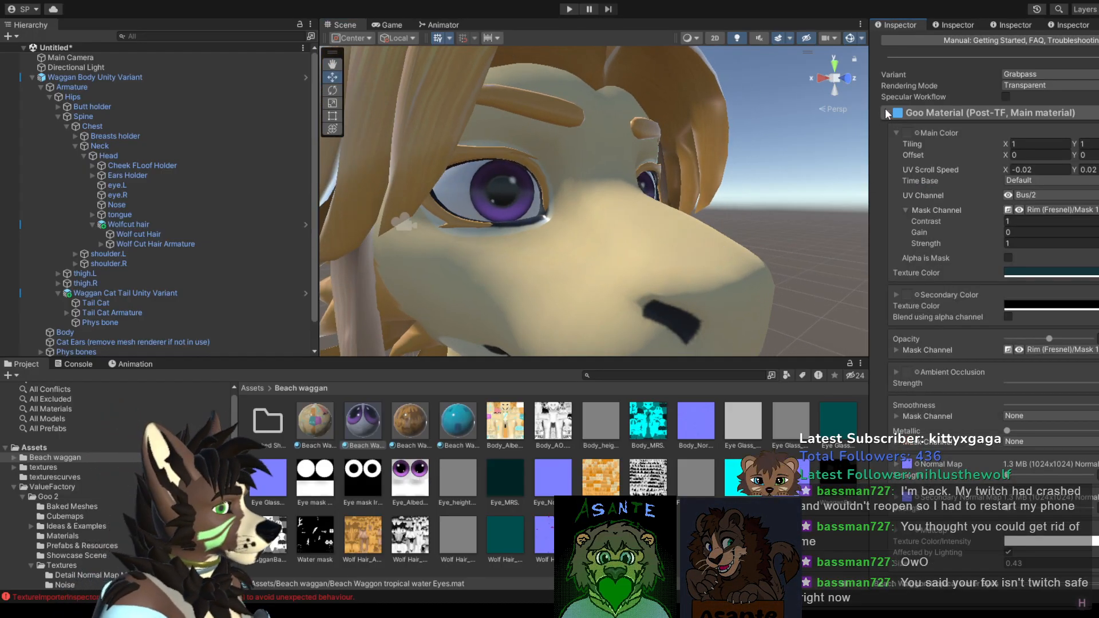
{"action": "left_click", "coordinate": [897, 133]}
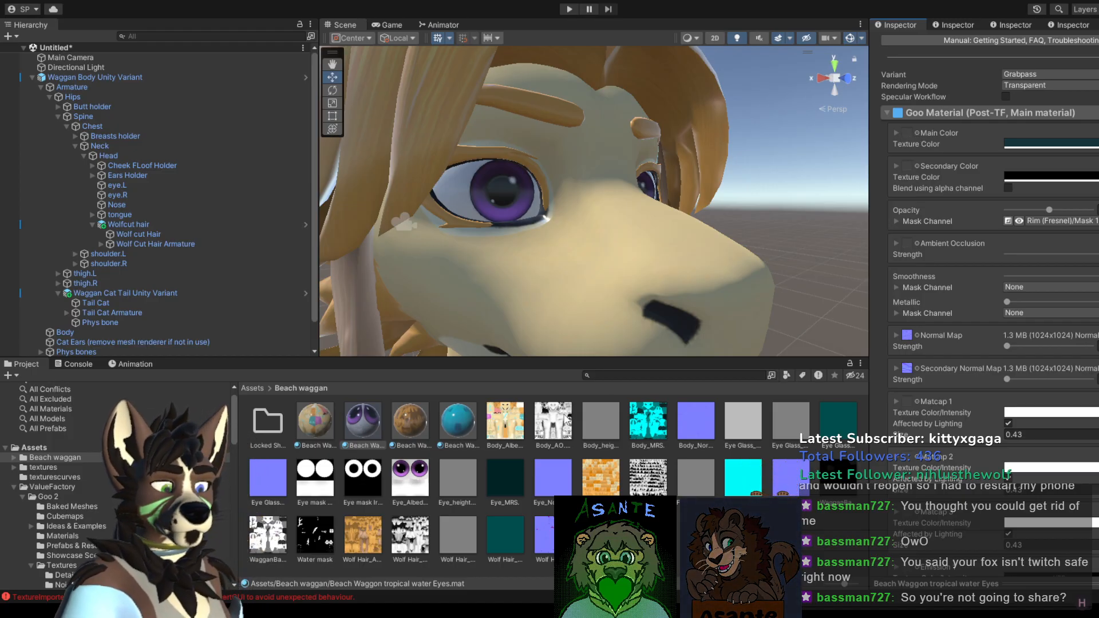
{"action": "left_click_drag", "start_coordinate": [909, 144], "coordinate": [911, 137]}
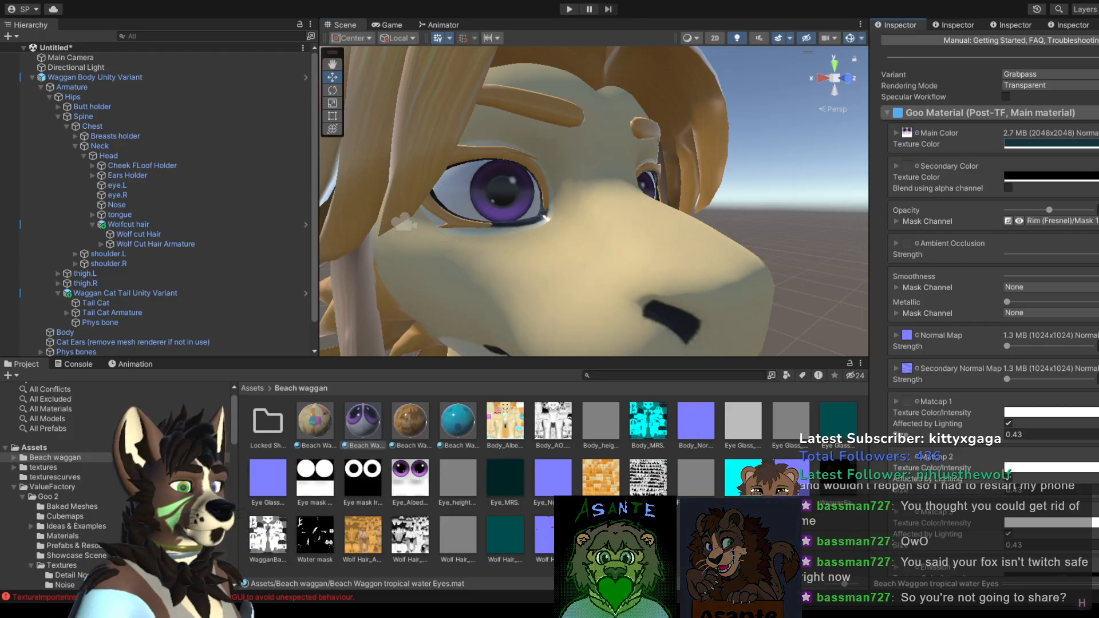
{"action": "scroll", "coordinate": [1064, 316], "scroll_direction": "down", "scroll_amount": 8}
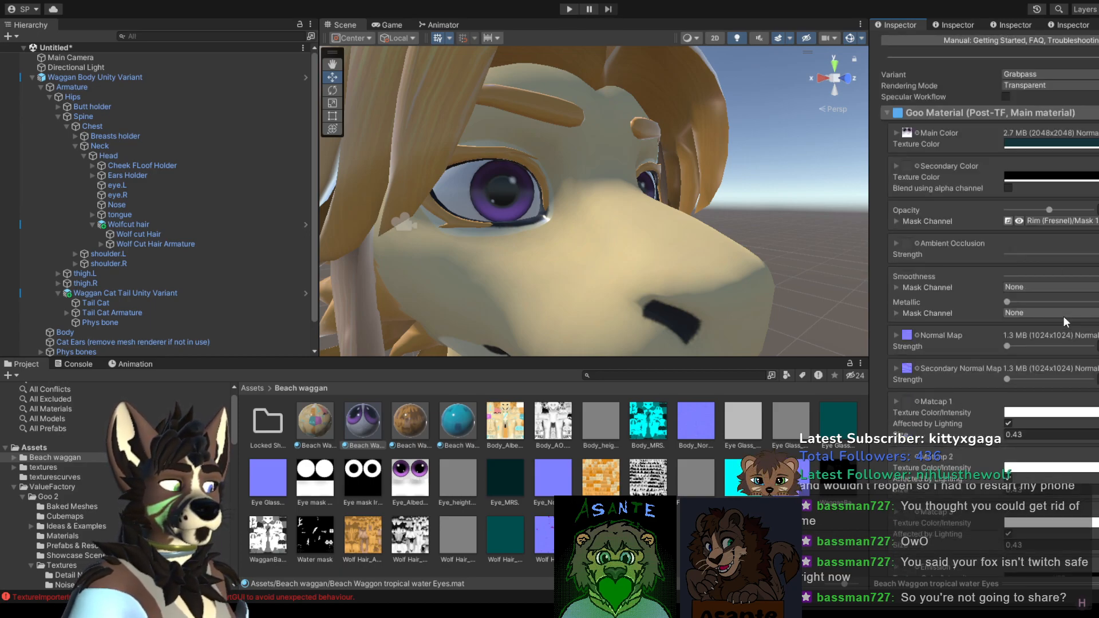
Step: Try a white texture color for the Goo Material's main color on the Eyes material, and undo the recent changes
{"action": "scroll", "coordinate": [1063, 320], "scroll_direction": "down", "scroll_amount": 1}
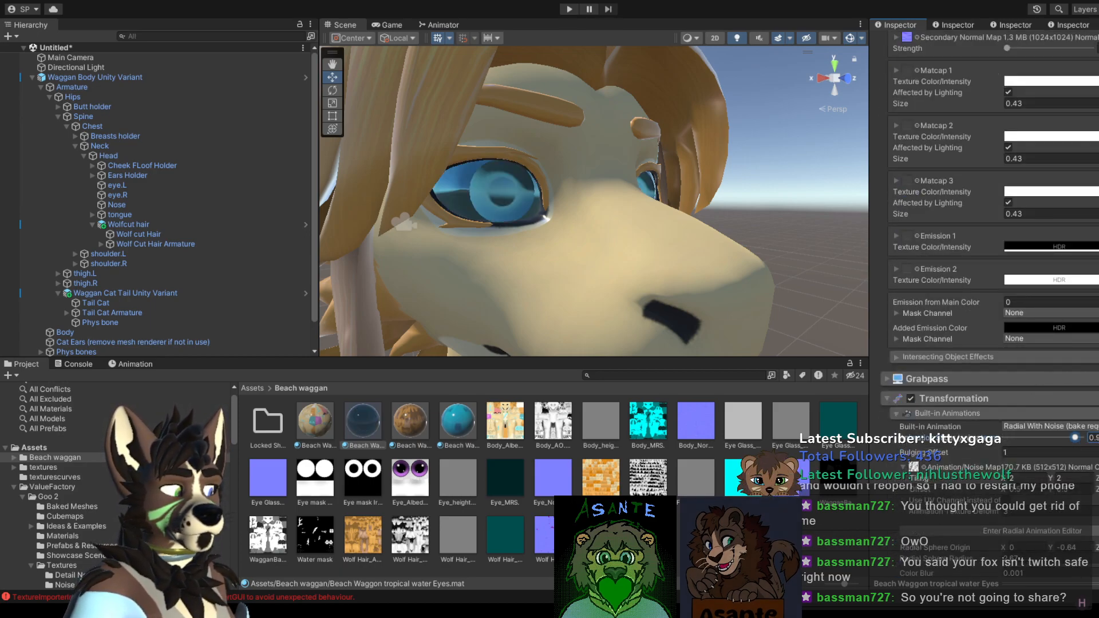
{"action": "scroll", "coordinate": [1067, 186], "scroll_direction": "up", "scroll_amount": 10}
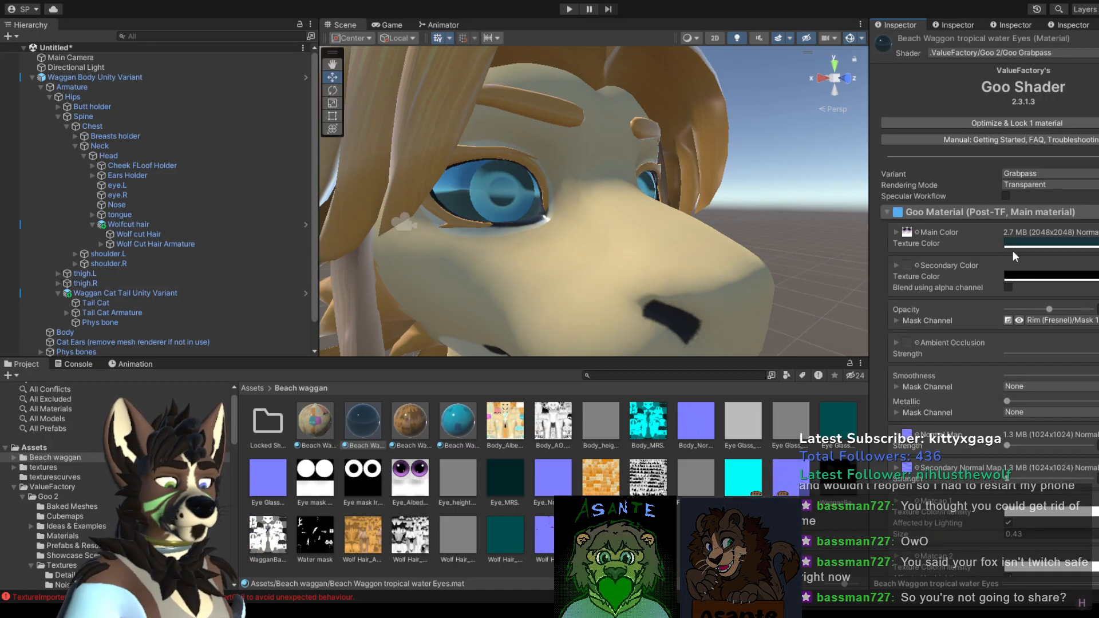
{"action": "left_click", "coordinate": [1076, 245]}
{"action": "left_click_drag", "start_coordinate": [1076, 310], "coordinate": [1030, 287]}
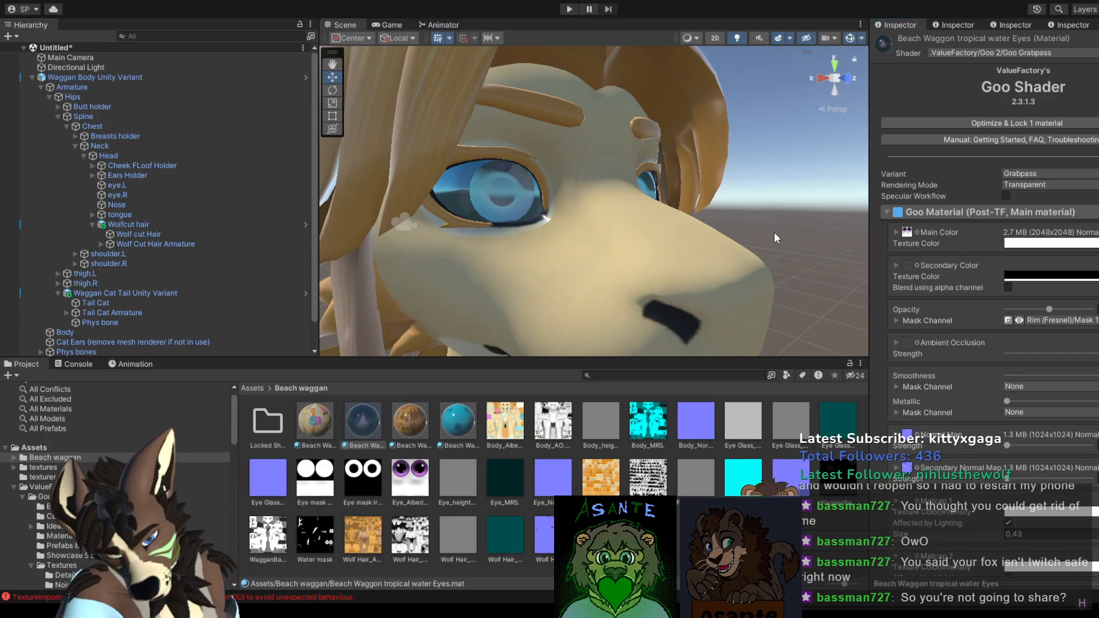
{"action": "mouse_move", "coordinate": [773, 233]}
{"action": "left_mouse_down", "text": "alt"}
{"action": "mouse_move", "coordinate": [745, 229]}
{"action": "mouse_move", "coordinate": [768, 232]}
{"action": "left_mouse_up", "text": "alt"}
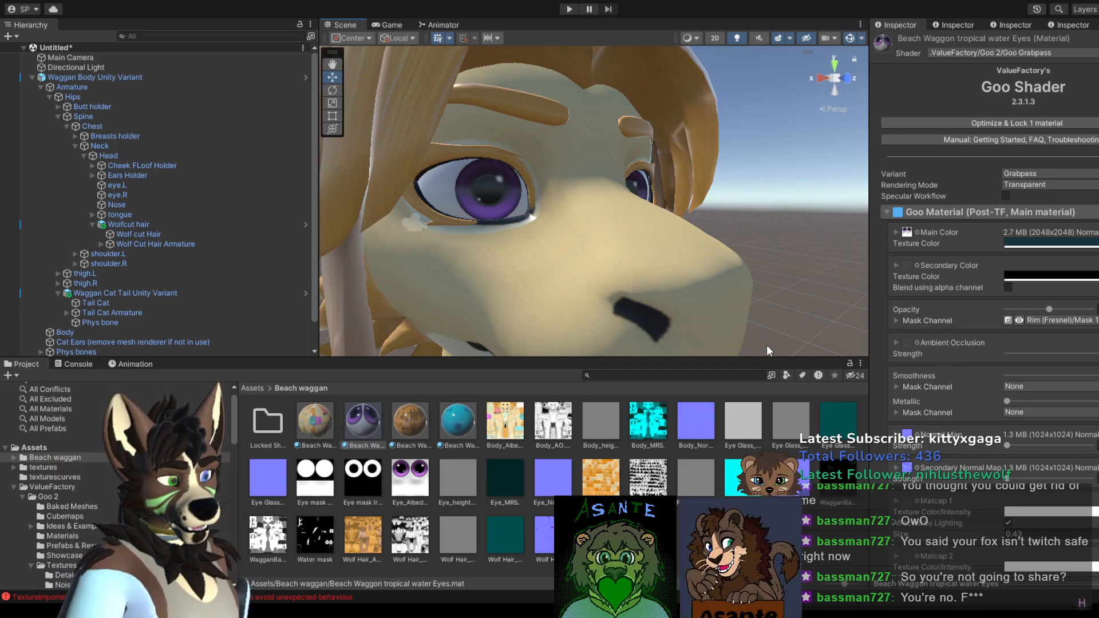
{"action": "key", "text": "ctrl+z"}
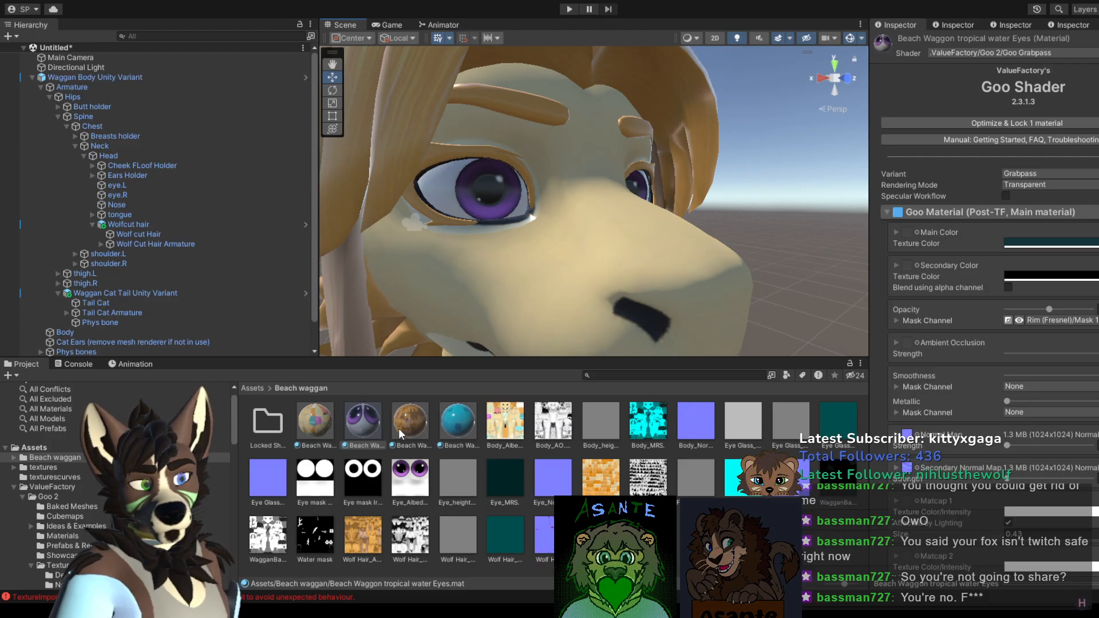
Step: Compare the main color settings of the Eyes, Hair and Tail materials, finishing with the Eyes material selected
{"action": "left_click", "coordinate": [371, 425]}
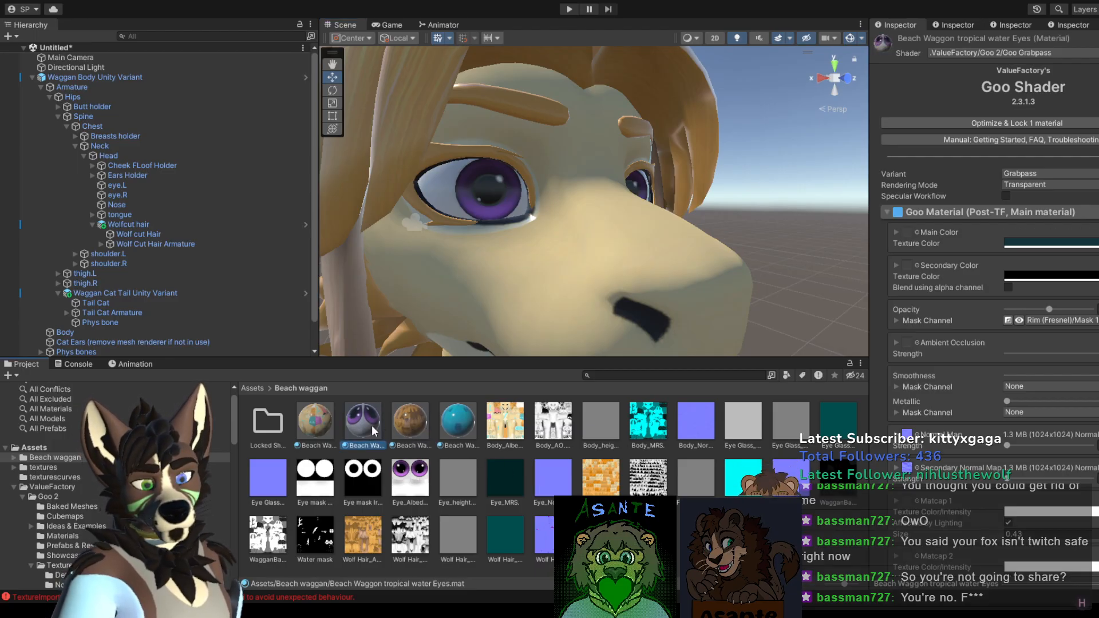
{"action": "left_click", "coordinate": [408, 430]}
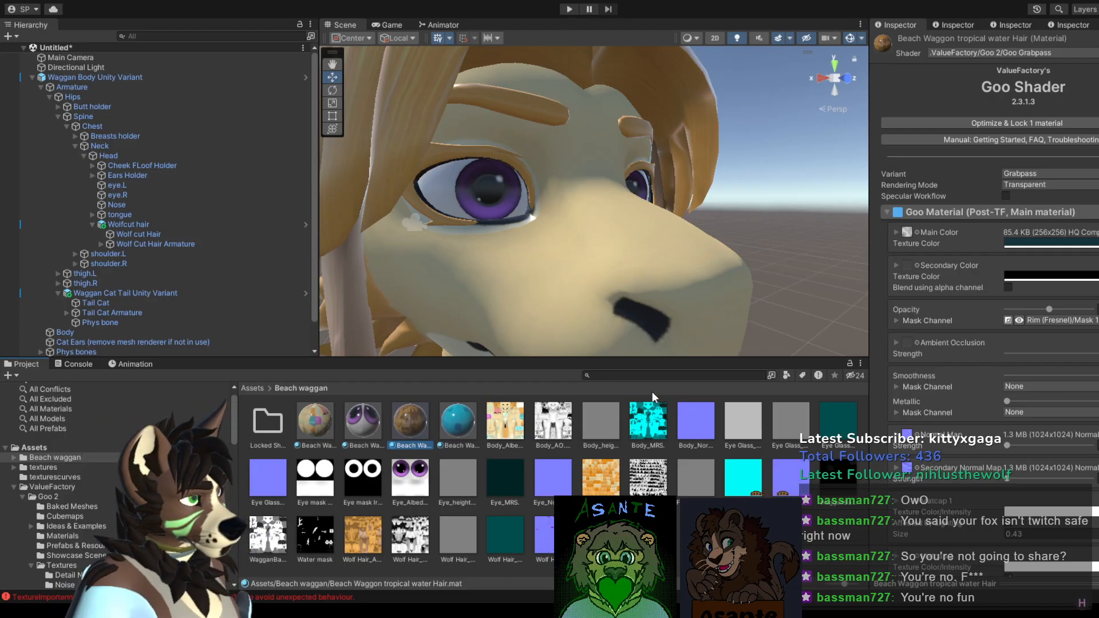
{"action": "key", "text": "Left"}
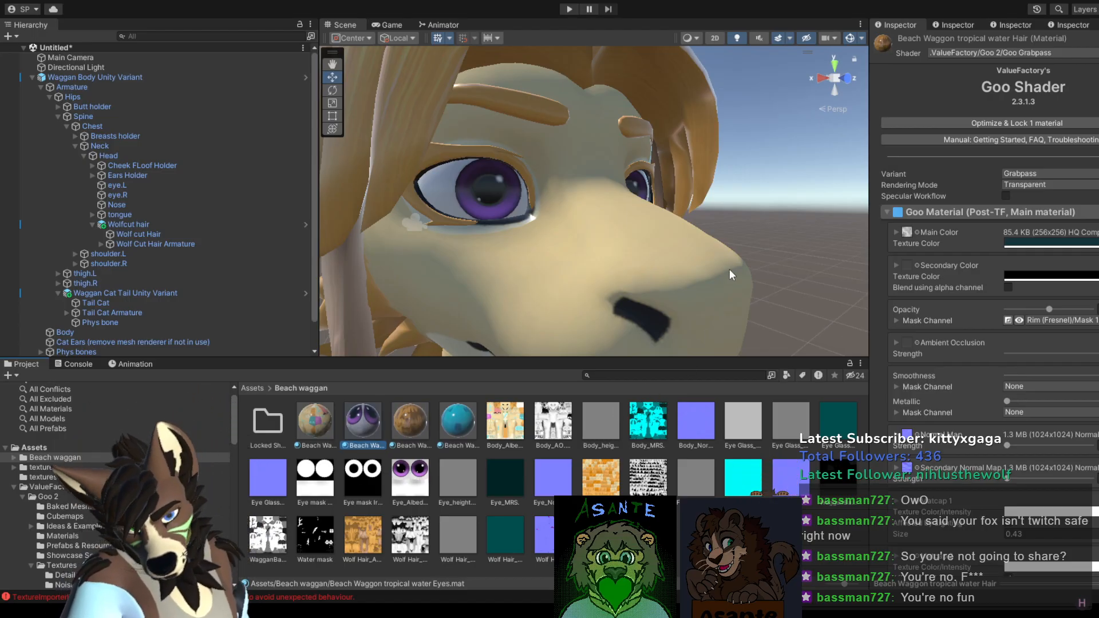
{"action": "key", "text": "Right"}
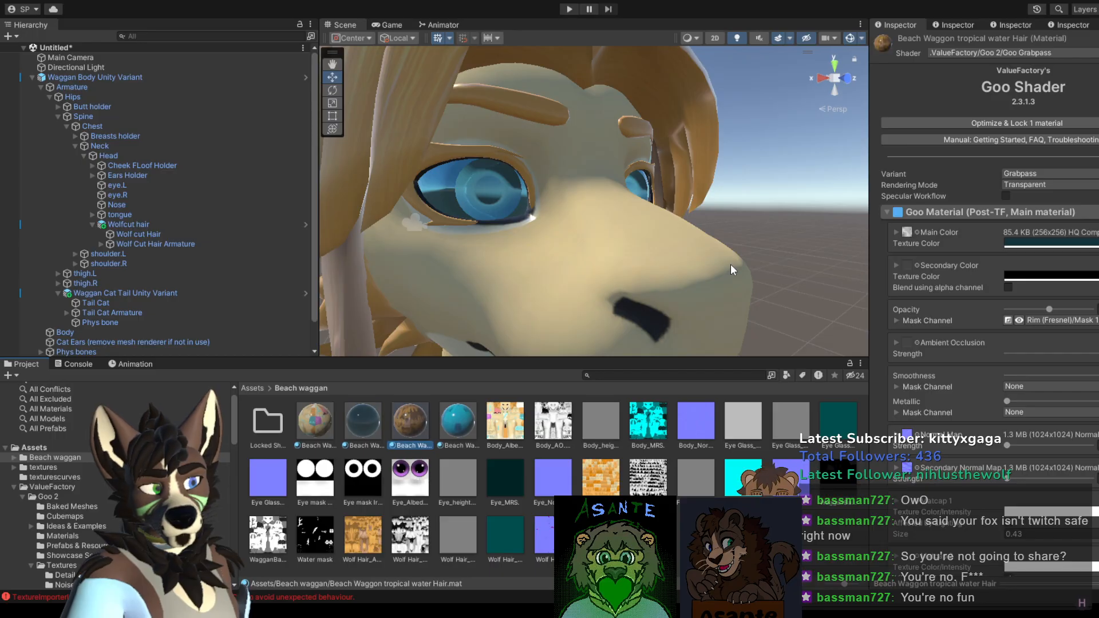
{"action": "key", "text": "Right"}
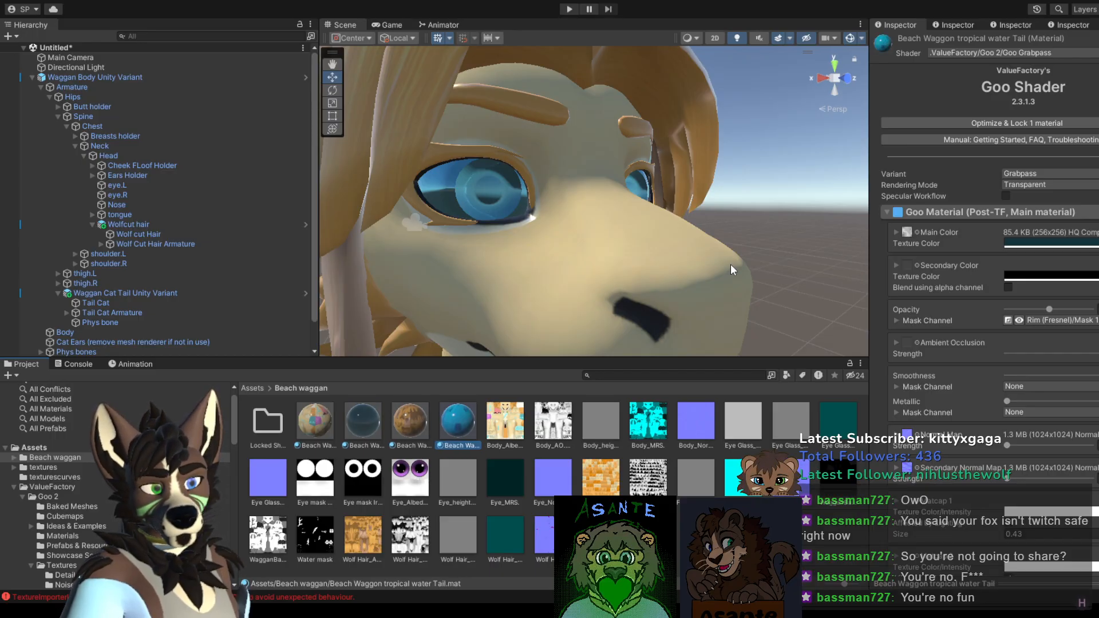
{"action": "key", "text": "Left"}
{"action": "key", "text": "Left"}
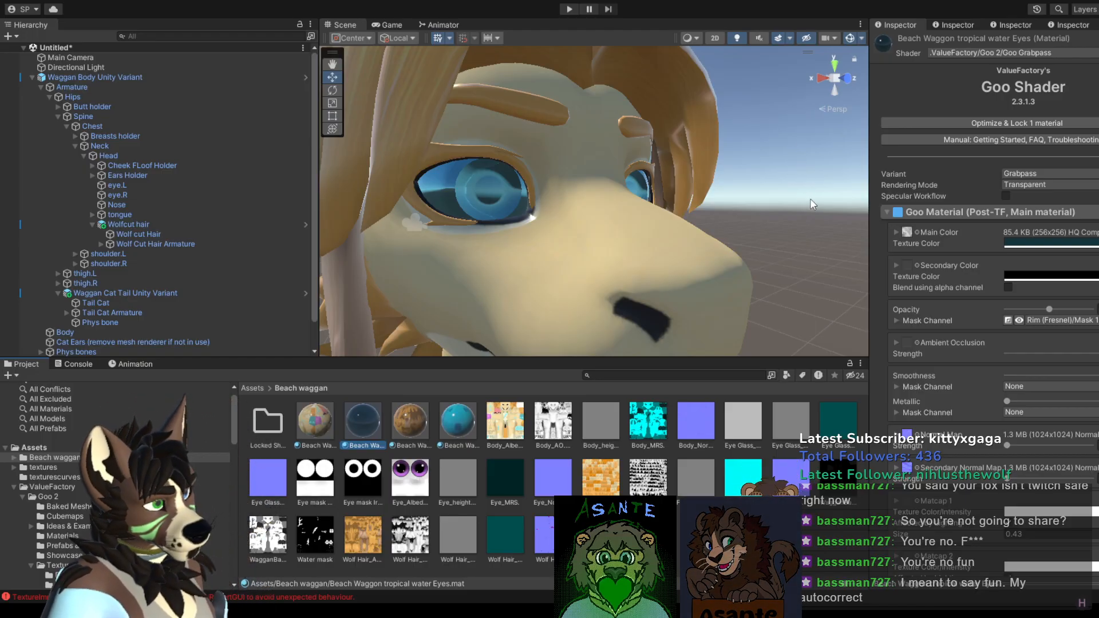
Step: Review the Goo Material, Transformation and Pre-TF Material settings of the Eyes material
{"action": "scroll", "coordinate": [1021, 381], "scroll_direction": "down", "scroll_amount": 1}
{"action": "scroll", "coordinate": [1020, 381], "scroll_direction": "down", "scroll_amount": 15}
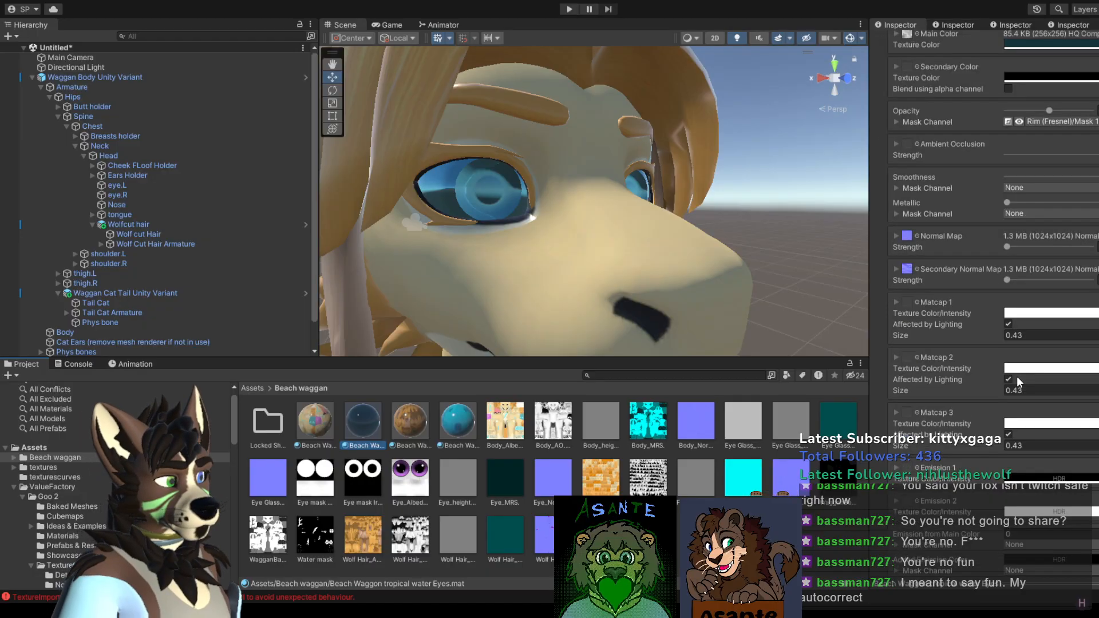
{"action": "scroll", "coordinate": [1019, 378], "scroll_direction": "down", "scroll_amount": 7}
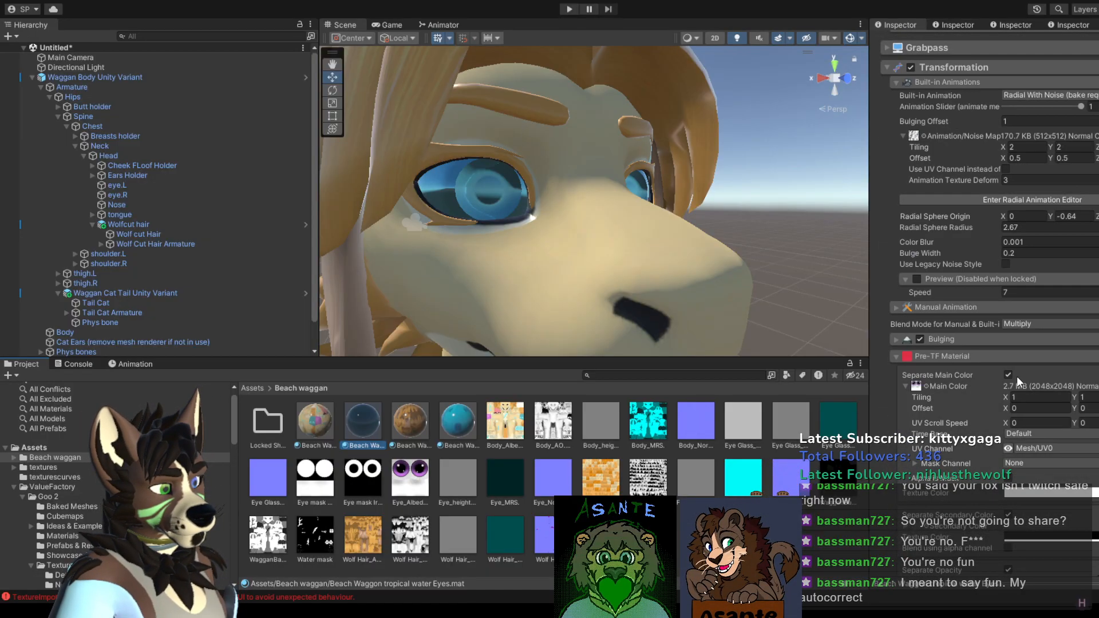
{"action": "scroll", "coordinate": [1018, 379], "scroll_direction": "down", "scroll_amount": 3}
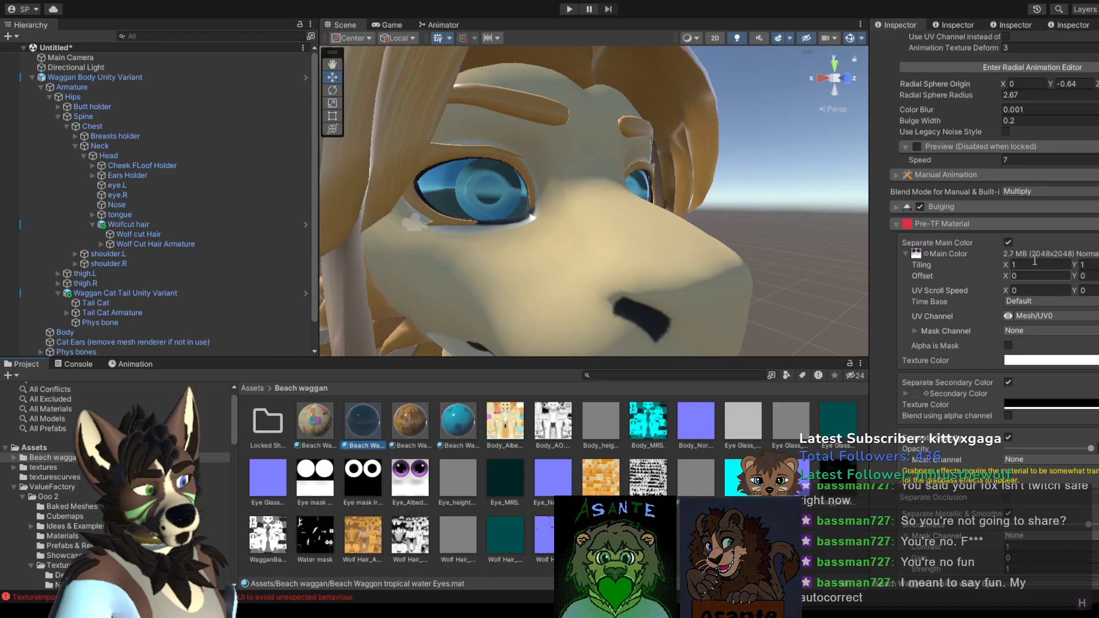
{"action": "scroll", "coordinate": [1015, 407], "scroll_direction": "down", "scroll_amount": 15}
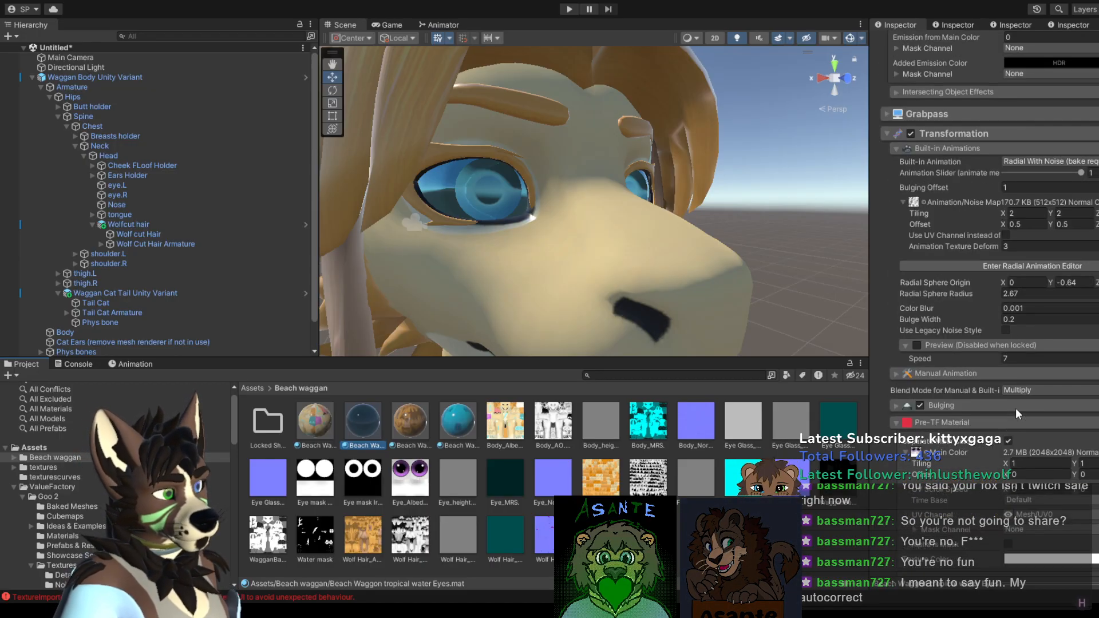
{"action": "scroll", "coordinate": [1016, 408], "scroll_direction": "up", "scroll_amount": 5}
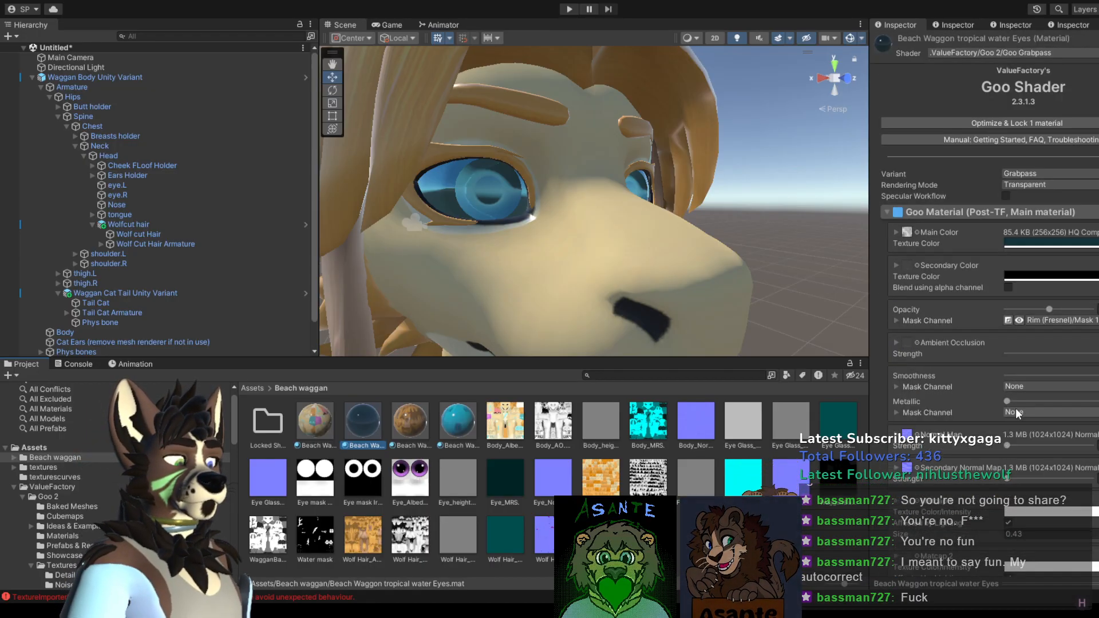
Step: Collapse the Goo Material section and test the transformation by setting the animation slider to 0 and back to 1
{"action": "left_click", "coordinate": [890, 212]}
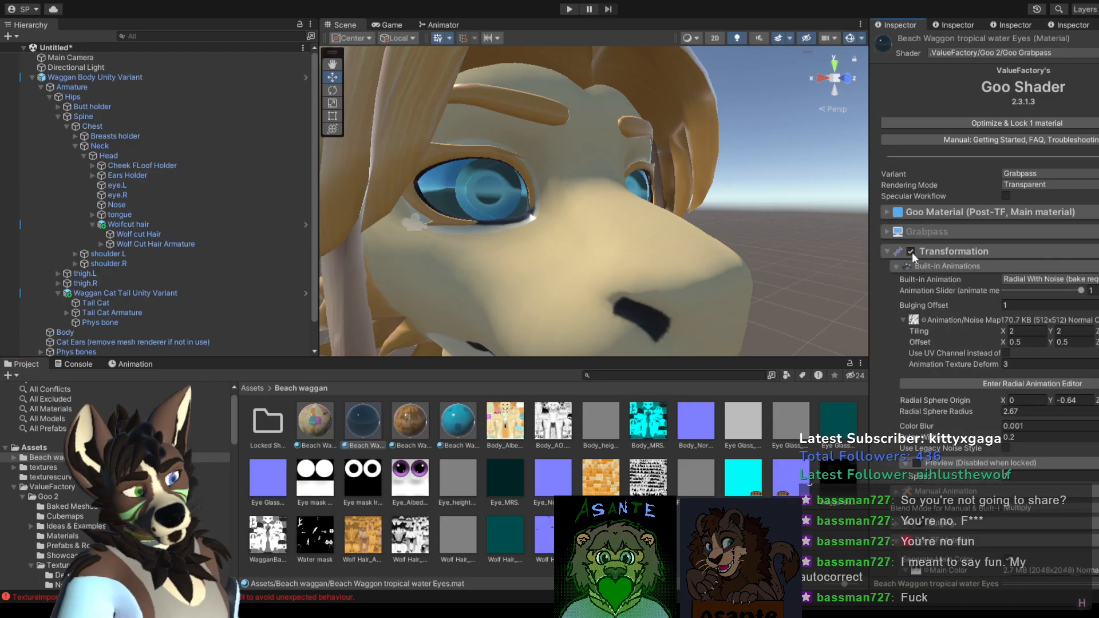
{"action": "left_click_drag", "start_coordinate": [1073, 290], "coordinate": [930, 296]}
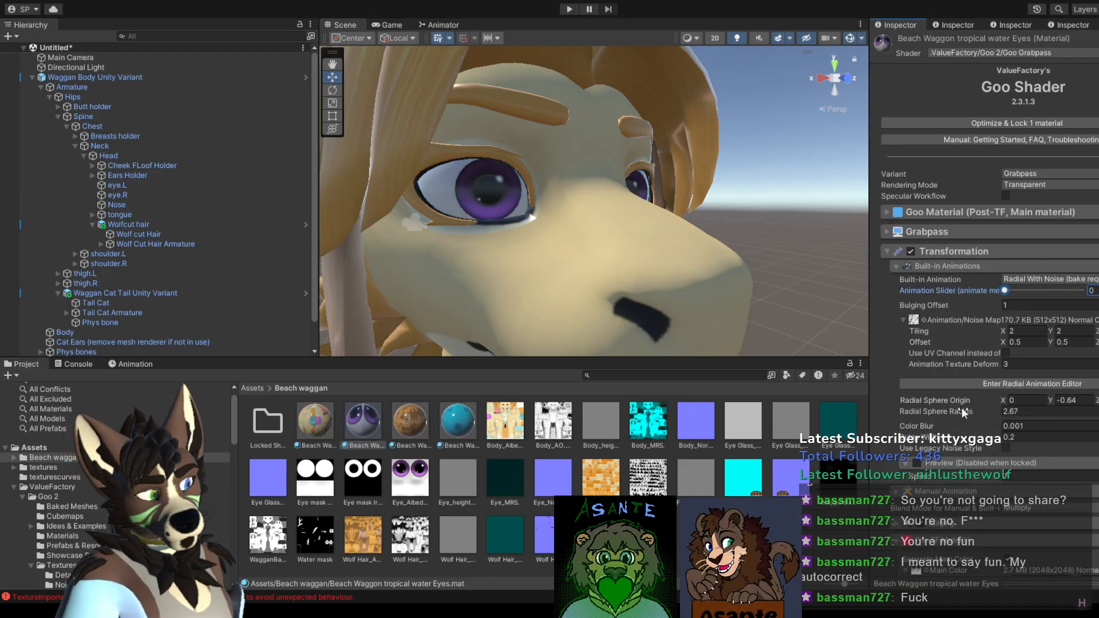
{"action": "left_click", "coordinate": [1071, 292]}
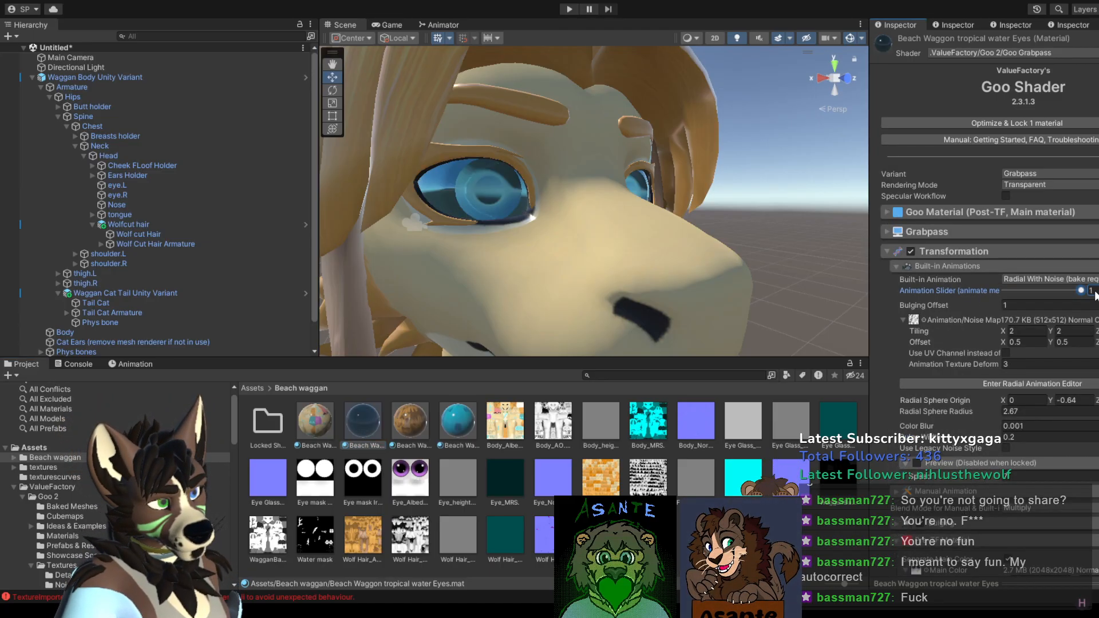
Step: Undo the last mask channel change on the Pre-TF Material's main color and recheck the animation slider at 1
{"action": "scroll", "coordinate": [1010, 456], "scroll_direction": "down", "scroll_amount": 8}
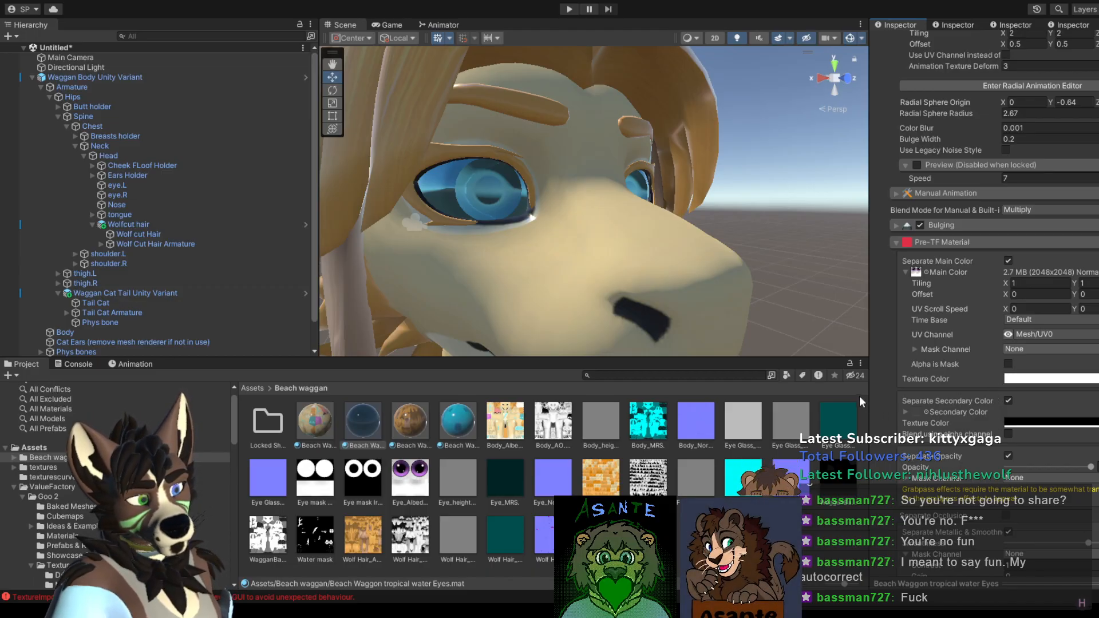
{"action": "key", "text": "ctrl+z"}
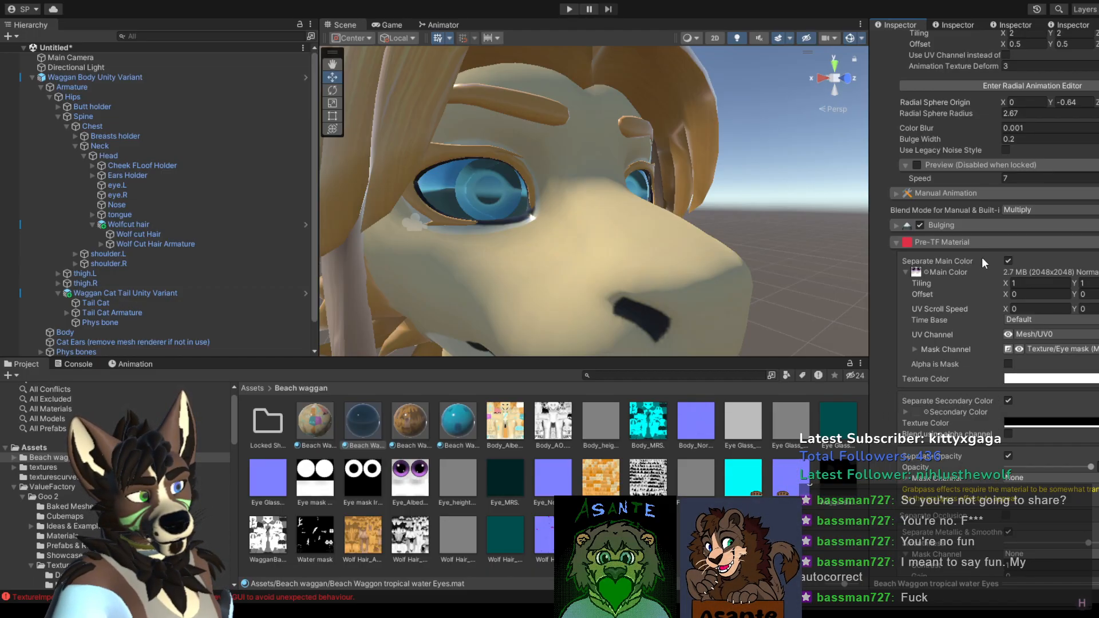
{"action": "scroll", "coordinate": [1029, 337], "scroll_direction": "up", "scroll_amount": 5}
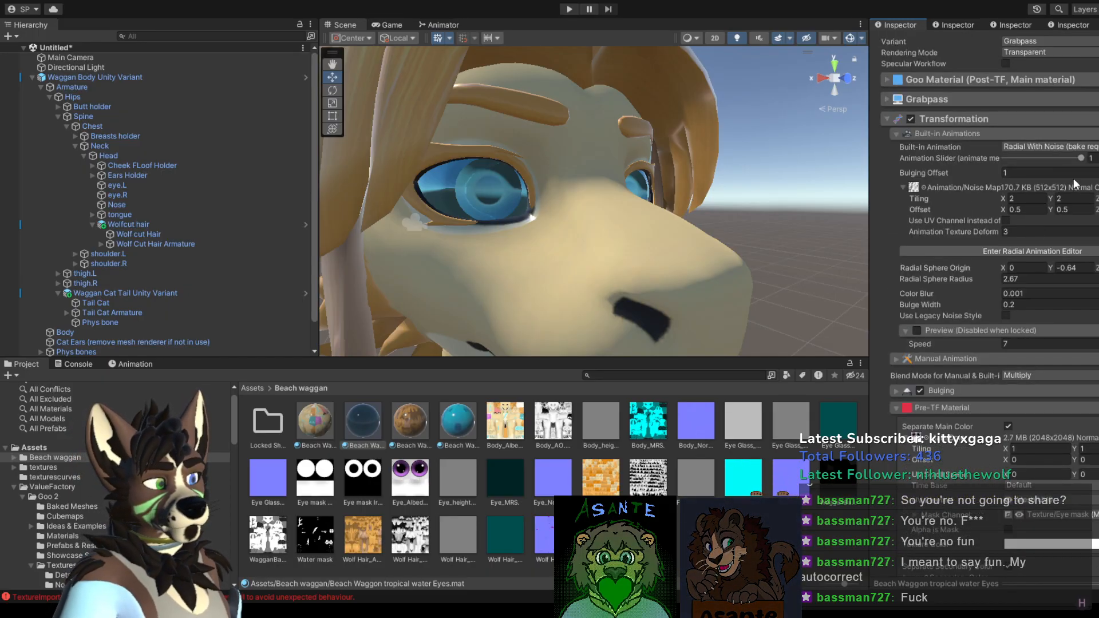
{"action": "mouse_move", "coordinate": [1081, 158]}
{"action": "left_mouse_down"}
{"action": "mouse_move", "coordinate": [965, 159]}
{"action": "mouse_move", "coordinate": [1081, 159]}
{"action": "left_mouse_up"}
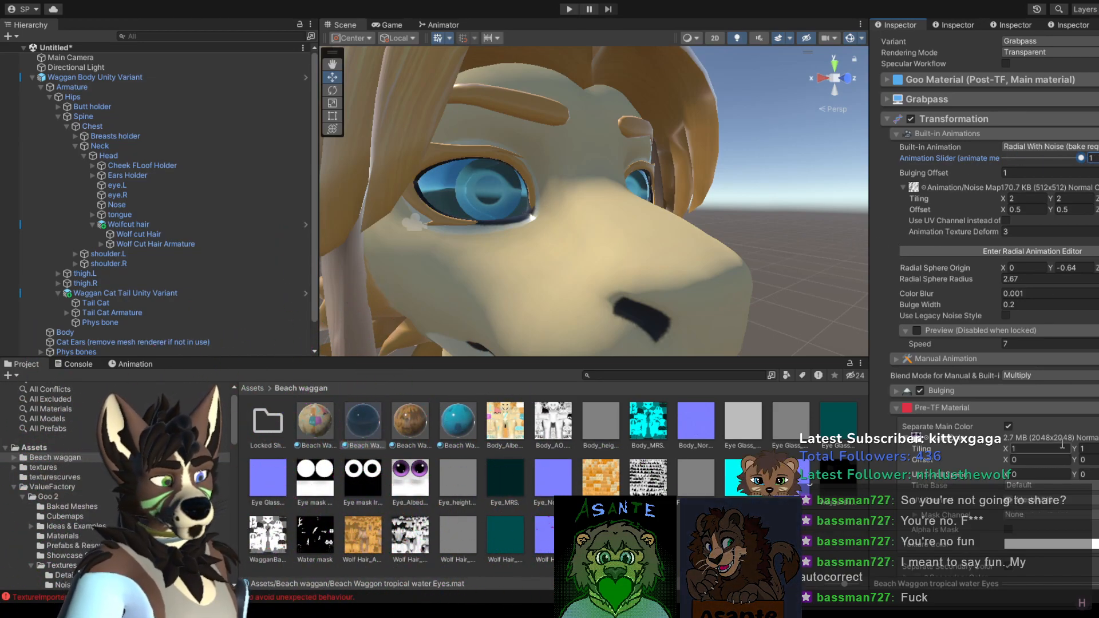
{"action": "scroll", "coordinate": [1053, 443], "scroll_direction": "down", "scroll_amount": 4}
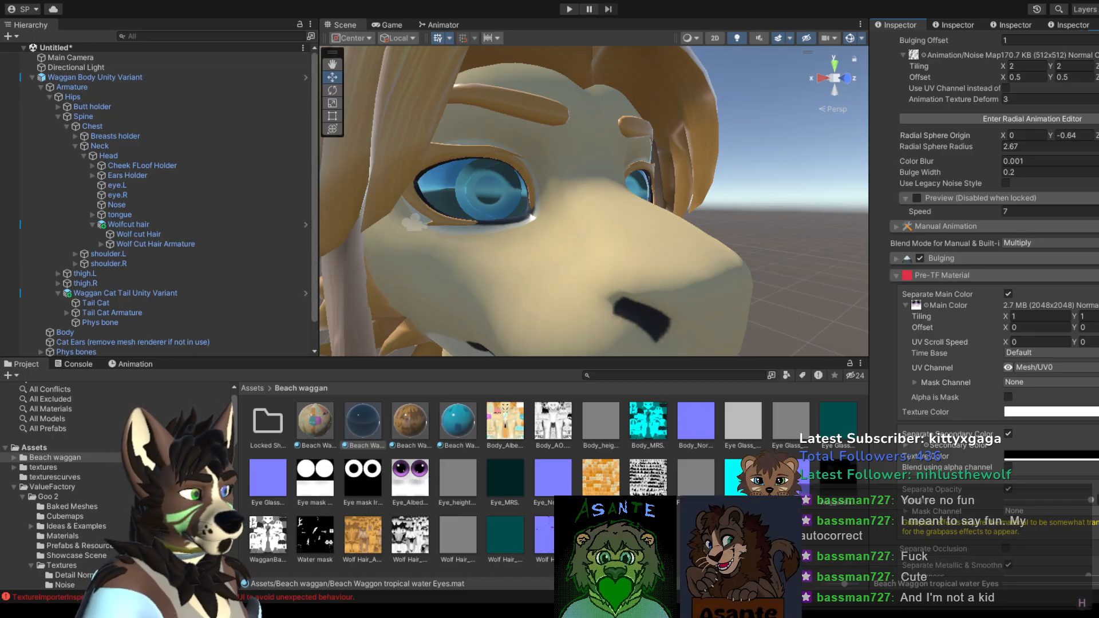
Step: Examine the eye close up and check the Eyes material's Pre-TF main color and Transformation noise map settings
{"action": "mouse_move", "coordinate": [678, 221]}
{"action": "middle_mouse_down"}
{"action": "mouse_move", "coordinate": [646, 248]}
{"action": "mouse_move", "coordinate": [683, 224]}
{"action": "middle_mouse_up"}
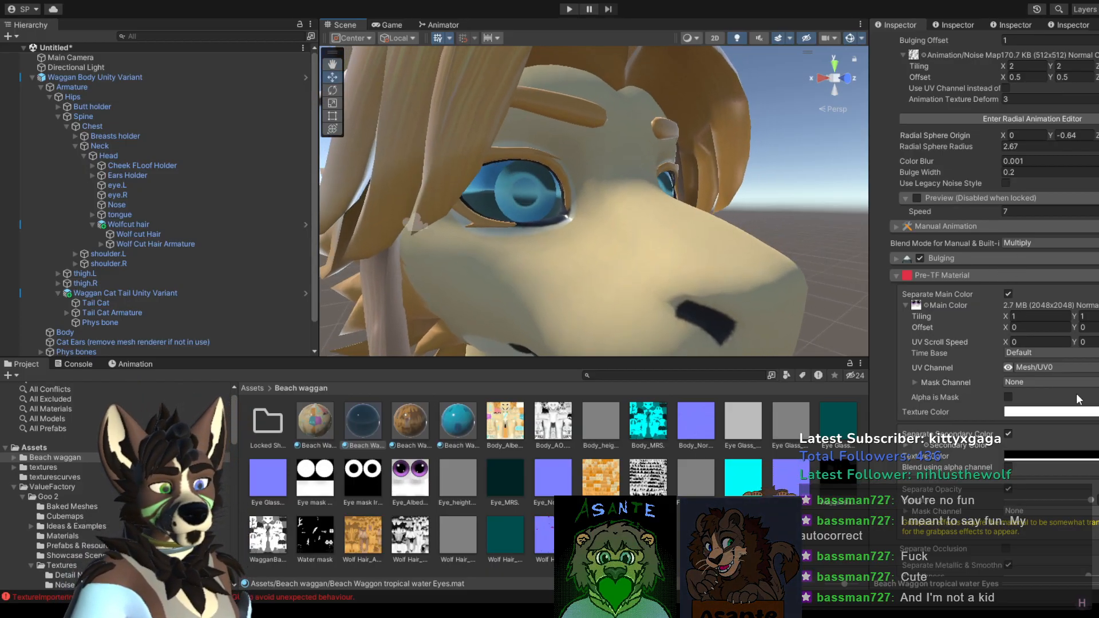
{"action": "scroll", "coordinate": [1080, 397], "scroll_direction": "up", "scroll_amount": 2}
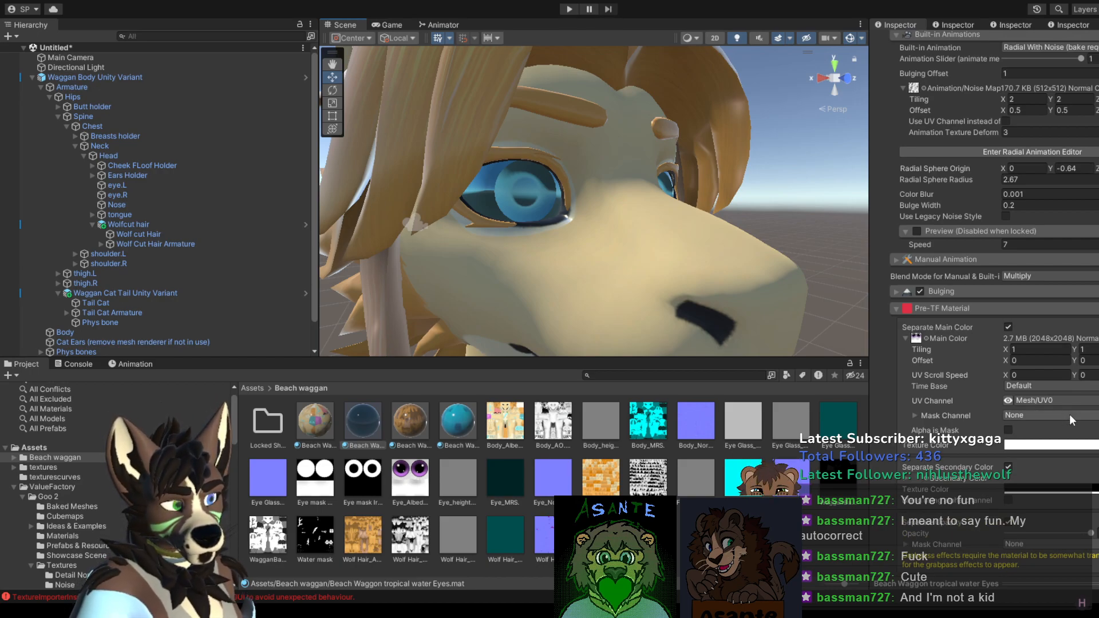
{"action": "scroll", "coordinate": [1071, 417], "scroll_direction": "down", "scroll_amount": 3}
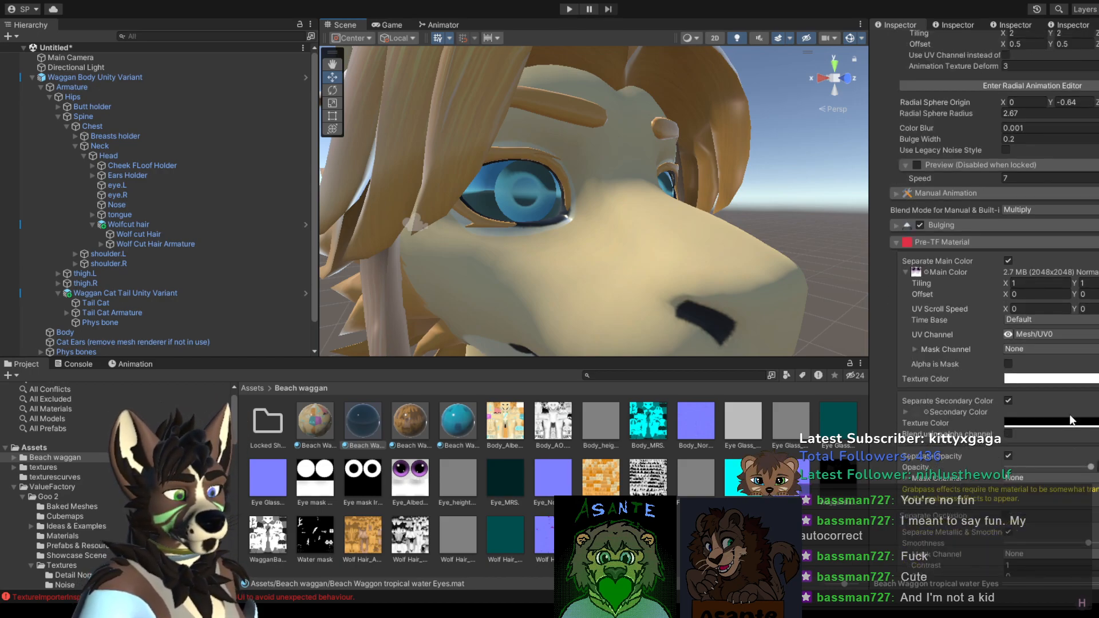
{"action": "scroll", "coordinate": [925, 273], "scroll_direction": "up", "scroll_amount": 6}
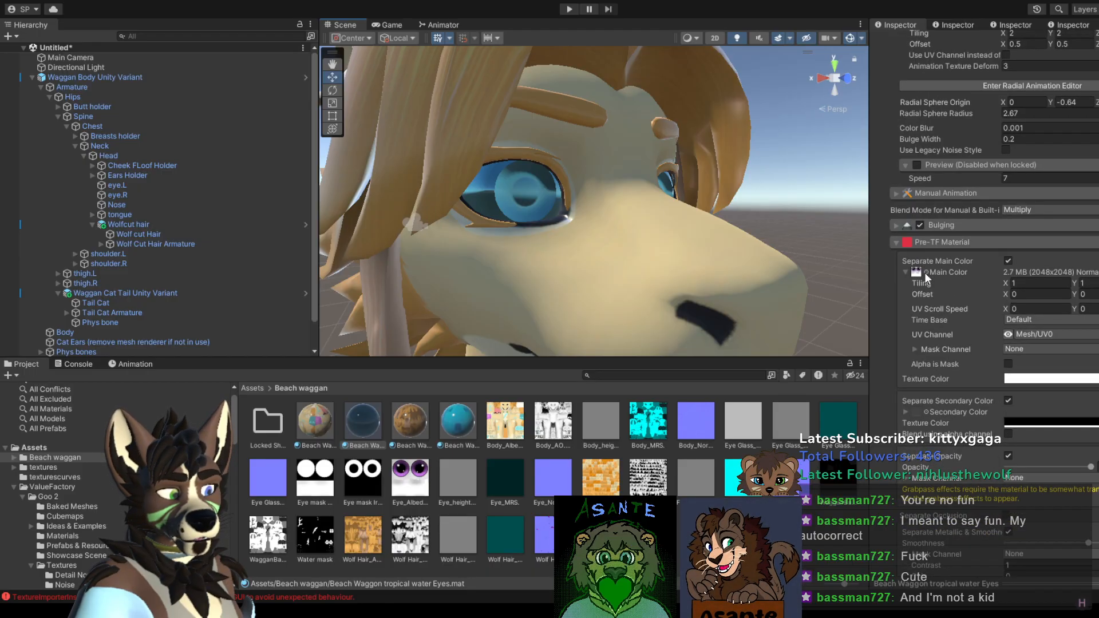
{"action": "scroll", "coordinate": [925, 273], "scroll_direction": "up", "scroll_amount": 5}
{"action": "scroll", "coordinate": [925, 272], "scroll_direction": "down", "scroll_amount": 5}
{"action": "scroll", "coordinate": [926, 272], "scroll_direction": "up", "scroll_amount": 5}
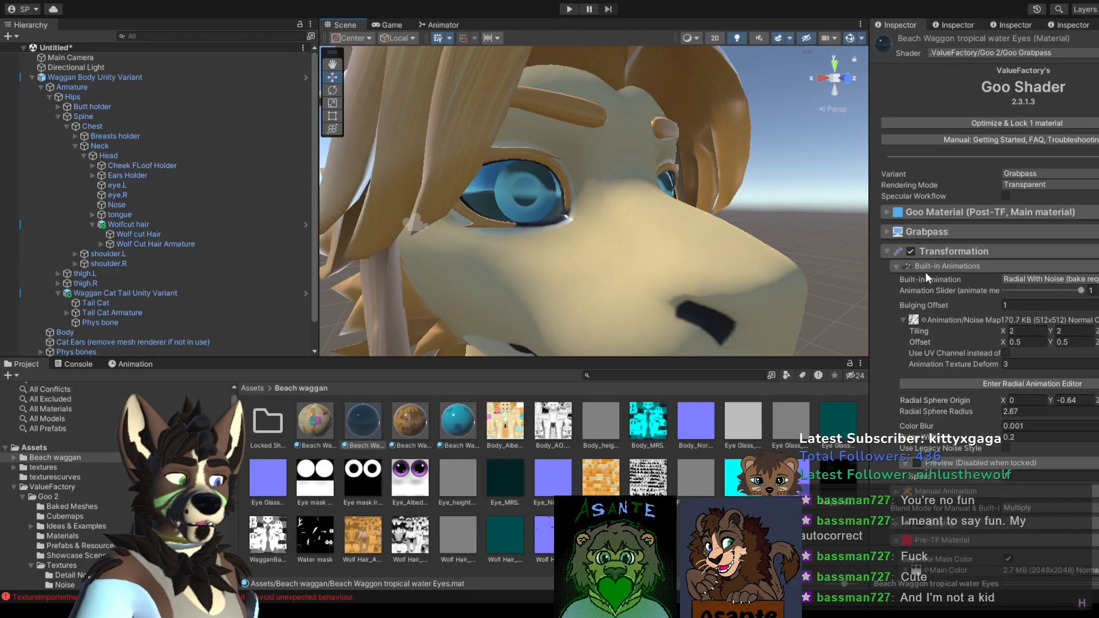
{"action": "scroll", "coordinate": [926, 272], "scroll_direction": "down", "scroll_amount": 3}
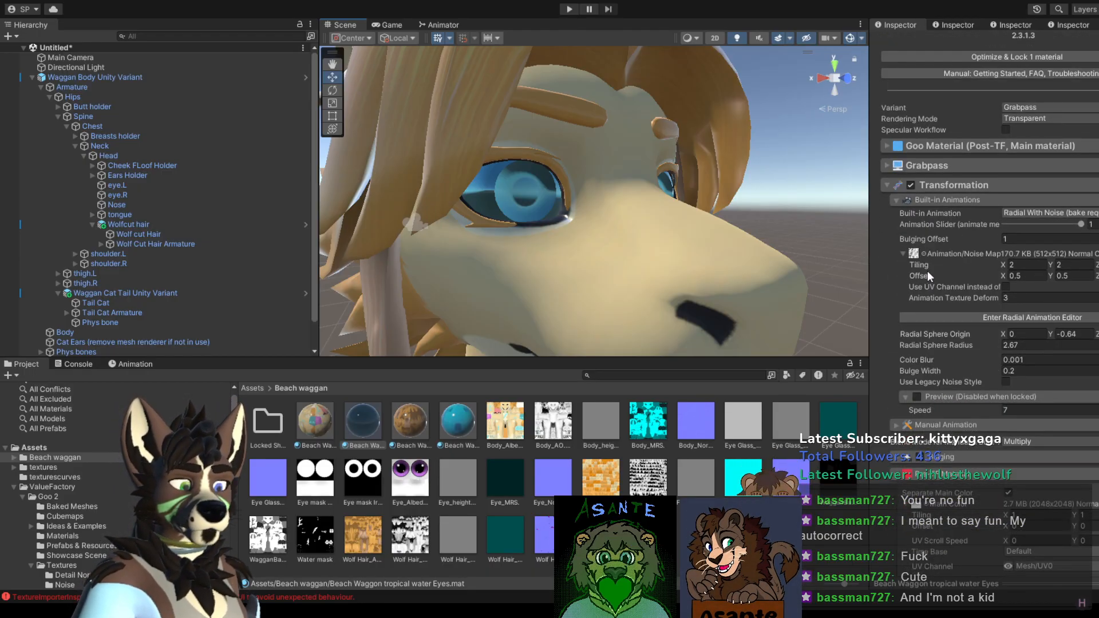
{"action": "left_click", "coordinate": [903, 253]}
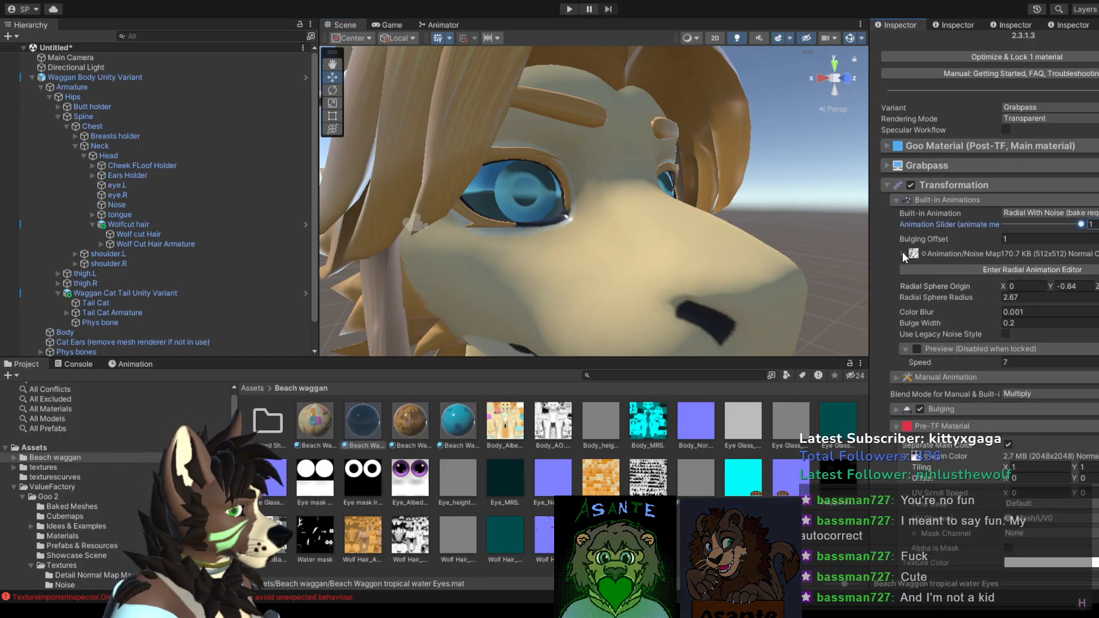
{"action": "left_click", "coordinate": [903, 253]}
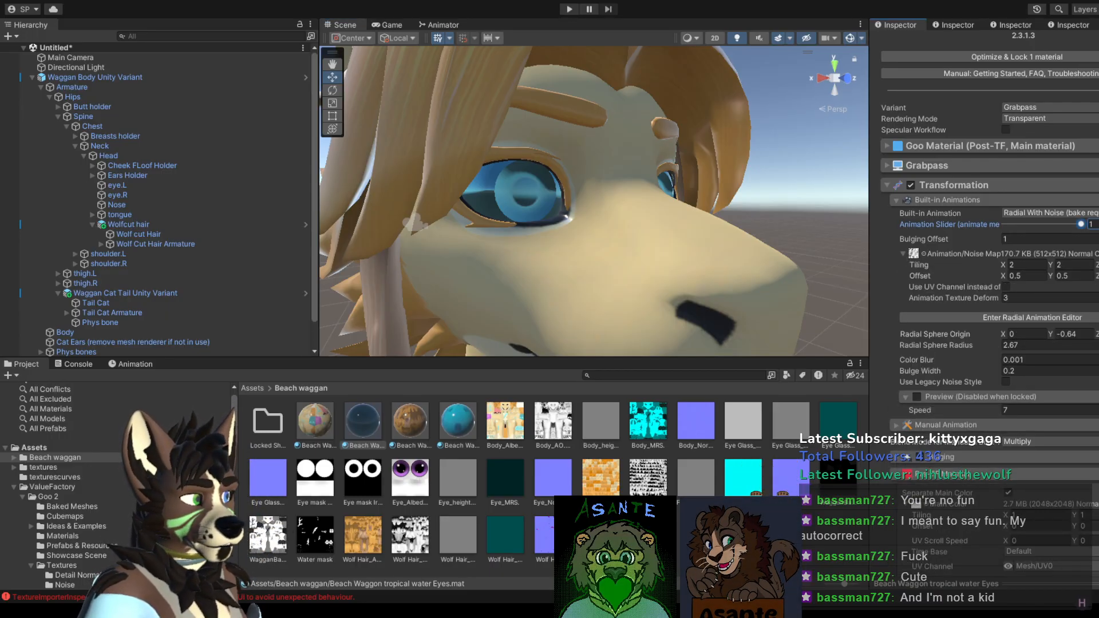
Step: Expand the Goo Material section and look through its color, matcap and emission settings
{"action": "scroll", "coordinate": [914, 245], "scroll_direction": "up", "scroll_amount": 2}
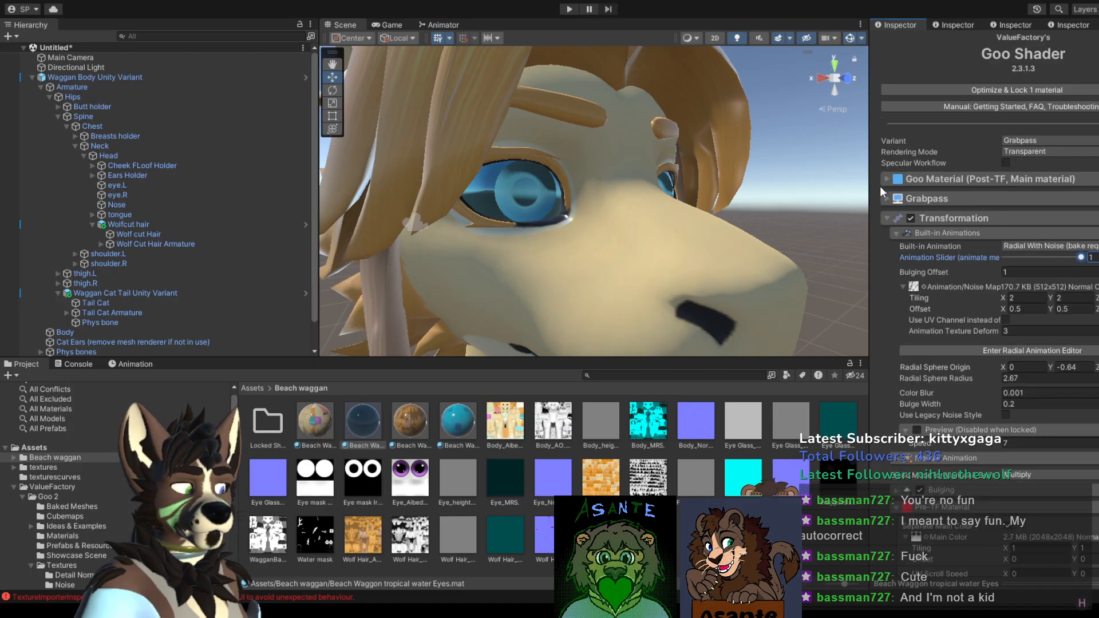
{"action": "left_click", "coordinate": [888, 182]}
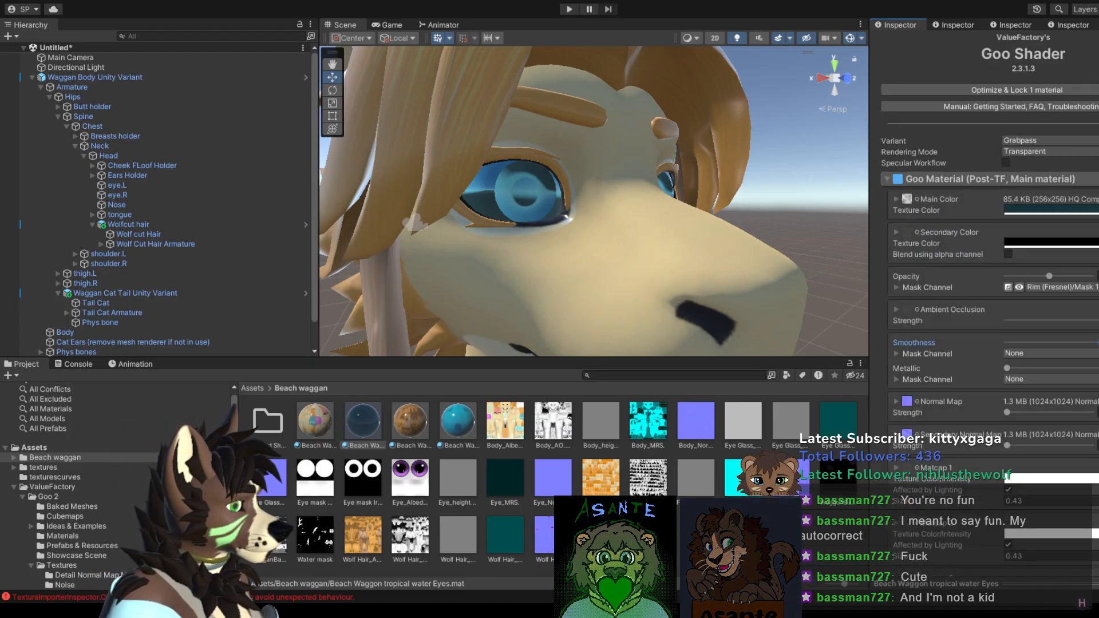
{"action": "scroll", "coordinate": [1029, 289], "scroll_direction": "down", "scroll_amount": 12}
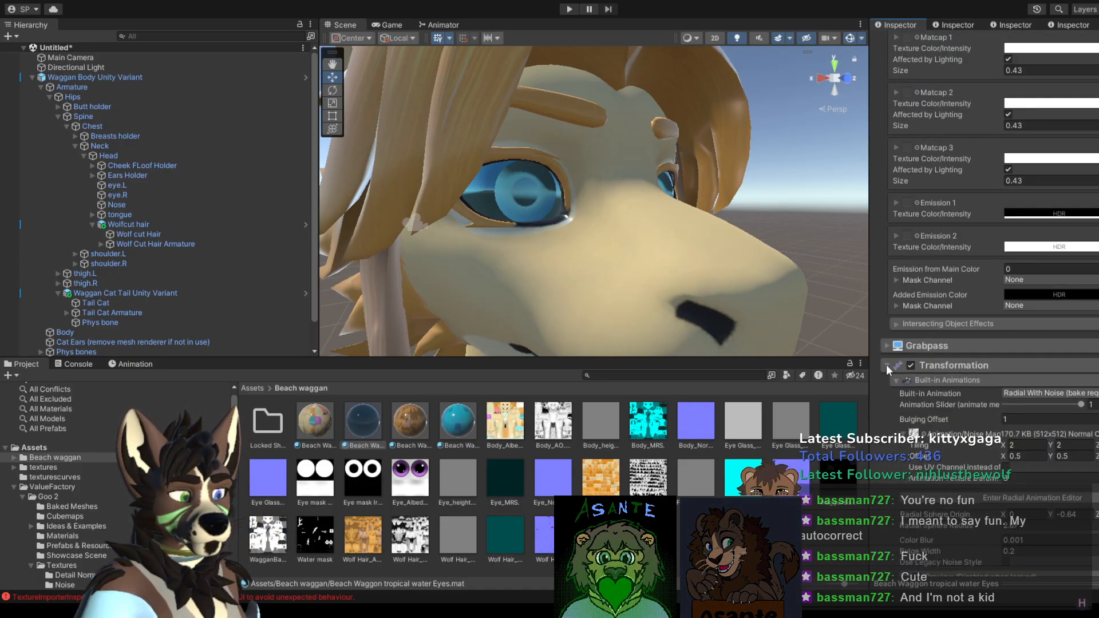
Step: Review the Eyes material's Transformation settings, from the built-in animation down to the Pre-TF Material's main color
{"action": "scroll", "coordinate": [948, 344], "scroll_direction": "down", "scroll_amount": 6}
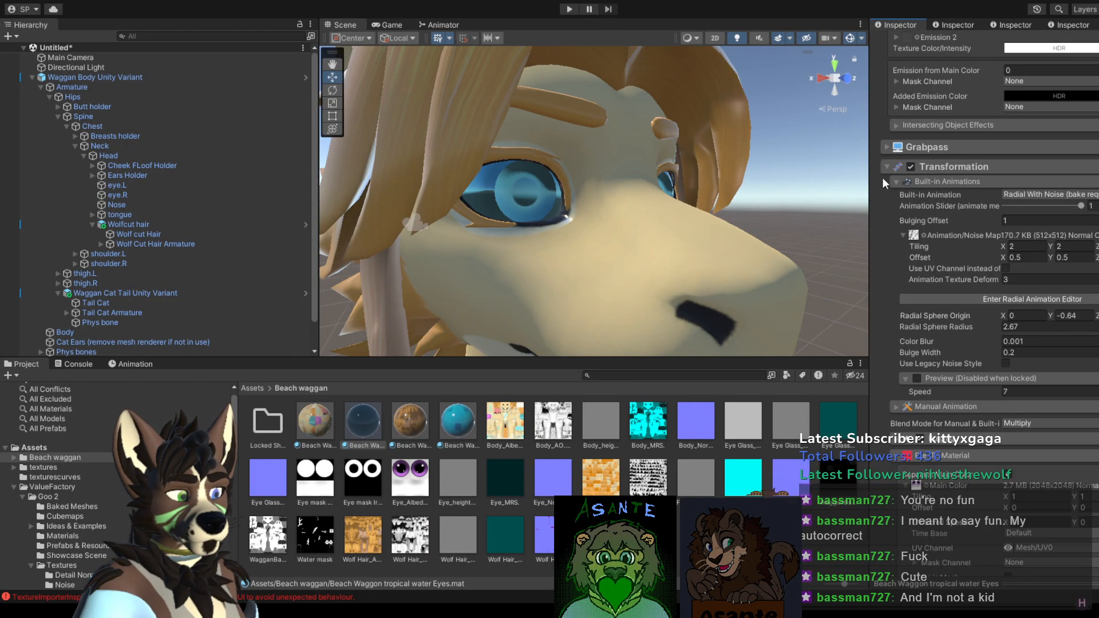
{"action": "left_click", "coordinate": [886, 167]}
{"action": "left_click", "coordinate": [887, 167]}
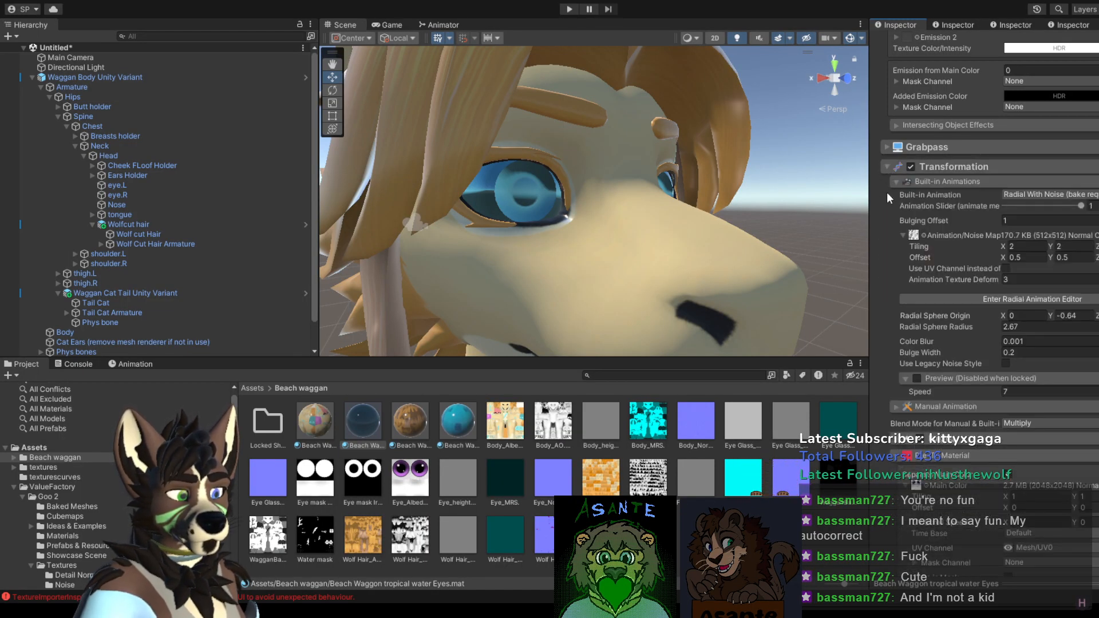
{"action": "scroll", "coordinate": [898, 462], "scroll_direction": "down", "scroll_amount": 5}
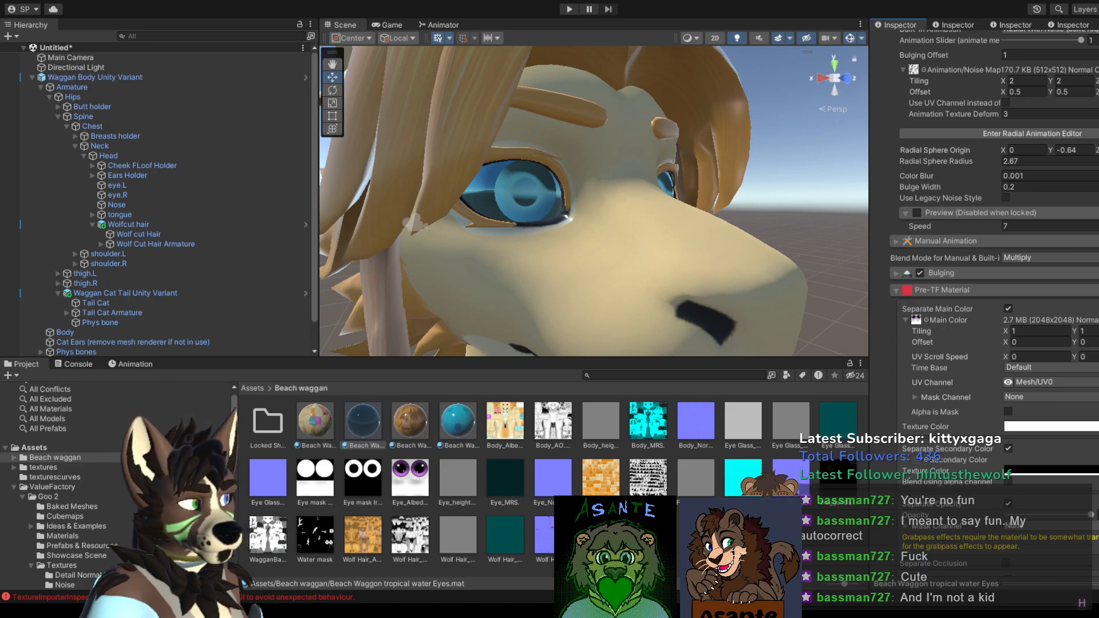
Step: Try the eye albedo texture as the Goo Material's main color and check the eyes from the front
{"action": "scroll", "coordinate": [985, 321], "scroll_direction": "up", "scroll_amount": 20}
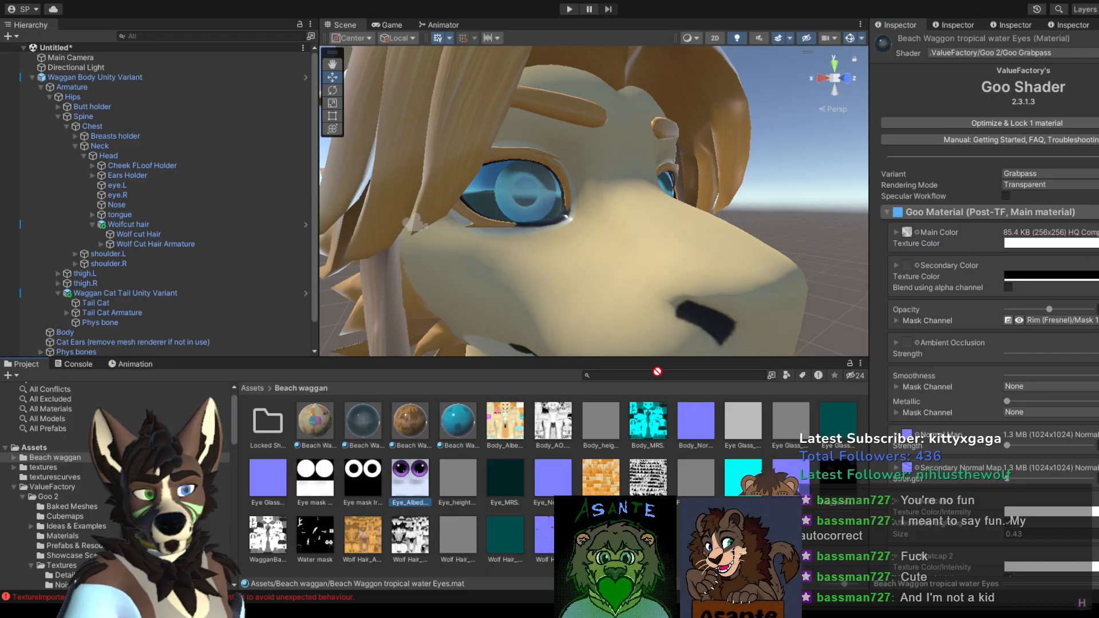
{"action": "left_click_drag", "start_coordinate": [912, 236], "coordinate": [911, 237]}
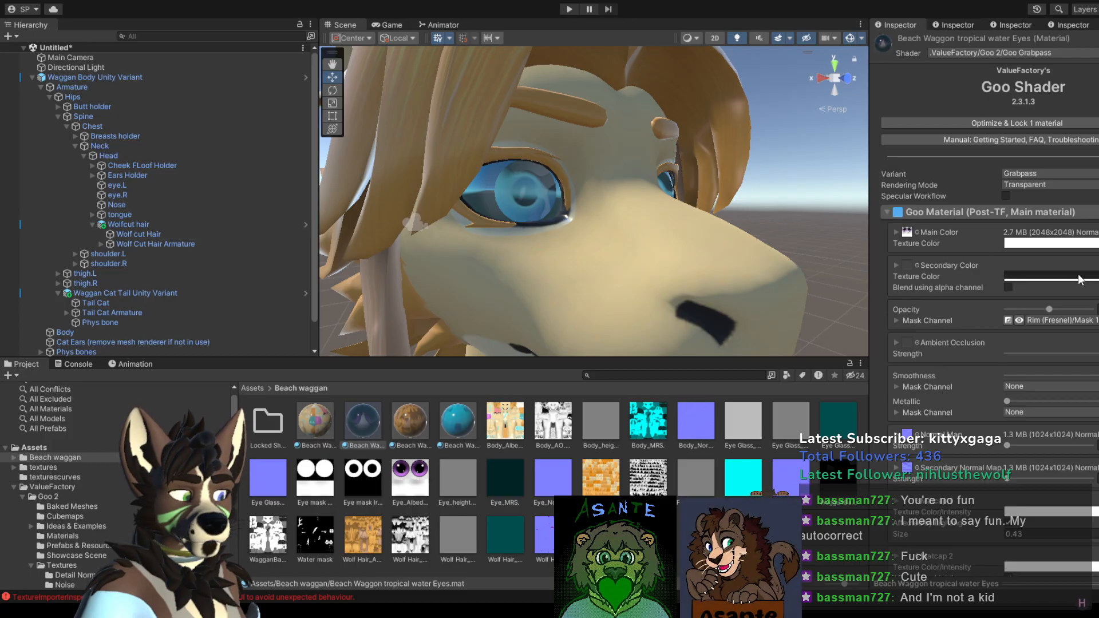
{"action": "key", "text": "ctrl+z"}
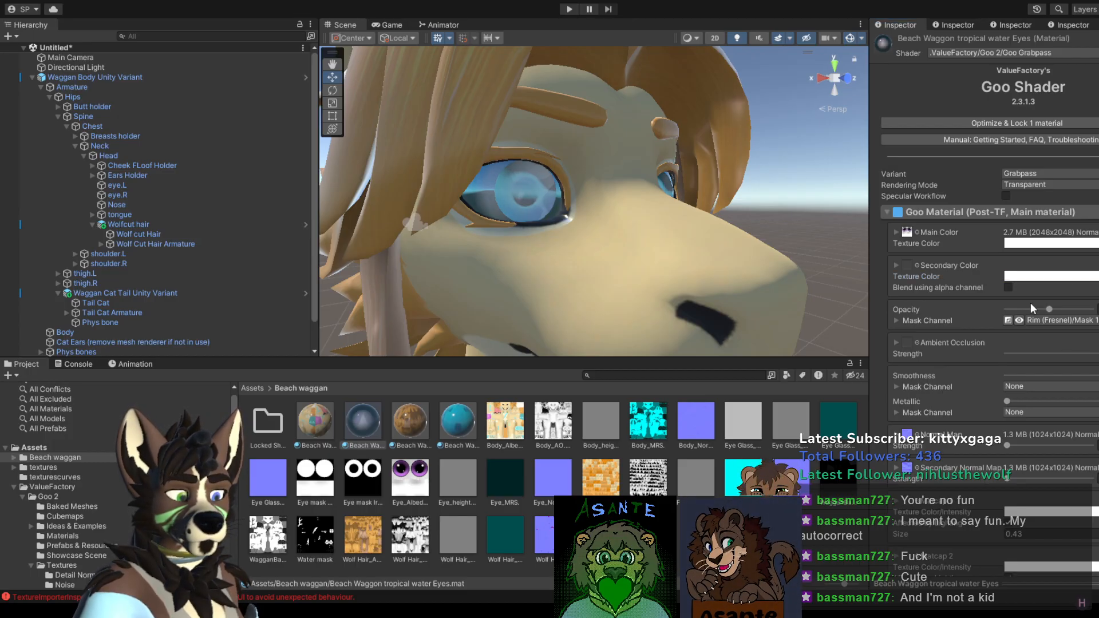
{"action": "left_click", "coordinate": [762, 215]}
{"action": "middle_click_drag", "start_coordinate": [770, 214], "coordinate": [709, 228]}
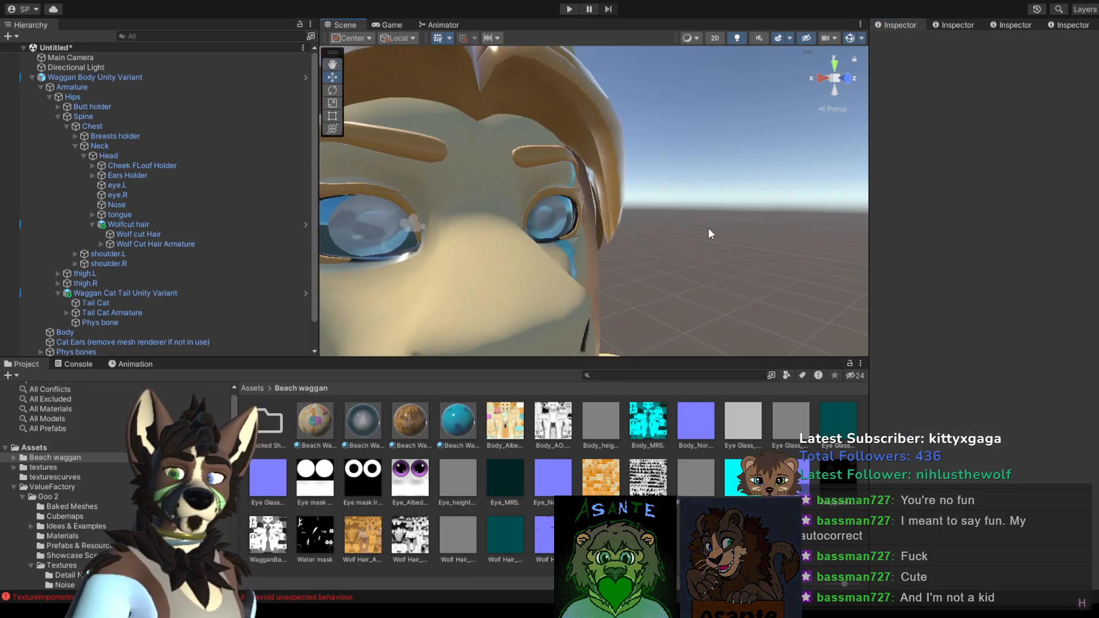
Step: Undo the recent material changes back to the original main color and an animation slider of 0, and check the whole face
{"action": "key", "text": "ctrl+z"}
{"action": "key", "text": "ctrl+z"}
{"action": "key", "text": "ctrl+z"}
{"action": "key", "text": "ctrl+z"}
{"action": "key", "text": "ctrl+z"}
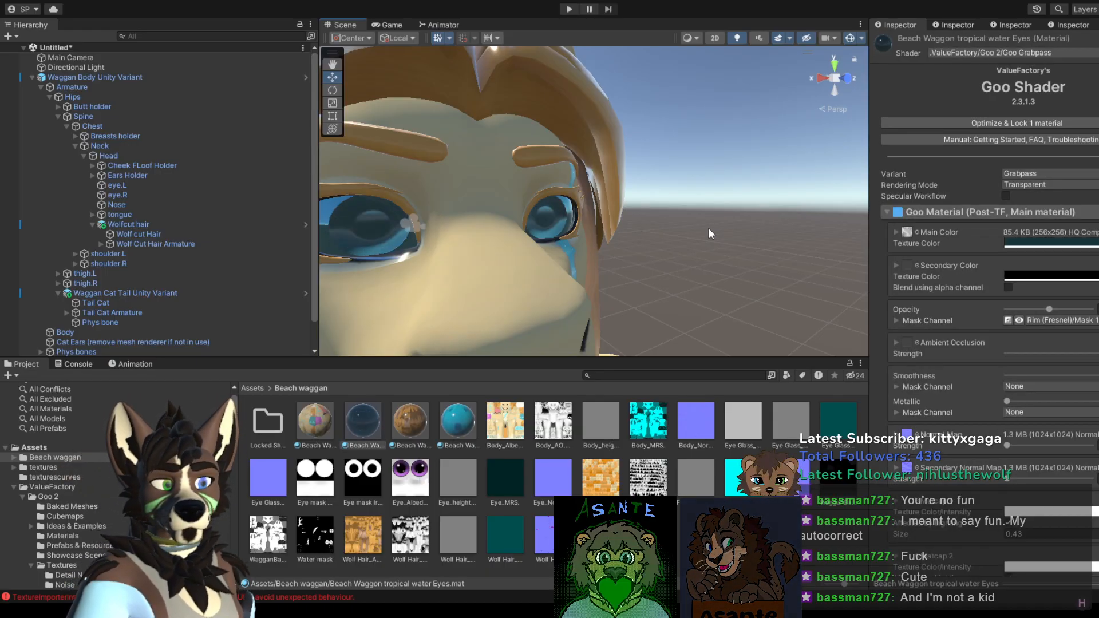
{"action": "key", "text": "ctrl+z"}
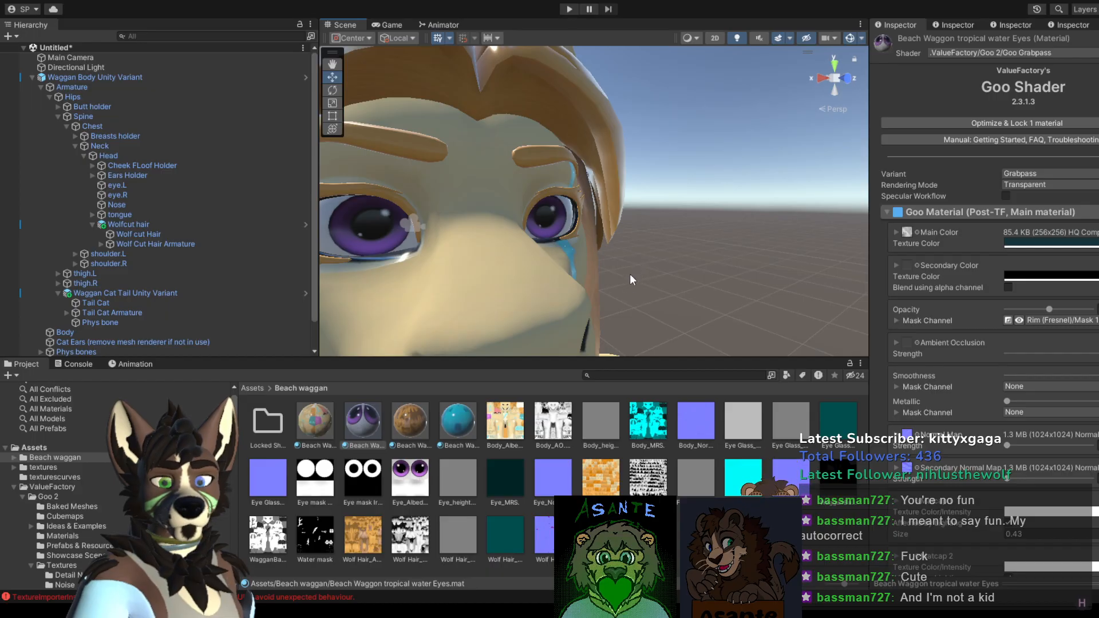
{"action": "middle_click_drag", "start_coordinate": [699, 287], "coordinate": [721, 281]}
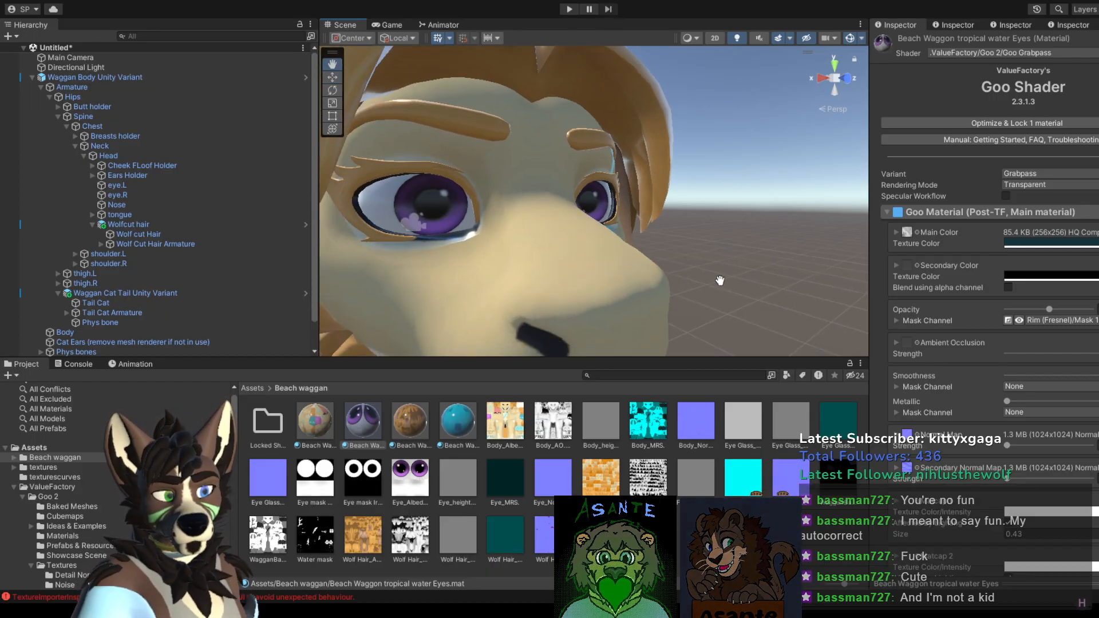
{"action": "scroll", "coordinate": [720, 280], "scroll_direction": "down", "scroll_amount": 3}
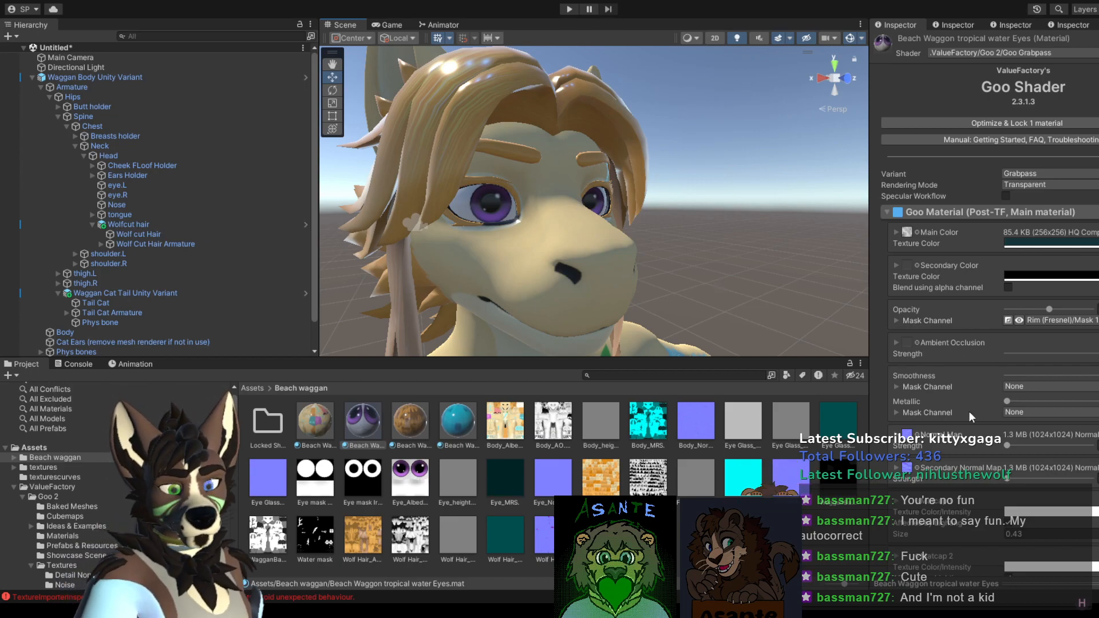
Step: Expand the Goo Material's Smoothness and Metallic mask channels and compare them with the Pre-TF Material settings
{"action": "scroll", "coordinate": [968, 415], "scroll_direction": "down", "scroll_amount": 3}
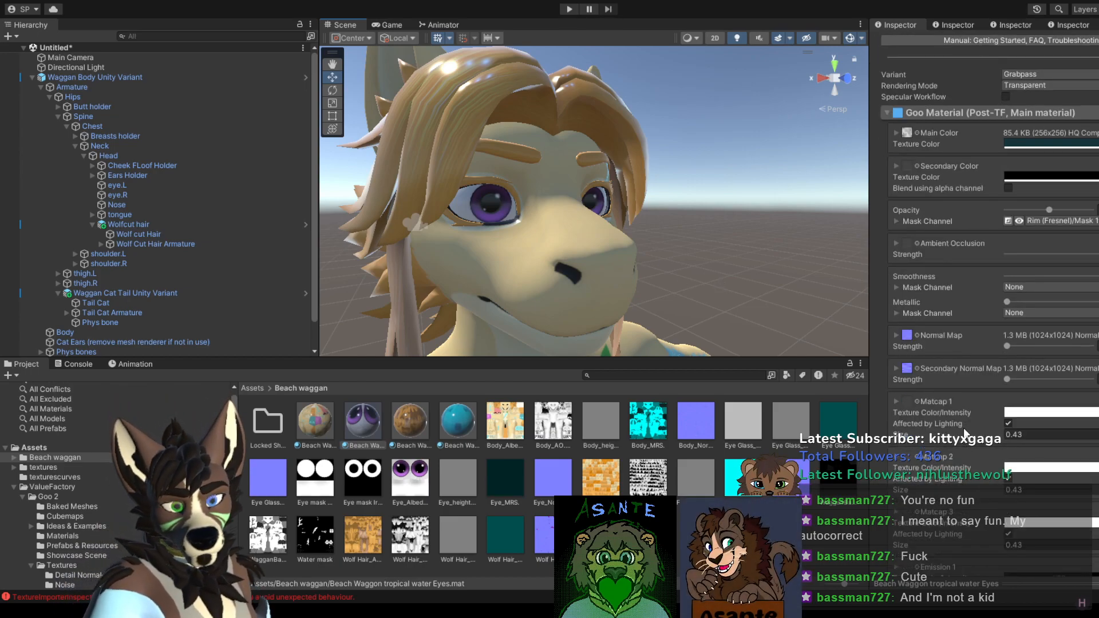
{"action": "scroll", "coordinate": [967, 433], "scroll_direction": "down", "scroll_amount": 5}
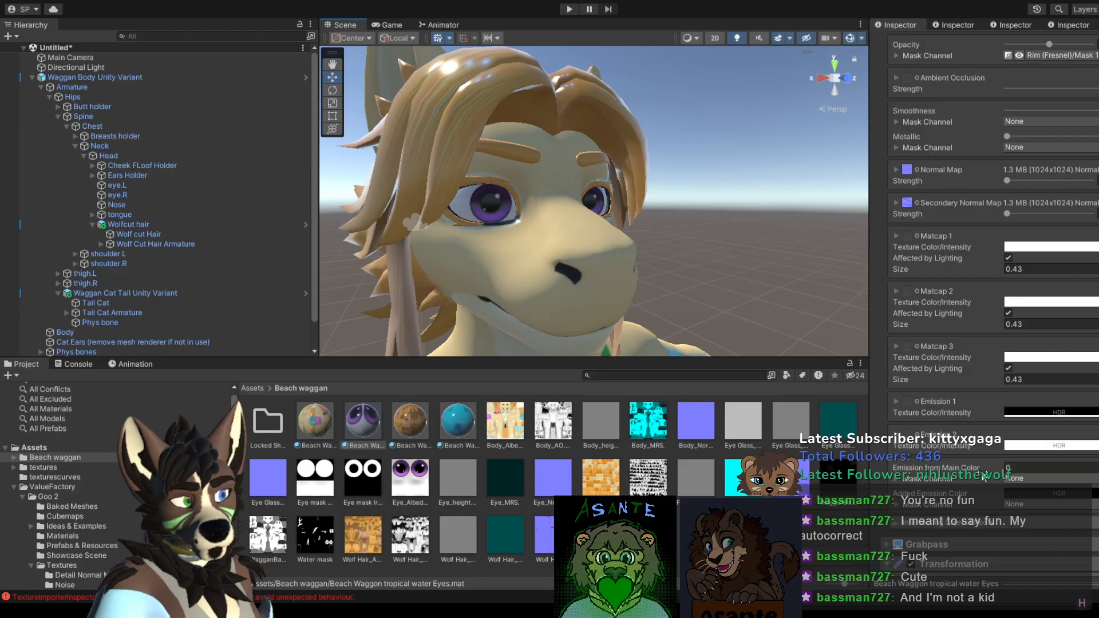
{"action": "scroll", "coordinate": [950, 362], "scroll_direction": "up", "scroll_amount": 1}
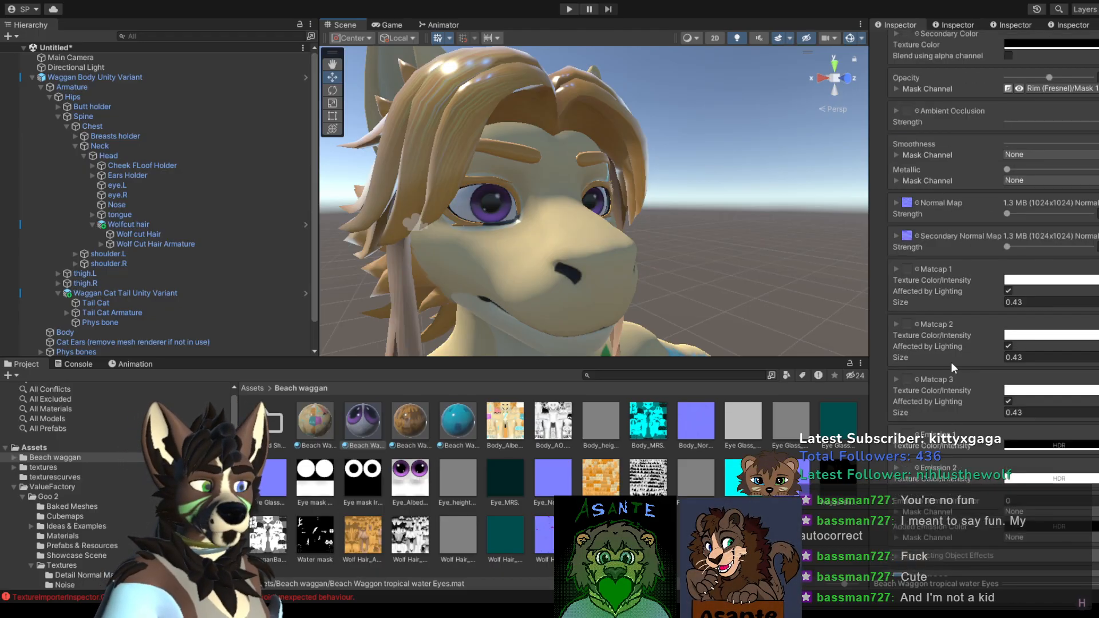
{"action": "scroll", "coordinate": [951, 361], "scroll_direction": "up", "scroll_amount": 1}
{"action": "left_click", "coordinate": [898, 214]}
{"action": "left_click", "coordinate": [896, 187]}
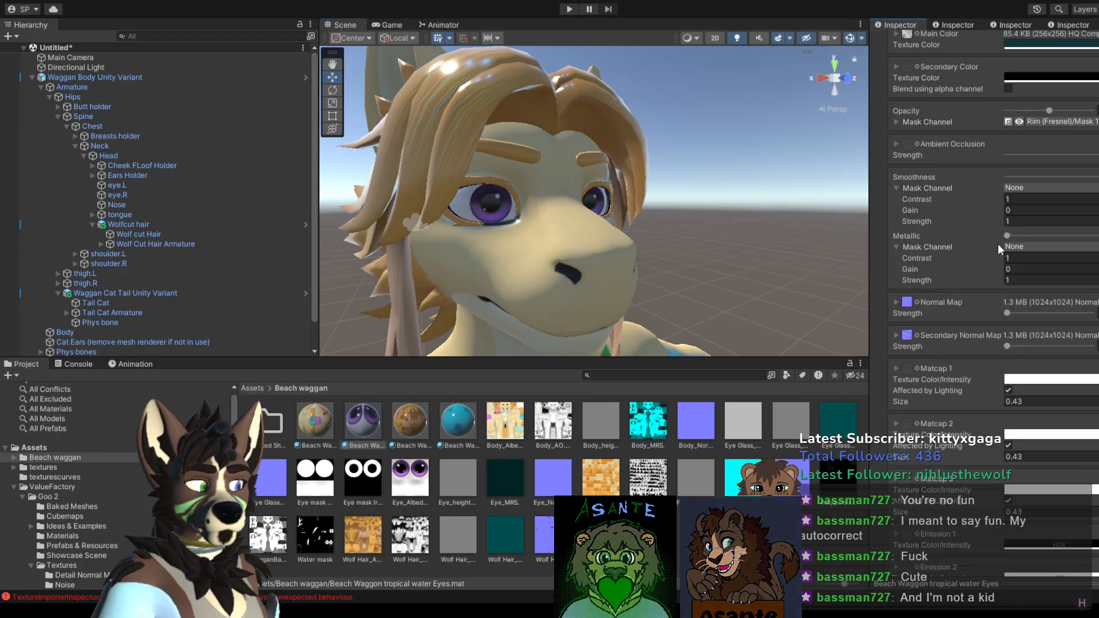
{"action": "scroll", "coordinate": [960, 452], "scroll_direction": "down", "scroll_amount": 15}
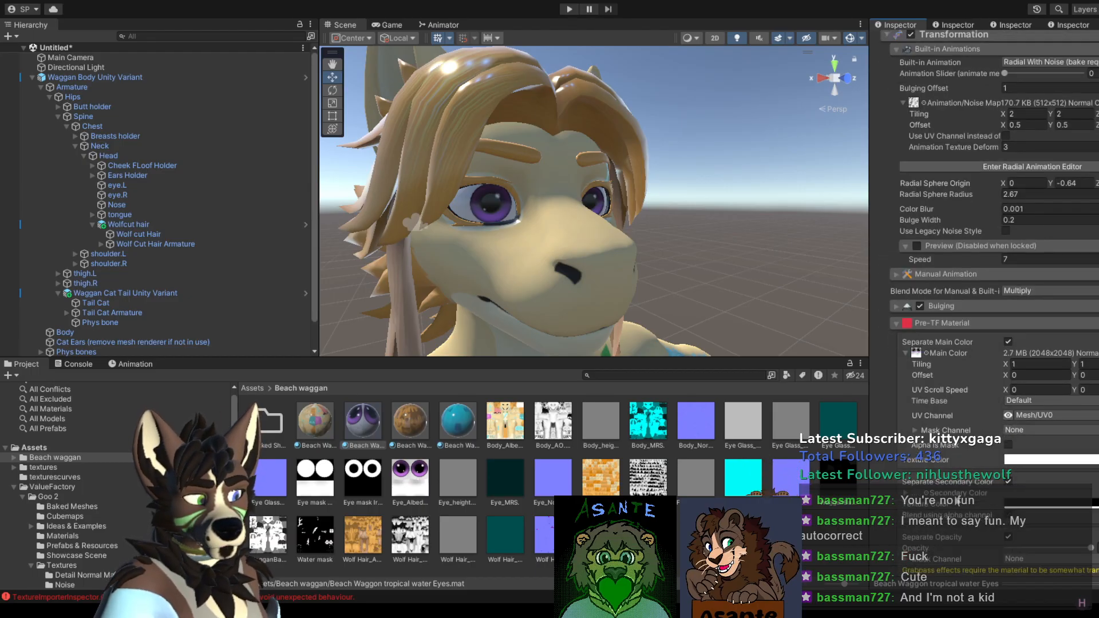
{"action": "scroll", "coordinate": [957, 457], "scroll_direction": "up", "scroll_amount": 12}
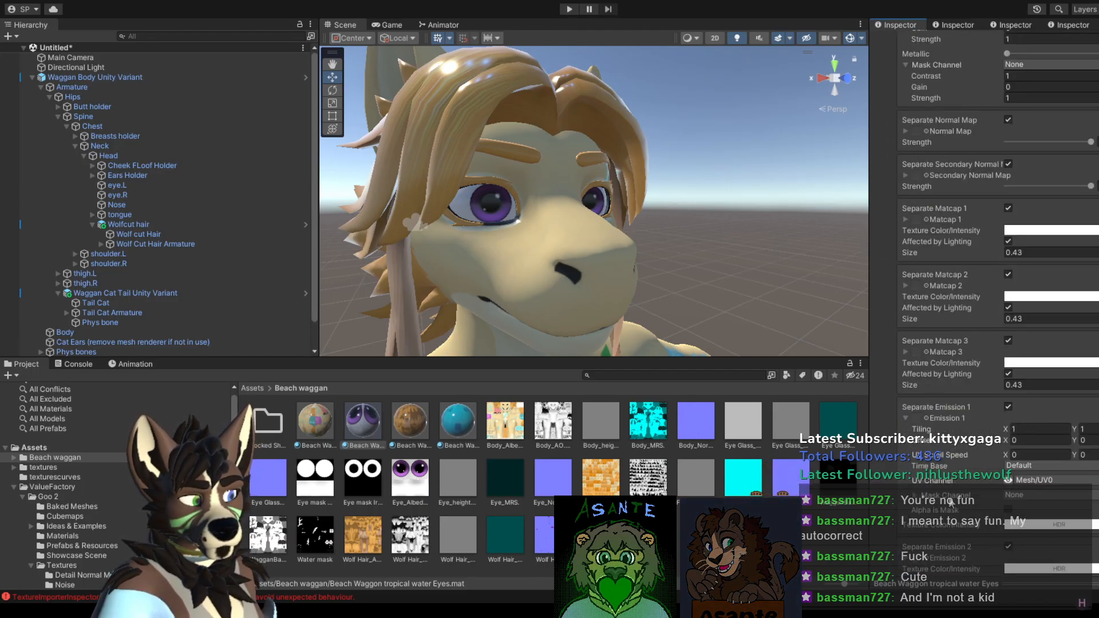
Step: Disable Capsule Mask 1 in the Mask Channels section and collapse it
{"action": "scroll", "coordinate": [950, 502], "scroll_direction": "down", "scroll_amount": 8}
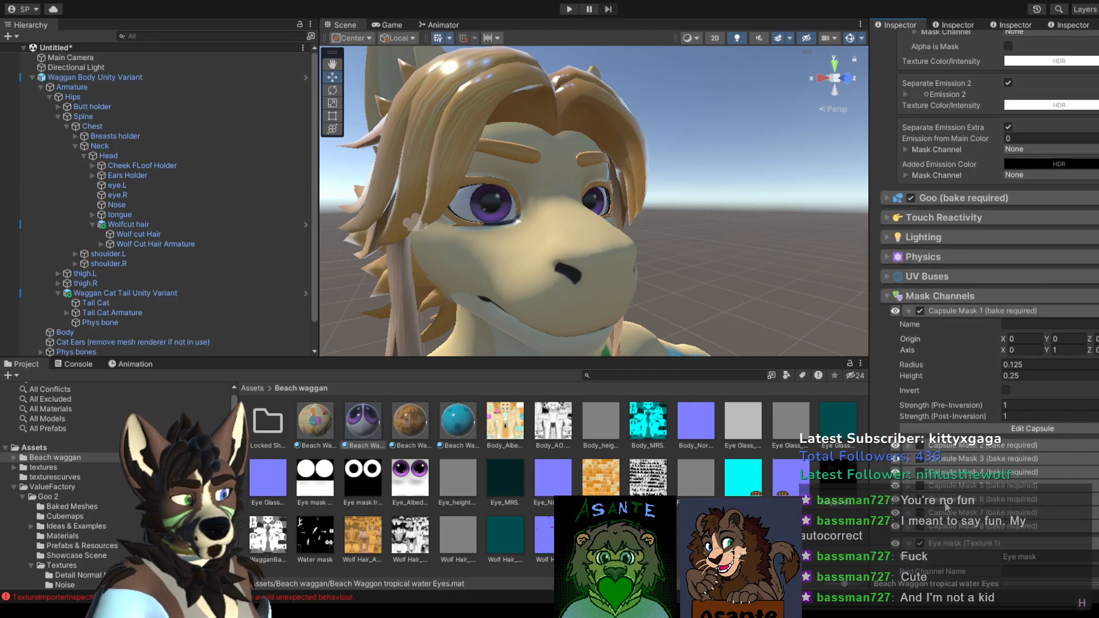
{"action": "scroll", "coordinate": [946, 505], "scroll_direction": "down", "scroll_amount": 4}
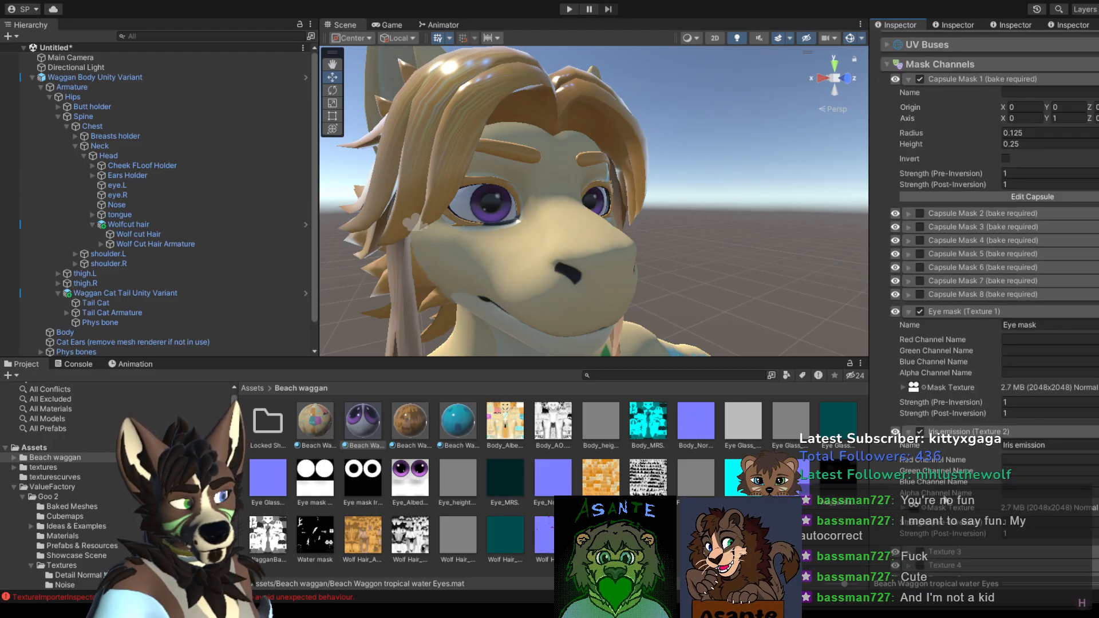
{"action": "left_click", "coordinate": [920, 79]}
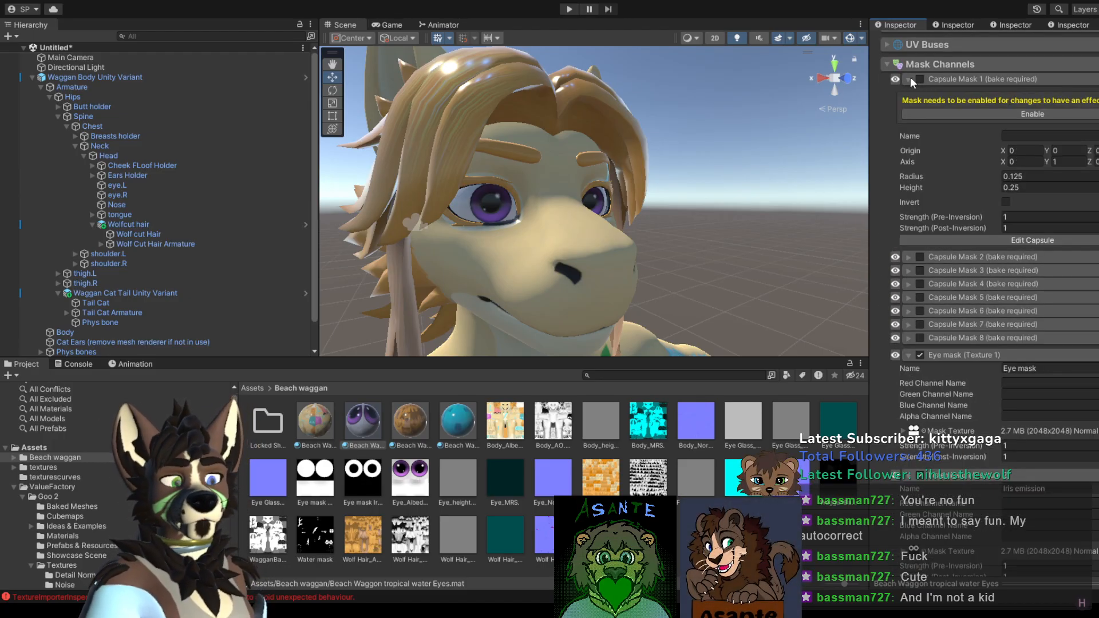
{"action": "left_click", "coordinate": [910, 79]}
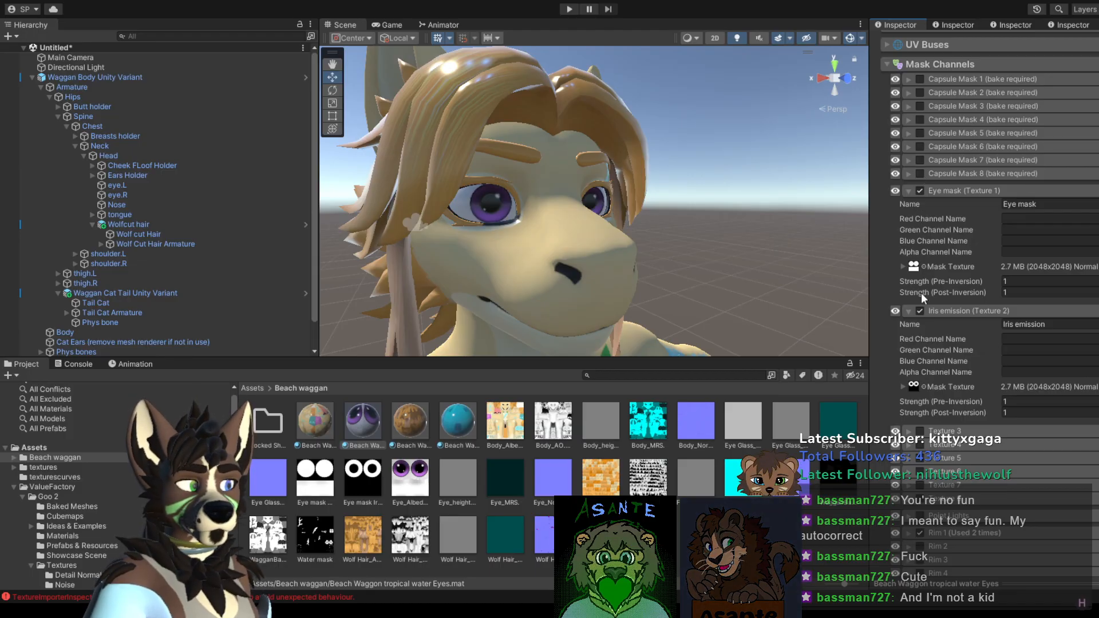
Step: Enable and preview the Texture 3 mask channel and name it Eye Rough
{"action": "left_click", "coordinate": [921, 431]}
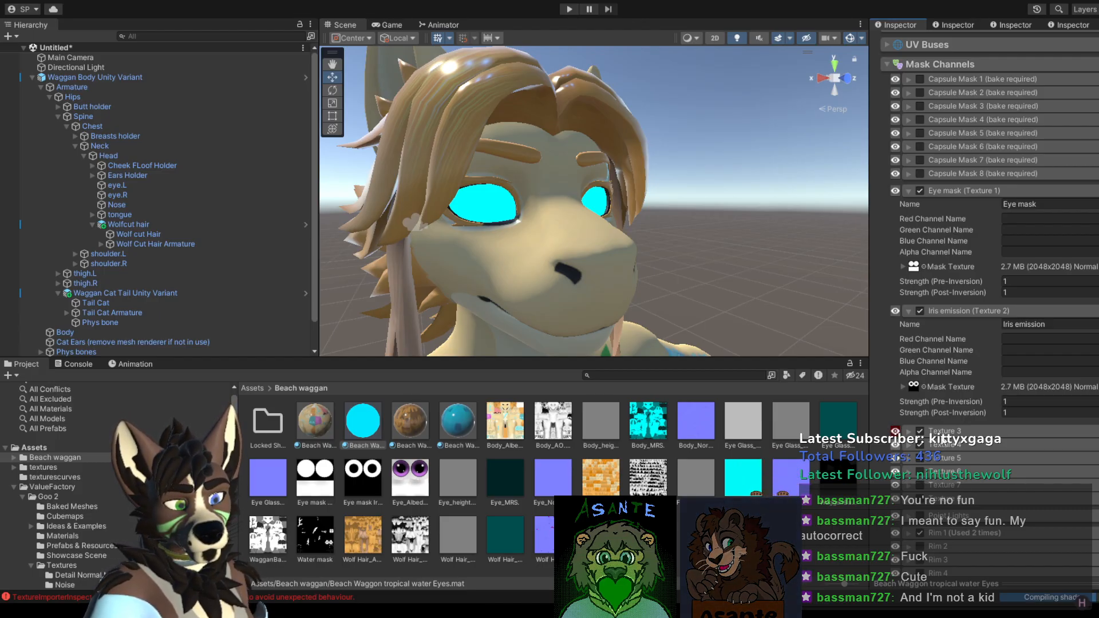
{"action": "left_click", "coordinate": [944, 432]}
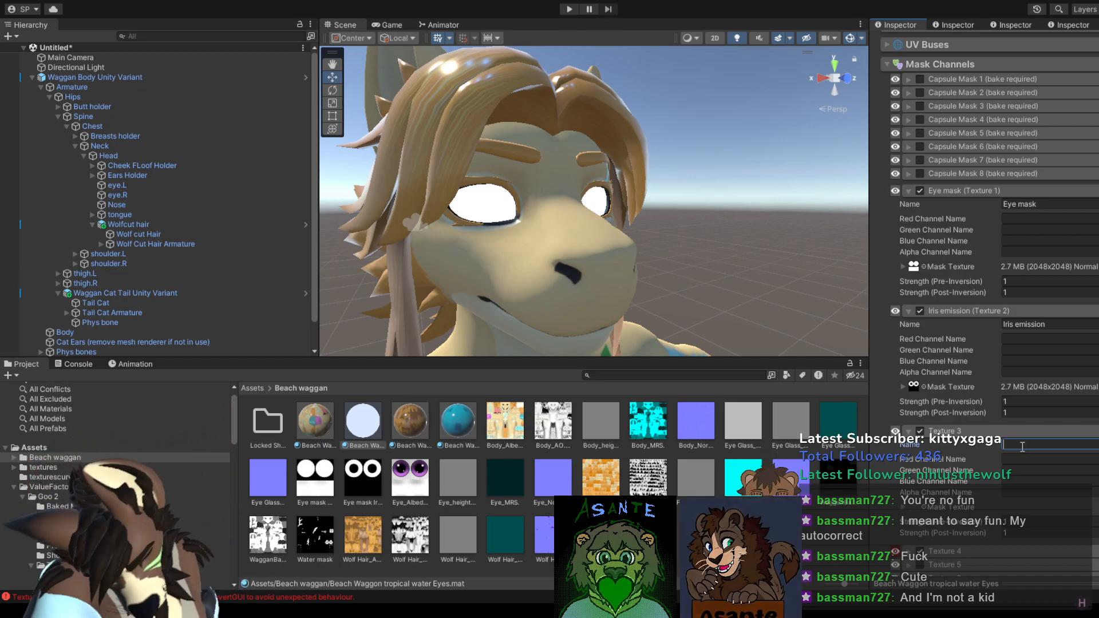
{"action": "type", "text": "Eye Rou"}
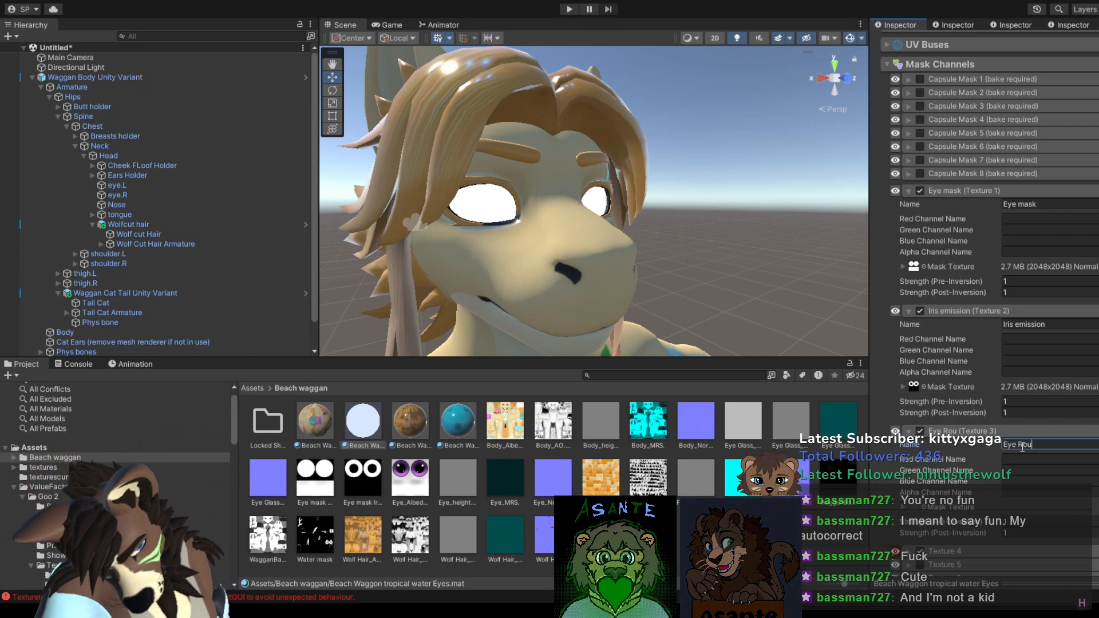
{"action": "type", "text": "gh"}
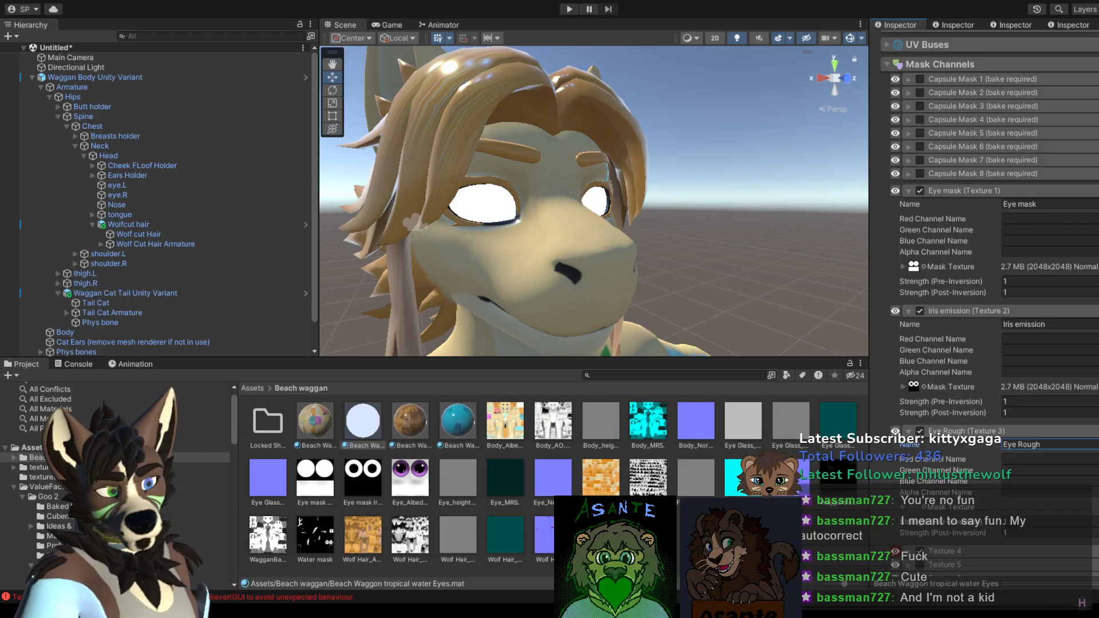
Step: Assign the WagganBase2 Body Susbtance_Eye_Roughness texture as the Eye Rough channel's mask texture on the Eyes material
{"action": "left_click", "coordinate": [363, 425]}
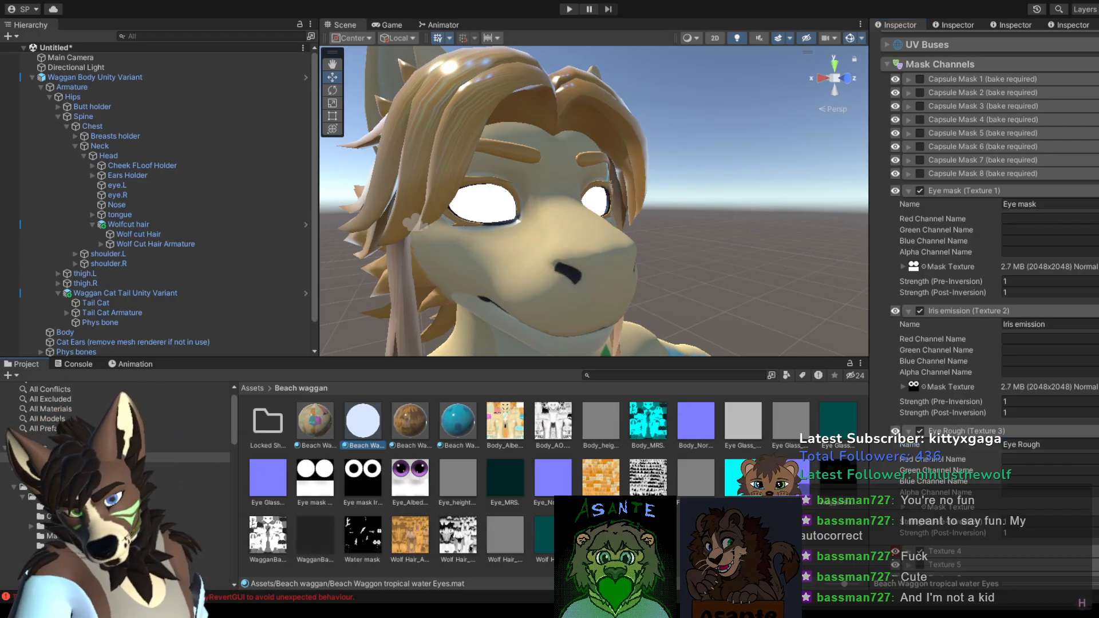
{"action": "left_click", "coordinate": [316, 537]}
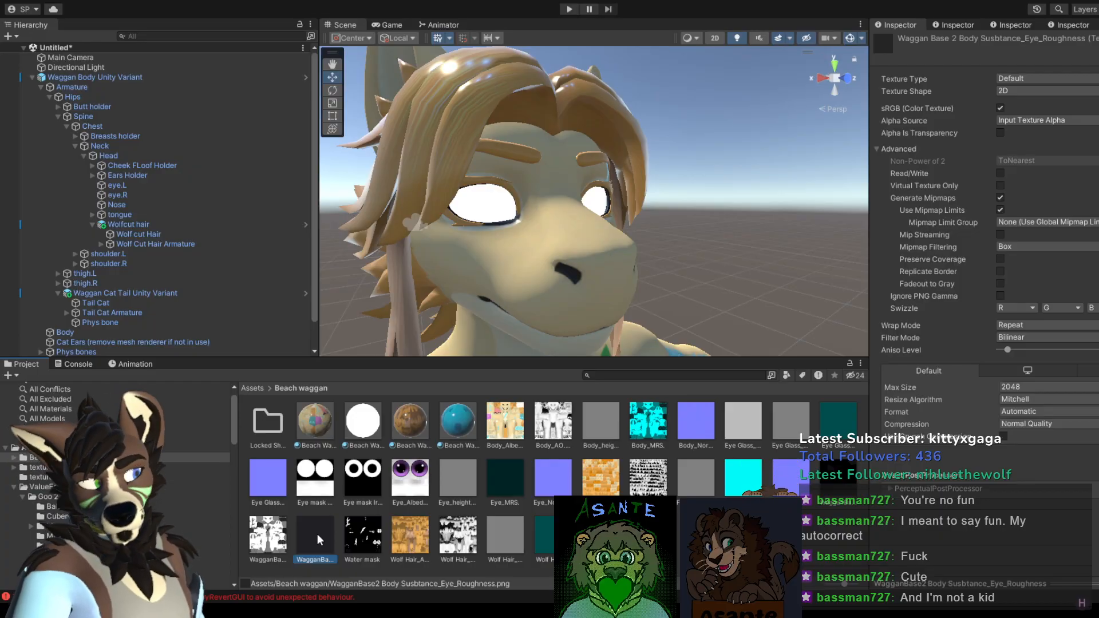
{"action": "left_click", "coordinate": [373, 431]}
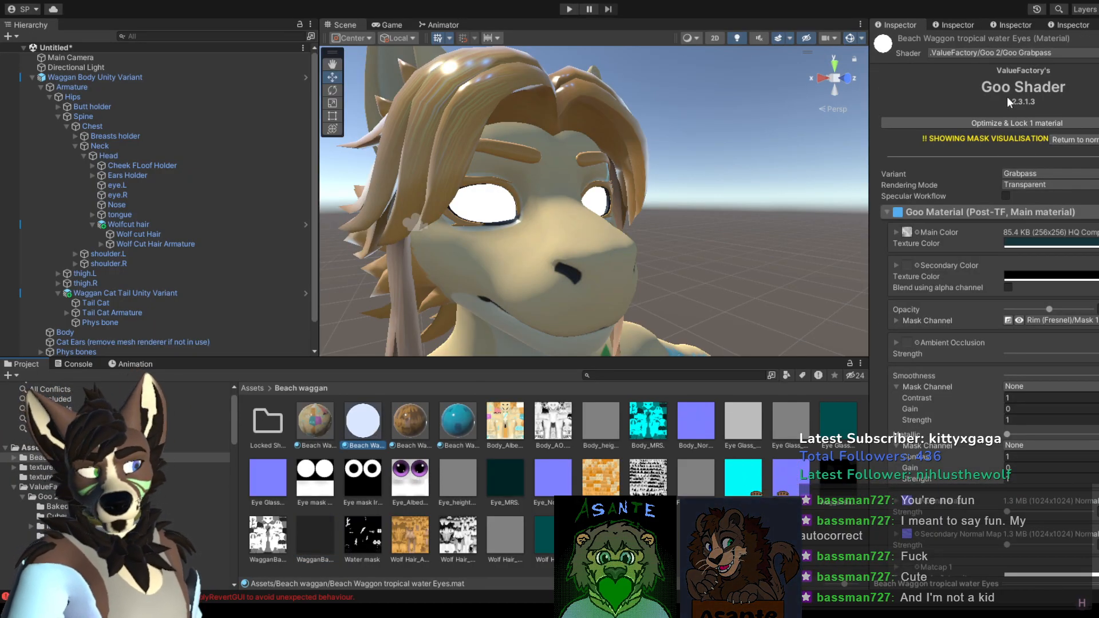
{"action": "left_click", "coordinate": [312, 538]}
{"action": "left_click_drag", "start_coordinate": [363, 421], "coordinate": [1001, 397]}
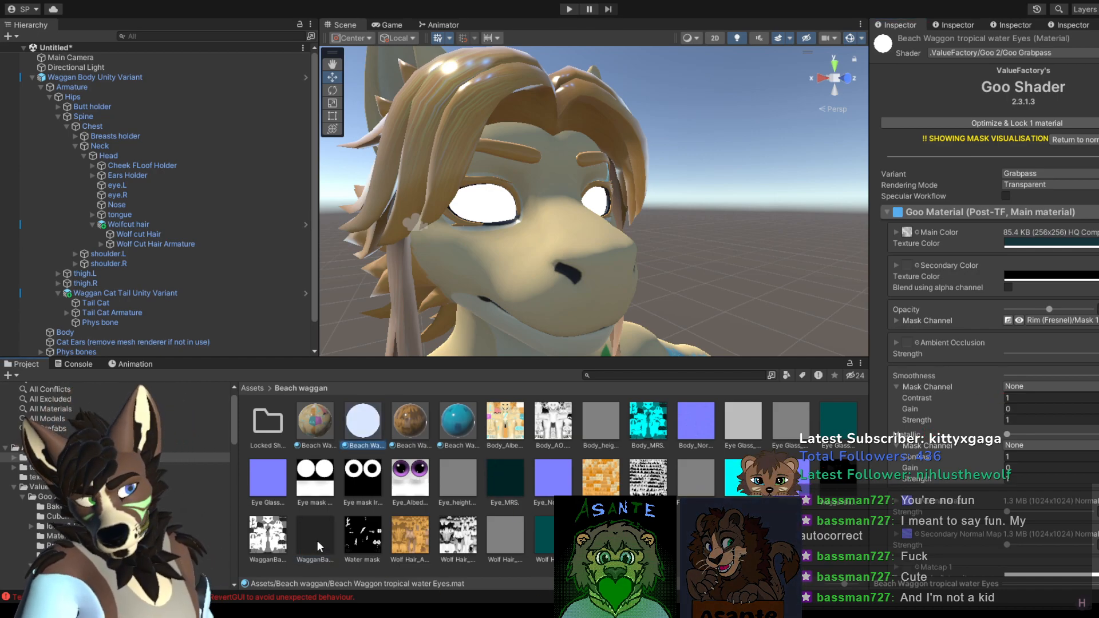
{"action": "scroll", "coordinate": [1053, 352], "scroll_direction": "down", "scroll_amount": 5}
{"action": "scroll", "coordinate": [1053, 353], "scroll_direction": "down", "scroll_amount": 3}
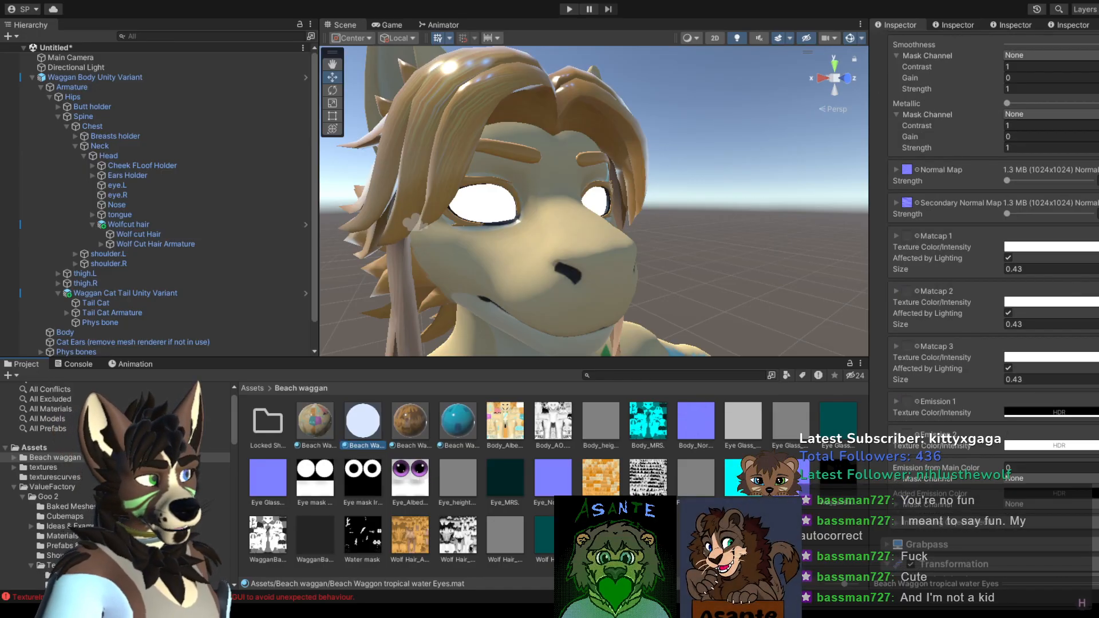
{"action": "scroll", "coordinate": [1053, 353], "scroll_direction": "down", "scroll_amount": 5}
{"action": "scroll", "coordinate": [996, 229], "scroll_direction": "down", "scroll_amount": 10}
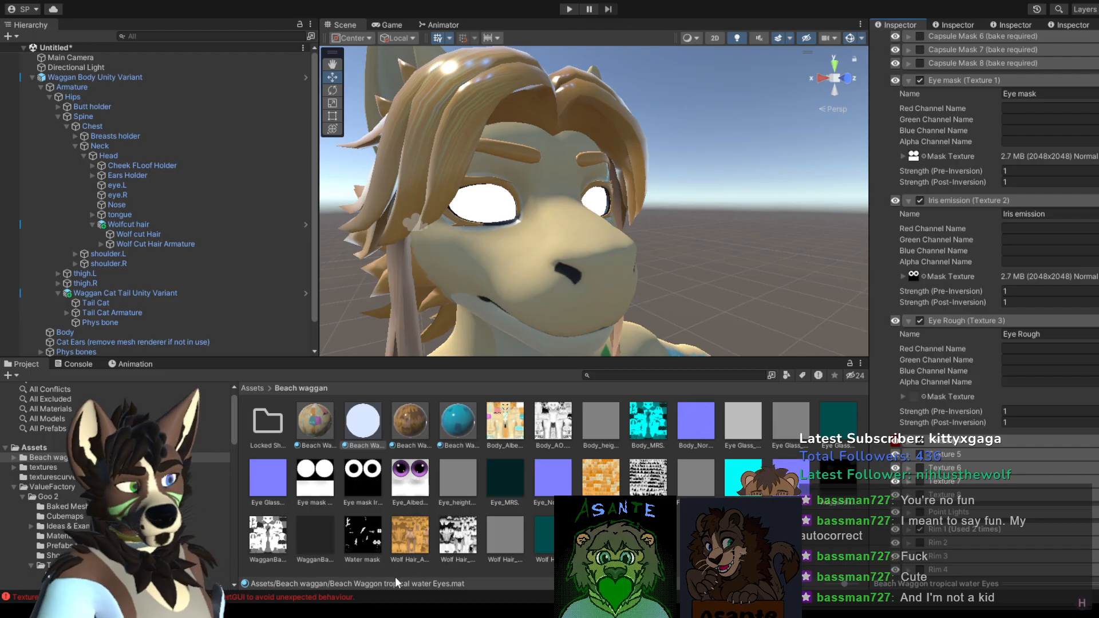
{"action": "left_click_drag", "start_coordinate": [319, 541], "coordinate": [912, 397]}
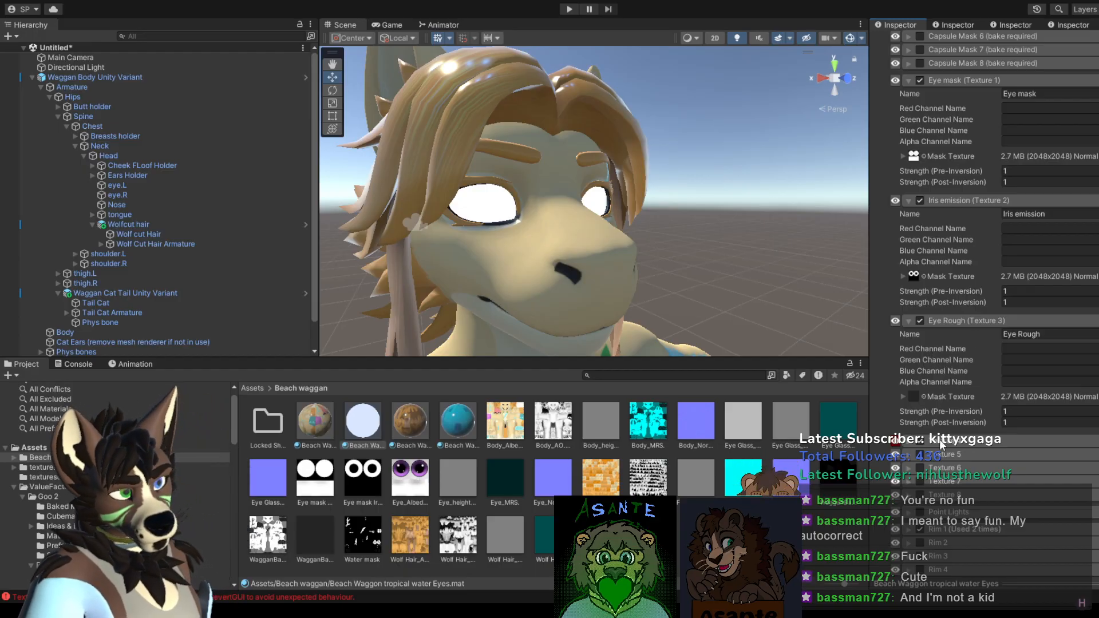
Step: Expand the Texture 4 mask channel and name it Eye Met
{"action": "left_click", "coordinate": [909, 441]}
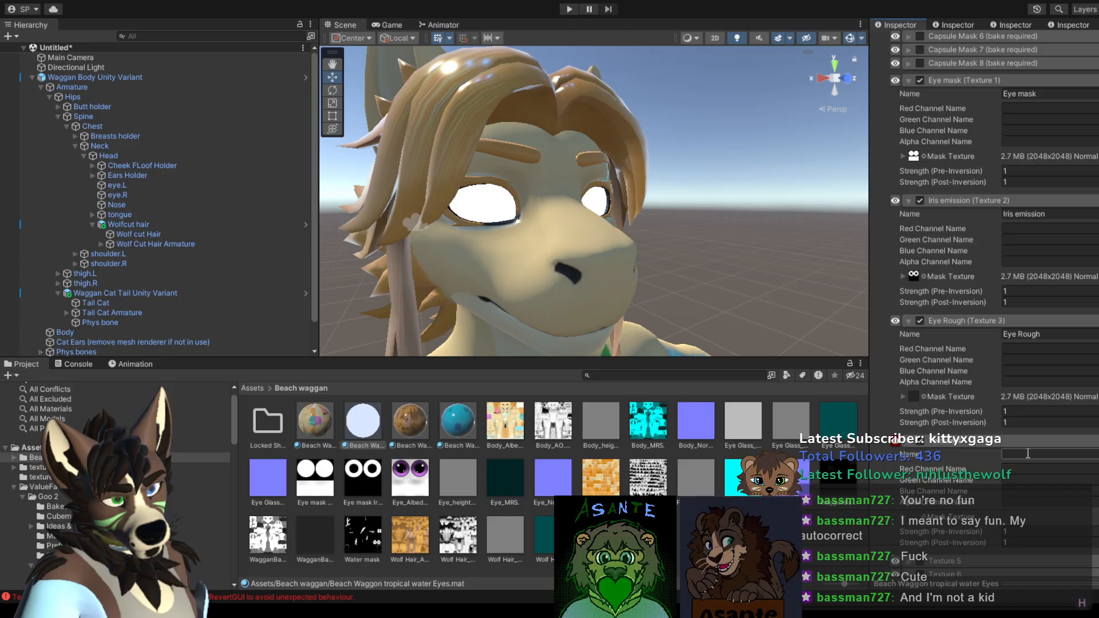
{"action": "left_click", "coordinate": [1028, 453]}
{"action": "type", "text": "Eye"}
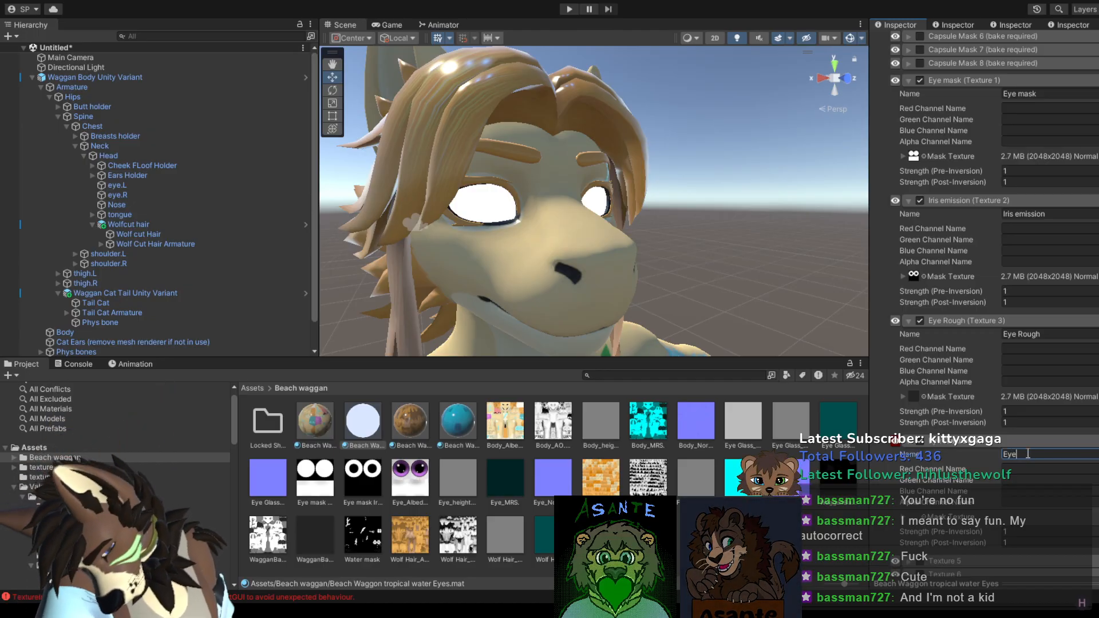
{"action": "type", "text": " Mes"}
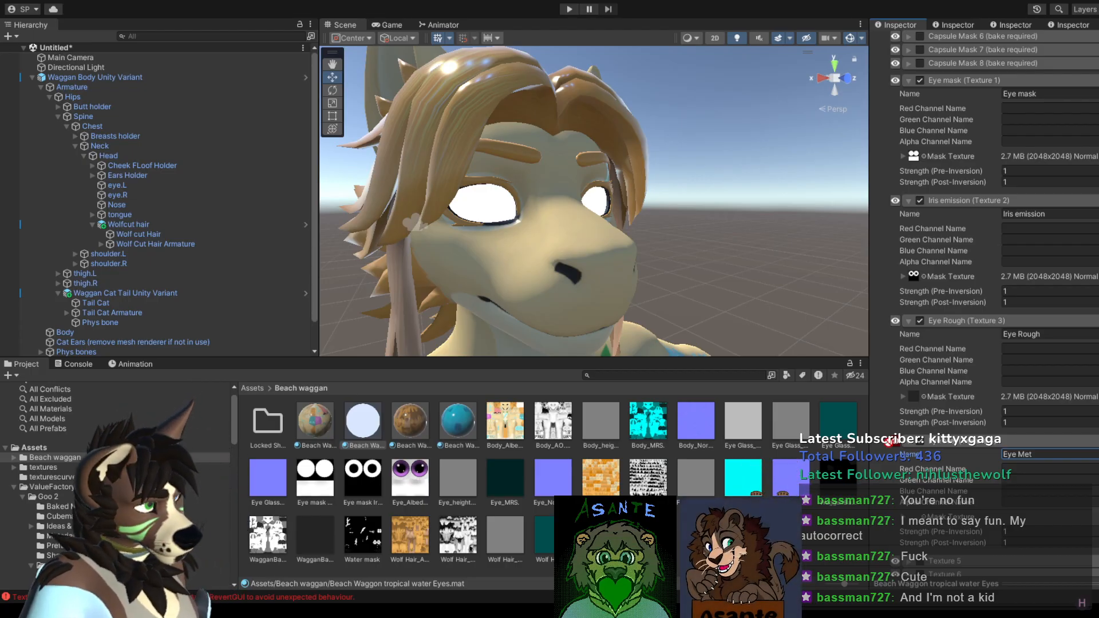
Step: Delete the WagganBase2 Body Susbtance_Eye_Metallic texture and its neighbouring Eye_Roughness texture from the Beach waggan folder
{"action": "left_click", "coordinate": [363, 423]}
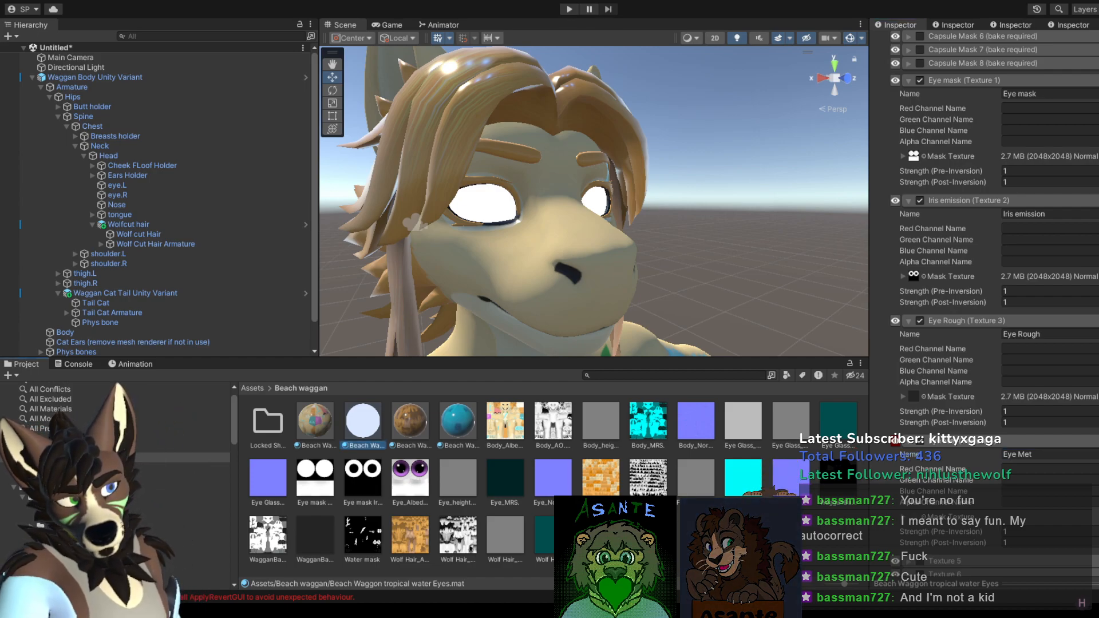
{"action": "left_click", "coordinate": [312, 537]}
{"action": "left_click", "coordinate": [365, 544], "text": "shift"}
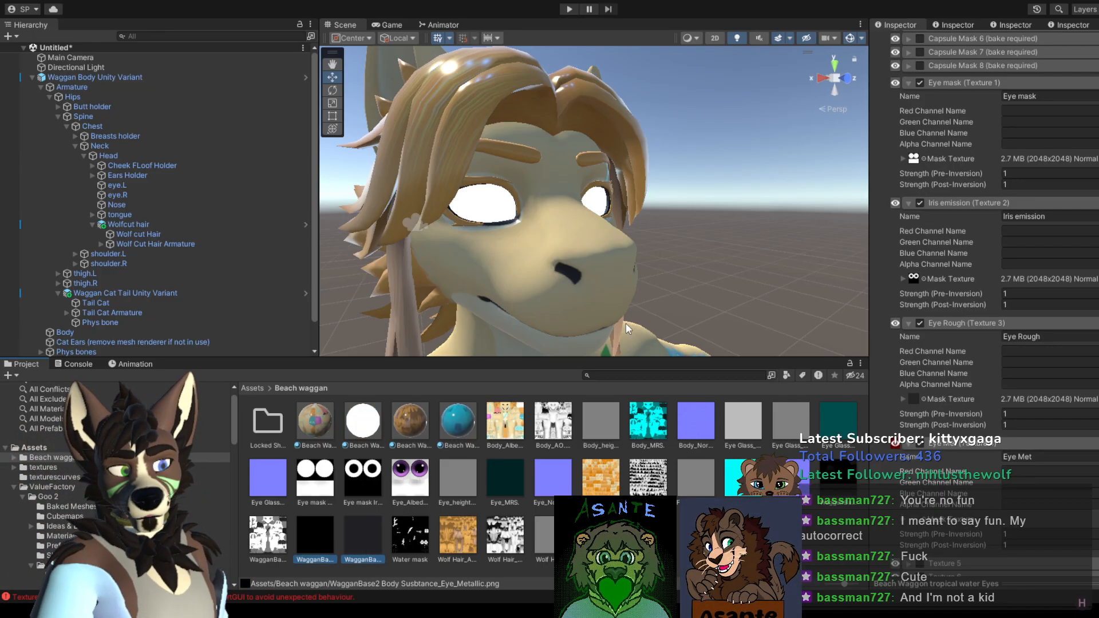
{"action": "key", "text": "Delete"}
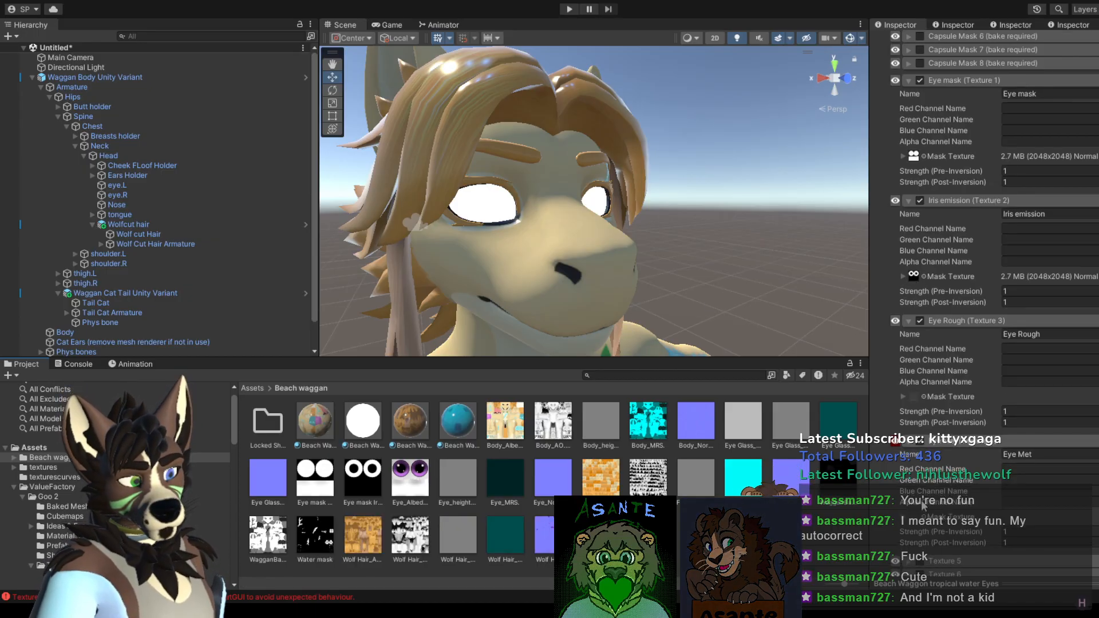
Step: Disable and collapse the Eye Met and Eye Rough mask channels, and exit the mask visualisation
{"action": "left_click", "coordinate": [921, 442]}
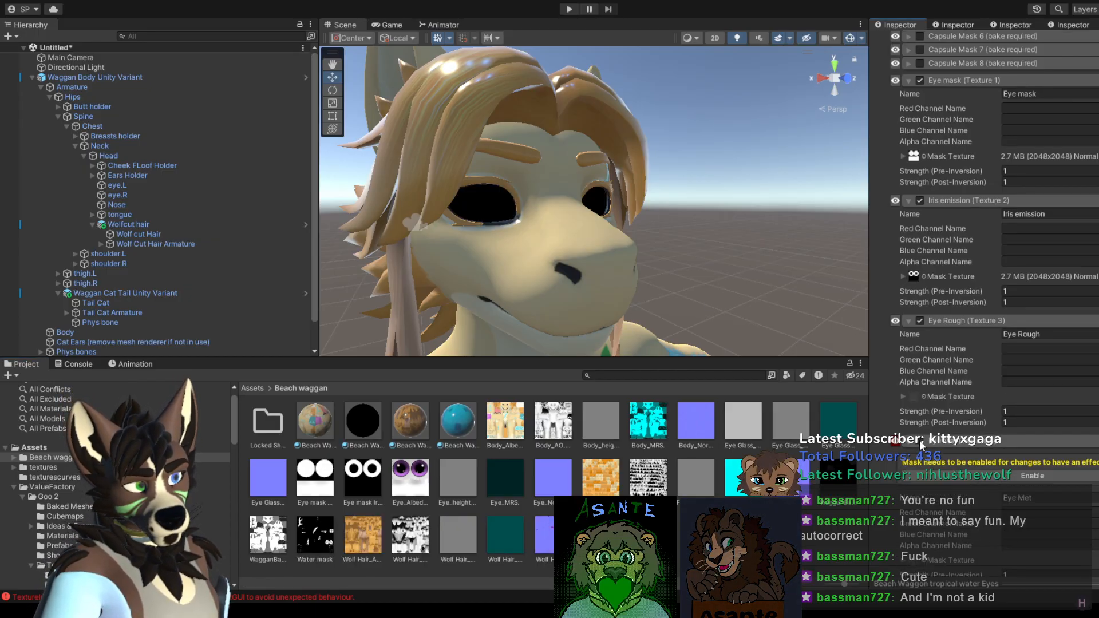
{"action": "left_click", "coordinate": [919, 321]}
{"action": "scroll", "coordinate": [958, 369], "scroll_direction": "up", "scroll_amount": 4}
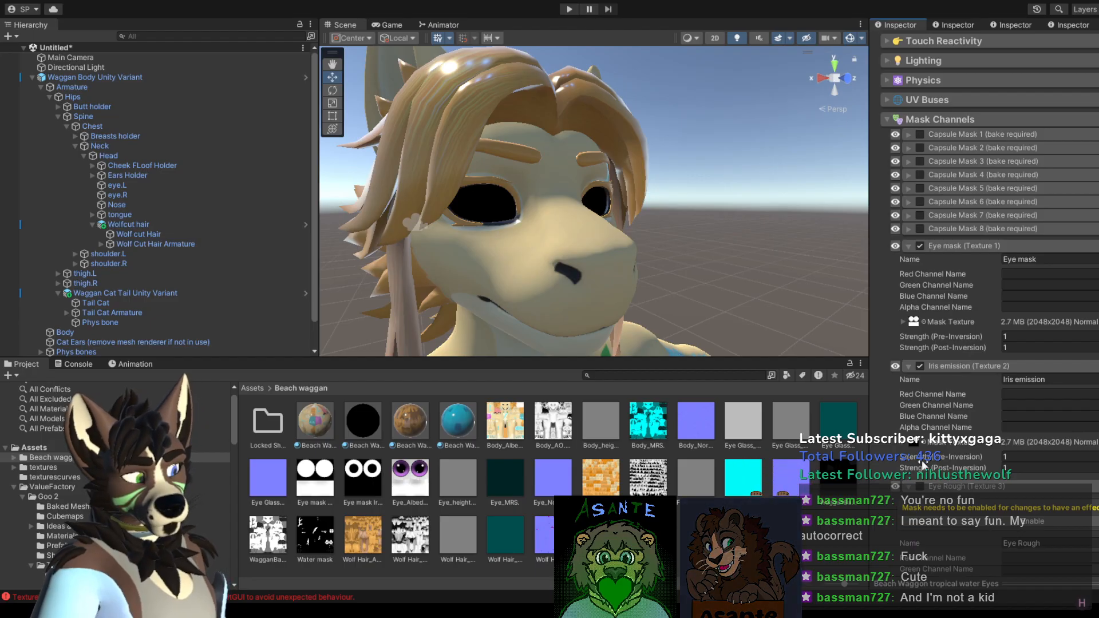
{"action": "left_click", "coordinate": [908, 502]}
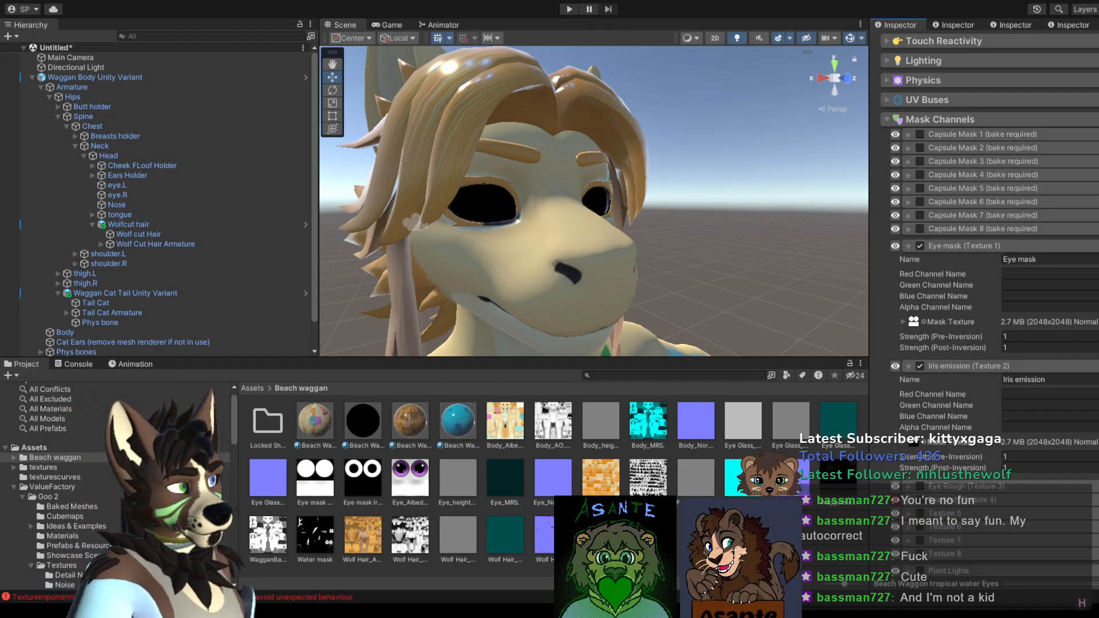
{"action": "scroll", "coordinate": [990, 320], "scroll_direction": "up", "scroll_amount": 5}
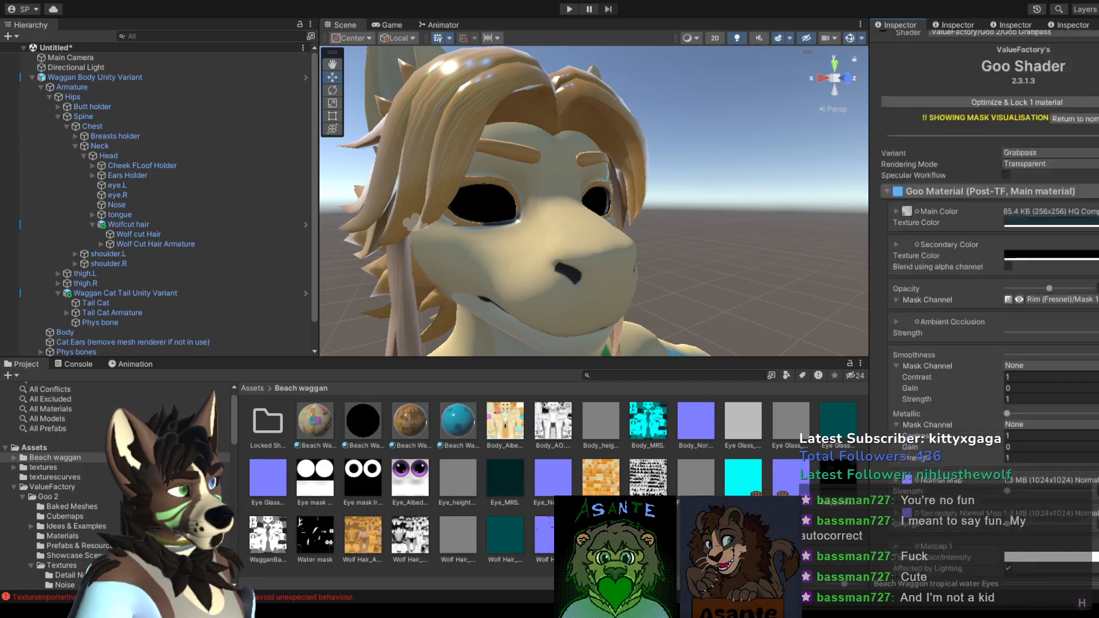
{"action": "left_click", "coordinate": [1071, 118]}
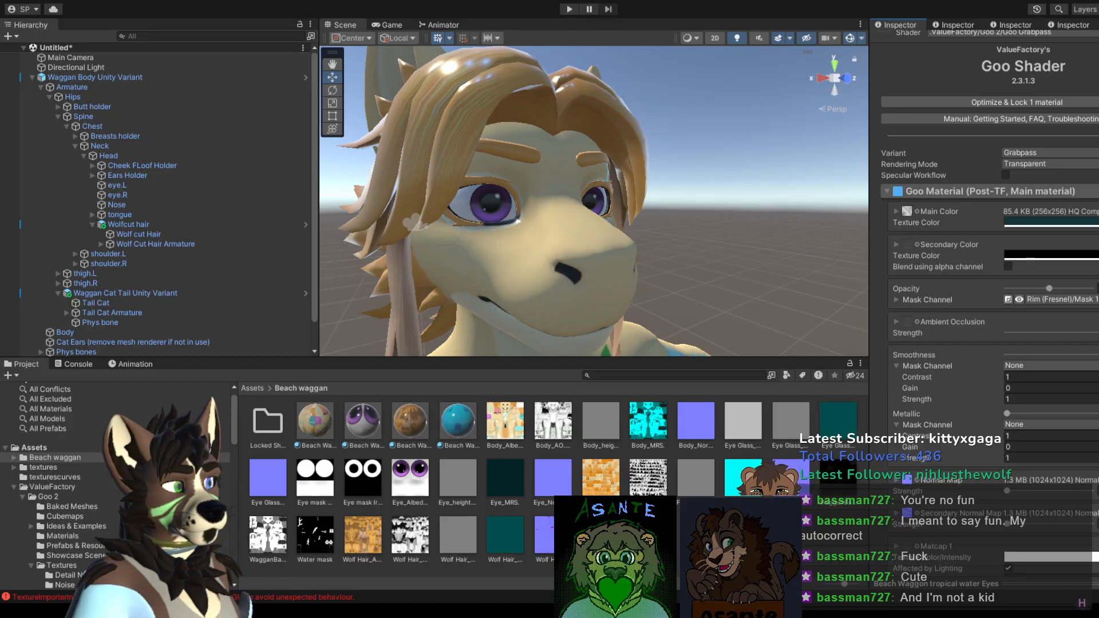
Step: Examine the Smoothness and Metallic settings of the Eyes material's main Goo Material and Pre-TF Material
{"action": "scroll", "coordinate": [990, 286], "scroll_direction": "down", "scroll_amount": 10}
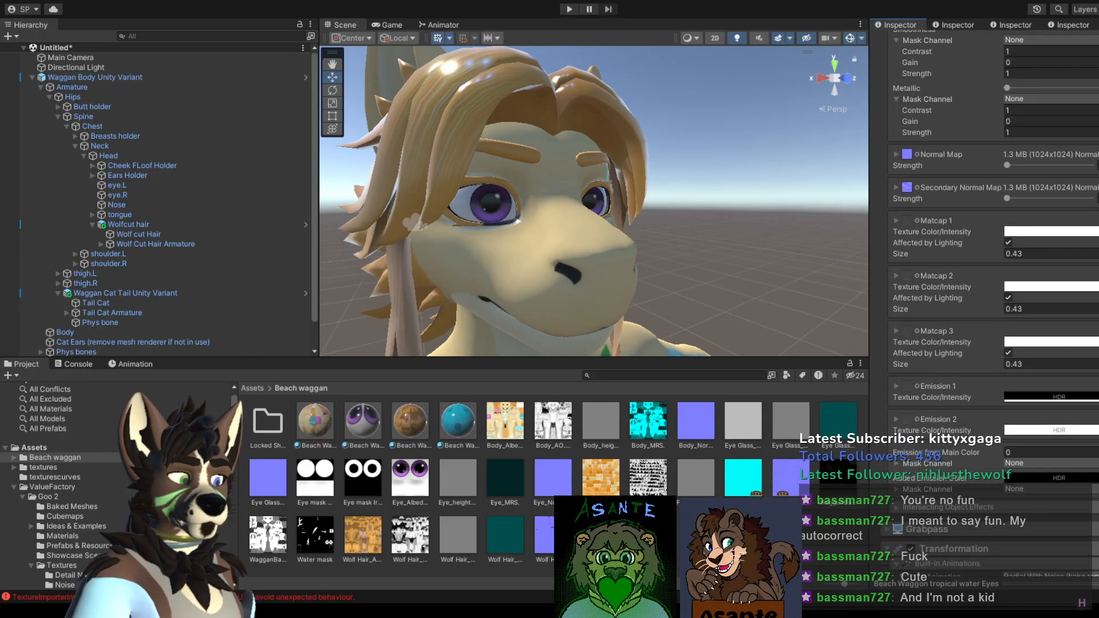
{"action": "scroll", "coordinate": [994, 229], "scroll_direction": "up", "scroll_amount": 4}
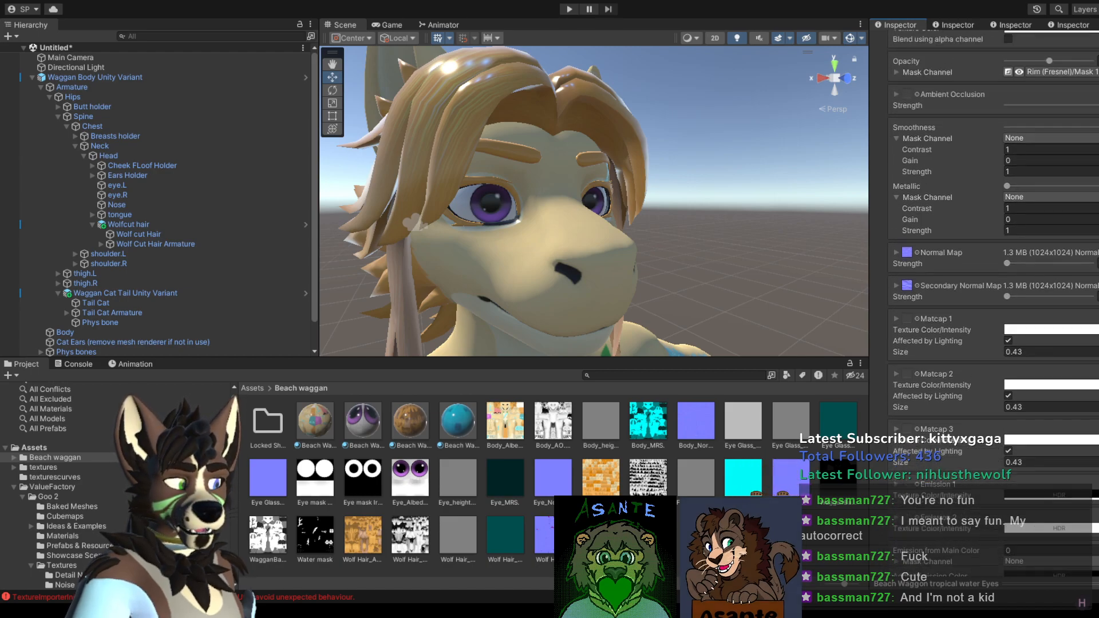
{"action": "scroll", "coordinate": [1077, 125], "scroll_direction": "up", "scroll_amount": 2}
{"action": "scroll", "coordinate": [585, 199], "scroll_direction": "up", "scroll_amount": 2}
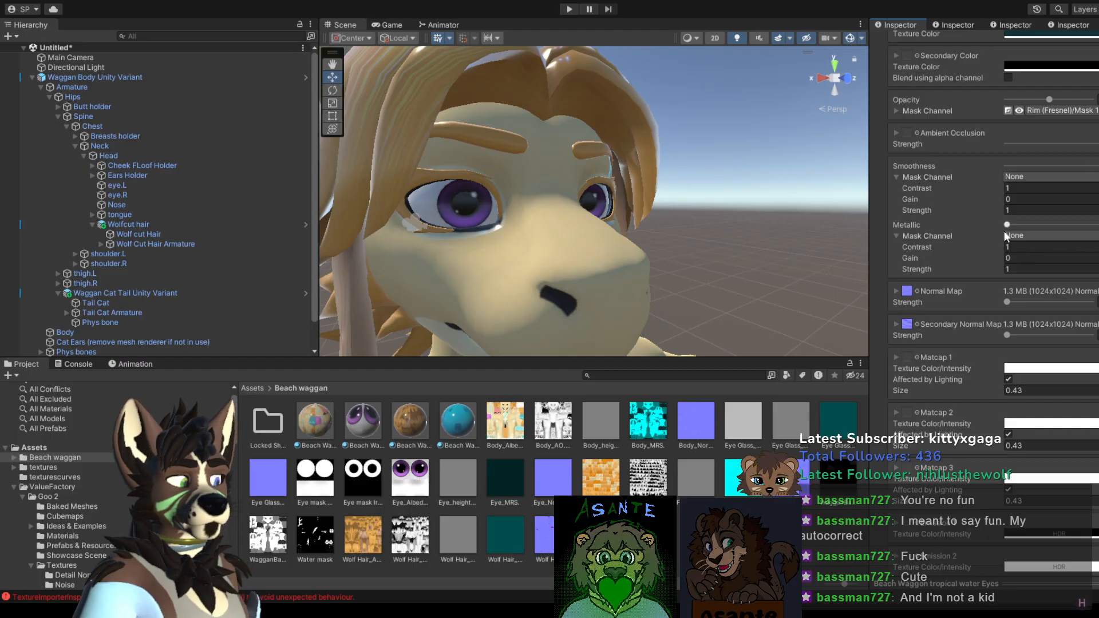
{"action": "left_click", "coordinate": [1007, 224]}
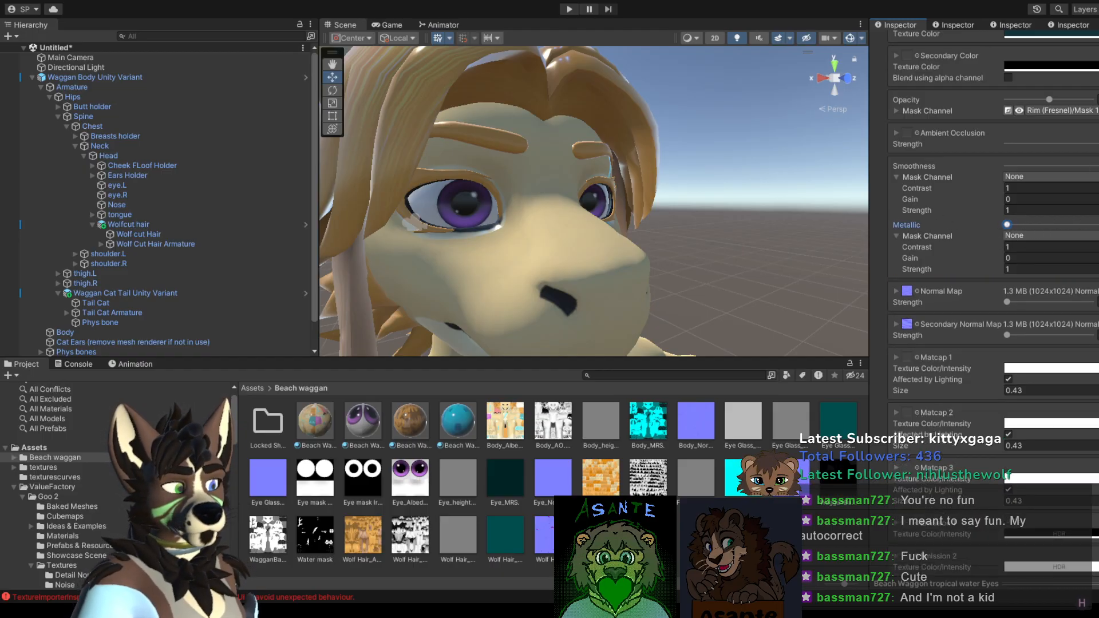
{"action": "scroll", "coordinate": [887, 219], "scroll_direction": "down", "scroll_amount": 10}
{"action": "scroll", "coordinate": [985, 217], "scroll_direction": "up", "scroll_amount": 10}
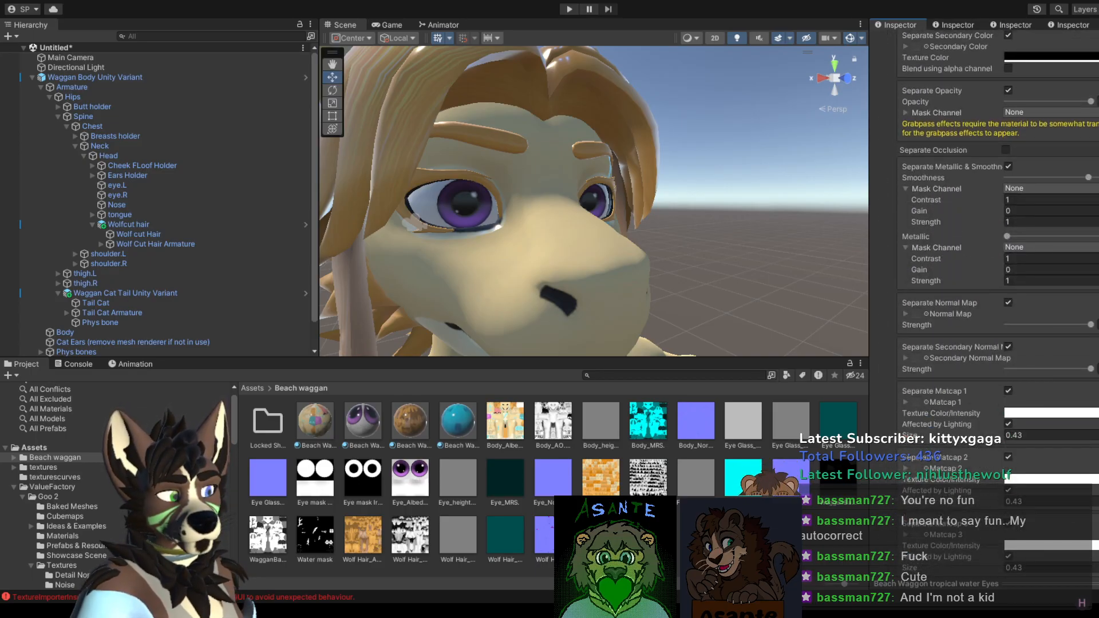
{"action": "scroll", "coordinate": [984, 218], "scroll_direction": "up", "scroll_amount": 10}
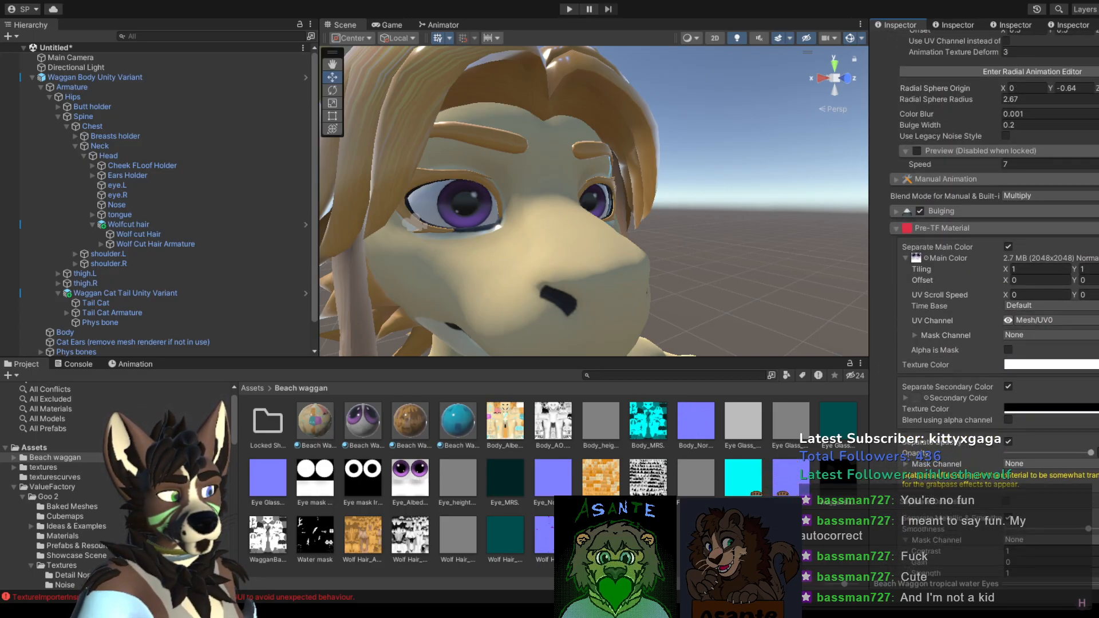
Step: Try a slightly higher Smoothness in the Pre-TF Material and check the eyes' reflections and Metallic setting
{"action": "scroll", "coordinate": [1068, 344], "scroll_direction": "down", "scroll_amount": 5}
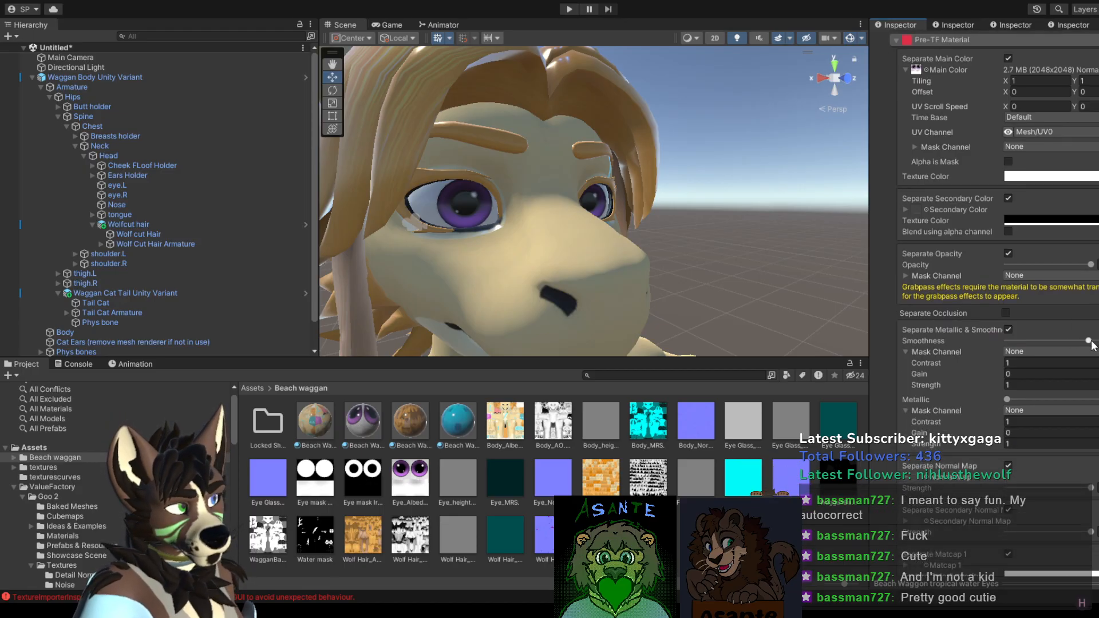
{"action": "mouse_move", "coordinate": [1089, 341]}
{"action": "left_mouse_down"}
{"action": "mouse_move", "coordinate": [1074, 340]}
{"action": "mouse_move", "coordinate": [1091, 340]}
{"action": "left_mouse_up"}
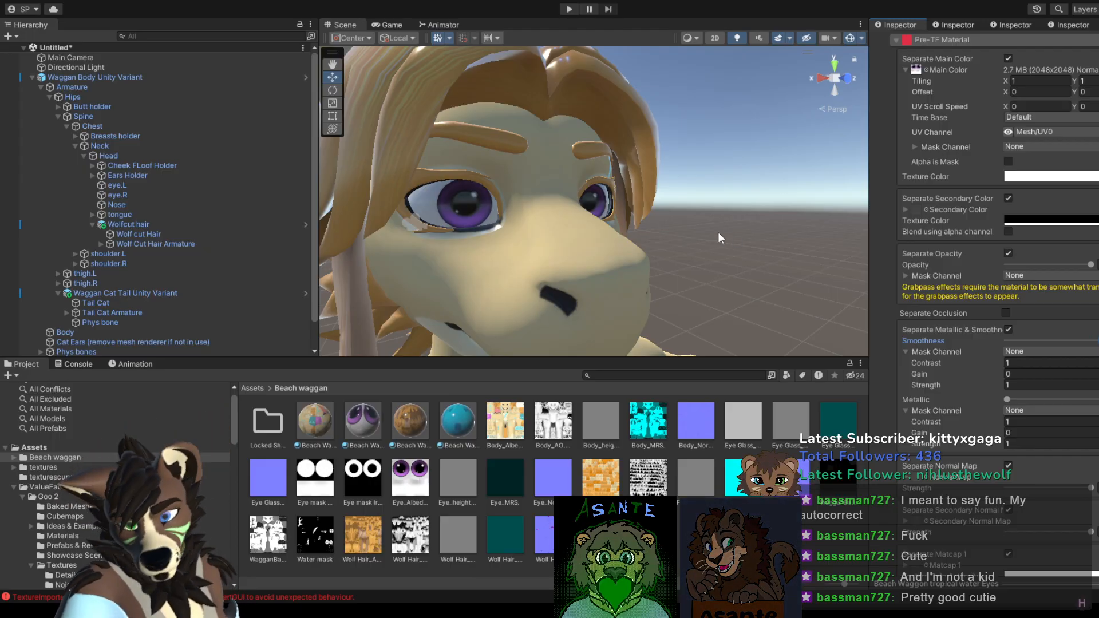
{"action": "left_click_drag", "start_coordinate": [660, 246], "coordinate": [768, 229], "text": "alt"}
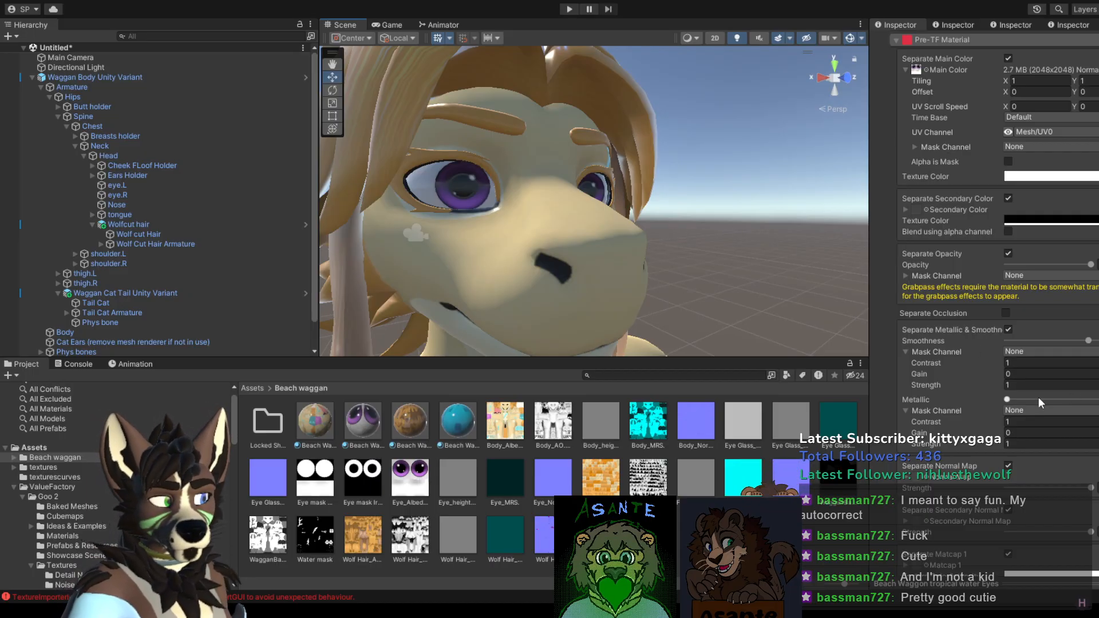
{"action": "left_click", "coordinate": [1009, 399]}
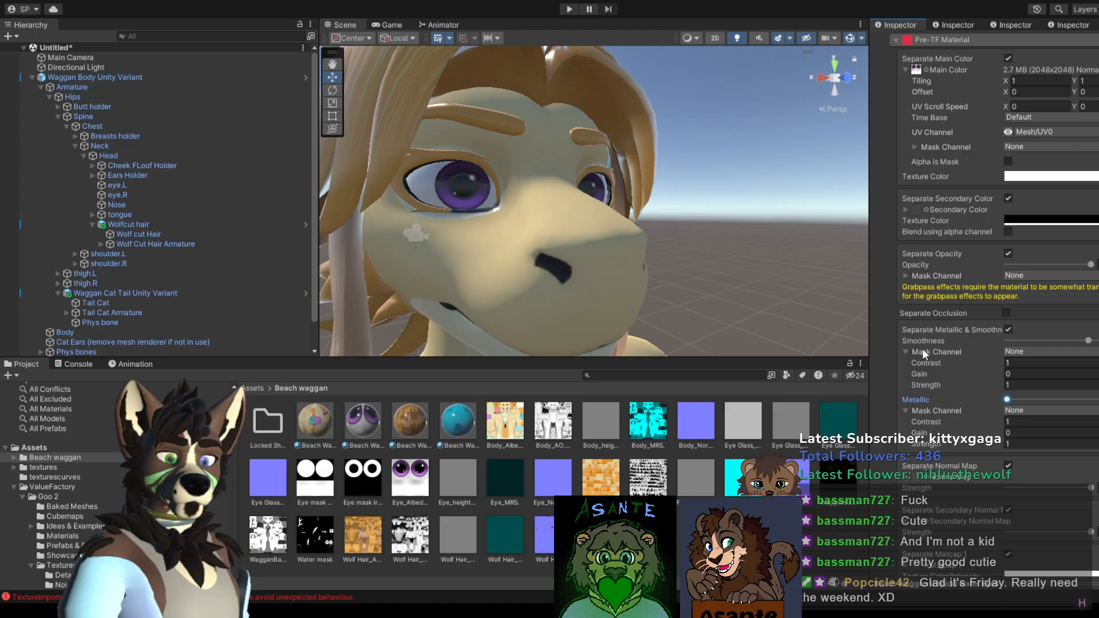
Step: Enable the Texture 1 and Texture 2 mask channels on the Beach Waggon tropical water Hair material
{"action": "left_click", "coordinate": [424, 424]}
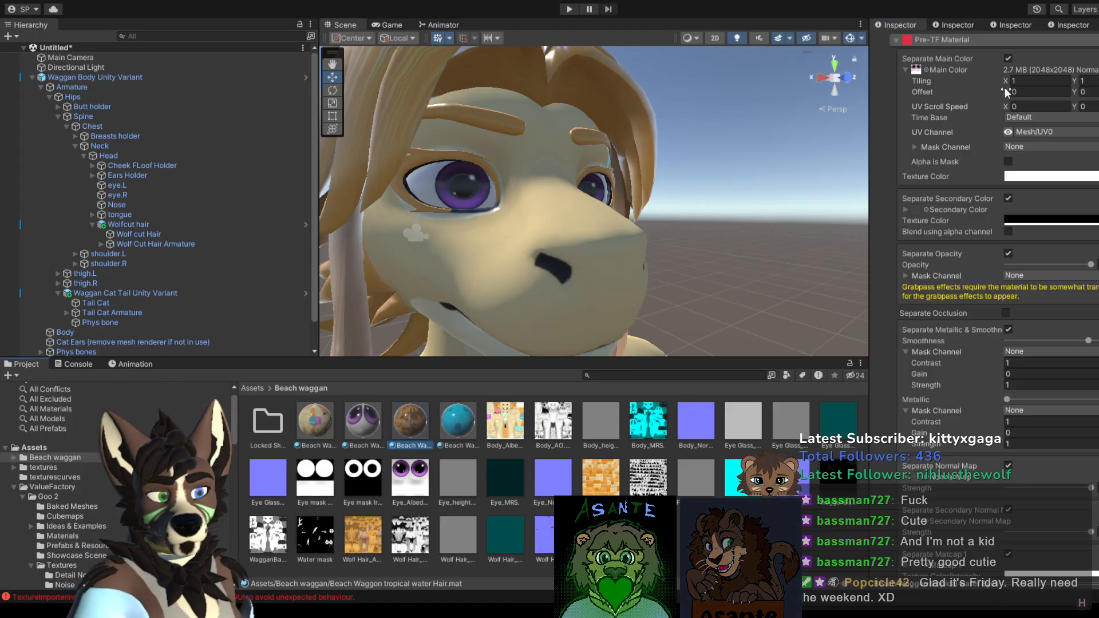
{"action": "left_click", "coordinate": [955, 25]}
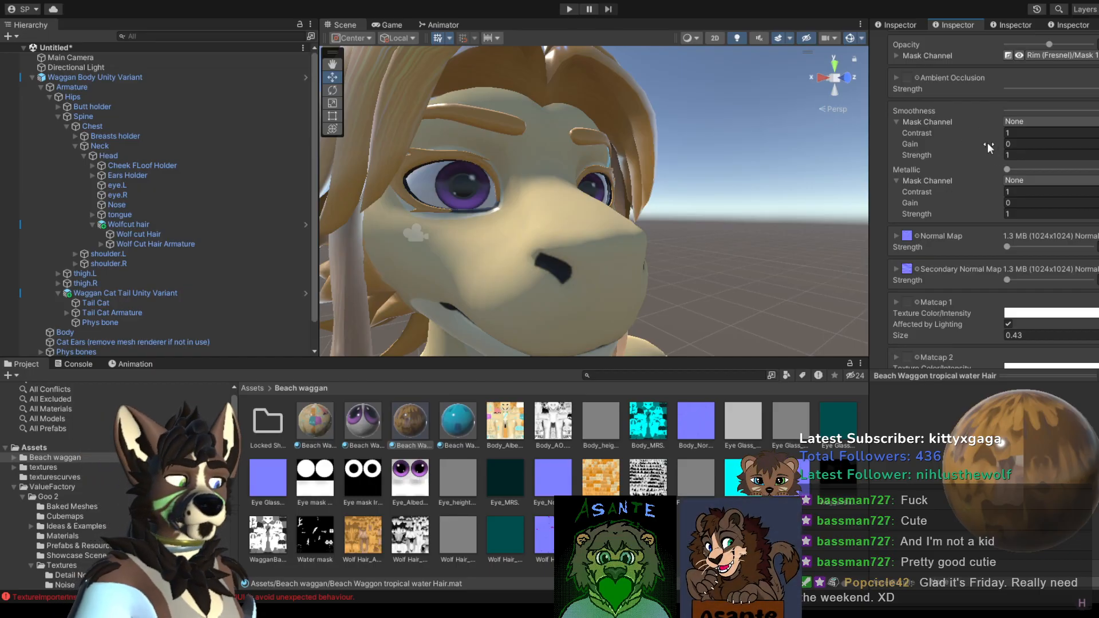
{"action": "scroll", "coordinate": [1019, 87], "scroll_direction": "up", "scroll_amount": 4}
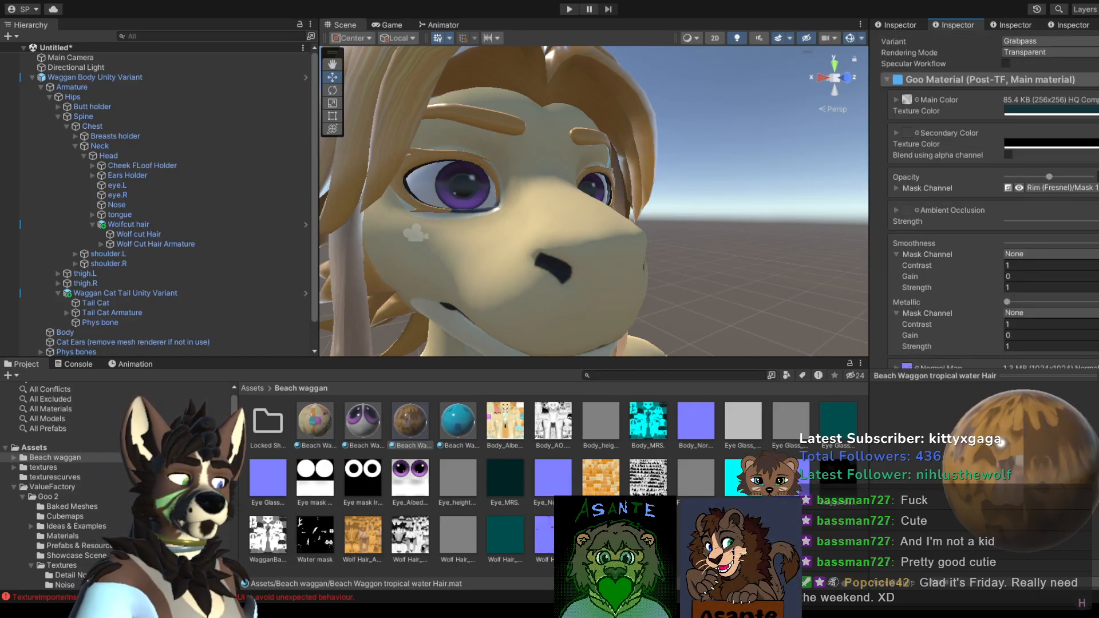
{"action": "scroll", "coordinate": [980, 239], "scroll_direction": "up", "scroll_amount": 3}
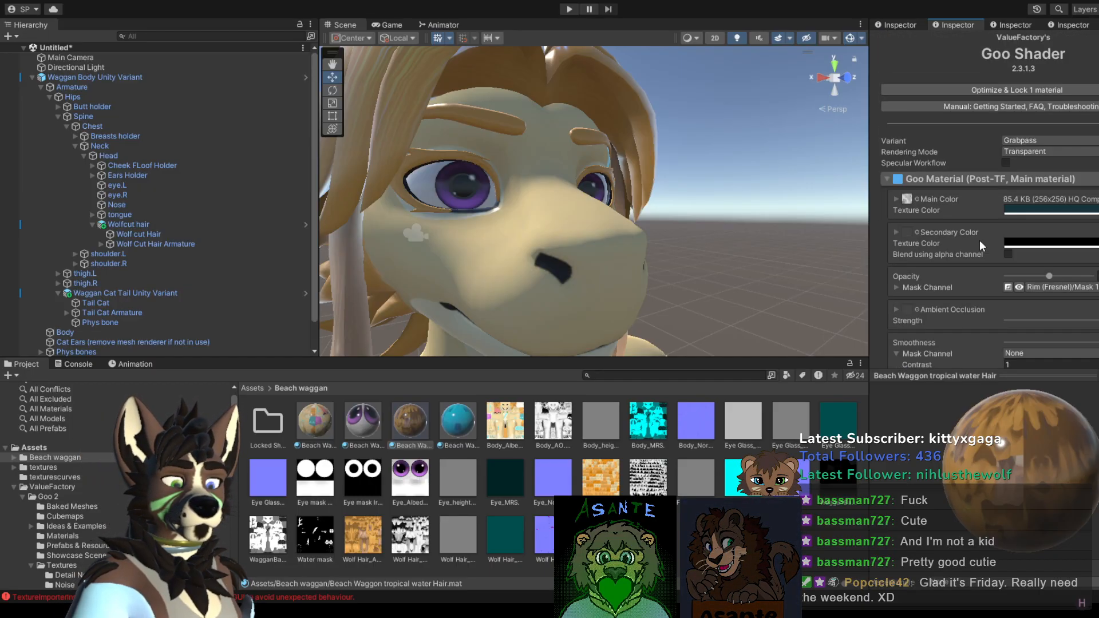
{"action": "scroll", "coordinate": [980, 241], "scroll_direction": "down", "scroll_amount": 10}
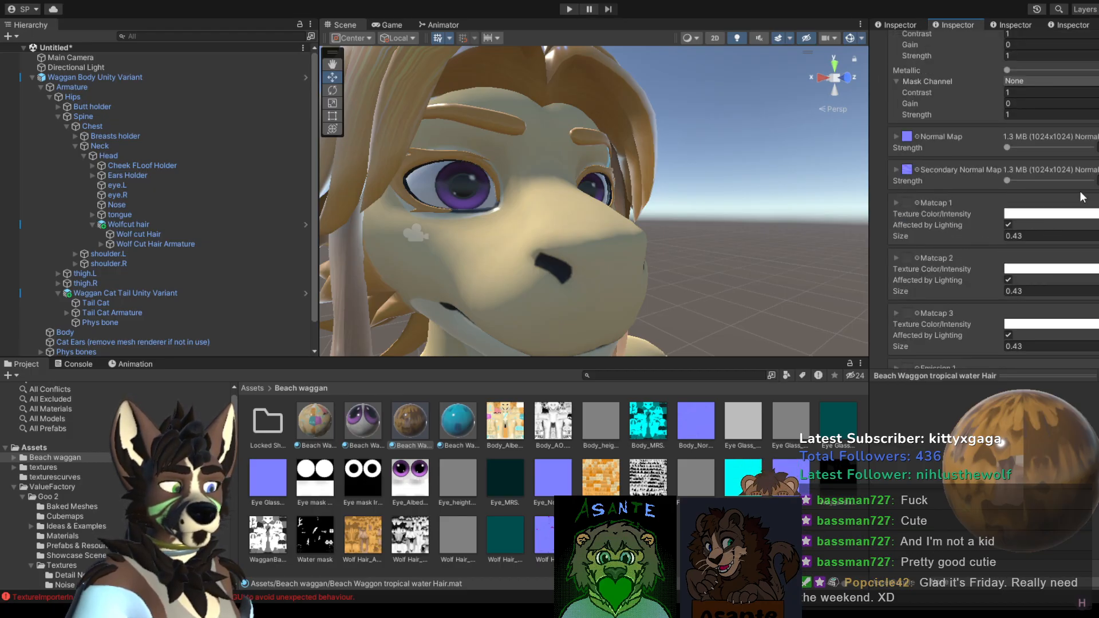
{"action": "scroll", "coordinate": [1082, 197], "scroll_direction": "down", "scroll_amount": 6}
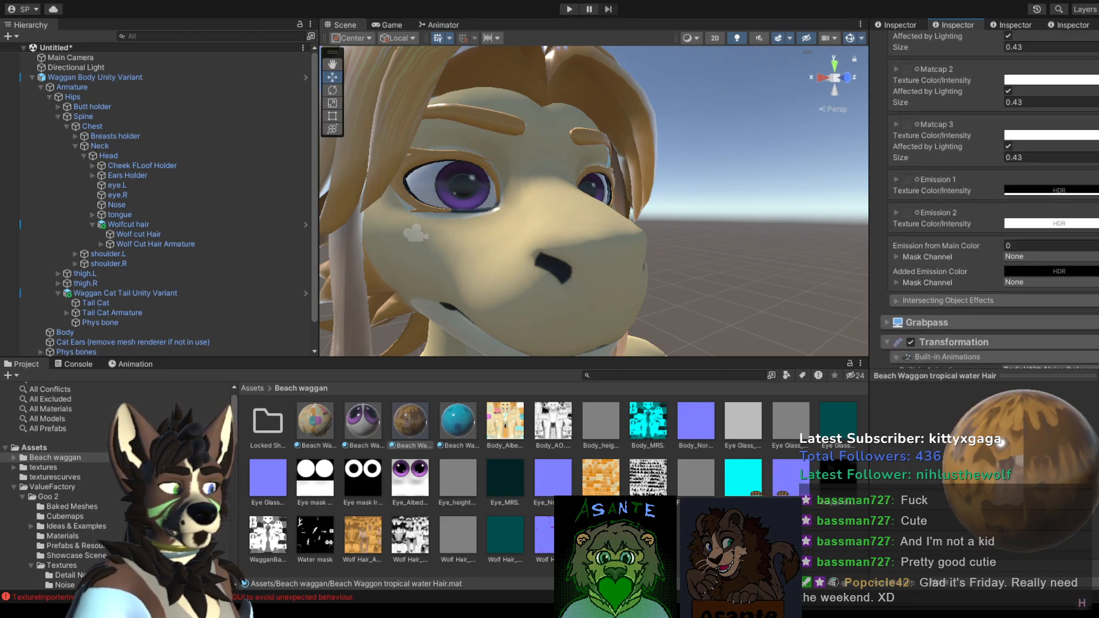
{"action": "scroll", "coordinate": [991, 200], "scroll_direction": "down", "scroll_amount": 10}
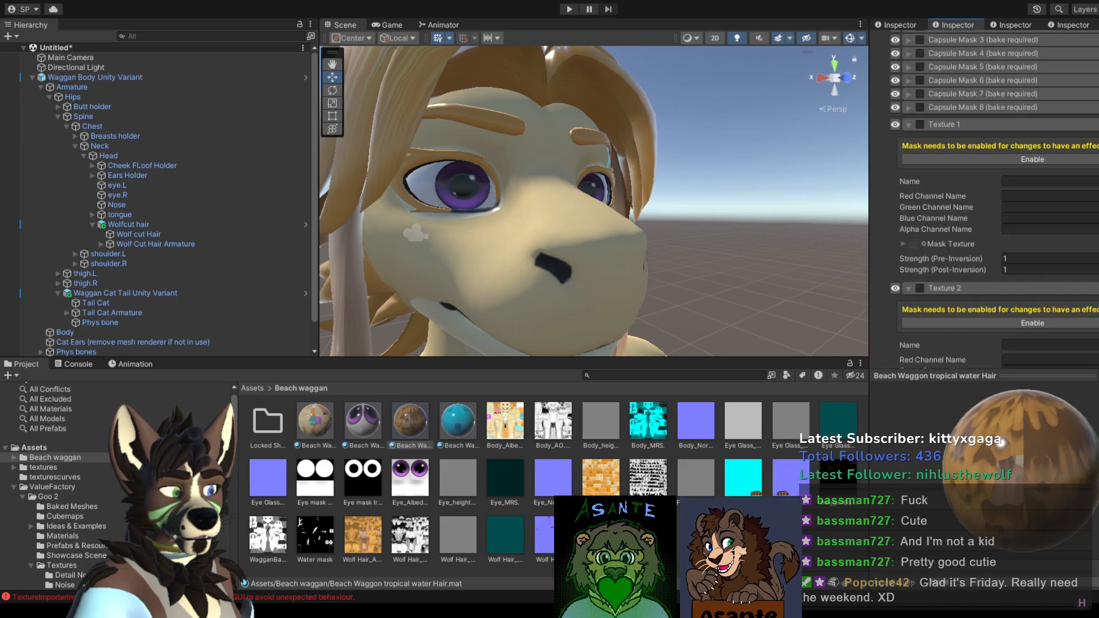
{"action": "scroll", "coordinate": [994, 201], "scroll_direction": "down", "scroll_amount": 1}
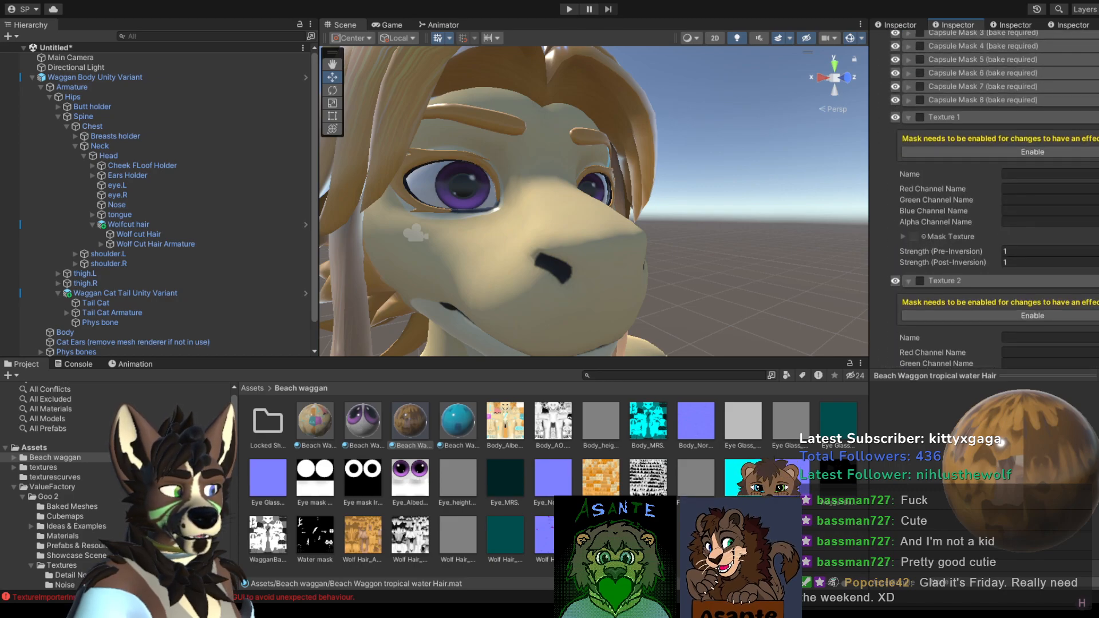
{"action": "left_click", "coordinate": [919, 117]}
{"action": "left_click", "coordinate": [920, 237]}
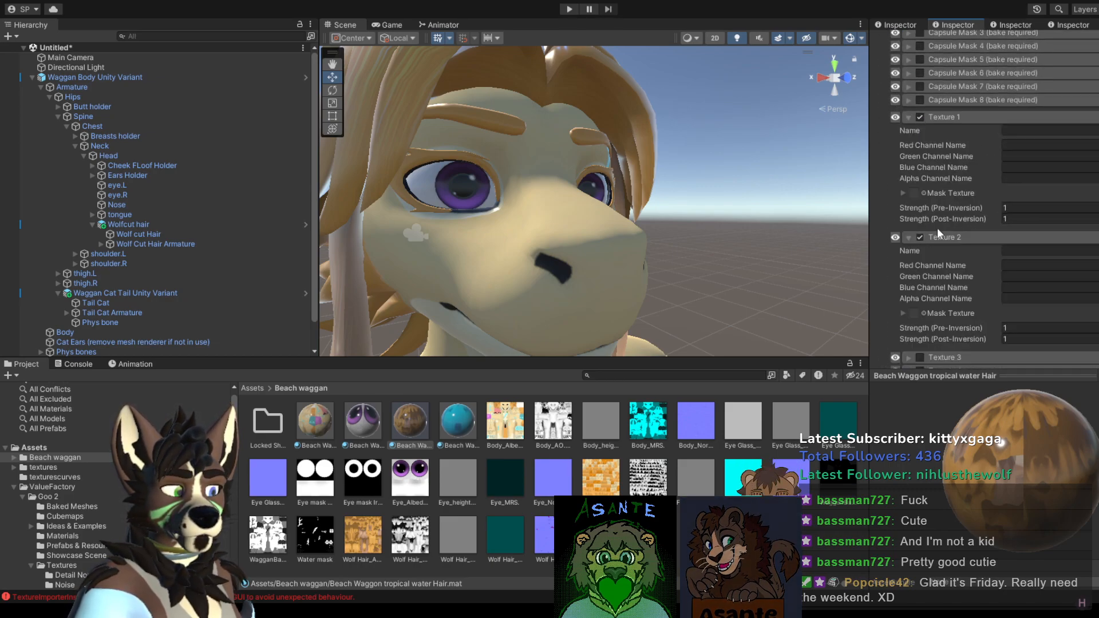
Step: Name the Hair material's Texture 1 mask channel Hair Rough
{"action": "left_click", "coordinate": [1021, 131]}
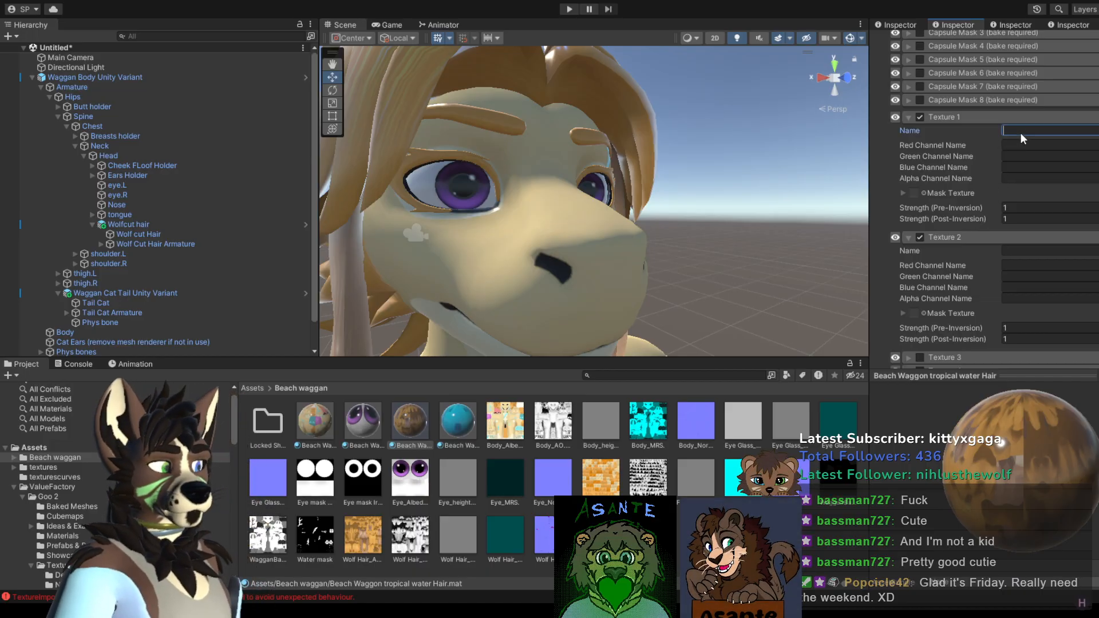
{"action": "type", "text": "Hair"}
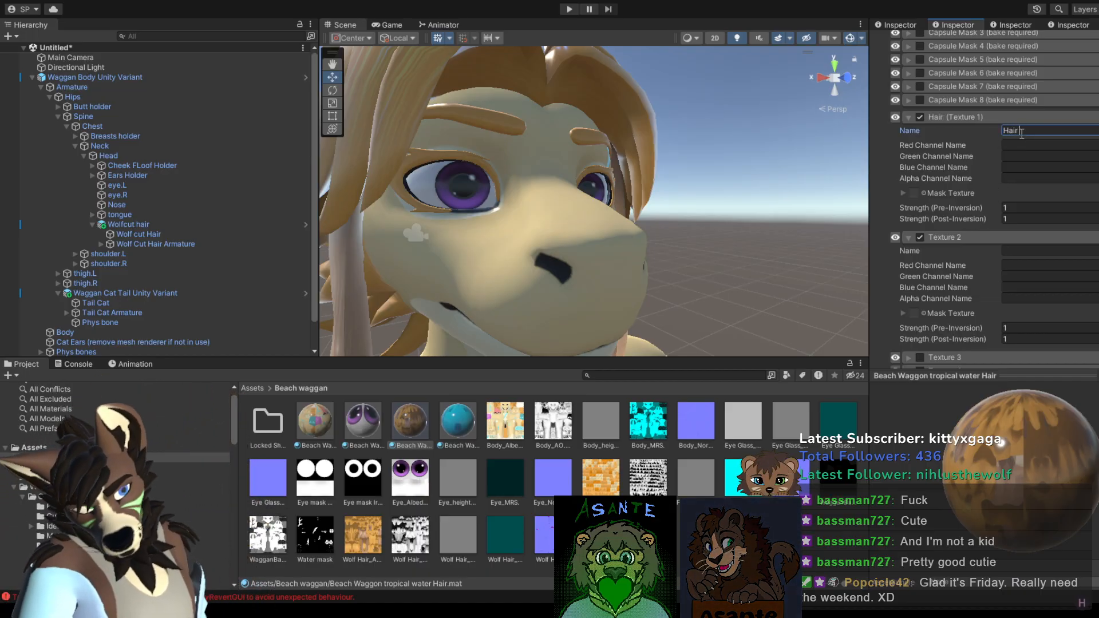
{"action": "type", "text": " r"}
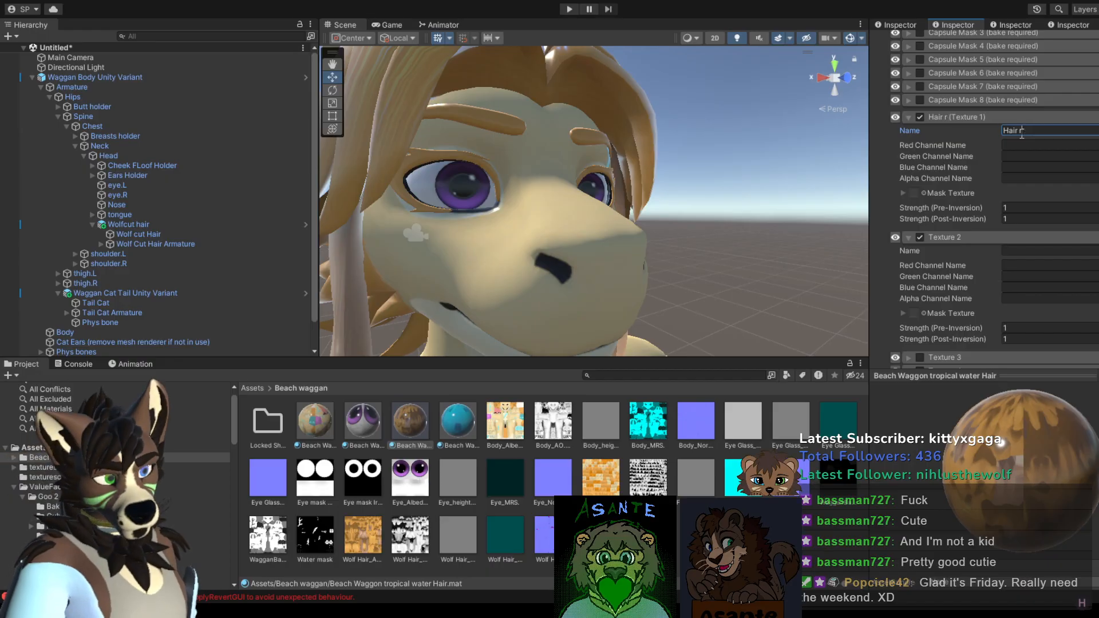
{"action": "key", "text": "BackSpace"}
{"action": "key", "text": "BackSpace"}
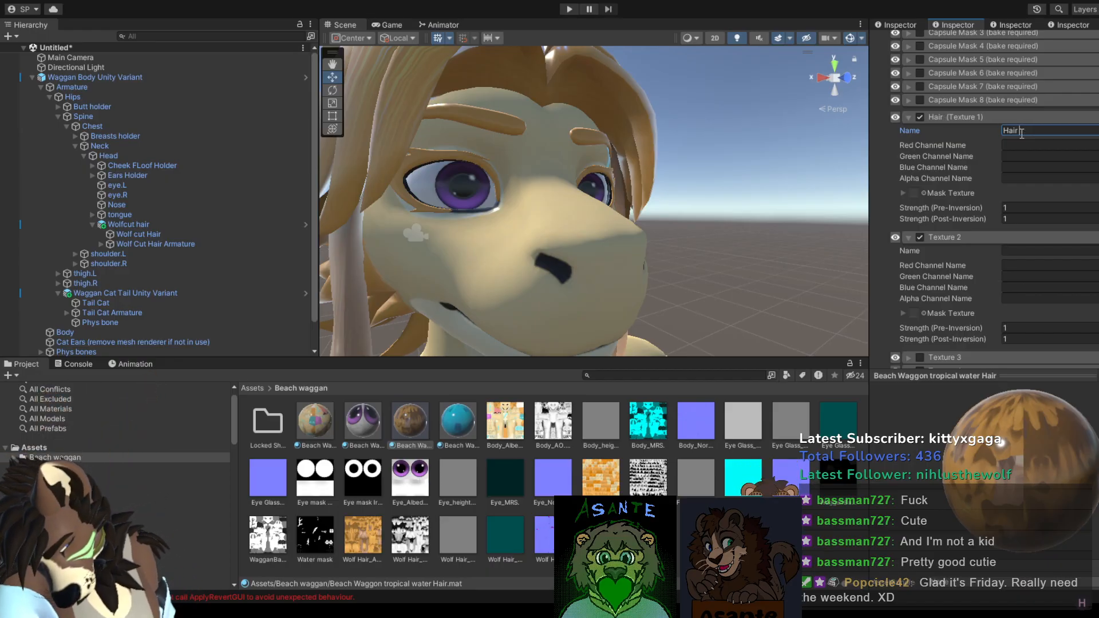
{"action": "type", "text": "Rough"}
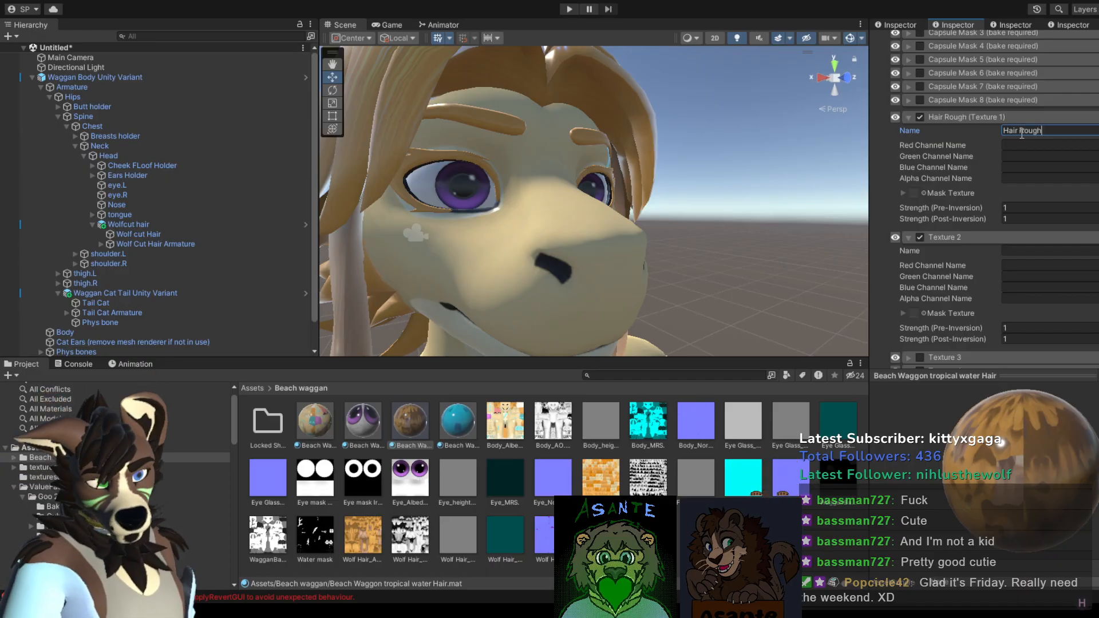
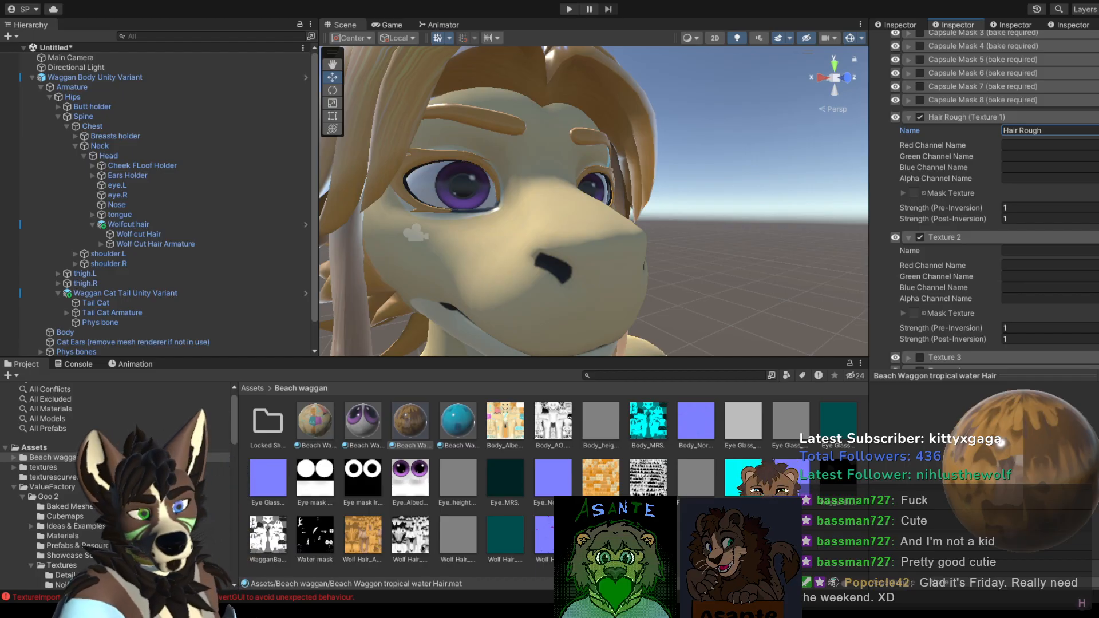
Step: Assign the dark grey Wagganba... texture beside Water mask as the Hair Rough channel's mask texture
{"action": "left_click", "coordinate": [410, 425]}
{"action": "left_click_drag", "start_coordinate": [315, 535], "coordinate": [980, 313]}
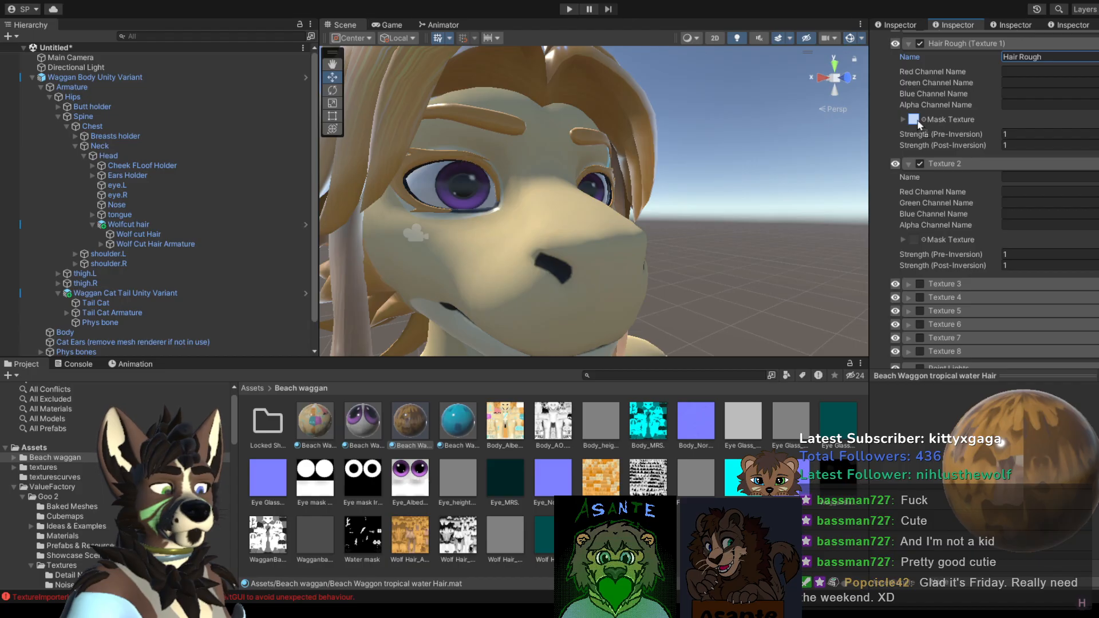
{"action": "left_click_drag", "start_coordinate": [918, 123], "coordinate": [916, 122]}
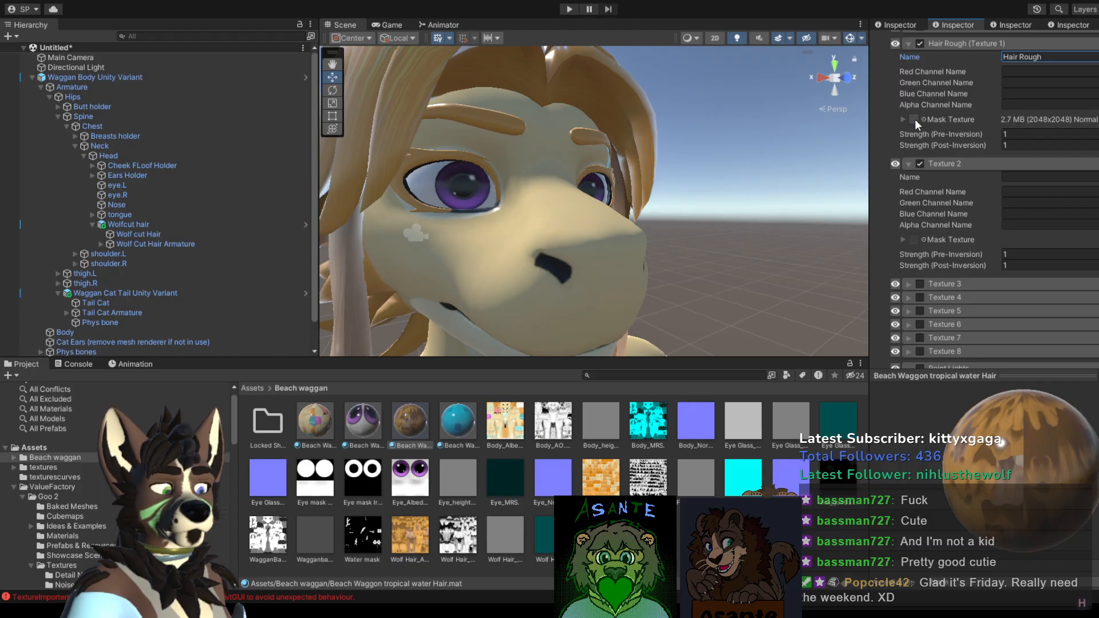
{"action": "left_click", "coordinate": [1037, 175]}
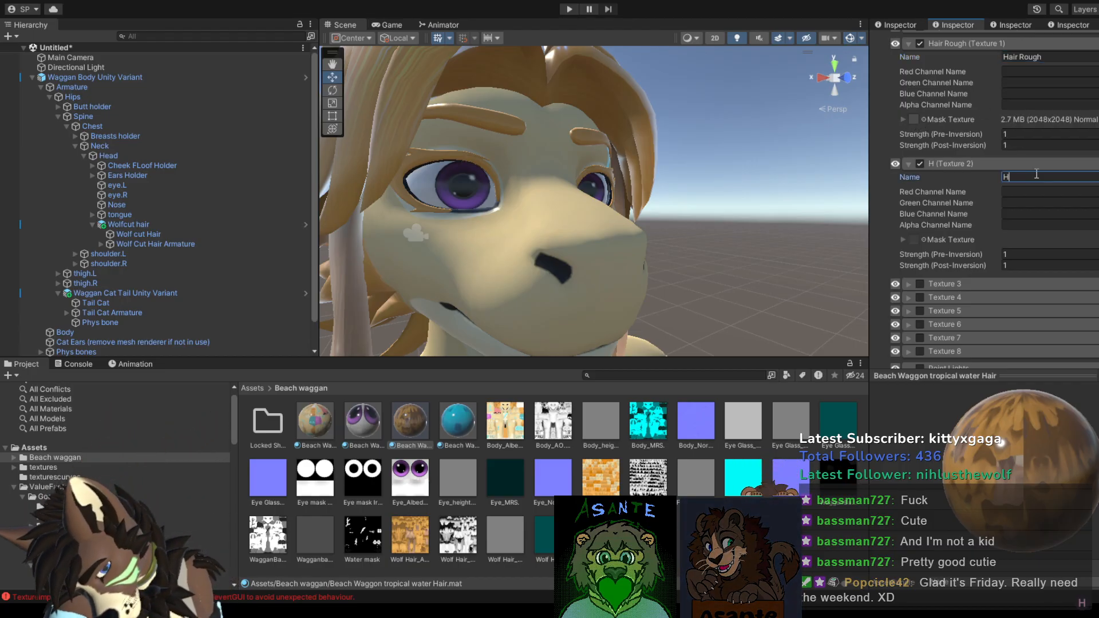
{"action": "type", "text": "Hair met"}
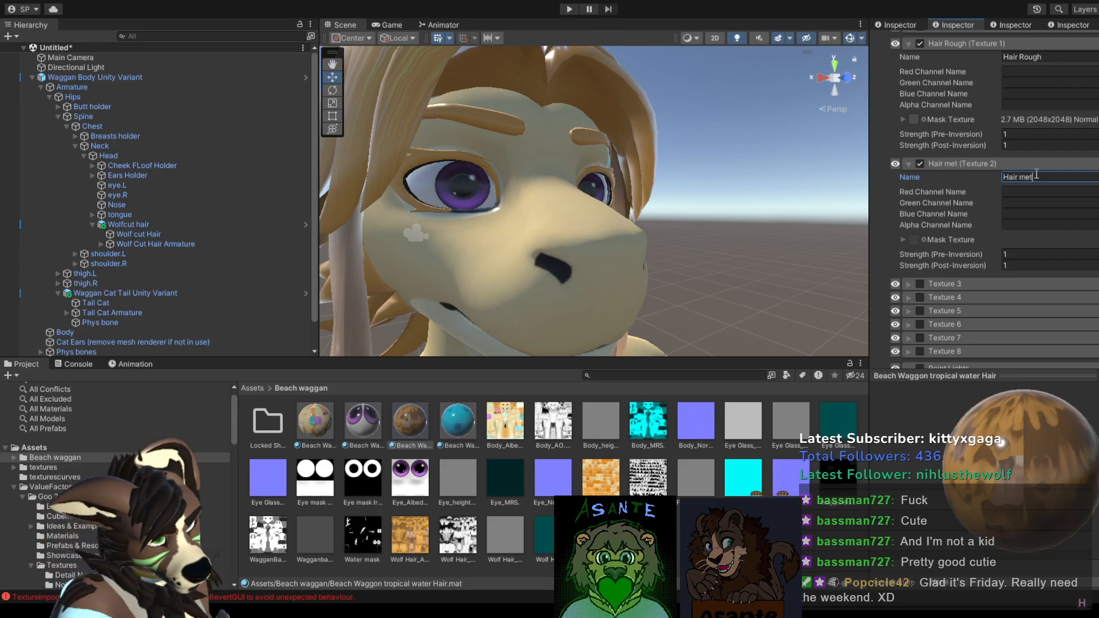
{"action": "key", "text": "BackSpace"}
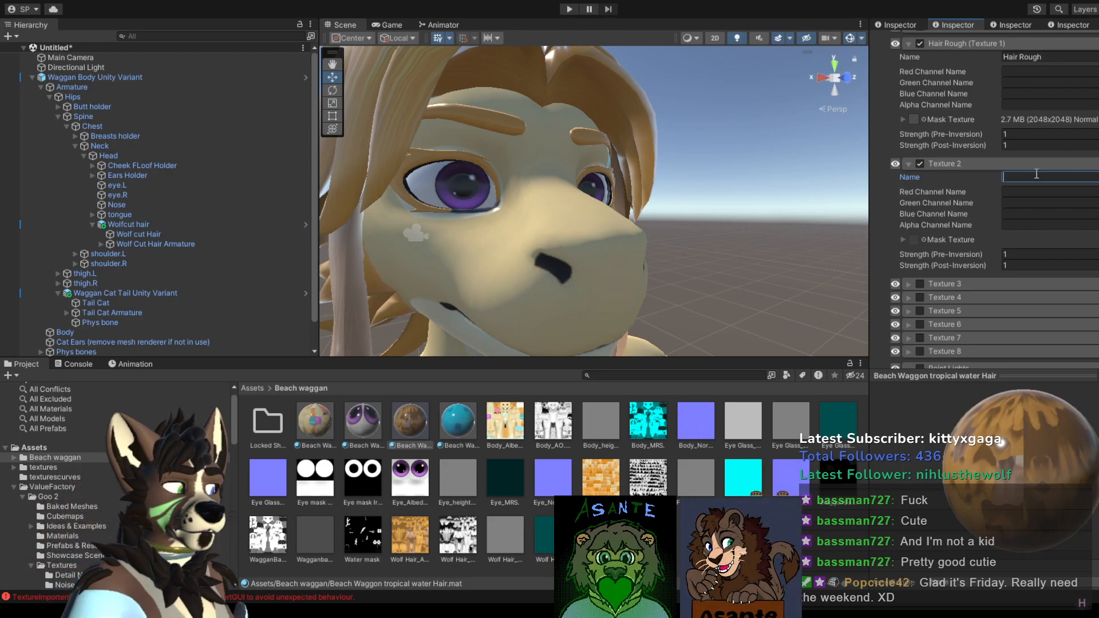
Step: Disable the Hair material's Texture 2 mask channel, and preview the Hair Rough mask before disabling and collapsing it too
{"action": "left_click", "coordinate": [920, 163]}
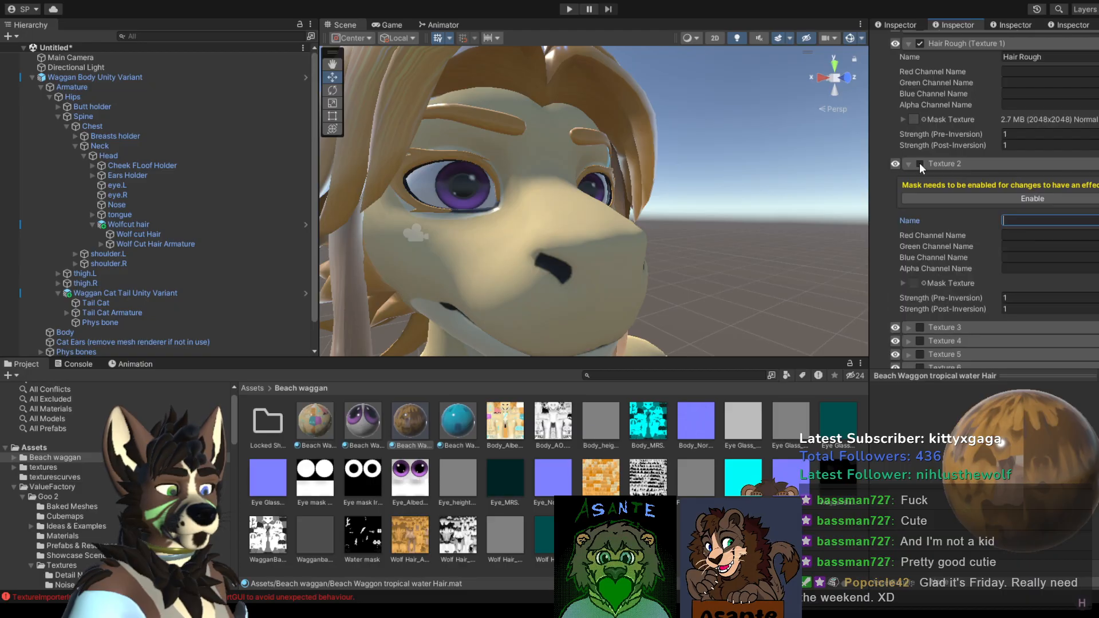
{"action": "scroll", "coordinate": [952, 221], "scroll_direction": "up", "scroll_amount": 1}
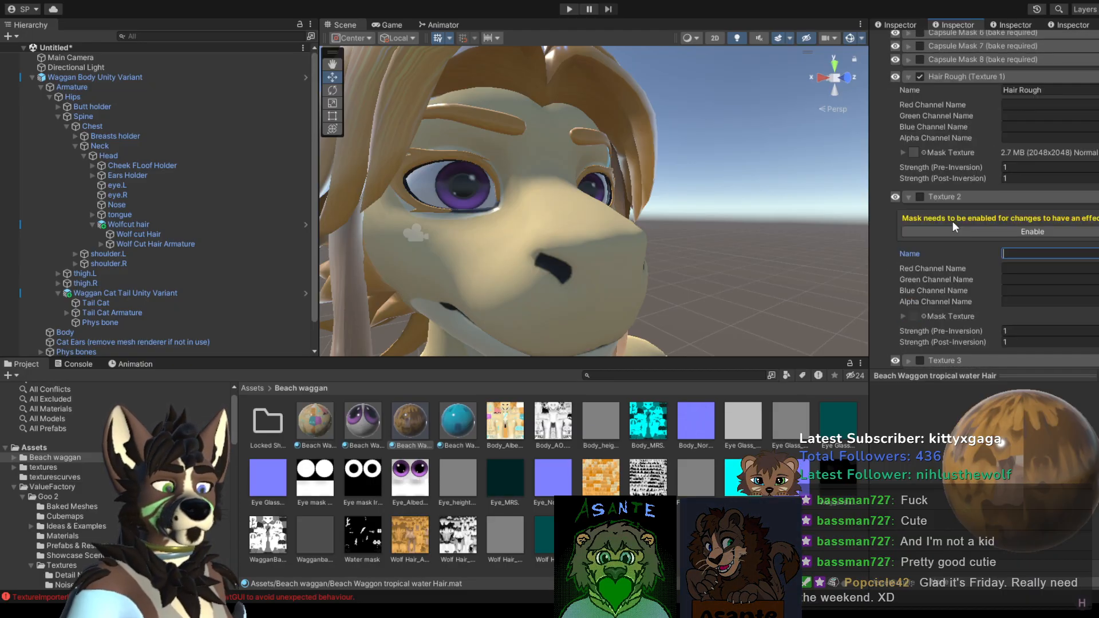
{"action": "scroll", "coordinate": [922, 202], "scroll_direction": "up", "scroll_amount": 1}
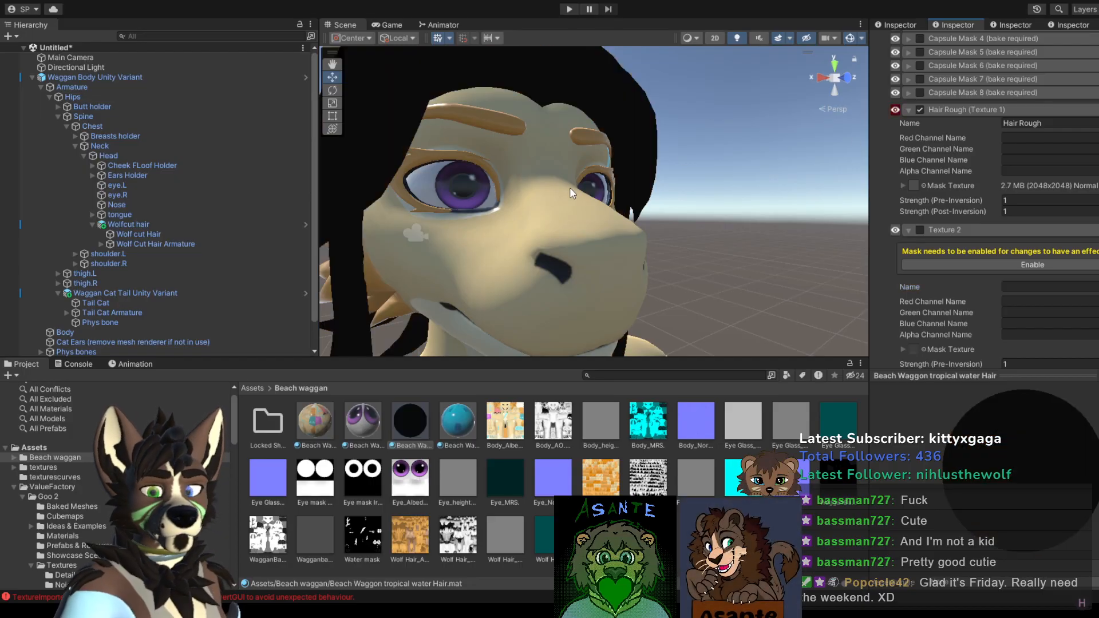
{"action": "left_click_drag", "start_coordinate": [568, 176], "coordinate": [762, 186], "text": "alt"}
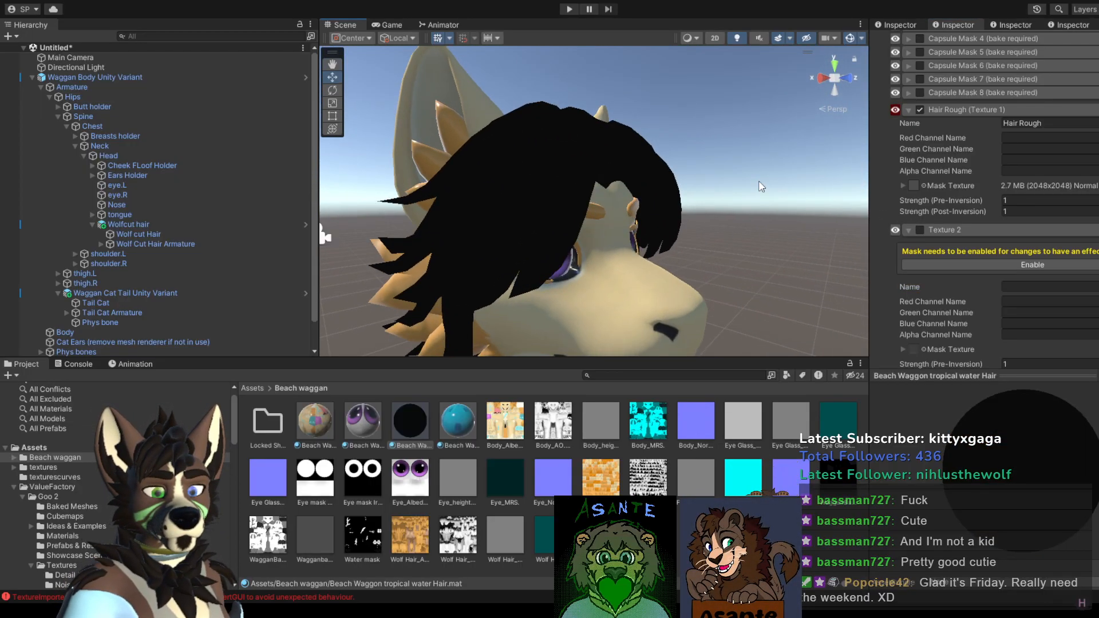
{"action": "left_click", "coordinate": [920, 109]}
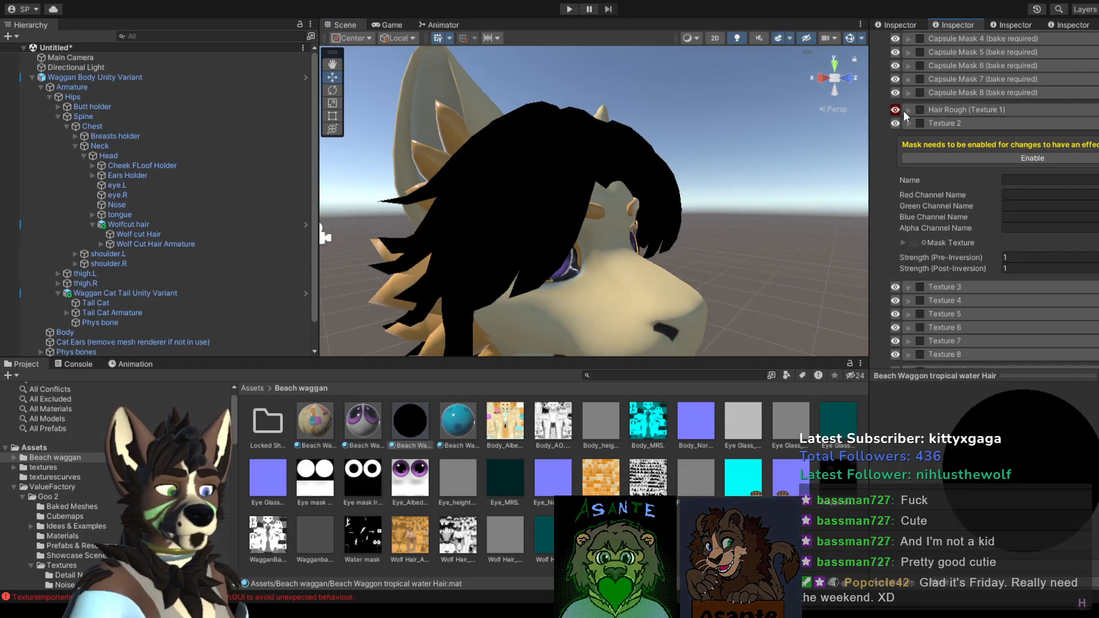
{"action": "left_click", "coordinate": [909, 112]}
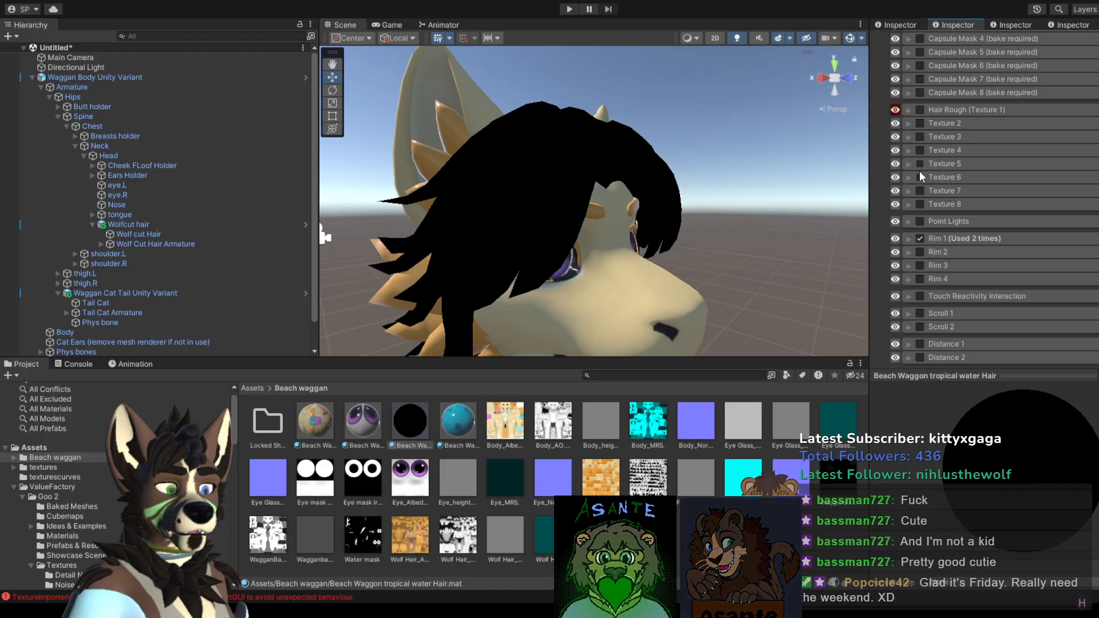
Step: Exit the mask visualisation and return the Hair material to its normal display
{"action": "scroll", "coordinate": [922, 174], "scroll_direction": "down", "scroll_amount": 10}
{"action": "scroll", "coordinate": [922, 174], "scroll_direction": "up", "scroll_amount": 3}
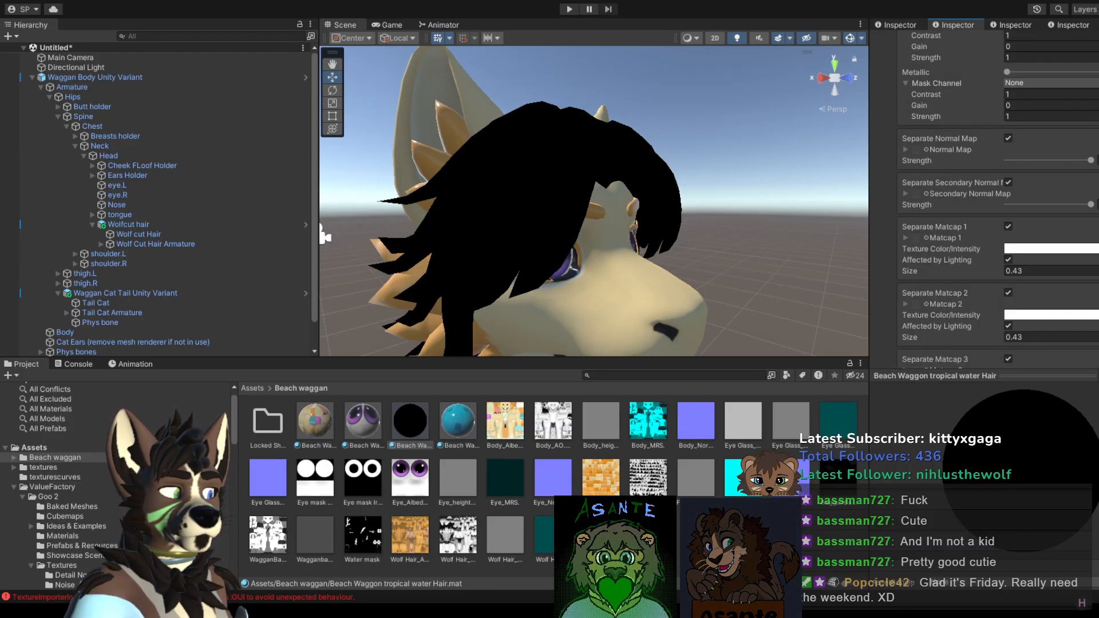
{"action": "scroll", "coordinate": [985, 174], "scroll_direction": "up", "scroll_amount": 20}
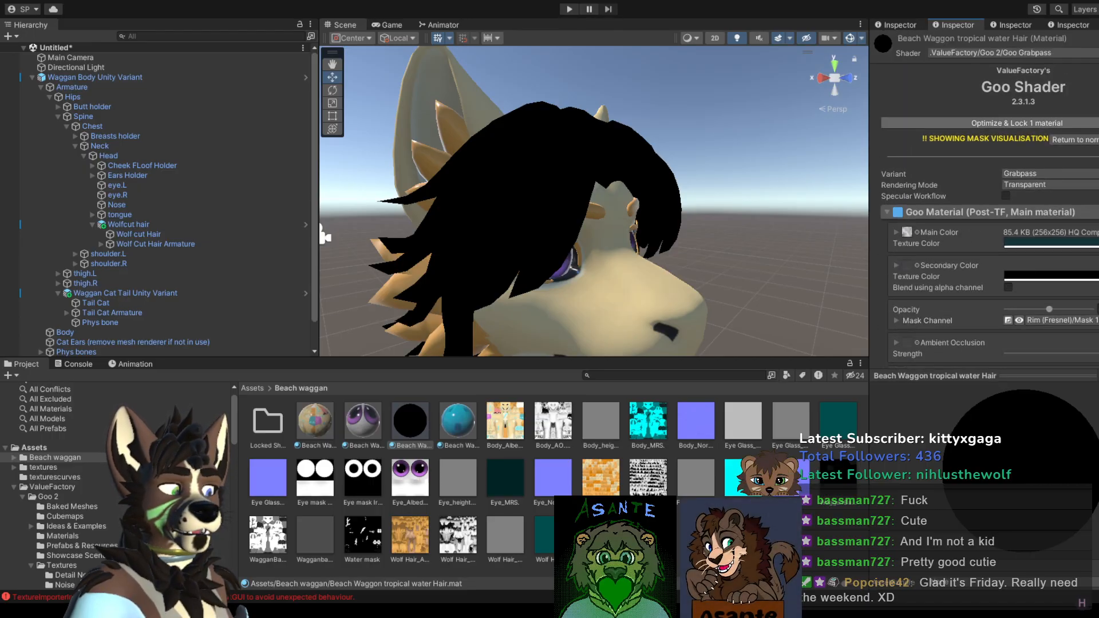
{"action": "left_click", "coordinate": [1075, 140]}
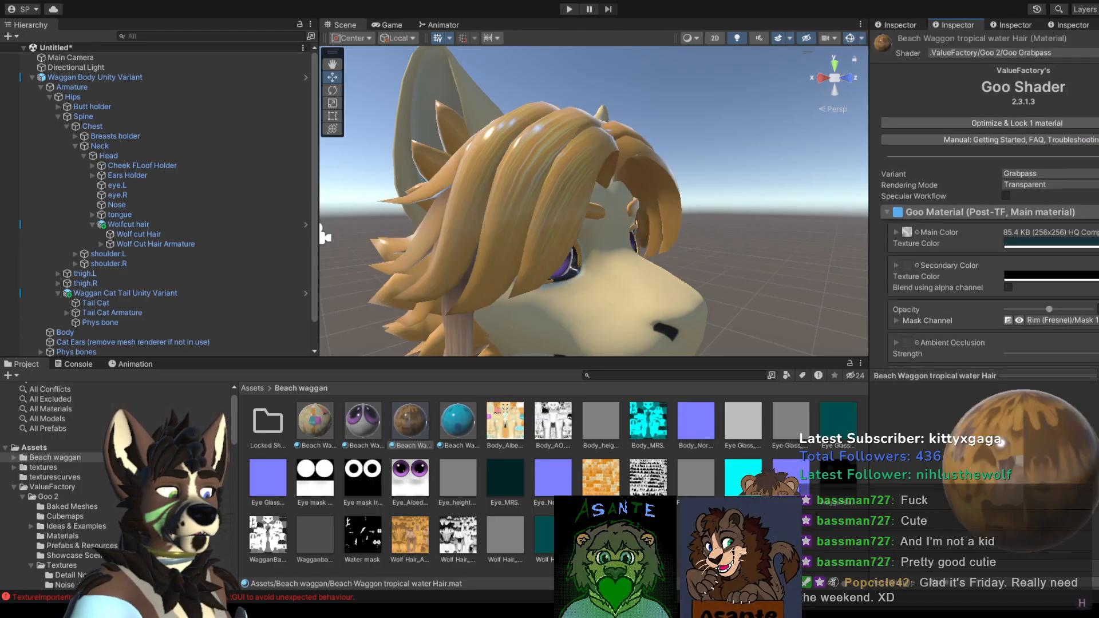
Step: Assign the wolf hair normal texture as the Pre-TF Material's Normal Map, fix its import type and test the map's Strength
{"action": "scroll", "coordinate": [985, 200], "scroll_direction": "down", "scroll_amount": 20}
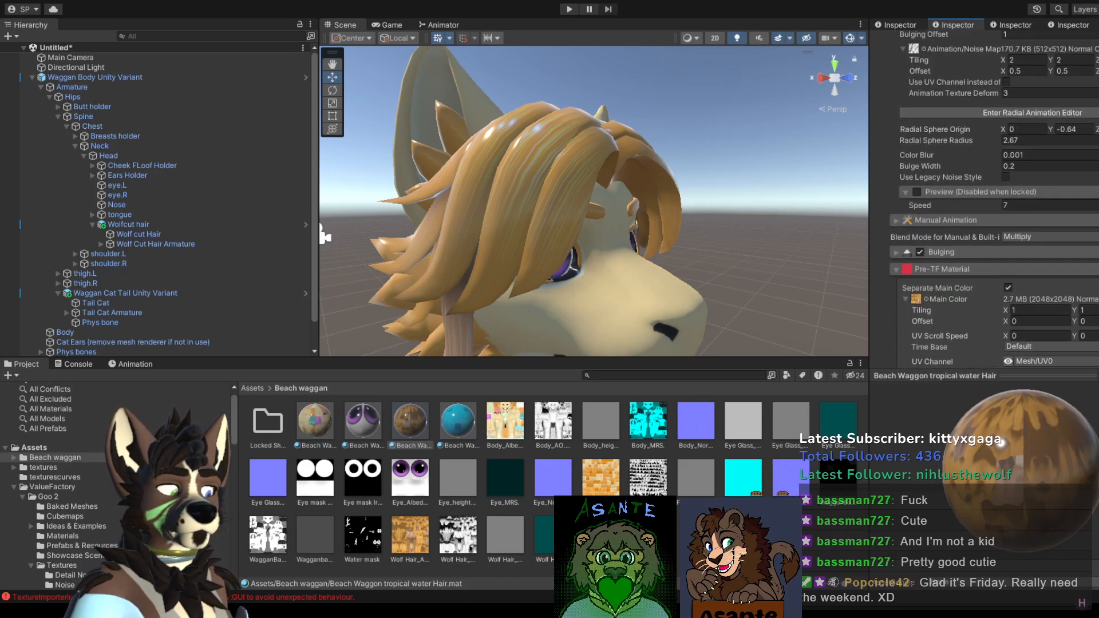
{"action": "scroll", "coordinate": [994, 198], "scroll_direction": "down", "scroll_amount": 10}
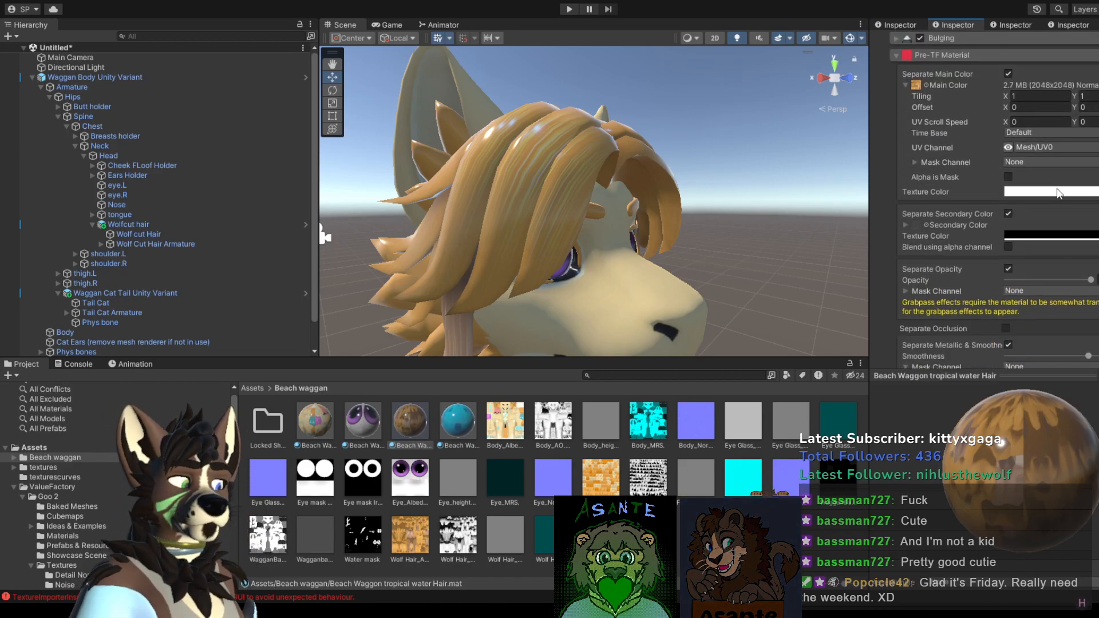
{"action": "scroll", "coordinate": [1035, 254], "scroll_direction": "down", "scroll_amount": 1}
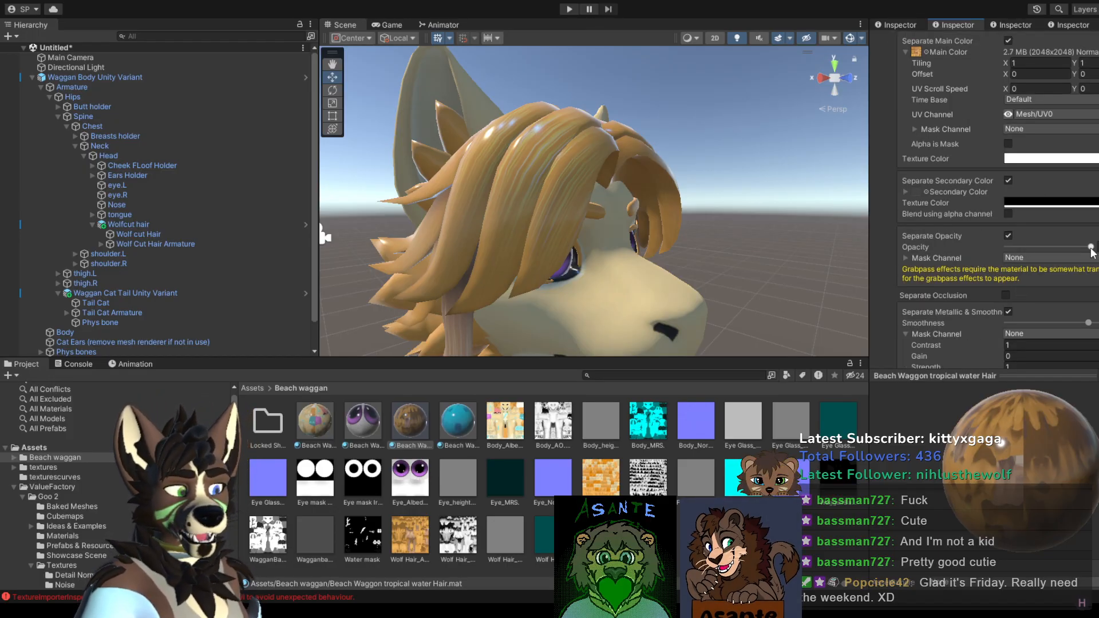
{"action": "mouse_move", "coordinate": [1091, 248]}
{"action": "left_mouse_down"}
{"action": "mouse_move", "coordinate": [983, 248]}
{"action": "mouse_move", "coordinate": [1095, 248]}
{"action": "left_mouse_up"}
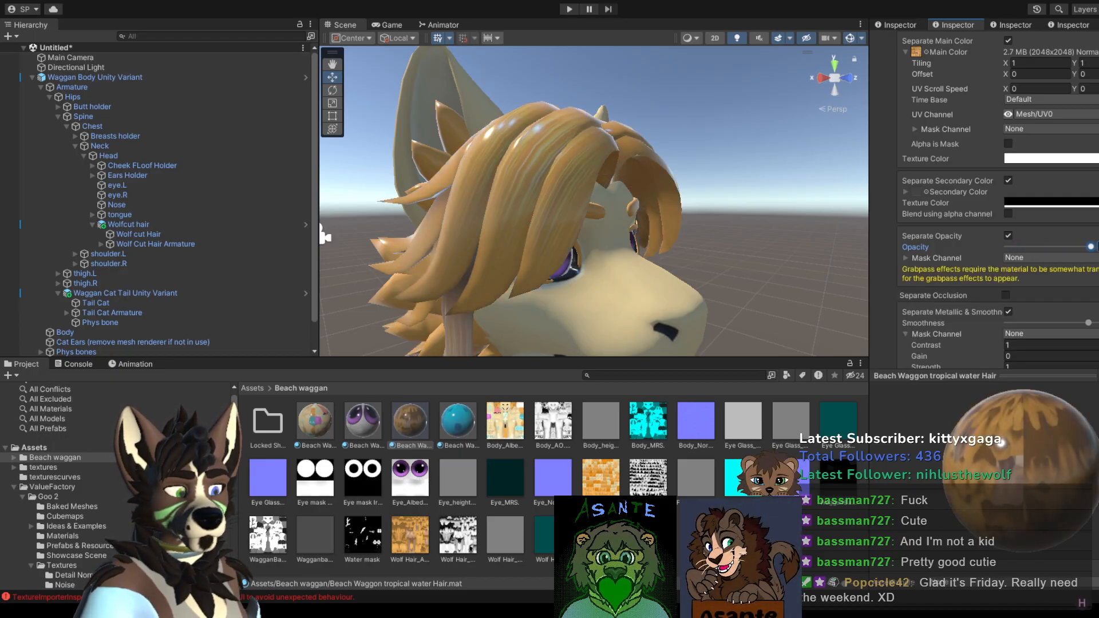
{"action": "scroll", "coordinate": [1035, 311], "scroll_direction": "down", "scroll_amount": 5}
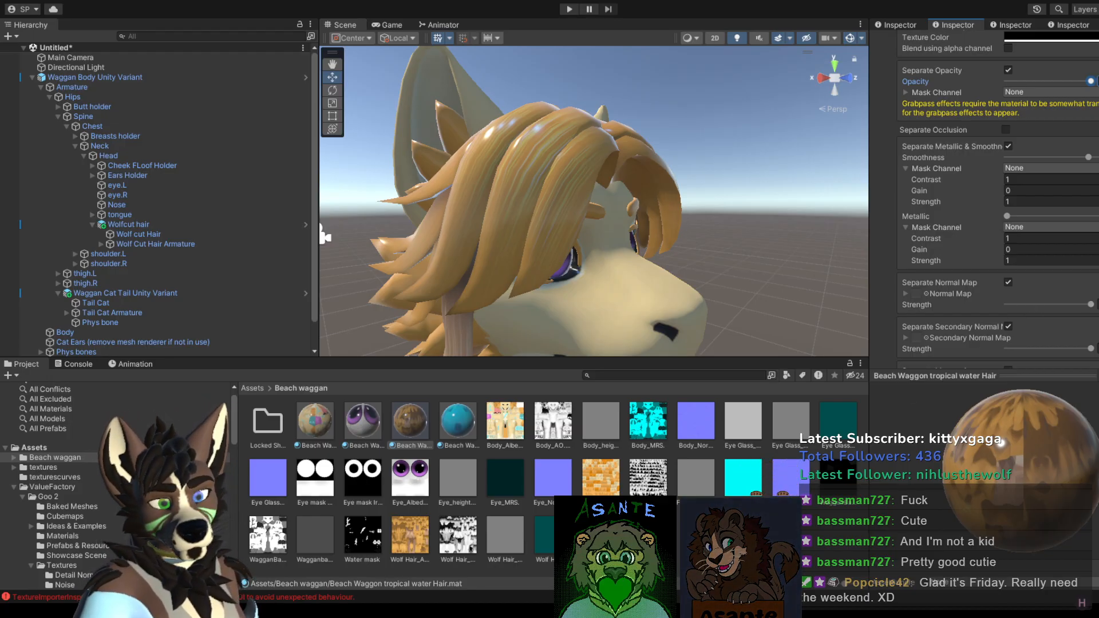
{"action": "mouse_move", "coordinate": [601, 535]}
{"action": "left_mouse_down"}
{"action": "mouse_move", "coordinate": [836, 383]}
{"action": "mouse_move", "coordinate": [920, 297]}
{"action": "left_mouse_up"}
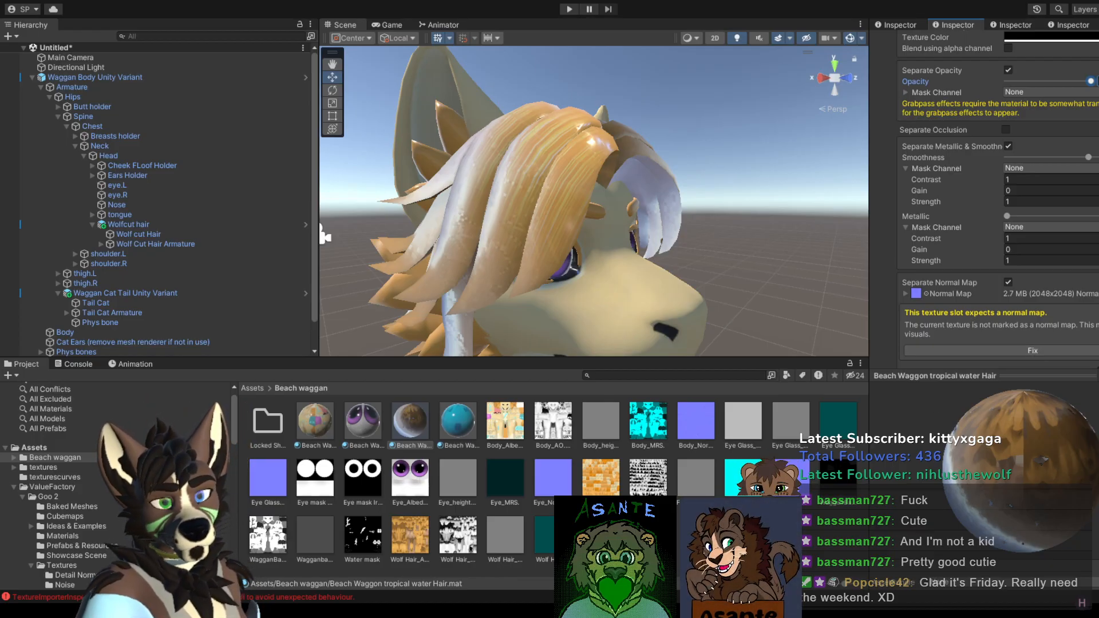
{"action": "left_click", "coordinate": [996, 350]}
{"action": "scroll", "coordinate": [1001, 321], "scroll_direction": "down", "scroll_amount": 3}
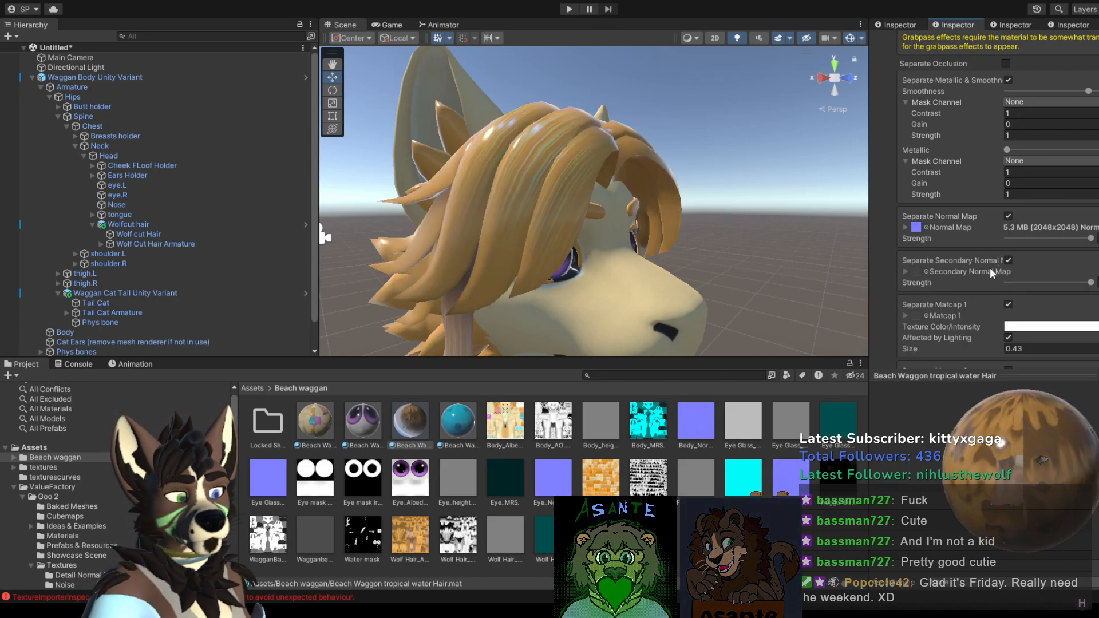
{"action": "left_click_drag", "start_coordinate": [1090, 237], "coordinate": [920, 262]}
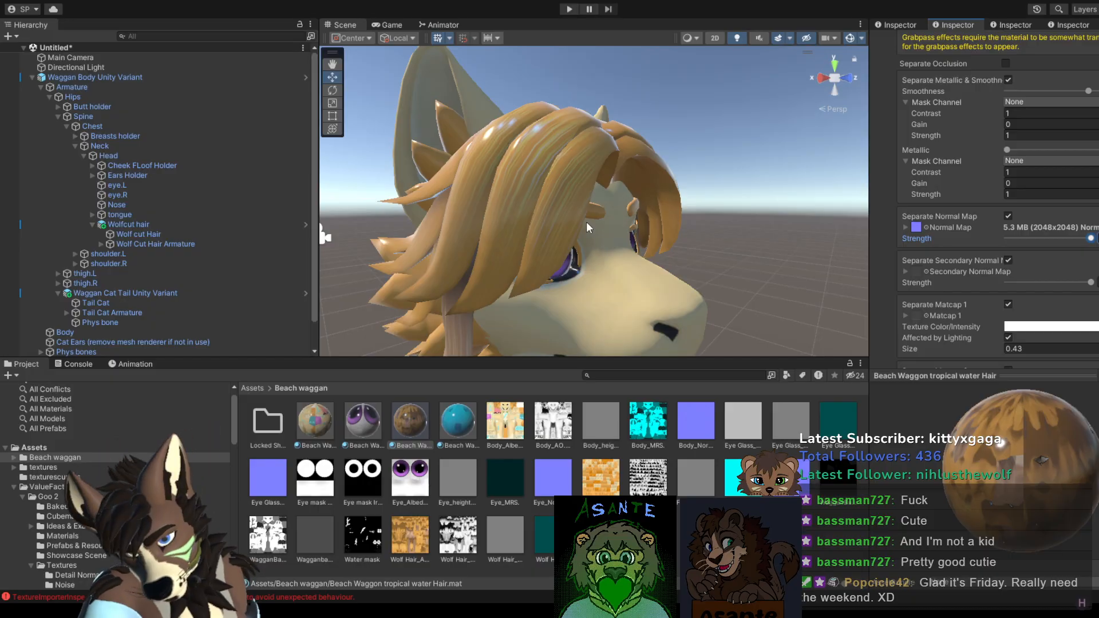
{"action": "left_click_drag", "start_coordinate": [544, 225], "coordinate": [355, 213], "text": "alt"}
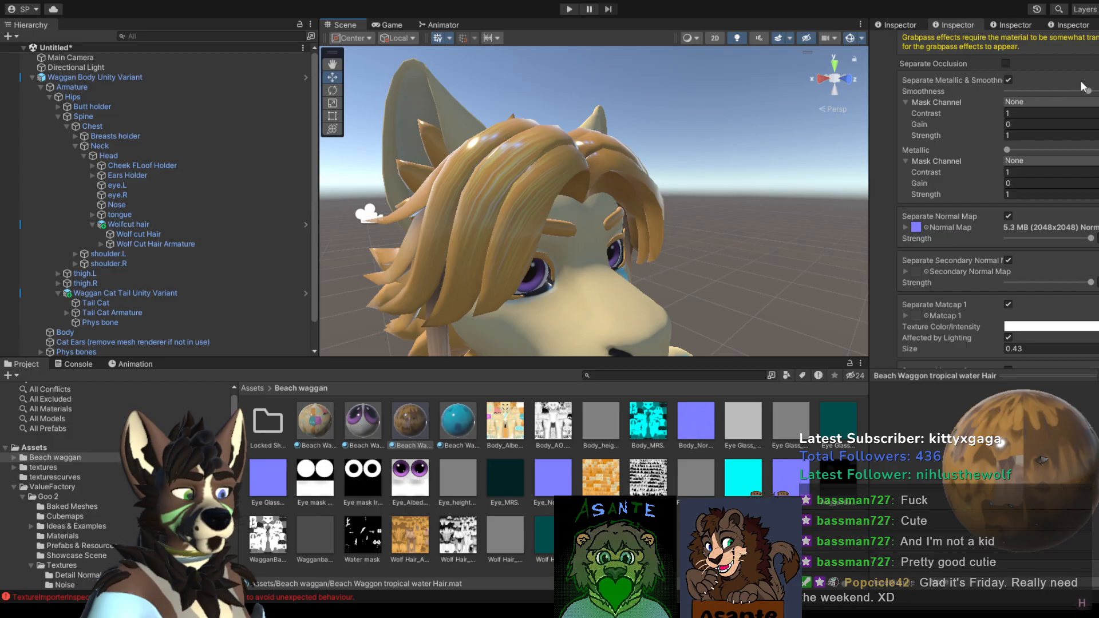
Step: Lower the Hair's Pre-TF Smoothness to about halfway, comparing it with the minimum and checking the shine from several angles
{"action": "left_click_drag", "start_coordinate": [1086, 90], "coordinate": [987, 99]}
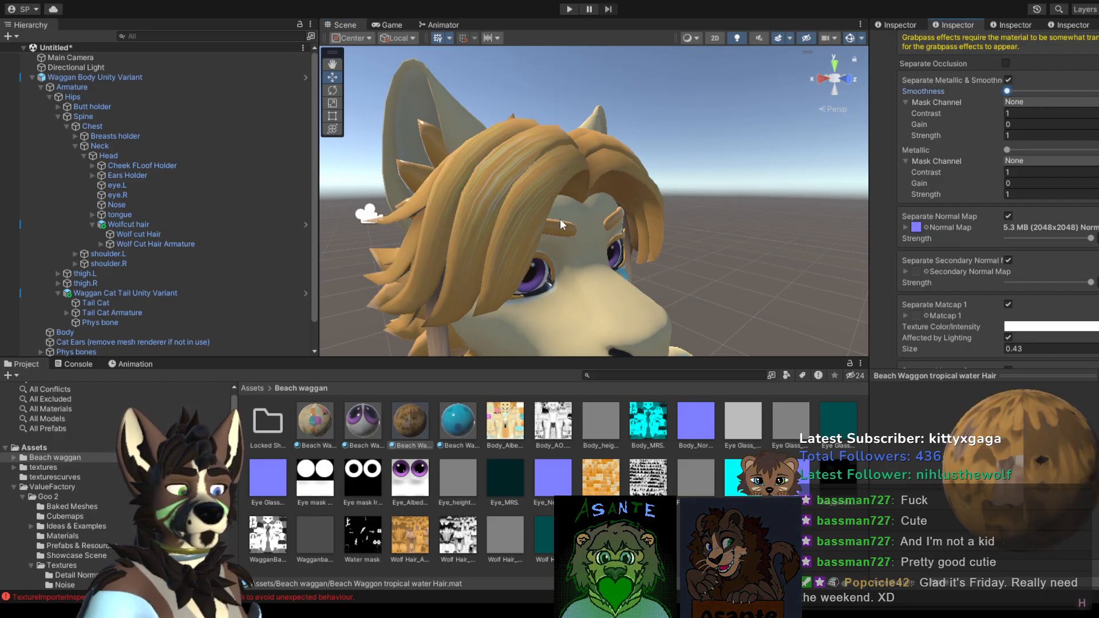
{"action": "left_click_drag", "start_coordinate": [560, 218], "coordinate": [723, 197], "text": "alt"}
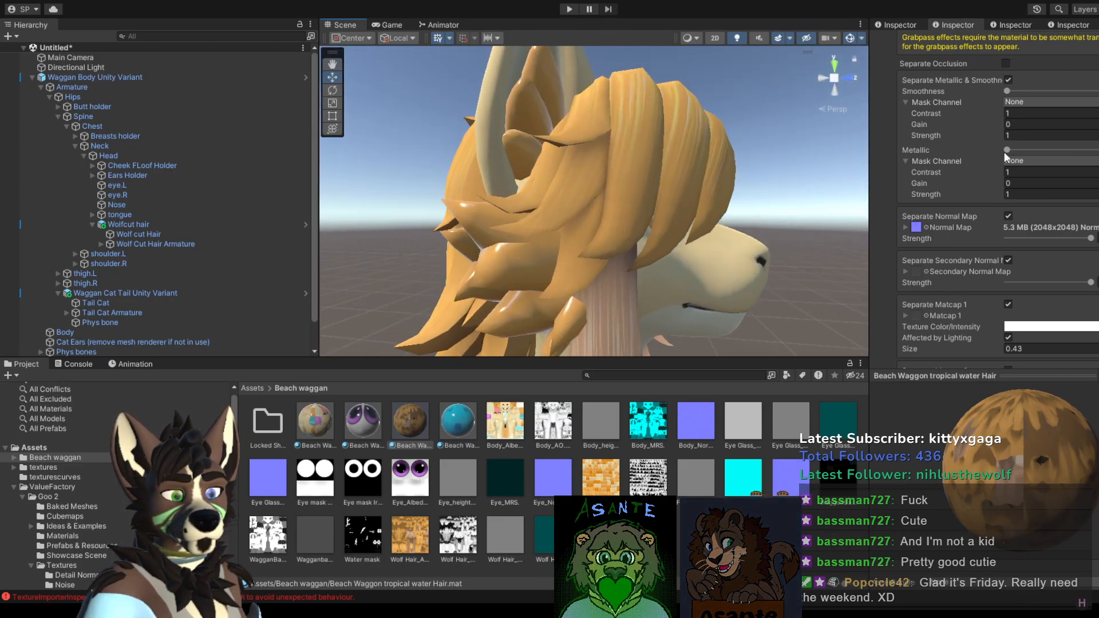
{"action": "left_click", "coordinate": [1007, 91]}
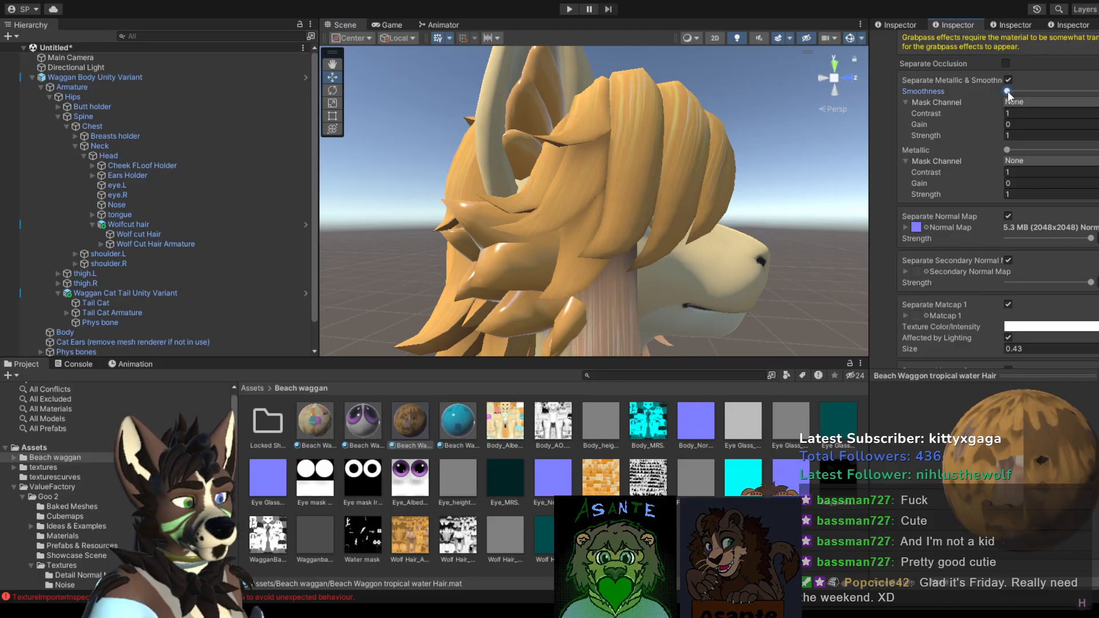
{"action": "left_click_drag", "start_coordinate": [1018, 93], "coordinate": [1056, 92]}
{"action": "left_click_drag", "start_coordinate": [492, 247], "coordinate": [367, 295], "text": "alt"}
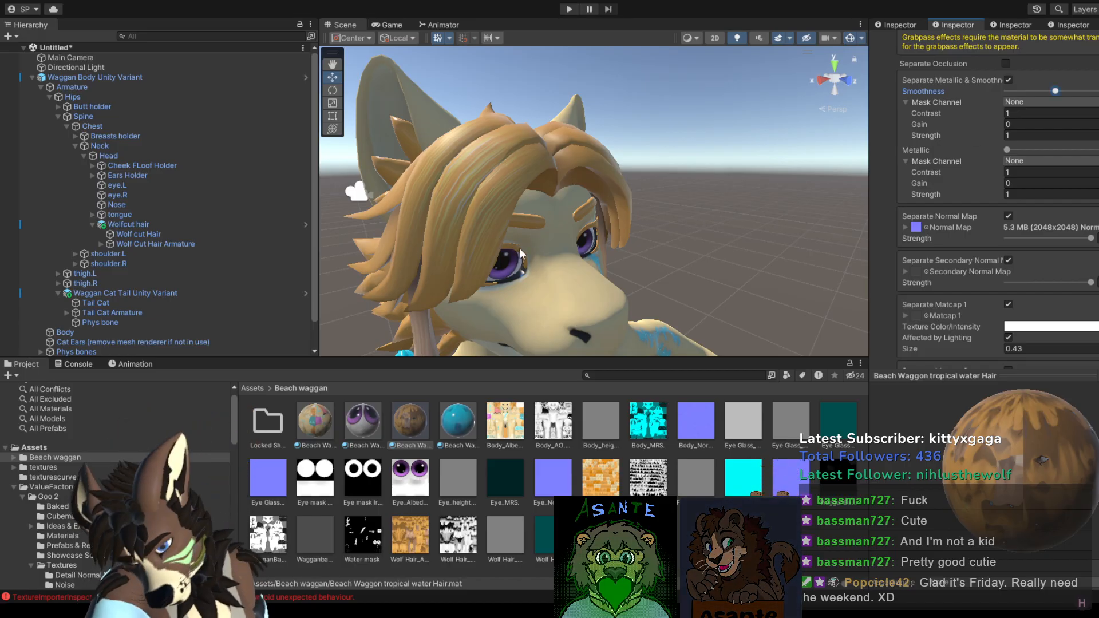
{"action": "left_click_drag", "start_coordinate": [520, 248], "coordinate": [563, 189], "text": "alt"}
Step: Reselect the Beach Waggon tropical water Hair material and look over its Matcap and Emission settings and the hair's appearance
{"action": "left_click", "coordinate": [536, 249]}
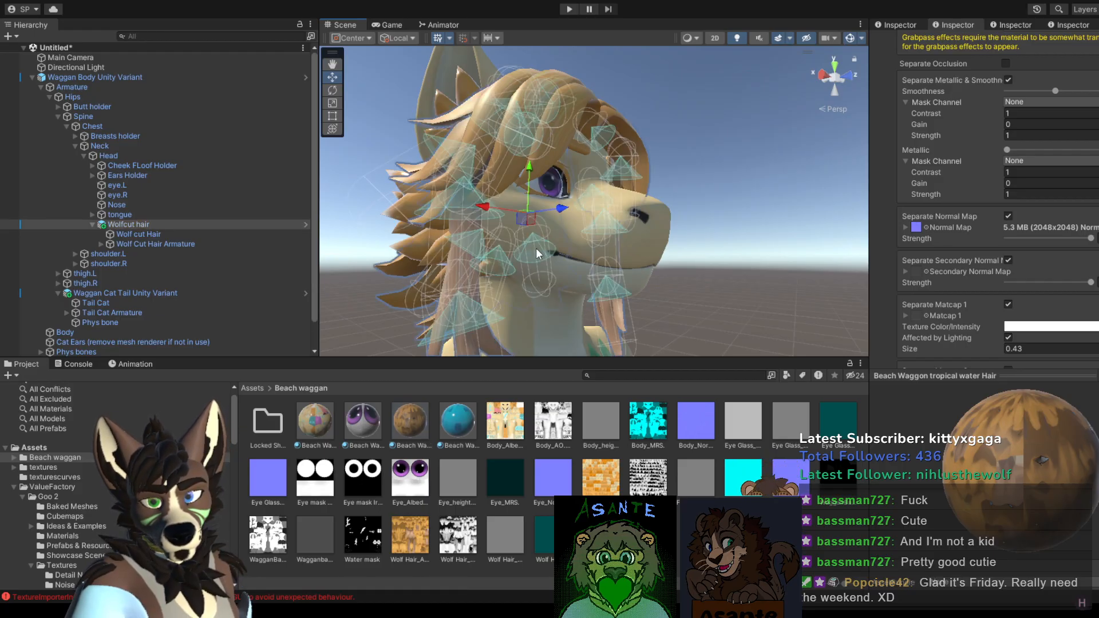
{"action": "left_click", "coordinate": [321, 418]}
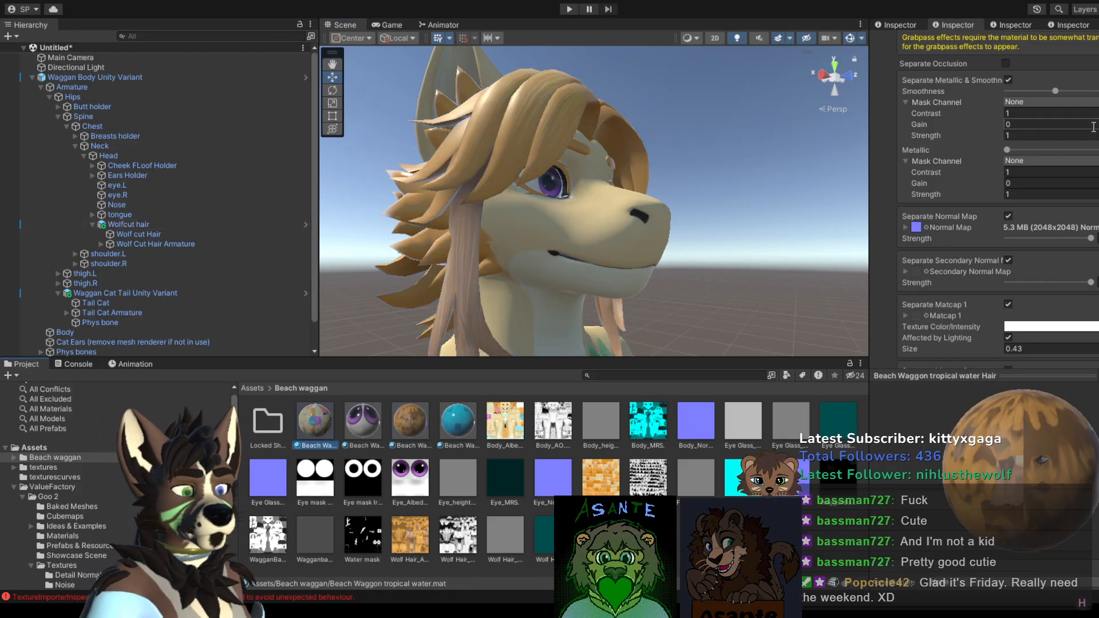
{"action": "left_click", "coordinate": [405, 420]}
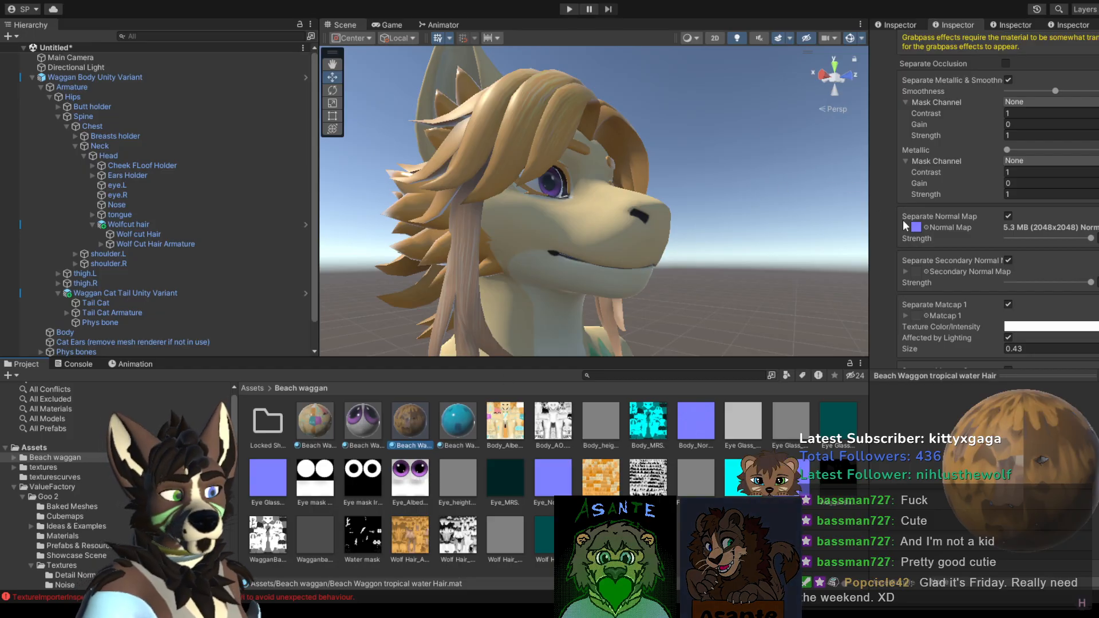
{"action": "scroll", "coordinate": [946, 220], "scroll_direction": "down", "scroll_amount": 6}
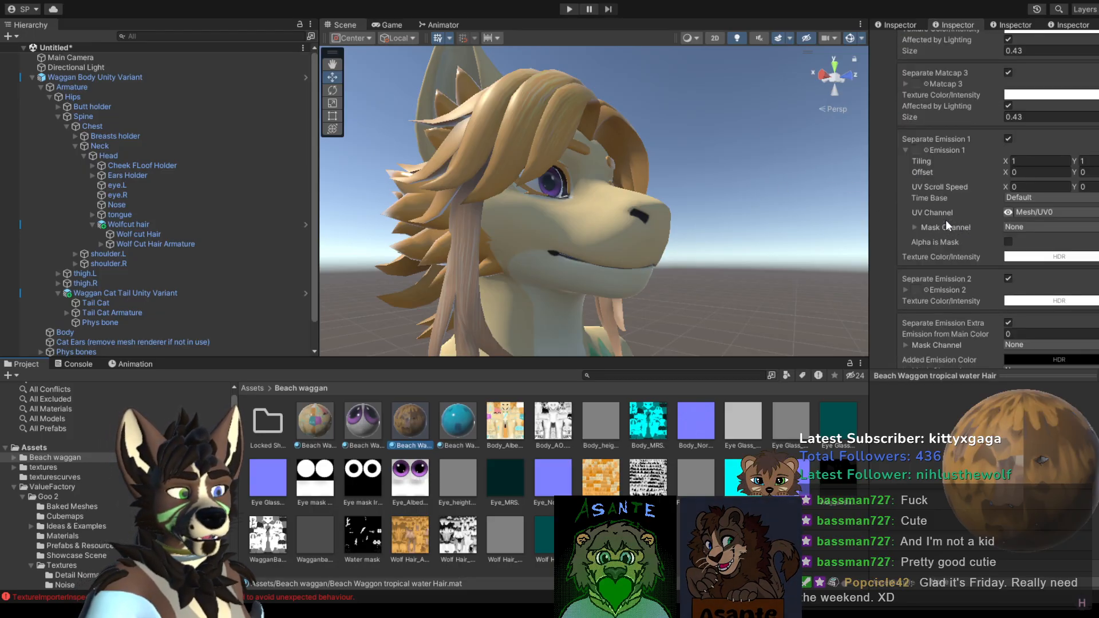
{"action": "left_click_drag", "start_coordinate": [761, 184], "coordinate": [738, 217], "text": "alt"}
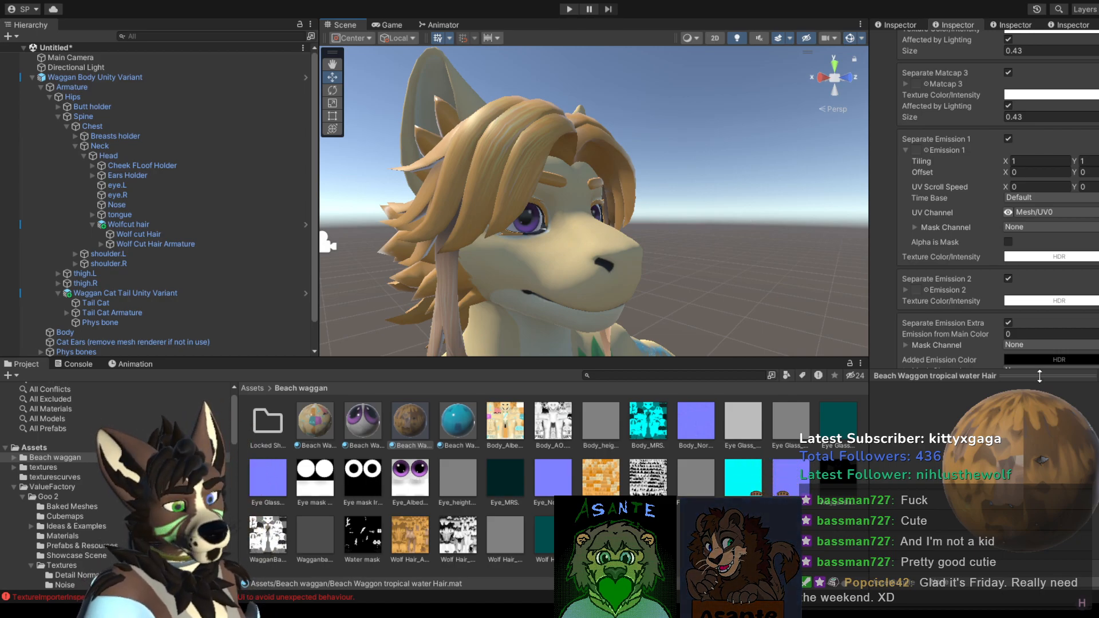
Step: Select the Beach Waggon tropical water Tail material, look over the avatar's upper body and show the Tail's Goo Shader settings
{"action": "left_click", "coordinate": [461, 436]}
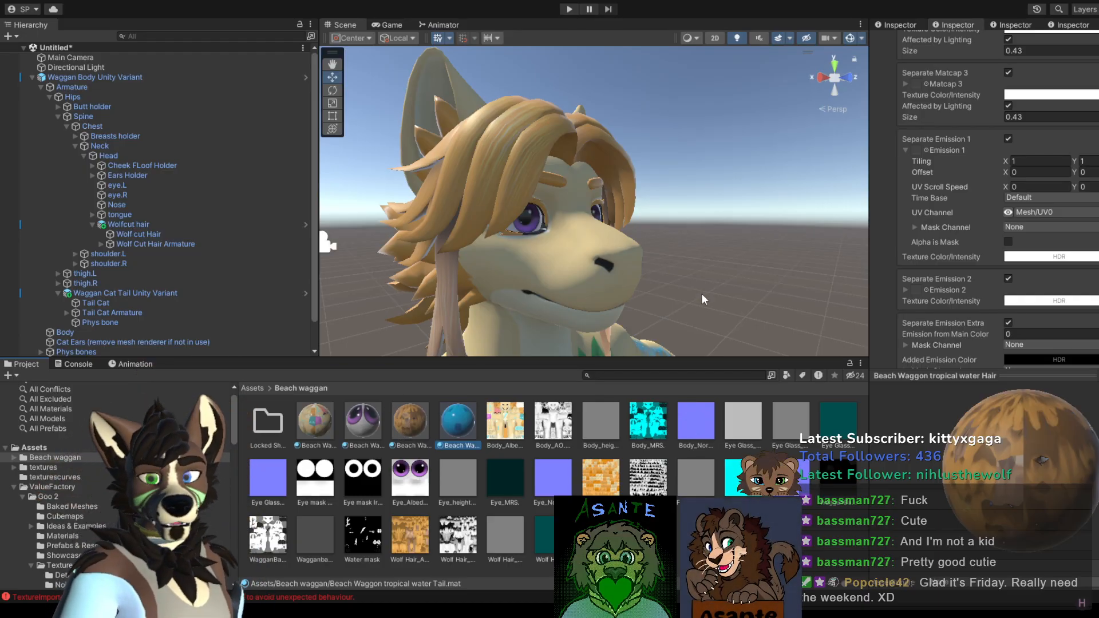
{"action": "scroll", "coordinate": [687, 304], "scroll_direction": "down", "scroll_amount": 3}
{"action": "middle_click_drag", "start_coordinate": [687, 304], "coordinate": [687, 216]}
{"action": "scroll", "coordinate": [704, 166], "scroll_direction": "up", "scroll_amount": 4}
{"action": "scroll", "coordinate": [669, 266], "scroll_direction": "down", "scroll_amount": 5}
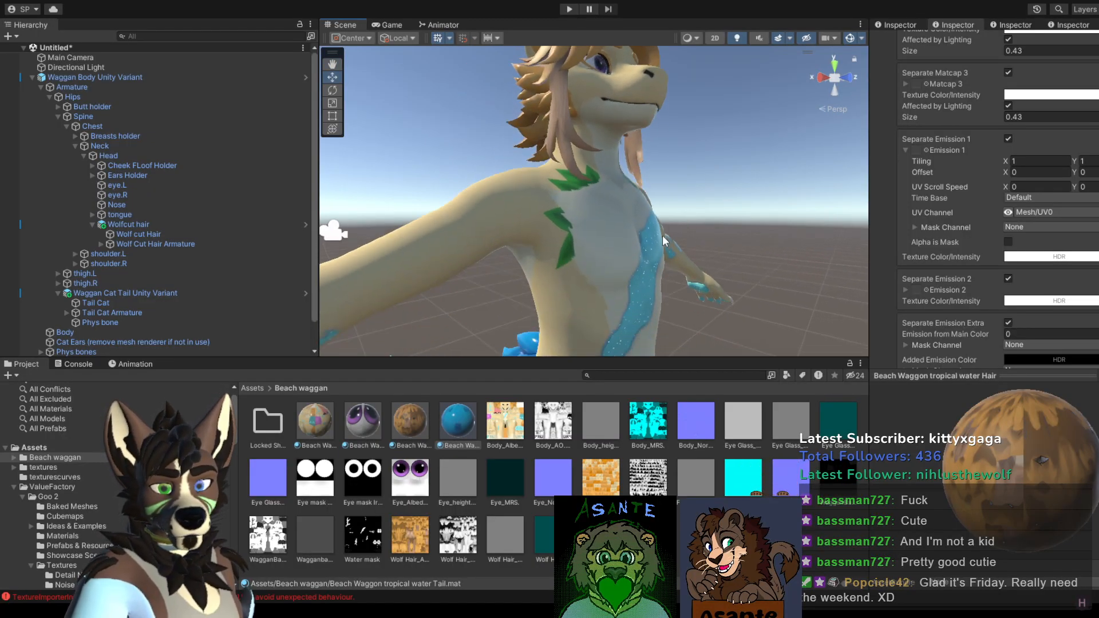
{"action": "middle_click_drag", "start_coordinate": [686, 138], "coordinate": [677, 246]}
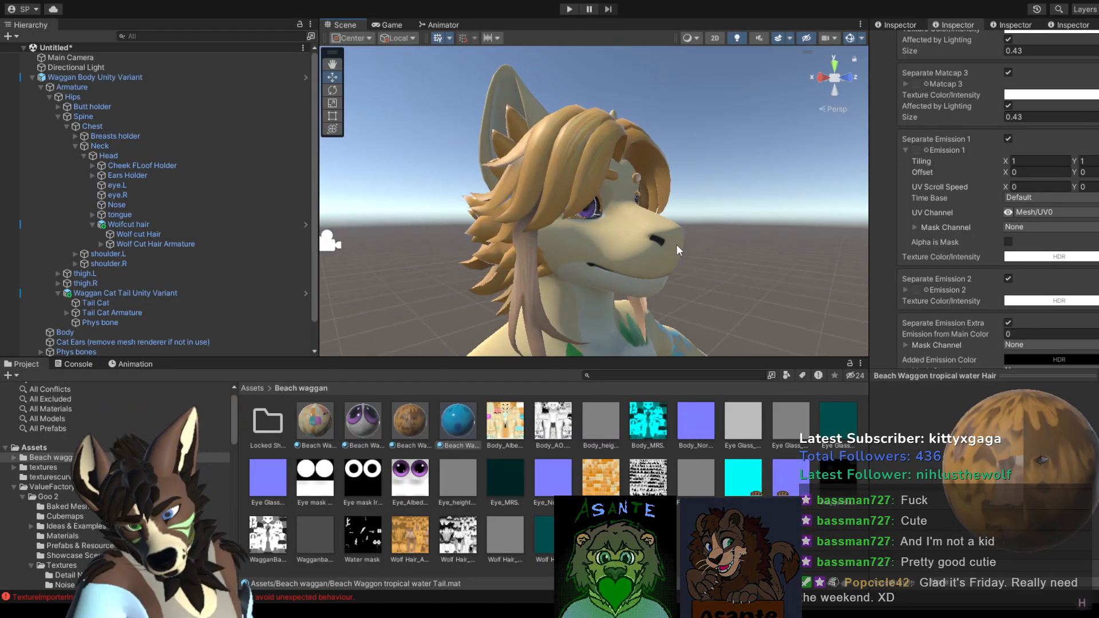
{"action": "mouse_move", "coordinate": [704, 280]}
{"action": "middle_mouse_down"}
{"action": "mouse_move", "coordinate": [690, 276]}
{"action": "mouse_move", "coordinate": [704, 273]}
{"action": "middle_mouse_up"}
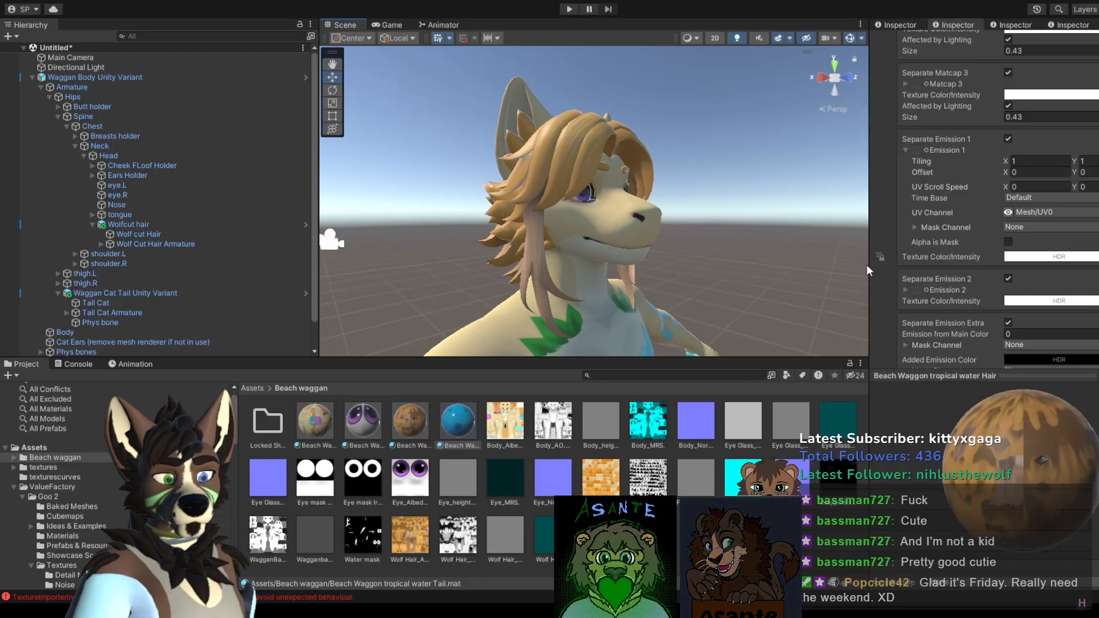
{"action": "left_click", "coordinate": [1005, 25]}
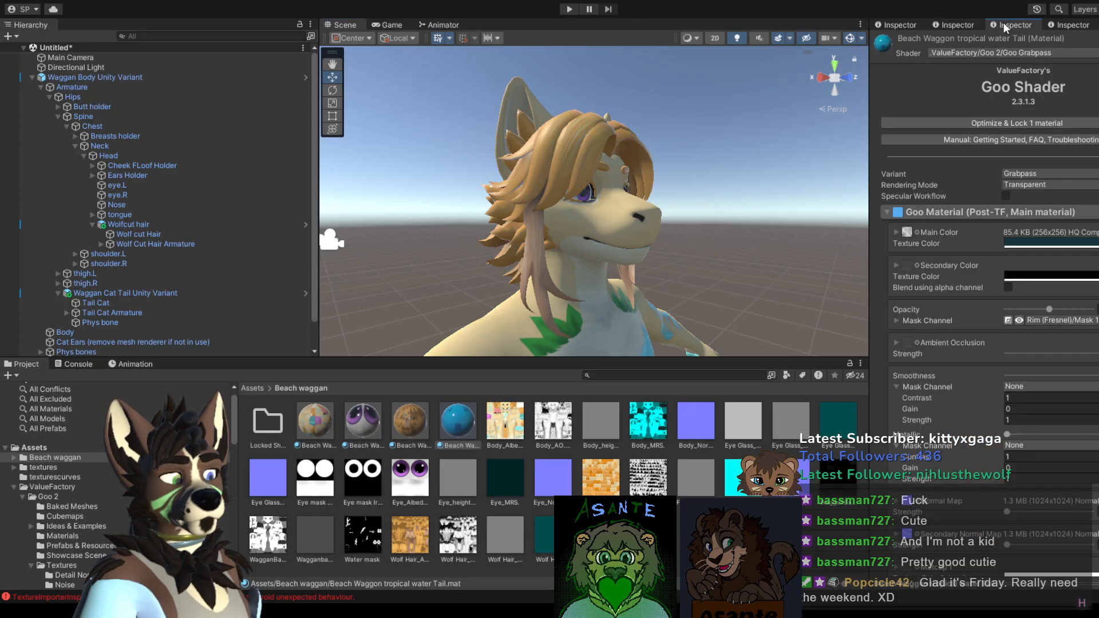
Step: Select all four Beach Waggon tropical water materials and set their Transformation Animation Slider to 1
{"action": "left_click", "coordinate": [335, 423], "text": "shift"}
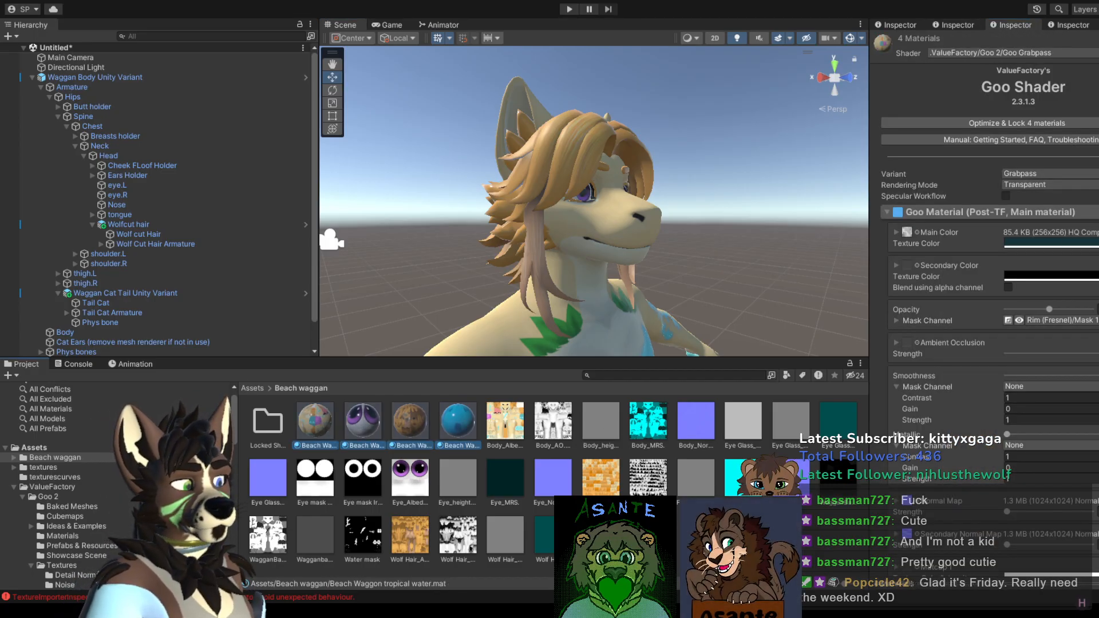
{"action": "scroll", "coordinate": [990, 321], "scroll_direction": "down", "scroll_amount": 15}
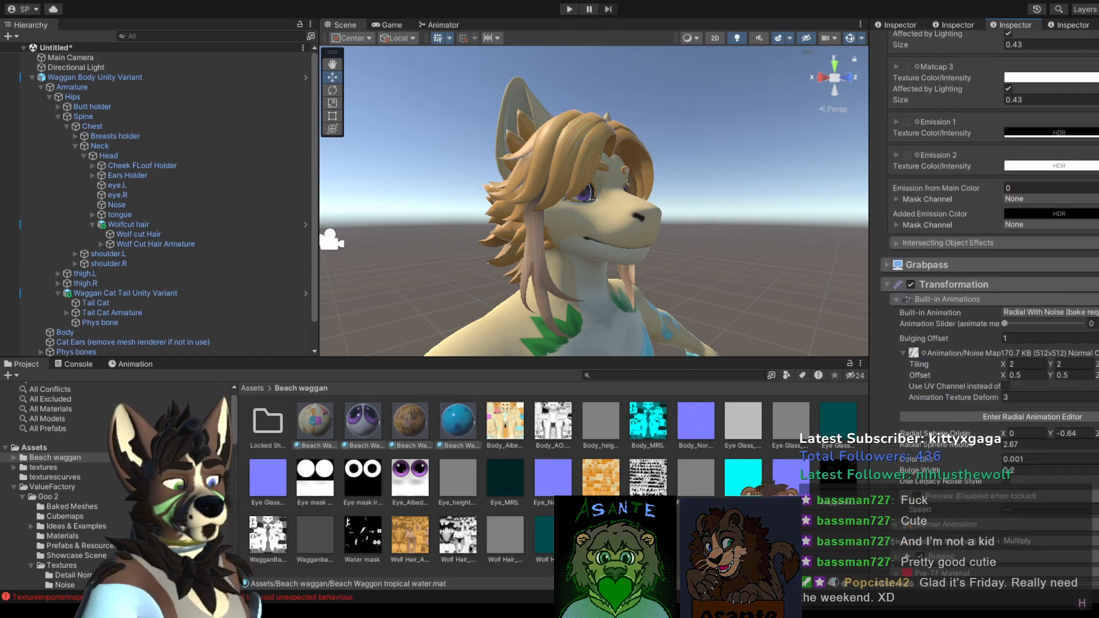
{"action": "scroll", "coordinate": [989, 321], "scroll_direction": "down", "scroll_amount": 5}
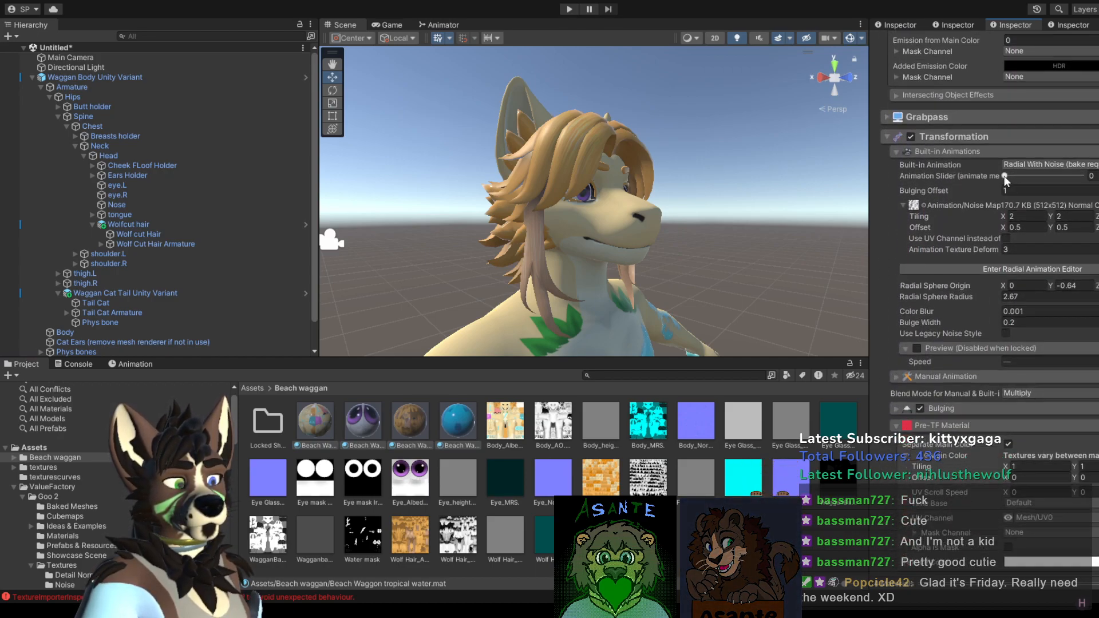
{"action": "left_click_drag", "start_coordinate": [1028, 178], "coordinate": [1073, 178]}
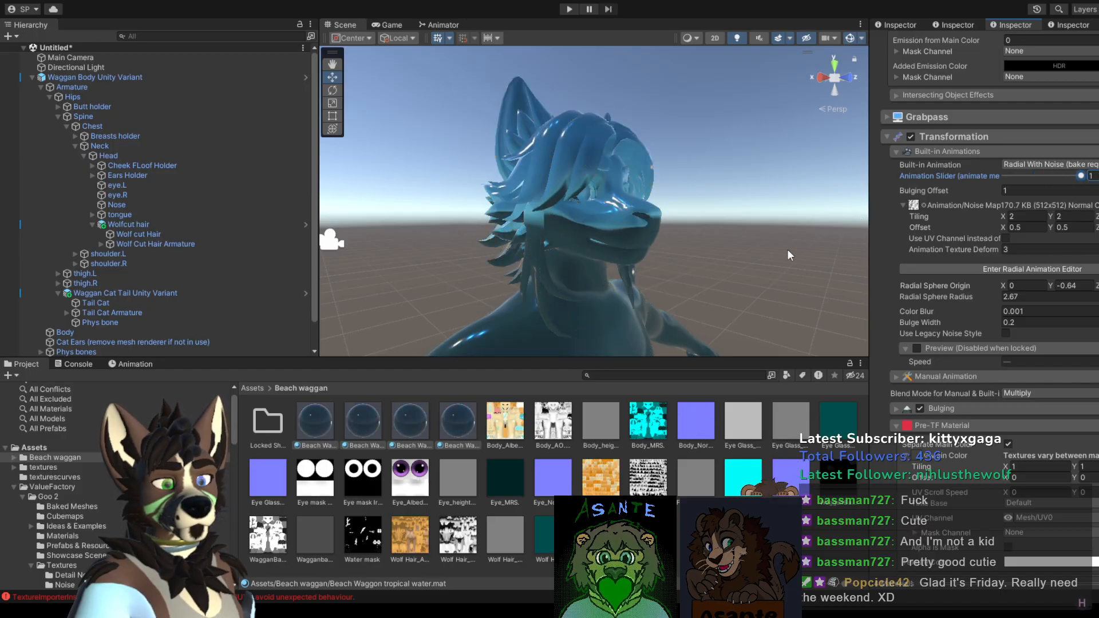
Step: View the goo face up close and try a red Secondary Color on the Goo Material, then undo it
{"action": "scroll", "coordinate": [767, 266], "scroll_direction": "down", "scroll_amount": 4}
{"action": "middle_click_drag", "start_coordinate": [739, 276], "coordinate": [665, 312]}
{"action": "scroll", "coordinate": [710, 281], "scroll_direction": "up", "scroll_amount": 4}
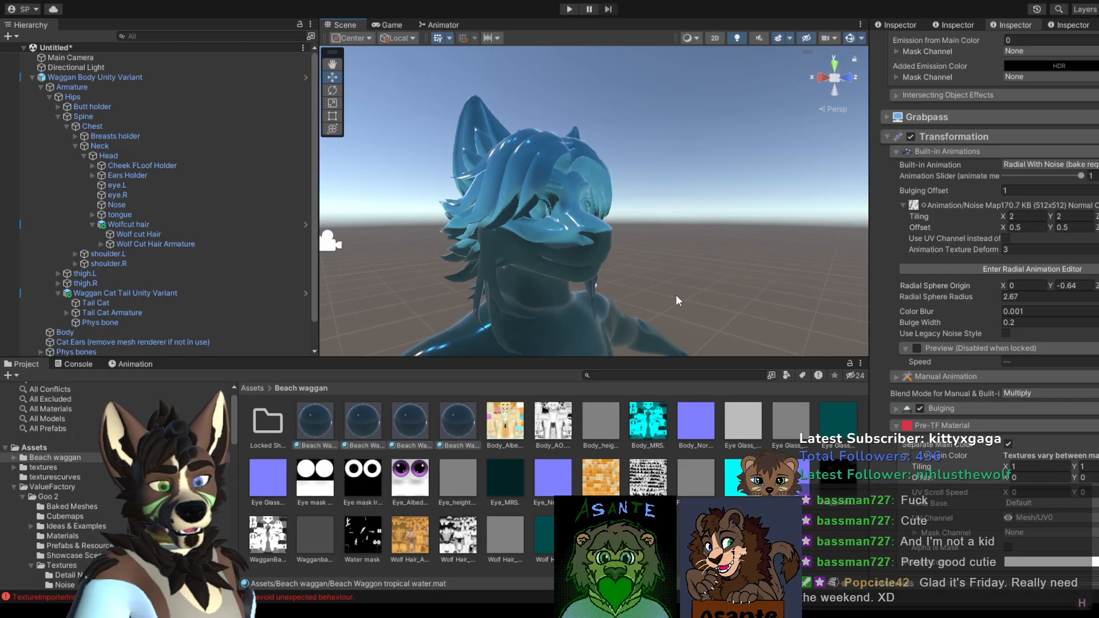
{"action": "scroll", "coordinate": [677, 296], "scroll_direction": "up", "scroll_amount": 2}
{"action": "scroll", "coordinate": [676, 296], "scroll_direction": "up", "scroll_amount": 3}
{"action": "left_click_drag", "start_coordinate": [677, 296], "coordinate": [696, 266], "text": "alt"}
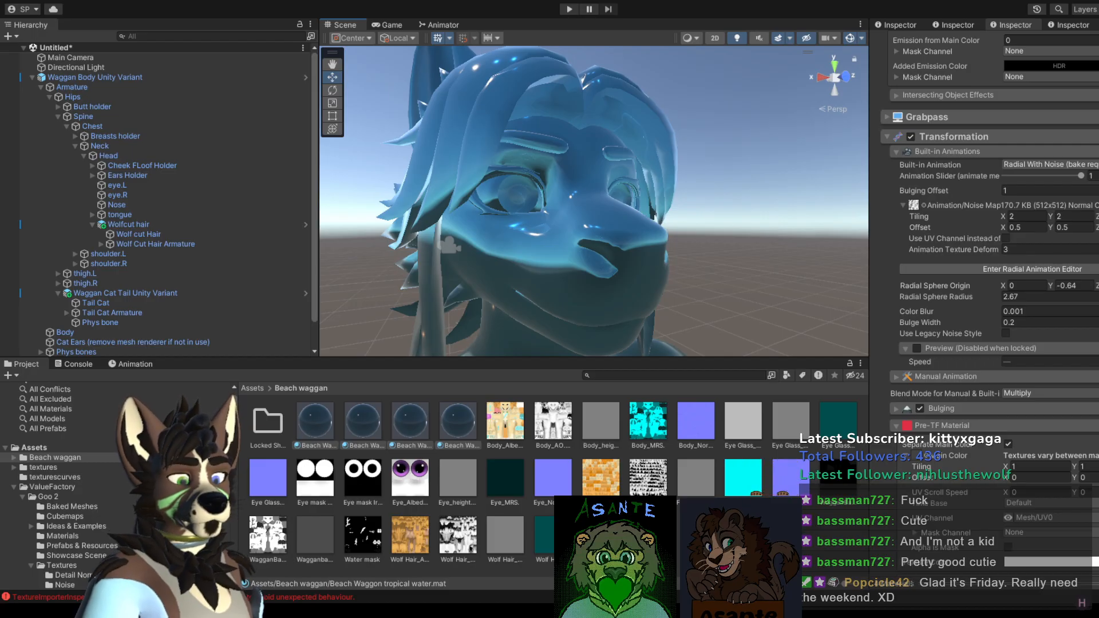
{"action": "scroll", "coordinate": [985, 257], "scroll_direction": "up", "scroll_amount": 15}
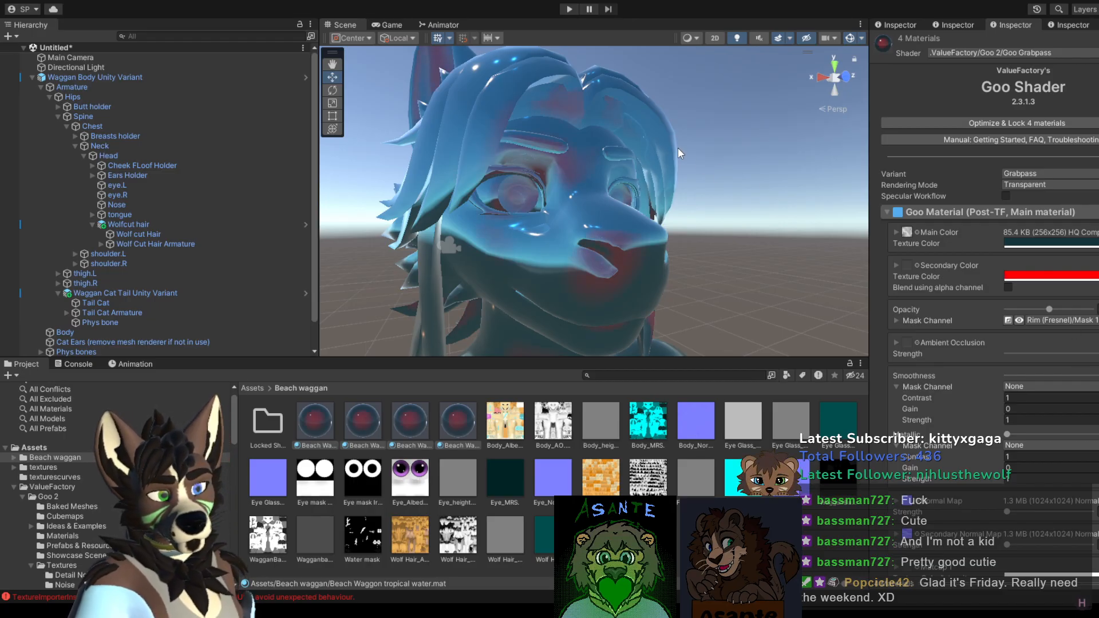
{"action": "key", "text": "ctrl+z"}
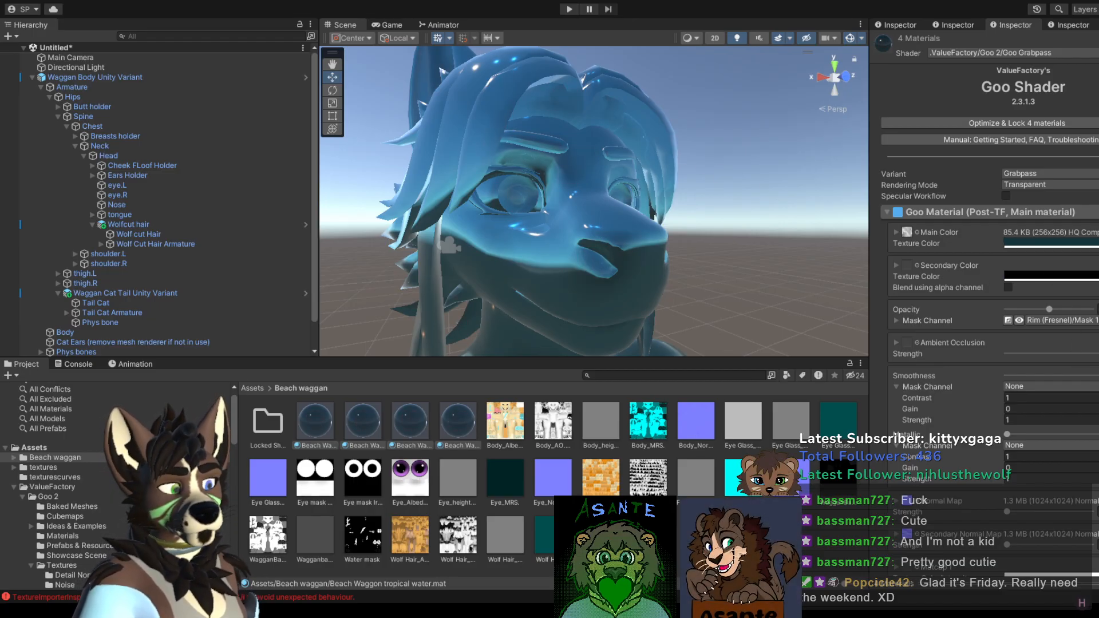
Step: Try a white Texture Color for the Goo Material's Main Color, then try removing its noise texture, undoing both changes
{"action": "left_click_drag", "start_coordinate": [1014, 473], "coordinate": [1021, 332]}
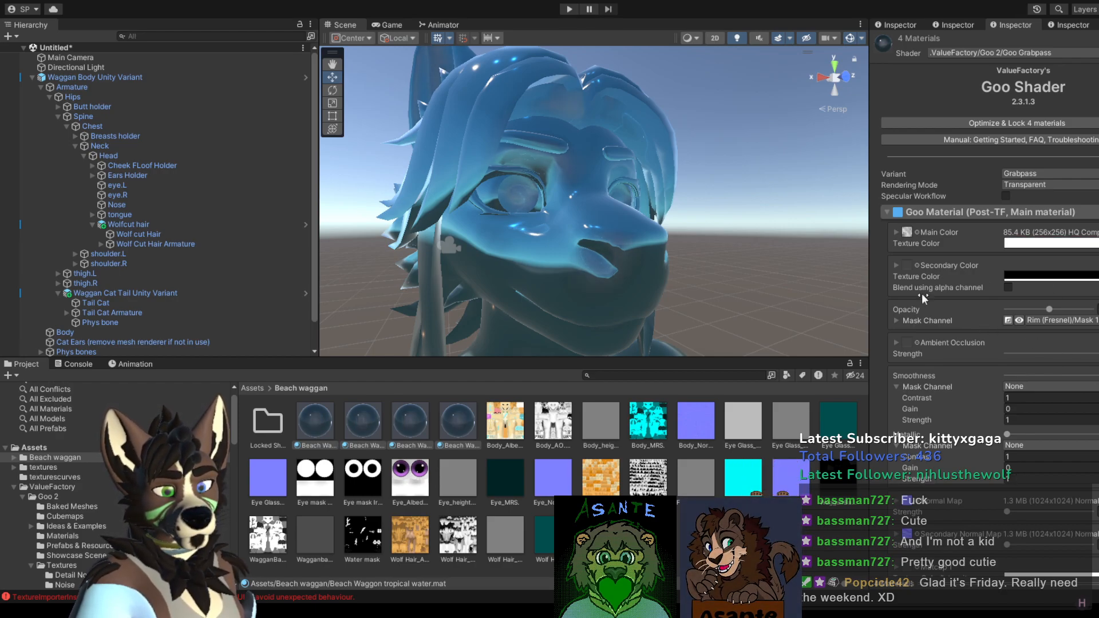
{"action": "key", "text": "ctrl+z"}
{"action": "left_click", "coordinate": [1059, 243]}
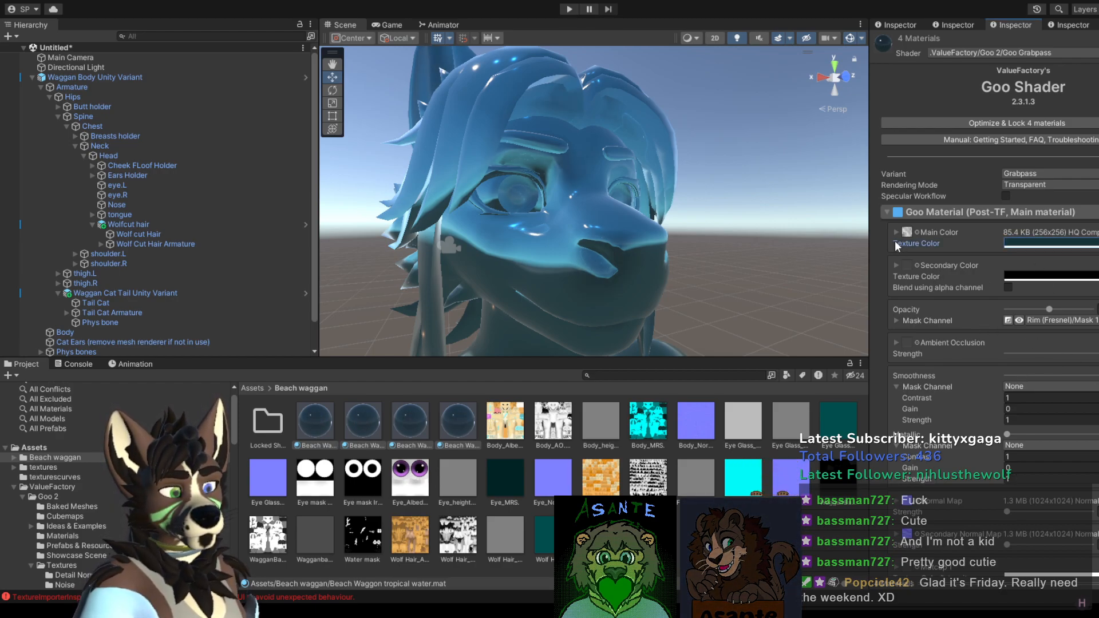
{"action": "left_click", "coordinate": [906, 231]}
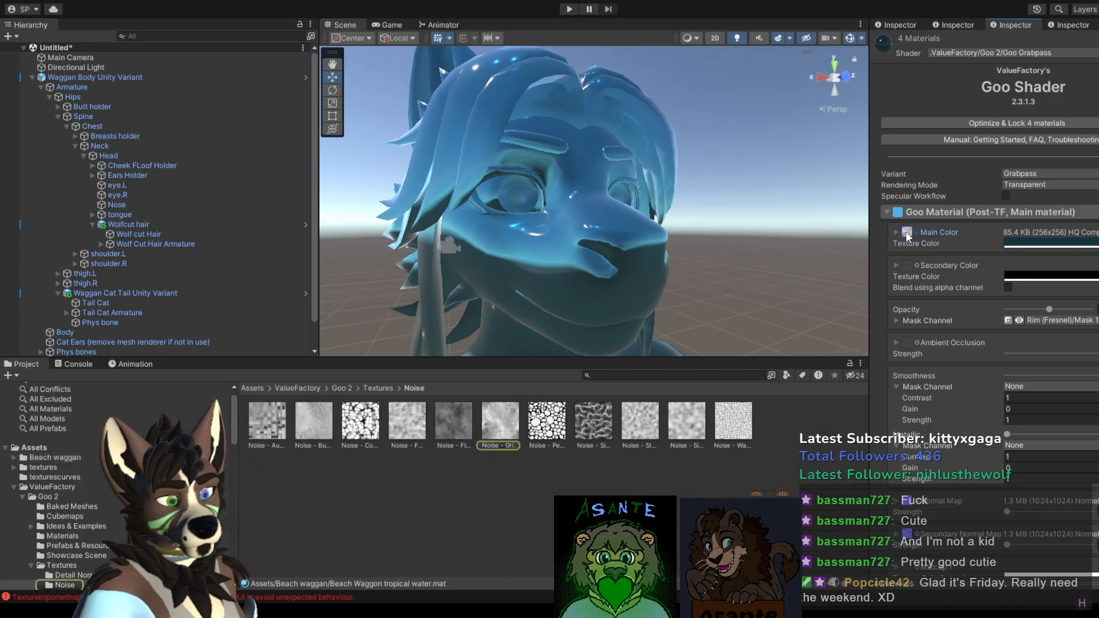
{"action": "key", "text": "Delete"}
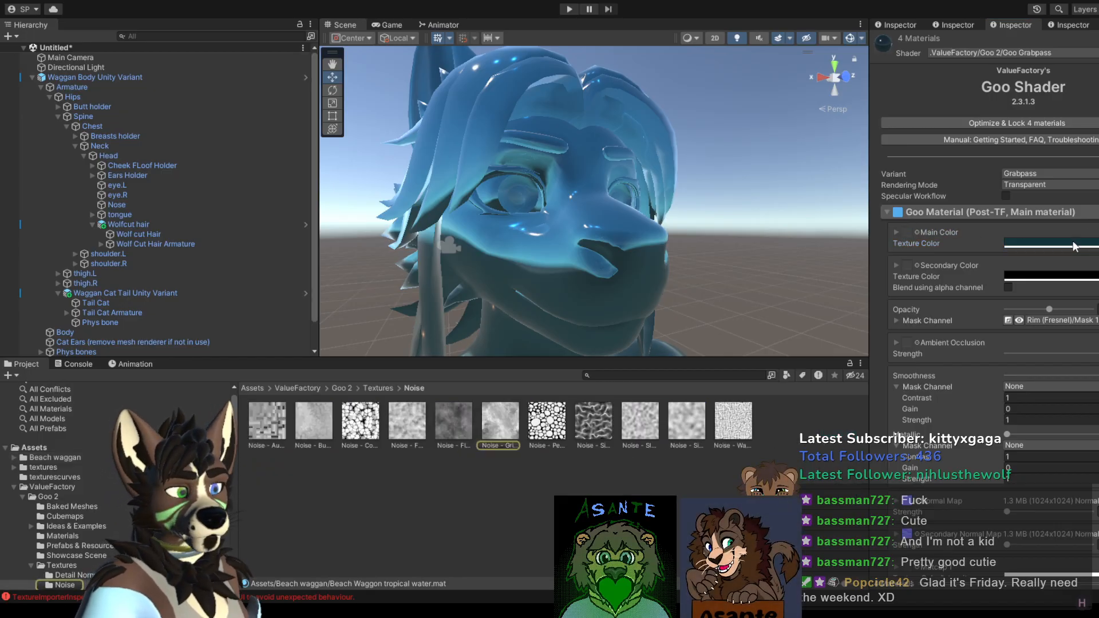
{"action": "left_click_drag", "start_coordinate": [1098, 324], "coordinate": [763, 221]}
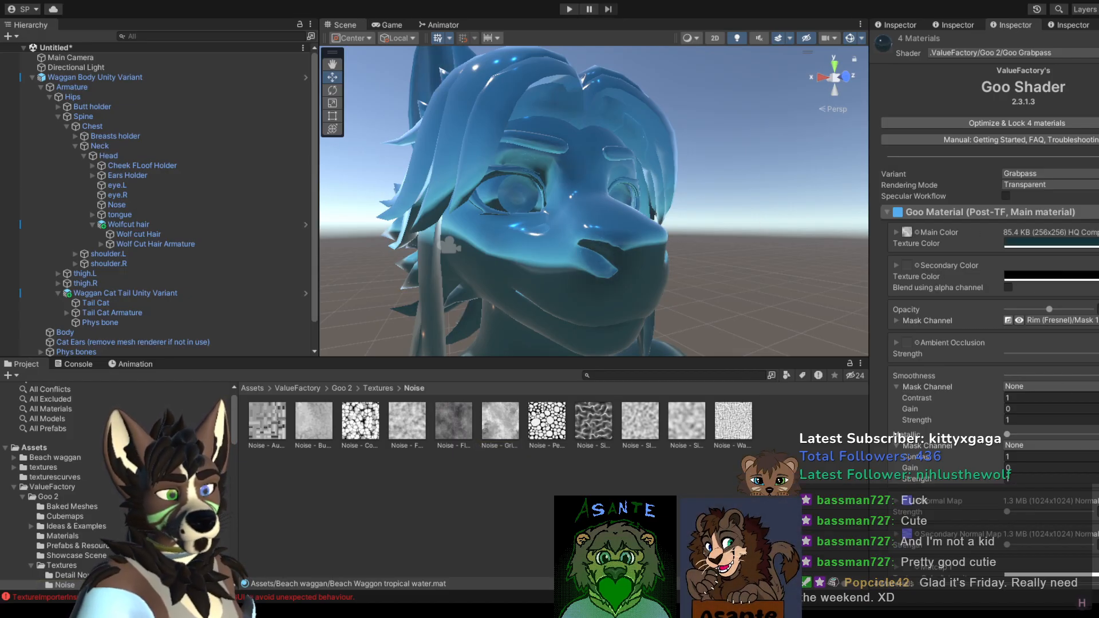
{"action": "left_click", "coordinate": [1052, 242]}
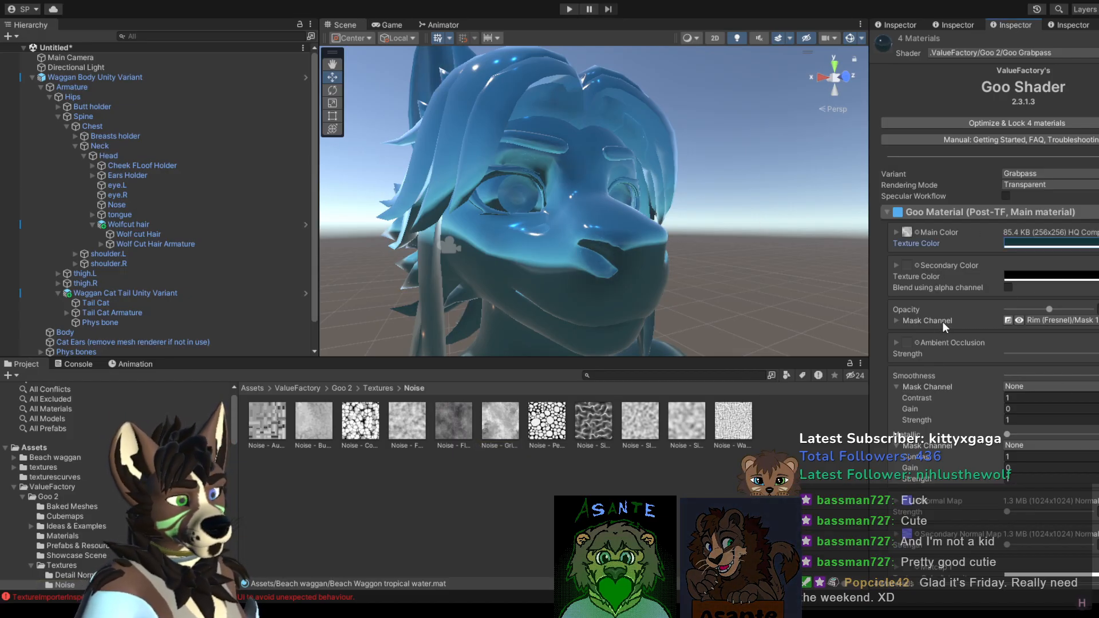
Step: Examine the goo effect on the avatar's head, hair and shoulders from several angles and distances
{"action": "middle_click_drag", "start_coordinate": [754, 310], "coordinate": [737, 265]}
{"action": "left_click_drag", "start_coordinate": [738, 266], "coordinate": [698, 277], "text": "alt"}
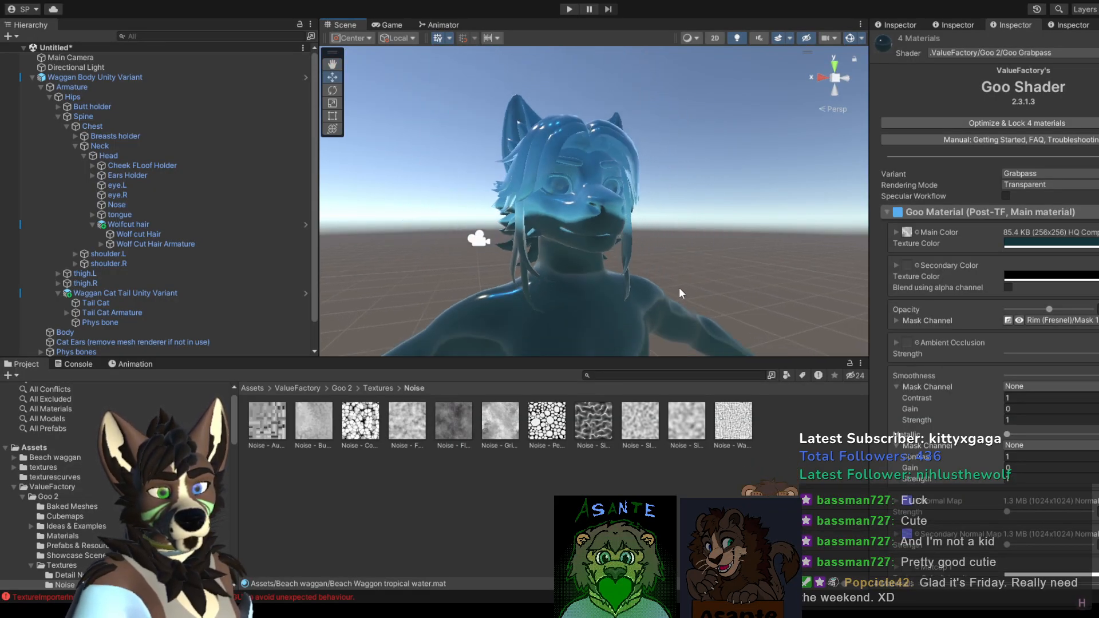
{"action": "middle_click_drag", "start_coordinate": [679, 288], "coordinate": [705, 314]}
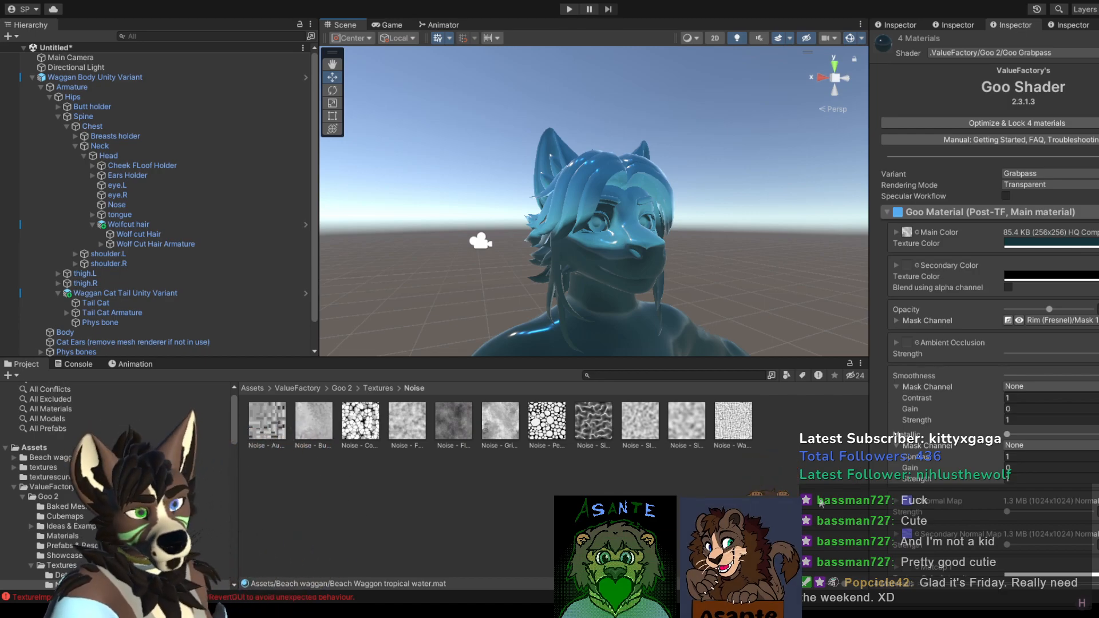
{"action": "middle_click_drag", "start_coordinate": [741, 284], "coordinate": [711, 239]}
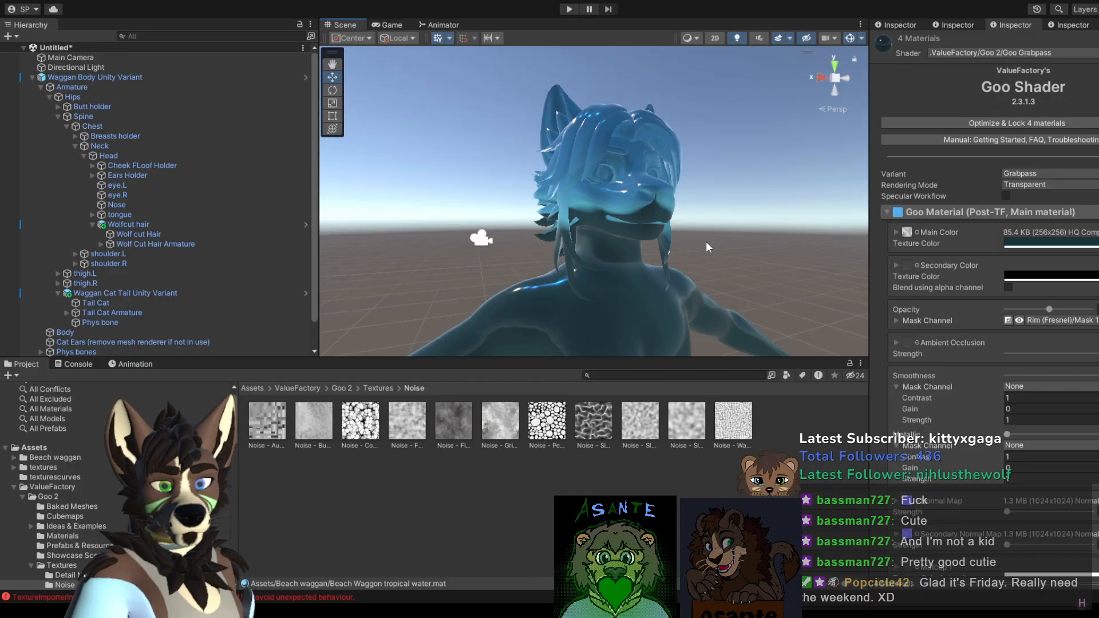
{"action": "middle_click_drag", "start_coordinate": [608, 292], "coordinate": [564, 329]}
{"action": "scroll", "coordinate": [565, 269], "scroll_direction": "up", "scroll_amount": 5}
{"action": "scroll", "coordinate": [561, 260], "scroll_direction": "down", "scroll_amount": 2}
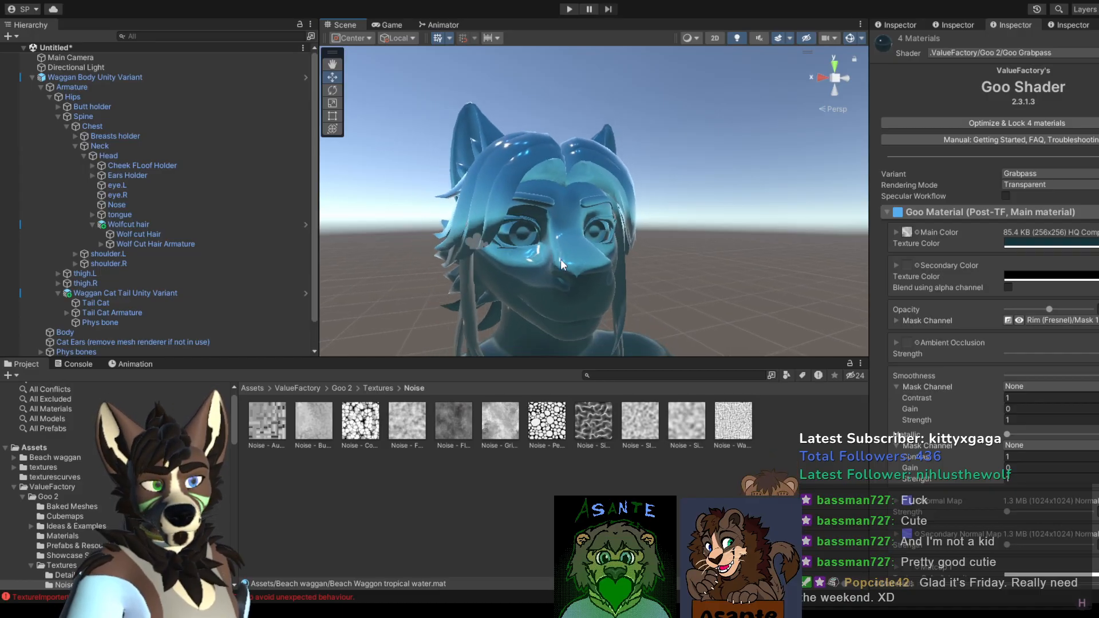
{"action": "scroll", "coordinate": [561, 260], "scroll_direction": "up", "scroll_amount": 4}
{"action": "scroll", "coordinate": [561, 260], "scroll_direction": "down", "scroll_amount": 4}
{"action": "middle_click_drag", "start_coordinate": [581, 269], "coordinate": [691, 246]}
Step: Raise the Goo Material's Normal Map and Secondary Normal Map Strength to a little under halfway and view the chest
{"action": "scroll", "coordinate": [690, 246], "scroll_direction": "up", "scroll_amount": 1}
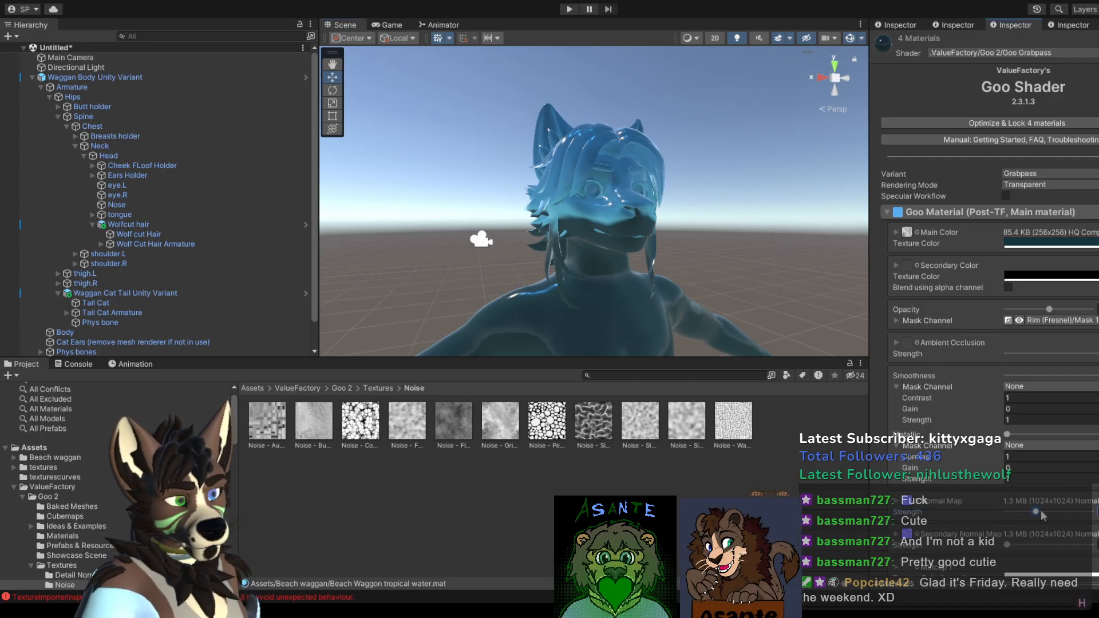
{"action": "mouse_move", "coordinate": [1052, 544]}
{"action": "left_mouse_down"}
{"action": "mouse_move", "coordinate": [1013, 545]}
{"action": "mouse_move", "coordinate": [1045, 548]}
{"action": "left_mouse_up"}
{"action": "middle_click_drag", "start_coordinate": [719, 321], "coordinate": [641, 239]}
{"action": "left_click_drag", "start_coordinate": [639, 232], "coordinate": [545, 230], "text": "alt"}
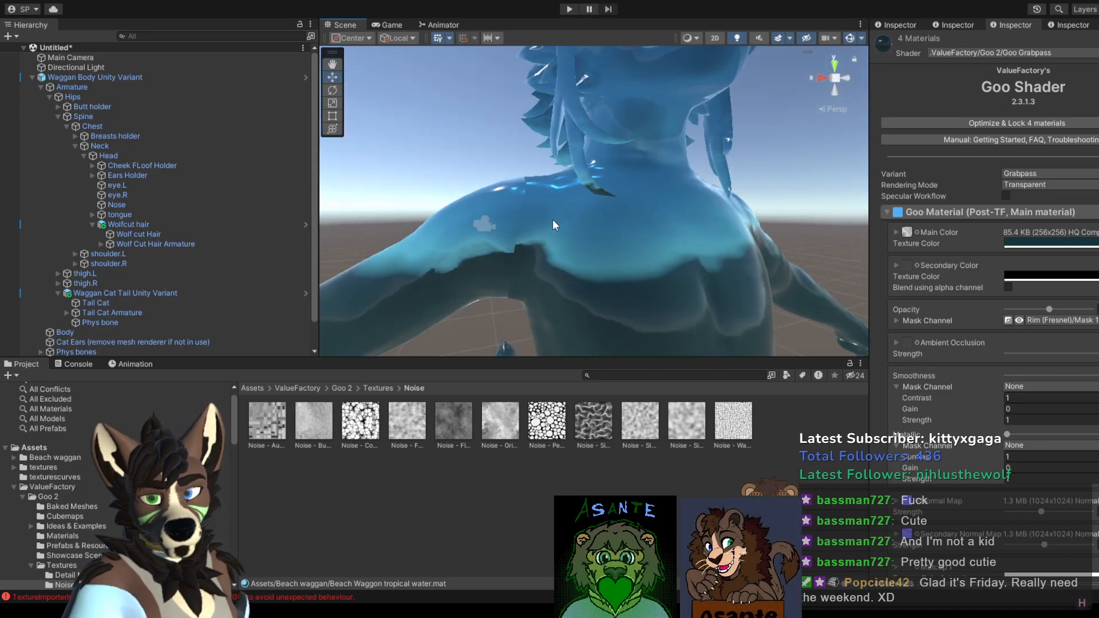
Step: Select the Body mesh and examine the goo surface across the chest, shoulders and upper back
{"action": "left_click", "coordinate": [552, 219]}
{"action": "left_click", "coordinate": [599, 225]}
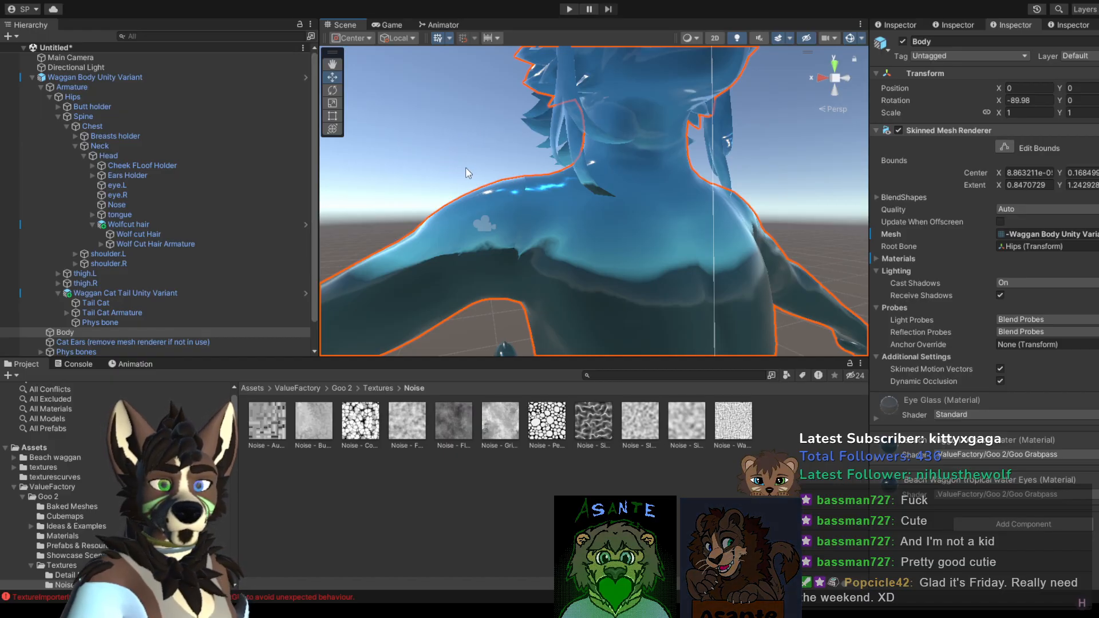
{"action": "left_click_drag", "start_coordinate": [445, 167], "coordinate": [607, 237], "text": "alt"}
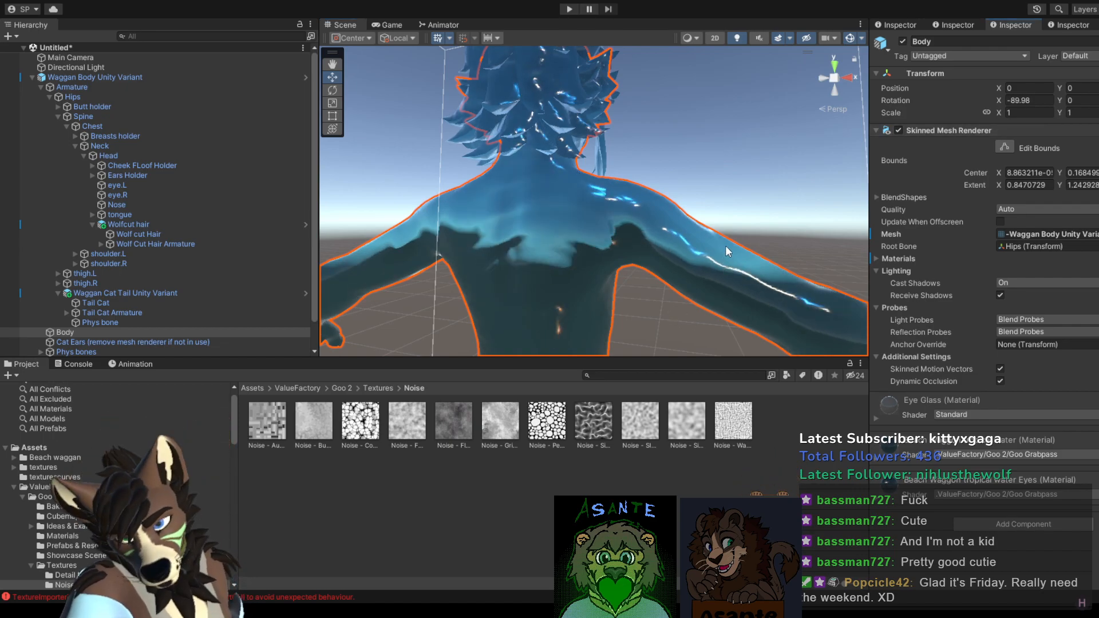
{"action": "left_click", "coordinate": [684, 225]}
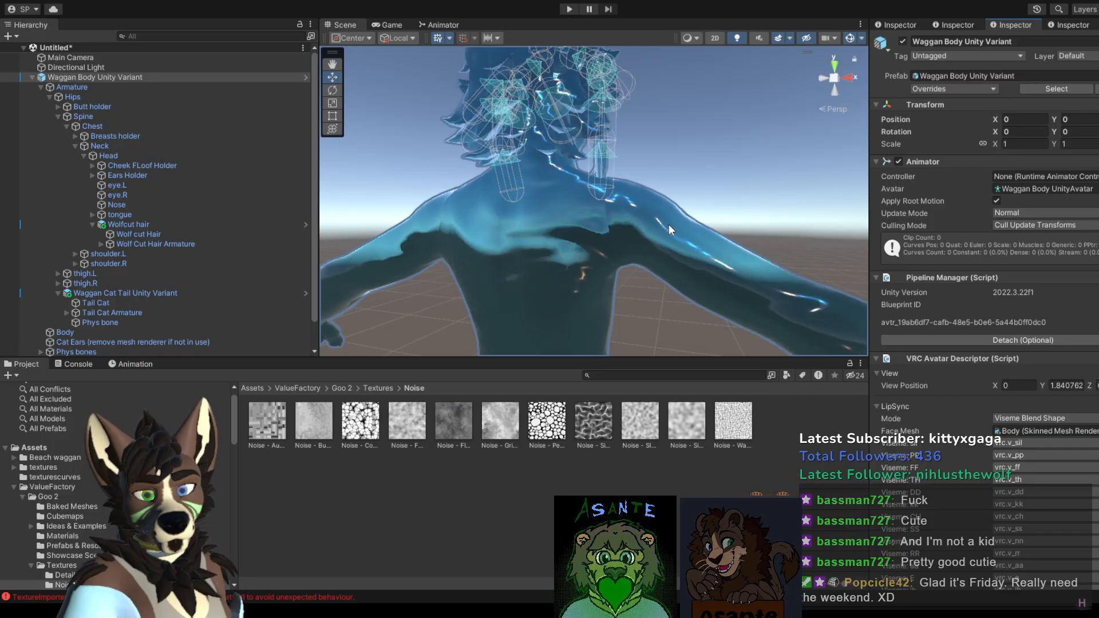
{"action": "left_click", "coordinate": [629, 222]}
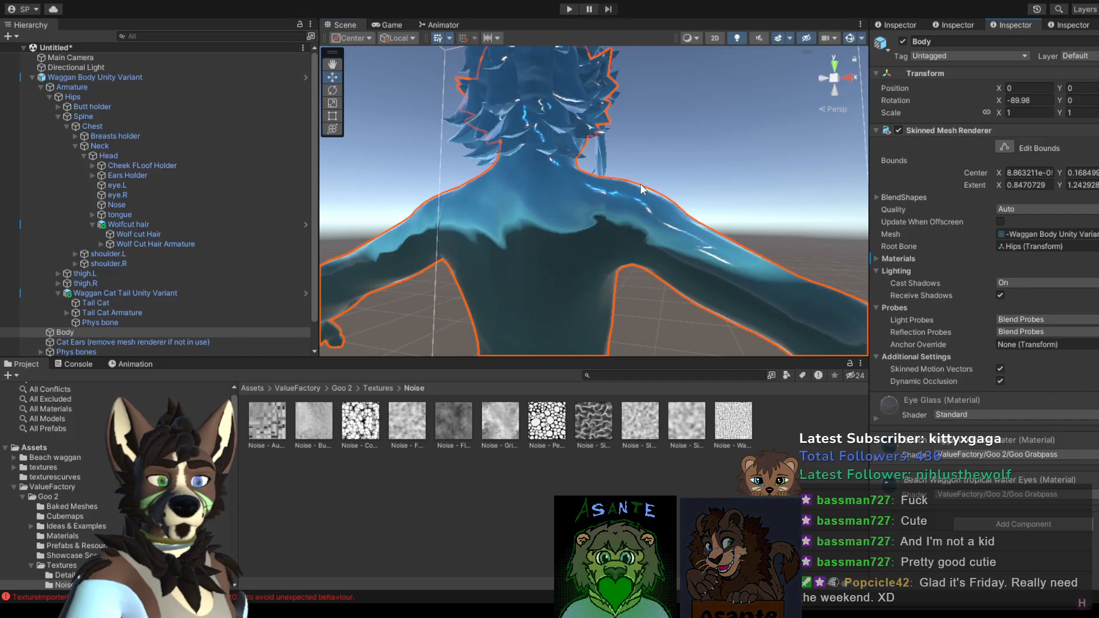
{"action": "left_click_drag", "start_coordinate": [641, 189], "coordinate": [644, 229], "text": "alt"}
{"action": "scroll", "coordinate": [599, 226], "scroll_direction": "down", "scroll_amount": 1}
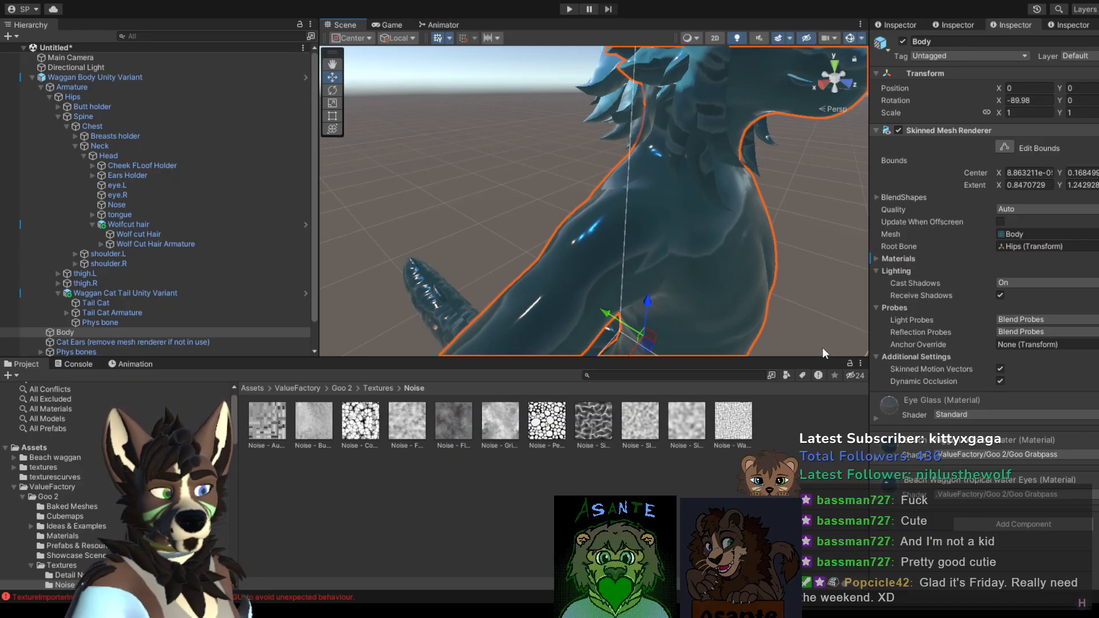
Step: Examine the goo surface on the avatar's sides, arms, hips, tail and front from different angles
{"action": "left_click_drag", "start_coordinate": [580, 211], "coordinate": [739, 198], "text": "alt"}
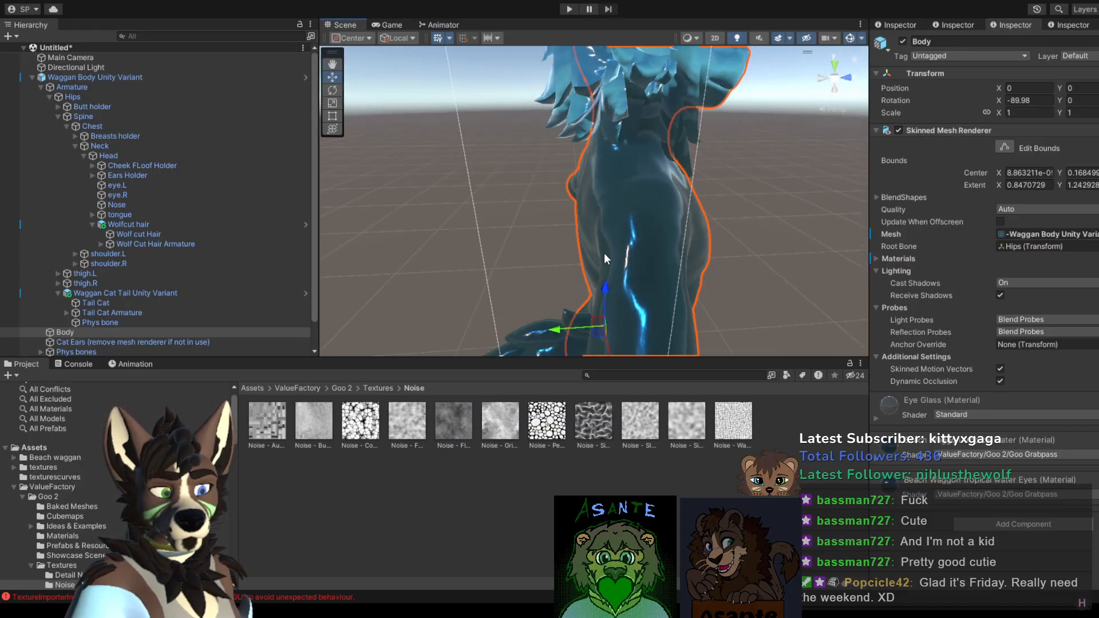
{"action": "left_click_drag", "start_coordinate": [605, 258], "coordinate": [732, 246], "text": "alt"}
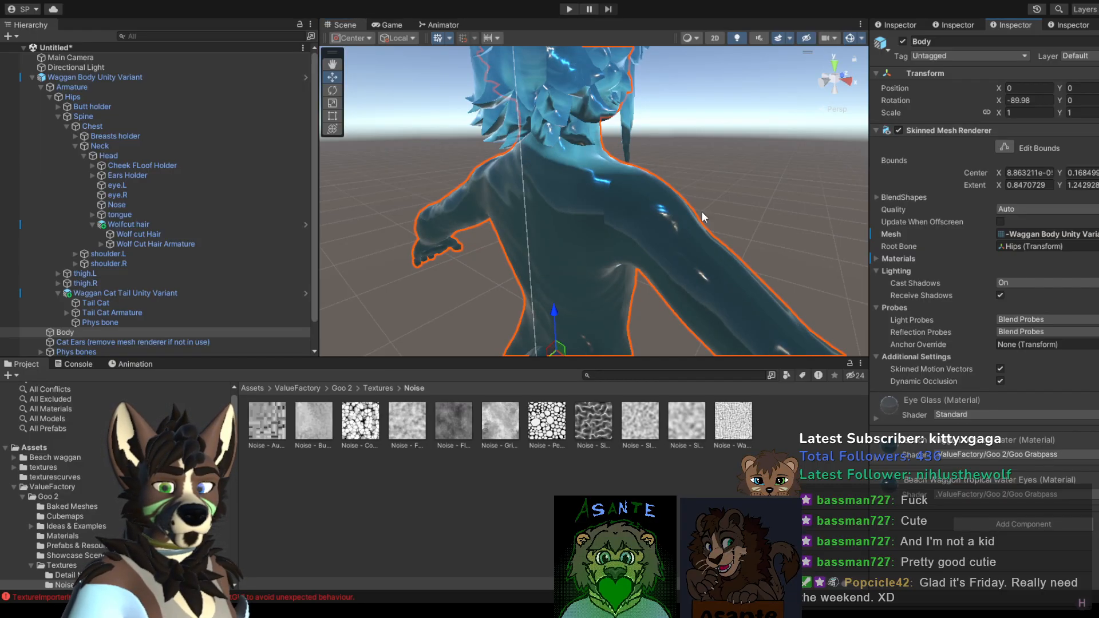
{"action": "left_click_drag", "start_coordinate": [702, 212], "coordinate": [692, 254], "text": "alt"}
{"action": "middle_click_drag", "start_coordinate": [690, 256], "coordinate": [550, 599]}
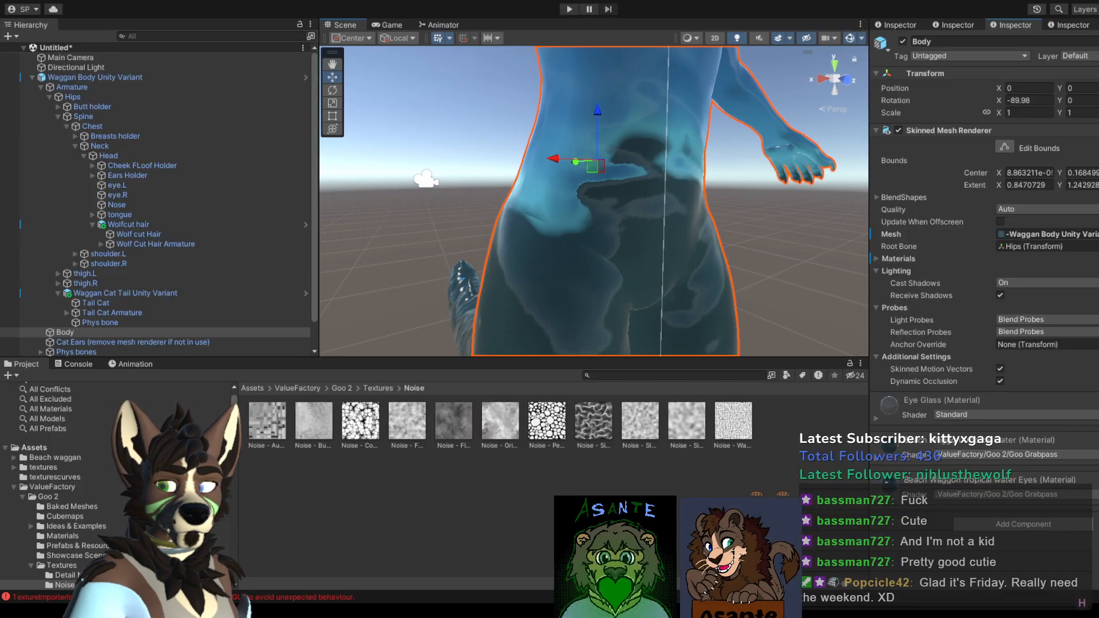
{"action": "scroll", "coordinate": [733, 258], "scroll_direction": "down", "scroll_amount": 5}
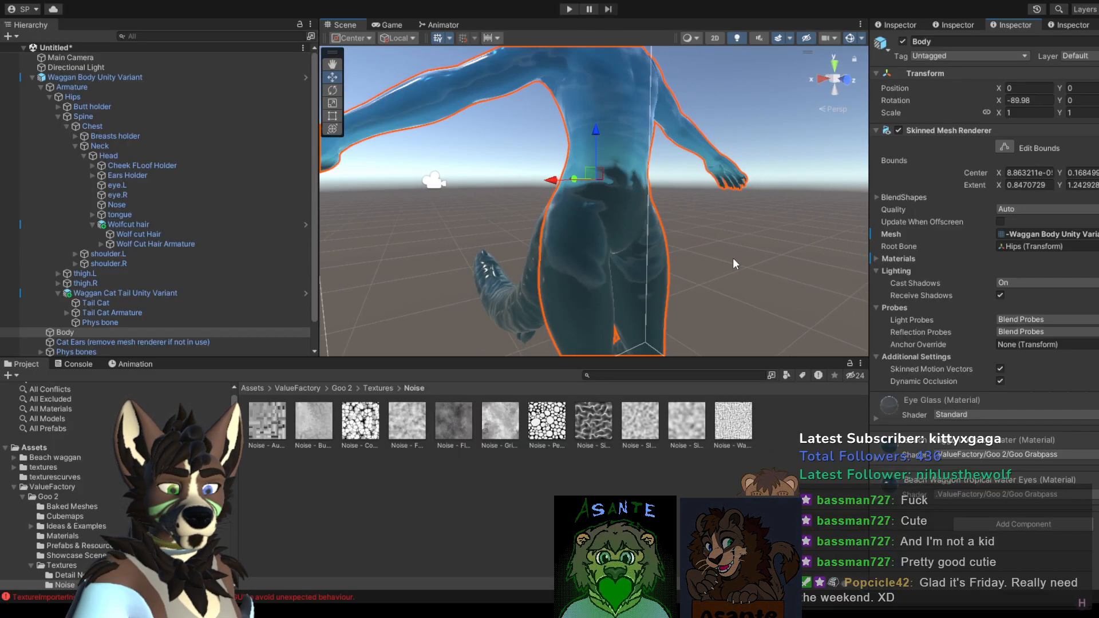
{"action": "middle_click_drag", "start_coordinate": [742, 274], "coordinate": [631, 369]}
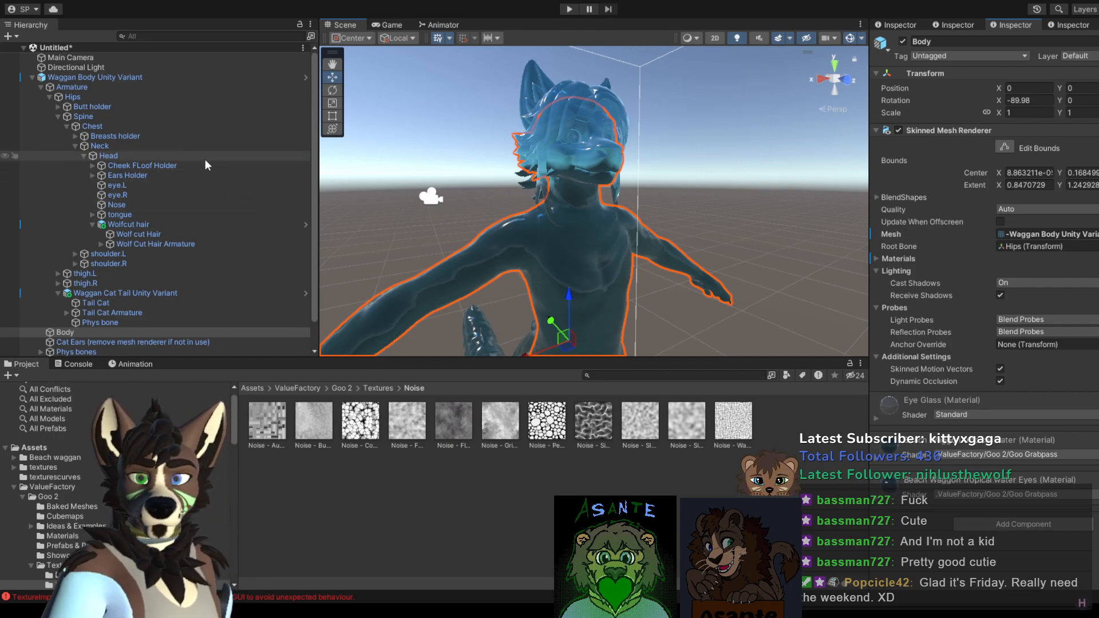
Step: Reselect the four Beach Waggon tropical water materials and lower the Goo Material's Normal Map Strength to about a fifth
{"action": "left_click", "coordinate": [62, 458]}
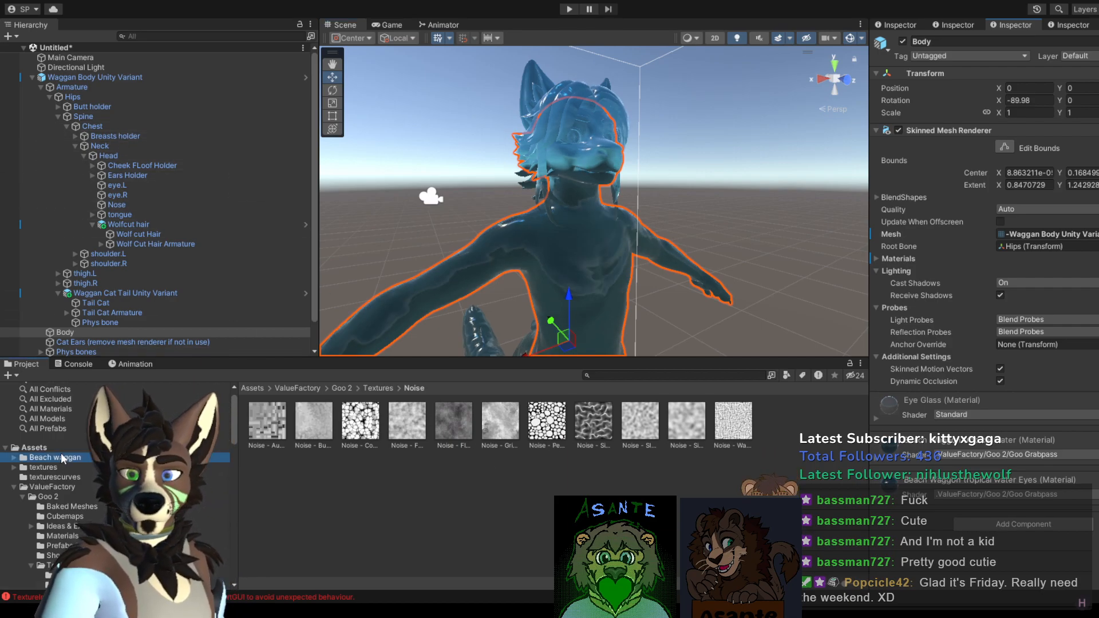
{"action": "left_click", "coordinate": [331, 431]}
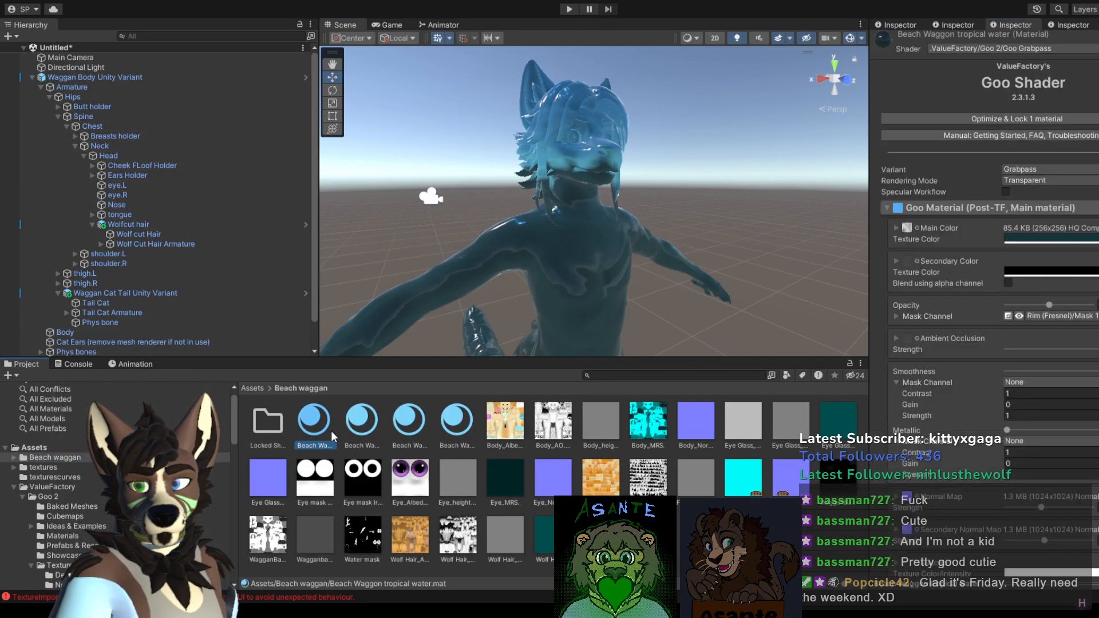
{"action": "left_click", "coordinate": [458, 436], "text": "shift"}
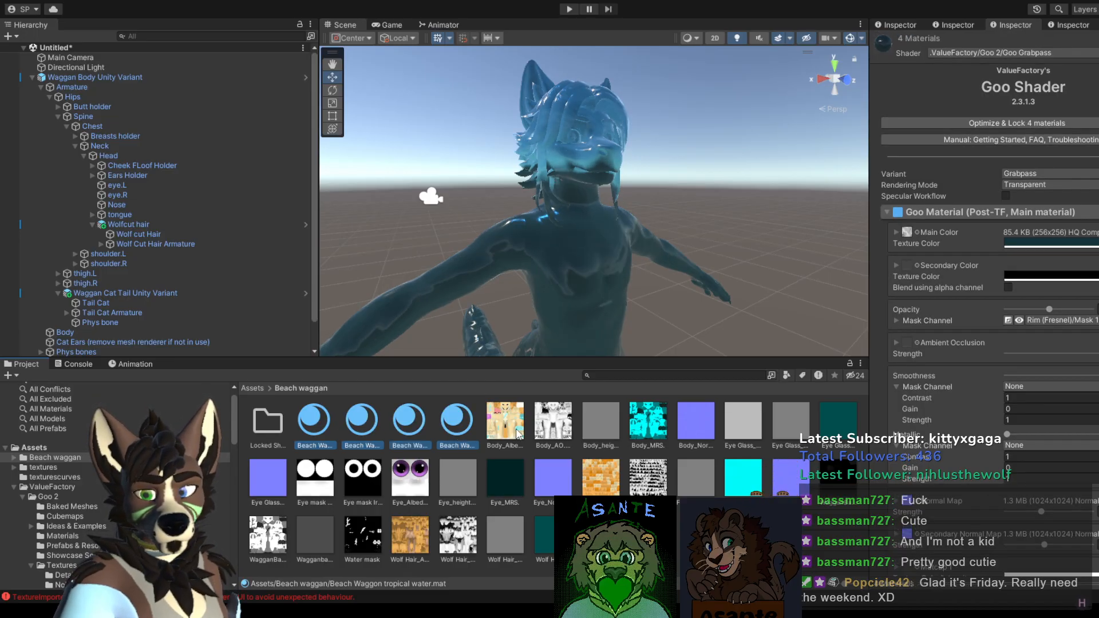
{"action": "scroll", "coordinate": [985, 287], "scroll_direction": "down", "scroll_amount": 8}
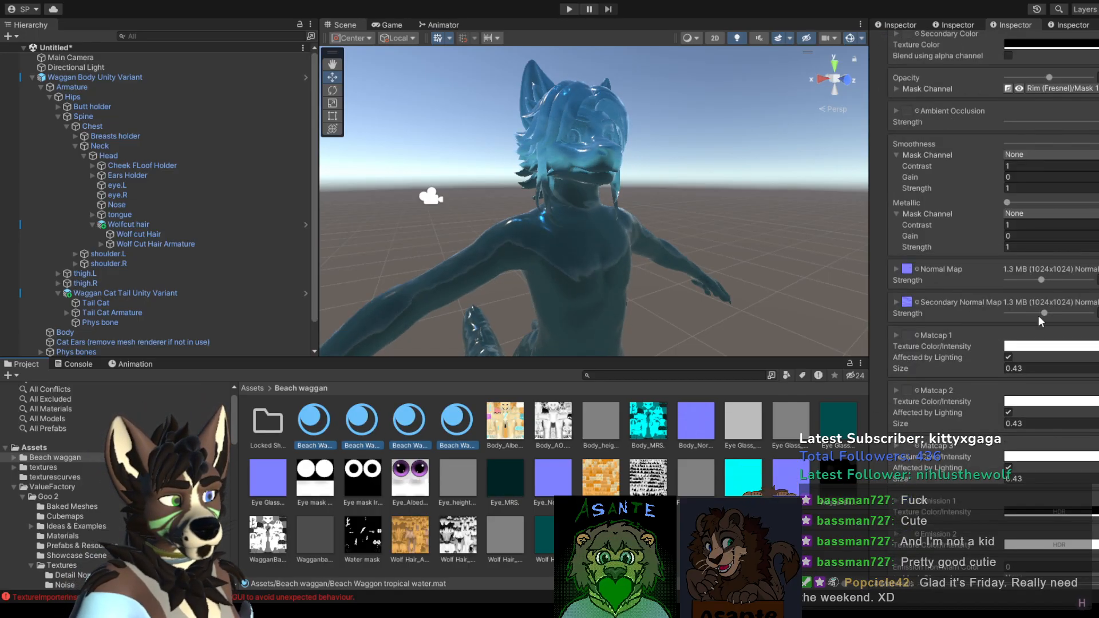
{"action": "left_click_drag", "start_coordinate": [1040, 279], "coordinate": [1034, 279]}
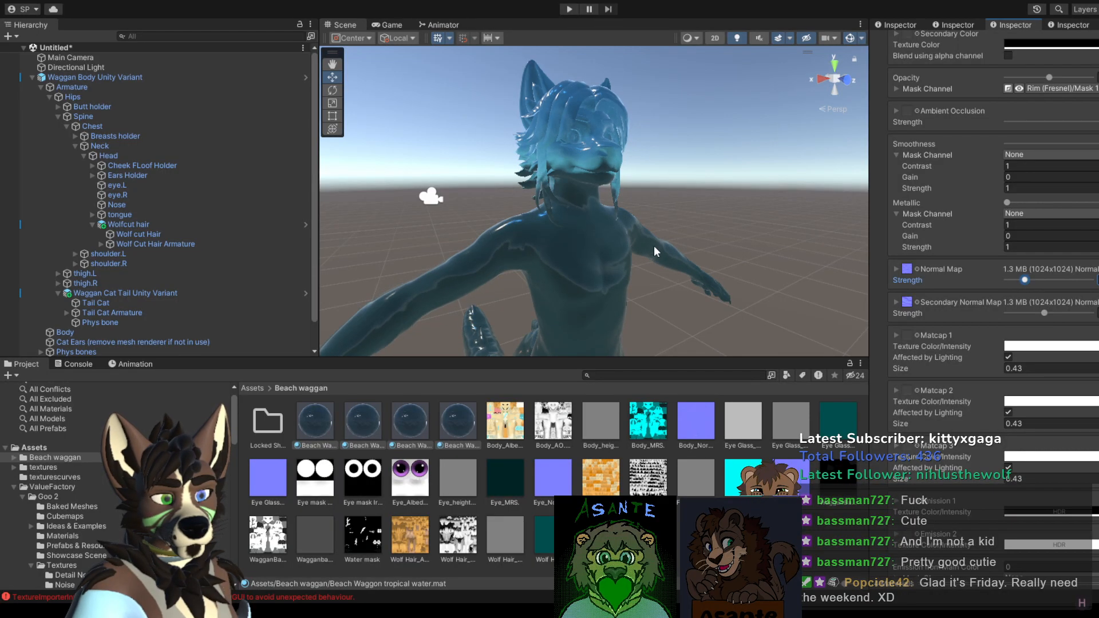
Step: Try the goo surface with both the Normal Map Strength and the Secondary Normal Map Strength lowered to zero
{"action": "scroll", "coordinate": [559, 252], "scroll_direction": "up", "scroll_amount": 3}
{"action": "middle_click_drag", "start_coordinate": [500, 273], "coordinate": [616, 255]}
{"action": "scroll", "coordinate": [618, 253], "scroll_direction": "up", "scroll_amount": 2}
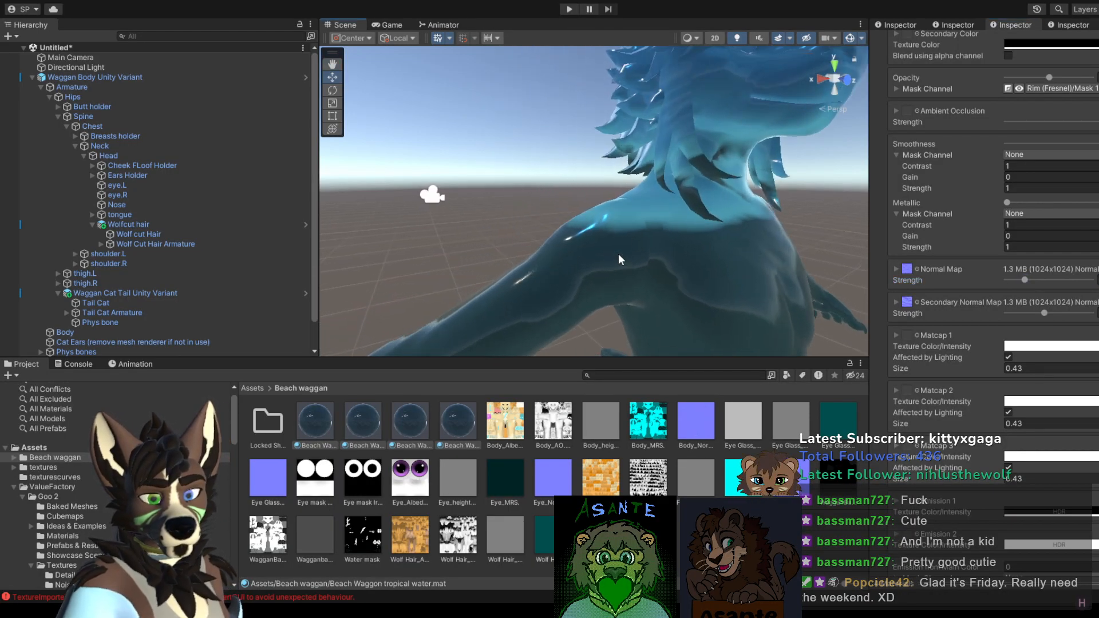
{"action": "middle_click_drag", "start_coordinate": [687, 249], "coordinate": [642, 244]}
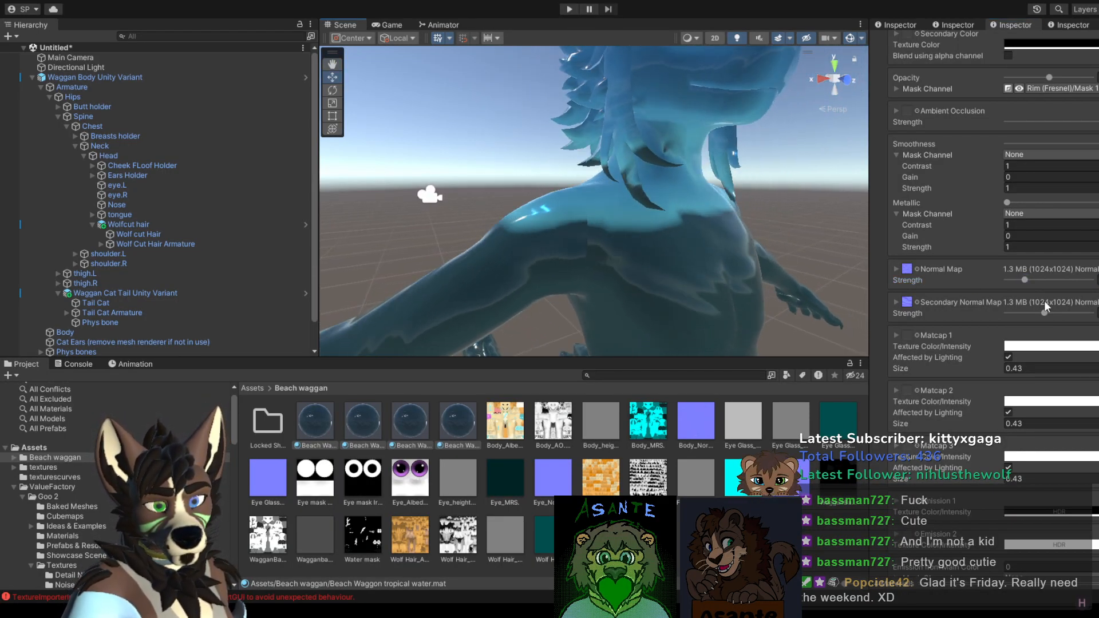
{"action": "left_click_drag", "start_coordinate": [1025, 280], "coordinate": [983, 279]}
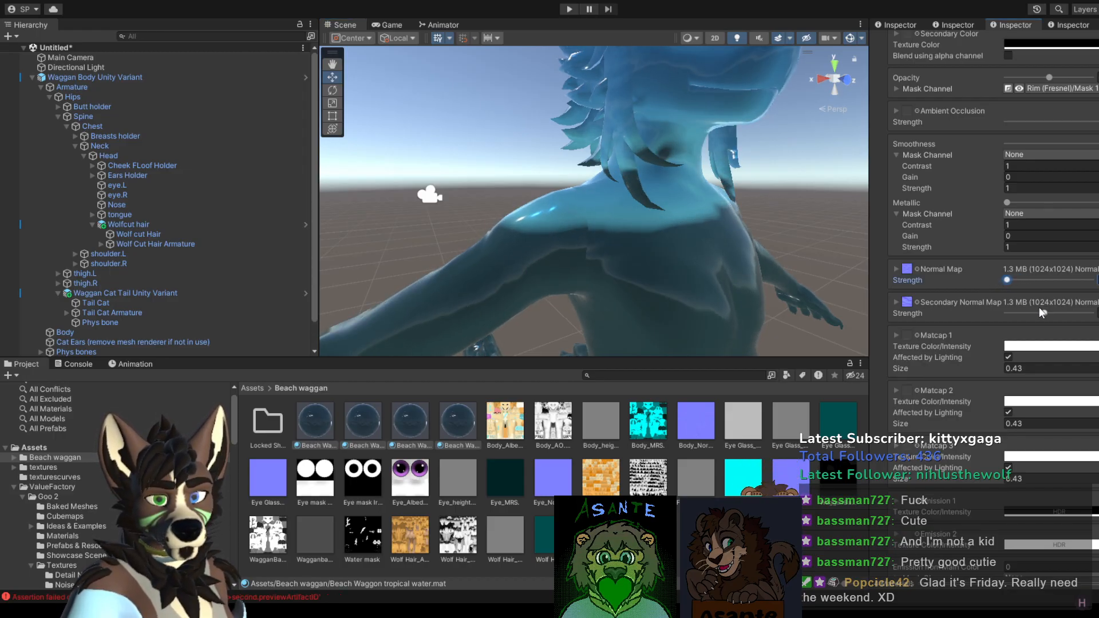
{"action": "left_click_drag", "start_coordinate": [1045, 313], "coordinate": [947, 310]}
{"action": "mouse_move", "coordinate": [726, 255]}
{"action": "middle_mouse_down"}
{"action": "mouse_move", "coordinate": [532, 261]}
{"action": "mouse_move", "coordinate": [609, 238]}
{"action": "mouse_move", "coordinate": [710, 168]}
{"action": "mouse_move", "coordinate": [690, 206]}
{"action": "mouse_move", "coordinate": [707, 246]}
{"action": "middle_mouse_up"}
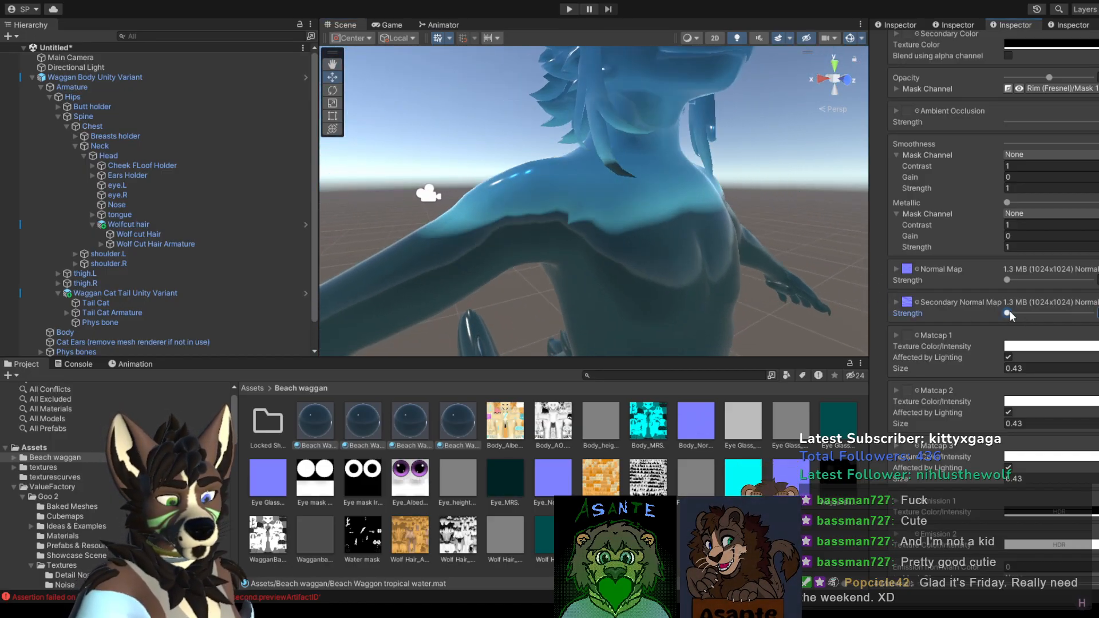
Step: Set the Normal Map Strength to about a quarter and the Secondary Normal Map Strength to about a third, checking the chest and face
{"action": "mouse_move", "coordinate": [1008, 313]}
{"action": "left_mouse_down"}
{"action": "mouse_move", "coordinate": [1084, 311]}
{"action": "mouse_move", "coordinate": [999, 312]}
{"action": "mouse_move", "coordinate": [1058, 280]}
{"action": "mouse_move", "coordinate": [1031, 281]}
{"action": "left_mouse_up"}
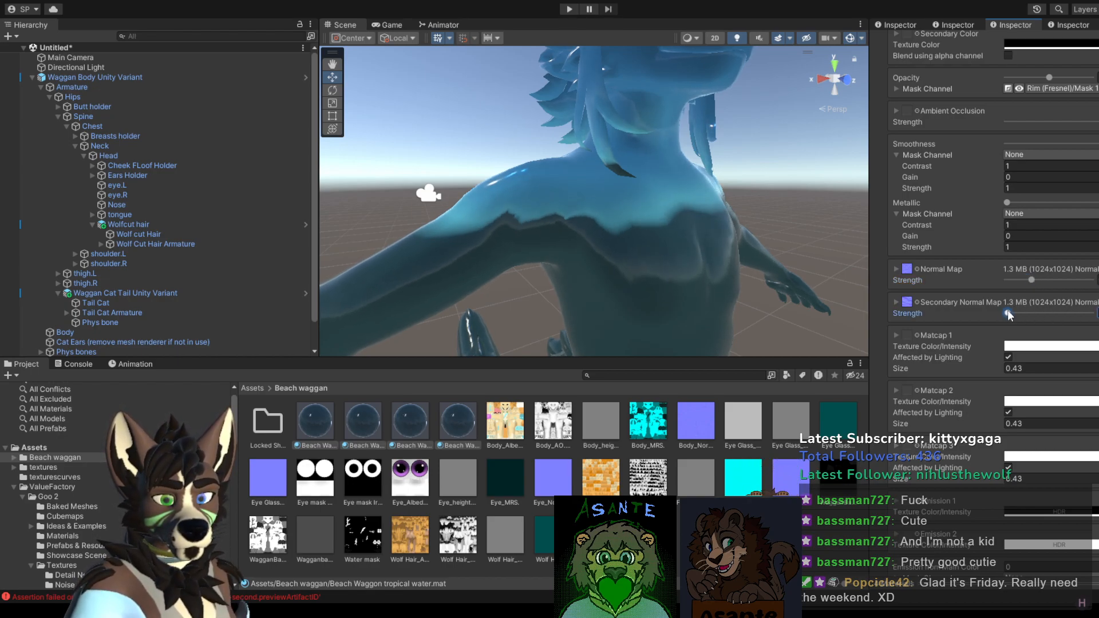
{"action": "mouse_move", "coordinate": [1007, 314]}
{"action": "left_mouse_down"}
{"action": "mouse_move", "coordinate": [1091, 313]}
{"action": "mouse_move", "coordinate": [1055, 315]}
{"action": "left_mouse_up"}
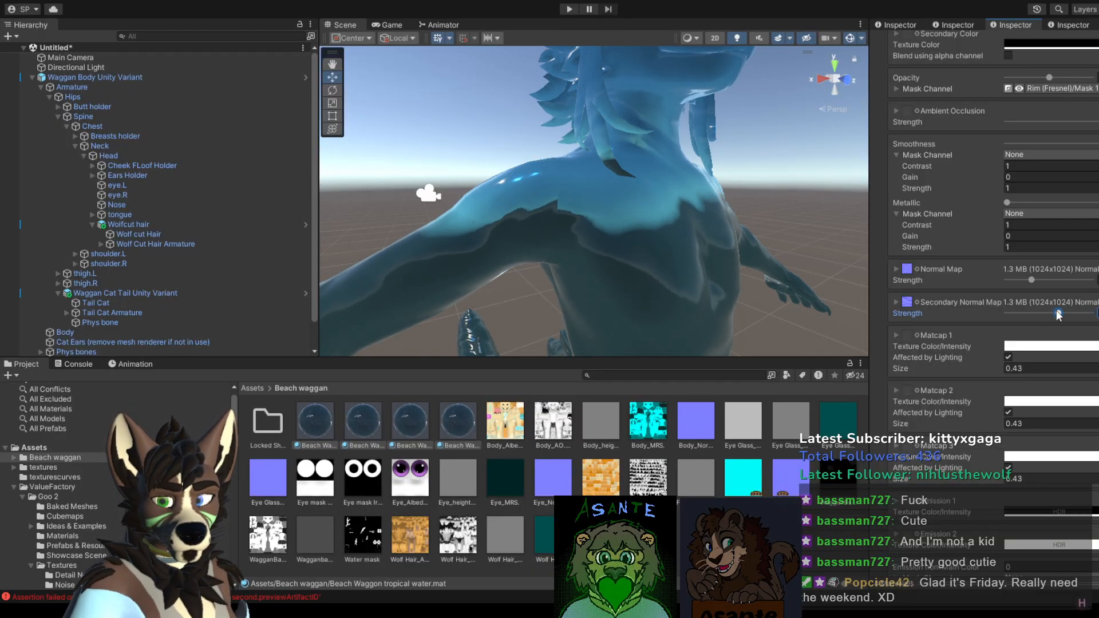
{"action": "left_click_drag", "start_coordinate": [1033, 280], "coordinate": [1017, 279]}
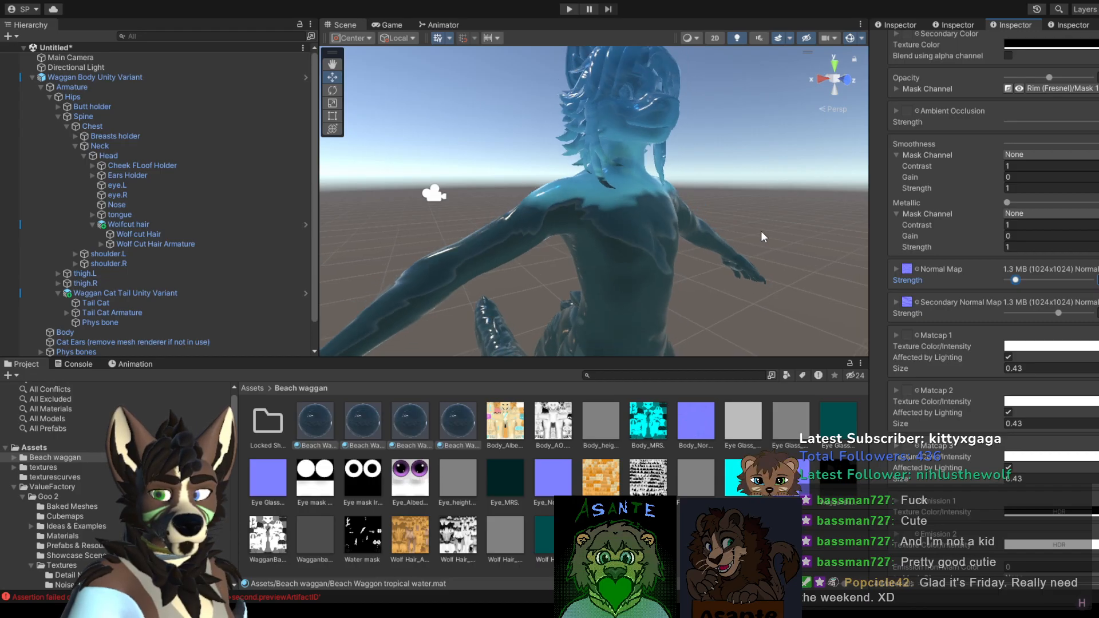
{"action": "middle_click_drag", "start_coordinate": [755, 209], "coordinate": [727, 273]}
{"action": "scroll", "coordinate": [738, 291], "scroll_direction": "up", "scroll_amount": 6}
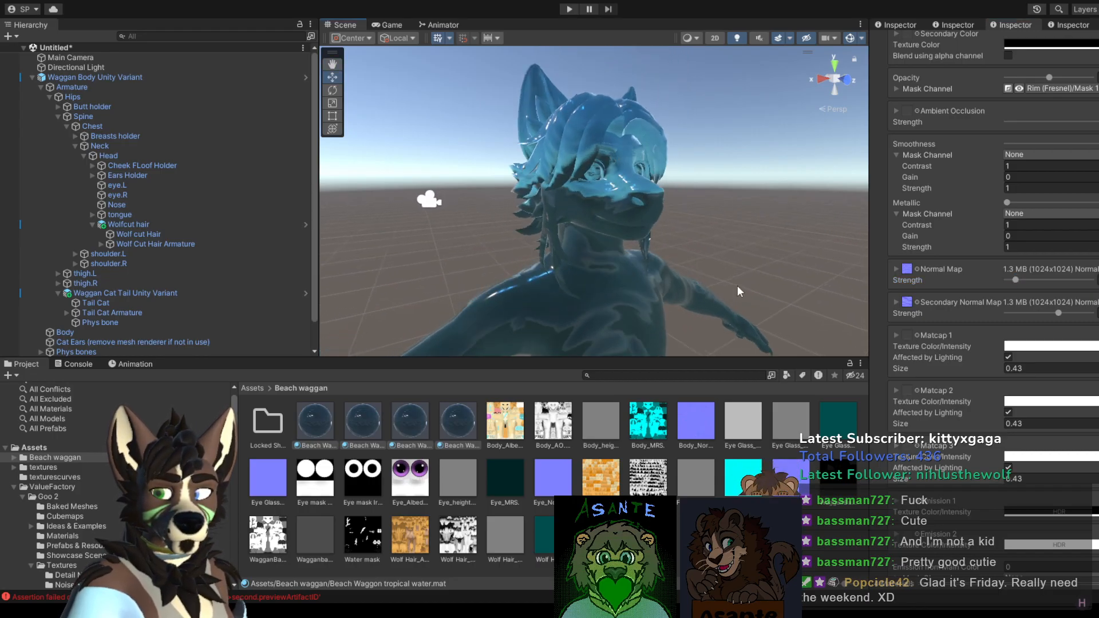
{"action": "middle_click_drag", "start_coordinate": [716, 276], "coordinate": [720, 282]}
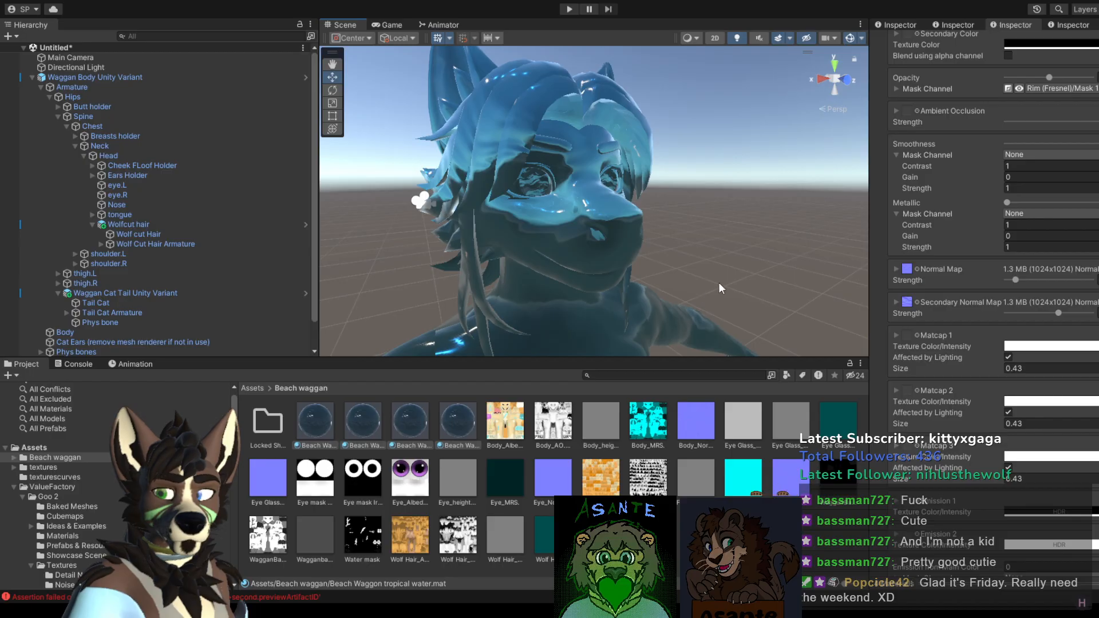
{"action": "left_click_drag", "start_coordinate": [1024, 282], "coordinate": [1037, 308]}
{"action": "mouse_move", "coordinate": [576, 258]}
{"action": "middle_mouse_down"}
{"action": "mouse_move", "coordinate": [680, 96]}
{"action": "mouse_move", "coordinate": [609, 111]}
{"action": "mouse_move", "coordinate": [594, 265]}
{"action": "middle_mouse_up"}
Step: Select the four Beach Waggon tropical water materials and enable Capsule Mask 1 in their Mask Channels
{"action": "left_click", "coordinate": [320, 425]}
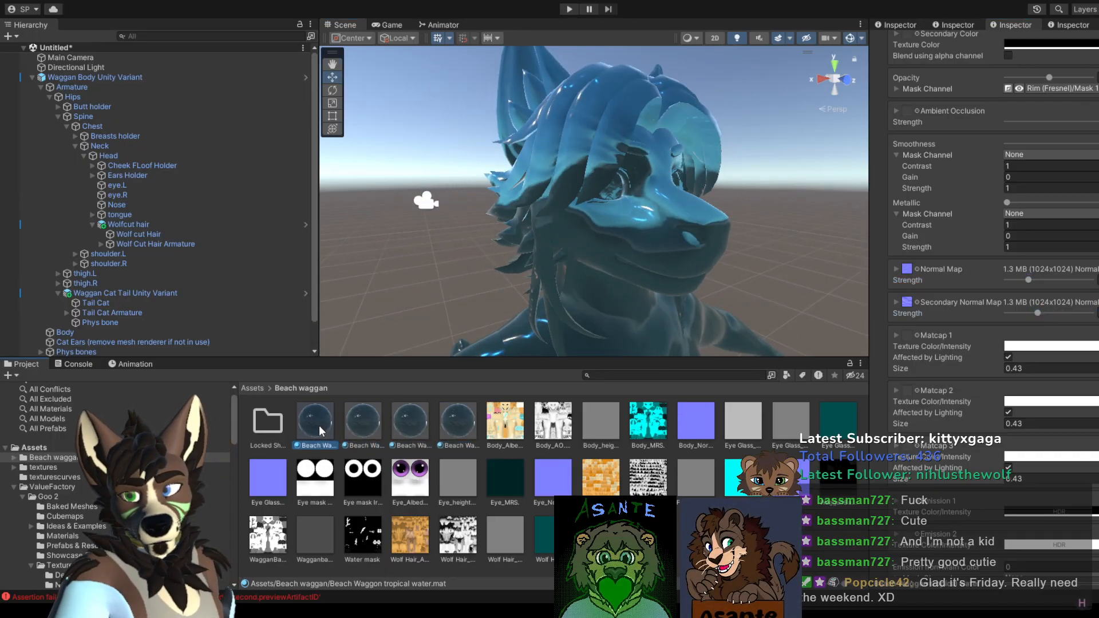
{"action": "left_click", "coordinate": [457, 421], "text": "shift"}
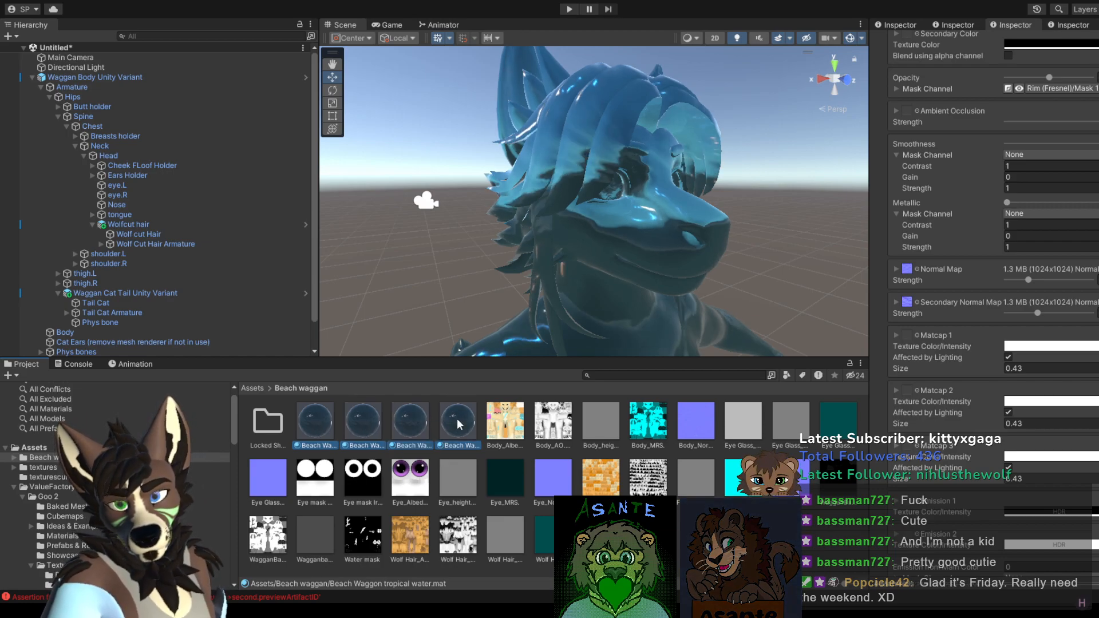
{"action": "scroll", "coordinate": [972, 205], "scroll_direction": "up", "scroll_amount": 10}
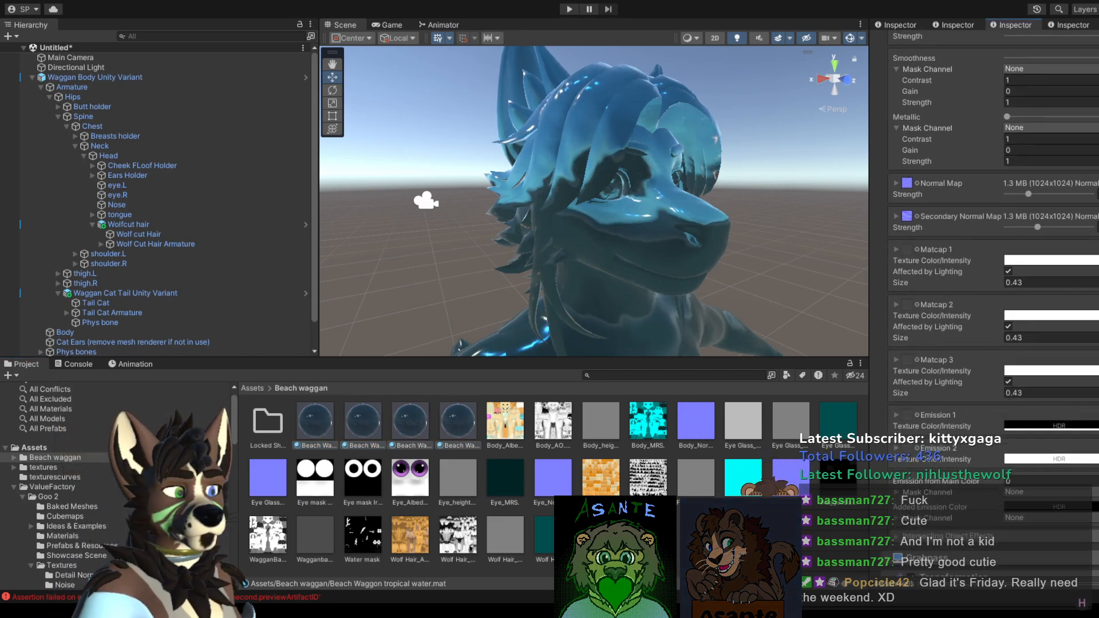
{"action": "scroll", "coordinate": [972, 205], "scroll_direction": "up", "scroll_amount": 10}
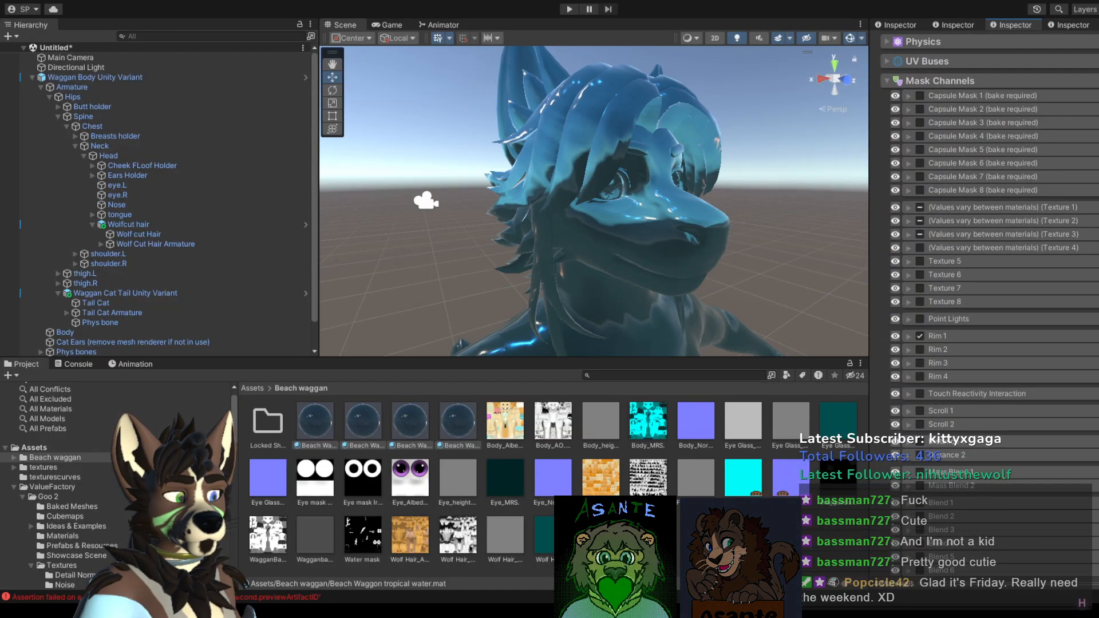
{"action": "left_click", "coordinate": [921, 94]}
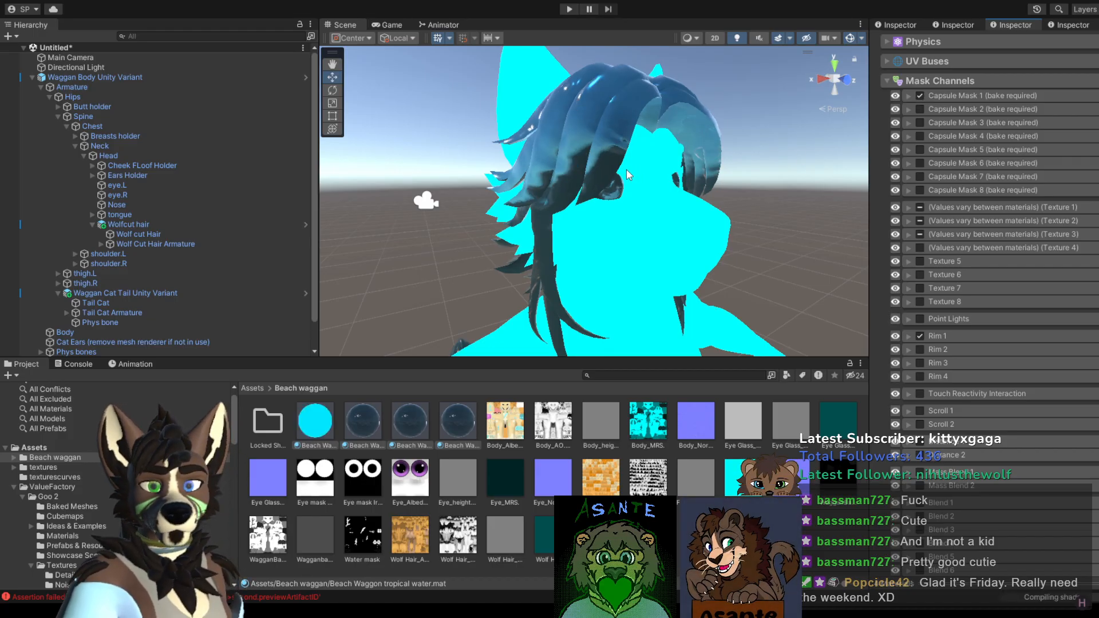
{"action": "left_click_drag", "start_coordinate": [458, 218], "coordinate": [598, 198], "text": "alt"}
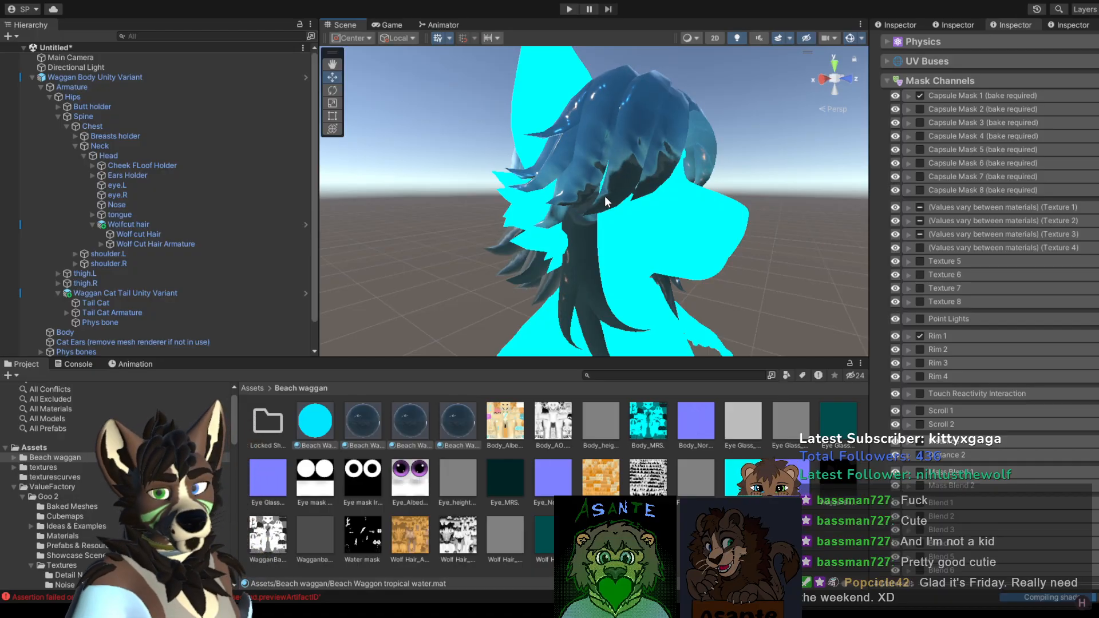
{"action": "scroll", "coordinate": [682, 231], "scroll_direction": "down", "scroll_amount": 6}
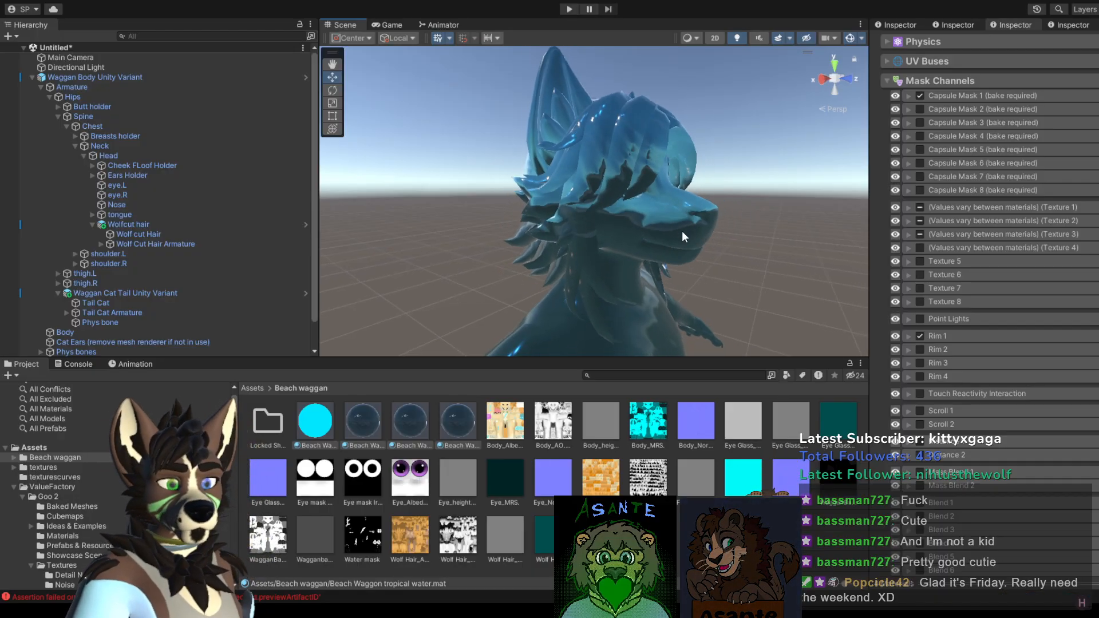
{"action": "middle_click_drag", "start_coordinate": [682, 227], "coordinate": [637, 228]}
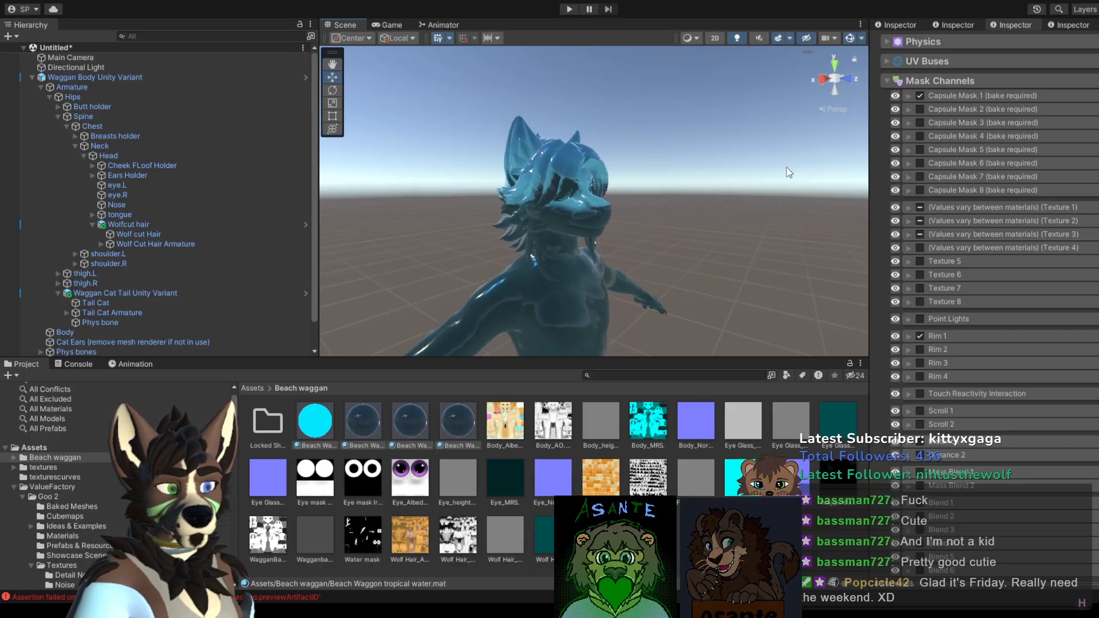
Step: Name Capsule Mask 1 "Head capsule"
{"action": "left_click", "coordinate": [908, 95]}
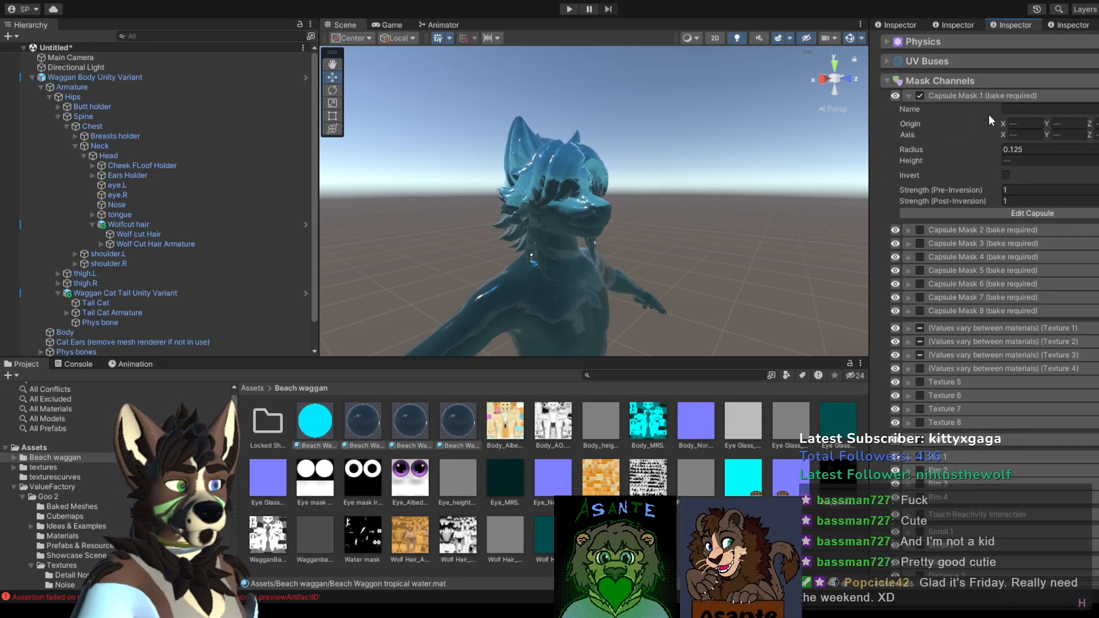
{"action": "left_click", "coordinate": [1020, 108]}
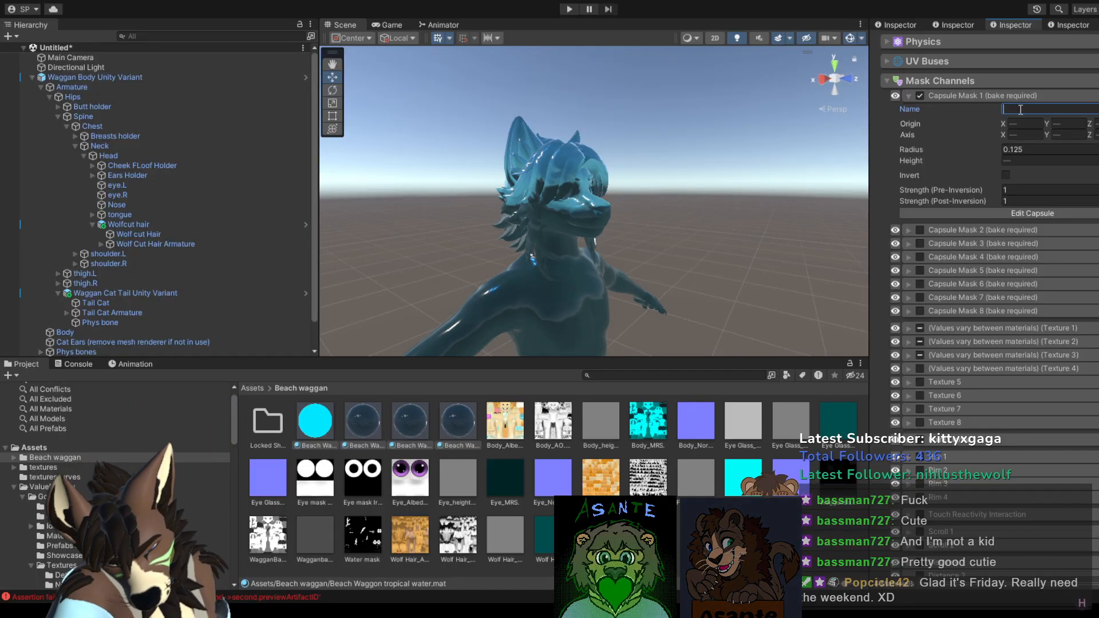
{"action": "type", "text": "Head cap"}
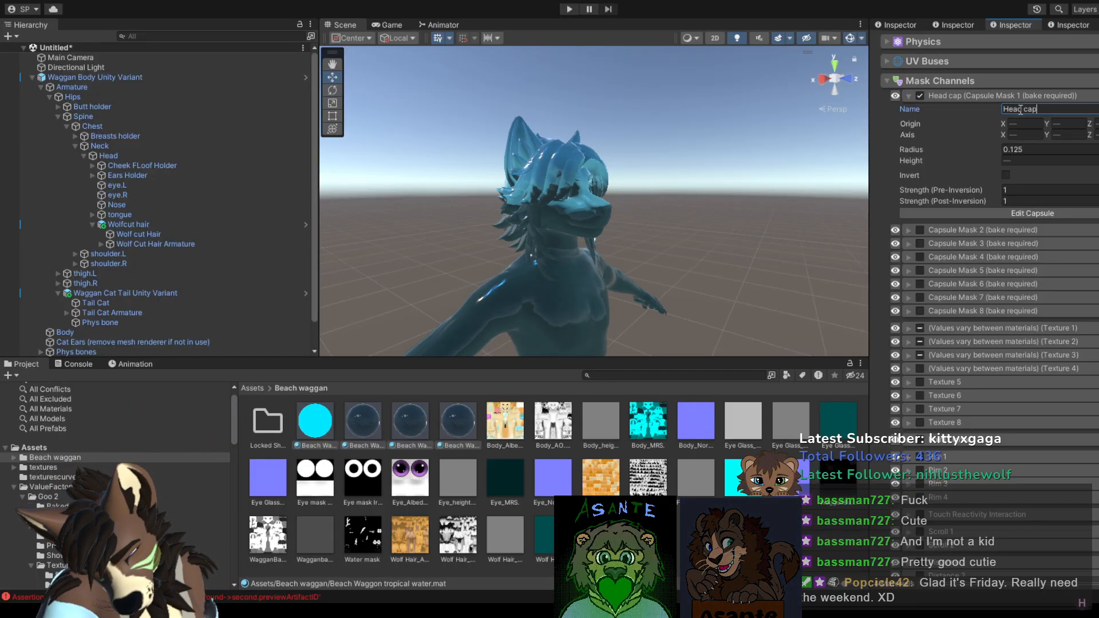
{"action": "type", "text": "sul"}
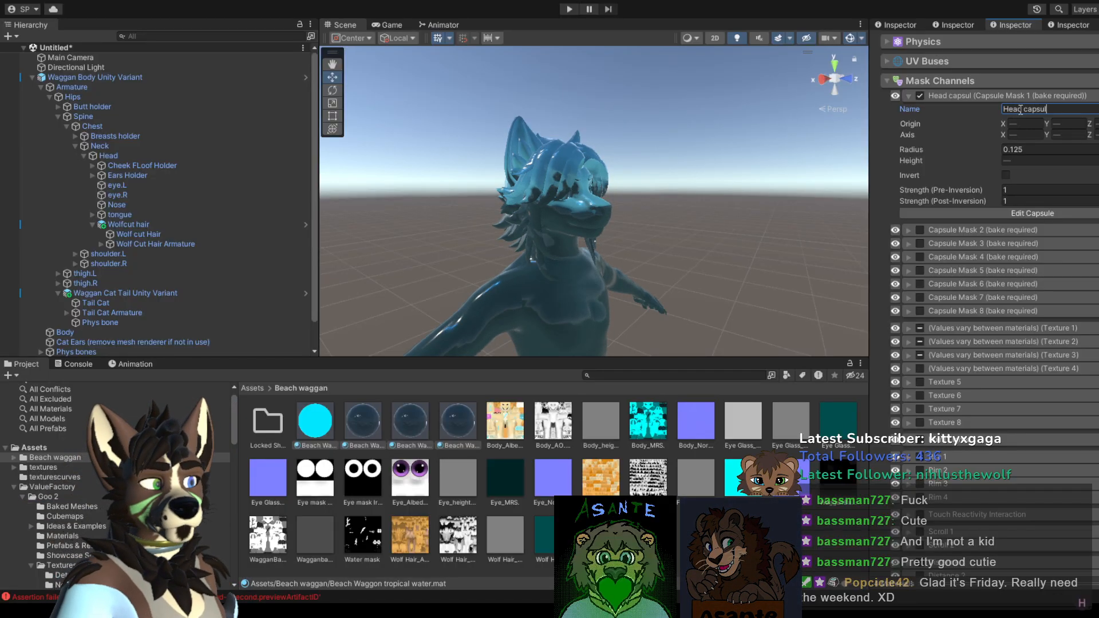
{"action": "type", "text": "e"}
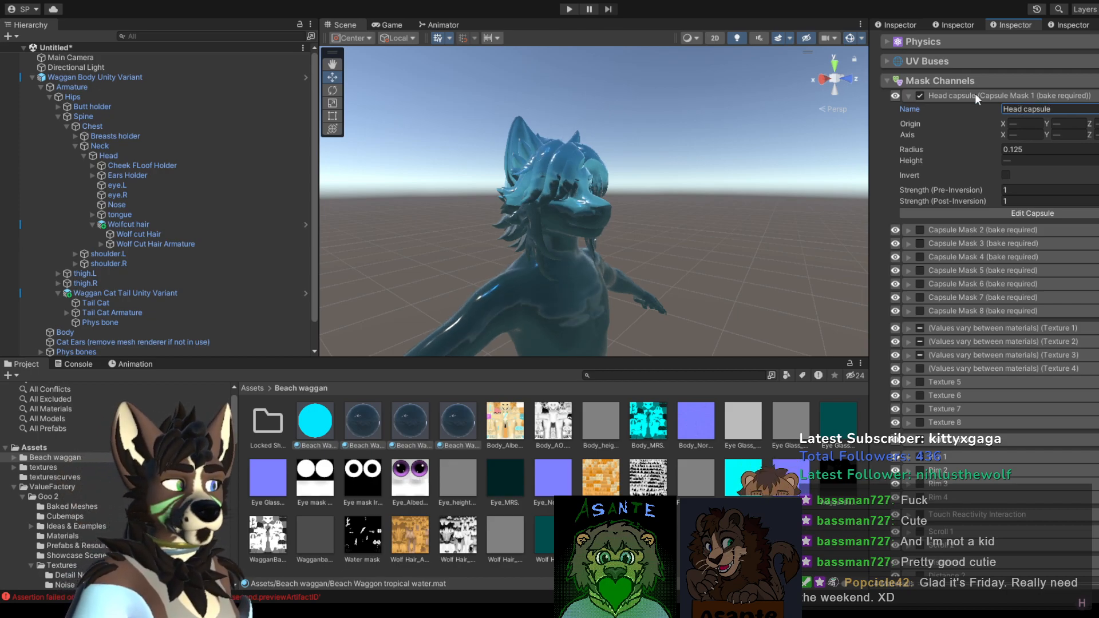
Step: Visualise the Head capsule mask, start editing its capsule with the avatar root selected, and locate the capsule at the avatar's feet
{"action": "left_click", "coordinate": [896, 96]}
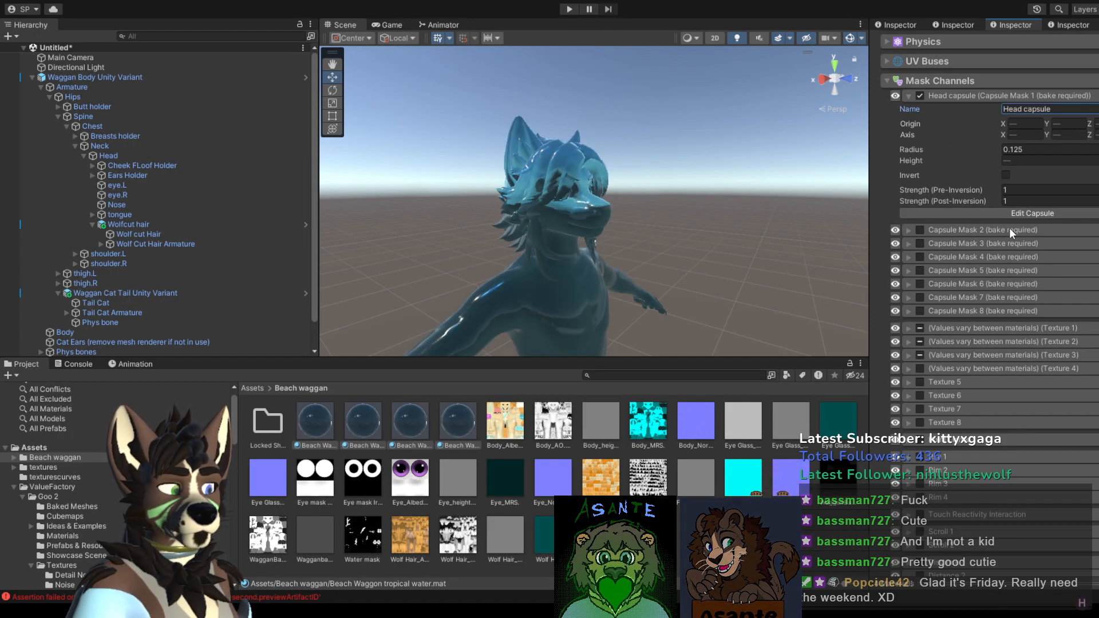
{"action": "left_click", "coordinate": [1006, 214]}
{"action": "left_click", "coordinate": [594, 218]}
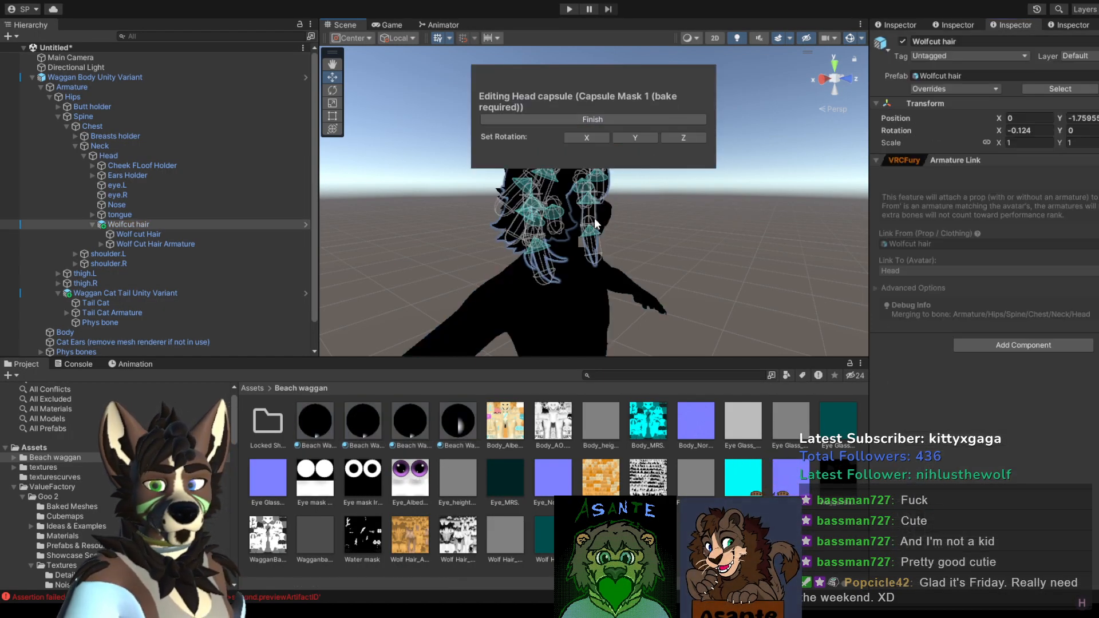
{"action": "scroll", "coordinate": [634, 218], "scroll_direction": "down", "scroll_amount": 5}
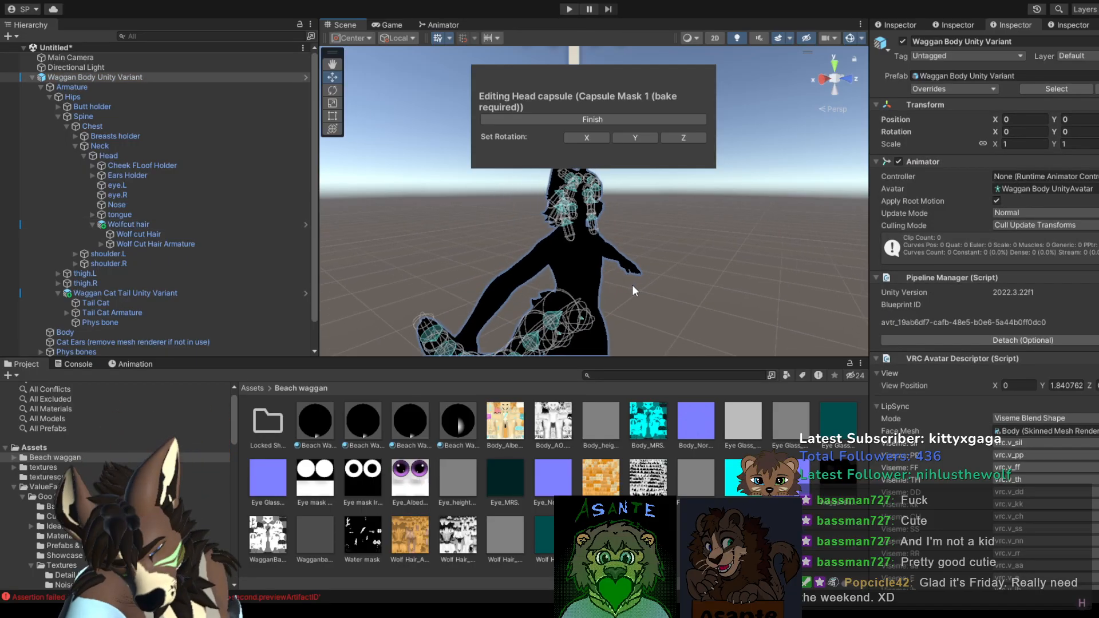
{"action": "left_click_drag", "start_coordinate": [633, 284], "coordinate": [680, 219], "text": "alt"}
{"action": "middle_click_drag", "start_coordinate": [680, 219], "coordinate": [655, 308]}
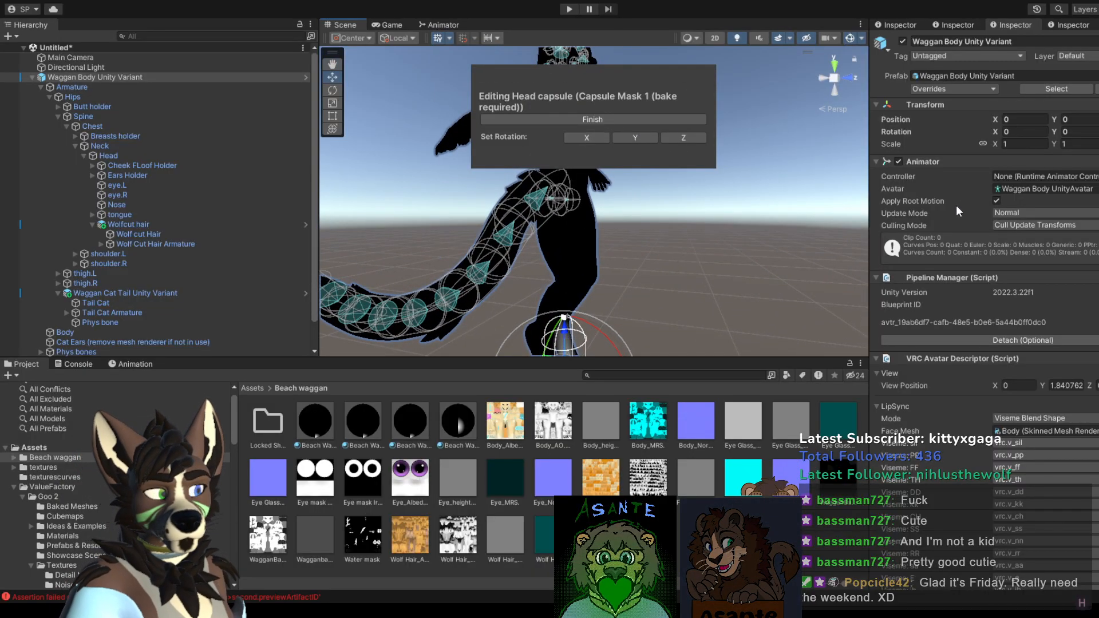
{"action": "left_click_drag", "start_coordinate": [1000, 120], "coordinate": [991, 118]}
{"action": "key", "text": "ctrl+z"}
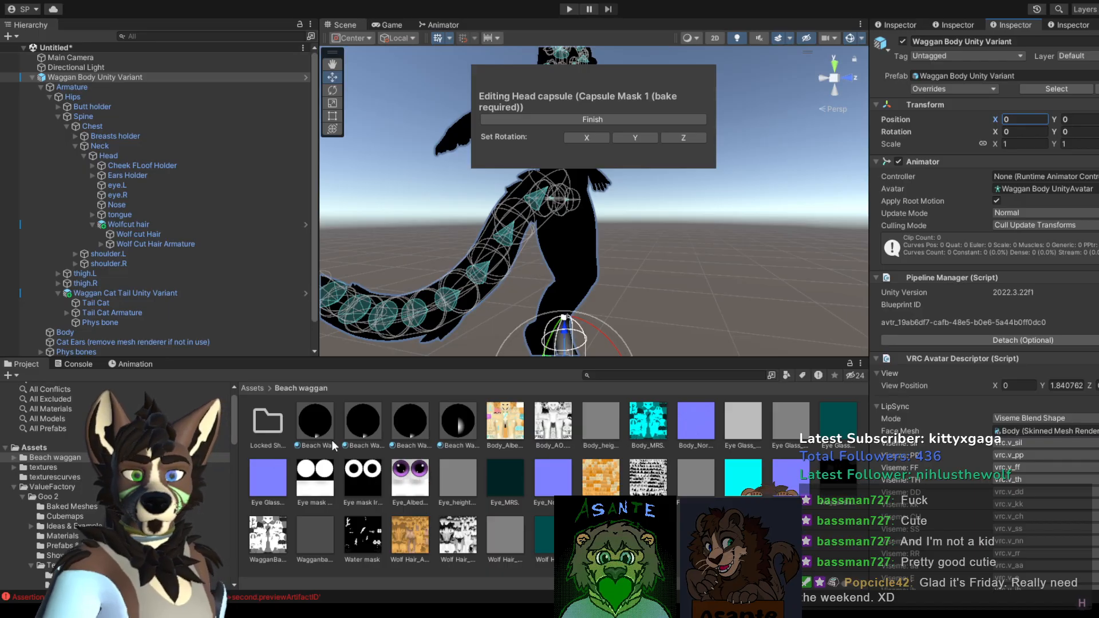
Step: Try shifting the Head capsule's Origin along X in the body's Beach Waggon tropical water material, and reset it to 0
{"action": "left_click", "coordinate": [322, 428]}
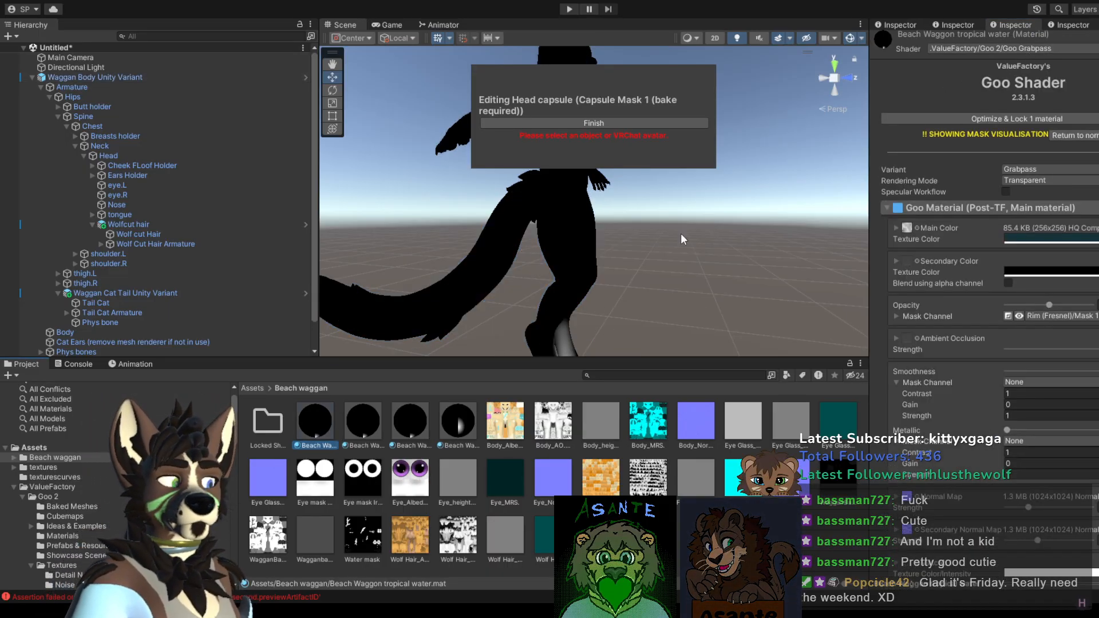
{"action": "middle_click_drag", "start_coordinate": [727, 197], "coordinate": [772, 280]}
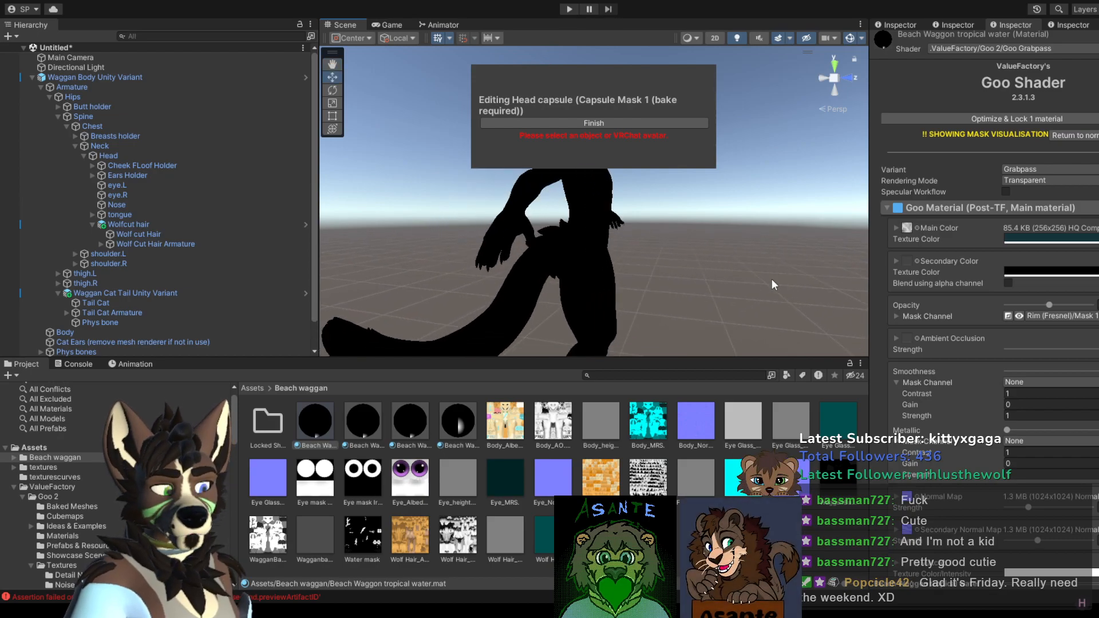
{"action": "scroll", "coordinate": [989, 321], "scroll_direction": "down", "scroll_amount": 15}
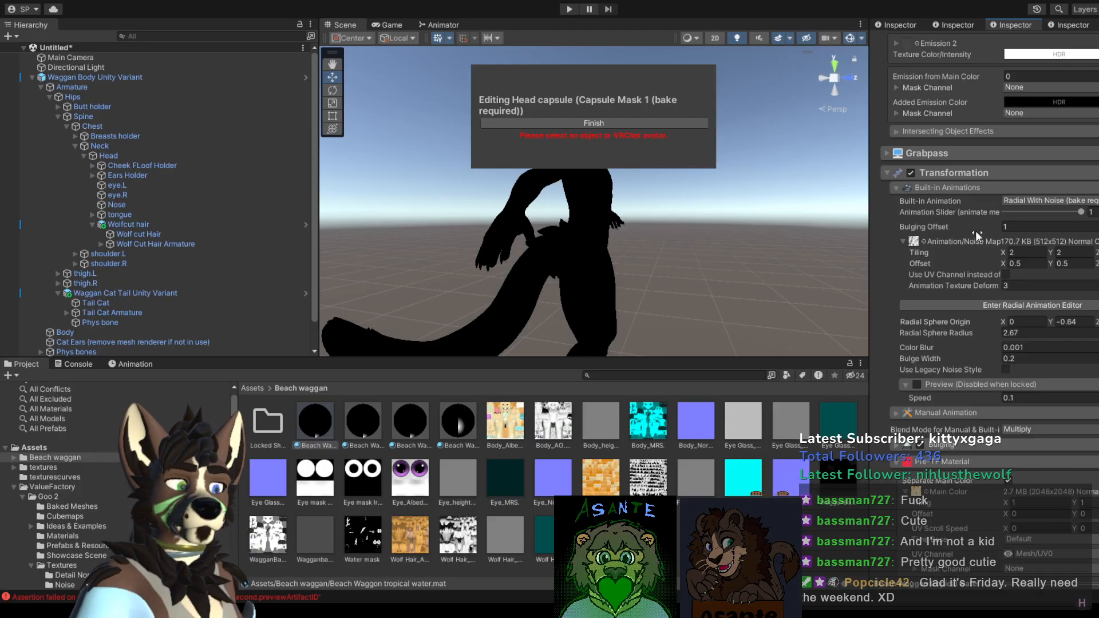
{"action": "scroll", "coordinate": [939, 333], "scroll_direction": "down", "scroll_amount": 15}
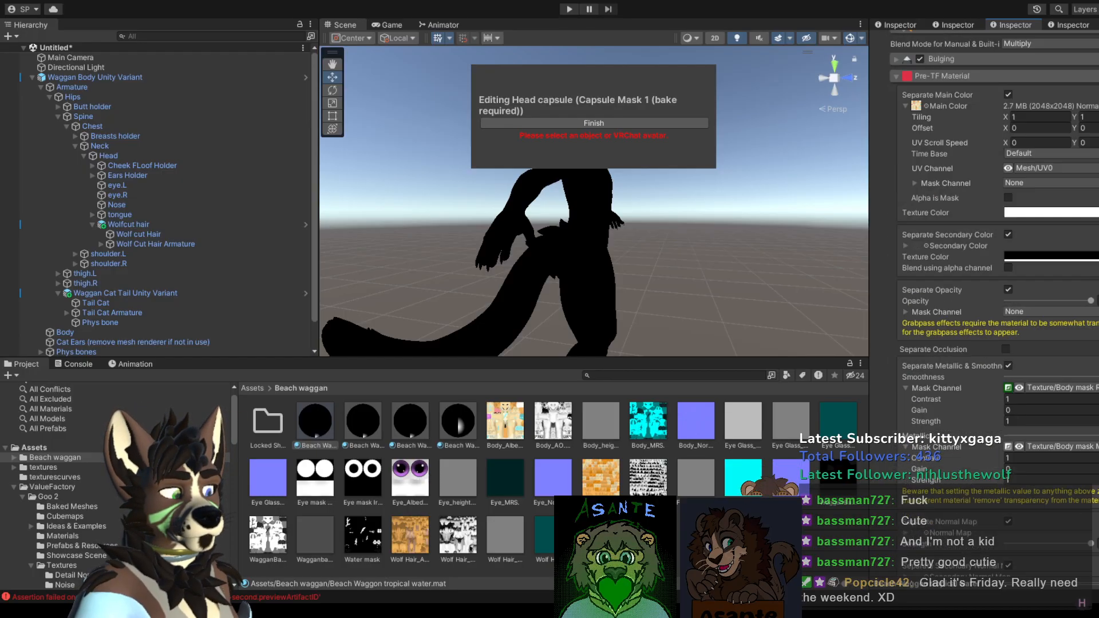
{"action": "scroll", "coordinate": [939, 333], "scroll_direction": "up", "scroll_amount": 6}
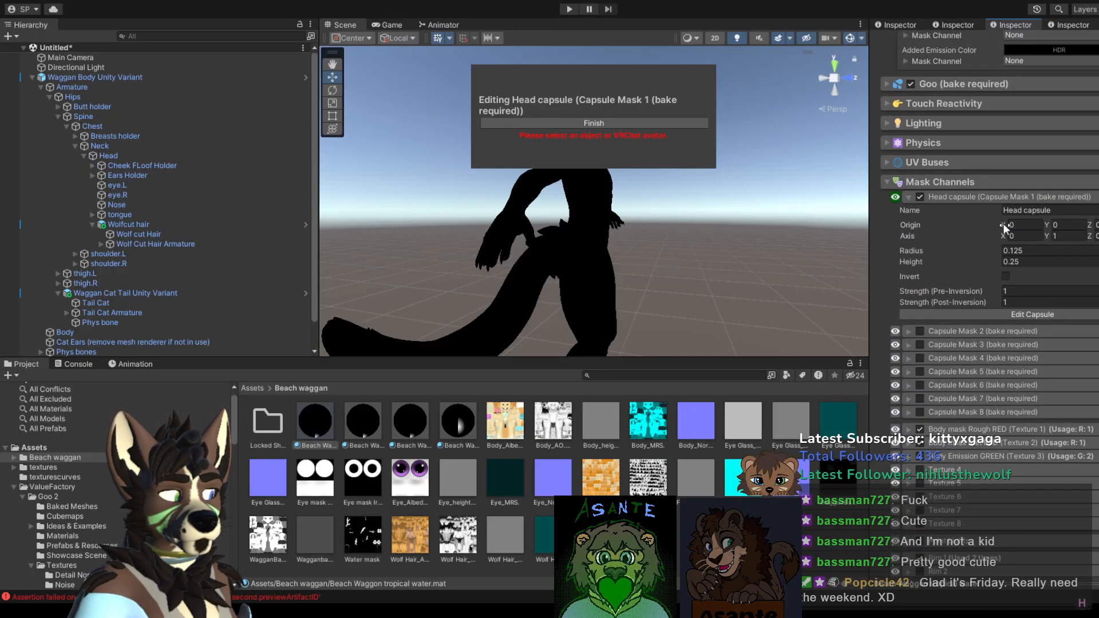
{"action": "left_click", "coordinate": [1003, 223]}
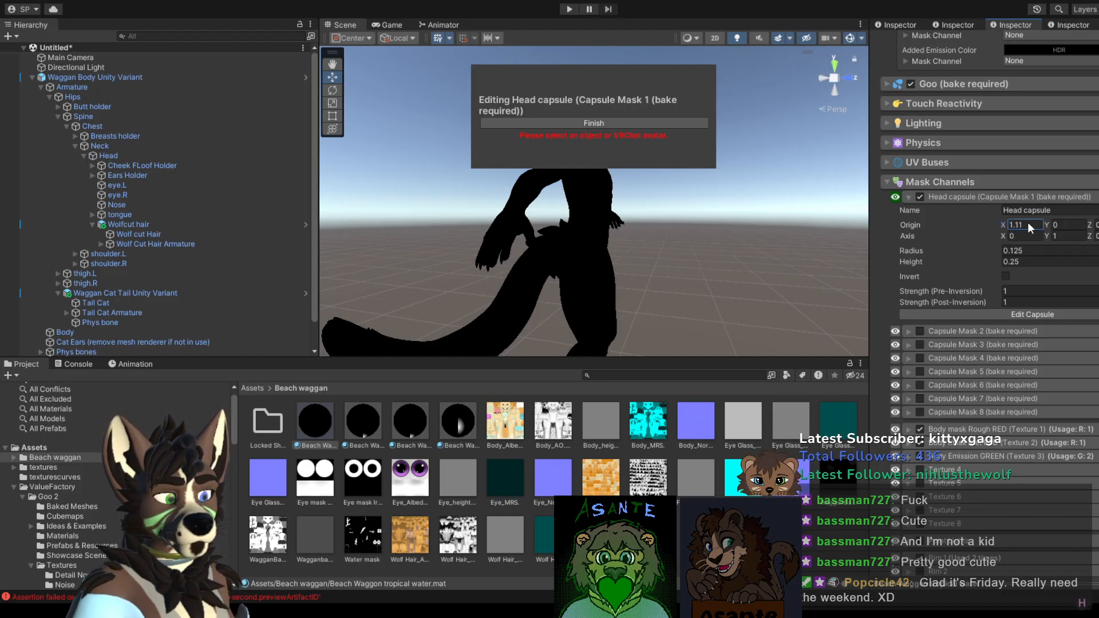
{"action": "type", "text": "0"}
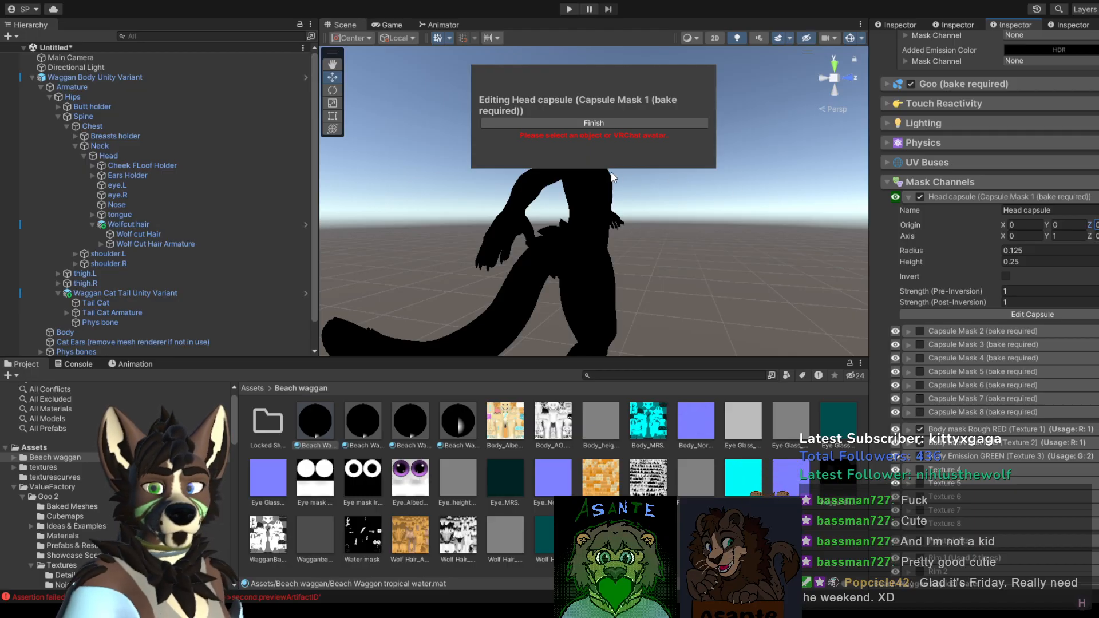
Step: Select the avatar's Body mesh and move the Head capsule straight up from the feet until it surrounds the head
{"action": "left_click", "coordinate": [595, 218]}
{"action": "left_click", "coordinate": [603, 206]}
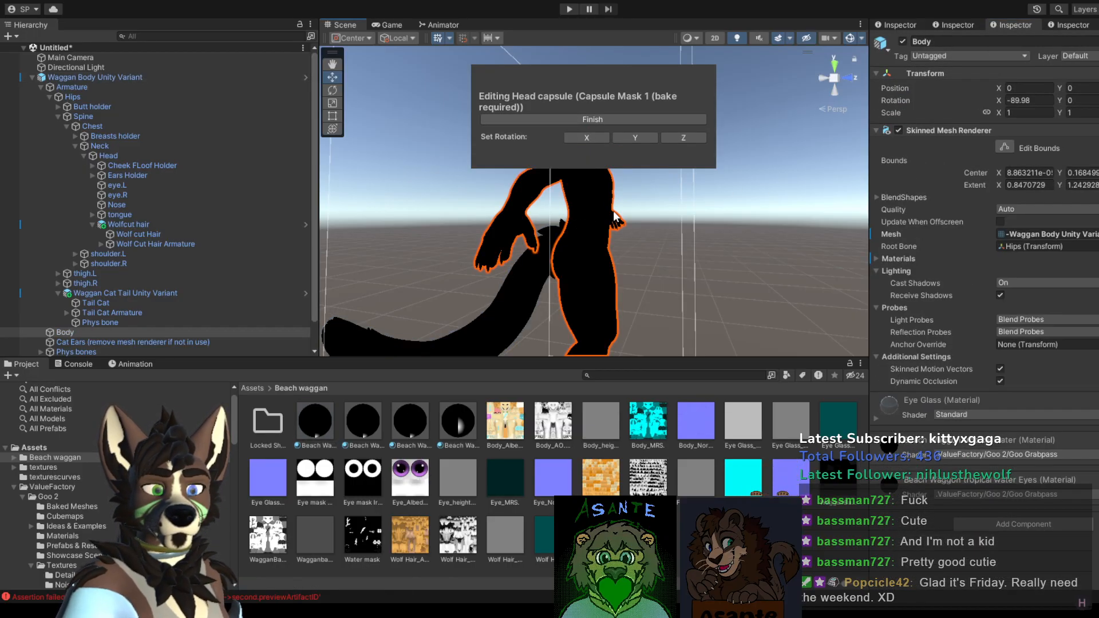
{"action": "scroll", "coordinate": [681, 241], "scroll_direction": "up", "scroll_amount": 1}
{"action": "left_click_drag", "start_coordinate": [702, 259], "coordinate": [651, 324], "text": "alt"}
{"action": "scroll", "coordinate": [636, 325], "scroll_direction": "down", "scroll_amount": 3}
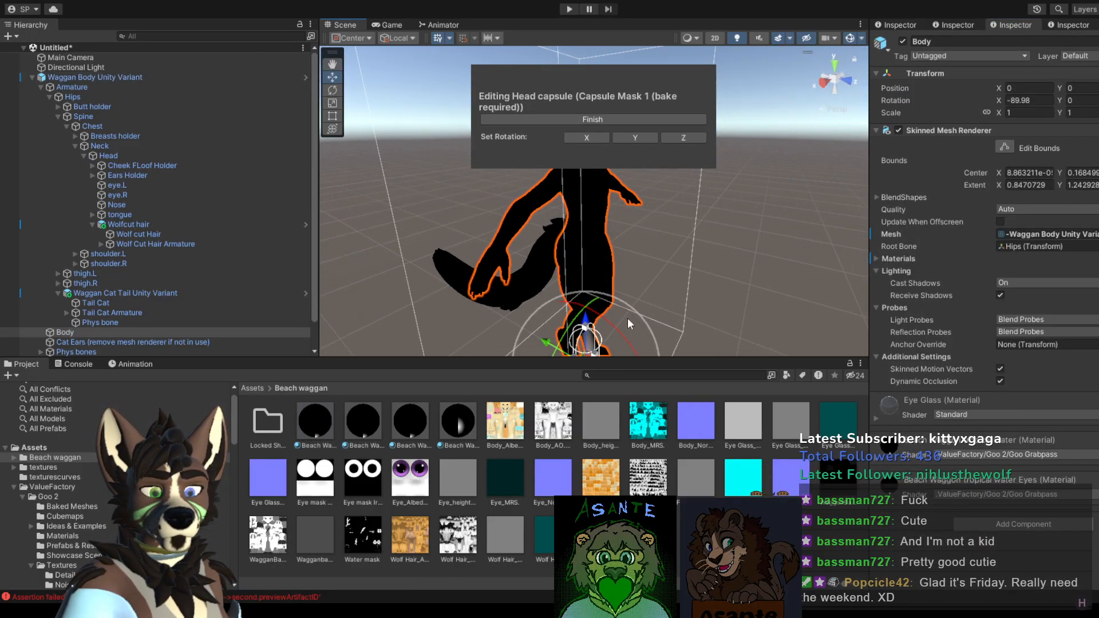
{"action": "middle_click_drag", "start_coordinate": [636, 328], "coordinate": [657, 278]}
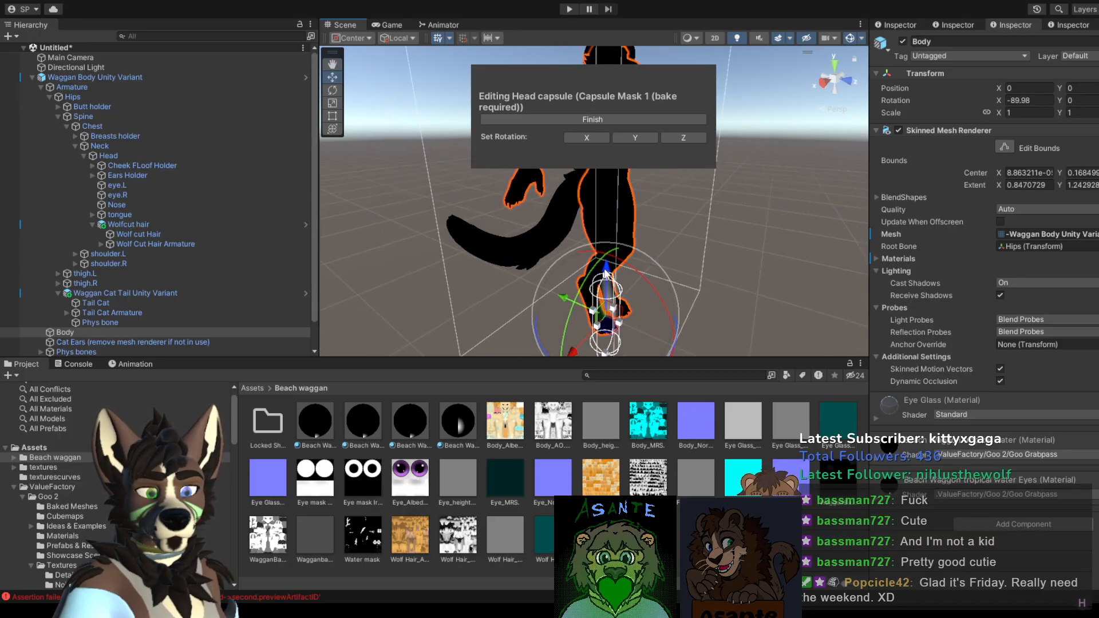
{"action": "left_click_drag", "start_coordinate": [606, 273], "coordinate": [627, 75]}
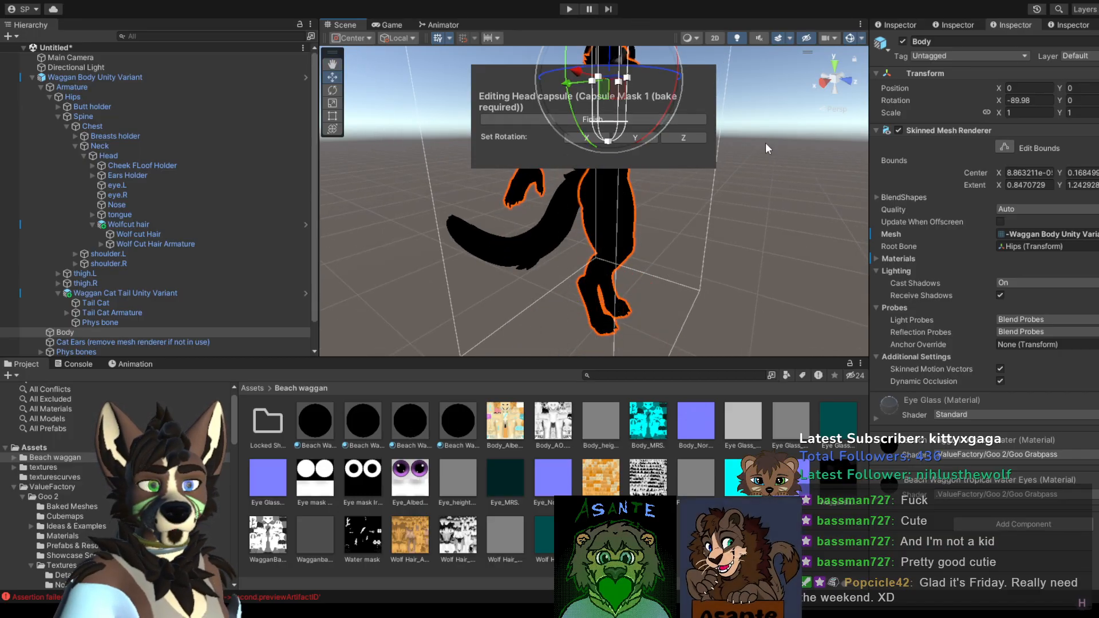
{"action": "middle_click_drag", "start_coordinate": [766, 144], "coordinate": [706, 355]}
{"action": "left_click_drag", "start_coordinate": [689, 299], "coordinate": [623, 247], "text": "alt"}
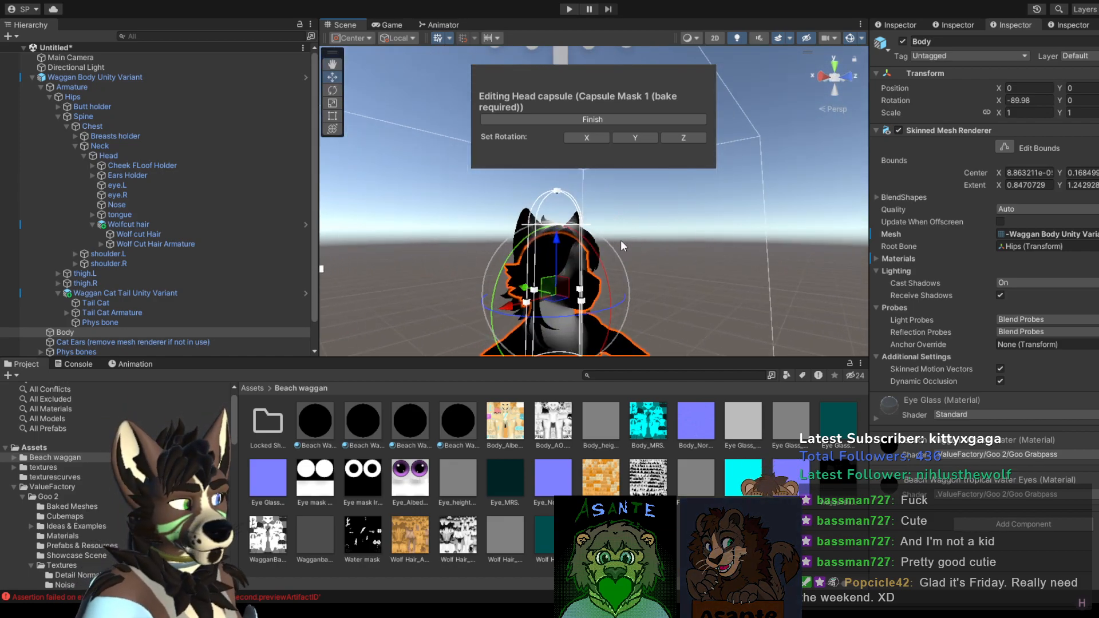
{"action": "left_click_drag", "start_coordinate": [556, 243], "coordinate": [573, 211]}
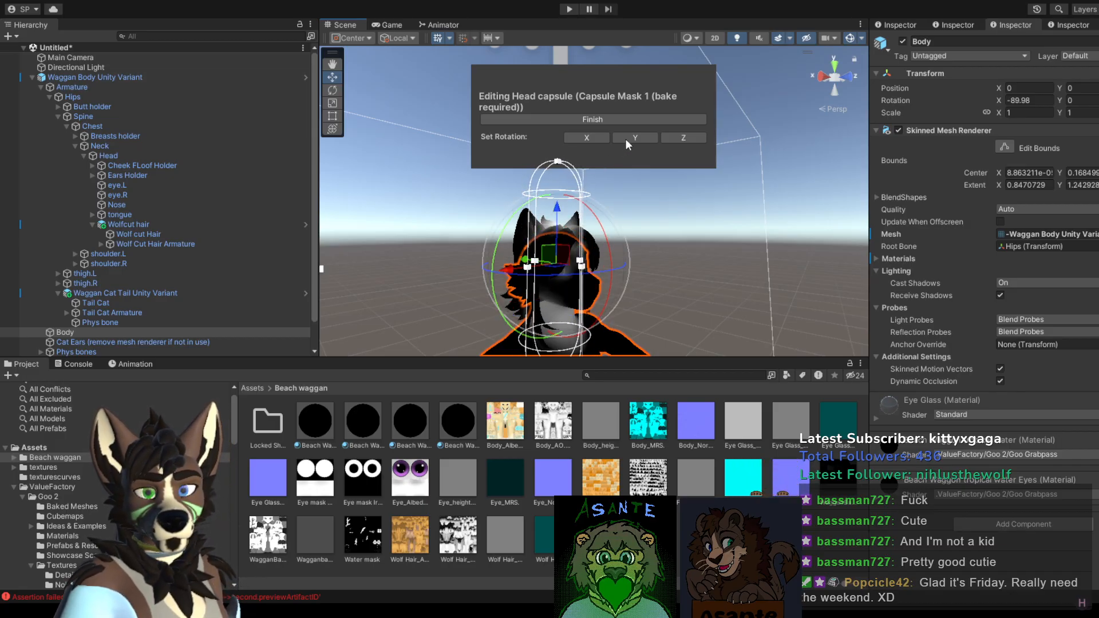
Step: Compare the Head capsule's X, Y and Z rotations while widening it around the head, ending with it aligned to Z
{"action": "left_click", "coordinate": [668, 138]}
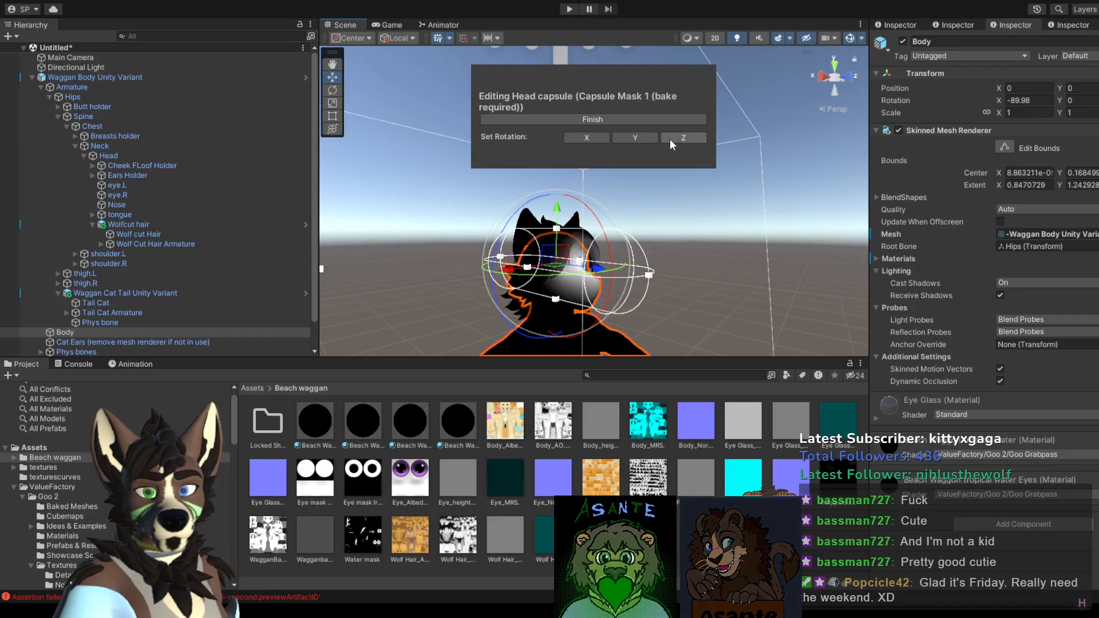
{"action": "left_click", "coordinate": [590, 139]}
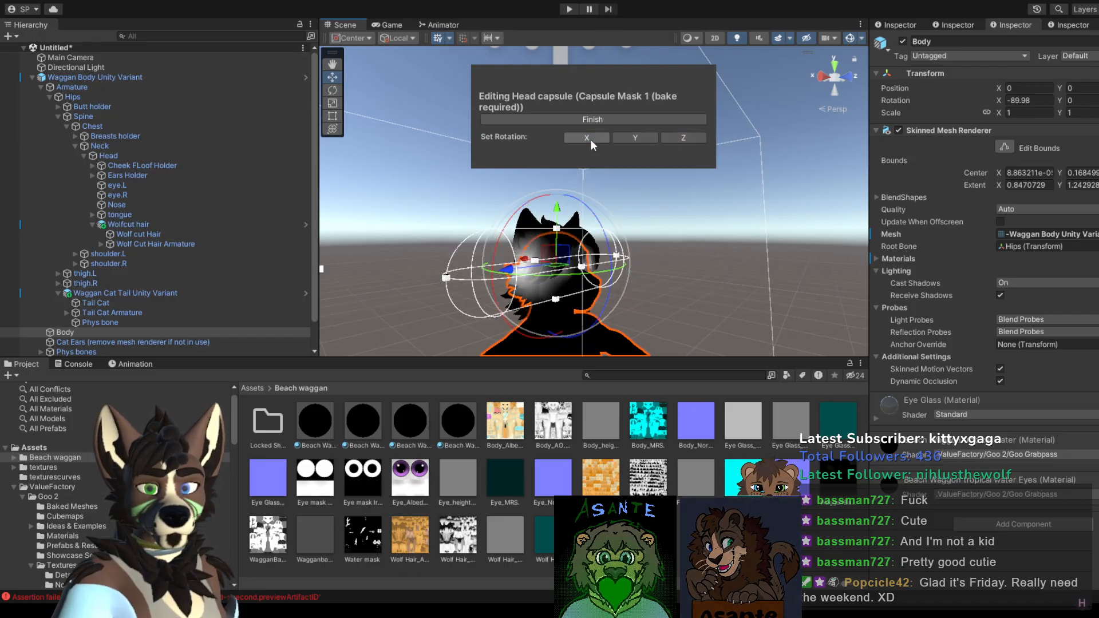
{"action": "left_click_drag", "start_coordinate": [624, 279], "coordinate": [553, 283], "text": "alt"}
{"action": "middle_click_drag", "start_coordinate": [552, 283], "coordinate": [619, 269]}
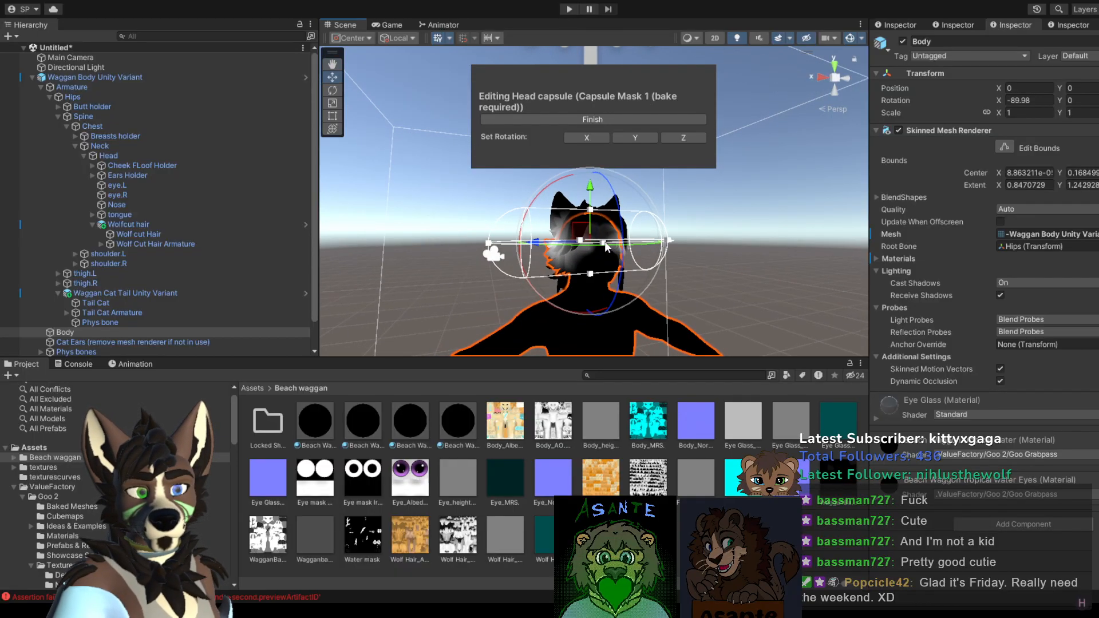
{"action": "left_click_drag", "start_coordinate": [607, 246], "coordinate": [673, 263], "text": "alt"}
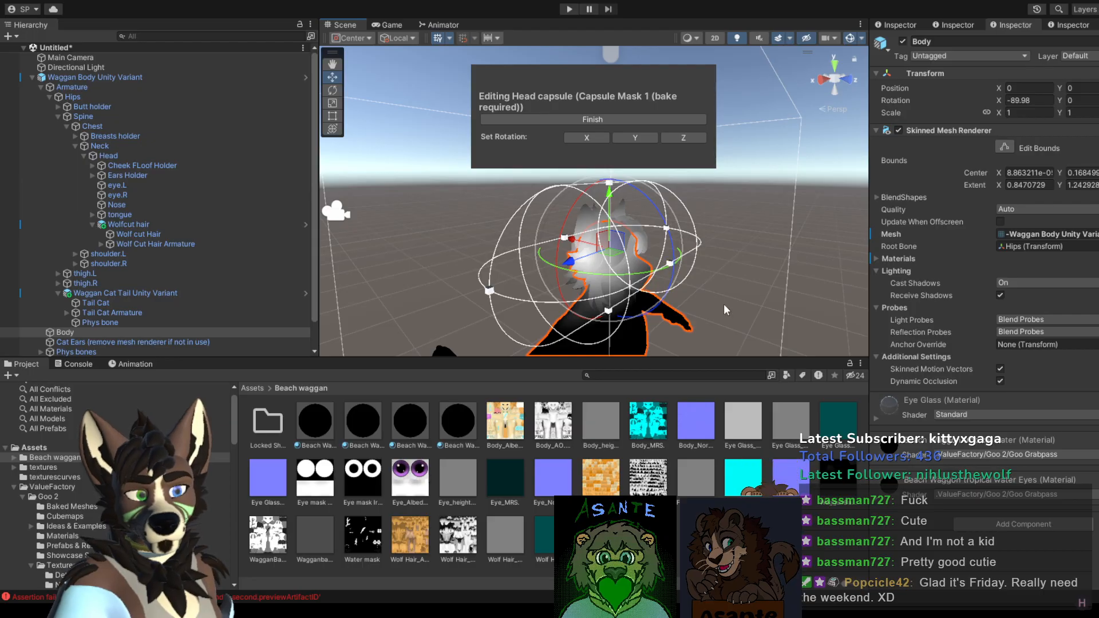
{"action": "left_click_drag", "start_coordinate": [726, 310], "coordinate": [806, 239], "text": "alt"}
{"action": "left_click", "coordinate": [634, 138]}
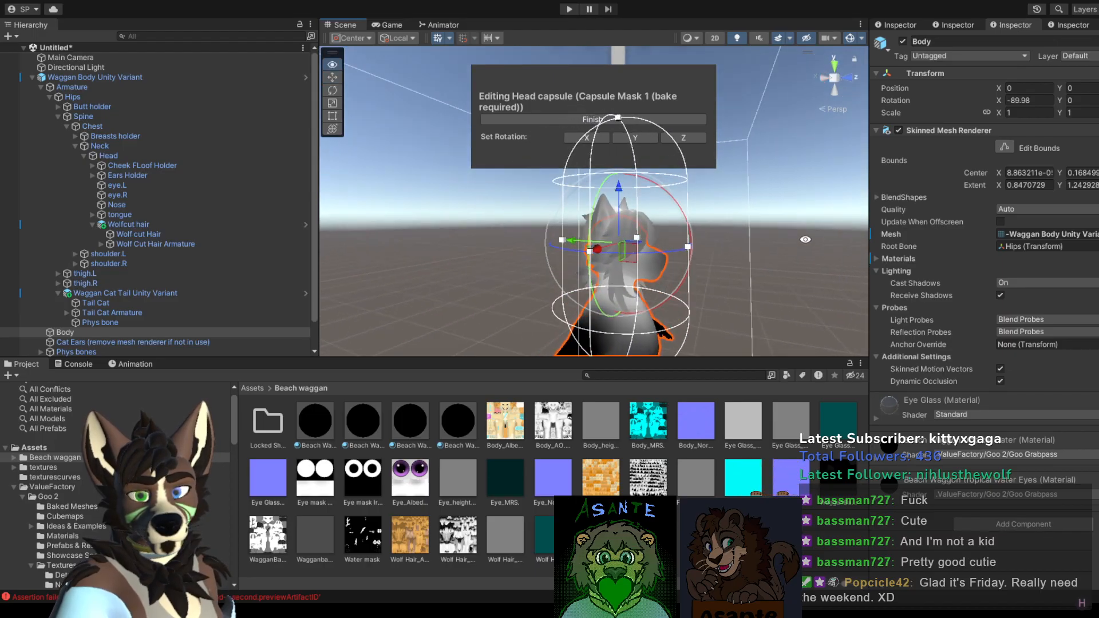
{"action": "left_click", "coordinate": [696, 140]}
Step: Enlarge the Head capsule to a radius of about 0.34 so it encloses the whole head, and finish editing it
{"action": "left_click_drag", "start_coordinate": [698, 236], "coordinate": [486, 213], "text": "alt"}
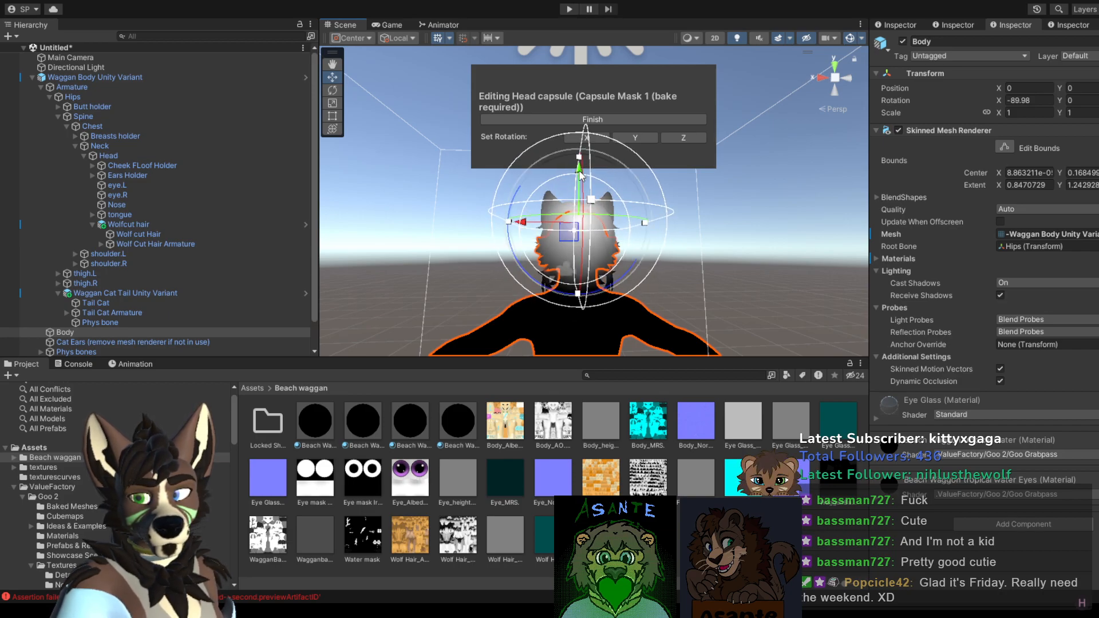
{"action": "left_click_drag", "start_coordinate": [581, 175], "coordinate": [809, 276], "text": "alt"}
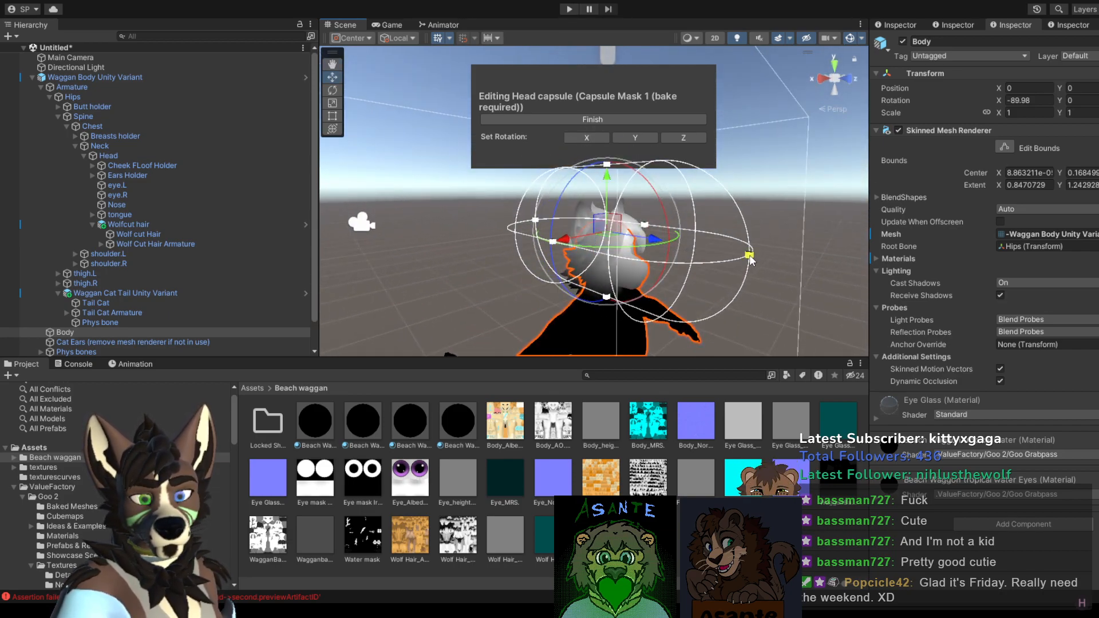
{"action": "left_click_drag", "start_coordinate": [750, 256], "coordinate": [419, 299]}
{"action": "left_click_drag", "start_coordinate": [517, 245], "coordinate": [752, 283]}
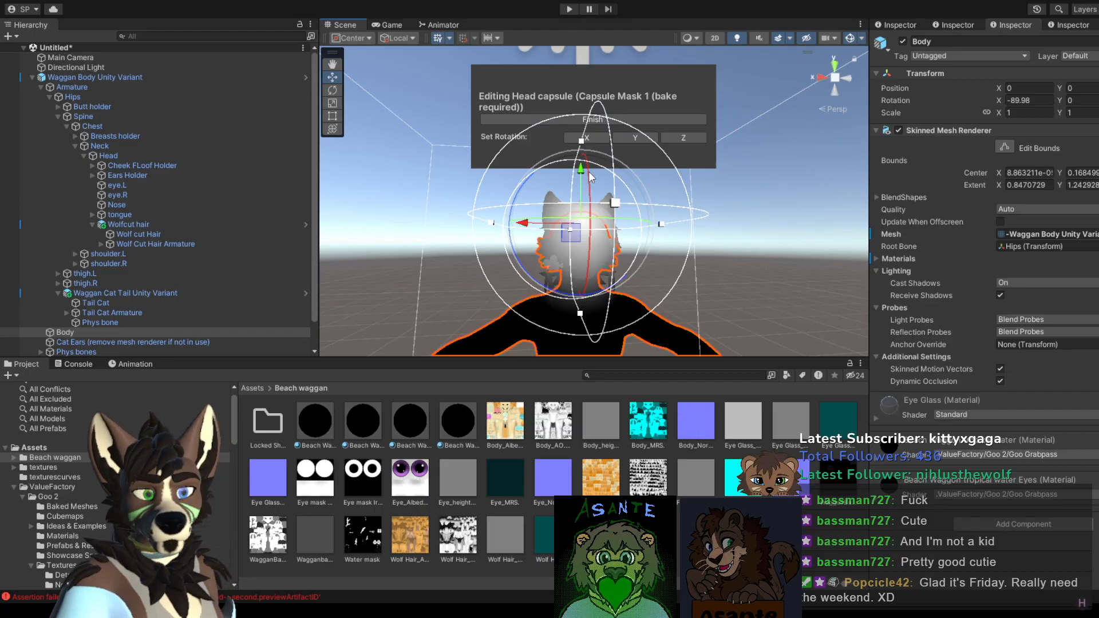
{"action": "left_click", "coordinate": [617, 121]}
Step: Assign the Head capsule (Capsule Mask 1) as Mask Channel for the main material's Normal Map and Secondary Normal Map
{"action": "left_click_drag", "start_coordinate": [623, 142], "coordinate": [732, 260], "text": "alt"}
{"action": "scroll", "coordinate": [731, 259], "scroll_direction": "up", "scroll_amount": 10}
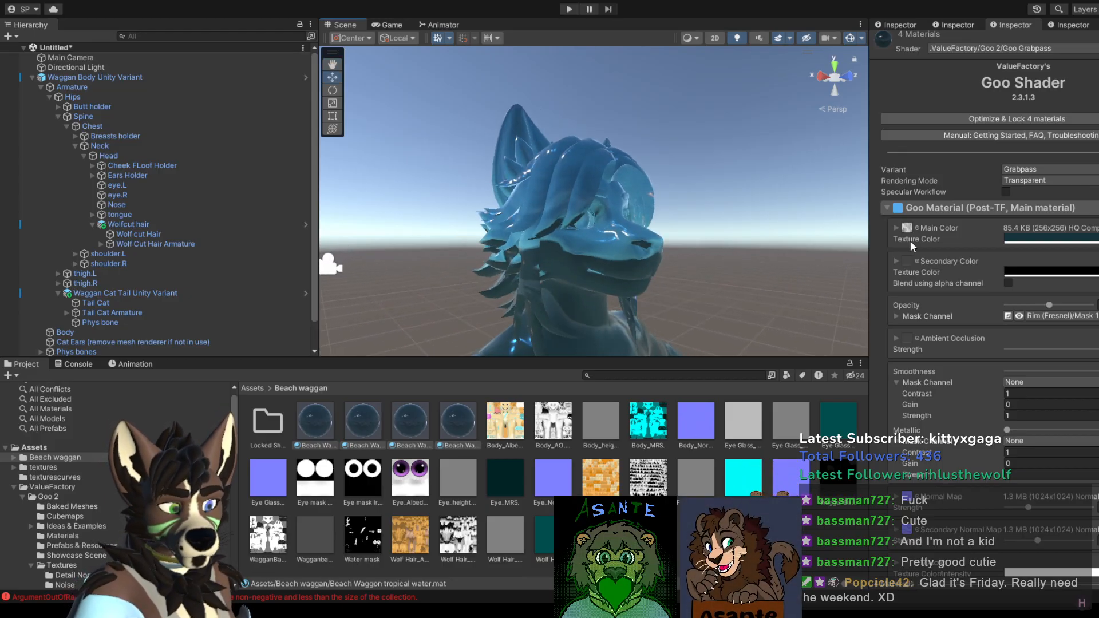
{"action": "middle_click_drag", "start_coordinate": [743, 235], "coordinate": [728, 223]}
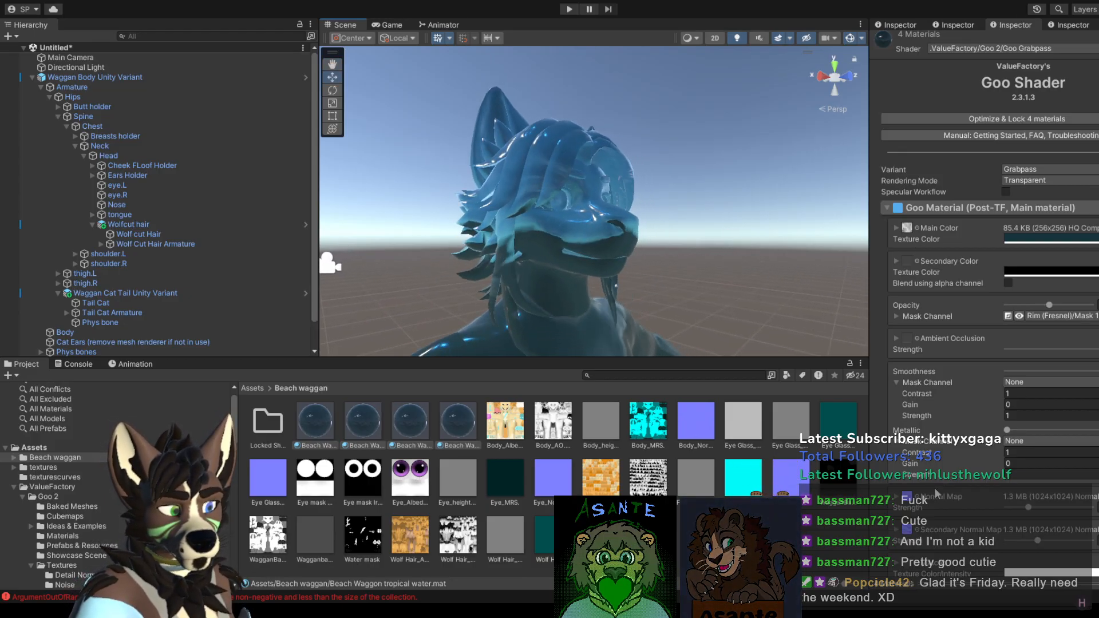
{"action": "scroll", "coordinate": [899, 498], "scroll_direction": "down", "scroll_amount": 4}
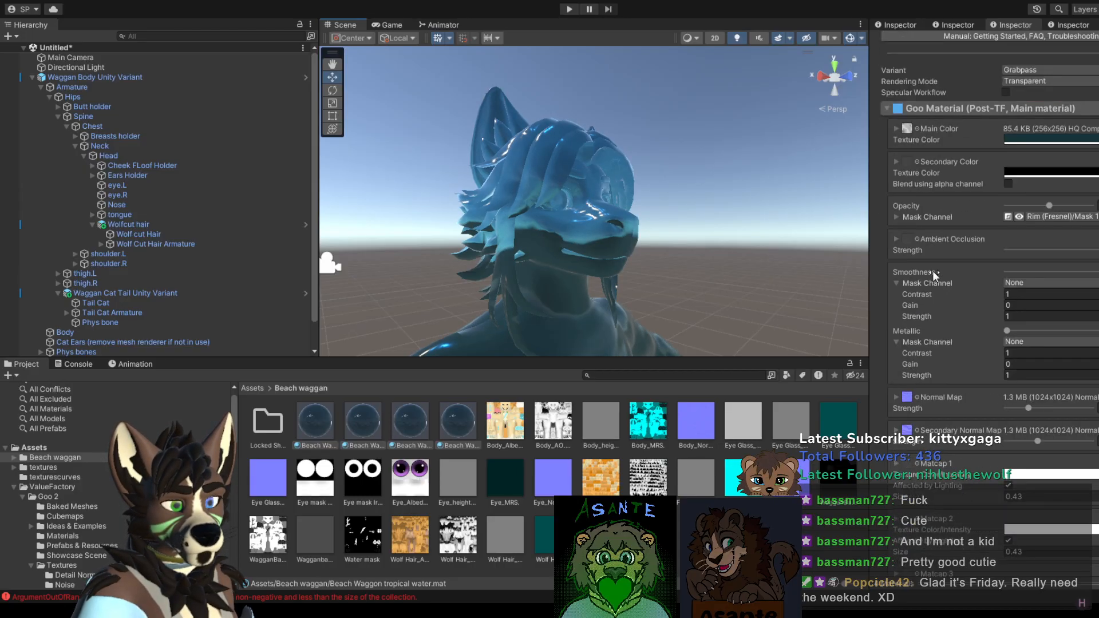
{"action": "left_click", "coordinate": [896, 397]}
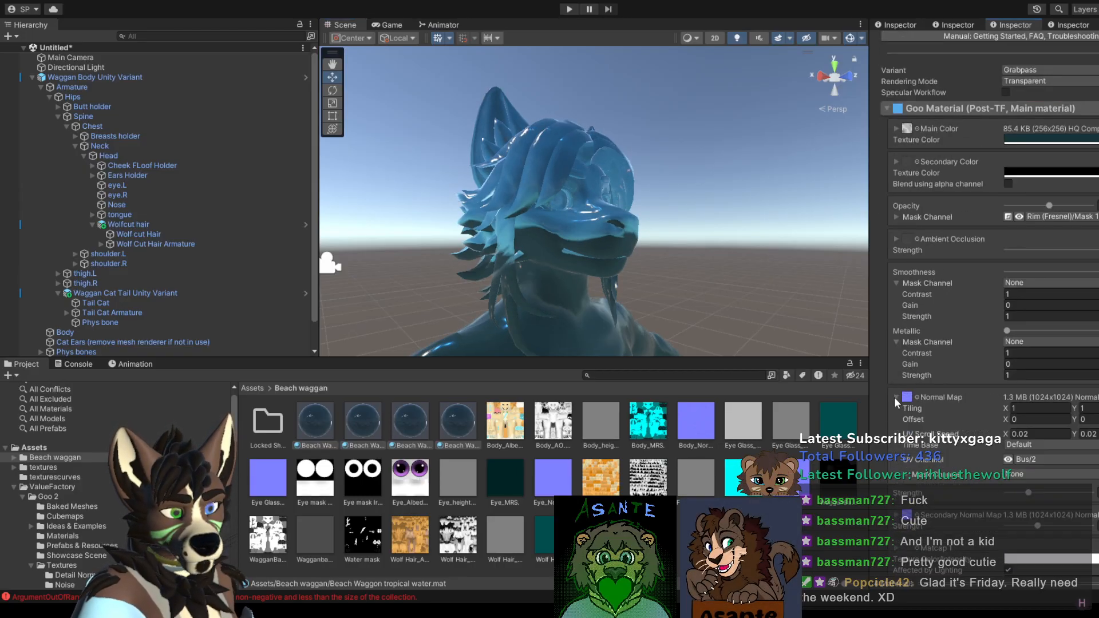
{"action": "left_click", "coordinate": [896, 516]}
{"action": "scroll", "coordinate": [985, 490], "scroll_direction": "down", "scroll_amount": 4}
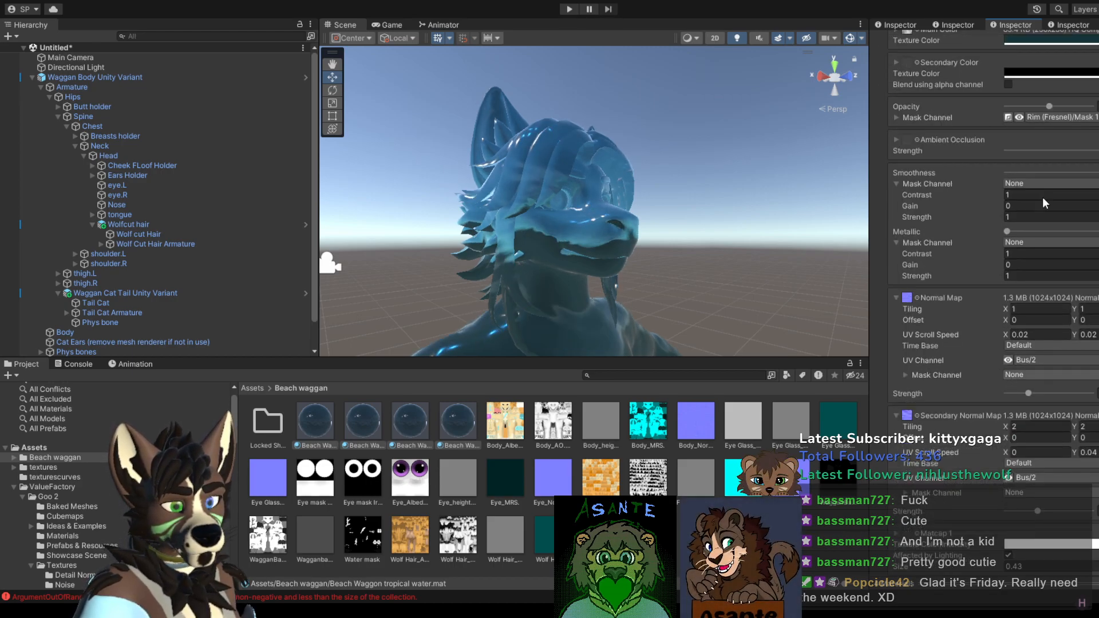
{"action": "left_click", "coordinate": [967, 171]}
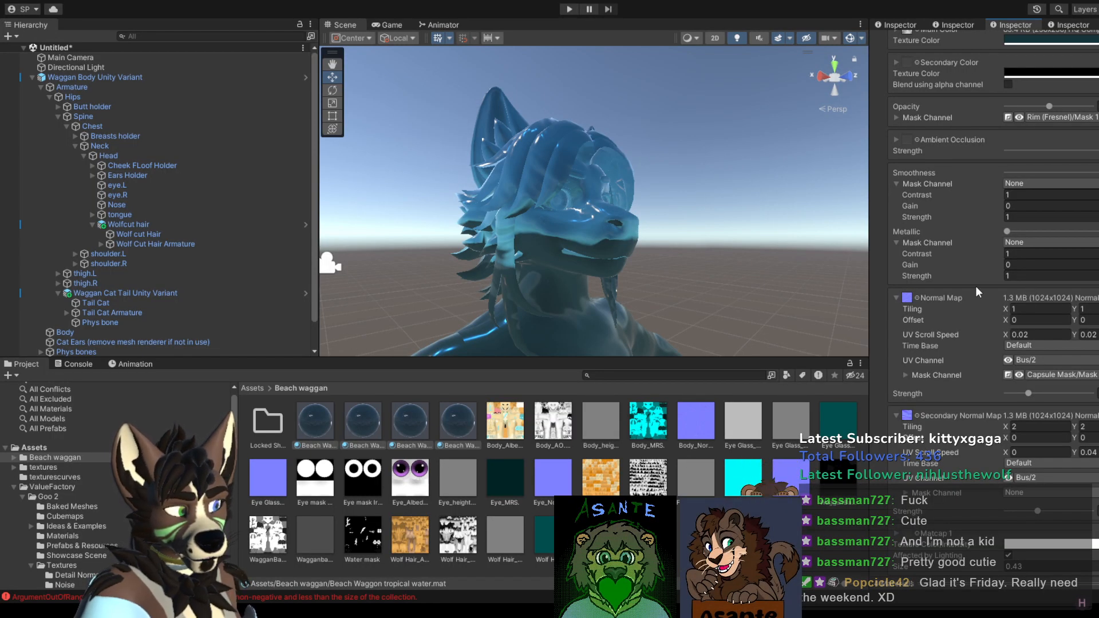
{"action": "scroll", "coordinate": [944, 312], "scroll_direction": "down", "scroll_amount": 7}
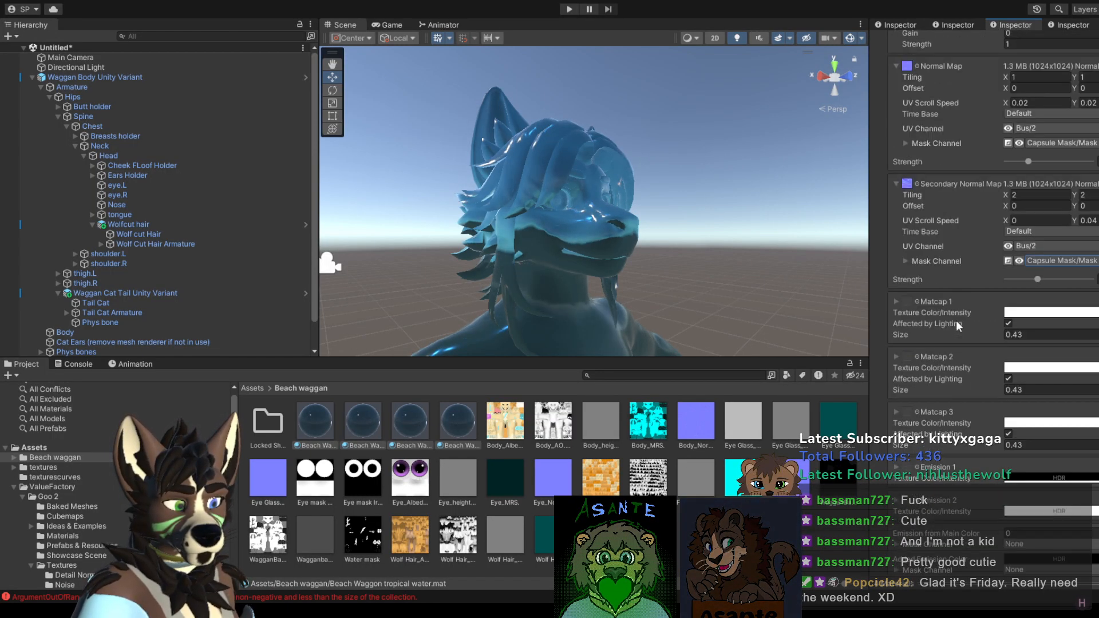
Step: Preview the Head capsule mask on the avatar from the Mask Channels settings, and switch the preview off again
{"action": "scroll", "coordinate": [956, 325], "scroll_direction": "down", "scroll_amount": 2}
{"action": "scroll", "coordinate": [973, 321], "scroll_direction": "down", "scroll_amount": 12}
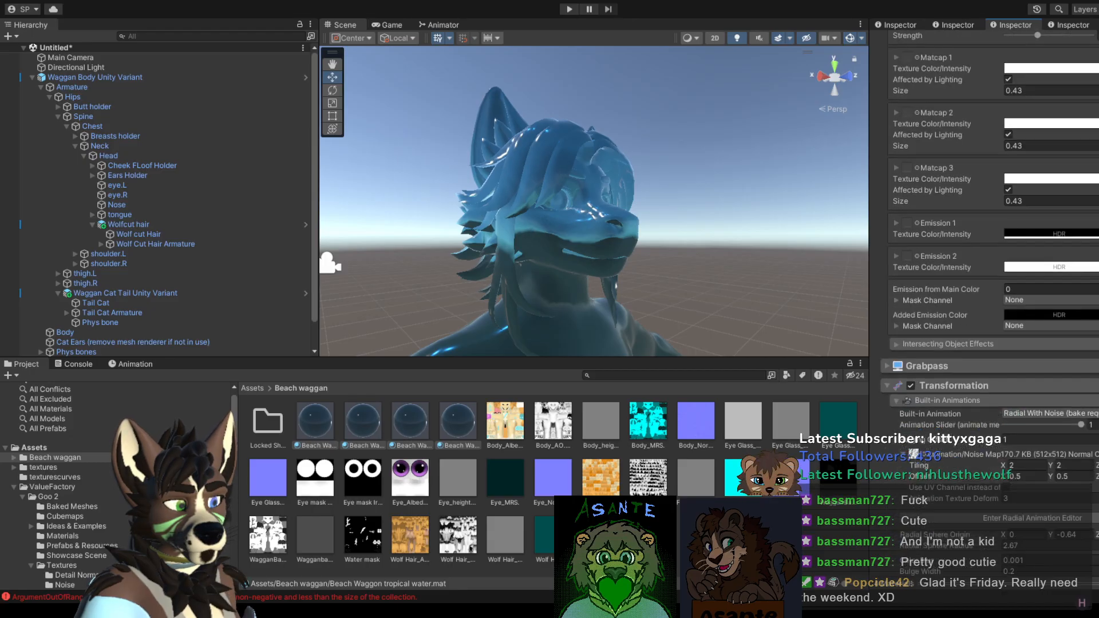
{"action": "scroll", "coordinate": [991, 286], "scroll_direction": "down", "scroll_amount": 1}
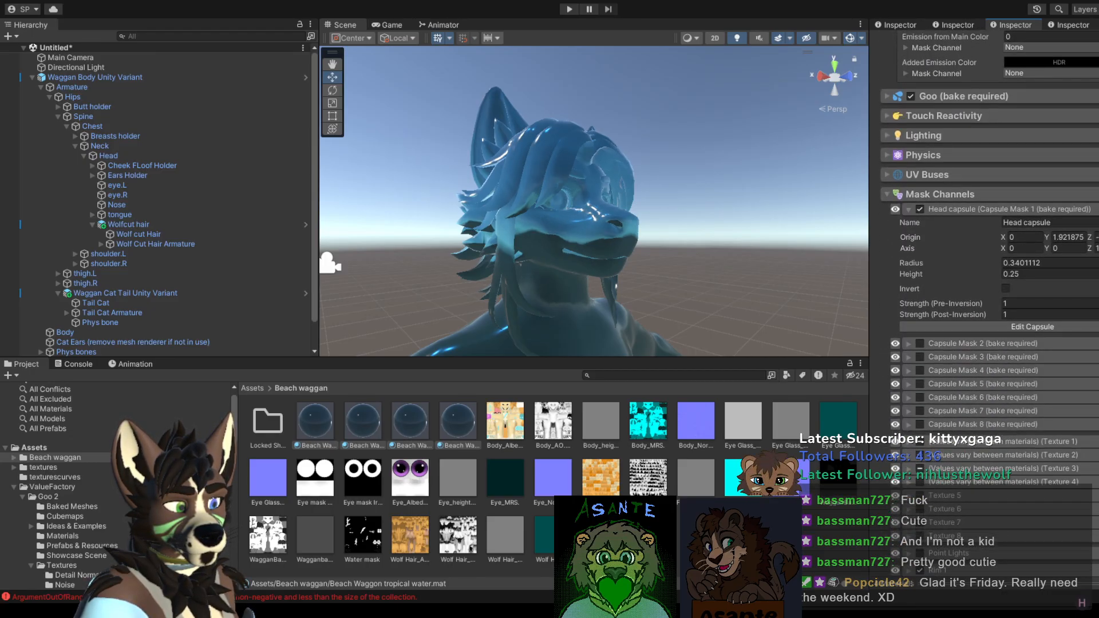
{"action": "left_click", "coordinate": [896, 211]}
{"action": "left_click", "coordinate": [895, 212]}
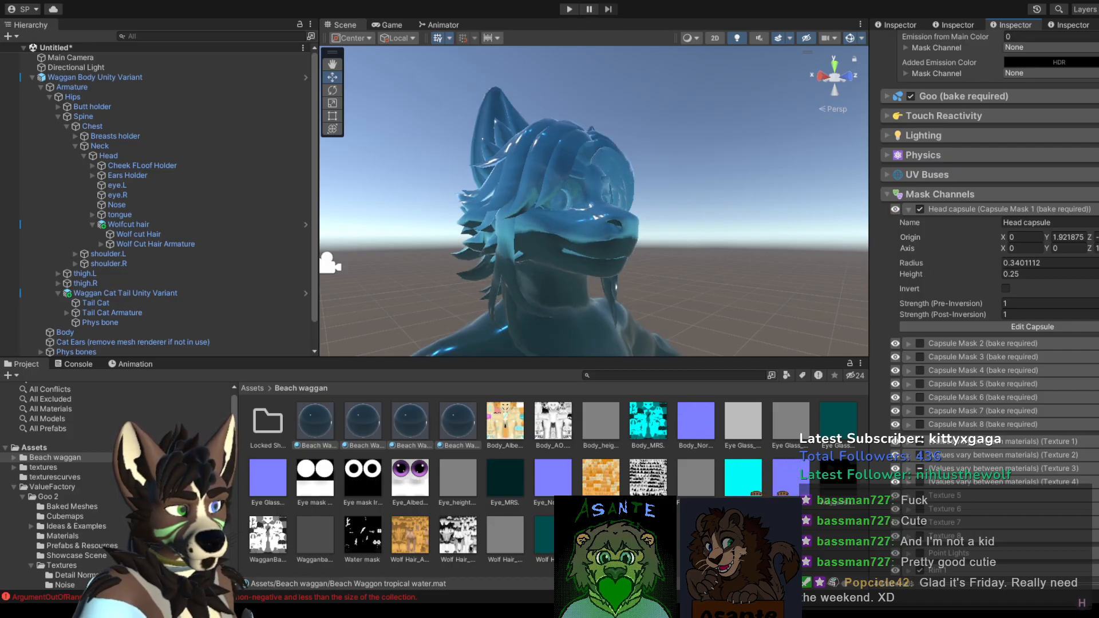
{"action": "scroll", "coordinate": [991, 287], "scroll_direction": "up", "scroll_amount": 15}
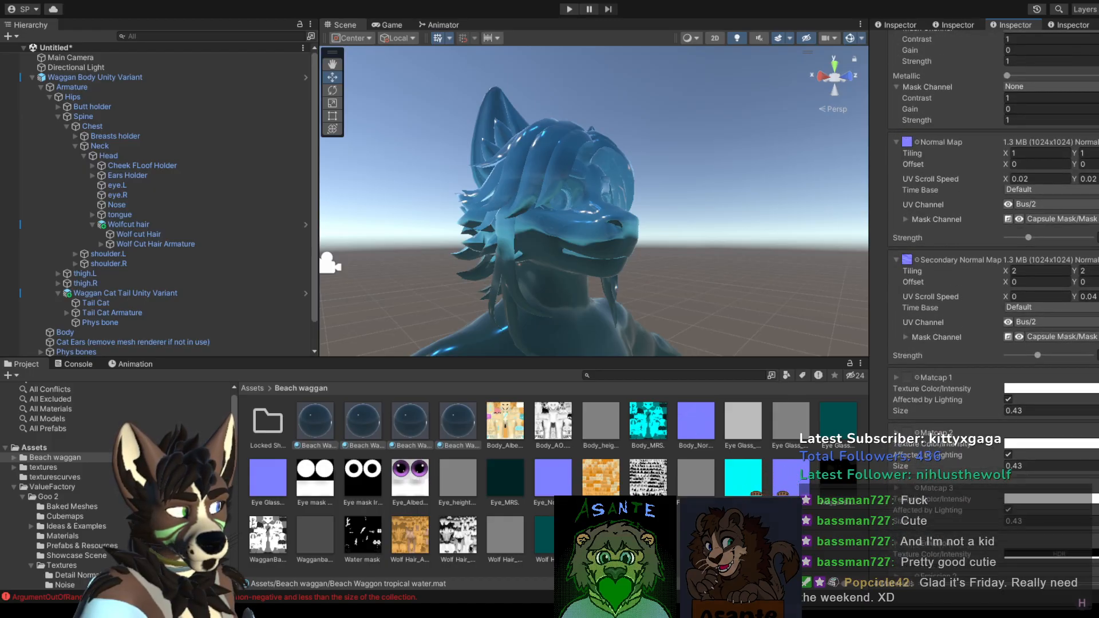
{"action": "scroll", "coordinate": [1067, 436], "scroll_direction": "up", "scroll_amount": 3}
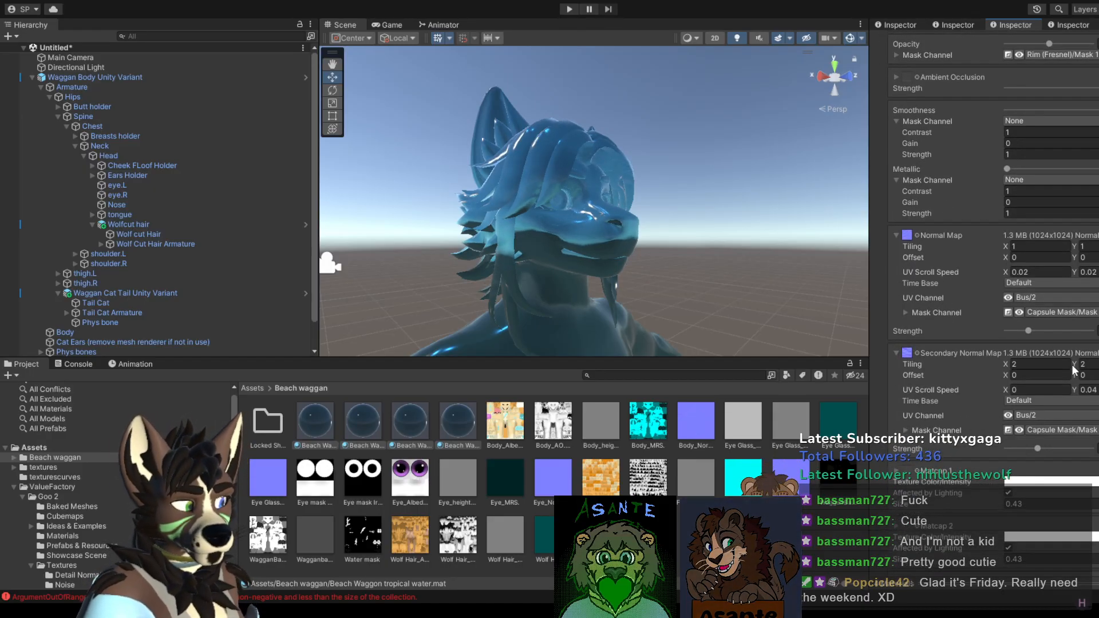
Step: Invert the Head capsule mask for both the Normal Map and Secondary Normal Map, and check the head and body
{"action": "left_click_drag", "start_coordinate": [704, 261], "coordinate": [695, 275], "text": "alt"}
{"action": "middle_click_drag", "start_coordinate": [690, 283], "coordinate": [717, 156]}
{"action": "scroll", "coordinate": [697, 249], "scroll_direction": "down", "scroll_amount": 6}
{"action": "key", "text": "w"}
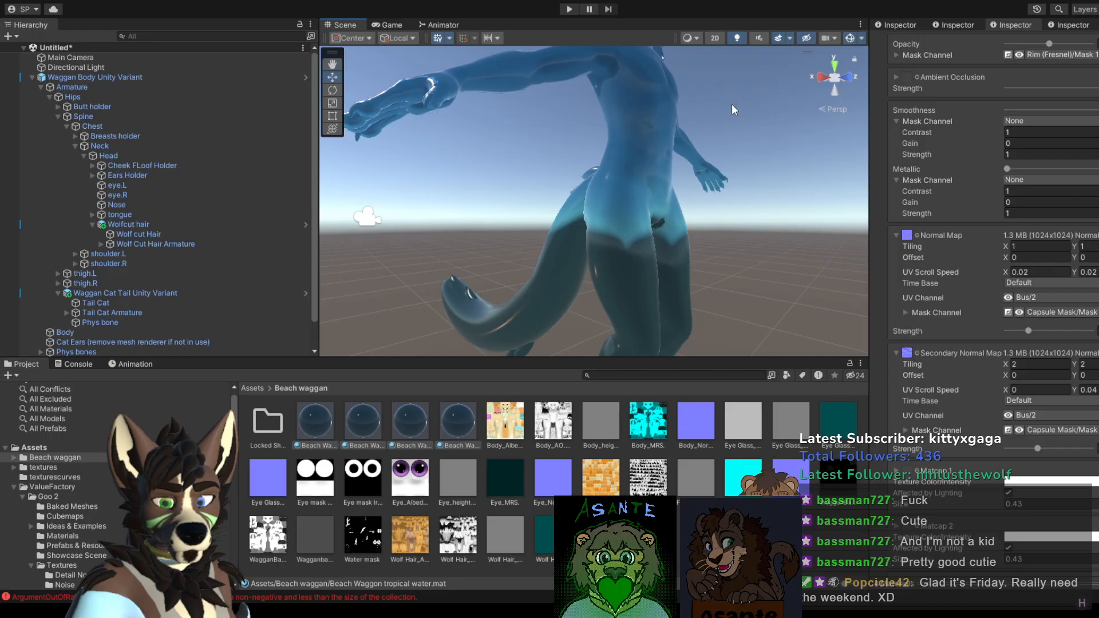
{"action": "key", "text": "f"}
{"action": "left_click_drag", "start_coordinate": [696, 266], "coordinate": [826, 281], "text": "alt"}
{"action": "left_click", "coordinate": [1007, 312]}
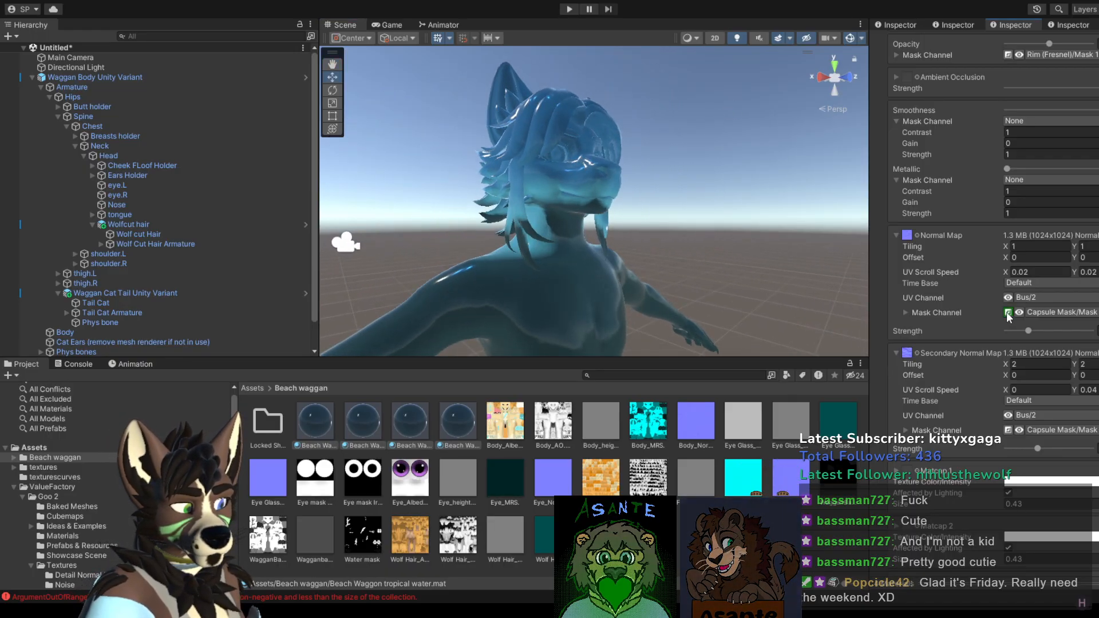
{"action": "left_click", "coordinate": [1009, 430]}
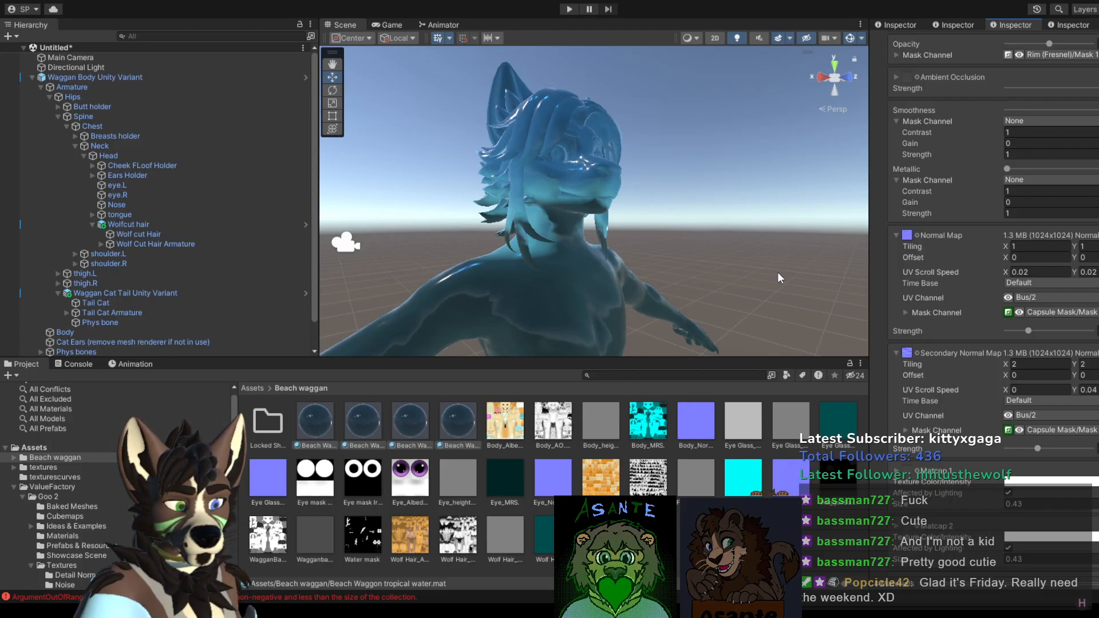
{"action": "left_click_drag", "start_coordinate": [742, 252], "coordinate": [785, 282], "text": "alt"}
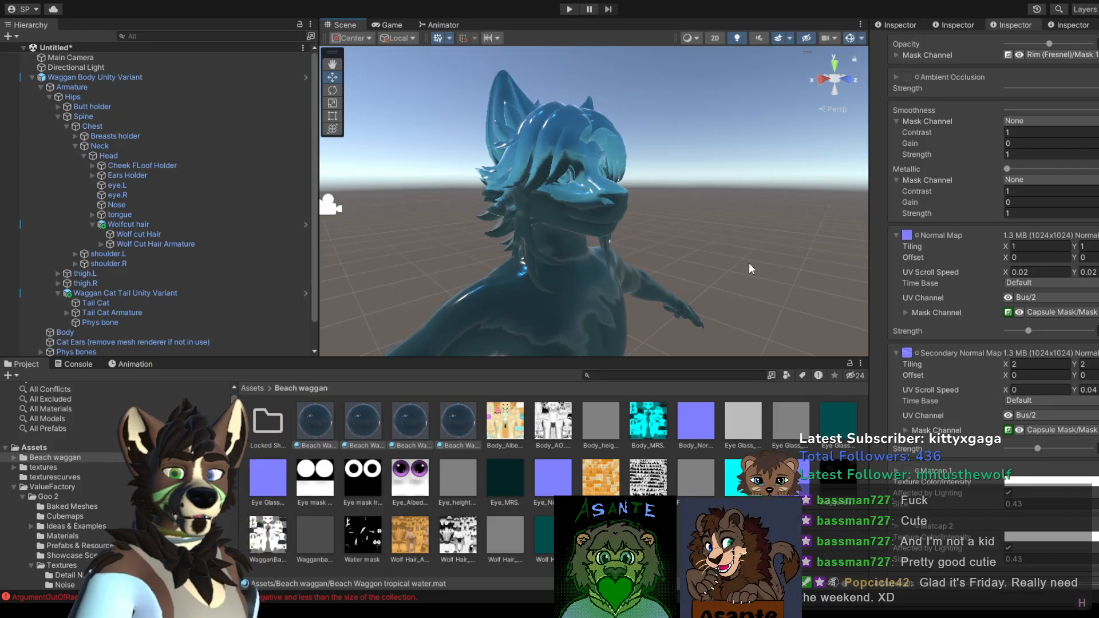
{"action": "middle_click_drag", "start_coordinate": [730, 282], "coordinate": [689, 257]}
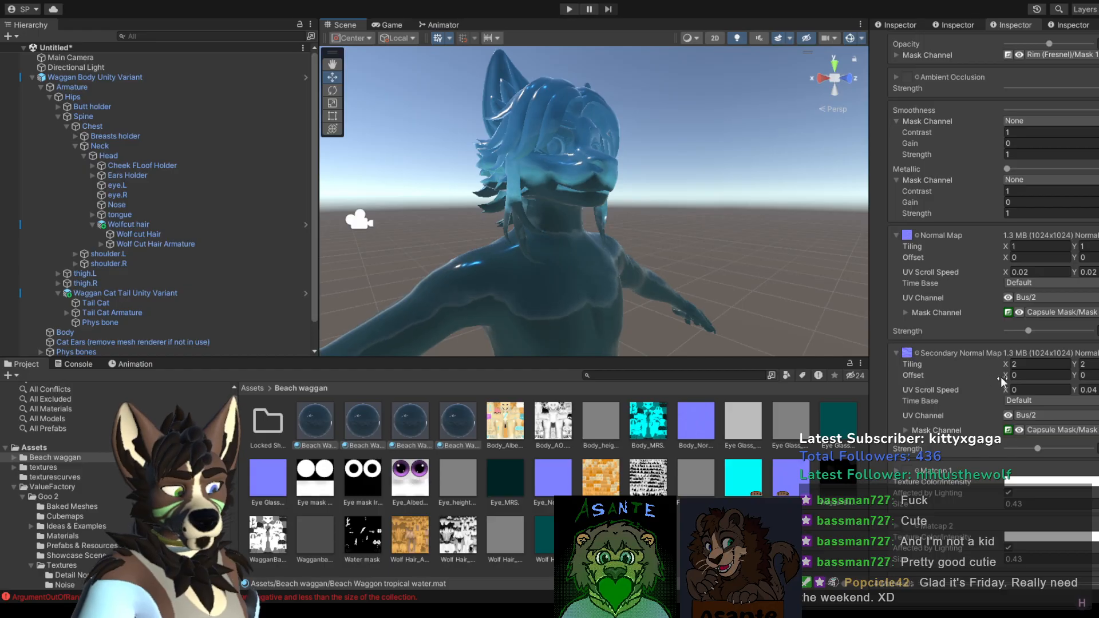
Step: Review the head up close and collapse the Transformation section of the Goo Shader settings
{"action": "scroll", "coordinate": [958, 326], "scroll_direction": "down", "scroll_amount": 4}
{"action": "scroll", "coordinate": [974, 369], "scroll_direction": "down", "scroll_amount": 15}
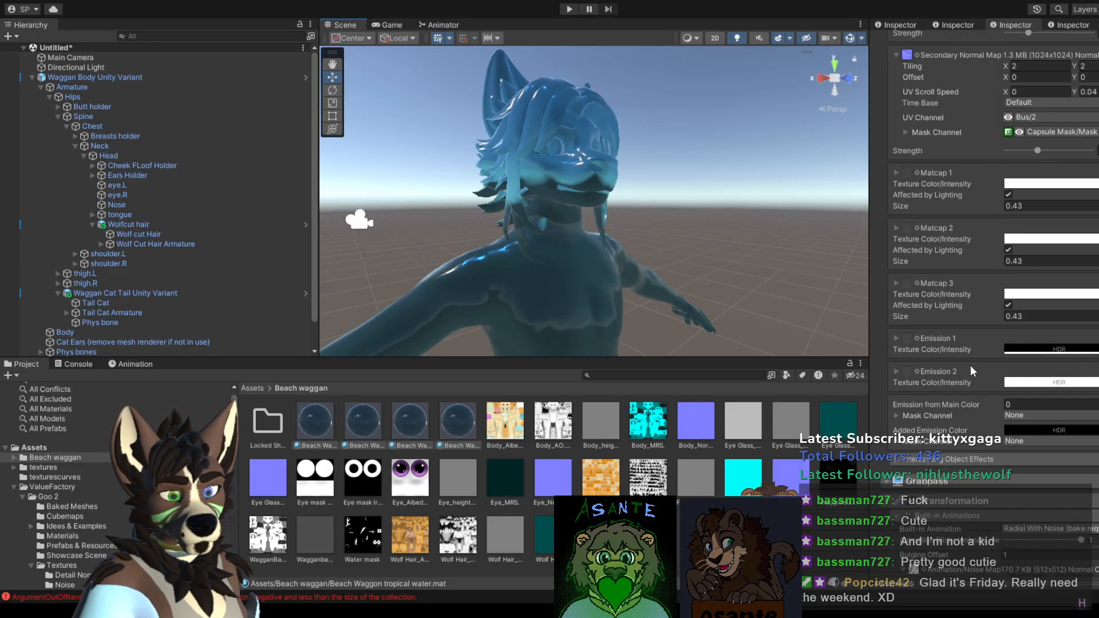
{"action": "scroll", "coordinate": [971, 365], "scroll_direction": "down", "scroll_amount": 4}
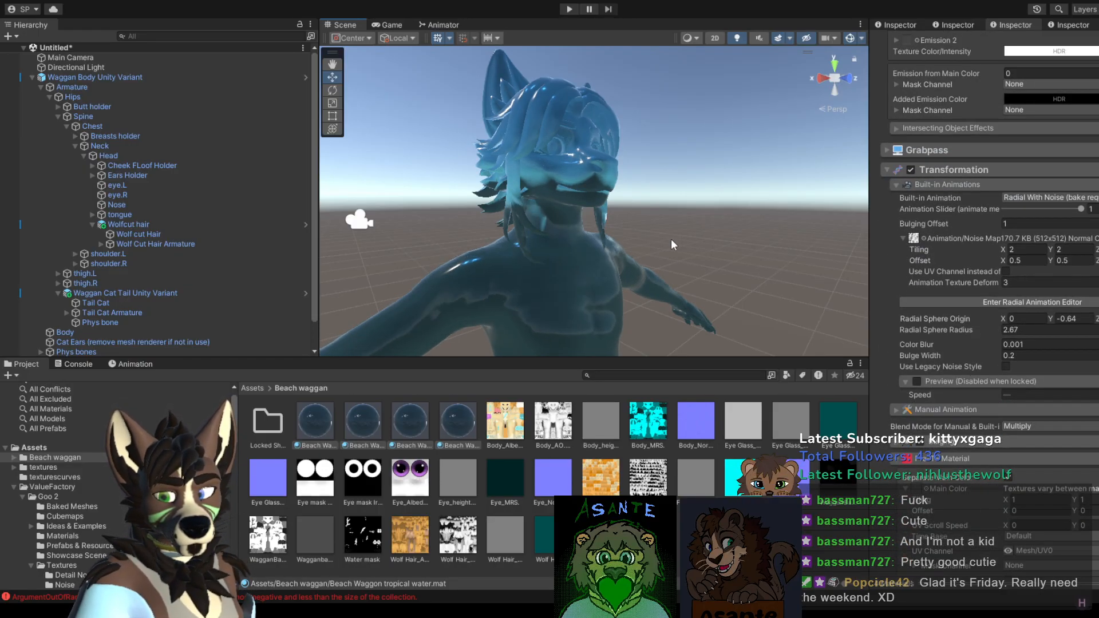
{"action": "left_click_drag", "start_coordinate": [671, 239], "coordinate": [645, 214], "text": "alt"}
{"action": "scroll", "coordinate": [668, 242], "scroll_direction": "up", "scroll_amount": 3}
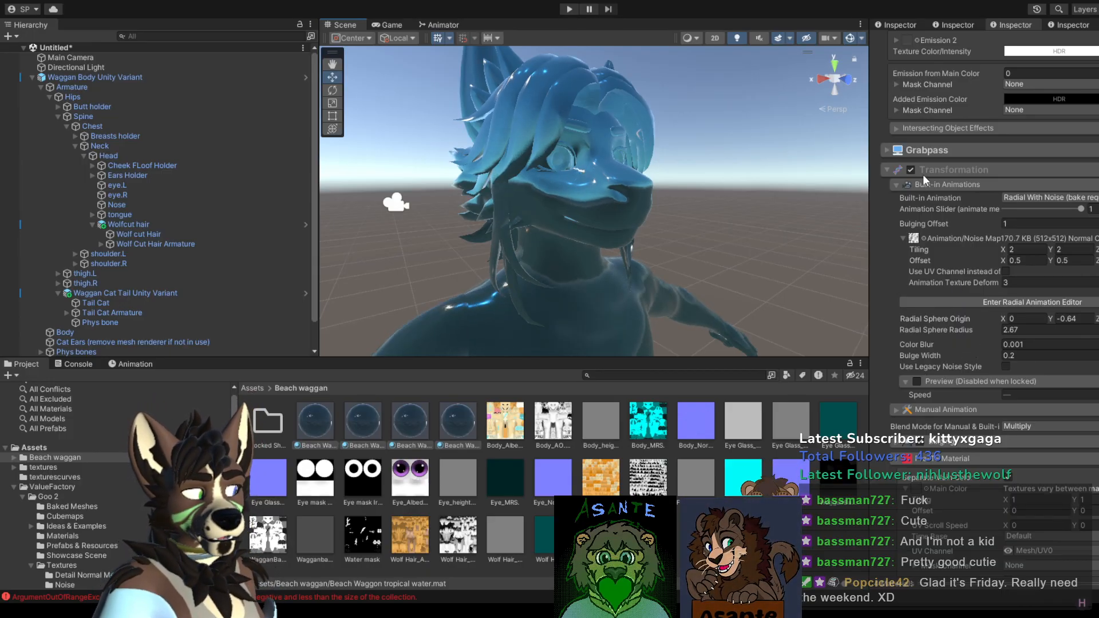
{"action": "left_click", "coordinate": [888, 169]}
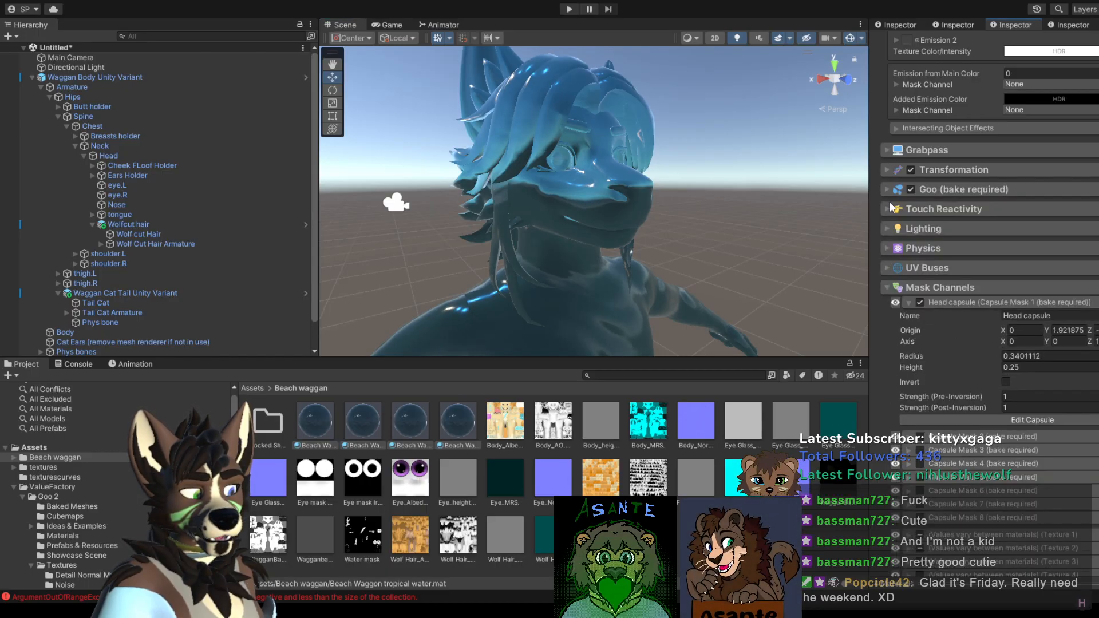
Step: Assign the Head capsule mask as the Mask Channel for the Deformation part of the Goo settings
{"action": "left_click", "coordinate": [887, 189]}
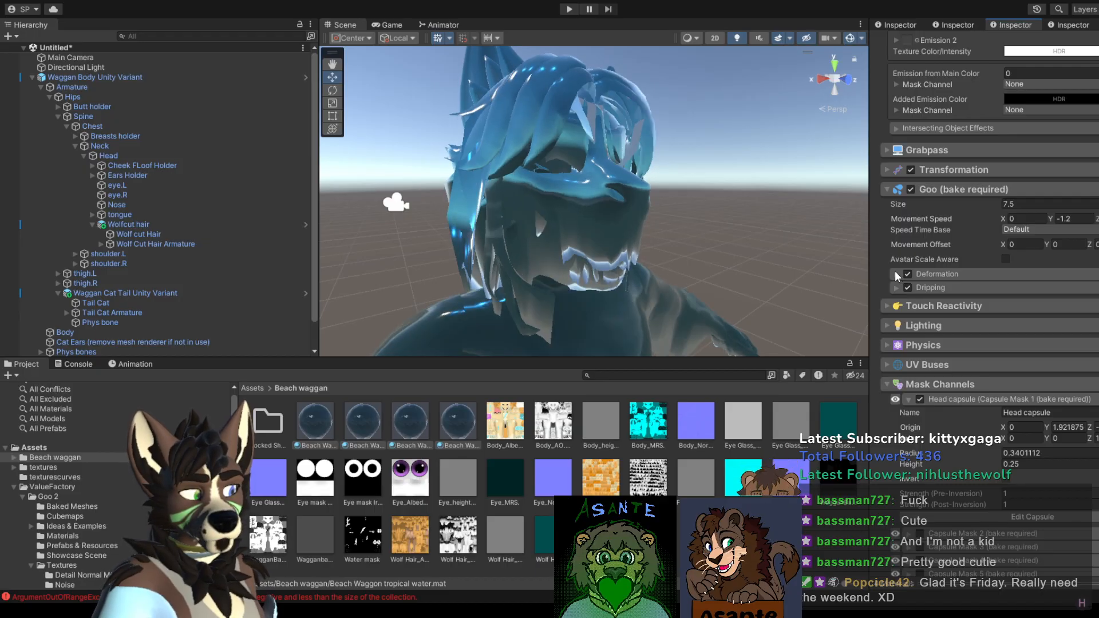
{"action": "left_click", "coordinate": [896, 274]}
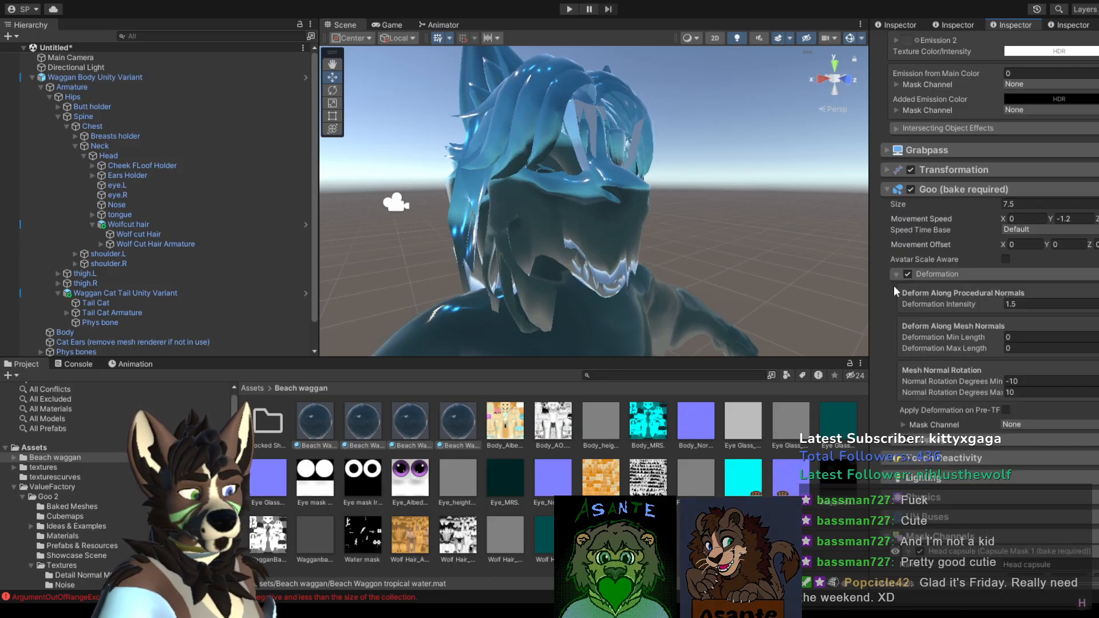
{"action": "left_click", "coordinate": [999, 423]}
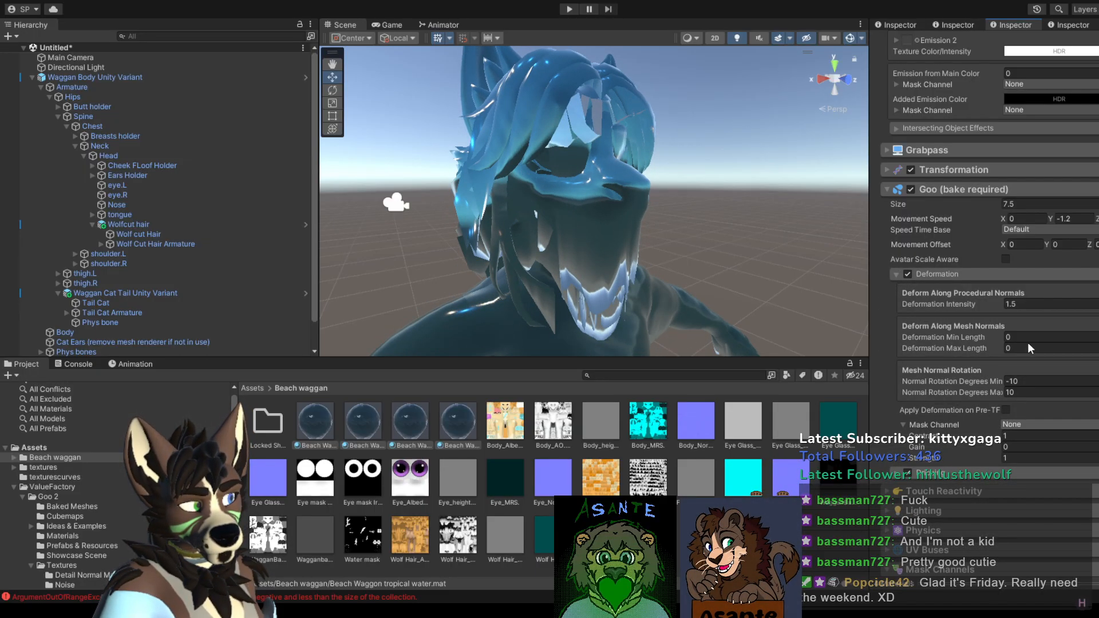
{"action": "left_click", "coordinate": [978, 252]}
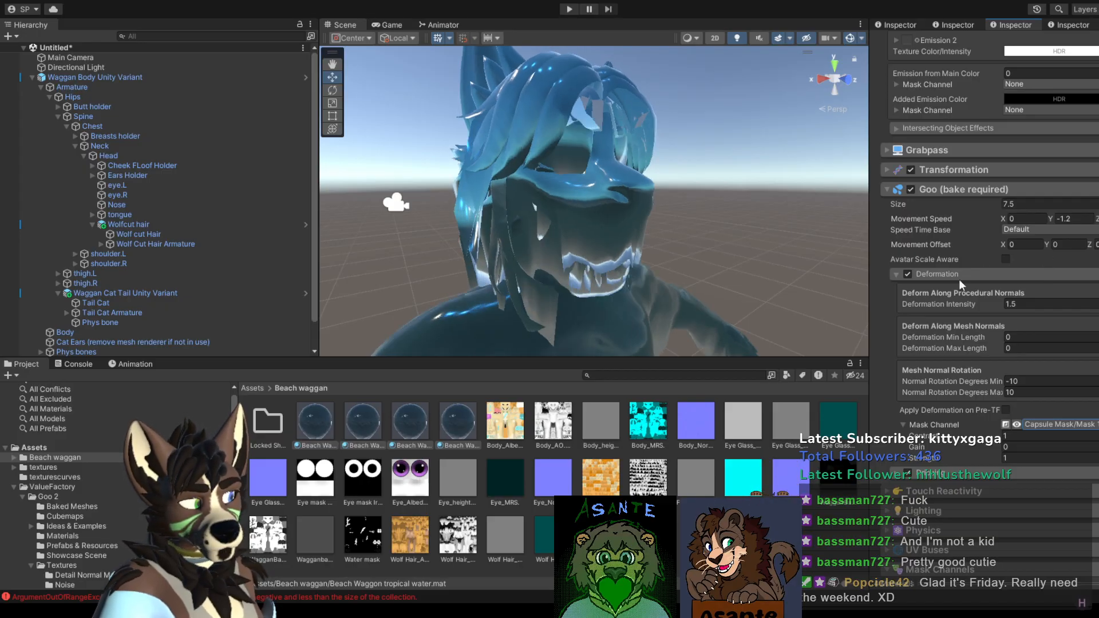
{"action": "left_click", "coordinate": [903, 424]}
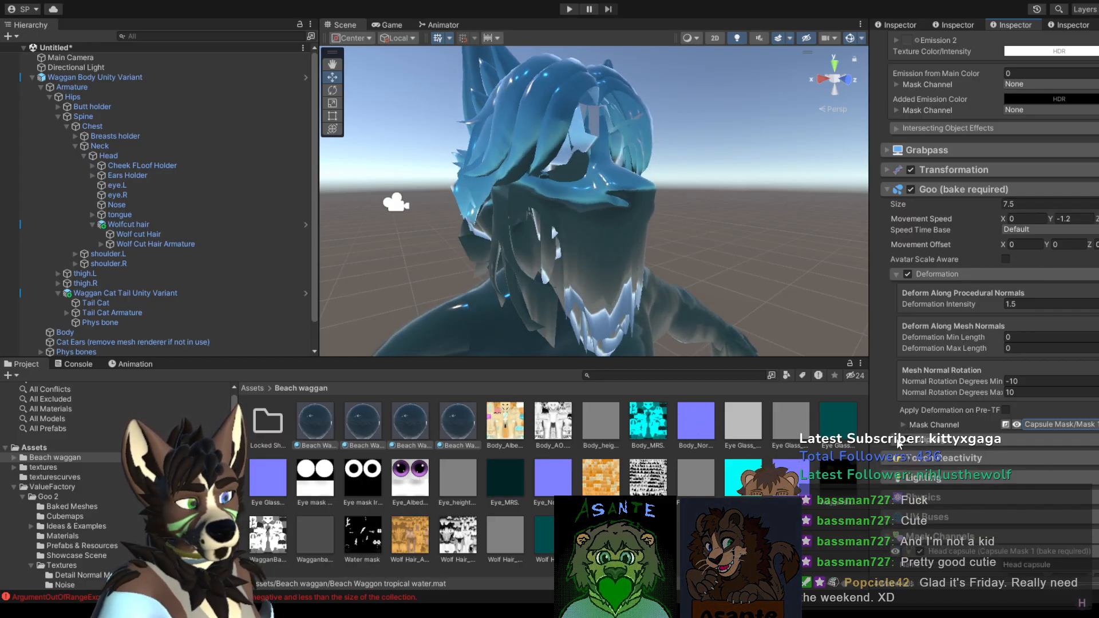
Step: Use the Head capsule mask for Dripping as well, and preview the inverted Deformation mask on the avatar
{"action": "scroll", "coordinate": [979, 474], "scroll_direction": "down", "scroll_amount": 2}
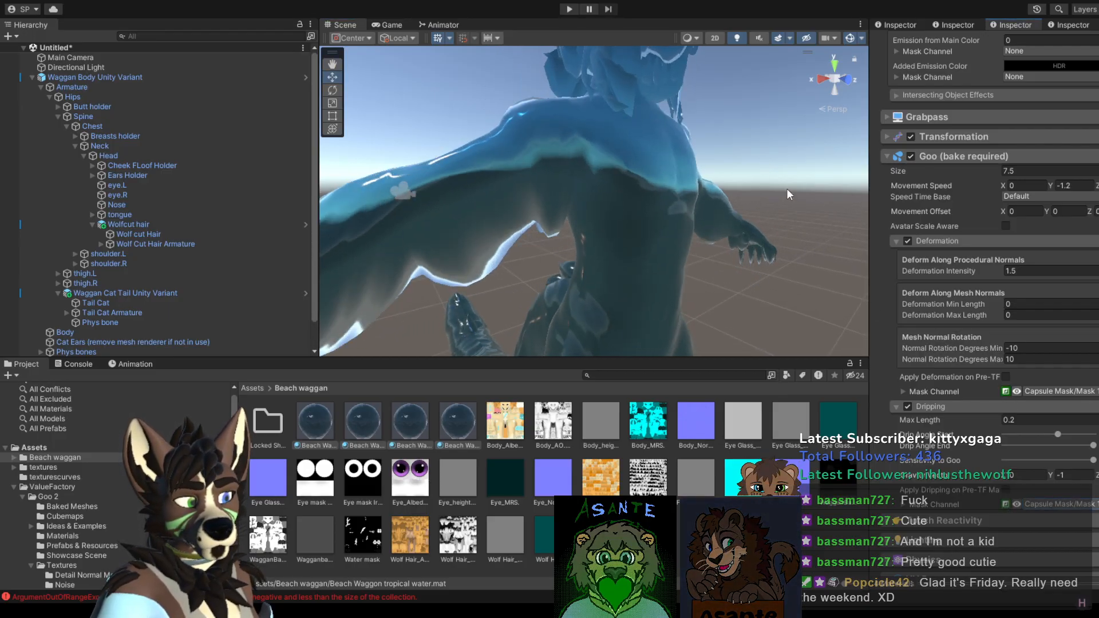
{"action": "middle_click_drag", "start_coordinate": [787, 188], "coordinate": [759, 268]}
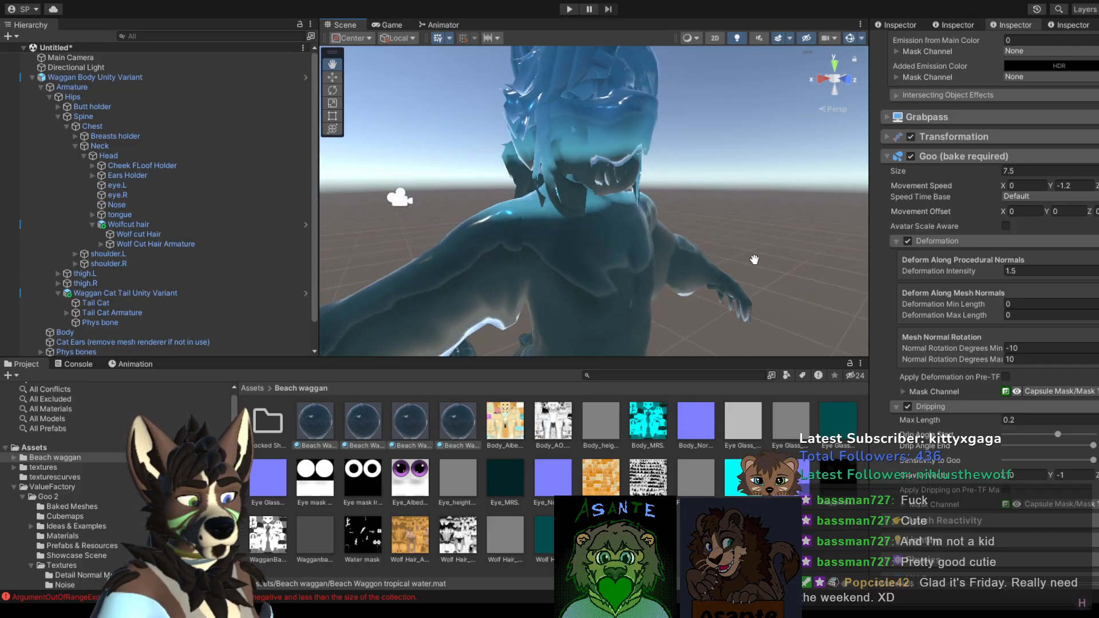
{"action": "left_click", "coordinate": [1006, 392]}
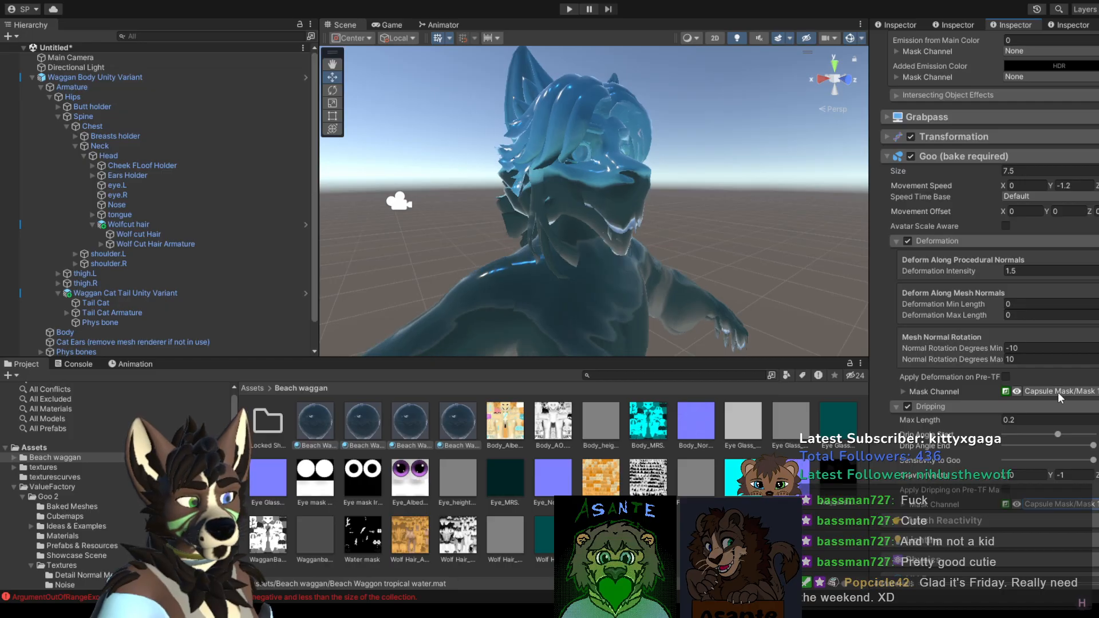
{"action": "left_click", "coordinate": [1018, 391]}
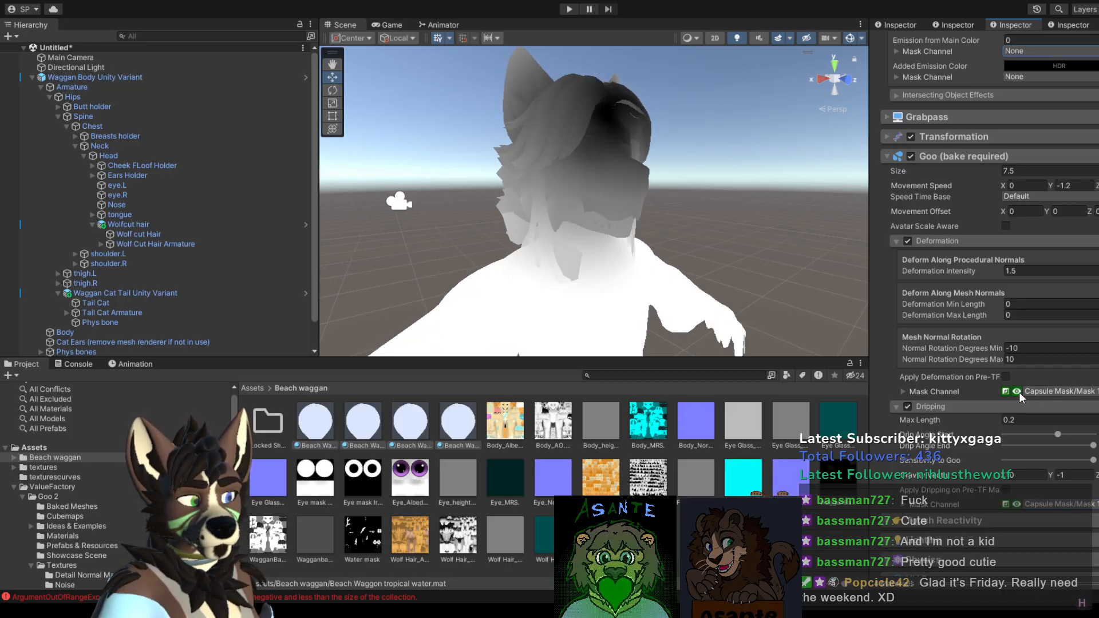
{"action": "left_click", "coordinate": [1018, 392]}
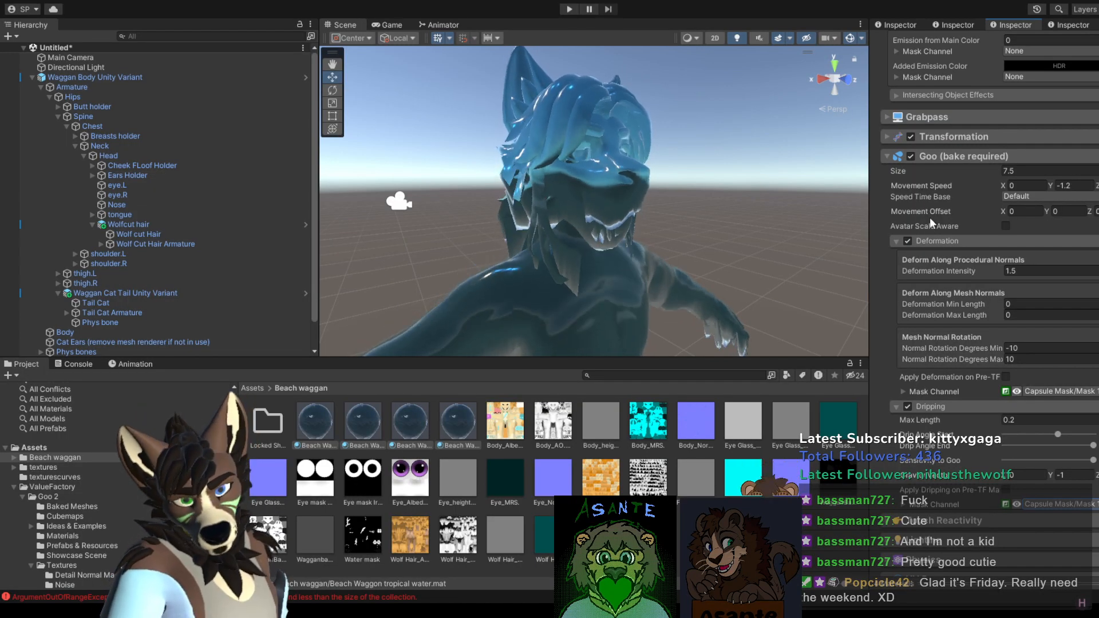
Step: Toggle Deformation and Dripping to compare their effects, leaving Dripping and the whole Goo effect disabled for all four materials
{"action": "left_click", "coordinate": [908, 241]}
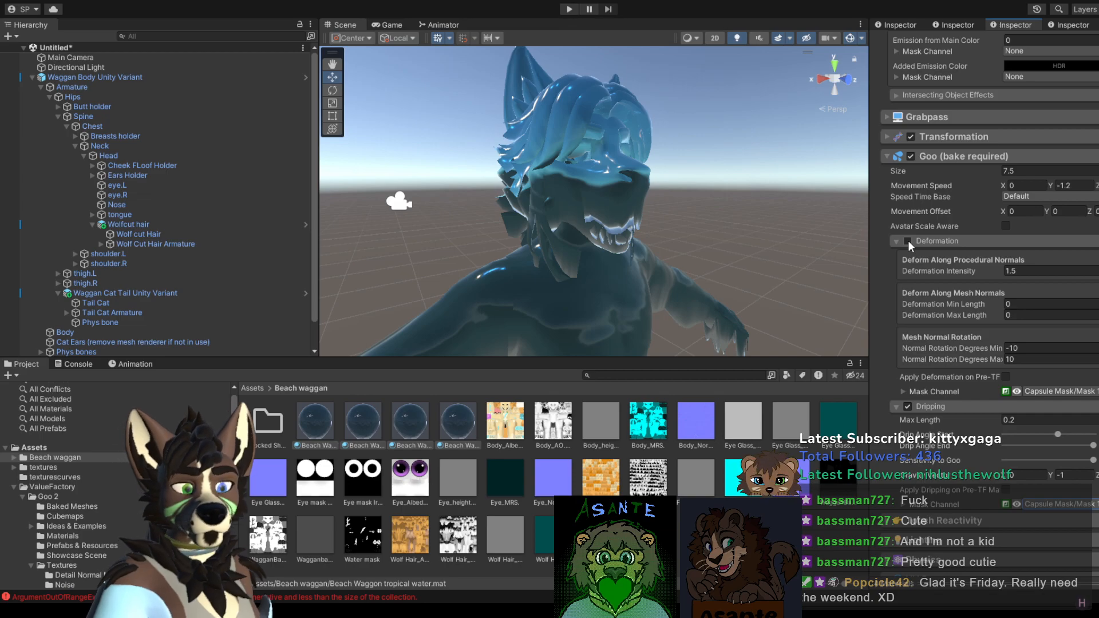
{"action": "left_click", "coordinate": [908, 240]}
{"action": "left_click", "coordinate": [908, 407]}
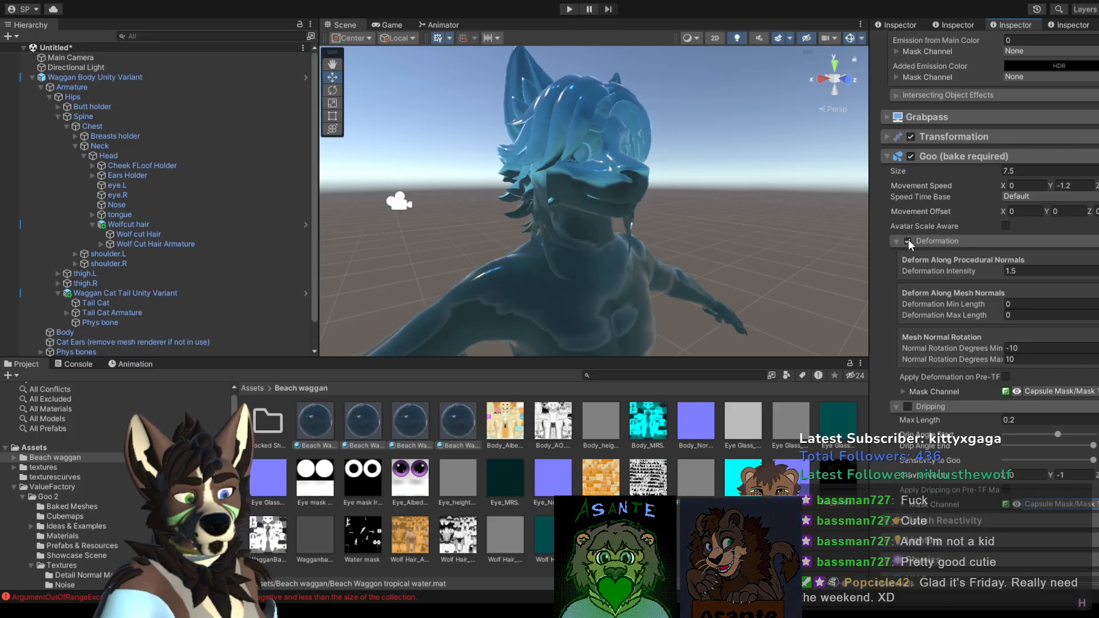
{"action": "left_click", "coordinate": [908, 407]}
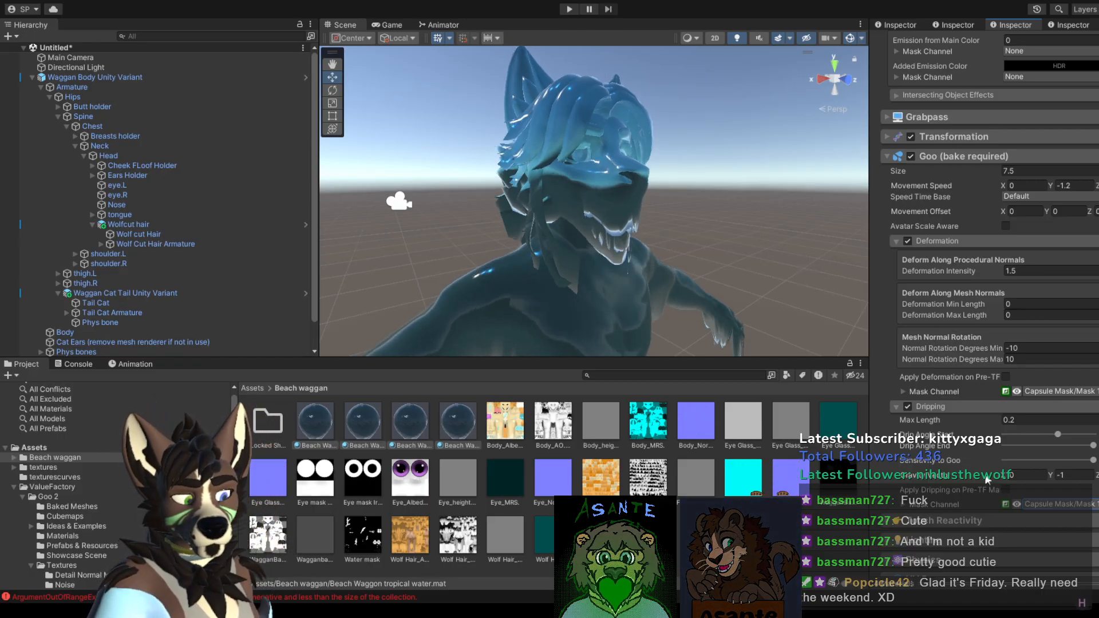
{"action": "left_click", "coordinate": [907, 406]}
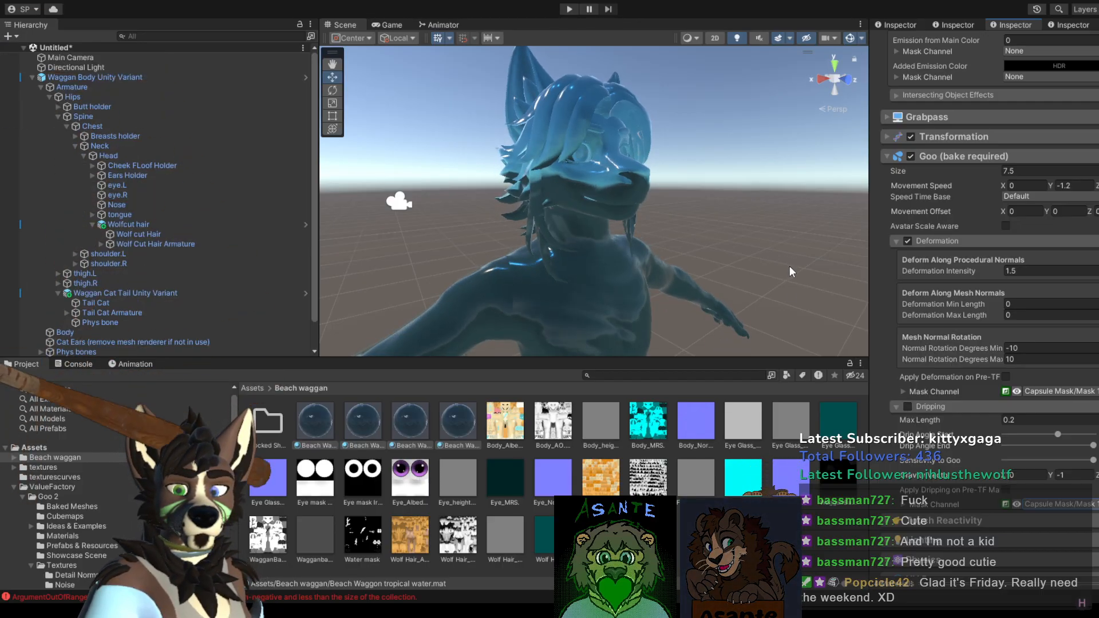
{"action": "left_click", "coordinate": [912, 156]}
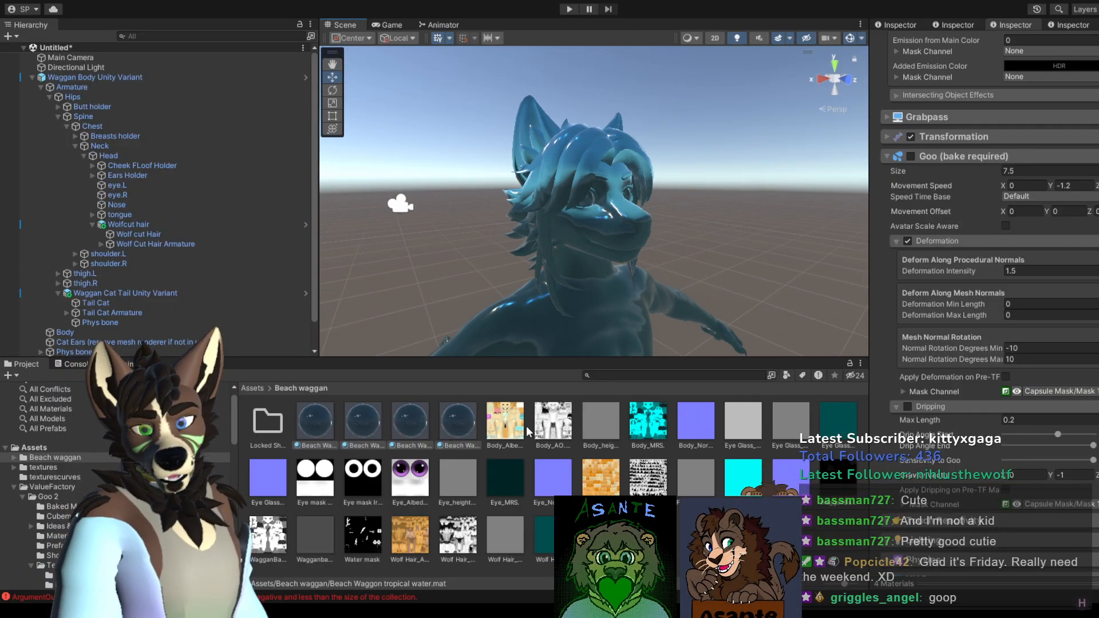
Step: Set the Transformation Animation Slider to 0 for the three other Beach Waggon materials, leaving out the main water material
{"action": "left_click", "coordinate": [366, 427]}
{"action": "left_click", "coordinate": [450, 418], "text": "shift"}
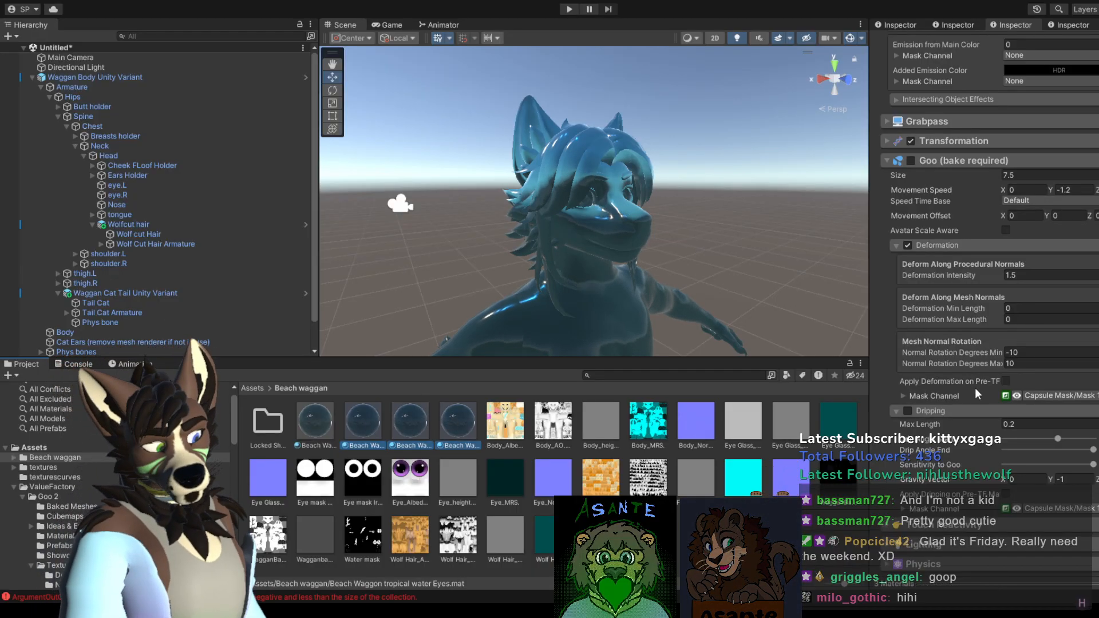
{"action": "scroll", "coordinate": [1089, 249], "scroll_direction": "up", "scroll_amount": 15}
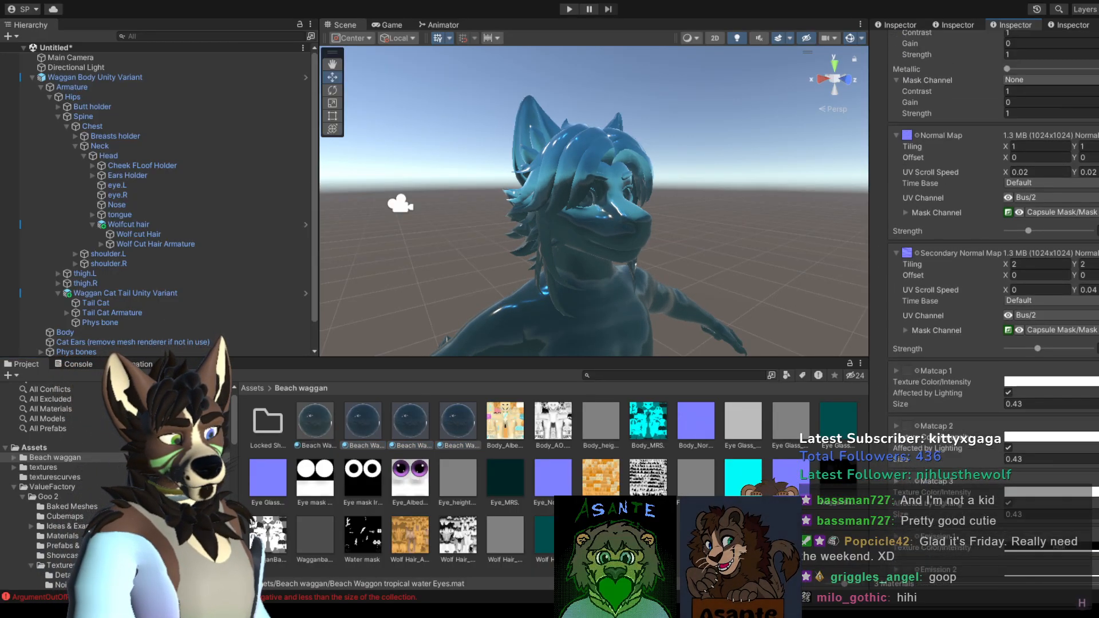
{"action": "scroll", "coordinate": [989, 315], "scroll_direction": "up", "scroll_amount": 3}
{"action": "scroll", "coordinate": [989, 315], "scroll_direction": "down", "scroll_amount": 20}
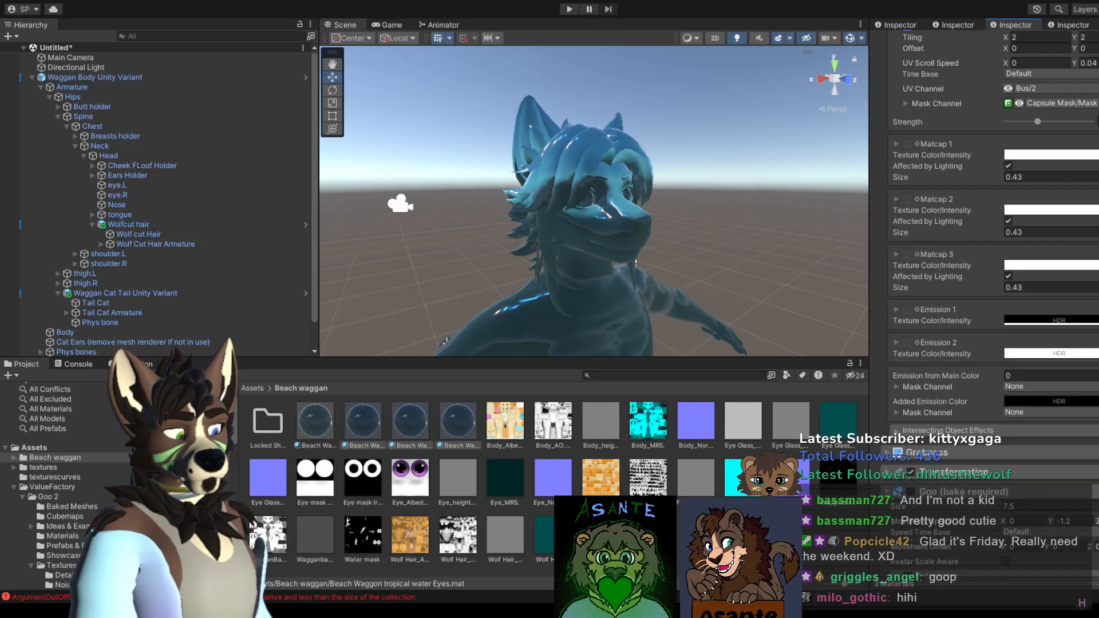
{"action": "scroll", "coordinate": [990, 315], "scroll_direction": "up", "scroll_amount": 10}
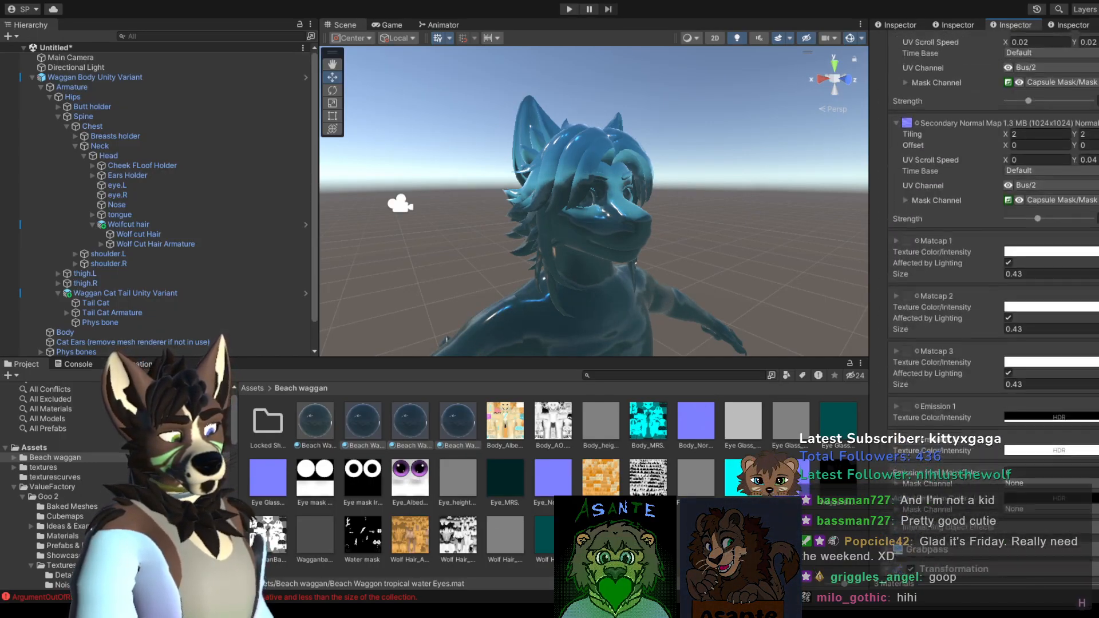
{"action": "scroll", "coordinate": [989, 315], "scroll_direction": "down", "scroll_amount": 10}
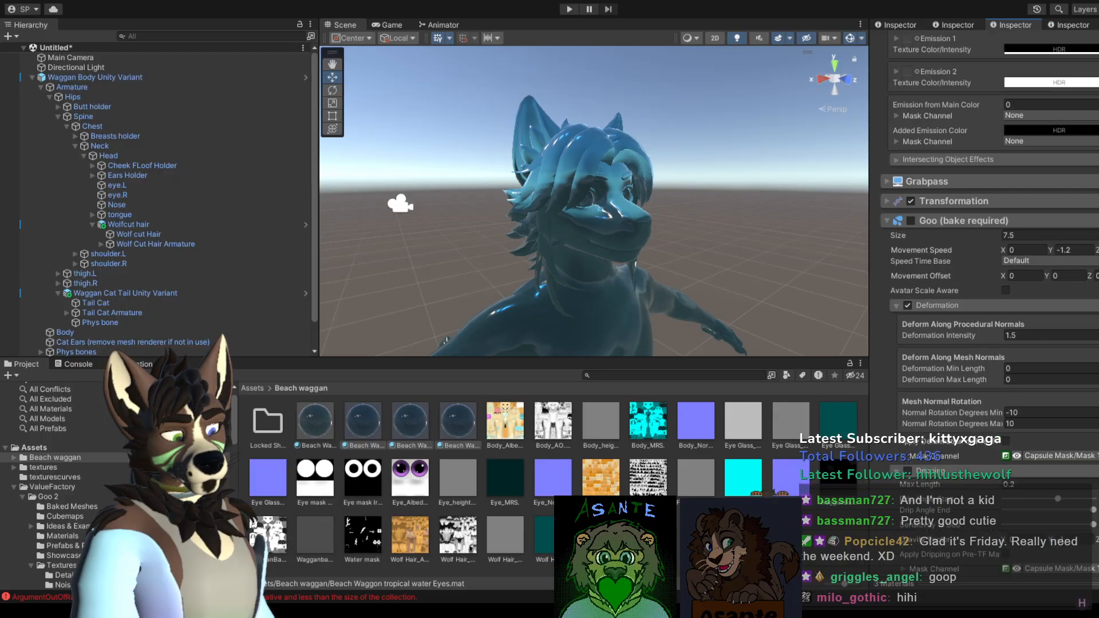
{"action": "left_click", "coordinate": [888, 200]}
{"action": "left_click_drag", "start_coordinate": [1082, 243], "coordinate": [965, 246]}
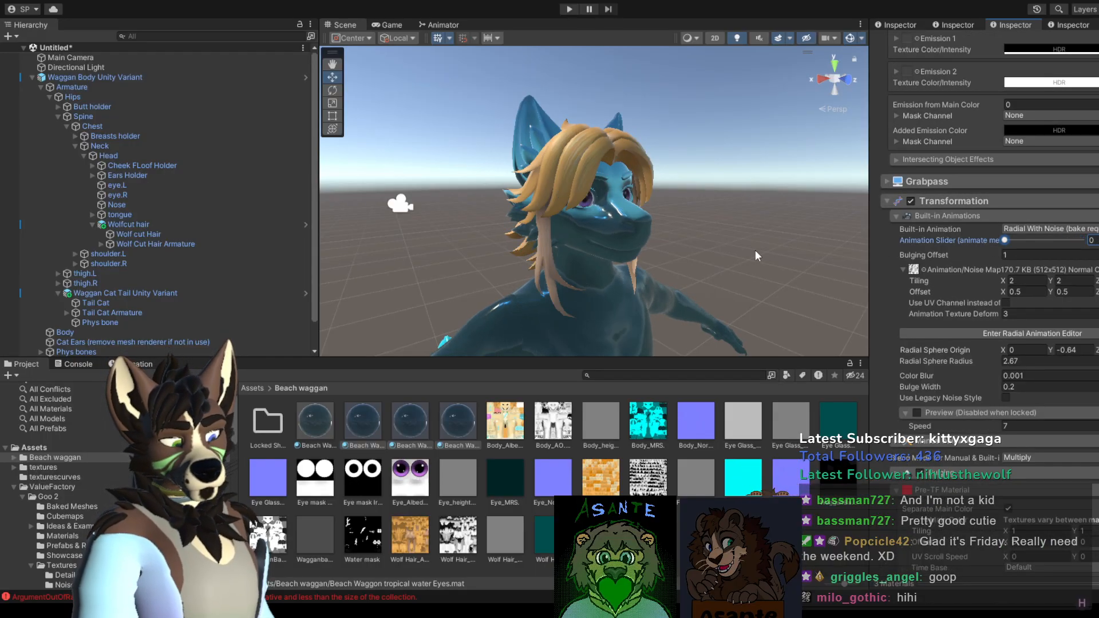
Step: Examine the main Beach Waggon tropical water material's settings, from its normal maps through Transformation to the Pre-TF Material
{"action": "left_click", "coordinate": [623, 221]}
{"action": "left_click", "coordinate": [647, 221]}
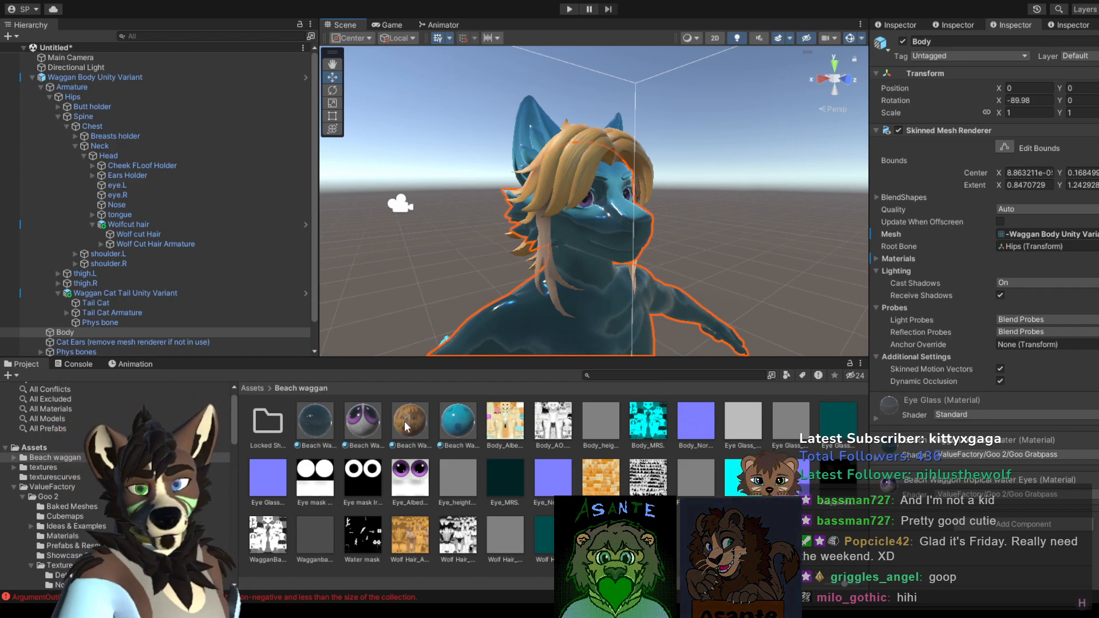
{"action": "left_click", "coordinate": [331, 427]}
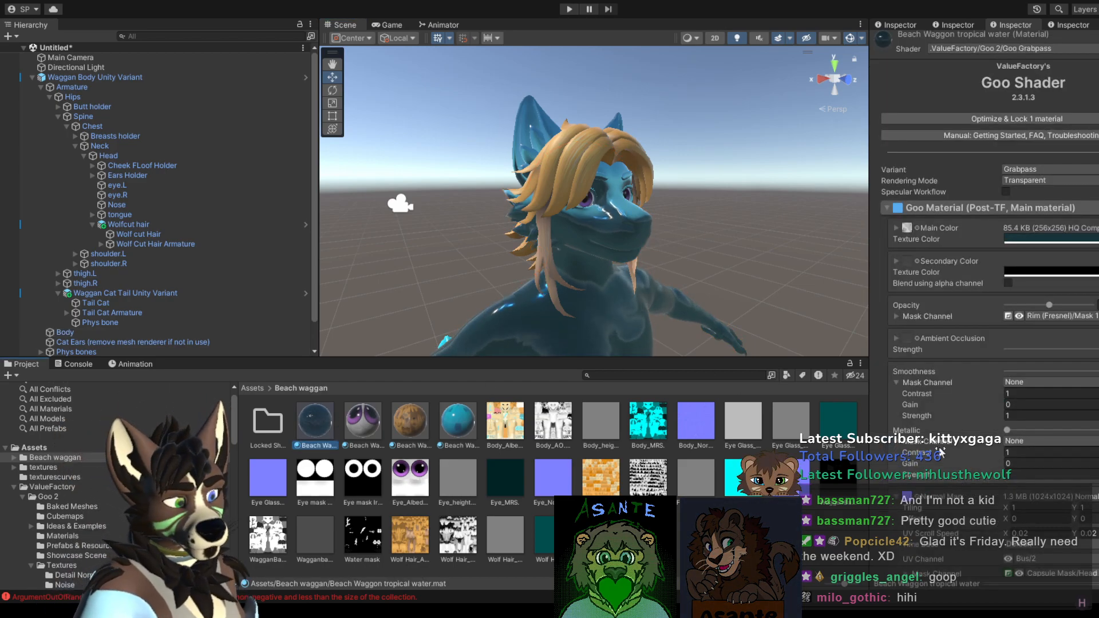
{"action": "scroll", "coordinate": [876, 430], "scroll_direction": "down", "scroll_amount": 5}
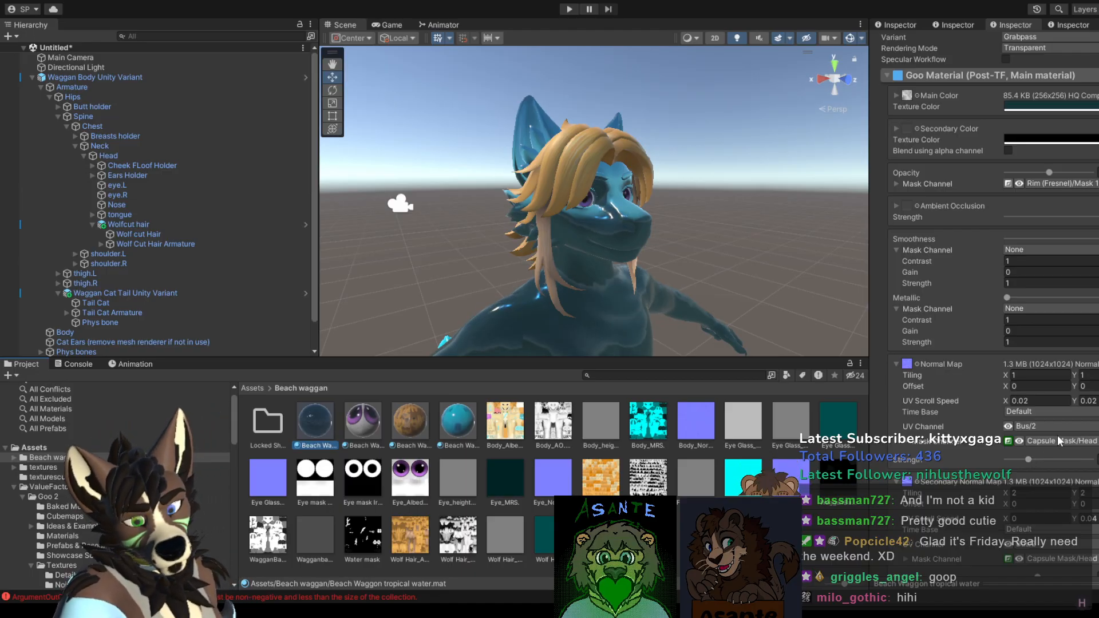
{"action": "scroll", "coordinate": [724, 274], "scroll_direction": "up", "scroll_amount": 2}
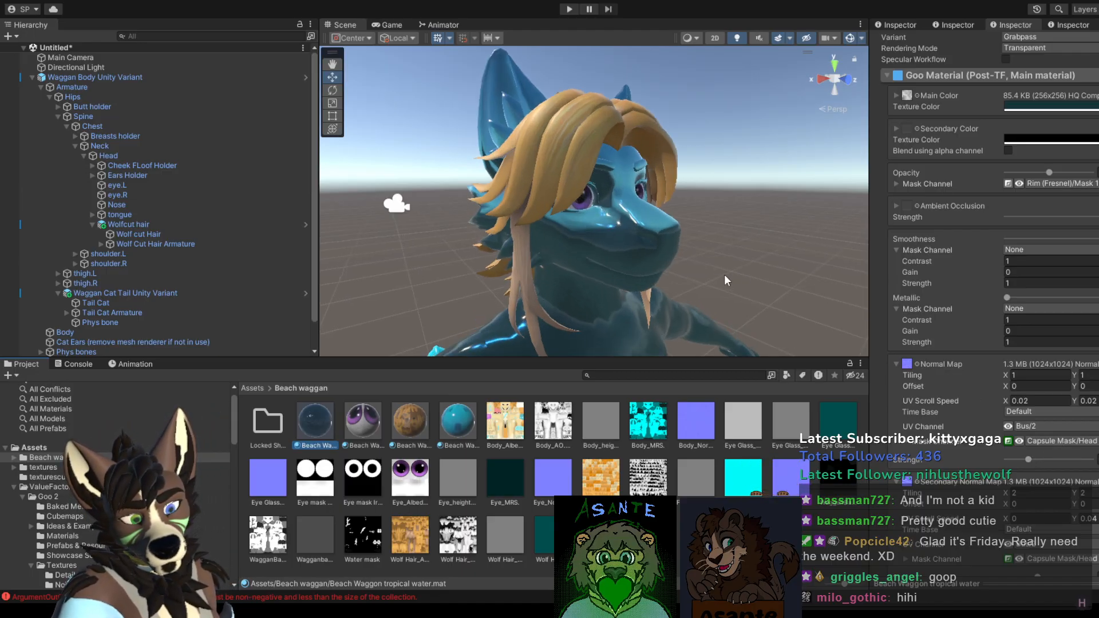
{"action": "scroll", "coordinate": [991, 352], "scroll_direction": "down", "scroll_amount": 1}
{"action": "scroll", "coordinate": [991, 351], "scroll_direction": "down", "scroll_amount": 20}
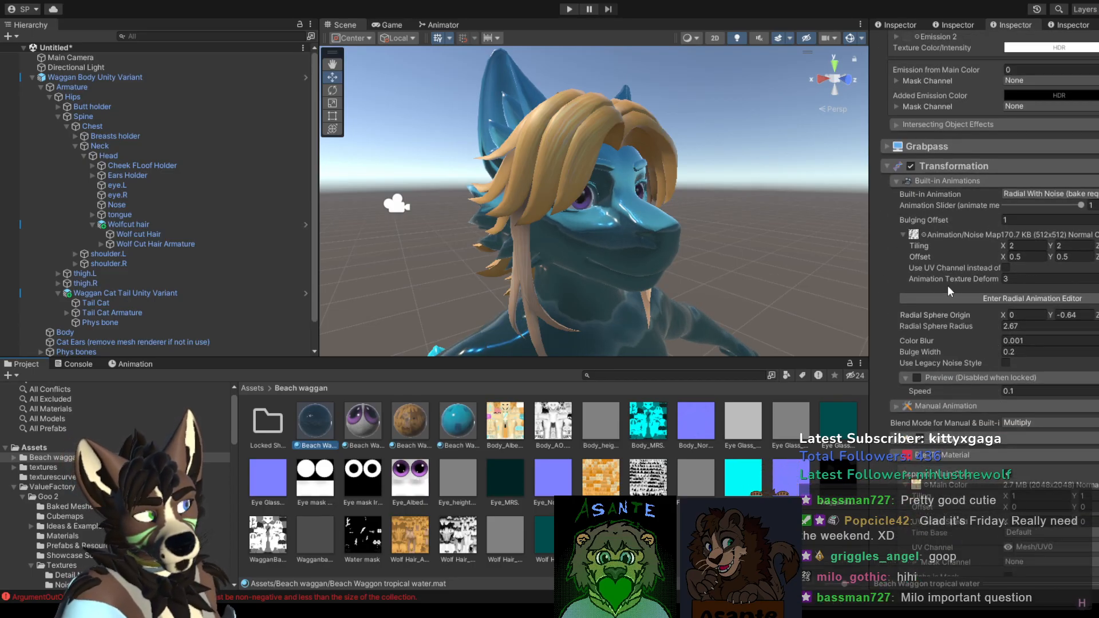
{"action": "scroll", "coordinate": [962, 344], "scroll_direction": "down", "scroll_amount": 5}
{"action": "scroll", "coordinate": [967, 362], "scroll_direction": "down", "scroll_amount": 10}
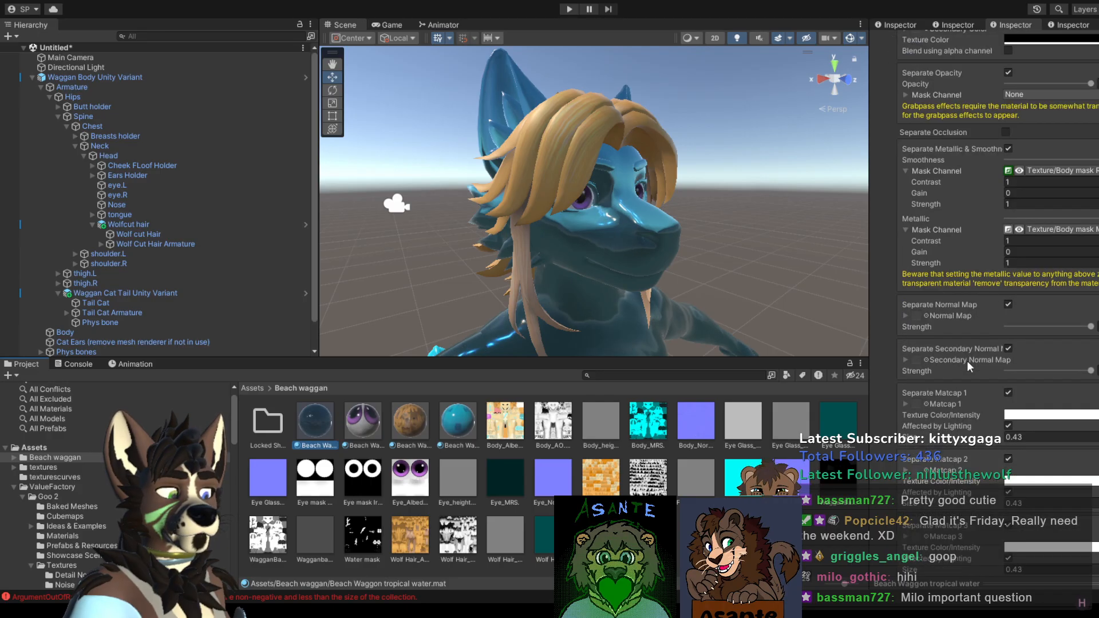
{"action": "scroll", "coordinate": [967, 364], "scroll_direction": "up", "scroll_amount": 3}
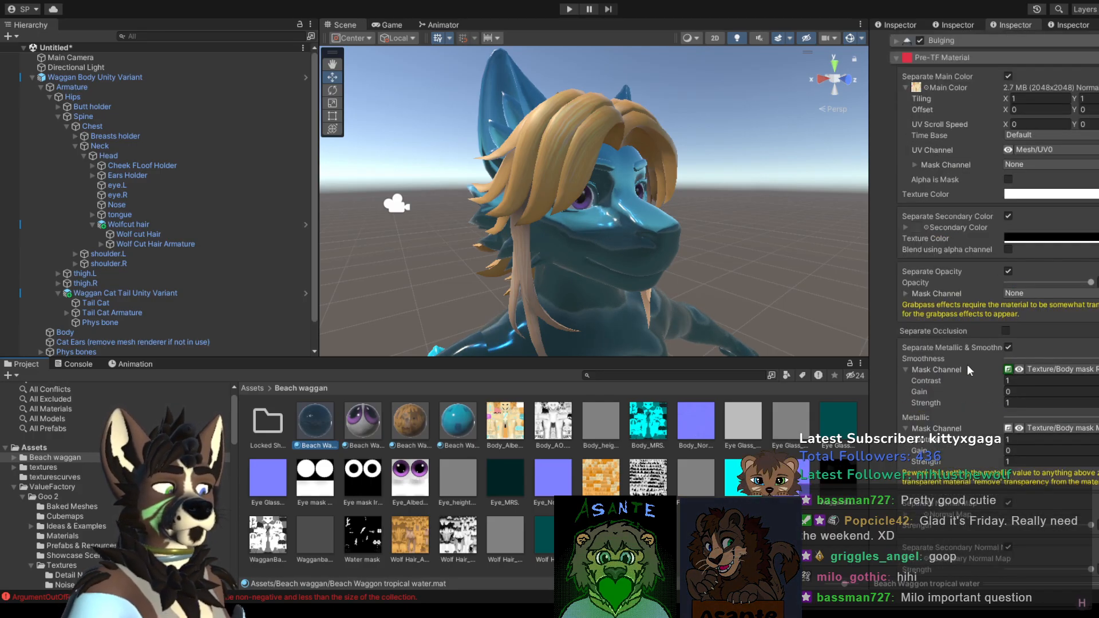
{"action": "scroll", "coordinate": [968, 366], "scroll_direction": "up", "scroll_amount": 4}
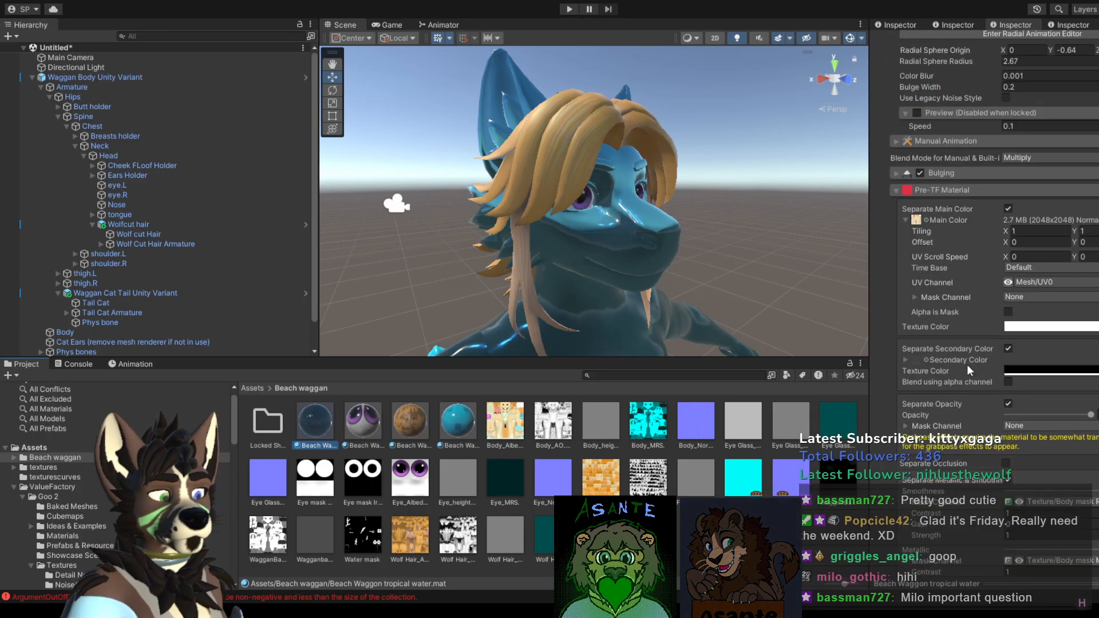
Step: Collapse the Pre-TF Material settings and enable Goo on the main water material, comparing the avatar with and without it
{"action": "left_click", "coordinate": [896, 191]}
{"action": "left_click", "coordinate": [911, 209]}
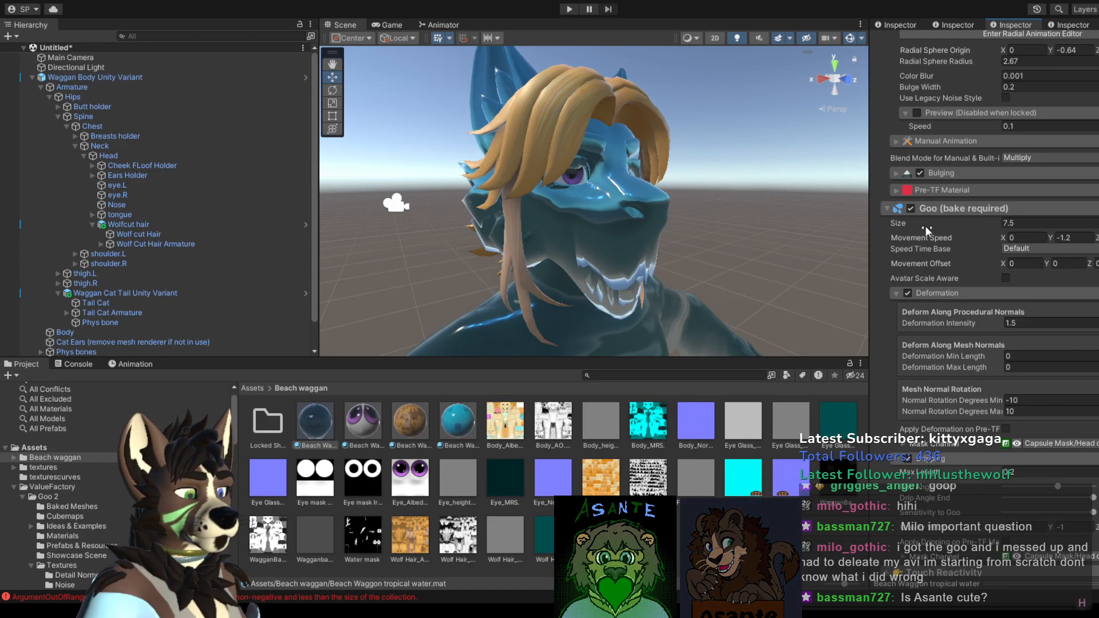
{"action": "left_click", "coordinate": [911, 208]}
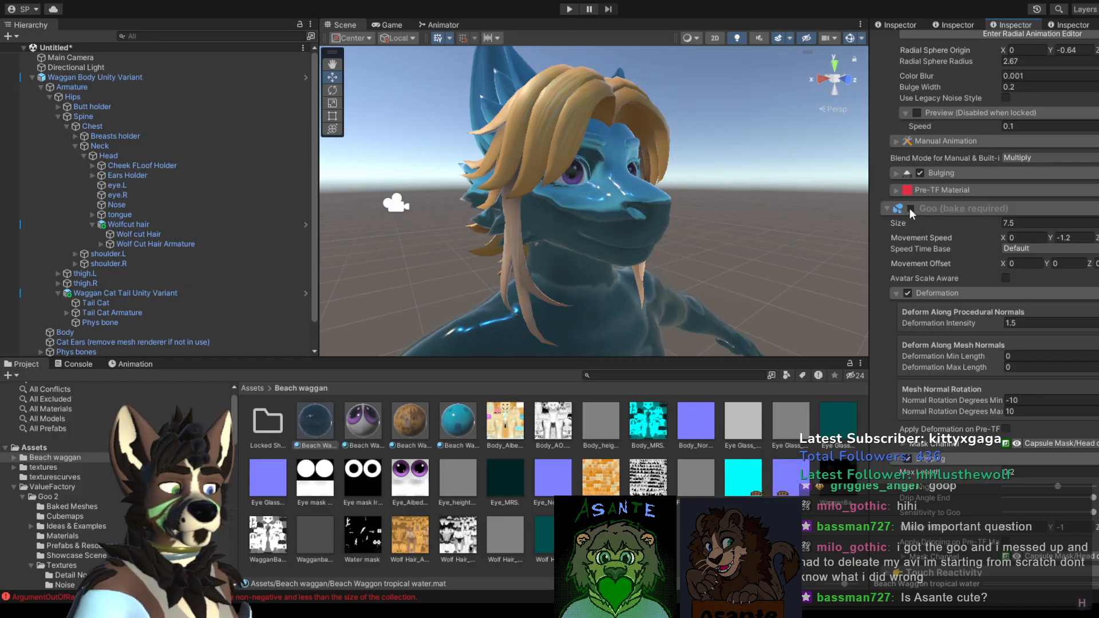
{"action": "left_click", "coordinate": [911, 208]}
Step: Examine the goo effect on the avatar's head and body, and preview Dripping's Head capsule mask
{"action": "scroll", "coordinate": [716, 276], "scroll_direction": "down", "scroll_amount": 5}
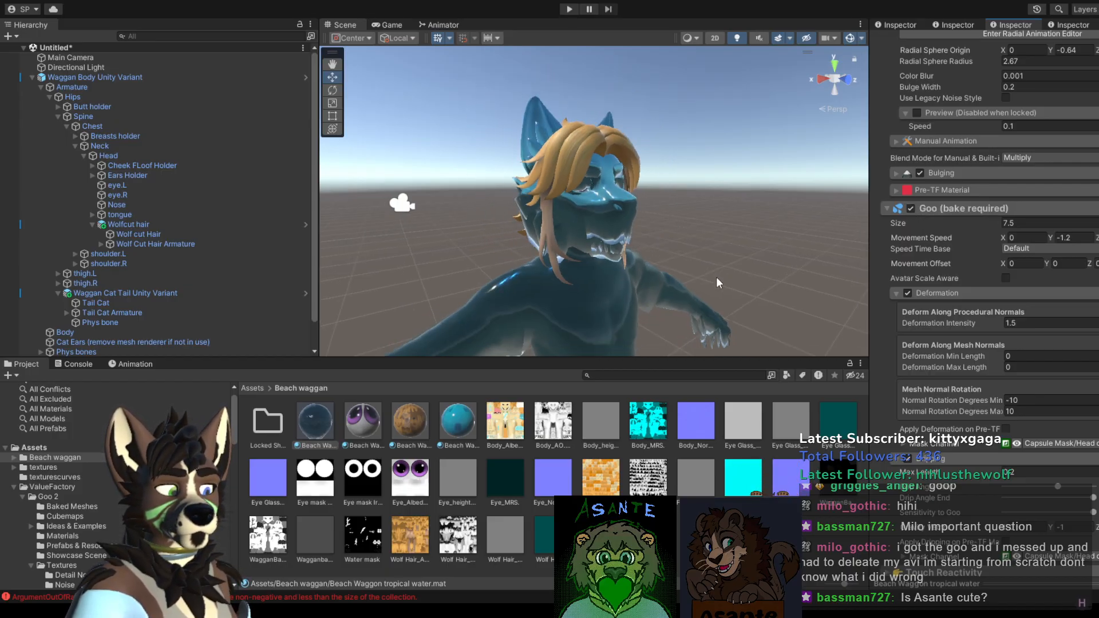
{"action": "middle_click_drag", "start_coordinate": [748, 304], "coordinate": [784, 452]}
{"action": "middle_click_drag", "start_coordinate": [648, 237], "coordinate": [645, 5]}
{"action": "middle_click_drag", "start_coordinate": [625, 169], "coordinate": [641, 264]}
{"action": "scroll", "coordinate": [651, 260], "scroll_direction": "up", "scroll_amount": 4}
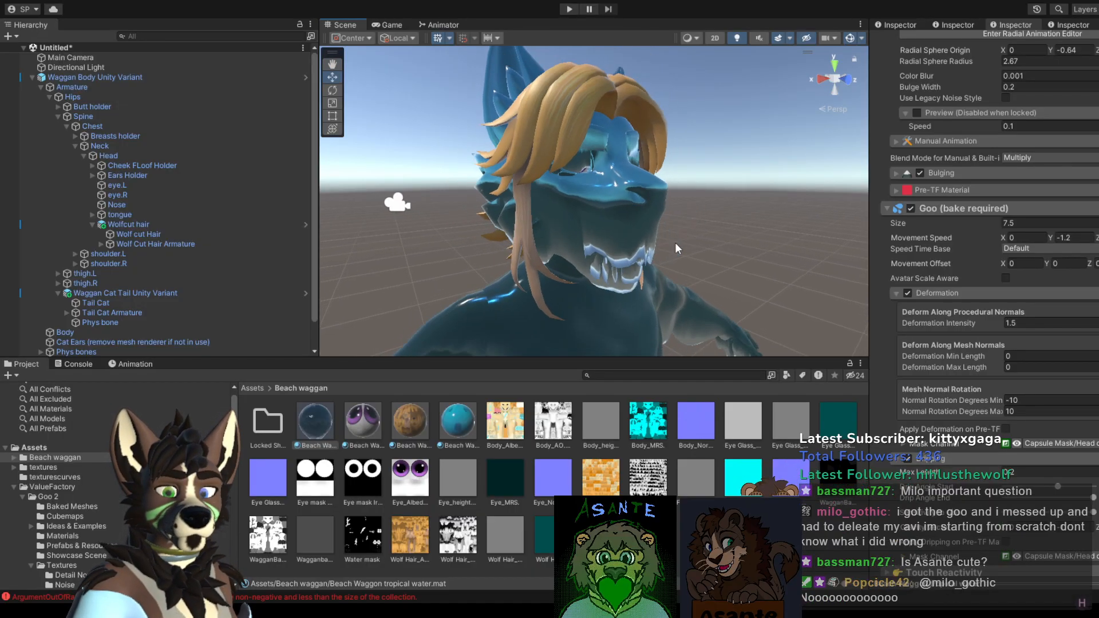
{"action": "middle_click_drag", "start_coordinate": [676, 242], "coordinate": [659, 242]}
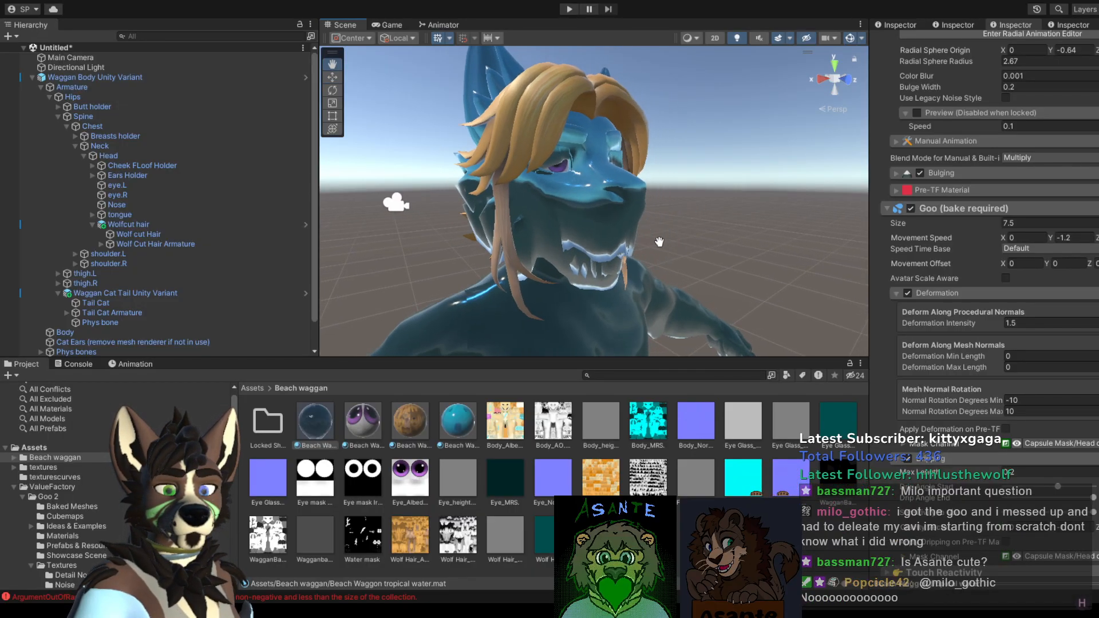
{"action": "left_click", "coordinate": [1017, 557]}
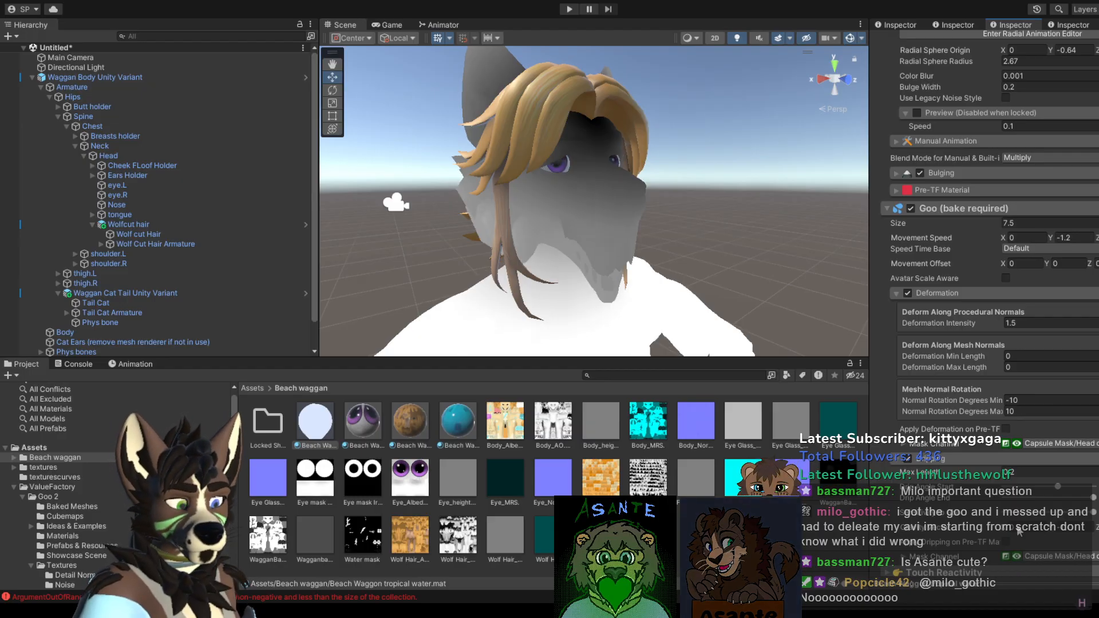
Step: Turn off the Head capsule mask preview on Deformation, and enable and expand Capsule Mask 2 in the mask channels
{"action": "left_click", "coordinate": [1019, 444]}
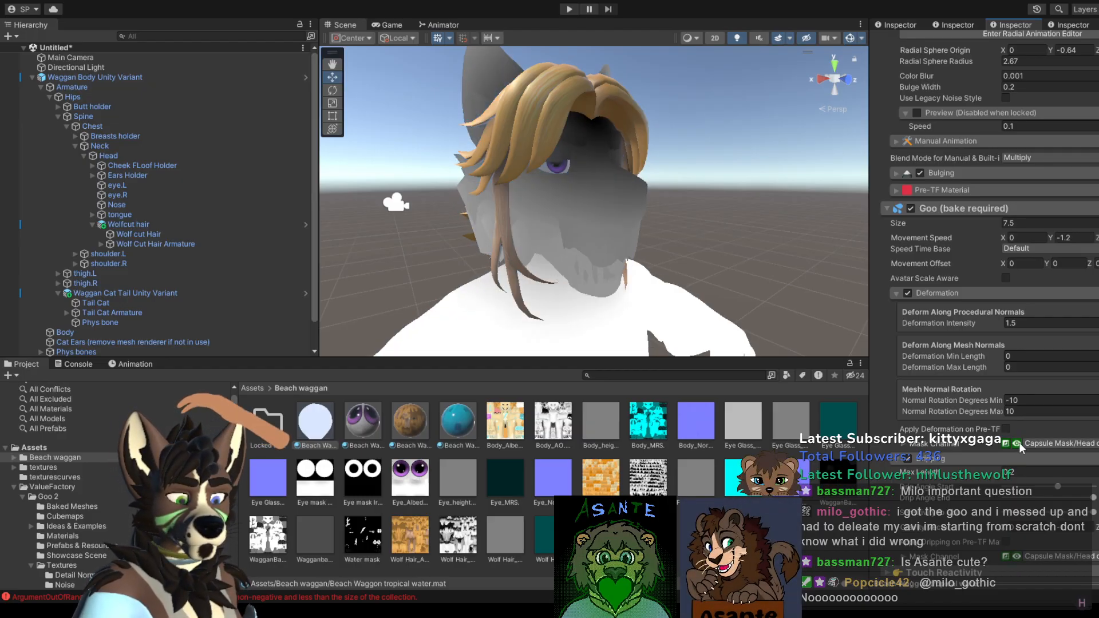
{"action": "left_click", "coordinate": [1019, 442]}
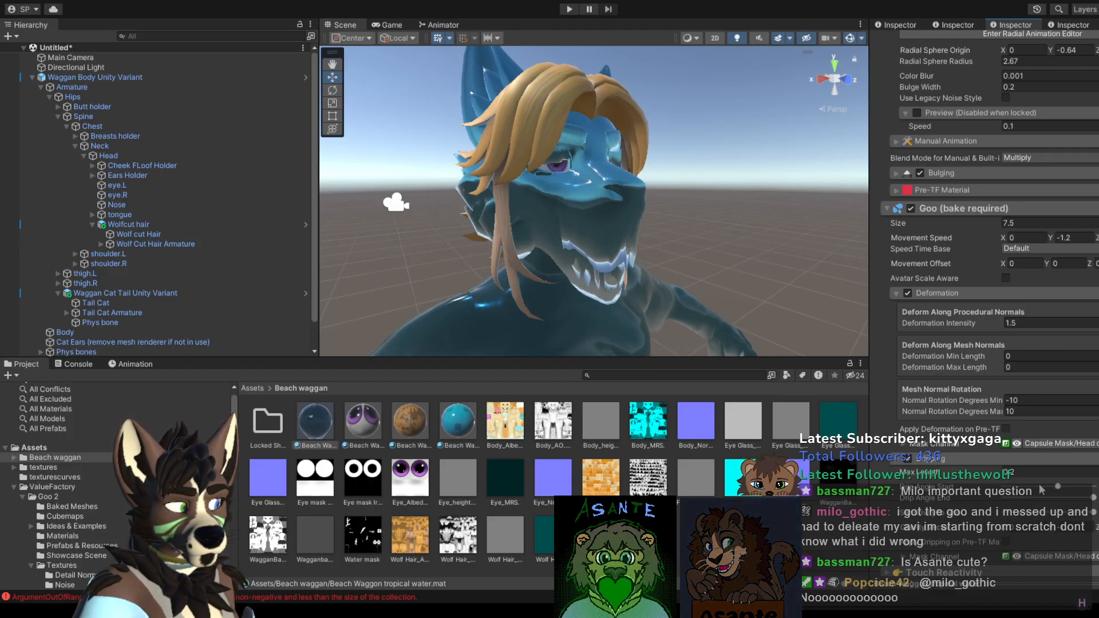
{"action": "scroll", "coordinate": [1039, 482], "scroll_direction": "down", "scroll_amount": 5}
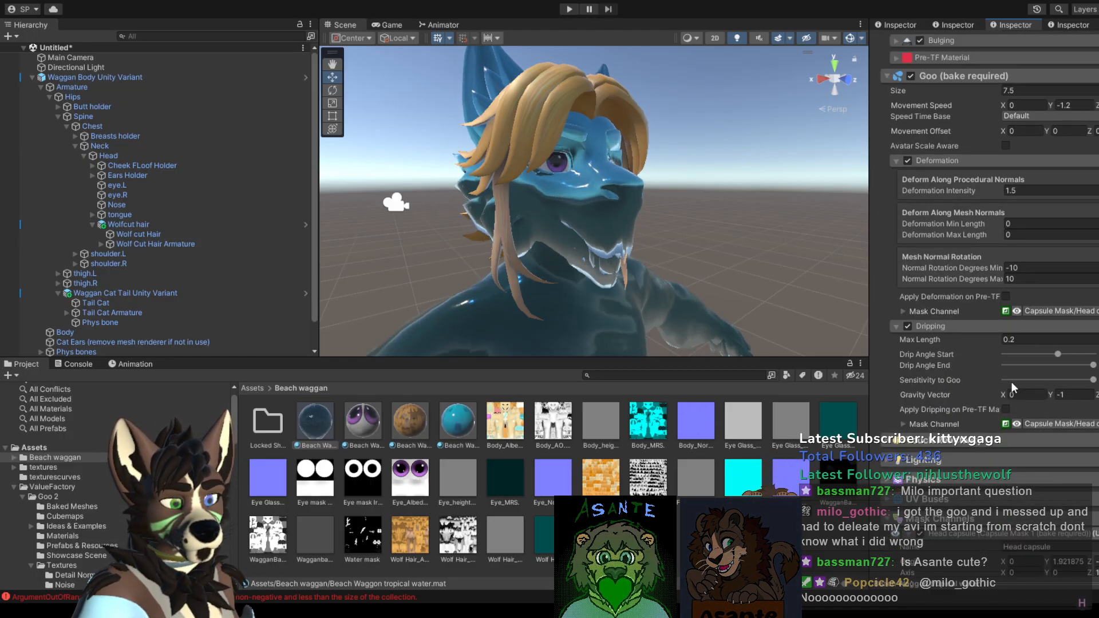
{"action": "scroll", "coordinate": [1011, 351], "scroll_direction": "down", "scroll_amount": 18}
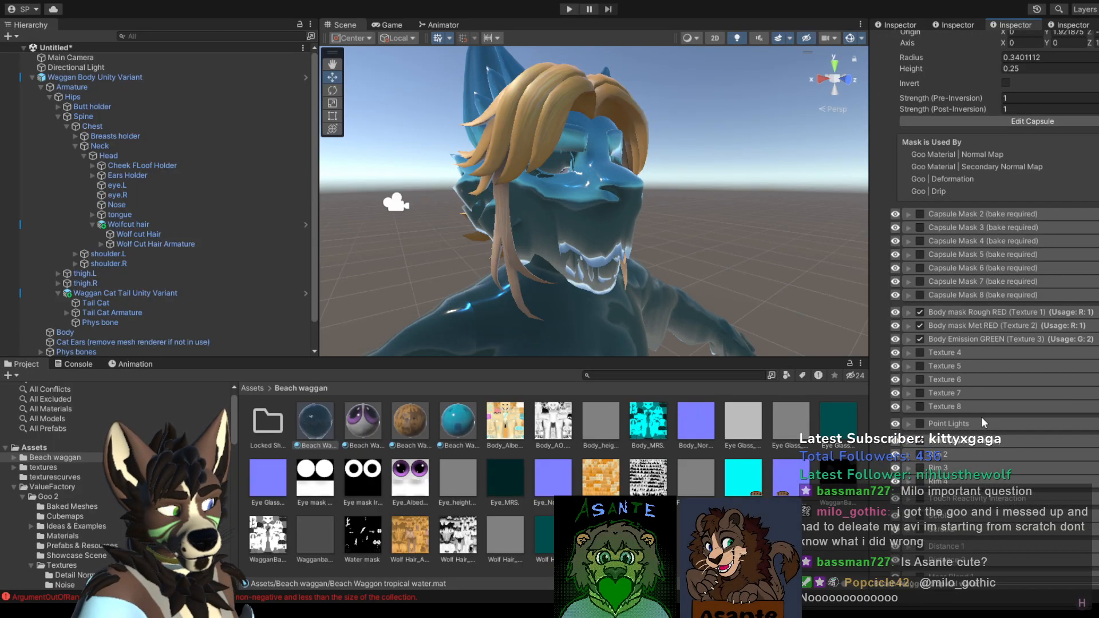
{"action": "left_click", "coordinate": [920, 212]}
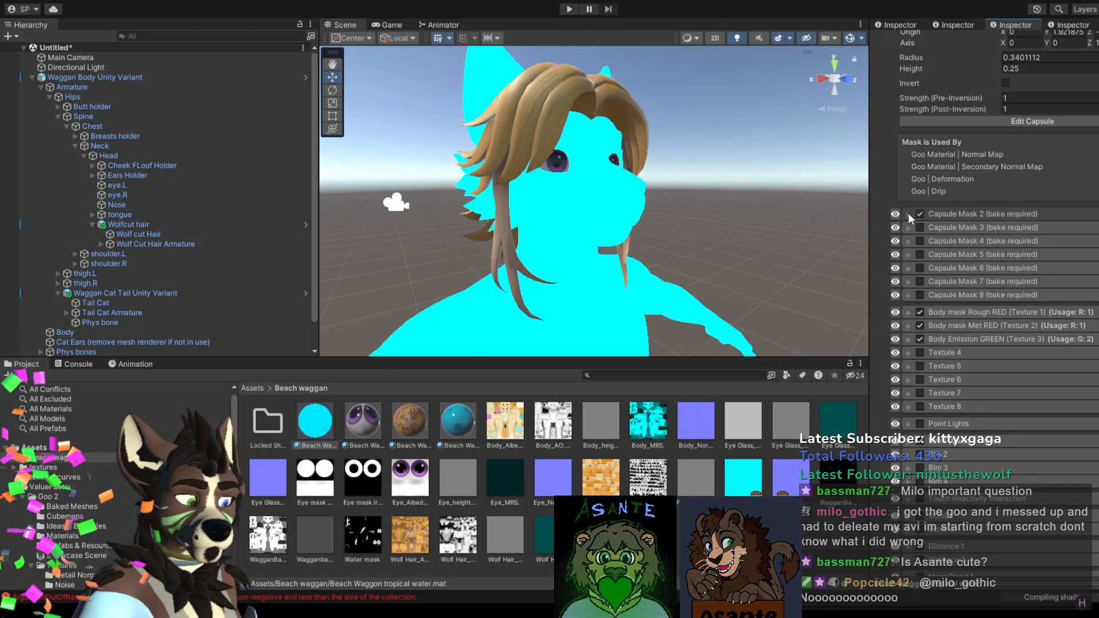
{"action": "left_click", "coordinate": [908, 213]}
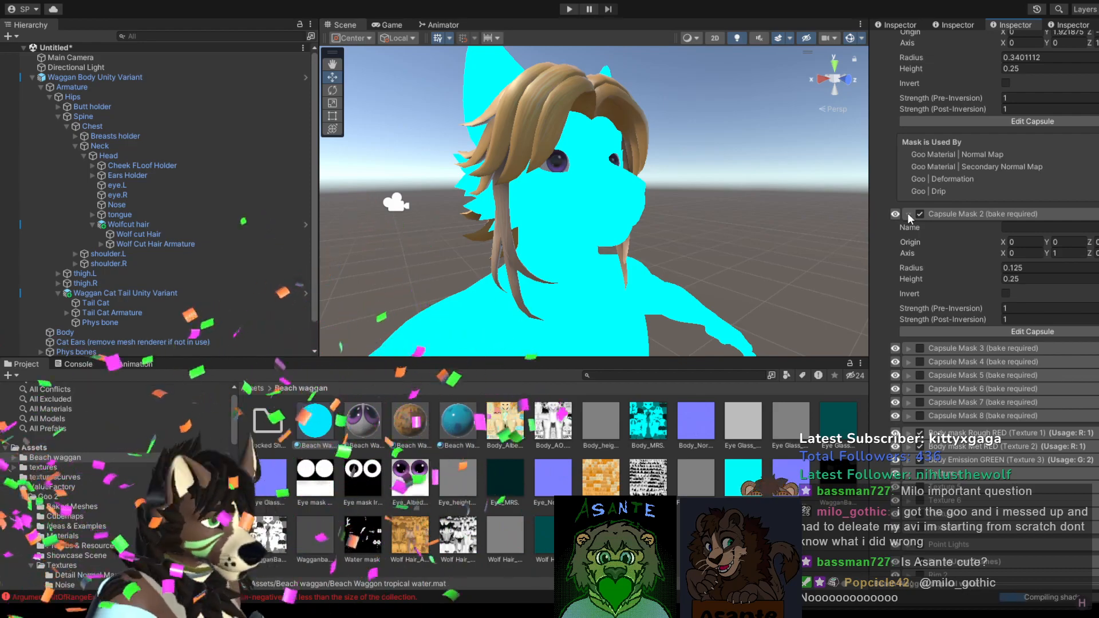
Step: Replace the Head capsule mask with Capsule Mask 2 as the mask channel for both Goo Deformation and Dripping
{"action": "scroll", "coordinate": [984, 318], "scroll_direction": "up", "scroll_amount": 10}
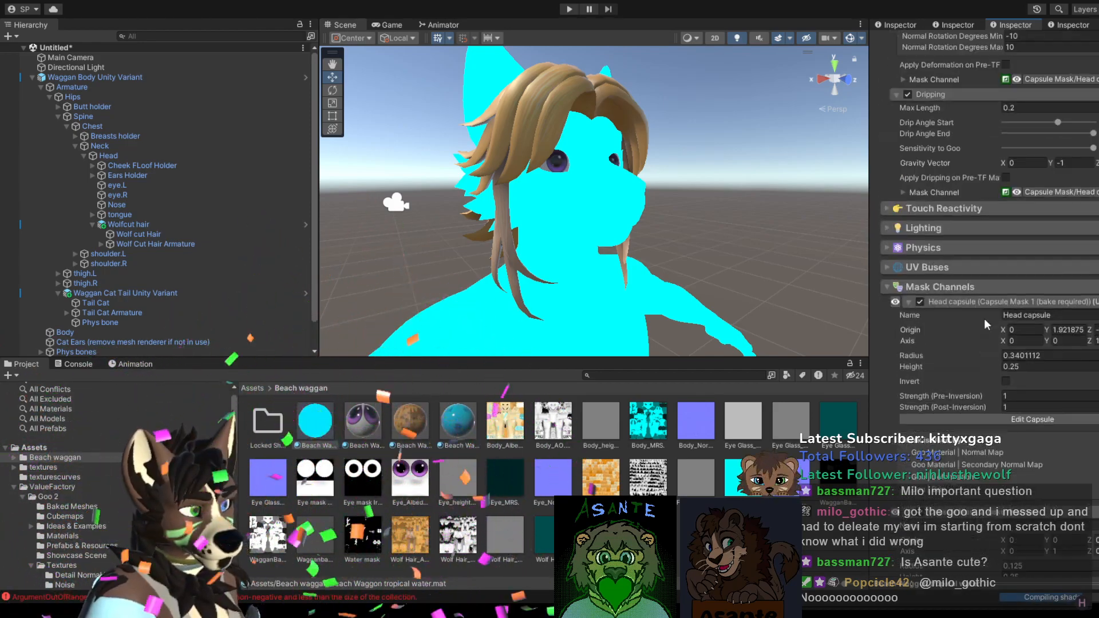
{"action": "scroll", "coordinate": [985, 319], "scroll_direction": "up", "scroll_amount": 3}
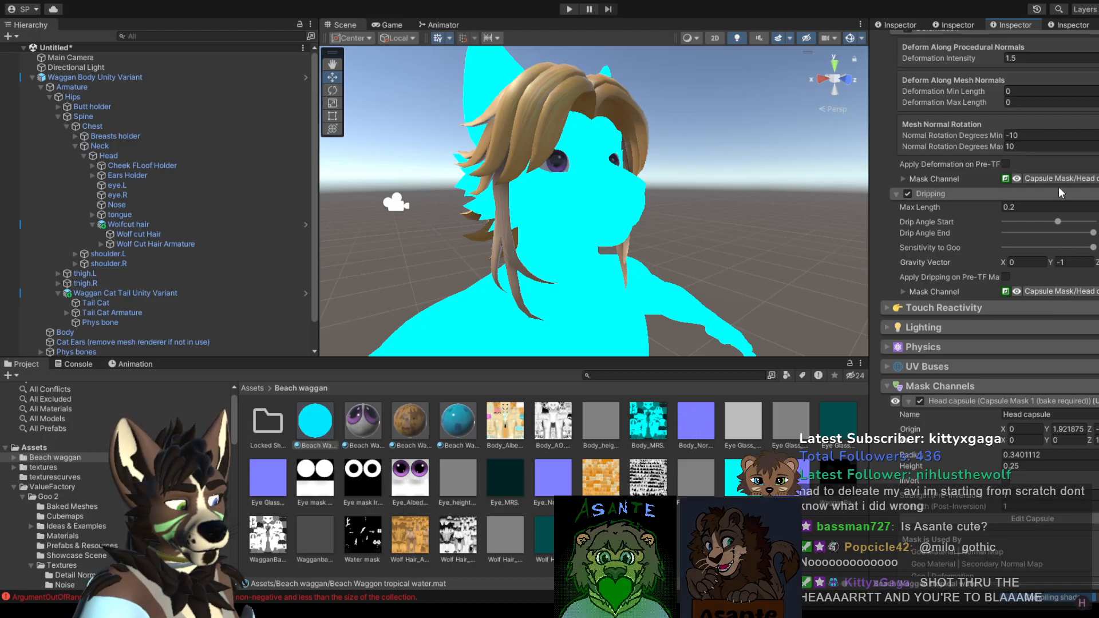
{"action": "key", "text": "ctrl+z"}
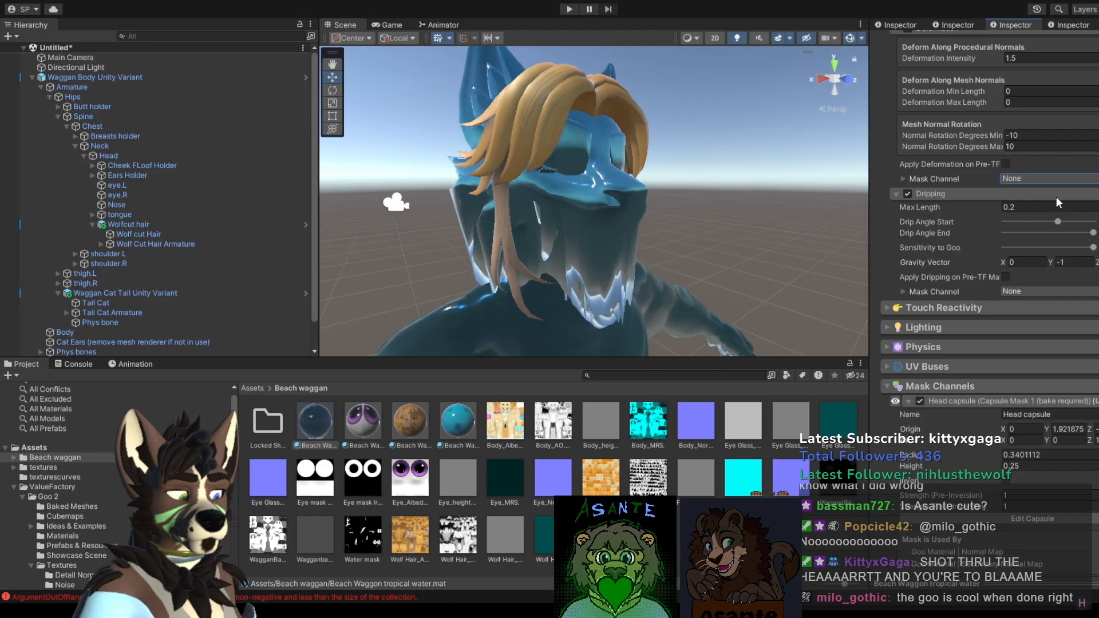
{"action": "scroll", "coordinate": [989, 341], "scroll_direction": "down", "scroll_amount": 8}
{"action": "scroll", "coordinate": [988, 335], "scroll_direction": "down", "scroll_amount": 4}
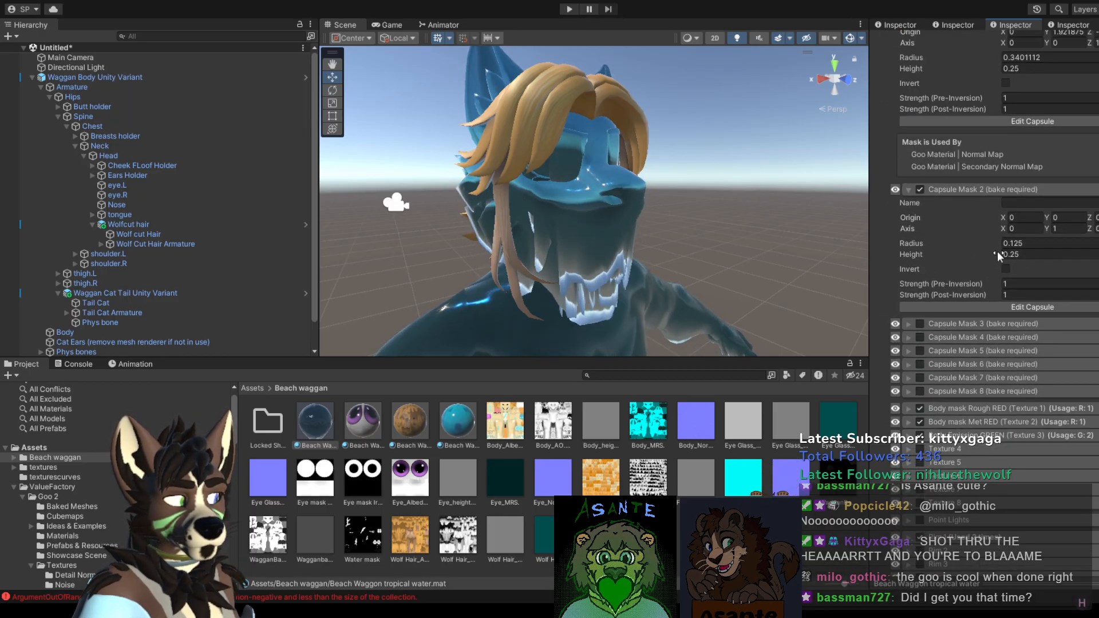
{"action": "scroll", "coordinate": [1030, 229], "scroll_direction": "up", "scroll_amount": 5}
{"action": "scroll", "coordinate": [1044, 212], "scroll_direction": "up", "scroll_amount": 4}
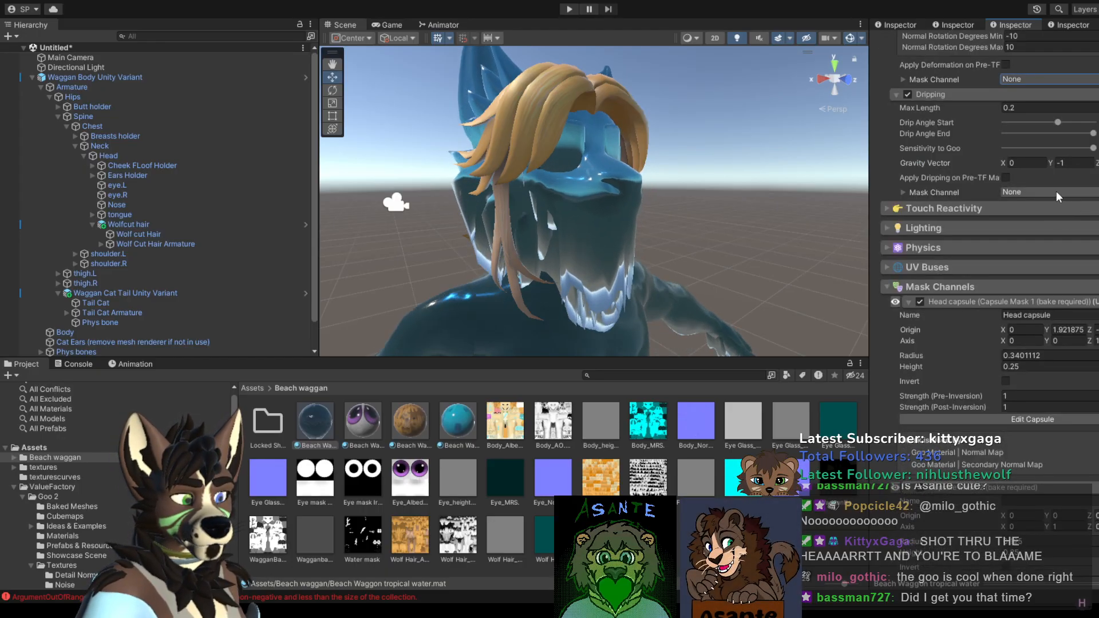
{"action": "left_click", "coordinate": [912, 238]}
{"action": "scroll", "coordinate": [1053, 207], "scroll_direction": "up", "scroll_amount": 1}
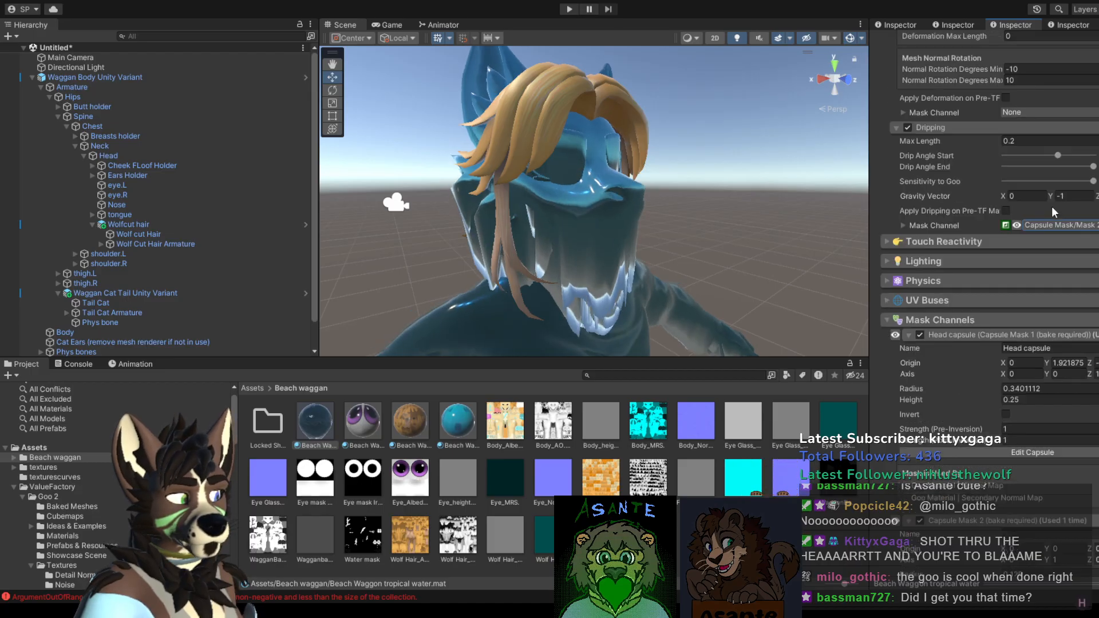
{"action": "left_click", "coordinate": [1054, 114]}
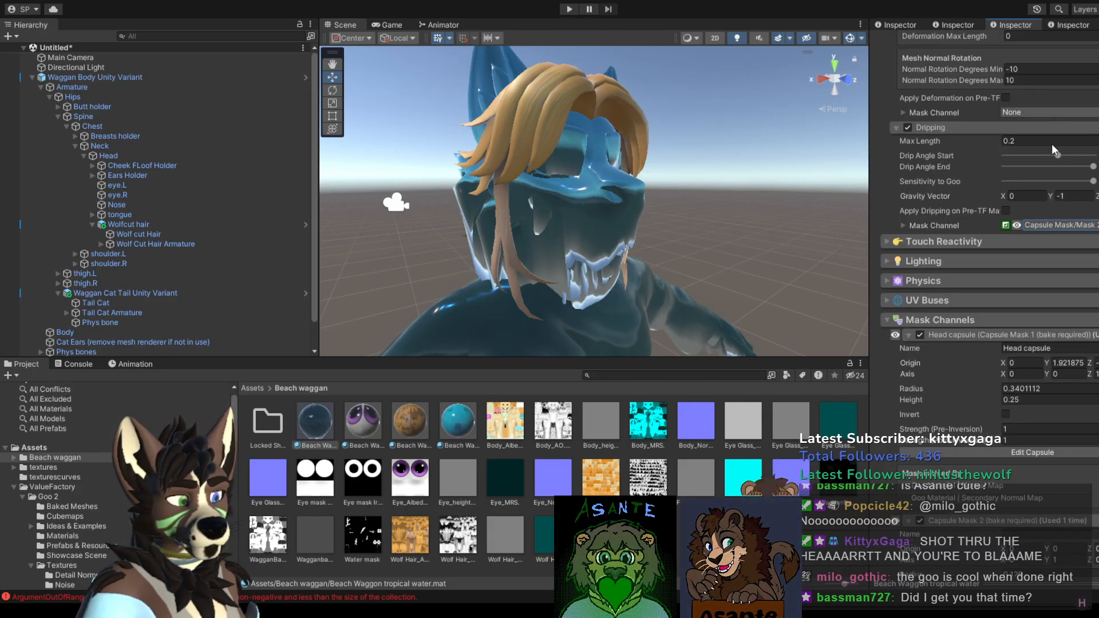
{"action": "left_click", "coordinate": [913, 163]}
Step: Start editing Capsule Mask 2 with the avatar's Body selected, and raise the capsule from the feet to the head
{"action": "scroll", "coordinate": [991, 351], "scroll_direction": "down", "scroll_amount": 7}
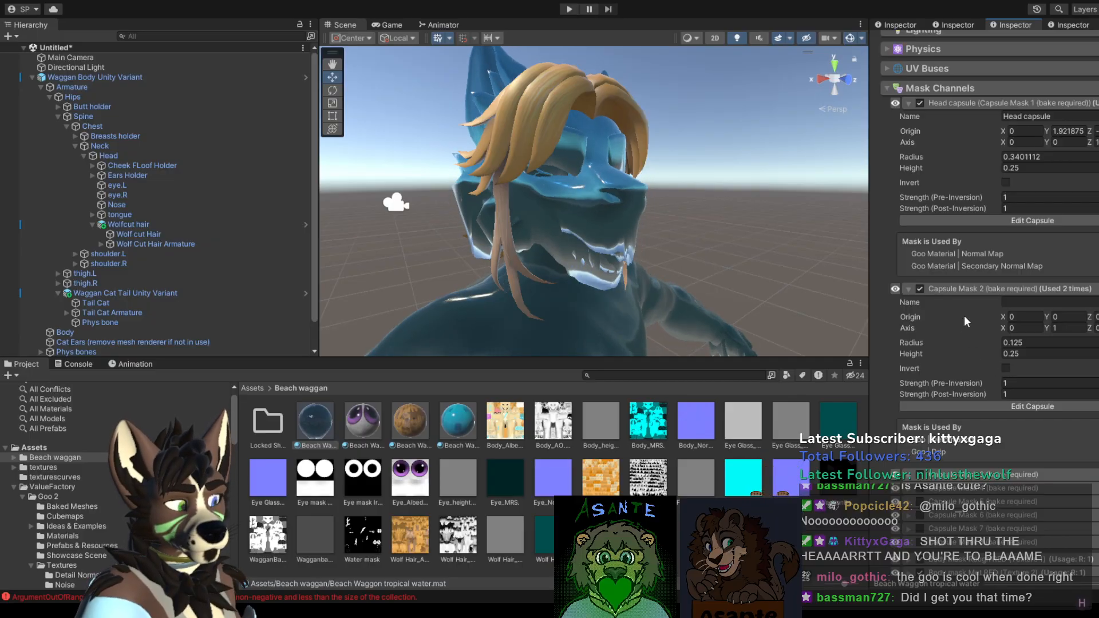
{"action": "left_click", "coordinate": [973, 406]}
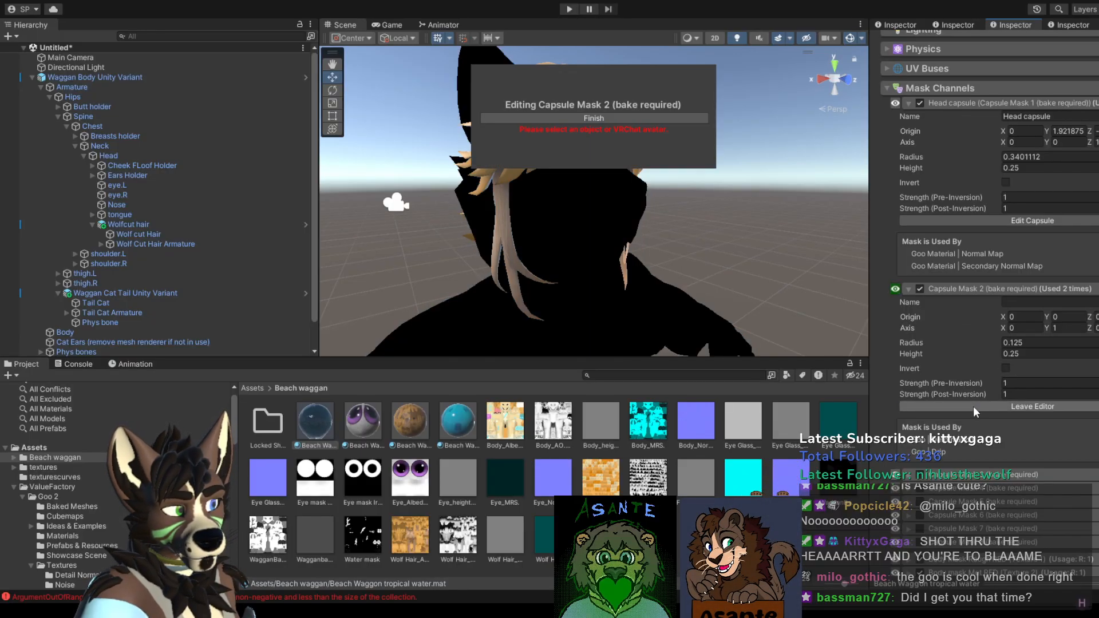
{"action": "left_click", "coordinate": [633, 212]}
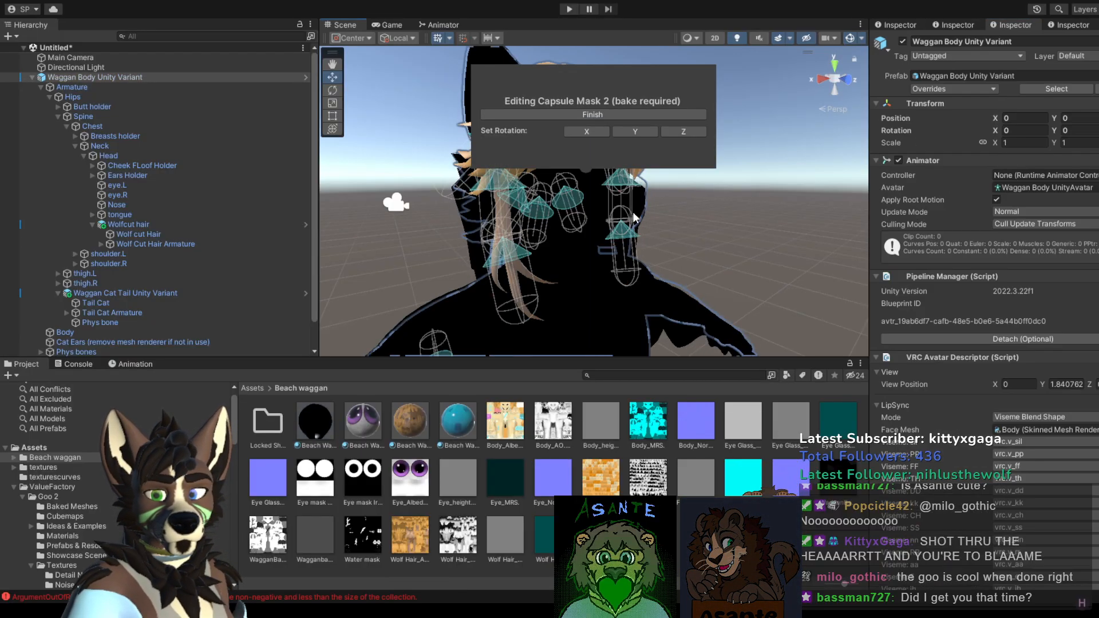
{"action": "left_click", "coordinate": [637, 204]}
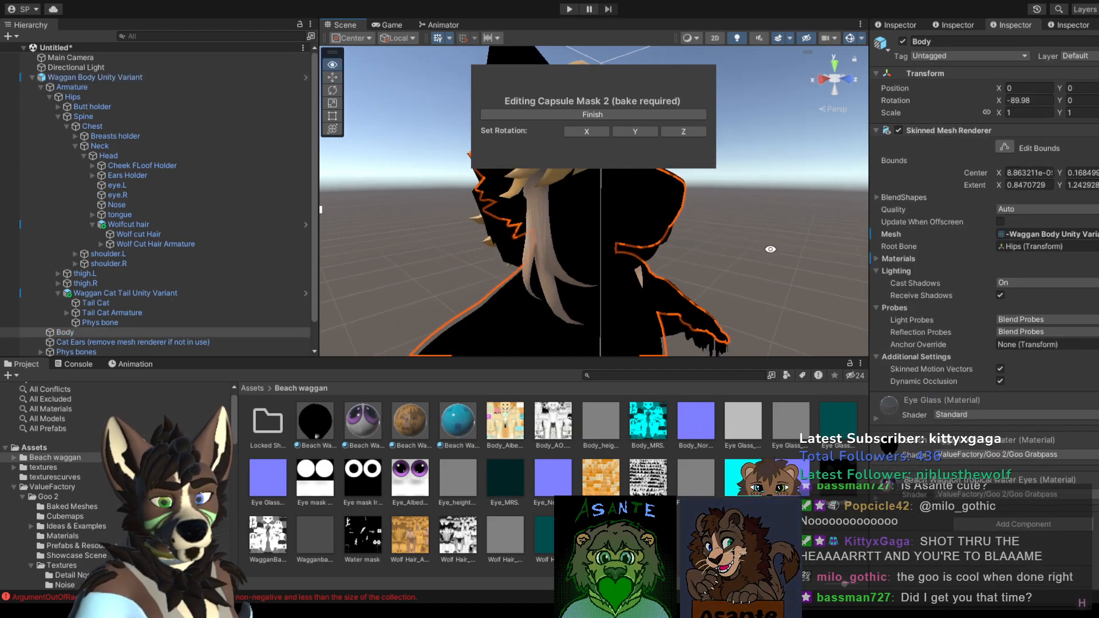
{"action": "scroll", "coordinate": [785, 258], "scroll_direction": "down", "scroll_amount": 2}
{"action": "middle_click_drag", "start_coordinate": [773, 266], "coordinate": [720, 16]}
{"action": "scroll", "coordinate": [737, 225], "scroll_direction": "down", "scroll_amount": 3}
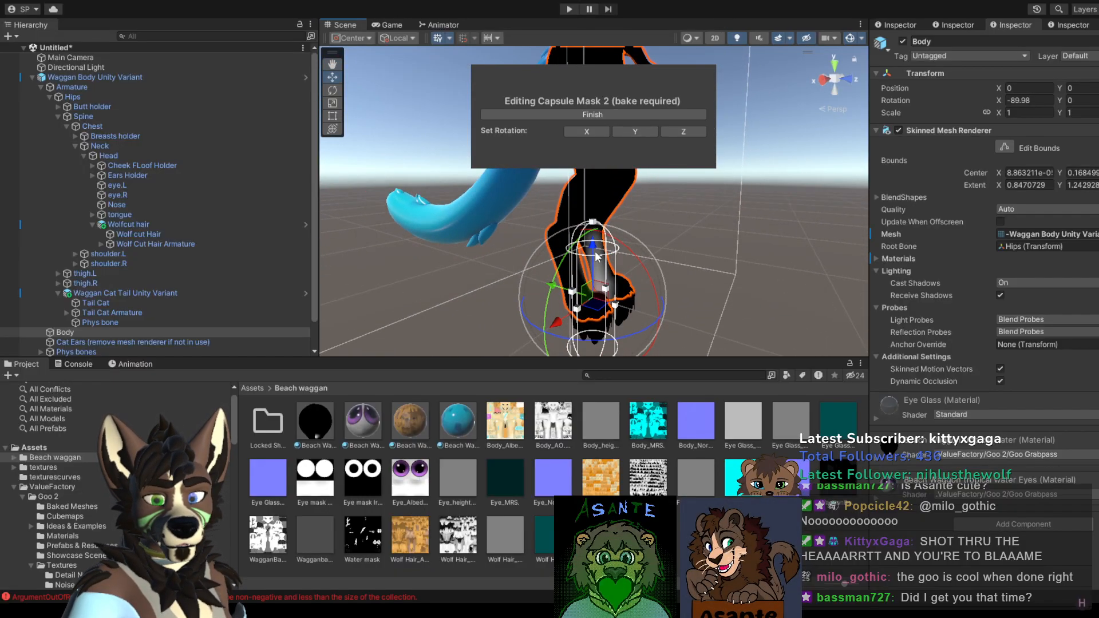
{"action": "left_click_drag", "start_coordinate": [595, 252], "coordinate": [594, 4]}
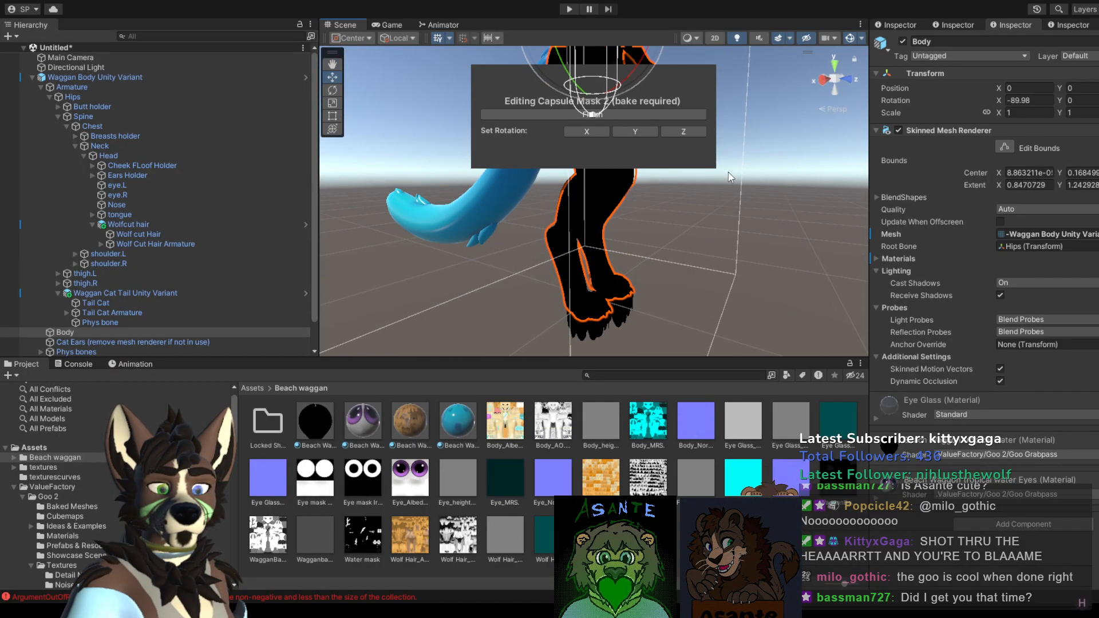
{"action": "middle_click_drag", "start_coordinate": [729, 177], "coordinate": [683, 489]}
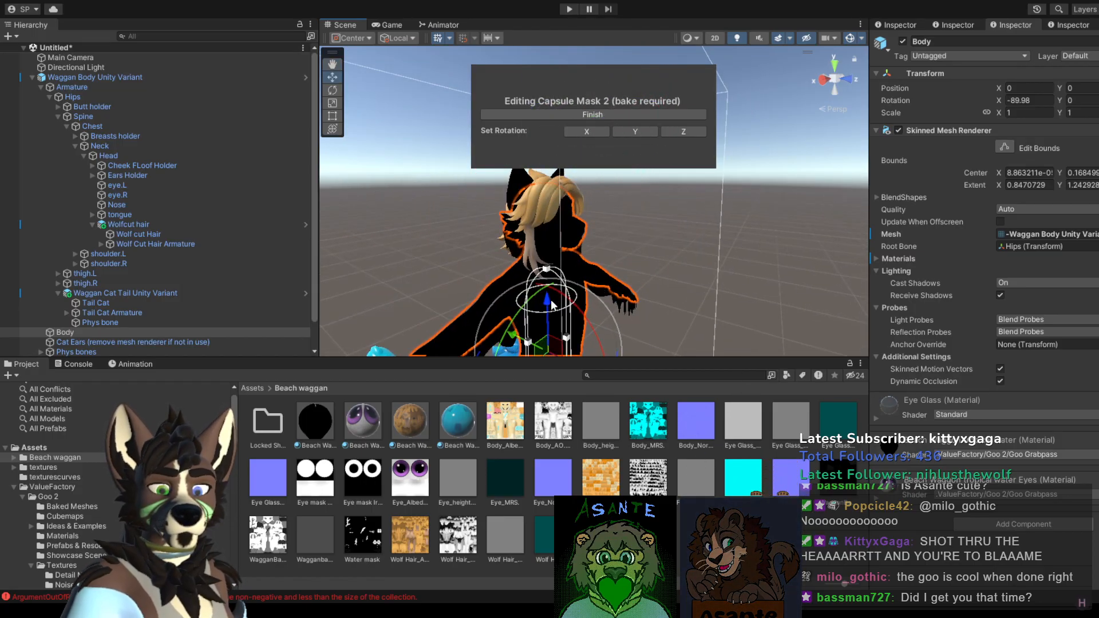
{"action": "left_click_drag", "start_coordinate": [547, 307], "coordinate": [544, 165]}
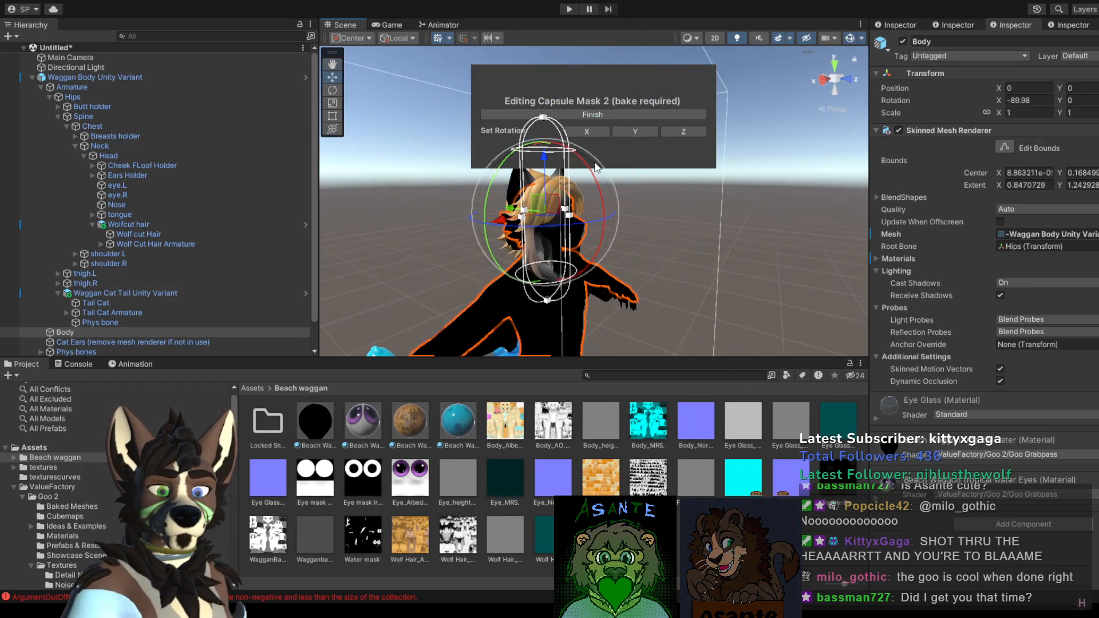
Step: Set Capsule Mask 2's rotation to Z and enlarge its radius so it encloses the head and muzzle
{"action": "left_click", "coordinate": [685, 132]}
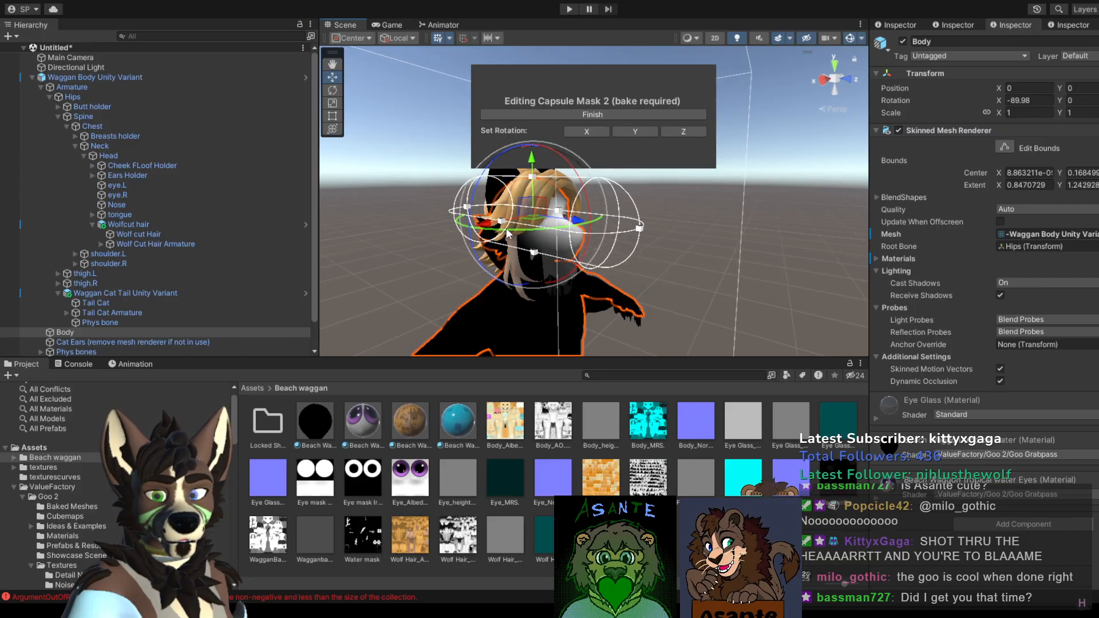
{"action": "left_click_drag", "start_coordinate": [503, 222], "coordinate": [480, 235]}
{"action": "scroll", "coordinate": [726, 280], "scroll_direction": "up", "scroll_amount": 2}
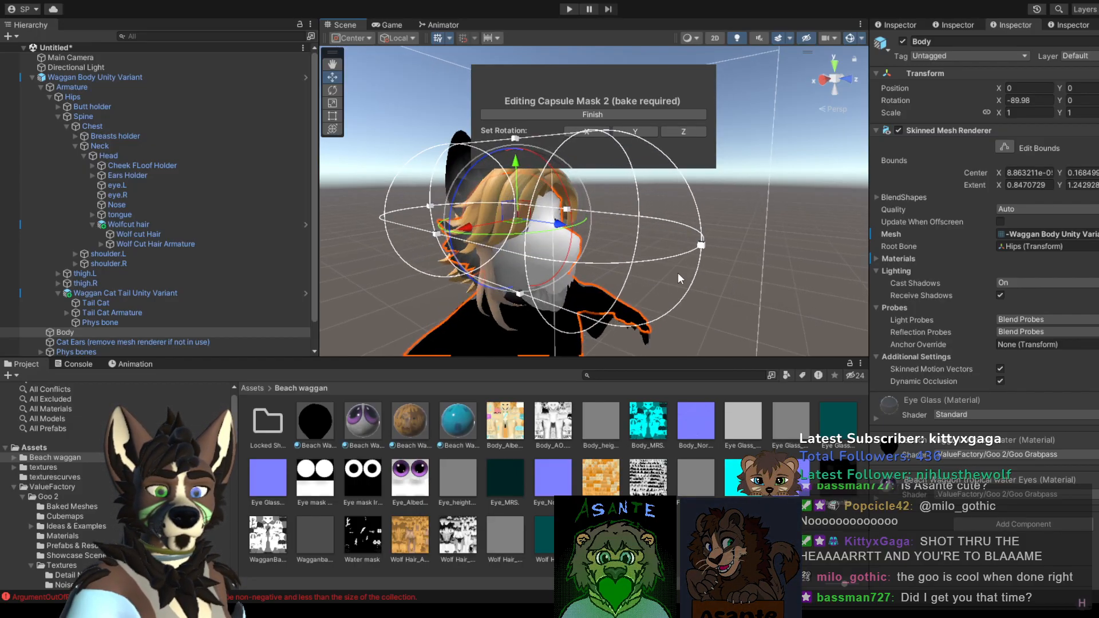
{"action": "middle_click_drag", "start_coordinate": [678, 272], "coordinate": [710, 239]}
{"action": "scroll", "coordinate": [719, 249], "scroll_direction": "up", "scroll_amount": 2}
{"action": "left_click_drag", "start_coordinate": [721, 251], "coordinate": [676, 242], "text": "alt"}
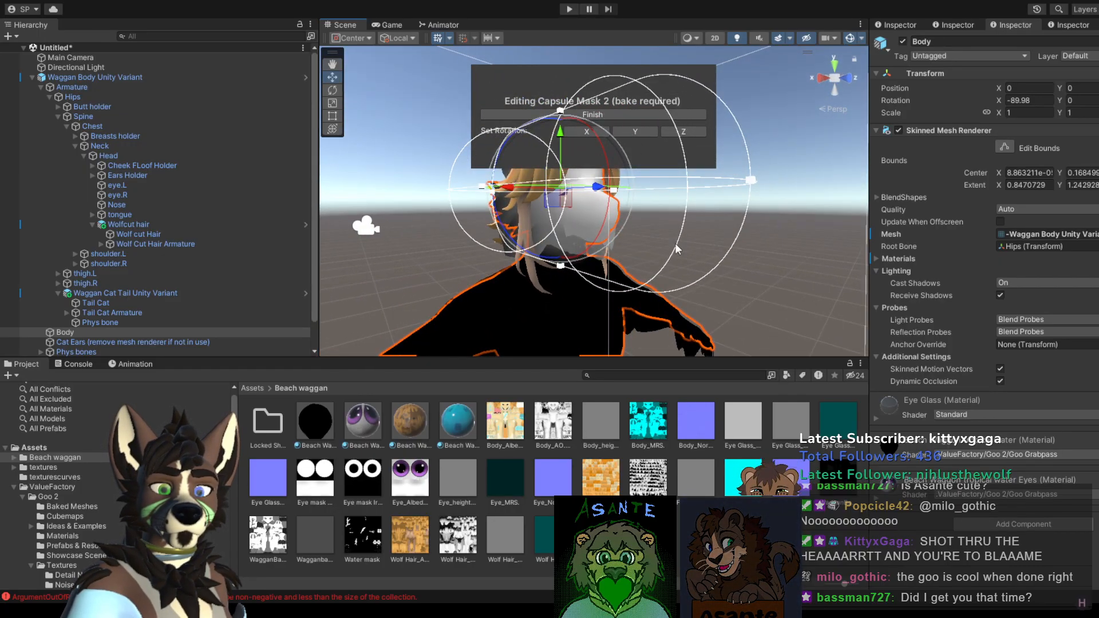
Step: Try the Y and X rotations on Capsule Mask 2 and return it to the Z rotation
{"action": "left_click", "coordinate": [630, 132]}
{"action": "left_click", "coordinate": [588, 133]}
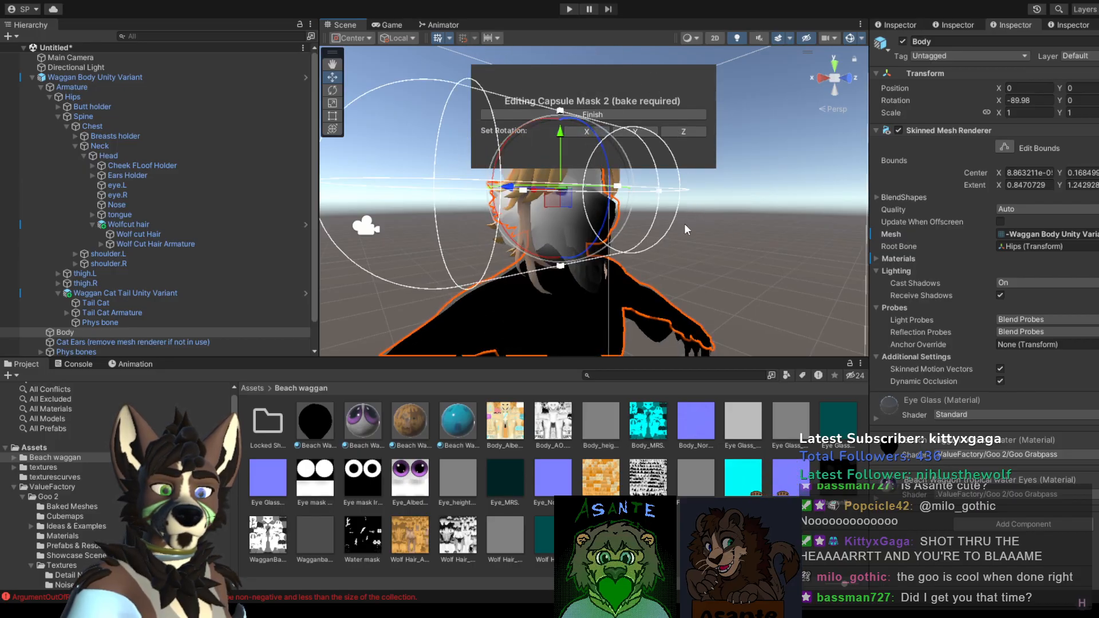
{"action": "left_click_drag", "start_coordinate": [687, 229], "coordinate": [683, 176], "text": "alt"}
{"action": "left_click", "coordinate": [685, 133]}
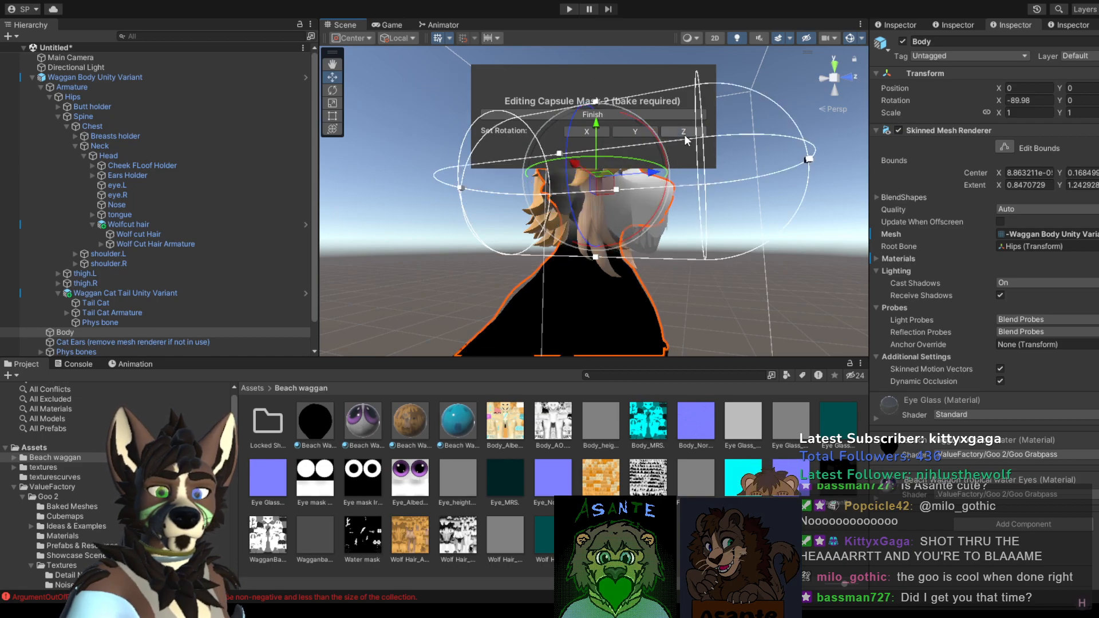
Step: Shift the capsule slightly toward the back of the head, reselect the main water material and finish editing Capsule Mask 2
{"action": "left_click_drag", "start_coordinate": [662, 218], "coordinate": [709, 281], "text": "alt"}
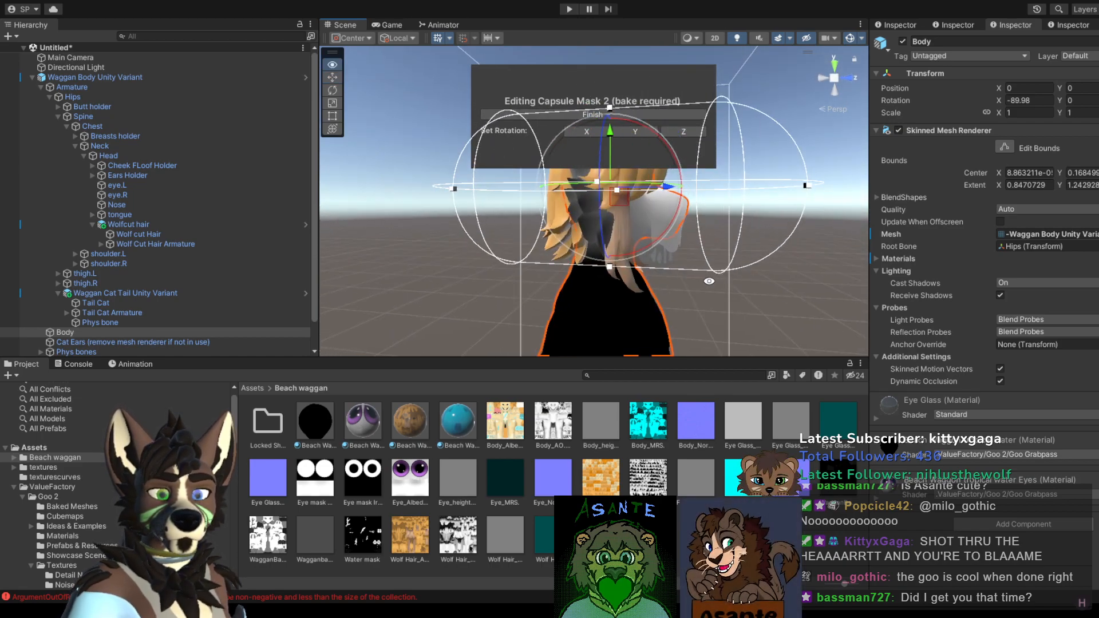
{"action": "mouse_move", "coordinate": [669, 188]}
{"action": "left_mouse_down"}
{"action": "mouse_move", "coordinate": [753, 187]}
{"action": "mouse_move", "coordinate": [648, 192]}
{"action": "mouse_move", "coordinate": [661, 192]}
{"action": "left_mouse_up"}
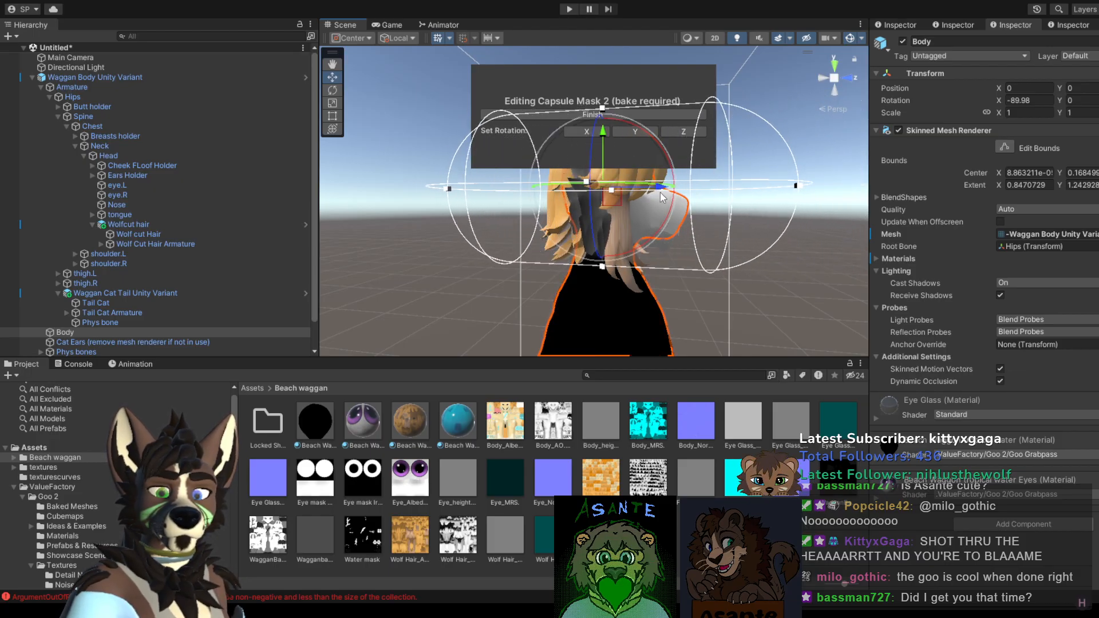
{"action": "left_click", "coordinate": [325, 435]}
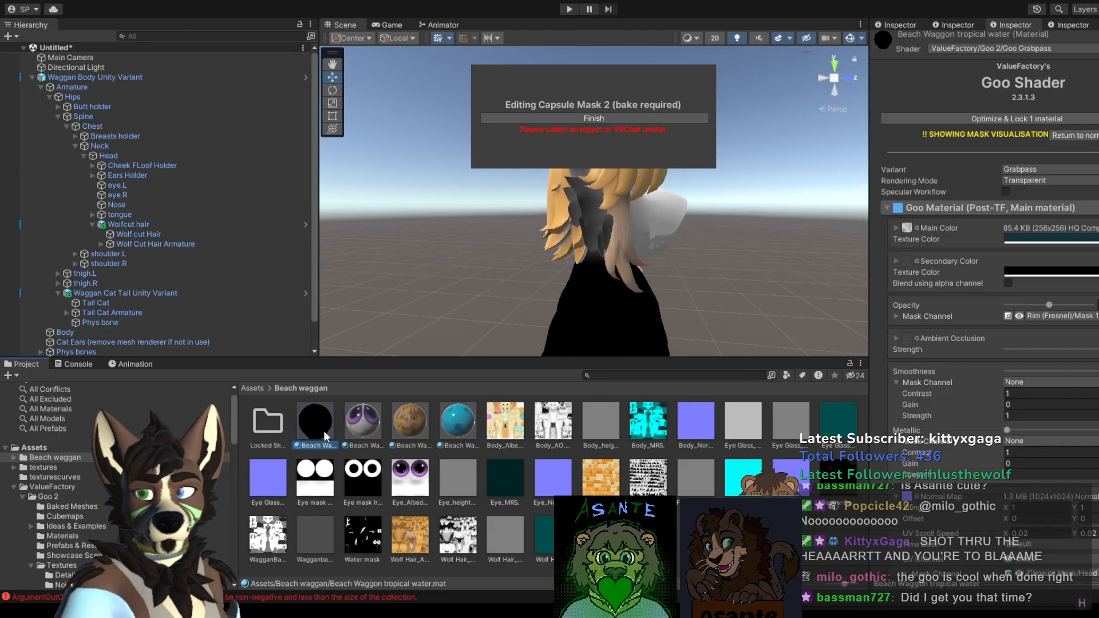
{"action": "left_click", "coordinate": [629, 120]}
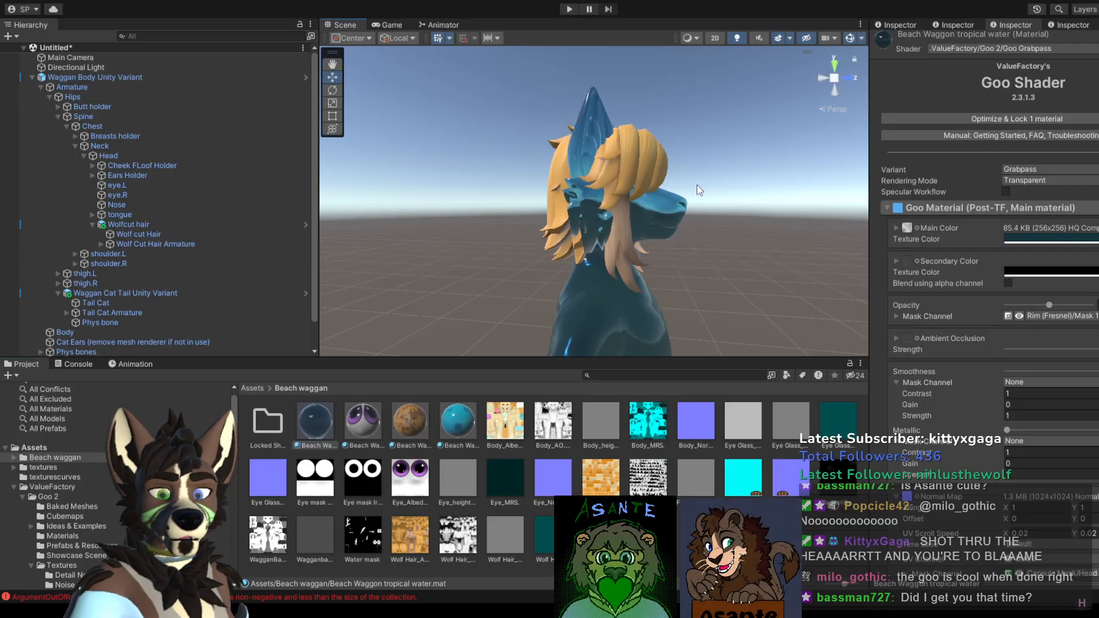
Step: Examine the goo effect on the head, collapse the Transformation settings, and preview Capsule Mask 2 used by Deformation and Dripping
{"action": "left_click_drag", "start_coordinate": [746, 252], "coordinate": [620, 240], "text": "alt"}
{"action": "scroll", "coordinate": [995, 390], "scroll_direction": "down", "scroll_amount": 10}
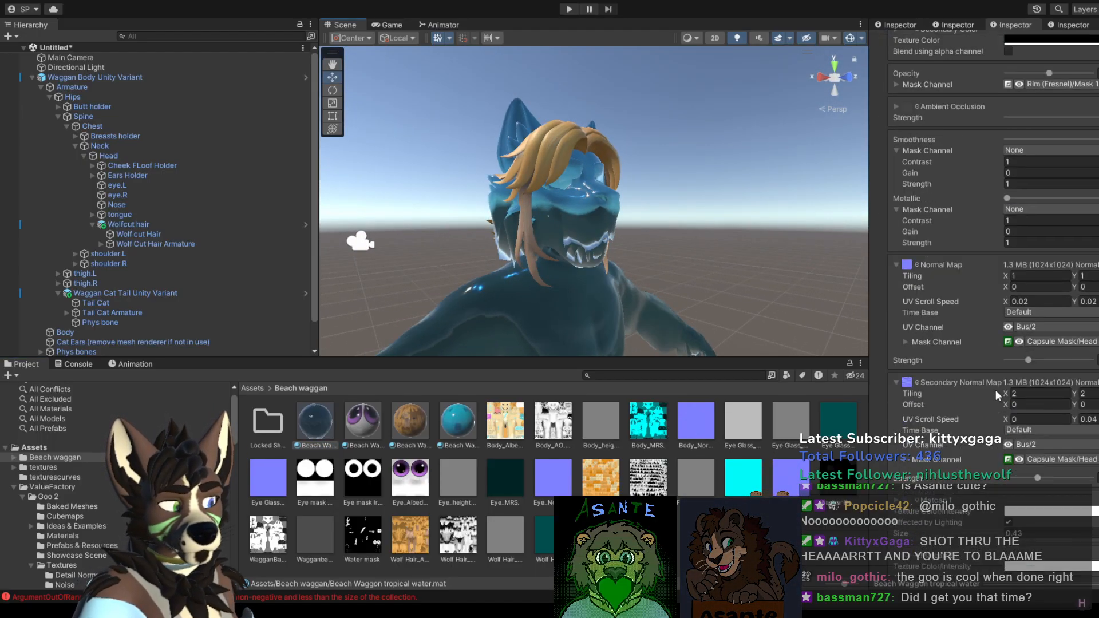
{"action": "scroll", "coordinate": [995, 344], "scroll_direction": "down", "scroll_amount": 15}
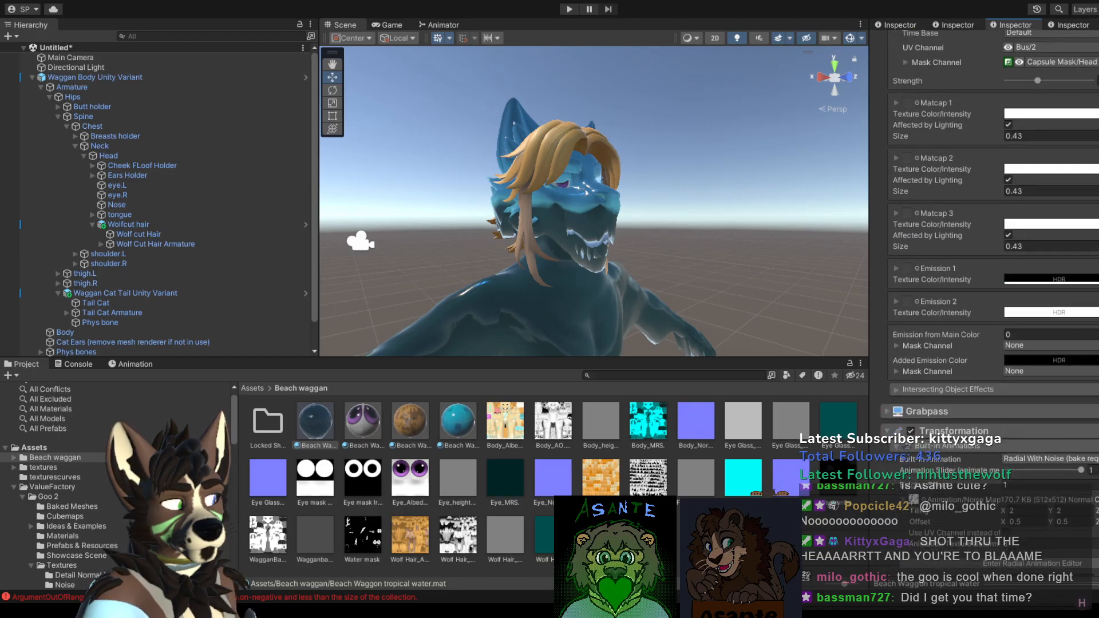
{"action": "scroll", "coordinate": [950, 357], "scroll_direction": "down", "scroll_amount": 2}
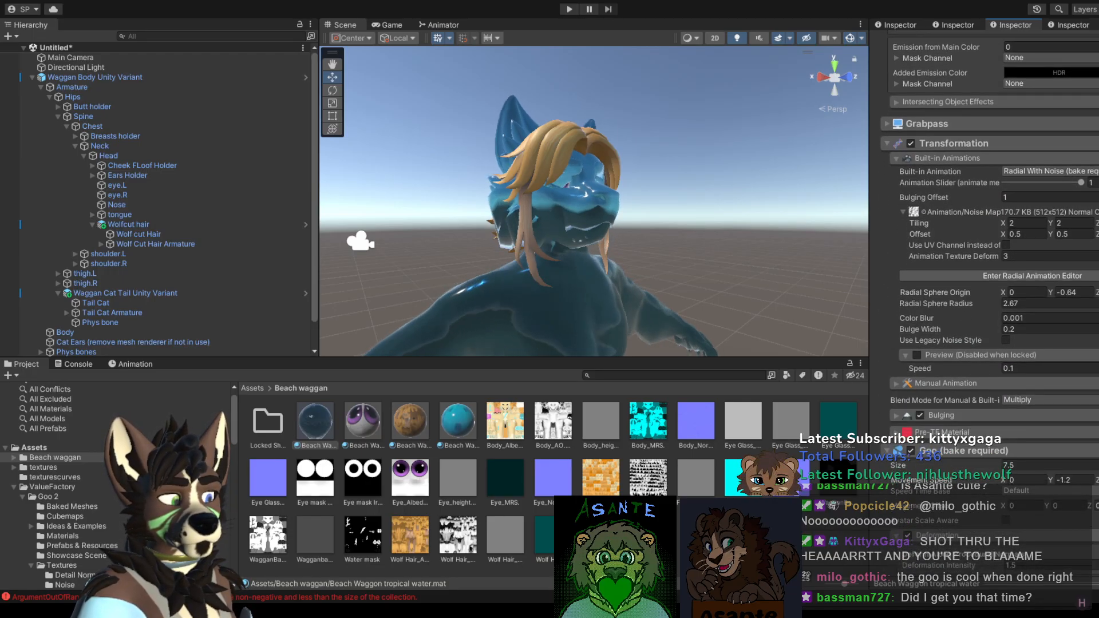
{"action": "left_click", "coordinate": [887, 143]}
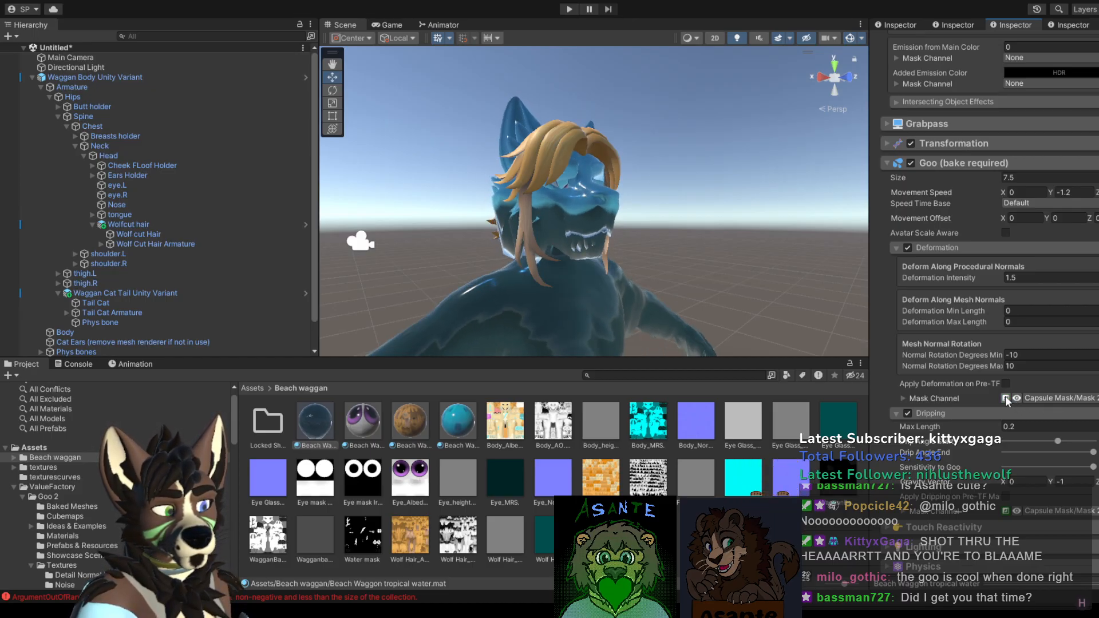
{"action": "left_click", "coordinate": [1019, 511]}
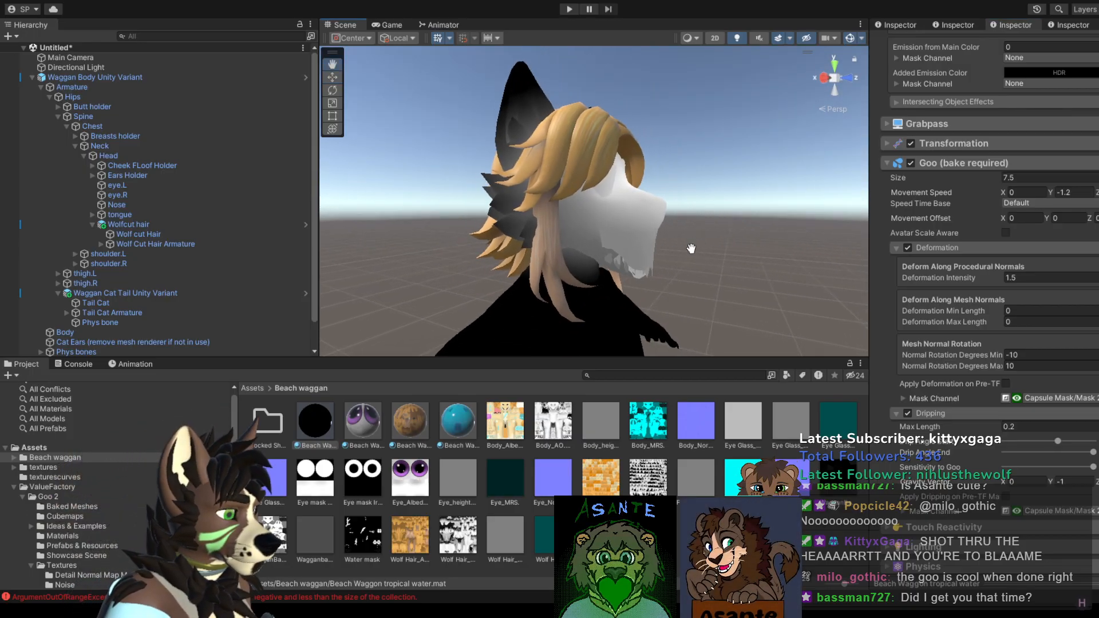
Step: Examine the Capsule Mask 2 preview on the head from the side and front
{"action": "key", "text": "w"}
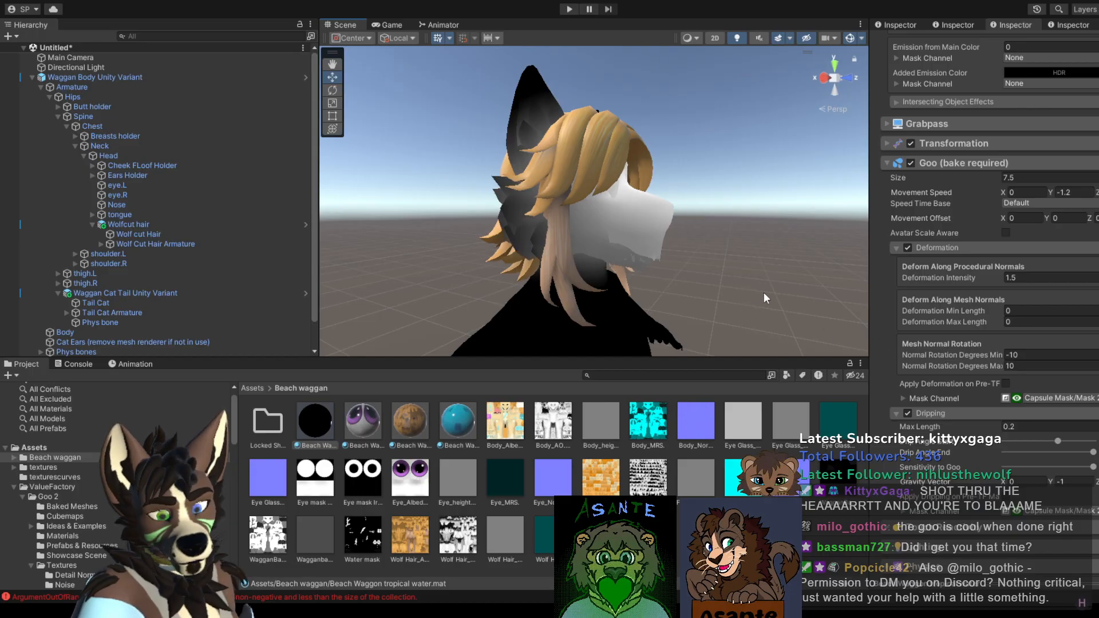
{"action": "left_click_drag", "start_coordinate": [764, 293], "coordinate": [717, 246], "text": "alt"}
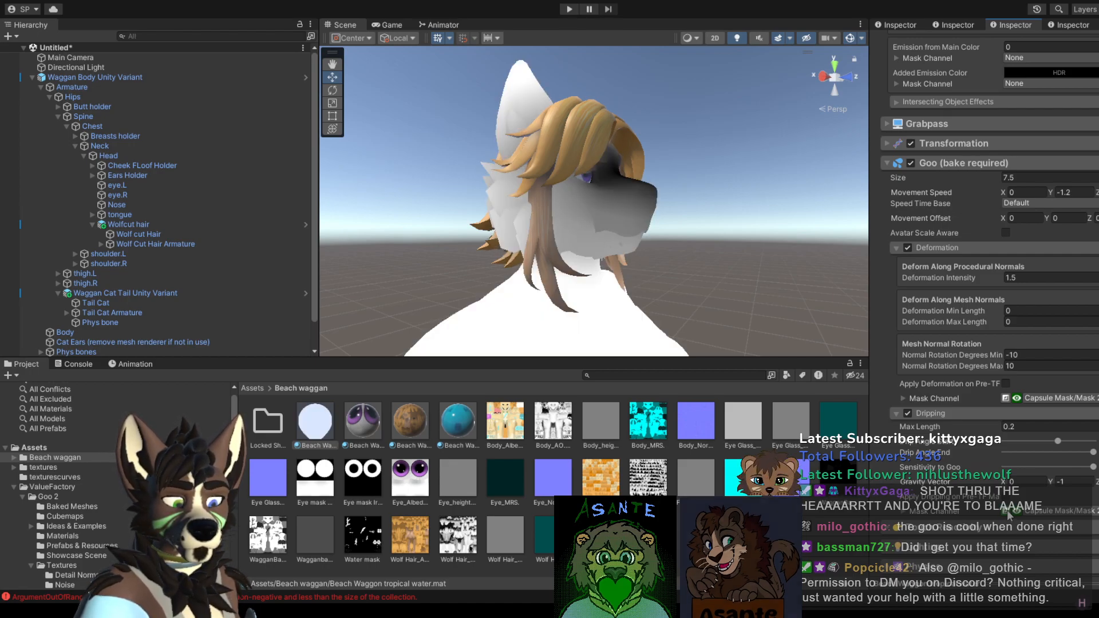
{"action": "left_click_drag", "start_coordinate": [684, 233], "coordinate": [515, 229], "text": "alt"}
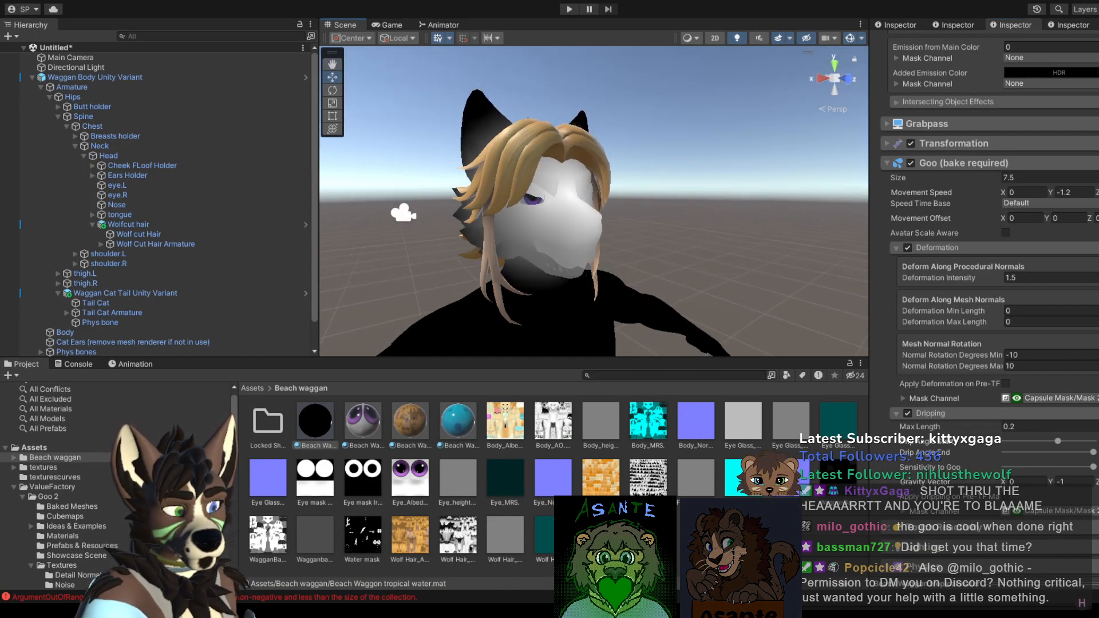
Step: Try a much larger radius on Capsule Mask 2 and undo the change
{"action": "scroll", "coordinate": [990, 286], "scroll_direction": "down", "scroll_amount": 15}
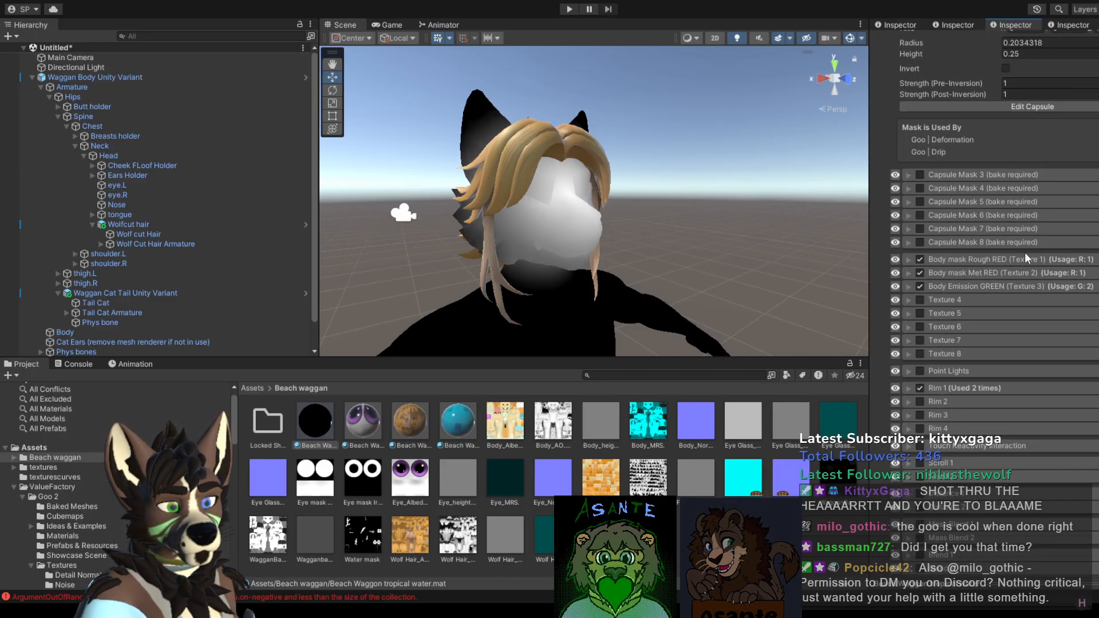
{"action": "scroll", "coordinate": [935, 208], "scroll_direction": "up", "scroll_amount": 4}
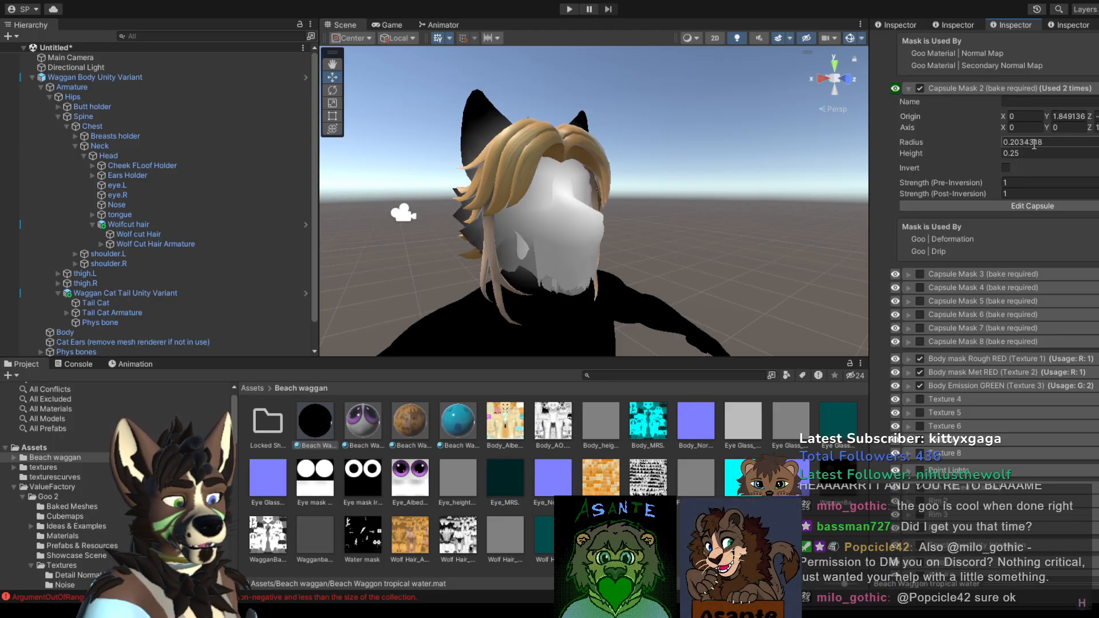
{"action": "left_click_drag", "start_coordinate": [1035, 143], "coordinate": [1046, 148]}
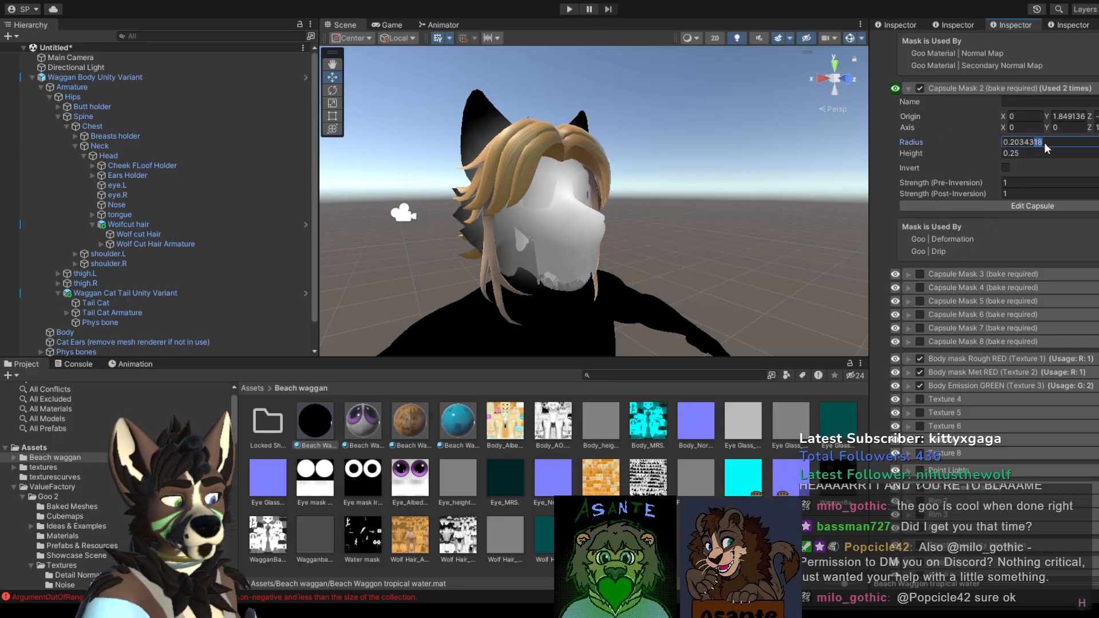
{"action": "left_click", "coordinate": [895, 87]}
{"action": "left_click", "coordinate": [896, 88]}
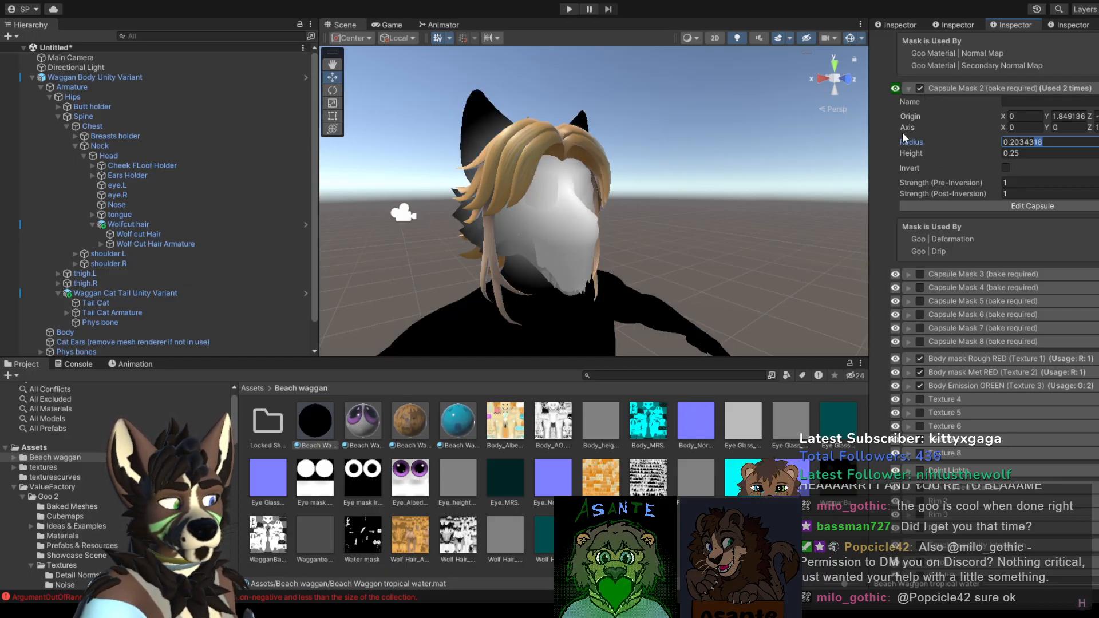
{"action": "left_click_drag", "start_coordinate": [922, 139], "coordinate": [1003, 135]}
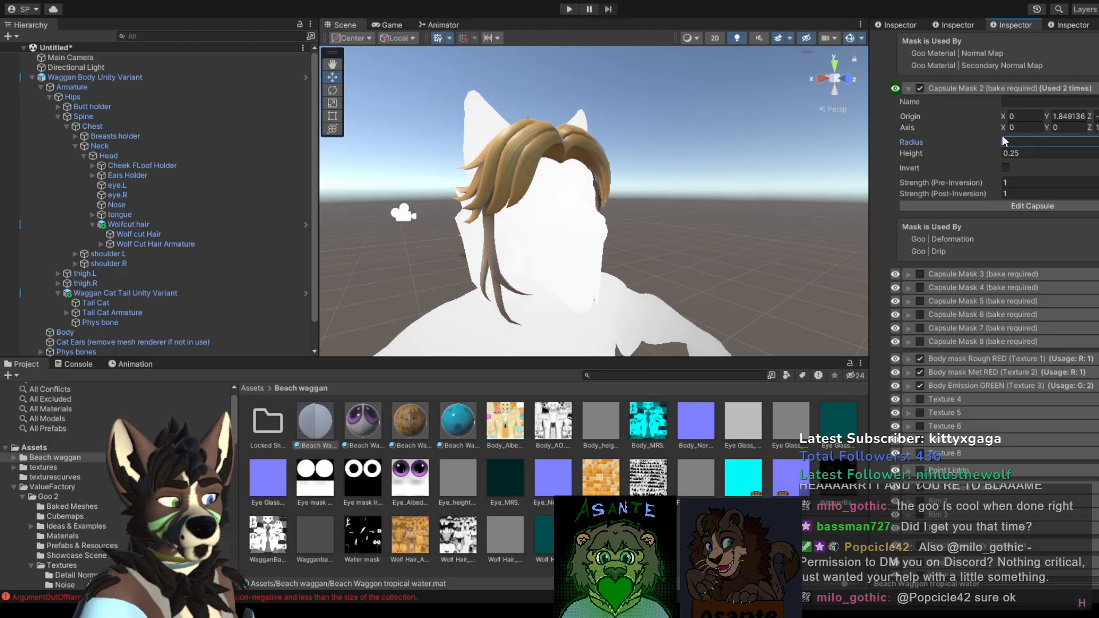
{"action": "key", "text": "ctrl+z"}
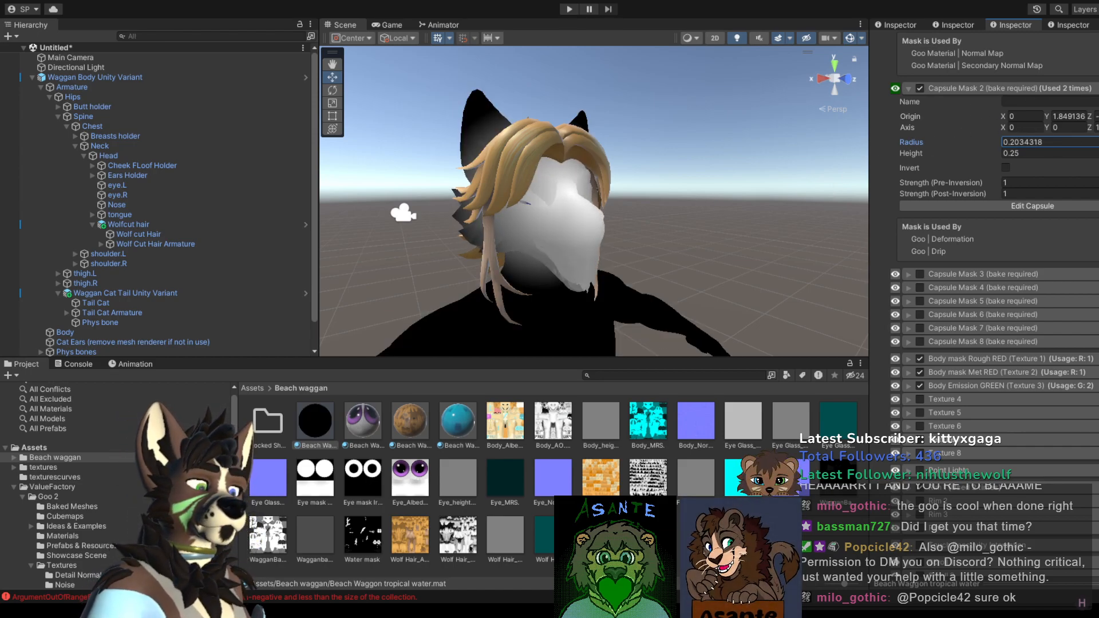
Step: Select the avatar's Body mesh and inspect how far the mask preview covers the head and upper body
{"action": "scroll", "coordinate": [1025, 143], "scroll_direction": "up", "scroll_amount": 15}
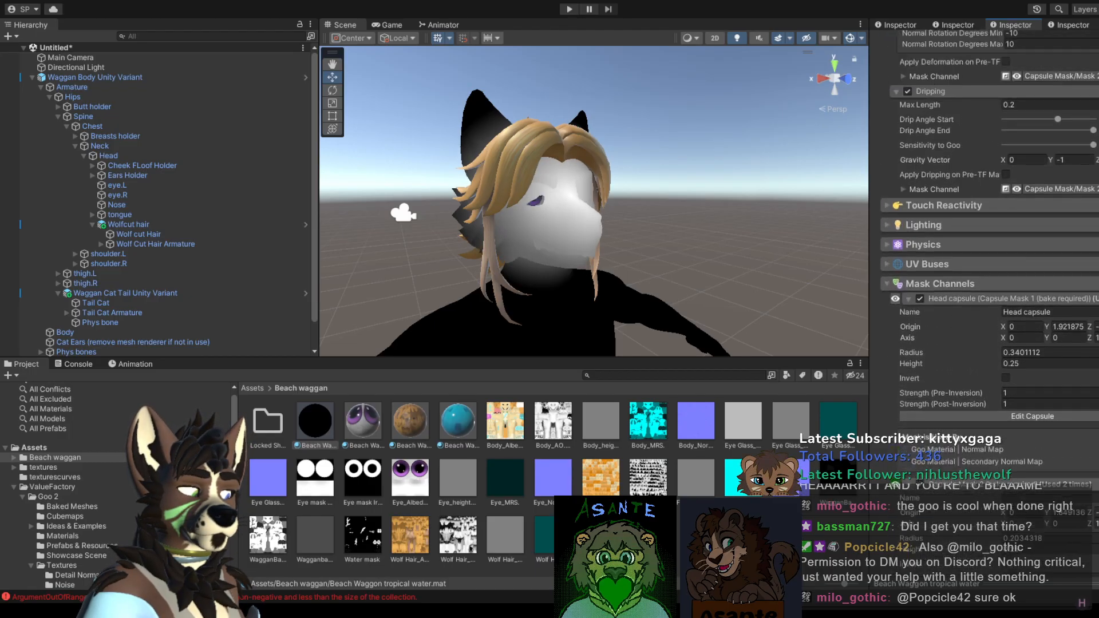
{"action": "scroll", "coordinate": [990, 287], "scroll_direction": "down", "scroll_amount": 4}
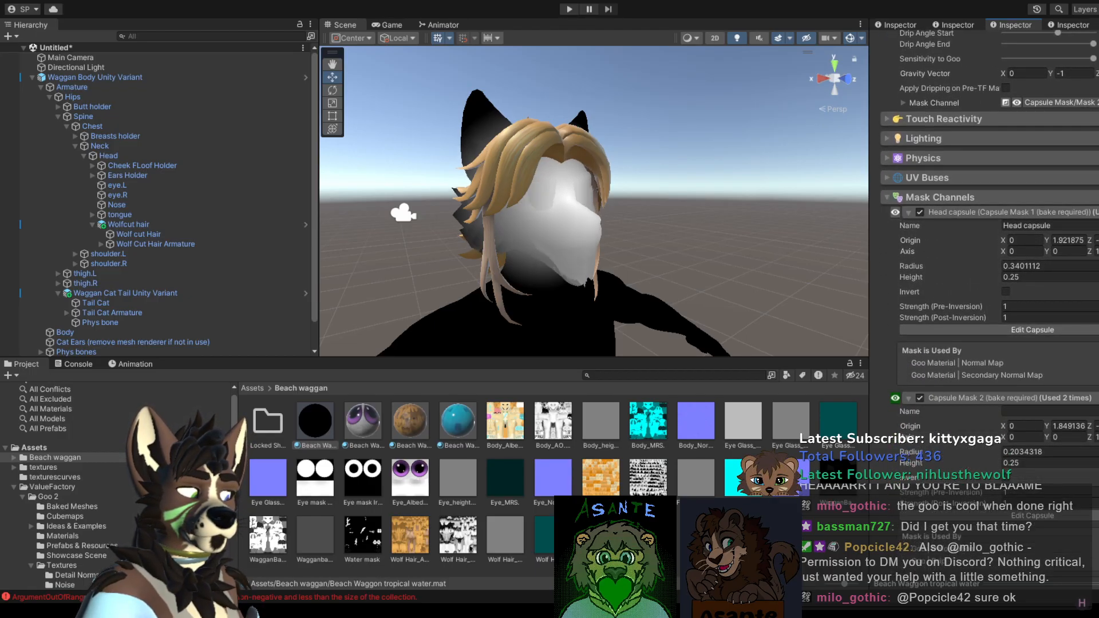
{"action": "left_click", "coordinate": [587, 217]}
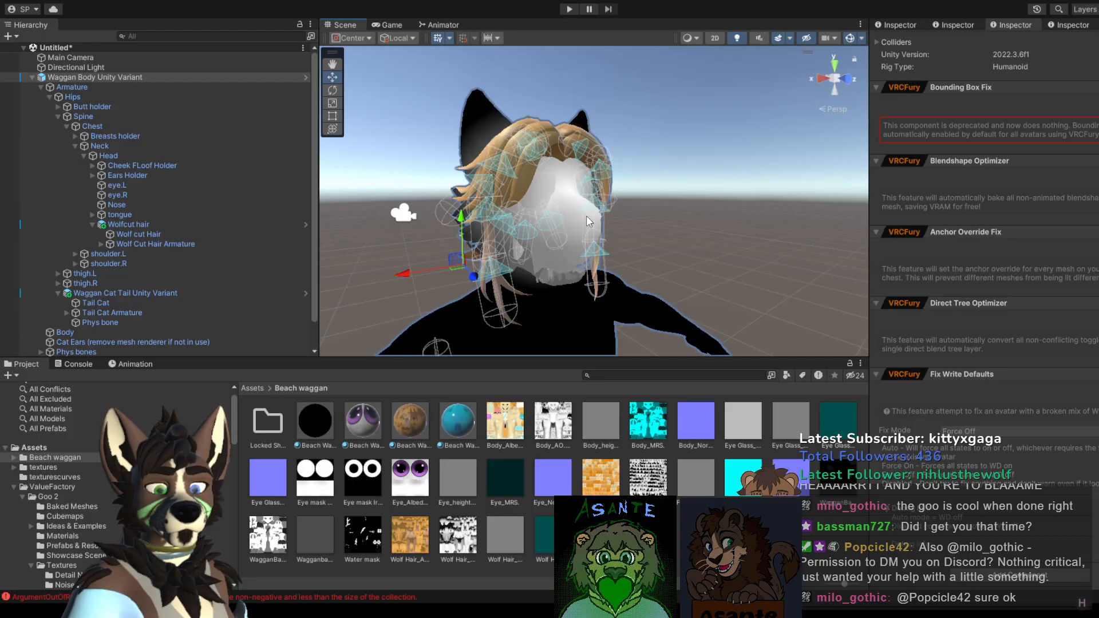
{"action": "left_click", "coordinate": [578, 220]}
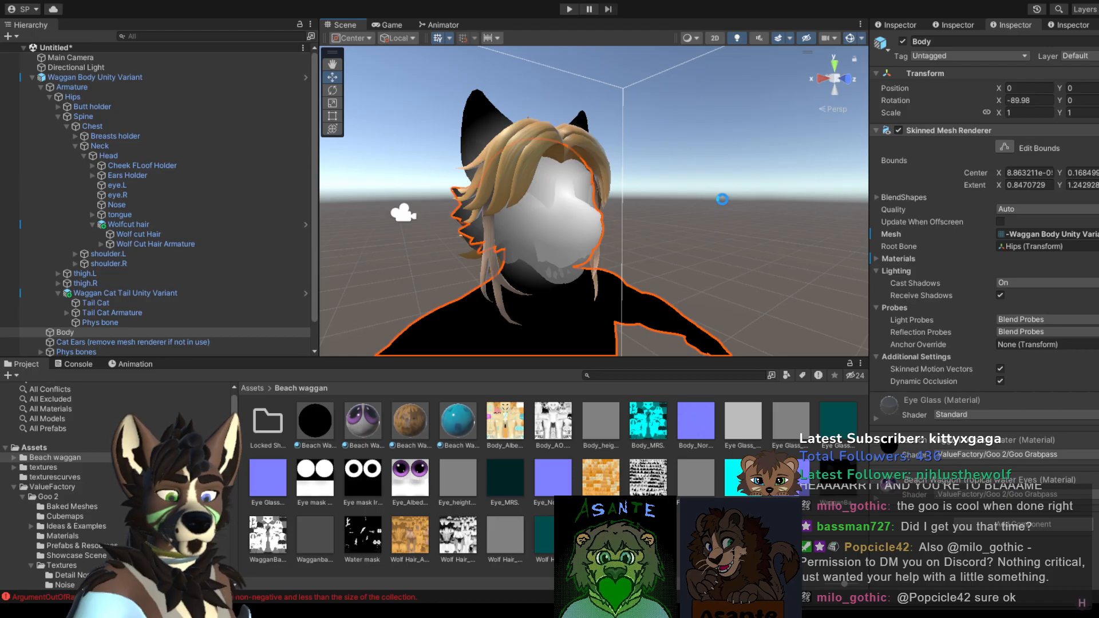
{"action": "left_click_drag", "start_coordinate": [672, 249], "coordinate": [703, 242], "text": "alt"}
{"action": "scroll", "coordinate": [705, 245], "scroll_direction": "down", "scroll_amount": 3}
{"action": "middle_click_drag", "start_coordinate": [706, 246], "coordinate": [713, 197]}
{"action": "scroll", "coordinate": [705, 229], "scroll_direction": "down", "scroll_amount": 3}
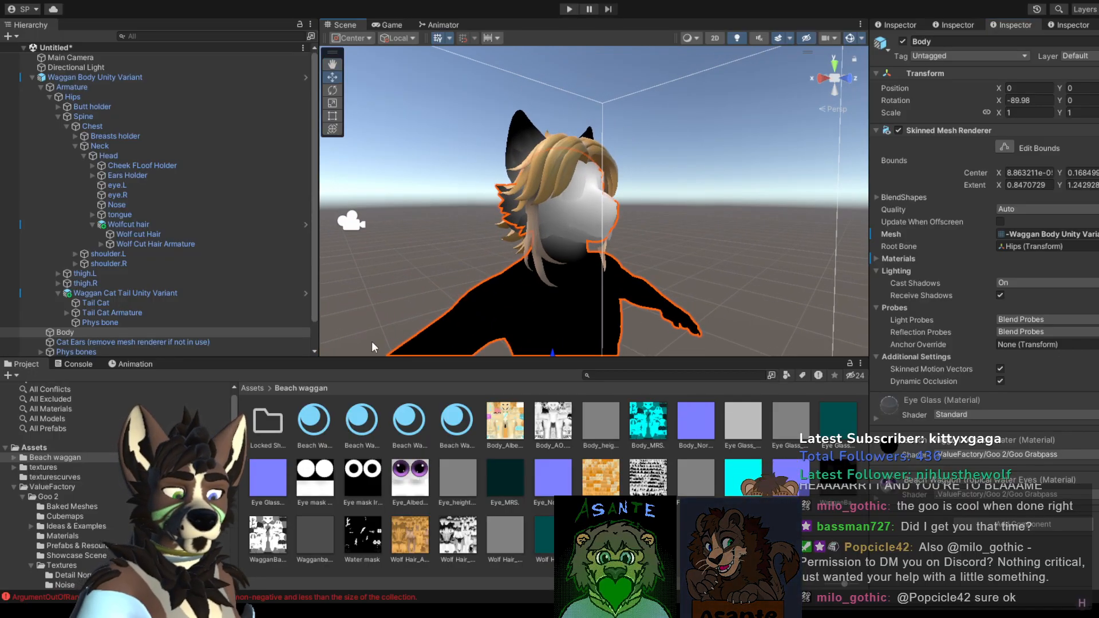
Step: In the Beach Waggon tropical water material, switch on the toggle beside the Capsule Mask 2 channel for Goo Deformation and Dripping
{"action": "left_click", "coordinate": [315, 423]}
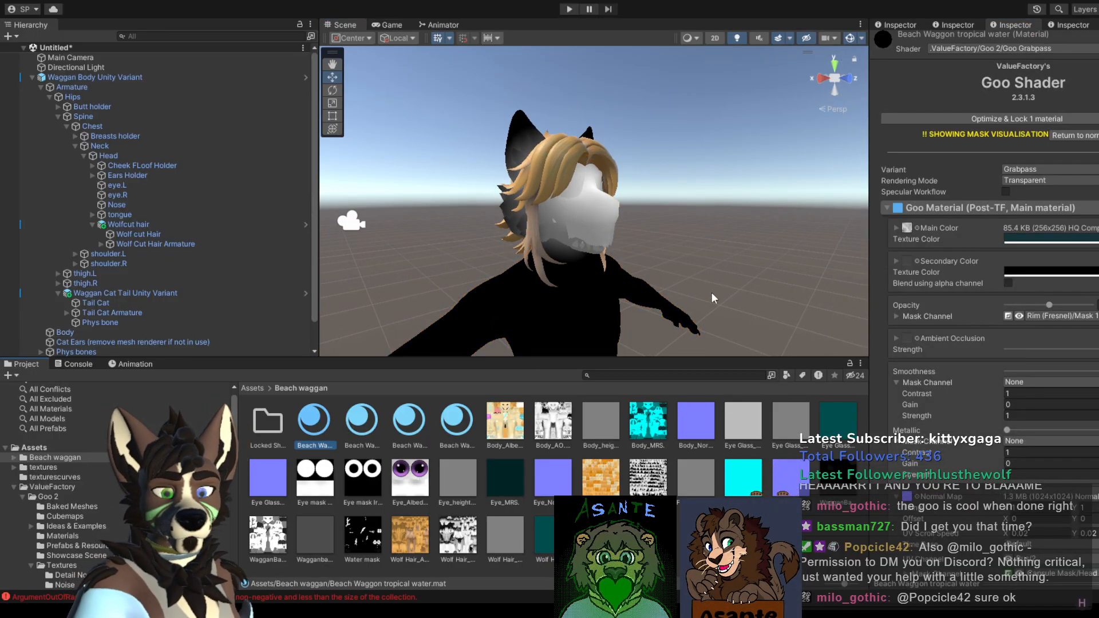
{"action": "scroll", "coordinate": [989, 358], "scroll_direction": "down", "scroll_amount": 5}
{"action": "scroll", "coordinate": [989, 358], "scroll_direction": "down", "scroll_amount": 15}
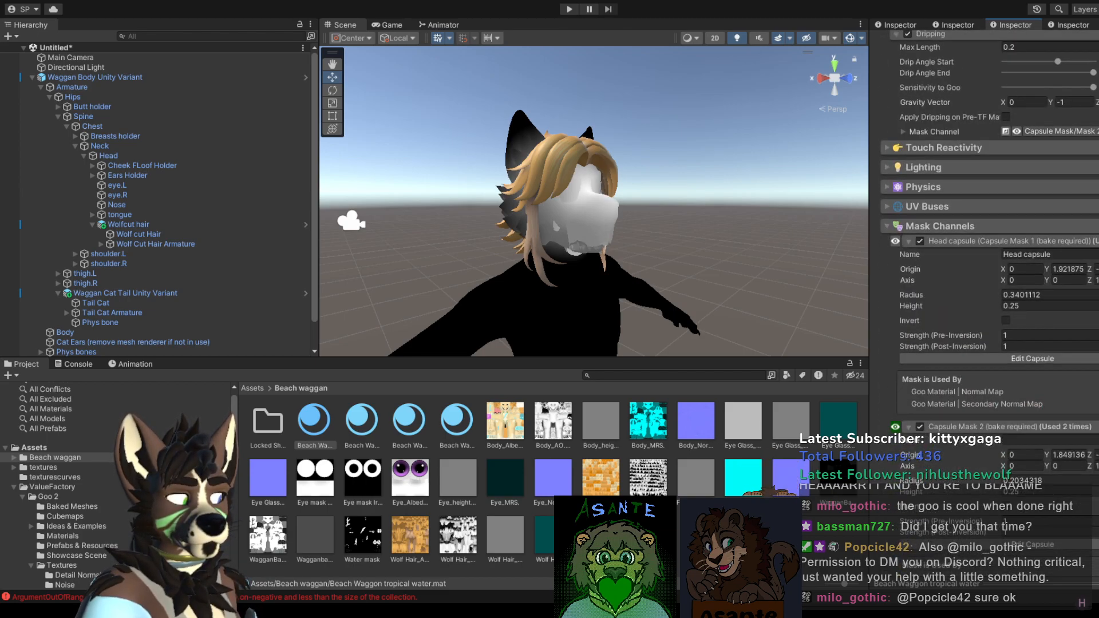
{"action": "scroll", "coordinate": [989, 358], "scroll_direction": "down", "scroll_amount": 11}
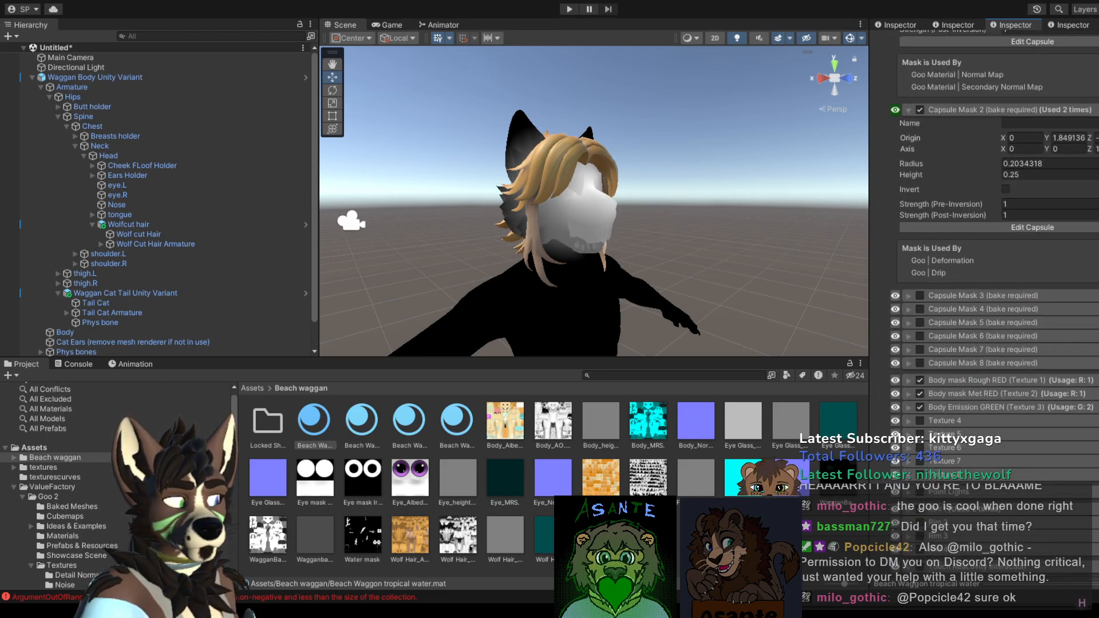
{"action": "scroll", "coordinate": [989, 358], "scroll_direction": "up", "scroll_amount": 15}
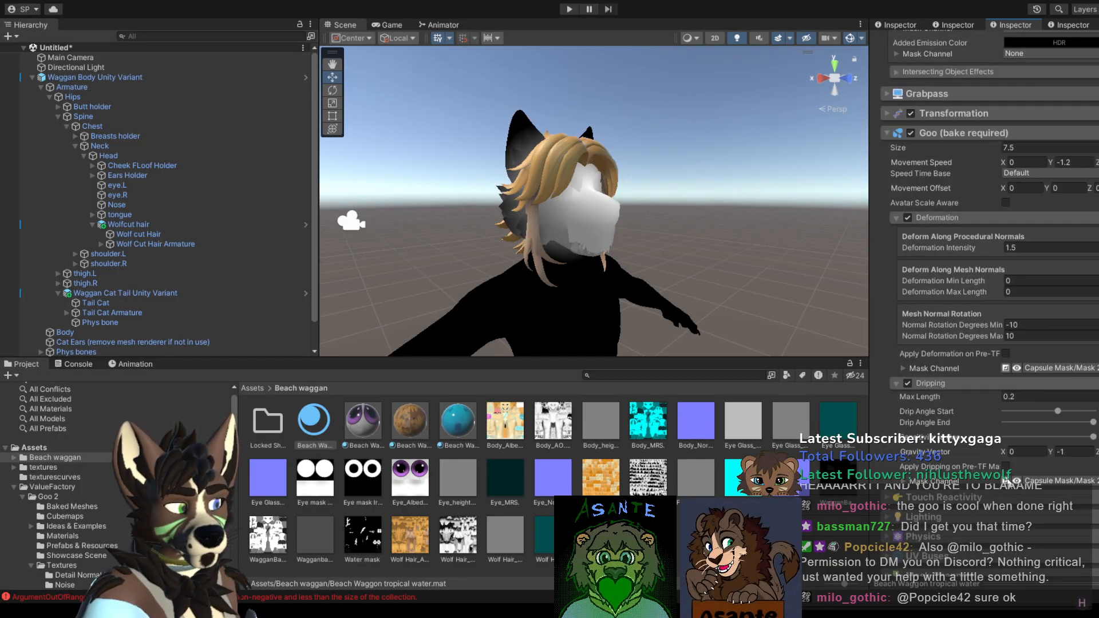
{"action": "left_click", "coordinate": [1006, 368]}
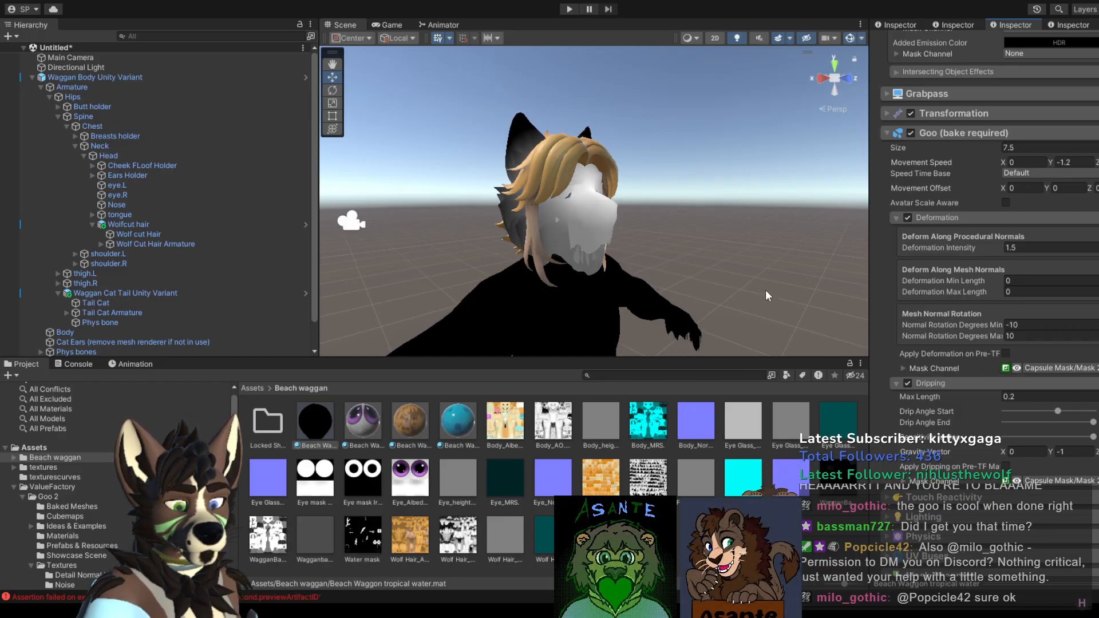
{"action": "middle_click_drag", "start_coordinate": [746, 290], "coordinate": [795, 250]}
{"action": "scroll", "coordinate": [702, 214], "scroll_direction": "up", "scroll_amount": 5}
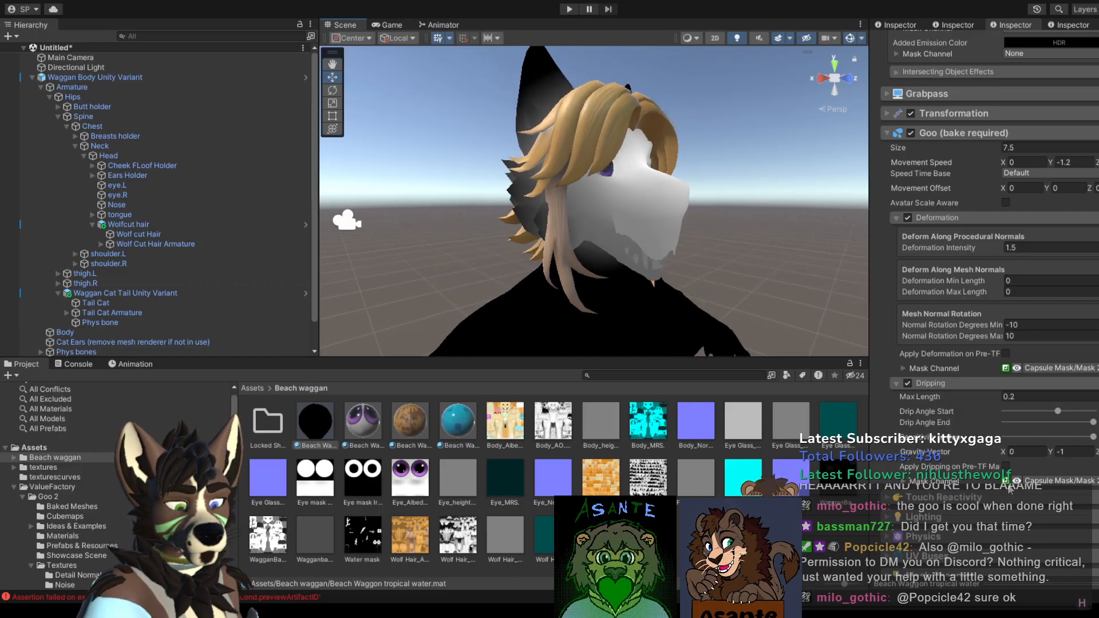
{"action": "left_click", "coordinate": [1005, 369]}
{"action": "left_click", "coordinate": [1005, 368]}
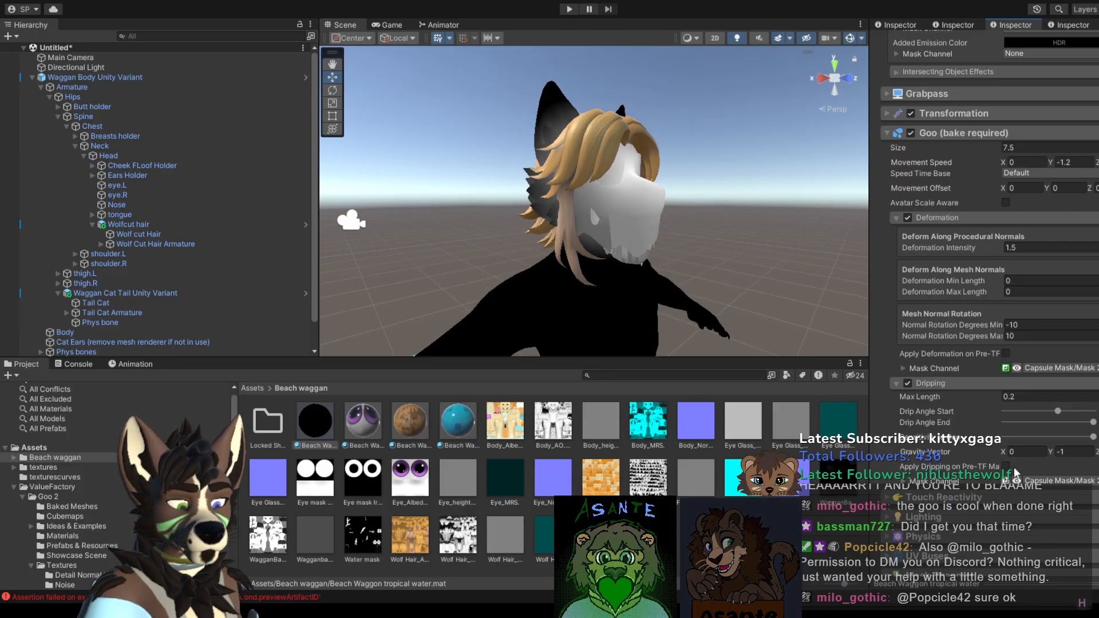
Step: Reselect the Body mesh and check the goo deformation and drips on the muzzle and hands from several distances
{"action": "left_click", "coordinate": [644, 204]}
{"action": "left_click", "coordinate": [645, 204]}
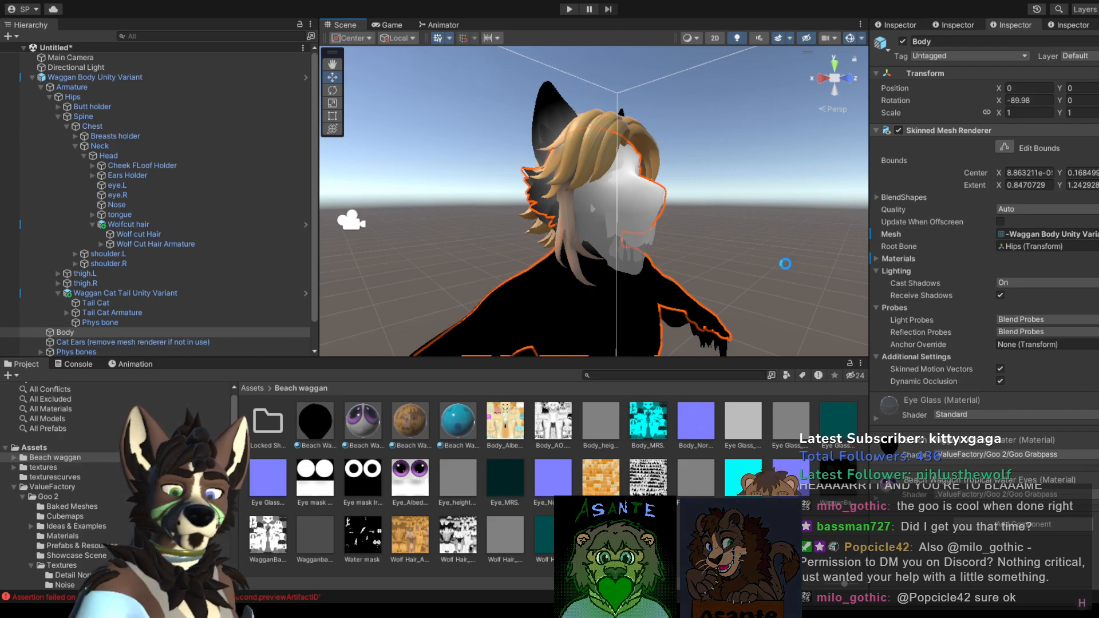
{"action": "scroll", "coordinate": [752, 259], "scroll_direction": "down", "scroll_amount": 4}
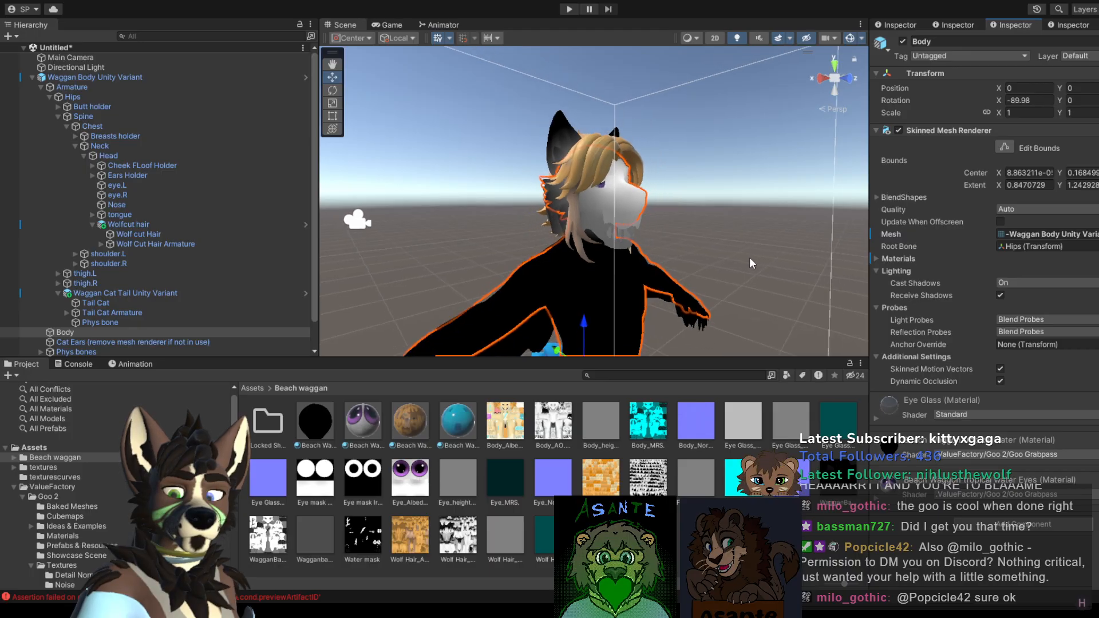
{"action": "middle_click_drag", "start_coordinate": [723, 277], "coordinate": [714, 236]}
{"action": "scroll", "coordinate": [724, 225], "scroll_direction": "down", "scroll_amount": 2}
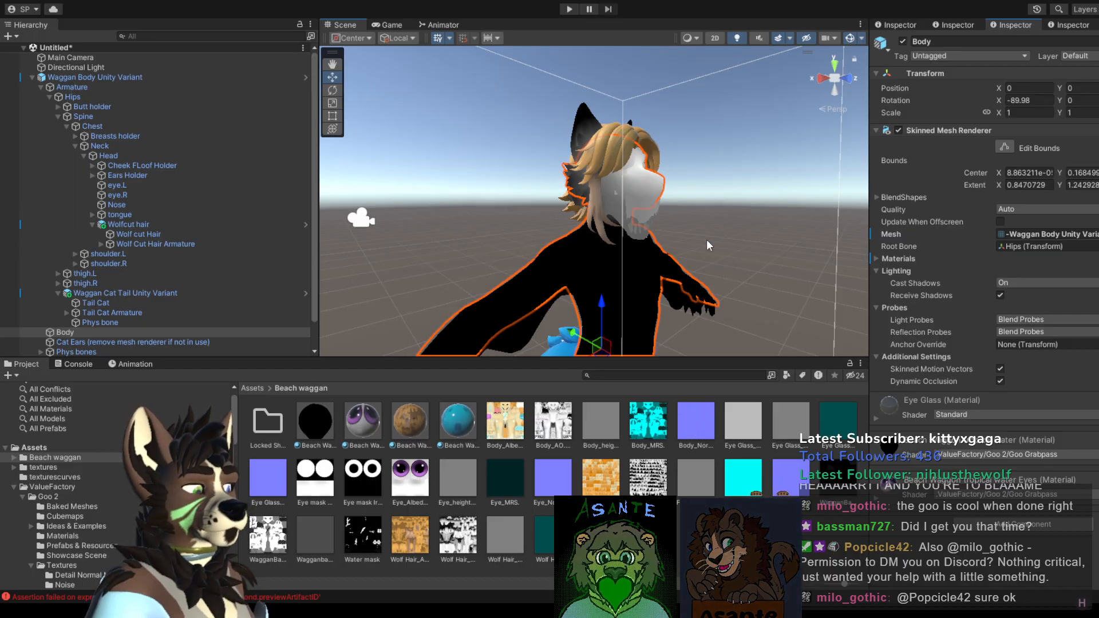
{"action": "scroll", "coordinate": [671, 256], "scroll_direction": "up", "scroll_amount": 3}
{"action": "middle_click_drag", "start_coordinate": [702, 186], "coordinate": [675, 201]}
{"action": "scroll", "coordinate": [675, 201], "scroll_direction": "up", "scroll_amount": 1}
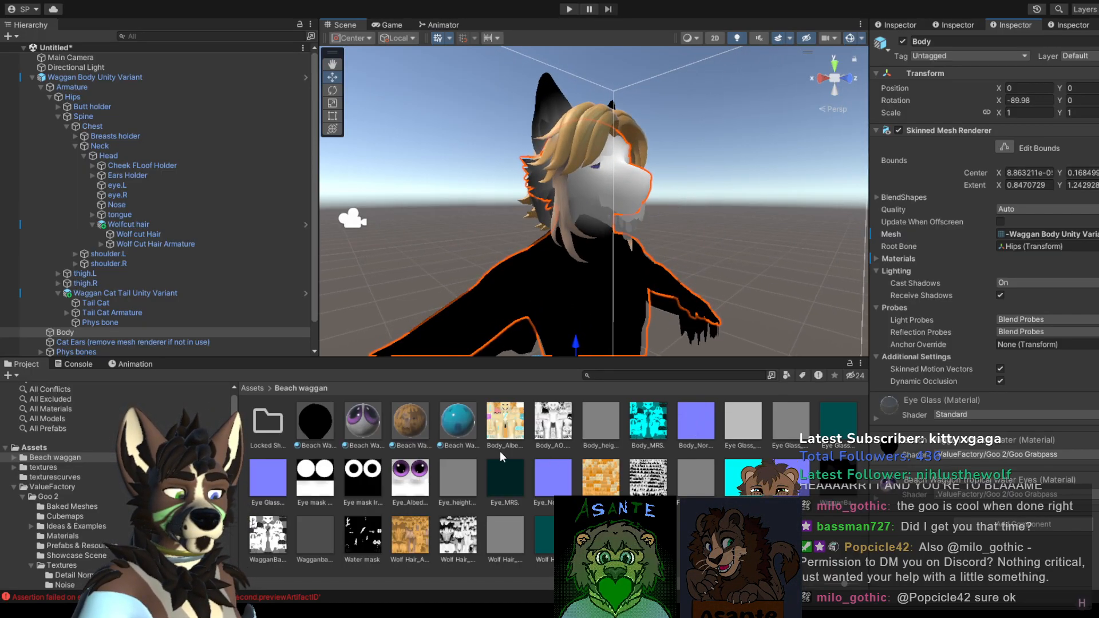
Step: Return to the tropical water material and compare the preview with Capsule Mask 2 disabled and enabled again
{"action": "left_click", "coordinate": [326, 421]}
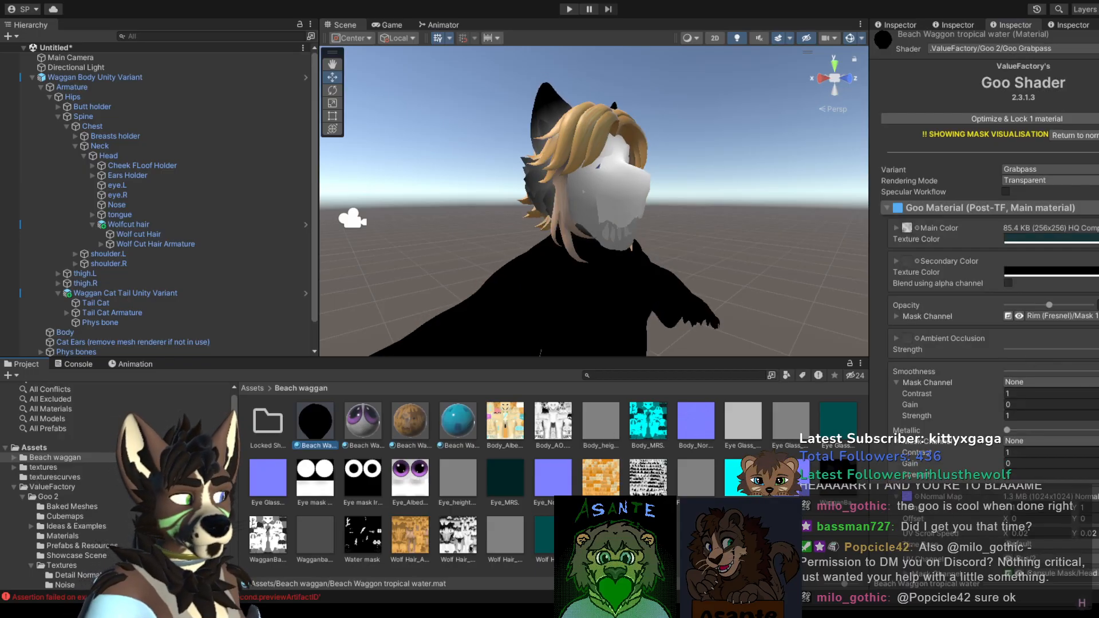
{"action": "scroll", "coordinate": [990, 320], "scroll_direction": "down", "scroll_amount": 5}
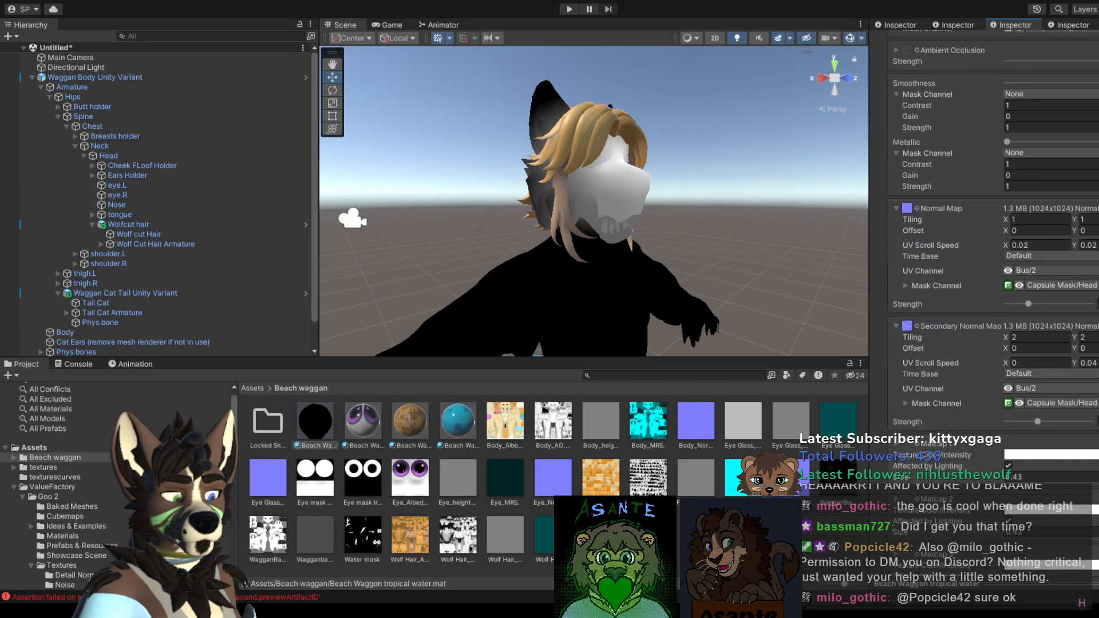
{"action": "scroll", "coordinate": [989, 321], "scroll_direction": "down", "scroll_amount": 15}
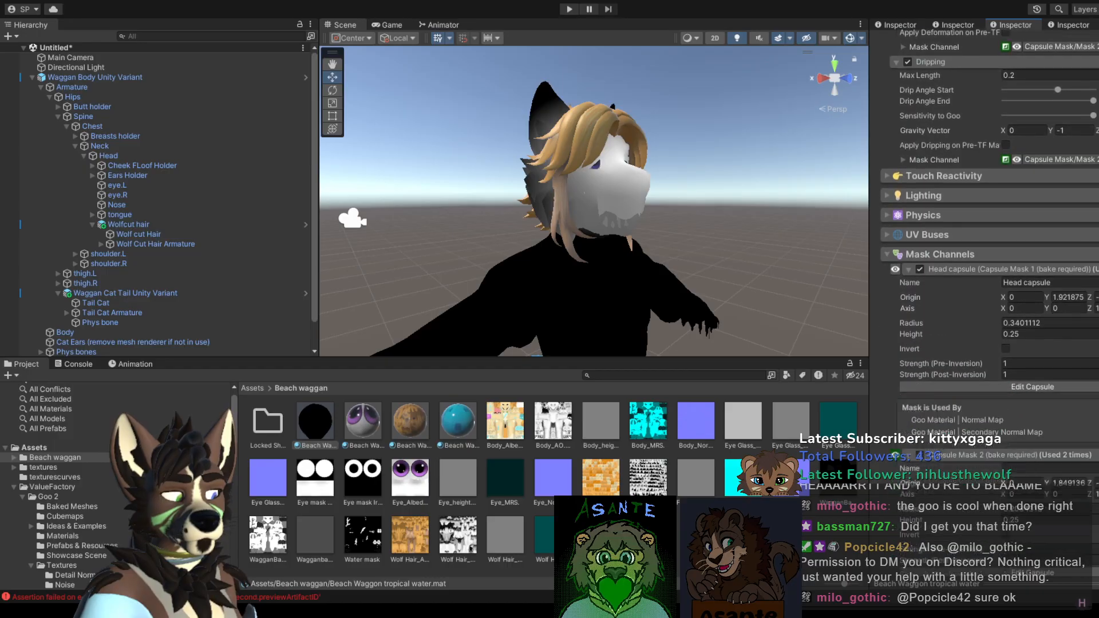
{"action": "scroll", "coordinate": [1037, 269], "scroll_direction": "down", "scroll_amount": 10}
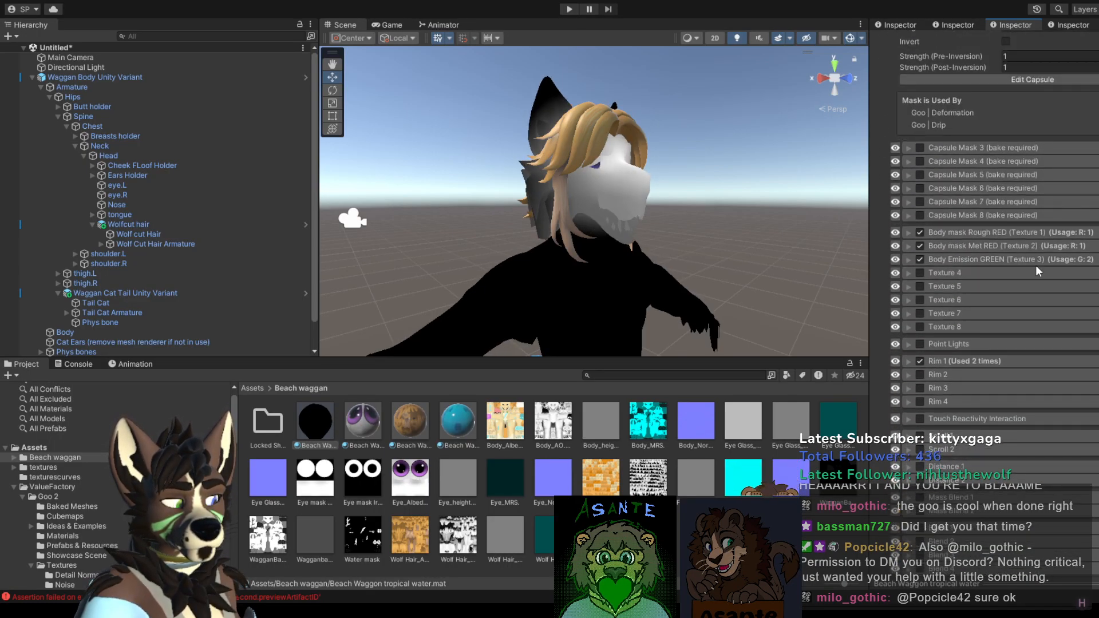
{"action": "scroll", "coordinate": [1008, 232], "scroll_direction": "up", "scroll_amount": 3}
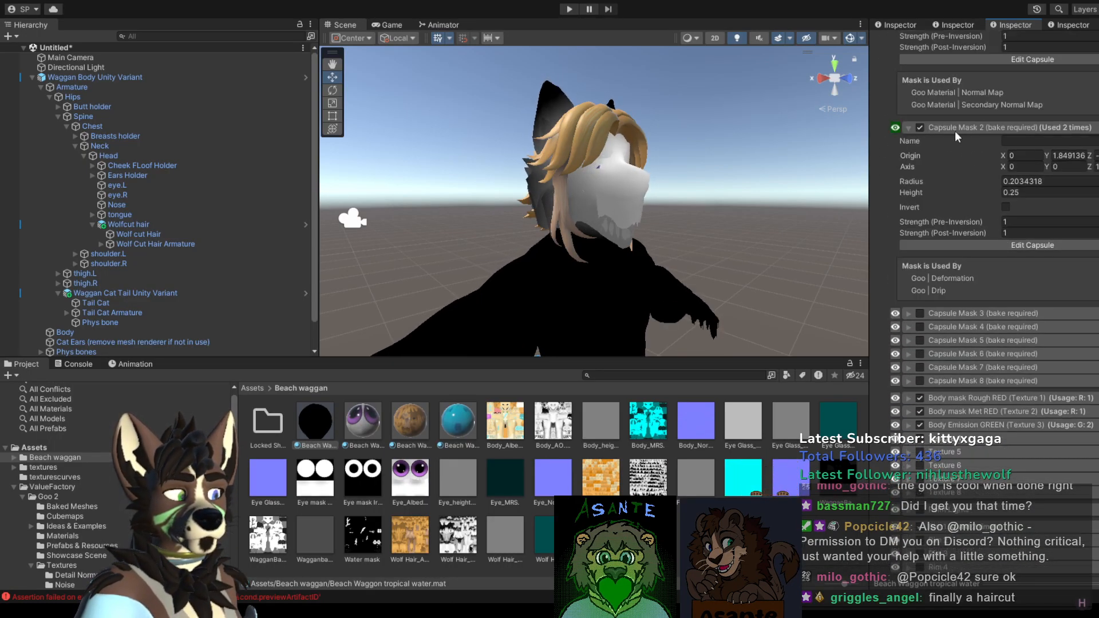
{"action": "left_click", "coordinate": [920, 128]}
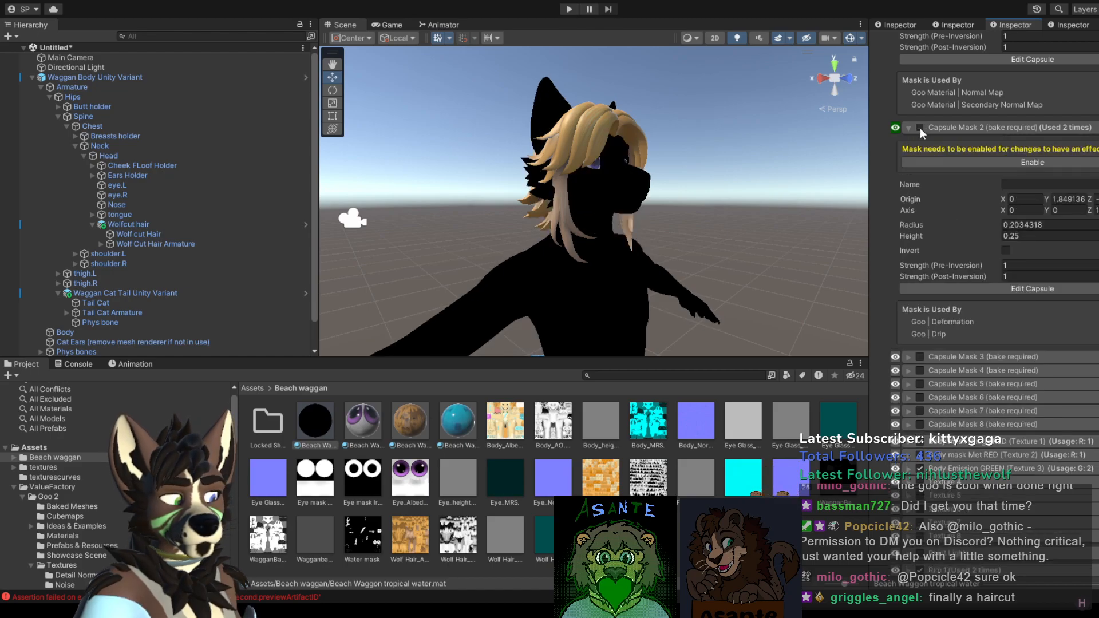
{"action": "scroll", "coordinate": [933, 183], "scroll_direction": "up", "scroll_amount": 4}
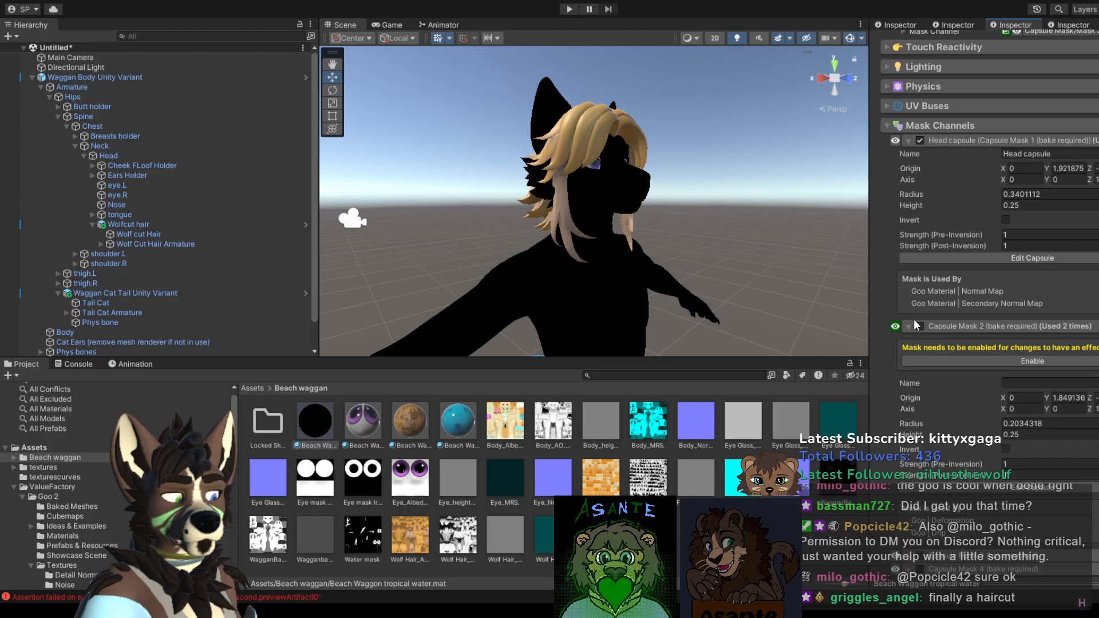
{"action": "left_click", "coordinate": [932, 358]}
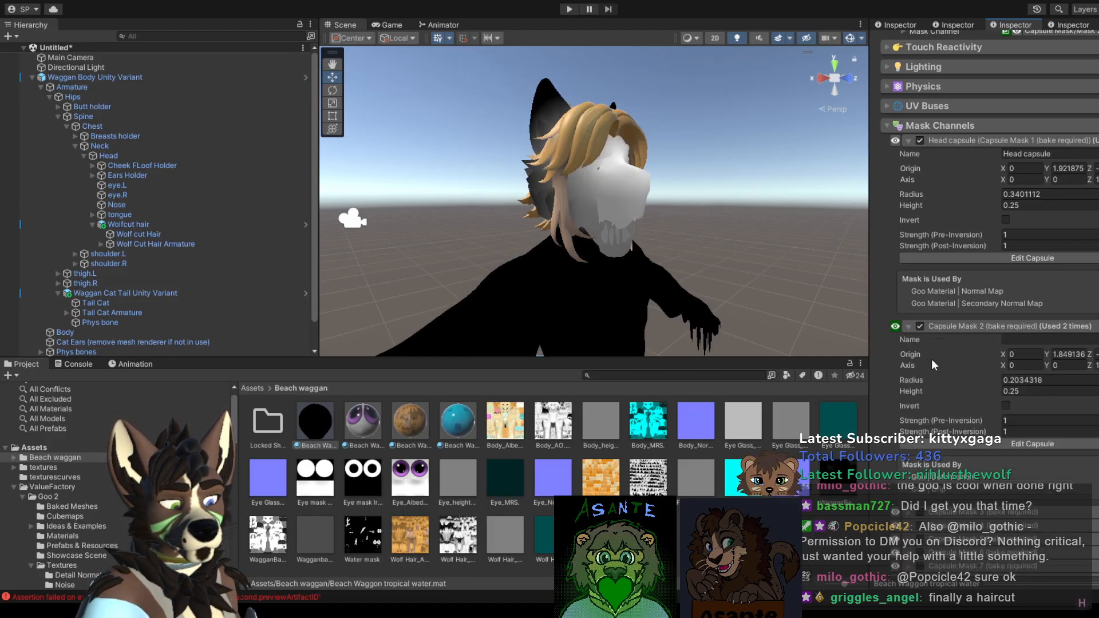
Step: Open Capsule Mask 2 for editing in the scene, with the avatar's Body mesh selected as the target
{"action": "scroll", "coordinate": [950, 367], "scroll_direction": "down", "scroll_amount": 1}
{"action": "scroll", "coordinate": [956, 377], "scroll_direction": "down", "scroll_amount": 3}
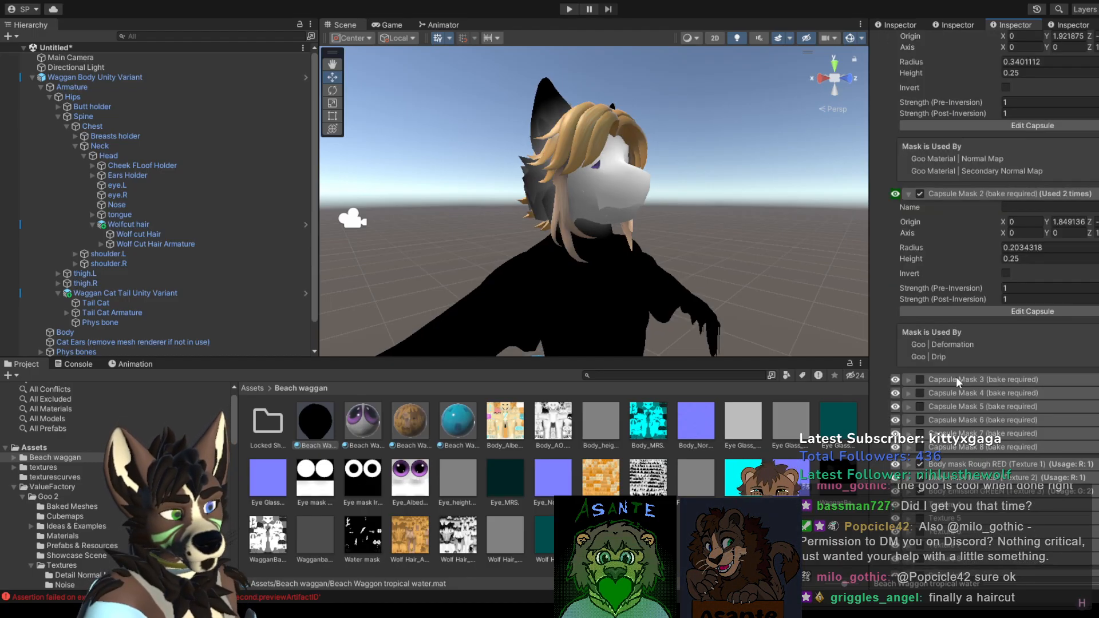
{"action": "left_click", "coordinate": [956, 310]}
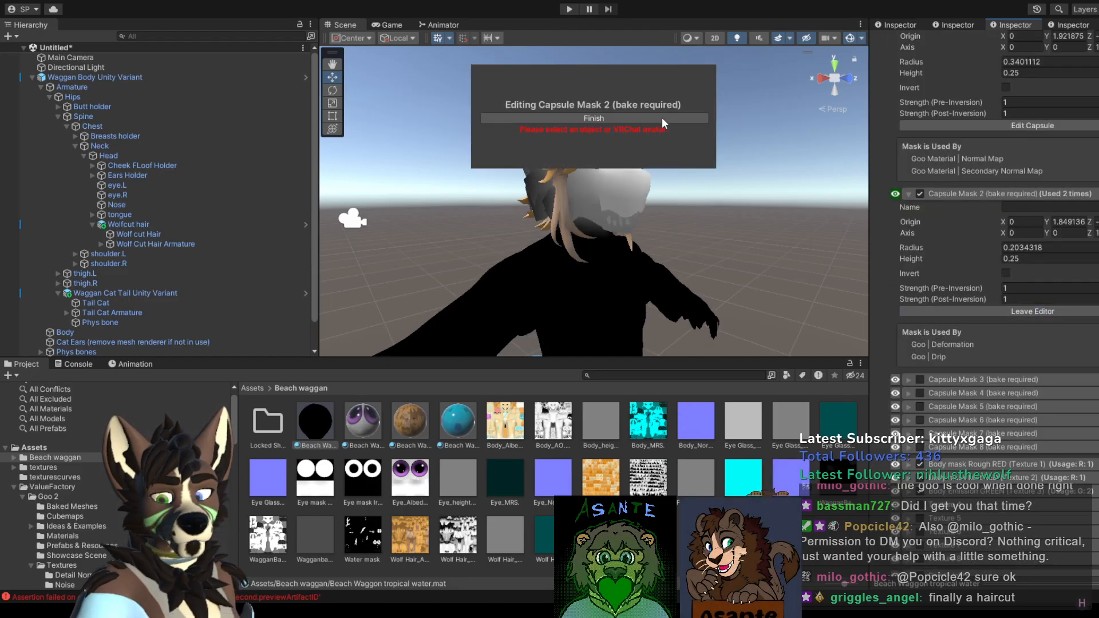
{"action": "scroll", "coordinate": [650, 264], "scroll_direction": "down", "scroll_amount": 3}
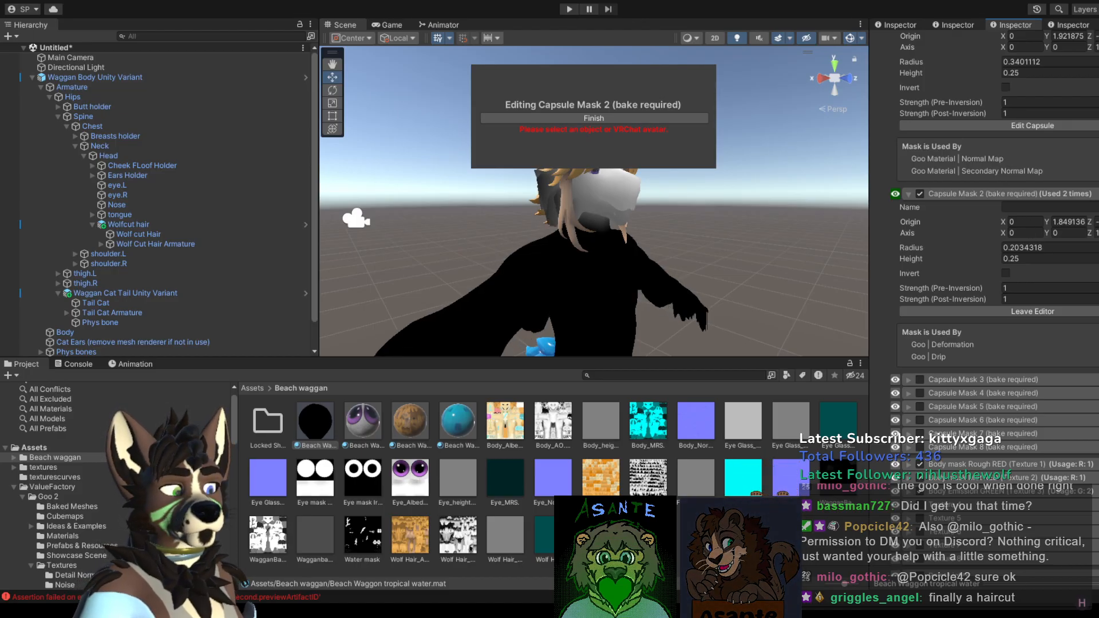
{"action": "left_click", "coordinate": [622, 271]}
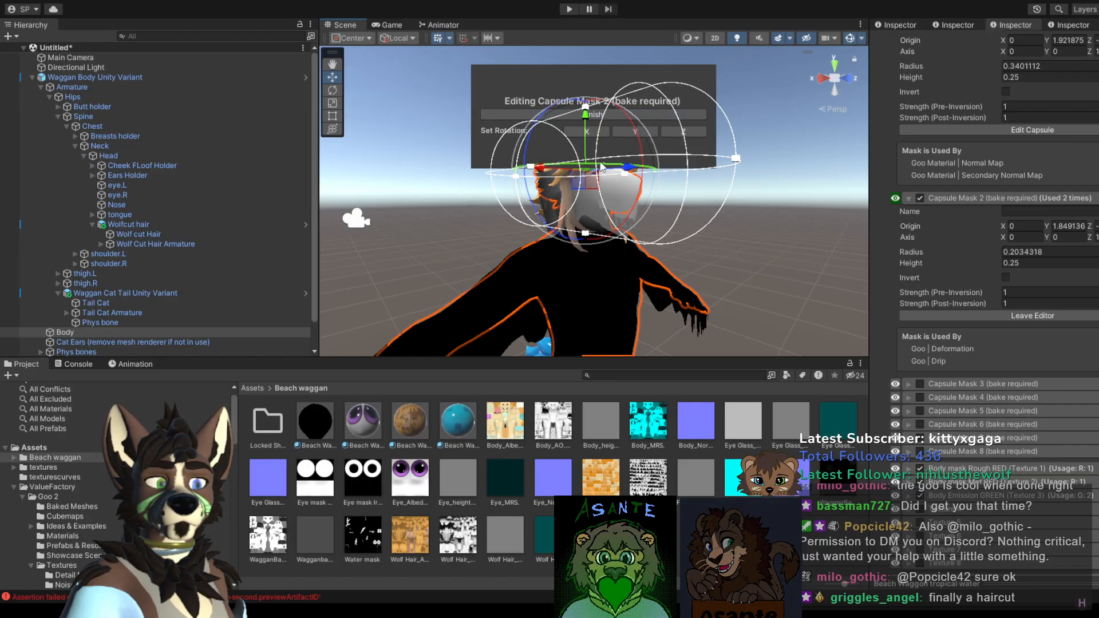
Step: Reposition Capsule Mask 2 from the torso back up around the head, with its origin at about X -0.026 and Y 1.846
{"action": "left_click_drag", "start_coordinate": [586, 158], "coordinate": [596, 266]}
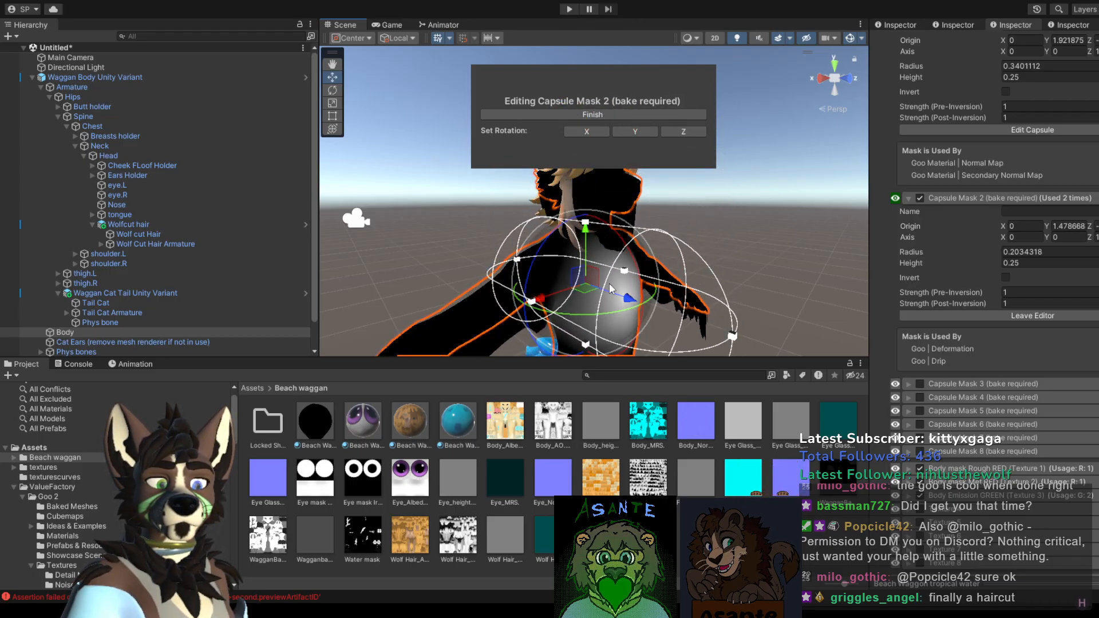
{"action": "left_click_drag", "start_coordinate": [549, 295], "coordinate": [629, 178]}
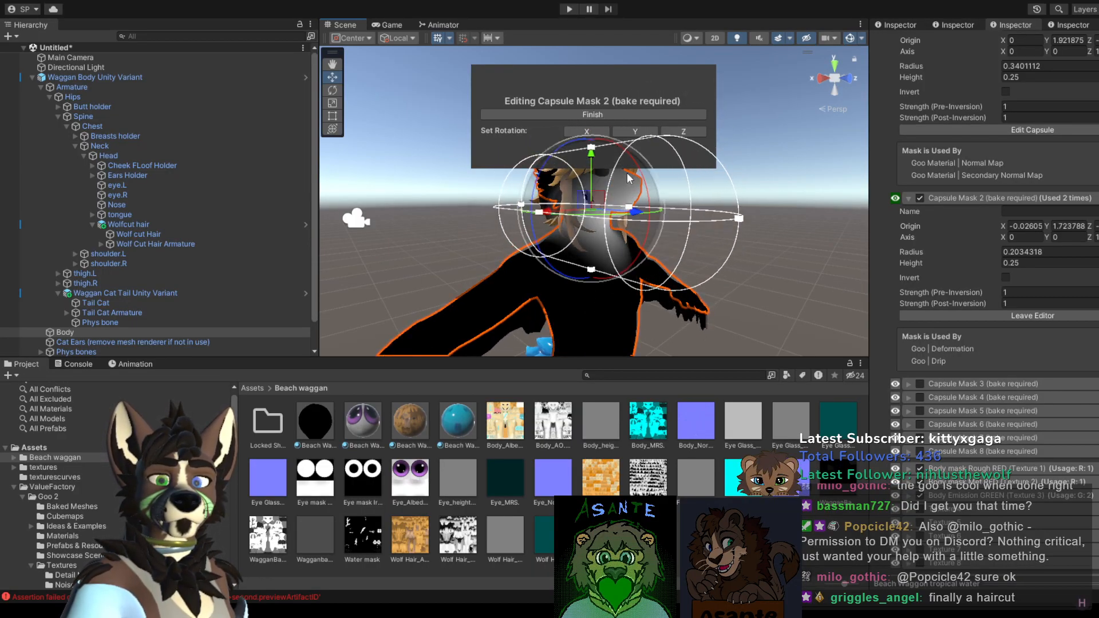
{"action": "left_click_drag", "start_coordinate": [716, 229], "coordinate": [664, 244], "text": "alt"}
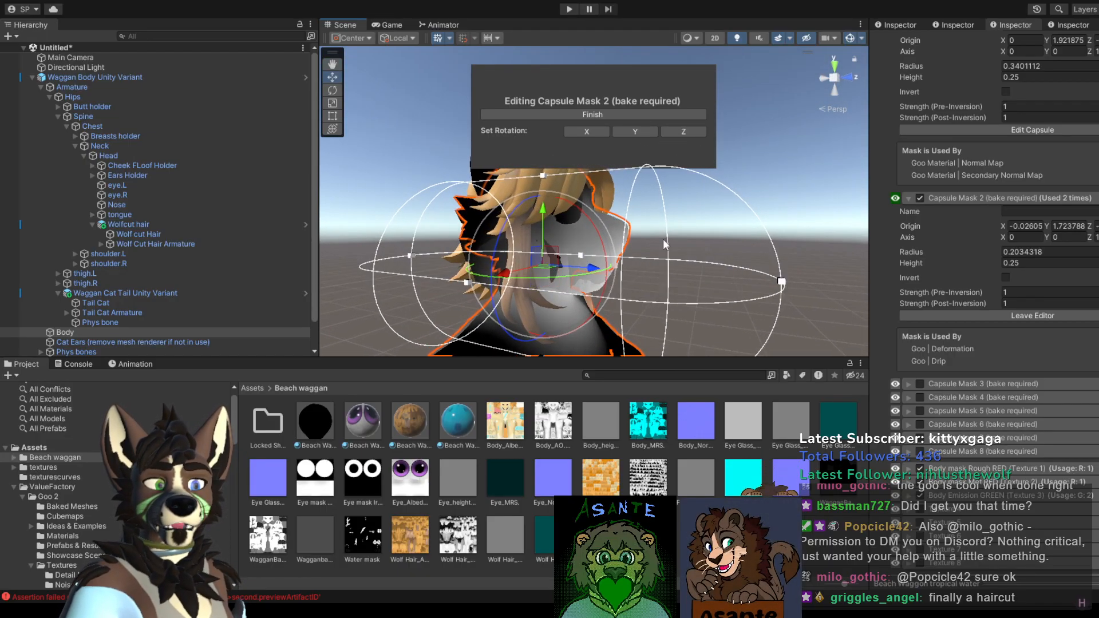
{"action": "left_click_drag", "start_coordinate": [554, 215], "coordinate": [569, 154]}
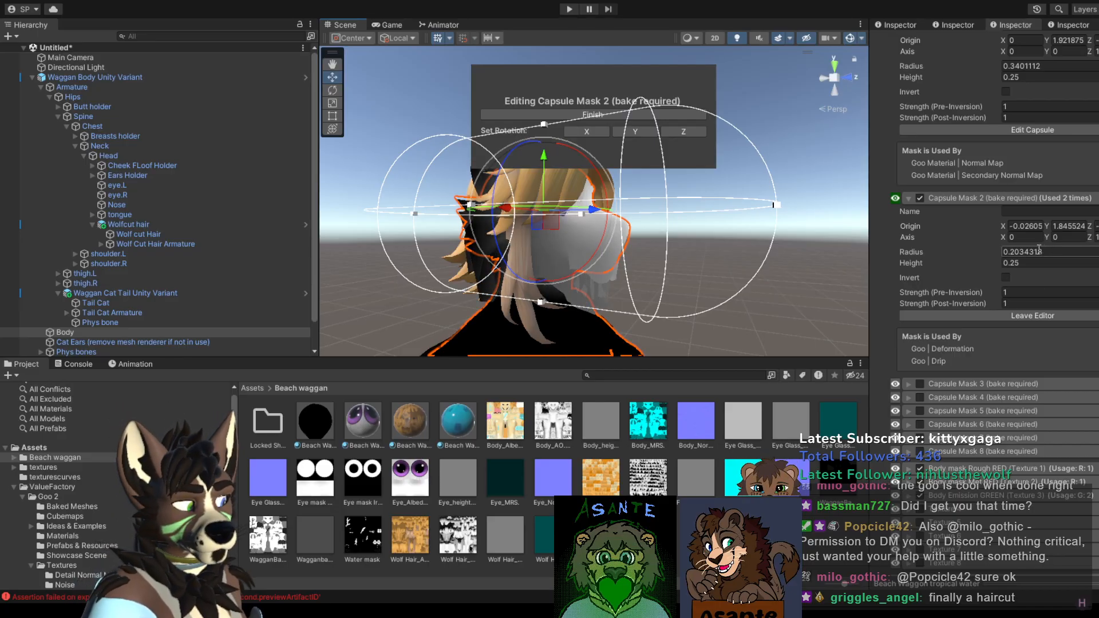
Step: Enlarge Capsule Mask 2 to a radius of 0.44 and check its coverage of the head and shoulders
{"action": "left_click_drag", "start_coordinate": [915, 256], "coordinate": [922, 250]}
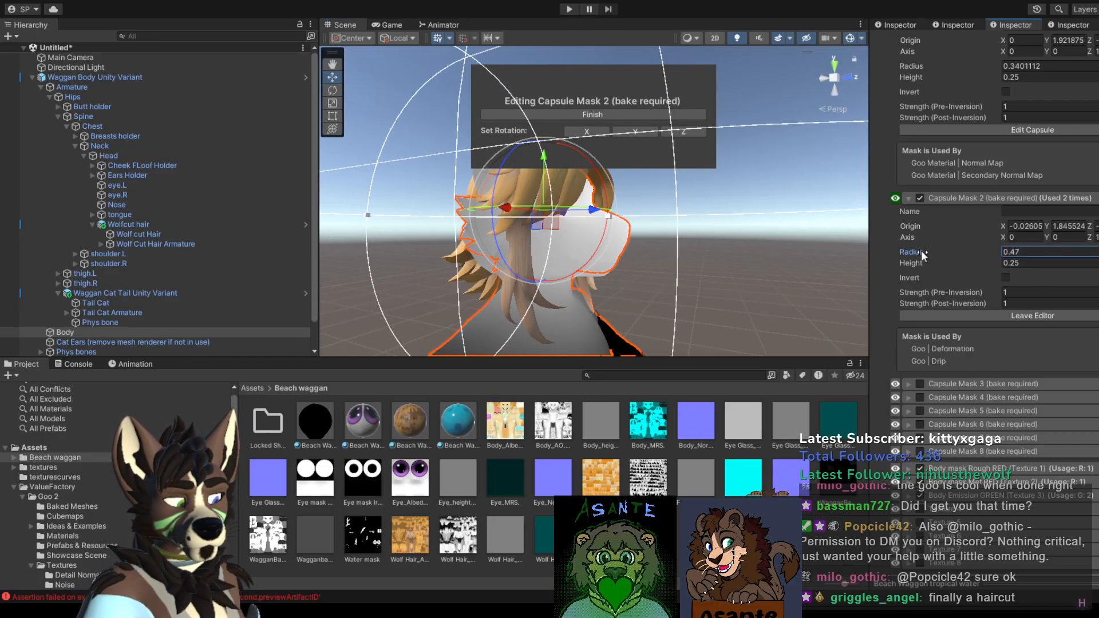
{"action": "scroll", "coordinate": [647, 278], "scroll_direction": "down", "scroll_amount": 3}
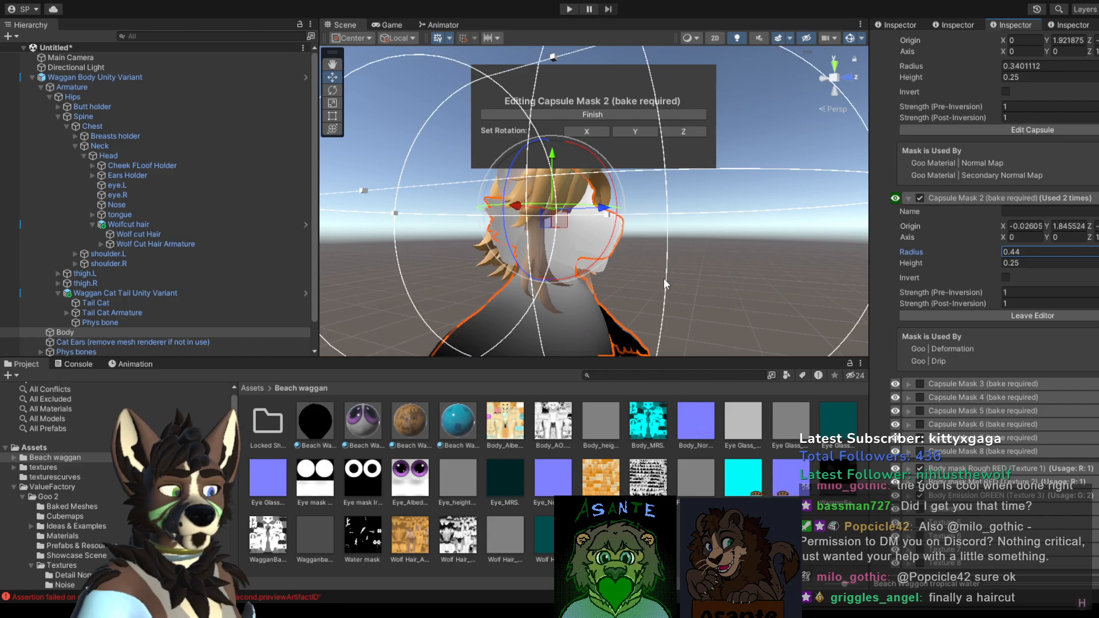
{"action": "middle_click_drag", "start_coordinate": [664, 278], "coordinate": [688, 252]}
{"action": "left_click_drag", "start_coordinate": [759, 245], "coordinate": [572, 137], "text": "alt"}
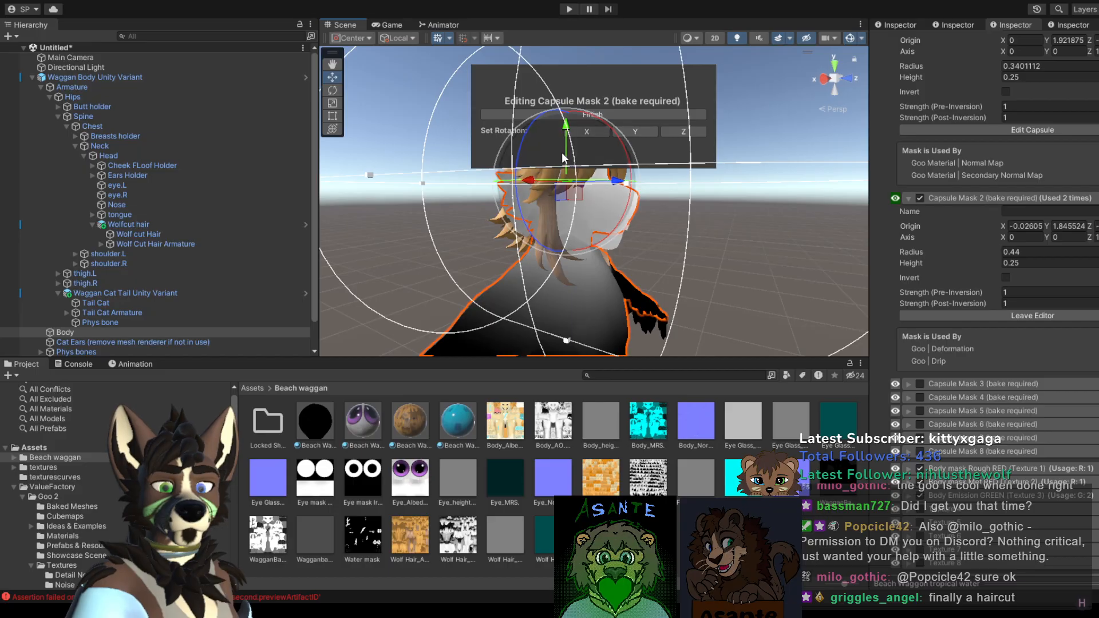
Step: Raise Capsule Mask 2 around the head to an origin Y of 1.857201 and toggle the mode of the Goo Deformation mask channel
{"action": "mouse_move", "coordinate": [564, 154]}
{"action": "left_mouse_down"}
{"action": "mouse_move", "coordinate": [571, 177]}
{"action": "mouse_move", "coordinate": [570, 148]}
{"action": "left_mouse_up"}
{"action": "scroll", "coordinate": [1002, 246], "scroll_direction": "up", "scroll_amount": 5}
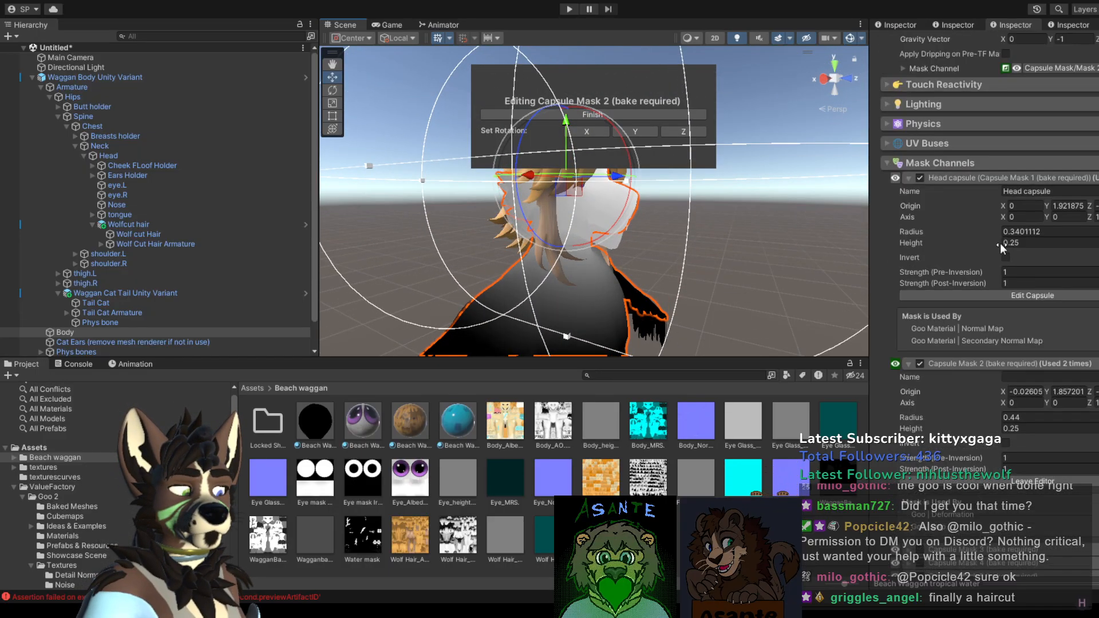
{"action": "scroll", "coordinate": [1001, 242], "scroll_direction": "up", "scroll_amount": 10}
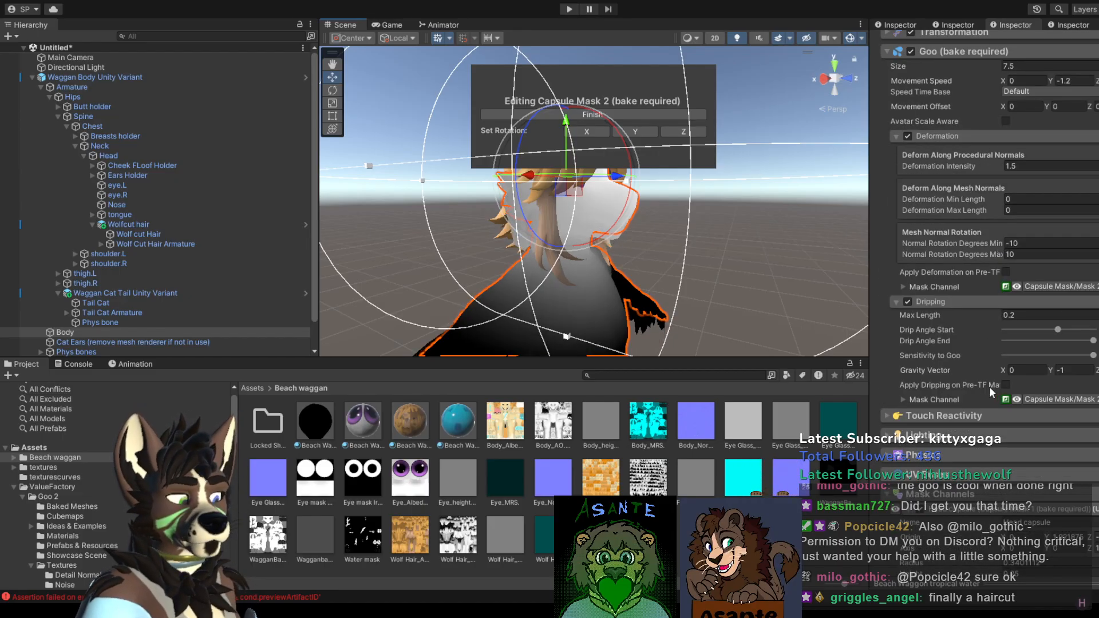
{"action": "left_click", "coordinate": [1006, 287]}
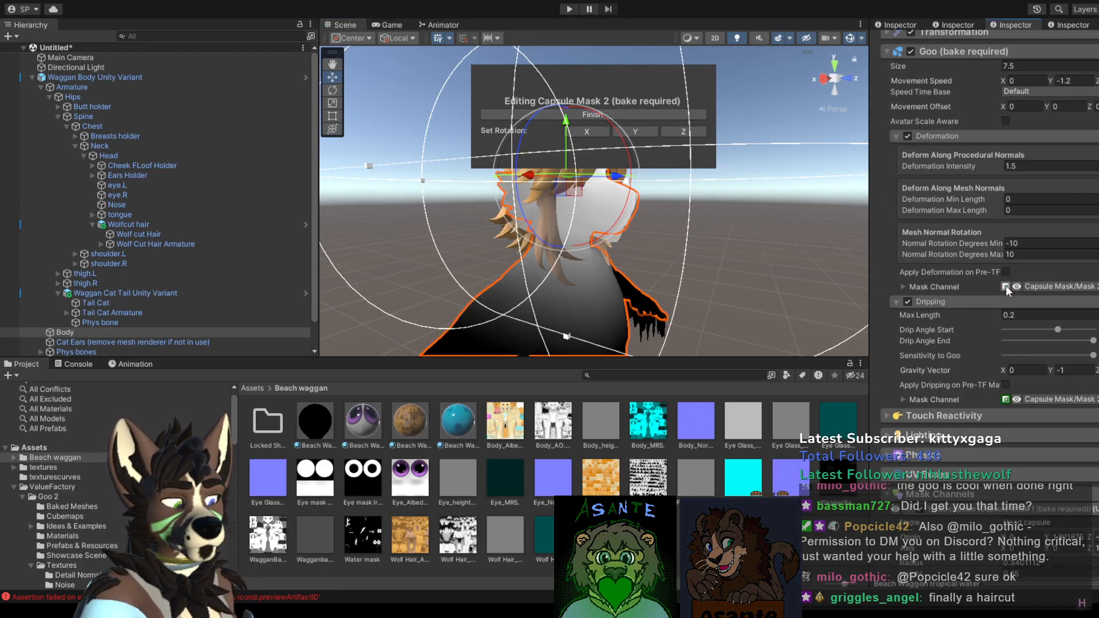
{"action": "left_click", "coordinate": [1006, 286]}
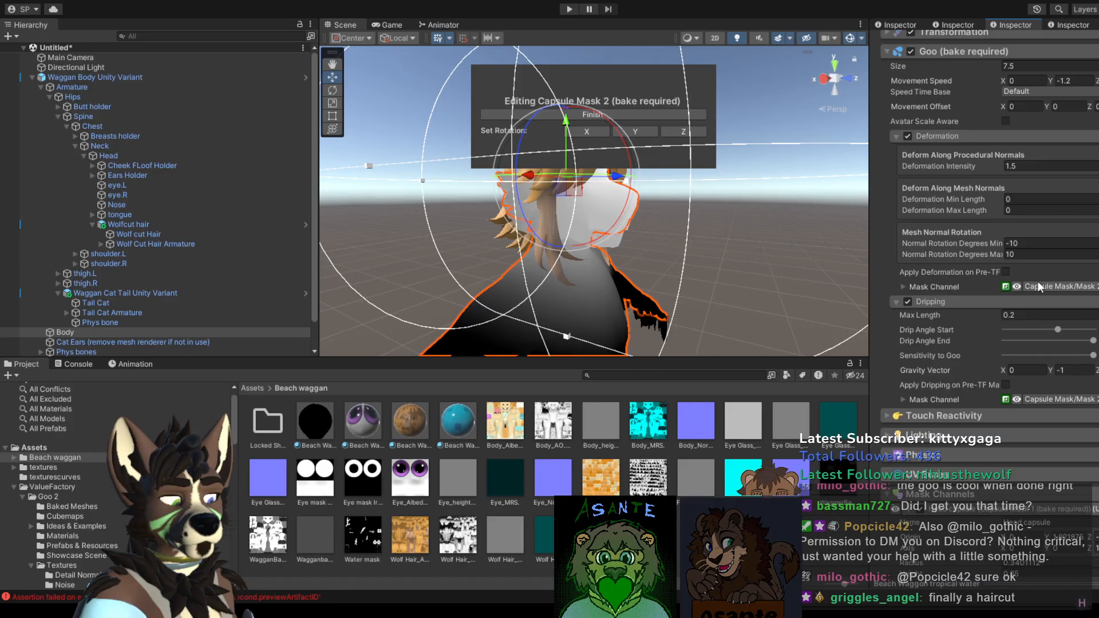
{"action": "scroll", "coordinate": [761, 285], "scroll_direction": "down", "scroll_amount": 5}
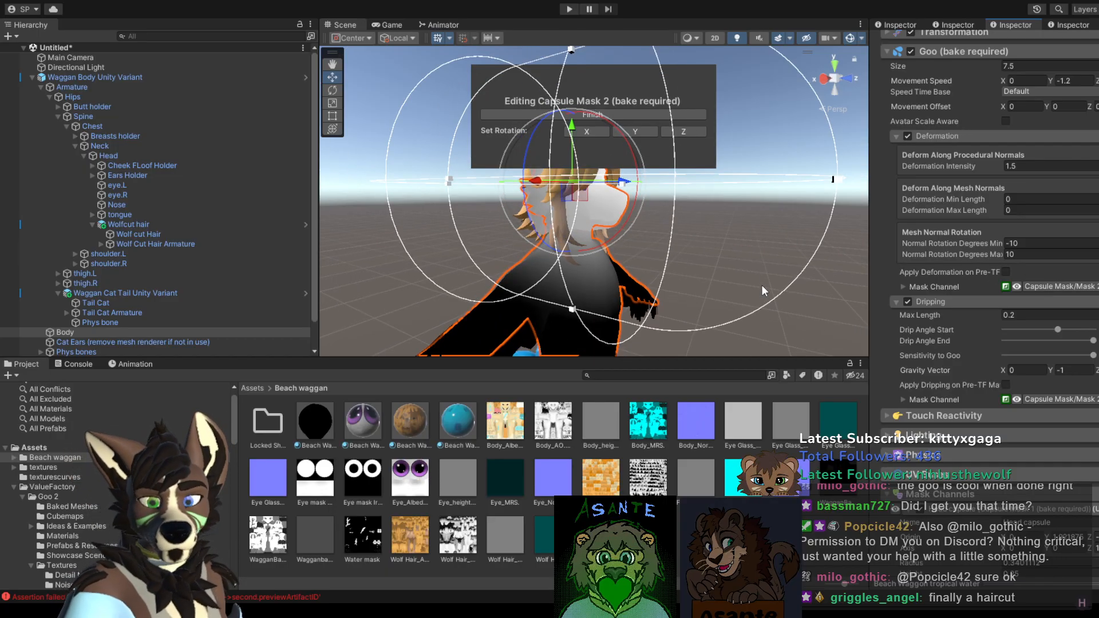
Step: Centre Capsule Mask 2 sideways on the head, at an origin X of about -0.0056
{"action": "left_click_drag", "start_coordinate": [735, 288], "coordinate": [541, 201], "text": "alt"}
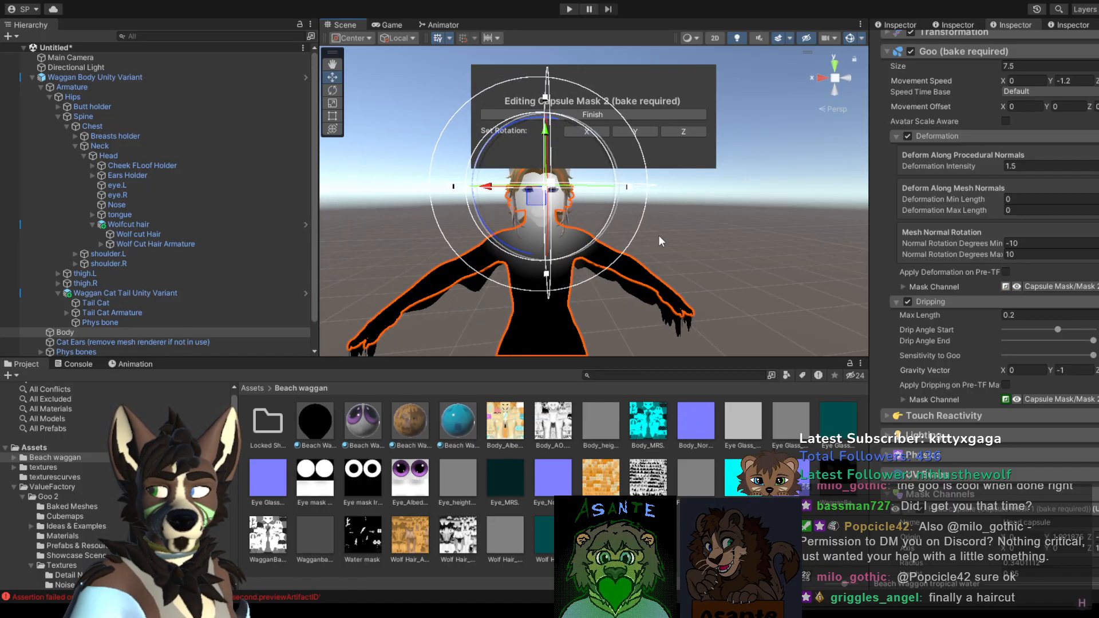
{"action": "left_click_drag", "start_coordinate": [659, 235], "coordinate": [654, 227], "text": "alt"}
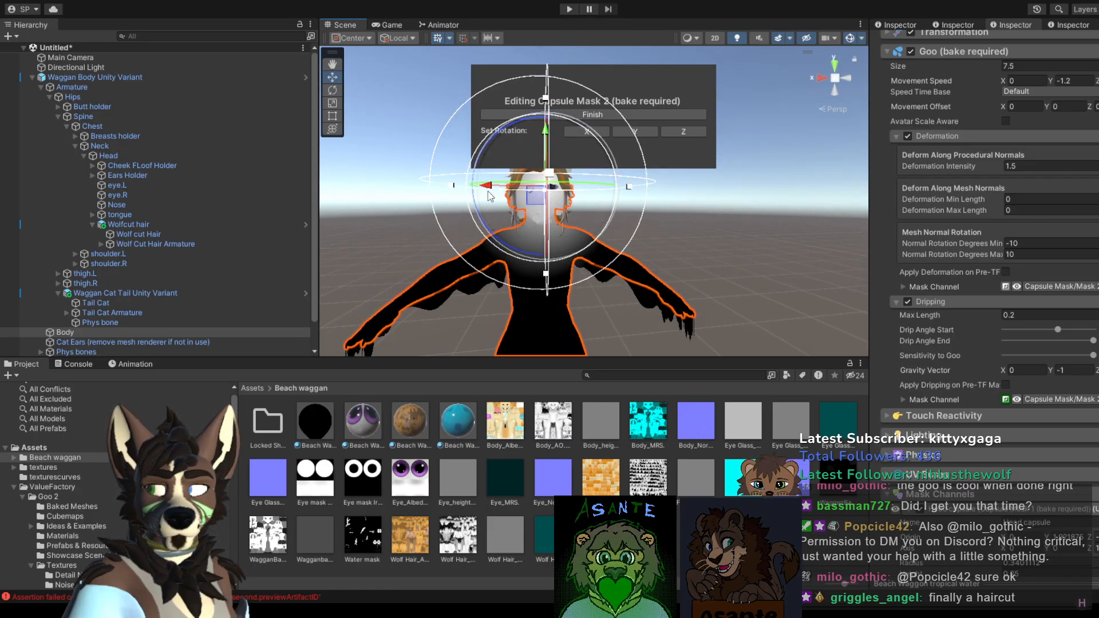
{"action": "left_click_drag", "start_coordinate": [493, 192], "coordinate": [486, 187]}
Step: Try the Normal Map and Secondary Normal Map with their mask channels cleared to None, and undo both changes
{"action": "left_click_drag", "start_coordinate": [469, 226], "coordinate": [693, 267], "text": "alt"}
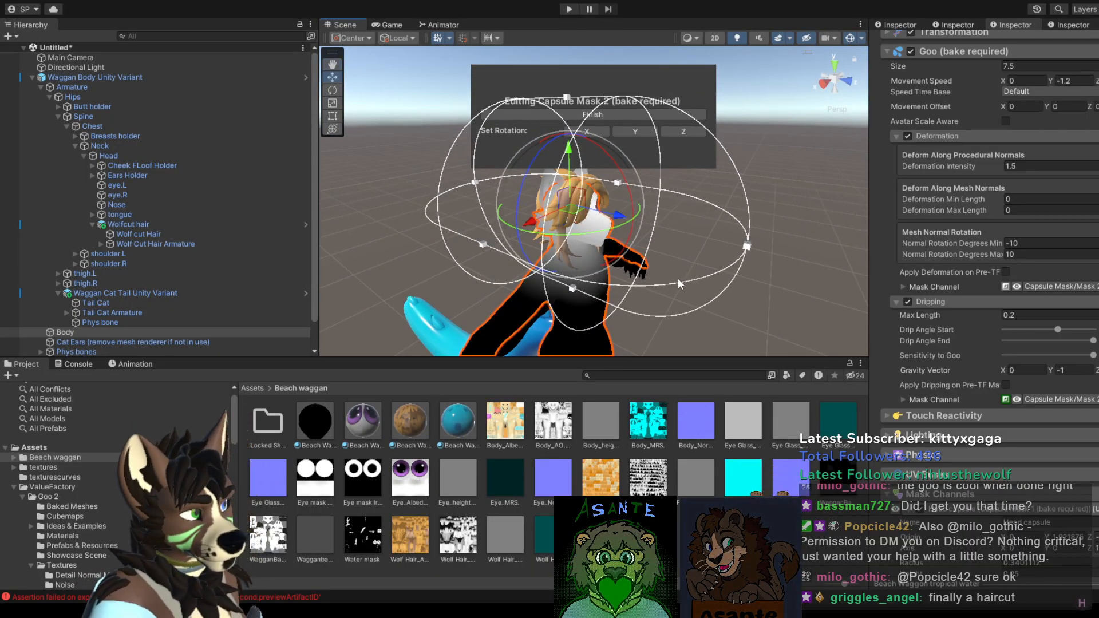
{"action": "scroll", "coordinate": [690, 274], "scroll_direction": "up", "scroll_amount": 3}
{"action": "left_click_drag", "start_coordinate": [682, 275], "coordinate": [796, 247], "text": "alt"}
{"action": "scroll", "coordinate": [1024, 314], "scroll_direction": "down", "scroll_amount": 15}
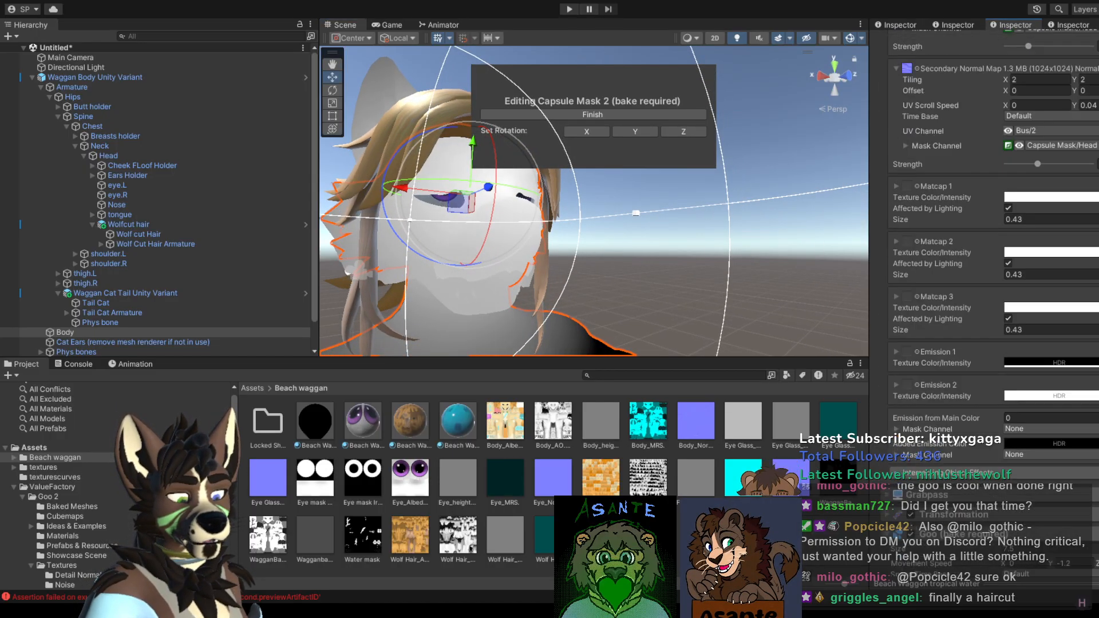
{"action": "scroll", "coordinate": [1024, 314], "scroll_direction": "down", "scroll_amount": 5}
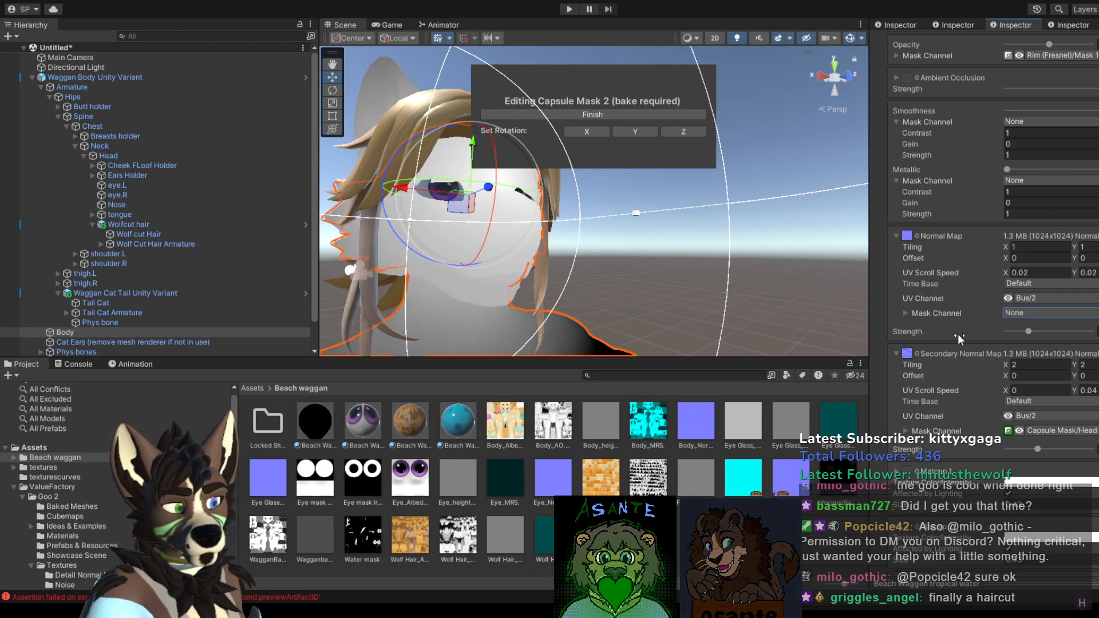
{"action": "left_click", "coordinate": [1032, 313]}
{"action": "key", "text": "Delete"}
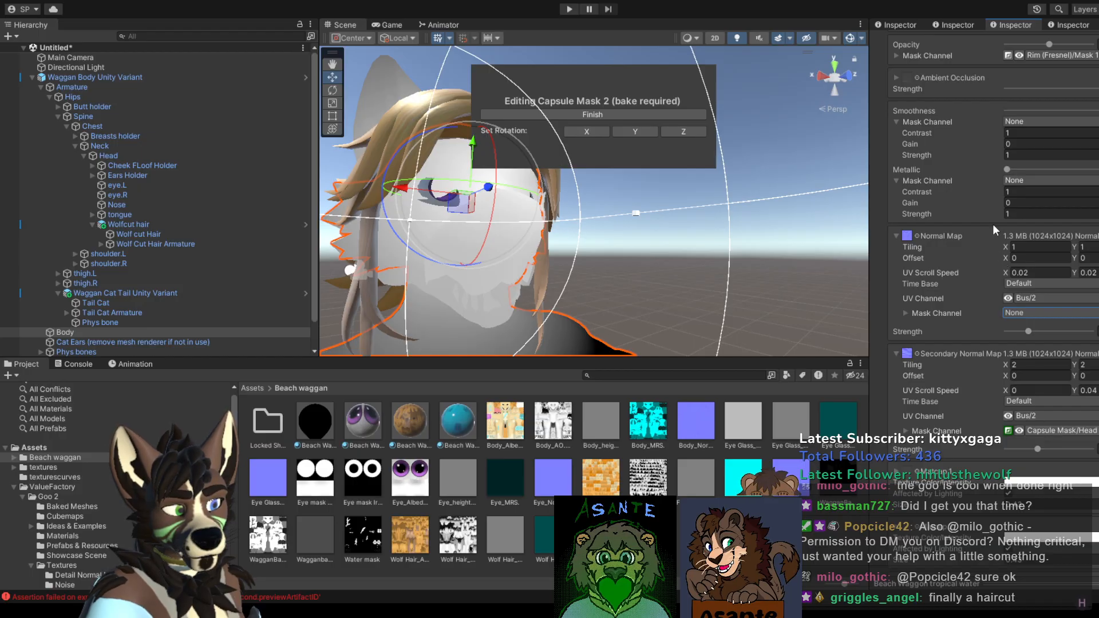
{"action": "left_click", "coordinate": [992, 208]}
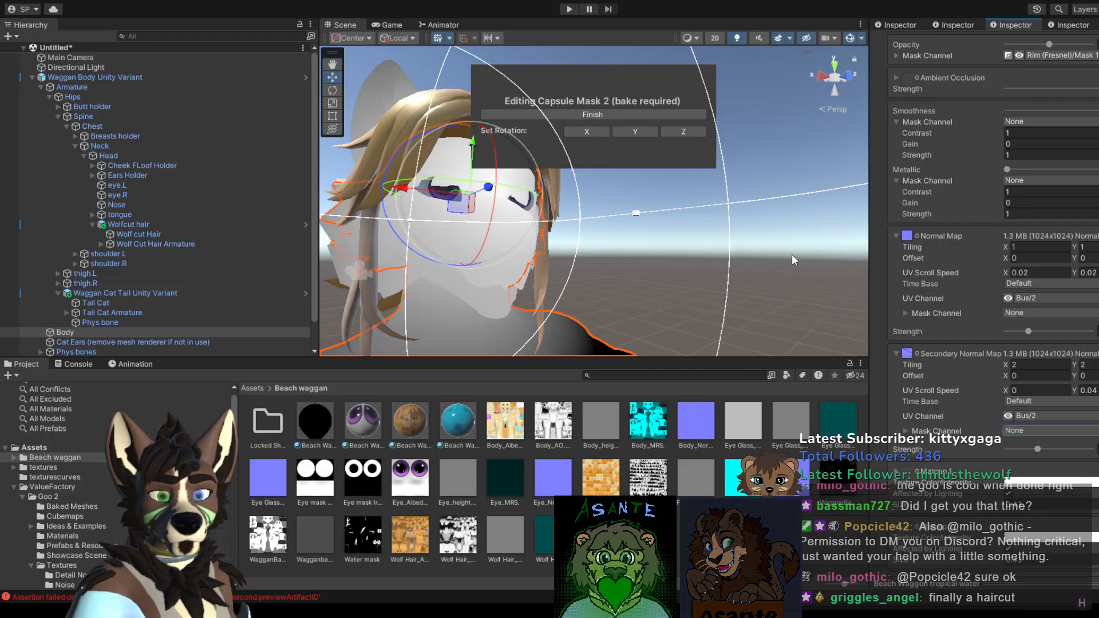
{"action": "key", "text": "ctrl+z"}
{"action": "key", "text": "ctrl+z"}
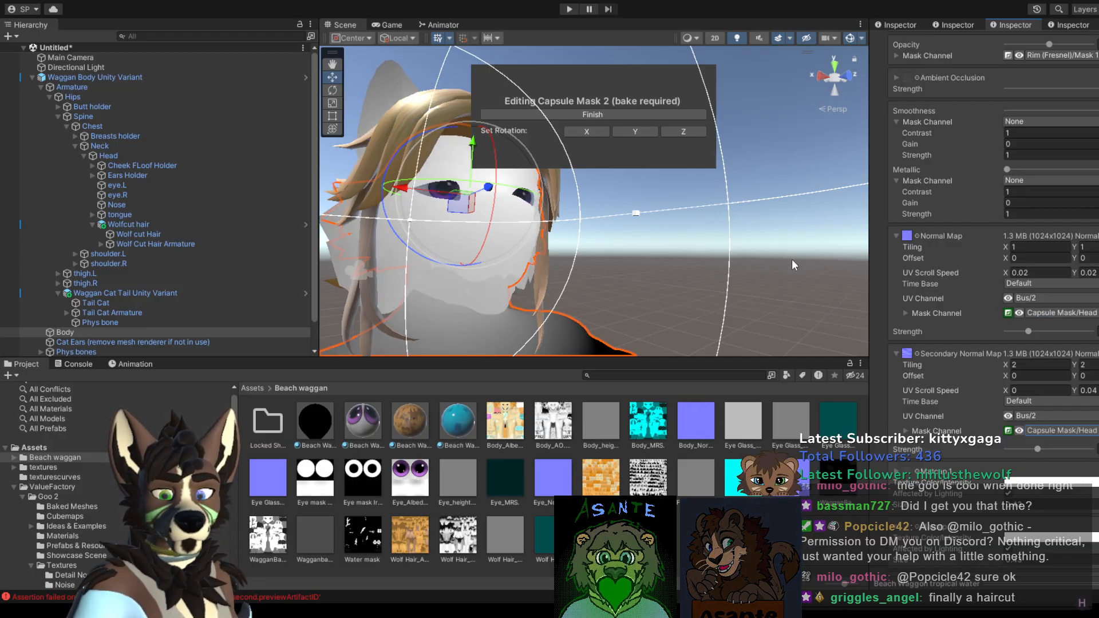
Step: Try reducing the Normal Map strength to its minimum and undo the change
{"action": "middle_click_drag", "start_coordinate": [819, 294], "coordinate": [816, 282]}
{"action": "scroll", "coordinate": [815, 281], "scroll_direction": "down", "scroll_amount": 3}
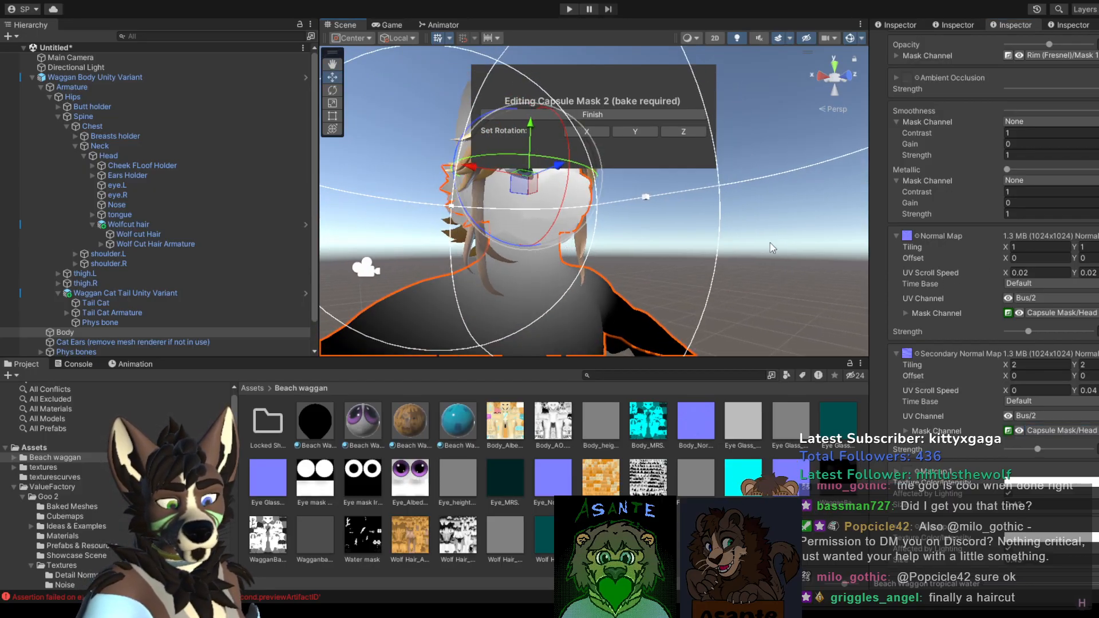
{"action": "left_click_drag", "start_coordinate": [771, 243], "coordinate": [768, 303], "text": "alt"}
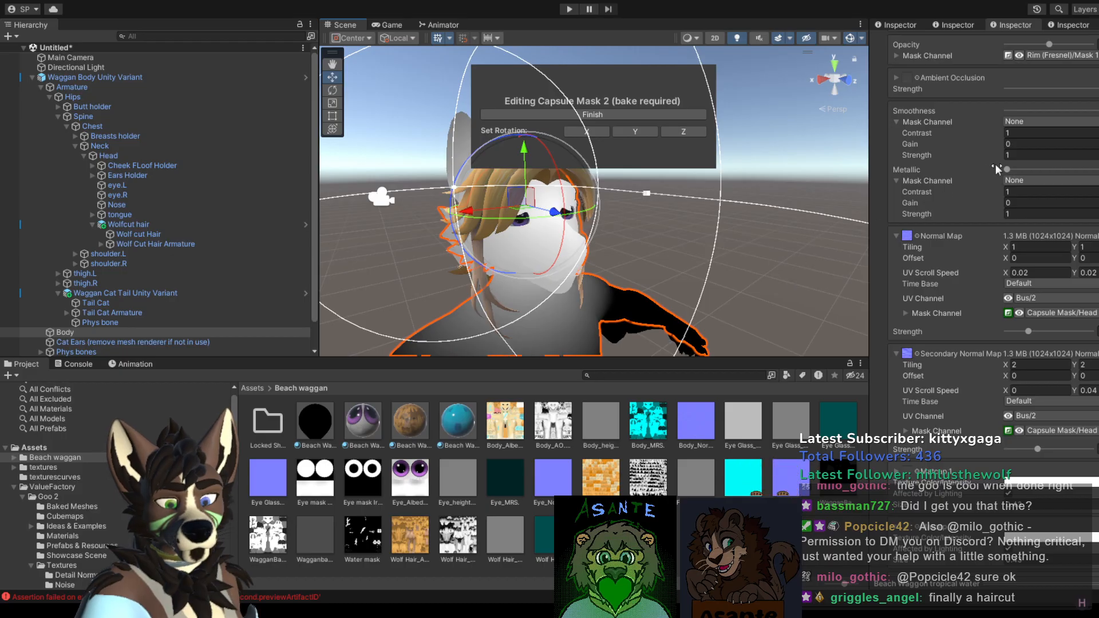
{"action": "scroll", "coordinate": [983, 250], "scroll_direction": "up", "scroll_amount": 5}
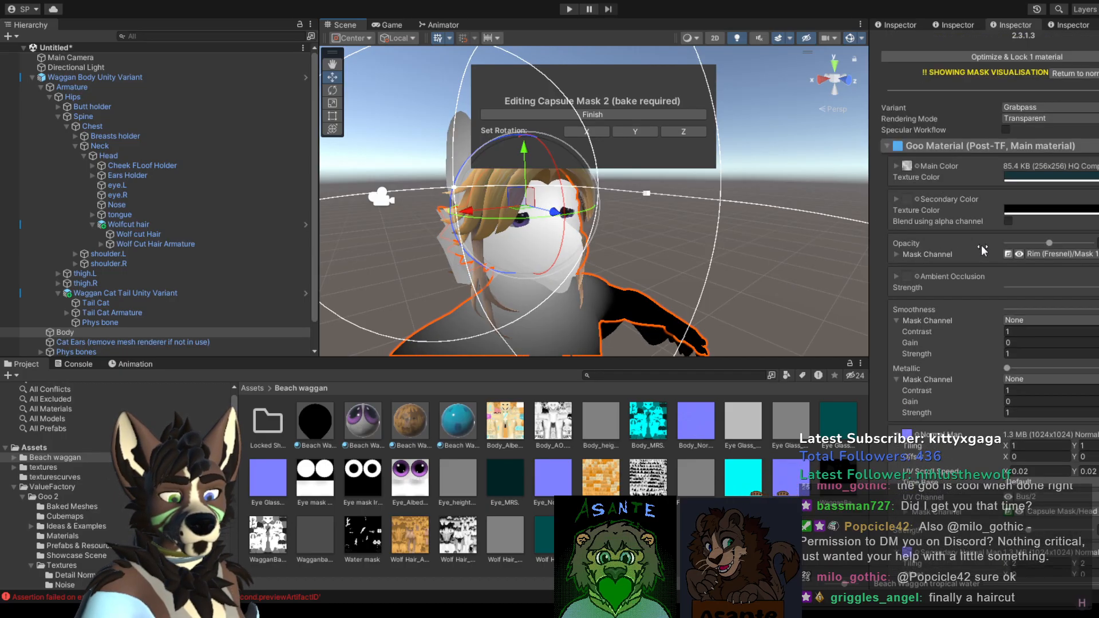
{"action": "scroll", "coordinate": [982, 250], "scroll_direction": "down", "scroll_amount": 5}
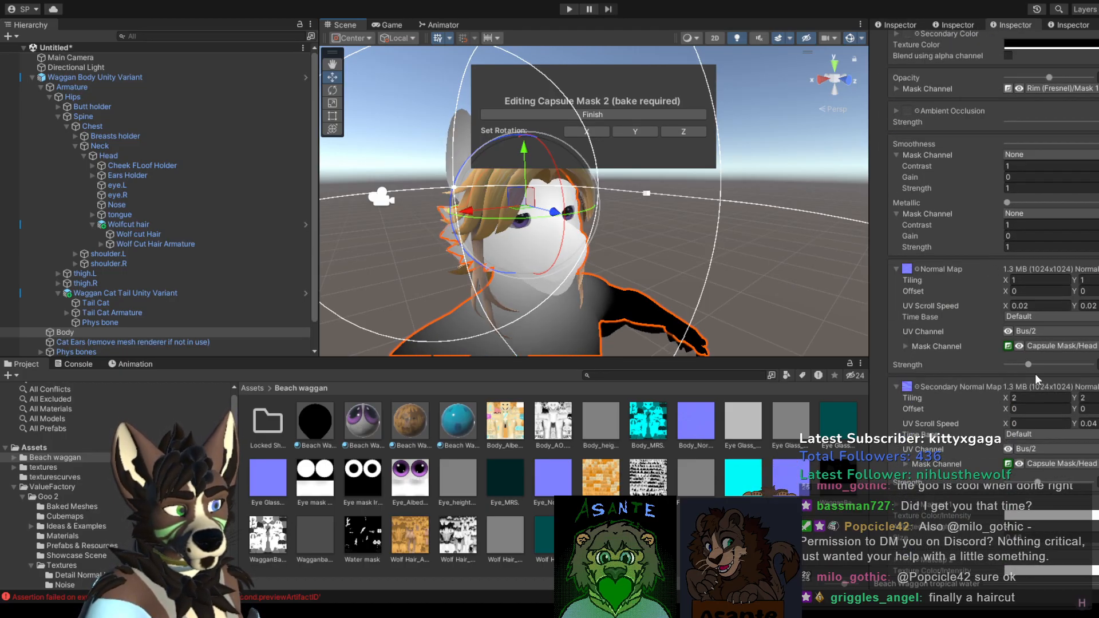
{"action": "left_click_drag", "start_coordinate": [1028, 367], "coordinate": [1007, 364]}
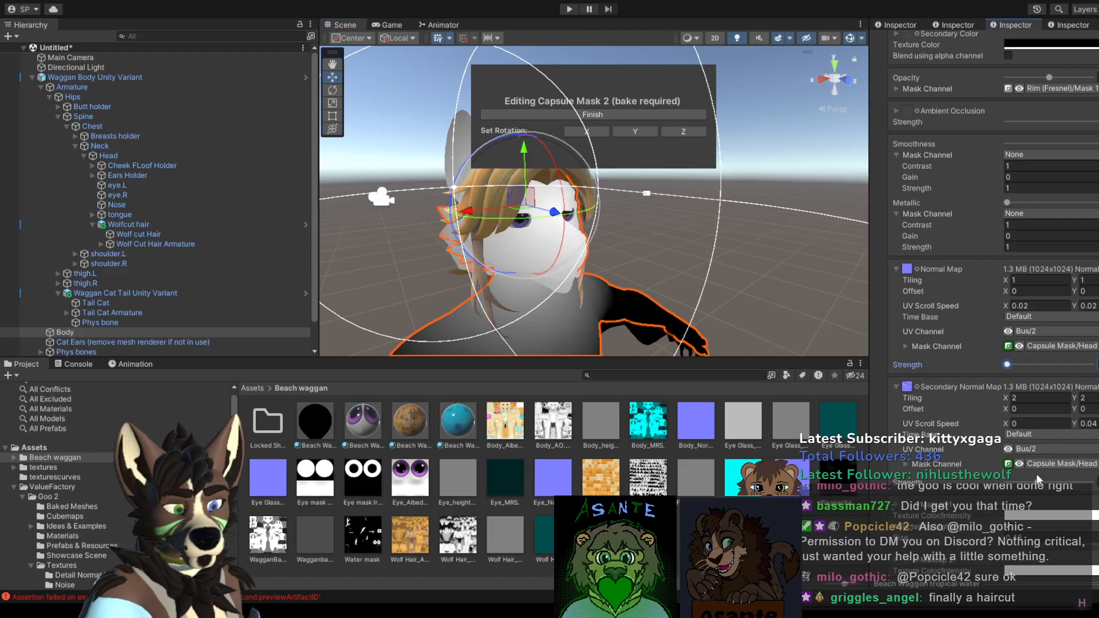
{"action": "left_click_drag", "start_coordinate": [735, 318], "coordinate": [785, 273], "text": "alt"}
{"action": "key", "text": "ctrl+z"}
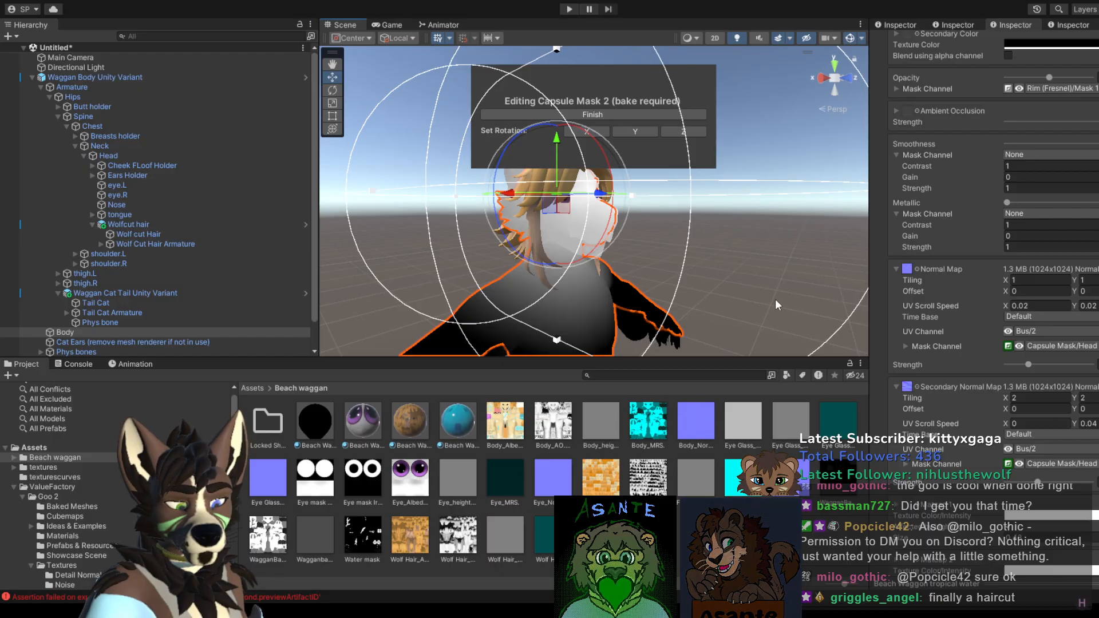
Step: Finish editing Capsule Mask 2 and inspect the goo effect on the avatar's head and upper body
{"action": "middle_click_drag", "start_coordinate": [731, 295], "coordinate": [678, 274]}
{"action": "left_click", "coordinate": [619, 112]}
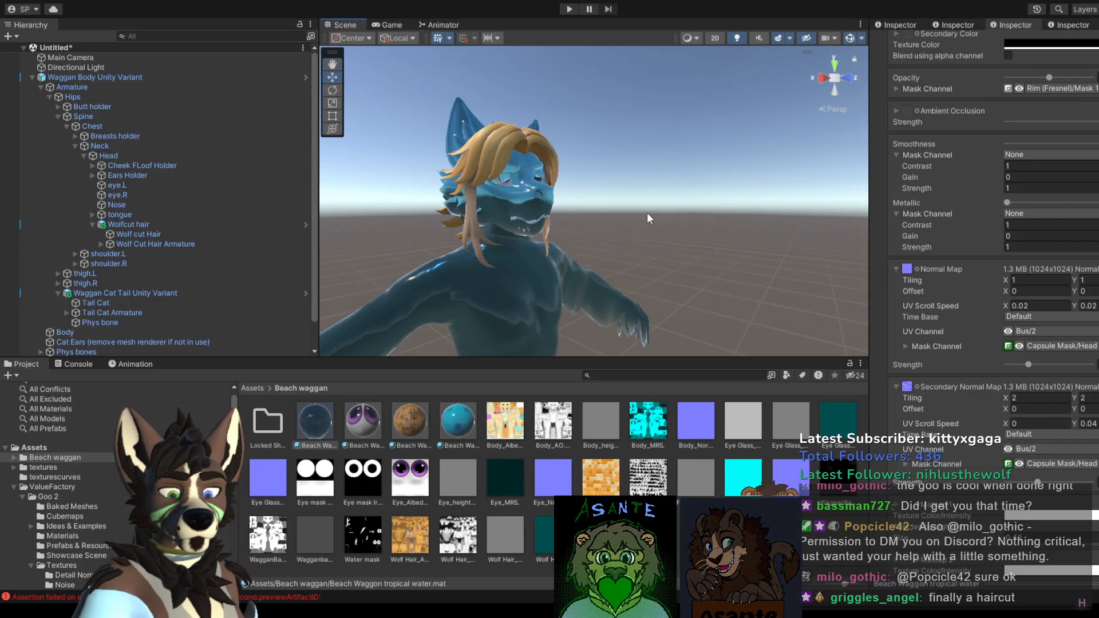
{"action": "mouse_move", "coordinate": [639, 229]}
{"action": "left_mouse_down", "text": "alt"}
{"action": "mouse_move", "coordinate": [651, 213]}
{"action": "mouse_move", "coordinate": [654, 235]}
{"action": "left_mouse_up", "text": "alt"}
{"action": "scroll", "coordinate": [654, 236], "scroll_direction": "up", "scroll_amount": 7}
{"action": "scroll", "coordinate": [654, 235], "scroll_direction": "down", "scroll_amount": 4}
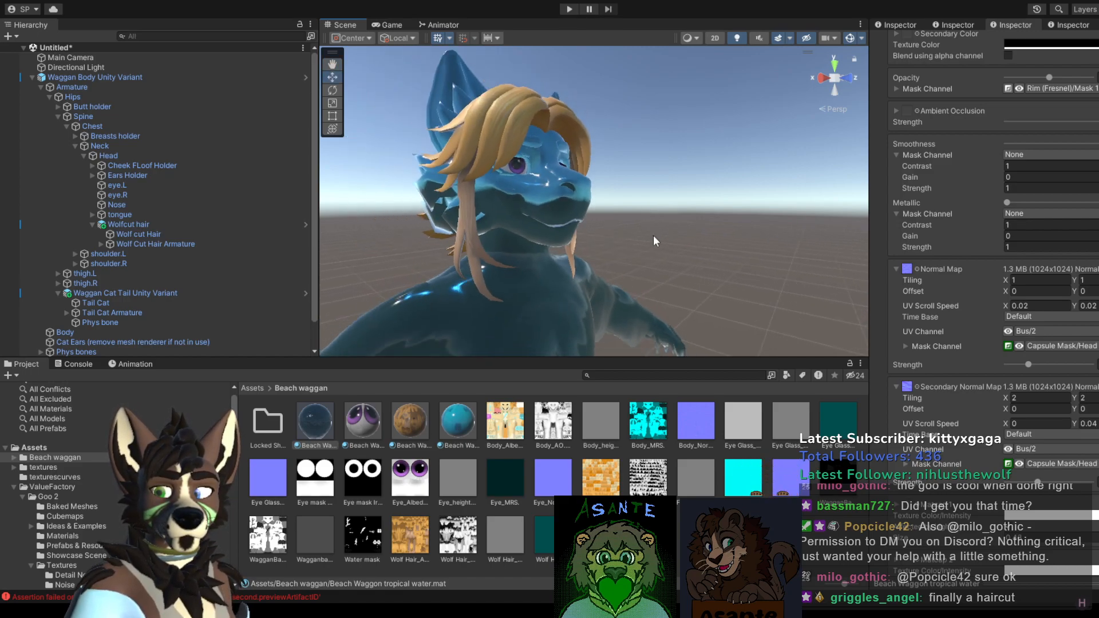
{"action": "scroll", "coordinate": [658, 248], "scroll_direction": "down", "scroll_amount": 3}
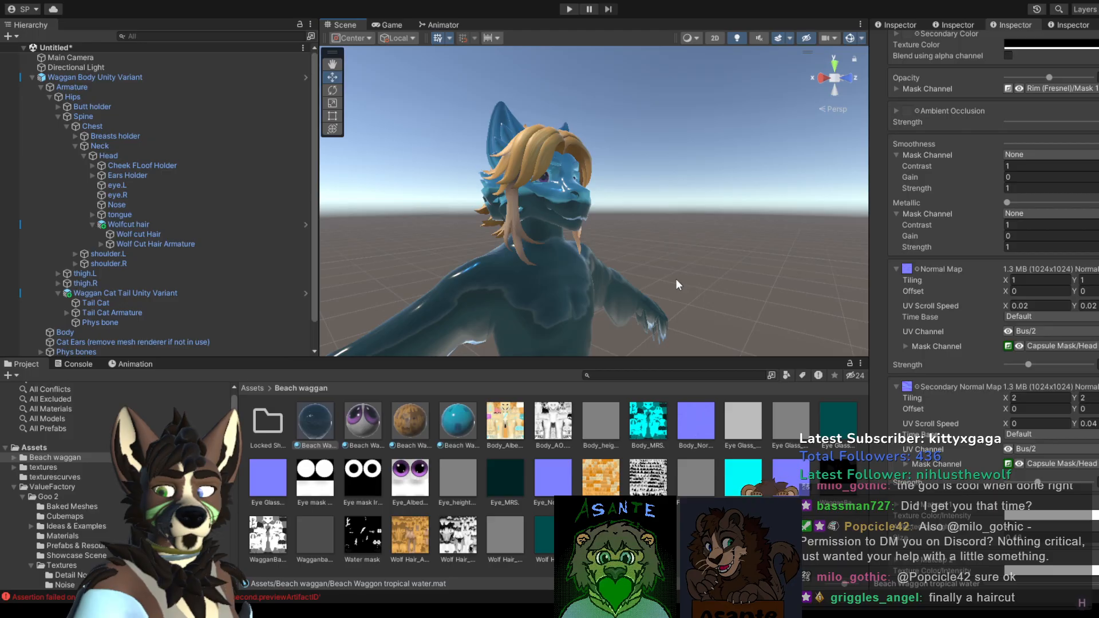
{"action": "mouse_move", "coordinate": [677, 282]}
{"action": "middle_mouse_down"}
{"action": "mouse_move", "coordinate": [787, 4]}
{"action": "mouse_move", "coordinate": [742, 23]}
{"action": "mouse_move", "coordinate": [723, 54]}
{"action": "mouse_move", "coordinate": [669, 264]}
{"action": "middle_mouse_up"}
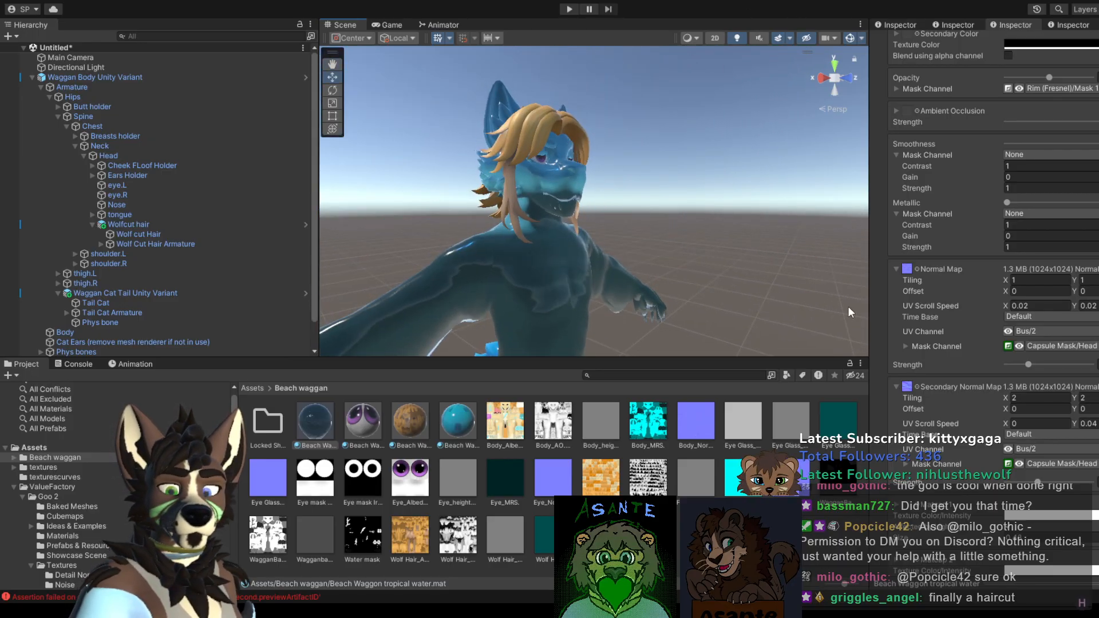
Step: Collapse the material's Special Effects section below the mask channels
{"action": "scroll", "coordinate": [1036, 324], "scroll_direction": "down", "scroll_amount": 10}
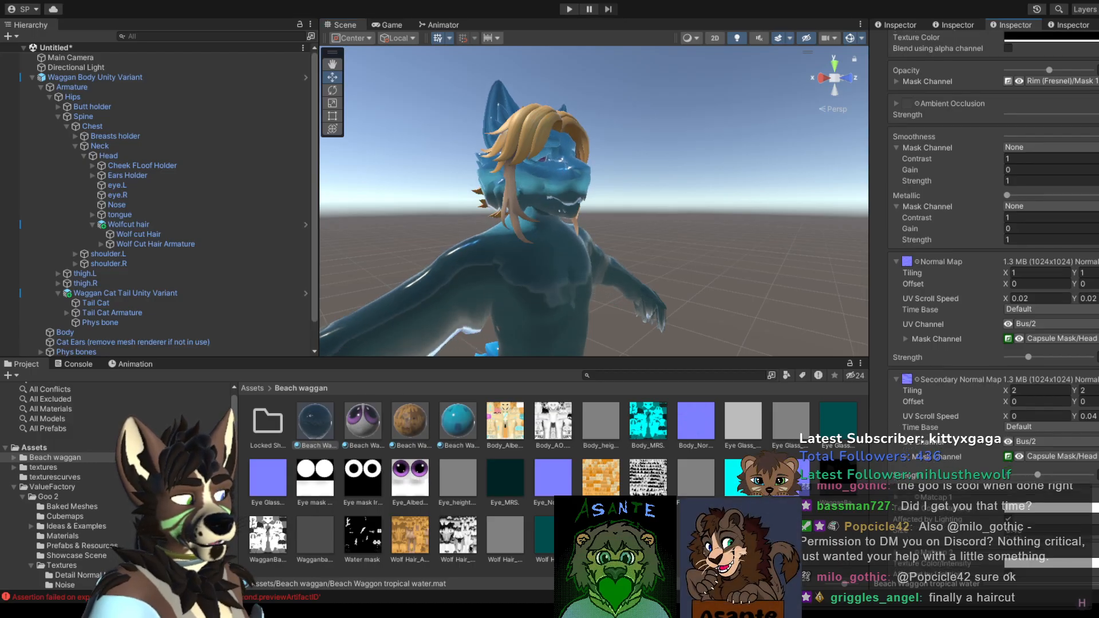
{"action": "scroll", "coordinate": [1036, 324], "scroll_direction": "down", "scroll_amount": 10}
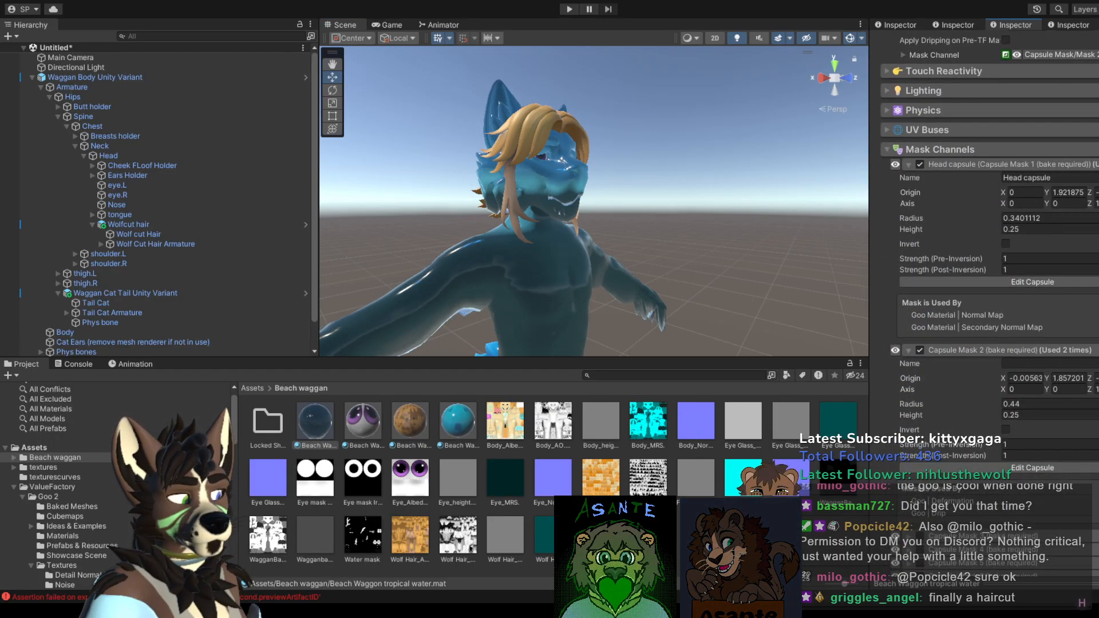
{"action": "scroll", "coordinate": [1036, 324], "scroll_direction": "down", "scroll_amount": 10}
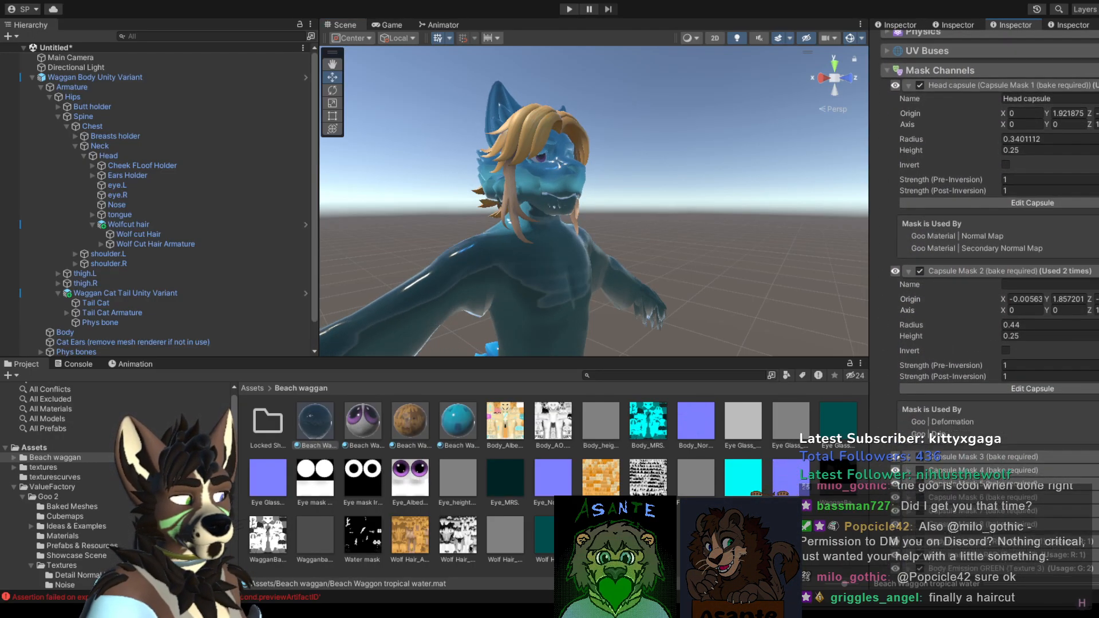
{"action": "scroll", "coordinate": [993, 286], "scroll_direction": "down", "scroll_amount": 10}
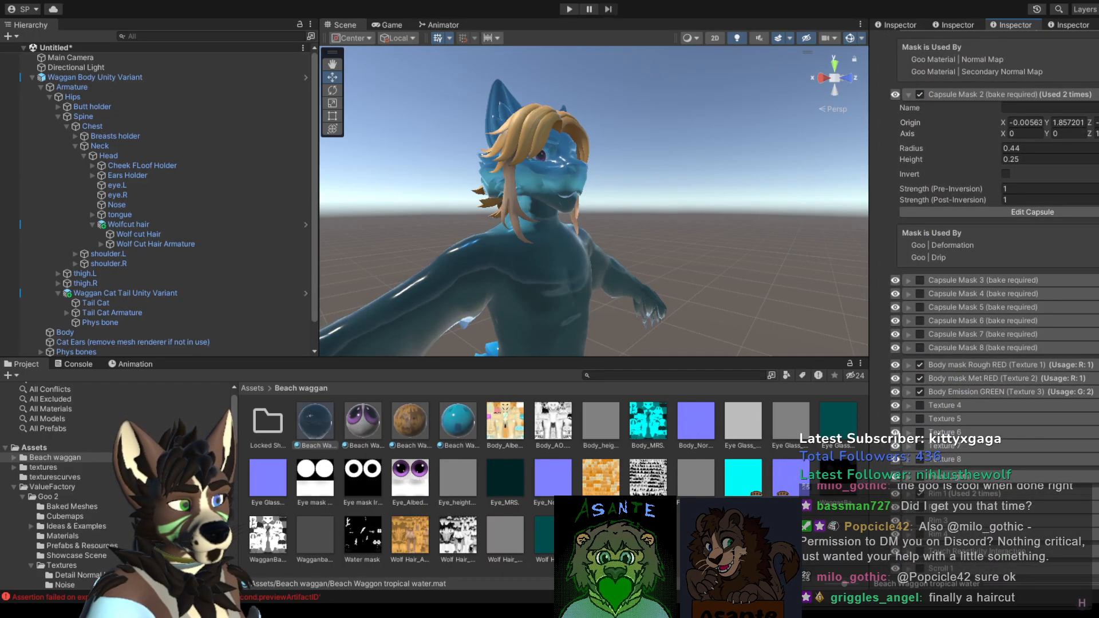
{"action": "scroll", "coordinate": [993, 286], "scroll_direction": "down", "scroll_amount": 10}
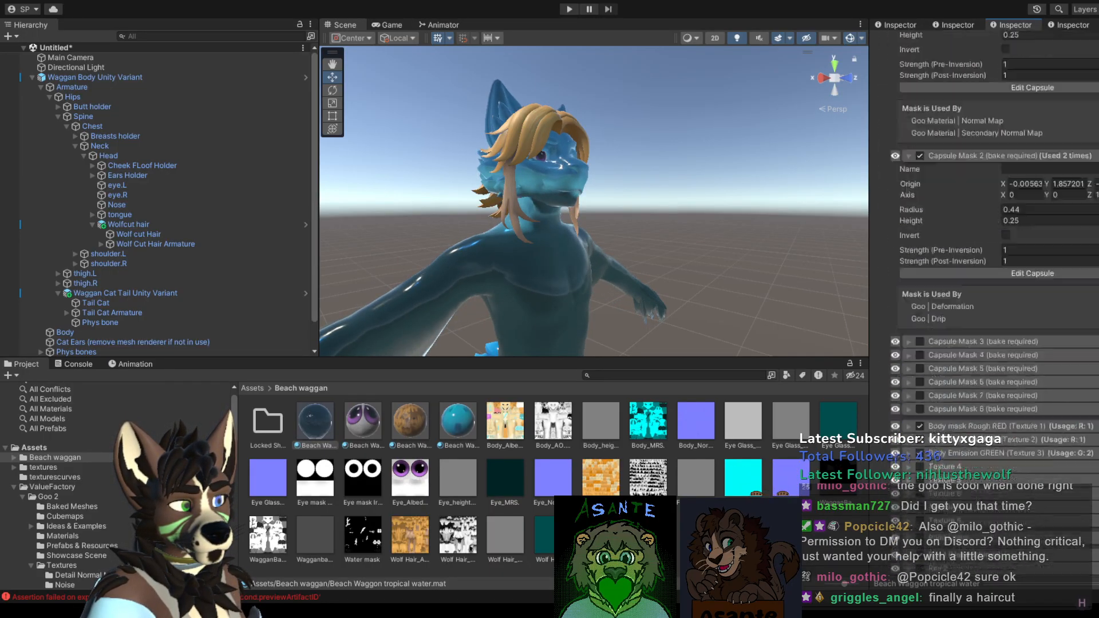
{"action": "scroll", "coordinate": [923, 276], "scroll_direction": "down", "scroll_amount": 5}
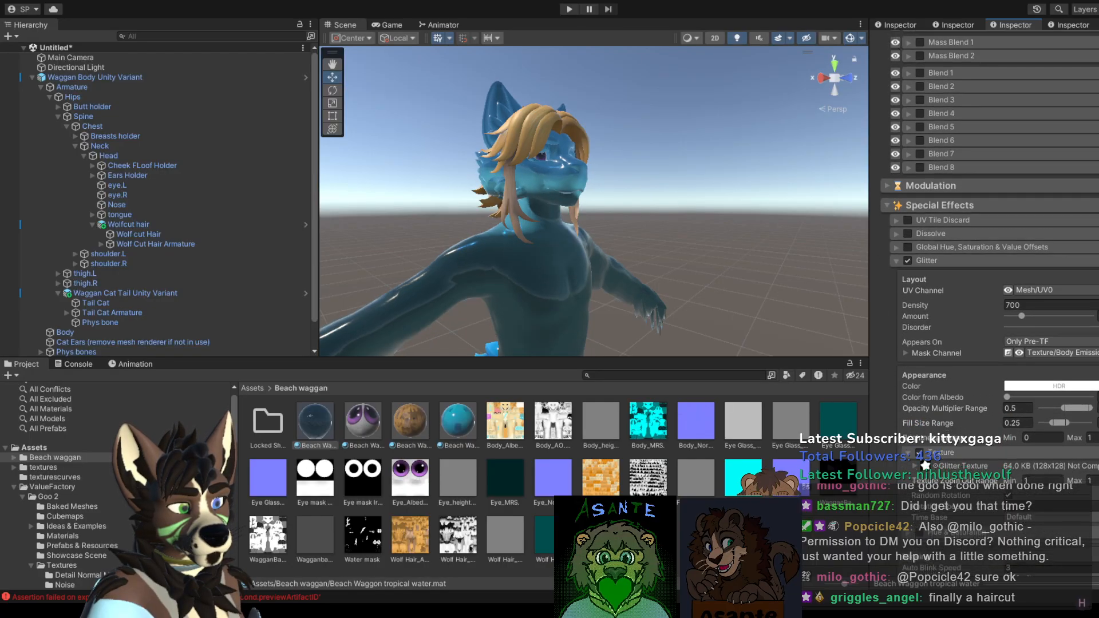
{"action": "left_click", "coordinate": [886, 216]}
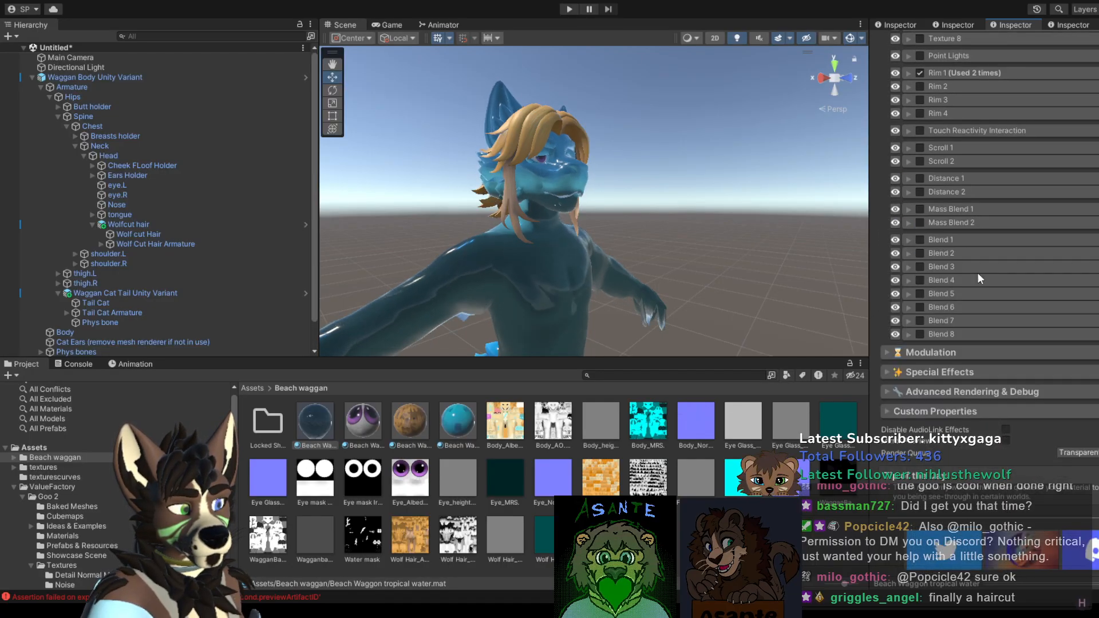
Step: Edit the Head capsule mask on the Waggan body and lower its origin to Y 1.803168
{"action": "scroll", "coordinate": [991, 200], "scroll_direction": "up", "scroll_amount": 10}
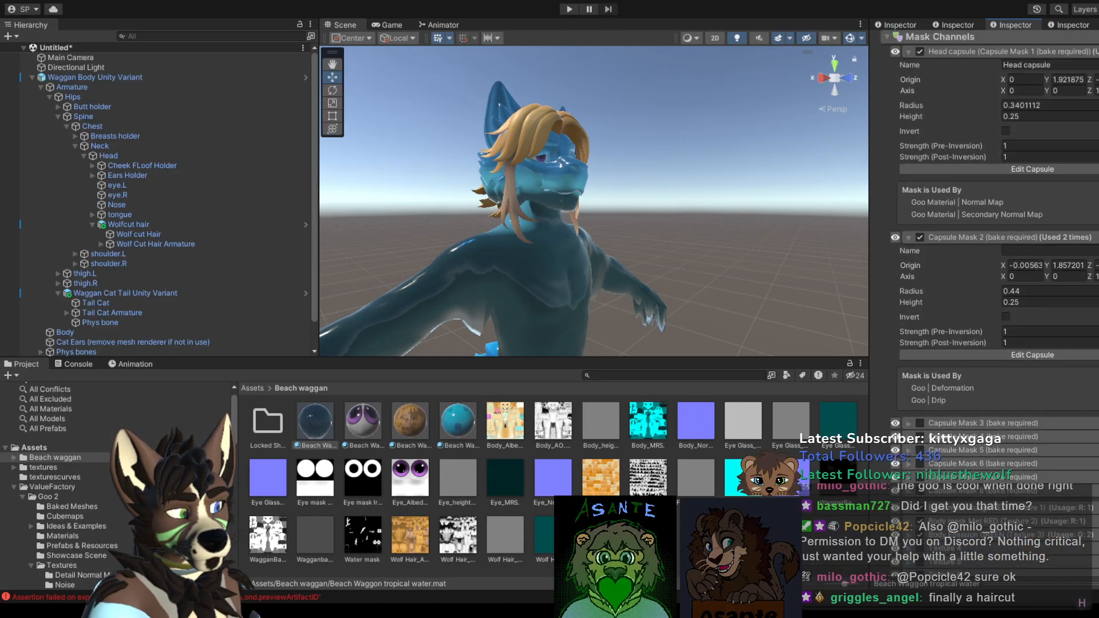
{"action": "scroll", "coordinate": [1045, 423], "scroll_direction": "up", "scroll_amount": 1}
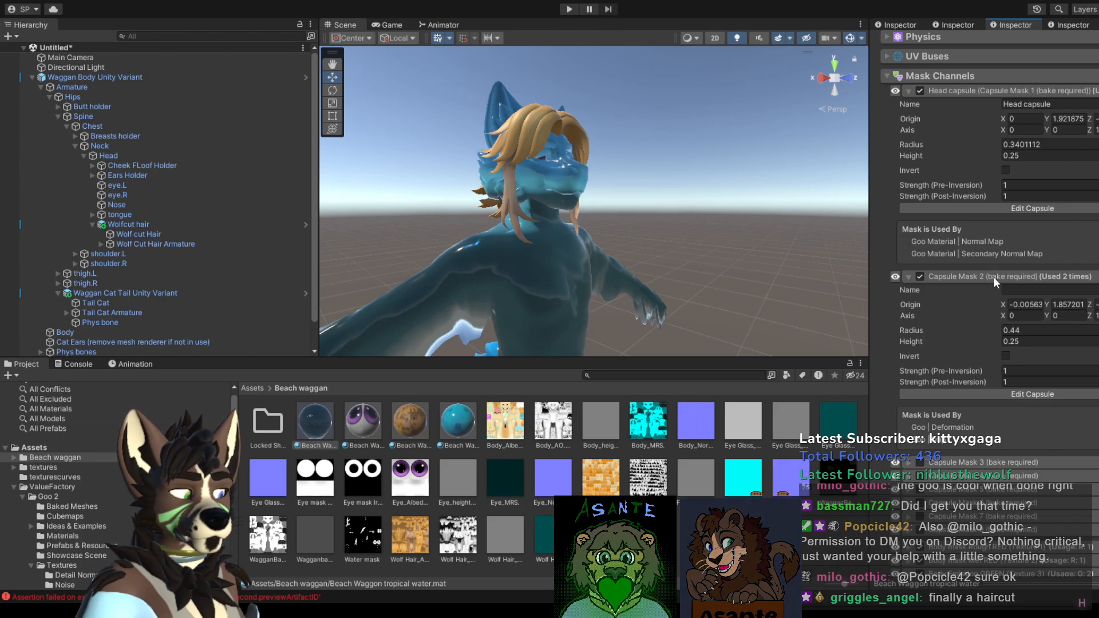
{"action": "left_click", "coordinate": [1002, 207]}
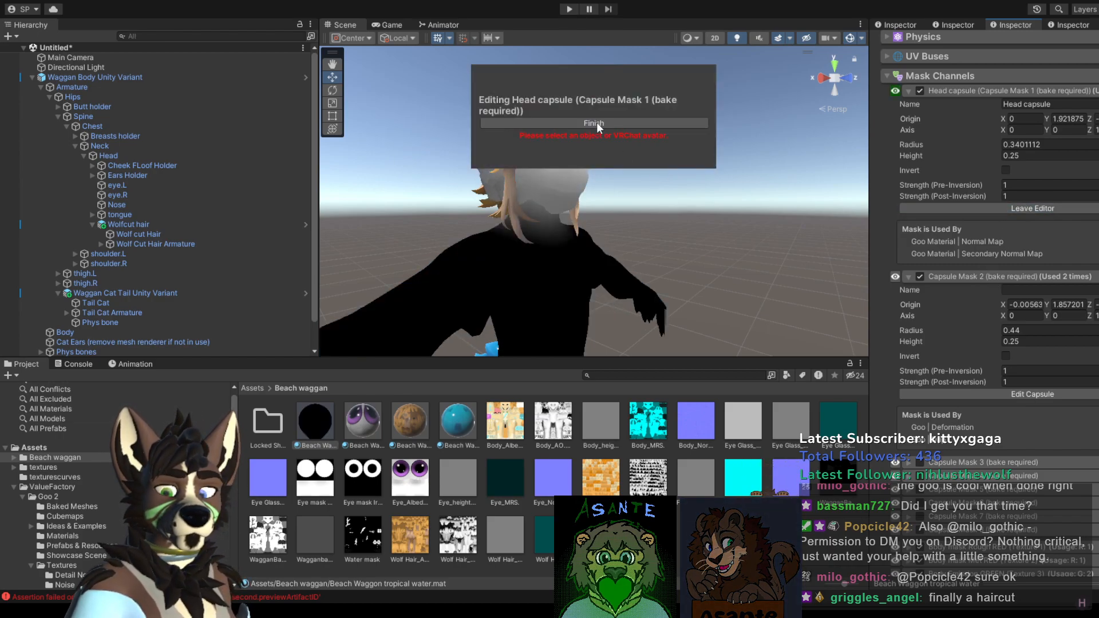
{"action": "left_click", "coordinate": [617, 265]}
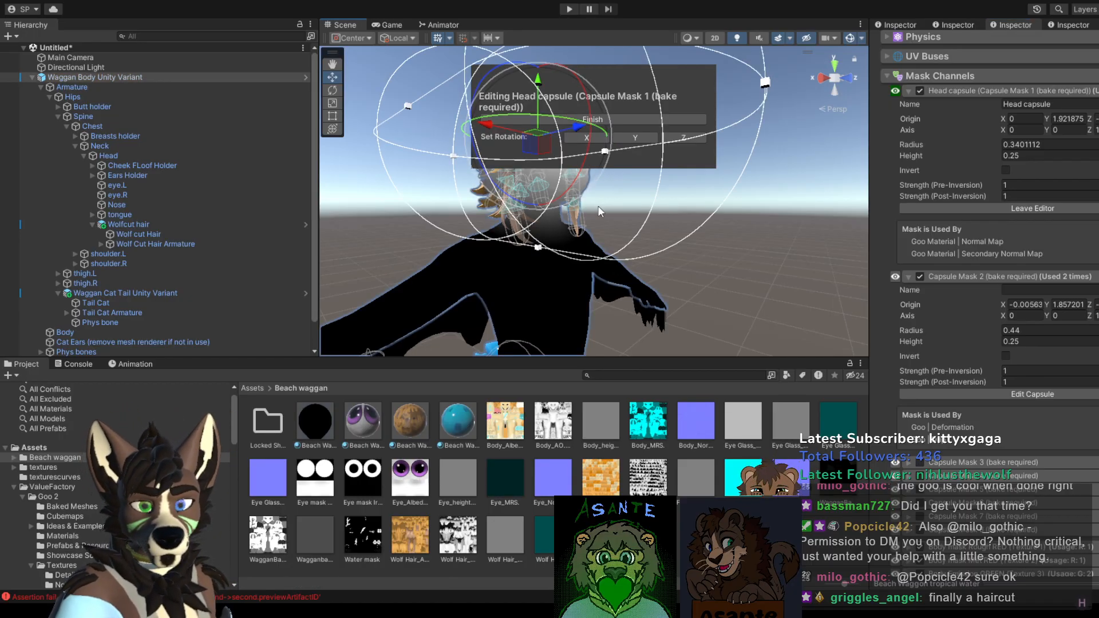
{"action": "left_click_drag", "start_coordinate": [541, 86], "coordinate": [553, 119]}
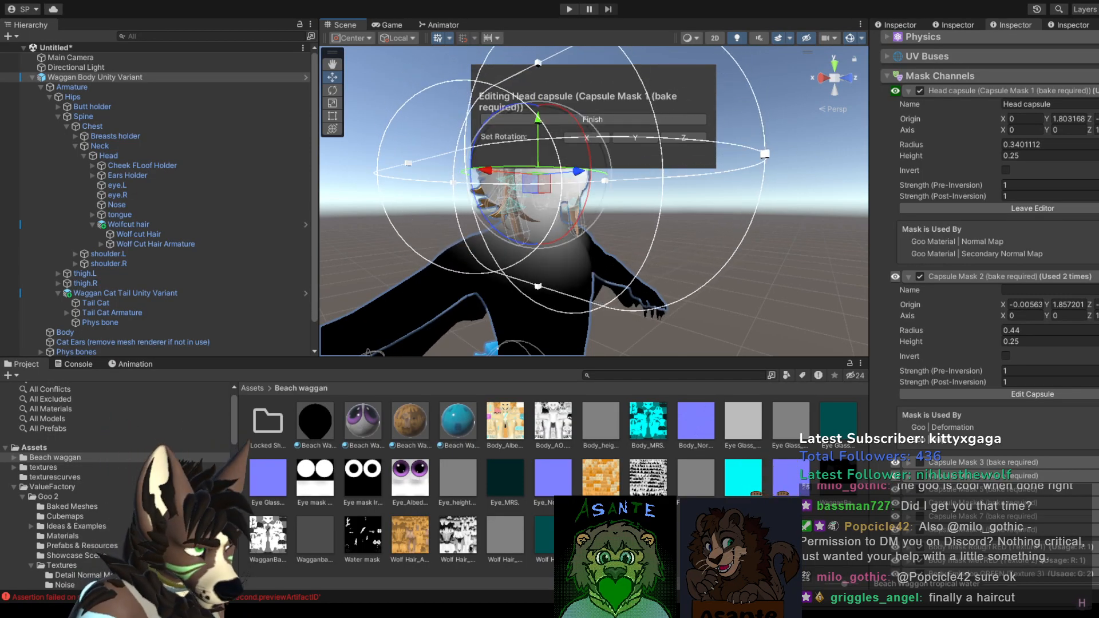
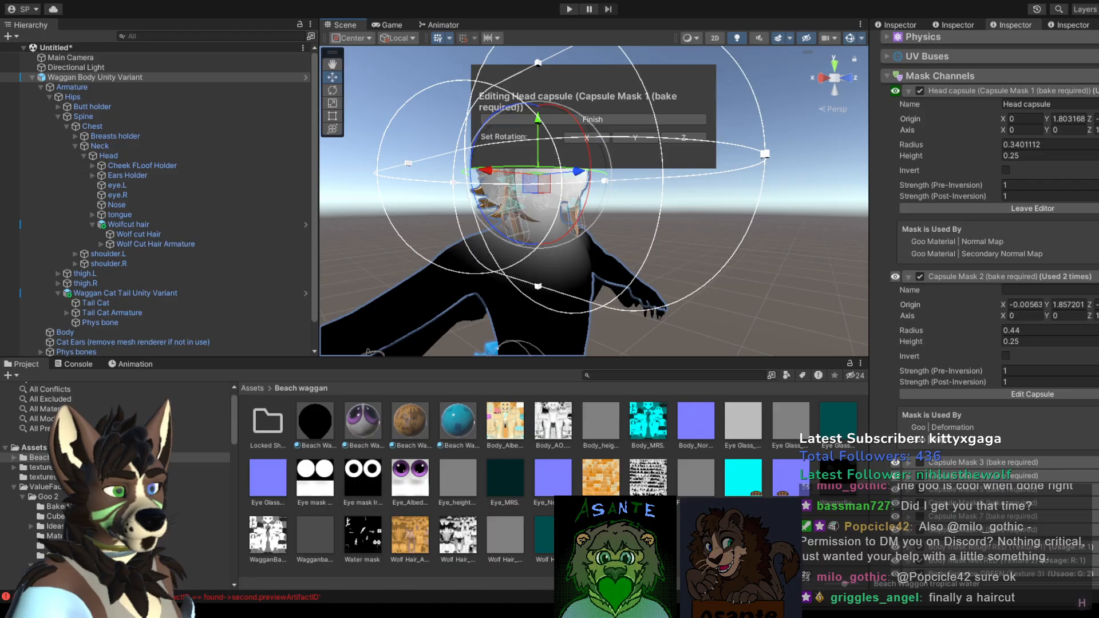
Step: Invert Capsule Mask 2 in the mask channels and finish editing the Head capsule mask
{"action": "left_click", "coordinate": [772, 253]}
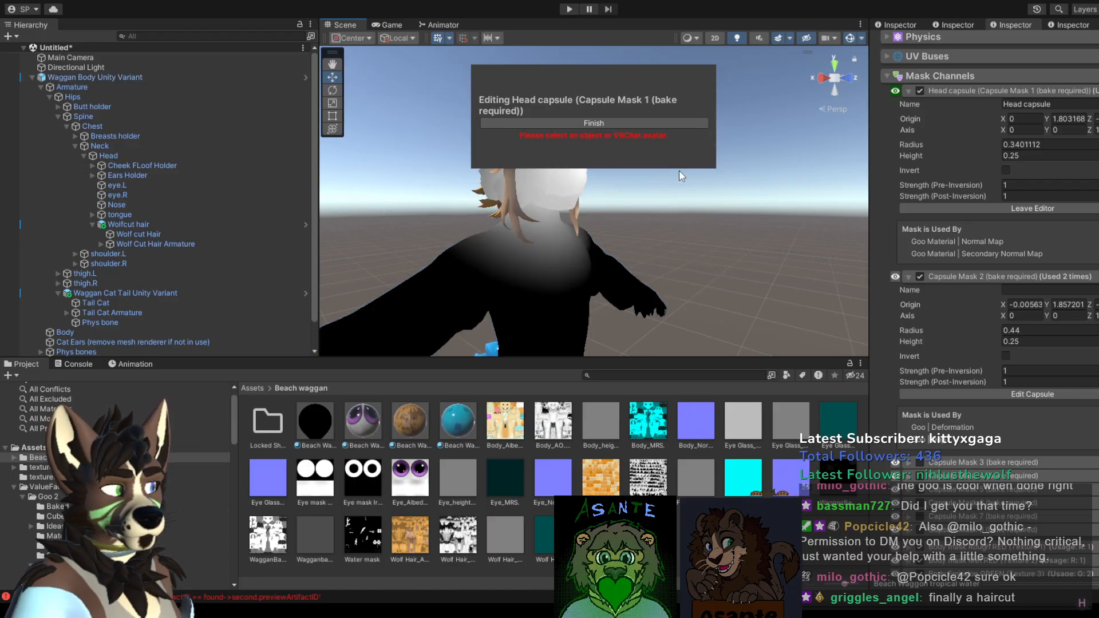
{"action": "left_click", "coordinate": [567, 250]}
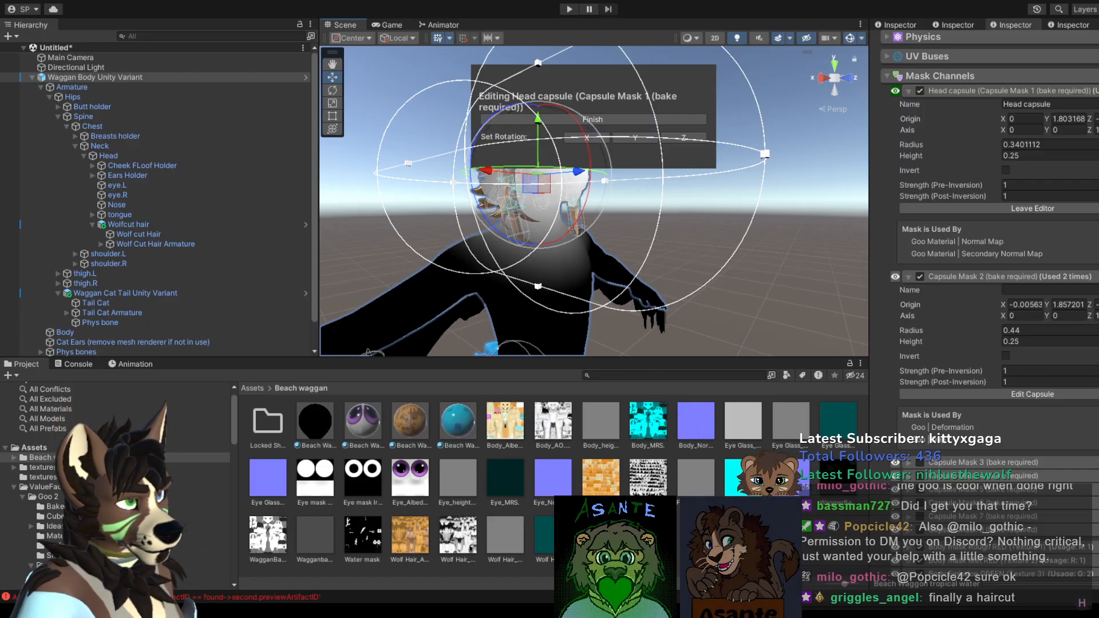
{"action": "scroll", "coordinate": [994, 229], "scroll_direction": "down", "scroll_amount": 17}
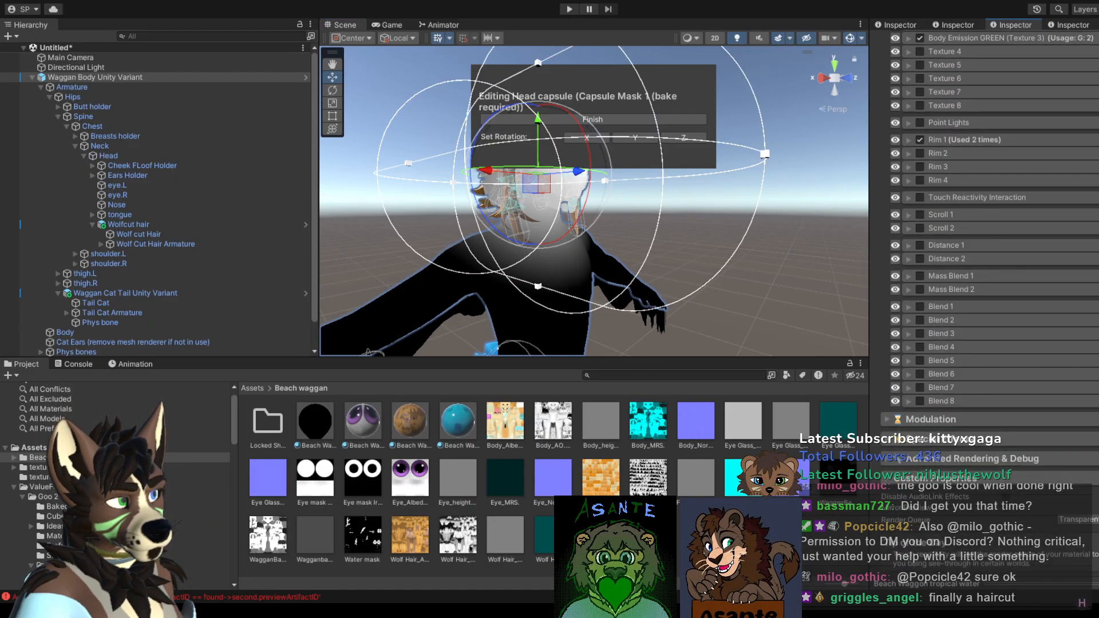
{"action": "scroll", "coordinate": [994, 229], "scroll_direction": "up", "scroll_amount": 15}
{"action": "scroll", "coordinate": [954, 409], "scroll_direction": "down", "scroll_amount": 5}
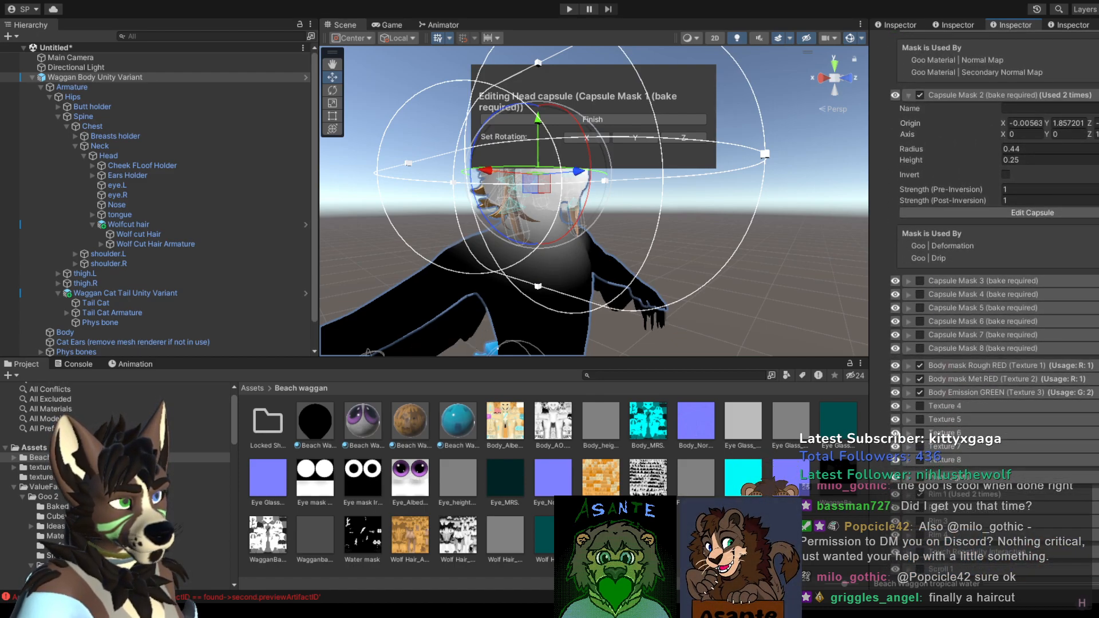
{"action": "scroll", "coordinate": [936, 218], "scroll_direction": "up", "scroll_amount": 5}
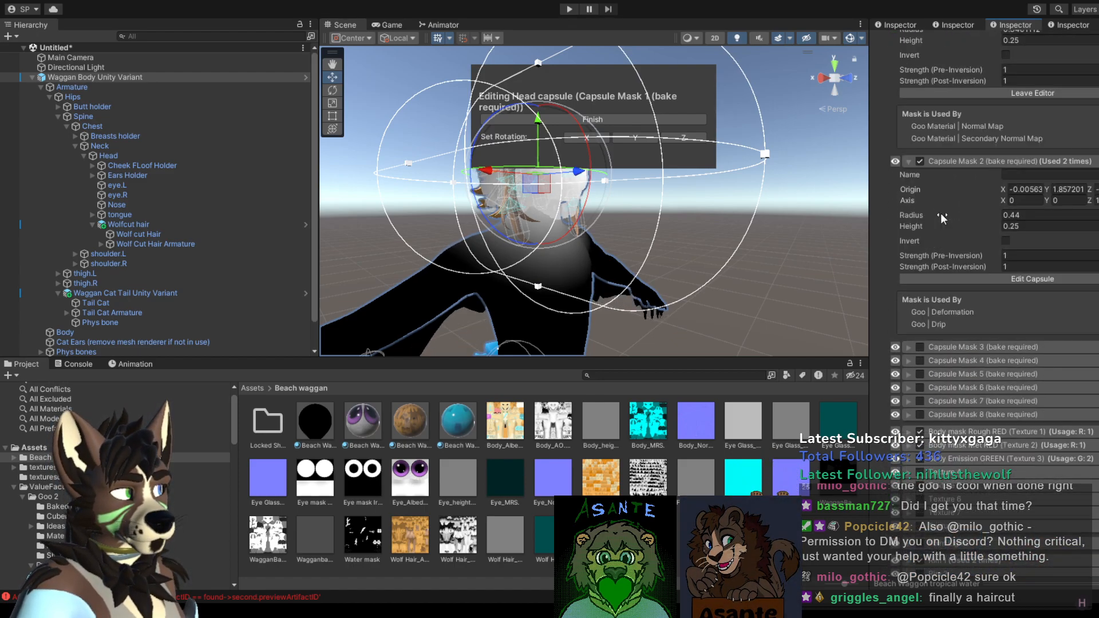
{"action": "scroll", "coordinate": [940, 215], "scroll_direction": "down", "scroll_amount": 3}
{"action": "scroll", "coordinate": [981, 293], "scroll_direction": "up", "scroll_amount": 3}
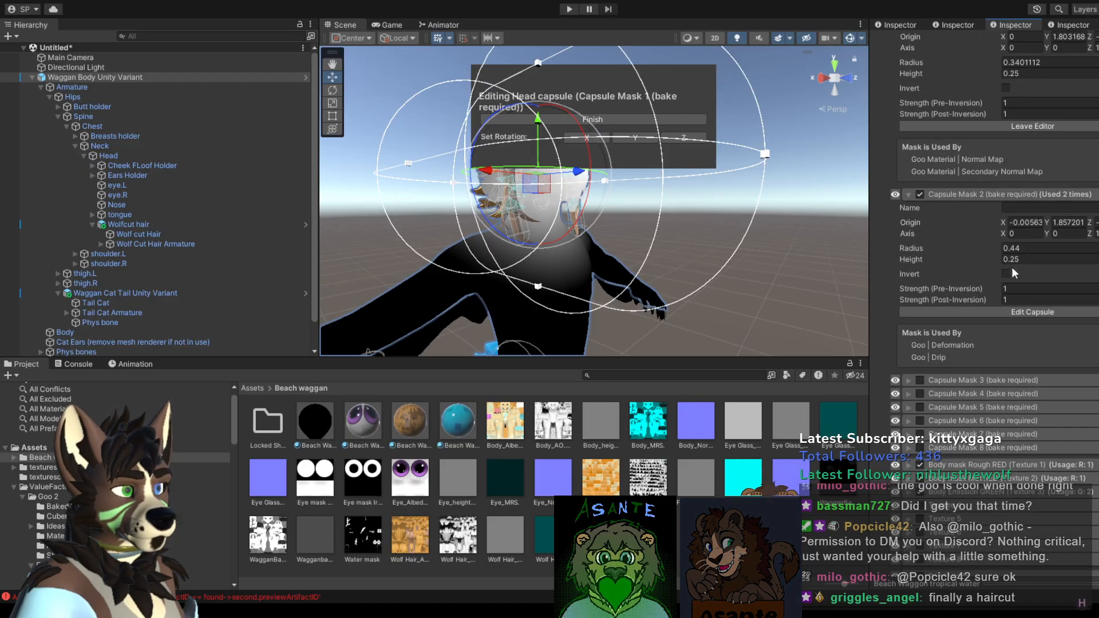
{"action": "left_click", "coordinate": [1006, 275]}
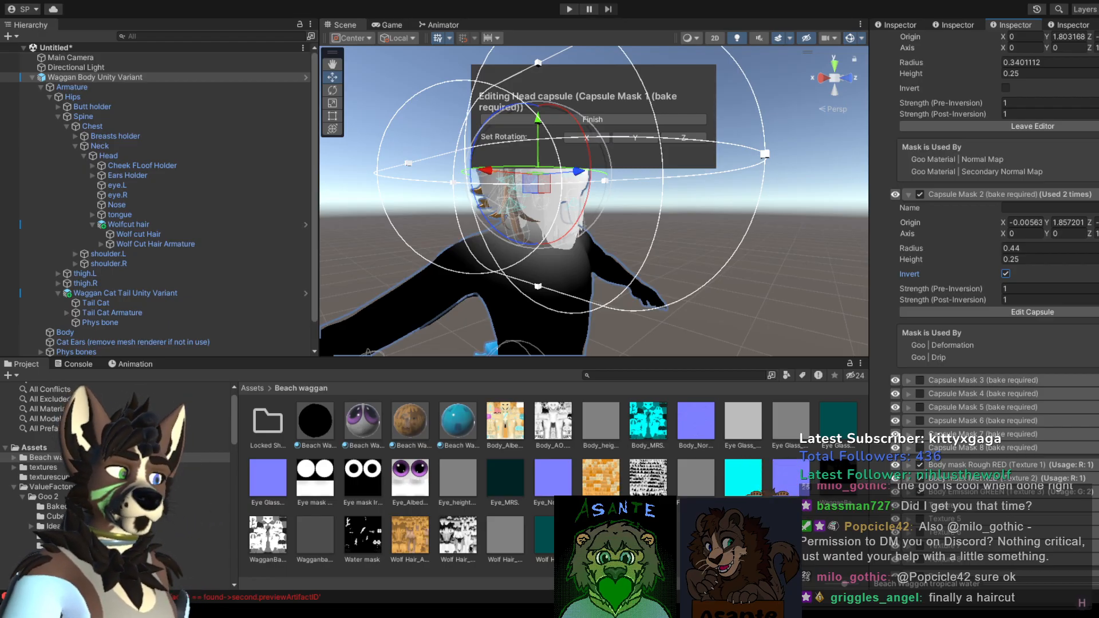
{"action": "left_click", "coordinate": [751, 257]}
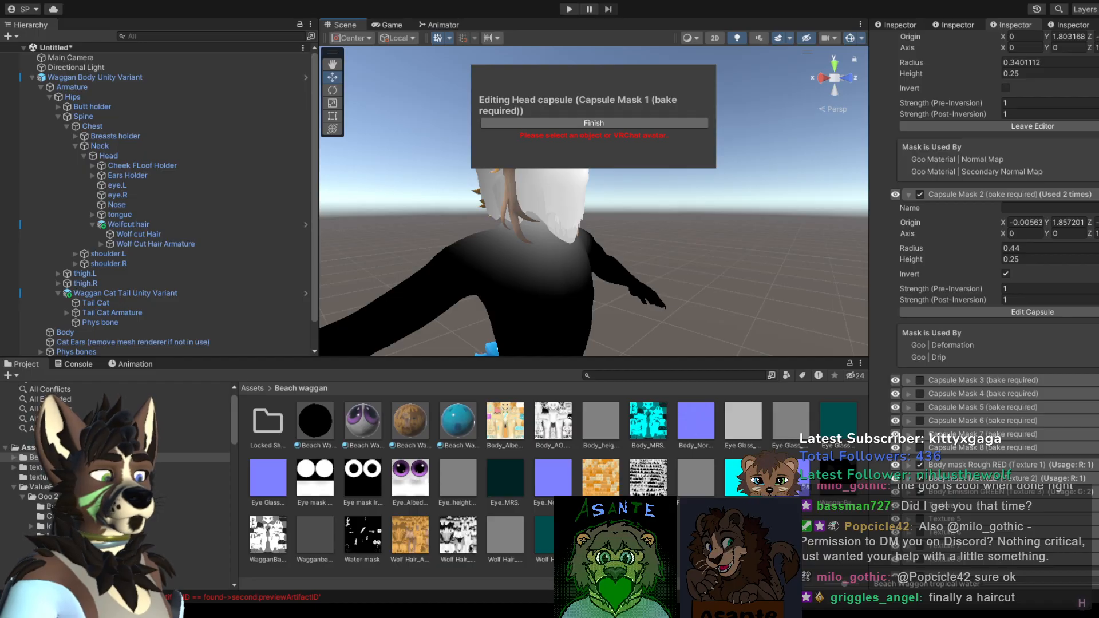
{"action": "left_click", "coordinate": [594, 123]}
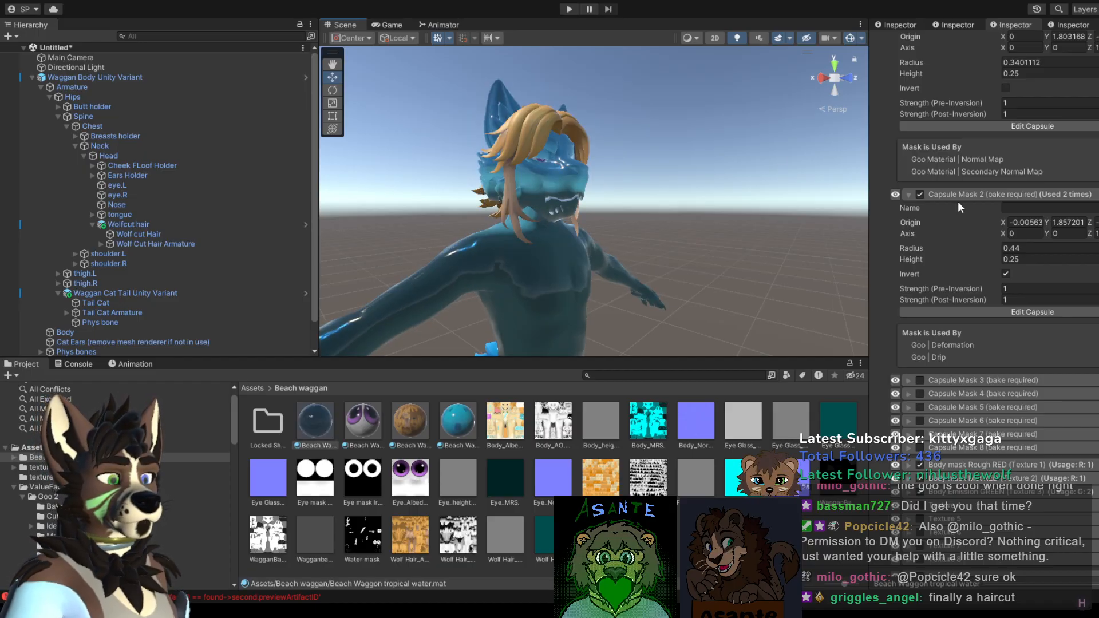
Step: Set the mask channels of the Goo section's Dripping and Deformation to None
{"action": "scroll", "coordinate": [975, 204], "scroll_direction": "up", "scroll_amount": 7}
{"action": "scroll", "coordinate": [976, 204], "scroll_direction": "up", "scroll_amount": 2}
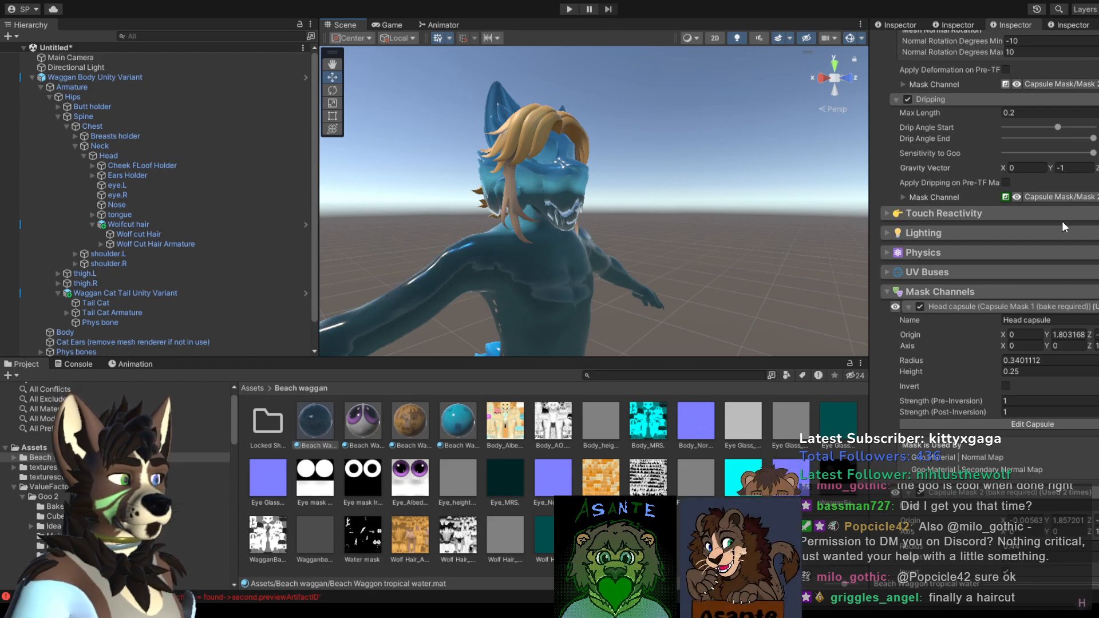
{"action": "left_click", "coordinate": [923, 242]}
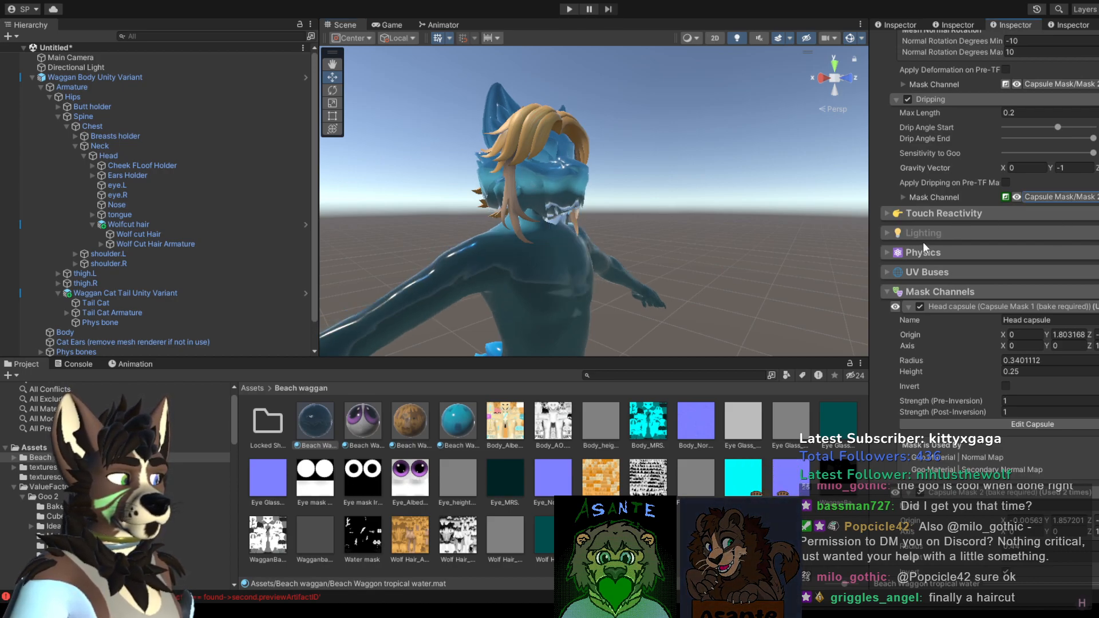
{"action": "left_click", "coordinate": [1082, 197]}
{"action": "left_click", "coordinate": [1057, 205]}
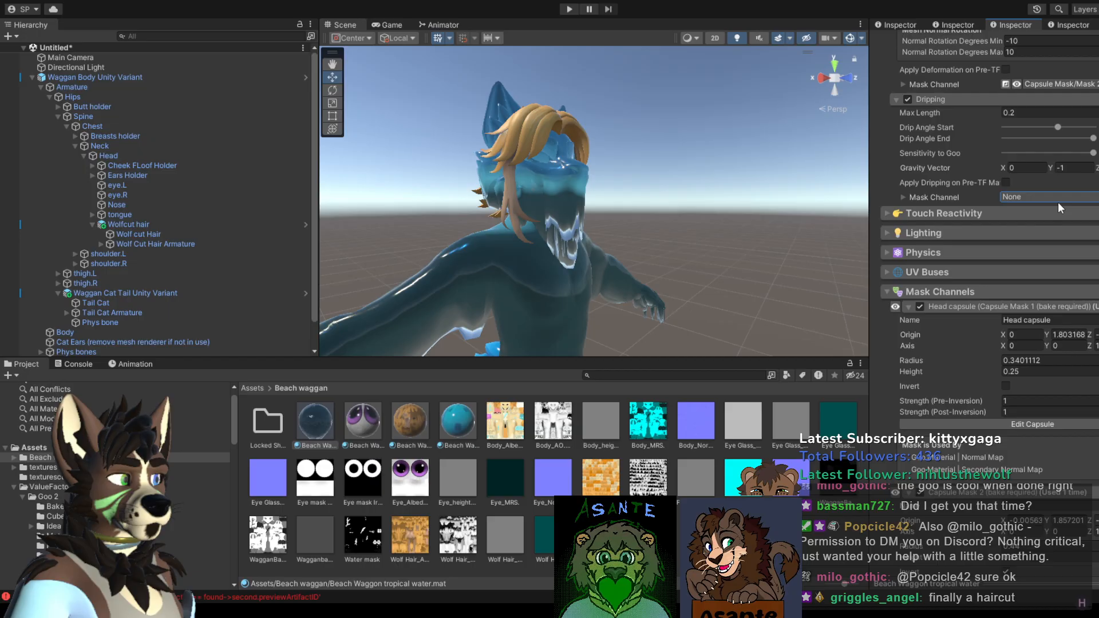
{"action": "left_click", "coordinate": [1059, 84]}
{"action": "left_click", "coordinate": [1042, 99]}
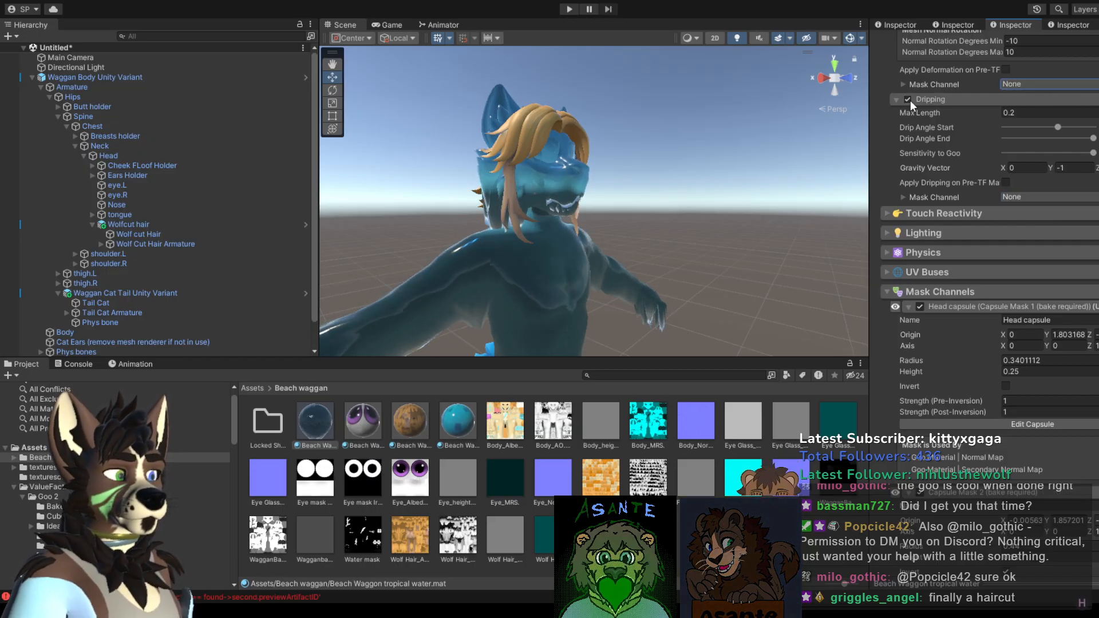
Step: Switch the Goo effect off and back on to compare the avatar with and without it
{"action": "scroll", "coordinate": [950, 227], "scroll_direction": "up", "scroll_amount": 2}
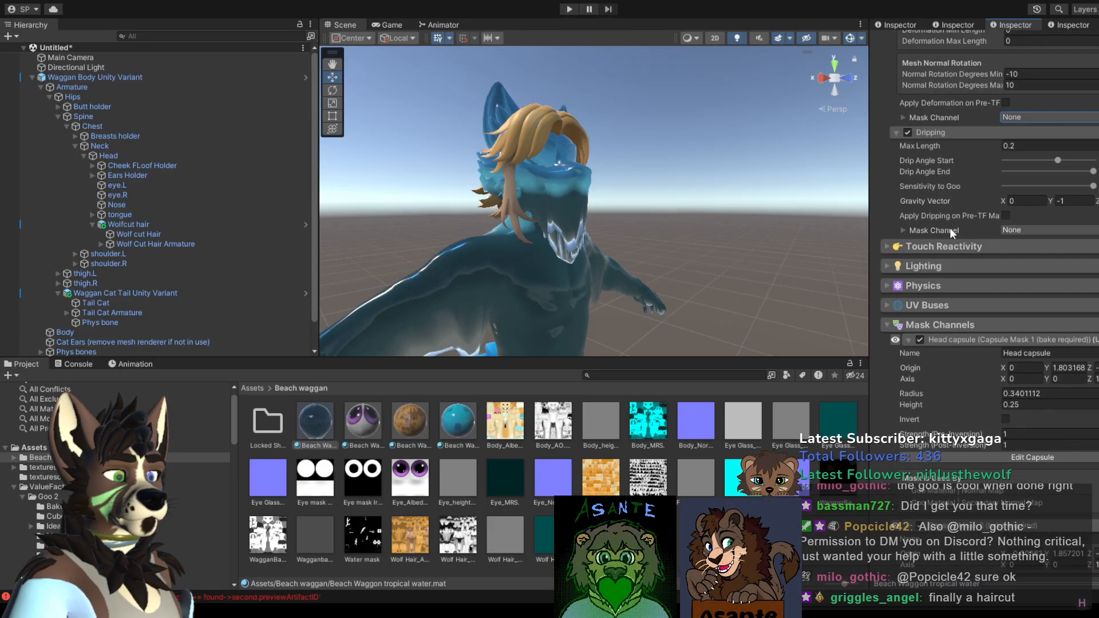
{"action": "scroll", "coordinate": [950, 228], "scroll_direction": "up", "scroll_amount": 6}
{"action": "left_click", "coordinate": [910, 81]}
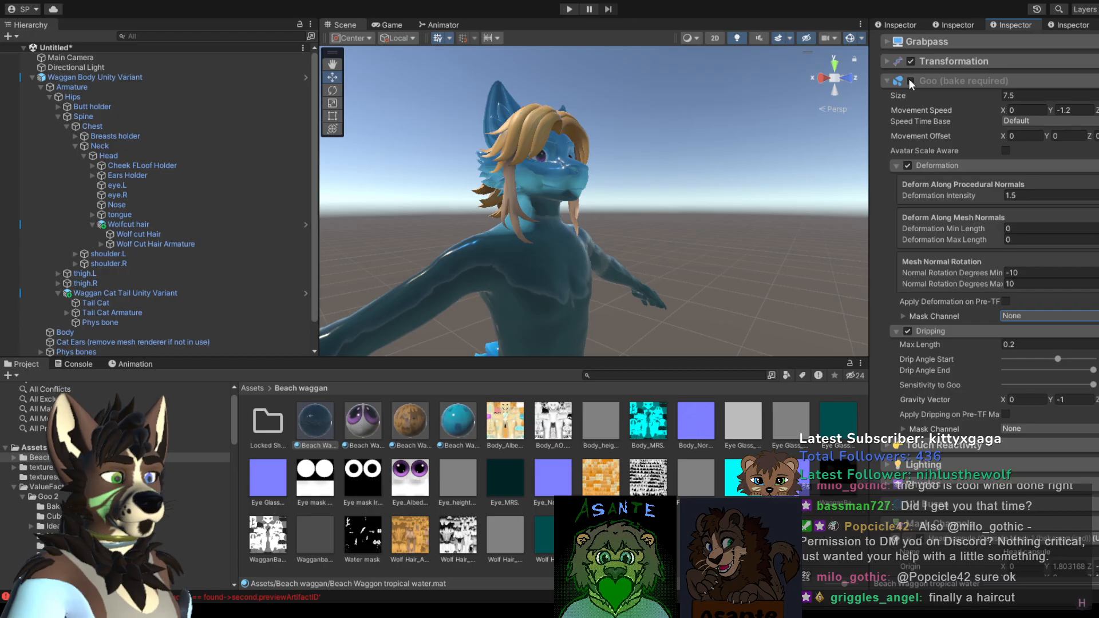
{"action": "left_click", "coordinate": [911, 81]}
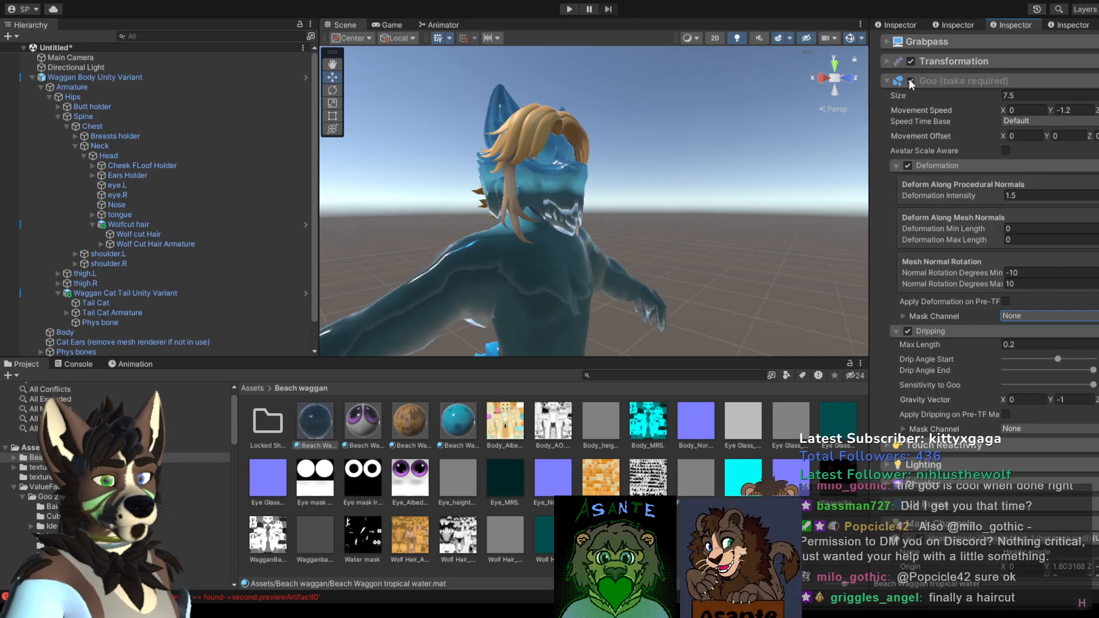
Step: Disable Capsule Mask 2 and collapse its settings in the mask channels
{"action": "scroll", "coordinate": [981, 277], "scroll_direction": "down", "scroll_amount": 3}
{"action": "scroll", "coordinate": [981, 276], "scroll_direction": "down", "scroll_amount": 3}
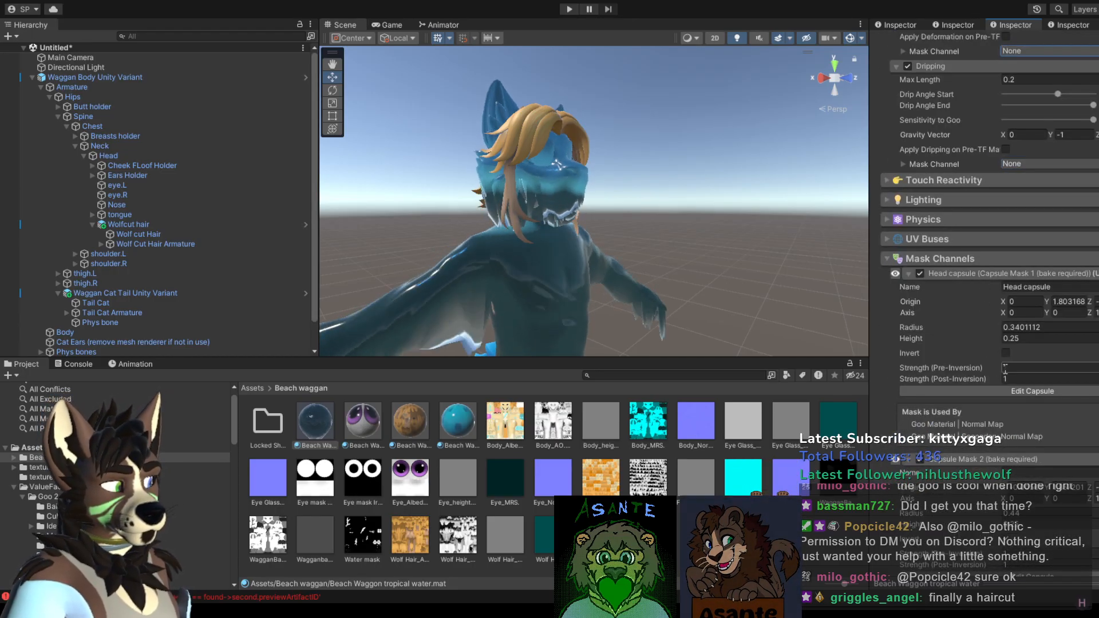
{"action": "scroll", "coordinate": [1005, 391], "scroll_direction": "down", "scroll_amount": 9}
{"action": "scroll", "coordinate": [1005, 391], "scroll_direction": "down", "scroll_amount": 2}
{"action": "left_click", "coordinate": [918, 359]}
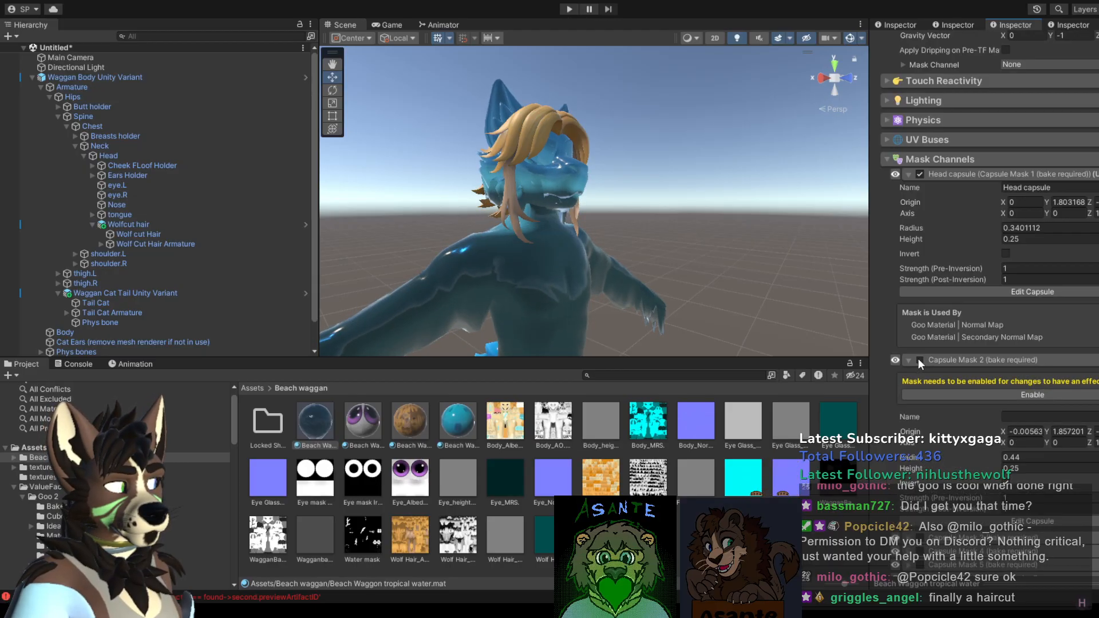
{"action": "left_click", "coordinate": [908, 360]}
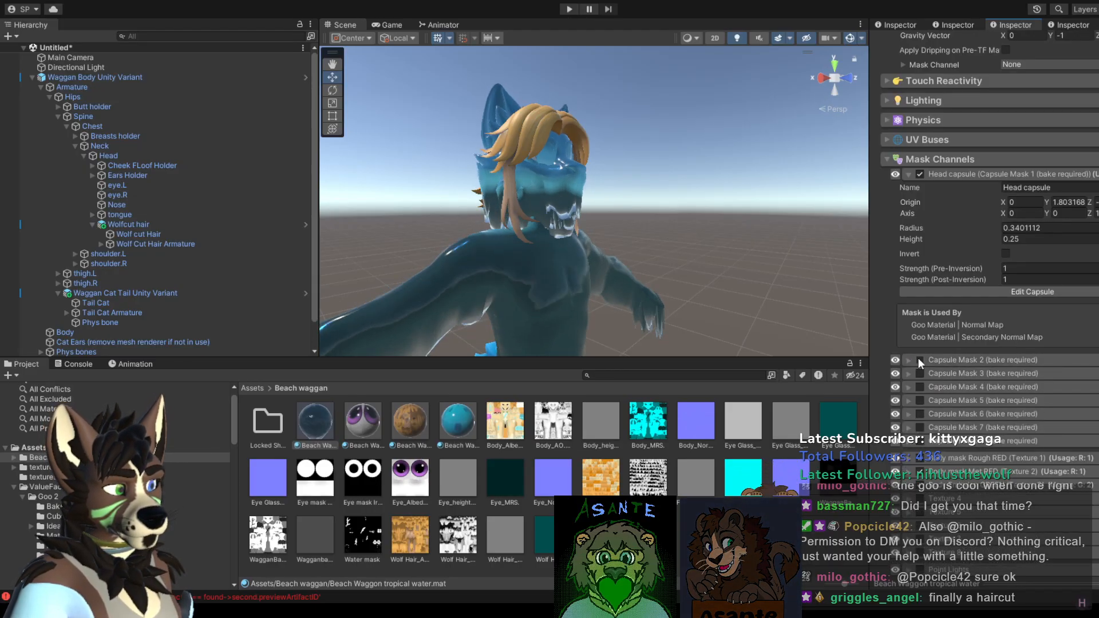
Step: Enable Capsule Mask 3, expand its settings and name it Goo Mask
{"action": "left_click", "coordinate": [919, 373]}
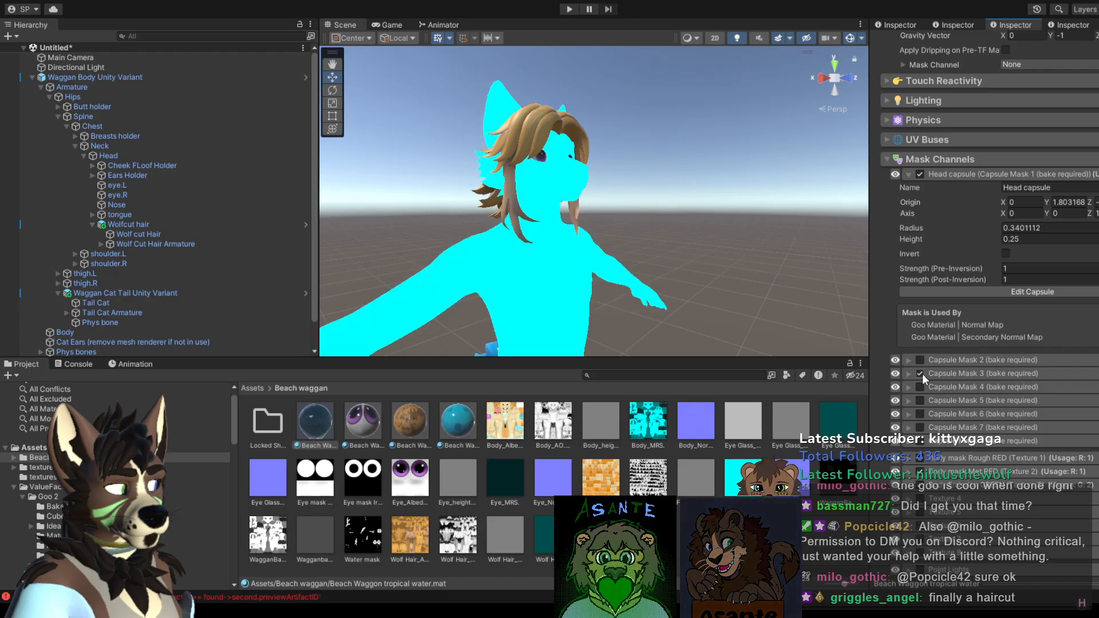
{"action": "left_click", "coordinate": [909, 372]}
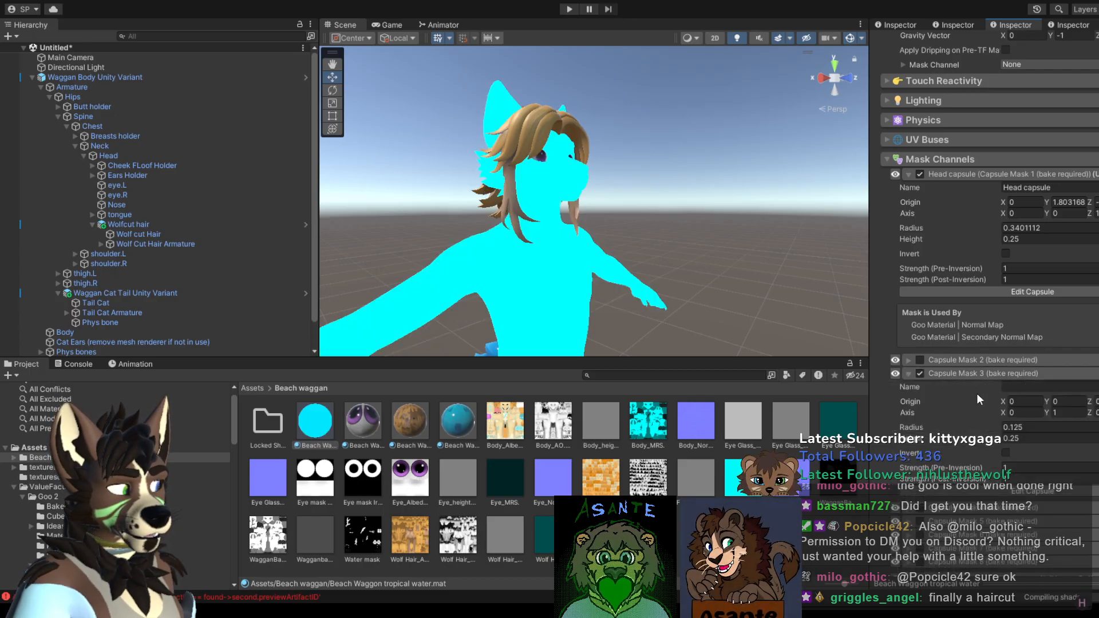
{"action": "left_click", "coordinate": [1017, 399]}
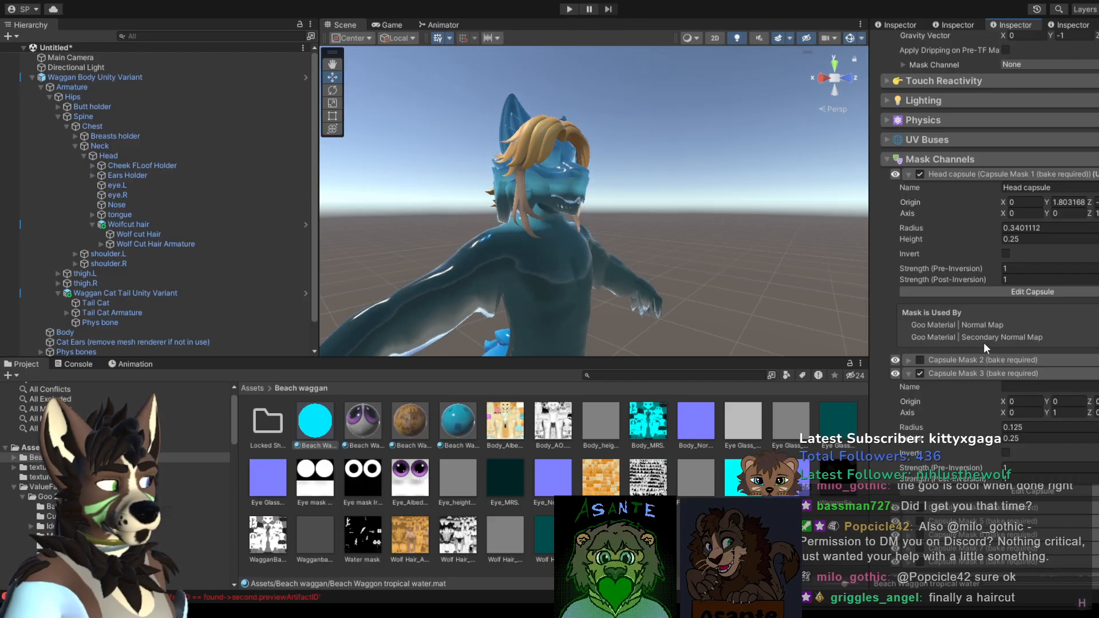
{"action": "left_click", "coordinate": [1012, 387]}
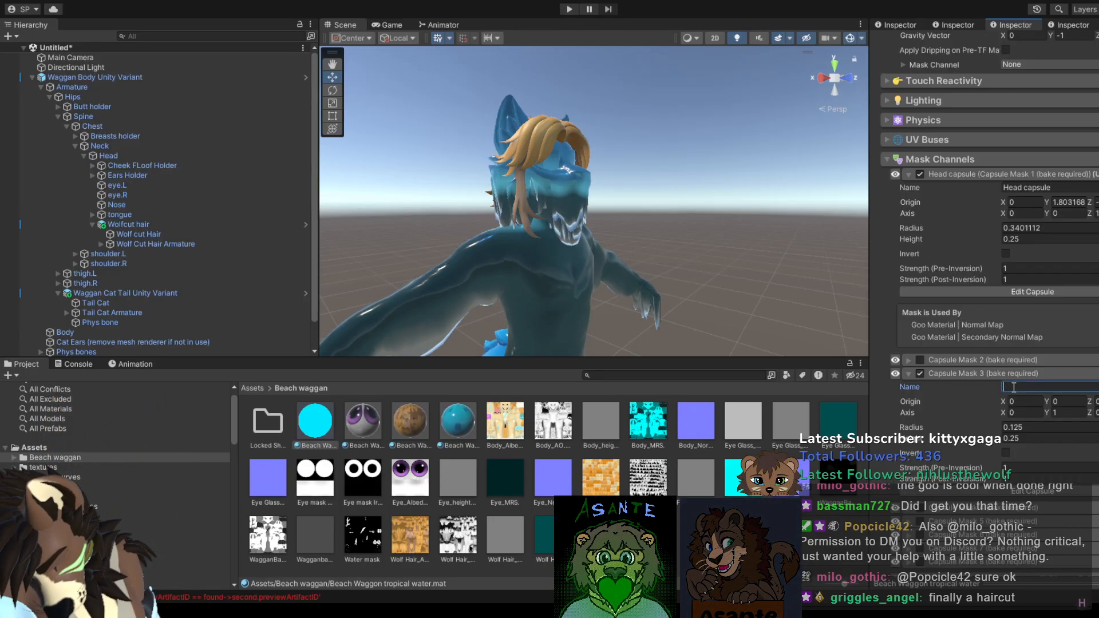
{"action": "type", "text": "Goo mask"}
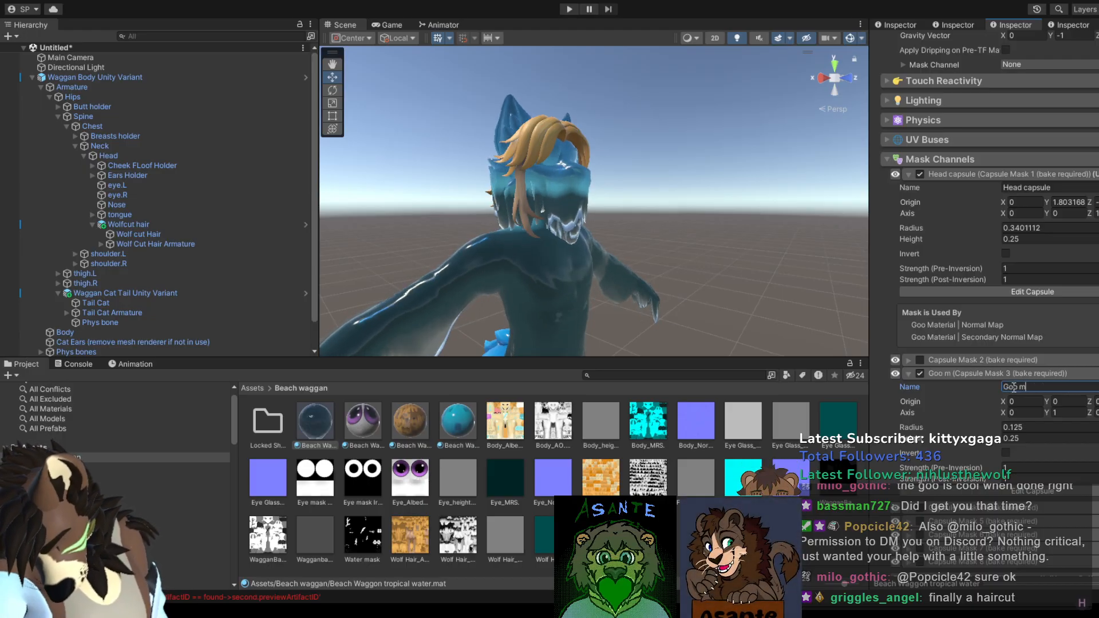
{"action": "key", "text": "BackSpace"}
{"action": "key", "text": "BackSpace"}
{"action": "key", "text": "BackSpace"}
{"action": "key", "text": "BackSpace"}
{"action": "type", "text": "Mask"}
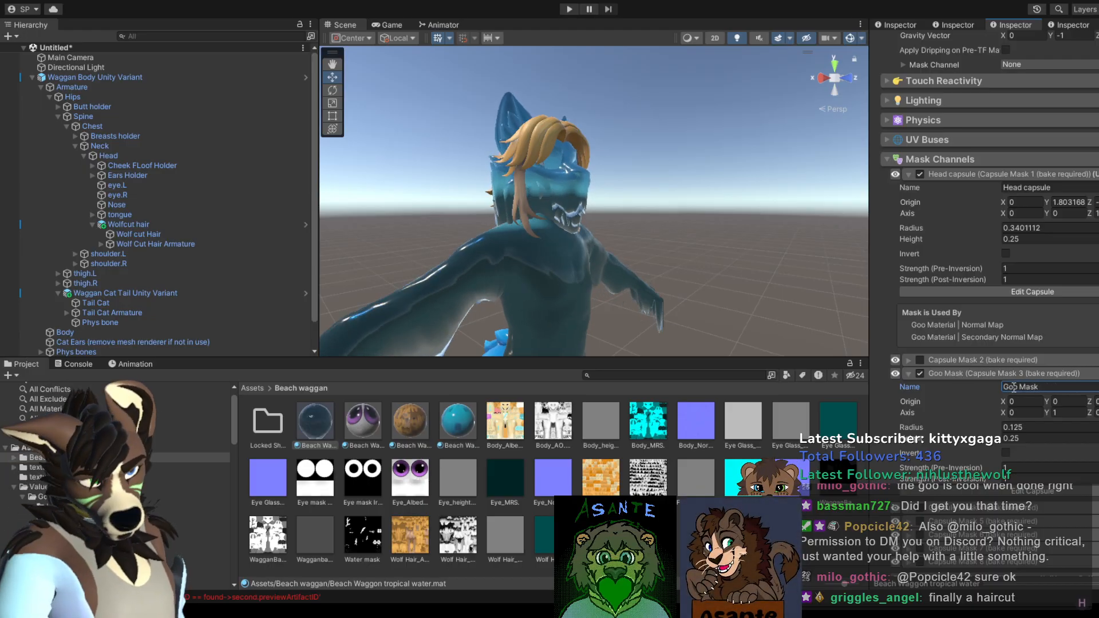
Step: Edit the Goo Mask capsule on the avatar's Body and raise it to head height, at origin Y 1.851373
{"action": "left_click", "coordinate": [991, 491]}
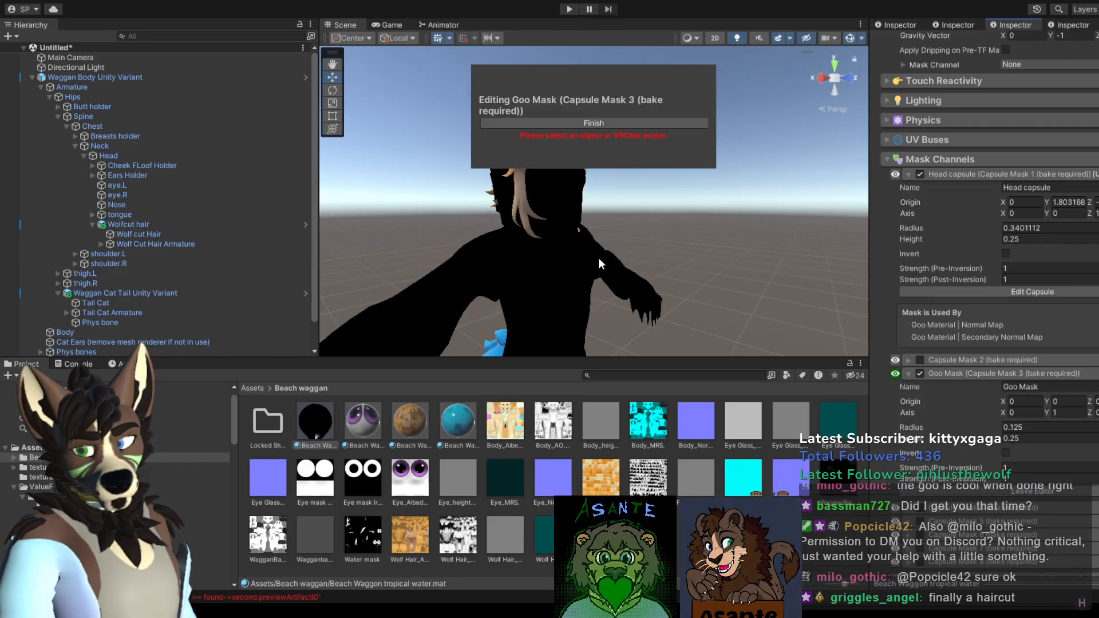
{"action": "left_click", "coordinate": [564, 187]}
{"action": "left_click", "coordinate": [564, 188]}
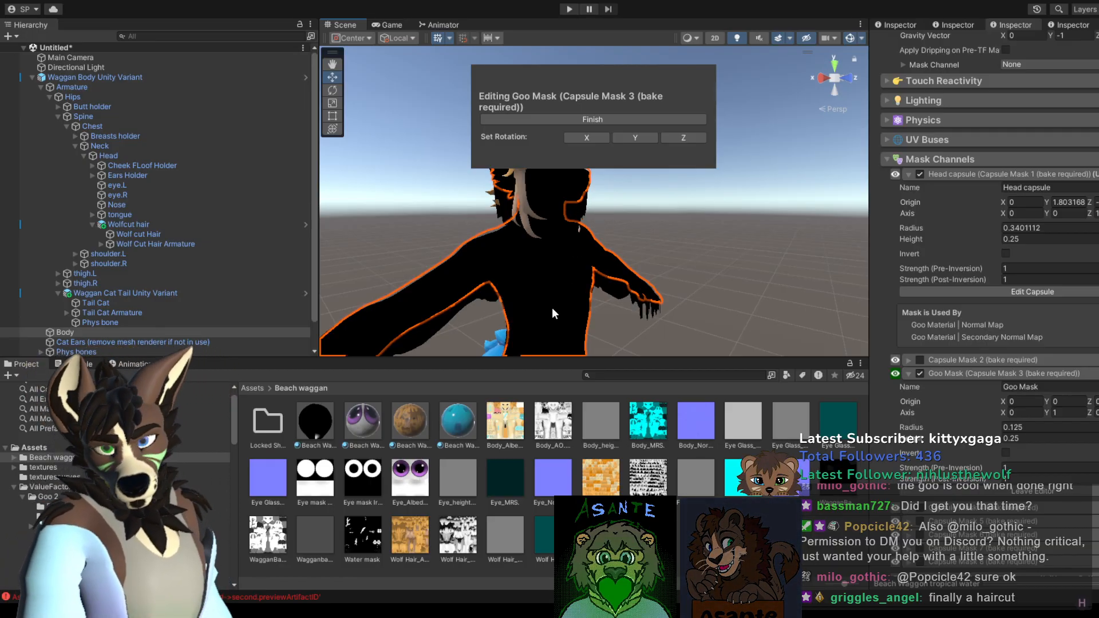
{"action": "scroll", "coordinate": [564, 302], "scroll_direction": "down", "scroll_amount": 2}
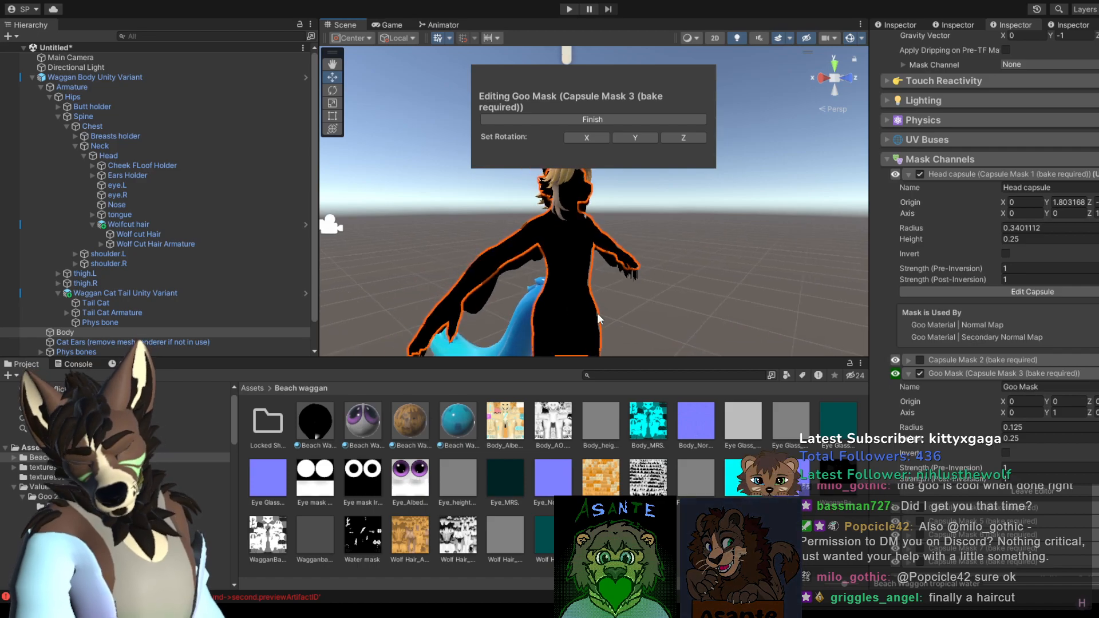
{"action": "middle_click_drag", "start_coordinate": [600, 321], "coordinate": [602, 262]}
{"action": "left_click_drag", "start_coordinate": [565, 323], "coordinate": [580, 78]}
{"action": "middle_click_drag", "start_coordinate": [628, 232], "coordinate": [620, 303]}
{"action": "scroll", "coordinate": [607, 257], "scroll_direction": "up", "scroll_amount": 3}
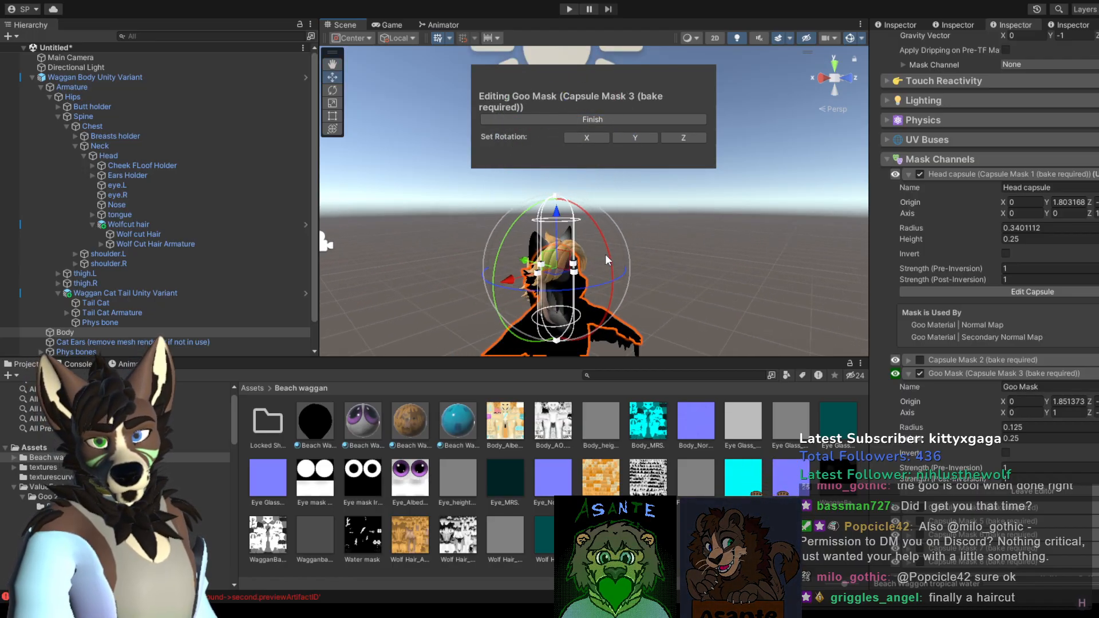
{"action": "scroll", "coordinate": [638, 269], "scroll_direction": "up", "scroll_amount": 5}
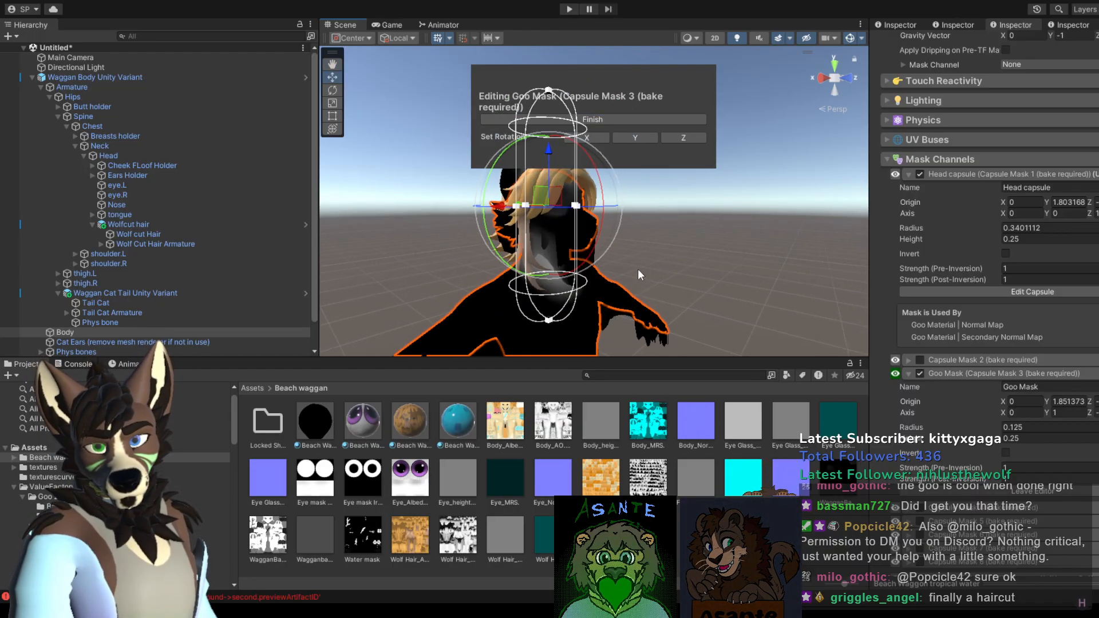
Step: Align the Goo Mask capsule along the Z axis and enlarge its radius to about 0.262 around the head
{"action": "left_click", "coordinate": [692, 138]}
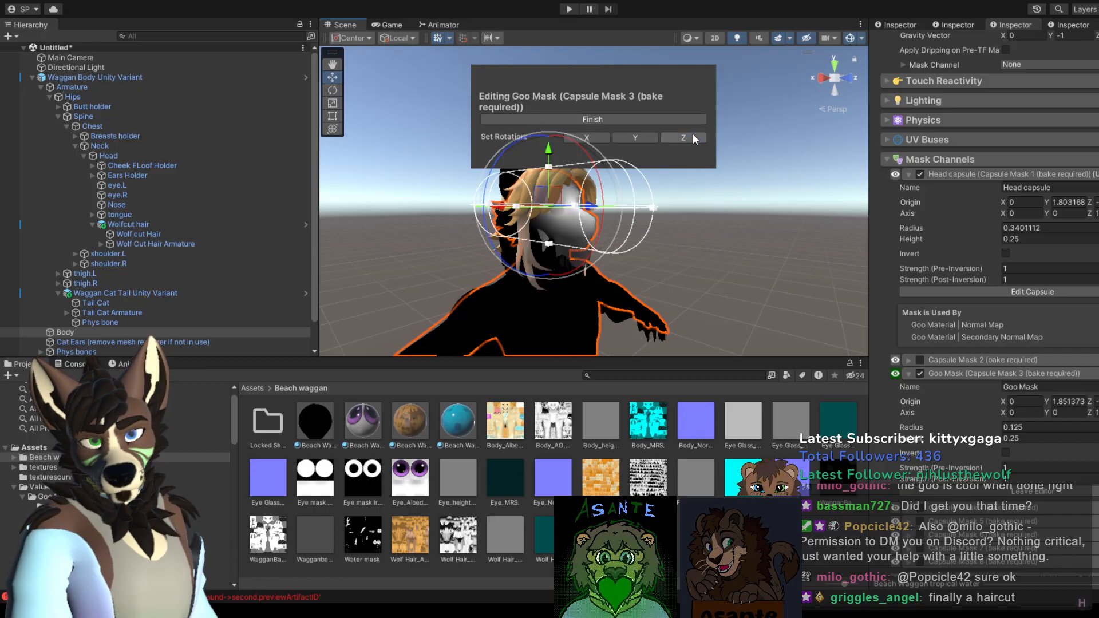
{"action": "left_click", "coordinate": [641, 137]}
{"action": "left_click", "coordinate": [683, 138]}
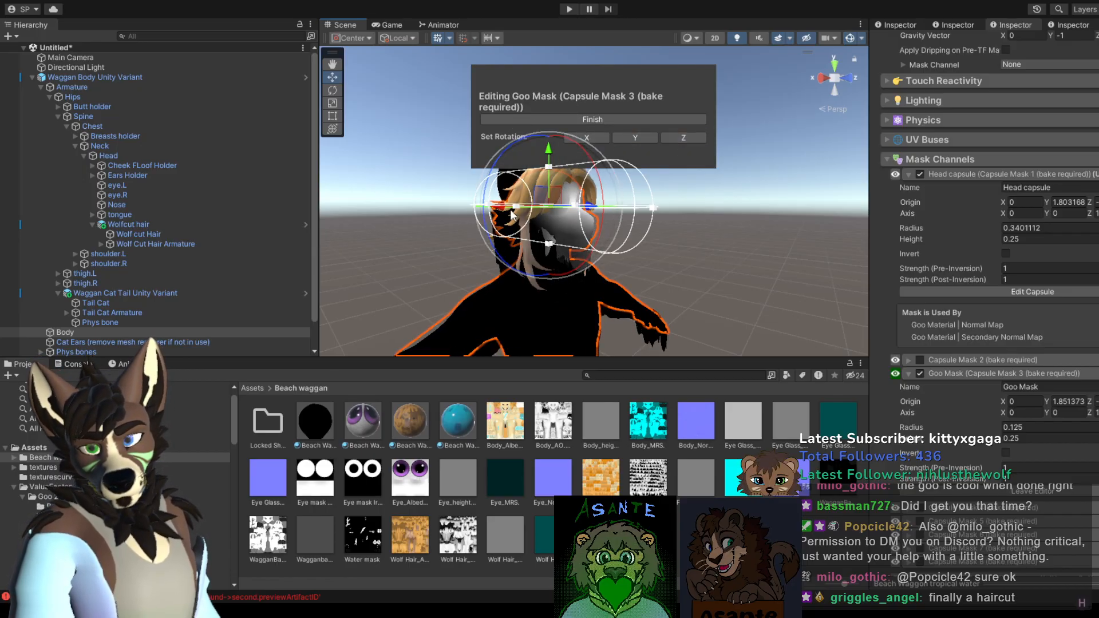
{"action": "left_click_drag", "start_coordinate": [516, 207], "coordinate": [471, 209]}
{"action": "scroll", "coordinate": [649, 246], "scroll_direction": "down", "scroll_amount": 3}
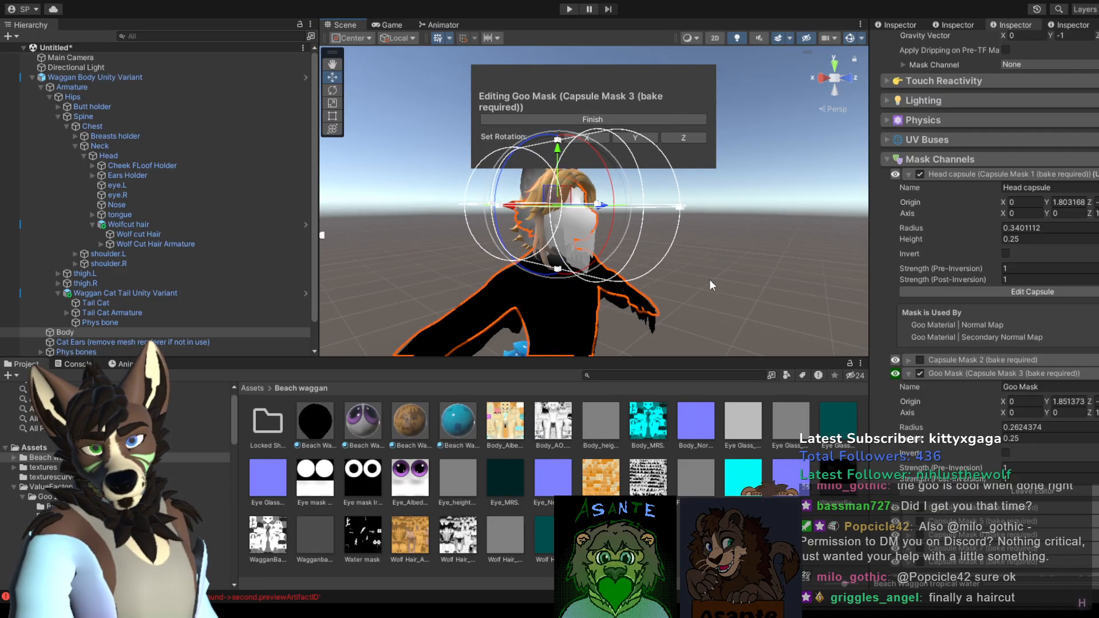
{"action": "left_click_drag", "start_coordinate": [710, 279], "coordinate": [623, 282], "text": "alt"}
{"action": "middle_click_drag", "start_coordinate": [623, 282], "coordinate": [619, 253]}
{"action": "left_click_drag", "start_coordinate": [619, 253], "coordinate": [583, 266], "text": "alt"}
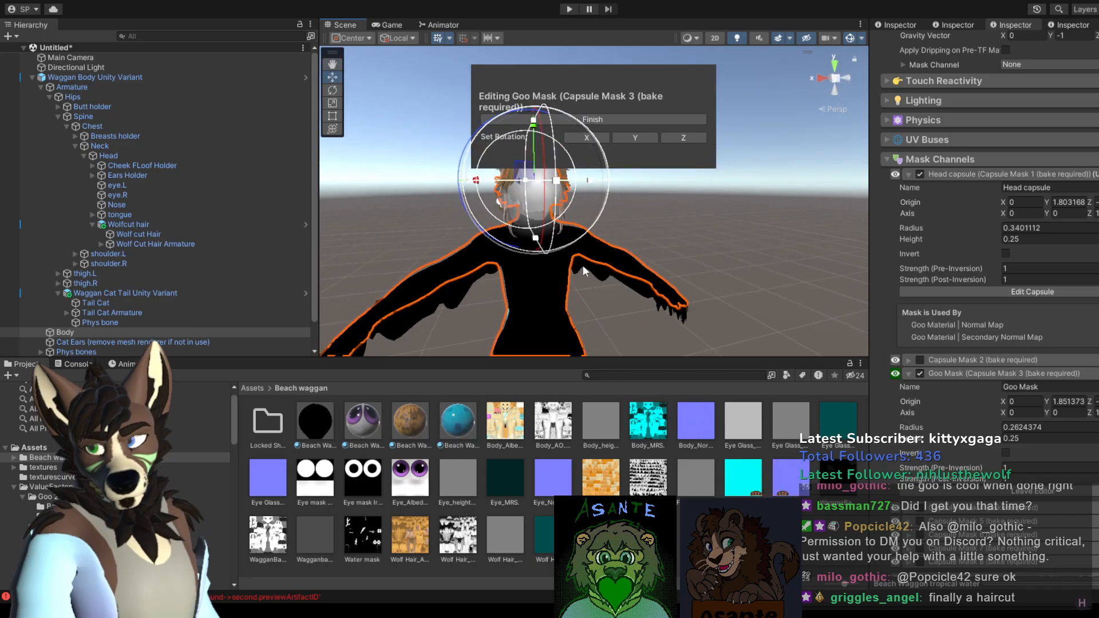
Step: Assign the Goo Mask capsule as the mask channel for both the goo deformation and the dripping
{"action": "left_click_drag", "start_coordinate": [518, 172], "coordinate": [513, 240]}
{"action": "key", "text": "ctrl+z"}
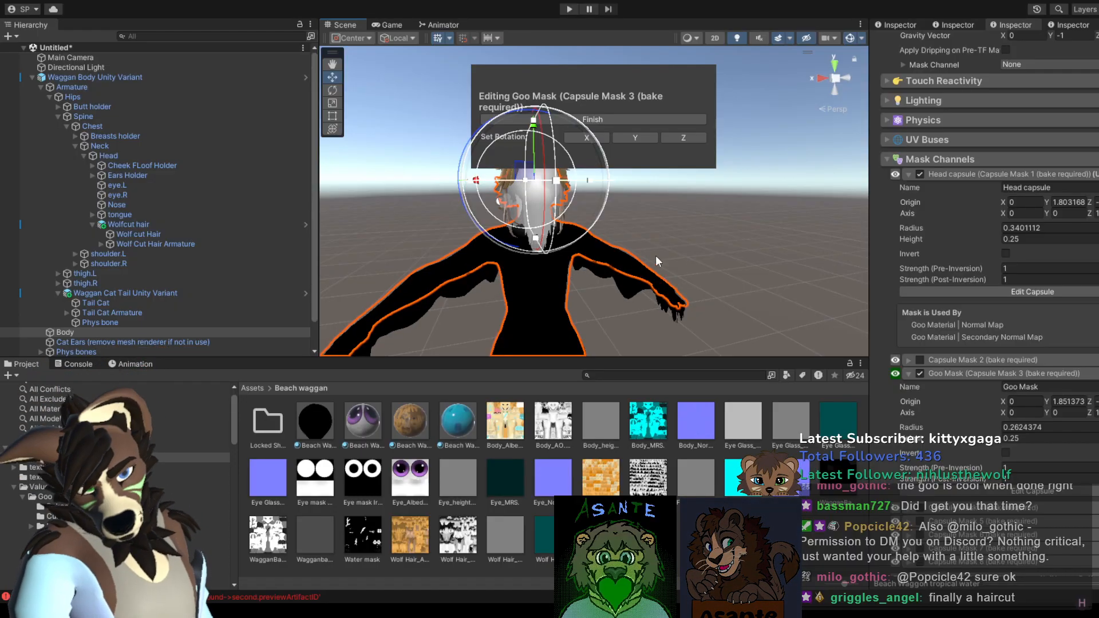
{"action": "scroll", "coordinate": [959, 238], "scroll_direction": "up", "scroll_amount": 4}
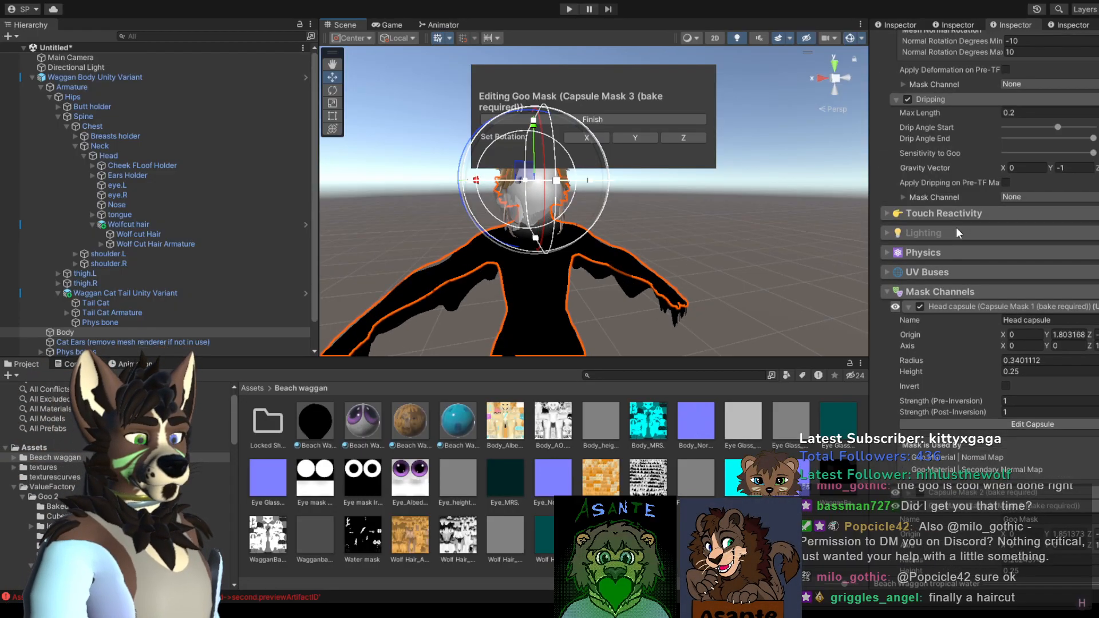
{"action": "scroll", "coordinate": [962, 224], "scroll_direction": "up", "scroll_amount": 1}
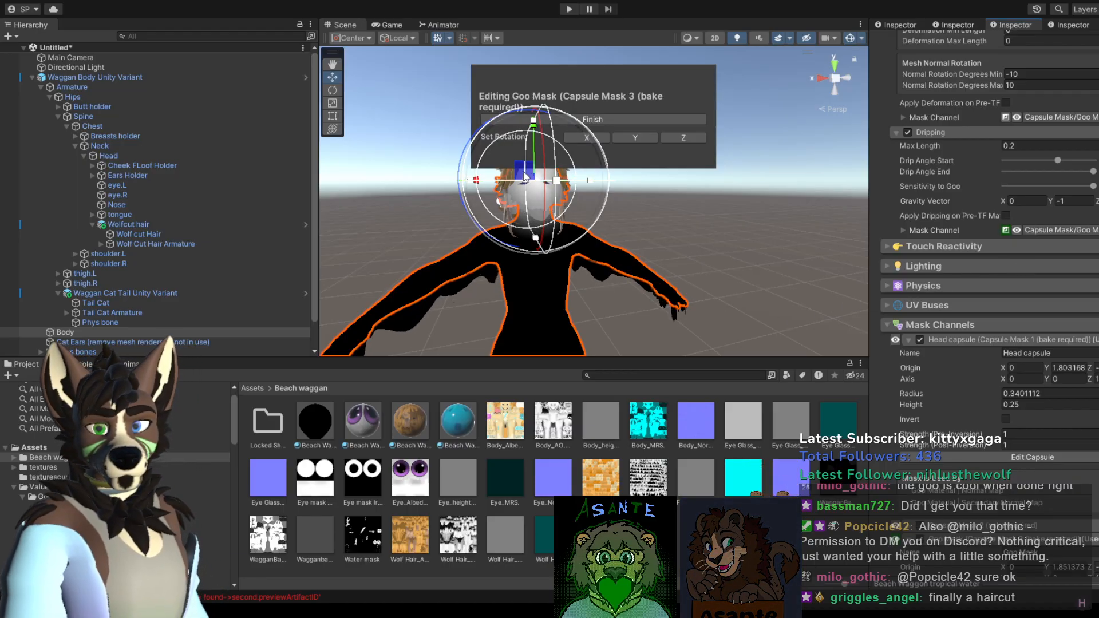
Step: Try moving the Goo Mask capsule from the head onto the avatar's arm and undo the move
{"action": "left_click_drag", "start_coordinate": [527, 205], "coordinate": [427, 270]}
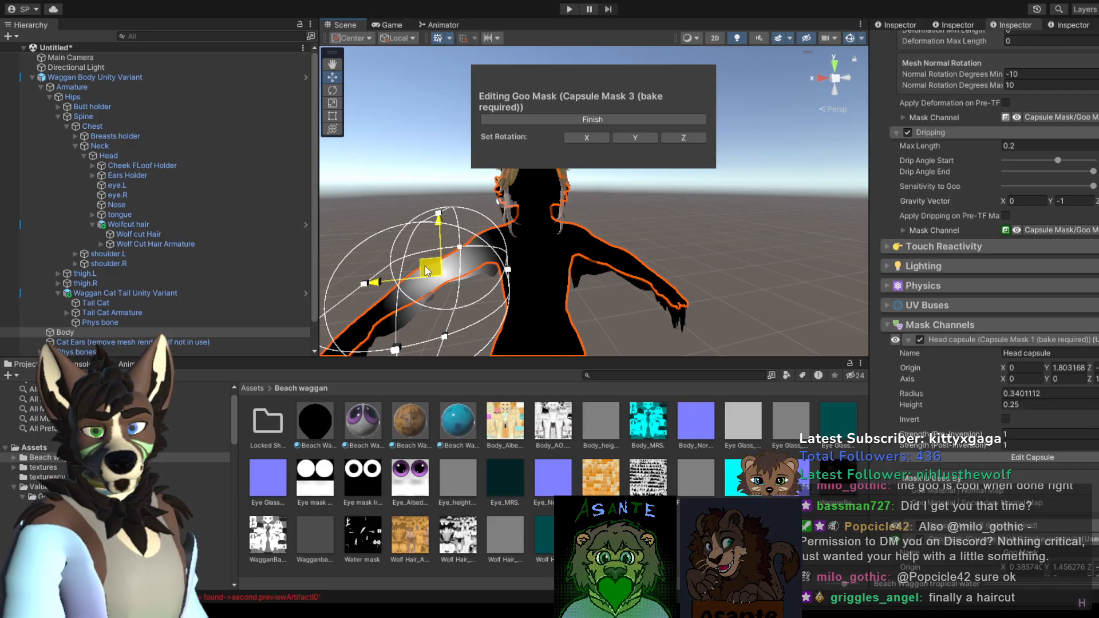
{"action": "key", "text": "ctrl+z"}
Step: Enlarge the Goo Mask capsule's radius to about 0.532 and lower its origin to Y 1.816473
{"action": "left_click_drag", "start_coordinate": [443, 256], "coordinate": [586, 249], "text": "alt"}
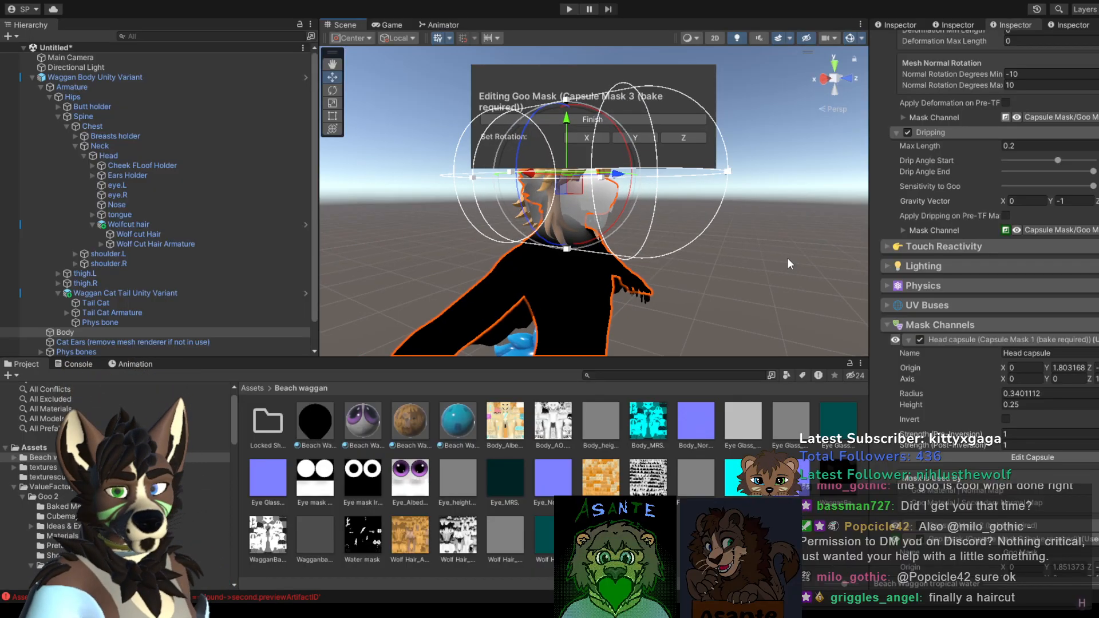
{"action": "middle_click_drag", "start_coordinate": [727, 232], "coordinate": [642, 260]}
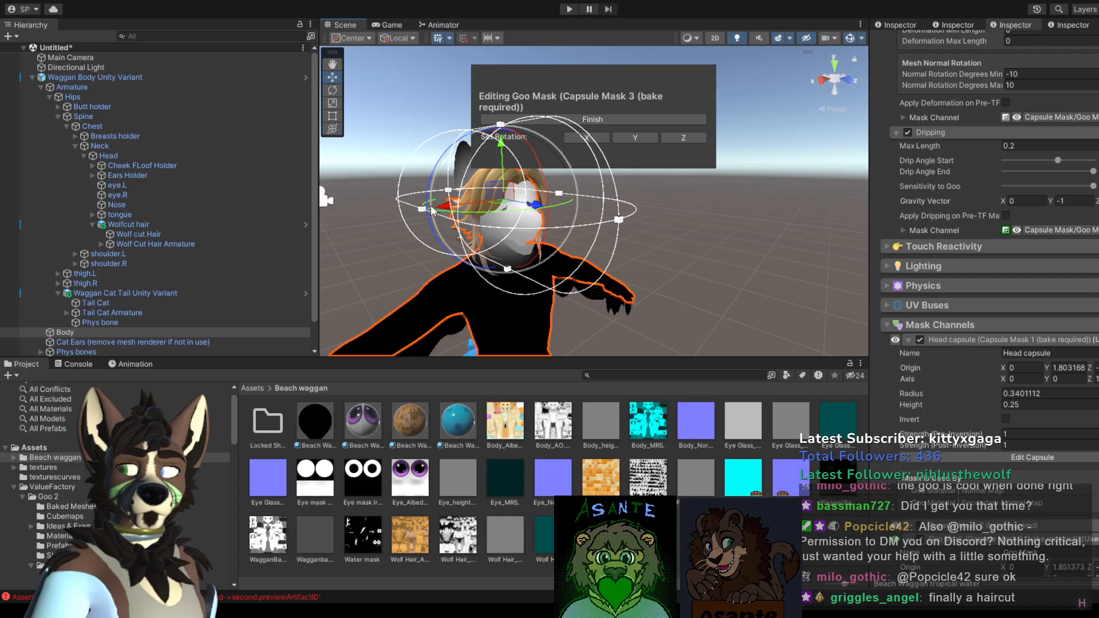
{"action": "left_click_drag", "start_coordinate": [424, 211], "coordinate": [381, 223]}
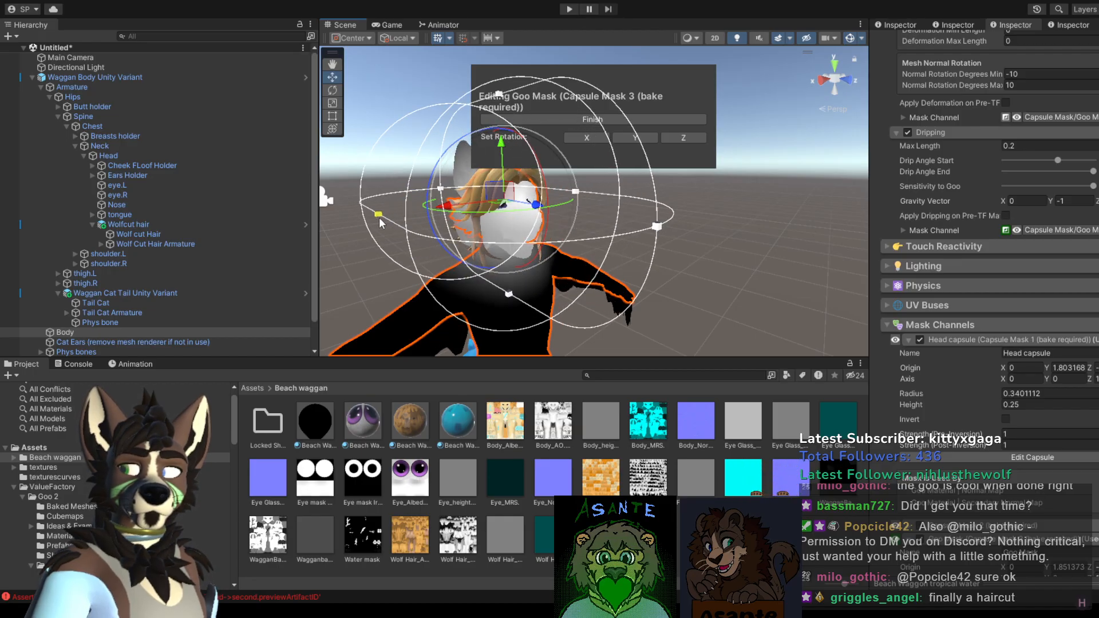
{"action": "mouse_move", "coordinate": [504, 158]}
{"action": "left_mouse_down"}
{"action": "mouse_move", "coordinate": [507, 140]}
{"action": "mouse_move", "coordinate": [502, 164]}
{"action": "left_mouse_up"}
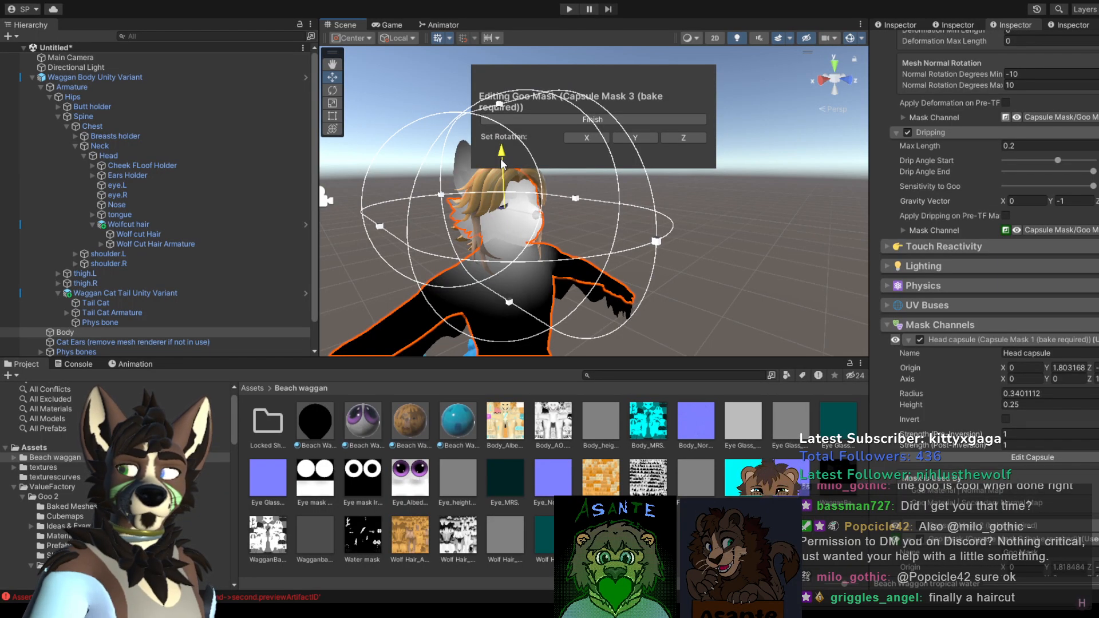
{"action": "mouse_move", "coordinate": [676, 235]}
{"action": "left_mouse_down", "text": "alt"}
{"action": "mouse_move", "coordinate": [835, 196]}
{"action": "mouse_move", "coordinate": [657, 229]}
{"action": "left_mouse_up", "text": "alt"}
{"action": "left_click_drag", "start_coordinate": [381, 222], "coordinate": [277, 224]}
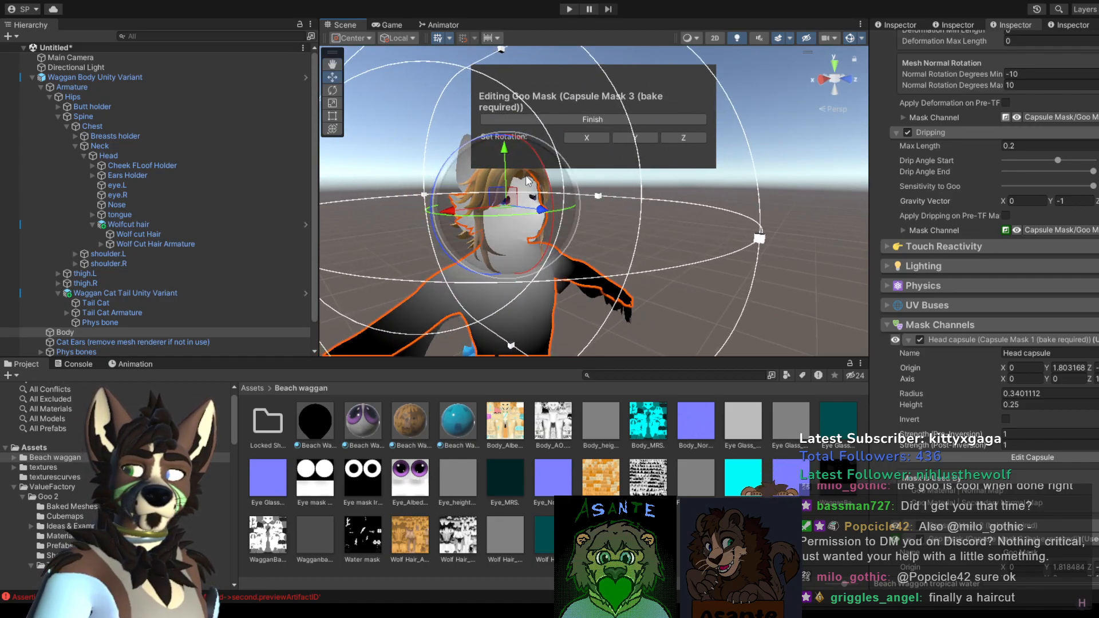
{"action": "mouse_move", "coordinate": [506, 150]}
{"action": "left_mouse_down"}
{"action": "mouse_move", "coordinate": [506, 141]}
{"action": "mouse_move", "coordinate": [506, 155]}
{"action": "left_mouse_up"}
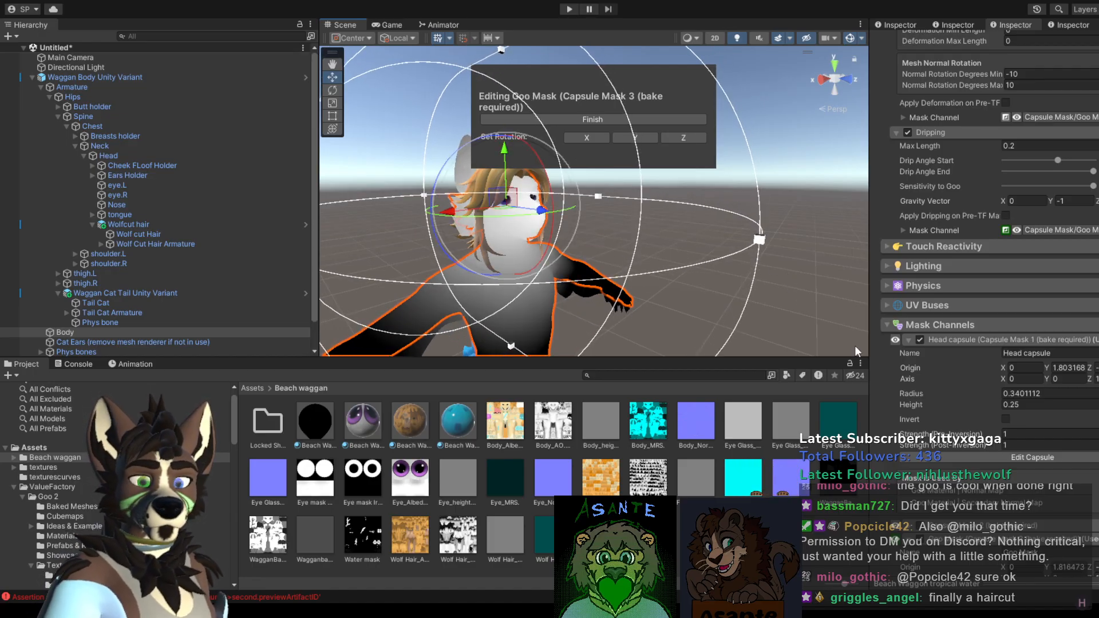
Step: Try inverting the Goo Mask and turn the inversion back off
{"action": "scroll", "coordinate": [1022, 485], "scroll_direction": "down", "scroll_amount": 5}
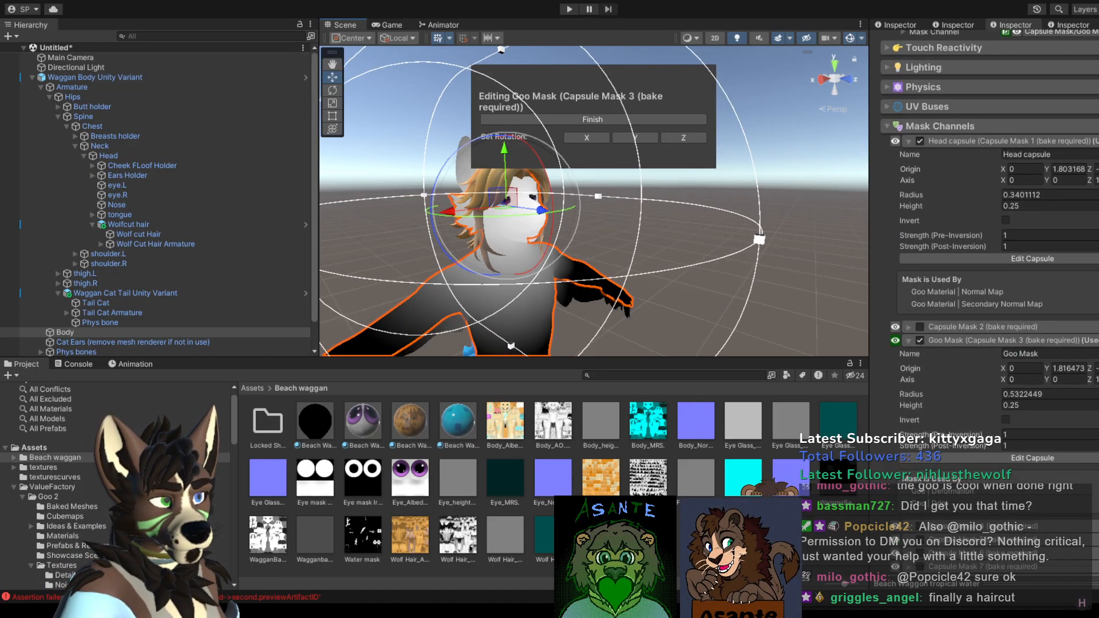
{"action": "scroll", "coordinate": [990, 310], "scroll_direction": "down", "scroll_amount": 15}
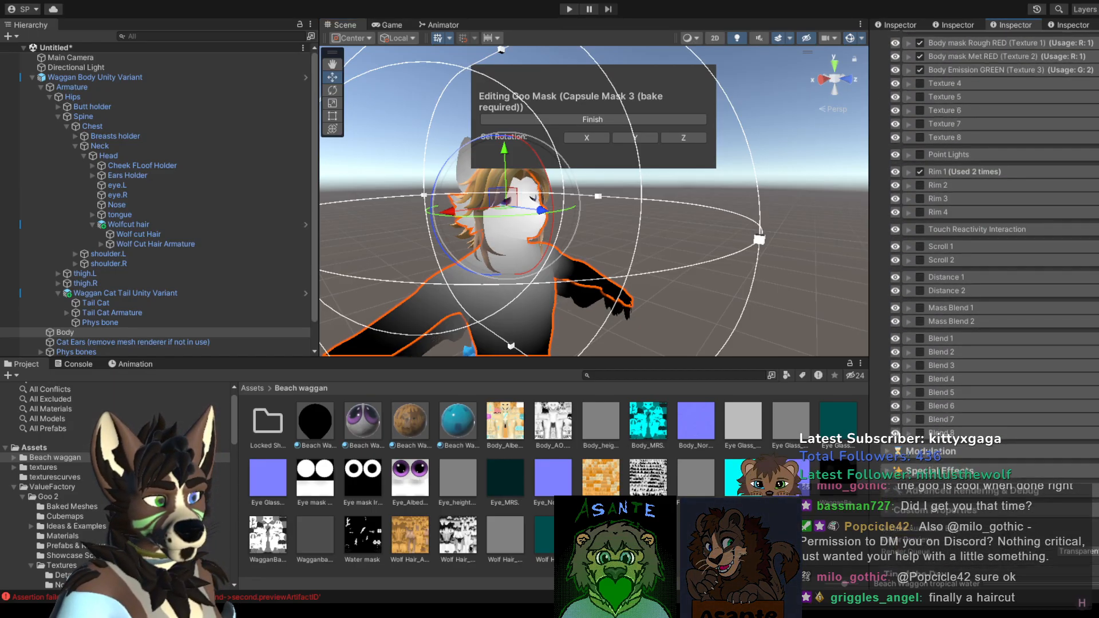
{"action": "scroll", "coordinate": [990, 309], "scroll_direction": "up", "scroll_amount": 7}
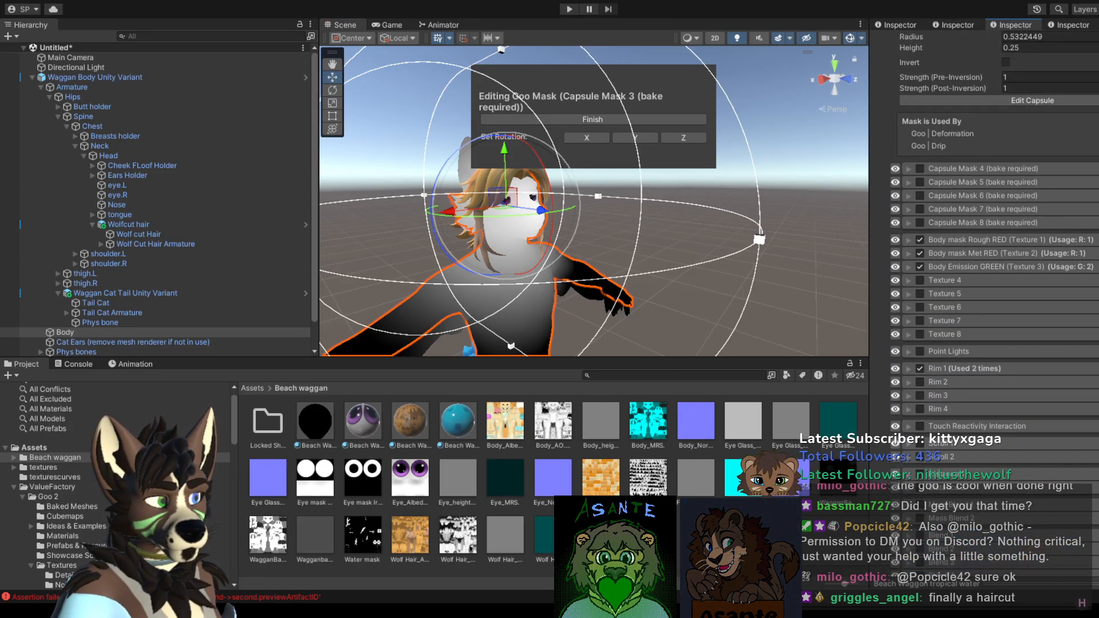
{"action": "scroll", "coordinate": [1006, 215], "scroll_direction": "up", "scroll_amount": 4}
{"action": "left_click", "coordinate": [1006, 211]}
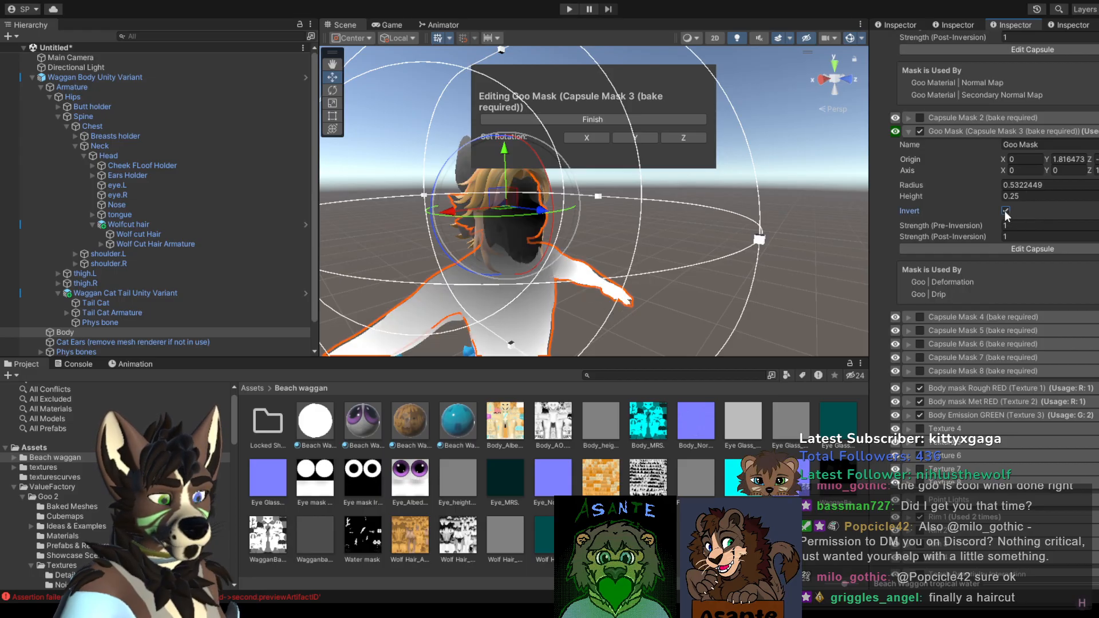
{"action": "left_click", "coordinate": [1006, 211]}
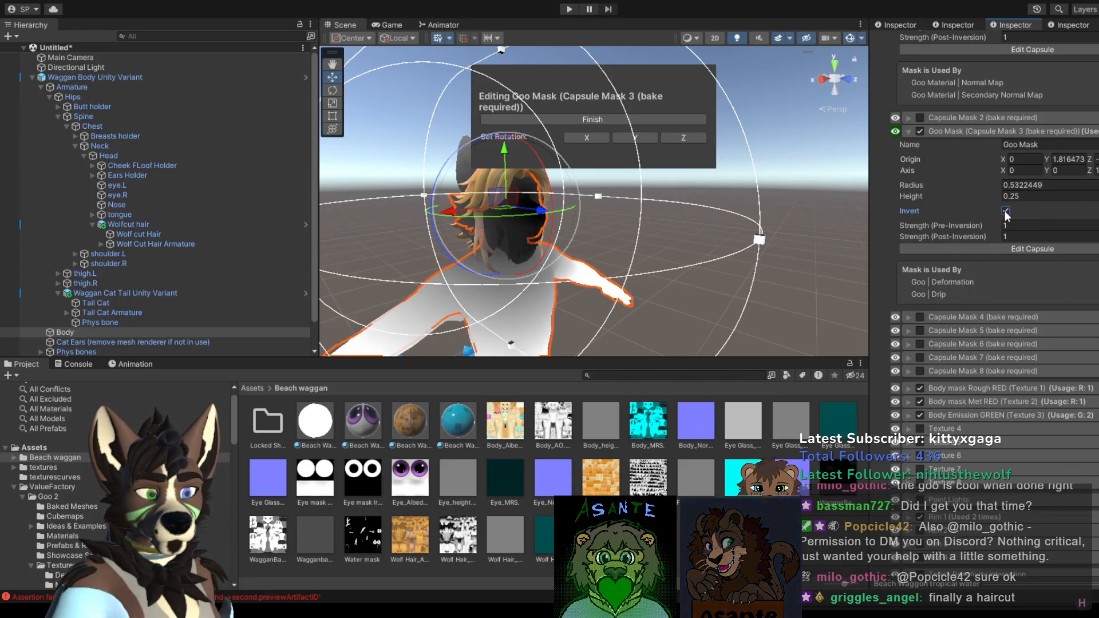
Step: Set the Goo Mask's Strength (Pre-Inversion) to 8
{"action": "mouse_move", "coordinate": [641, 279]}
{"action": "left_mouse_down", "text": "alt"}
{"action": "mouse_move", "coordinate": [584, 276]}
{"action": "mouse_move", "coordinate": [652, 274]}
{"action": "left_mouse_up", "text": "alt"}
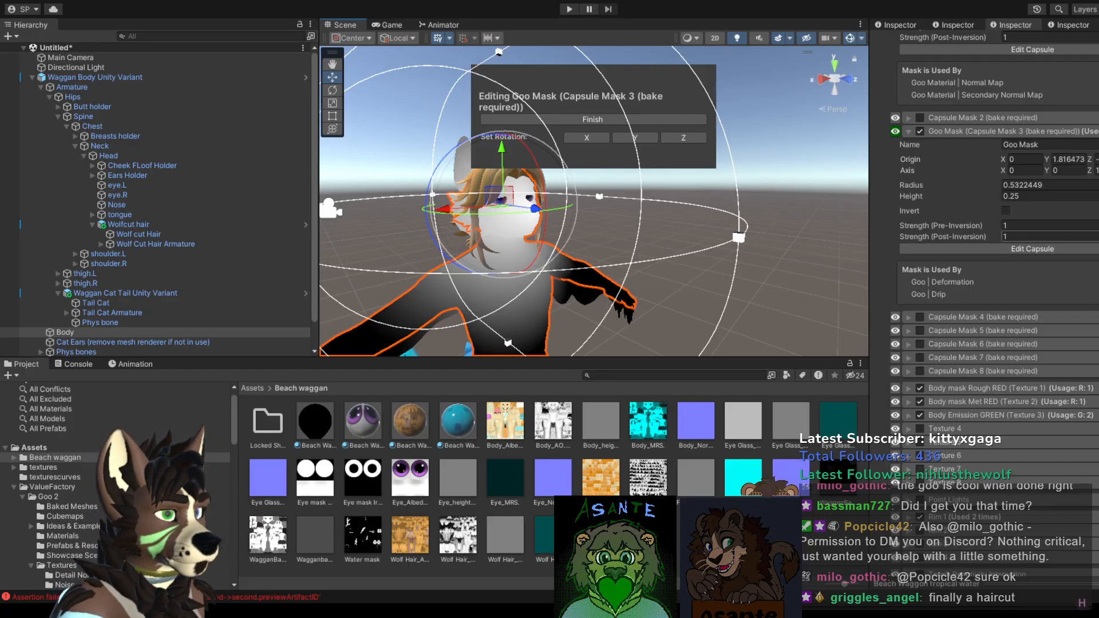
{"action": "left_click", "coordinate": [1036, 225]}
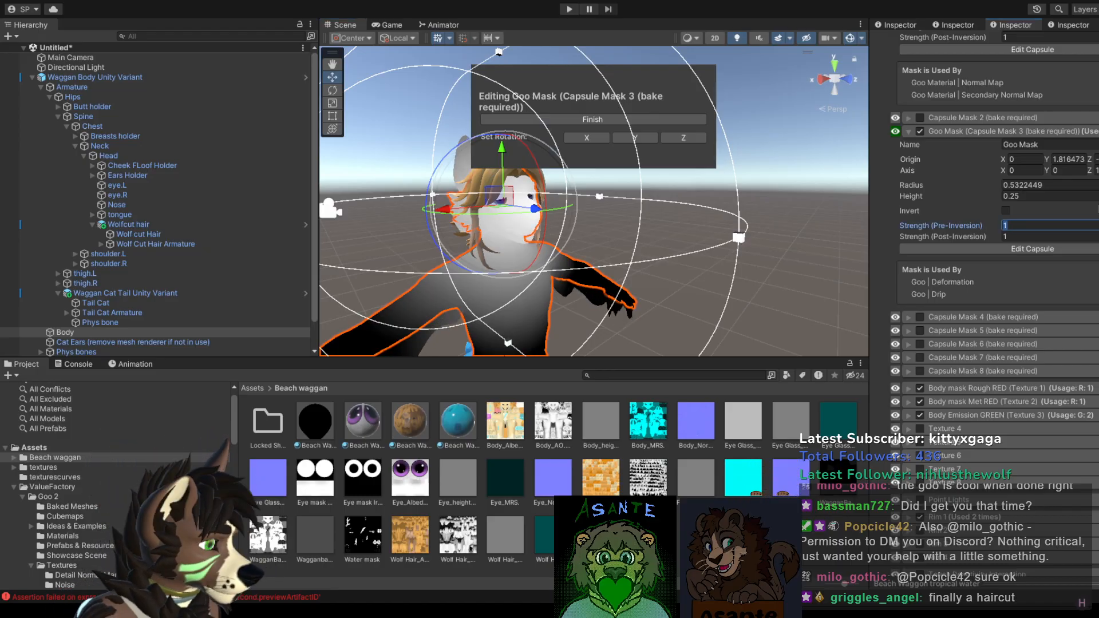
{"action": "left_click_drag", "start_coordinate": [966, 232], "coordinate": [1097, 225]}
{"action": "left_click", "coordinate": [1063, 227]}
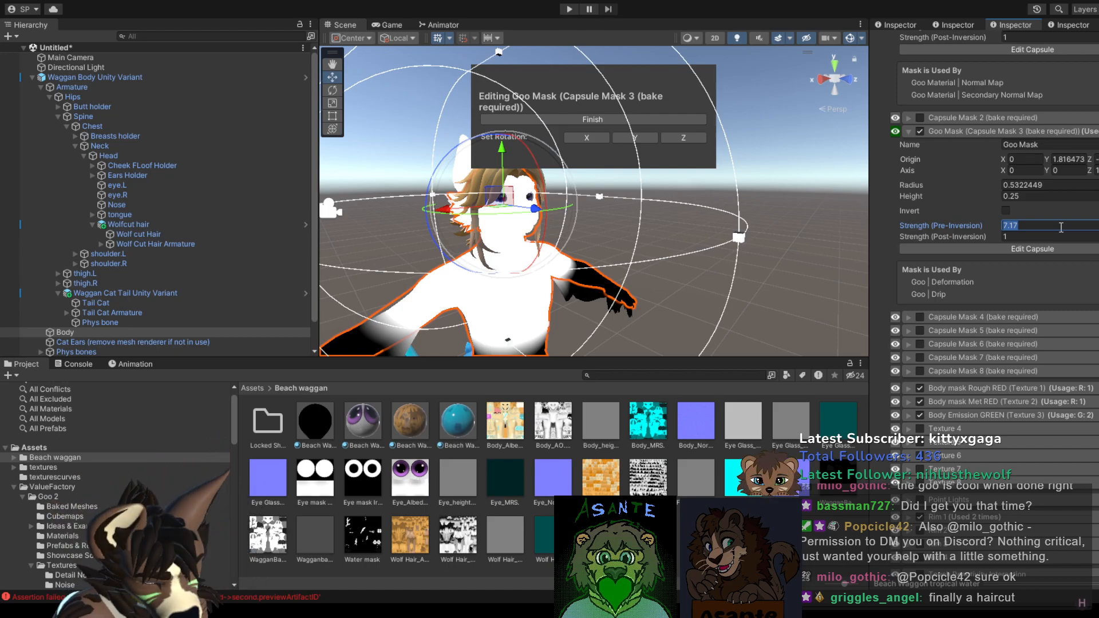
{"action": "type", "text": "8"}
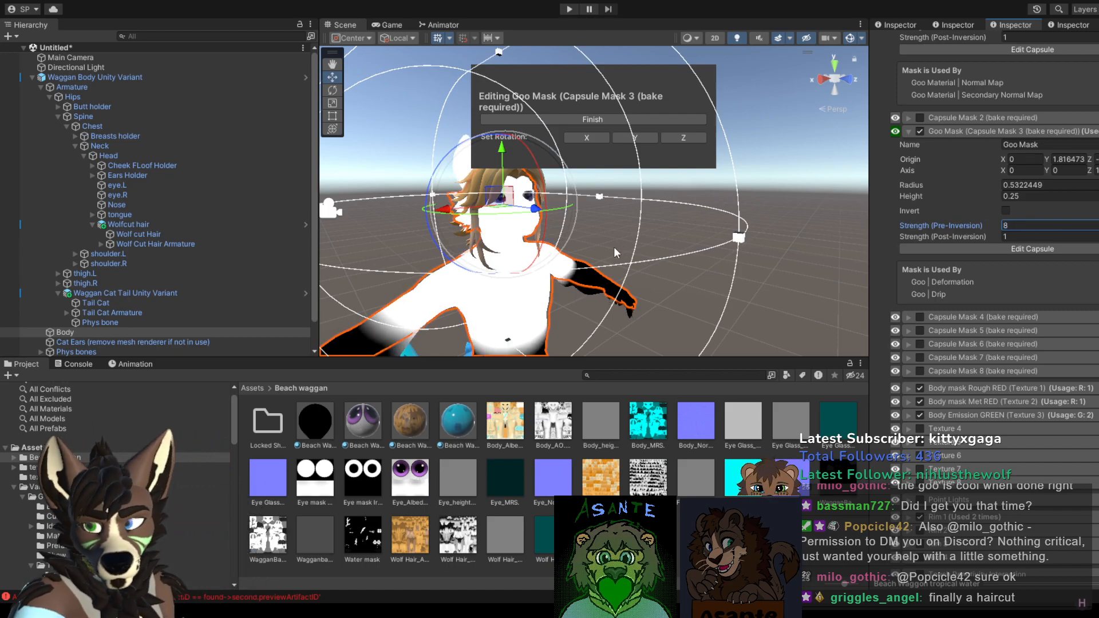
Step: Shrink the Goo Mask capsule around the avatar's head to a radius of about 0.26
{"action": "scroll", "coordinate": [615, 247], "scroll_direction": "down", "scroll_amount": 3}
{"action": "left_click_drag", "start_coordinate": [354, 217], "coordinate": [454, 209]}
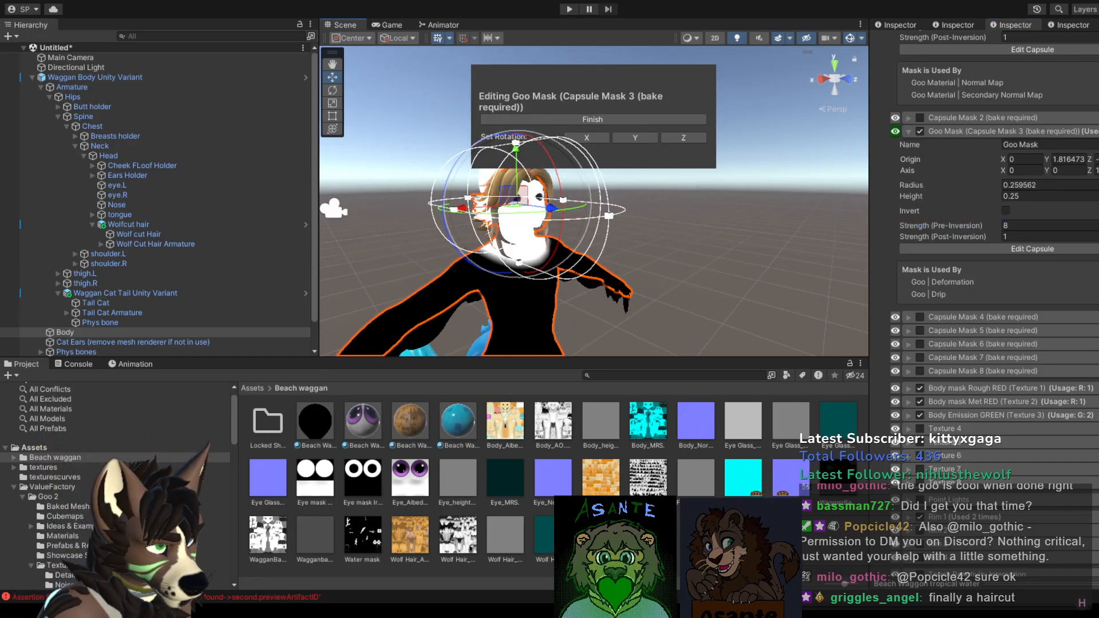
{"action": "scroll", "coordinate": [667, 276], "scroll_direction": "up", "scroll_amount": 2}
{"action": "scroll", "coordinate": [669, 276], "scroll_direction": "up", "scroll_amount": 2}
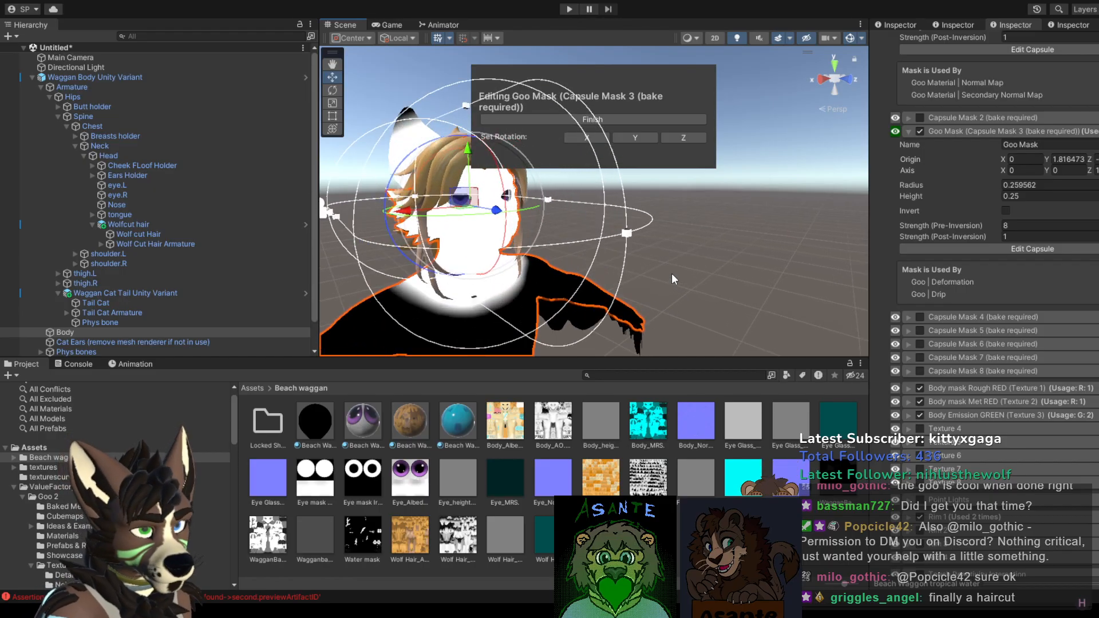
{"action": "scroll", "coordinate": [654, 273], "scroll_direction": "up", "scroll_amount": 3}
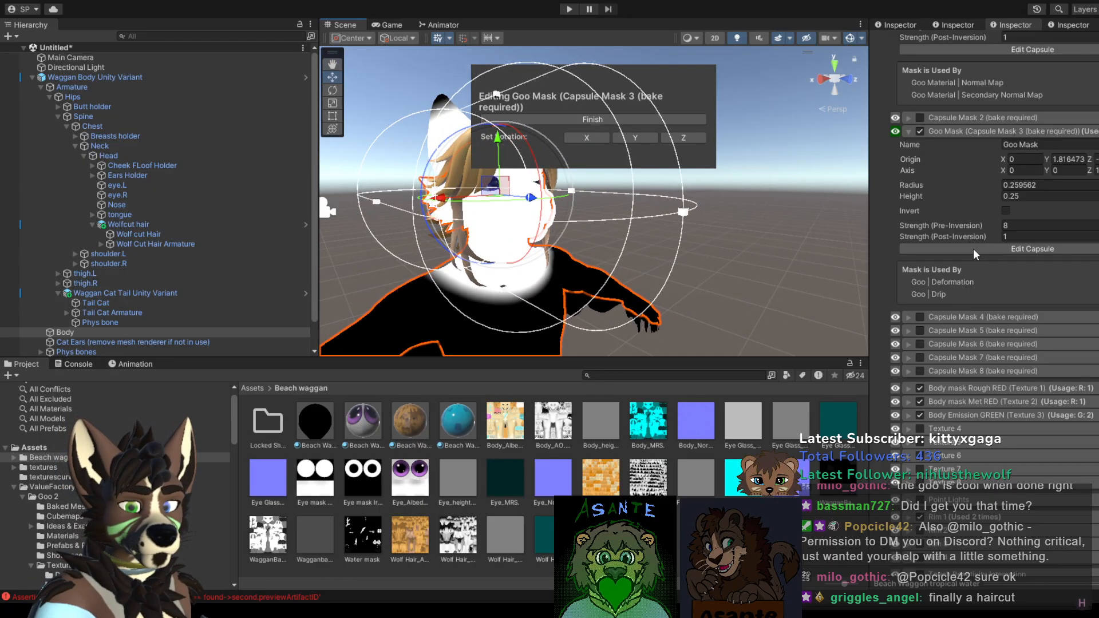
Step: Check the Goo Mask with inversion on, turn the inversion off again and finish editing the capsule
{"action": "left_click", "coordinate": [1006, 211]}
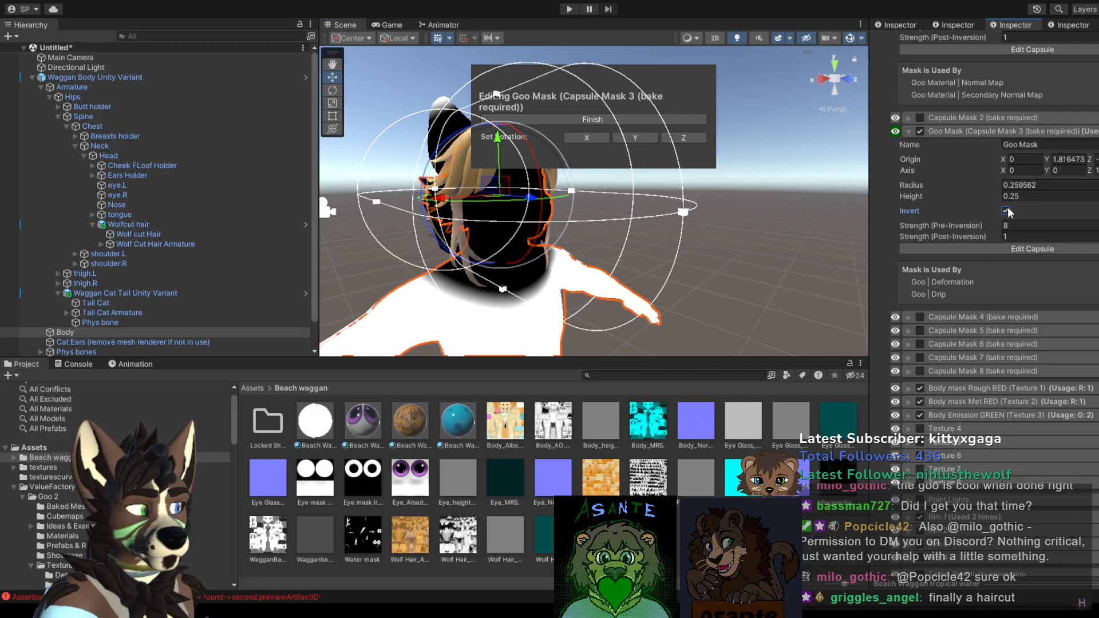
{"action": "left_click", "coordinate": [1006, 211]}
{"action": "left_click_drag", "start_coordinate": [647, 261], "coordinate": [681, 275], "text": "alt"}
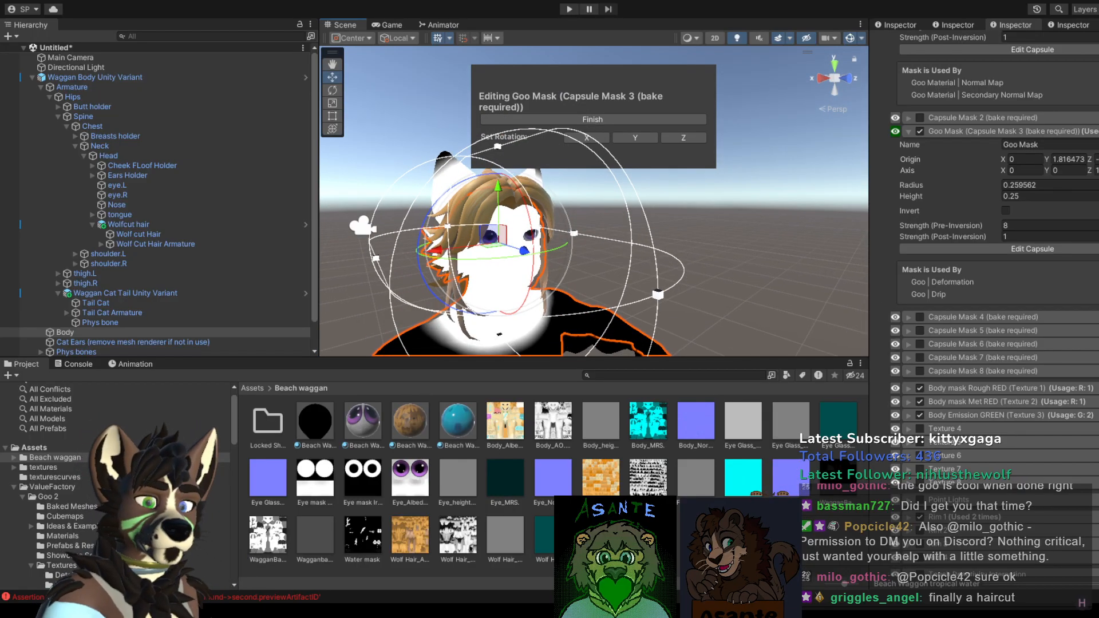
{"action": "left_click", "coordinate": [599, 120]}
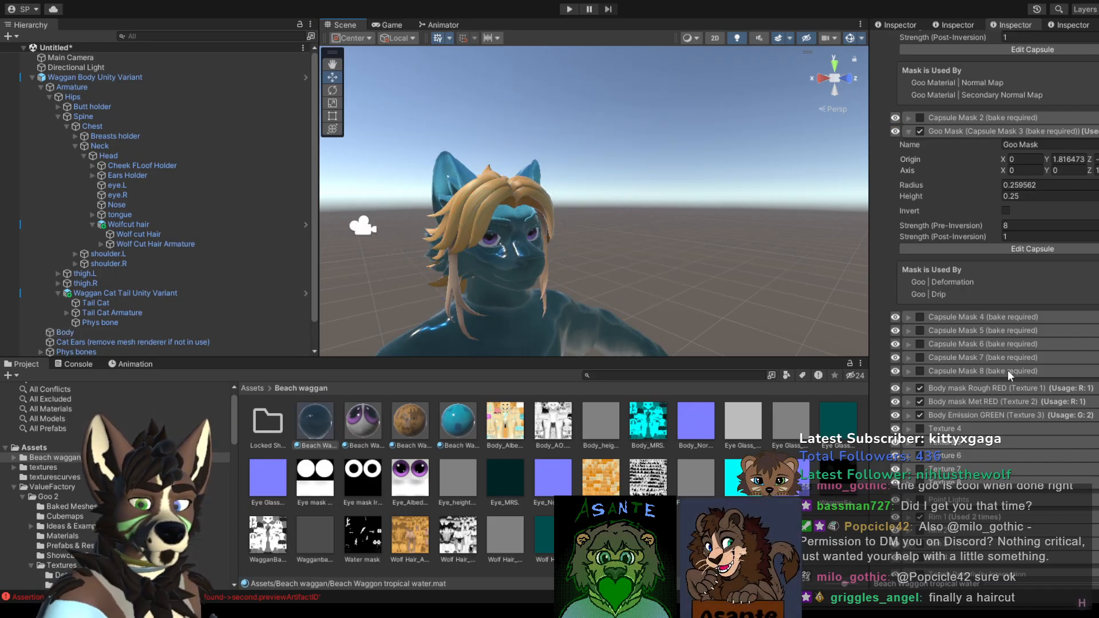
Step: Assign the Goo Mask to the Normal Map and Secondary Normal Map mask channels and switch off their mask inversion
{"action": "scroll", "coordinate": [1007, 370], "scroll_direction": "up", "scroll_amount": 10}
{"action": "scroll", "coordinate": [987, 258], "scroll_direction": "up", "scroll_amount": 4}
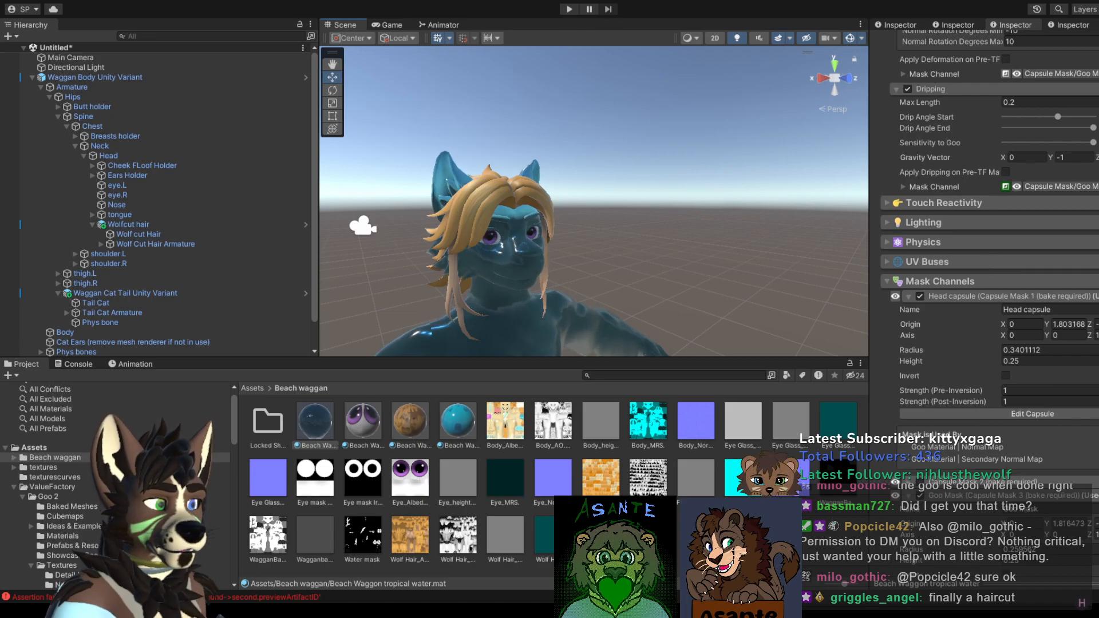
{"action": "left_click_drag", "start_coordinate": [1098, 286], "coordinate": [1098, 235]}
{"action": "scroll", "coordinate": [1056, 234], "scroll_direction": "up", "scroll_amount": 10}
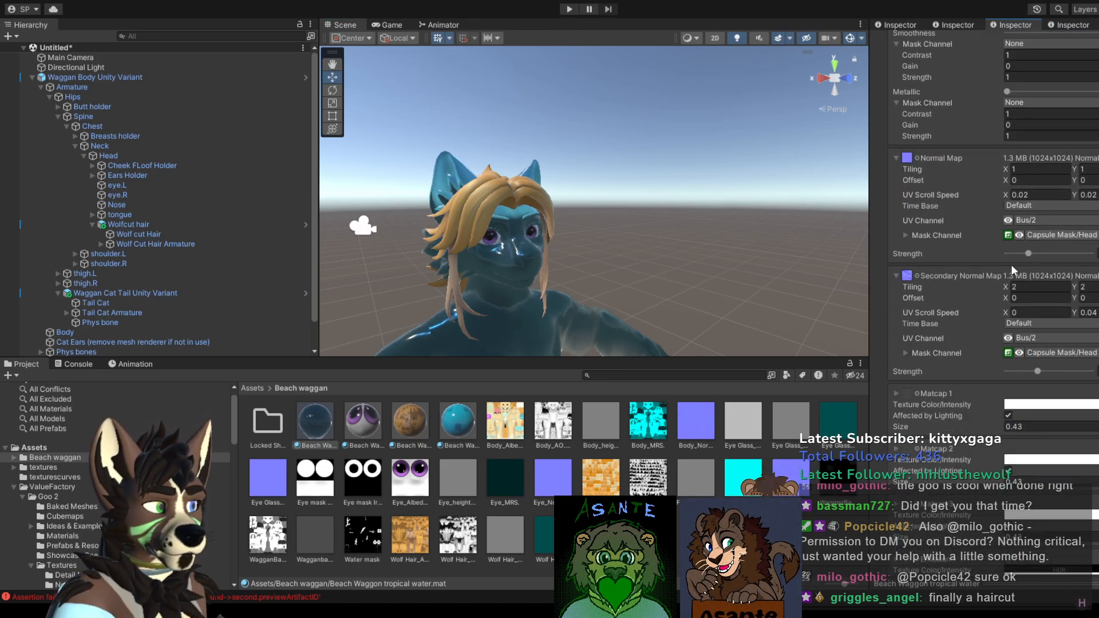
{"action": "left_click", "coordinate": [845, 302]}
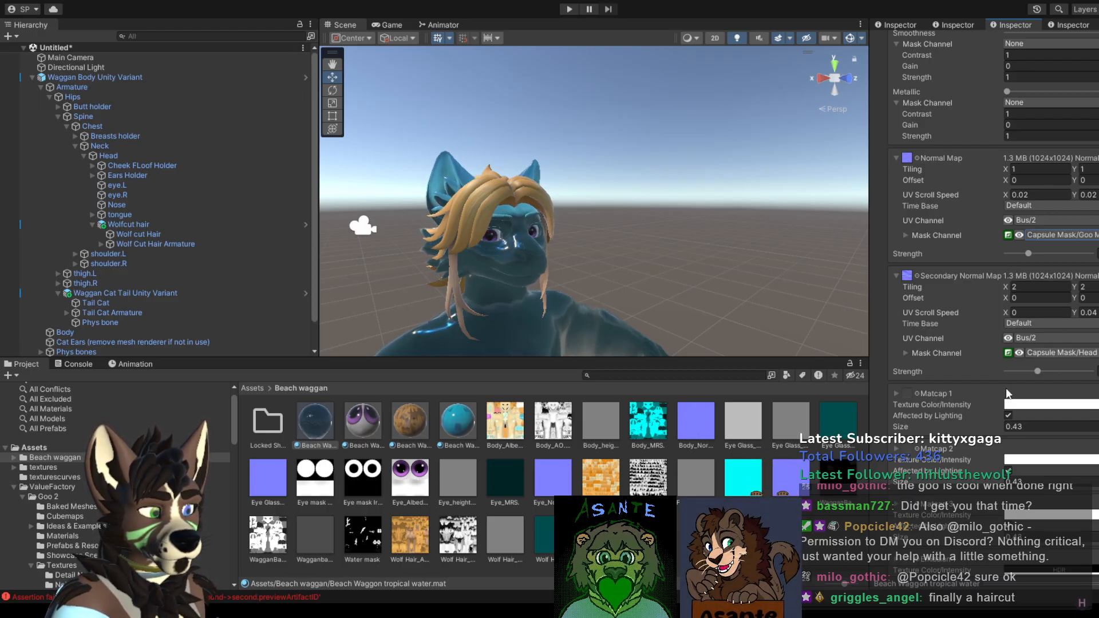
{"action": "left_click", "coordinate": [849, 414]}
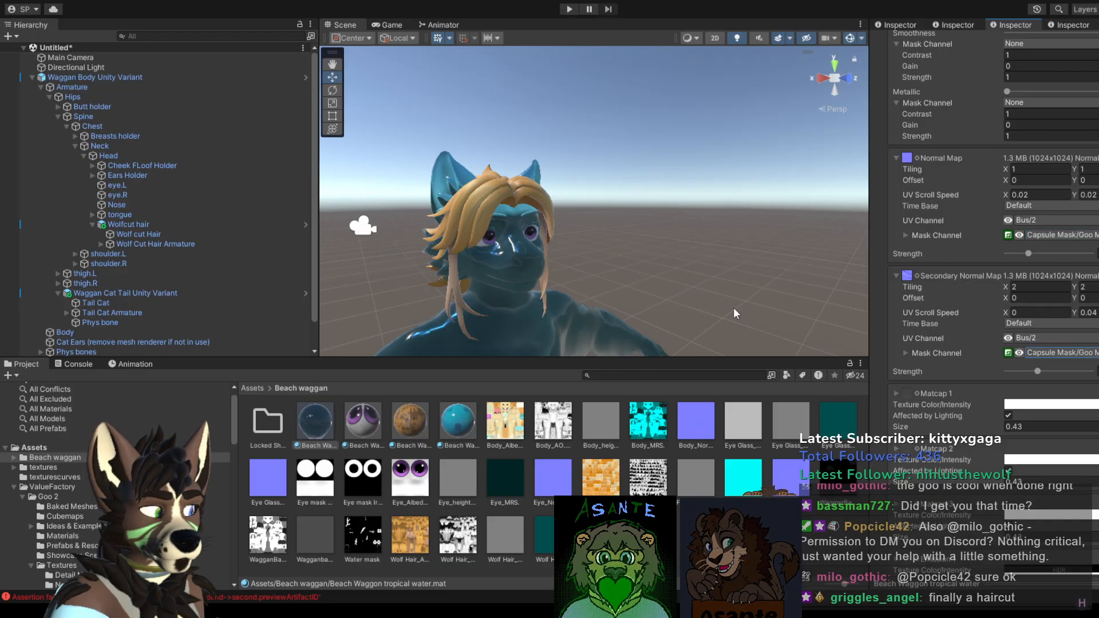
{"action": "middle_click_drag", "start_coordinate": [664, 269], "coordinate": [699, 233]}
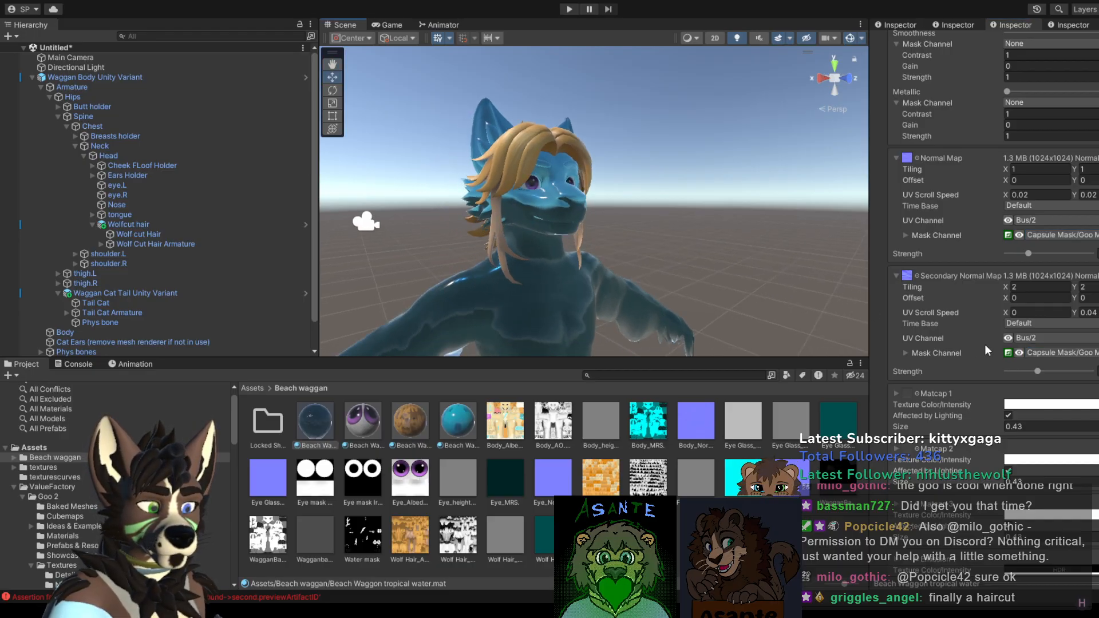
{"action": "left_click", "coordinate": [1009, 354]}
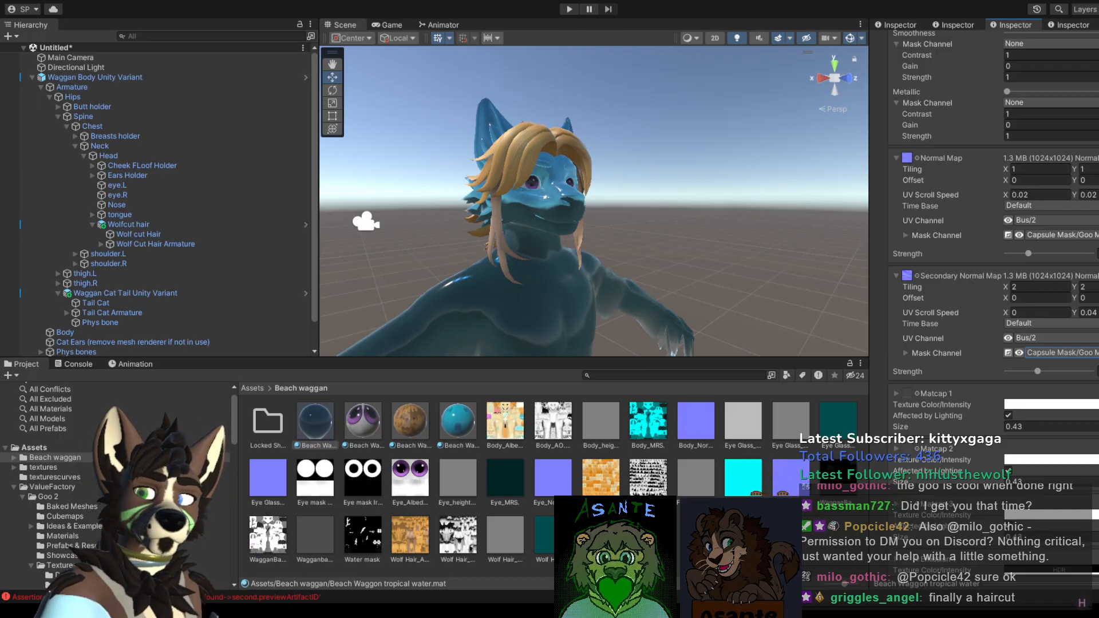
Step: Reduce the strengths of the Normal Map and the Secondary Normal Map to their minimum
{"action": "middle_click_drag", "start_coordinate": [743, 255], "coordinate": [711, 251]}
{"action": "left_click_drag", "start_coordinate": [724, 246], "coordinate": [699, 220], "text": "alt"}
{"action": "middle_click_drag", "start_coordinate": [699, 216], "coordinate": [674, 223]}
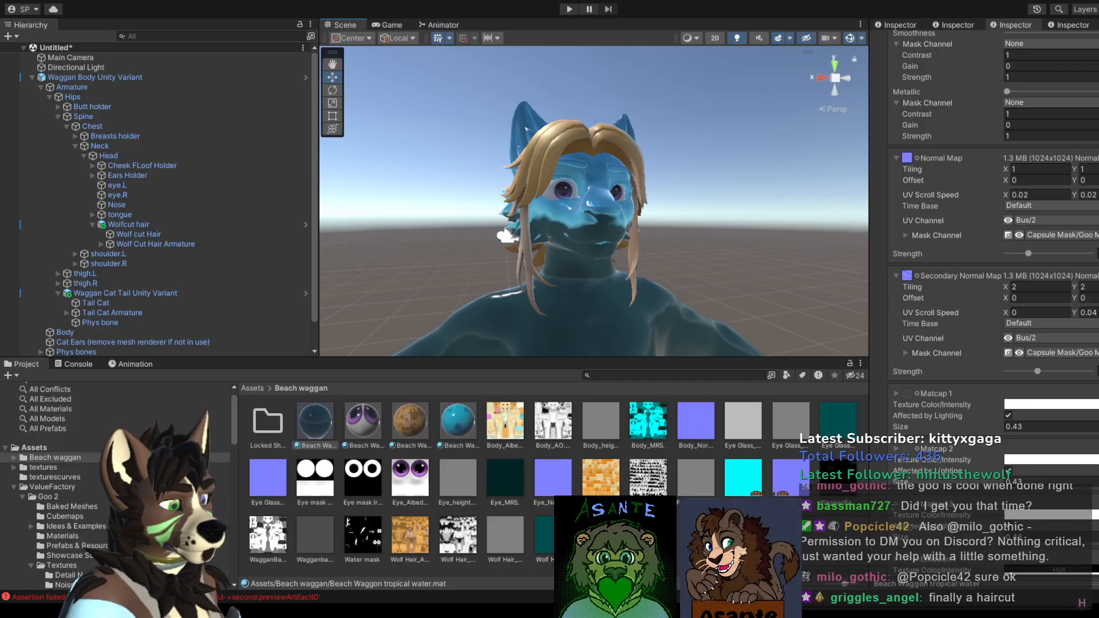
{"action": "left_click_drag", "start_coordinate": [618, 269], "coordinate": [700, 271], "text": "alt"}
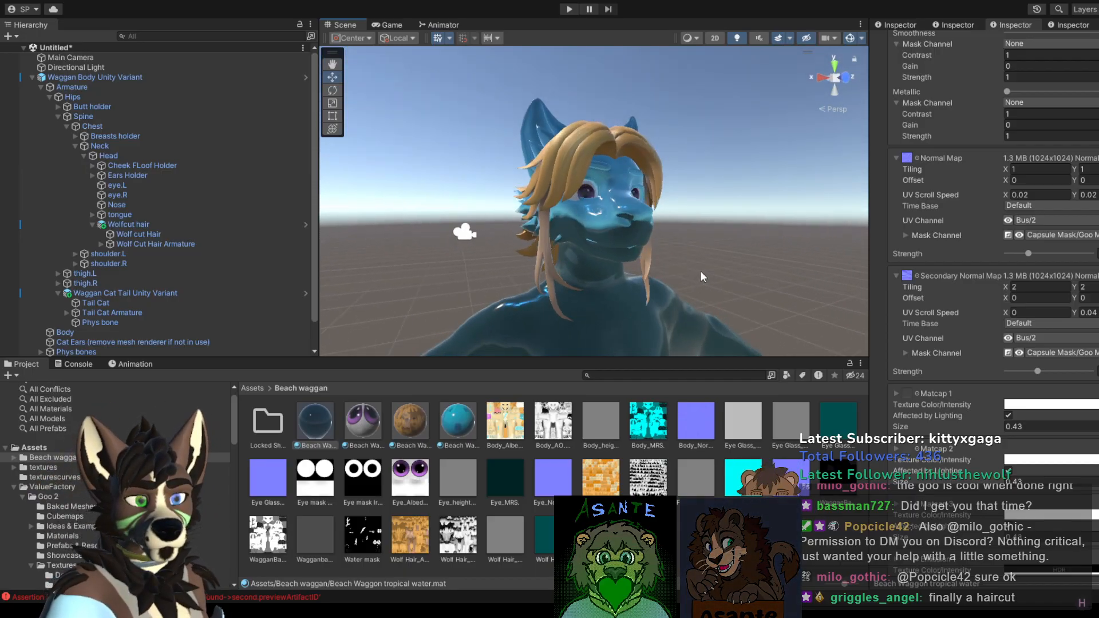
{"action": "left_click", "coordinate": [1037, 372]}
{"action": "left_click_drag", "start_coordinate": [1036, 373], "coordinate": [1024, 373]}
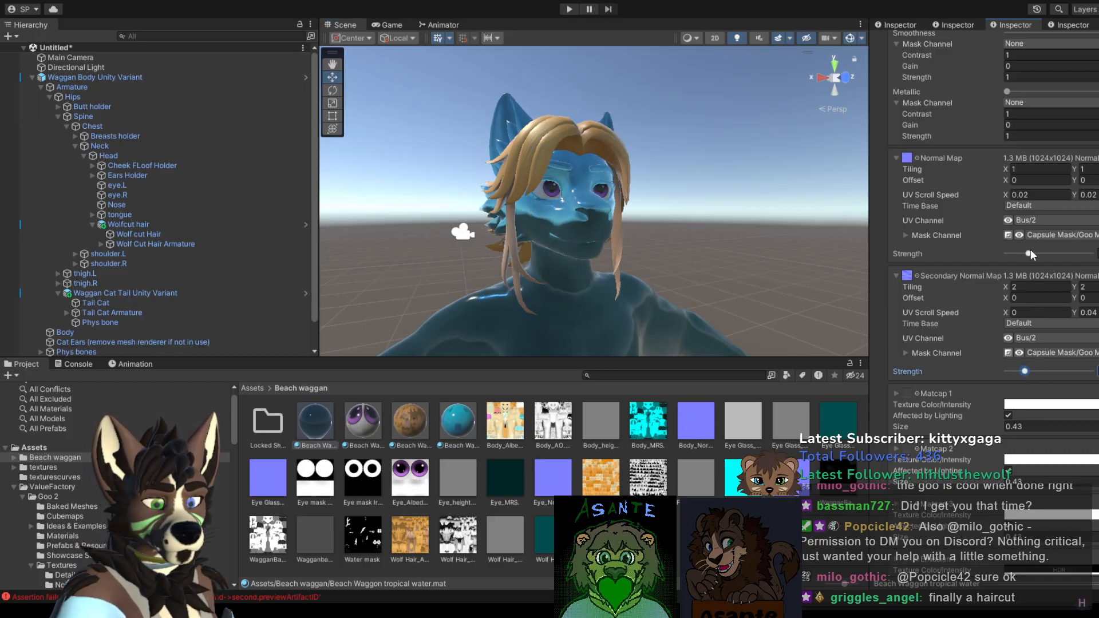
{"action": "left_click_drag", "start_coordinate": [1031, 253], "coordinate": [1023, 255]}
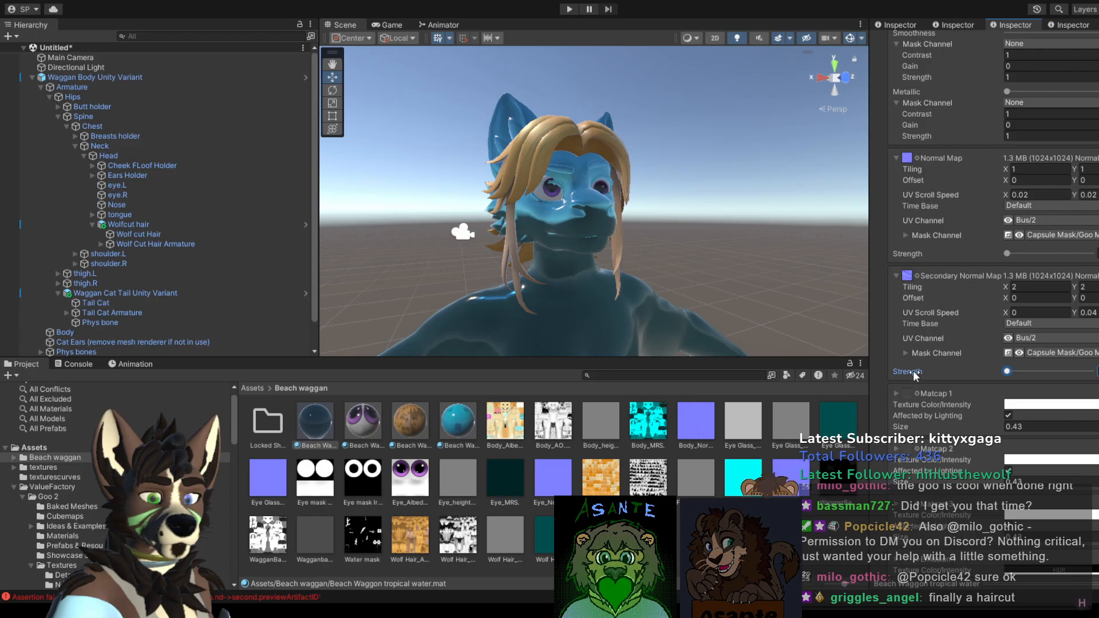
Step: Undo the strength reductions on the Normal Map and Secondary Normal Map
{"action": "key", "text": "ctrl+z"}
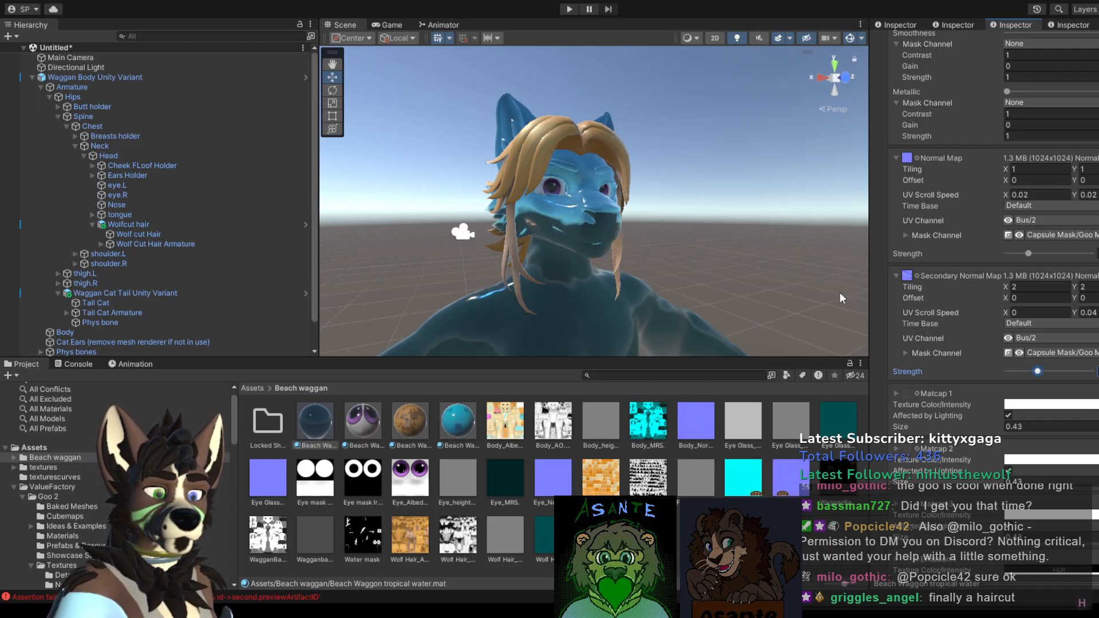
{"action": "scroll", "coordinate": [1010, 336], "scroll_direction": "down", "scroll_amount": 12}
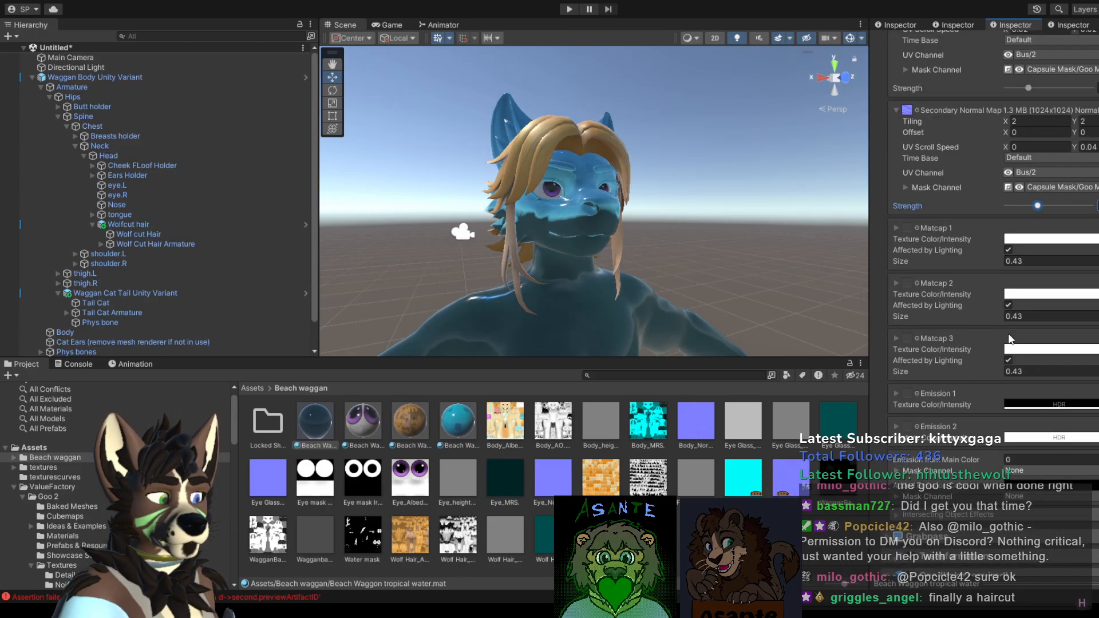
{"action": "scroll", "coordinate": [988, 298], "scroll_direction": "up", "scroll_amount": 10}
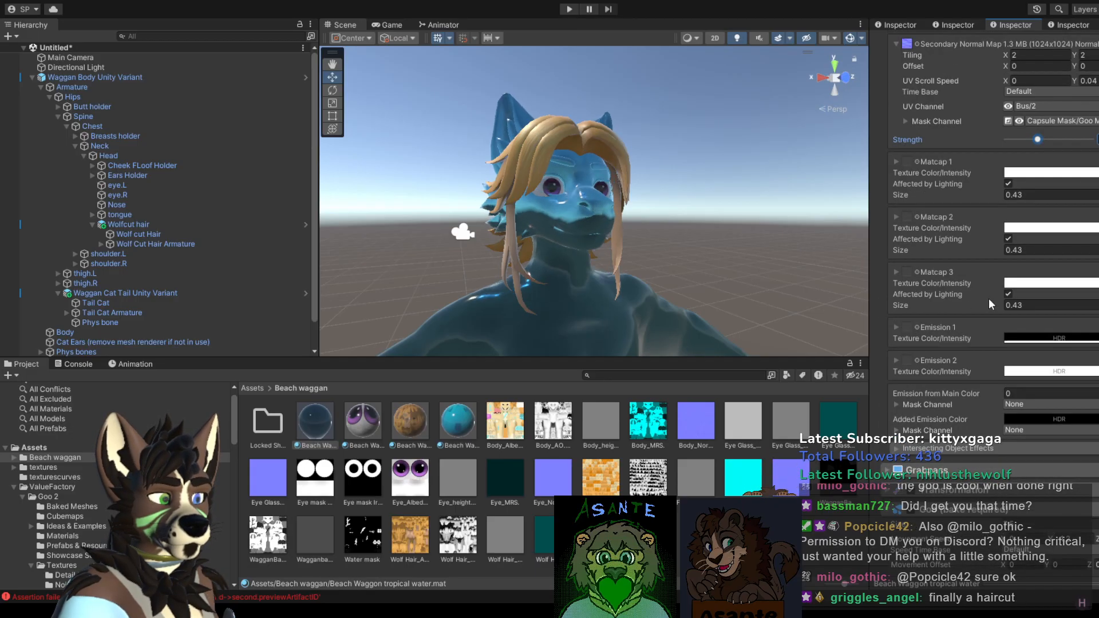
{"action": "scroll", "coordinate": [993, 298], "scroll_direction": "up", "scroll_amount": 8}
Step: Disable the Head capsule and Goo Mask mask channels and view the avatar without them
{"action": "scroll", "coordinate": [993, 298], "scroll_direction": "down", "scroll_amount": 10}
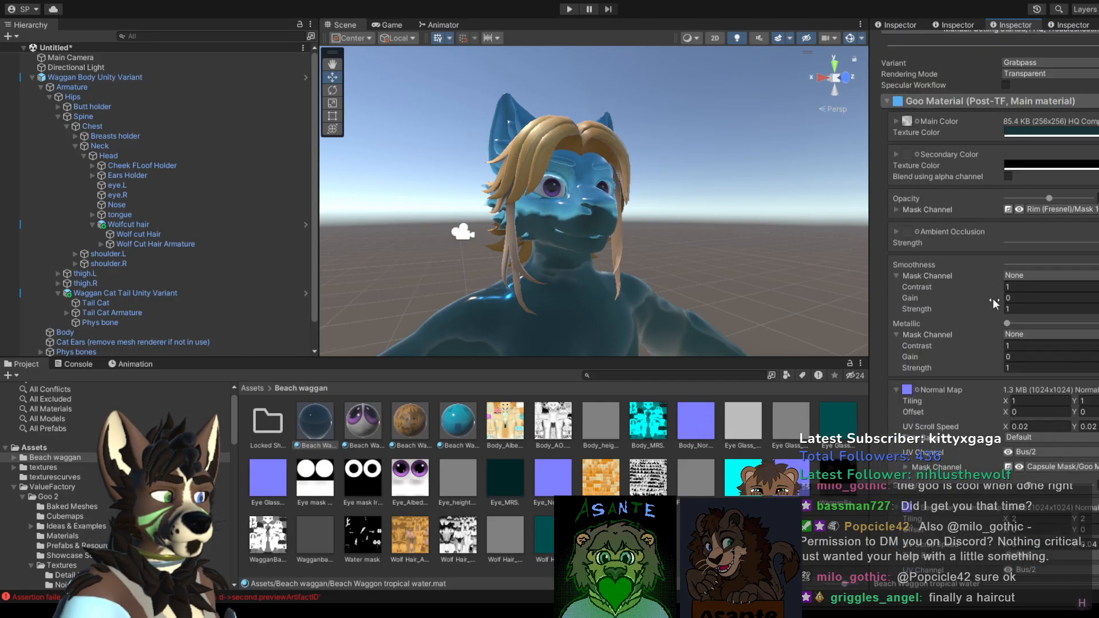
{"action": "scroll", "coordinate": [993, 297], "scroll_direction": "down", "scroll_amount": 10}
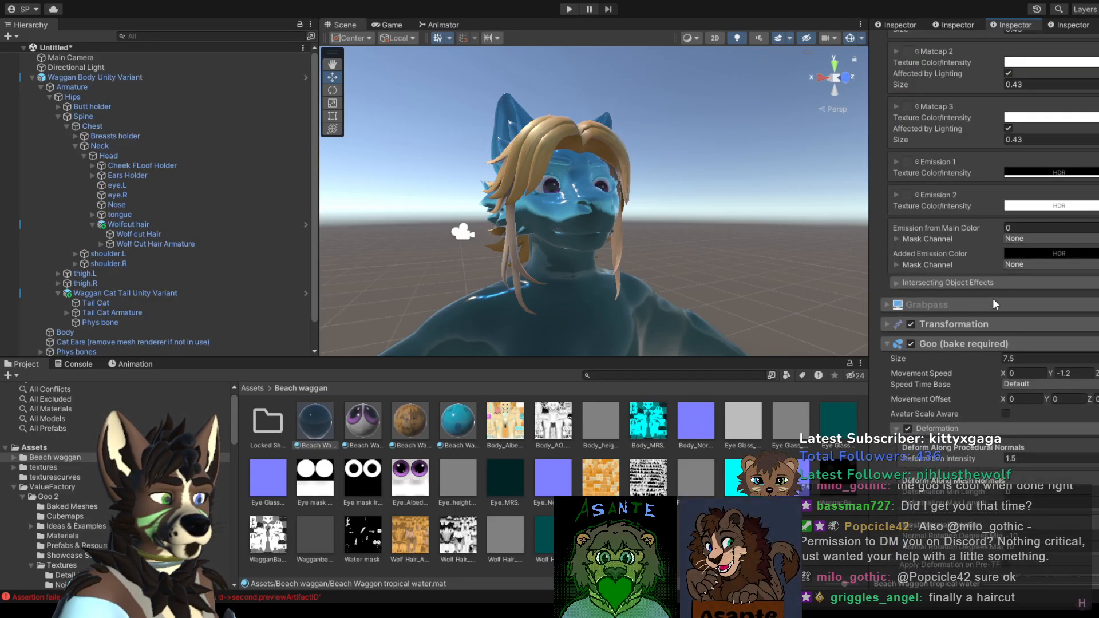
{"action": "scroll", "coordinate": [993, 298], "scroll_direction": "down", "scroll_amount": 8}
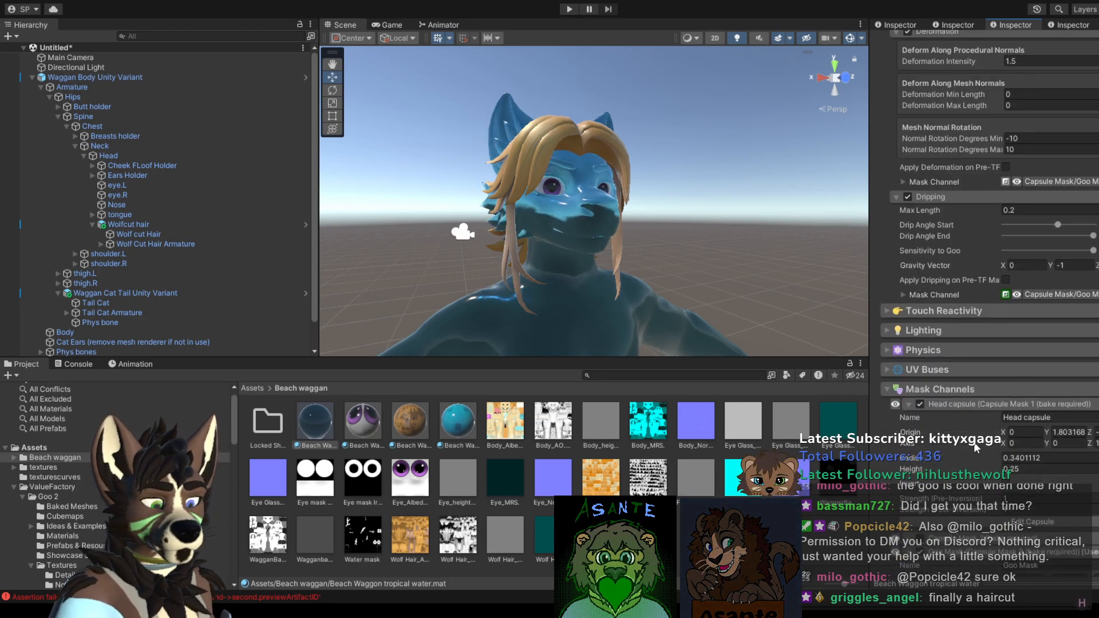
{"action": "scroll", "coordinate": [976, 448], "scroll_direction": "down", "scroll_amount": 3}
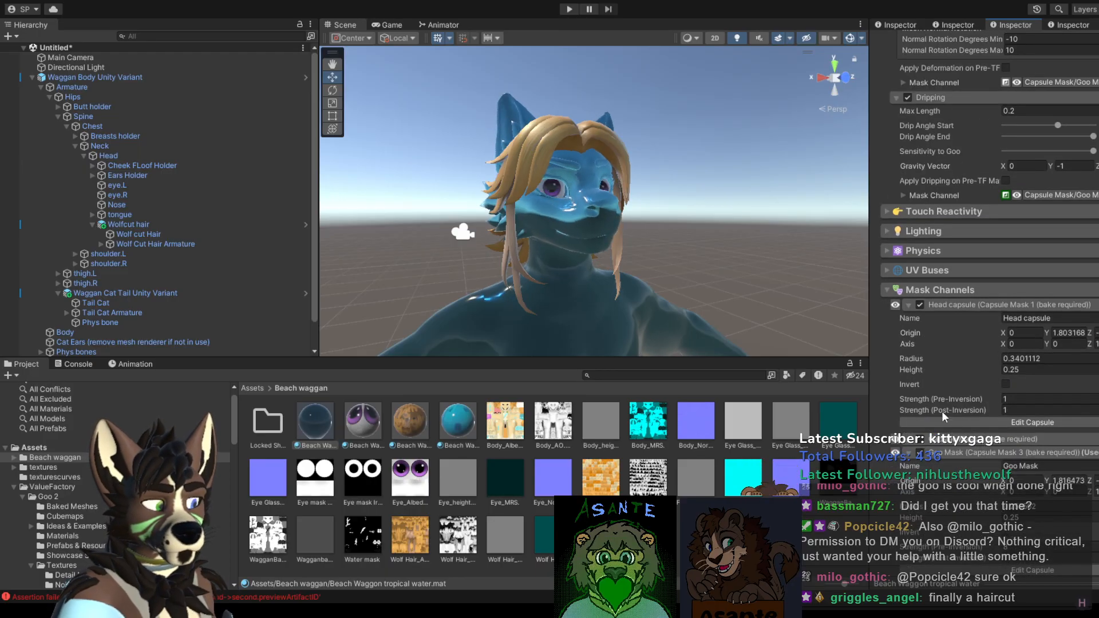
{"action": "left_click", "coordinate": [918, 306]}
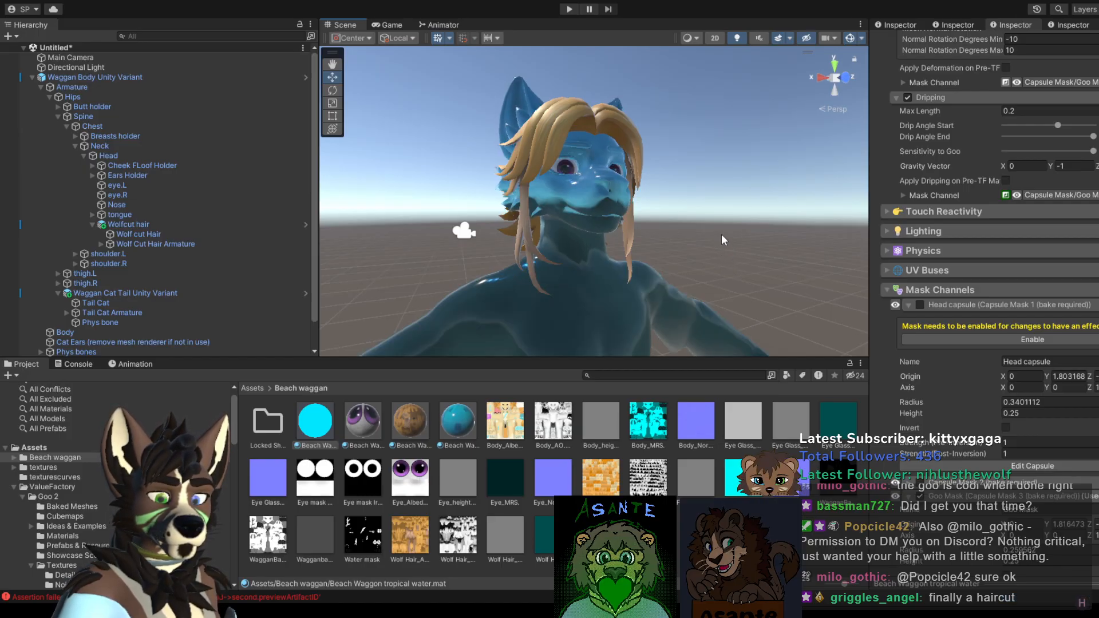
{"action": "middle_click_drag", "start_coordinate": [705, 228], "coordinate": [710, 237]}
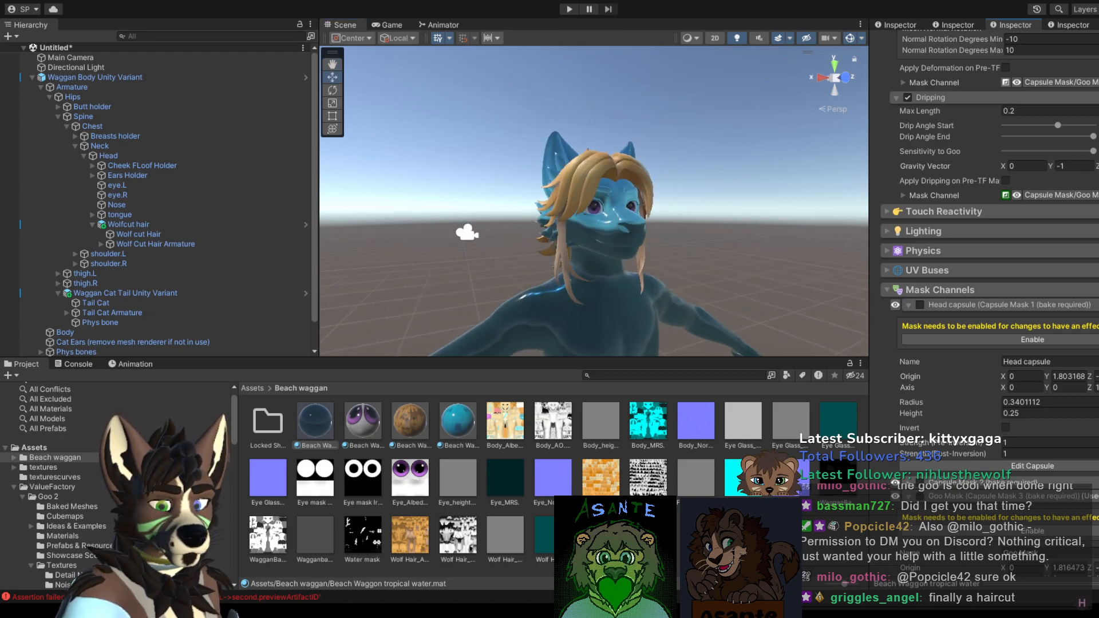
Step: Switch the material's Goo effect off and back on to compare the avatar's surface
{"action": "scroll", "coordinate": [989, 286], "scroll_direction": "up", "scroll_amount": 5}
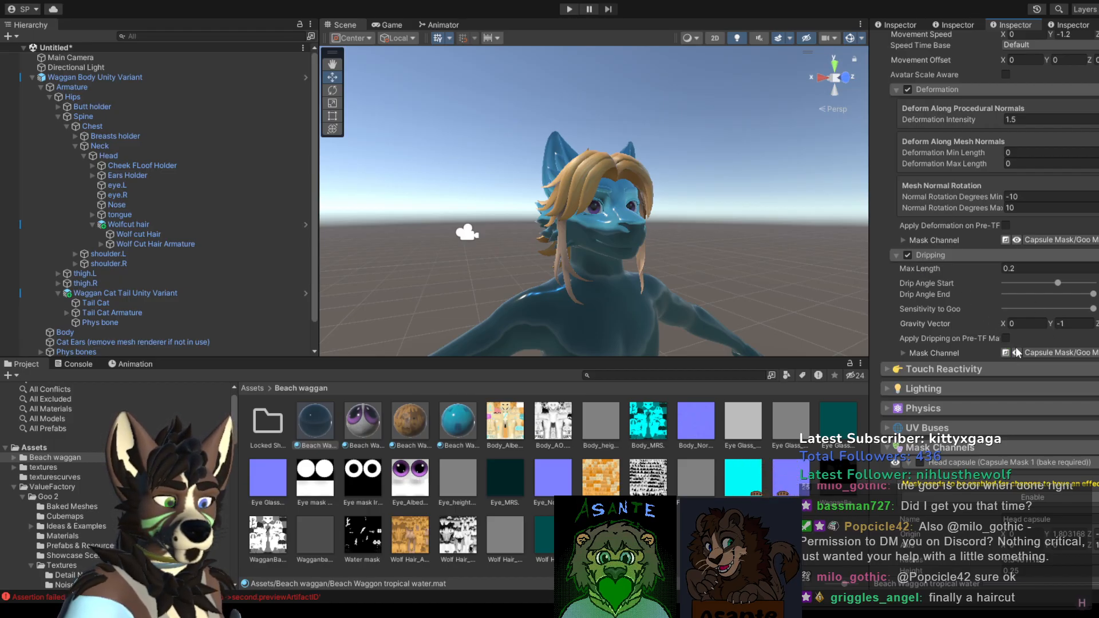
{"action": "scroll", "coordinate": [989, 304], "scroll_direction": "up", "scroll_amount": 7}
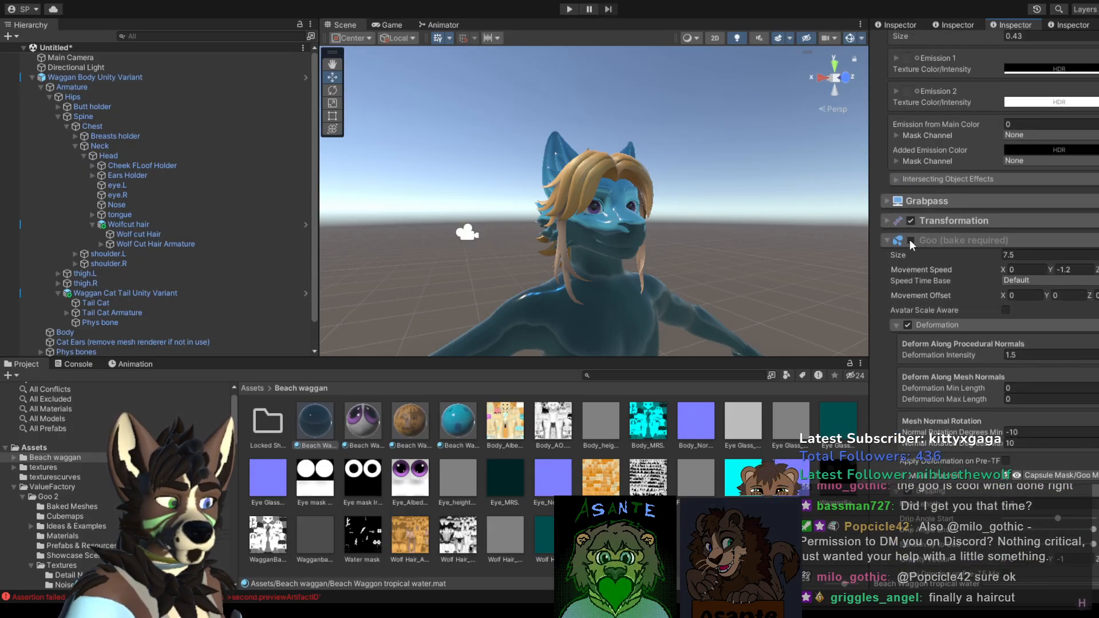
{"action": "left_click", "coordinate": [911, 241]}
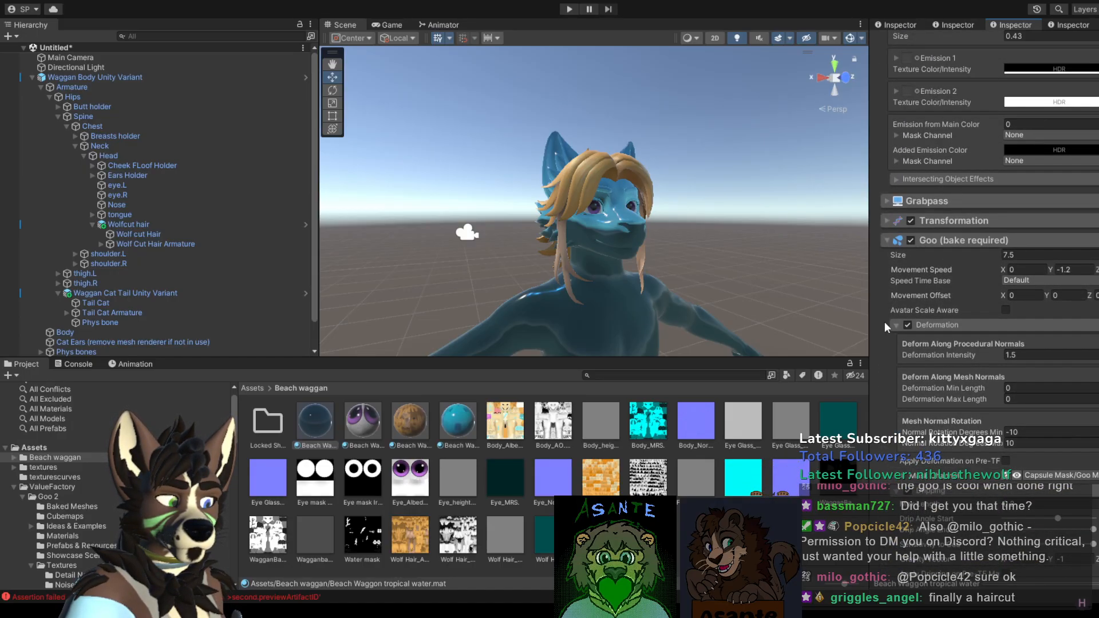
Step: Select the avatar's Body, bring its torso and arms into view, and open the Beach Waggon tropical water material
{"action": "left_click", "coordinate": [611, 231]}
{"action": "left_click", "coordinate": [603, 260]}
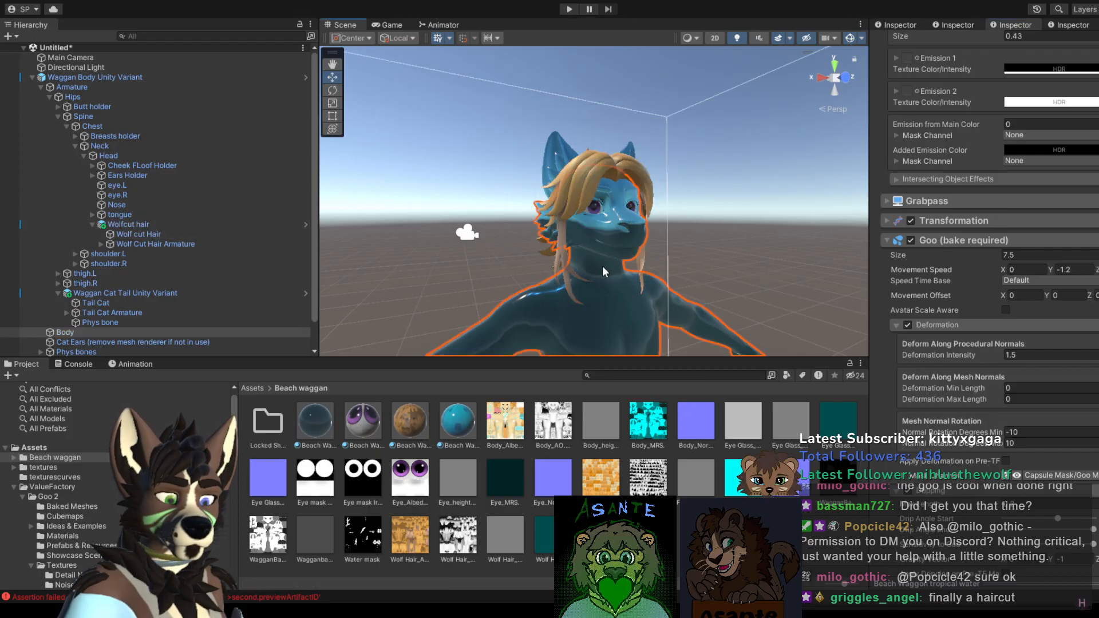
{"action": "left_click", "coordinate": [953, 27]}
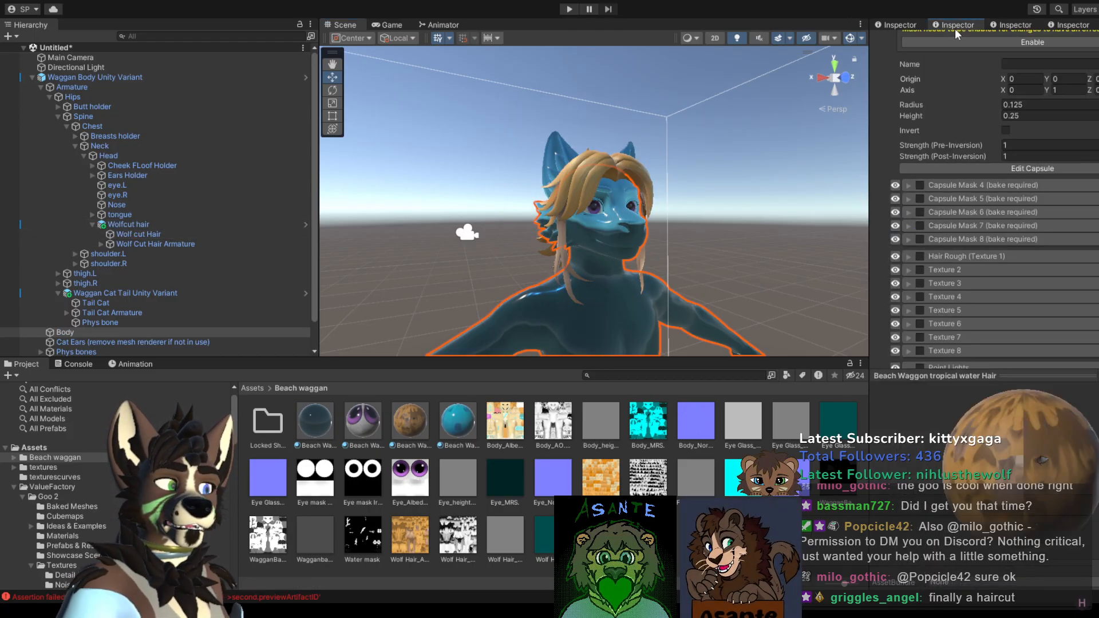
{"action": "left_click", "coordinate": [1055, 24]}
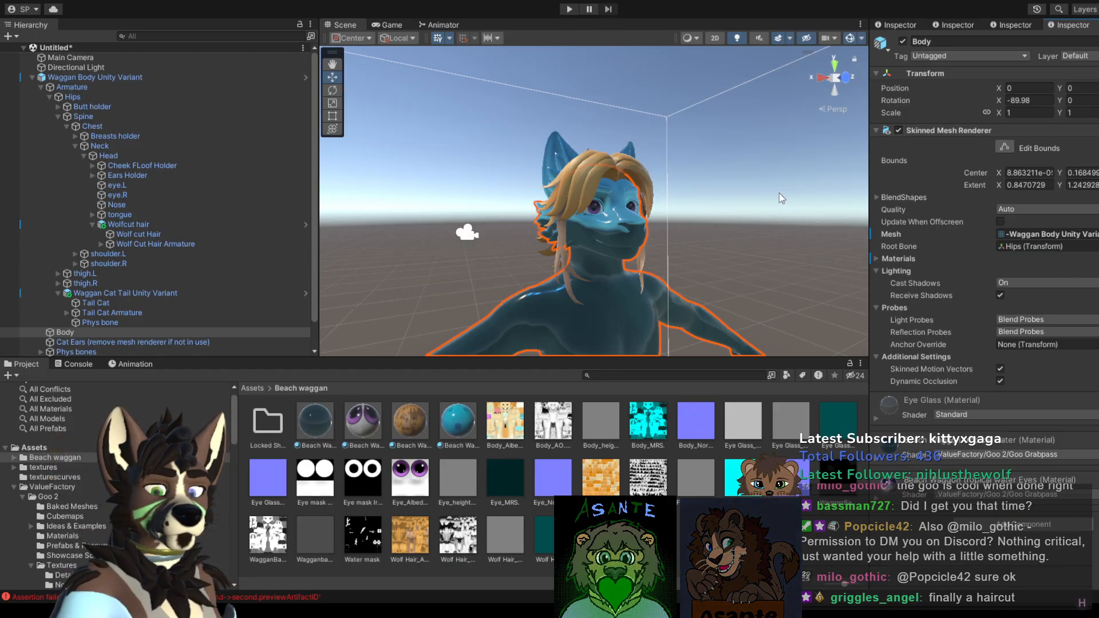
{"action": "middle_click_drag", "start_coordinate": [679, 251], "coordinate": [638, 197]}
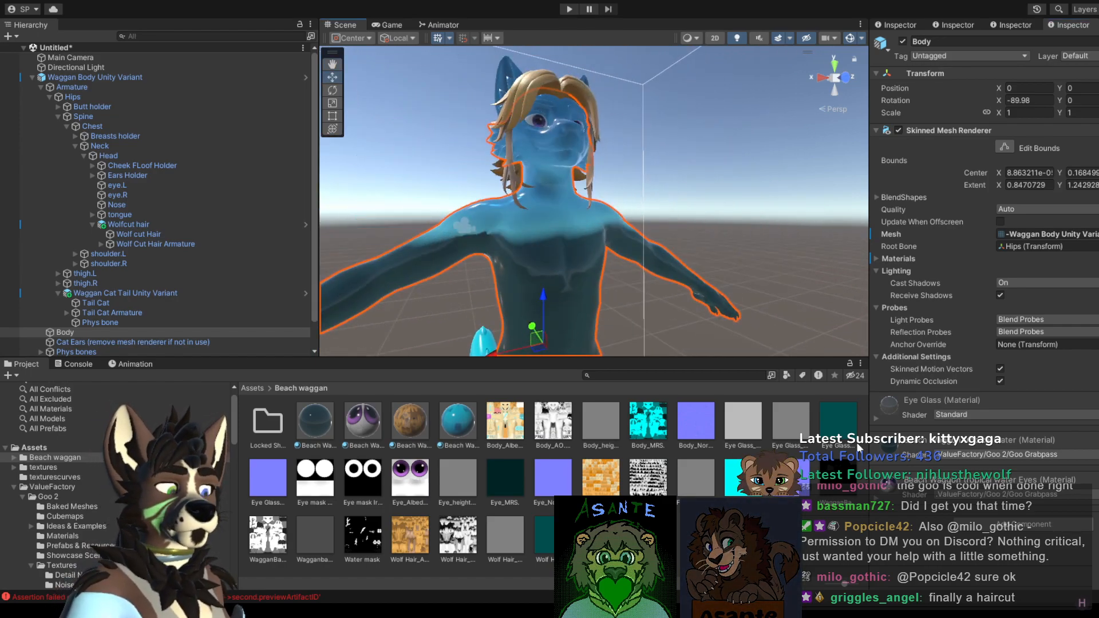
{"action": "left_click", "coordinate": [328, 418]}
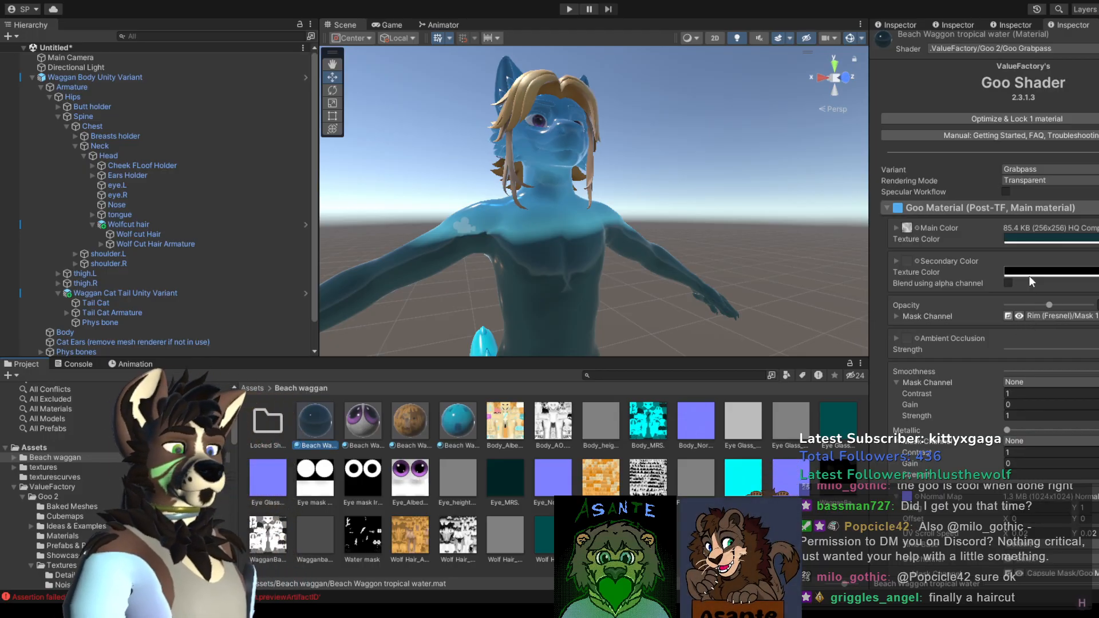
Step: Review the material's normal map, deformation and dripping settings and toggle the Goo effect to check it on the torso
{"action": "scroll", "coordinate": [1020, 300], "scroll_direction": "down", "scroll_amount": 10}
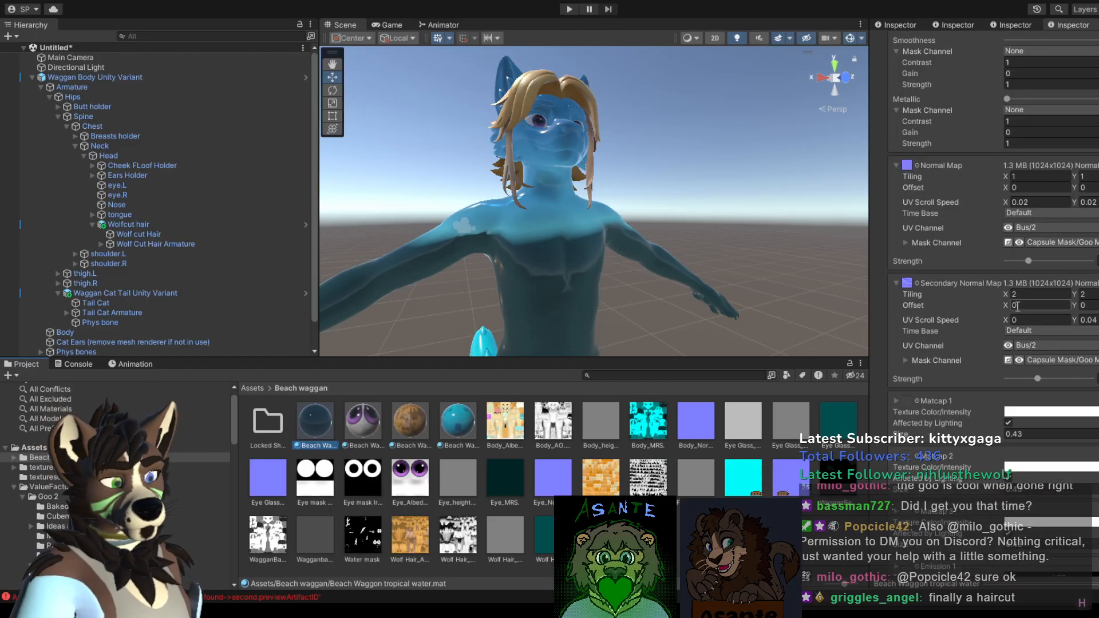
{"action": "scroll", "coordinate": [1018, 307], "scroll_direction": "down", "scroll_amount": 12}
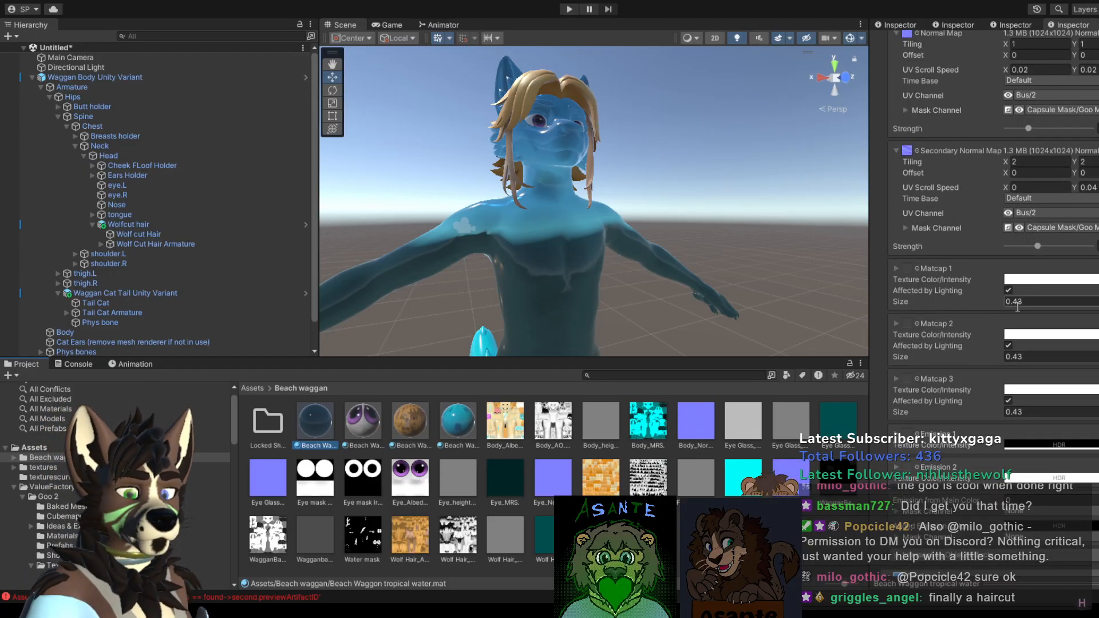
{"action": "scroll", "coordinate": [1008, 312], "scroll_direction": "down", "scroll_amount": 8}
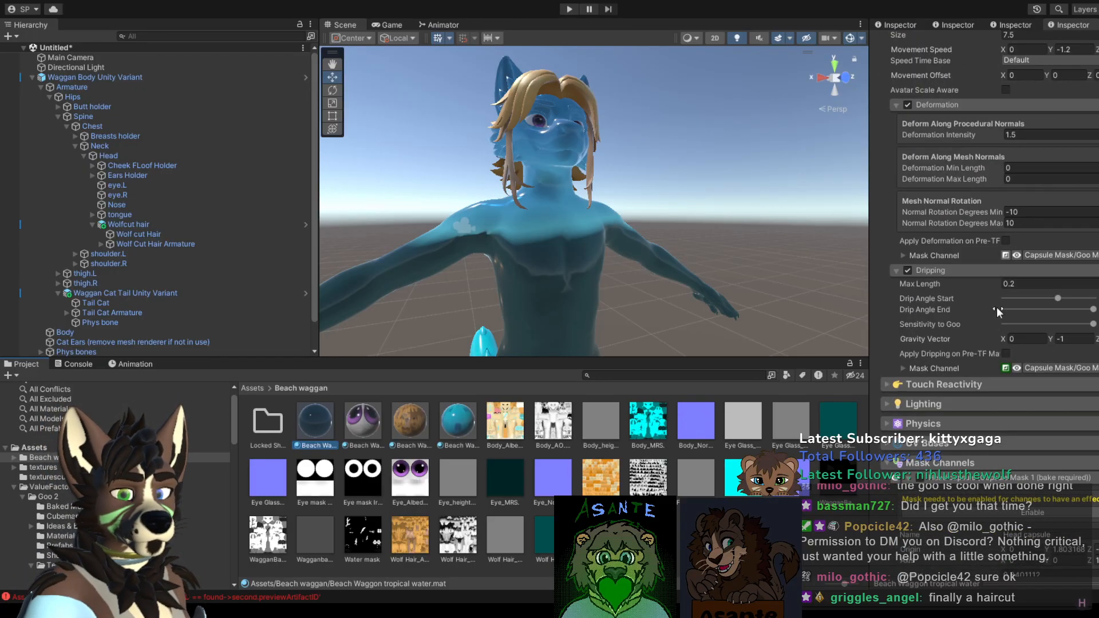
{"action": "scroll", "coordinate": [1000, 308], "scroll_direction": "up", "scroll_amount": 6}
{"action": "scroll", "coordinate": [1002, 313], "scroll_direction": "up", "scroll_amount": 2}
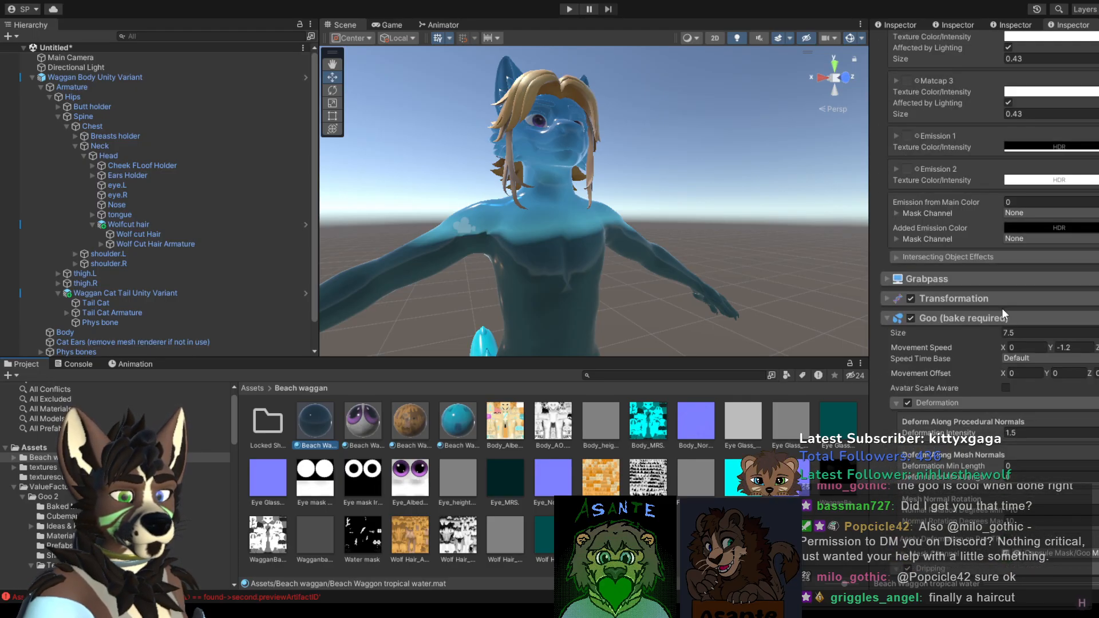
{"action": "left_click", "coordinate": [911, 318]}
Step: Toggle the Head capsule and Goo Mask channels to compare their effect on the arms, leaving the Goo Mask enabled
{"action": "scroll", "coordinate": [917, 315], "scroll_direction": "down", "scroll_amount": 3}
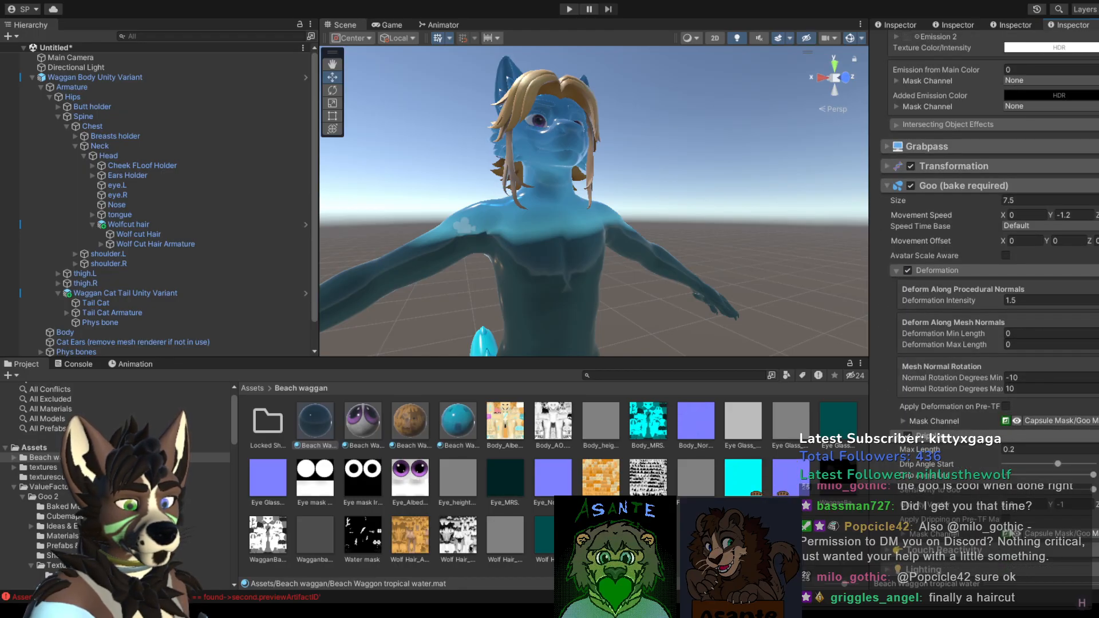
{"action": "scroll", "coordinate": [1001, 423], "scroll_direction": "down", "scroll_amount": 9}
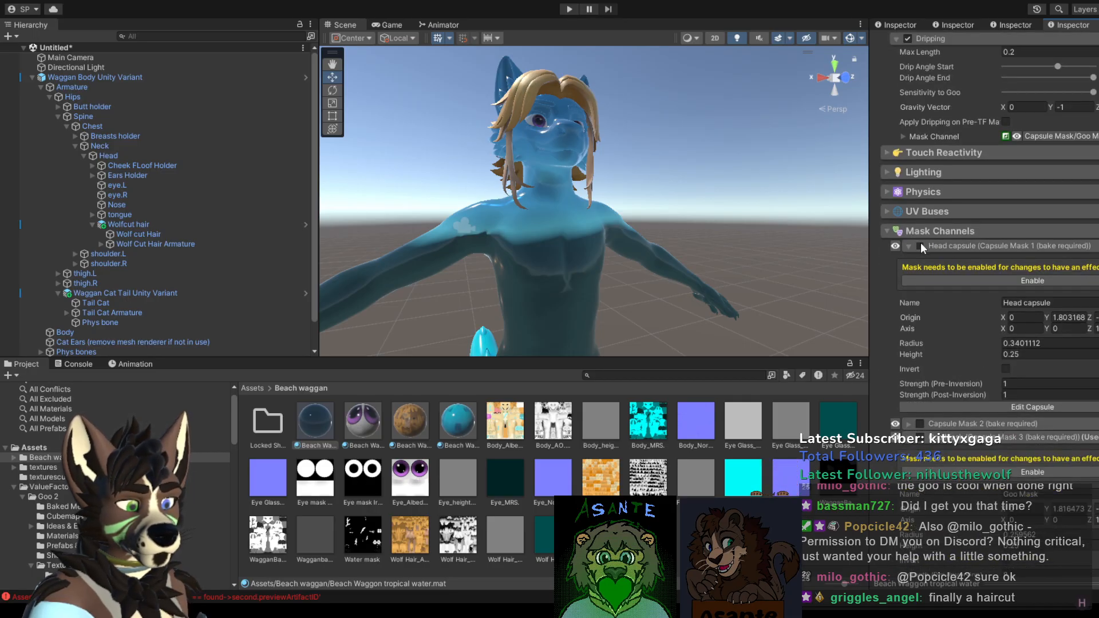
{"action": "left_click", "coordinate": [920, 245]}
{"action": "left_click", "coordinate": [920, 245]}
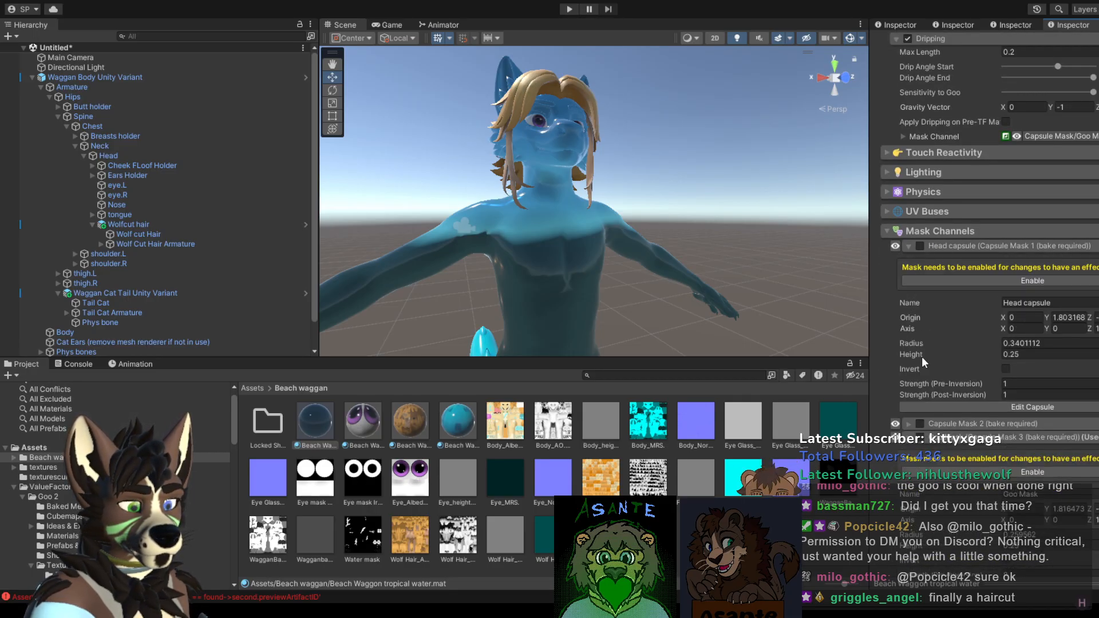
{"action": "left_click", "coordinate": [920, 437]}
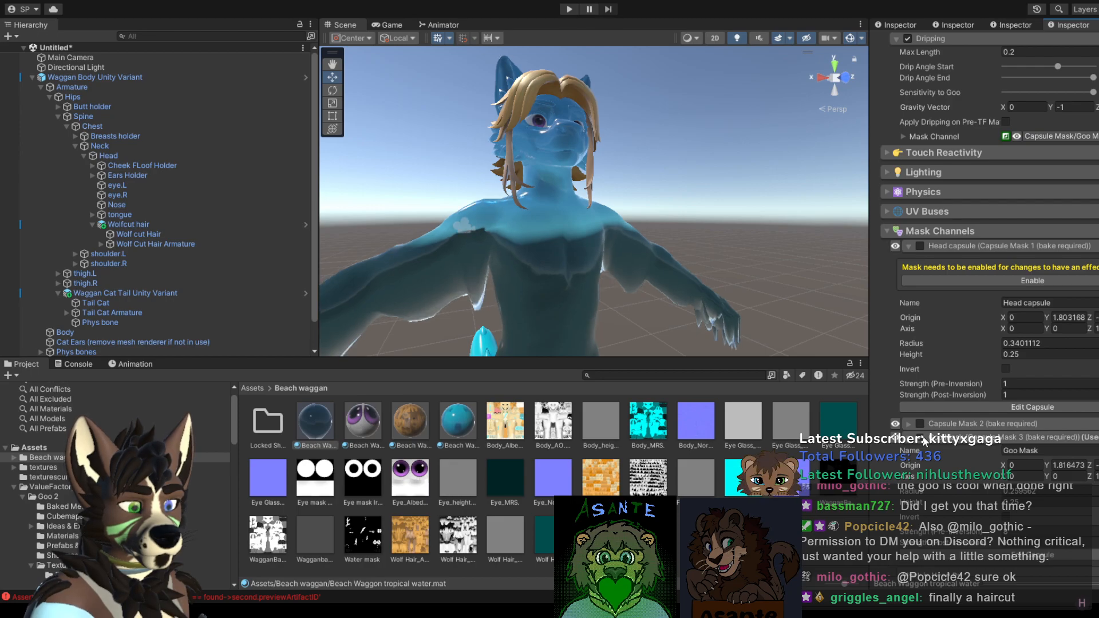
{"action": "left_click", "coordinate": [921, 437]}
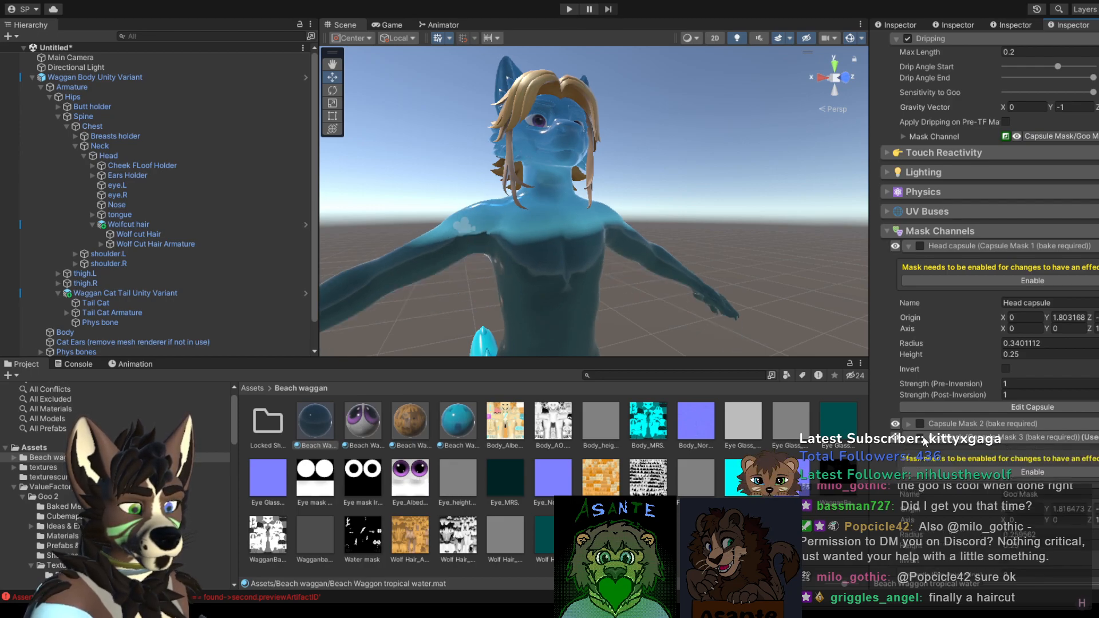
{"action": "left_click", "coordinate": [920, 438]}
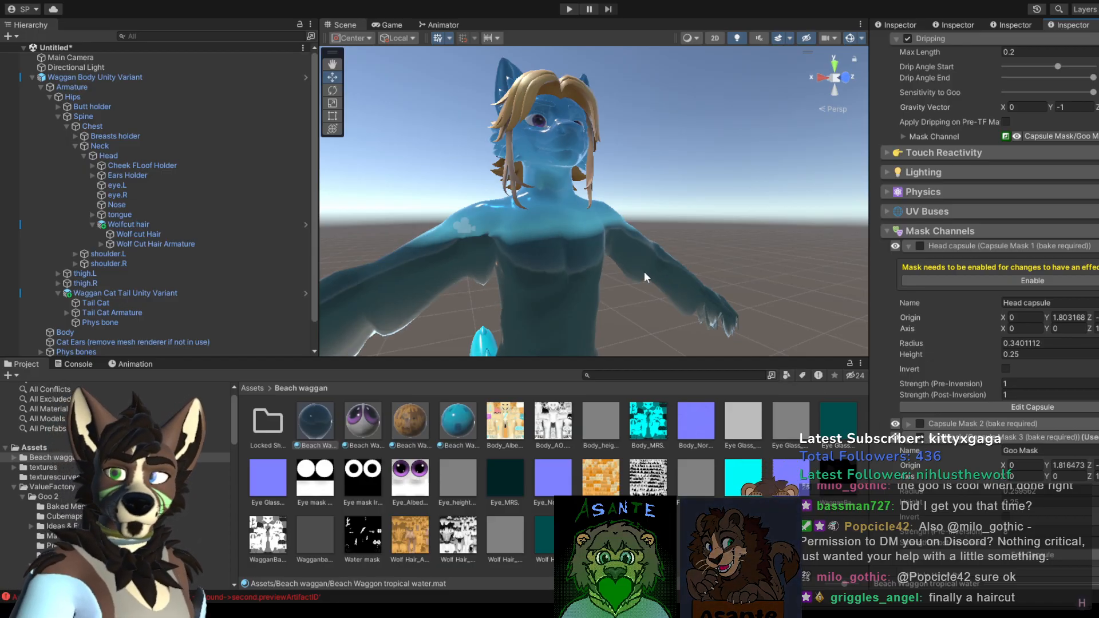
Step: Enable the Head capsule mask and open it for editing on the avatar
{"action": "left_click", "coordinate": [920, 246]}
{"action": "left_click", "coordinate": [995, 363]}
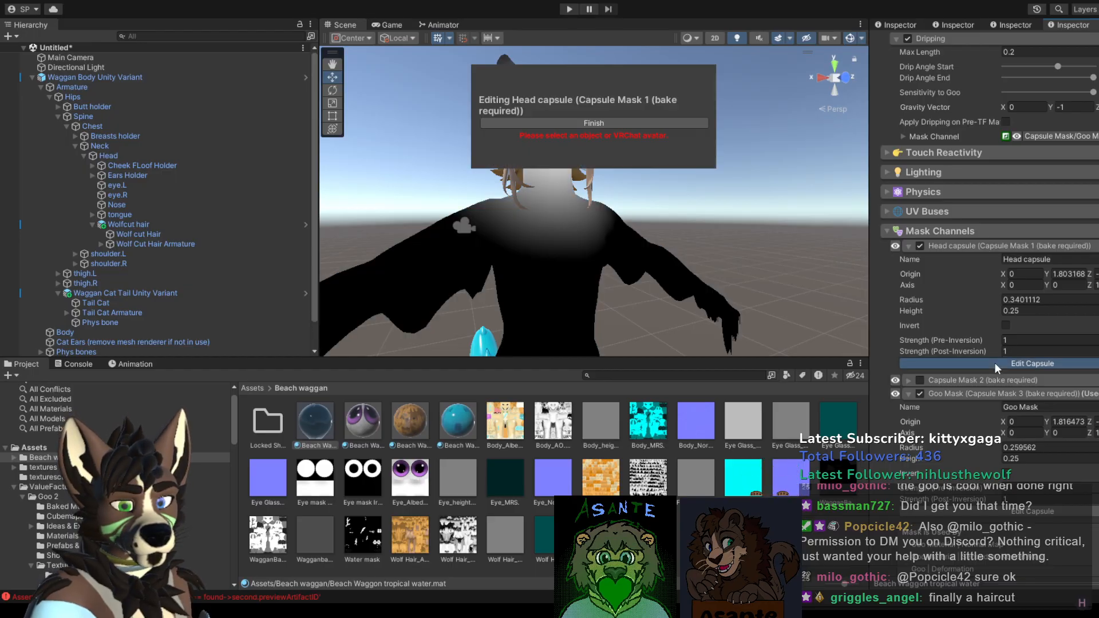
{"action": "left_click", "coordinate": [580, 231]}
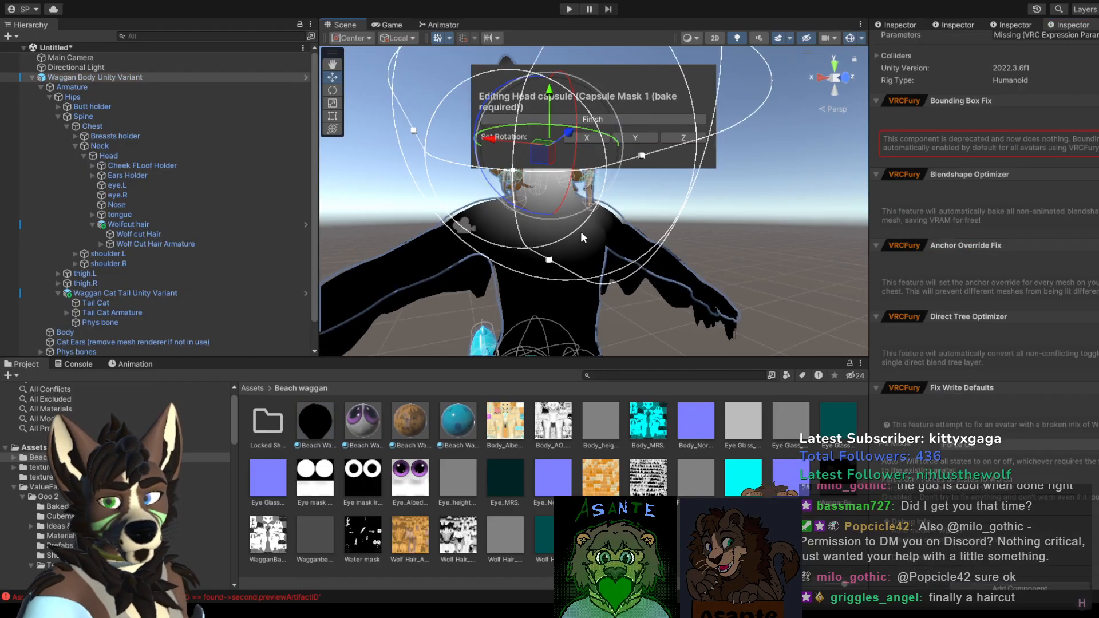
Step: Set the Head capsule's pre-inversion strength to 7
{"action": "left_click", "coordinate": [959, 23]}
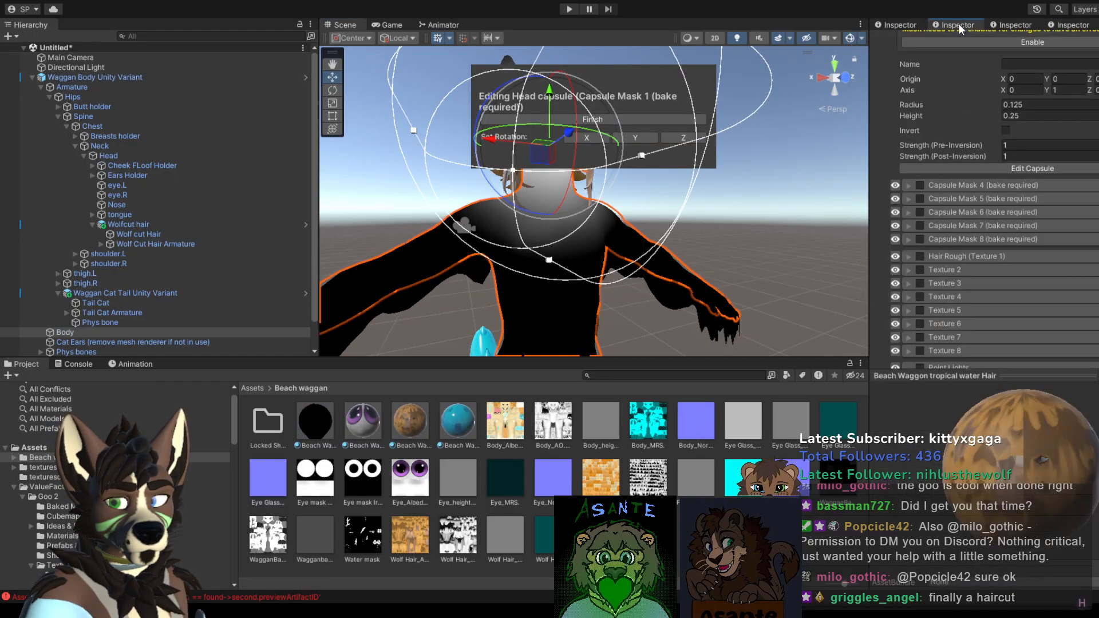
{"action": "left_click", "coordinate": [1014, 23]}
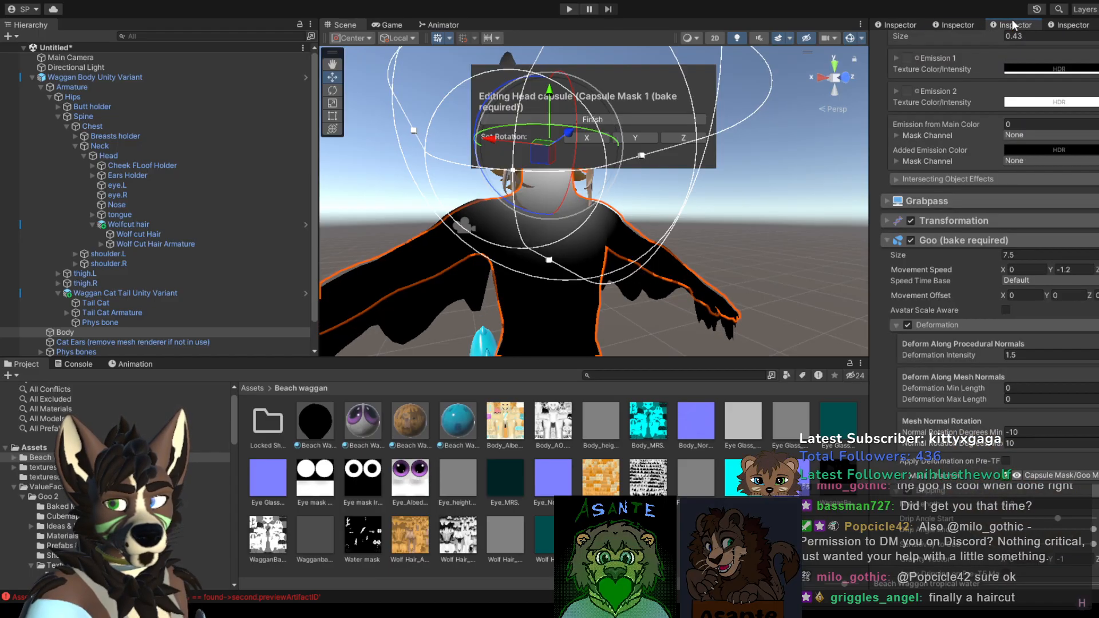
{"action": "scroll", "coordinate": [1071, 332], "scroll_direction": "down", "scroll_amount": 3}
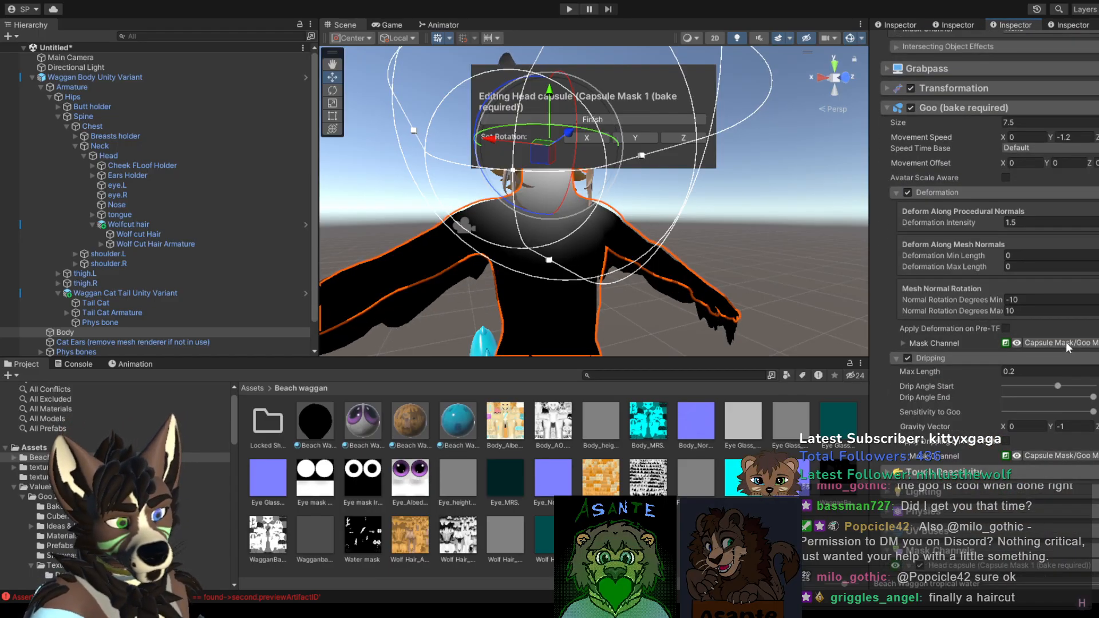
{"action": "scroll", "coordinate": [1067, 341], "scroll_direction": "down", "scroll_amount": 10}
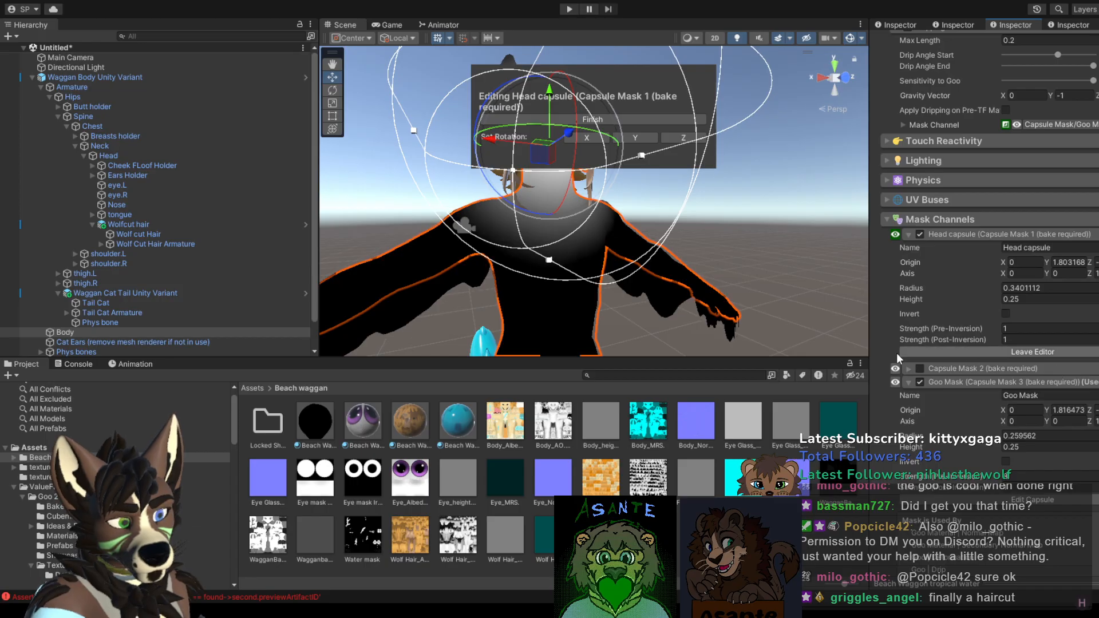
{"action": "left_click", "coordinate": [1044, 326]}
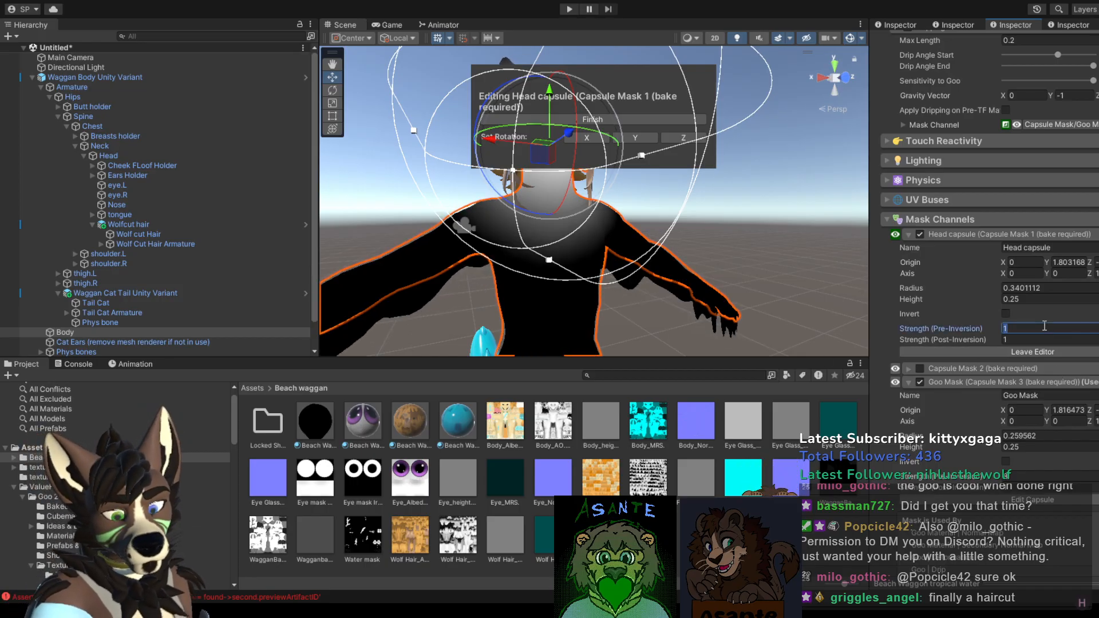
{"action": "type", "text": "7"}
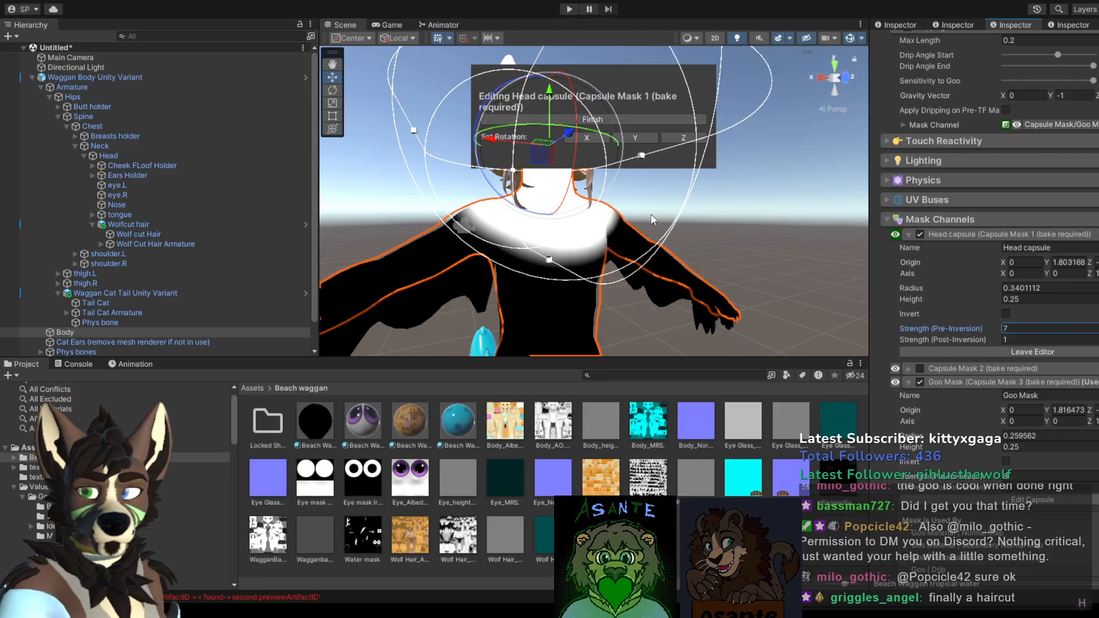
Step: Raise the Head capsule so its Y origin is about 1.892 and finish editing it
{"action": "middle_click_drag", "start_coordinate": [654, 220], "coordinate": [694, 270]}
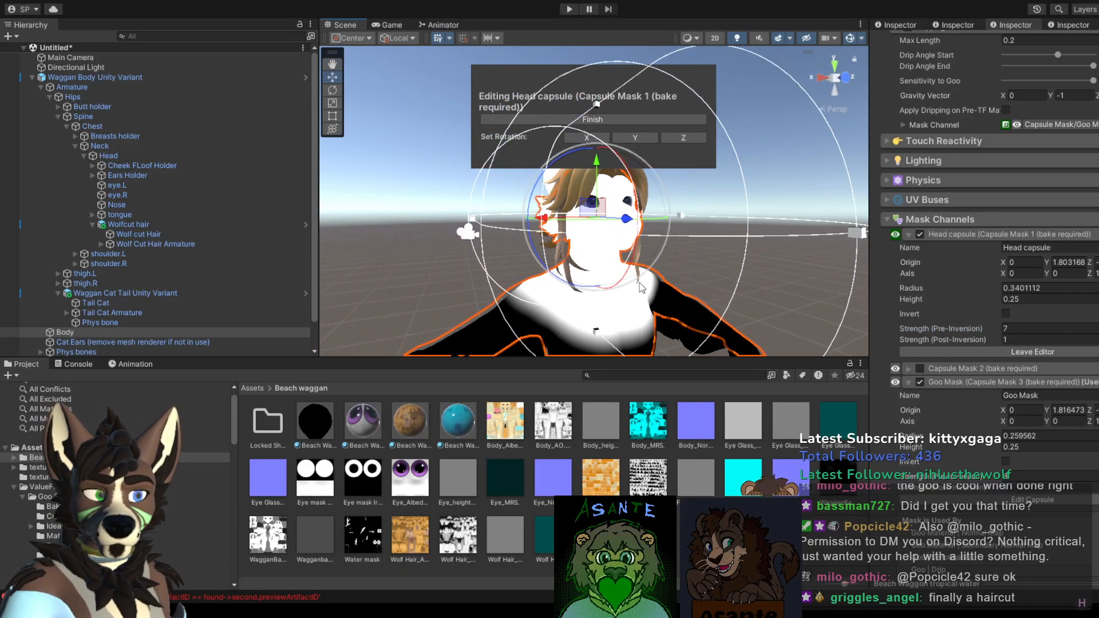
{"action": "left_click_drag", "start_coordinate": [599, 166], "coordinate": [610, 139]}
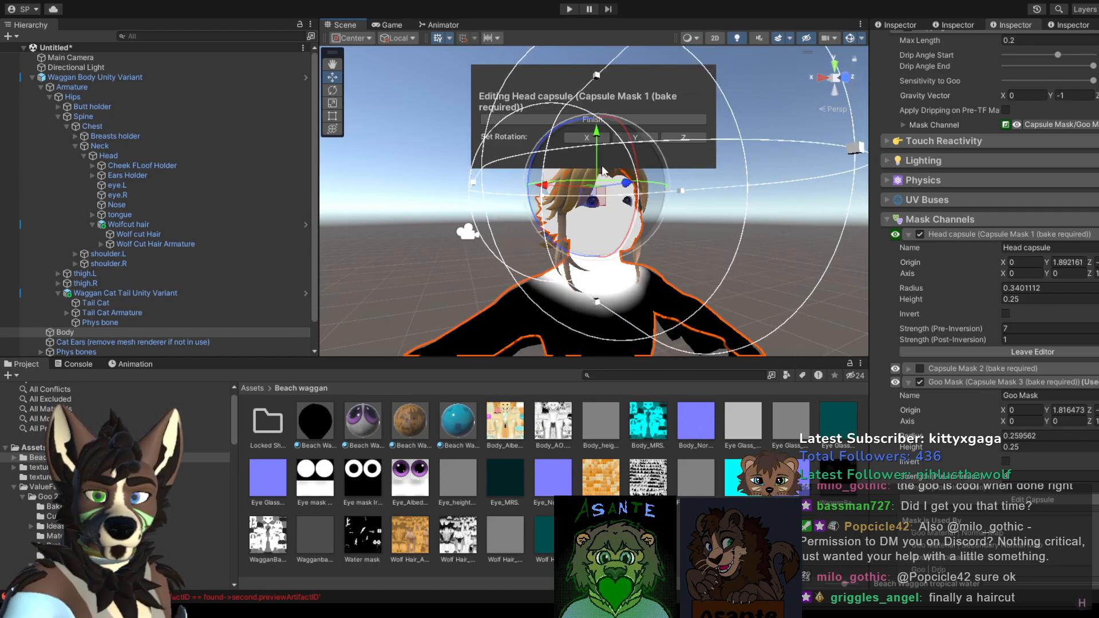
{"action": "left_click", "coordinate": [600, 119]}
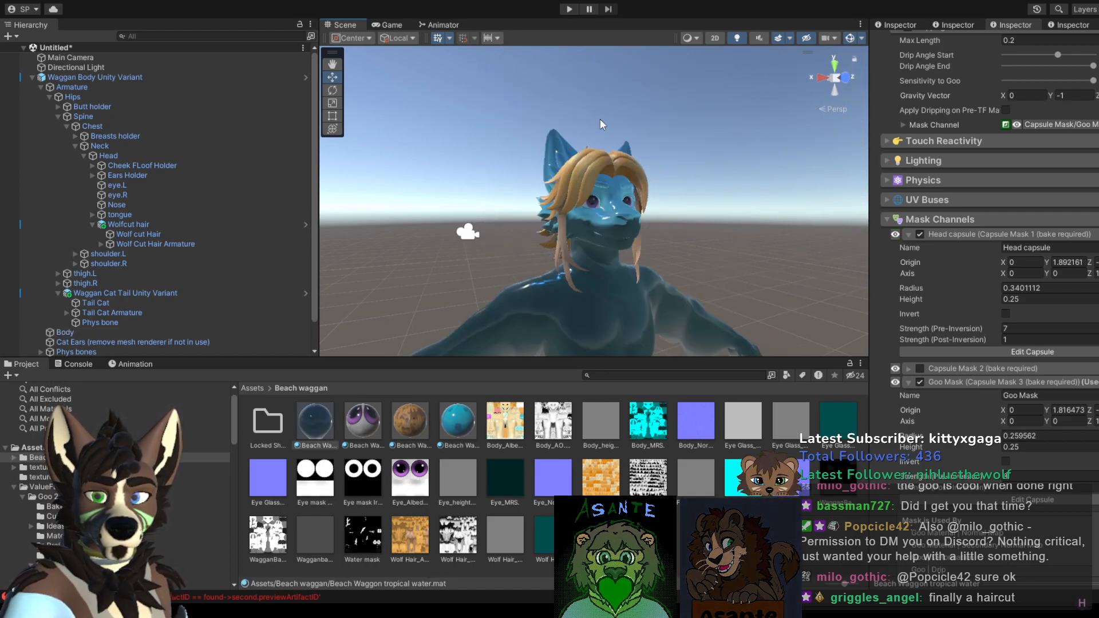
Step: Examine the water material on the avatar's head, shoulders and arms from several angles
{"action": "middle_click_drag", "start_coordinate": [695, 225], "coordinate": [666, 192]}
{"action": "mouse_move", "coordinate": [687, 187]}
{"action": "left_mouse_down", "text": "alt"}
{"action": "mouse_move", "coordinate": [790, 192]}
{"action": "mouse_move", "coordinate": [758, 179]}
{"action": "mouse_move", "coordinate": [677, 187]}
{"action": "left_mouse_up", "text": "alt"}
{"action": "scroll", "coordinate": [676, 187], "scroll_direction": "down", "scroll_amount": 3}
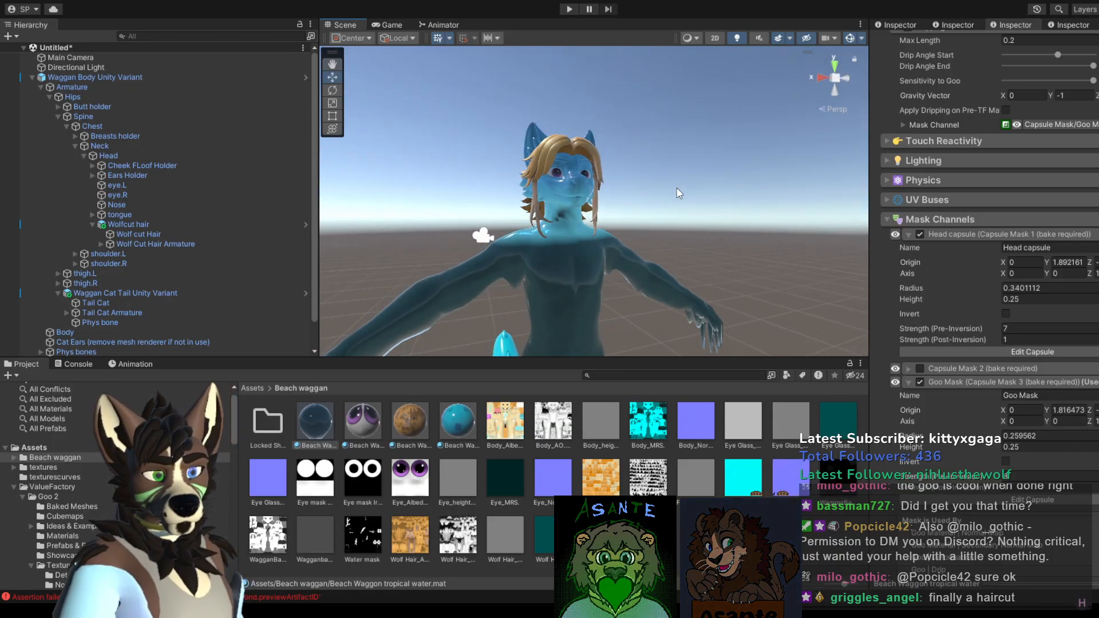
{"action": "middle_click_drag", "start_coordinate": [708, 286], "coordinate": [755, 237]}
{"action": "scroll", "coordinate": [677, 201], "scroll_direction": "up", "scroll_amount": 5}
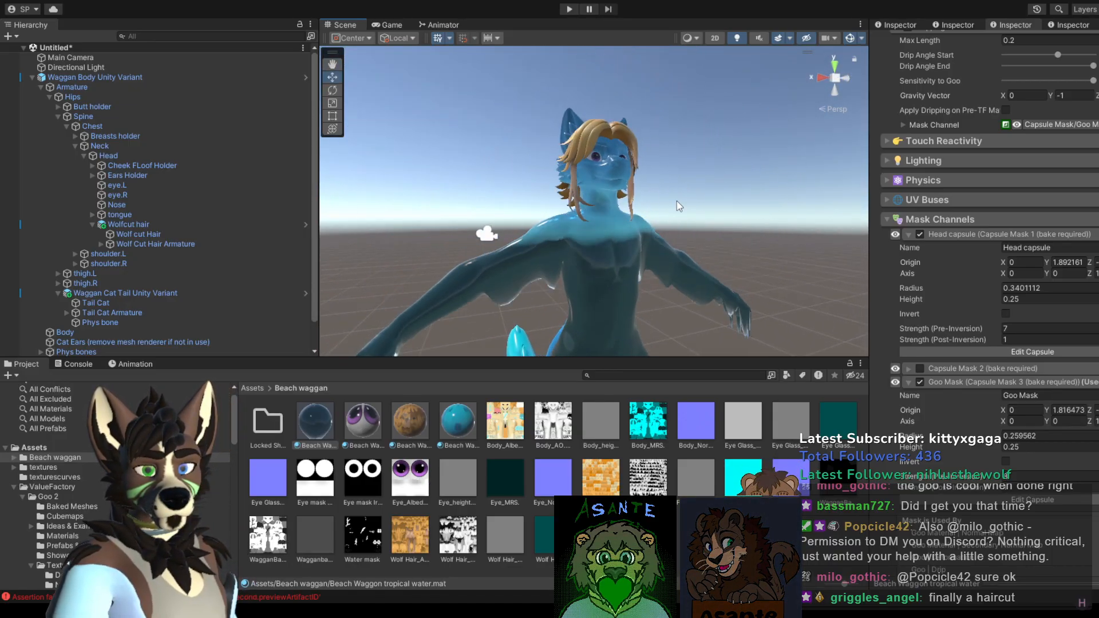
{"action": "left_click_drag", "start_coordinate": [647, 167], "coordinate": [683, 194], "text": "alt"}
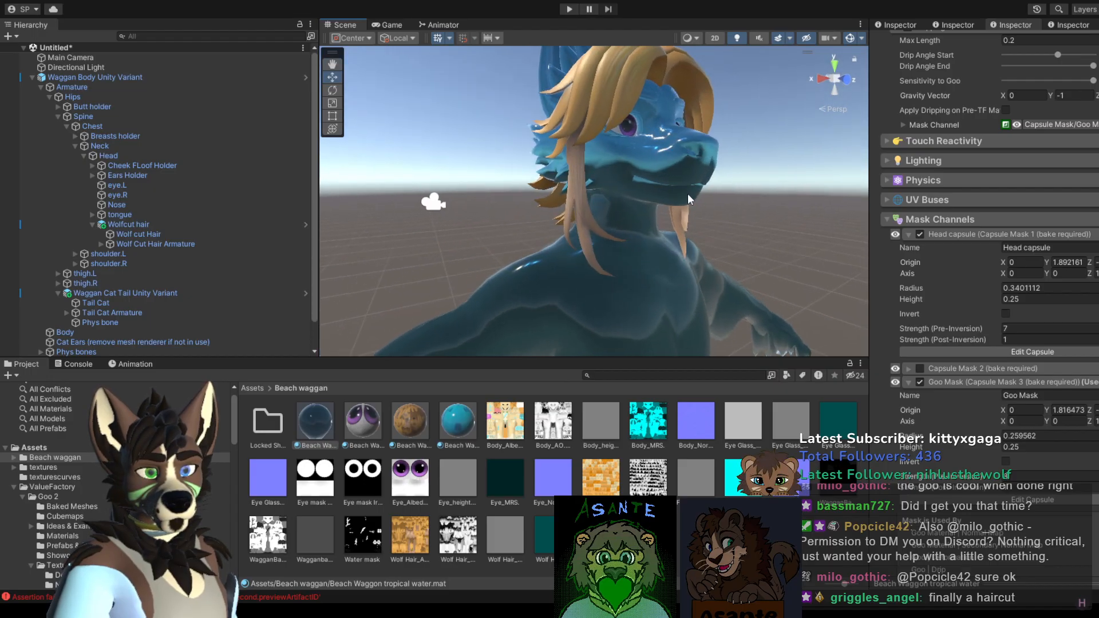
{"action": "middle_click_drag", "start_coordinate": [683, 194], "coordinate": [594, 210]}
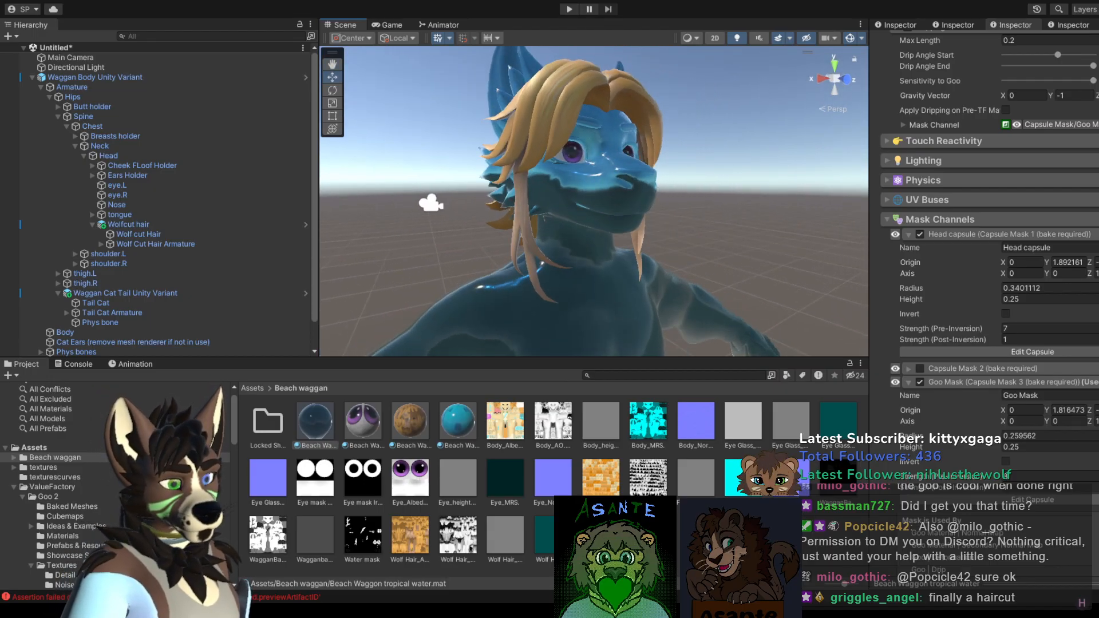
Step: Set the mask channel to None for both the Normal Map and the Secondary Normal Map
{"action": "scroll", "coordinate": [988, 229], "scroll_direction": "up", "scroll_amount": 10}
{"action": "scroll", "coordinate": [990, 229], "scroll_direction": "down", "scroll_amount": 15}
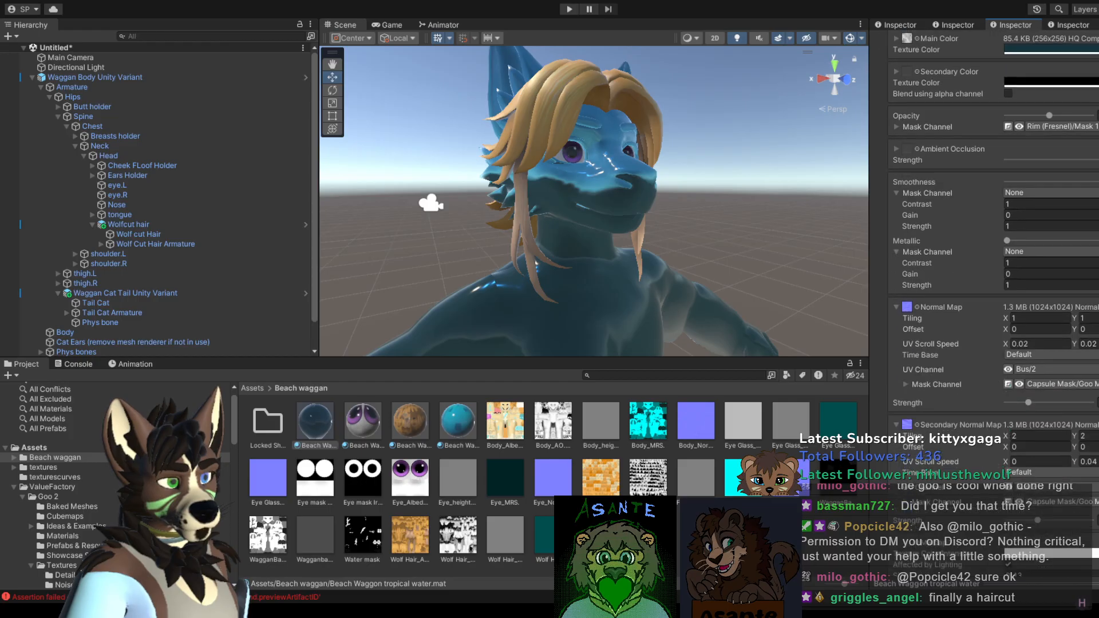
{"action": "scroll", "coordinate": [989, 303], "scroll_direction": "down", "scroll_amount": 8}
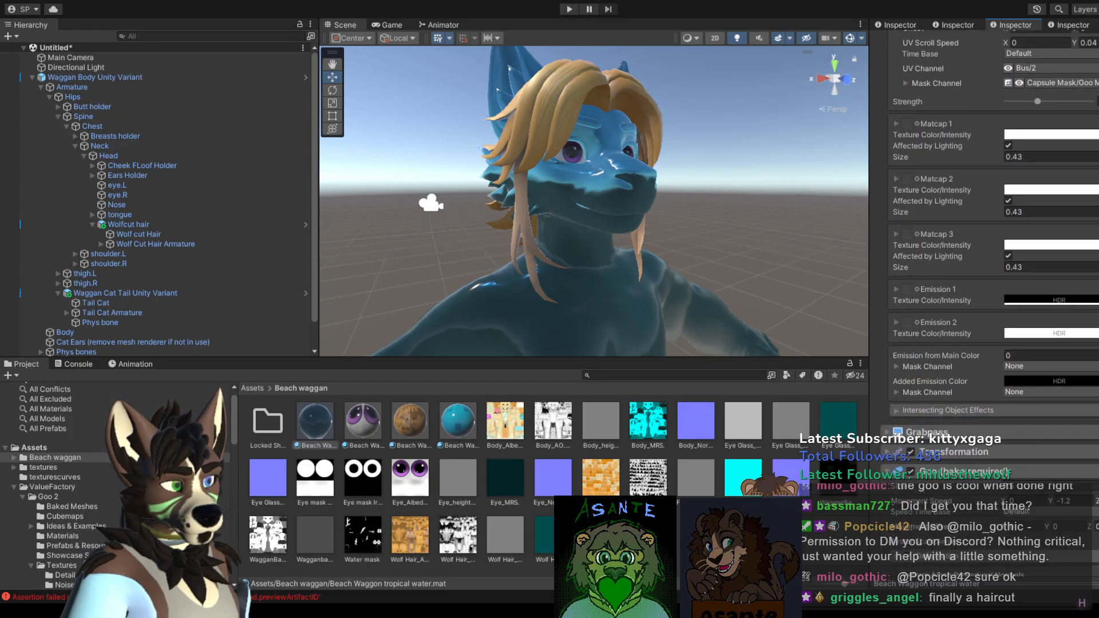
{"action": "scroll", "coordinate": [989, 303], "scroll_direction": "up", "scroll_amount": 10}
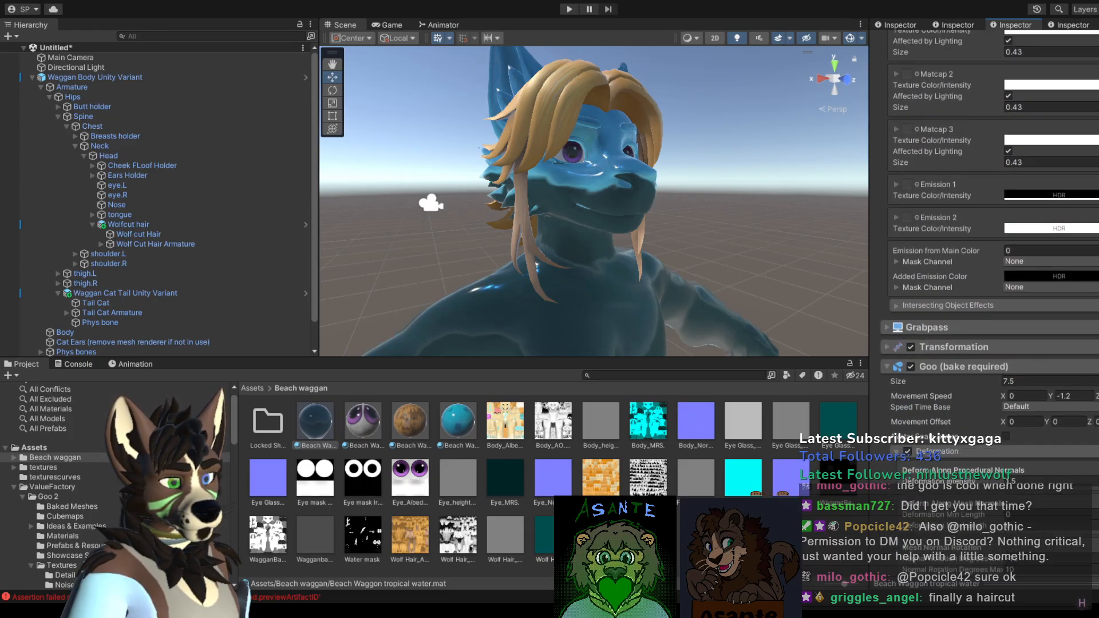
{"action": "scroll", "coordinate": [1054, 295], "scroll_direction": "up", "scroll_amount": 1}
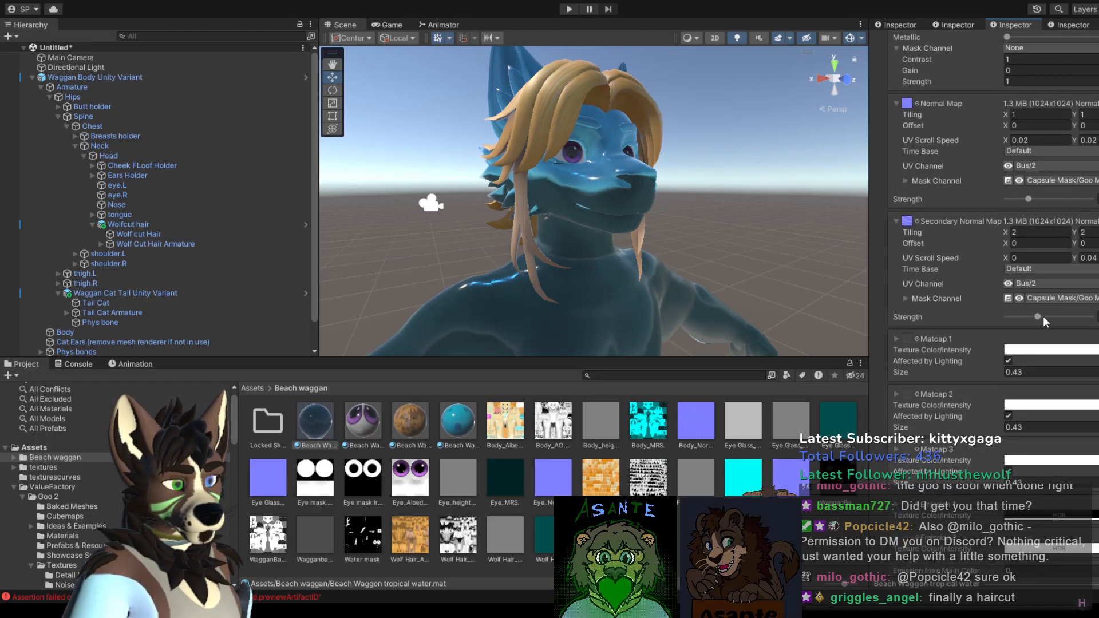
{"action": "left_click", "coordinate": [987, 314]}
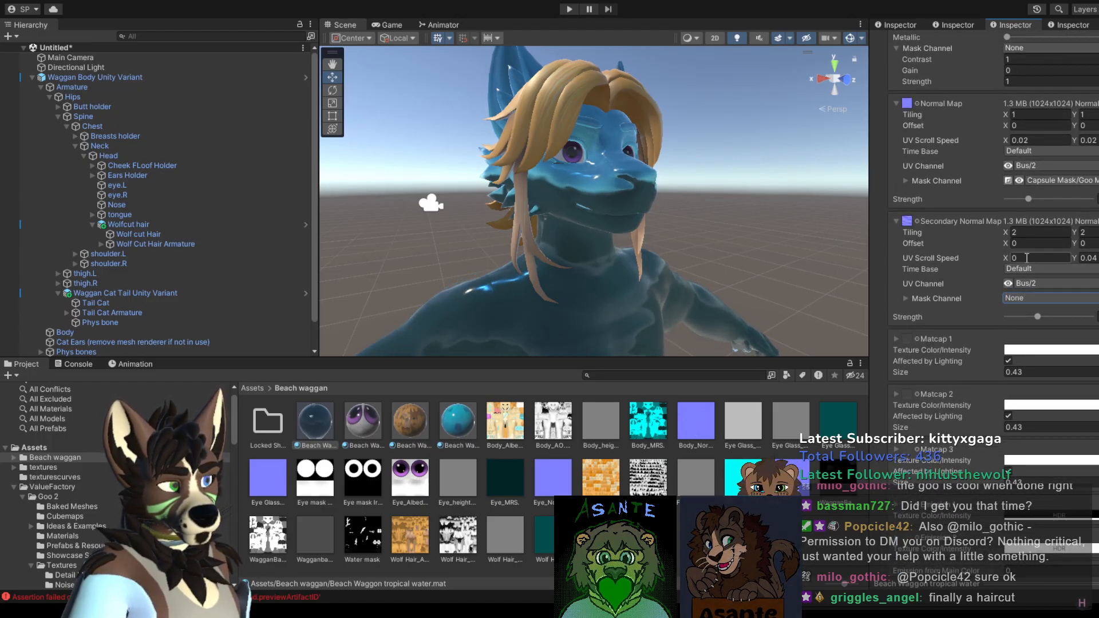
{"action": "left_click", "coordinate": [1025, 197]}
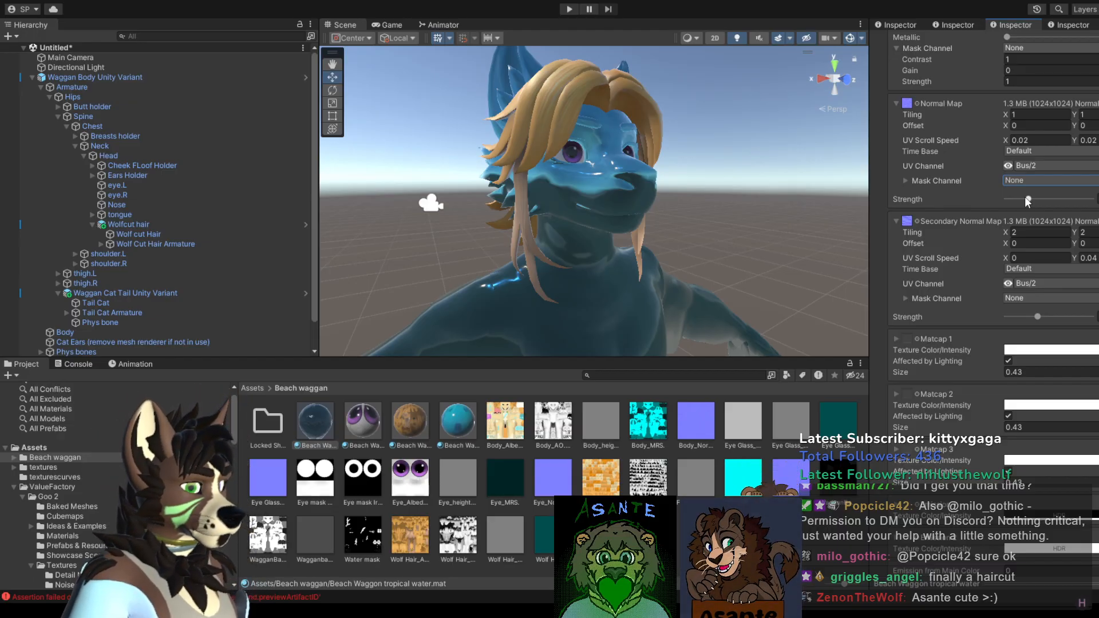
Step: Review the material's Goo, Dripping and capsule mask settings, and collapse the Mask Channels section
{"action": "middle_click_drag", "start_coordinate": [758, 198], "coordinate": [663, 237]}
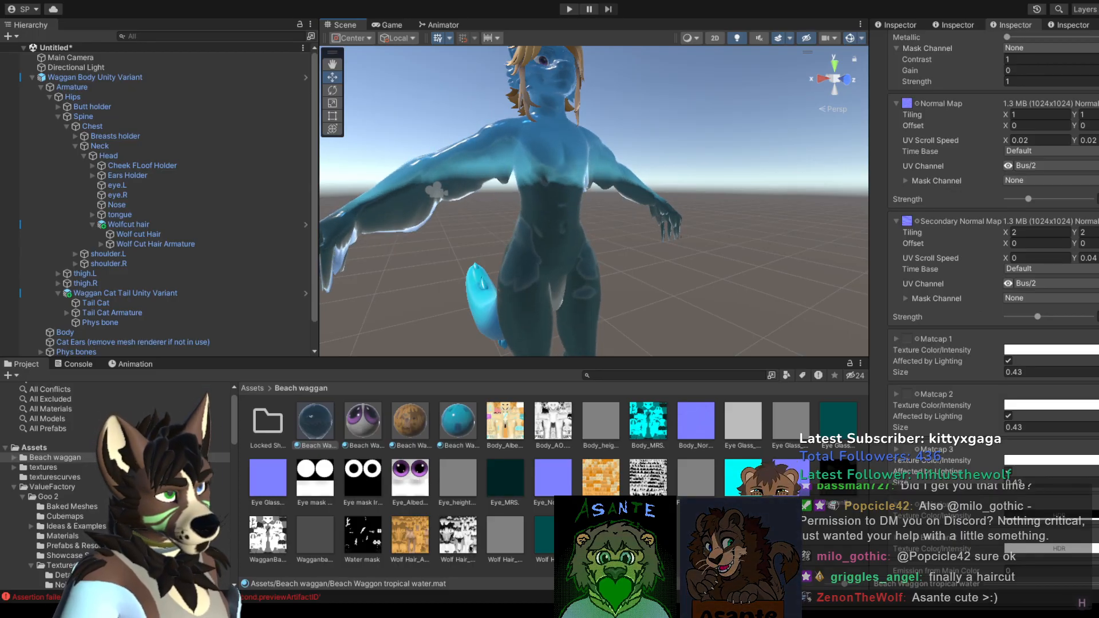
{"action": "scroll", "coordinate": [985, 229], "scroll_direction": "down", "scroll_amount": 3}
{"action": "scroll", "coordinate": [985, 229], "scroll_direction": "down", "scroll_amount": 9}
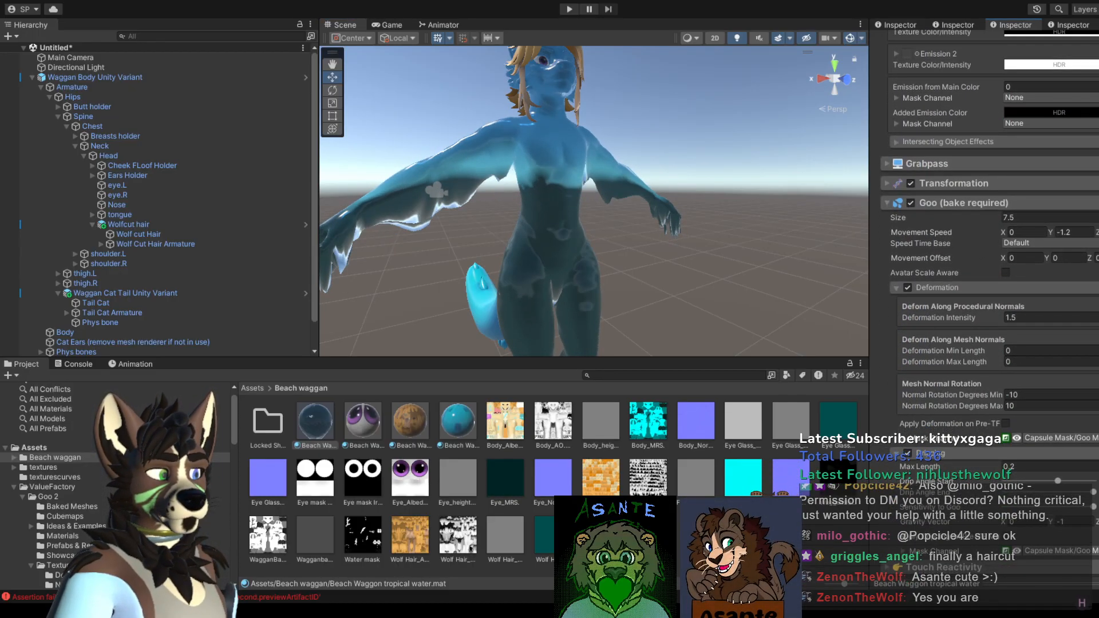
{"action": "scroll", "coordinate": [985, 229], "scroll_direction": "down", "scroll_amount": 20}
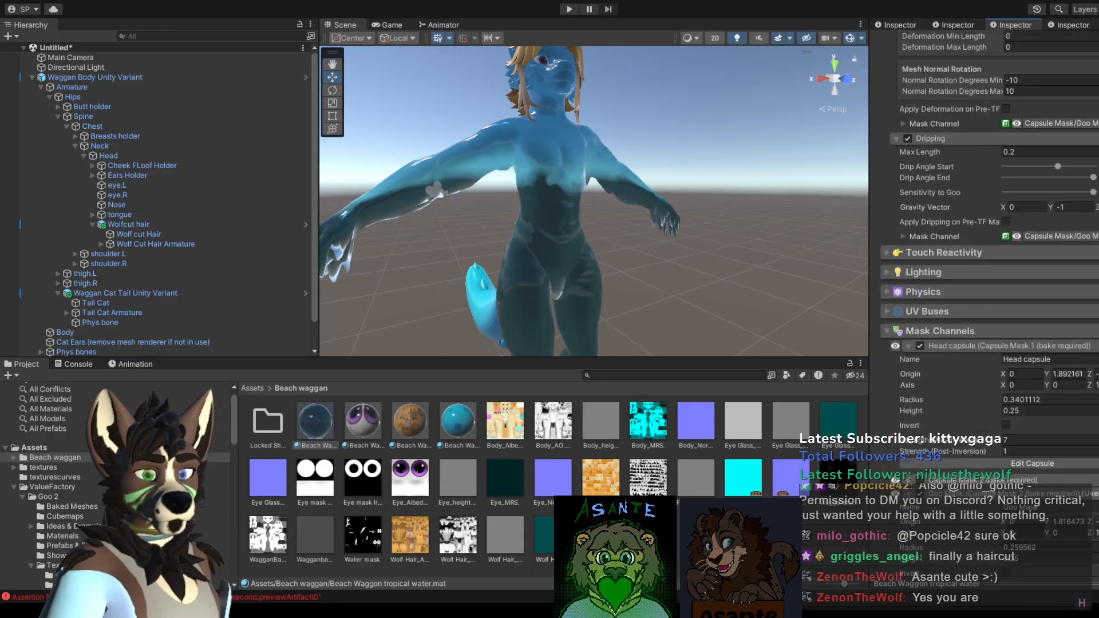
{"action": "scroll", "coordinate": [985, 229], "scroll_direction": "up", "scroll_amount": 5}
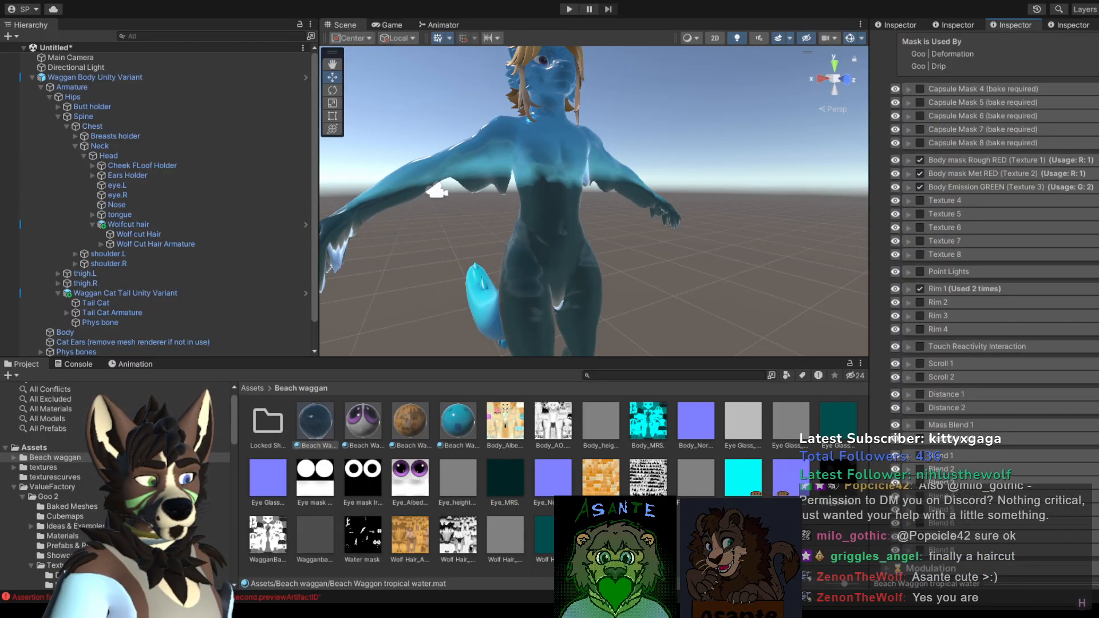
{"action": "scroll", "coordinate": [984, 230], "scroll_direction": "up", "scroll_amount": 7}
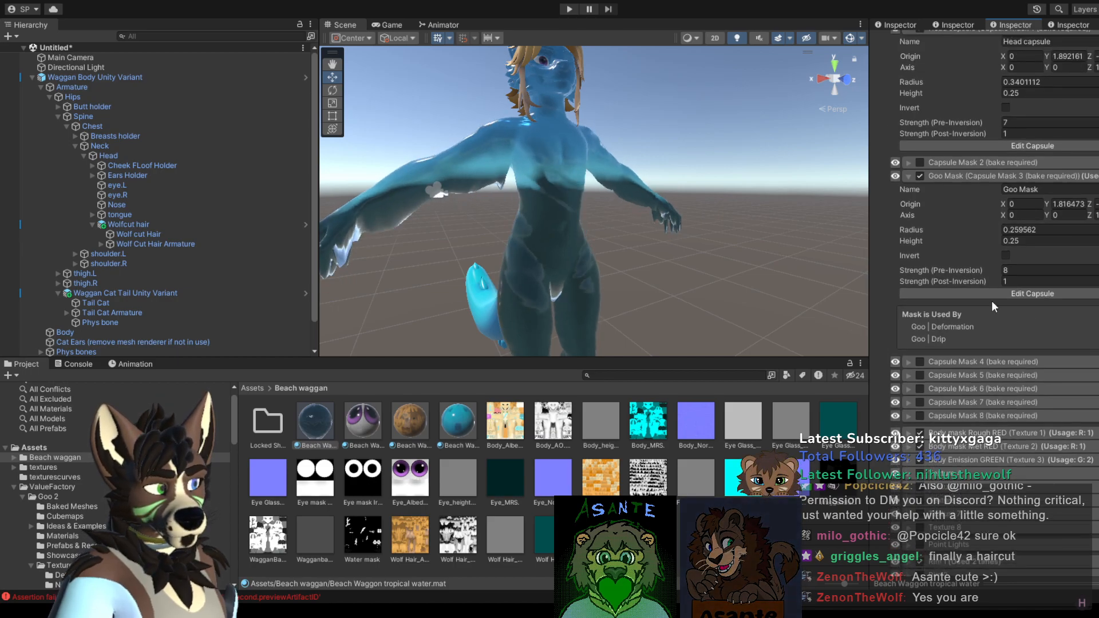
{"action": "scroll", "coordinate": [992, 300], "scroll_direction": "up", "scroll_amount": 4}
{"action": "scroll", "coordinate": [916, 303], "scroll_direction": "up", "scroll_amount": 3}
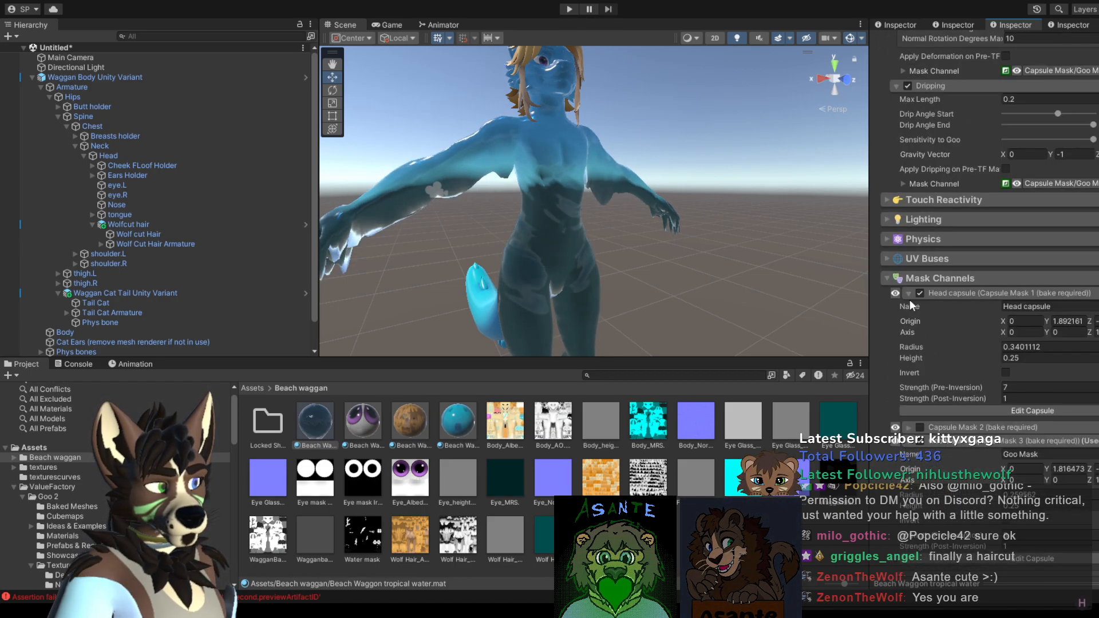
{"action": "left_click", "coordinate": [887, 281]}
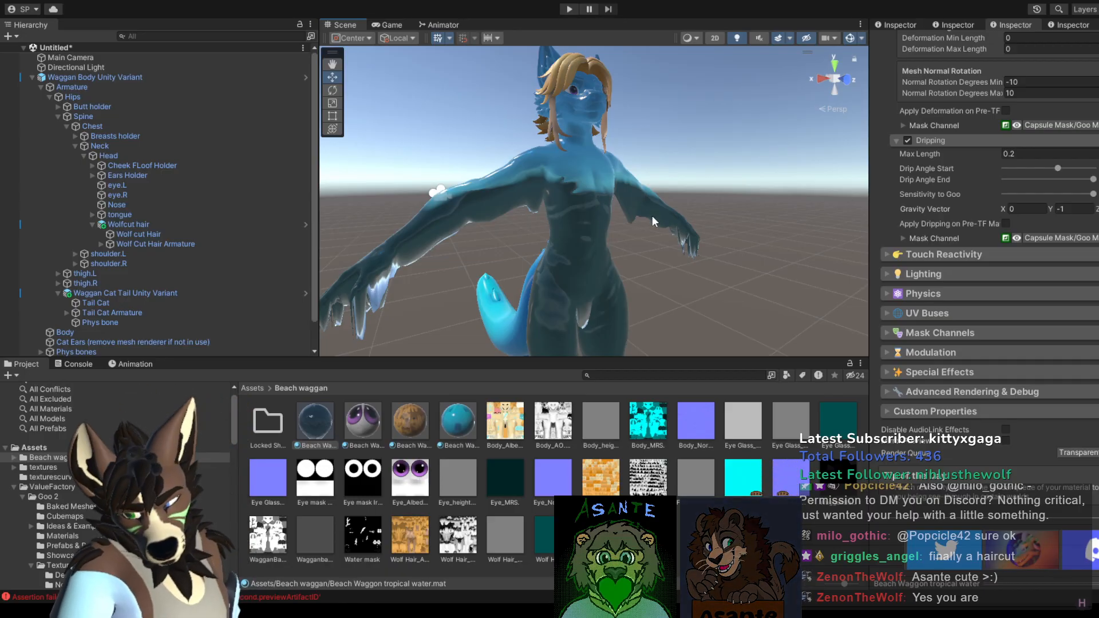
Step: Try Dripping max lengths of 0.1 and 0.05 while watching the arms, and settle on 0.1
{"action": "middle_click_drag", "start_coordinate": [705, 292], "coordinate": [700, 267]}
{"action": "middle_click_drag", "start_coordinate": [418, 277], "coordinate": [458, 276]}
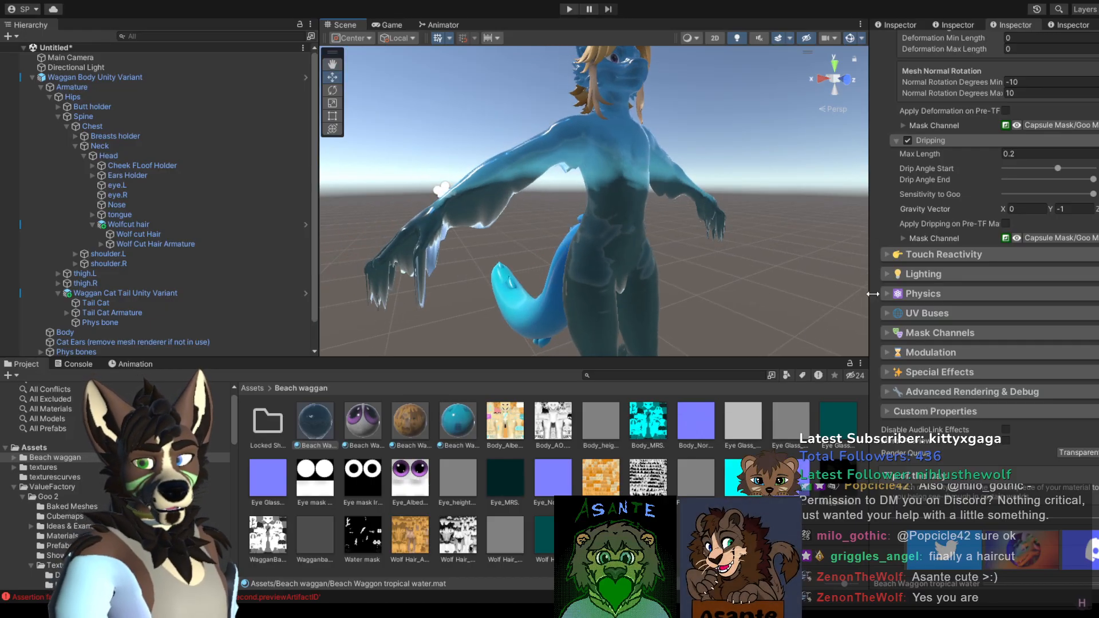
{"action": "scroll", "coordinate": [940, 240], "scroll_direction": "up", "scroll_amount": 5}
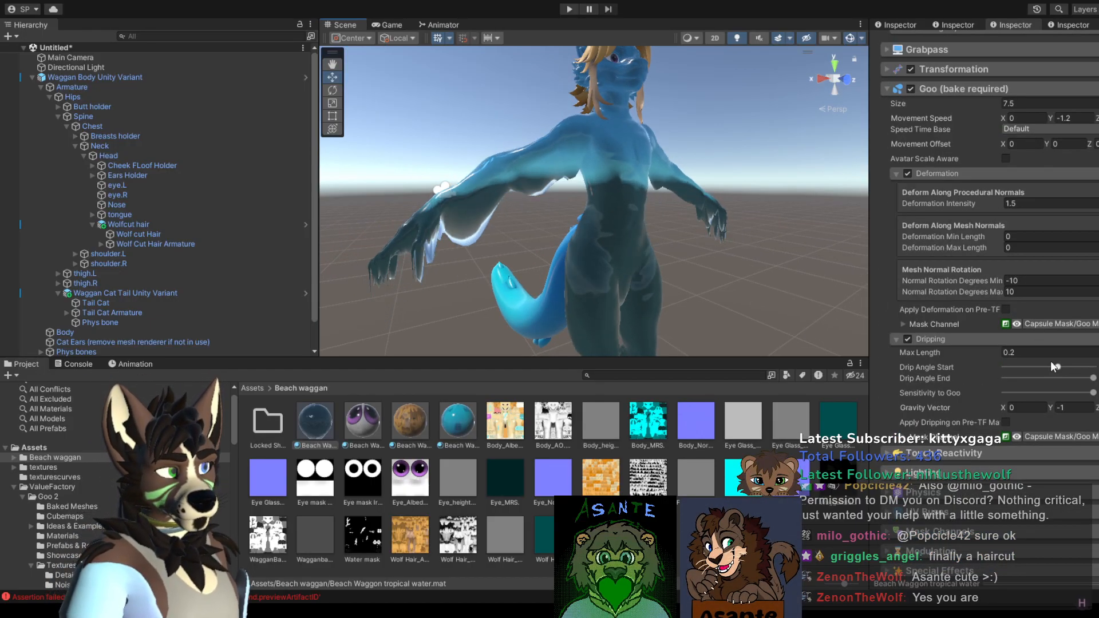
{"action": "left_click", "coordinate": [1023, 352]}
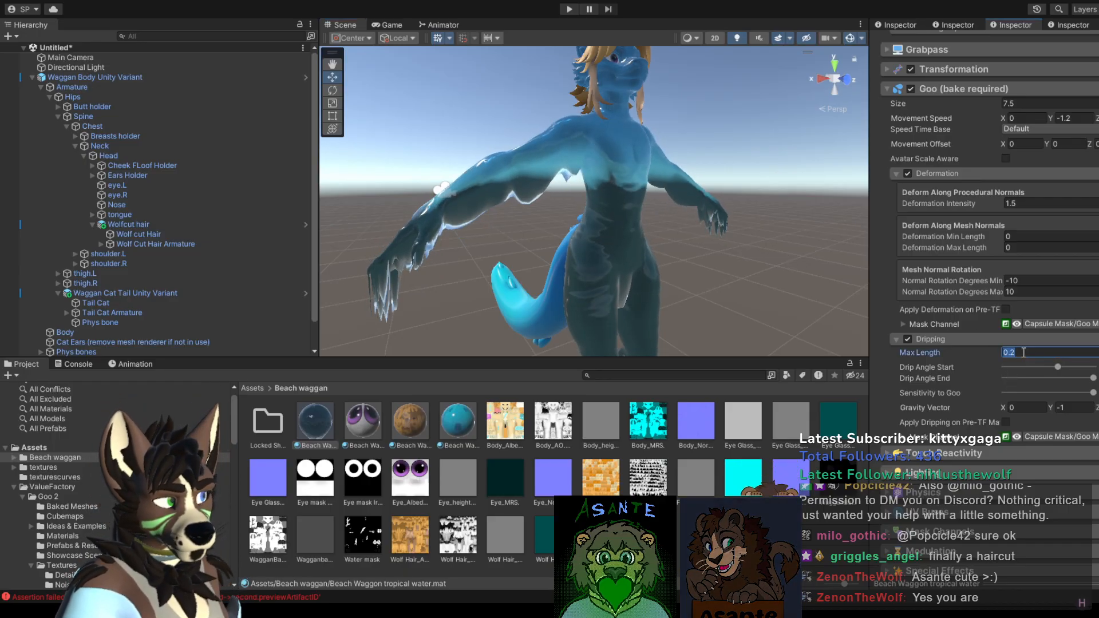
{"action": "key", "text": "BackSpace"}
{"action": "type", "text": "1"}
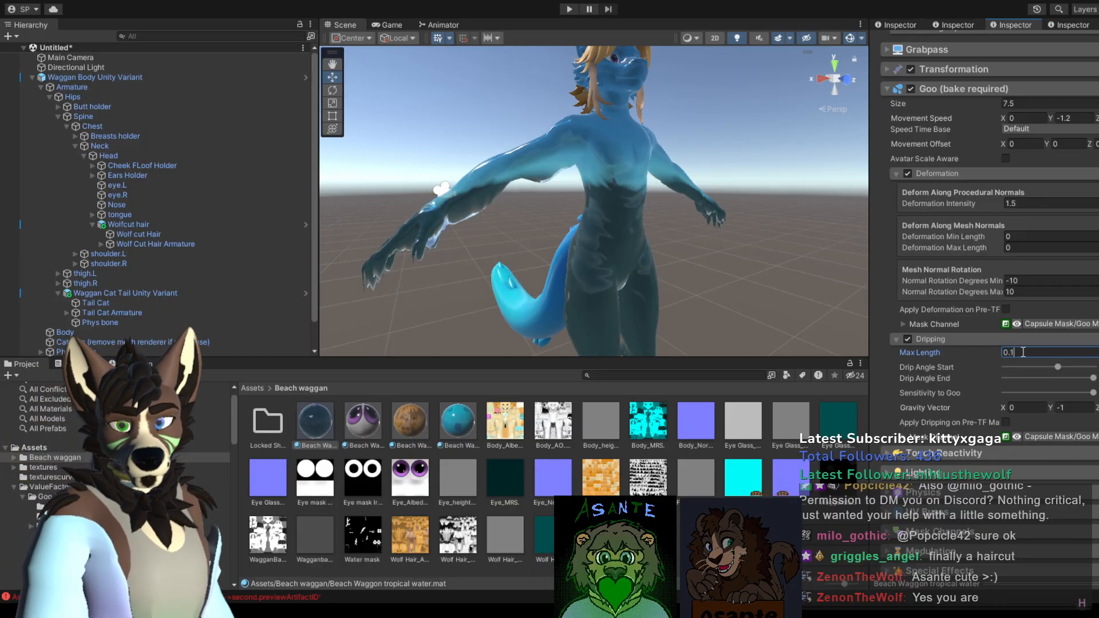
{"action": "key", "text": "BackSpace"}
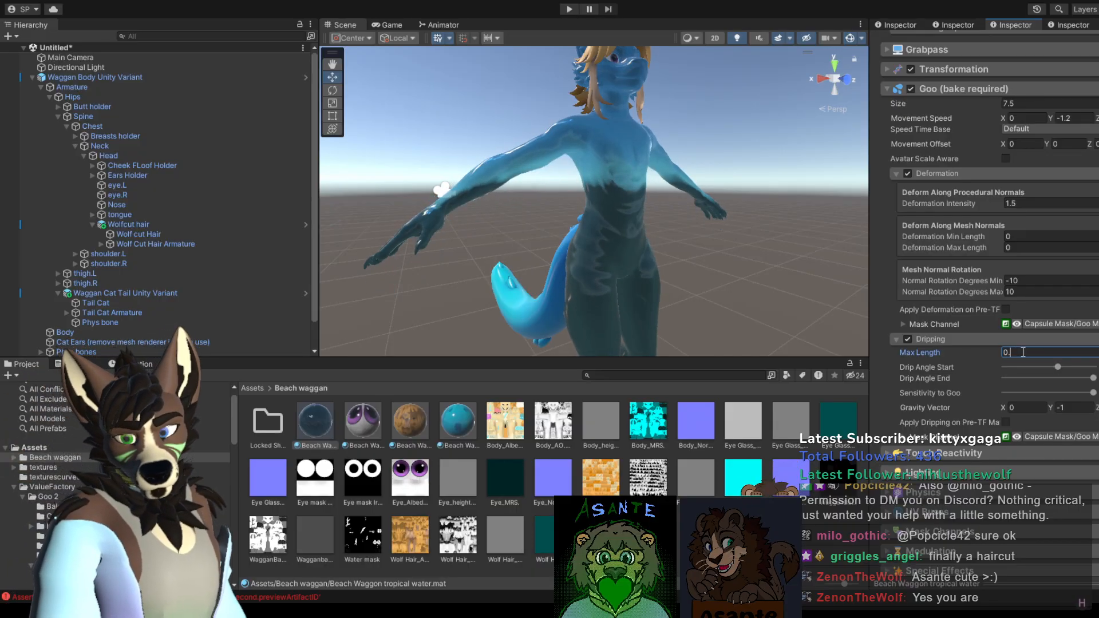
{"action": "type", "text": "05"}
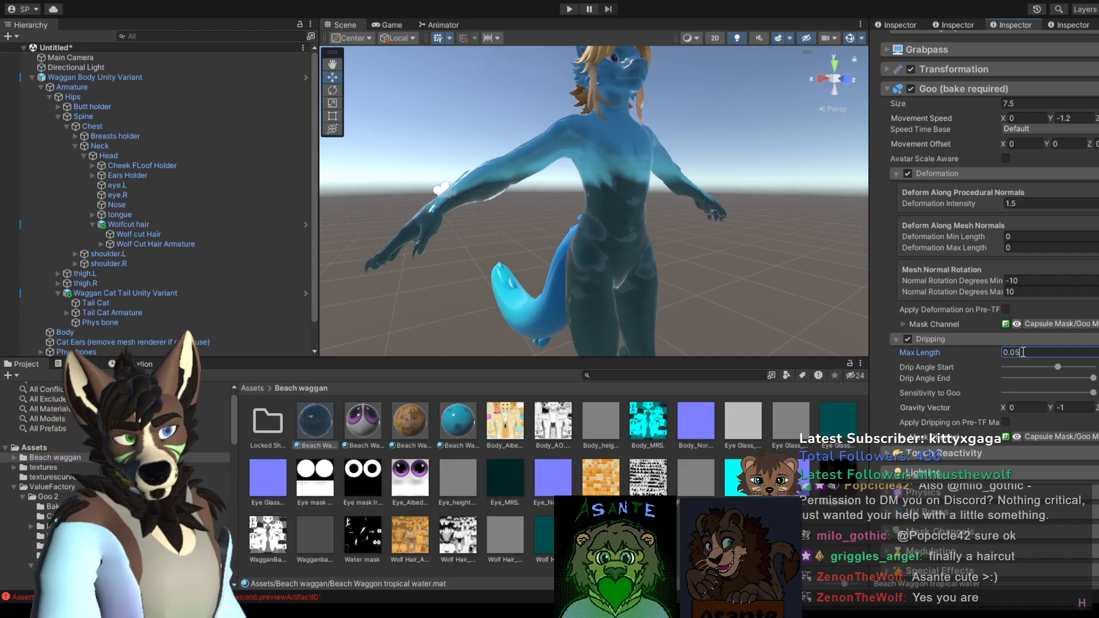
{"action": "key", "text": "BackSpace"}
{"action": "key", "text": "BackSpace"}
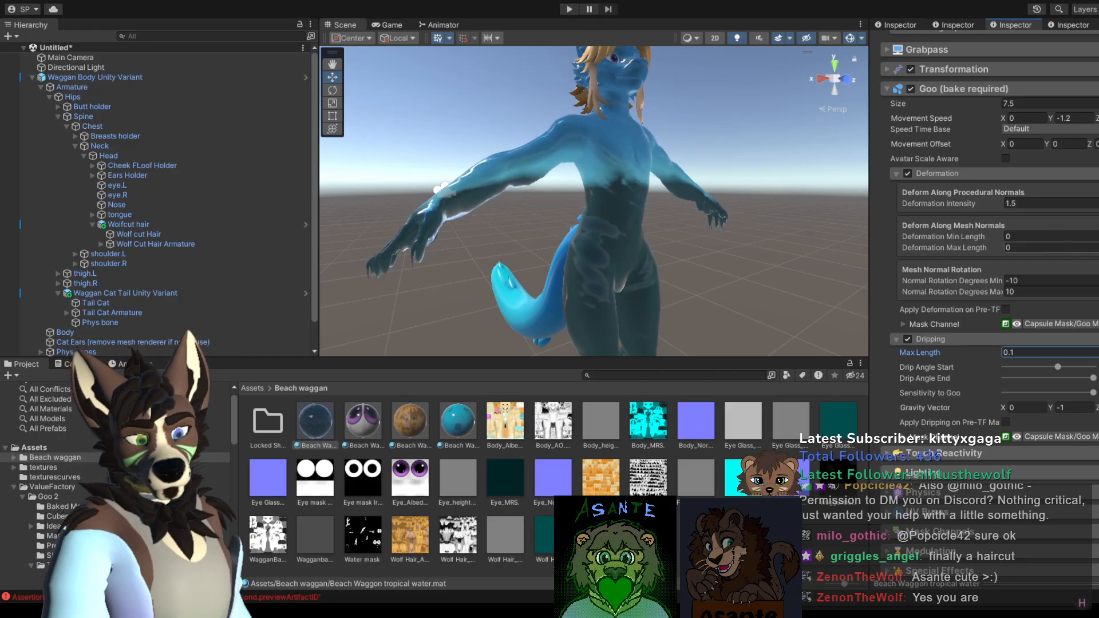
Step: Expand the material's Transformation settings and set the built-in Animation Slider to 0
{"action": "scroll", "coordinate": [985, 246], "scroll_direction": "up", "scroll_amount": 15}
{"action": "scroll", "coordinate": [985, 247], "scroll_direction": "up", "scroll_amount": 10}
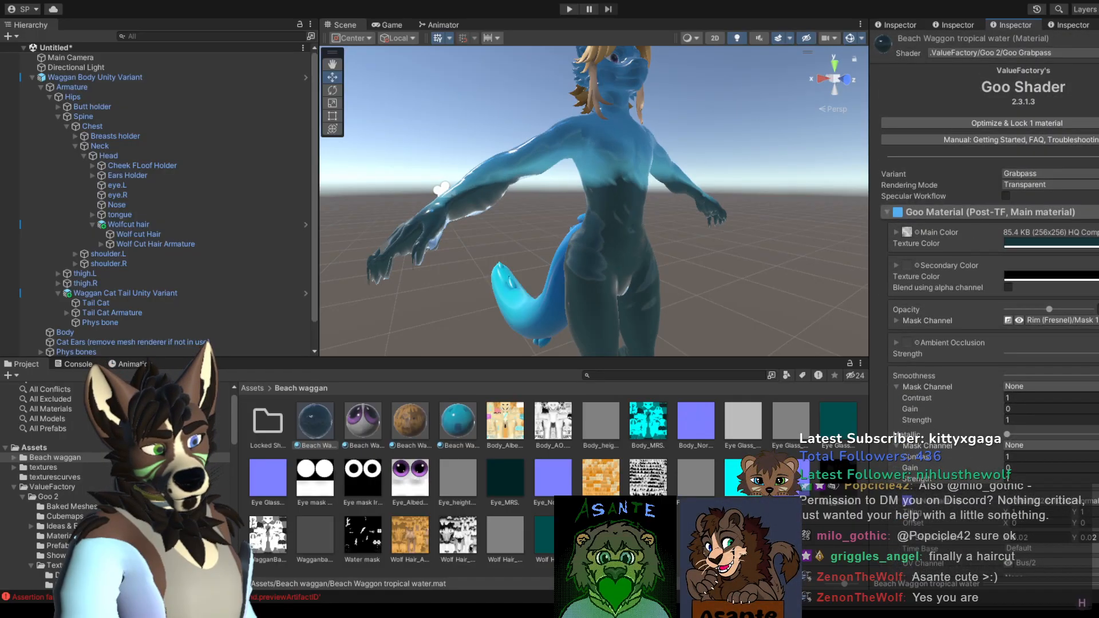
{"action": "scroll", "coordinate": [985, 246], "scroll_direction": "down", "scroll_amount": 20}
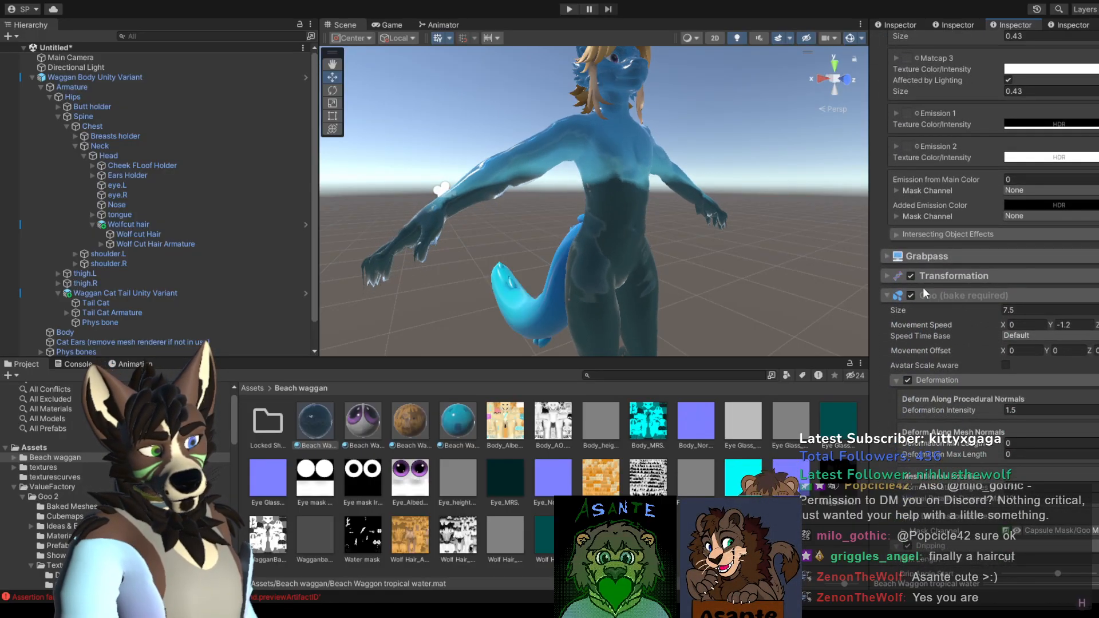
{"action": "left_click", "coordinate": [950, 276]}
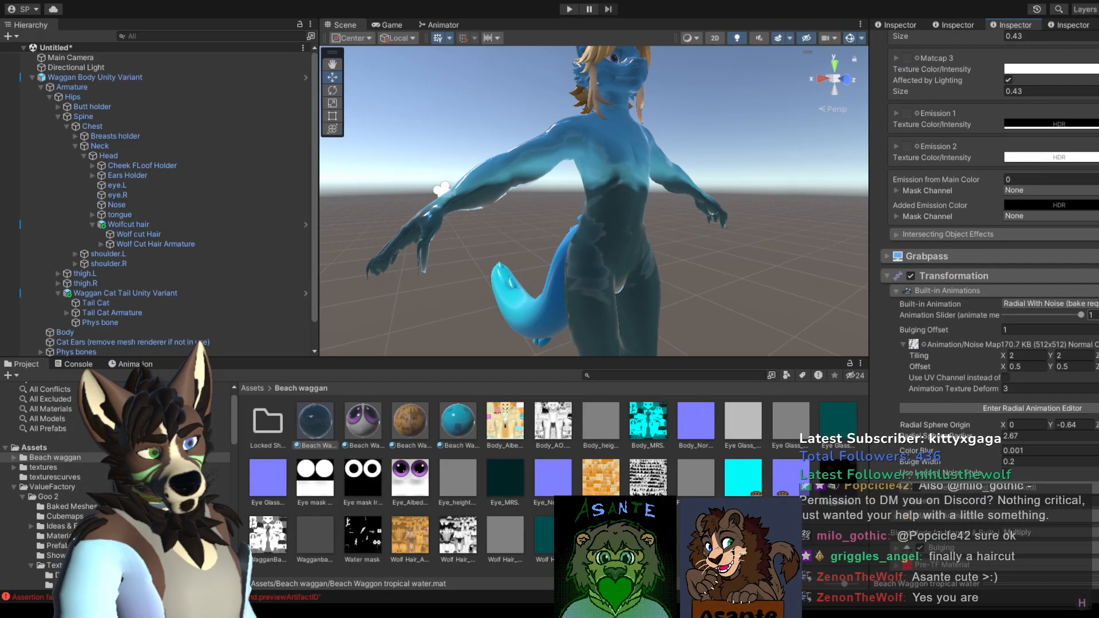
{"action": "left_click_drag", "start_coordinate": [1081, 315], "coordinate": [1004, 315]}
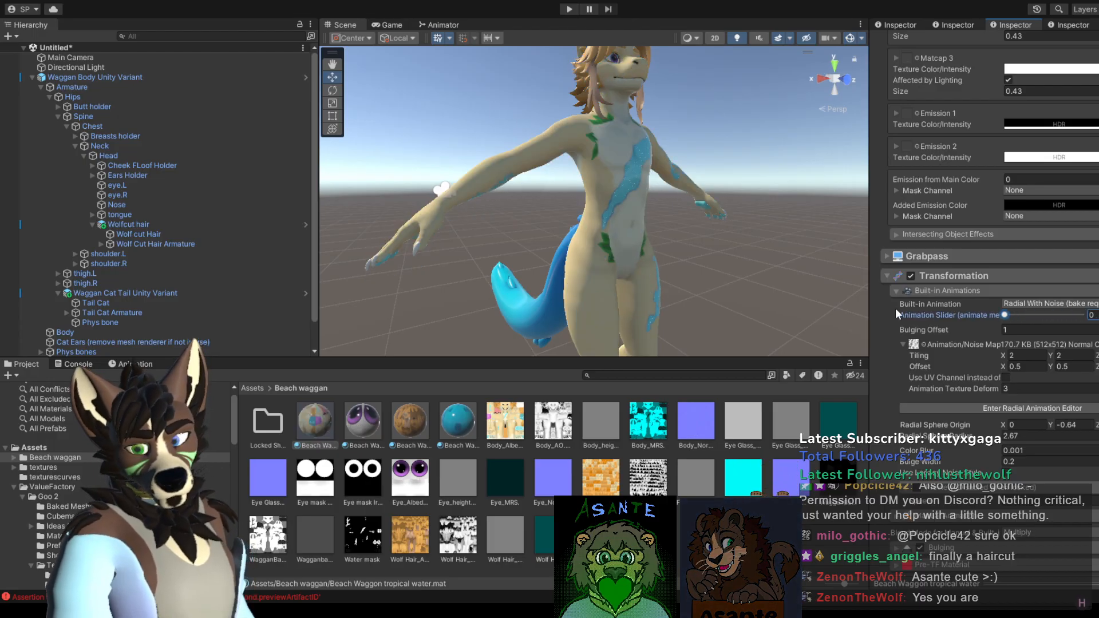
Step: Enter Play mode, set the Animation Slider to 1 and check the transformation on the avatar in the Scene view
{"action": "left_click", "coordinate": [569, 9]}
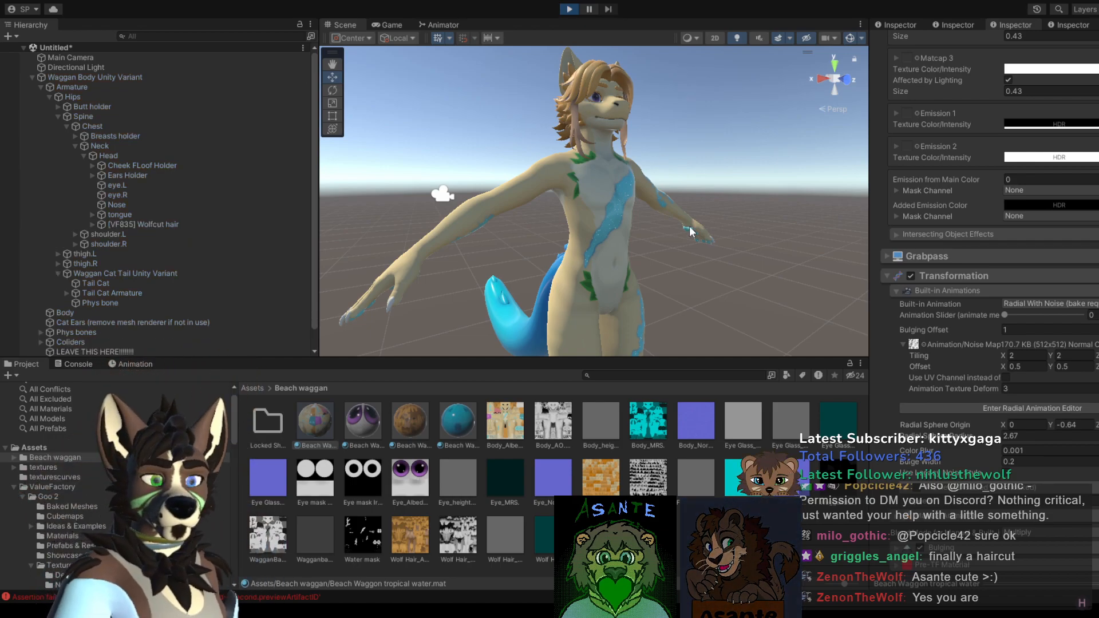
{"action": "left_click", "coordinate": [342, 23]}
{"action": "left_click_drag", "start_coordinate": [1006, 315], "coordinate": [1059, 314]}
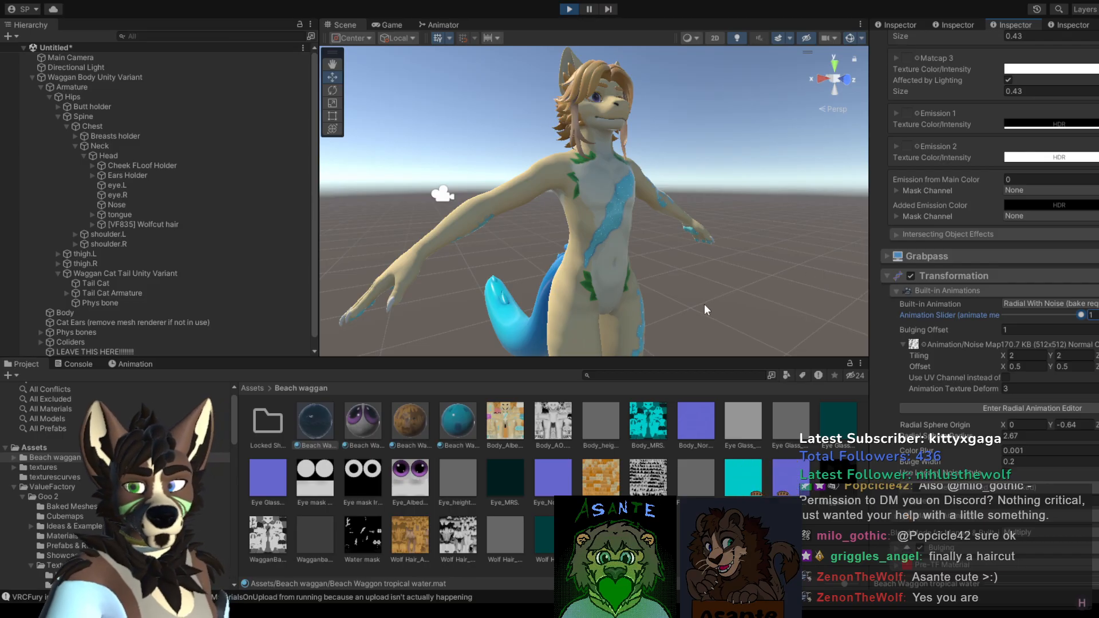
{"action": "middle_click_drag", "start_coordinate": [704, 304], "coordinate": [699, 326]}
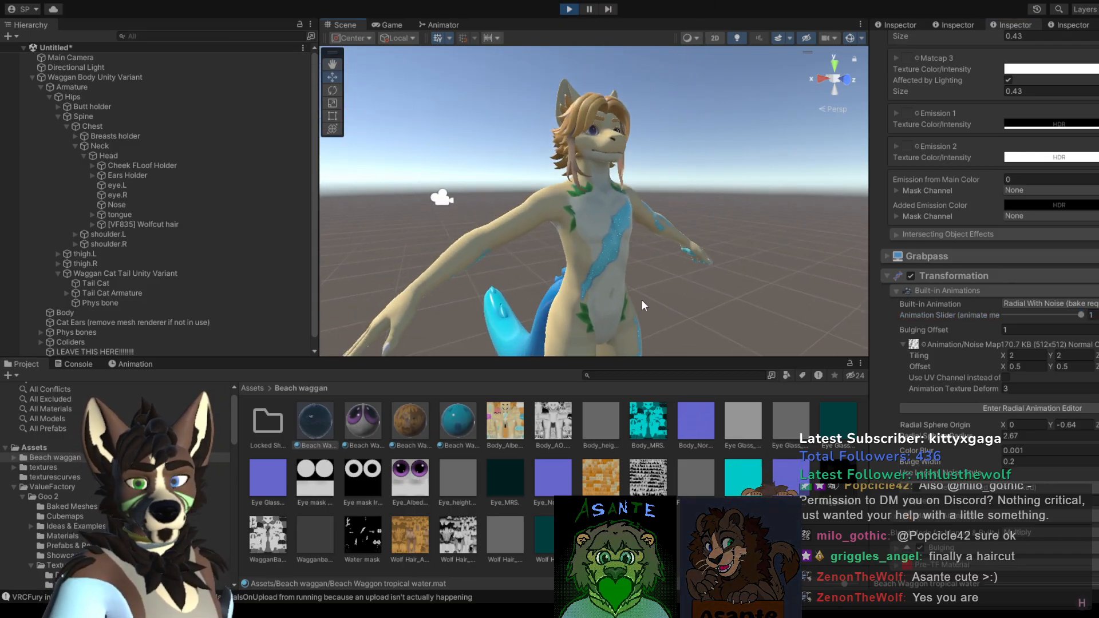
{"action": "left_click_drag", "start_coordinate": [644, 306], "coordinate": [716, 267], "text": "alt"}
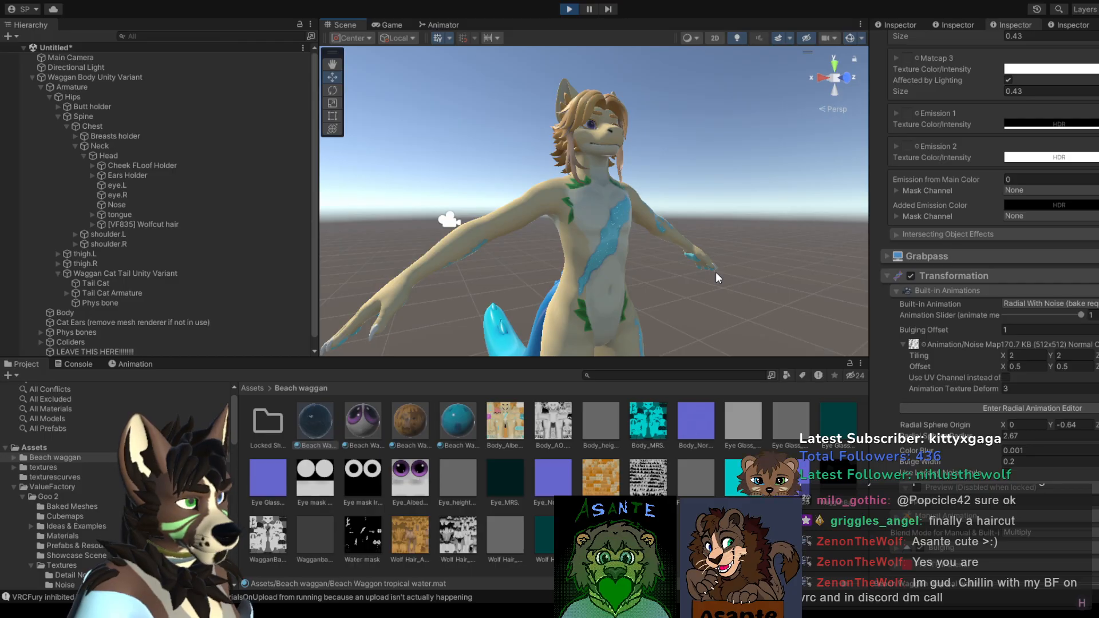
Step: Set the water material's Animation Slider back to 0, check the avatar in the Scene view and exit Play mode
{"action": "left_click_drag", "start_coordinate": [698, 270], "coordinate": [646, 298], "text": "alt"}
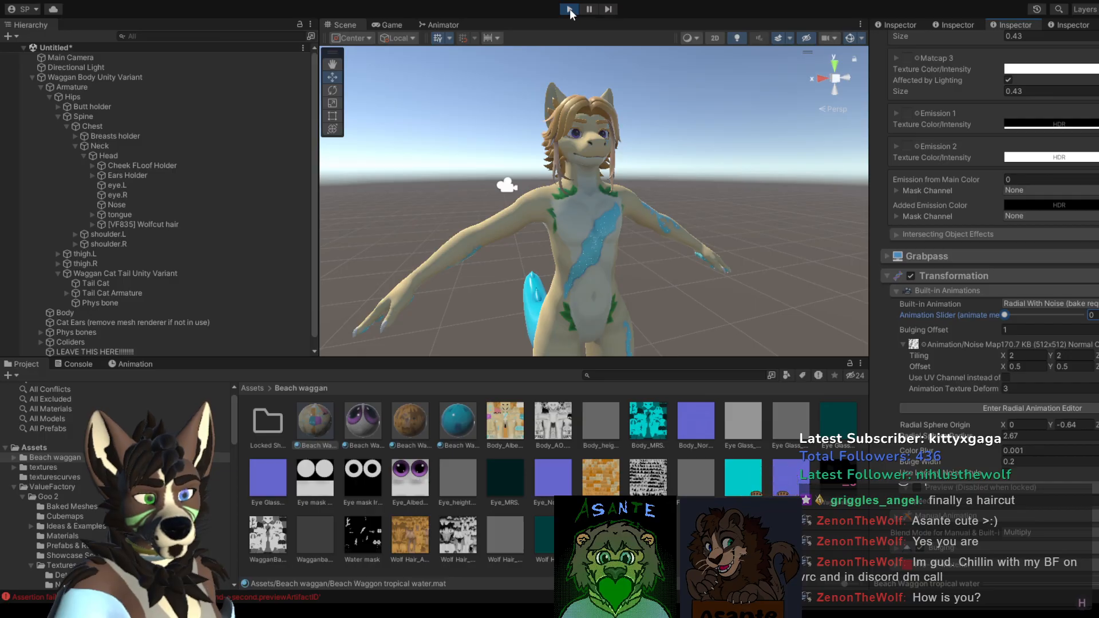
{"action": "left_click_drag", "start_coordinate": [667, 207], "coordinate": [697, 213], "text": "alt"}
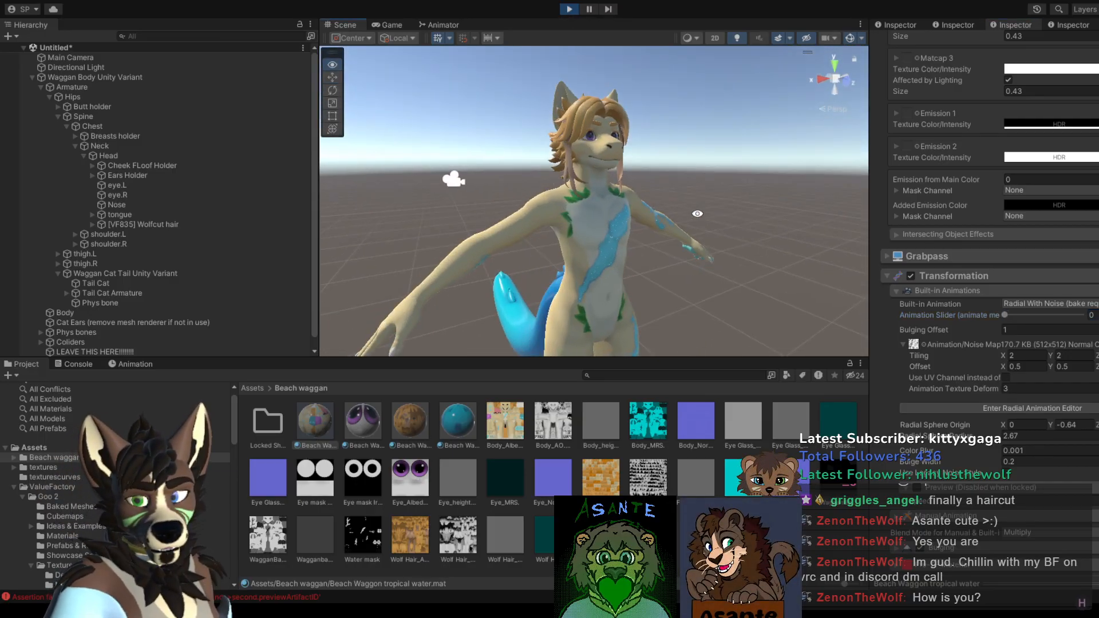
{"action": "left_click", "coordinate": [572, 9]}
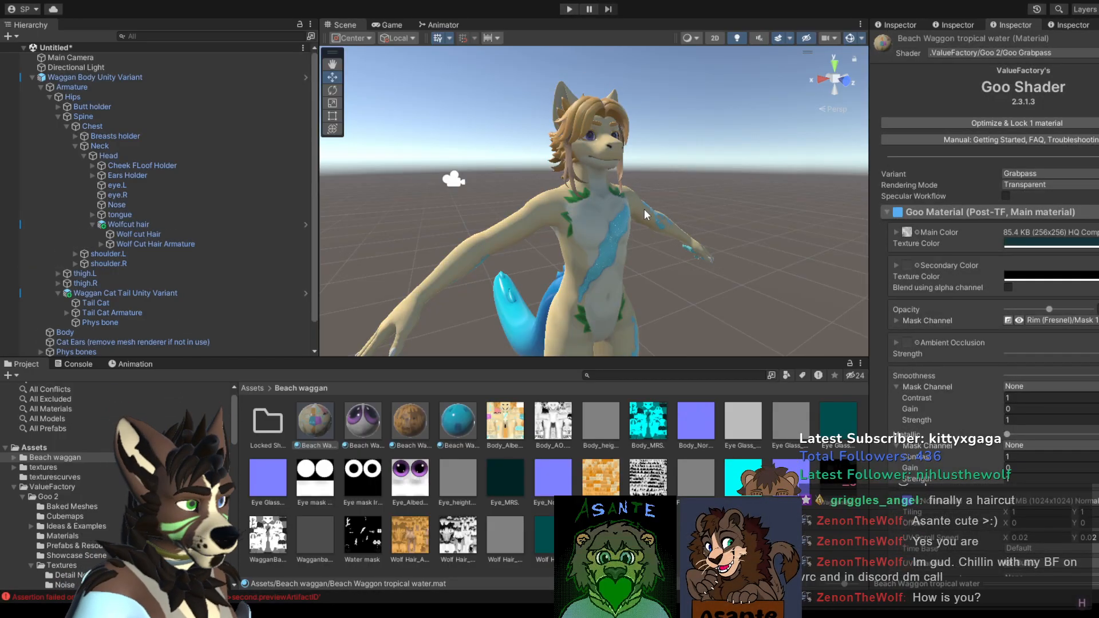
Step: Save the scene under the name Water Waggan
{"action": "left_click_drag", "start_coordinate": [645, 210], "coordinate": [606, 211], "text": "alt"}
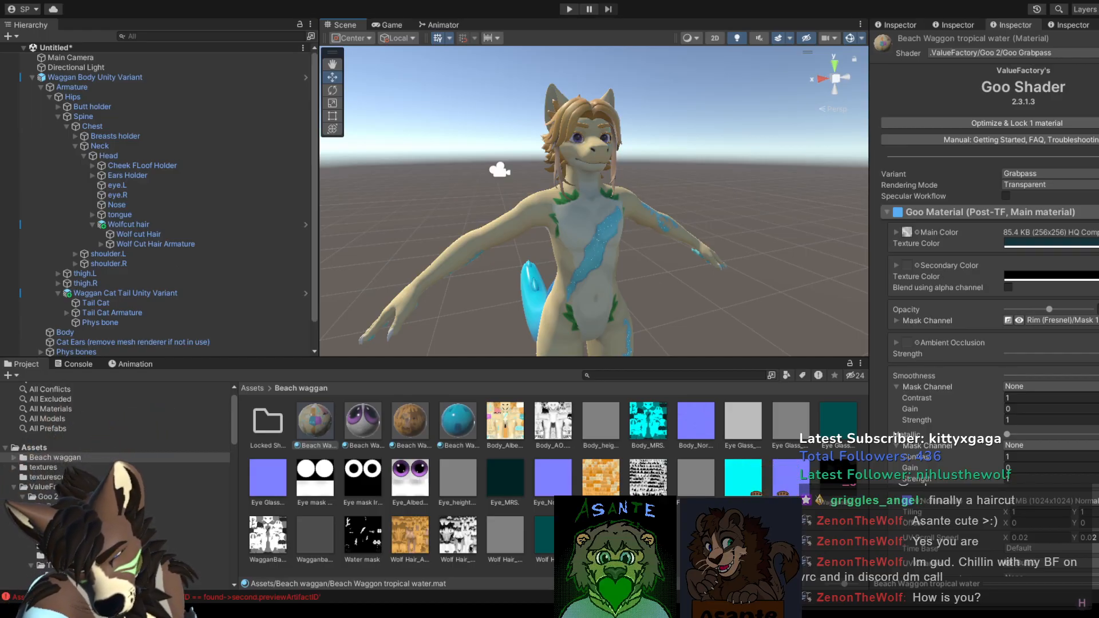
{"action": "key", "text": "Return"}
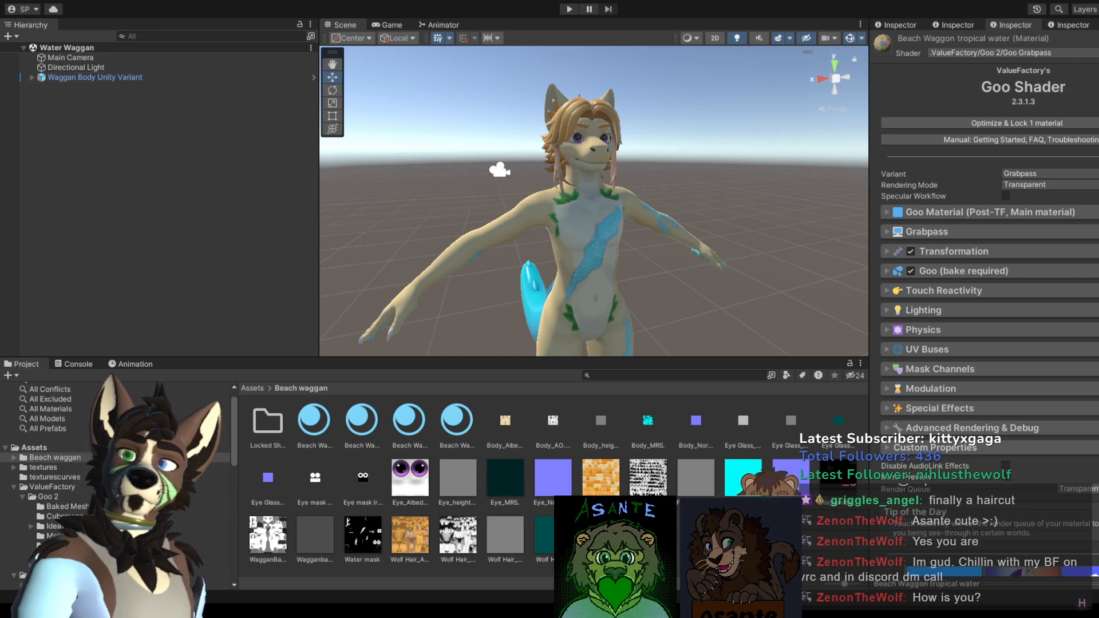
Step: Enter Play mode in the Scene view and raise the water material's built-in transformation Animation Slider to its maximum to test the avatar
{"action": "left_click", "coordinate": [590, 198]}
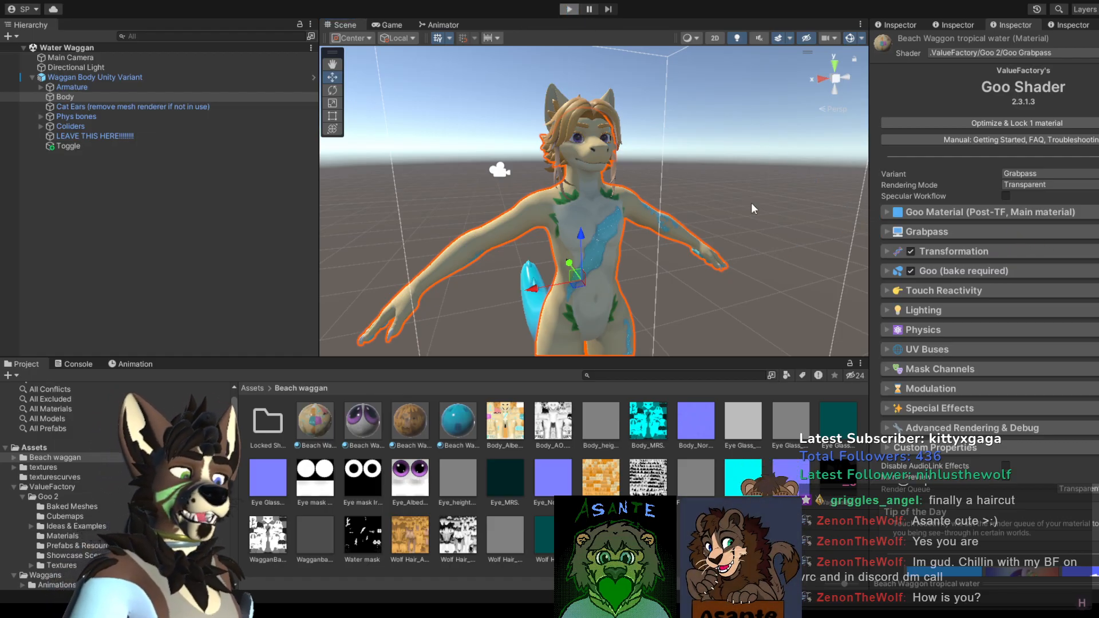
{"action": "key", "text": "ctrl+p"}
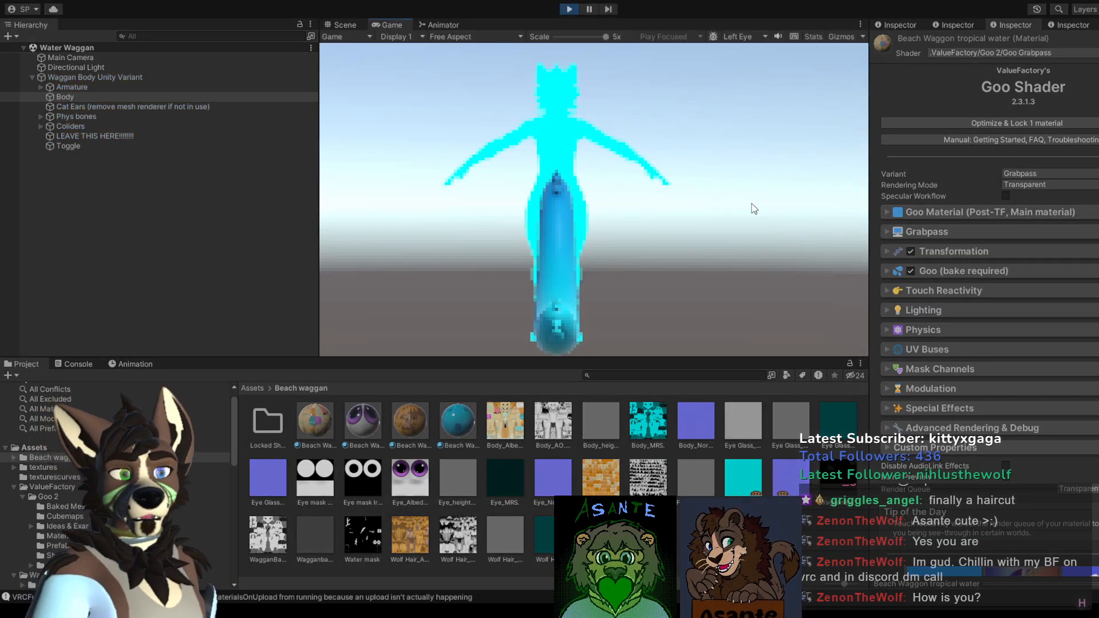
{"action": "left_click", "coordinate": [338, 27]}
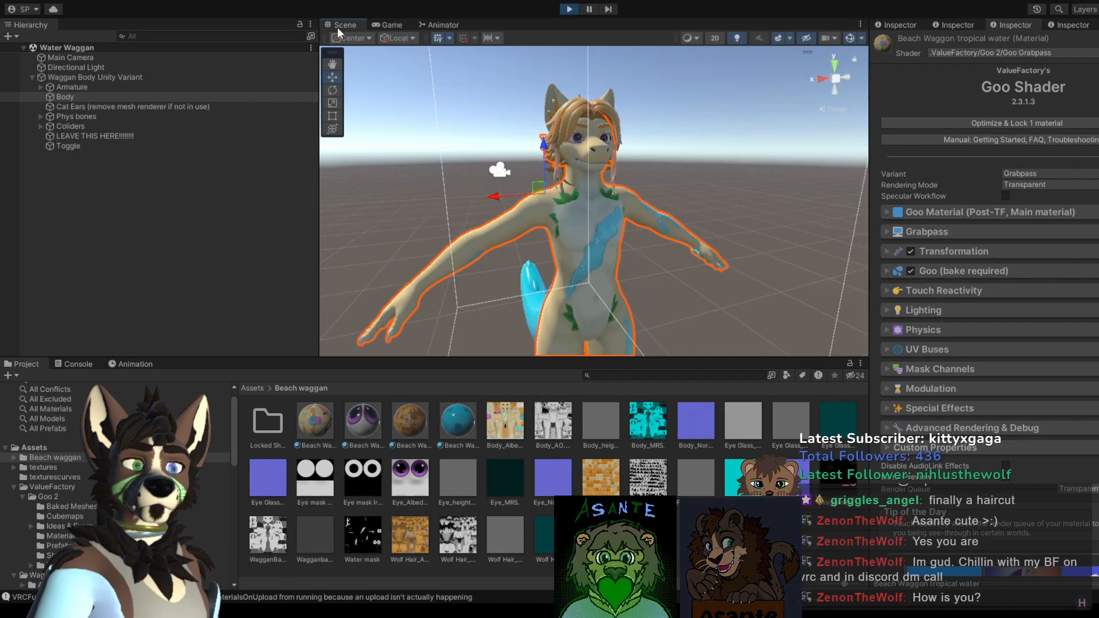
{"action": "left_click", "coordinate": [889, 252]}
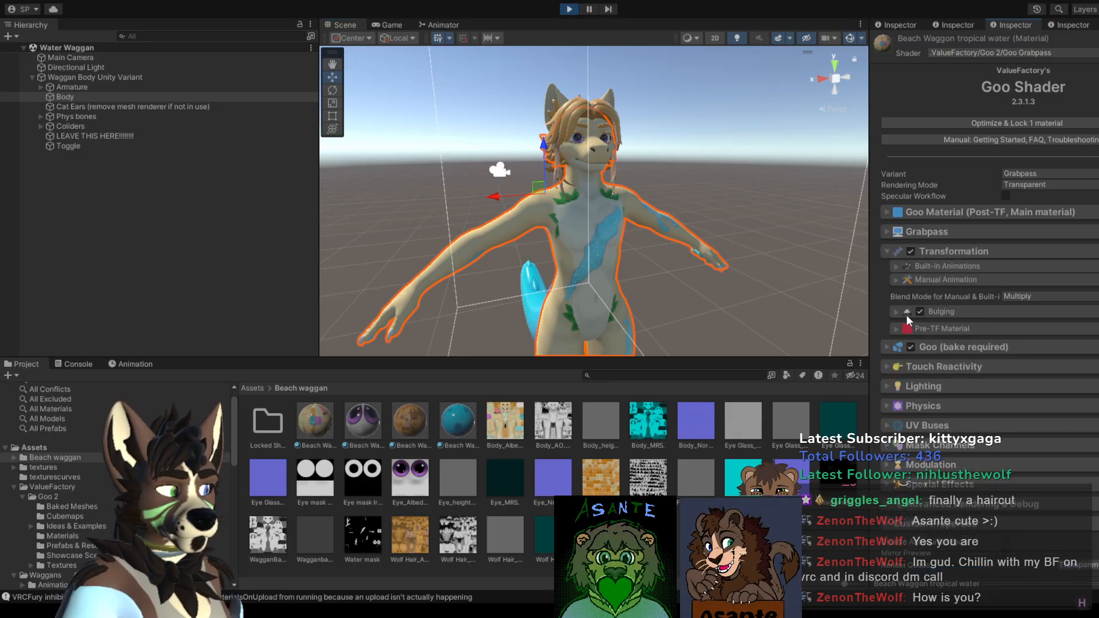
{"action": "left_click", "coordinate": [898, 267]}
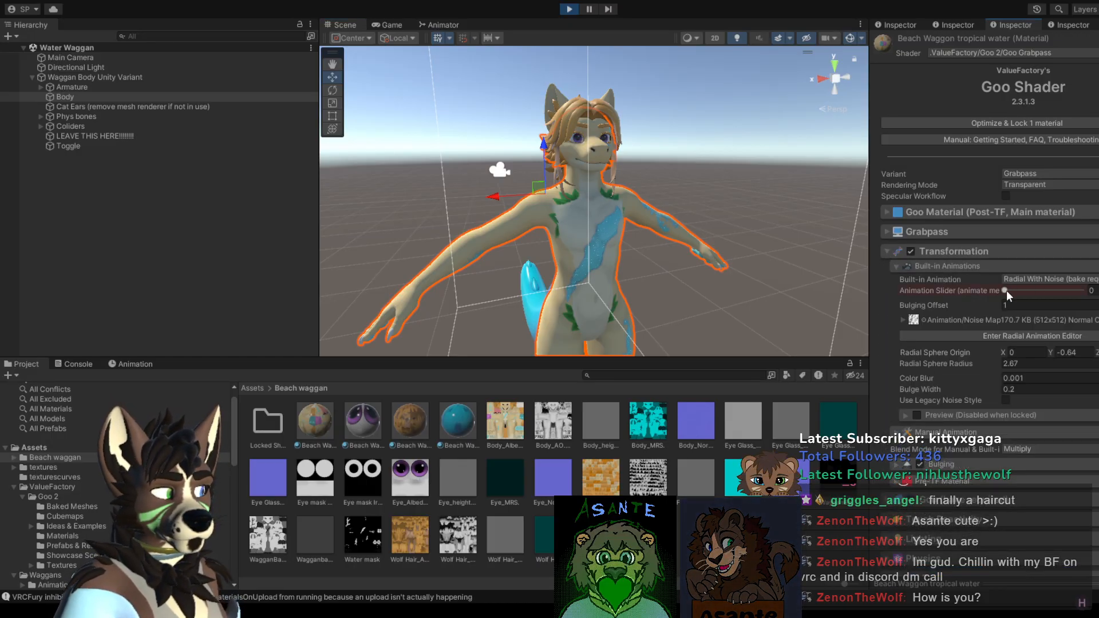
{"action": "left_click", "coordinate": [1006, 291]}
{"action": "left_click_drag", "start_coordinate": [1006, 291], "coordinate": [1096, 291]}
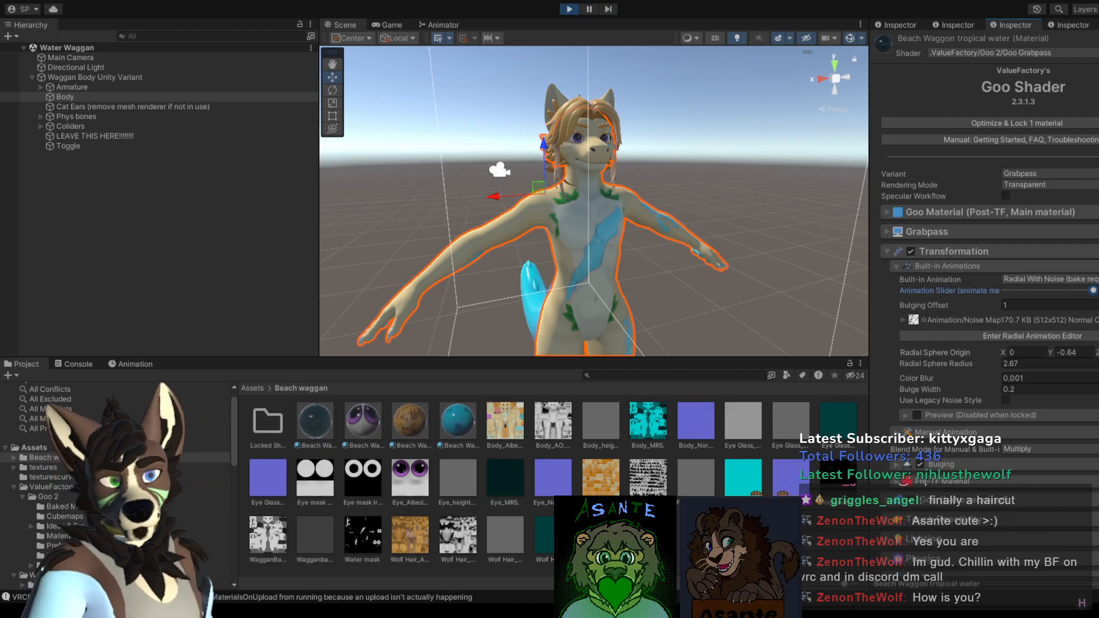
Step: Check the Console messages, and try locking and unlocking the water material before retesting its Animation Slider
{"action": "left_click", "coordinate": [242, 599]}
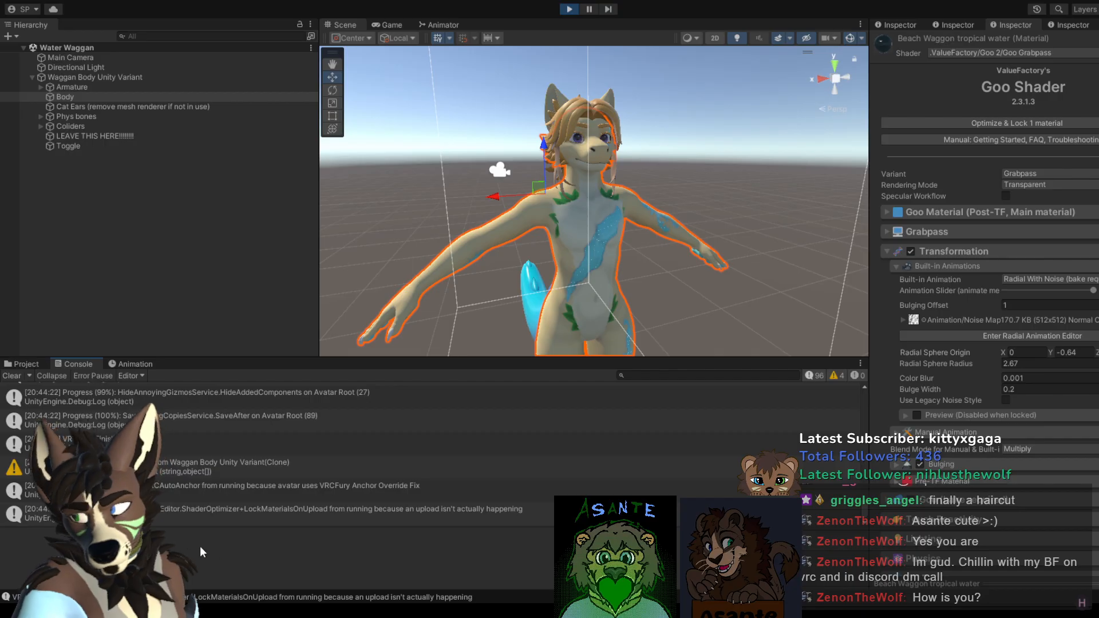
{"action": "left_click", "coordinate": [975, 123]}
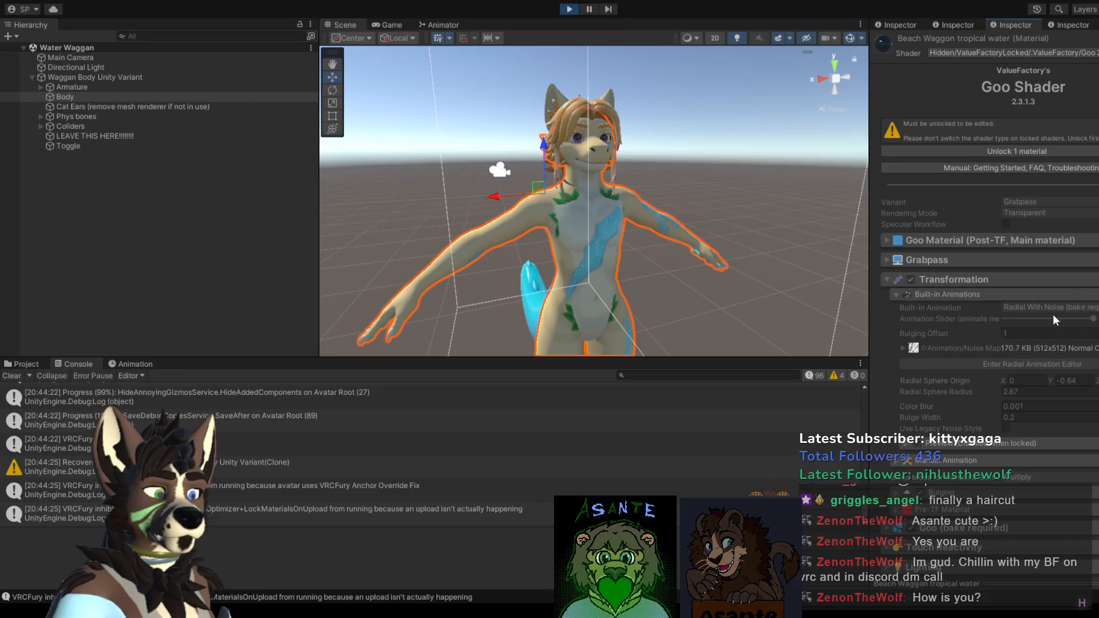
{"action": "left_click", "coordinate": [999, 150]}
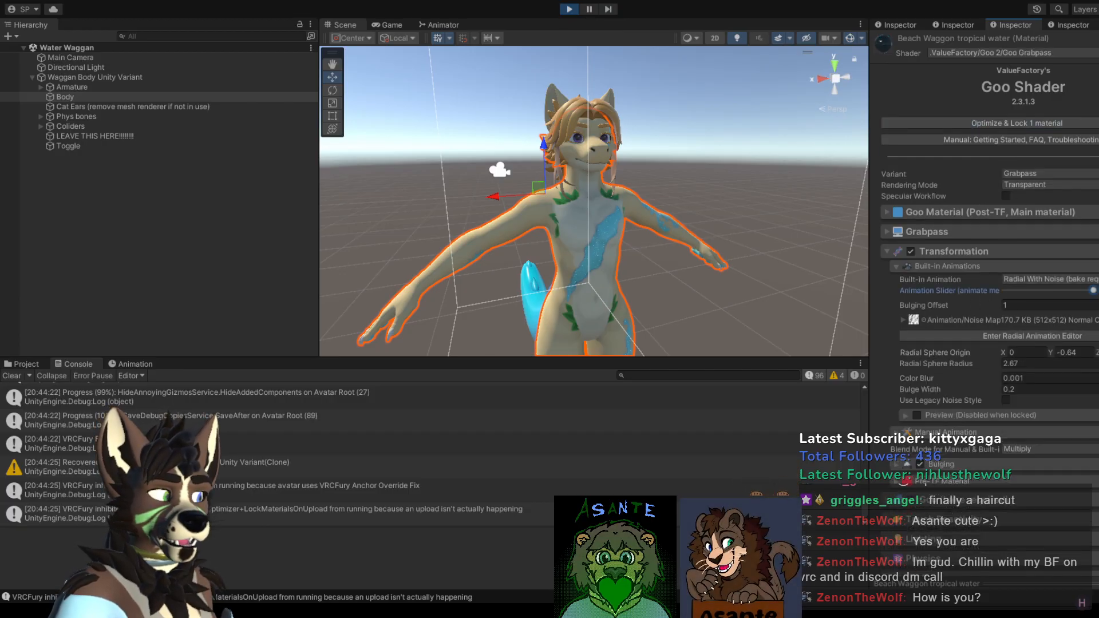
{"action": "mouse_move", "coordinate": [1096, 290]}
{"action": "left_mouse_down"}
{"action": "mouse_move", "coordinate": [999, 290]}
{"action": "mouse_move", "coordinate": [1098, 290]}
{"action": "left_mouse_up"}
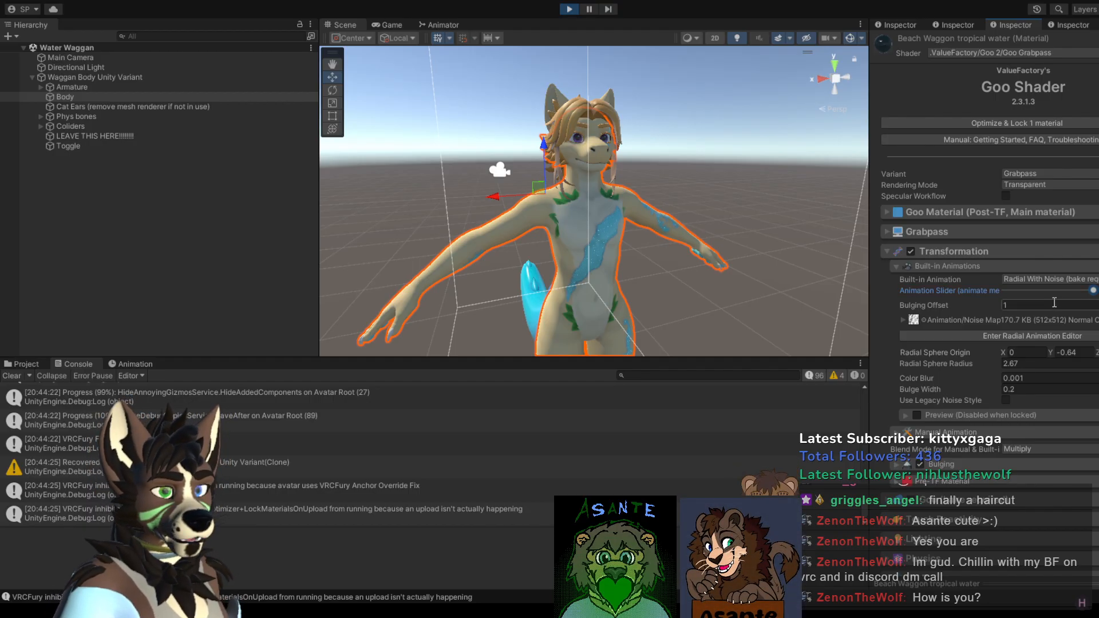
{"action": "mouse_move", "coordinate": [1091, 291]}
{"action": "left_mouse_down"}
{"action": "mouse_move", "coordinate": [1008, 290]}
{"action": "mouse_move", "coordinate": [1082, 292]}
{"action": "left_mouse_up"}
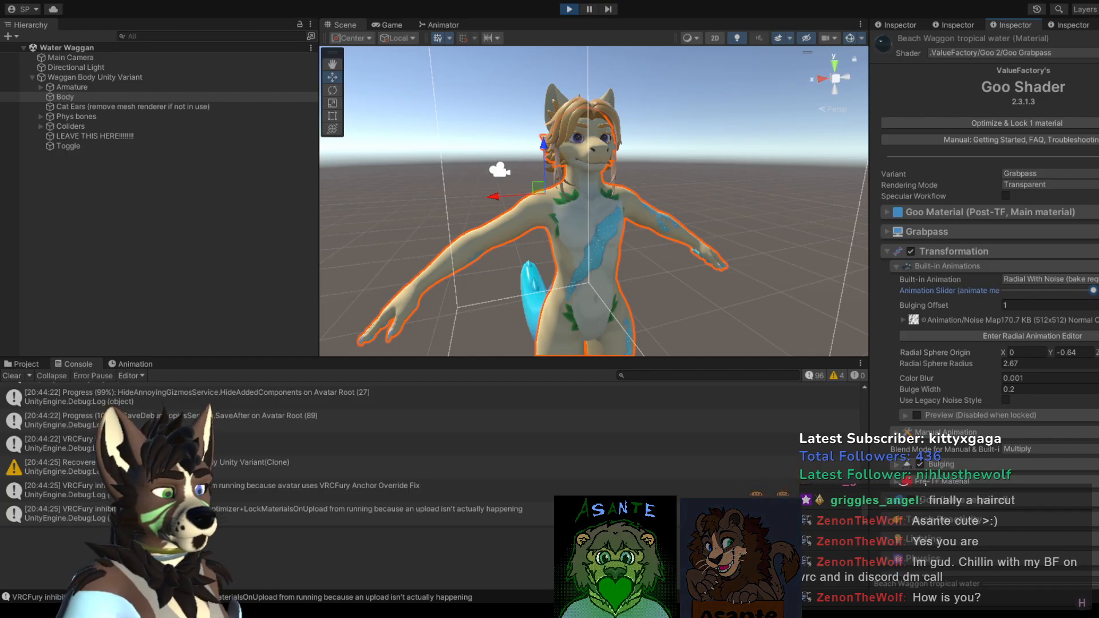
Step: Exit Play mode and set the Animation Slider of the Beach Waggon tropical water material to 0
{"action": "left_click", "coordinate": [566, 9]}
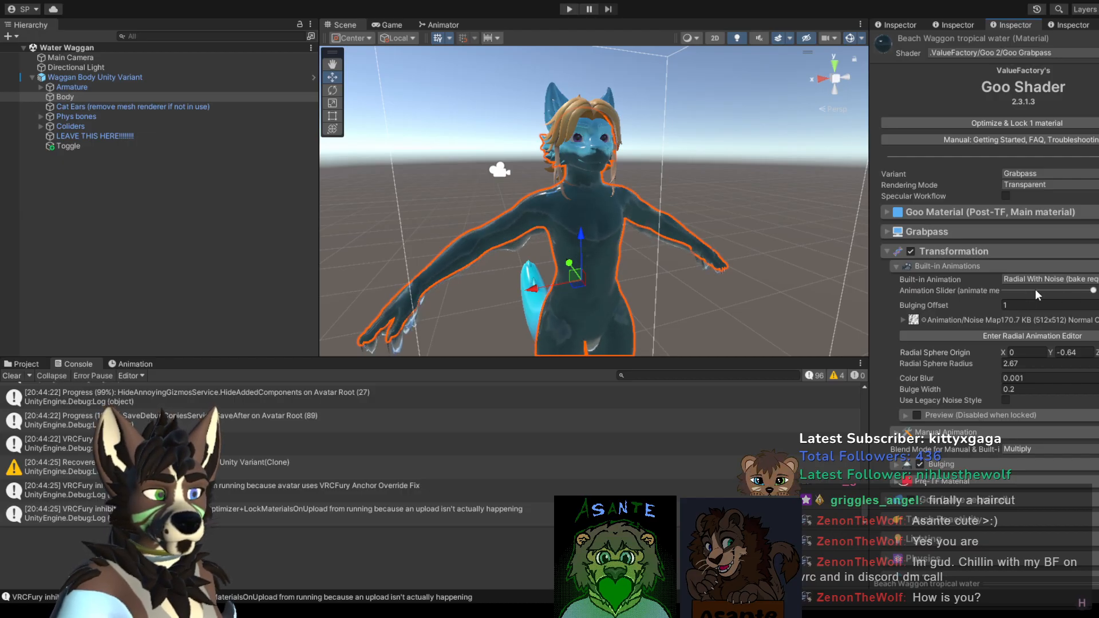
{"action": "left_click", "coordinate": [25, 364]}
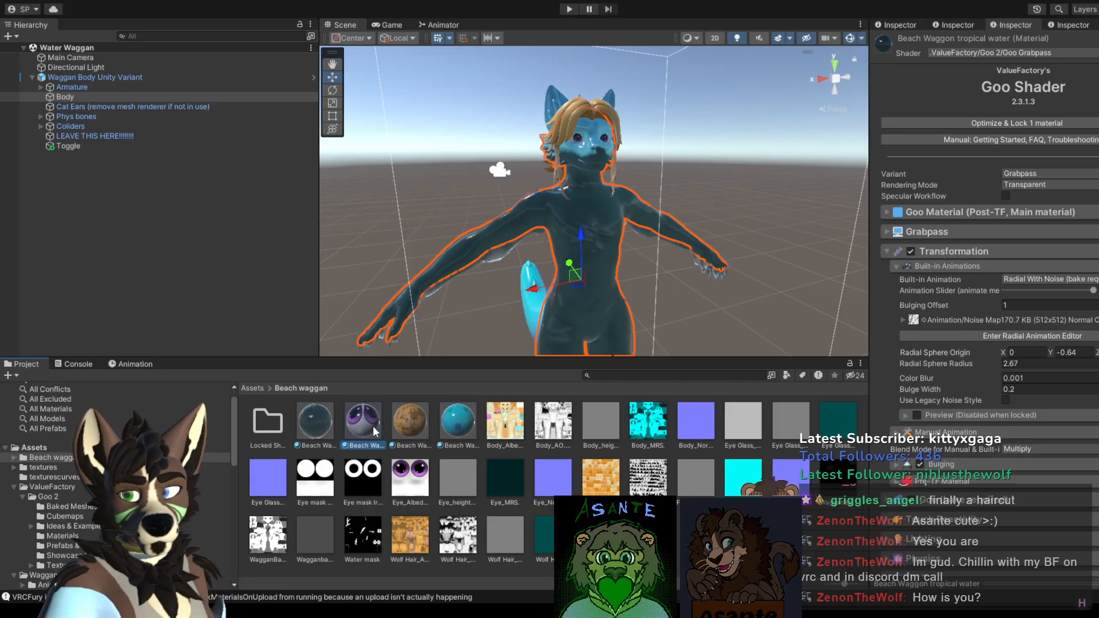
{"action": "left_click", "coordinate": [315, 422]}
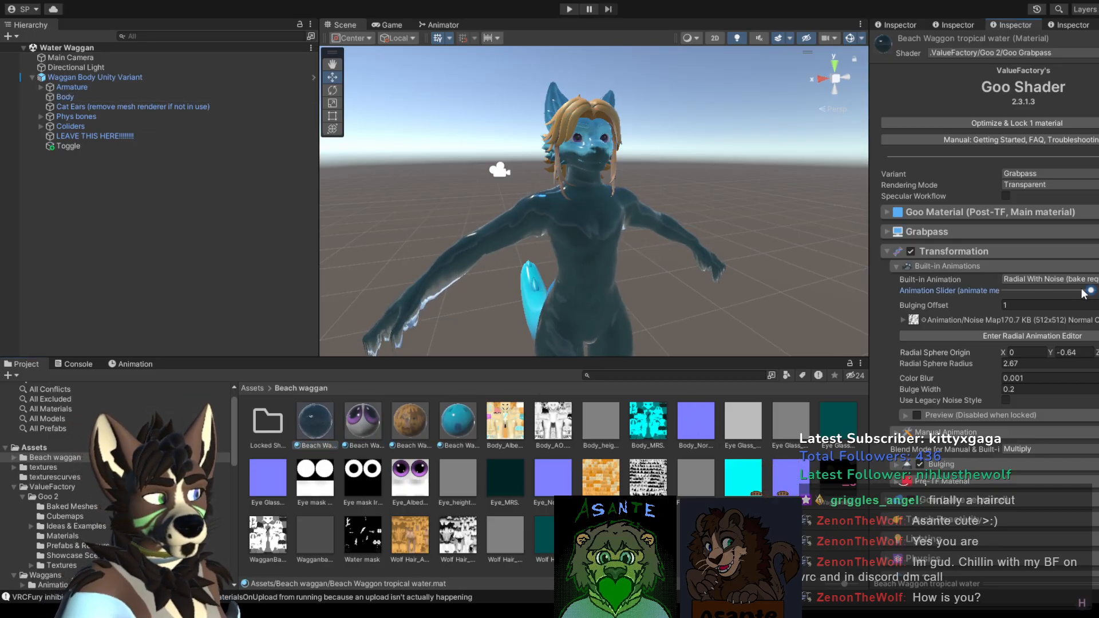
{"action": "left_click_drag", "start_coordinate": [1093, 290], "coordinate": [984, 291]}
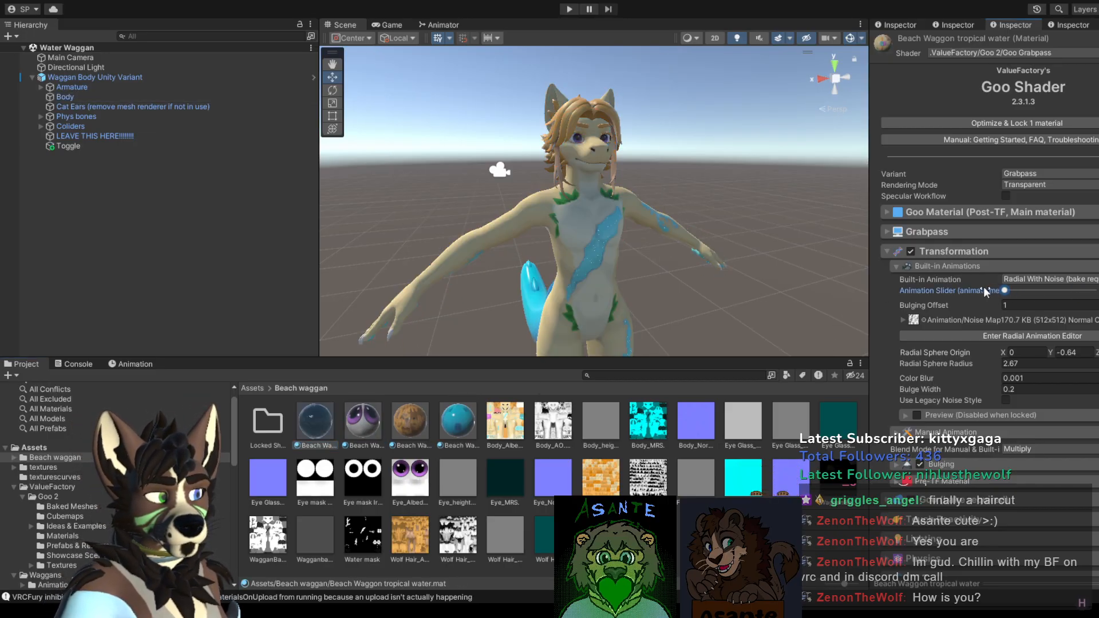
Step: Enter Play mode and inspect the avatar and the tropical water materials in the Beach waggan folder
{"action": "left_click", "coordinate": [565, 11]}
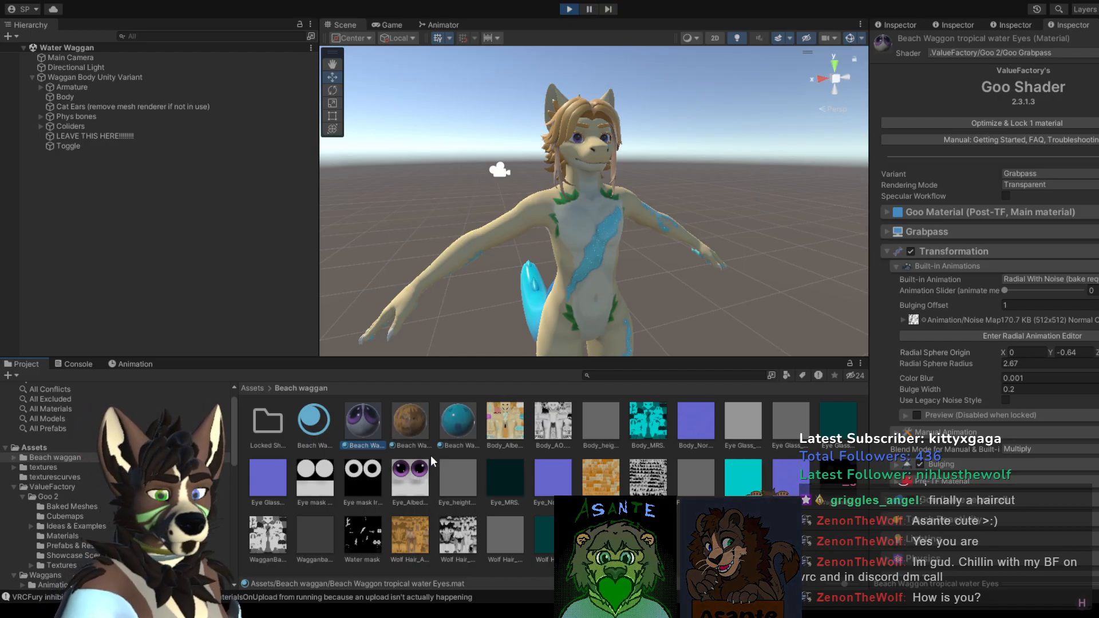
{"action": "left_click", "coordinate": [458, 424]}
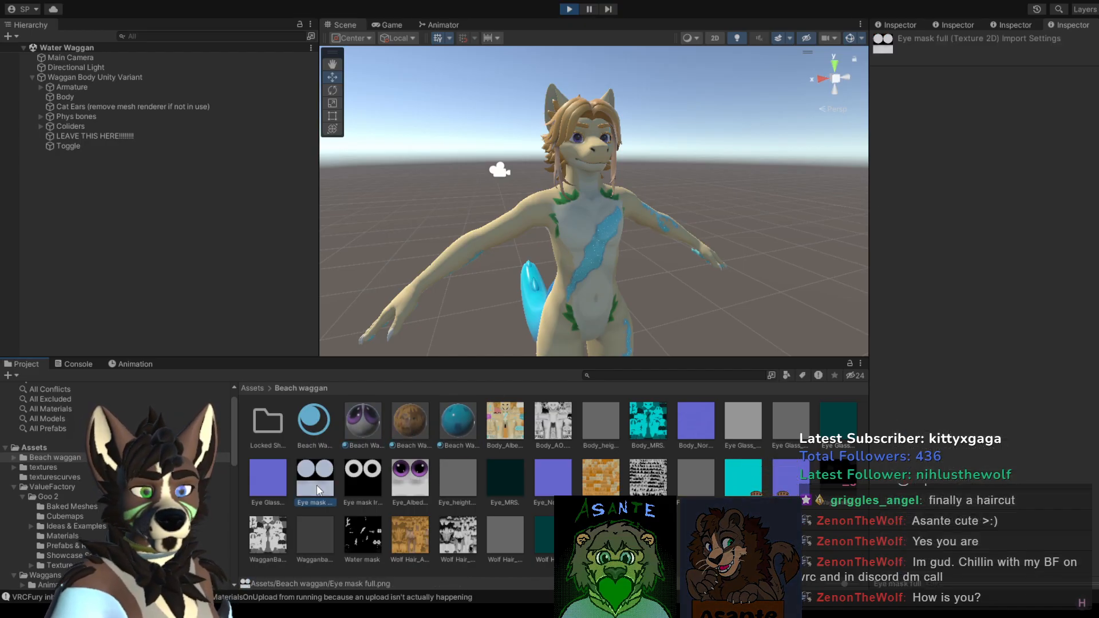
{"action": "left_click", "coordinate": [352, 429]}
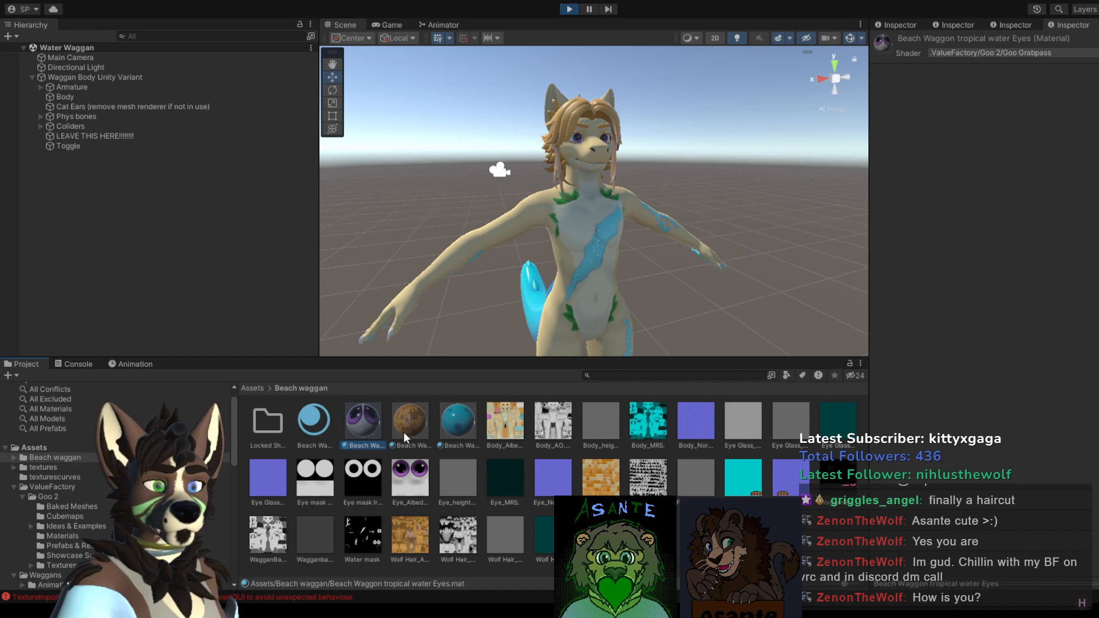
{"action": "left_click", "coordinate": [325, 431]}
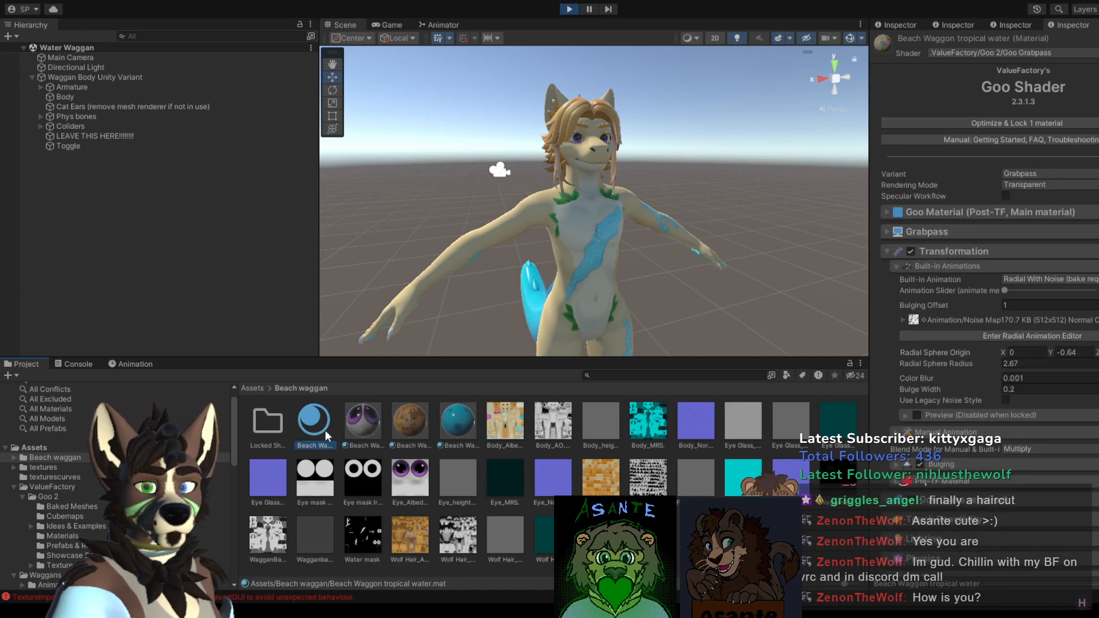
{"action": "middle_click_drag", "start_coordinate": [526, 286], "coordinate": [553, 295]}
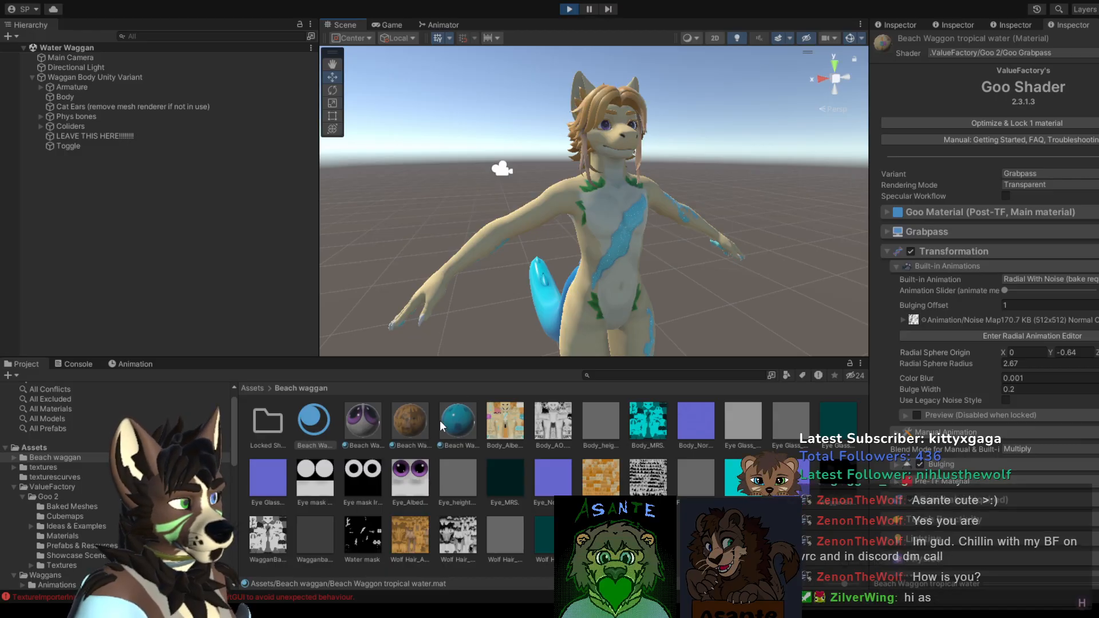
{"action": "left_click", "coordinate": [366, 426]}
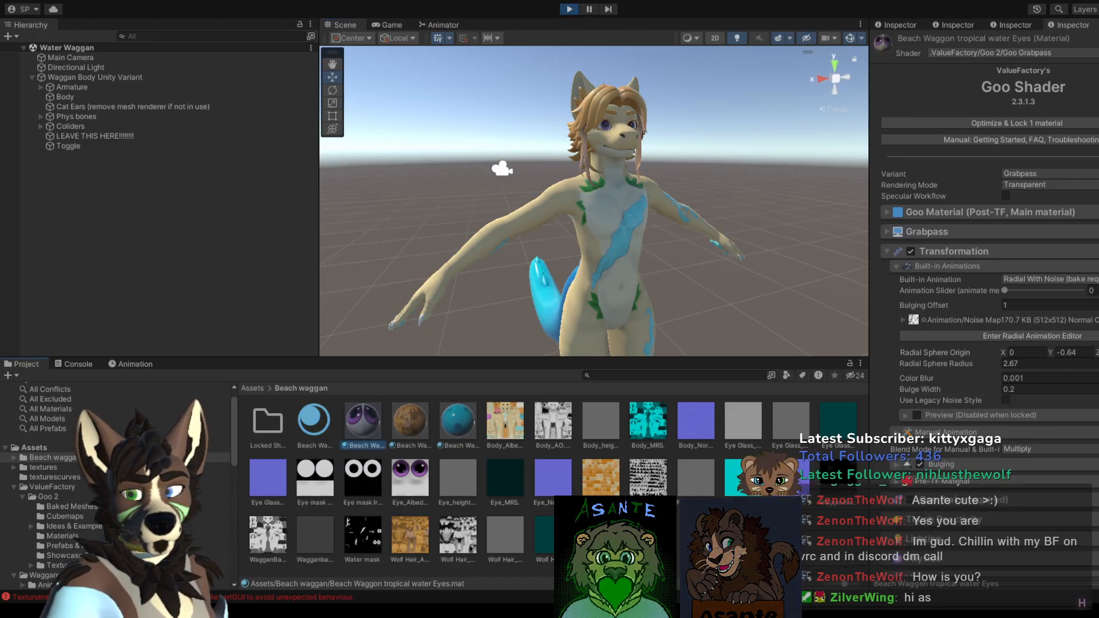
{"action": "left_click", "coordinate": [36, 469]}
{"action": "left_click", "coordinate": [42, 460]}
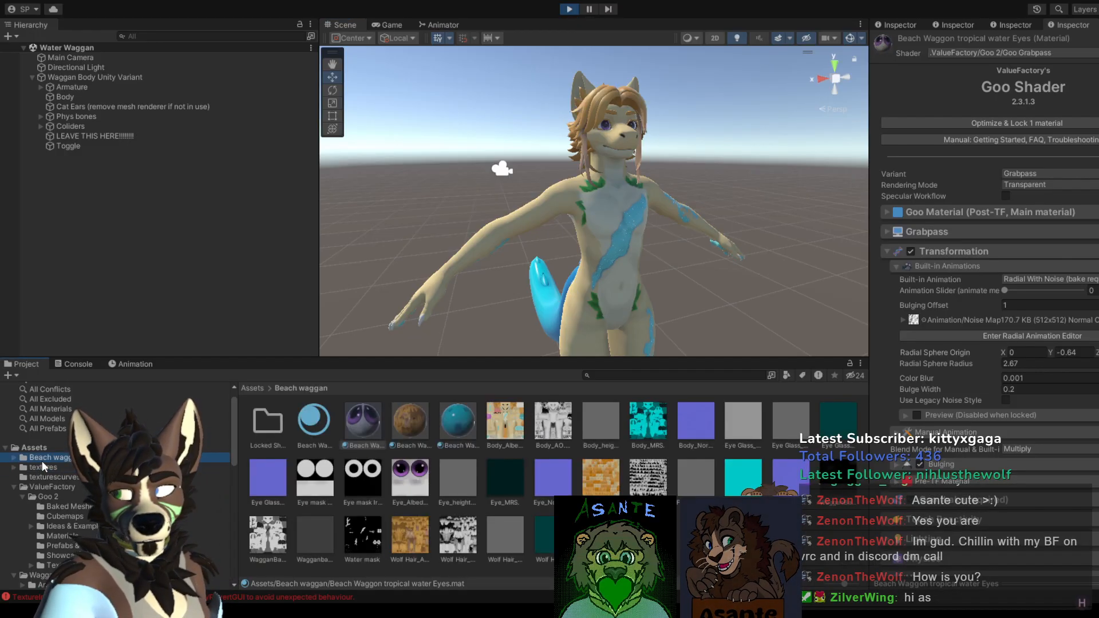
Step: Sweep the Beach Waggon tropical water material's Animation Slider up and back to 0 while watching the avatar's body
{"action": "left_click", "coordinate": [314, 423]}
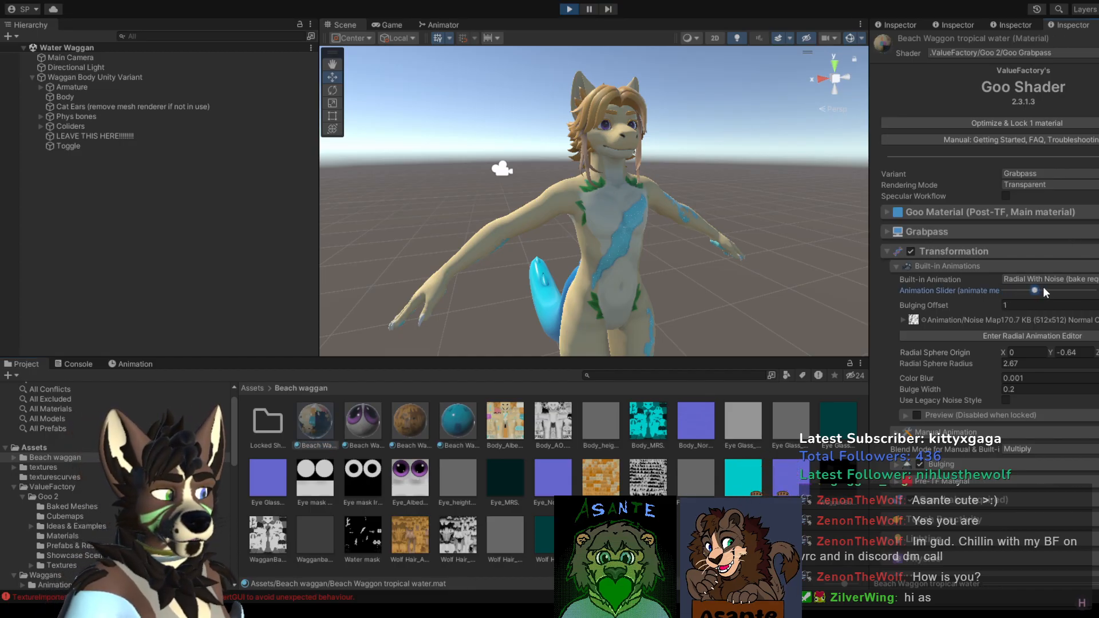
{"action": "left_click_drag", "start_coordinate": [1005, 290], "coordinate": [1029, 290]}
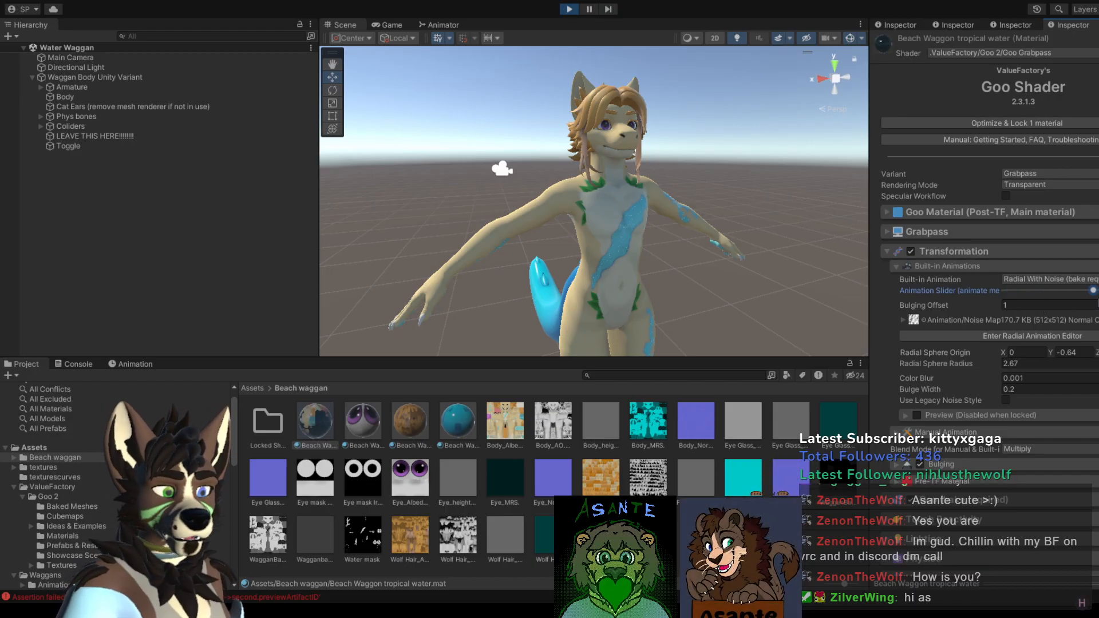
{"action": "left_click_drag", "start_coordinate": [1029, 290], "coordinate": [999, 292]}
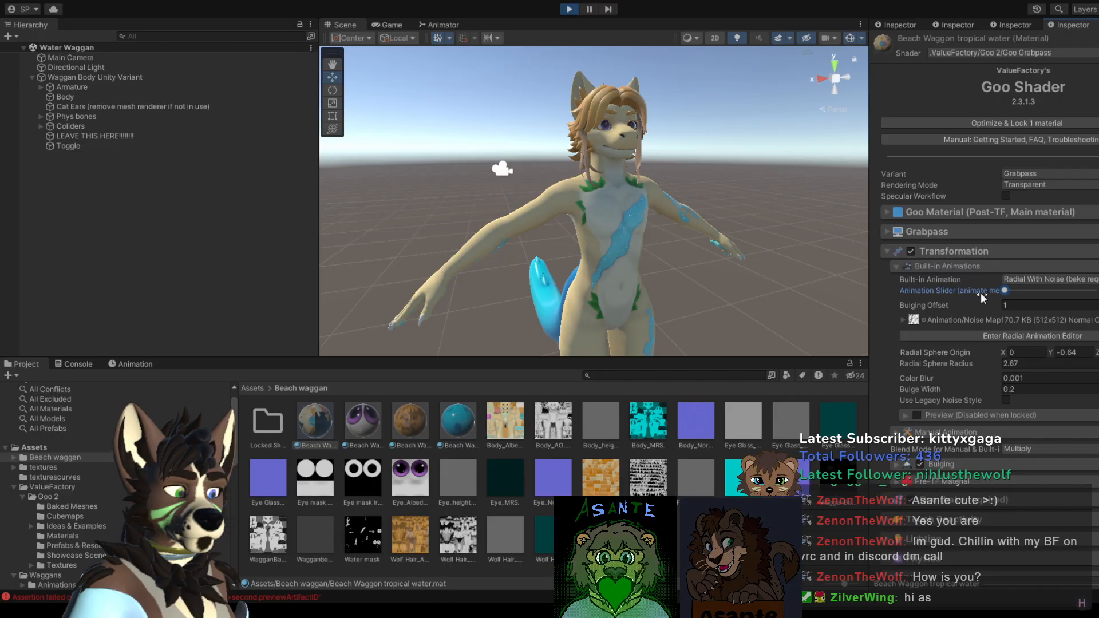
Step: Test the Animation Slider on the tropical water Eyes and Tail materials, returning each to 0
{"action": "left_click", "coordinate": [352, 427]}
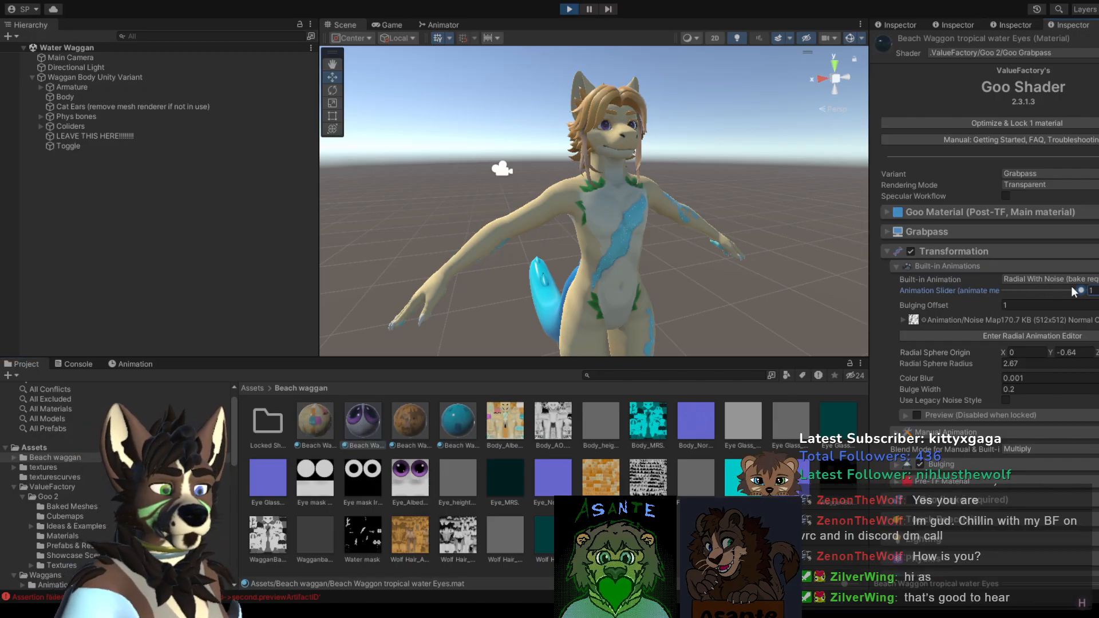
{"action": "left_click_drag", "start_coordinate": [1058, 293], "coordinate": [876, 296]}
{"action": "left_click", "coordinate": [479, 430]}
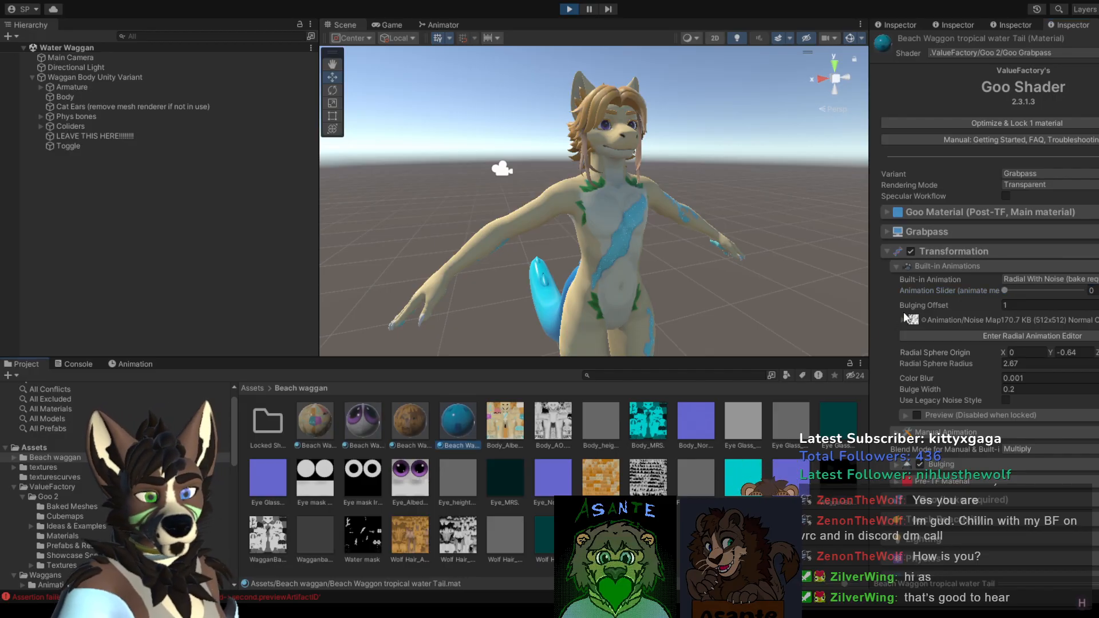
{"action": "left_click_drag", "start_coordinate": [1018, 291], "coordinate": [903, 310]}
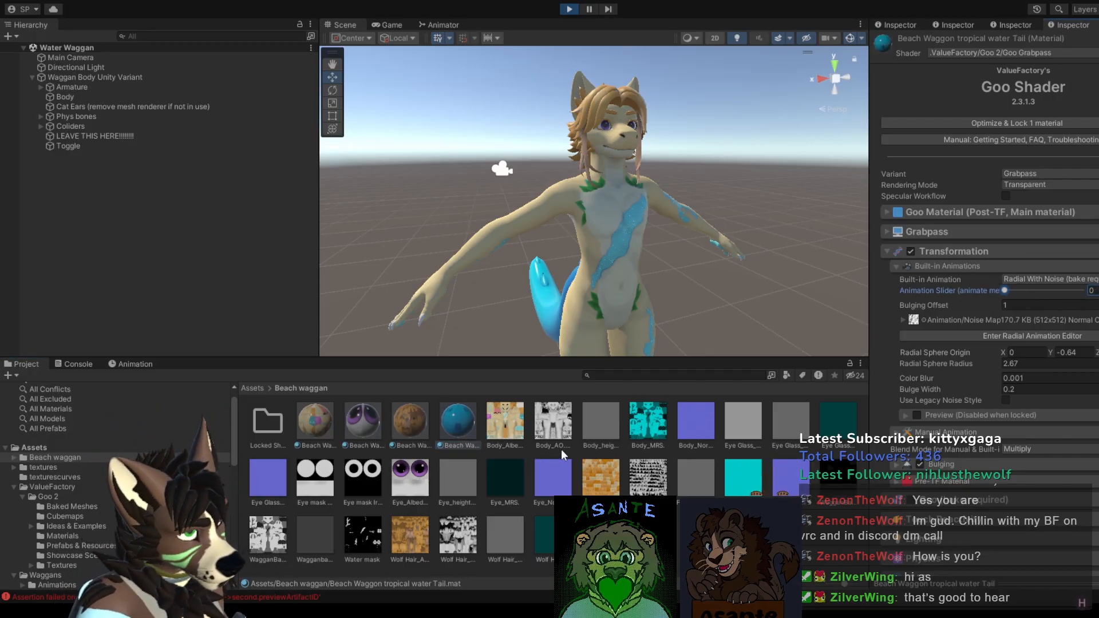
Step: Reselect the Beach Waggon tropical water body material and raise its Animation Slider to the maximum
{"action": "left_click", "coordinate": [316, 427]}
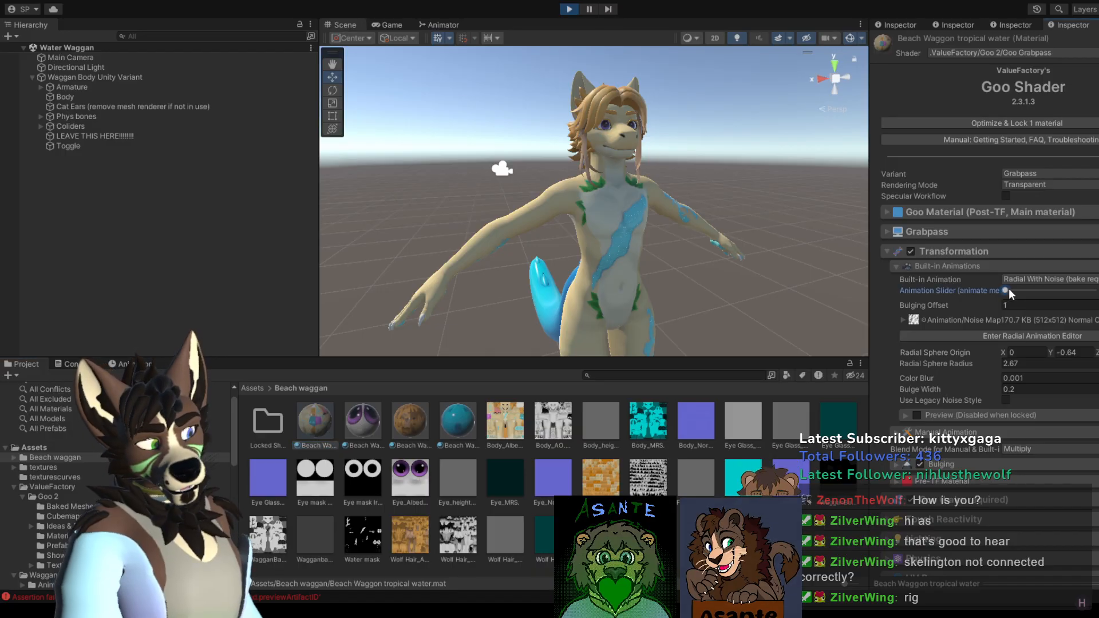
{"action": "left_click_drag", "start_coordinate": [1005, 291], "coordinate": [1093, 291]}
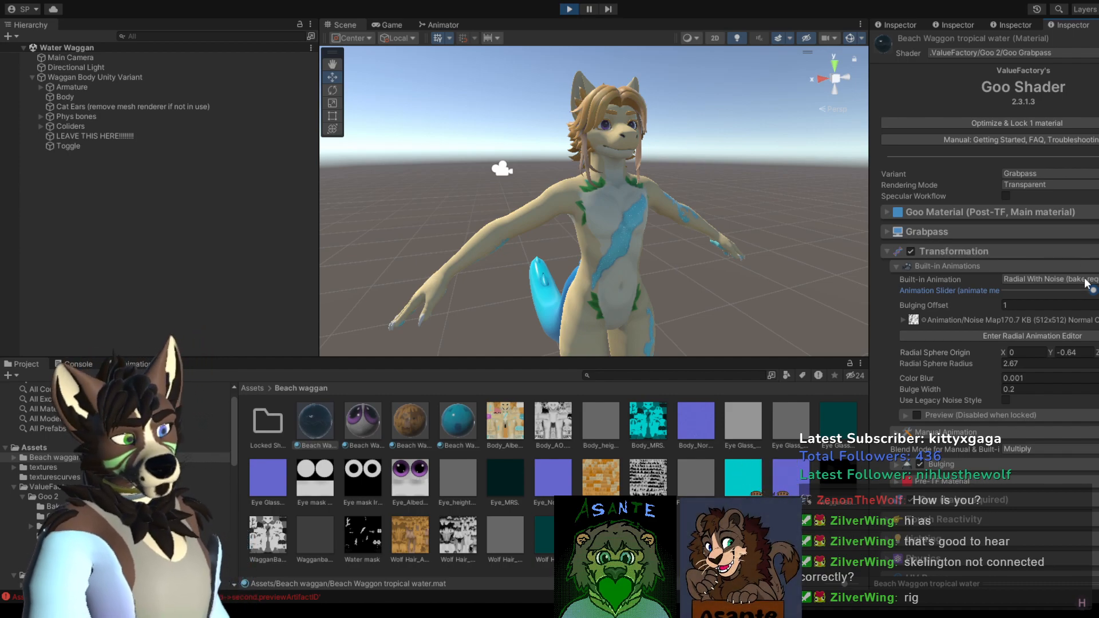
Step: Return the body material's Animation Slider to 0 and exit Play mode
{"action": "left_click_drag", "start_coordinate": [1092, 290], "coordinate": [987, 299]}
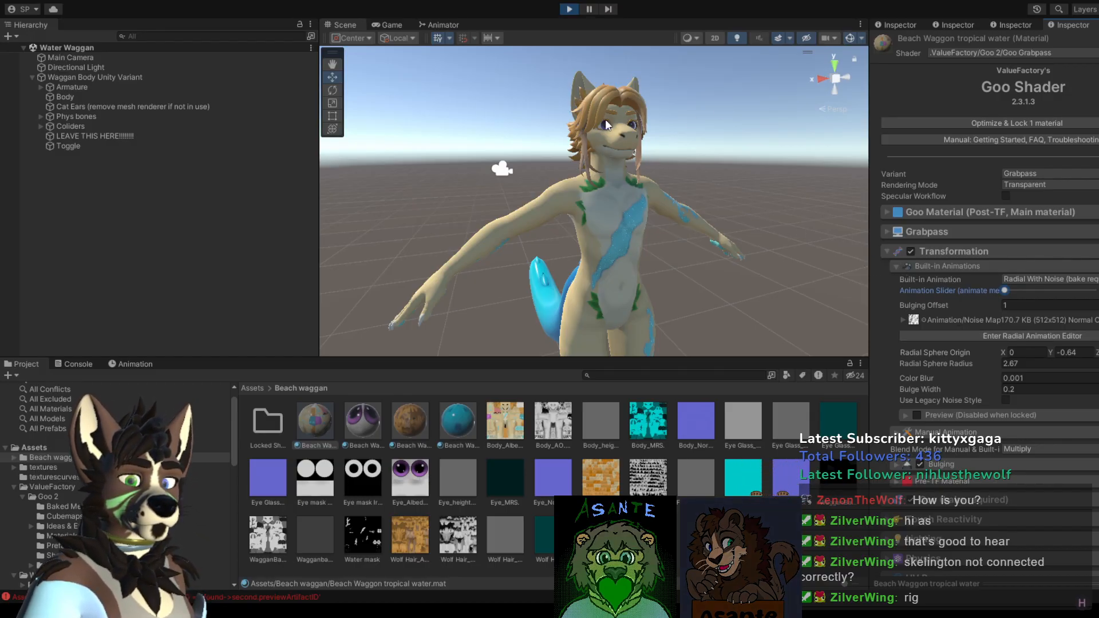
{"action": "left_click", "coordinate": [570, 9]}
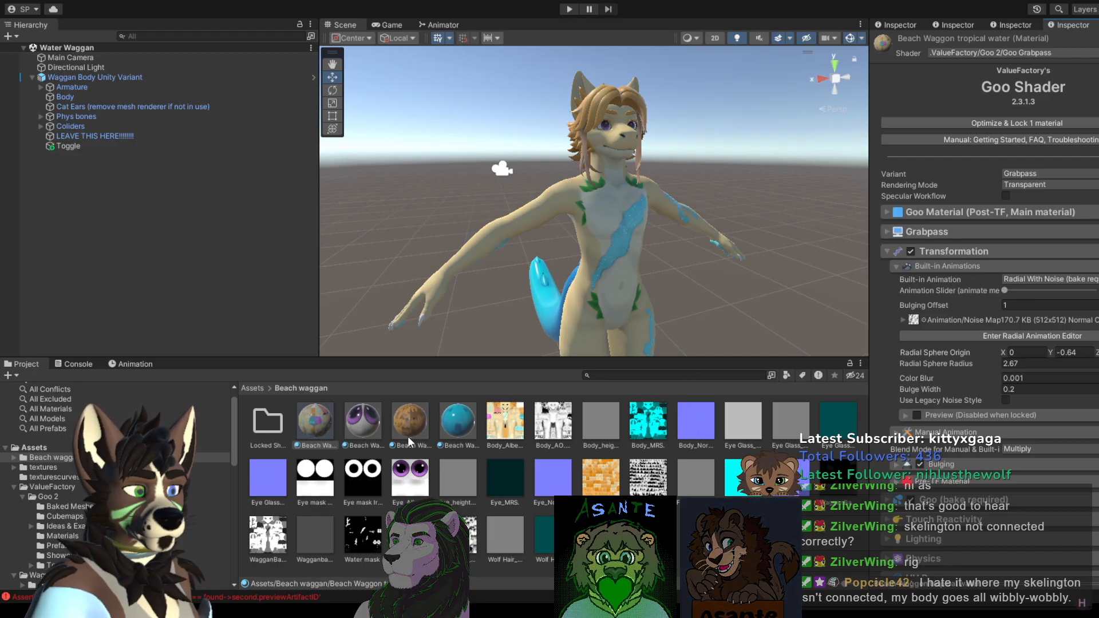
Step: Sweep the body material's Animation Slider to maximum and back to 0 outside Play mode, inspect the avatar, and reselect that material
{"action": "left_click", "coordinate": [1006, 291]}
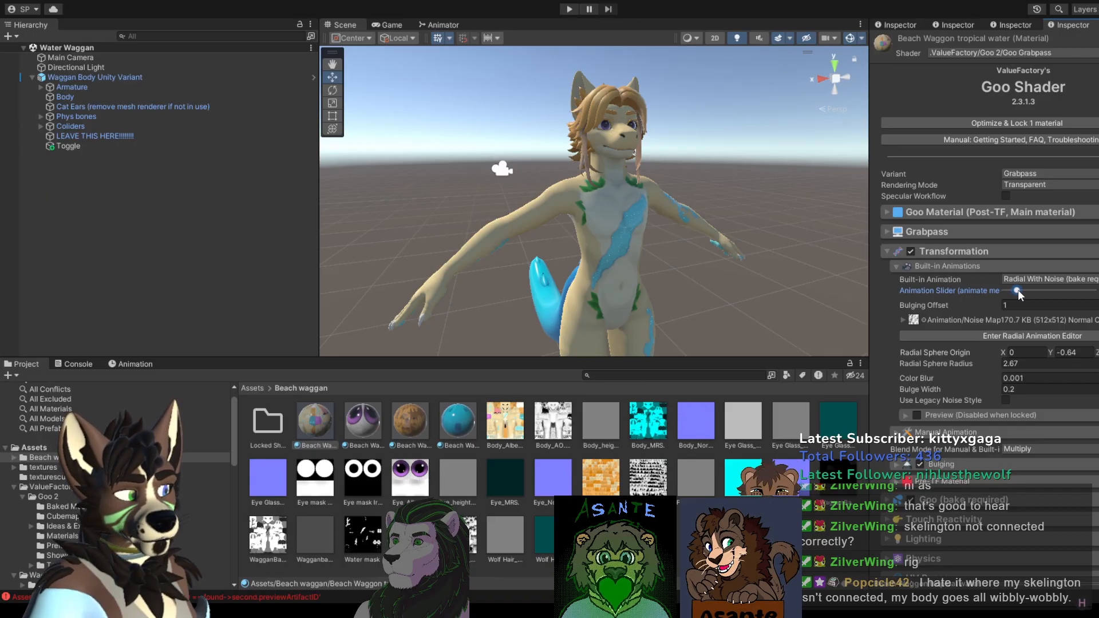
{"action": "left_click_drag", "start_coordinate": [1029, 293], "coordinate": [1094, 289]}
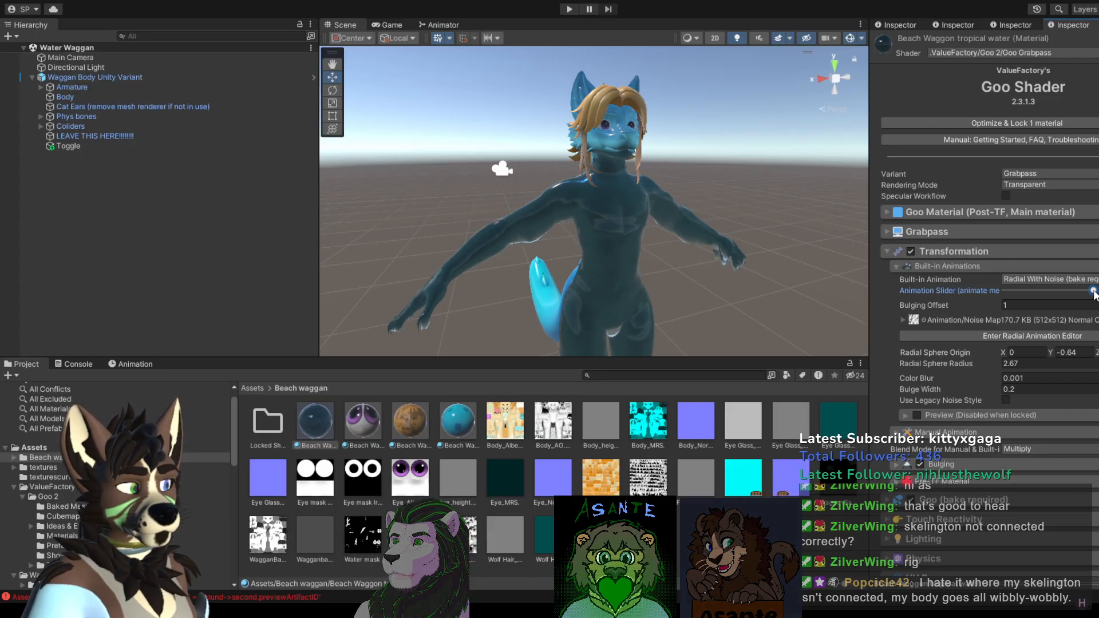
{"action": "left_click_drag", "start_coordinate": [1095, 292], "coordinate": [1005, 290]}
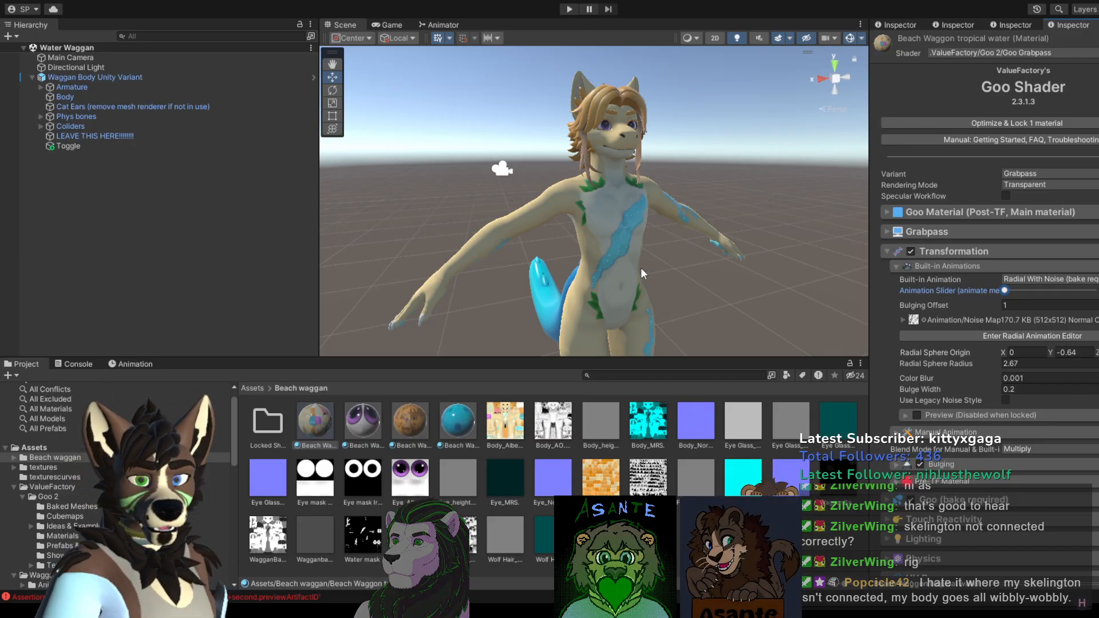
{"action": "left_click_drag", "start_coordinate": [602, 267], "coordinate": [644, 256], "text": "alt"}
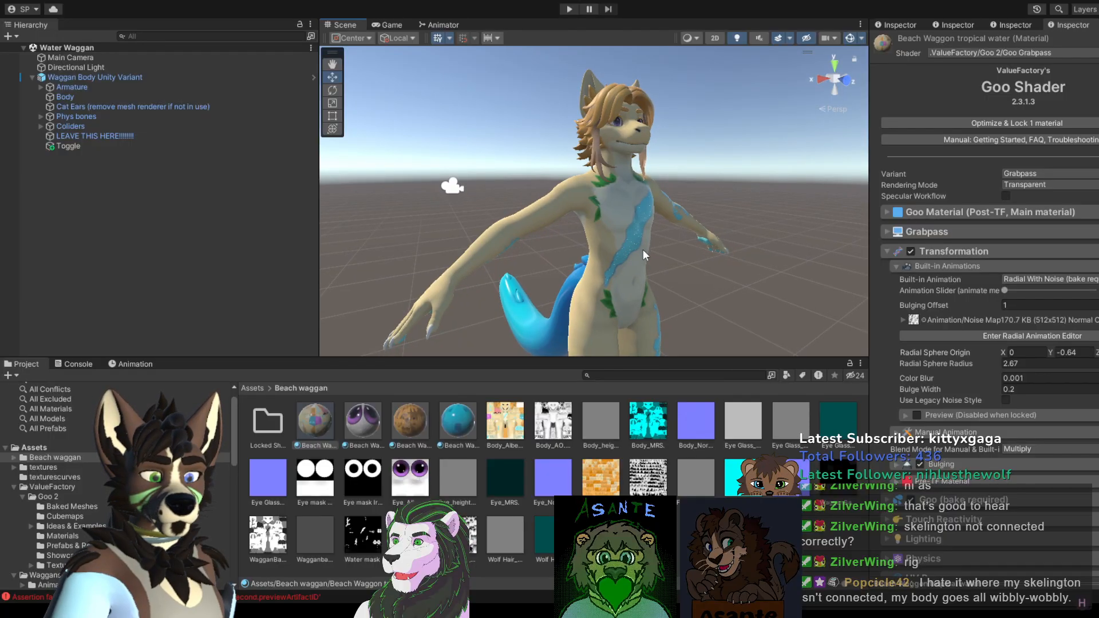
{"action": "middle_click_drag", "start_coordinate": [636, 245], "coordinate": [603, 275]}
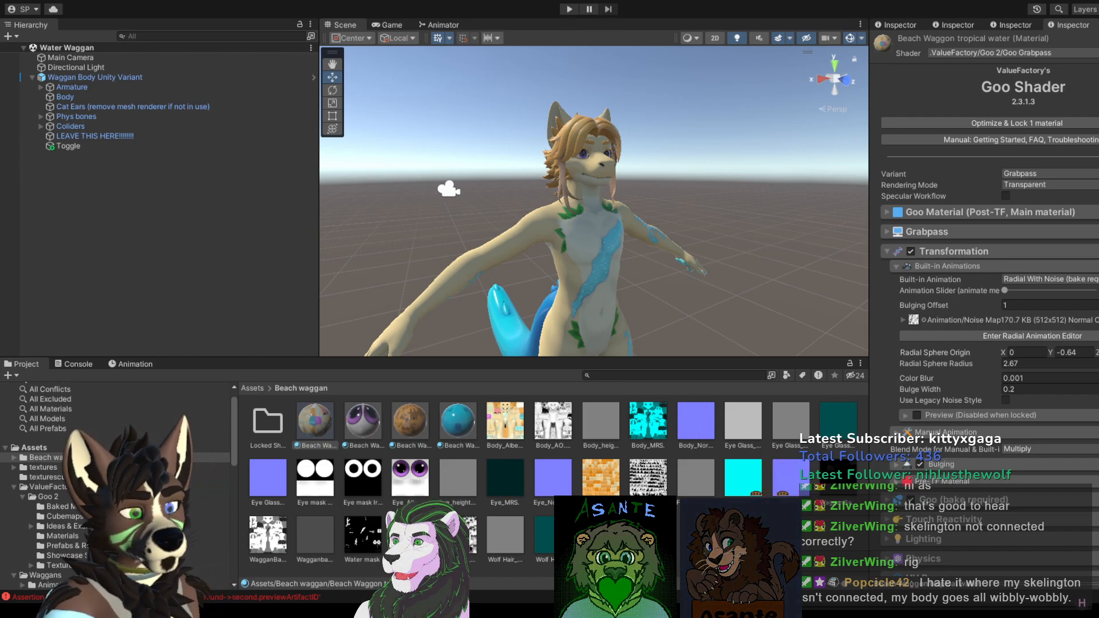
{"action": "left_click", "coordinate": [768, 256]}
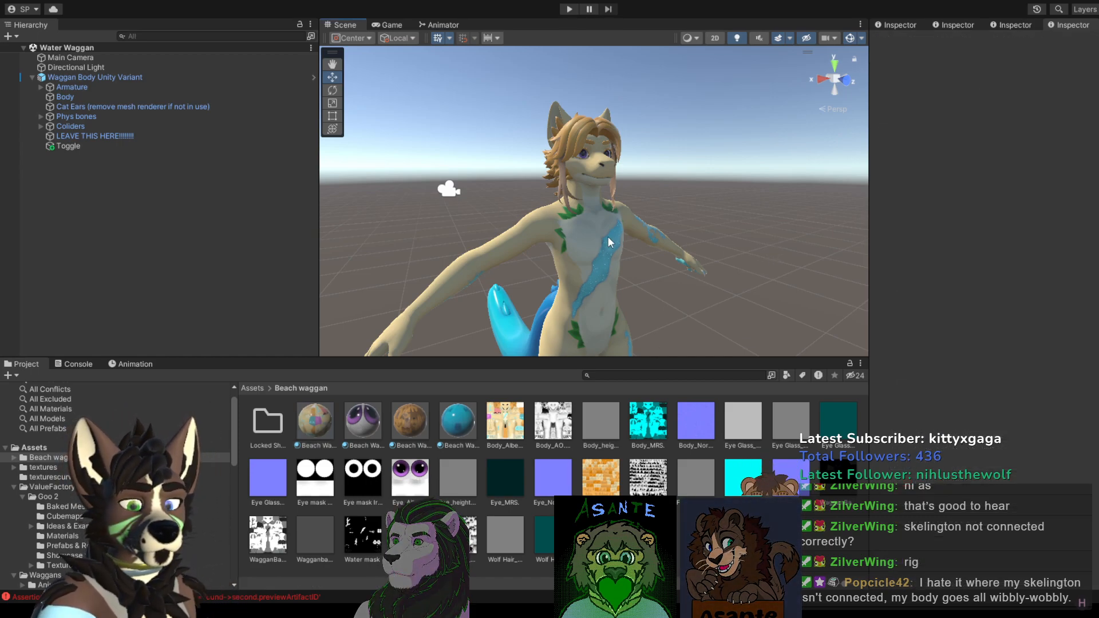
{"action": "left_click", "coordinate": [315, 422]}
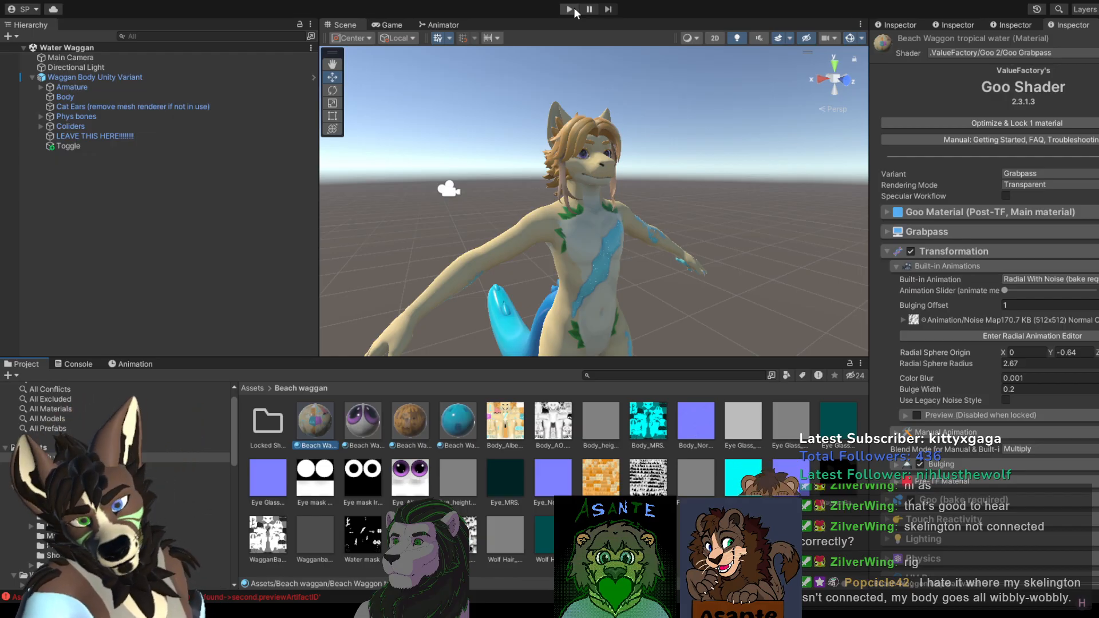
Step: Enable Separate Occlusion in the Pre-TF Material settings of the Beach Waggon tropical water Hair material
{"action": "left_click", "coordinate": [414, 433]}
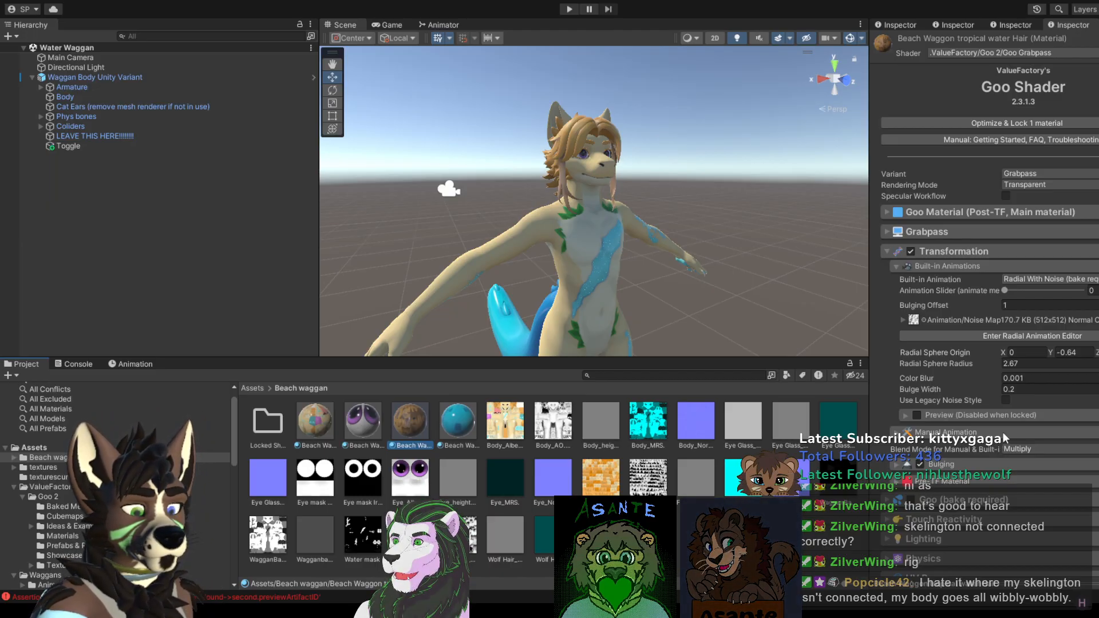
{"action": "scroll", "coordinate": [1005, 438], "scroll_direction": "down", "scroll_amount": 2}
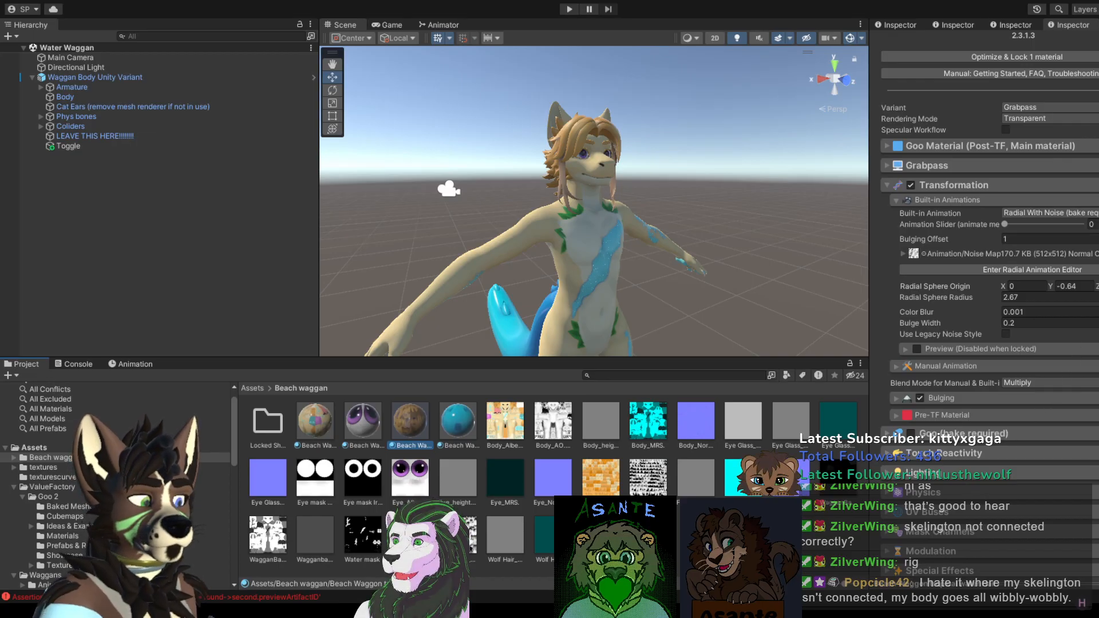
{"action": "scroll", "coordinate": [989, 303], "scroll_direction": "up", "scroll_amount": 1}
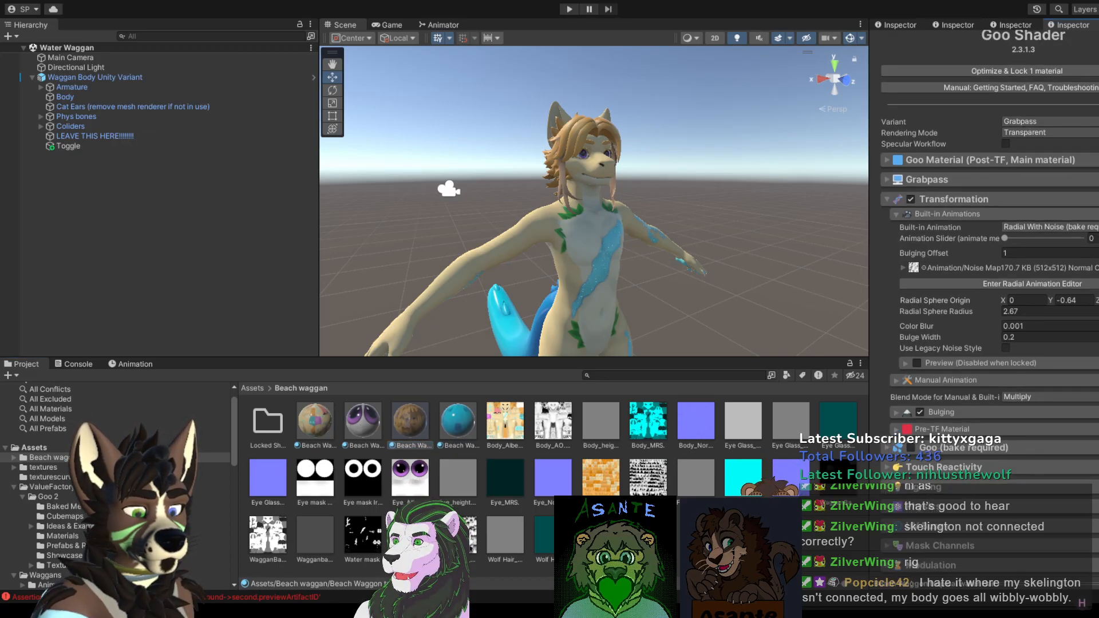
{"action": "scroll", "coordinate": [989, 303], "scroll_direction": "down", "scroll_amount": 3}
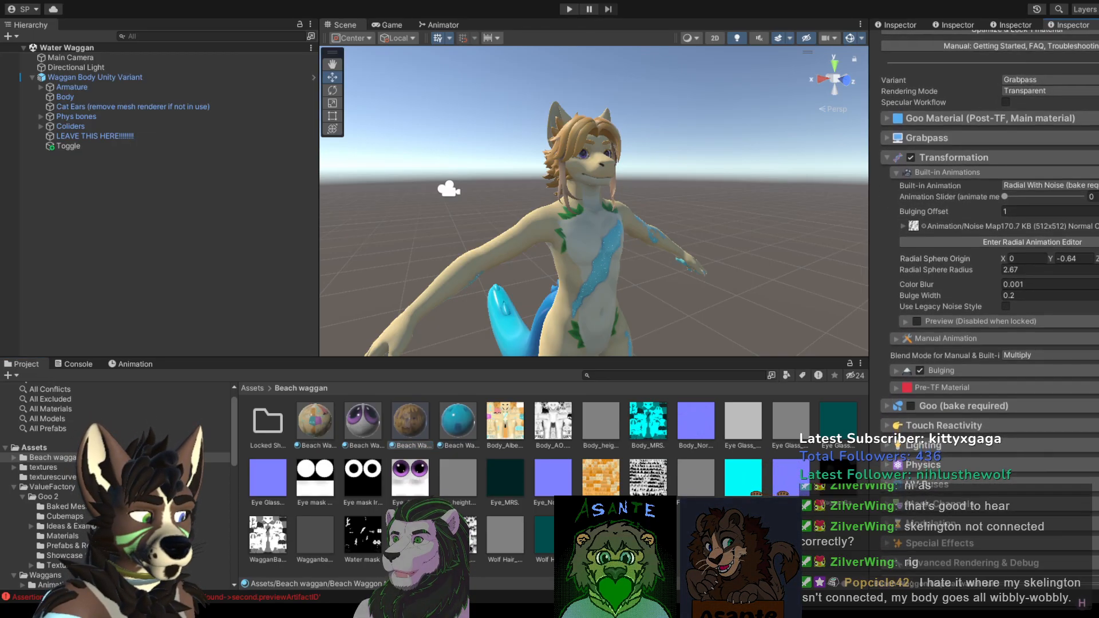
{"action": "scroll", "coordinate": [989, 303], "scroll_direction": "down", "scroll_amount": 2}
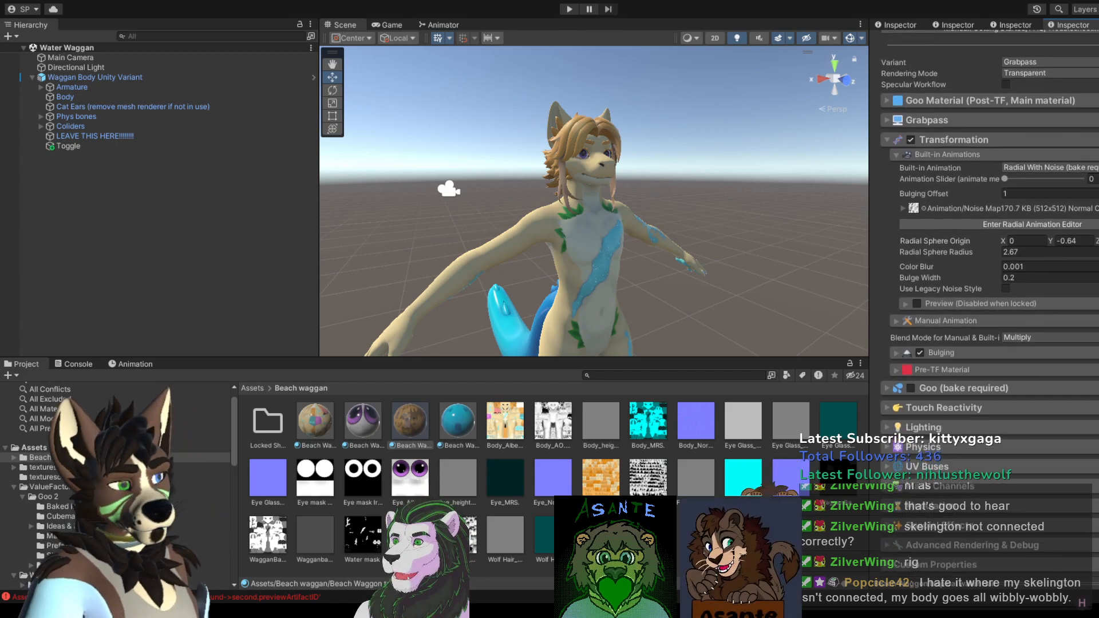
{"action": "scroll", "coordinate": [990, 303], "scroll_direction": "down", "scroll_amount": 1}
{"action": "left_click", "coordinate": [897, 366]}
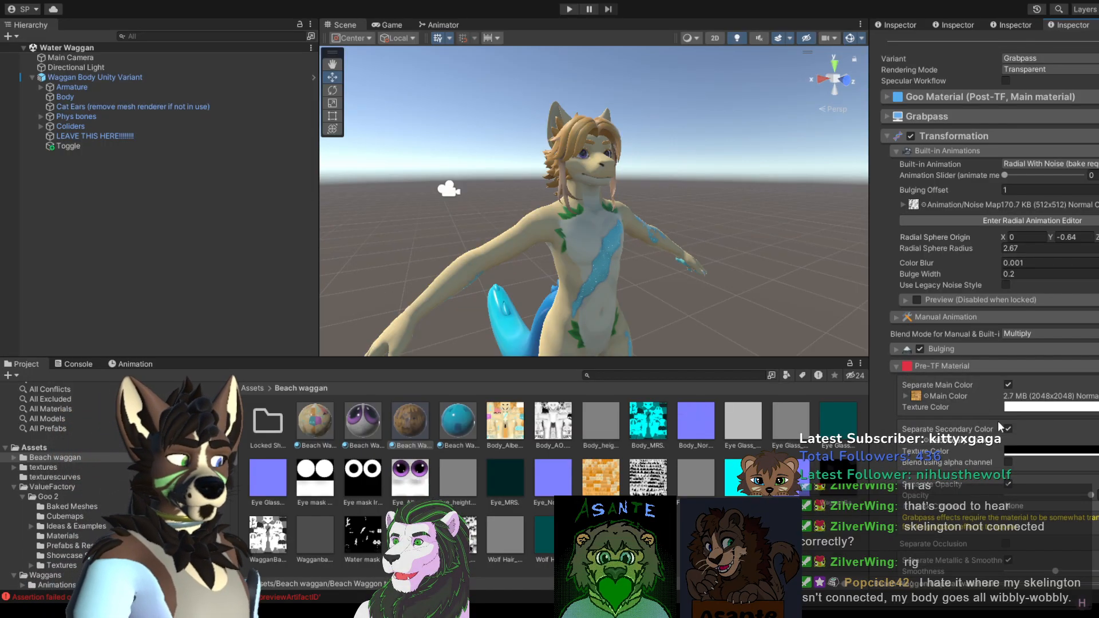
{"action": "scroll", "coordinate": [1014, 447], "scroll_direction": "down", "scroll_amount": 3}
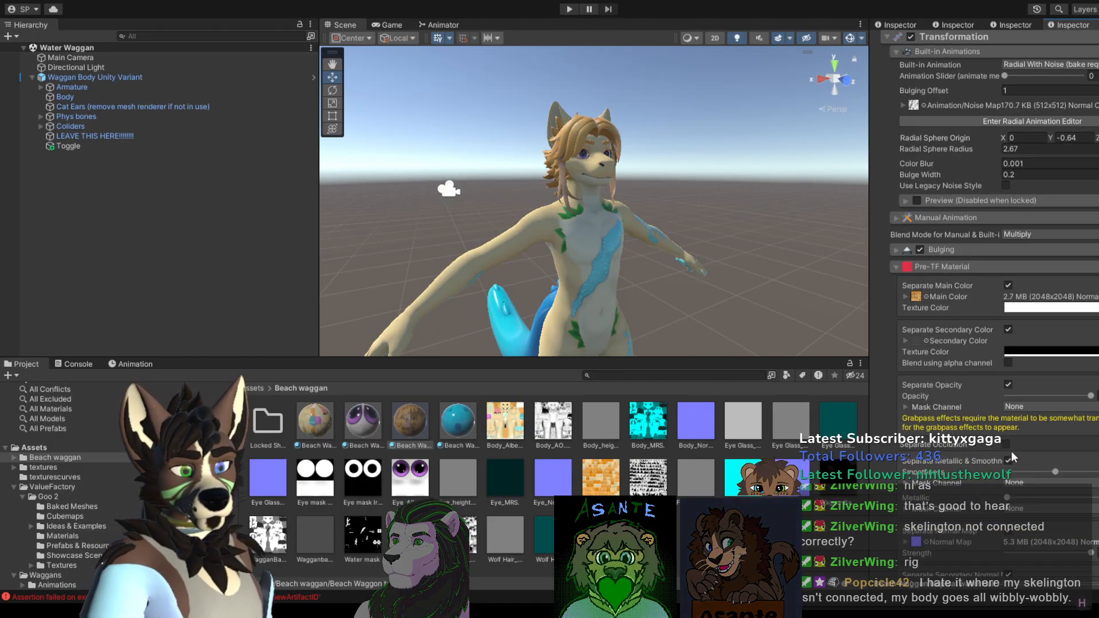
{"action": "left_click", "coordinate": [1007, 443]}
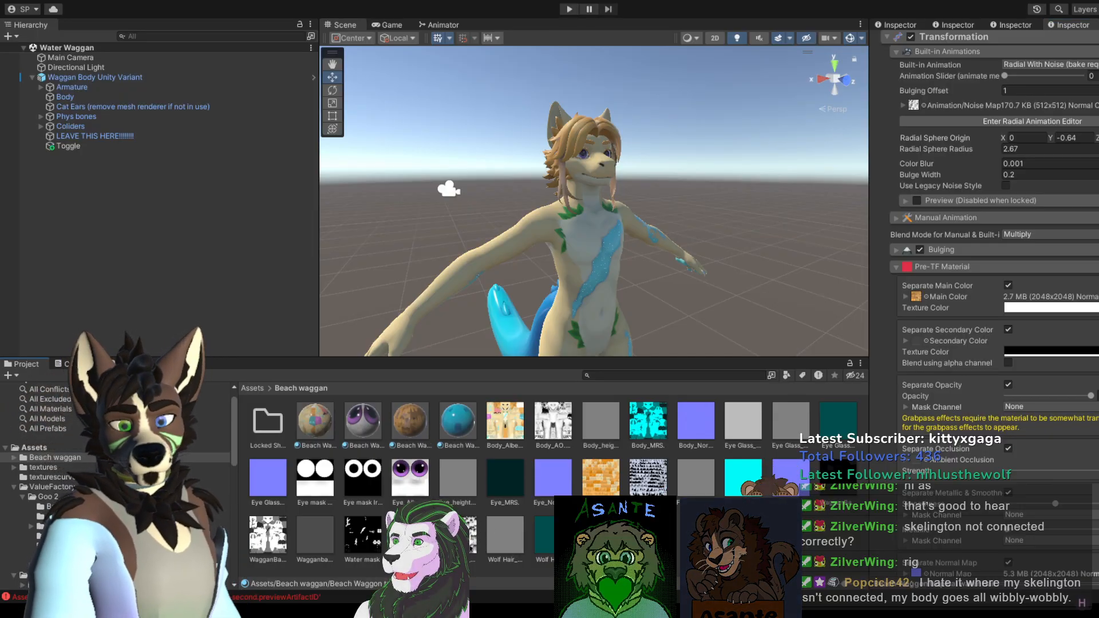
Step: Assign the white Wolf Hair texture as the Hair material's Pre-TF Ambient Occlusion map
{"action": "left_click_drag", "start_coordinate": [649, 478], "coordinate": [916, 459]}
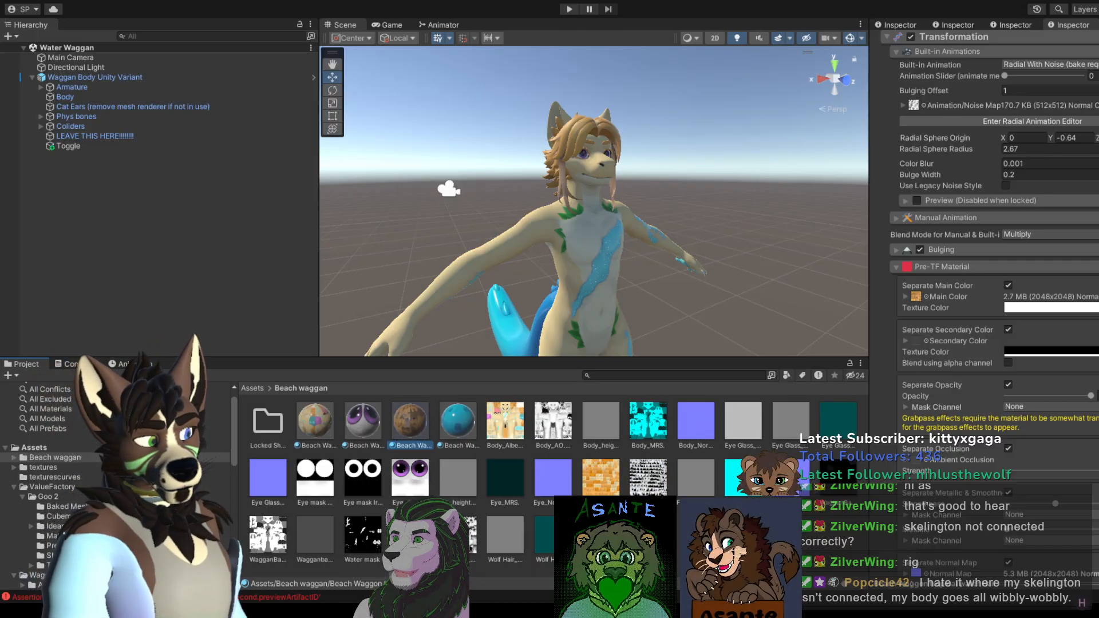
{"action": "scroll", "coordinate": [986, 304], "scroll_direction": "up", "scroll_amount": 5}
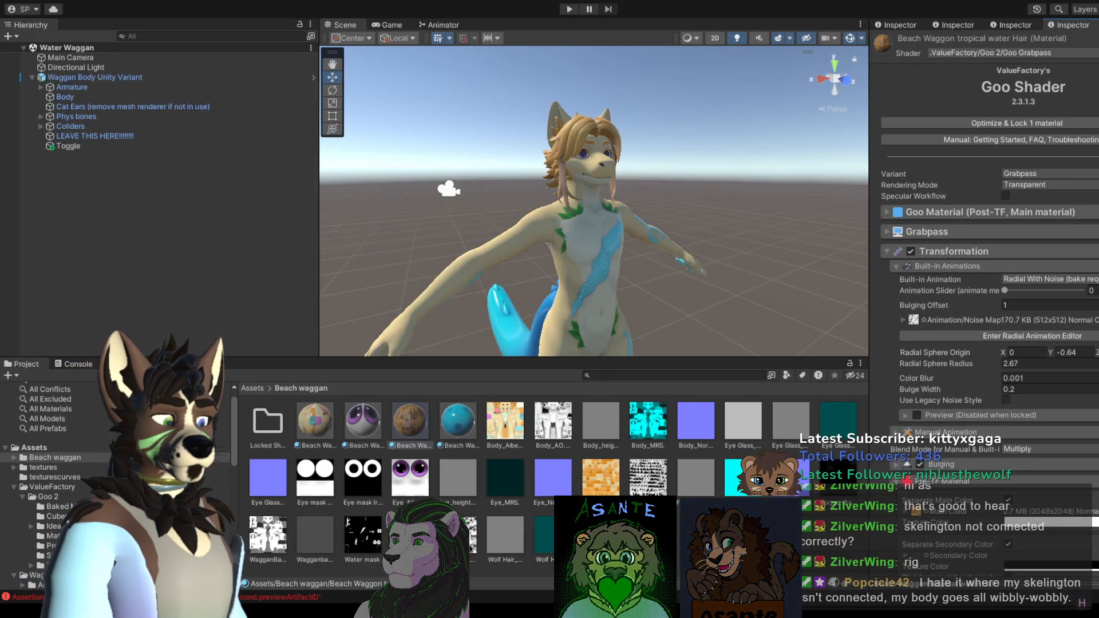
{"action": "scroll", "coordinate": [986, 304], "scroll_direction": "down", "scroll_amount": 12}
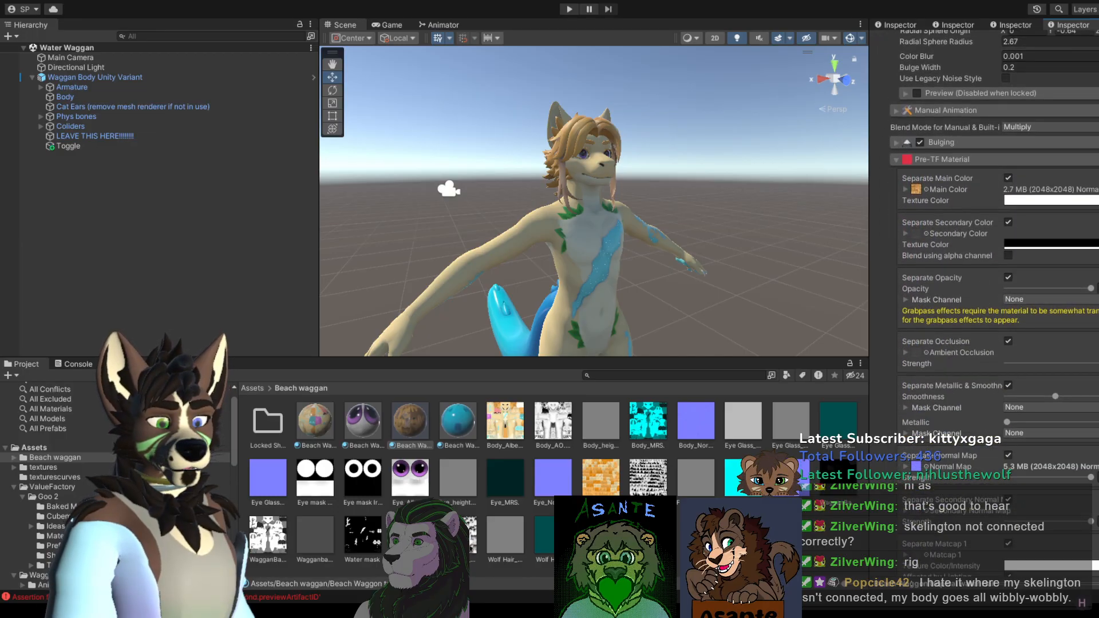
{"action": "scroll", "coordinate": [986, 303], "scroll_direction": "down", "scroll_amount": 2}
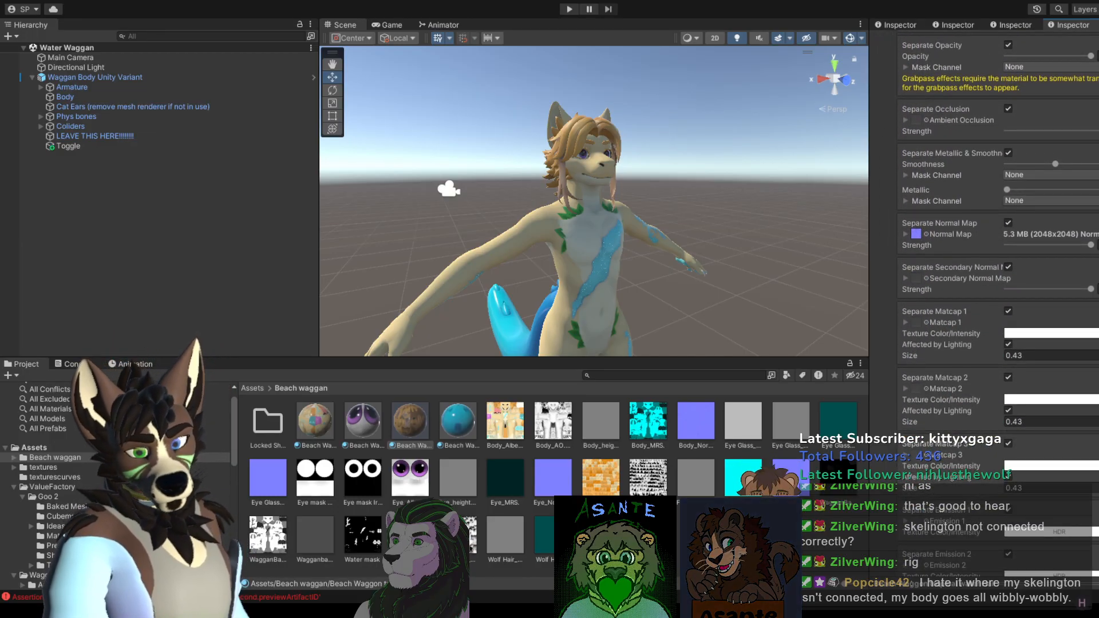
{"action": "scroll", "coordinate": [986, 303], "scroll_direction": "down", "scroll_amount": 2}
{"action": "scroll", "coordinate": [986, 303], "scroll_direction": "down", "scroll_amount": 1}
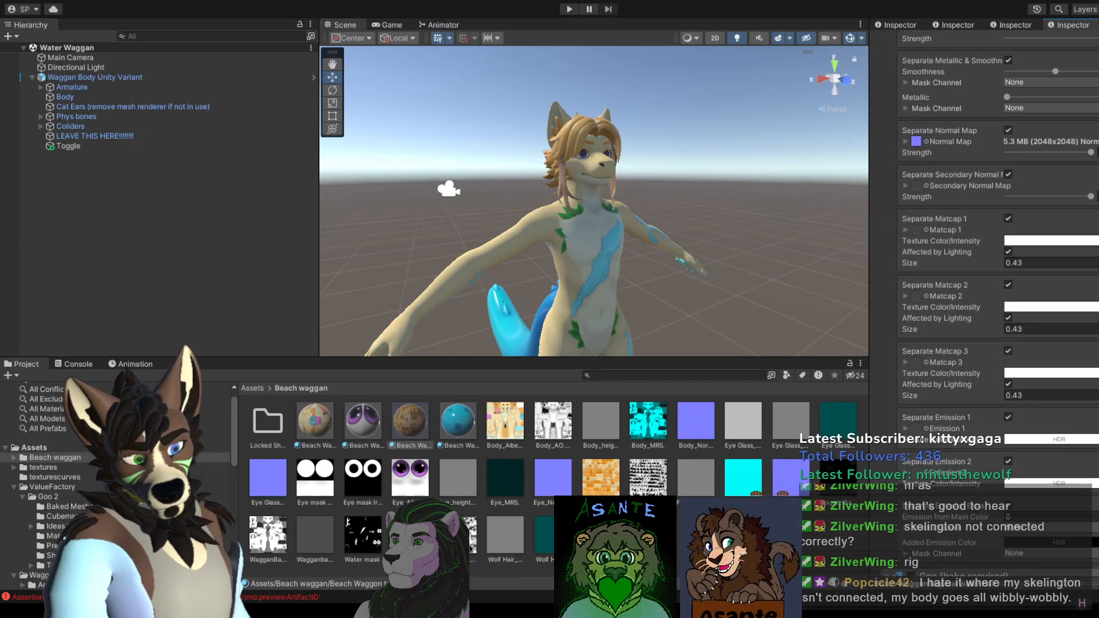
{"action": "scroll", "coordinate": [1025, 441], "scroll_direction": "up", "scroll_amount": 3}
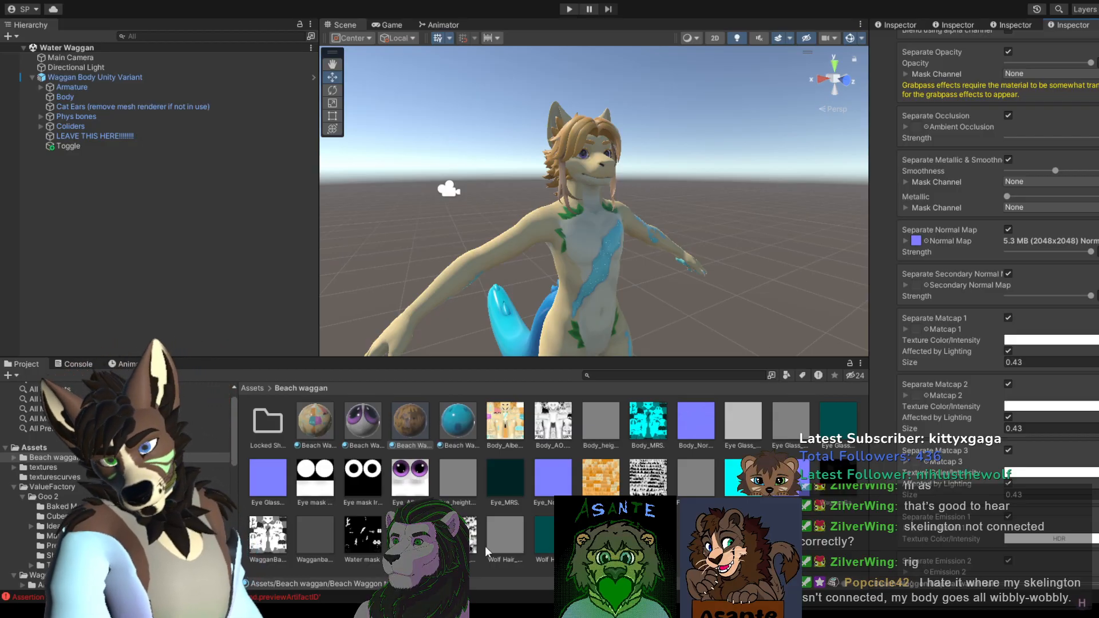
{"action": "left_click_drag", "start_coordinate": [473, 541], "coordinate": [922, 132]}
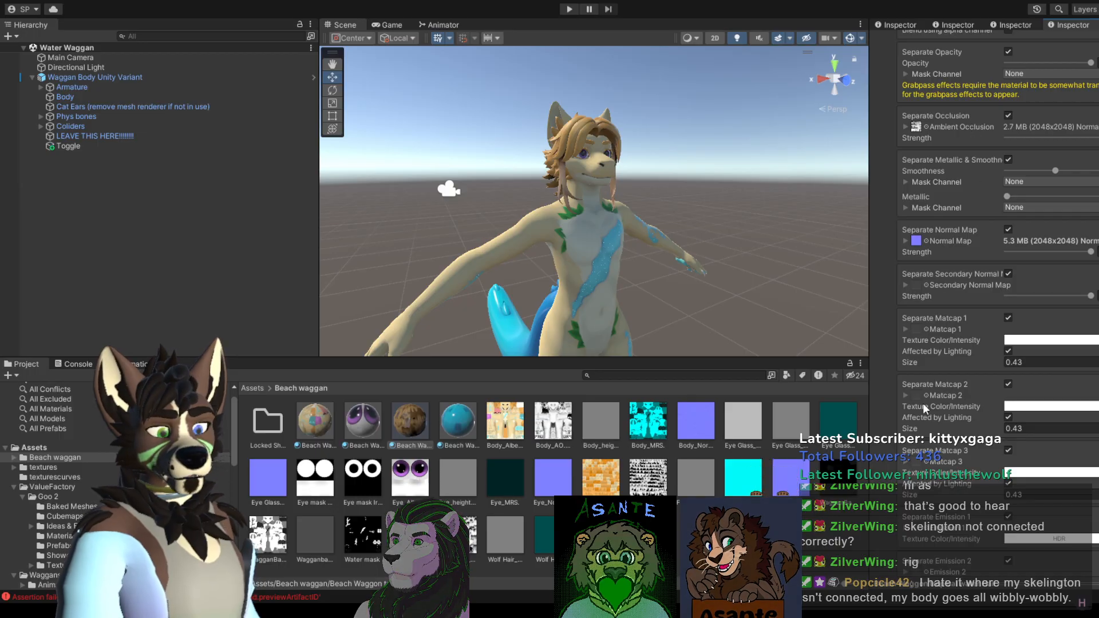
Step: Try a black-and-white texture as the body material's Pre-TF Ambient Occlusion map, clearing it and disabling Separate Occlusion again
{"action": "left_click", "coordinate": [325, 420]}
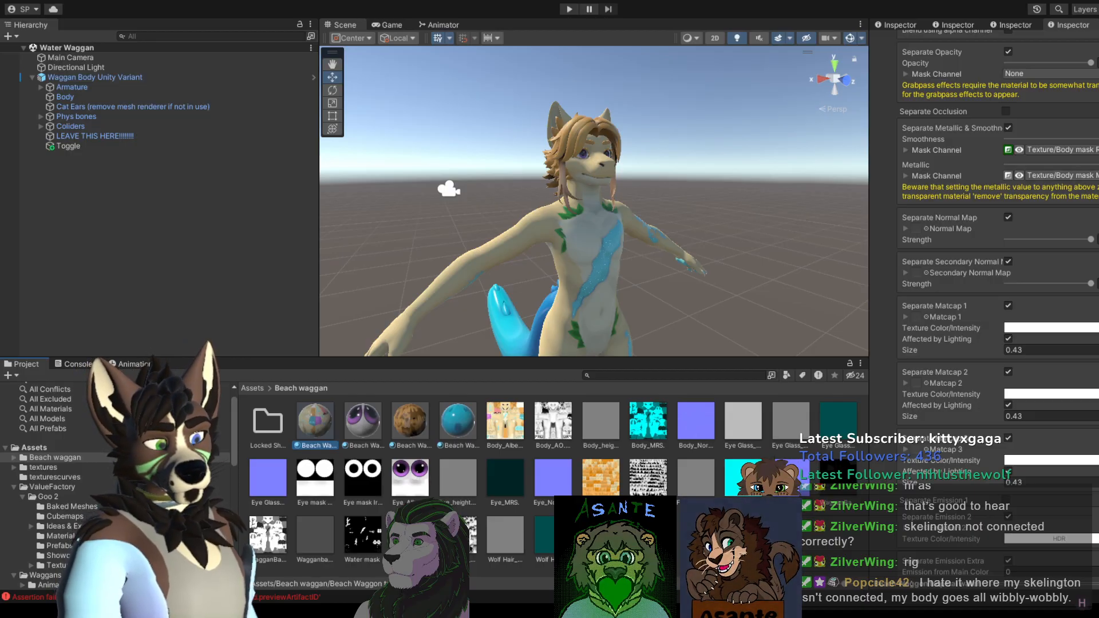
{"action": "left_click", "coordinate": [1006, 112]}
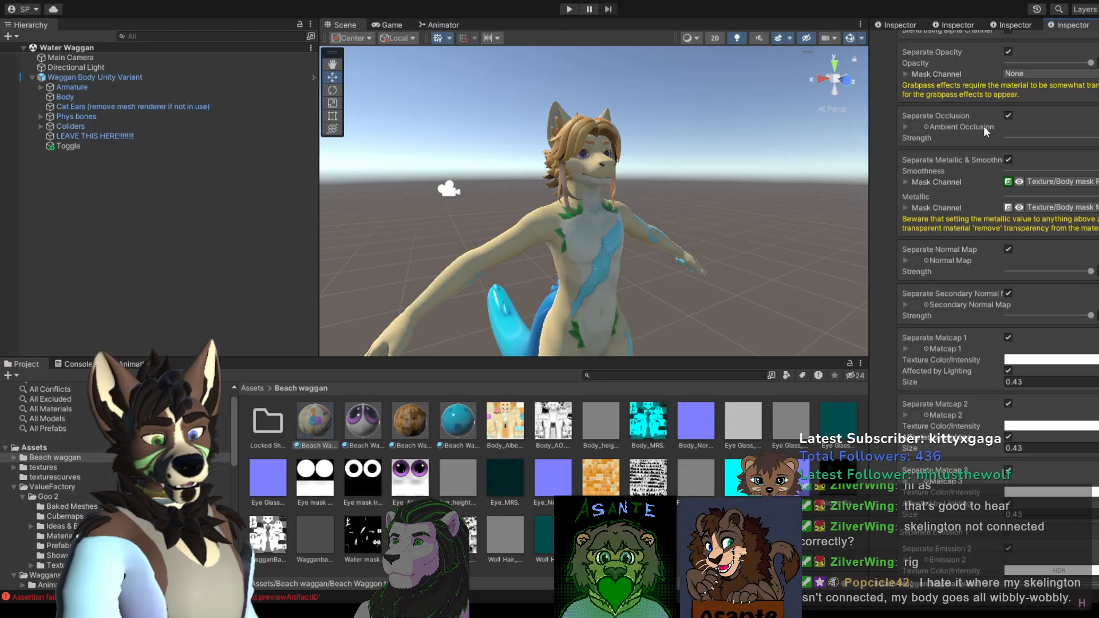
{"action": "left_click_drag", "start_coordinate": [644, 480], "coordinate": [900, 185]}
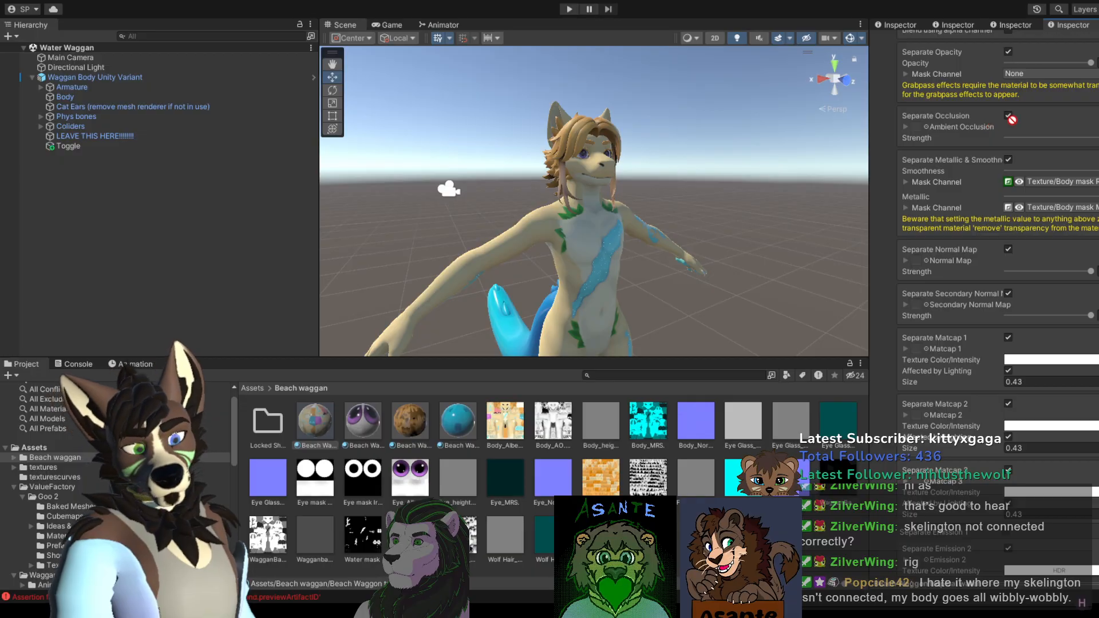
{"action": "left_click_drag", "start_coordinate": [1012, 120], "coordinate": [919, 128]}
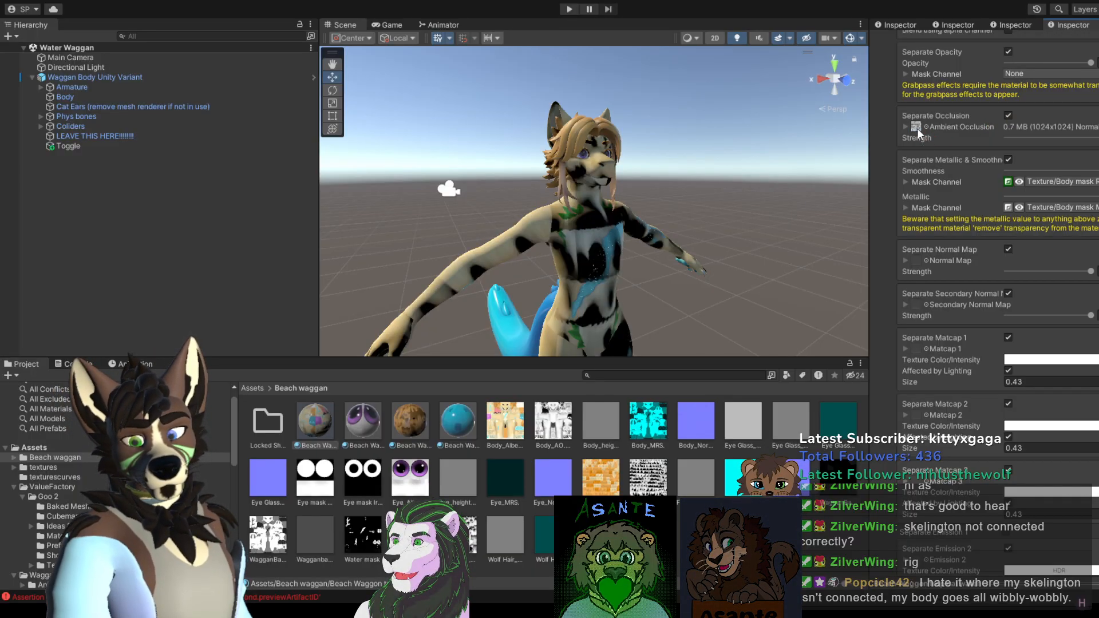
{"action": "key", "text": "Delete"}
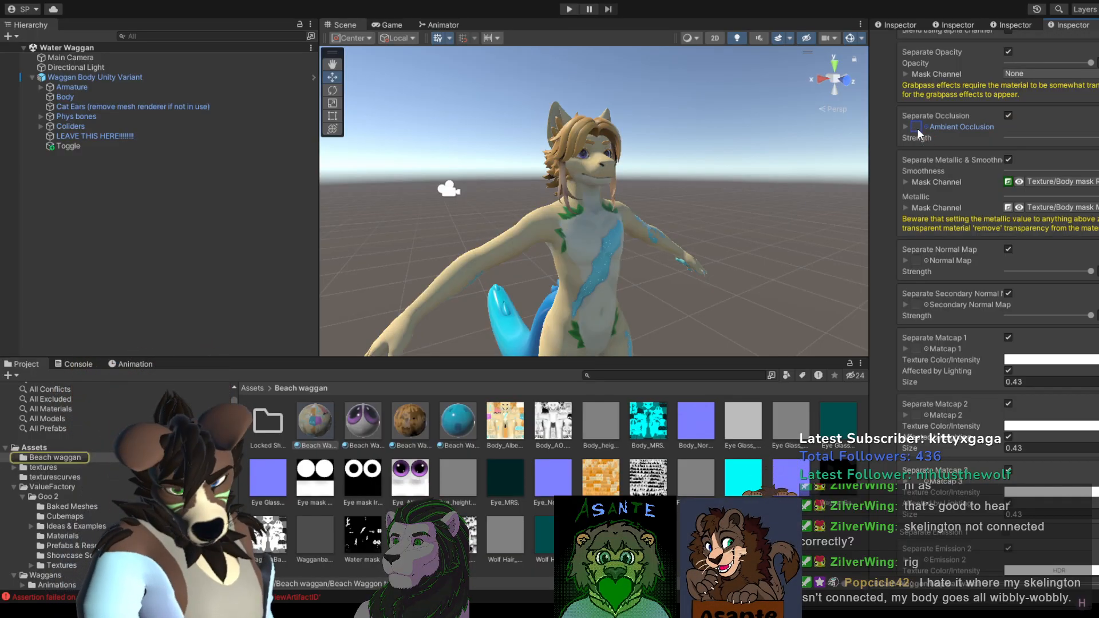
{"action": "left_click", "coordinate": [1009, 114]}
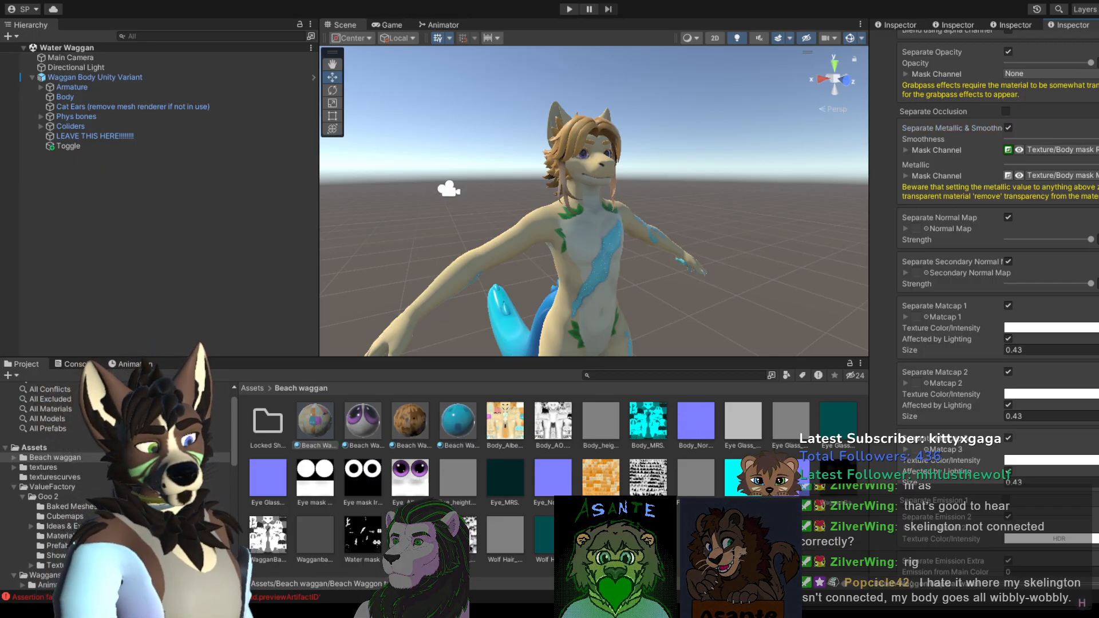
Step: Open the Animation timeline and select the avatar's Body mesh in the scene
{"action": "scroll", "coordinate": [996, 320], "scroll_direction": "up", "scroll_amount": 15}
{"action": "left_click", "coordinate": [130, 371]}
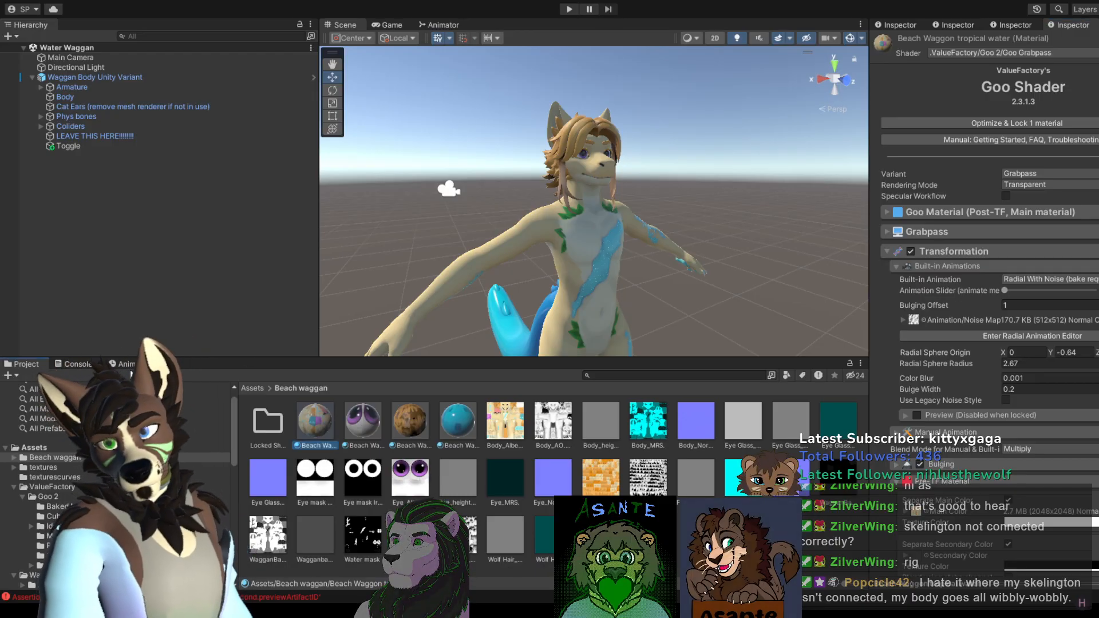
{"action": "left_click", "coordinate": [129, 366]}
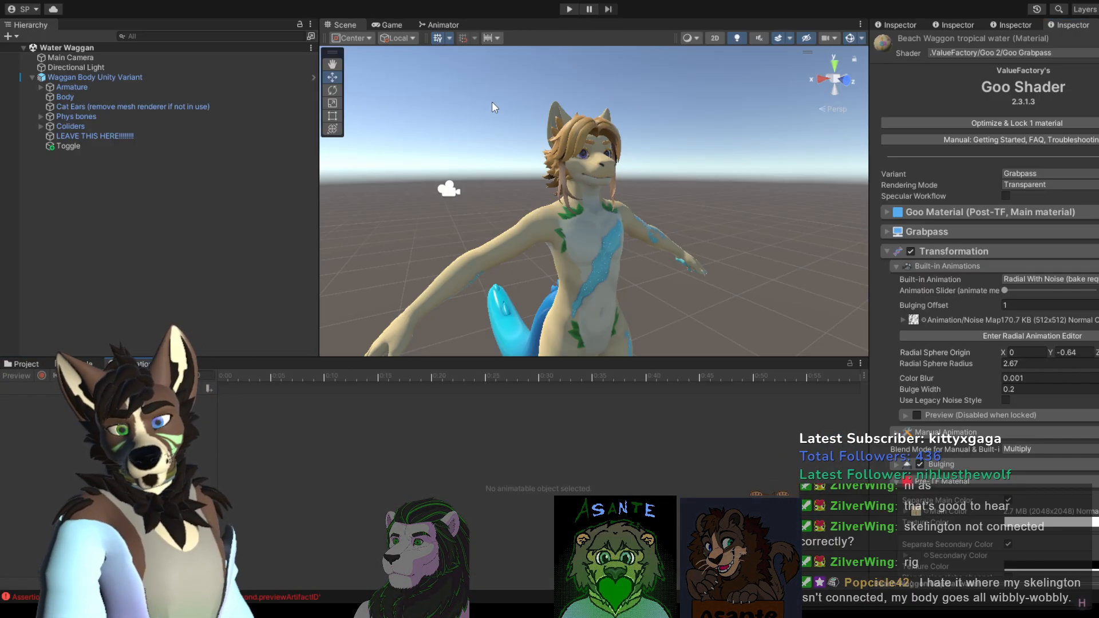
{"action": "left_click", "coordinate": [593, 243]}
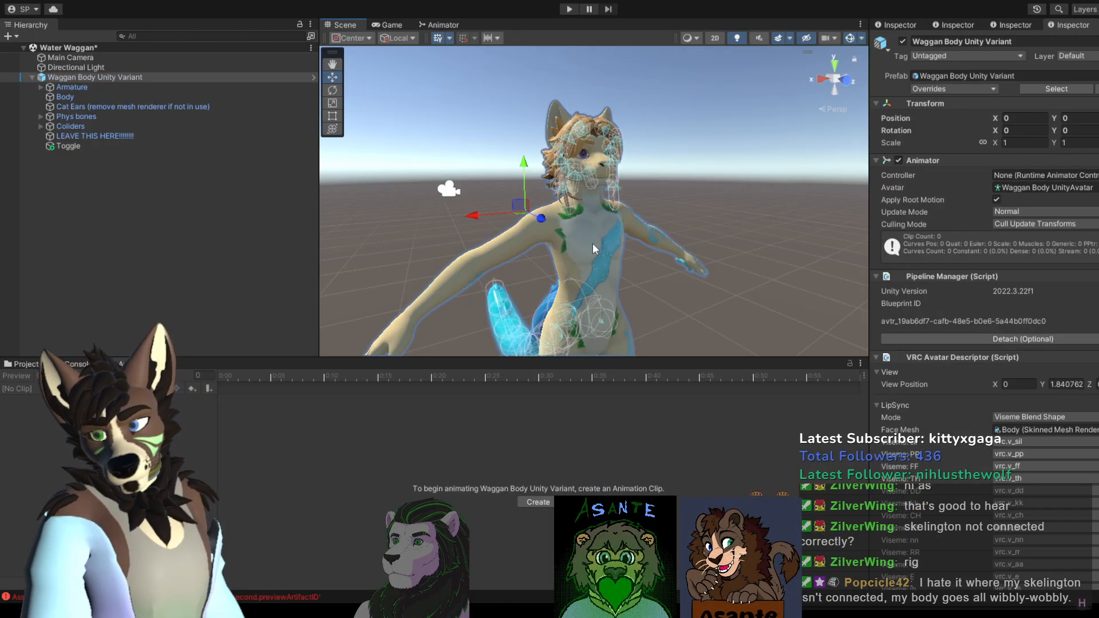
{"action": "left_click", "coordinate": [592, 243]}
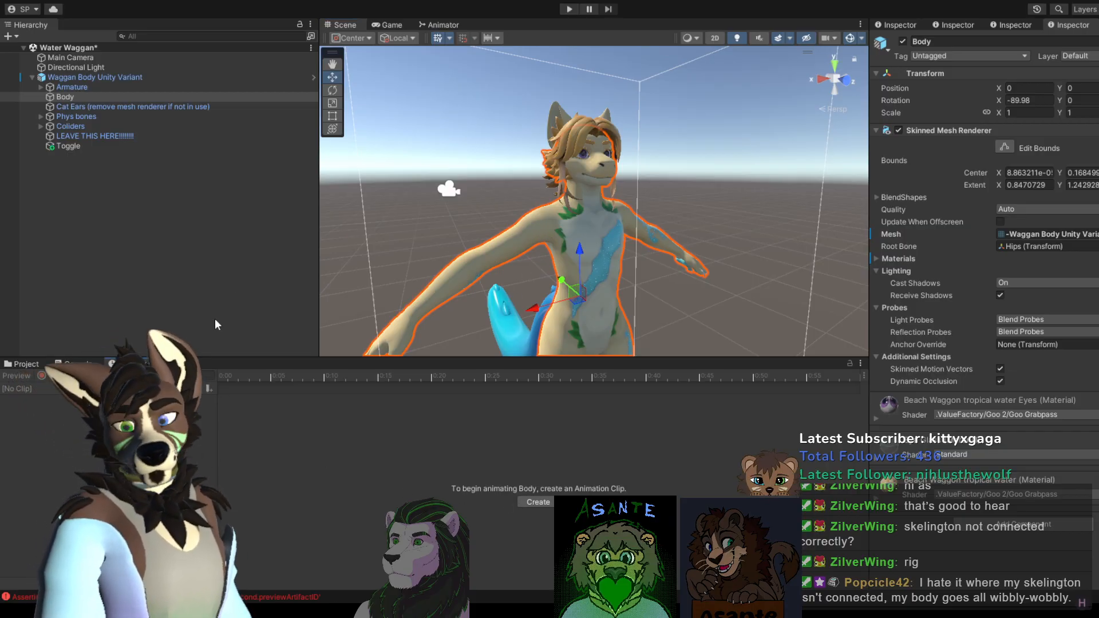
{"action": "left_click_drag", "start_coordinate": [575, 270], "coordinate": [583, 247], "text": "alt"}
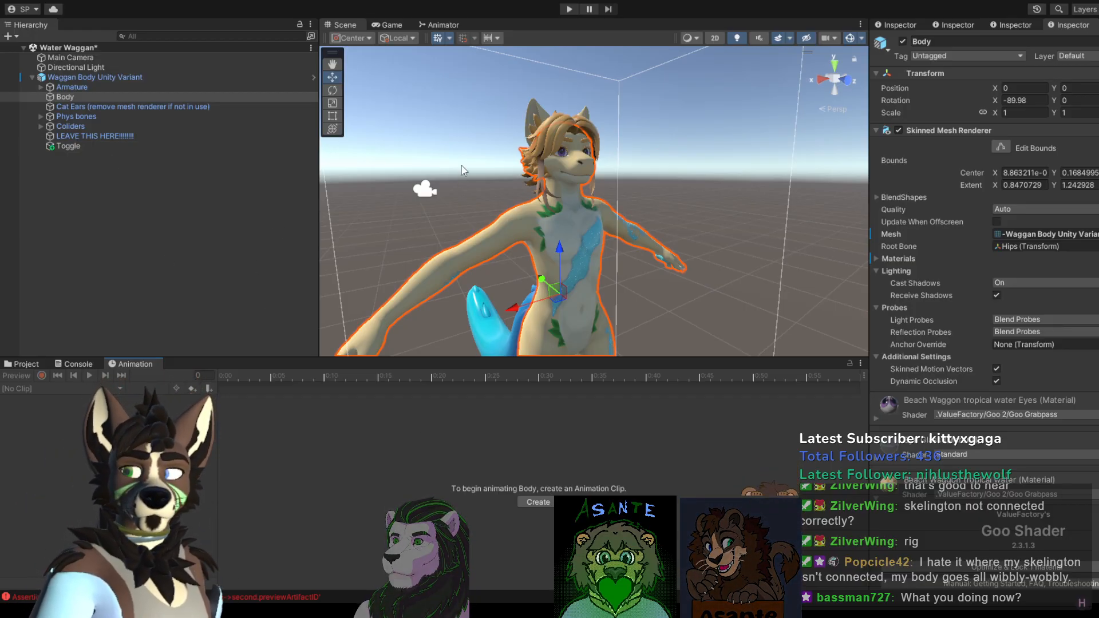
Step: Select the Cat Ears mesh and inspect the Transformation and Pre-TF settings of its Beach Waggon tropical water material
{"action": "left_click", "coordinate": [541, 103]}
{"action": "left_click", "coordinate": [540, 106]}
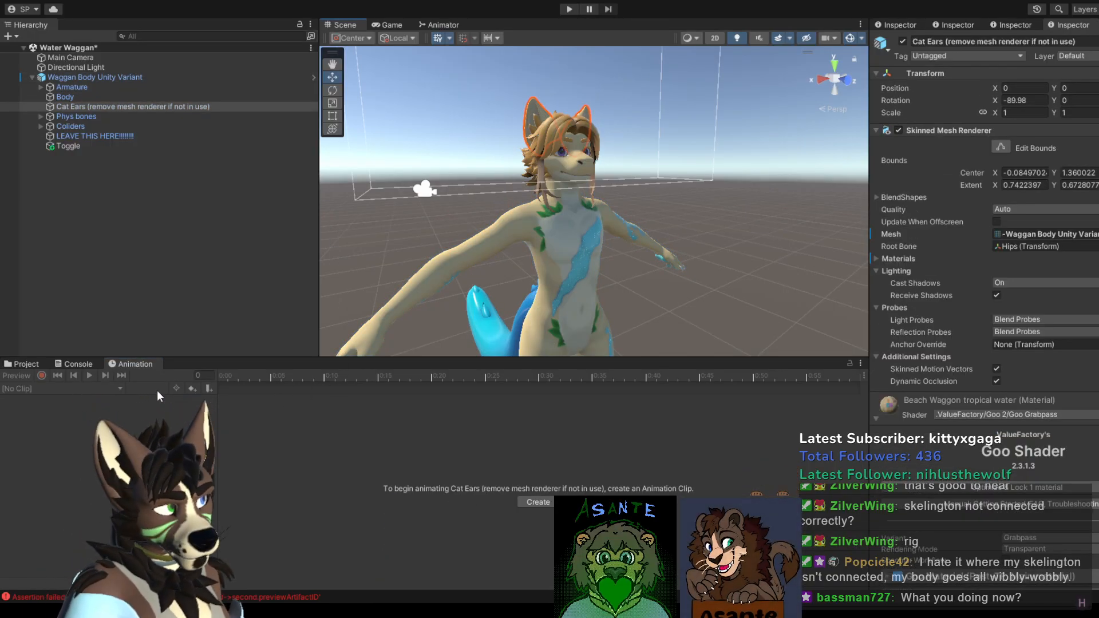
{"action": "left_click", "coordinate": [57, 363]}
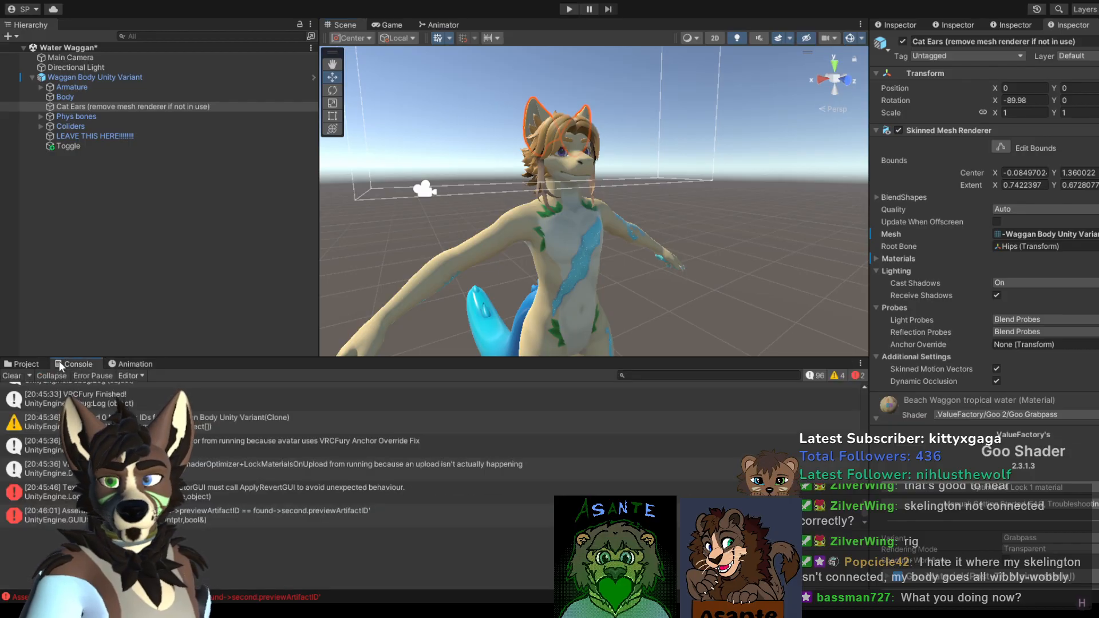
{"action": "left_click", "coordinate": [30, 363]}
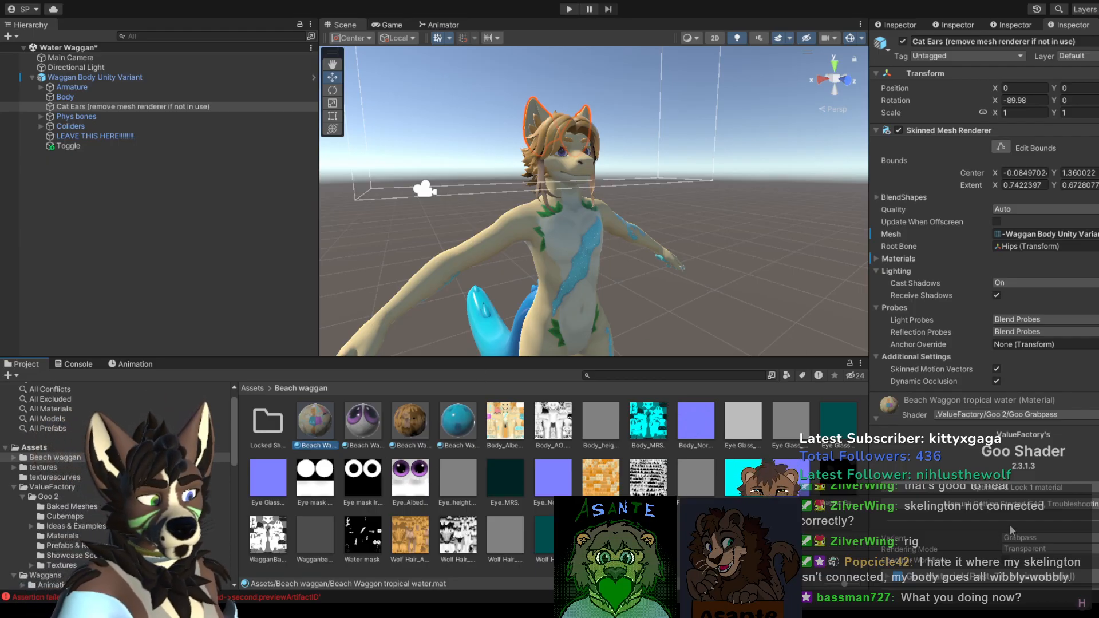
{"action": "scroll", "coordinate": [1013, 530], "scroll_direction": "down", "scroll_amount": 15}
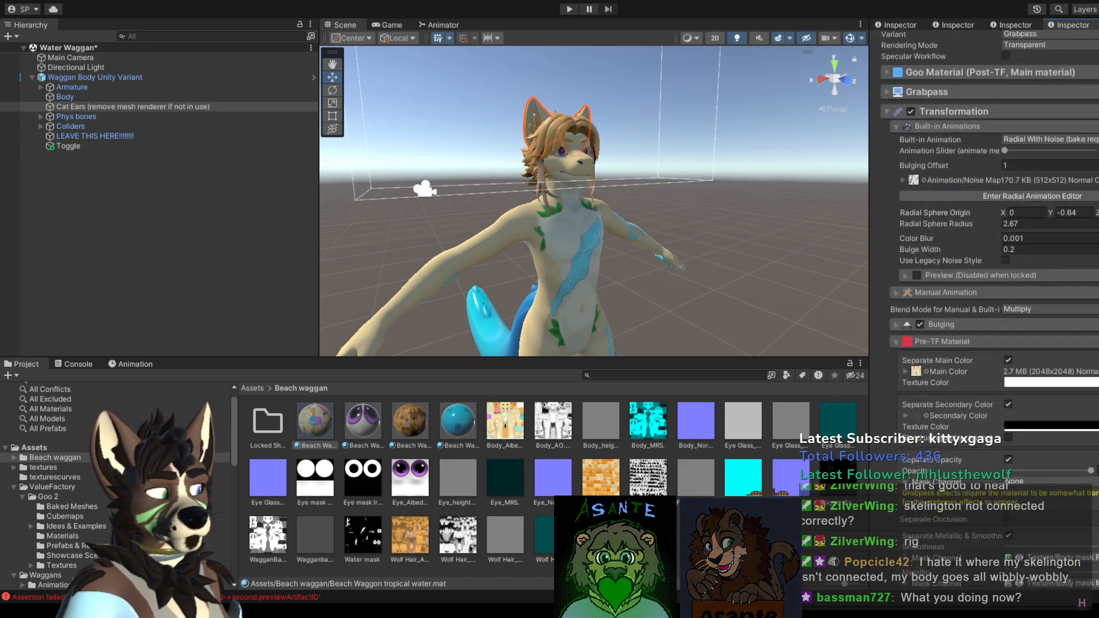
{"action": "scroll", "coordinate": [1013, 531], "scroll_direction": "down", "scroll_amount": 2}
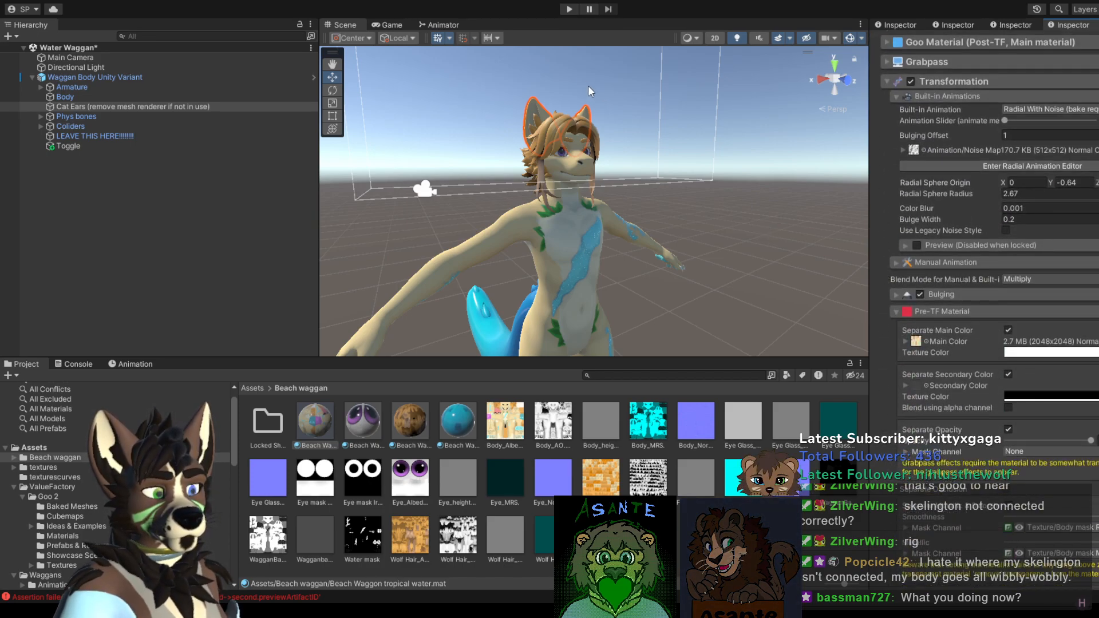
Step: Test the Beach Waggon tropical water material's Animation Slider in Play mode with the Scene view showing, returning it to its start
{"action": "middle_click_drag", "start_coordinate": [582, 170], "coordinate": [556, 238]}
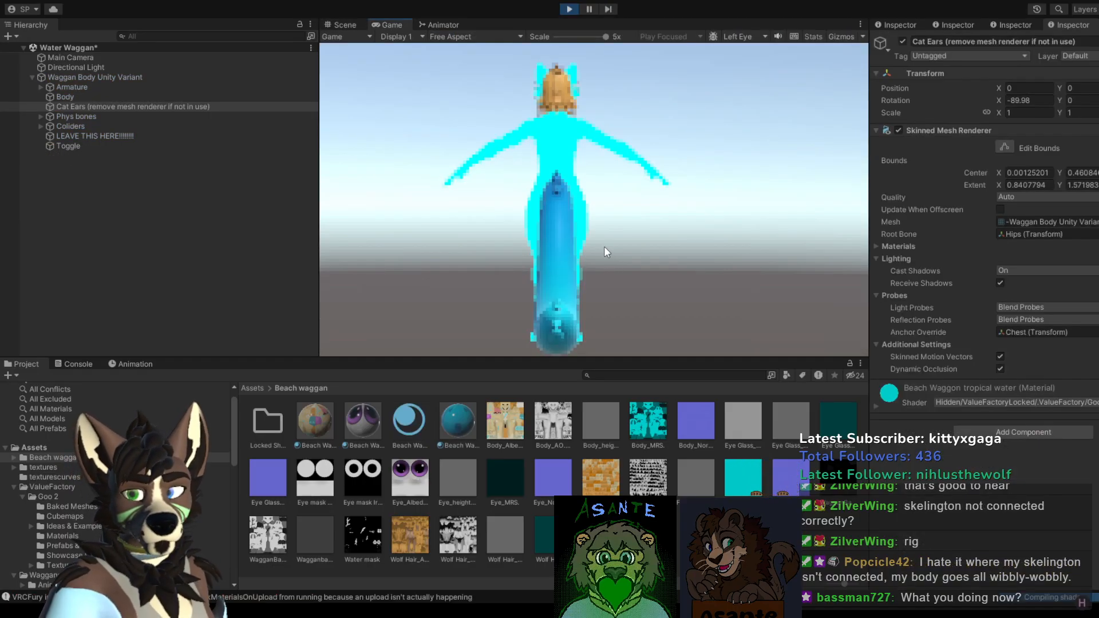
{"action": "left_click", "coordinate": [345, 24]}
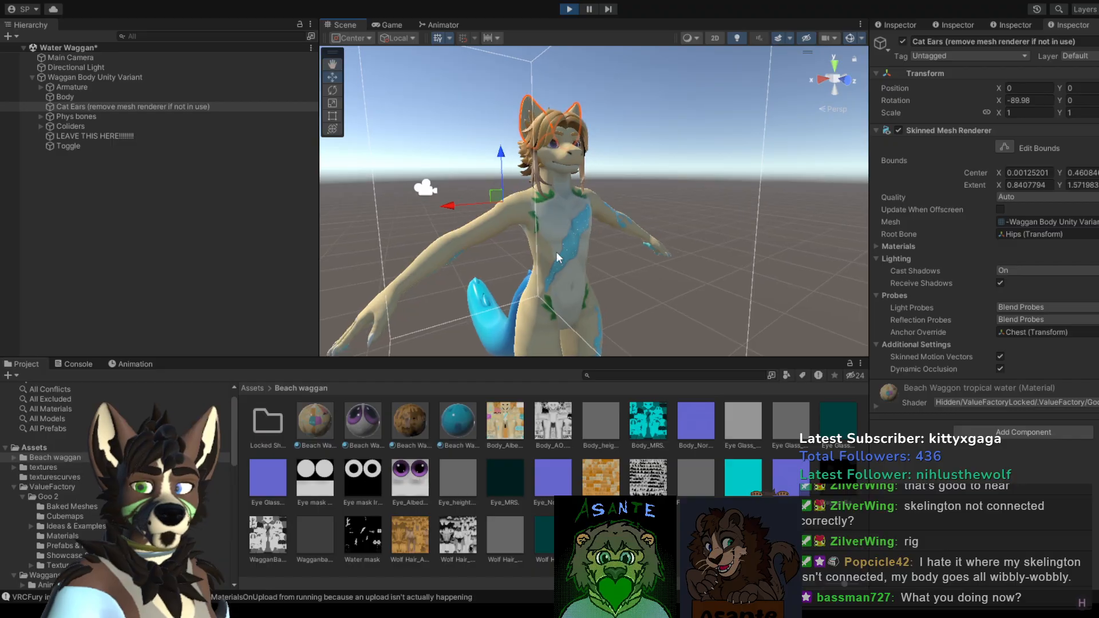
{"action": "left_click", "coordinate": [309, 425]}
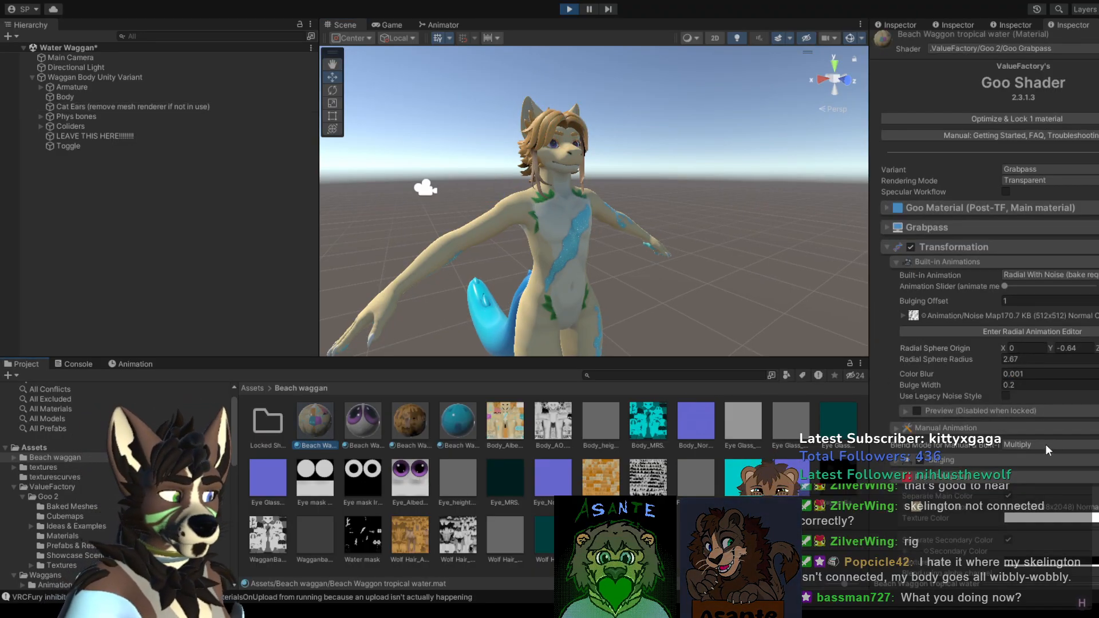
{"action": "left_click_drag", "start_coordinate": [1006, 287], "coordinate": [1086, 281]}
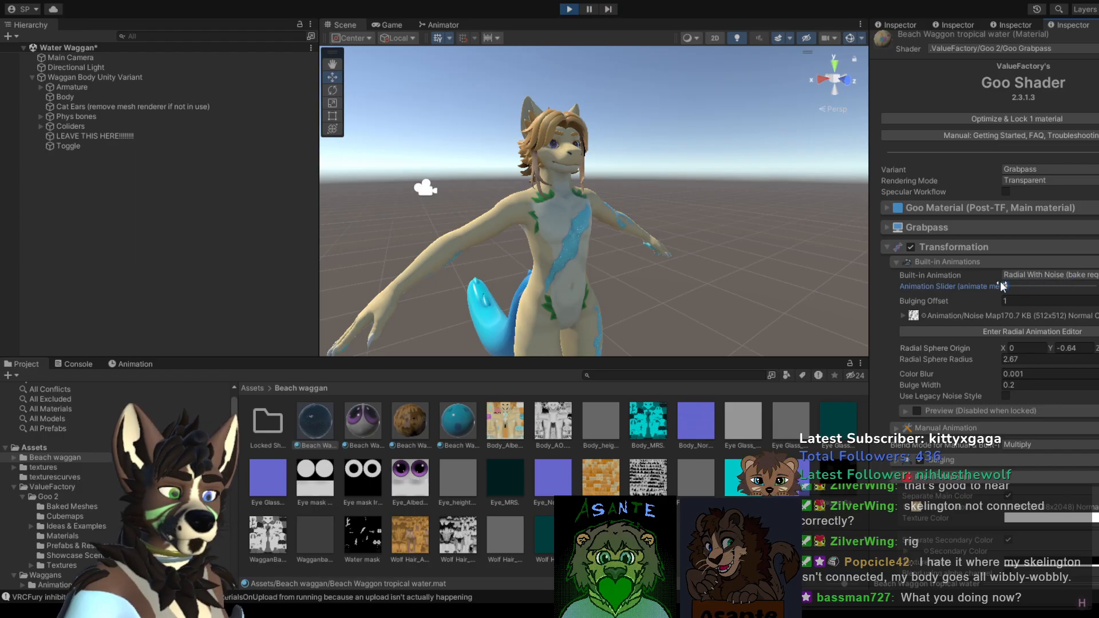
{"action": "left_click_drag", "start_coordinate": [1003, 286], "coordinate": [869, 307]}
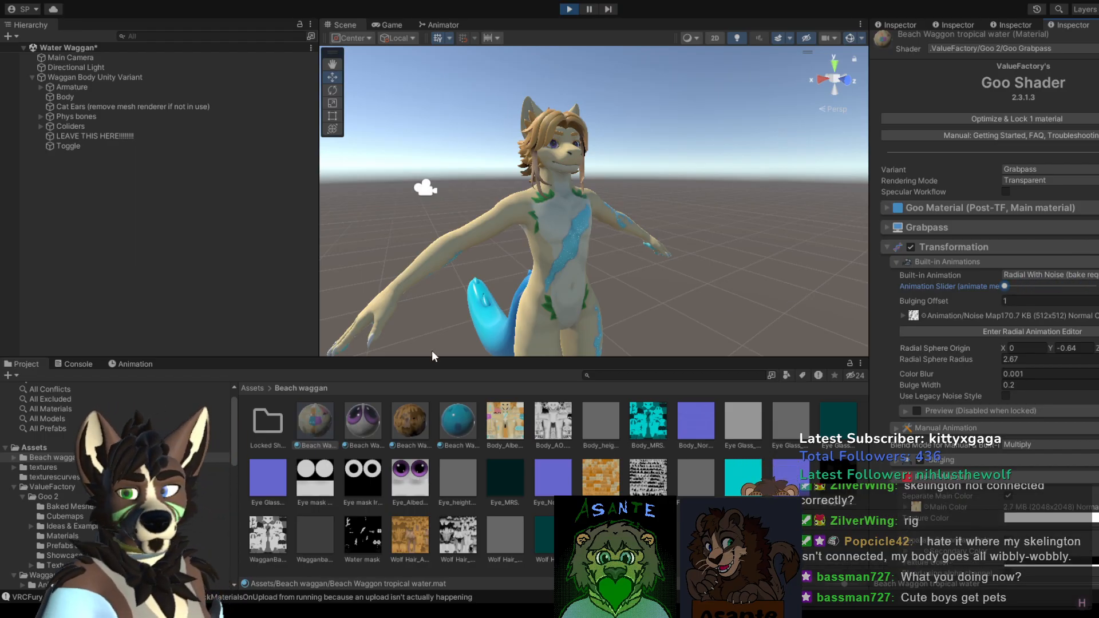
Step: Check the Body mesh in the Animation timeline during Play mode, and exit Play mode
{"action": "left_click", "coordinate": [544, 248]}
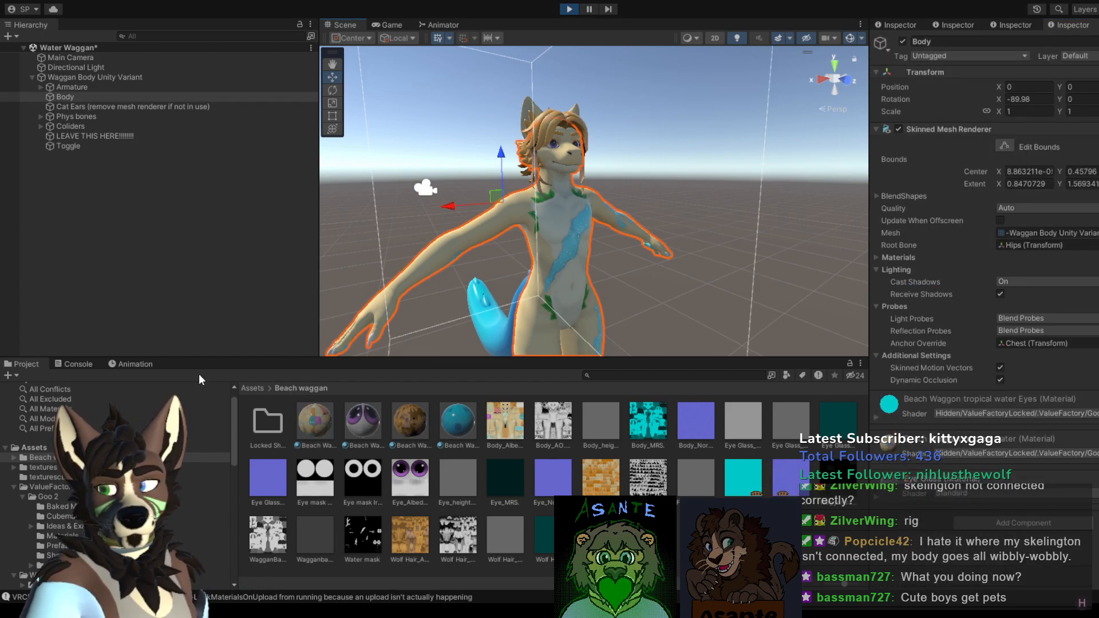
{"action": "left_click", "coordinate": [123, 364]}
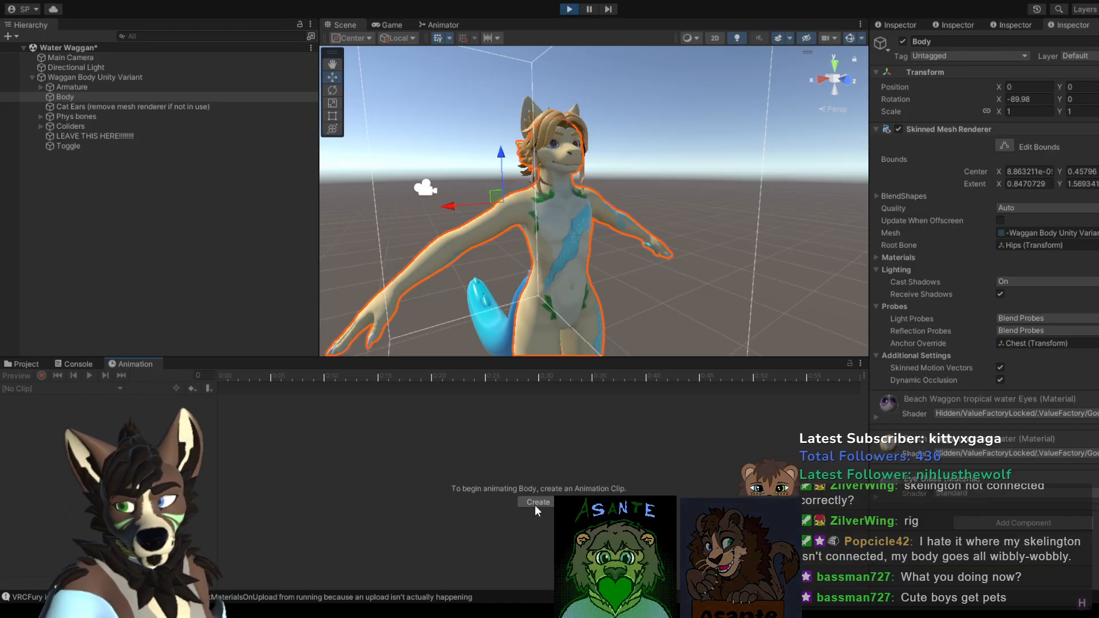
{"action": "left_click", "coordinate": [575, 9]}
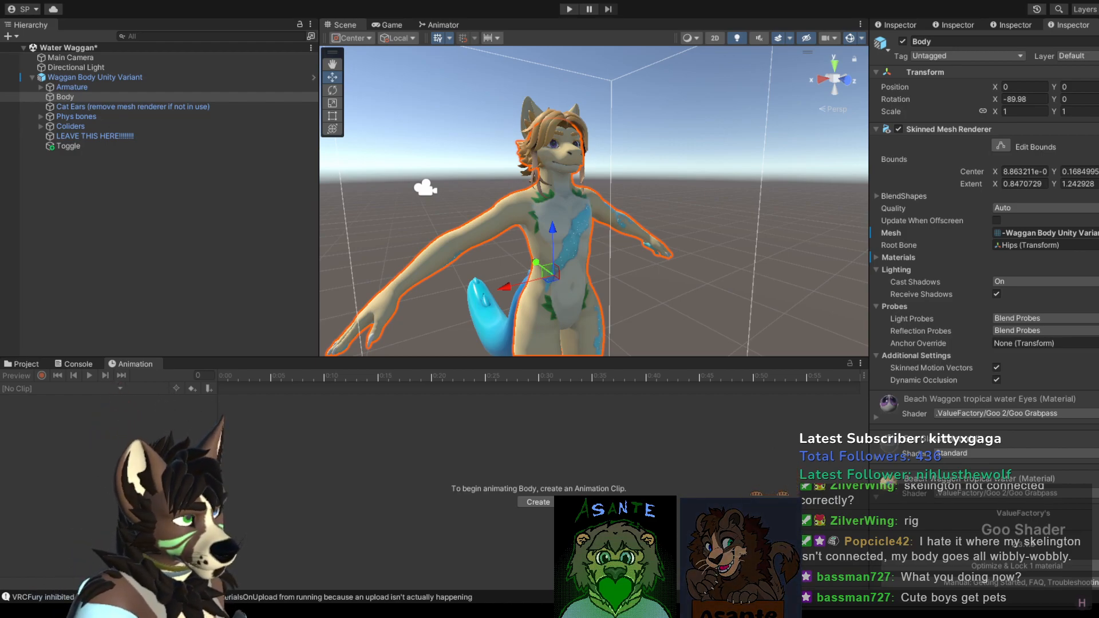
Step: Select the whole Waggan Body Unity Variant avatar in the scene instead of its Body mesh
{"action": "left_click", "coordinate": [480, 246]}
{"action": "left_click_drag", "start_coordinate": [472, 197], "coordinate": [478, 167], "text": "alt"}
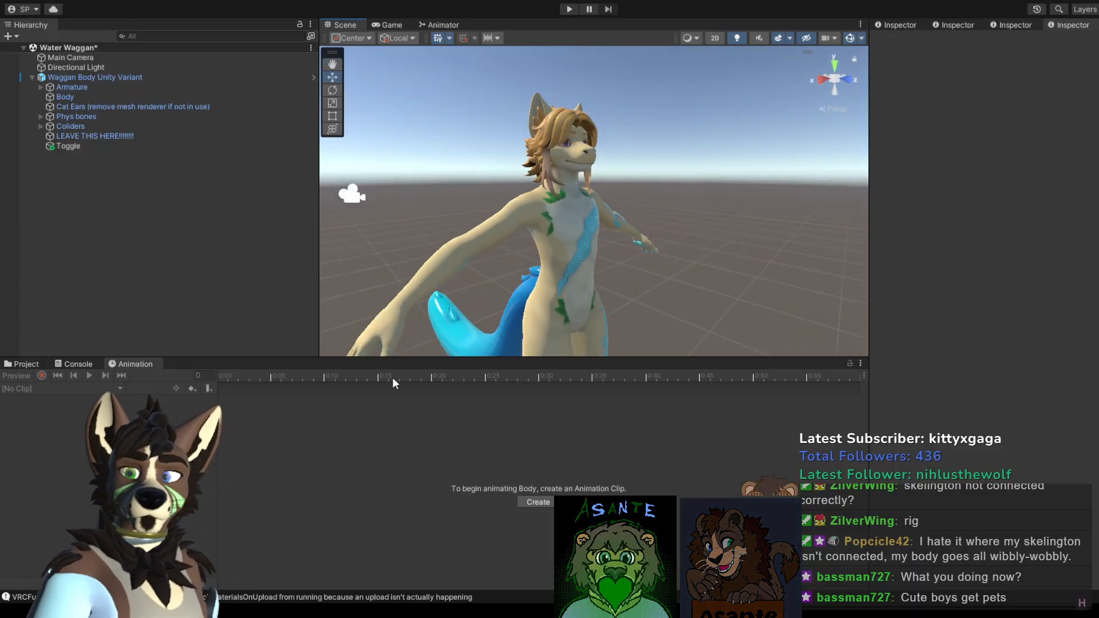
{"action": "left_click", "coordinate": [558, 216]}
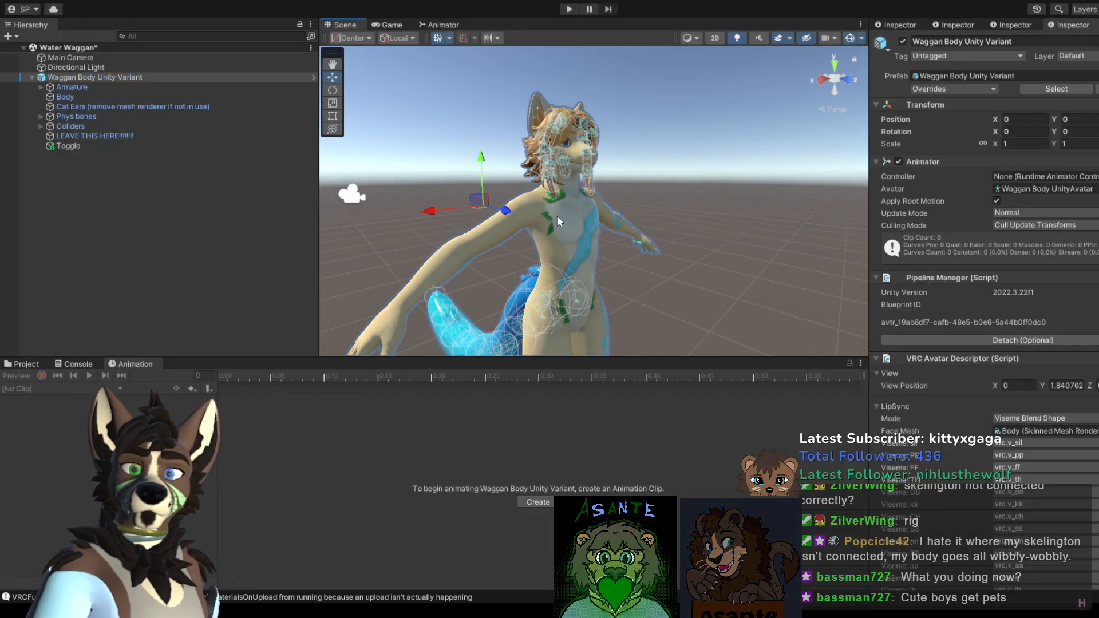
{"action": "left_click", "coordinate": [567, 218]}
{"action": "left_click", "coordinate": [593, 250]}
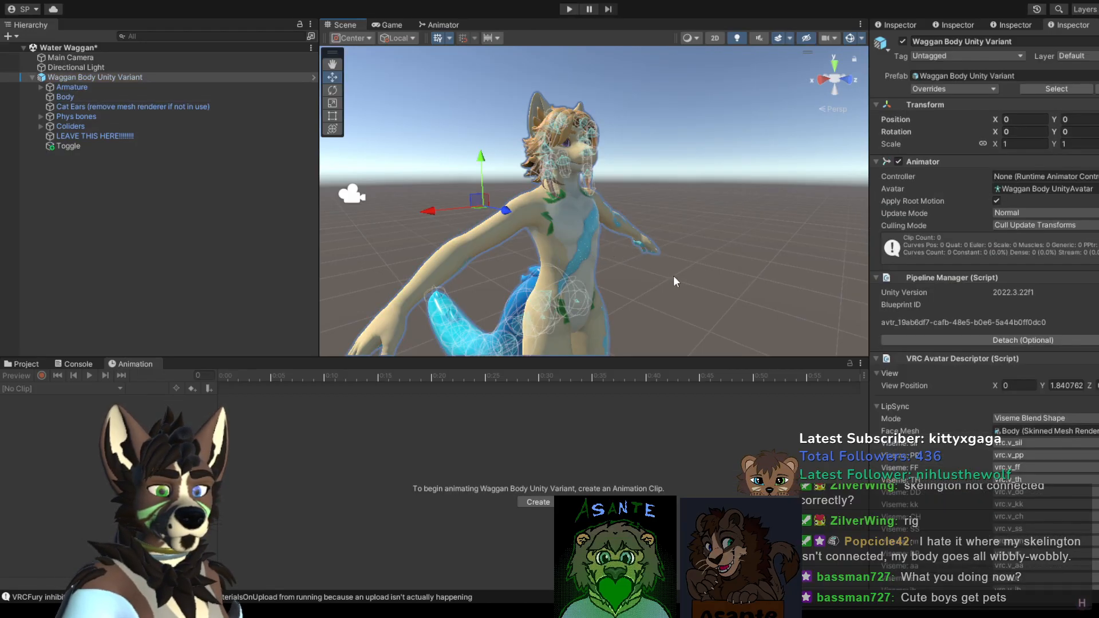
{"action": "left_click", "coordinate": [674, 276]}
{"action": "left_click", "coordinate": [578, 251]}
{"action": "left_click", "coordinate": [578, 251]}
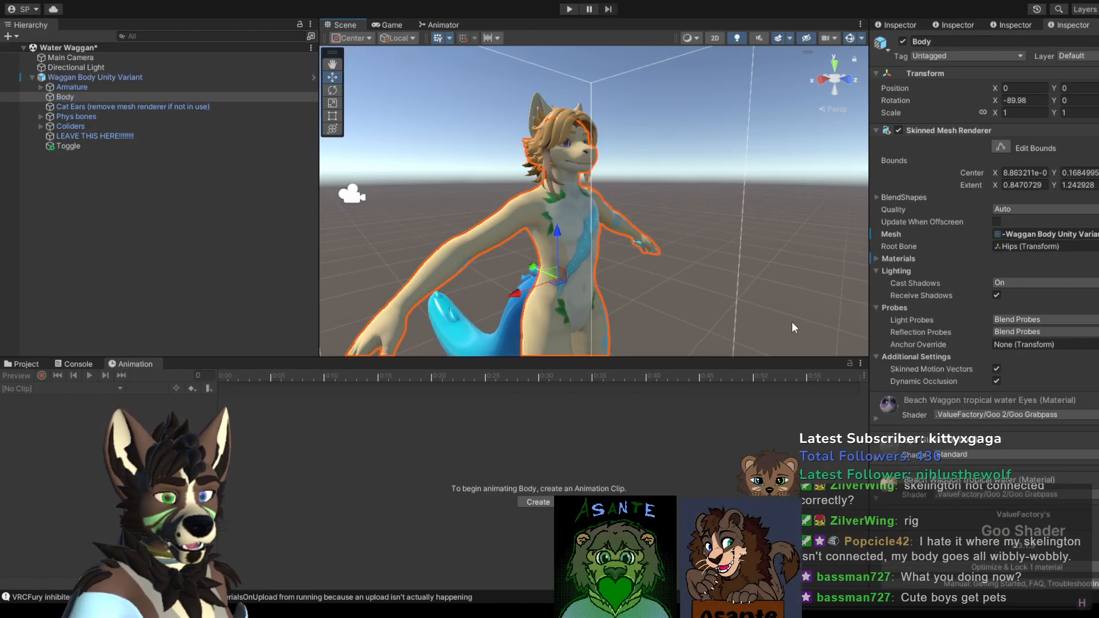
{"action": "left_click", "coordinate": [597, 247]}
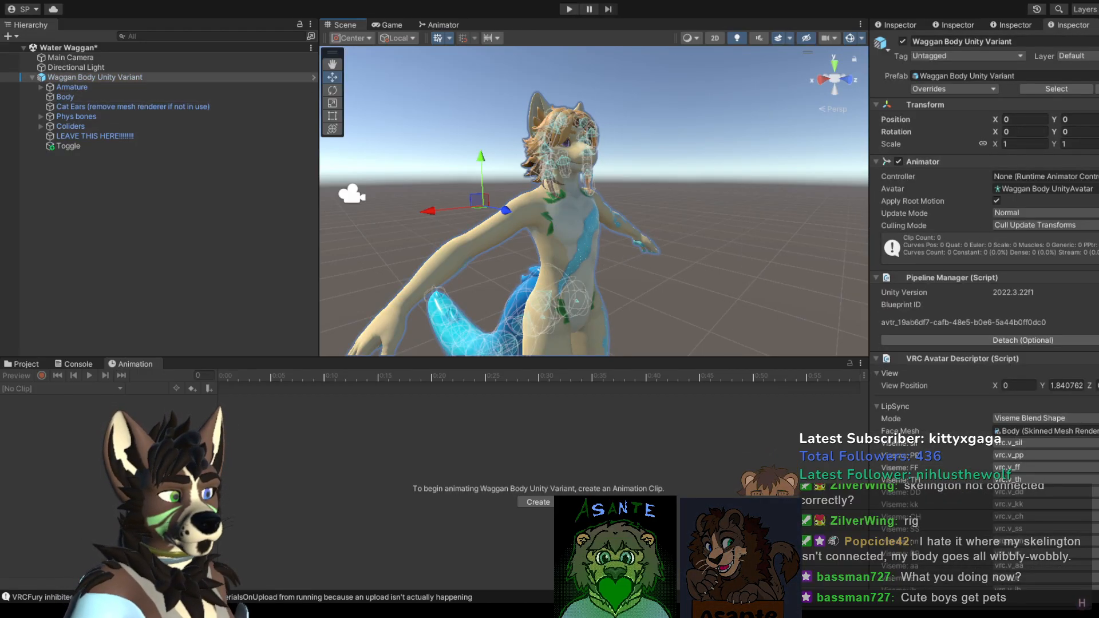
Step: Examine the avatar's playable layers, expressions menu and parameters, viseme setup and VRCFury components
{"action": "scroll", "coordinate": [985, 229], "scroll_direction": "down", "scroll_amount": 15}
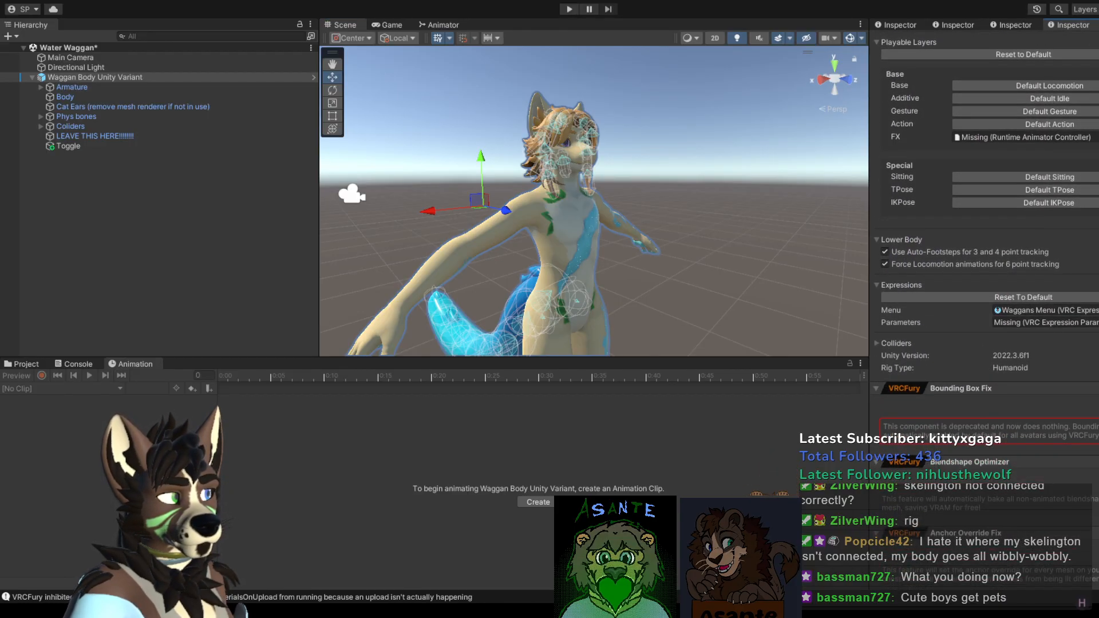
{"action": "scroll", "coordinate": [985, 229], "scroll_direction": "up", "scroll_amount": 3}
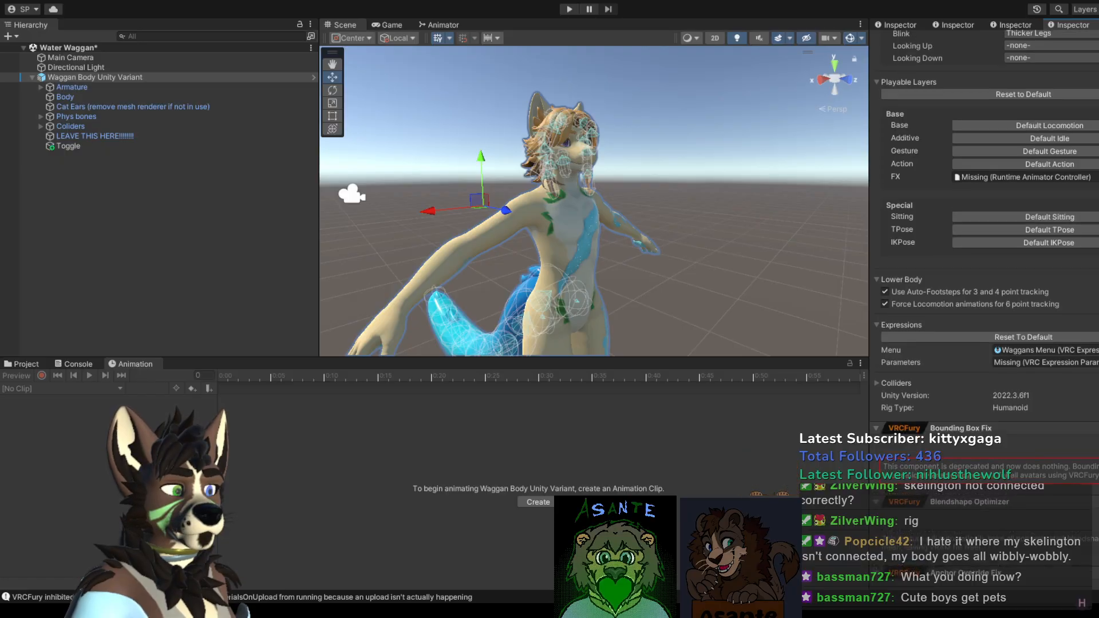
{"action": "scroll", "coordinate": [985, 229], "scroll_direction": "up", "scroll_amount": 3}
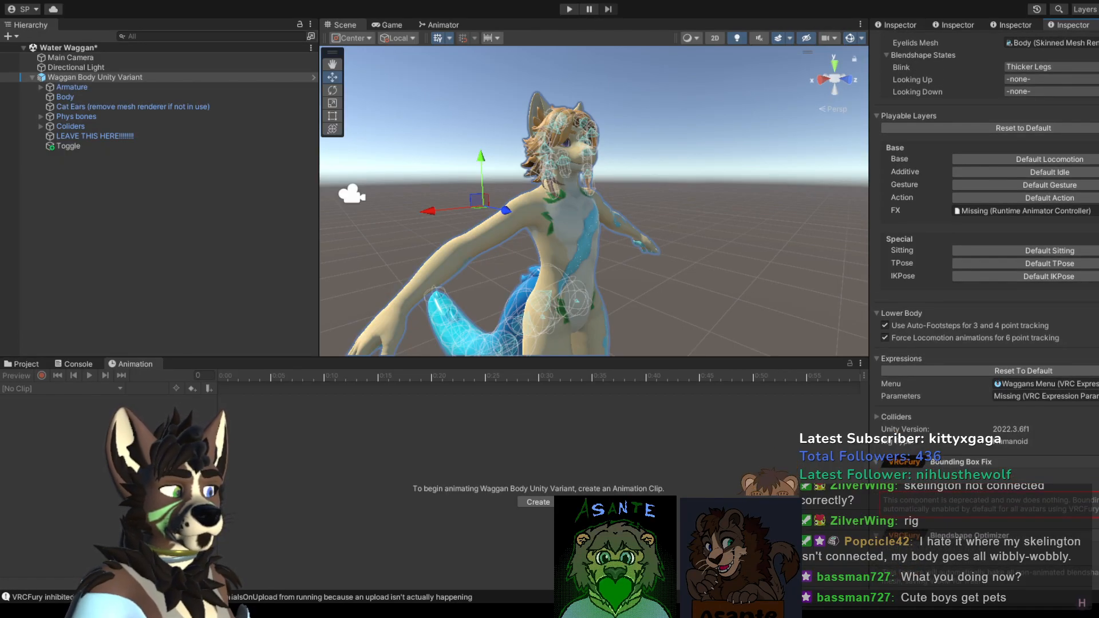
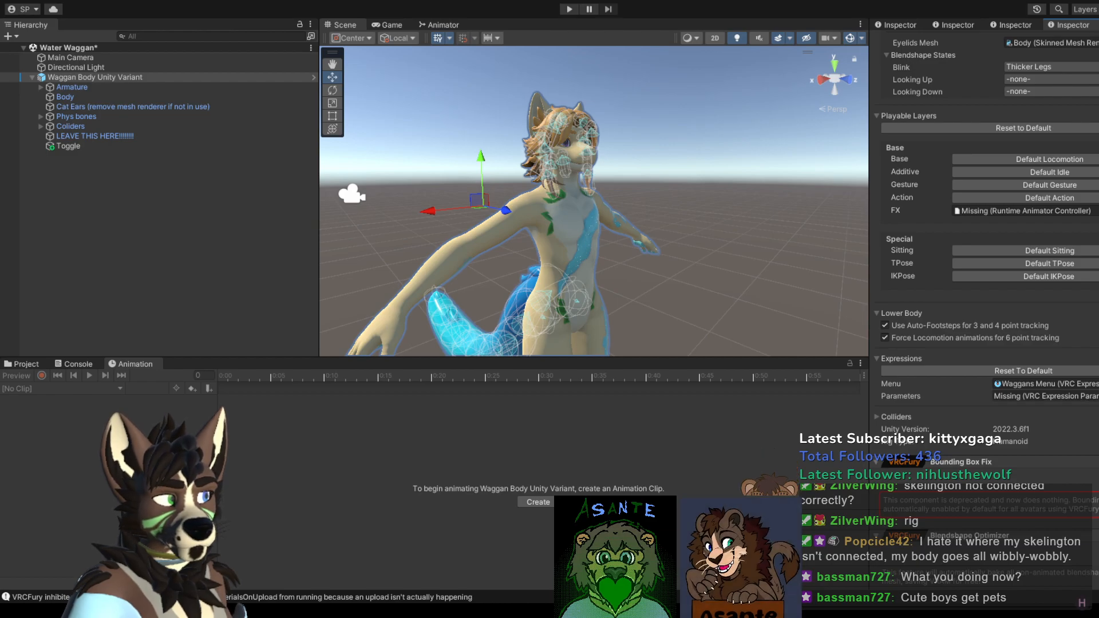
{"action": "scroll", "coordinate": [1087, 403], "scroll_direction": "down", "scroll_amount": 10}
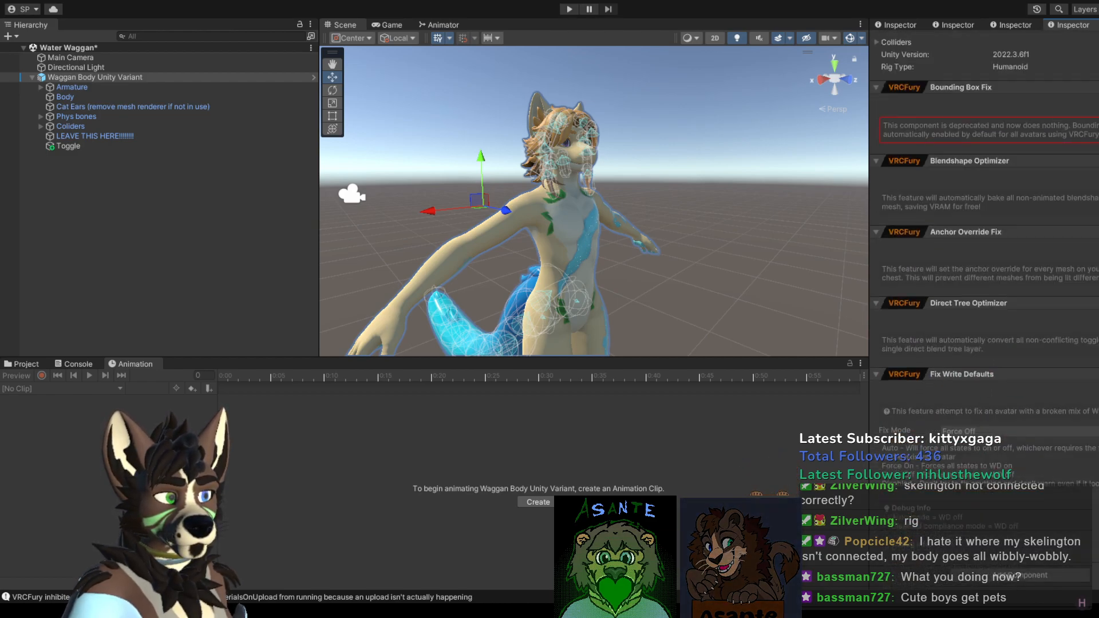
{"action": "scroll", "coordinate": [985, 286], "scroll_direction": "up", "scroll_amount": 15}
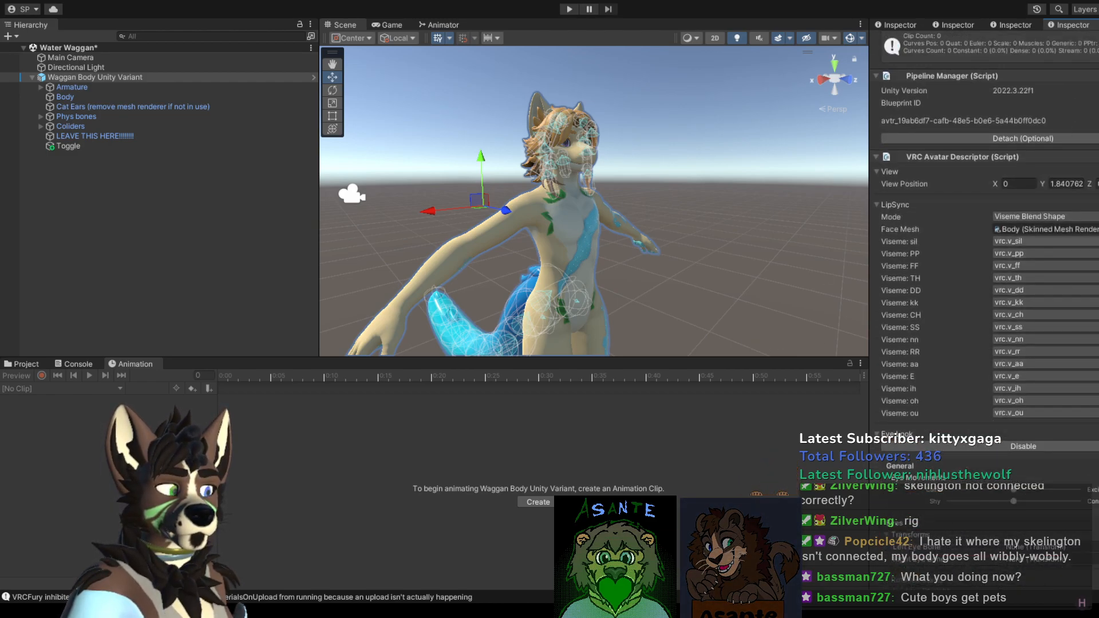
{"action": "scroll", "coordinate": [985, 286], "scroll_direction": "up", "scroll_amount": 6}
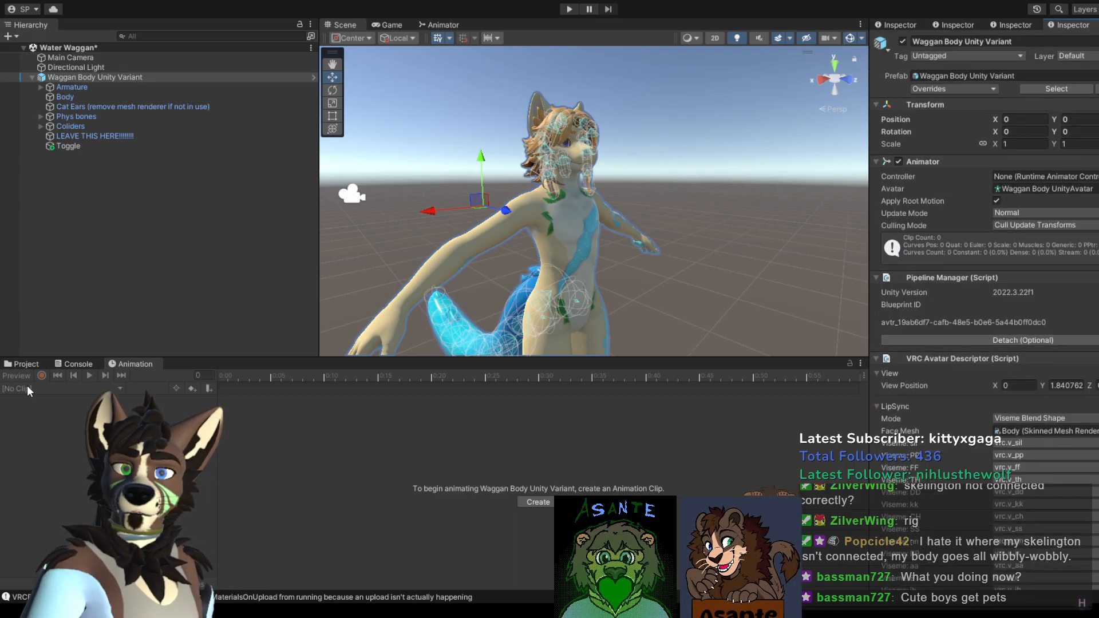
Step: Add the GestureManager prefab from the Gesture Manager package to the Water Waggan scene
{"action": "left_click", "coordinate": [23, 364]}
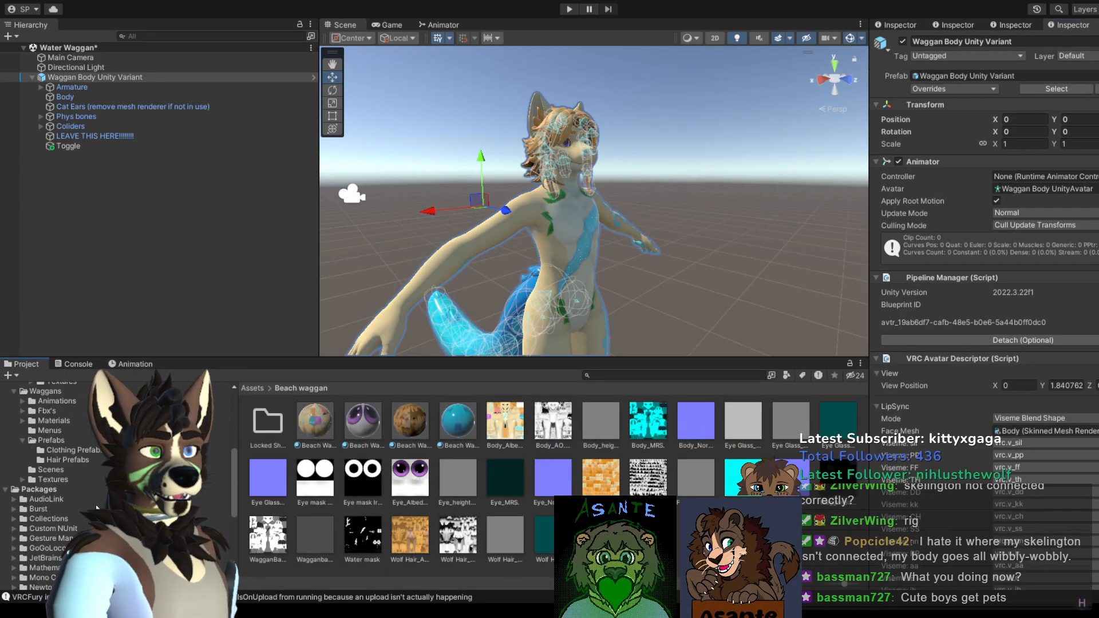
{"action": "scroll", "coordinate": [77, 514], "scroll_direction": "down", "scroll_amount": 5}
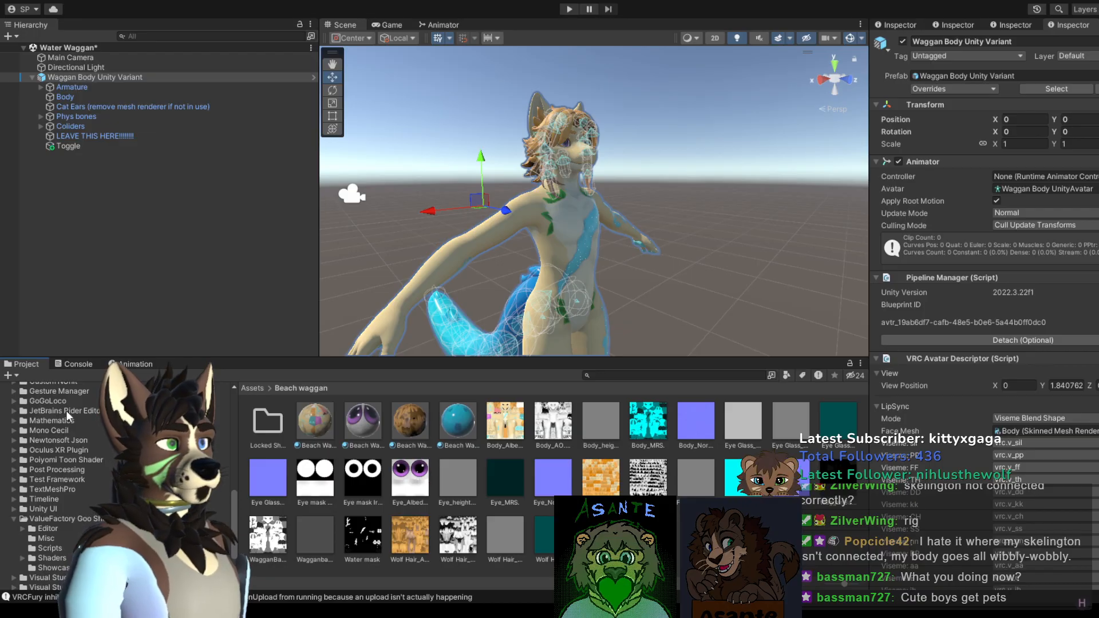
{"action": "scroll", "coordinate": [66, 411], "scroll_direction": "down", "scroll_amount": 3}
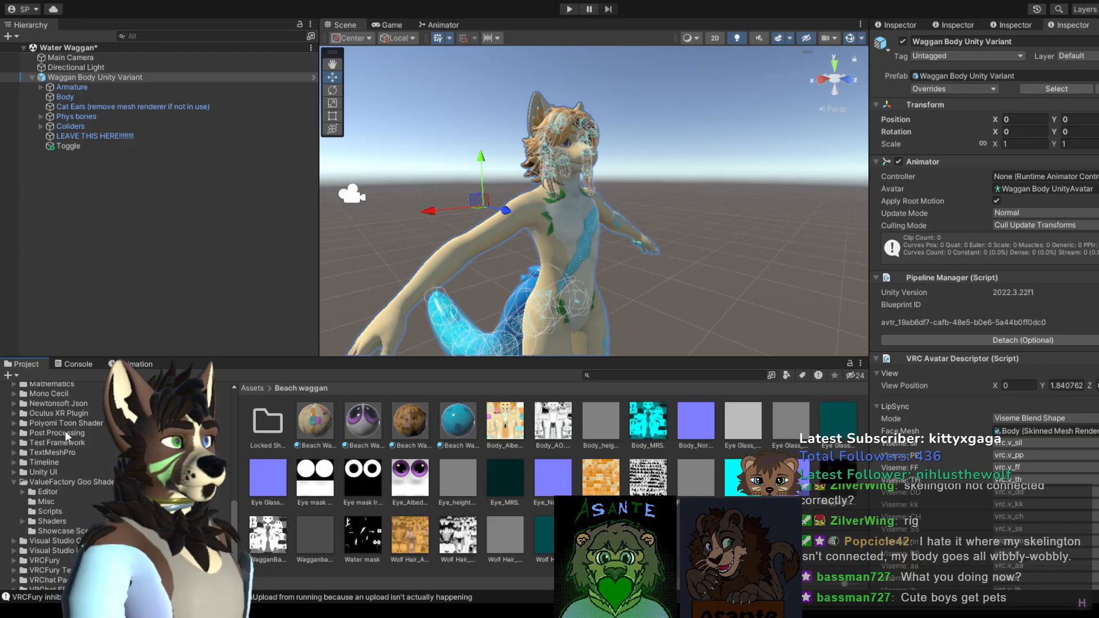
{"action": "scroll", "coordinate": [95, 489], "scroll_direction": "up", "scroll_amount": 2}
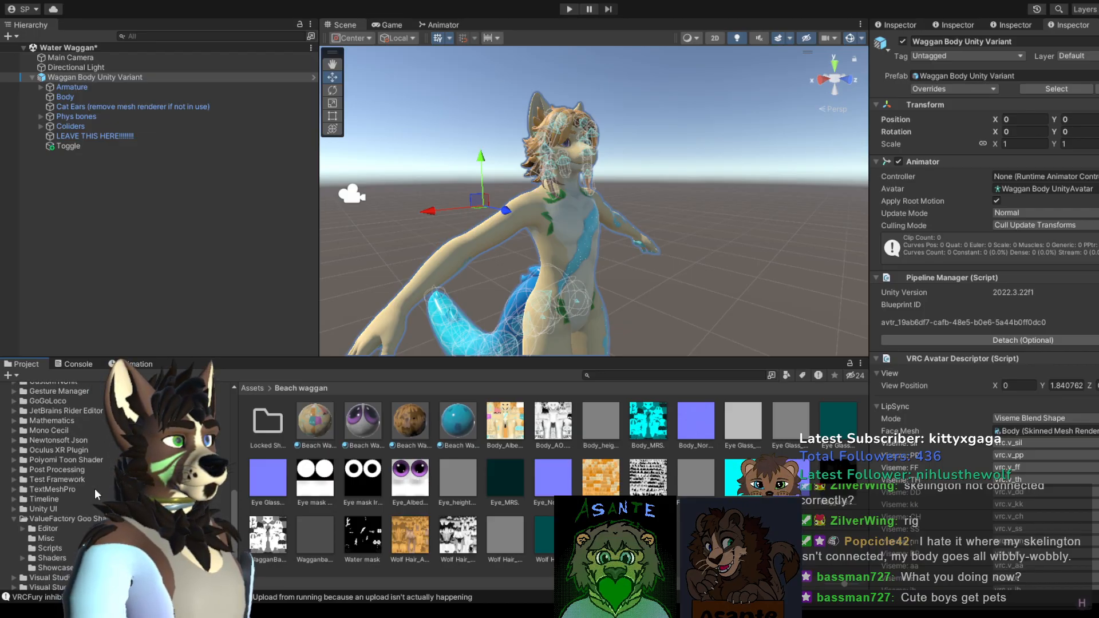
{"action": "left_click", "coordinate": [61, 392]}
{"action": "left_click_drag", "start_coordinate": [359, 422], "coordinate": [211, 273]}
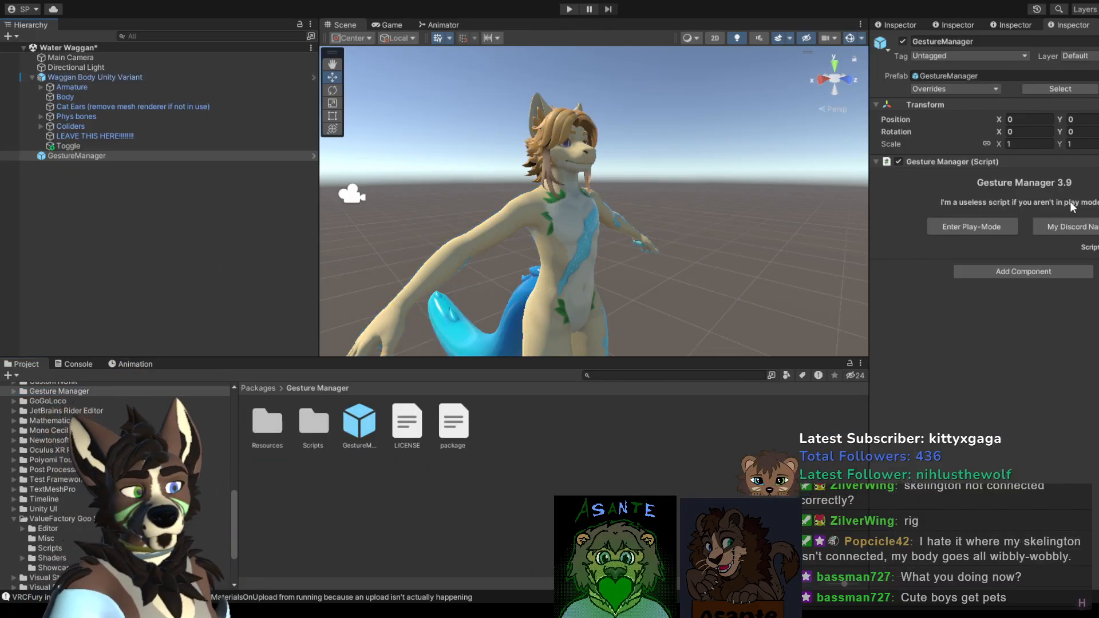
Step: Enter Play mode through the Gesture Manager and try the avatar's ear radial and emote submenus in the radial menu
{"action": "left_click", "coordinate": [969, 228]}
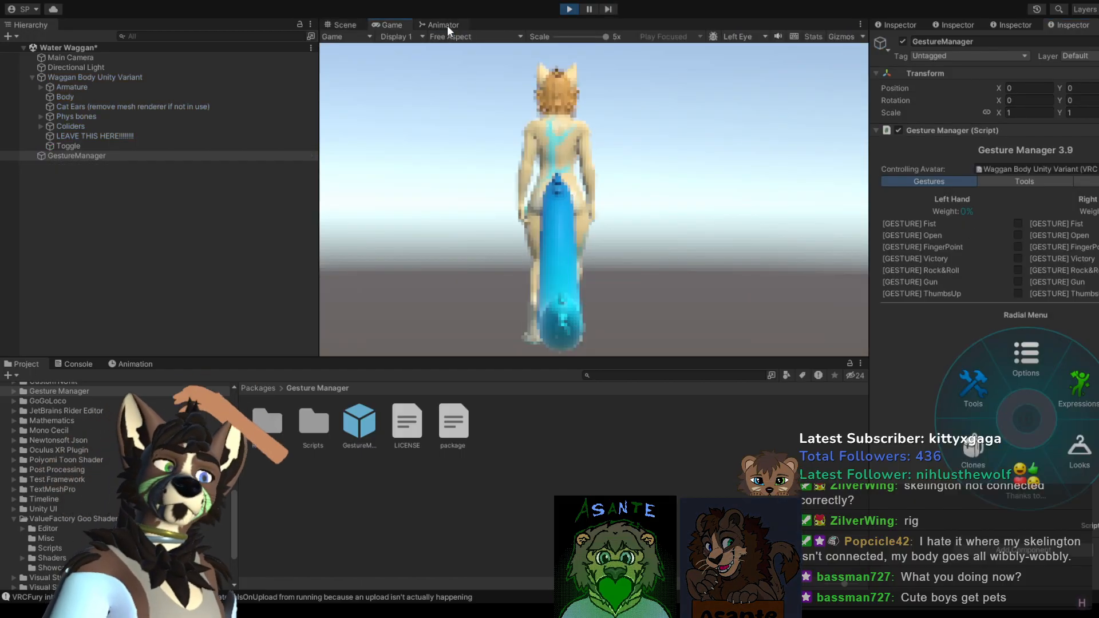
{"action": "left_click", "coordinate": [343, 25]}
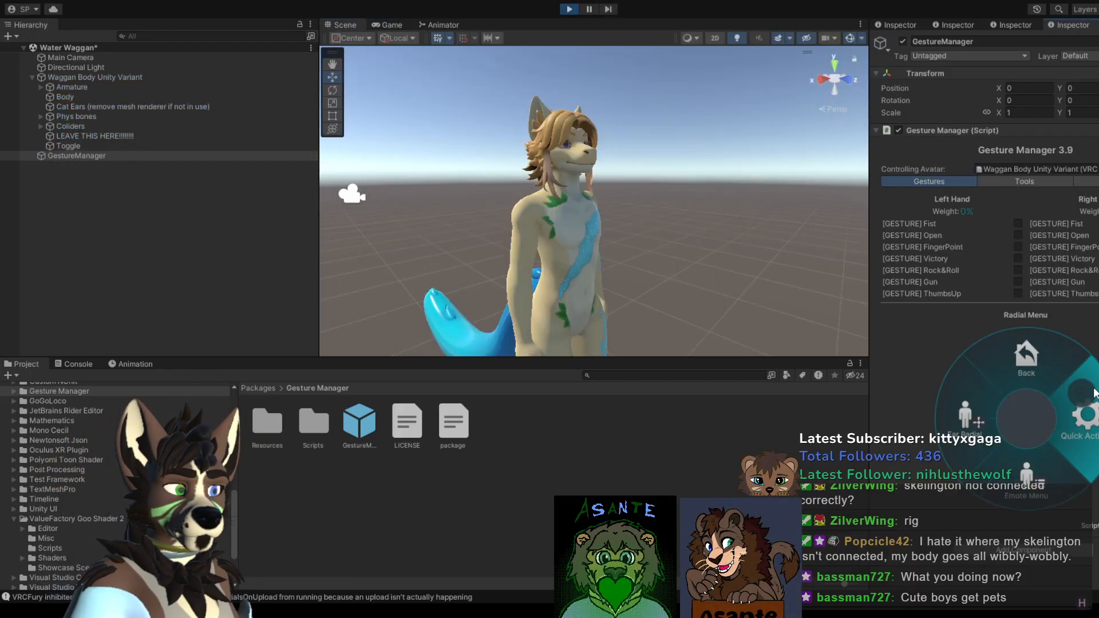
{"action": "left_click", "coordinate": [1081, 395]}
{"action": "left_click", "coordinate": [967, 401]}
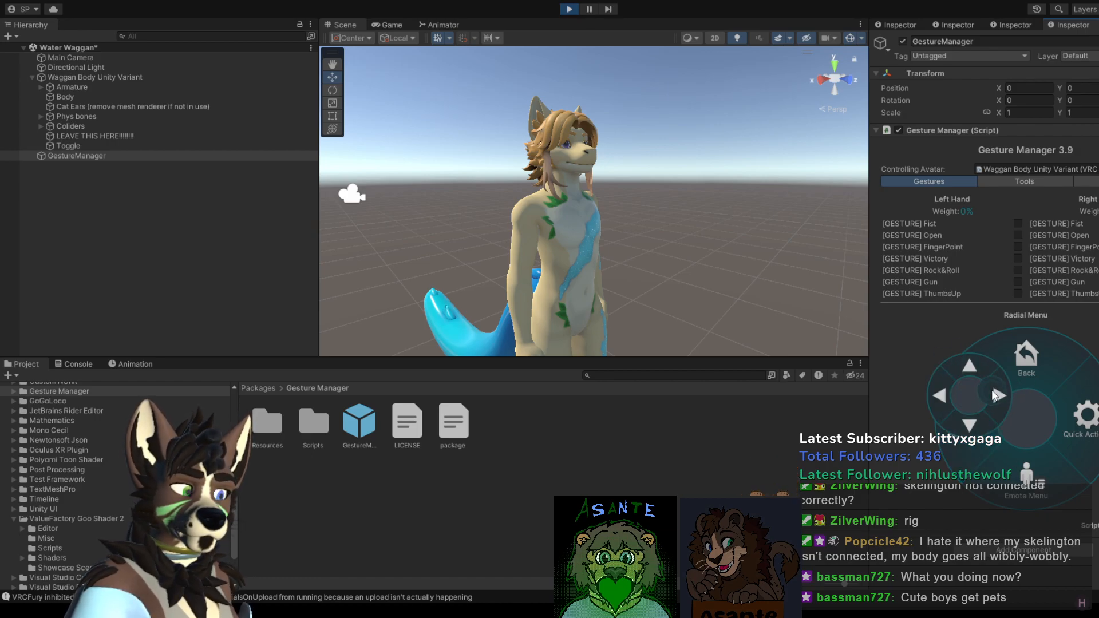
{"action": "left_click", "coordinate": [969, 394]}
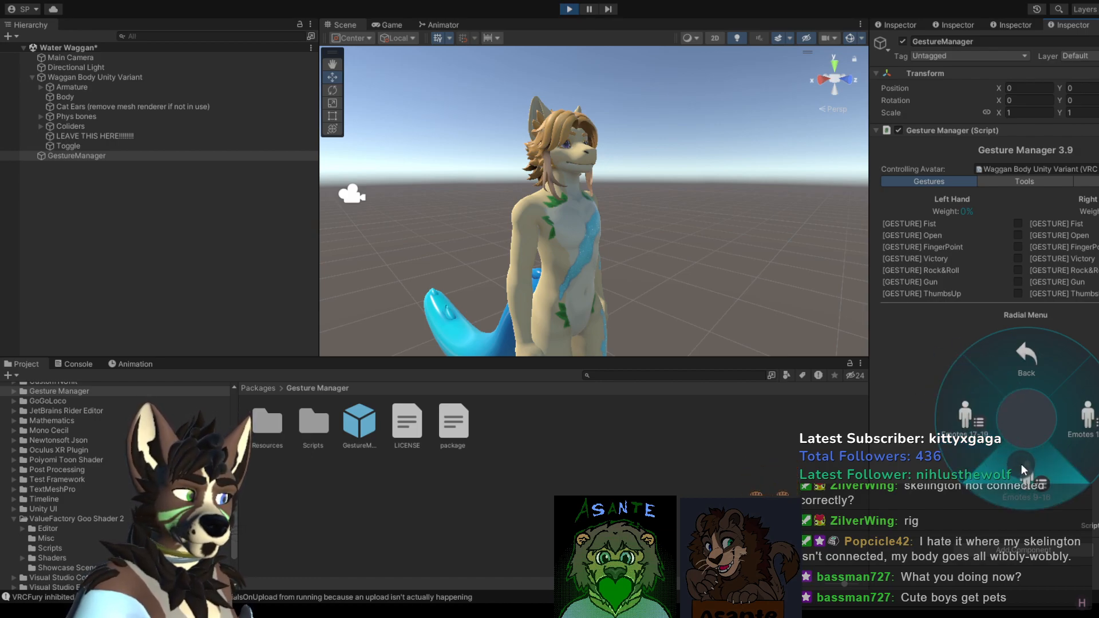
{"action": "left_click", "coordinate": [1021, 464]}
{"action": "left_click", "coordinate": [965, 414]}
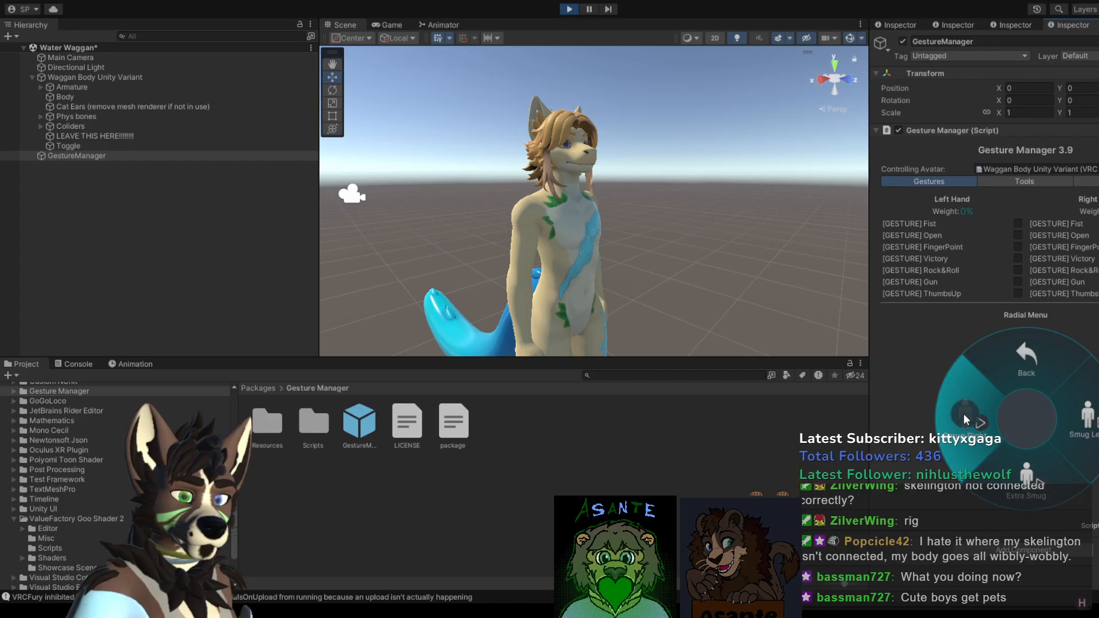
{"action": "left_click", "coordinate": [1015, 360]}
{"action": "left_click", "coordinate": [1016, 360]}
{"action": "left_click", "coordinate": [1015, 359]}
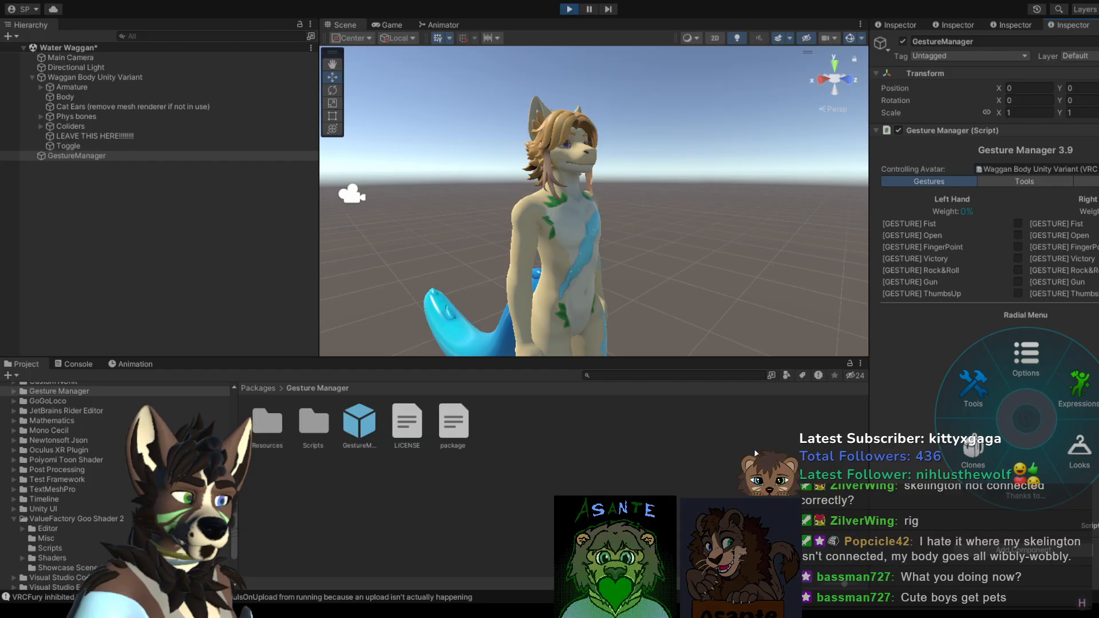
{"action": "left_click", "coordinate": [799, 417]}
{"action": "left_click", "coordinate": [696, 314]}
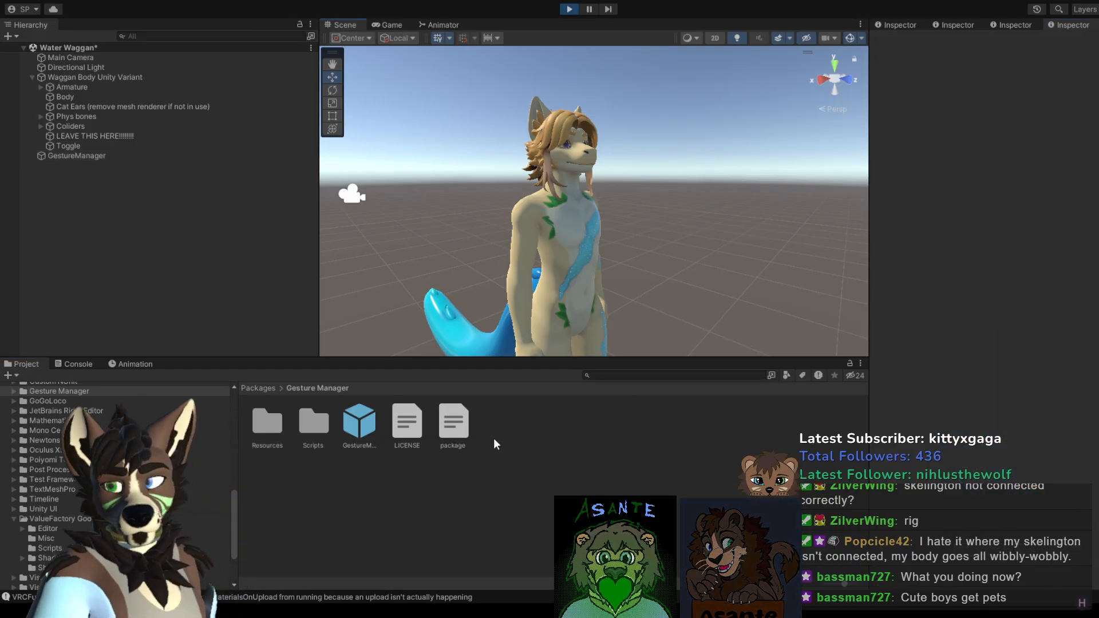
Step: Select the FX animator controller in the Waggans assets folder and exit Play mode
{"action": "mouse_move", "coordinate": [647, 288]}
{"action": "left_mouse_down", "text": "alt"}
{"action": "mouse_move", "coordinate": [648, 262]}
{"action": "mouse_move", "coordinate": [619, 293]}
{"action": "mouse_move", "coordinate": [638, 297]}
{"action": "left_mouse_up", "text": "alt"}
{"action": "scroll", "coordinate": [138, 487], "scroll_direction": "down", "scroll_amount": 2}
{"action": "scroll", "coordinate": [138, 487], "scroll_direction": "up", "scroll_amount": 4}
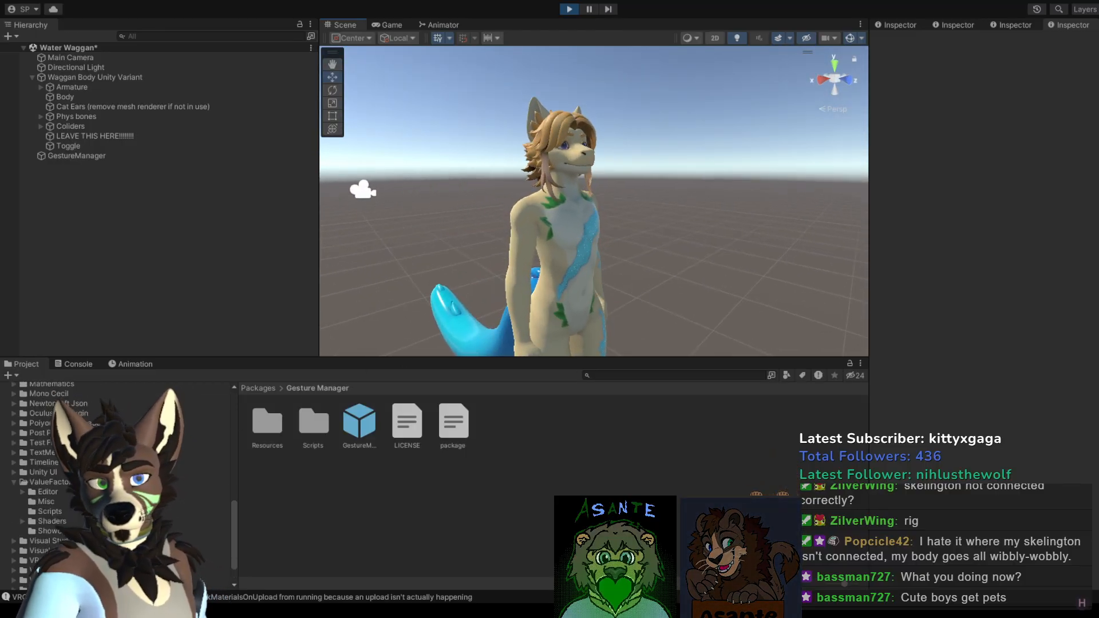
{"action": "scroll", "coordinate": [115, 487], "scroll_direction": "up", "scroll_amount": 3}
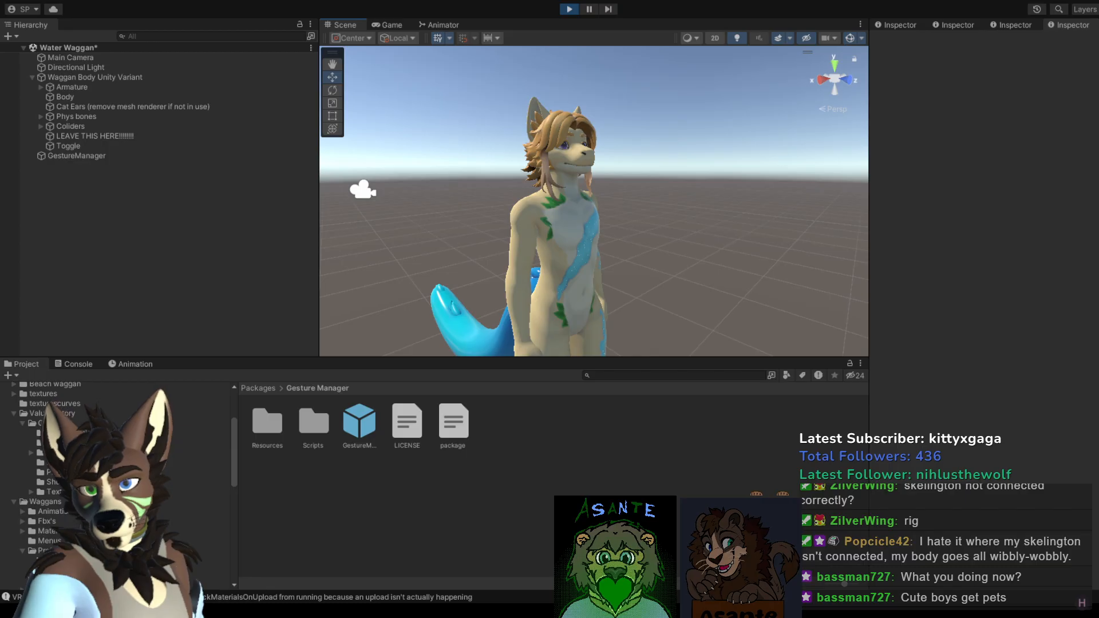
{"action": "scroll", "coordinate": [114, 487], "scroll_direction": "up", "scroll_amount": 2}
{"action": "left_click", "coordinate": [45, 538]}
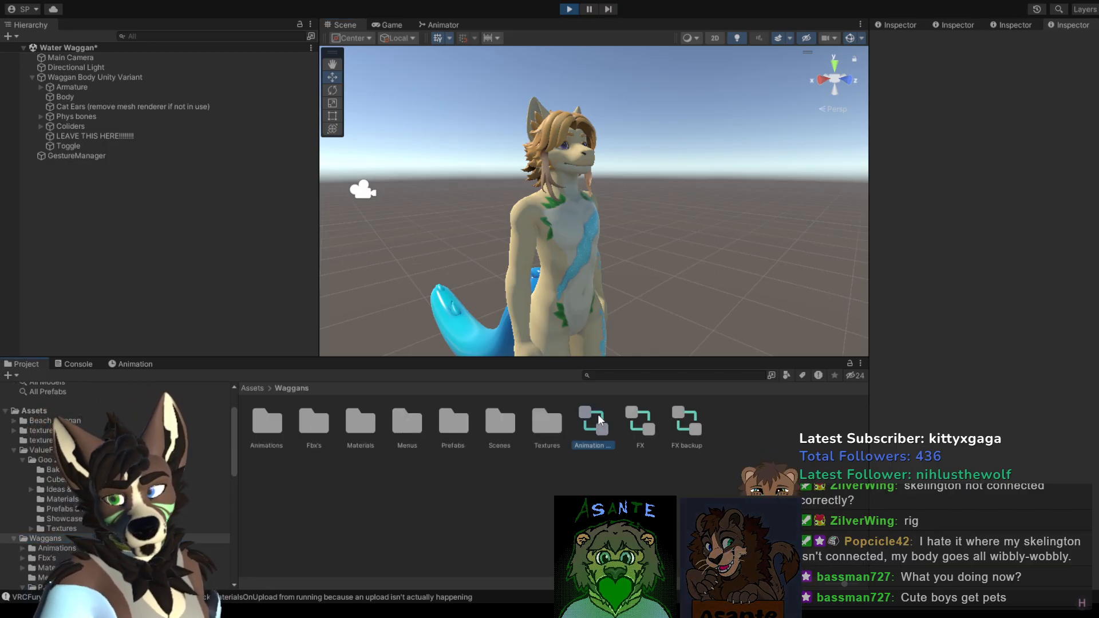
{"action": "left_click", "coordinate": [648, 421]}
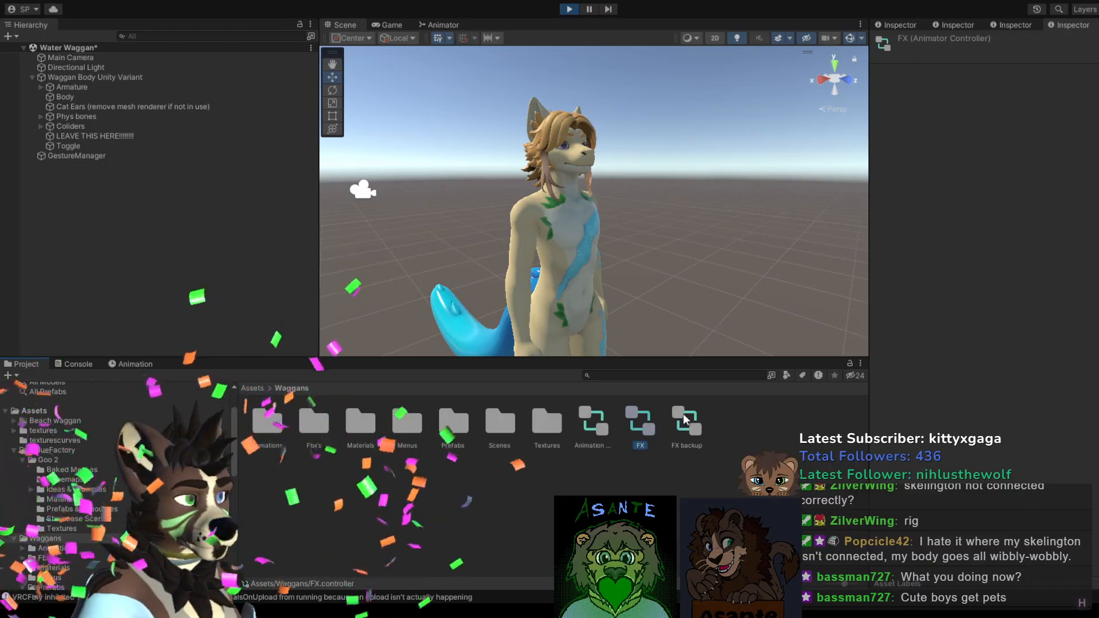
{"action": "left_click", "coordinate": [570, 9]}
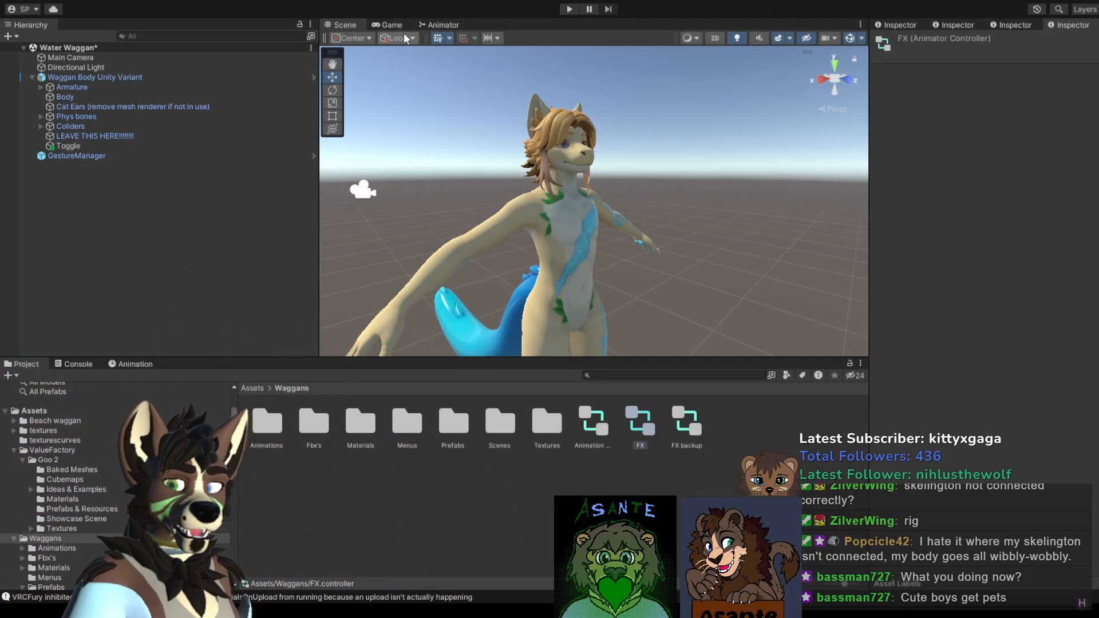
Step: Compare the layers and parameters of the FX, FX backup and Animation Testing controllers in the Animator
{"action": "left_click", "coordinate": [438, 25]}
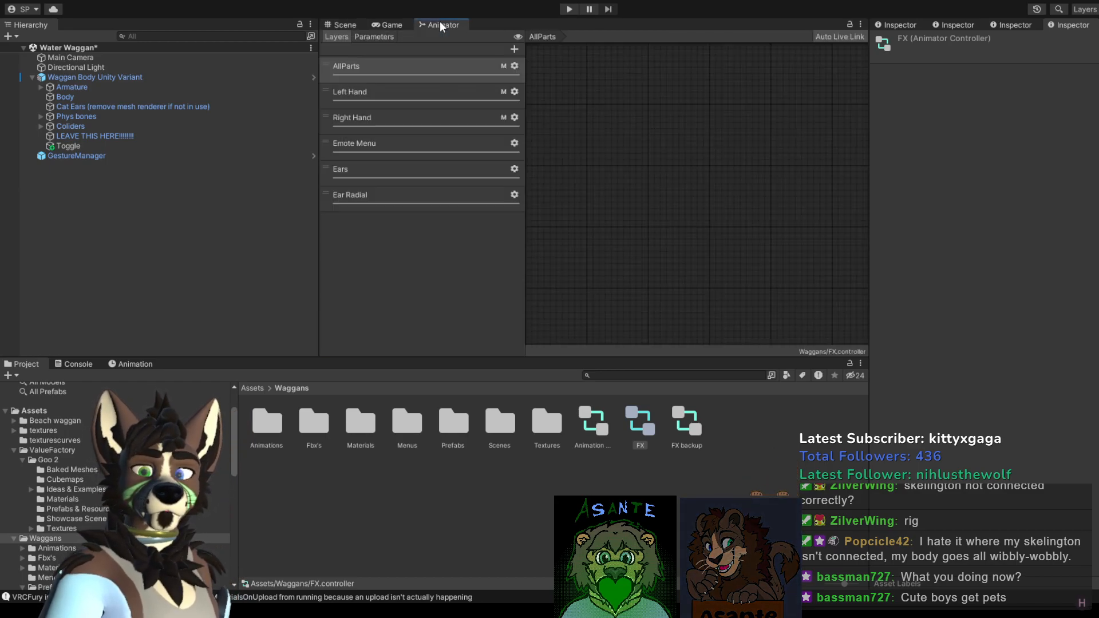
{"action": "left_click", "coordinate": [374, 199]}
{"action": "left_click", "coordinate": [651, 432]}
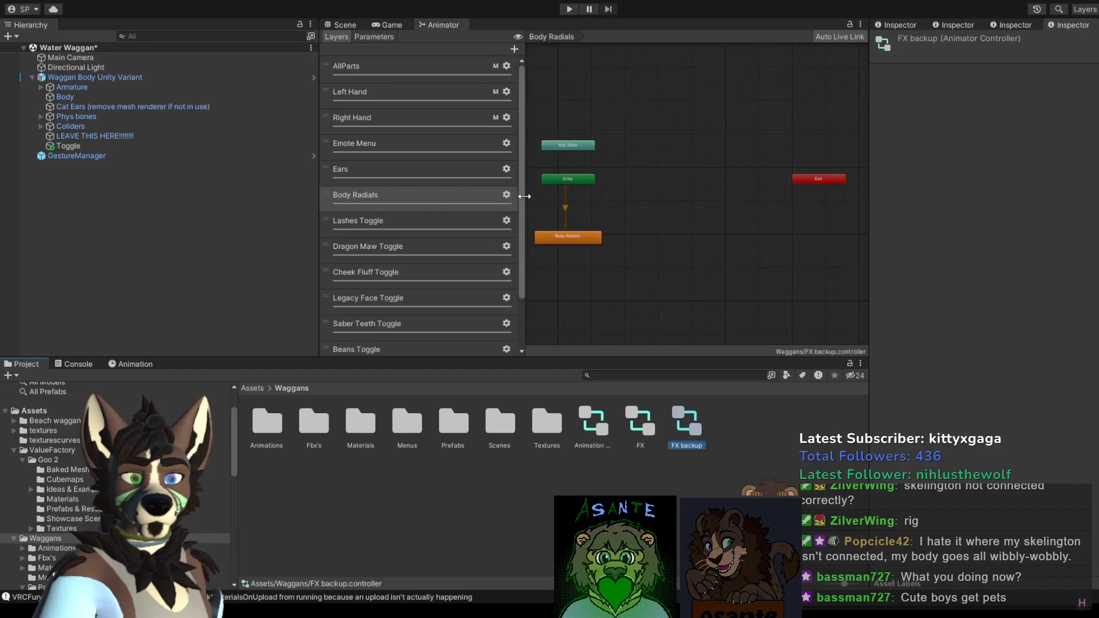
{"action": "left_click_drag", "start_coordinate": [521, 195], "coordinate": [517, 68]}
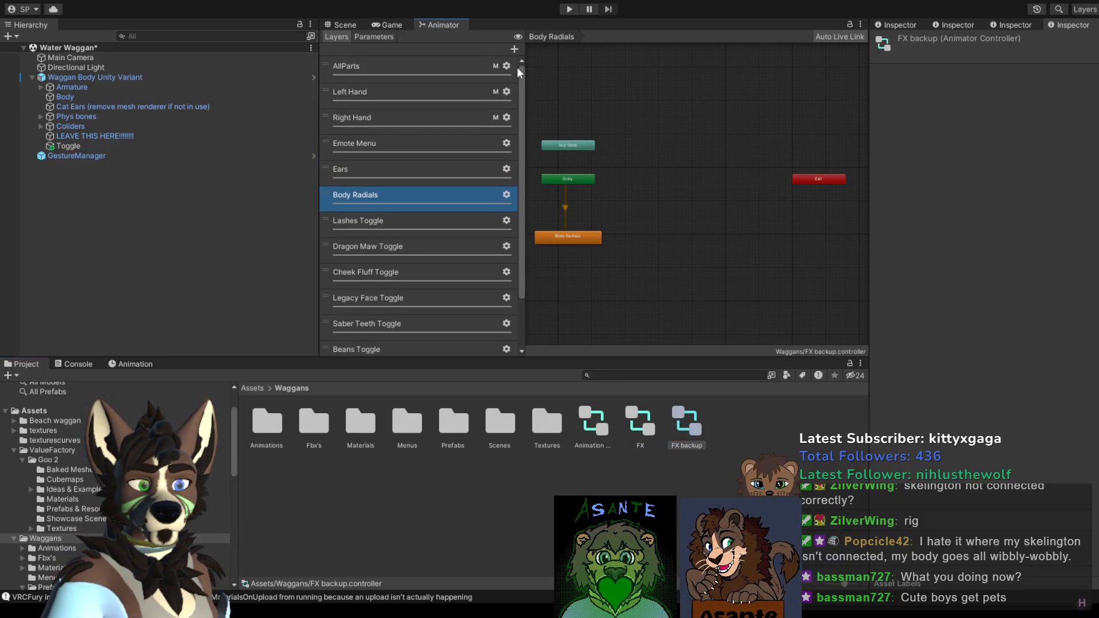
{"action": "left_click", "coordinate": [603, 429]}
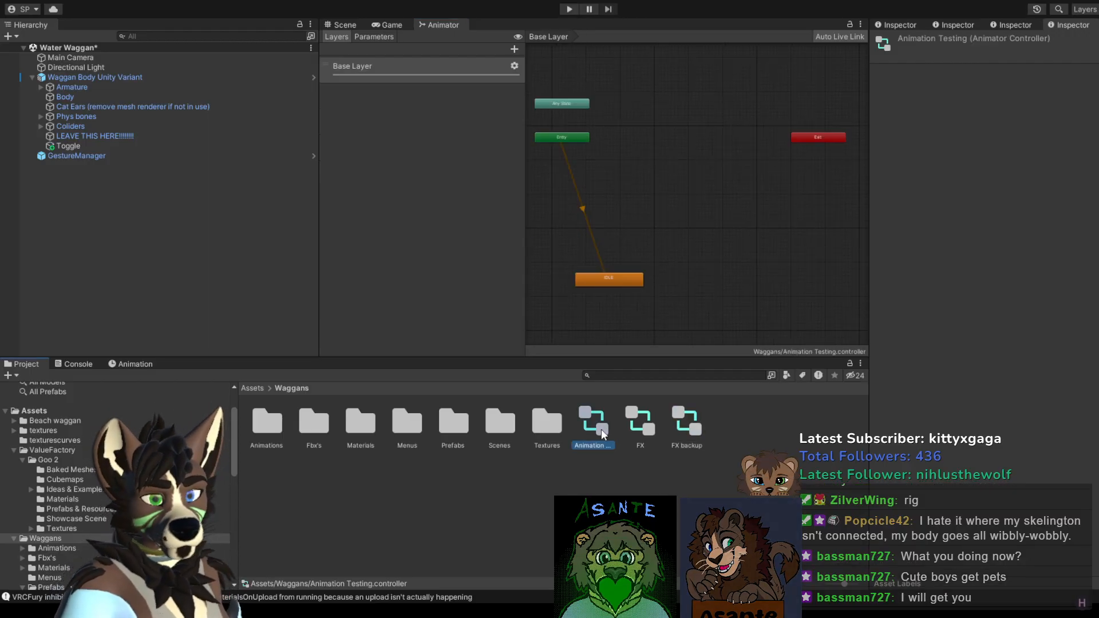
{"action": "left_click", "coordinate": [373, 37]}
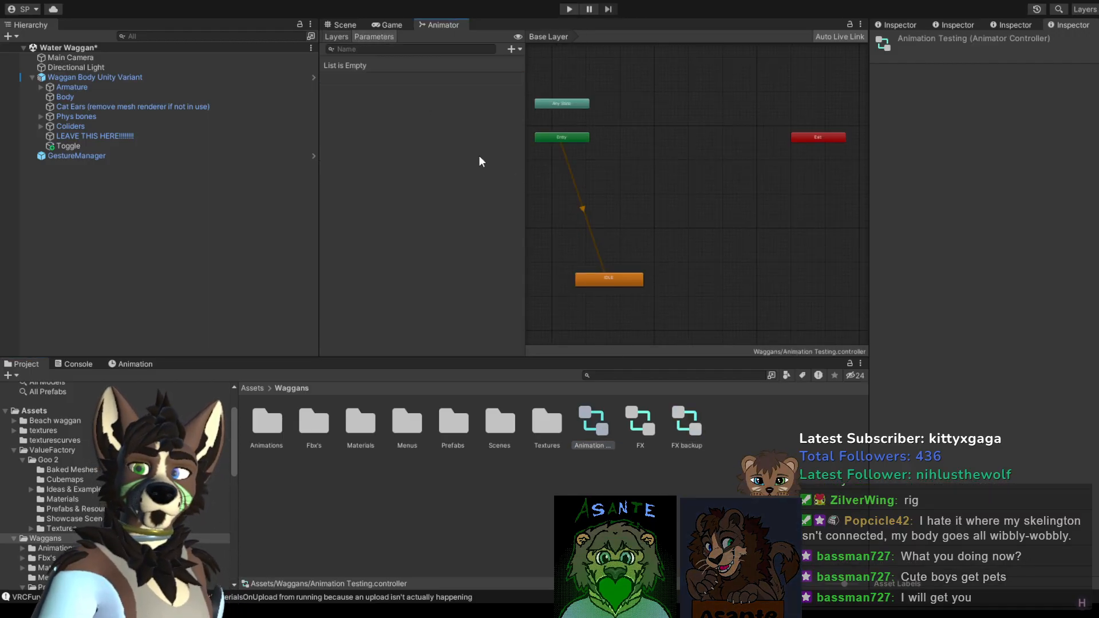
{"action": "left_click", "coordinate": [644, 429]}
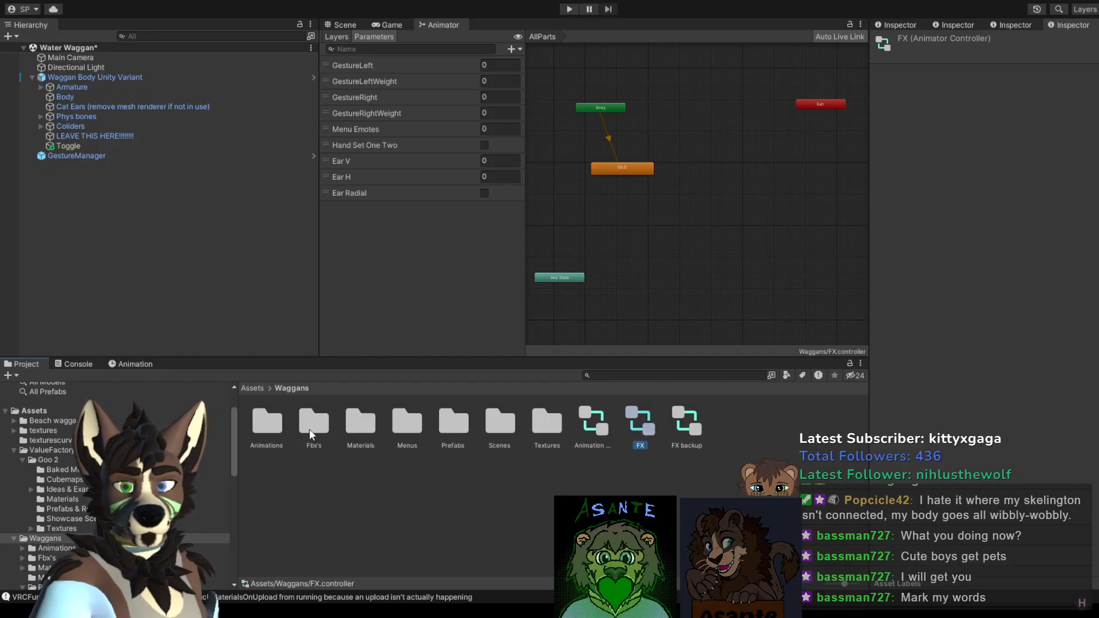
Step: Look through the Waggans animation clips, including the Body Modifications and Body Toggles subfolders, and return to the Waggans folder
{"action": "double_click", "coordinate": [275, 428]}
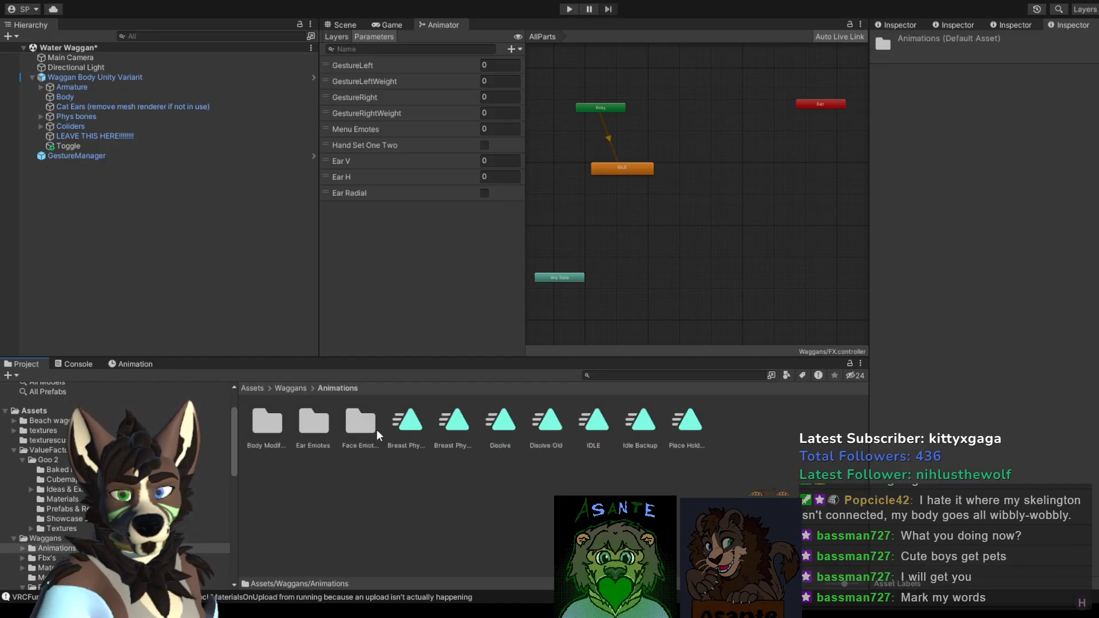
{"action": "double_click", "coordinate": [267, 427]}
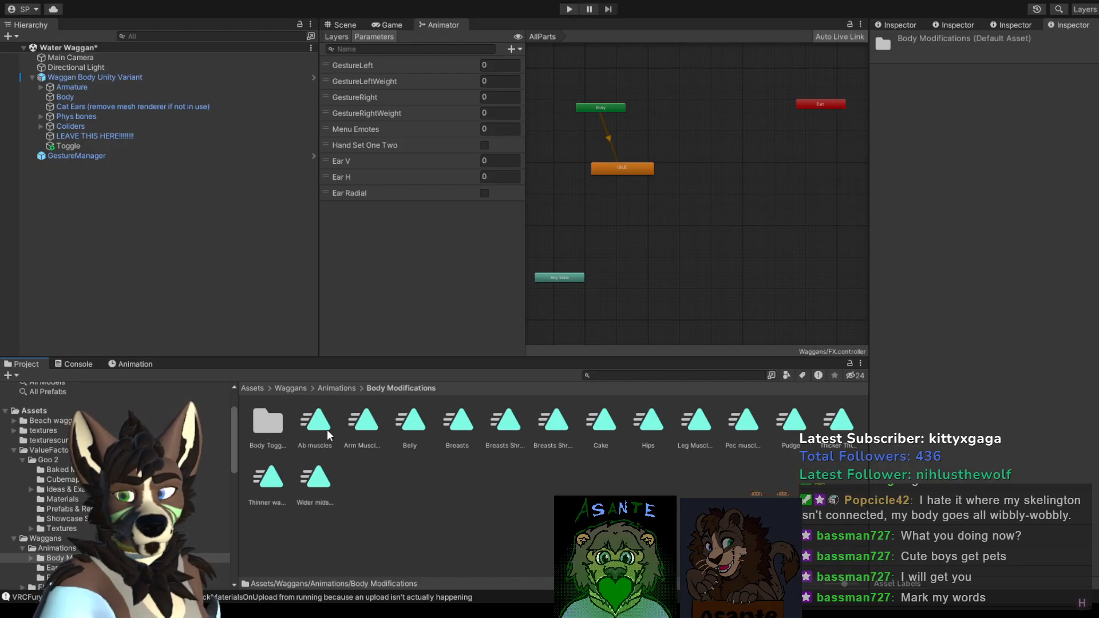
{"action": "left_click", "coordinate": [312, 426]}
{"action": "double_click", "coordinate": [267, 427]}
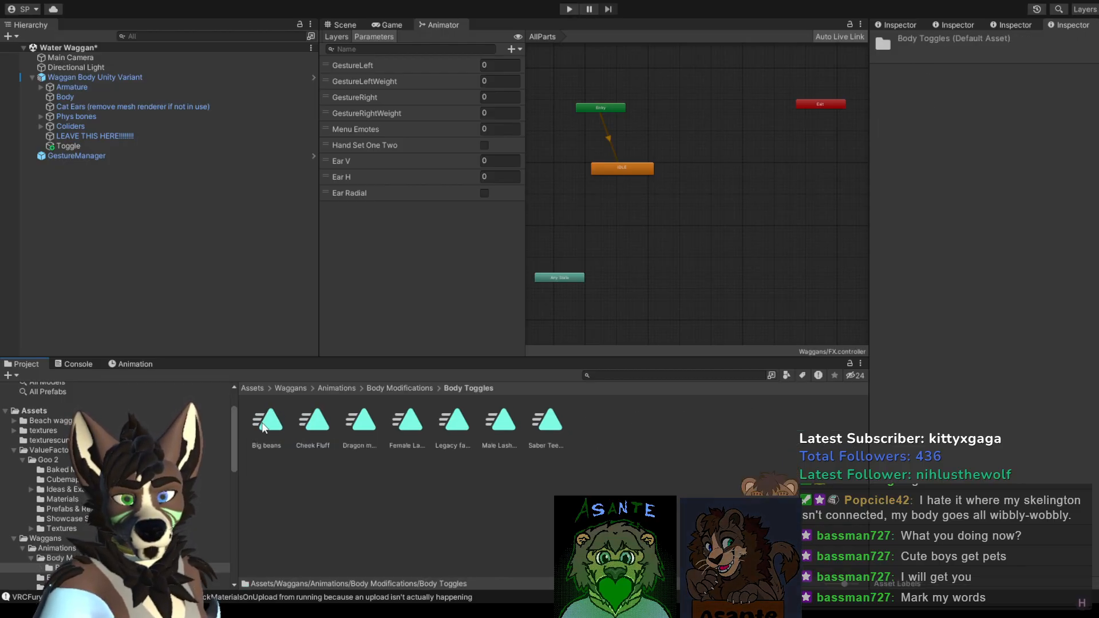
{"action": "left_click", "coordinate": [62, 549]}
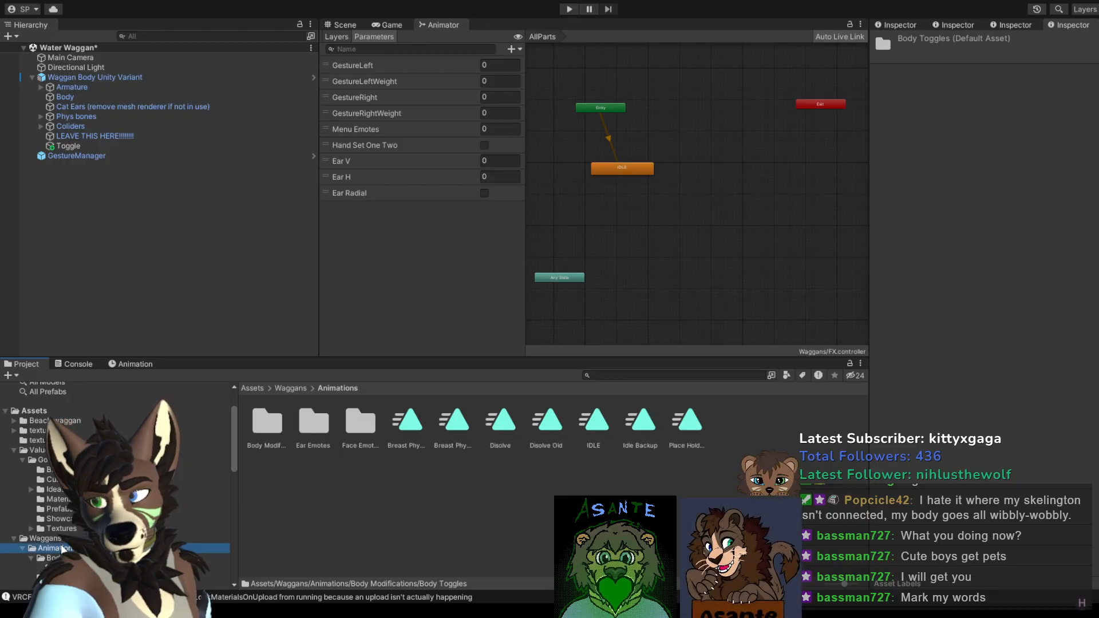
{"action": "left_click", "coordinate": [62, 529]}
{"action": "left_click", "coordinate": [52, 539]}
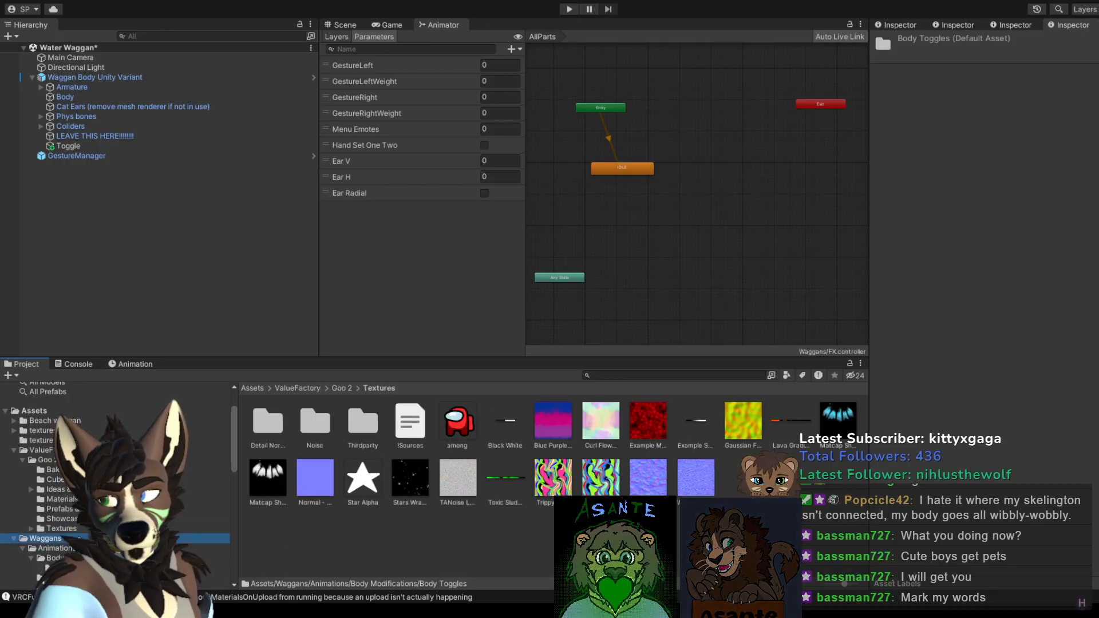
Step: Check the parameter lists of the Animation Testing and FX backup controllers
{"action": "left_click", "coordinate": [584, 425]}
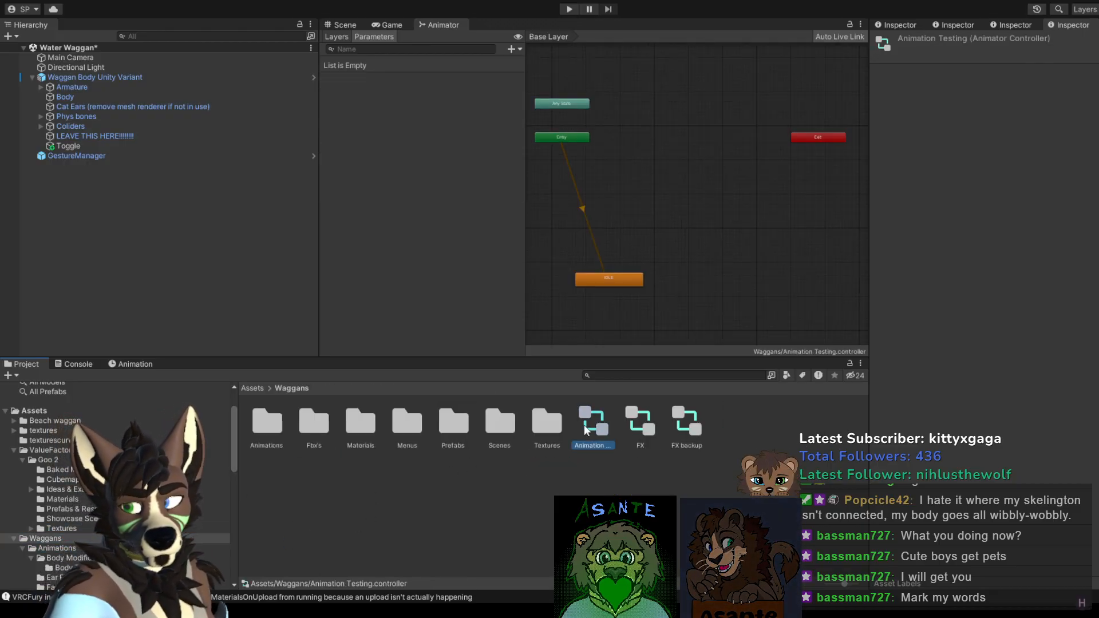
{"action": "left_click", "coordinate": [689, 417]}
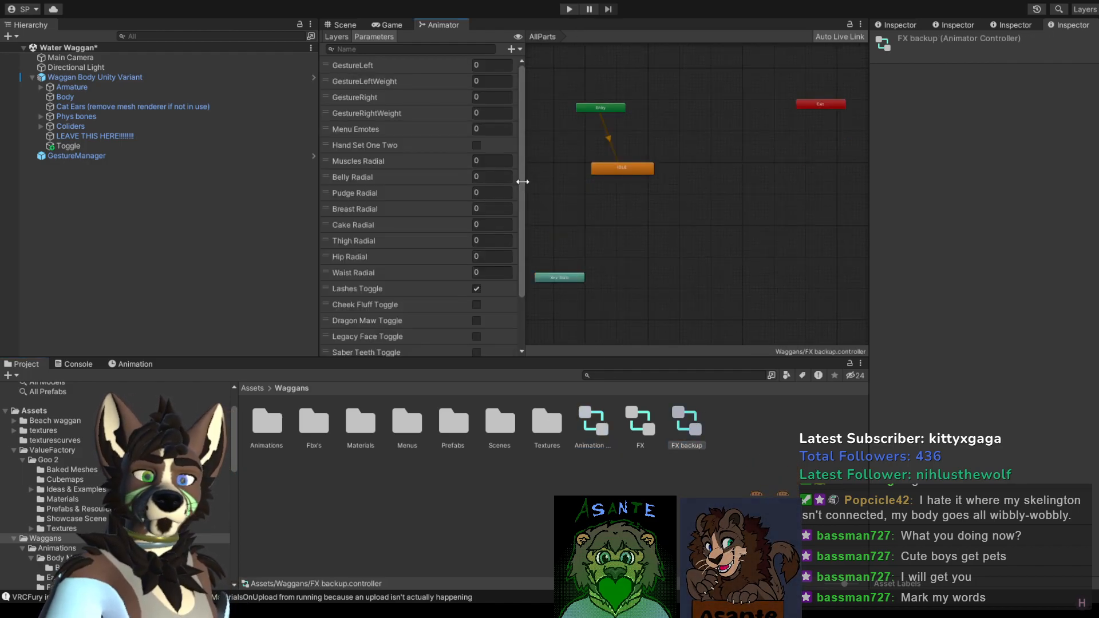
{"action": "mouse_move", "coordinate": [520, 180]}
{"action": "left_mouse_down"}
{"action": "mouse_move", "coordinate": [540, 294]}
{"action": "mouse_move", "coordinate": [523, 168]}
{"action": "left_mouse_up"}
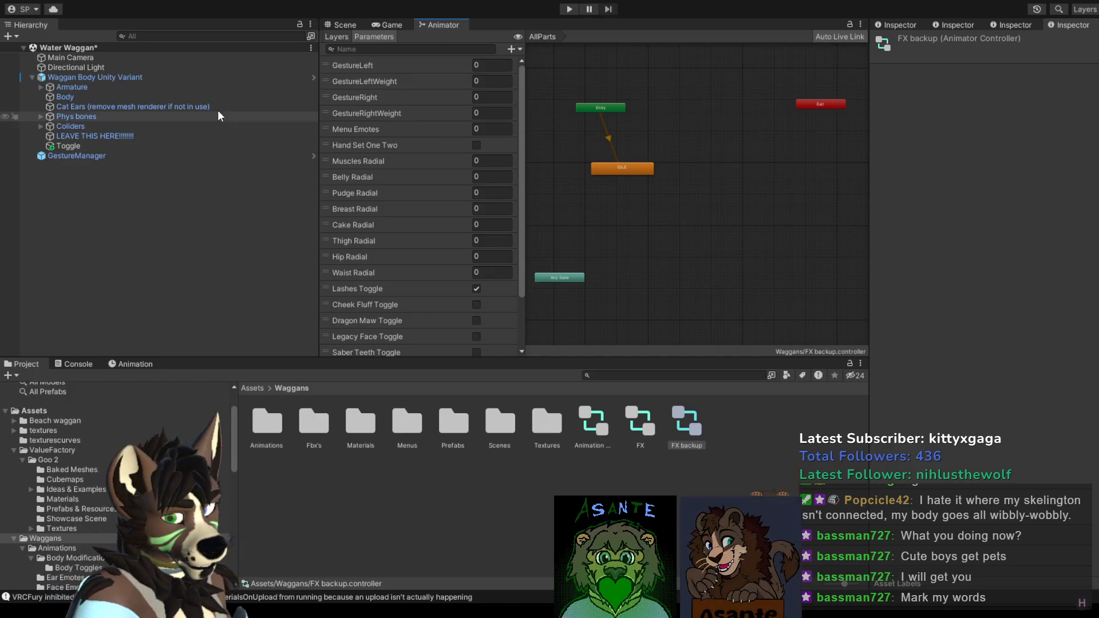
Step: Assign the FX controller to the FX playable layer in the Waggan Body Unity Variant's VRC Avatar Descriptor
{"action": "left_click", "coordinate": [91, 79]}
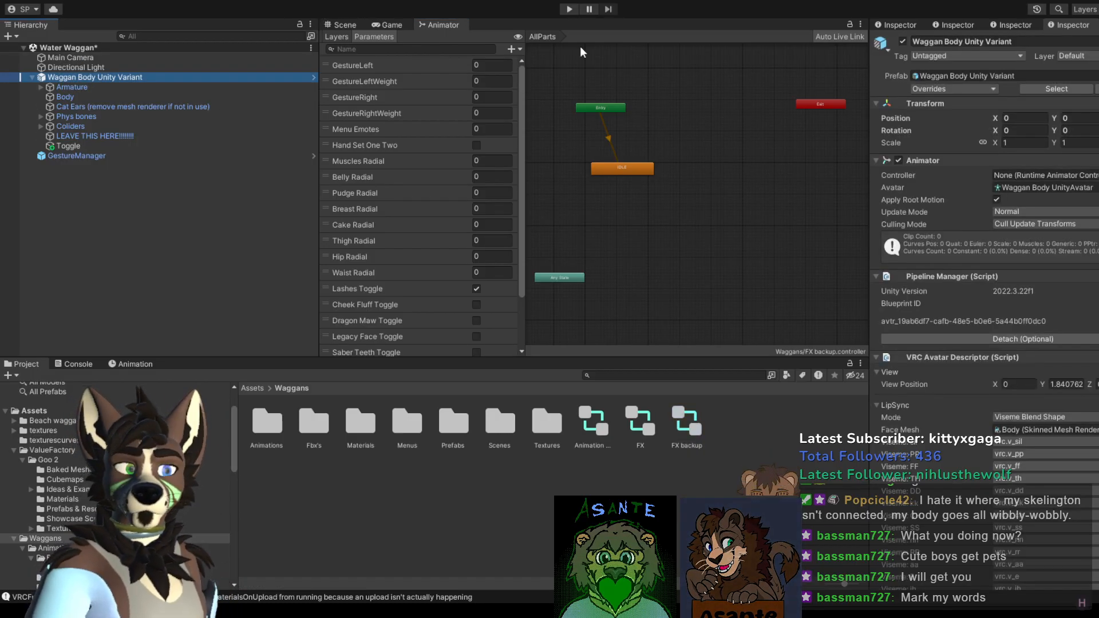
{"action": "scroll", "coordinate": [985, 286], "scroll_direction": "down", "scroll_amount": 15}
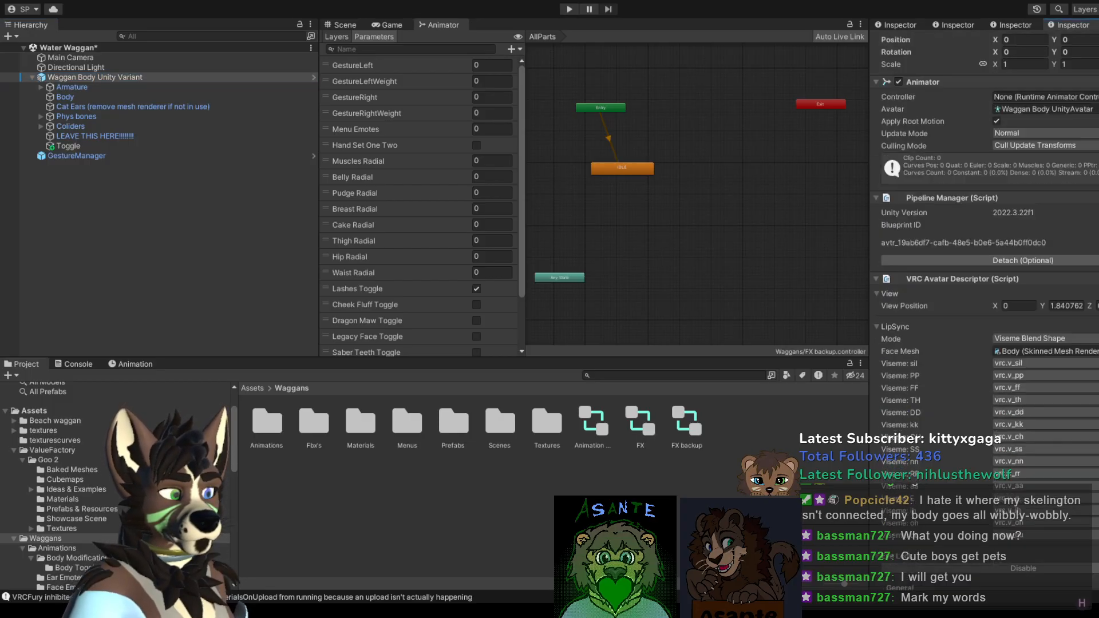
{"action": "scroll", "coordinate": [984, 287], "scroll_direction": "down", "scroll_amount": 5}
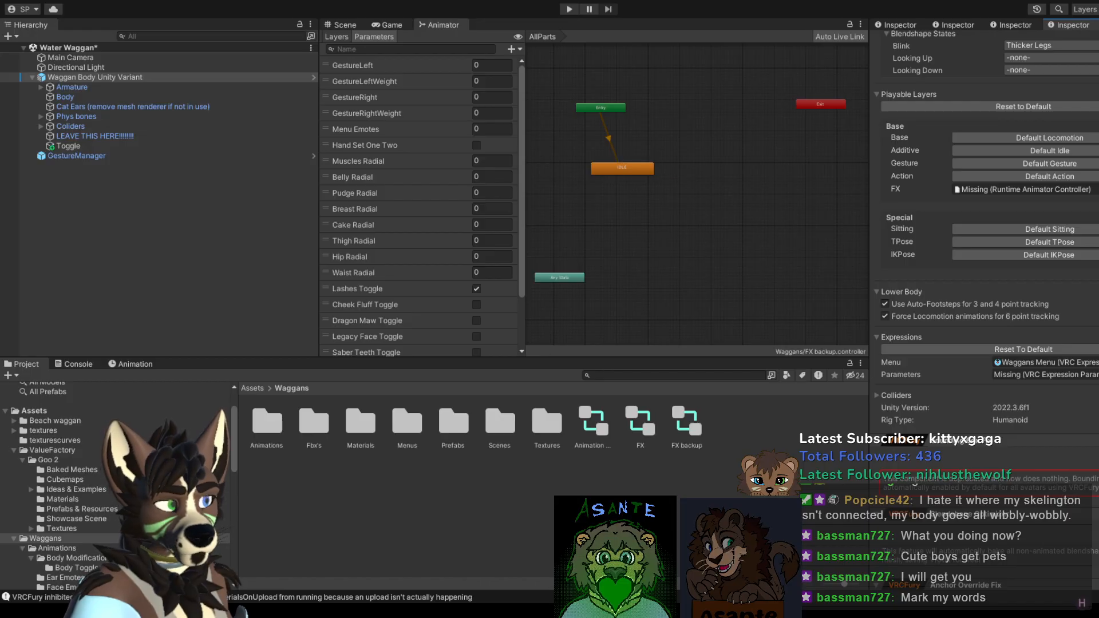
{"action": "scroll", "coordinate": [985, 286], "scroll_direction": "up", "scroll_amount": 6}
{"action": "scroll", "coordinate": [984, 286], "scroll_direction": "down", "scroll_amount": 4}
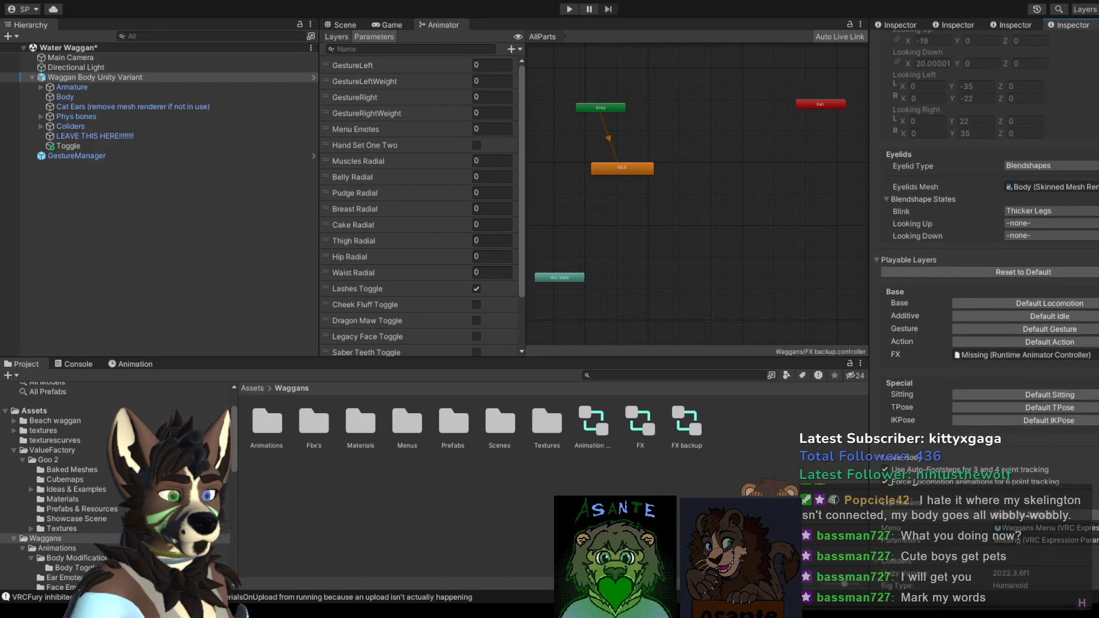
{"action": "scroll", "coordinate": [985, 287], "scroll_direction": "down", "scroll_amount": 1}
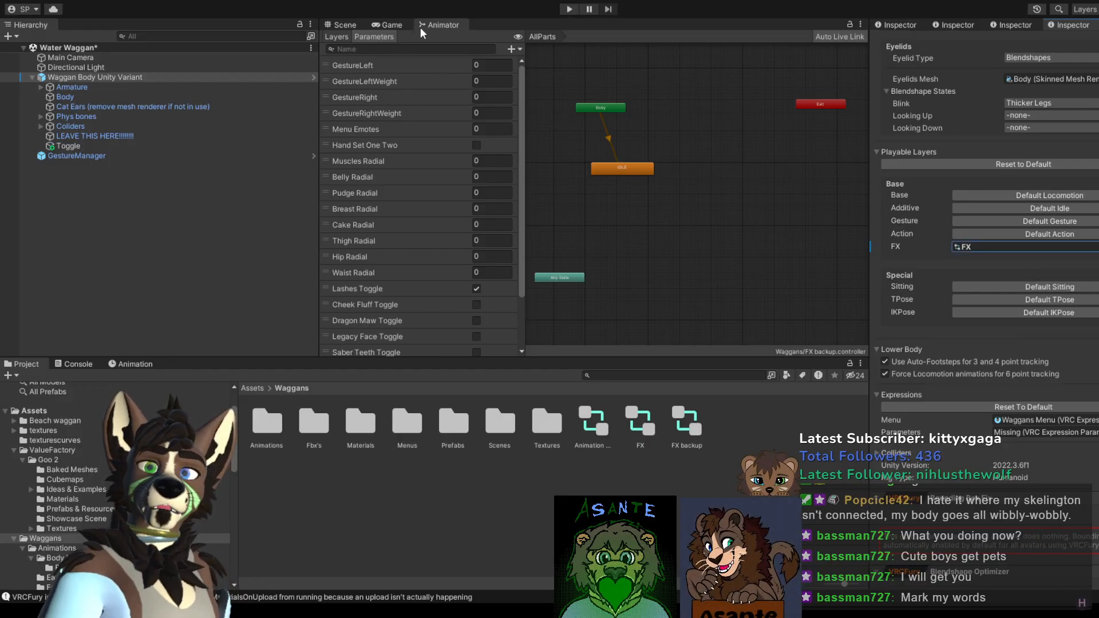
Step: Enter Play mode from the GestureManager object and check the avatar's expressions radial menu in the Scene view
{"action": "left_click", "coordinate": [341, 25]}
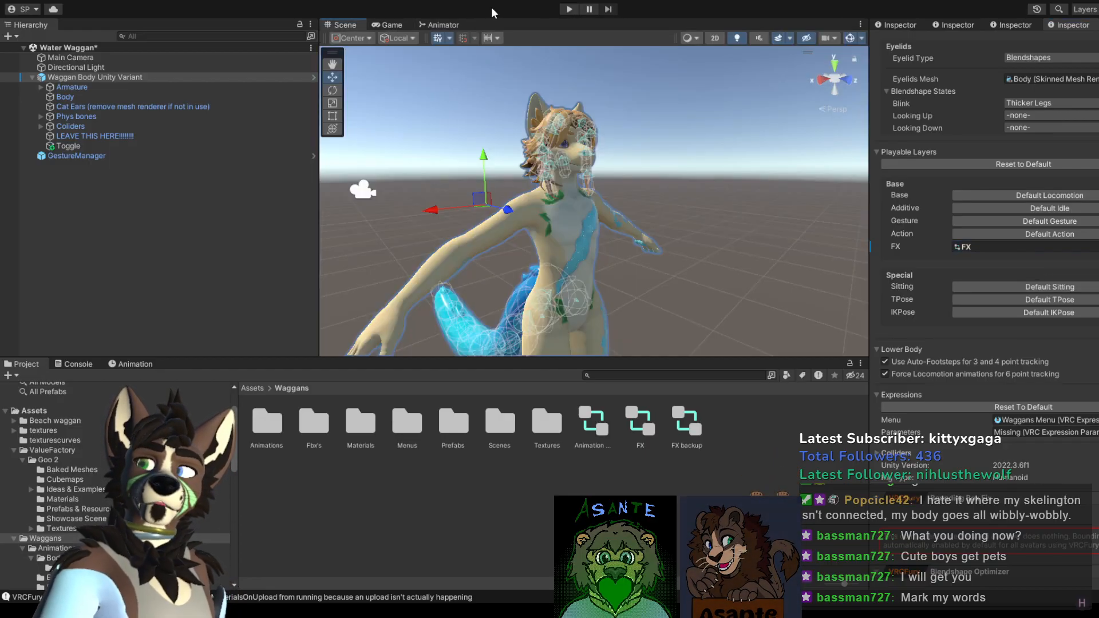
{"action": "left_click", "coordinate": [92, 158]}
{"action": "left_click", "coordinate": [946, 228]}
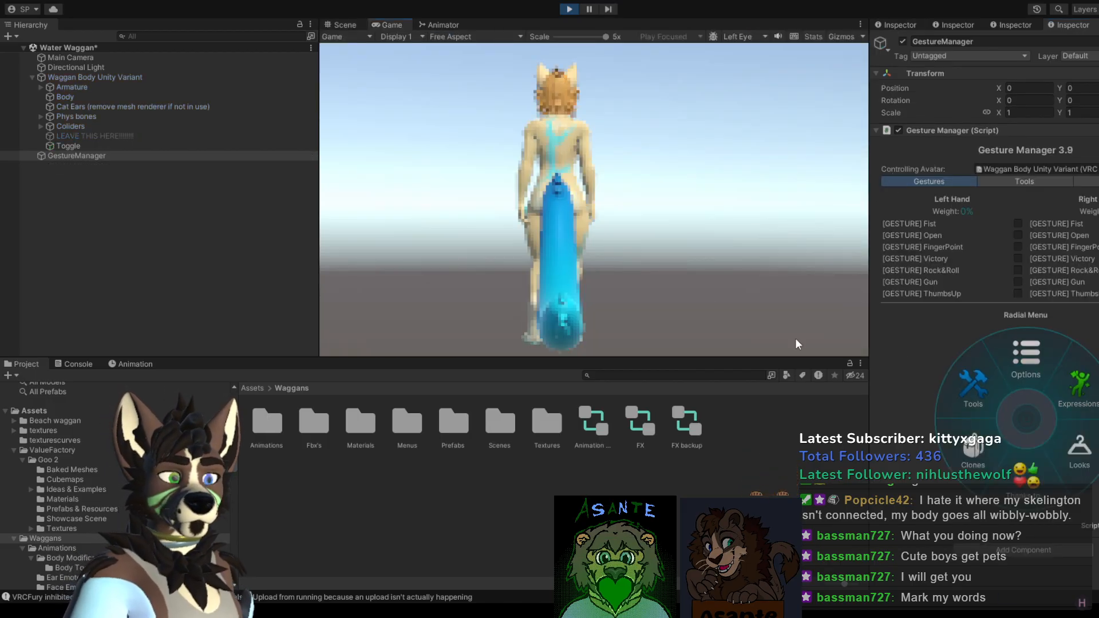
{"action": "left_click", "coordinate": [349, 26]}
{"action": "left_click", "coordinate": [1028, 358]}
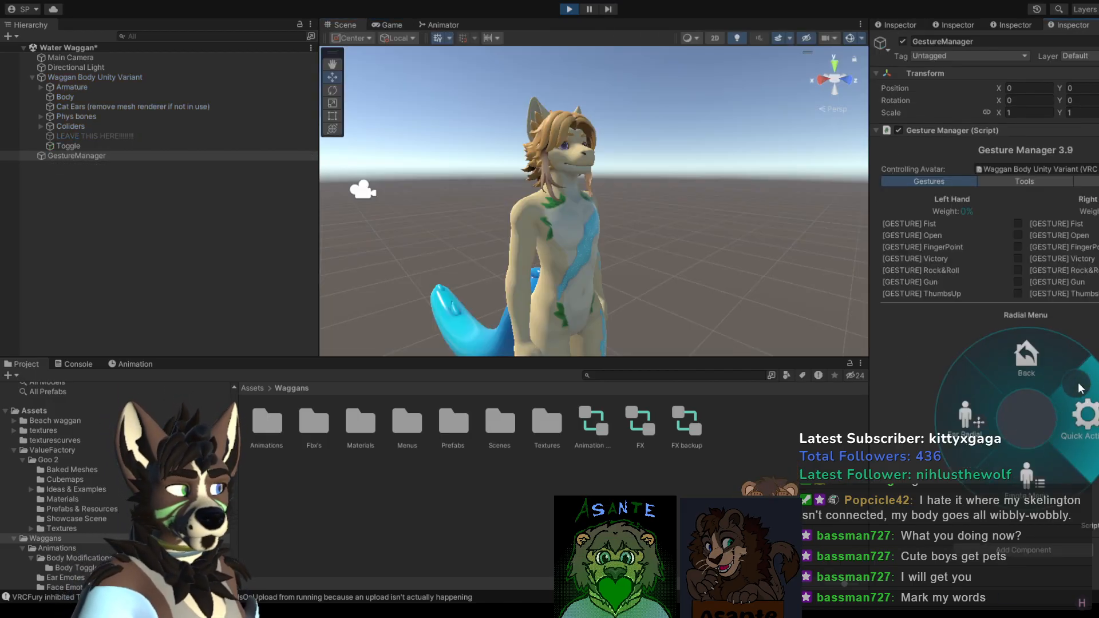
{"action": "left_click", "coordinate": [1027, 356]}
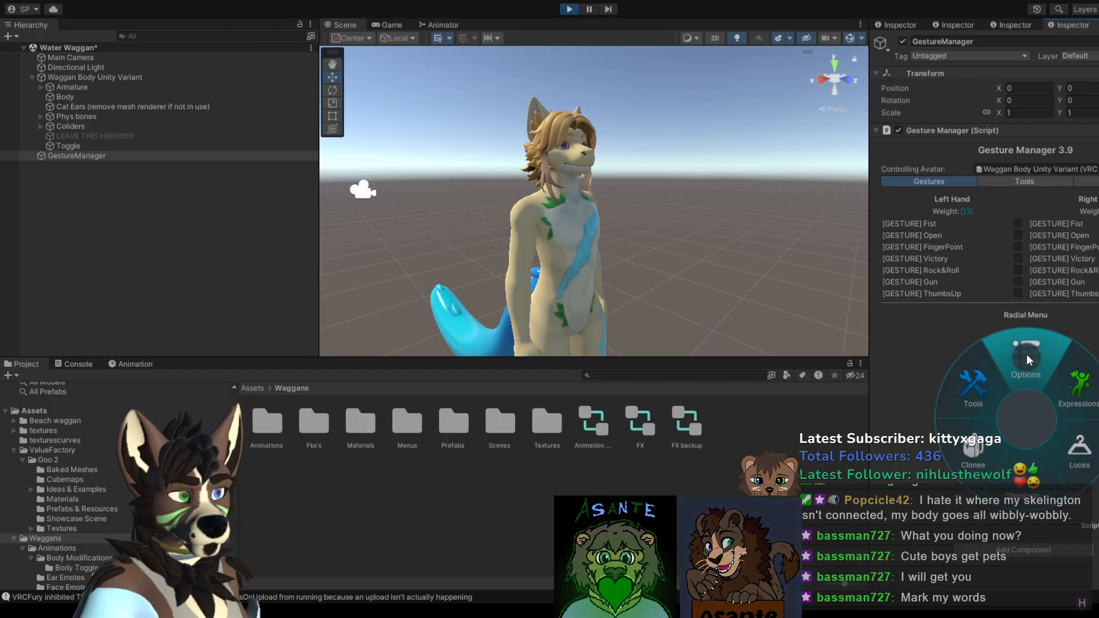
Step: Exit Play mode and examine the Transformation settings of the Body mesh's Goo Shader material
{"action": "left_click", "coordinate": [571, 9]}
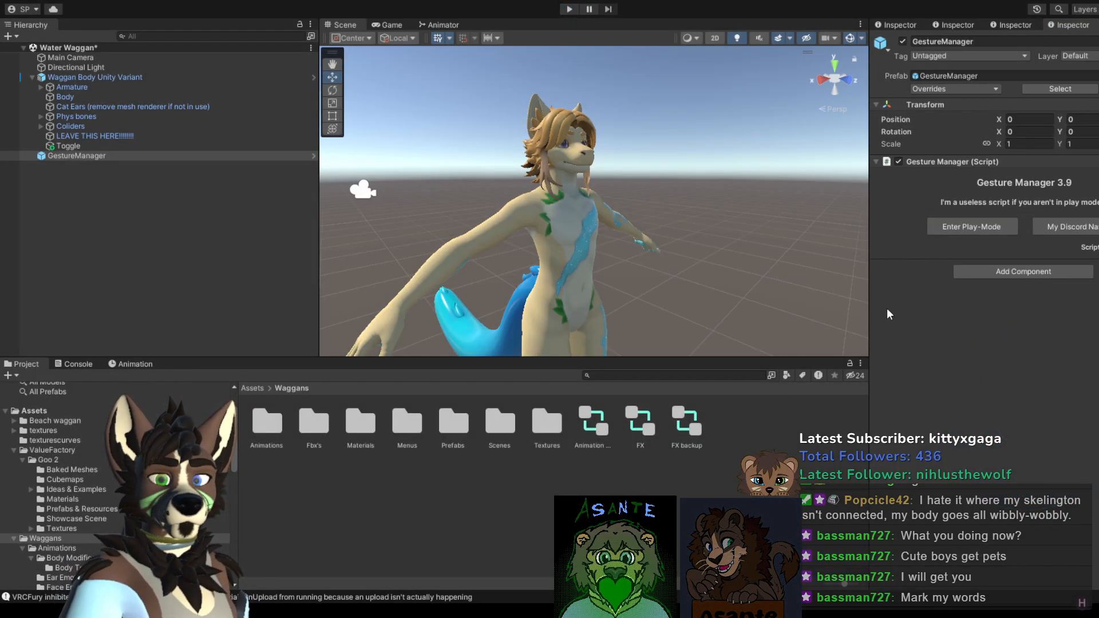
{"action": "left_click", "coordinate": [501, 224]}
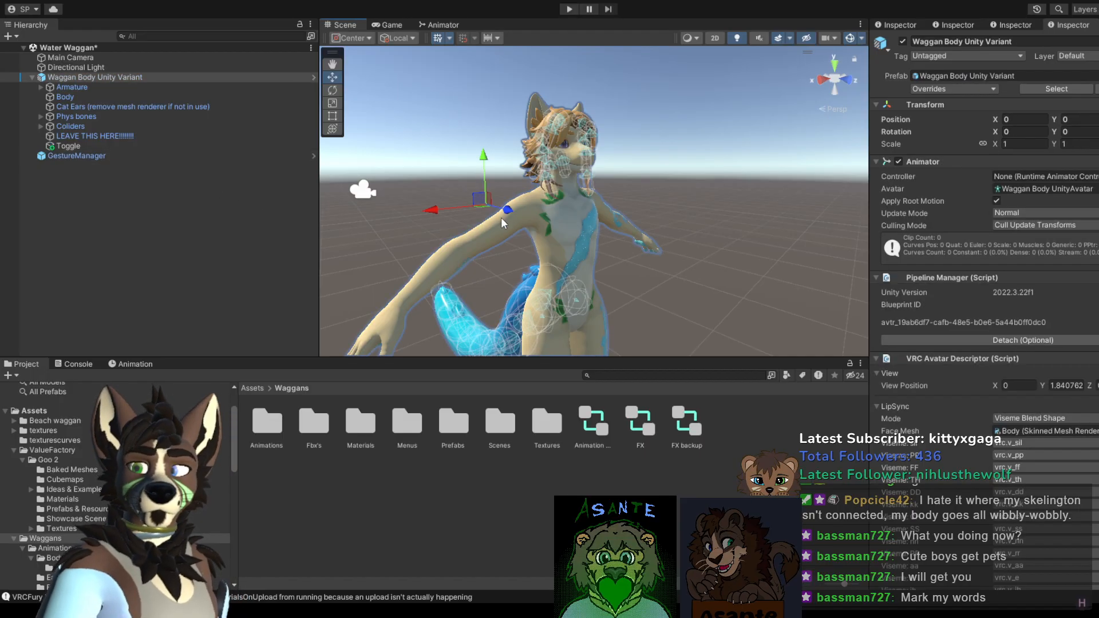
{"action": "left_click", "coordinate": [536, 231]}
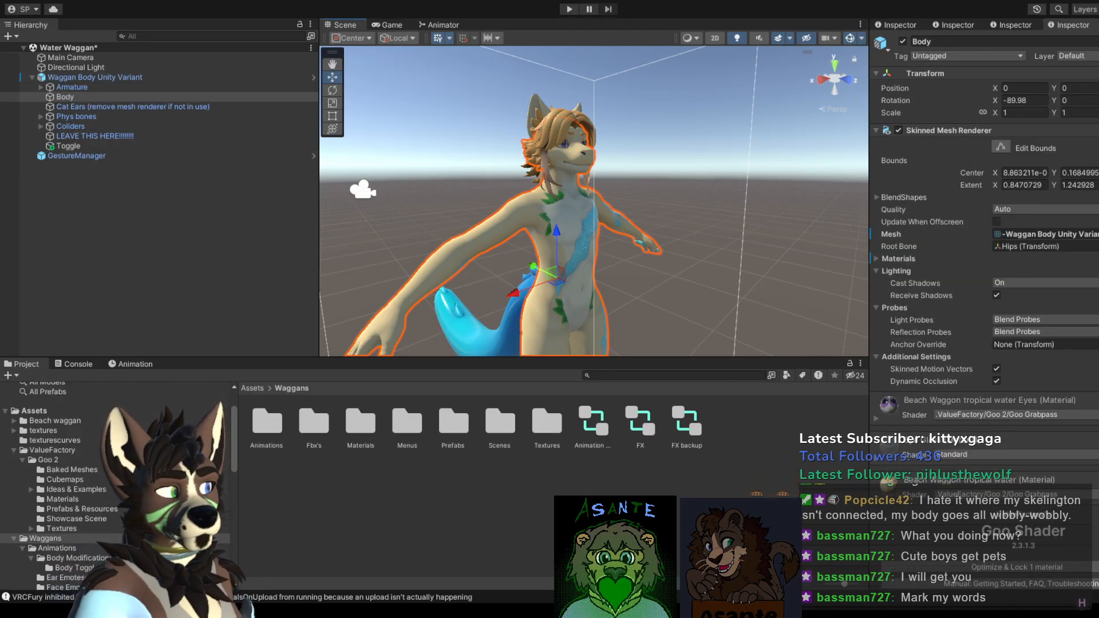
{"action": "scroll", "coordinate": [985, 287], "scroll_direction": "down", "scroll_amount": 20}
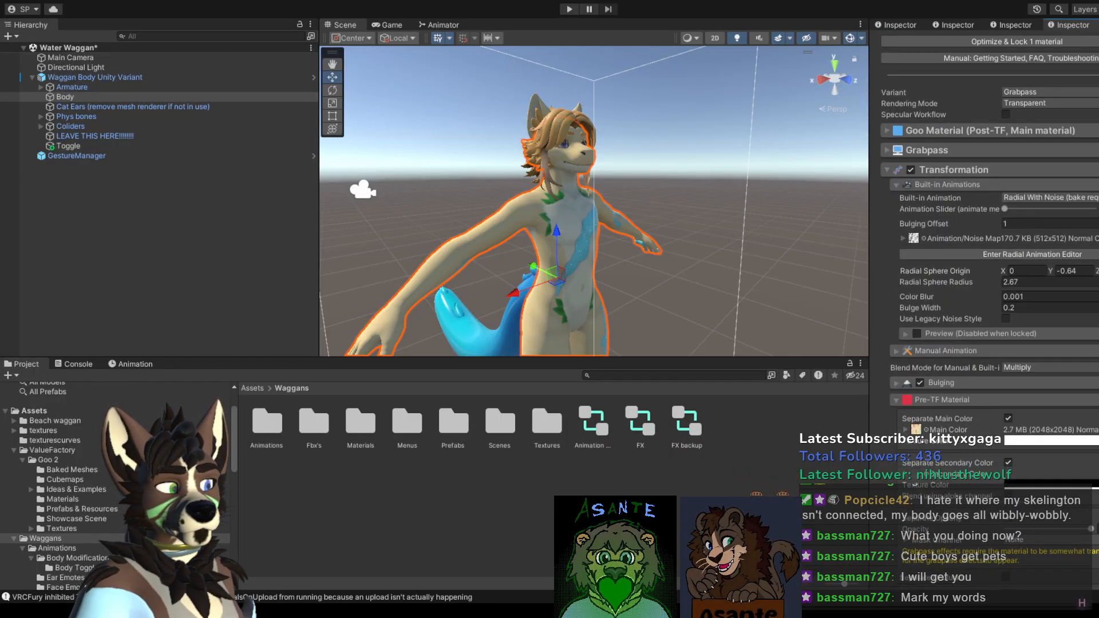
{"action": "scroll", "coordinate": [985, 287], "scroll_direction": "down", "scroll_amount": 1}
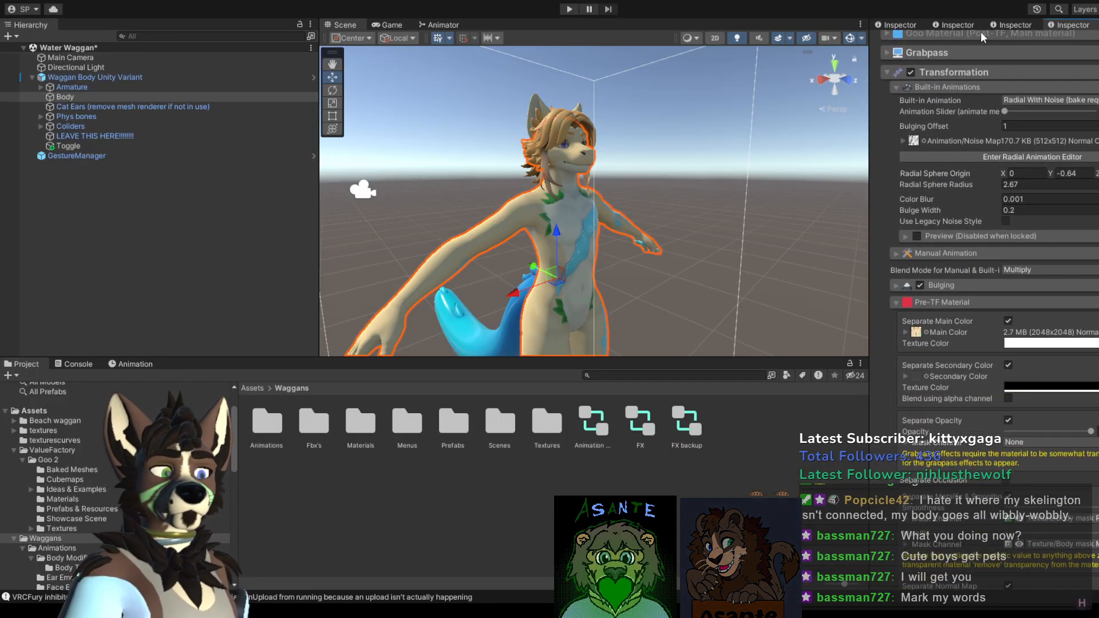
{"action": "left_click", "coordinate": [914, 26]}
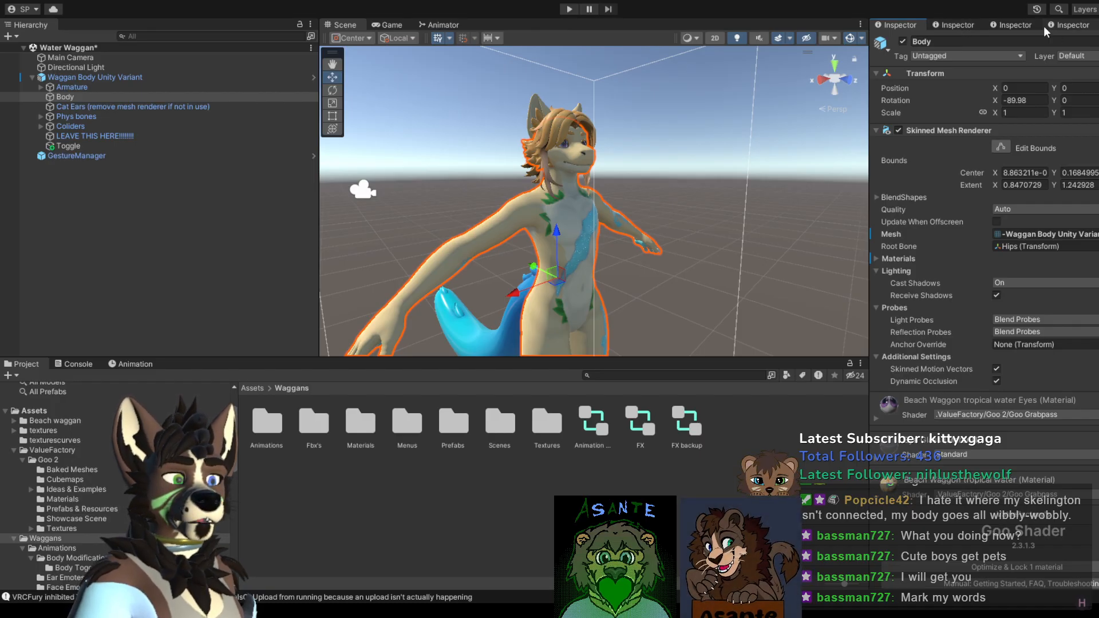
{"action": "left_click", "coordinate": [956, 25]}
{"action": "left_click", "coordinate": [1061, 27]}
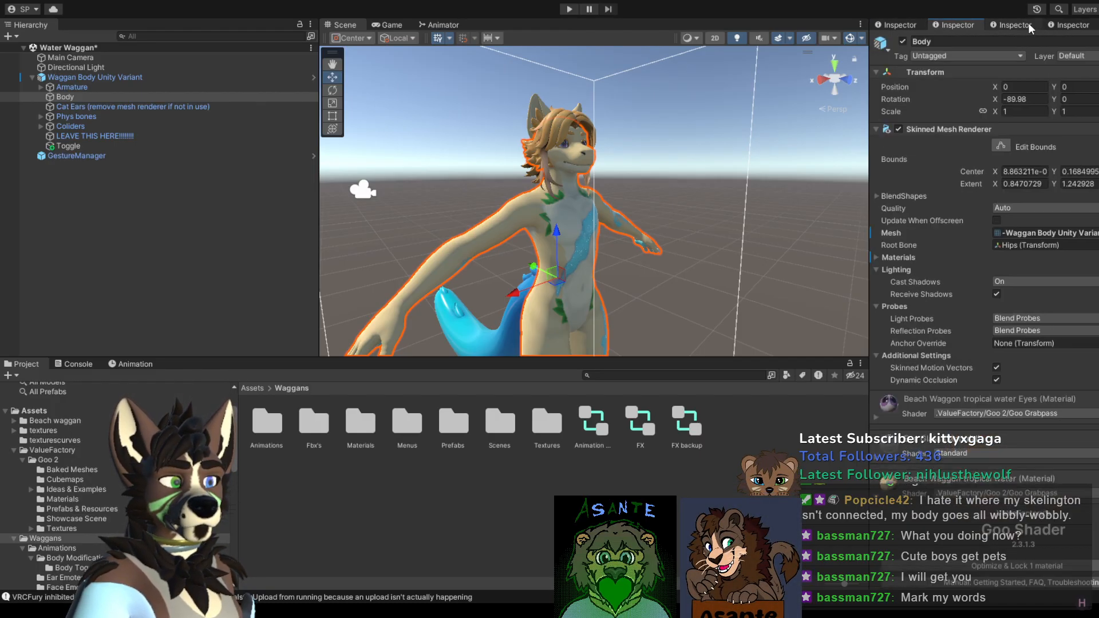
{"action": "left_click", "coordinate": [1029, 26]}
{"action": "left_click", "coordinate": [910, 27]}
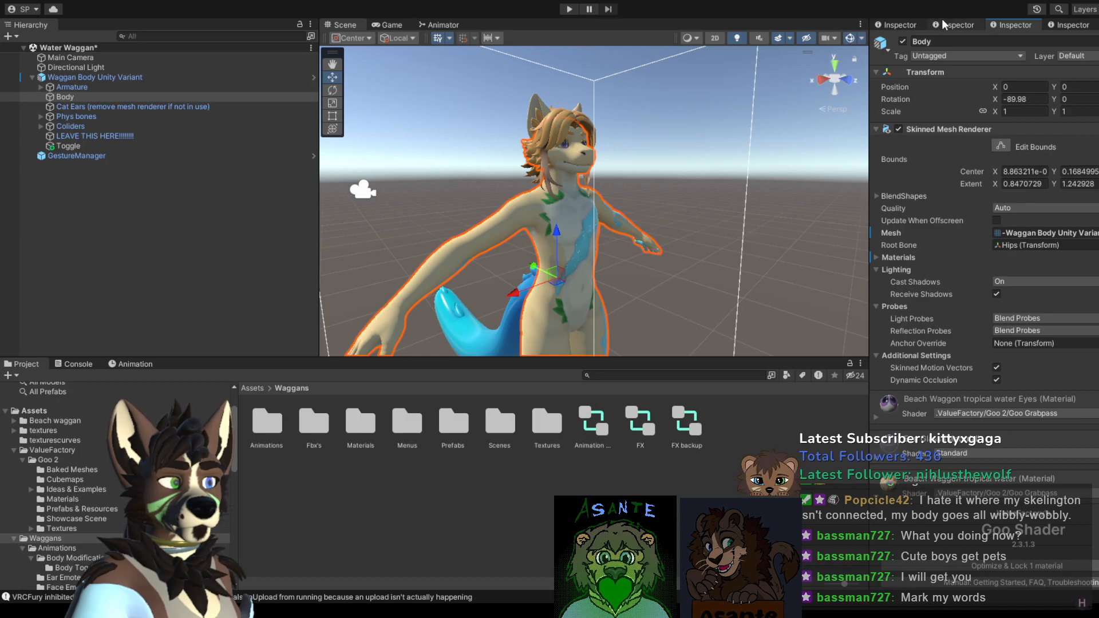
{"action": "left_click", "coordinate": [1074, 27]}
{"action": "left_click", "coordinate": [905, 27]}
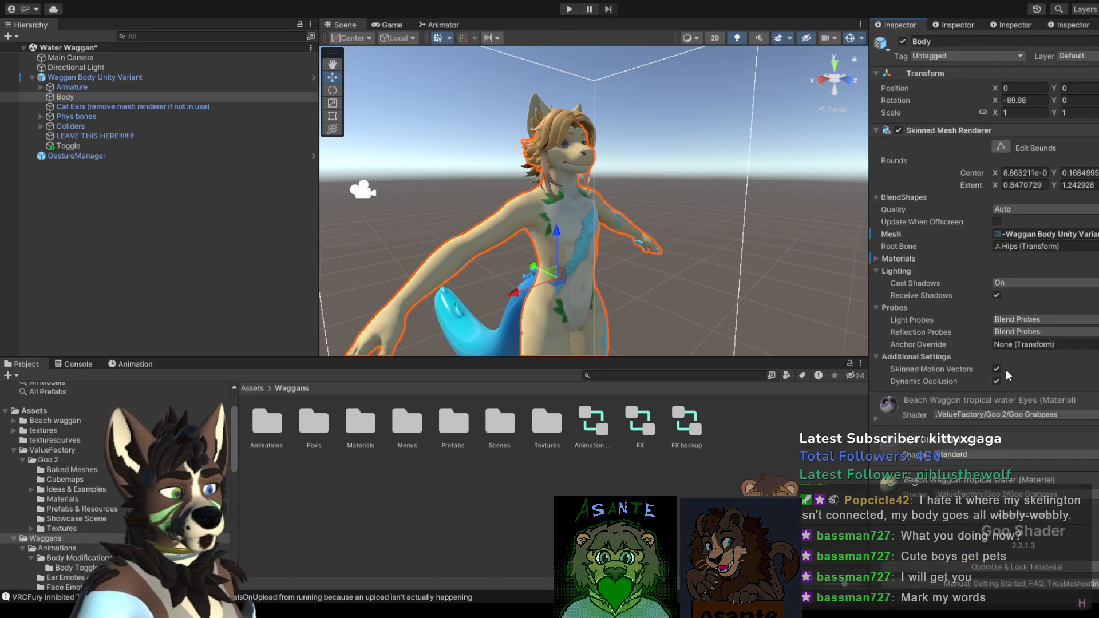
{"action": "scroll", "coordinate": [1008, 371], "scroll_direction": "down", "scroll_amount": 5}
{"action": "scroll", "coordinate": [1011, 372], "scroll_direction": "up", "scroll_amount": 3}
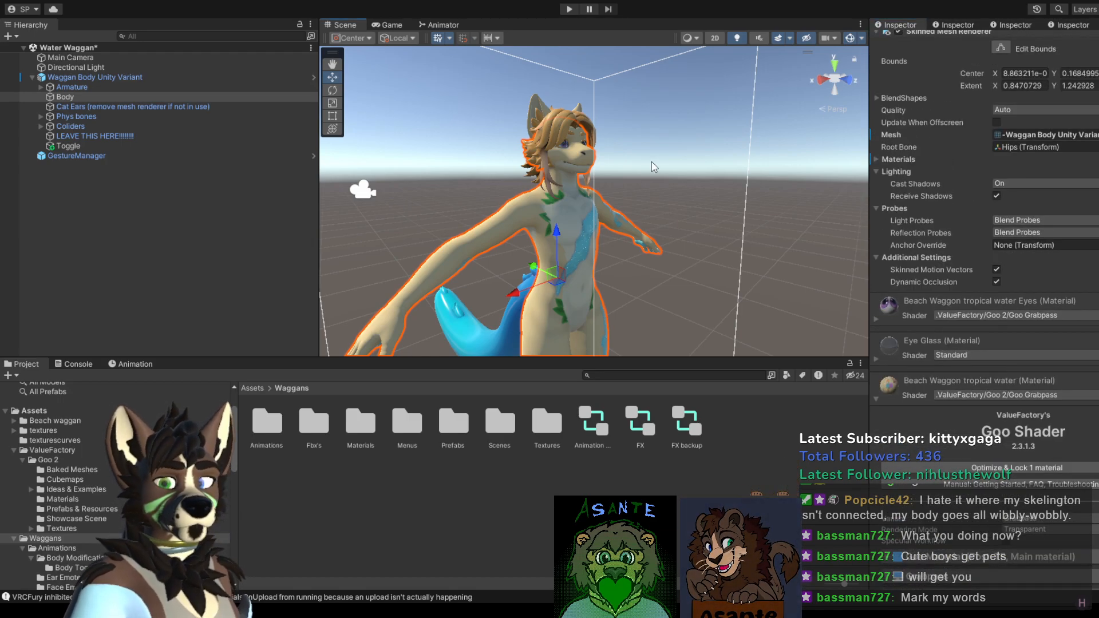
Step: Check the avatar's playable layers in the VRC Avatar Descriptor and the layers and parameters of the FX controller
{"action": "left_click", "coordinate": [584, 166]}
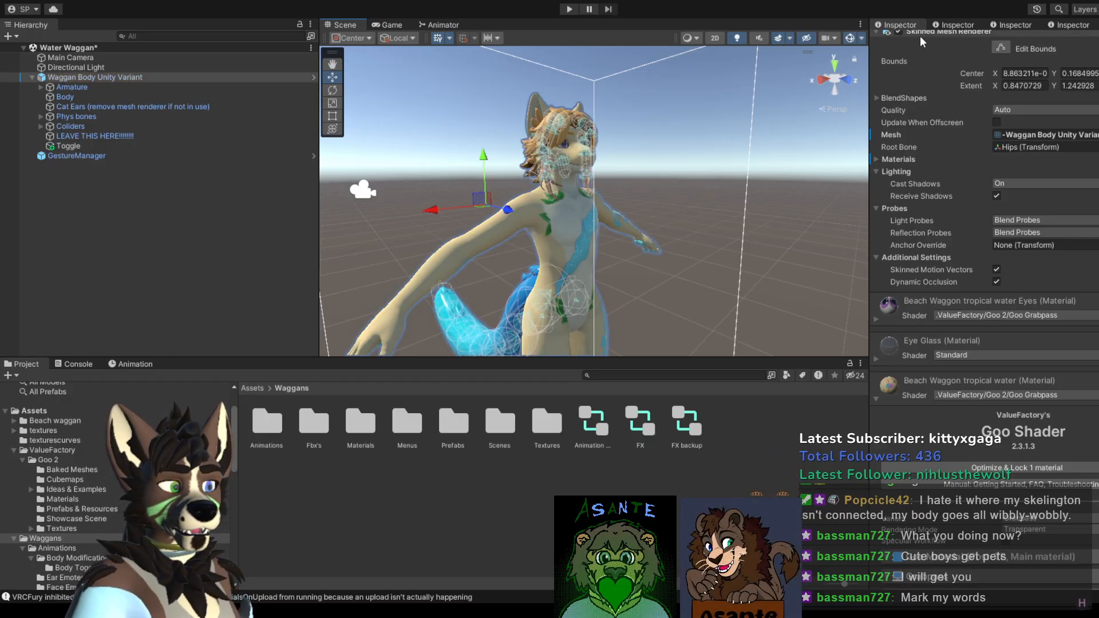
{"action": "left_click", "coordinate": [1098, 25]}
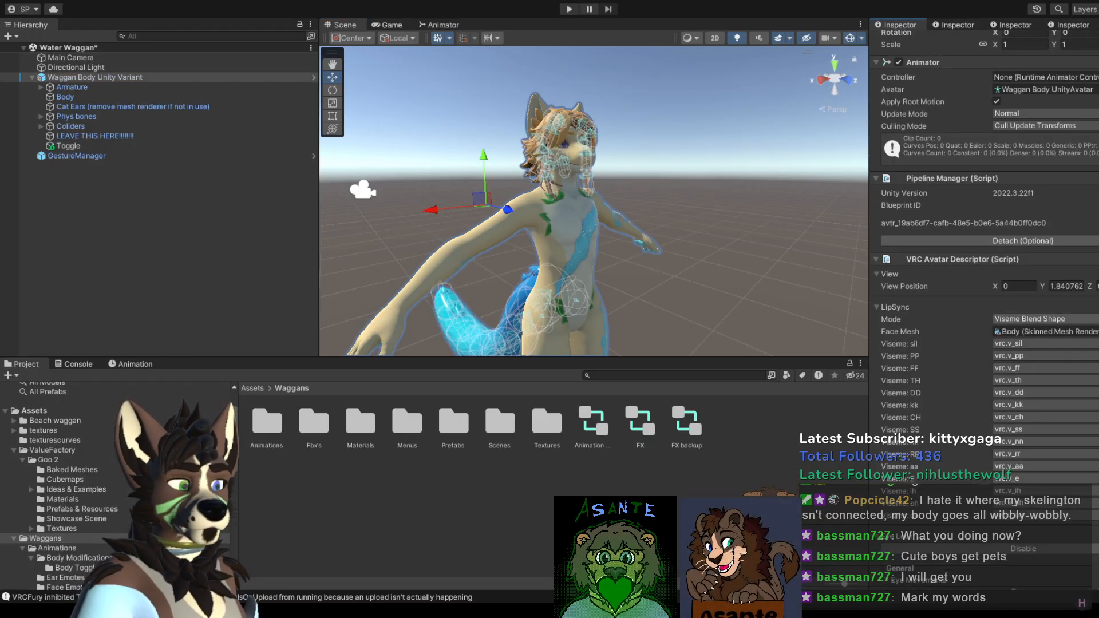
{"action": "scroll", "coordinate": [984, 315], "scroll_direction": "down", "scroll_amount": 10}
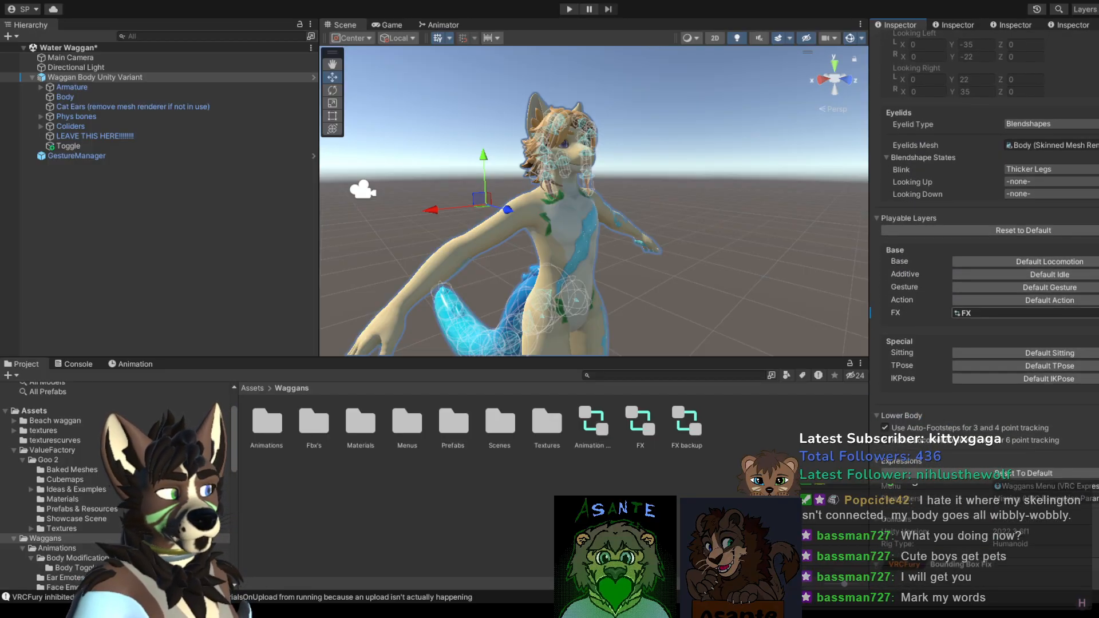
{"action": "left_click", "coordinate": [633, 431]}
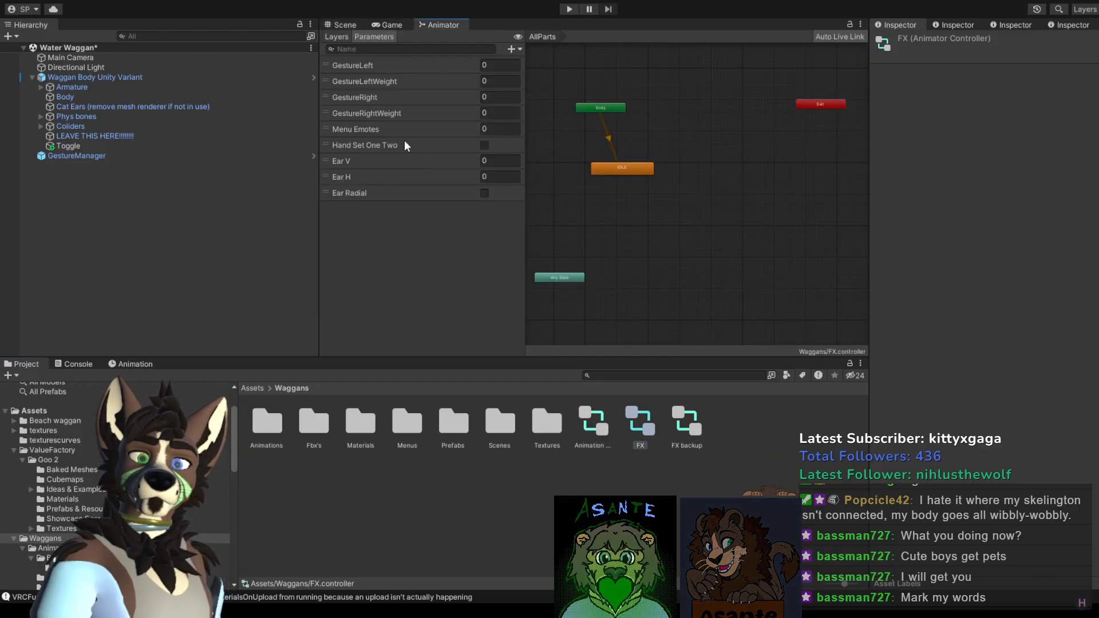
{"action": "left_click", "coordinate": [343, 36]}
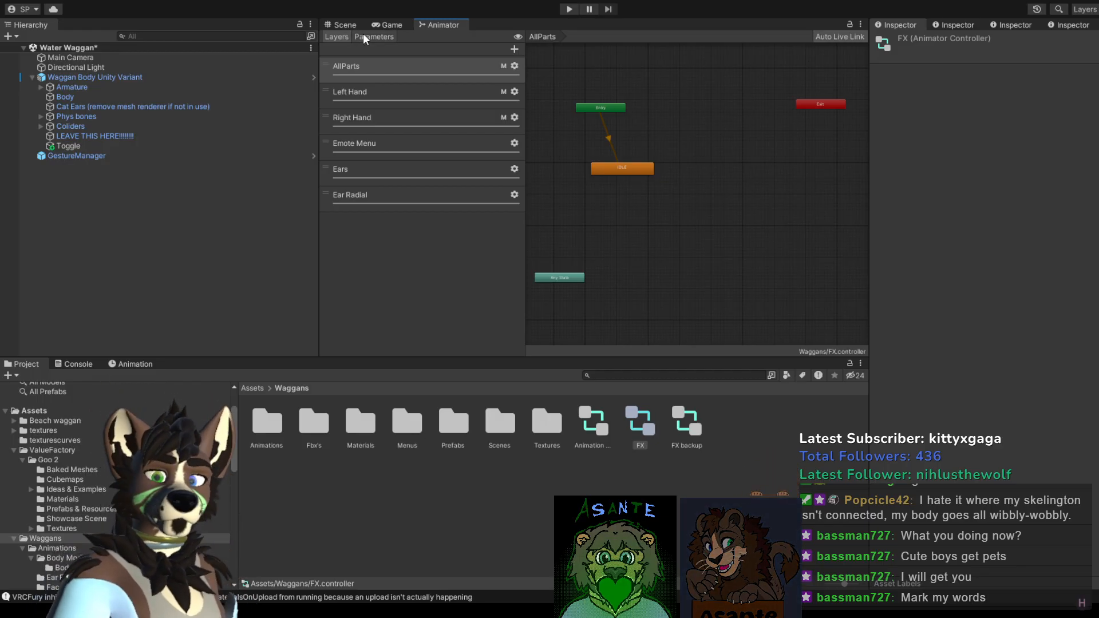
{"action": "left_click", "coordinate": [363, 33]}
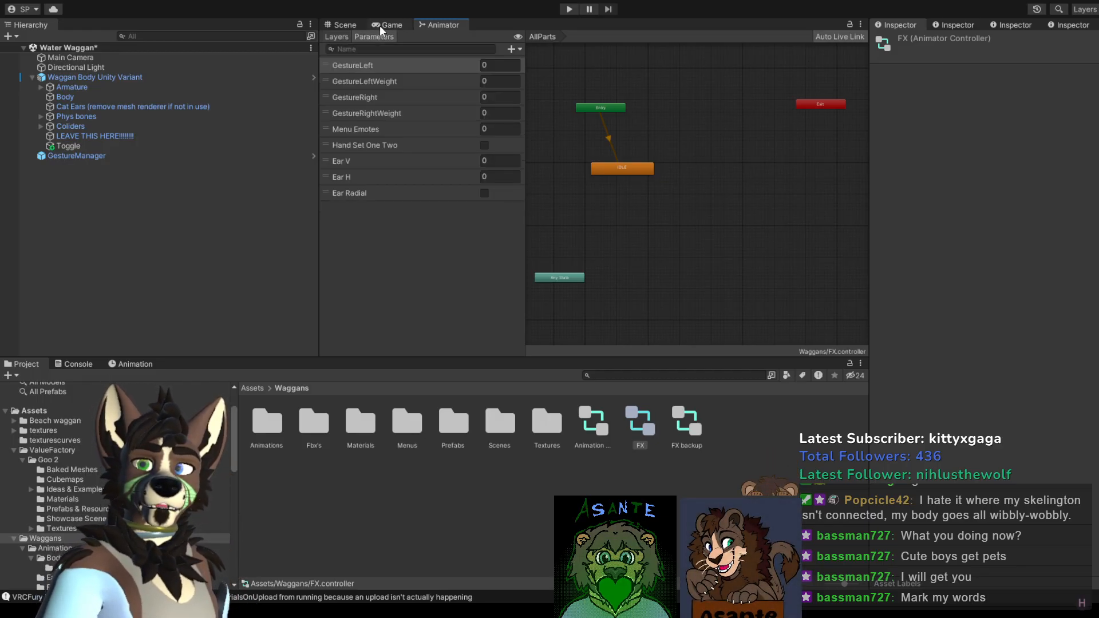
Step: Enter Play mode from the GestureManager object and test the Ear Radial puppet control in the Scene view
{"action": "left_click", "coordinate": [80, 153]}
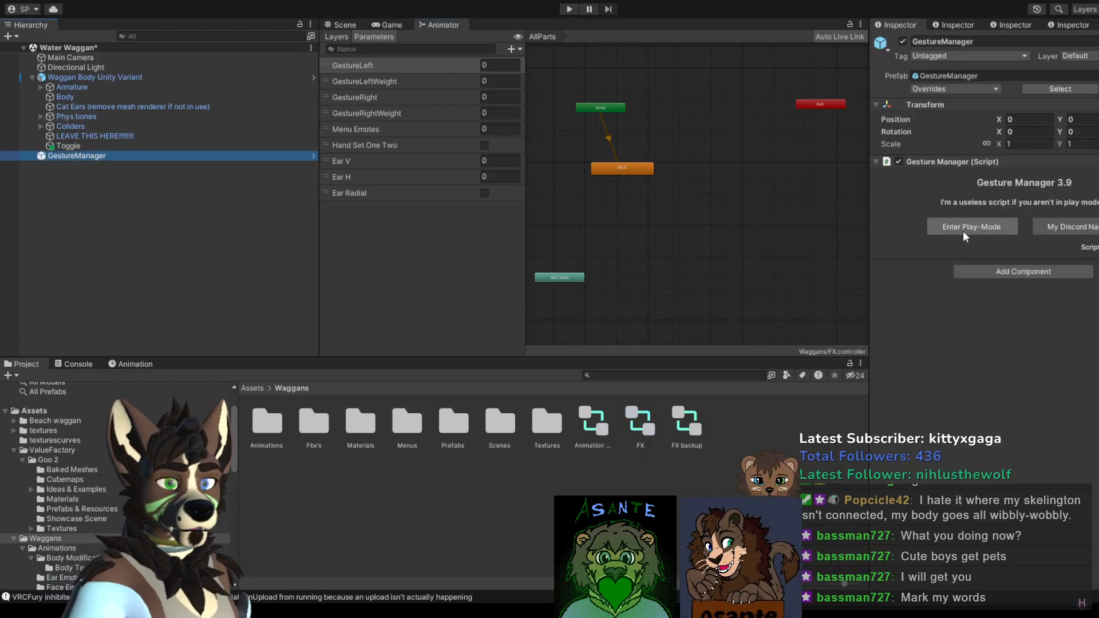
{"action": "left_click", "coordinate": [964, 229]}
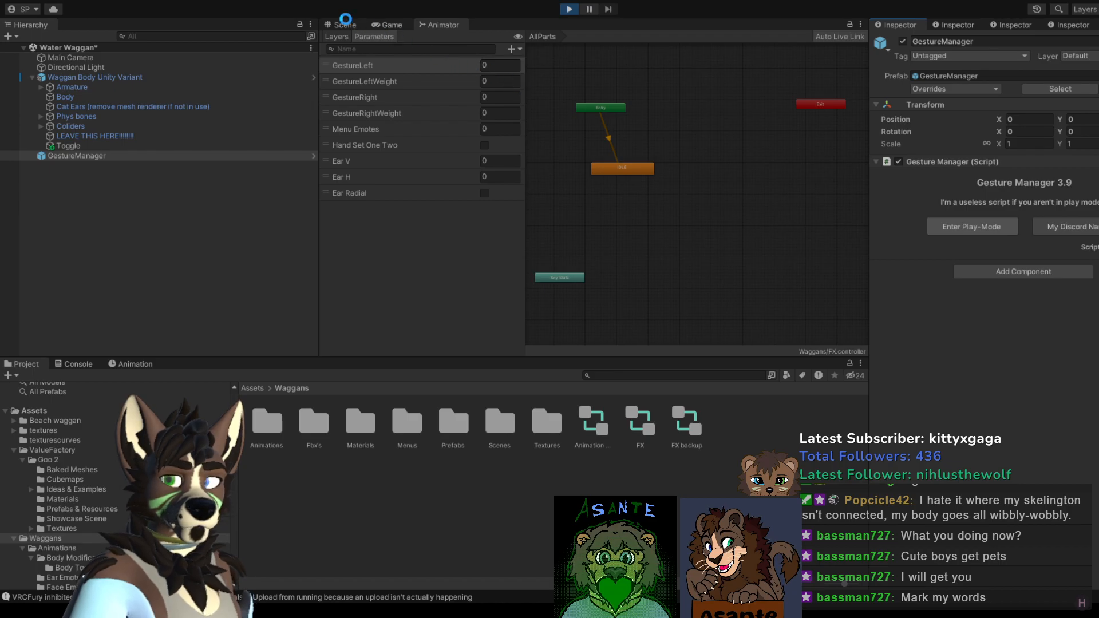
{"action": "left_click", "coordinate": [342, 23]}
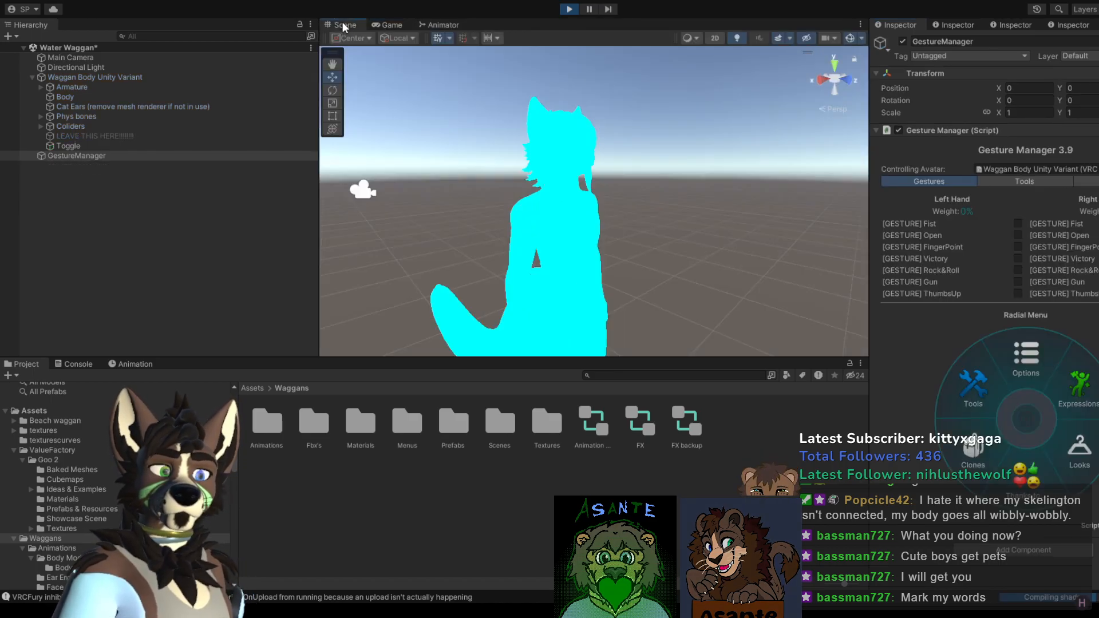
{"action": "left_click", "coordinate": [1079, 400]}
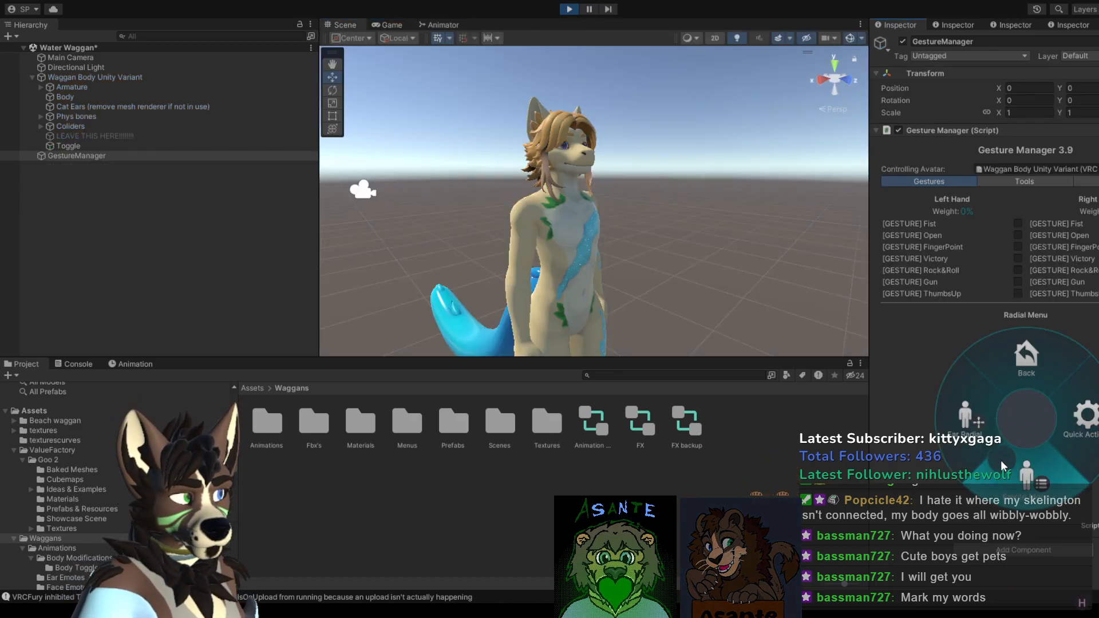
{"action": "left_click", "coordinate": [956, 421]}
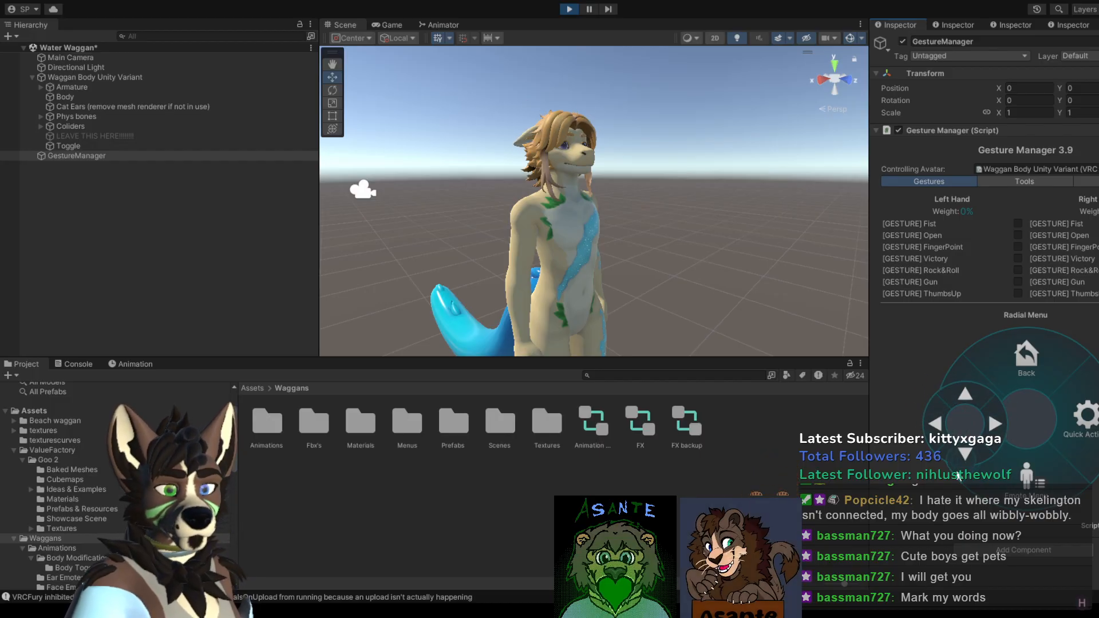
{"action": "left_click", "coordinate": [974, 403]}
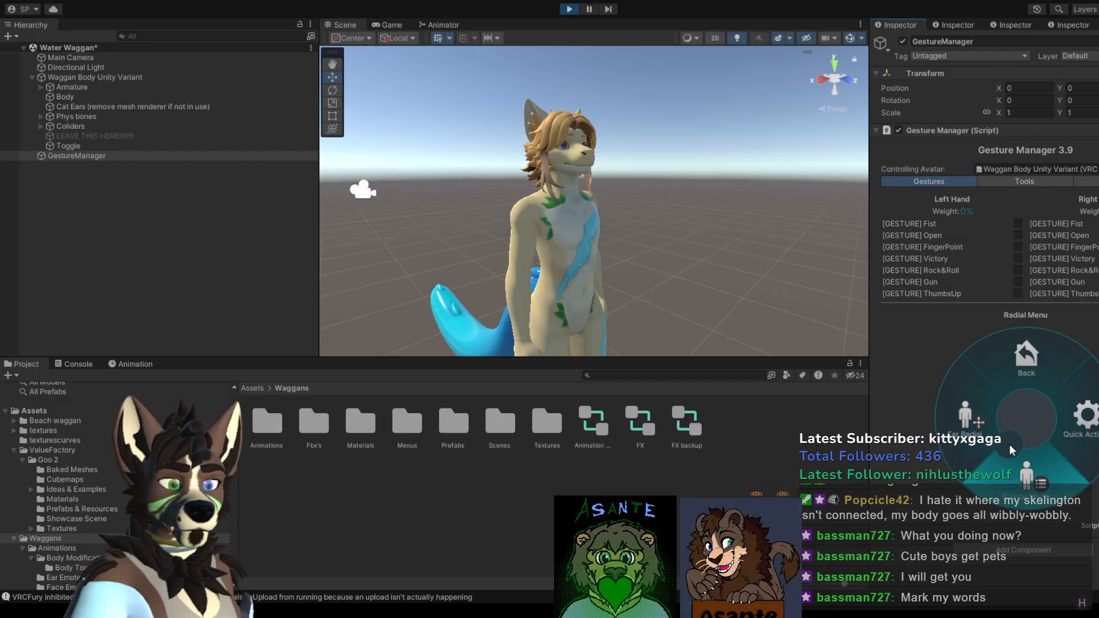
Step: Test the Blep and Confused emotes from the first page of the avatar's emote menu
{"action": "left_click", "coordinate": [1022, 469]}
{"action": "left_click", "coordinate": [1083, 415]}
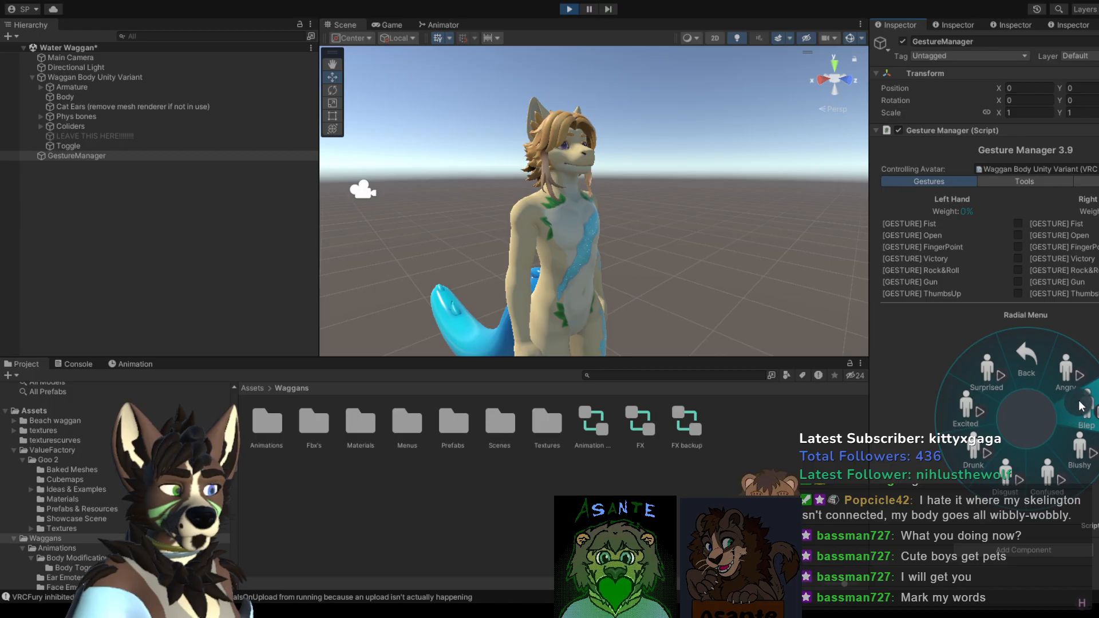
{"action": "left_click", "coordinate": [1084, 414]}
{"action": "left_click", "coordinate": [1084, 414]}
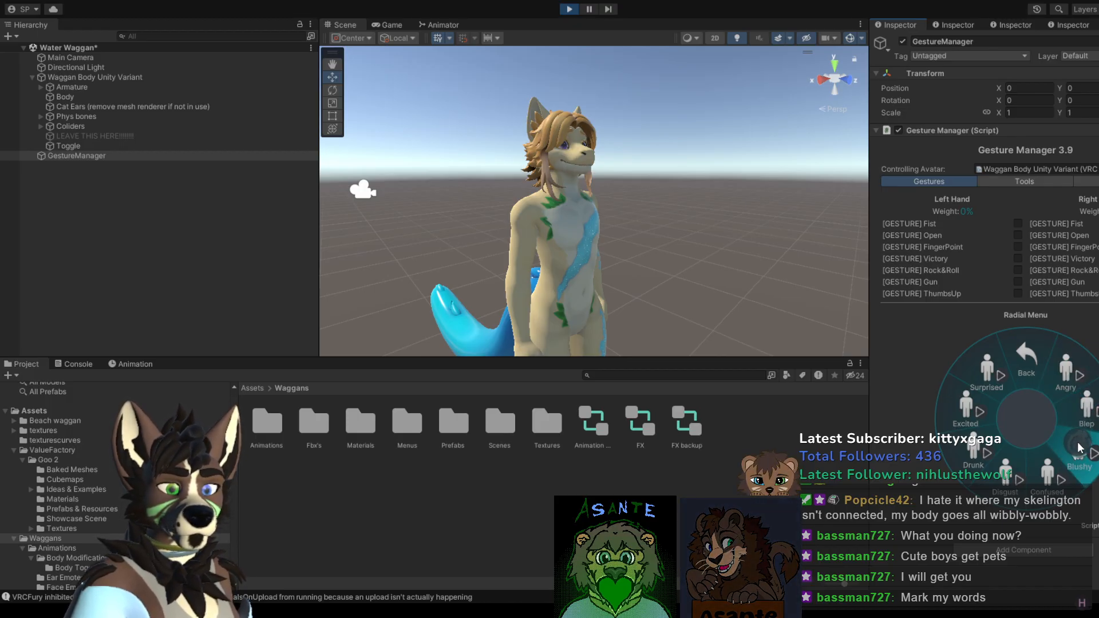
{"action": "left_click", "coordinate": [1049, 460]}
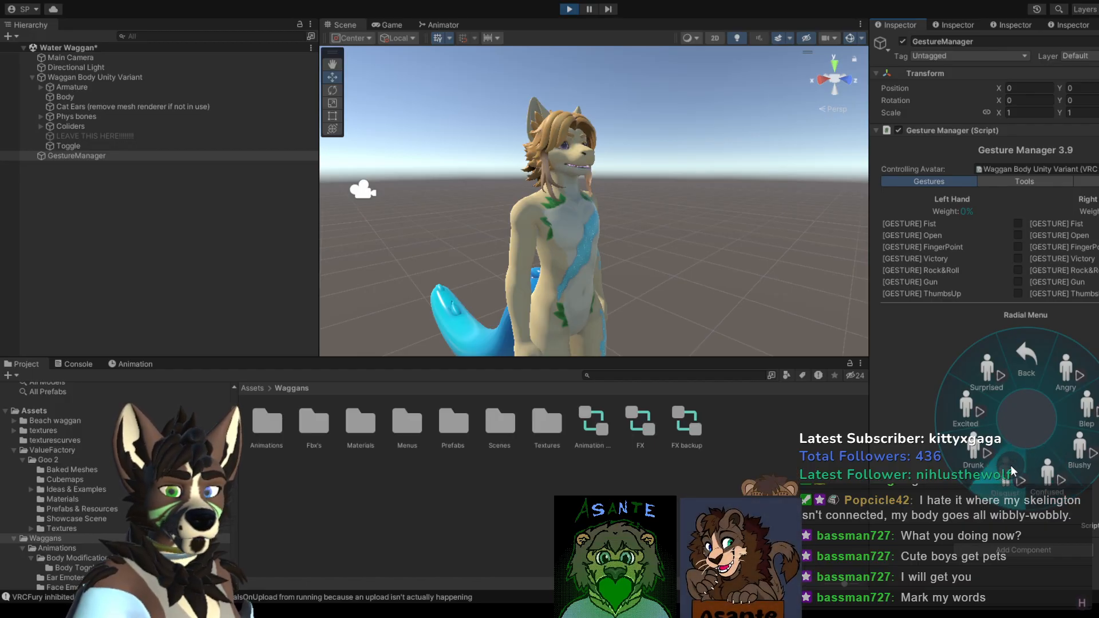
Step: Exit Play mode and assign the FX backup controller to the avatar's FX playable layer in the VRC Avatar Descriptor
{"action": "left_click", "coordinate": [568, 10]}
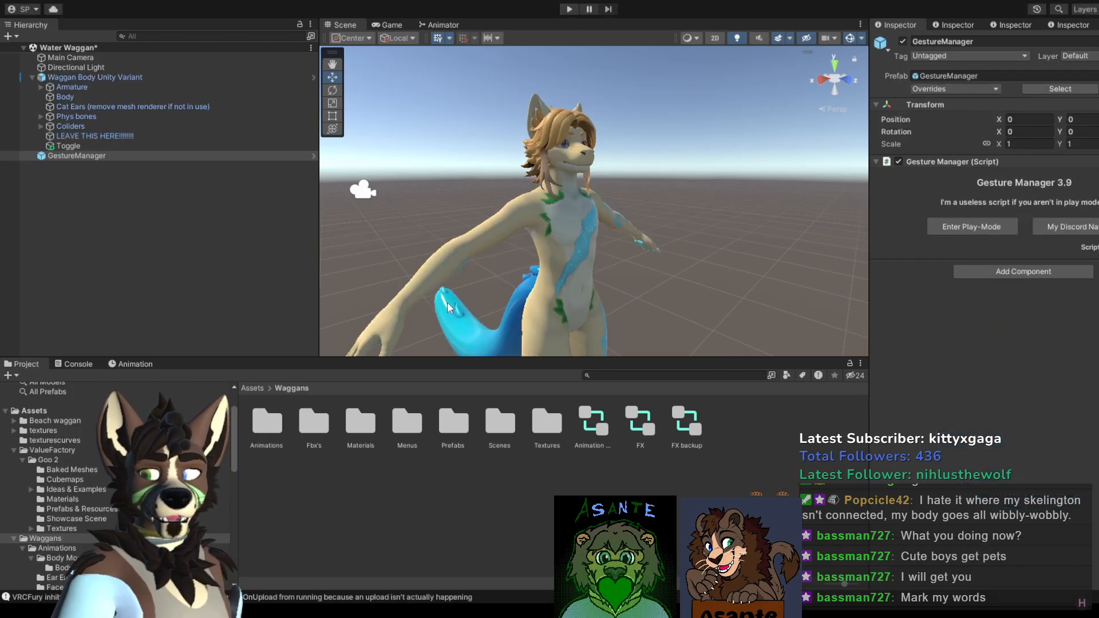
{"action": "left_click", "coordinate": [609, 218]}
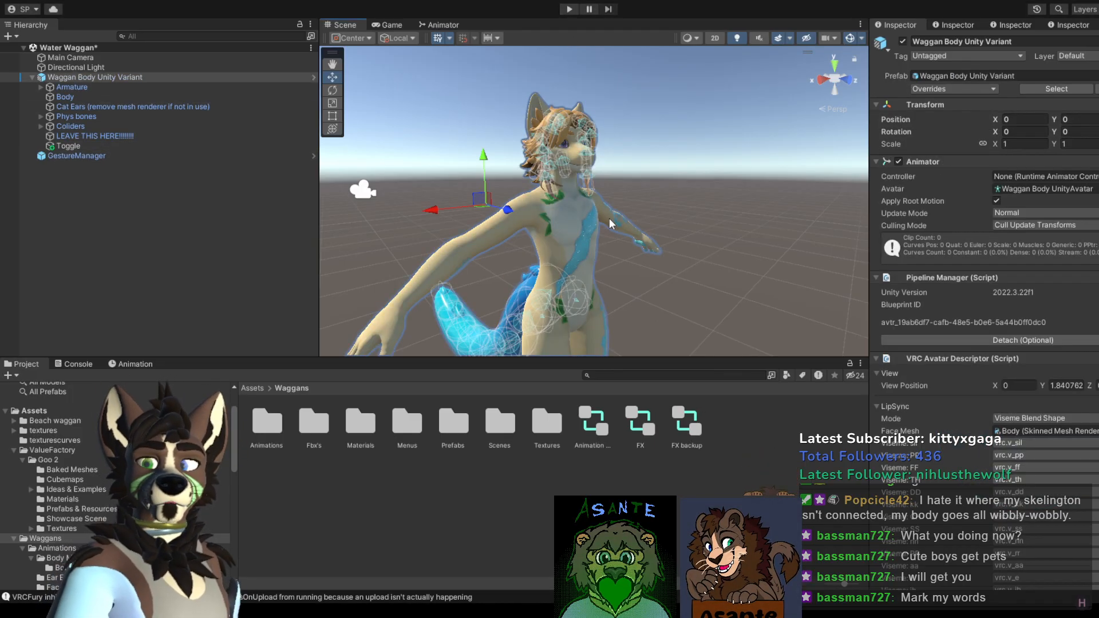
{"action": "scroll", "coordinate": [984, 229], "scroll_direction": "down", "scroll_amount": 10}
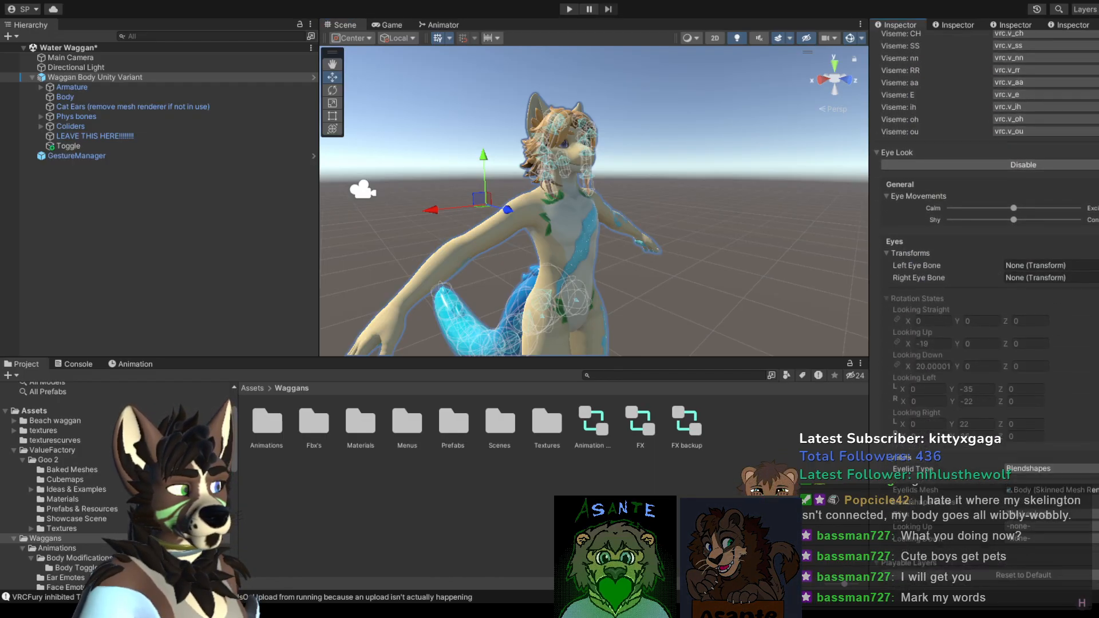
{"action": "scroll", "coordinate": [984, 229], "scroll_direction": "down", "scroll_amount": 5}
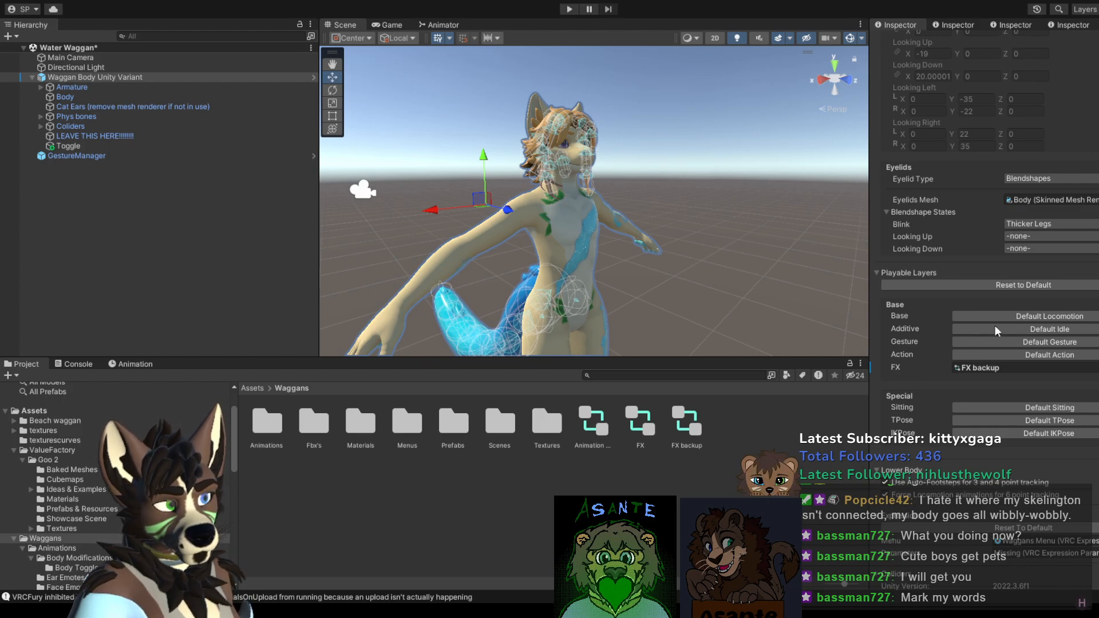
{"action": "left_click", "coordinate": [968, 341]}
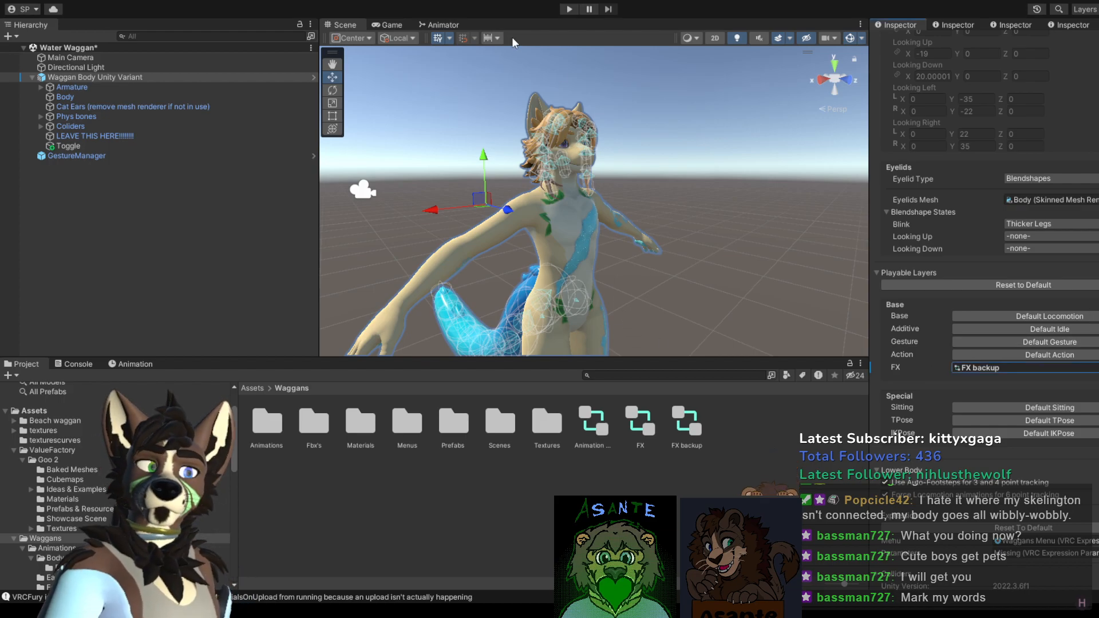
Step: Re-enter Play mode from the GestureManager object and test the Ear Radial control and emote menu with the backup controller
{"action": "left_click", "coordinate": [76, 156]}
{"action": "left_click", "coordinate": [952, 228]}
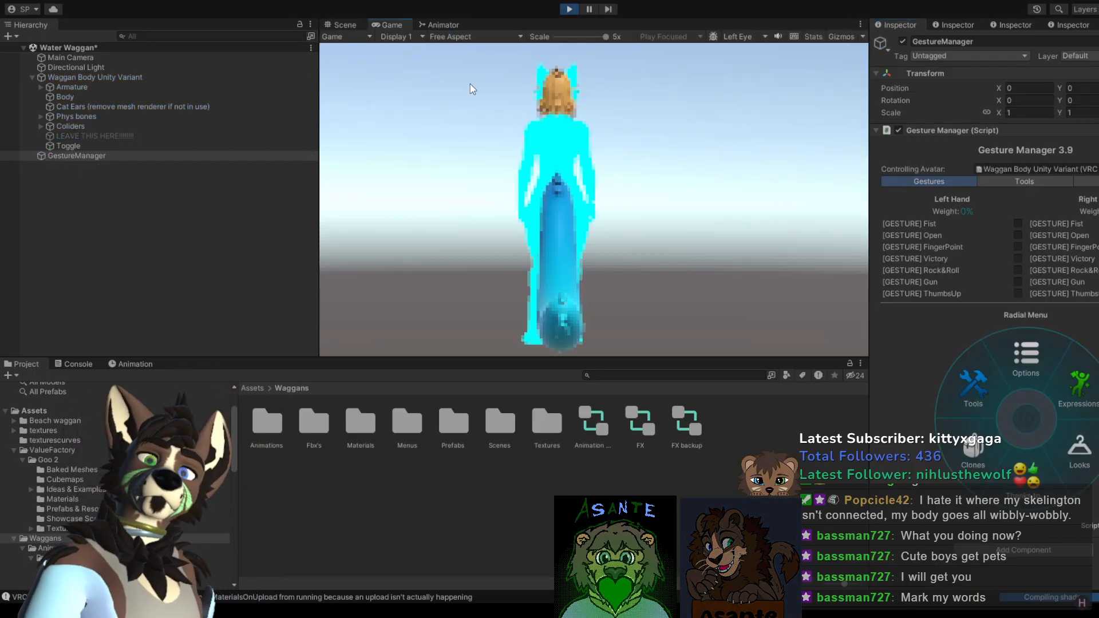
{"action": "left_click", "coordinate": [1082, 396]}
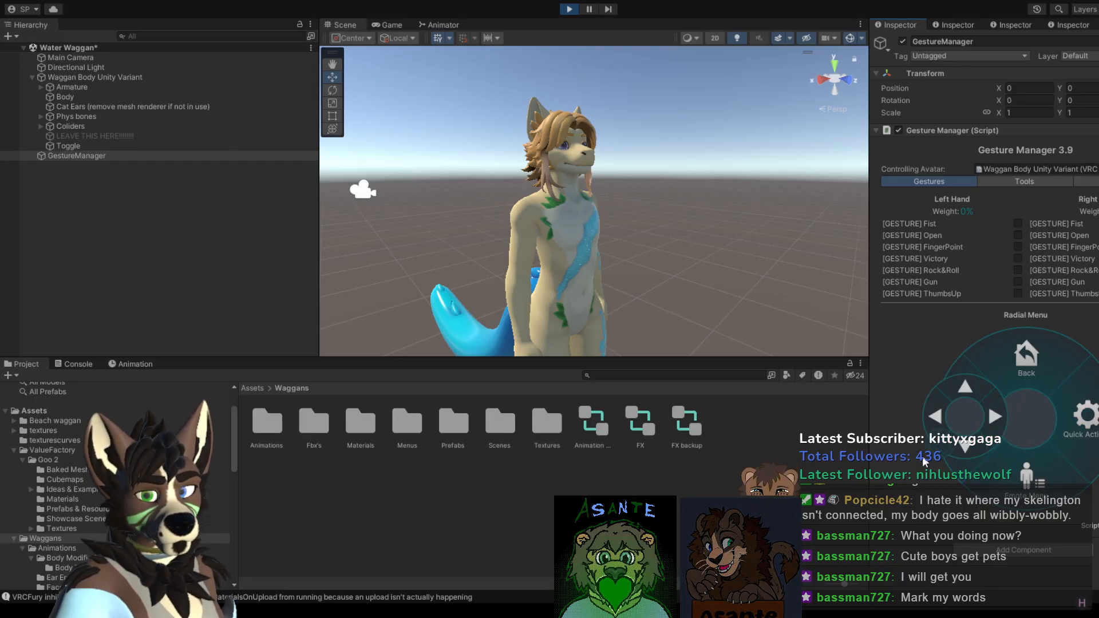
{"action": "left_click", "coordinate": [974, 432]}
{"action": "left_click", "coordinate": [1008, 471]}
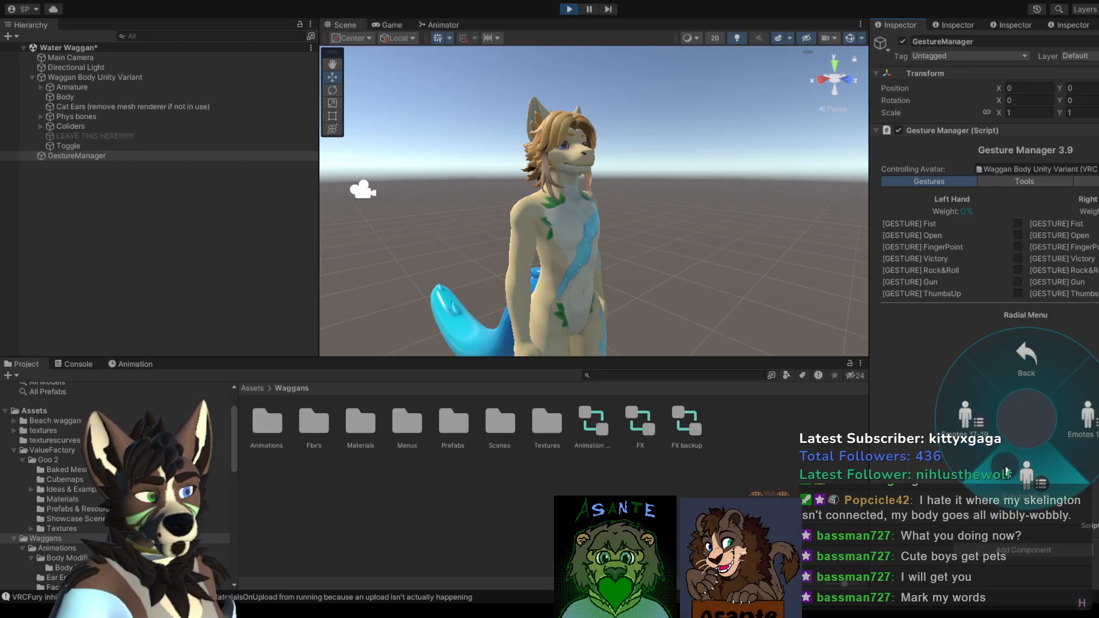
{"action": "left_click", "coordinate": [1029, 367]}
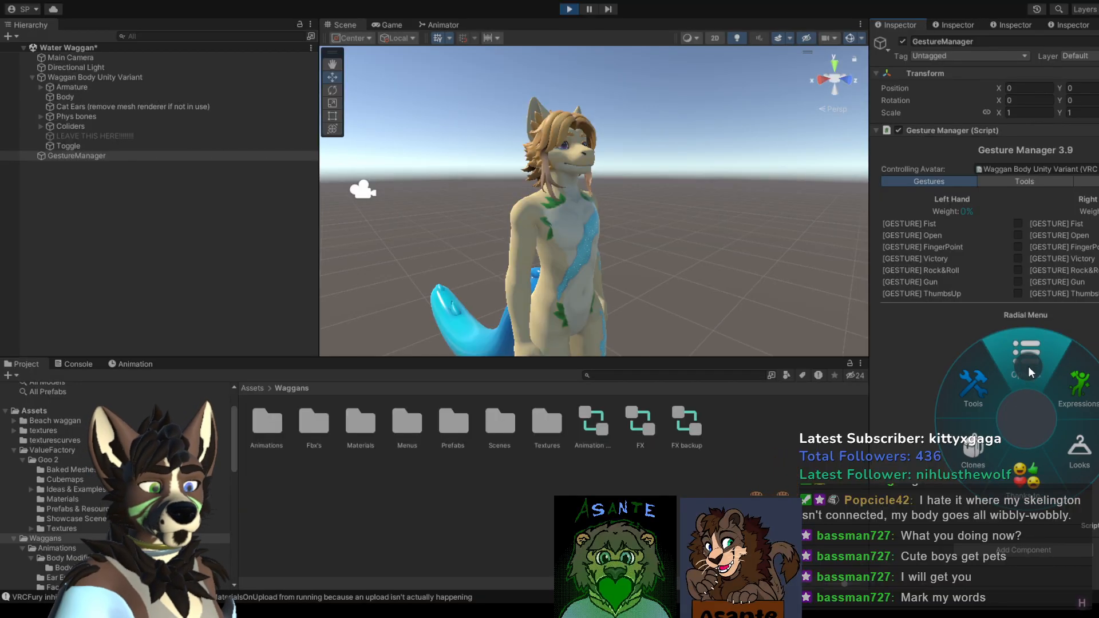
{"action": "left_click", "coordinate": [726, 223]}
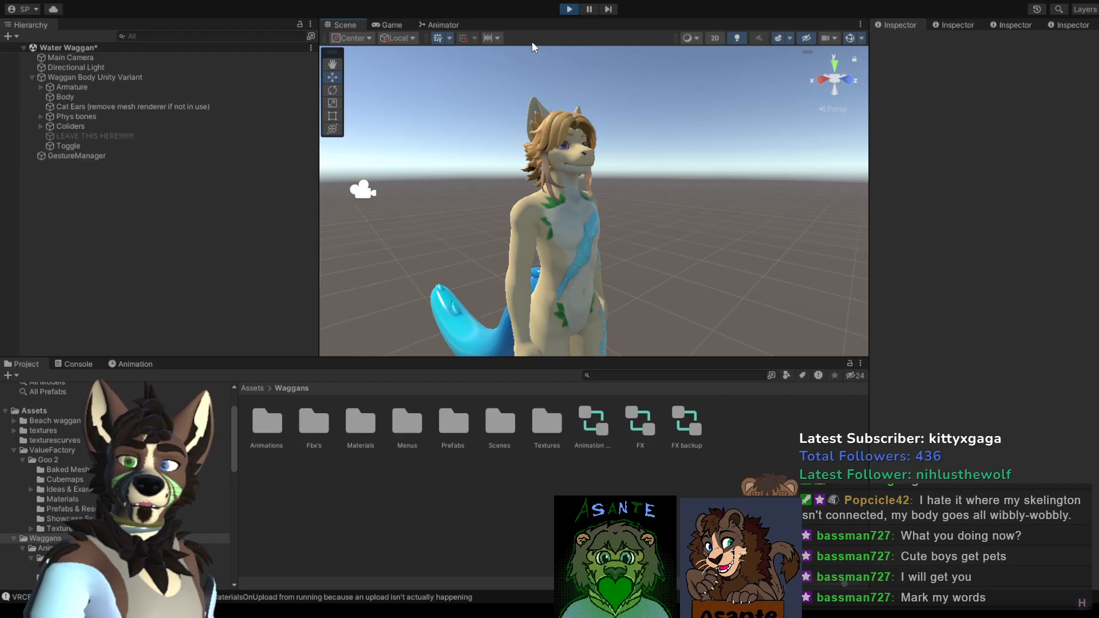
Step: Exit Play mode and assign the Waggans params asset as the avatar's expression Parameters in the VRC Avatar Descriptor
{"action": "left_click", "coordinate": [568, 9]}
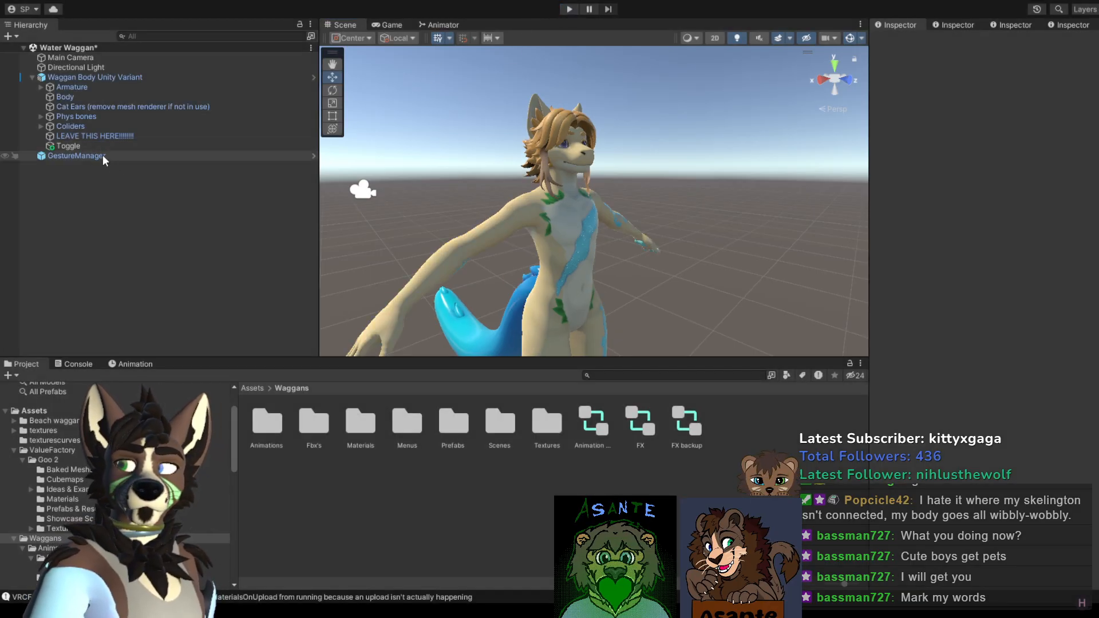
{"action": "left_click", "coordinate": [562, 192]}
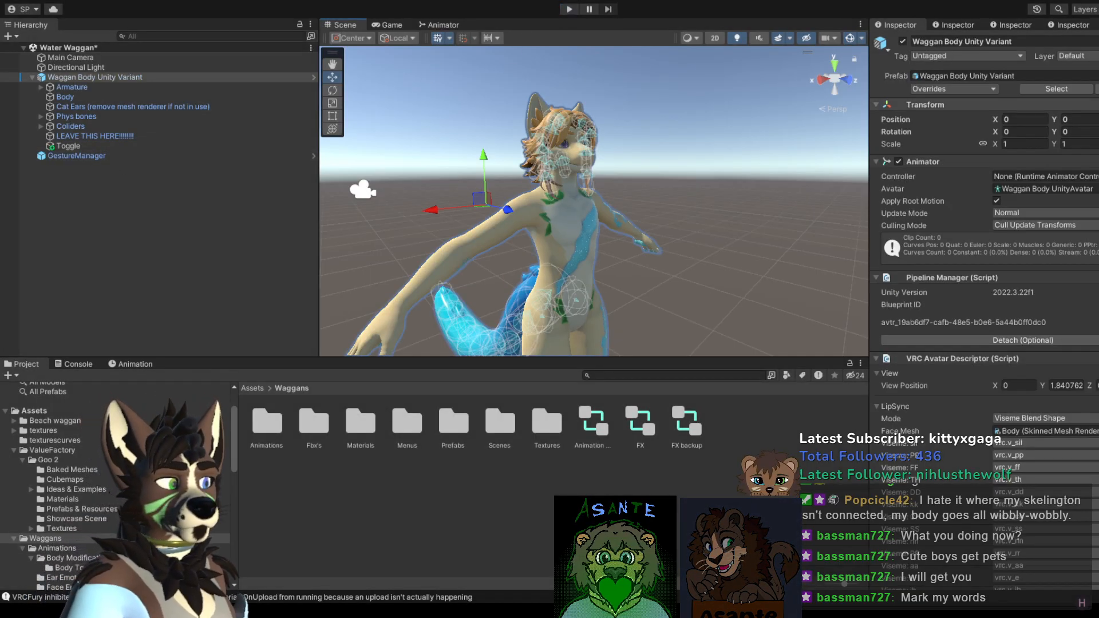
{"action": "scroll", "coordinate": [985, 229], "scroll_direction": "down", "scroll_amount": 15}
{"action": "scroll", "coordinate": [985, 229], "scroll_direction": "down", "scroll_amount": 8}
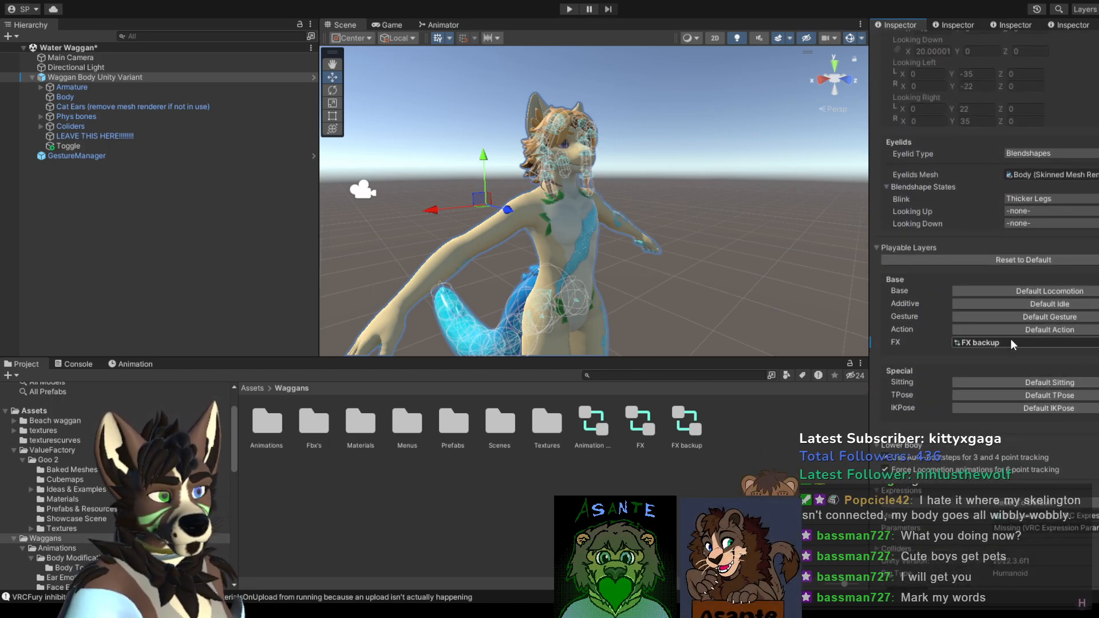
{"action": "scroll", "coordinate": [1082, 503], "scroll_direction": "down", "scroll_amount": 3}
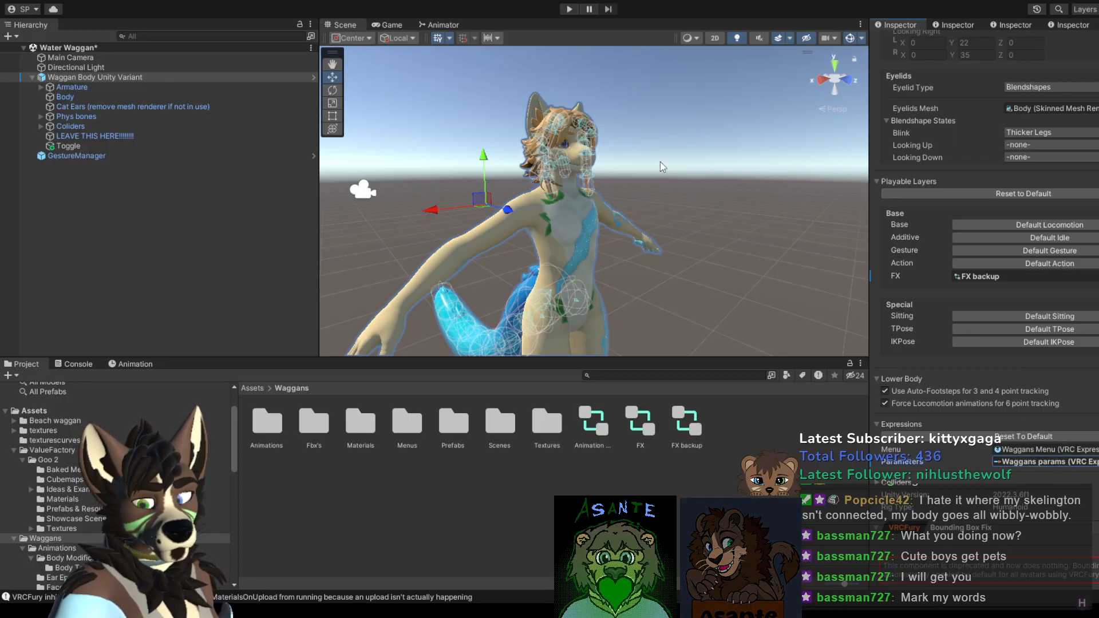
Step: Run the avatar in Play mode from the GestureManager object and check its emote submenus with the Scene view showing
{"action": "left_click", "coordinate": [109, 156]}
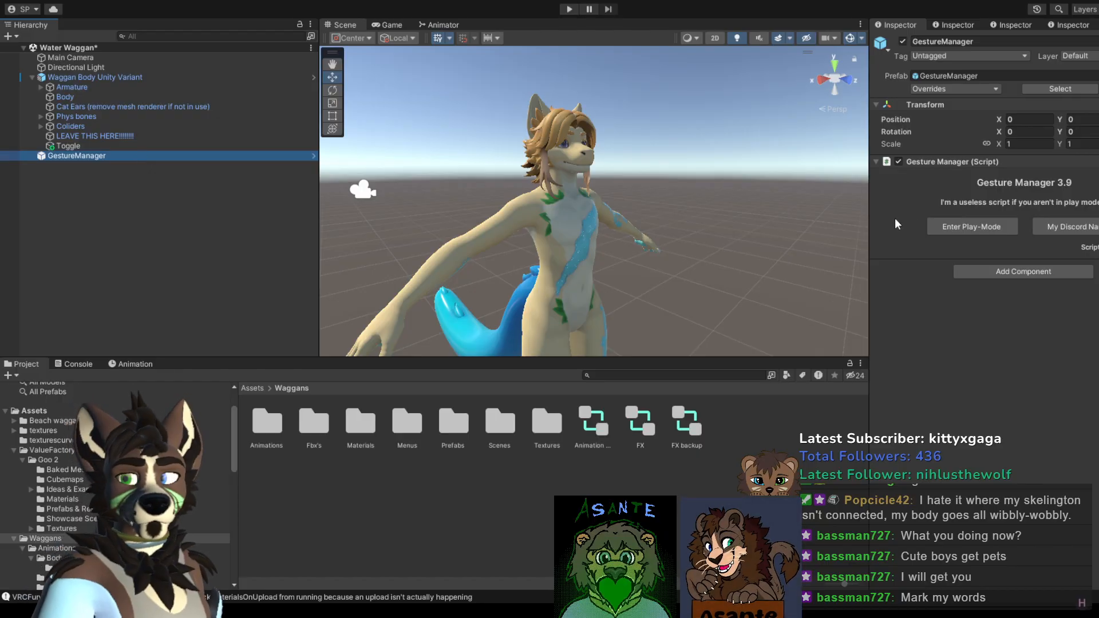
{"action": "left_click", "coordinate": [959, 226]}
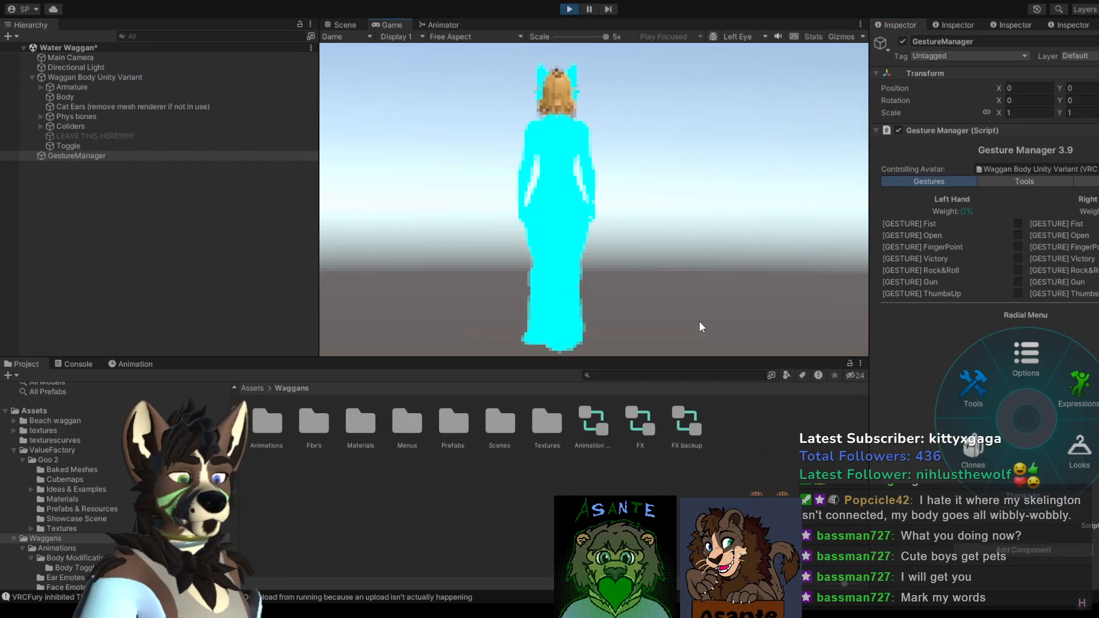
{"action": "left_click", "coordinate": [342, 23]}
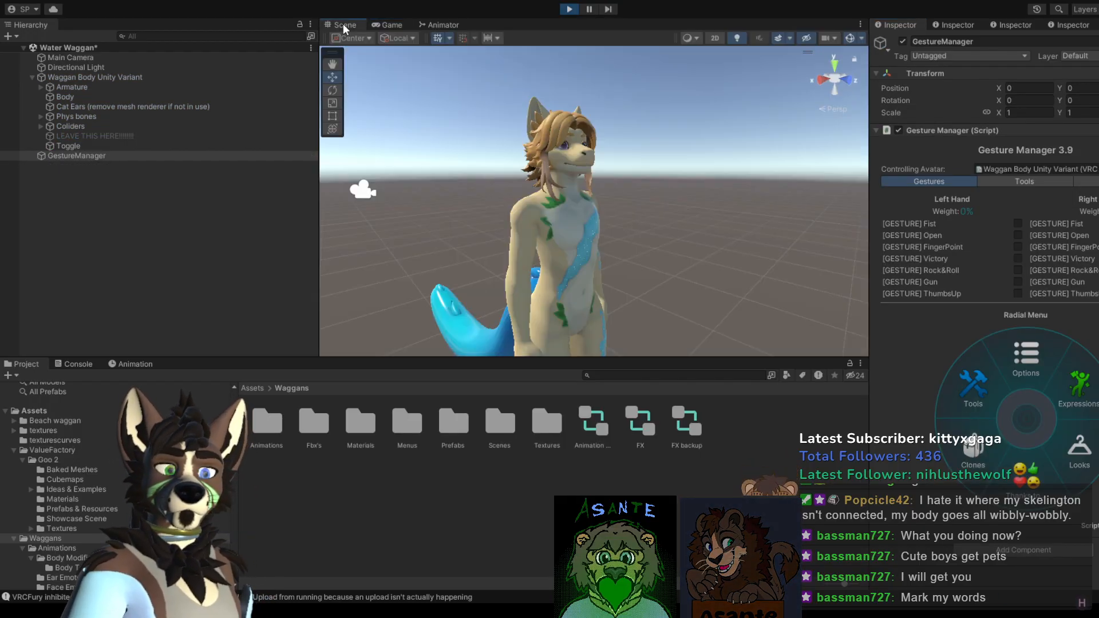
{"action": "left_click", "coordinate": [1019, 356]}
{"action": "left_click", "coordinate": [1035, 479]}
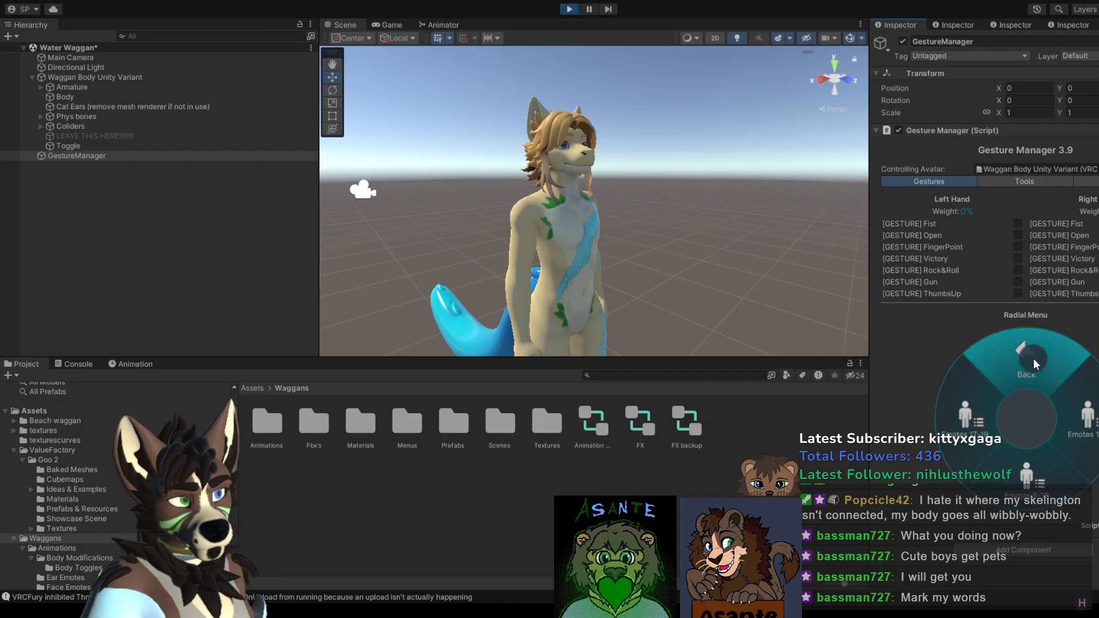
Step: Test the Ear Radial puppet control, then return to the root of the radial menu
{"action": "left_click", "coordinate": [964, 402]}
{"action": "left_click", "coordinate": [1009, 358]}
{"action": "left_click", "coordinate": [1008, 357]}
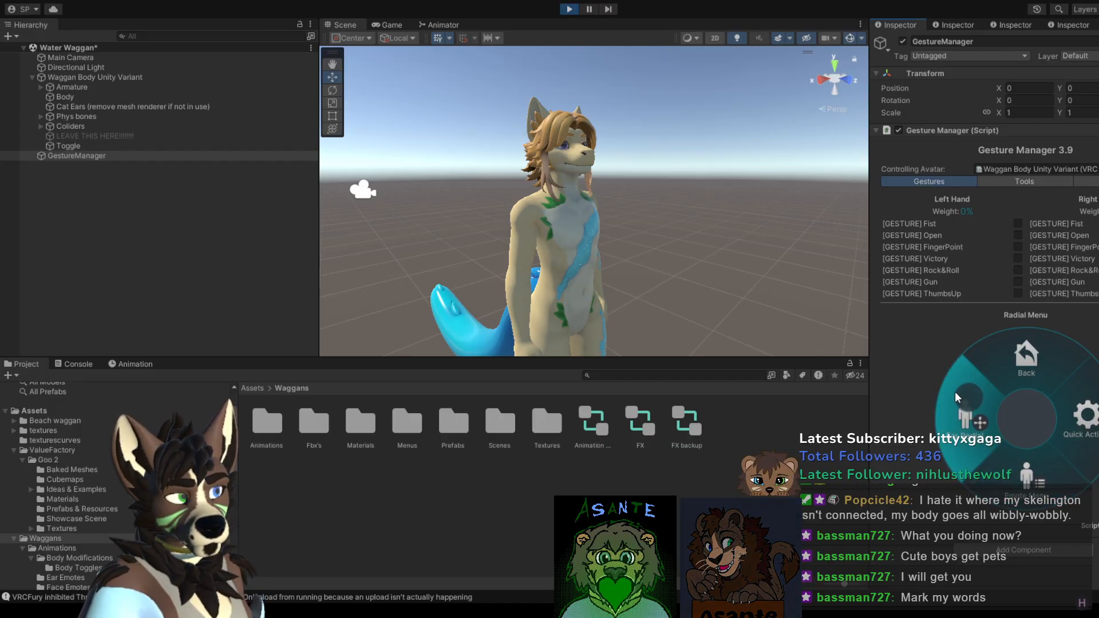
{"action": "left_click", "coordinate": [966, 396]}
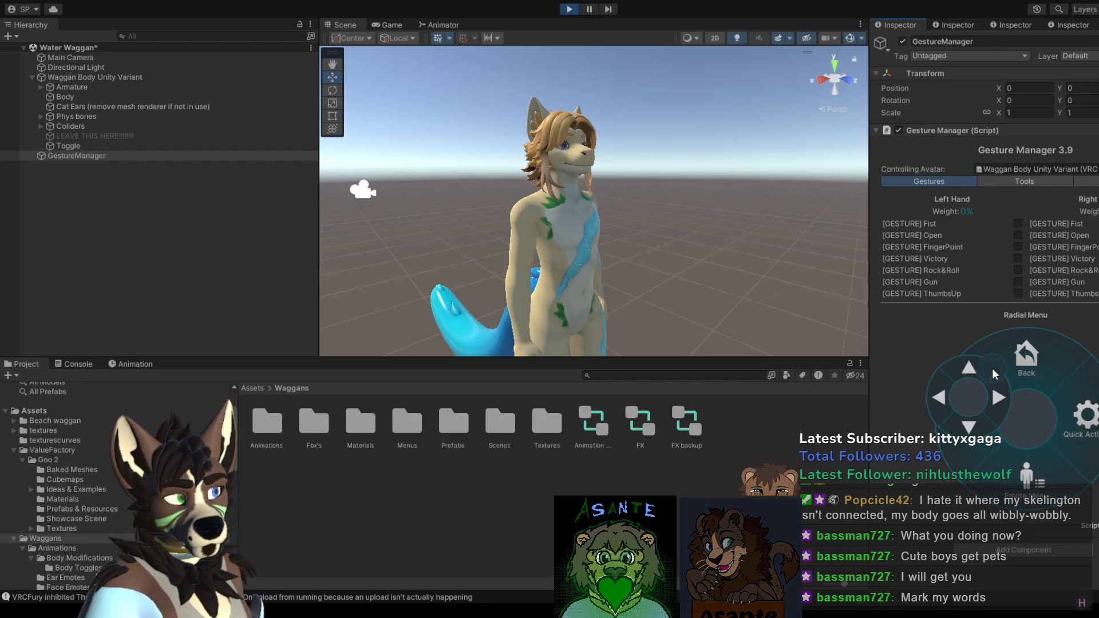
{"action": "left_click", "coordinate": [1035, 349]}
{"action": "left_click", "coordinate": [1035, 356]}
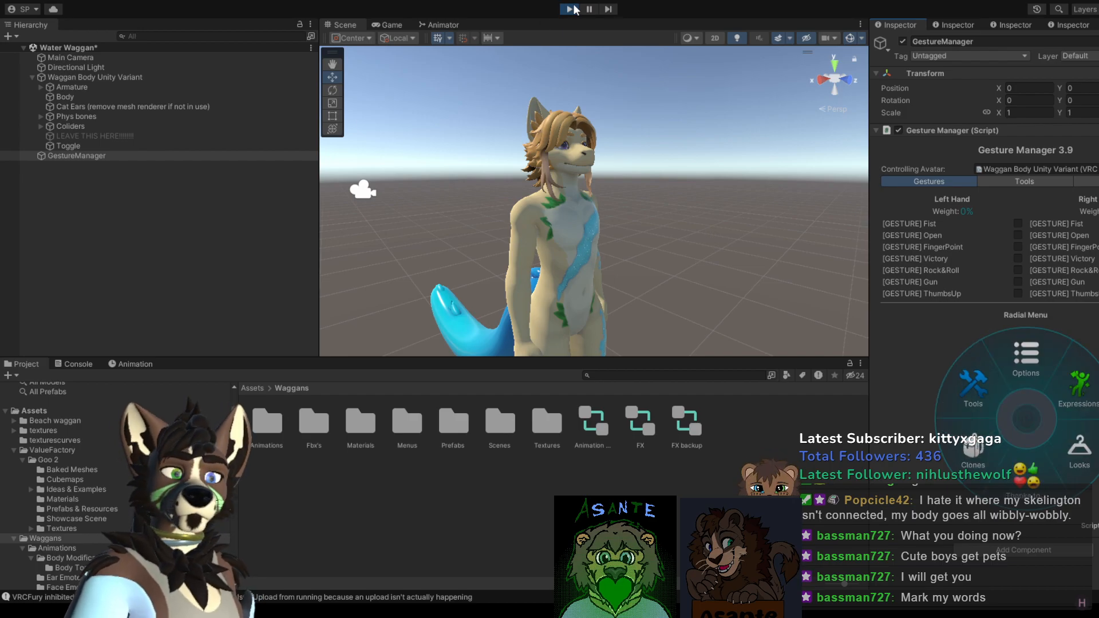
Step: Exit Play mode and select the Waggan Body Unity Variant root object to reopen its avatar settings
{"action": "left_click", "coordinate": [571, 9]}
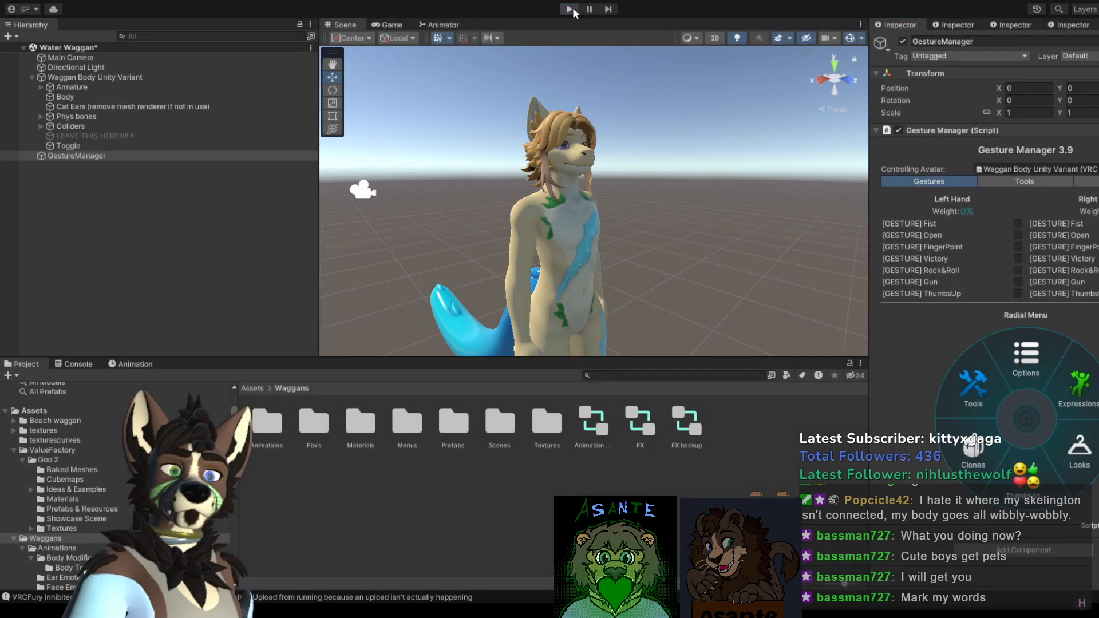
{"action": "left_click", "coordinate": [515, 176]}
{"action": "left_click", "coordinate": [559, 177]}
{"action": "left_click", "coordinate": [738, 269]}
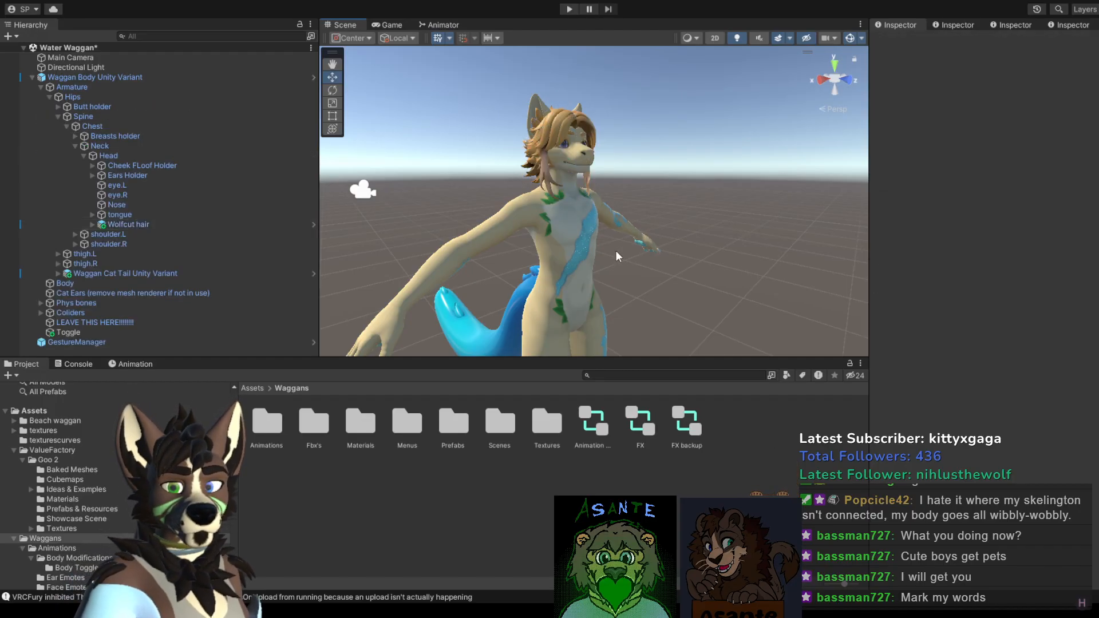
{"action": "left_click", "coordinate": [572, 235]}
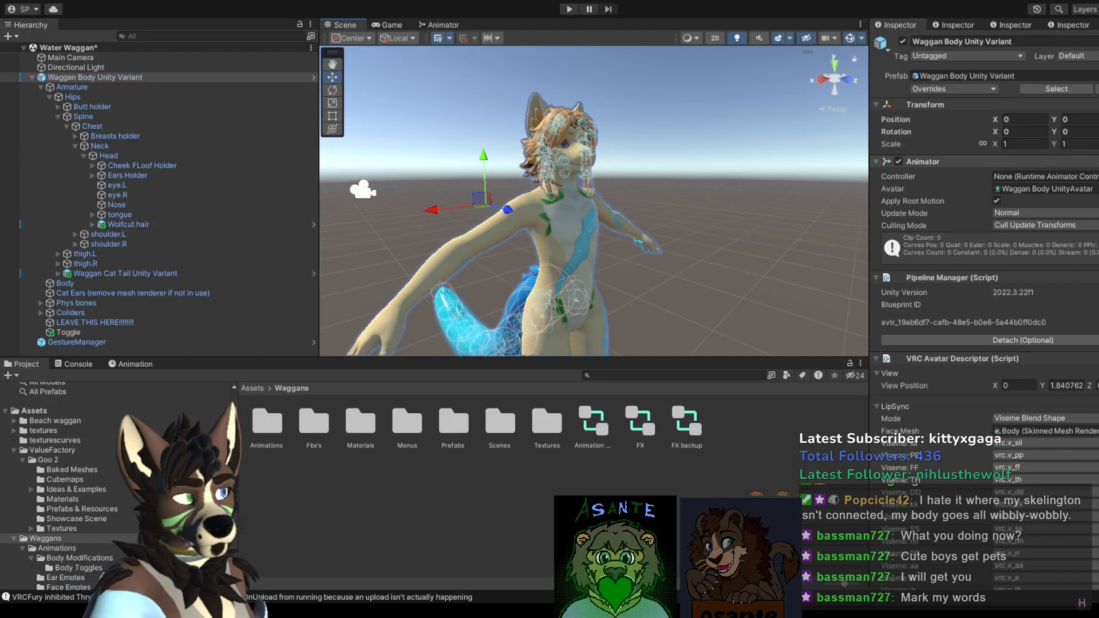
Step: Find the expressions menu assigned in the avatar descriptor of Waggan Body Unity Variant and inspect the Waggans Menu asset's controls
{"action": "scroll", "coordinate": [1086, 316], "scroll_direction": "down", "scroll_amount": 15}
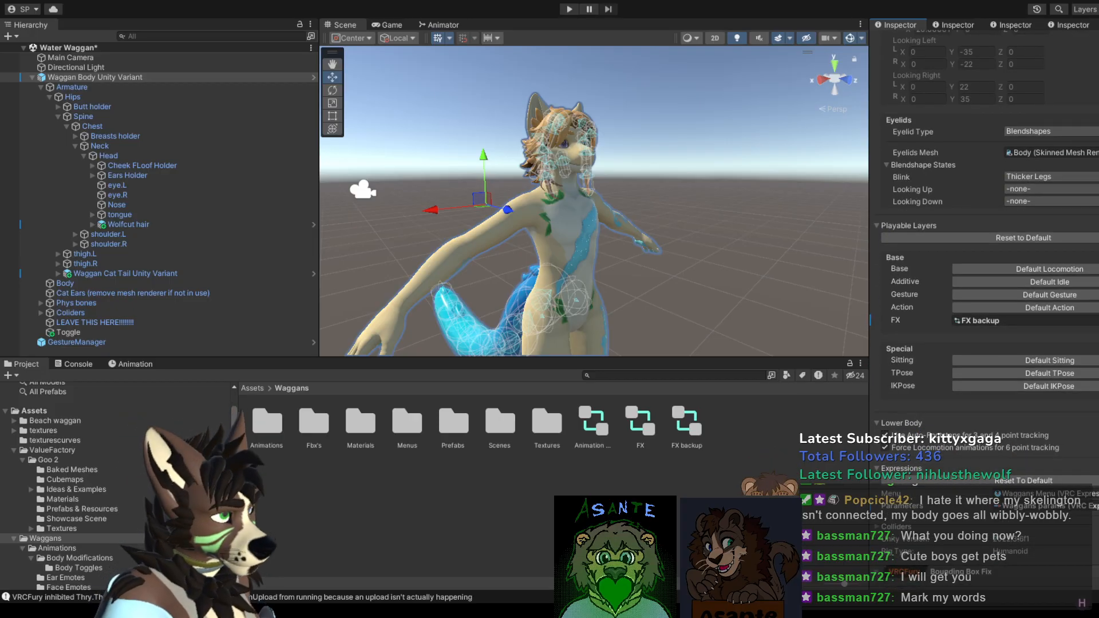
{"action": "scroll", "coordinate": [986, 314], "scroll_direction": "down", "scroll_amount": 5}
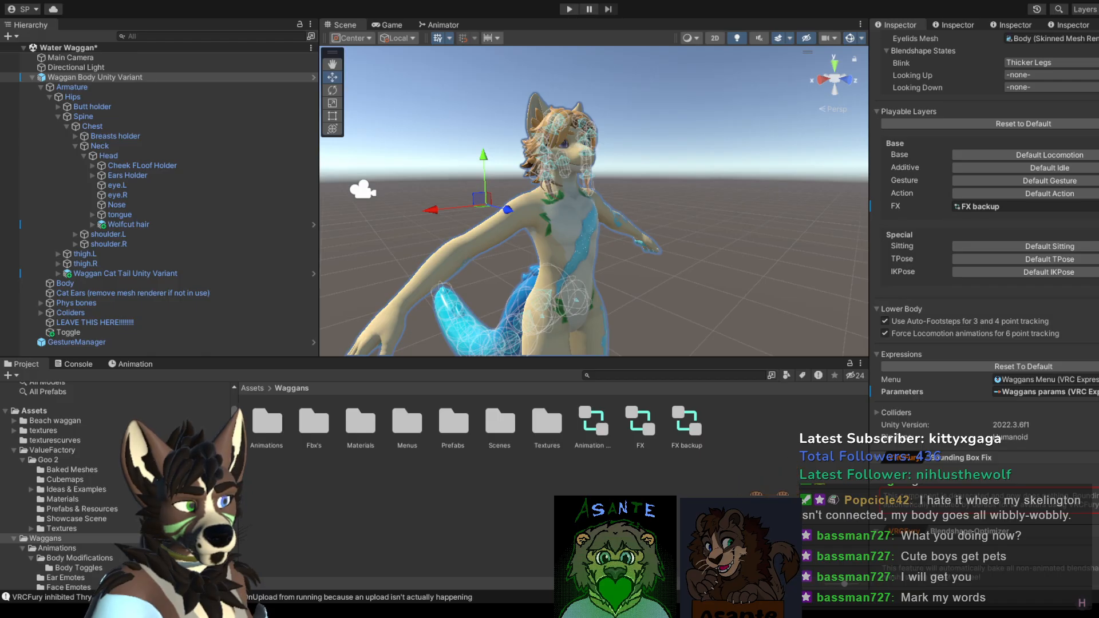
{"action": "left_click", "coordinate": [967, 336]}
{"action": "left_click", "coordinate": [923, 342]}
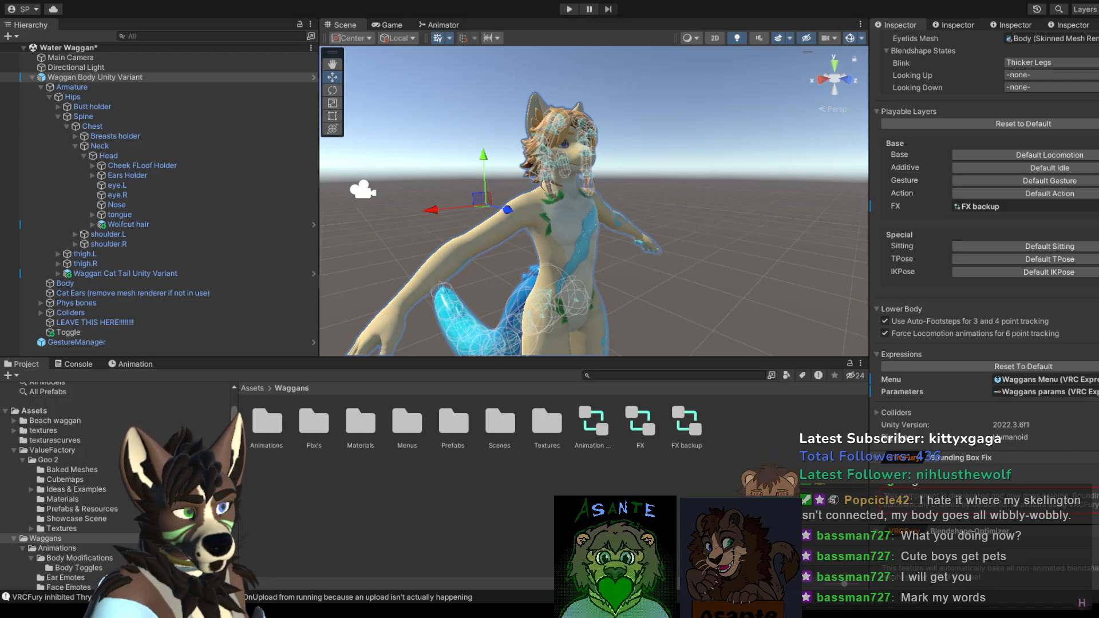
{"action": "left_click", "coordinate": [1047, 379]}
{"action": "left_click", "coordinate": [1034, 383]}
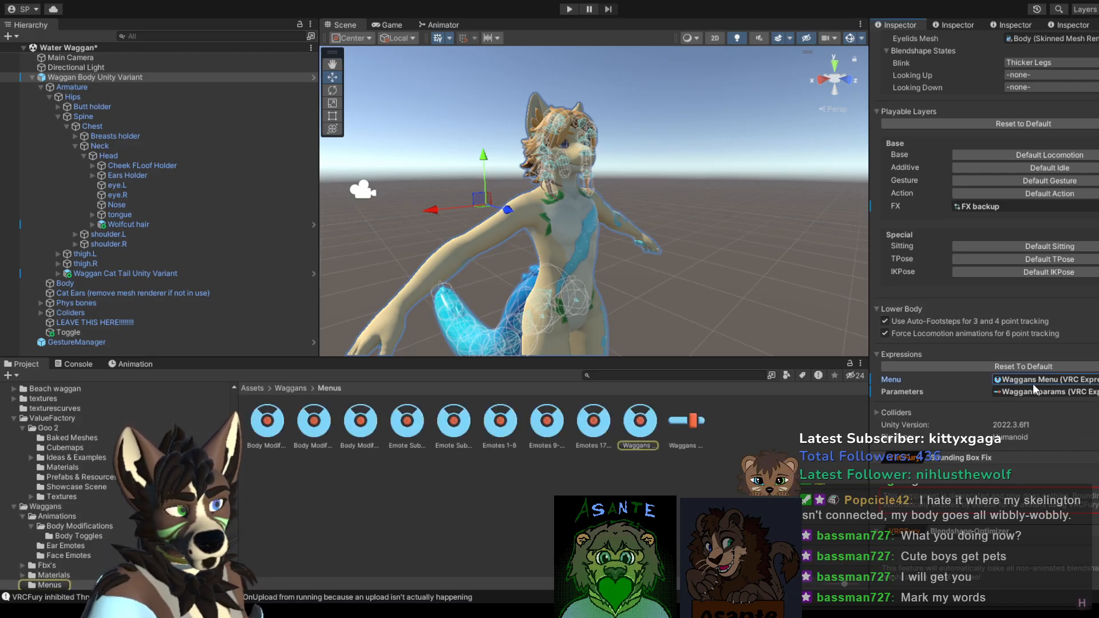
{"action": "left_click", "coordinate": [650, 422]}
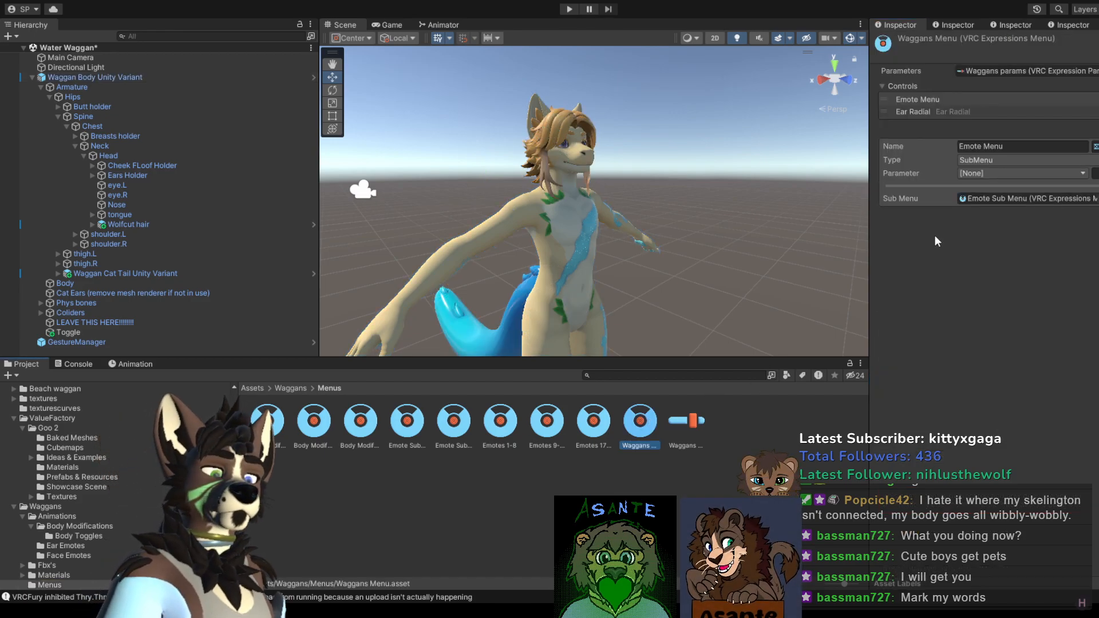
Step: Compare the FX controller's animator parameters with the Waggans Menu controls and the Waggans params list
{"action": "left_click", "coordinate": [443, 25]}
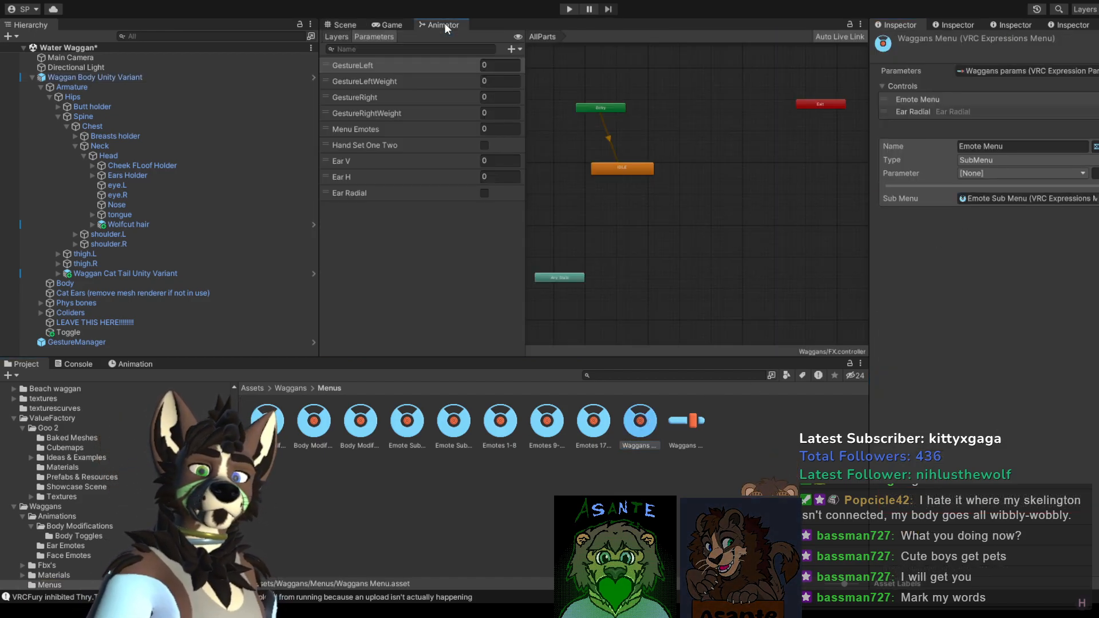
{"action": "left_click", "coordinate": [596, 416]}
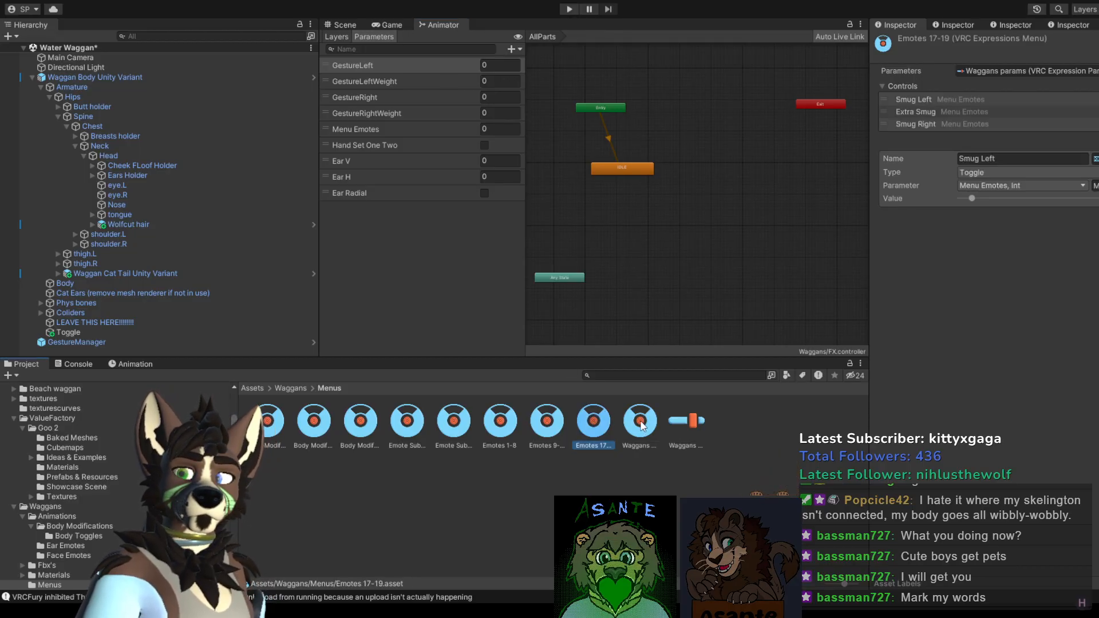
{"action": "left_click", "coordinate": [641, 423]}
{"action": "left_click", "coordinate": [679, 423]}
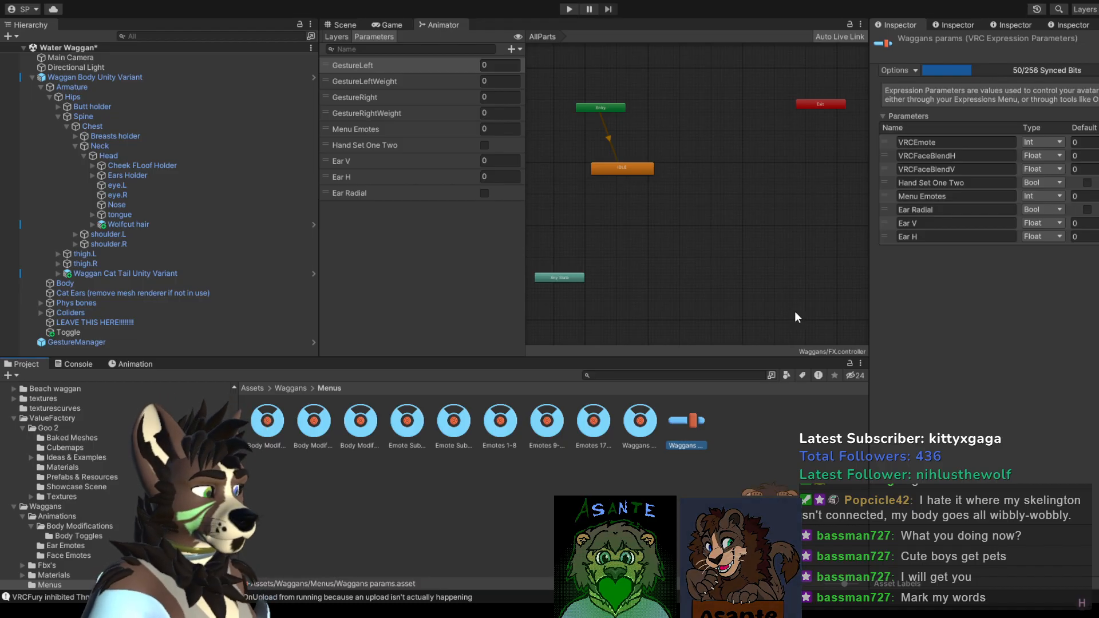
{"action": "left_click", "coordinate": [650, 427]}
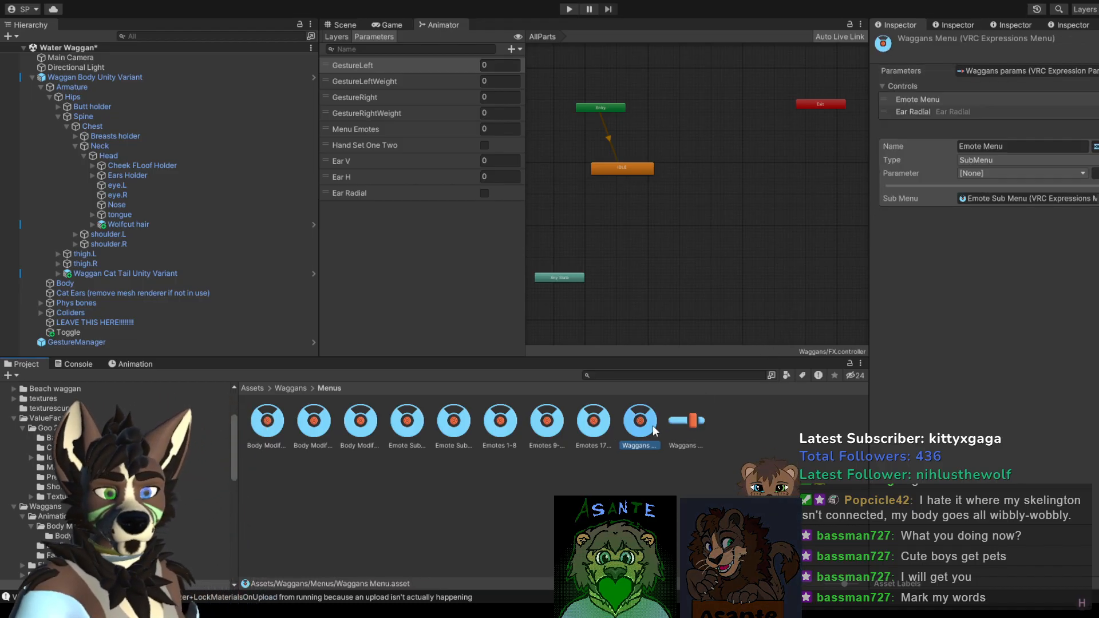
{"action": "left_click", "coordinate": [684, 426]}
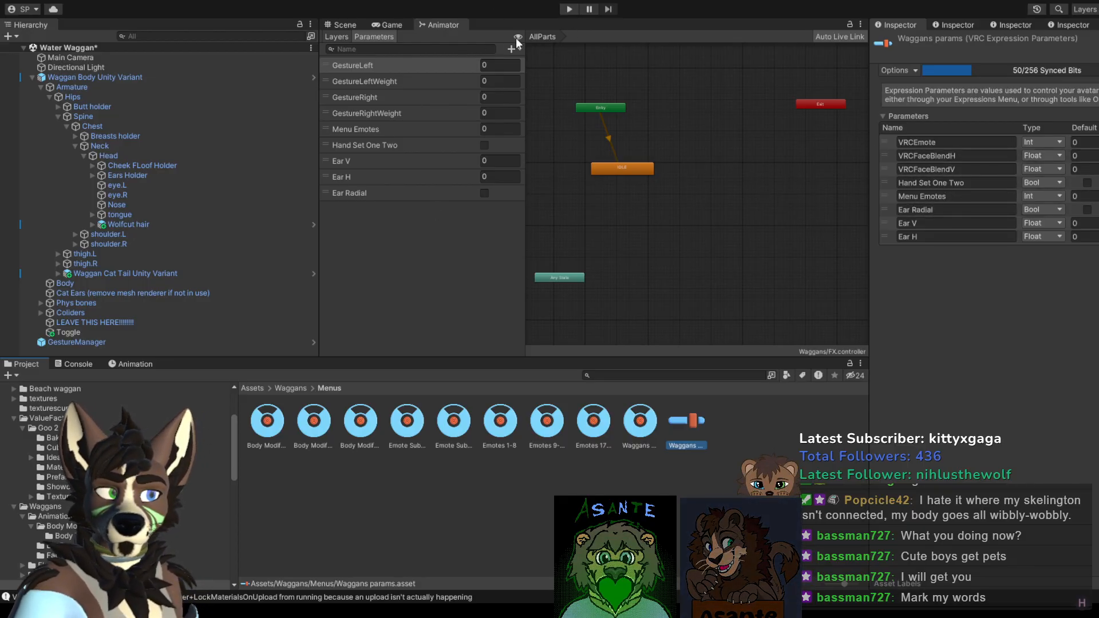
Step: Select the avatar in the scene, recheck its descriptor's expressions assignments, and inspect the assigned Waggans Menu asset
{"action": "left_click", "coordinate": [346, 24]}
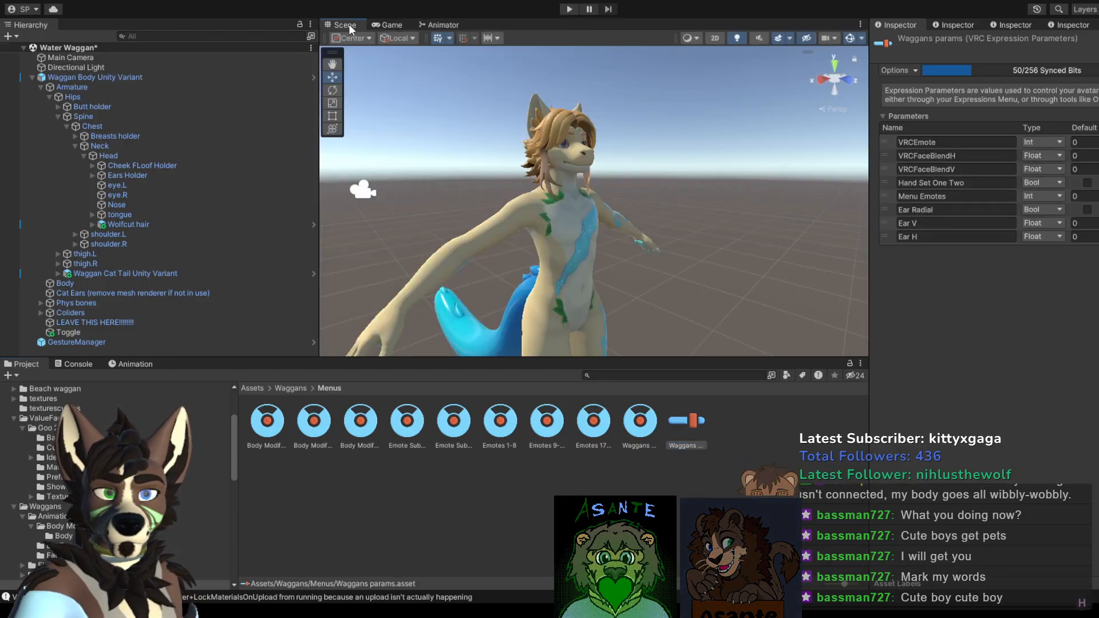
{"action": "left_click", "coordinate": [517, 200]}
{"action": "scroll", "coordinate": [985, 229], "scroll_direction": "down", "scroll_amount": 15}
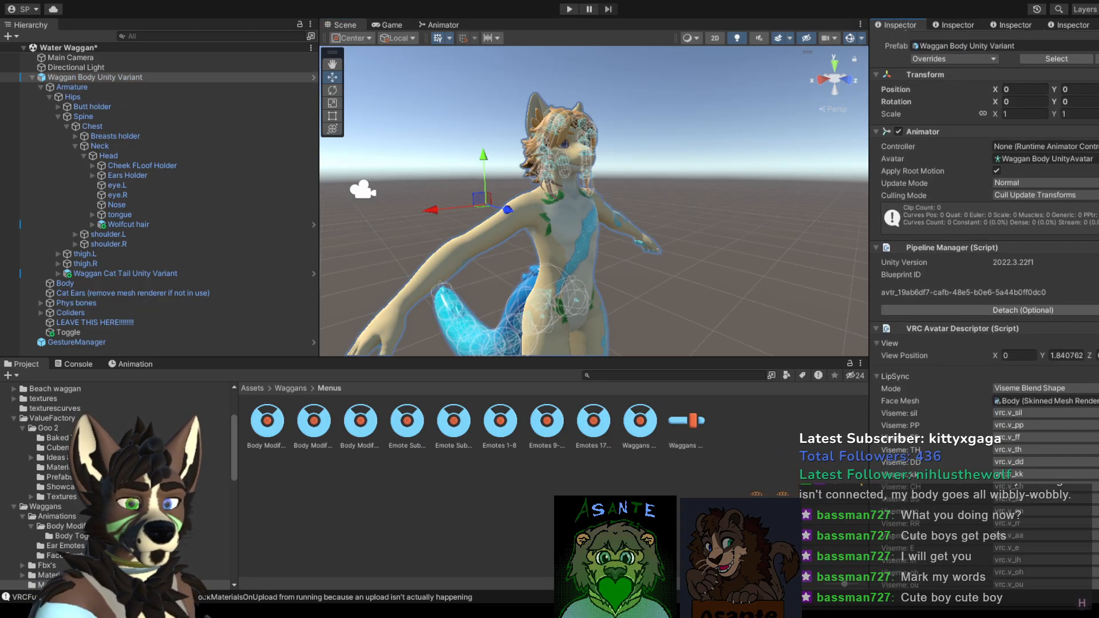
{"action": "scroll", "coordinate": [985, 229], "scroll_direction": "down", "scroll_amount": 2}
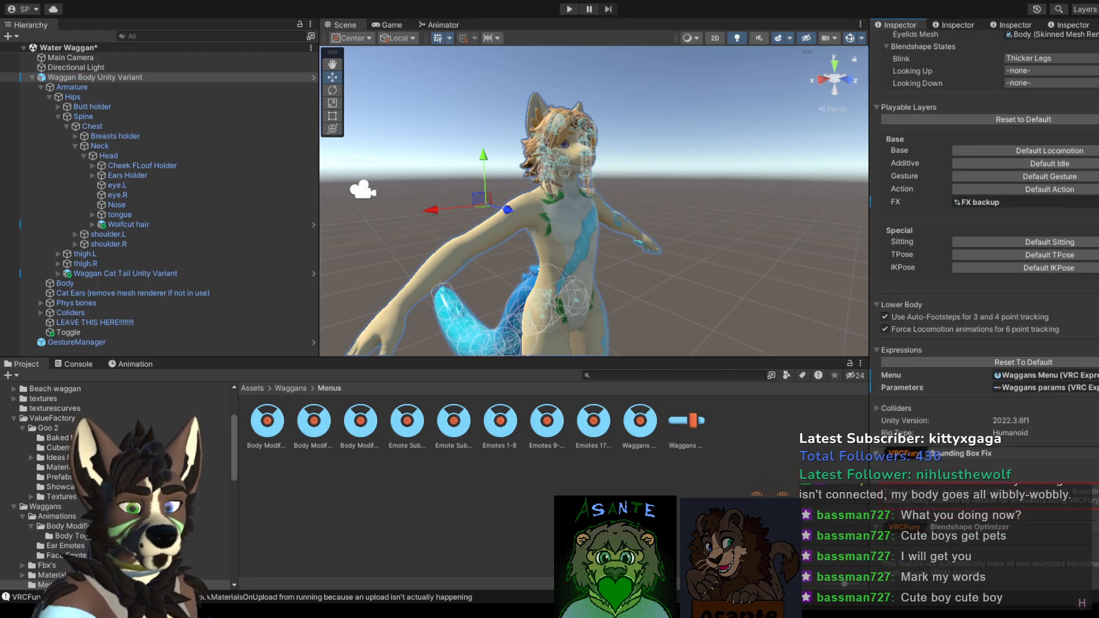
{"action": "left_click", "coordinate": [1070, 372]}
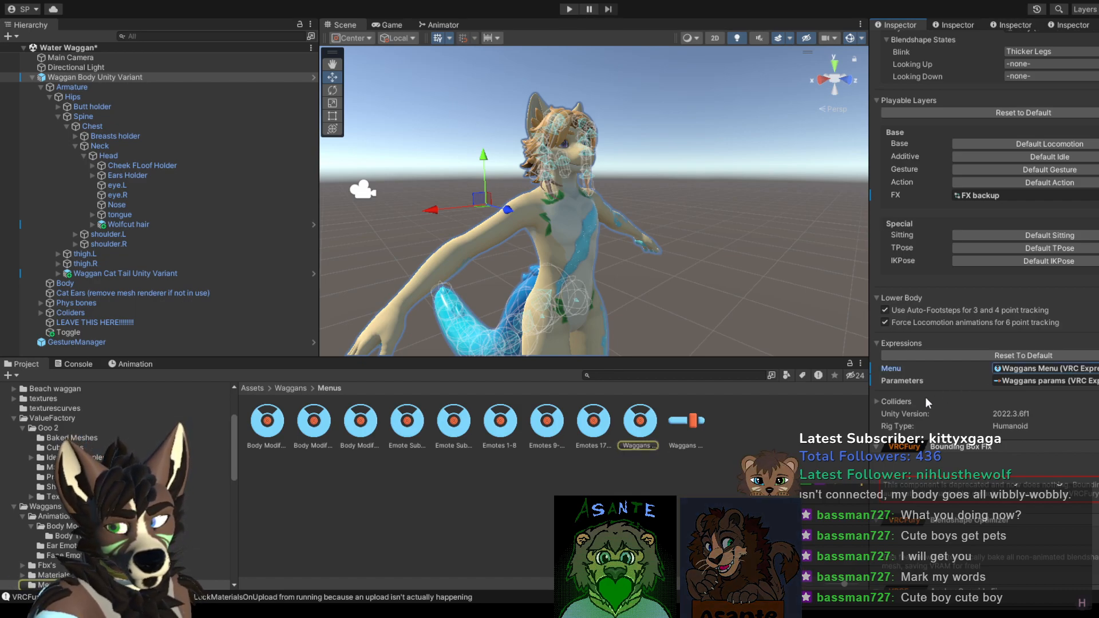
{"action": "left_click", "coordinate": [640, 424]}
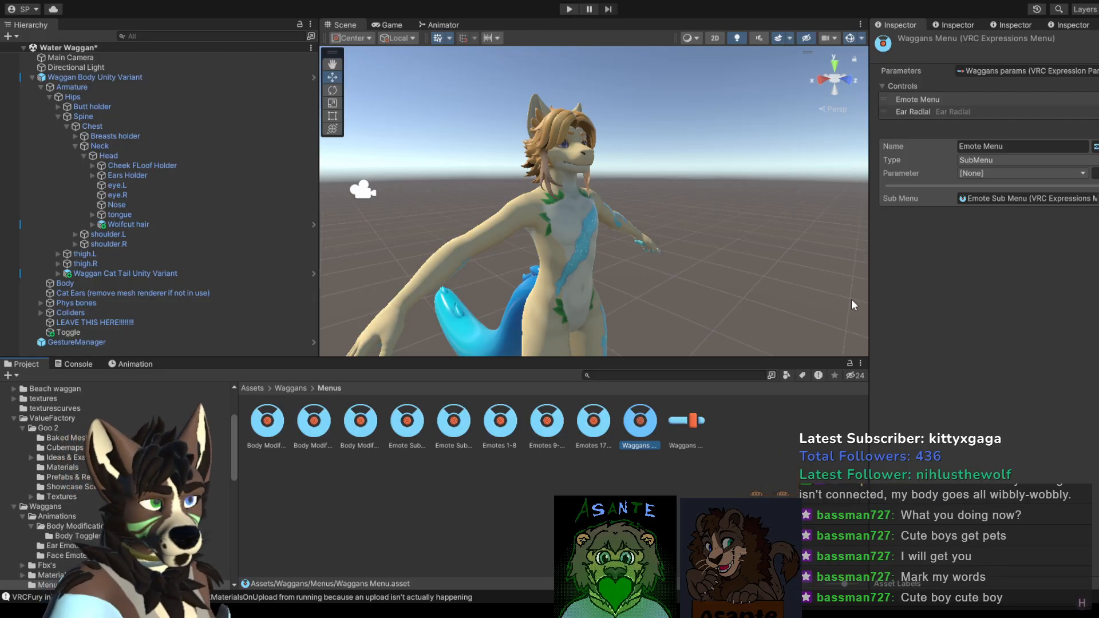
Step: Review the controls in the Emotes 9-16 menu and the Emote Sub Menu
{"action": "left_click", "coordinate": [593, 424]}
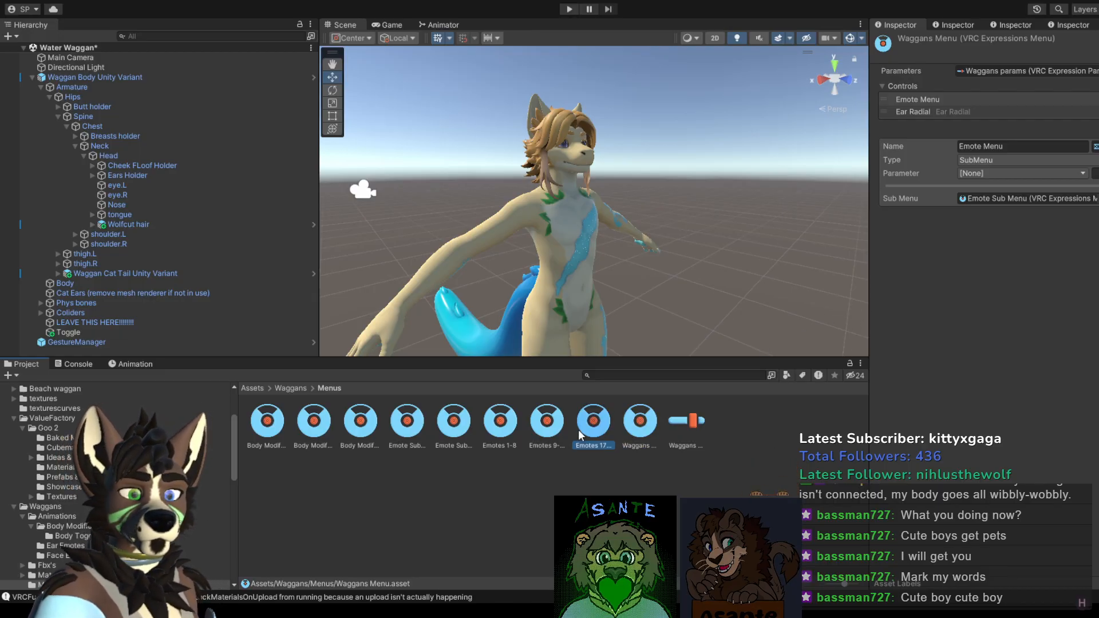
{"action": "left_click", "coordinate": [544, 424]}
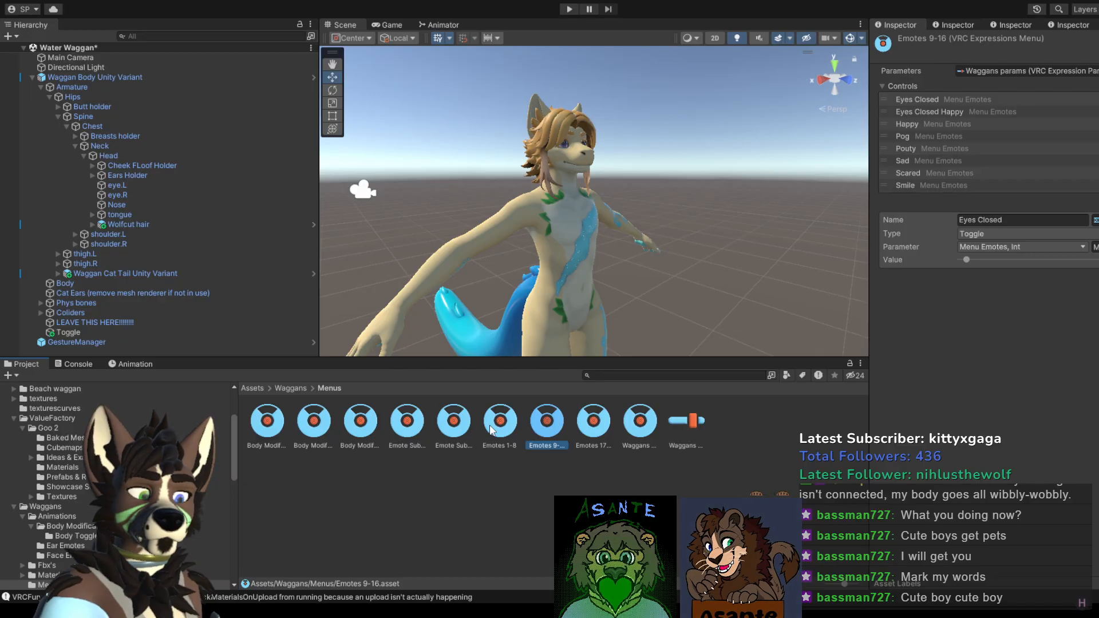
{"action": "left_click", "coordinate": [407, 424]}
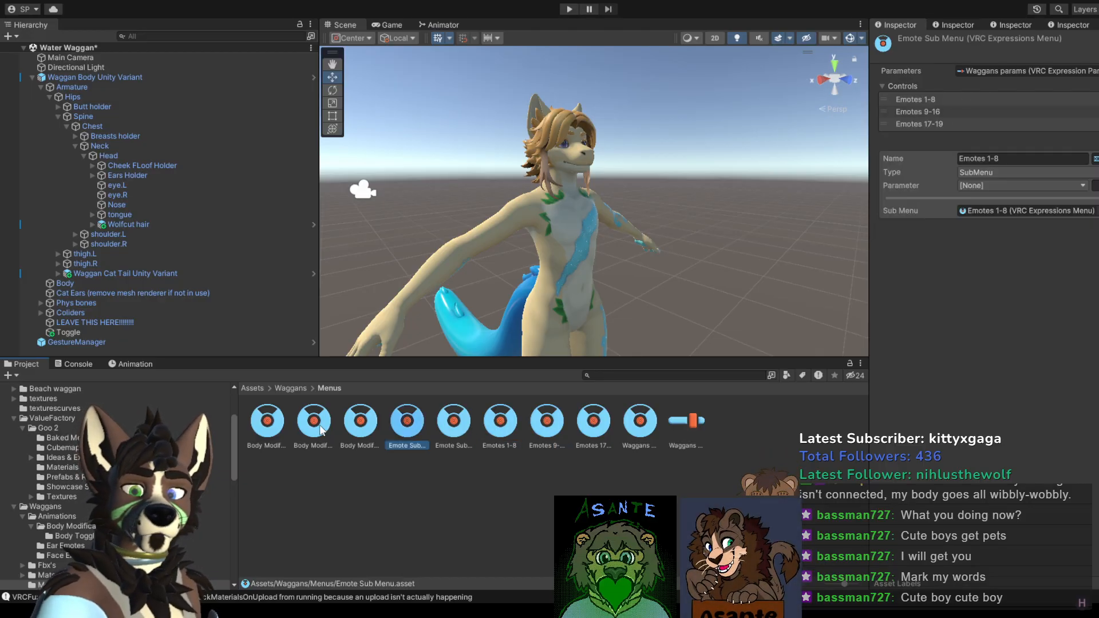
Step: Check the Body Modifications submenus and their toggle parameters against the Waggans params list
{"action": "left_click", "coordinate": [360, 424]}
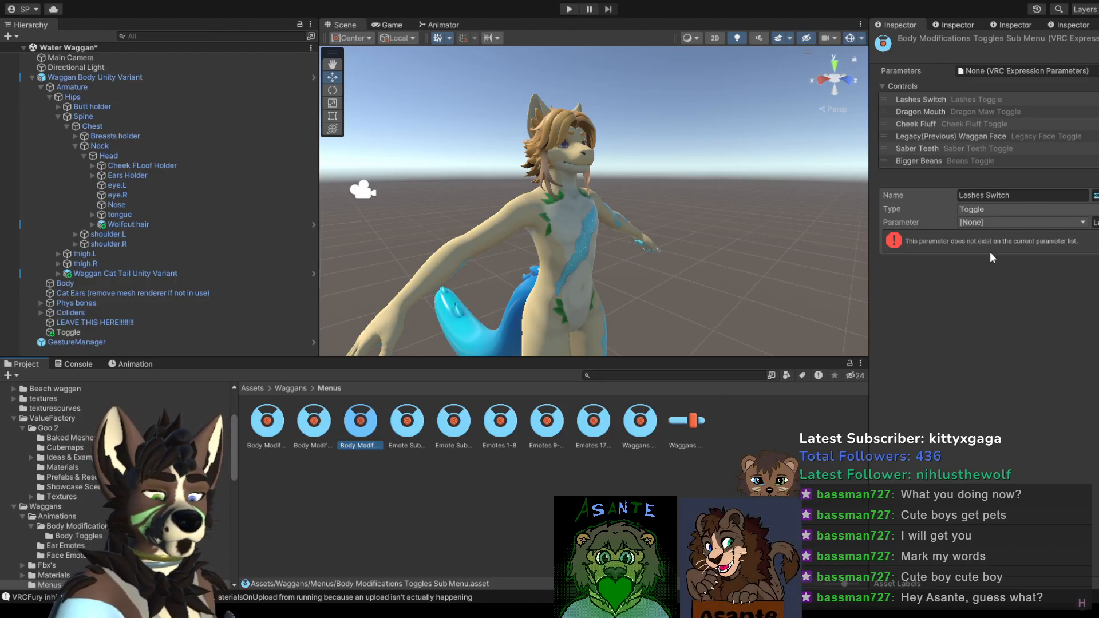
{"action": "left_click", "coordinate": [922, 246]}
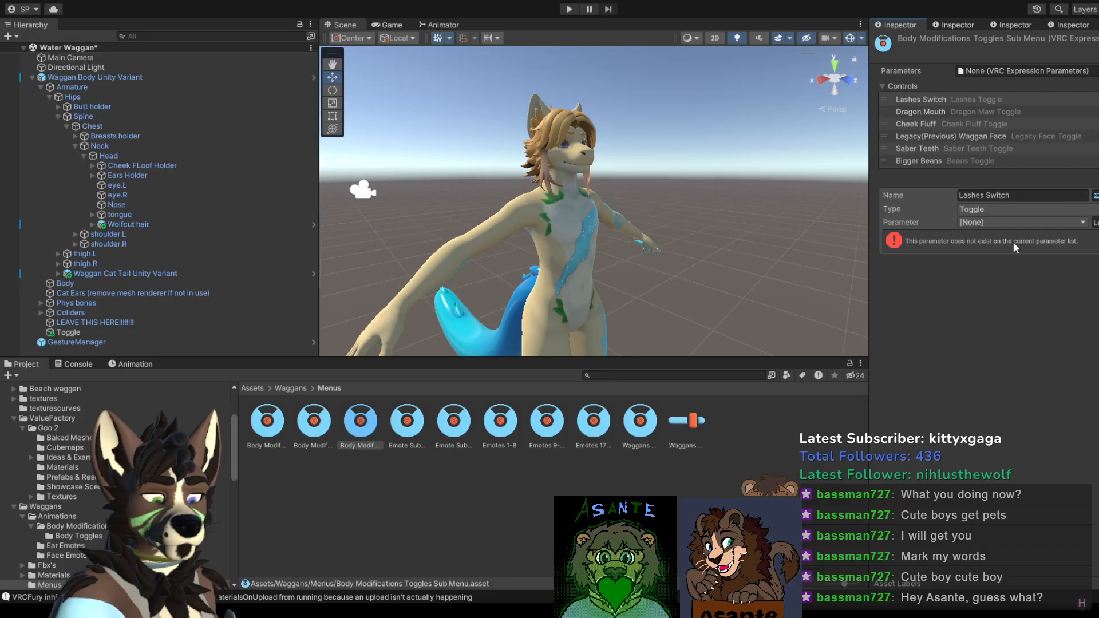
{"action": "left_click", "coordinate": [689, 423]}
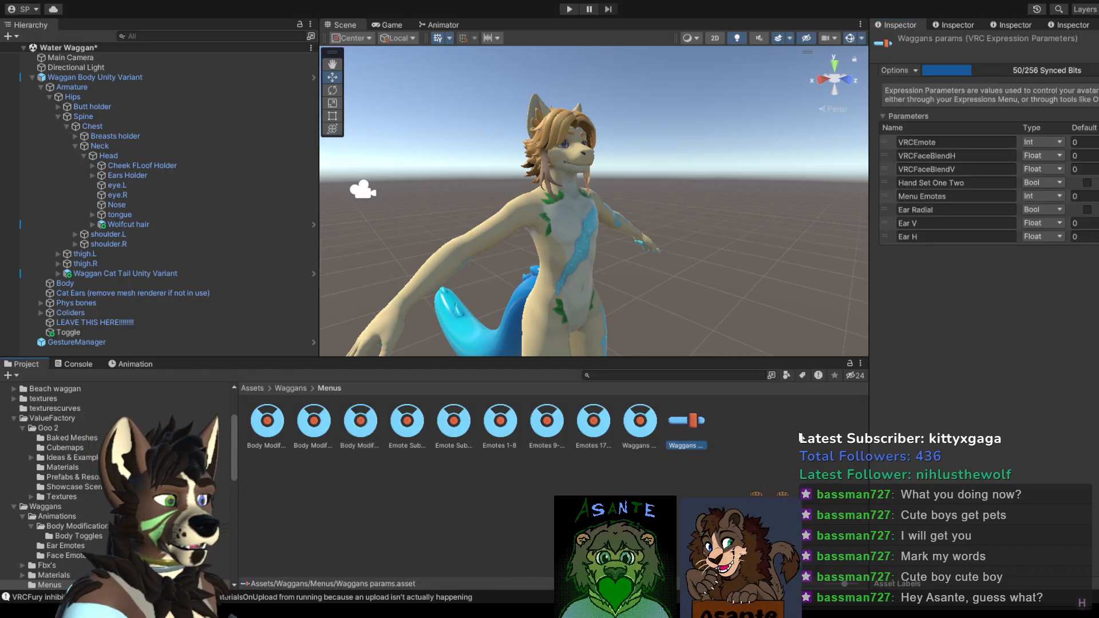
{"action": "left_click", "coordinate": [304, 434]}
{"action": "left_click", "coordinate": [261, 433]}
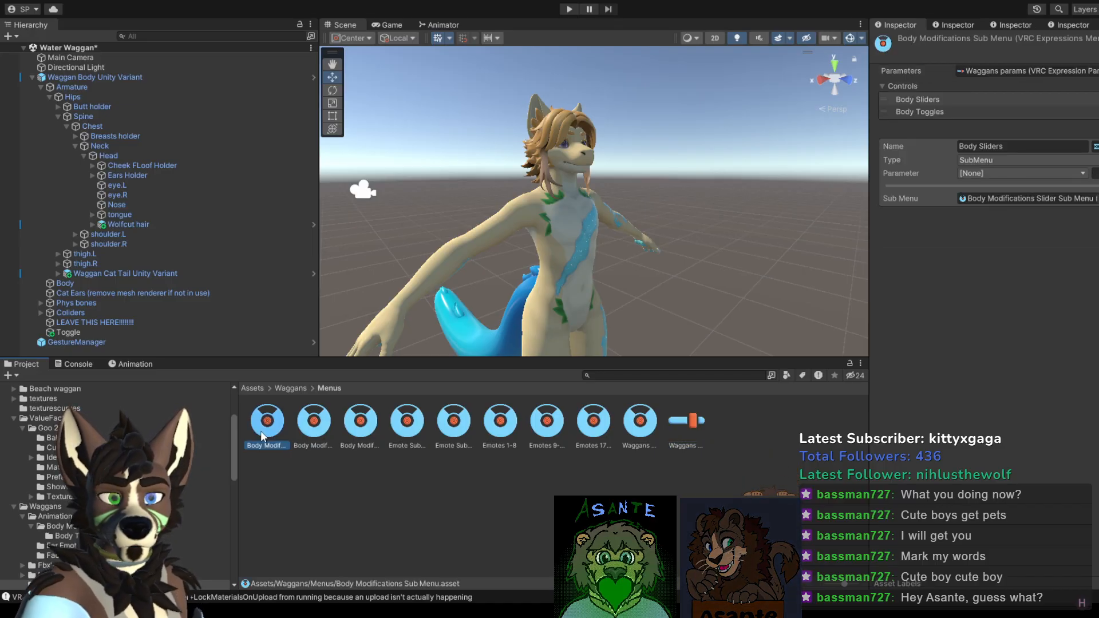
{"action": "left_click", "coordinate": [320, 426]}
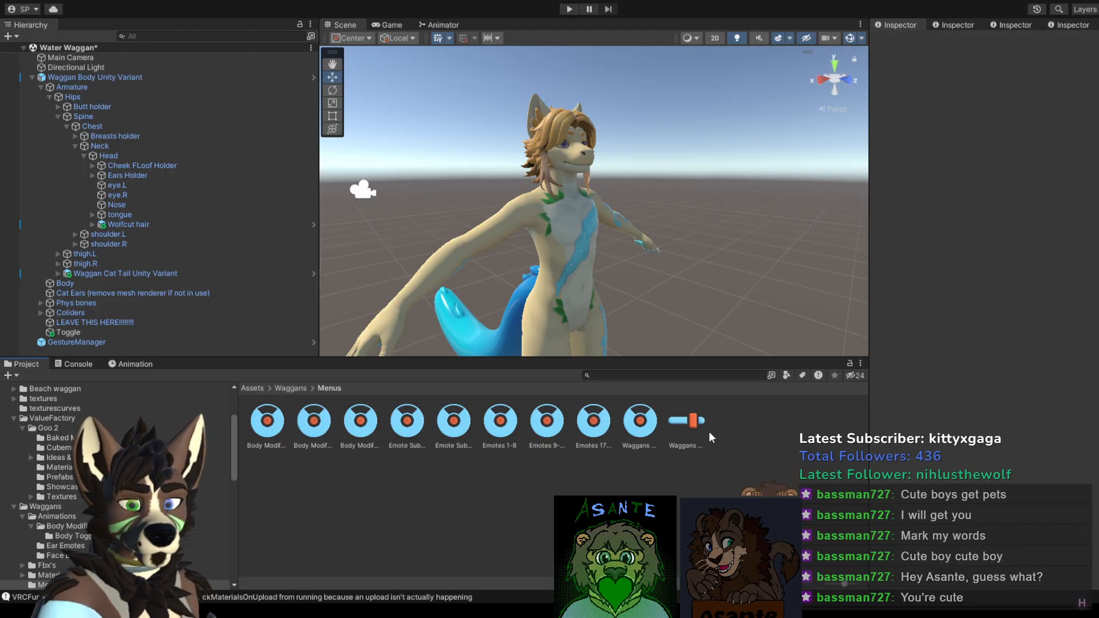
{"action": "left_click", "coordinate": [689, 423]}
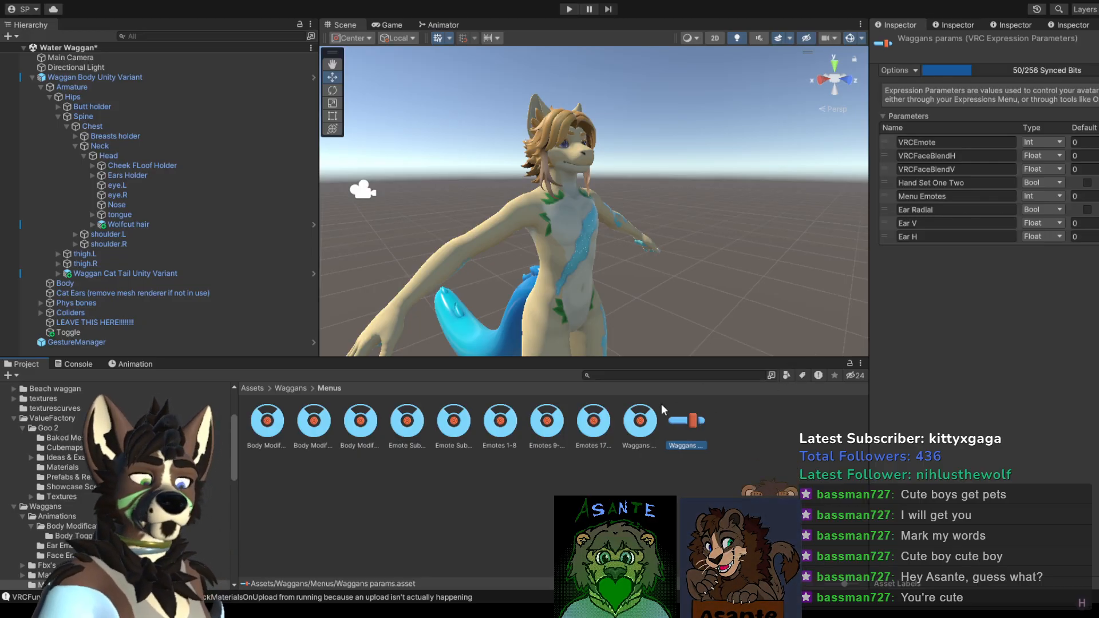
{"action": "left_click", "coordinate": [640, 421]}
{"action": "left_click", "coordinate": [684, 424]}
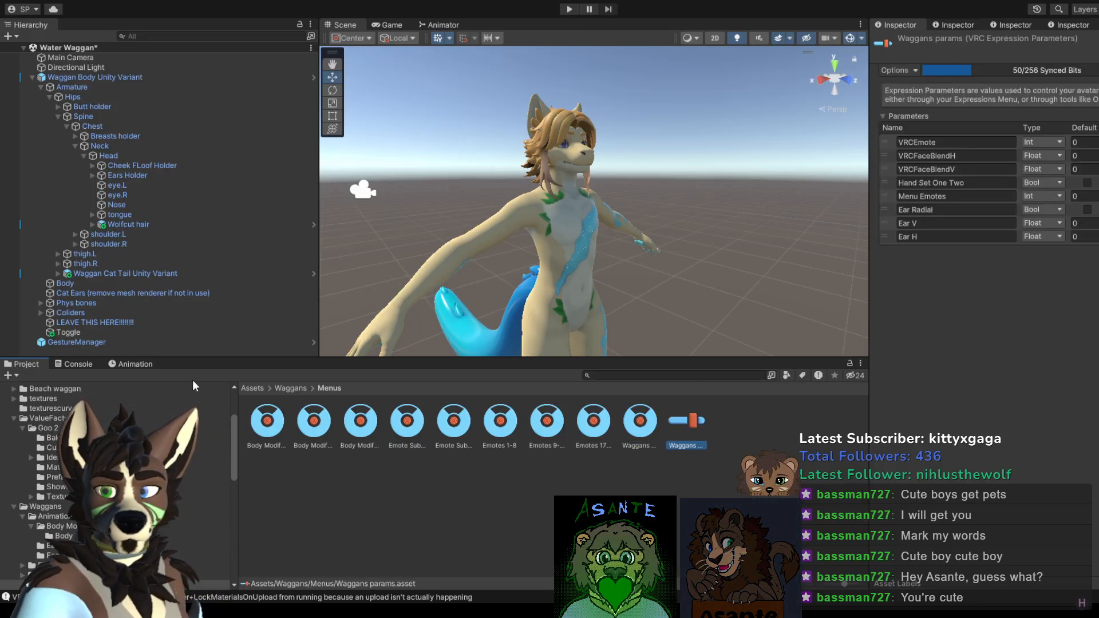
Step: Examine the animation clips in the Waggans Body Toggles folder, then return to the Waggans folder
{"action": "left_click", "coordinate": [289, 388]}
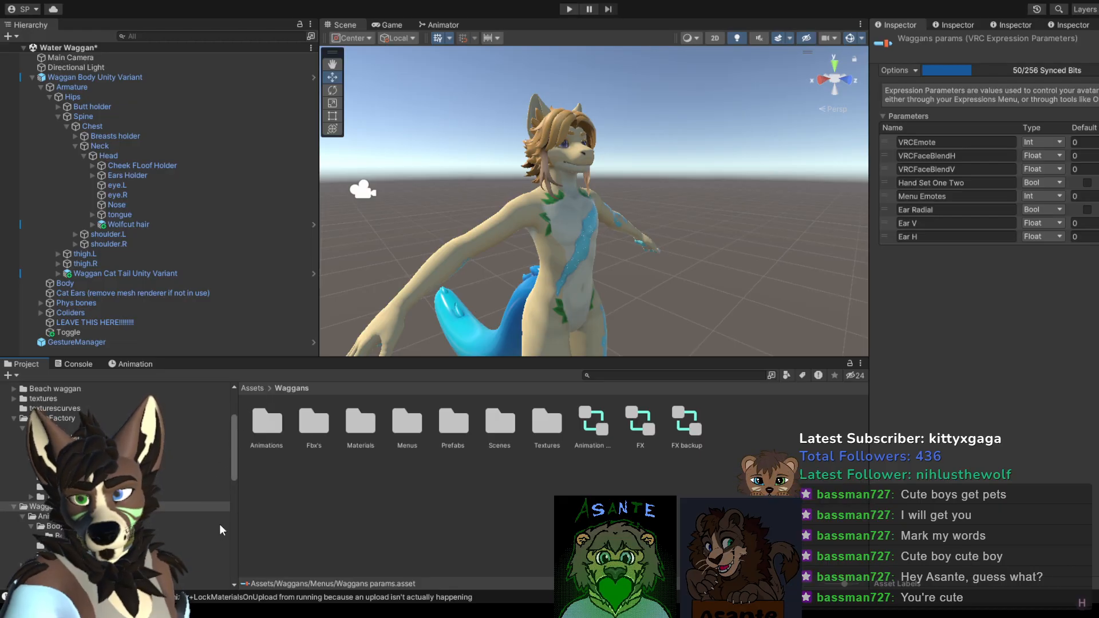
{"action": "double_click", "coordinate": [262, 425]}
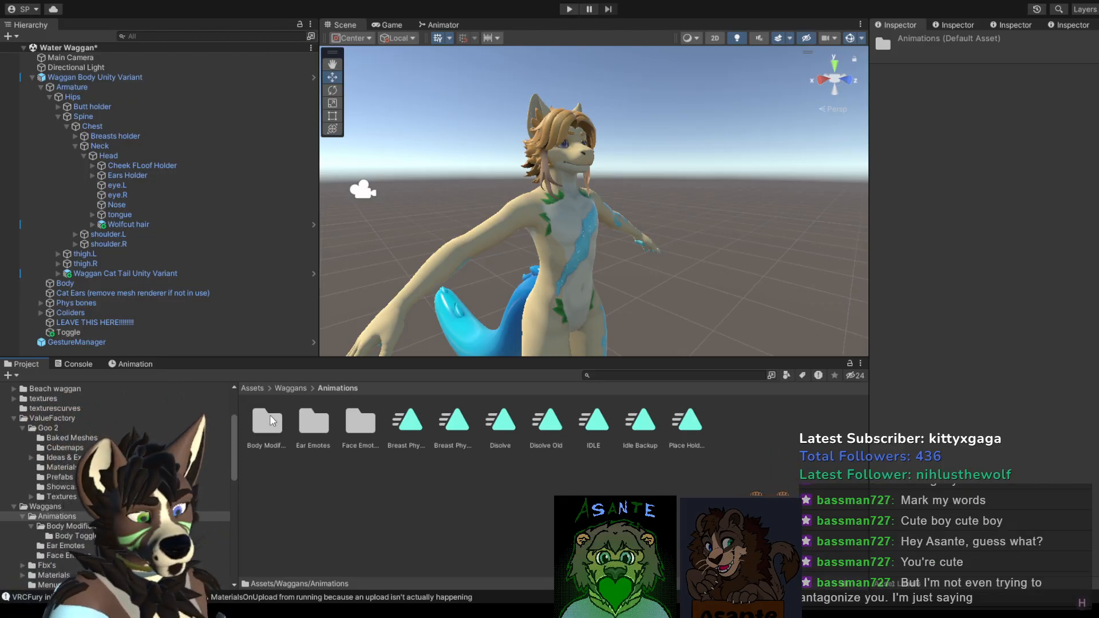
{"action": "double_click", "coordinate": [268, 422]}
{"action": "double_click", "coordinate": [269, 422]}
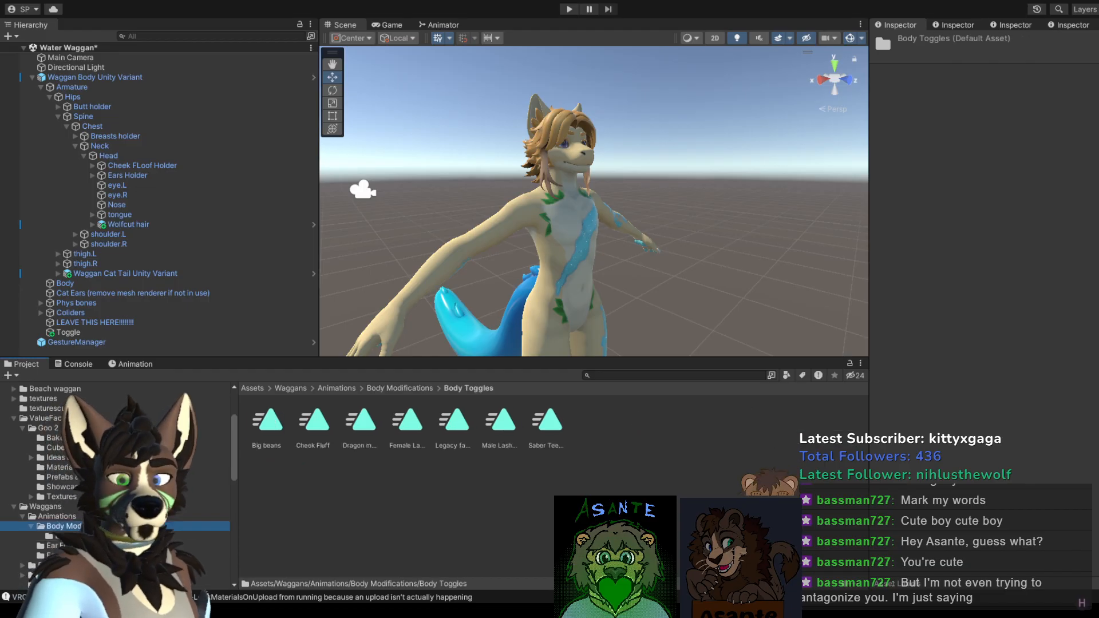
{"action": "left_click", "coordinate": [86, 516]}
{"action": "left_click", "coordinate": [85, 507]}
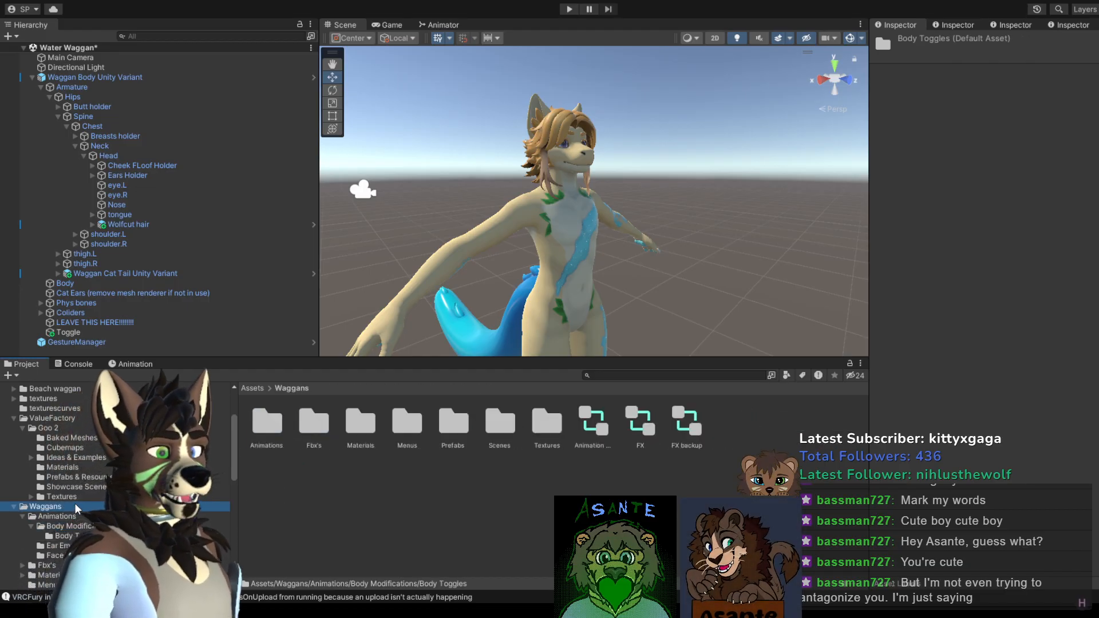
Step: Look through the Waggans Prefabs folder, including its clothing and hair prefab subfolders
{"action": "left_click", "coordinate": [451, 430]}
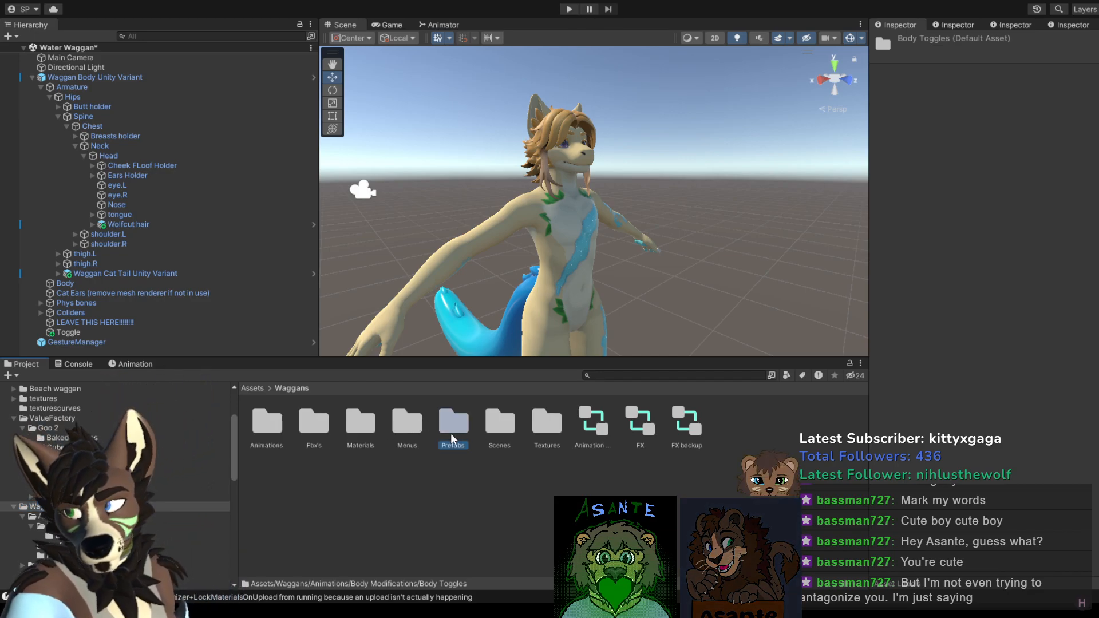
{"action": "double_click", "coordinate": [452, 430]}
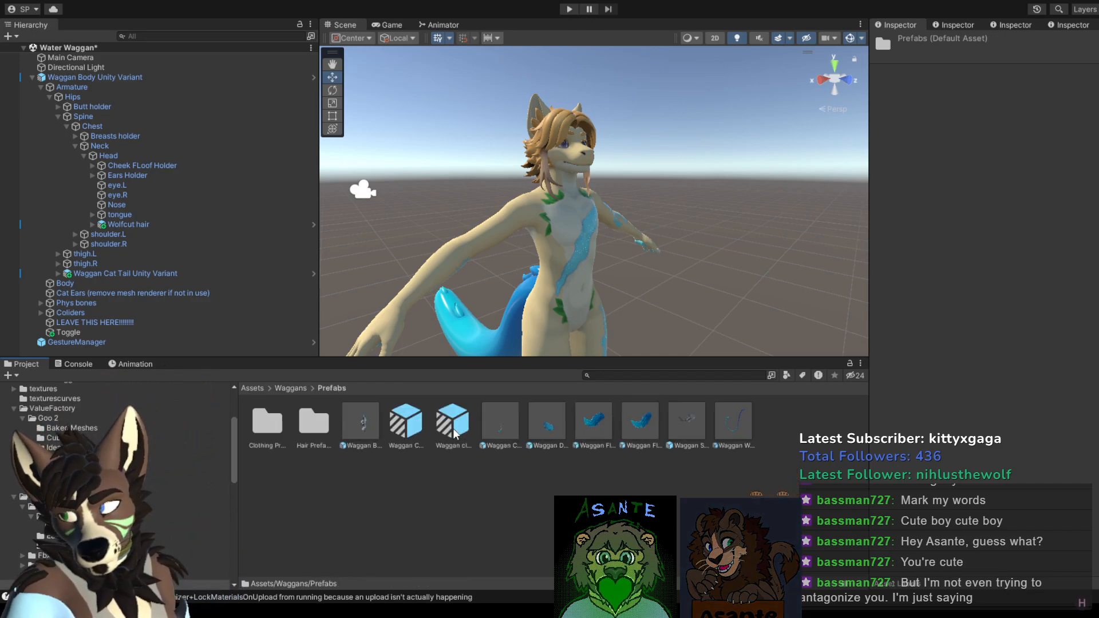
{"action": "left_click", "coordinate": [318, 425]}
{"action": "left_click", "coordinate": [266, 427]}
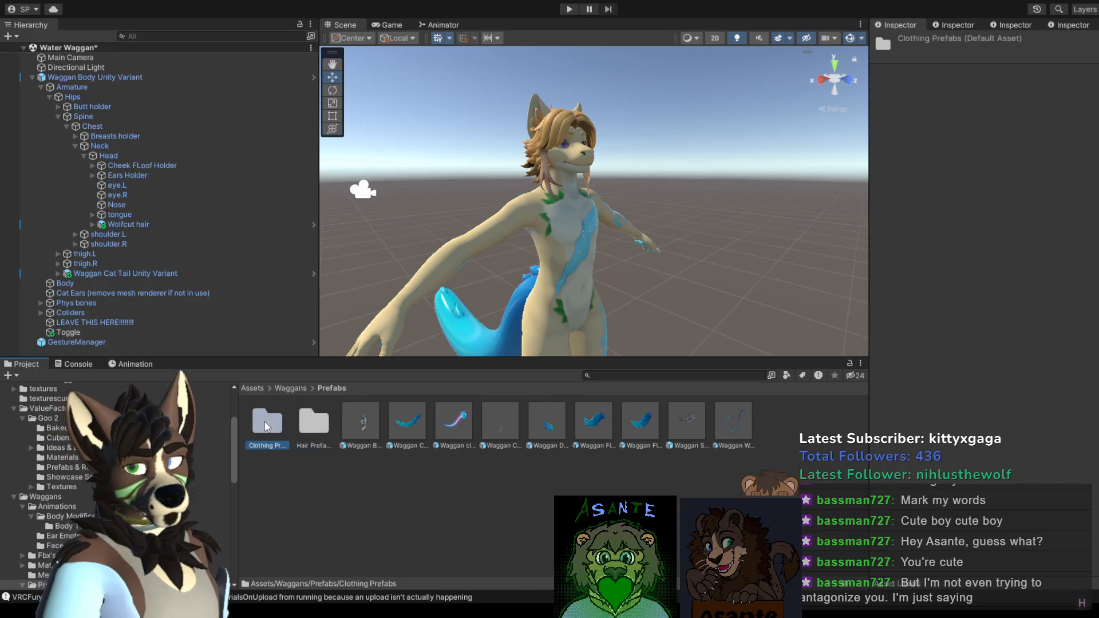
Step: Examine the Face Emotes animation clips, return to the Waggans folder and select its Textures folder
{"action": "left_click", "coordinate": [73, 545]}
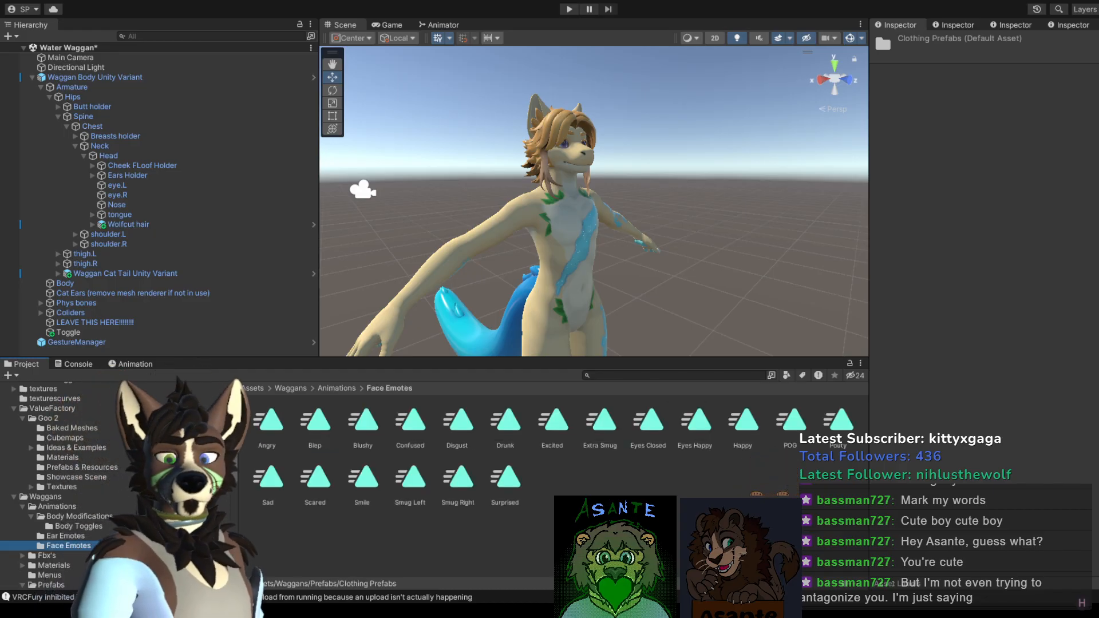
{"action": "left_click", "coordinate": [55, 507]}
{"action": "left_click", "coordinate": [55, 498]}
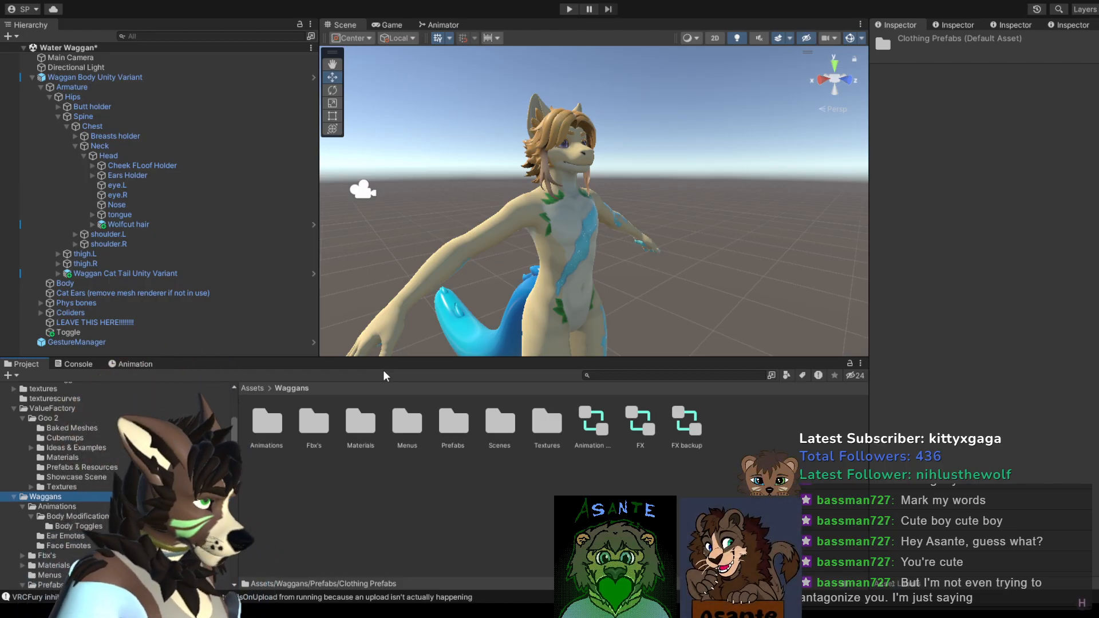
{"action": "left_click", "coordinate": [608, 442]}
{"action": "left_click", "coordinate": [530, 431]}
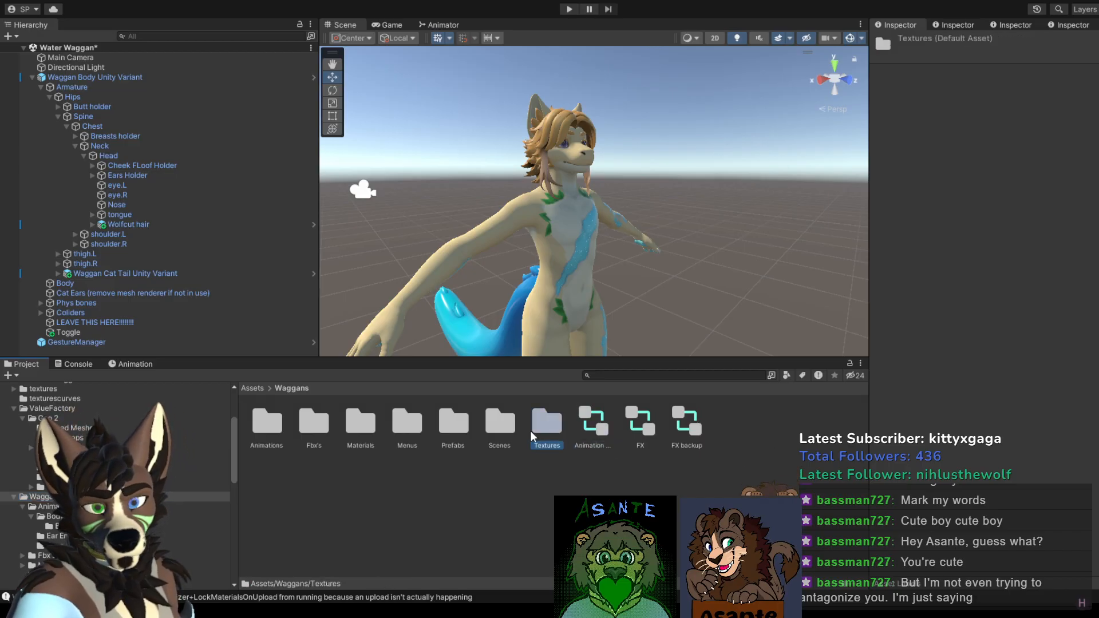
Step: Open the Waggans Scenes folder and add Waggans Main Scene to the hierarchy alongside the Water Waggan scene
{"action": "double_click", "coordinate": [506, 427]}
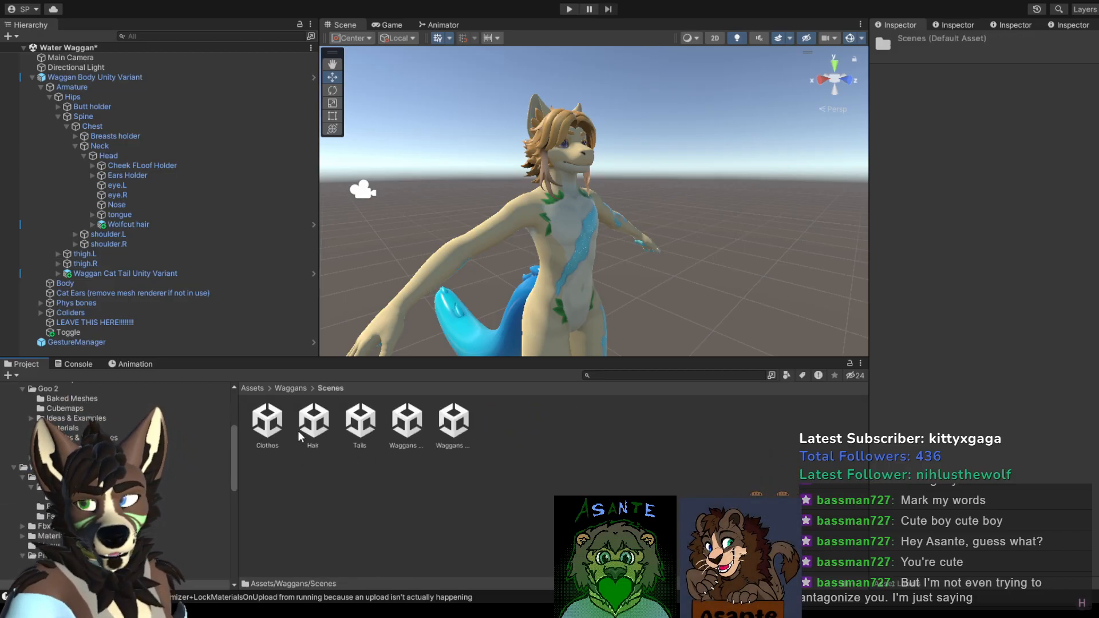
{"action": "left_click", "coordinate": [397, 426]}
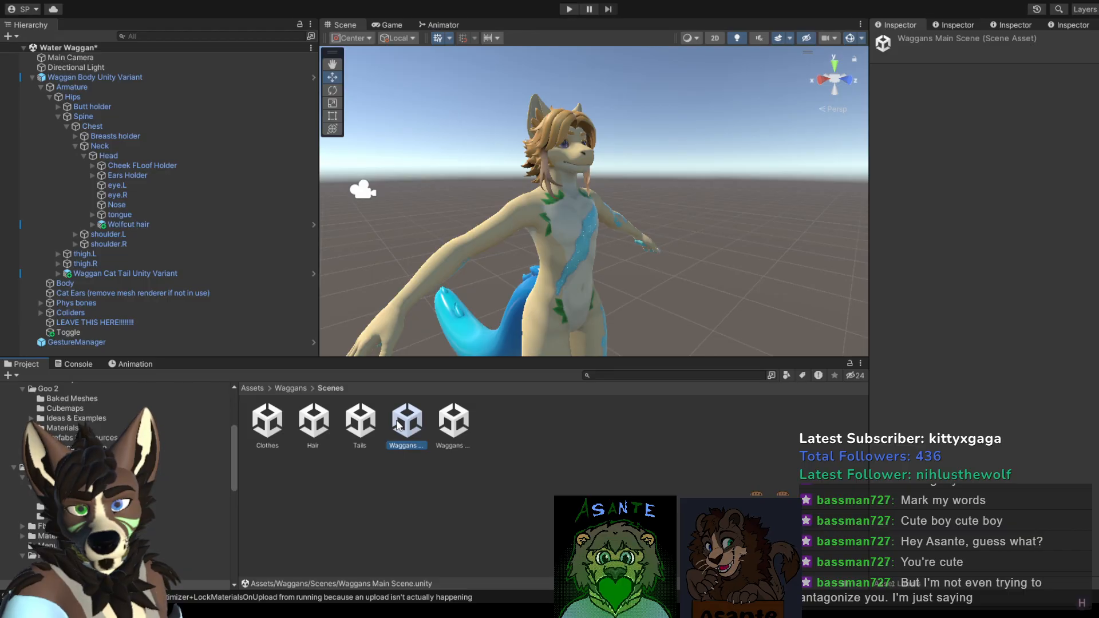
{"action": "left_click", "coordinate": [32, 77]}
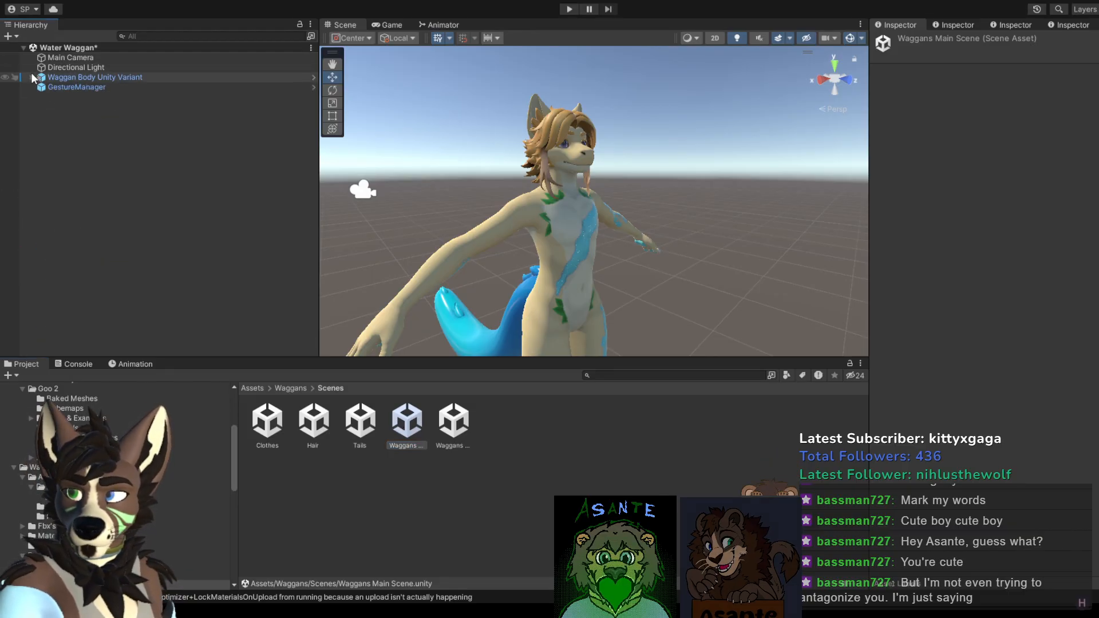
{"action": "left_click", "coordinate": [464, 432]}
{"action": "left_click", "coordinate": [426, 434]}
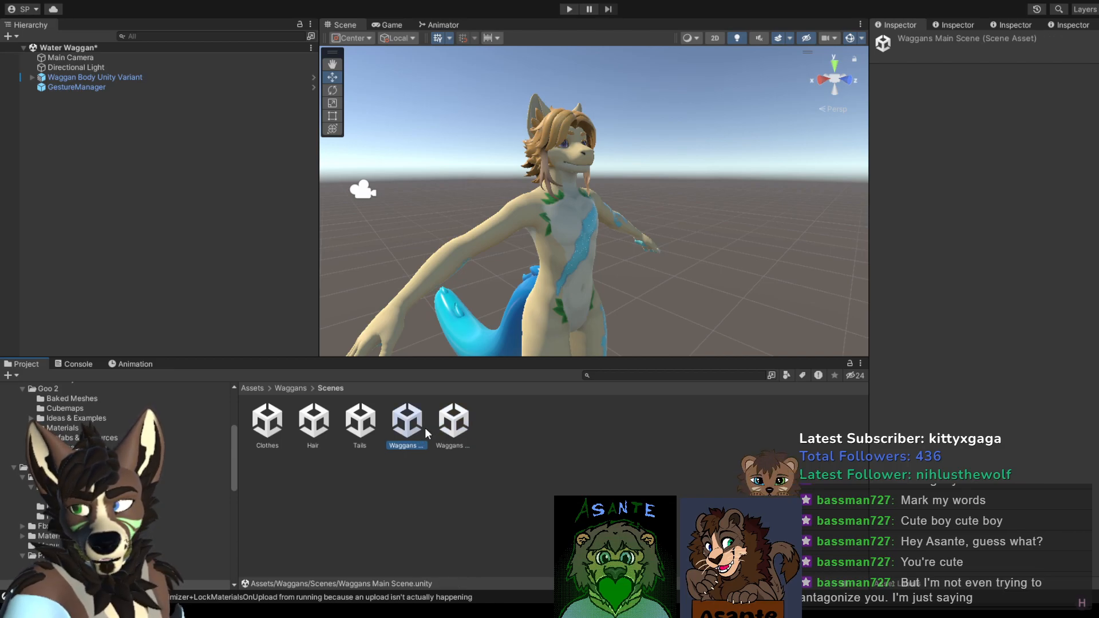
{"action": "left_click_drag", "start_coordinate": [413, 429], "coordinate": [169, 293]}
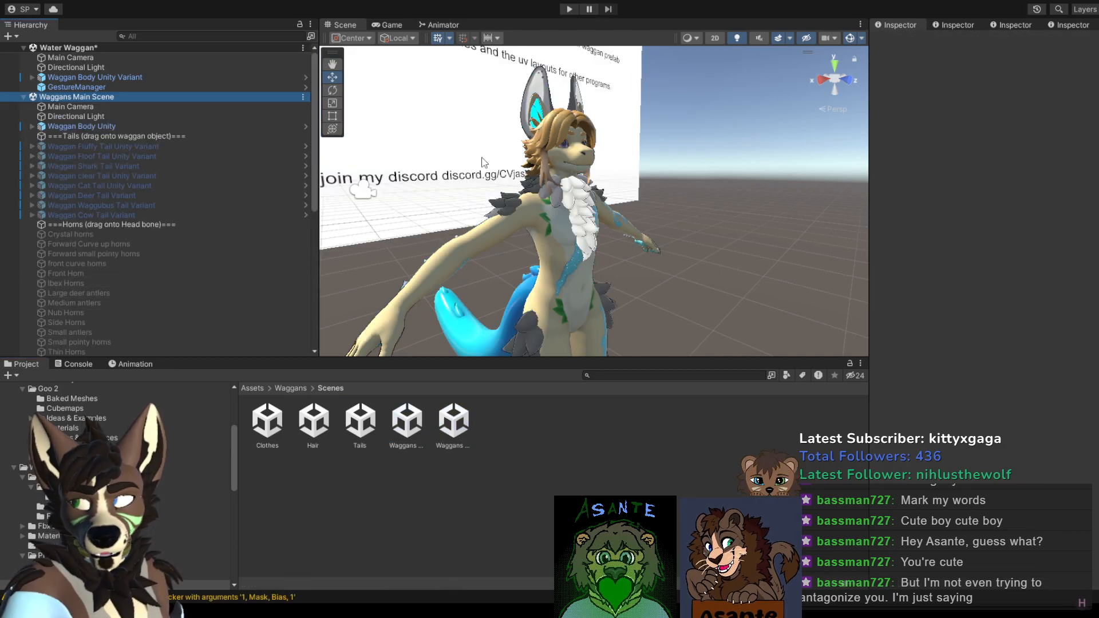
Step: Read the "Intro to the Waggans!" board in the main scene, from the project requirements to the contact note
{"action": "scroll", "coordinate": [481, 162], "scroll_direction": "down", "scroll_amount": 8}
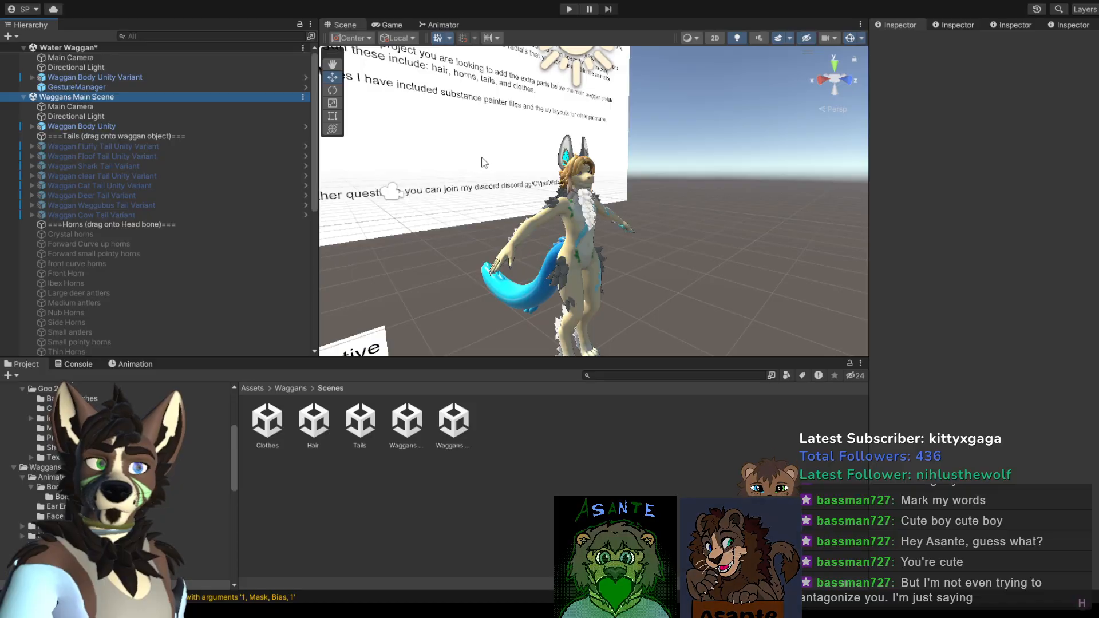
{"action": "scroll", "coordinate": [511, 168], "scroll_direction": "down", "scroll_amount": 3}
{"action": "middle_click_drag", "start_coordinate": [527, 198], "coordinate": [542, 167]}
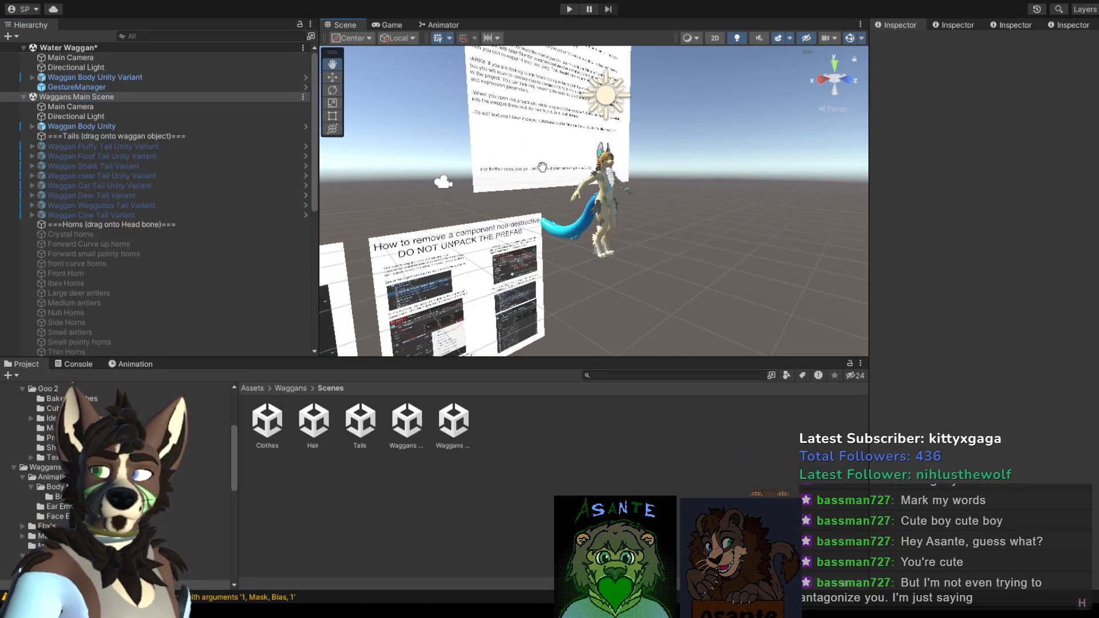
{"action": "left_click_drag", "start_coordinate": [542, 167], "coordinate": [495, 163], "text": "alt"}
{"action": "middle_click_drag", "start_coordinate": [497, 161], "coordinate": [521, 216]}
{"action": "scroll", "coordinate": [521, 215], "scroll_direction": "up", "scroll_amount": 6}
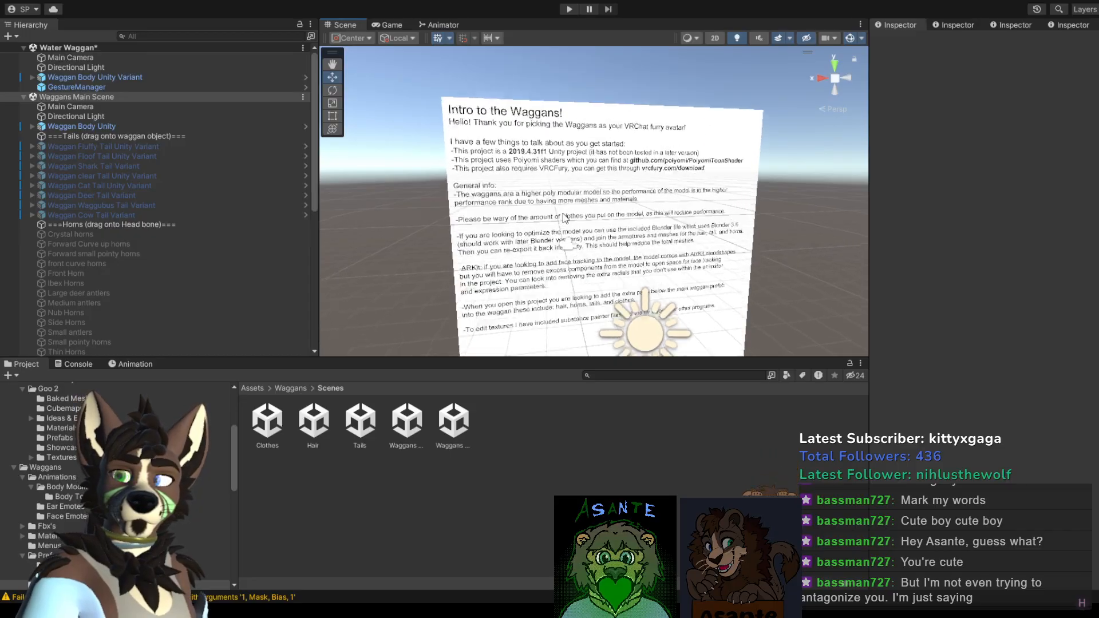
{"action": "scroll", "coordinate": [563, 214], "scroll_direction": "up", "scroll_amount": 1}
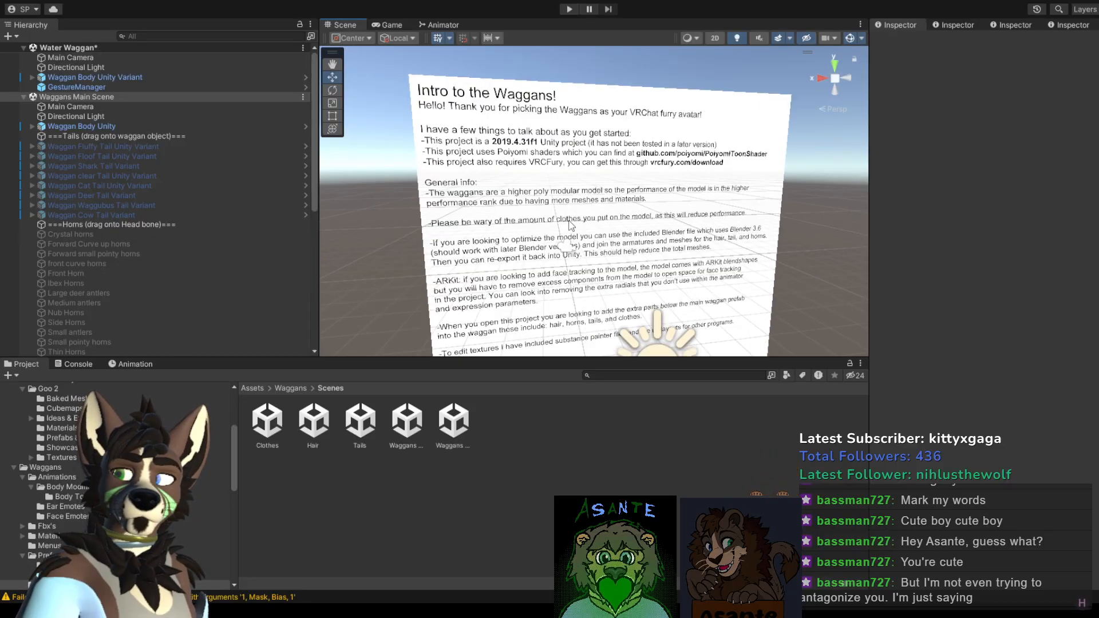
{"action": "left_click_drag", "start_coordinate": [568, 219], "coordinate": [574, 223], "text": "alt"}
{"action": "middle_click_drag", "start_coordinate": [642, 285], "coordinate": [602, 271]}
{"action": "left_click_drag", "start_coordinate": [613, 275], "coordinate": [611, 279], "text": "alt"}
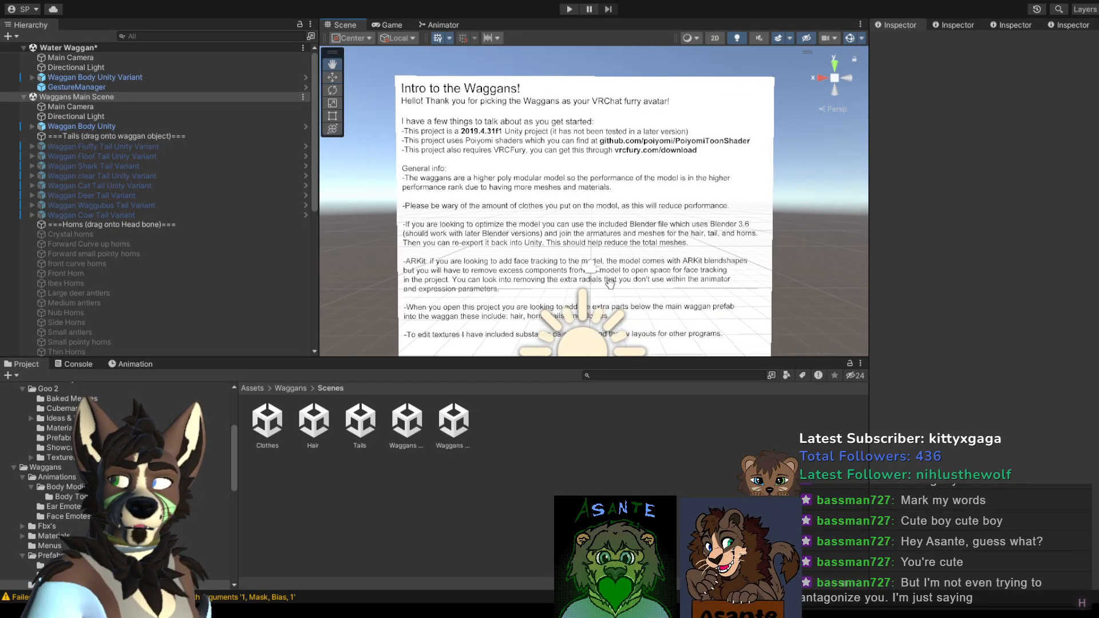
{"action": "middle_click_drag", "start_coordinate": [612, 281], "coordinate": [605, 254]}
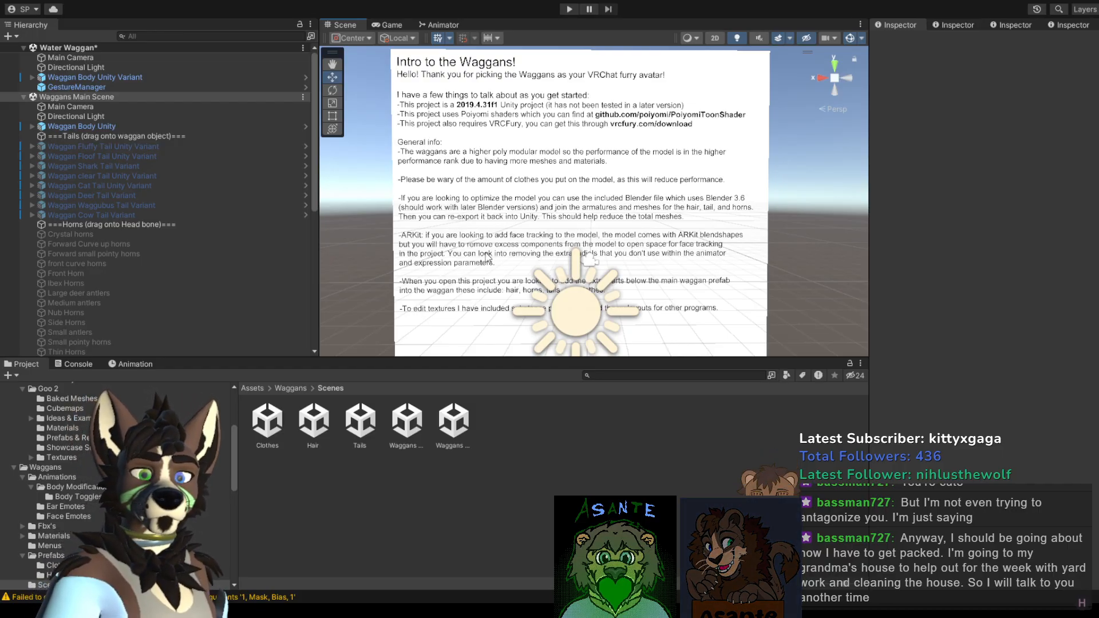
{"action": "middle_click_drag", "start_coordinate": [412, 313], "coordinate": [450, 183]}
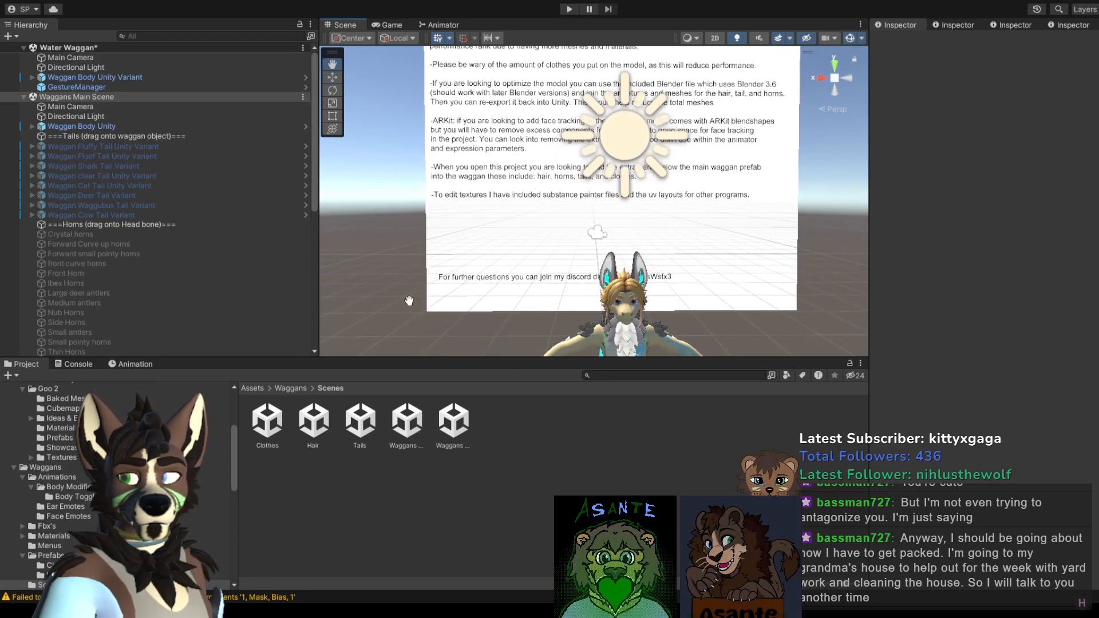
Step: Read the board explaining how to remove a component non-destructively without unpacking the prefab
{"action": "middle_click_drag", "start_coordinate": [407, 301], "coordinate": [445, 334]}
{"action": "mouse_move", "coordinate": [501, 177]}
{"action": "middle_mouse_down"}
{"action": "mouse_move", "coordinate": [450, 254]}
{"action": "mouse_move", "coordinate": [455, 294]}
{"action": "mouse_move", "coordinate": [512, 163]}
{"action": "middle_mouse_up"}
{"action": "middle_click_drag", "start_coordinate": [455, 268], "coordinate": [524, 109]}
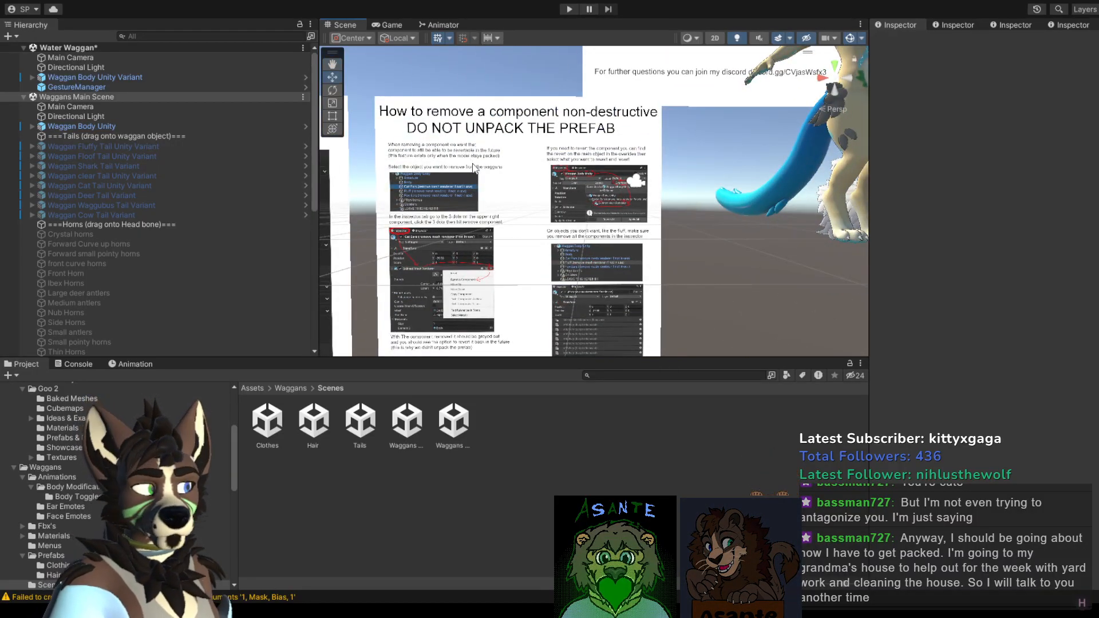
{"action": "middle_click_drag", "start_coordinate": [484, 217], "coordinate": [551, 199]}
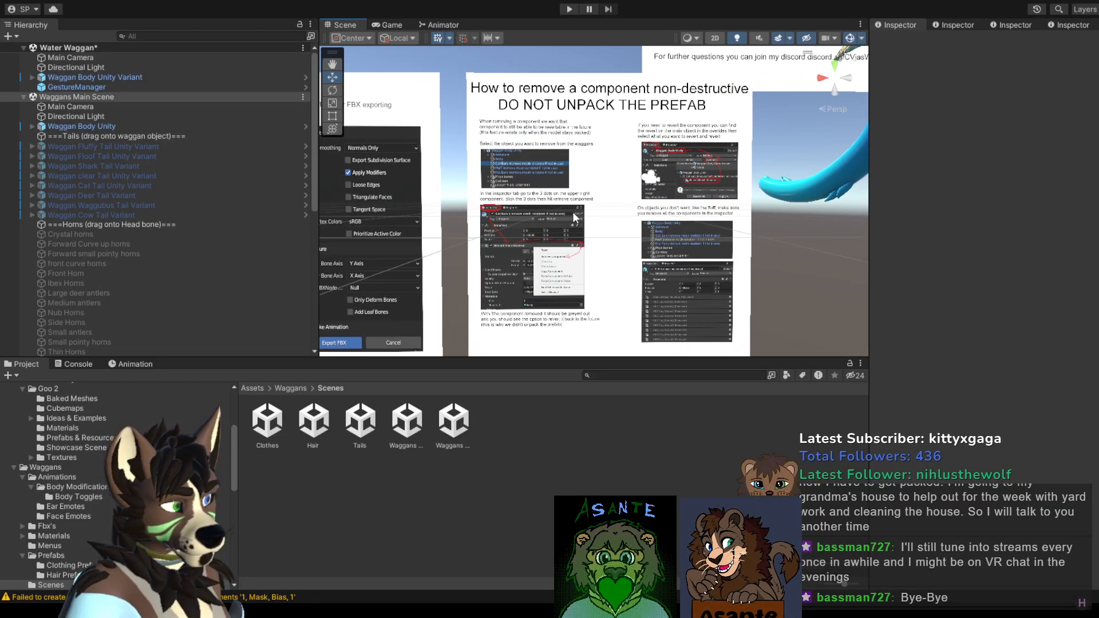
{"action": "scroll", "coordinate": [582, 206], "scroll_direction": "up", "scroll_amount": 2}
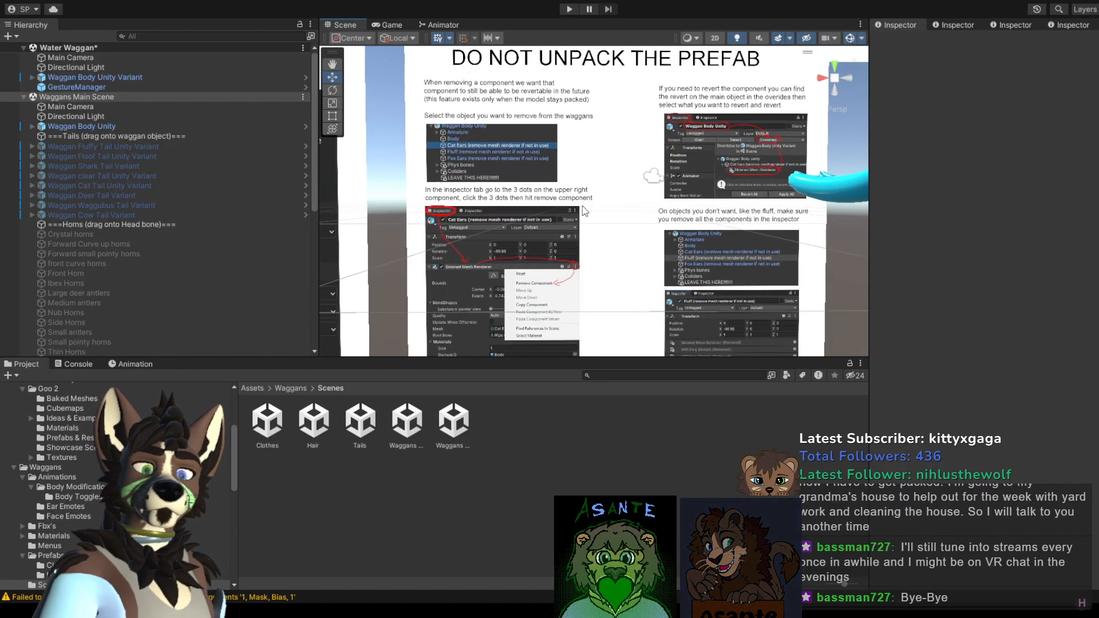
{"action": "middle_click_drag", "start_coordinate": [630, 154], "coordinate": [599, 208]}
{"action": "scroll", "coordinate": [586, 256], "scroll_direction": "up", "scroll_amount": 2}
{"action": "scroll", "coordinate": [605, 211], "scroll_direction": "down", "scroll_amount": 1}
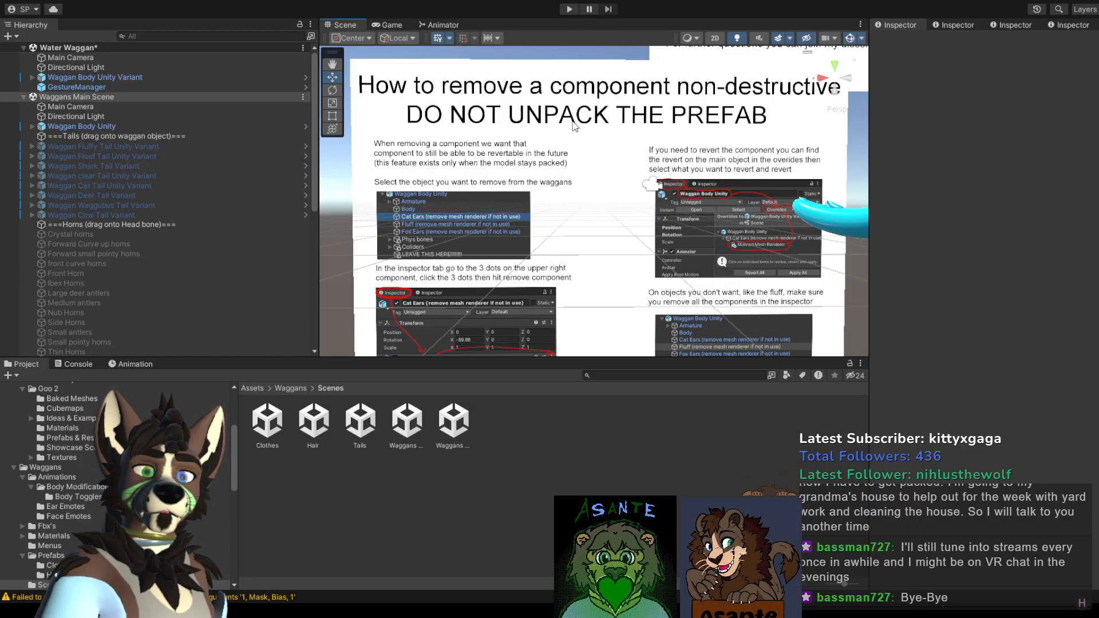
{"action": "scroll", "coordinate": [575, 126], "scroll_direction": "up", "scroll_amount": 3}
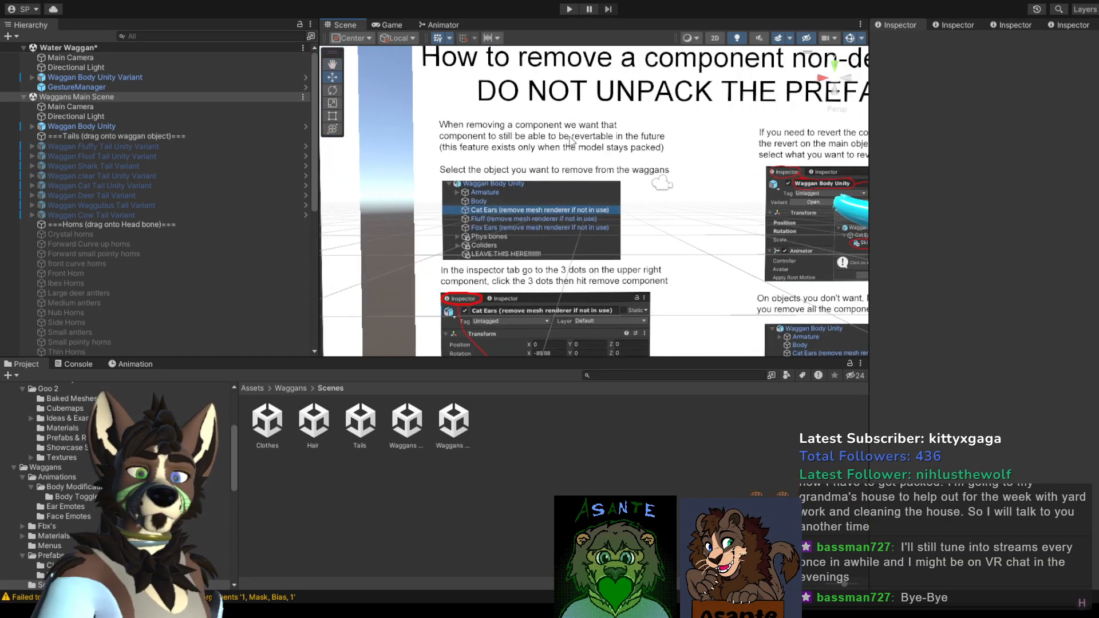
{"action": "scroll", "coordinate": [571, 140], "scroll_direction": "up", "scroll_amount": 1}
{"action": "middle_click_drag", "start_coordinate": [699, 205], "coordinate": [626, 75]}
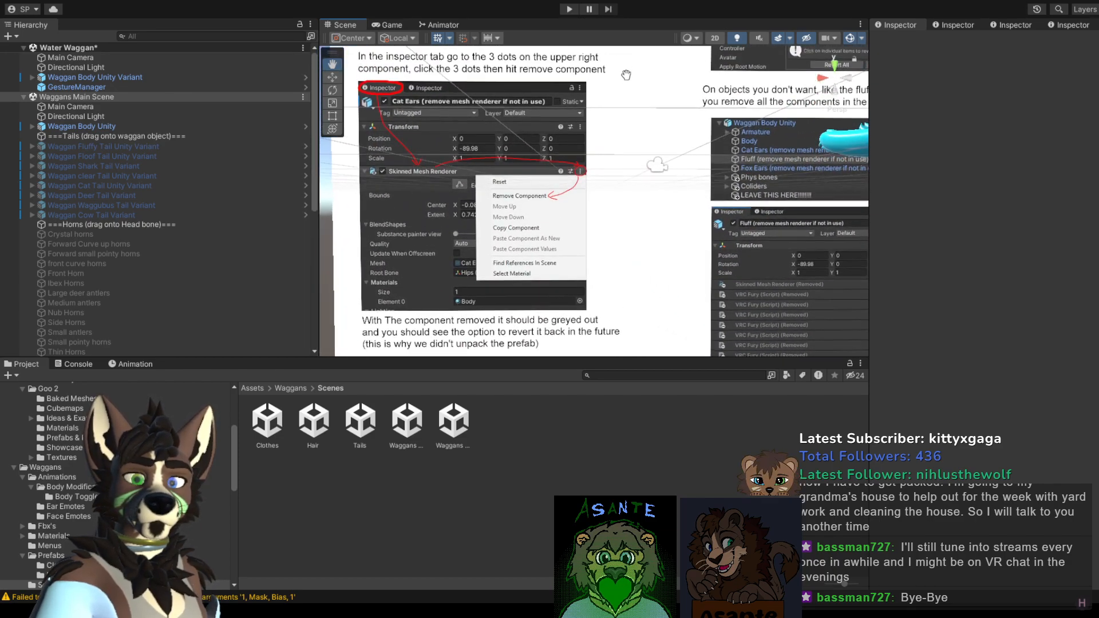
Step: Examine the board with the Blender FBX export settings next to the component removal guide
{"action": "middle_click_drag", "start_coordinate": [661, 143], "coordinate": [1056, 165]}
{"action": "scroll", "coordinate": [674, 205], "scroll_direction": "down", "scroll_amount": 2}
{"action": "scroll", "coordinate": [671, 203], "scroll_direction": "down", "scroll_amount": 5}
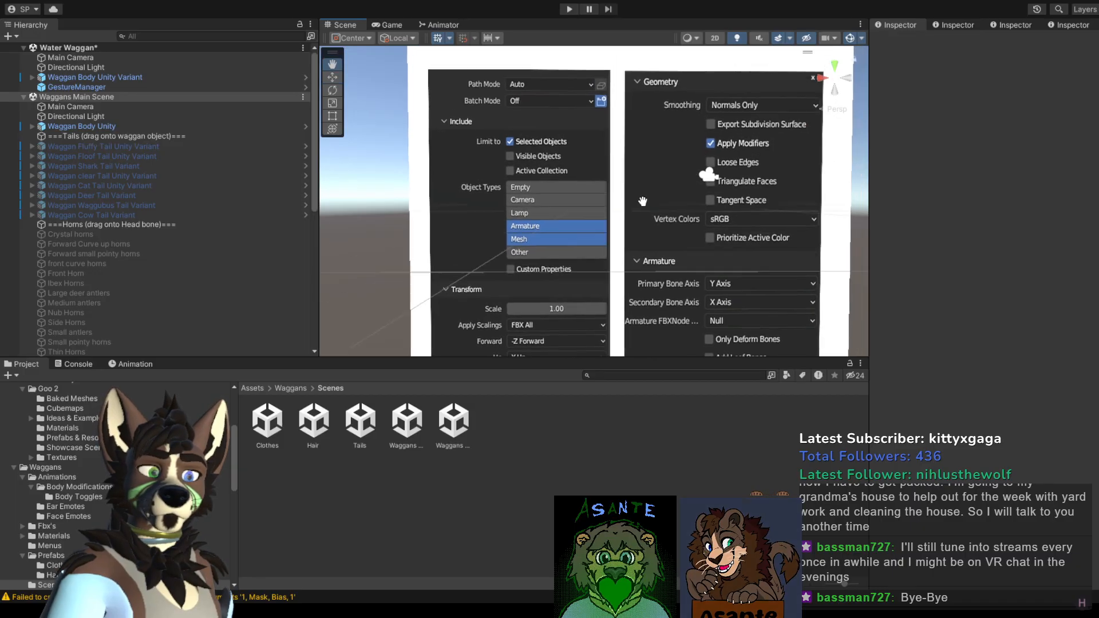
{"action": "scroll", "coordinate": [647, 229], "scroll_direction": "up", "scroll_amount": 5}
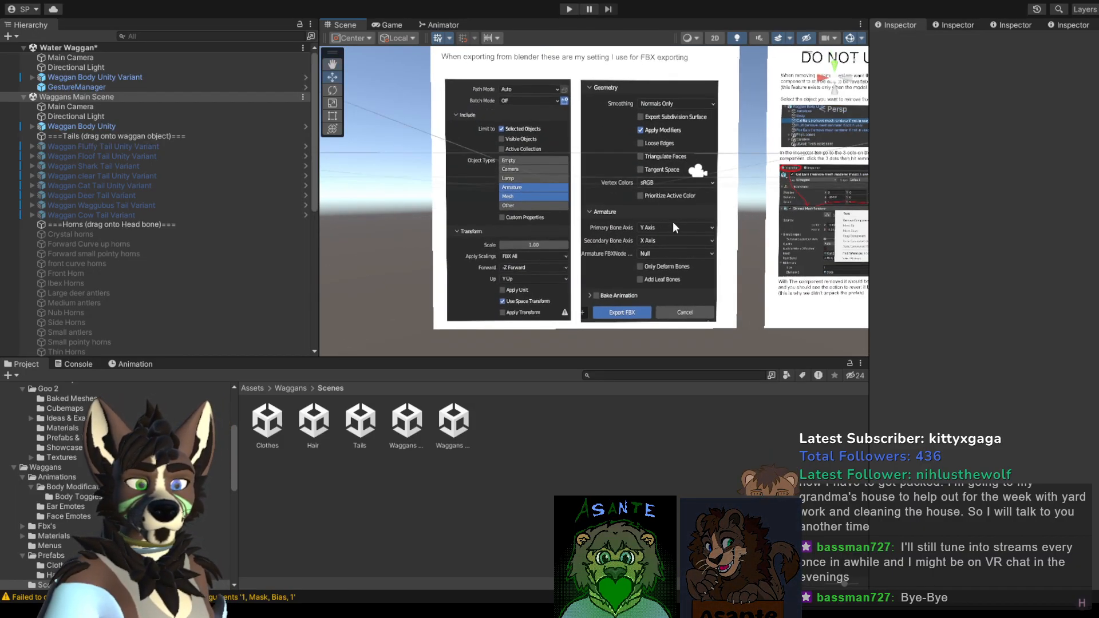
{"action": "scroll", "coordinate": [674, 228], "scroll_direction": "down", "scroll_amount": 4}
Step: Select the main scene's Waggan Body Unity avatar and review its descriptor's playable layers, expressions menu and parameters, and VRCFury components
{"action": "middle_click_drag", "start_coordinate": [675, 226], "coordinate": [535, 242]}
{"action": "left_click_drag", "start_coordinate": [535, 242], "coordinate": [584, 242], "text": "alt"}
{"action": "left_click", "coordinate": [739, 177]}
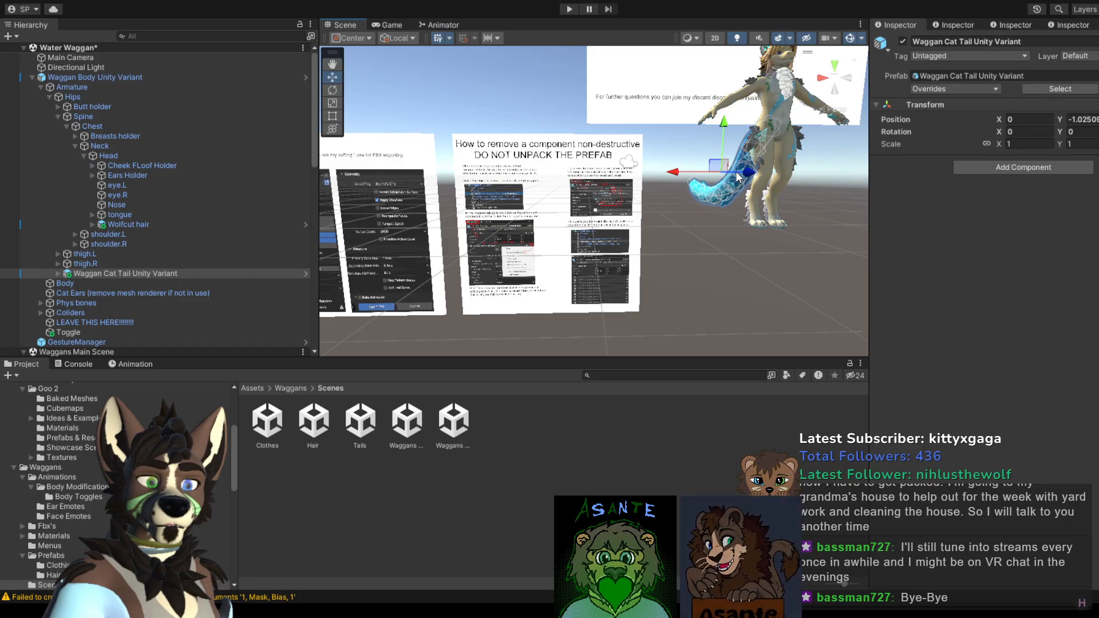
{"action": "middle_click_drag", "start_coordinate": [718, 163], "coordinate": [664, 181]}
{"action": "left_click", "coordinate": [707, 150]}
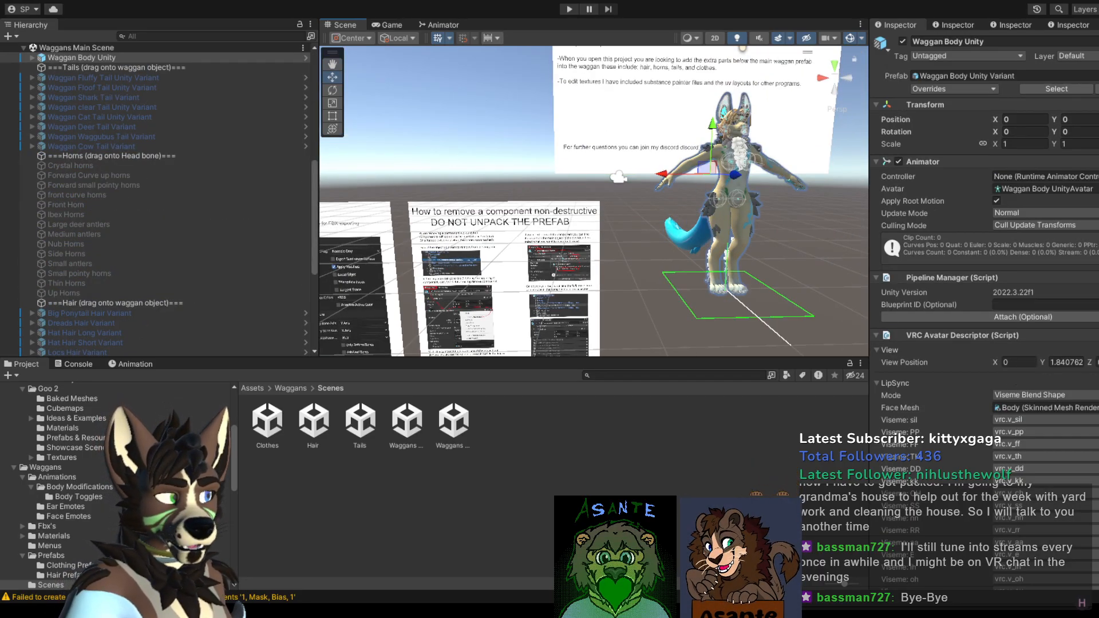
{"action": "scroll", "coordinate": [985, 286], "scroll_direction": "down", "scroll_amount": 15}
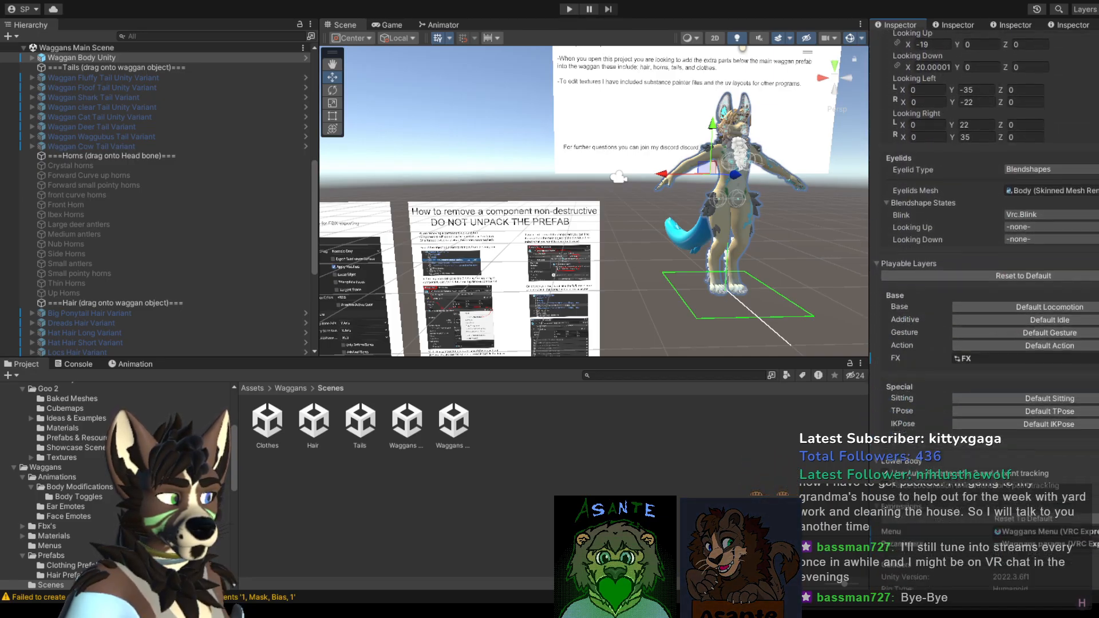
{"action": "scroll", "coordinate": [985, 309], "scroll_direction": "down", "scroll_amount": 3}
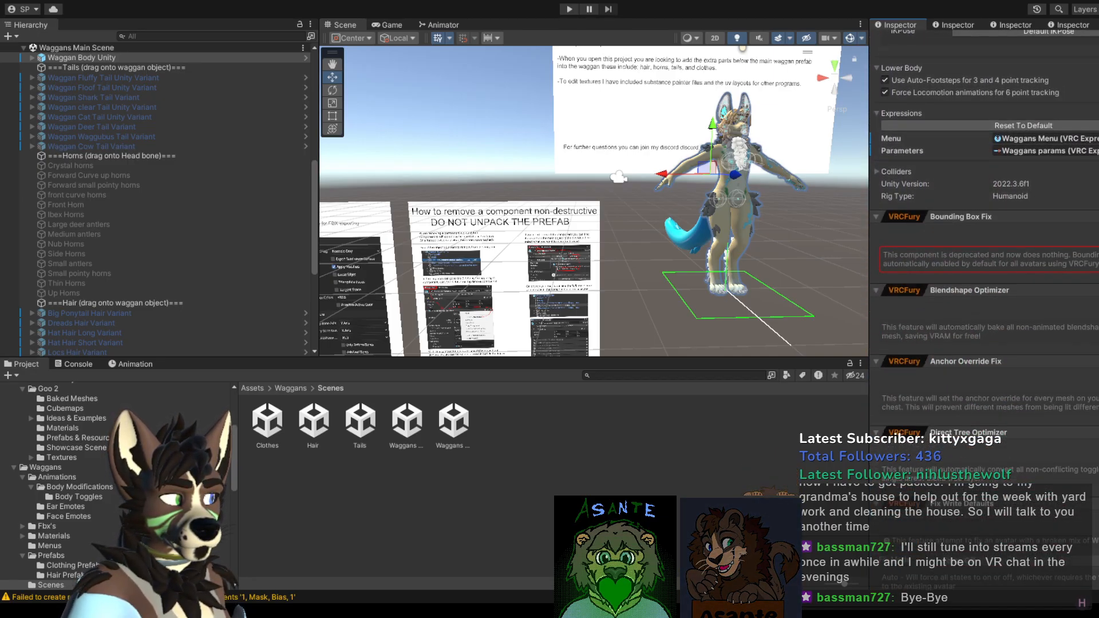
{"action": "scroll", "coordinate": [1024, 65], "scroll_direction": "up", "scroll_amount": 20}
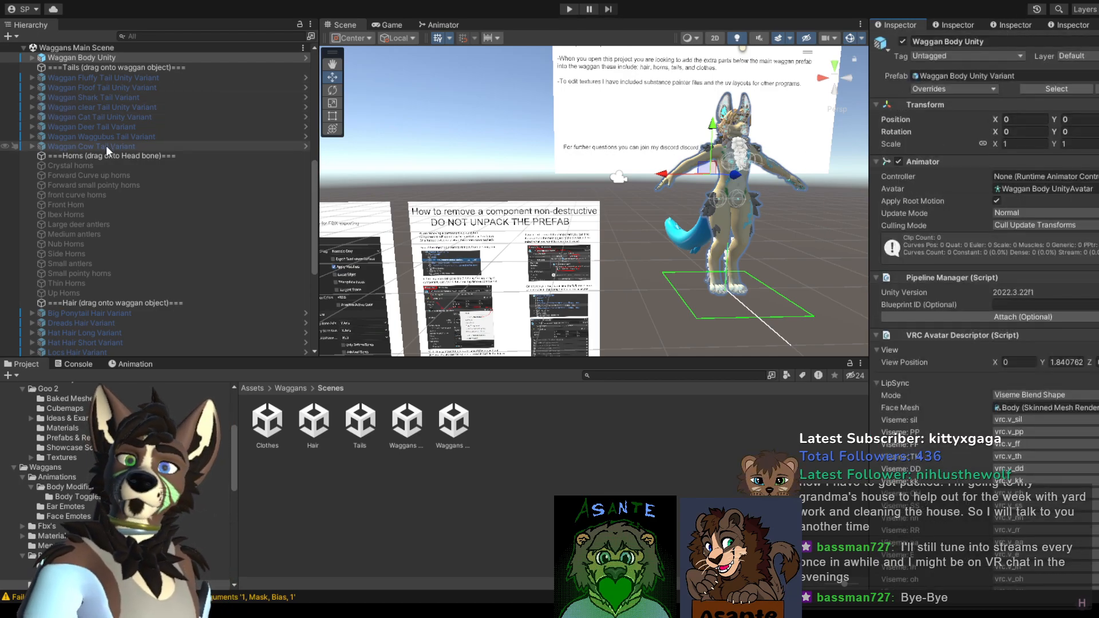
{"action": "scroll", "coordinate": [109, 140], "scroll_direction": "up", "scroll_amount": 10}
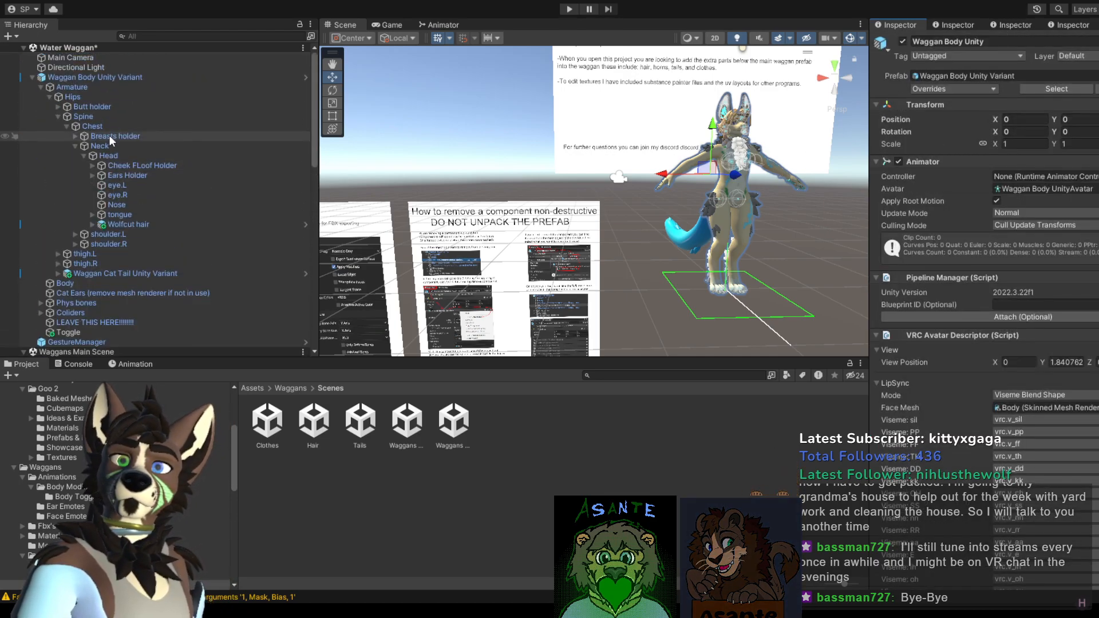
Step: Deactivate the Waggan Body Unity Variant in the Water Waggan scene and view the default Waggan avatar from the front and side
{"action": "left_click", "coordinate": [92, 78]}
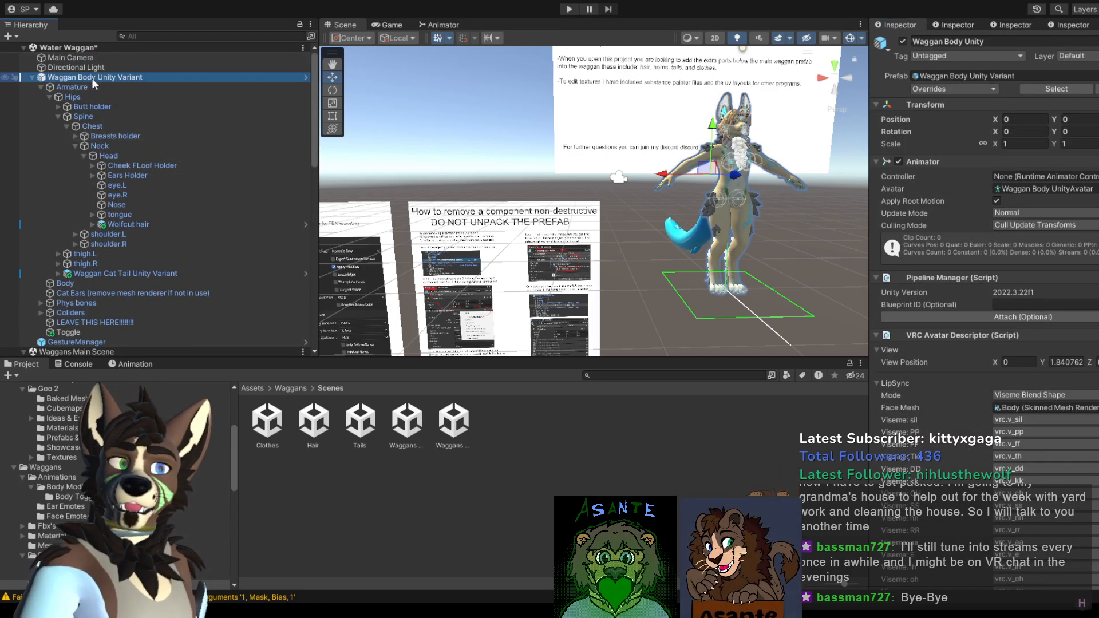
{"action": "left_click", "coordinate": [904, 41]}
{"action": "middle_click_drag", "start_coordinate": [773, 150], "coordinate": [671, 230]}
{"action": "scroll", "coordinate": [671, 231], "scroll_direction": "up", "scroll_amount": 5}
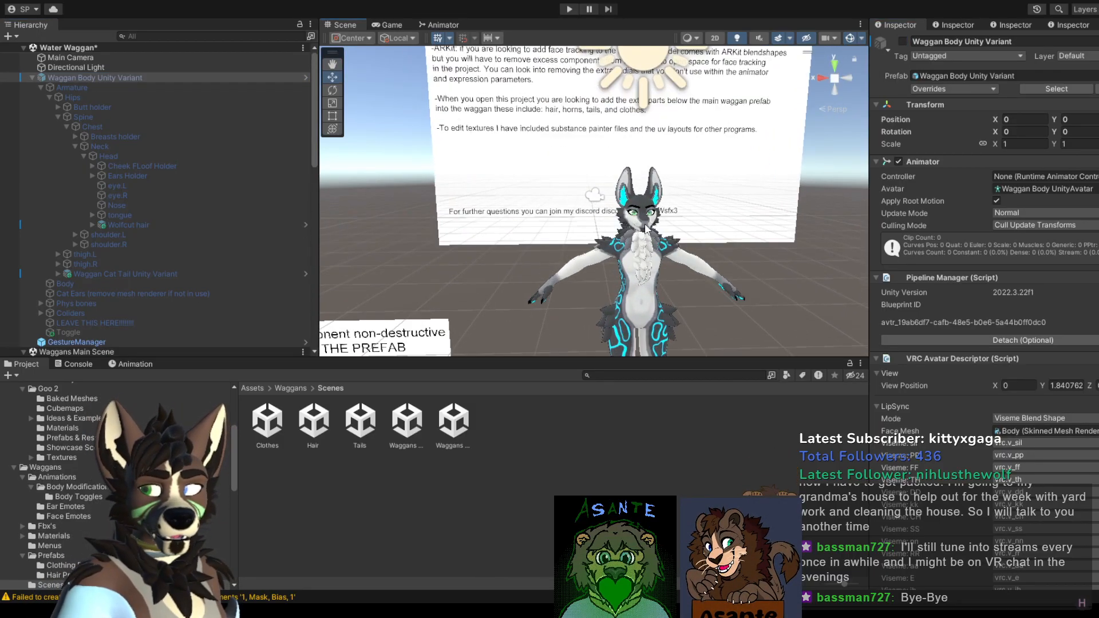
{"action": "middle_click_drag", "start_coordinate": [718, 303], "coordinate": [623, 257]}
{"action": "scroll", "coordinate": [683, 239], "scroll_direction": "down", "scroll_amount": 3}
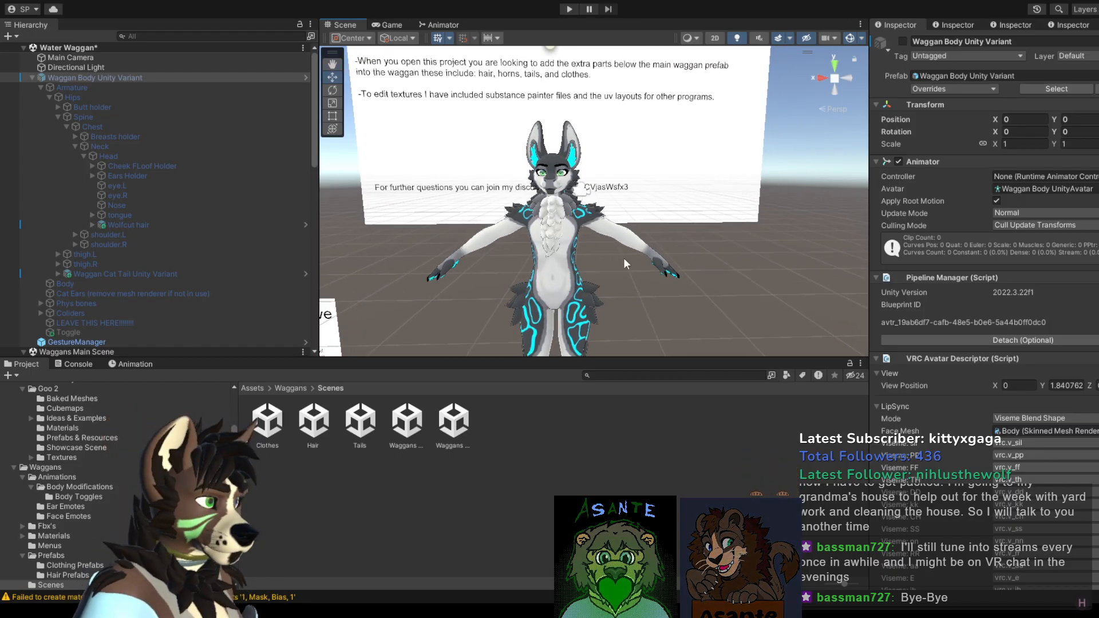
{"action": "left_click_drag", "start_coordinate": [549, 250], "coordinate": [646, 253], "text": "alt"}
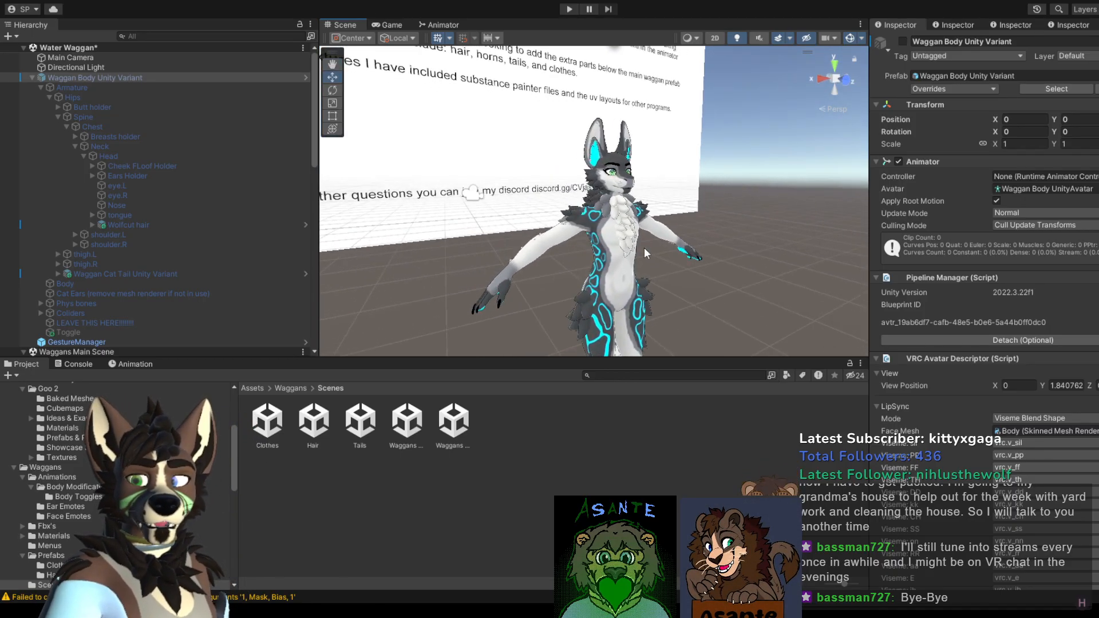
Step: Enter play mode through the GestureManager, return to the Scene view and bring up the GestureManager controls for the default Waggan avatar
{"action": "left_click", "coordinate": [126, 342]}
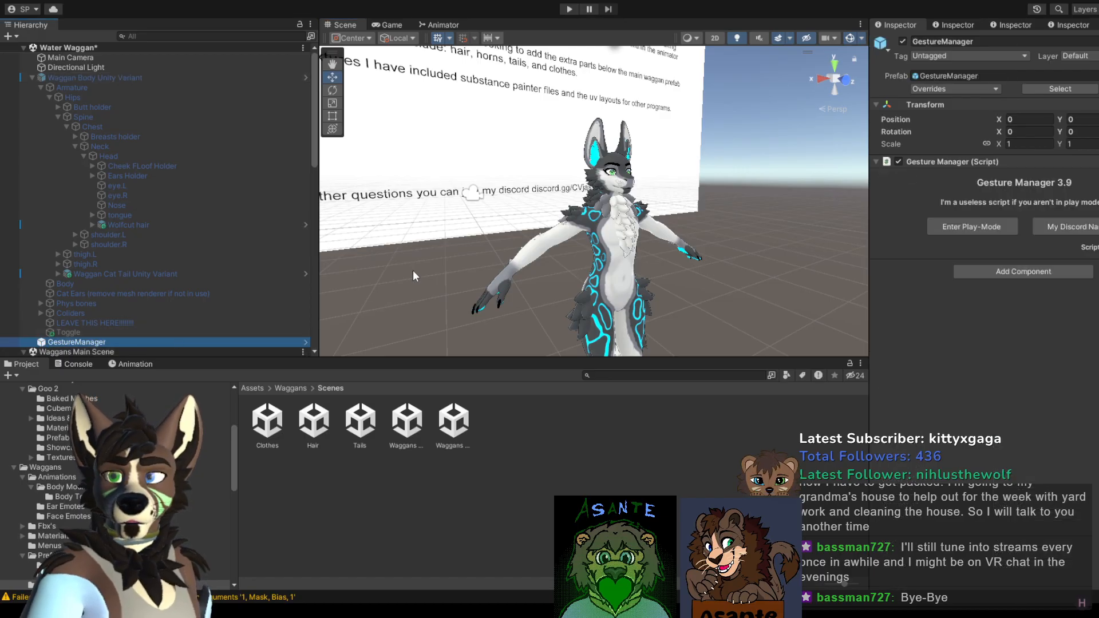
{"action": "left_click", "coordinate": [958, 227]}
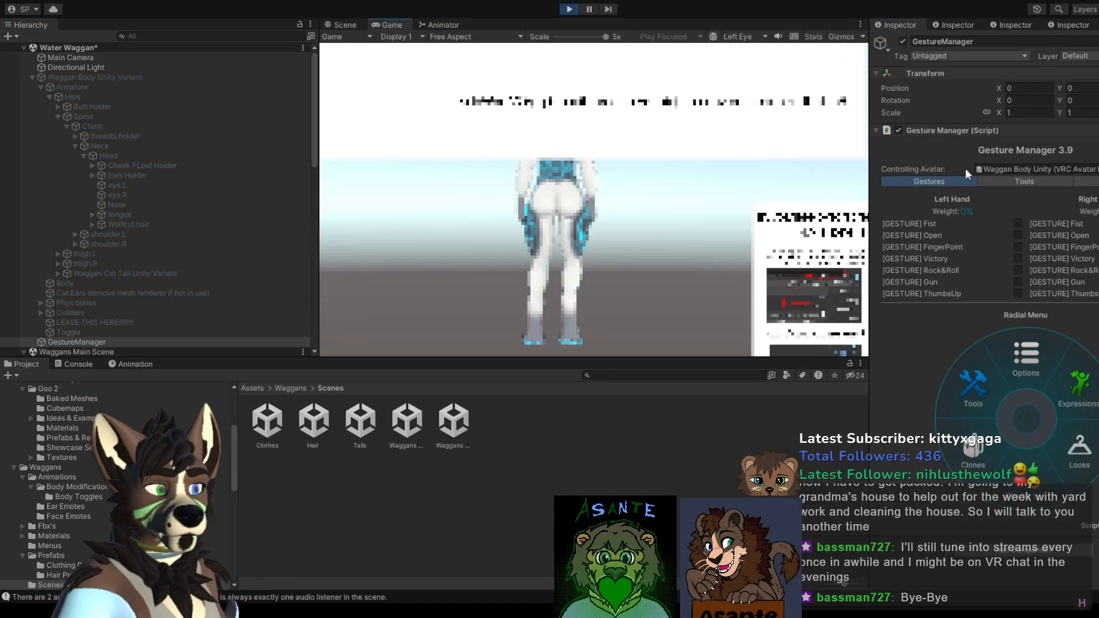
{"action": "left_click", "coordinate": [344, 25]}
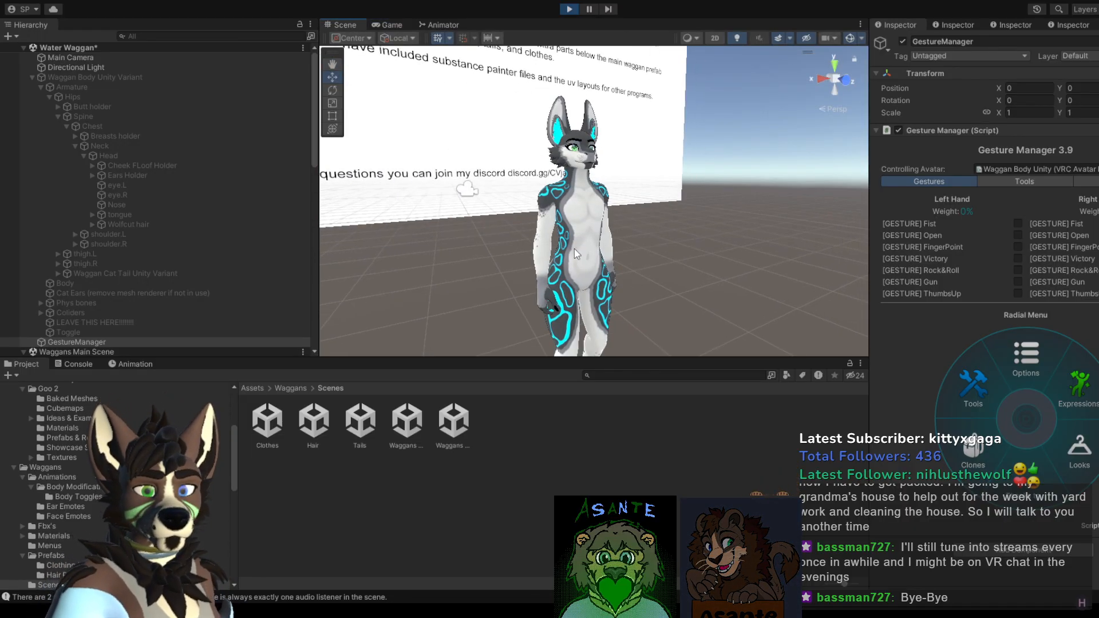
{"action": "left_click", "coordinate": [575, 249]}
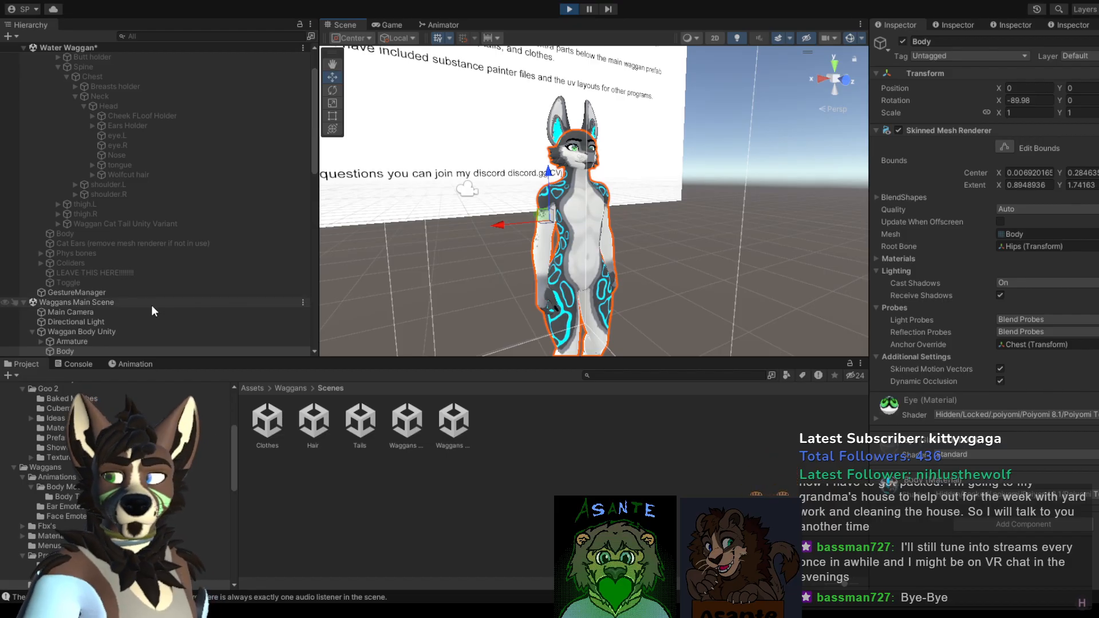
{"action": "left_click", "coordinate": [122, 293]}
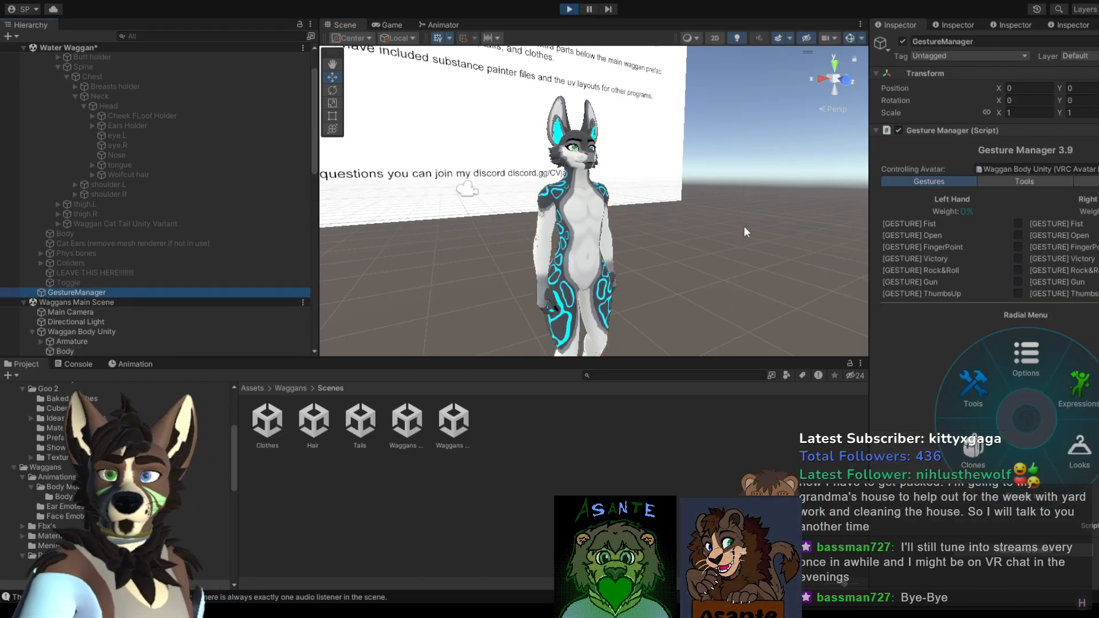
Step: Open the default Waggan avatar's expressions in the radial menu and look through its submenus
{"action": "left_click", "coordinate": [1081, 389]}
{"action": "left_click", "coordinate": [980, 418]}
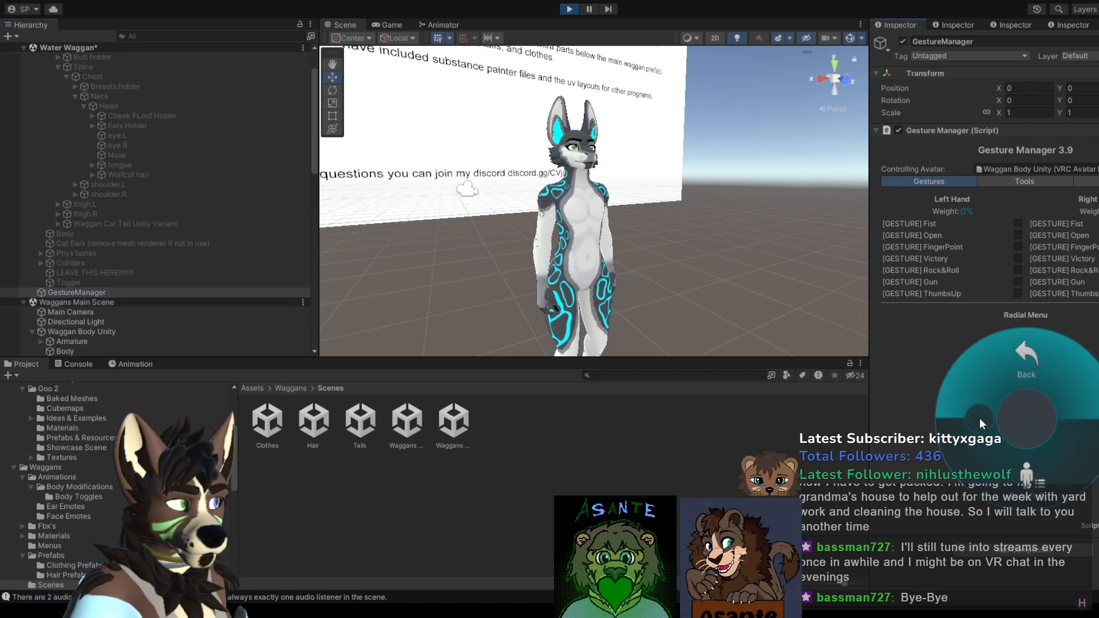
{"action": "left_click", "coordinate": [997, 464]}
{"action": "left_click", "coordinate": [1022, 342]}
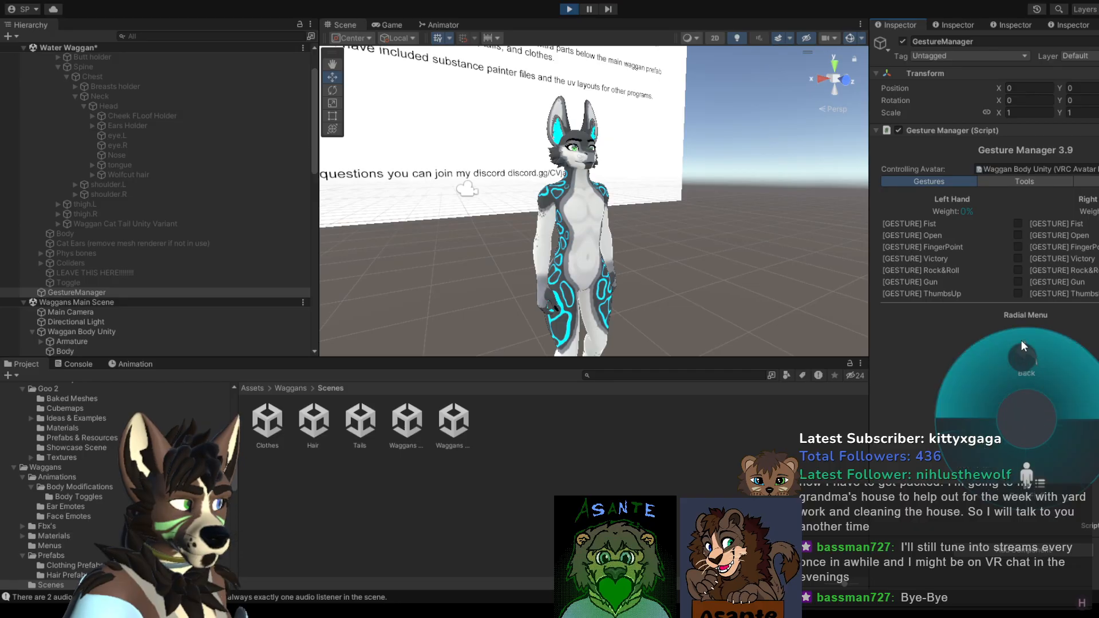
{"action": "left_click", "coordinate": [1022, 341]}
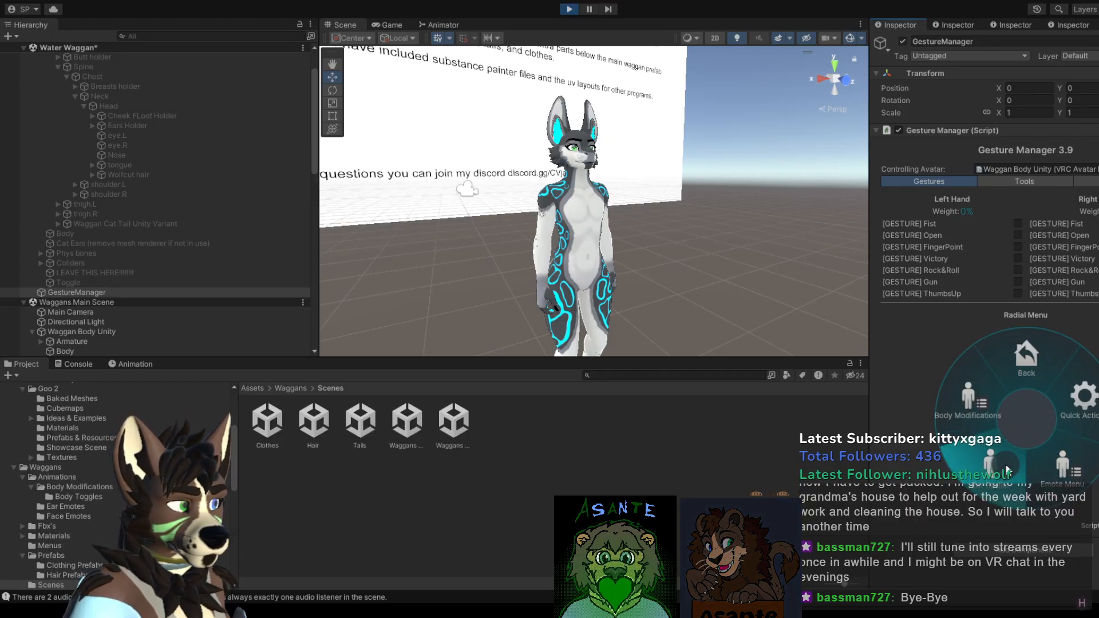
{"action": "left_click", "coordinate": [1060, 461]}
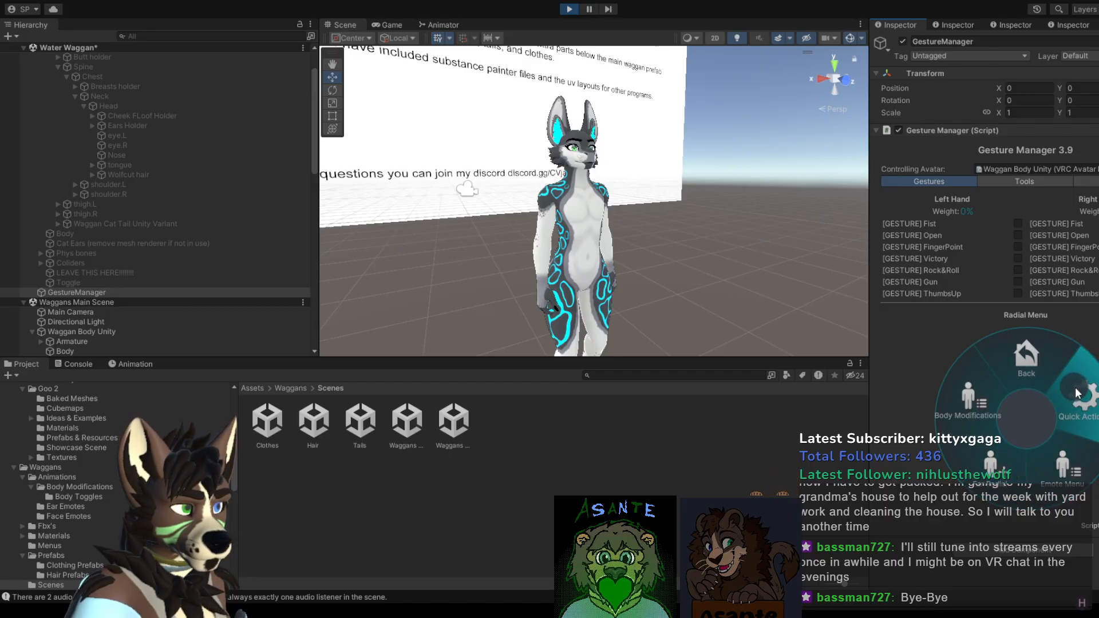
Step: Review the fluff toggles under Body Modifications and return to the radial menu's root
{"action": "left_click", "coordinate": [972, 414]}
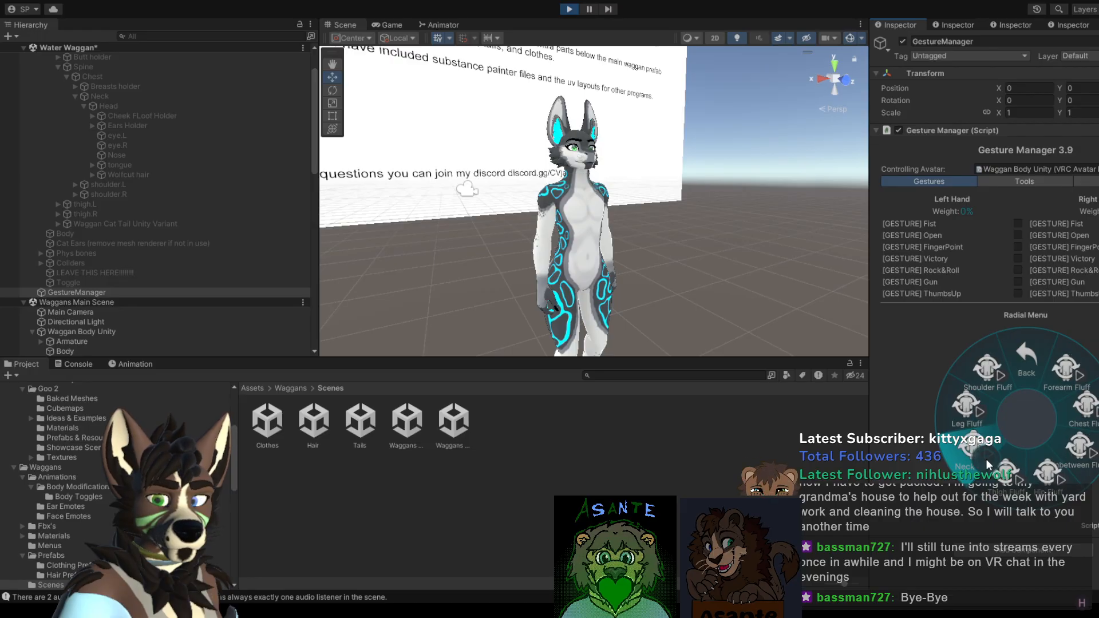
{"action": "left_click", "coordinate": [963, 428]}
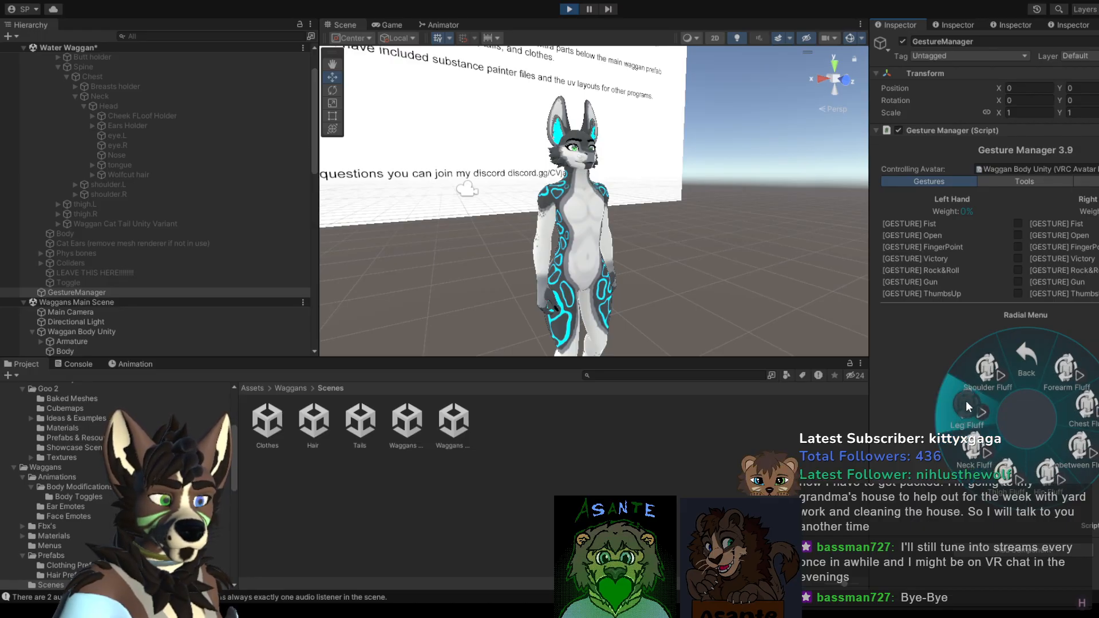
{"action": "left_click", "coordinate": [1087, 368]}
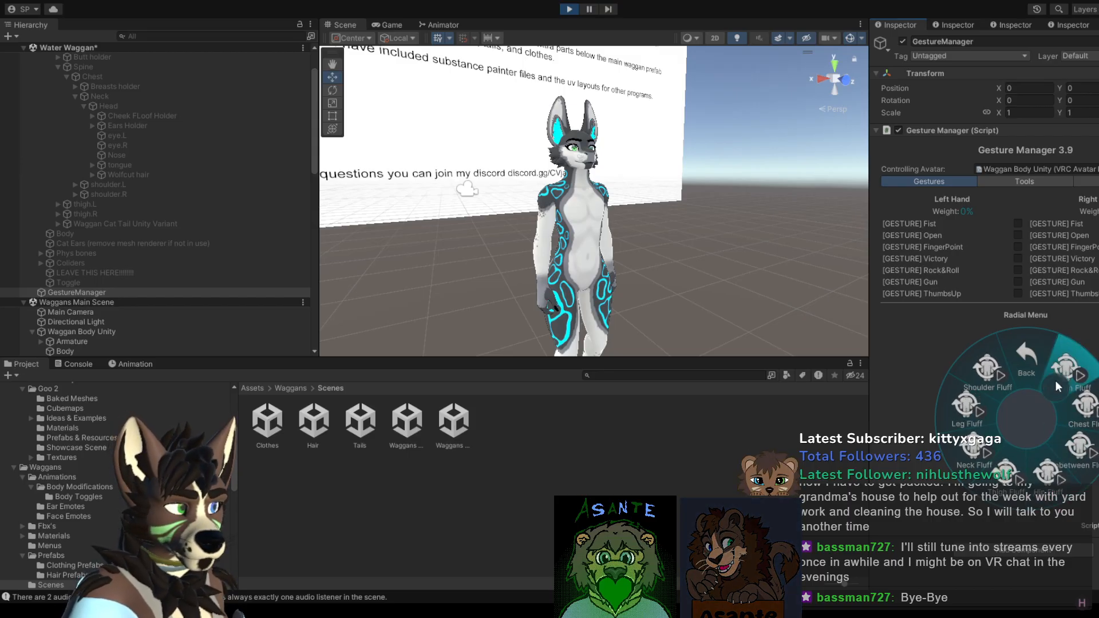
{"action": "left_click", "coordinate": [1030, 362]}
{"action": "left_click", "coordinate": [1030, 362]}
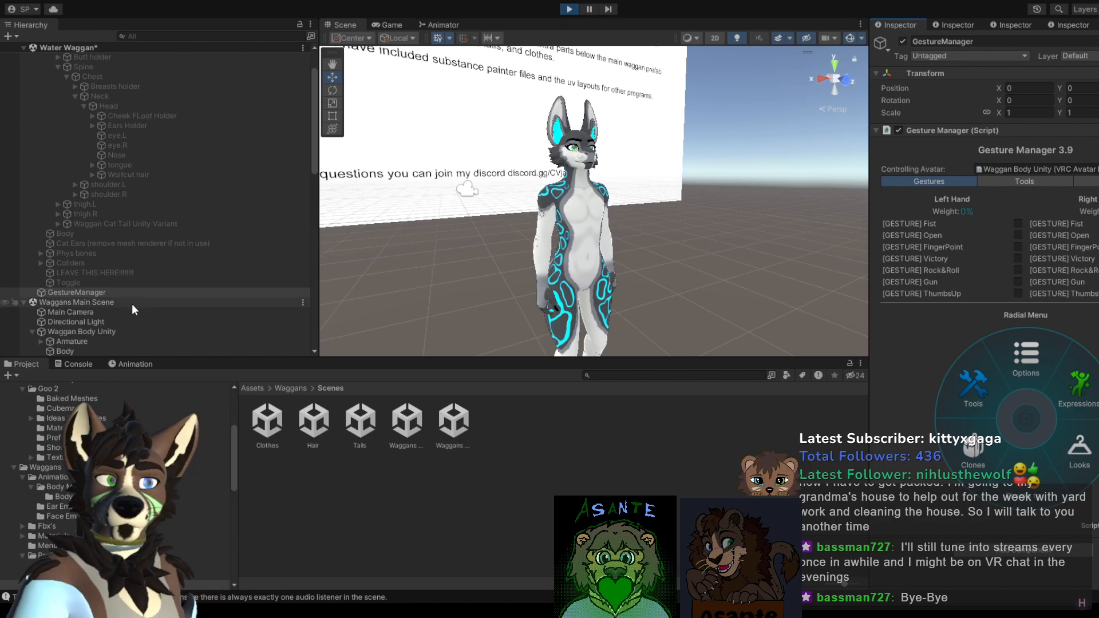
Step: Look through Waggans Main Scene's objects, including the avatar's children, tails, horns, hair and clothing variants
{"action": "scroll", "coordinate": [131, 303], "scroll_direction": "down", "scroll_amount": 4}
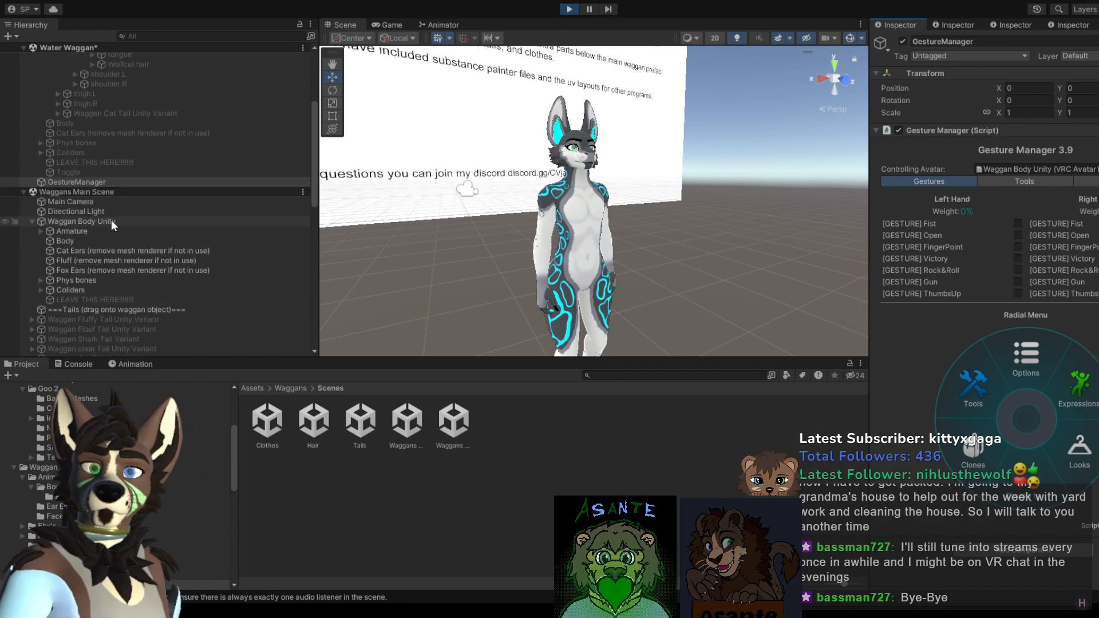
{"action": "scroll", "coordinate": [142, 322], "scroll_direction": "down", "scroll_amount": 5}
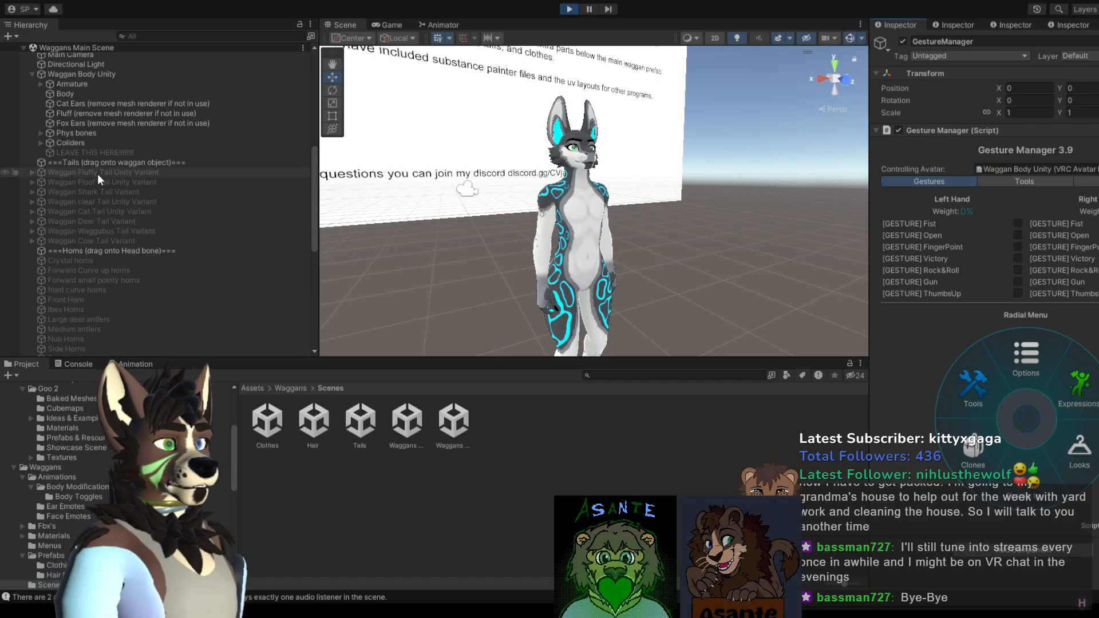
{"action": "mouse_move", "coordinate": [465, 279]}
{"action": "middle_mouse_down"}
{"action": "mouse_move", "coordinate": [506, 285]}
{"action": "mouse_move", "coordinate": [484, 277]}
{"action": "middle_mouse_up"}
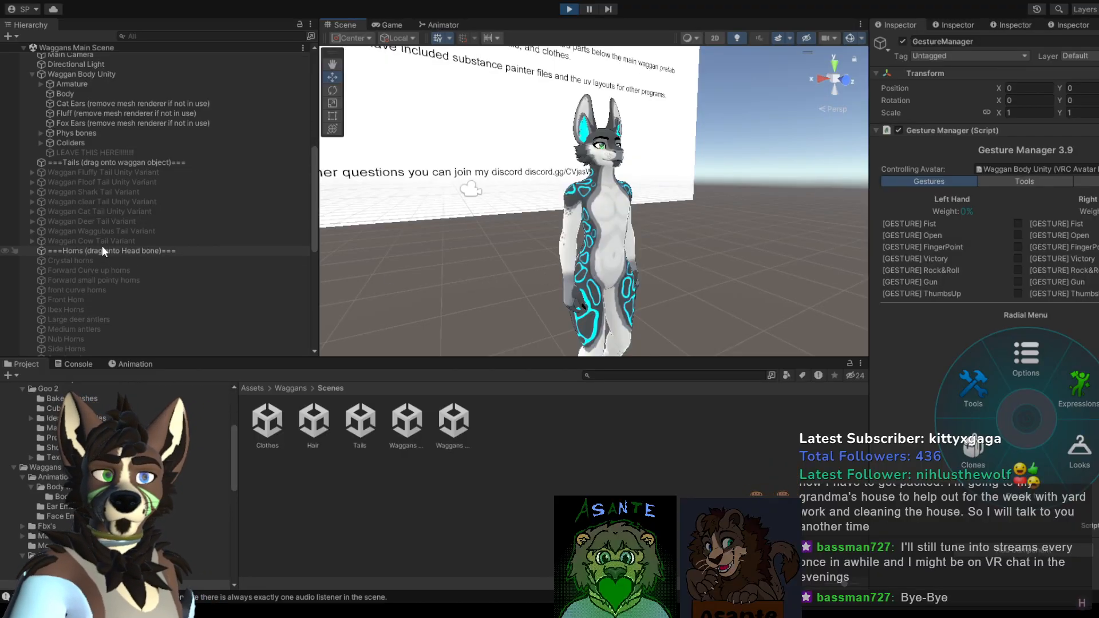
{"action": "scroll", "coordinate": [102, 246], "scroll_direction": "up", "scroll_amount": 3}
{"action": "scroll", "coordinate": [102, 246], "scroll_direction": "down", "scroll_amount": 15}
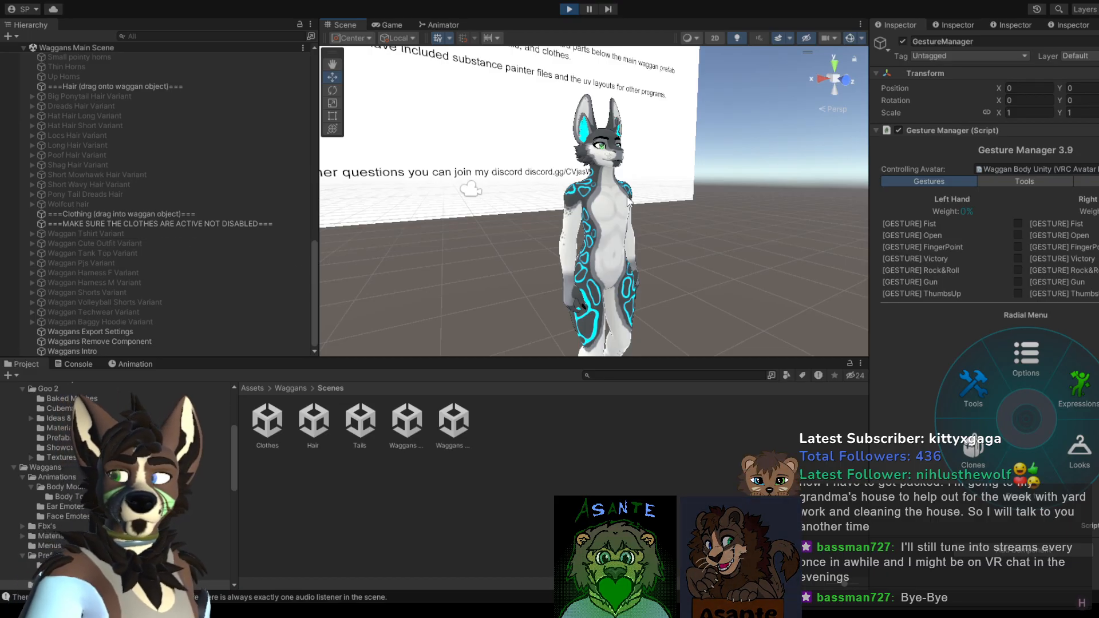
{"action": "scroll", "coordinate": [133, 181], "scroll_direction": "up", "scroll_amount": 12}
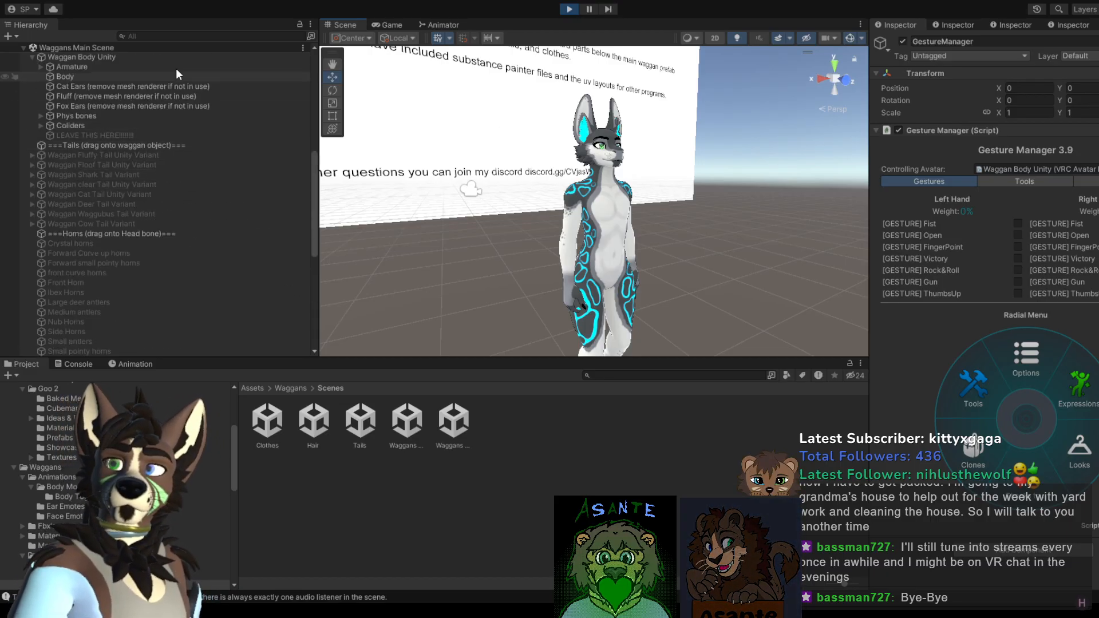
Step: Exit play mode and remove Waggans Main Scene from the hierarchy
{"action": "left_click", "coordinate": [569, 8]}
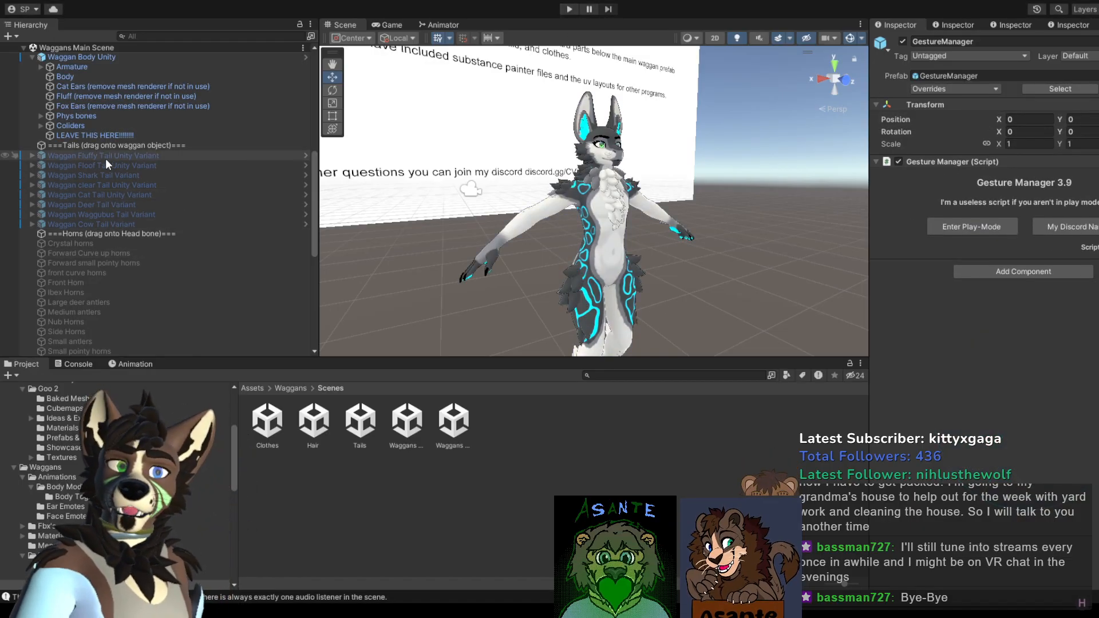
{"action": "scroll", "coordinate": [105, 147], "scroll_direction": "up", "scroll_amount": 8}
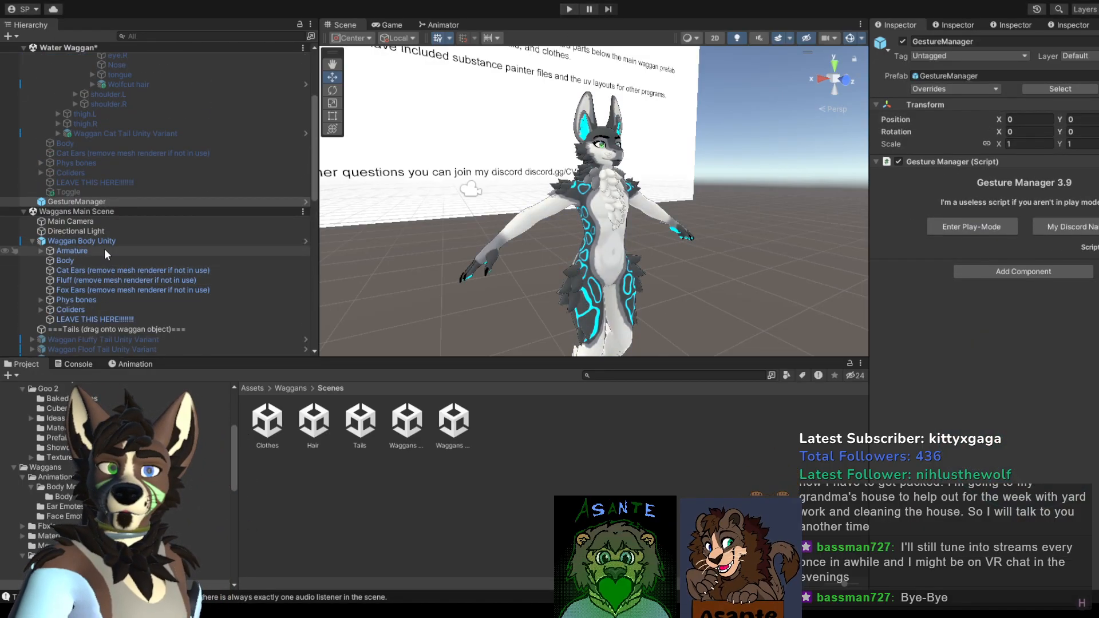
{"action": "left_click", "coordinate": [100, 211]}
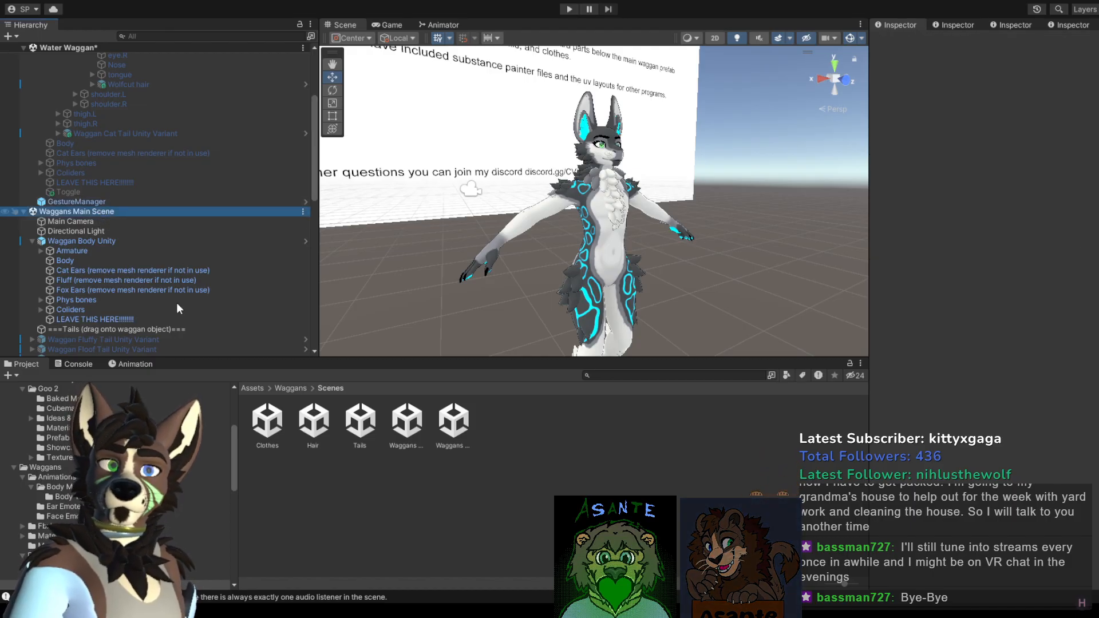
{"action": "key", "text": "Delete"}
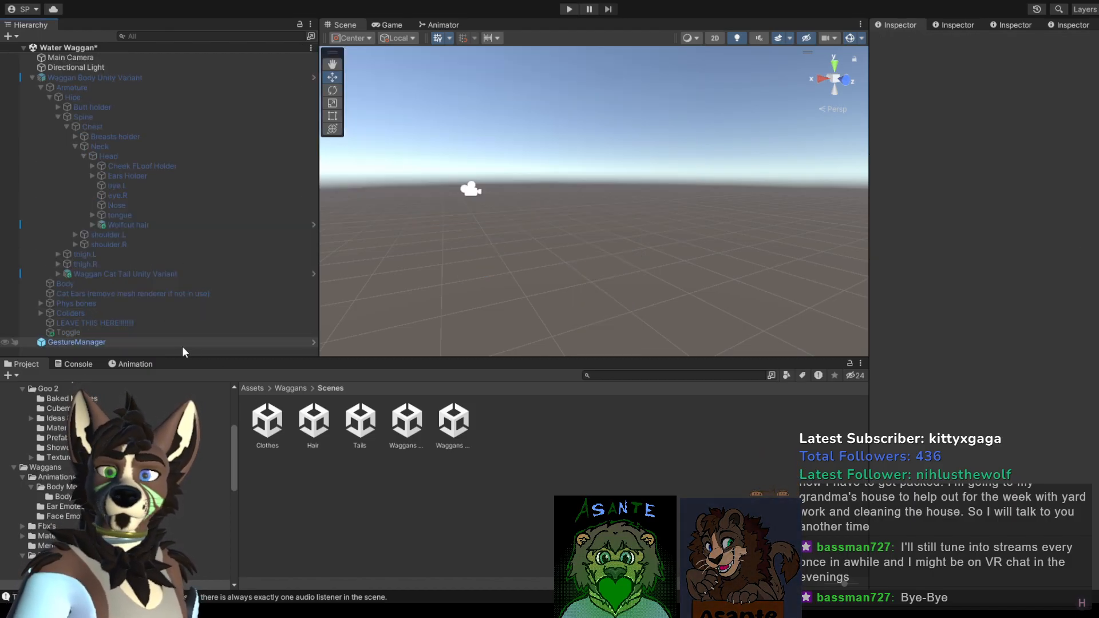
Step: Reactivate the Waggan Body Unity Variant and locate the FX controller assigned in its playable layers
{"action": "left_click", "coordinate": [97, 79]}
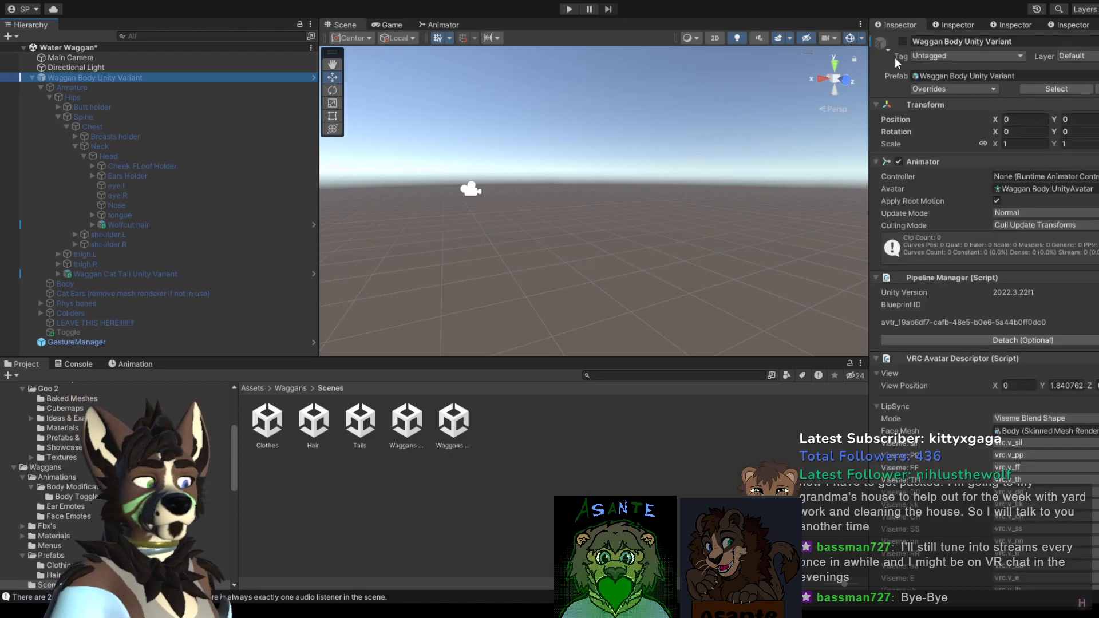
{"action": "left_click", "coordinate": [904, 42]}
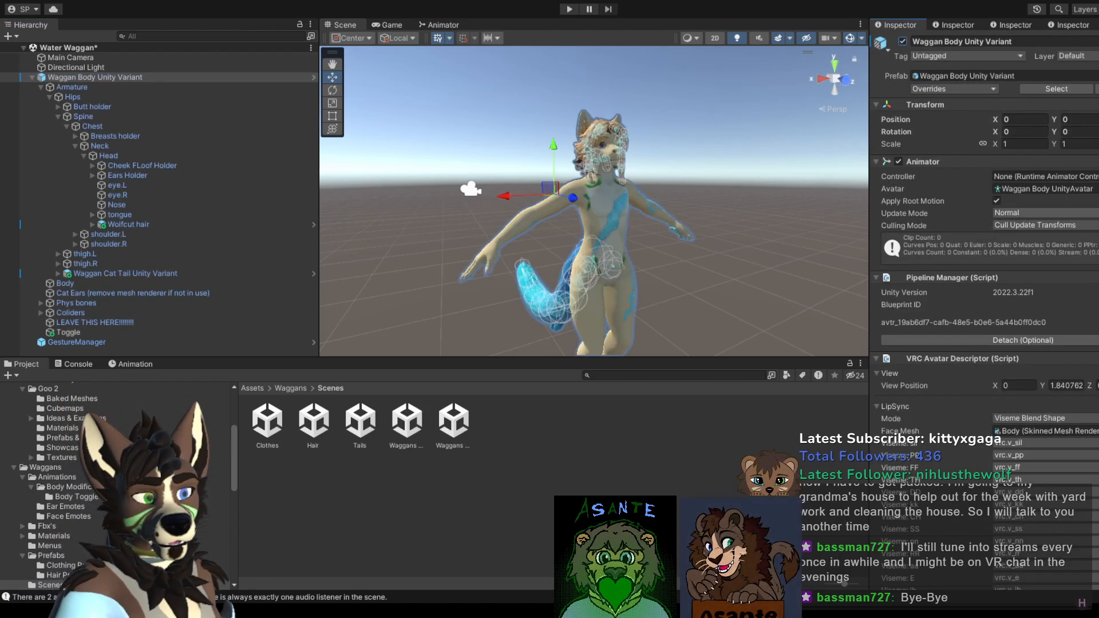
{"action": "scroll", "coordinate": [894, 259], "scroll_direction": "down", "scroll_amount": 15}
{"action": "scroll", "coordinate": [985, 287], "scroll_direction": "down", "scroll_amount": 12}
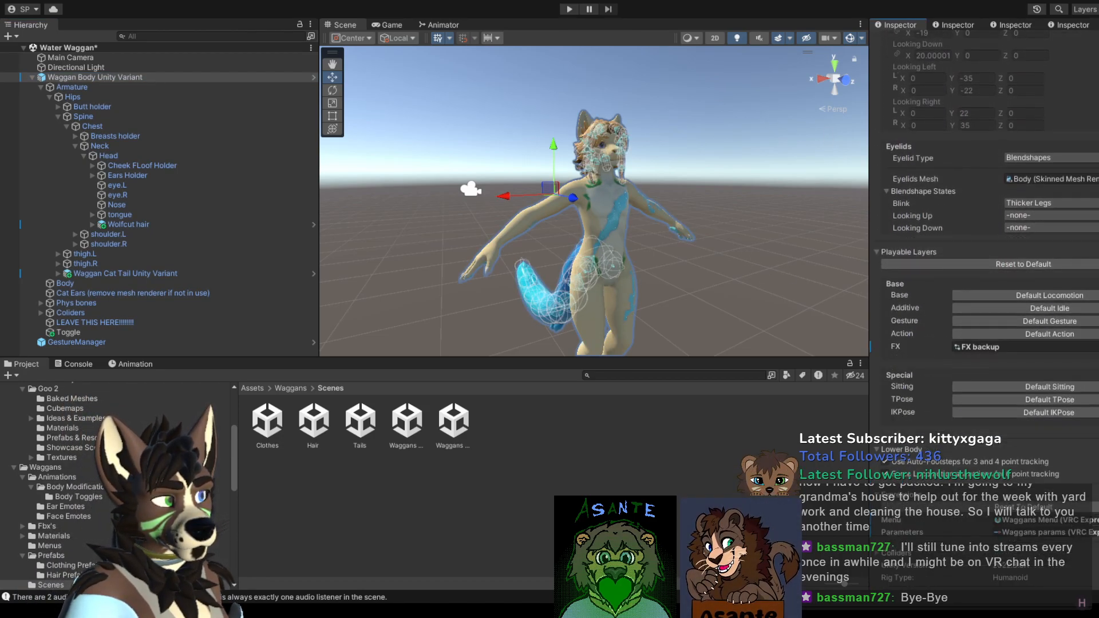
{"action": "scroll", "coordinate": [1071, 304], "scroll_direction": "up", "scroll_amount": 3}
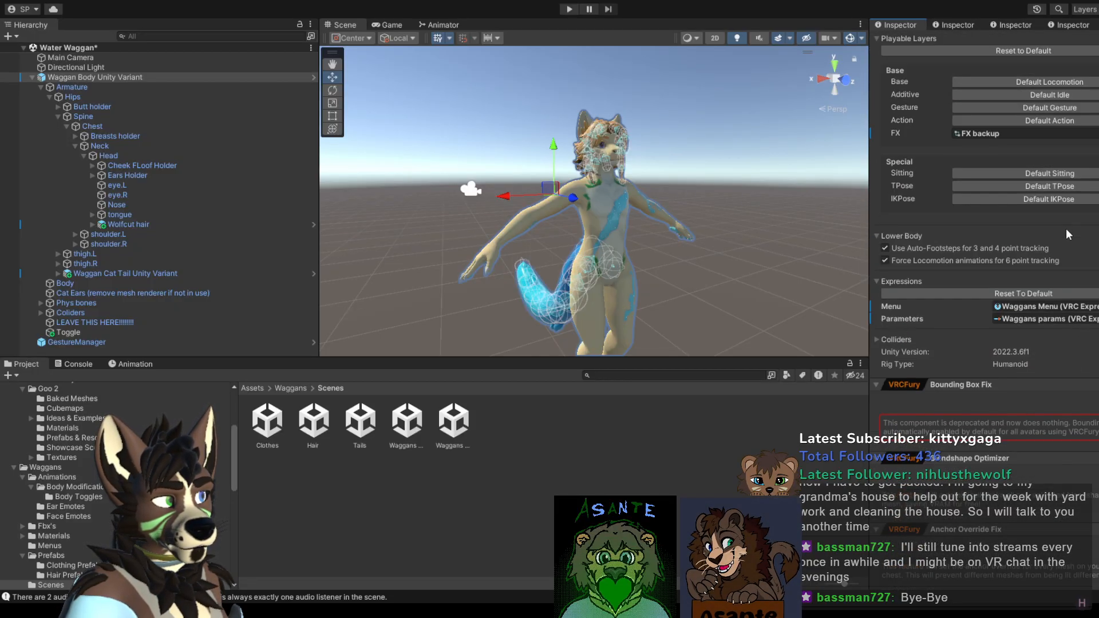
{"action": "left_click", "coordinate": [1025, 134]}
{"action": "left_click", "coordinate": [692, 421]}
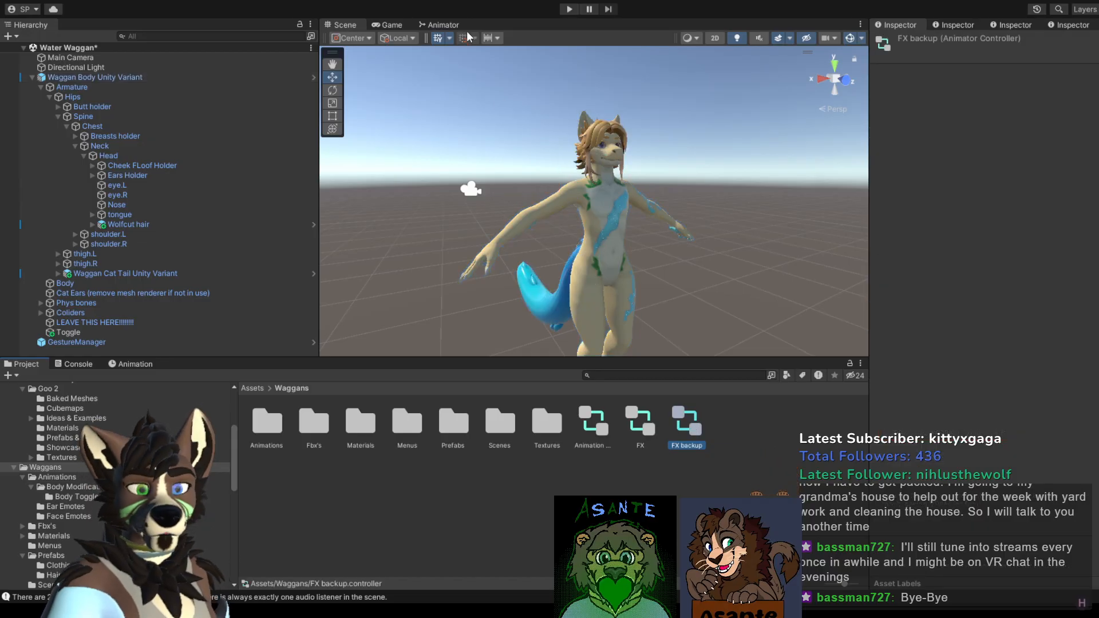
Step: Review the full parameter list of the FX backup controller in the Animator
{"action": "left_click", "coordinate": [451, 25]}
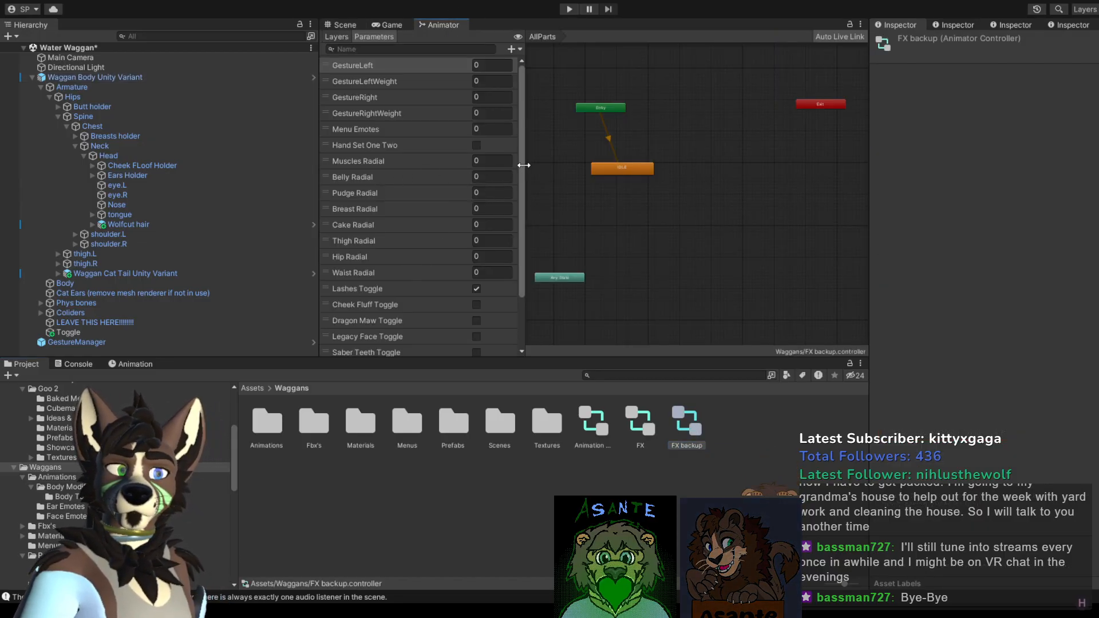
{"action": "left_click_drag", "start_coordinate": [524, 165], "coordinate": [521, 215]}
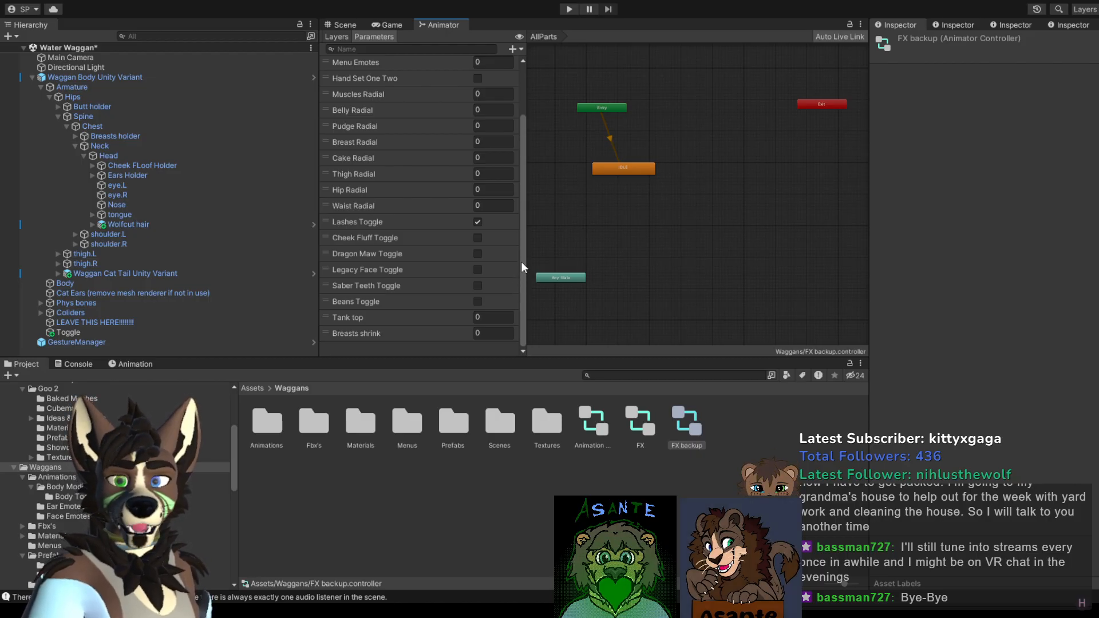
{"action": "left_click_drag", "start_coordinate": [523, 228], "coordinate": [523, 86]}
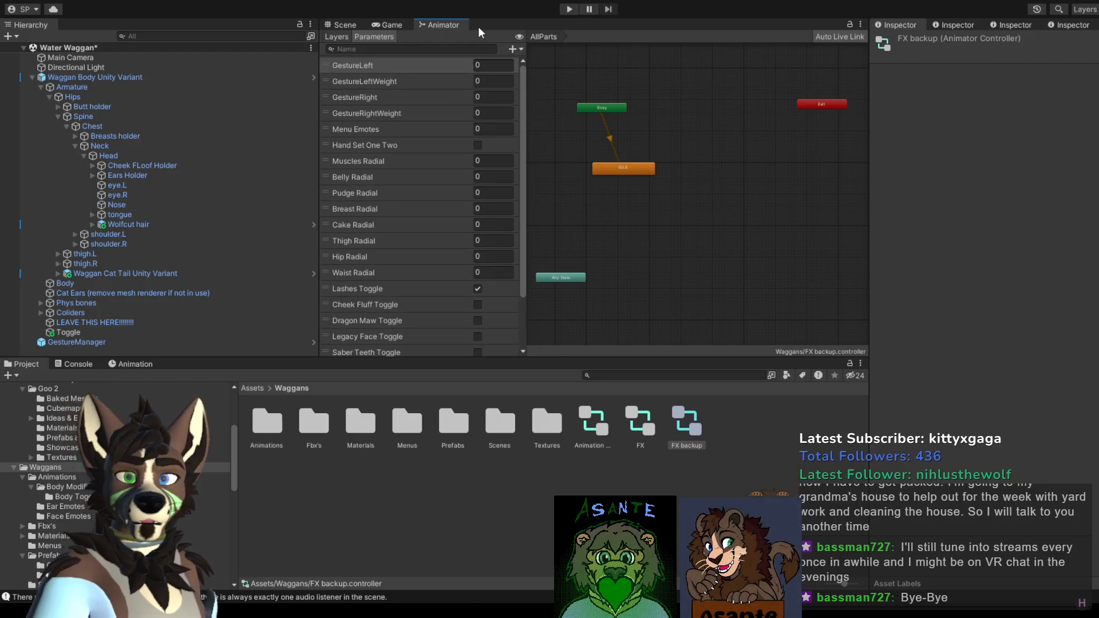
Step: Inspect the Body mesh's blendshapes in the Scene view, trying body mods such as Cake and Saber teefs, and deselect the mesh
{"action": "left_click", "coordinate": [342, 25]}
{"action": "left_click", "coordinate": [606, 194]}
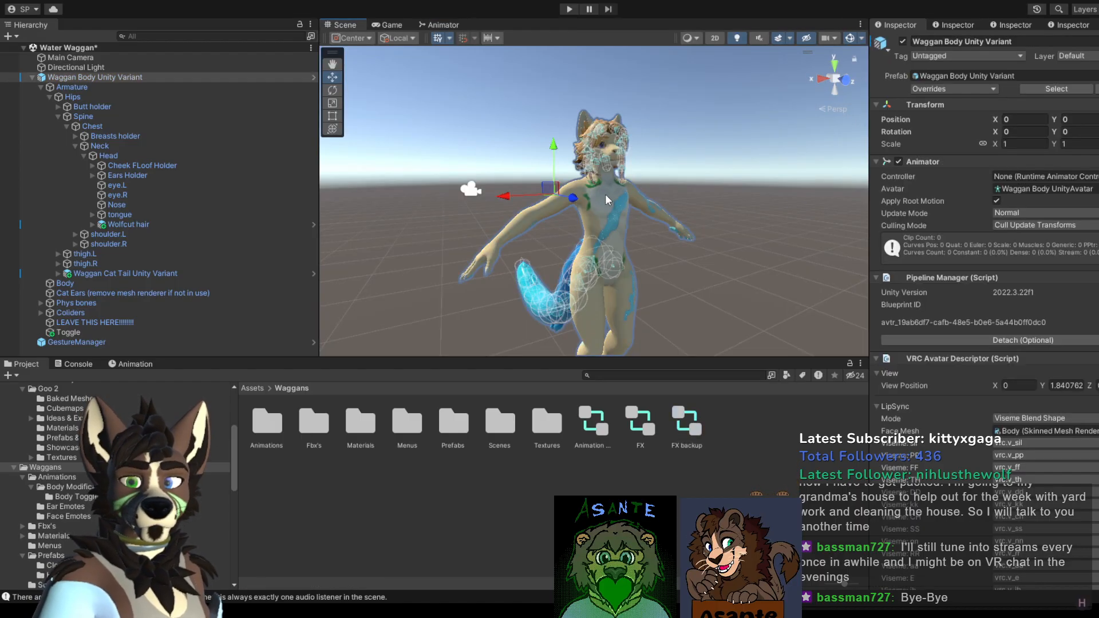
{"action": "left_click", "coordinate": [606, 194]}
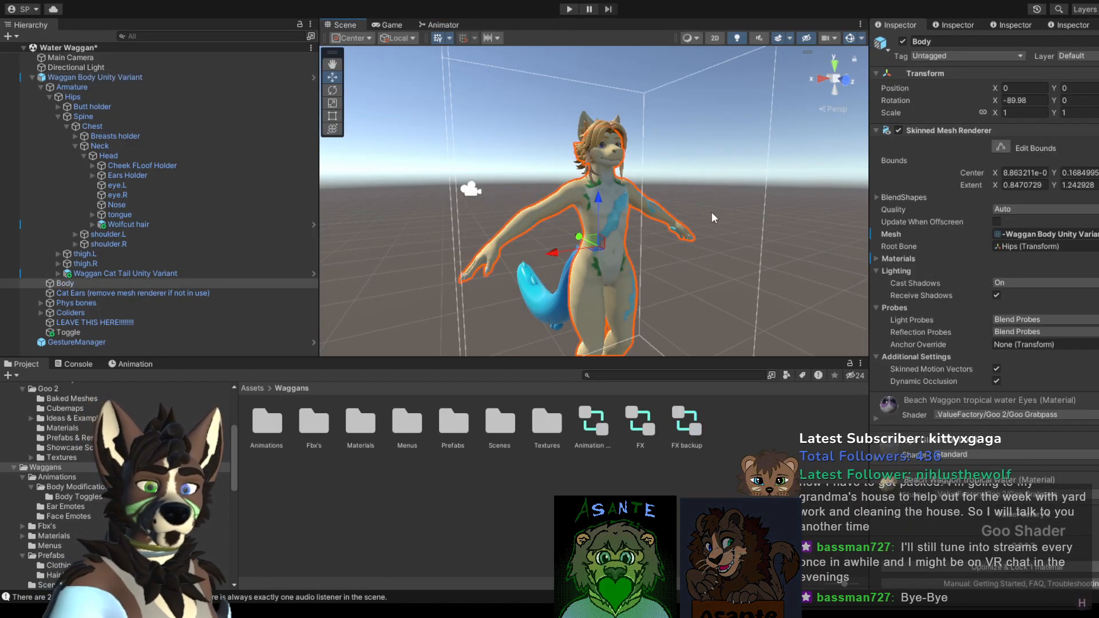
{"action": "left_click", "coordinate": [878, 199]}
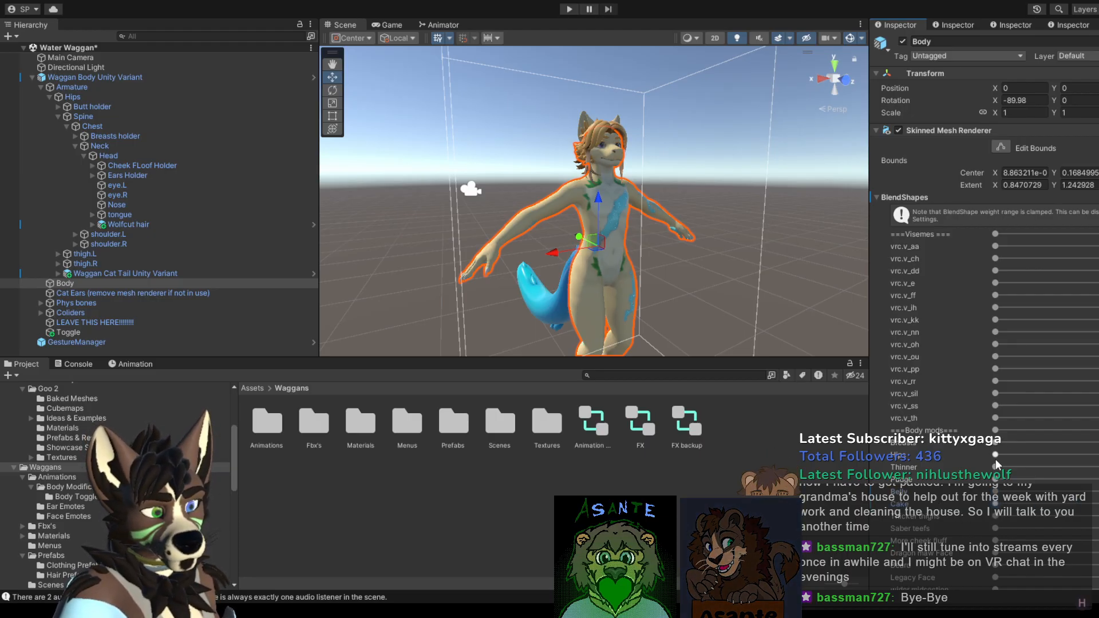
{"action": "scroll", "coordinate": [990, 491], "scroll_direction": "down", "scroll_amount": 5}
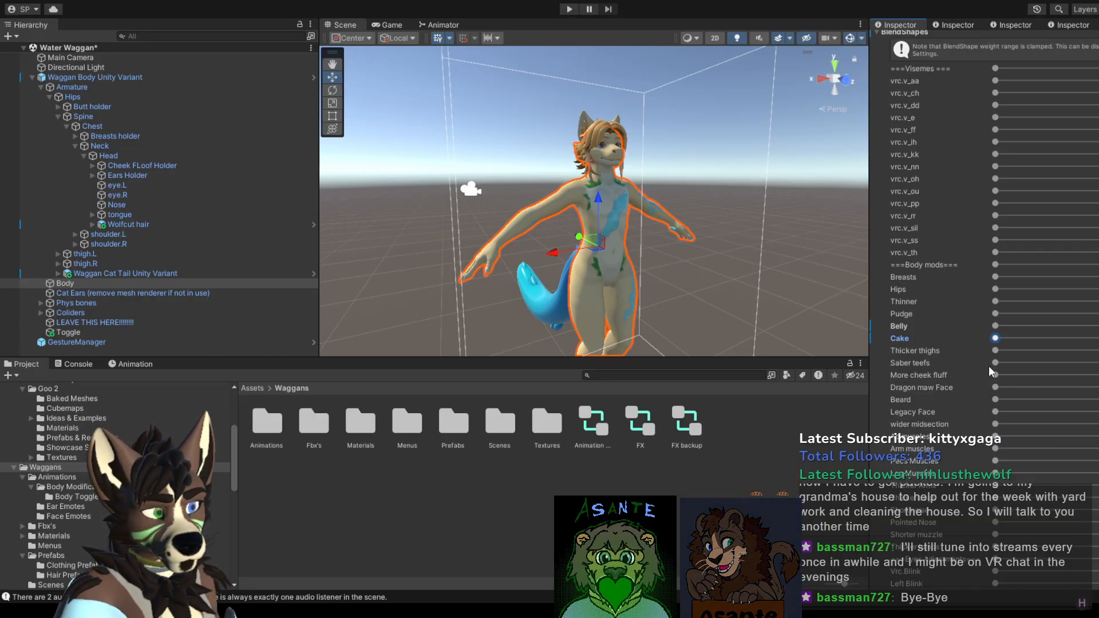
{"action": "left_click_drag", "start_coordinate": [996, 362], "coordinate": [1098, 364]}
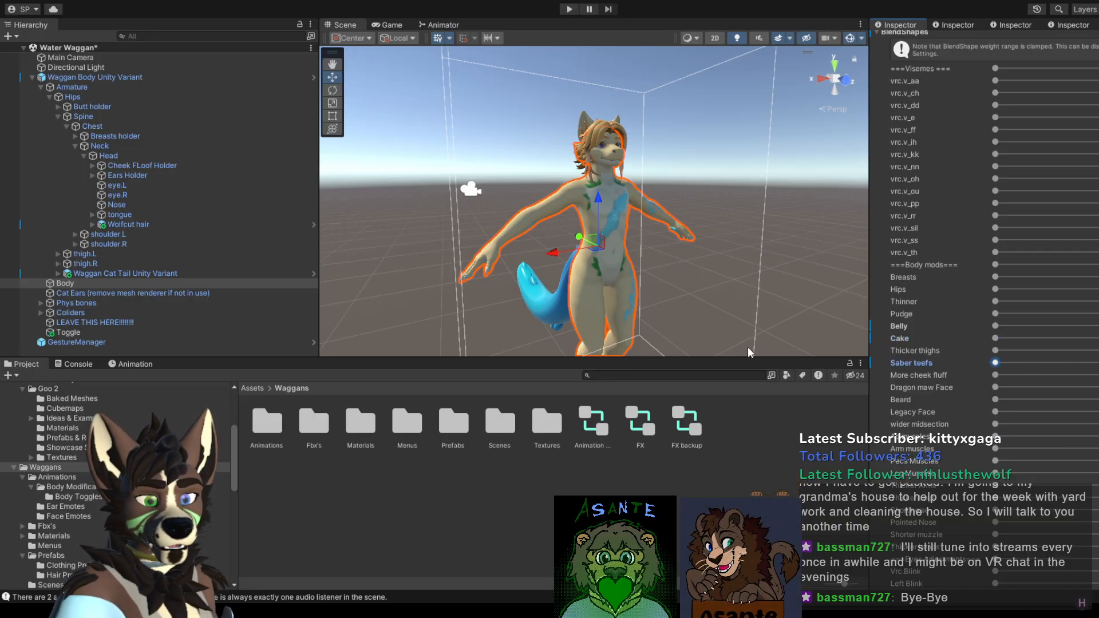
{"action": "left_click", "coordinate": [808, 243]}
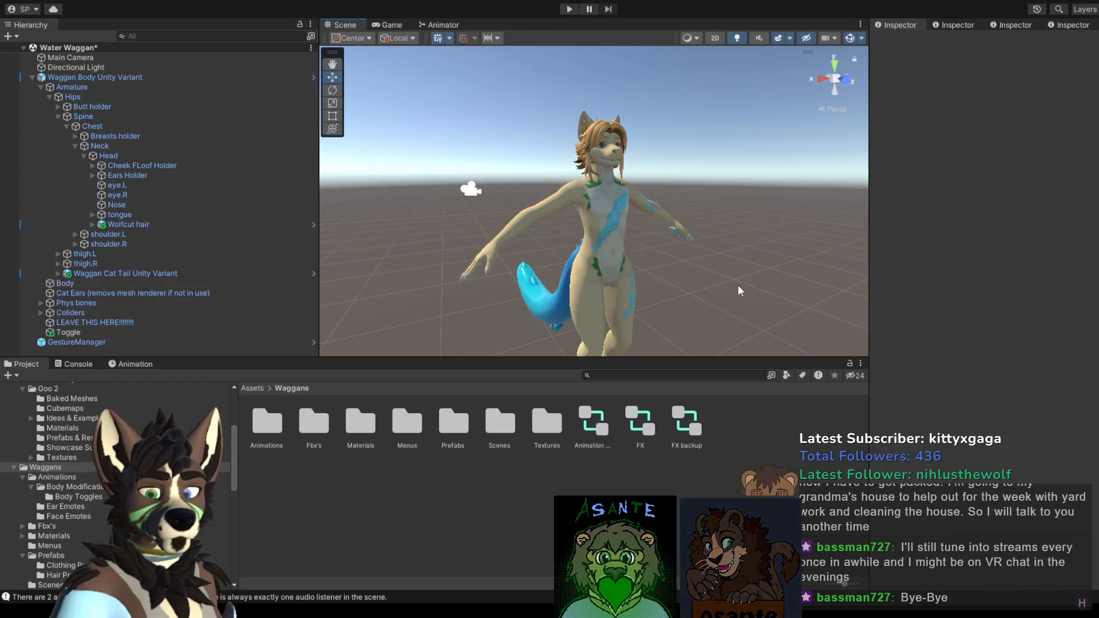
Step: Reopen the FX backup controller in the Animator and review its list of layers
{"action": "left_click", "coordinate": [677, 428]}
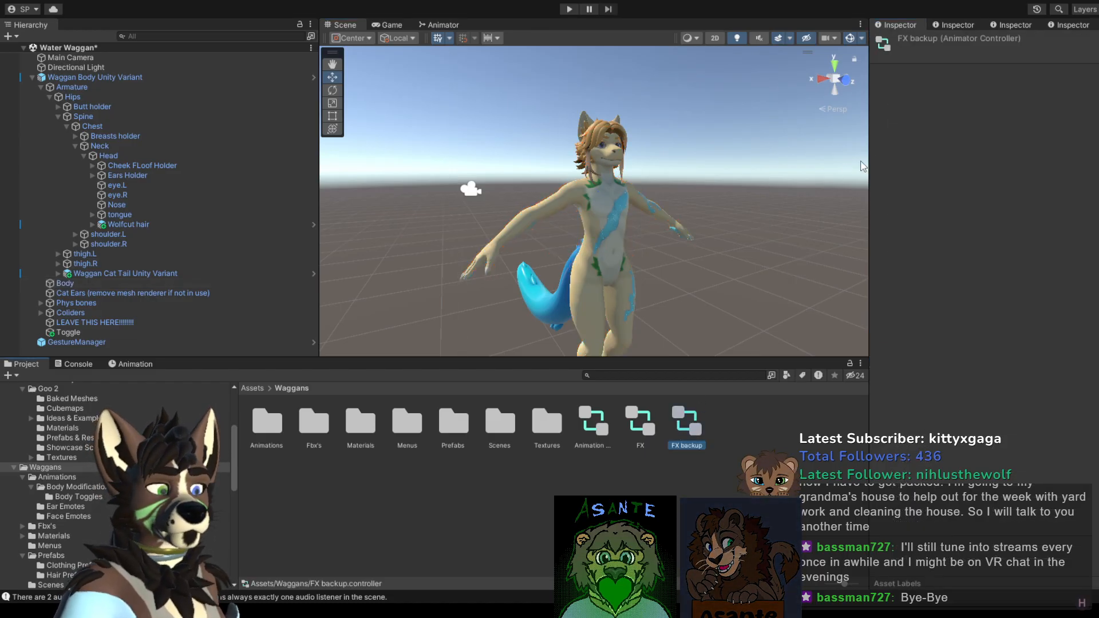
{"action": "left_click", "coordinate": [441, 25]}
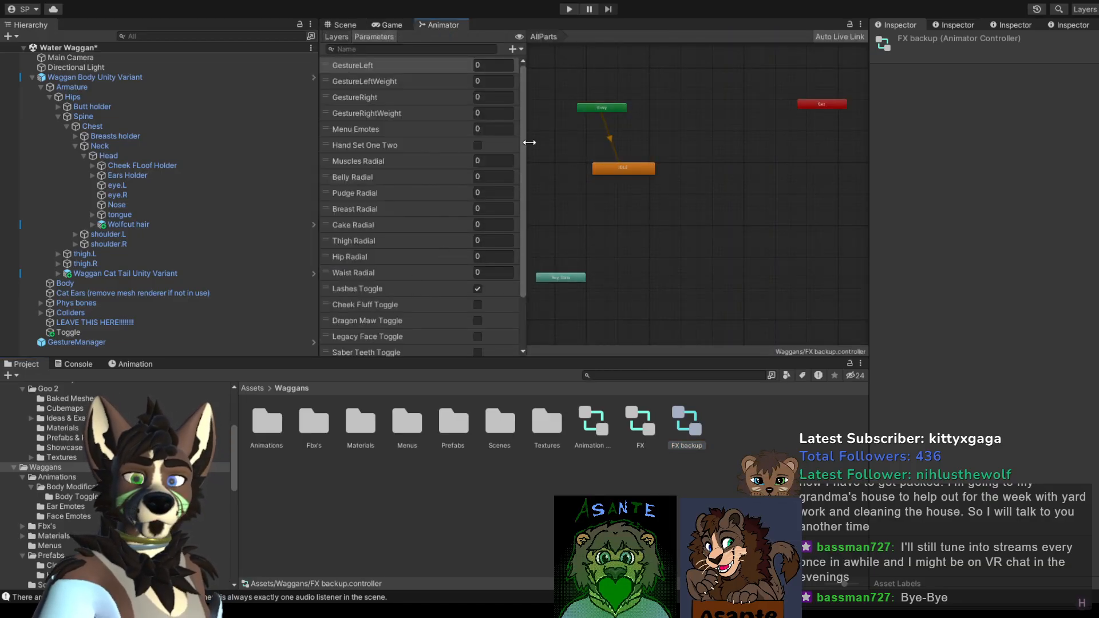
{"action": "left_click", "coordinate": [337, 36]}
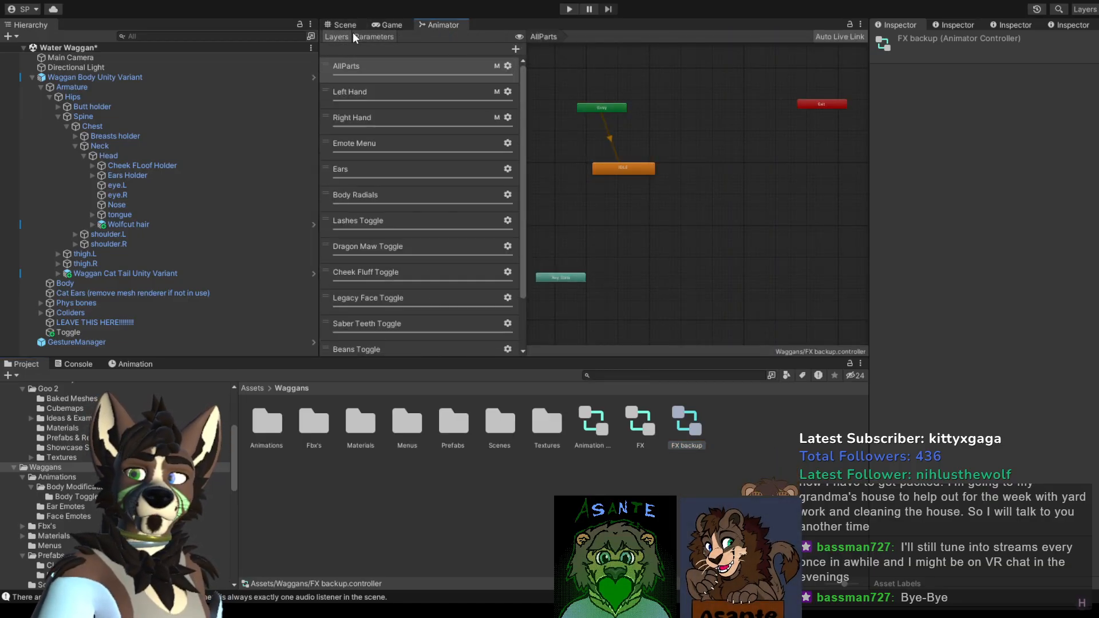
{"action": "scroll", "coordinate": [386, 229], "scroll_direction": "down", "scroll_amount": 3}
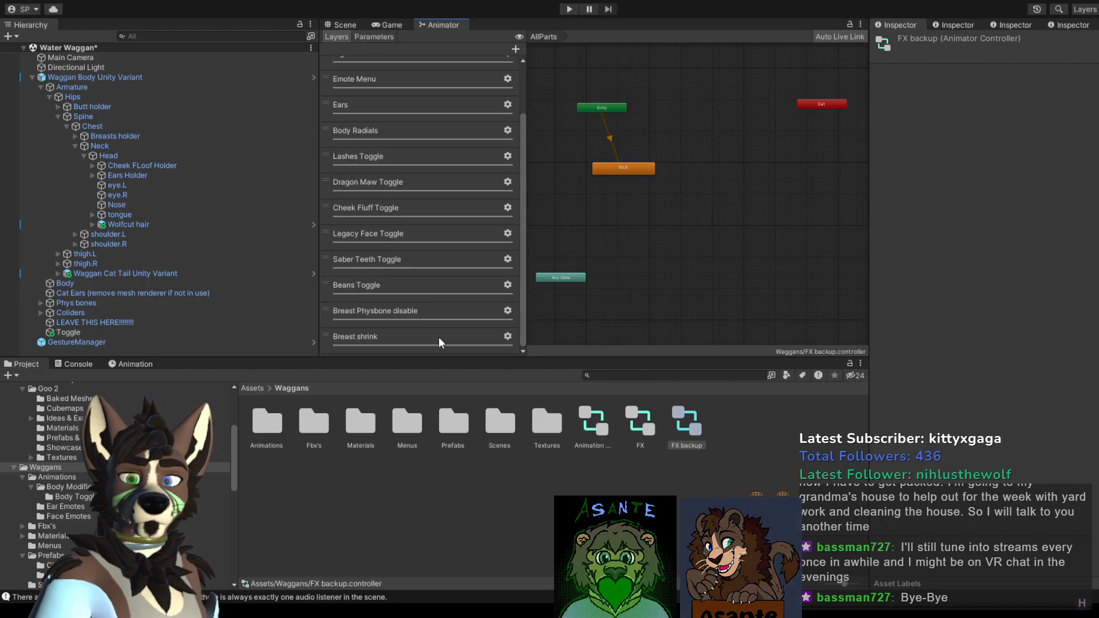
Step: Review the FX backup controller's parameter list in the Animator once more, and return to the Scene view
{"action": "scroll", "coordinate": [430, 313], "scroll_direction": "up", "scroll_amount": 3}
{"action": "left_click", "coordinate": [377, 37]}
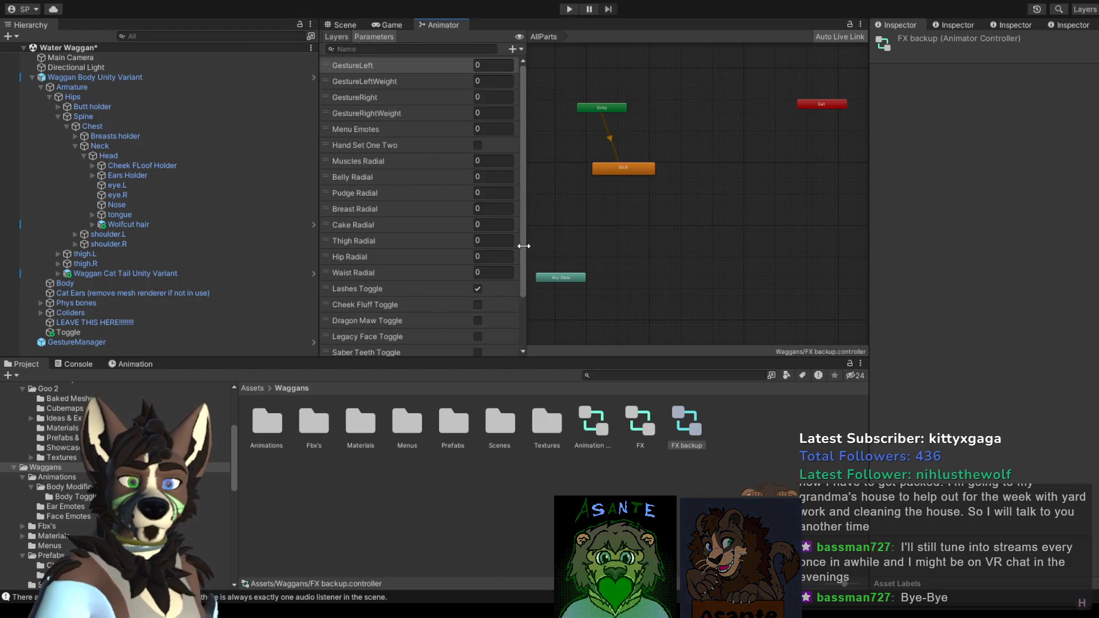
{"action": "scroll", "coordinate": [524, 245], "scroll_direction": "down", "scroll_amount": 3}
{"action": "scroll", "coordinate": [524, 286], "scroll_direction": "up", "scroll_amount": 3}
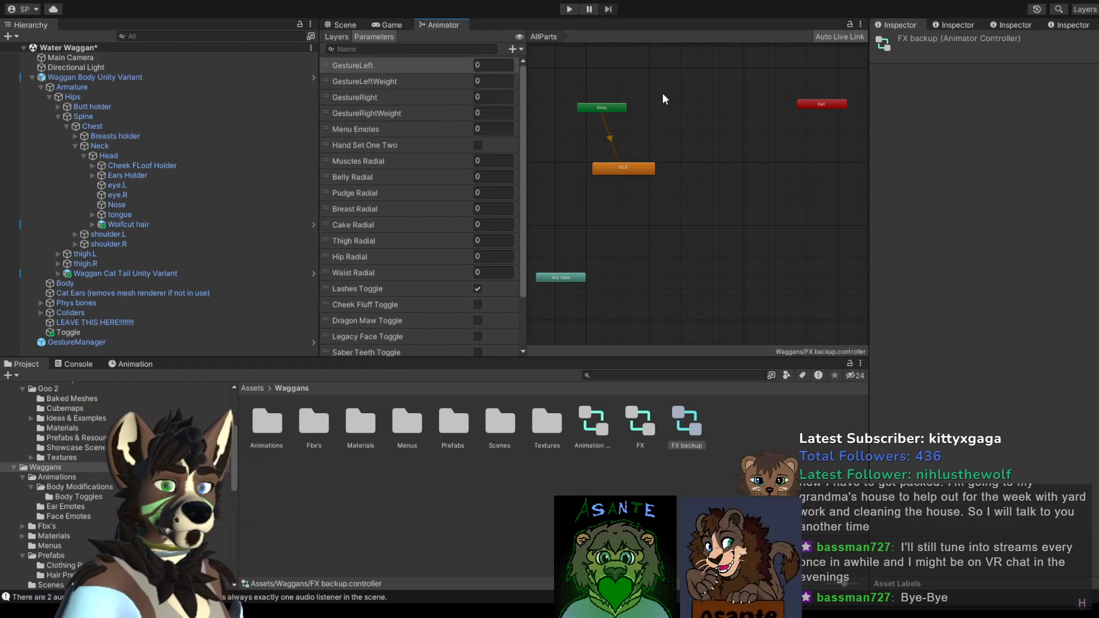
{"action": "left_click", "coordinate": [344, 25]}
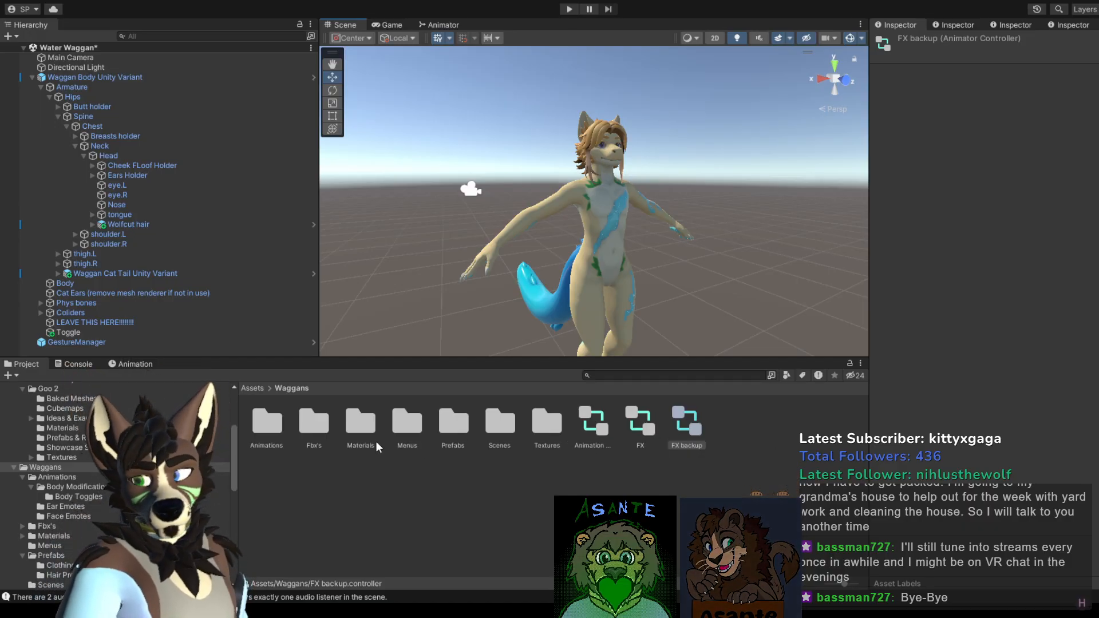
Step: Open the Waggans Menus folder and compare the Waggans Menu, Emotes 17-19 and the body modification slider and sub menus with Waggans params
{"action": "double_click", "coordinate": [395, 417]}
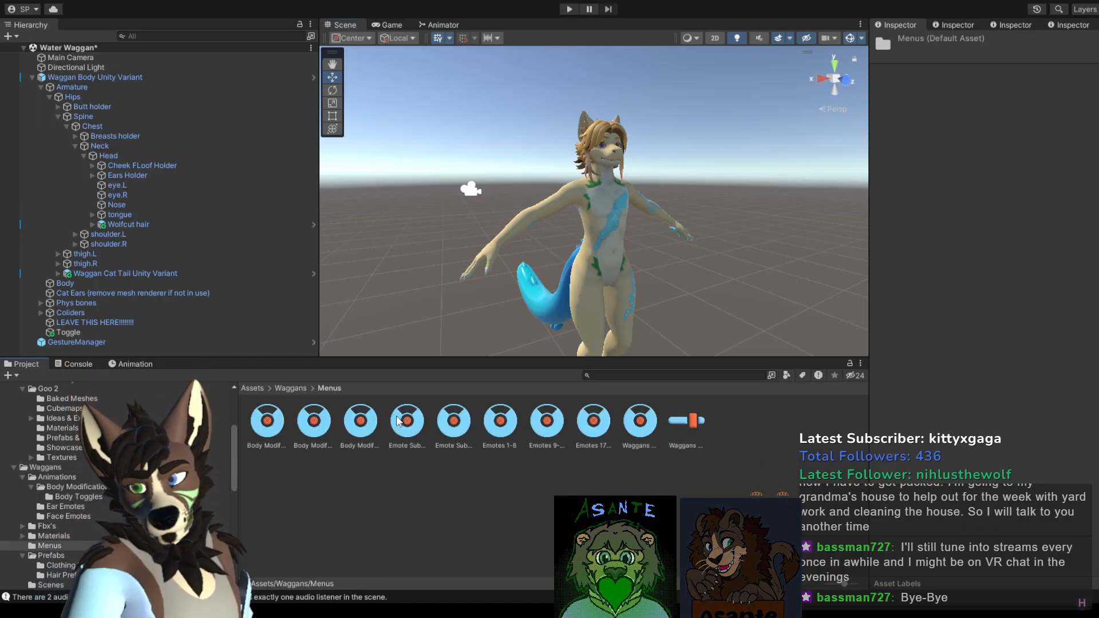
{"action": "left_click", "coordinate": [640, 422]}
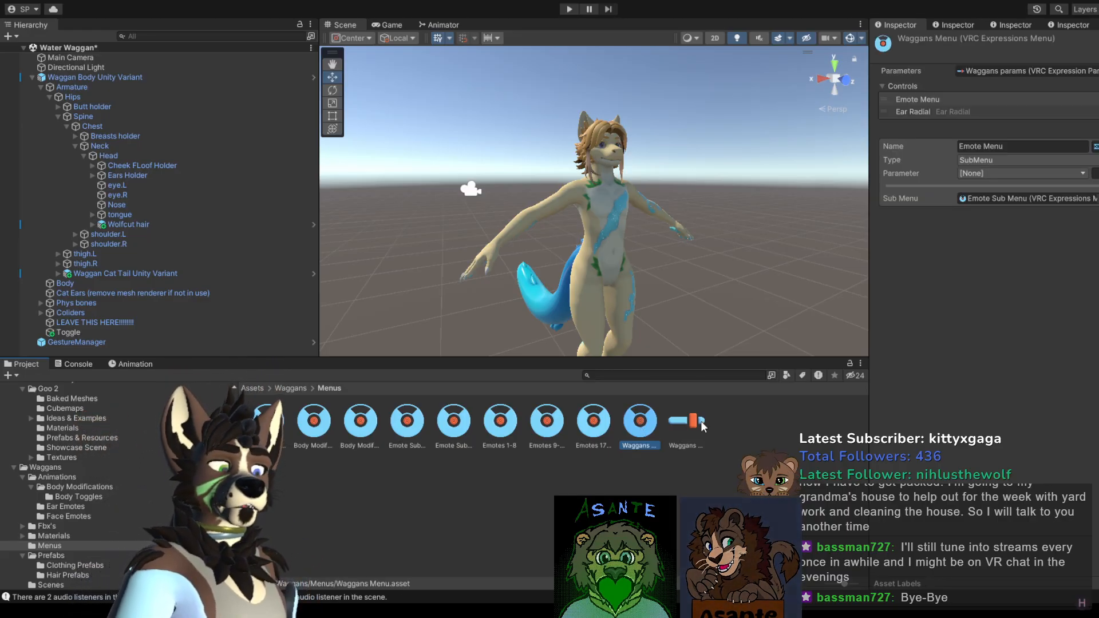
{"action": "left_click", "coordinate": [593, 422]}
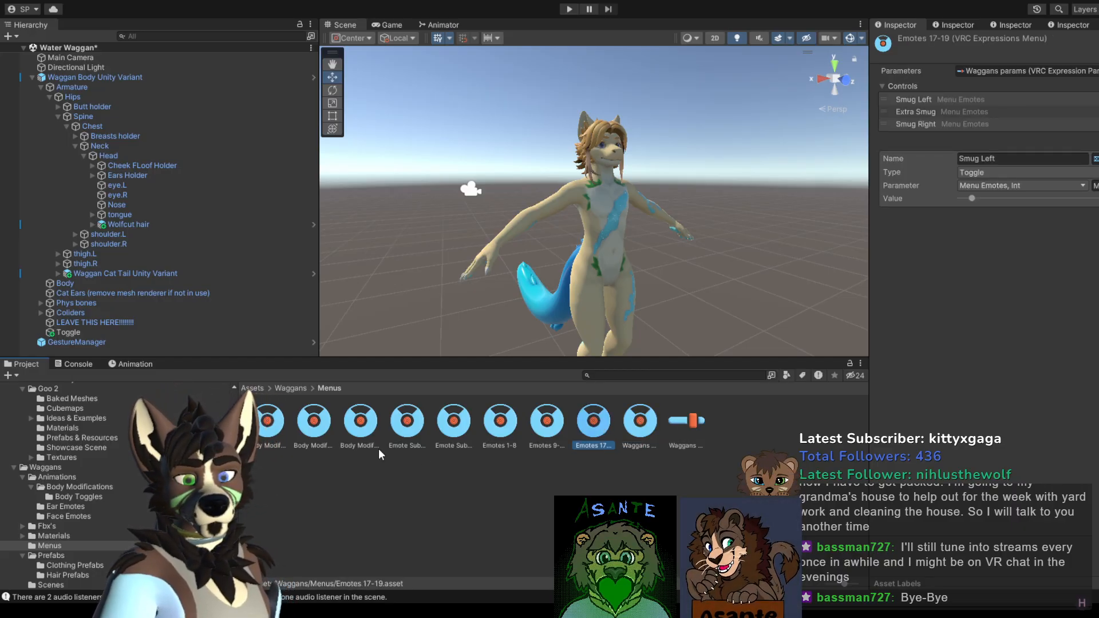
{"action": "left_click", "coordinate": [269, 422]}
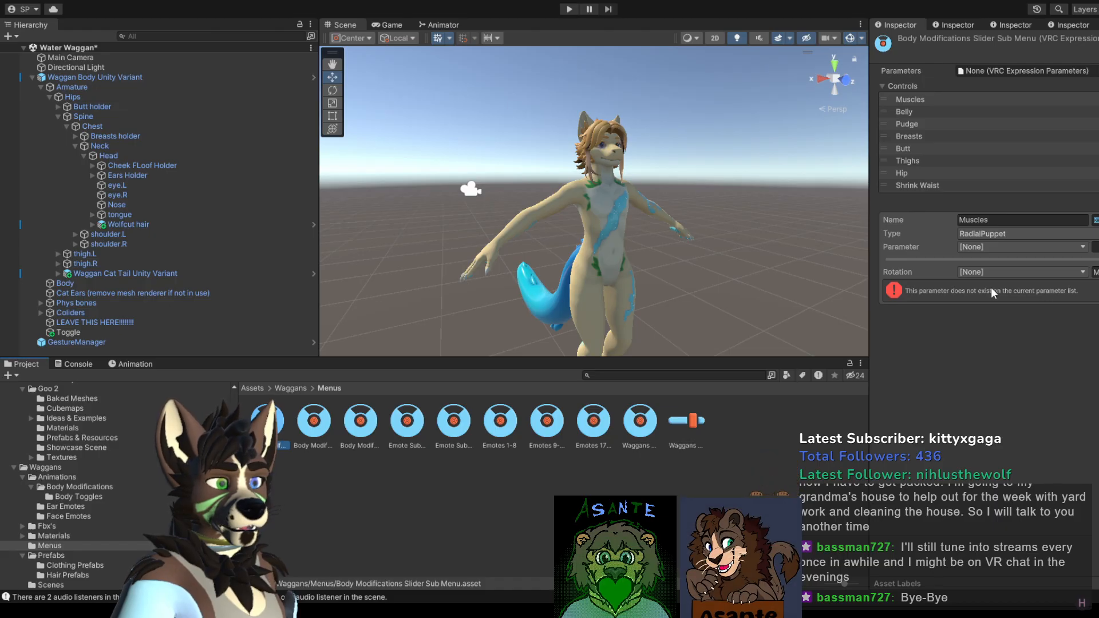
{"action": "left_click", "coordinate": [703, 424]}
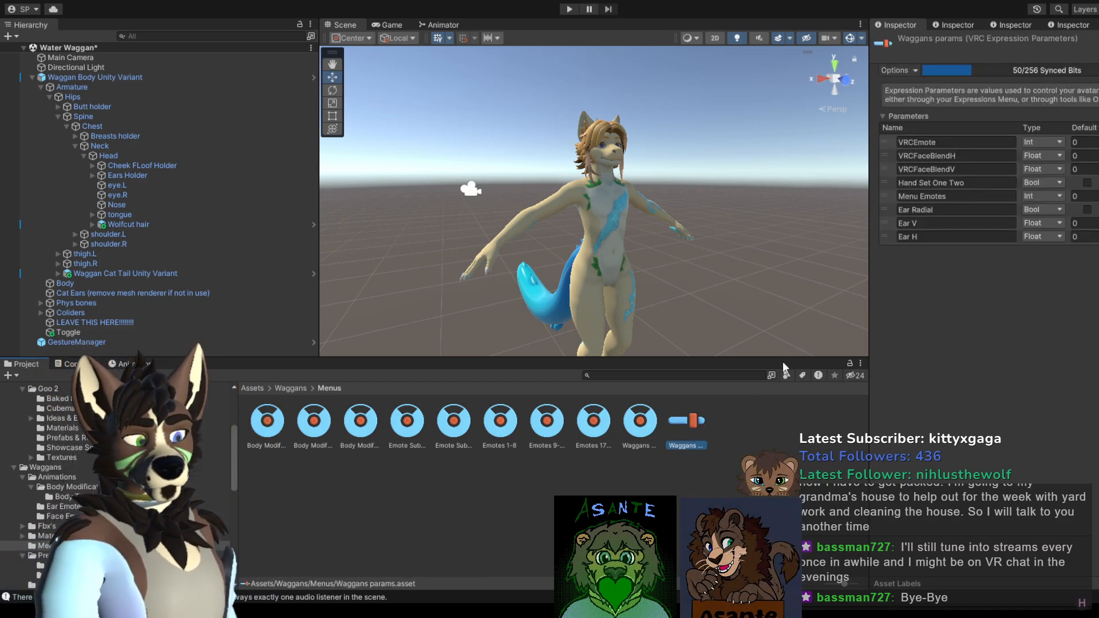
{"action": "left_click", "coordinate": [631, 429]}
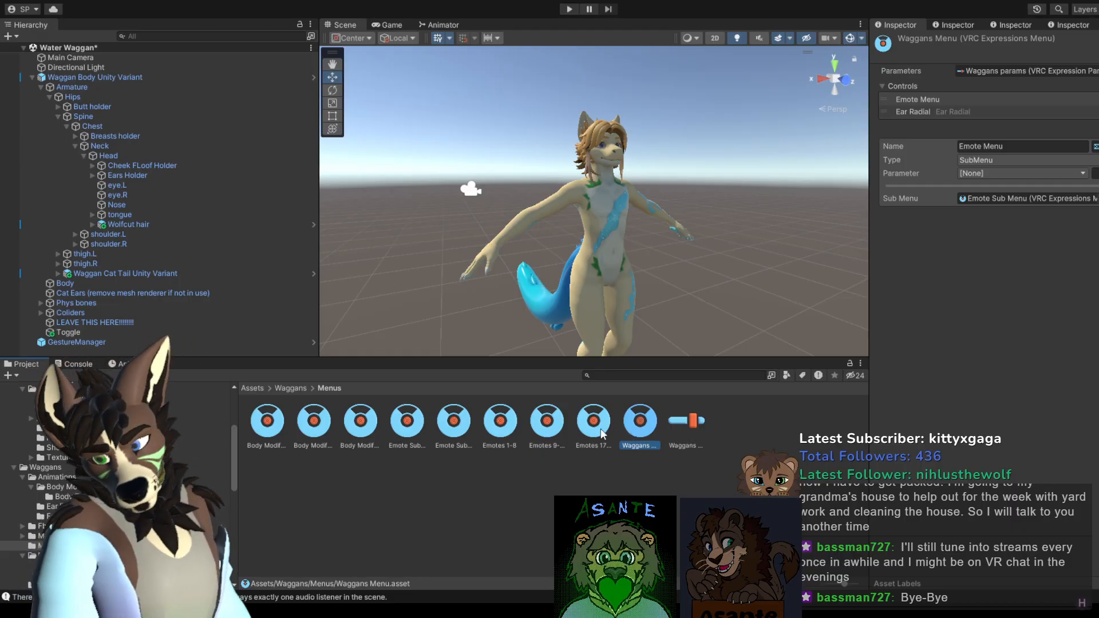
{"action": "left_click", "coordinate": [314, 423]}
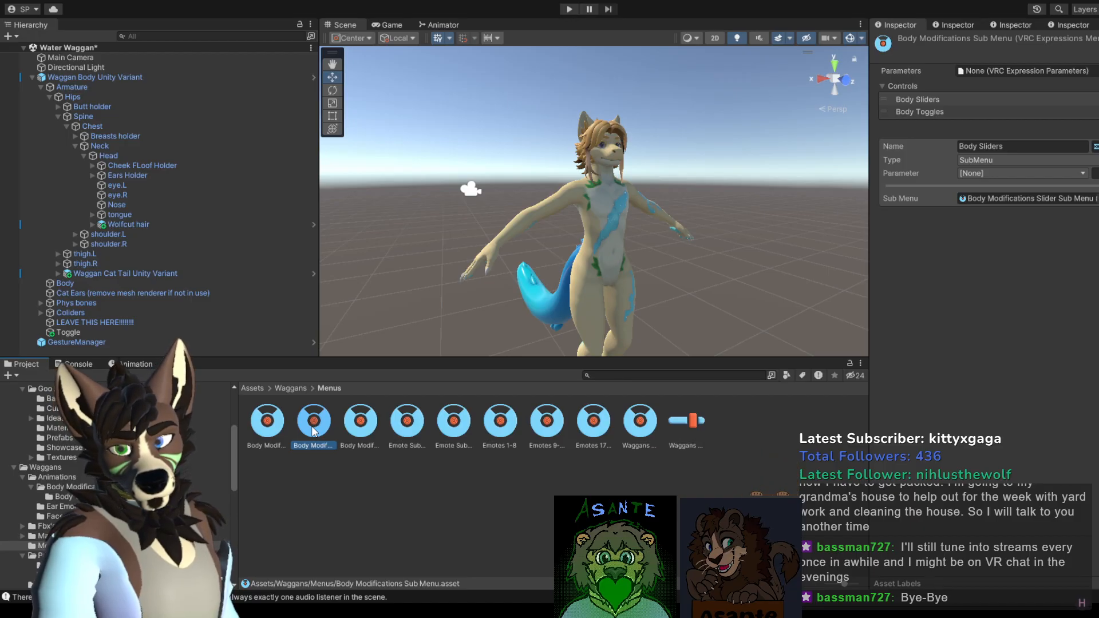
{"action": "left_click", "coordinate": [690, 425]}
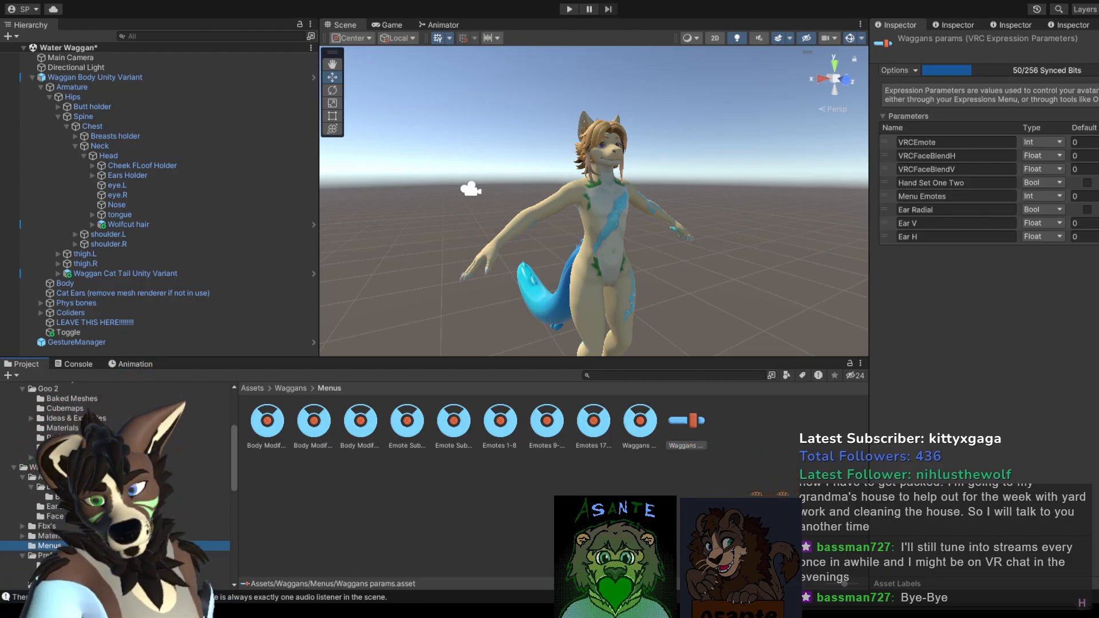
Step: Check the contents of the Waggans Materials and Prefabs folders, and return to the Menus folder
{"action": "left_click", "coordinate": [57, 536]}
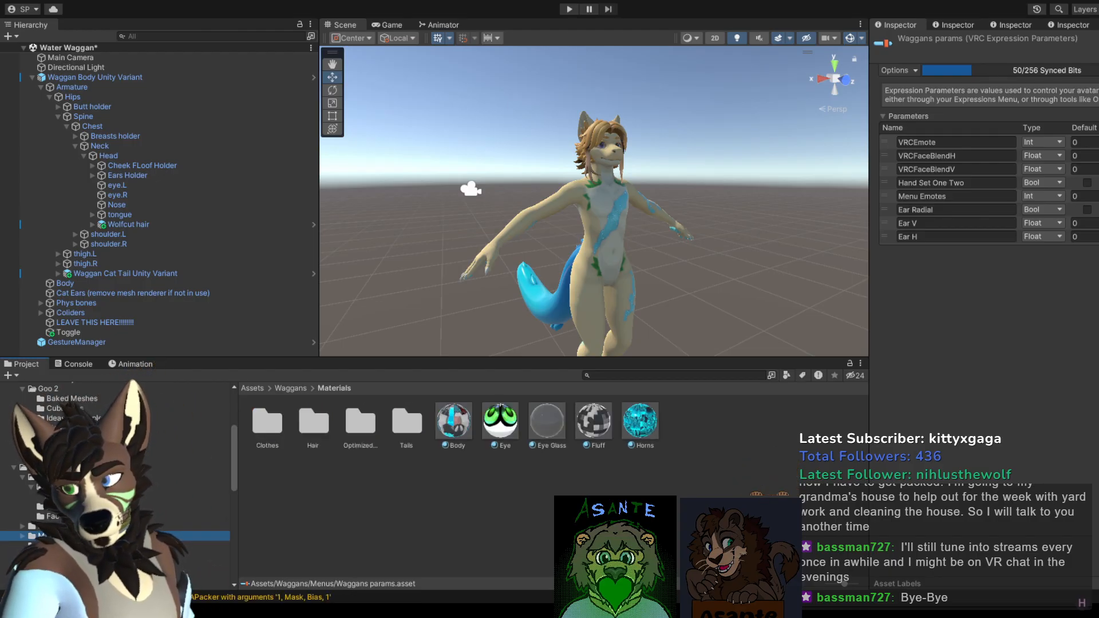
{"action": "left_click", "coordinate": [56, 545]}
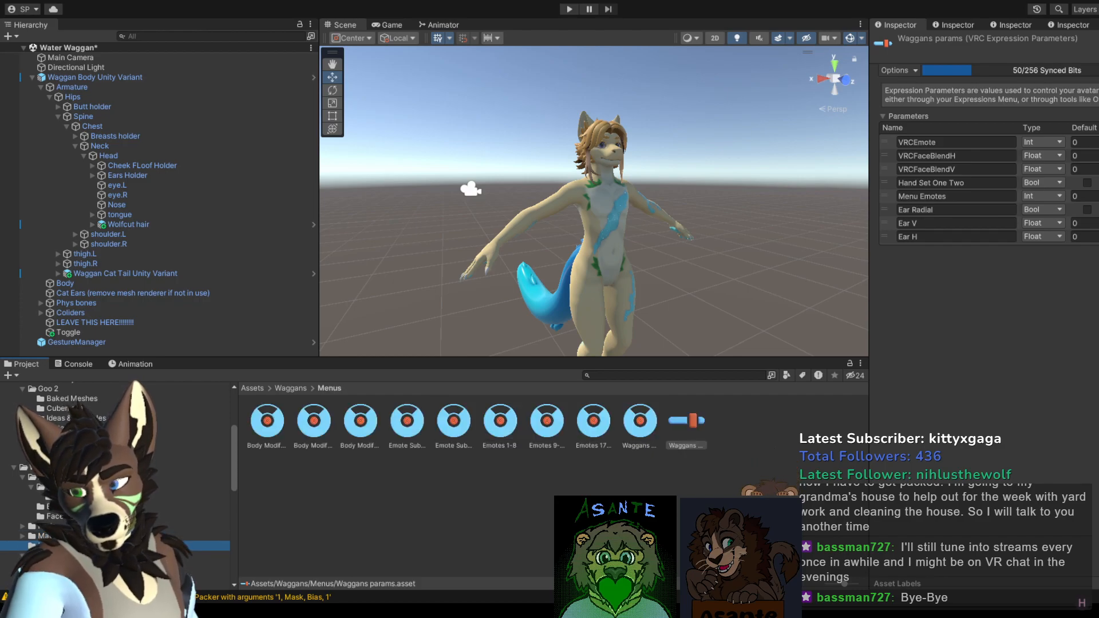
{"action": "left_click", "coordinate": [56, 555]}
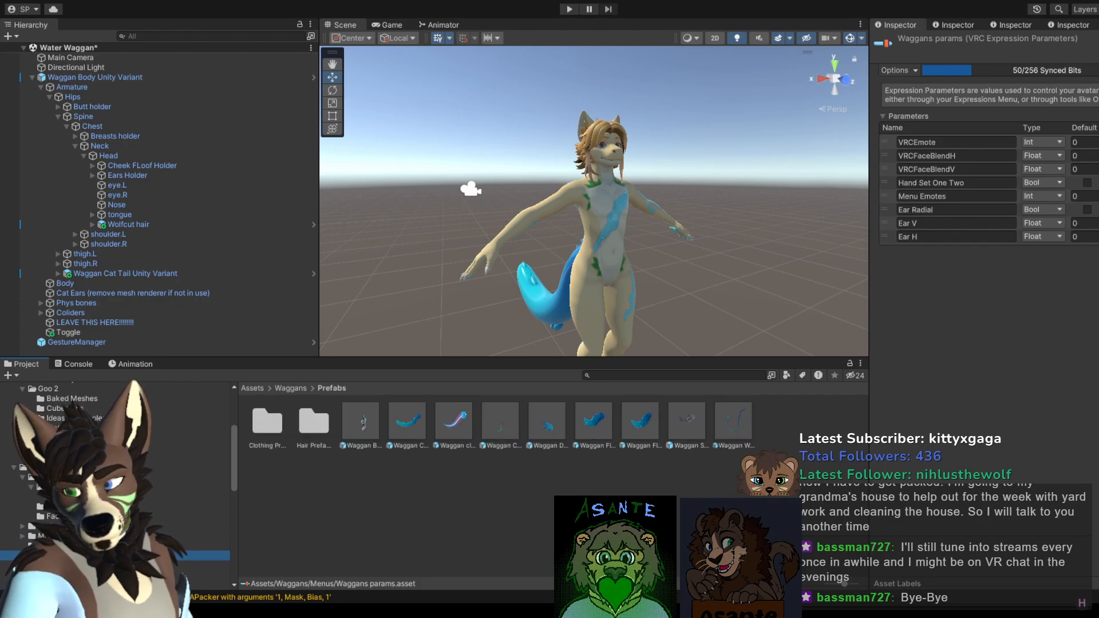
{"action": "left_click", "coordinate": [57, 546]}
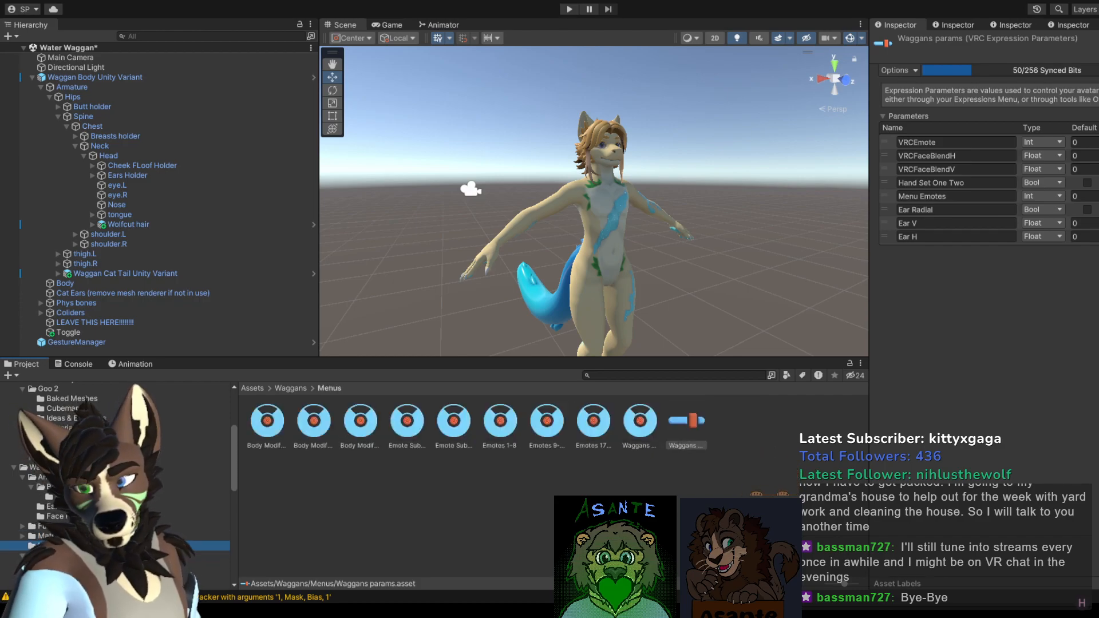
Step: Inspect the controls and parameters of the Body Modifications Slider, main and Toggles sub menus, including the sub menu linked to Body Sliders
{"action": "left_click", "coordinate": [268, 421]}
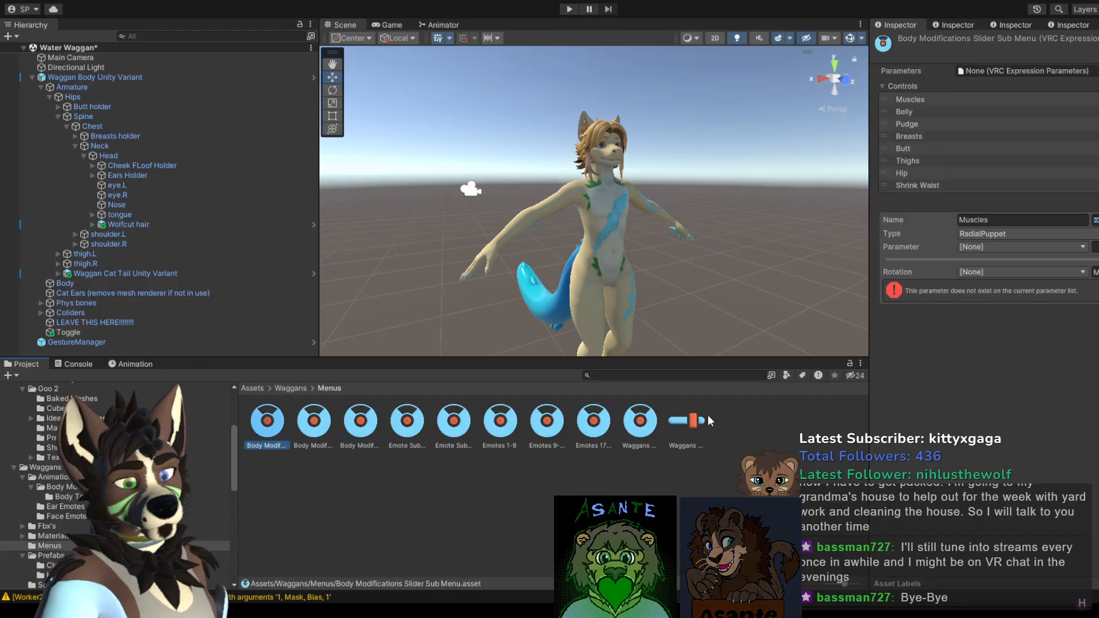
{"action": "left_click", "coordinate": [300, 430]}
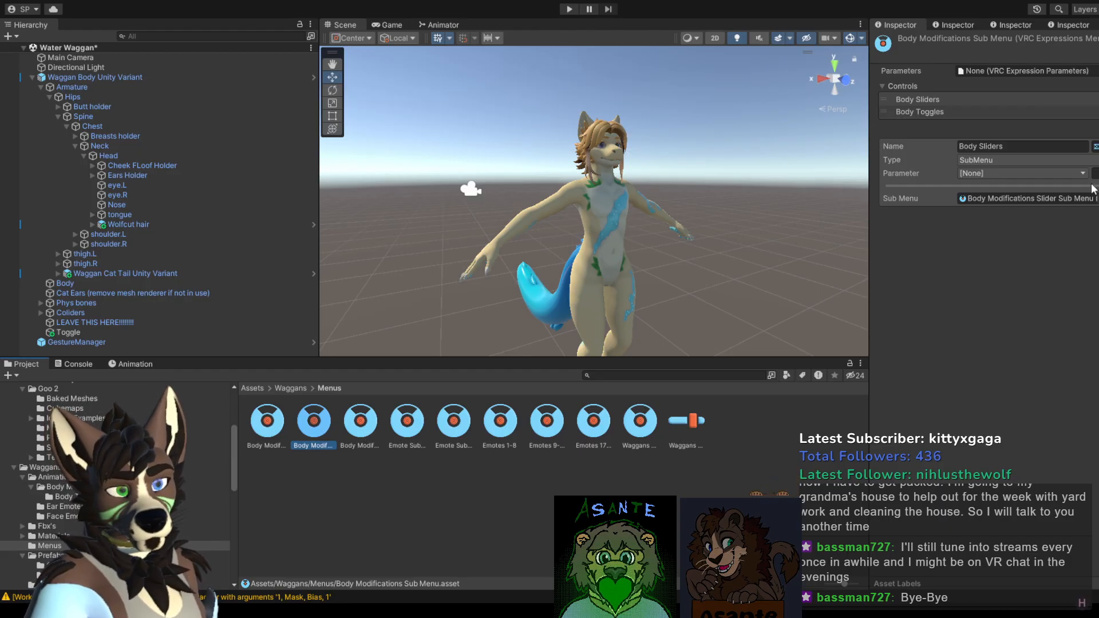
{"action": "left_click", "coordinate": [1051, 197]}
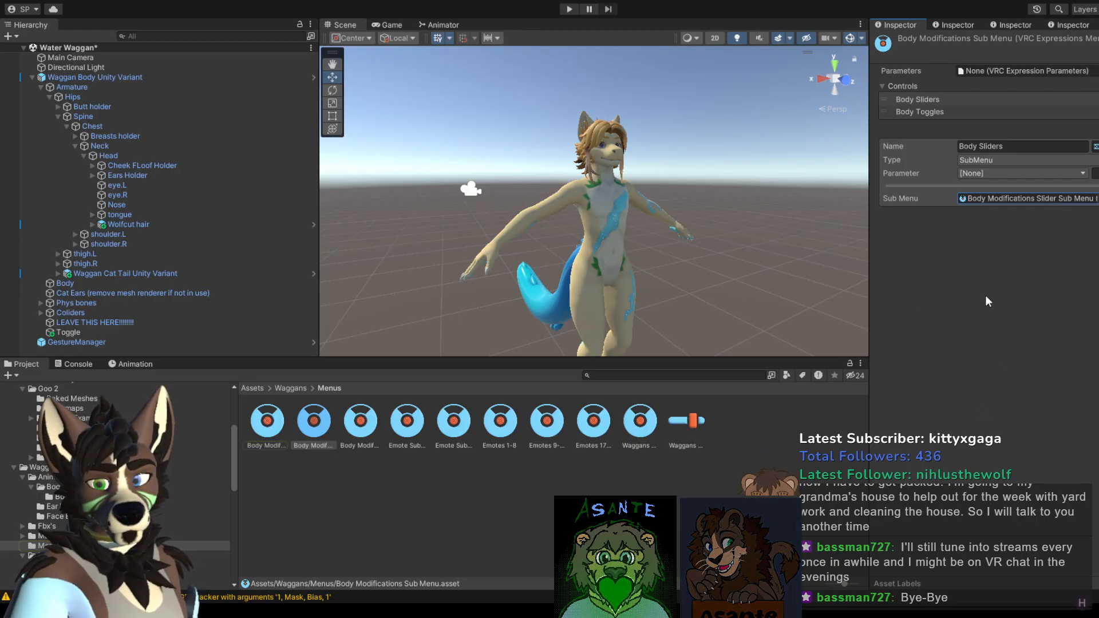
{"action": "left_click", "coordinate": [367, 423]}
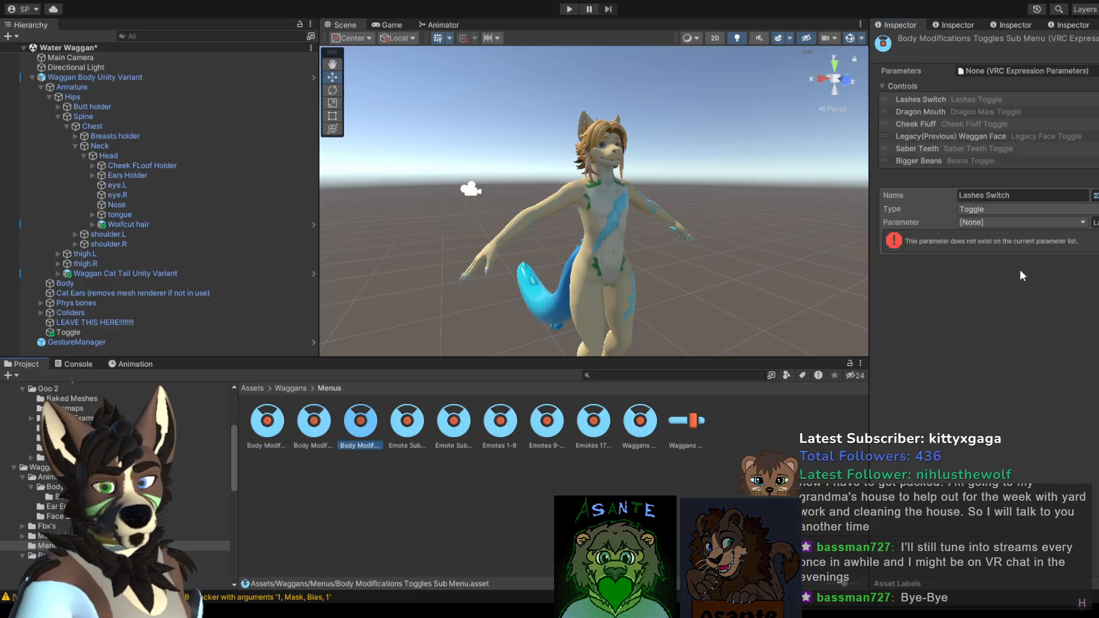
{"action": "left_click", "coordinate": [1026, 246]}
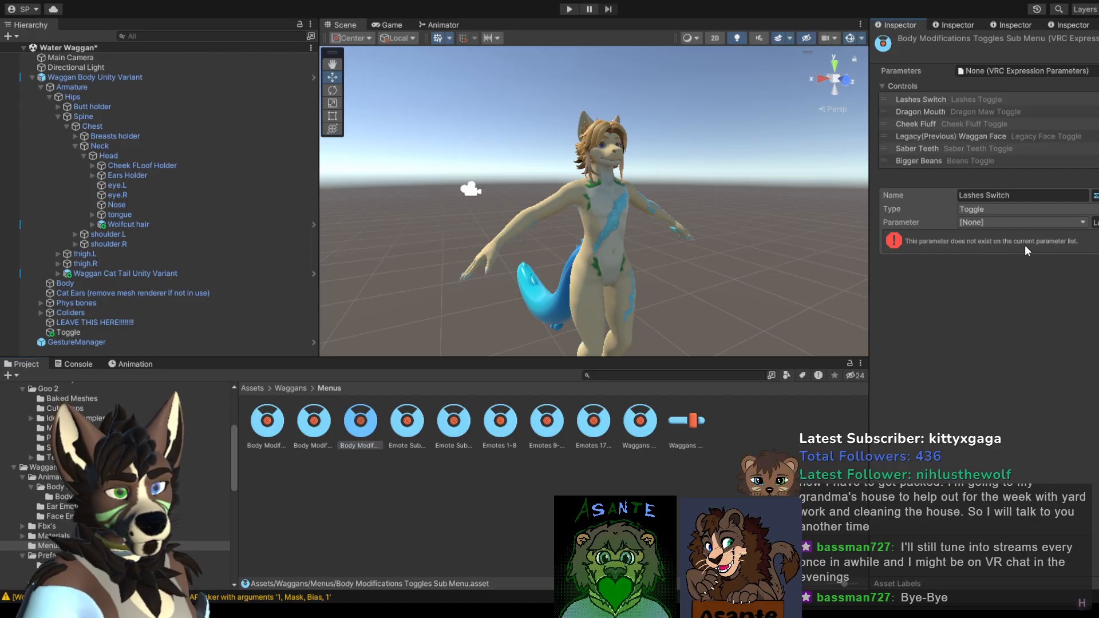
{"action": "left_click", "coordinate": [308, 427]}
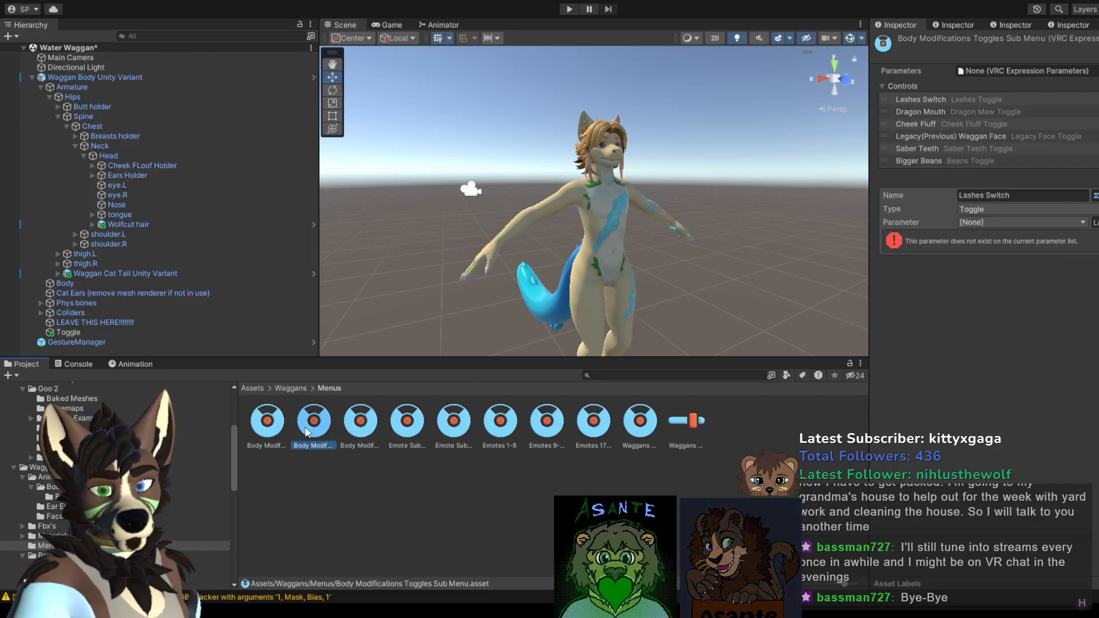
{"action": "left_click", "coordinate": [360, 427]}
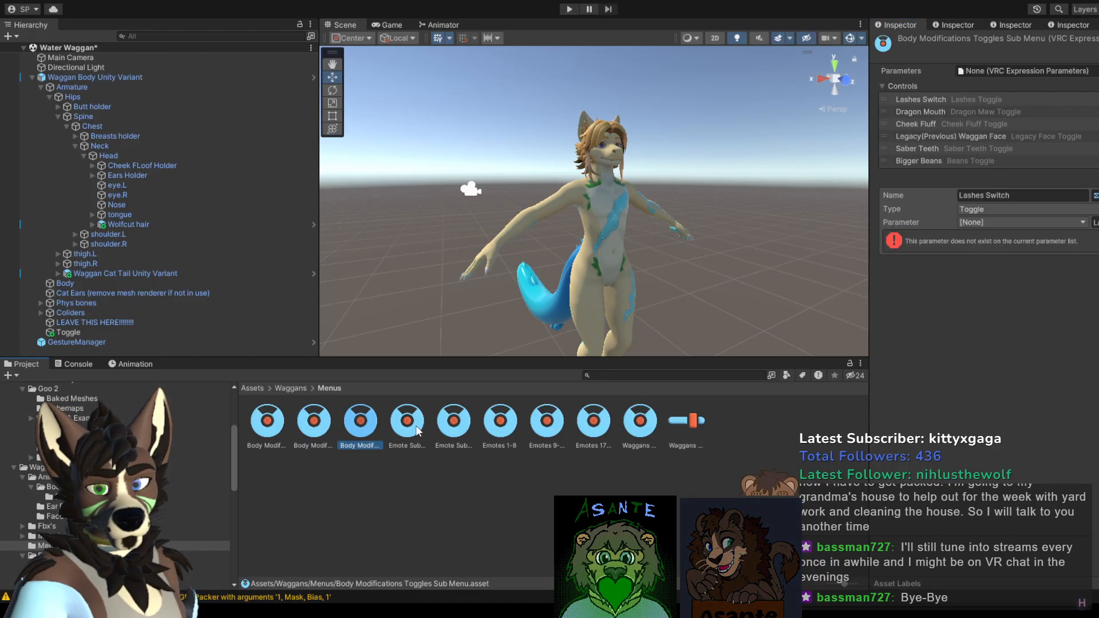
Step: Compare the Emote Sub Menu, Body Modifications Sub Menu and Waggans Menu with the expression parameters in Waggans params
{"action": "left_click", "coordinate": [416, 426]}
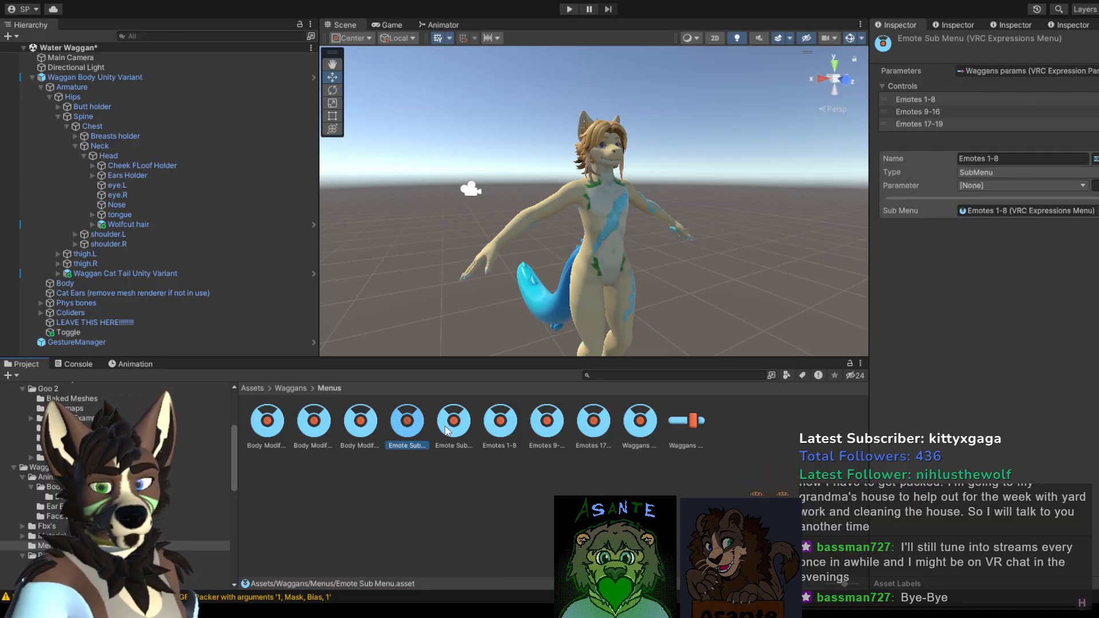
{"action": "left_click", "coordinate": [320, 428]}
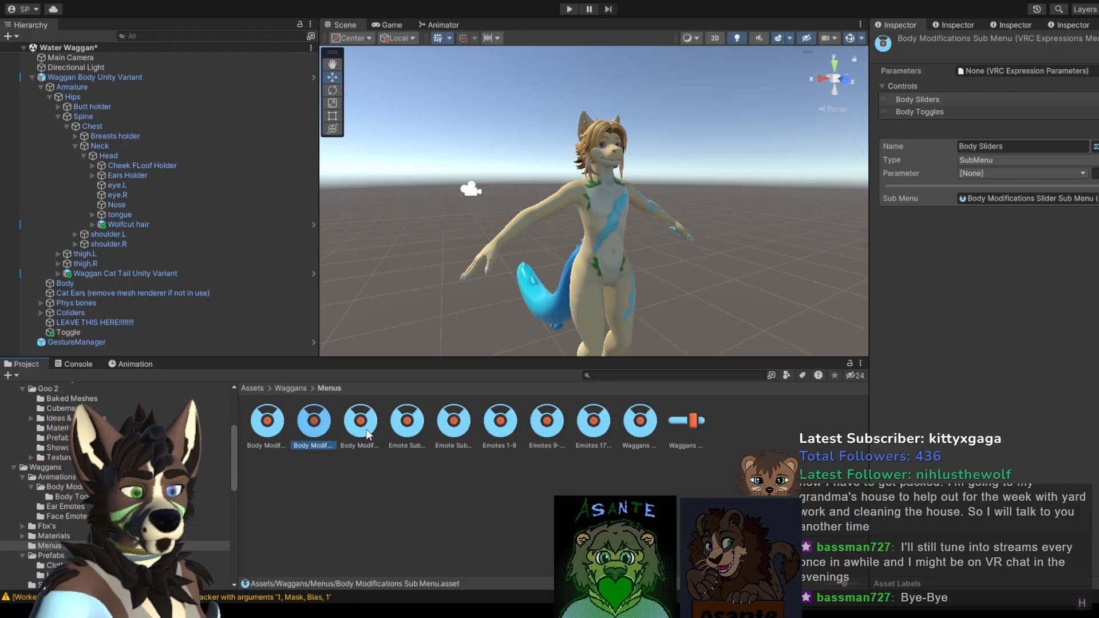
{"action": "left_click", "coordinate": [572, 421]}
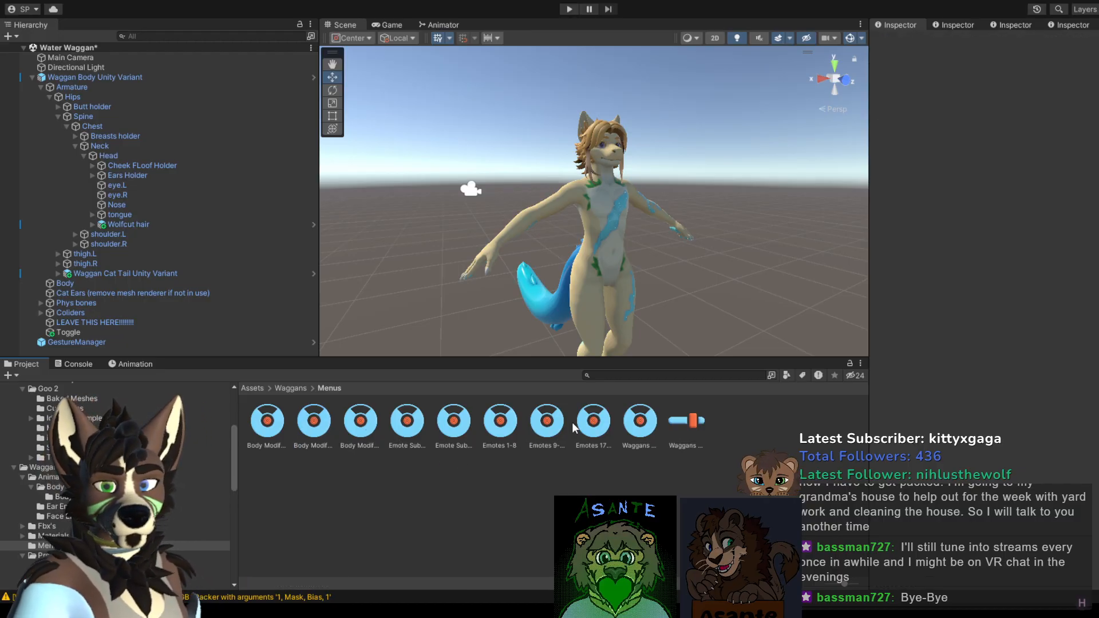
{"action": "left_click", "coordinate": [611, 425]}
{"action": "left_click", "coordinate": [641, 422]}
{"action": "left_click", "coordinate": [677, 419]}
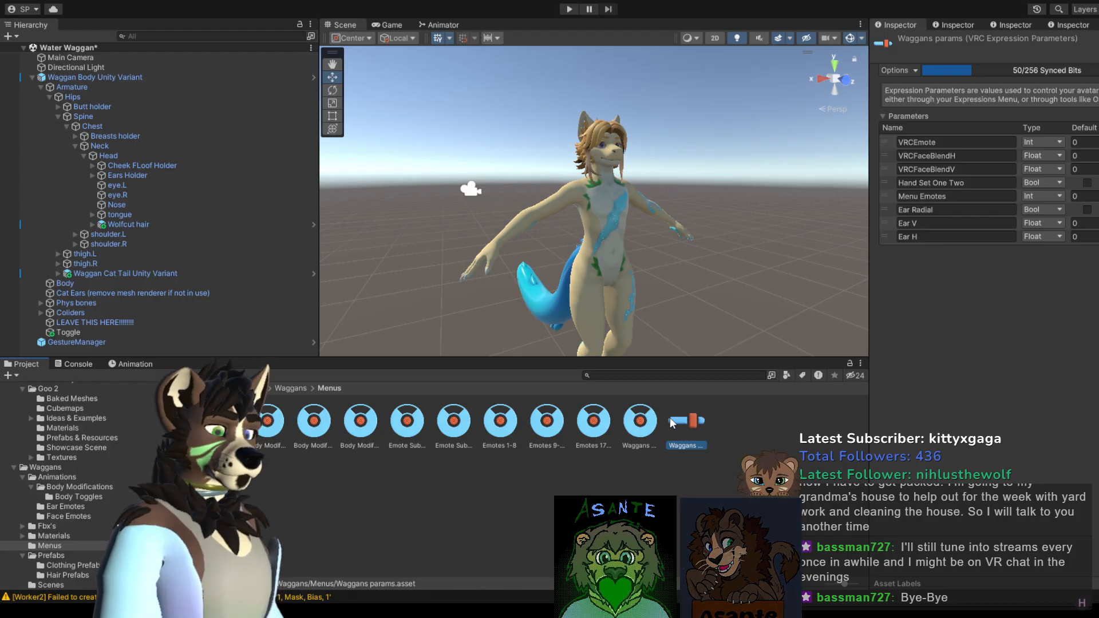
Step: Recheck the body modification slider and sub menus, and compare the Emote Sub Menu with Emote Sub Menu pre 2.0
{"action": "left_click", "coordinate": [262, 430]}
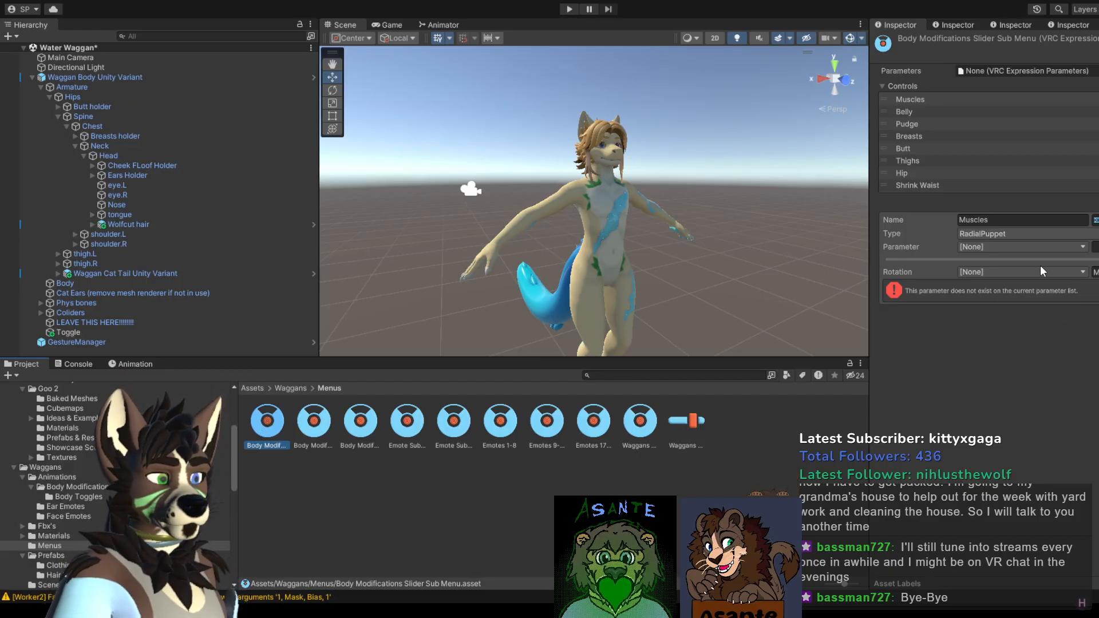
{"action": "left_click", "coordinate": [321, 427]}
{"action": "left_click", "coordinate": [415, 428]}
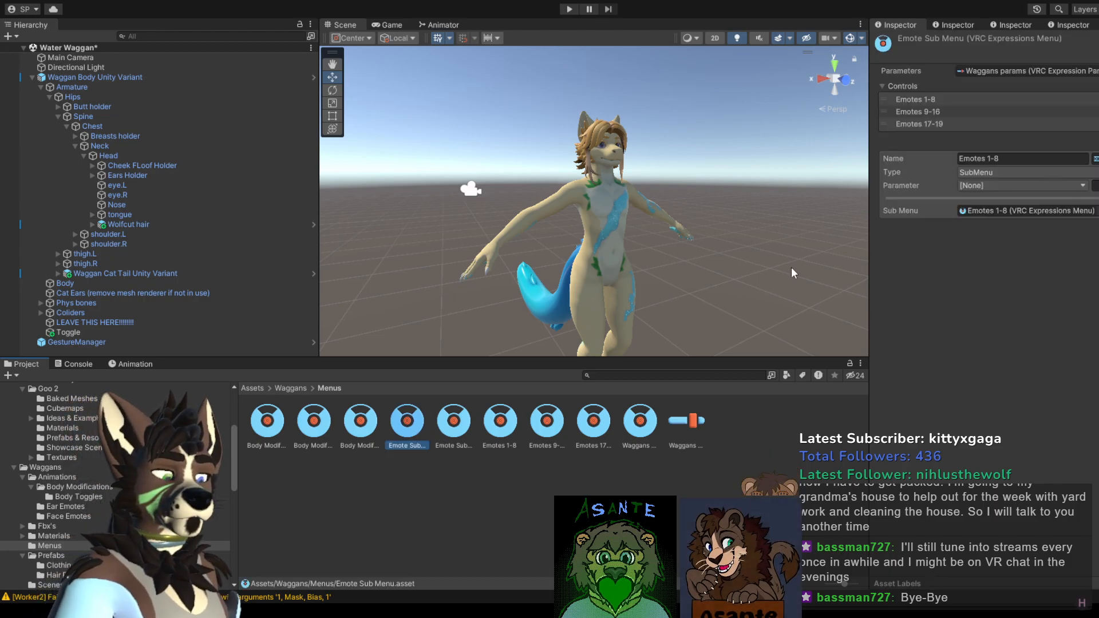
{"action": "left_click", "coordinate": [436, 427]}
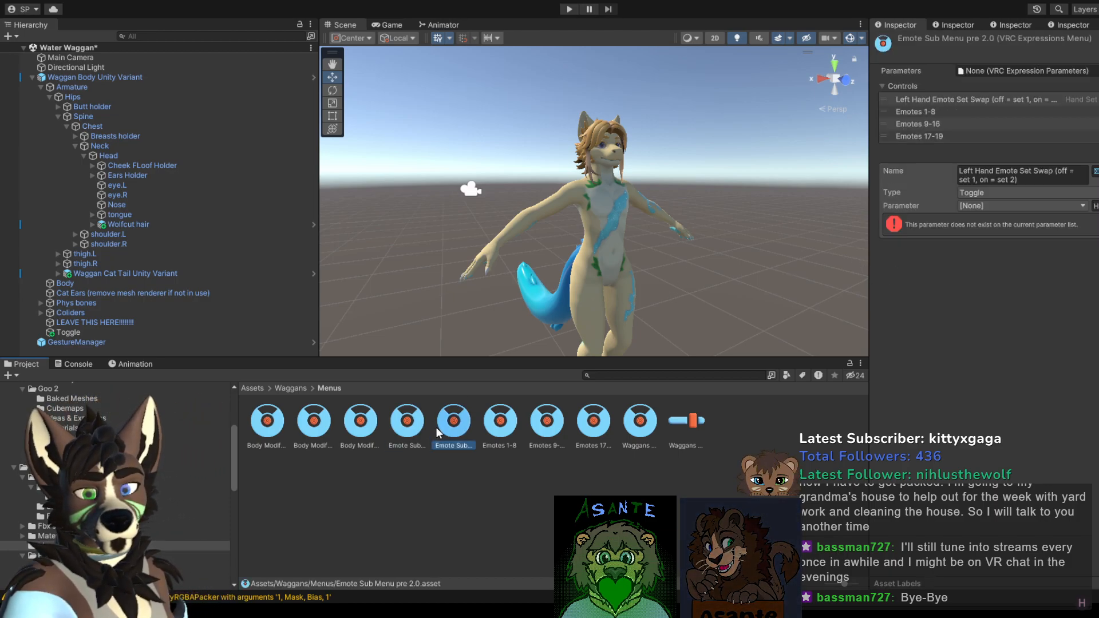
{"action": "left_click", "coordinate": [416, 431]}
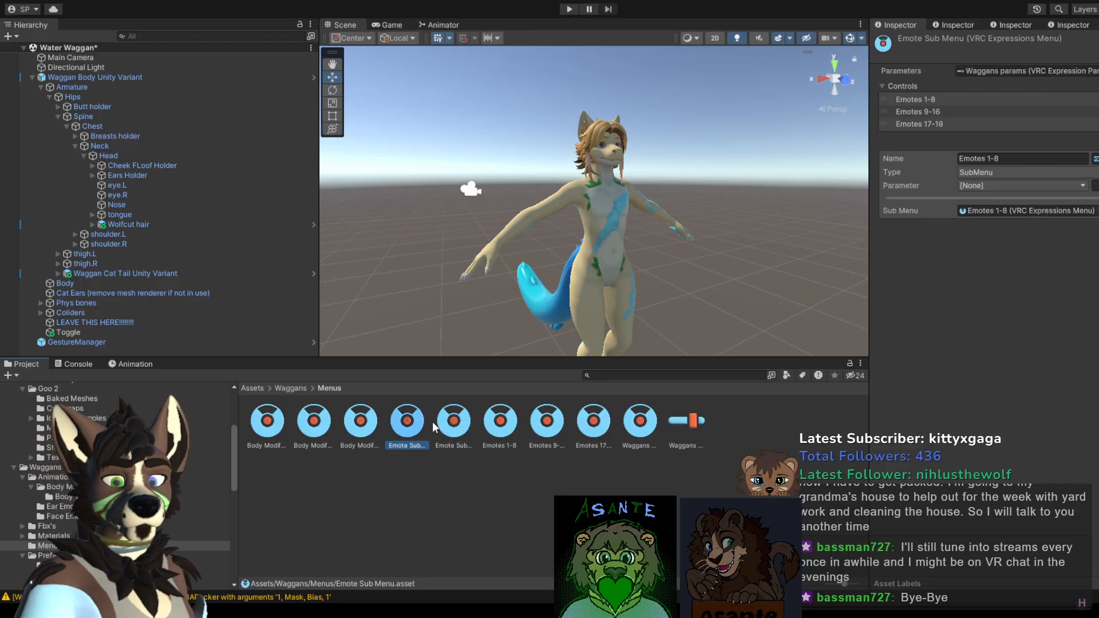
{"action": "left_click", "coordinate": [460, 428]}
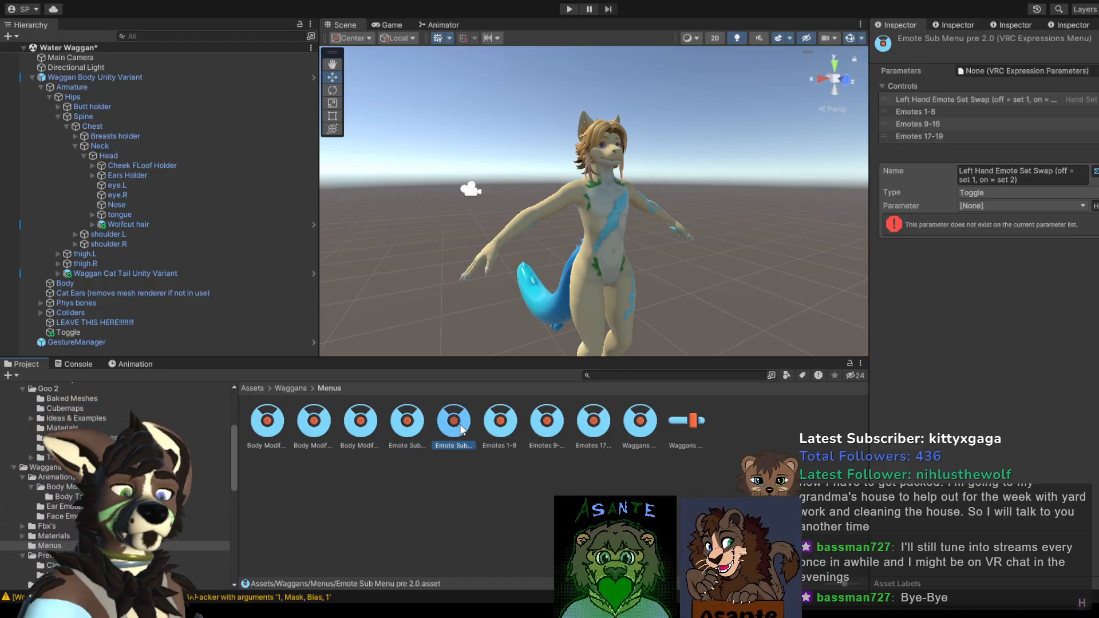
Step: Check the Emotes 1-8, 9-16 and 17-19 menus, the Waggans Menu and the Body Modifications Toggles Sub Menu against Waggans params
{"action": "left_click", "coordinate": [498, 429]}
{"action": "left_click", "coordinate": [534, 429]}
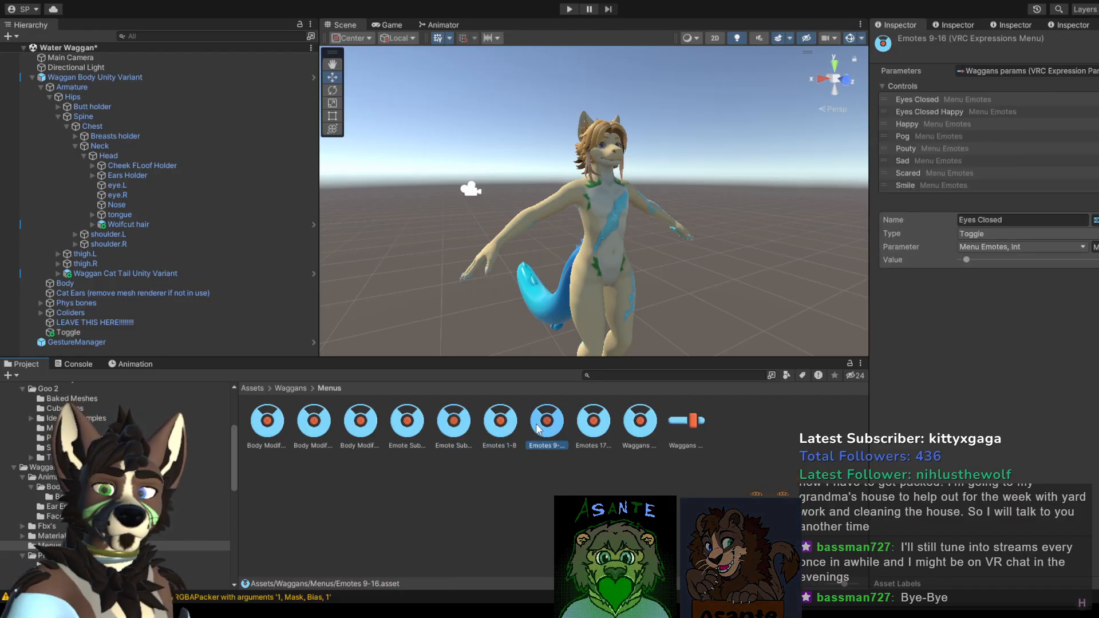
{"action": "left_click", "coordinate": [590, 430]}
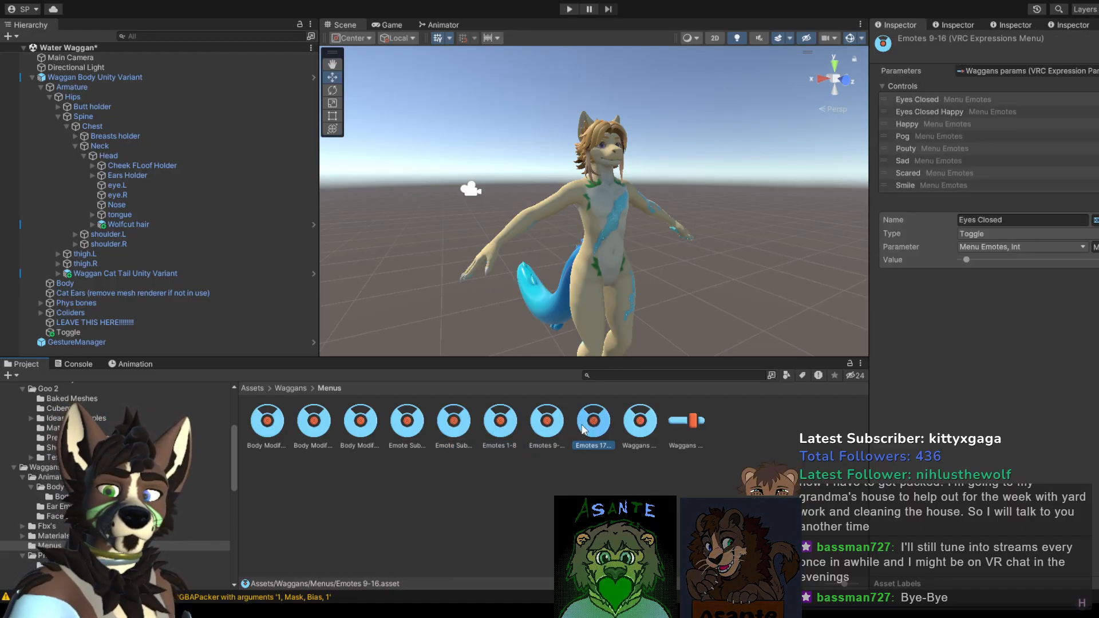
{"action": "left_click", "coordinate": [640, 432]}
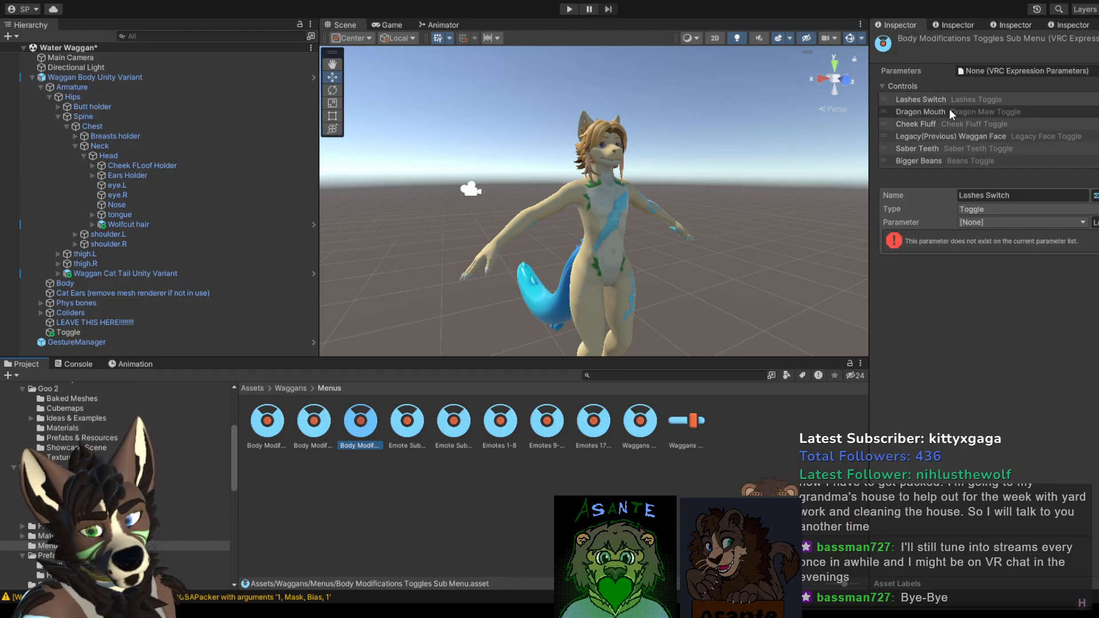
{"action": "left_click", "coordinate": [687, 421]}
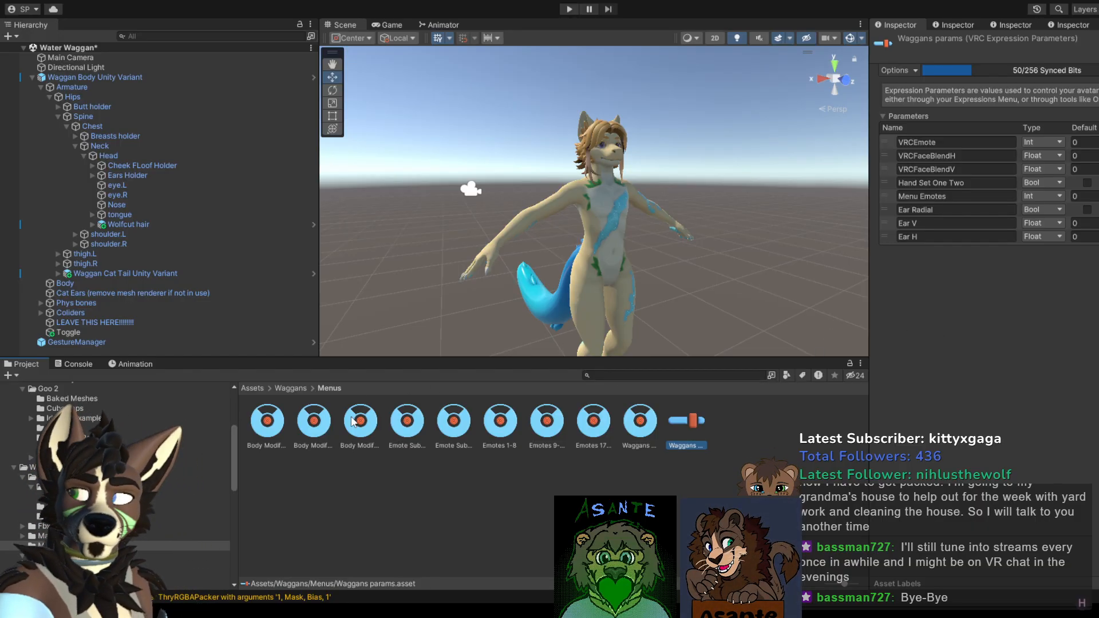
Step: Recheck the controls of the Body Modifications Slider Sub Menu against those of the Body Modifications Sub Menu
{"action": "left_click", "coordinate": [277, 429]}
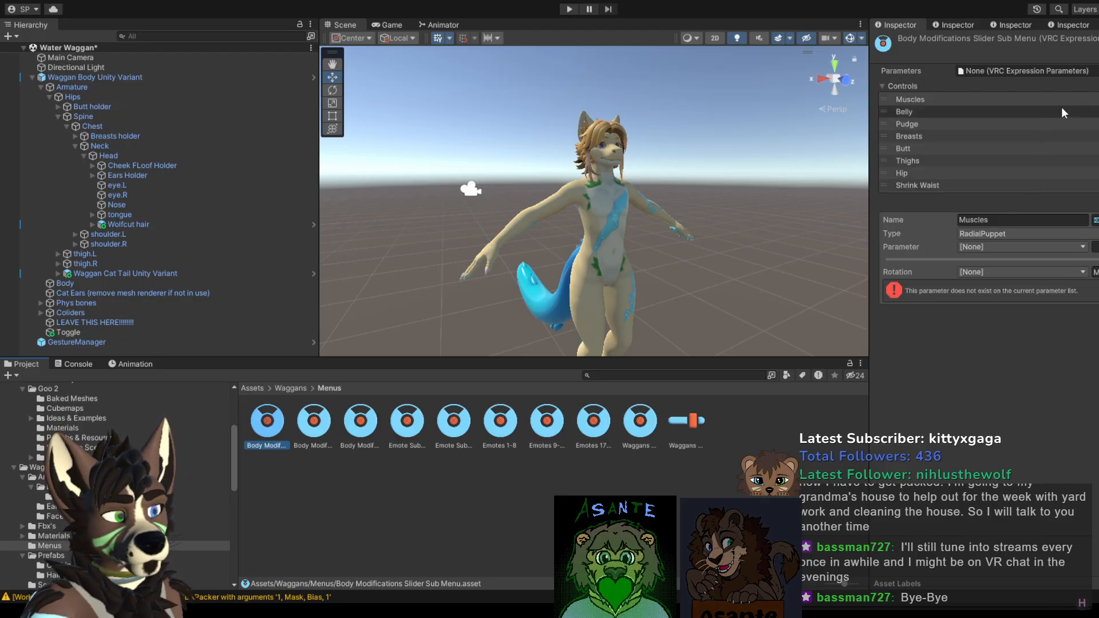
{"action": "left_click", "coordinate": [301, 436]}
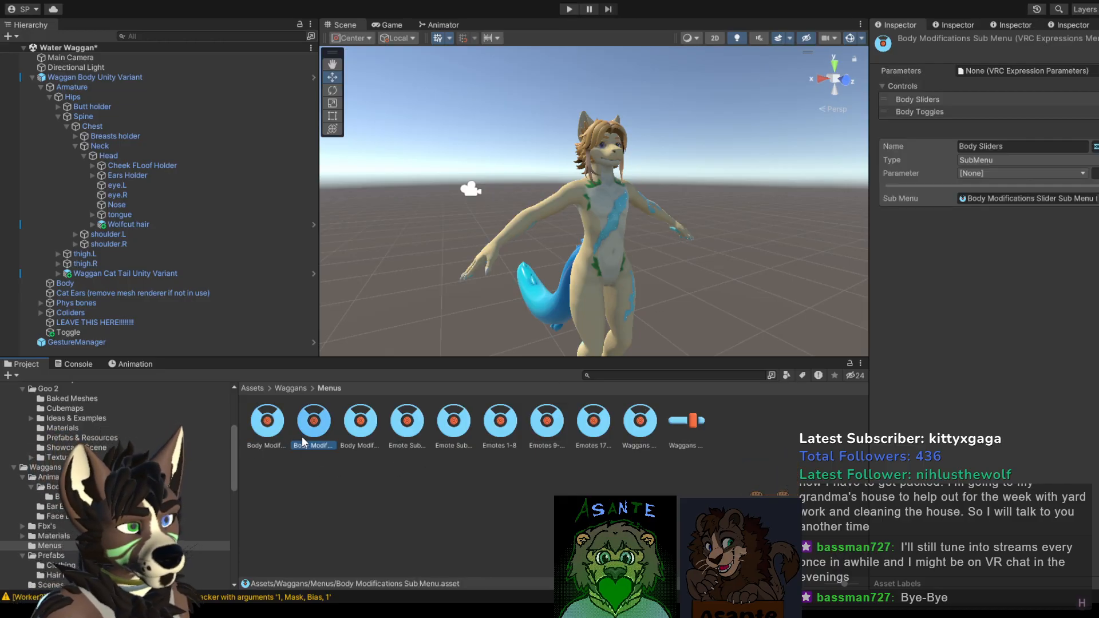
{"action": "left_click", "coordinate": [266, 423]}
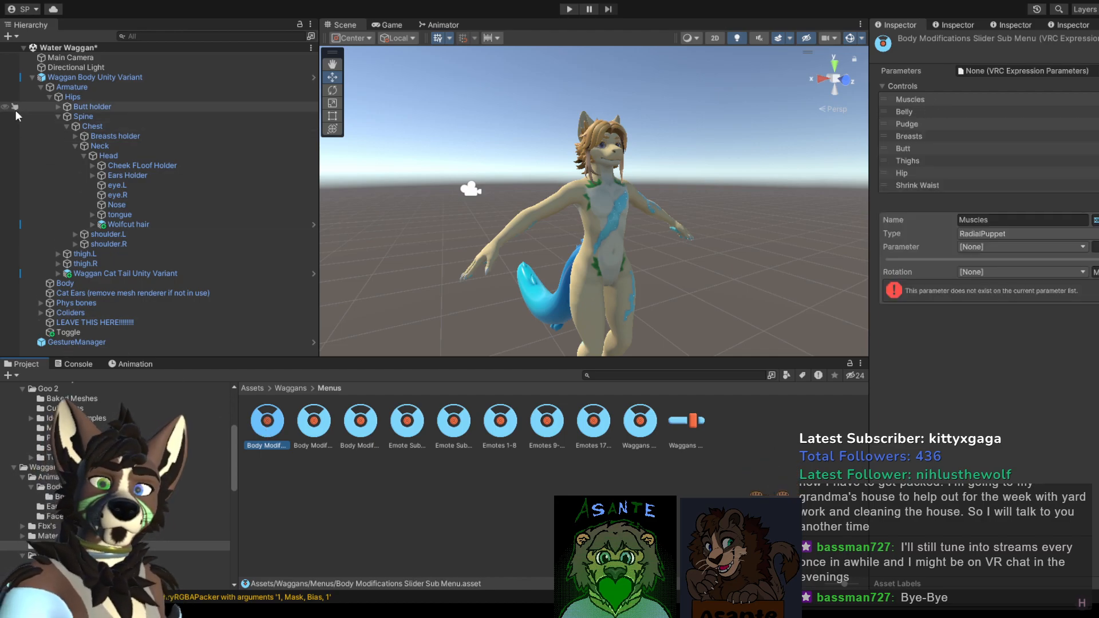
Step: Collapse the Waggan Body Unity Variant in the hierarchy and deactivate the avatar
{"action": "left_click", "coordinate": [32, 78]}
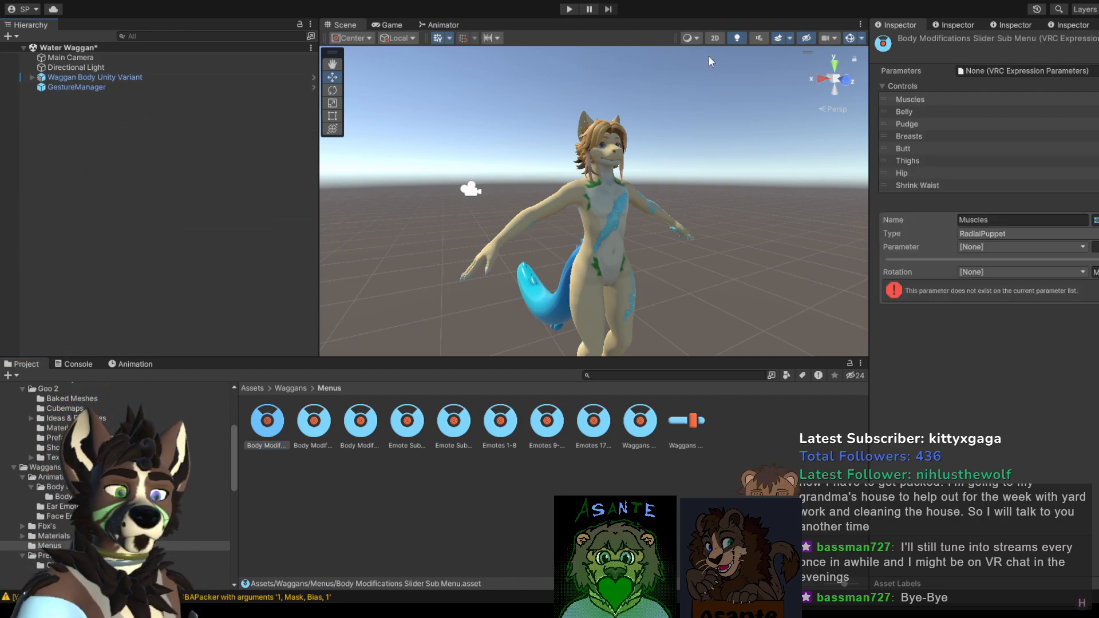
{"action": "left_click", "coordinate": [163, 78]}
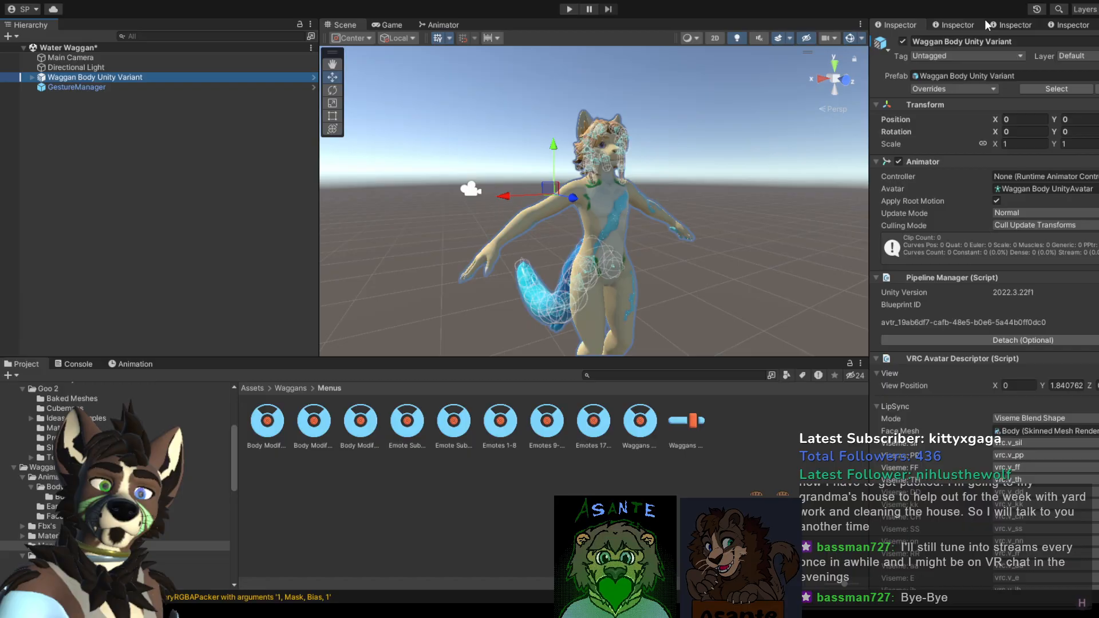
{"action": "left_click", "coordinate": [903, 42]}
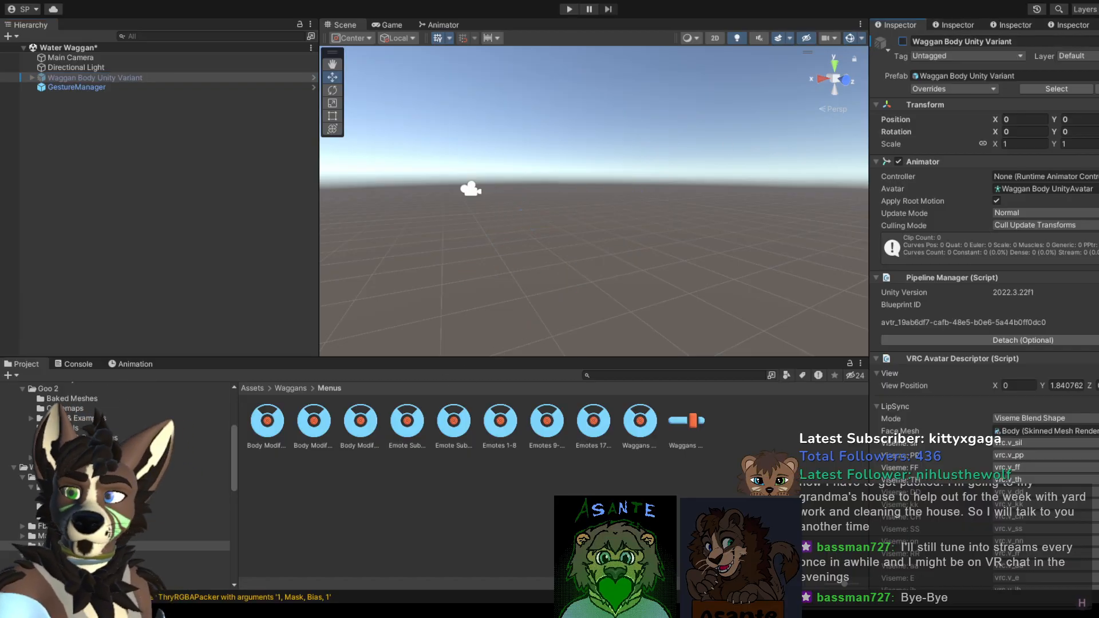
Step: Add Waggans Main Scene Backup from the Waggans Scenes folder to the open hierarchy and frame its Waggan Body Unity avatar
{"action": "scroll", "coordinate": [114, 481], "scroll_direction": "down", "scroll_amount": 3}
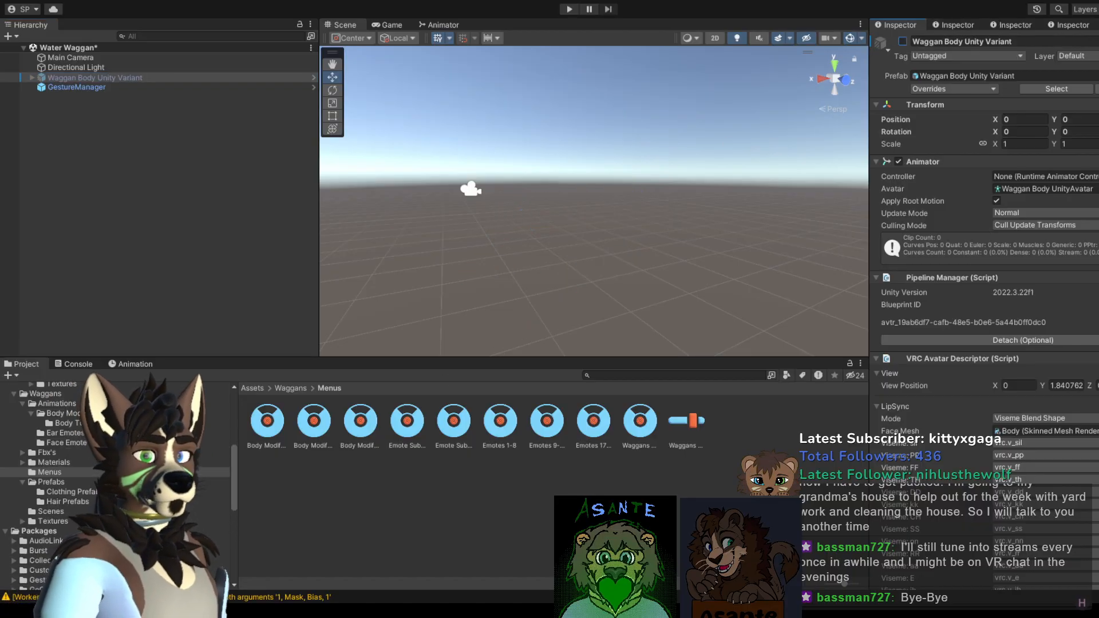
{"action": "left_click", "coordinate": [62, 482]}
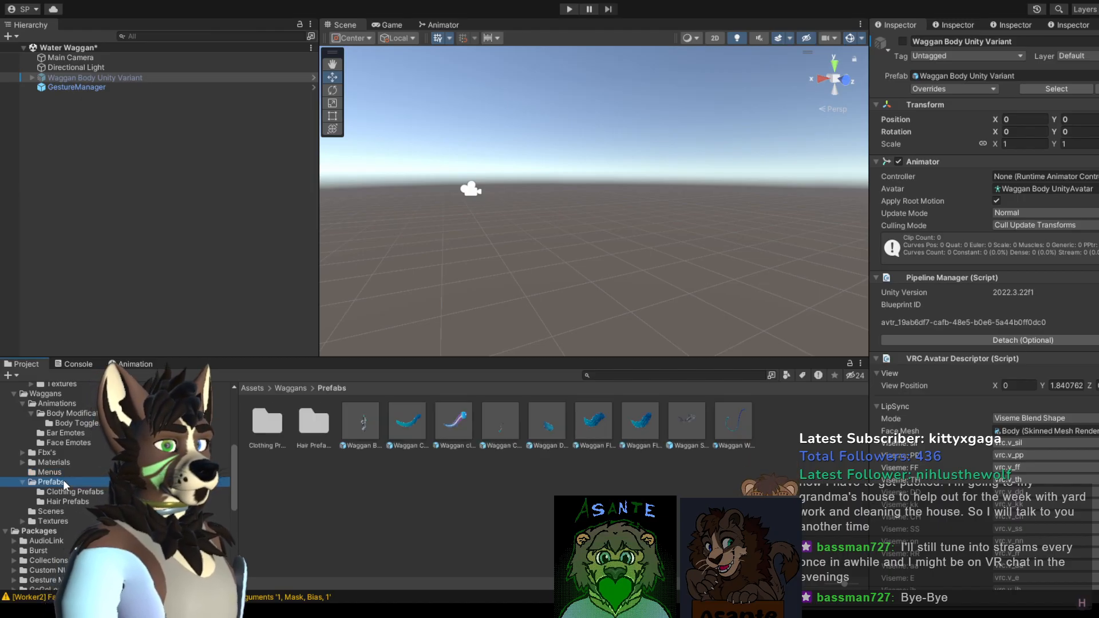
{"action": "left_click", "coordinate": [68, 395]}
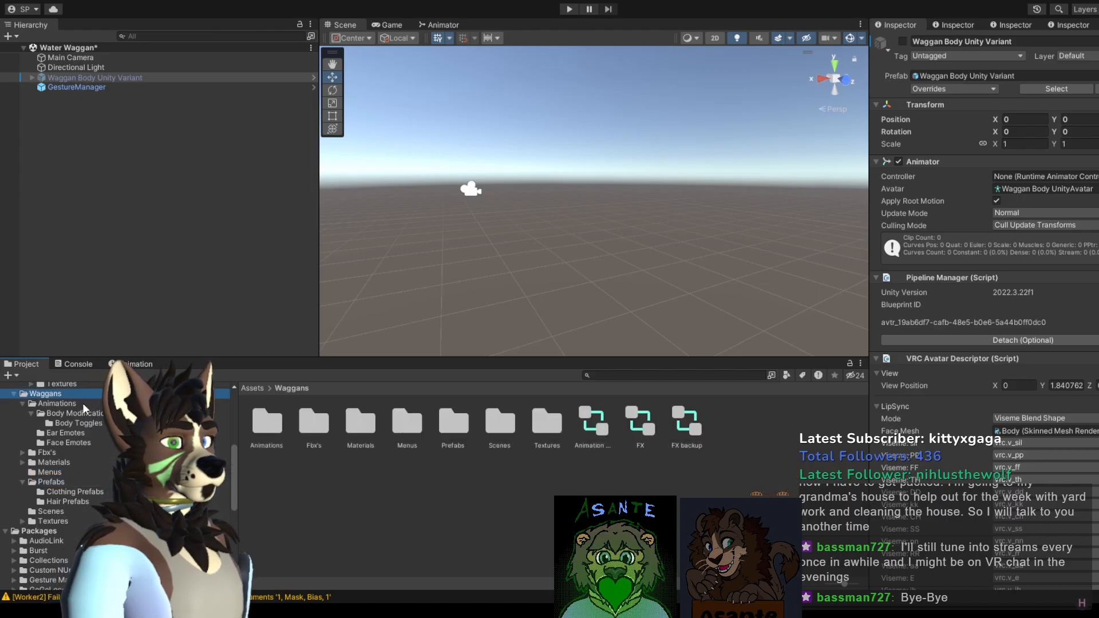
{"action": "double_click", "coordinate": [490, 419]}
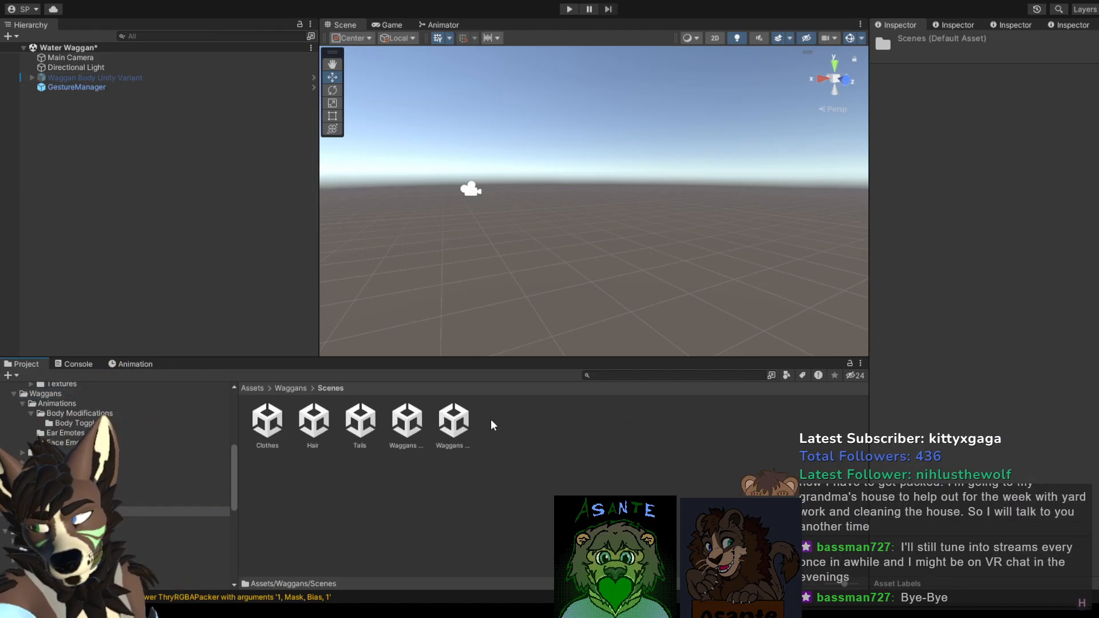
{"action": "left_click", "coordinate": [422, 438]}
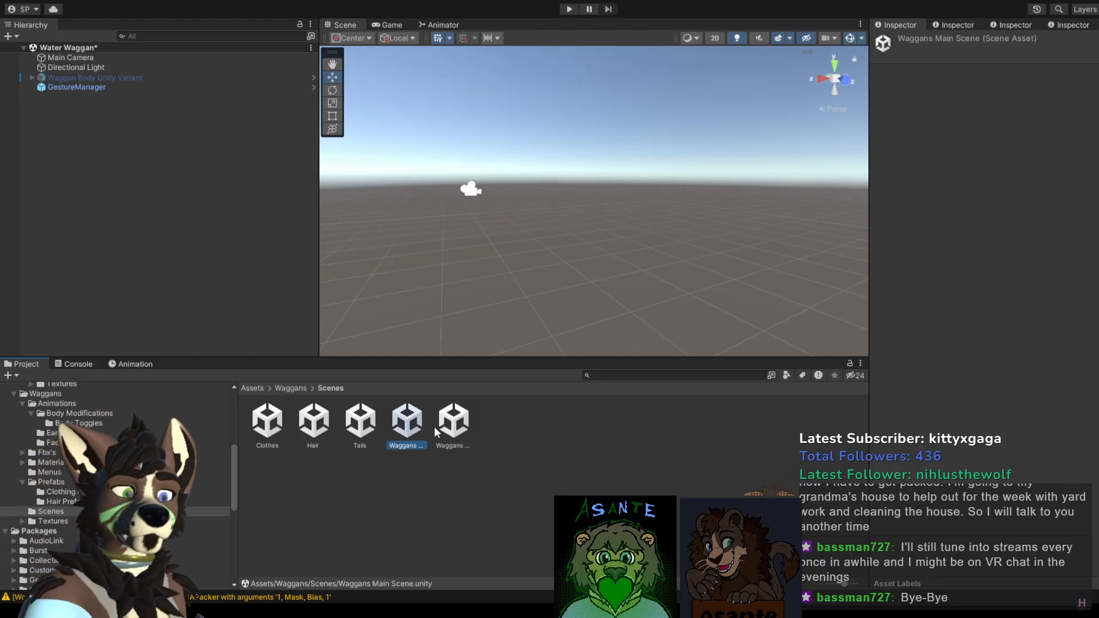
{"action": "left_click", "coordinate": [452, 424]}
{"action": "left_click_drag", "start_coordinate": [452, 424], "coordinate": [263, 260]}
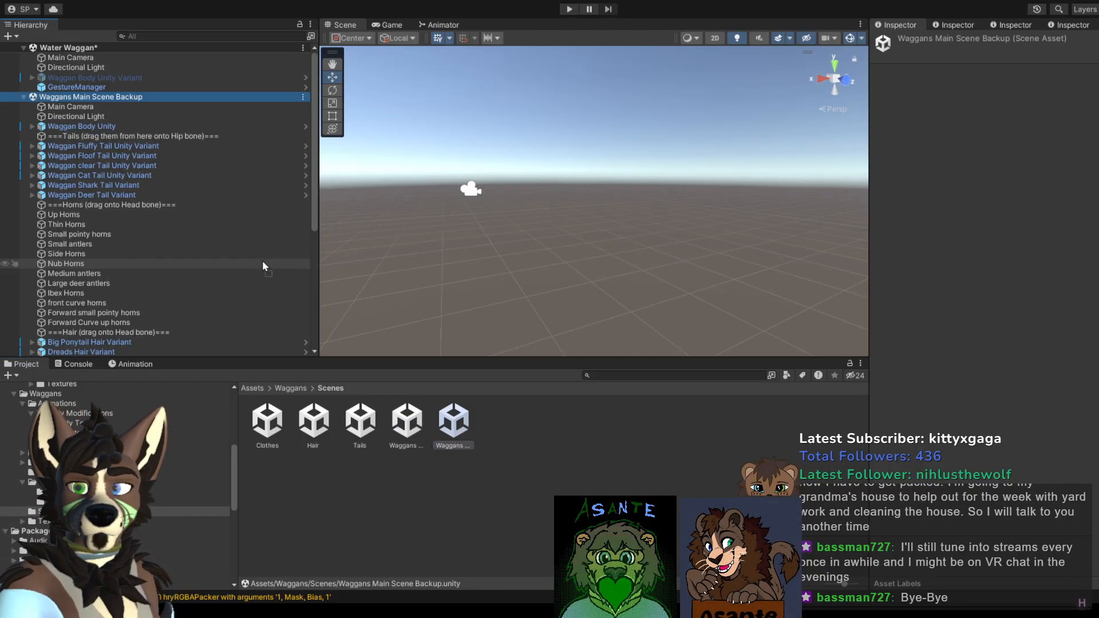
{"action": "double_click", "coordinate": [123, 126]}
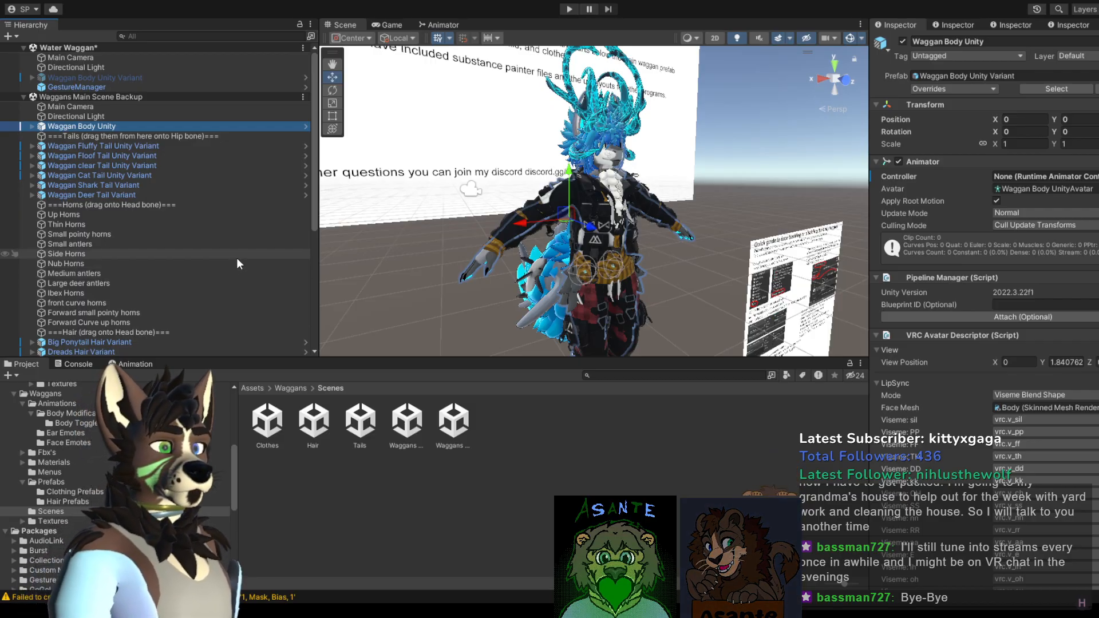
Step: Enter play mode through GestureManager and show the Waggan Body Unity avatar in the Scene view
{"action": "left_click", "coordinate": [131, 86]}
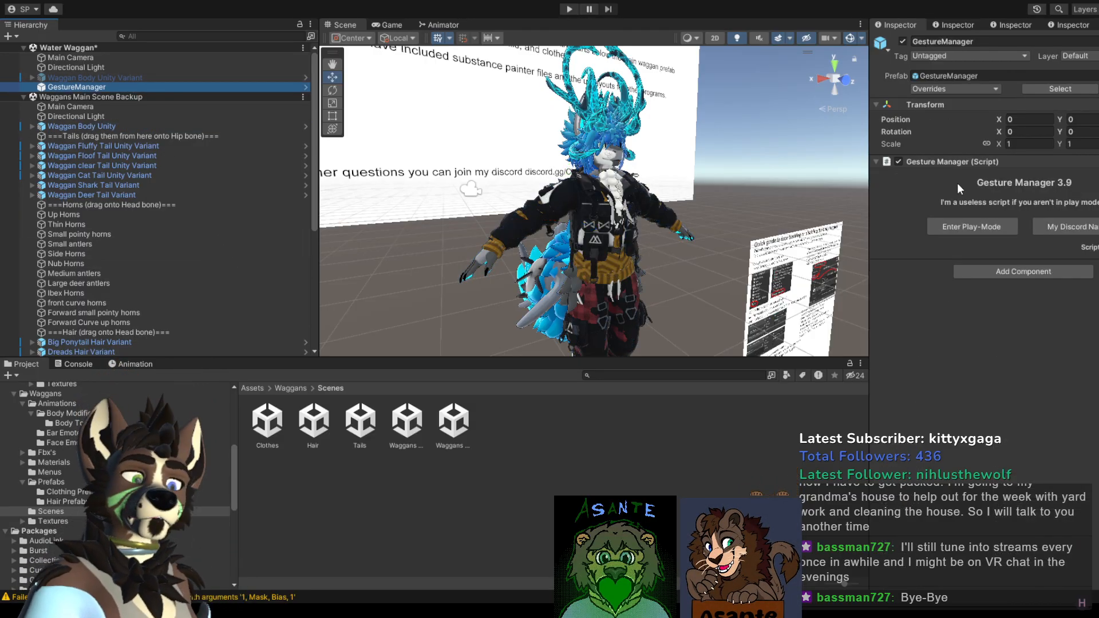
{"action": "left_click", "coordinate": [964, 223]}
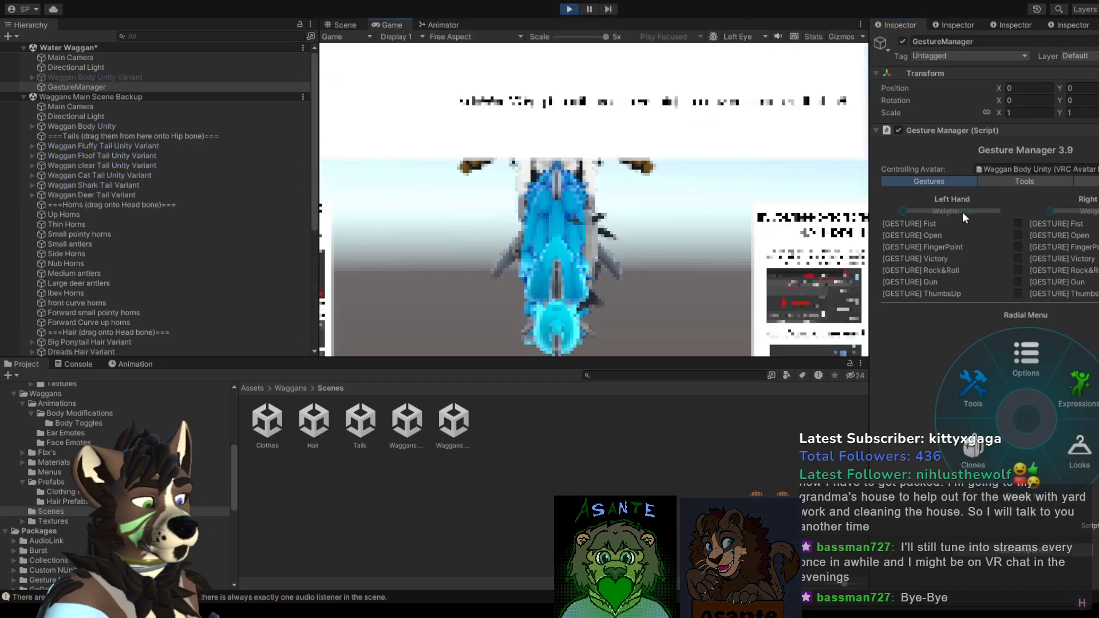
{"action": "left_click", "coordinate": [355, 23]}
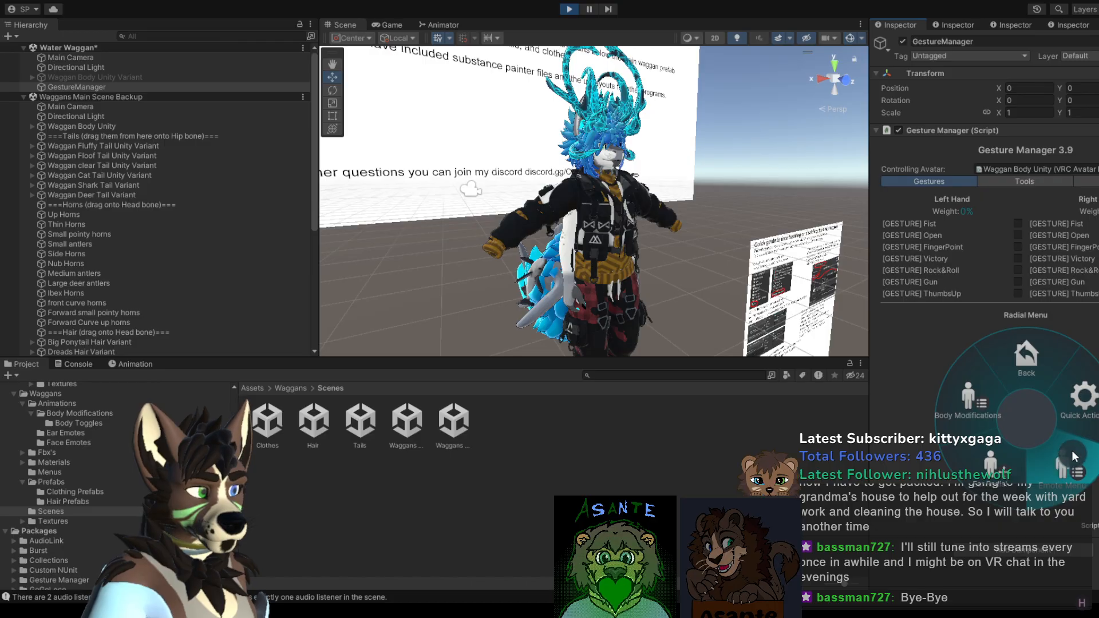
Step: Examine the Waggan Body Unity avatar's expression entries and body fluff toggles in the Gesture Manager radial menu
{"action": "left_click", "coordinate": [1073, 451]}
{"action": "left_click", "coordinate": [956, 414]}
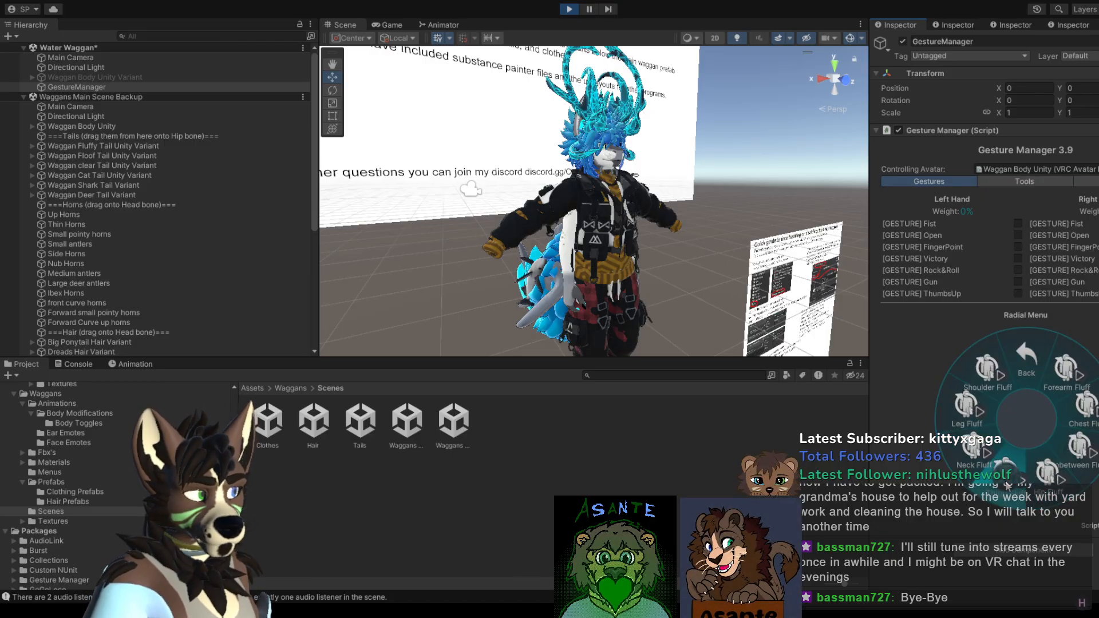
{"action": "left_click", "coordinate": [1018, 360]}
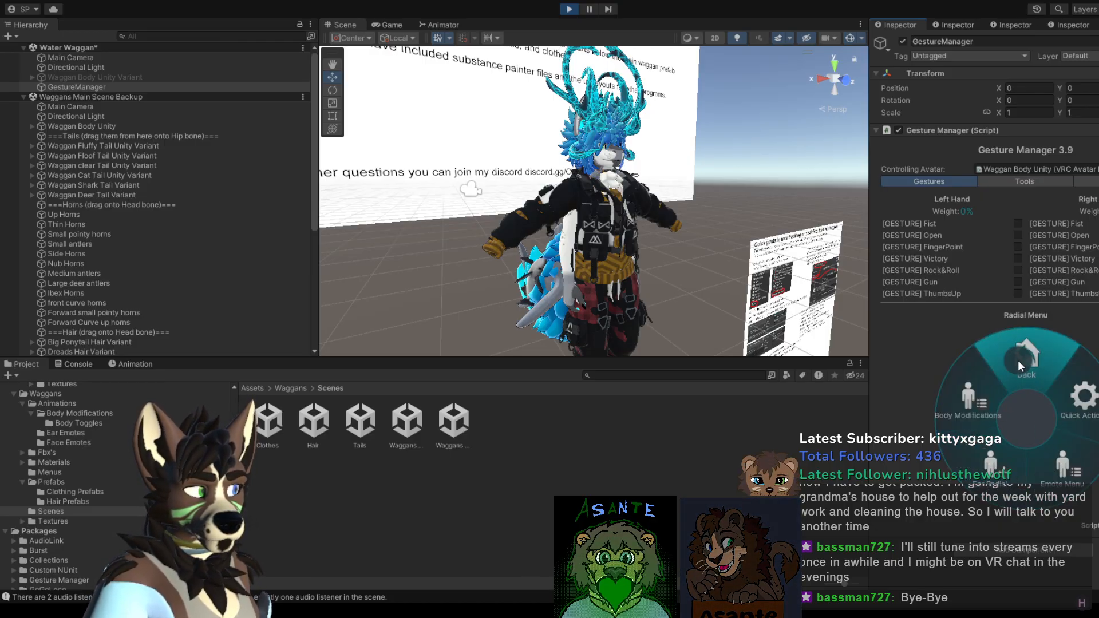
{"action": "left_click", "coordinate": [1018, 360]}
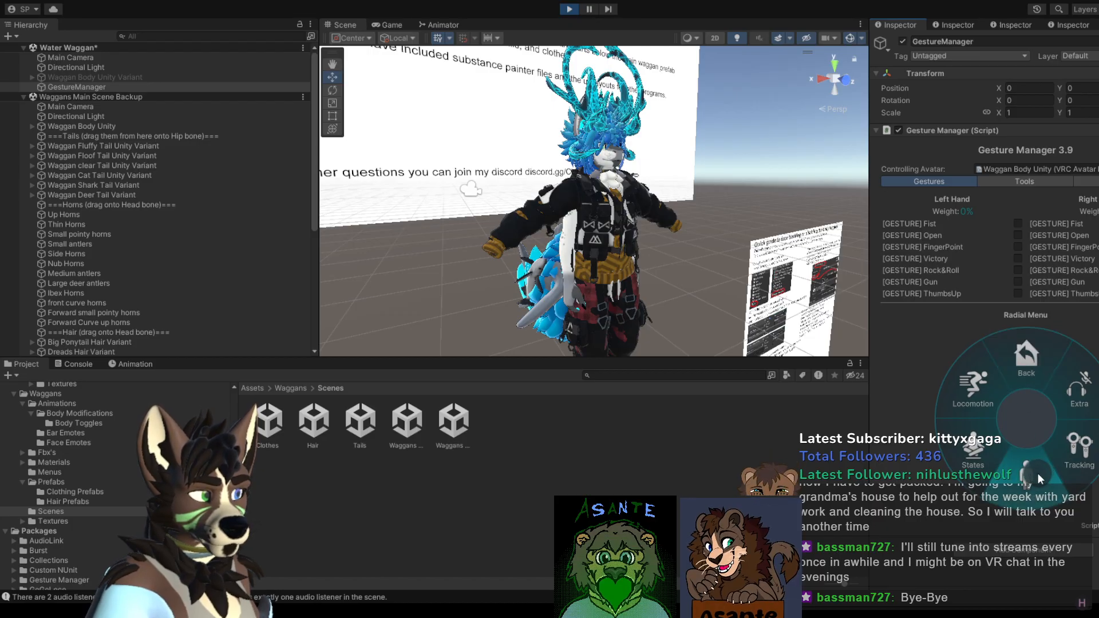
{"action": "left_click", "coordinate": [1044, 457]}
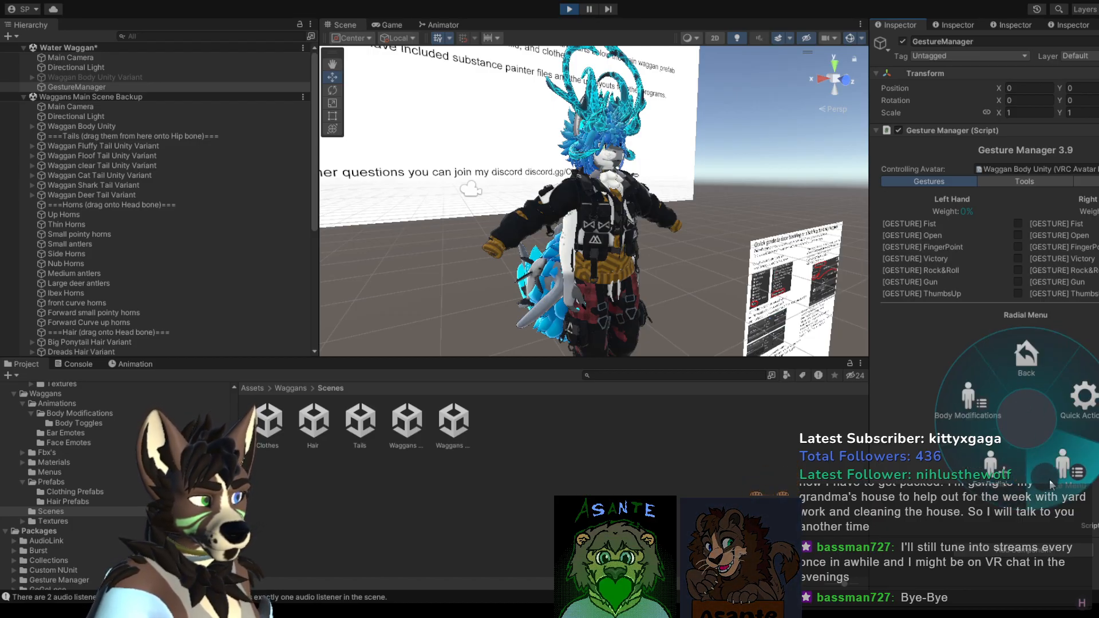
{"action": "left_click", "coordinate": [1016, 356]}
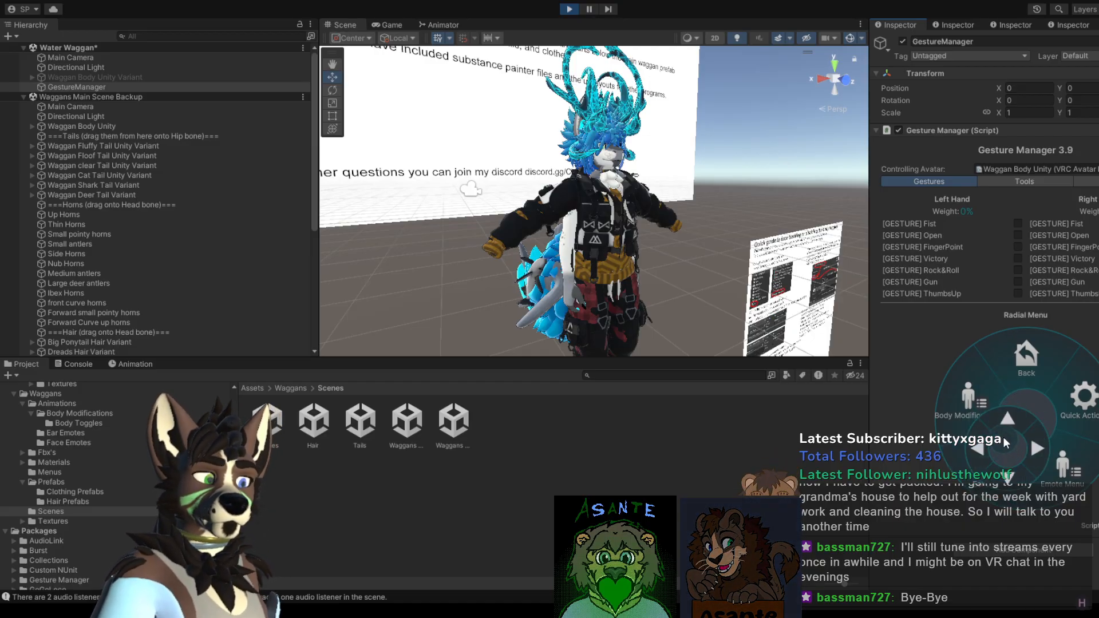
{"action": "left_click", "coordinate": [1003, 419]}
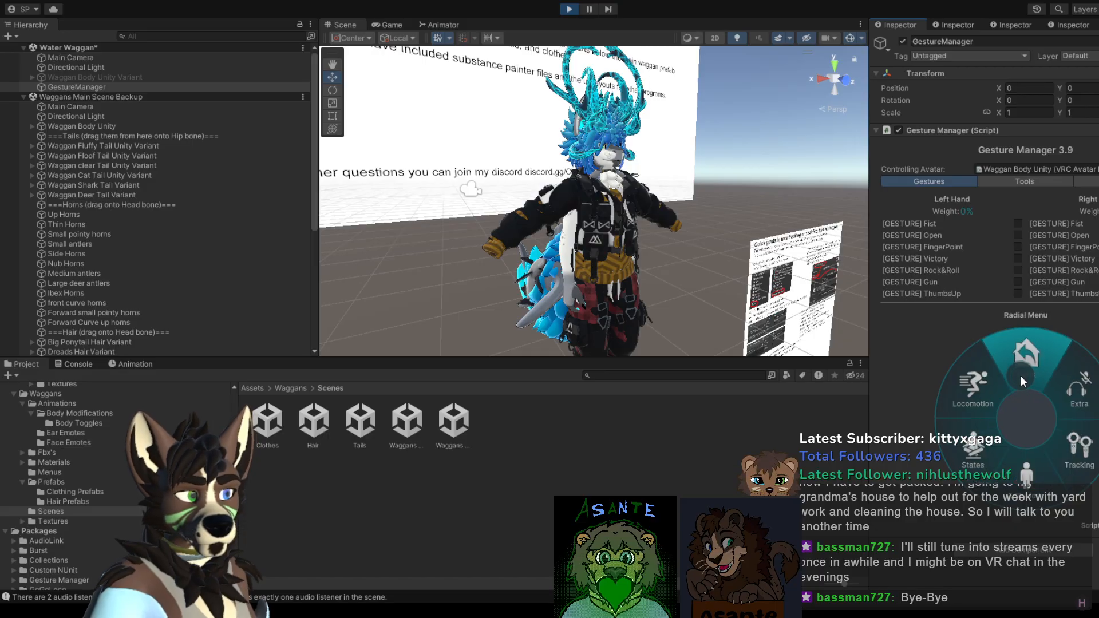
Step: Exit play mode and remove Waggans Main Scene Backup from the hierarchy
{"action": "left_click", "coordinate": [570, 10]}
{"action": "left_click", "coordinate": [98, 88]}
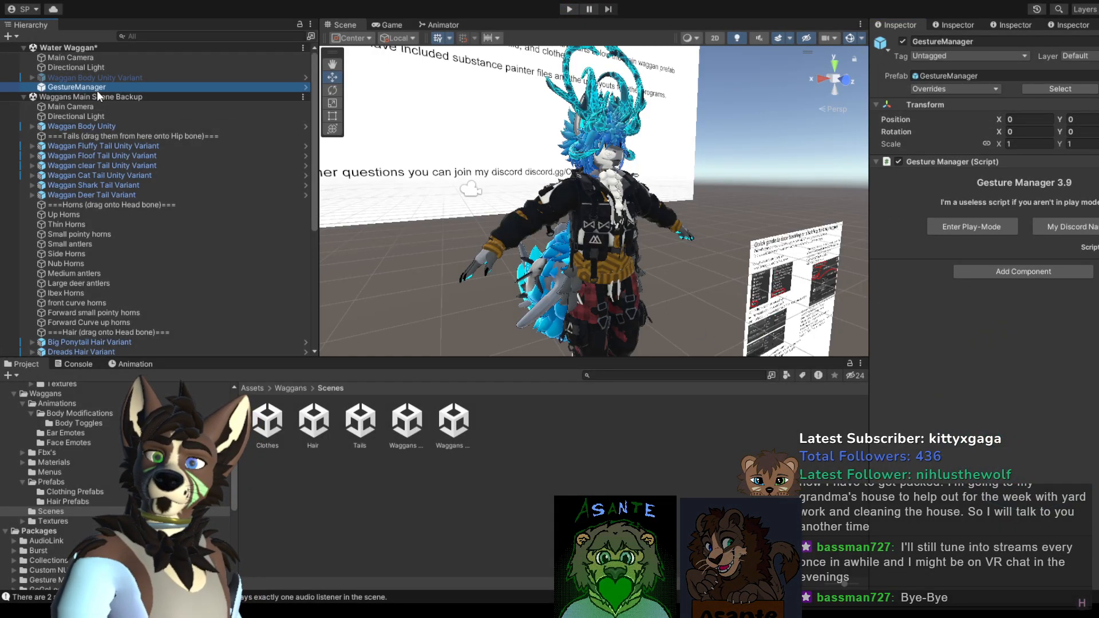
{"action": "left_click", "coordinate": [96, 97]}
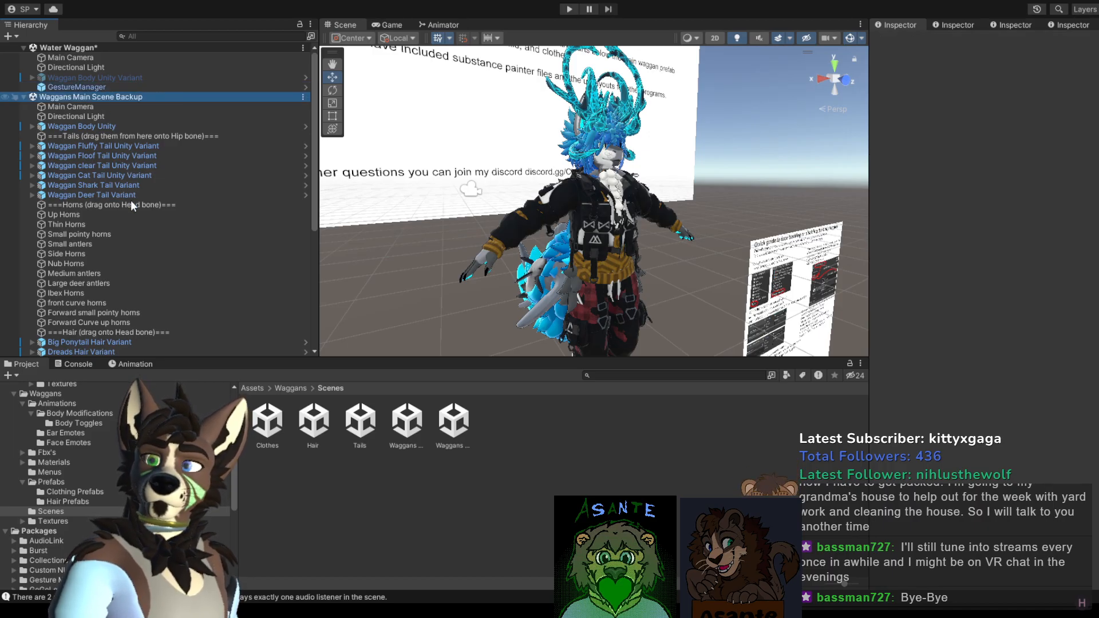
{"action": "key", "text": "Delete"}
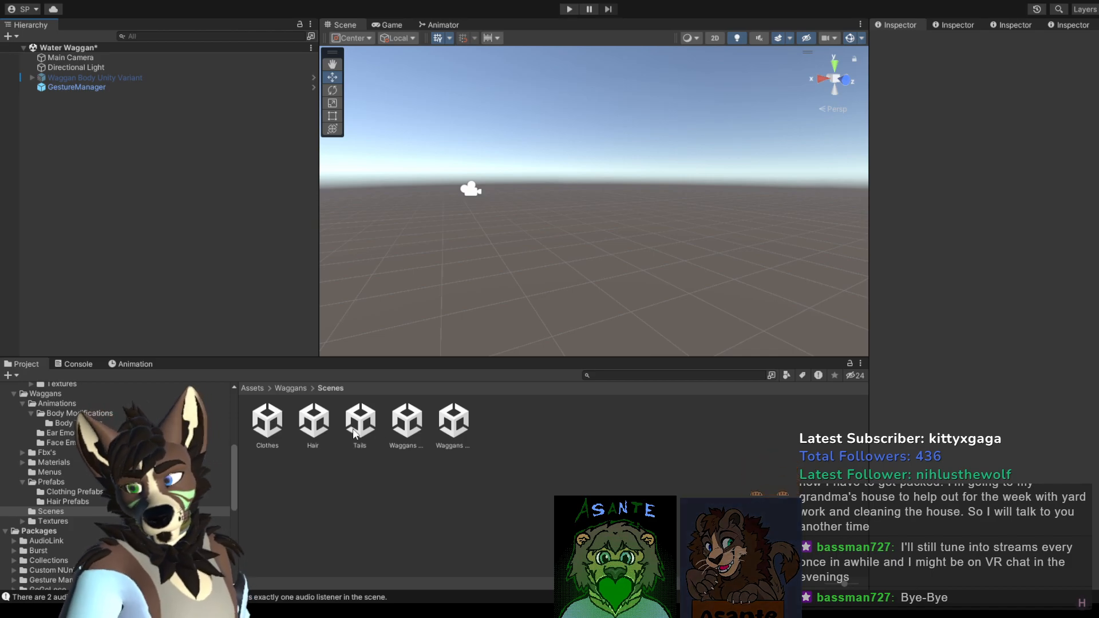
Step: Return to the main Waggans asset folder and reactivate the Waggan Body Unity Variant avatar
{"action": "left_click", "coordinate": [48, 452]}
{"action": "left_click", "coordinate": [57, 385]}
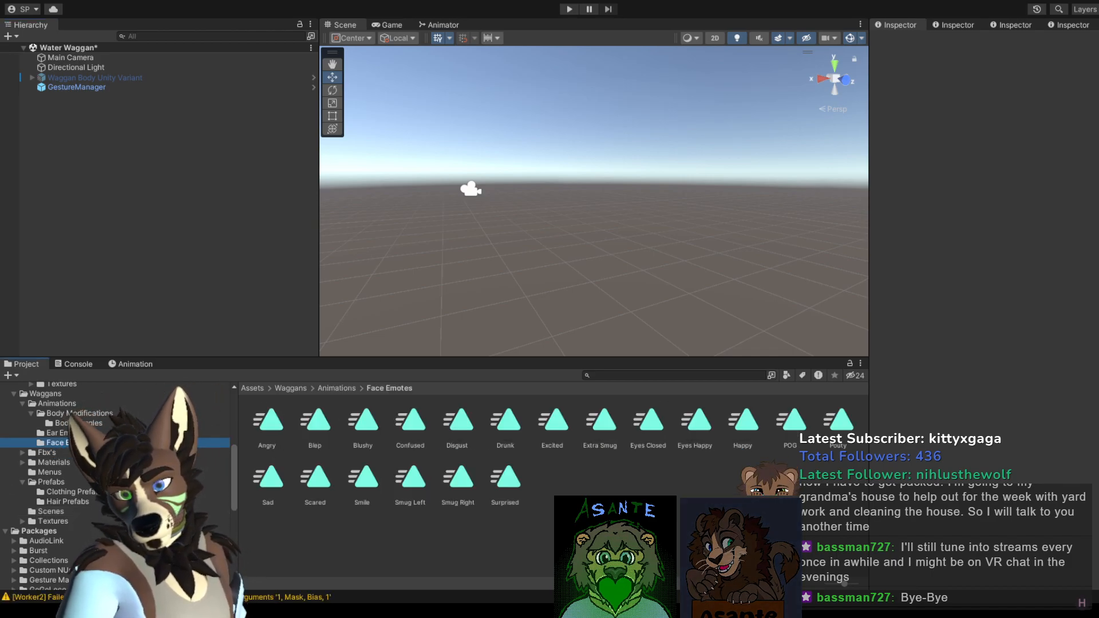
{"action": "left_click", "coordinate": [53, 396]}
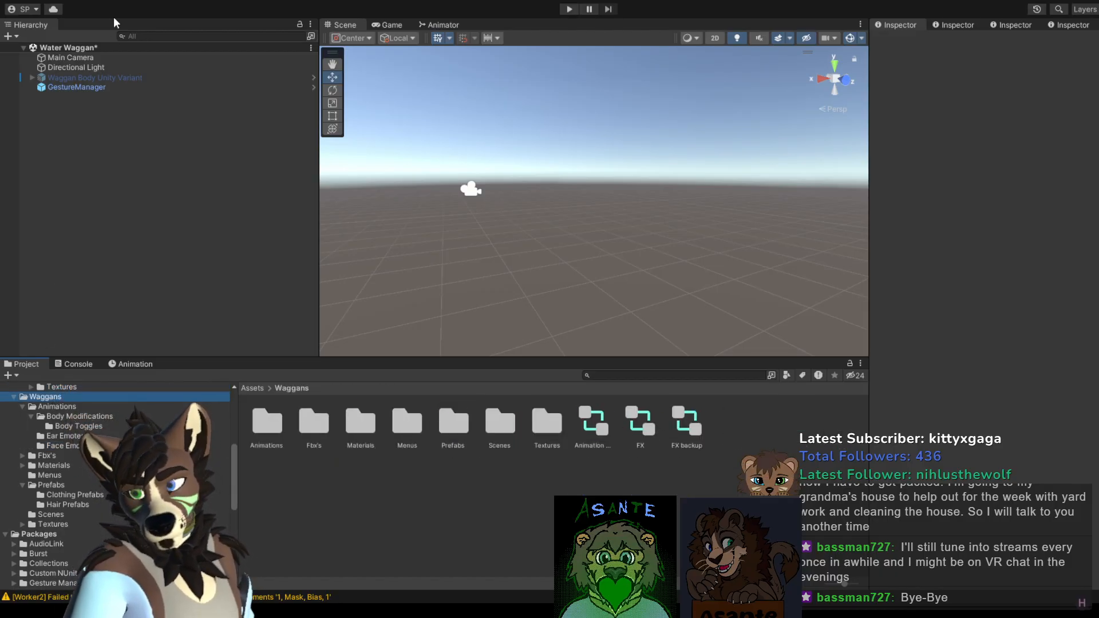
{"action": "left_click", "coordinate": [287, 77]}
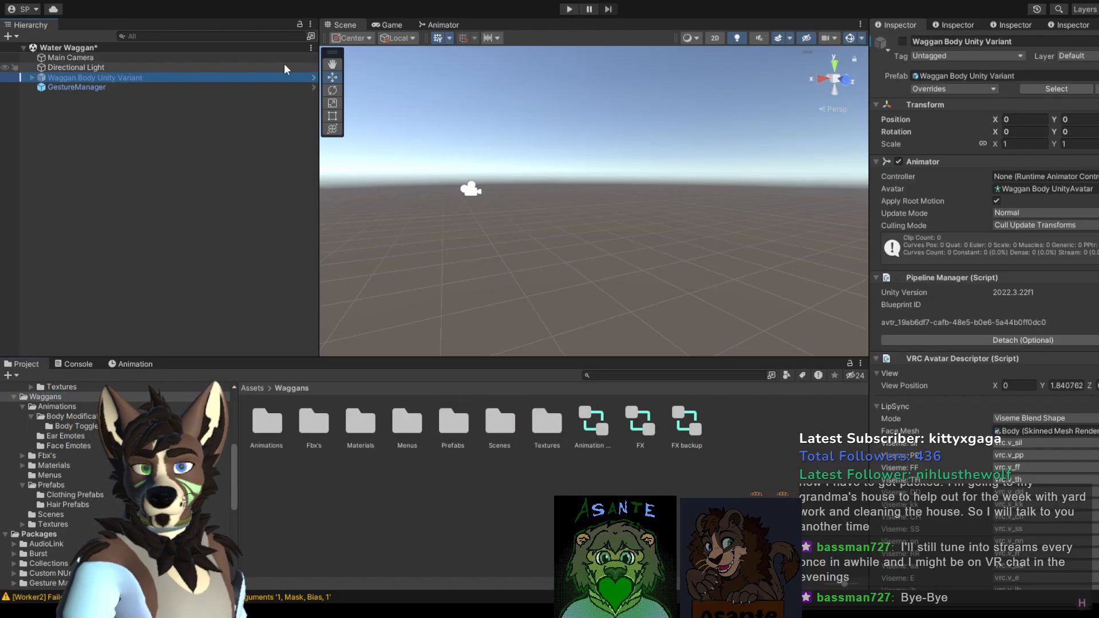
{"action": "left_click", "coordinate": [903, 42]}
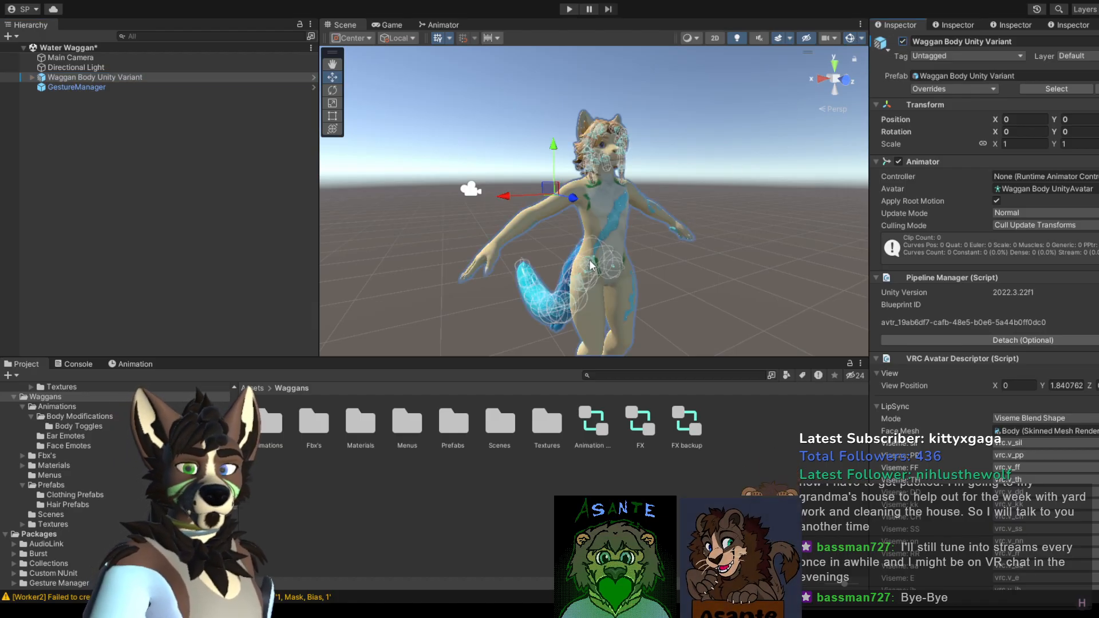
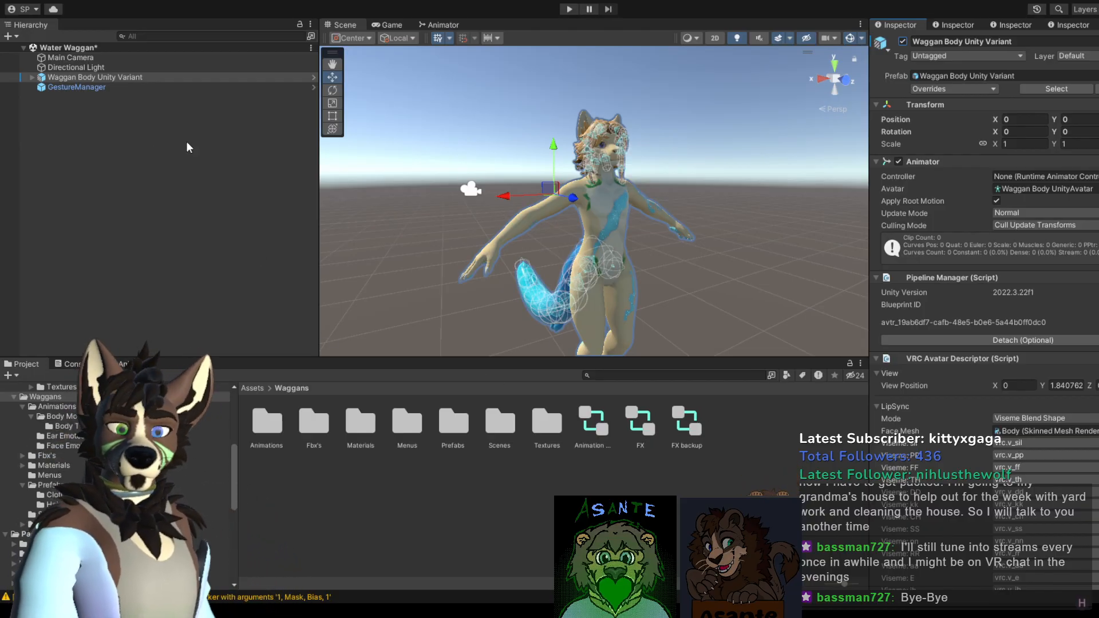
Step: Check the FX backup controller, the Waggans Animations folder and the top-level project assets
{"action": "left_click", "coordinate": [685, 424]}
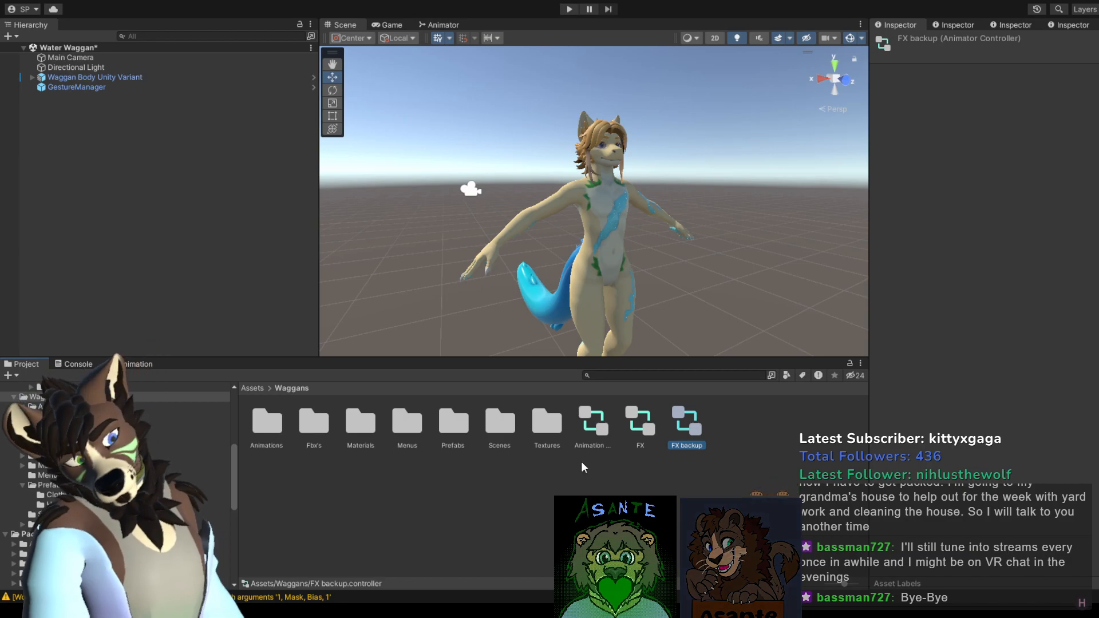
{"action": "double_click", "coordinate": [278, 426]}
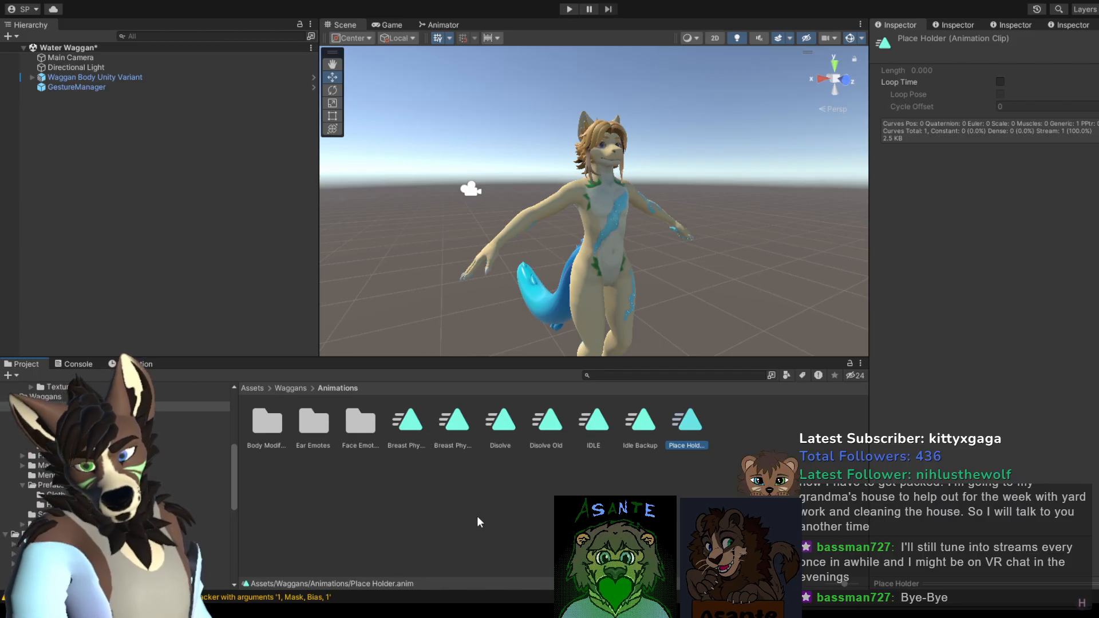
{"action": "left_click", "coordinate": [253, 388]}
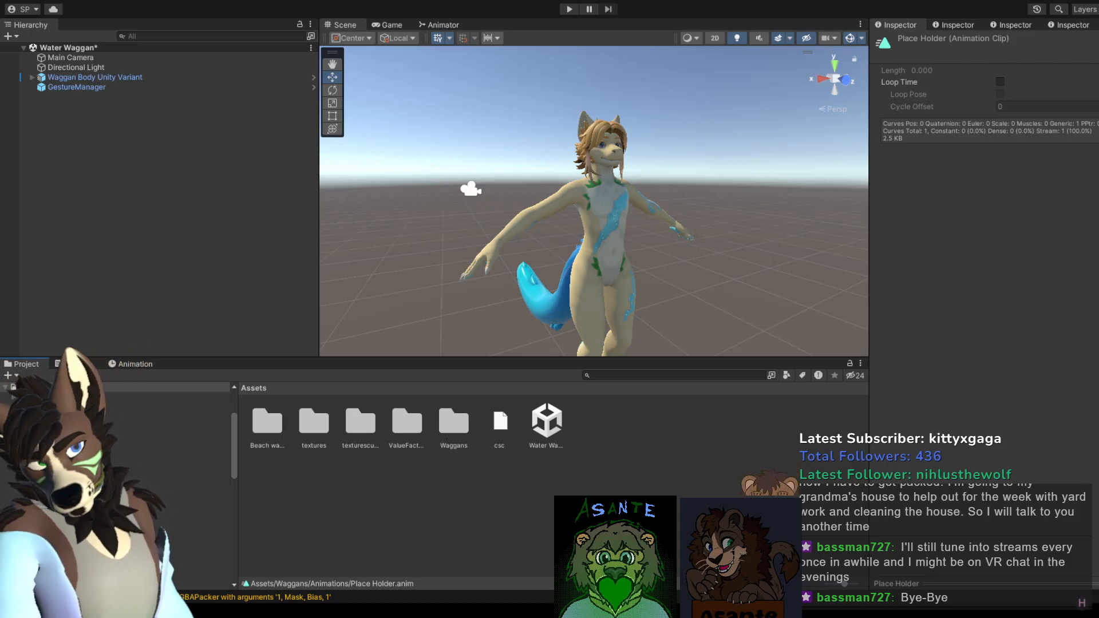
{"action": "left_click", "coordinate": [555, 430]}
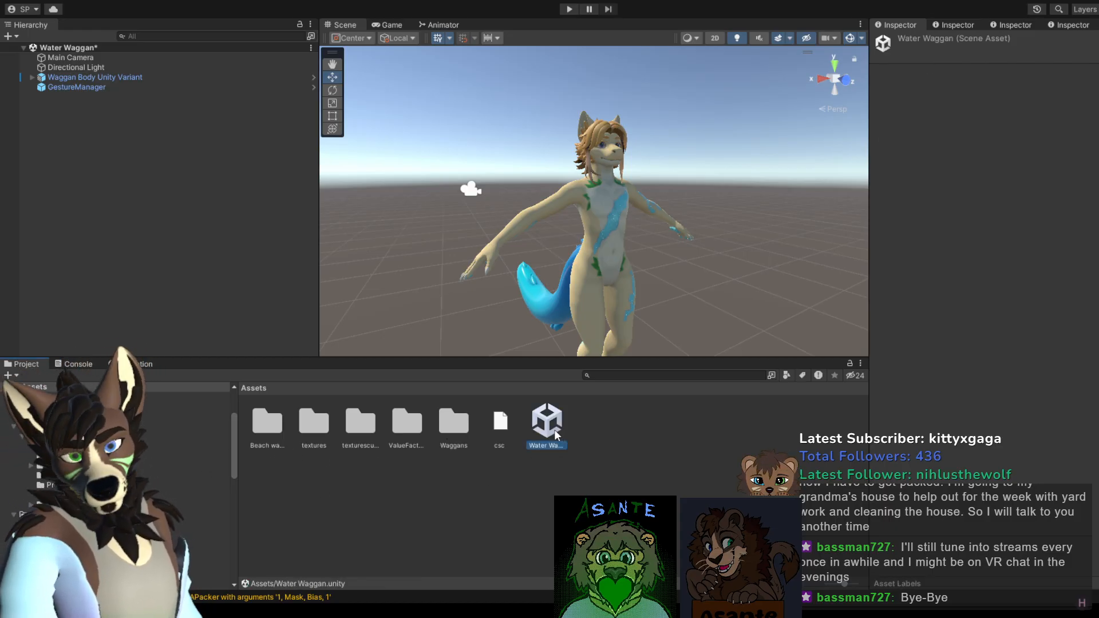
{"action": "left_click", "coordinate": [501, 422]}
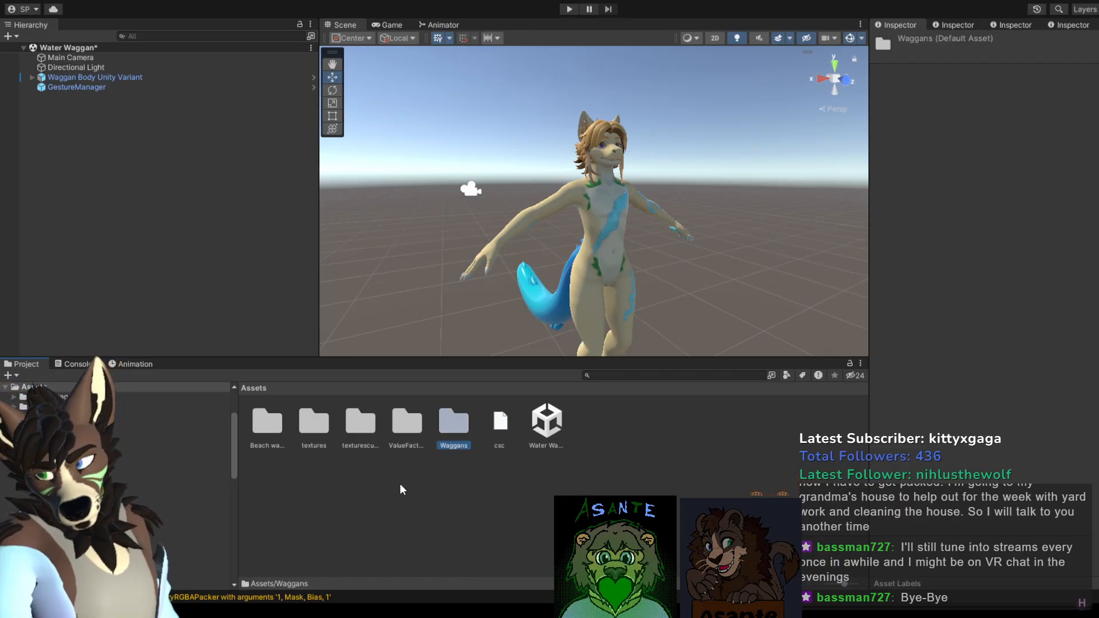
Step: Browse the Waggans Animations and Menus folders and inspect the Waggans params expression parameters
{"action": "double_click", "coordinate": [453, 424]}
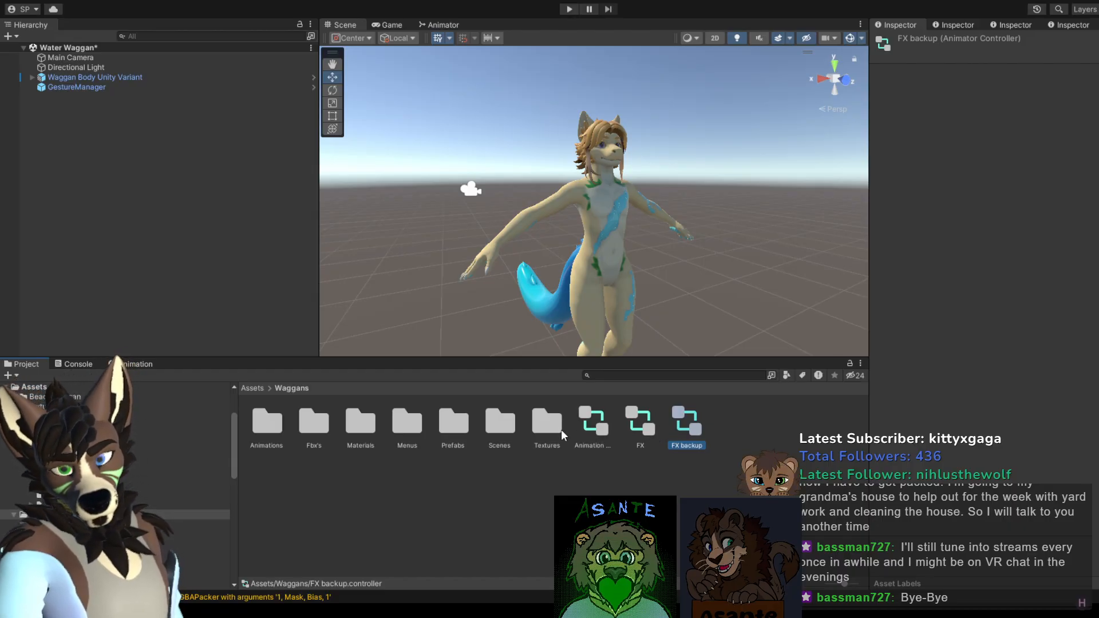
{"action": "double_click", "coordinate": [266, 424]}
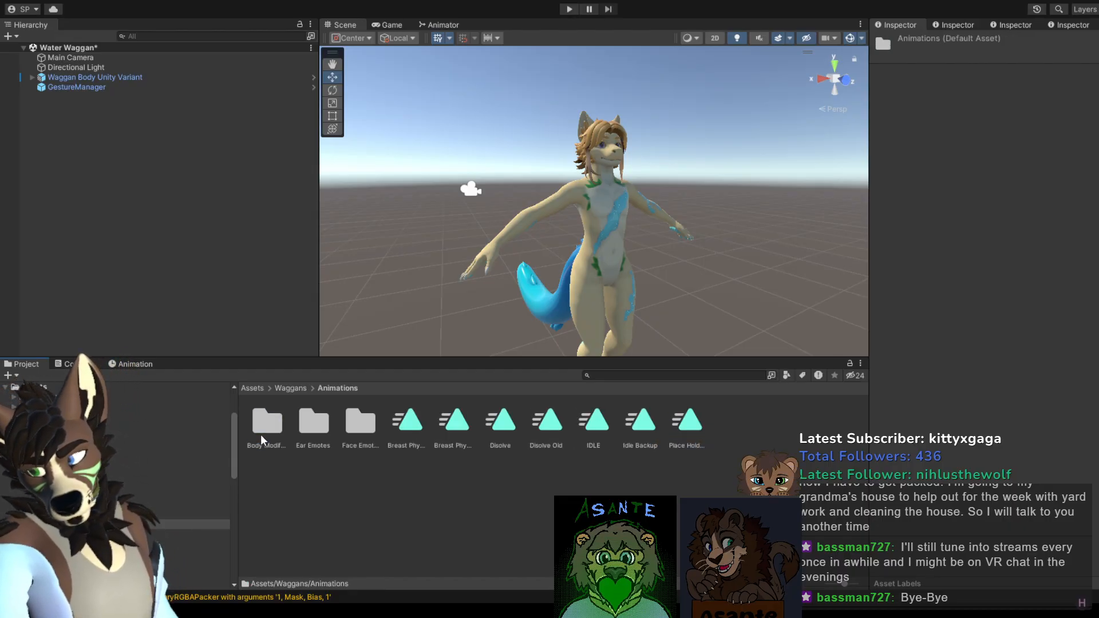
{"action": "left_click", "coordinate": [46, 515]}
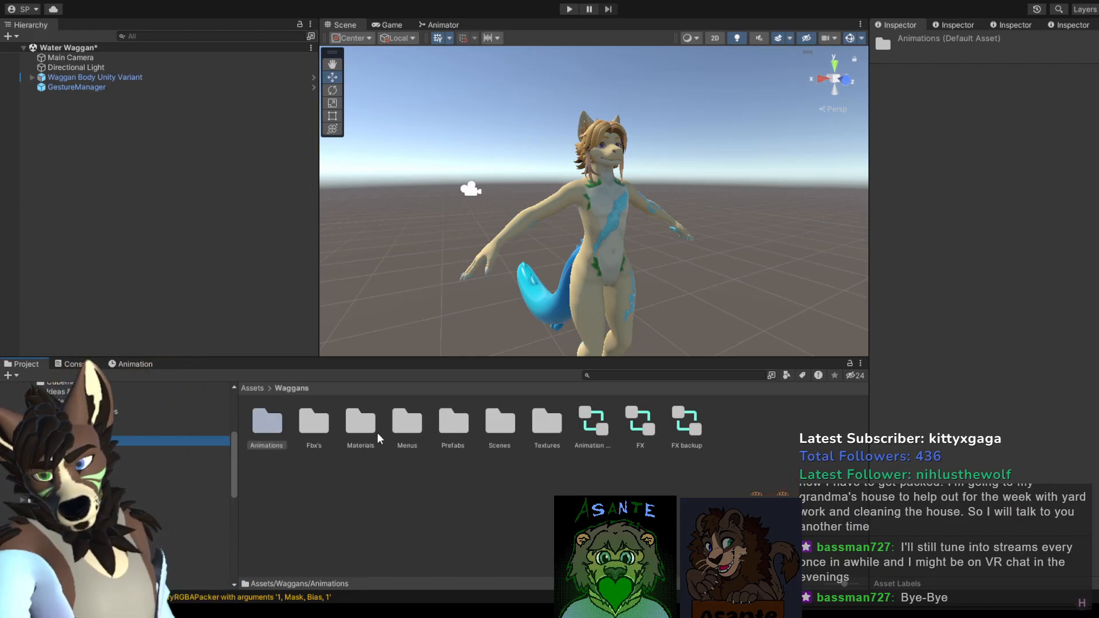
{"action": "double_click", "coordinate": [408, 429]}
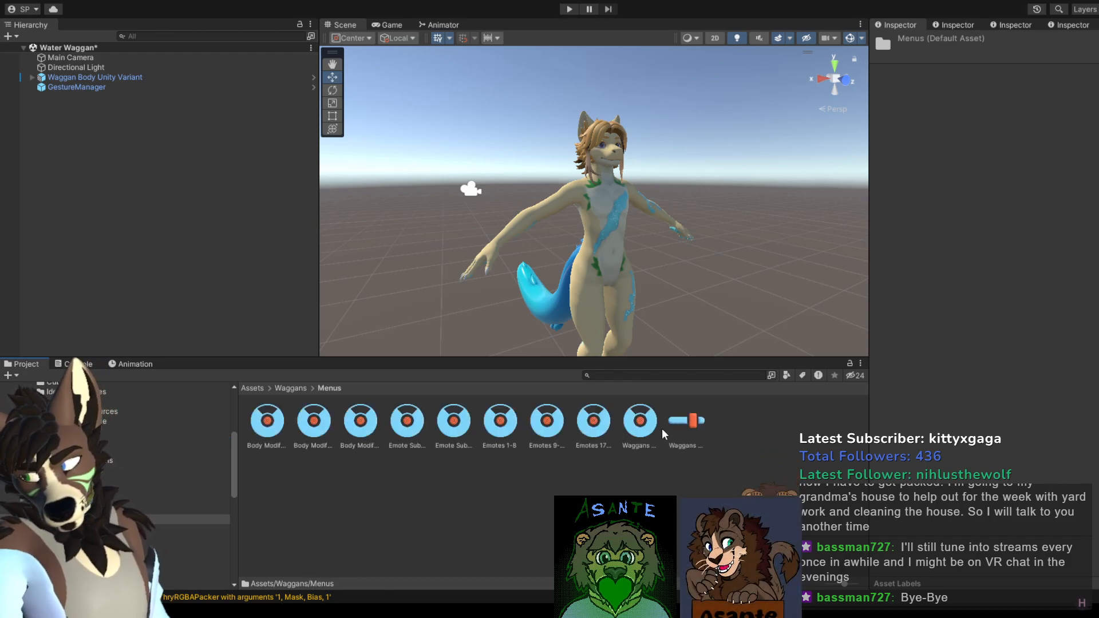
{"action": "left_click", "coordinate": [680, 425]}
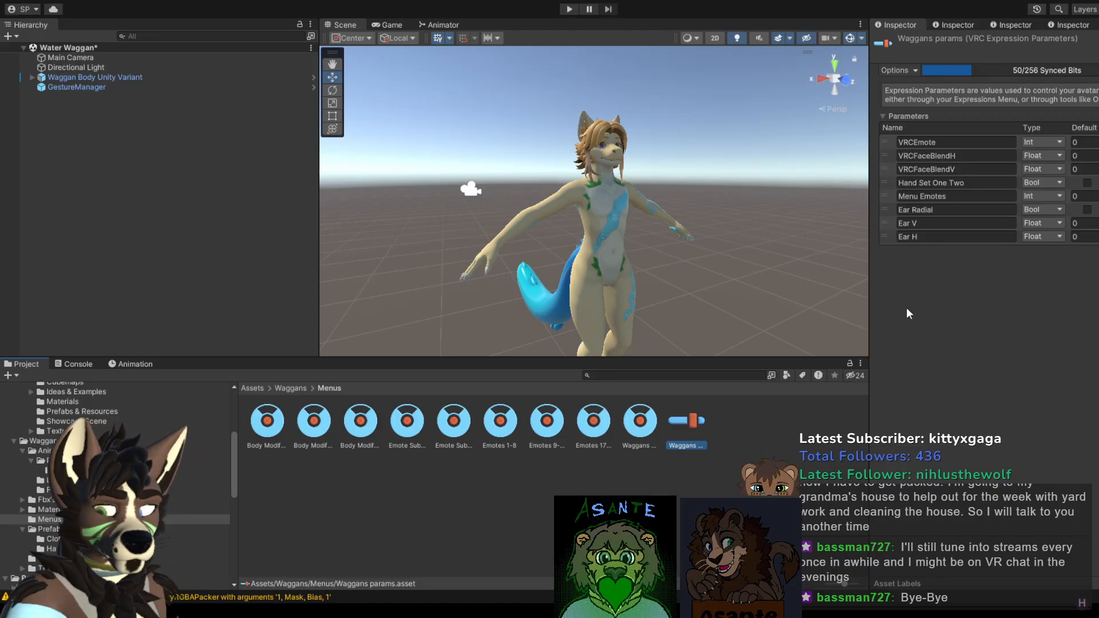
Step: Examine the controls and assigned parameters of the Body Modifications, emote and main Waggans expression menus
{"action": "left_click", "coordinate": [281, 421]}
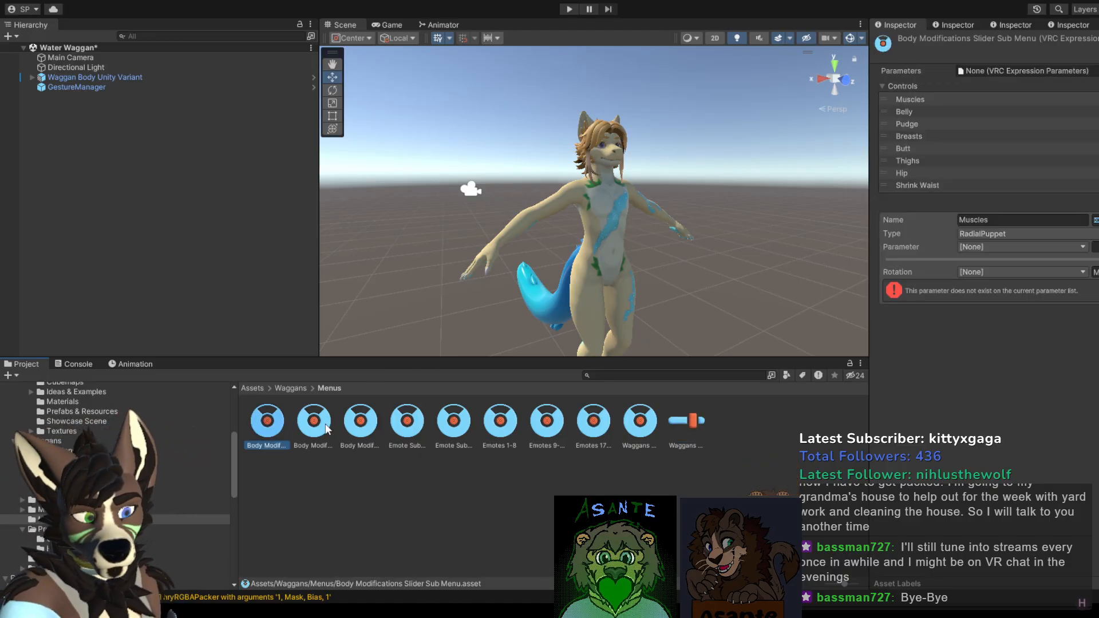
{"action": "left_click", "coordinate": [1006, 284]}
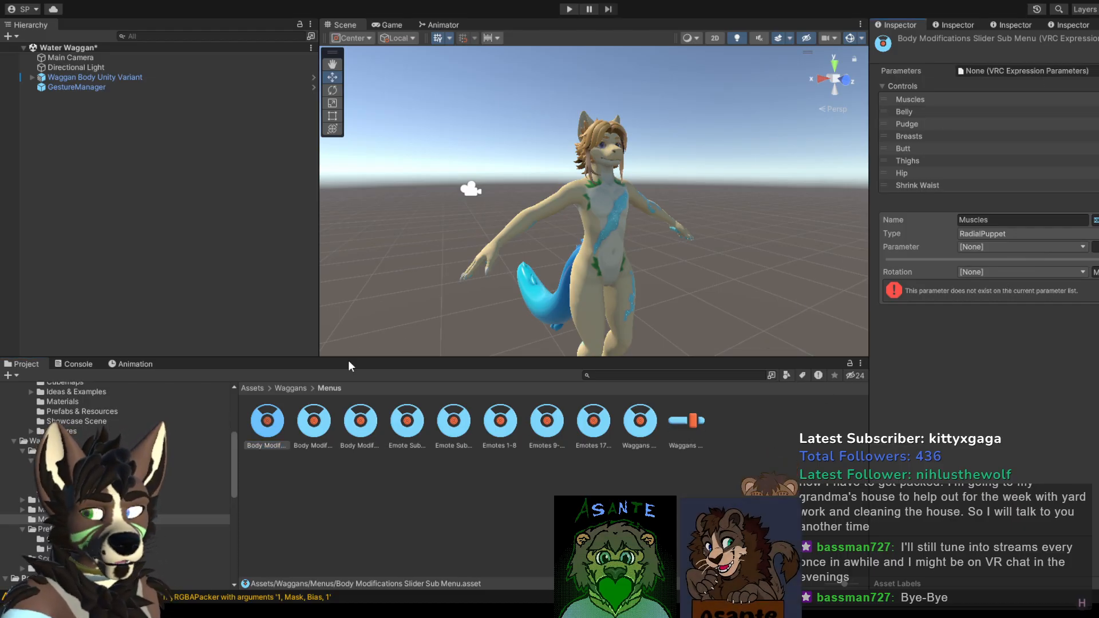
{"action": "left_click", "coordinate": [314, 423]}
{"action": "left_click", "coordinate": [360, 423]}
{"action": "left_click", "coordinate": [454, 424]}
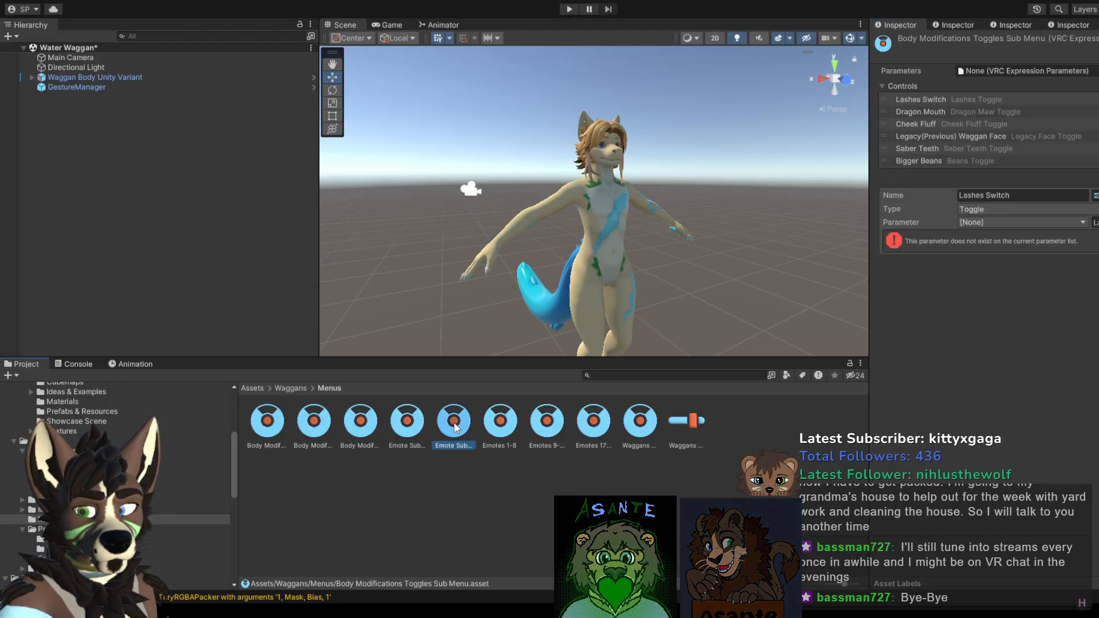
{"action": "left_click", "coordinate": [525, 425]}
{"action": "left_click", "coordinate": [596, 423]}
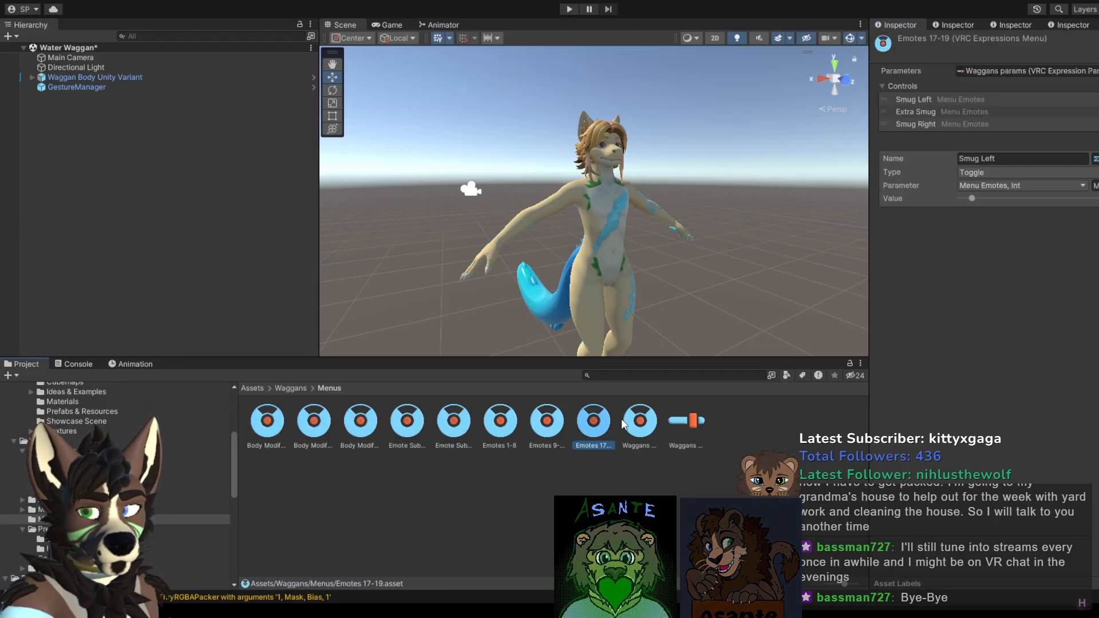
{"action": "left_click", "coordinate": [651, 424]}
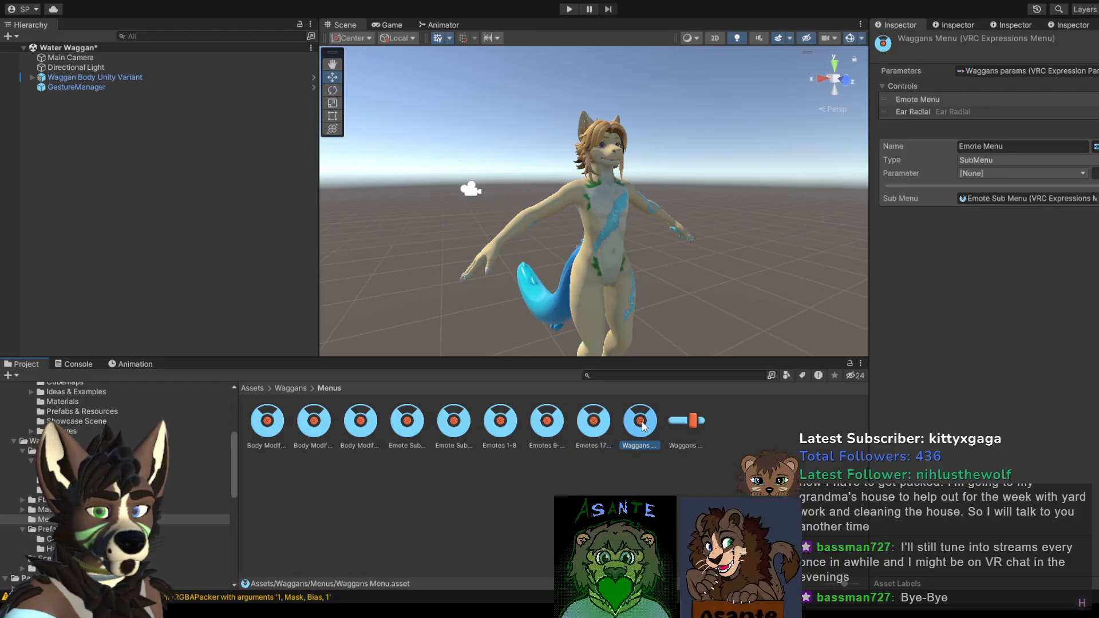
{"action": "left_click", "coordinate": [547, 424]}
{"action": "left_click", "coordinate": [503, 424]}
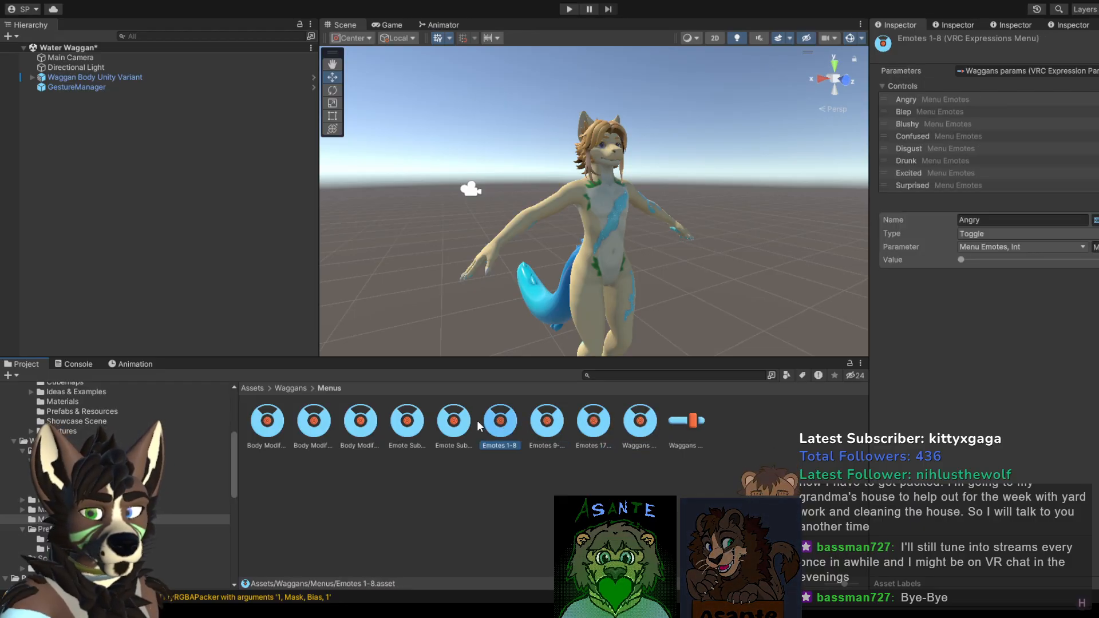
{"action": "left_click", "coordinate": [454, 422]}
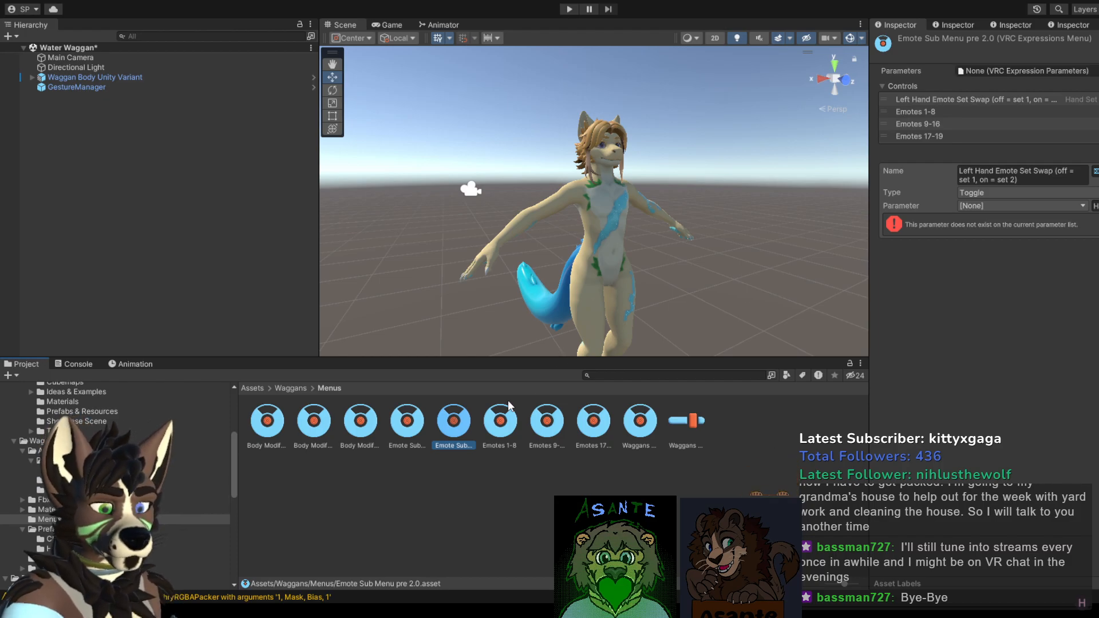
{"action": "left_click", "coordinate": [501, 423]}
{"action": "left_click", "coordinate": [395, 424]}
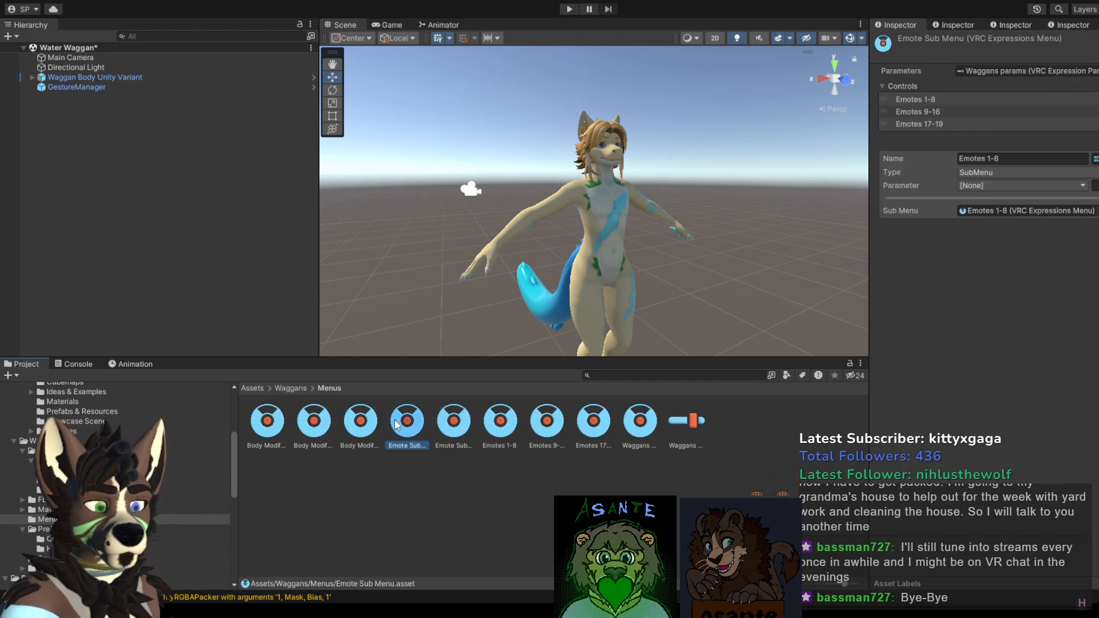
Step: Assign Waggans params as the parameters asset of the Body Modifications Toggles Sub Menu, Body Modifications Sub Menu and Body Modifications Slider Sub Menu
{"action": "left_click", "coordinate": [372, 424]}
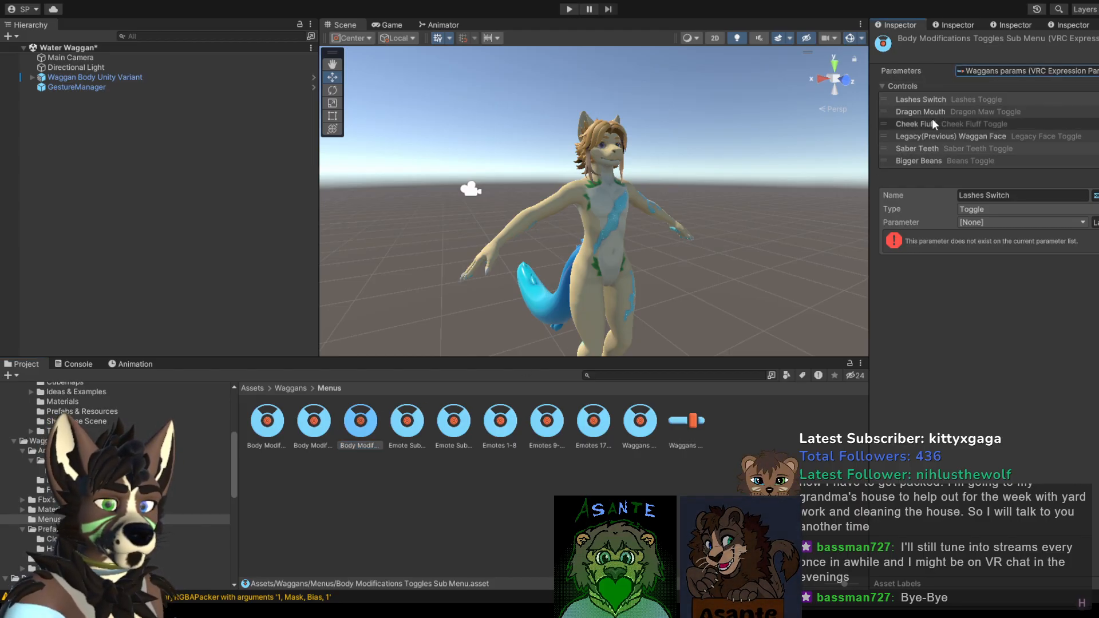
{"action": "left_click", "coordinate": [316, 421]}
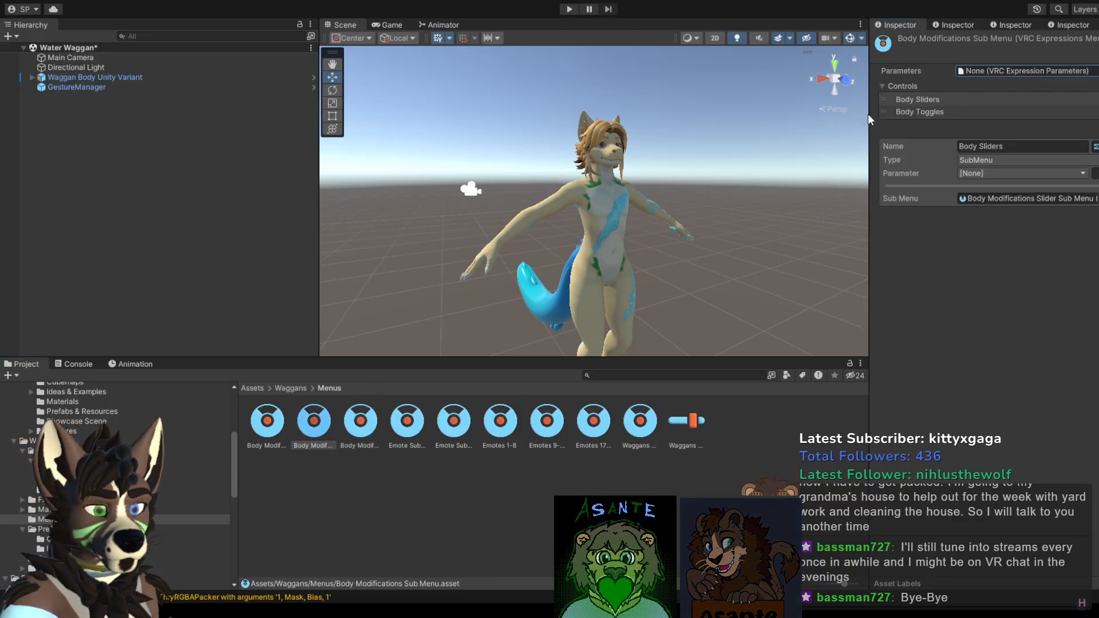
{"action": "key", "text": "ctrl+v"}
{"action": "left_click", "coordinate": [268, 421]}
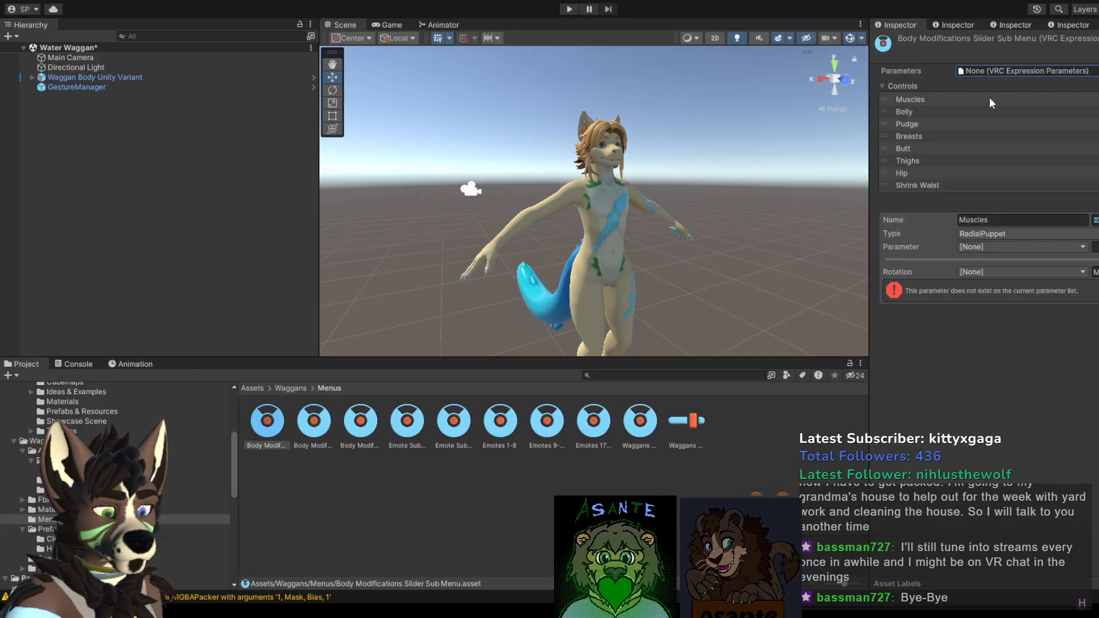
Step: Check the avatar's Expressions and Options entries in the Gesture Manager radial menu in play mode, and exit play mode
{"action": "left_click", "coordinate": [274, 87]}
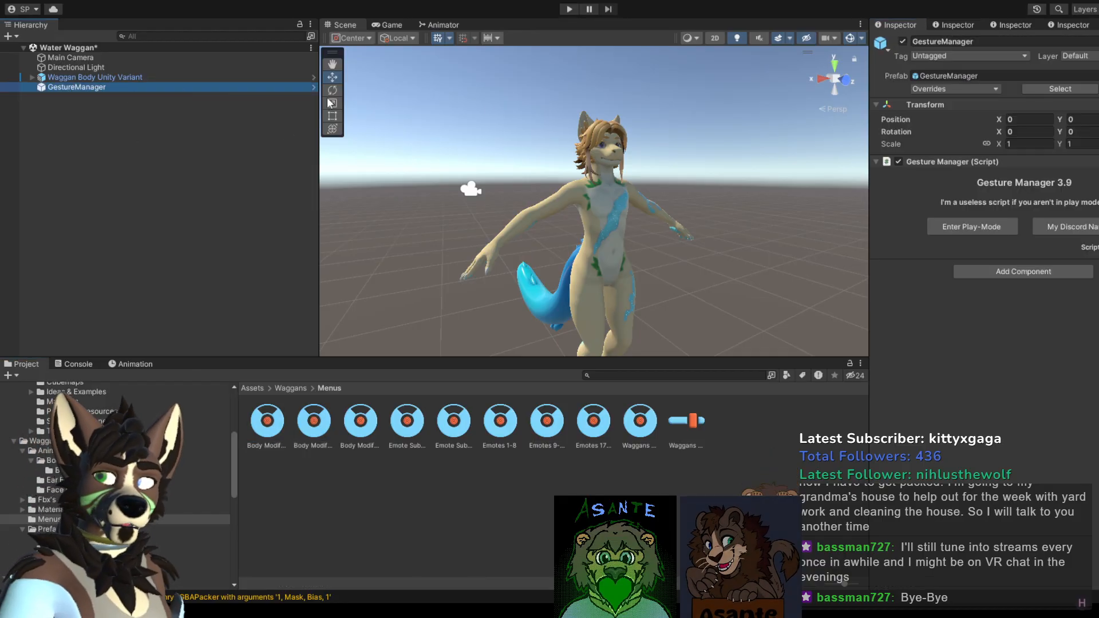
{"action": "left_click", "coordinate": [976, 228]}
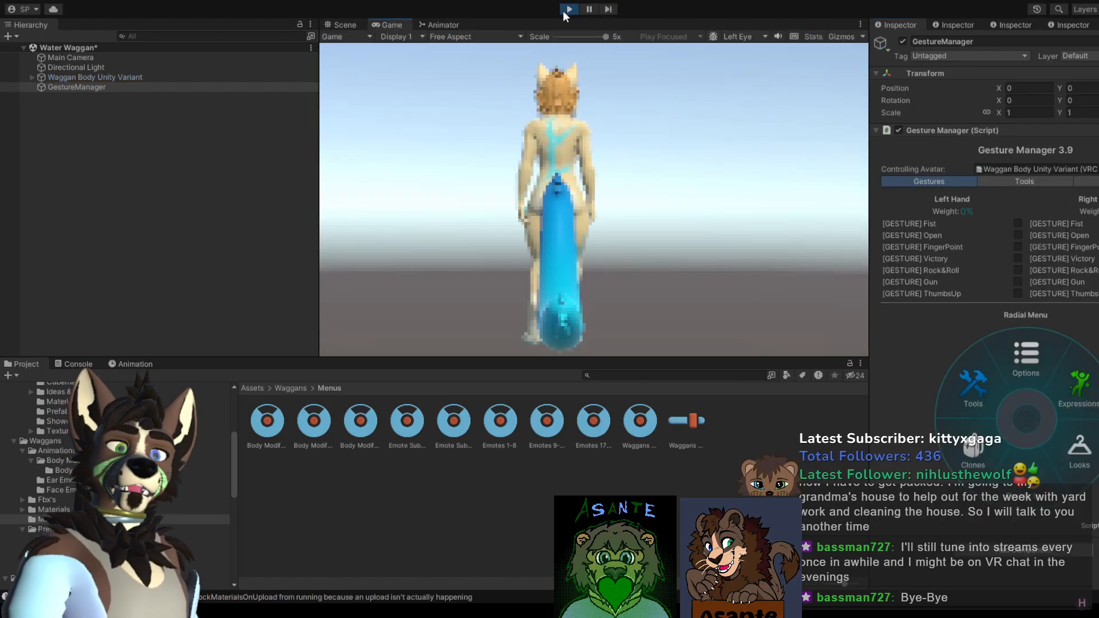
{"action": "left_click", "coordinate": [346, 25]}
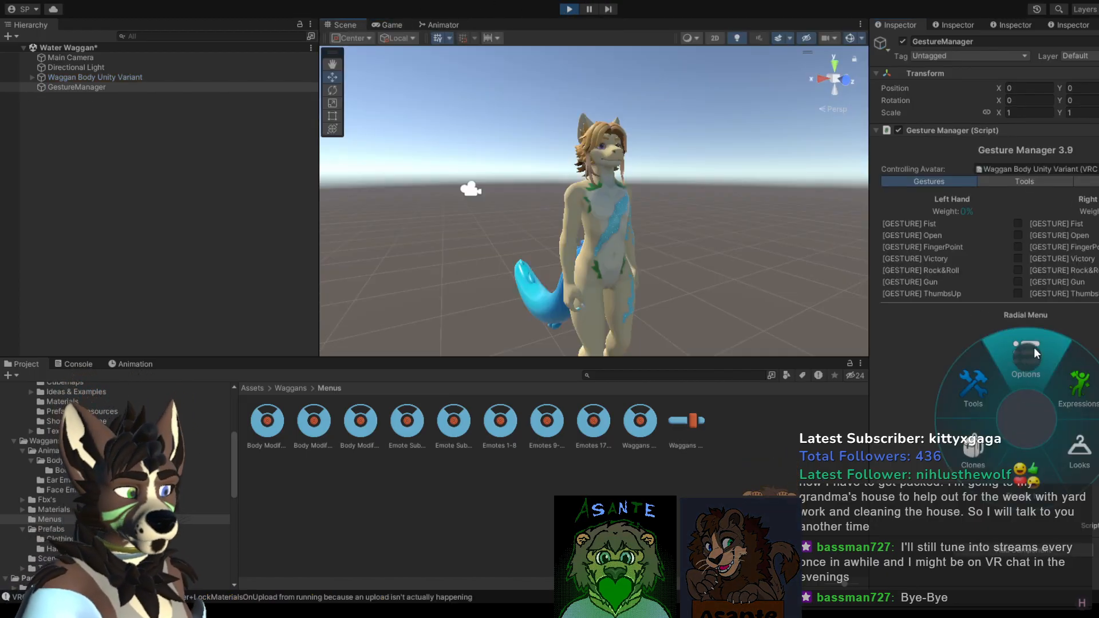
{"action": "left_click", "coordinate": [1071, 376]}
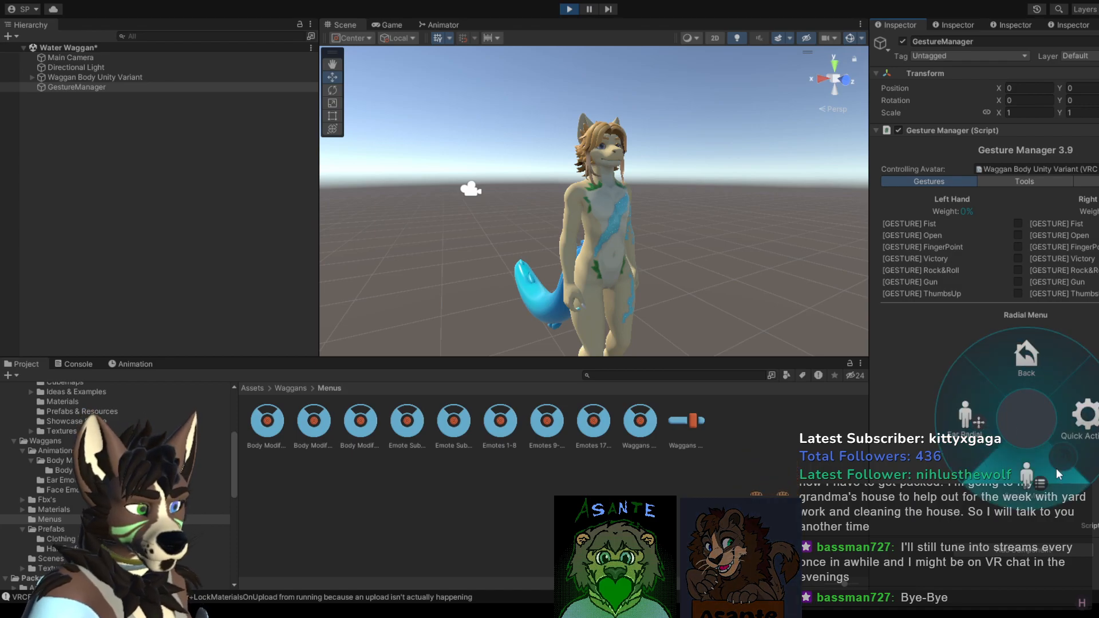
{"action": "left_click", "coordinate": [1028, 461]}
{"action": "left_click", "coordinate": [1026, 358]}
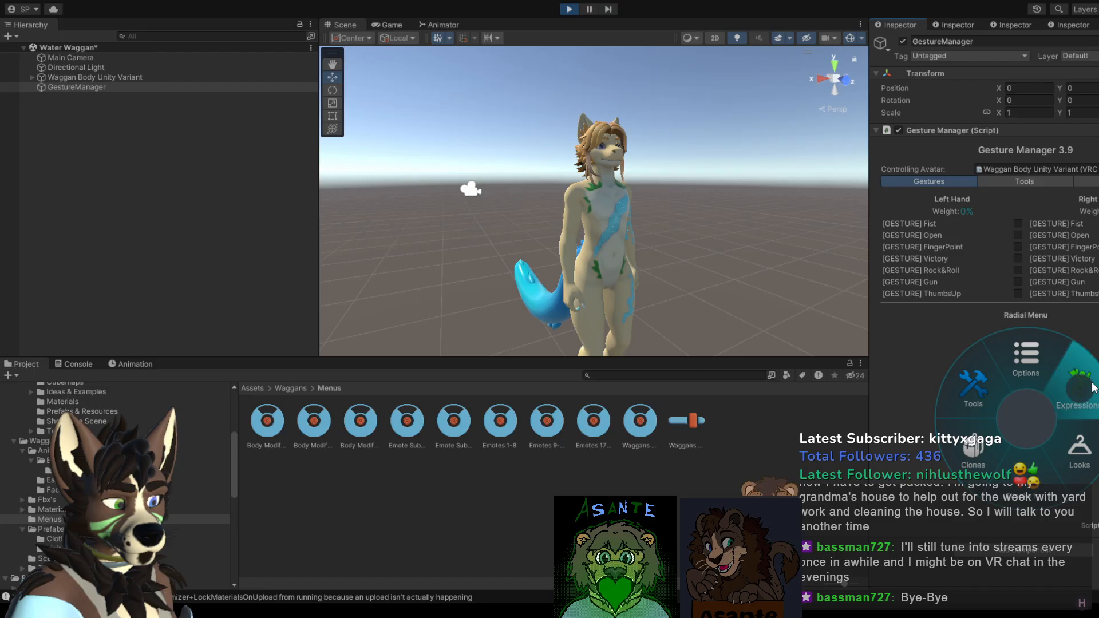
{"action": "left_click", "coordinate": [1040, 370]}
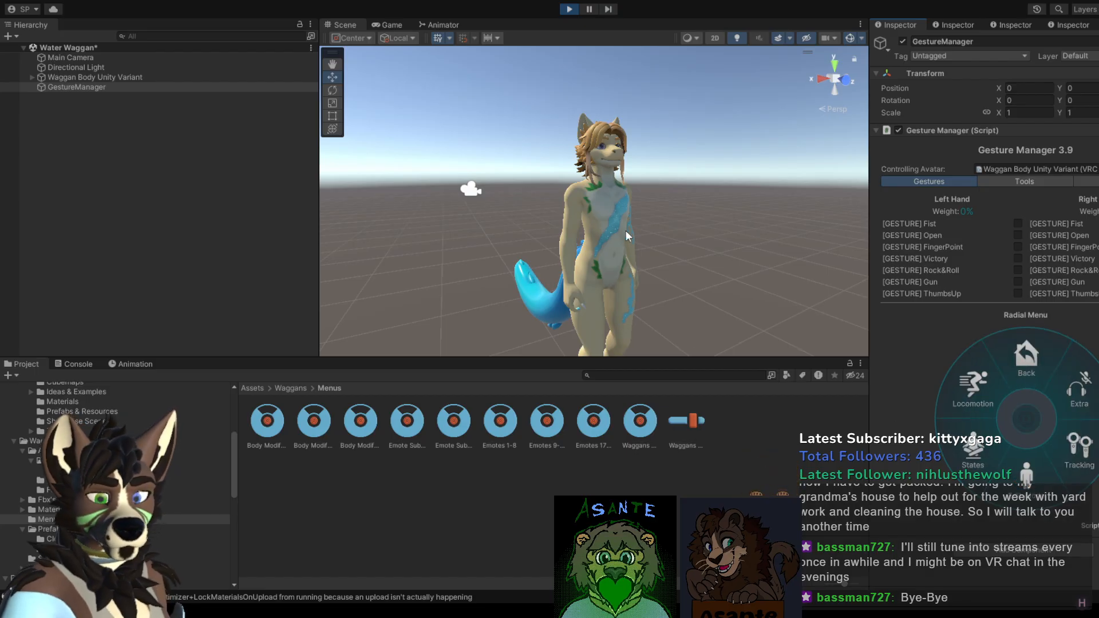
{"action": "left_click", "coordinate": [569, 10]}
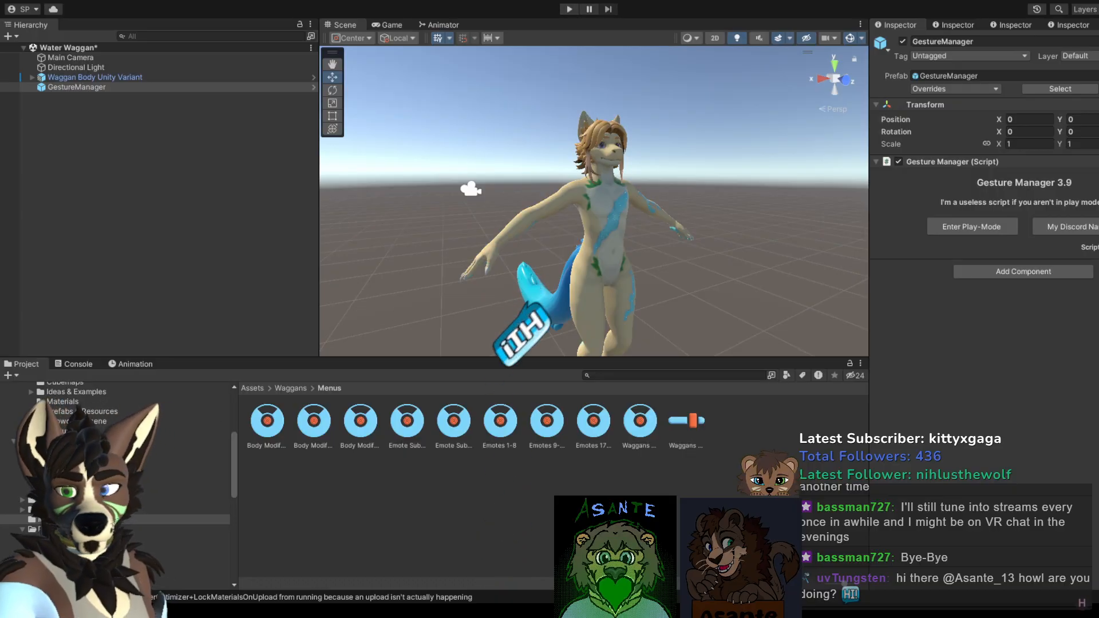
Step: Locate the expression parameters asset assigned in the Waggan Body Unity Variant avatar's descriptor and inspect its parameter list
{"action": "left_click", "coordinate": [604, 218]}
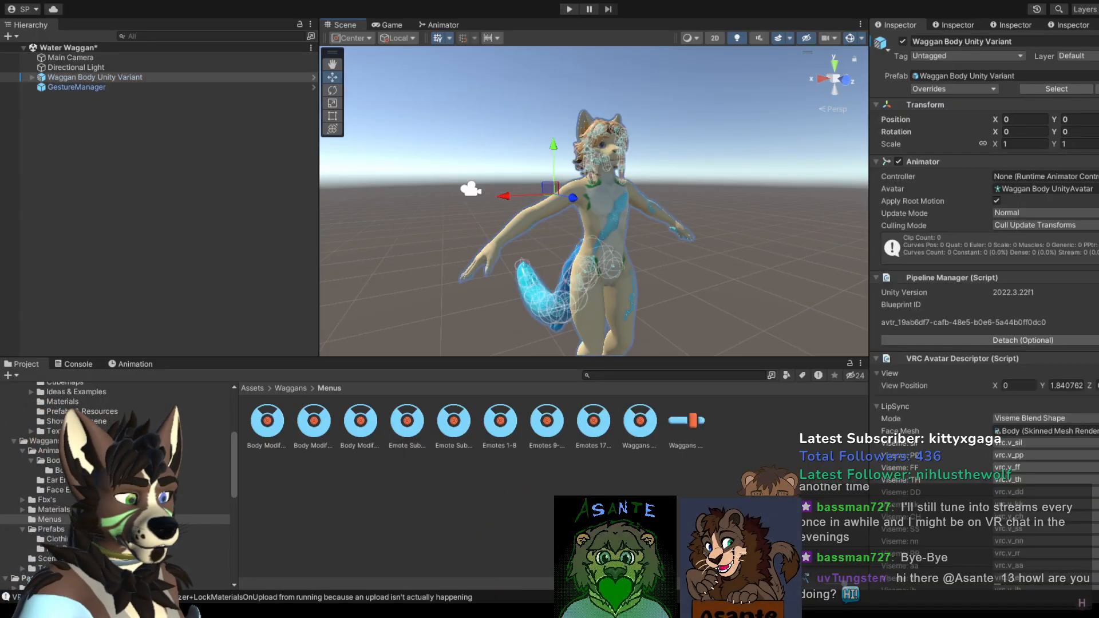
{"action": "scroll", "coordinate": [985, 229], "scroll_direction": "down", "scroll_amount": 15}
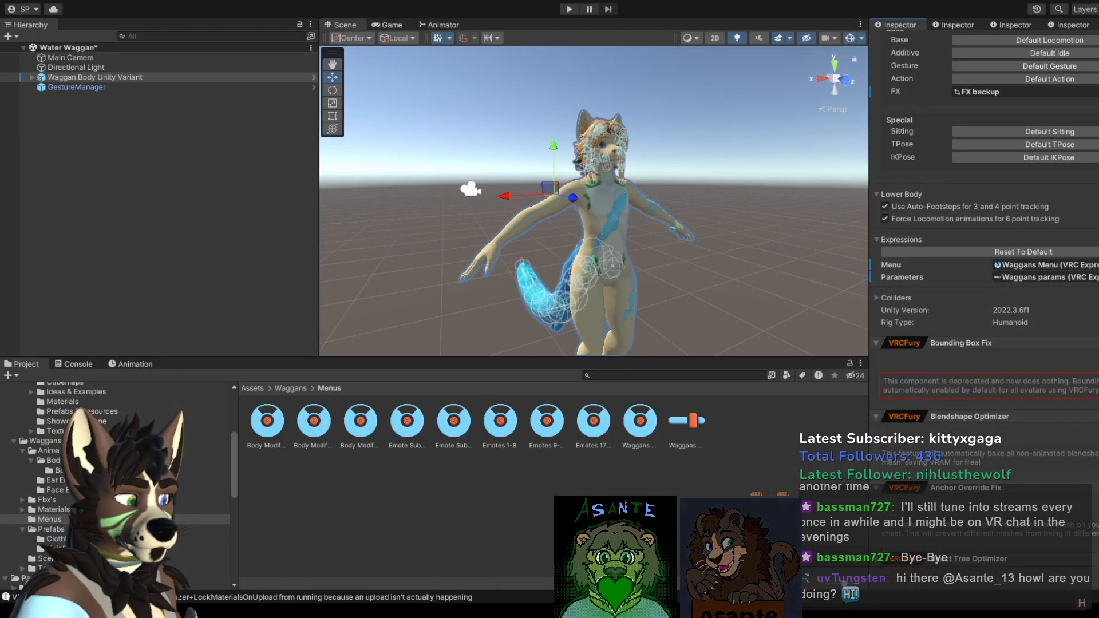
{"action": "left_click", "coordinate": [1041, 276]}
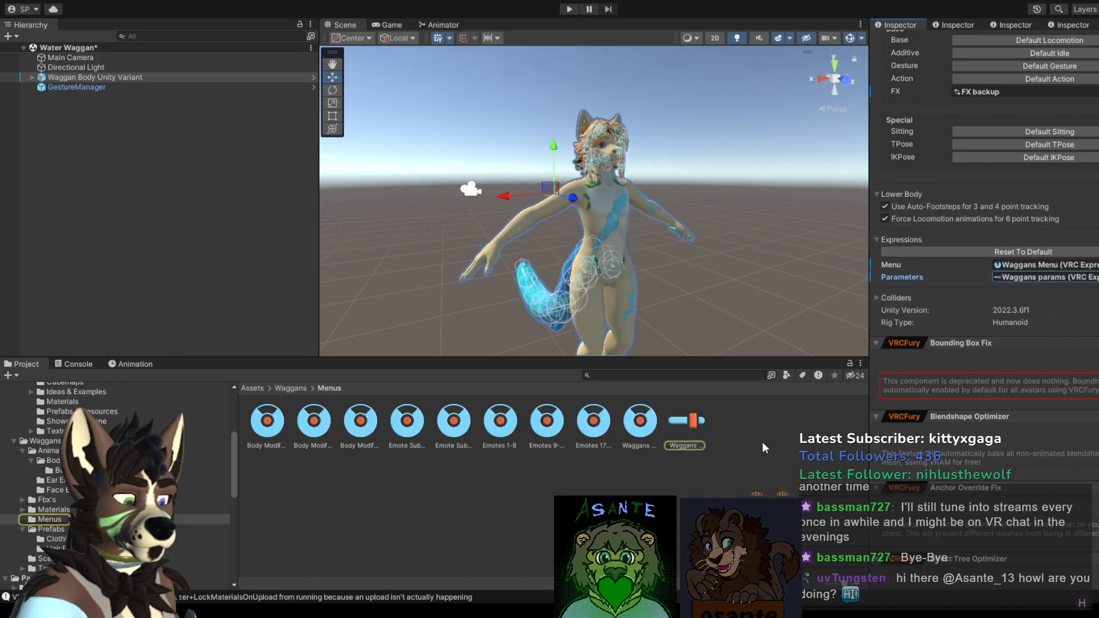
{"action": "left_click", "coordinate": [694, 432]}
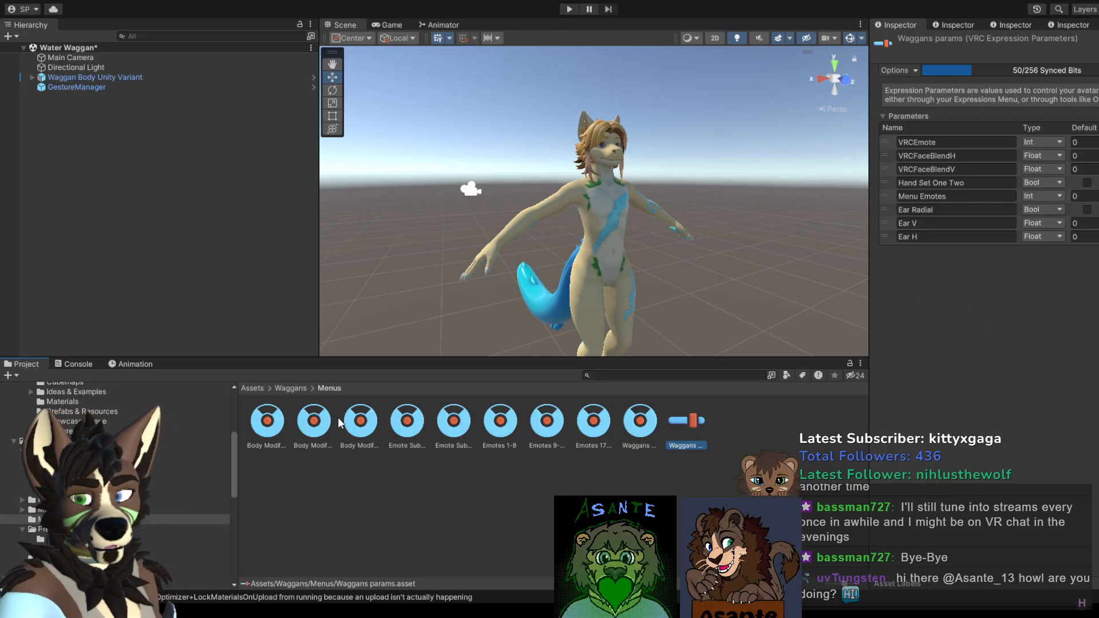
Step: Review the controls and parameter references of the three Body Modifications menus
{"action": "left_click", "coordinate": [320, 422]}
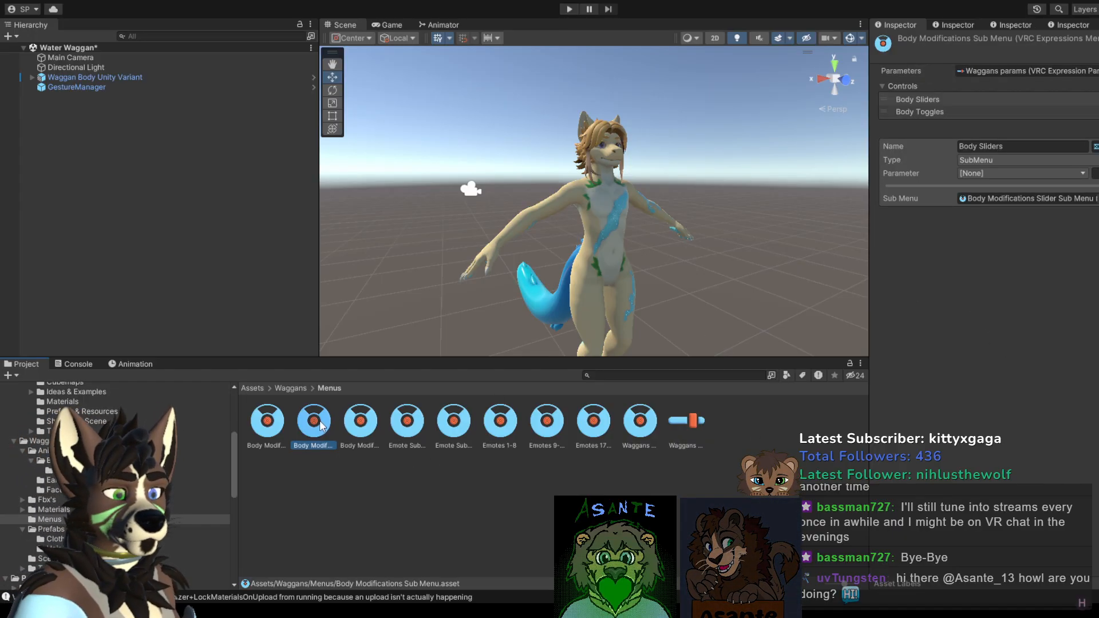
{"action": "left_click", "coordinate": [267, 432]}
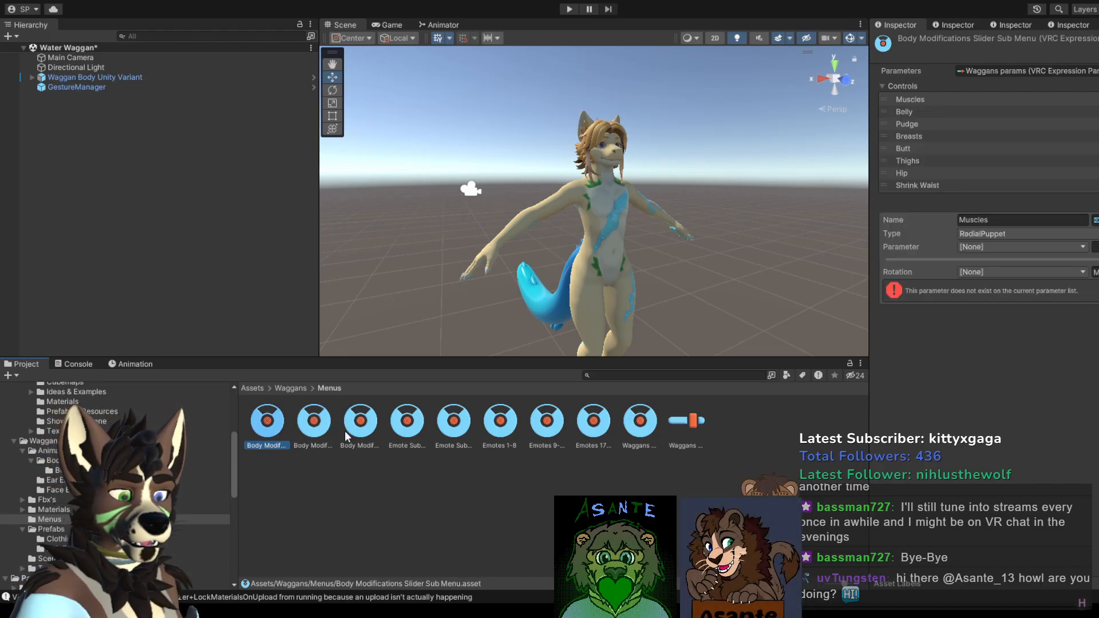
{"action": "left_click", "coordinate": [291, 429]}
{"action": "left_click", "coordinate": [319, 428]}
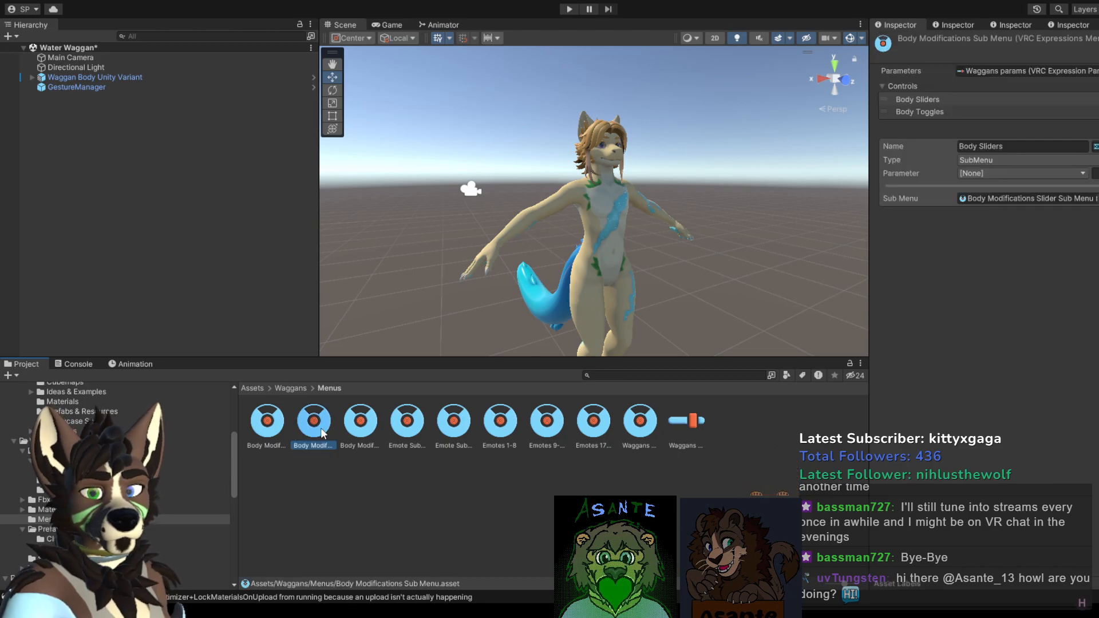
{"action": "left_click", "coordinate": [364, 431]}
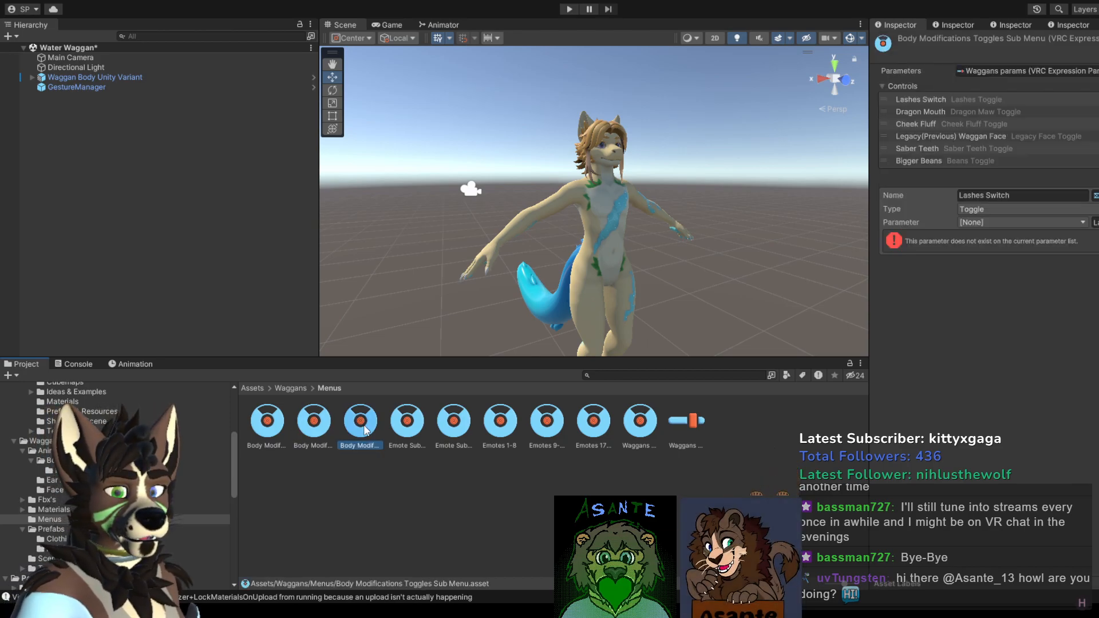
{"action": "left_click", "coordinate": [326, 429]}
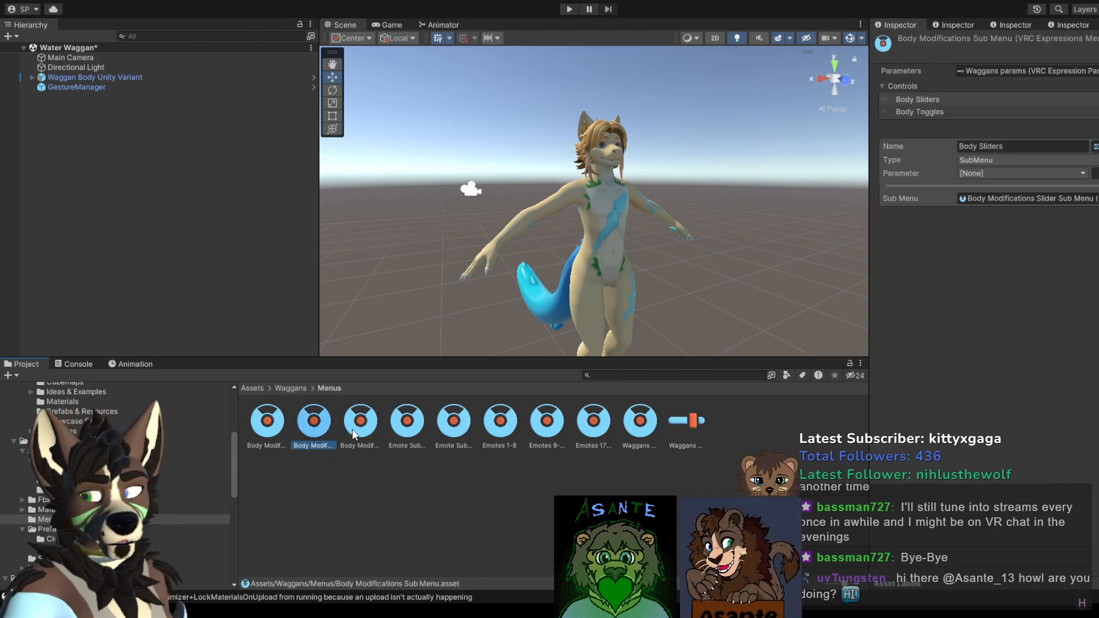
Step: Add a Bool parameter named Body Sliders to the end of the Waggans params list
{"action": "left_click", "coordinate": [690, 423]}
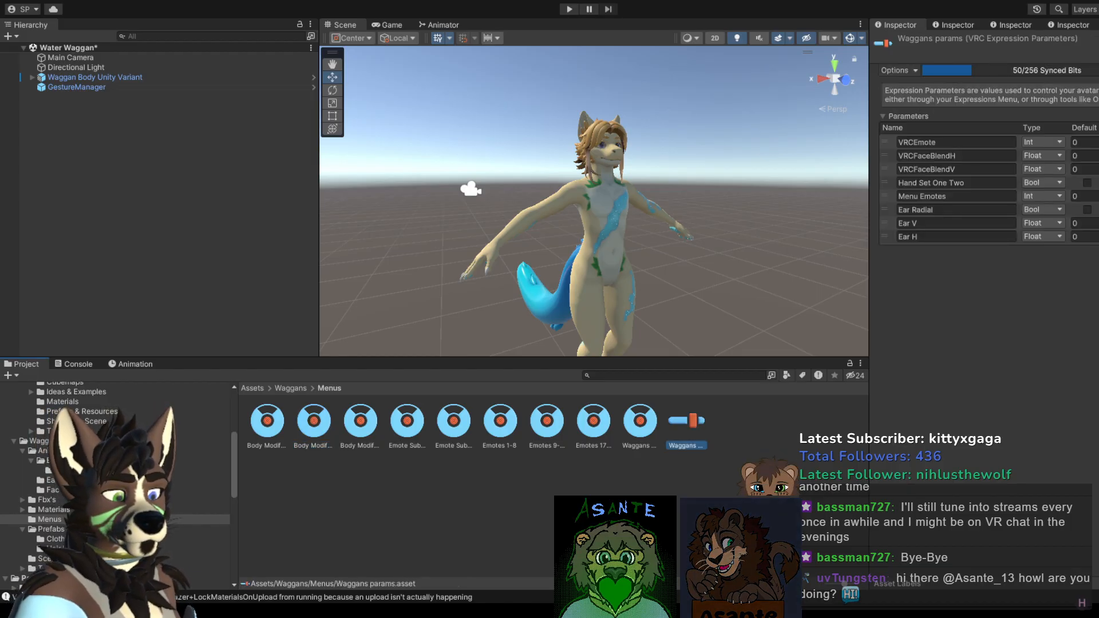
{"action": "left_click", "coordinate": [1098, 250]}
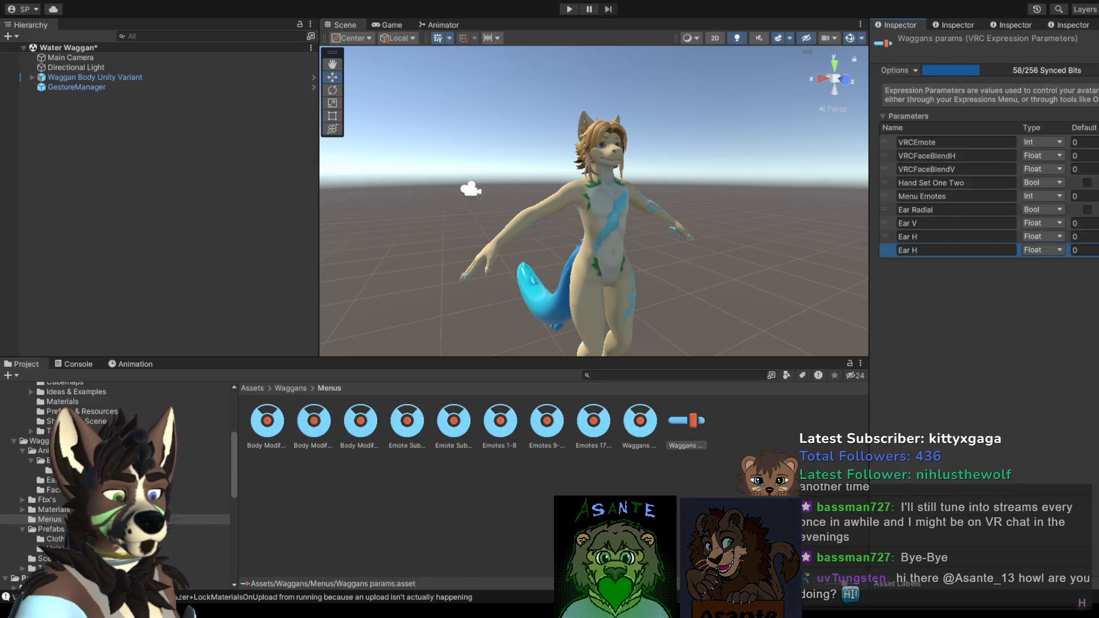
{"action": "left_click", "coordinate": [968, 252]}
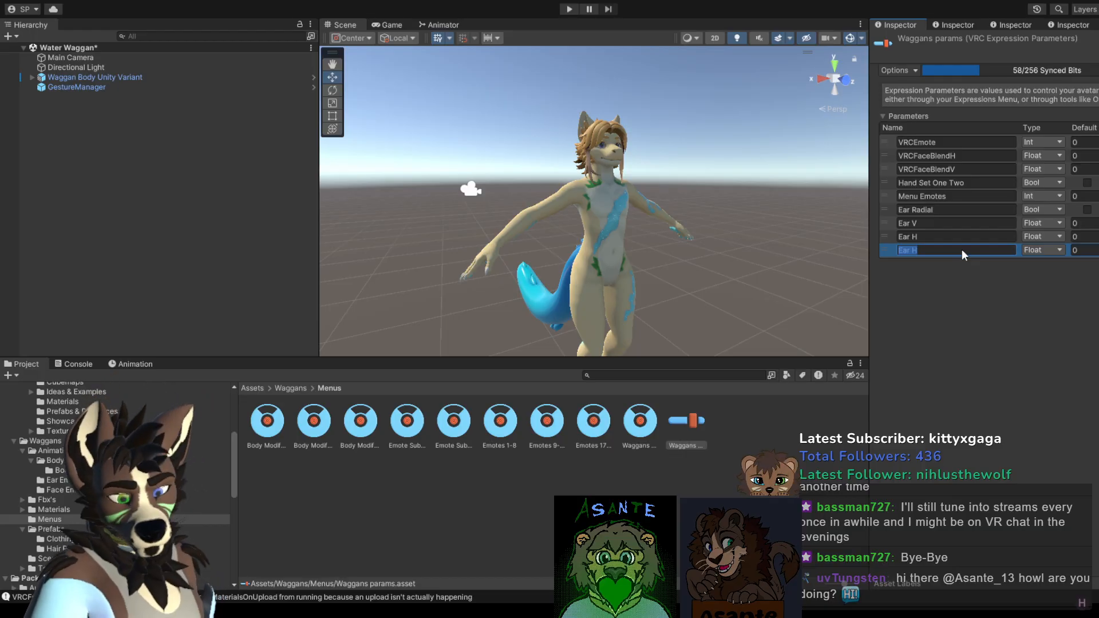
{"action": "type", "text": "Boder"}
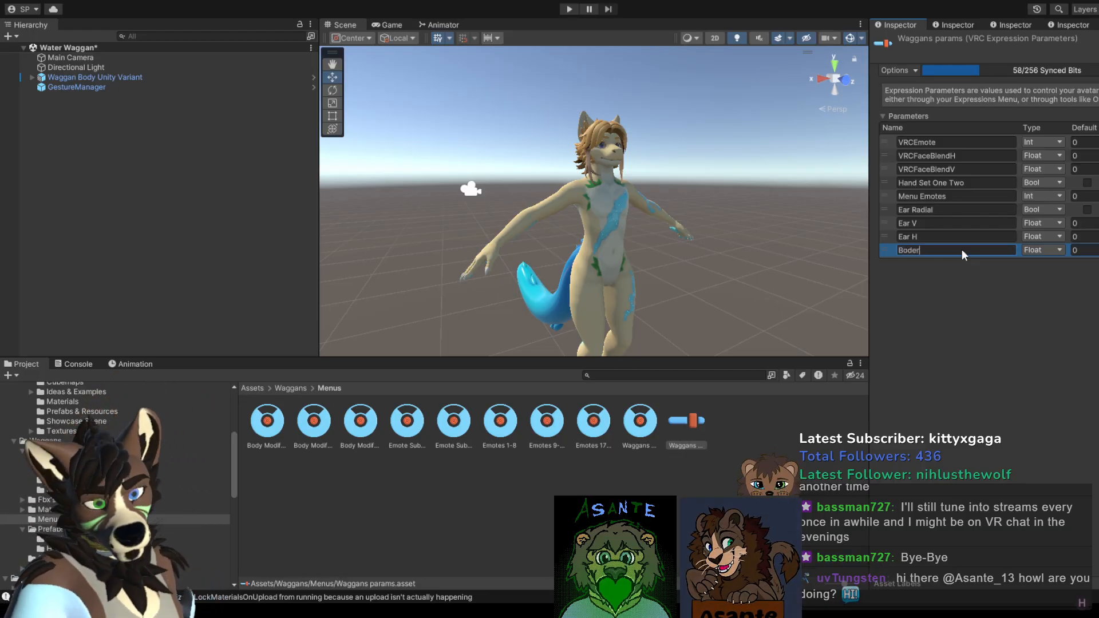
{"action": "key", "text": "BackSpace"}
{"action": "key", "text": "BackSpace"}
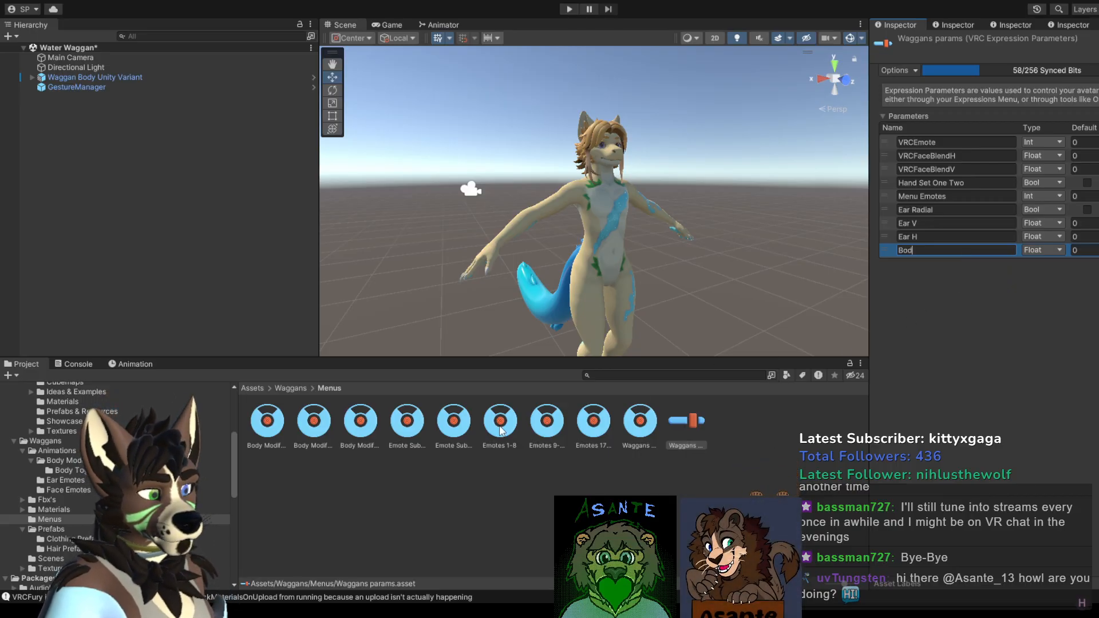
{"action": "left_click", "coordinate": [314, 421]}
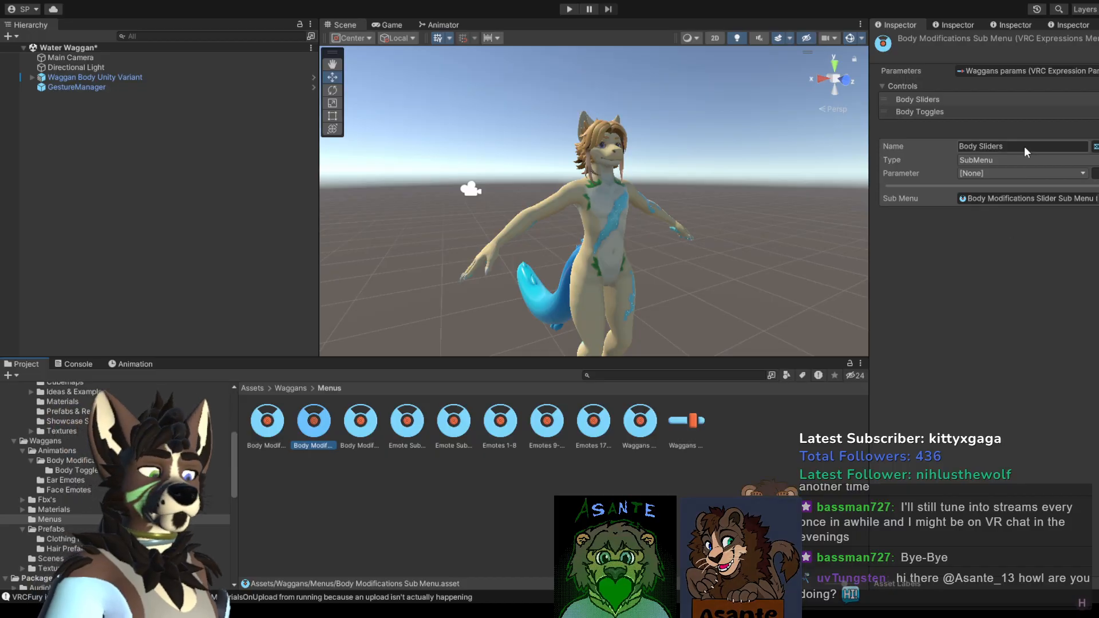
{"action": "left_click", "coordinate": [1023, 148]}
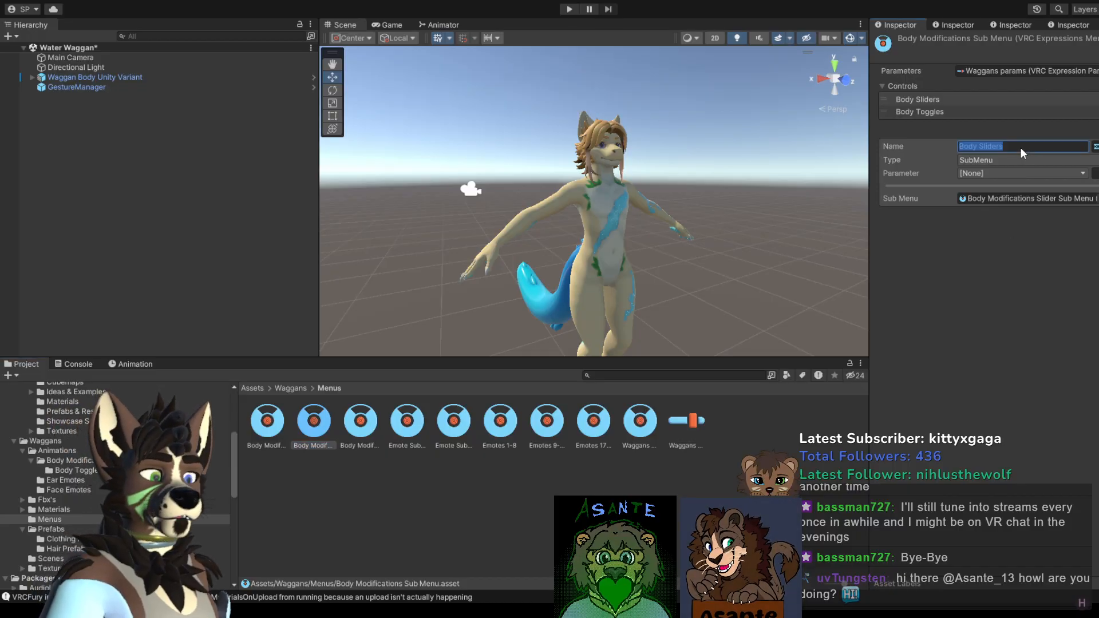
{"action": "left_click", "coordinate": [691, 424]}
{"action": "type", "text": "y Sliders"}
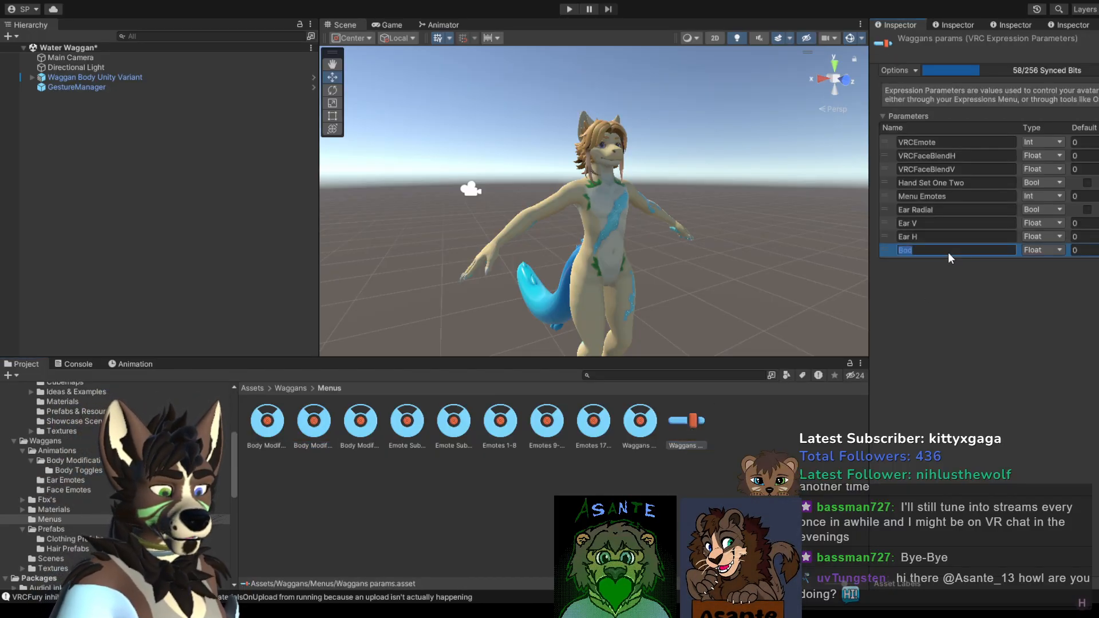
{"action": "left_click", "coordinate": [1039, 253]}
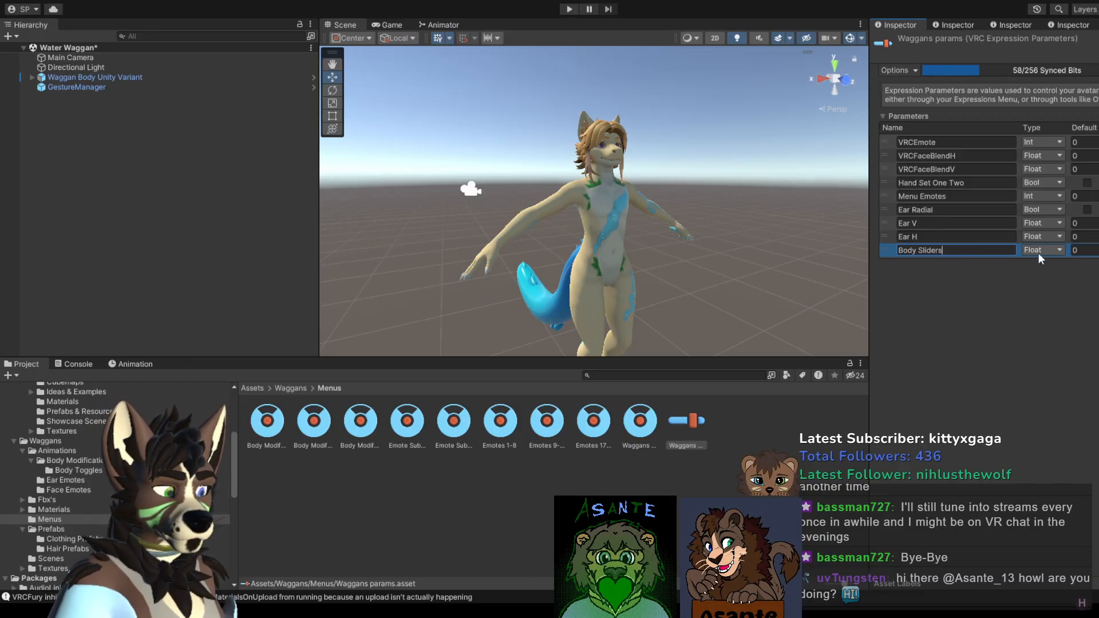
{"action": "left_click", "coordinate": [1062, 298]}
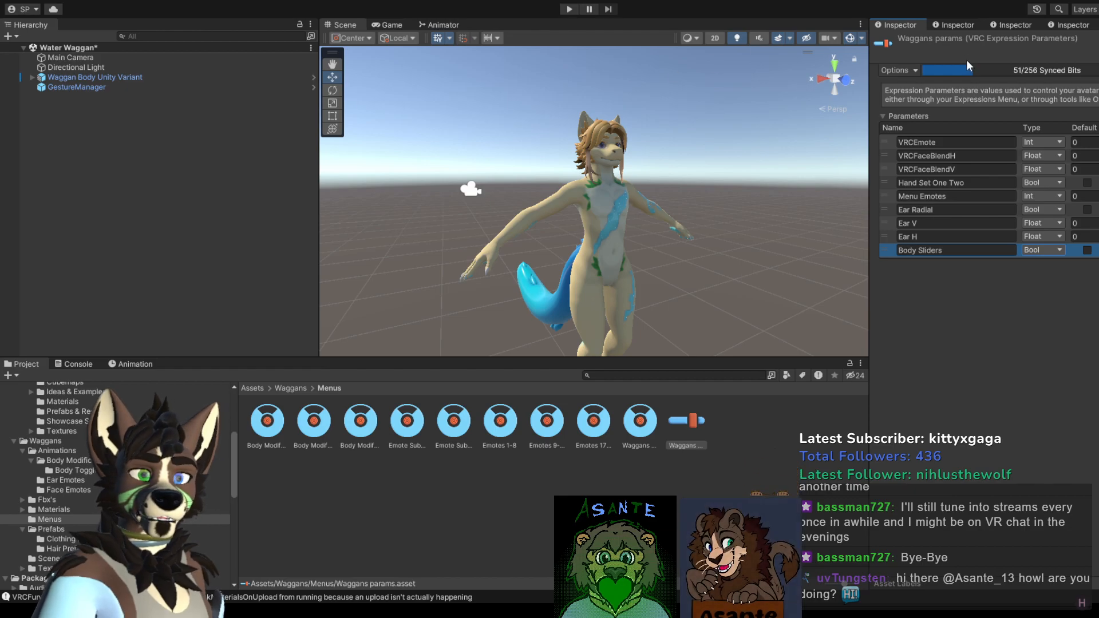
Step: Check the avatar's Expressions entries in the Gesture Manager radial menu in play mode, and exit play mode
{"action": "left_click", "coordinate": [623, 195]}
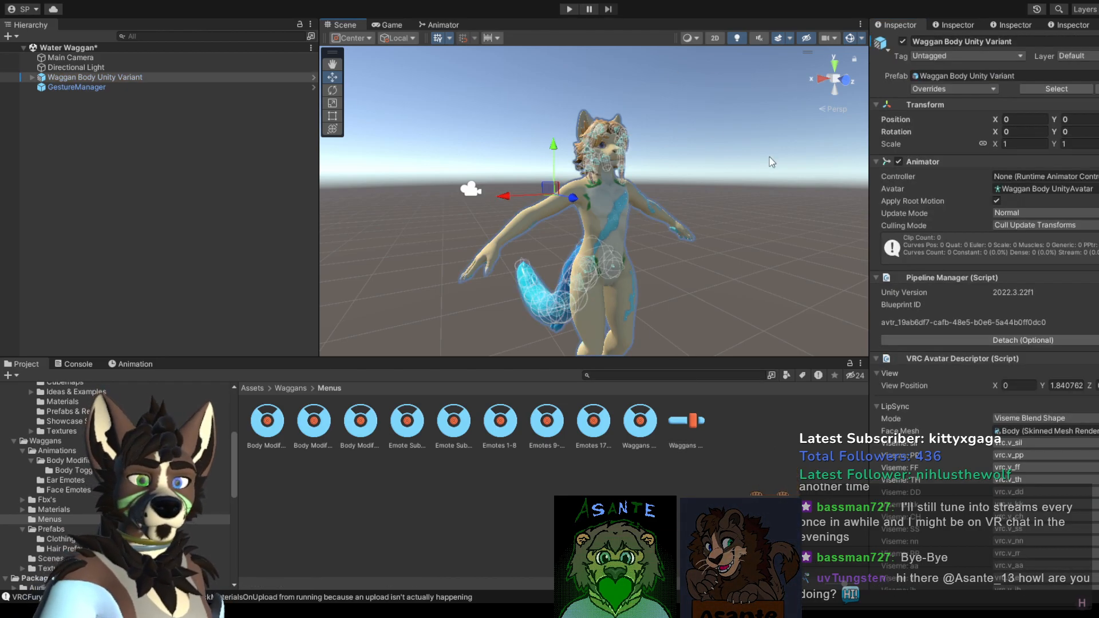
{"action": "left_click", "coordinate": [732, 181]}
{"action": "left_click", "coordinate": [112, 87]}
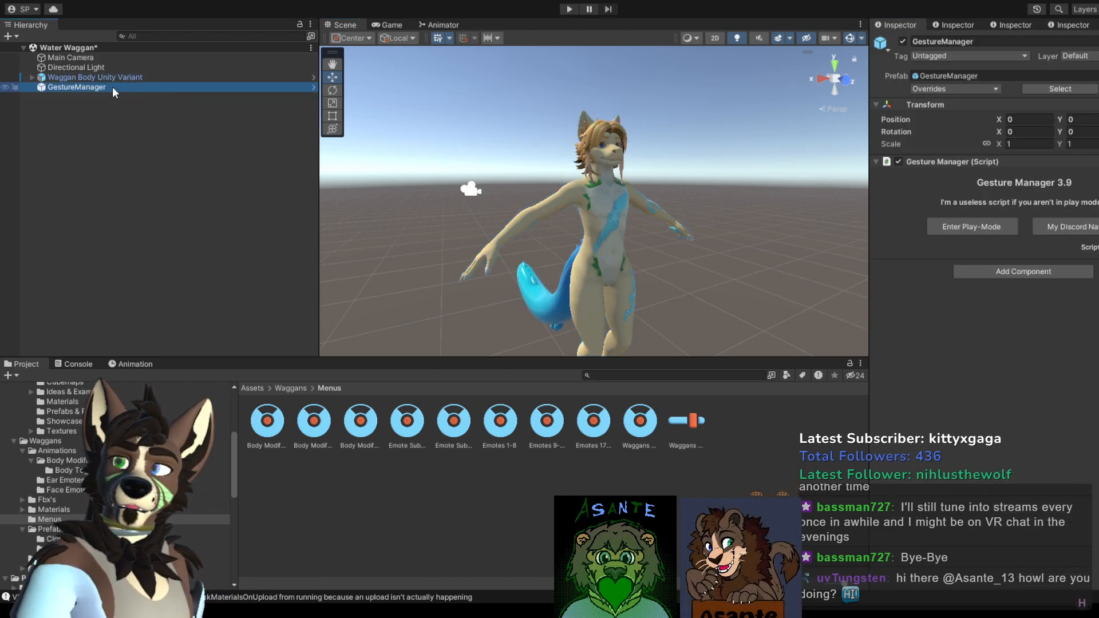
{"action": "left_click", "coordinate": [967, 226]}
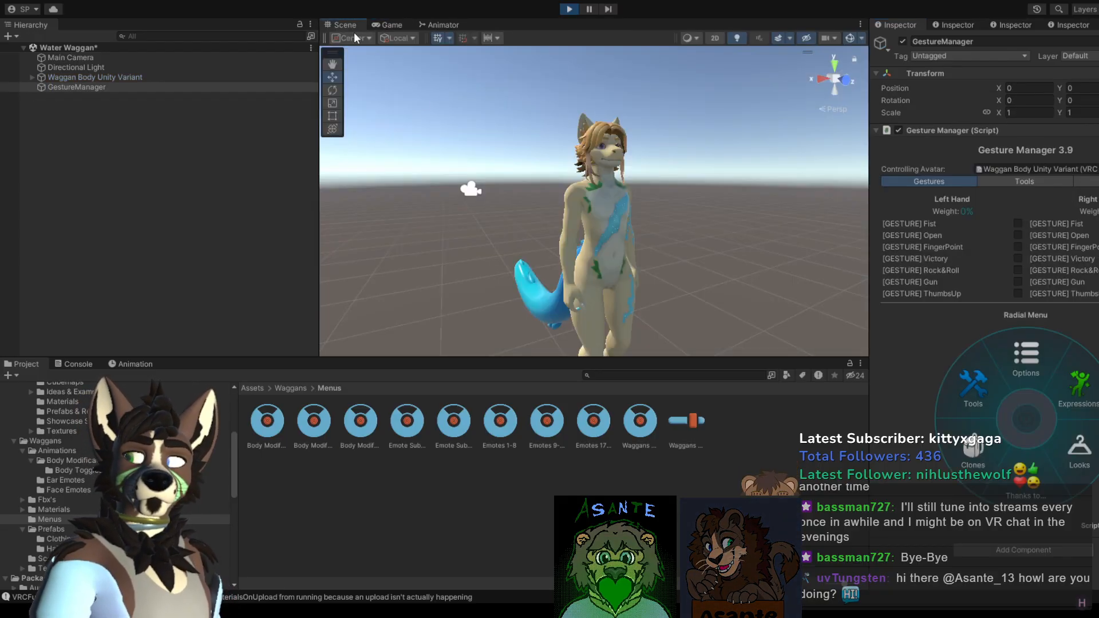
{"action": "left_click", "coordinate": [1068, 392]}
{"action": "left_click", "coordinate": [1058, 363]}
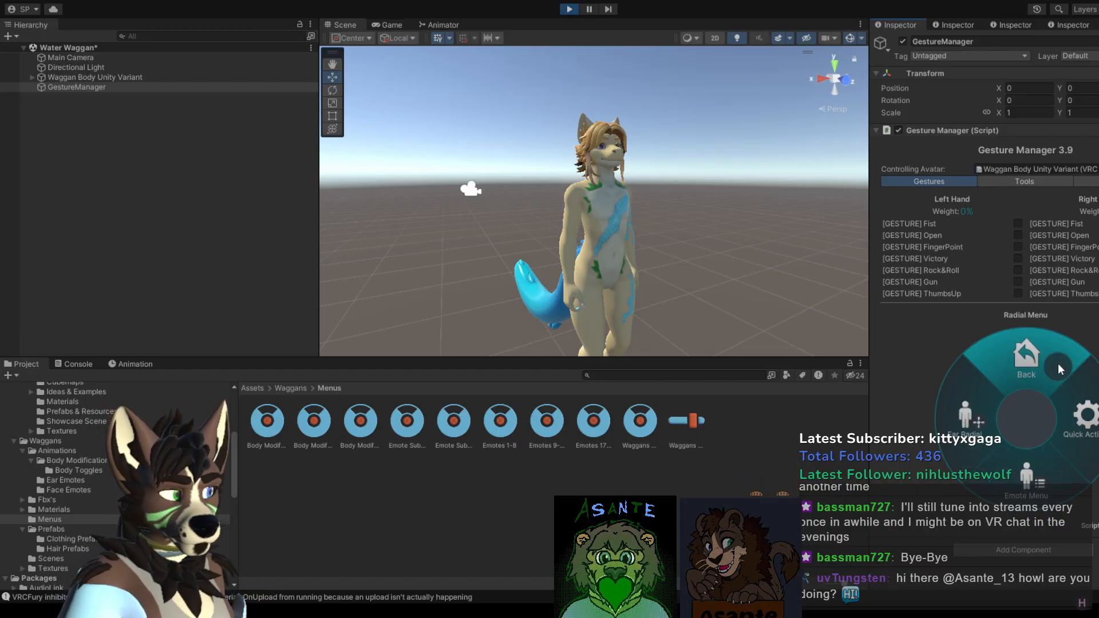
{"action": "left_click", "coordinate": [569, 9]}
Step: Delete the Body Sliders parameter from Waggans params
{"action": "left_click", "coordinate": [688, 421]}
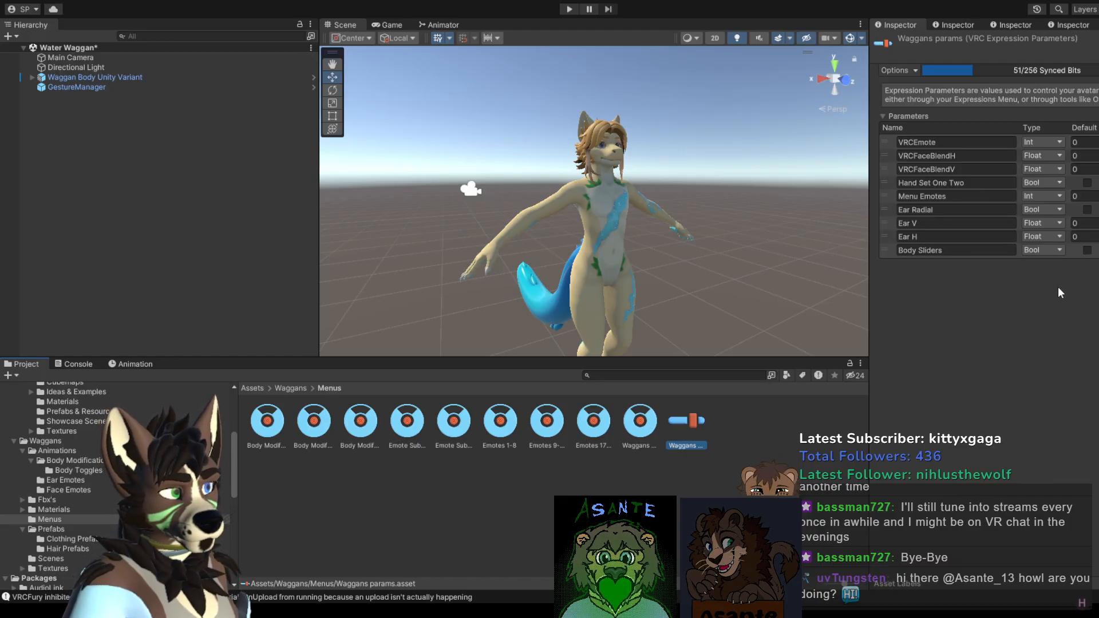
{"action": "left_click", "coordinate": [965, 253]}
{"action": "key", "text": "Delete"}
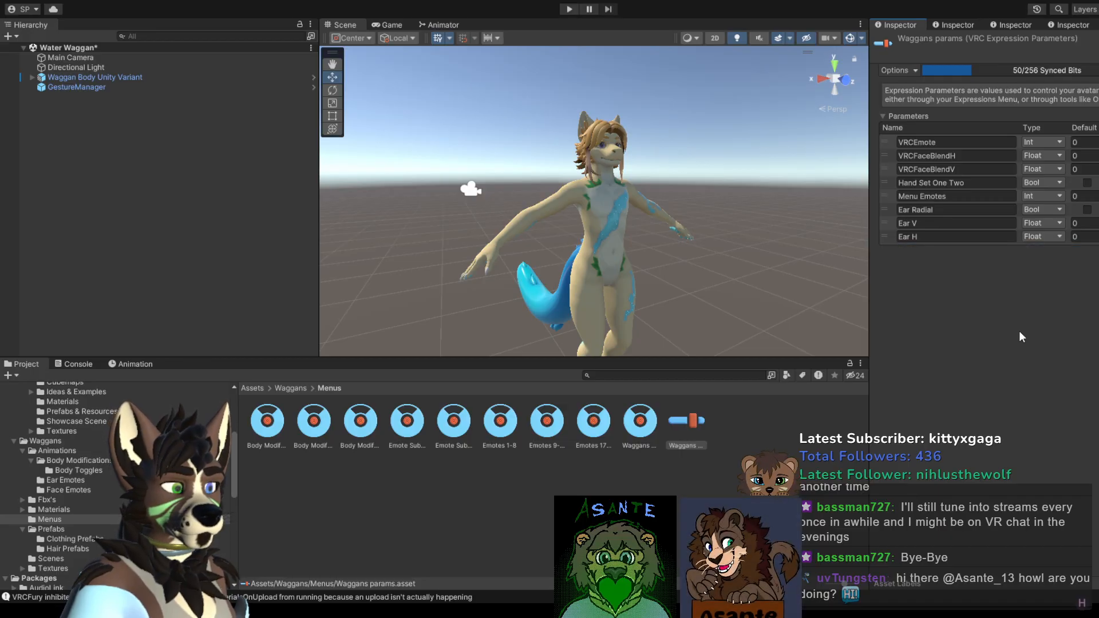
Step: Compare the controls of the Body Modifications Slider Sub Menu, the emote menus and Waggans Menu with the Waggans params list
{"action": "left_click", "coordinate": [279, 424]}
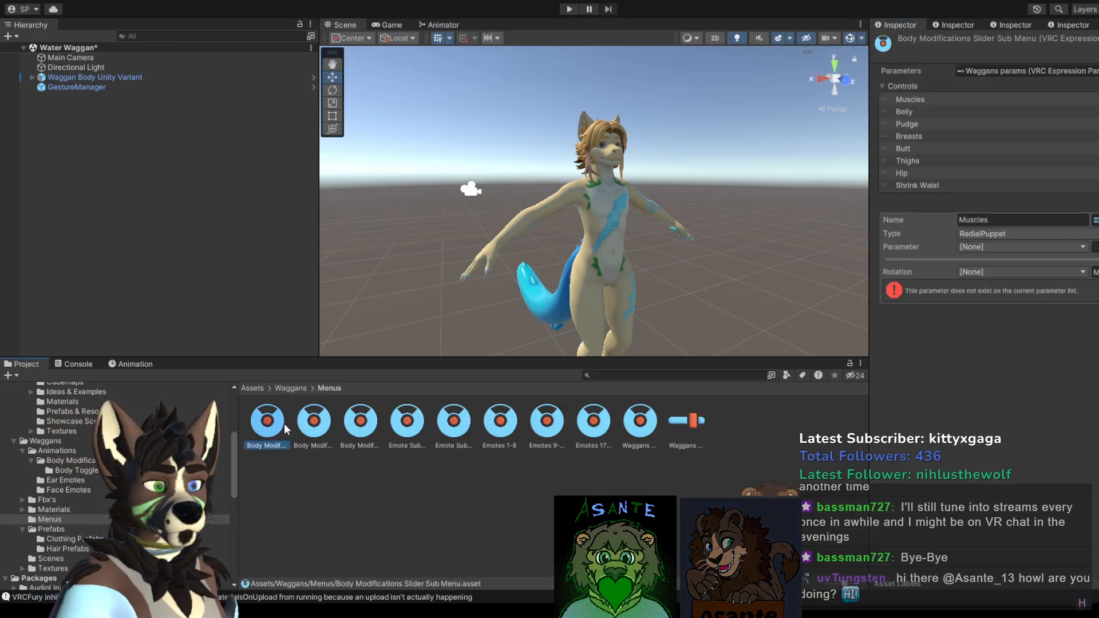
{"action": "left_click", "coordinate": [453, 428]}
{"action": "left_click", "coordinate": [501, 425]}
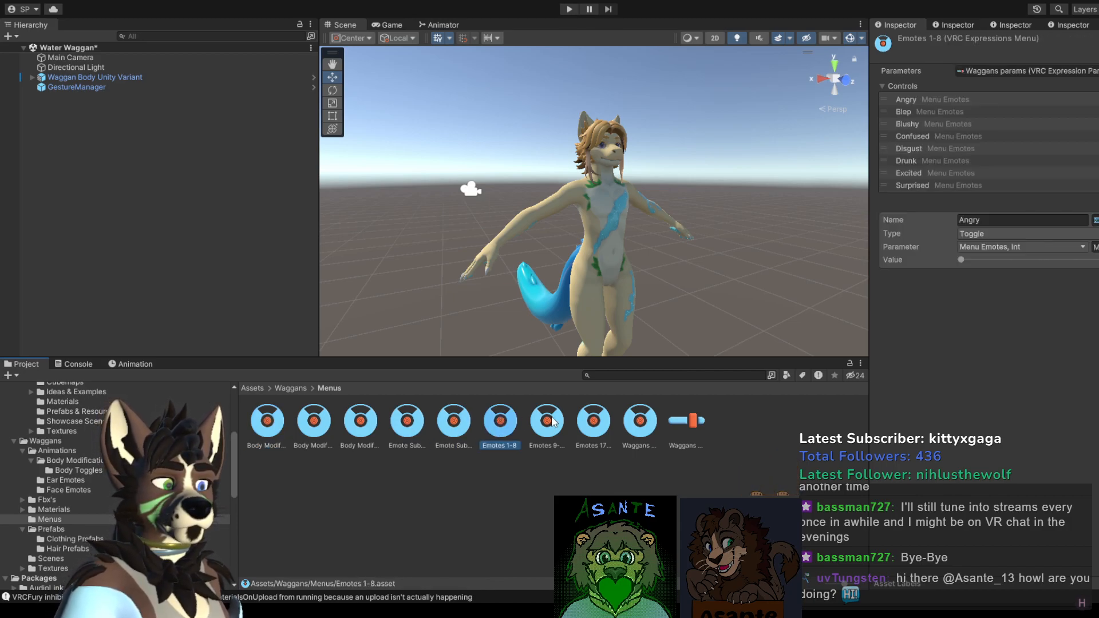
{"action": "left_click", "coordinate": [584, 423]}
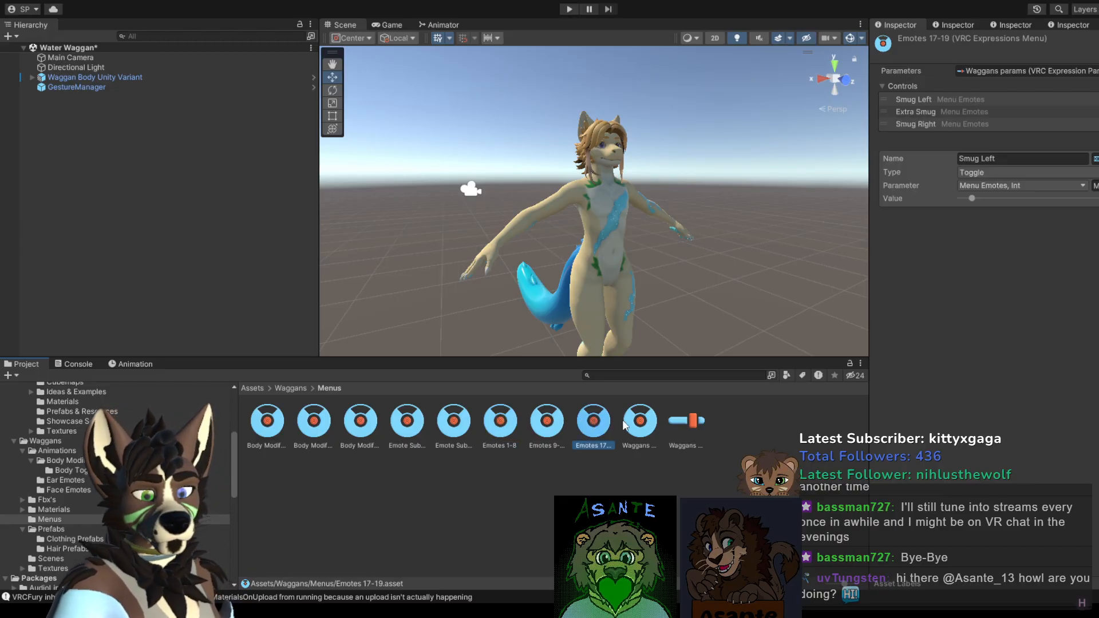
{"action": "left_click", "coordinate": [653, 429]}
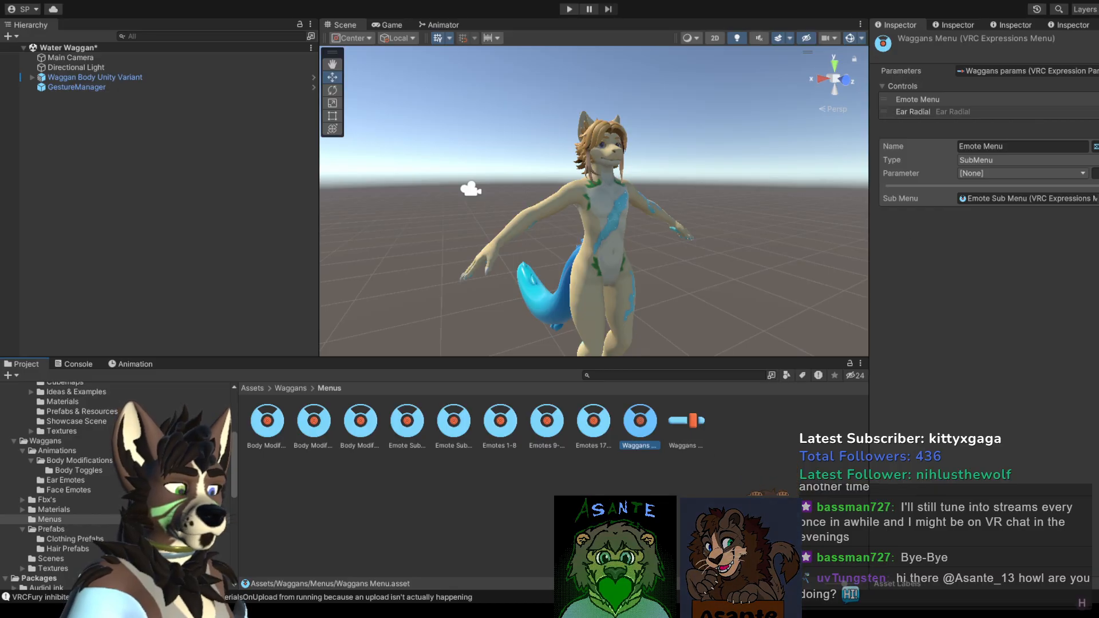
{"action": "left_click", "coordinate": [689, 425]}
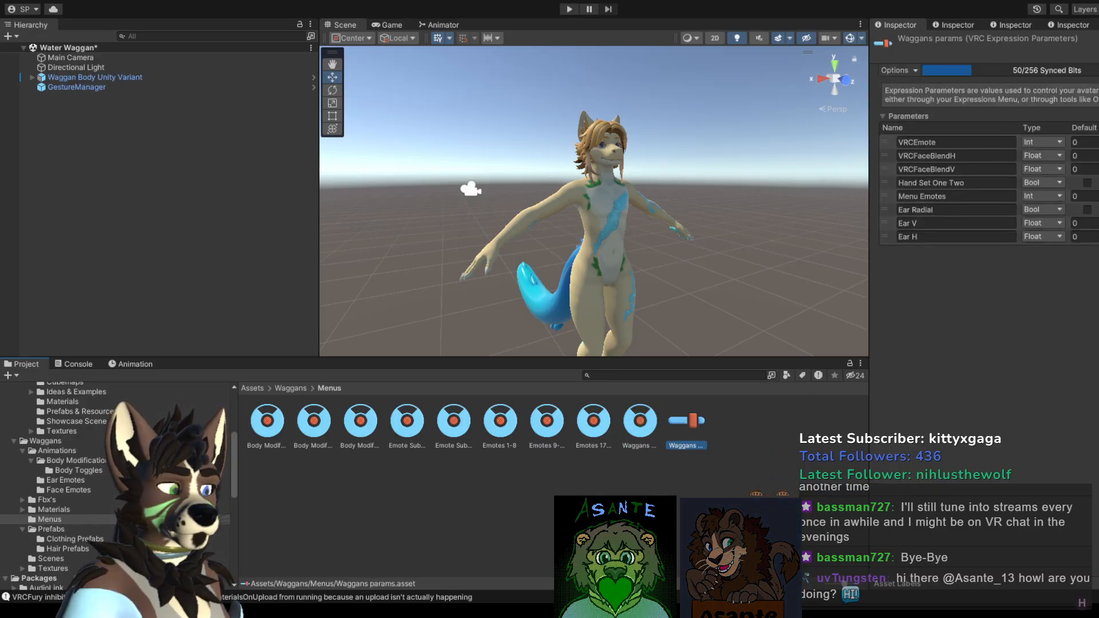
{"action": "left_click", "coordinate": [267, 424]}
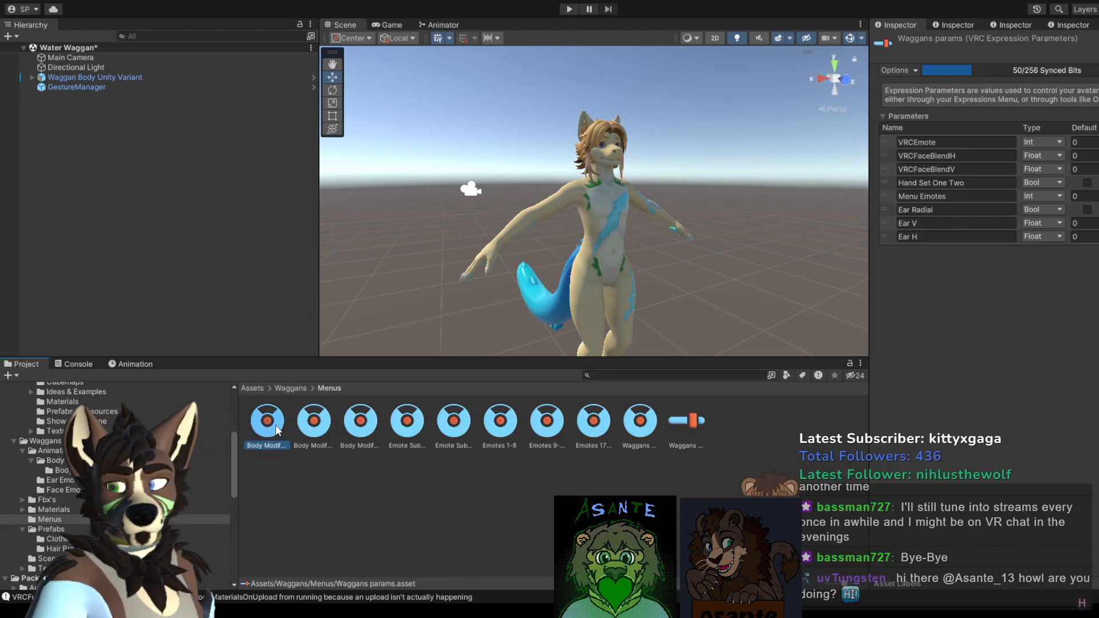
Step: Compare the FX backup controller's animator parameters with the Body Modifications menus, Waggans params and the emote menus
{"action": "left_click", "coordinate": [443, 26]}
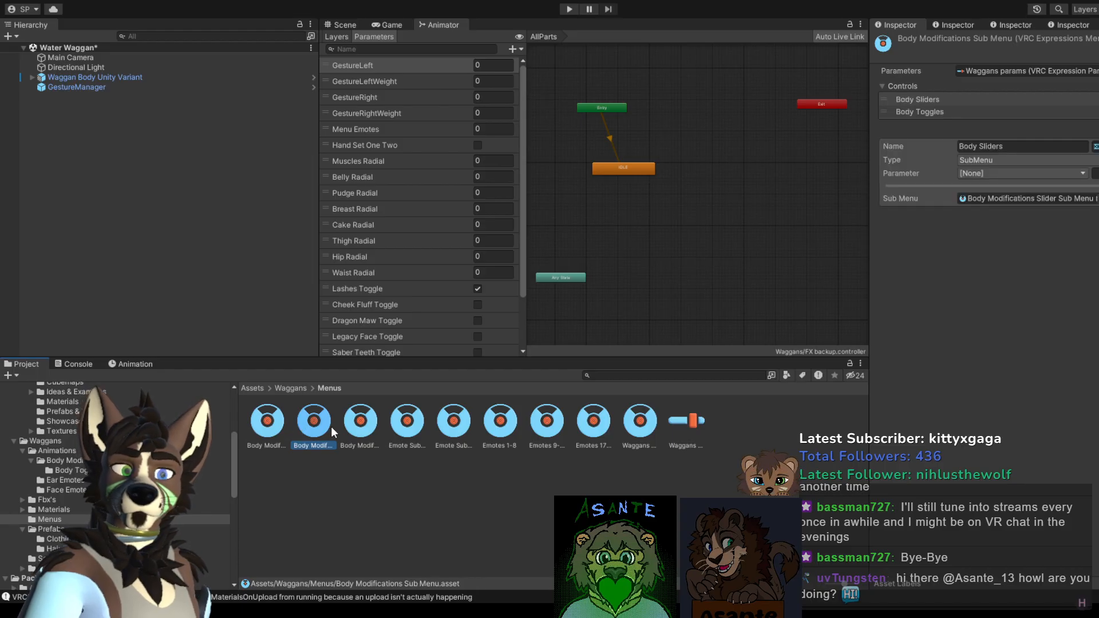
{"action": "left_click", "coordinate": [361, 423]}
{"action": "left_click", "coordinate": [267, 423]}
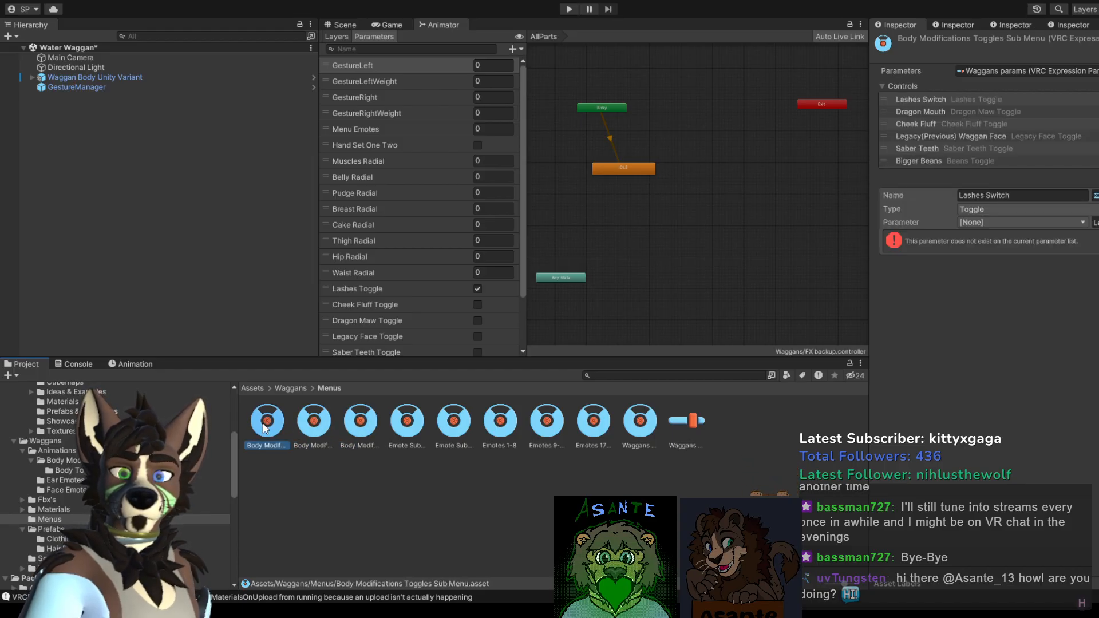
{"action": "left_click", "coordinate": [337, 37]}
{"action": "left_click", "coordinate": [372, 36]}
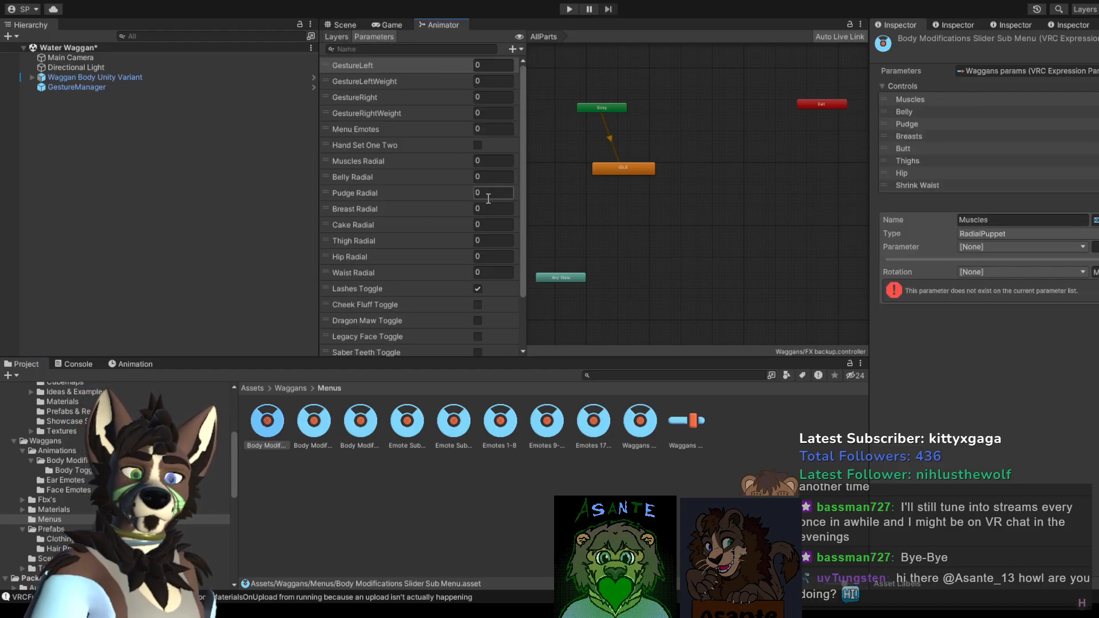
{"action": "left_click", "coordinate": [683, 425]}
{"action": "left_click", "coordinate": [640, 422]}
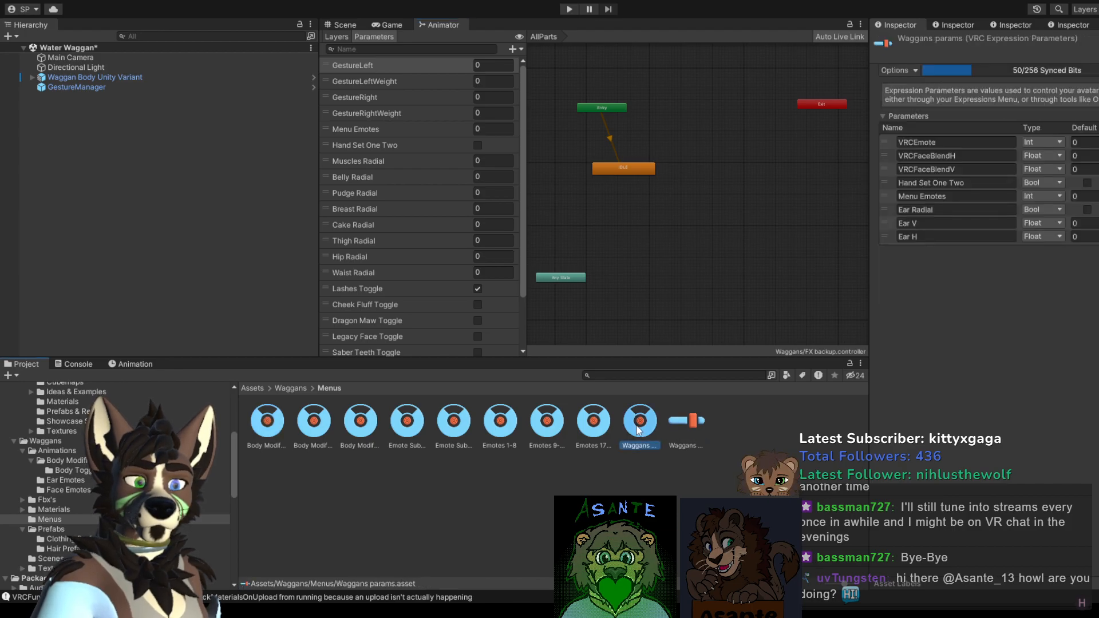
{"action": "left_click", "coordinate": [594, 422]}
{"action": "left_click", "coordinate": [547, 423]}
{"action": "left_click", "coordinate": [500, 423]}
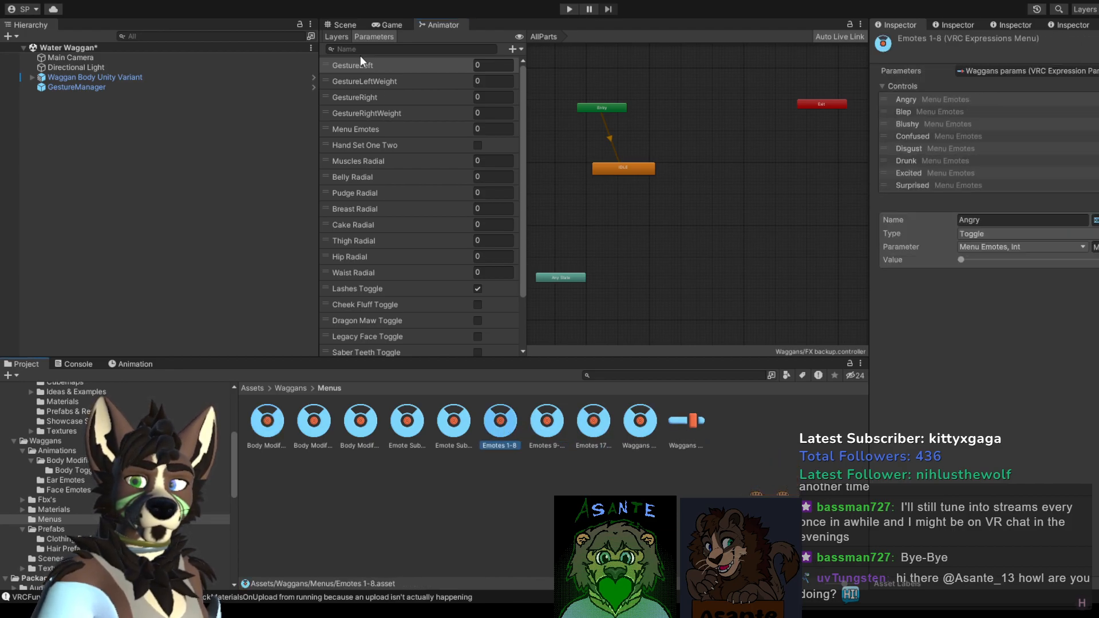
Step: Review the FX backup controller's layers against the Body Modifications Slider Sub Menu controls and the Waggans params list
{"action": "left_click", "coordinate": [346, 36]}
{"action": "scroll", "coordinate": [395, 313], "scroll_direction": "down", "scroll_amount": 3}
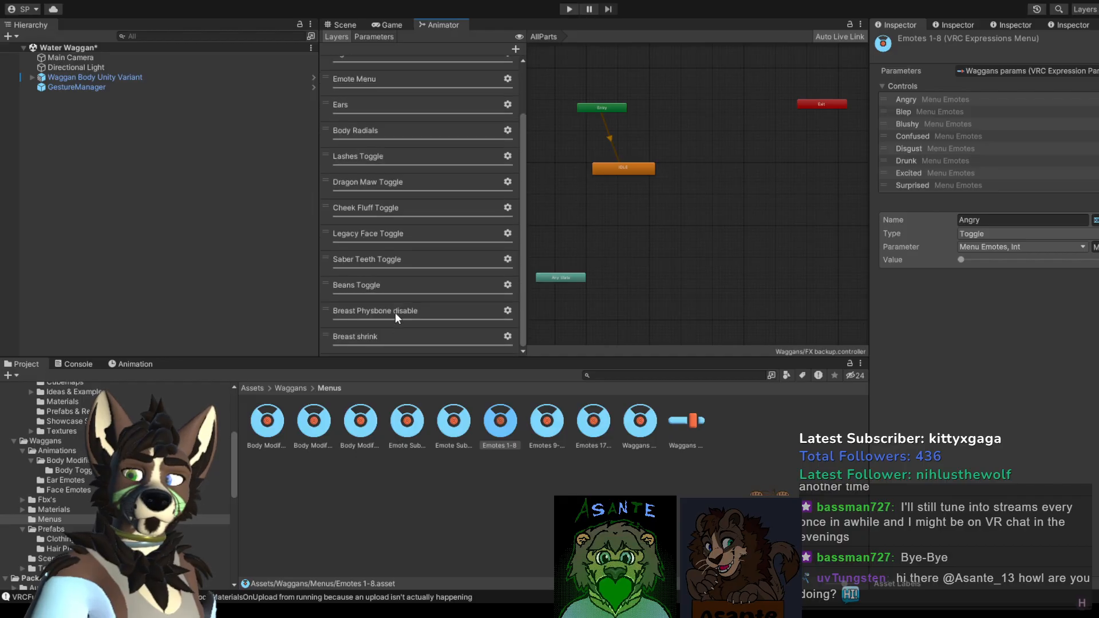
{"action": "left_click", "coordinate": [268, 422]}
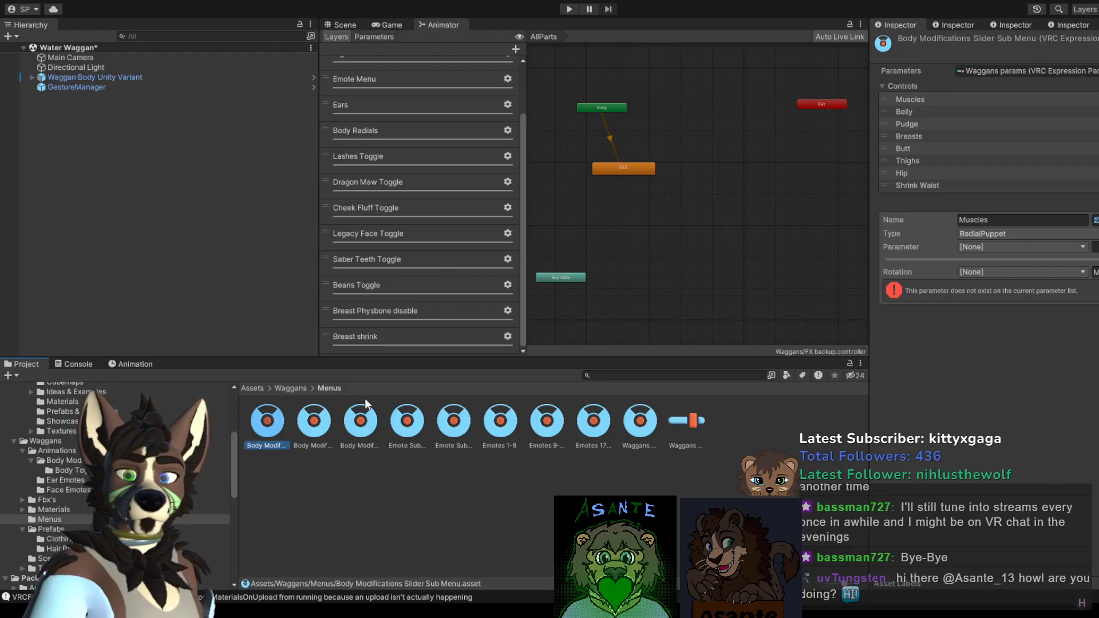
{"action": "left_click", "coordinate": [685, 426]}
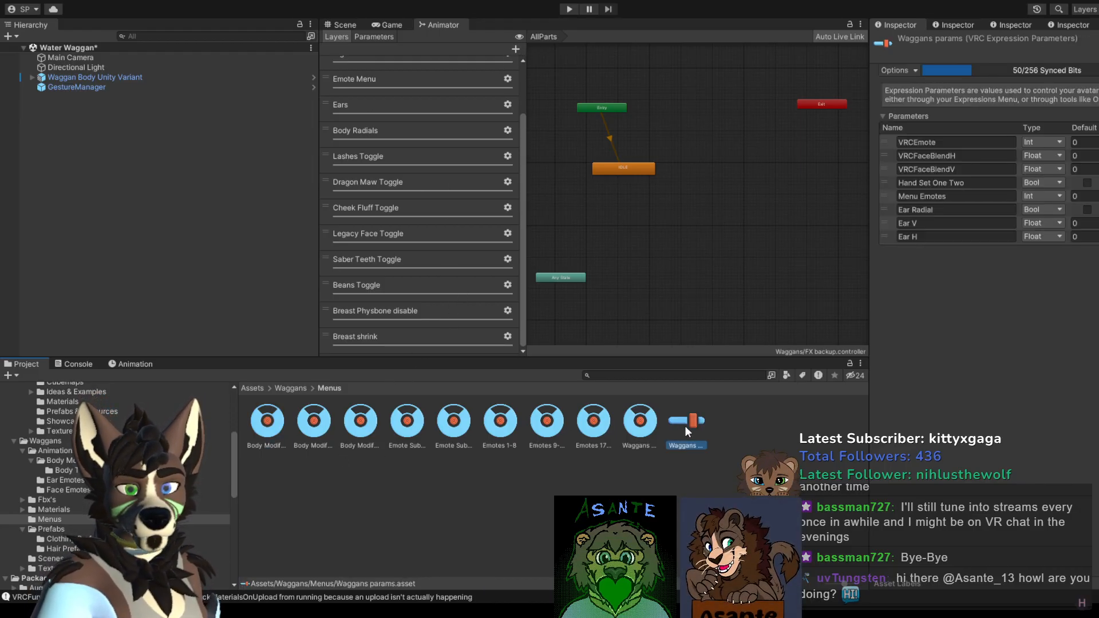
Step: Recheck the Waggans params list in the Scene view and locate the parameters asset assigned to the Body Modifications Slider Sub Menu
{"action": "left_click", "coordinate": [343, 23]}
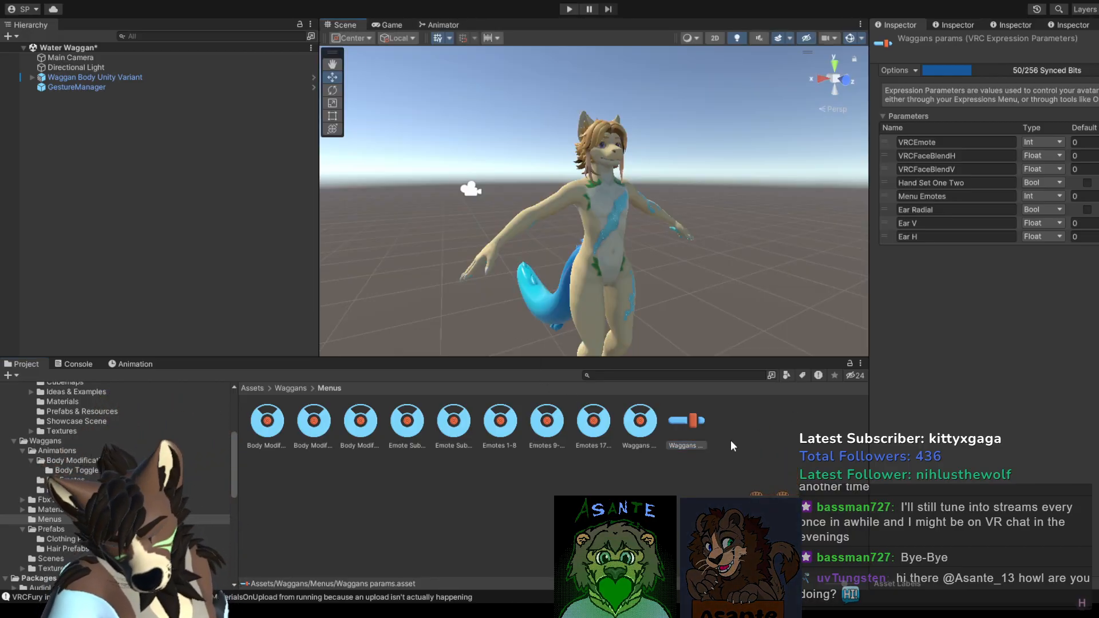
{"action": "left_click", "coordinate": [689, 424]}
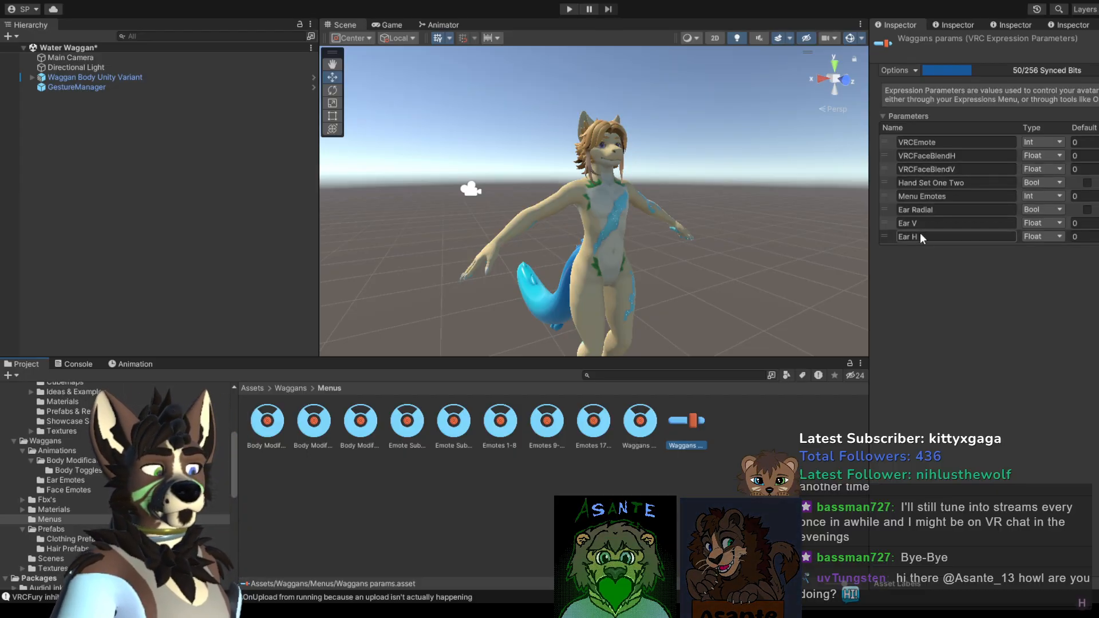
{"action": "middle_click_drag", "start_coordinate": [680, 284], "coordinate": [724, 251]}
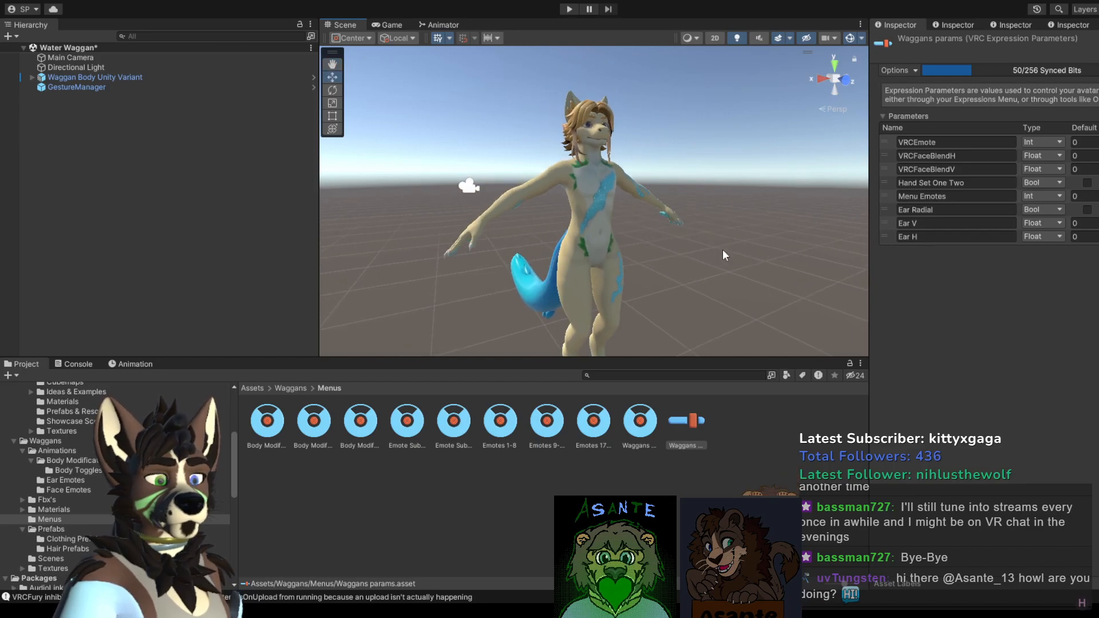
{"action": "left_click", "coordinate": [268, 422]}
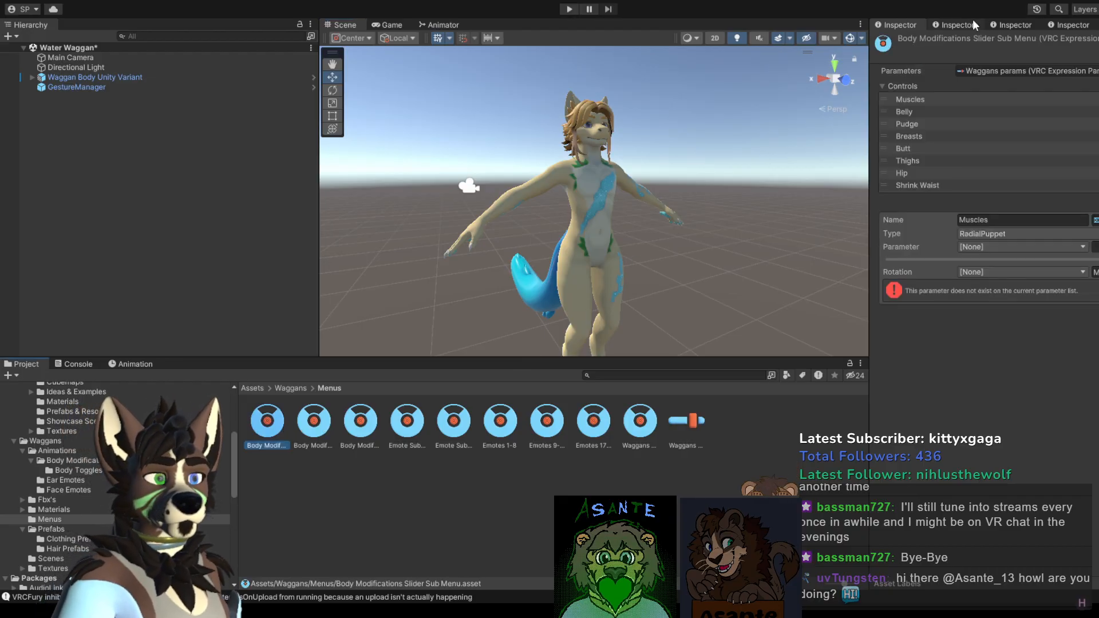
{"action": "left_click", "coordinate": [1021, 70]}
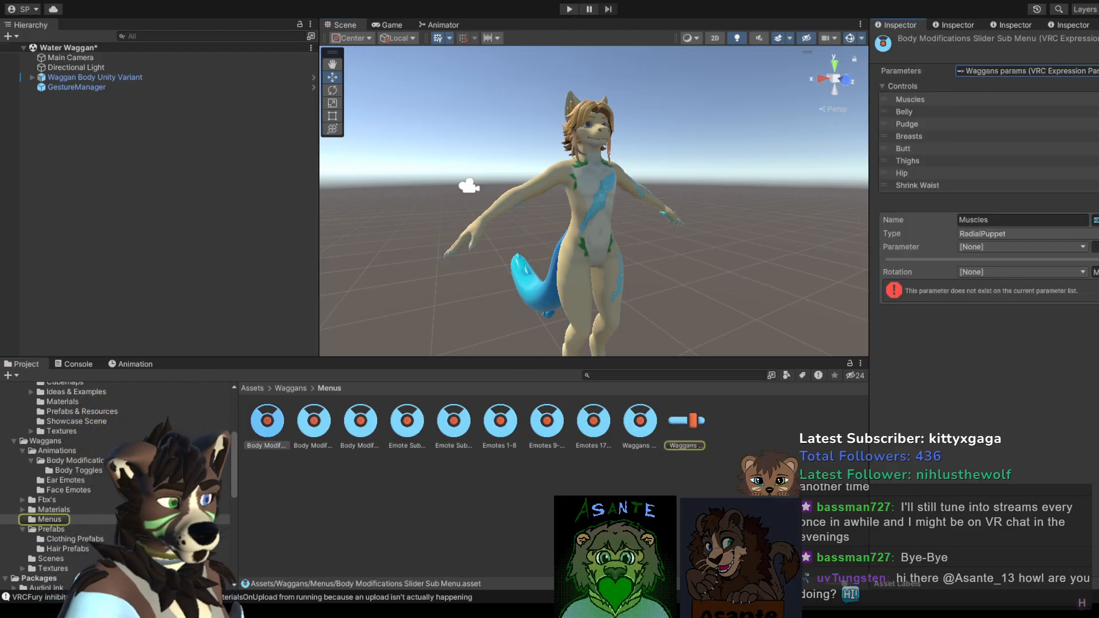
Step: Compare the Waggans params list with the controls of the Body Modifications Slider Sub Menu, Body Modifications Sub Menu and both Emote Sub Menus
{"action": "double_click", "coordinate": [1021, 69]}
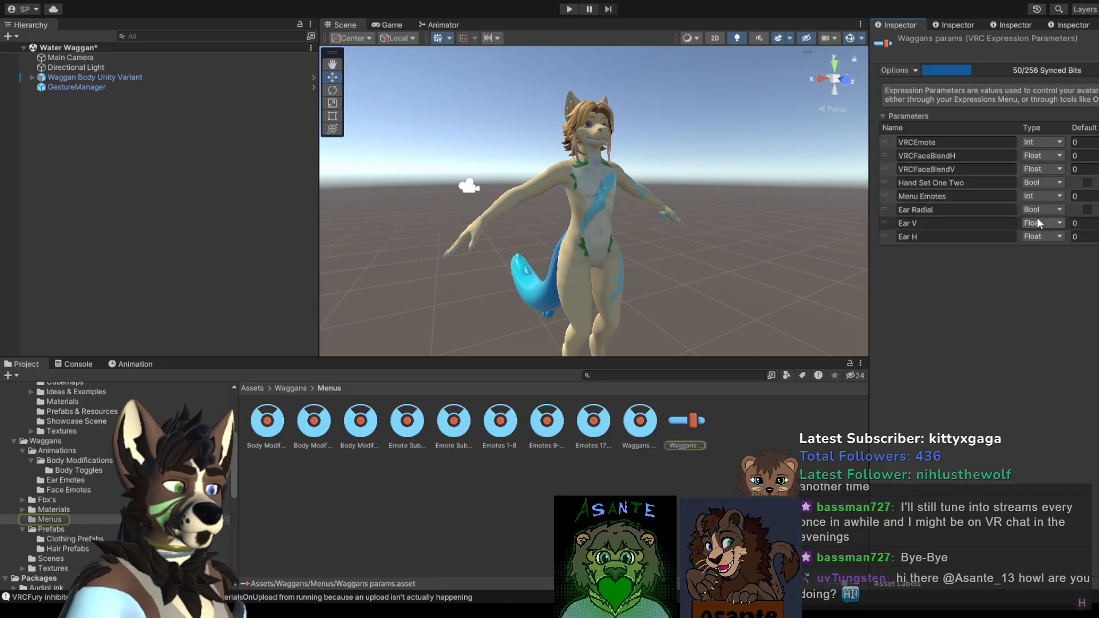
{"action": "left_click", "coordinate": [274, 430]}
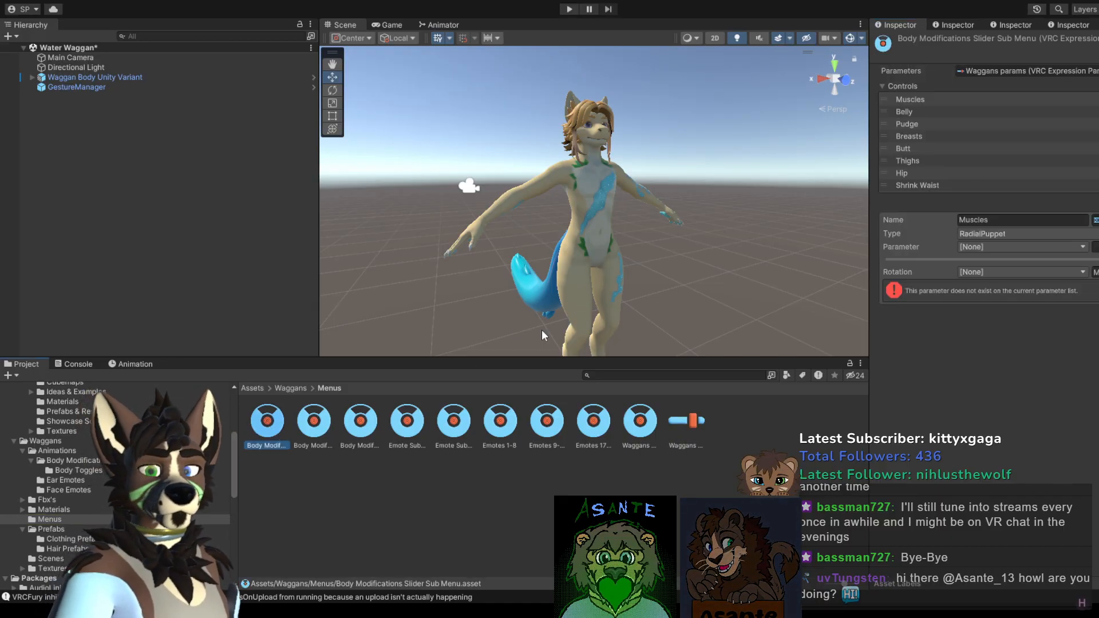
{"action": "left_click", "coordinate": [1004, 250]}
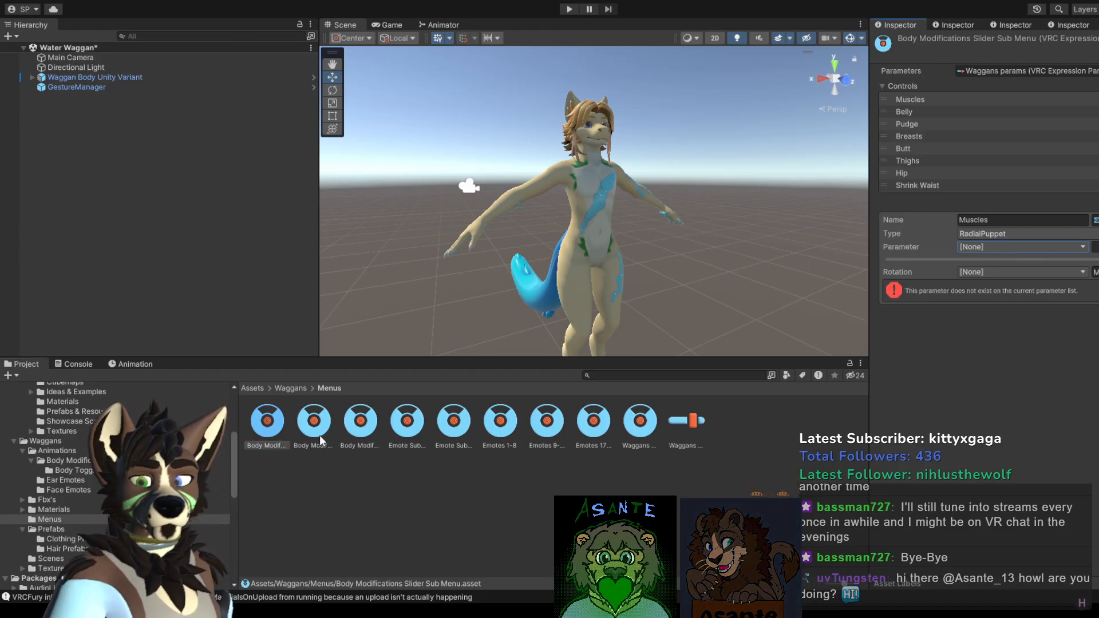
{"action": "left_click", "coordinate": [301, 433]}
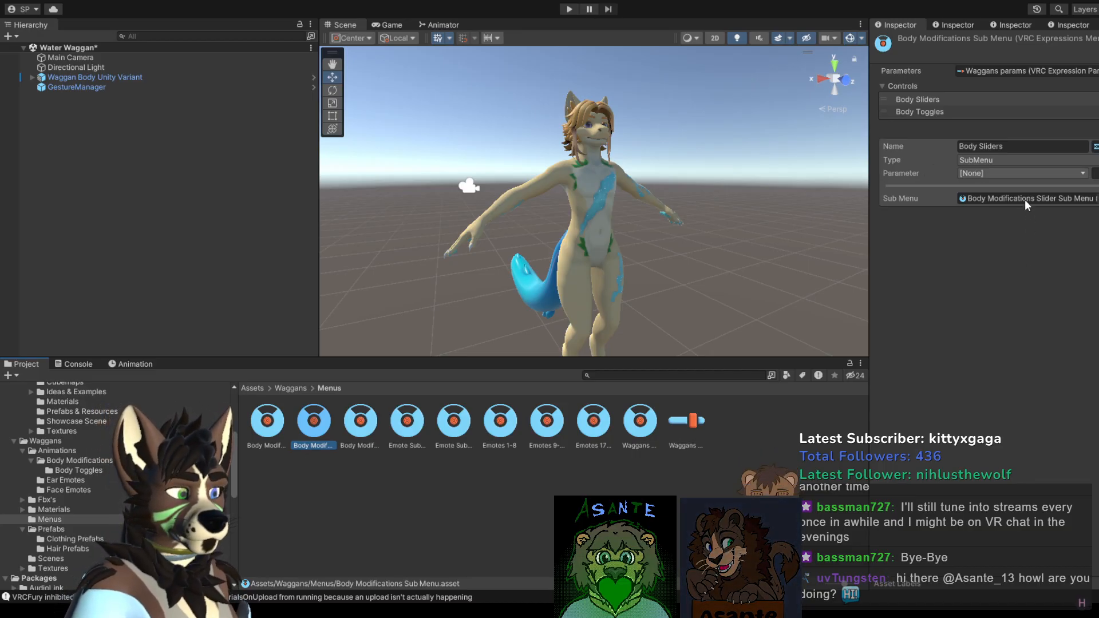
{"action": "left_click", "coordinate": [476, 422]}
{"action": "left_click", "coordinate": [411, 427]}
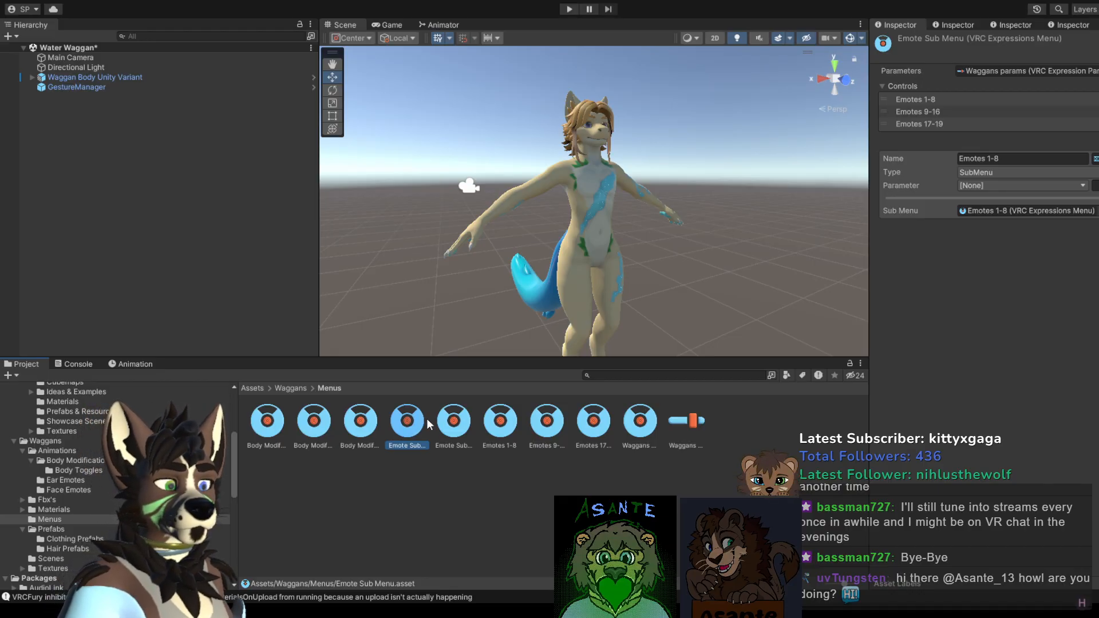
{"action": "left_click", "coordinate": [302, 429]}
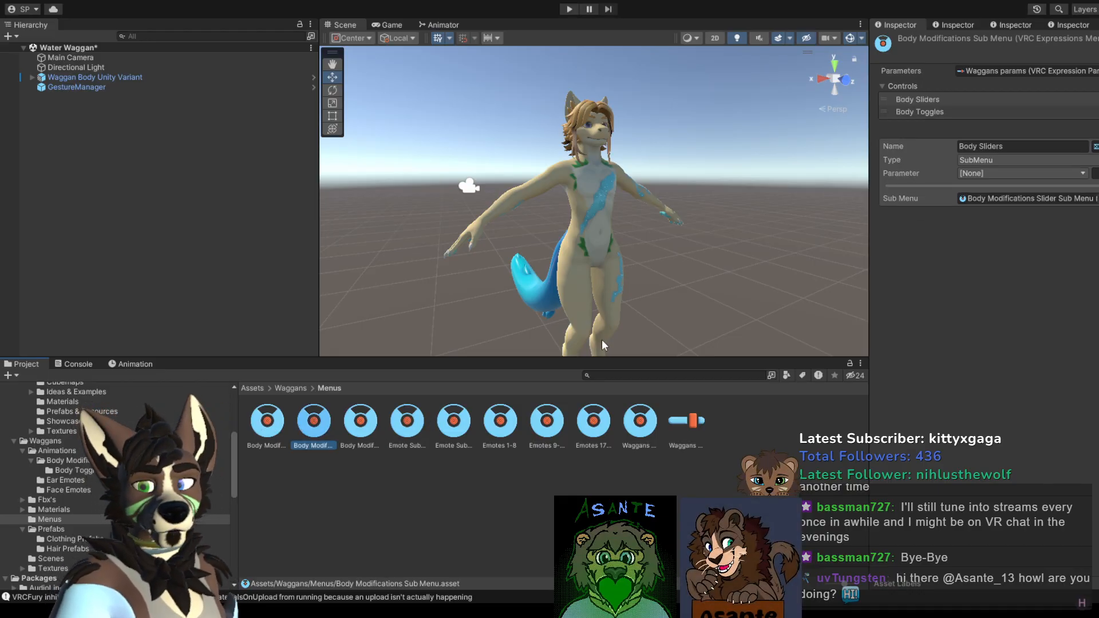
{"action": "left_click", "coordinate": [458, 424]}
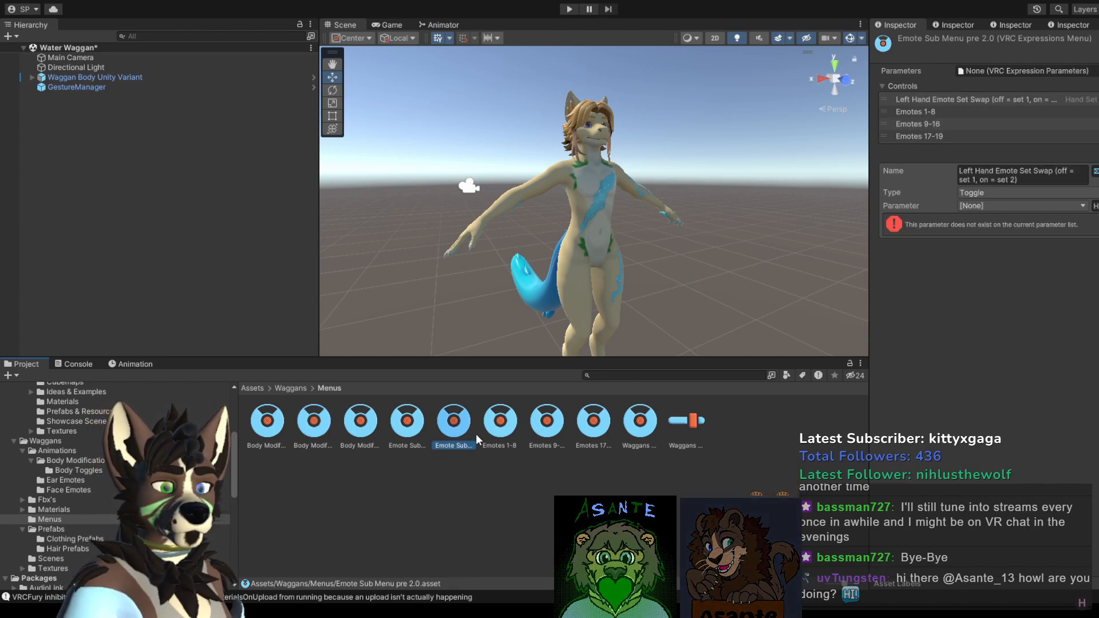
{"action": "left_click", "coordinate": [414, 426]}
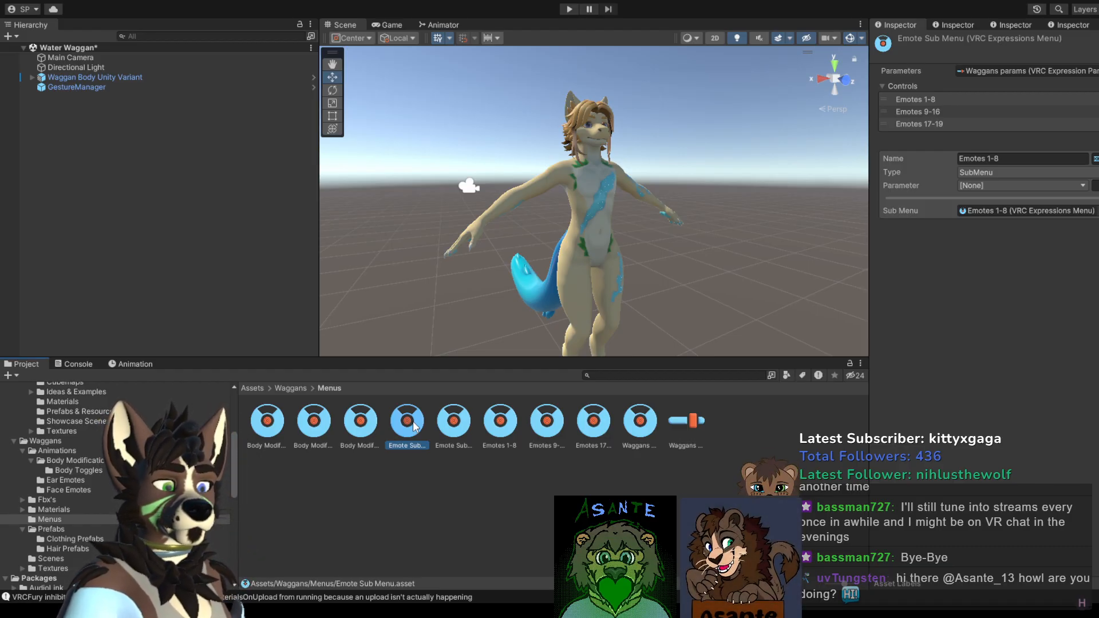
{"action": "left_click", "coordinate": [314, 428]}
{"action": "left_click", "coordinate": [1026, 198]}
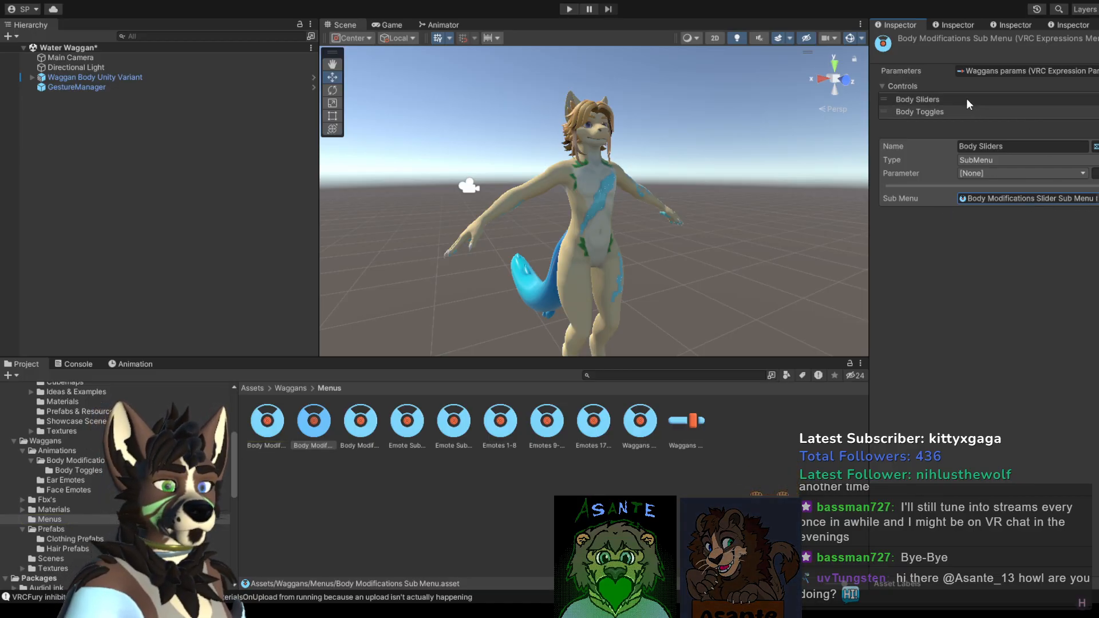
{"action": "left_click", "coordinate": [1016, 144]}
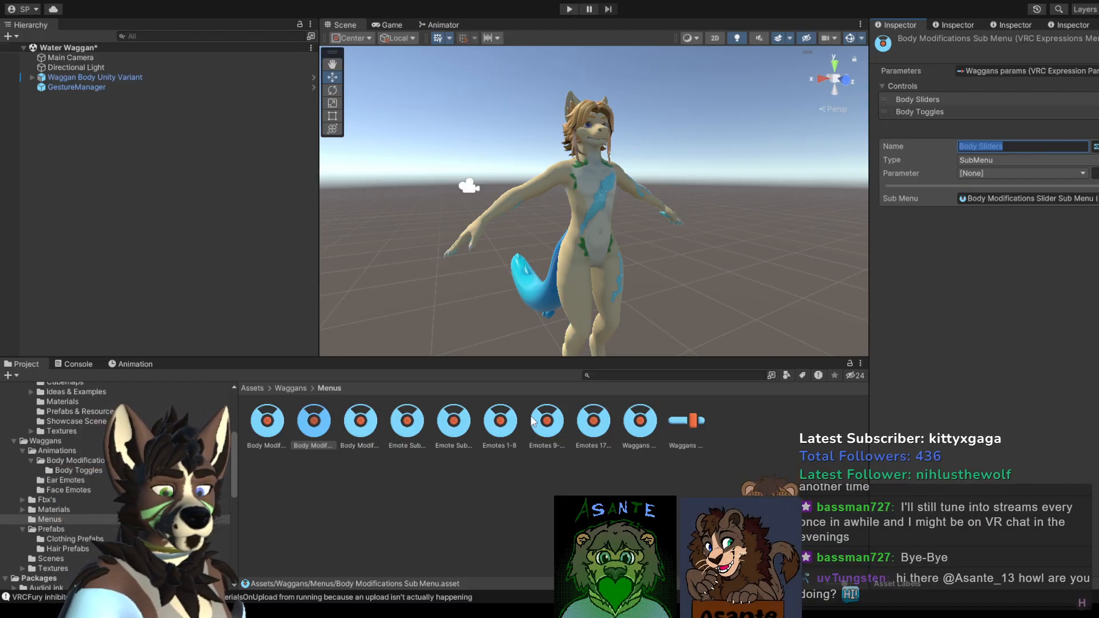
Step: Examine how the Body Modifications Toggles Sub Menu, Emote Sub Menu pre 2.0, Emotes 1-8 and Emotes 9-16 assign control types and parameters
{"action": "left_click", "coordinate": [273, 427]}
{"action": "left_click", "coordinate": [351, 429]}
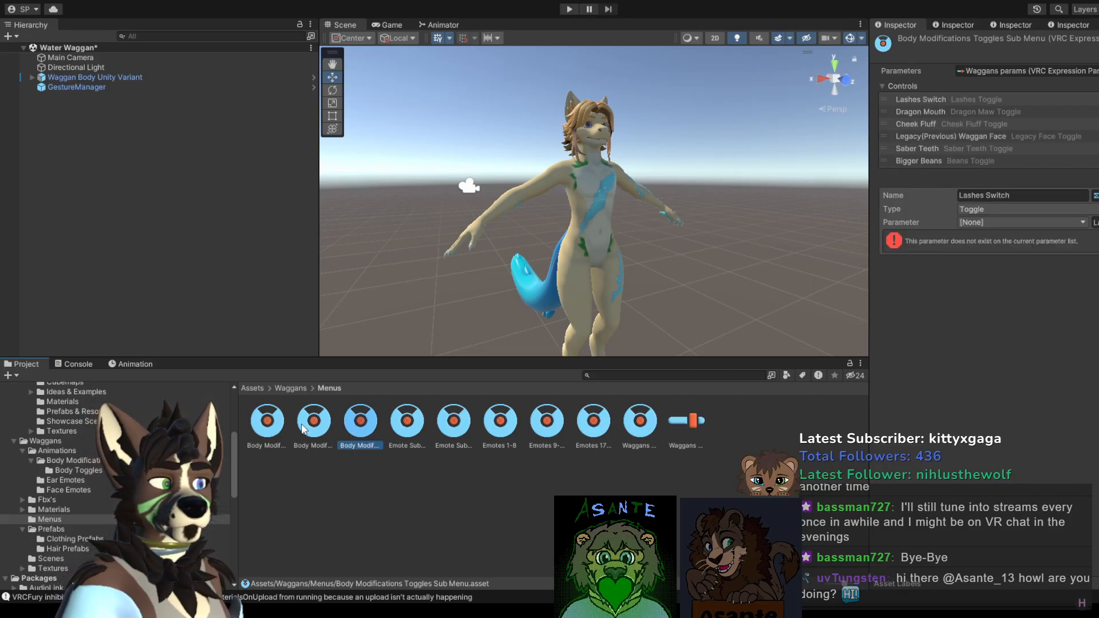
{"action": "left_click", "coordinate": [453, 430]}
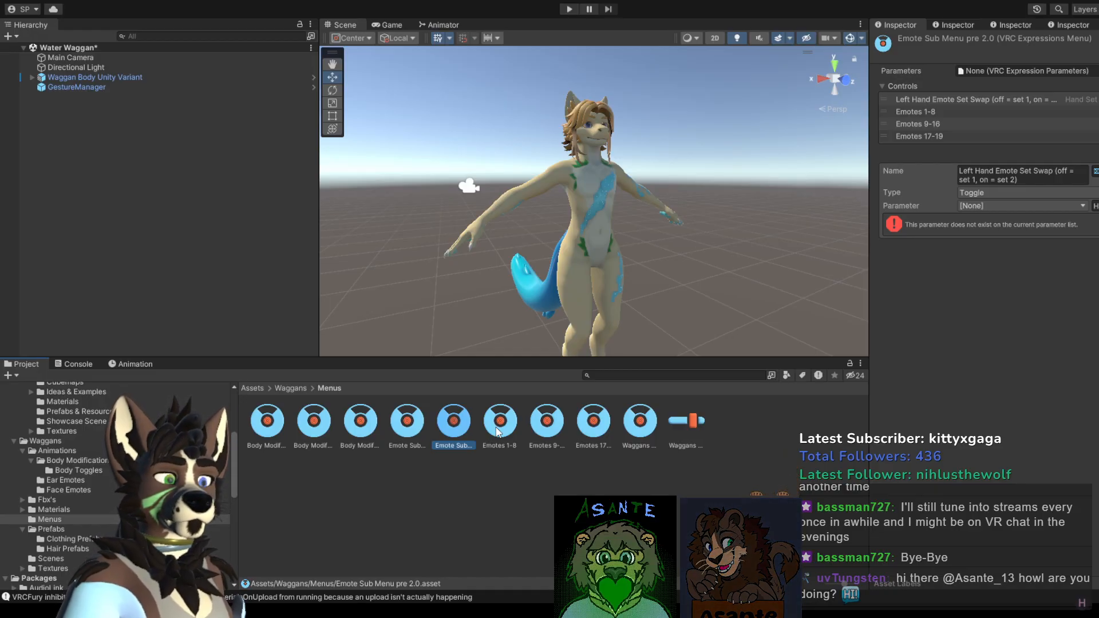
{"action": "left_click", "coordinate": [498, 430]}
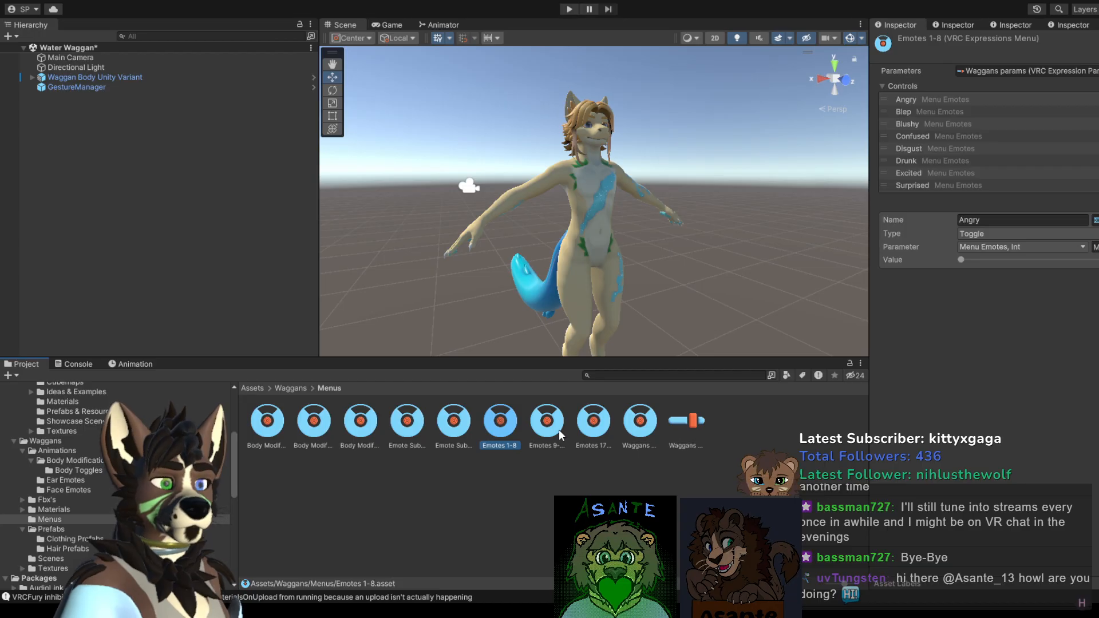
{"action": "left_click", "coordinate": [559, 429]}
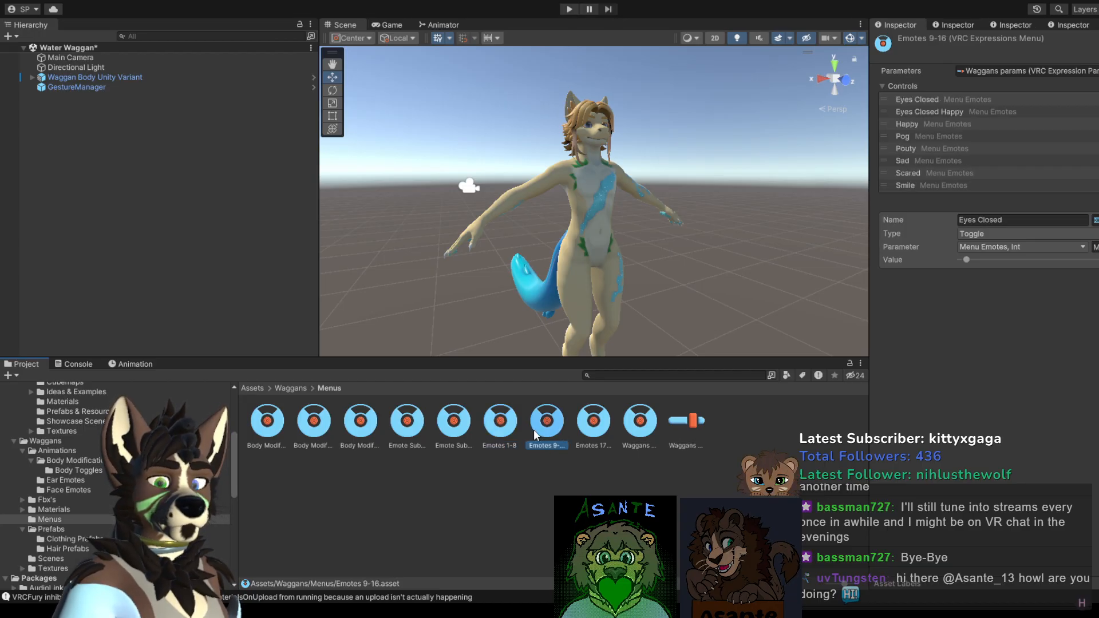
{"action": "left_click", "coordinate": [501, 429]}
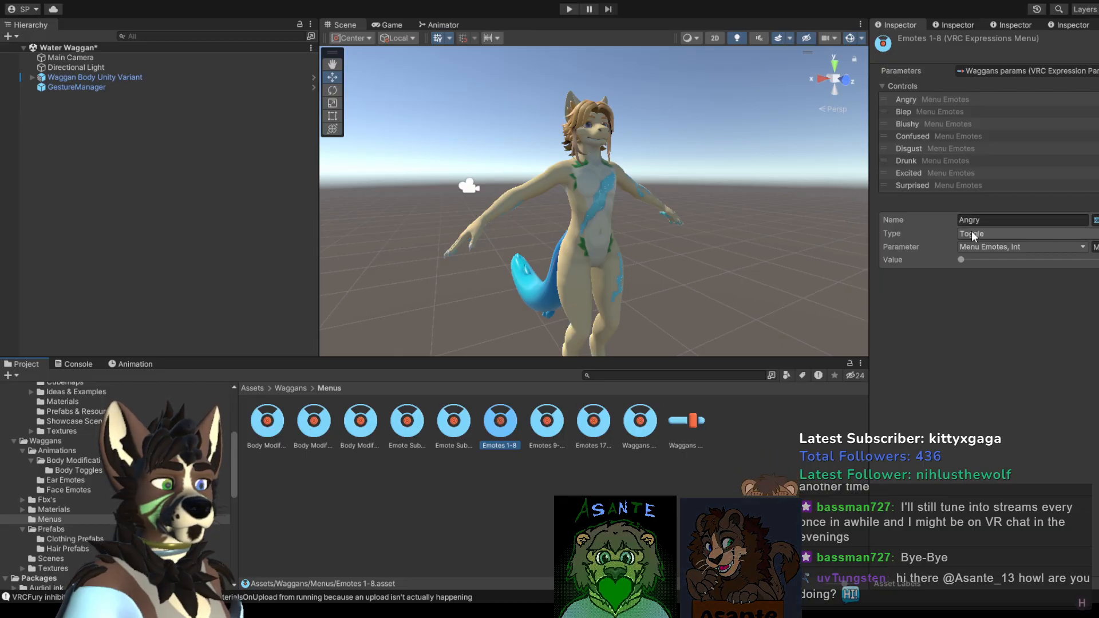
Step: Set the Muscles control in the Body Modifications Slider Sub Menu to the Toggle type and compare it with the Emotes 1-8 controls
{"action": "left_click", "coordinate": [279, 426]}
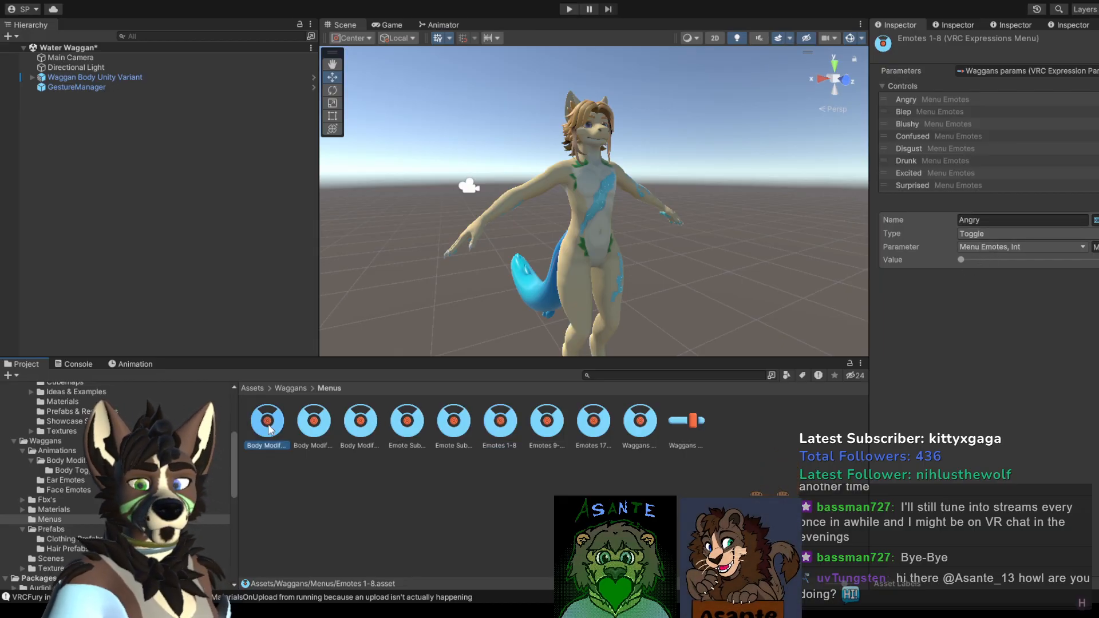
{"action": "left_click", "coordinate": [1001, 237]}
{"action": "left_click", "coordinate": [996, 264]}
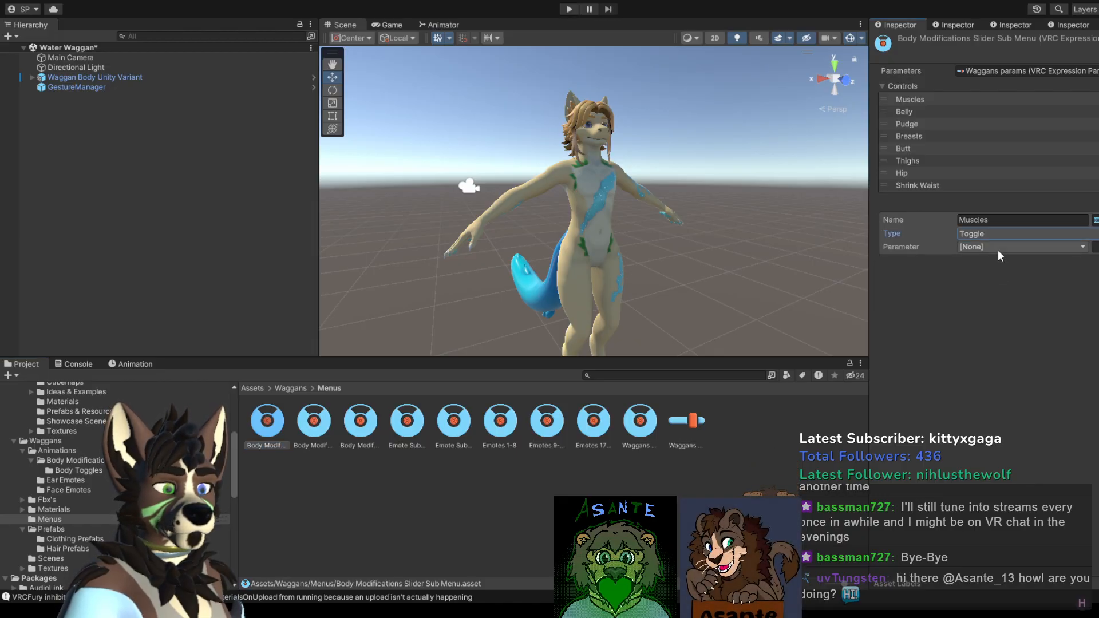
{"action": "left_click", "coordinate": [501, 422]}
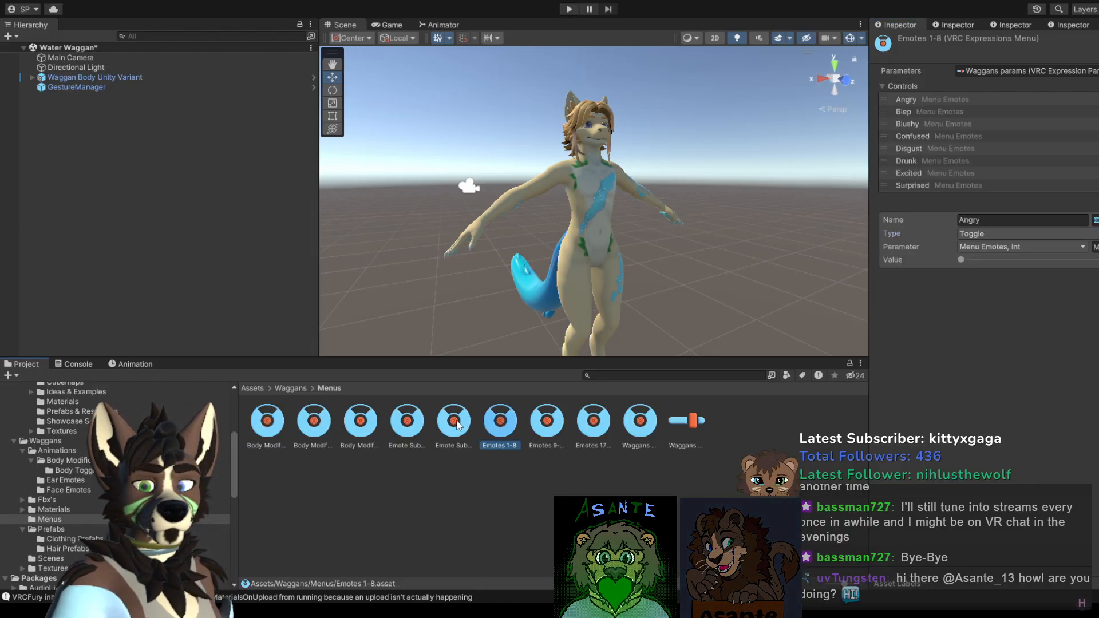
{"action": "left_click", "coordinate": [269, 426]}
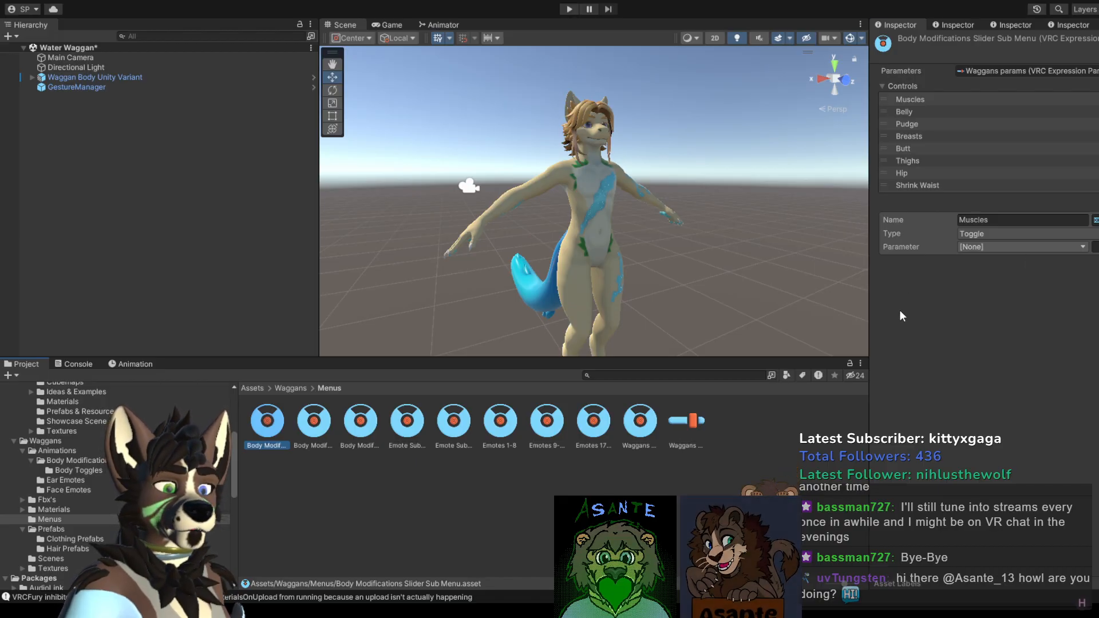
Step: Add a Float parameter named Body Sliders to Waggans params
{"action": "left_click", "coordinate": [871, 347]}
{"action": "left_click", "coordinate": [688, 423]}
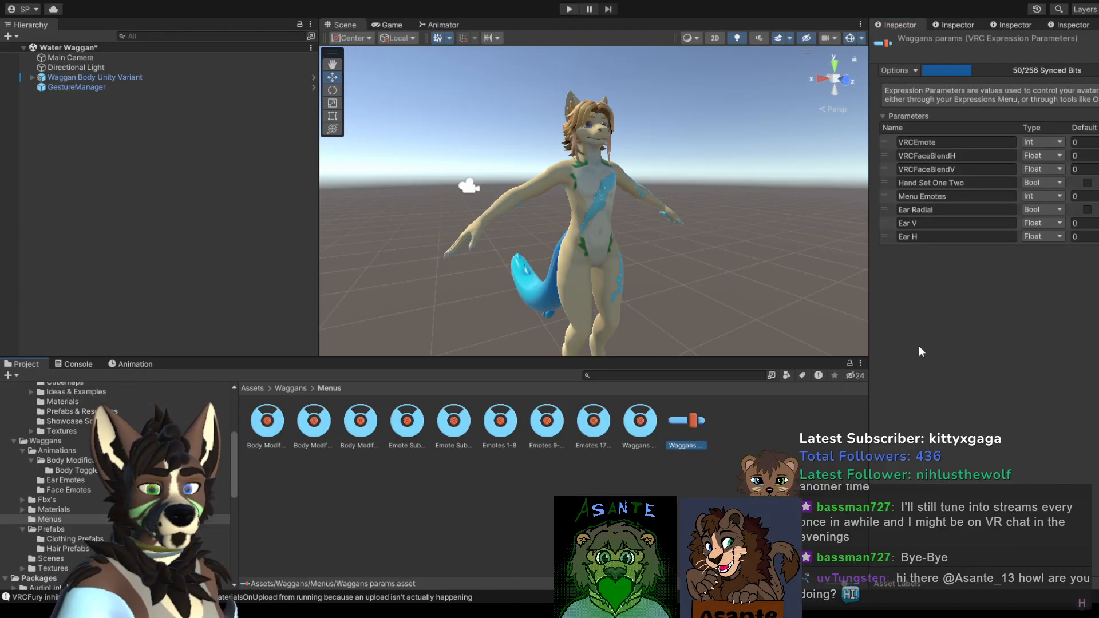
{"action": "left_click", "coordinate": [961, 252]}
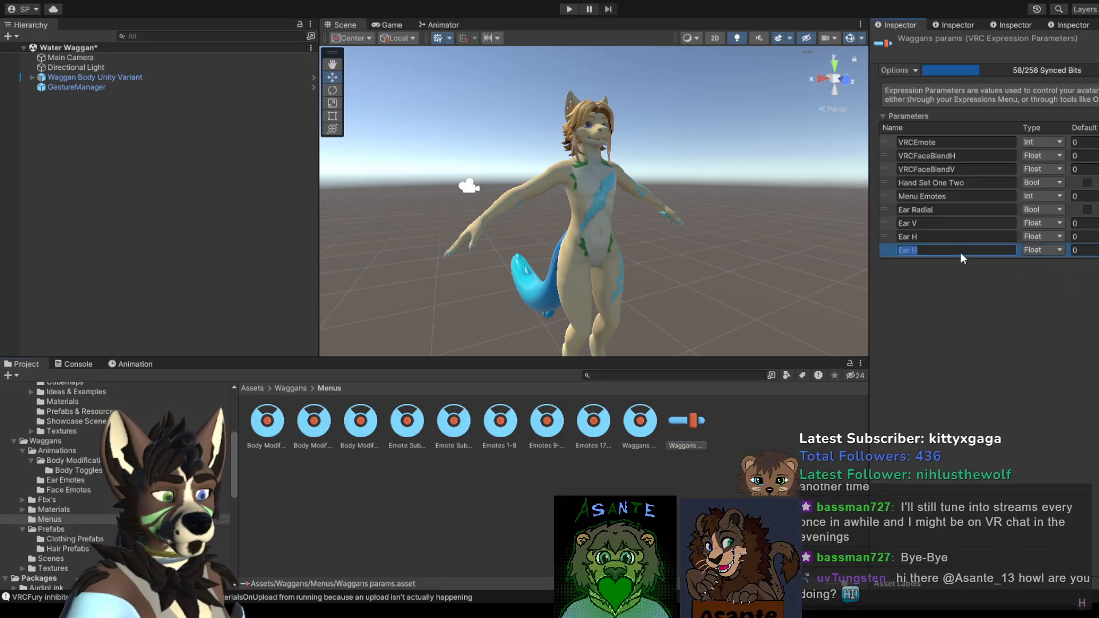
{"action": "type", "text": "Body Sliders"}
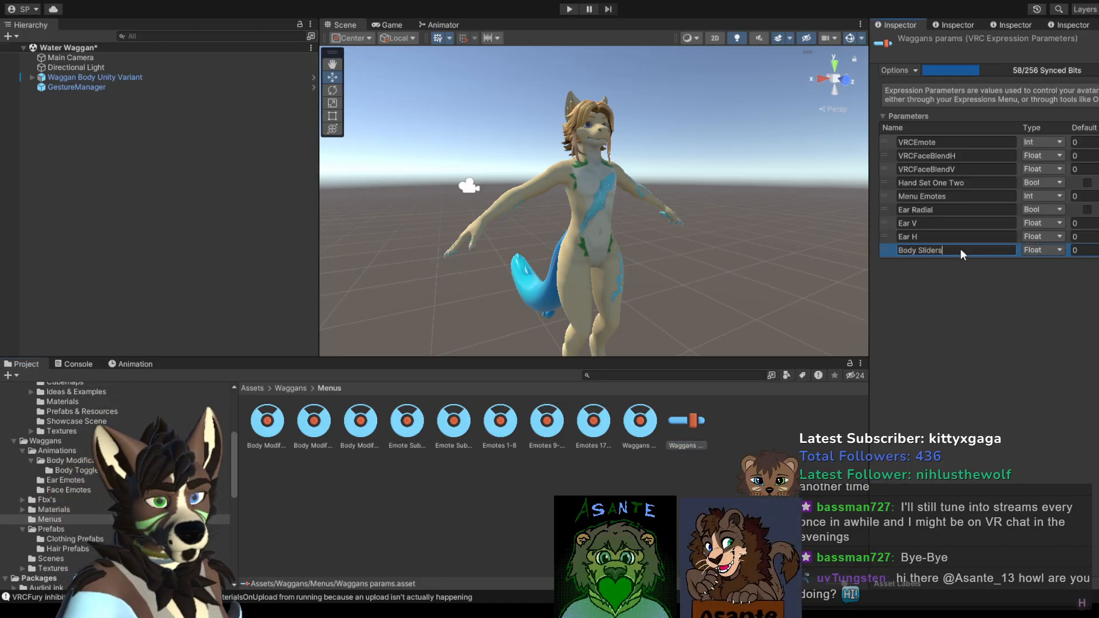
Step: Assign the Body Sliders parameter to the Muscles control in the Body Modifications Slider Sub Menu
{"action": "left_click", "coordinate": [269, 422]}
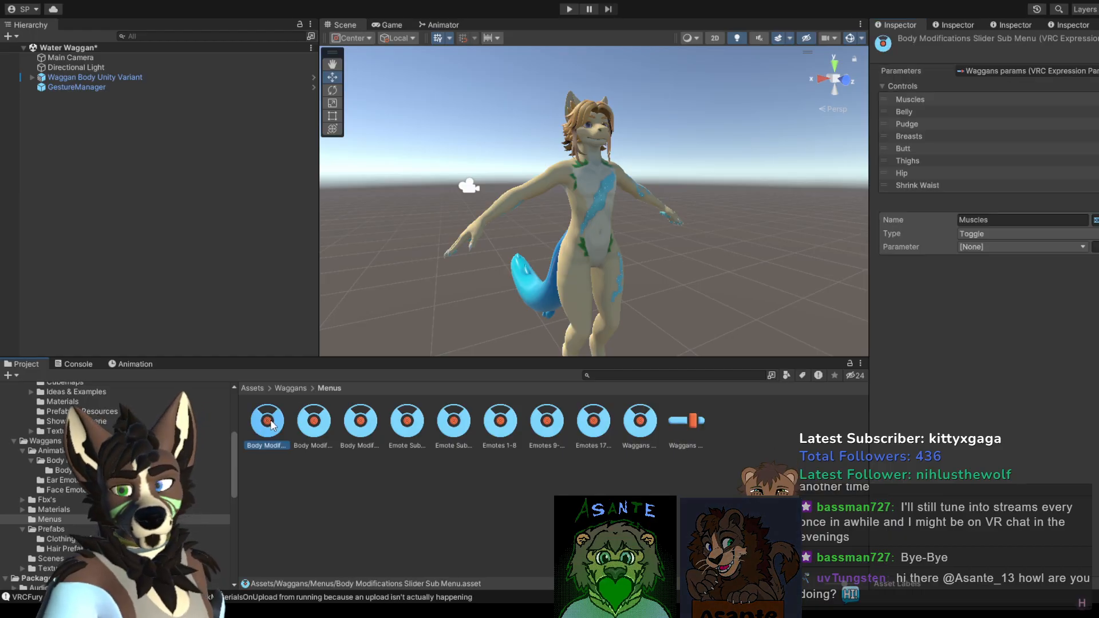
{"action": "left_click", "coordinate": [1074, 250]}
{"action": "left_click", "coordinate": [995, 406]}
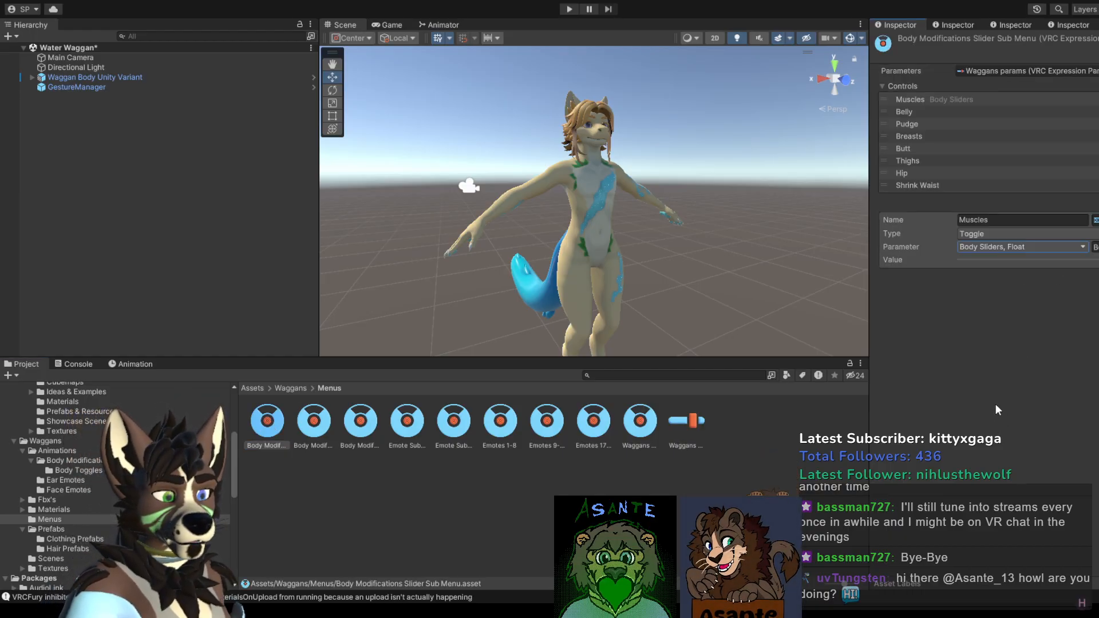
Step: Assign the Body Sliders parameter to the Lashes Switch control in the Body Modifications Toggles Sub Menu
{"action": "left_click", "coordinate": [361, 422]}
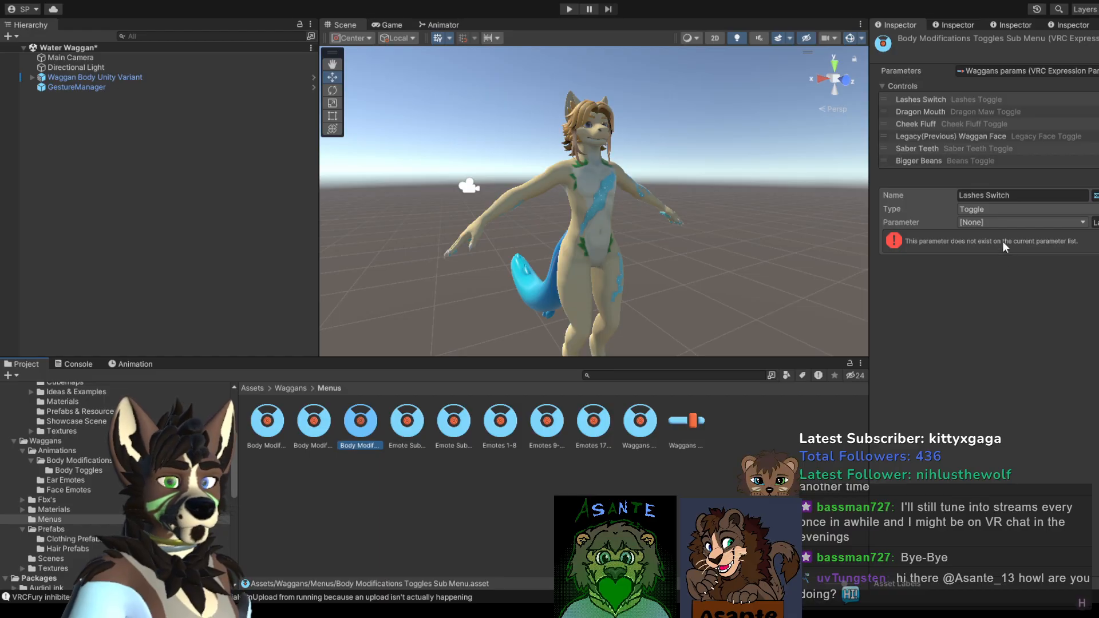
{"action": "left_click", "coordinate": [280, 425]}
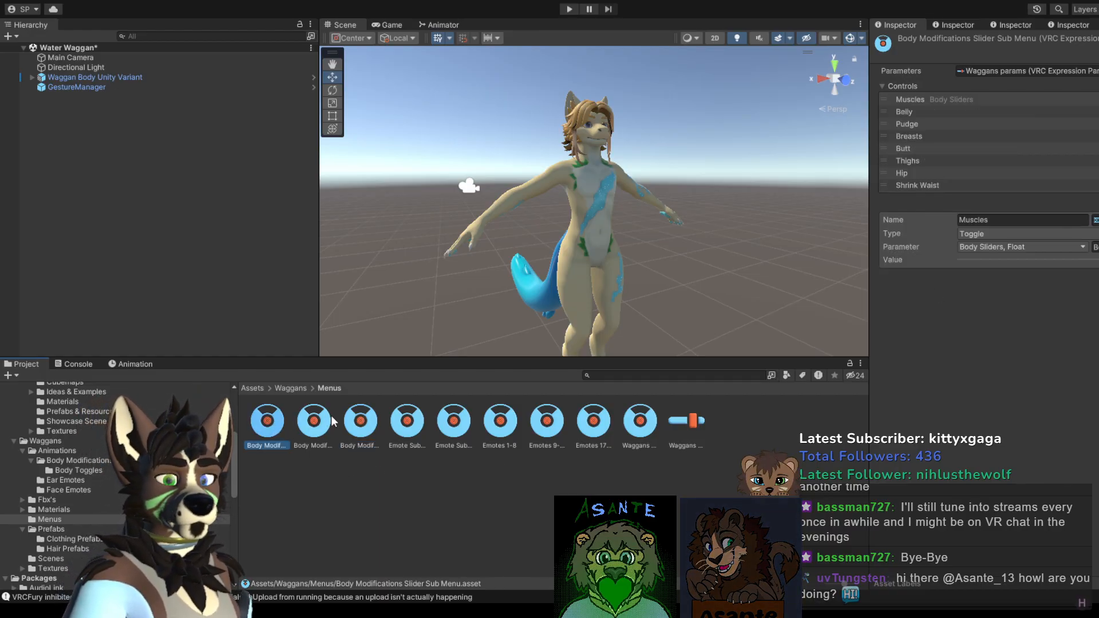
{"action": "left_click", "coordinate": [361, 423]}
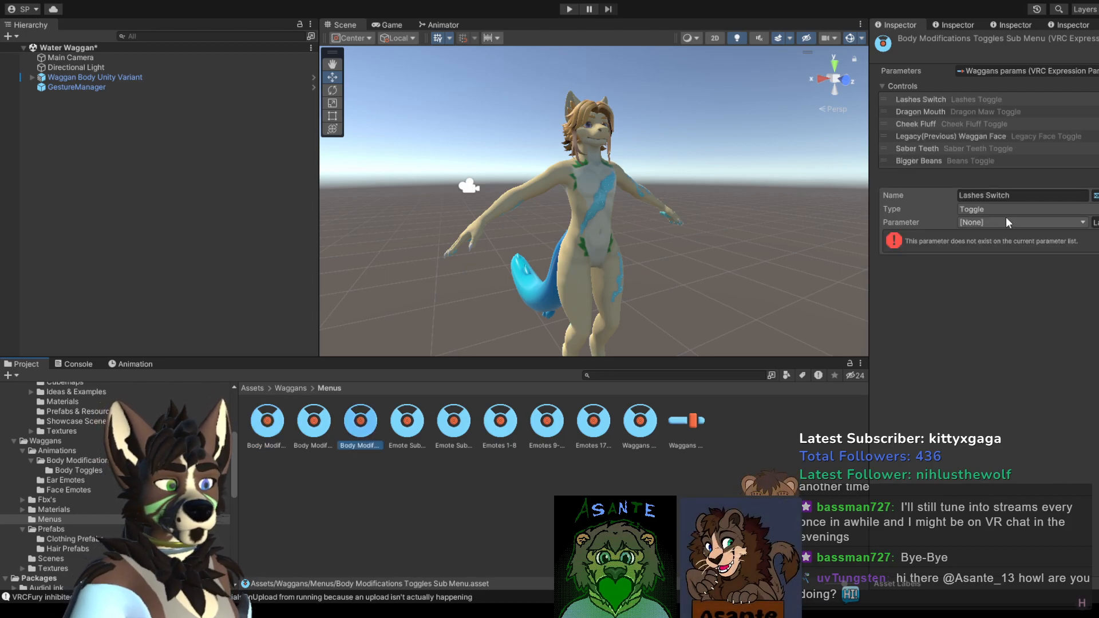
{"action": "left_click", "coordinate": [1008, 222]}
{"action": "left_click", "coordinate": [1005, 377]}
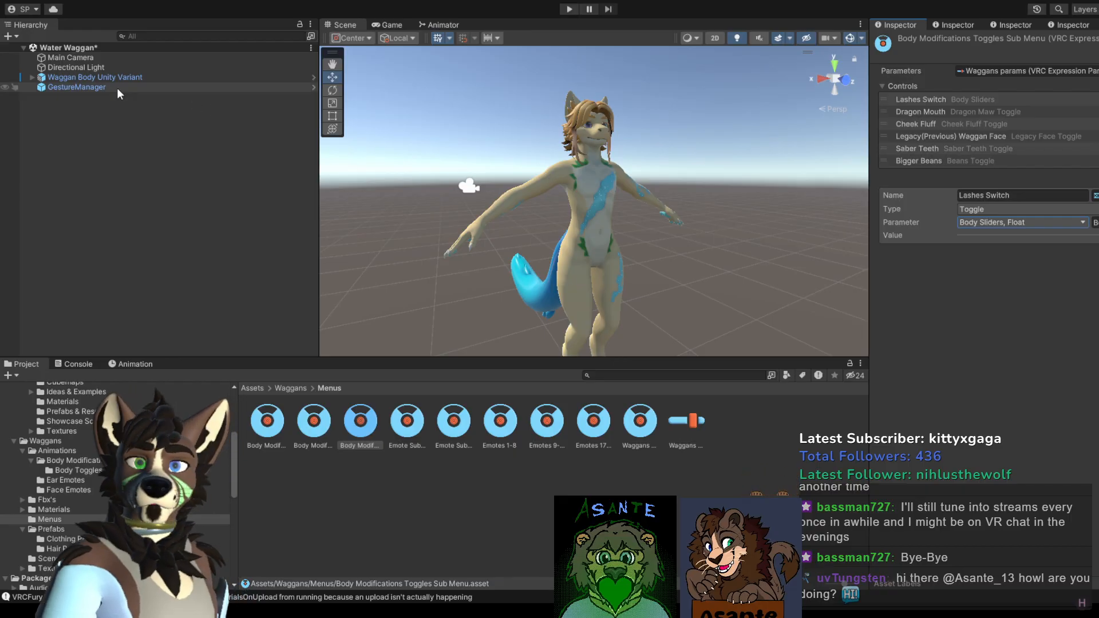
Step: Run the scene and check the GestureManager's radial menus for the body modification controls, and recheck the Waggans params list
{"action": "left_click", "coordinate": [88, 86]}
{"action": "left_click", "coordinate": [995, 229]}
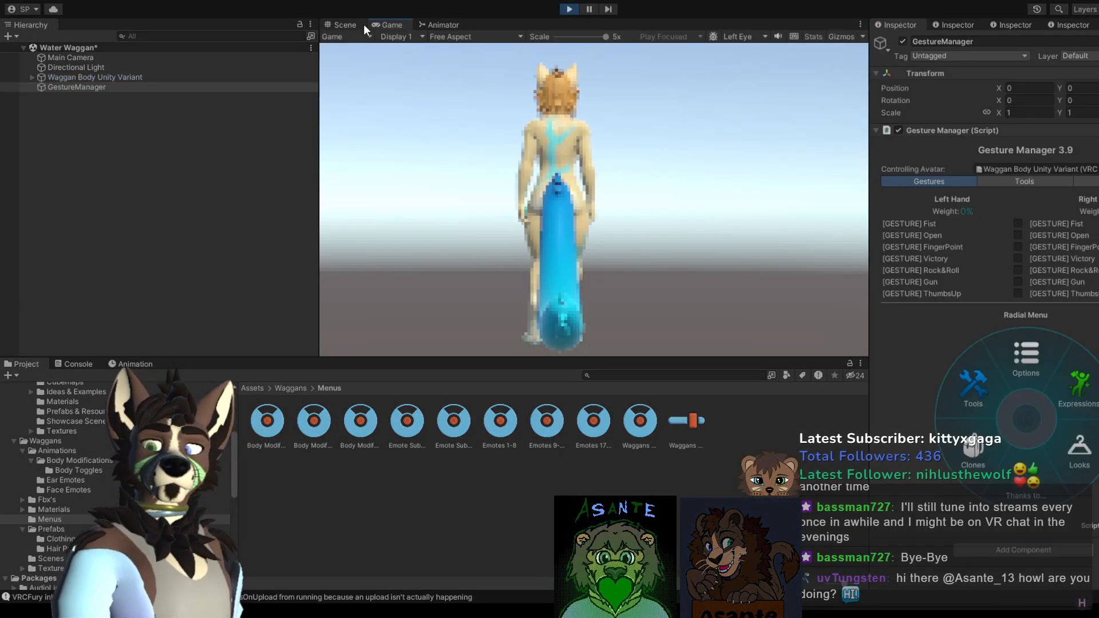
{"action": "left_click", "coordinate": [356, 24]}
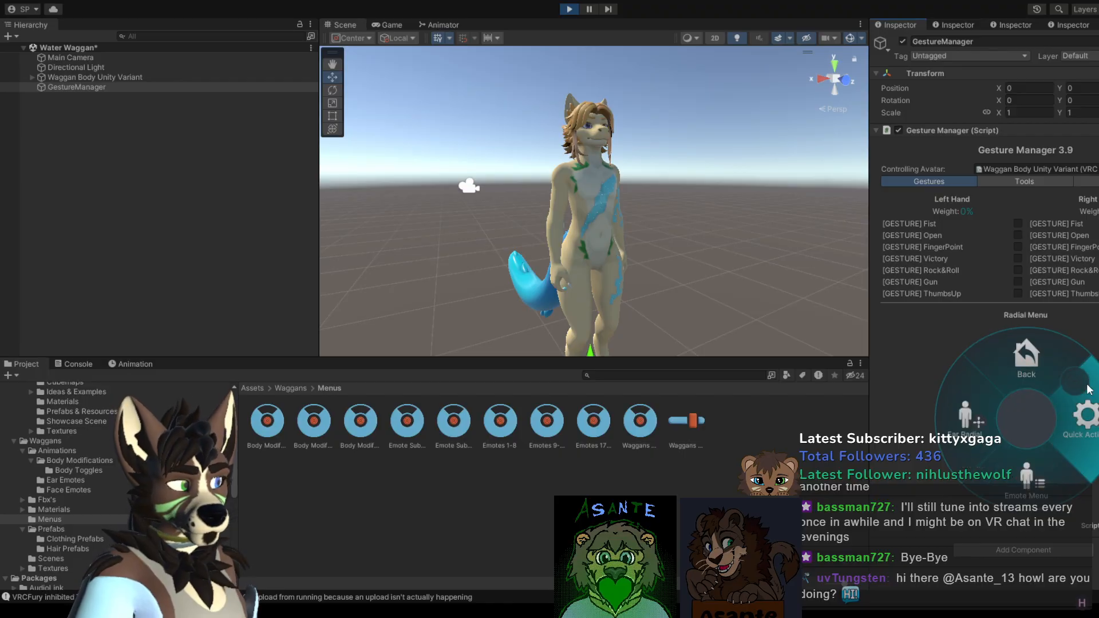
{"action": "left_click", "coordinate": [1072, 483]}
{"action": "left_click", "coordinate": [1074, 417]}
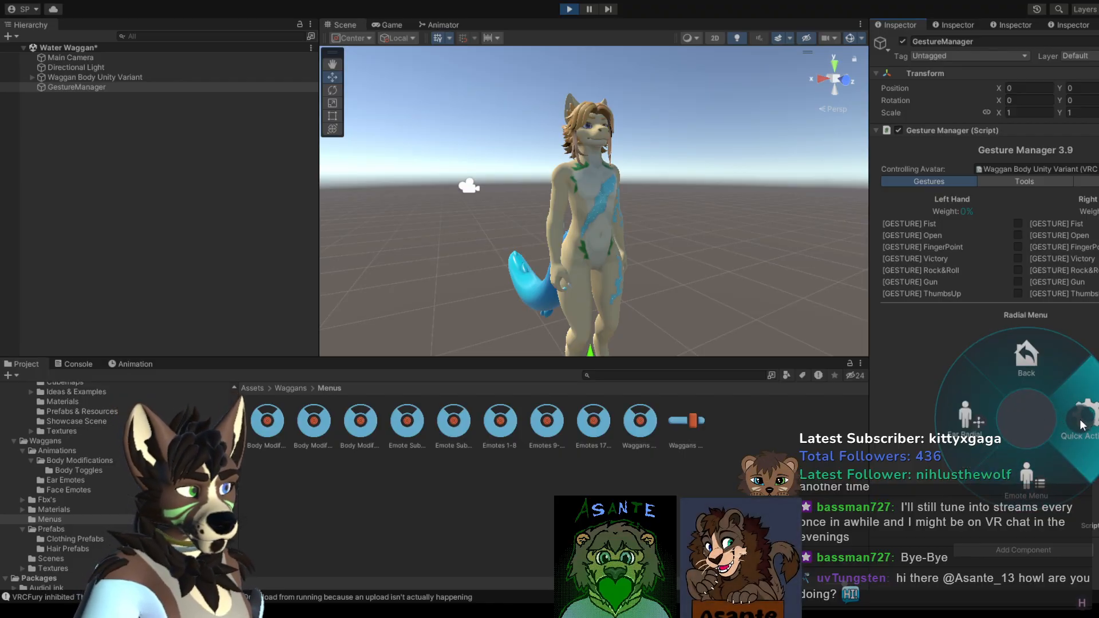
{"action": "left_click", "coordinate": [1030, 354]}
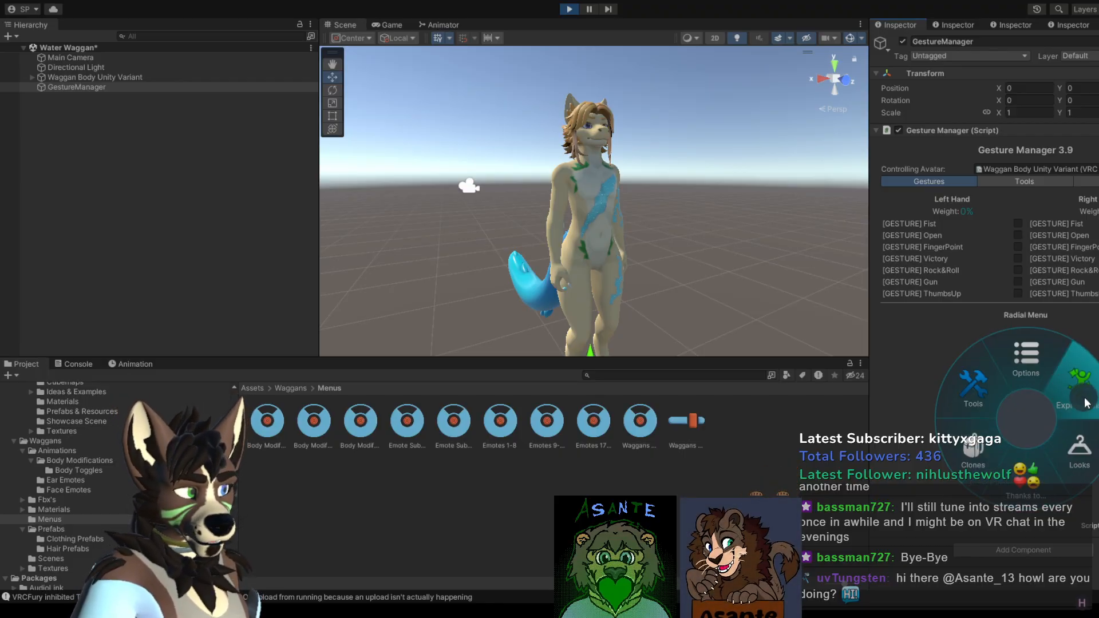
{"action": "left_click", "coordinate": [1072, 481]}
{"action": "left_click", "coordinate": [1073, 409]}
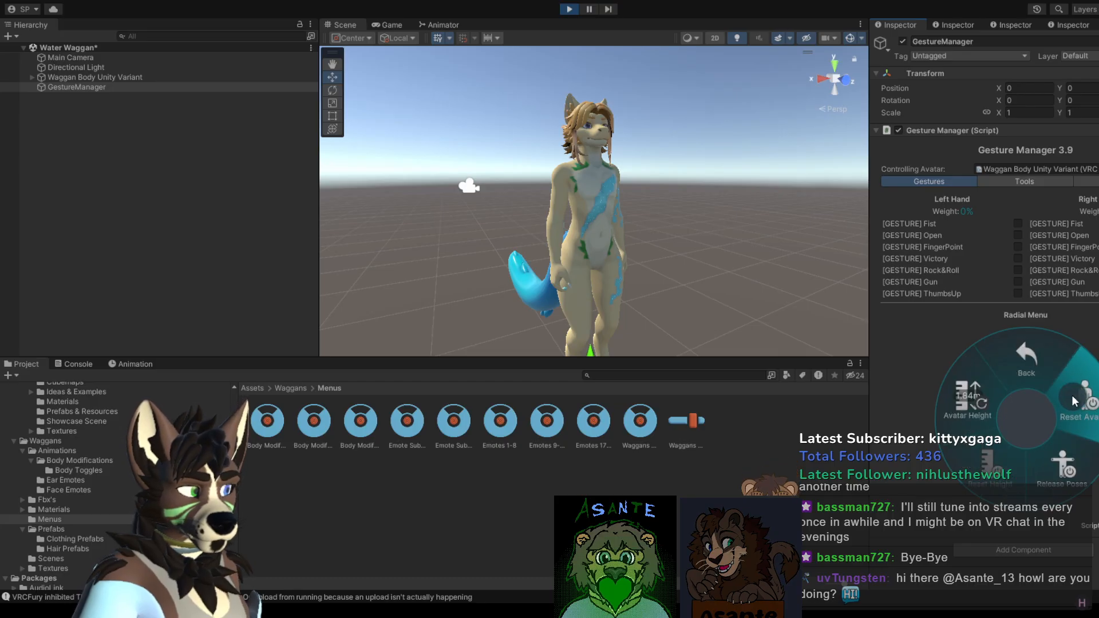
{"action": "left_click", "coordinate": [1041, 365]}
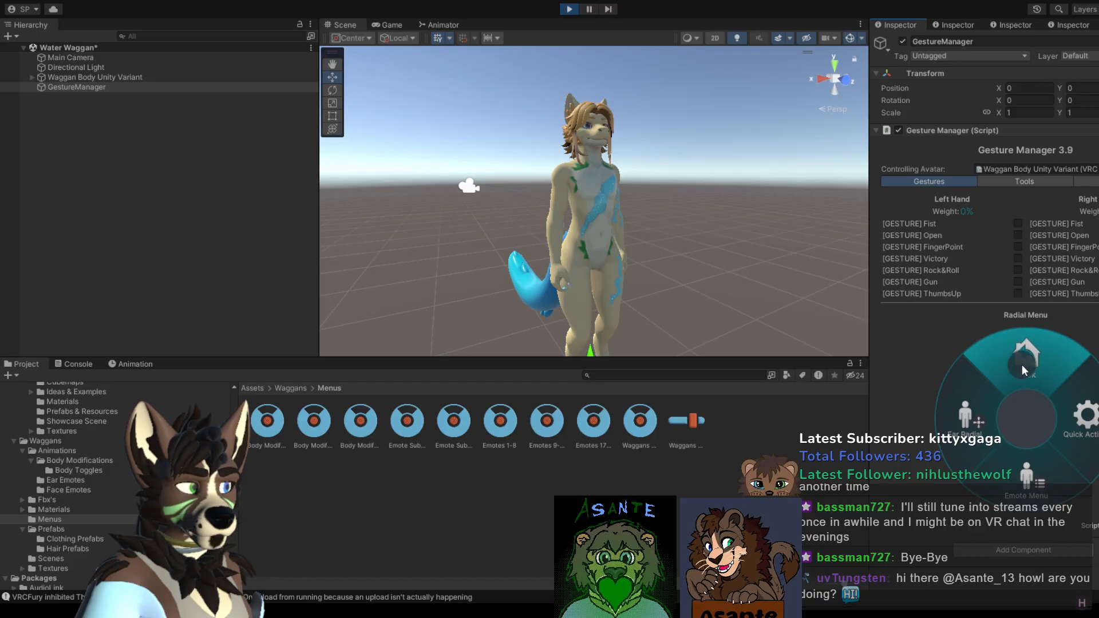
{"action": "left_click", "coordinate": [1022, 364]}
{"action": "left_click", "coordinate": [689, 425]}
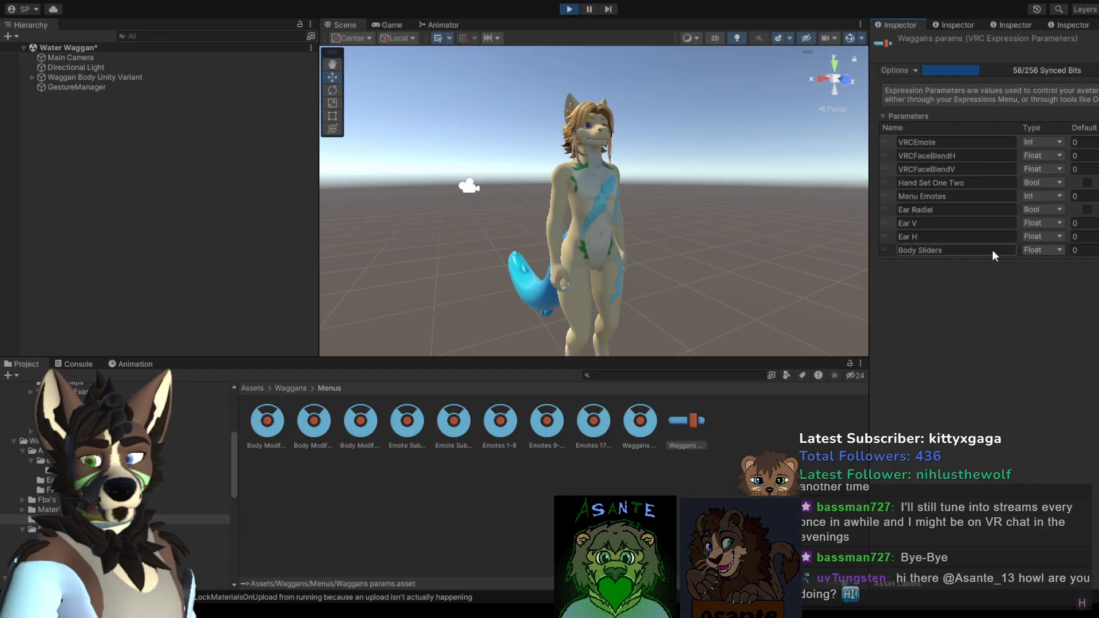
Step: Review the Body Modifications and emote menu assets, the GestureManager's Expressions radial menu, and the Waggans params list
{"action": "left_click", "coordinate": [262, 430]}
{"action": "left_click", "coordinate": [324, 430]}
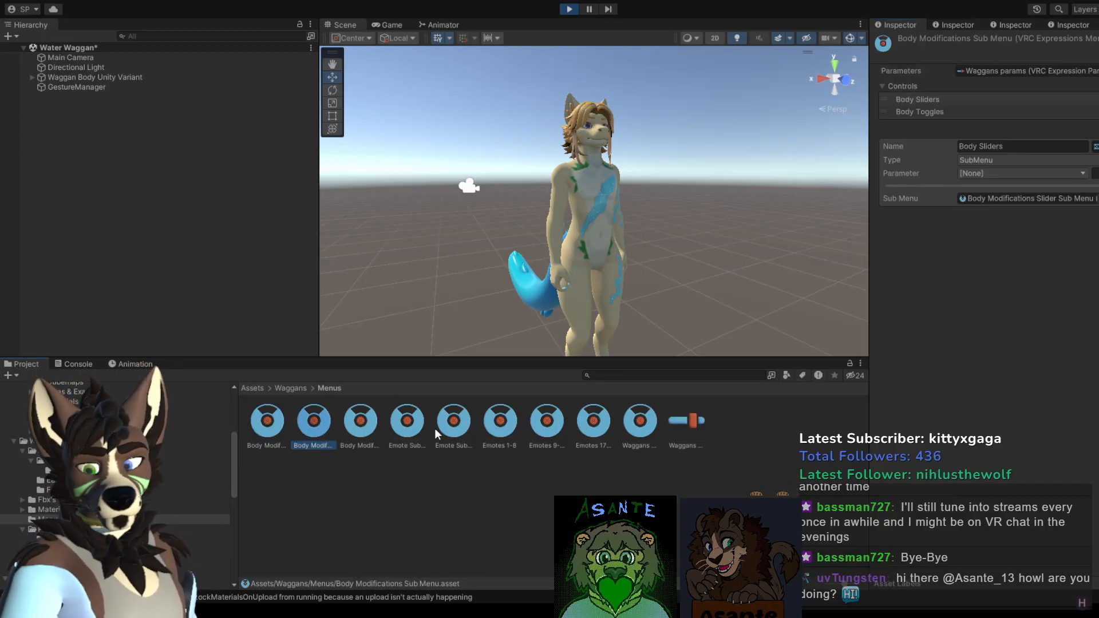
{"action": "left_click", "coordinate": [405, 427]}
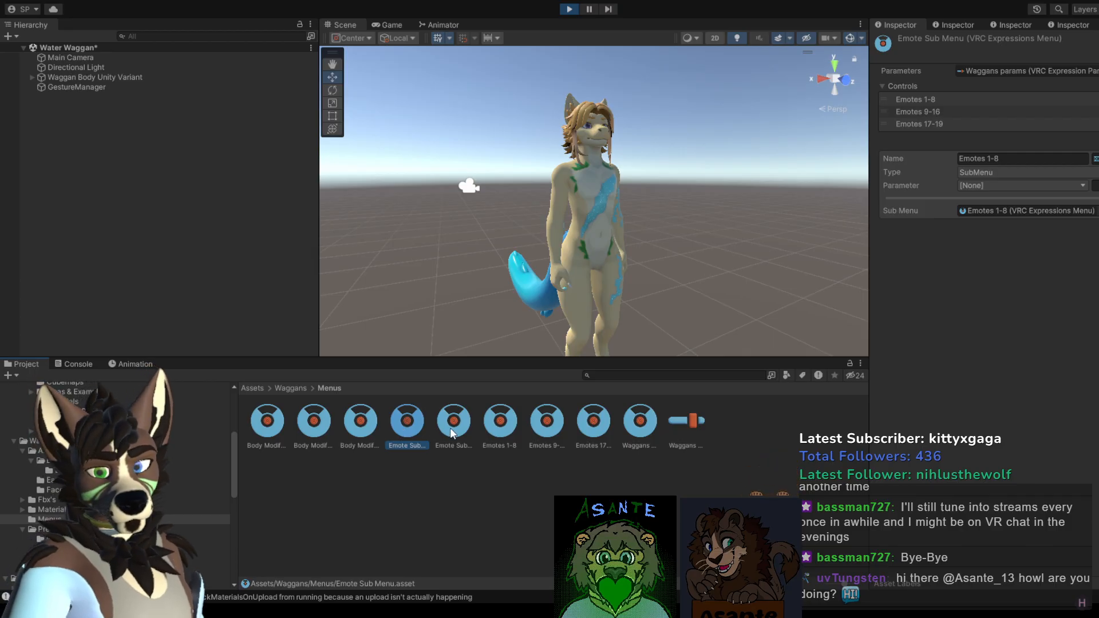
{"action": "left_click", "coordinate": [100, 89]}
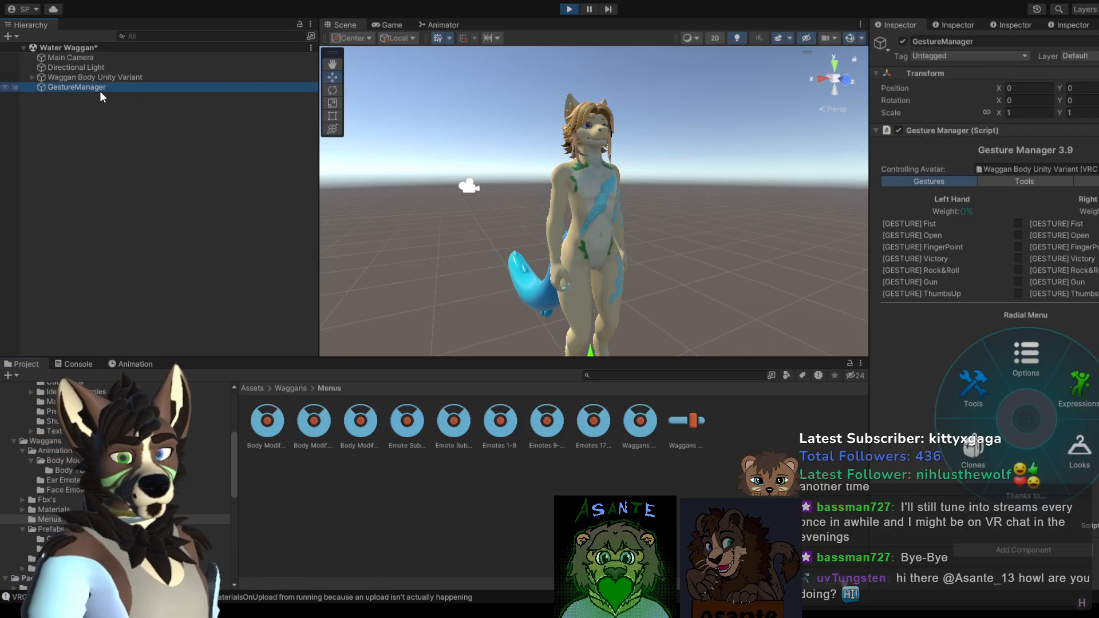
{"action": "left_click", "coordinate": [1068, 388]}
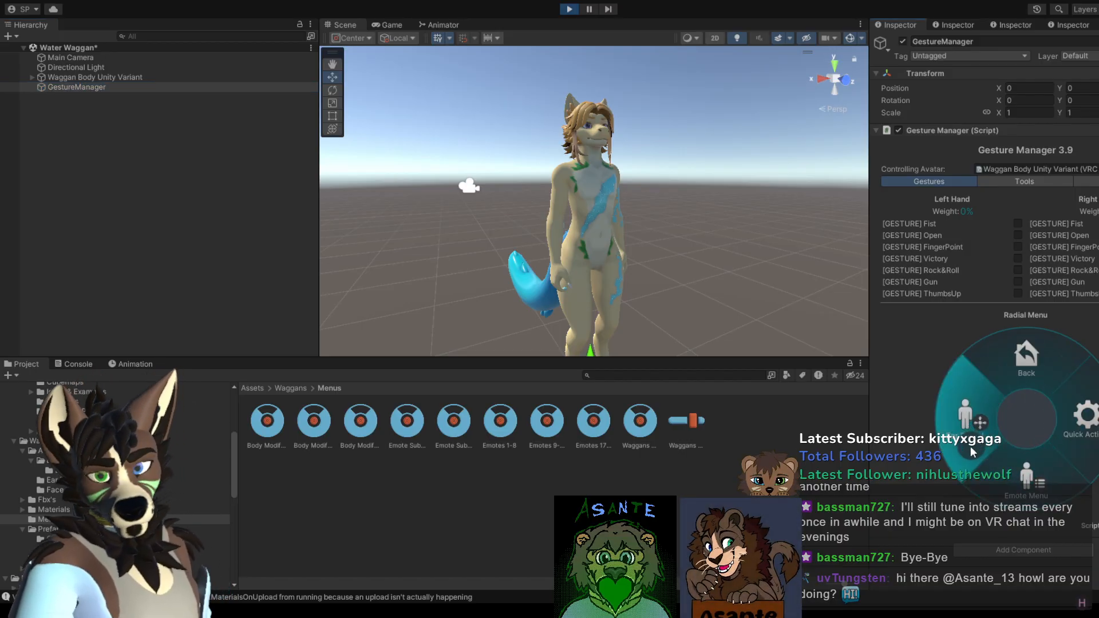
{"action": "left_click", "coordinate": [498, 424]}
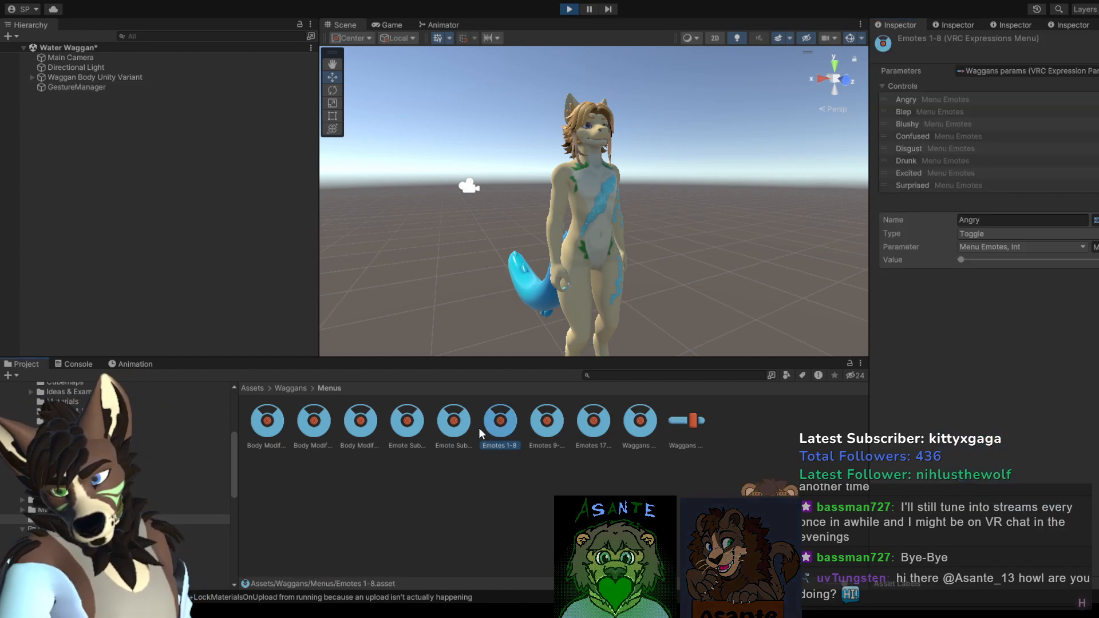
{"action": "left_click", "coordinate": [456, 427]}
{"action": "left_click", "coordinate": [687, 423]}
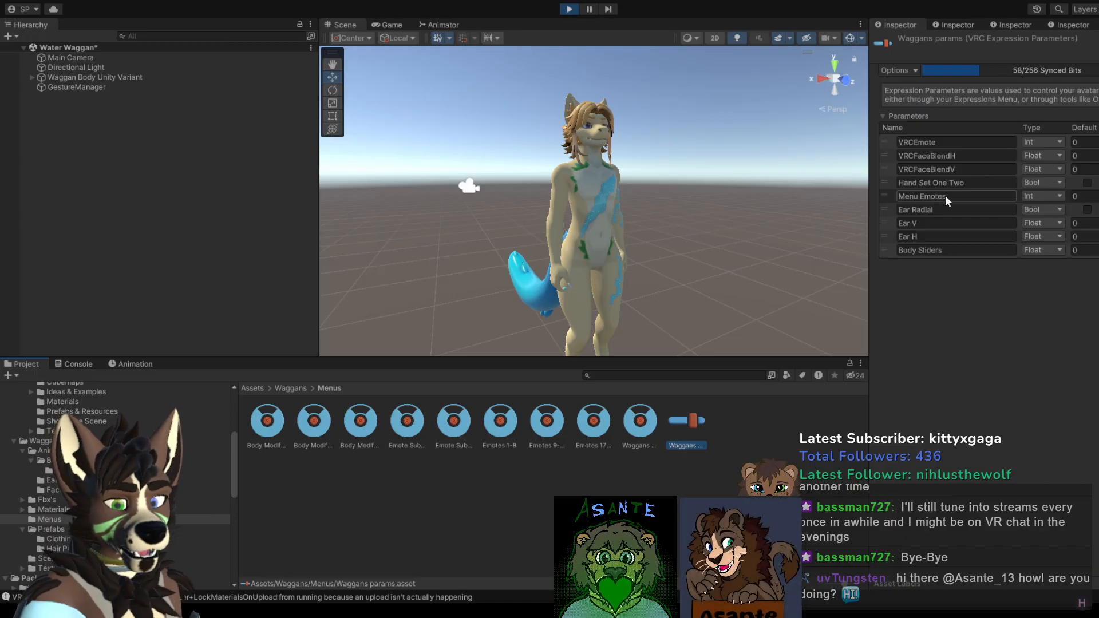
Step: Inspect the avatar's Body mesh in the scene, and recheck the GestureManager's radial menu against Waggans params
{"action": "left_click", "coordinate": [581, 249]}
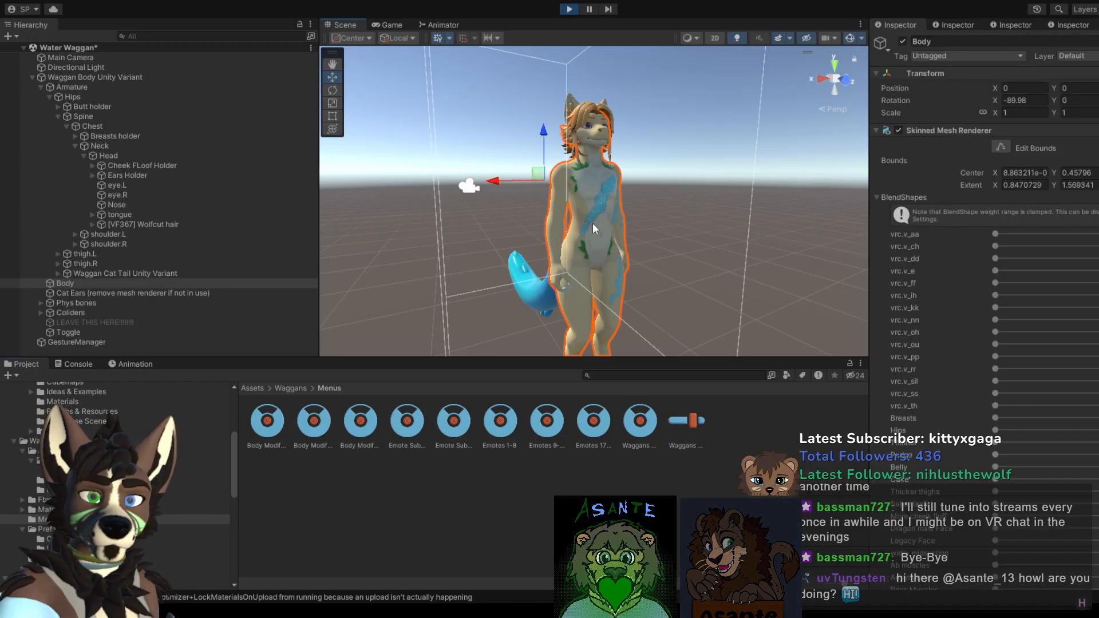
{"action": "left_click", "coordinate": [746, 227]}
{"action": "left_click", "coordinate": [621, 257]}
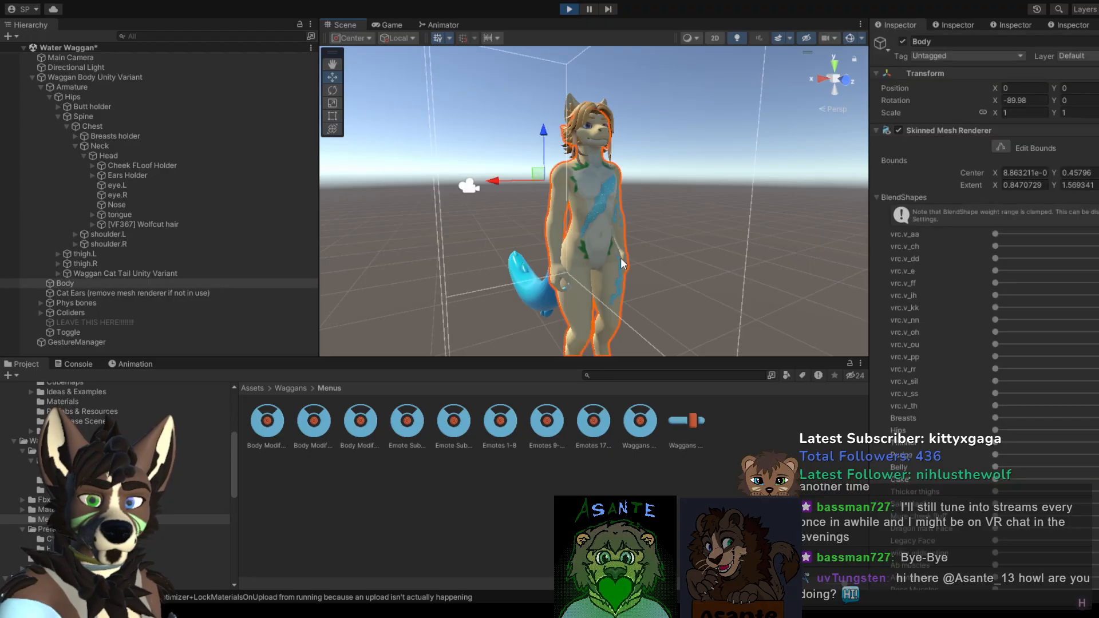
{"action": "left_click", "coordinate": [814, 264]}
{"action": "left_click", "coordinate": [100, 343]}
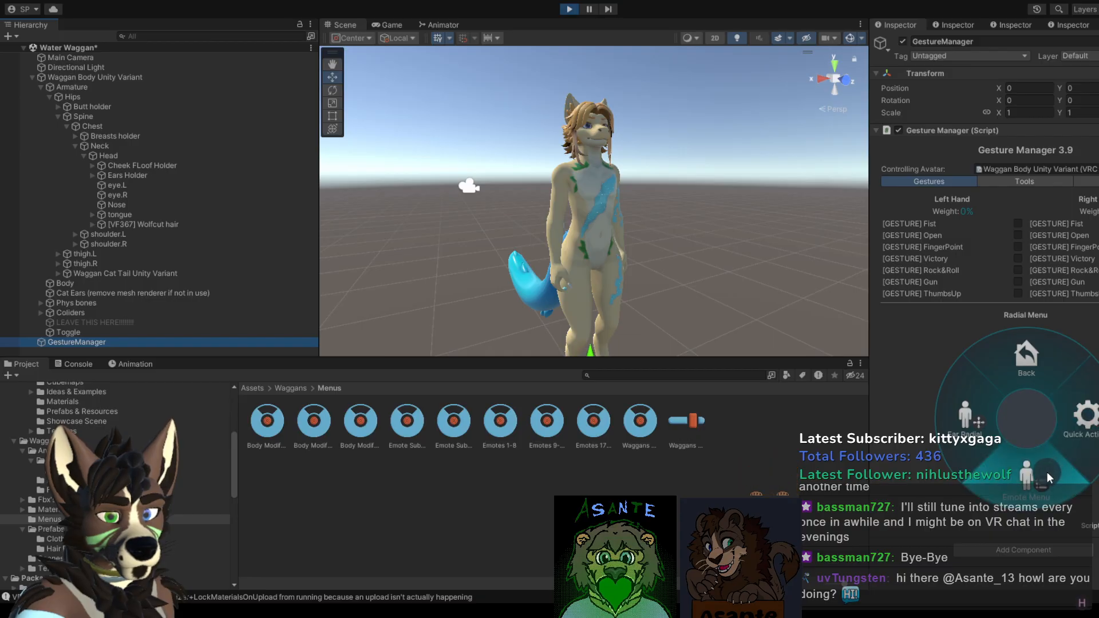
{"action": "left_click", "coordinate": [689, 421]}
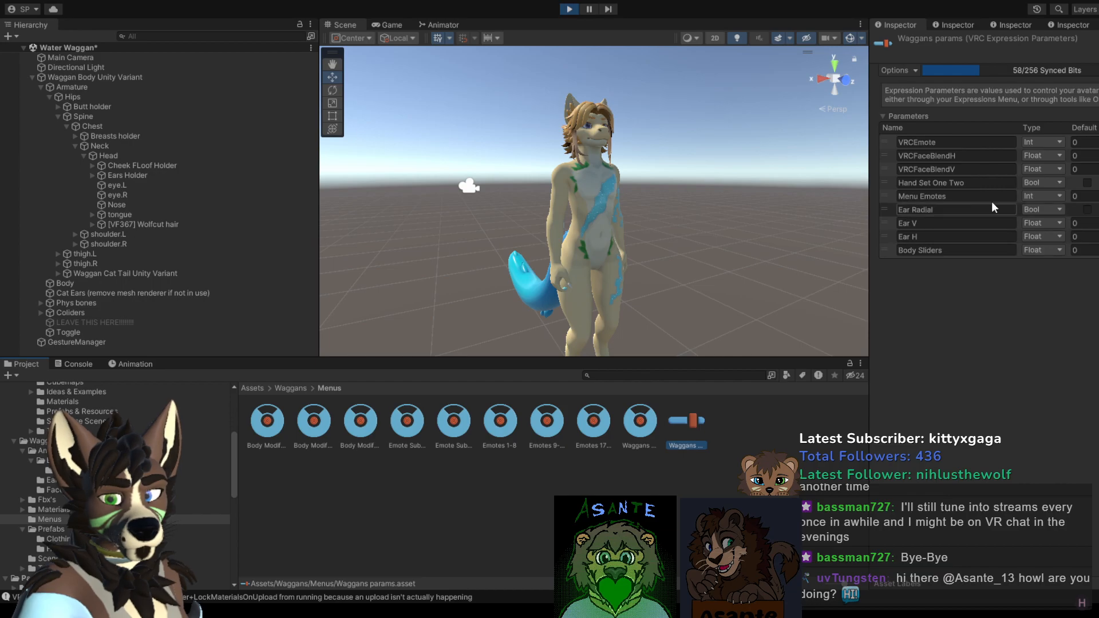
Step: Restart play mode and show the avatar's Expressions radial menu in the GestureManager alongside the Scene view
{"action": "left_click", "coordinate": [569, 9]}
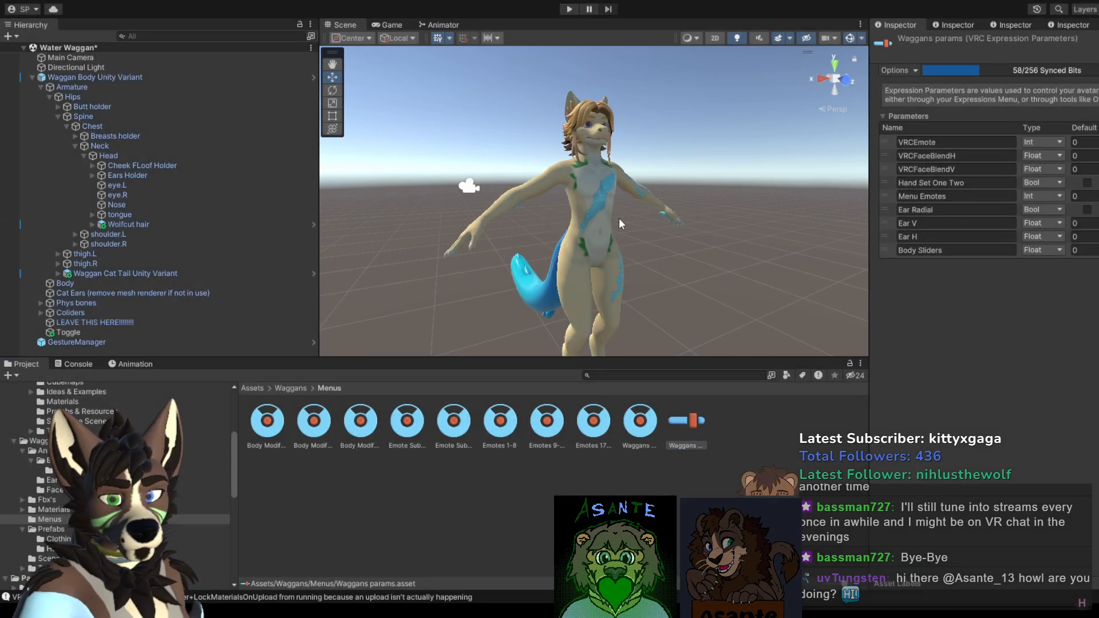
{"action": "left_click", "coordinate": [567, 9]}
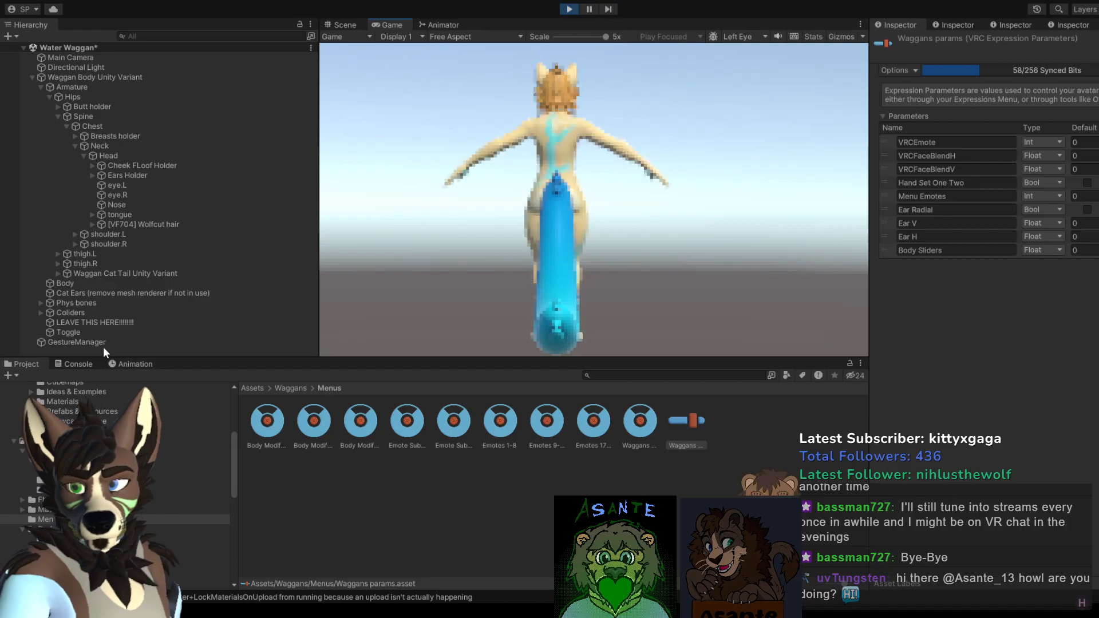
{"action": "left_click", "coordinate": [98, 342]}
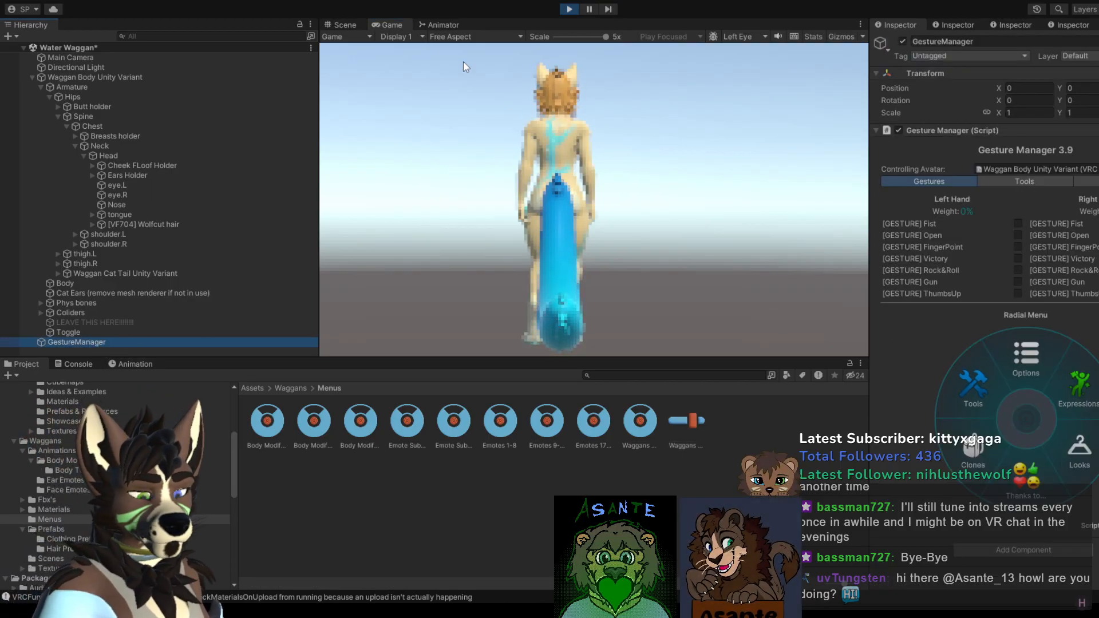
{"action": "left_click", "coordinate": [342, 24]}
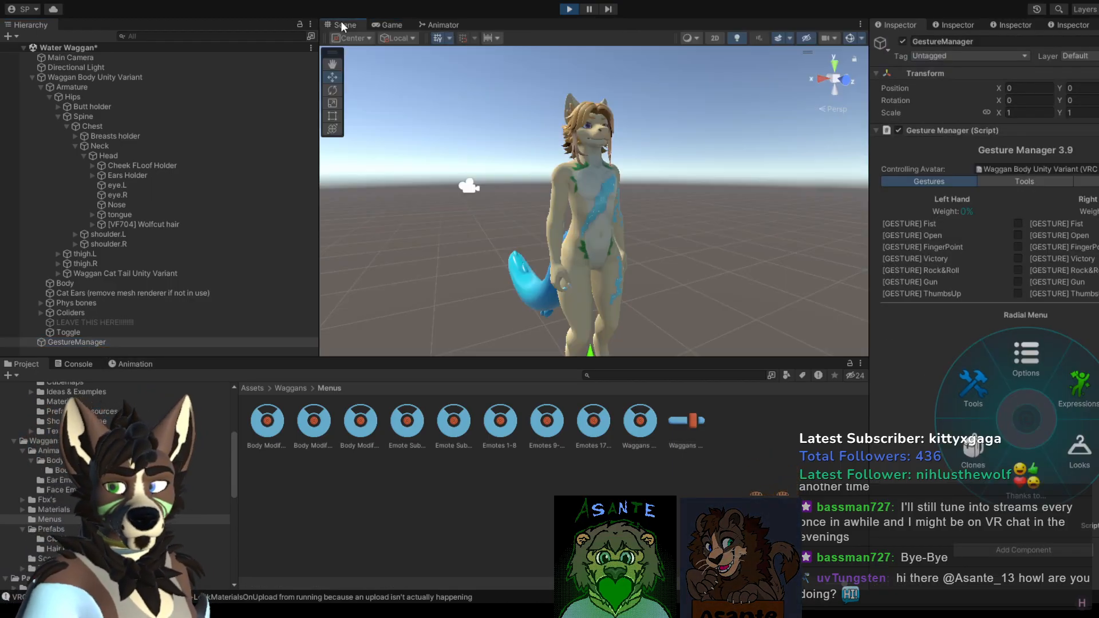
{"action": "left_click", "coordinate": [1071, 380]}
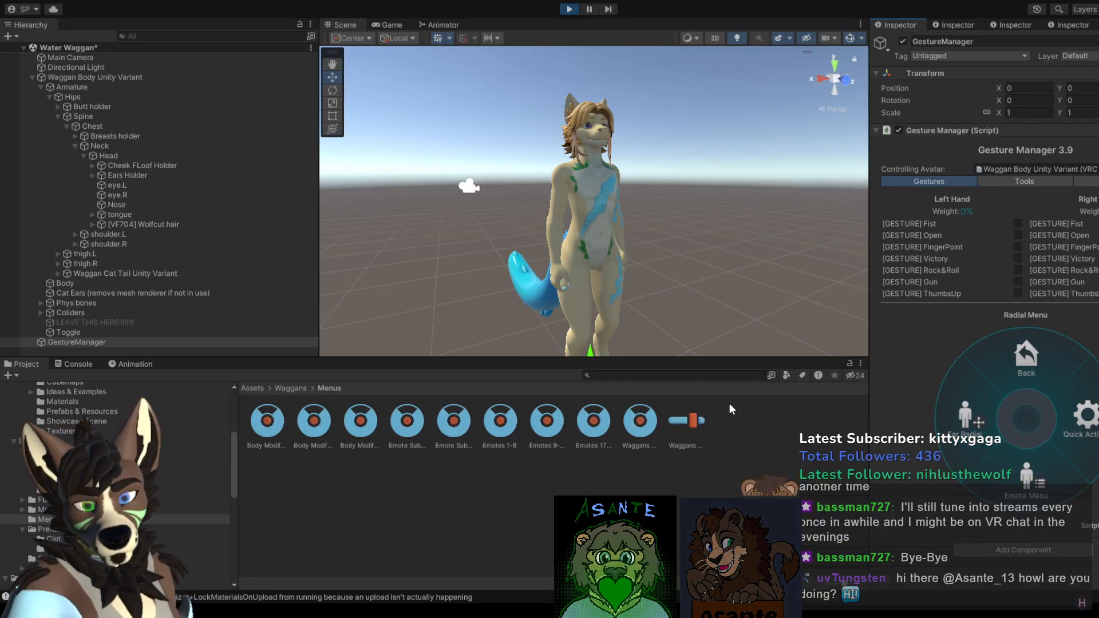
Step: Delete the Body Sliders parameter from Waggans params
{"action": "left_click", "coordinate": [690, 431]}
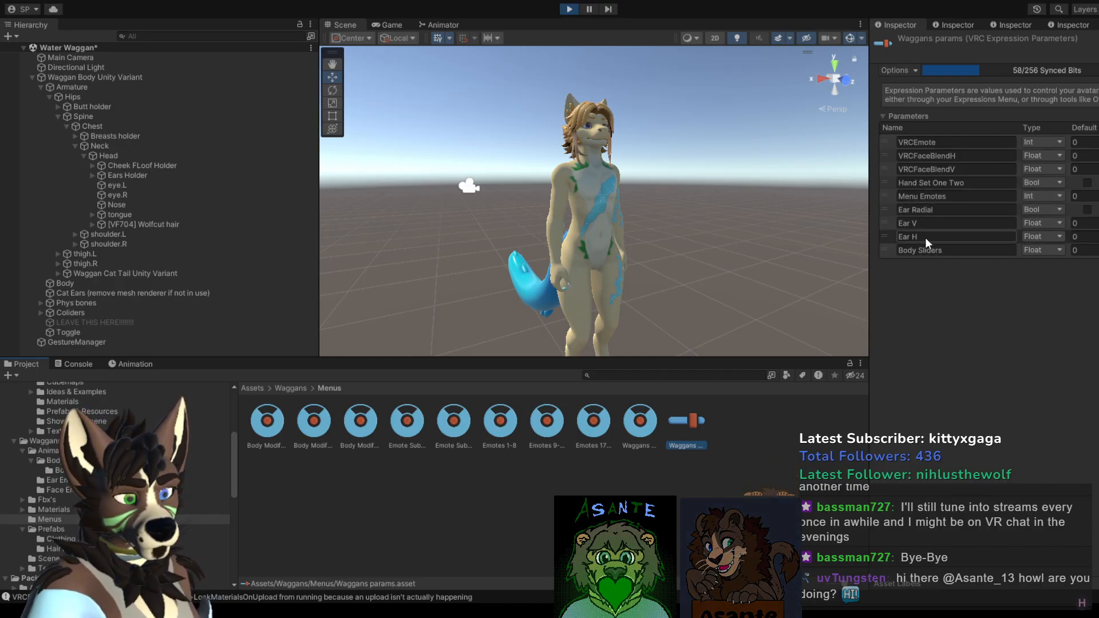
{"action": "left_click", "coordinate": [888, 250]}
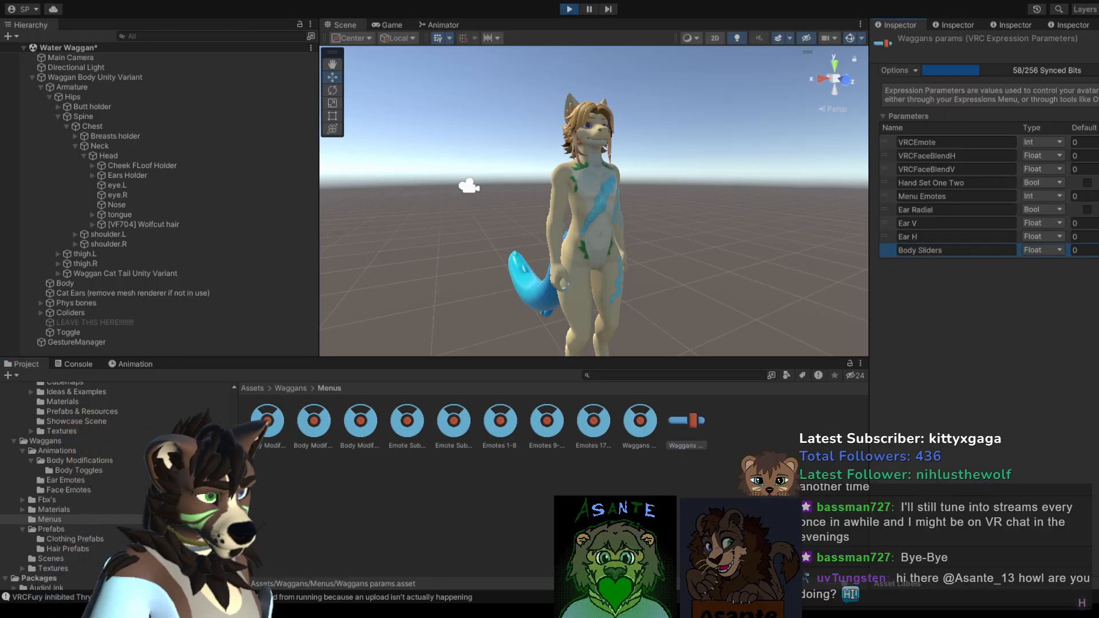
{"action": "key", "text": "Delete"}
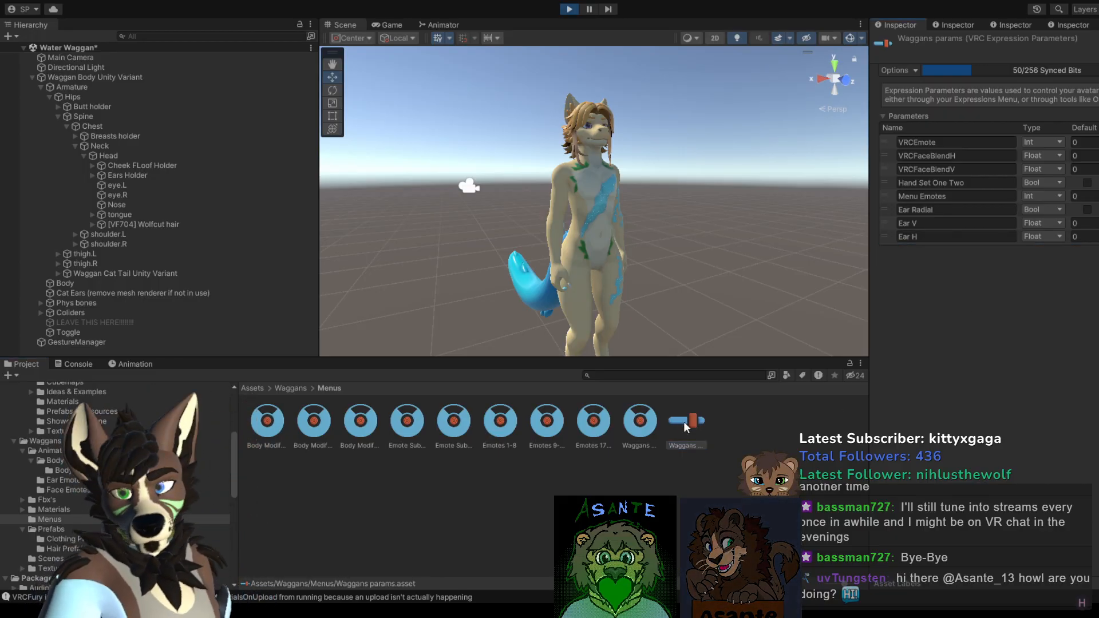
Step: Check the controls of the Body Modifications and emote sub menus, and trace the parameters asset referenced by Emotes 1-8
{"action": "left_click", "coordinate": [320, 428]}
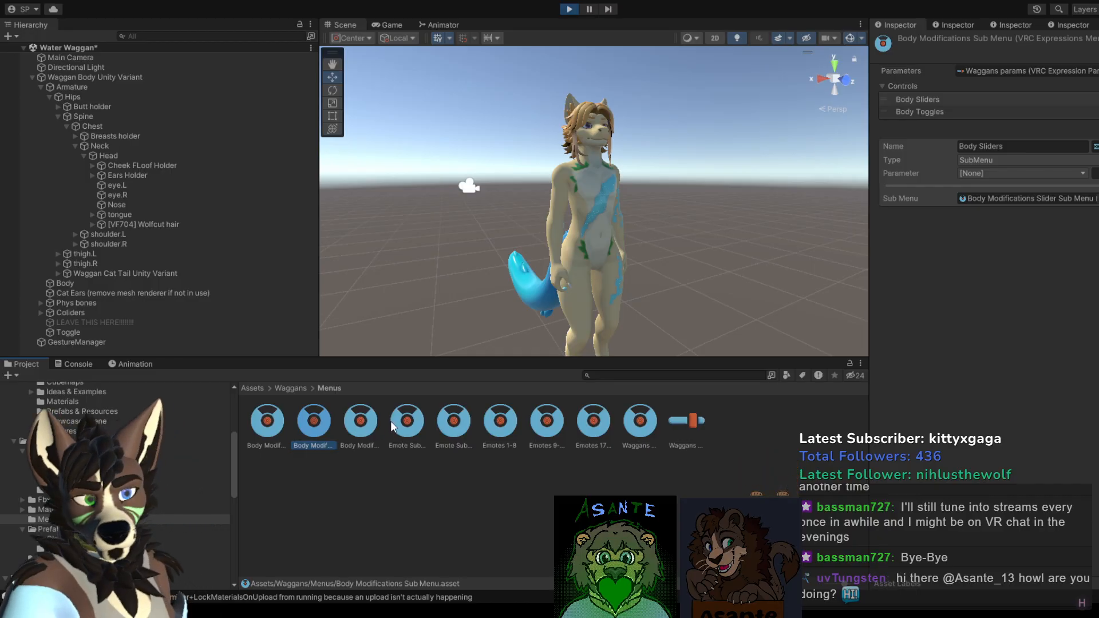
{"action": "left_click", "coordinate": [408, 426]}
{"action": "left_click", "coordinate": [446, 425]}
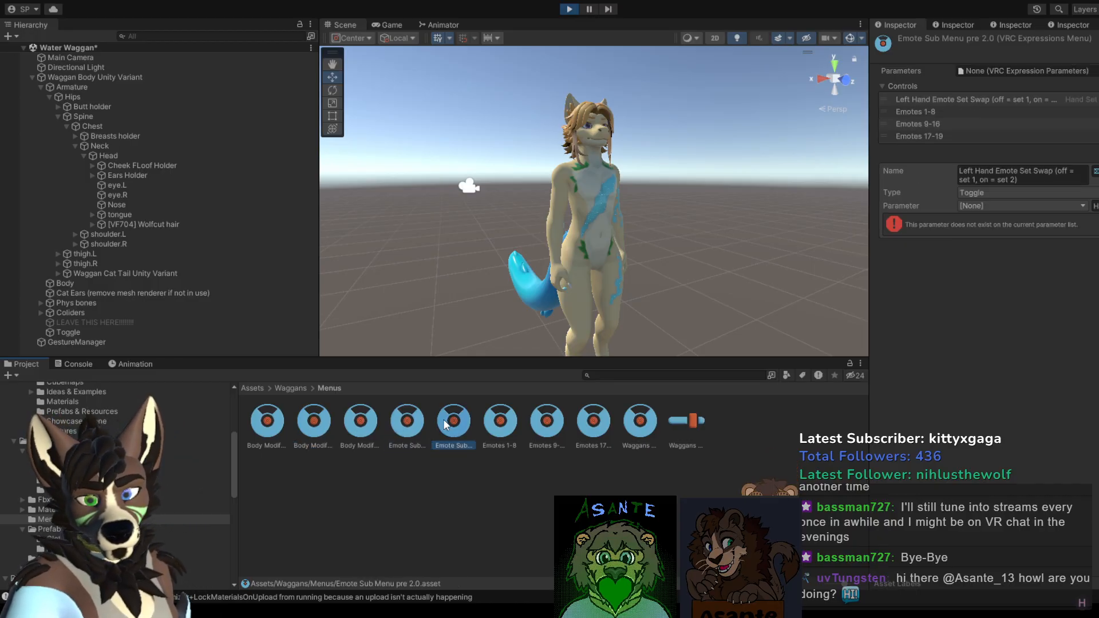
{"action": "left_click", "coordinate": [512, 424]}
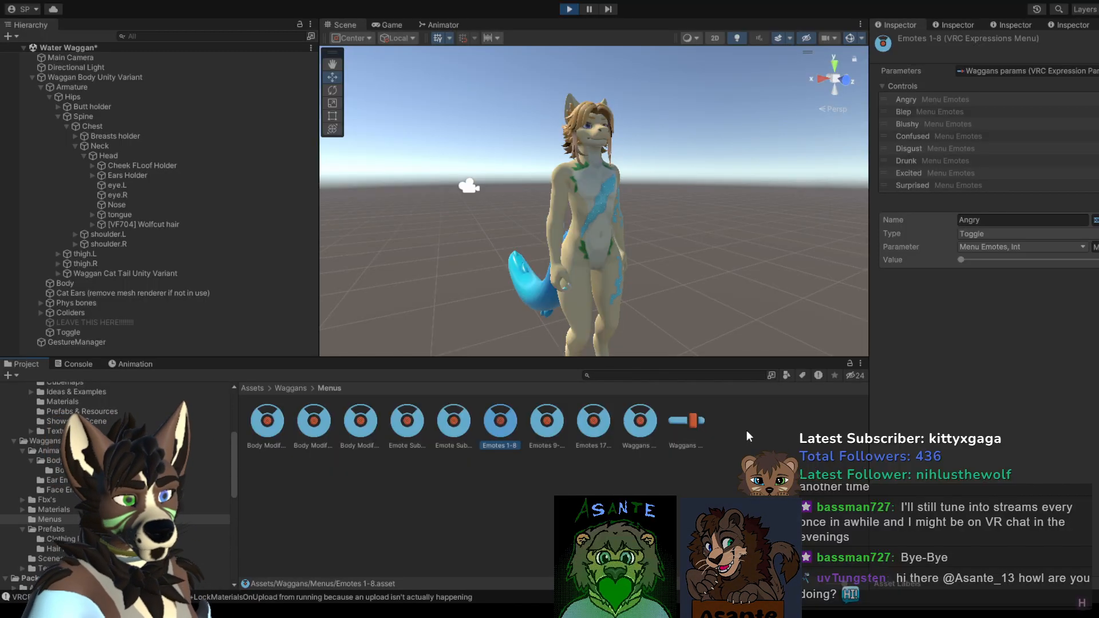
{"action": "left_click", "coordinate": [1021, 77]}
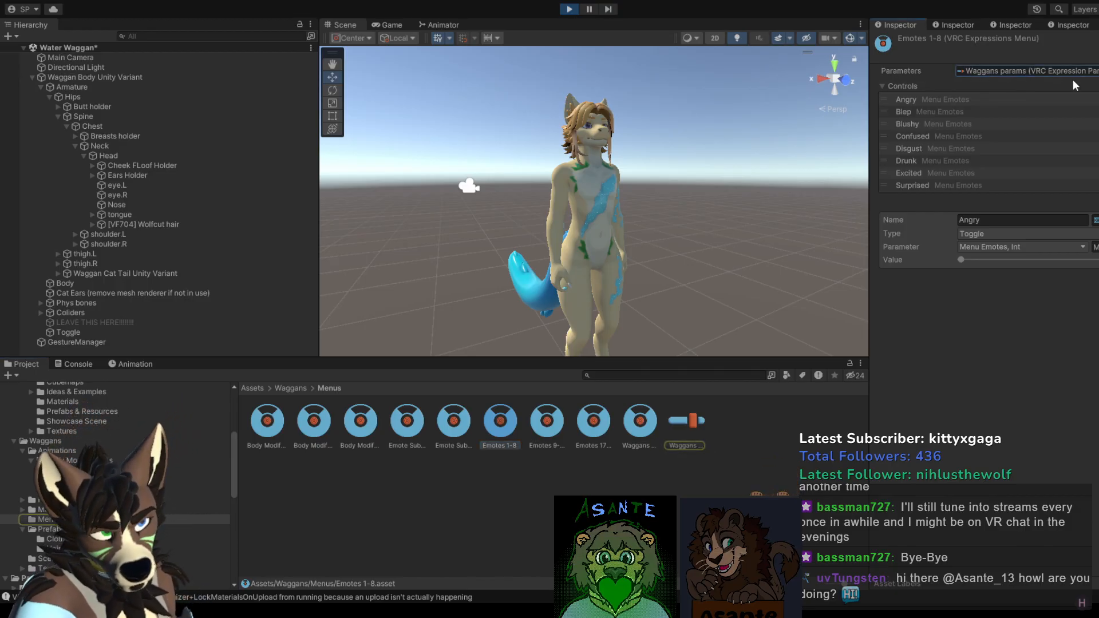
{"action": "double_click", "coordinate": [1031, 72]}
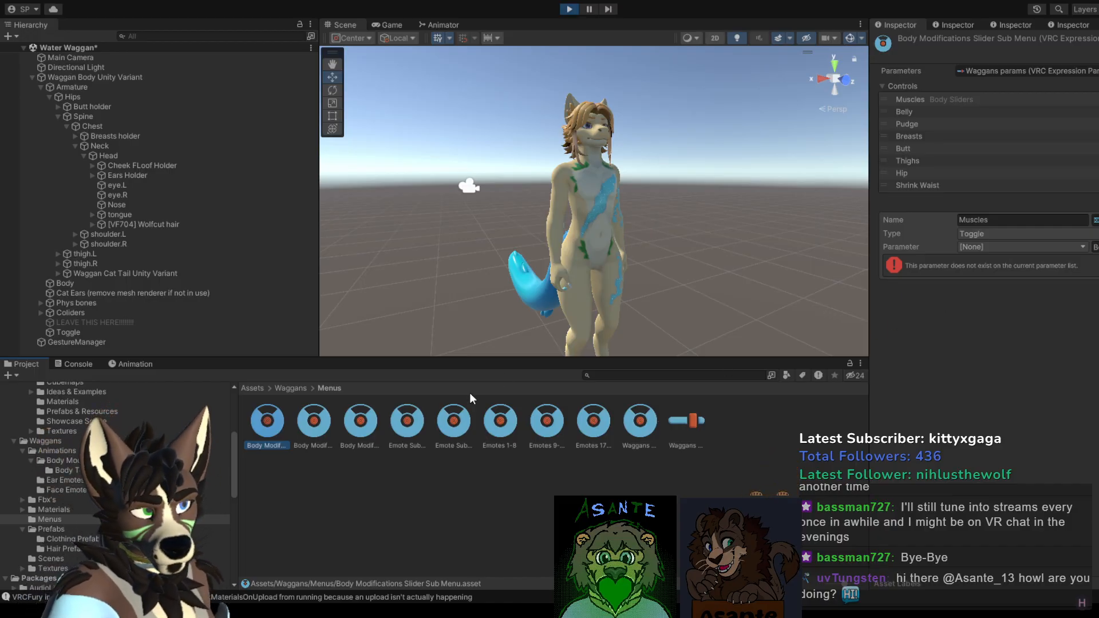
Step: Compare the Body Modifications menus with the emote menus, the main Waggans Menu and Waggans params
{"action": "left_click", "coordinate": [327, 425]}
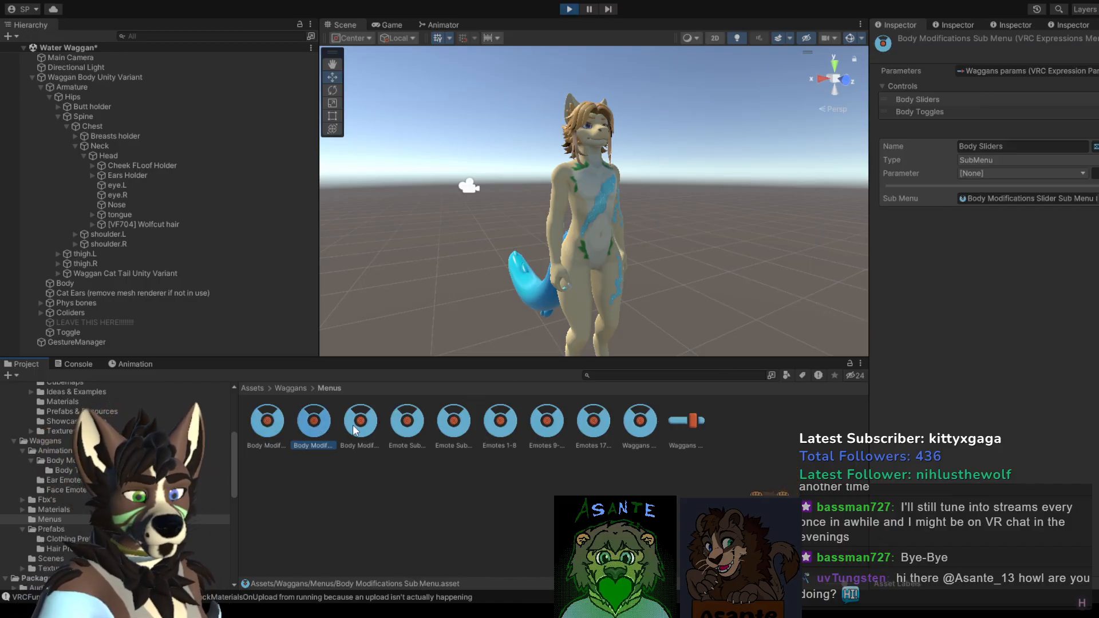
{"action": "left_click", "coordinate": [268, 425]}
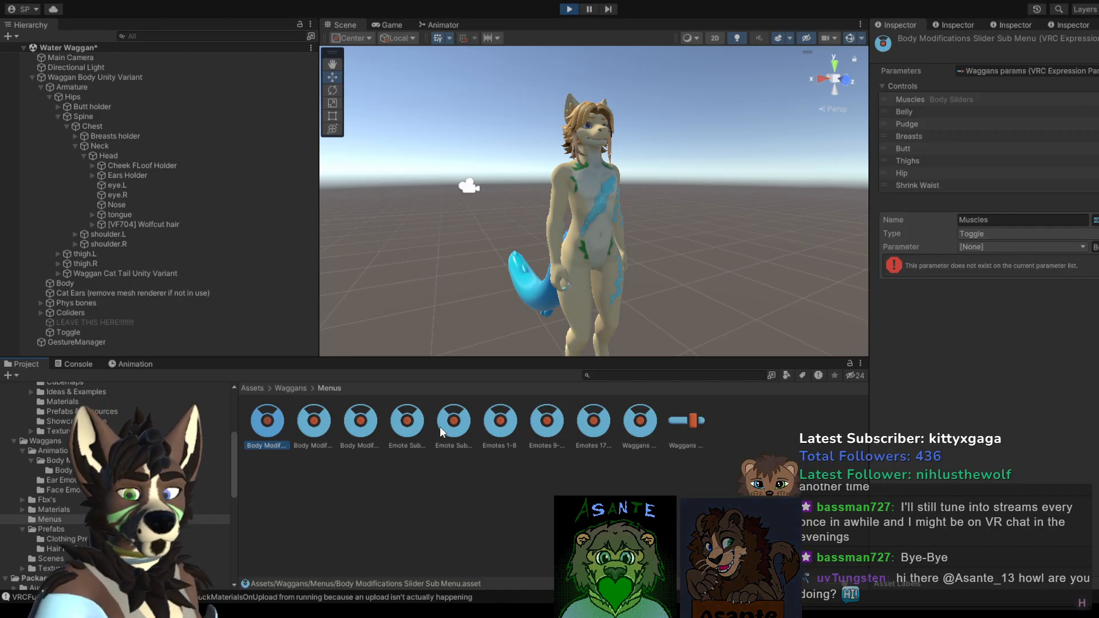
{"action": "left_click", "coordinate": [421, 430]}
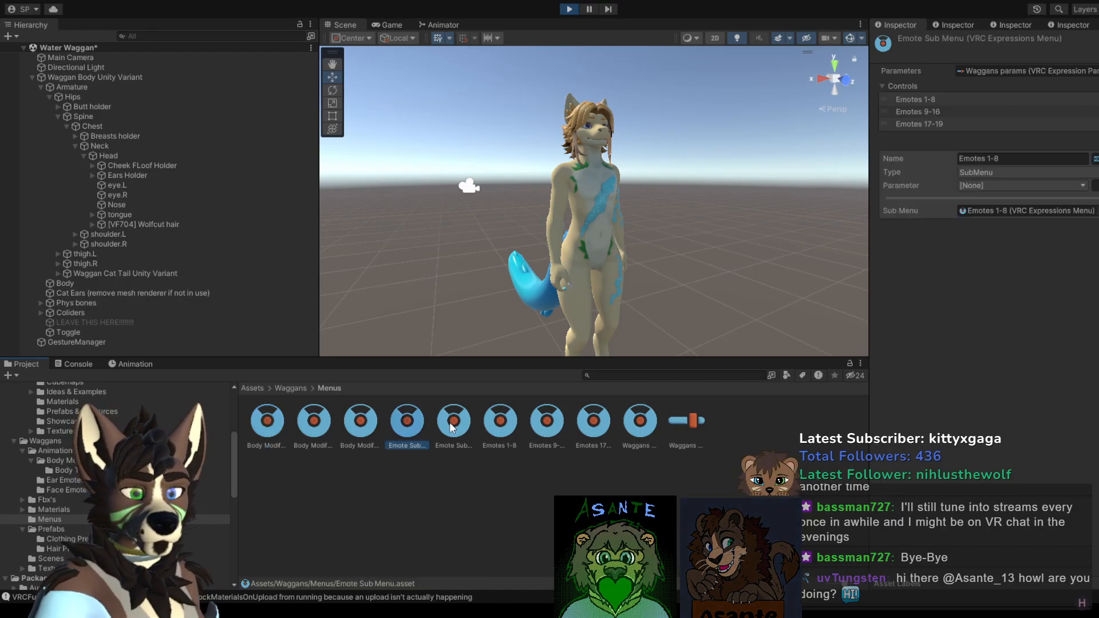
{"action": "left_click", "coordinate": [452, 426]}
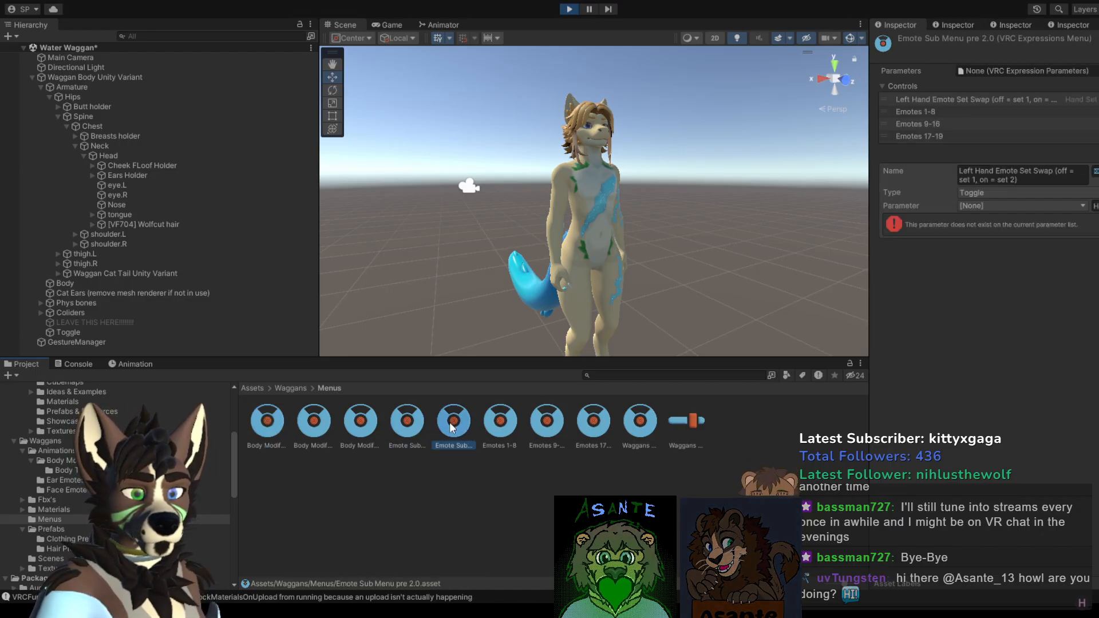
{"action": "left_click", "coordinate": [633, 429]}
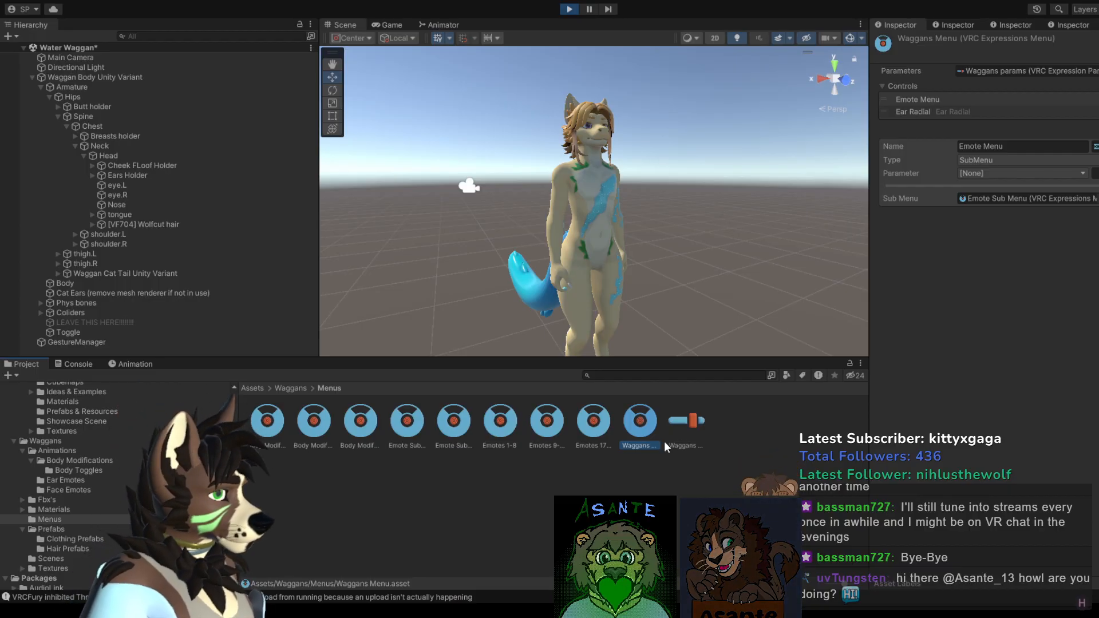
{"action": "left_click", "coordinate": [550, 428]}
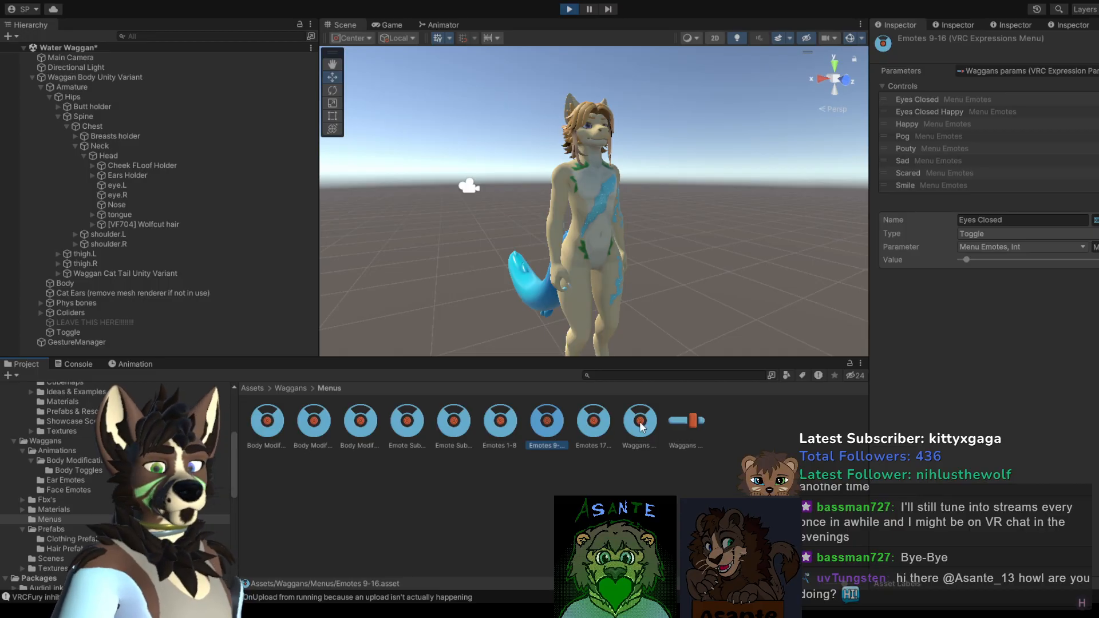
{"action": "left_click", "coordinate": [686, 421]}
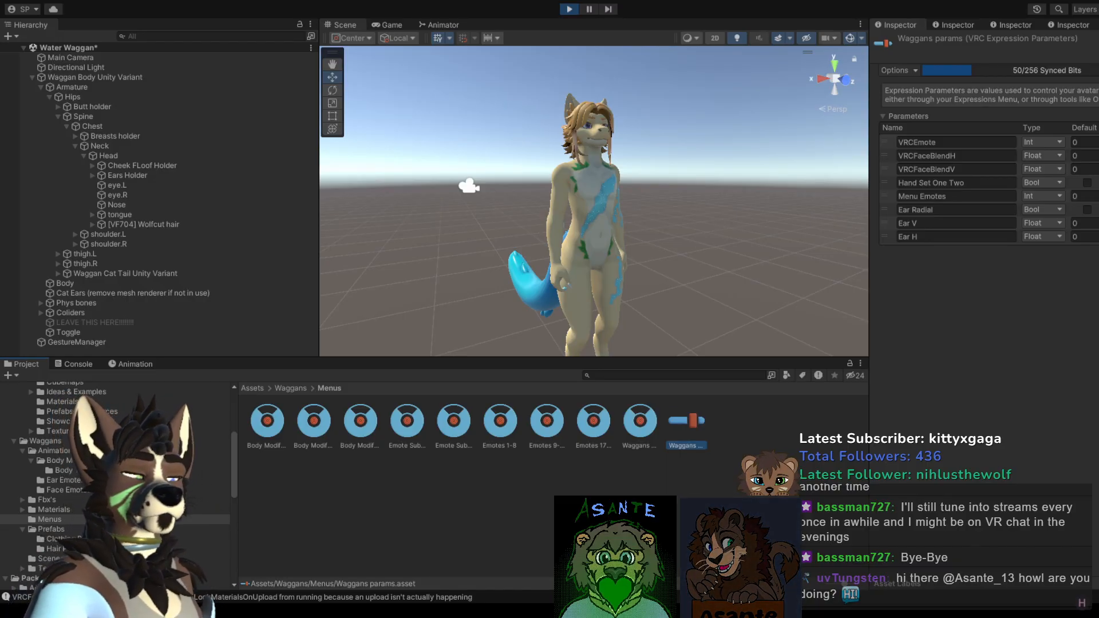
{"action": "left_click", "coordinate": [638, 430]}
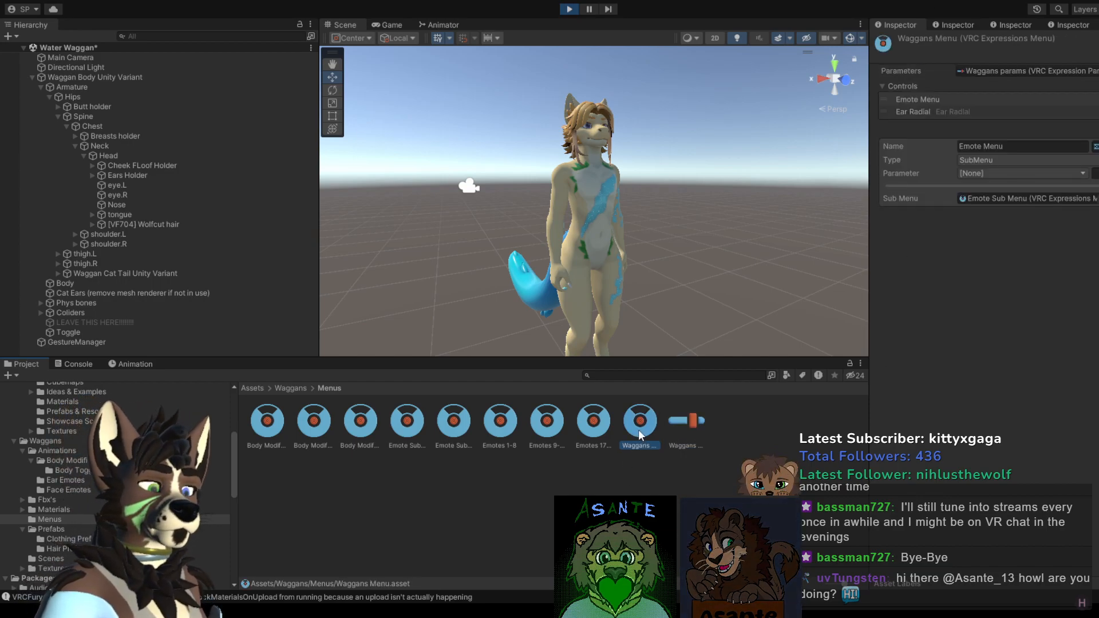
{"action": "left_click", "coordinate": [689, 420]}
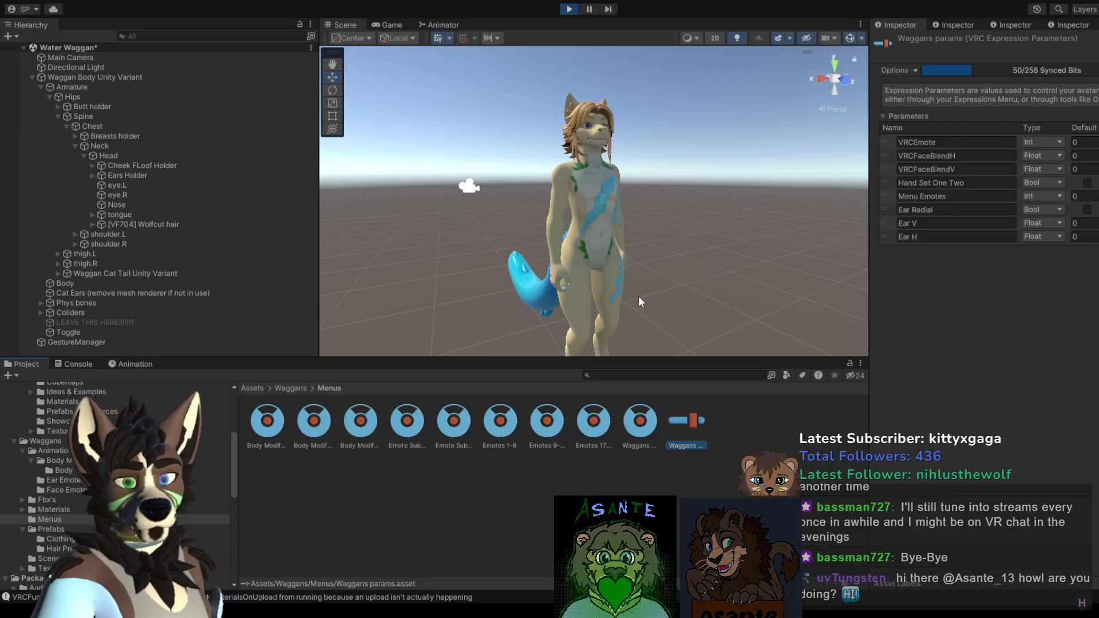
Step: Examine the blendshape list on the avatar's Body mesh for the body modification shapes
{"action": "left_click", "coordinate": [600, 252]}
{"action": "left_click", "coordinate": [795, 234]}
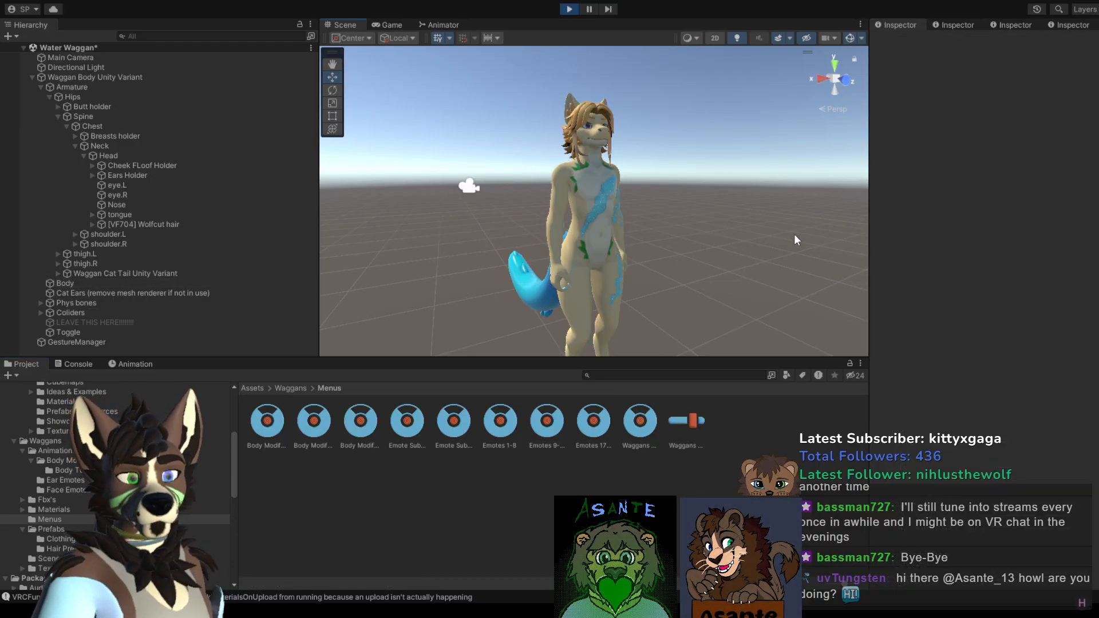
{"action": "left_click", "coordinate": [619, 243]}
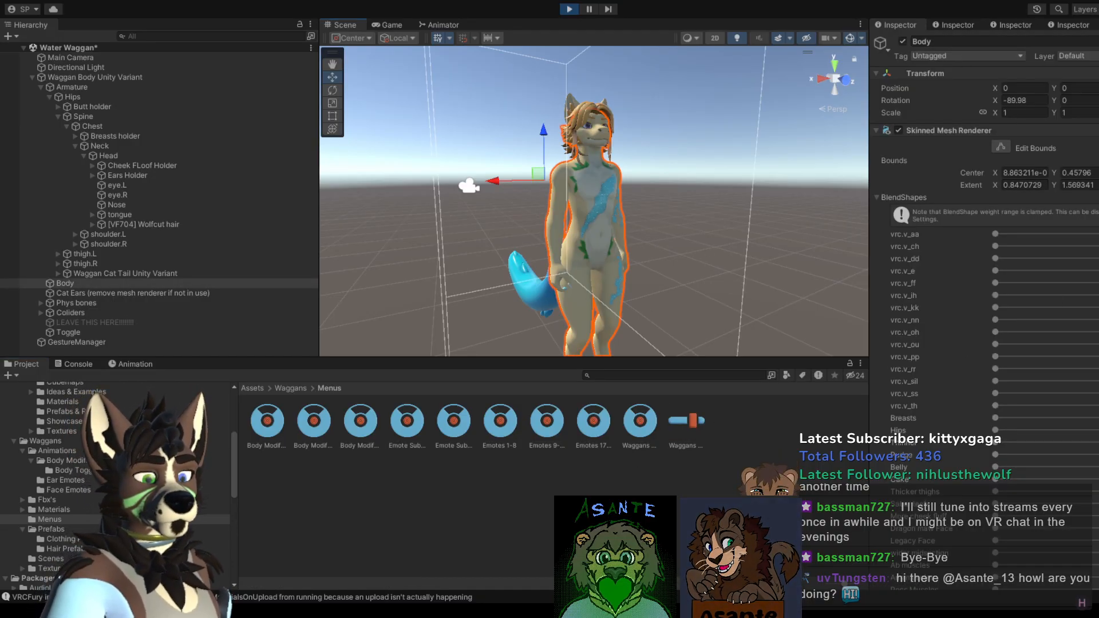
{"action": "scroll", "coordinate": [968, 363], "scroll_direction": "down", "scroll_amount": 10}
{"action": "scroll", "coordinate": [974, 343], "scroll_direction": "down", "scroll_amount": 10}
{"action": "scroll", "coordinate": [974, 344], "scroll_direction": "up", "scroll_amount": 11}
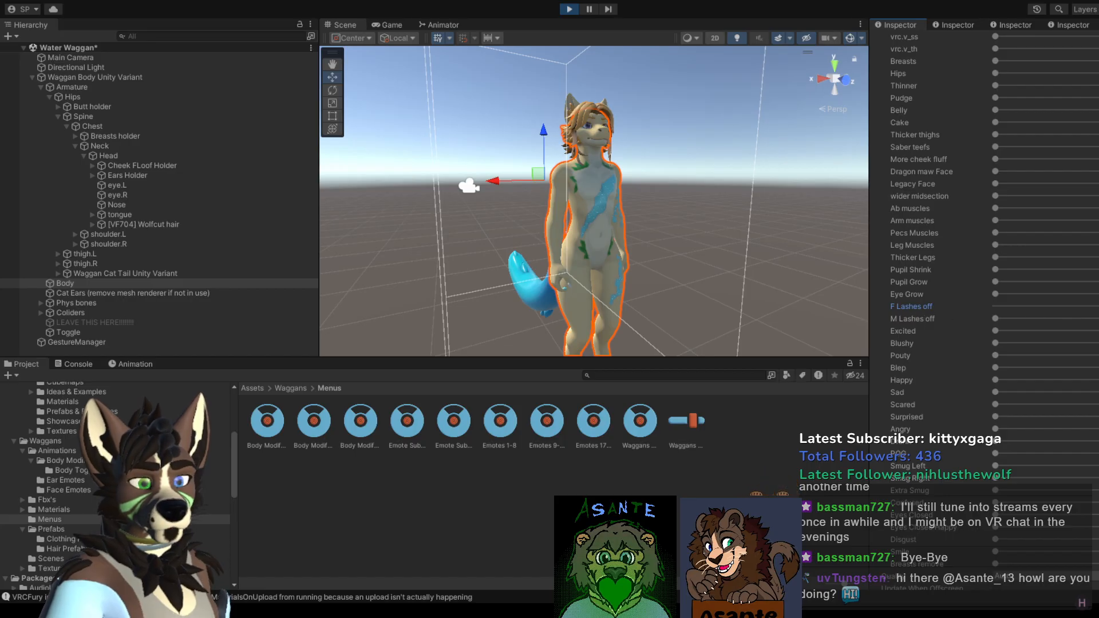
Step: Inspect the avatar model from head to feet and review the remaining blendshapes on its Body mesh
{"action": "scroll", "coordinate": [620, 86], "scroll_direction": "up", "scroll_amount": 5}
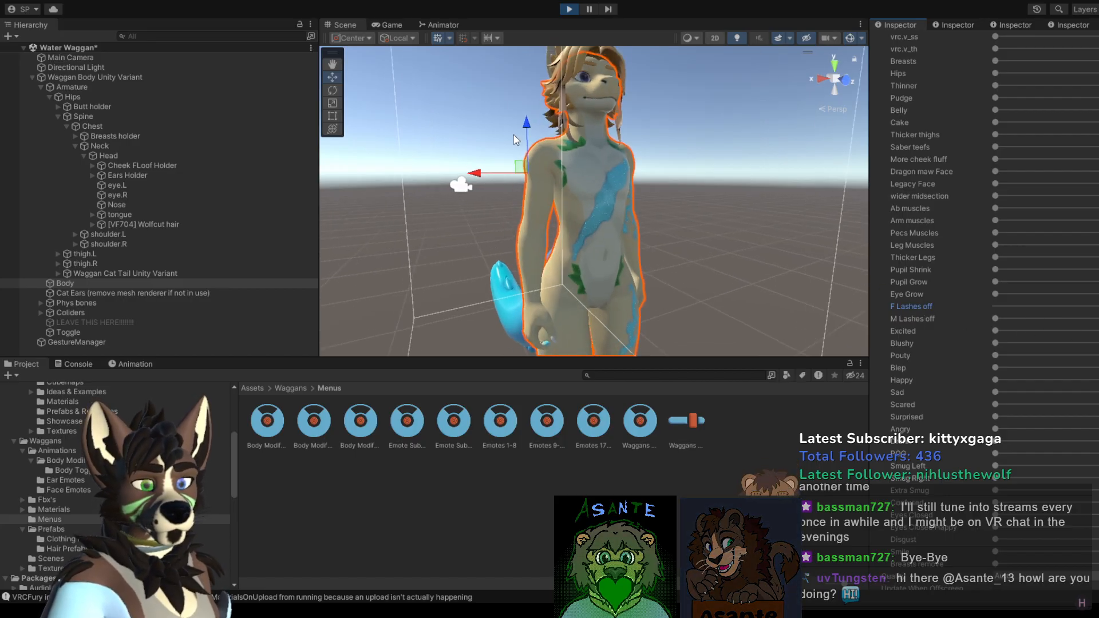
{"action": "middle_click_drag", "start_coordinate": [621, 86], "coordinate": [624, 197]}
{"action": "scroll", "coordinate": [623, 197], "scroll_direction": "up", "scroll_amount": 5}
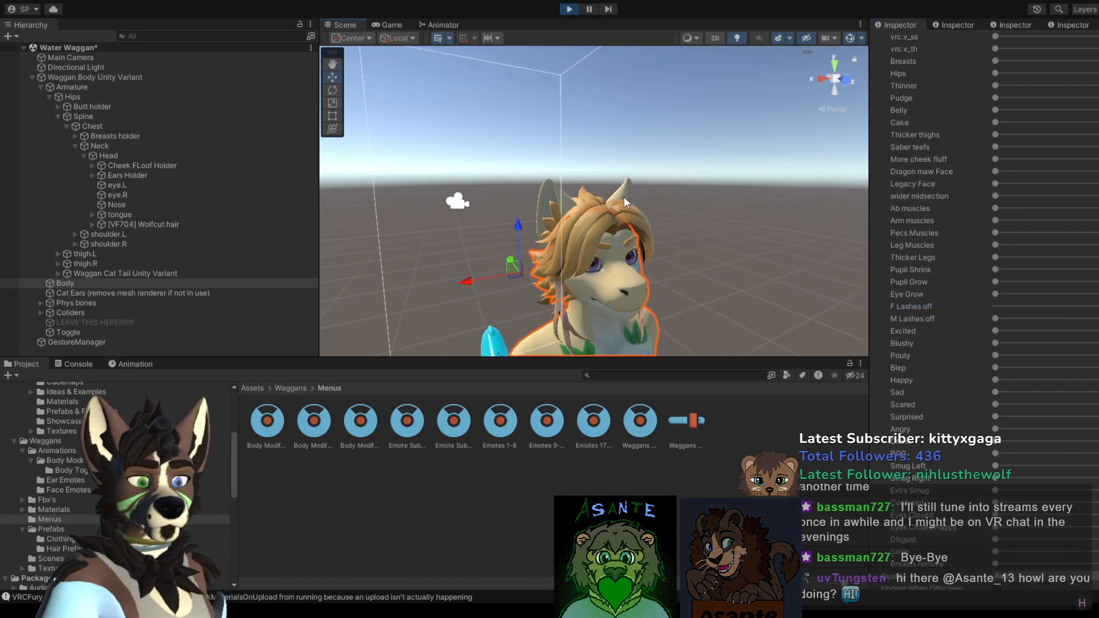
{"action": "middle_click_drag", "start_coordinate": [695, 283], "coordinate": [653, 170]}
{"action": "scroll", "coordinate": [689, 232], "scroll_direction": "down", "scroll_amount": 6}
{"action": "scroll", "coordinate": [649, 190], "scroll_direction": "down", "scroll_amount": 3}
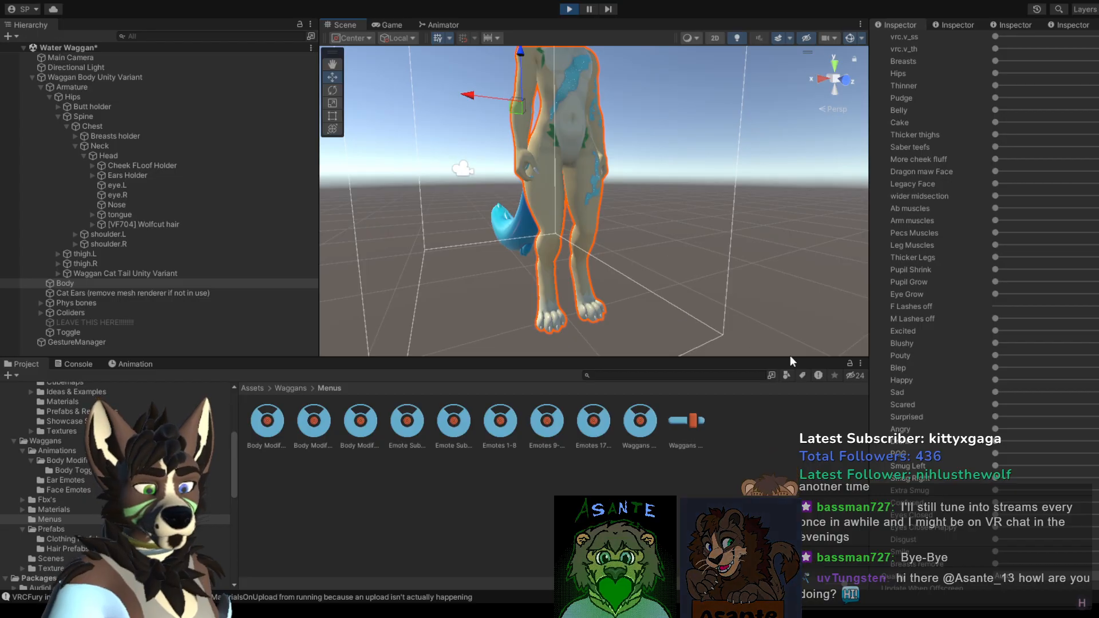
{"action": "scroll", "coordinate": [970, 452], "scroll_direction": "down", "scroll_amount": 10}
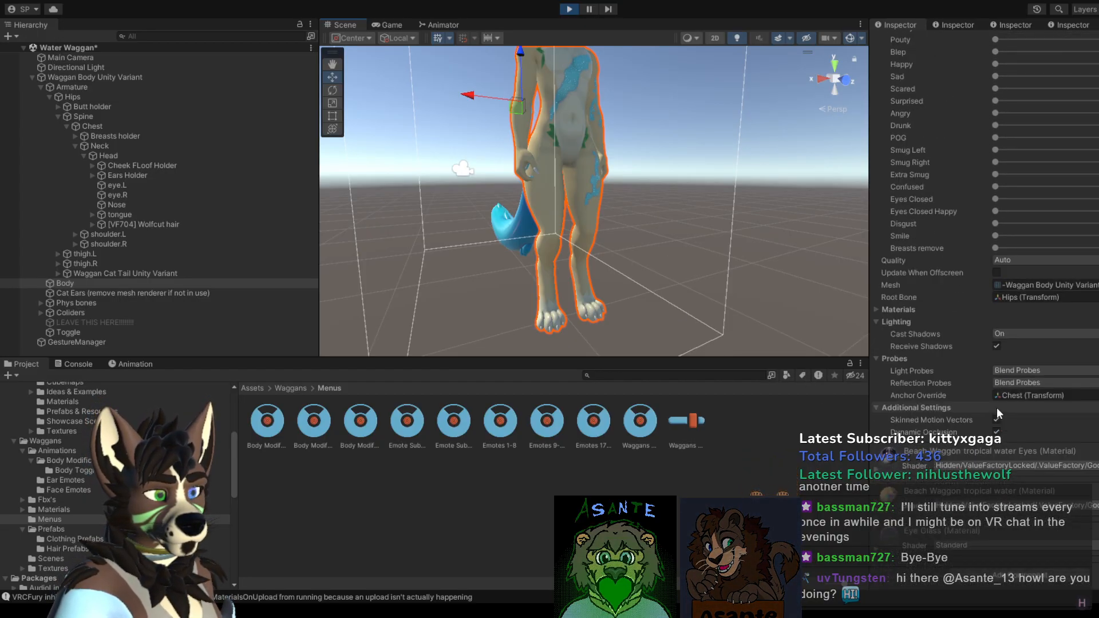
{"action": "left_click", "coordinate": [779, 292]}
{"action": "left_click", "coordinate": [566, 171]}
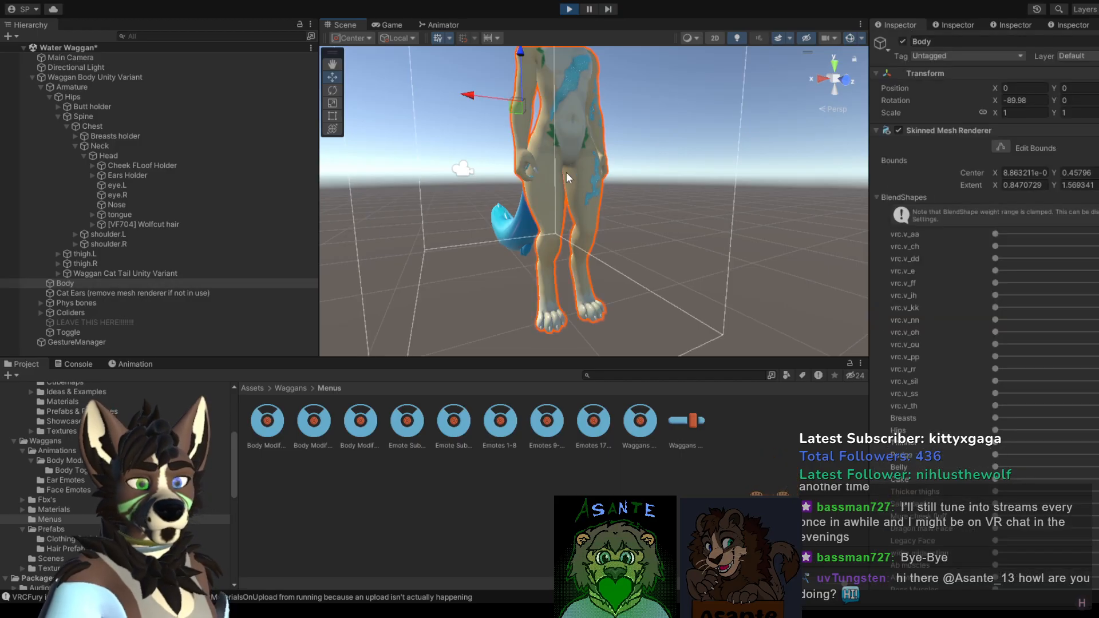
{"action": "left_click", "coordinate": [699, 185]}
{"action": "left_click", "coordinate": [590, 111]}
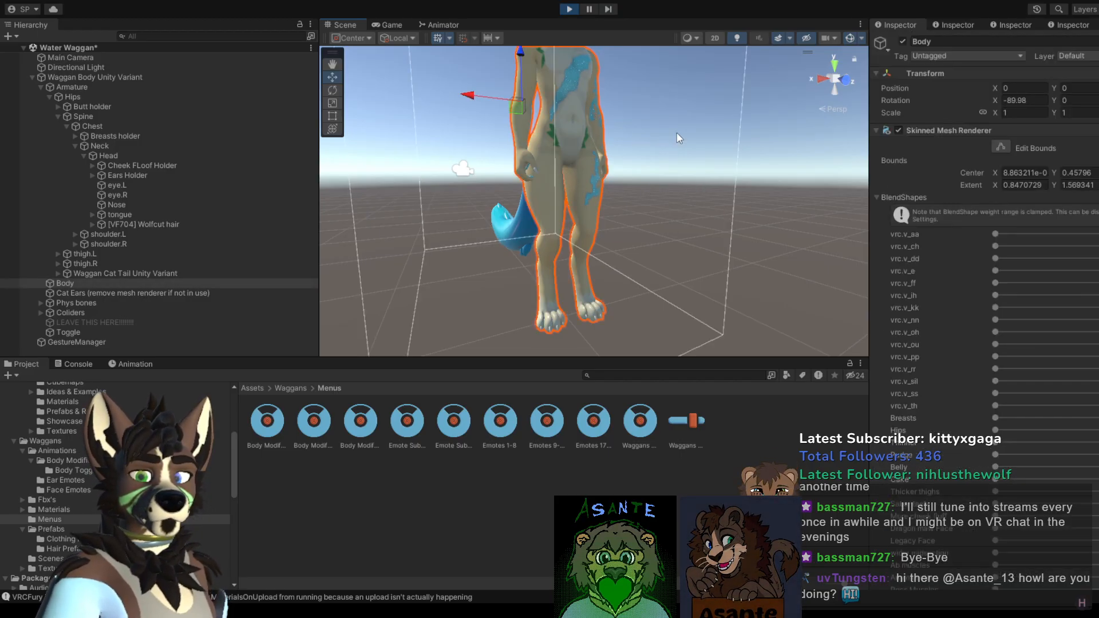
{"action": "middle_click_drag", "start_coordinate": [677, 133], "coordinate": [714, 215]}
{"action": "left_click", "coordinate": [723, 210]}
{"action": "left_click", "coordinate": [620, 167]}
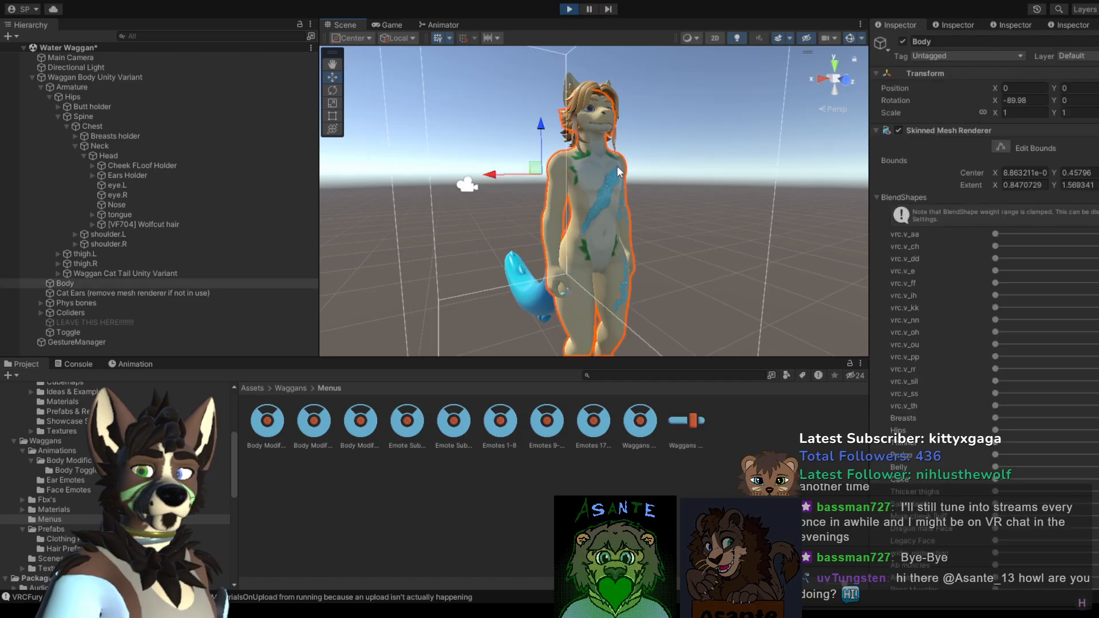
Step: Open the Emote Menu in the GestureManager's radial menu to see its sub menus
{"action": "left_click", "coordinate": [254, 234]}
{"action": "left_click", "coordinate": [77, 342]}
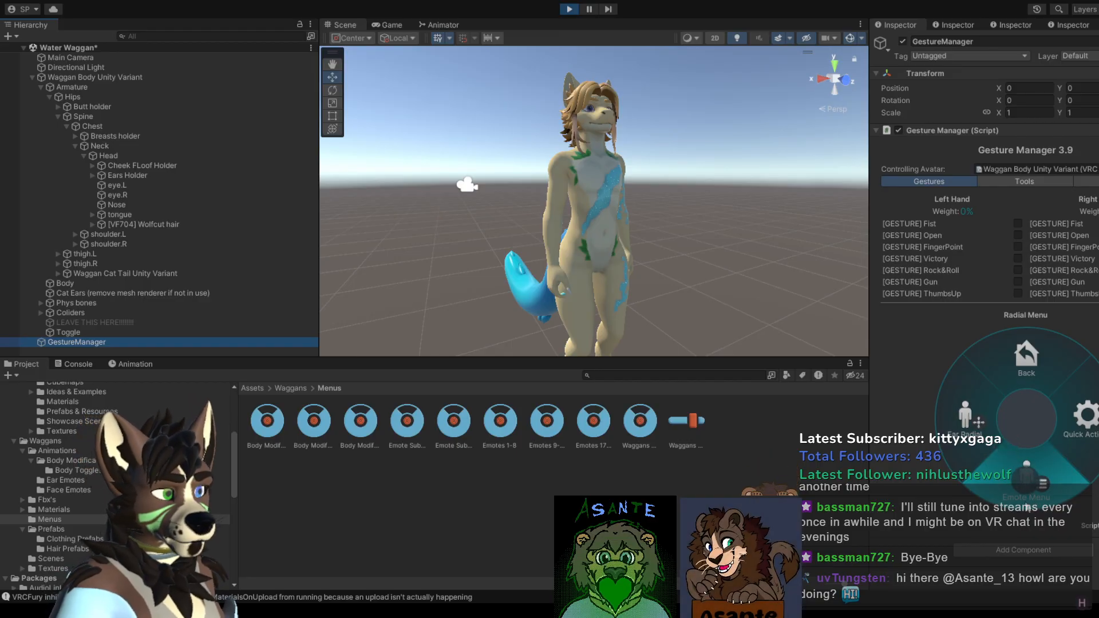
{"action": "left_click", "coordinate": [1034, 500]}
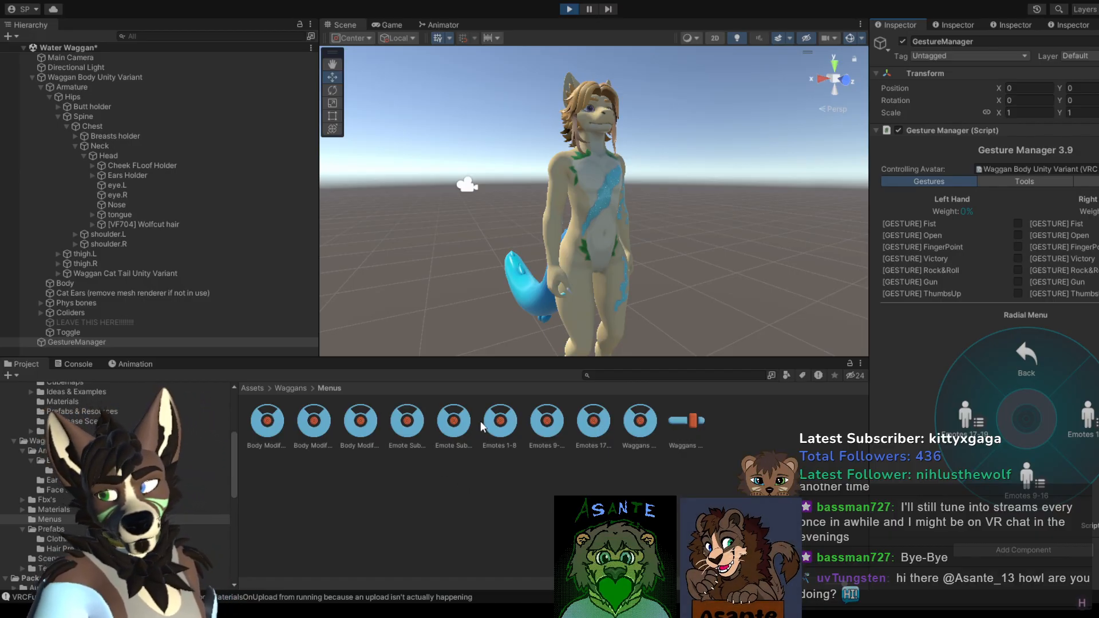
Step: Compare the Emote Sub Menu with the Emote Sub Menu pre 2.0, and check the parameter list in Waggans params
{"action": "left_click", "coordinate": [449, 424]}
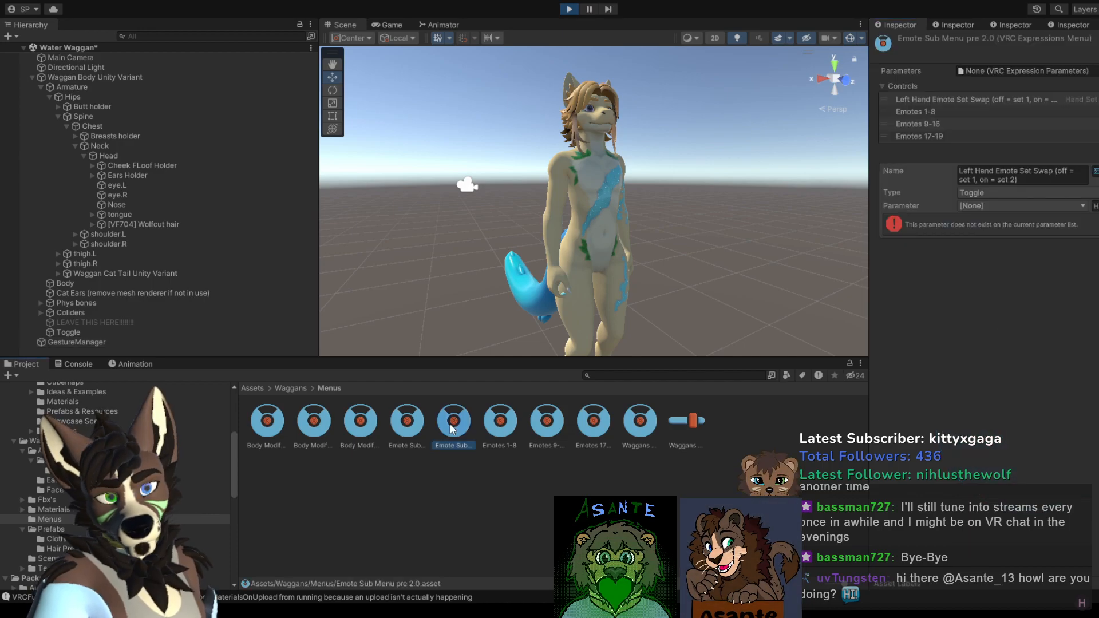
{"action": "left_click", "coordinate": [416, 426]}
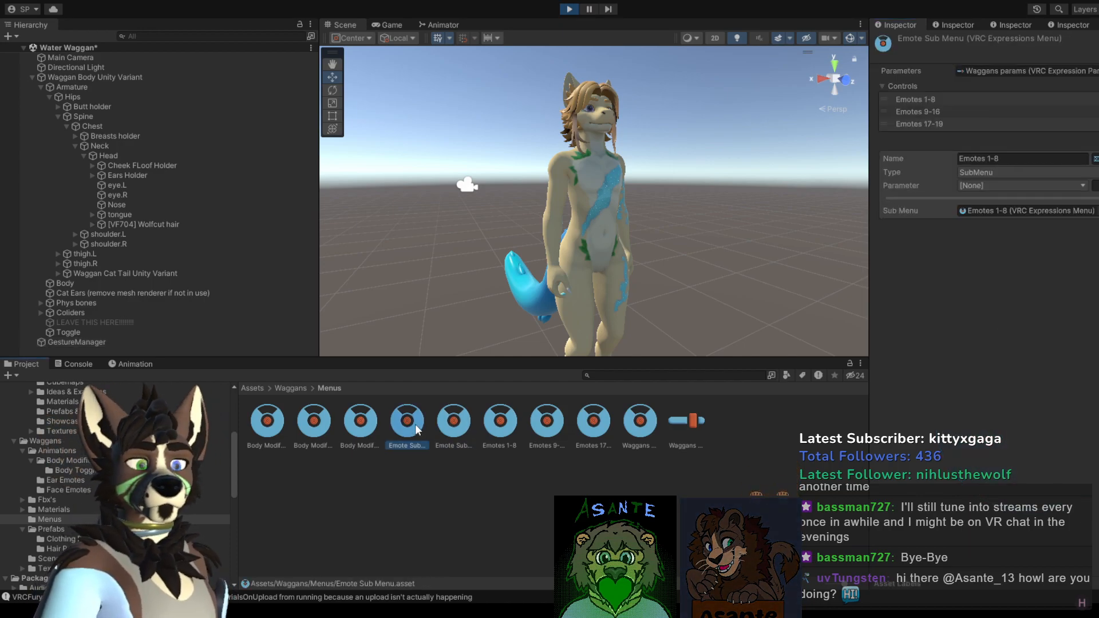
{"action": "left_click", "coordinate": [463, 429]}
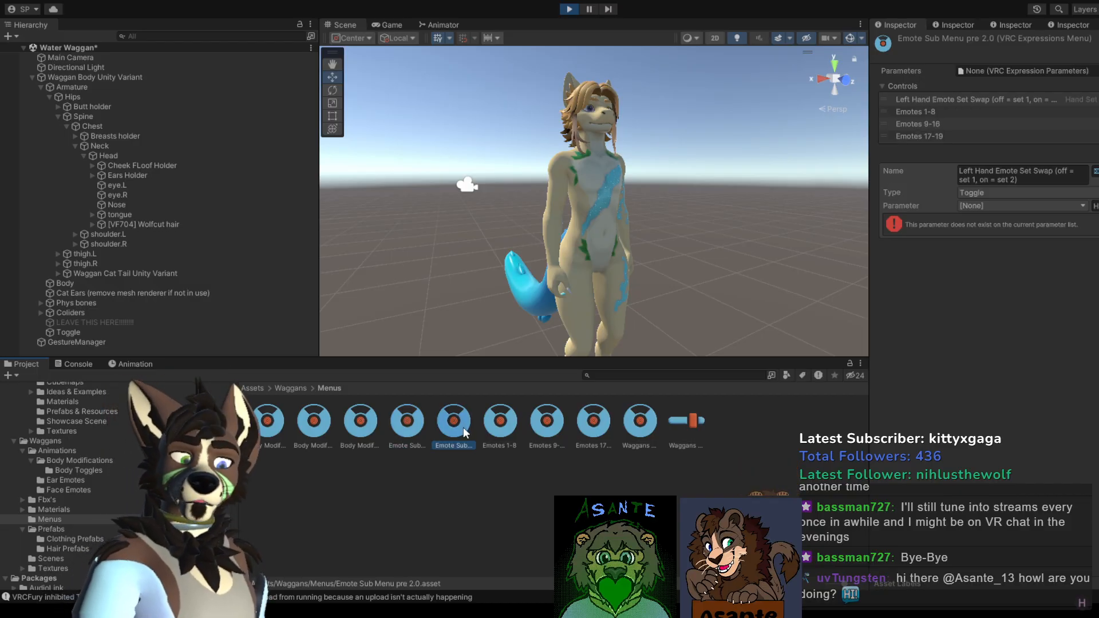
{"action": "left_click", "coordinate": [417, 425]}
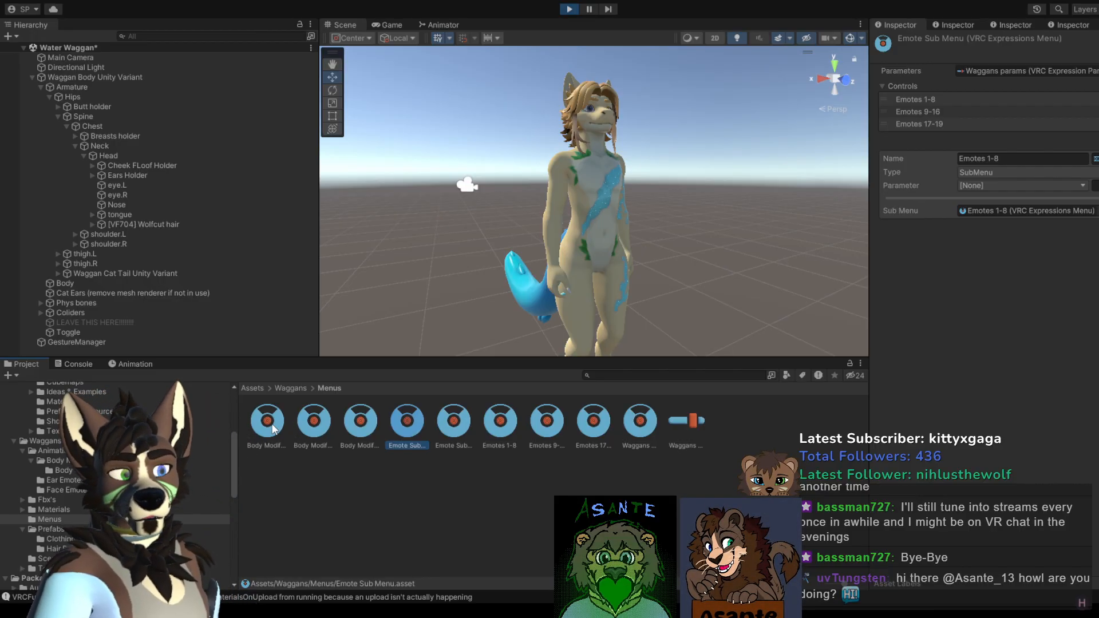
{"action": "left_click", "coordinate": [685, 427]}
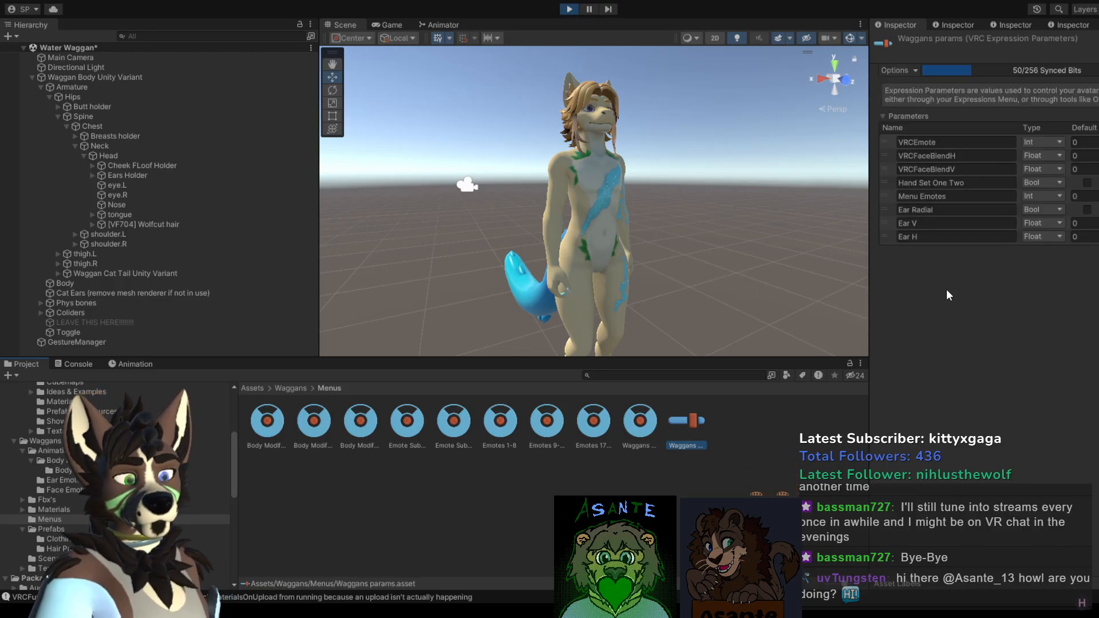
Step: Compare the Body Modifications Sub Menu with the Emote Sub Menu and the Emotes 1-8, 9-16 and 17-19 menus
{"action": "left_click", "coordinate": [351, 437]}
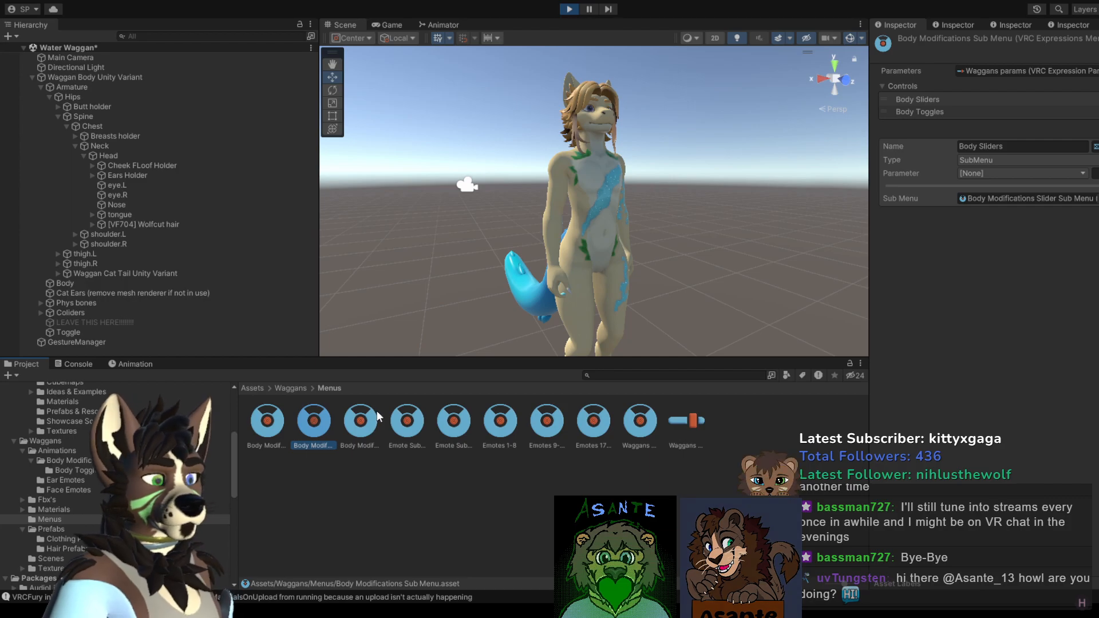
{"action": "left_click", "coordinate": [421, 427]}
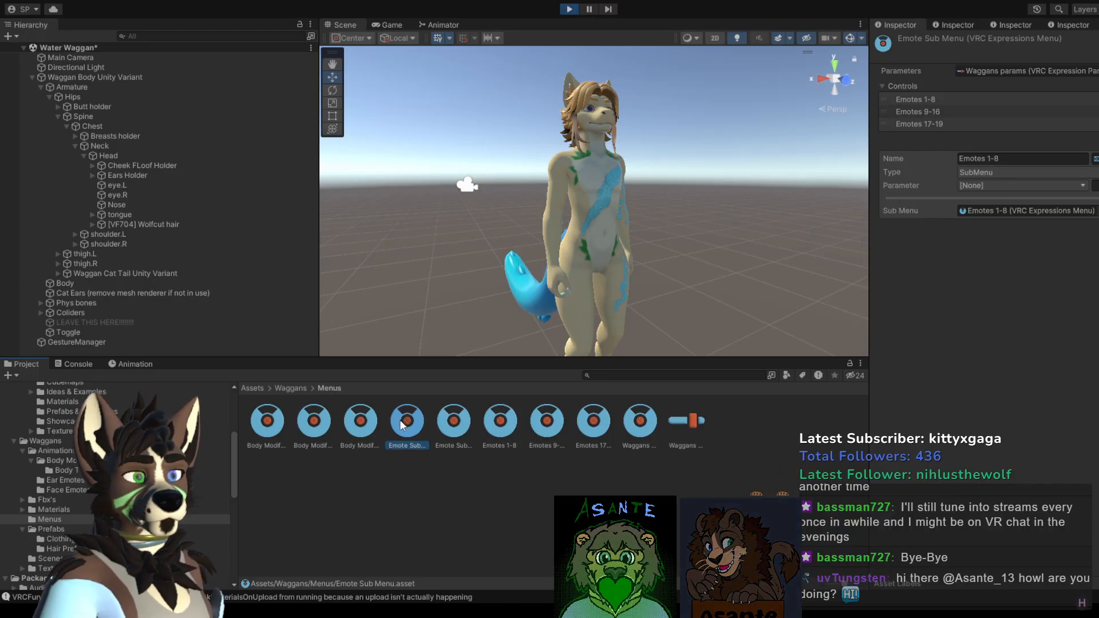
{"action": "left_click", "coordinate": [451, 428]}
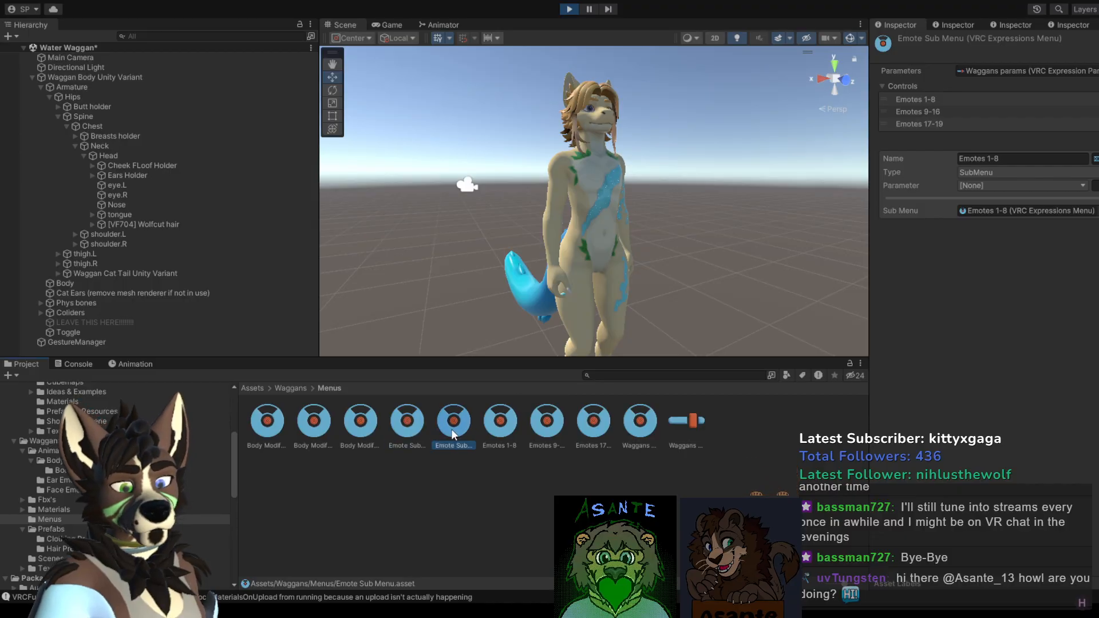
{"action": "left_click", "coordinate": [421, 422]}
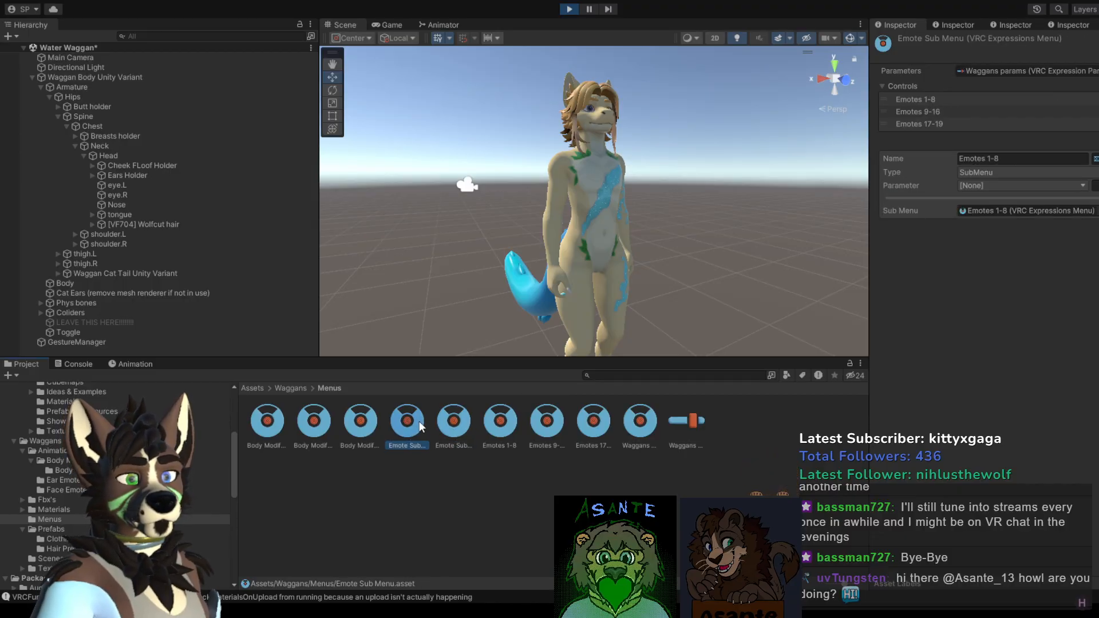
{"action": "left_click", "coordinate": [500, 421]}
{"action": "left_click", "coordinate": [558, 420]}
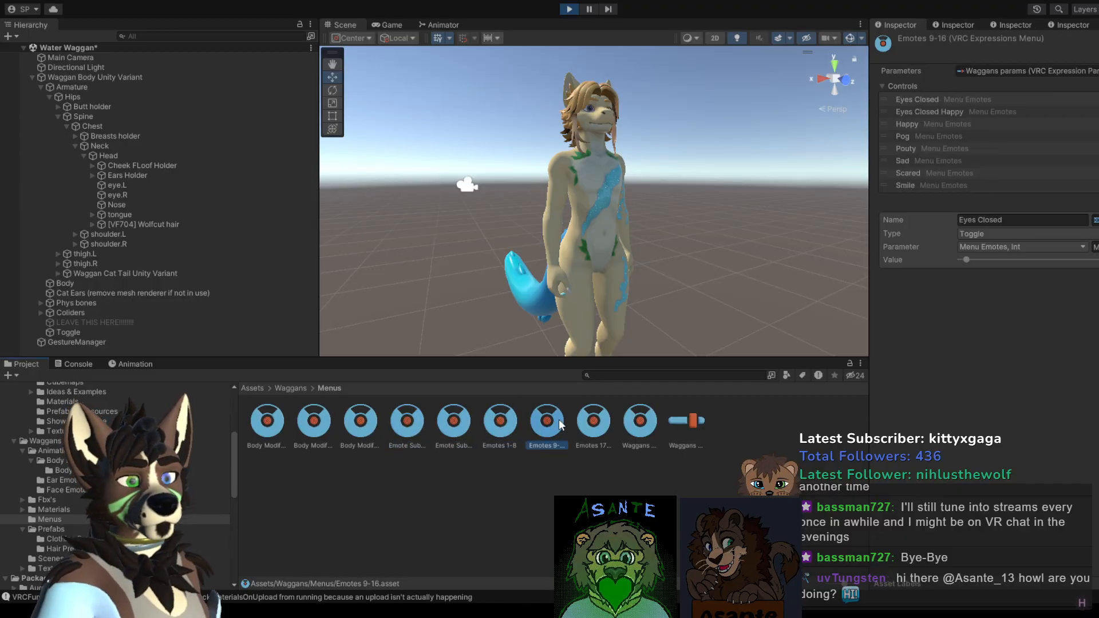
{"action": "left_click", "coordinate": [594, 424]}
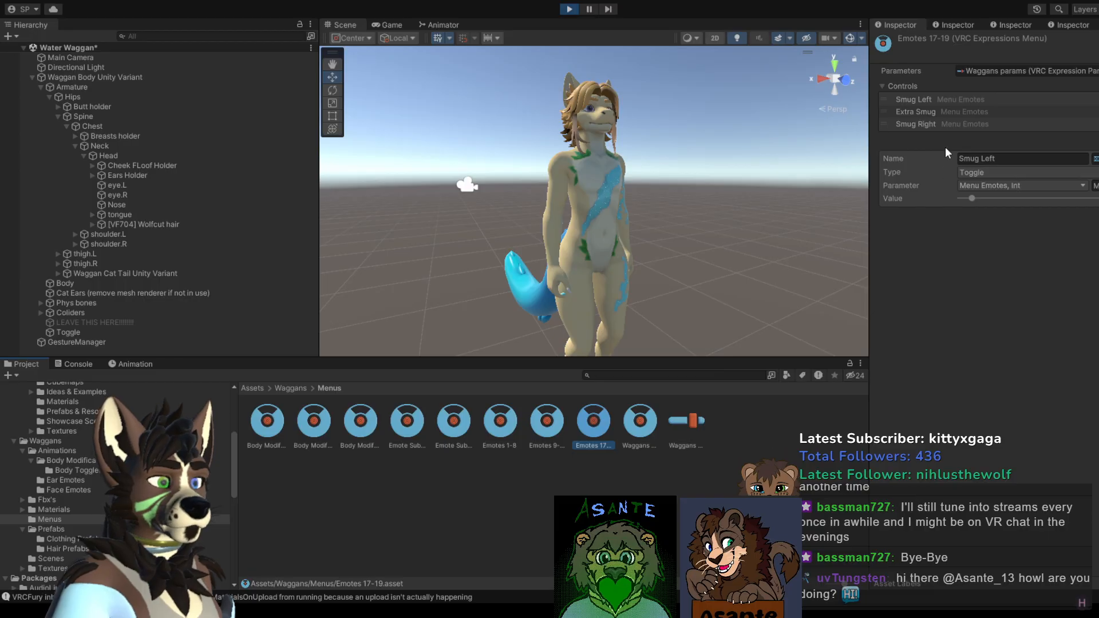
Step: Examine the Body Modifications slider and toggles sub menus, and locate the sub menu asset referenced by the Body Sliders control
{"action": "left_click", "coordinate": [361, 423]}
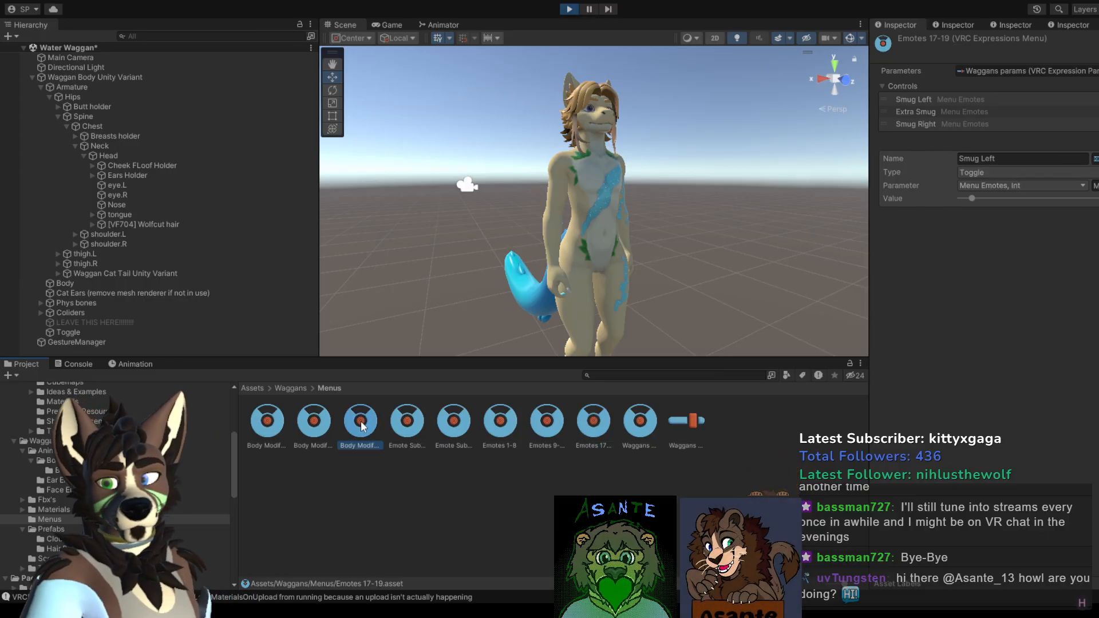
{"action": "left_click", "coordinate": [419, 429]}
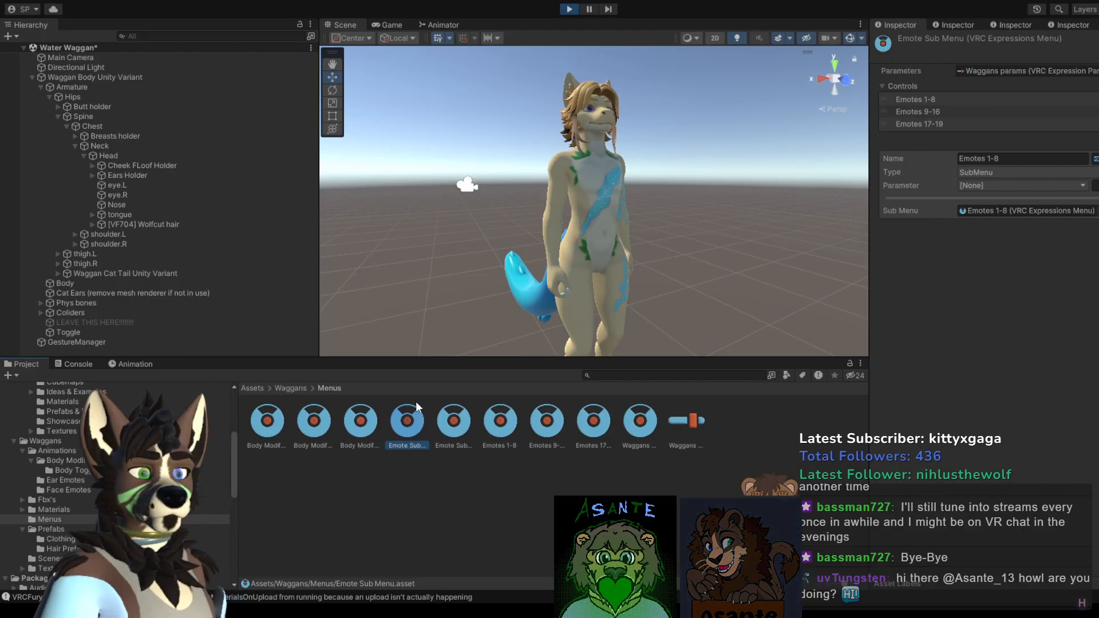
{"action": "left_click", "coordinate": [276, 423]}
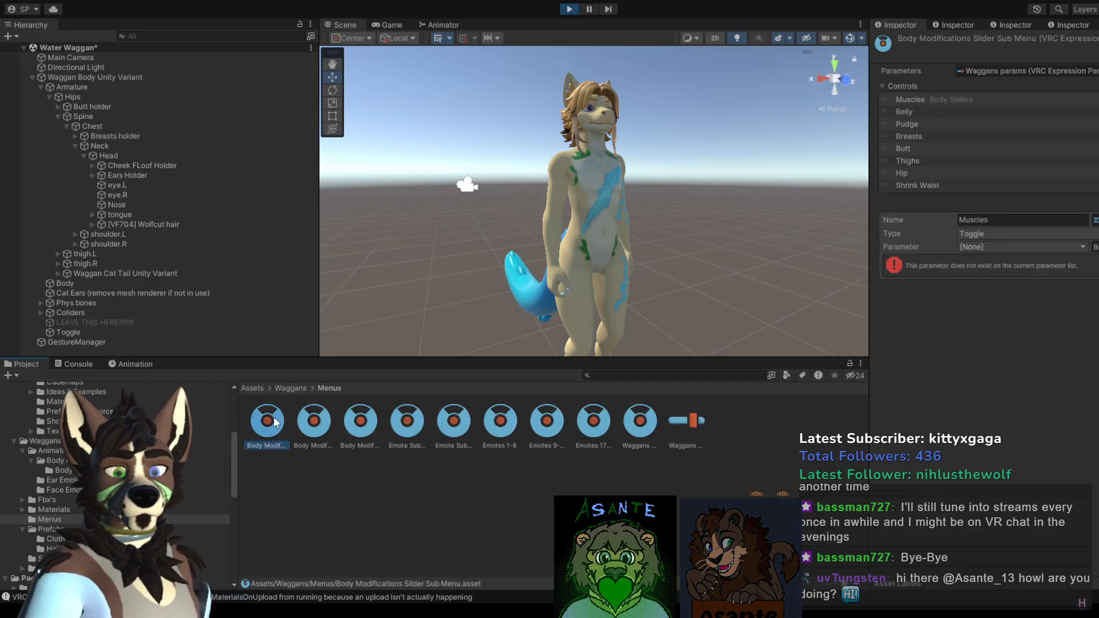
{"action": "left_click", "coordinate": [324, 425]}
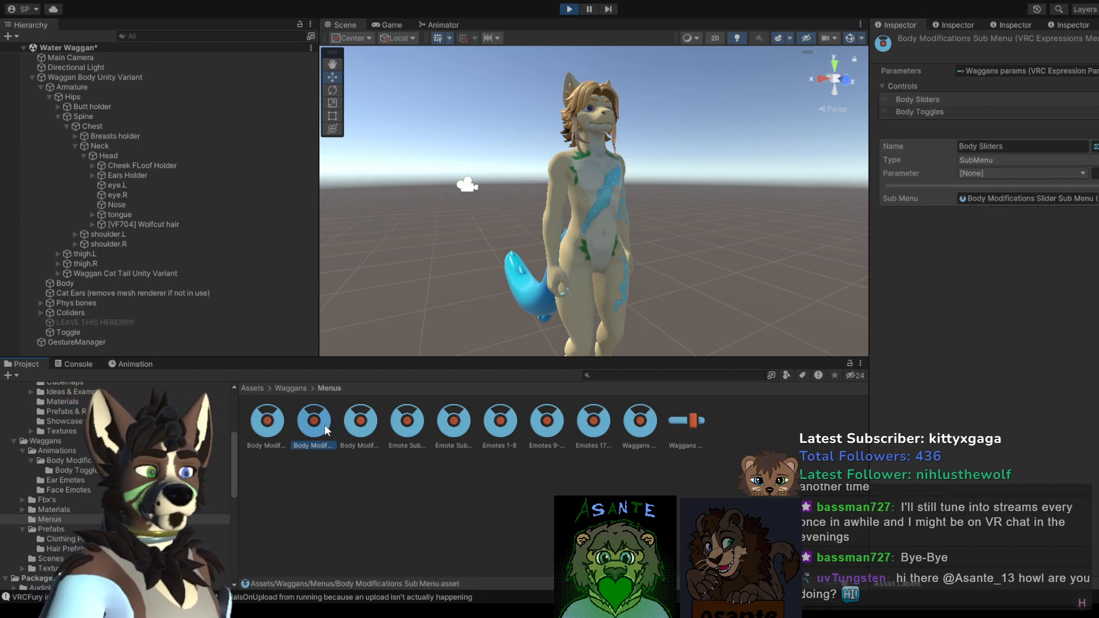
{"action": "left_click", "coordinate": [413, 425]}
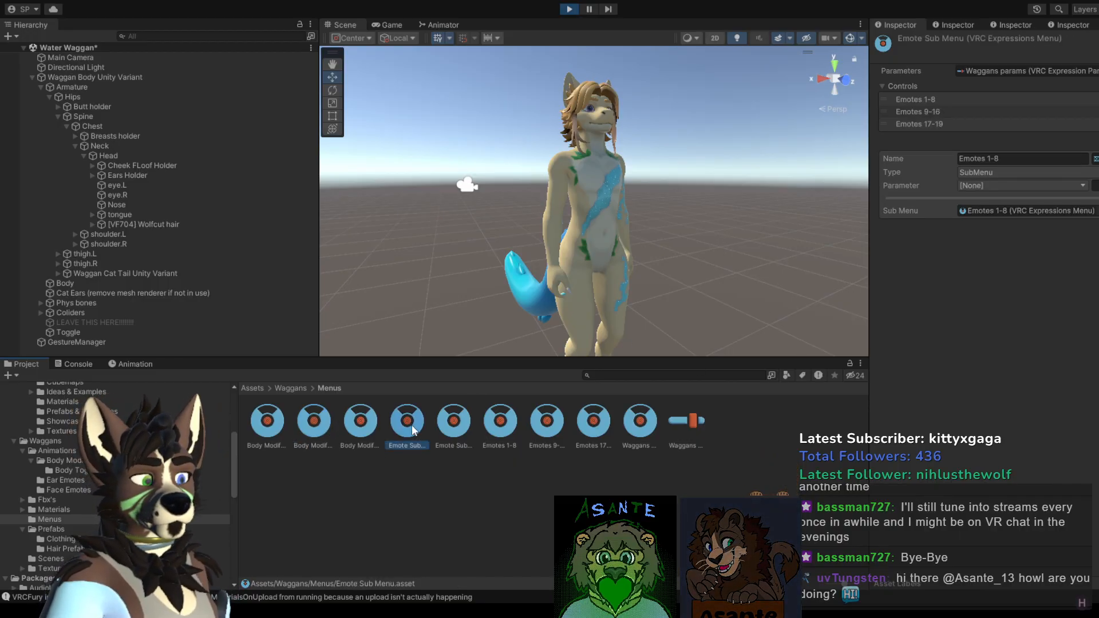
{"action": "left_click", "coordinate": [321, 422]}
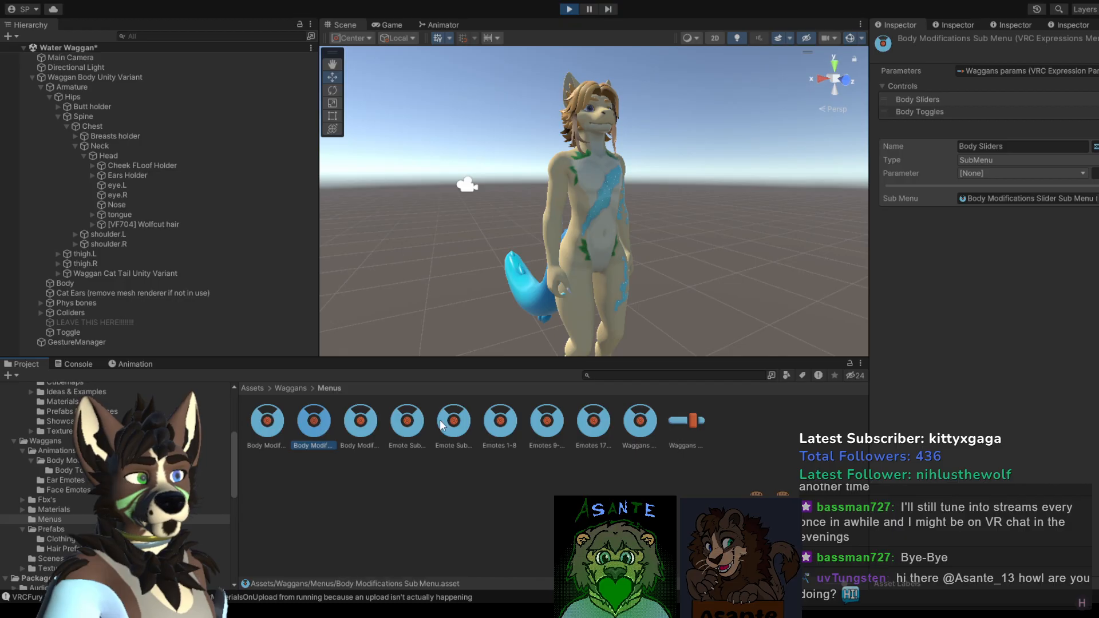
{"action": "left_click", "coordinate": [1003, 197]}
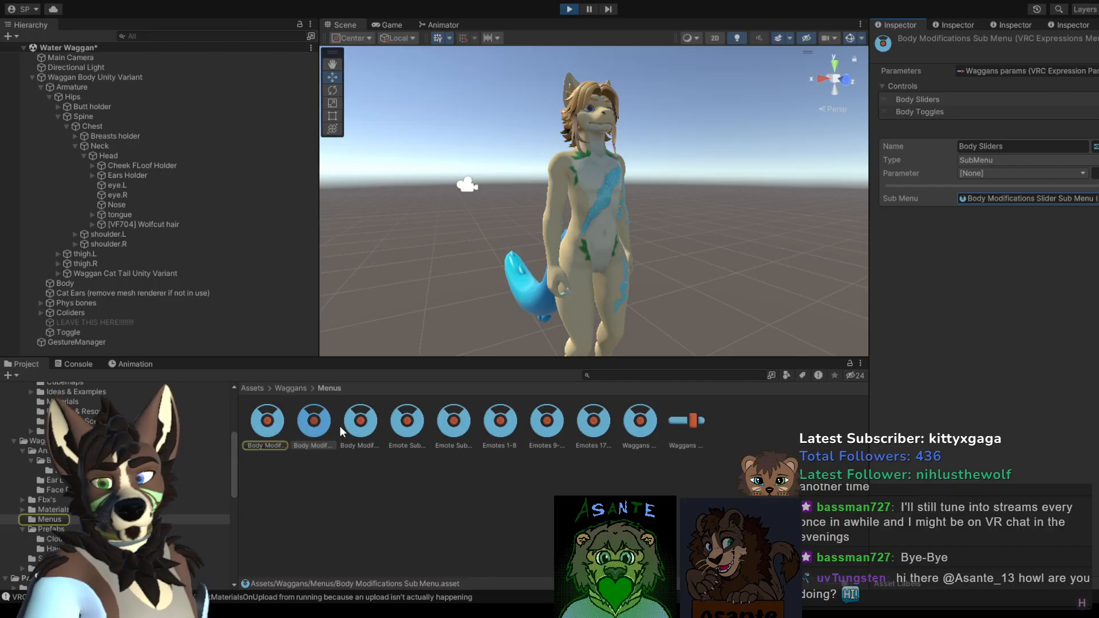
{"action": "left_click", "coordinate": [361, 427]}
{"action": "left_click", "coordinate": [313, 431]}
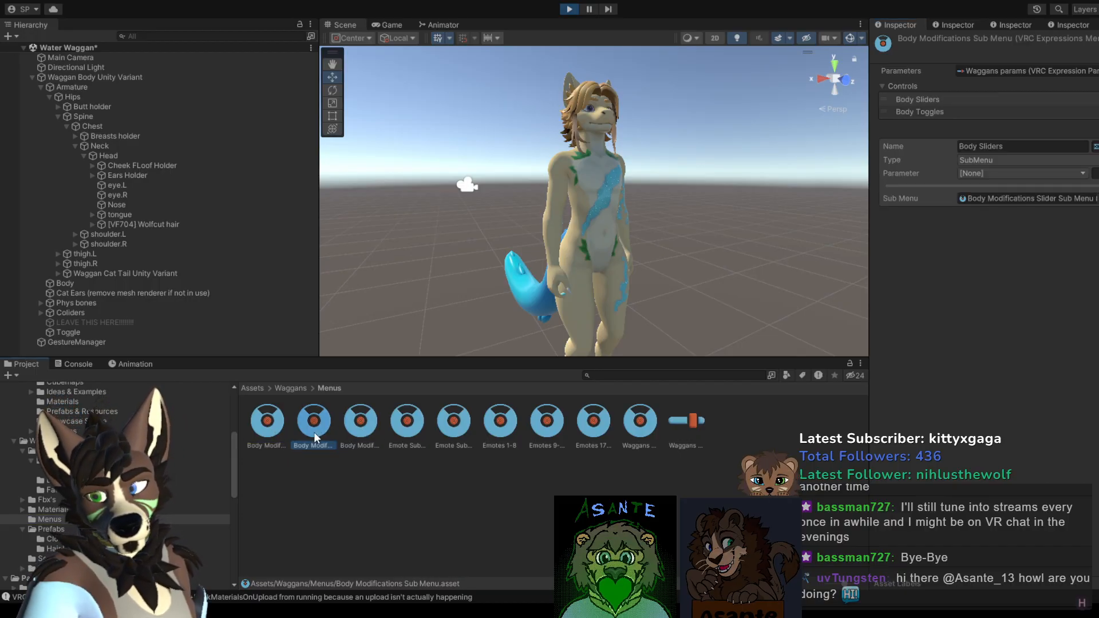
{"action": "left_click", "coordinate": [267, 429]}
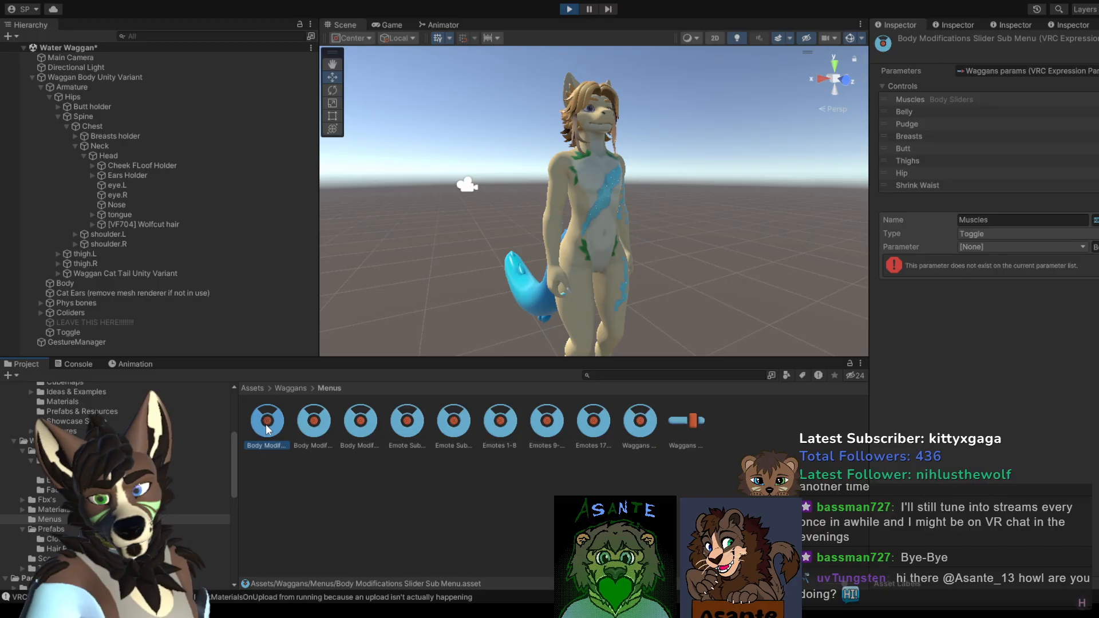
{"action": "left_click", "coordinate": [353, 429]}
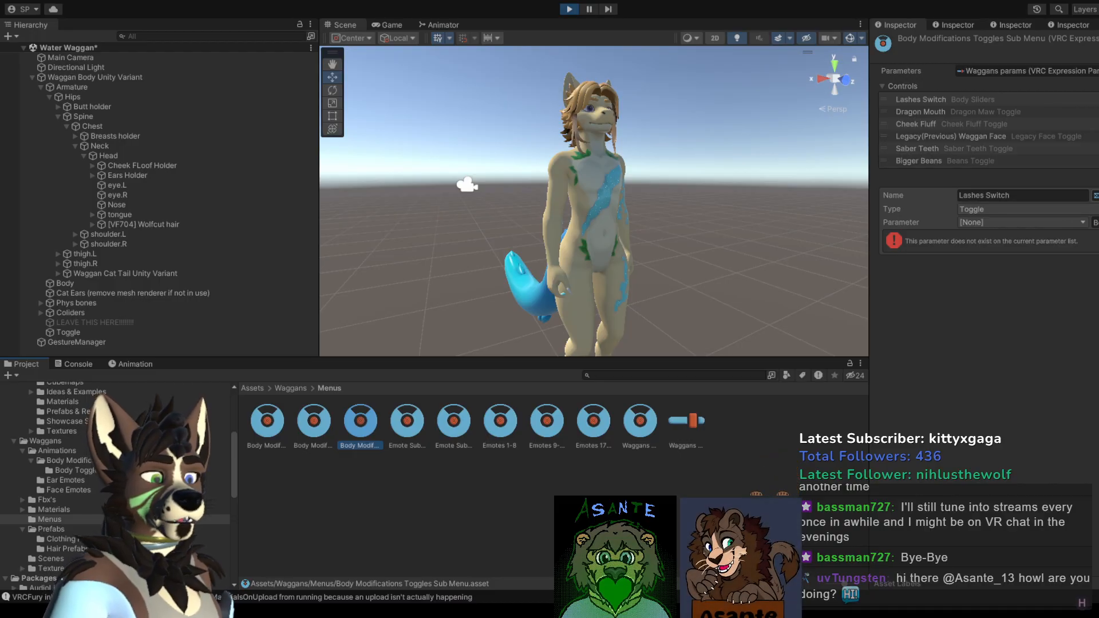
Step: Check the parameters assignment of both Emote Sub Menu versions against the Body Modifications Slider Sub Menu
{"action": "left_click", "coordinate": [421, 421]}
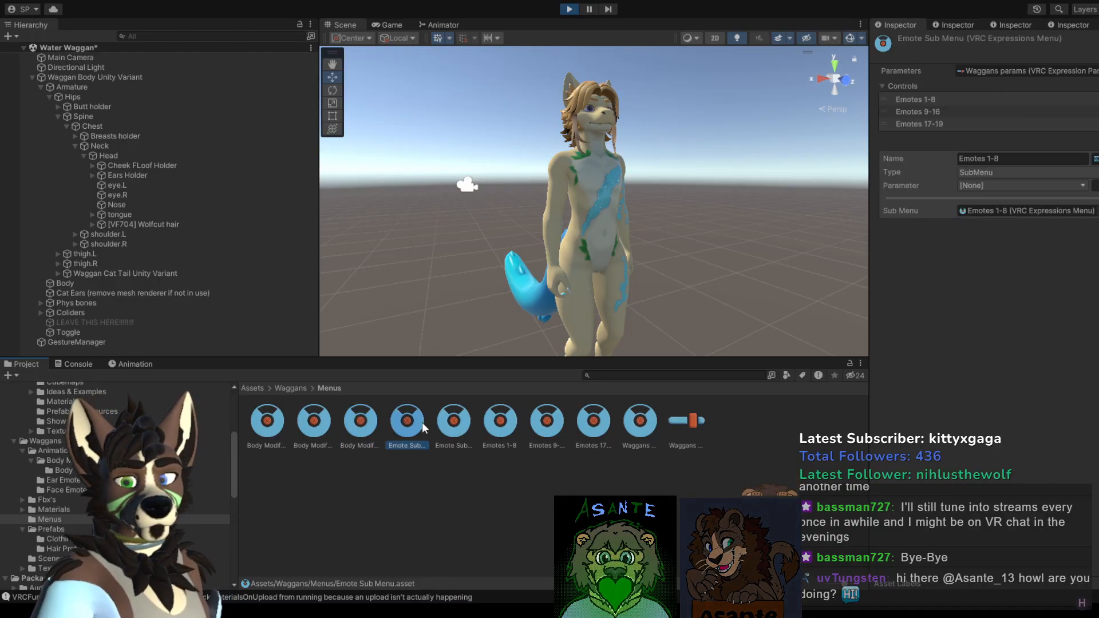
{"action": "left_click", "coordinate": [455, 422]}
{"action": "left_click", "coordinate": [414, 424]}
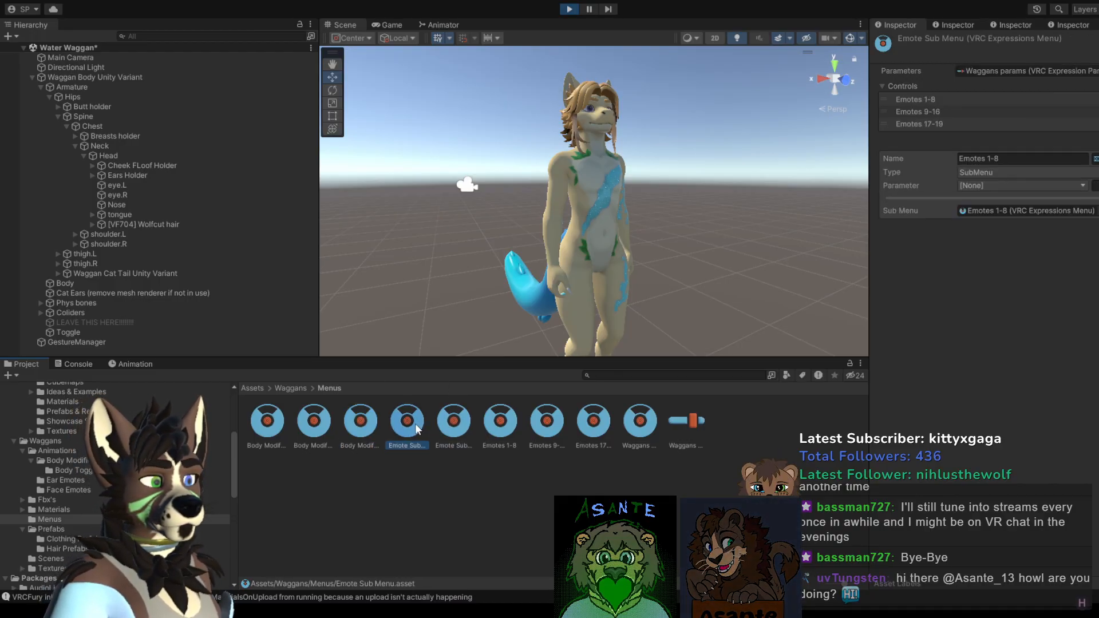
{"action": "left_click", "coordinate": [458, 427]}
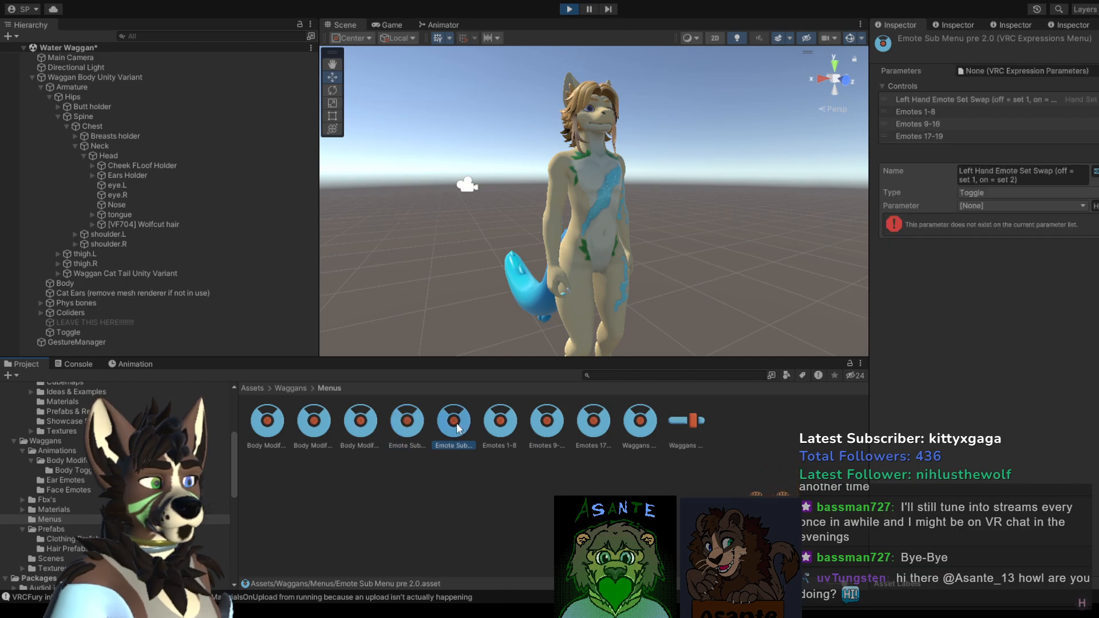
{"action": "left_click", "coordinate": [414, 427]}
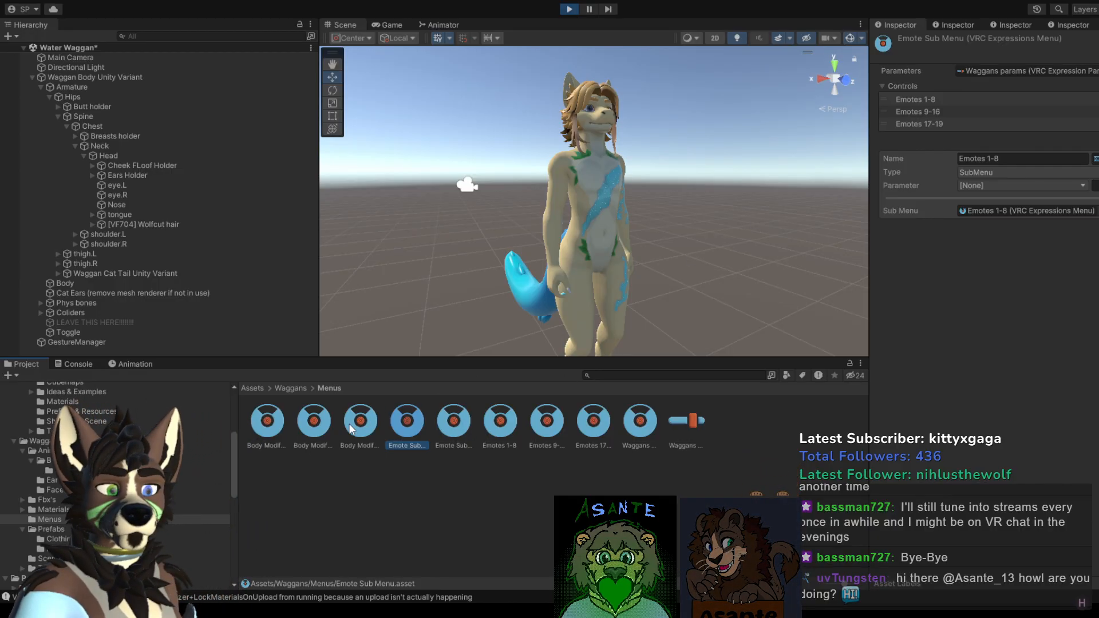
{"action": "left_click", "coordinate": [266, 426]}
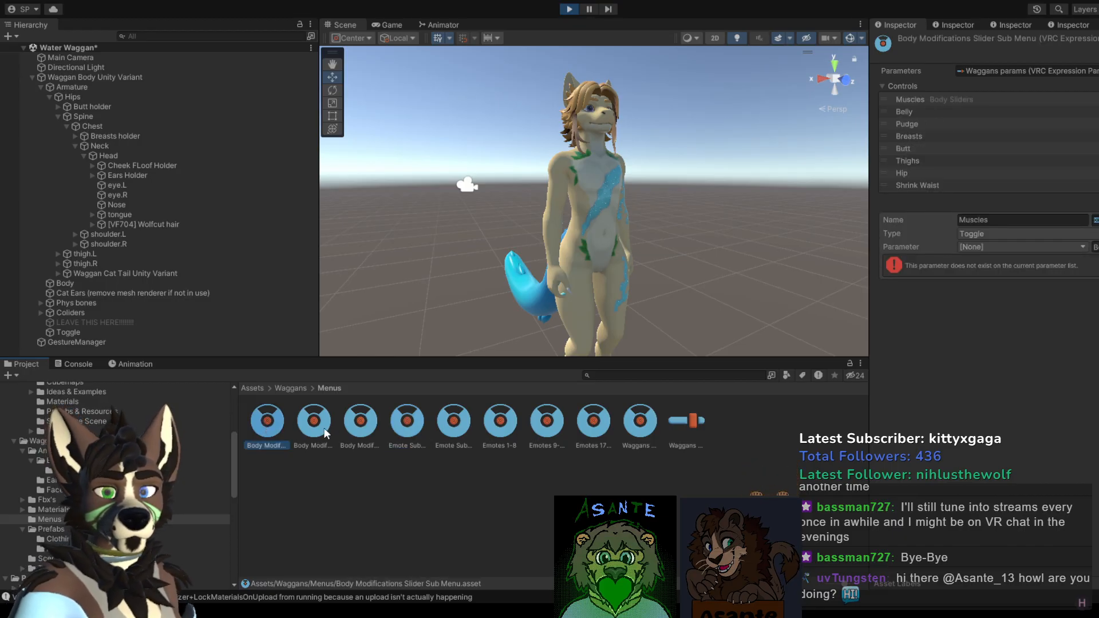
Step: Add a Float parameter named Body Sliders at the end of the Waggans params list
{"action": "left_click", "coordinate": [695, 424]}
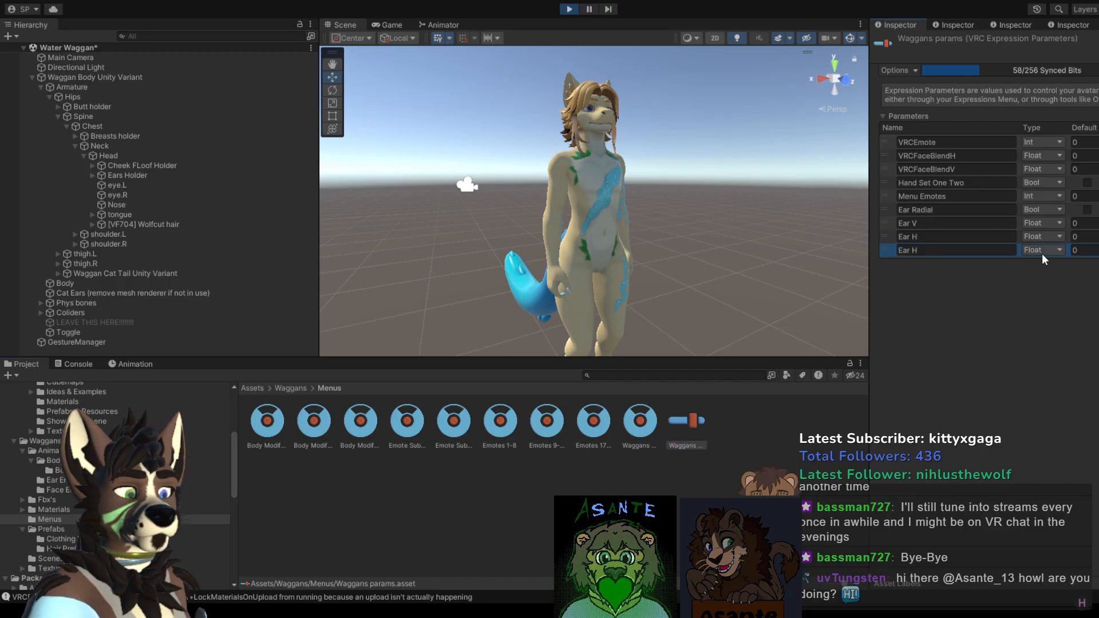
{"action": "left_click", "coordinate": [966, 254]}
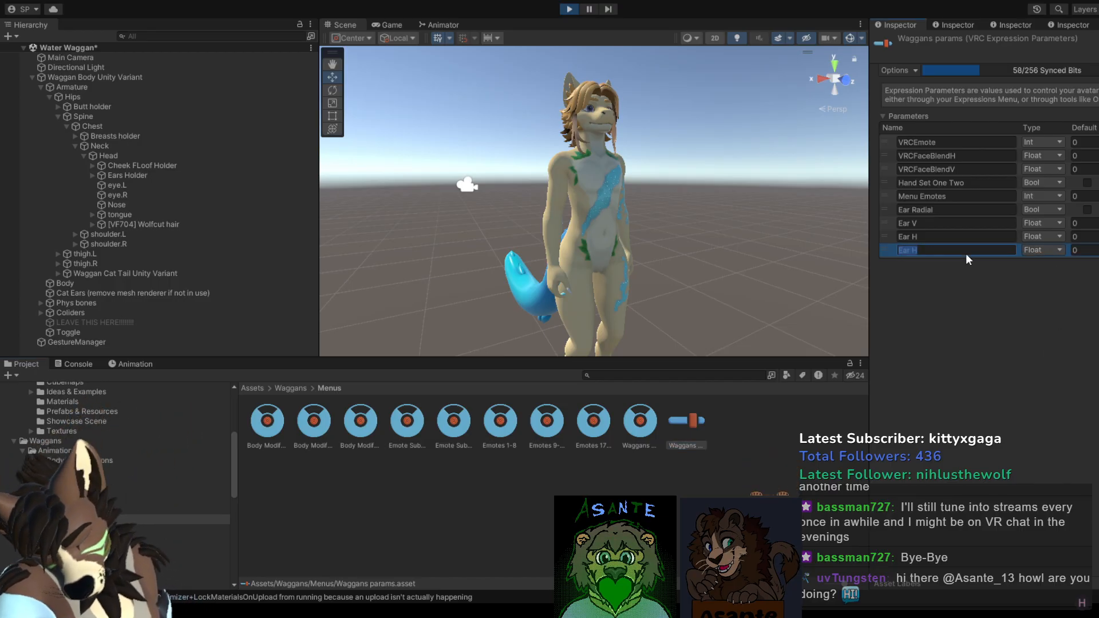
{"action": "type", "text": "Body Sliders"}
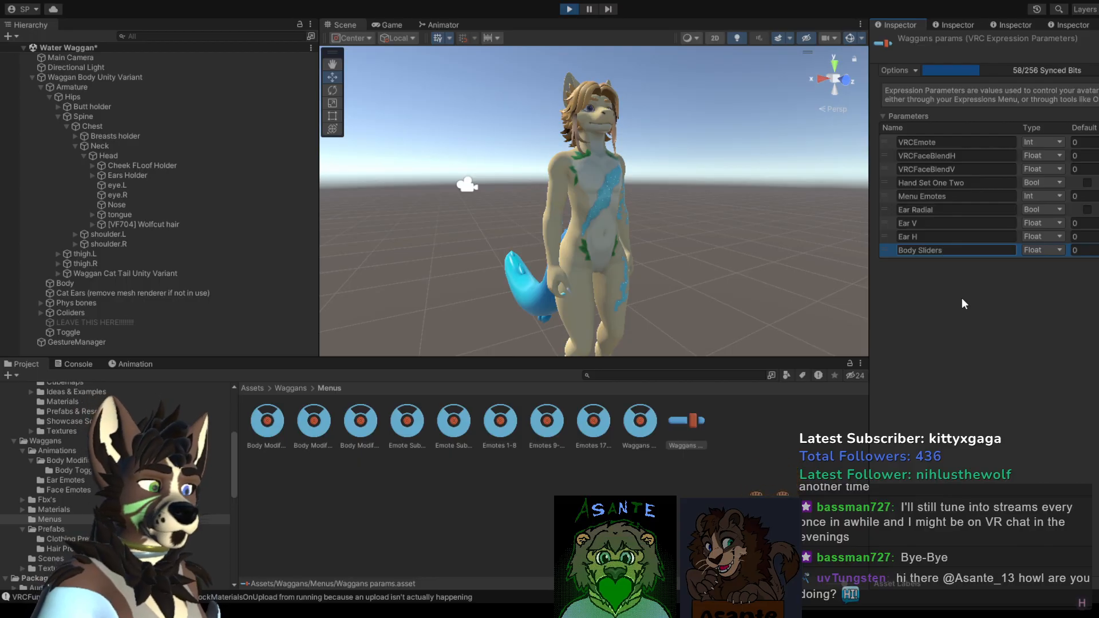
Step: Check the Body Modifications Sub Menu's controls and rename the last parameter in Waggans params to Body
{"action": "left_click", "coordinate": [324, 427]}
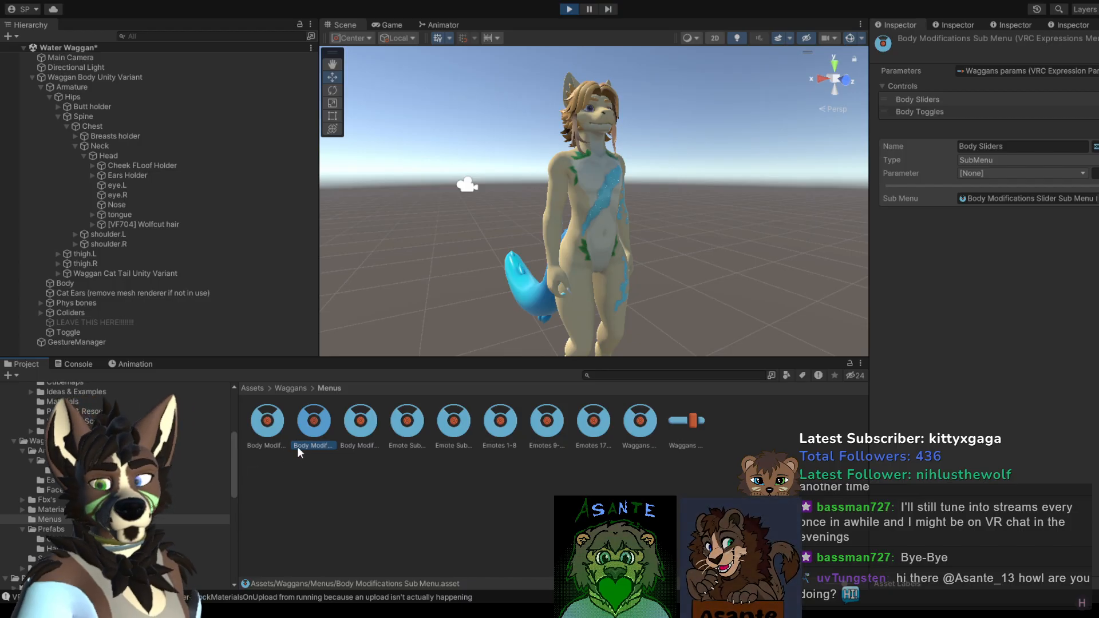
{"action": "left_click", "coordinate": [689, 426]}
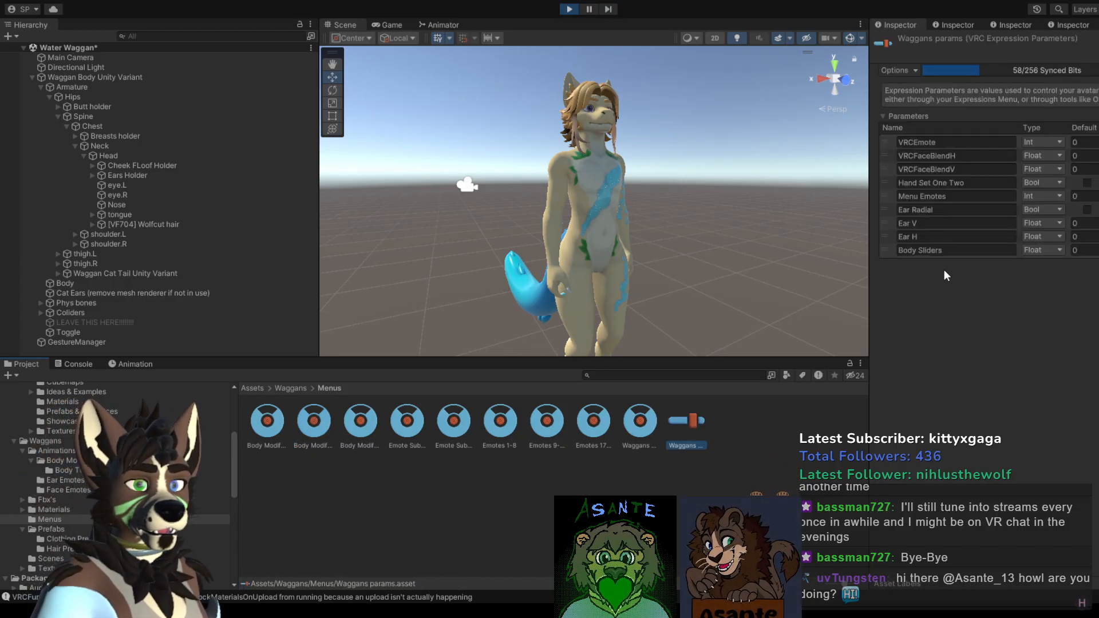
{"action": "left_click", "coordinate": [957, 250]}
{"action": "type", "text": "Body"}
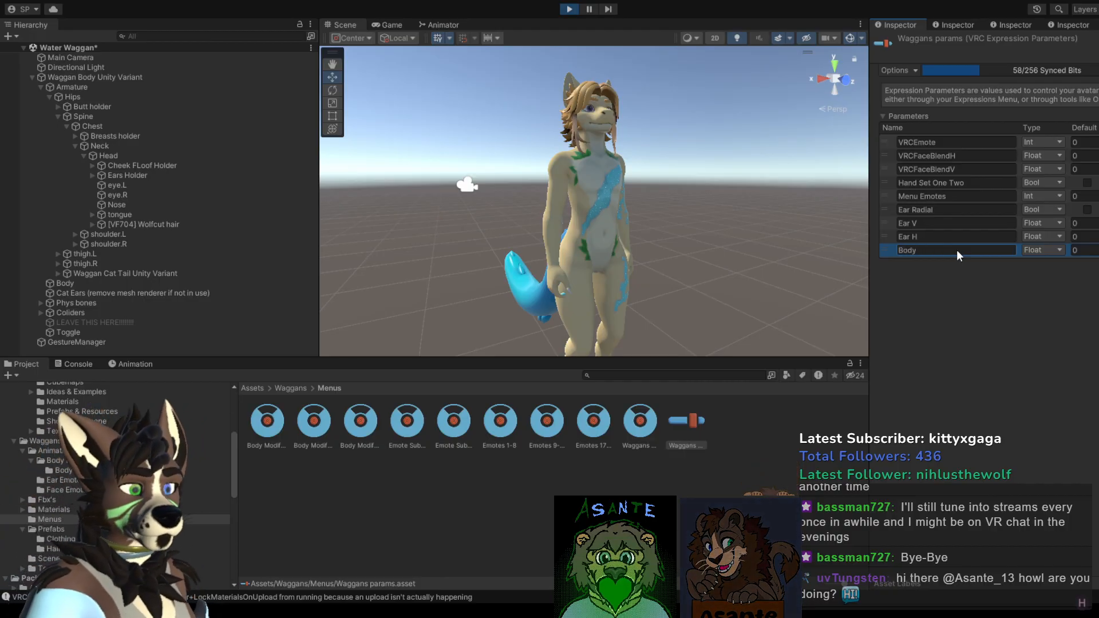
Step: Assign the Body float parameter to Lashes Switch in the toggles sub menu and to Muscles in the slider sub menu
{"action": "left_click", "coordinate": [361, 435]}
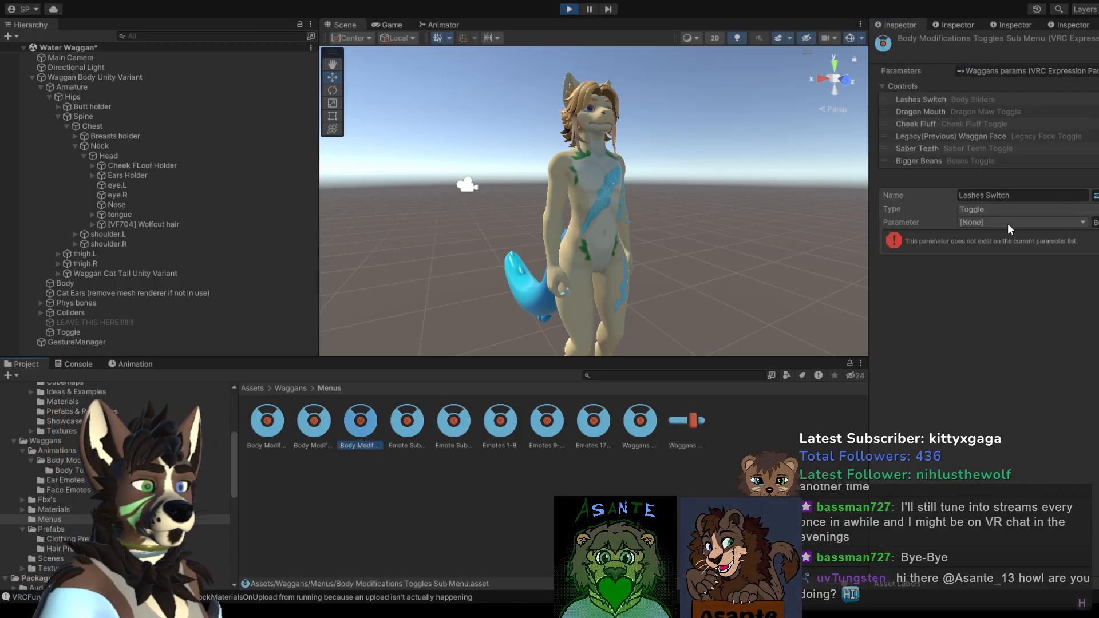
{"action": "left_click", "coordinate": [1010, 382]}
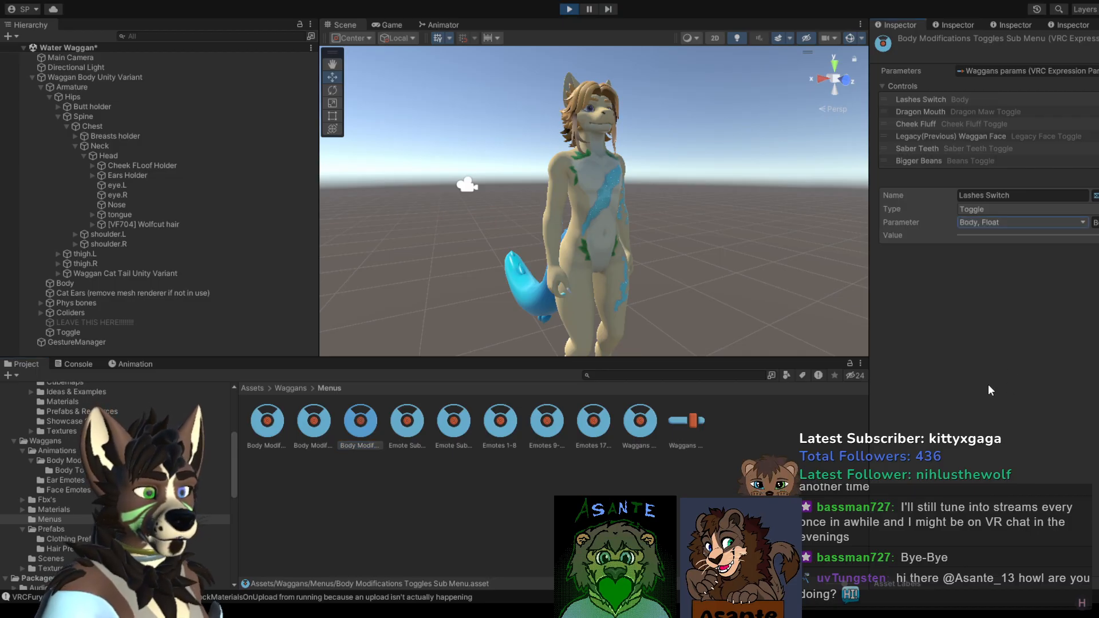
{"action": "left_click", "coordinate": [279, 425]}
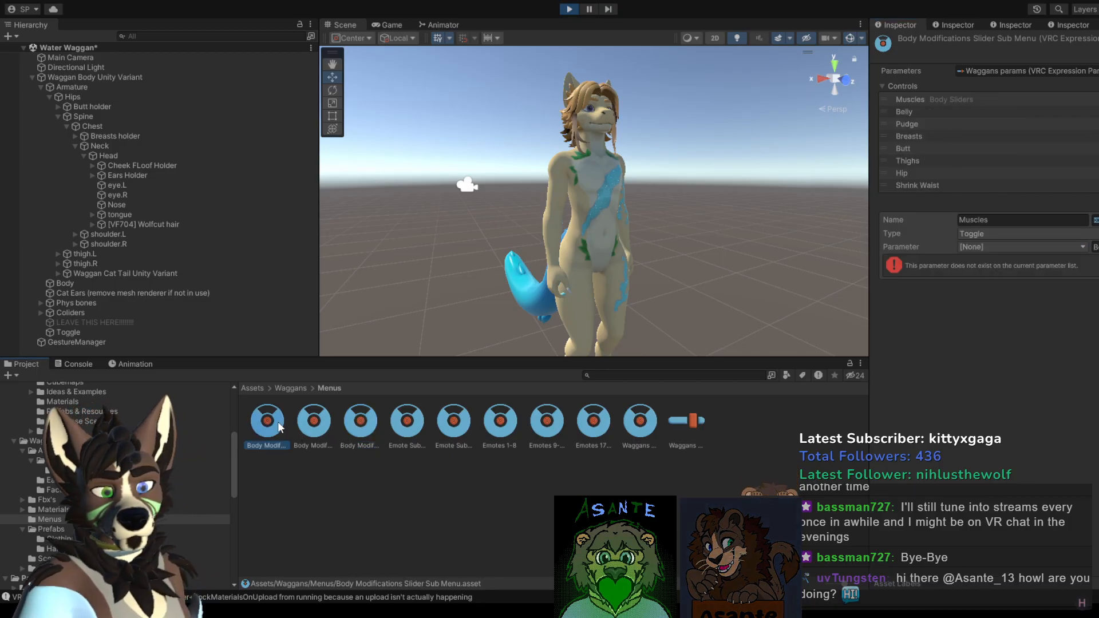
{"action": "left_click", "coordinate": [992, 249]}
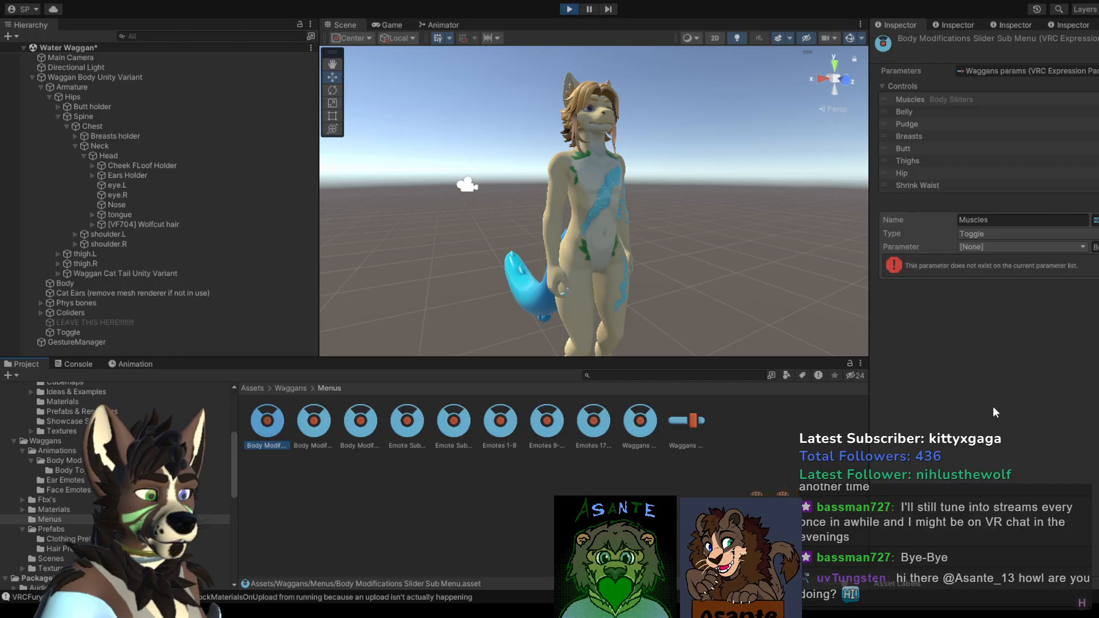
{"action": "left_click", "coordinate": [993, 406]}
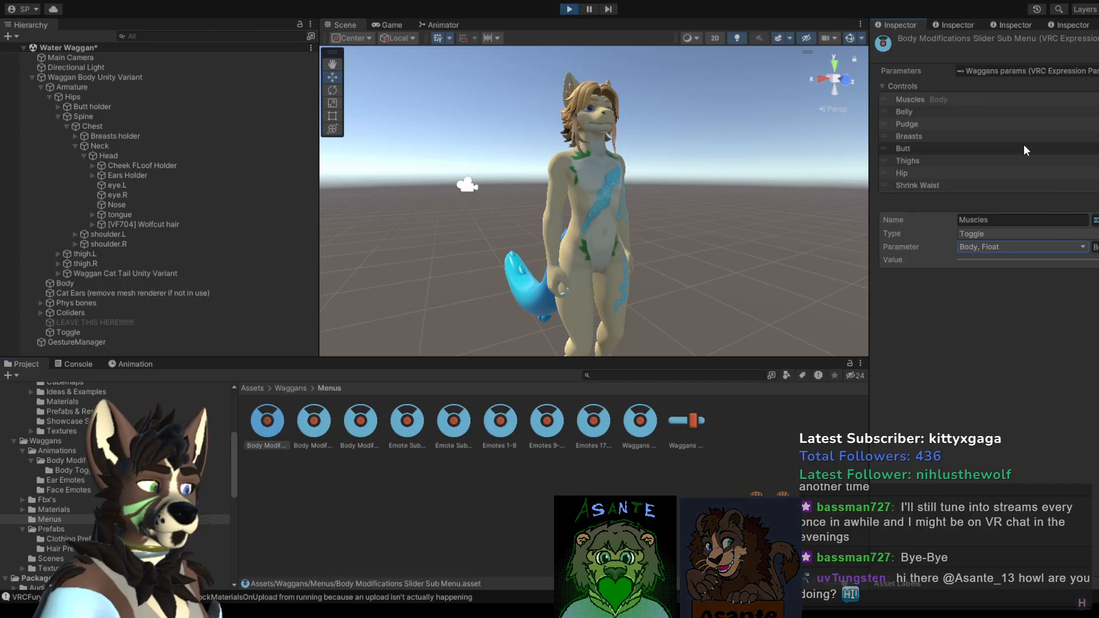
Step: Review the Waggans params and the Gesture Manager's main expressions menu, and leave play mode
{"action": "left_click", "coordinate": [686, 424]}
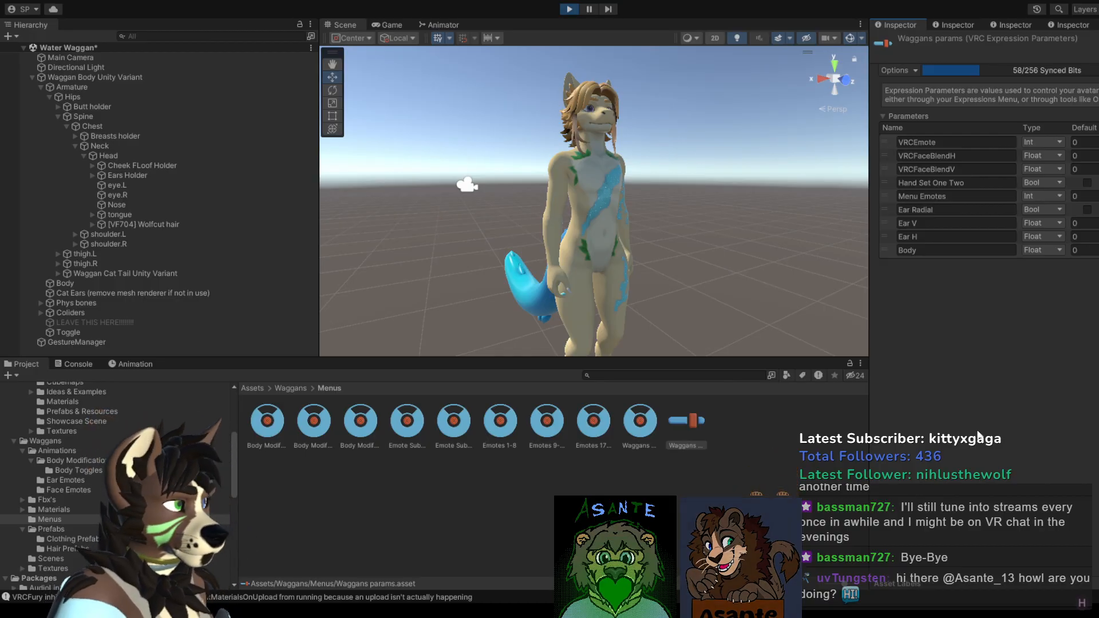
{"action": "left_click", "coordinate": [621, 235]}
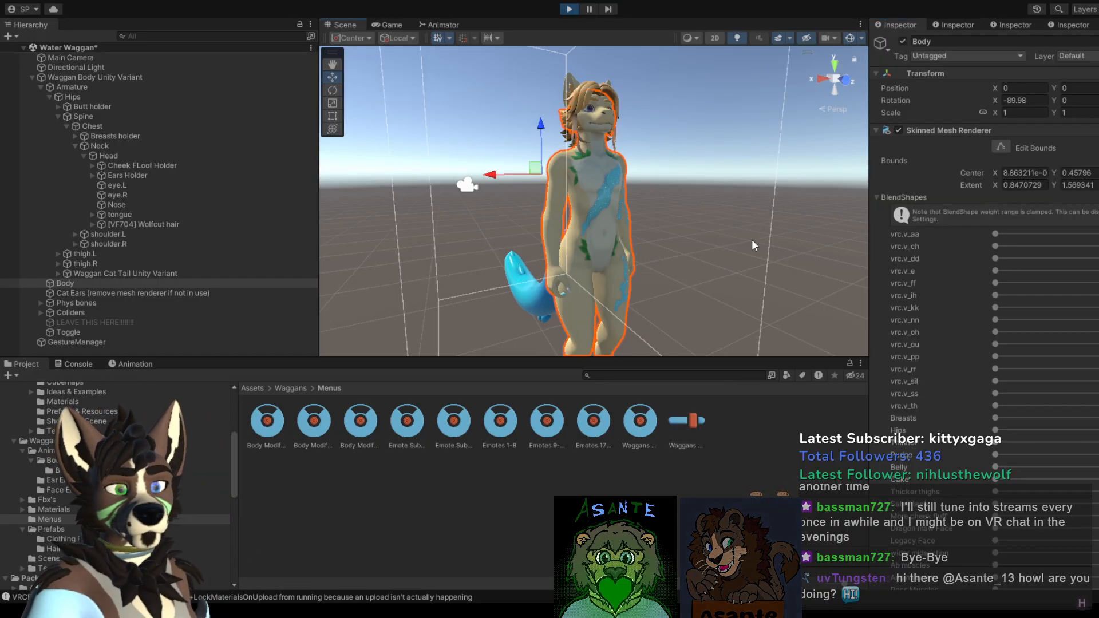
{"action": "left_click", "coordinate": [119, 340]}
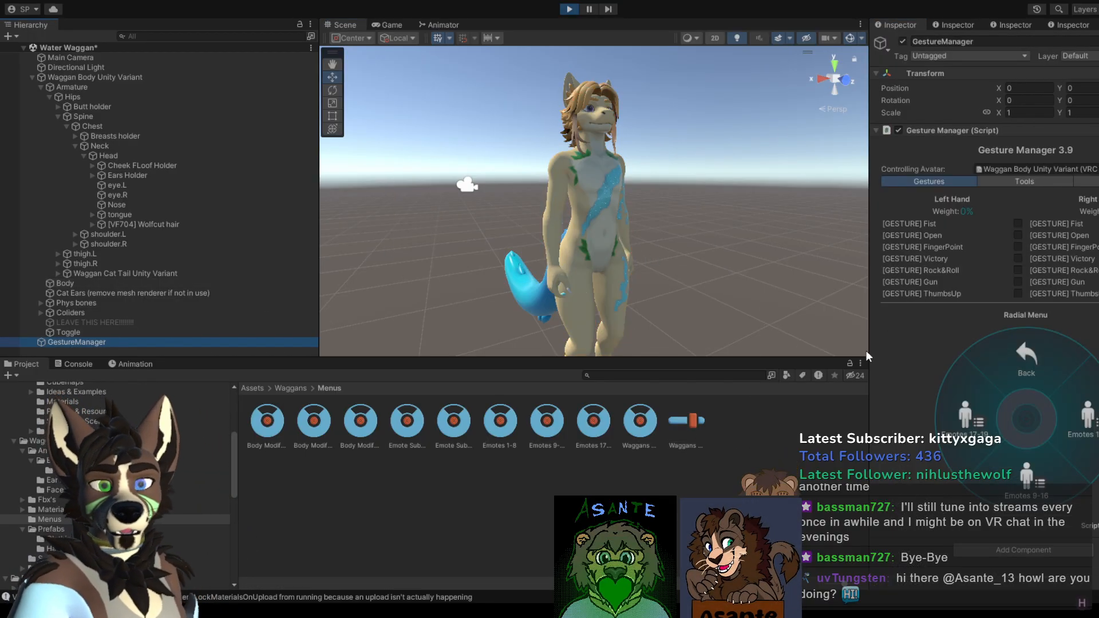
{"action": "left_click", "coordinate": [1019, 365]}
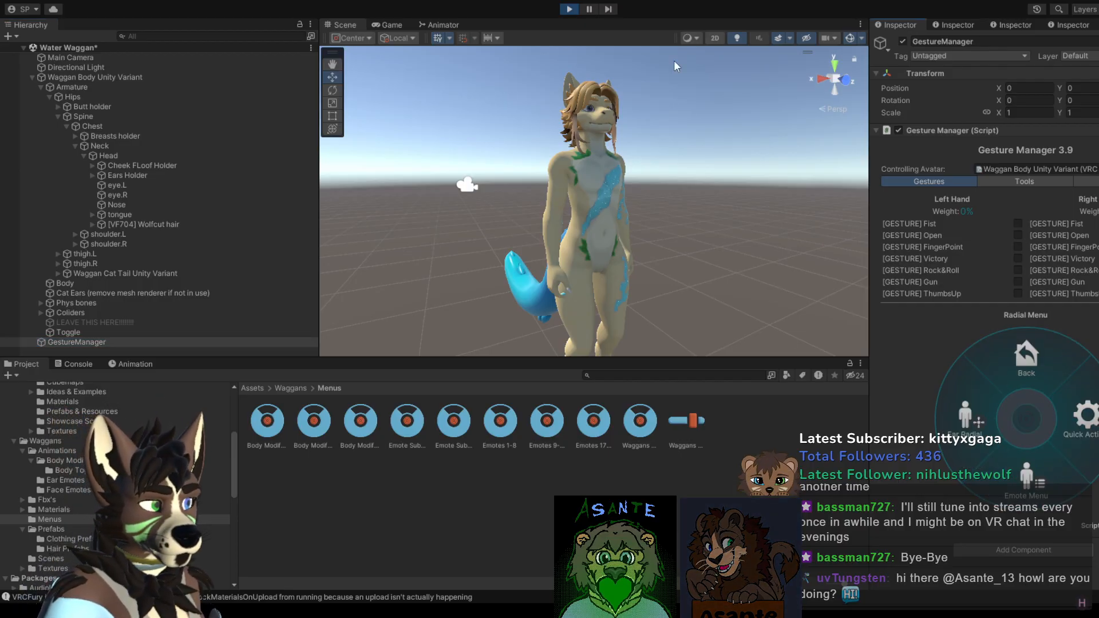
{"action": "left_click", "coordinate": [570, 9]}
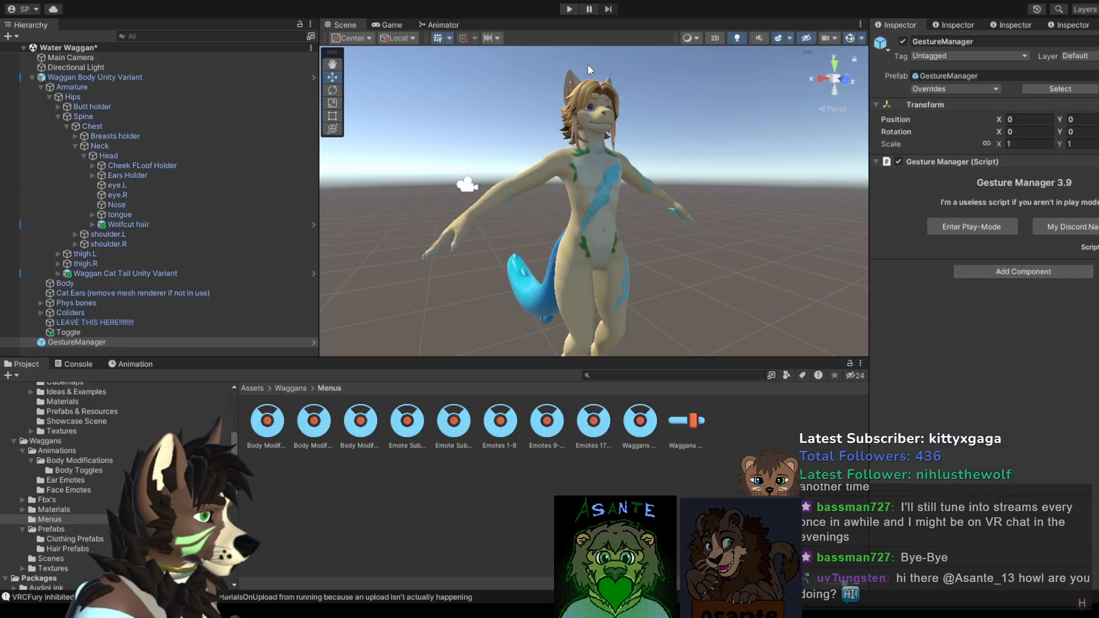
Step: Restart play mode, check the avatar's Expressions radial menu in the scene view, and stop the run
{"action": "left_click", "coordinate": [566, 9]}
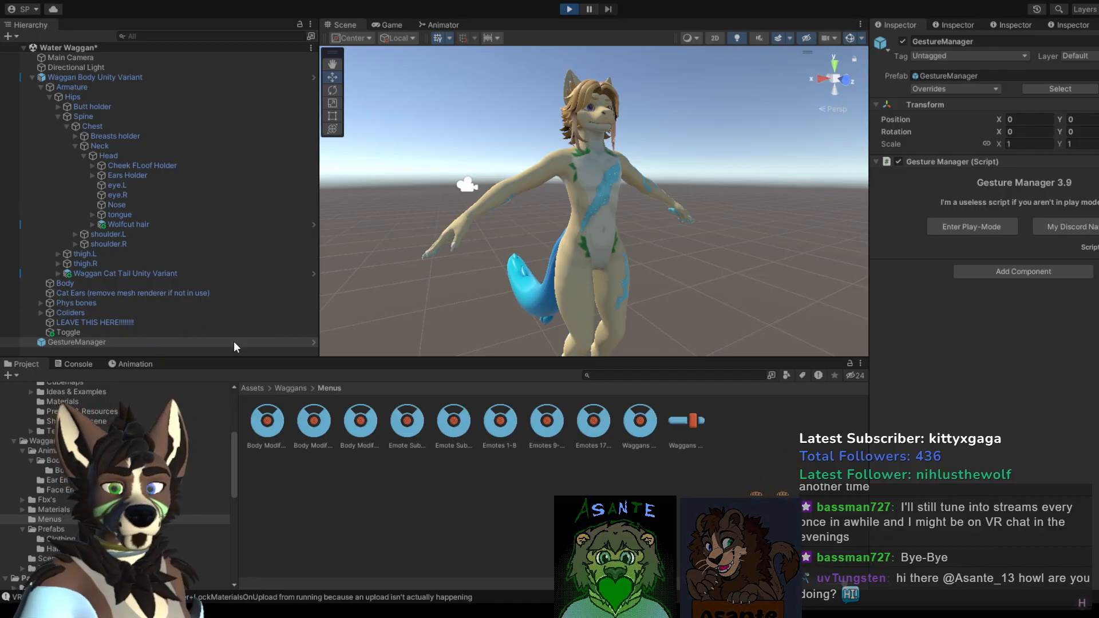
{"action": "left_click", "coordinate": [342, 24]}
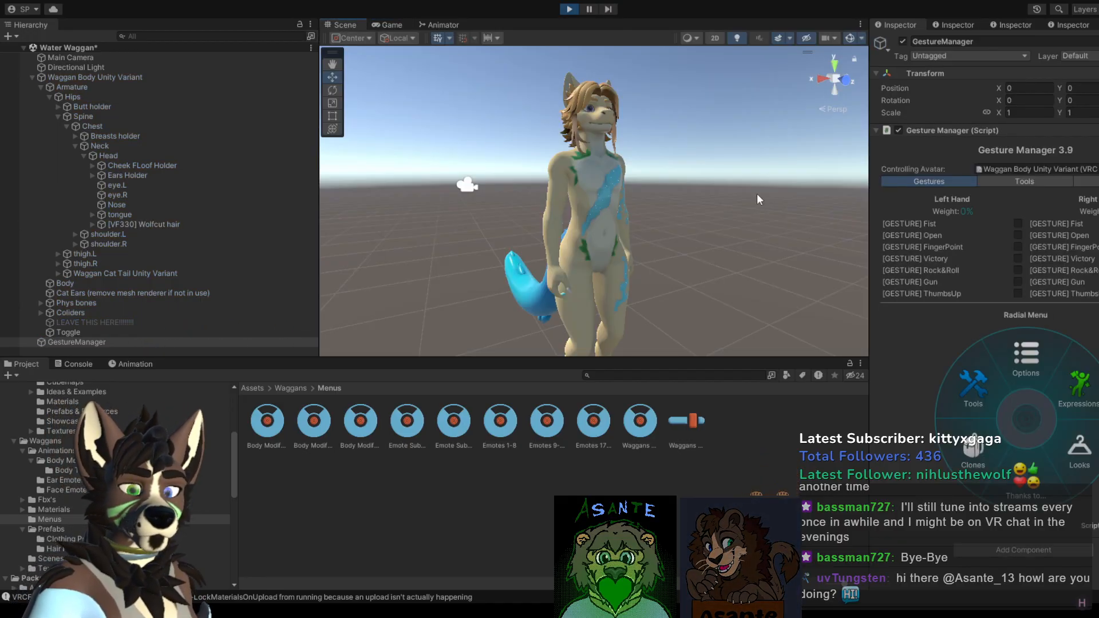
{"action": "left_click", "coordinate": [1094, 398]}
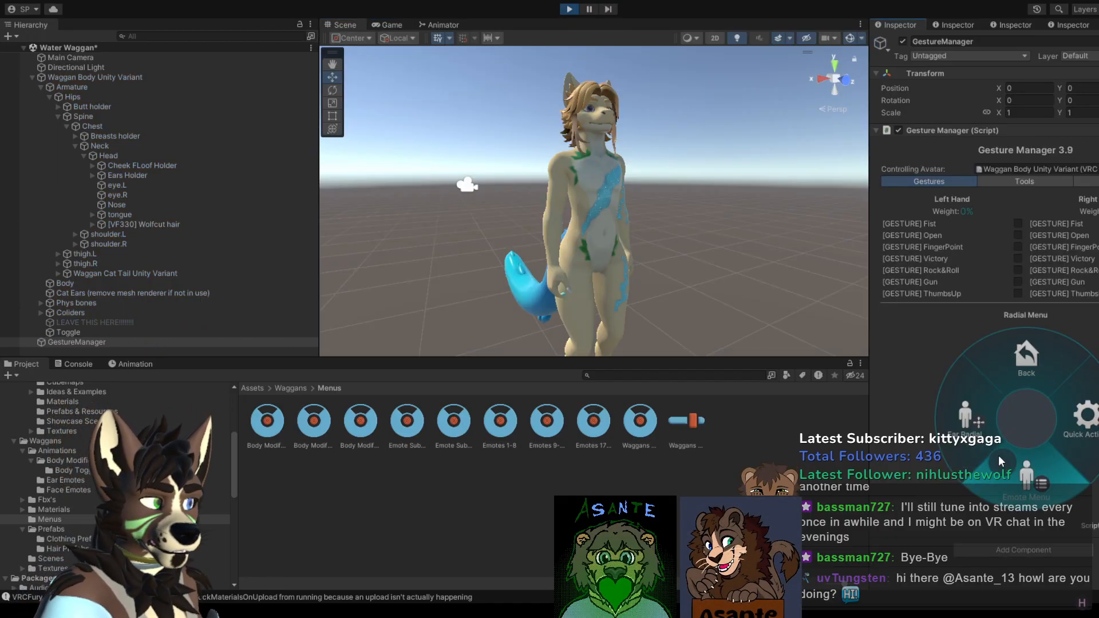
{"action": "left_click", "coordinate": [1032, 349]}
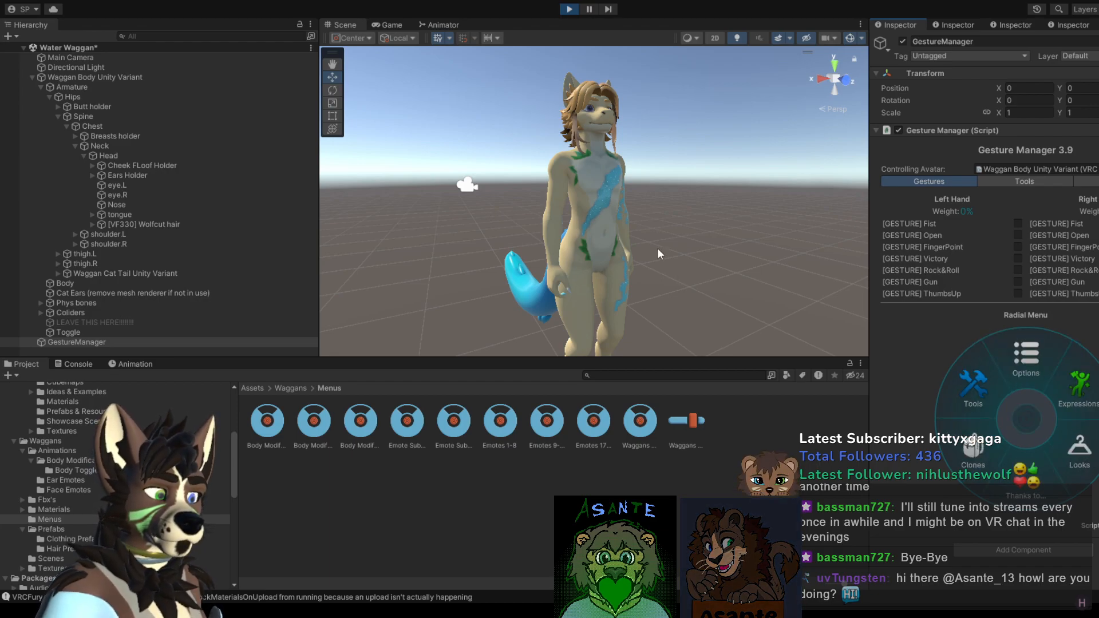
{"action": "left_click", "coordinate": [569, 9]}
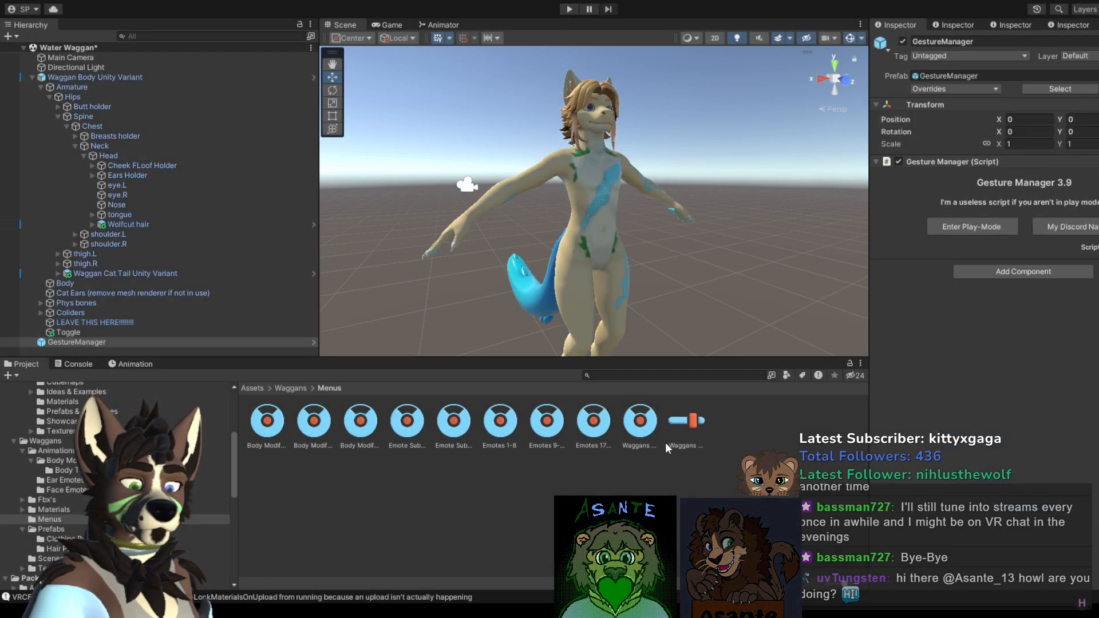
Step: Change the Body parameter's type to Bool in the Waggans params asset
{"action": "left_click", "coordinate": [698, 434]}
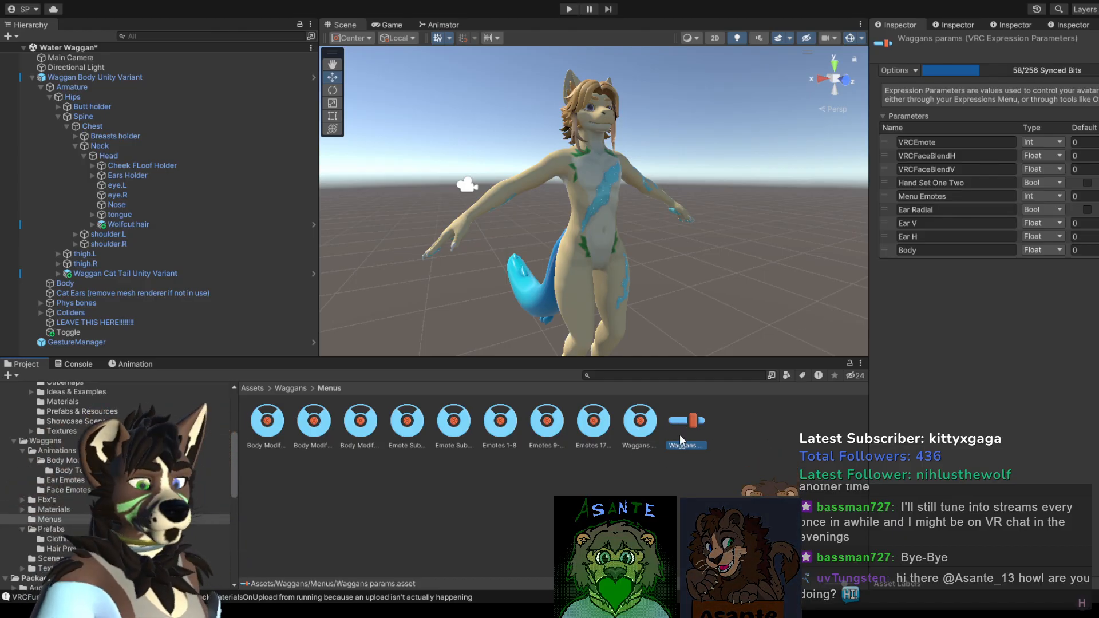
{"action": "left_click", "coordinate": [641, 427]}
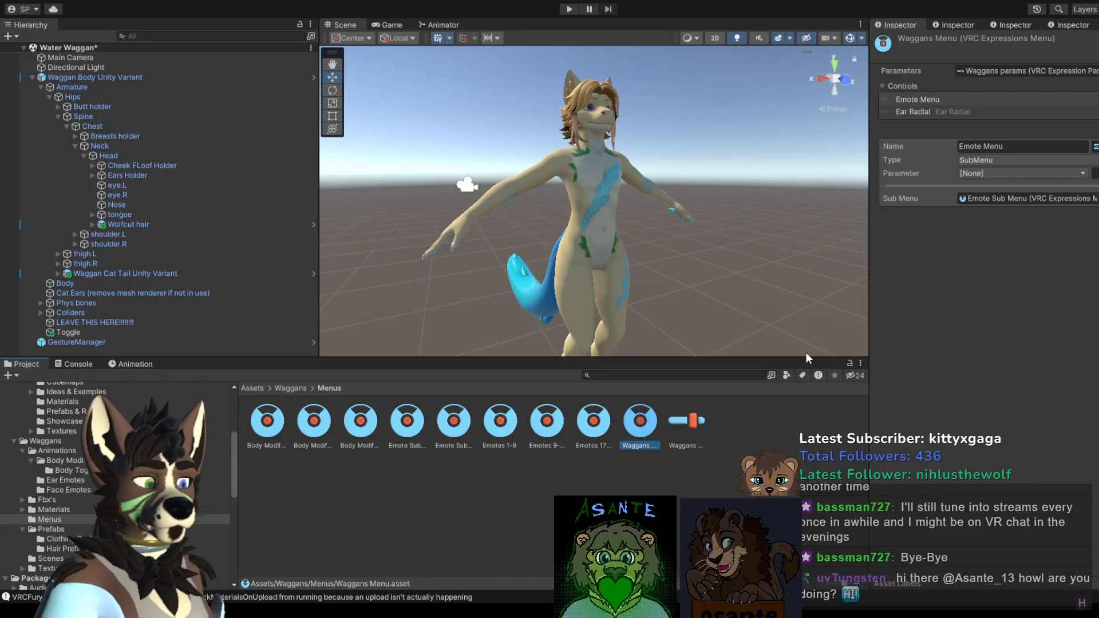
{"action": "left_click", "coordinate": [689, 425]}
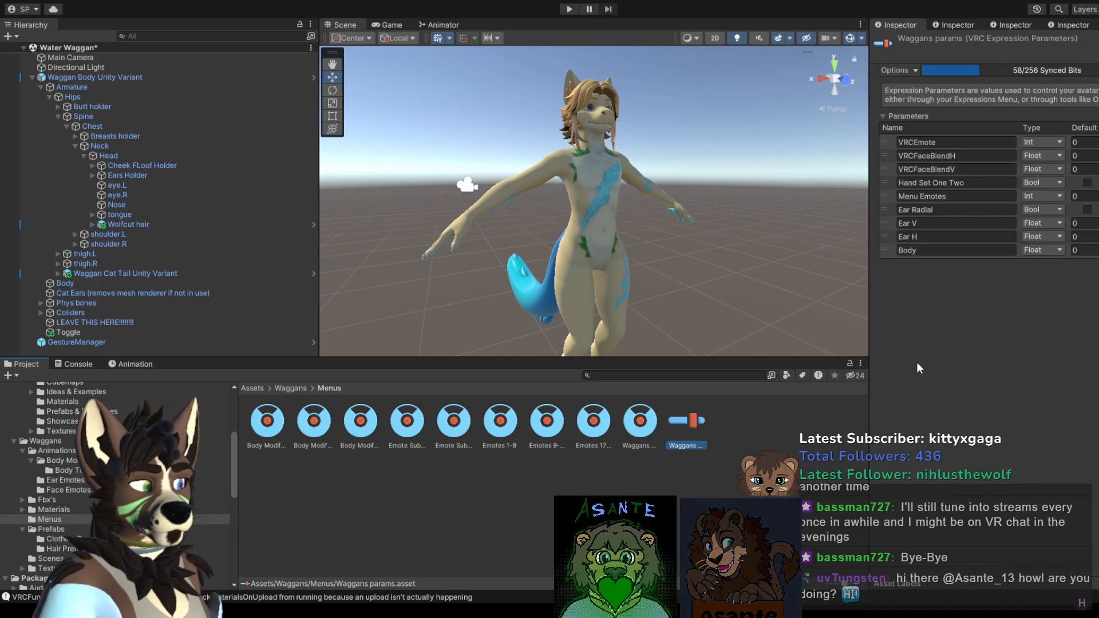
{"action": "left_click", "coordinate": [1038, 253]}
{"action": "left_click", "coordinate": [1043, 261]}
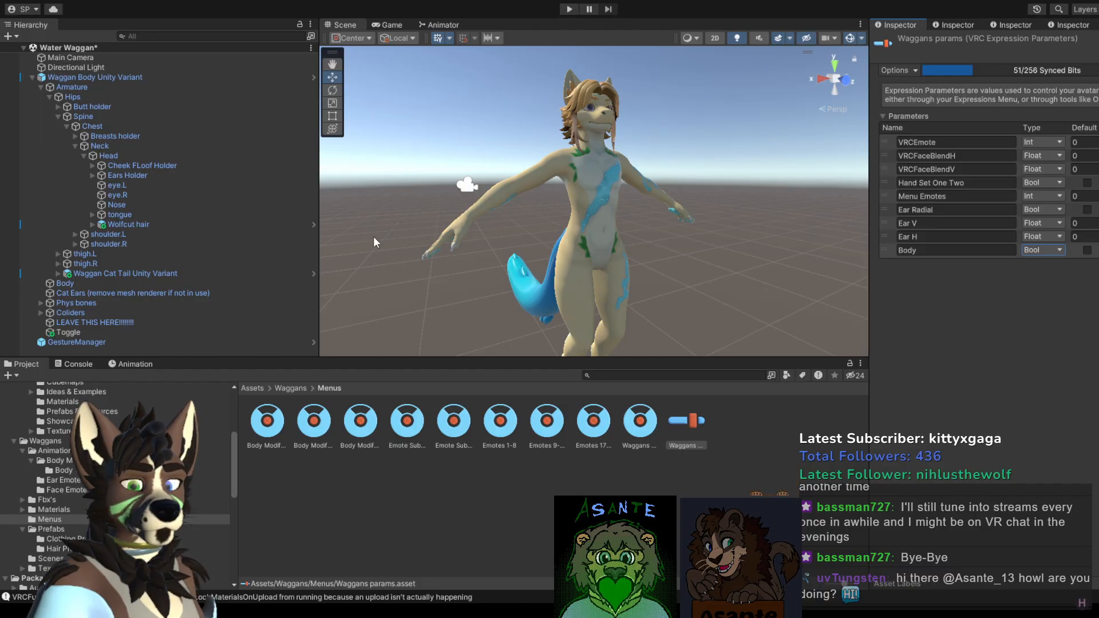
Step: Run the avatar through the Gesture Manager, inspect the Expressions menu with the Bool Body parameter, and exit play mode
{"action": "left_click", "coordinate": [92, 342]}
{"action": "left_click", "coordinate": [951, 226]}
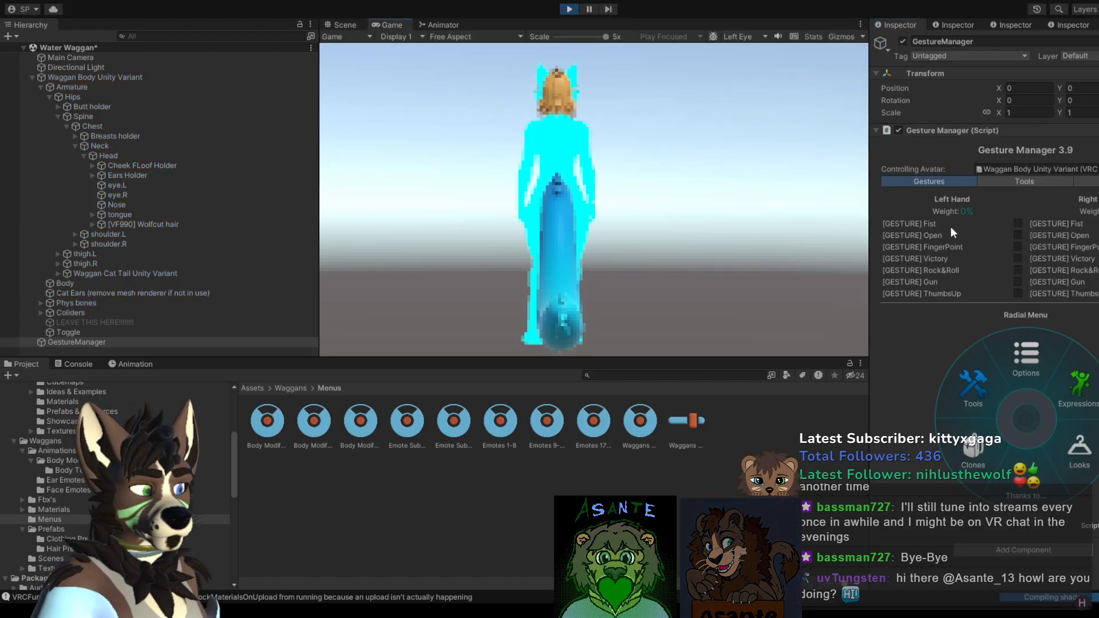
{"action": "left_click", "coordinate": [341, 26]}
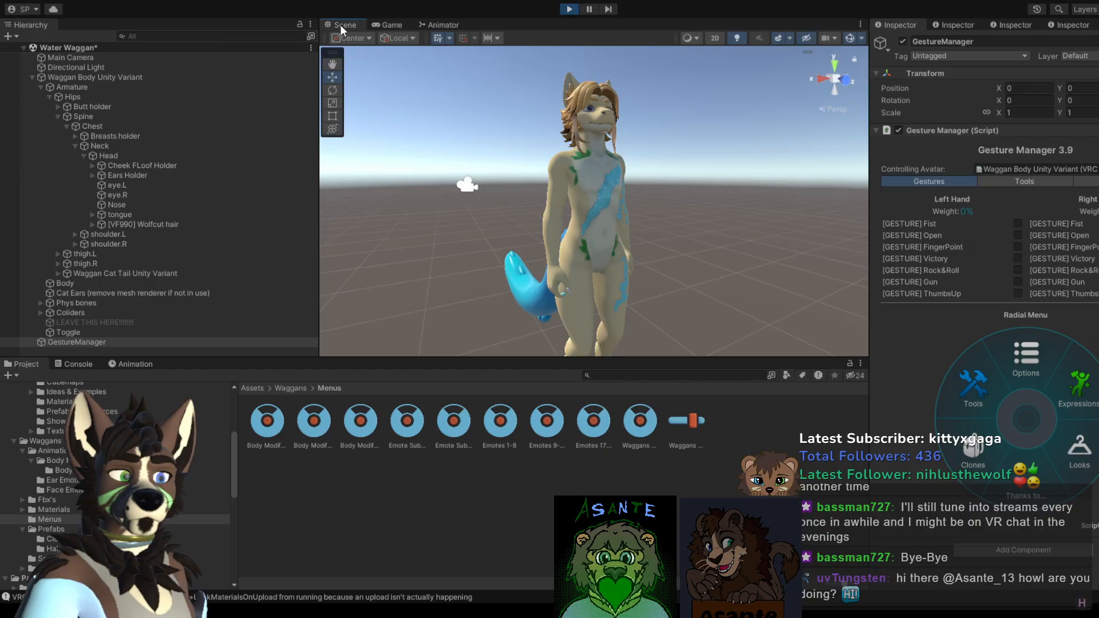
{"action": "left_click", "coordinate": [1093, 384]}
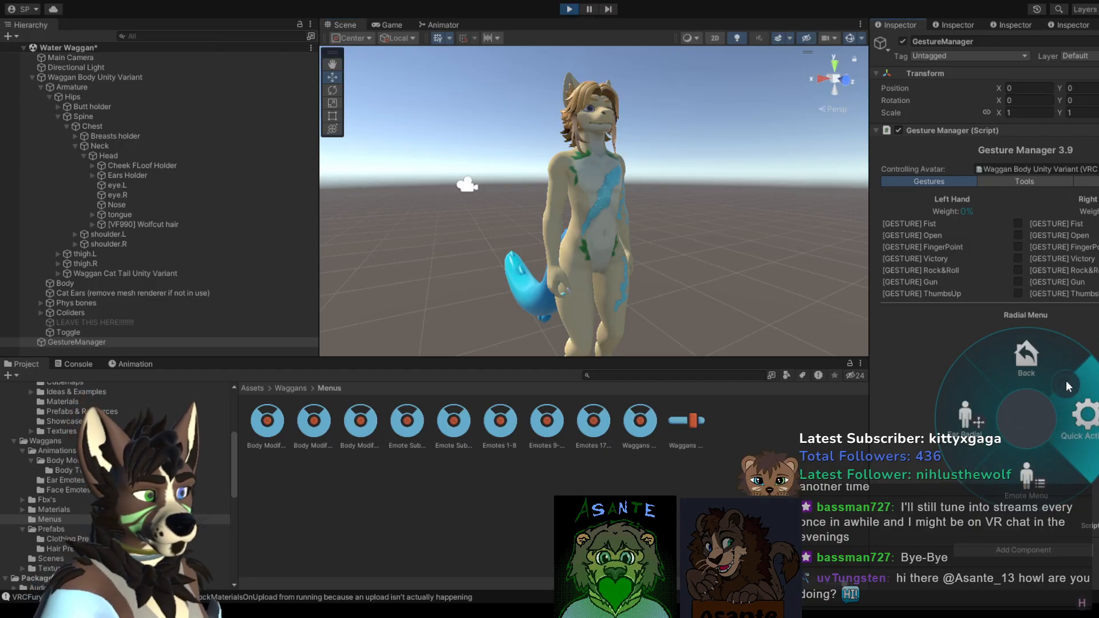
{"action": "left_click", "coordinate": [561, 11]}
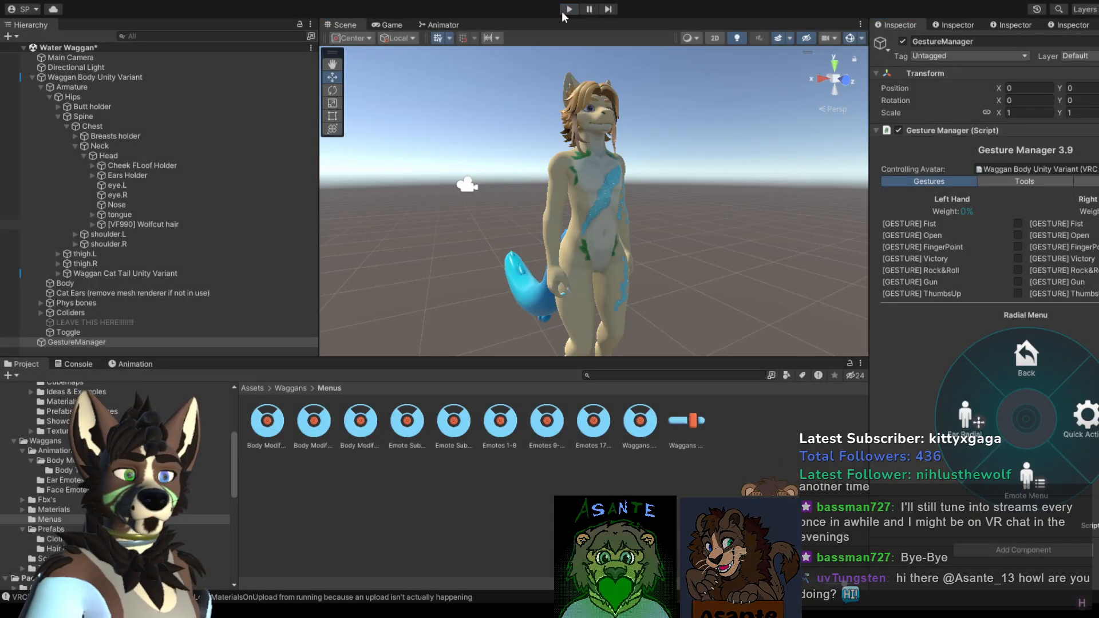
Step: Add a new control to the Waggans Menu expressions menu and name it Body
{"action": "left_click", "coordinate": [640, 424]}
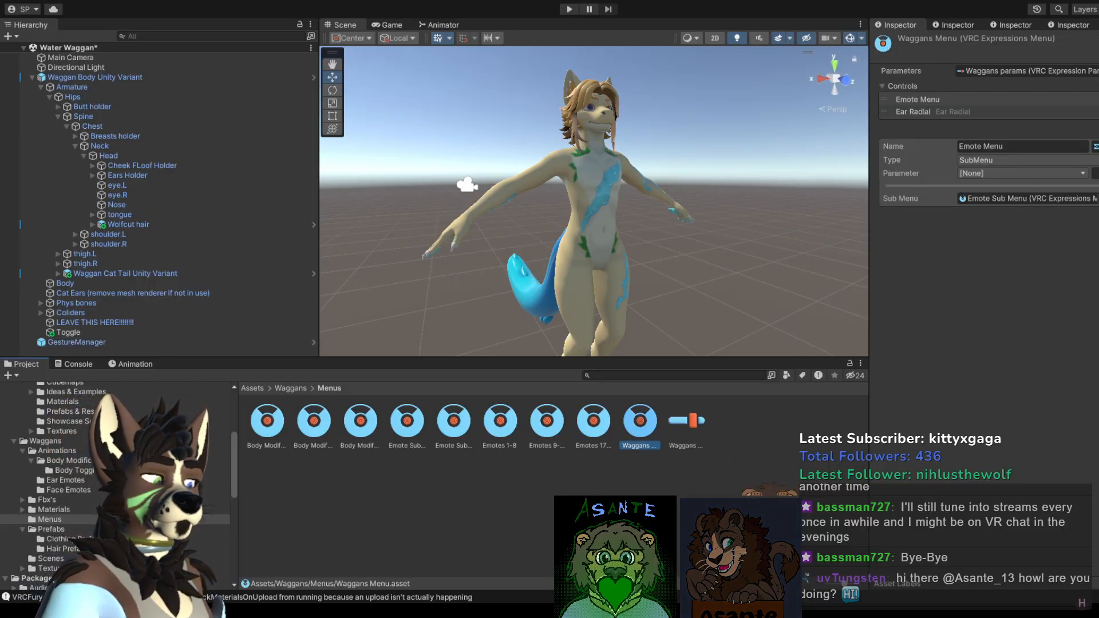
{"action": "left_click", "coordinate": [1095, 124]}
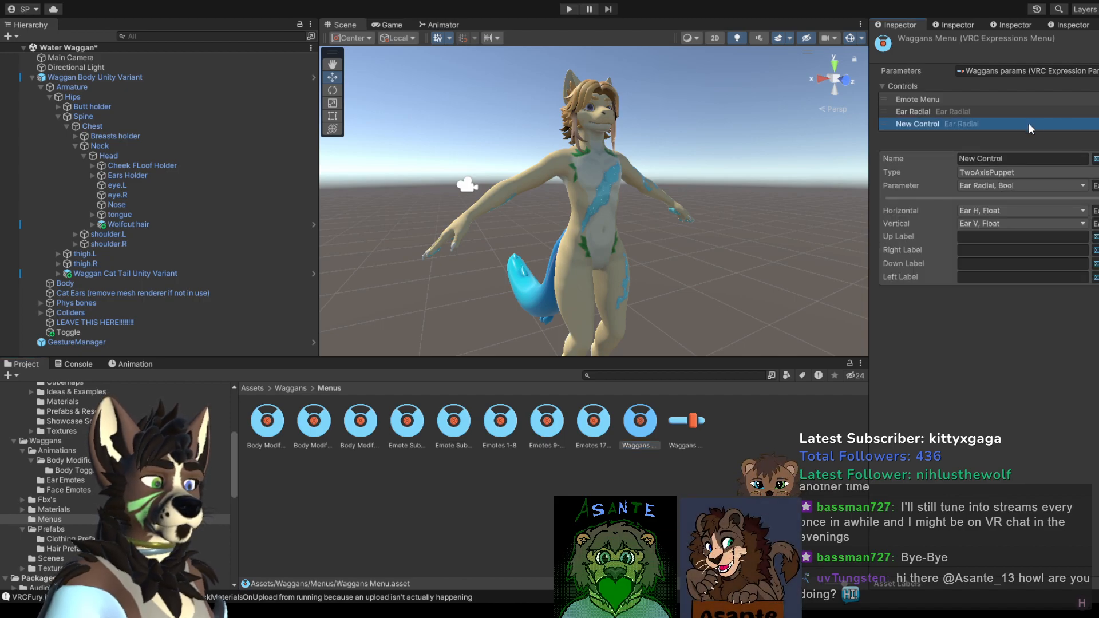
{"action": "left_click", "coordinate": [999, 154]}
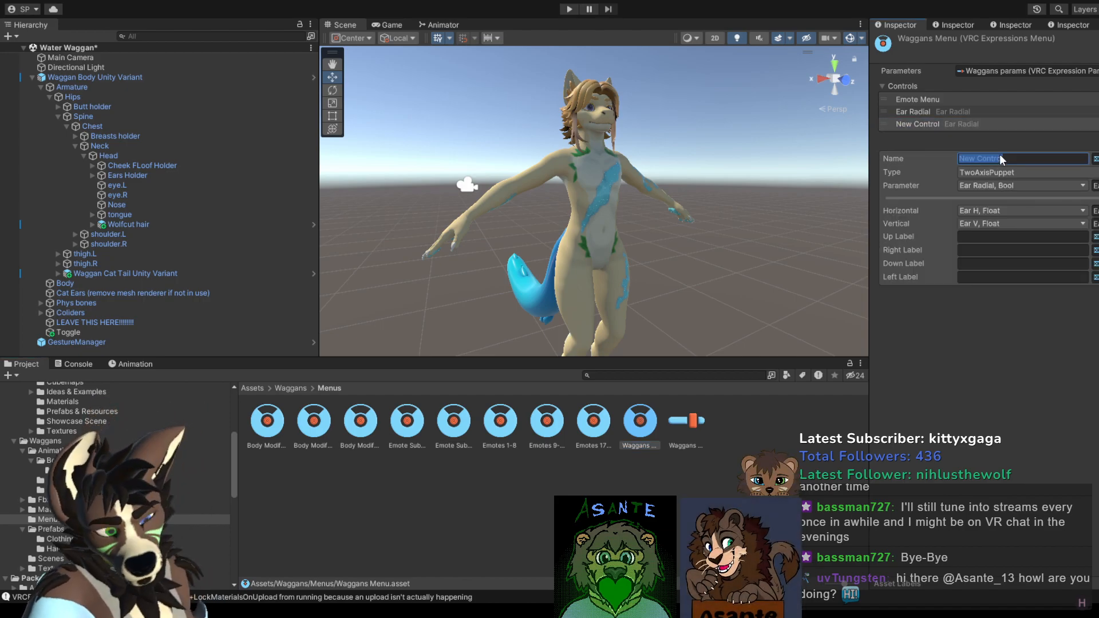
{"action": "type", "text": "Body"}
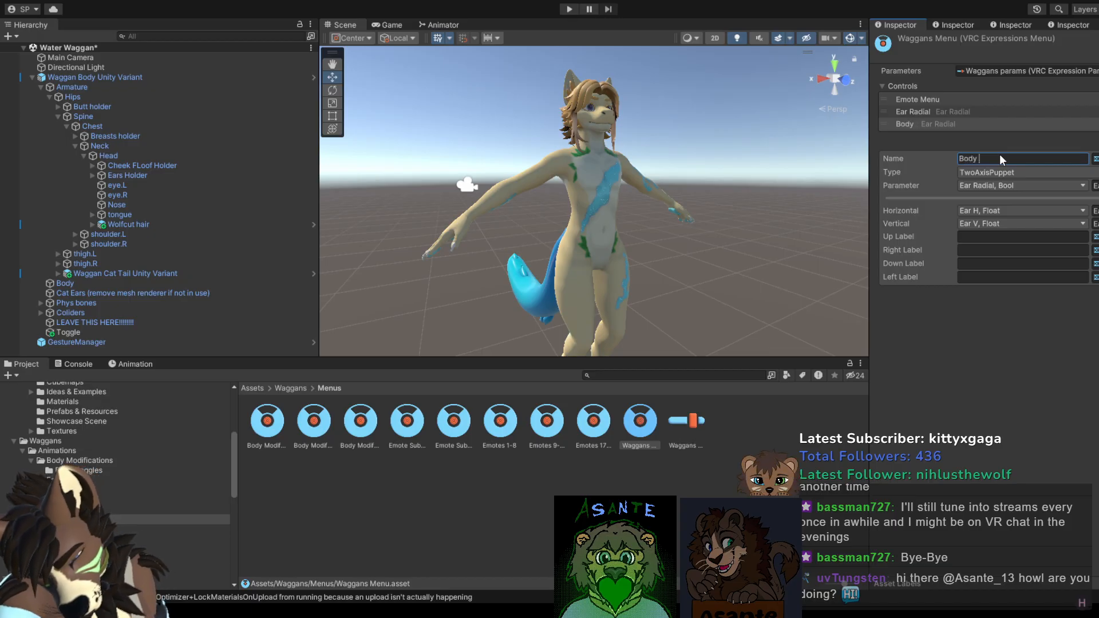
{"action": "key", "text": "BackSpace"}
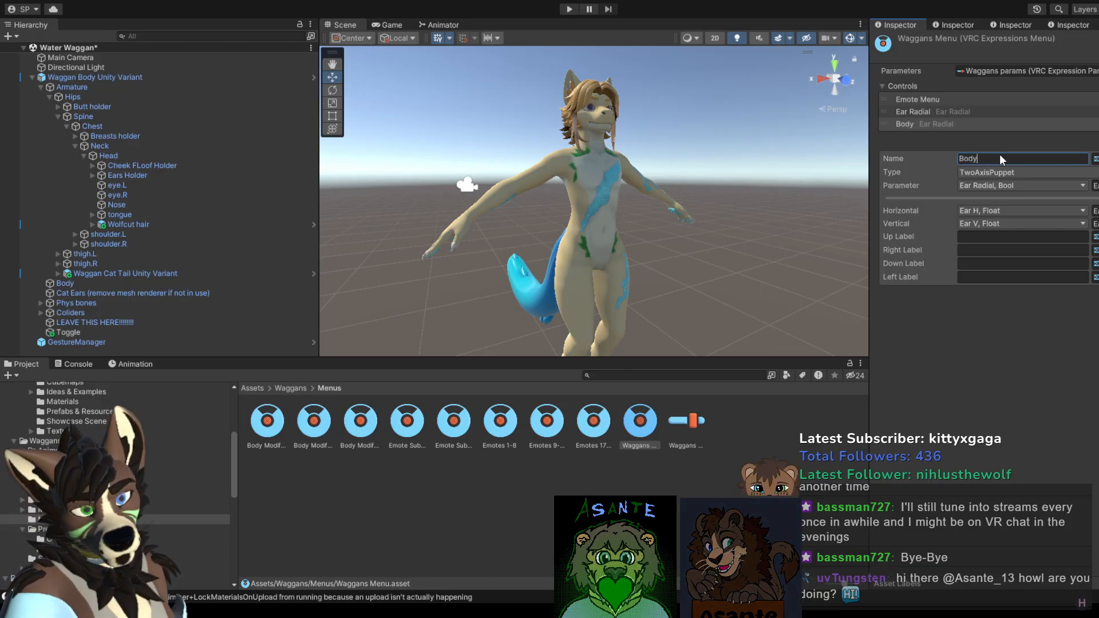
{"action": "key", "text": "Return"}
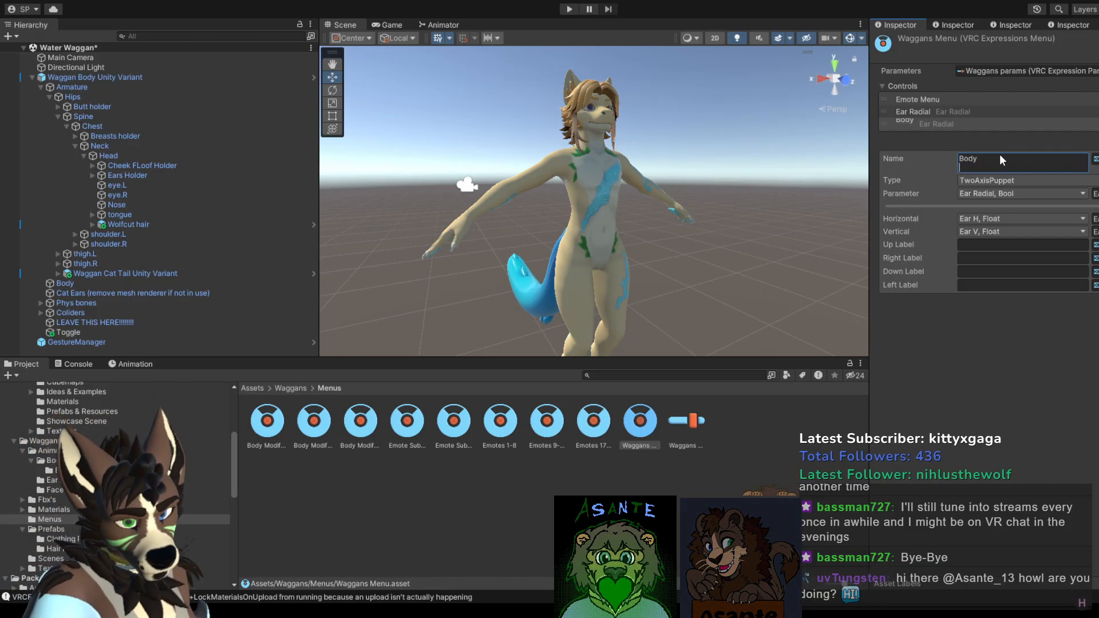
{"action": "key", "text": "BackSpace"}
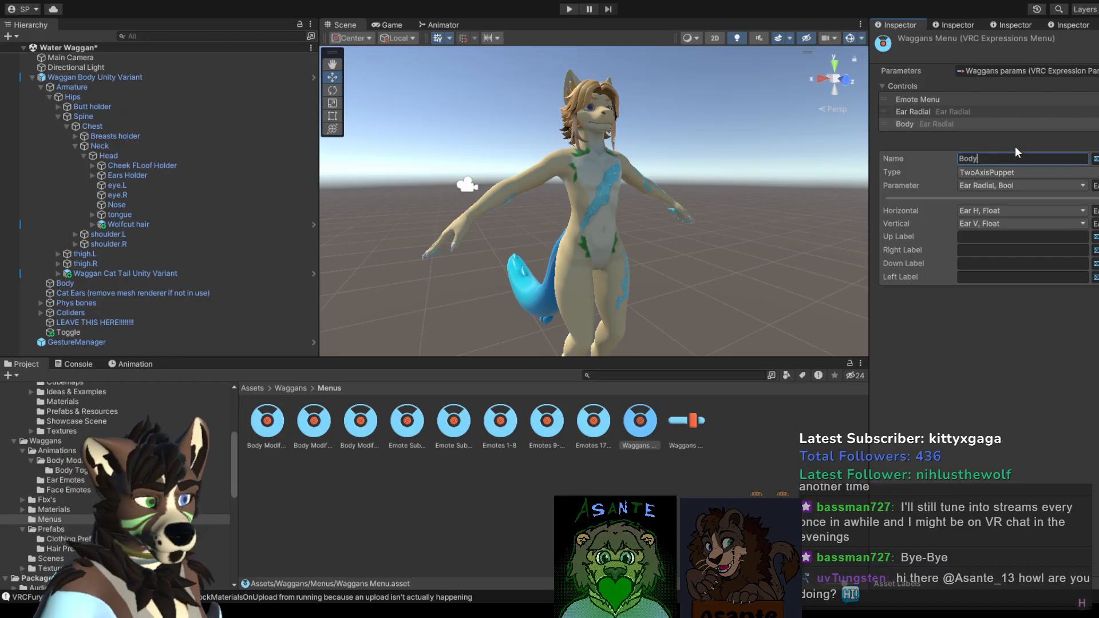
Step: Assign the Body, Bool parameter to the Body control and set its type to Toggle
{"action": "left_click", "coordinate": [1008, 185]}
{"action": "left_click", "coordinate": [1009, 344]}
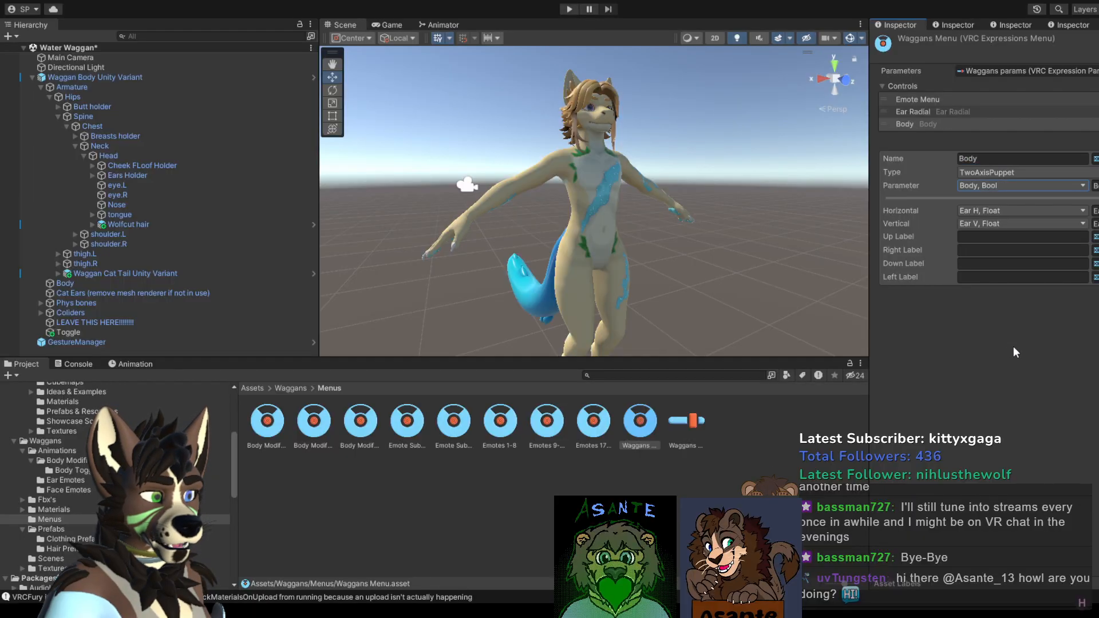
{"action": "left_click", "coordinate": [1022, 173]}
{"action": "left_click", "coordinate": [997, 199]}
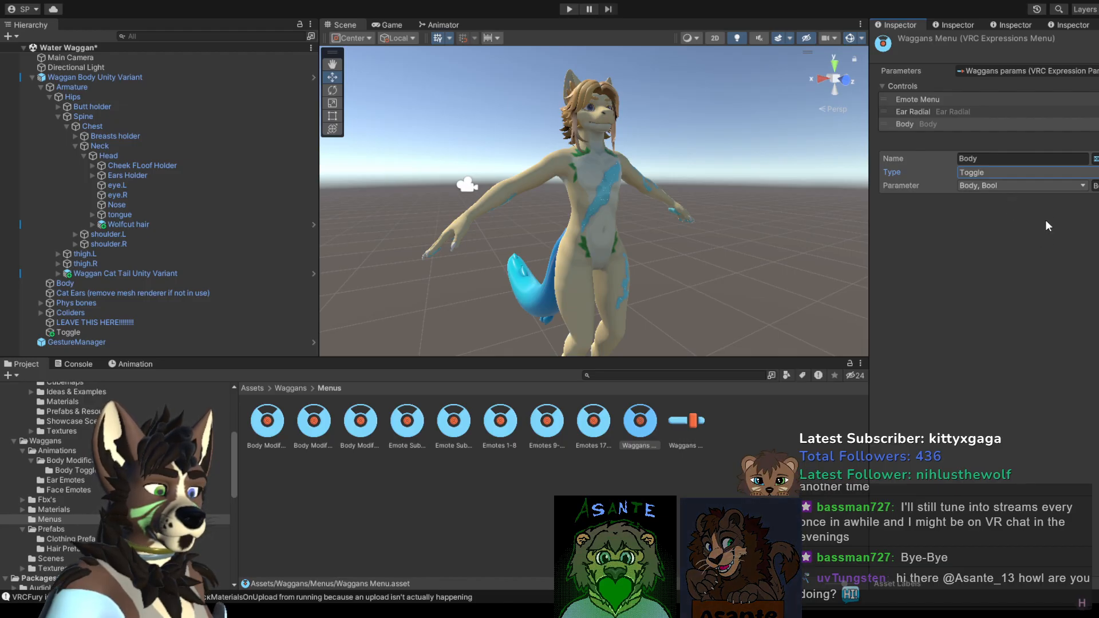
Step: Test the avatar in play mode, checking the Expressions radial menu for the Body toggle, and stop the run
{"action": "left_click", "coordinate": [595, 206]}
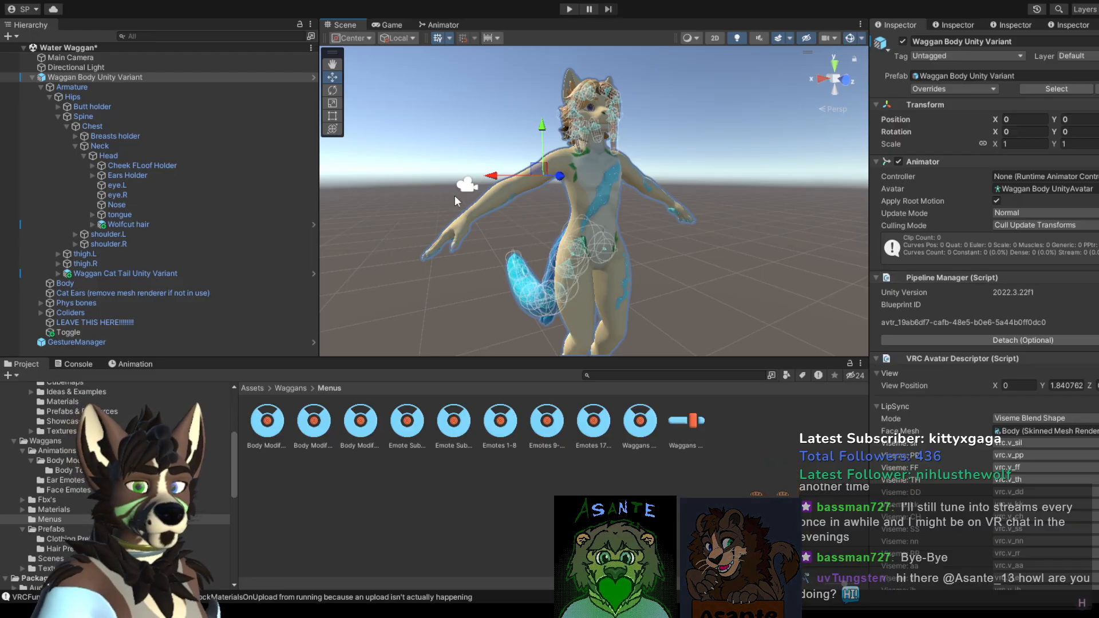
{"action": "left_click", "coordinate": [166, 343]}
{"action": "left_click", "coordinate": [933, 226]}
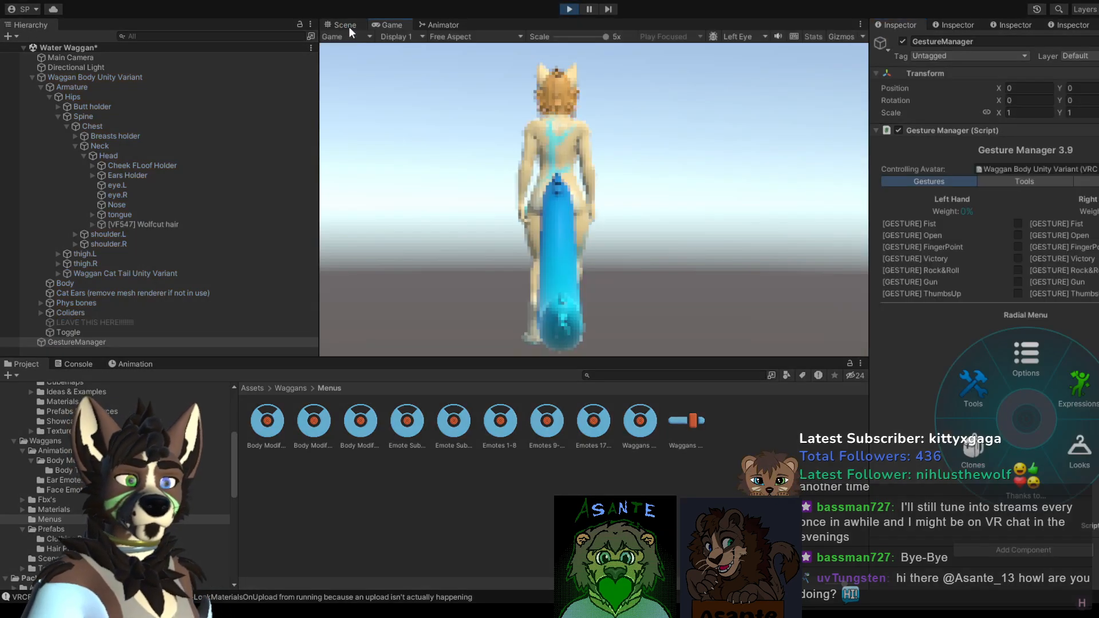
{"action": "left_click", "coordinate": [1075, 395]}
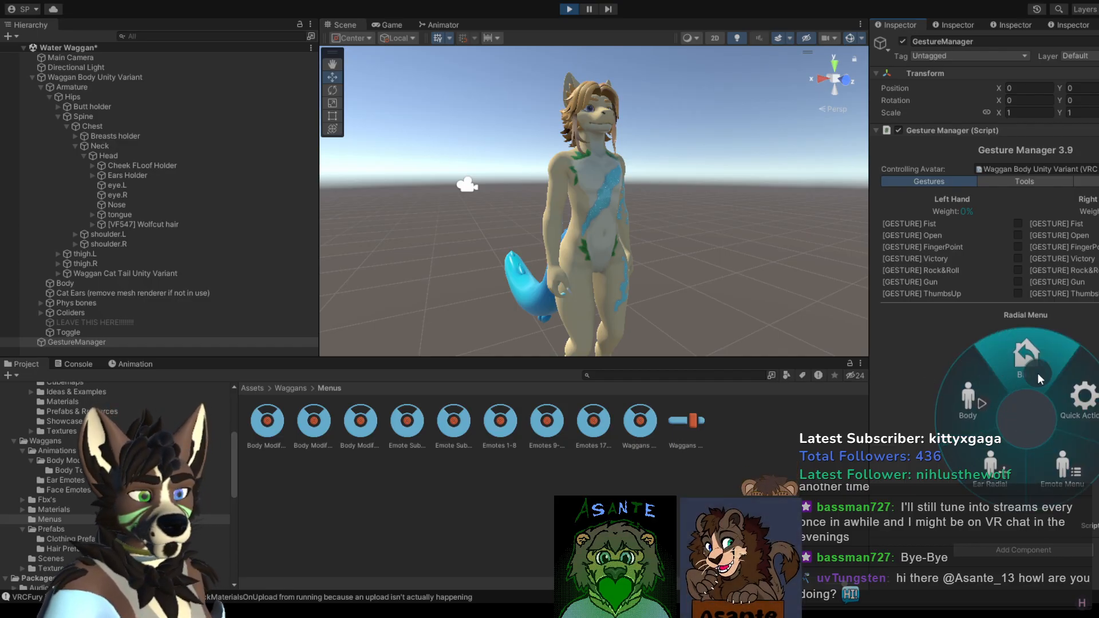
{"action": "left_click", "coordinate": [569, 9]}
Step: Change the Waggans Menu's Body control to type SubMenu and assign the Body Modifications Slider Sub Menu asset to it
{"action": "left_click", "coordinate": [642, 428]}
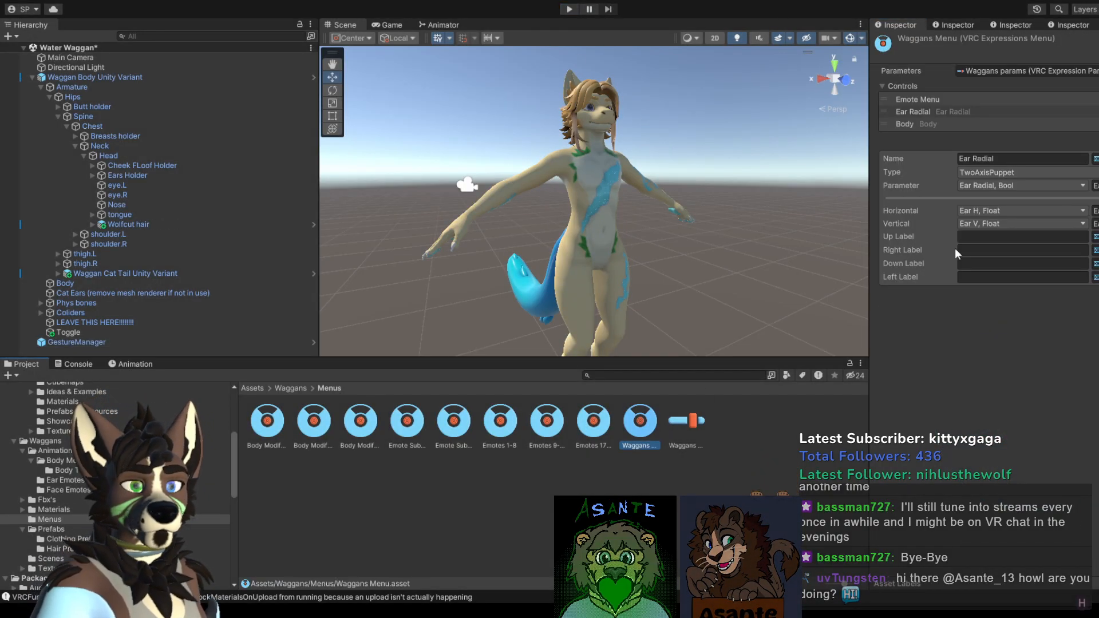
{"action": "left_click", "coordinate": [933, 125]}
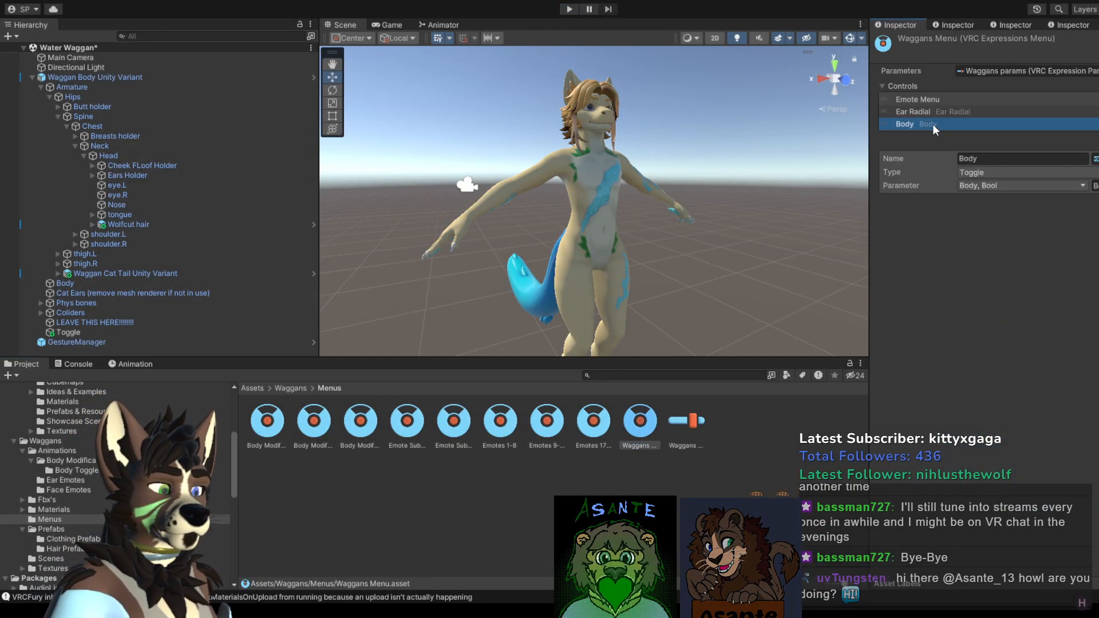
{"action": "left_click", "coordinate": [994, 173]}
{"action": "left_click", "coordinate": [995, 206]}
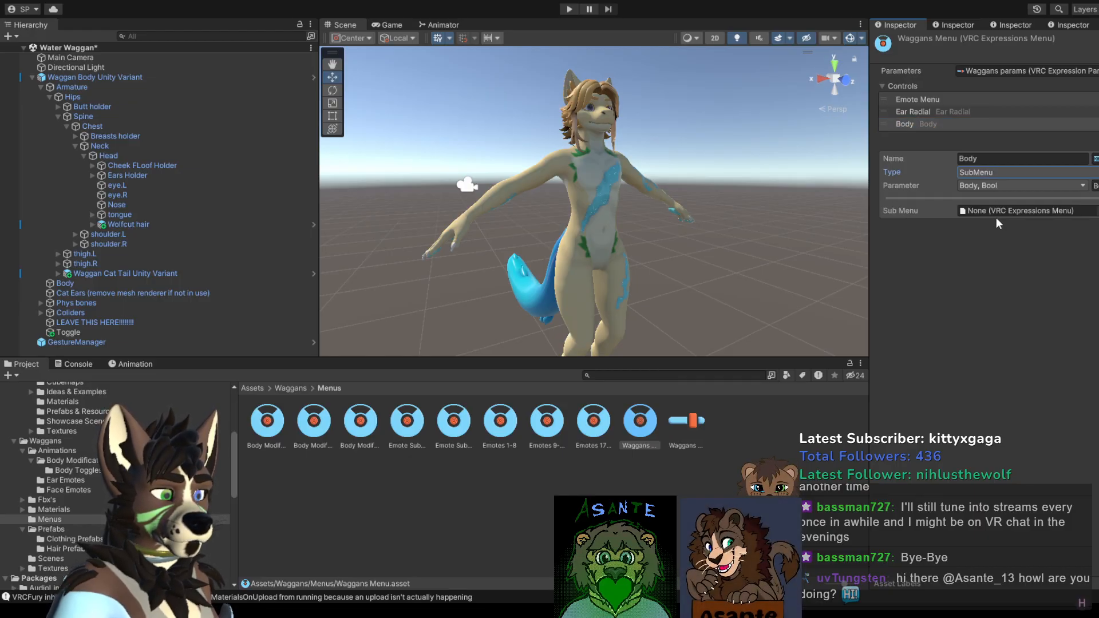
{"action": "left_click", "coordinate": [1007, 214]}
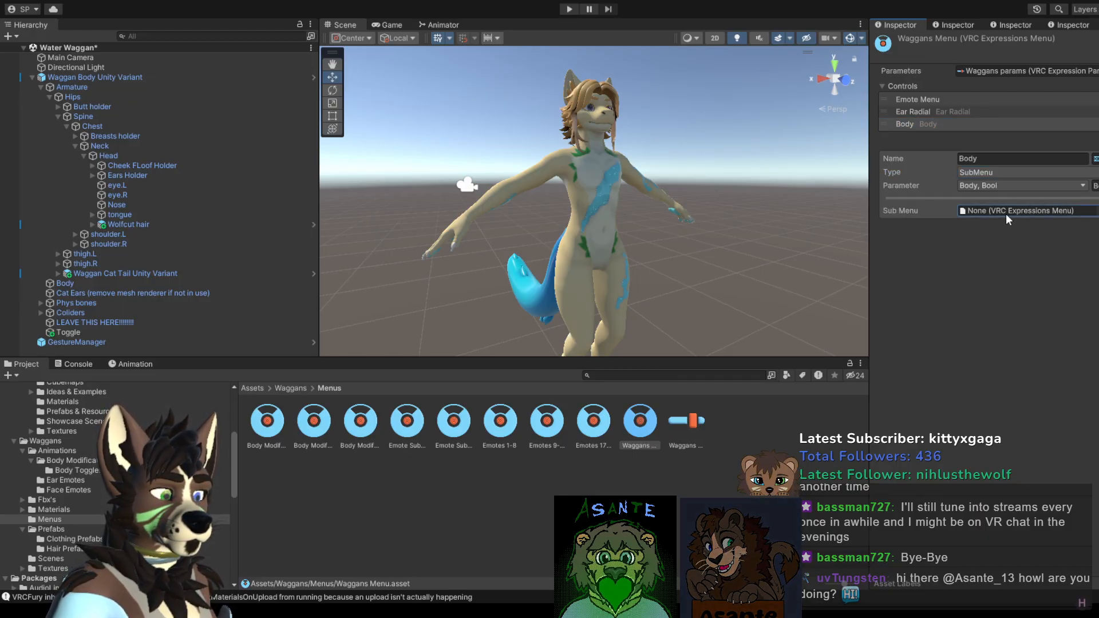
{"action": "left_click_drag", "start_coordinate": [260, 433], "coordinate": [1033, 214]}
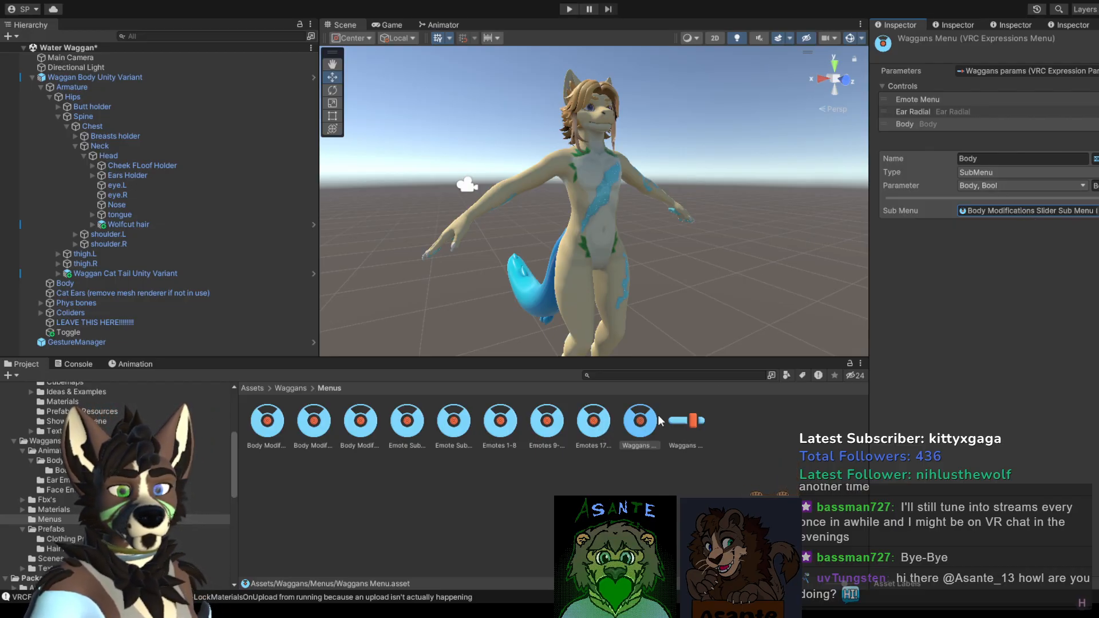
Step: Compare the Body control with the Emote Menu control in the Waggans Menu and set Body's parameter to None
{"action": "left_click", "coordinate": [918, 100]}
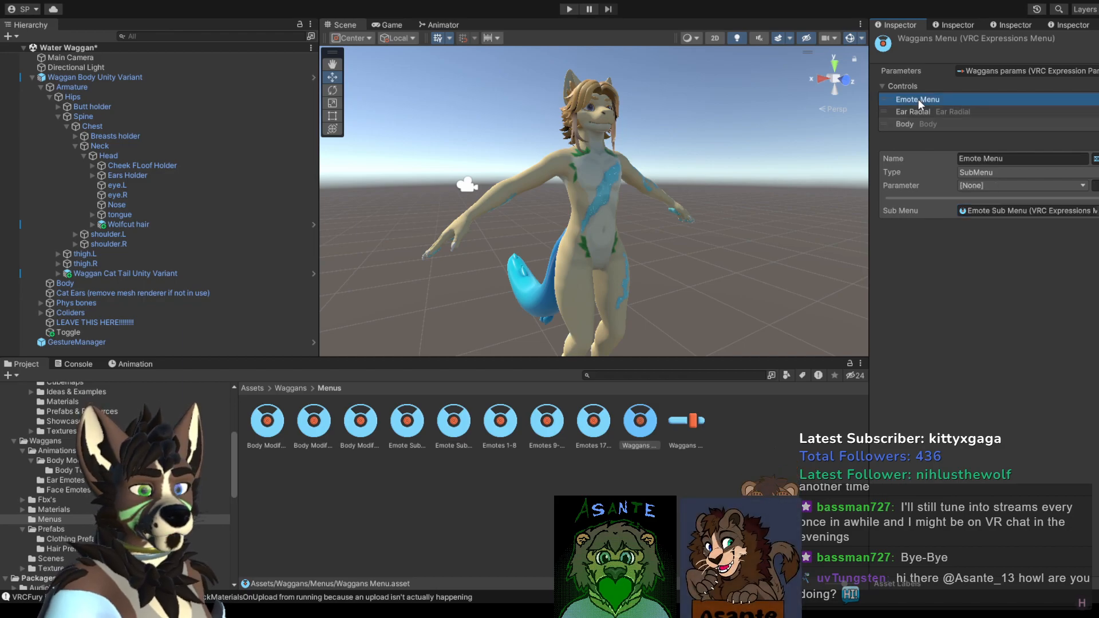
{"action": "left_click", "coordinate": [941, 125]}
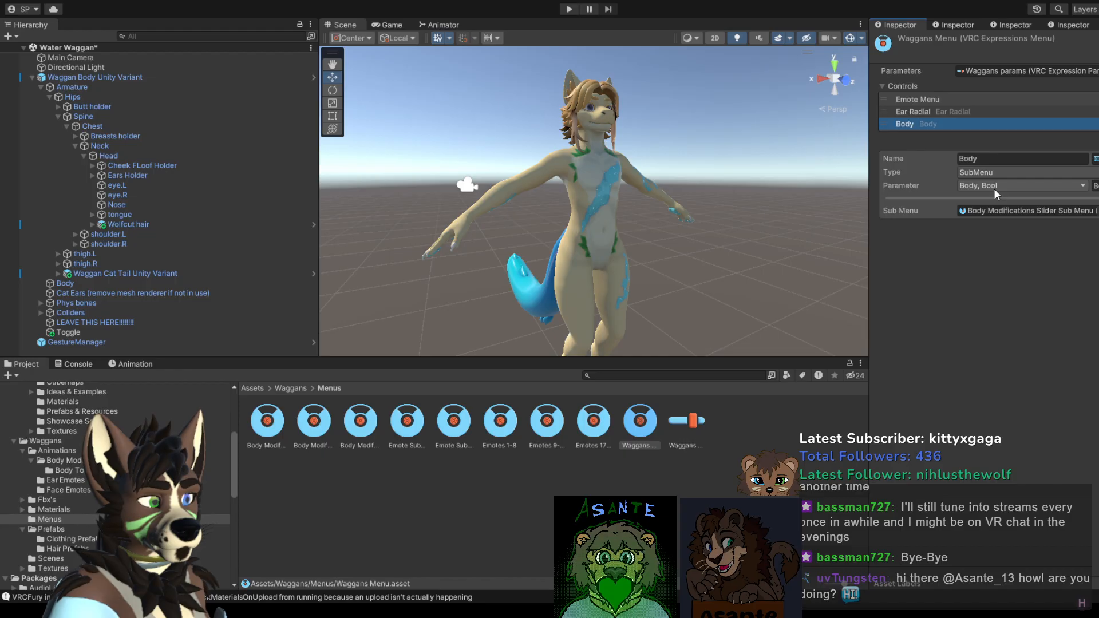
{"action": "left_click", "coordinate": [964, 98]}
{"action": "left_click", "coordinate": [963, 123]}
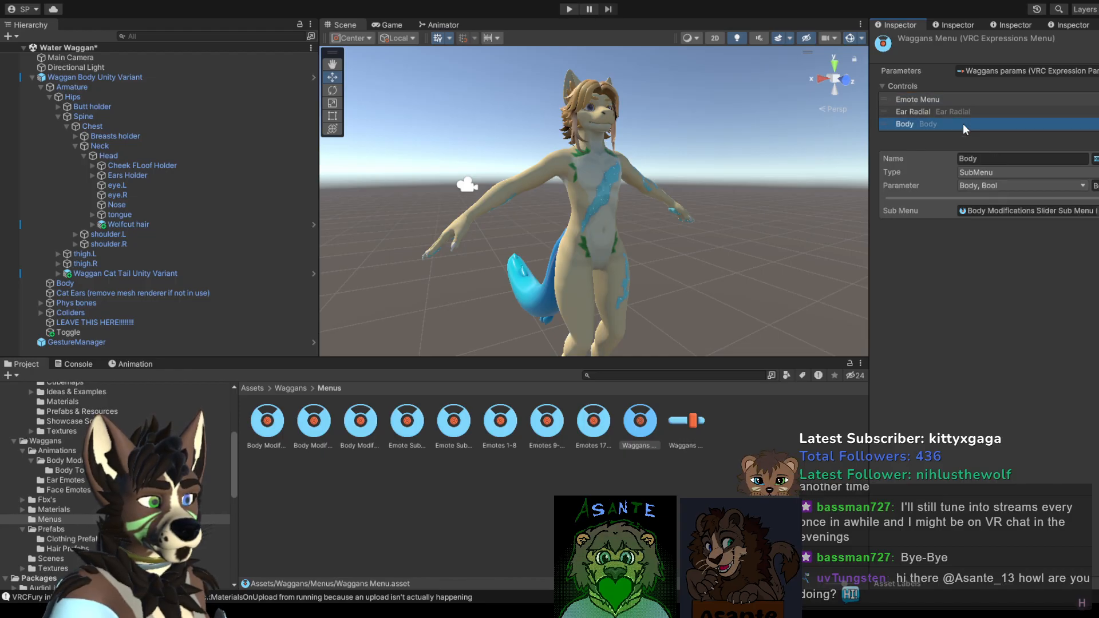
{"action": "left_click", "coordinate": [954, 99]}
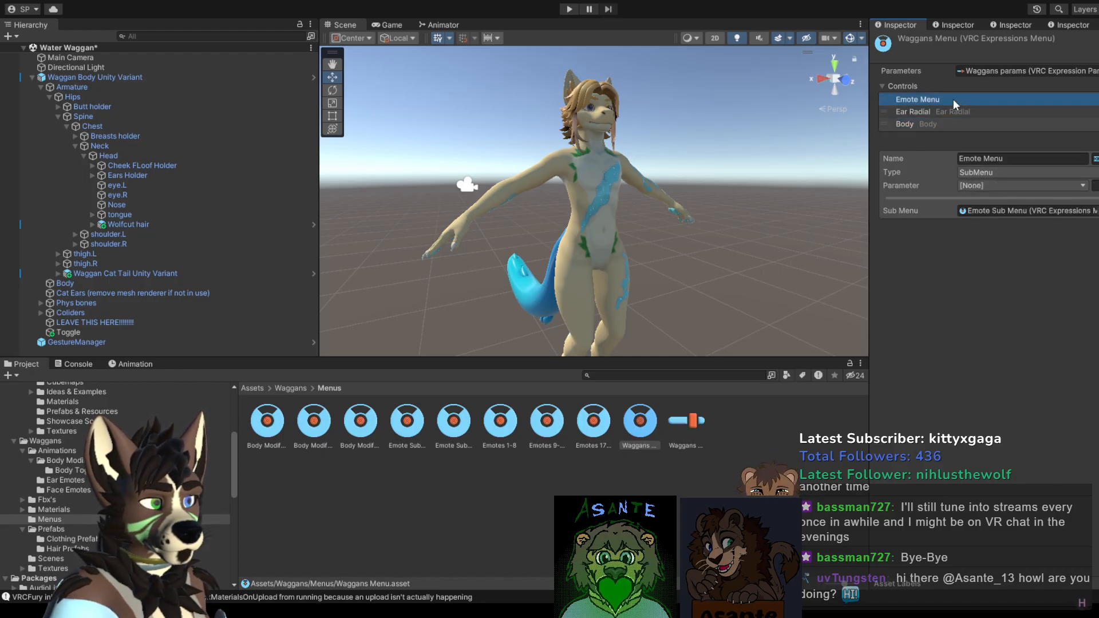
{"action": "left_click", "coordinate": [960, 121]}
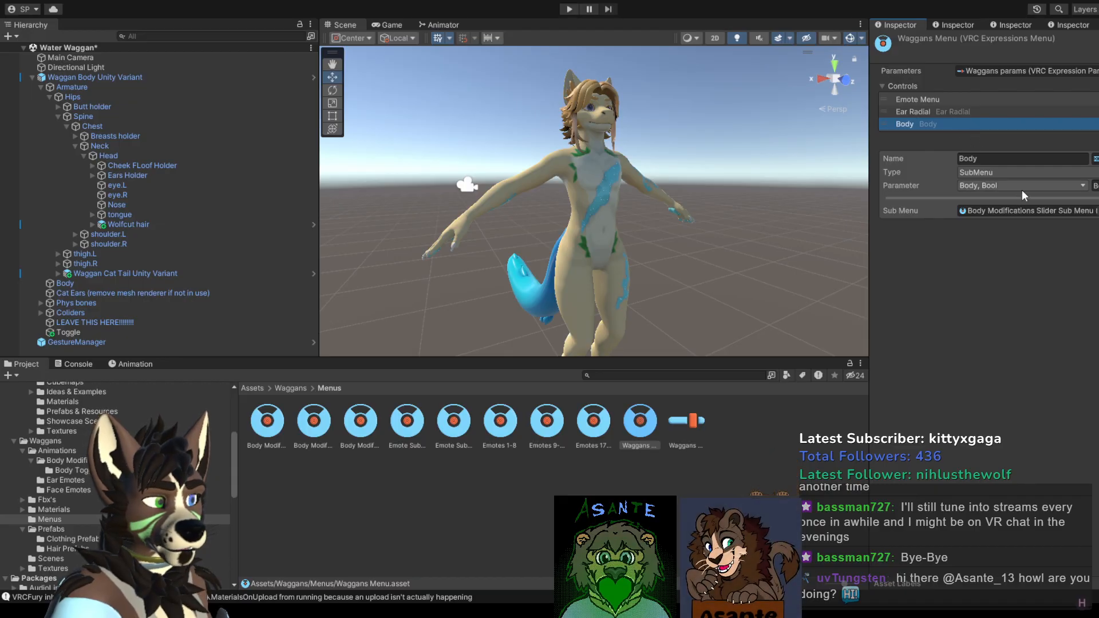
{"action": "left_click", "coordinate": [947, 113]}
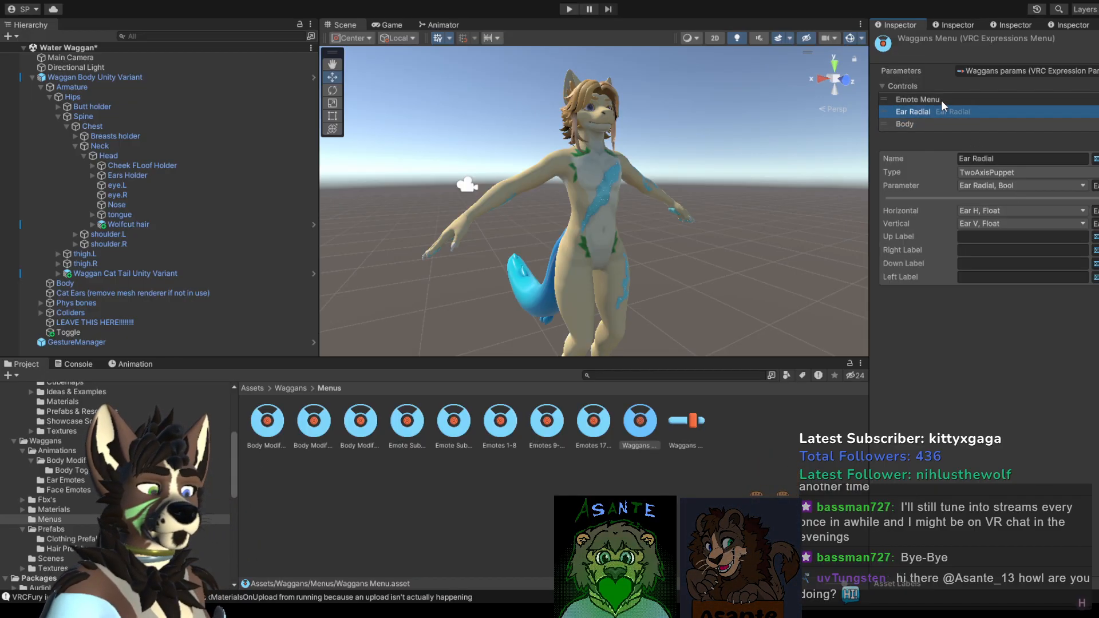
{"action": "left_click", "coordinate": [942, 101]}
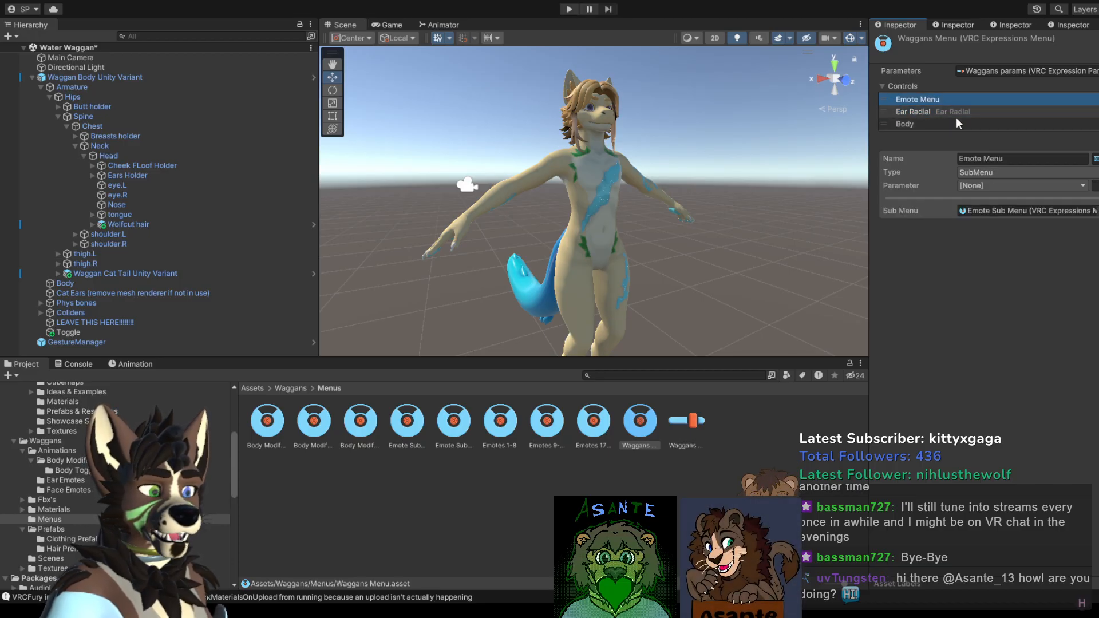
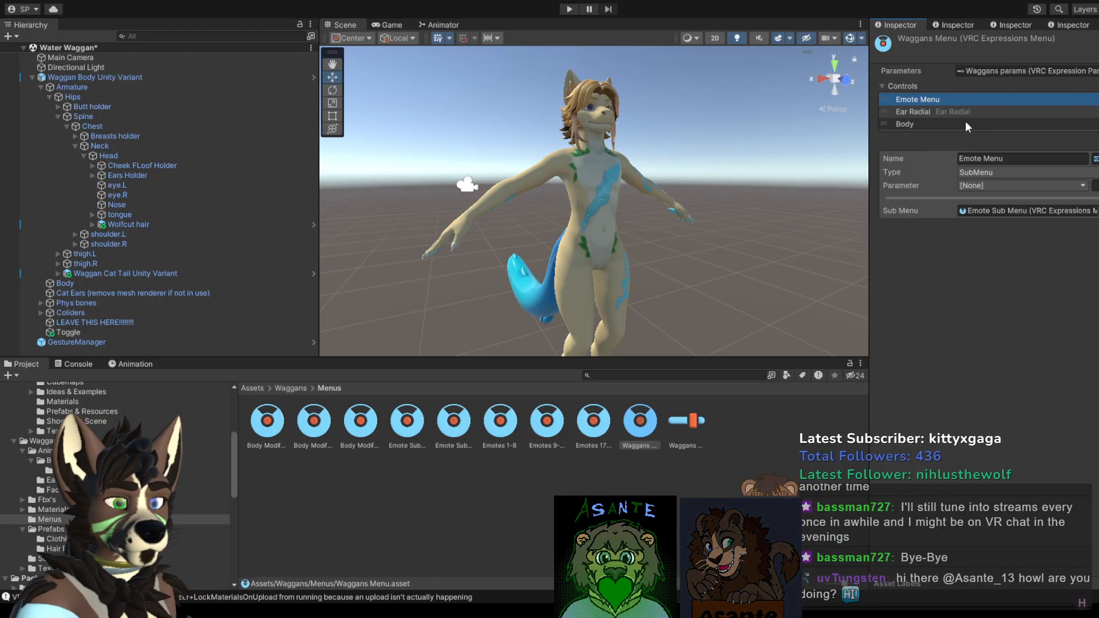
Step: Examine the controls in the Emote Sub Menu, Body Modifications Slider Sub Menu and Body Modifications Toggles Sub Menu assets, then return to the Waggans Menu
{"action": "left_click", "coordinate": [1007, 211]}
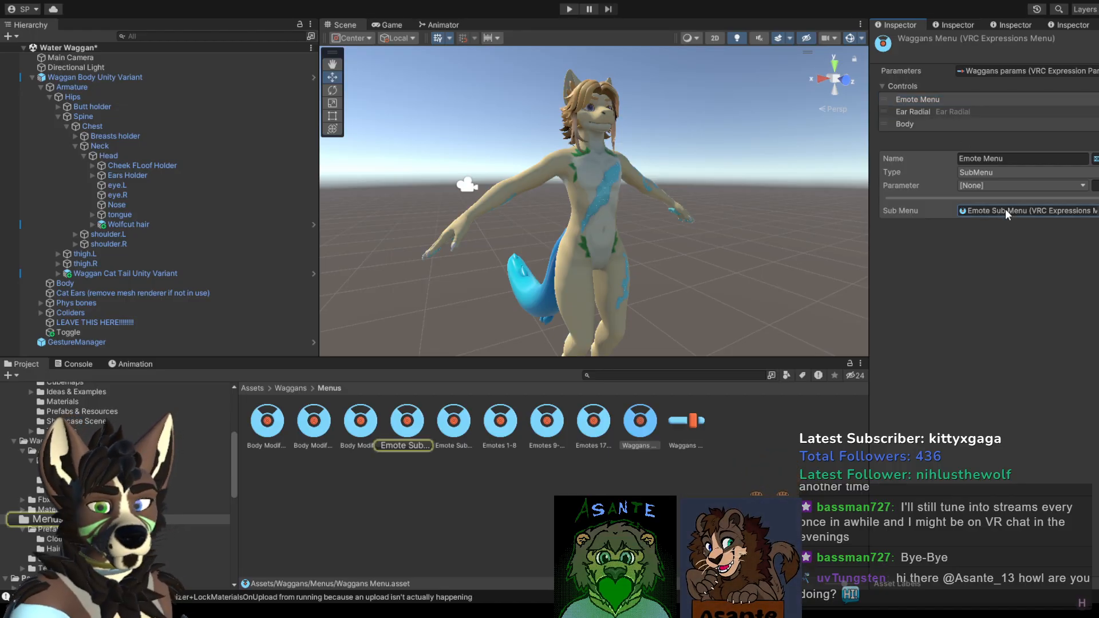
{"action": "left_click", "coordinate": [409, 418]}
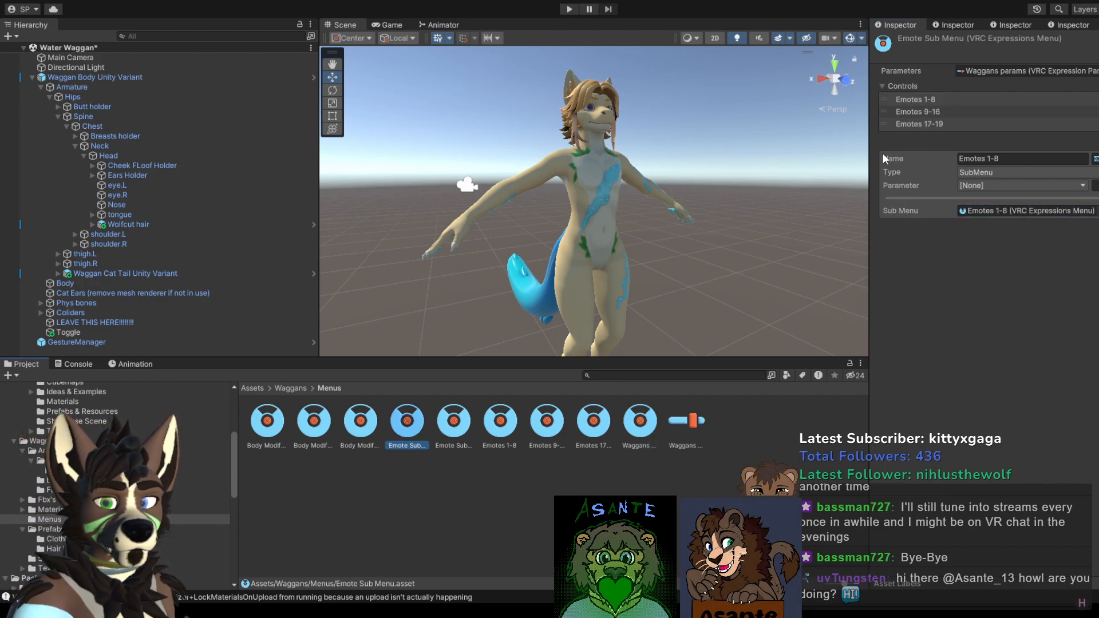
{"action": "left_click", "coordinate": [642, 431]}
{"action": "left_click", "coordinate": [269, 431]}
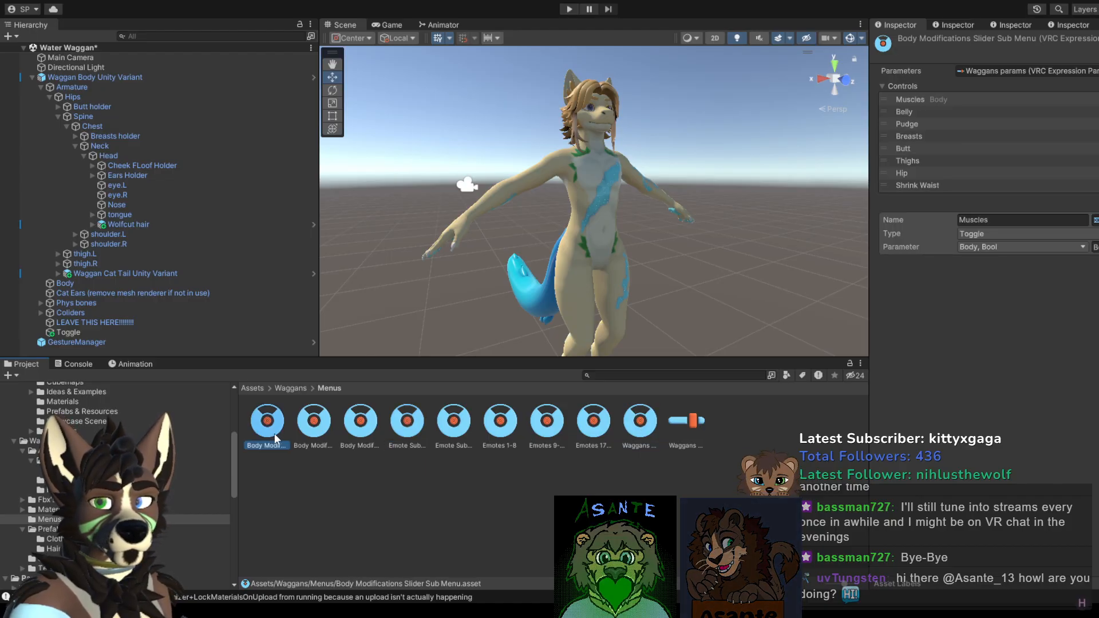
{"action": "left_click", "coordinate": [352, 429]}
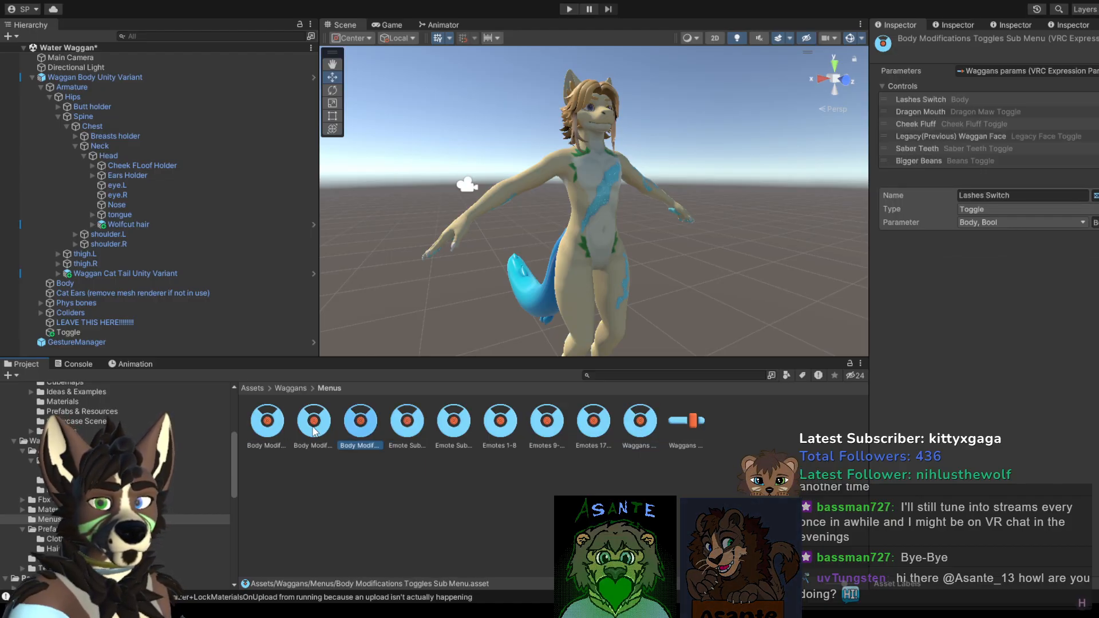
{"action": "left_click", "coordinate": [264, 430]}
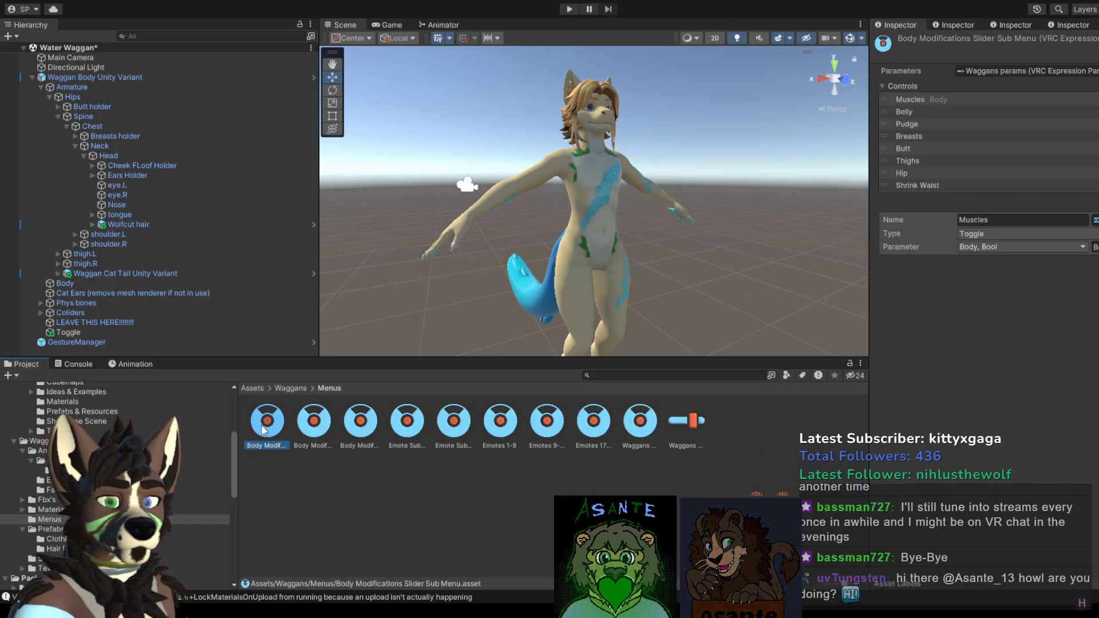
{"action": "left_click", "coordinate": [407, 422]}
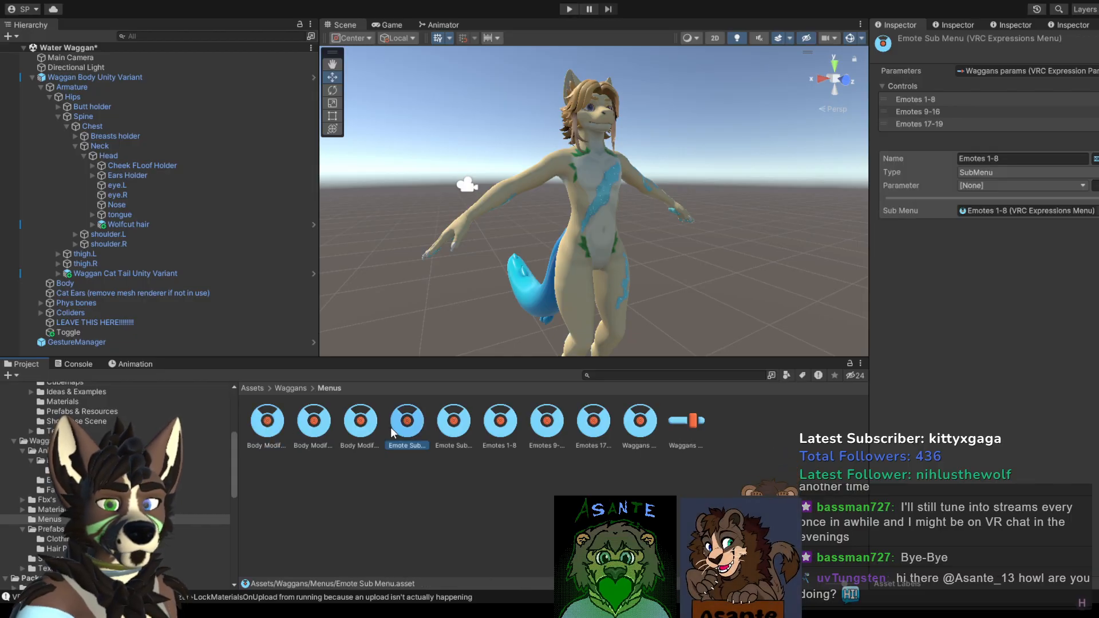
{"action": "left_click", "coordinate": [594, 422]}
{"action": "left_click", "coordinate": [635, 426]}
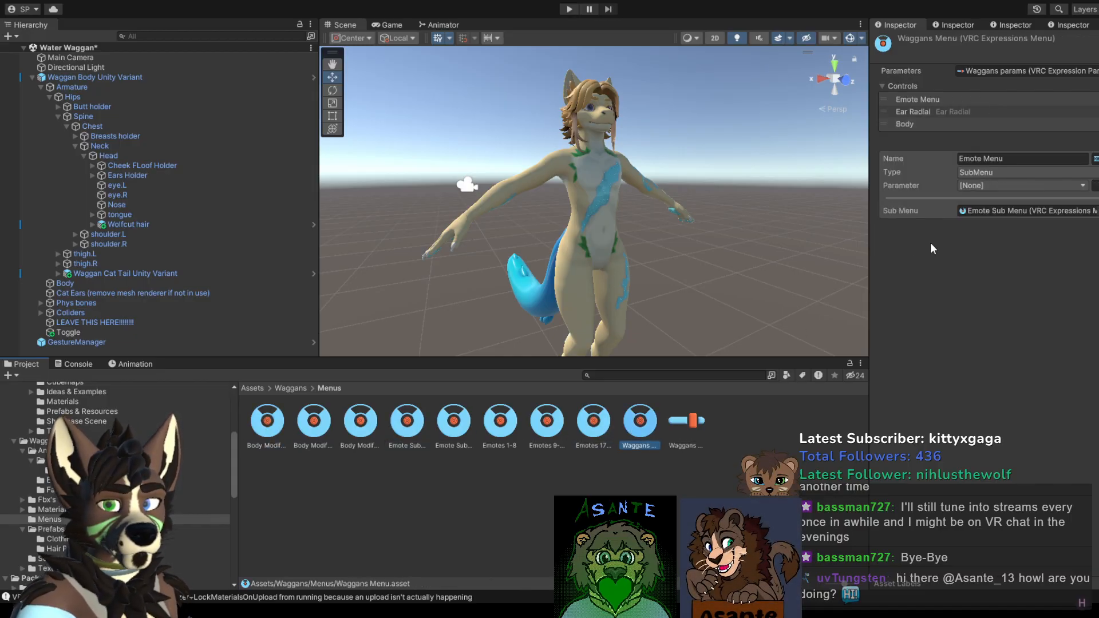
Step: Rename the Waggans Menu's Body control as Body Sliders
{"action": "left_click", "coordinate": [951, 121]}
{"action": "left_click", "coordinate": [992, 159]}
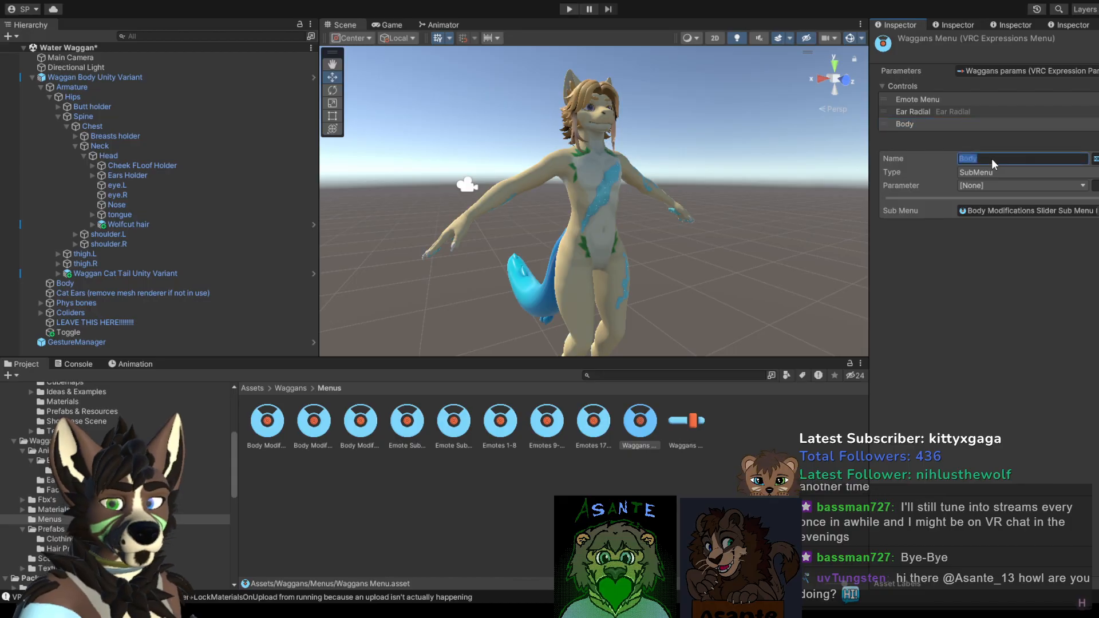
{"action": "left_click", "coordinate": [997, 159]}
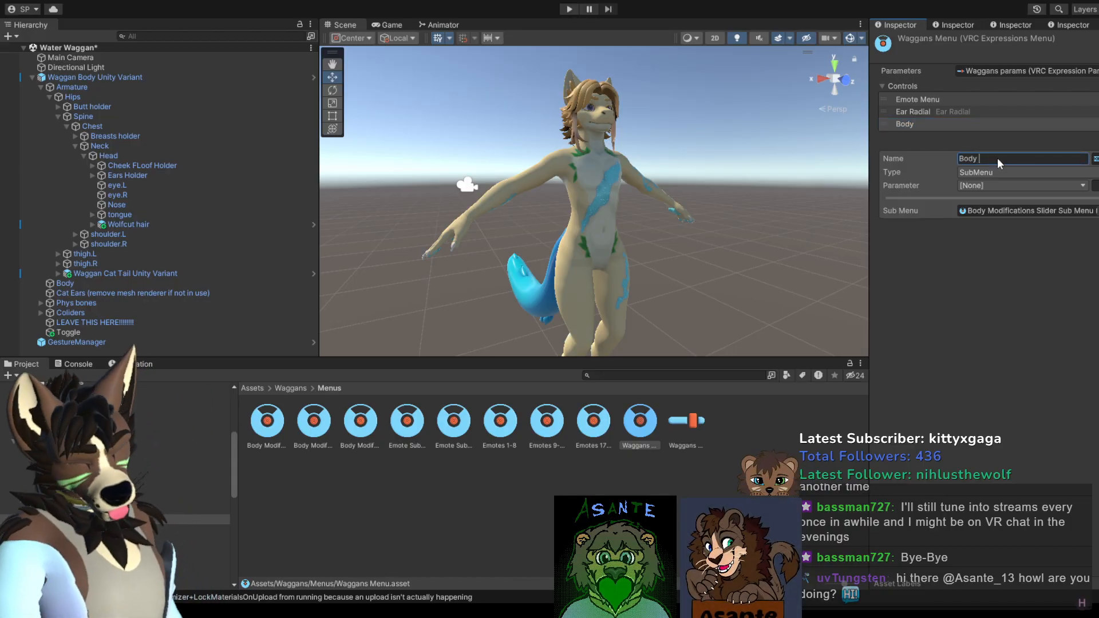
{"action": "type", "text": "Sliders"}
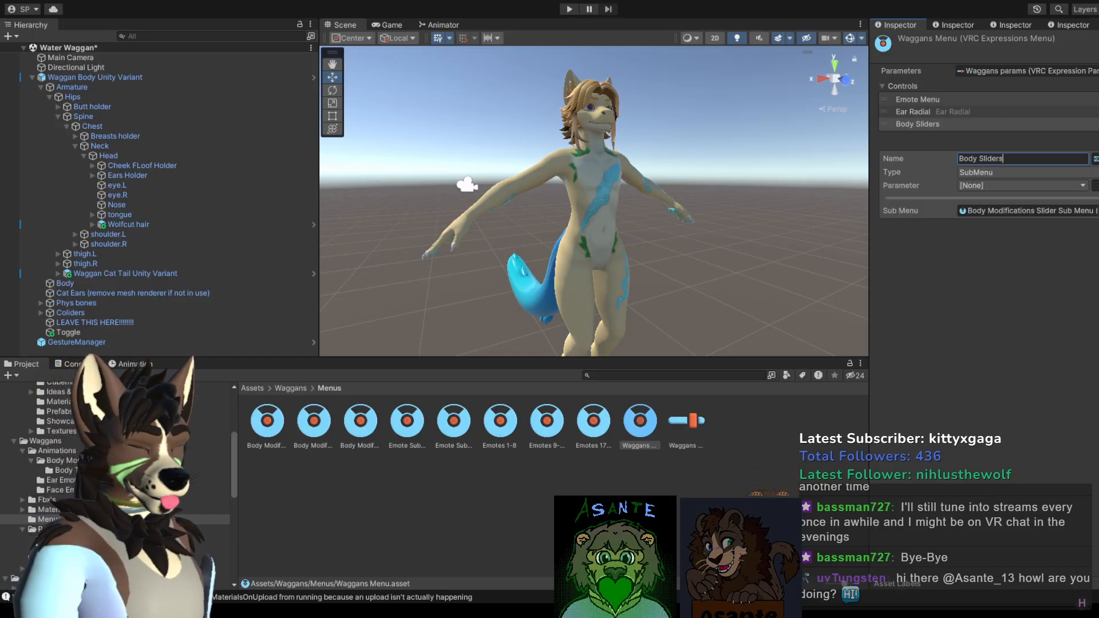
{"action": "key", "text": "Return"}
Step: Add a control named Body toggles to the Waggans Menu and assign the Body Modifications Toggles Sub Menu asset as its submenu
{"action": "left_click", "coordinate": [1078, 136]}
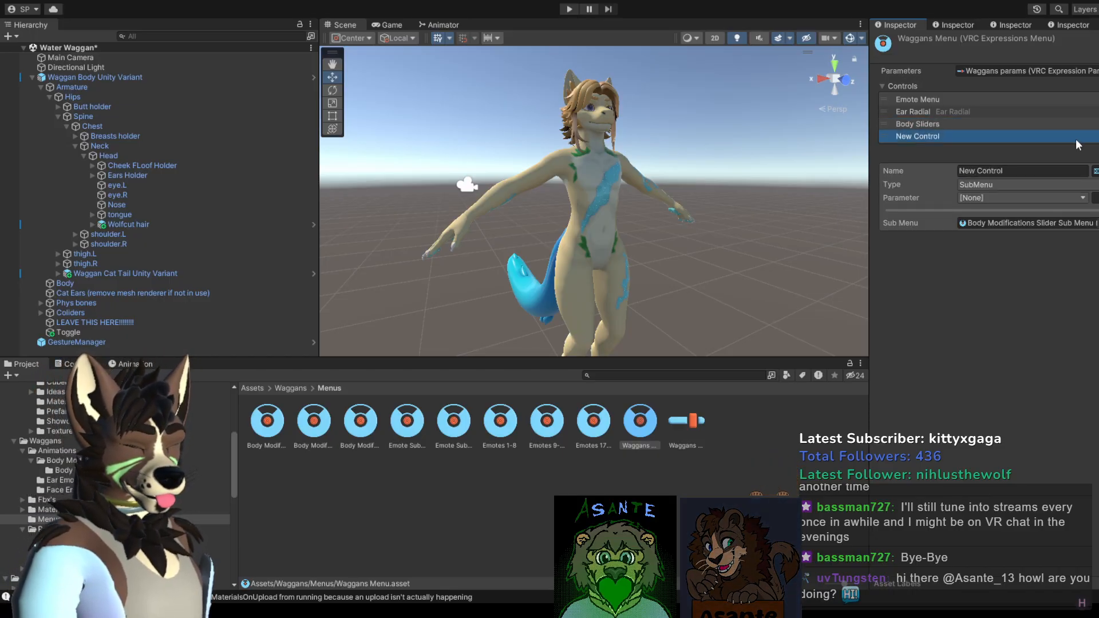
{"action": "left_click", "coordinate": [1016, 168]}
{"action": "type", "text": "B"}
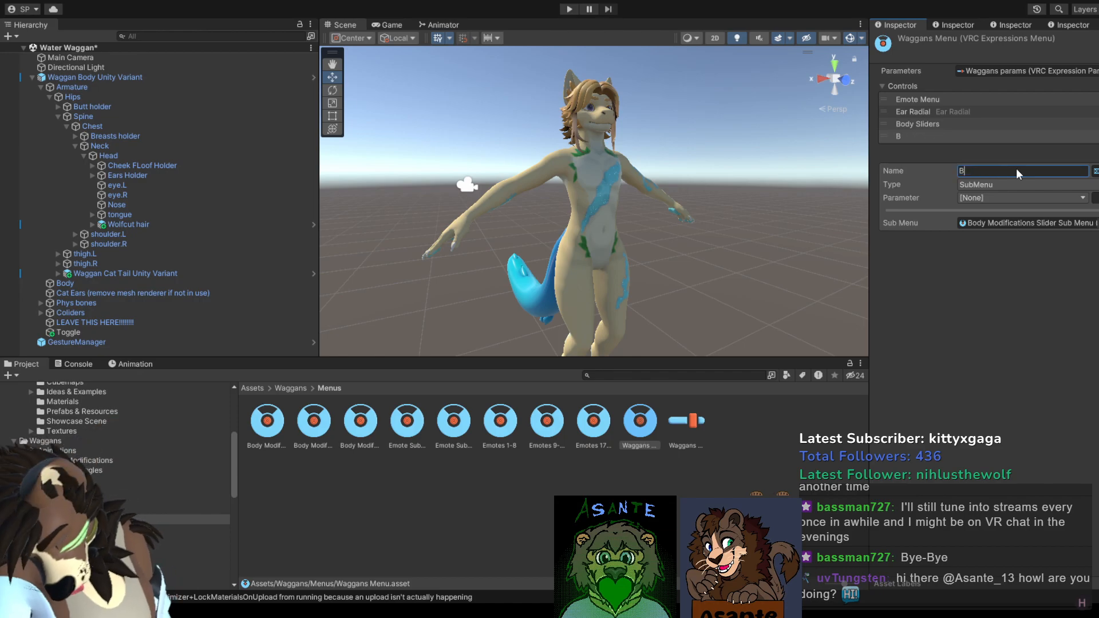
{"action": "type", "text": "ody toggles"}
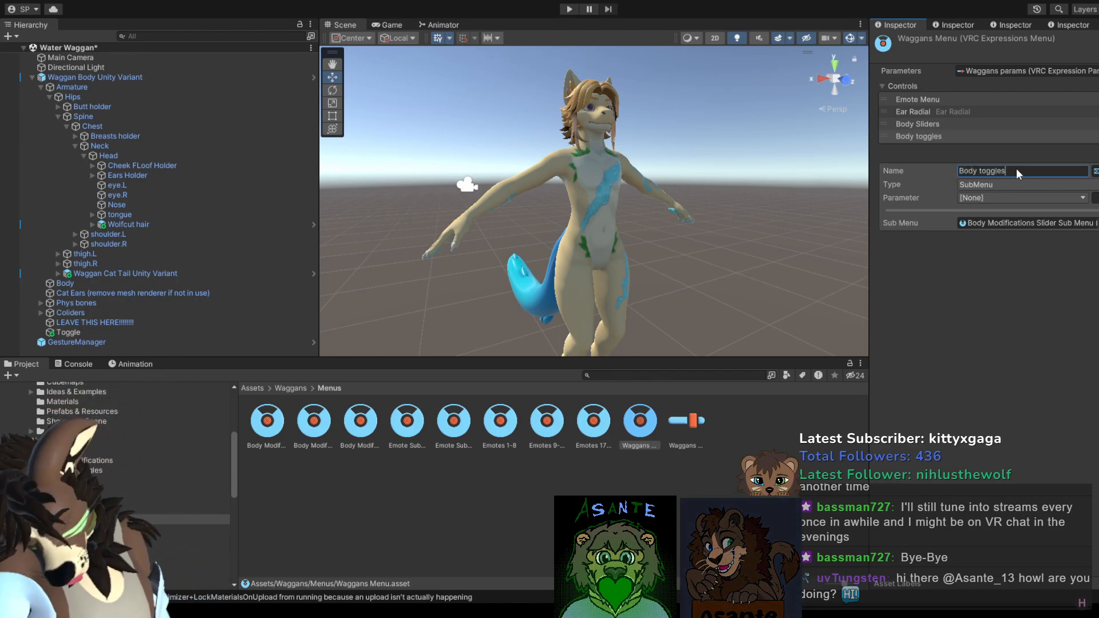
{"action": "key", "text": "Return"}
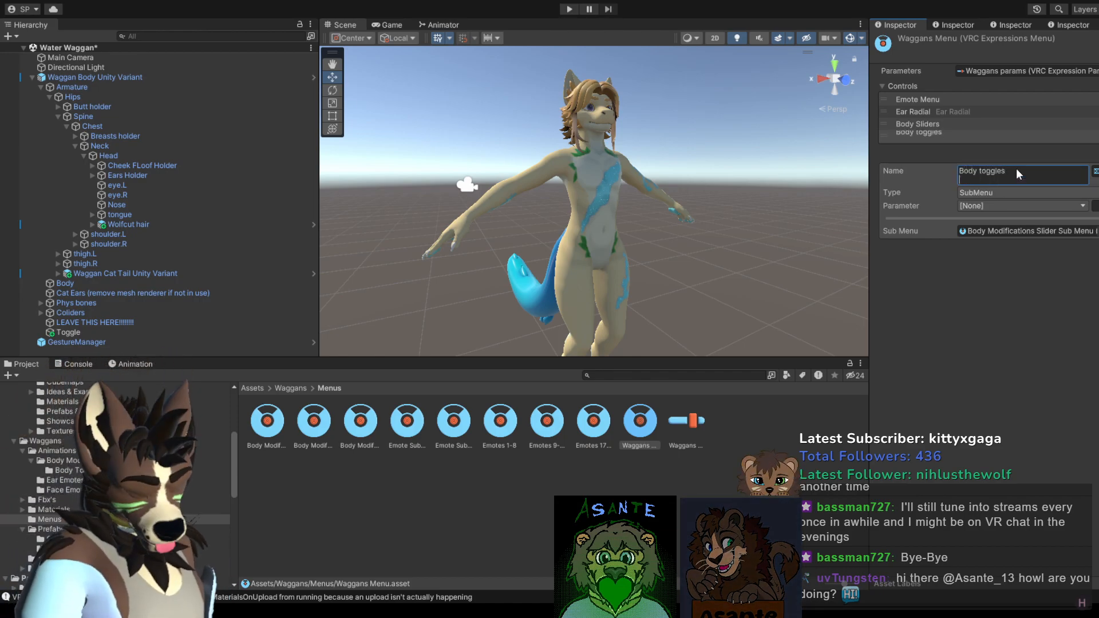
{"action": "key", "text": "BackSpace"}
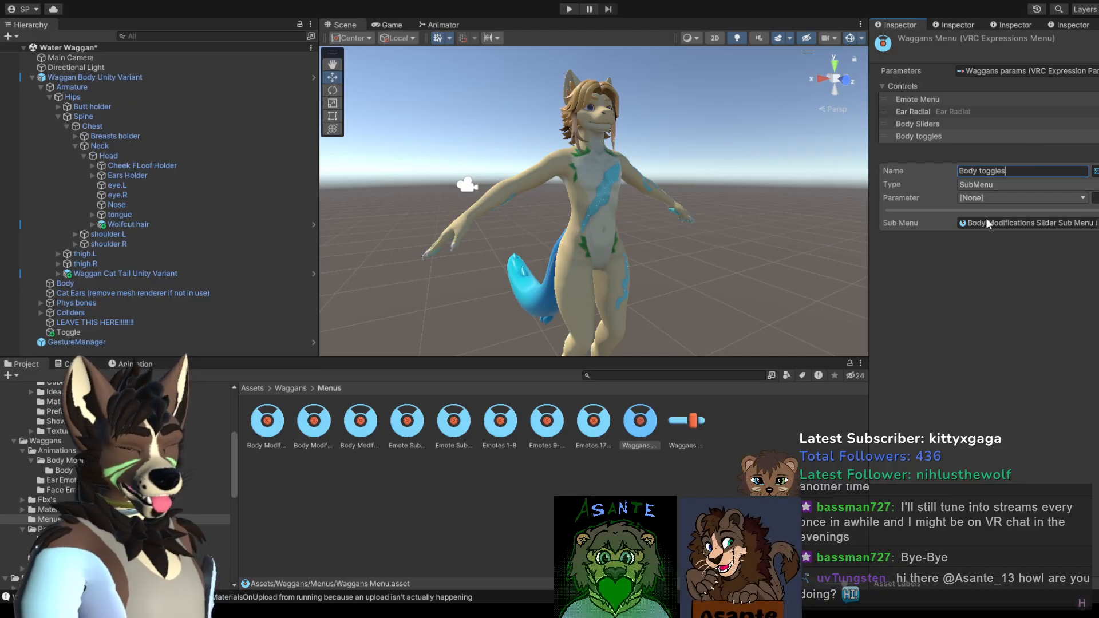
{"action": "left_click", "coordinate": [1039, 225]}
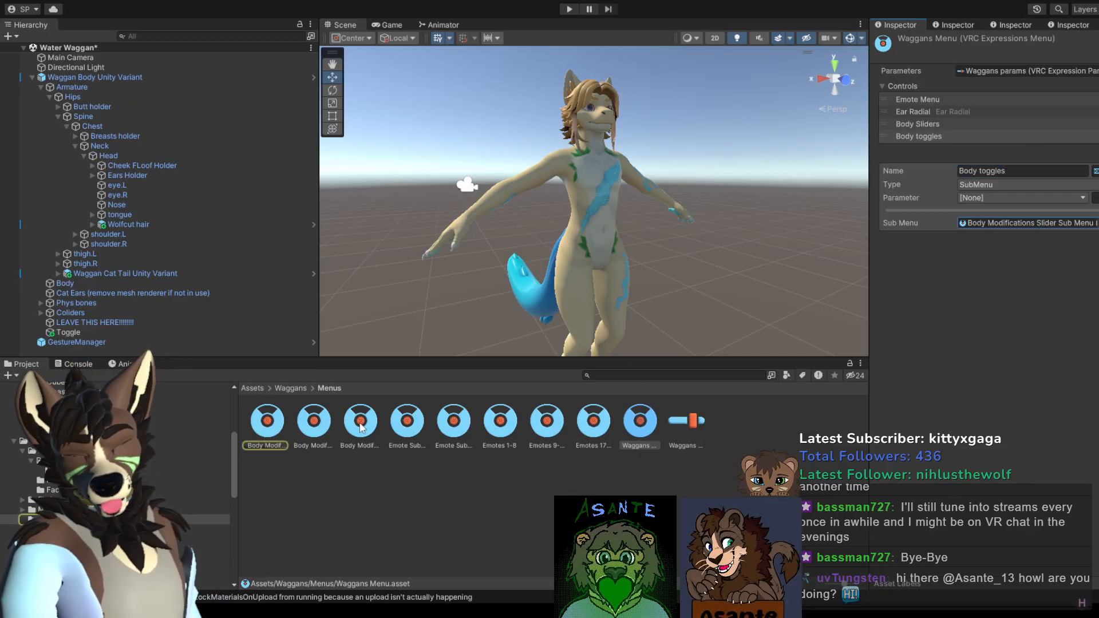
{"action": "left_click_drag", "start_coordinate": [362, 429], "coordinate": [986, 227]}
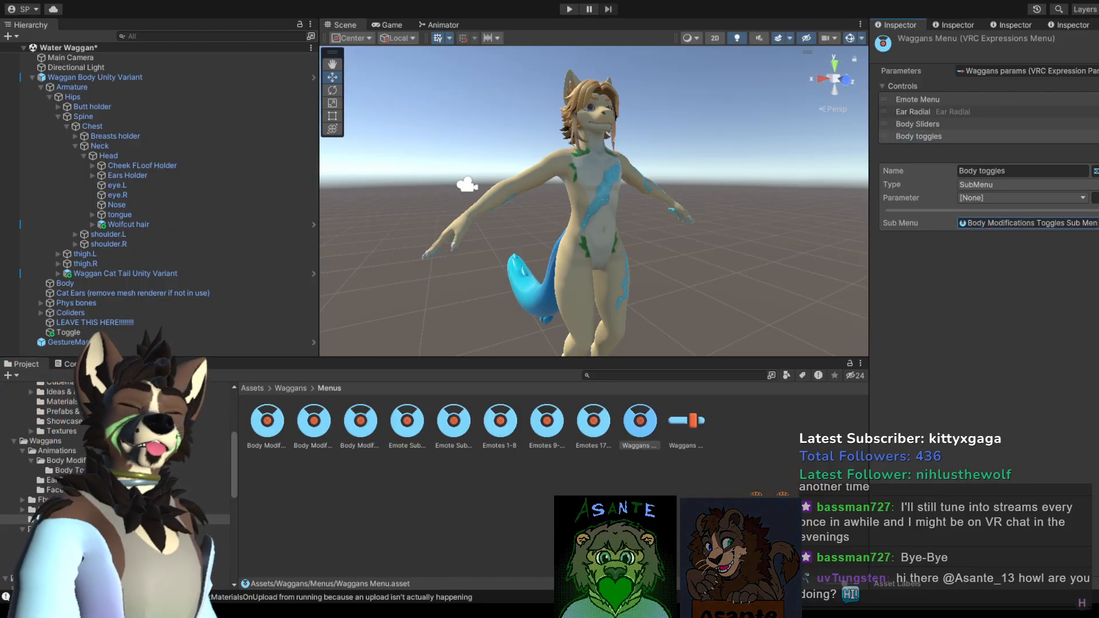
Step: Test the Body toggles expressions submenu in play mode, checking Saber Teeth on the avatar's face in the scene view, and stop the run
{"action": "left_click", "coordinate": [77, 342]}
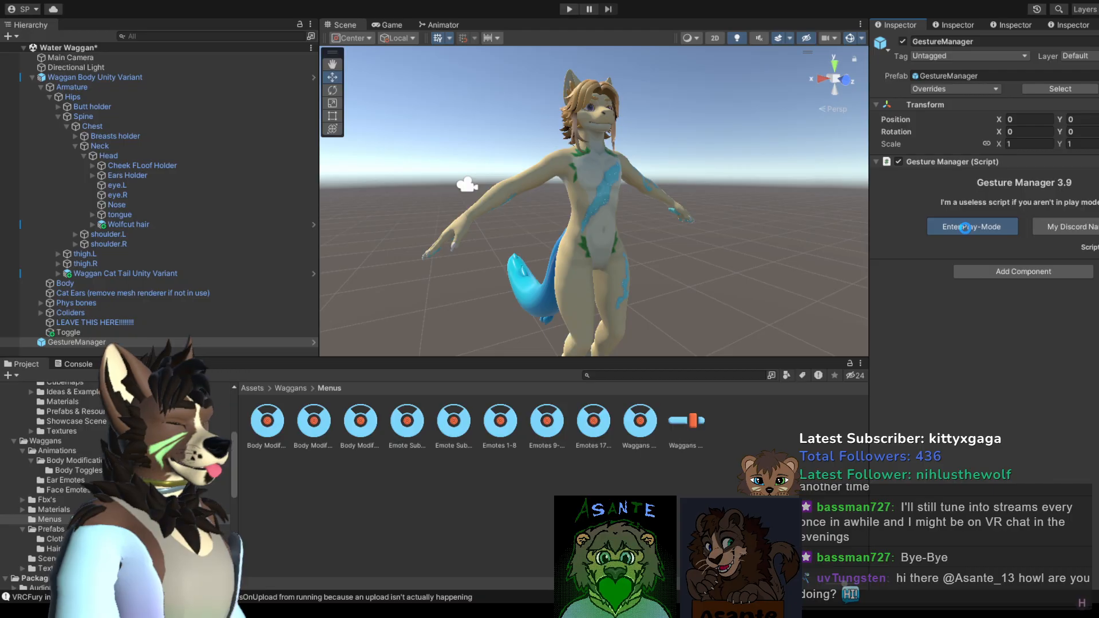
{"action": "left_click", "coordinate": [972, 227]}
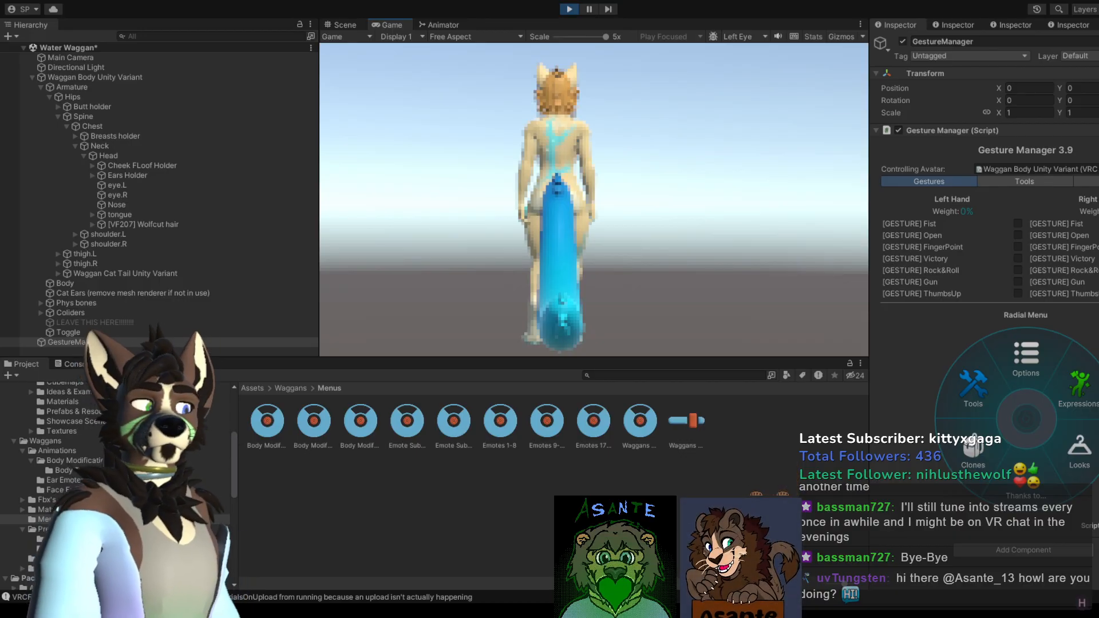
{"action": "left_click", "coordinate": [342, 24]}
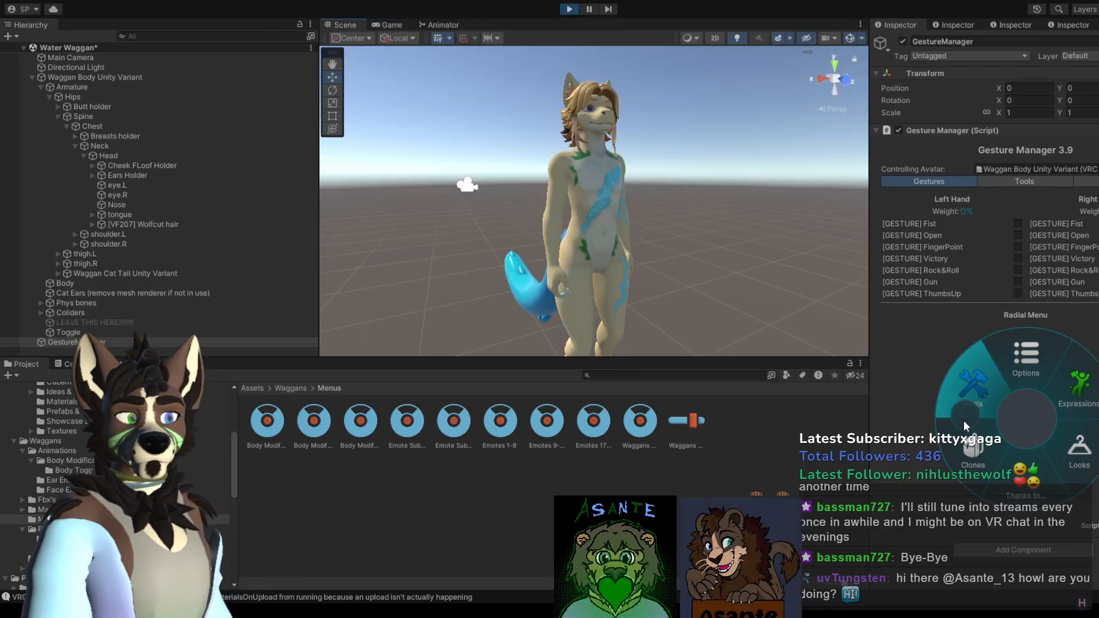
{"action": "left_click", "coordinate": [1079, 385]}
{"action": "left_click", "coordinate": [977, 394]}
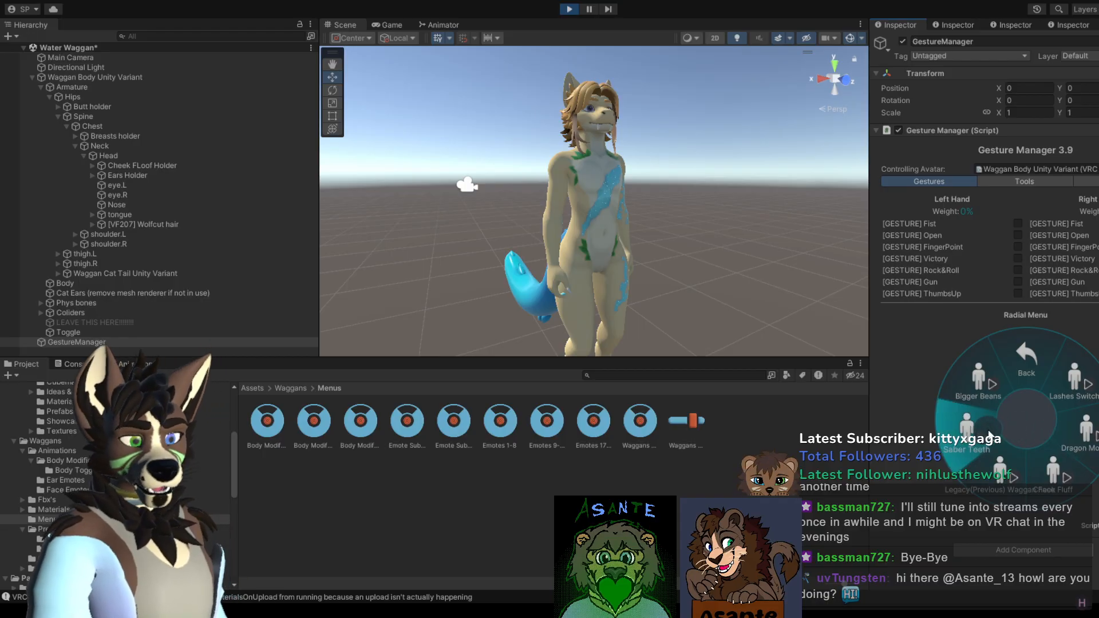
{"action": "scroll", "coordinate": [695, 205], "scroll_direction": "up", "scroll_amount": 3}
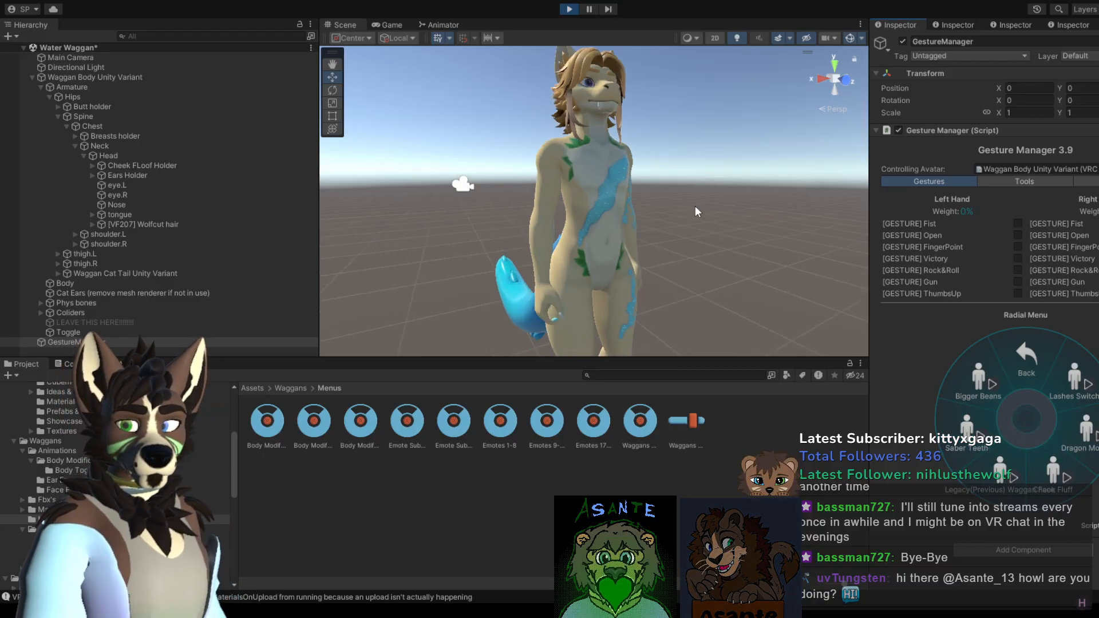
{"action": "middle_click_drag", "start_coordinate": [667, 139], "coordinate": [658, 210]}
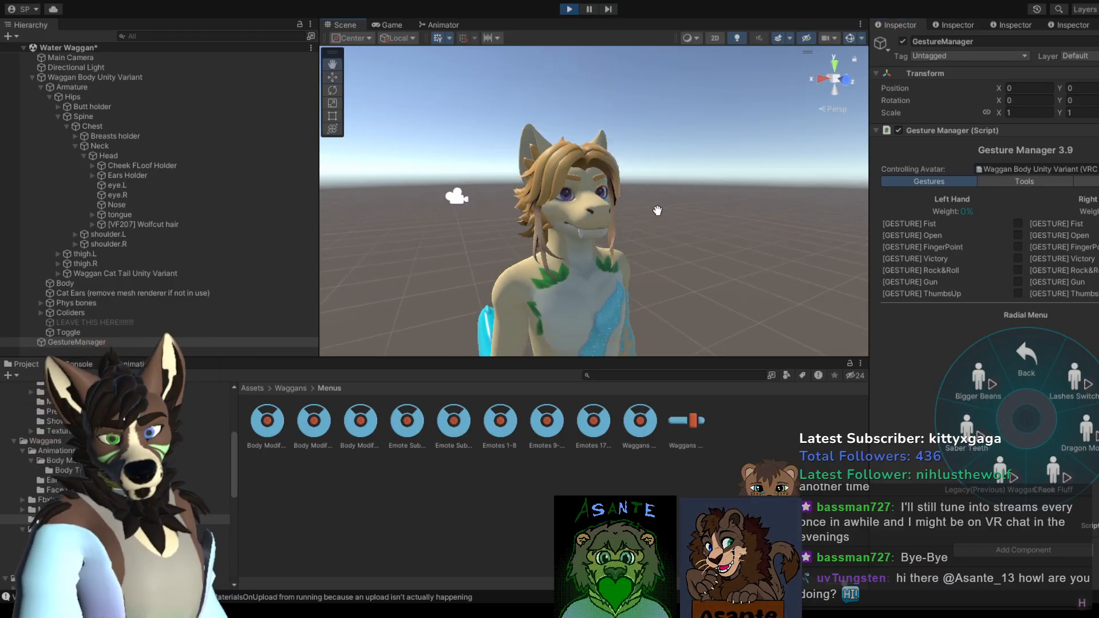
{"action": "scroll", "coordinate": [662, 198], "scroll_direction": "up", "scroll_amount": 1}
{"action": "scroll", "coordinate": [670, 203], "scroll_direction": "up", "scroll_amount": 1}
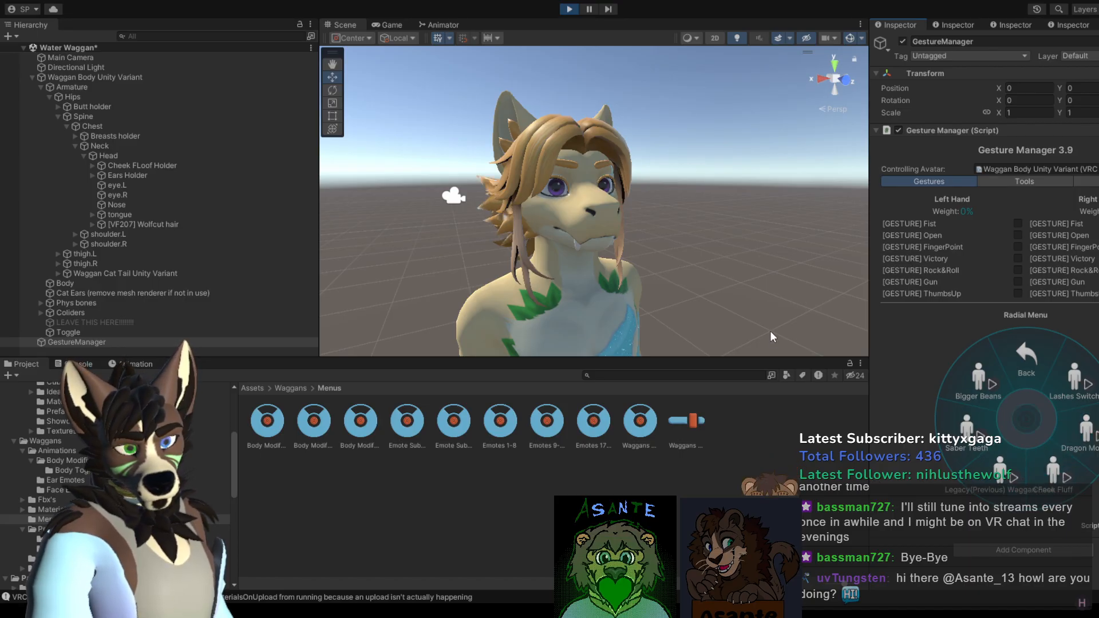
{"action": "left_click_drag", "start_coordinate": [718, 296], "coordinate": [734, 275], "text": "alt"}
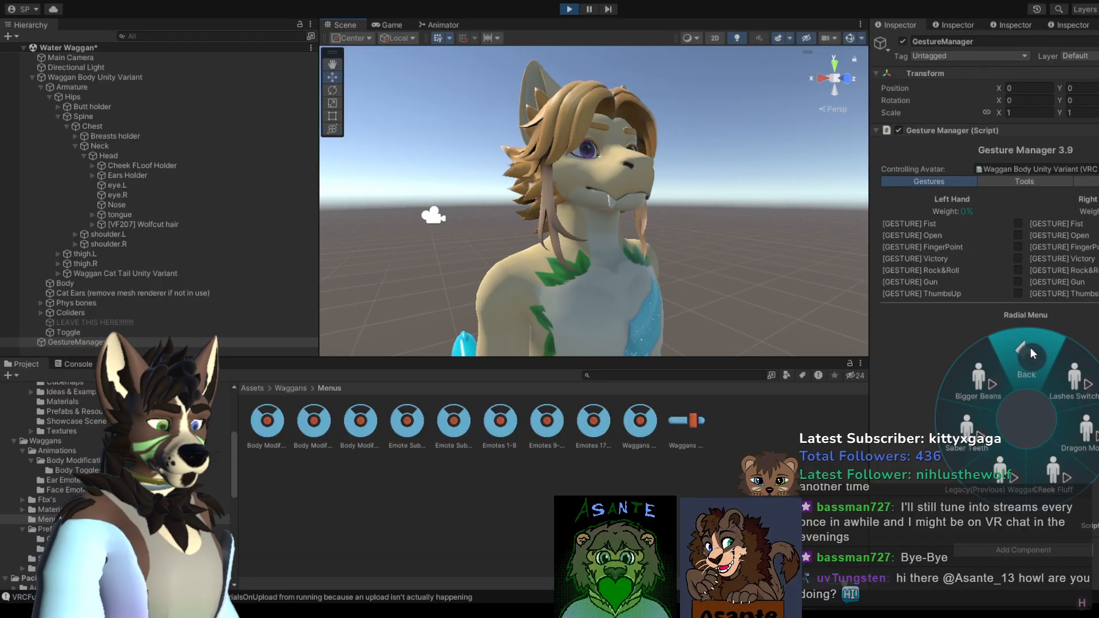
{"action": "left_click", "coordinate": [570, 9]}
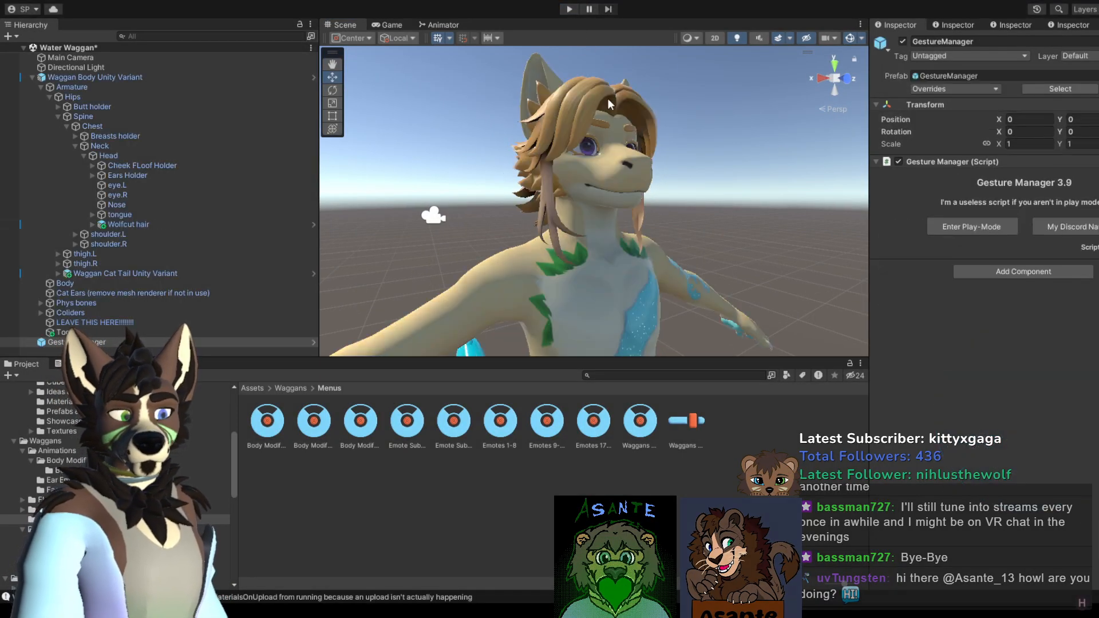
Step: Delete the Body parameter from the Waggans params asset
{"action": "left_click", "coordinate": [679, 420]}
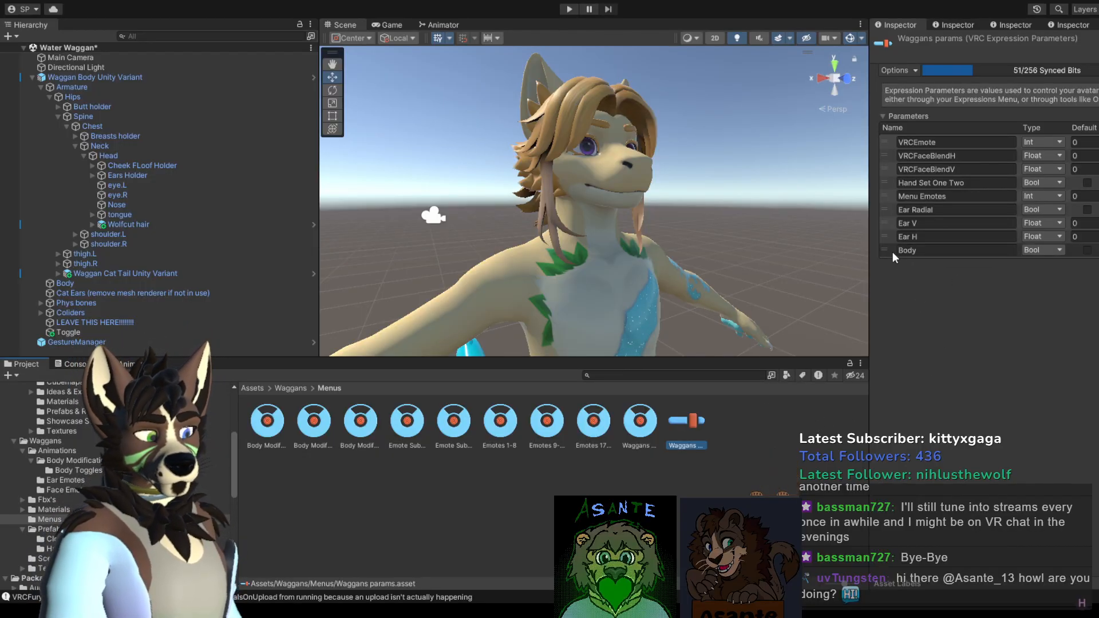
{"action": "left_click", "coordinate": [994, 253]}
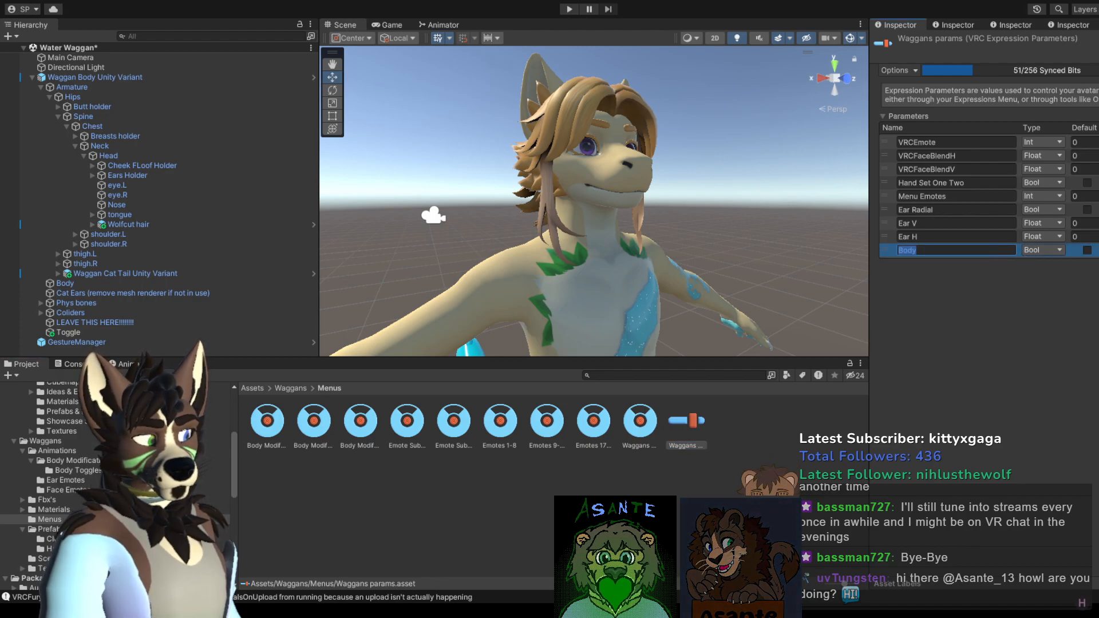
{"action": "key", "text": "Delete"}
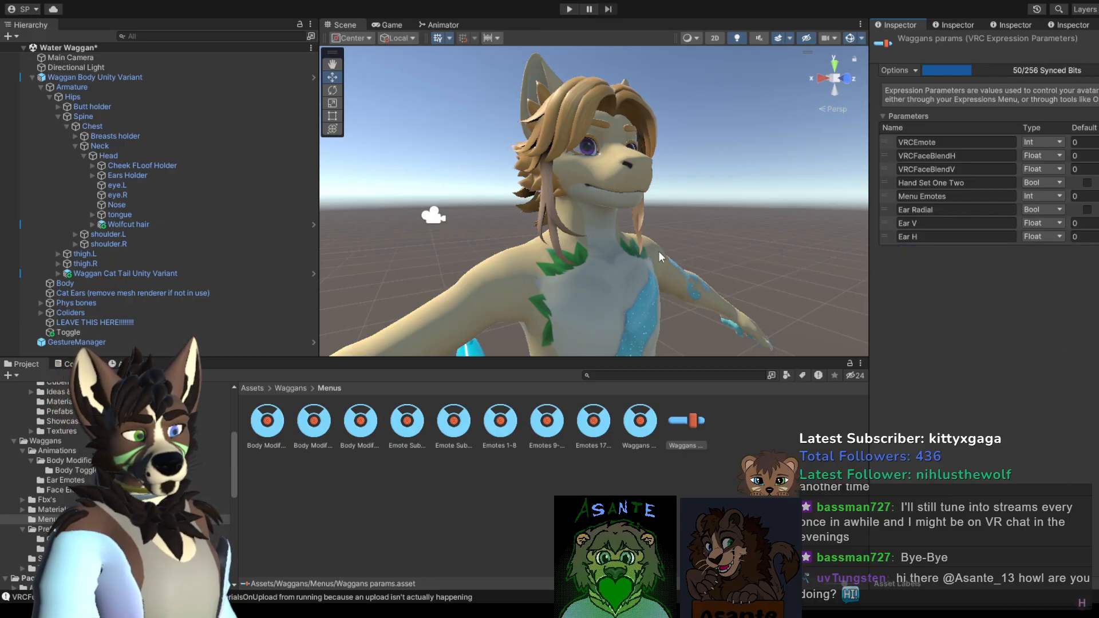
Step: Examine the controls of the emote and body modification submenu assets, then return to the Waggans Menu
{"action": "left_click", "coordinate": [640, 420]}
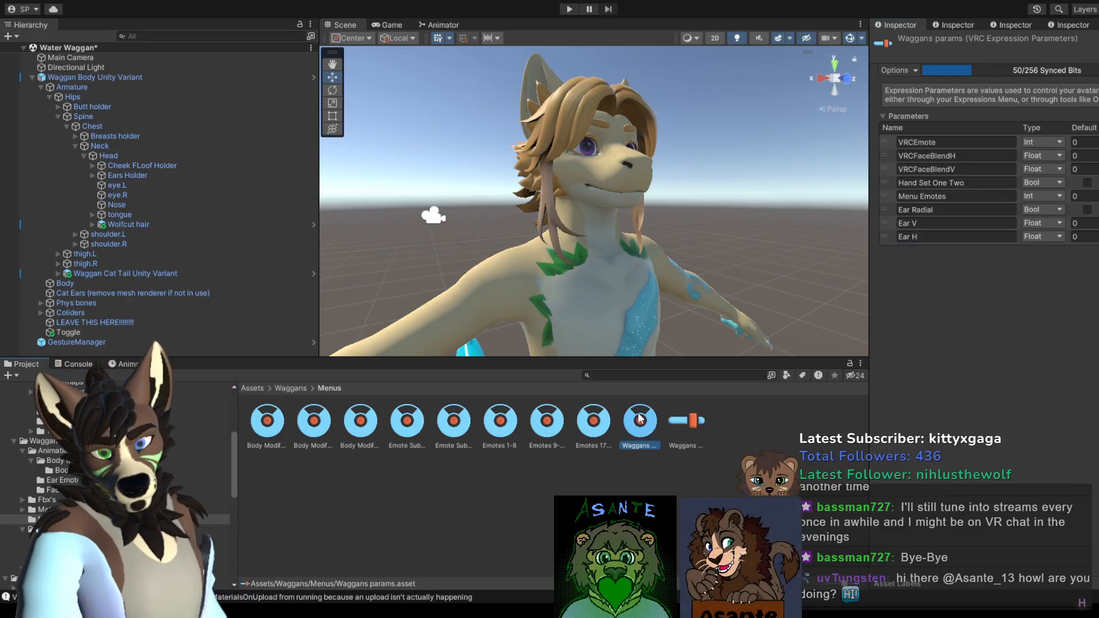
{"action": "left_click", "coordinate": [401, 431]}
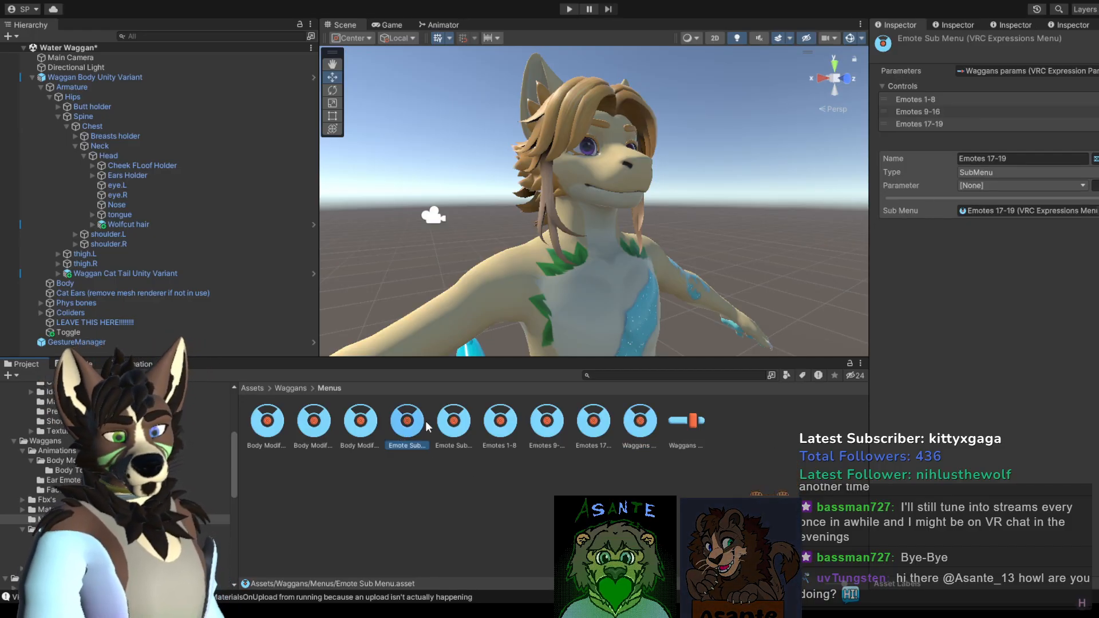
{"action": "left_click", "coordinate": [500, 422]}
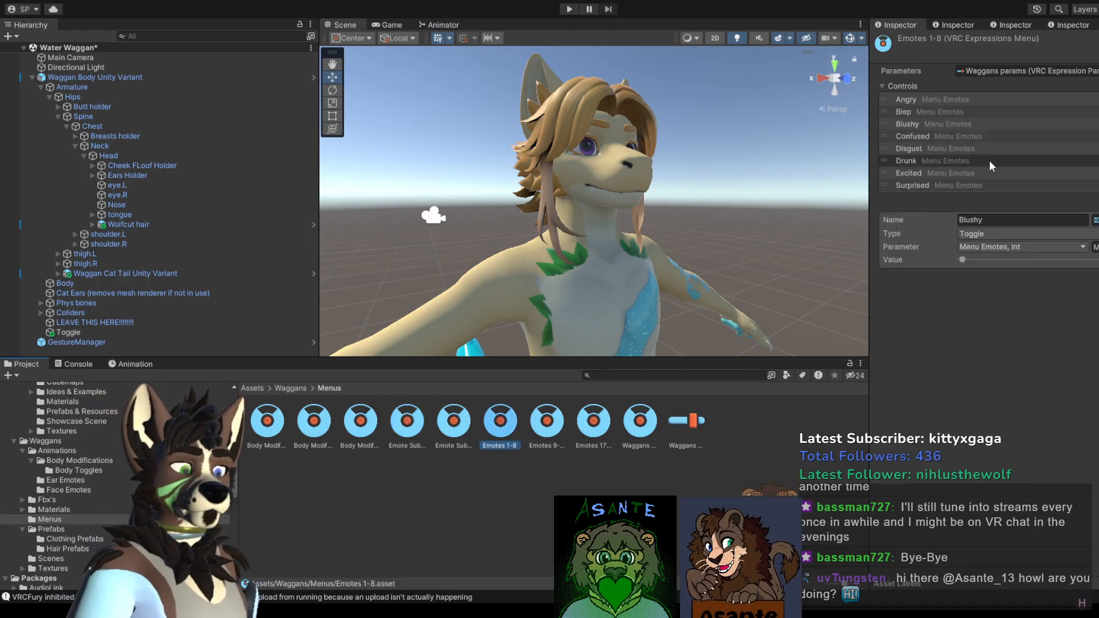
{"action": "left_click", "coordinate": [267, 426]}
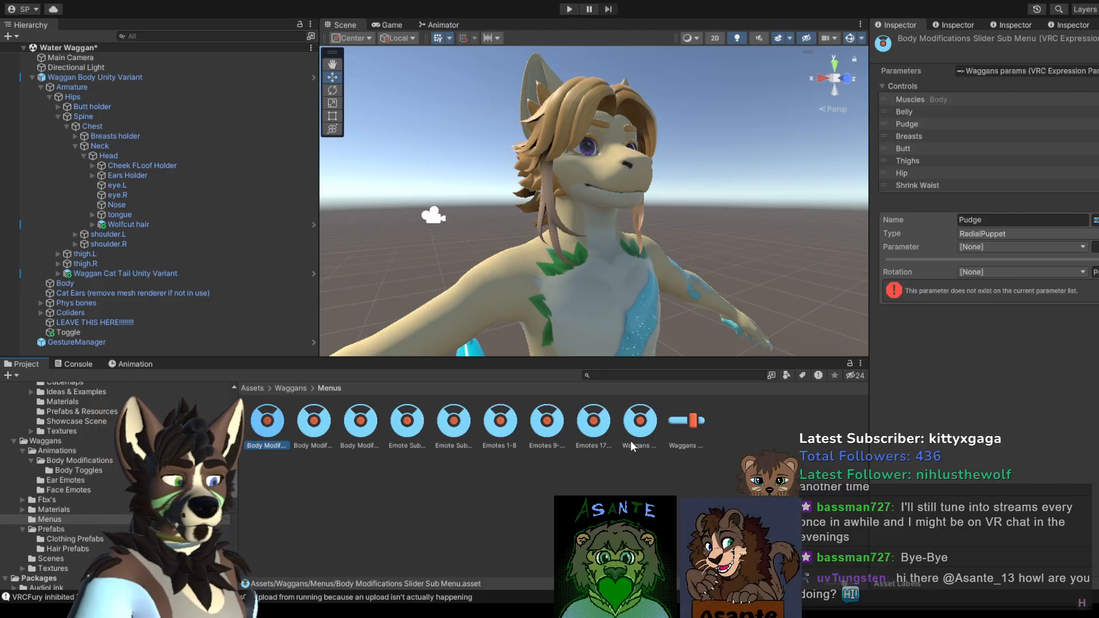
{"action": "left_click", "coordinate": [375, 433]}
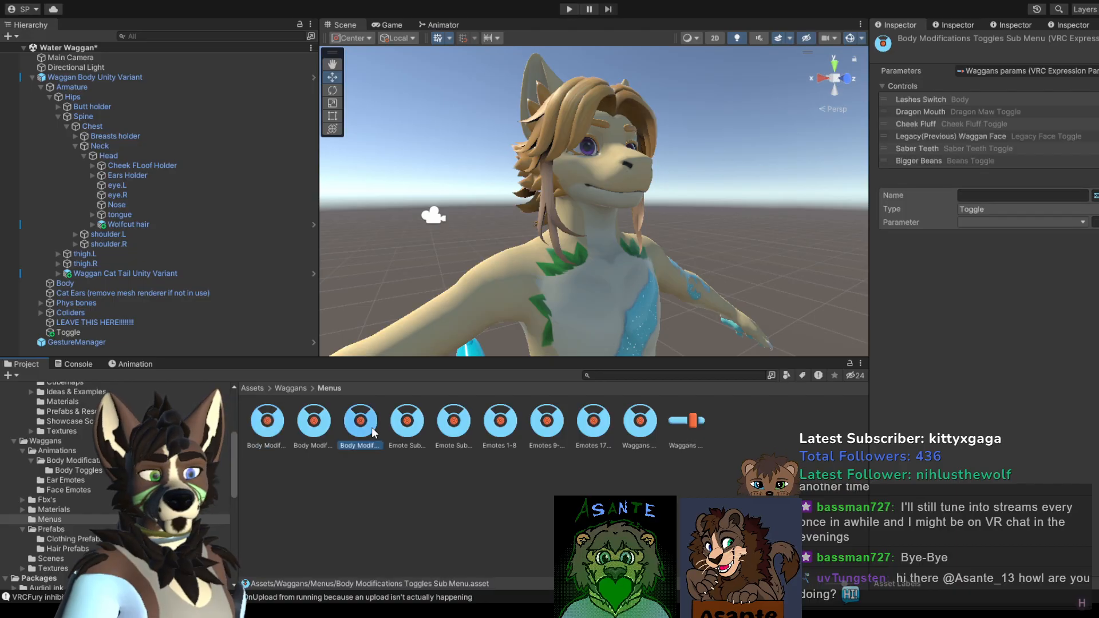
{"action": "left_click", "coordinate": [436, 434]}
{"action": "left_click", "coordinate": [415, 433]}
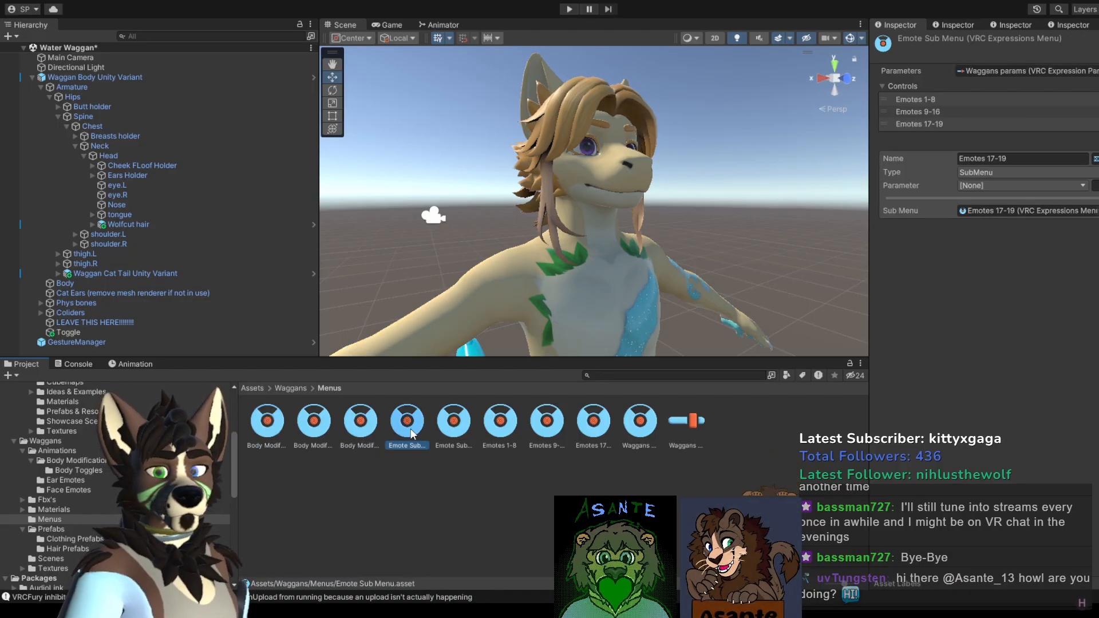
{"action": "left_click", "coordinate": [639, 428]}
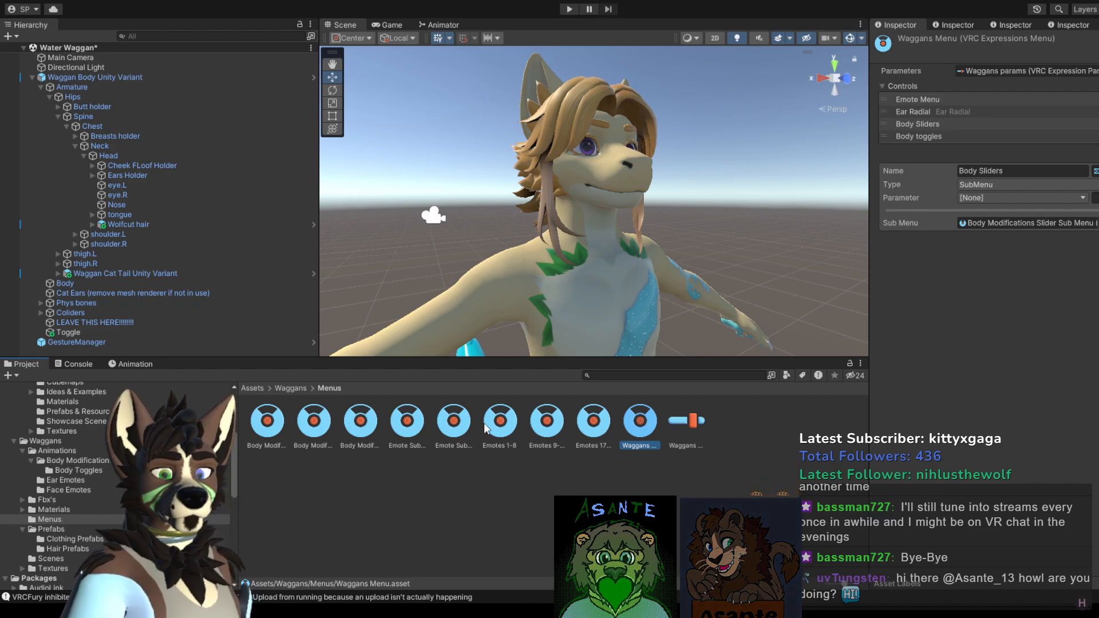
Step: Run play mode through the GestureManager and test Saber Teeth from the Body toggles submenu in the scene view
{"action": "left_click", "coordinate": [76, 342]}
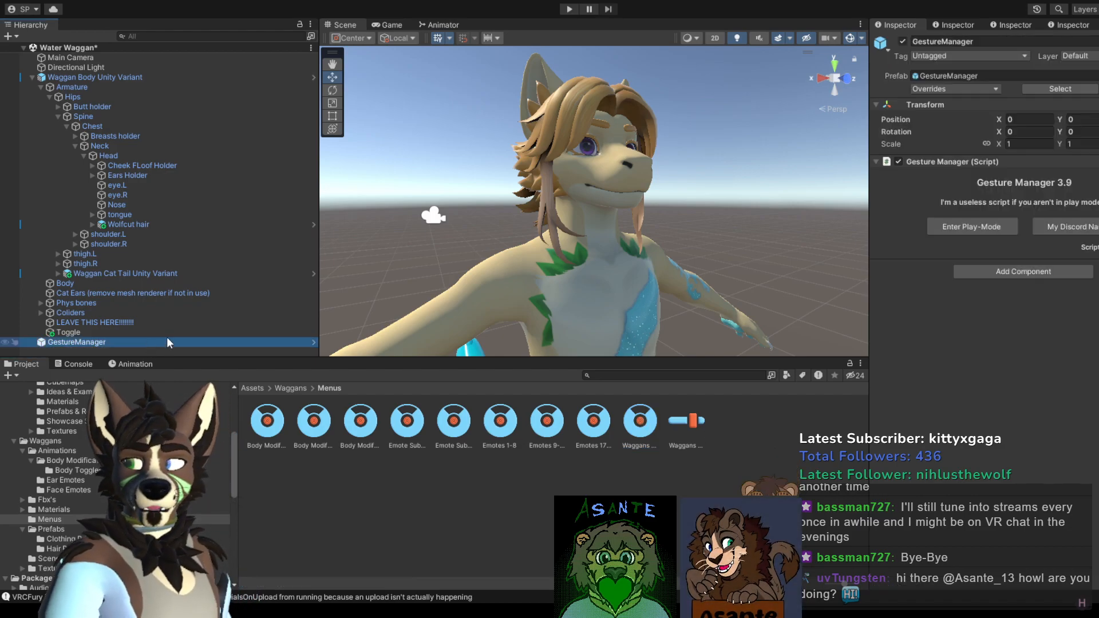
{"action": "left_click", "coordinate": [942, 226]}
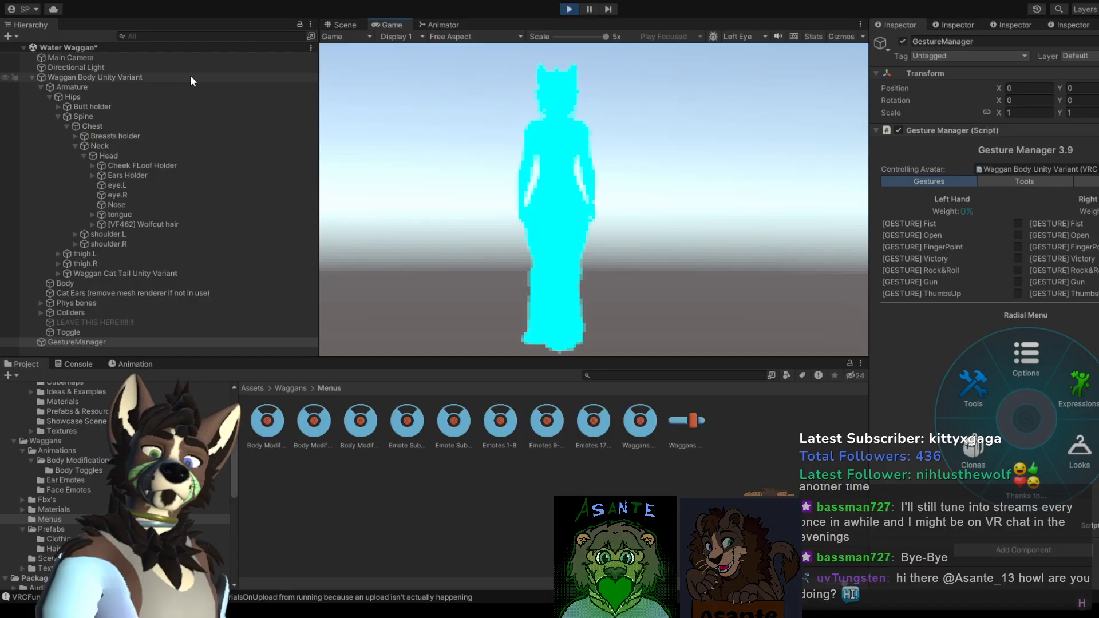
{"action": "left_click", "coordinate": [345, 24]}
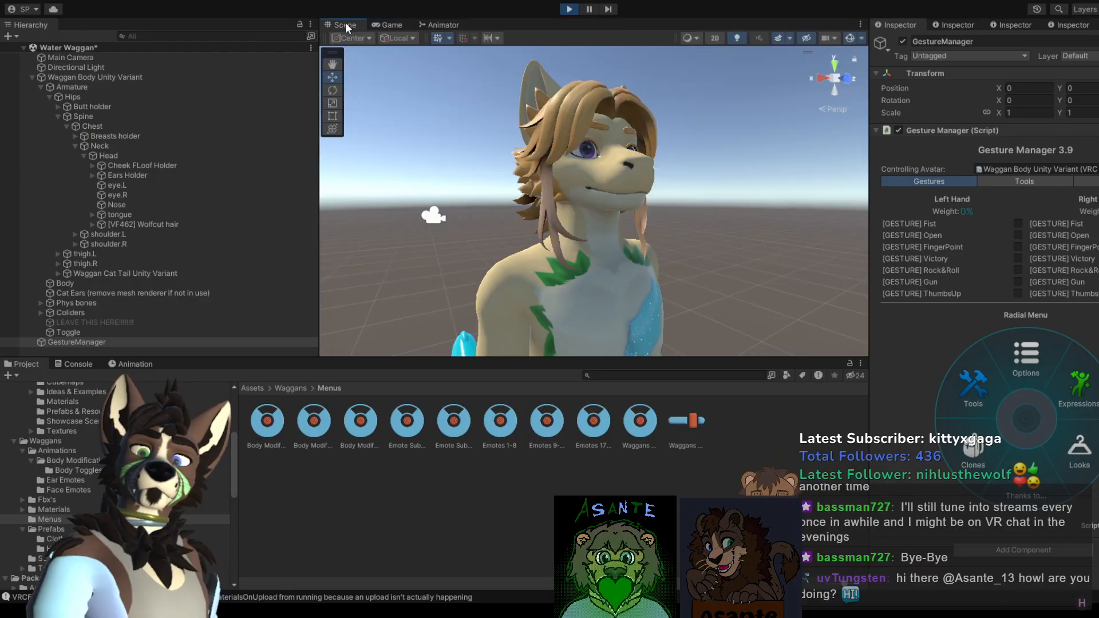
{"action": "left_click", "coordinate": [1071, 375]}
{"action": "left_click", "coordinate": [1074, 369]}
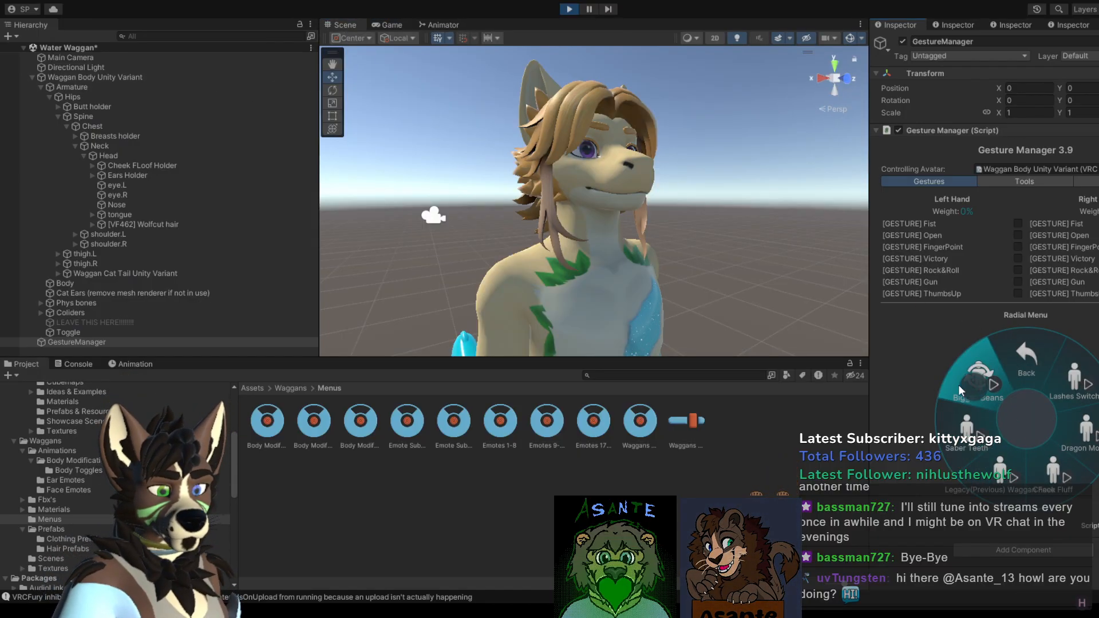
{"action": "left_click", "coordinate": [952, 419]}
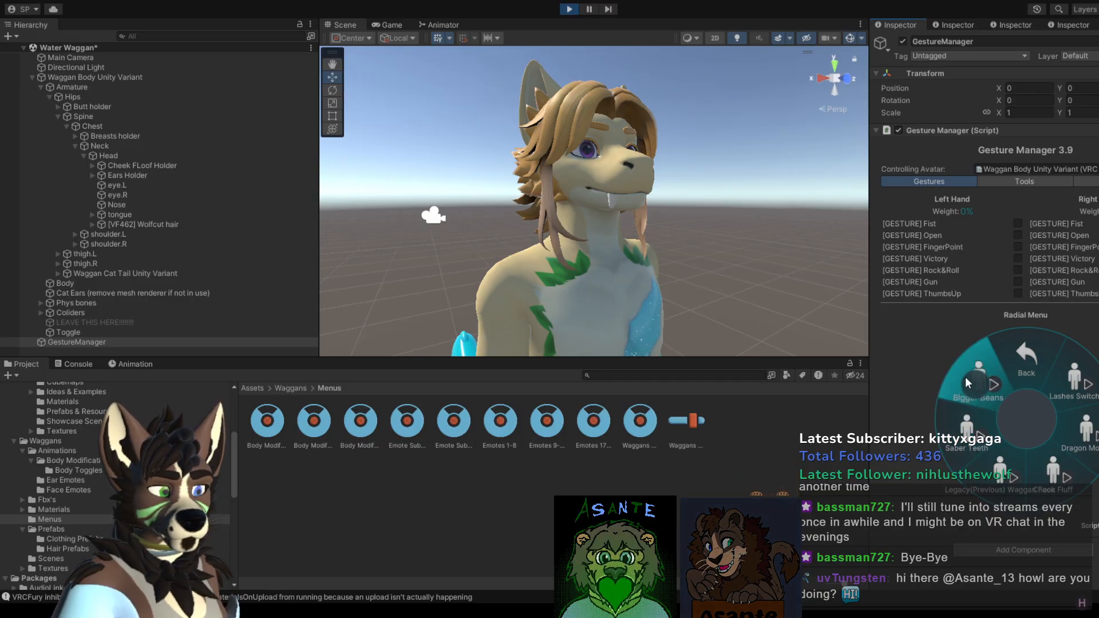
Step: Test the Shrink Waist radial control in the Body Sliders expressions submenu
{"action": "left_click", "coordinate": [1023, 376]}
{"action": "left_click", "coordinate": [975, 440]}
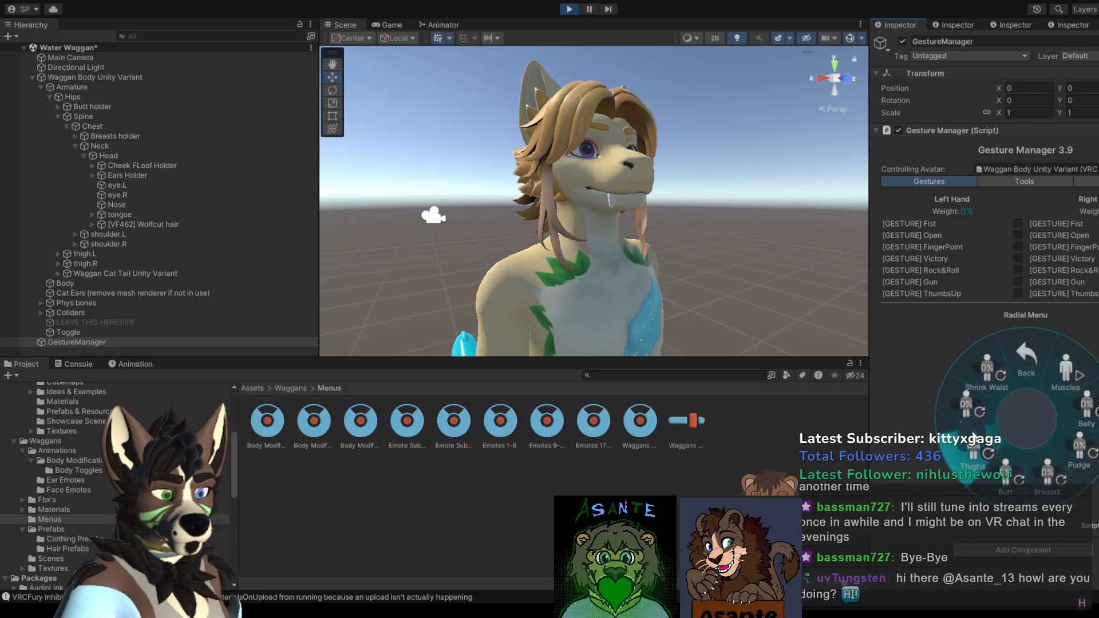
{"action": "left_click", "coordinate": [985, 369]}
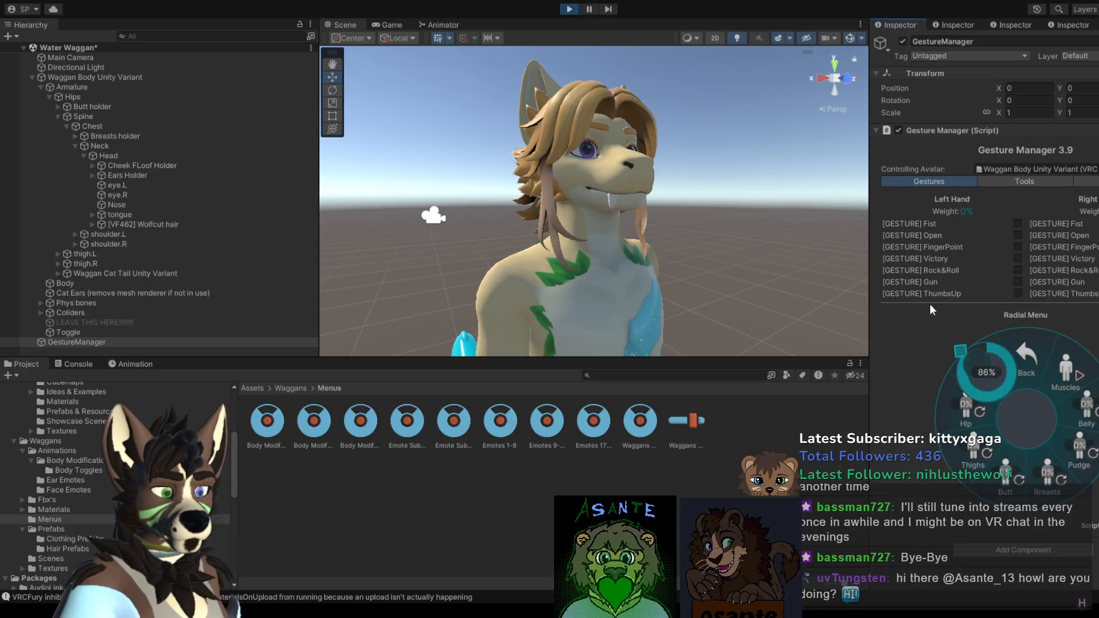
{"action": "left_click", "coordinate": [915, 268]}
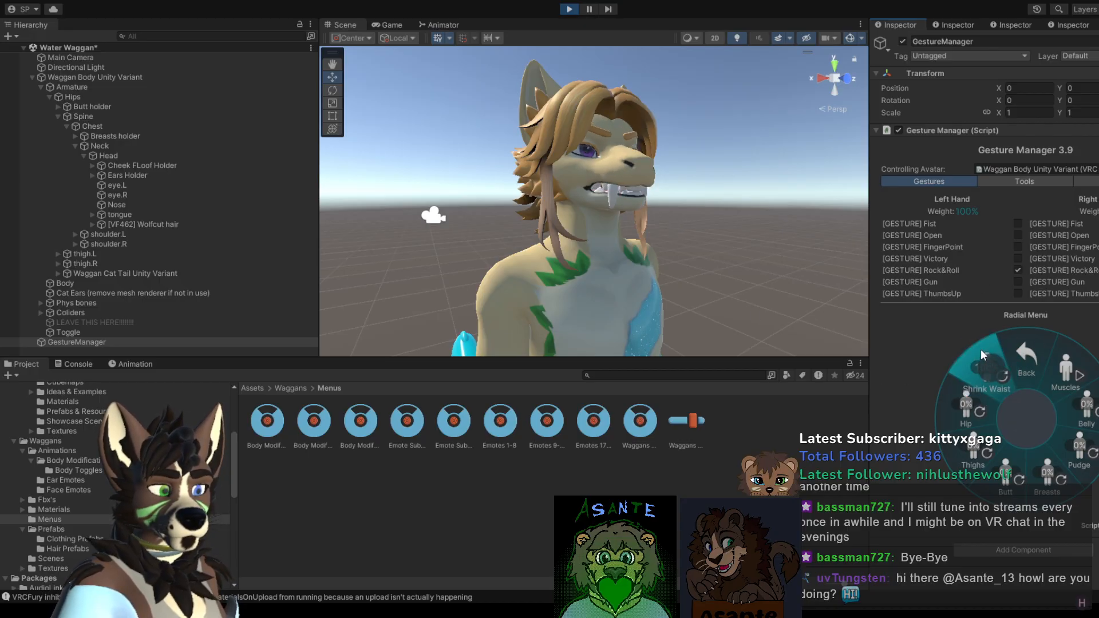
Step: Check the parameter list of the Waggans params asset, then return to the GestureManager
{"action": "left_click", "coordinate": [850, 189]}
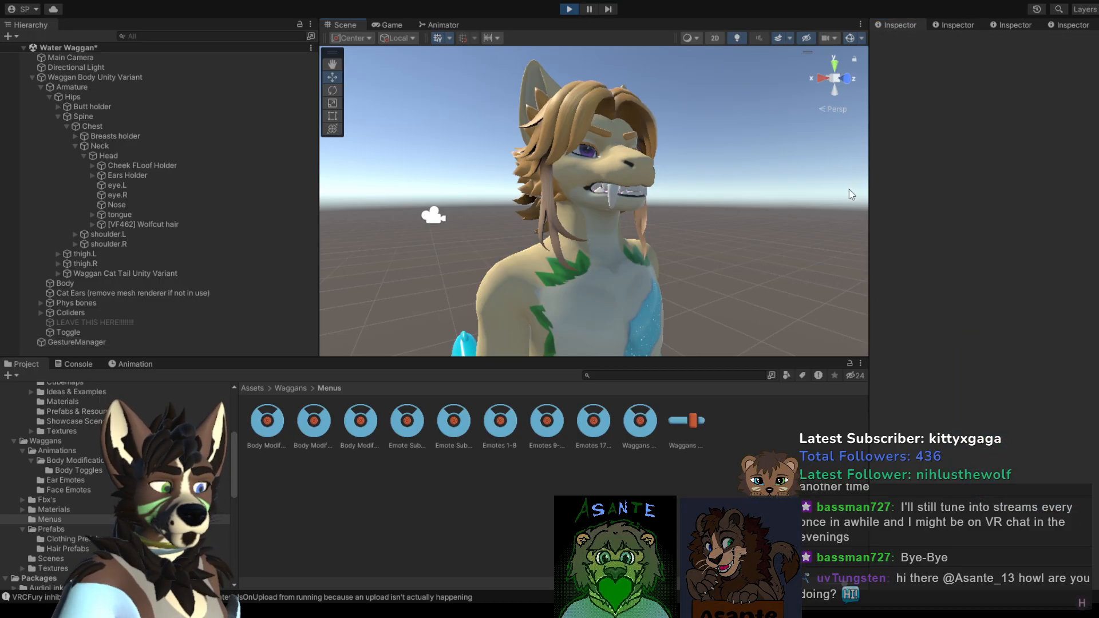
{"action": "left_click", "coordinate": [617, 240]}
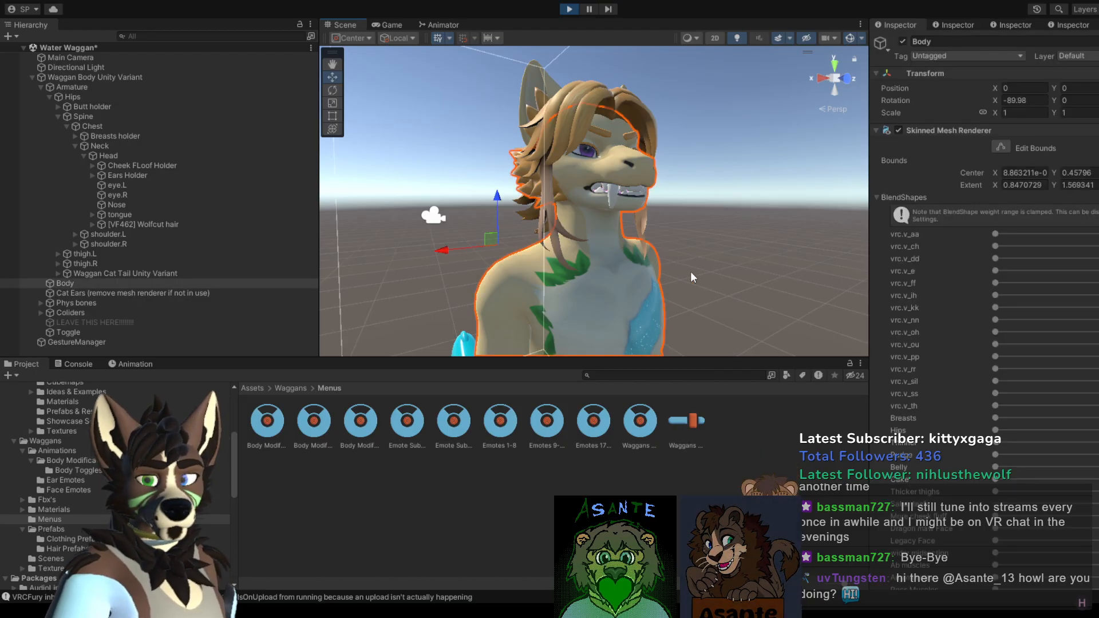
{"action": "left_click", "coordinate": [640, 424]}
{"action": "left_click", "coordinate": [690, 422]}
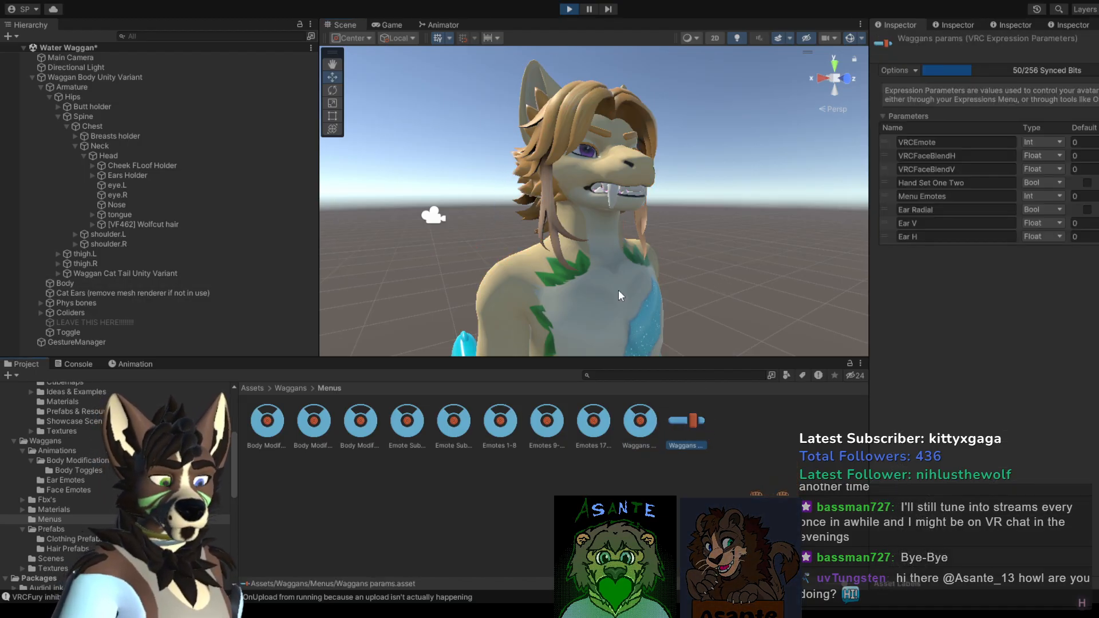
{"action": "left_click", "coordinate": [67, 343]}
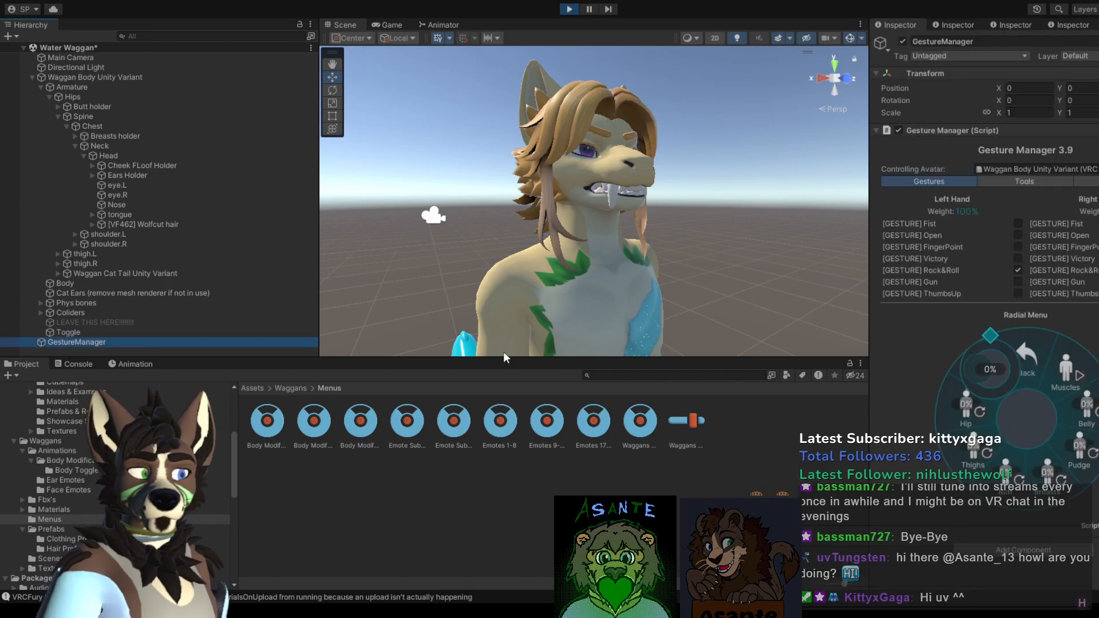
Step: Turn off the left-hand Rock&Roll gesture and test the Belly slider at 100% and back at 0% on the avatar's torso
{"action": "left_click", "coordinate": [1018, 270]}
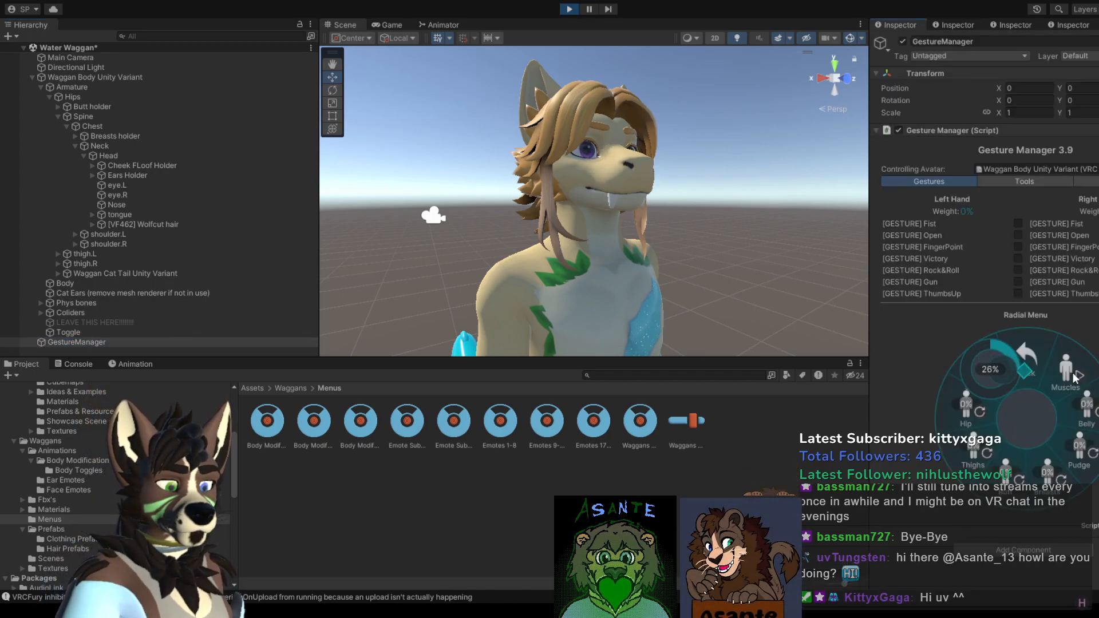
{"action": "left_click", "coordinate": [969, 314]}
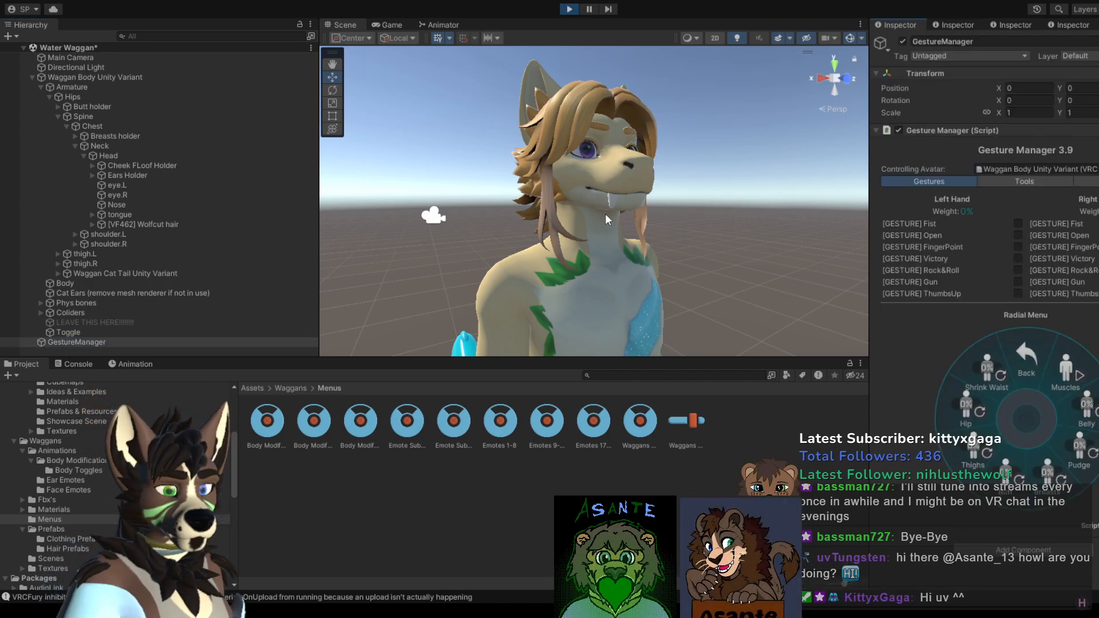
{"action": "middle_click_drag", "start_coordinate": [641, 233], "coordinate": [646, 150]}
{"action": "left_click", "coordinate": [1087, 410]}
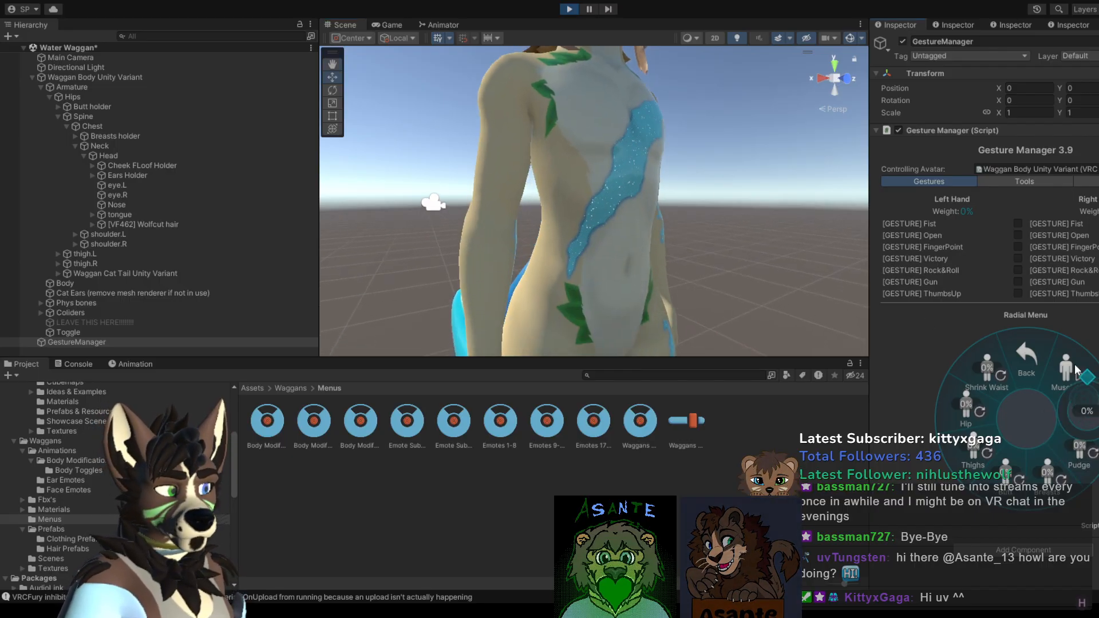
{"action": "left_click", "coordinate": [1087, 299]}
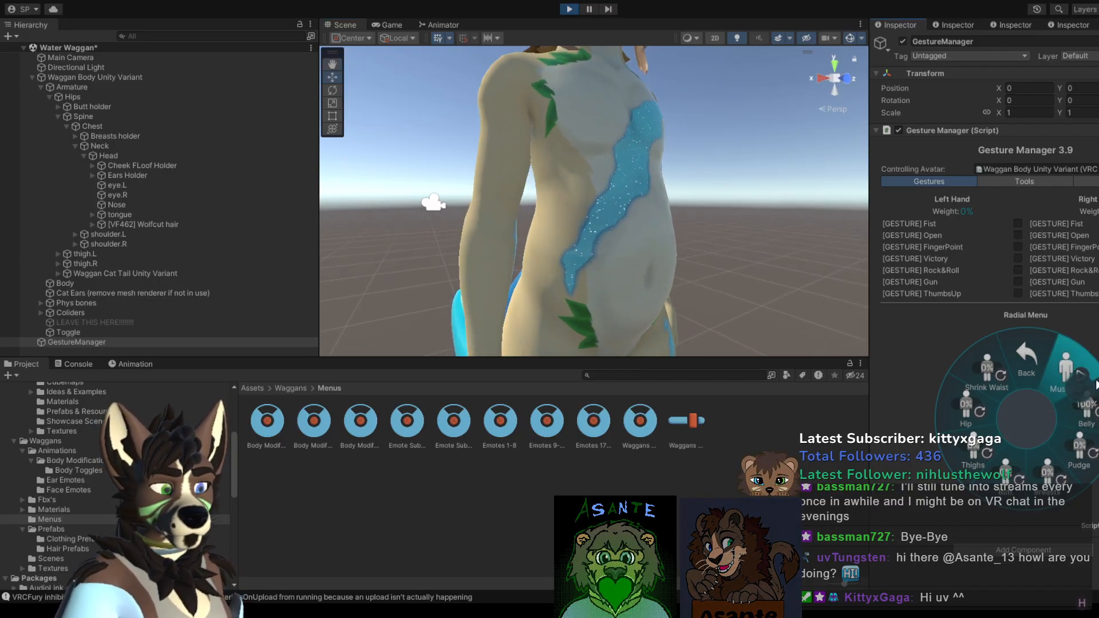
{"action": "left_click", "coordinate": [1084, 398]}
{"action": "left_click", "coordinate": [1092, 401]}
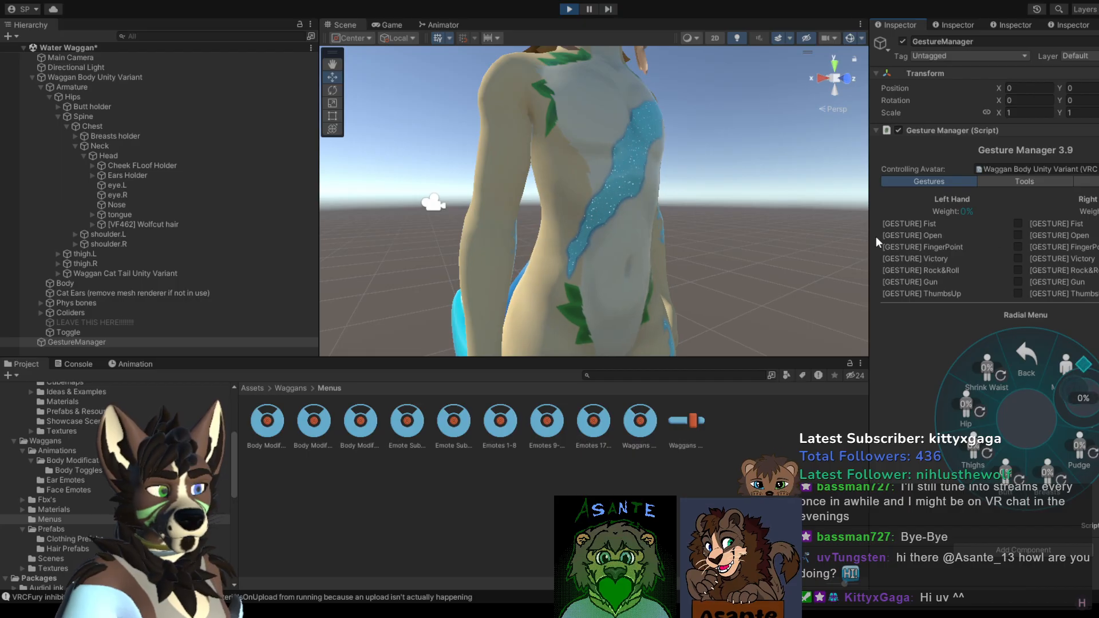
{"action": "left_click", "coordinate": [1041, 308]}
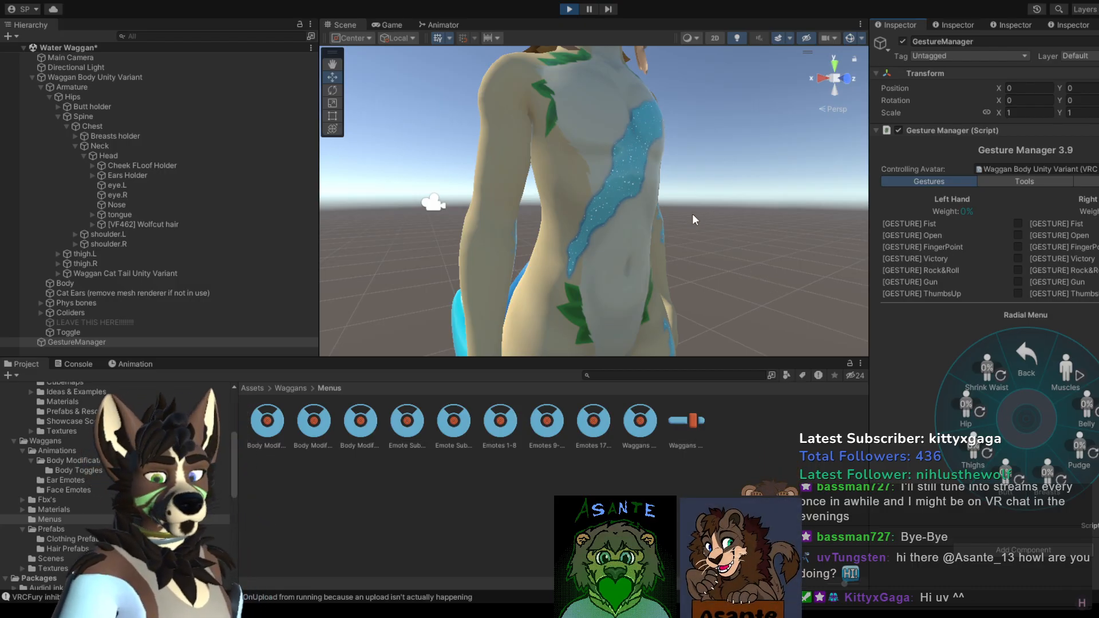
Step: Test the Breasts and Pudge sliders with the avatar's upper body in view, then stop the run
{"action": "scroll", "coordinate": [710, 271], "scroll_direction": "down", "scroll_amount": 5}
{"action": "middle_click_drag", "start_coordinate": [699, 294], "coordinate": [718, 347]}
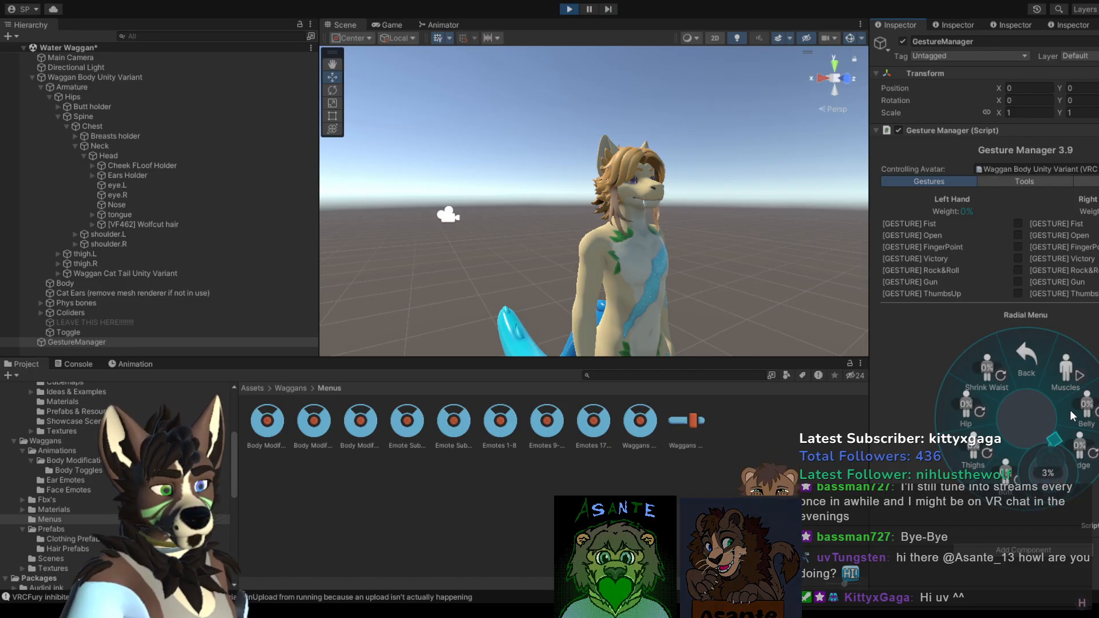
{"action": "left_click", "coordinate": [1049, 472]}
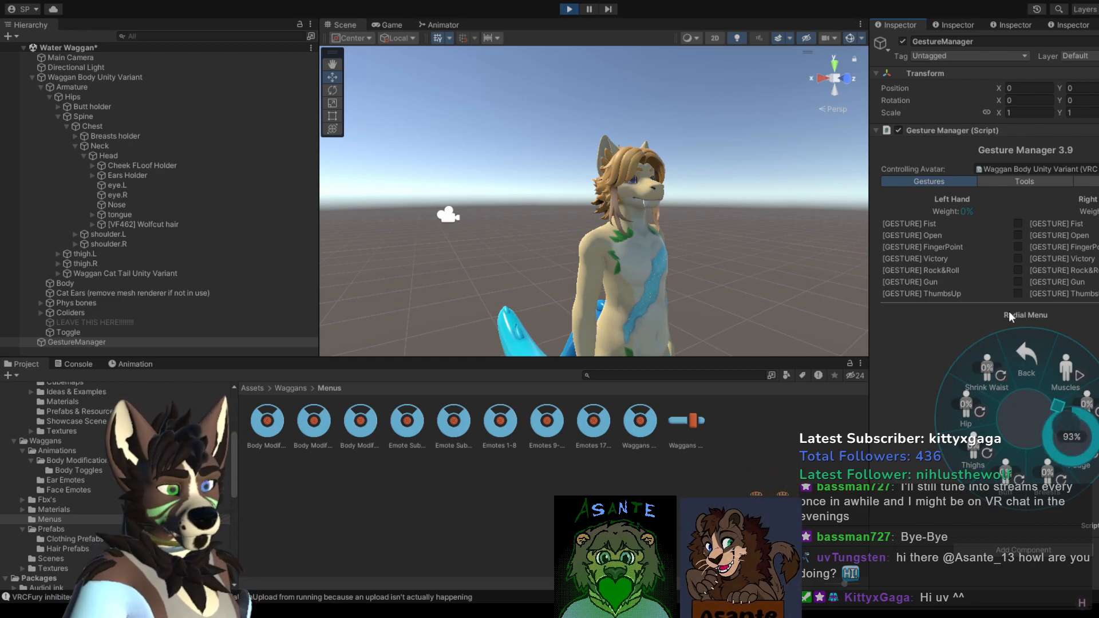
{"action": "left_click", "coordinate": [980, 211]}
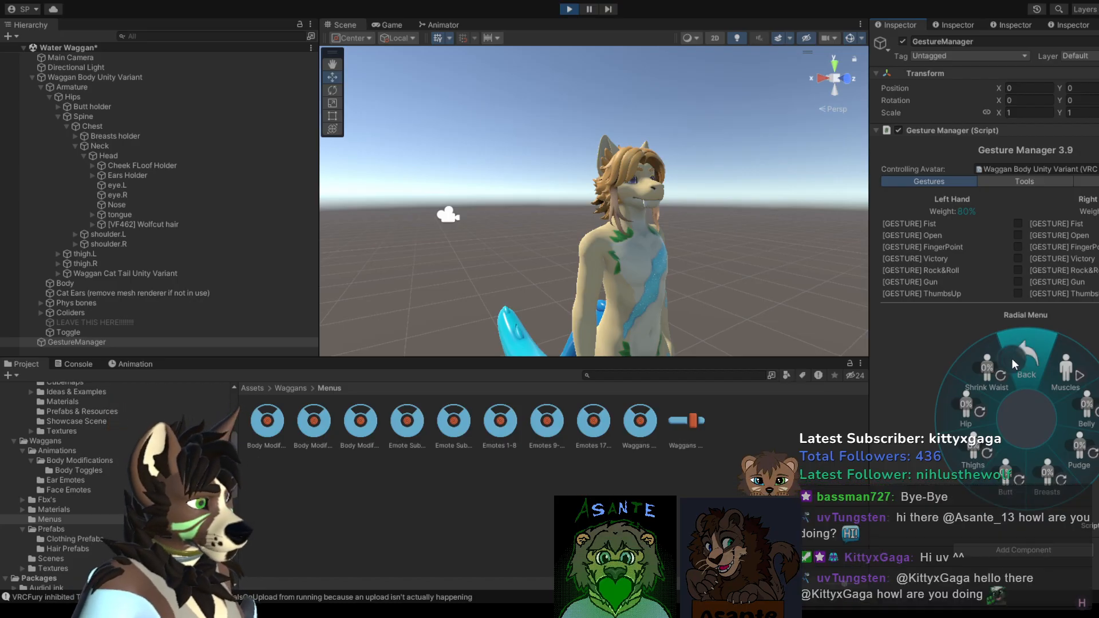
{"action": "left_click", "coordinate": [569, 9]}
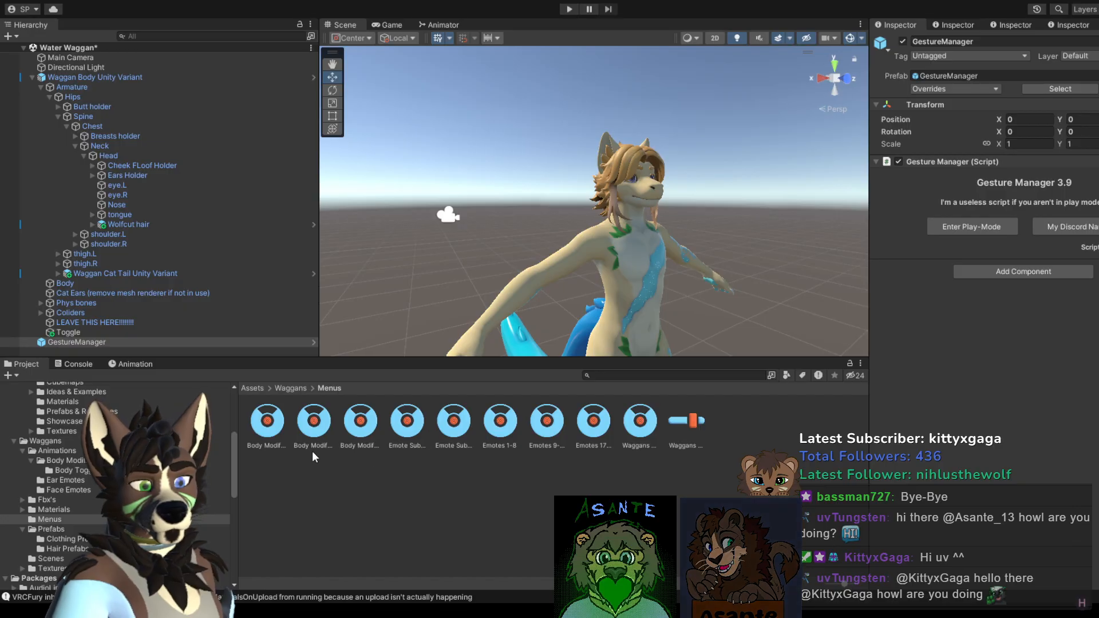
Step: Try switching the Pudge control's type to Toggle and back to RadialPuppet in the Body Modifications Slider Sub Menu
{"action": "left_click", "coordinate": [271, 429]}
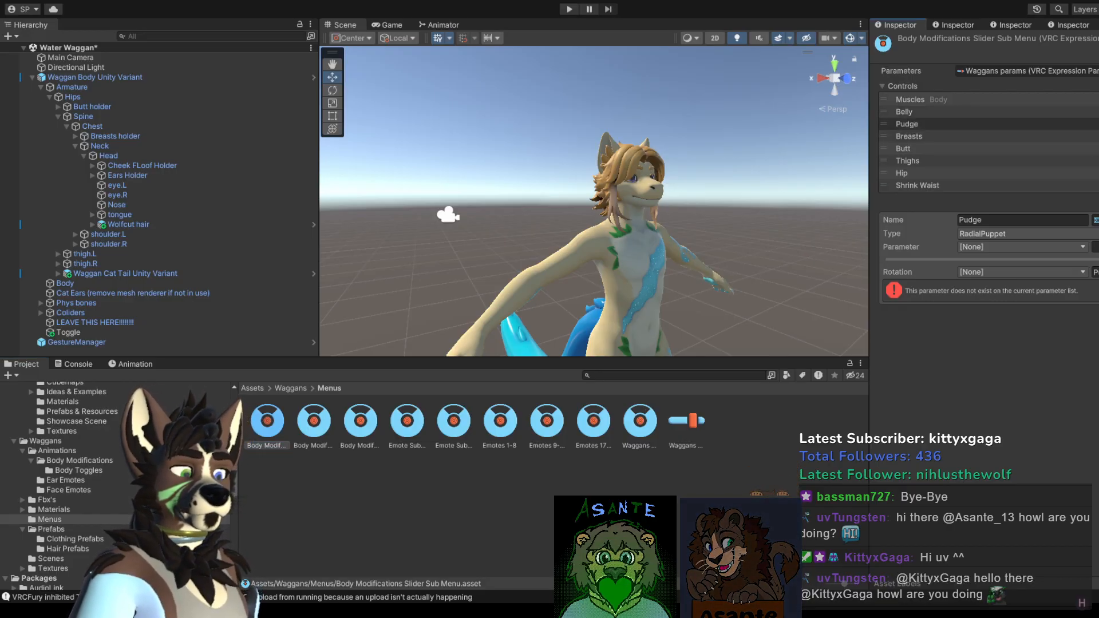
{"action": "left_click", "coordinate": [909, 136]}
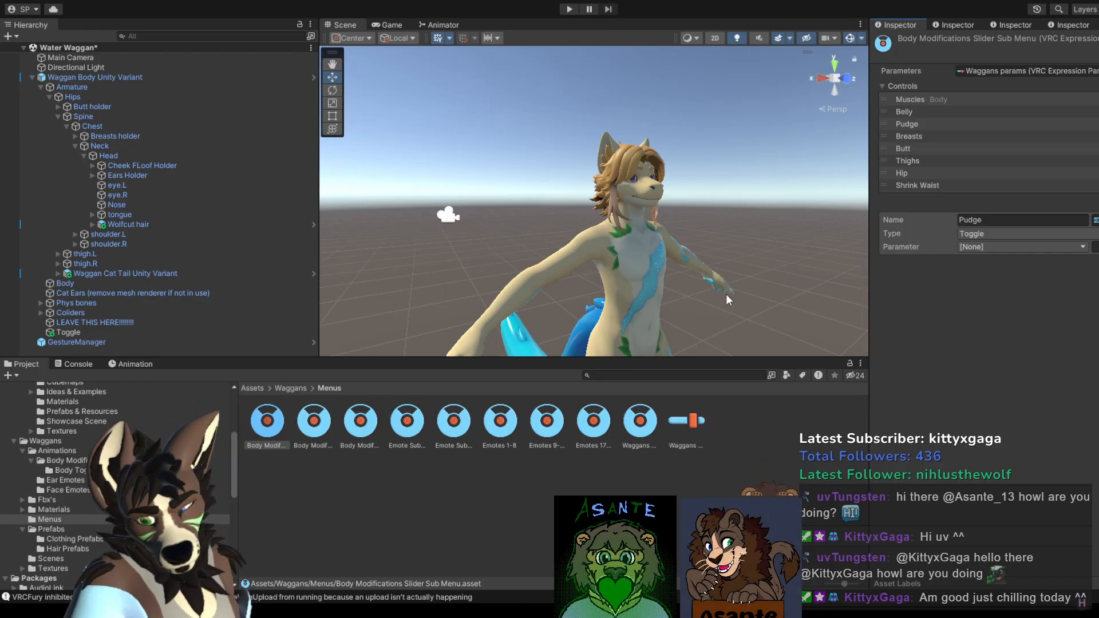
{"action": "left_click", "coordinate": [765, 315]}
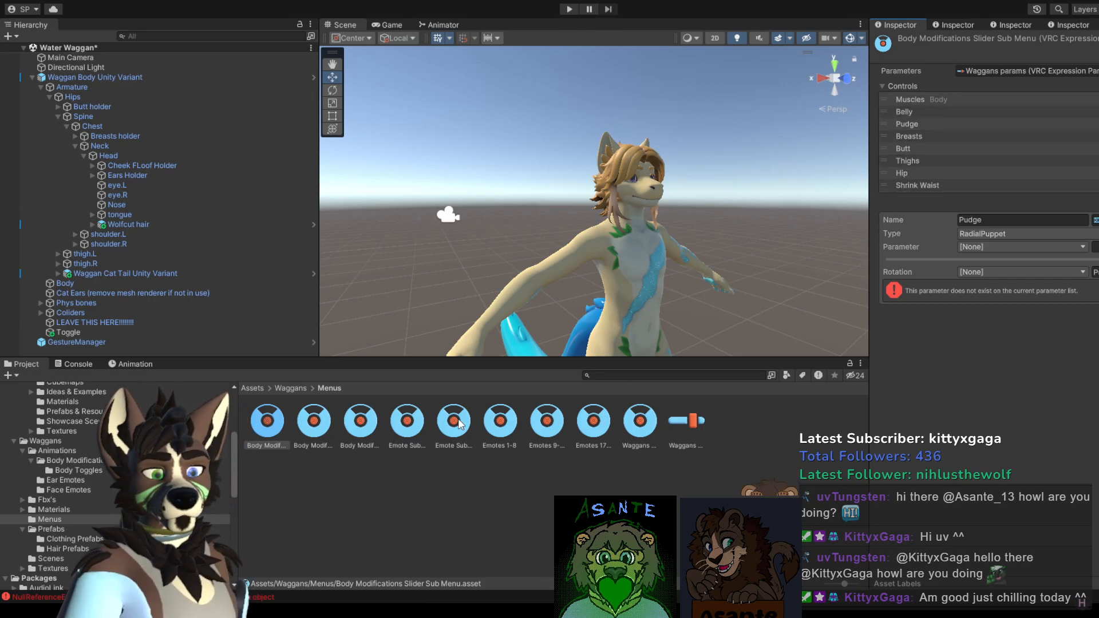
Step: Check the controls of the Body Modifications Toggles Sub Menu, then look through the Waggans params asset's parameter list
{"action": "left_click", "coordinate": [361, 421]}
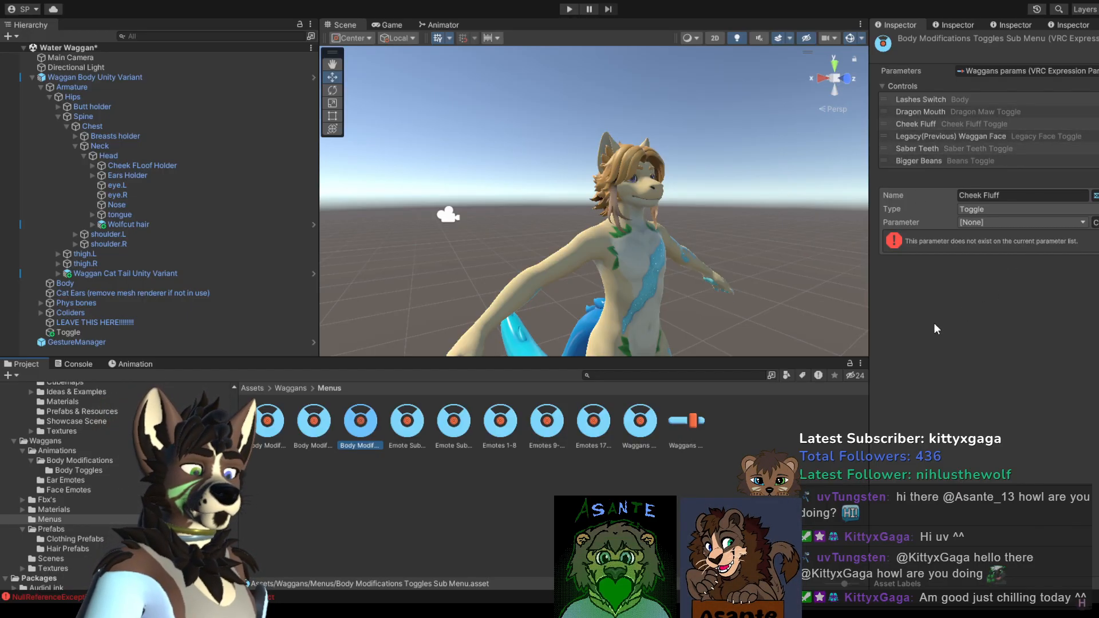
{"action": "left_click", "coordinate": [640, 422]}
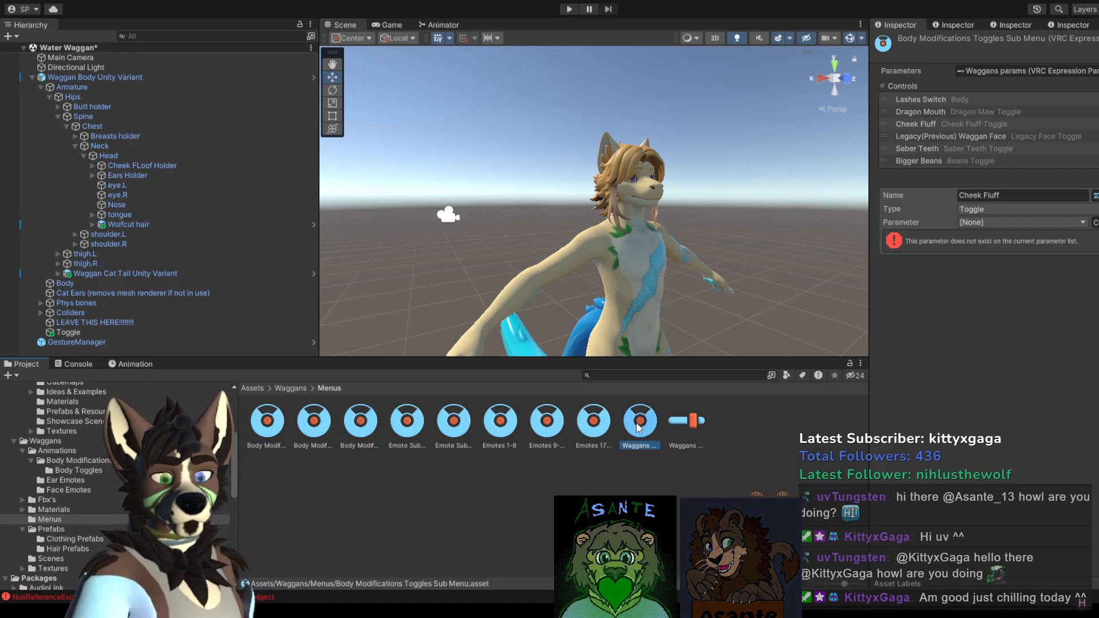
{"action": "left_click", "coordinate": [688, 422]}
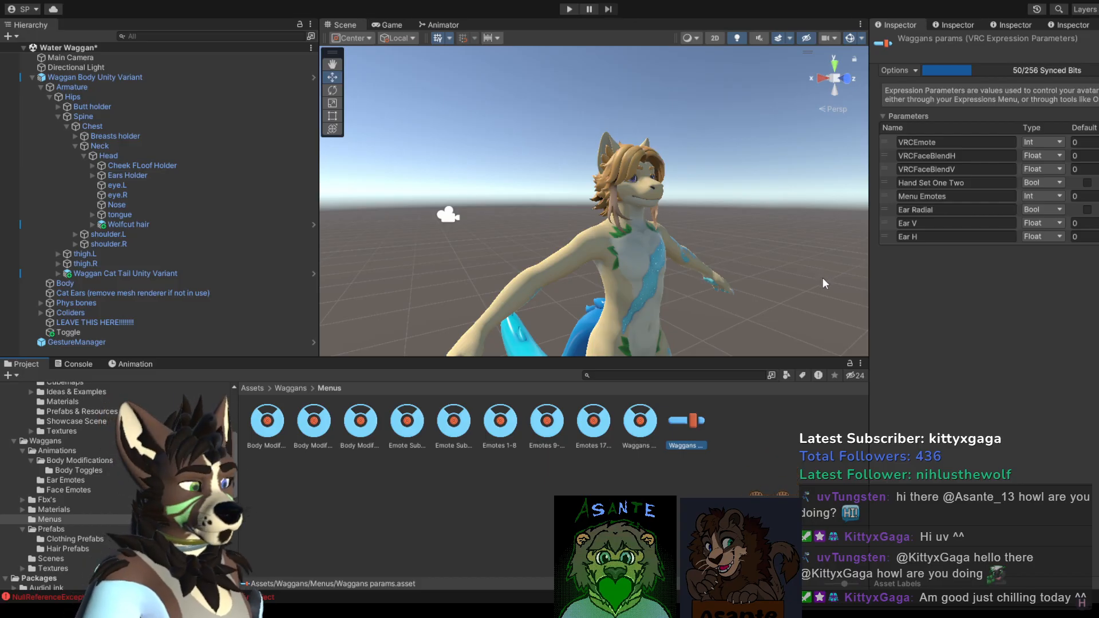
Step: Run the scene with the GestureManager and test the Body toggles submenu, including Saber Teeth, on the avatar's face, then stop the run
{"action": "left_click", "coordinate": [96, 344]}
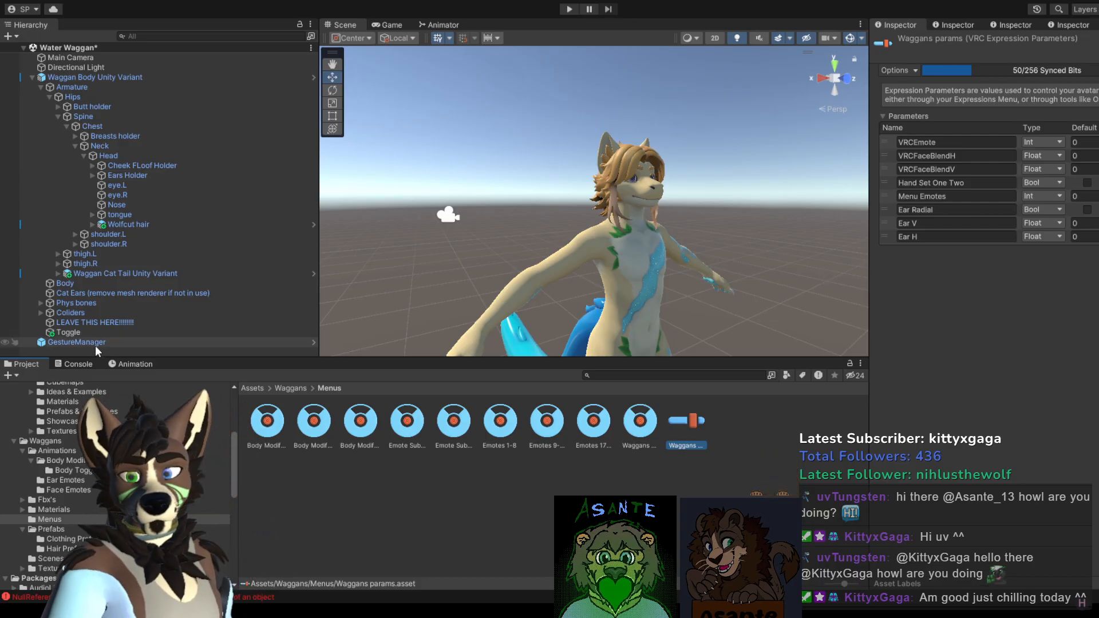
{"action": "left_click", "coordinate": [570, 9]}
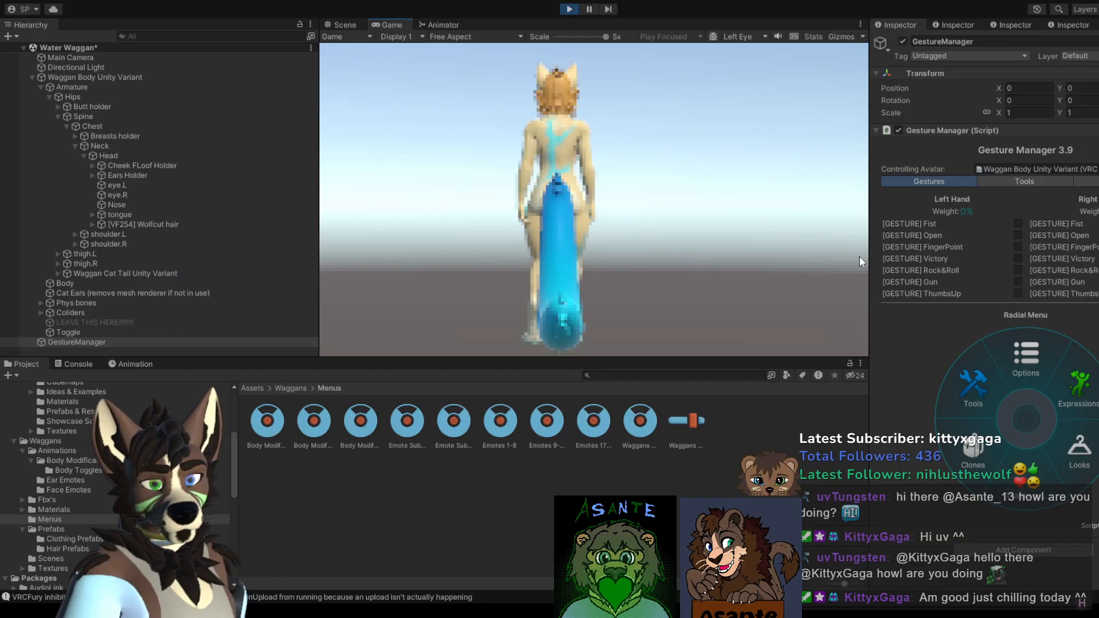
{"action": "left_click", "coordinate": [344, 25]}
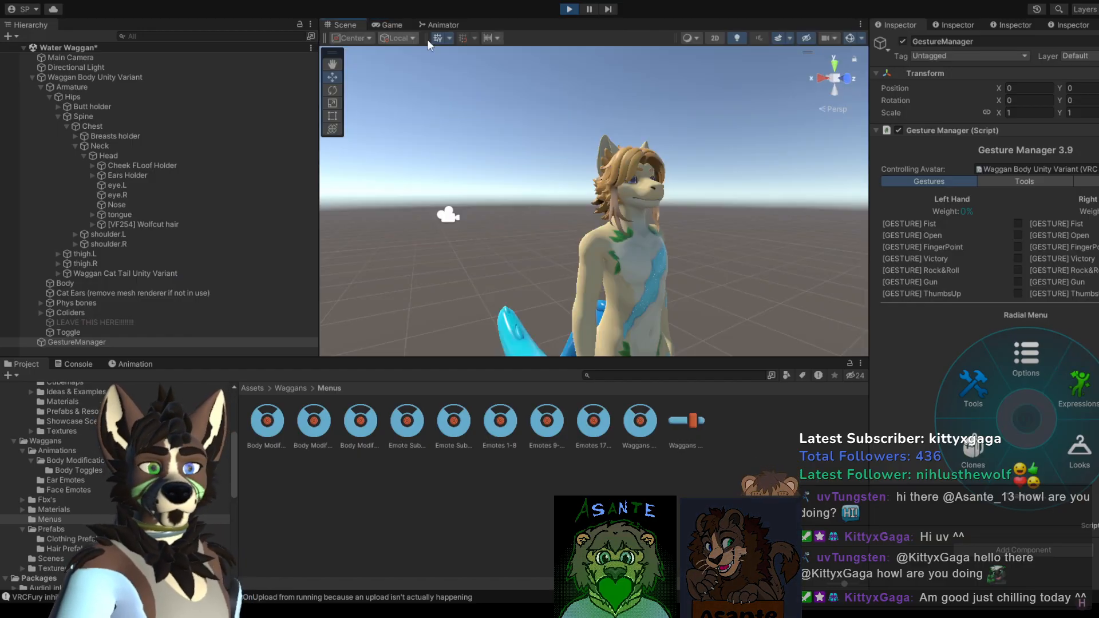
{"action": "left_click", "coordinate": [1019, 377]}
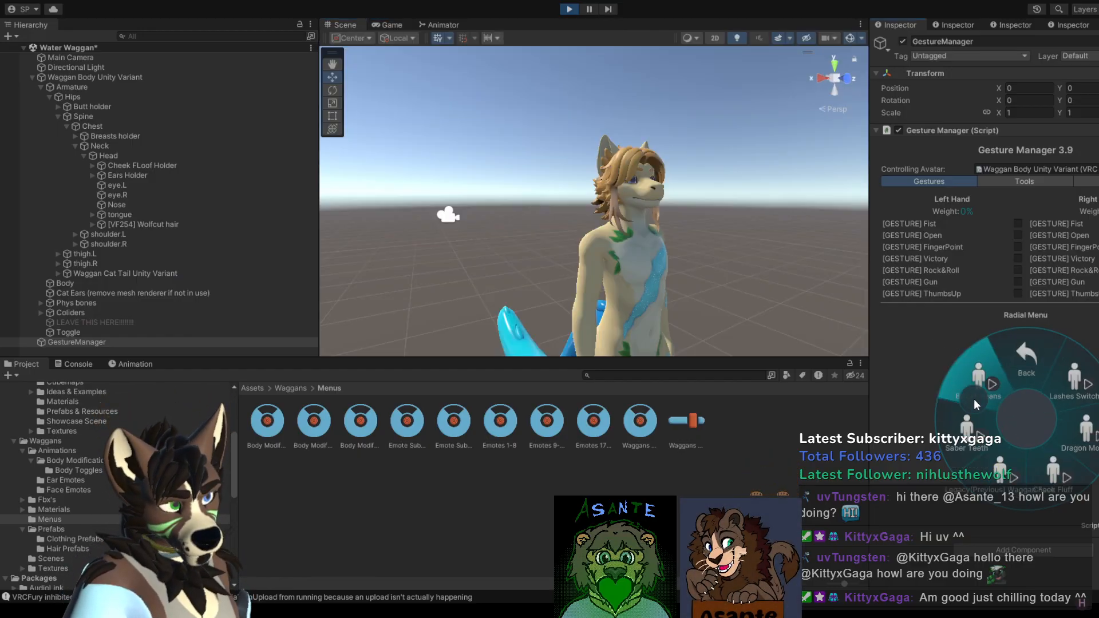
{"action": "left_click", "coordinate": [972, 394]}
{"action": "scroll", "coordinate": [656, 199], "scroll_direction": "up", "scroll_amount": 2}
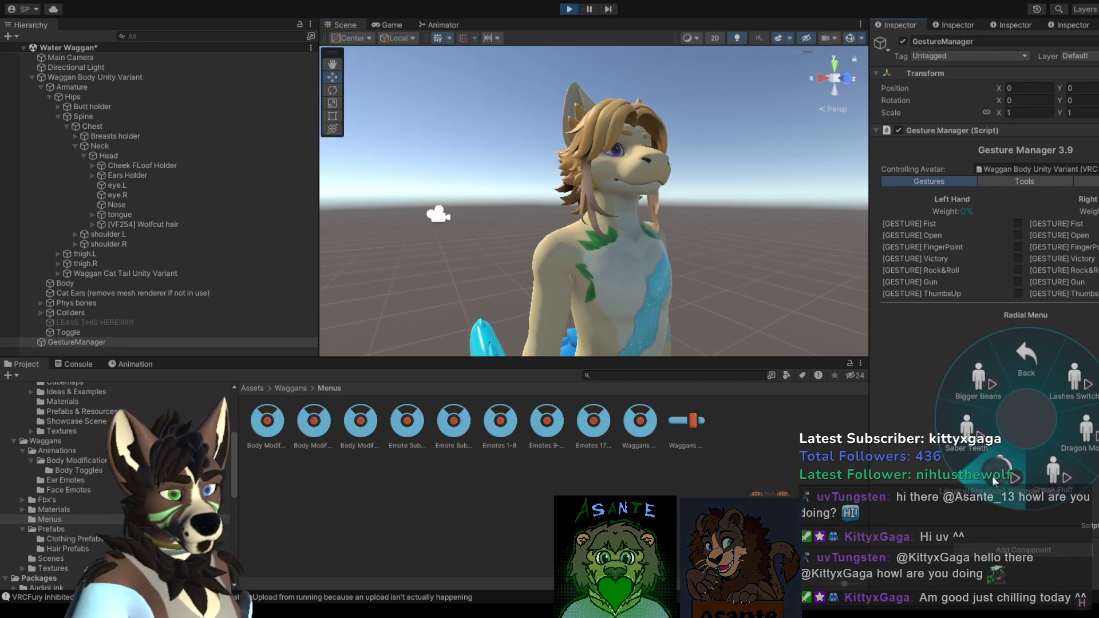
{"action": "left_click", "coordinate": [966, 463]}
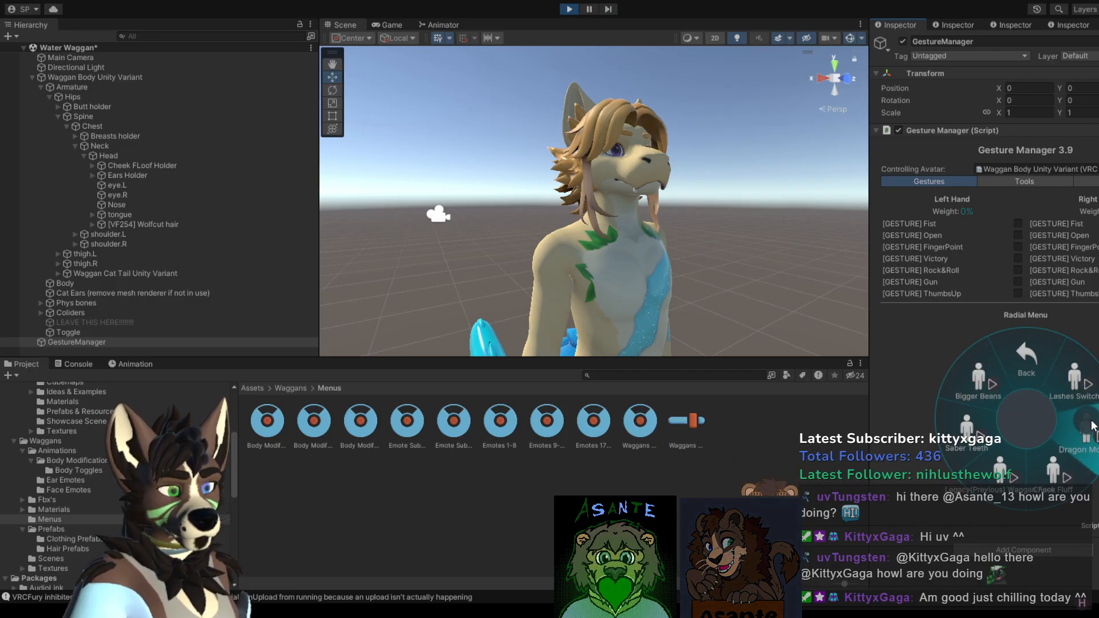
{"action": "left_click", "coordinate": [570, 9]}
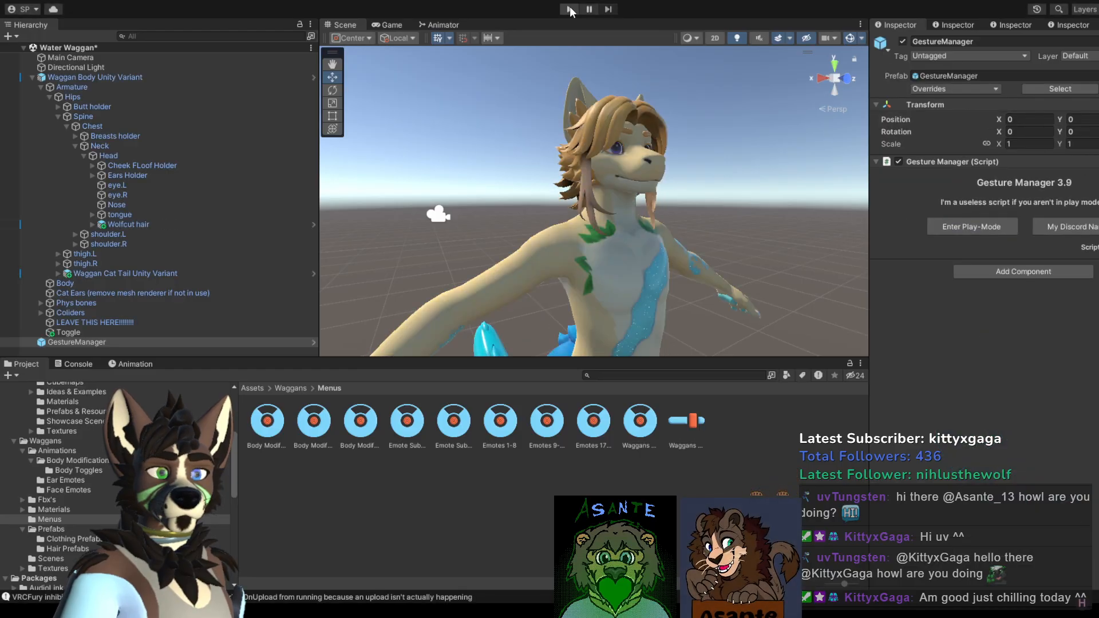
Step: Check the Waggans Menu controls, then view the Lashes Toggle layer's states in the FX backup animator controller
{"action": "left_click", "coordinate": [629, 434]}
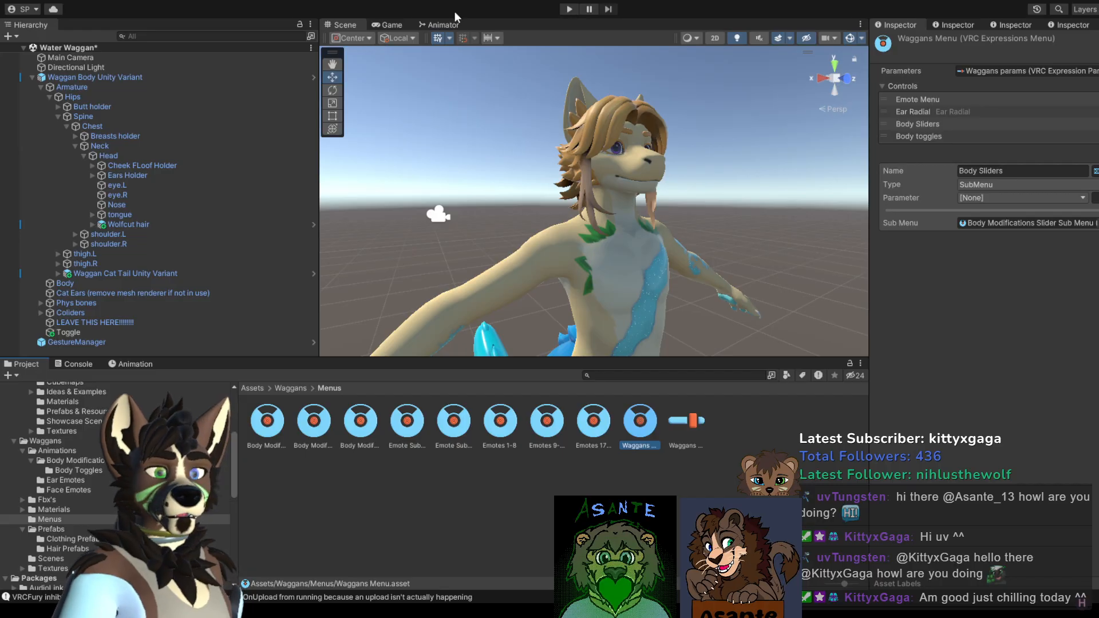
{"action": "left_click", "coordinate": [442, 25]}
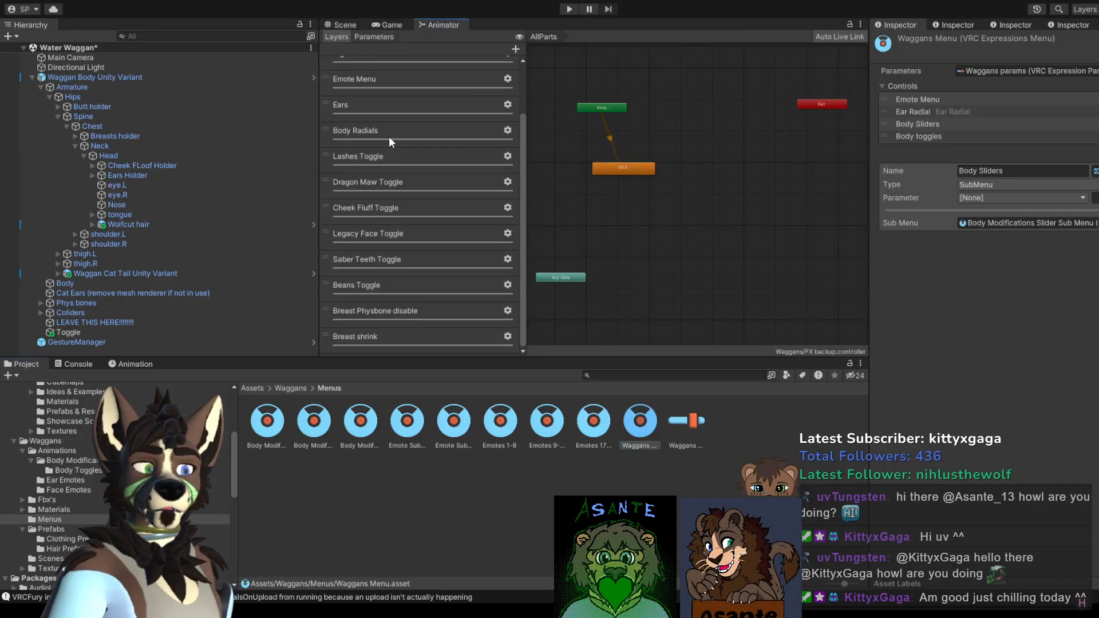
{"action": "left_click", "coordinate": [387, 153]}
{"action": "scroll", "coordinate": [682, 241], "scroll_direction": "up", "scroll_amount": 5}
{"action": "middle_click_drag", "start_coordinate": [681, 243], "coordinate": [630, 18]}
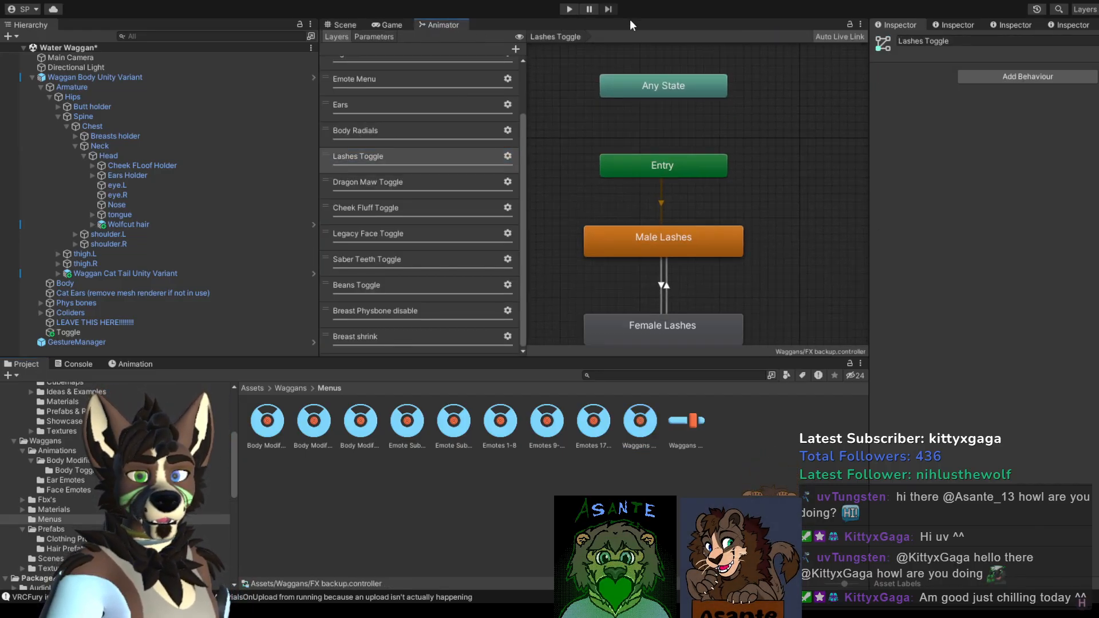
Step: Examine the Cheek Fluff Toggle layer and the condition on the Saber Teeth to Place Holder transition in the Saber Teeth Toggle layer
{"action": "left_click", "coordinate": [395, 210]}
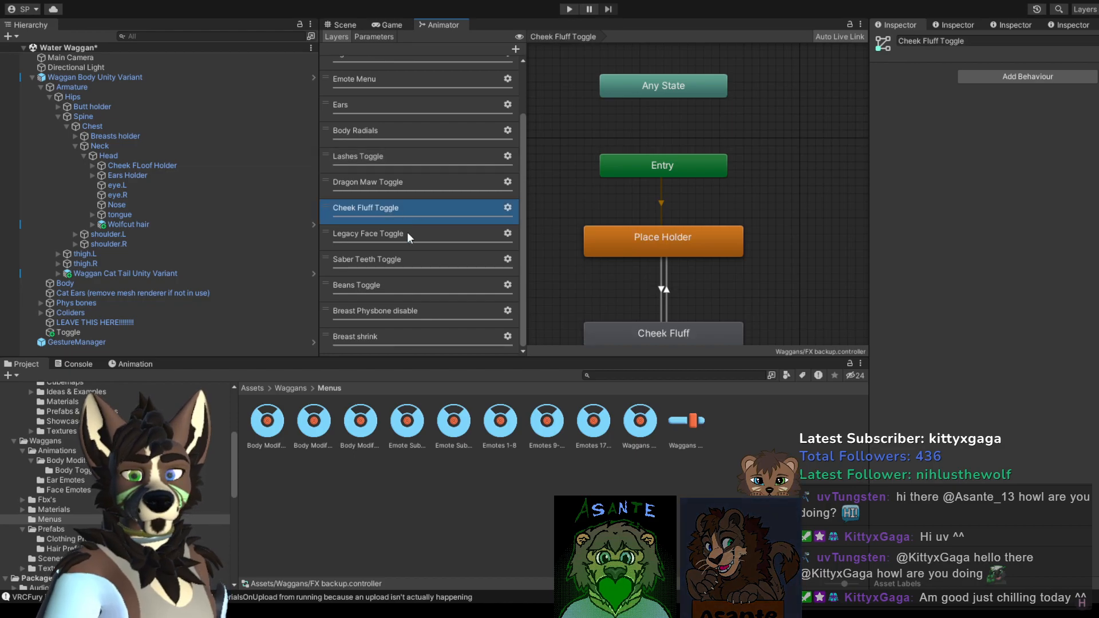
{"action": "left_click", "coordinate": [376, 262]}
{"action": "middle_click_drag", "start_coordinate": [618, 289], "coordinate": [649, 224]}
{"action": "left_click", "coordinate": [702, 231]}
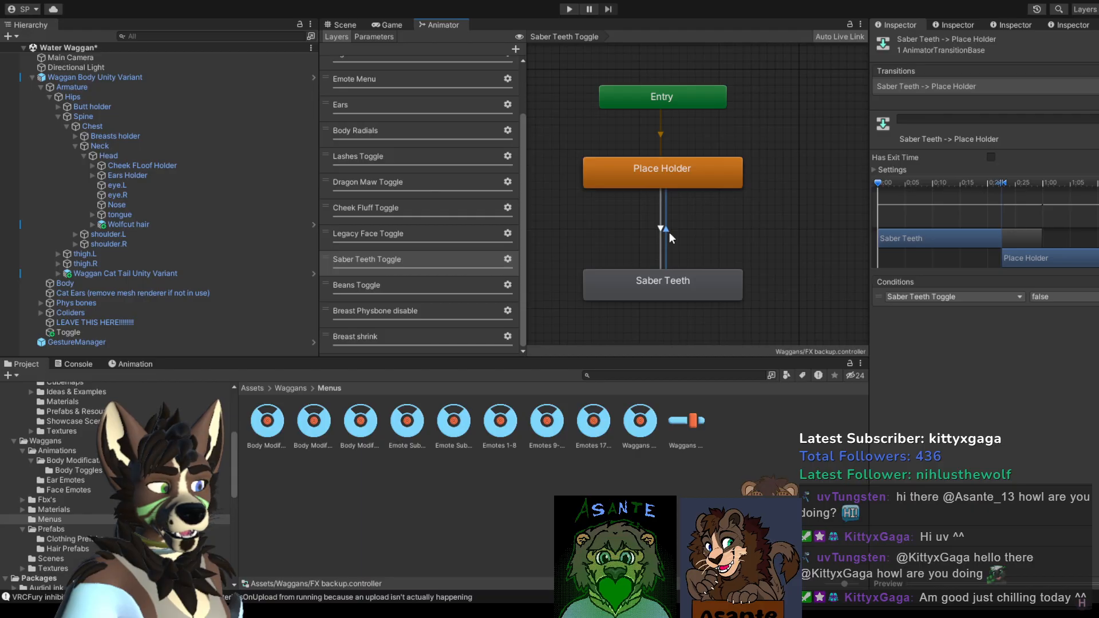
{"action": "left_click", "coordinate": [658, 229]}
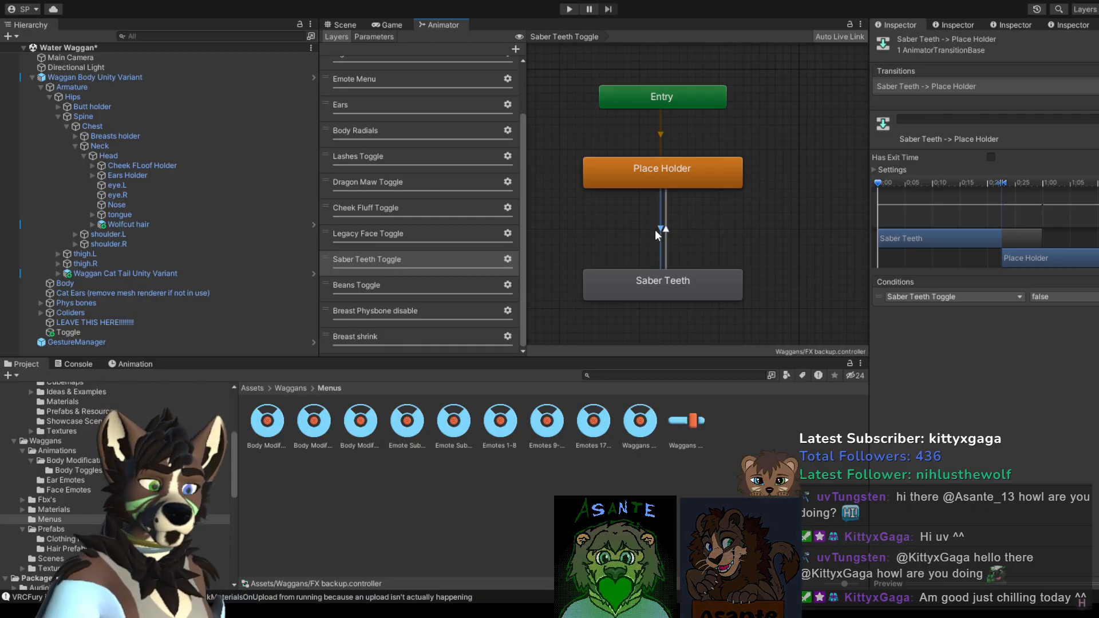
{"action": "left_click", "coordinate": [678, 233]}
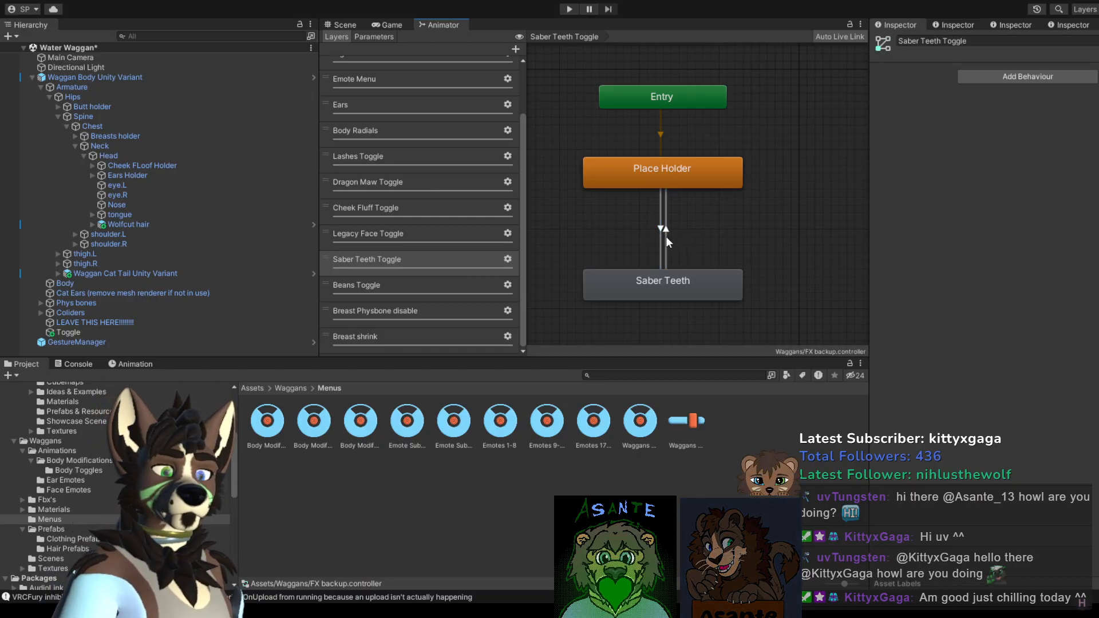
{"action": "left_click", "coordinate": [666, 235]}
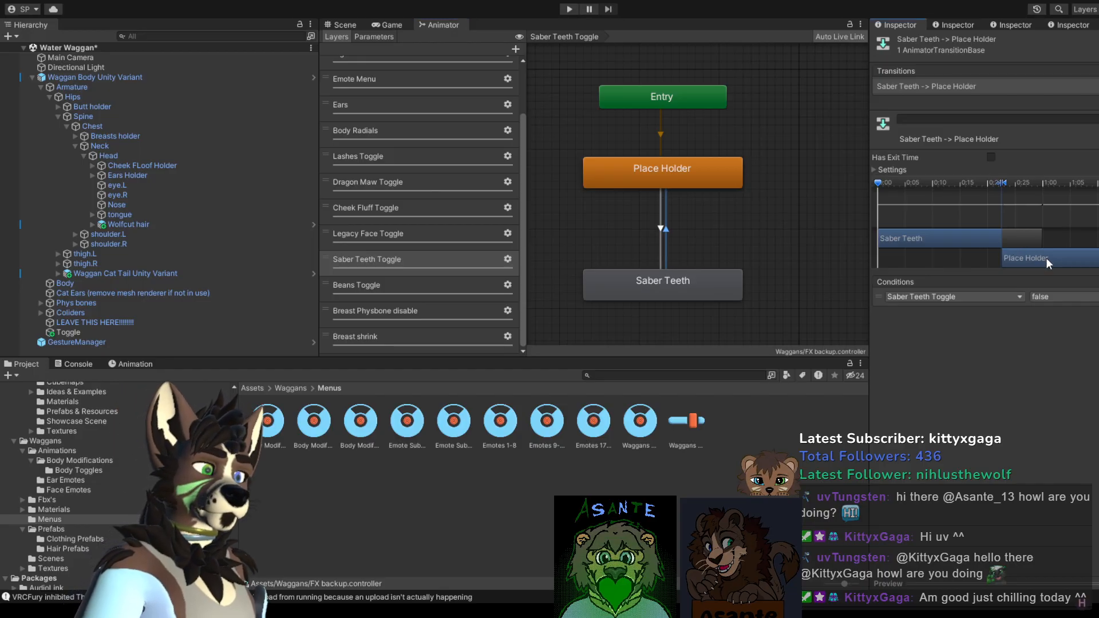
Step: Compare the conditions on the Big beans to Place Holder and Female Lashes to Male Lashes transitions in their toggle layers
{"action": "left_click", "coordinate": [429, 284]}
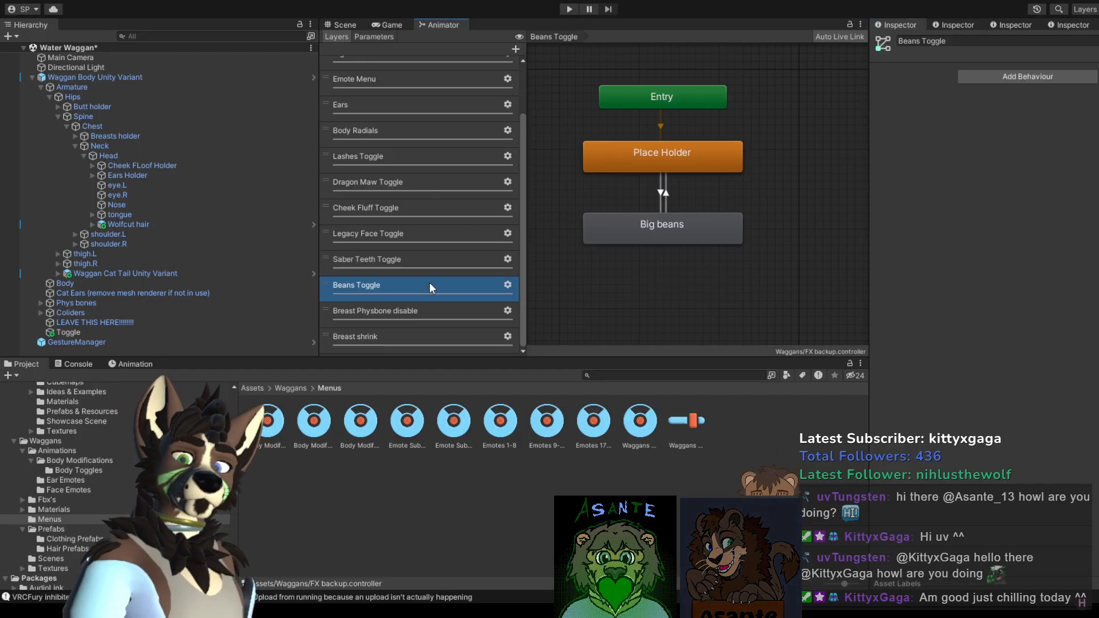
{"action": "left_click", "coordinate": [669, 196]}
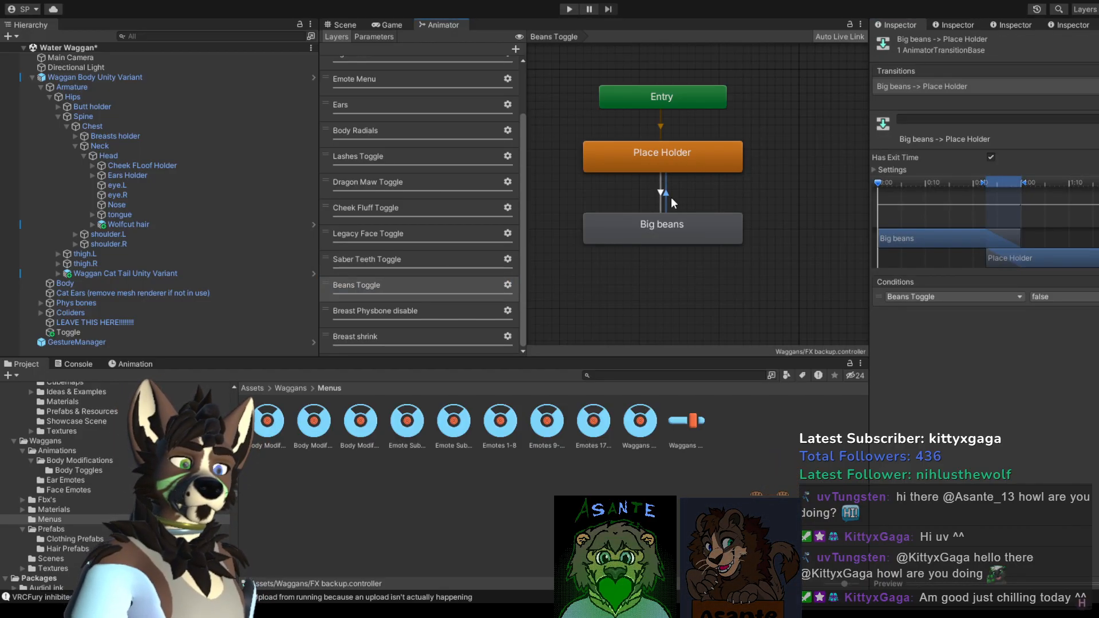
{"action": "left_click", "coordinate": [395, 131]}
{"action": "left_click", "coordinate": [444, 162]}
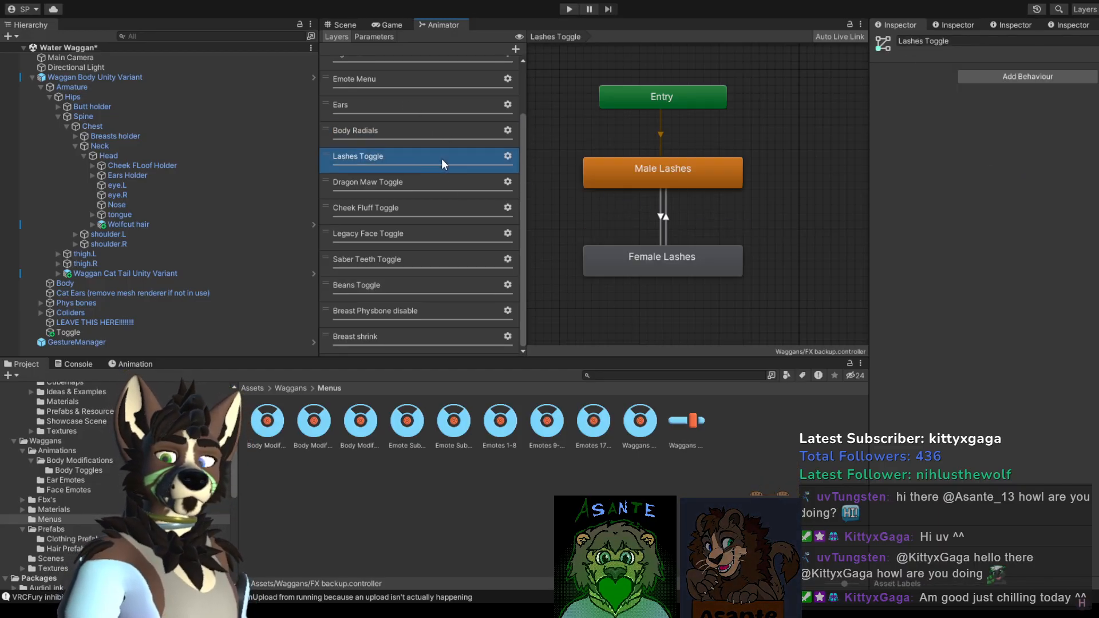
{"action": "left_click", "coordinate": [672, 214]}
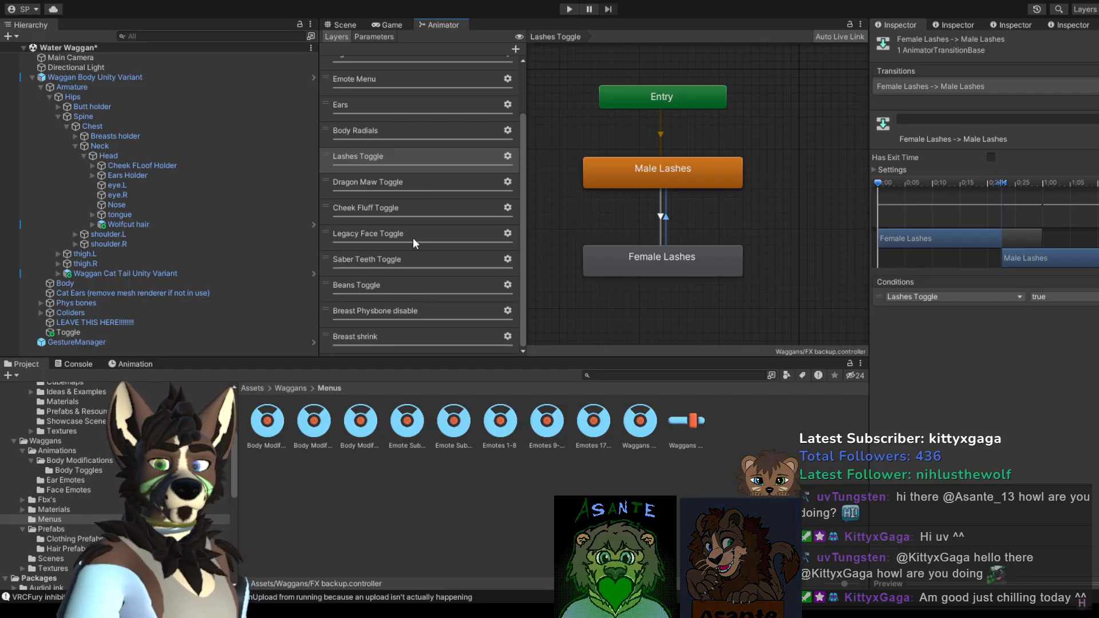
Step: Run the scene, check the Waggans params list and bring the avatar's eye into close view in the scene
{"action": "left_click", "coordinate": [570, 8]}
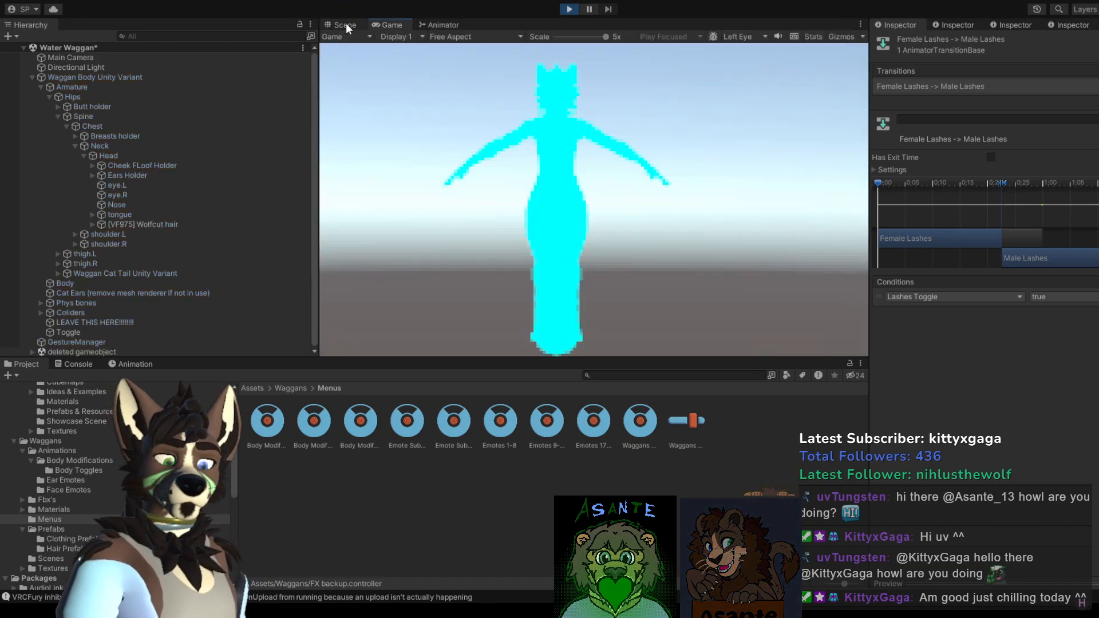
{"action": "left_click", "coordinate": [346, 23]}
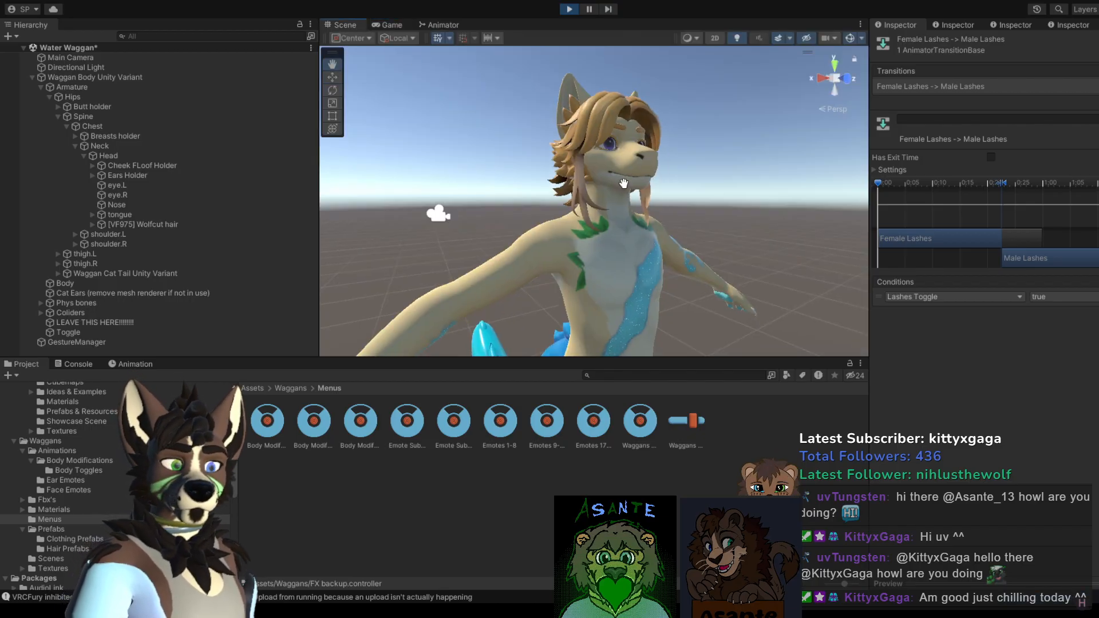
{"action": "left_click", "coordinate": [694, 423]}
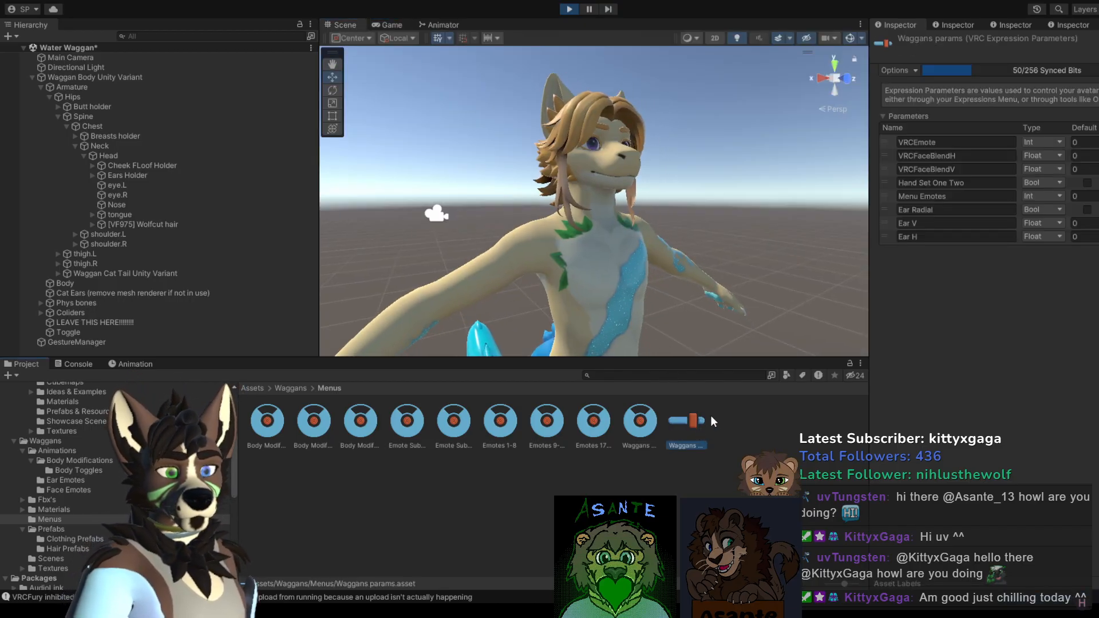
{"action": "left_click", "coordinate": [133, 341]}
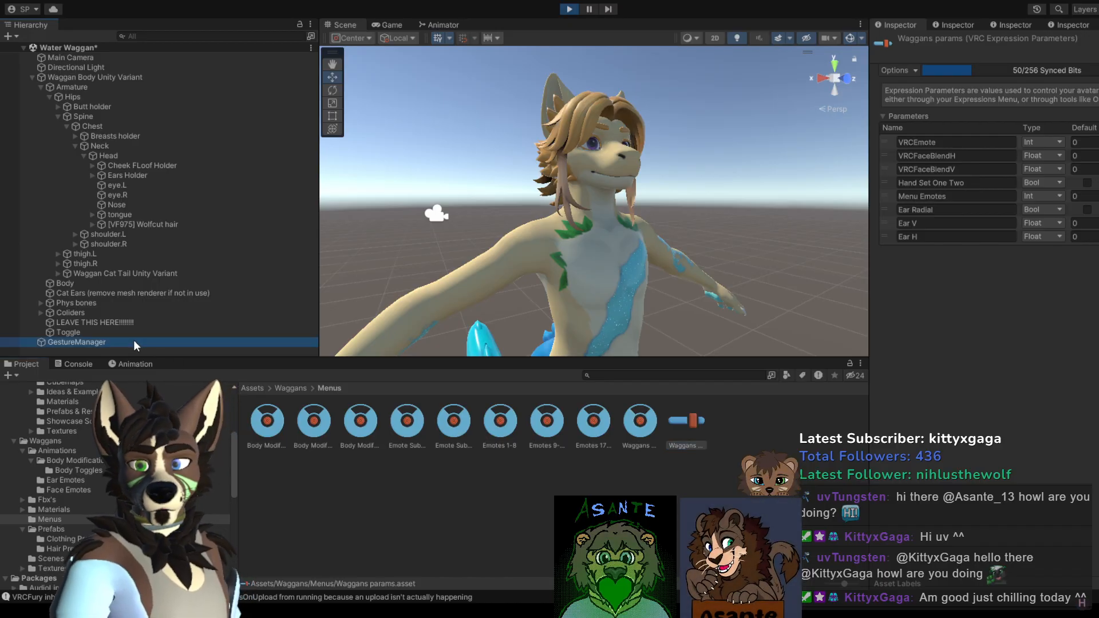
{"action": "scroll", "coordinate": [702, 185], "scroll_direction": "up", "scroll_amount": 3}
{"action": "middle_click_drag", "start_coordinate": [702, 185], "coordinate": [685, 224]}
{"action": "scroll", "coordinate": [678, 212], "scroll_direction": "up", "scroll_amount": 3}
{"action": "scroll", "coordinate": [678, 212], "scroll_direction": "up", "scroll_amount": 2}
{"action": "left_click", "coordinate": [678, 208]}
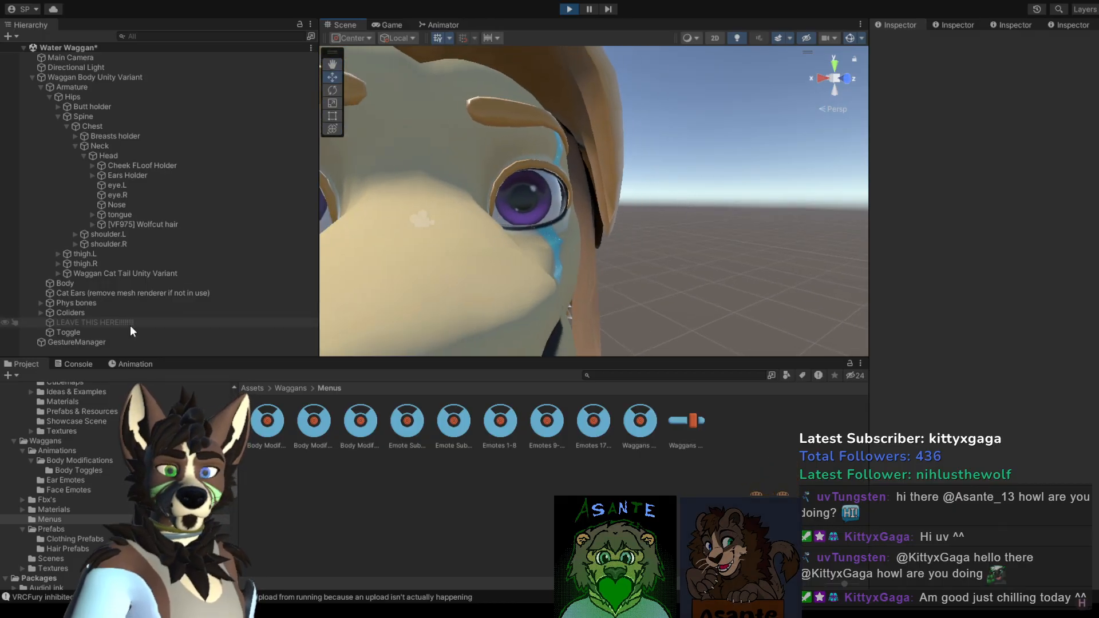
Step: Test the Lashes Switch in the GestureManager's Body toggles submenu with the avatar's eye in close view, then stop the run
{"action": "left_click", "coordinate": [92, 343]}
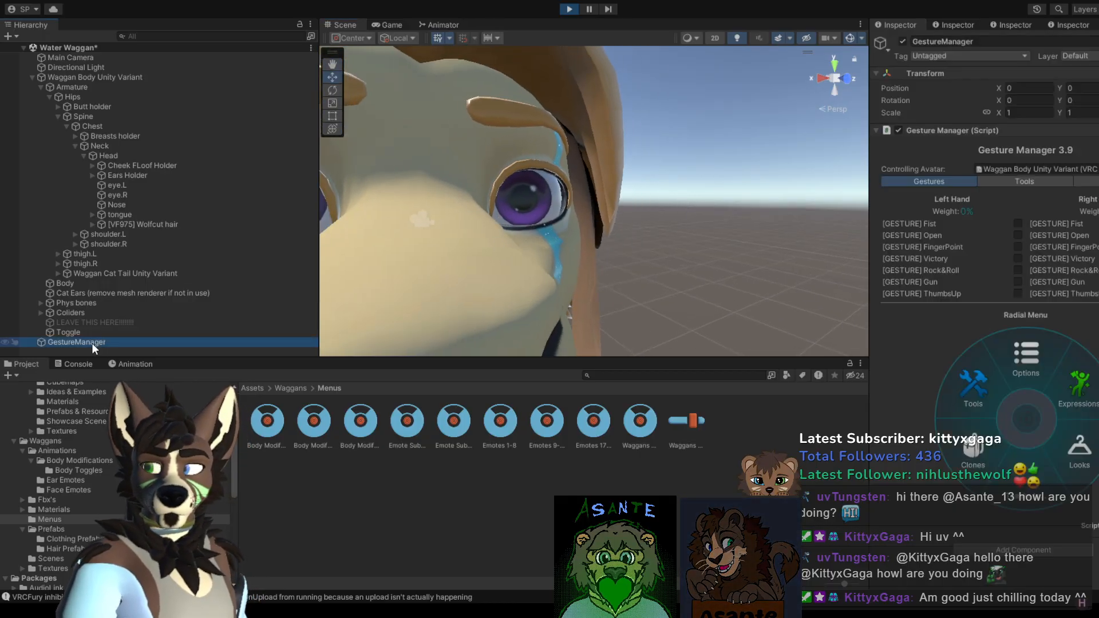
{"action": "left_click", "coordinate": [1078, 387]}
{"action": "left_click", "coordinate": [973, 409]}
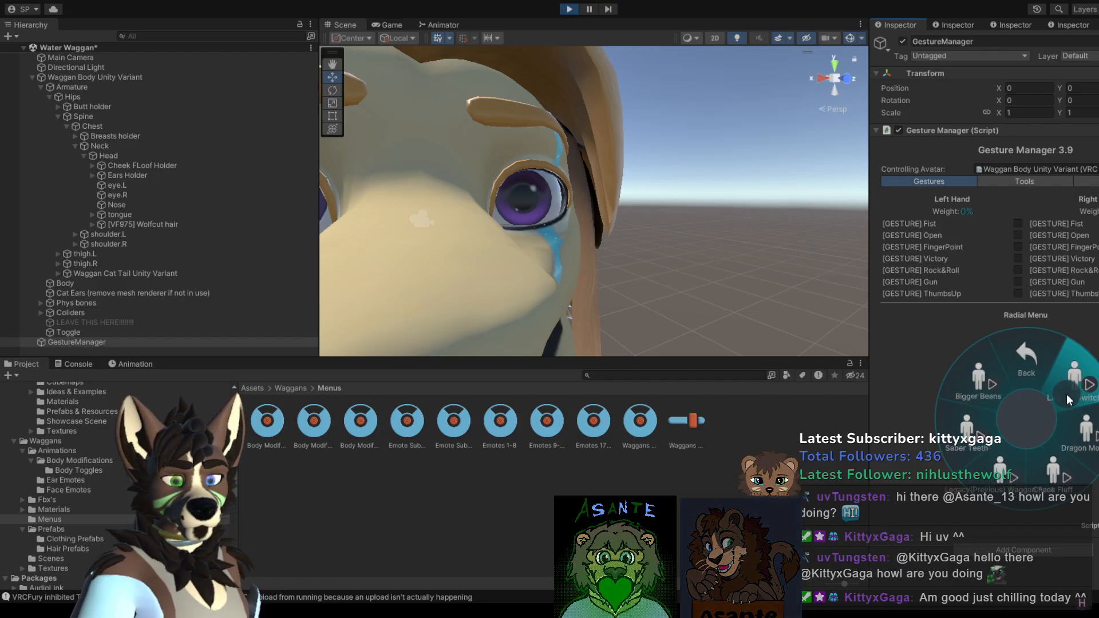
{"action": "right_click_drag", "start_coordinate": [827, 274], "coordinate": [695, 279]}
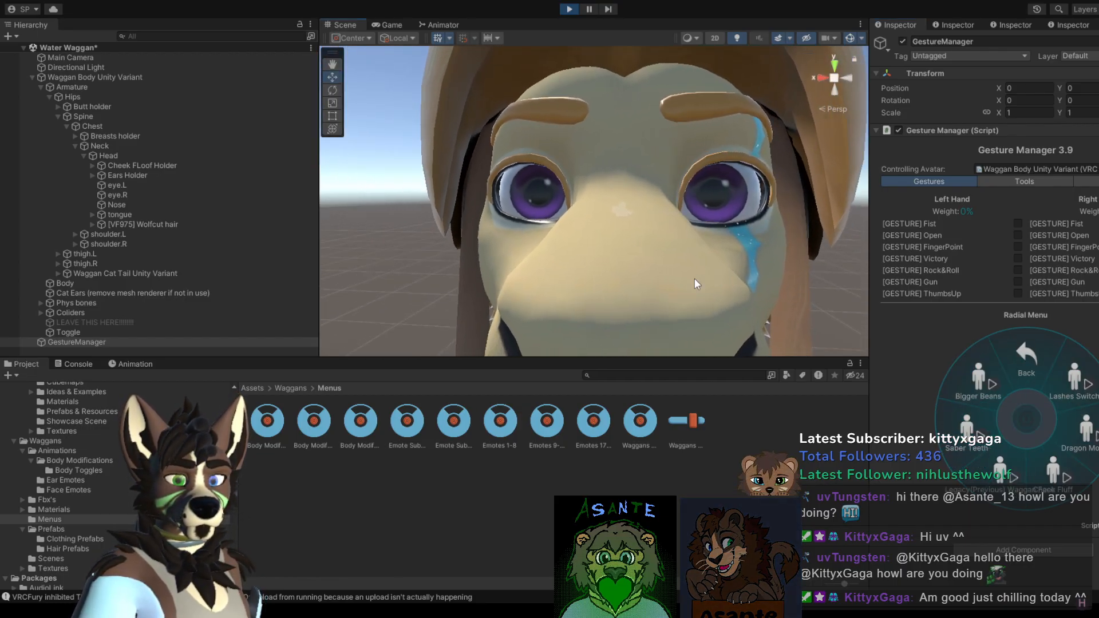
{"action": "middle_click_drag", "start_coordinate": [695, 278], "coordinate": [678, 281]}
{"action": "scroll", "coordinate": [669, 276], "scroll_direction": "up", "scroll_amount": 6}
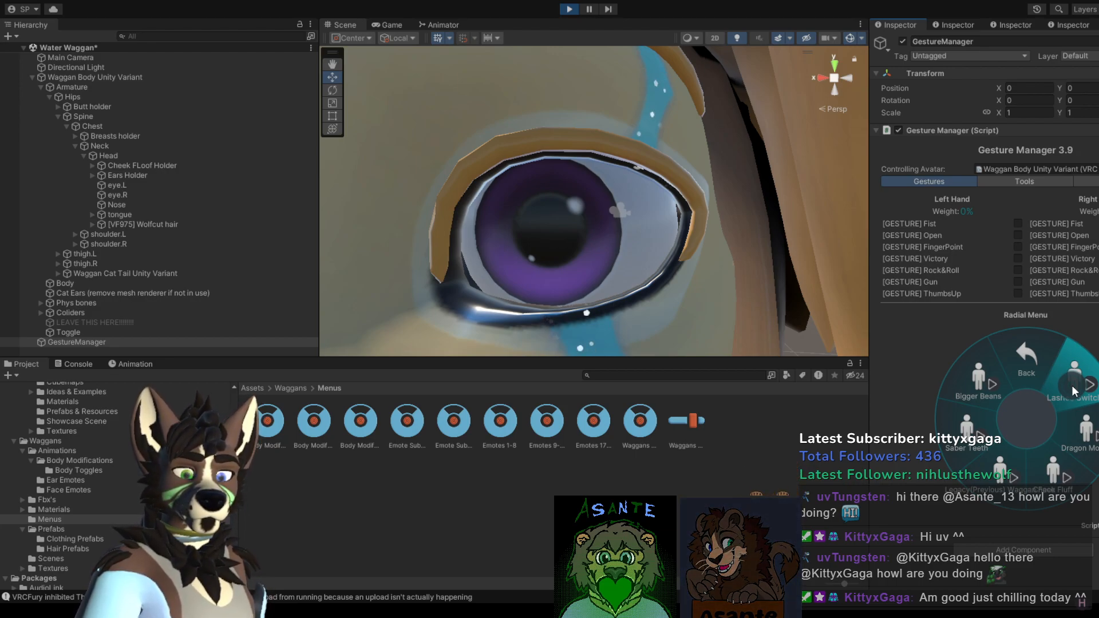
{"action": "left_click", "coordinate": [569, 9]}
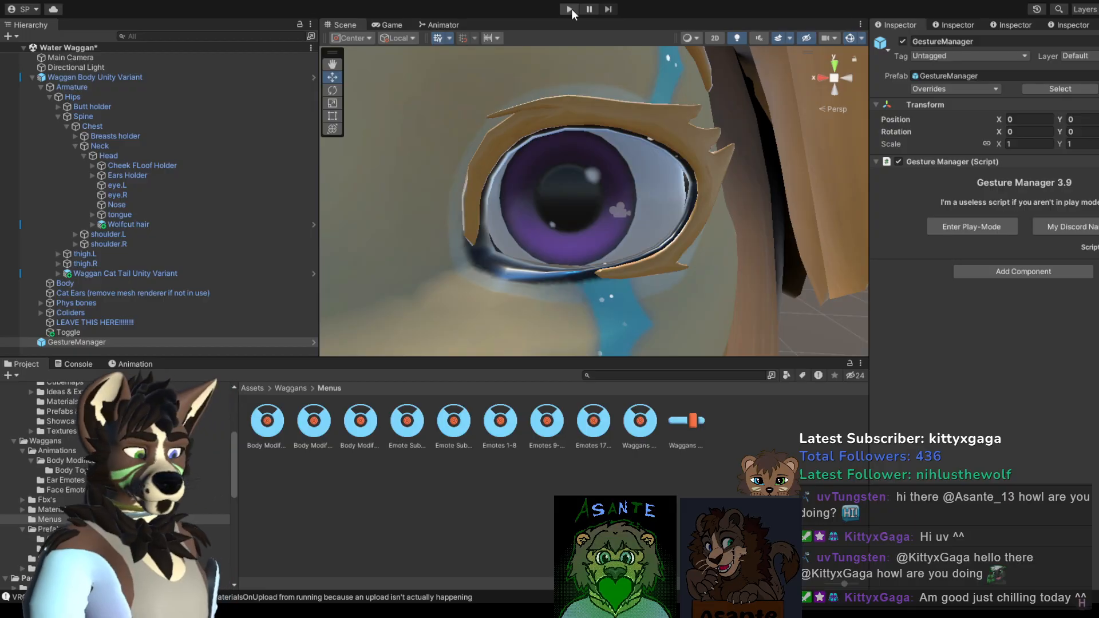
{"action": "scroll", "coordinate": [661, 259], "scroll_direction": "down", "scroll_amount": 5}
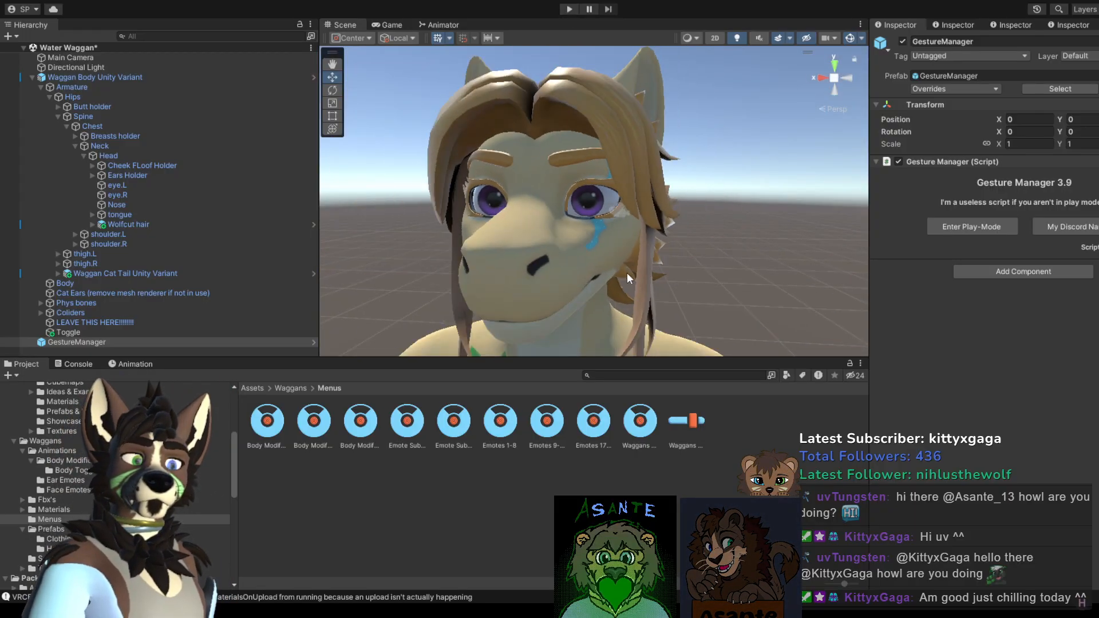
{"action": "middle_click_drag", "start_coordinate": [627, 273], "coordinate": [620, 225]}
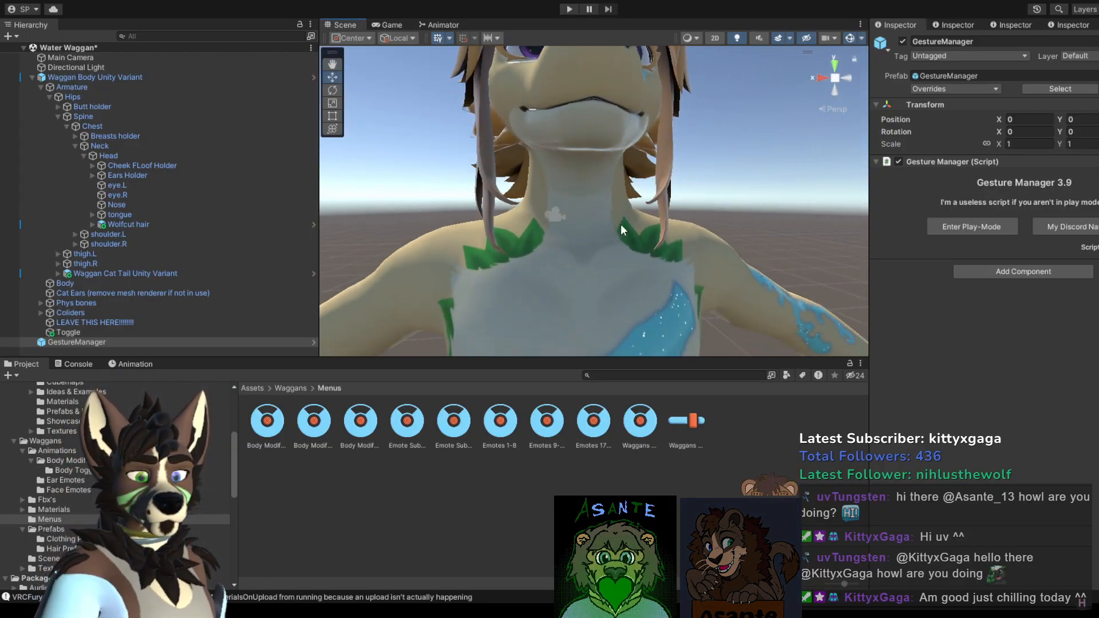
{"action": "scroll", "coordinate": [610, 229], "scroll_direction": "down", "scroll_amount": 4}
{"action": "mouse_move", "coordinate": [606, 231]}
{"action": "left_mouse_down", "text": "alt"}
{"action": "mouse_move", "coordinate": [643, 255]}
{"action": "mouse_move", "coordinate": [594, 245]}
{"action": "left_mouse_up", "text": "alt"}
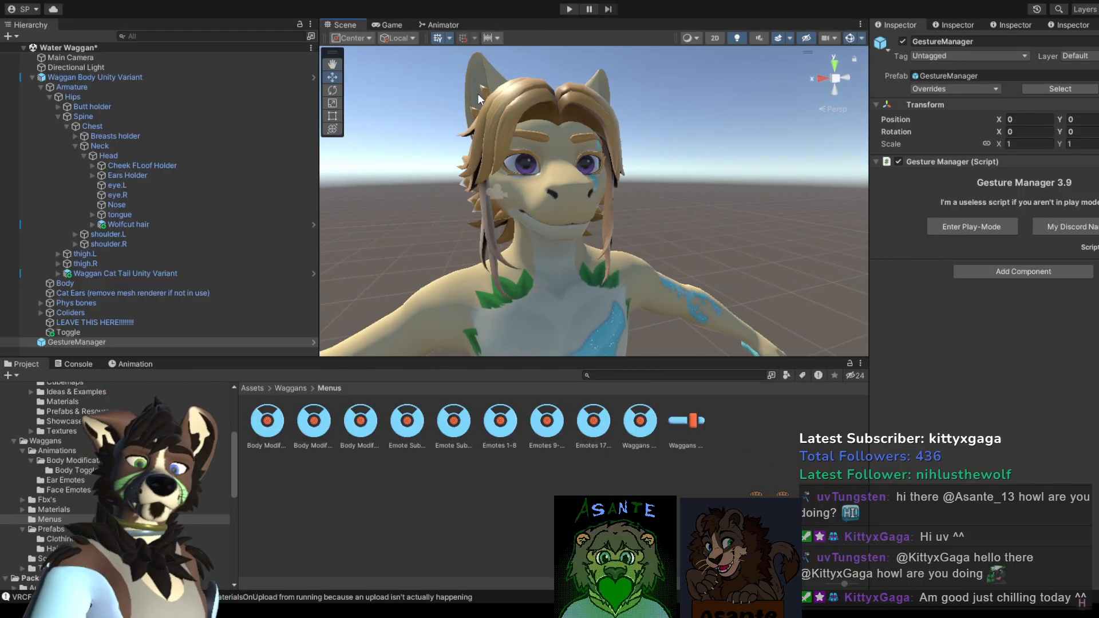
Step: Review the Waggans params list, the Waggans Menu and the Body Modifications Slider Sub Menu assets
{"action": "left_click", "coordinate": [682, 421]}
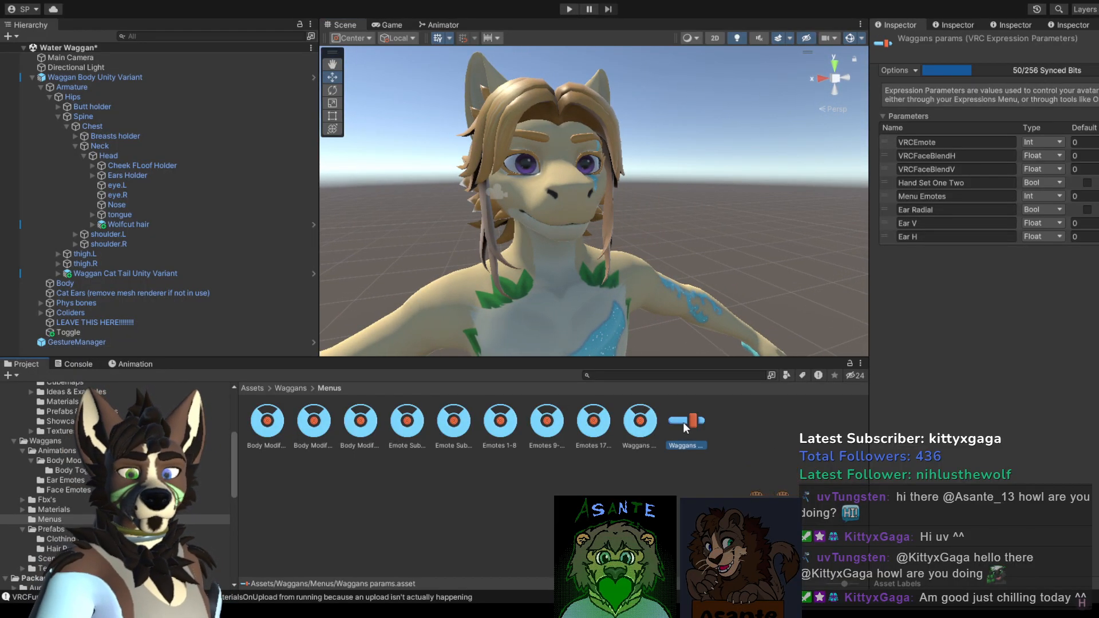
{"action": "left_click", "coordinate": [629, 424]}
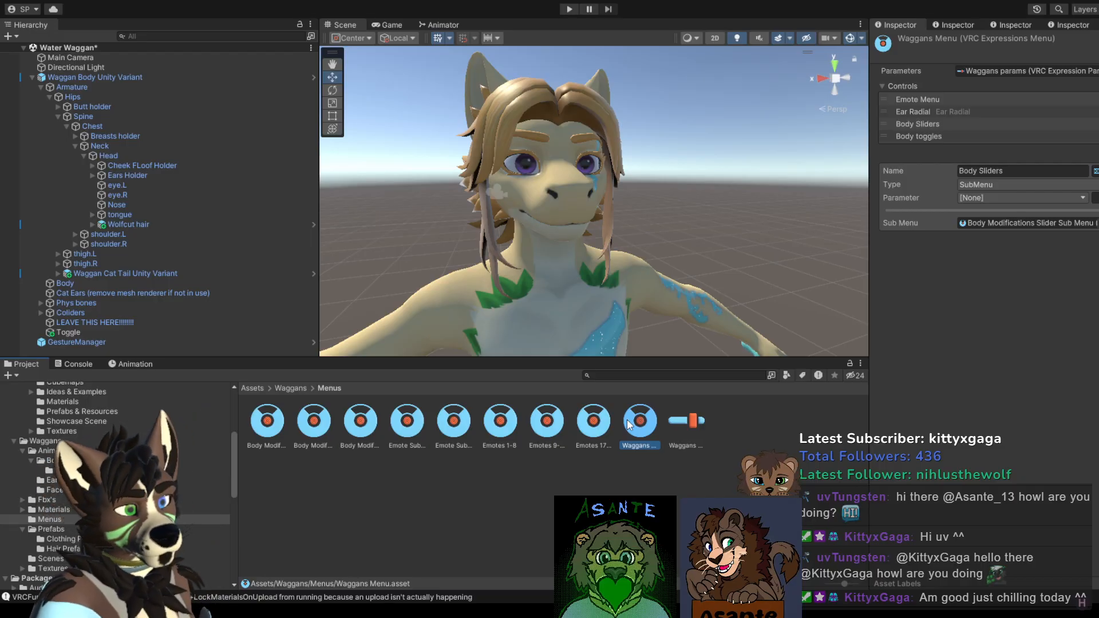
{"action": "left_click", "coordinate": [261, 424]}
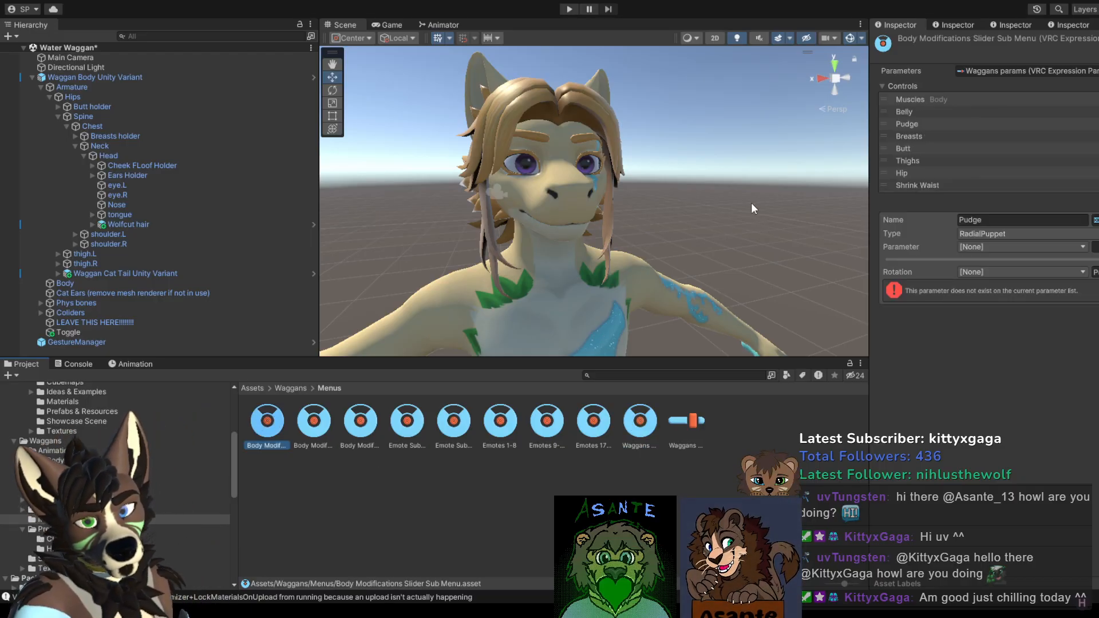
Step: Compare the Lashes Switch and Dragon Mouth controls in the Body Modifications Toggles Sub Menu
{"action": "left_click", "coordinate": [362, 425]}
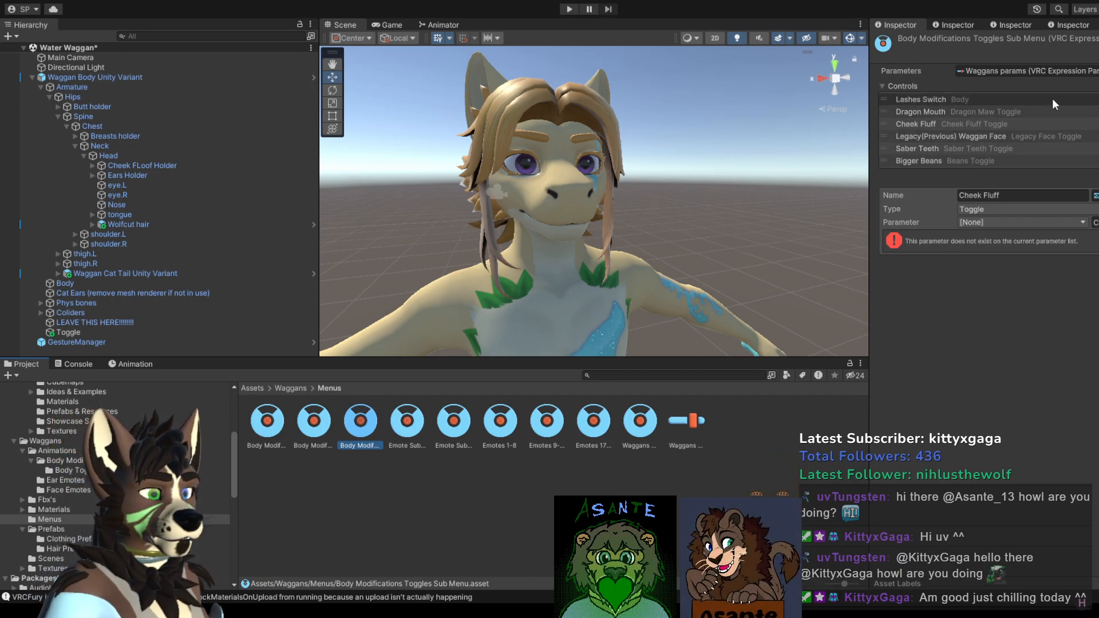
{"action": "left_click", "coordinate": [981, 98]}
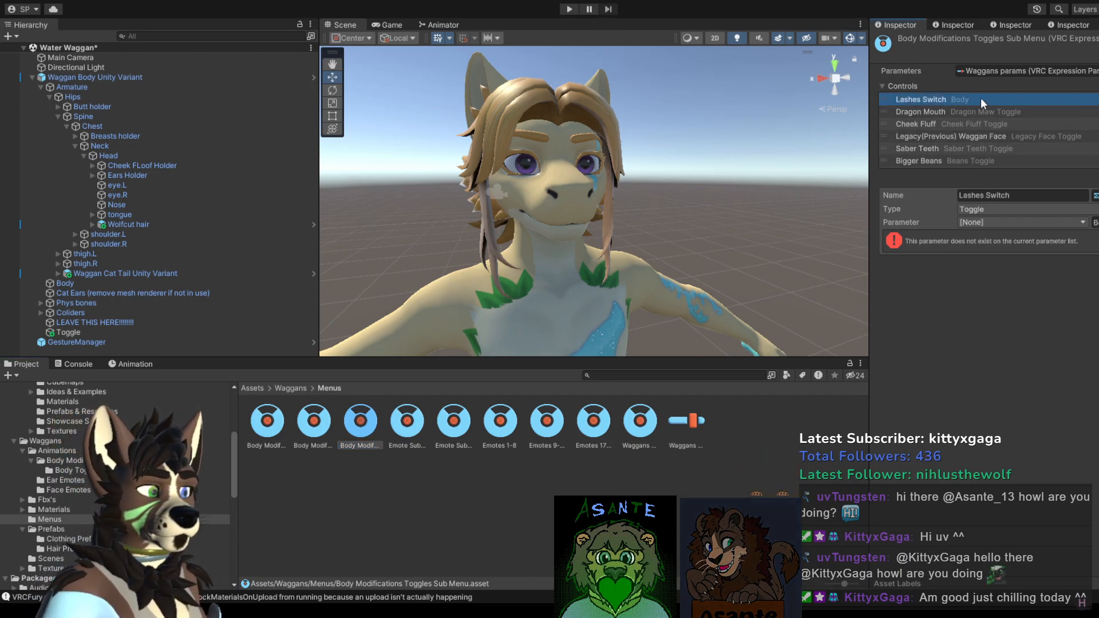
{"action": "left_click", "coordinate": [981, 109]}
{"action": "left_click", "coordinate": [978, 100]}
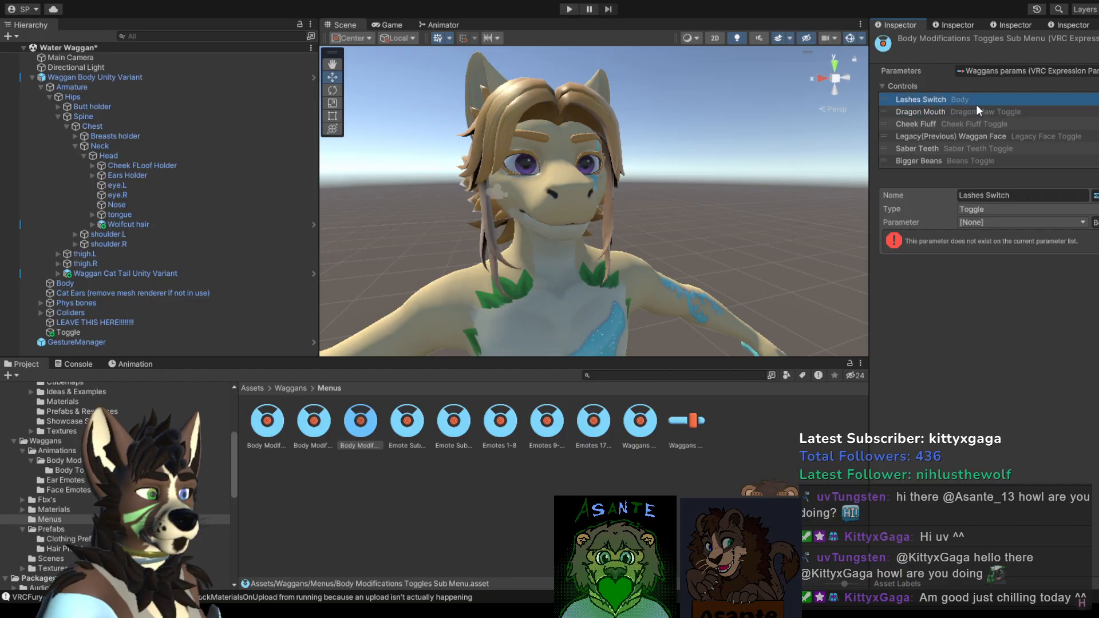
{"action": "left_click", "coordinate": [974, 115]}
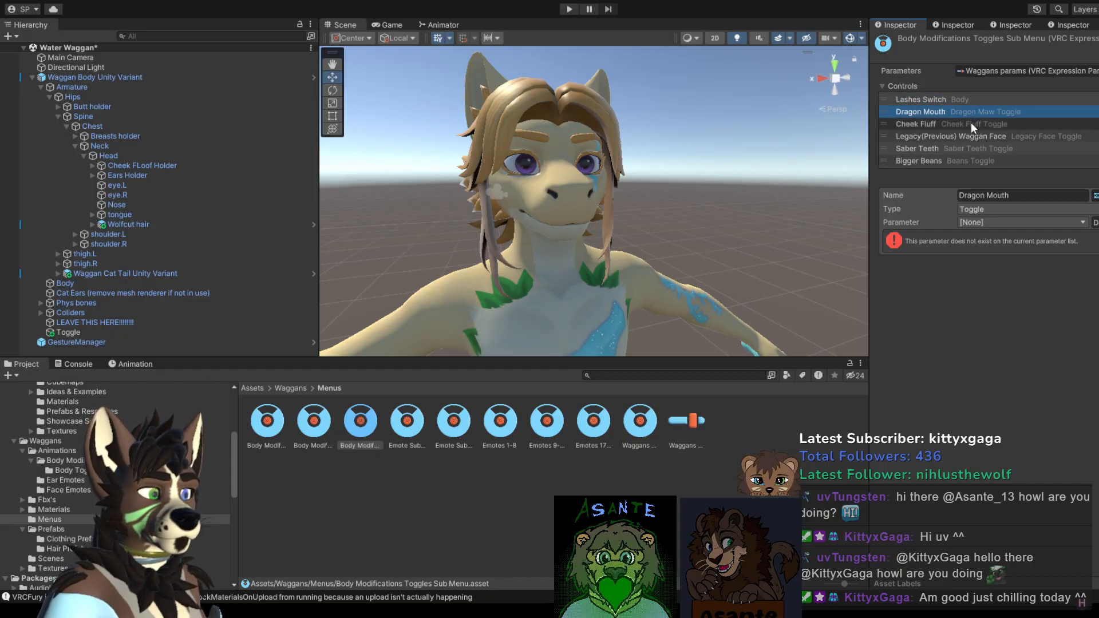
Step: Try setting the Lashes Switch control's parameter to Lashes, checking it against the Waggans params list
{"action": "left_click", "coordinate": [970, 101]}
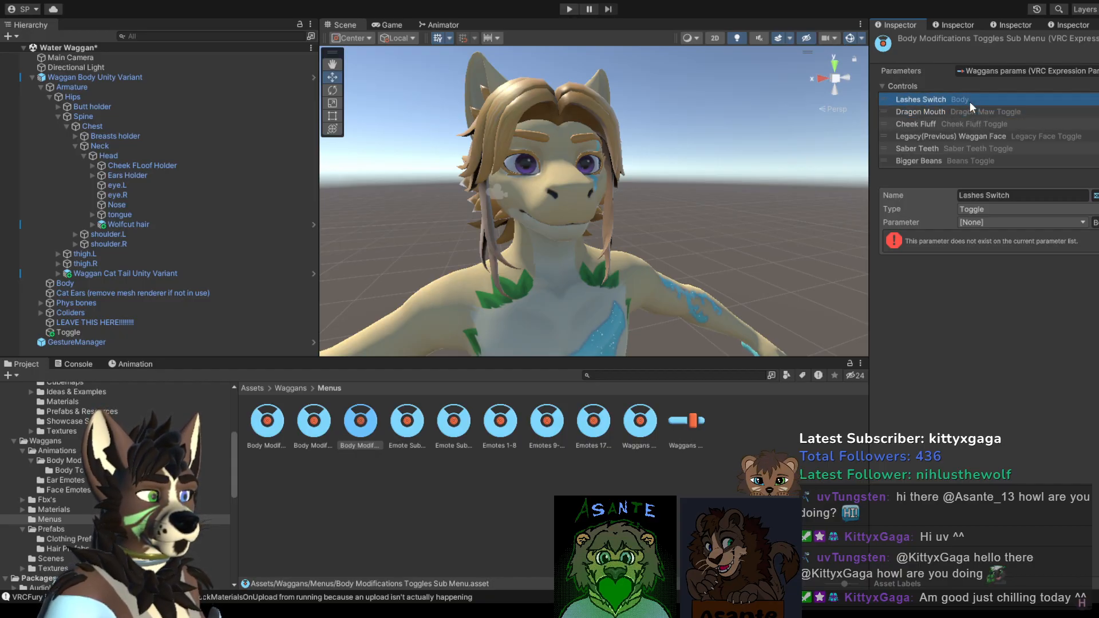
{"action": "left_click", "coordinate": [1096, 222]}
{"action": "type", "text": "Lashe"}
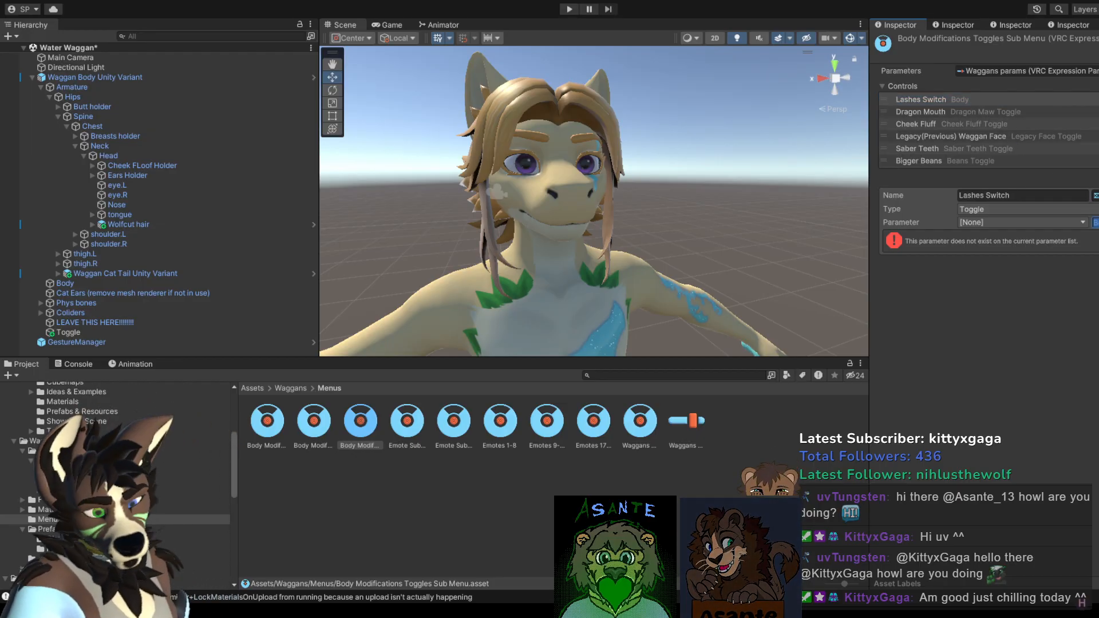
{"action": "type", "text": "s"}
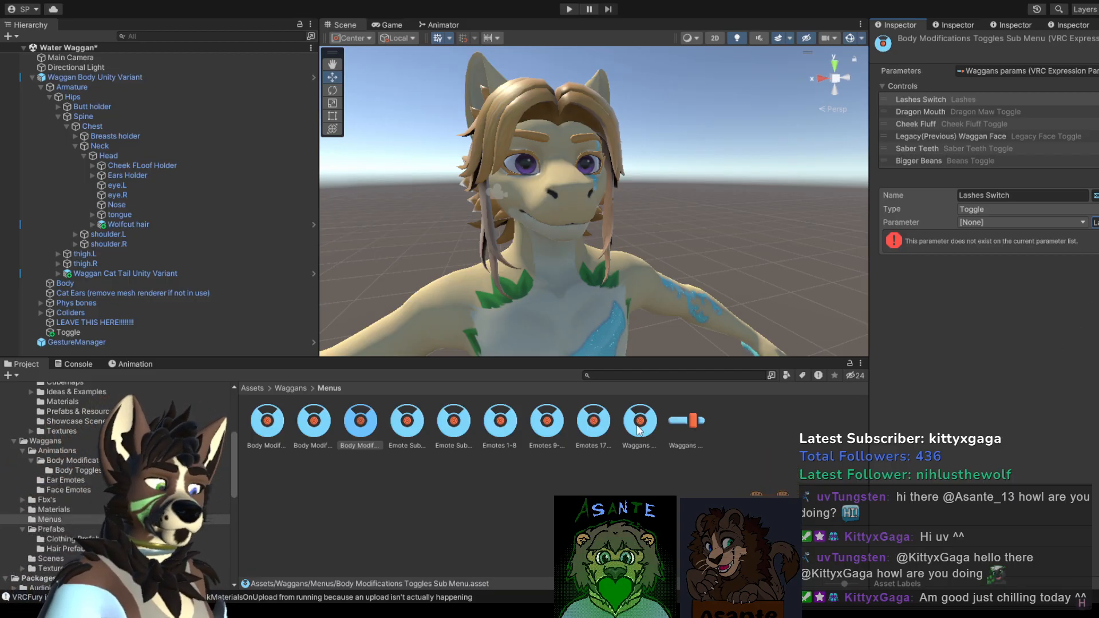
{"action": "left_click", "coordinate": [686, 424]}
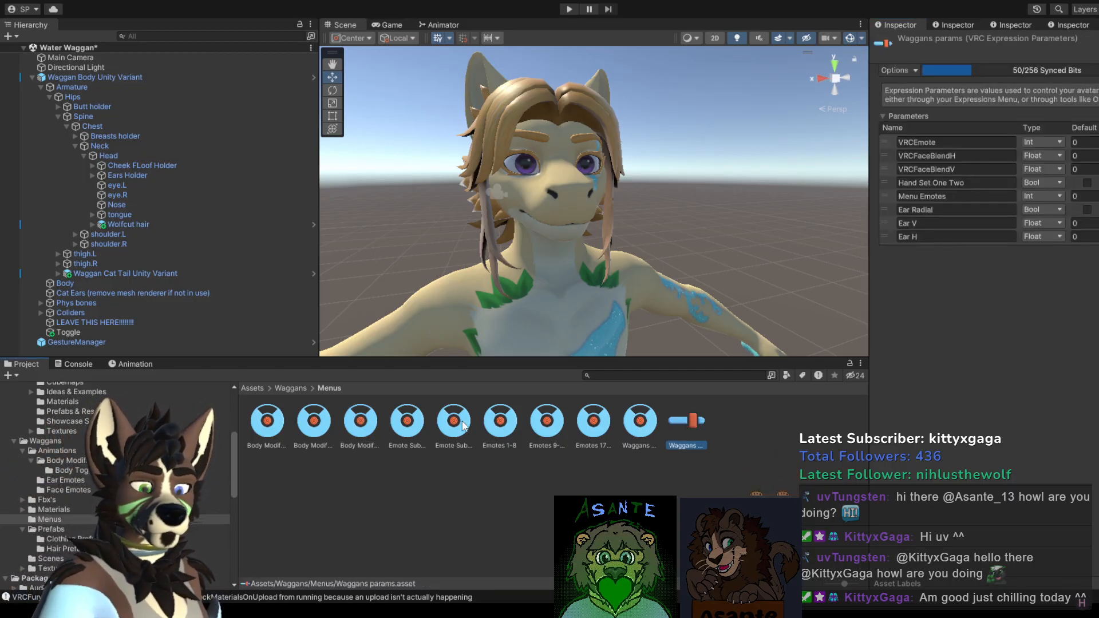
{"action": "left_click", "coordinate": [327, 428]}
{"action": "left_click", "coordinate": [361, 429]}
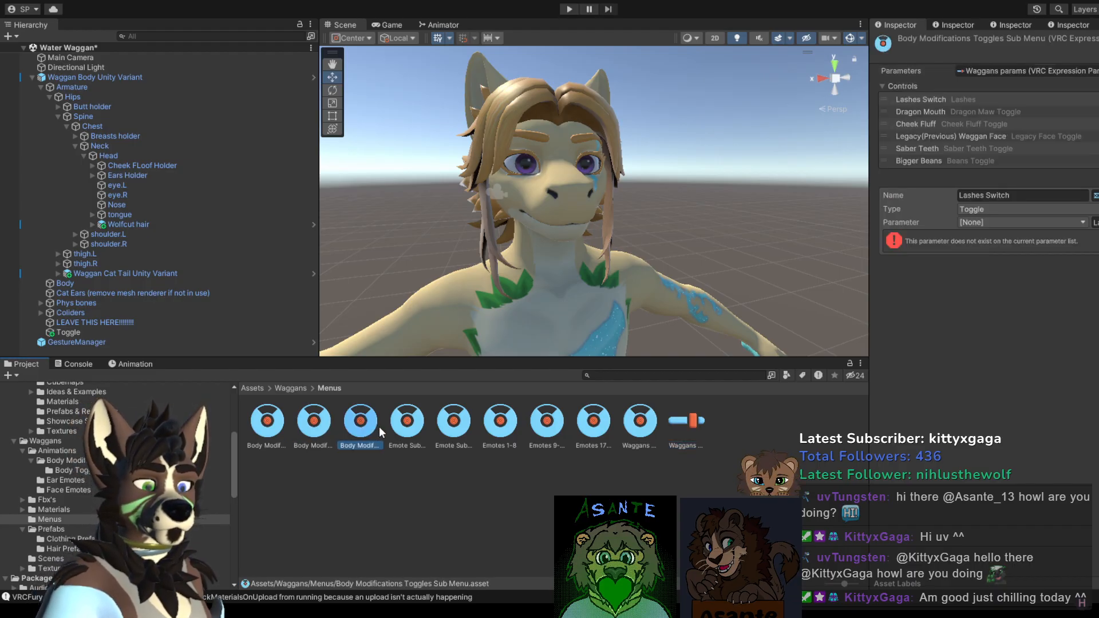
Step: Run the scene from the GestureManager, try the Lashes Switch under Body toggles with the face in close view, and stop the run
{"action": "left_click", "coordinate": [240, 342]}
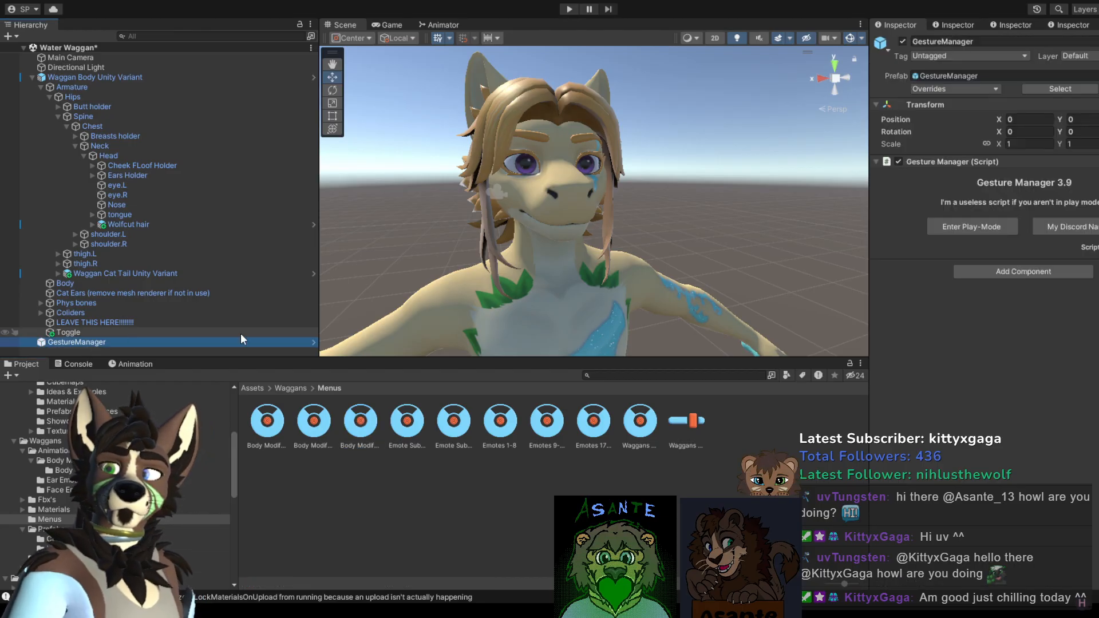
{"action": "left_click", "coordinate": [981, 221]}
{"action": "left_click", "coordinate": [975, 225]}
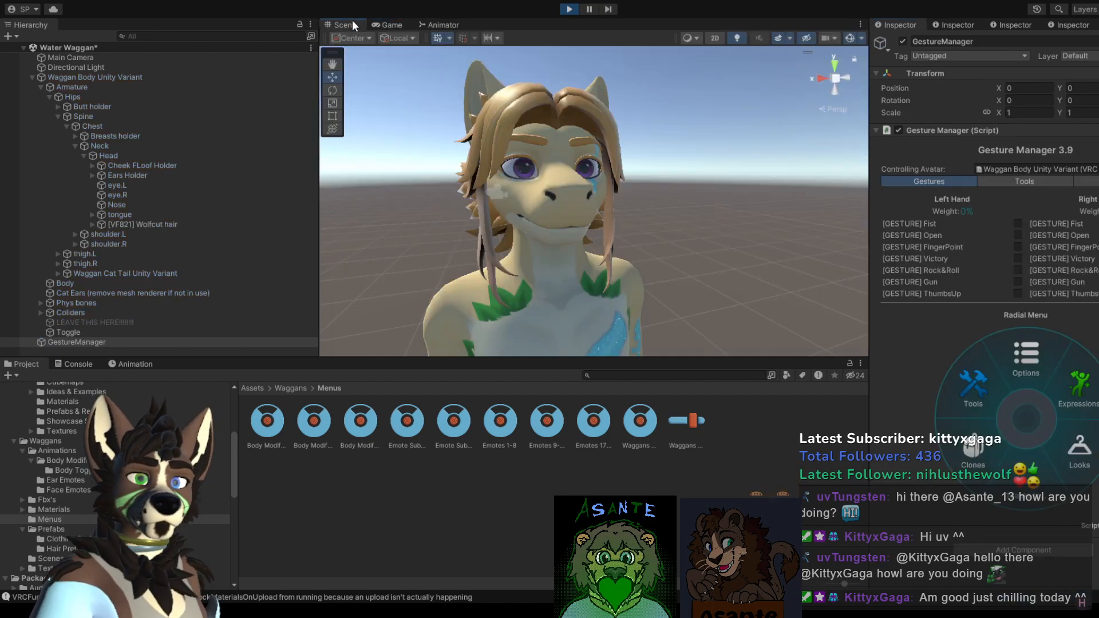
{"action": "scroll", "coordinate": [562, 148], "scroll_direction": "up", "scroll_amount": 3}
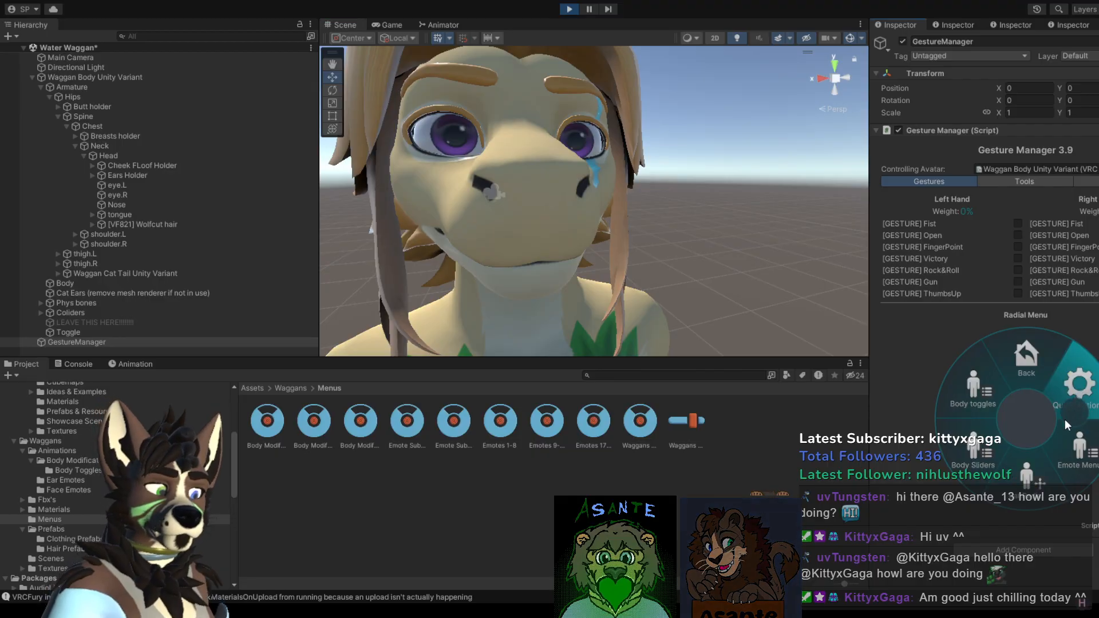
{"action": "left_click", "coordinate": [1065, 419]}
{"action": "left_click", "coordinate": [961, 401]}
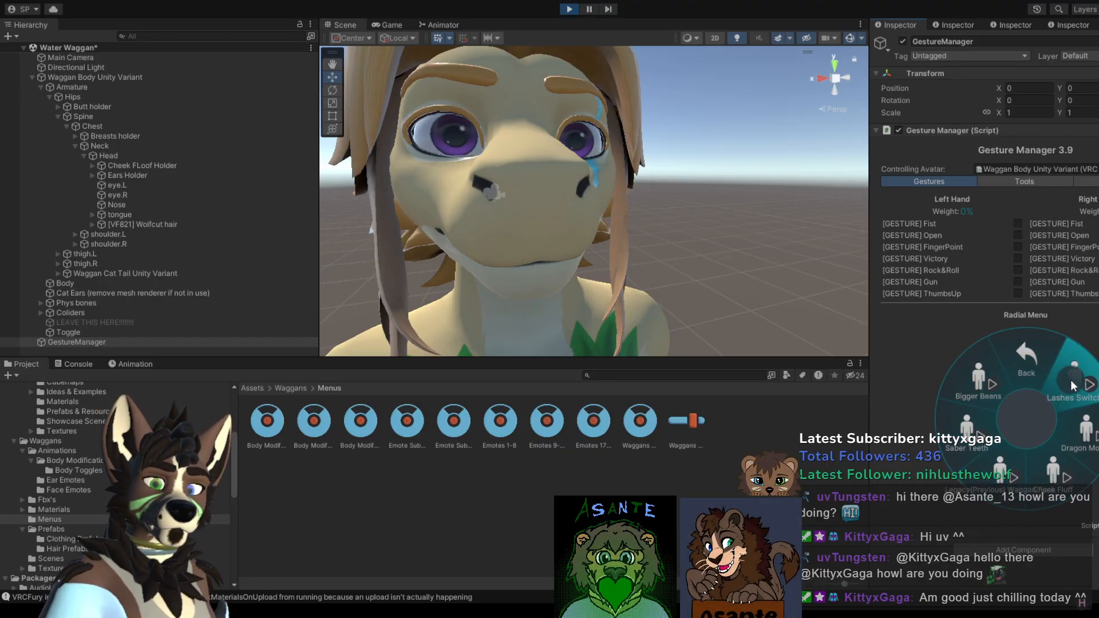
{"action": "left_click", "coordinate": [570, 9]}
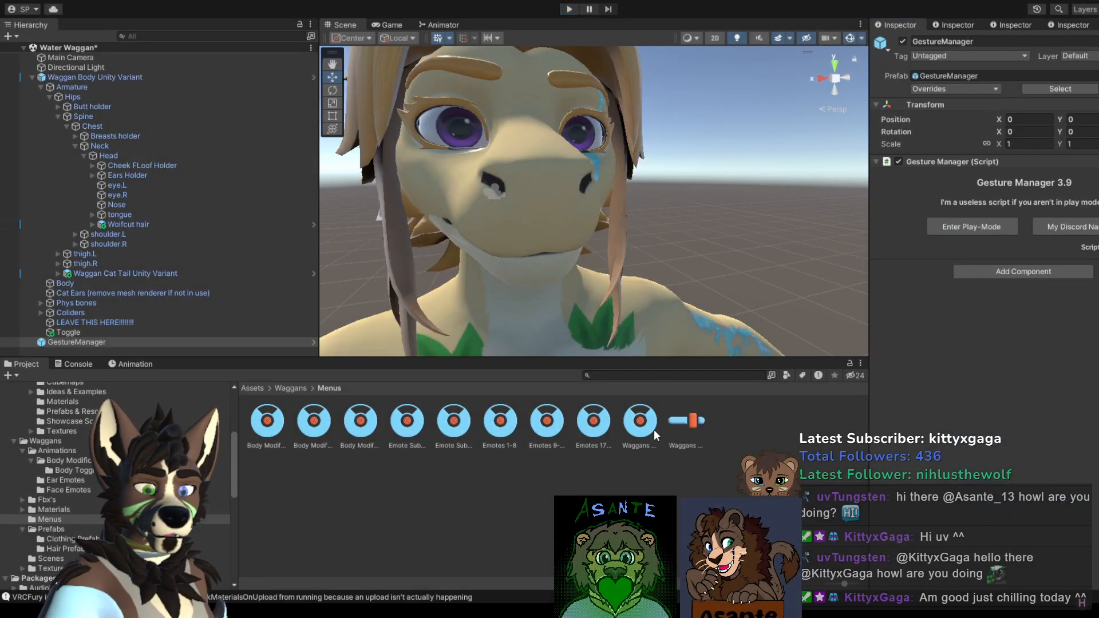
Step: Undo the parameter change on the Lashes Switch control in the Body Modifications Toggles Sub Menu
{"action": "scroll", "coordinate": [624, 269], "scroll_direction": "down", "scroll_amount": 3}
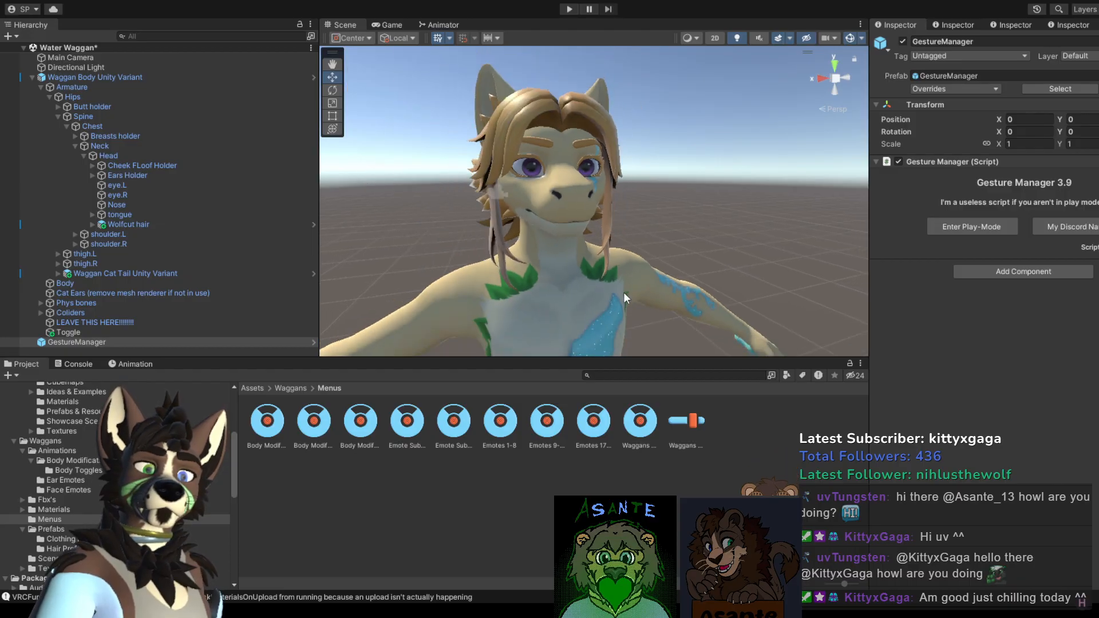
{"action": "scroll", "coordinate": [613, 286], "scroll_direction": "up", "scroll_amount": 2}
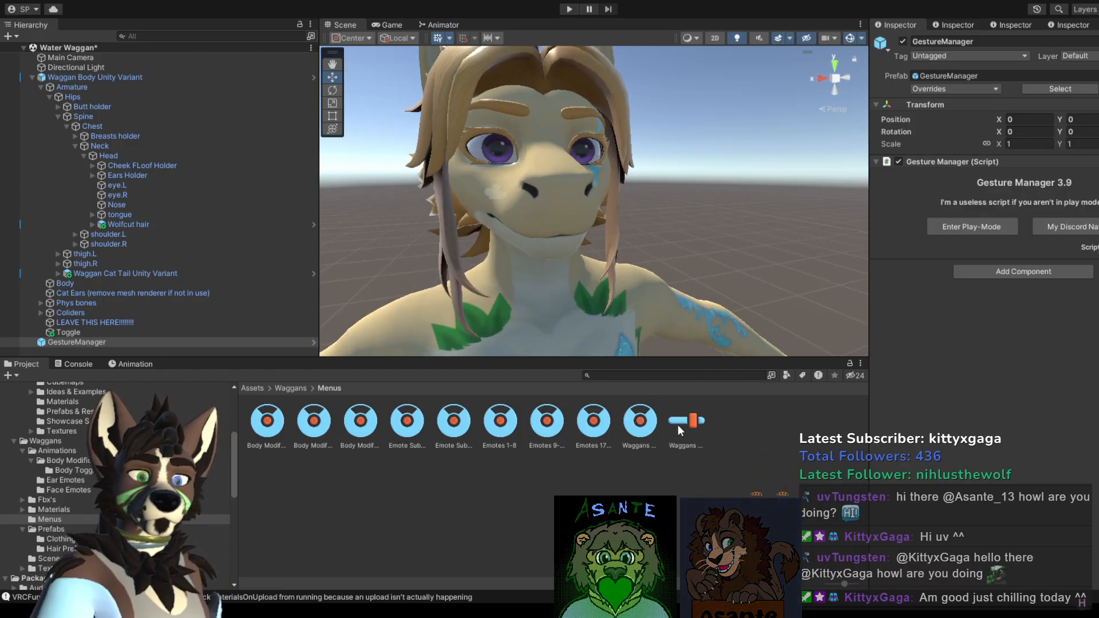
{"action": "left_click", "coordinate": [640, 424]}
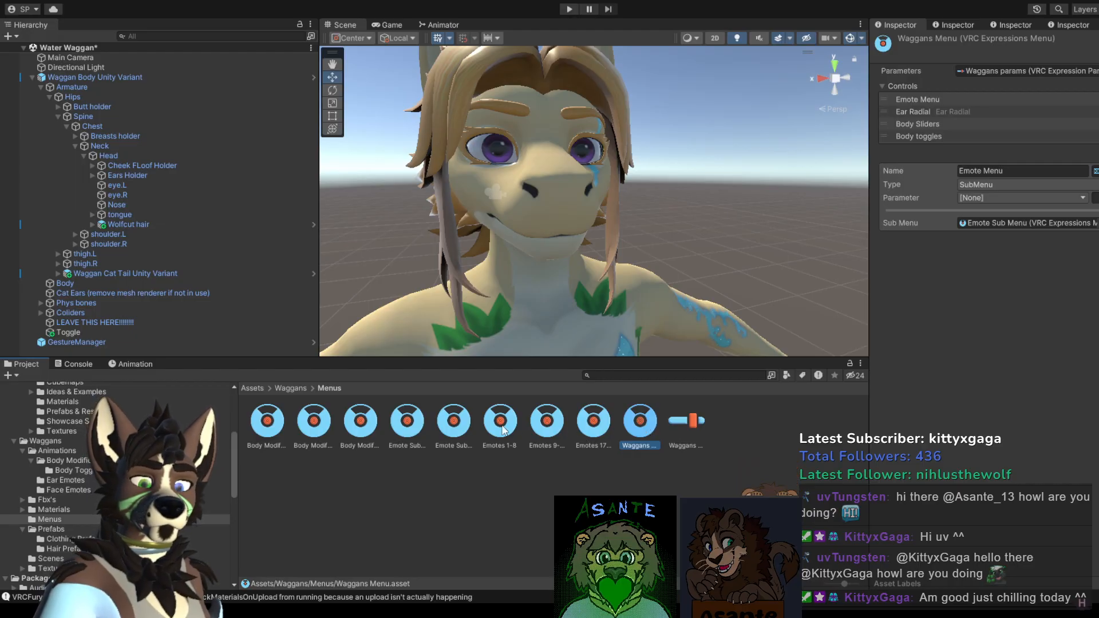
{"action": "key", "text": "ctrl+z"}
{"action": "key", "text": "ctrl+z"}
{"action": "key", "text": "ctrl+z"}
{"action": "key", "text": "ctrl+z"}
{"action": "key", "text": "ctrl+z"}
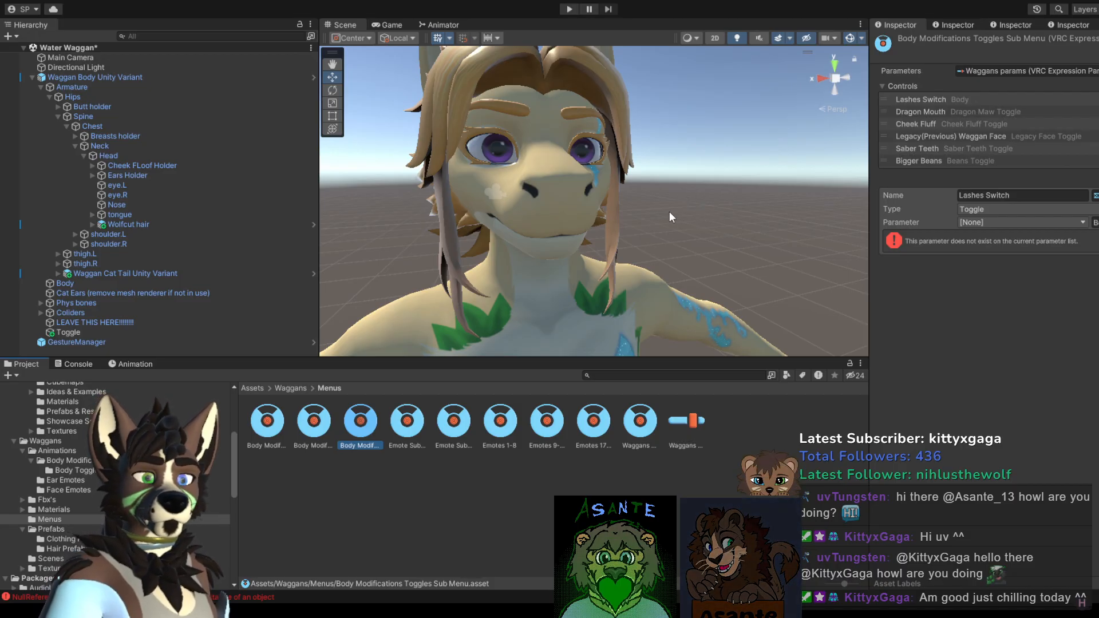
Step: Recheck the Waggans params list, rerun the scene to retest the Lashes Switch in the Body toggles submenu, and stop the run
{"action": "left_click", "coordinate": [686, 424]}
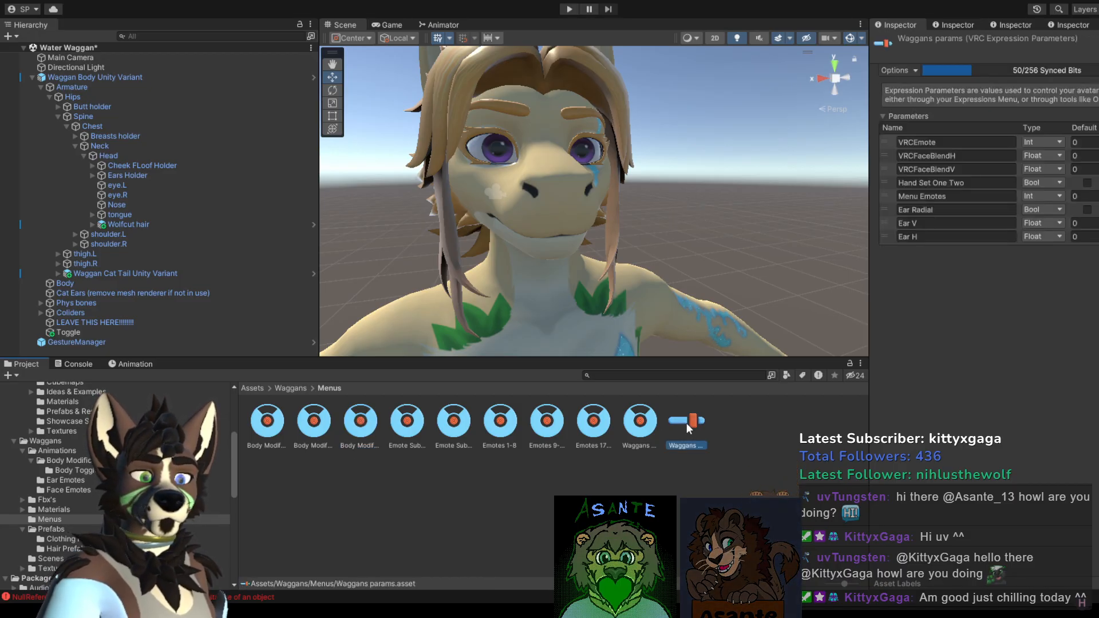
{"action": "left_click", "coordinate": [94, 342]}
{"action": "left_click", "coordinate": [946, 225]}
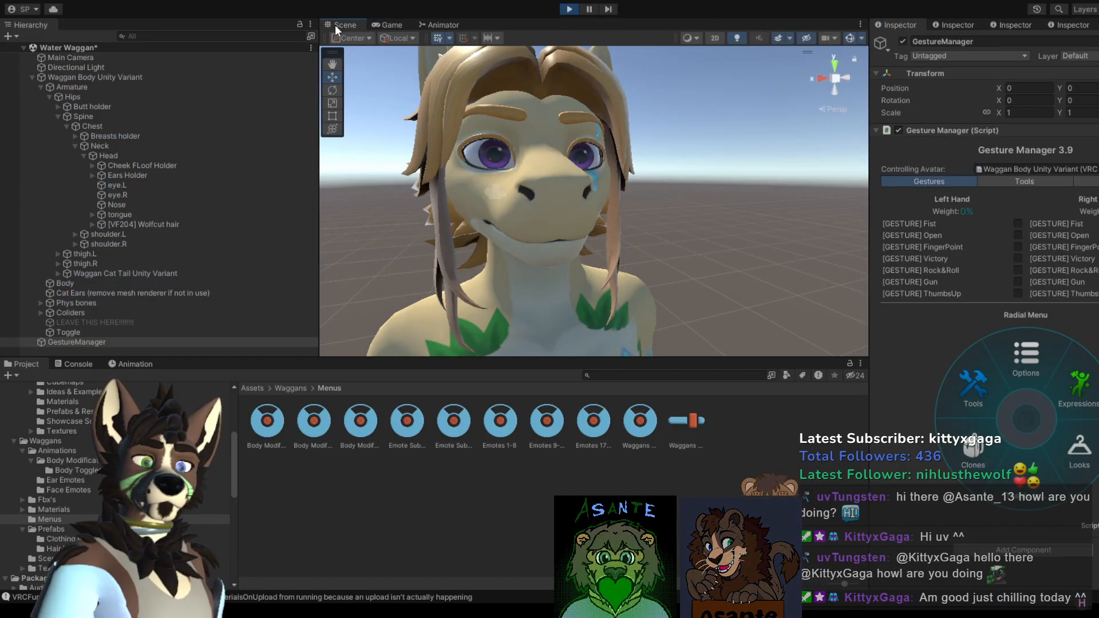
{"action": "left_click", "coordinate": [1069, 388]}
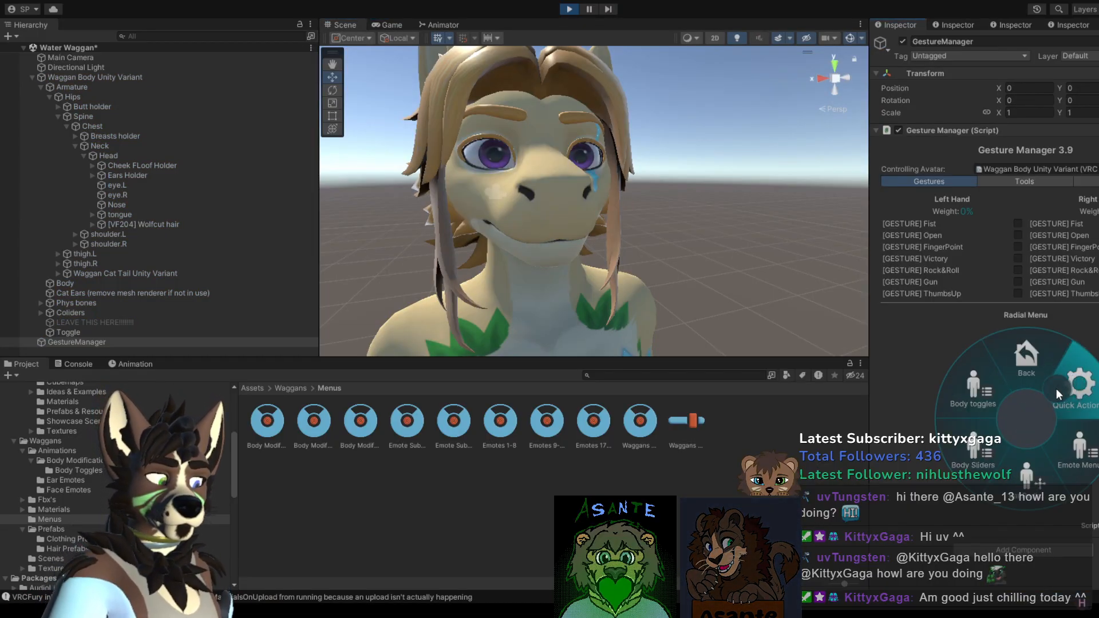
{"action": "left_click", "coordinate": [974, 389]}
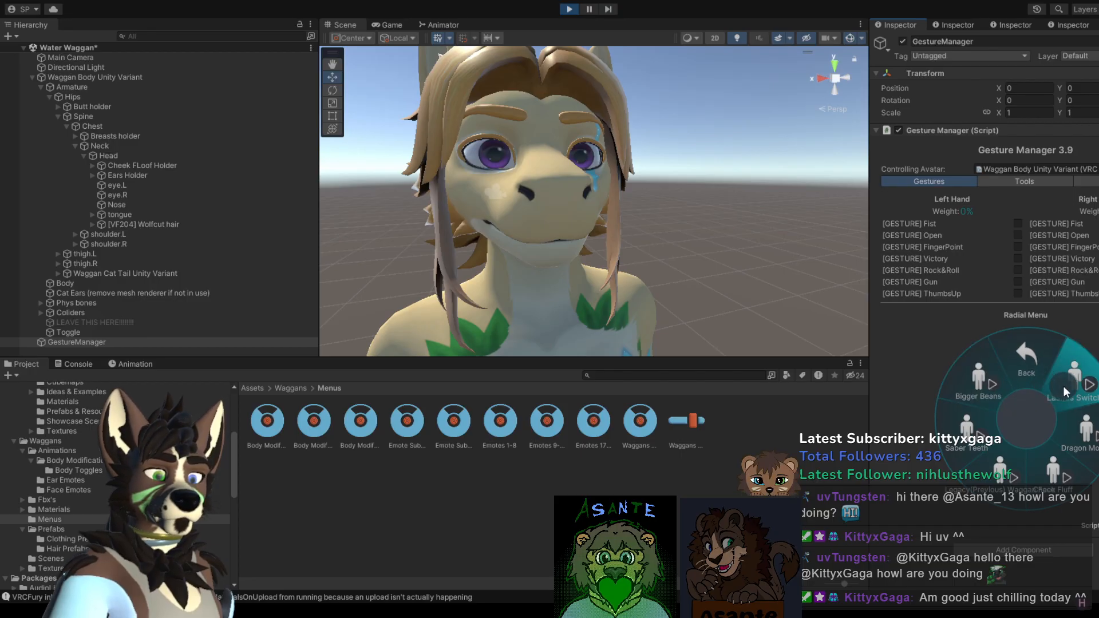
{"action": "left_click", "coordinate": [569, 8]}
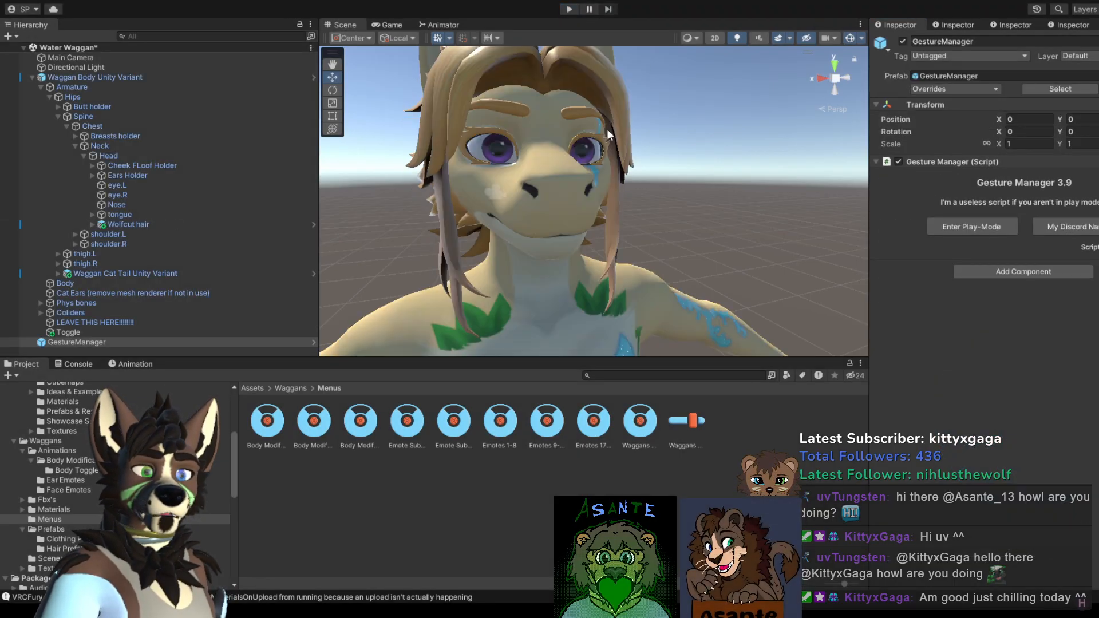
Step: Bring the avatar's eyes into close view and select the Body mesh instead of the Wolfcut hair
{"action": "scroll", "coordinate": [609, 135], "scroll_direction": "up", "scroll_amount": 3}
{"action": "middle_click_drag", "start_coordinate": [610, 124], "coordinate": [617, 144]}
{"action": "left_click", "coordinate": [631, 187]}
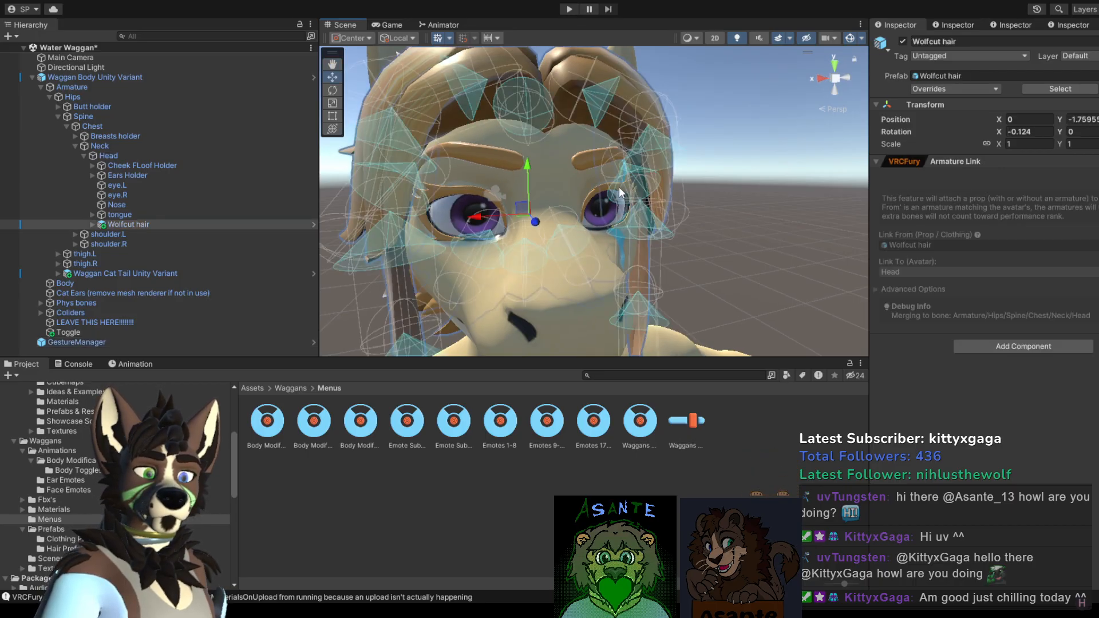
{"action": "left_click", "coordinate": [621, 191]}
{"action": "left_click", "coordinate": [532, 185]}
{"action": "left_click", "coordinate": [583, 143]}
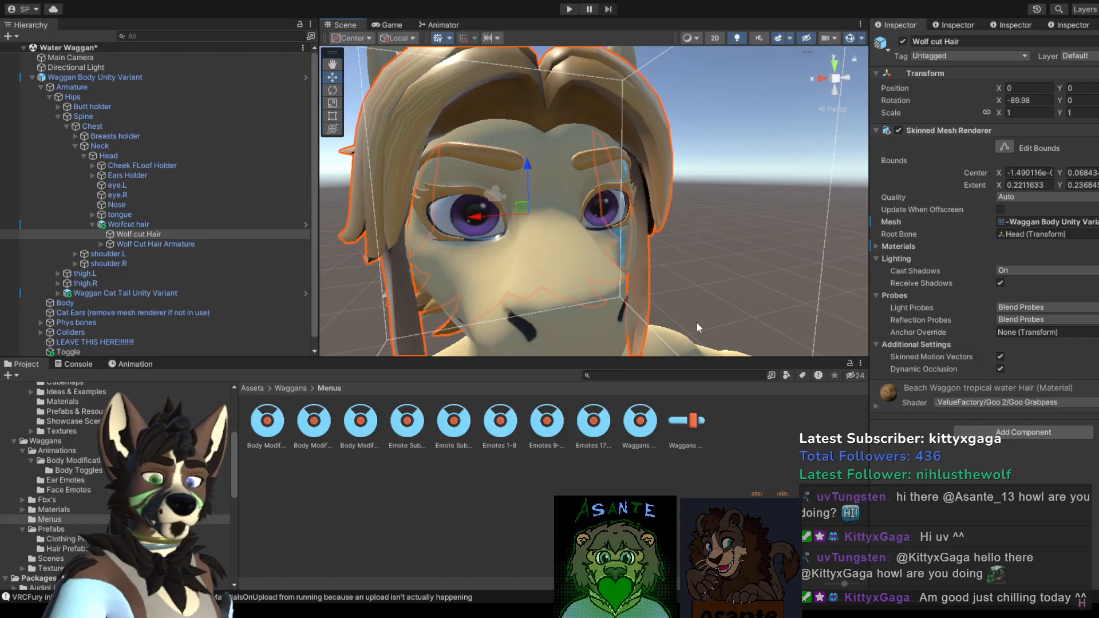
{"action": "left_click", "coordinate": [676, 332]}
{"action": "left_click", "coordinate": [675, 339]}
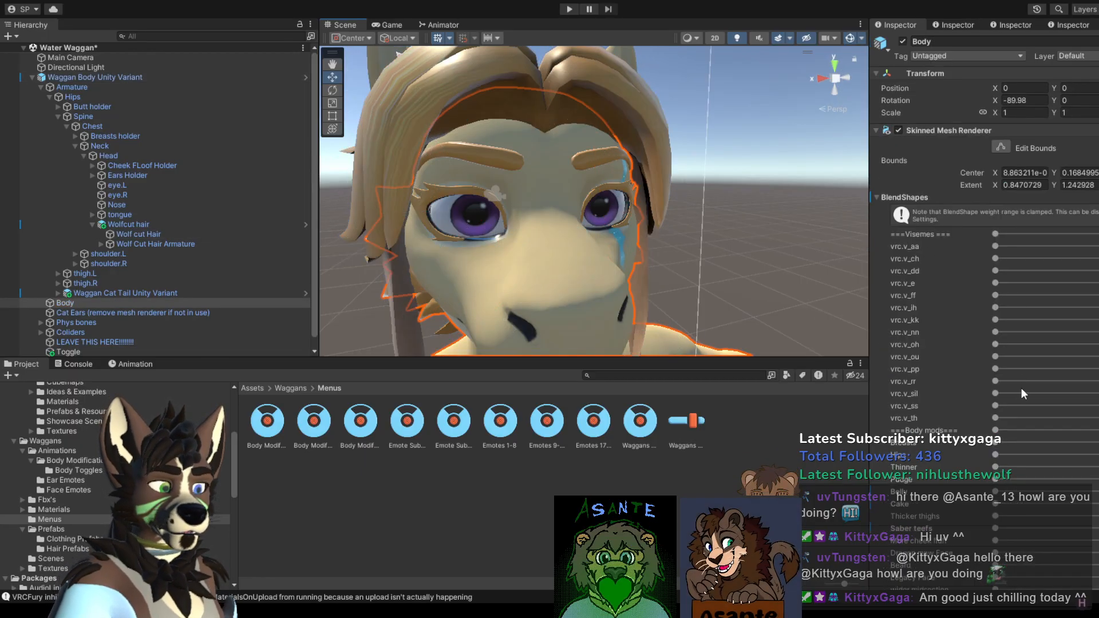
Step: Search the Body mesh's BlendShapes for the F Lashes off and M Lashes off sliders
{"action": "scroll", "coordinate": [1021, 387], "scroll_direction": "down", "scroll_amount": 10}
{"action": "scroll", "coordinate": [1022, 387], "scroll_direction": "down", "scroll_amount": 10}
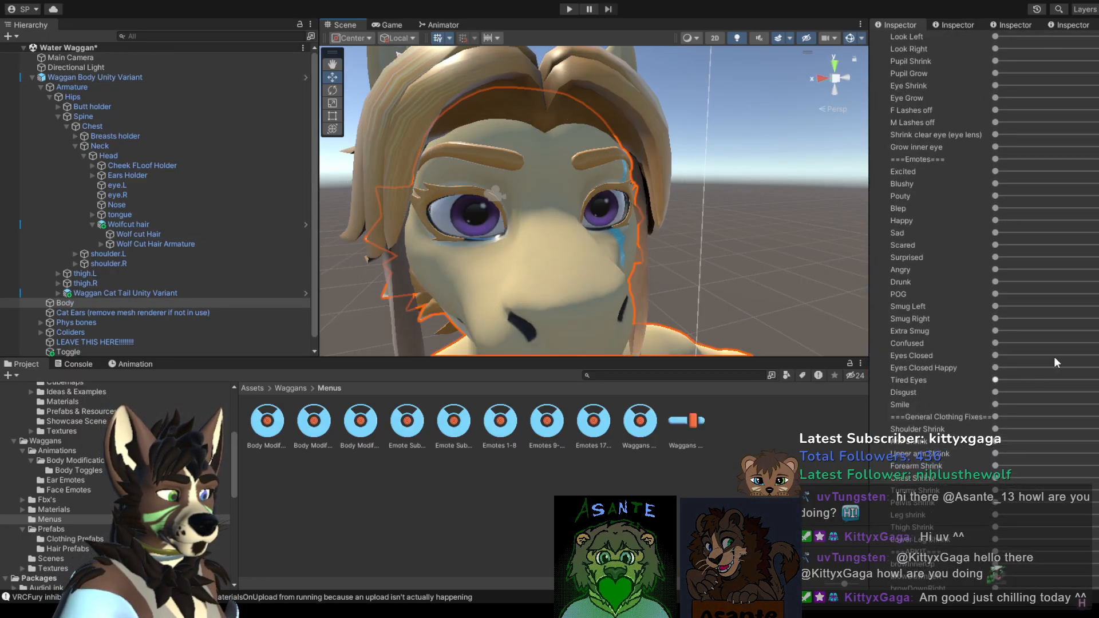
{"action": "scroll", "coordinate": [985, 320], "scroll_direction": "down", "scroll_amount": 15}
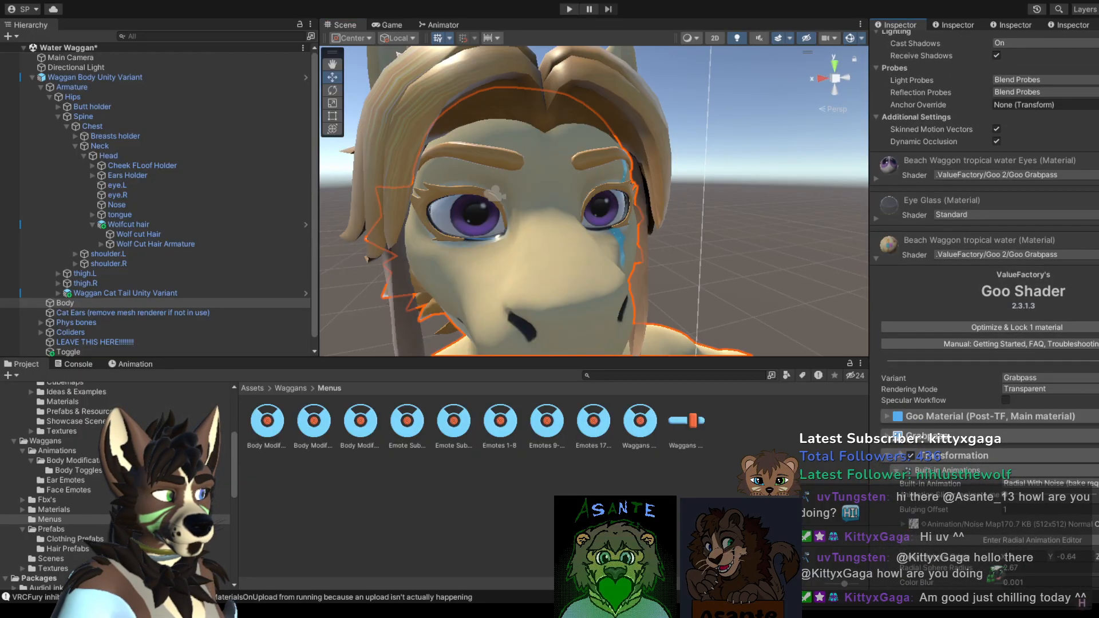
{"action": "scroll", "coordinate": [985, 321], "scroll_direction": "up", "scroll_amount": 10}
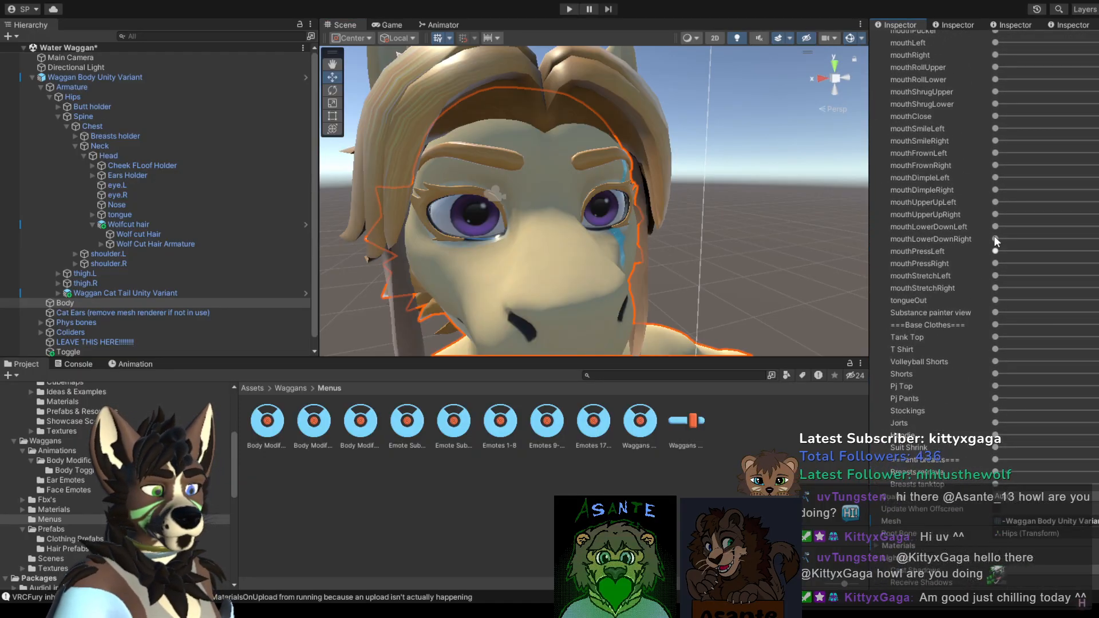
{"action": "scroll", "coordinate": [1074, 404], "scroll_direction": "up", "scroll_amount": 6}
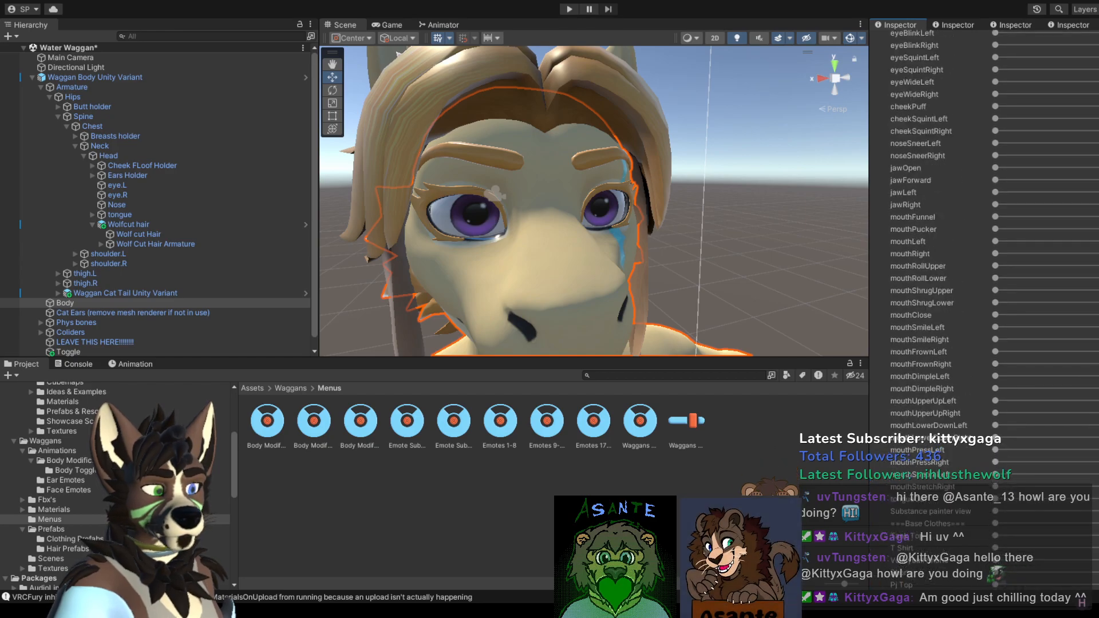
{"action": "scroll", "coordinate": [985, 321], "scroll_direction": "down", "scroll_amount": 10}
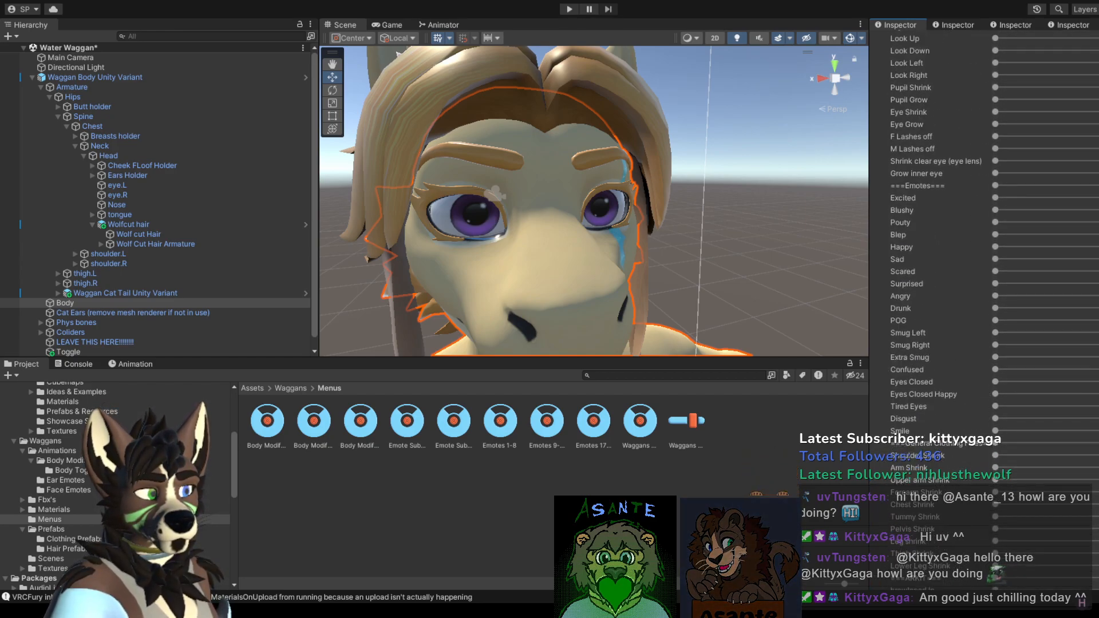
{"action": "scroll", "coordinate": [1053, 216], "scroll_direction": "up", "scroll_amount": 2}
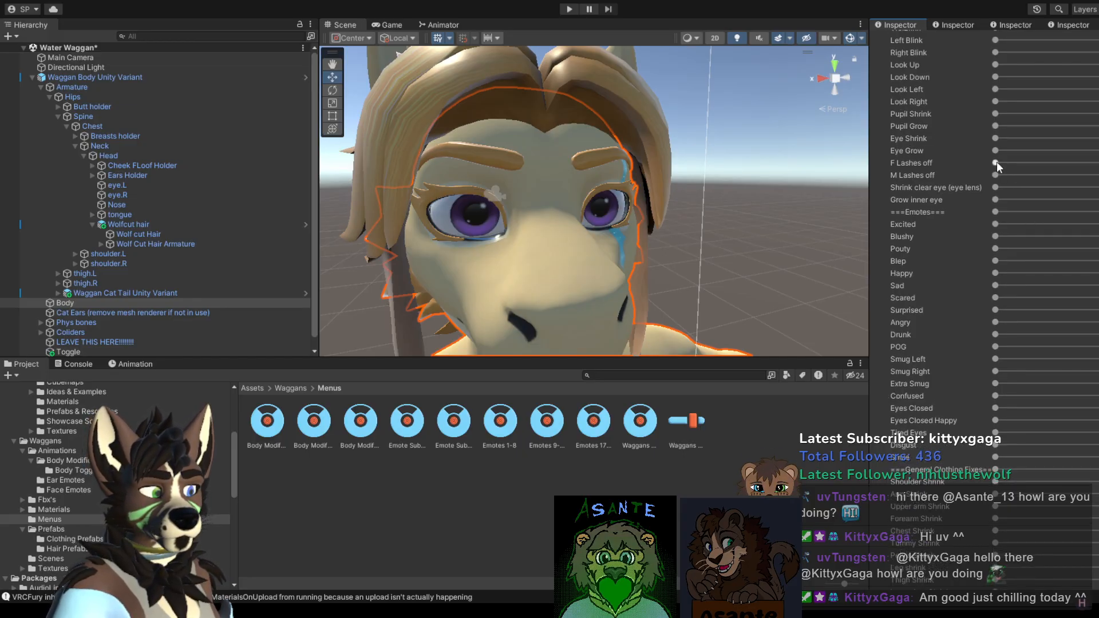
Step: Raise the Body mesh's F Lashes off blendshape, check the M Lashes off slider, and deselect the mesh
{"action": "left_click_drag", "start_coordinate": [996, 162], "coordinate": [1087, 163]}
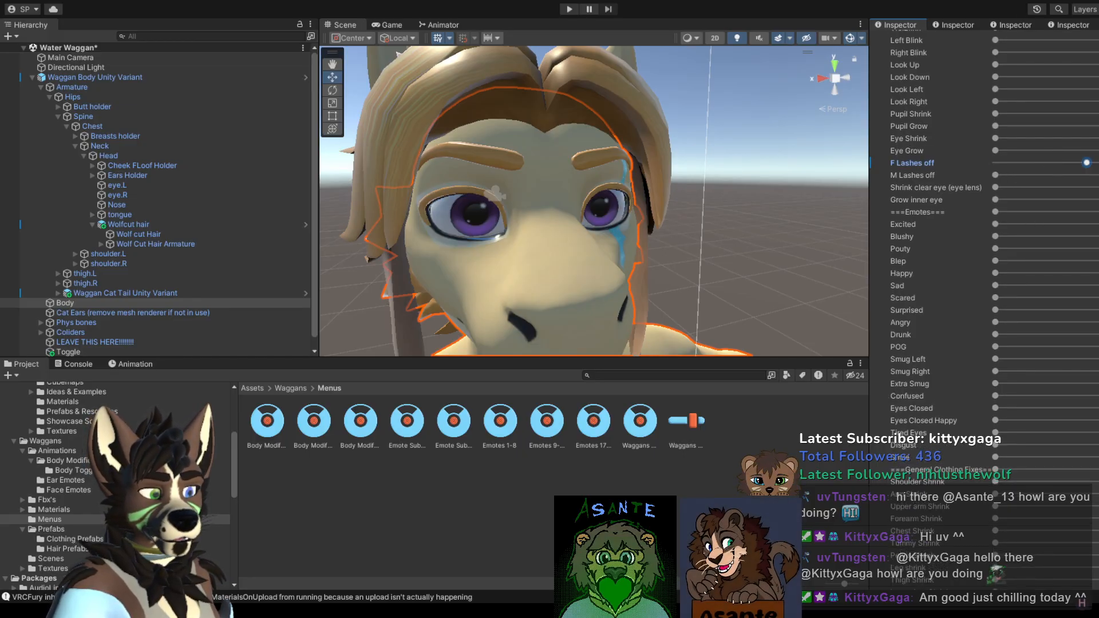
{"action": "left_click", "coordinate": [994, 174]}
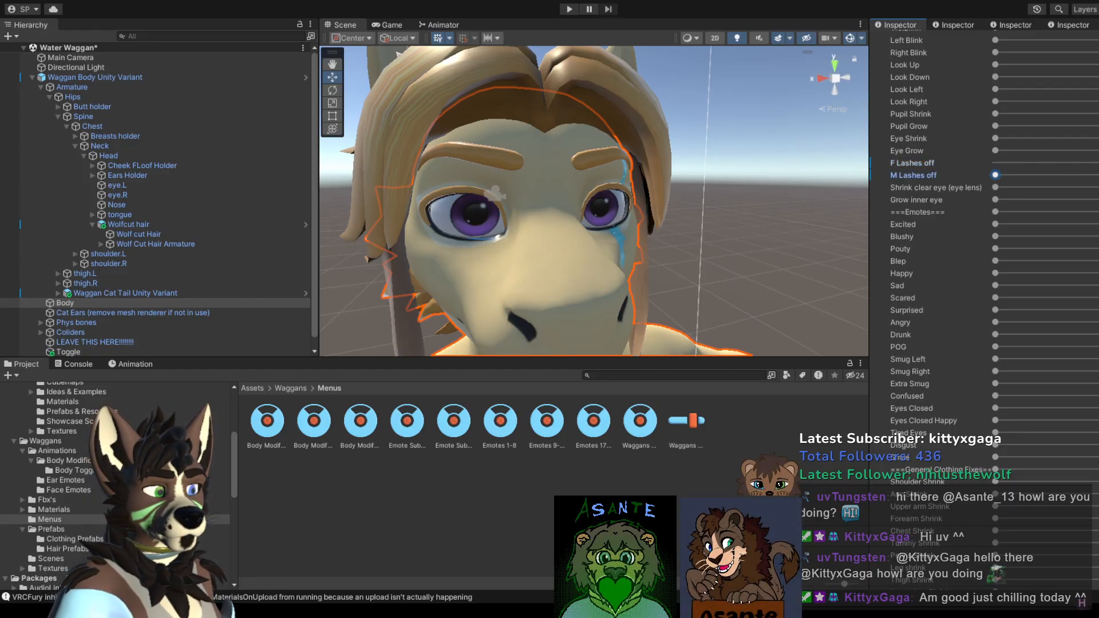
{"action": "scroll", "coordinate": [985, 321], "scroll_direction": "up", "scroll_amount": 10}
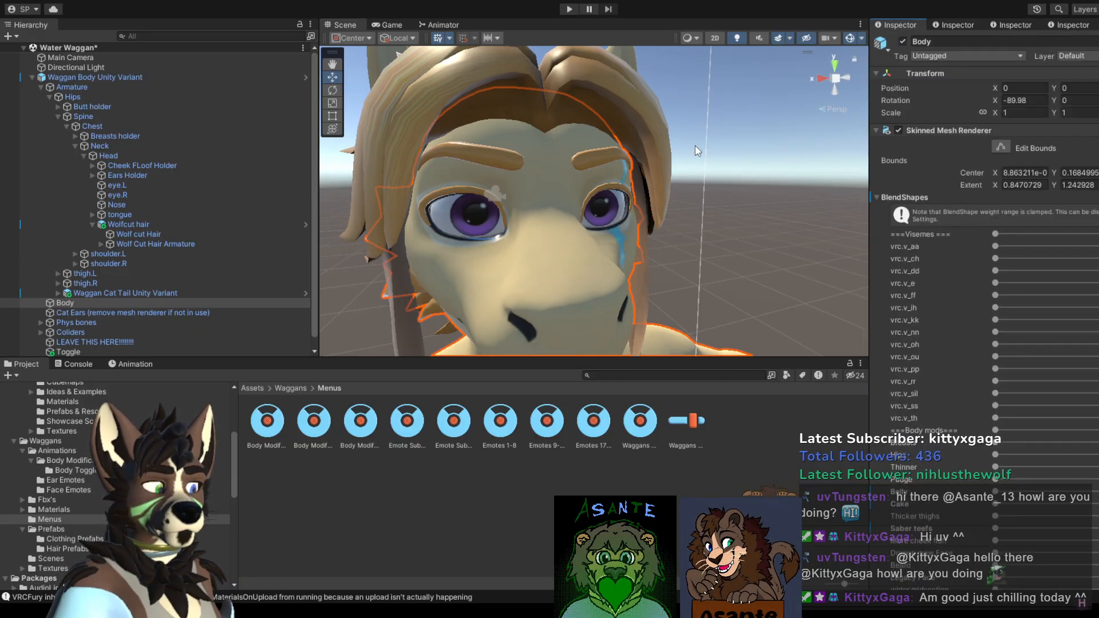
{"action": "left_click", "coordinate": [830, 260]}
{"action": "scroll", "coordinate": [796, 267], "scroll_direction": "down", "scroll_amount": 5}
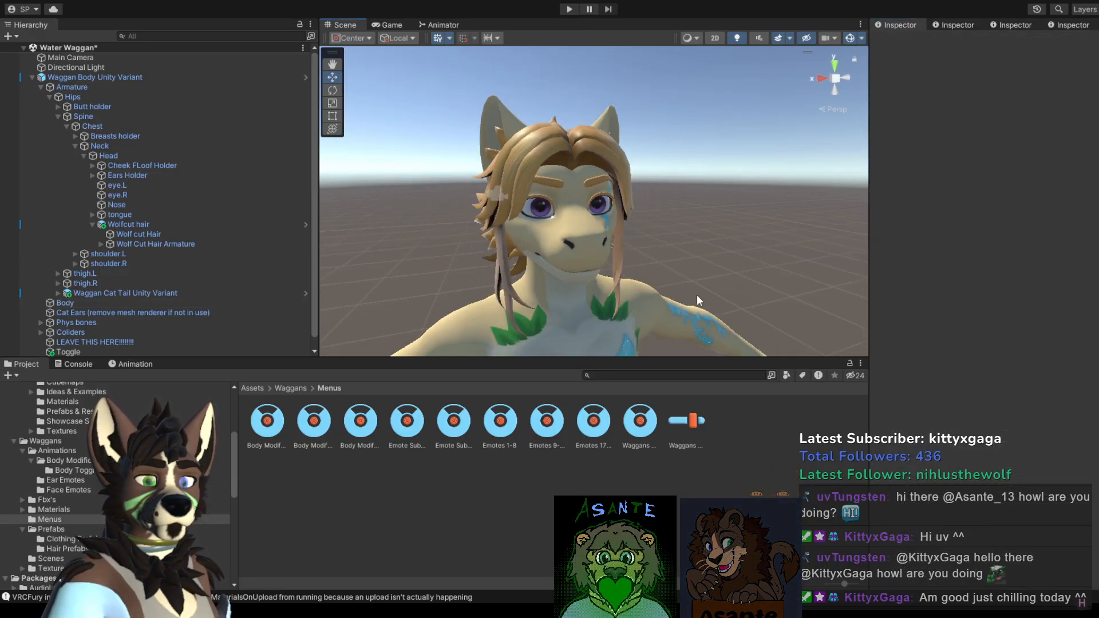
{"action": "scroll", "coordinate": [694, 293], "scroll_direction": "down", "scroll_amount": 3}
{"action": "middle_click_drag", "start_coordinate": [691, 292], "coordinate": [694, 265]}
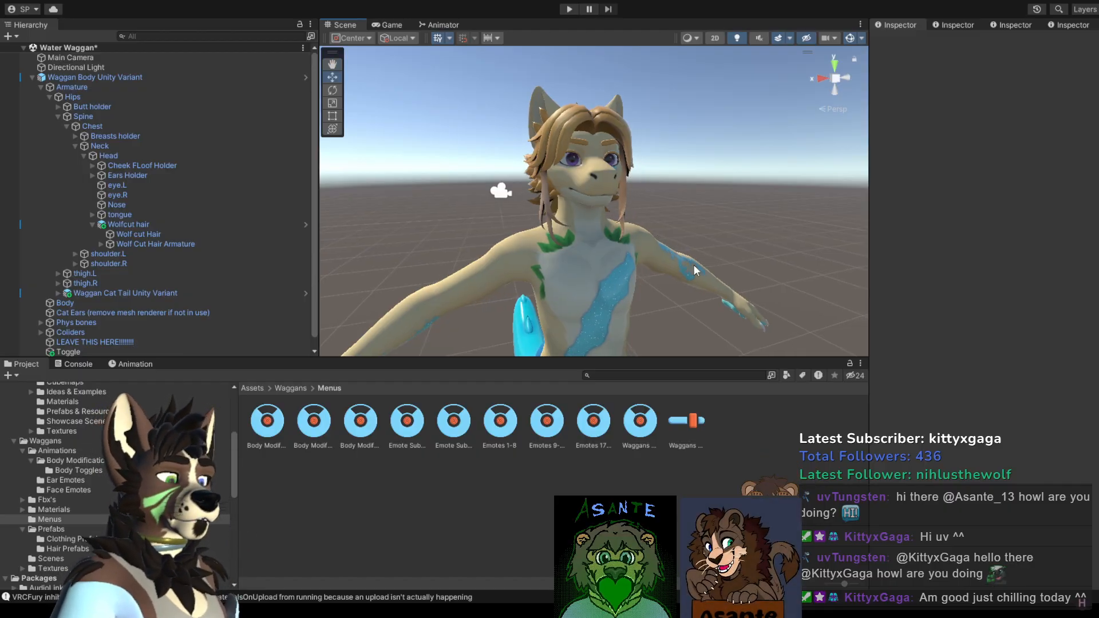
Step: Recheck the Waggans params list and the Waggans Menu controls, then collapse the avatar's hierarchy
{"action": "left_click", "coordinate": [679, 420]}
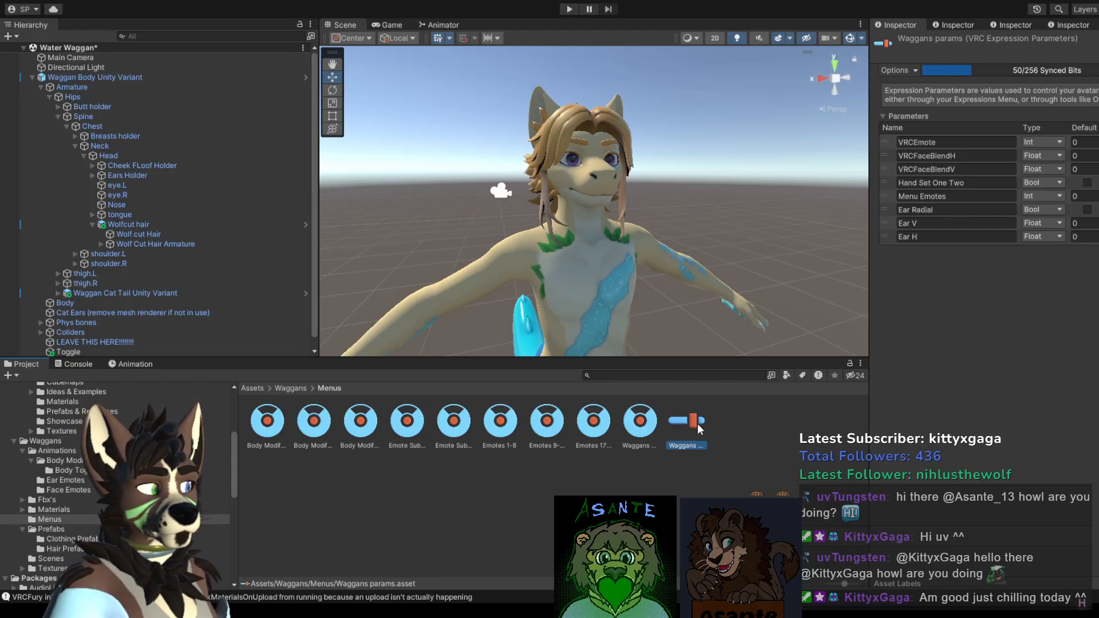
{"action": "left_click", "coordinate": [641, 431]}
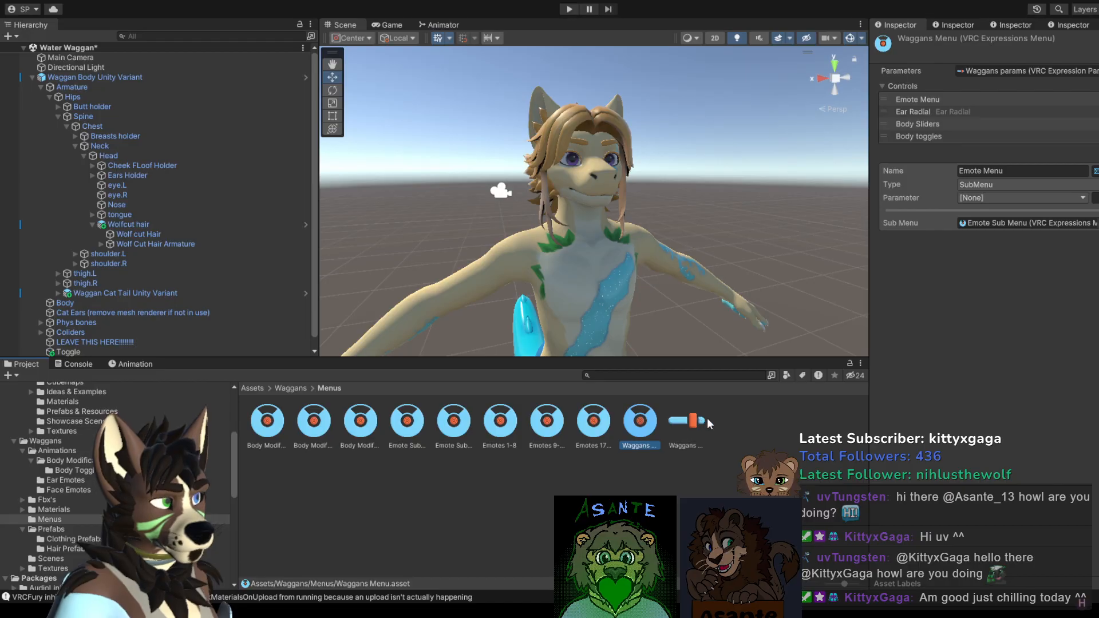
{"action": "left_click", "coordinate": [32, 78]}
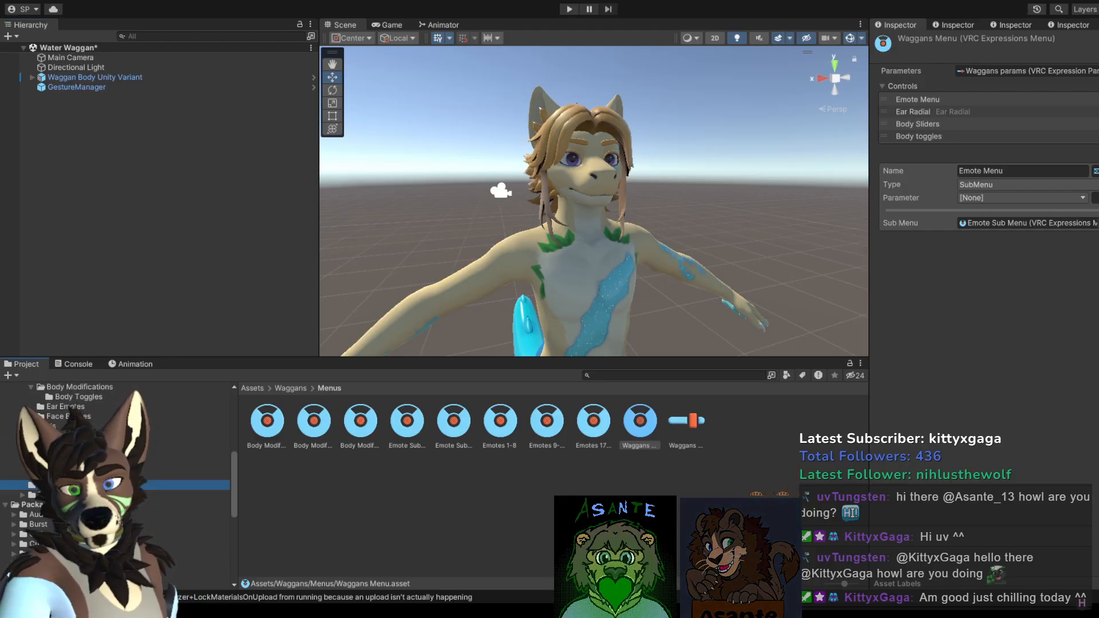
Step: Load Waggans Main Scene alongside the Water Waggan scene and disable the Waggan Body Unity Variant avatar
{"action": "left_click", "coordinate": [405, 426]}
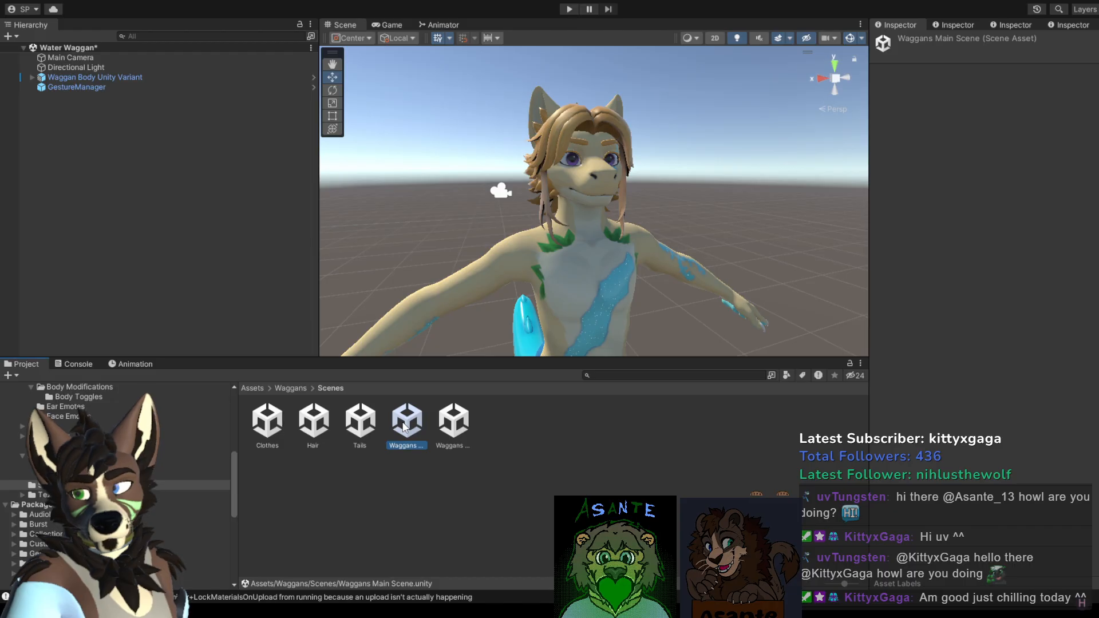
{"action": "left_click", "coordinate": [452, 427]}
{"action": "left_click", "coordinate": [408, 425]}
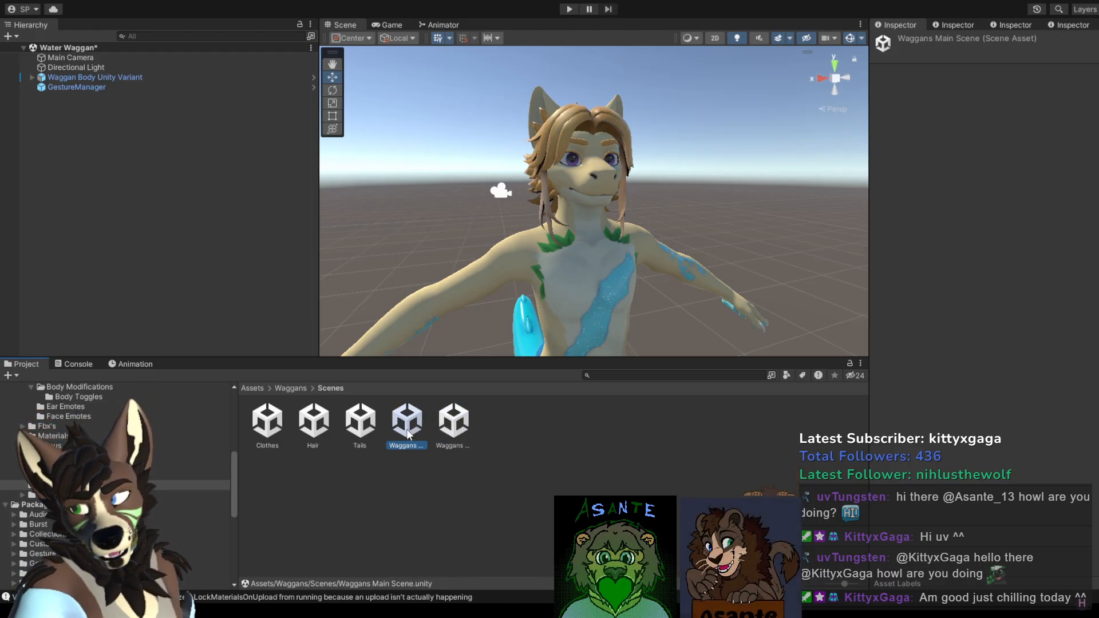
{"action": "left_click_drag", "start_coordinate": [407, 425], "coordinate": [208, 263]}
{"action": "left_click", "coordinate": [116, 77]}
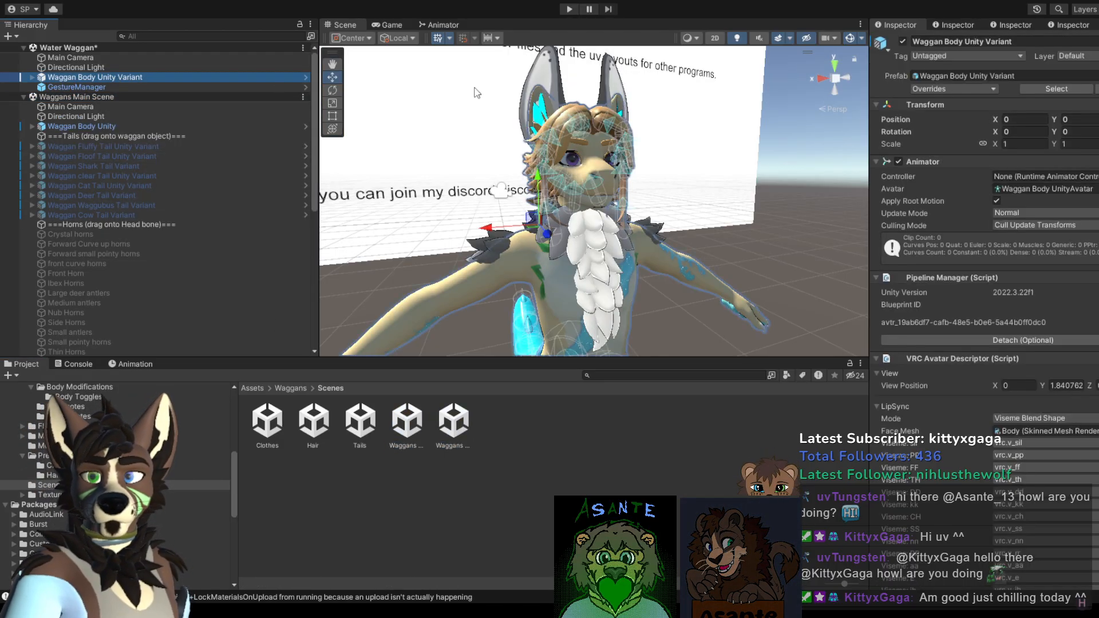
{"action": "left_click", "coordinate": [903, 42]}
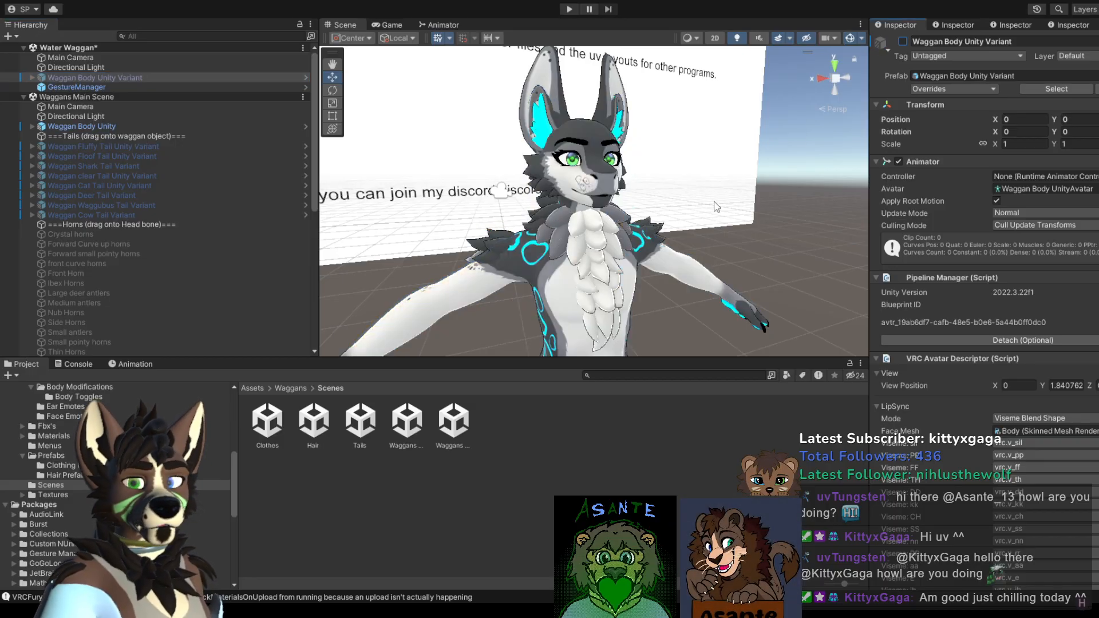
Step: Run the scene with GestureManager, test the stock Waggan's body submenus including Shoulder Fluff in Expressions, and stop the run
{"action": "left_click", "coordinate": [78, 87]}
{"action": "left_click", "coordinate": [980, 227]}
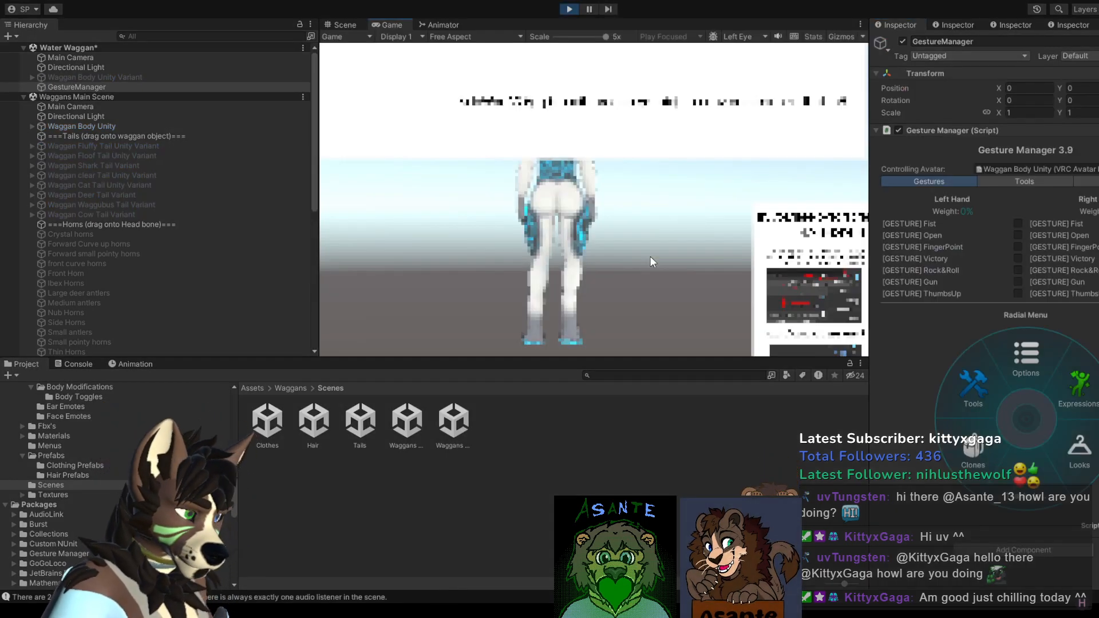
{"action": "left_click", "coordinate": [339, 25]}
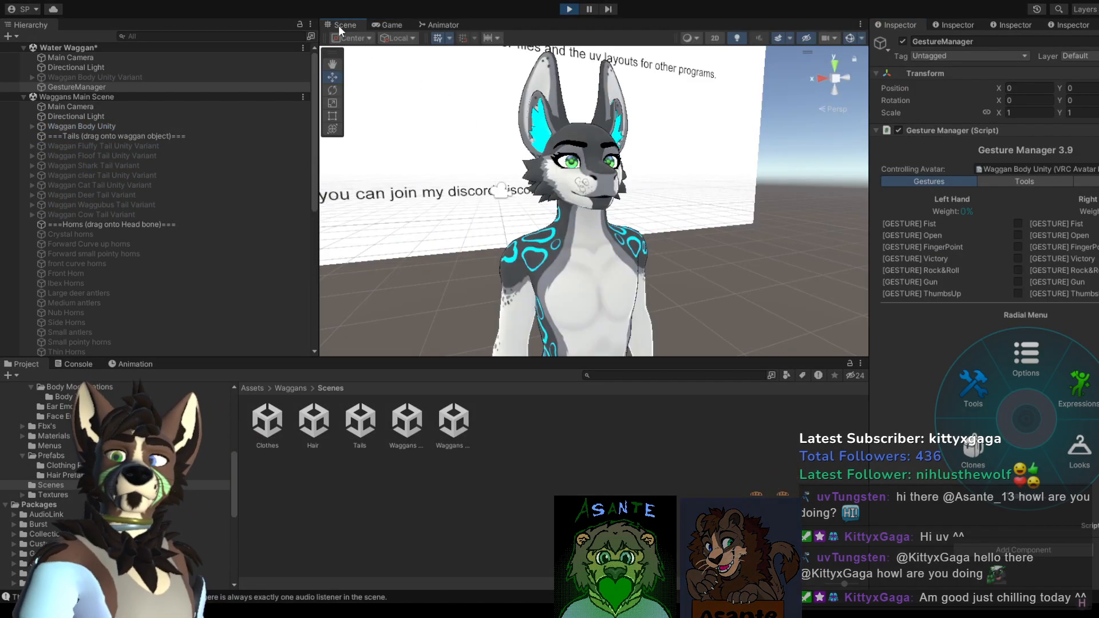
{"action": "left_click", "coordinate": [1068, 379]}
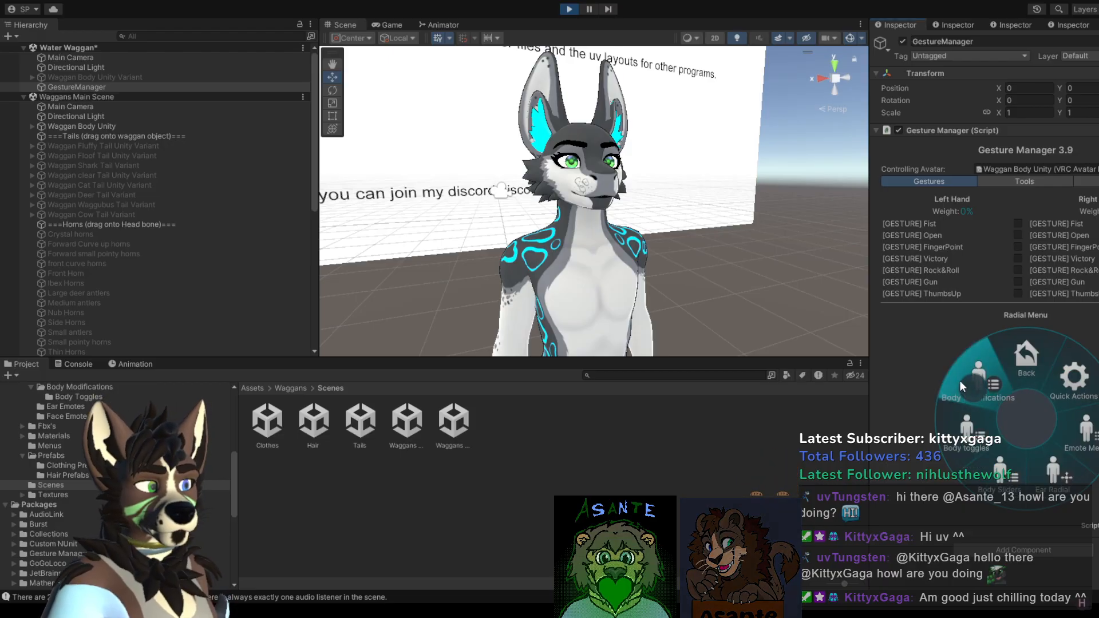
{"action": "left_click", "coordinate": [995, 456]}
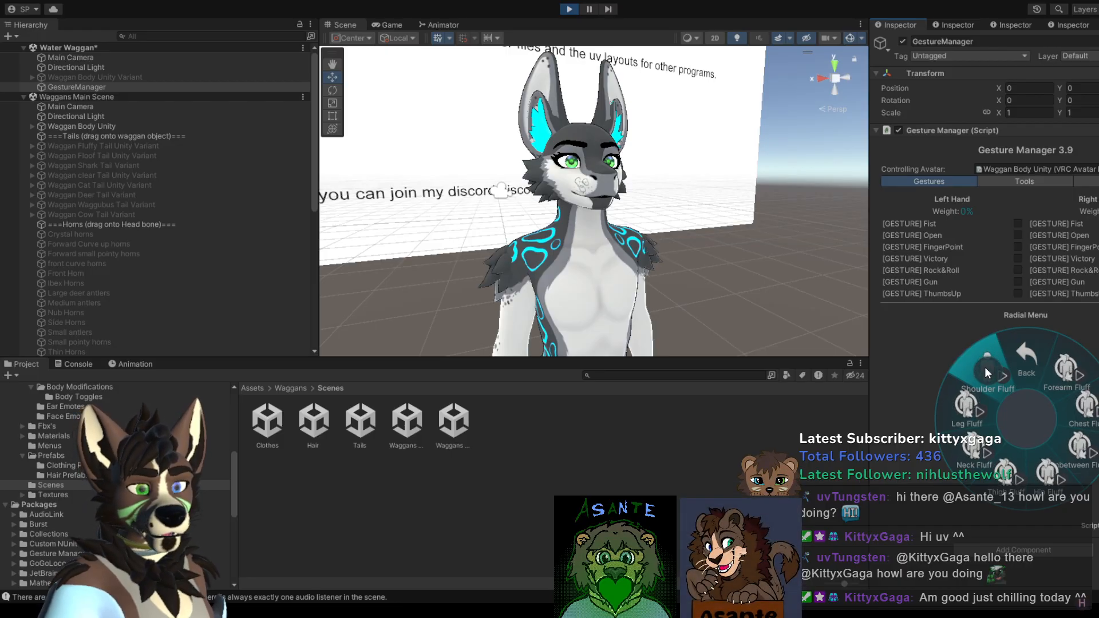
{"action": "left_click", "coordinate": [1019, 354]}
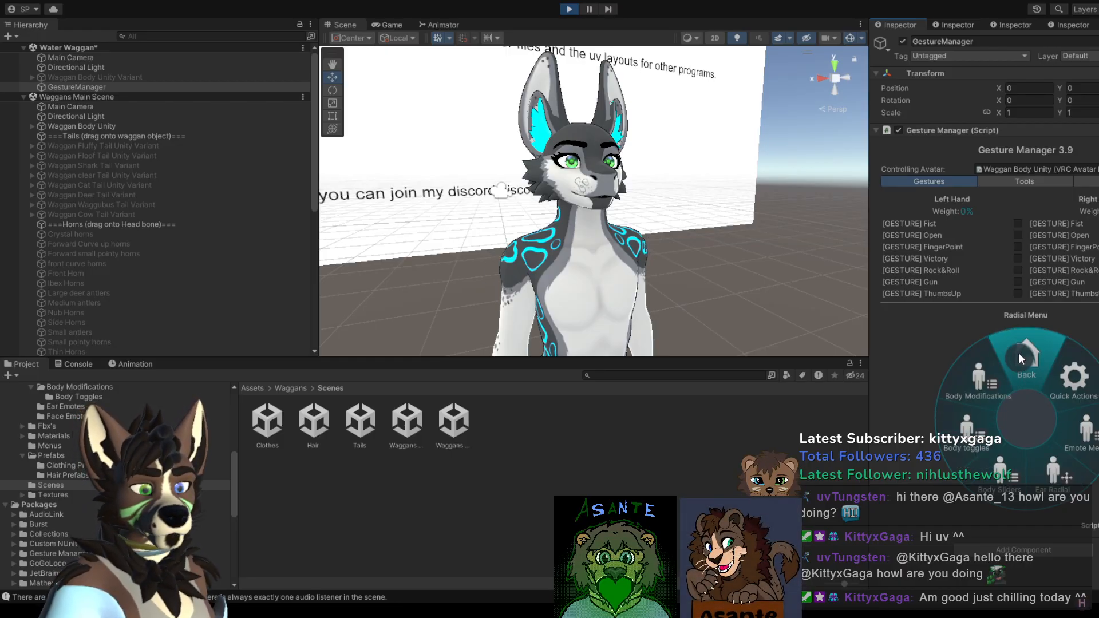
{"action": "left_click", "coordinate": [993, 453]}
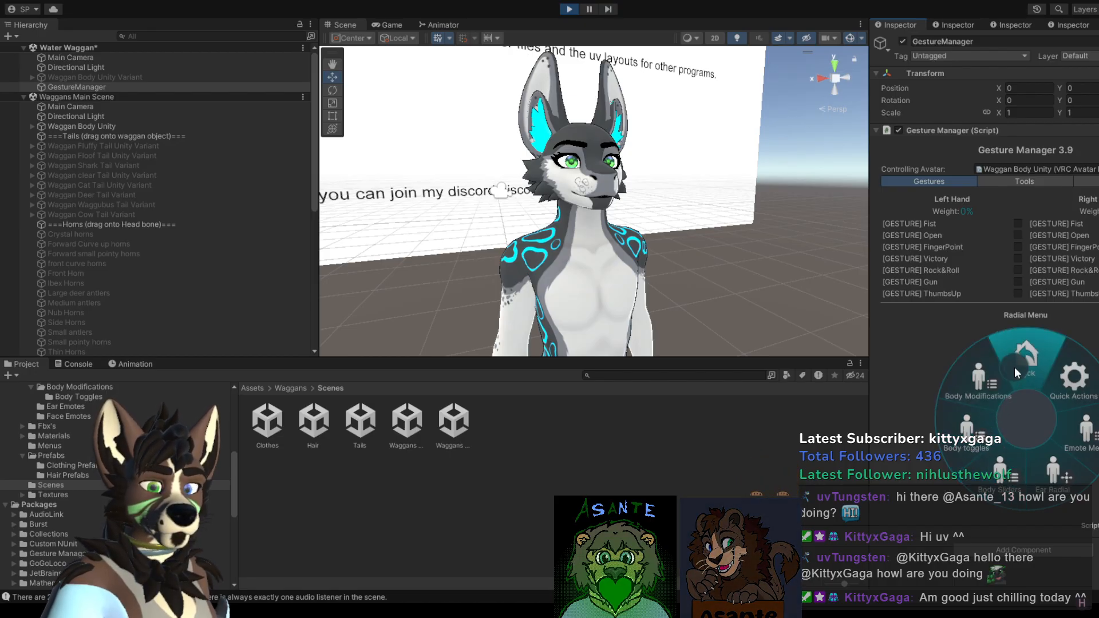
{"action": "left_click", "coordinate": [1015, 366]}
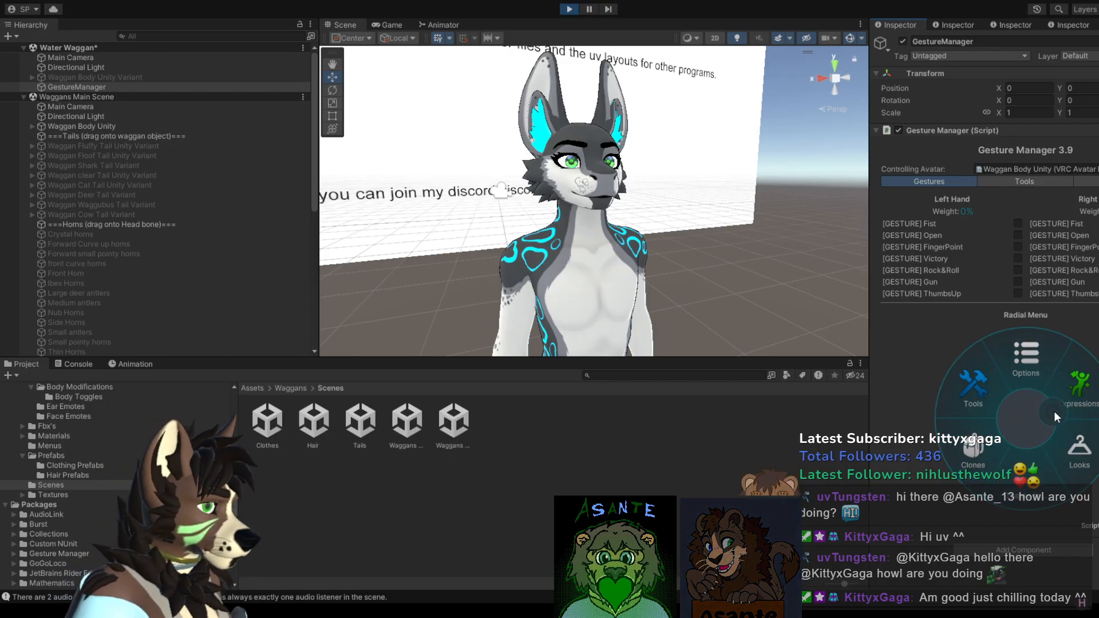
{"action": "left_click", "coordinate": [570, 9]}
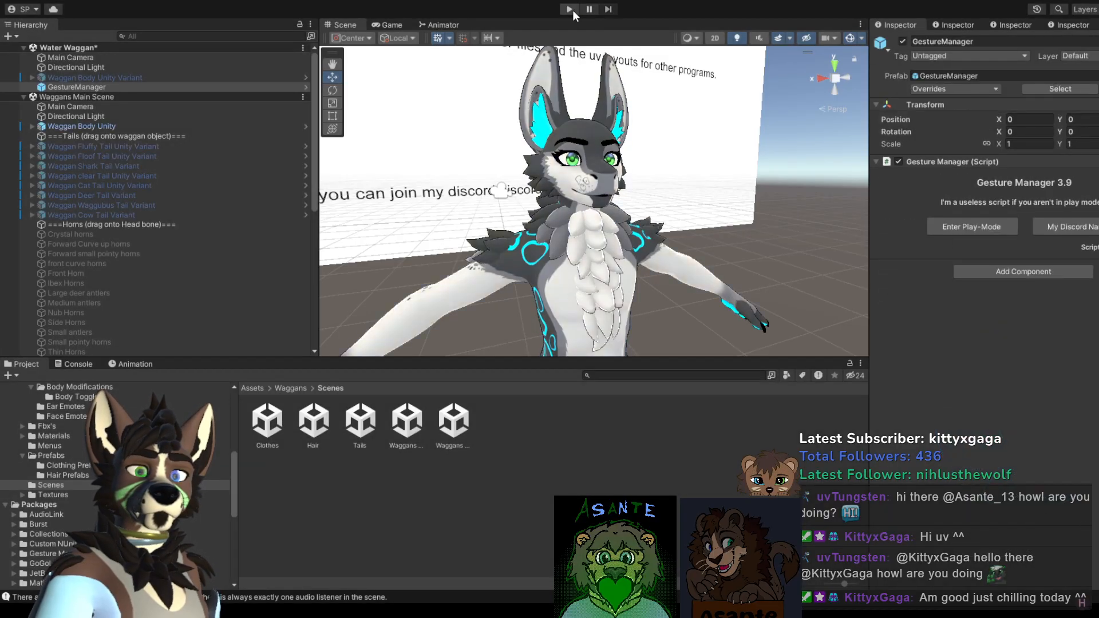
Step: Remove Waggans Main Scene from the hierarchy and re-enable the Waggan Body Unity Variant avatar
{"action": "left_click", "coordinate": [77, 97]}
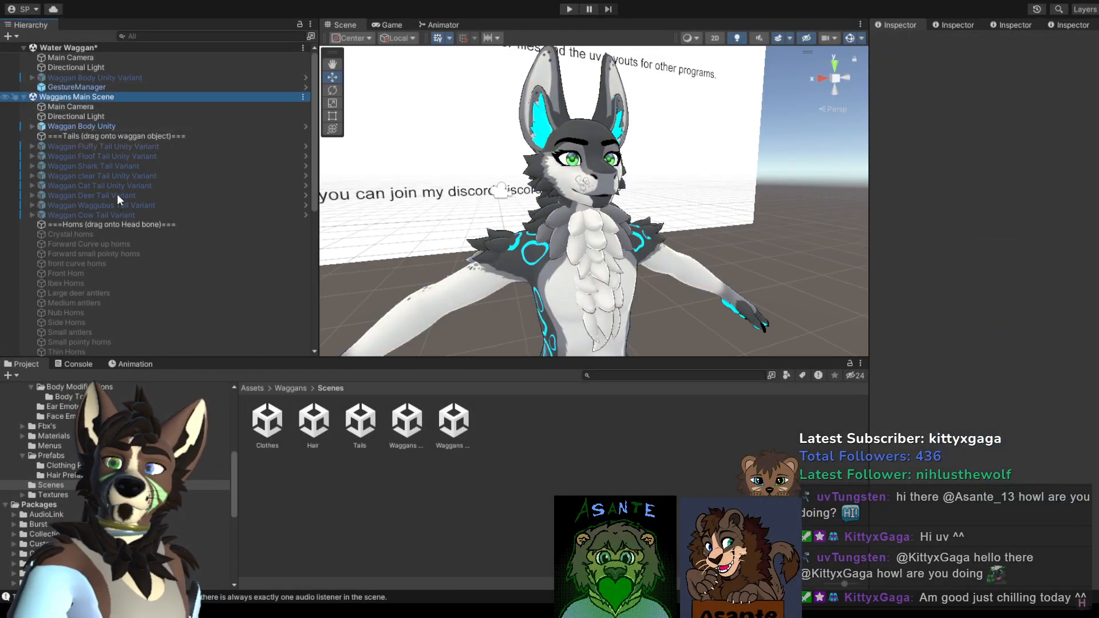
{"action": "key", "text": "Delete"}
{"action": "left_click", "coordinate": [105, 78]}
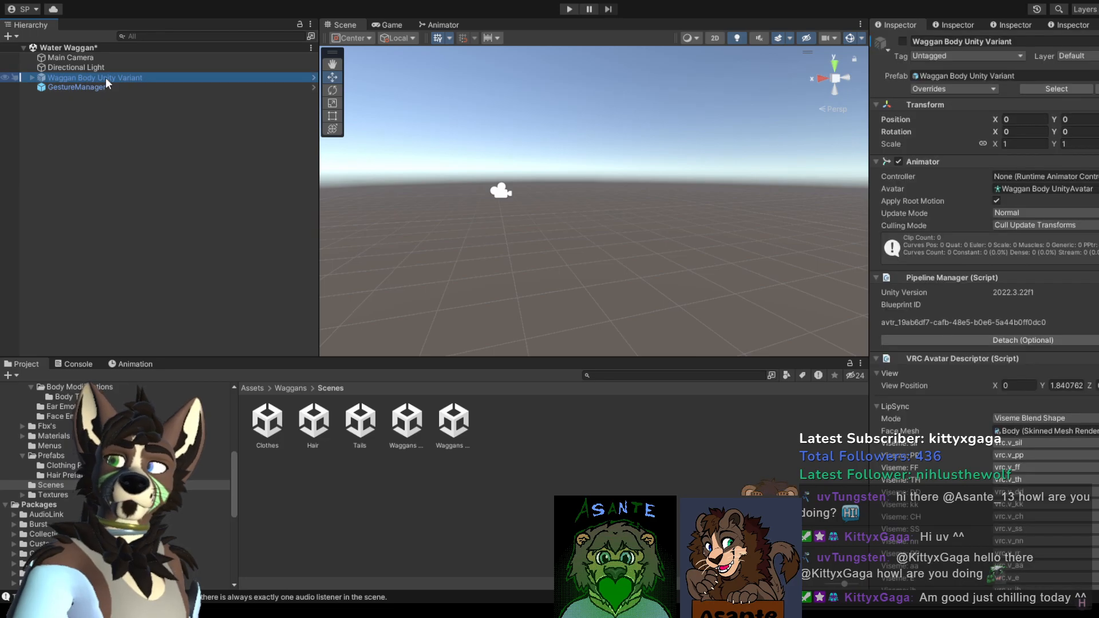
{"action": "left_click", "coordinate": [903, 41]}
{"action": "left_click", "coordinate": [722, 129]}
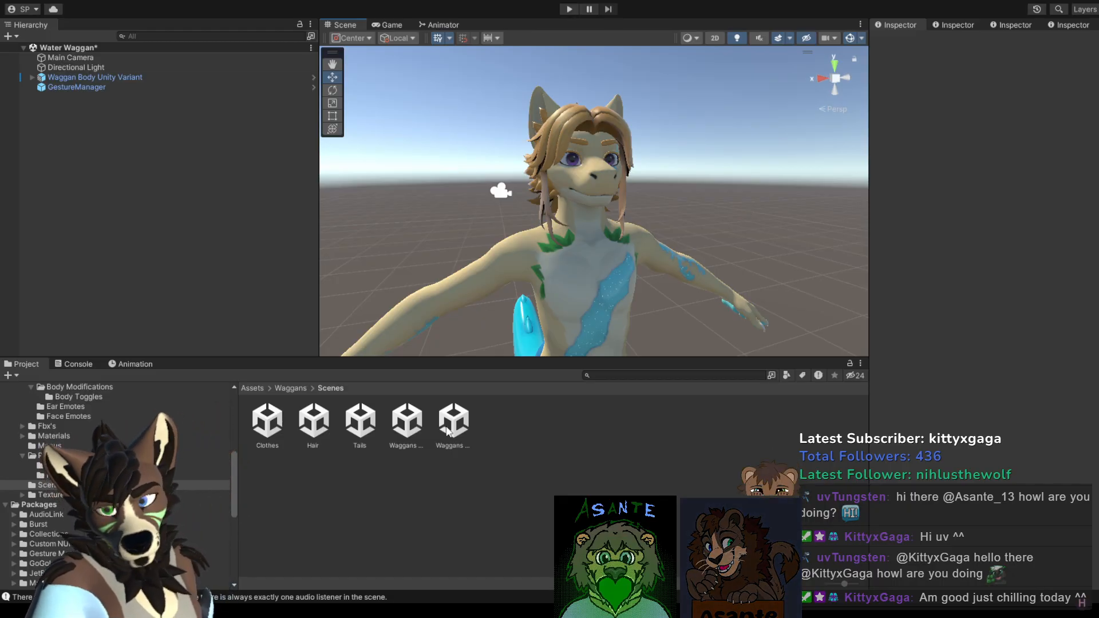
Step: Look through the Waggans Clothing Prefabs, Face Emotes, Prefabs and Animations folders, then reopen Waggans params in Menus
{"action": "left_click", "coordinate": [75, 466]}
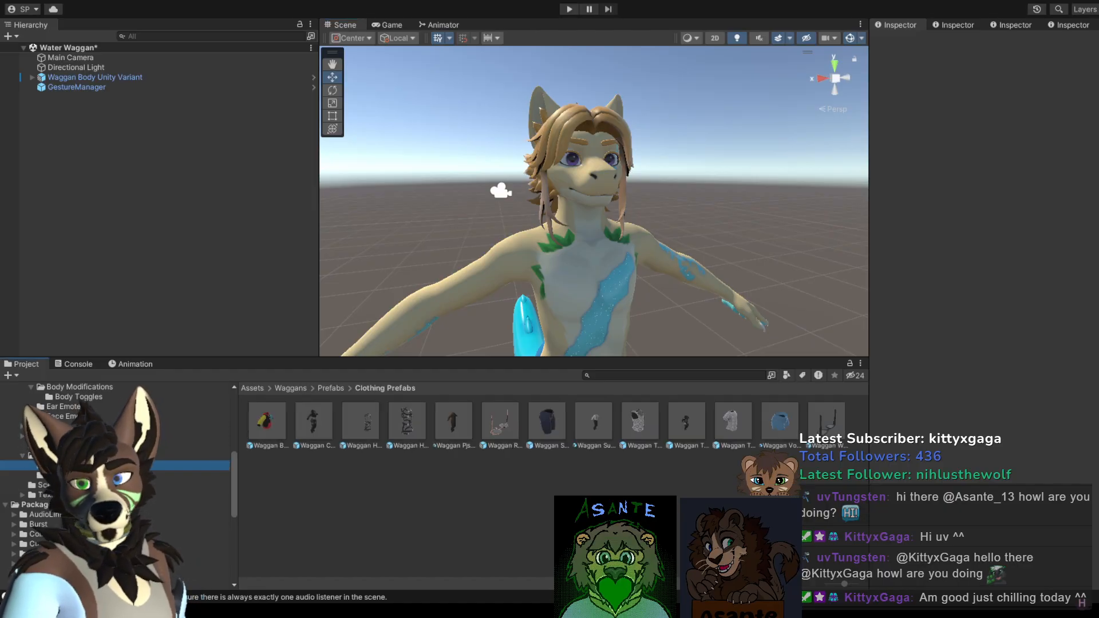
{"action": "scroll", "coordinate": [76, 465], "scroll_direction": "up", "scroll_amount": 1}
{"action": "left_click", "coordinate": [71, 453]}
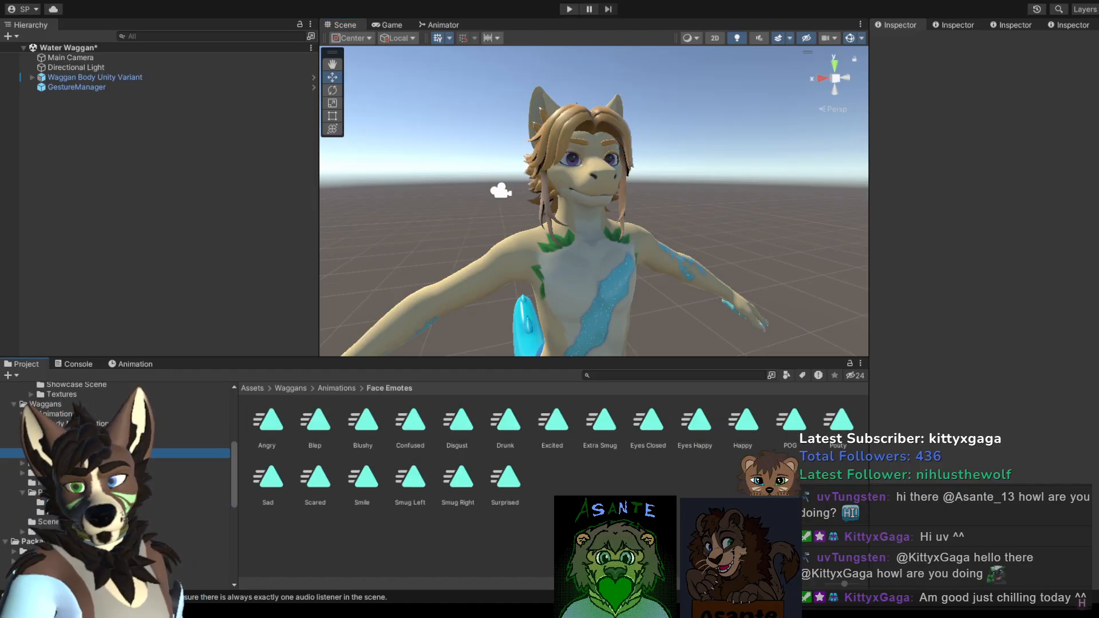
{"action": "left_click", "coordinate": [72, 492]}
{"action": "scroll", "coordinate": [72, 493], "scroll_direction": "up", "scroll_amount": 3}
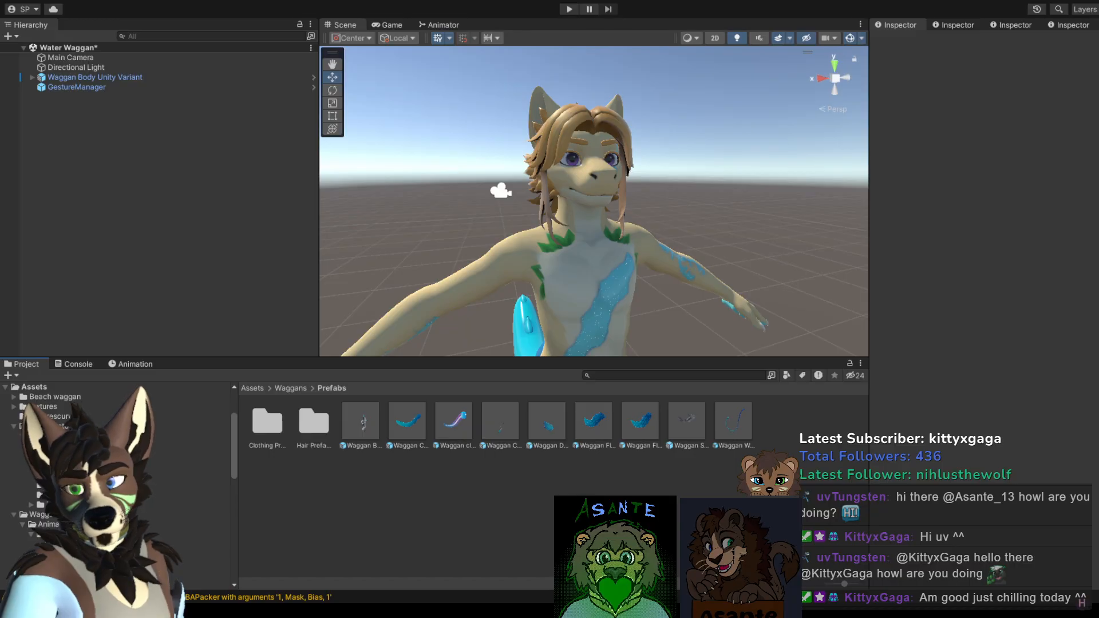
{"action": "left_click", "coordinate": [54, 523]}
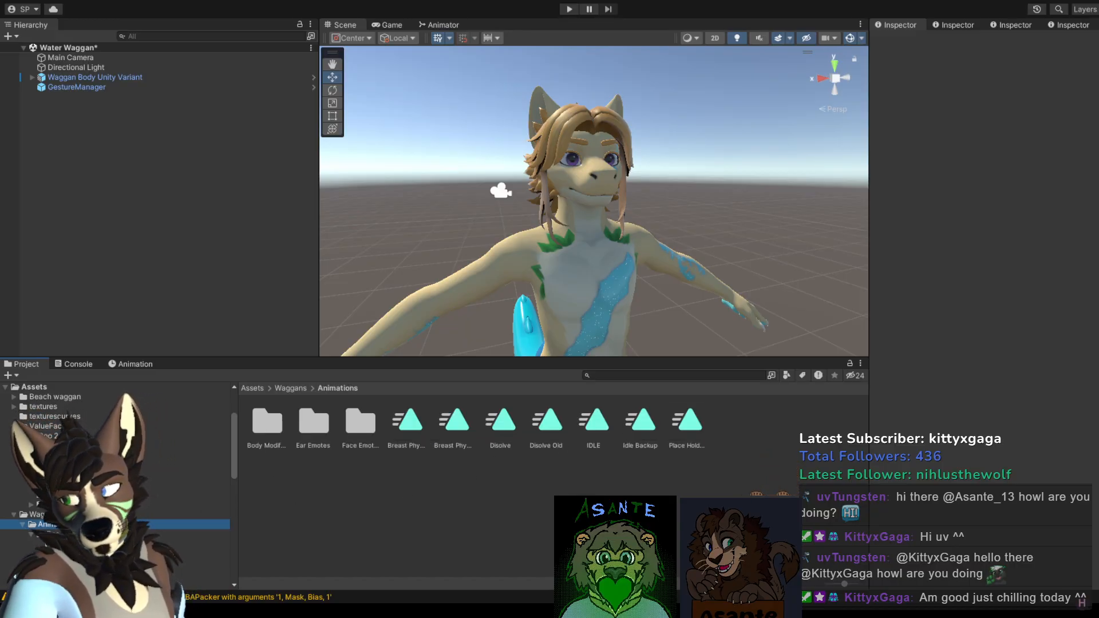
{"action": "scroll", "coordinate": [114, 486], "scroll_direction": "down", "scroll_amount": 3}
{"action": "left_click", "coordinate": [47, 520]}
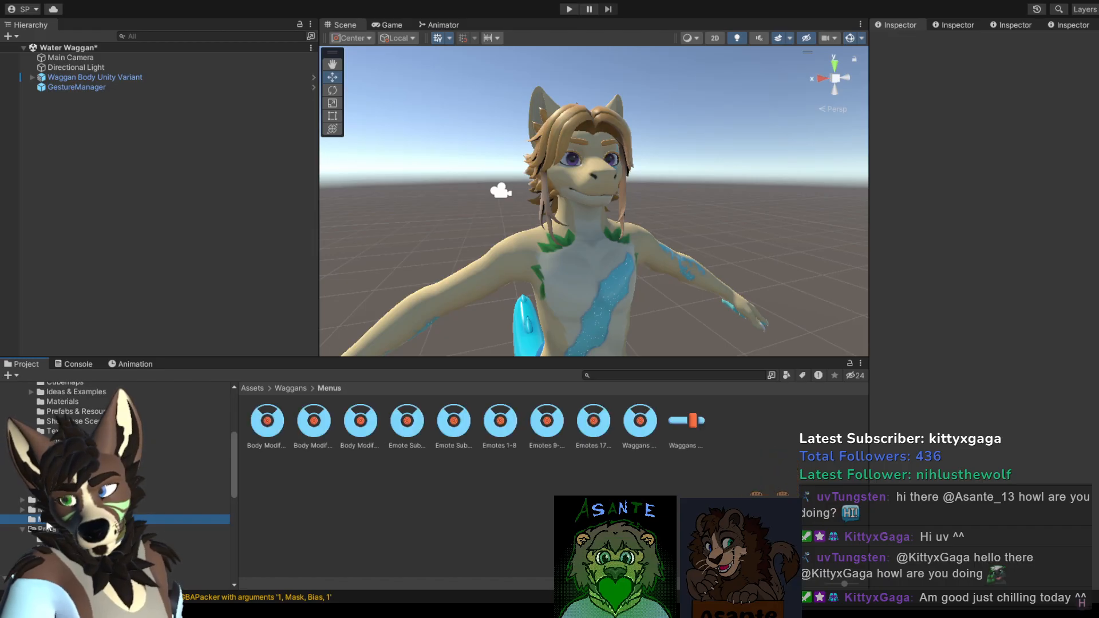
{"action": "left_click", "coordinate": [686, 427]}
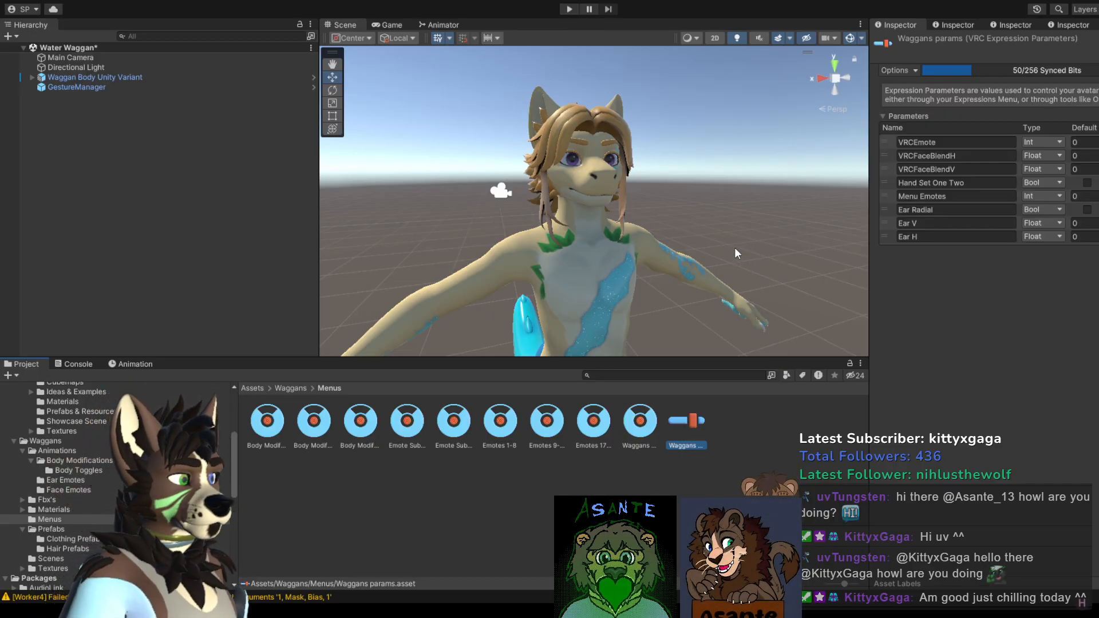
{"action": "left_click_drag", "start_coordinate": [735, 249], "coordinate": [714, 231], "text": "alt"}
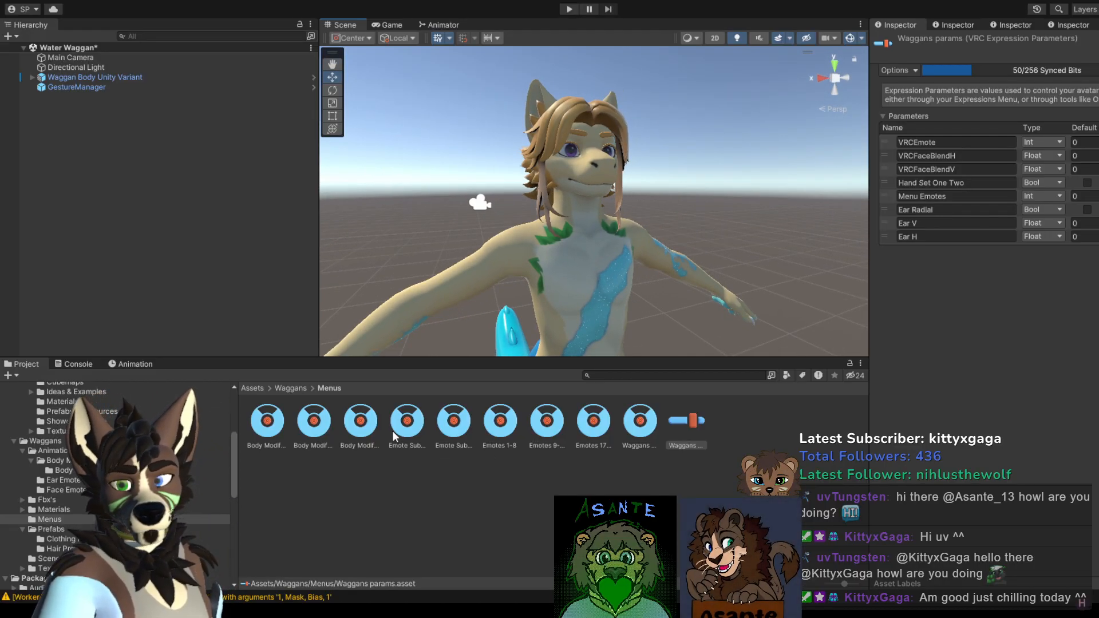
Step: Review the Body Modifications and emote menu assets in Waggans Menus, checking their parameter assignments against Waggans params
{"action": "left_click", "coordinate": [267, 423]}
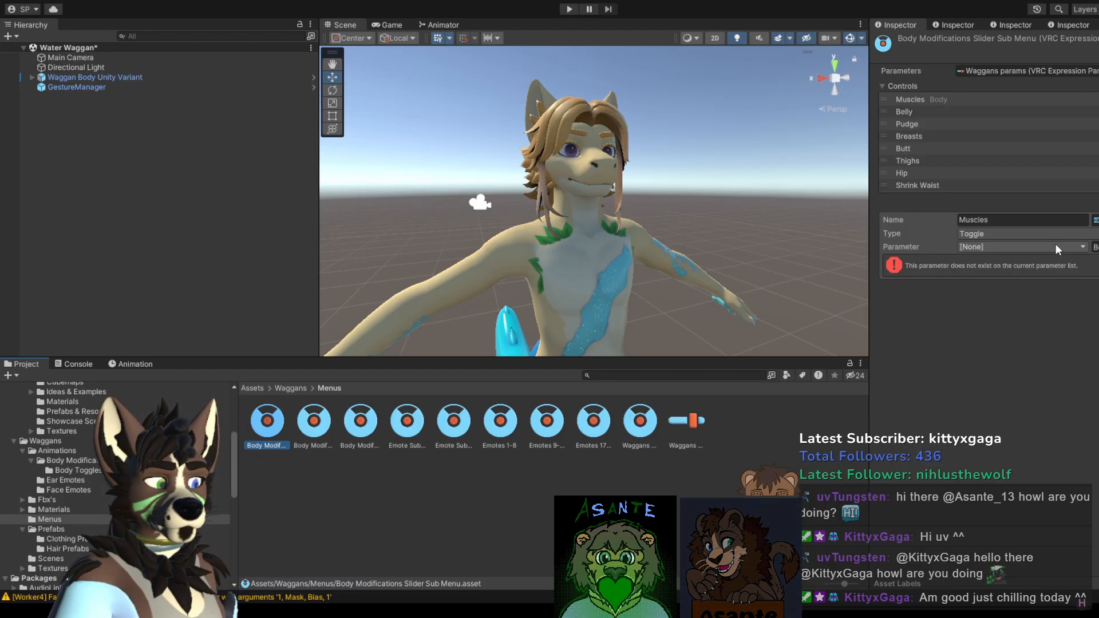
{"action": "left_click", "coordinate": [799, 461]}
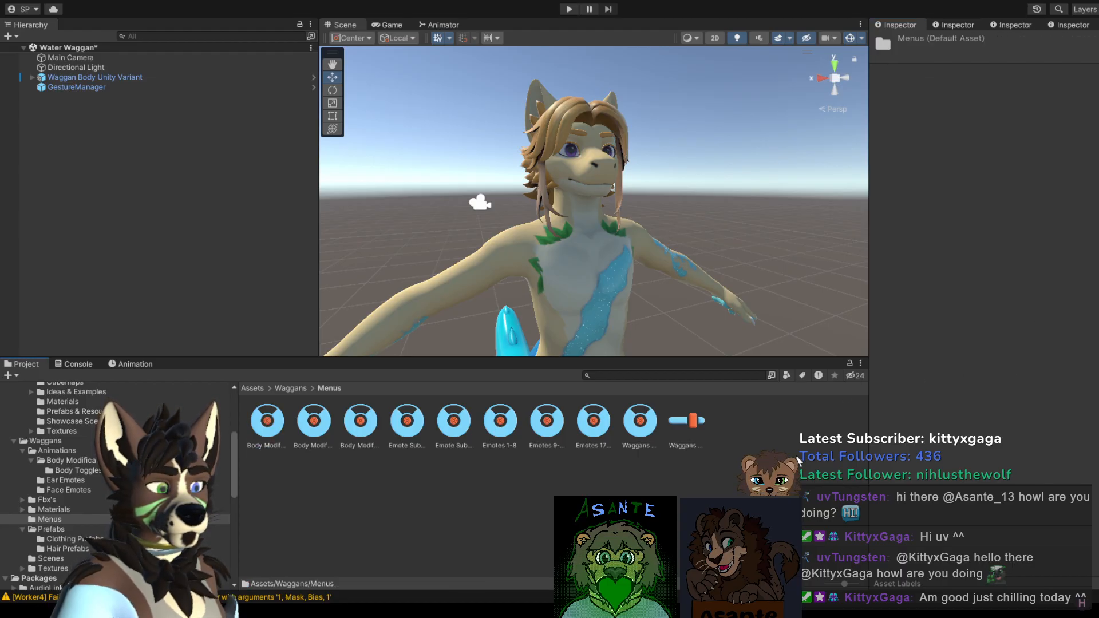
{"action": "left_click", "coordinate": [314, 422]}
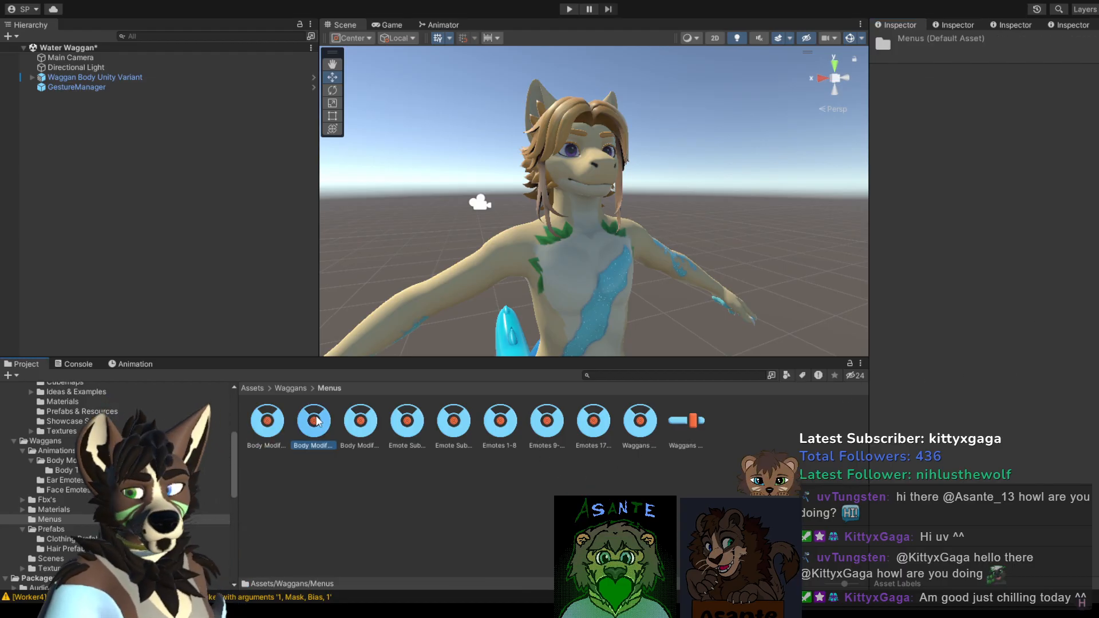
{"action": "left_click", "coordinate": [361, 422]}
{"action": "left_click", "coordinate": [408, 422]}
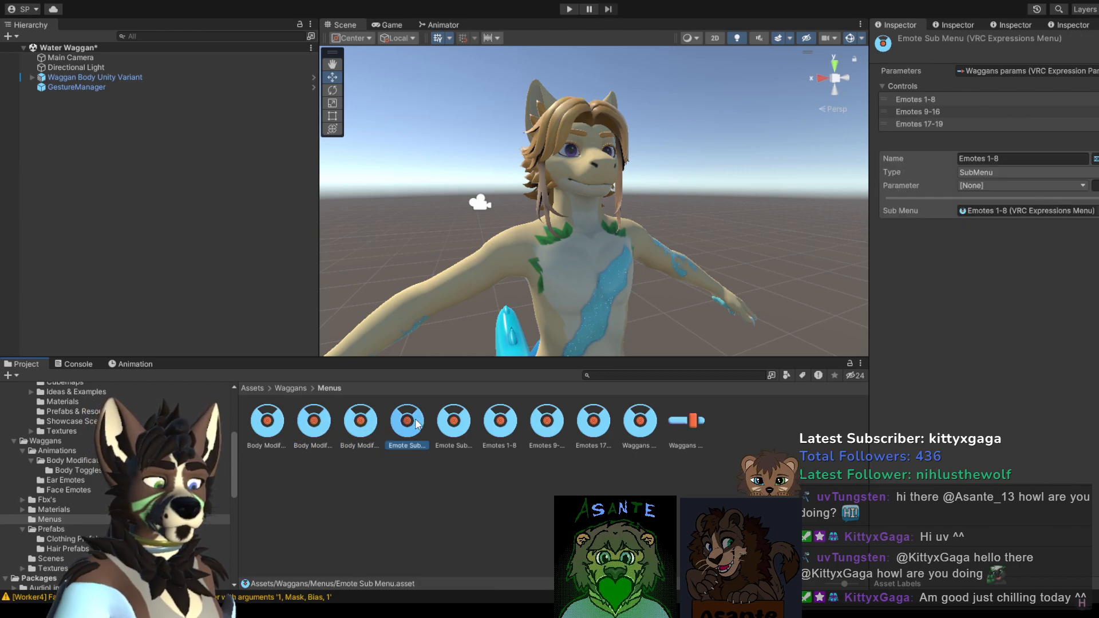
{"action": "left_click", "coordinate": [454, 422]}
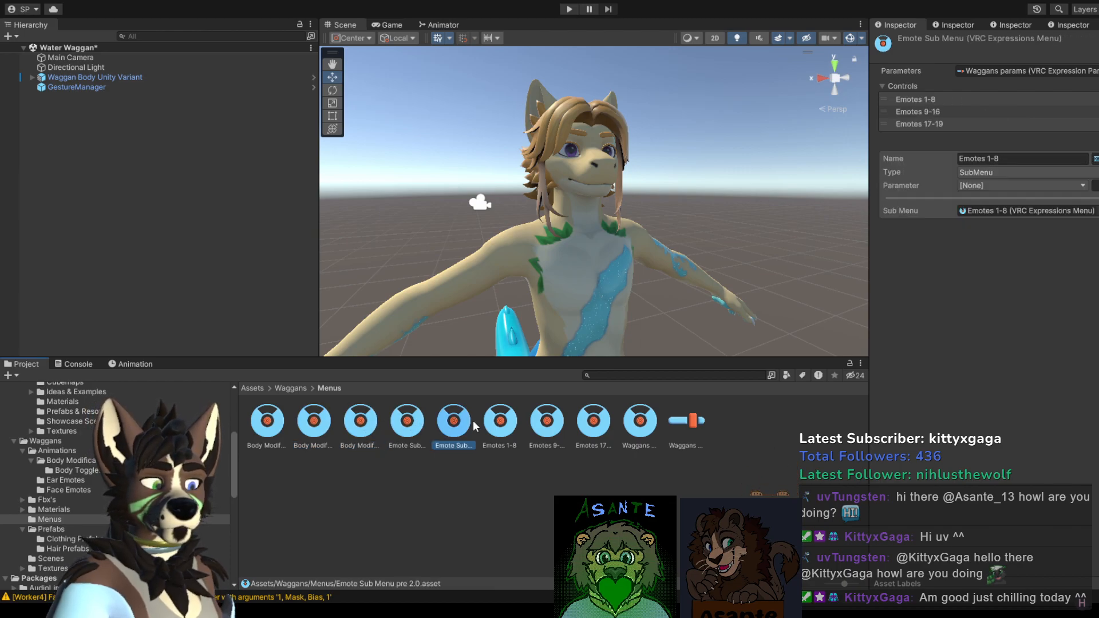
{"action": "left_click", "coordinate": [508, 434]}
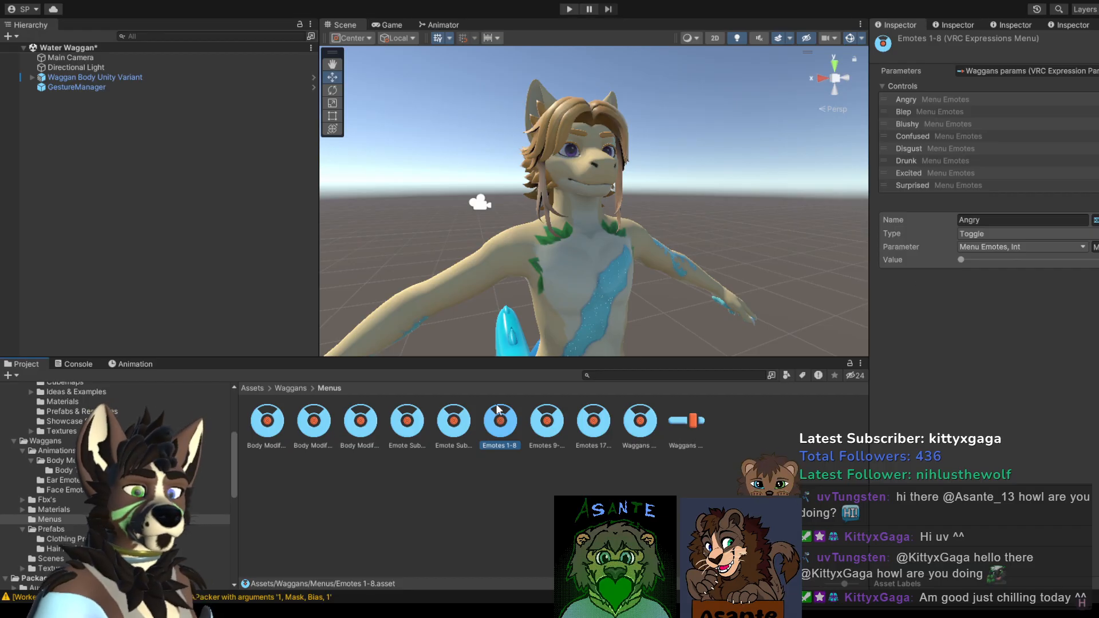
{"action": "left_click", "coordinate": [678, 421]}
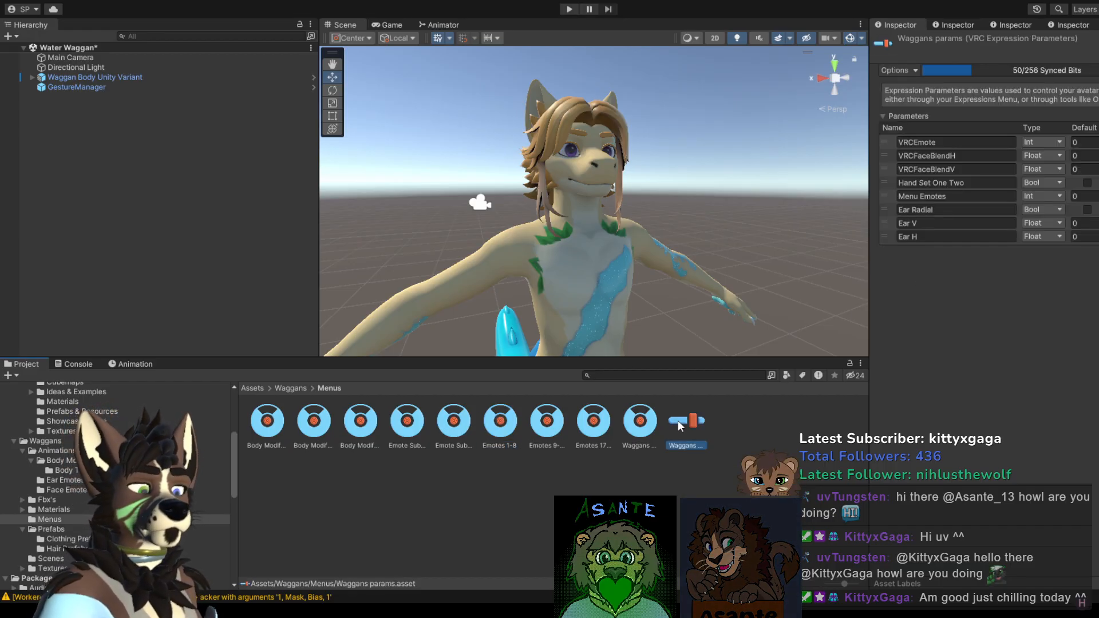
{"action": "left_click", "coordinate": [643, 421]}
{"action": "left_click", "coordinate": [690, 422]}
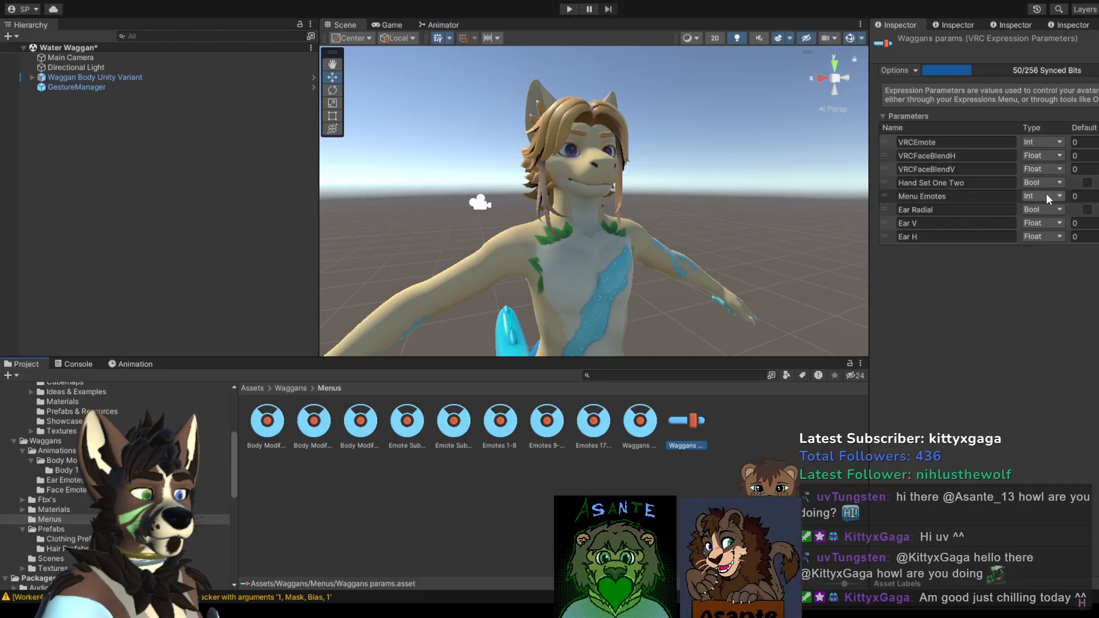
Step: Compare the parameter settings of Emotes 1-8 and both Emote Sub Menu versions with the Body Modifications Toggles Sub Menu
{"action": "left_click", "coordinate": [500, 433]}
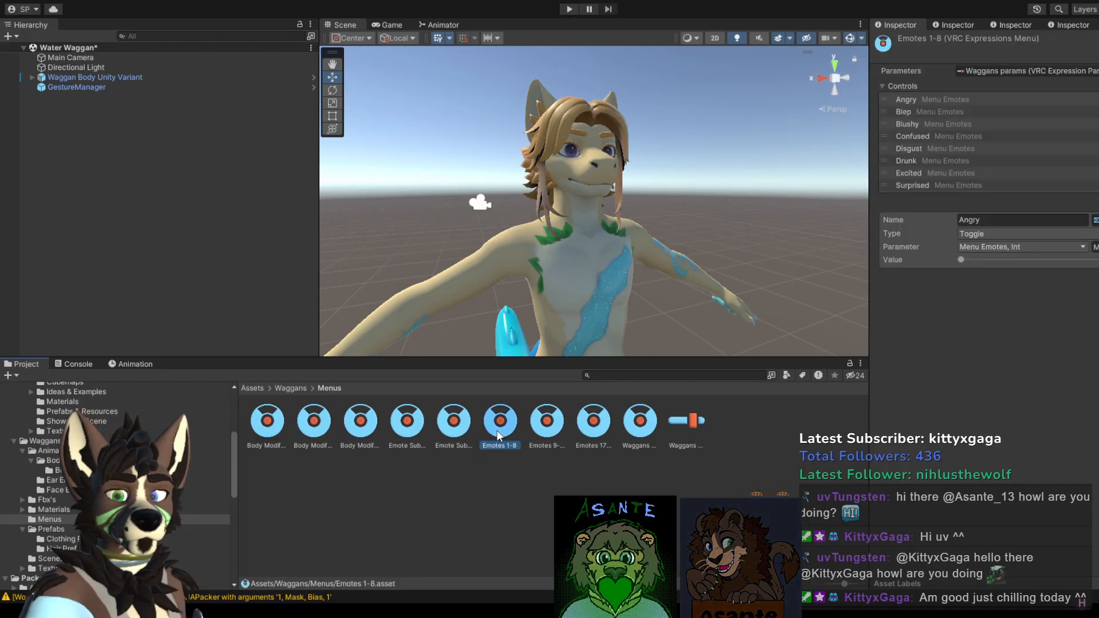
{"action": "left_click", "coordinate": [459, 429]}
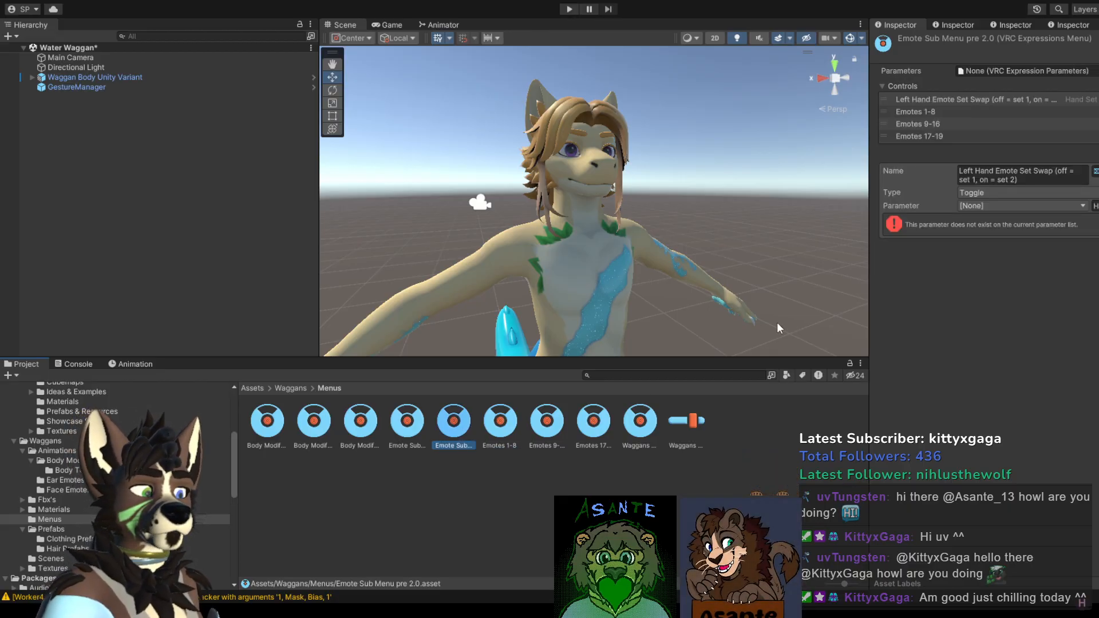
{"action": "left_click", "coordinate": [403, 435]}
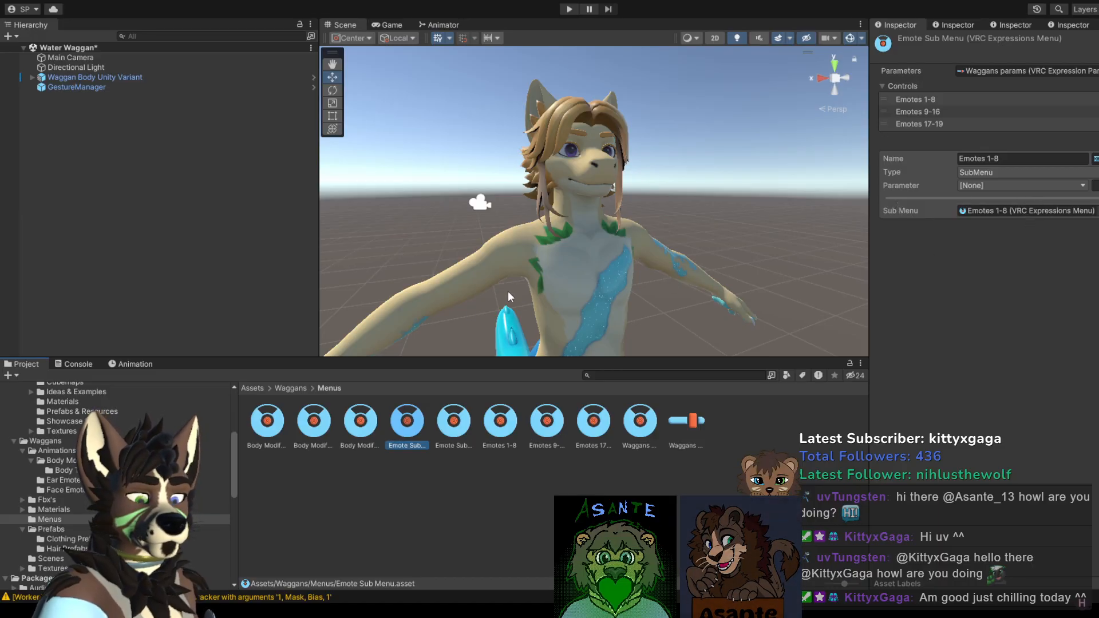
{"action": "left_click", "coordinate": [354, 427]}
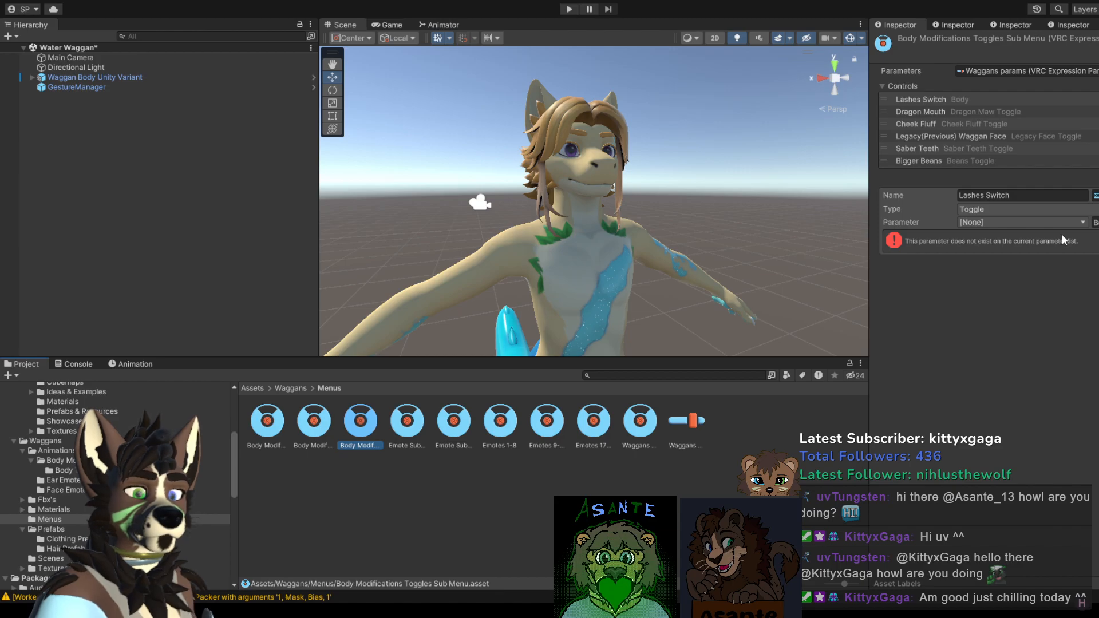
Step: Add a new parameter named Body to Waggans params and set its type to Int
{"action": "left_click", "coordinate": [694, 425]}
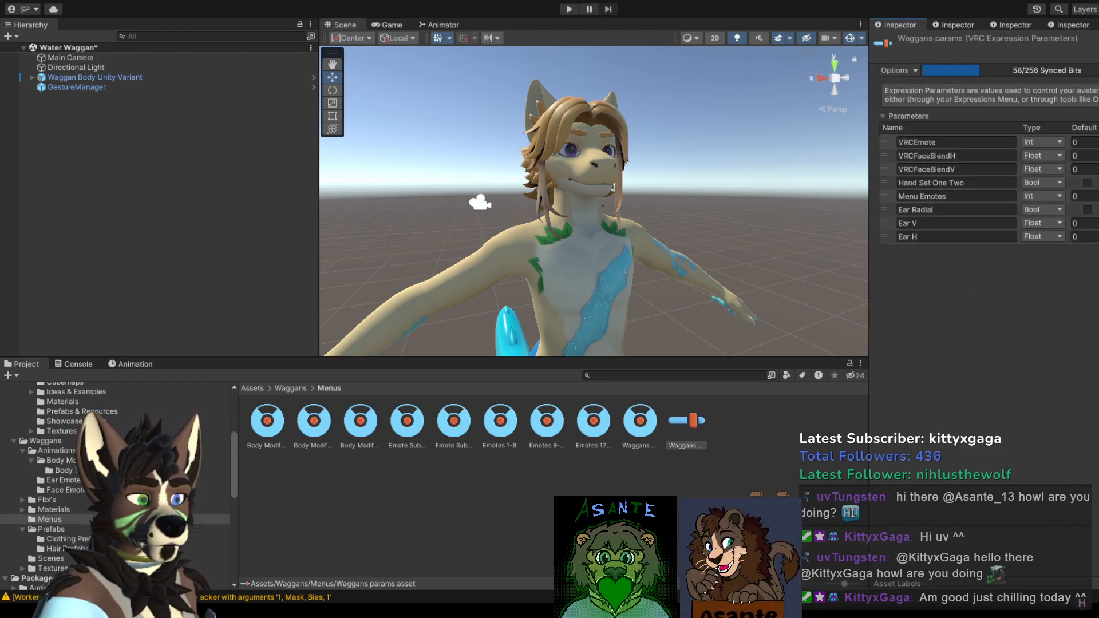
{"action": "left_click", "coordinate": [1098, 251]}
{"action": "left_click", "coordinate": [952, 249]}
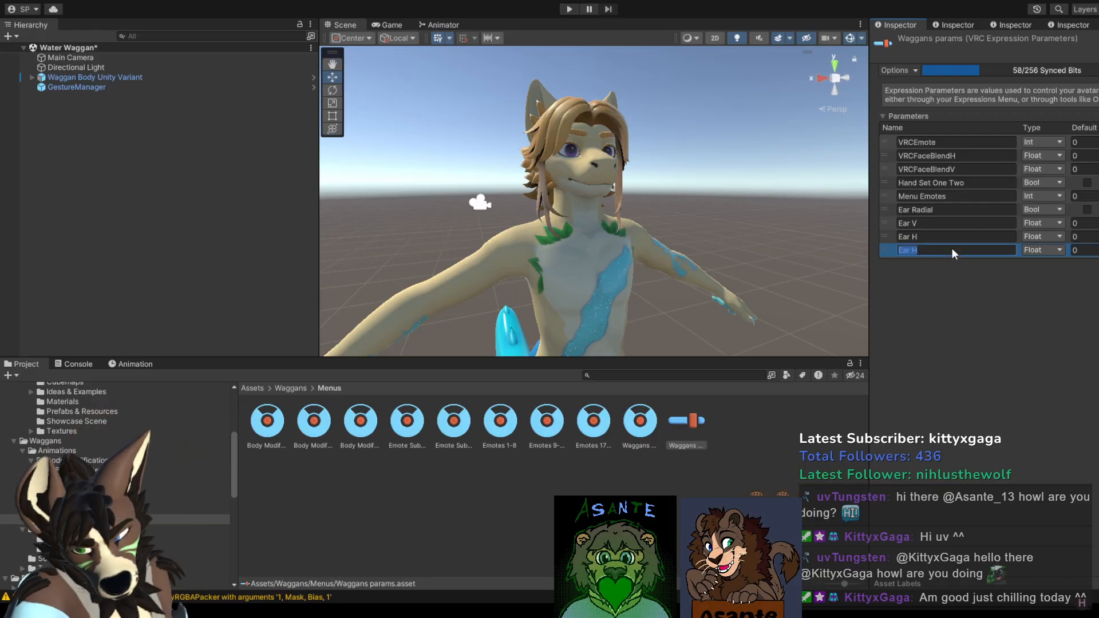
{"action": "type", "text": "Body"}
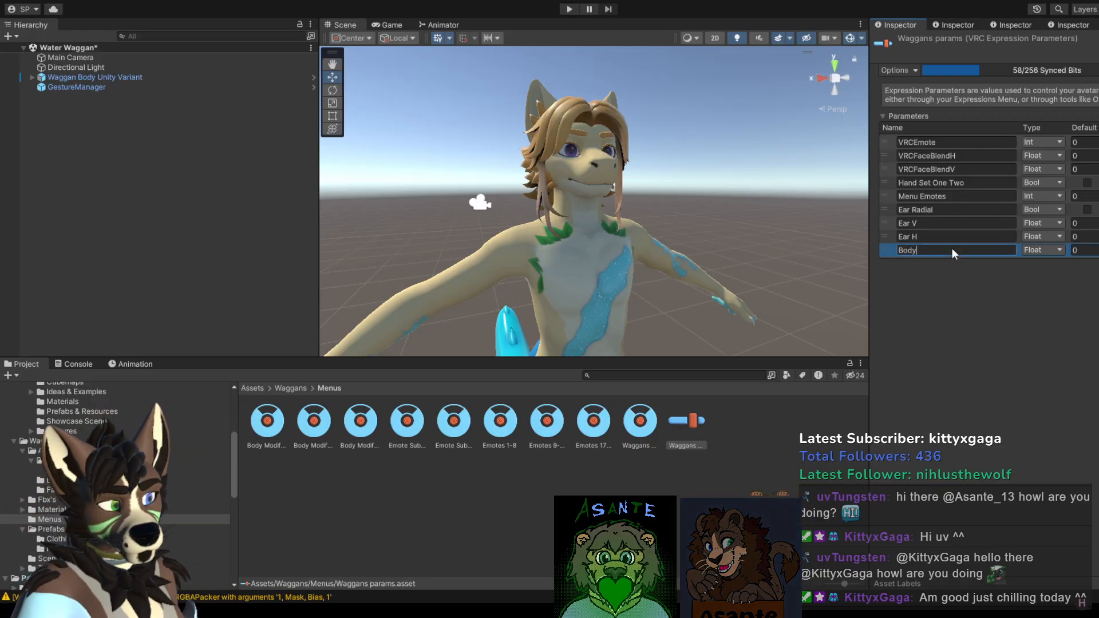
{"action": "left_click", "coordinate": [1051, 254]}
{"action": "left_click", "coordinate": [1054, 263]}
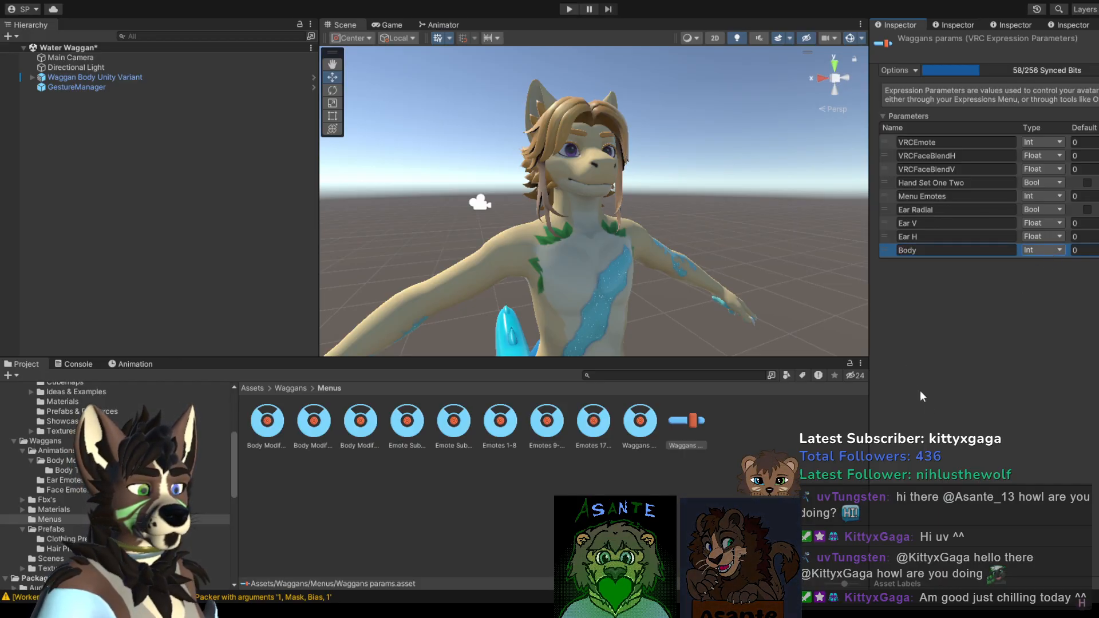
Step: Recheck the parameter assignments in Emotes 1-8, Emote Sub Menu and Emote Sub Menu pre 2.0
{"action": "left_click", "coordinate": [500, 423]}
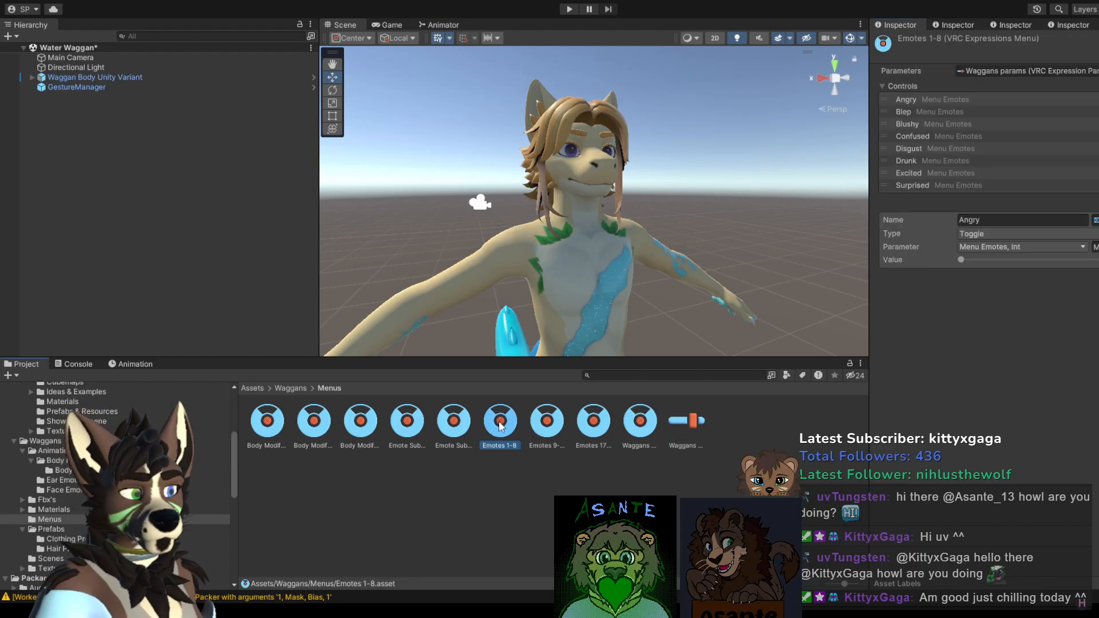
{"action": "left_click", "coordinate": [449, 424]}
{"action": "left_click", "coordinate": [399, 429]}
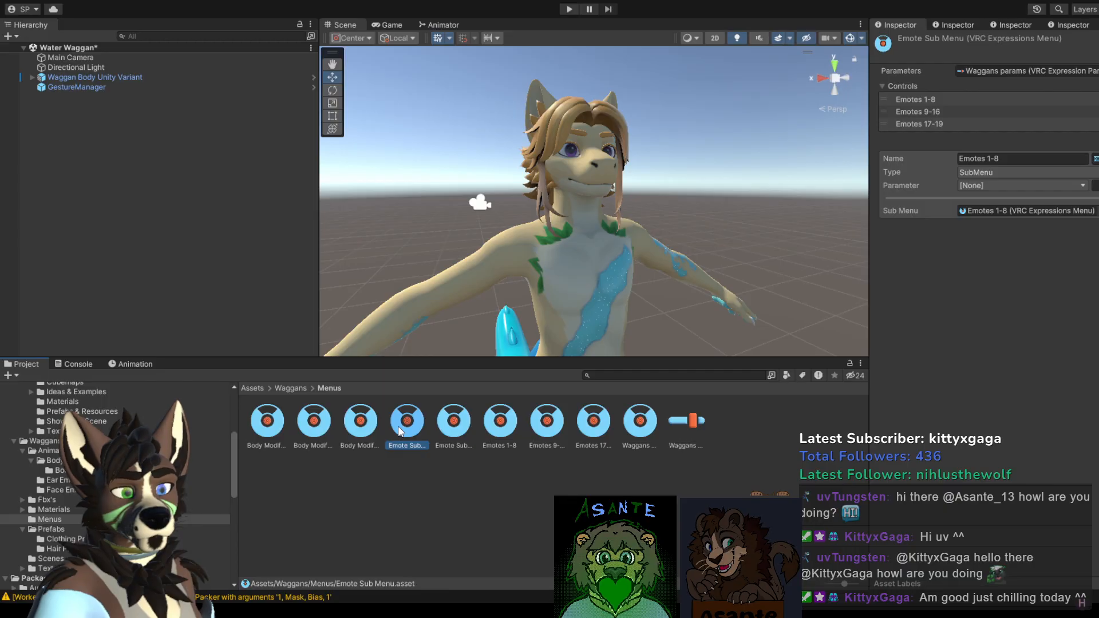
{"action": "left_click", "coordinate": [471, 426]}
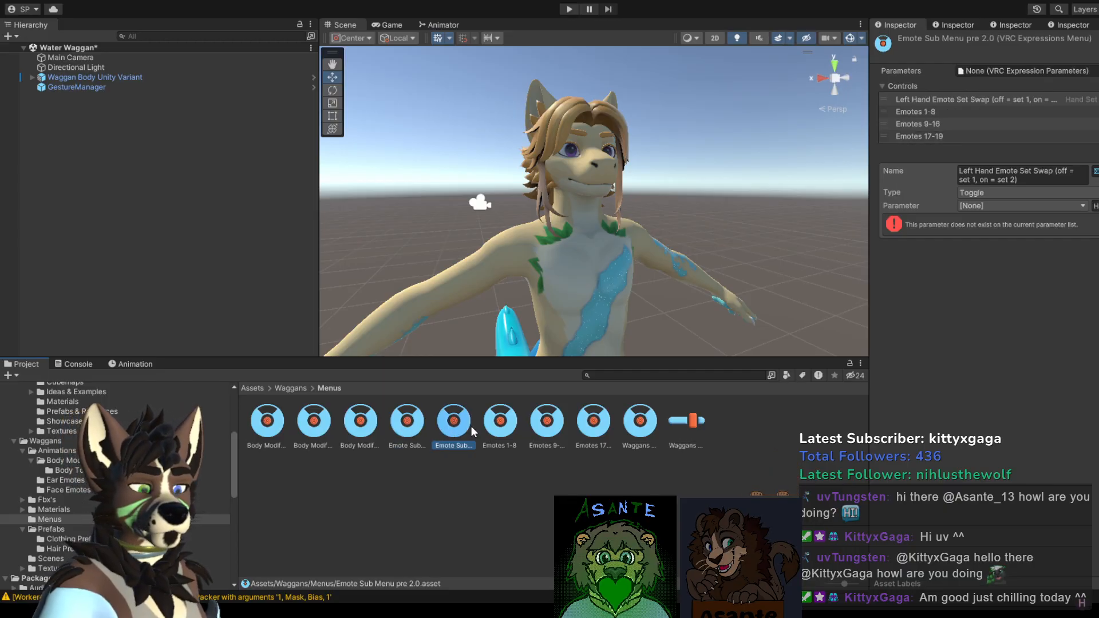
{"action": "left_click", "coordinate": [413, 428]}
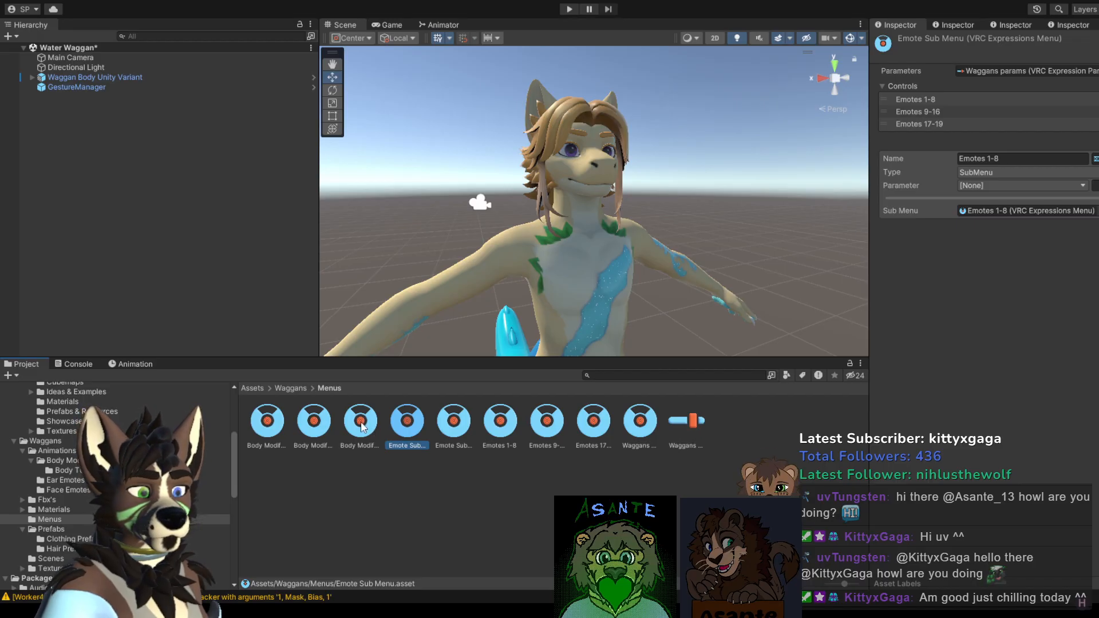
Step: Examine the Body parameter assignments in the Body Modifications sub menus for sliders and toggles
{"action": "left_click", "coordinate": [324, 428]}
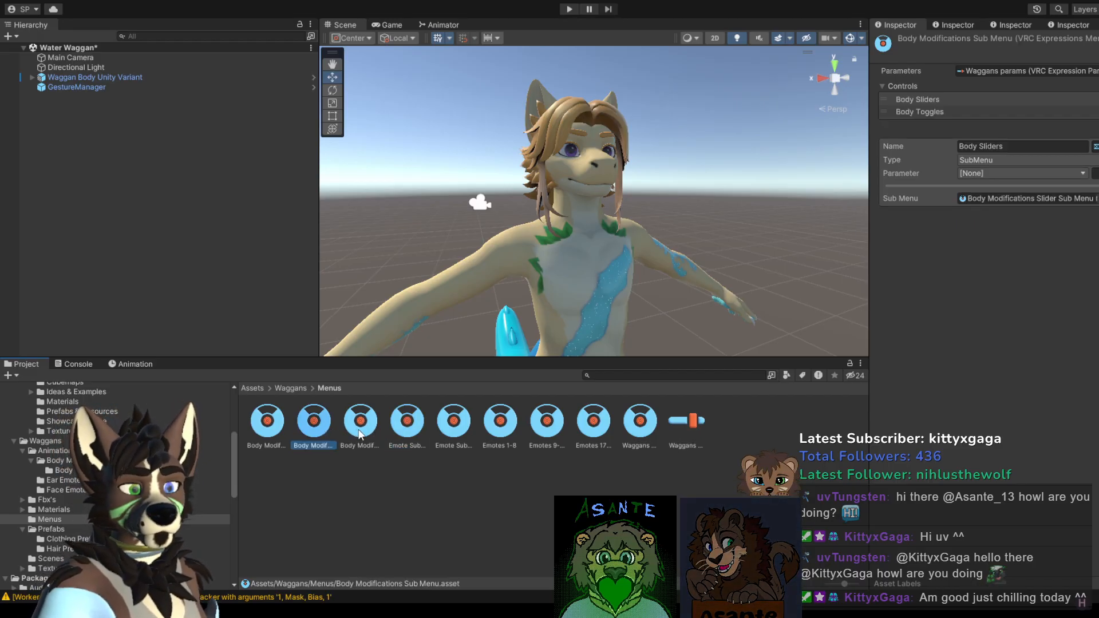
{"action": "left_click", "coordinate": [269, 425]}
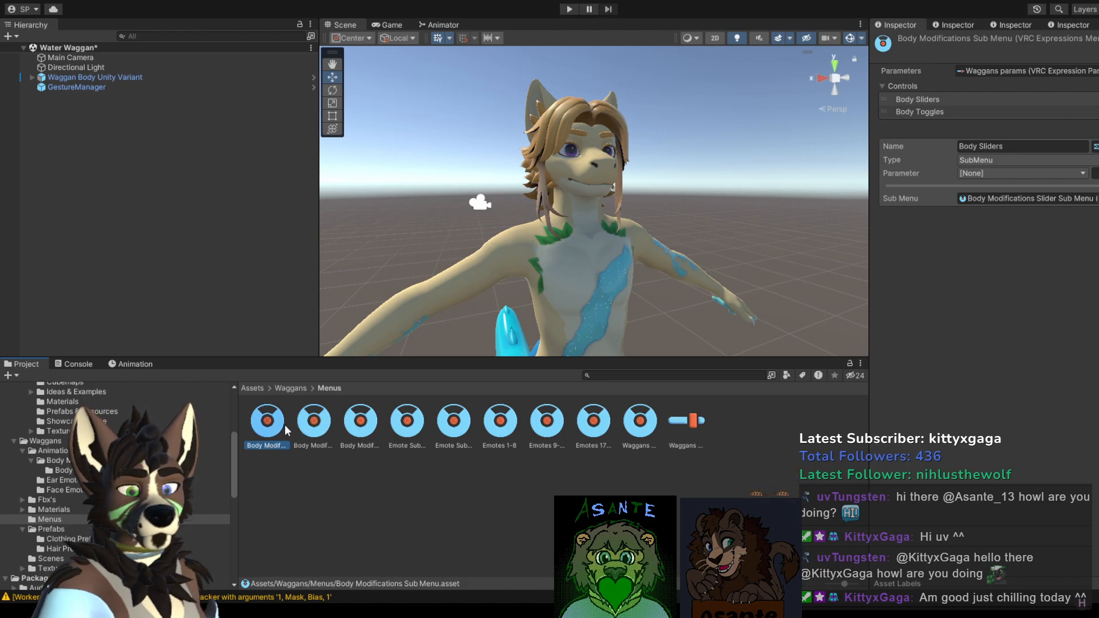
{"action": "left_click", "coordinate": [361, 423]}
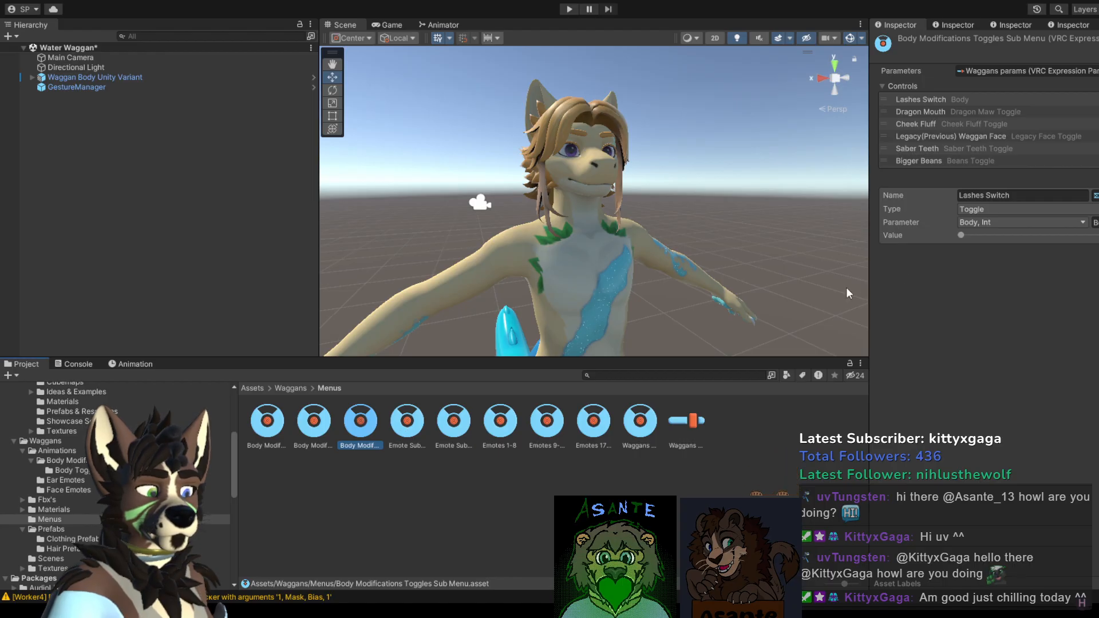
{"action": "left_click", "coordinate": [267, 422]}
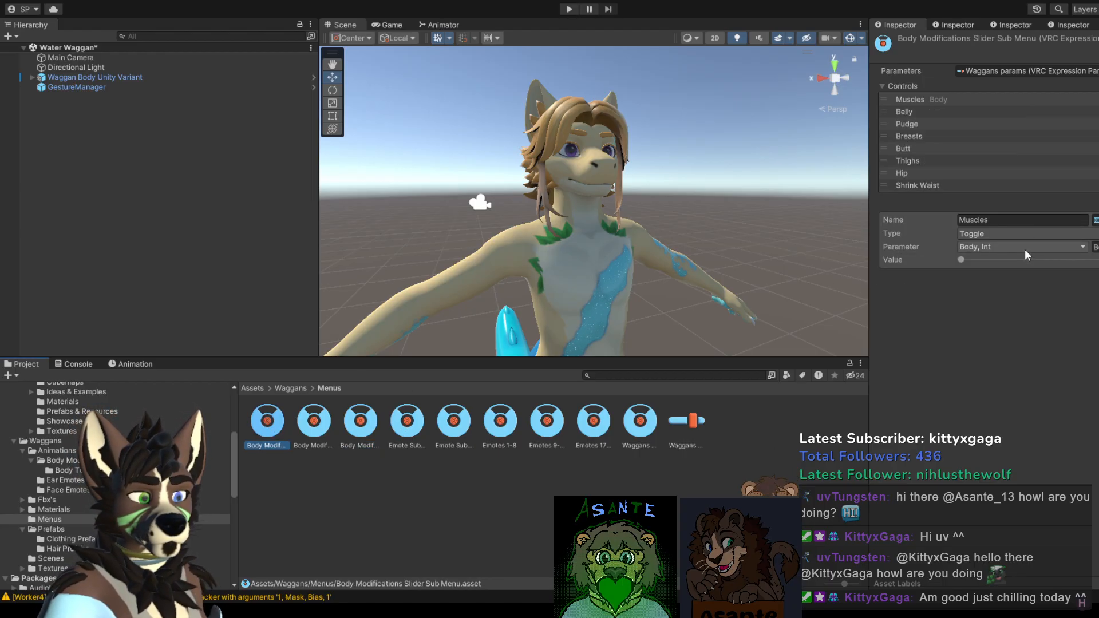
{"action": "left_click", "coordinate": [648, 457]}
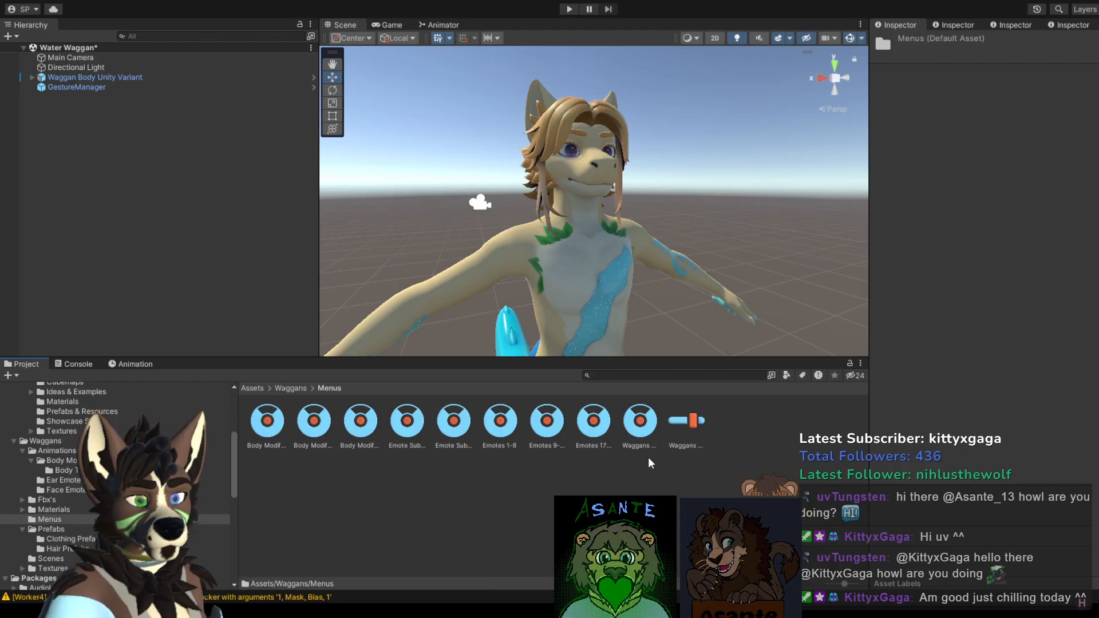
{"action": "left_click", "coordinate": [261, 427]}
{"action": "left_click", "coordinate": [360, 423]}
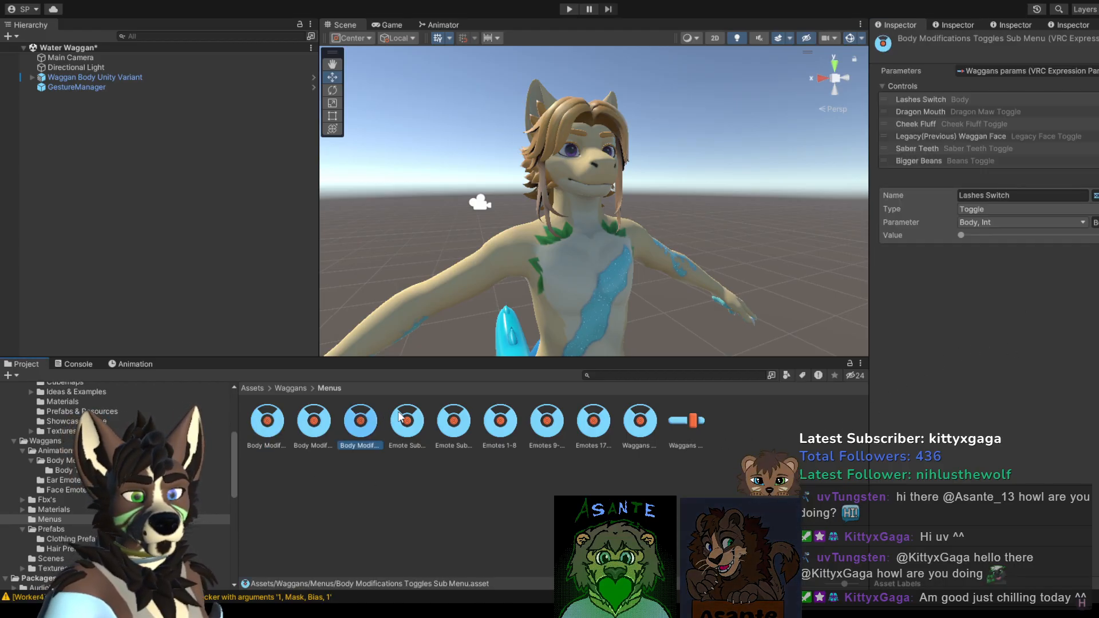
{"action": "left_click", "coordinate": [309, 423]}
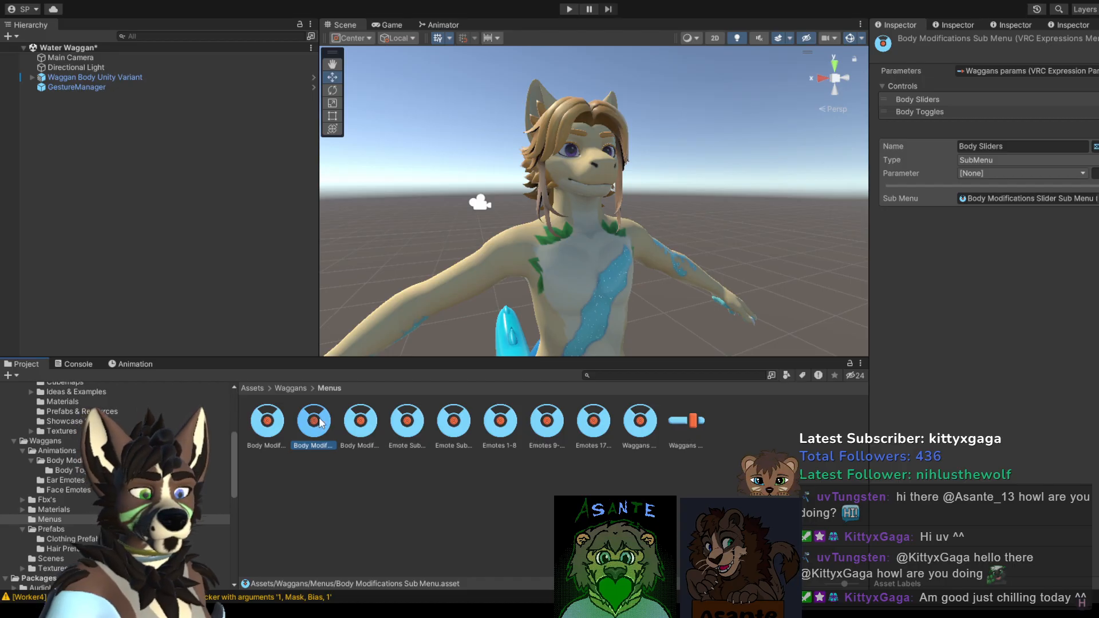
Step: Run the scene with GestureManager, test the Saber Teeth option in the Expressions body toggles submenu, and stop the run
{"action": "left_click", "coordinate": [189, 87]}
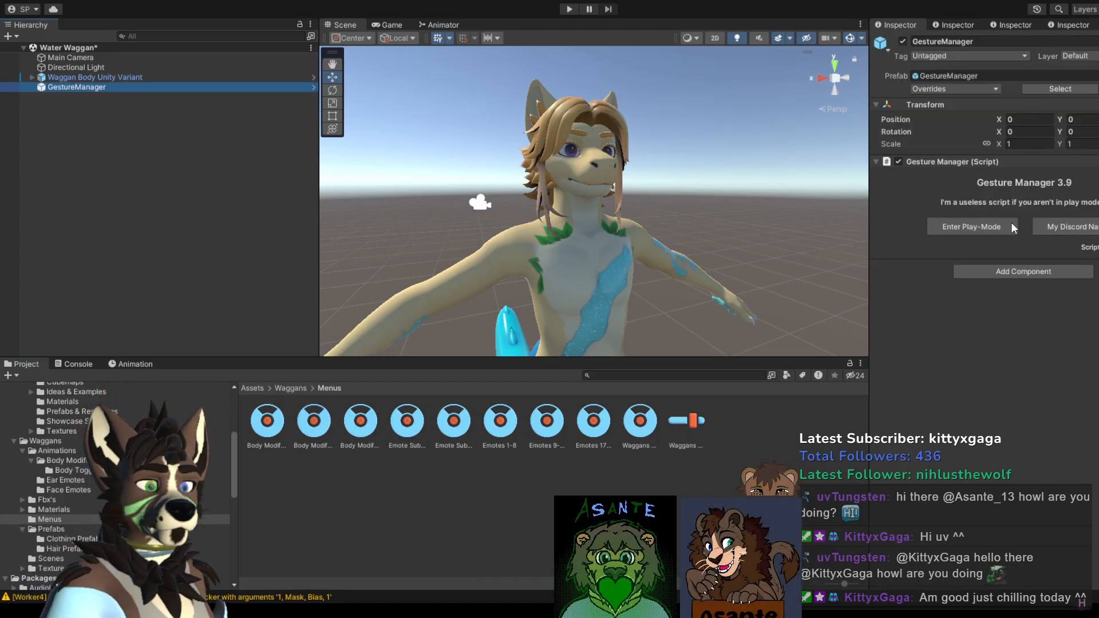
{"action": "left_click", "coordinate": [971, 226]}
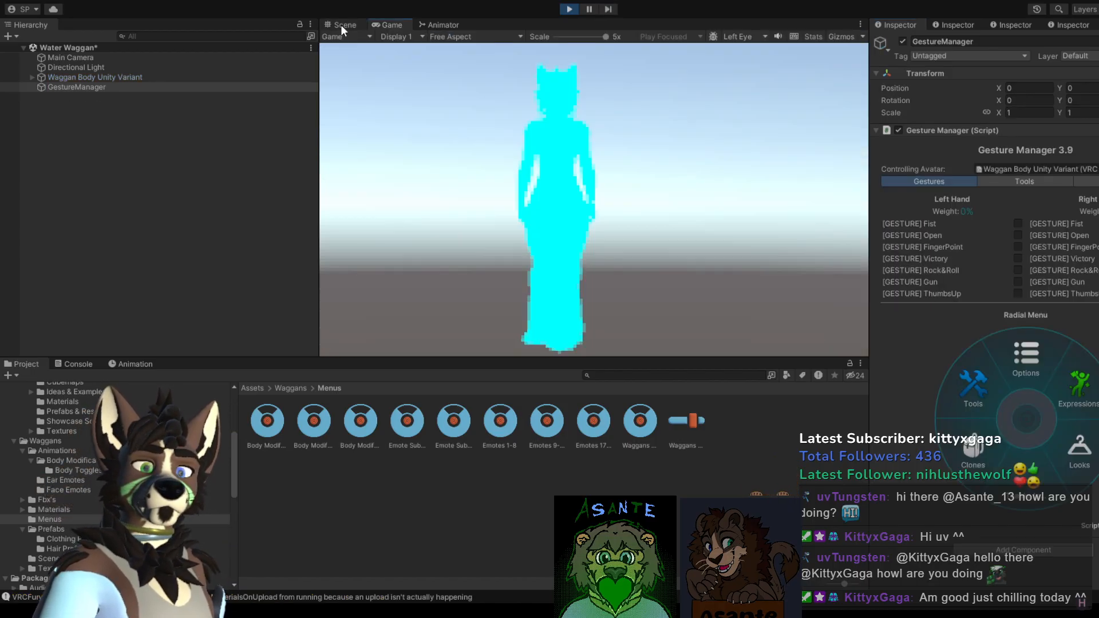
{"action": "left_click", "coordinate": [1064, 374]}
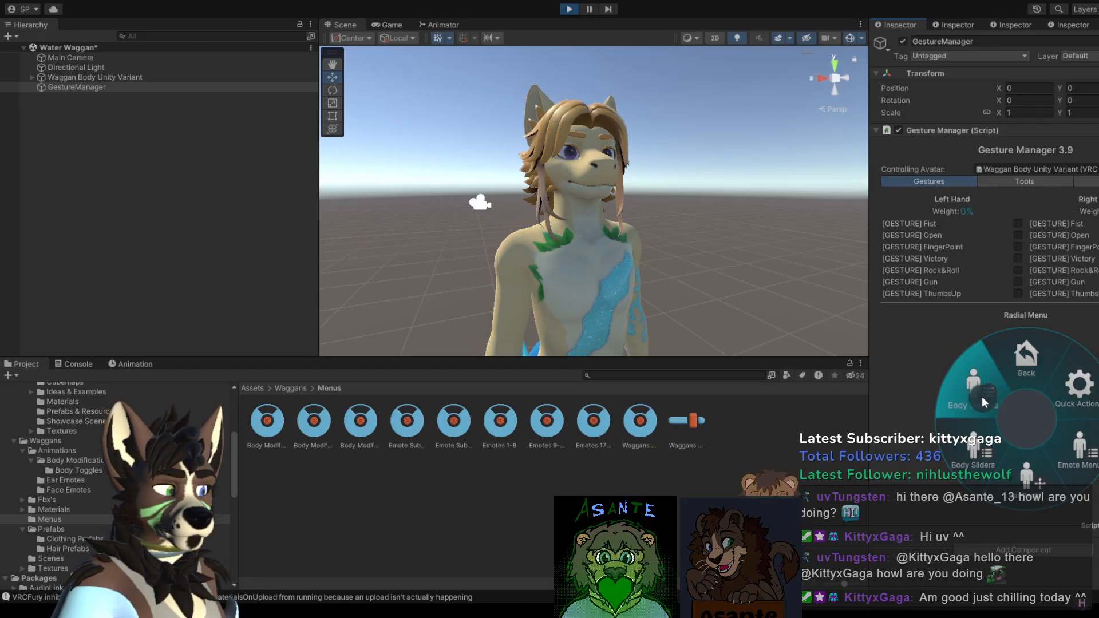
{"action": "left_click", "coordinate": [960, 447]}
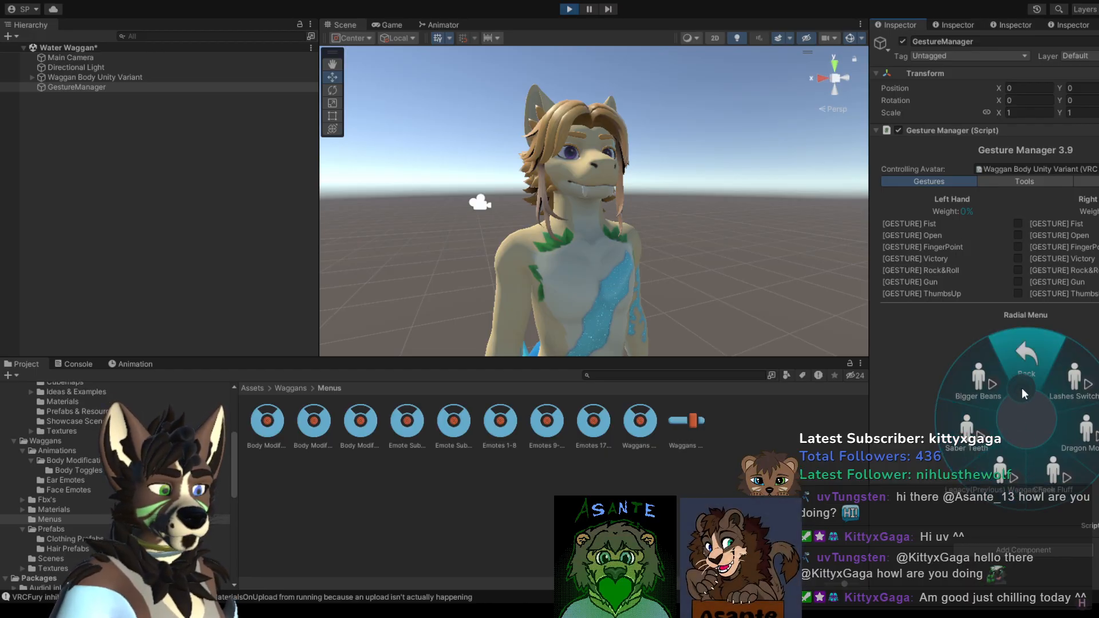
{"action": "left_click", "coordinate": [569, 9]}
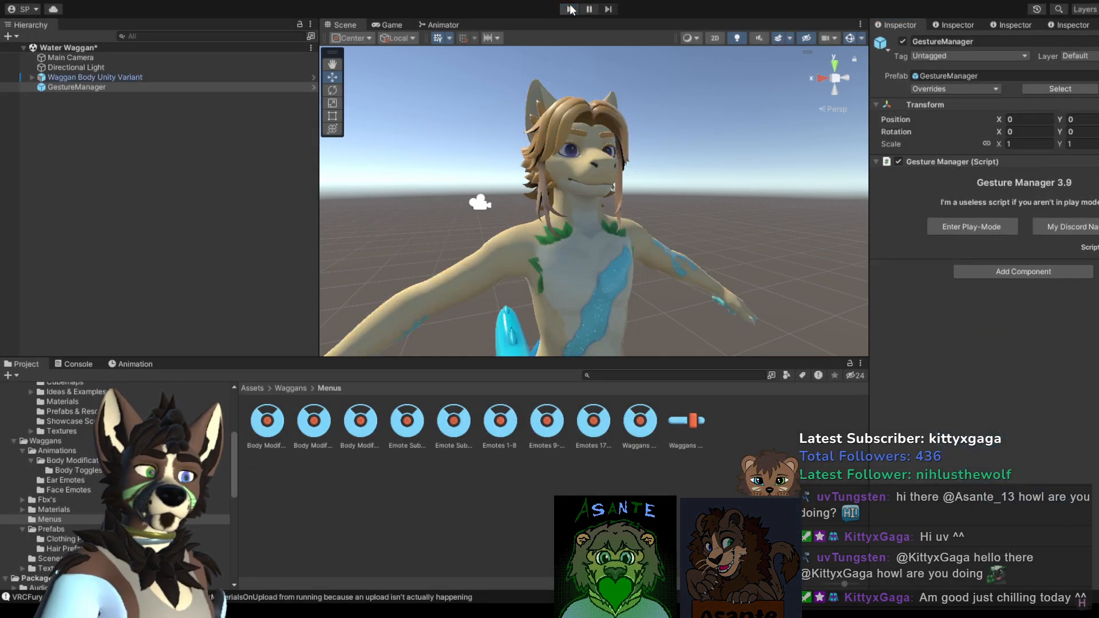
Step: Inspect the avatar's face up close in the scene and open the Emotes 9-16 menu asset
{"action": "scroll", "coordinate": [640, 222], "scroll_direction": "up", "scroll_amount": 2}
{"action": "scroll", "coordinate": [637, 222], "scroll_direction": "down", "scroll_amount": 1}
{"action": "scroll", "coordinate": [635, 220], "scroll_direction": "up", "scroll_amount": 4}
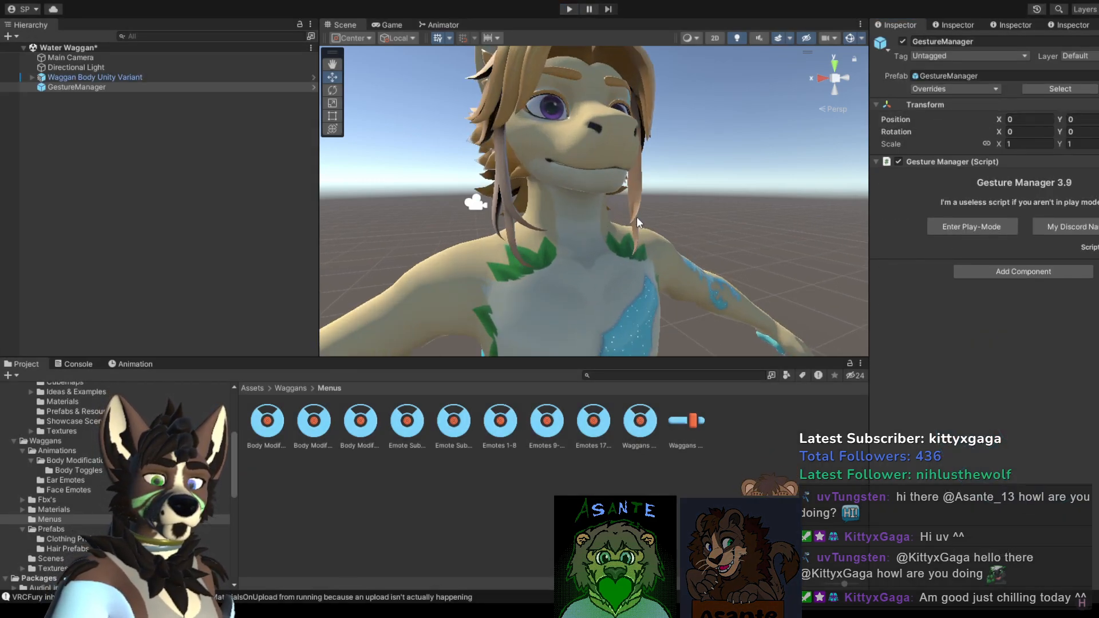
{"action": "middle_click_drag", "start_coordinate": [643, 200], "coordinate": [651, 231]}
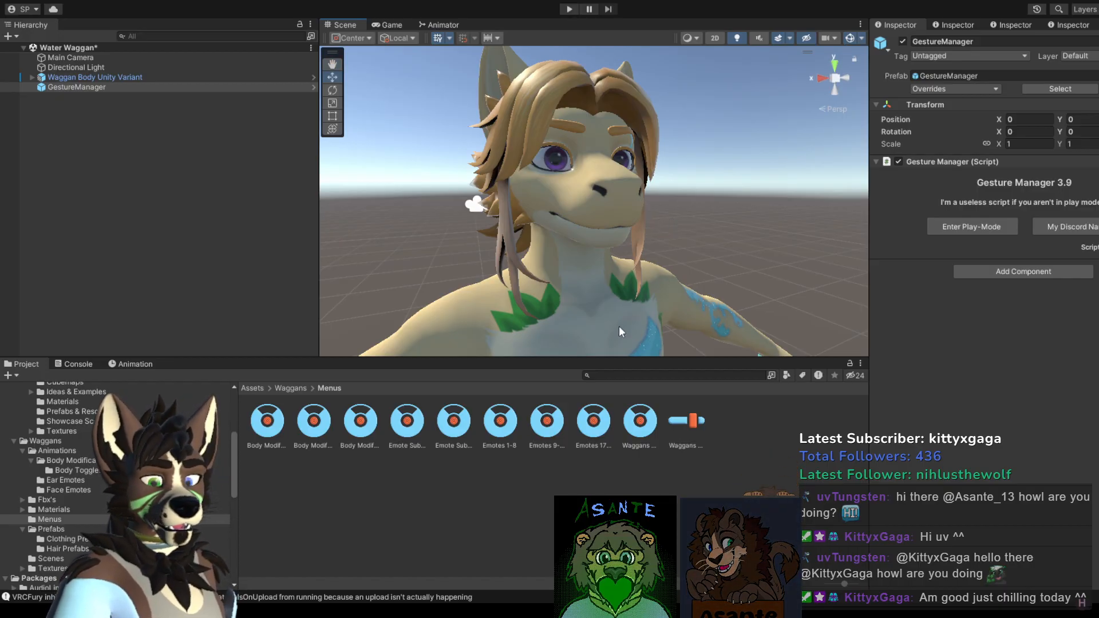
{"action": "left_click", "coordinate": [544, 435]}
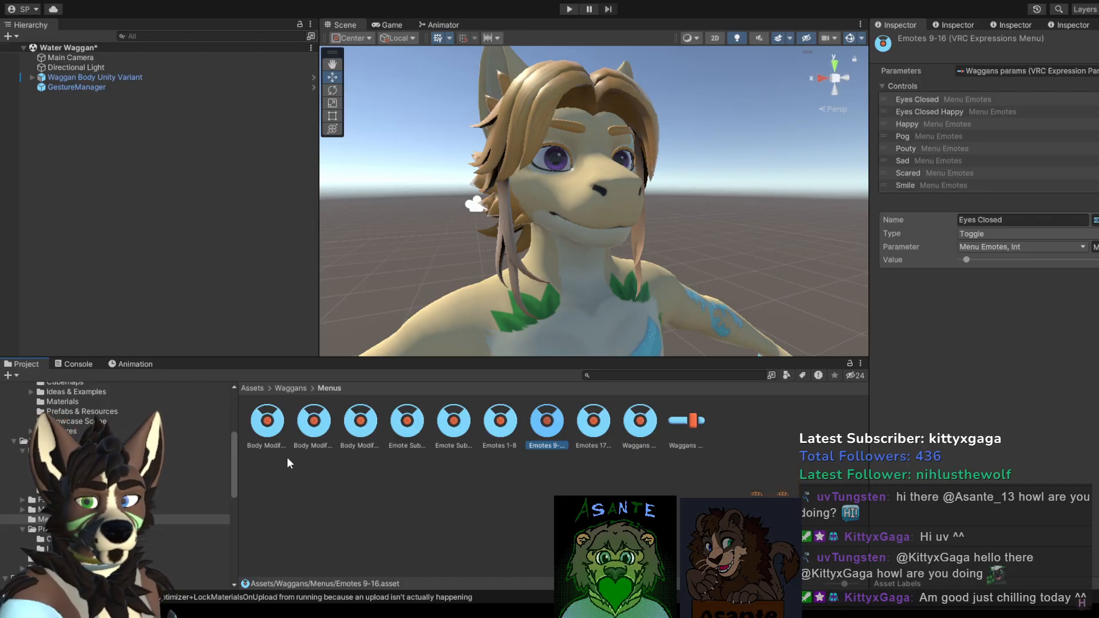
Step: Compare the parameter assignments of the Body Modifications slider and toggles sub menus with those of Emote Sub Menu and Emotes 1-8
{"action": "left_click", "coordinate": [273, 430]}
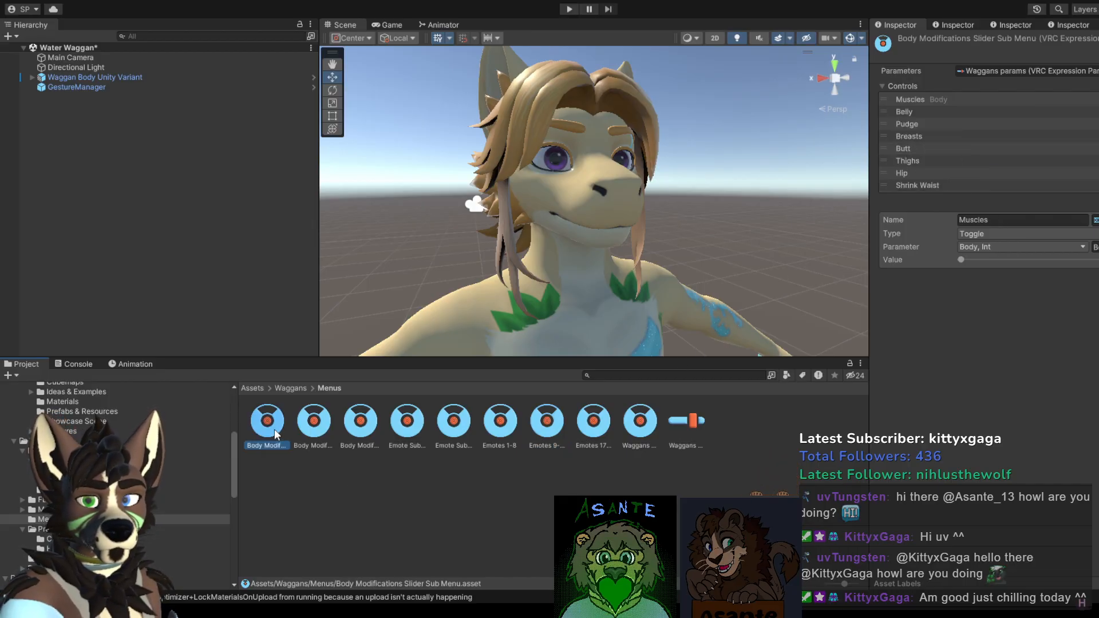
{"action": "left_click", "coordinate": [361, 428]}
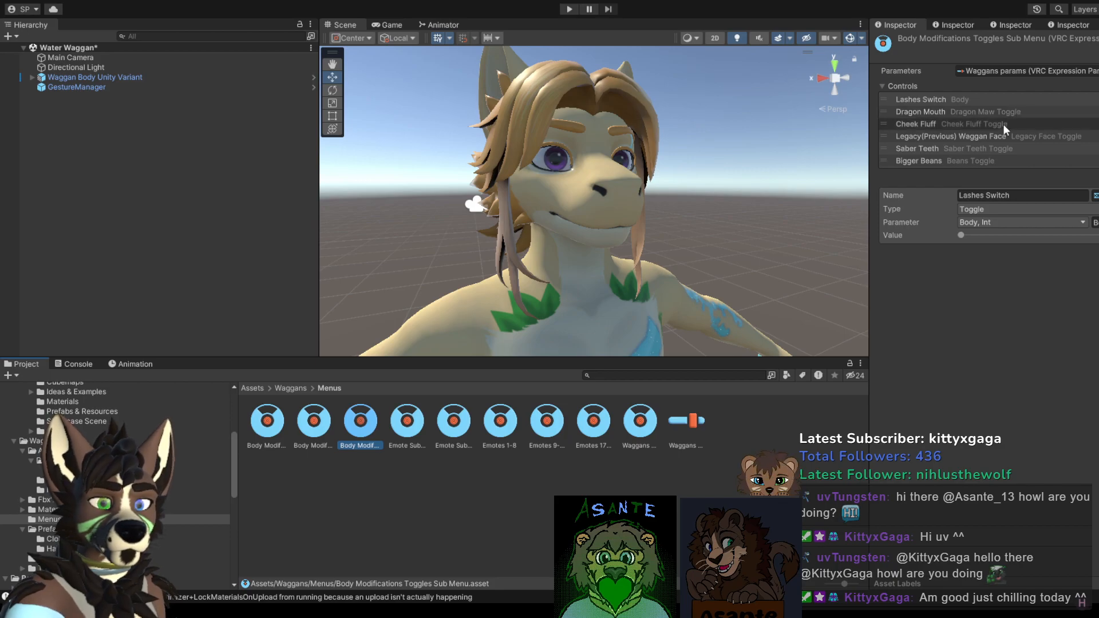
{"action": "left_click", "coordinate": [991, 99]}
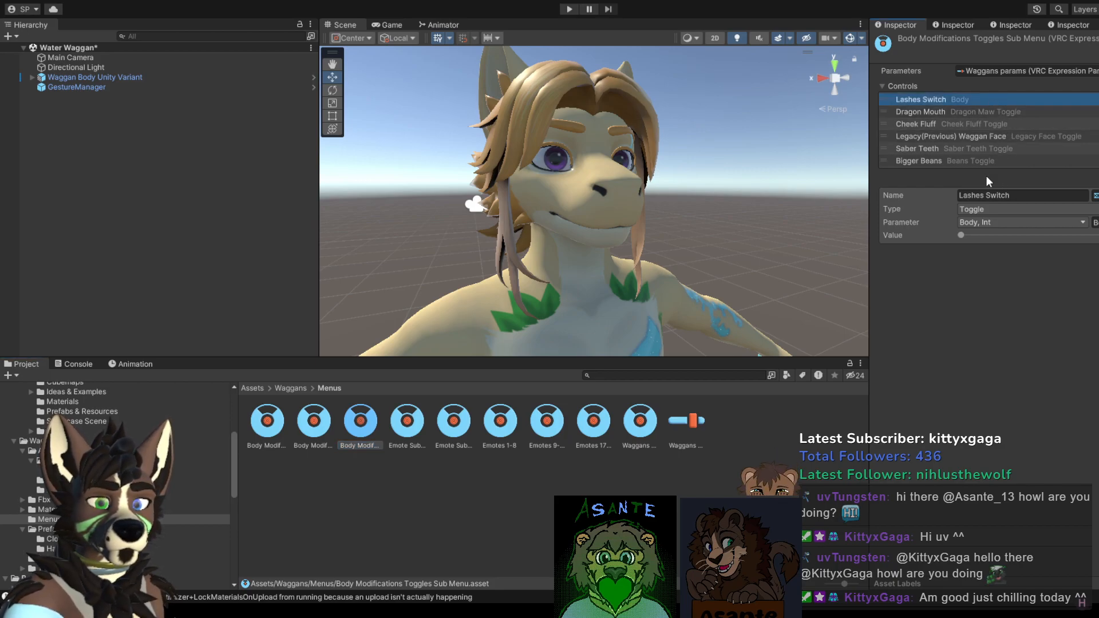
{"action": "left_click", "coordinate": [1002, 124]}
{"action": "left_click", "coordinate": [991, 98]}
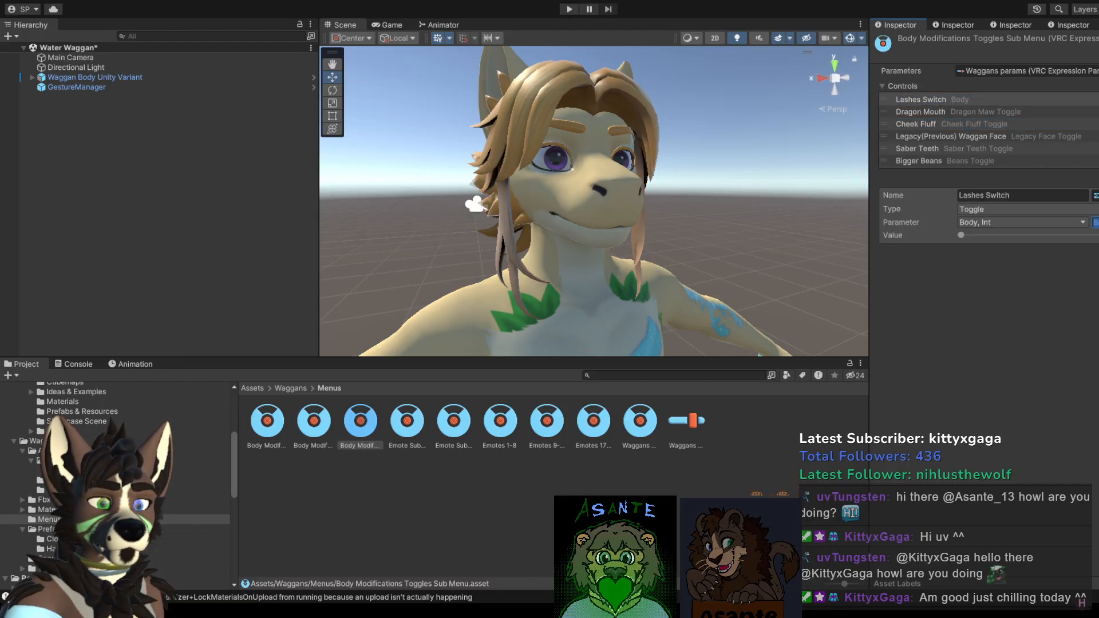
{"action": "left_click", "coordinate": [406, 433]}
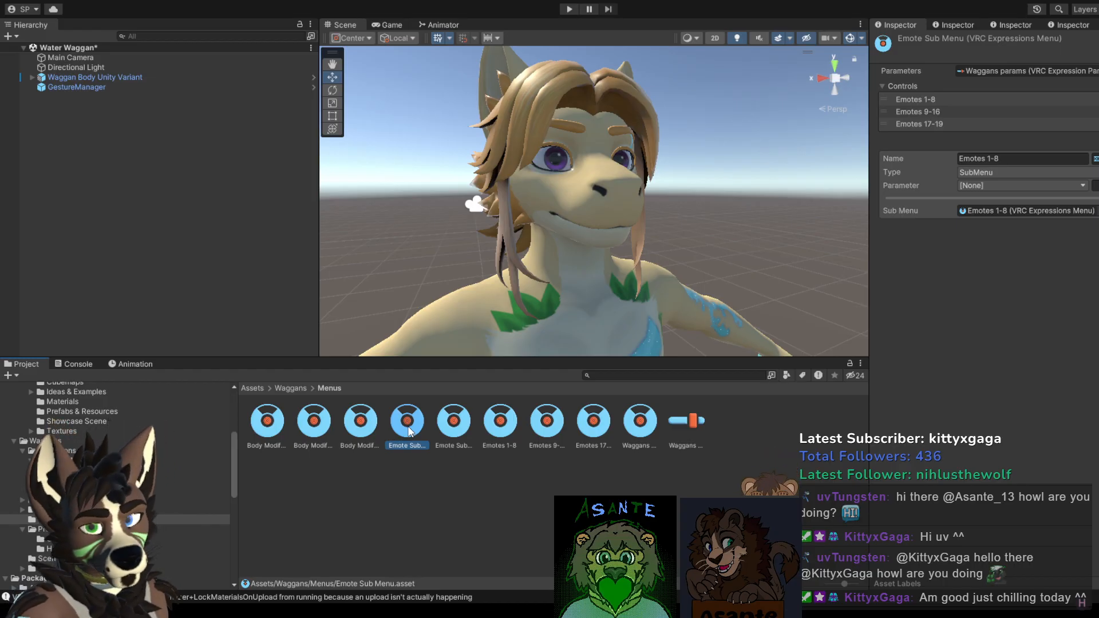
{"action": "left_click", "coordinate": [495, 428]}
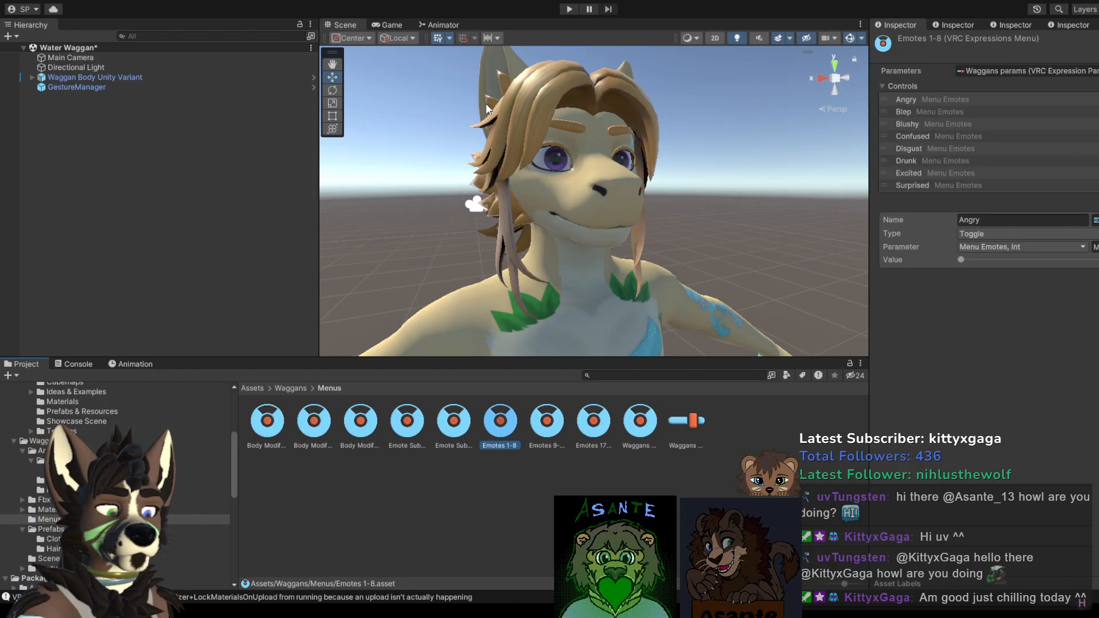
Step: Examine the Emote Menu layer, the parameter list and the layer list of the FX backup animator controller
{"action": "left_click", "coordinate": [444, 24]}
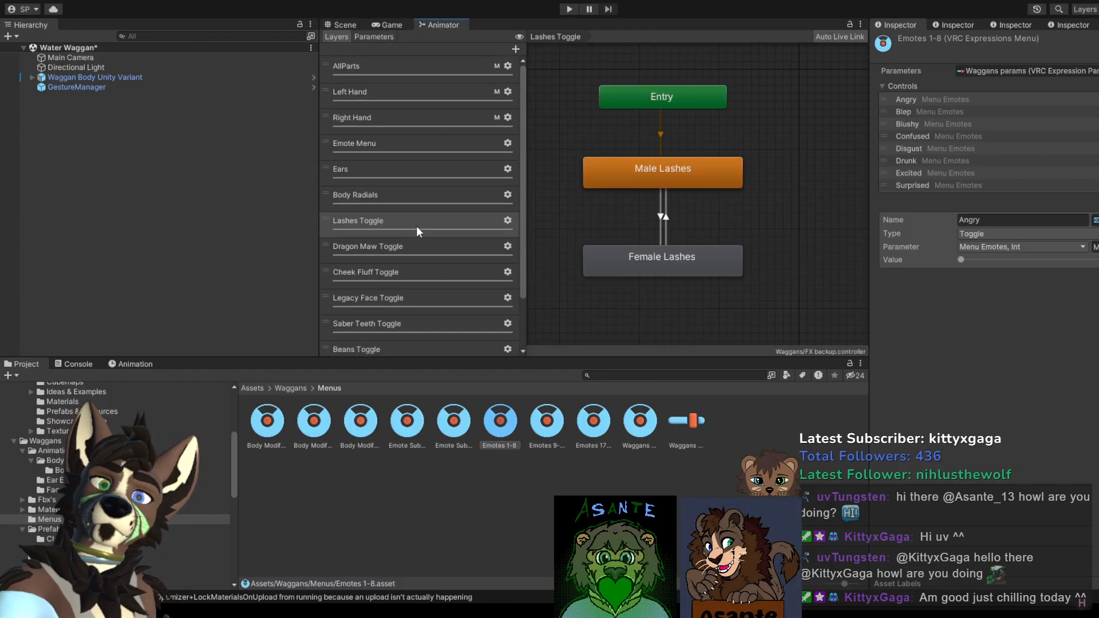
{"action": "scroll", "coordinate": [404, 207], "scroll_direction": "up", "scroll_amount": 2}
{"action": "left_click", "coordinate": [401, 124]}
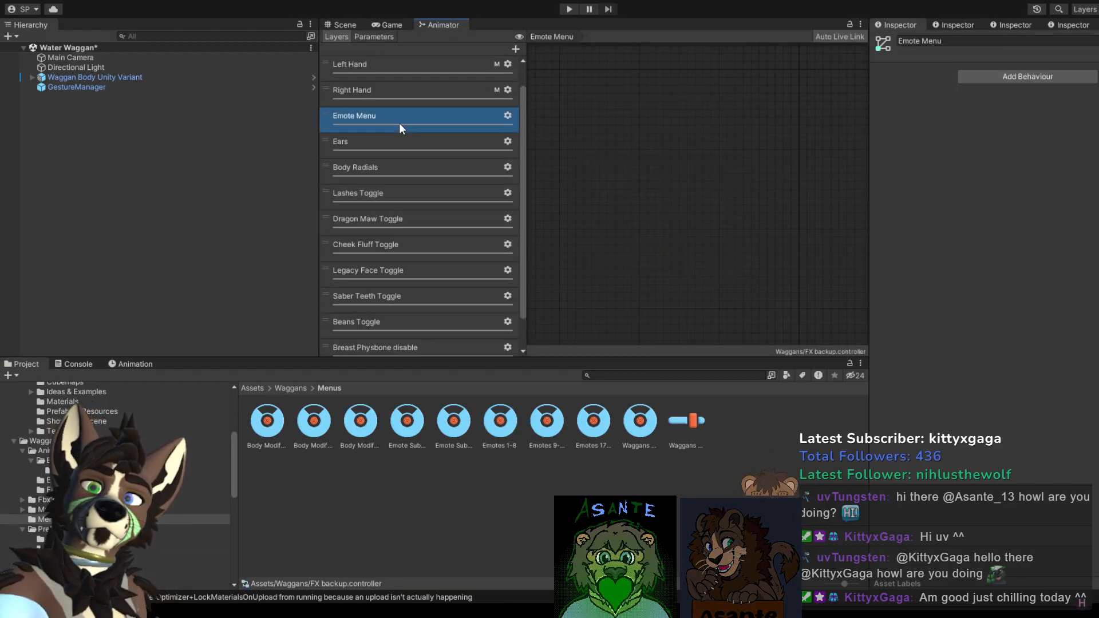
{"action": "left_click", "coordinate": [375, 36]}
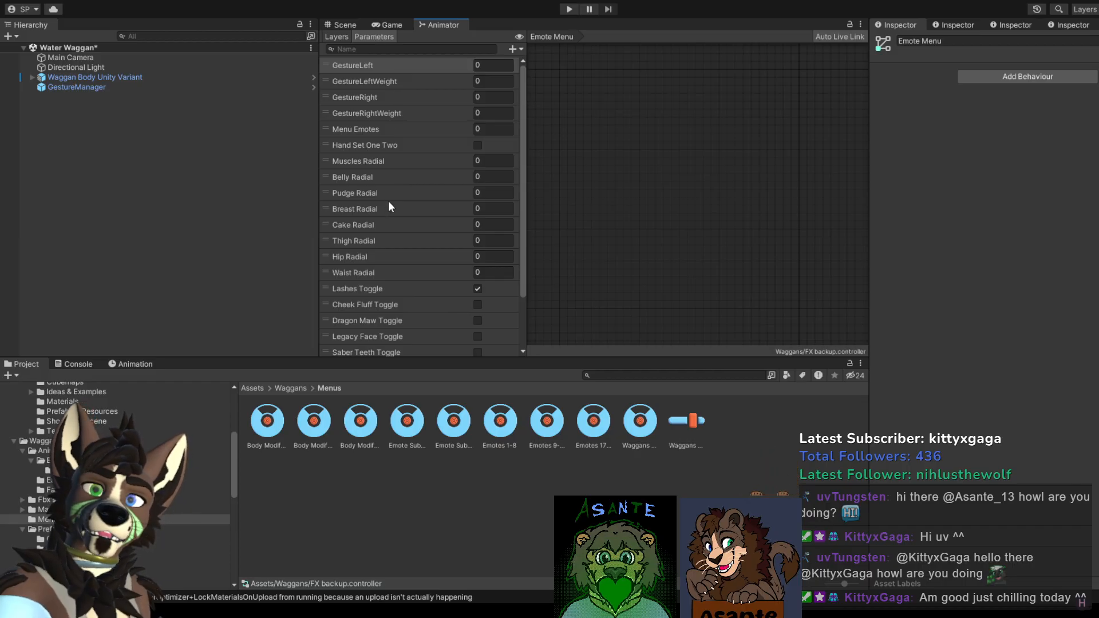
{"action": "left_click", "coordinate": [387, 321]}
{"action": "scroll", "coordinate": [417, 309], "scroll_direction": "down", "scroll_amount": 1}
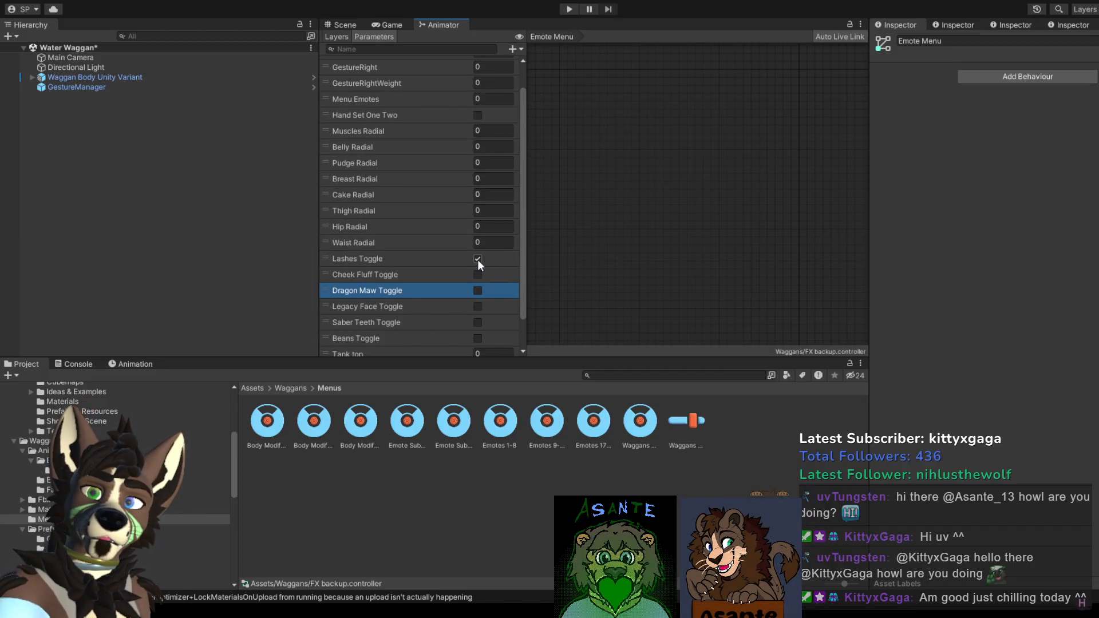
{"action": "scroll", "coordinate": [524, 287], "scroll_direction": "down", "scroll_amount": 1}
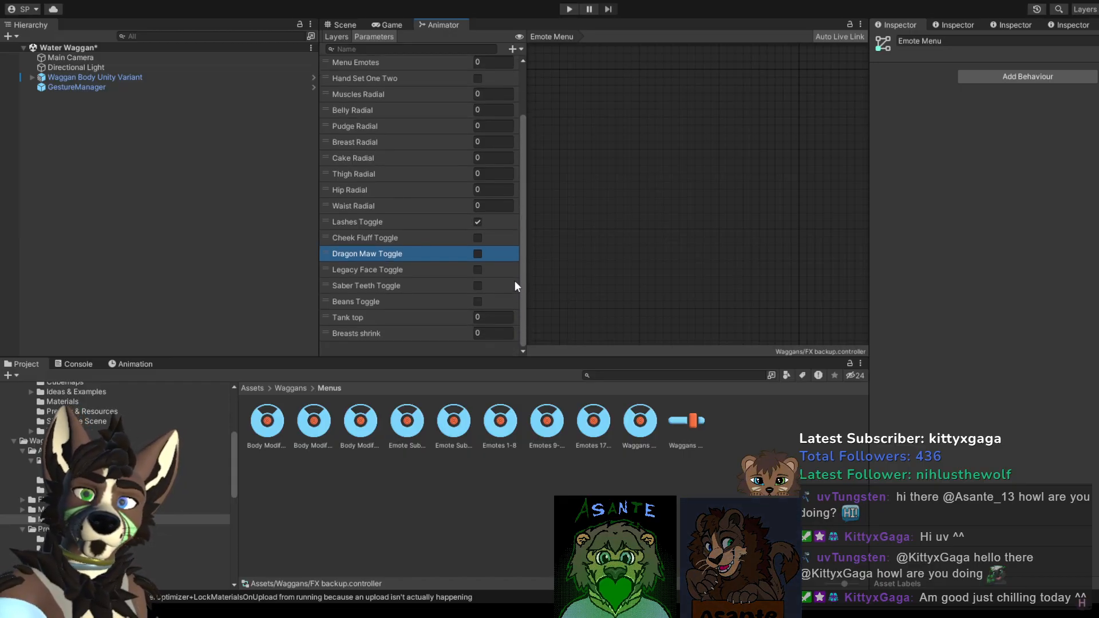
{"action": "scroll", "coordinate": [523, 240], "scroll_direction": "up", "scroll_amount": 2}
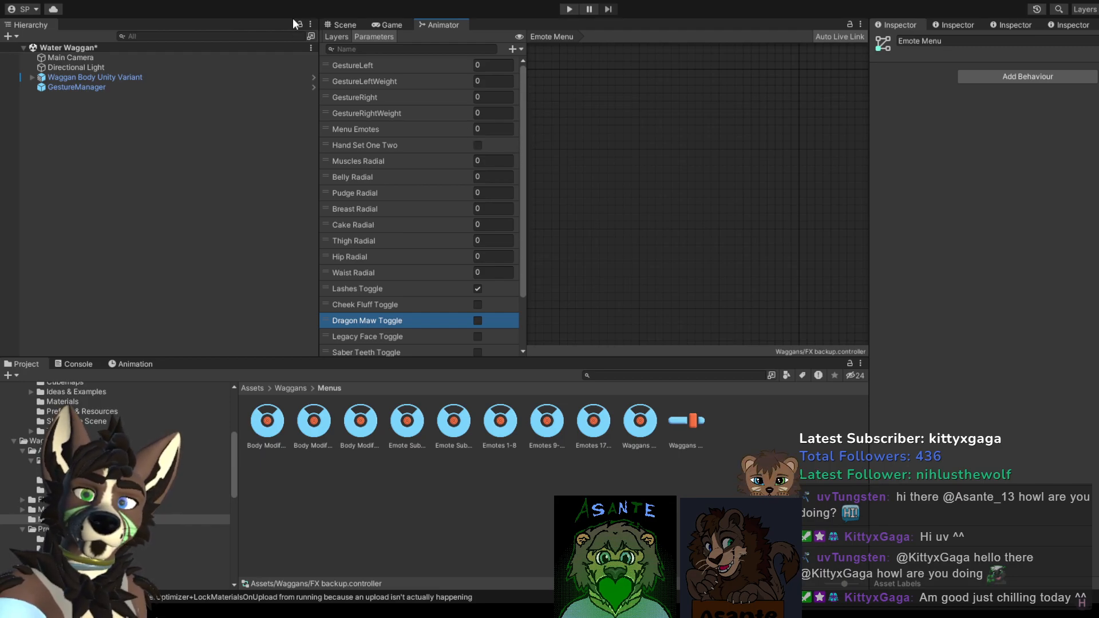
{"action": "left_click", "coordinate": [335, 37]}
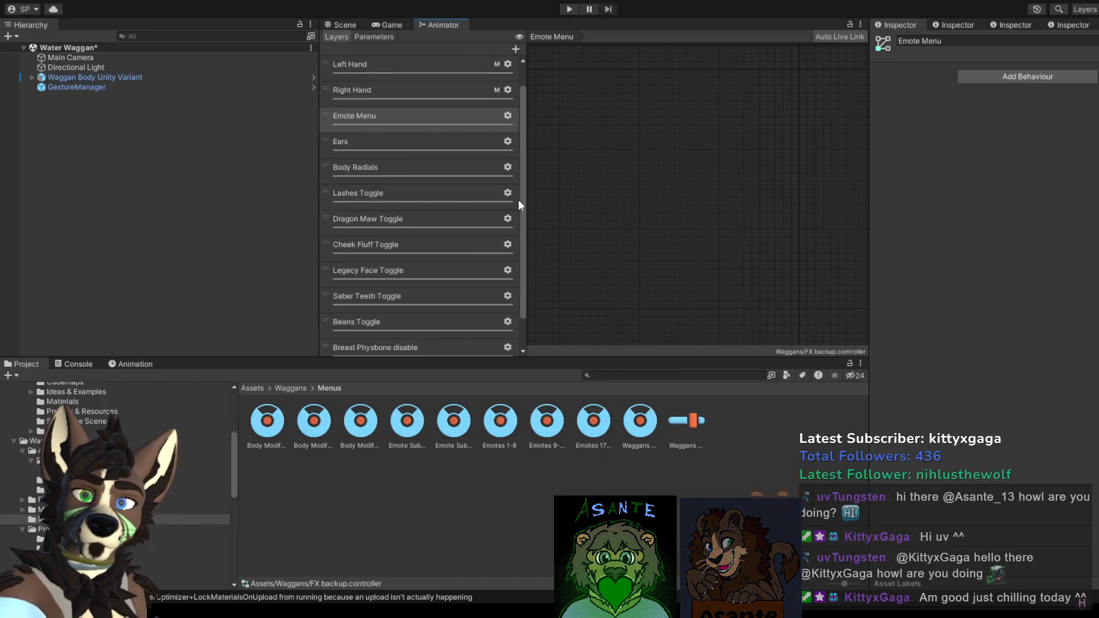
{"action": "left_click_drag", "start_coordinate": [523, 201], "coordinate": [535, 279]}
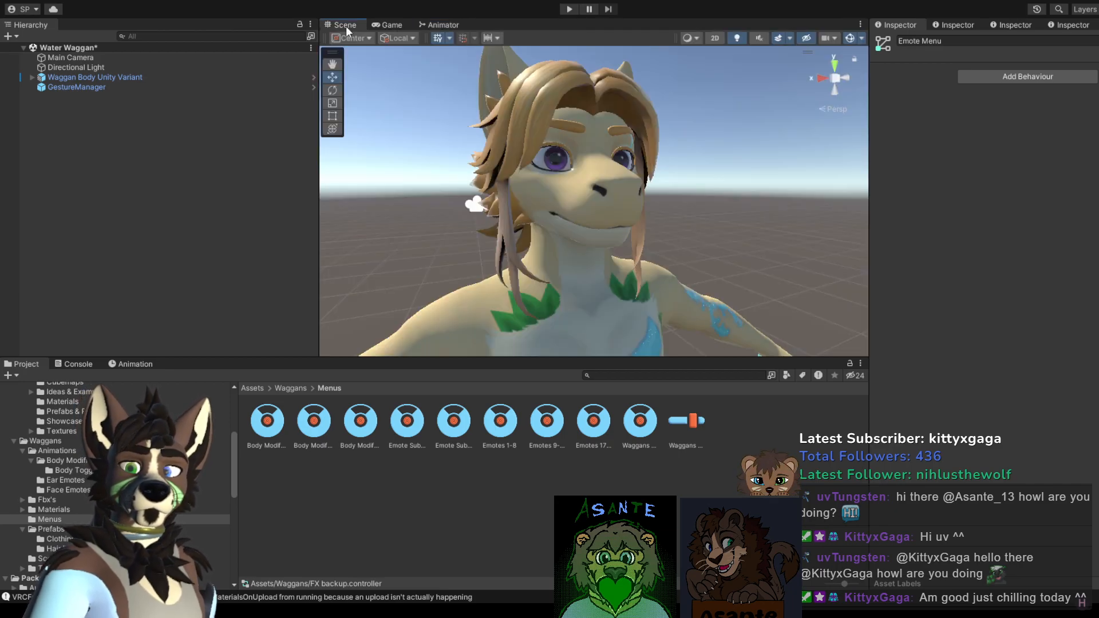
Step: Review the Waggans params expression parameters and recheck the Emotes 9-16 and Body Modifications Toggles menu controls
{"action": "left_click", "coordinate": [683, 422]}
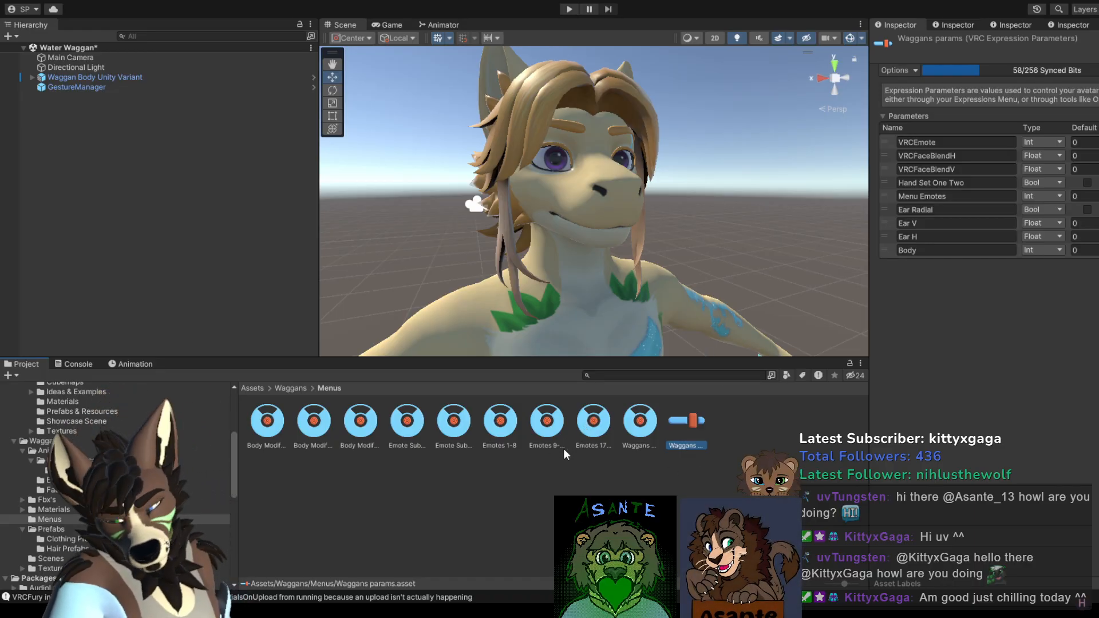
{"action": "left_click", "coordinate": [547, 426]}
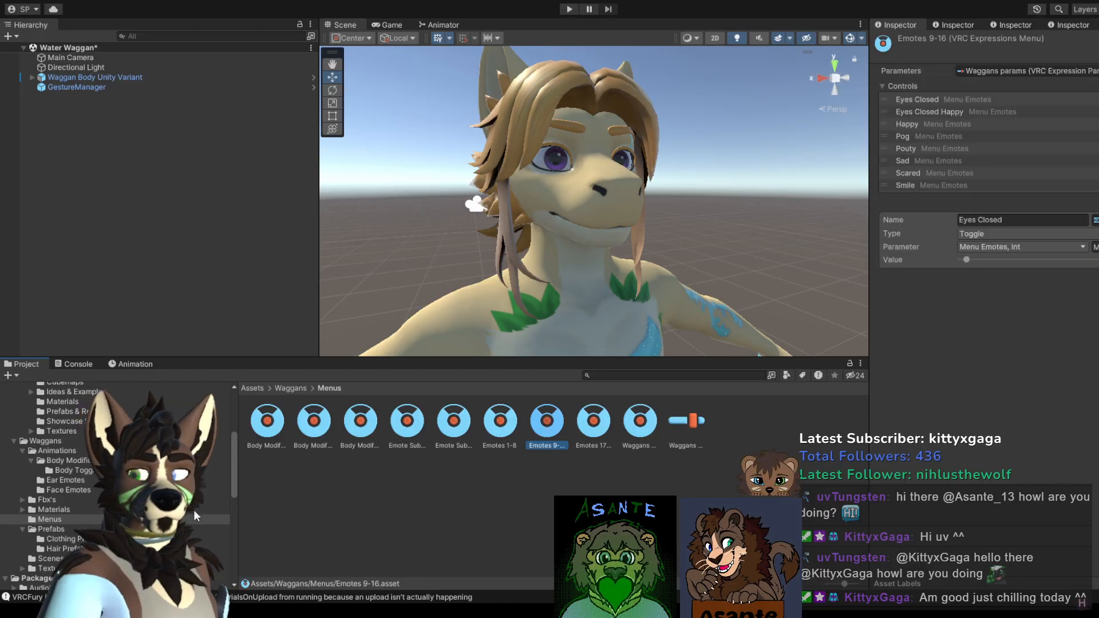
{"action": "left_click", "coordinate": [369, 433]}
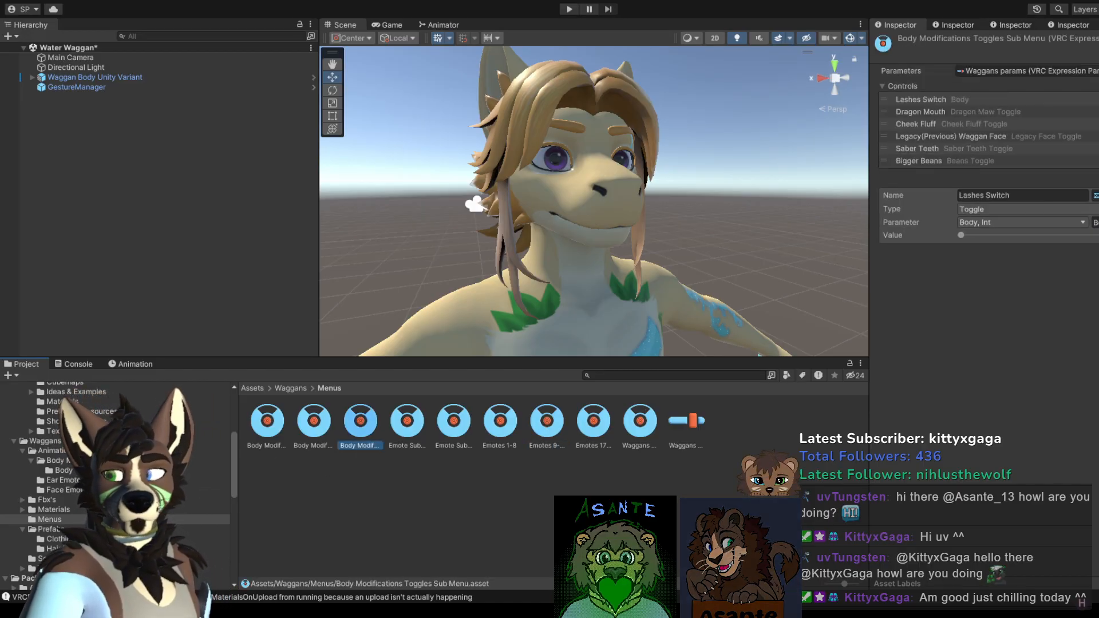
Step: Inspect the transition conditions in the animator's Dragon Maw Toggle and Cheek Fluff Toggle layers
{"action": "left_click", "coordinate": [442, 25]}
{"action": "left_click", "coordinate": [410, 183]}
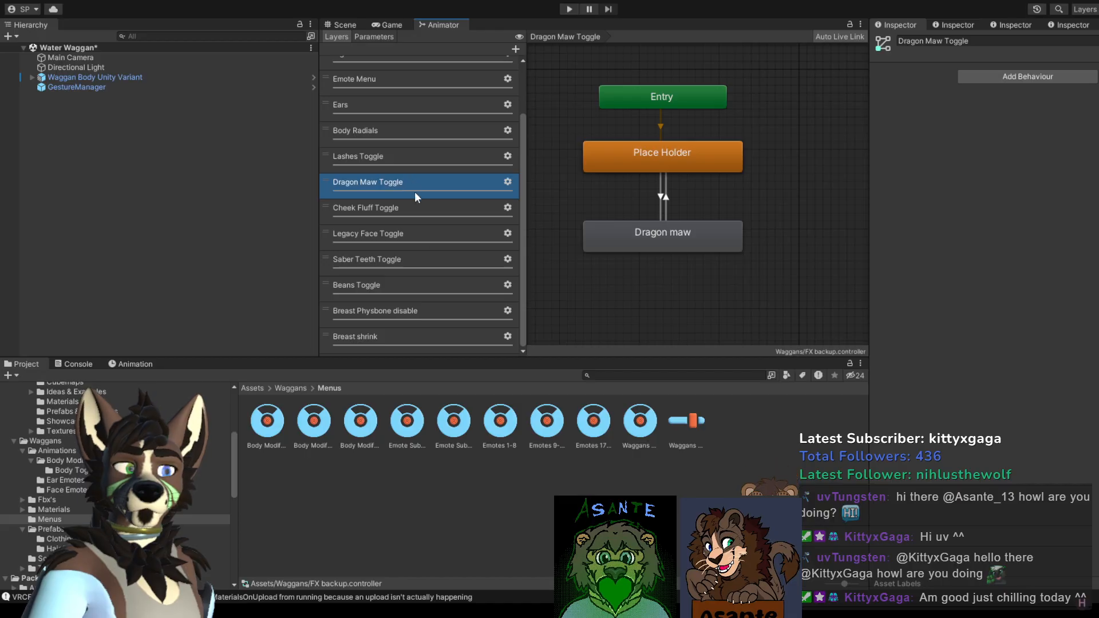
{"action": "left_click", "coordinate": [668, 198]}
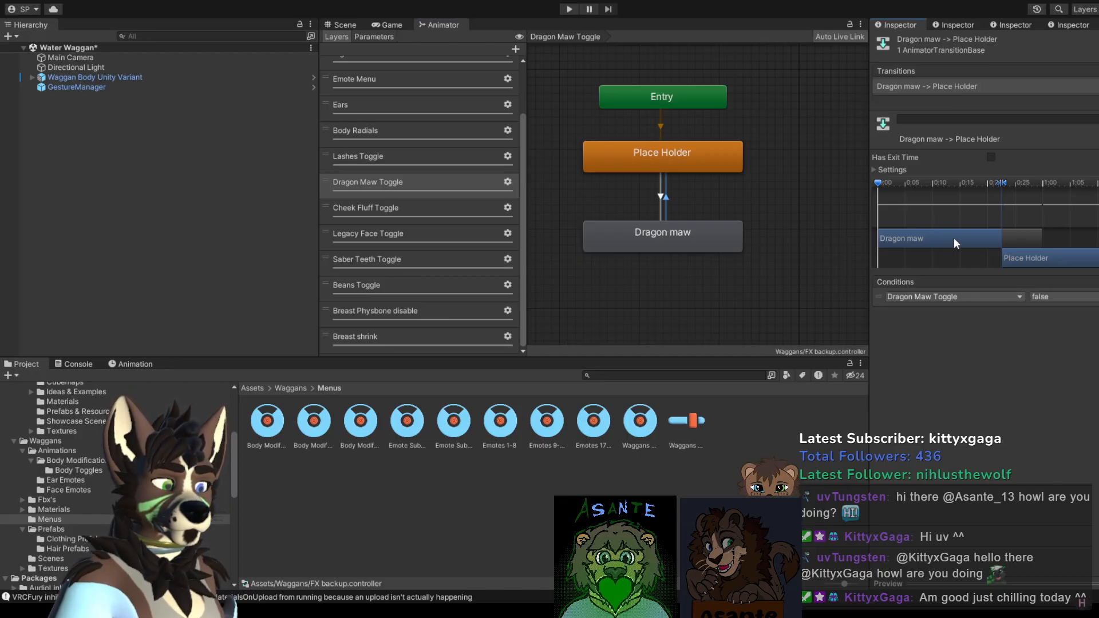
{"action": "left_click", "coordinate": [659, 198]}
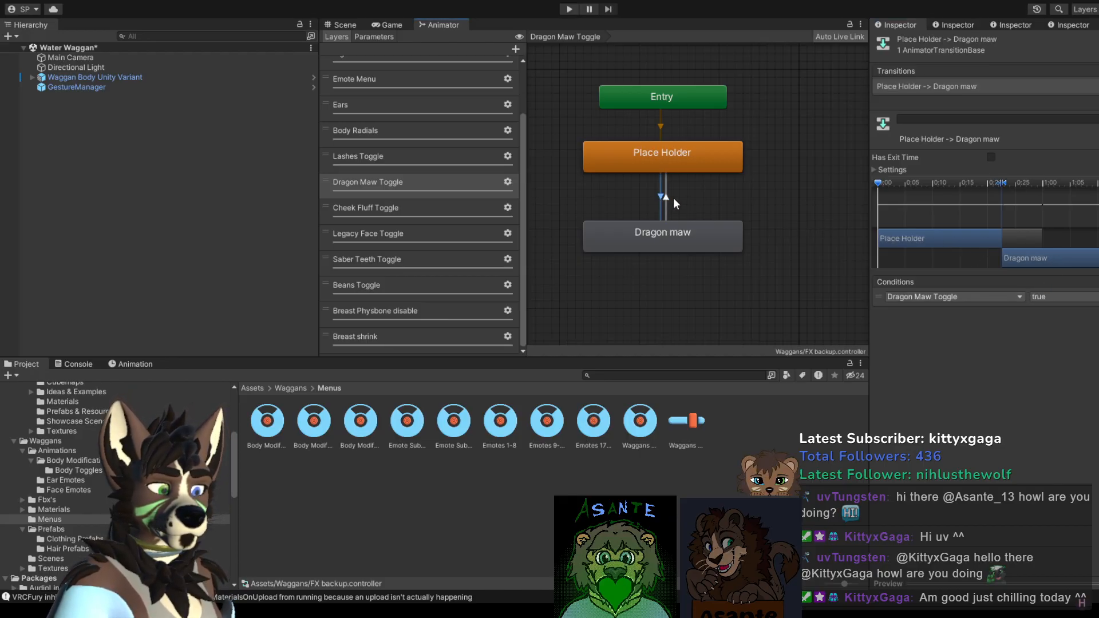
{"action": "left_click", "coordinate": [673, 198]}
{"action": "left_click", "coordinate": [656, 194]}
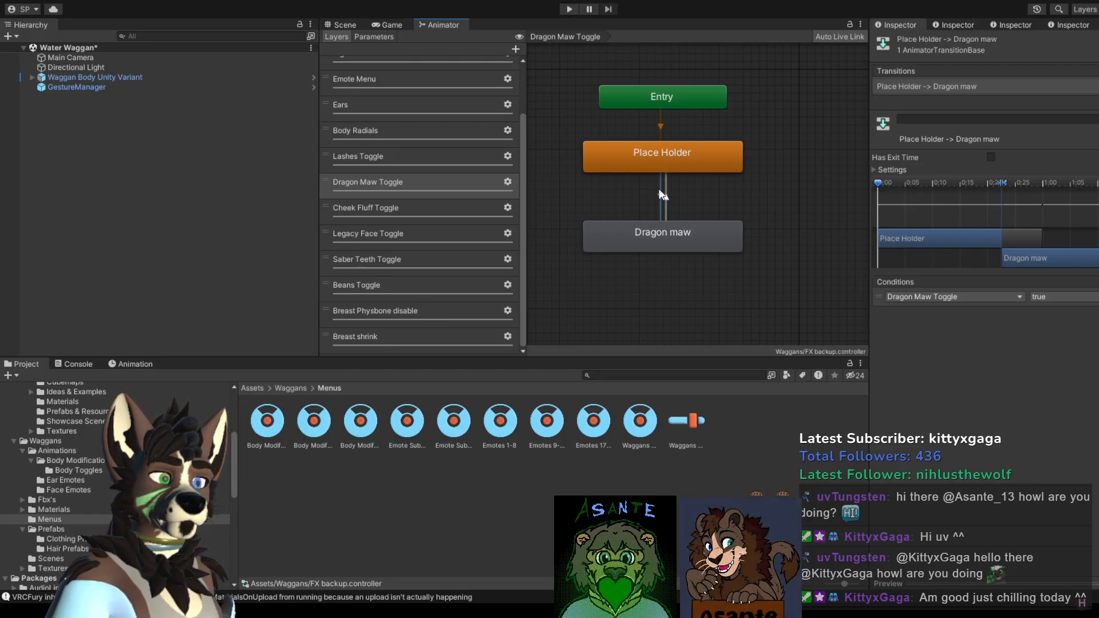
{"action": "left_click", "coordinate": [672, 195]}
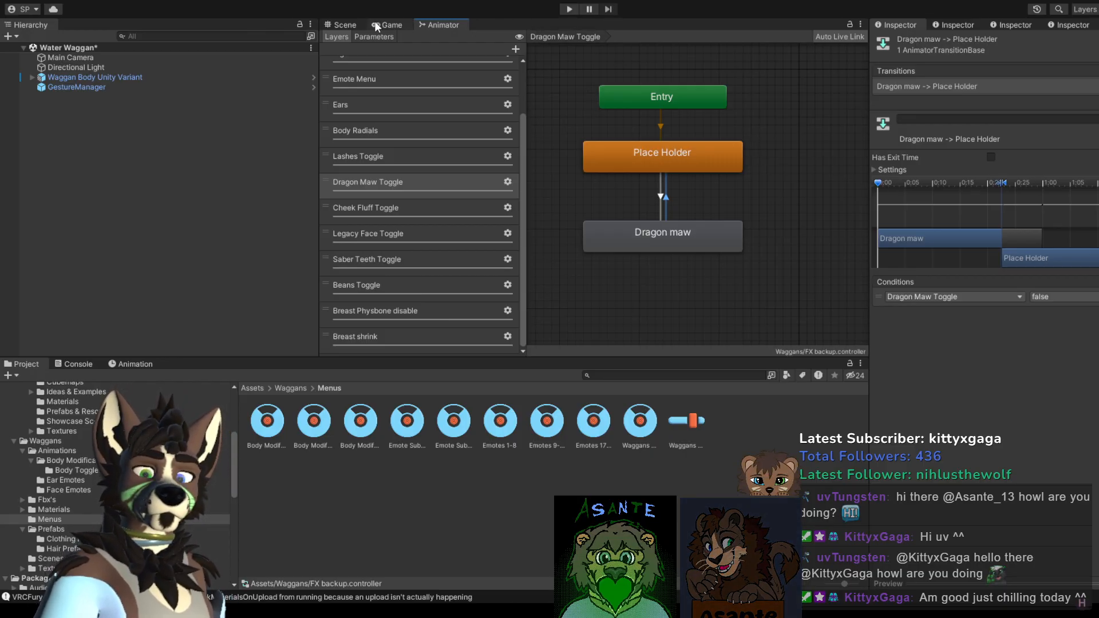
{"action": "left_click", "coordinate": [396, 205]}
{"action": "left_click", "coordinate": [667, 225]}
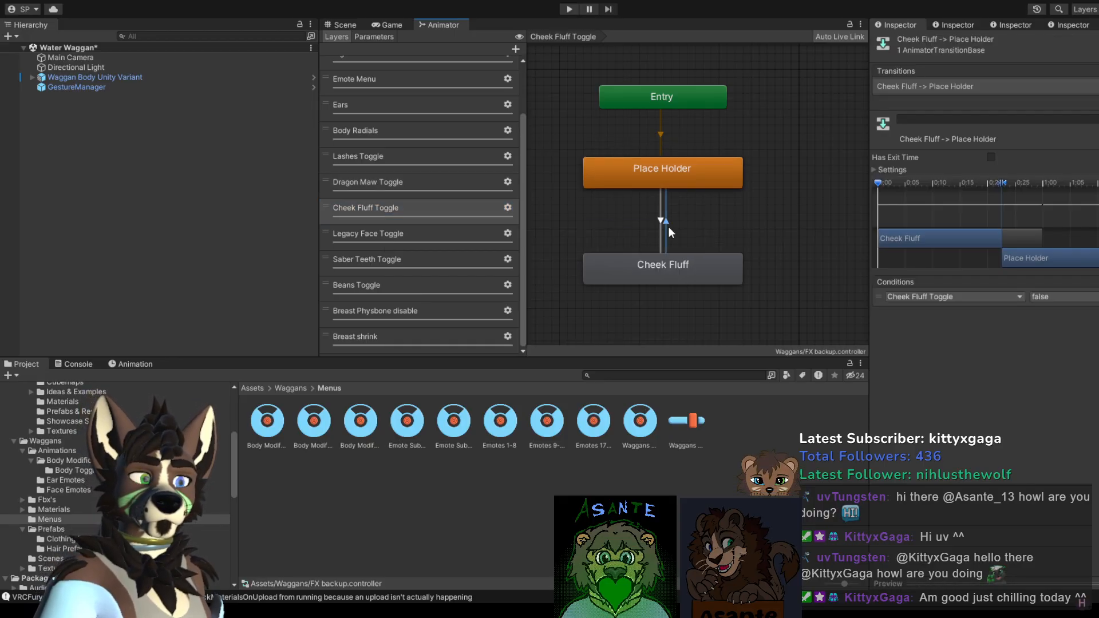
{"action": "left_click", "coordinate": [346, 25]}
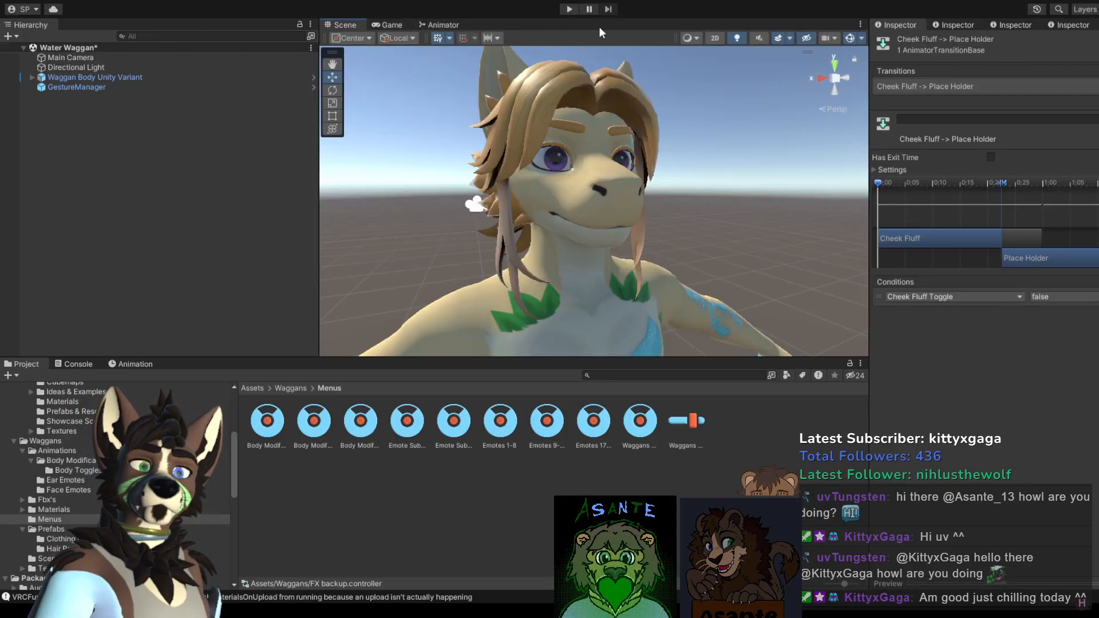
Step: Look through the Emote Menu, Right Hand, Left Hand and AllParts layers of the FX backup animator controller
{"action": "left_click", "coordinate": [445, 24]}
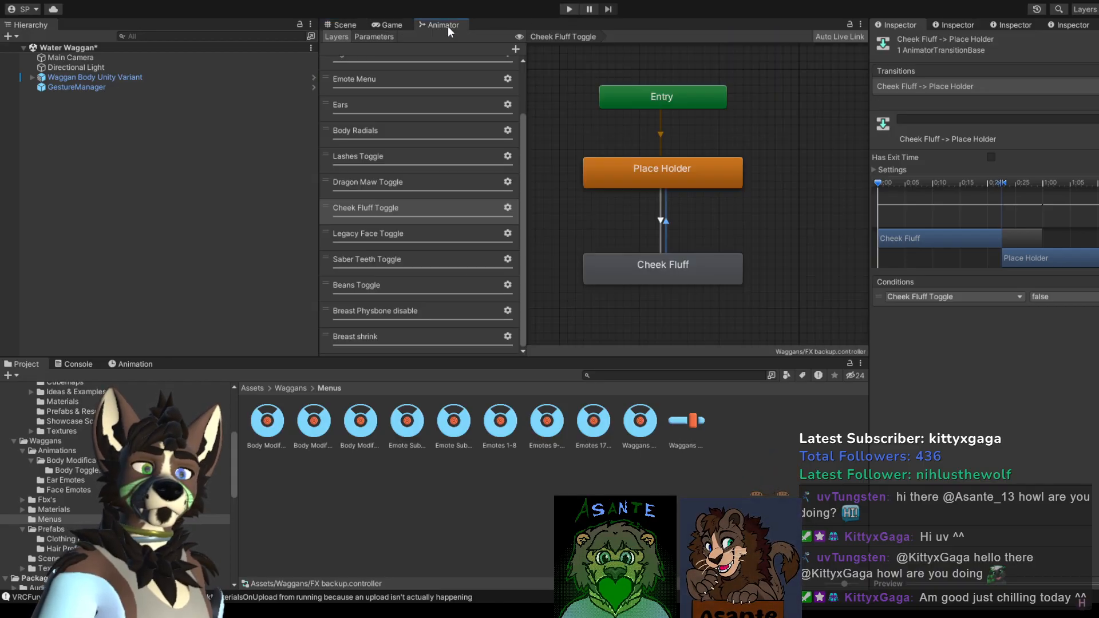
{"action": "scroll", "coordinate": [412, 238], "scroll_direction": "up", "scroll_amount": 3}
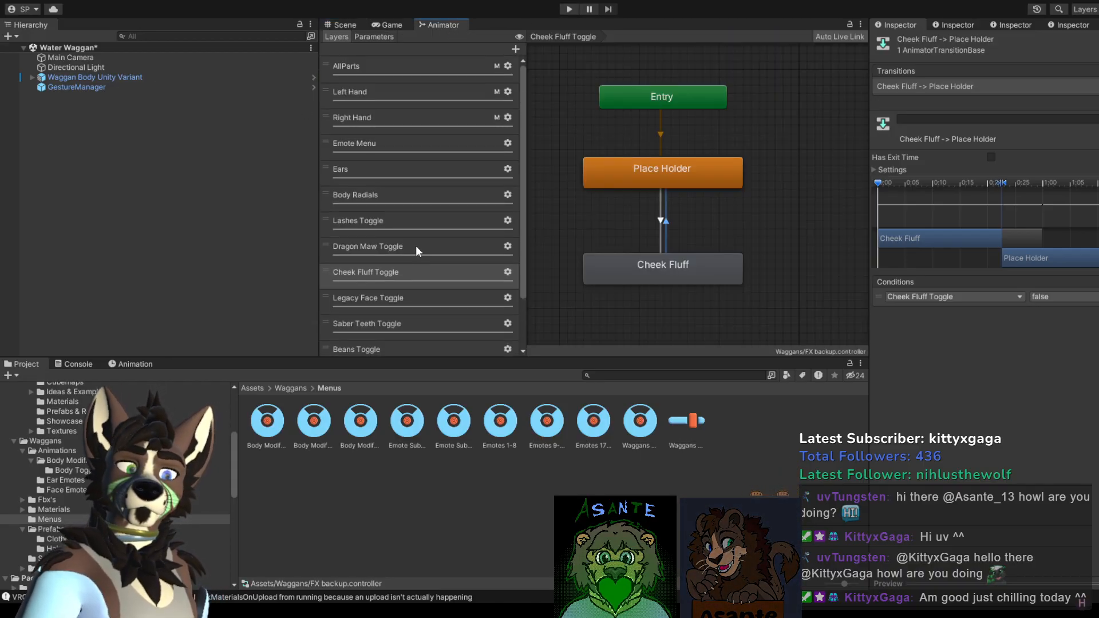
{"action": "left_click", "coordinate": [401, 147]}
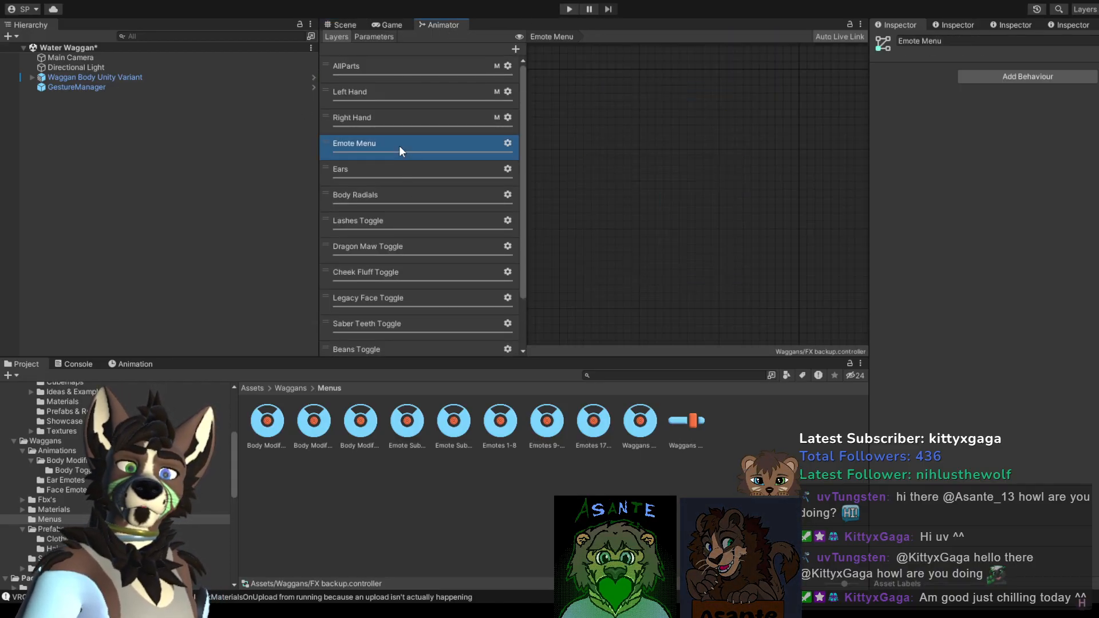
{"action": "left_click", "coordinate": [459, 120]}
{"action": "left_click", "coordinate": [453, 96]}
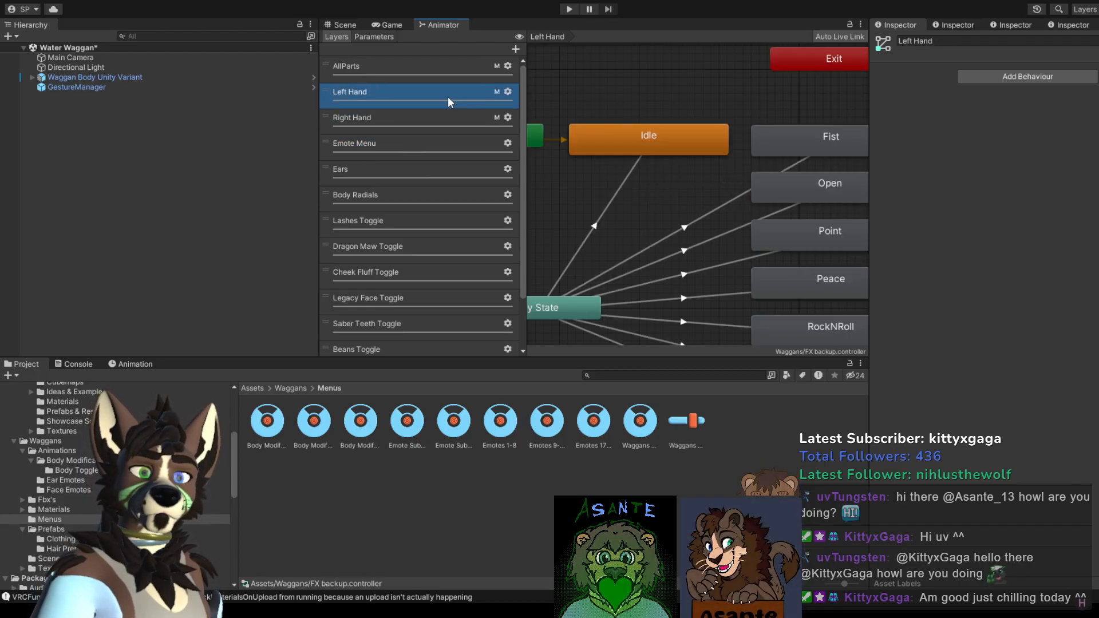
{"action": "left_click", "coordinate": [424, 75]}
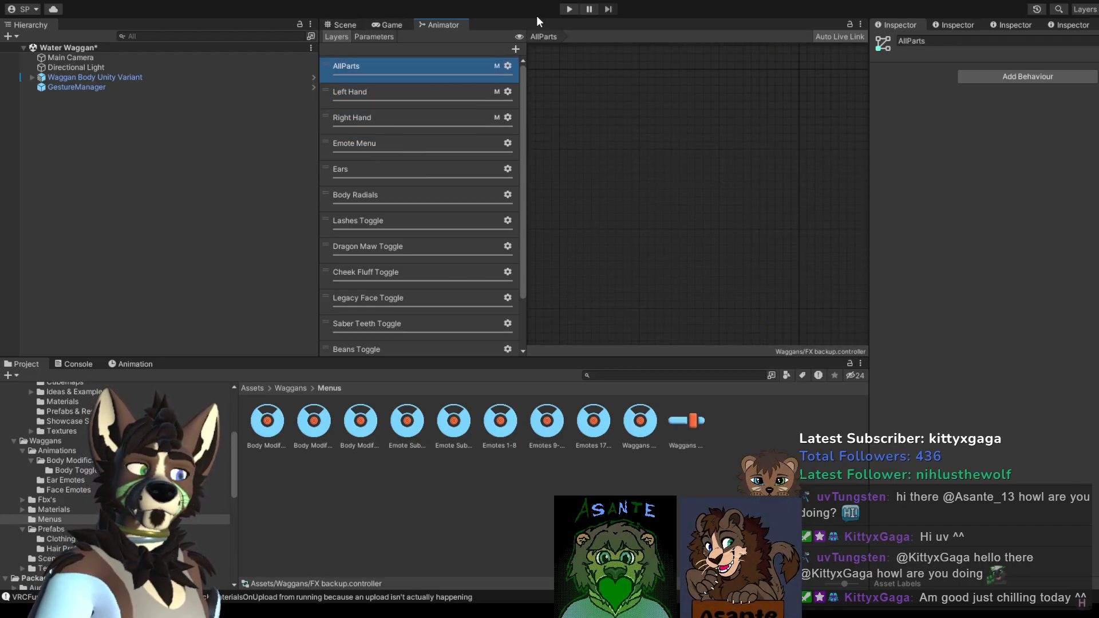
Step: Run the scene with GestureManager, open the Emotes 1-8 submenu under Expressions, and stop the run
{"action": "left_click", "coordinate": [344, 25]}
{"action": "left_click", "coordinate": [70, 87]}
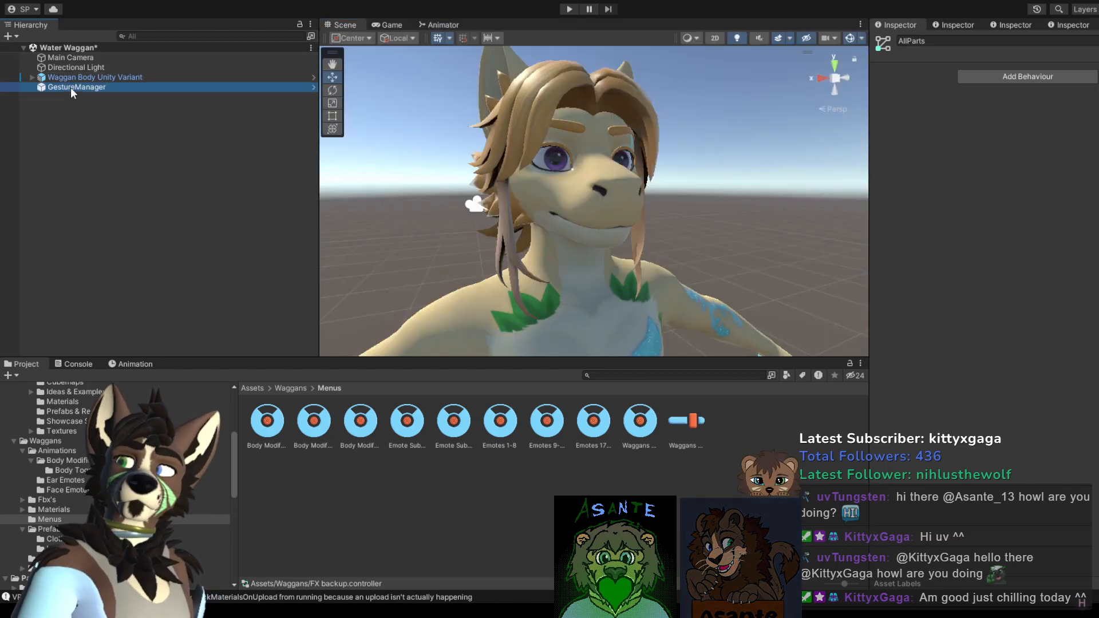
{"action": "left_click", "coordinate": [949, 228]}
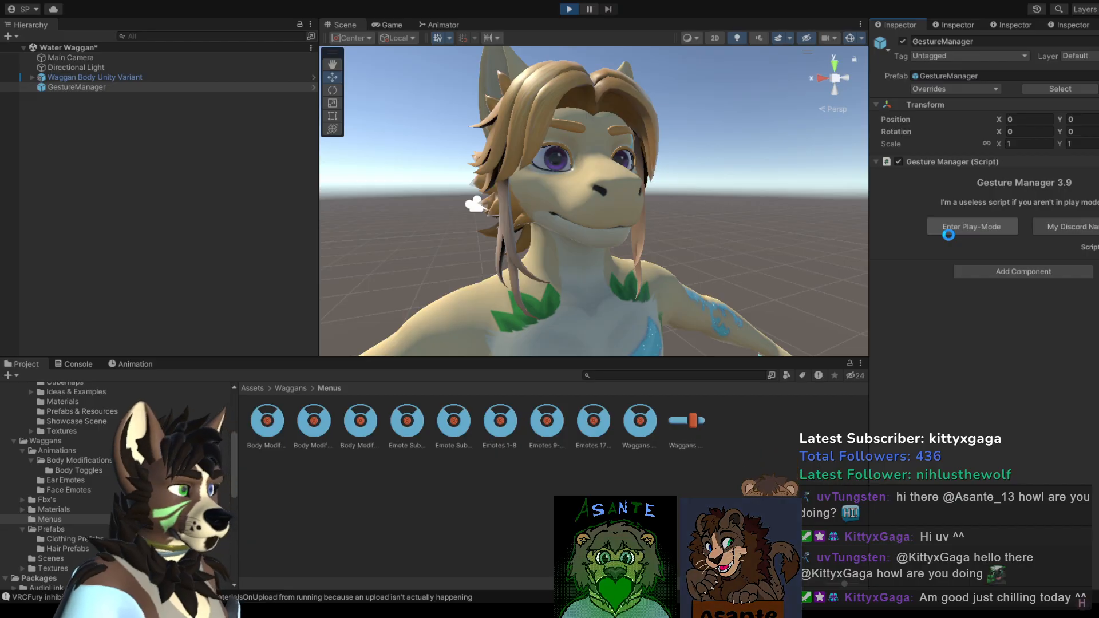
{"action": "left_click", "coordinate": [348, 27]}
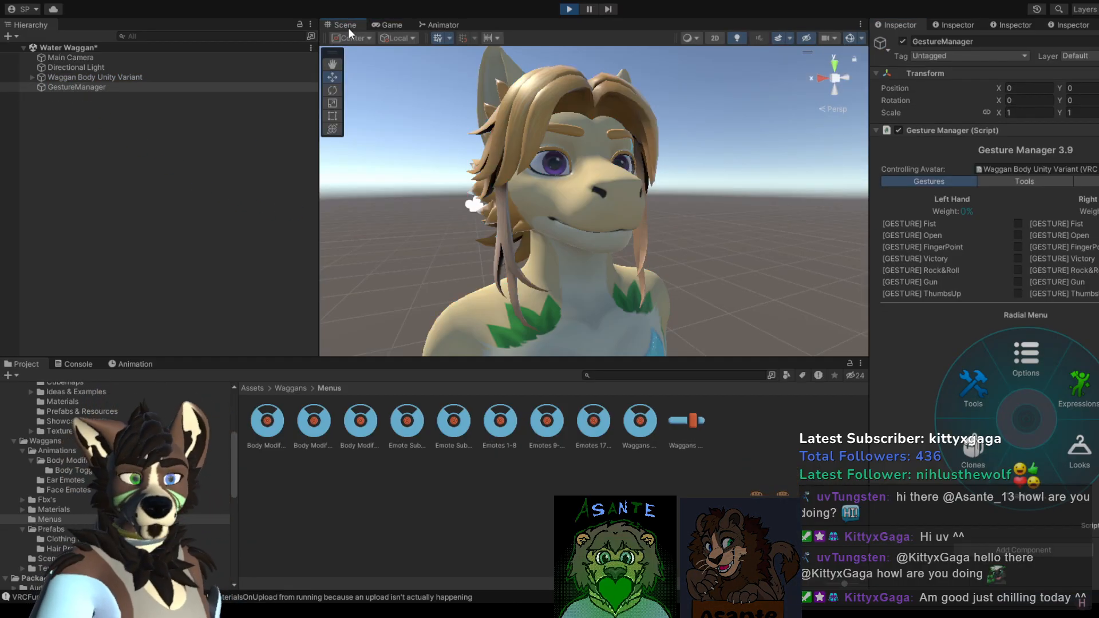
{"action": "left_click", "coordinate": [1080, 389]}
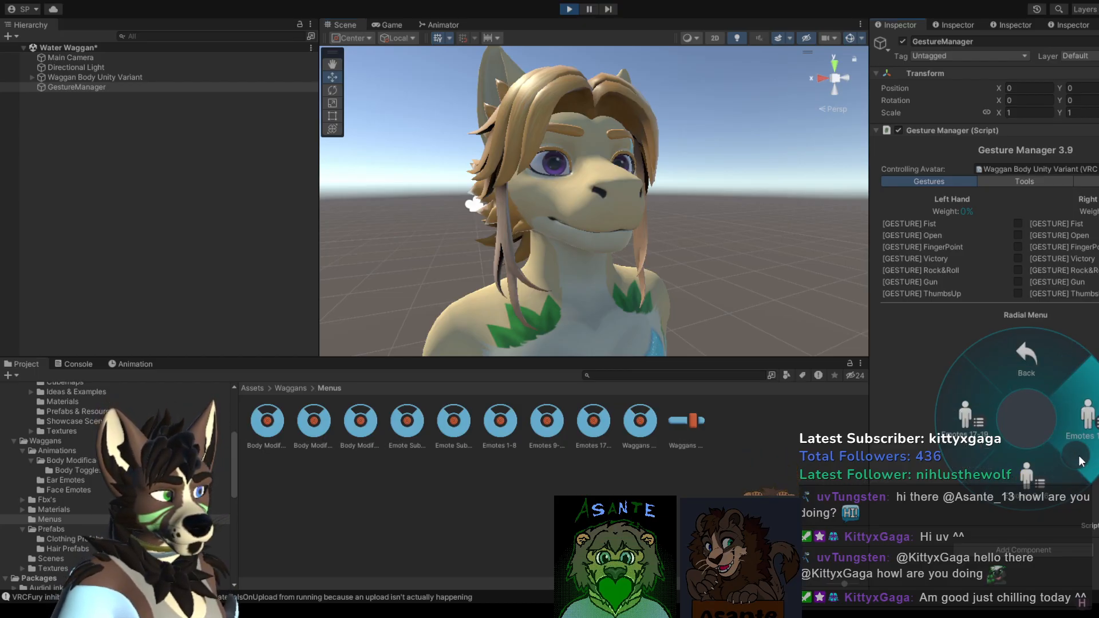
{"action": "left_click", "coordinate": [1074, 476]}
{"action": "left_click", "coordinate": [1080, 421]}
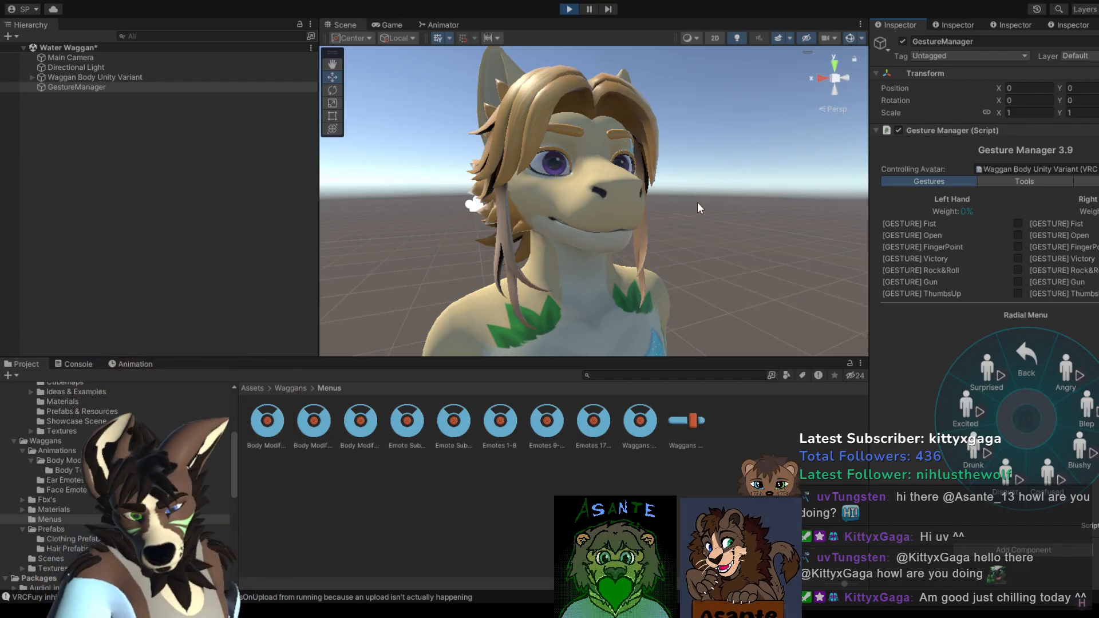
{"action": "left_click", "coordinate": [570, 9]}
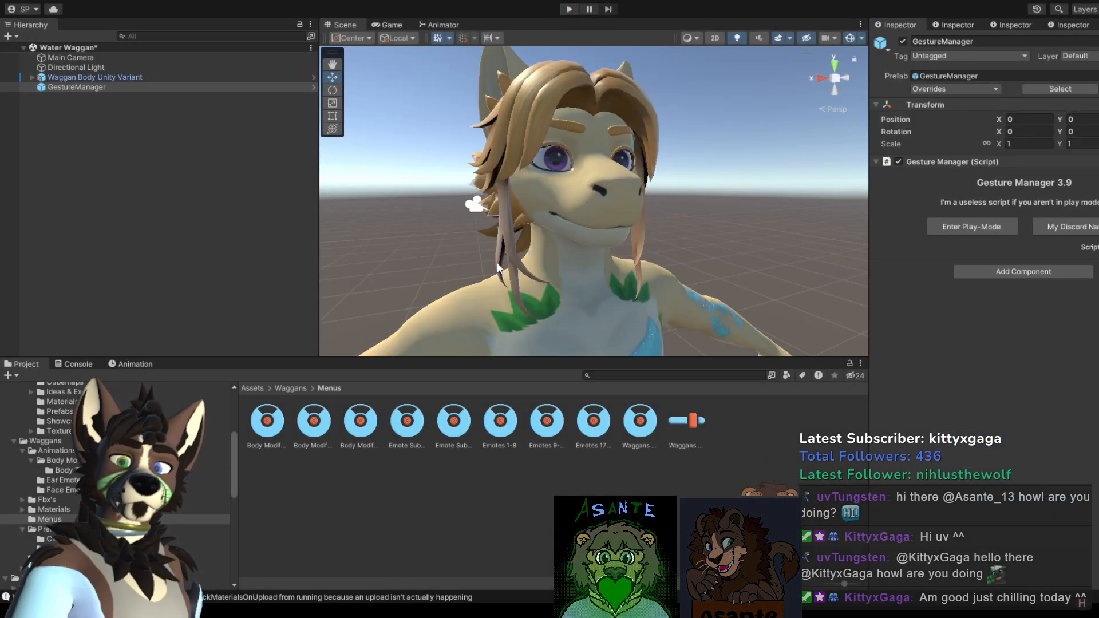
Step: Check the GestureManager, Wolfcut hair, Wolf cut Hair and Body objects for existing animation clips
{"action": "left_click", "coordinate": [137, 365]}
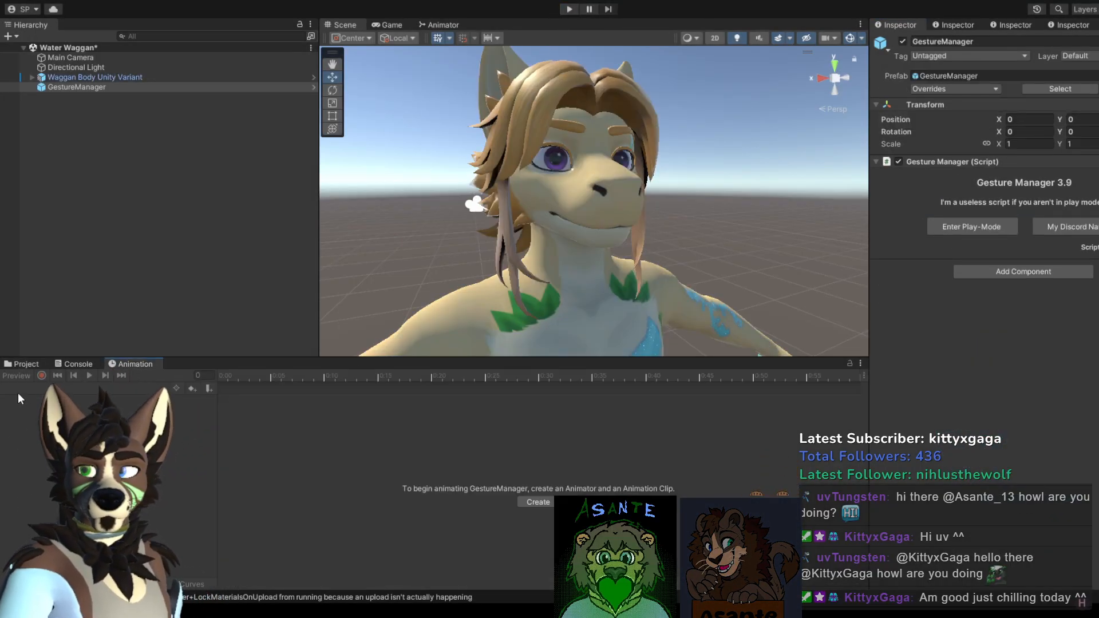
{"action": "left_click", "coordinate": [614, 187]}
{"action": "left_click", "coordinate": [611, 187]}
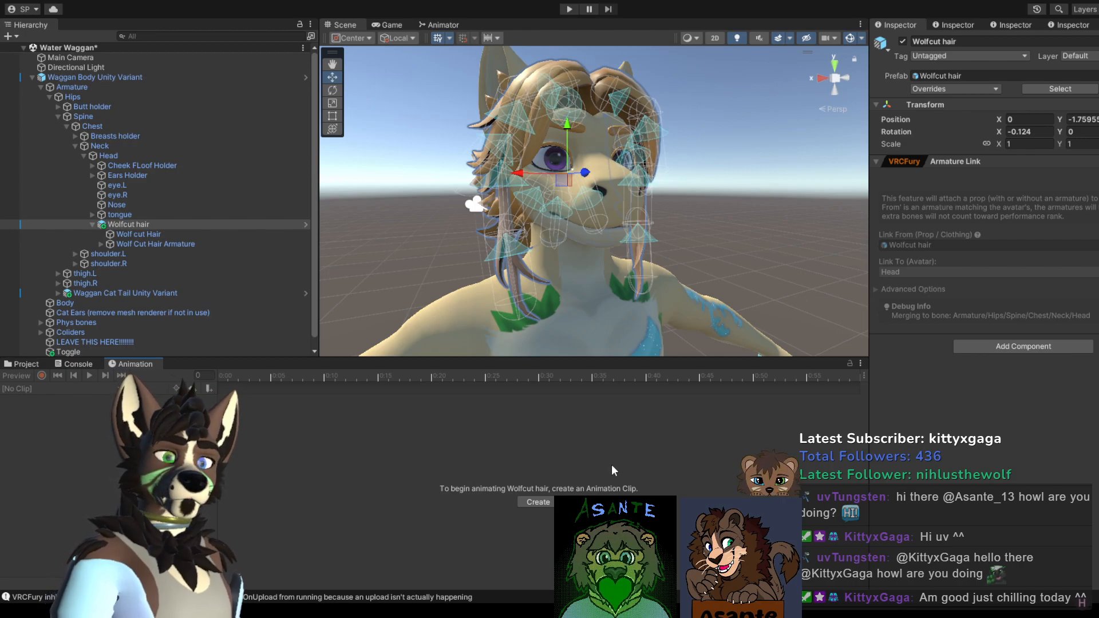
{"action": "left_click", "coordinate": [604, 194]}
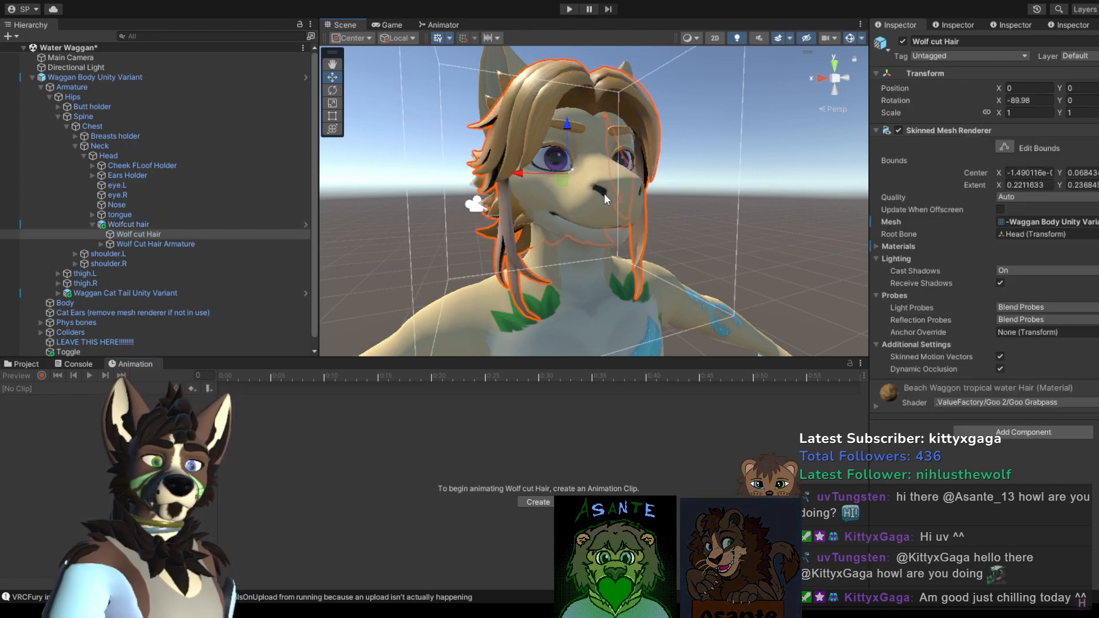
{"action": "left_click", "coordinate": [709, 311]}
{"action": "left_click", "coordinate": [709, 311]}
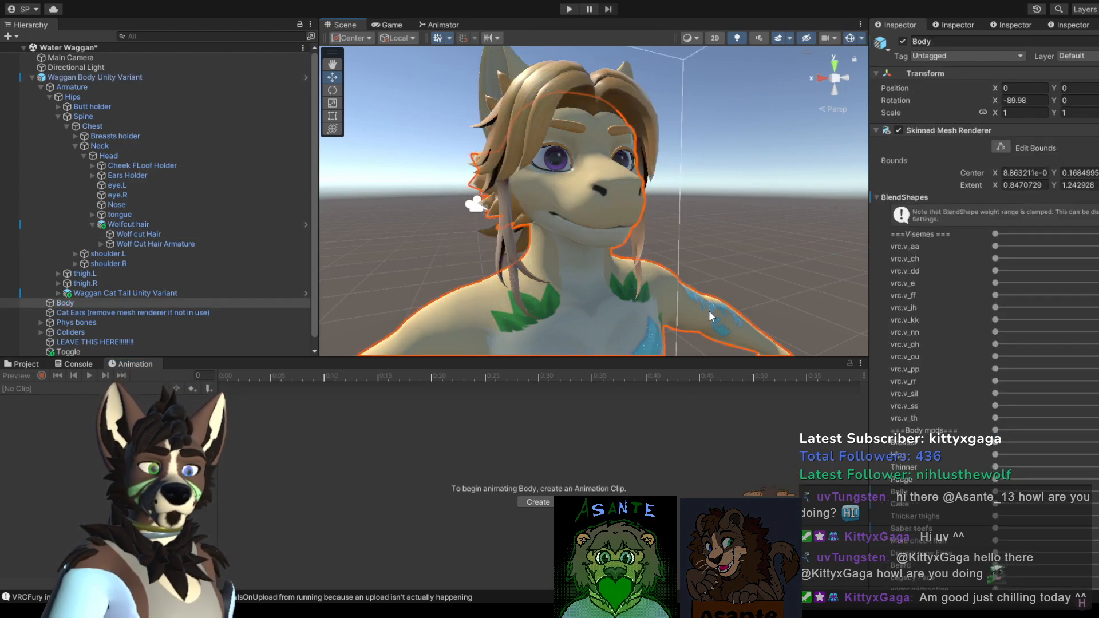
{"action": "left_click", "coordinate": [86, 364]}
{"action": "left_click", "coordinate": [125, 363]}
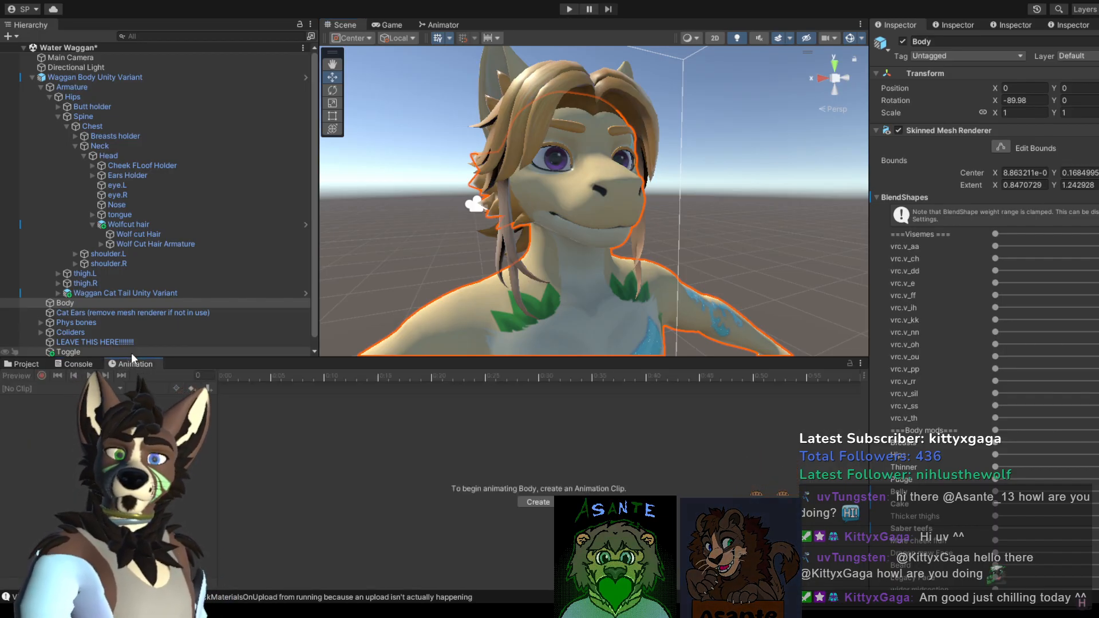
Step: Inspect the Waggan Body Unity Variant root and its Armature, Coliders, Phys bones, Cat Ears and Body children for clips
{"action": "left_click", "coordinate": [67, 78]}
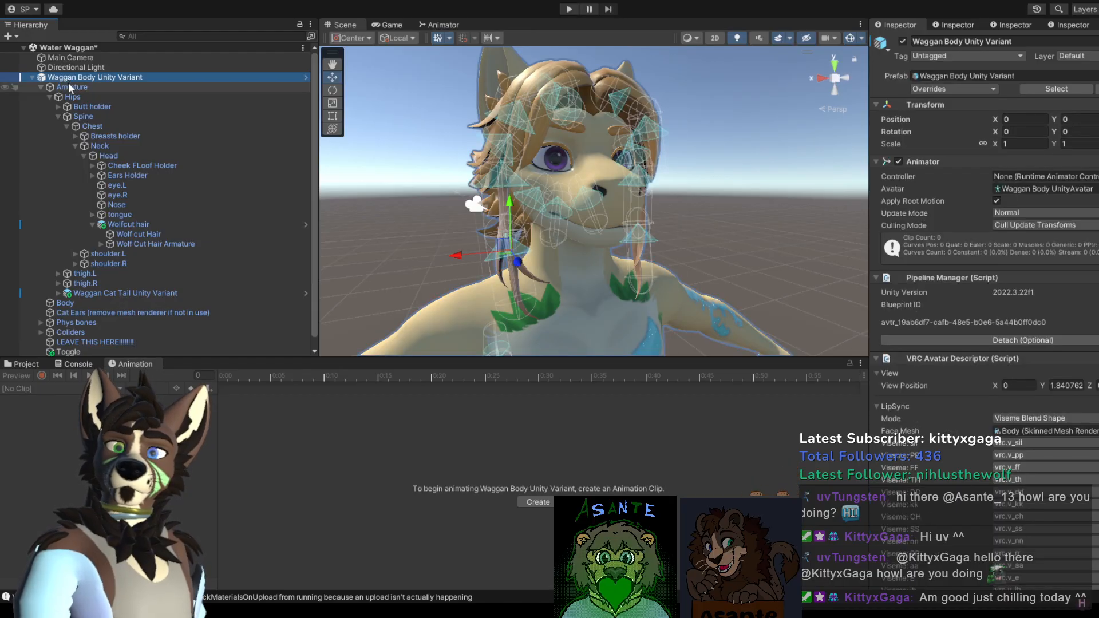
{"action": "left_click", "coordinate": [99, 97]}
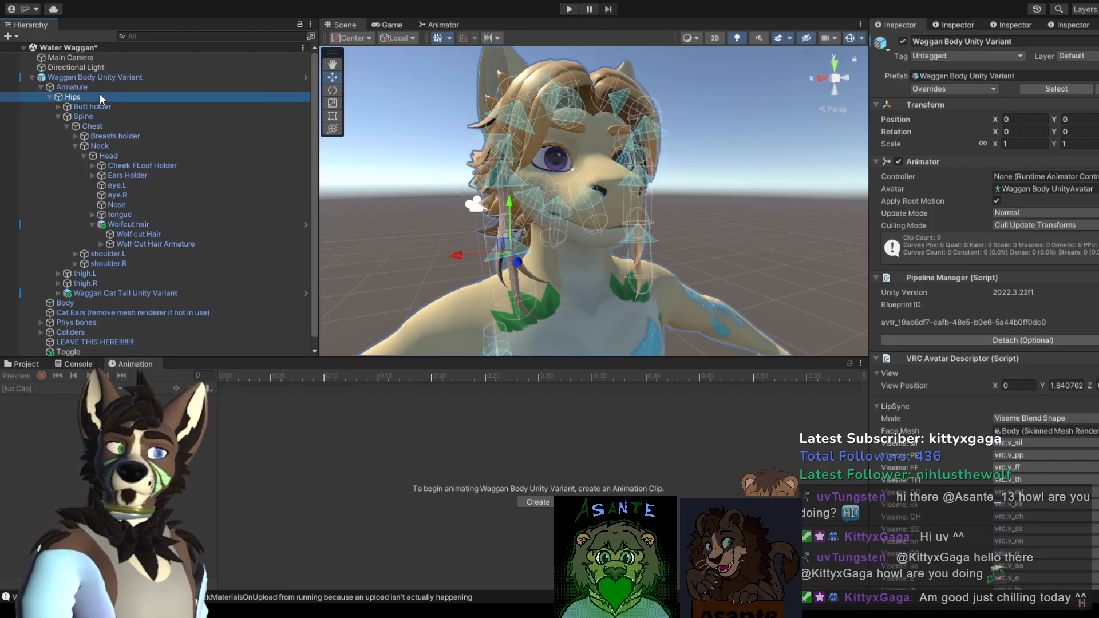
{"action": "left_click", "coordinate": [98, 114]}
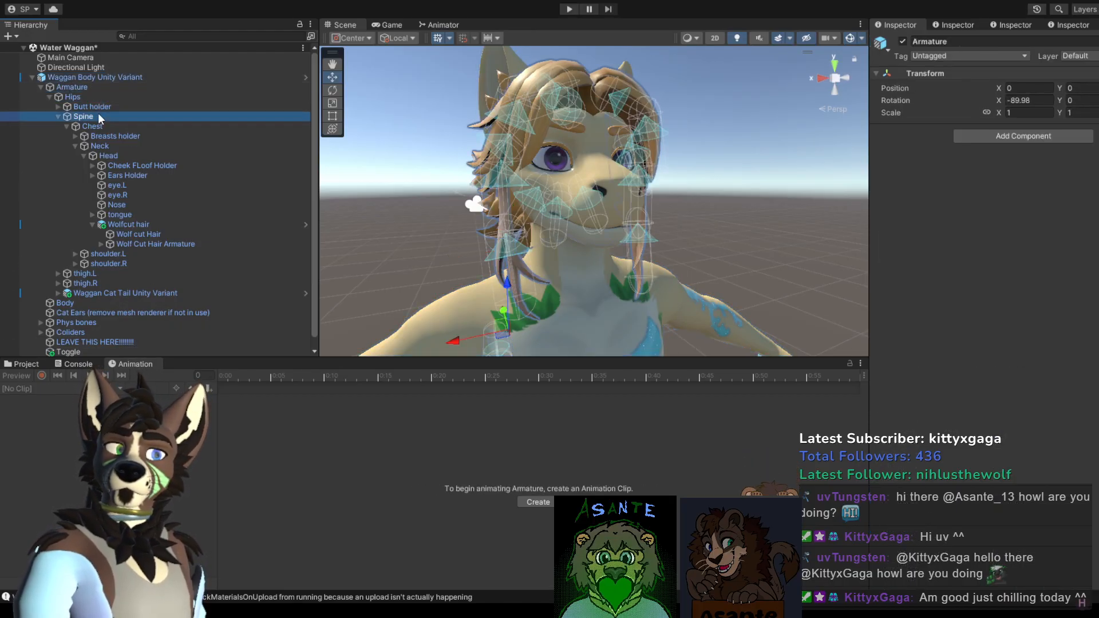
{"action": "left_click", "coordinate": [41, 87]}
{"action": "left_click", "coordinate": [71, 126]}
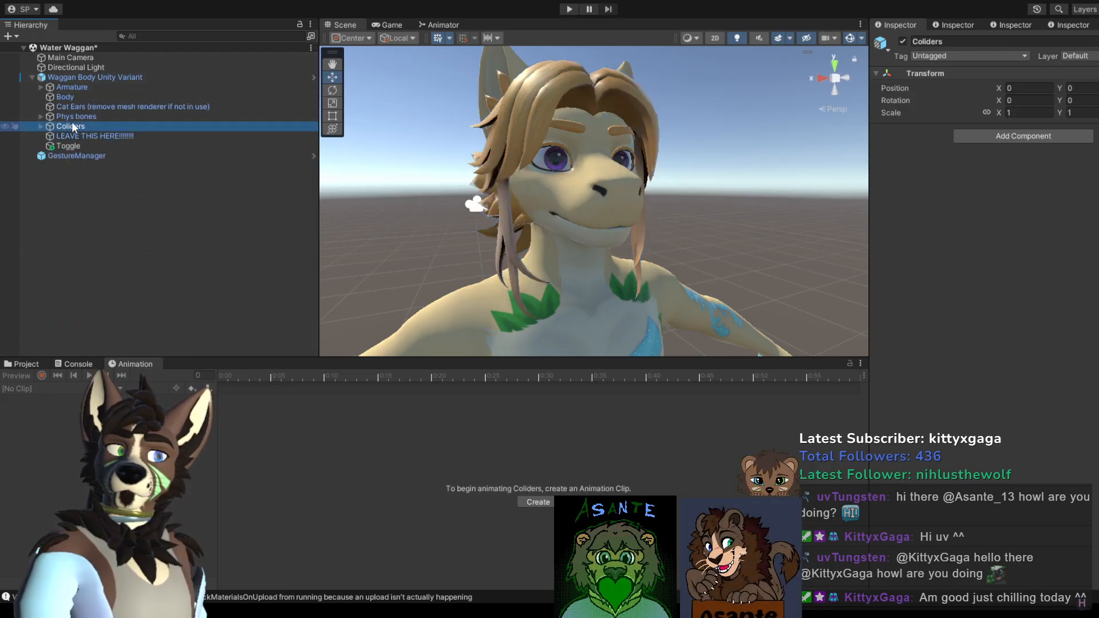
{"action": "left_click", "coordinate": [73, 116]}
{"action": "left_click", "coordinate": [75, 107]}
{"action": "left_click", "coordinate": [74, 96]}
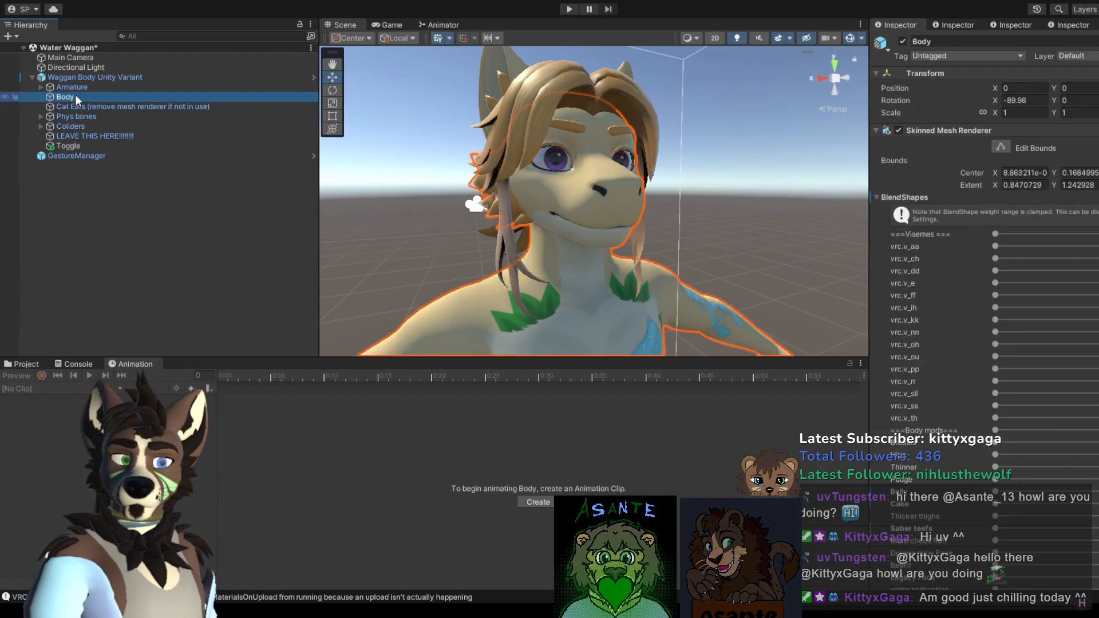
{"action": "left_click", "coordinate": [67, 365]}
{"action": "left_click", "coordinate": [31, 363]}
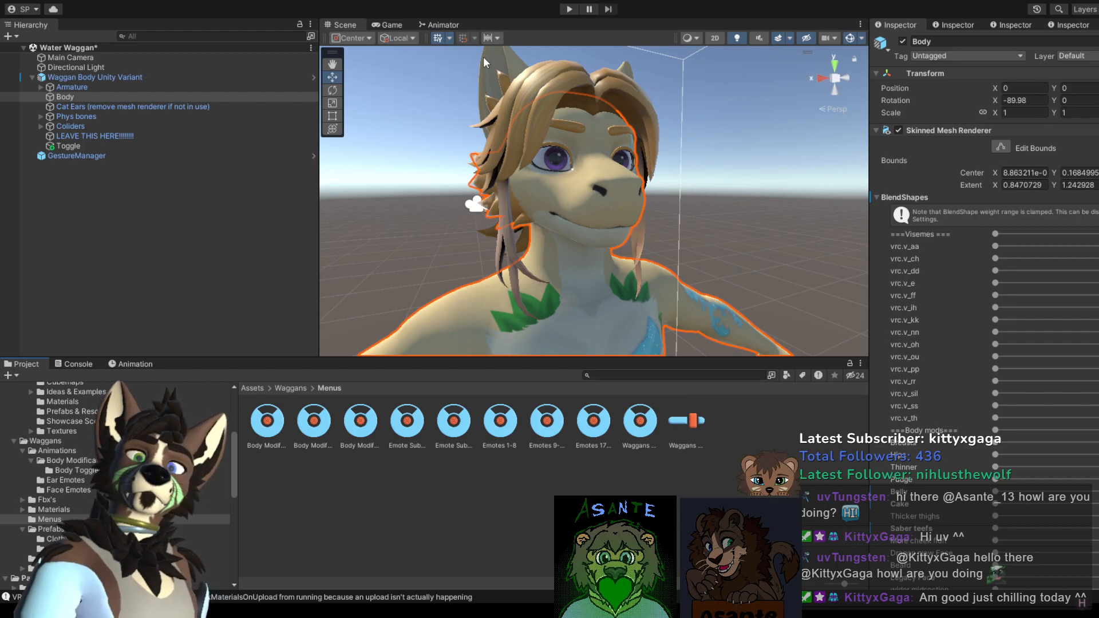
Step: Inspect the FX backup controller's Saber Teeth Toggle layer, including its return transition to Place Holder, and the Breast shrink layer
{"action": "left_click", "coordinate": [454, 25]}
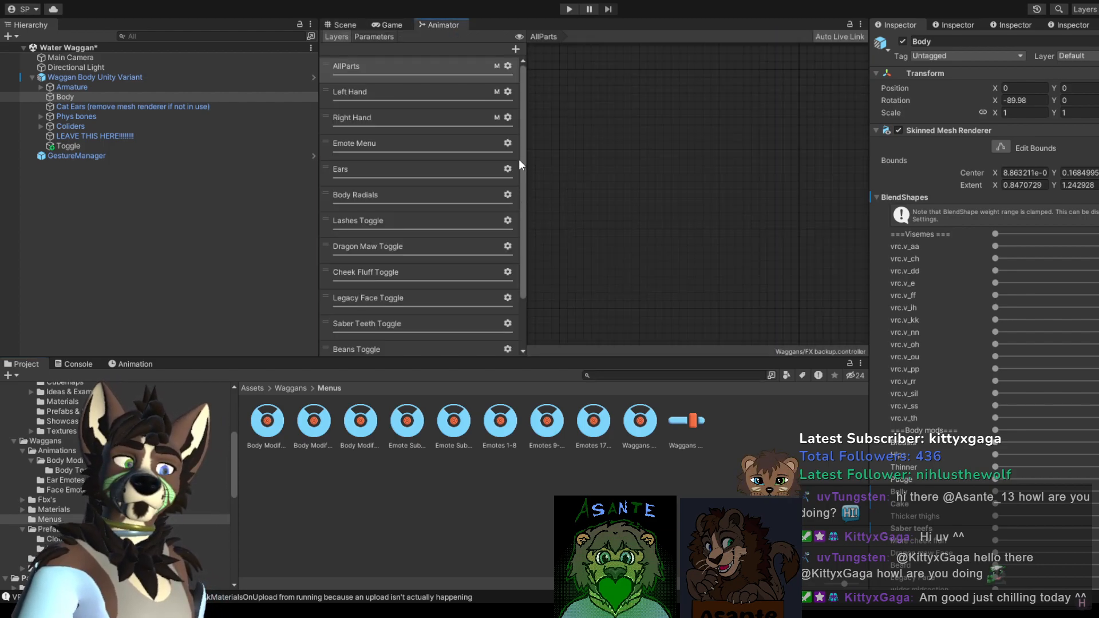
{"action": "scroll", "coordinate": [522, 166], "scroll_direction": "down", "scroll_amount": 3}
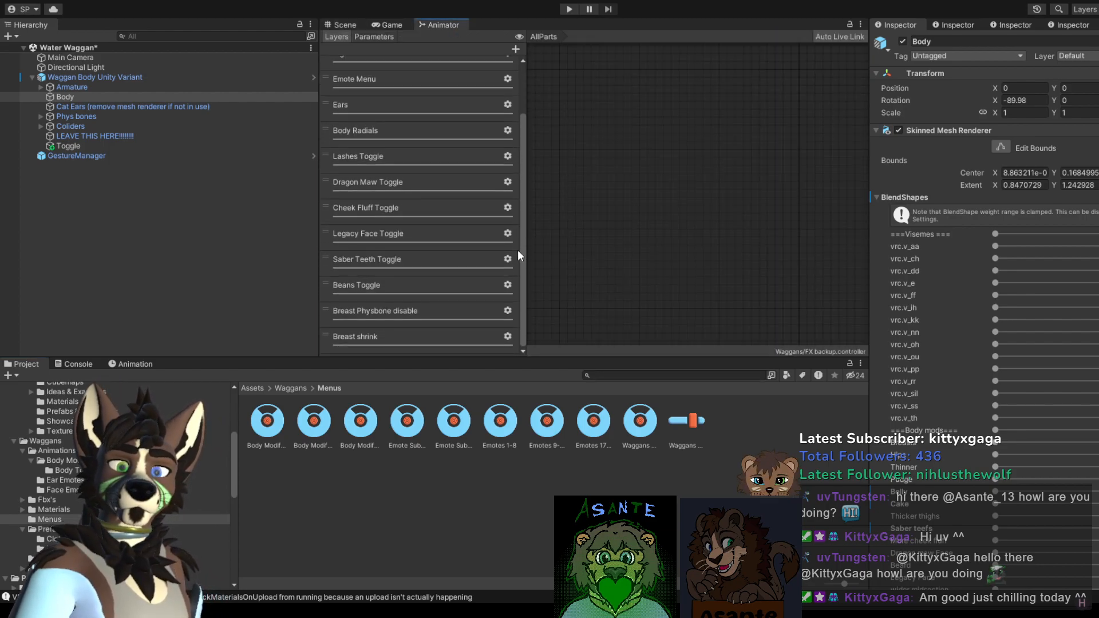
{"action": "left_click", "coordinate": [407, 256]}
{"action": "left_click", "coordinate": [666, 231]}
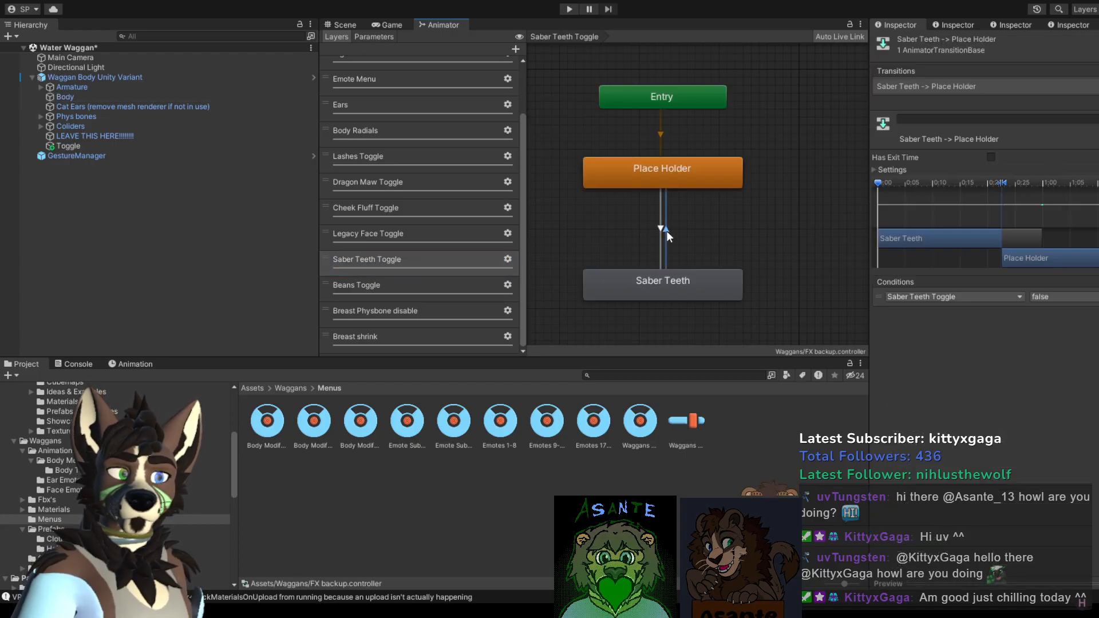
{"action": "left_click", "coordinate": [397, 332]}
{"action": "scroll", "coordinate": [404, 293], "scroll_direction": "up", "scroll_amount": 3}
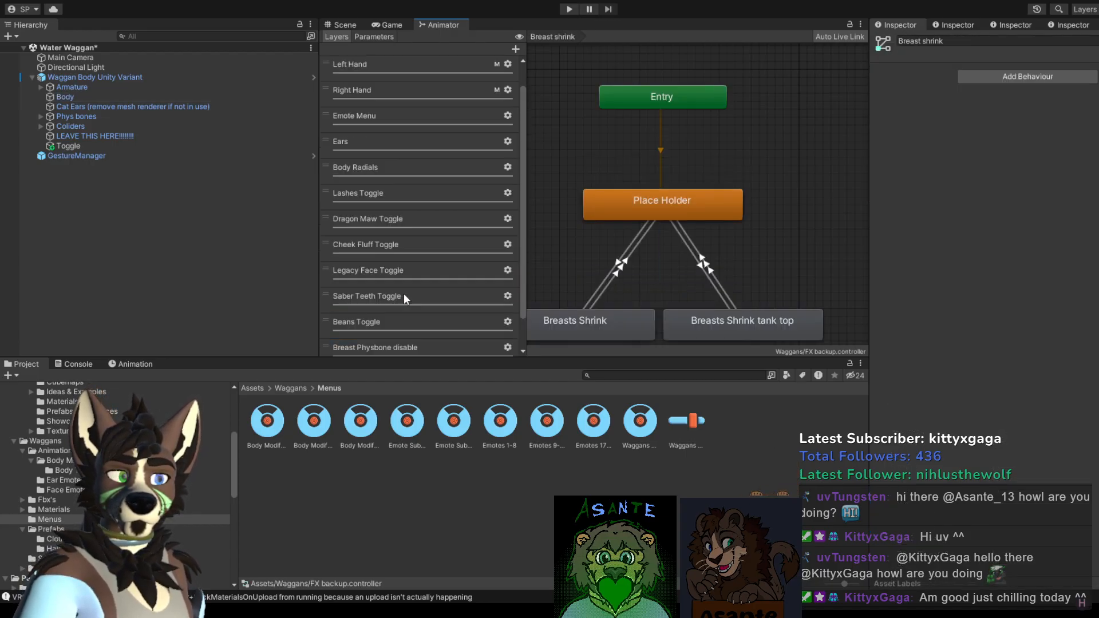
Step: Look through the states of the AllParts, Left Hand, Right Hand and Ears layers in the FX backup controller
{"action": "left_click", "coordinate": [387, 101]}
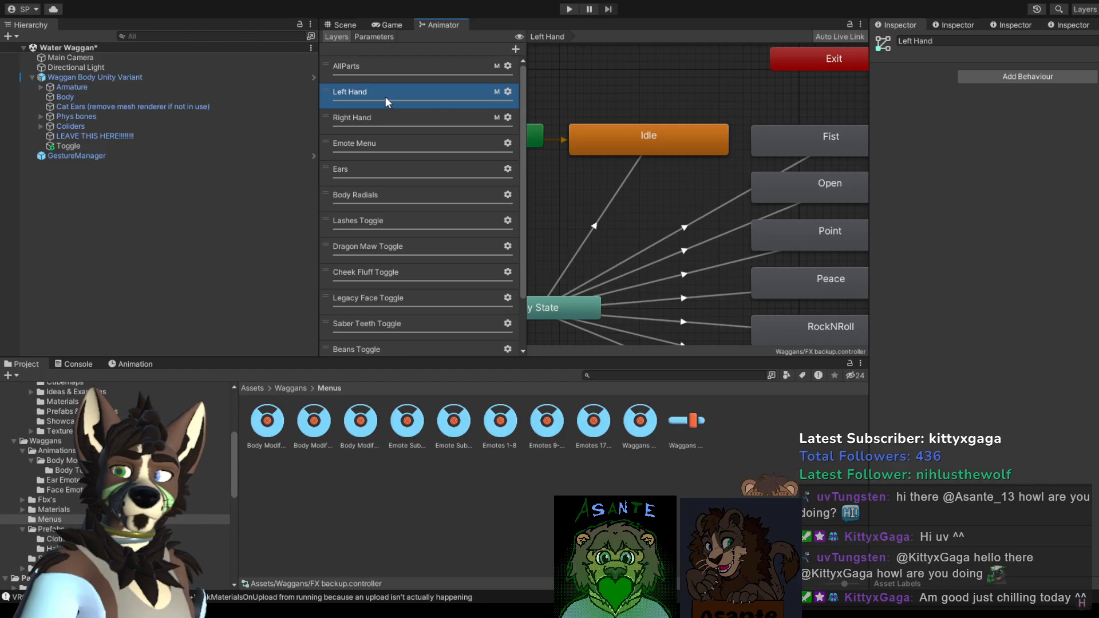
{"action": "left_click", "coordinate": [385, 67]}
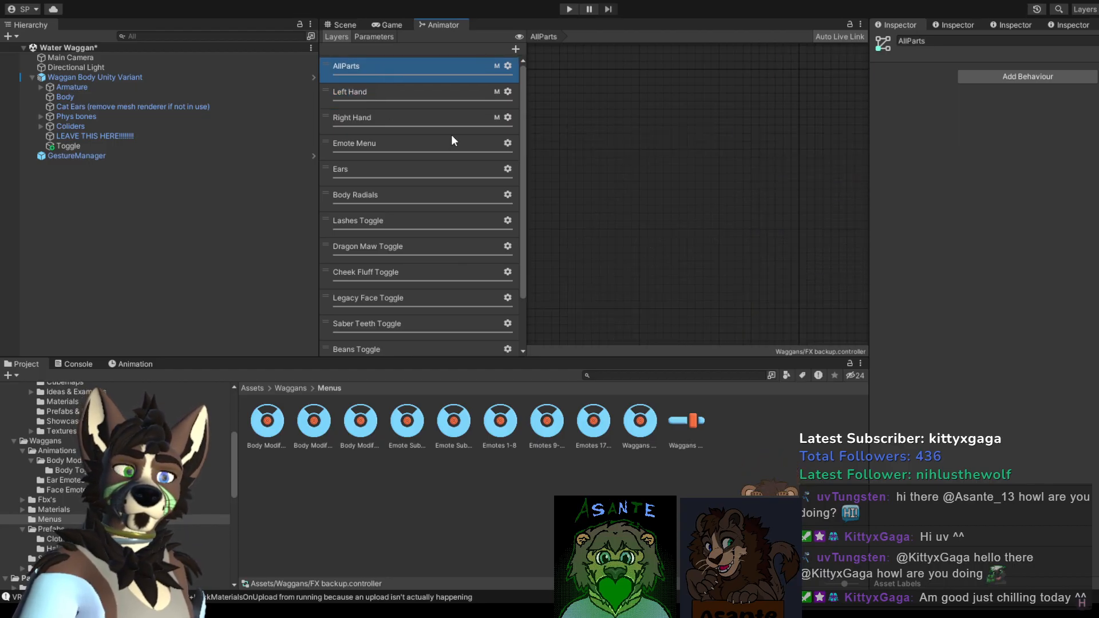
{"action": "left_click", "coordinate": [443, 94]}
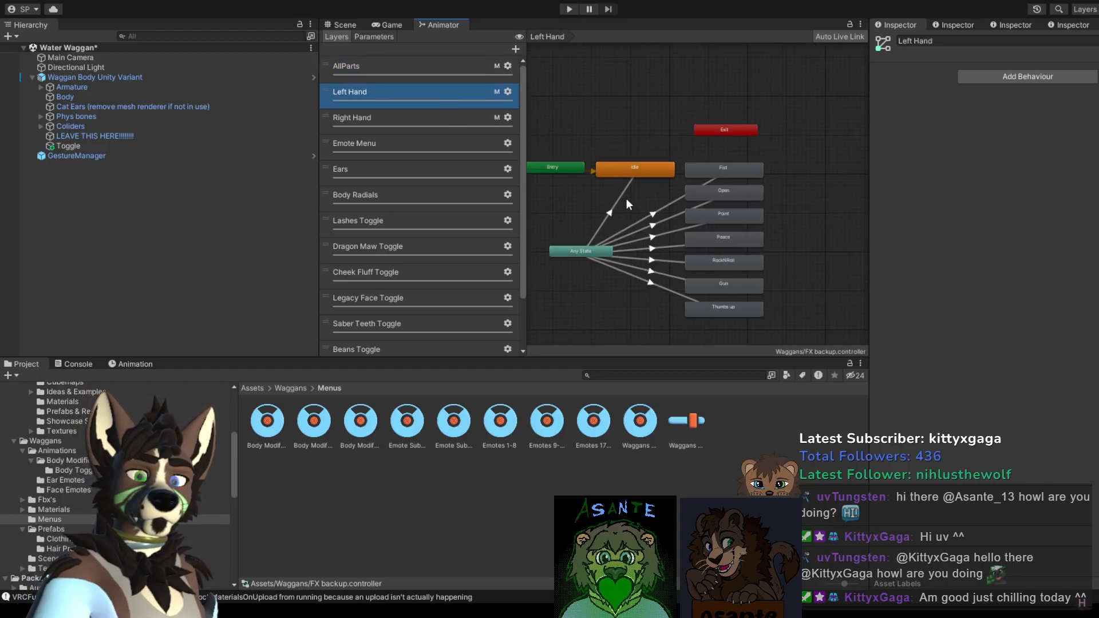
{"action": "left_click", "coordinate": [369, 120]}
{"action": "left_click", "coordinate": [362, 166]}
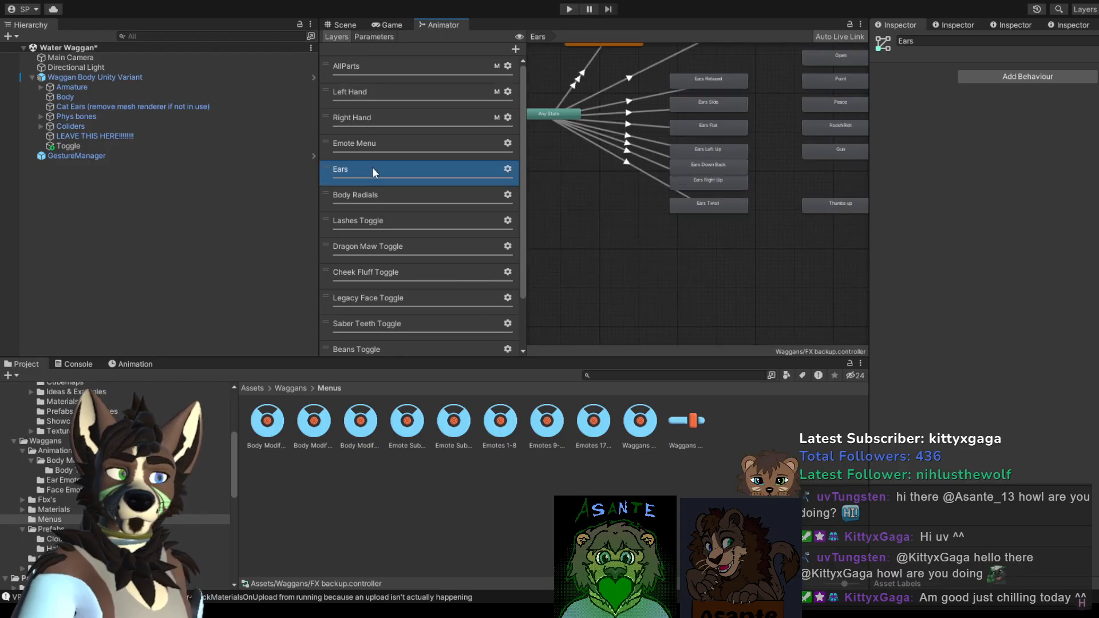
{"action": "middle_click_drag", "start_coordinate": [538, 189], "coordinate": [587, 137]}
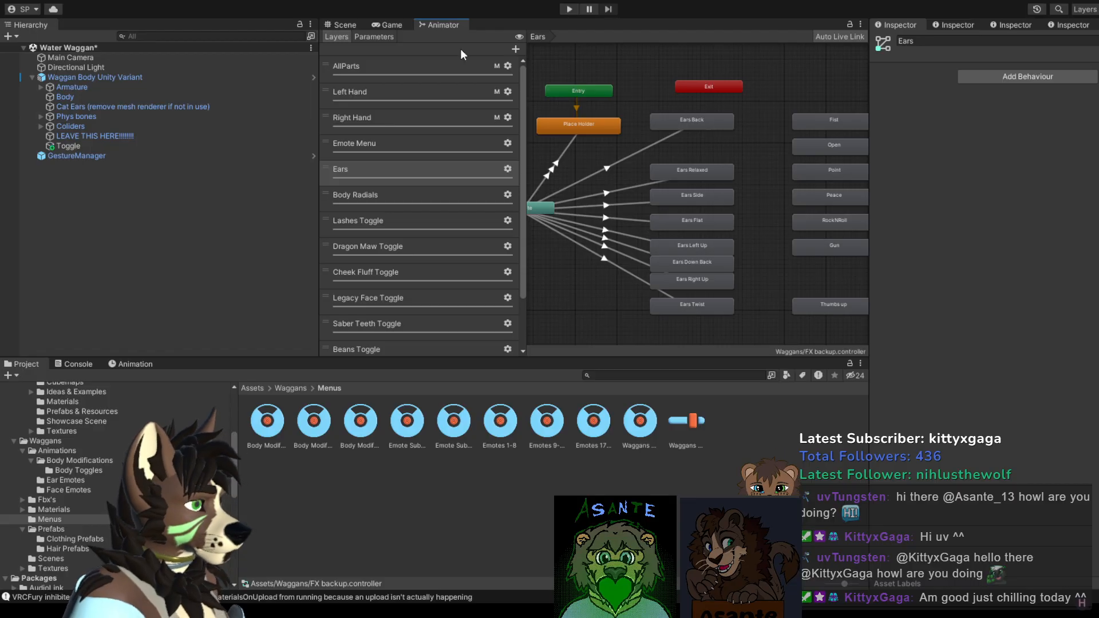
Step: View the avatar from further away in the scene and check how the game camera shows it
{"action": "left_click", "coordinate": [337, 23]}
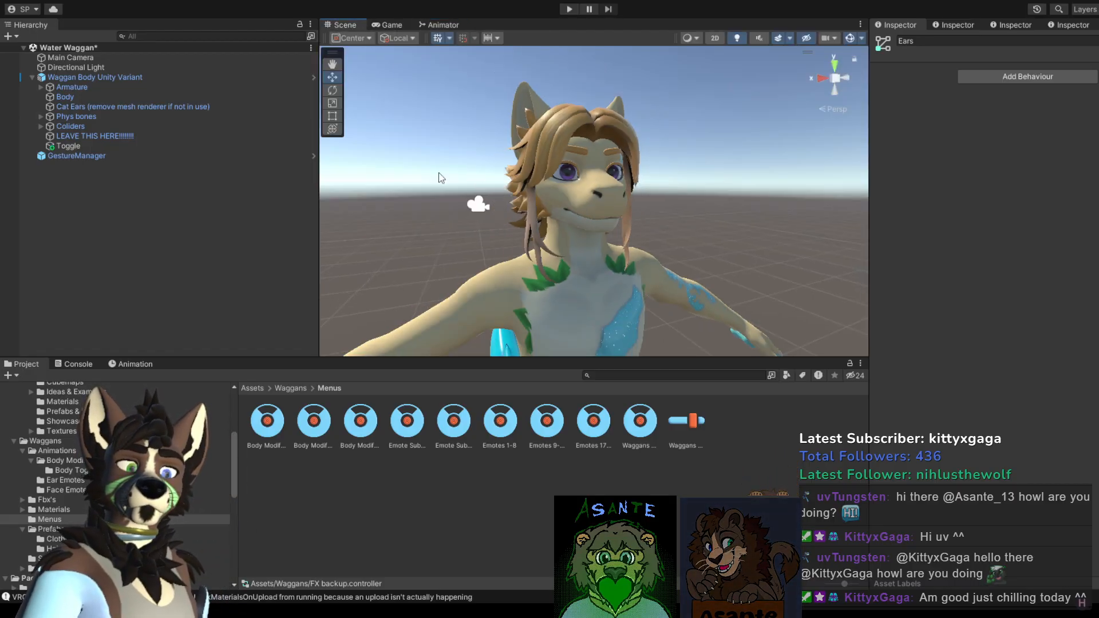
{"action": "scroll", "coordinate": [460, 194], "scroll_direction": "down", "scroll_amount": 6}
{"action": "mouse_move", "coordinate": [459, 193]}
{"action": "middle_mouse_down"}
{"action": "mouse_move", "coordinate": [500, 128]}
{"action": "mouse_move", "coordinate": [479, 172]}
{"action": "mouse_move", "coordinate": [461, 177]}
{"action": "mouse_move", "coordinate": [484, 185]}
{"action": "mouse_move", "coordinate": [478, 200]}
{"action": "mouse_move", "coordinate": [458, 186]}
{"action": "middle_mouse_up"}
{"action": "scroll", "coordinate": [501, 128], "scroll_direction": "up", "scroll_amount": 3}
{"action": "scroll", "coordinate": [461, 176], "scroll_direction": "down", "scroll_amount": 4}
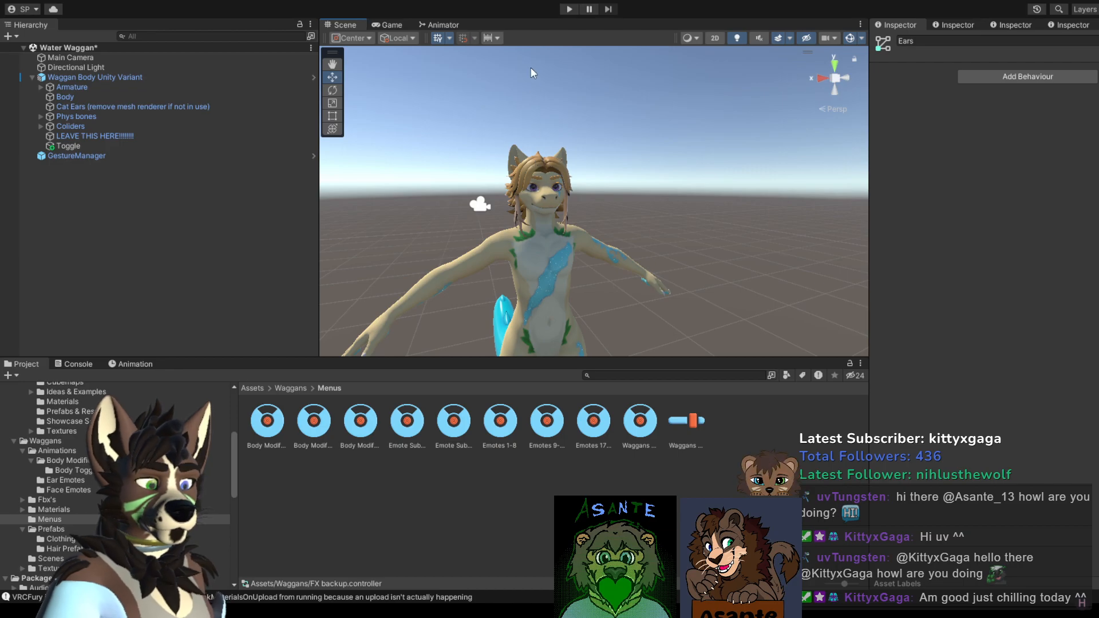
{"action": "left_click", "coordinate": [391, 26]}
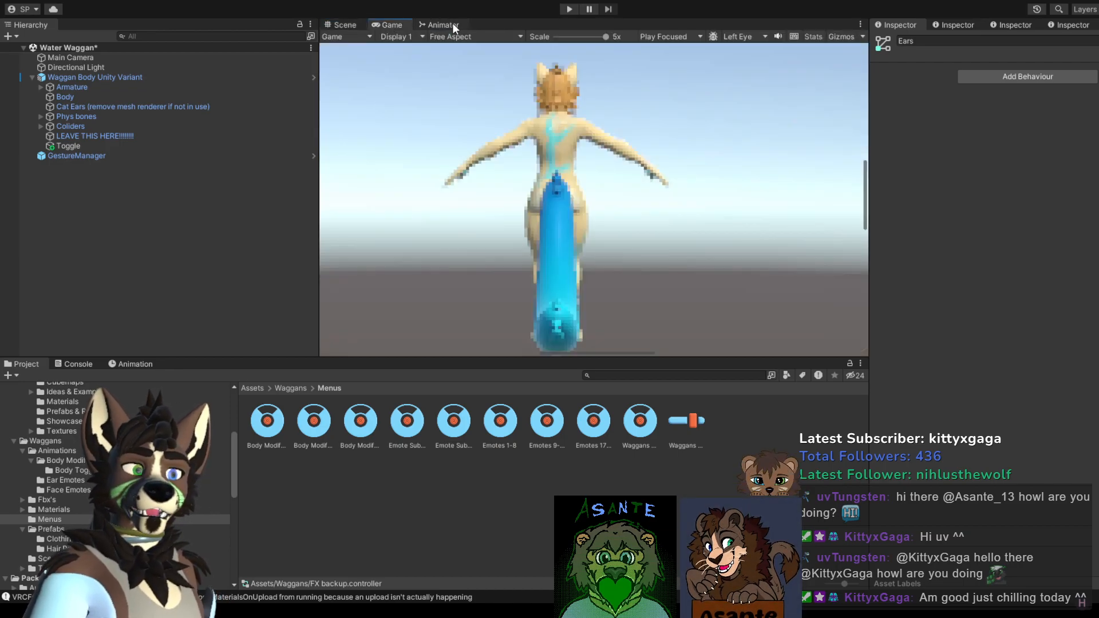
{"action": "left_click", "coordinate": [449, 24]}
{"action": "left_click", "coordinate": [345, 25]}
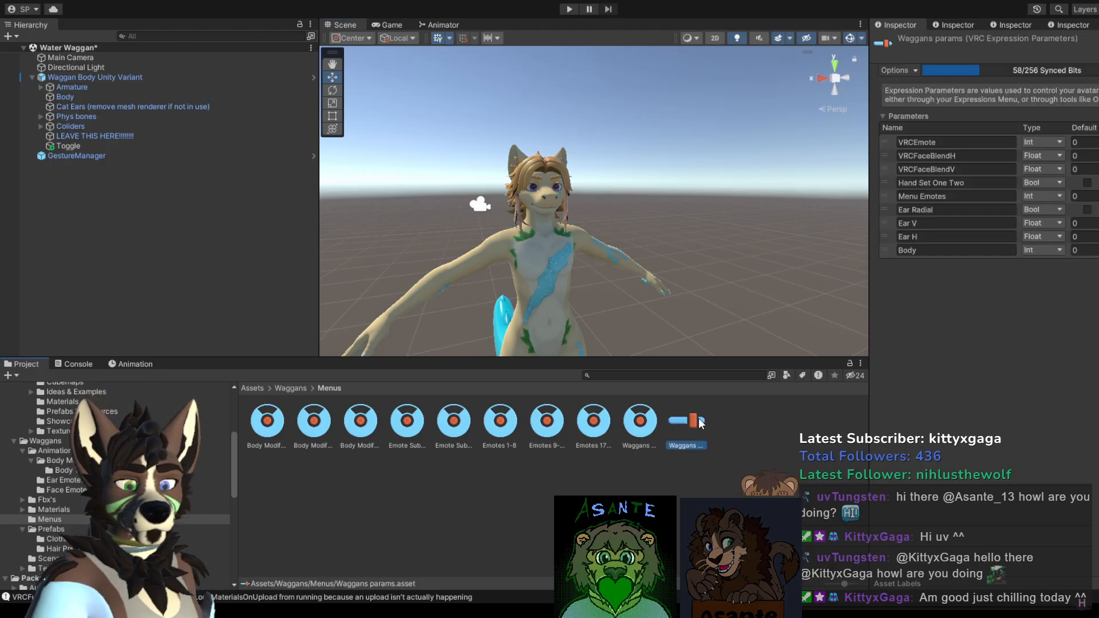
Step: Compare the Emotes 9-16, Emote Sub Menu and Body Modifications Toggles controls with the Body parameter in Waggans params
{"action": "left_click", "coordinate": [547, 430]}
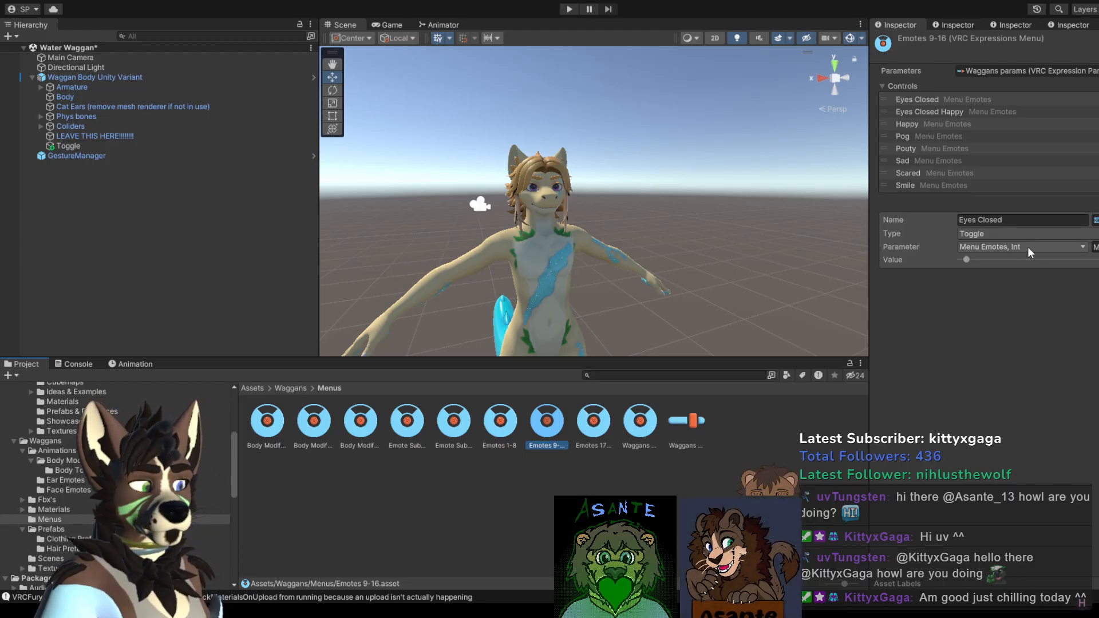
{"action": "left_click", "coordinate": [408, 433]}
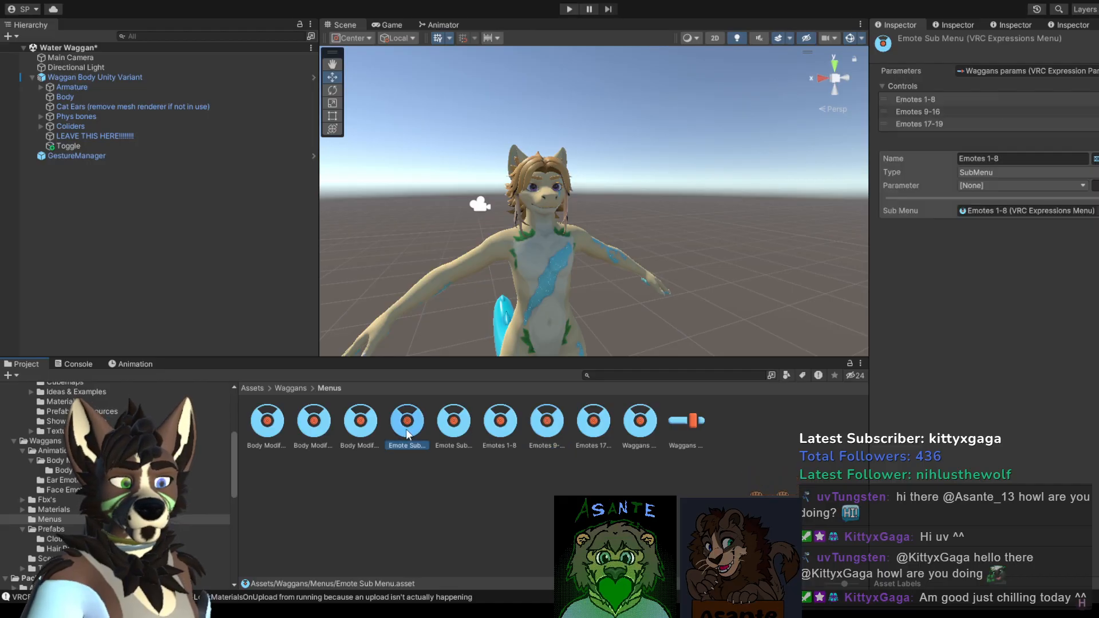
{"action": "left_click", "coordinate": [352, 432]}
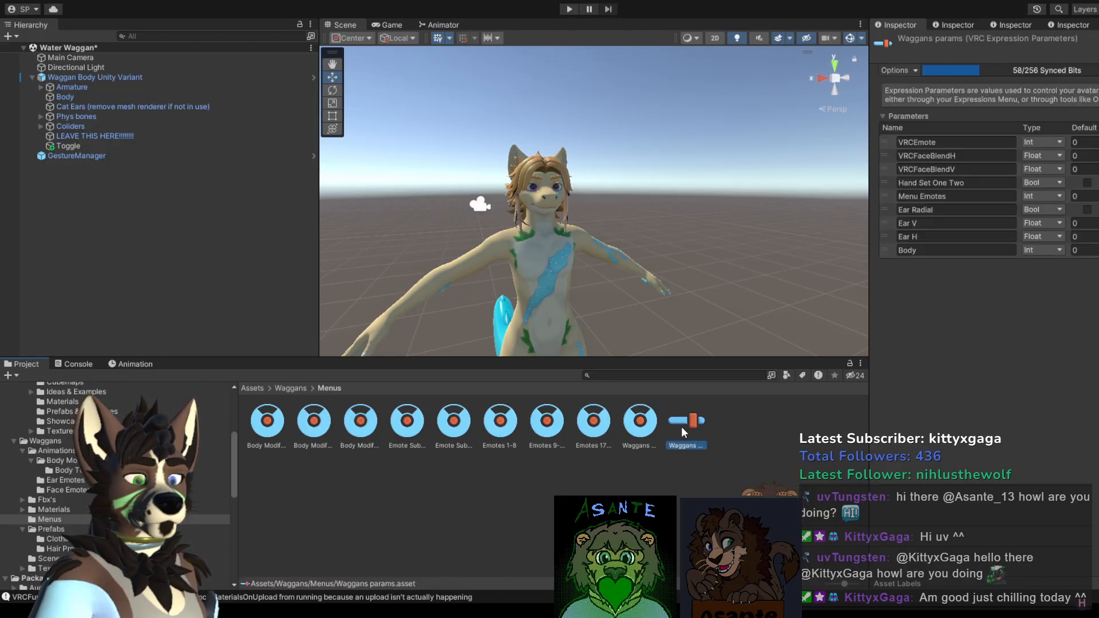
{"action": "left_click", "coordinate": [970, 253]}
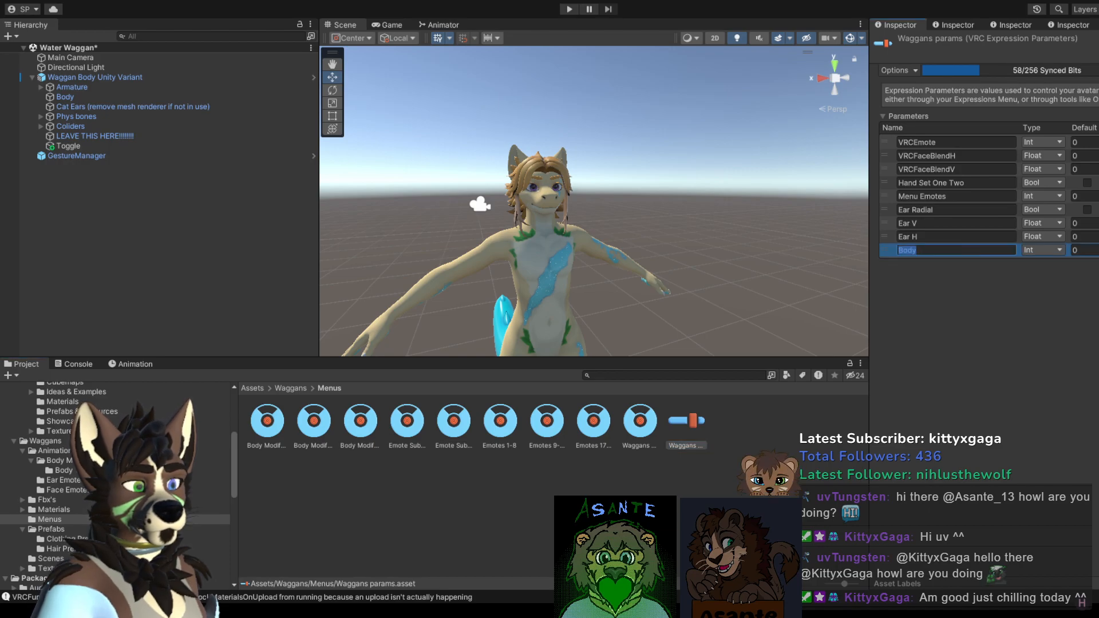
{"action": "left_click", "coordinate": [358, 427]}
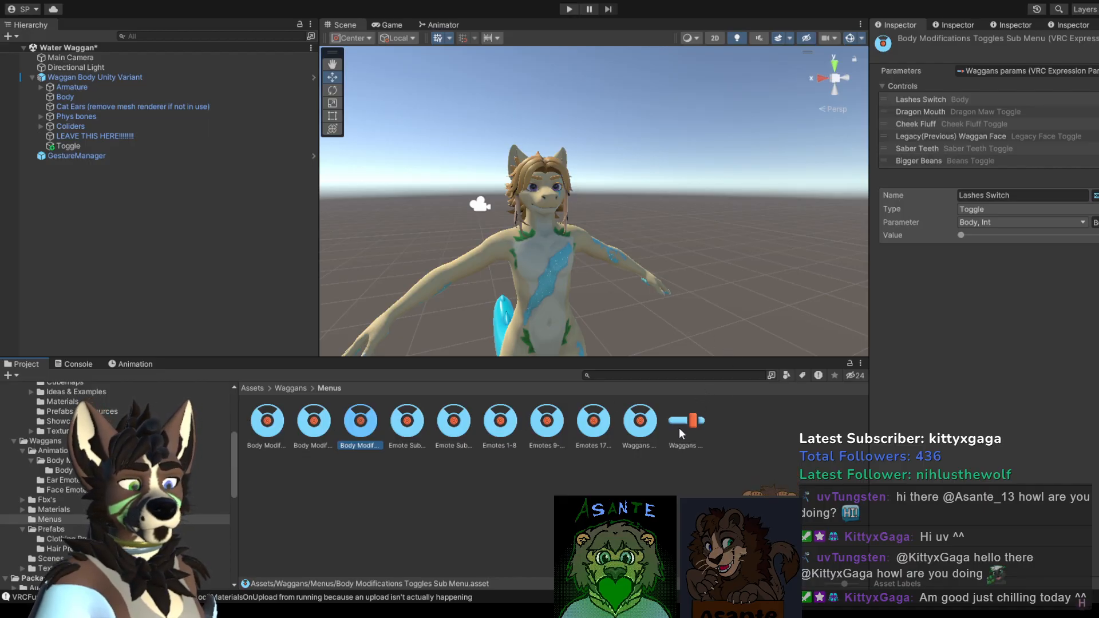
Step: Set the menu path of the Toggle object's VRCFury toggle to Test
{"action": "left_click", "coordinate": [69, 147]}
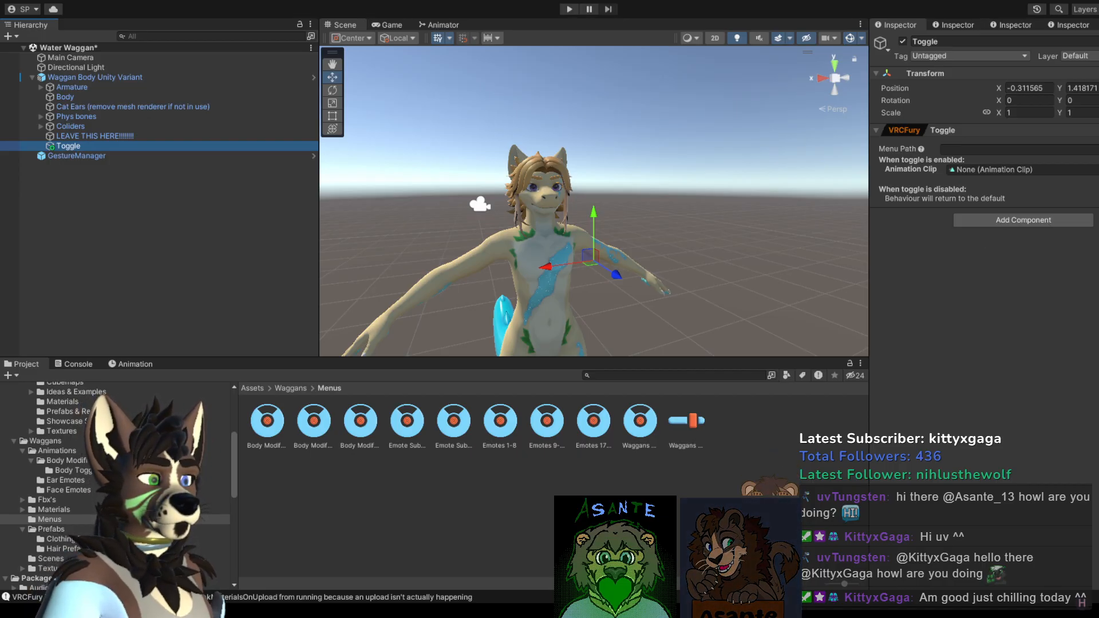
{"action": "left_click", "coordinate": [1020, 149]}
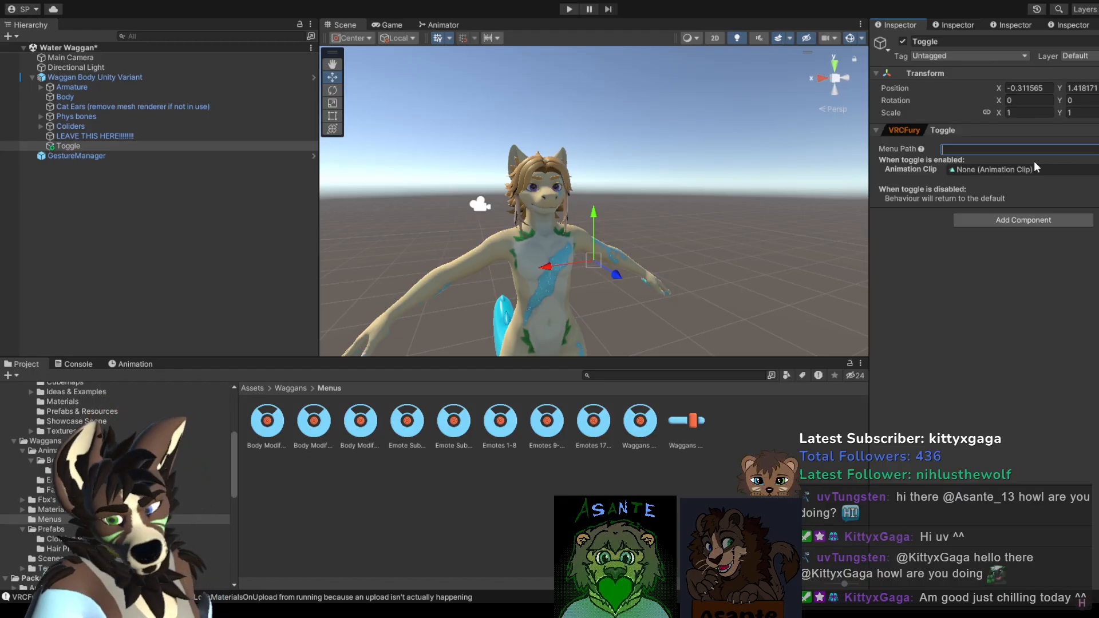
{"action": "type", "text": "Test"}
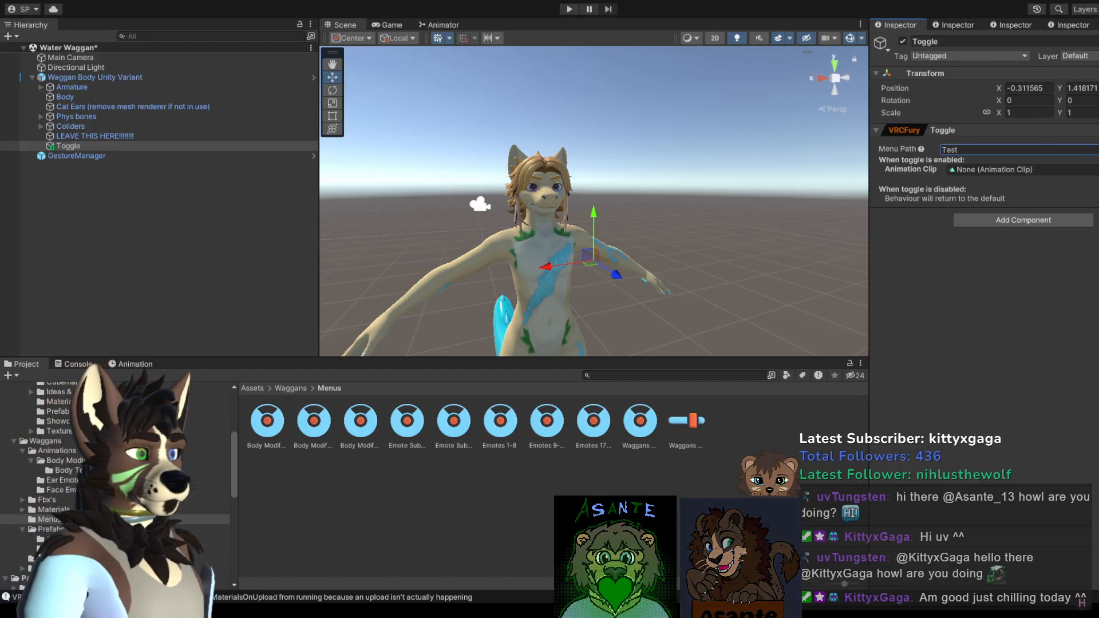
{"action": "key", "text": "Return"}
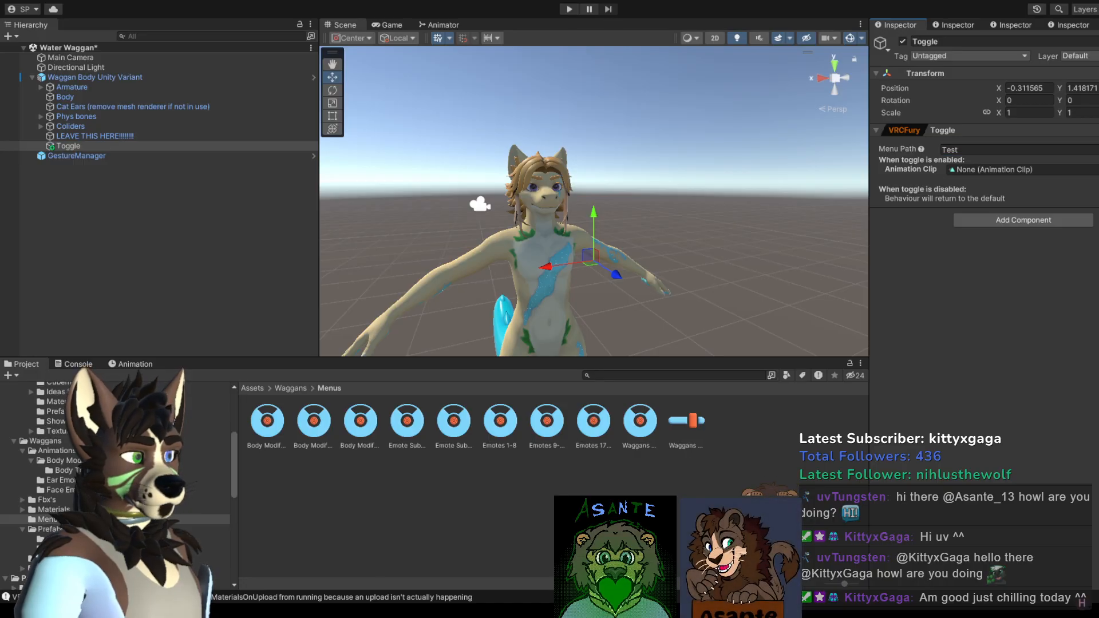
Step: Add a BlendShape action to the VRCFury toggle's enabled state and remove its empty Animation Clip action
{"action": "left_click", "coordinate": [1021, 194]}
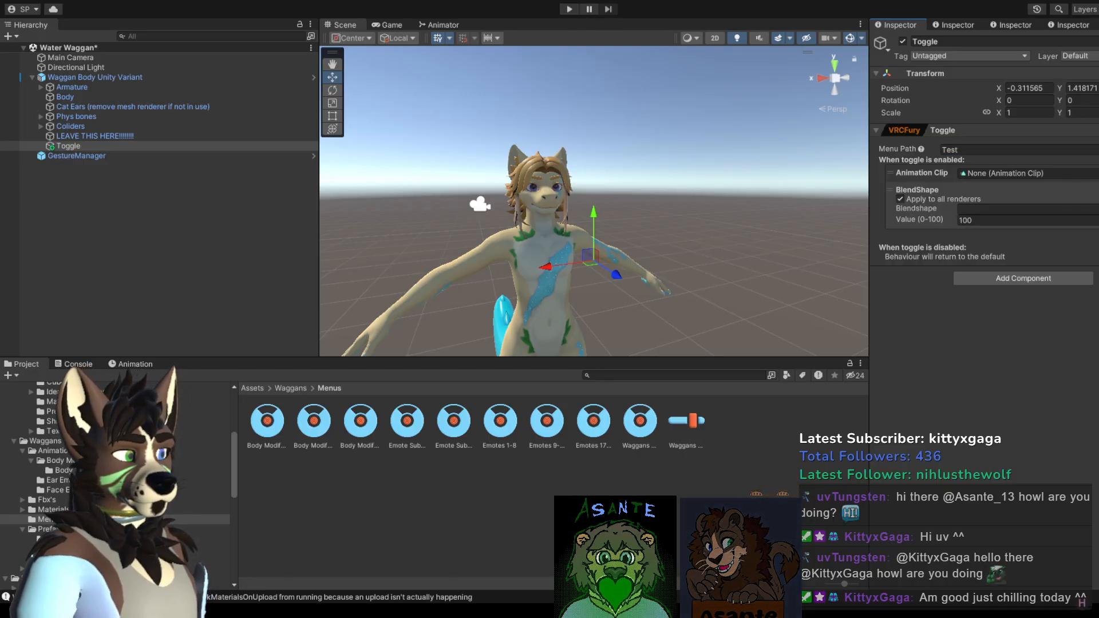
{"action": "right_click", "coordinate": [921, 175]}
{"action": "left_click", "coordinate": [973, 220]}
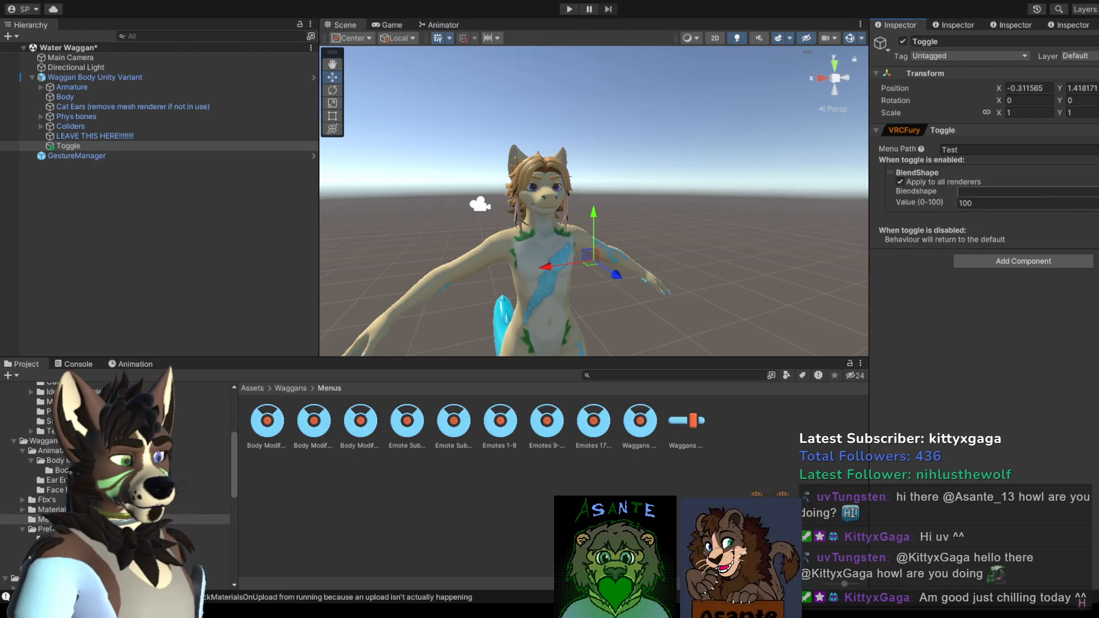
Step: Set the blendshape of the Toggle object's VRCFury BlendShape action to Saber teefs
{"action": "left_click", "coordinate": [1023, 189]}
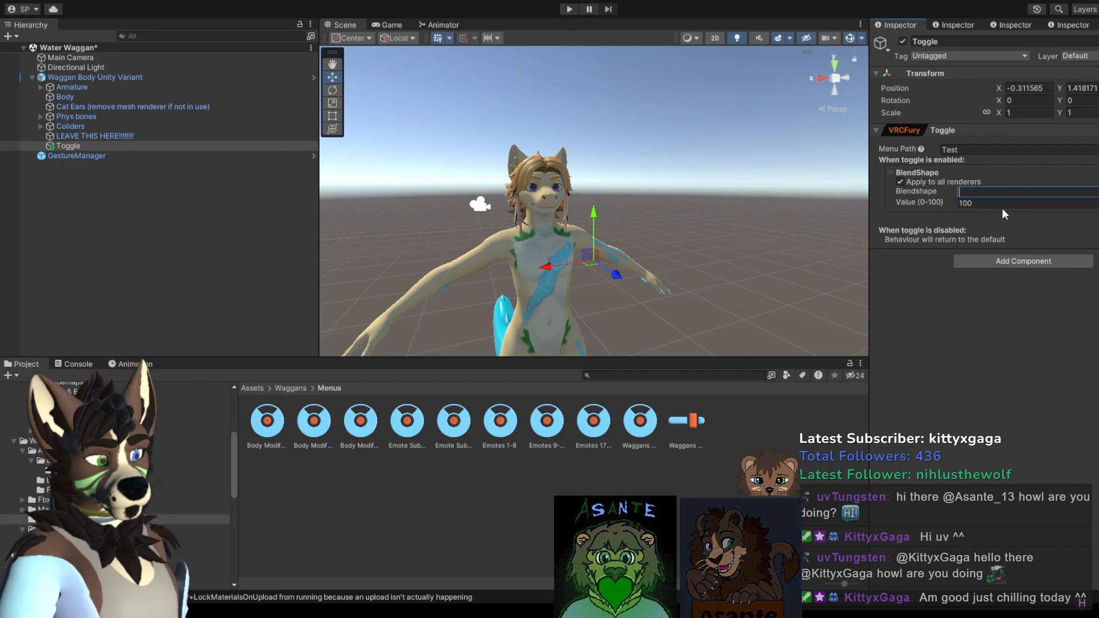
{"action": "left_click", "coordinate": [1098, 192]}
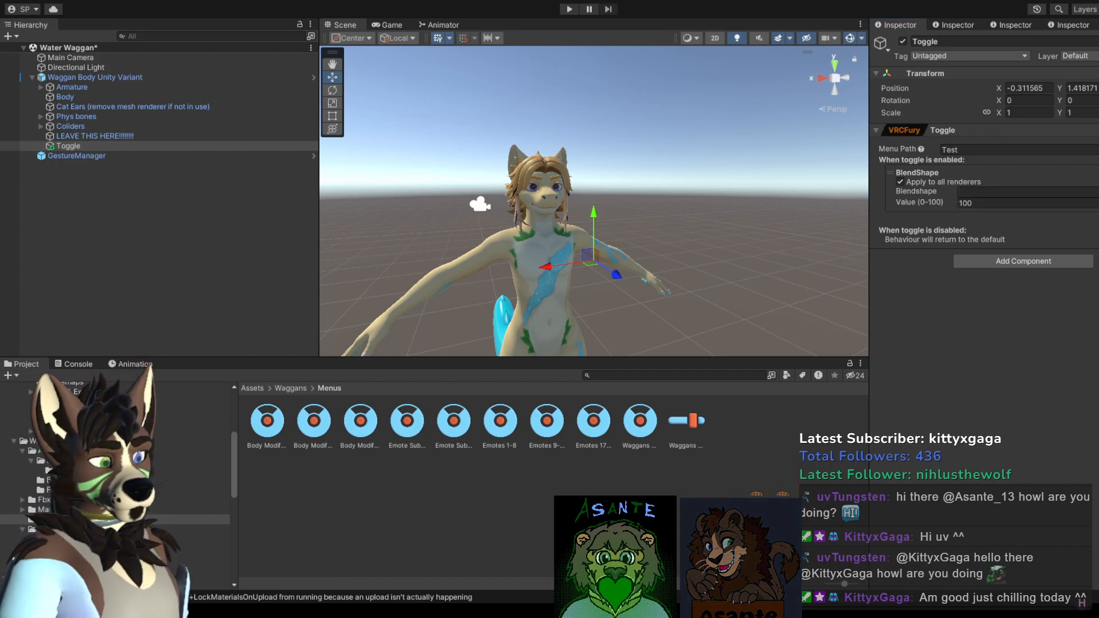
{"action": "left_click", "coordinate": [985, 198]}
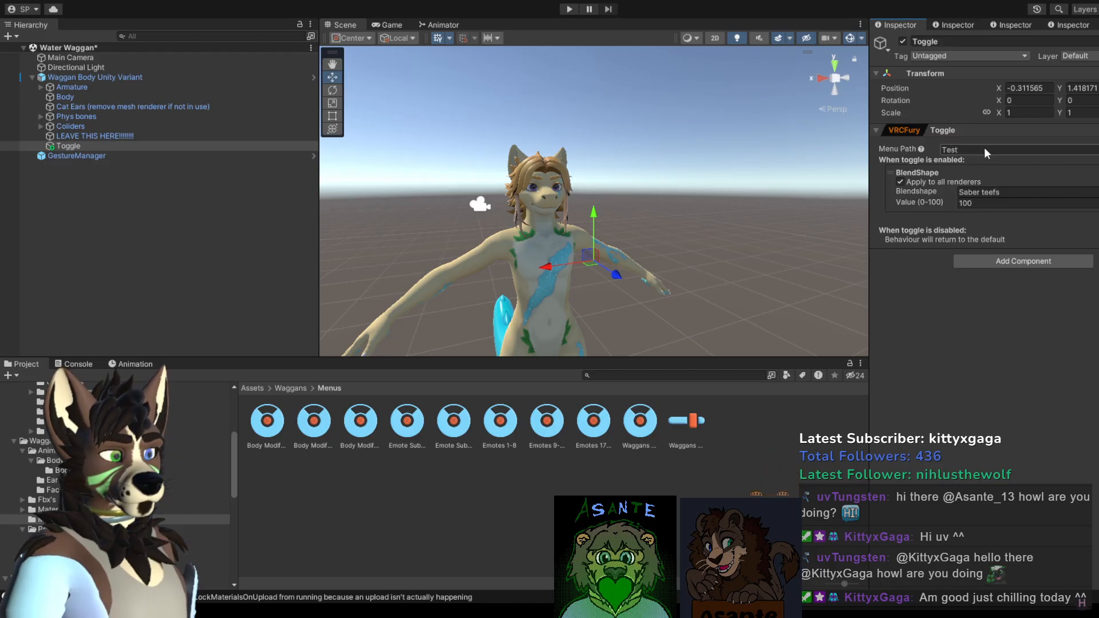
Step: Enter play mode from the GestureManager and view the avatar's face close up in the scene
{"action": "left_click", "coordinate": [142, 153]}
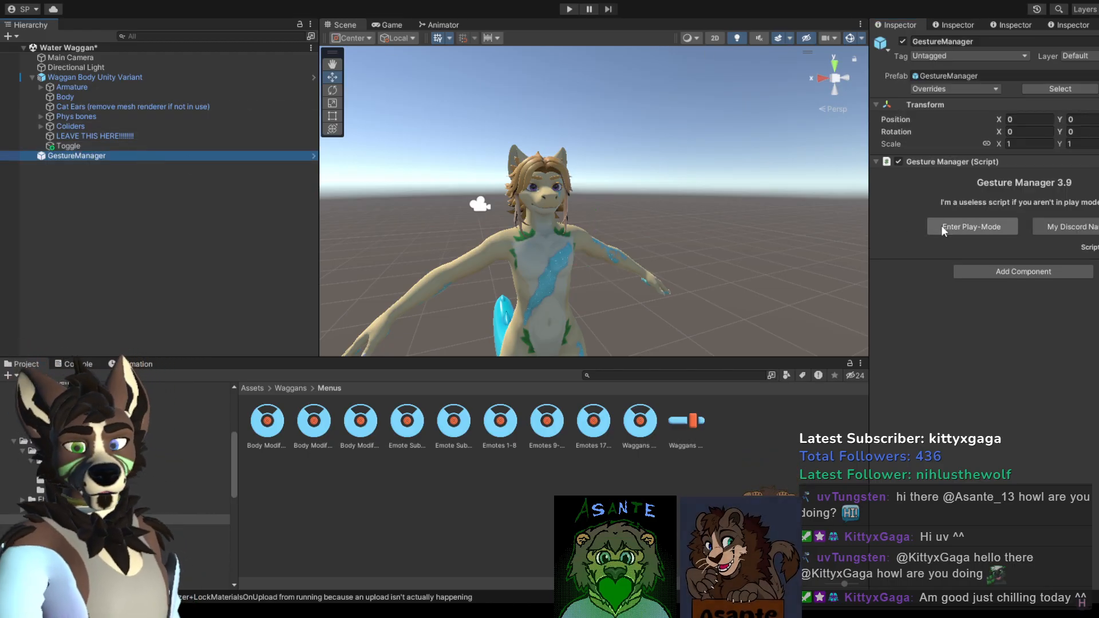
{"action": "left_click", "coordinate": [953, 225]}
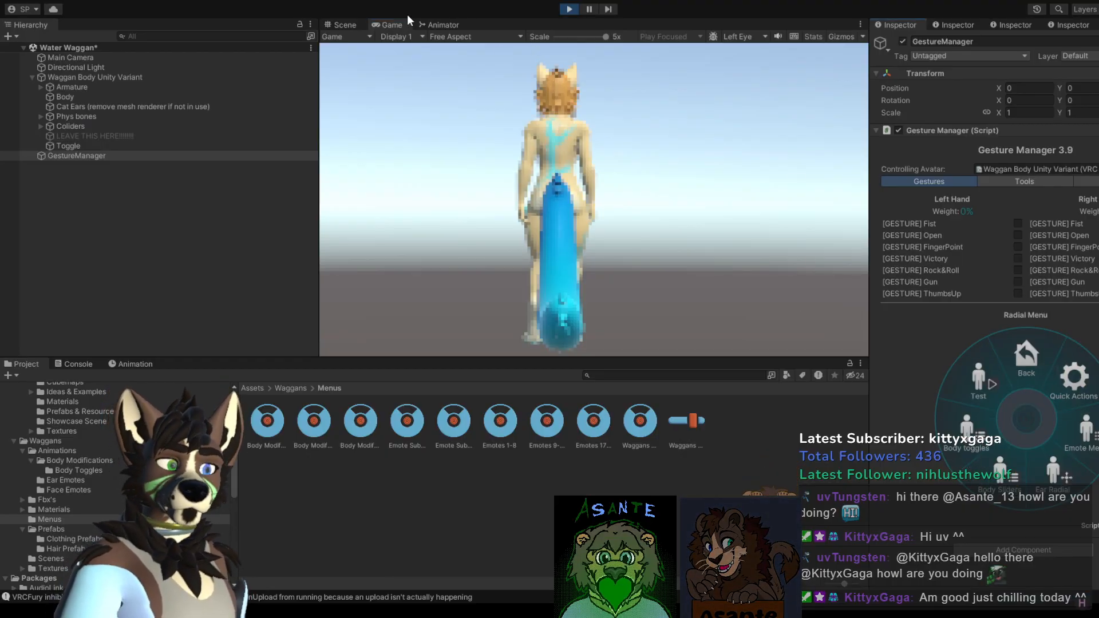
{"action": "left_click", "coordinate": [351, 25]}
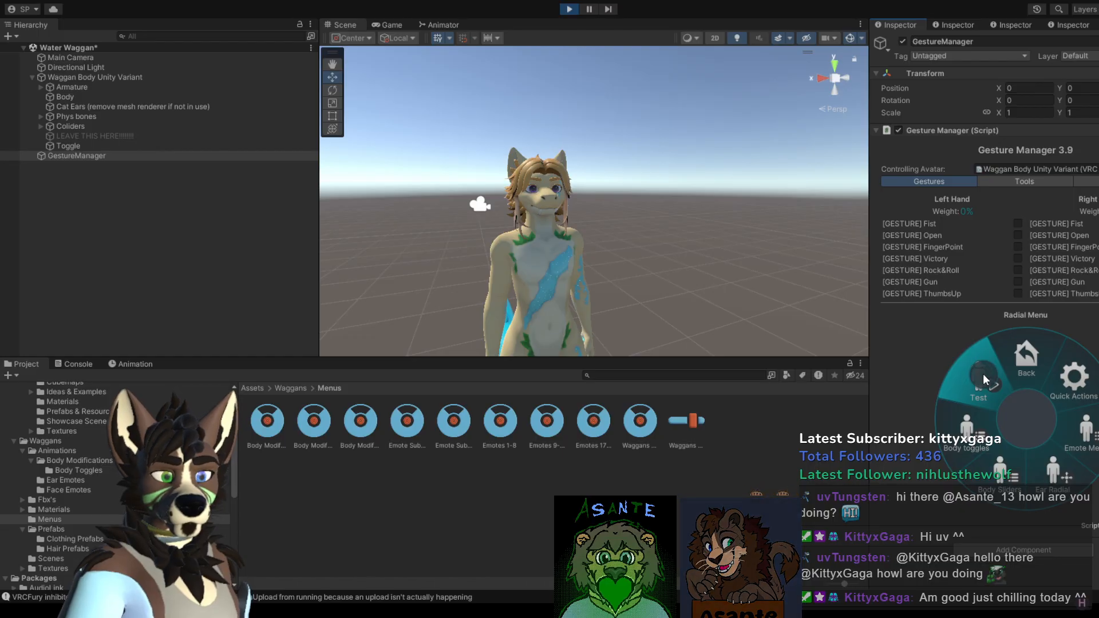
{"action": "scroll", "coordinate": [542, 246], "scroll_direction": "up", "scroll_amount": 10}
{"action": "left_click_drag", "start_coordinate": [547, 242], "coordinate": [640, 249], "text": "alt"}
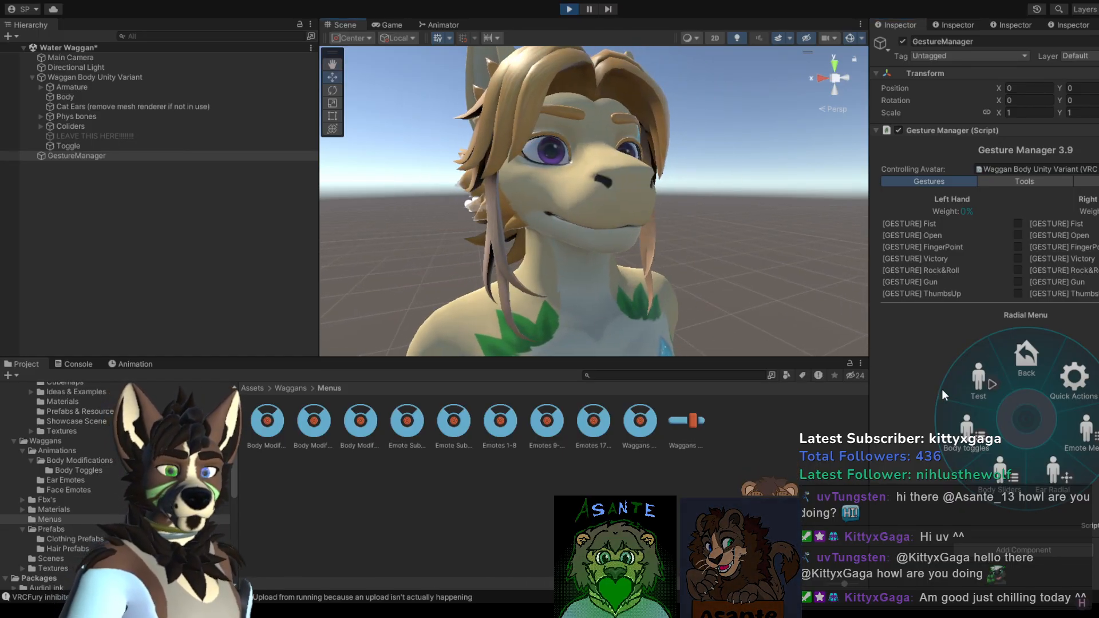
Step: Try the Test toggle and the Saber Teeth body toggle in the radial menu and compare their effect on the face
{"action": "left_click", "coordinate": [970, 382]}
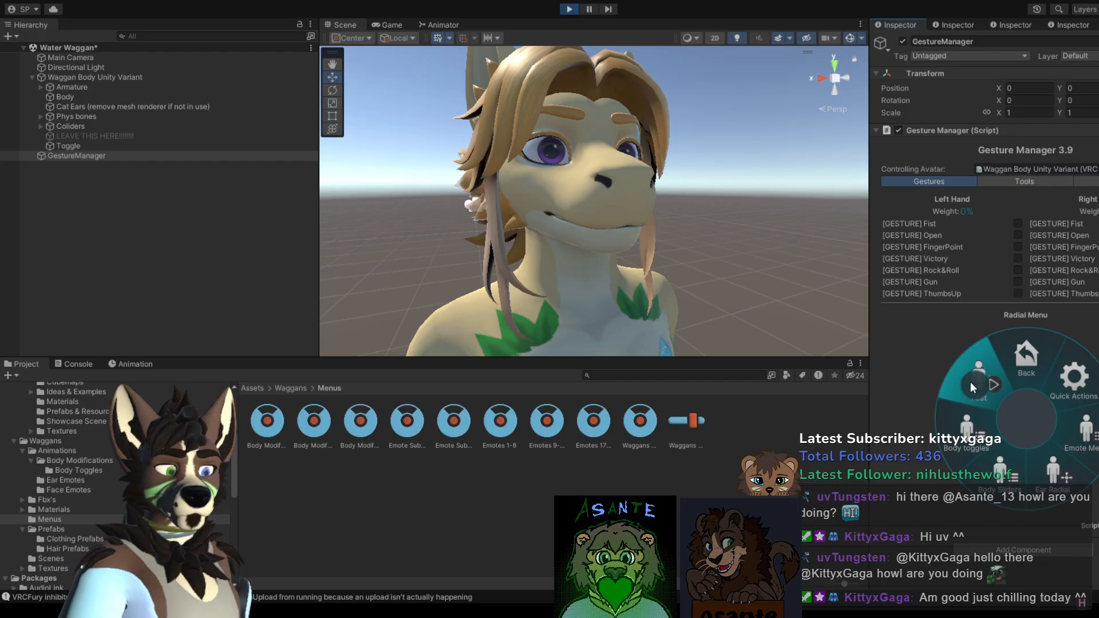
{"action": "left_click", "coordinate": [972, 390]}
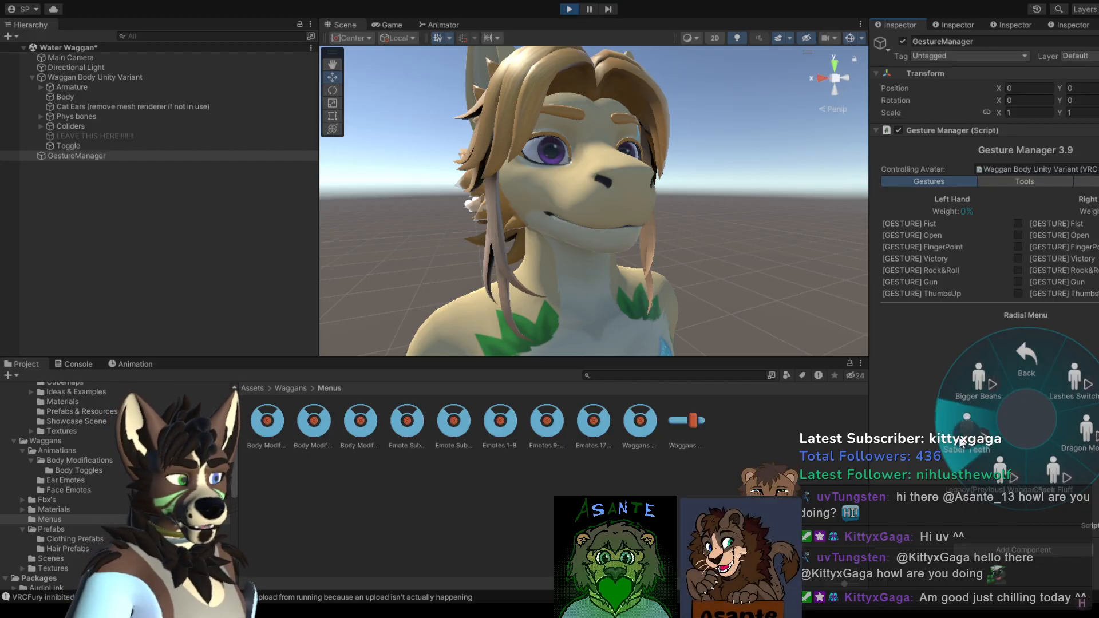
{"action": "left_click", "coordinate": [1002, 371]}
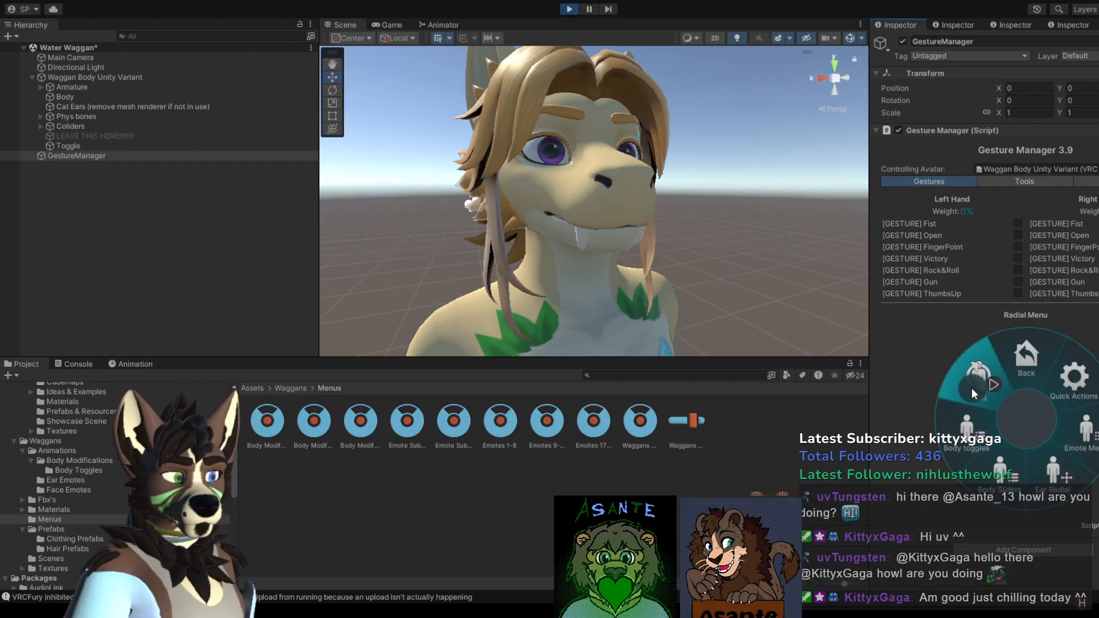
{"action": "left_click", "coordinate": [971, 387]}
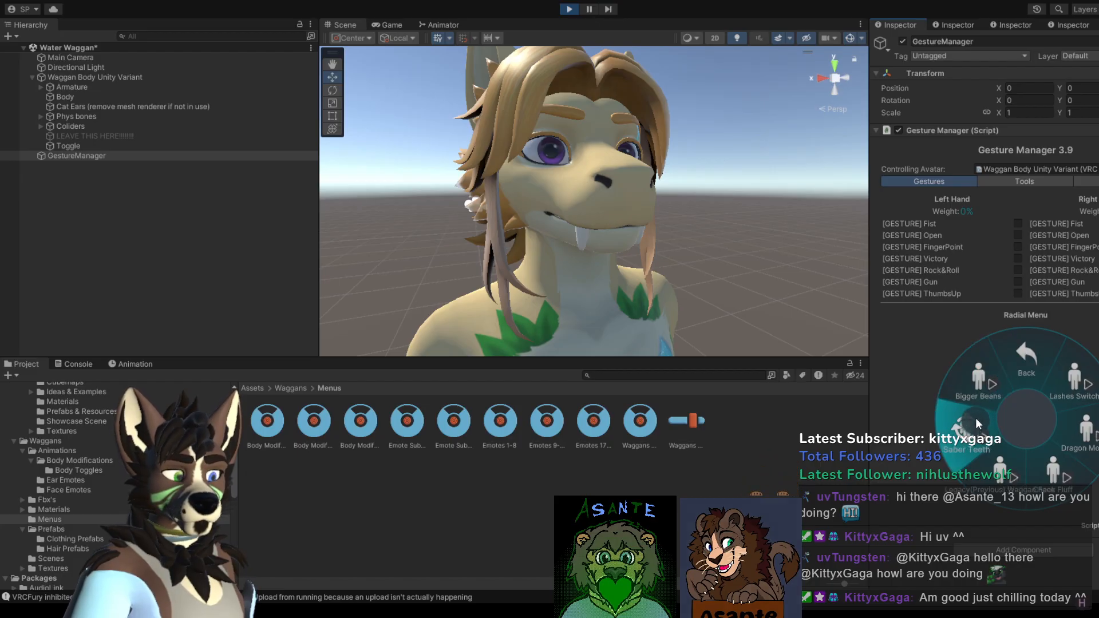
{"action": "left_click", "coordinate": [968, 422]}
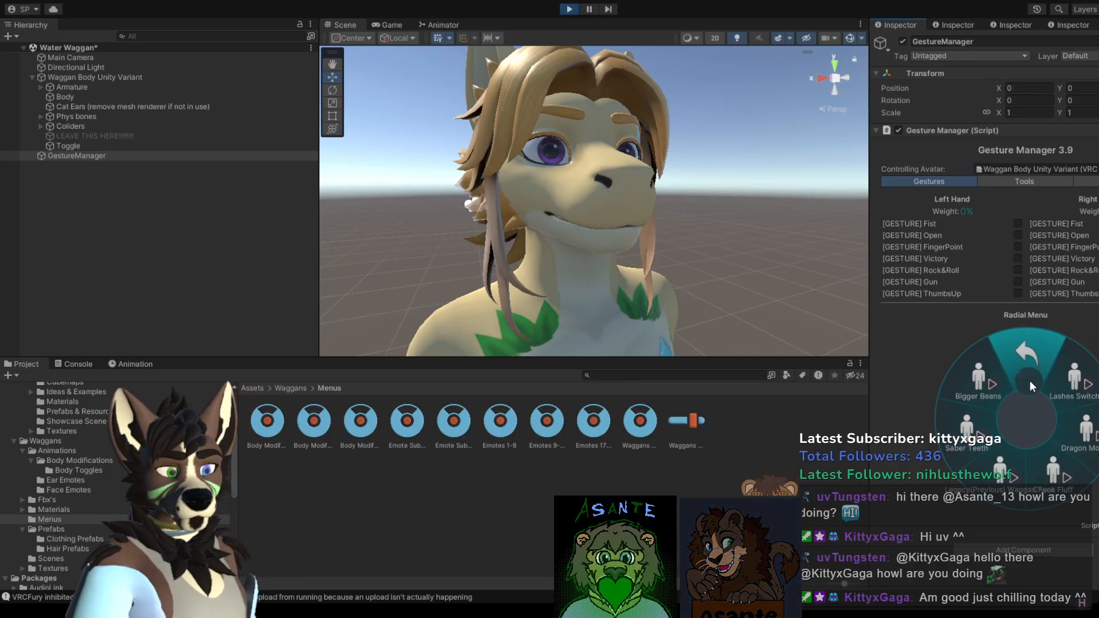
{"action": "left_click", "coordinate": [1027, 370]}
{"action": "left_click", "coordinate": [1025, 366]}
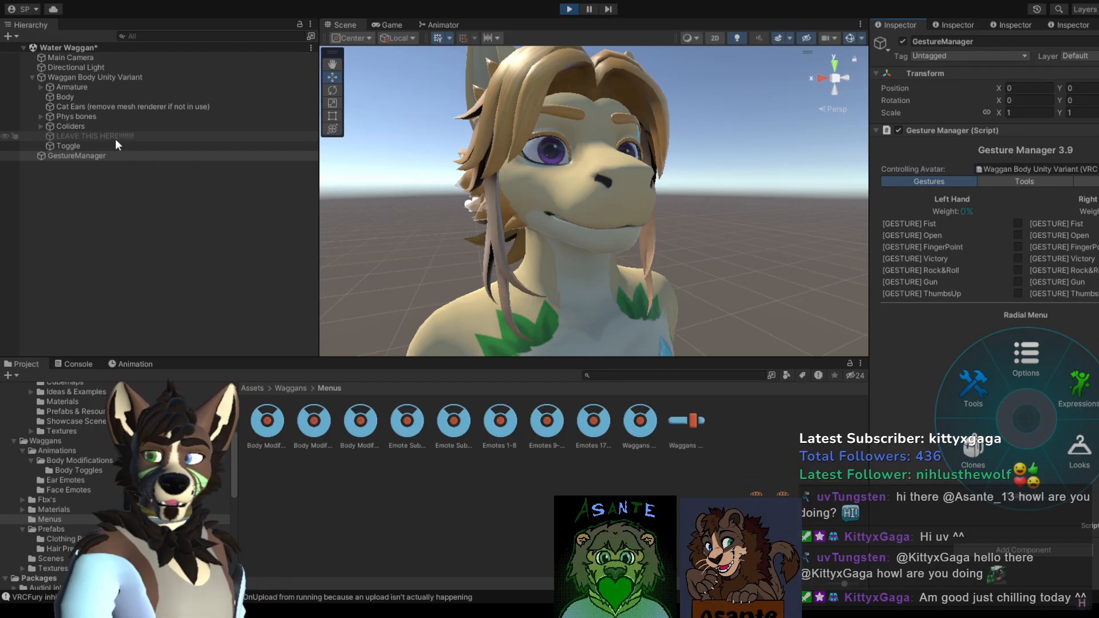
Step: Check the Toggle object during play mode, and restart play mode with the GestureManager selected
{"action": "left_click", "coordinate": [98, 146]}
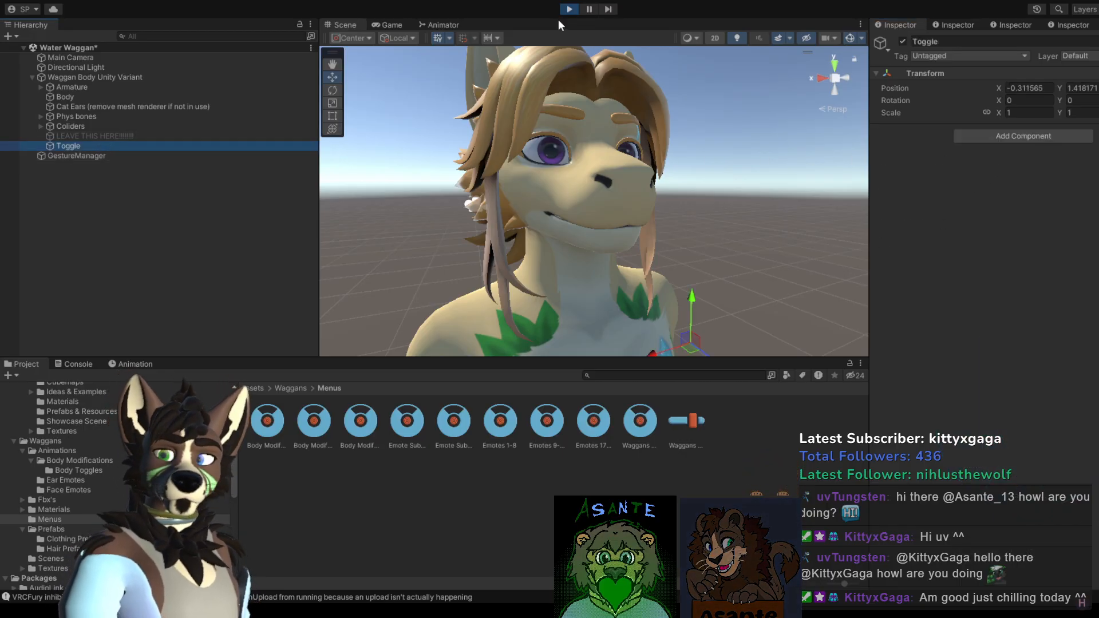
{"action": "left_click", "coordinate": [566, 13]}
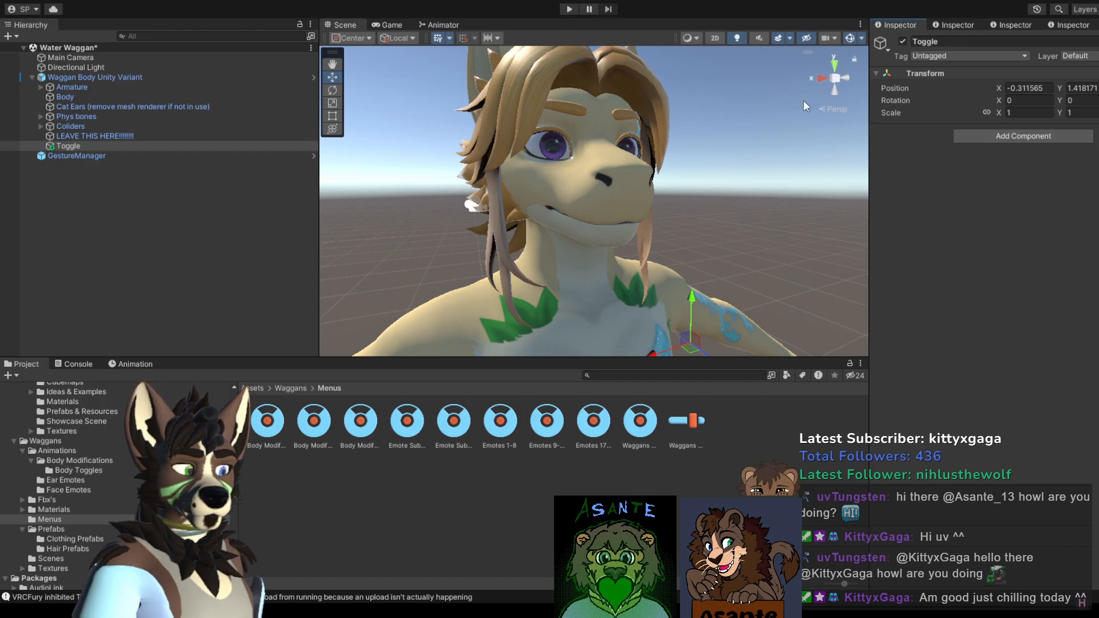
{"action": "left_click", "coordinate": [128, 157]}
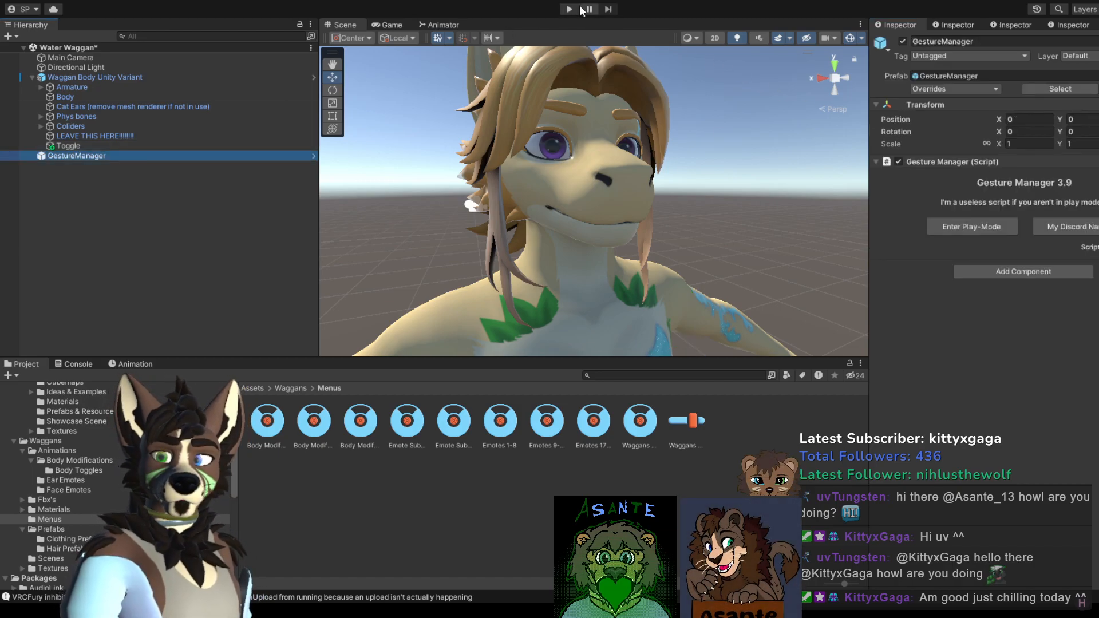
{"action": "left_click", "coordinate": [572, 10]}
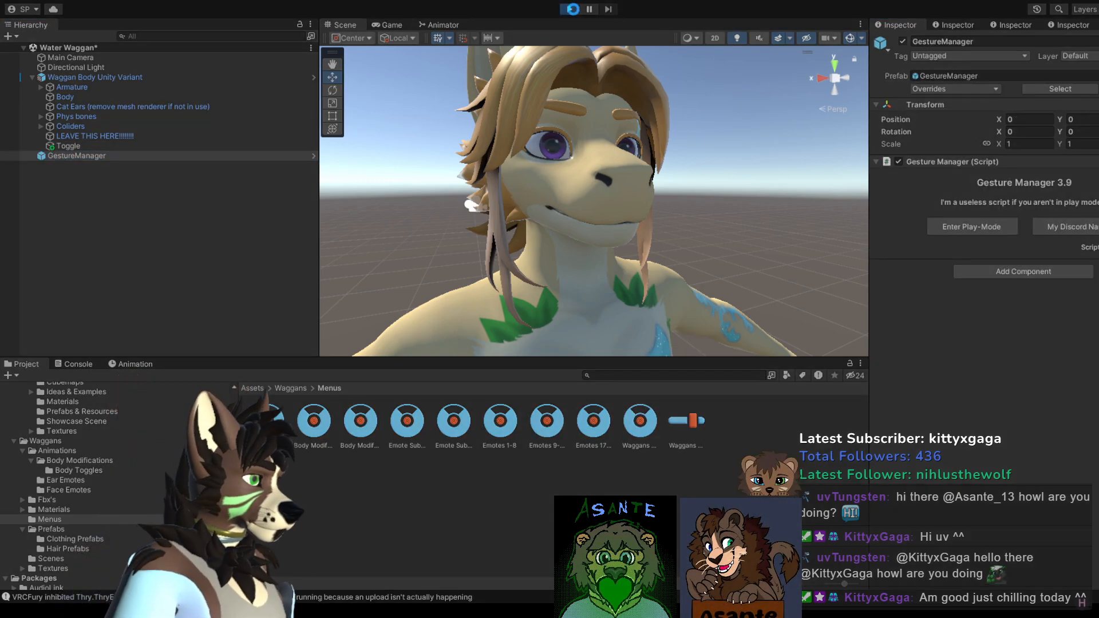
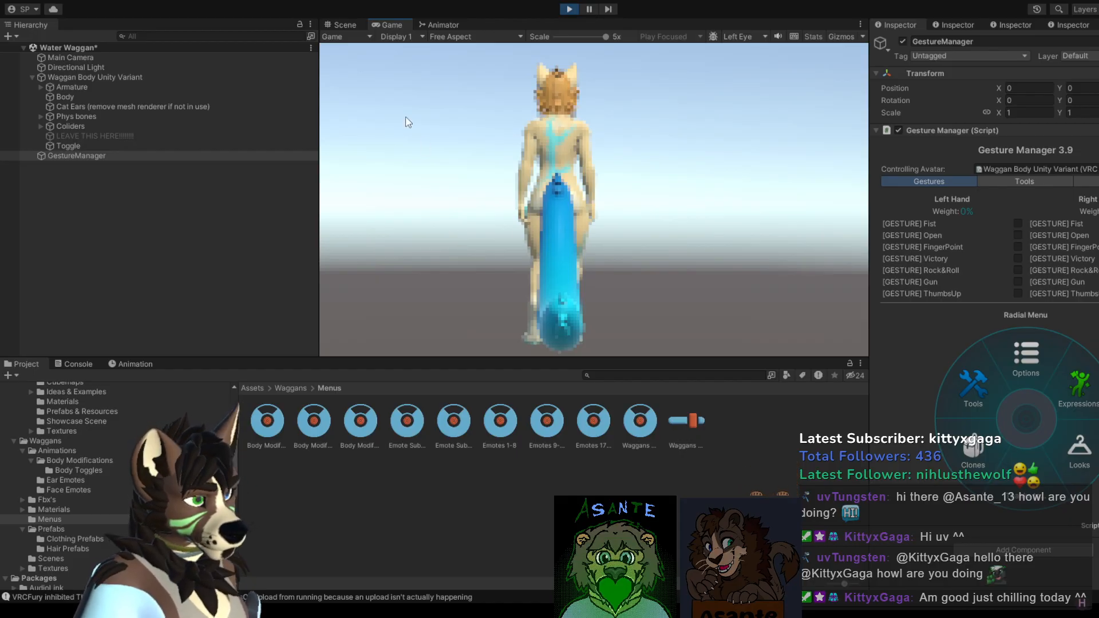
Step: Test the Saber Teeth body toggle on the avatar's face in the fresh play session, and exit play mode
{"action": "left_click", "coordinate": [342, 24]}
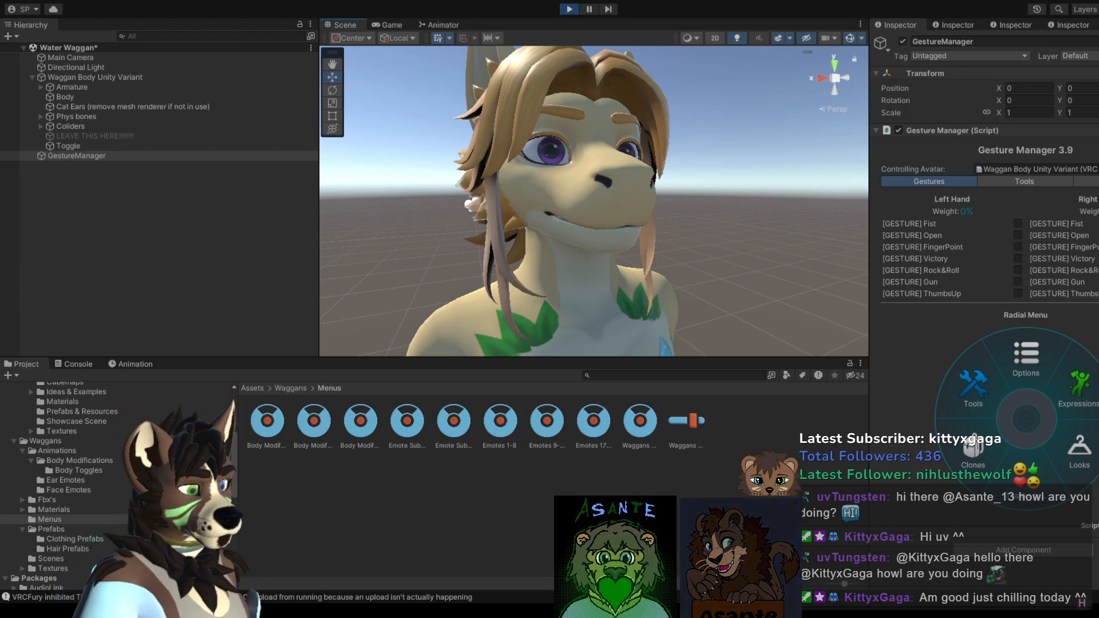
{"action": "left_click", "coordinate": [1077, 394]}
{"action": "left_click", "coordinate": [981, 404]}
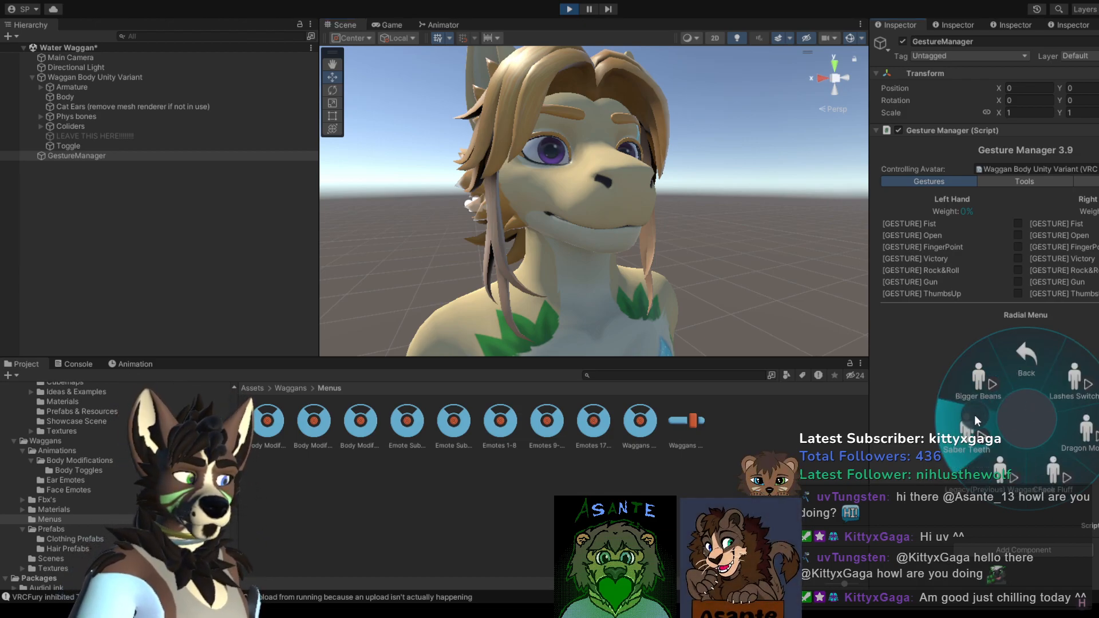
{"action": "left_click", "coordinate": [968, 415]}
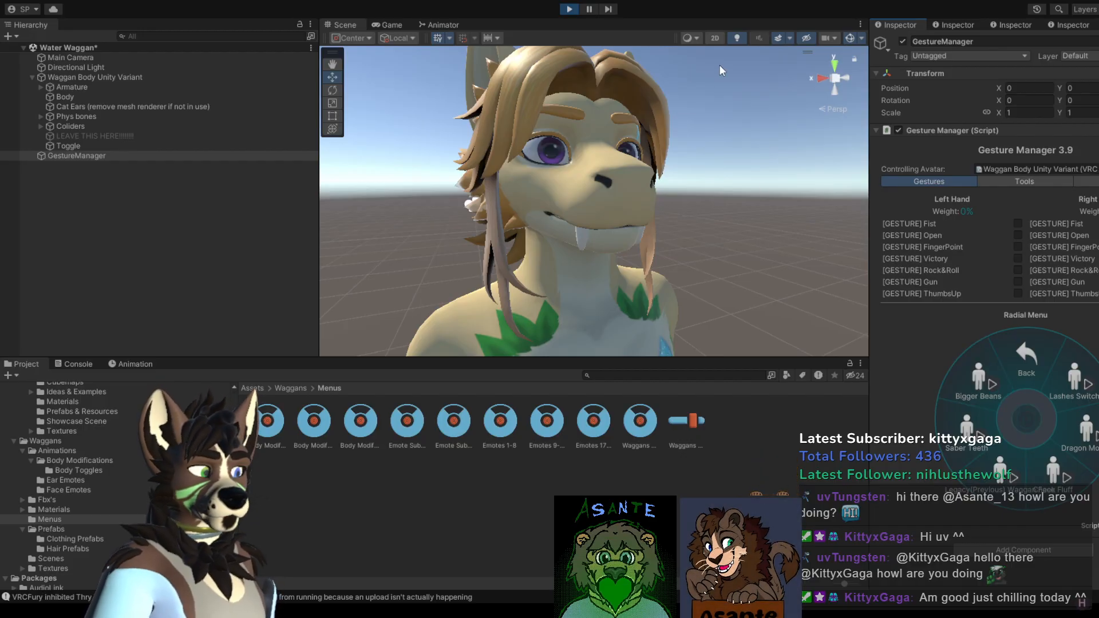
{"action": "left_click", "coordinate": [569, 10]}
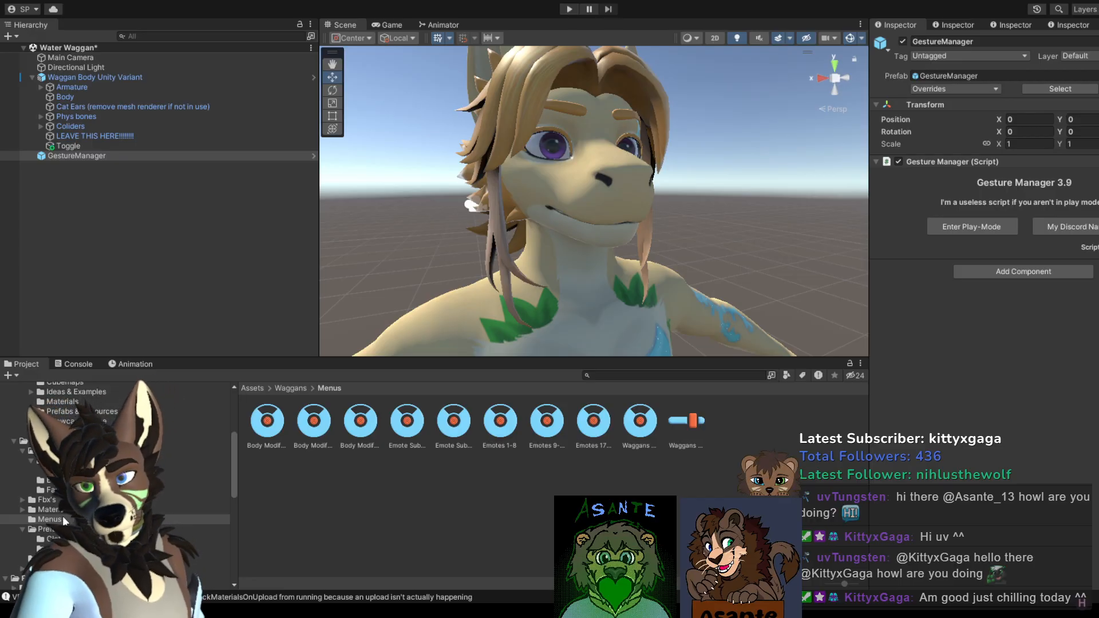
Step: Look up the Saber Teeth clip in the Body Toggles folder of the Waggans body modification animations
{"action": "left_click", "coordinate": [48, 510]}
{"action": "left_click", "coordinate": [42, 450]}
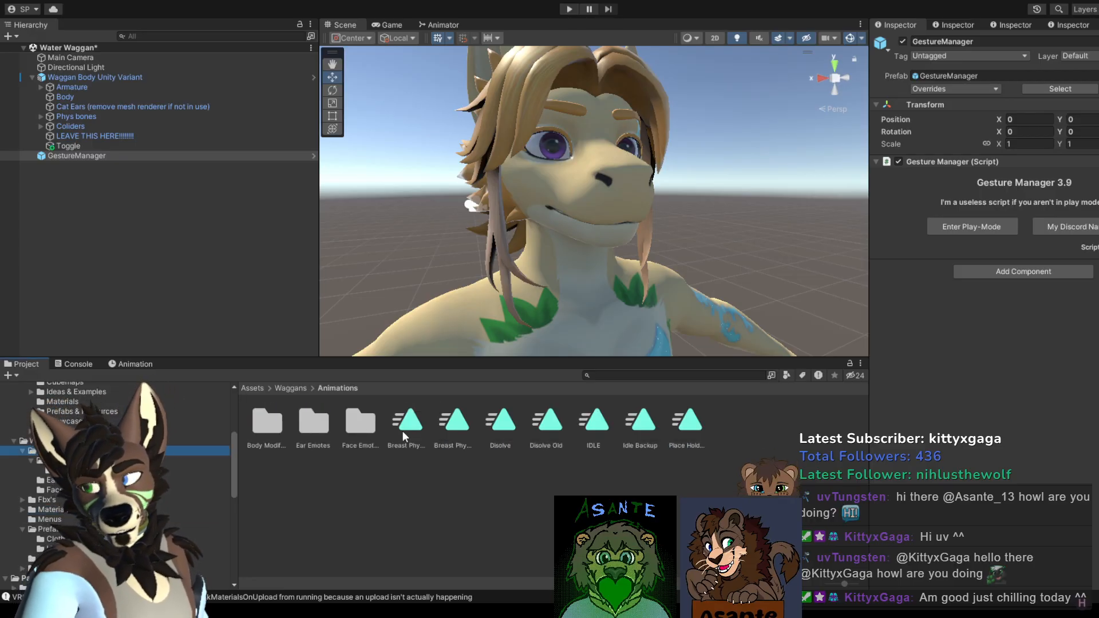
{"action": "double_click", "coordinate": [276, 431]}
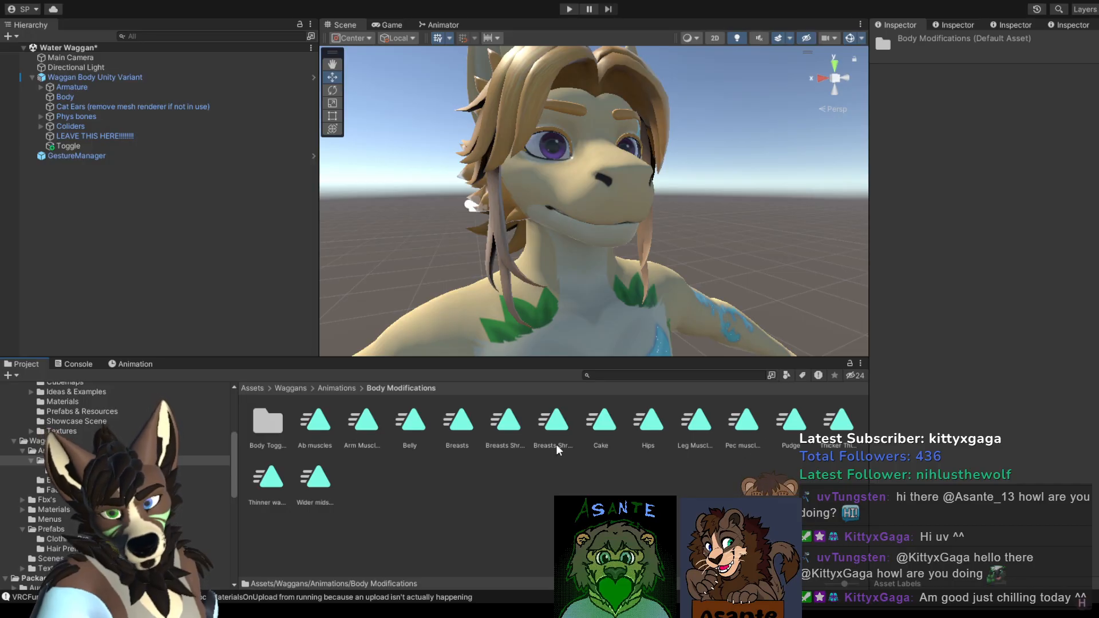
{"action": "double_click", "coordinate": [270, 427]}
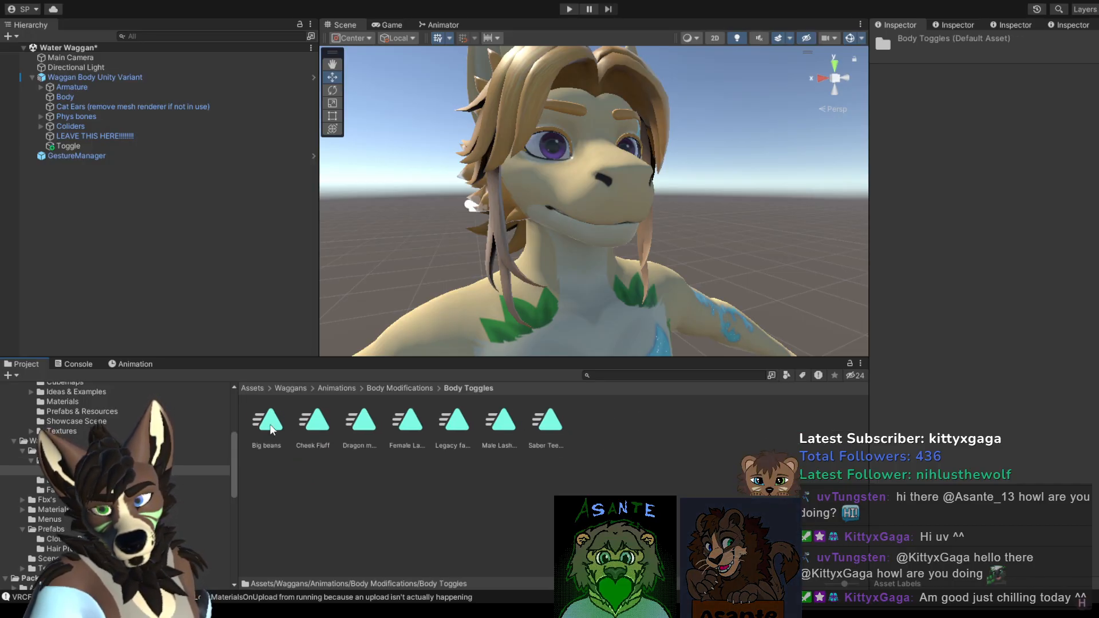
{"action": "left_click", "coordinate": [546, 426]}
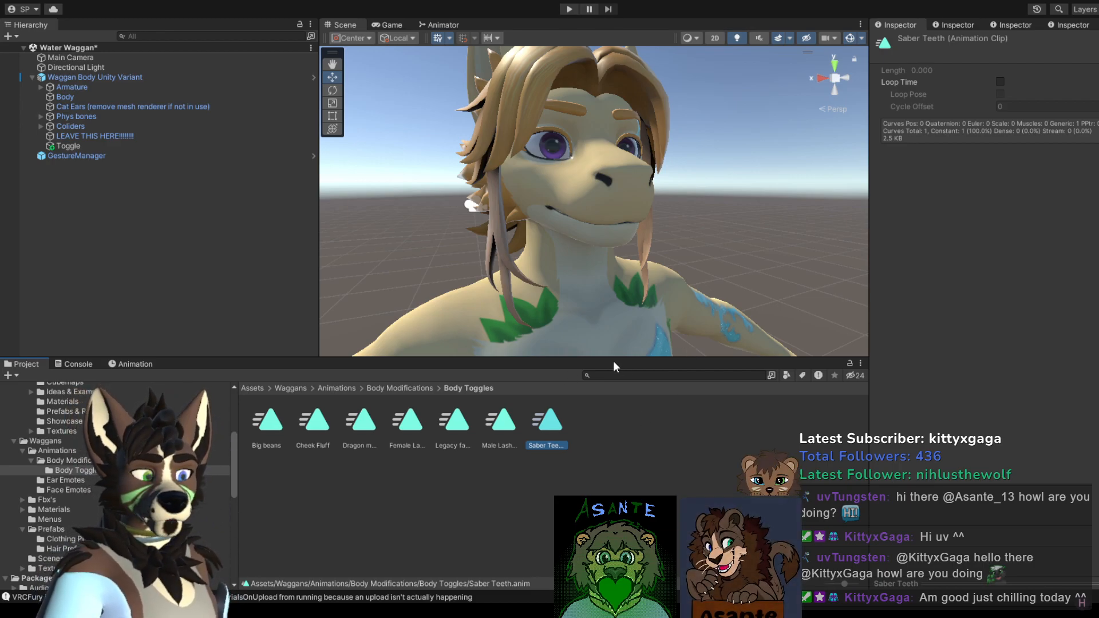
Step: Open the Saber Teeth Toggle layer of the FX backup controller and view its state graph
{"action": "left_click", "coordinate": [444, 24]}
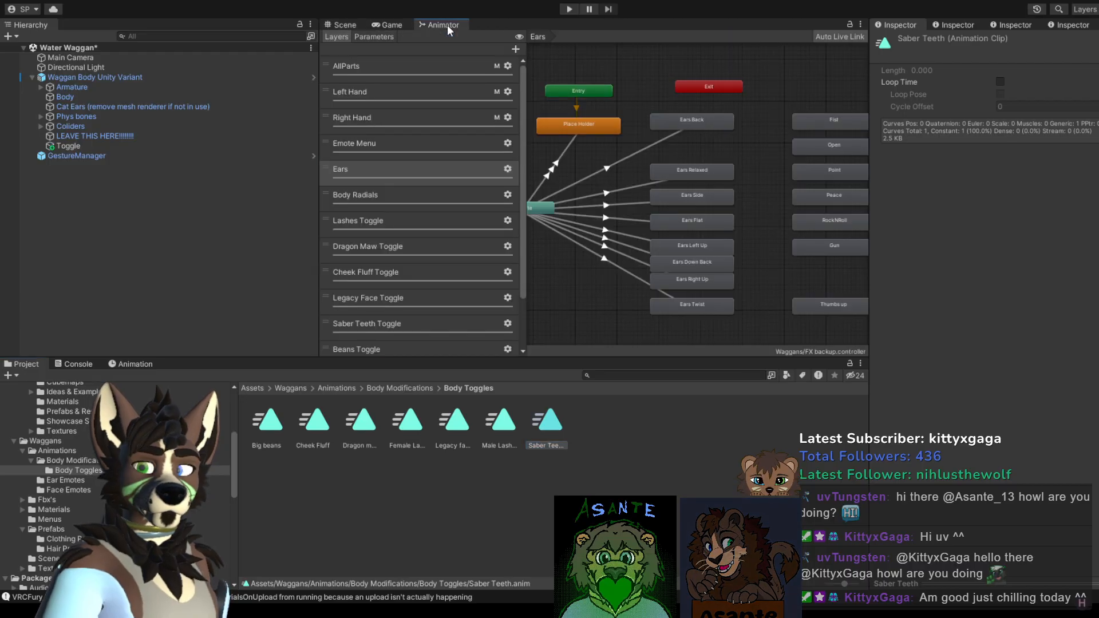
{"action": "scroll", "coordinate": [434, 246], "scroll_direction": "down", "scroll_amount": 1}
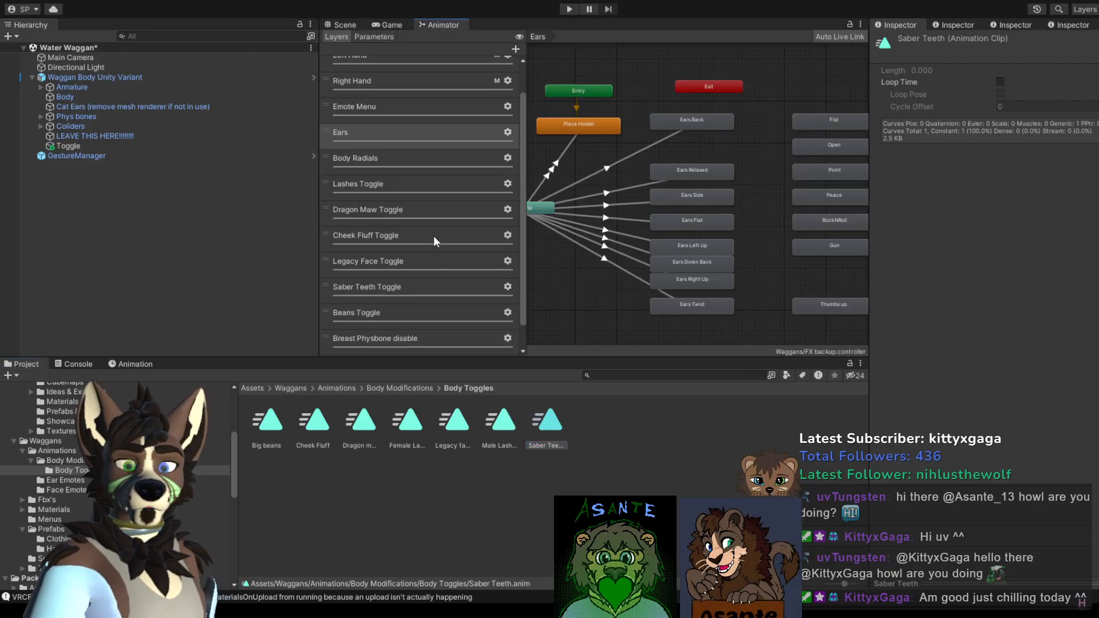
{"action": "left_click", "coordinate": [404, 292]}
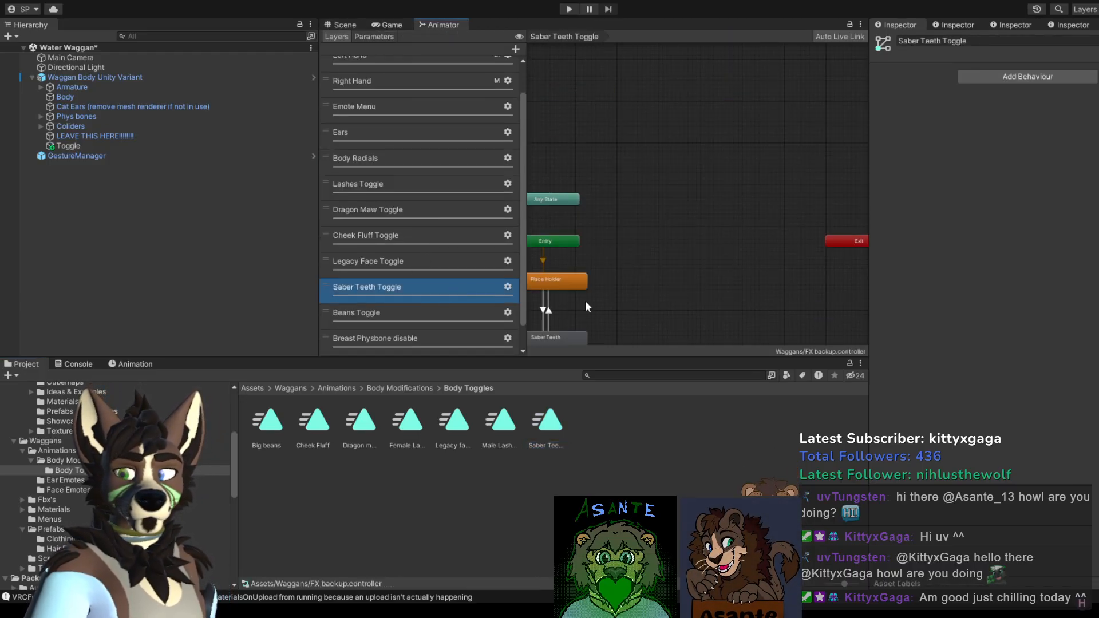
{"action": "scroll", "coordinate": [623, 257], "scroll_direction": "down", "scroll_amount": 2}
{"action": "scroll", "coordinate": [638, 264], "scroll_direction": "up", "scroll_amount": 2}
{"action": "middle_click_drag", "start_coordinate": [622, 276], "coordinate": [698, 217]}
{"action": "scroll", "coordinate": [695, 221], "scroll_direction": "up", "scroll_amount": 1}
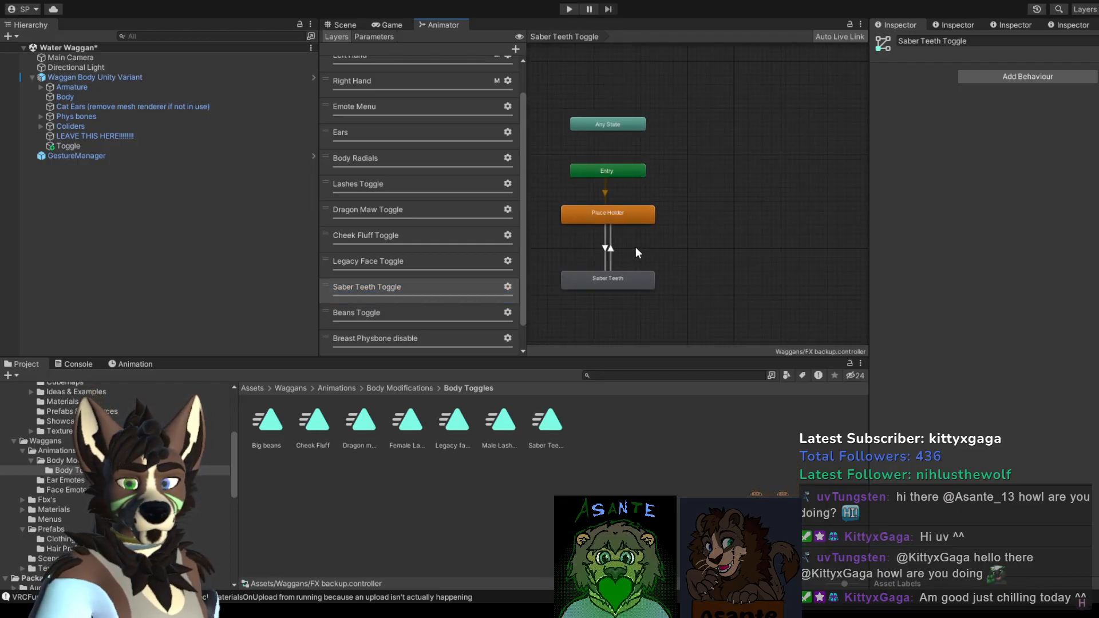
Step: Examine the conditions of the transitions in both directions between the Place Holder and Saber Teeth states
{"action": "middle_click_drag", "start_coordinate": [779, 216], "coordinate": [928, 222]}
{"action": "scroll", "coordinate": [752, 234], "scroll_direction": "up", "scroll_amount": 1}
{"action": "middle_click_drag", "start_coordinate": [746, 227], "coordinate": [621, 256]}
{"action": "left_click", "coordinate": [722, 259]}
{"action": "scroll", "coordinate": [620, 256], "scroll_direction": "up", "scroll_amount": 1}
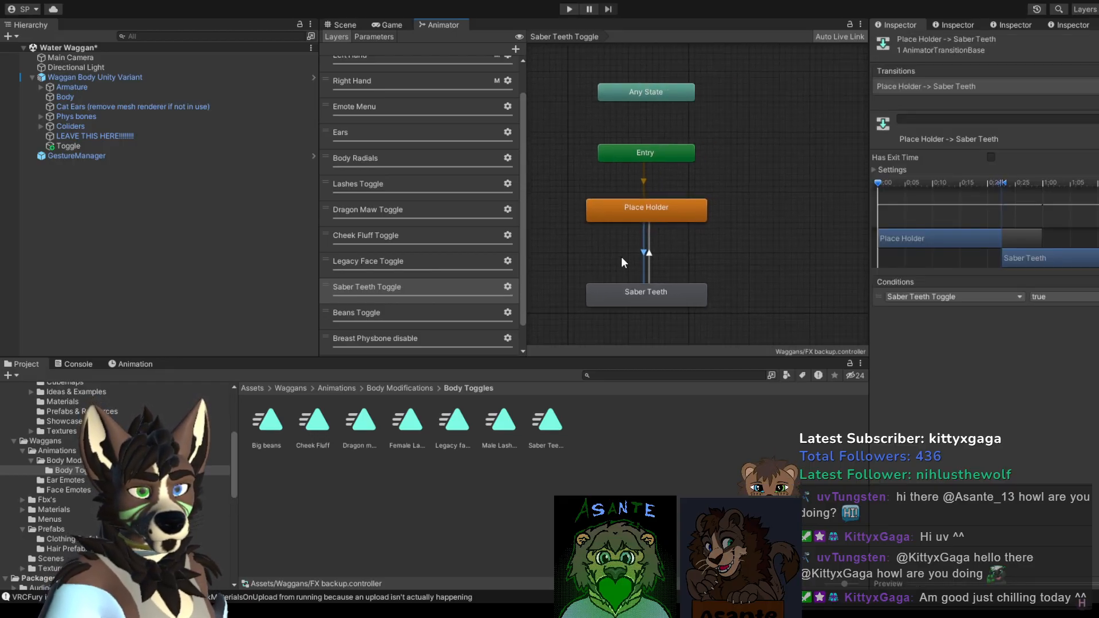
{"action": "left_click", "coordinate": [649, 254]}
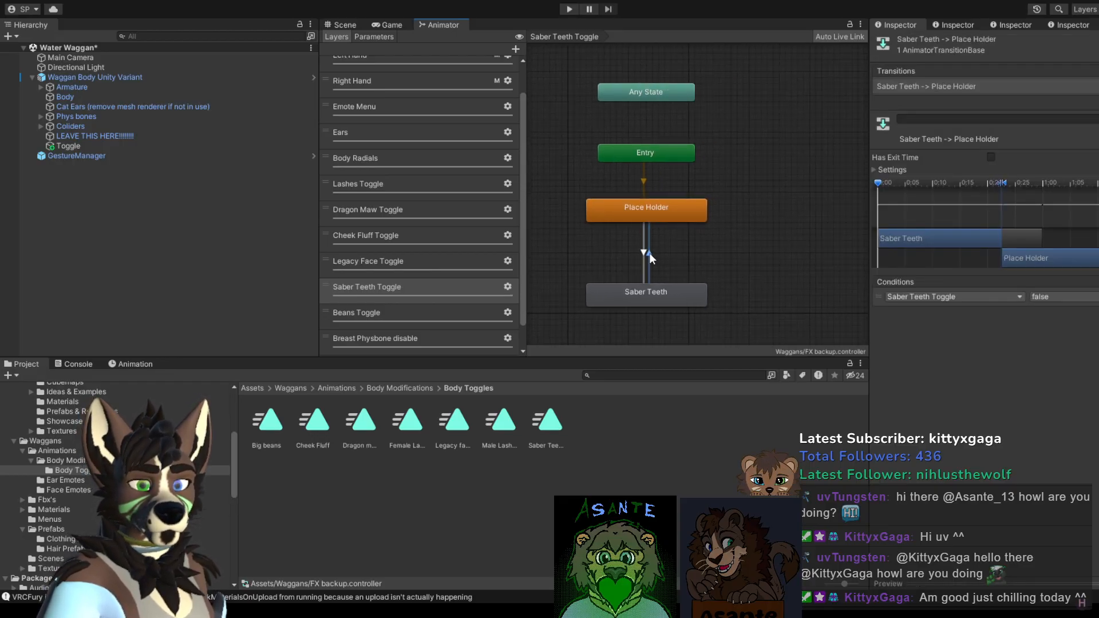
{"action": "scroll", "coordinate": [670, 250], "scroll_direction": "up", "scroll_amount": 1}
{"action": "scroll", "coordinate": [662, 245], "scroll_direction": "up", "scroll_amount": 3}
{"action": "middle_click_drag", "start_coordinate": [668, 240], "coordinate": [741, 222]}
{"action": "scroll", "coordinate": [684, 267], "scroll_direction": "up", "scroll_amount": 1}
{"action": "scroll", "coordinate": [685, 266], "scroll_direction": "down", "scroll_amount": 2}
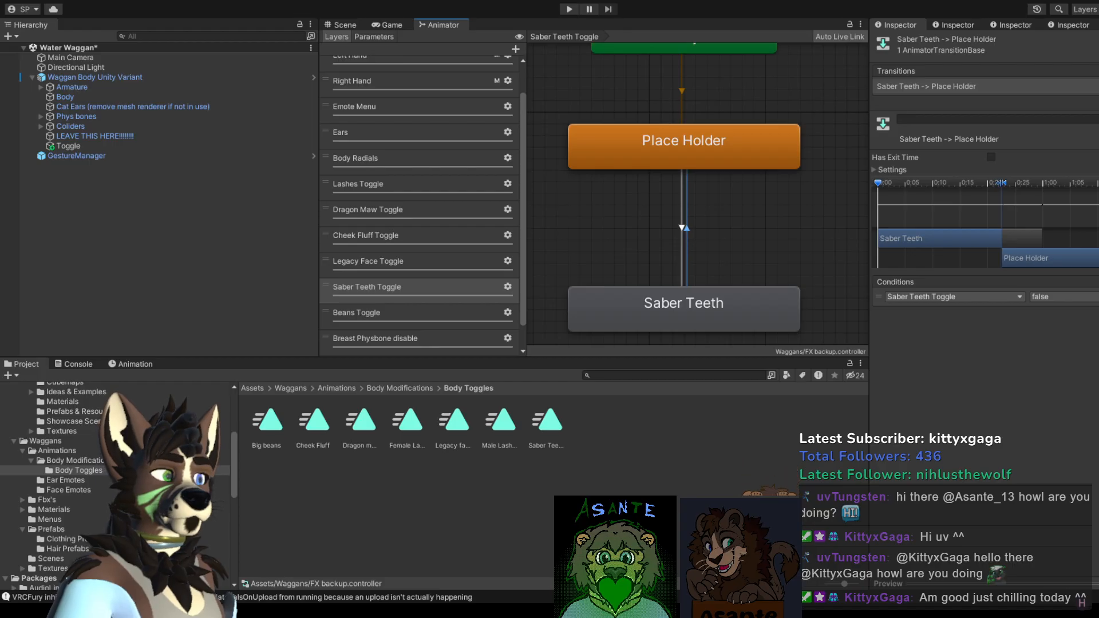
{"action": "left_click", "coordinate": [681, 236]}
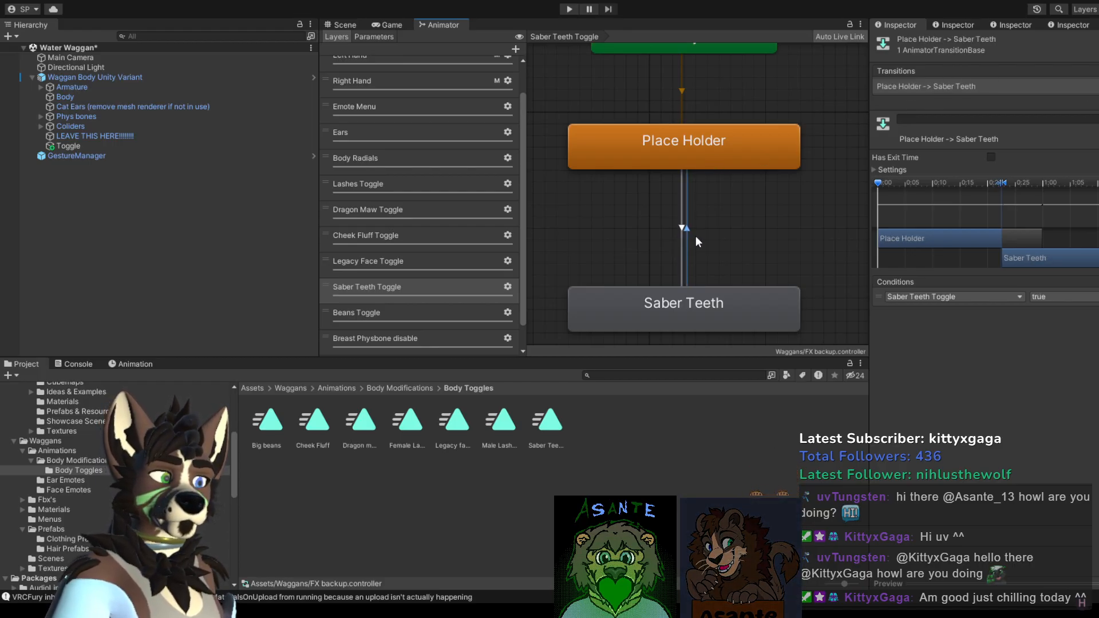
{"action": "left_click", "coordinate": [681, 241]}
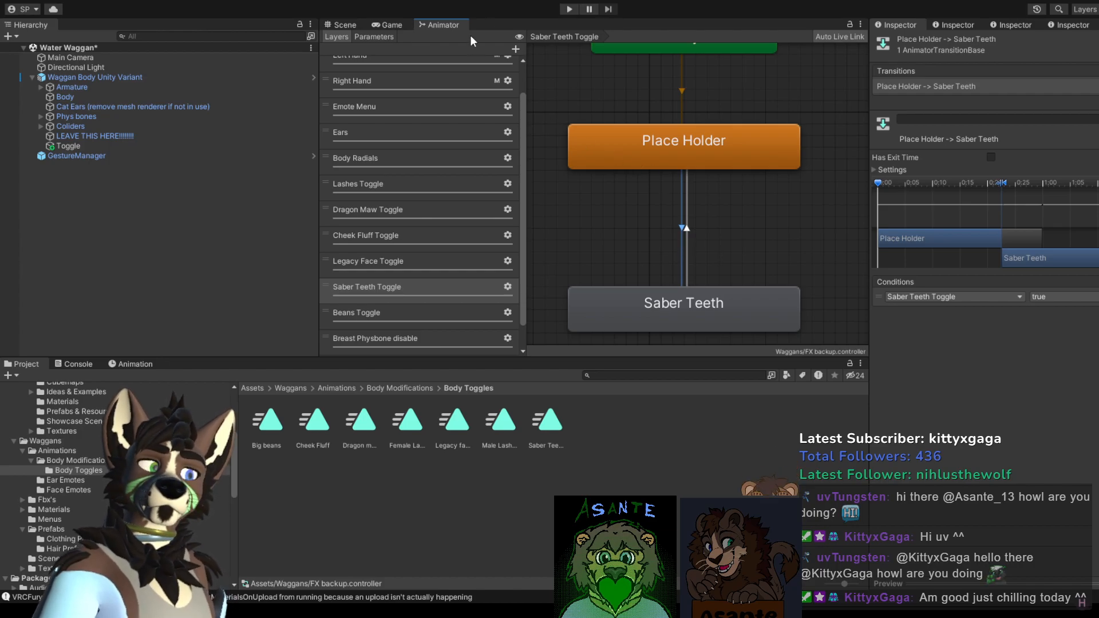
Step: Start play mode and open the Beach Waggon tropical water material from the Beach waggan folder beside the Scene view
{"action": "left_click", "coordinate": [569, 9]}
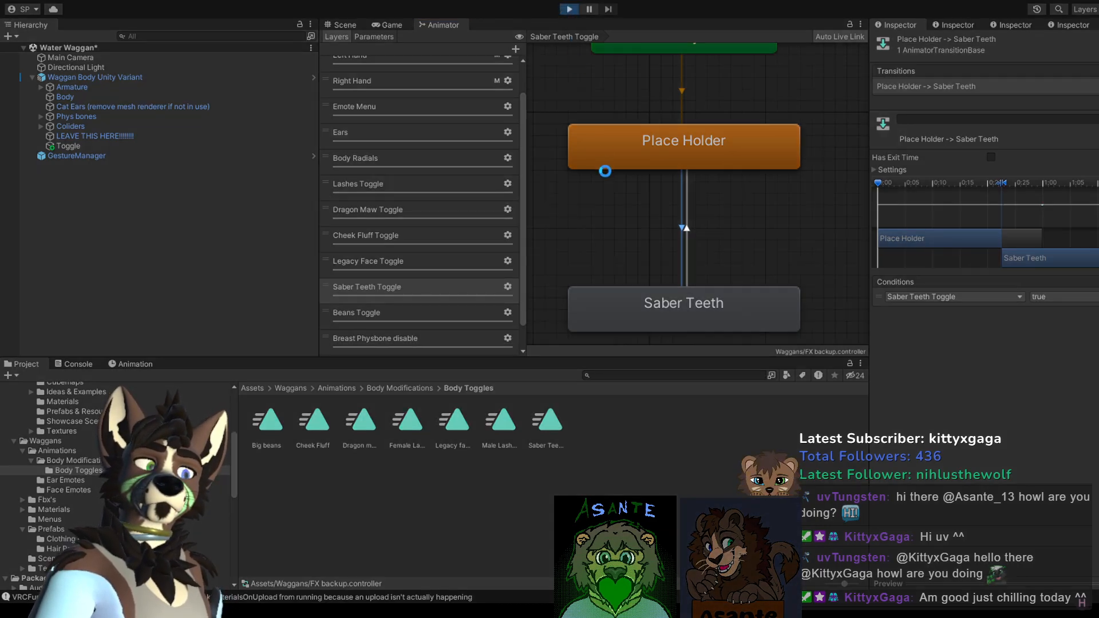
{"action": "left_click", "coordinate": [346, 25]}
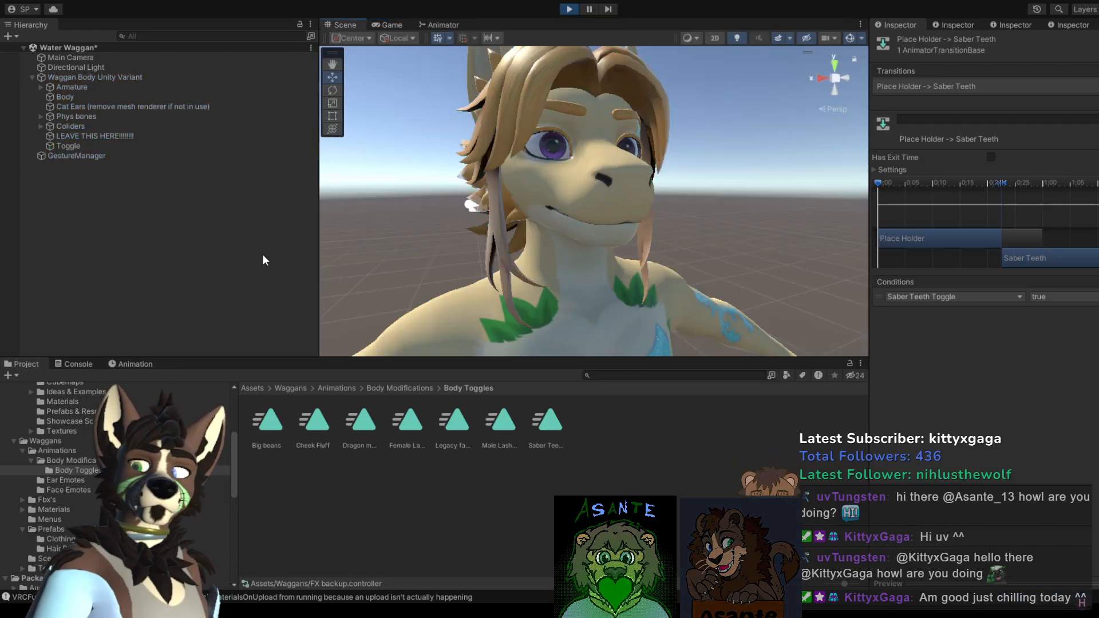
{"action": "scroll", "coordinate": [50, 421], "scroll_direction": "up", "scroll_amount": 5}
{"action": "left_click", "coordinate": [40, 470]}
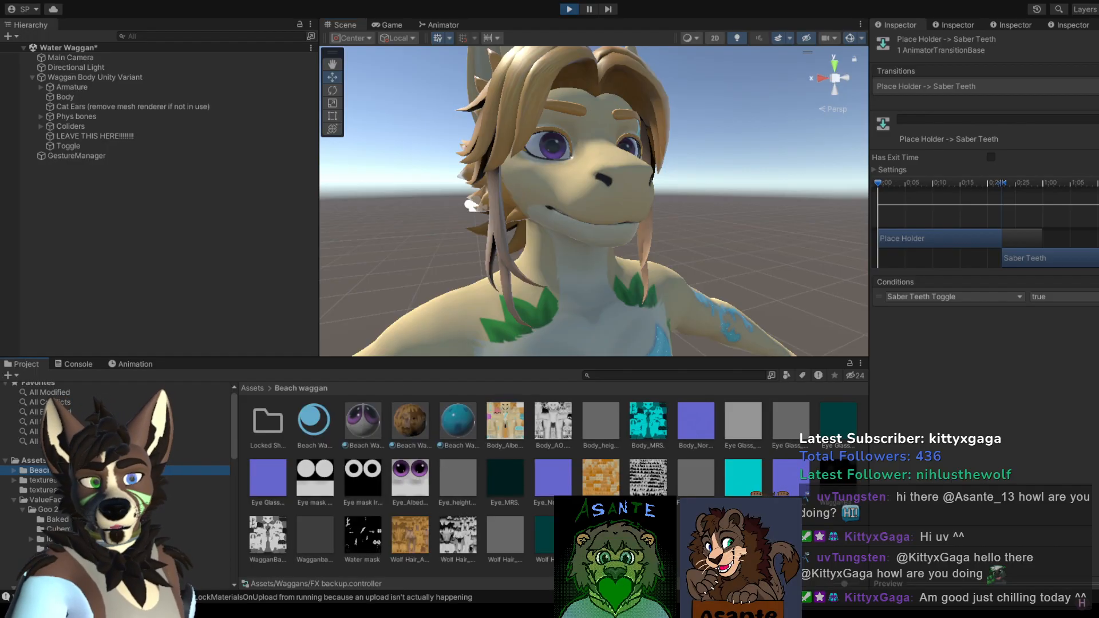
{"action": "left_click", "coordinate": [315, 422]}
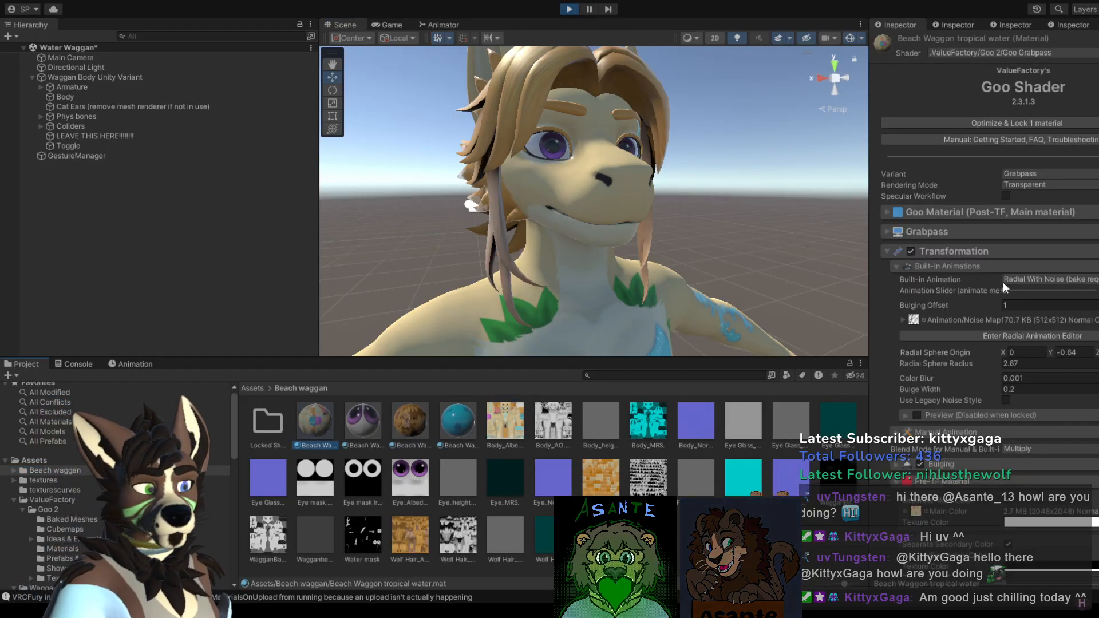
Step: Test the water material's Transformation Animation Slider at its maximum and back at its minimum, checking the effect on the avatar's body
{"action": "left_click", "coordinate": [1093, 290]}
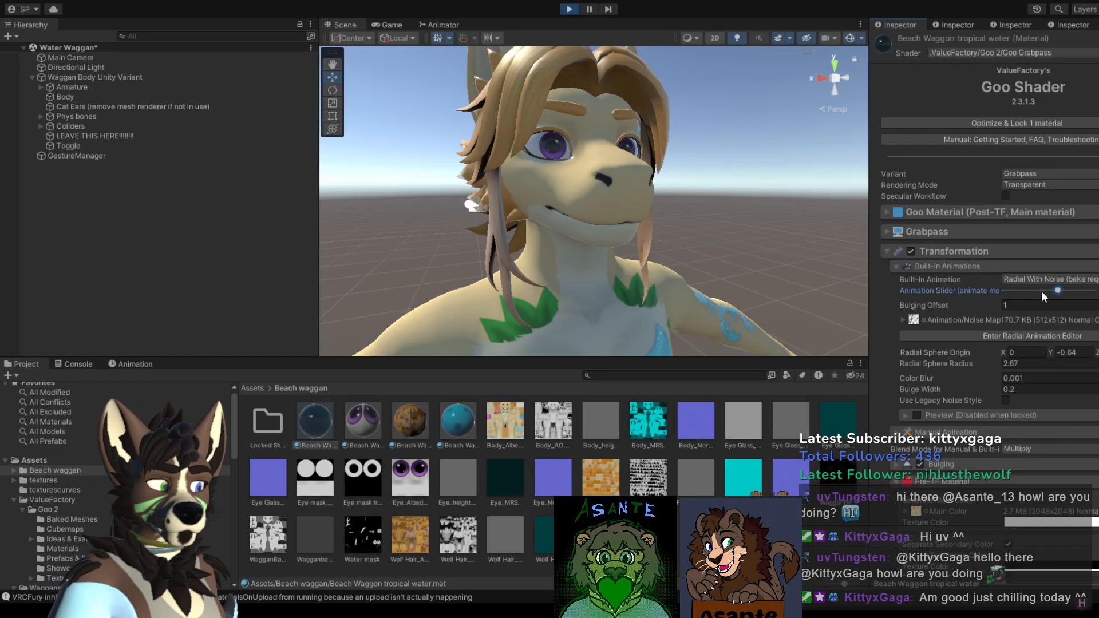
{"action": "scroll", "coordinate": [778, 252], "scroll_direction": "down", "scroll_amount": 3}
{"action": "scroll", "coordinate": [777, 251], "scroll_direction": "down", "scroll_amount": 4}
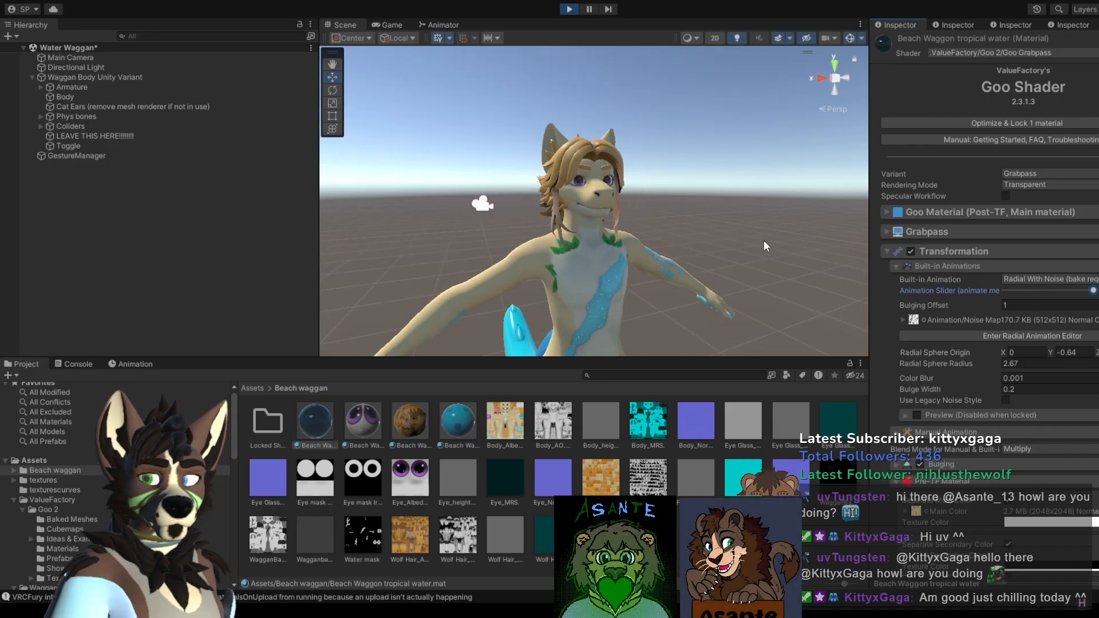
{"action": "middle_click_drag", "start_coordinate": [726, 276], "coordinate": [837, 225]}
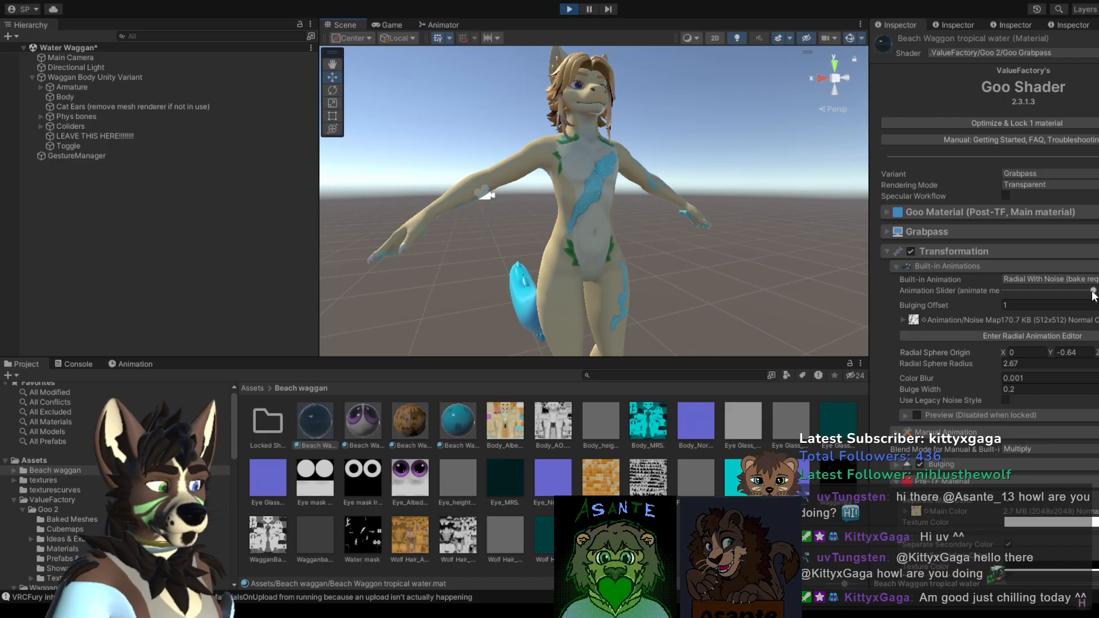
{"action": "left_click_drag", "start_coordinate": [1091, 291], "coordinate": [959, 293]}
{"action": "left_click_drag", "start_coordinate": [822, 208], "coordinate": [679, 188], "text": "alt"}
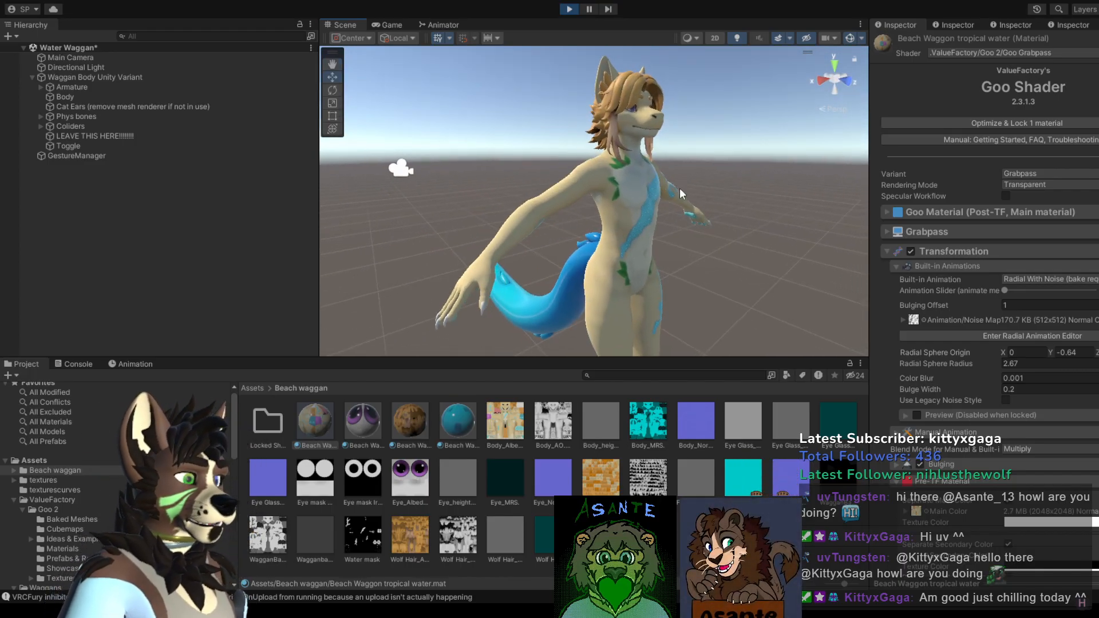
{"action": "middle_click_drag", "start_coordinate": [680, 187], "coordinate": [660, 191]}
{"action": "left_click_drag", "start_coordinate": [660, 191], "coordinate": [638, 201], "text": "alt"}
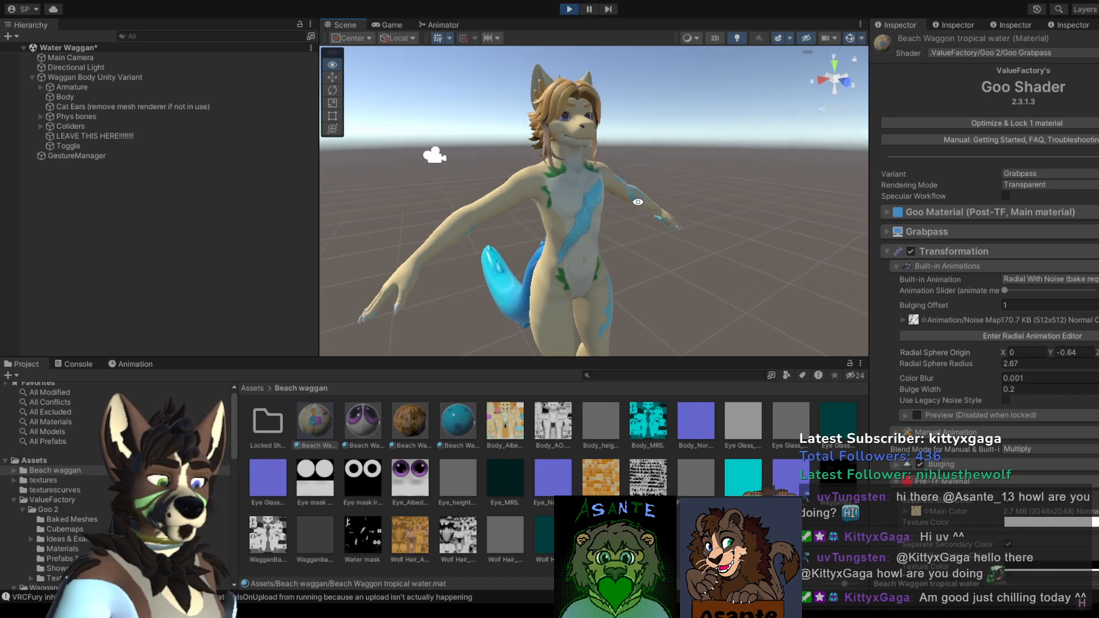
{"action": "middle_click_drag", "start_coordinate": [642, 171], "coordinate": [666, 194]}
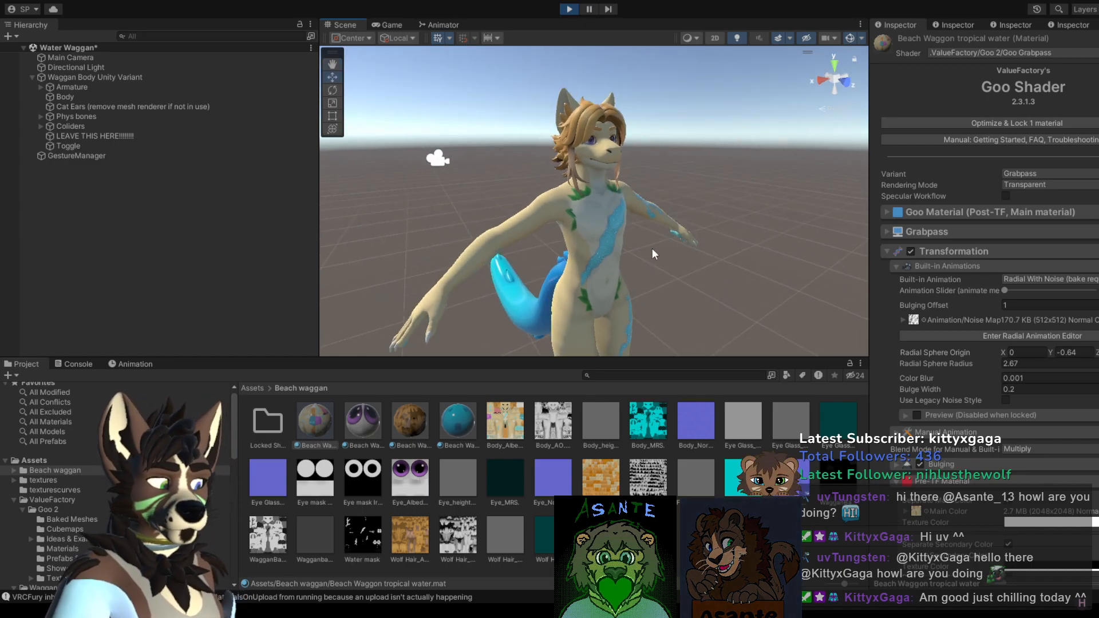
Step: Exit play mode and save the Water Waggan scene with the tropical water material's Animation Slider at its minimum
{"action": "left_click", "coordinate": [572, 12]}
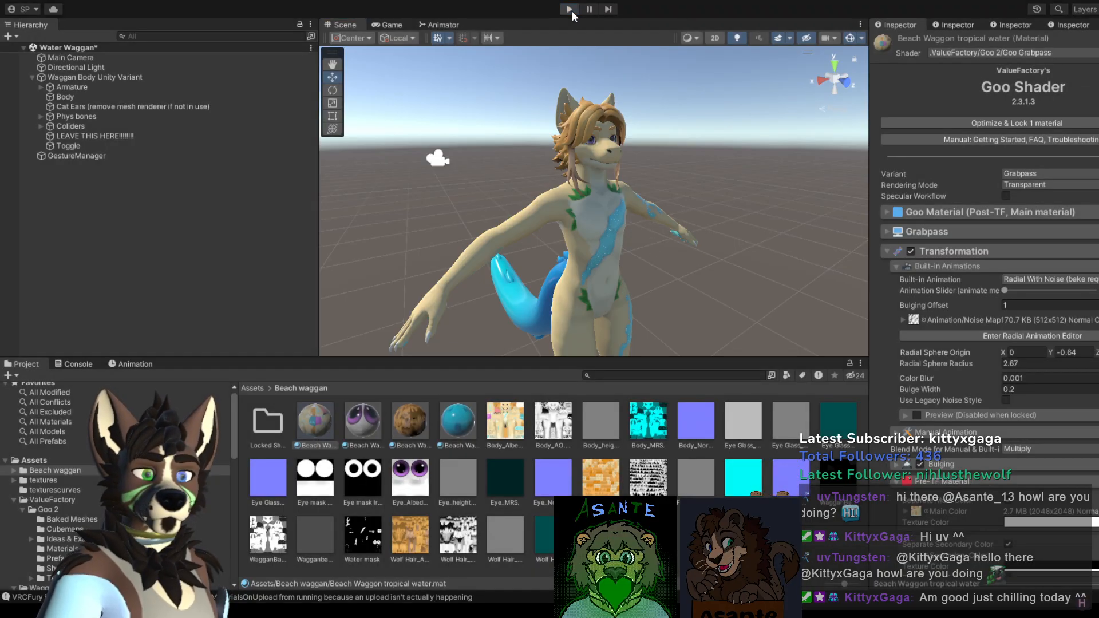
{"action": "left_click", "coordinate": [1005, 291]}
{"action": "left_click_drag", "start_coordinate": [1006, 291], "coordinate": [715, 245]}
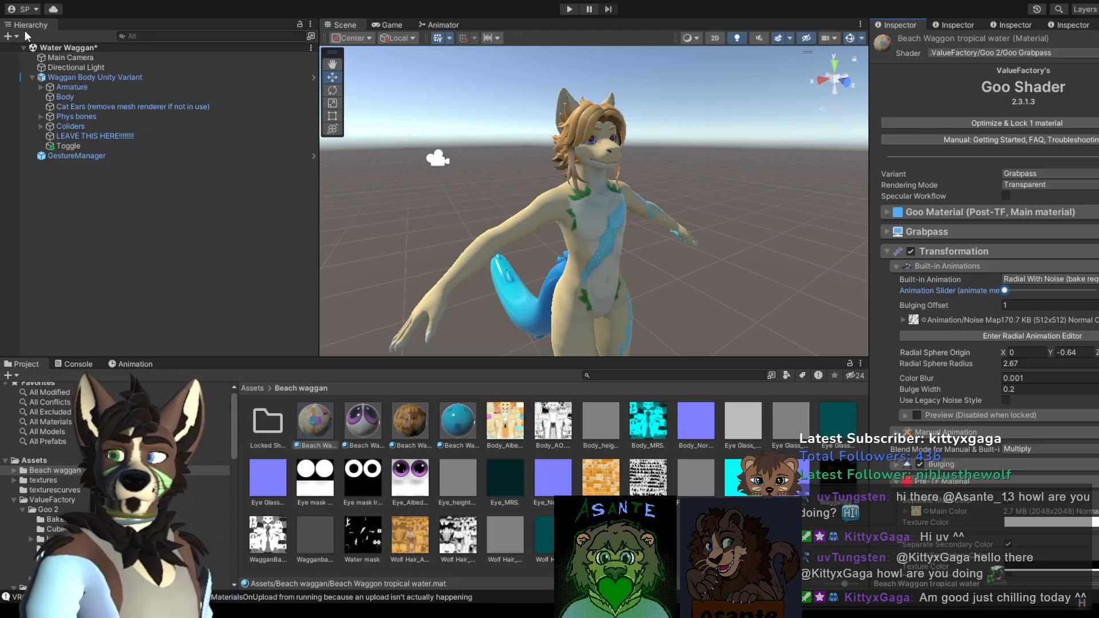
{"action": "key", "text": "ctrl+s"}
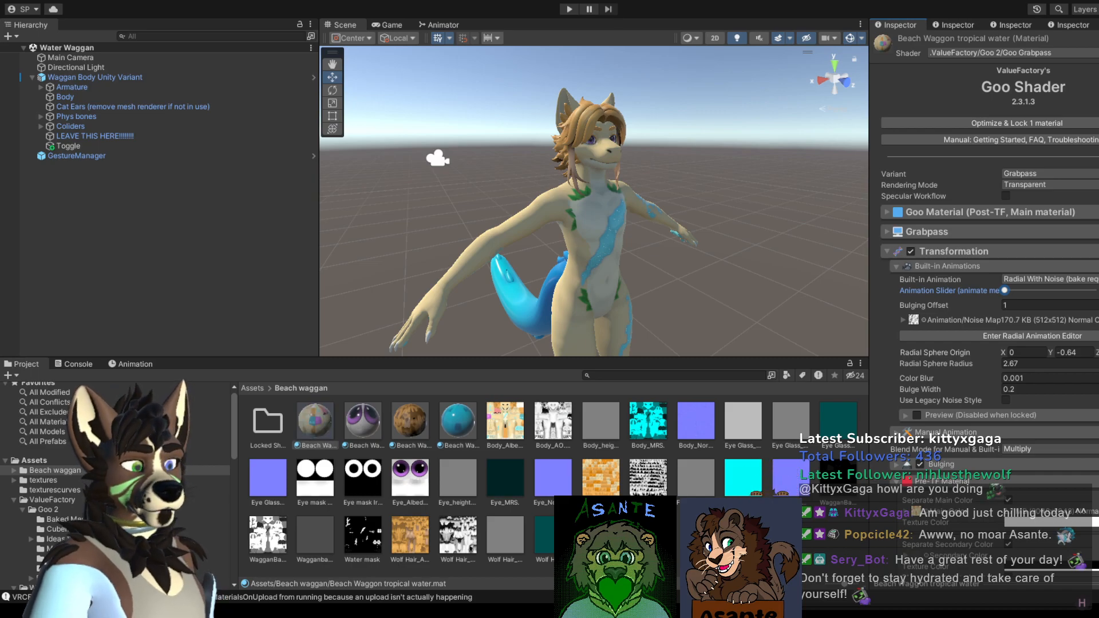
{"action": "left_click_drag", "start_coordinate": [670, 241], "coordinate": [709, 260], "text": "alt"}
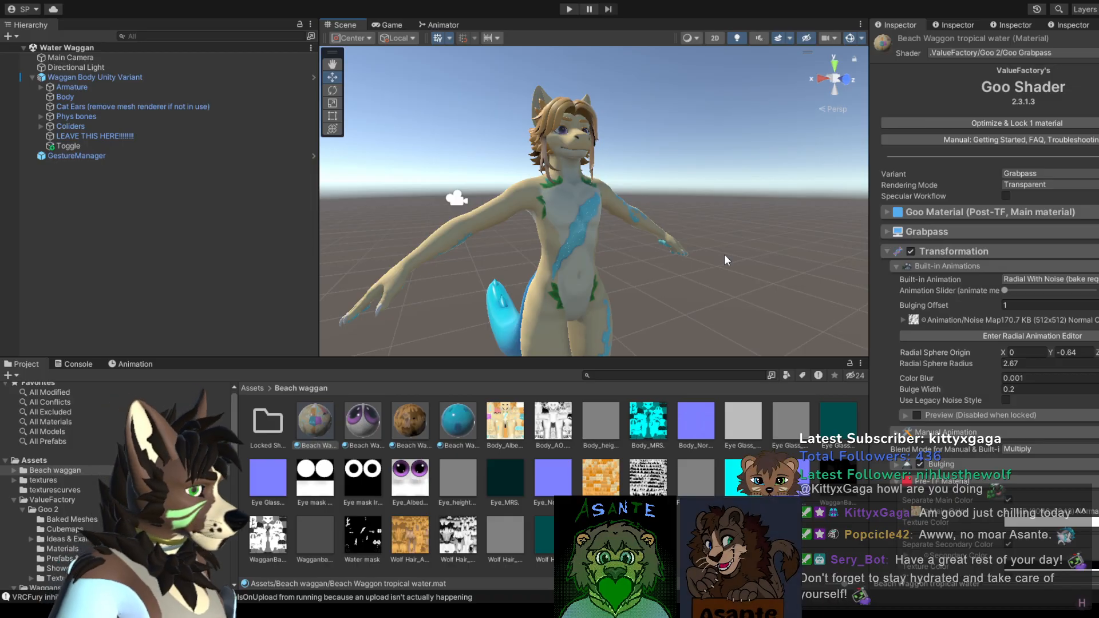